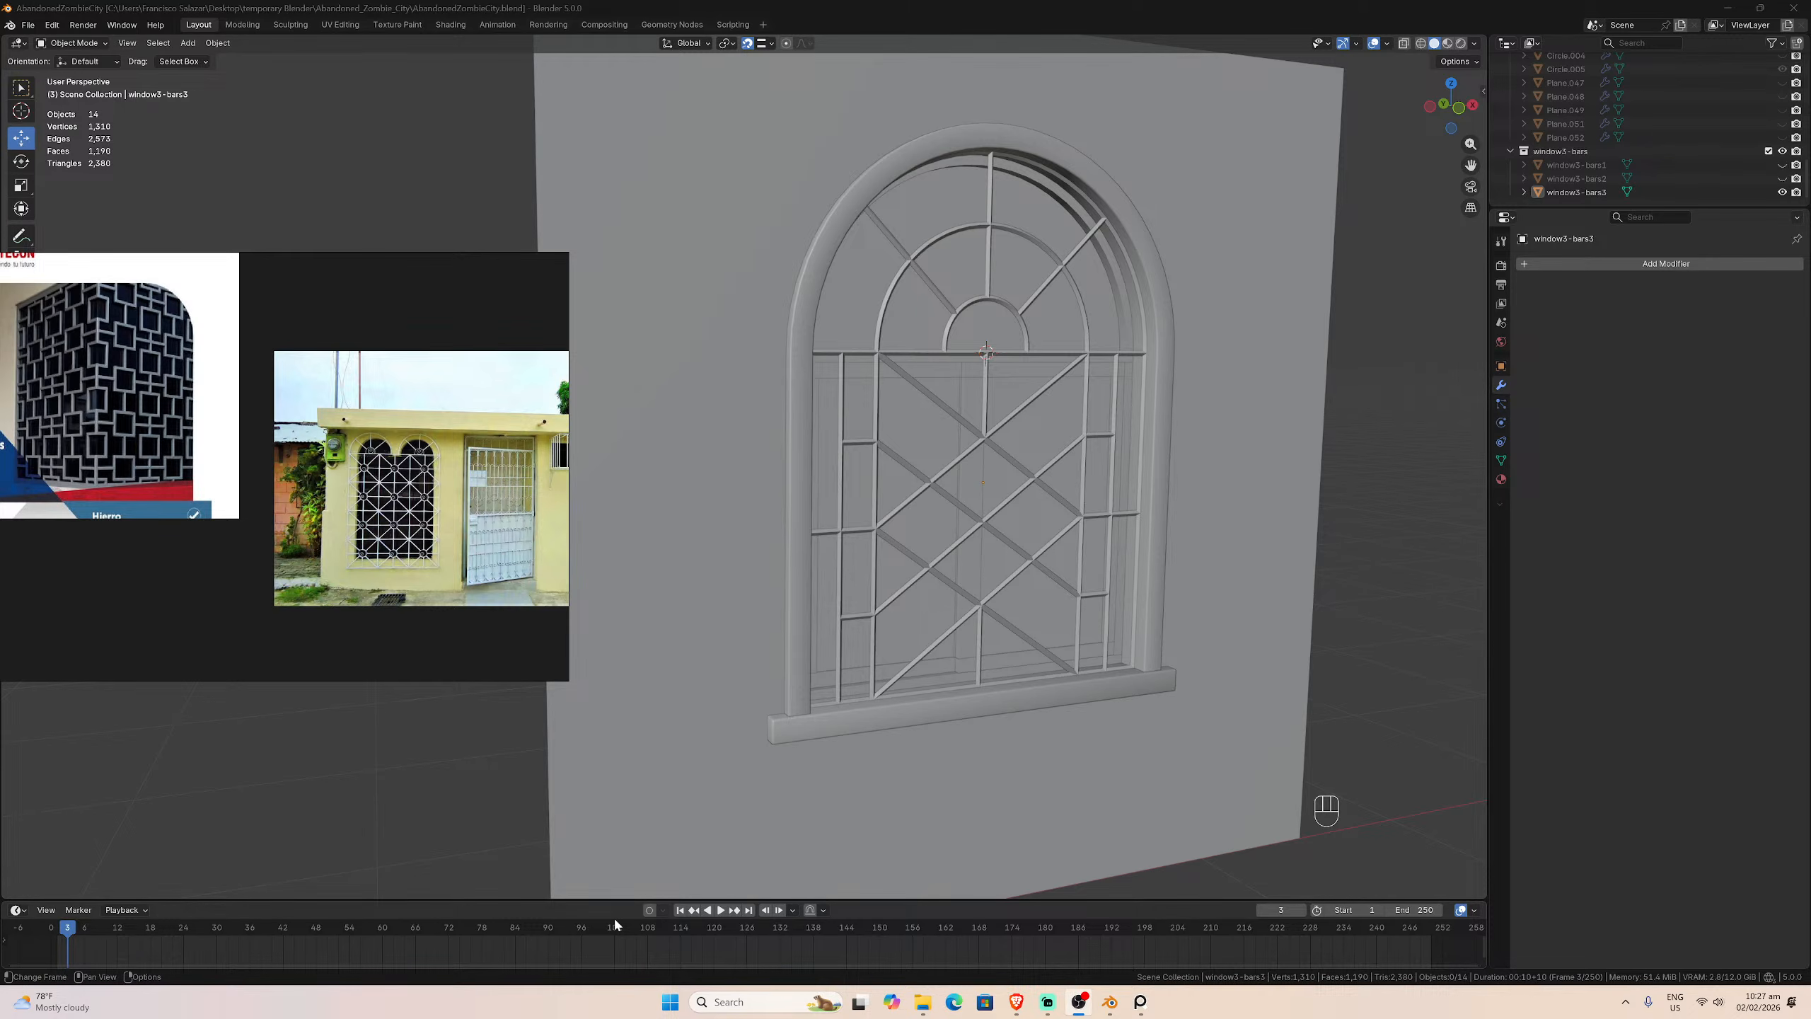
Step: Hide the window3-bars and window3 collections and show the window4 collection
click(252, 738)
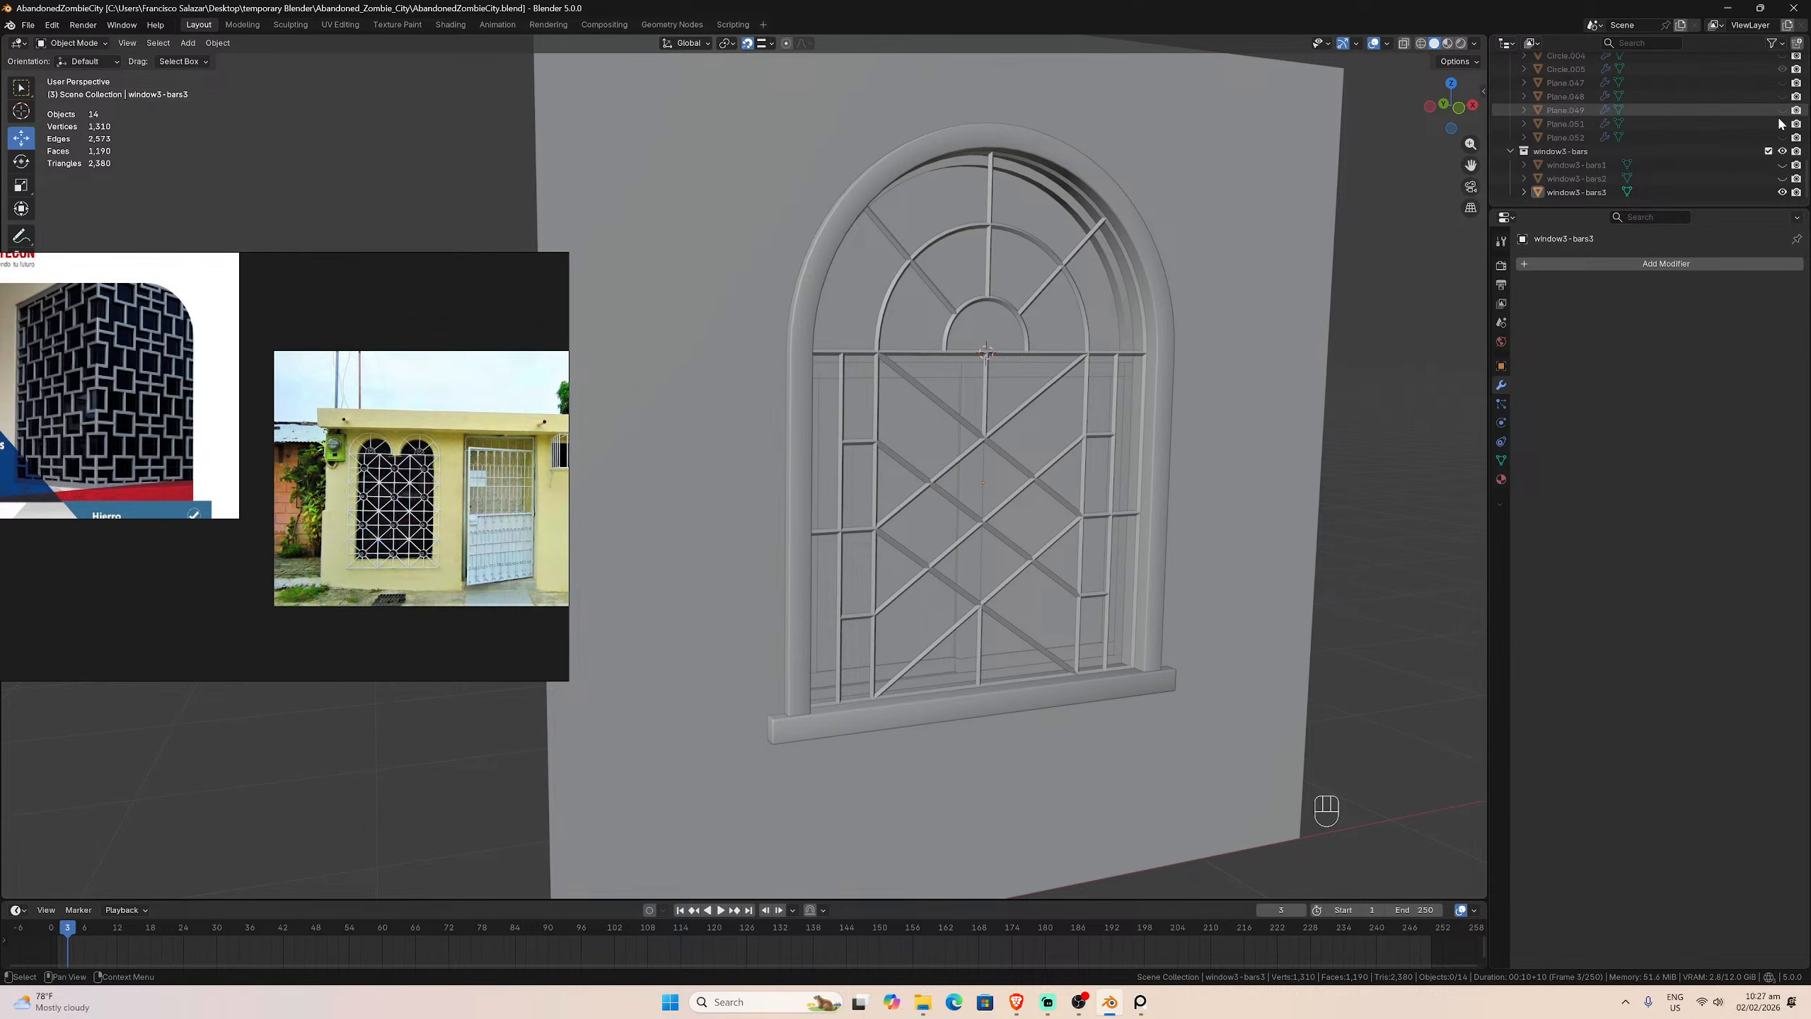
click(1782, 151)
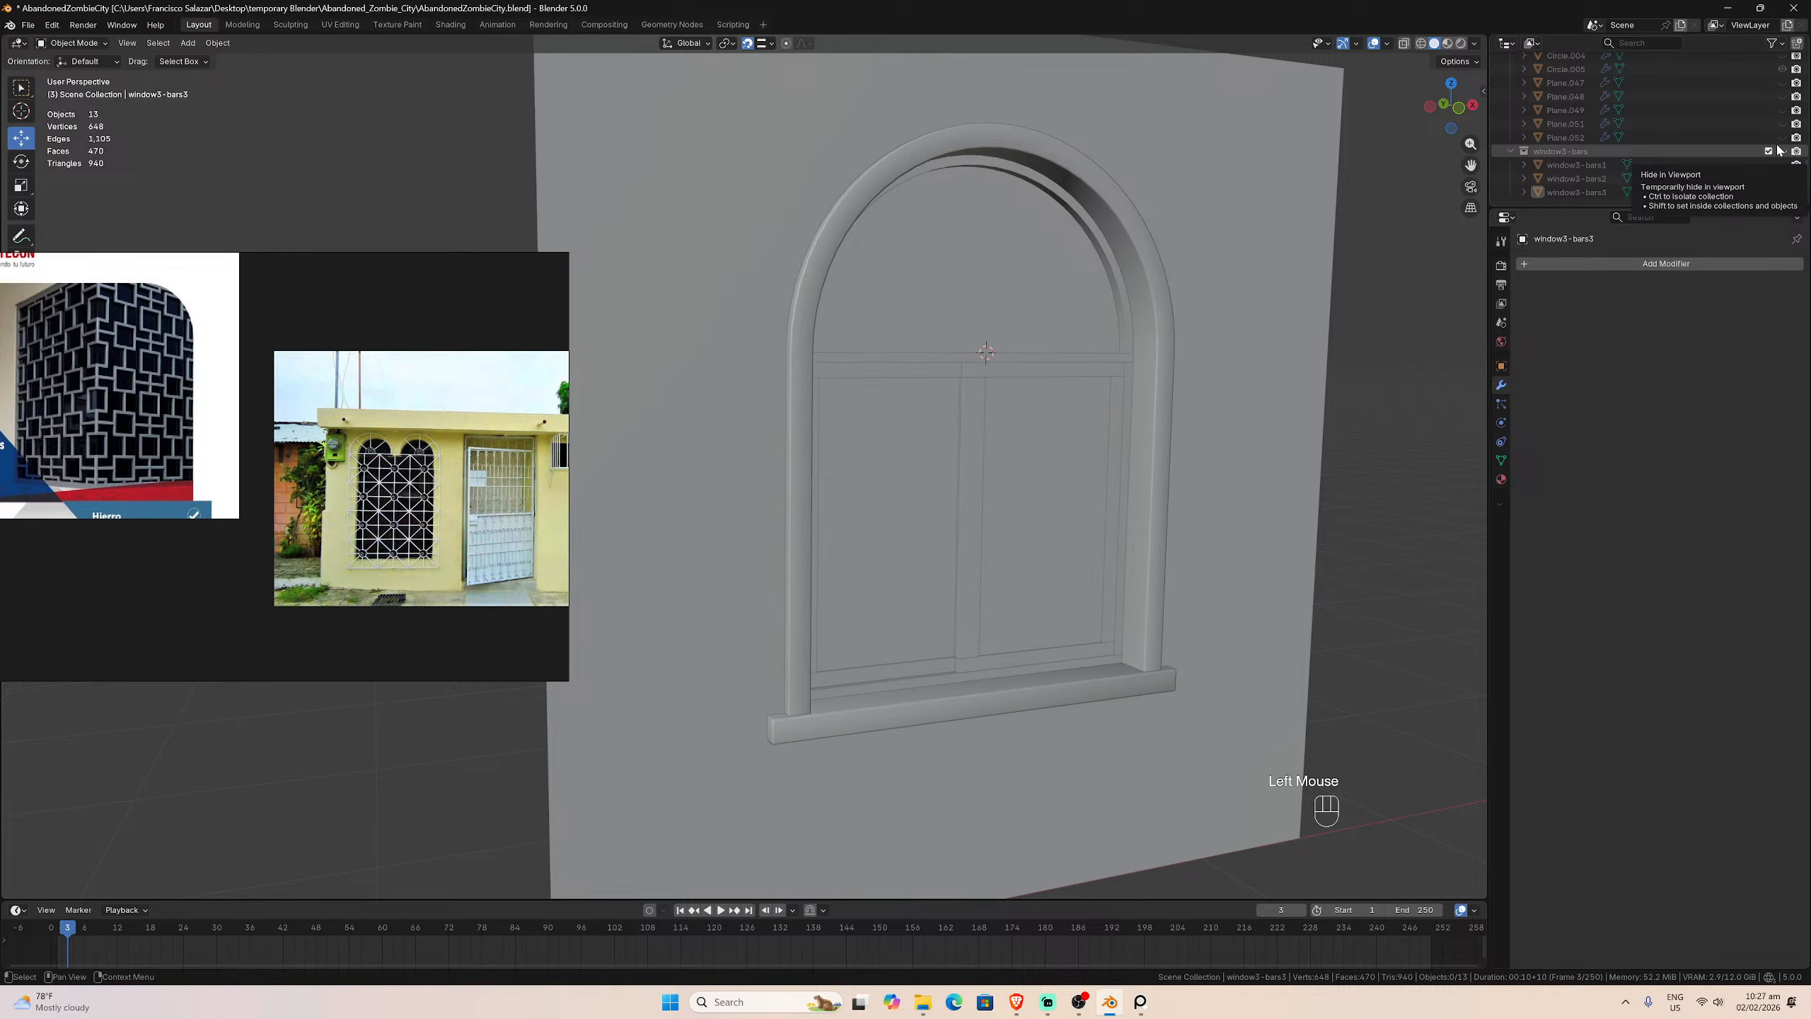
scroll(1780, 149, up, 2)
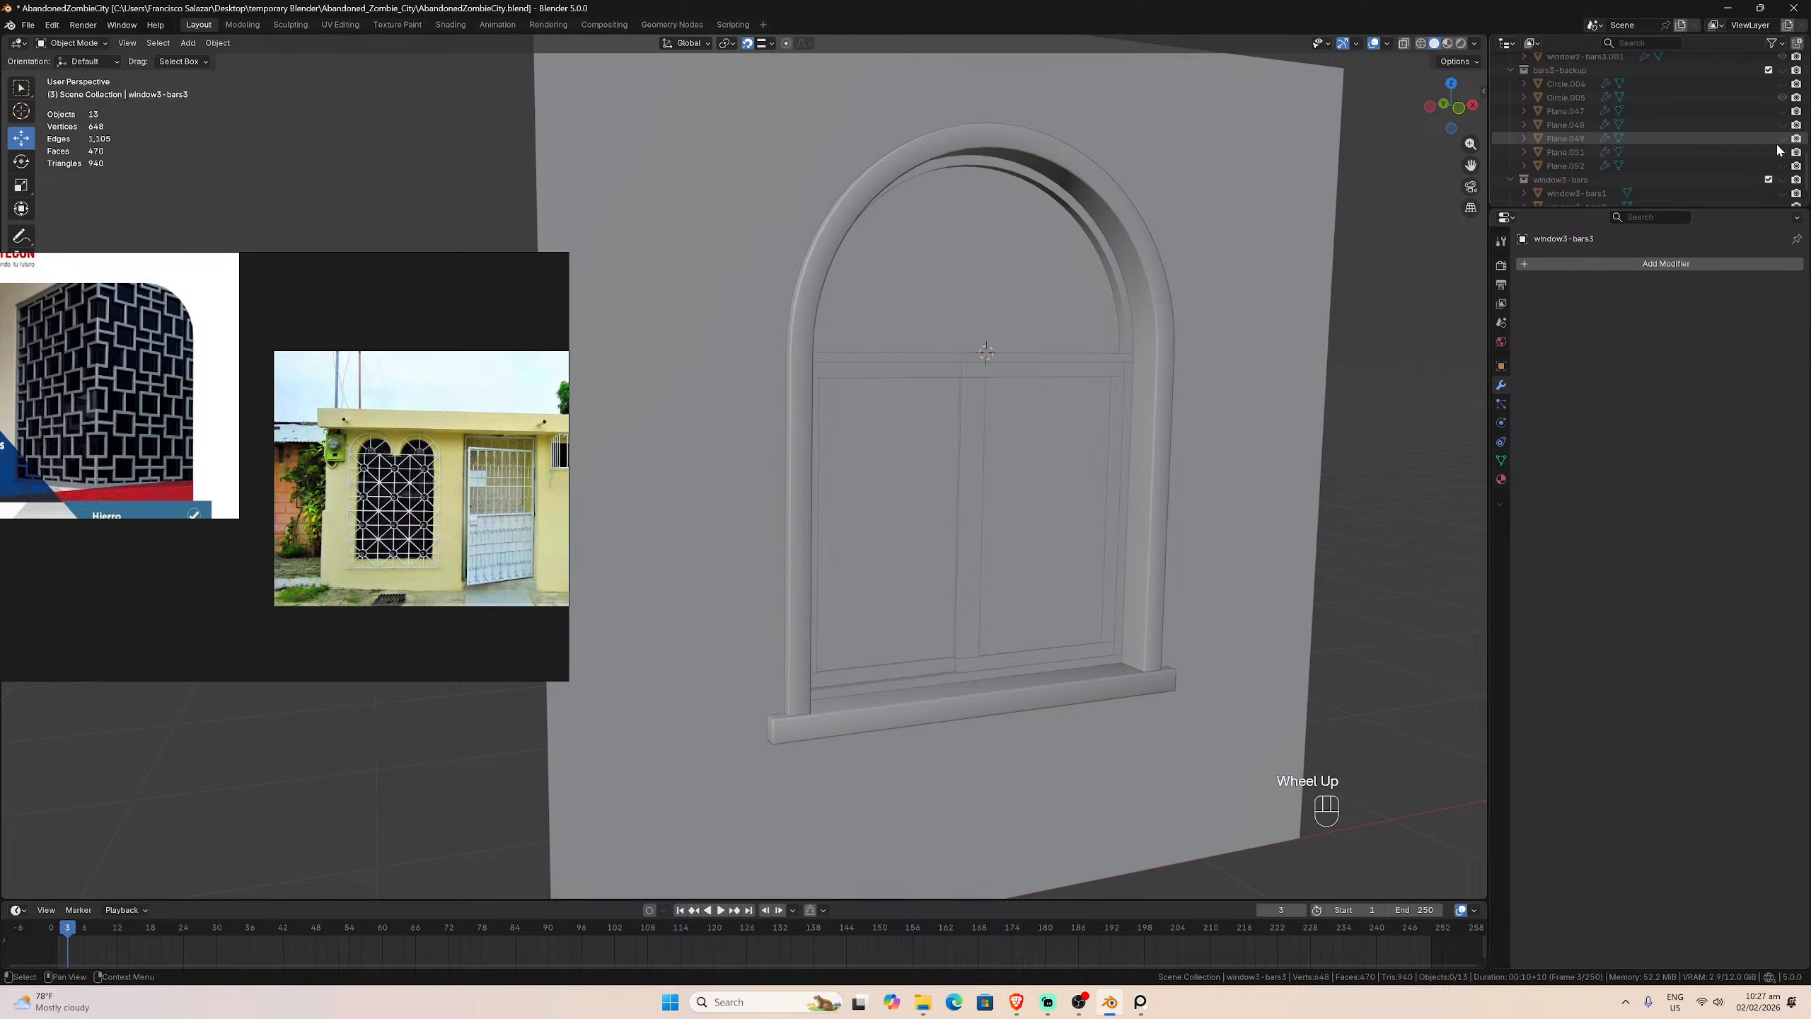
scroll(1776, 143, down, 2)
scroll(1776, 154, up, 12)
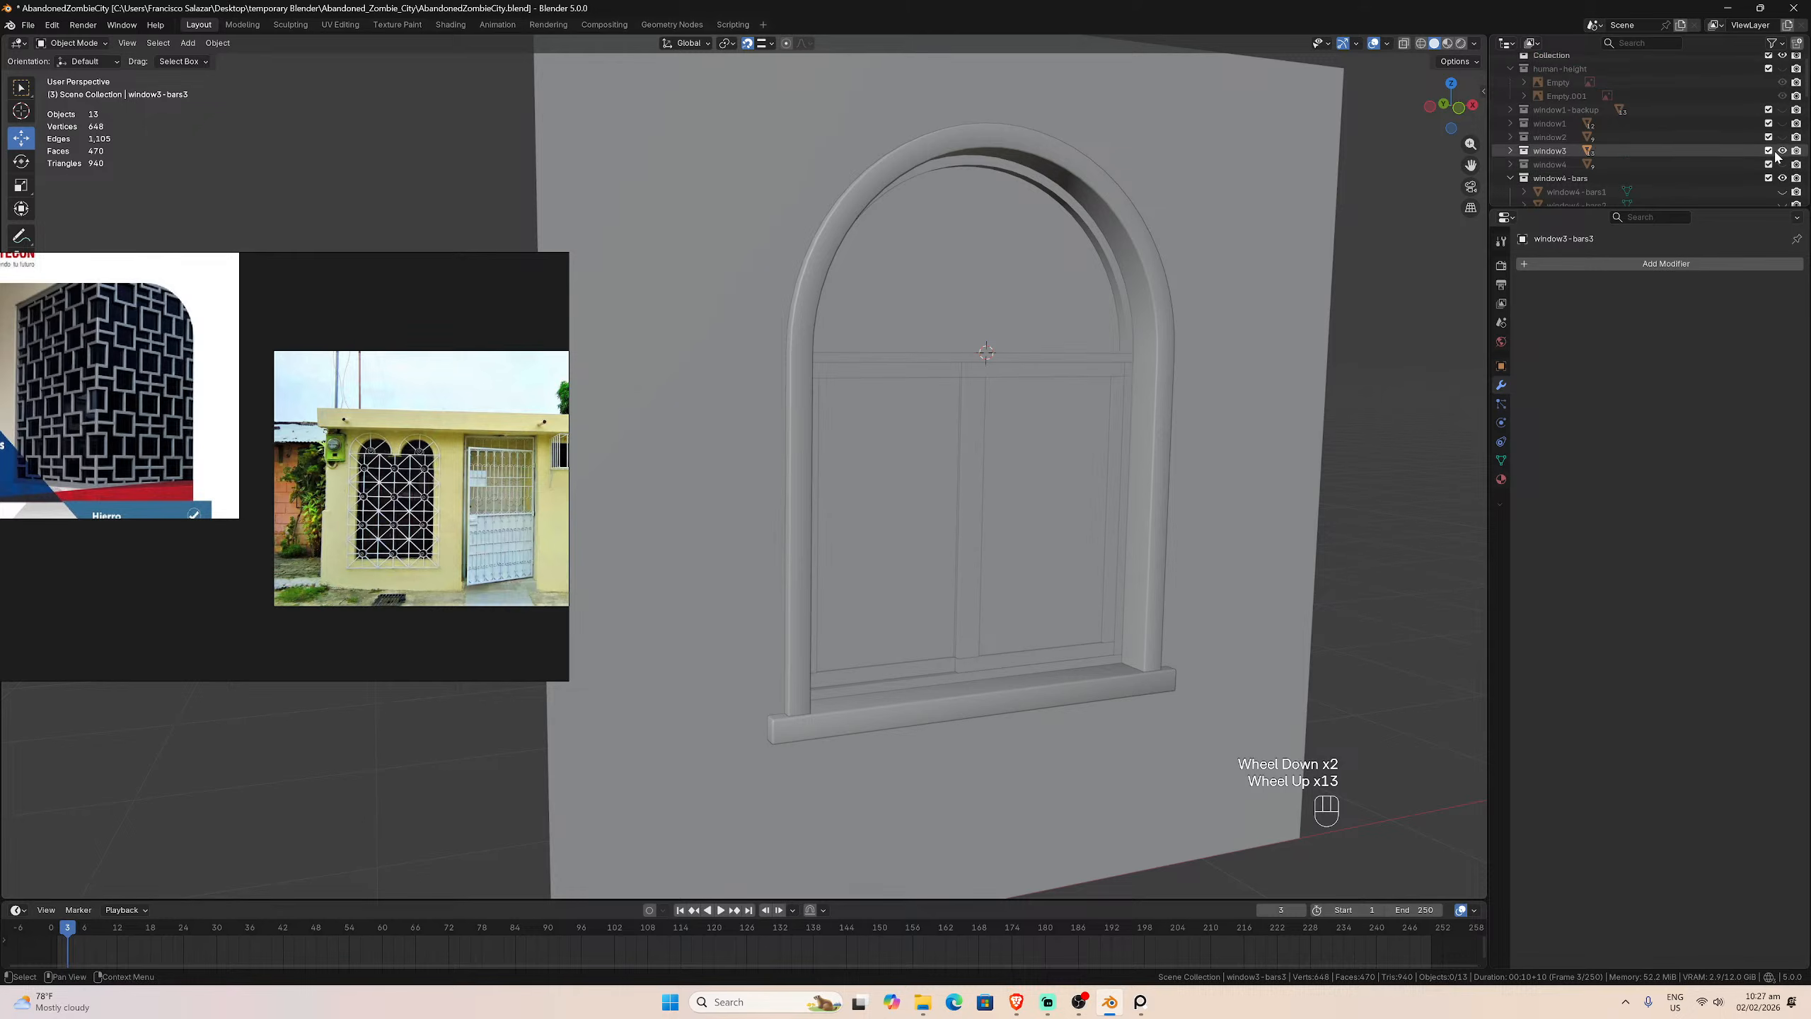
scroll(1779, 155, up, 1)
click(1782, 151)
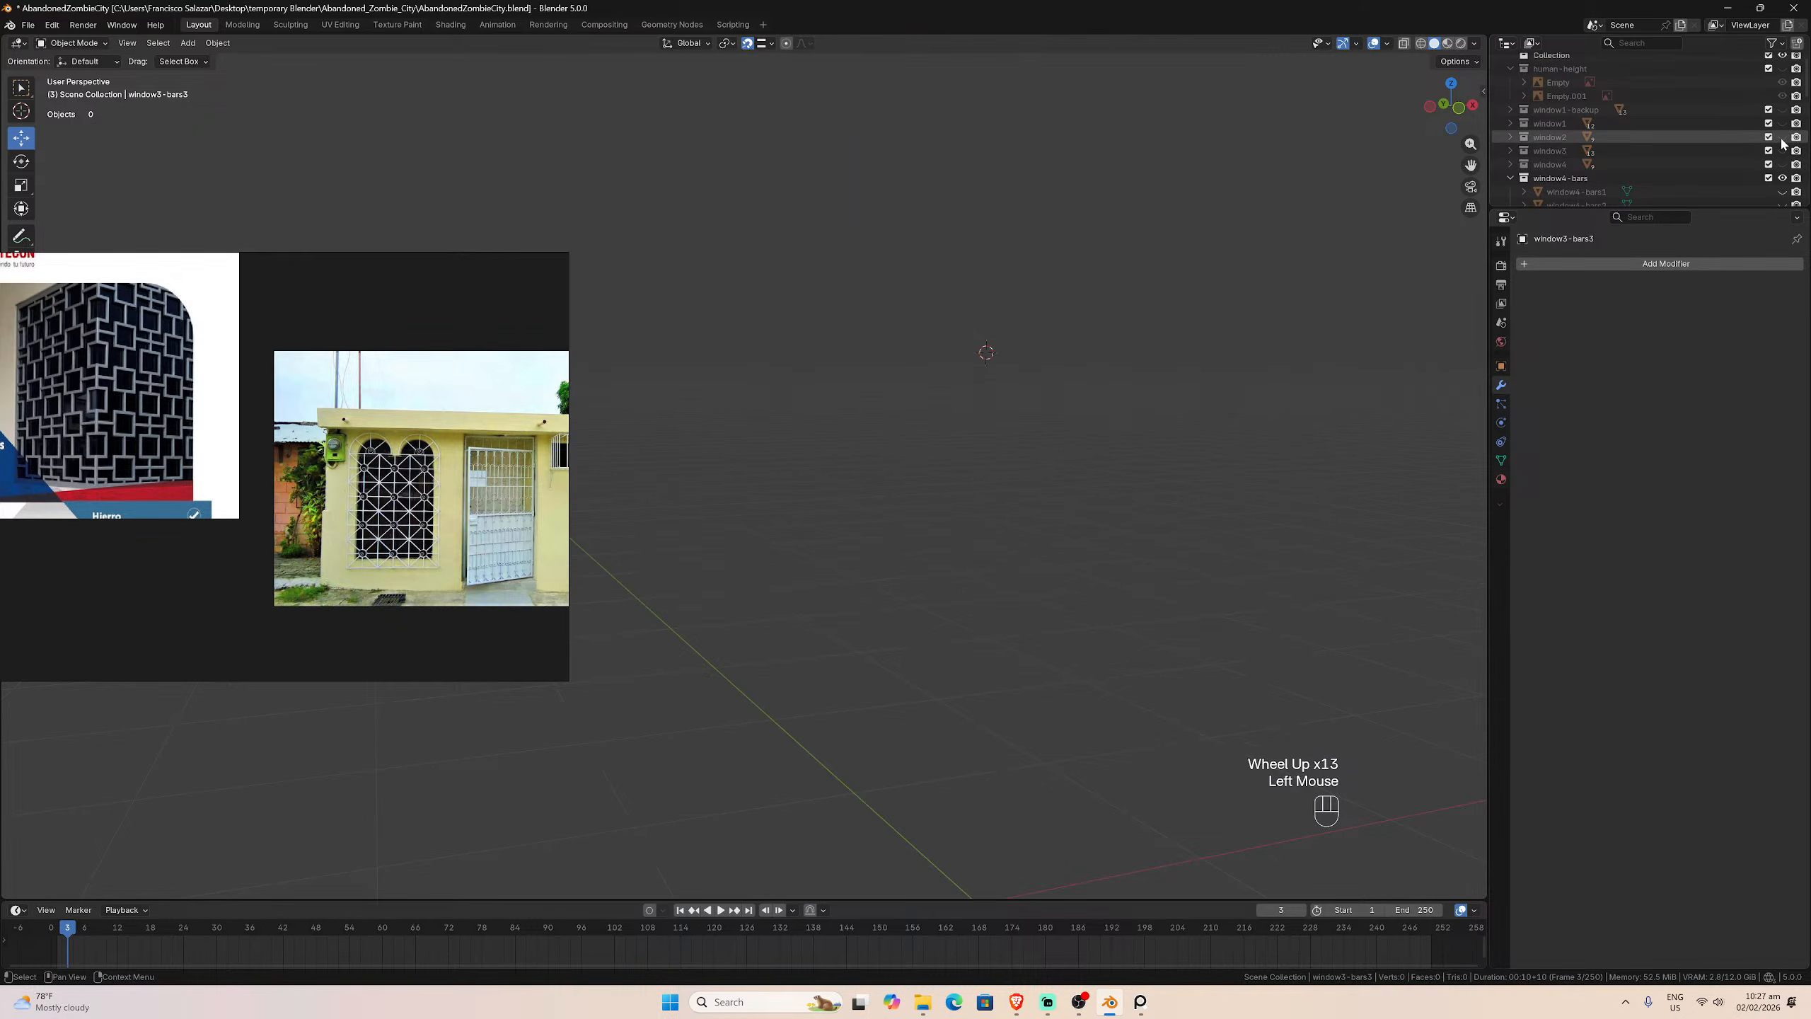
click(1782, 165)
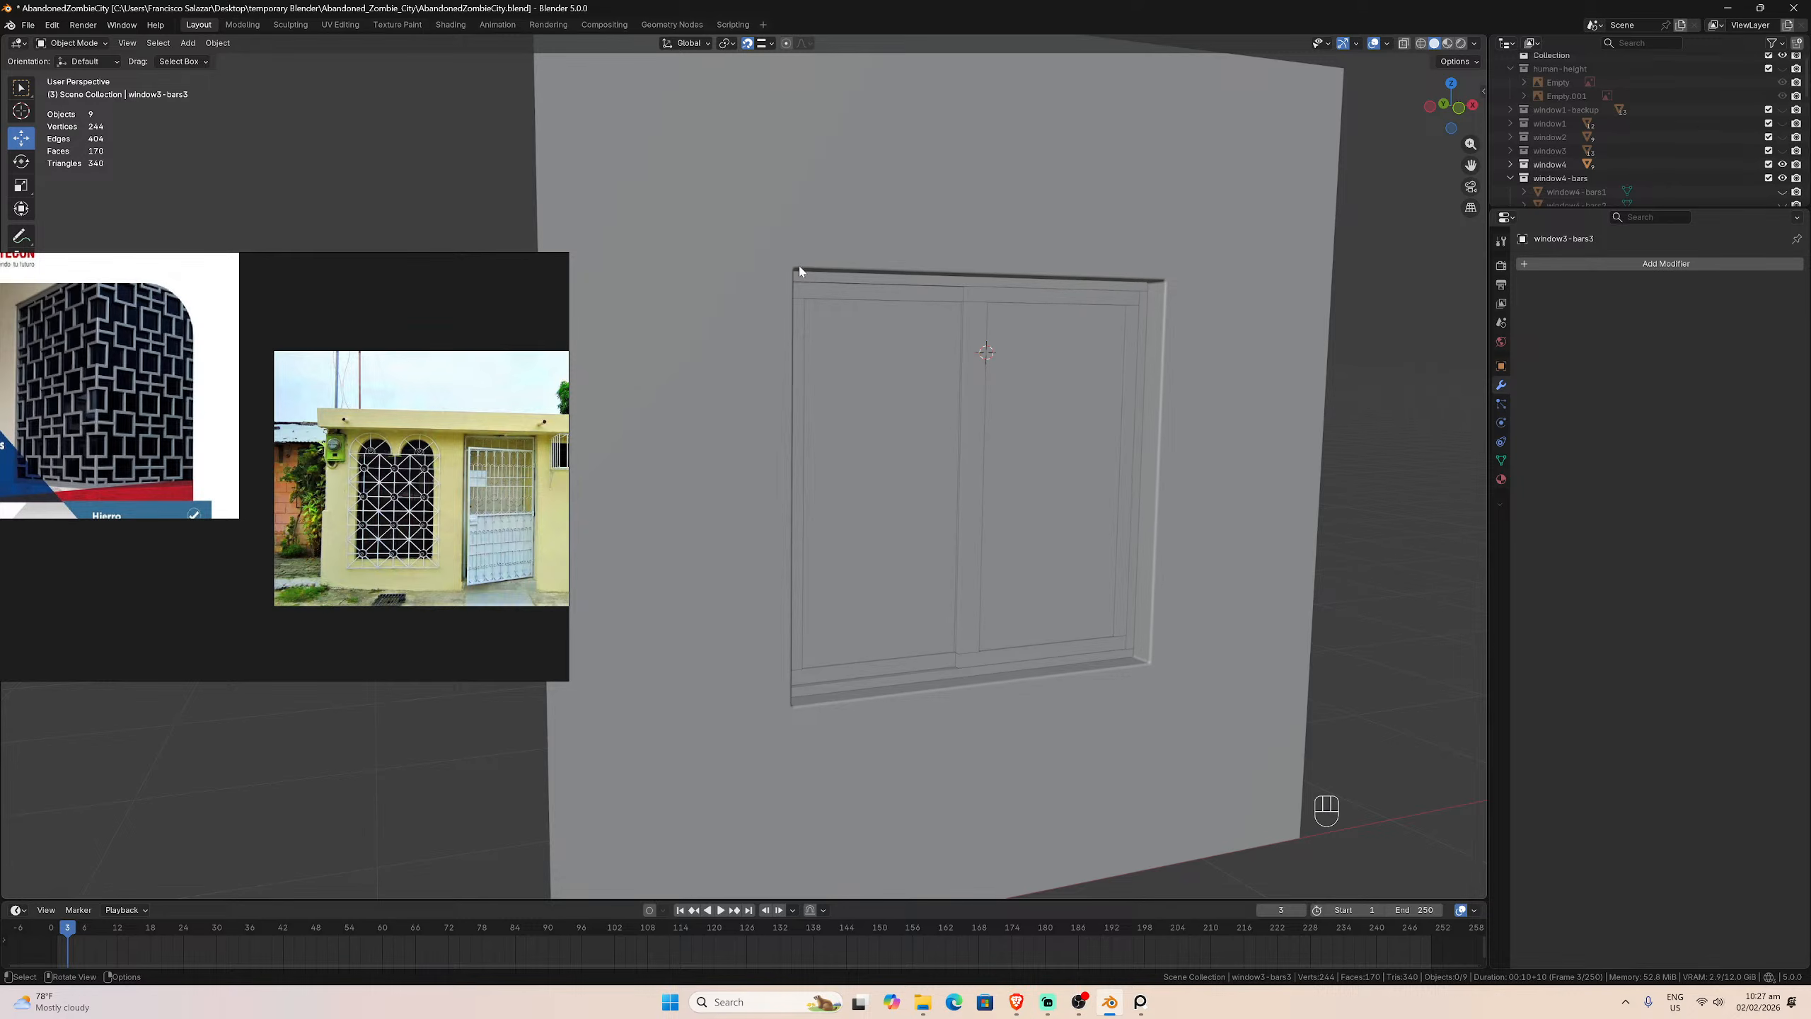
Step: Examine the wall mesh around the square window4 opening in Edit Mode, then return to Object Mode
click(758, 476)
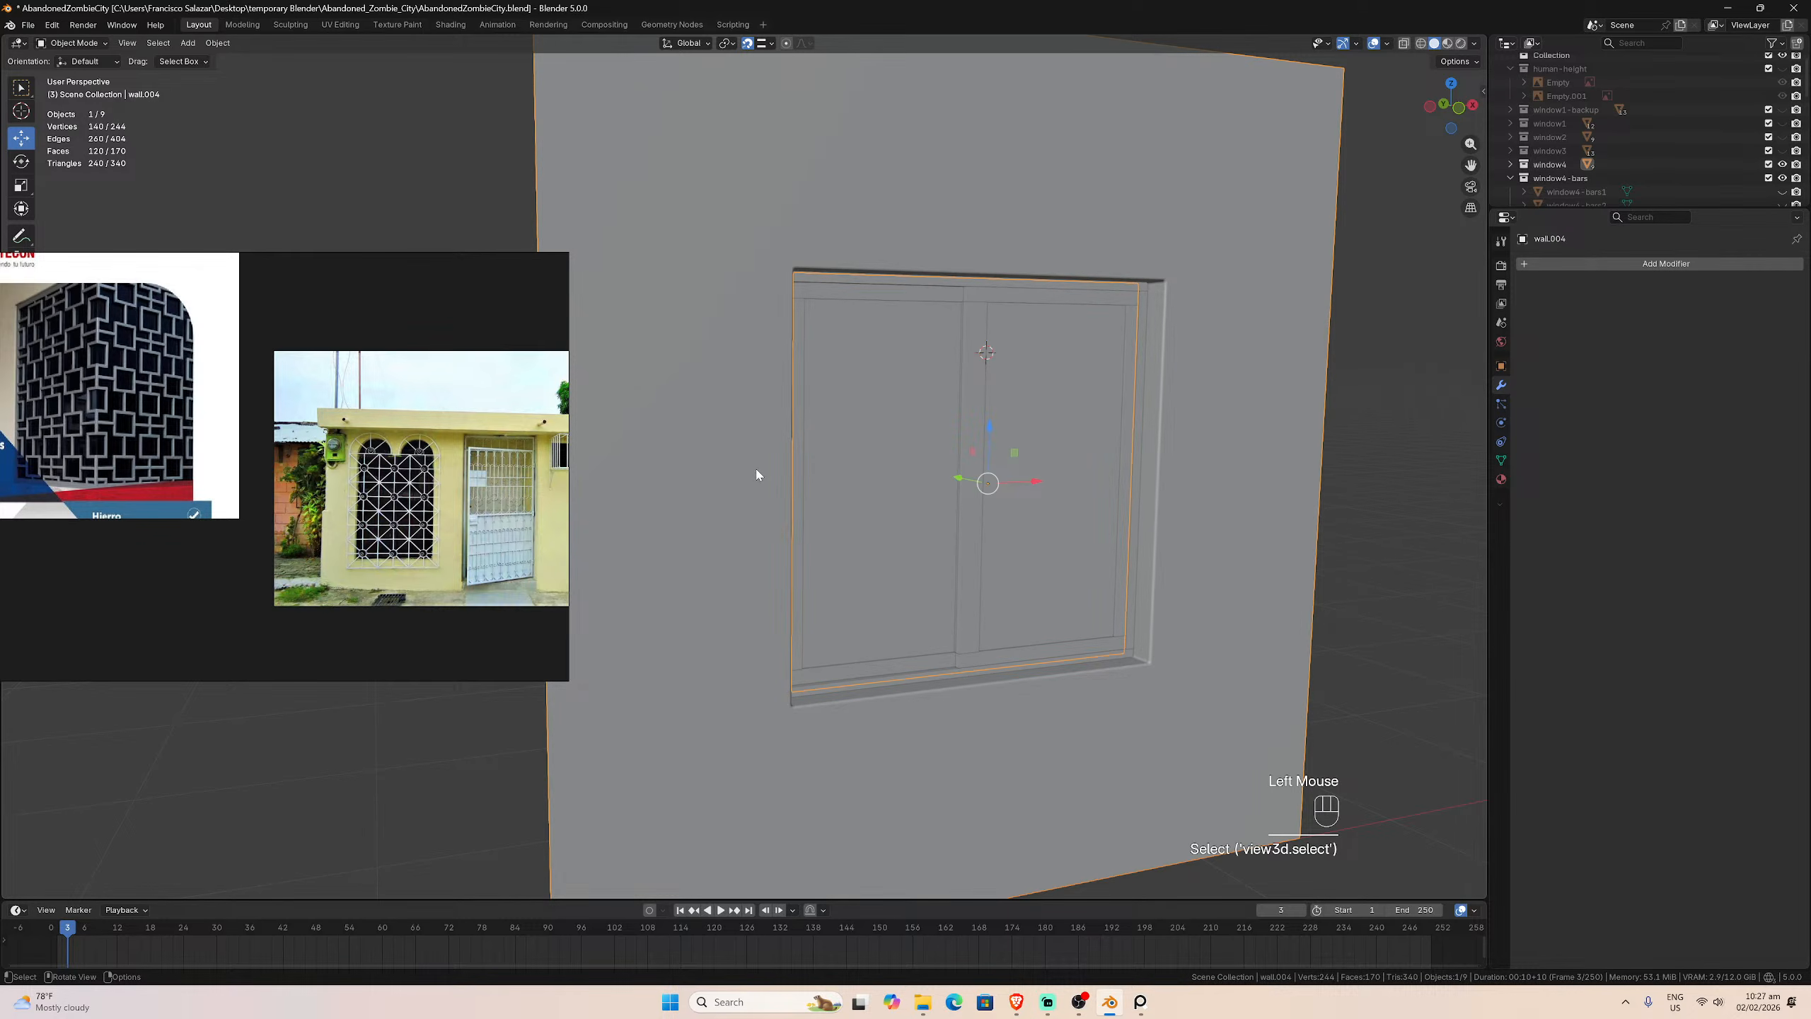
key(Tab)
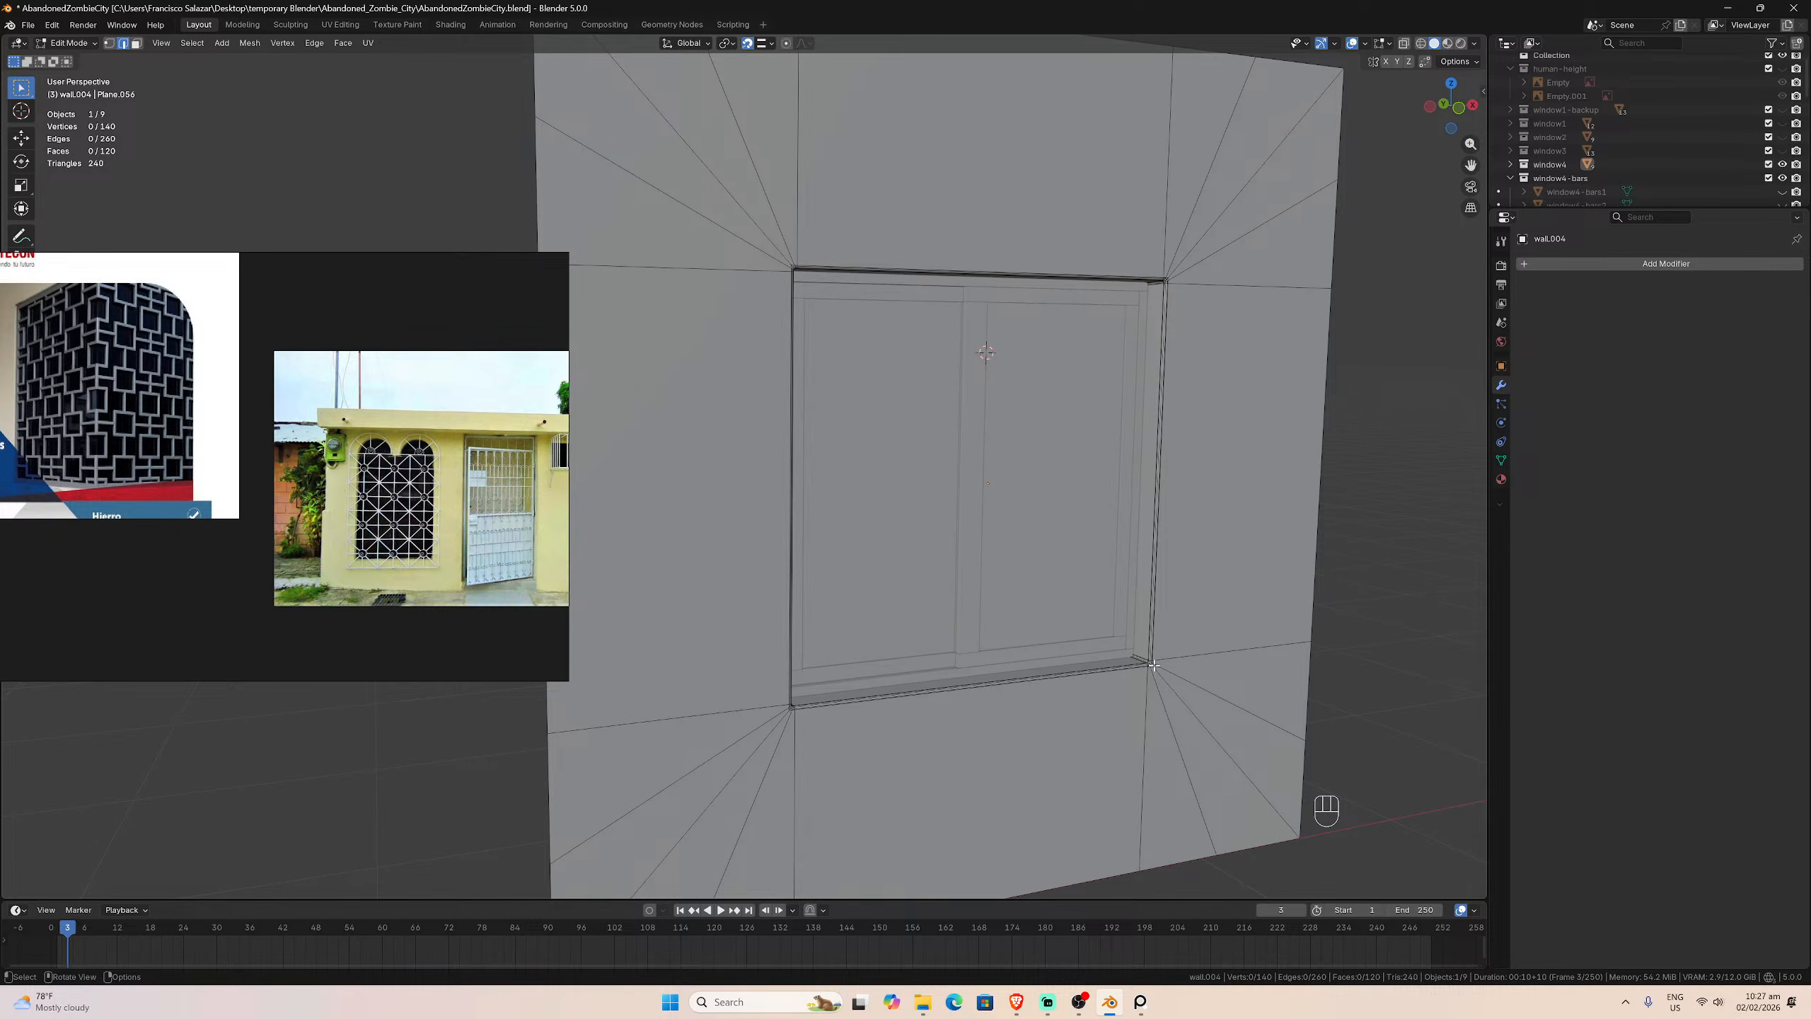
key(Tab)
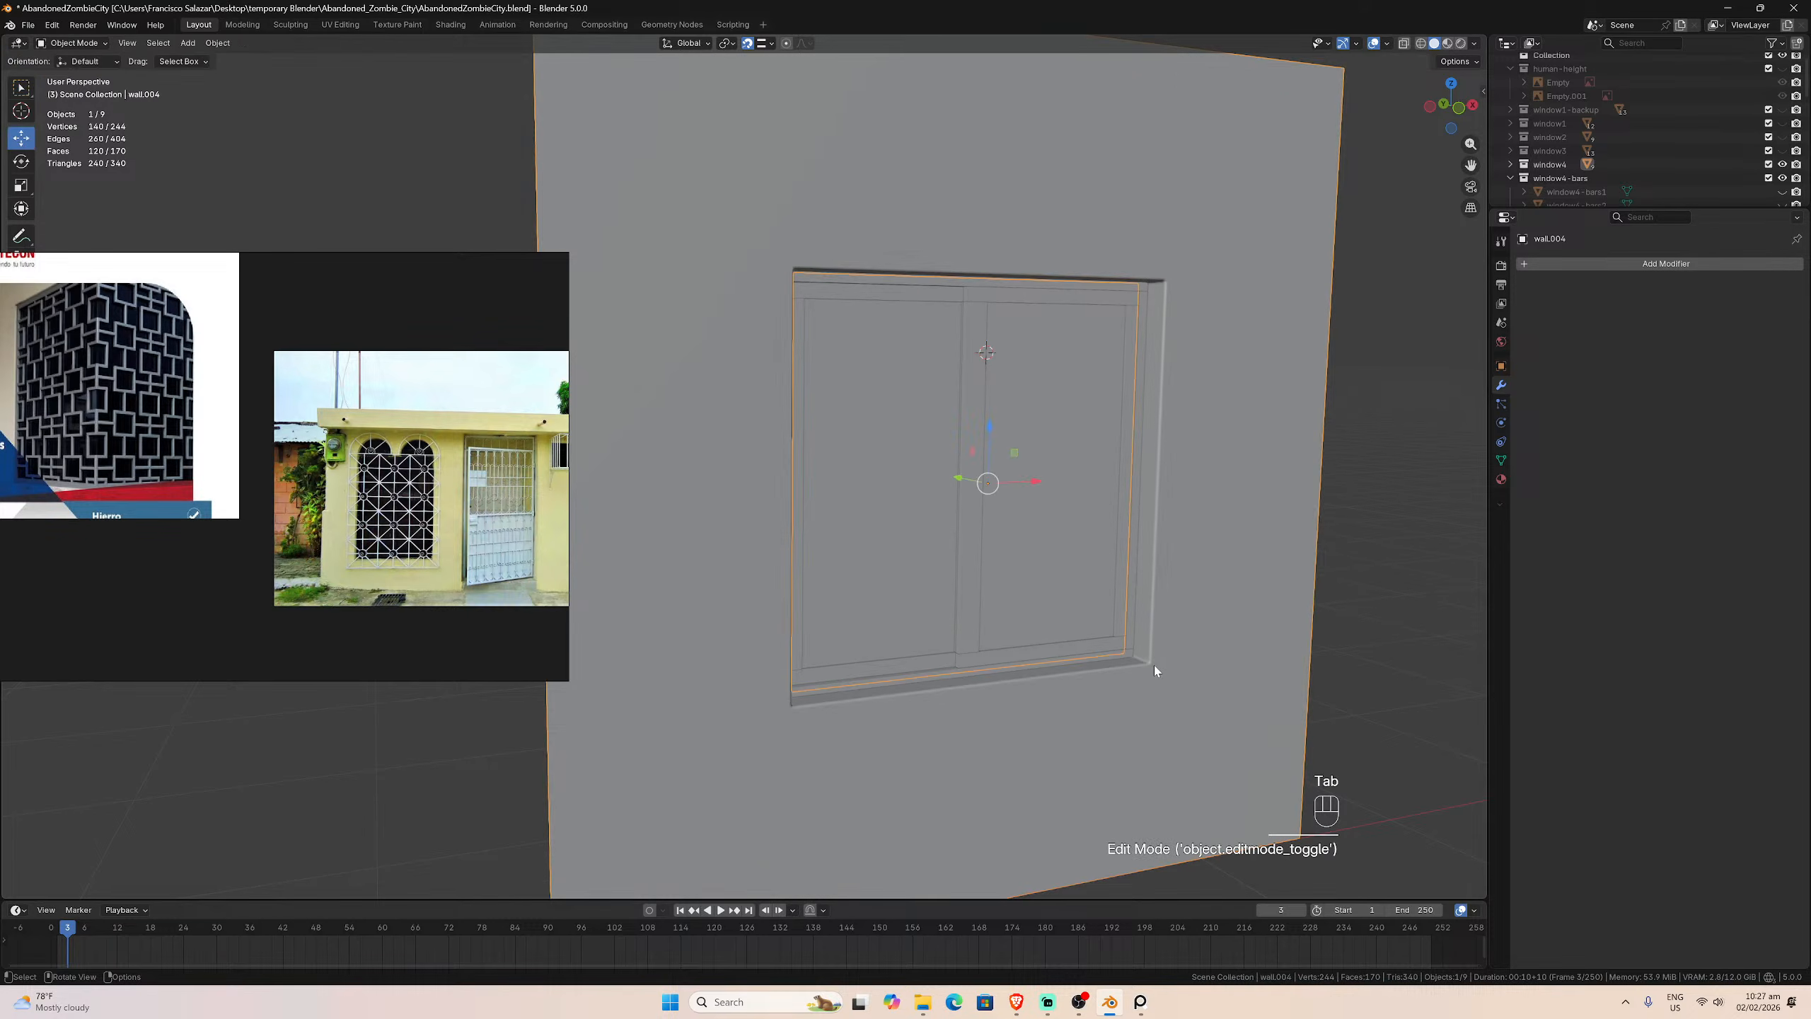
click(1322, 635)
click(1213, 652)
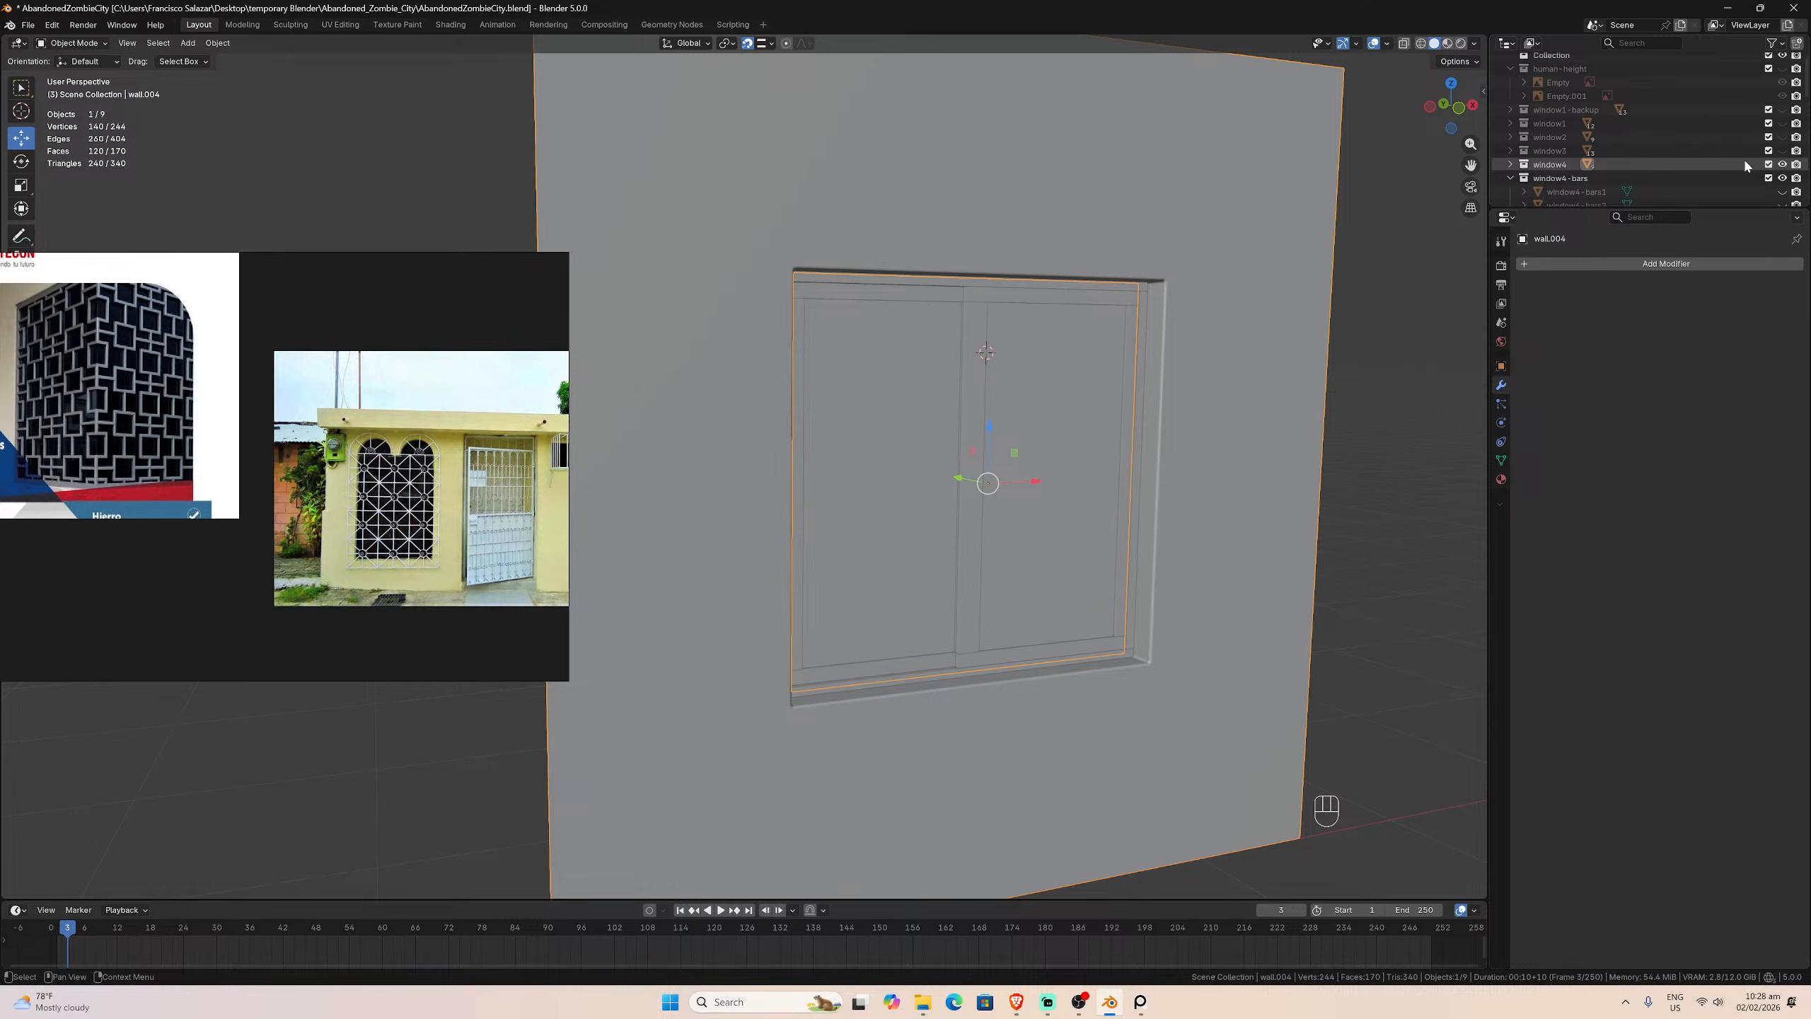
Step: Hide the window4 collection, show the window1 collection and examine how its window sits inside the outer trim
click(1769, 137)
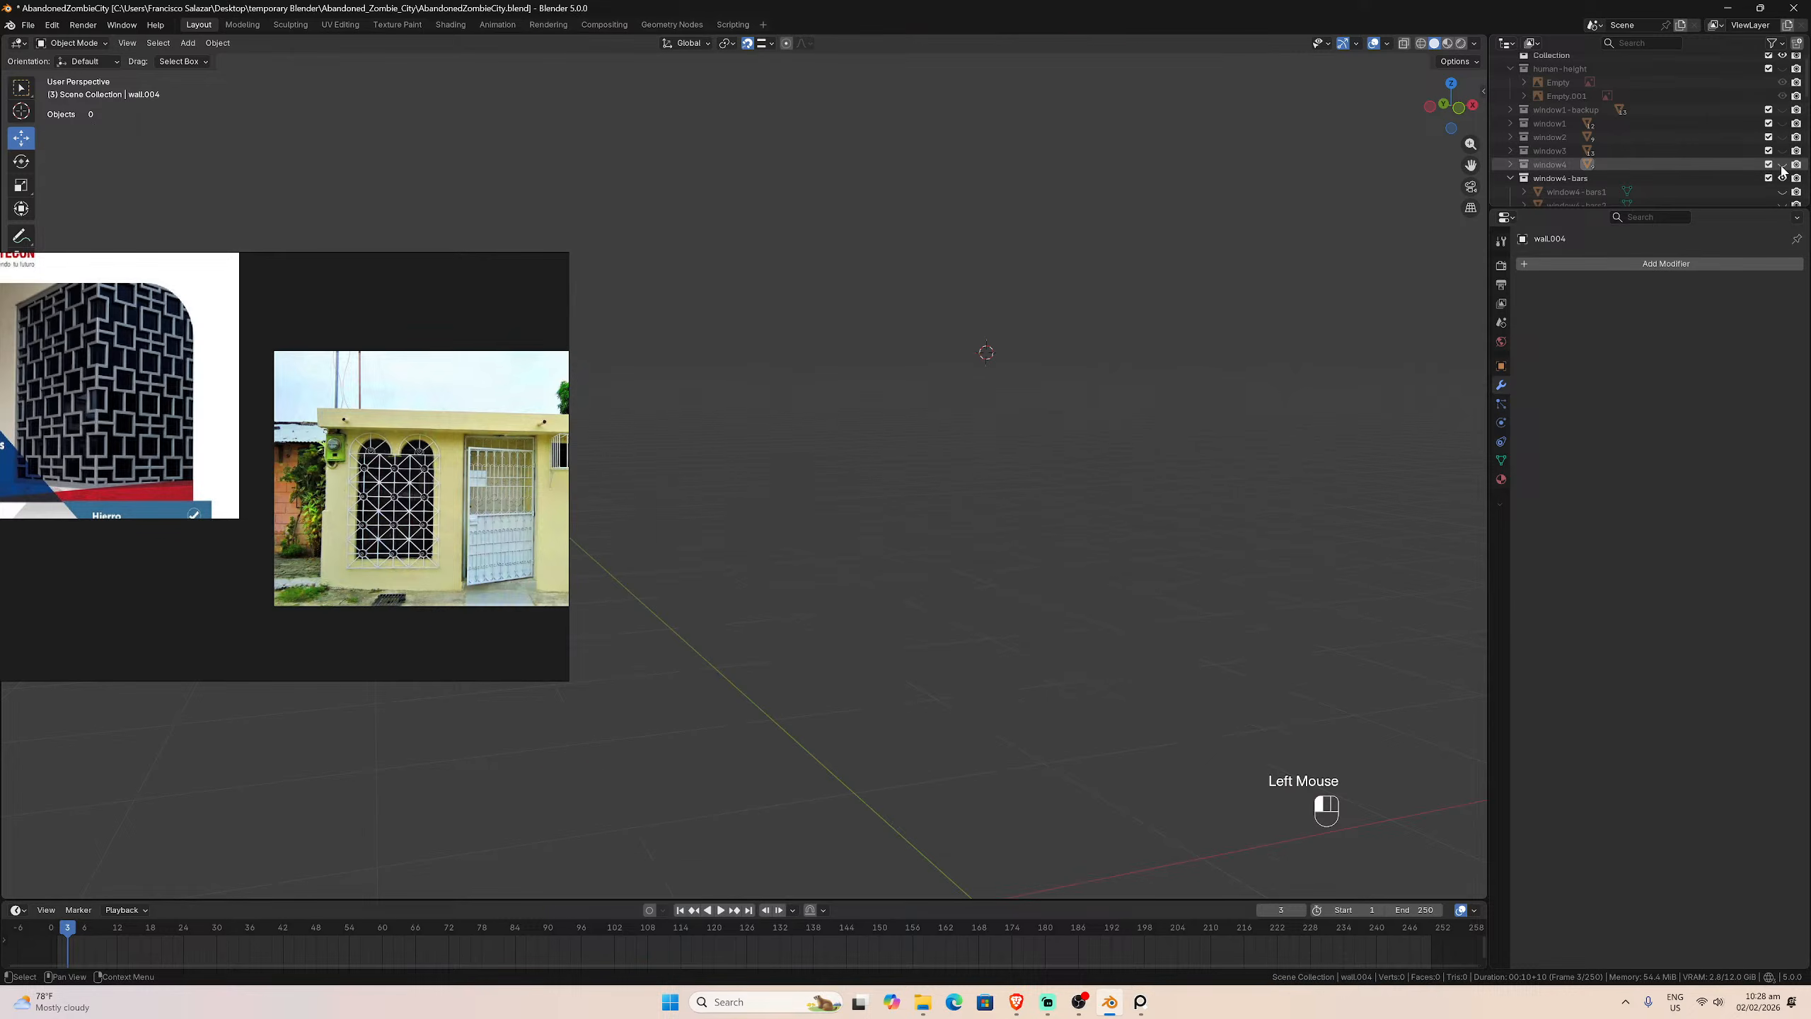
click(1783, 123)
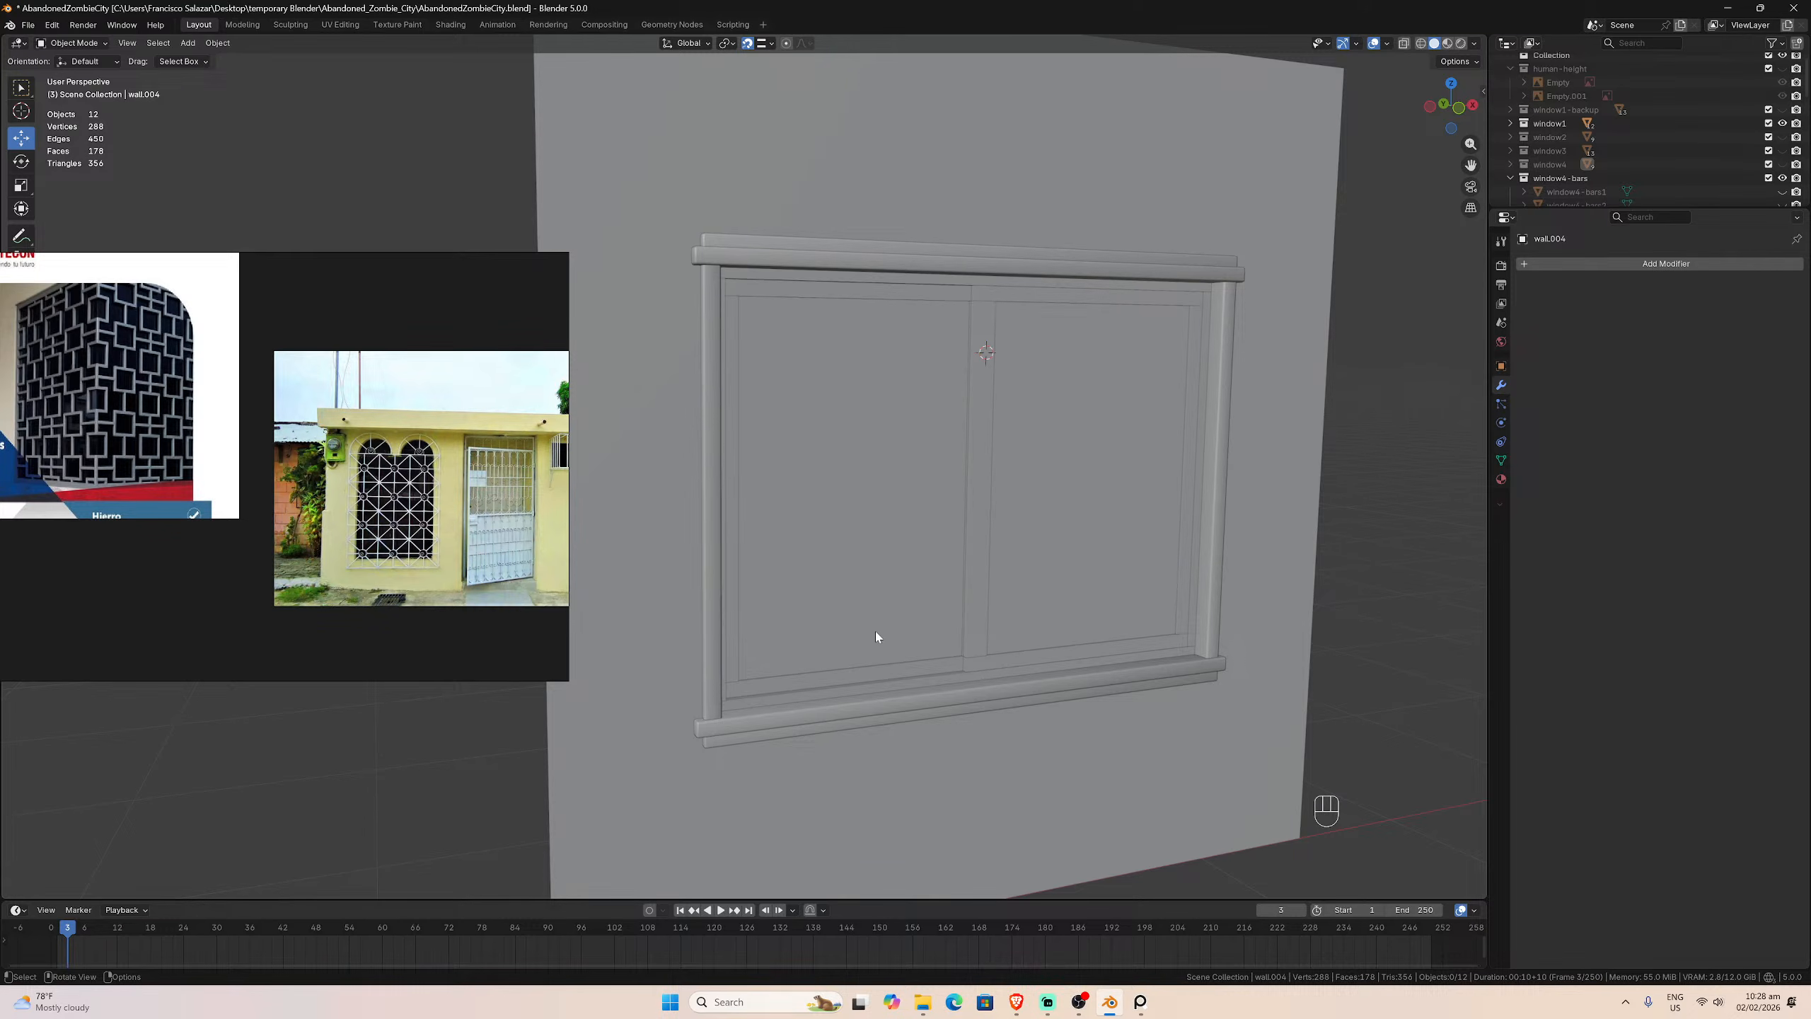
scroll(869, 634, up, 1)
middle_drag(869, 634, 813, 631)
scroll(776, 639, down, 2)
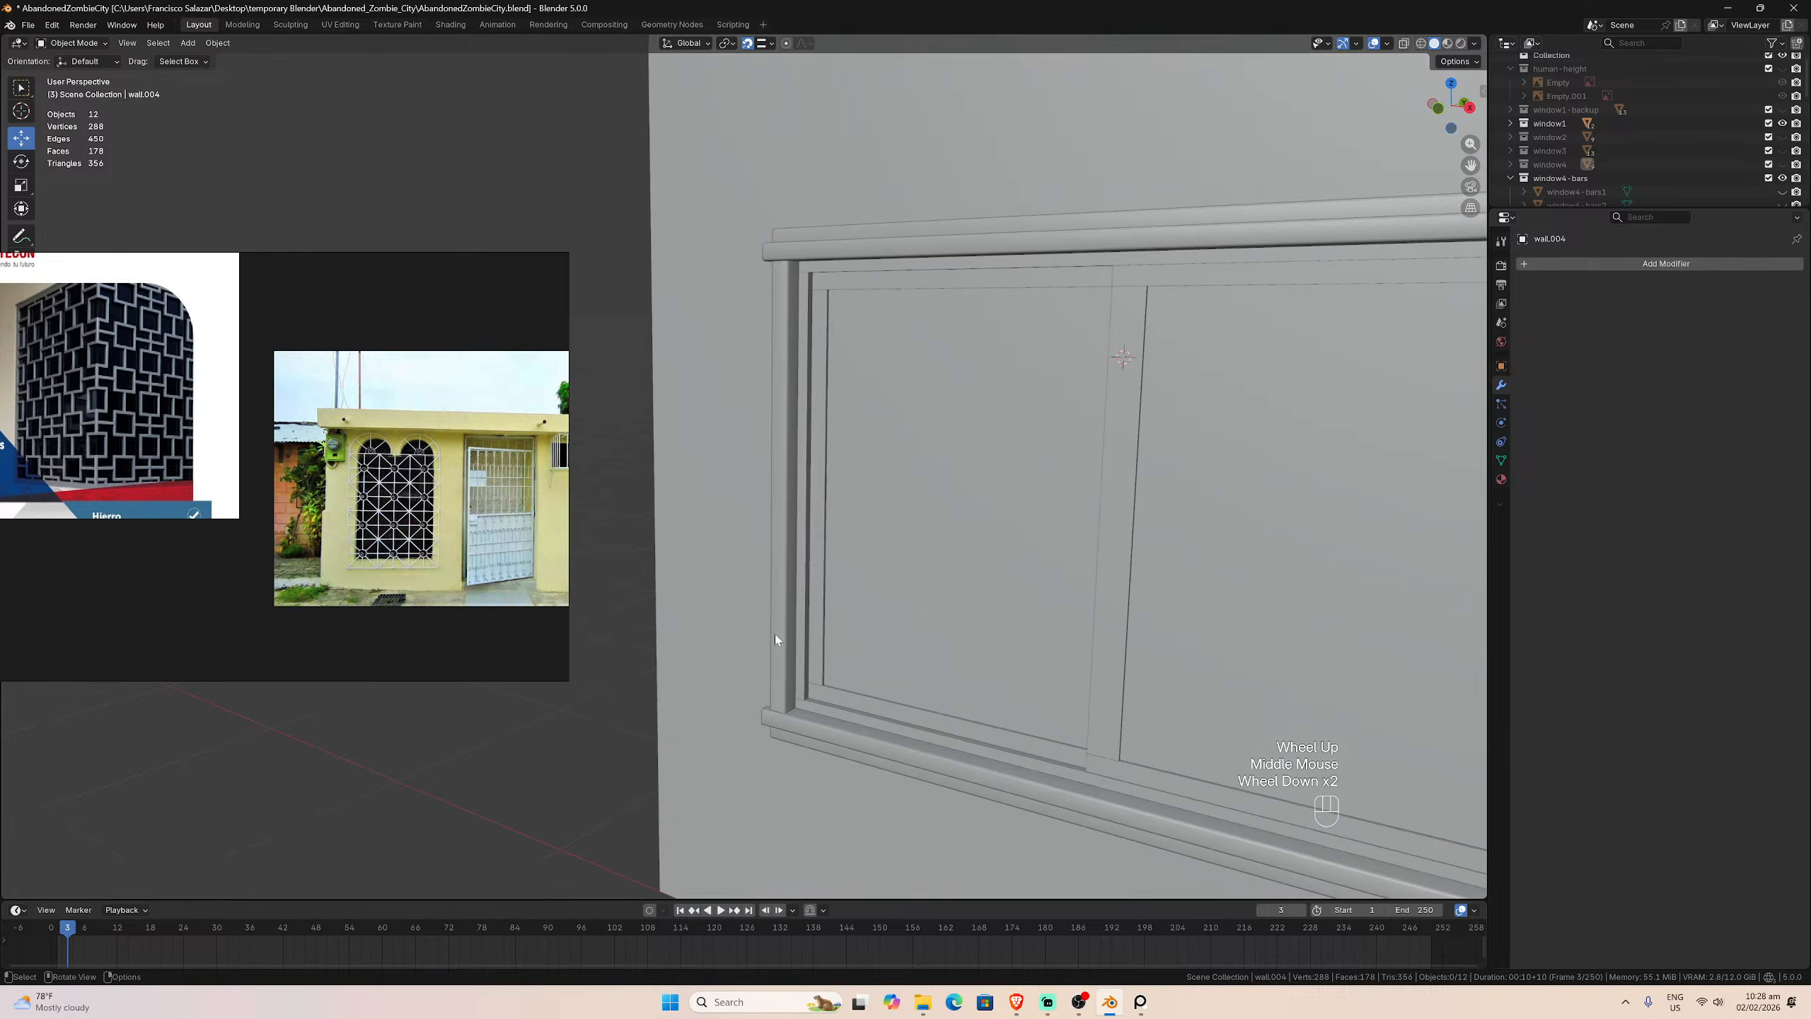
scroll(776, 634, down, 1)
middle_drag(926, 668, 885, 710)
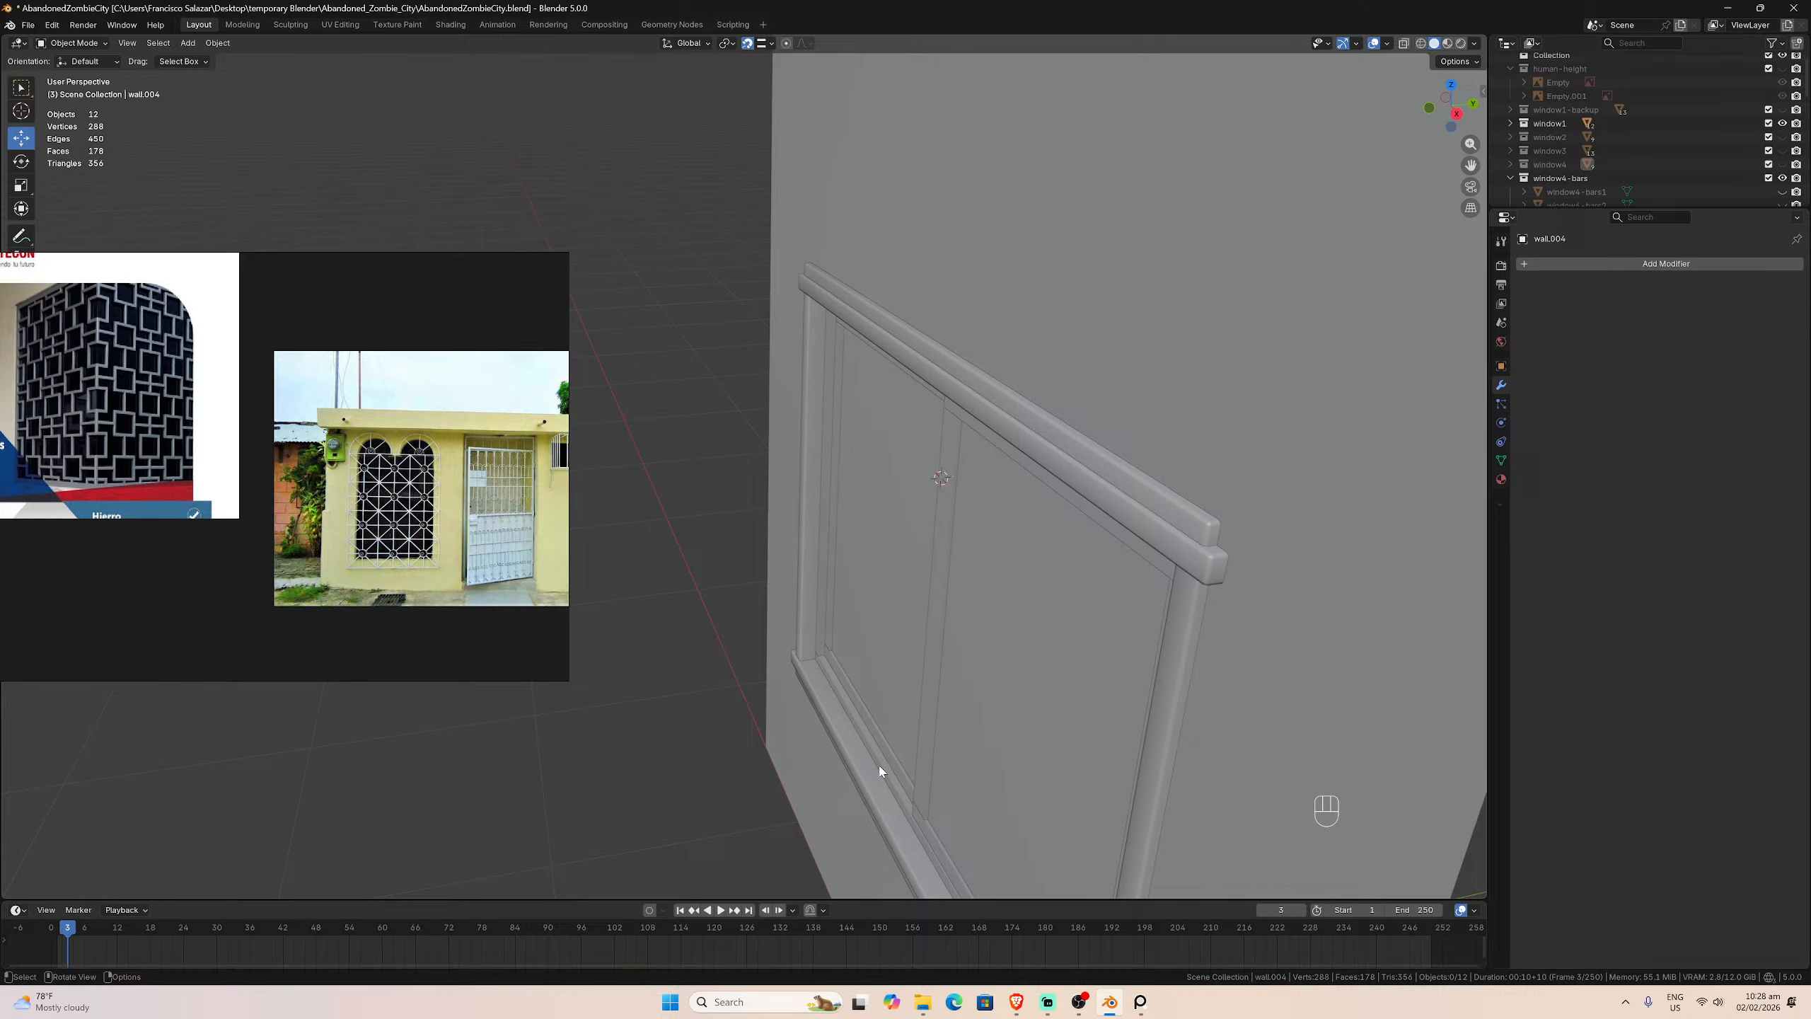
middle_drag(881, 513, 1200, 479)
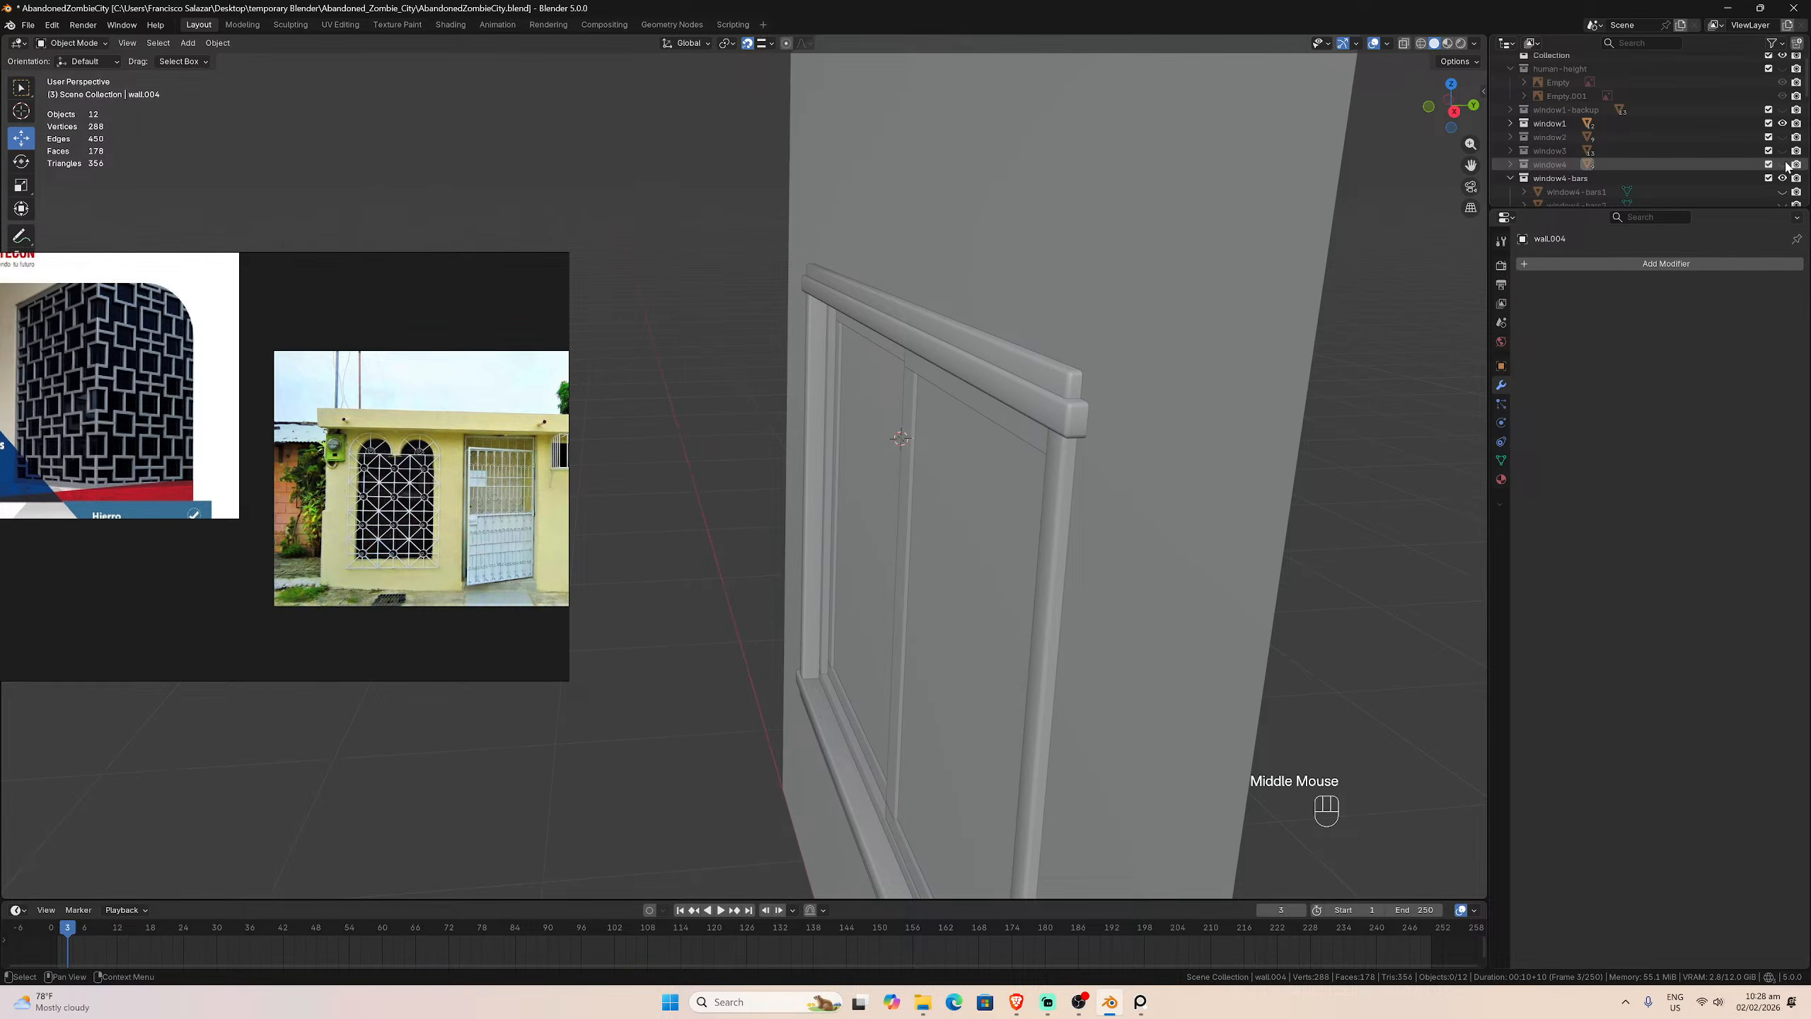
middle_drag(999, 445, 967, 542)
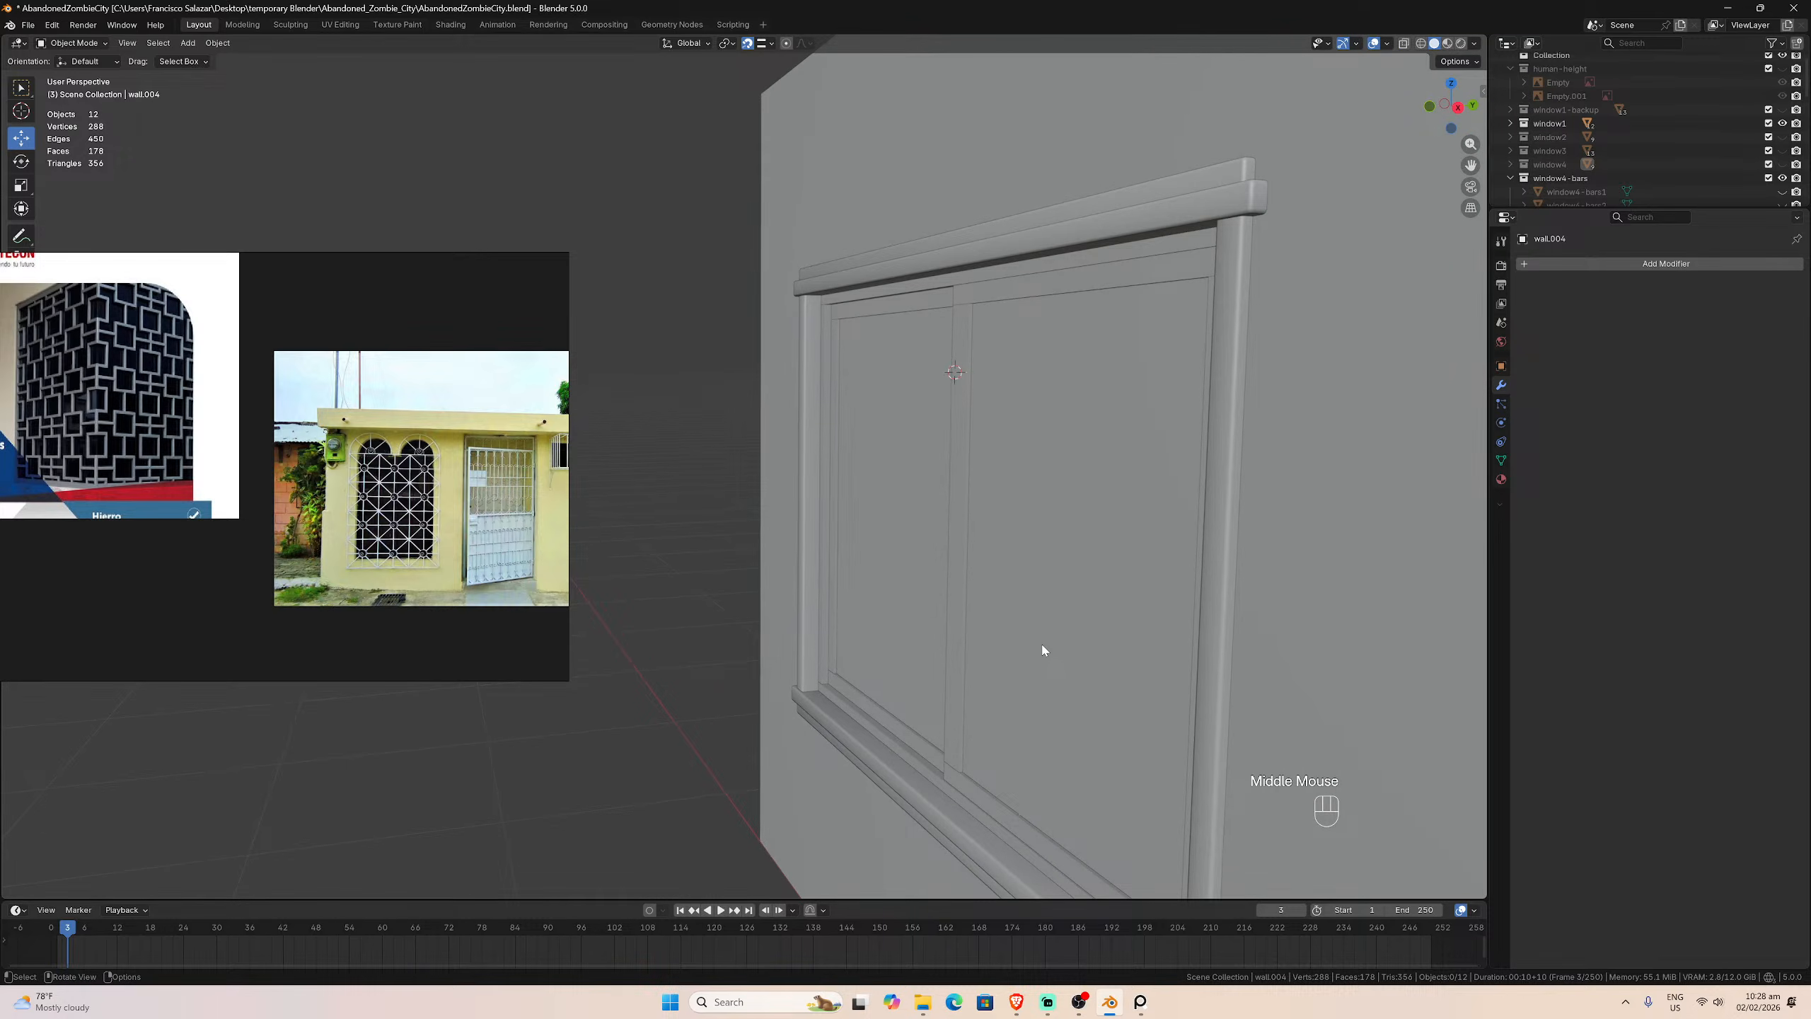
Step: Select the window1 inner frame and pane objects inside the outer trim and set the snap target to Vertex
key(KP_1)
drag(750, 301, 1065, 500)
drag(1266, 623, 1300, 699)
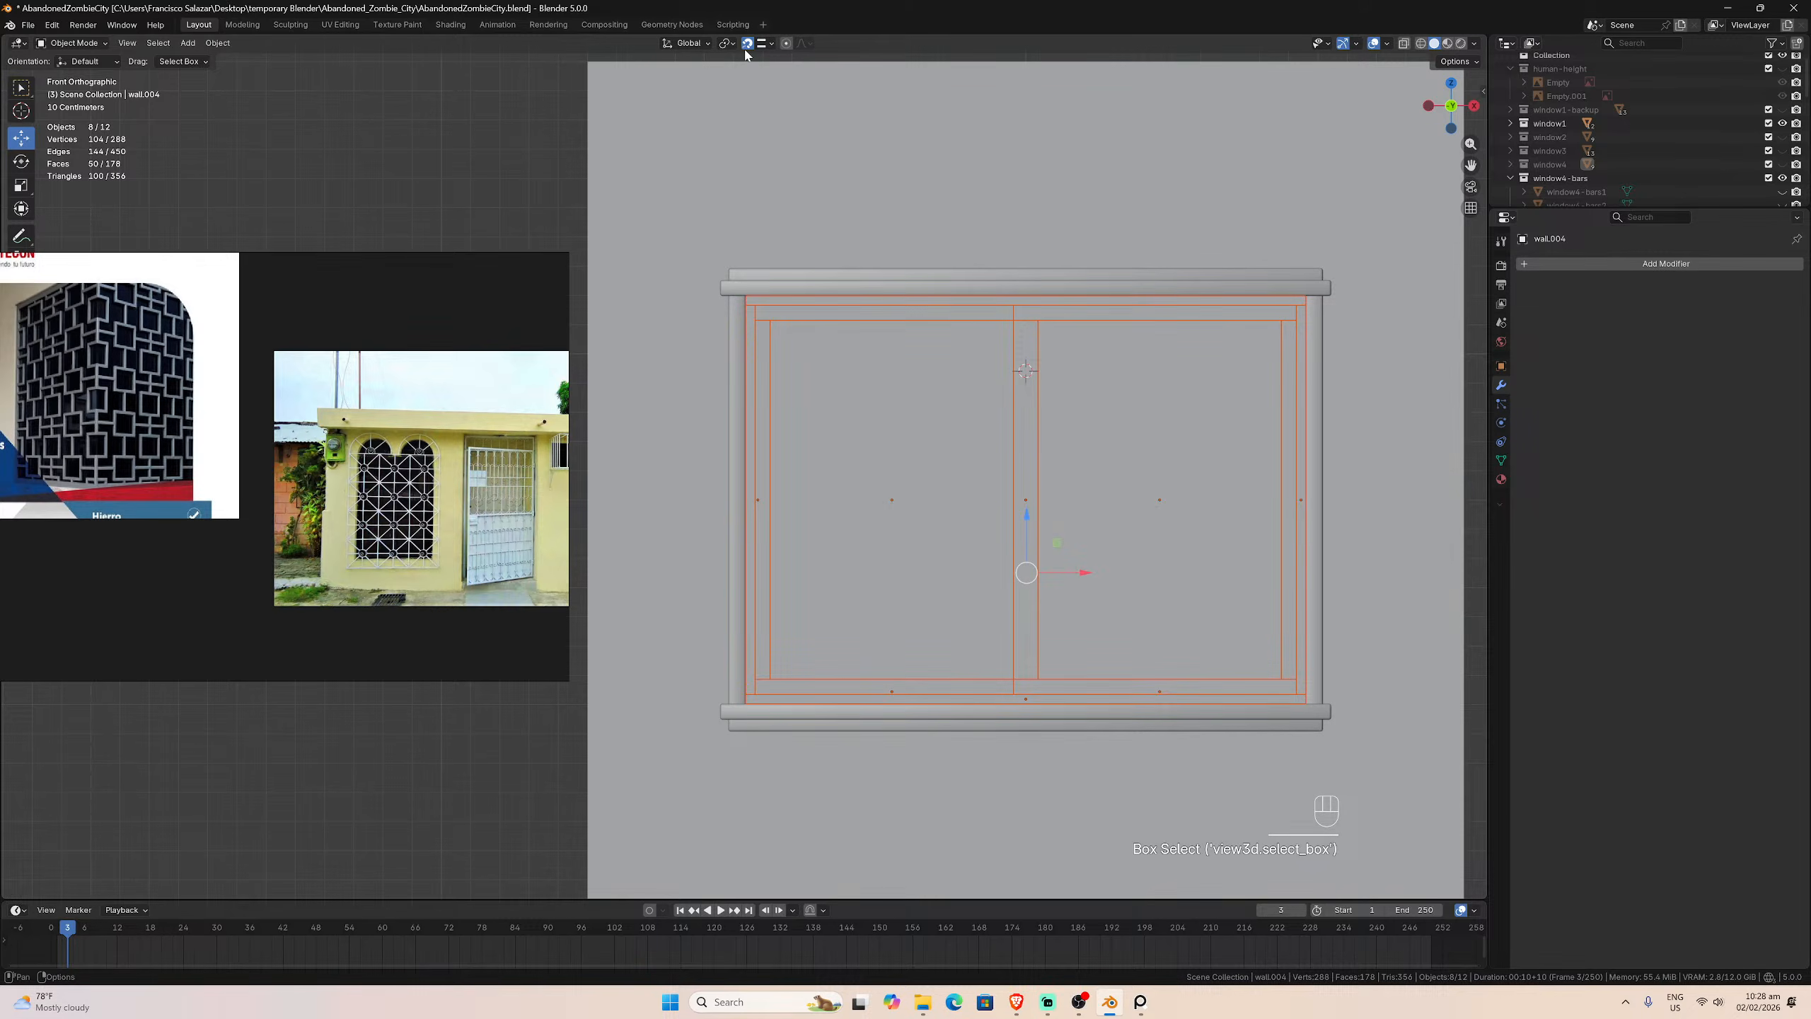
click(771, 43)
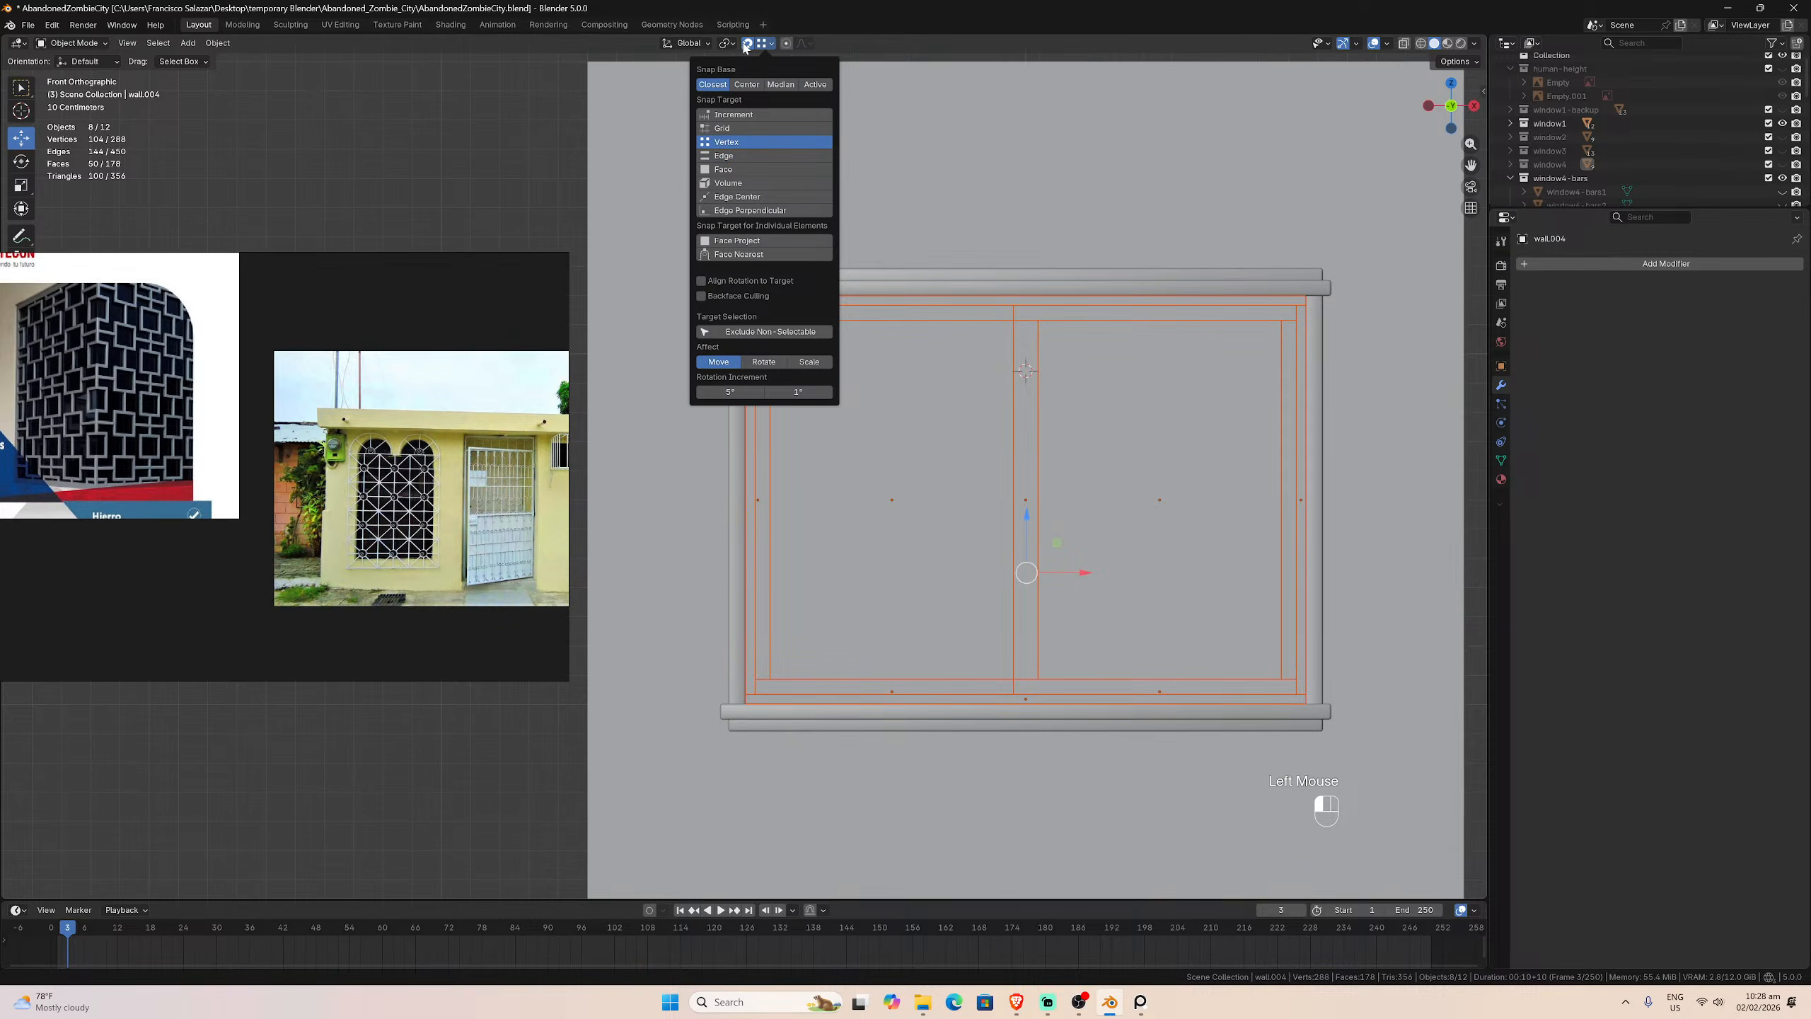
middle_drag(799, 235, 890, 230)
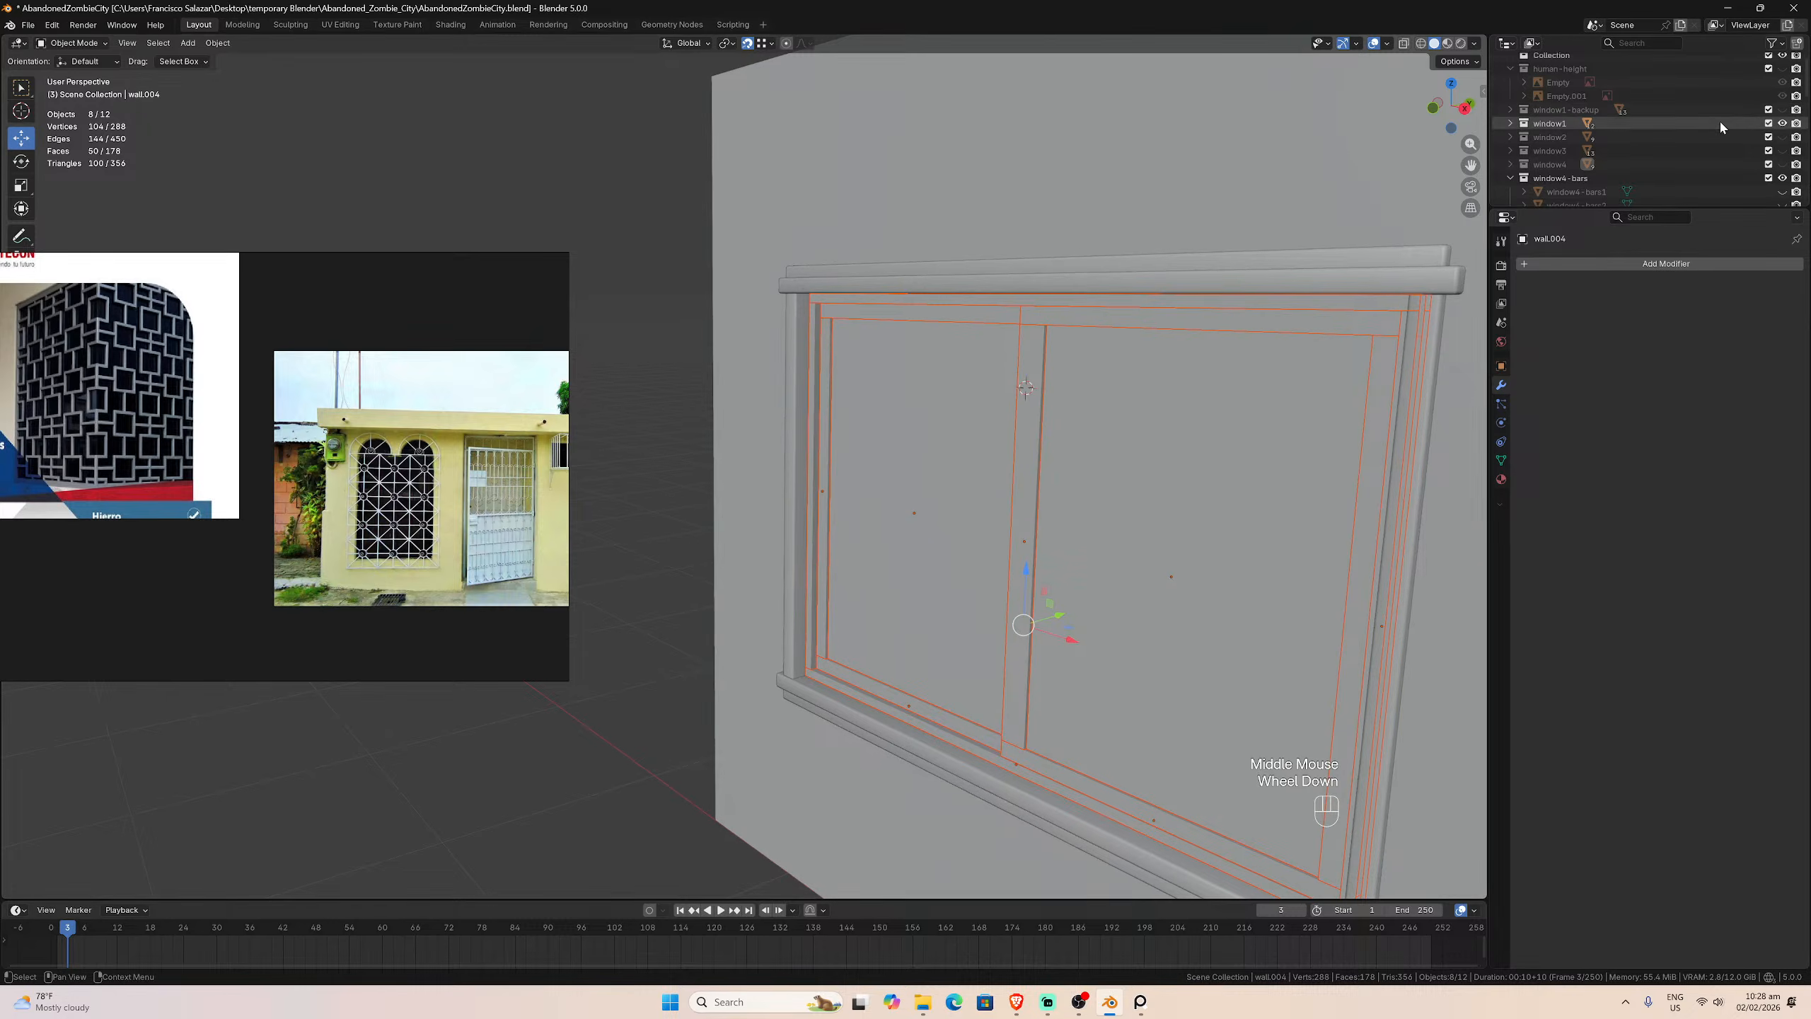
click(1782, 164)
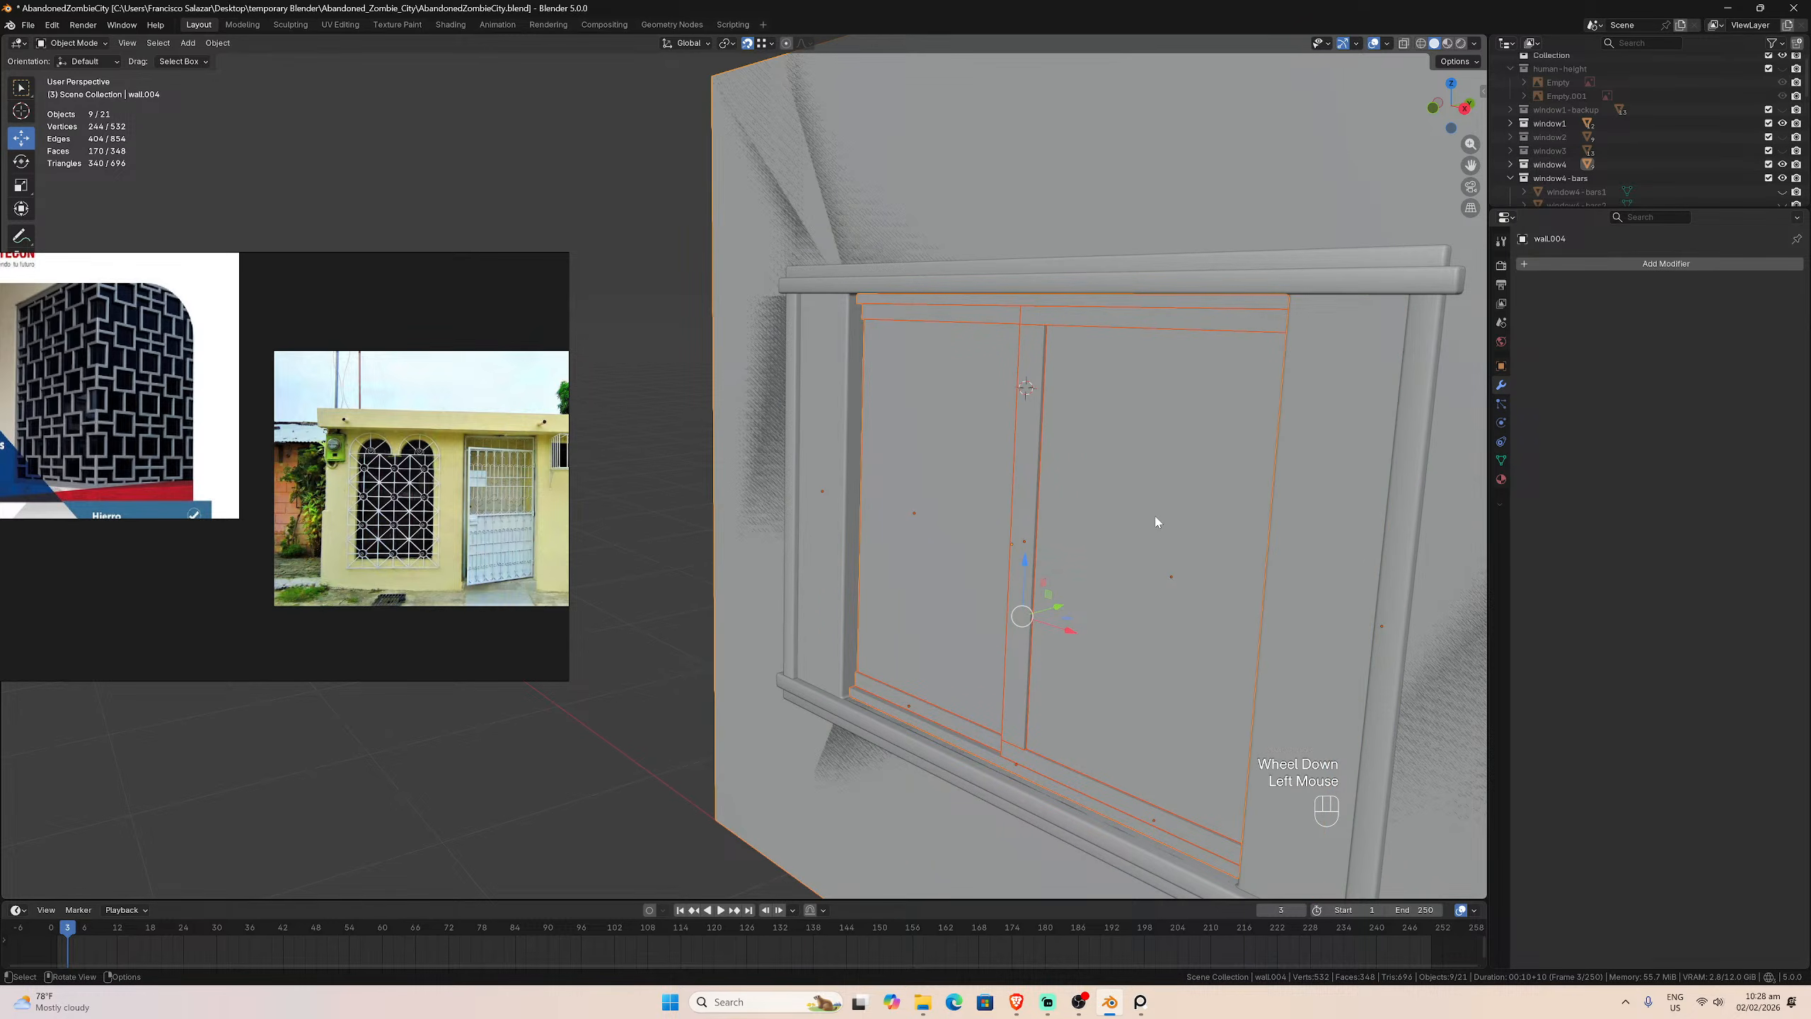
key(g)
key(y)
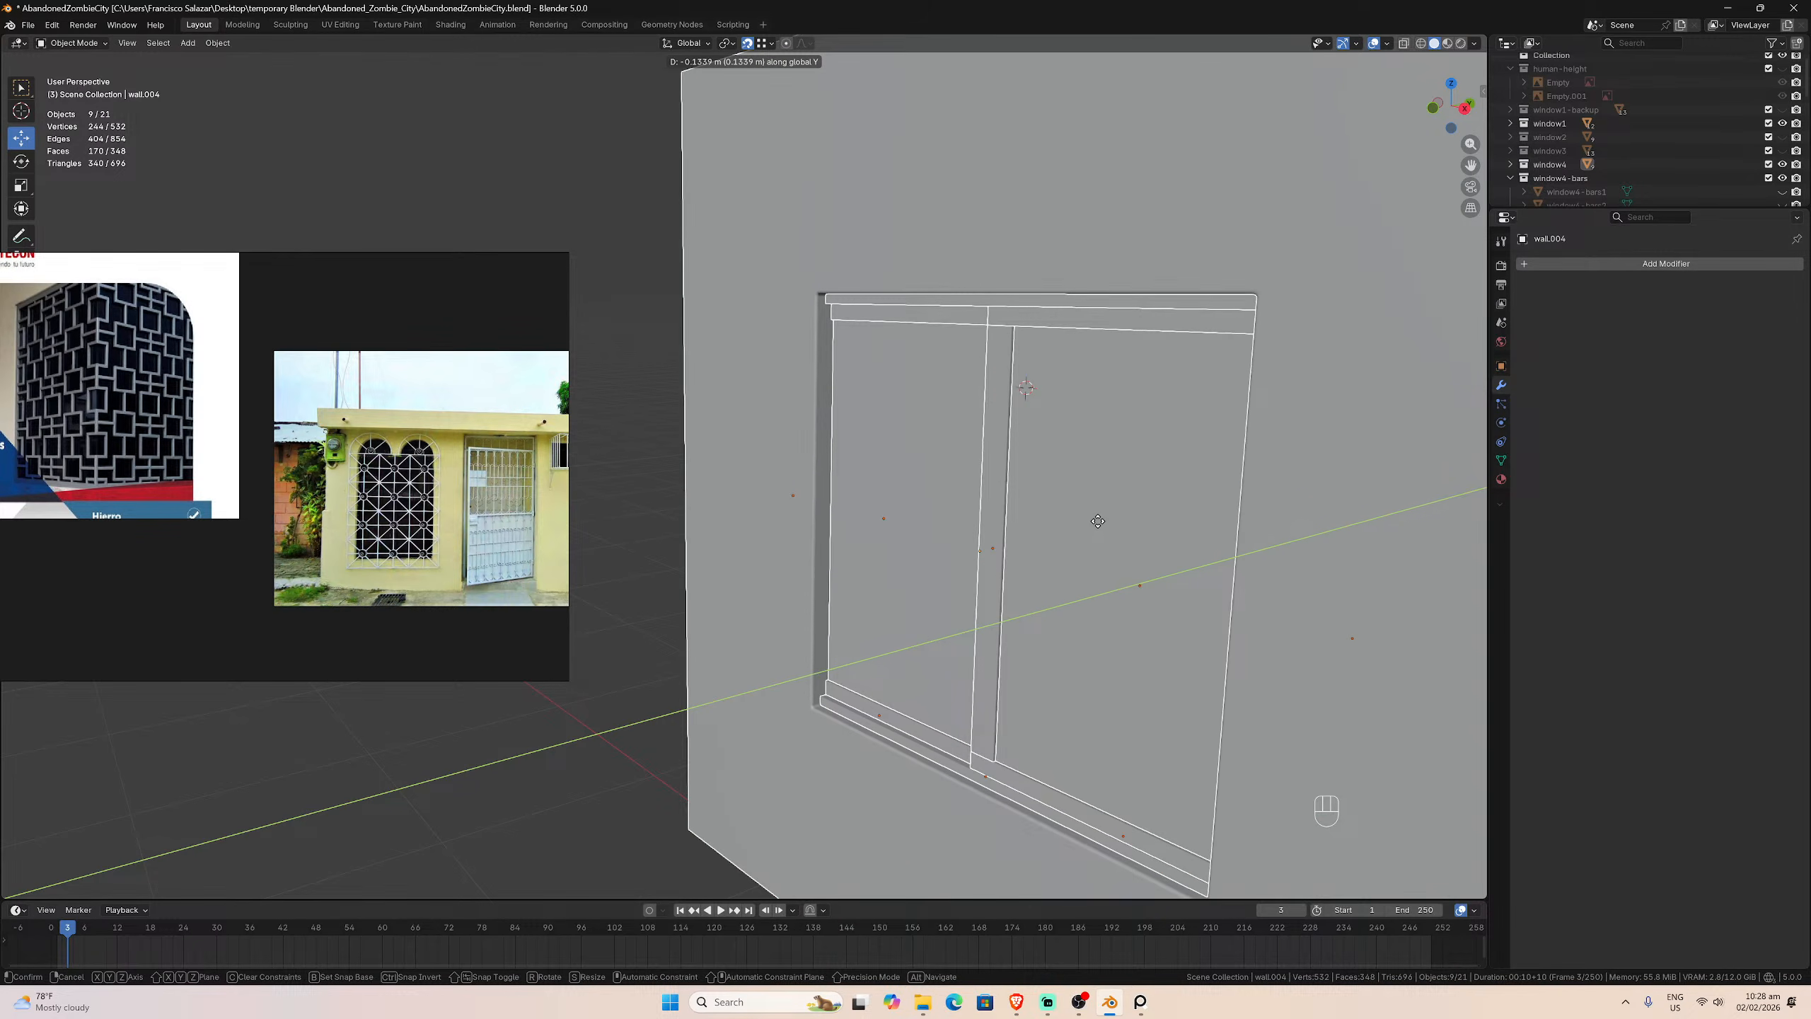
key(Escape)
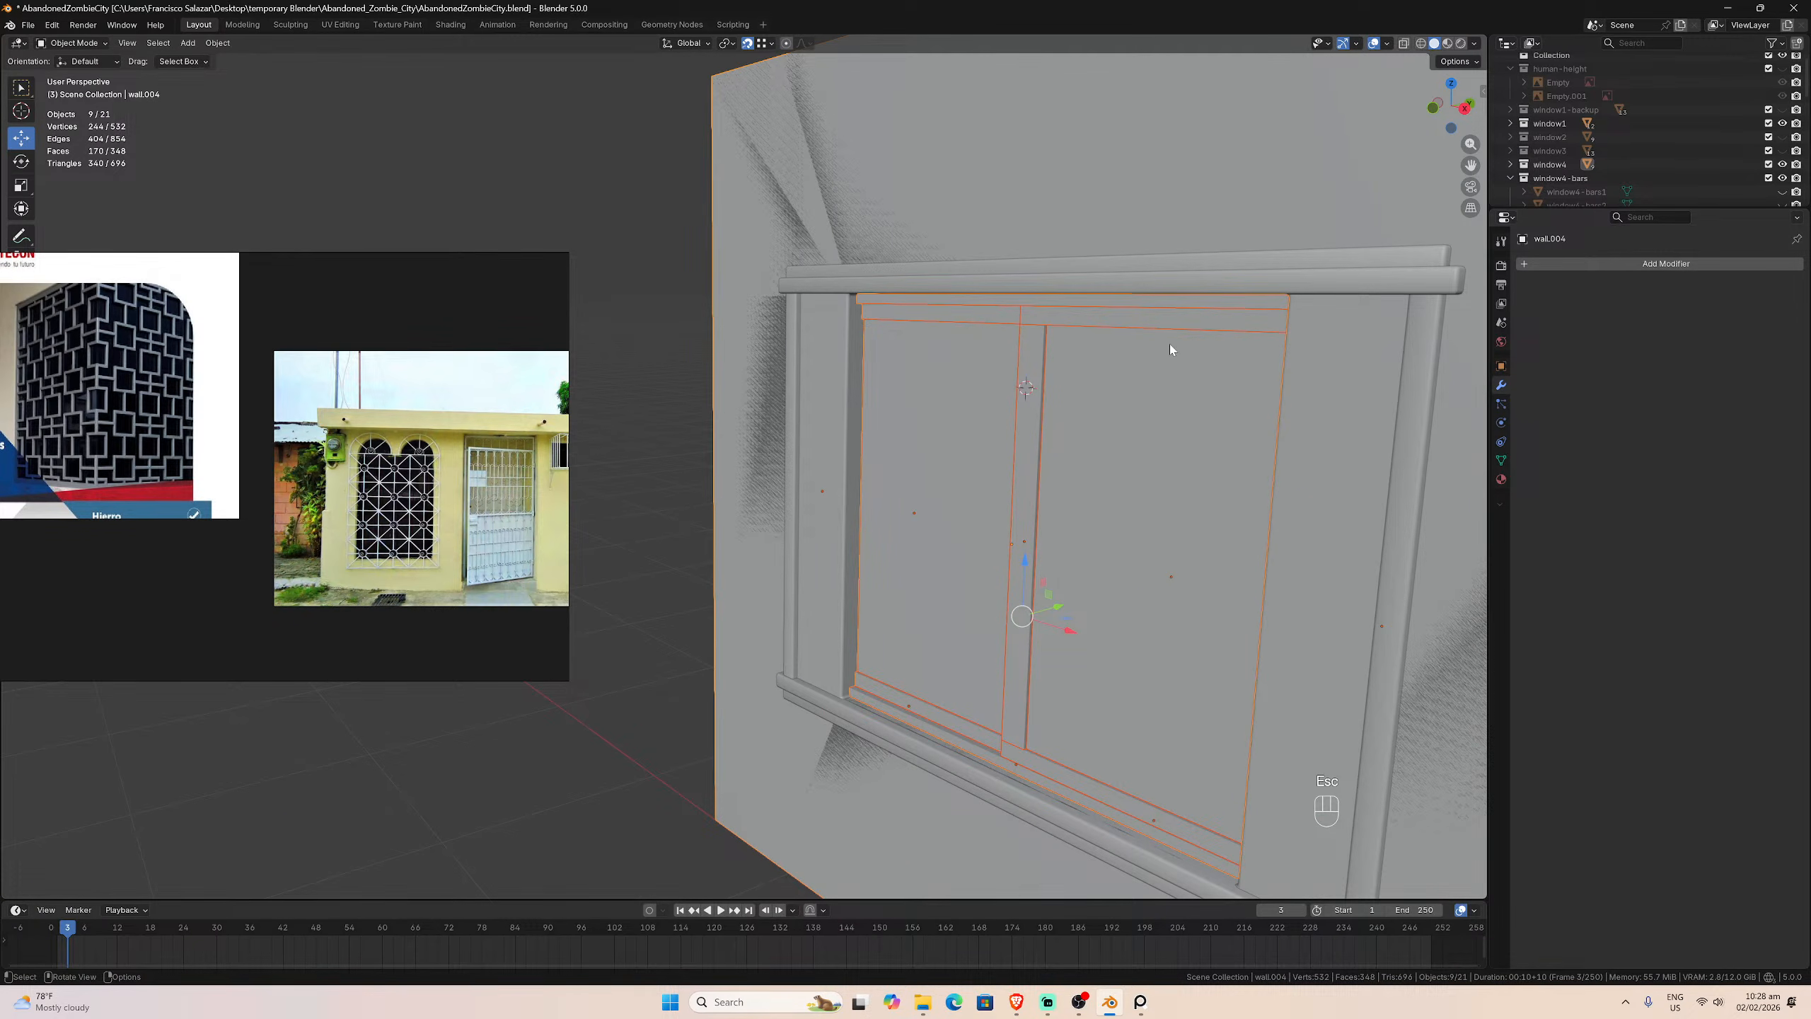
click(635, 445)
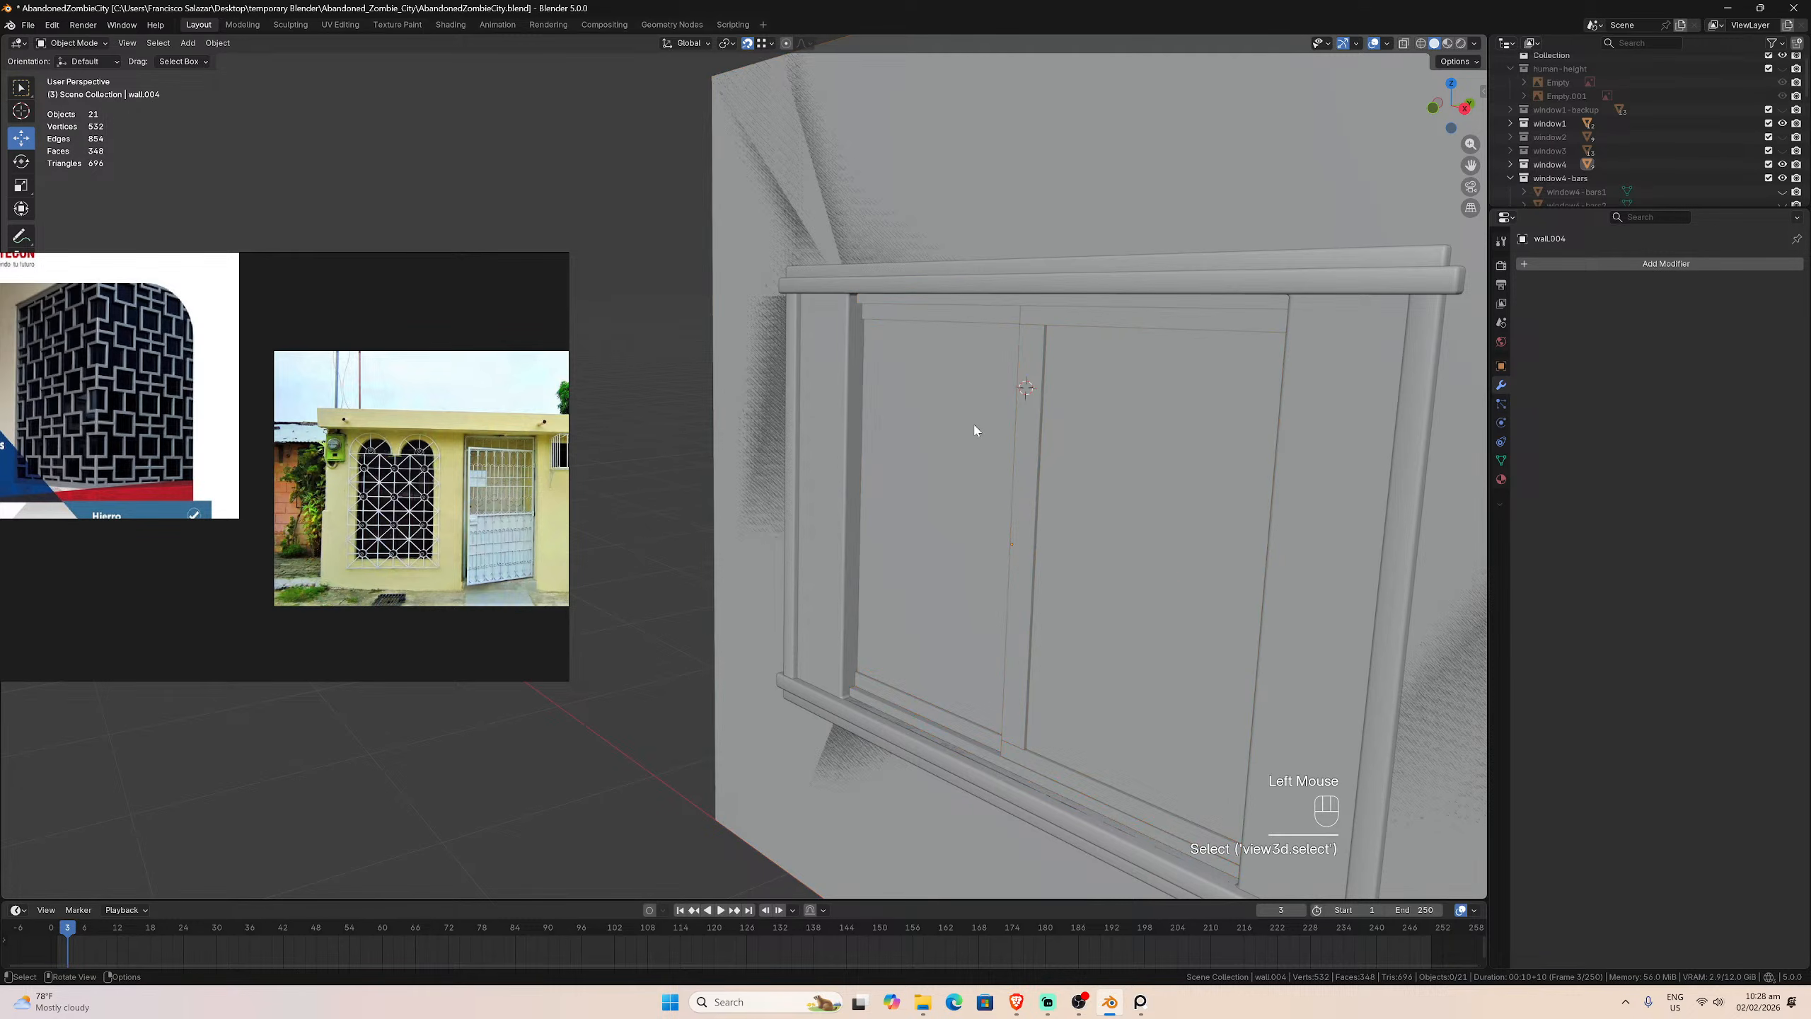
click(1793, 165)
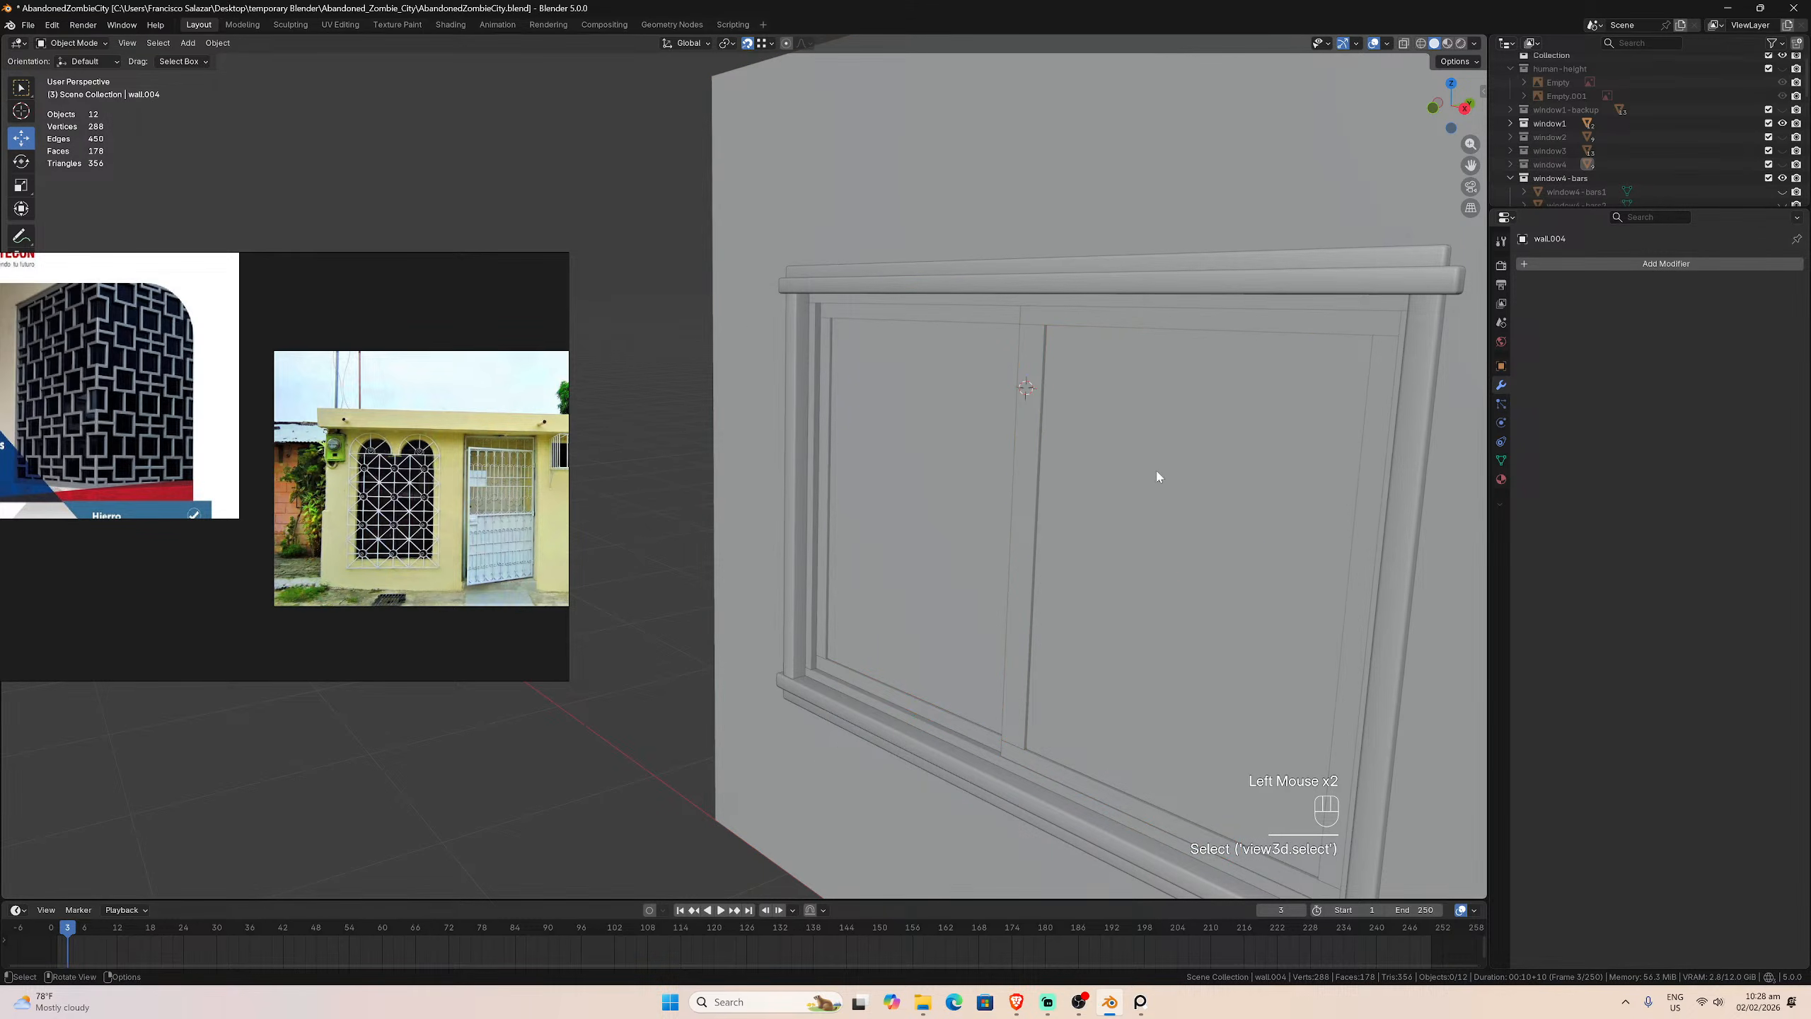
Step: Select the eight window1 inner frame and pane objects in front view with X-ray on, leaving out the wall and trim
key(KP_1)
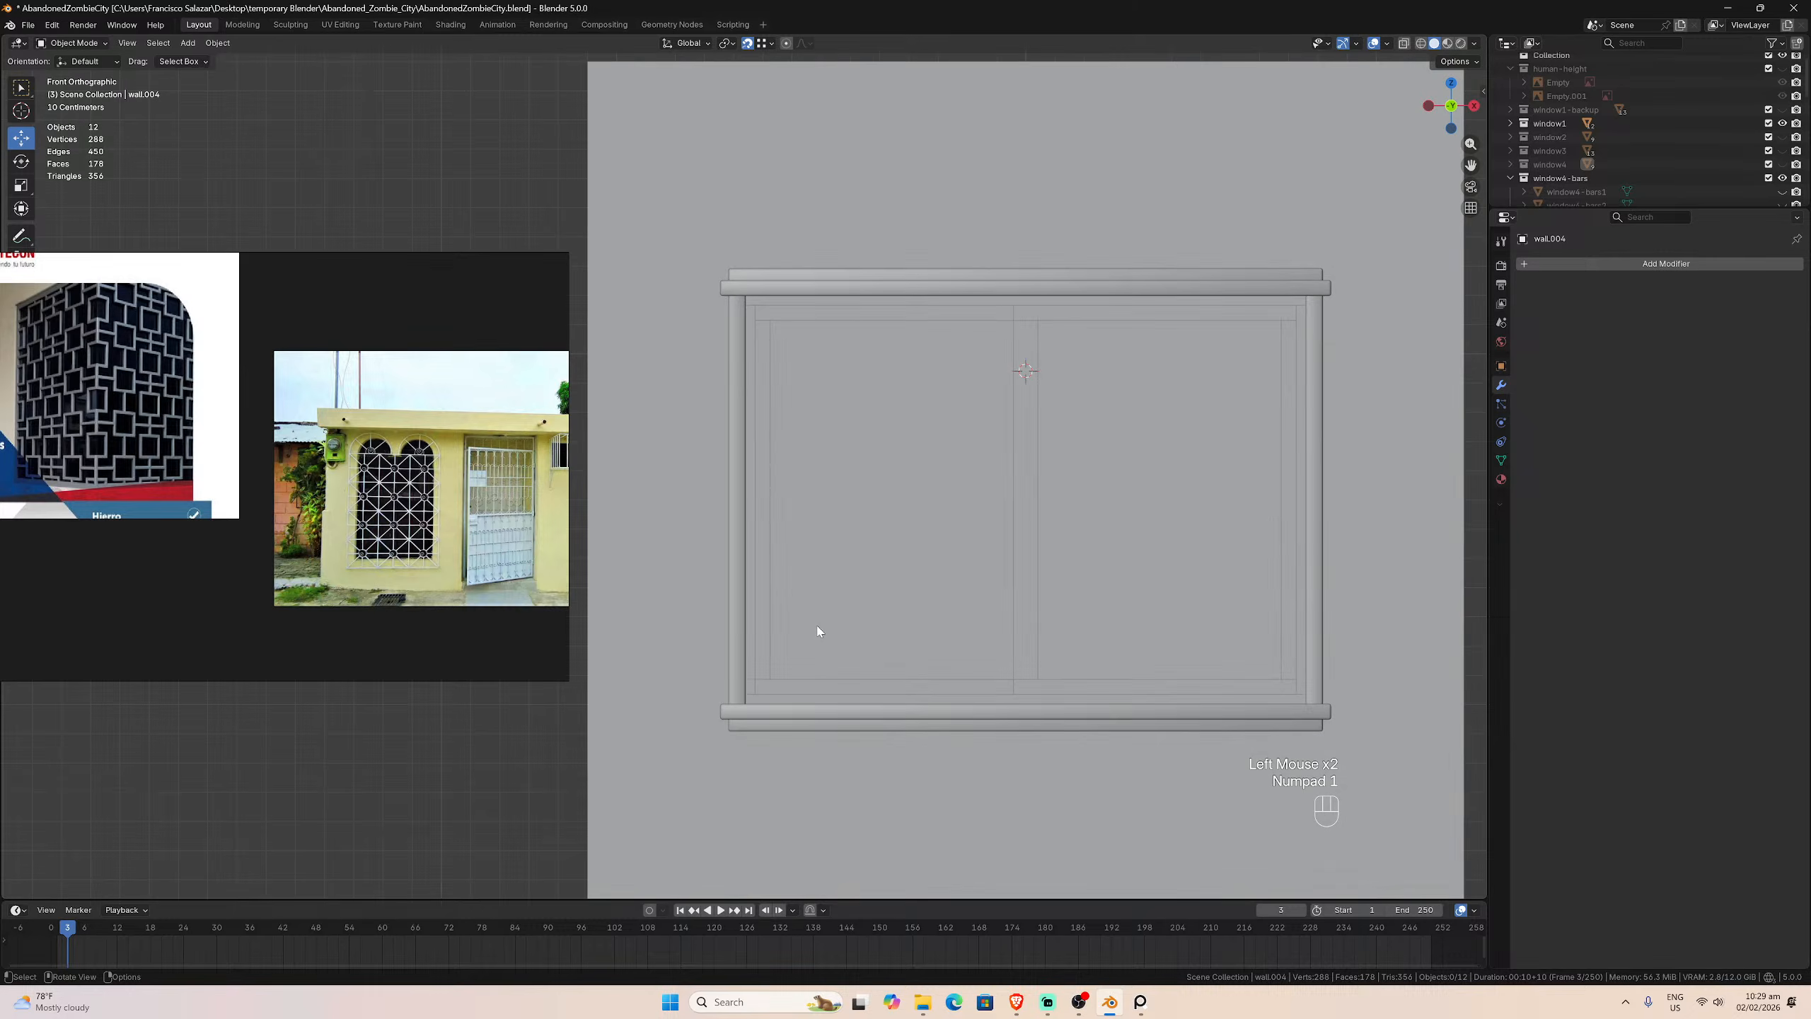
drag(750, 301, 1303, 703)
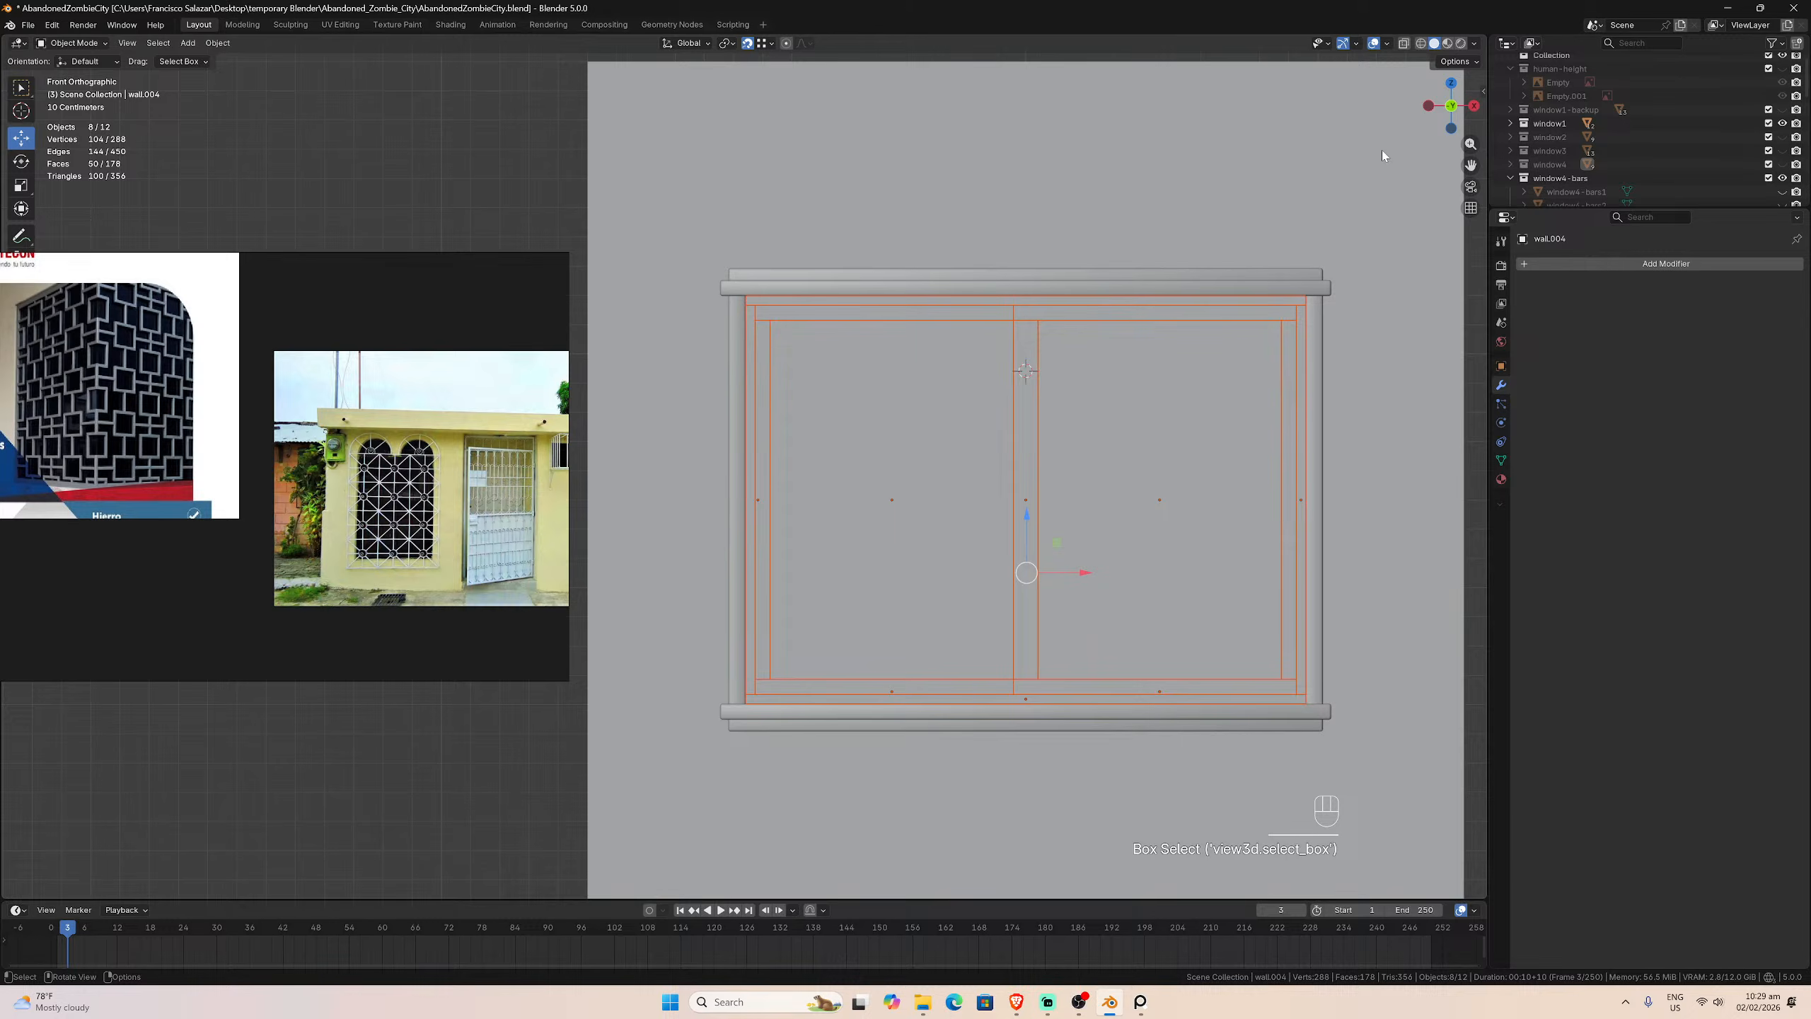
click(1403, 44)
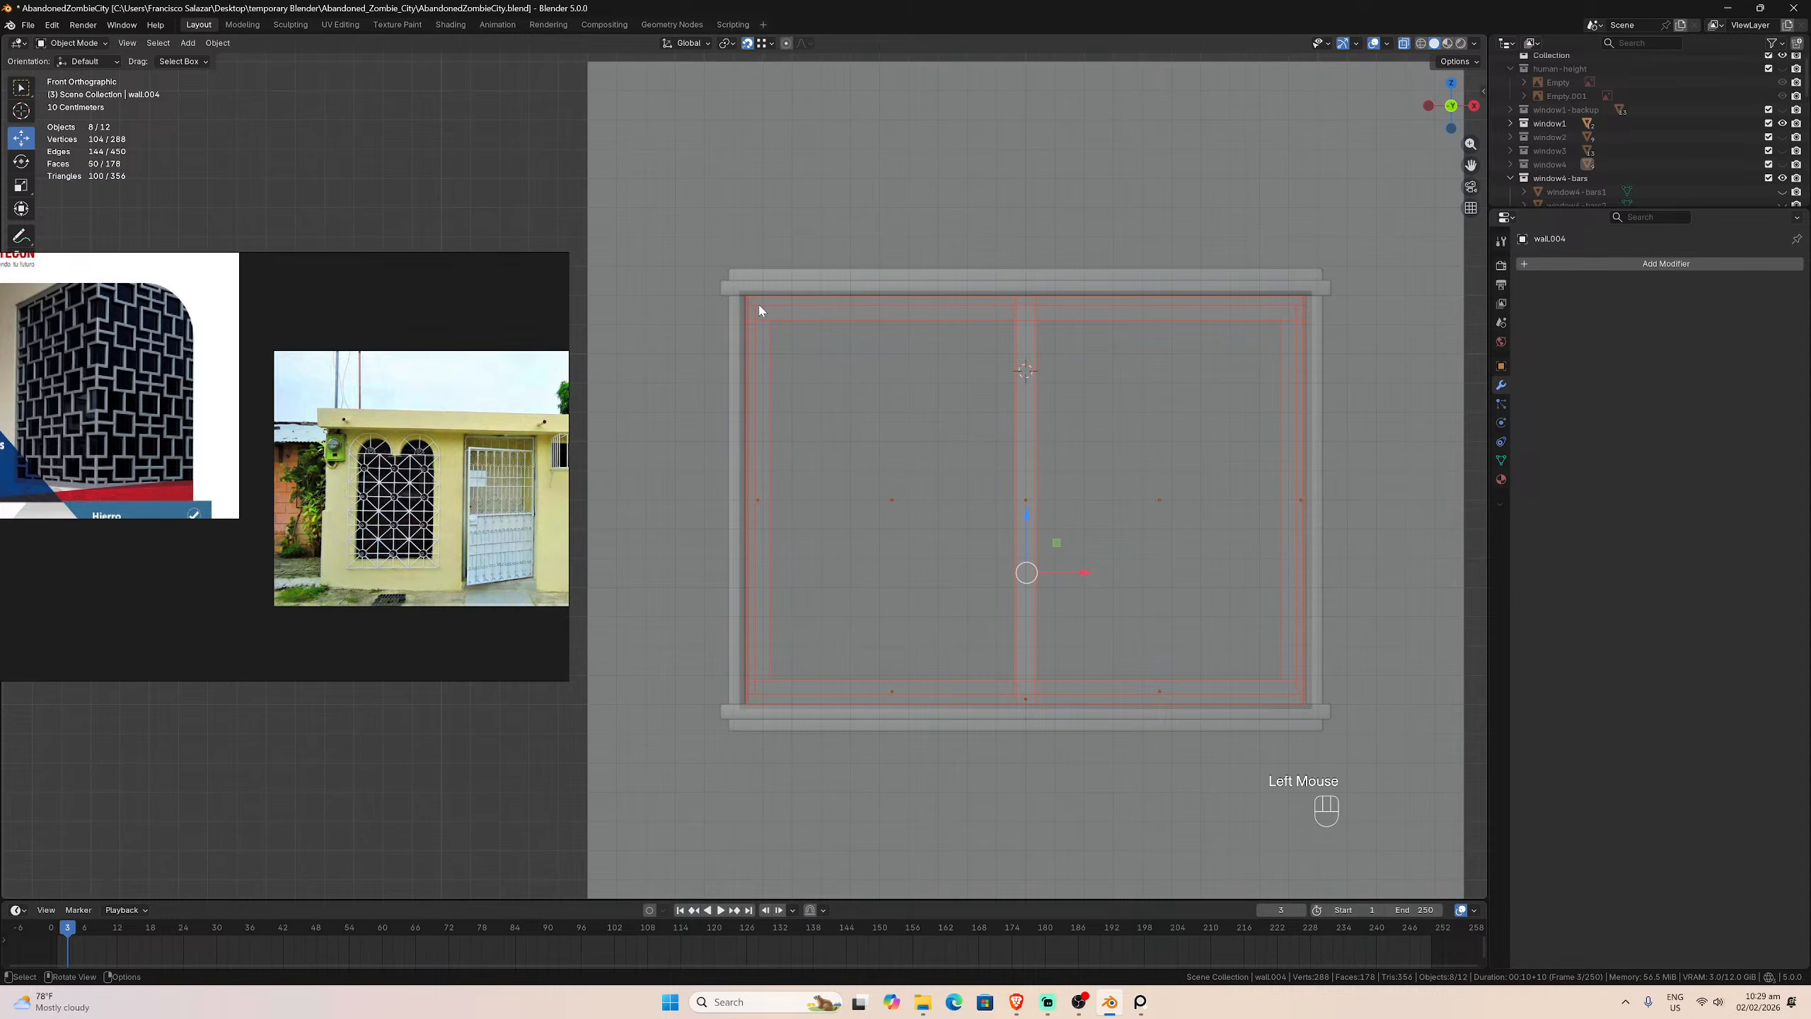
double_click(713, 290)
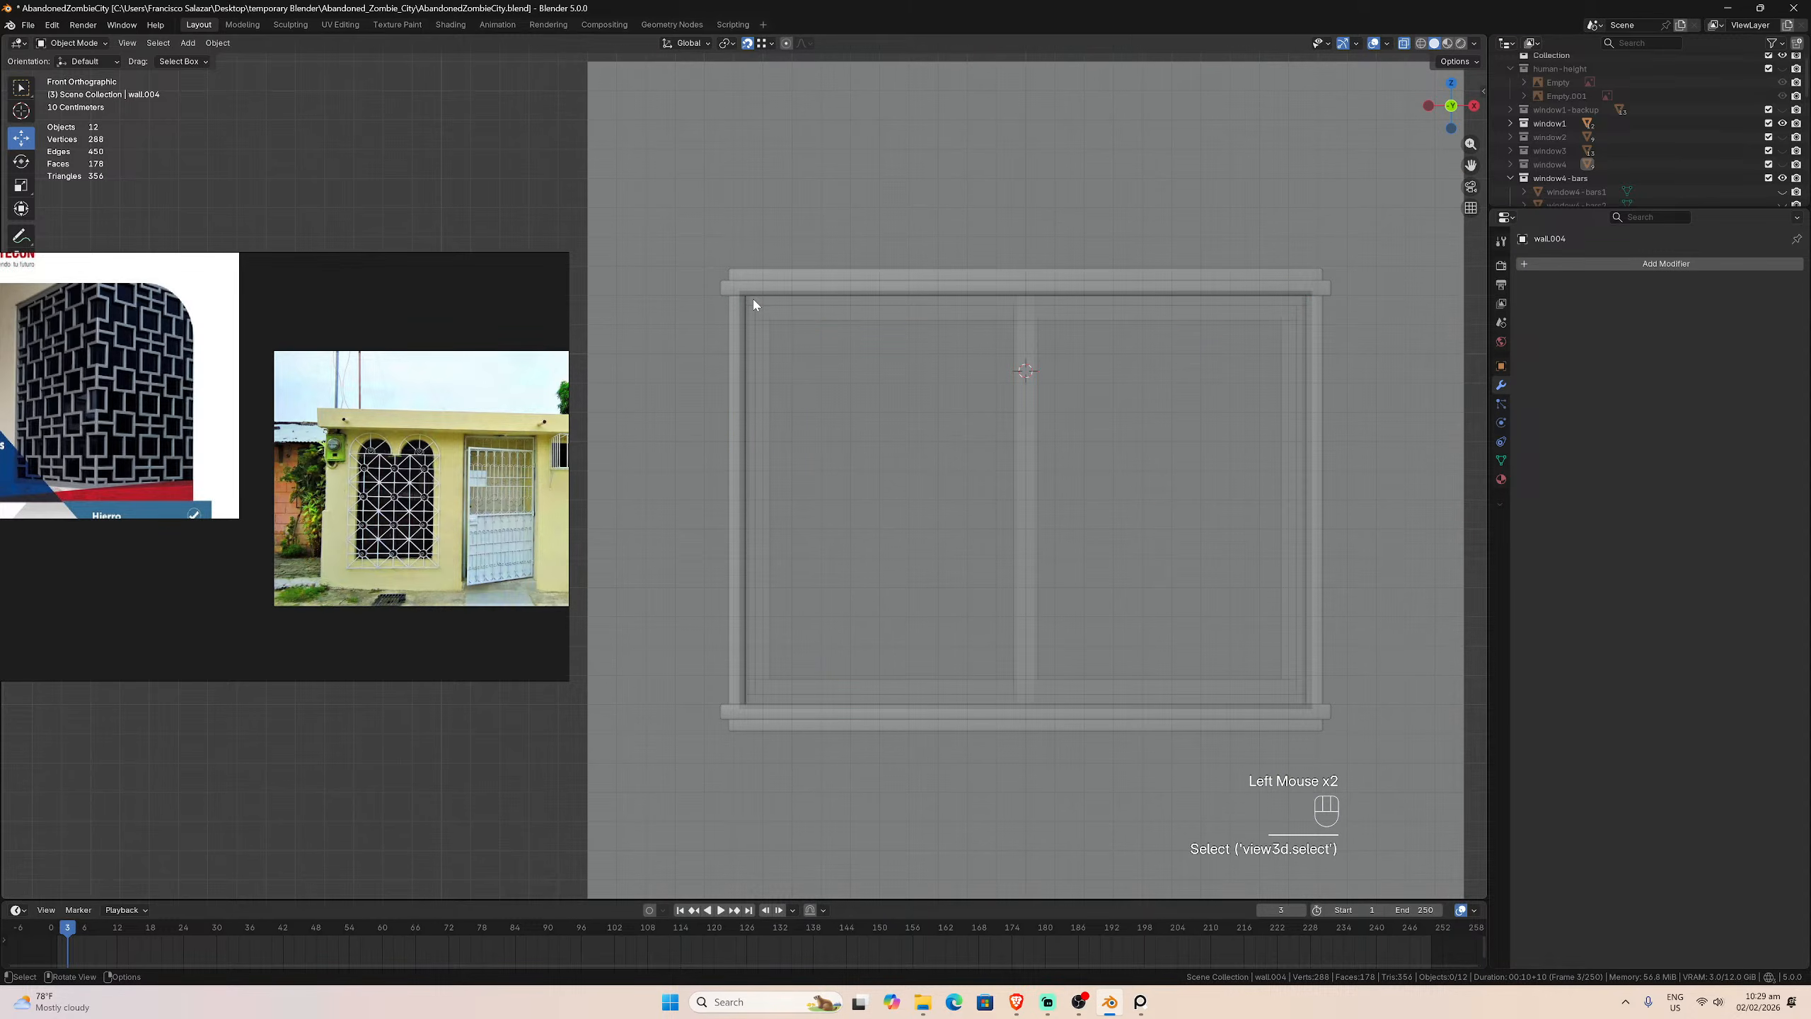
drag(755, 301, 1300, 700)
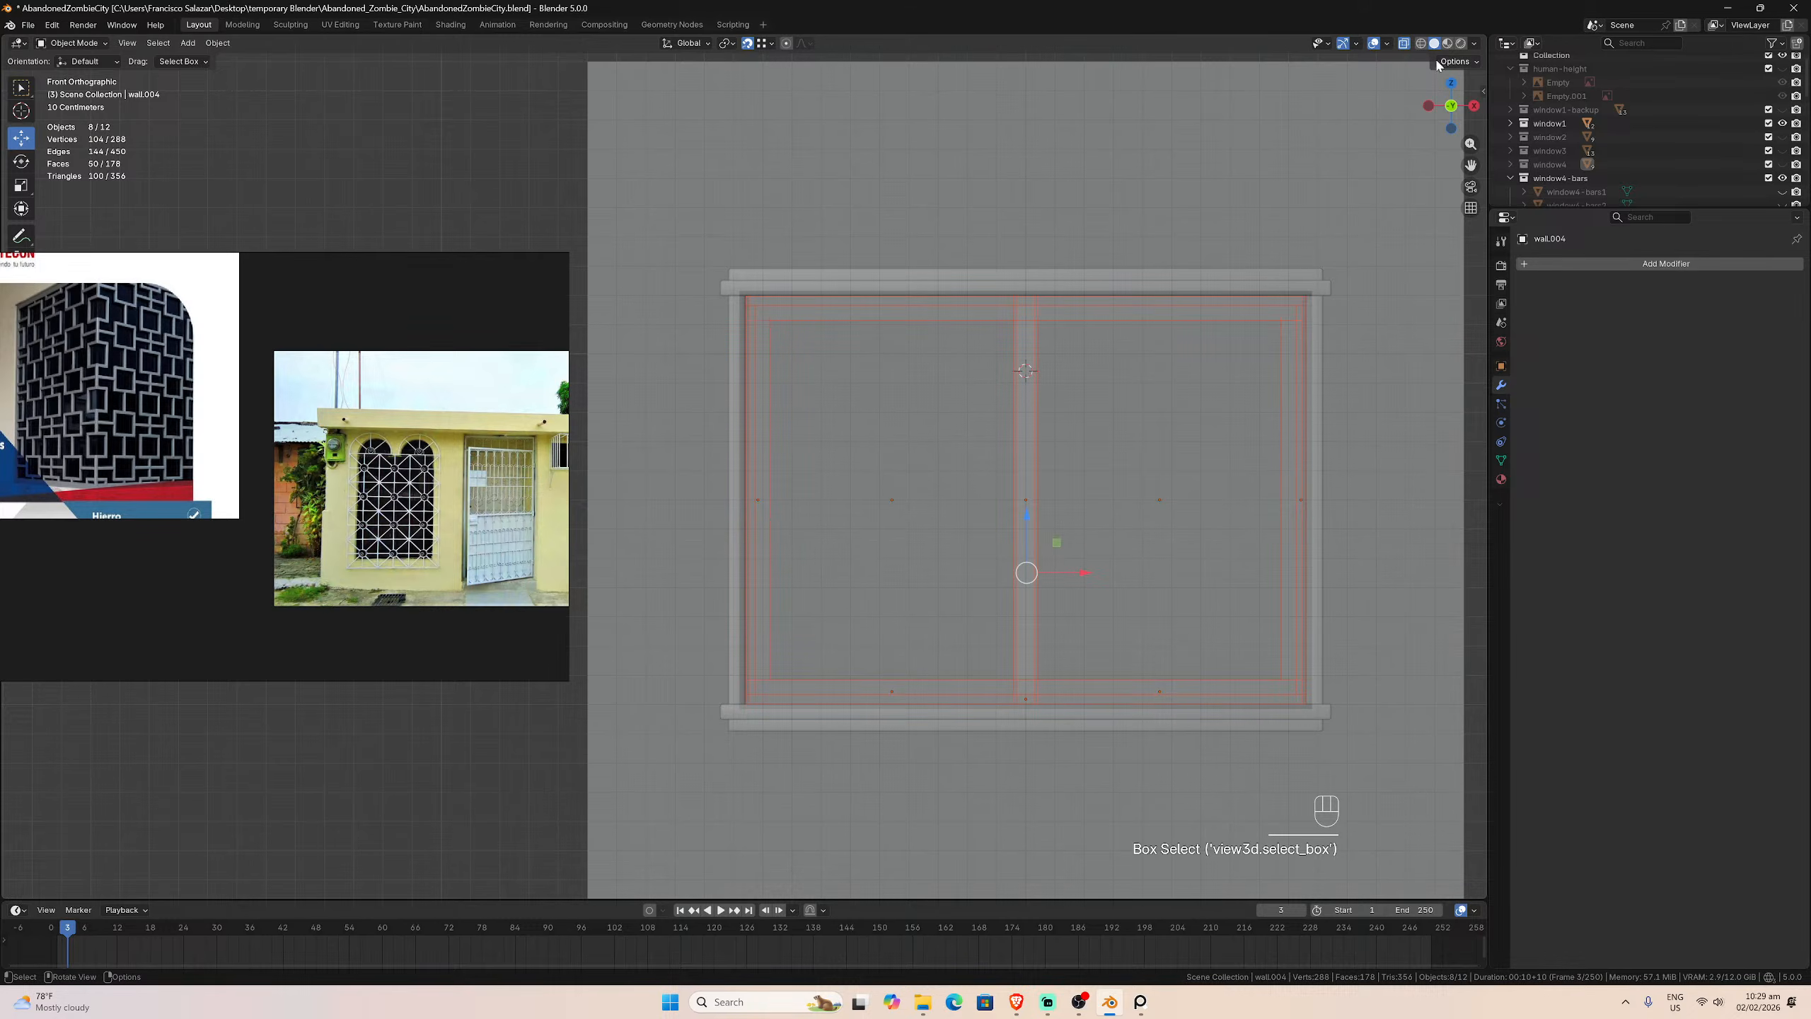
Step: Move the selected window1 parts 0.05 m along Y, showing the window4 collection only temporarily as a depth reference
middle_drag(1261, 459, 1154, 332)
click(1783, 164)
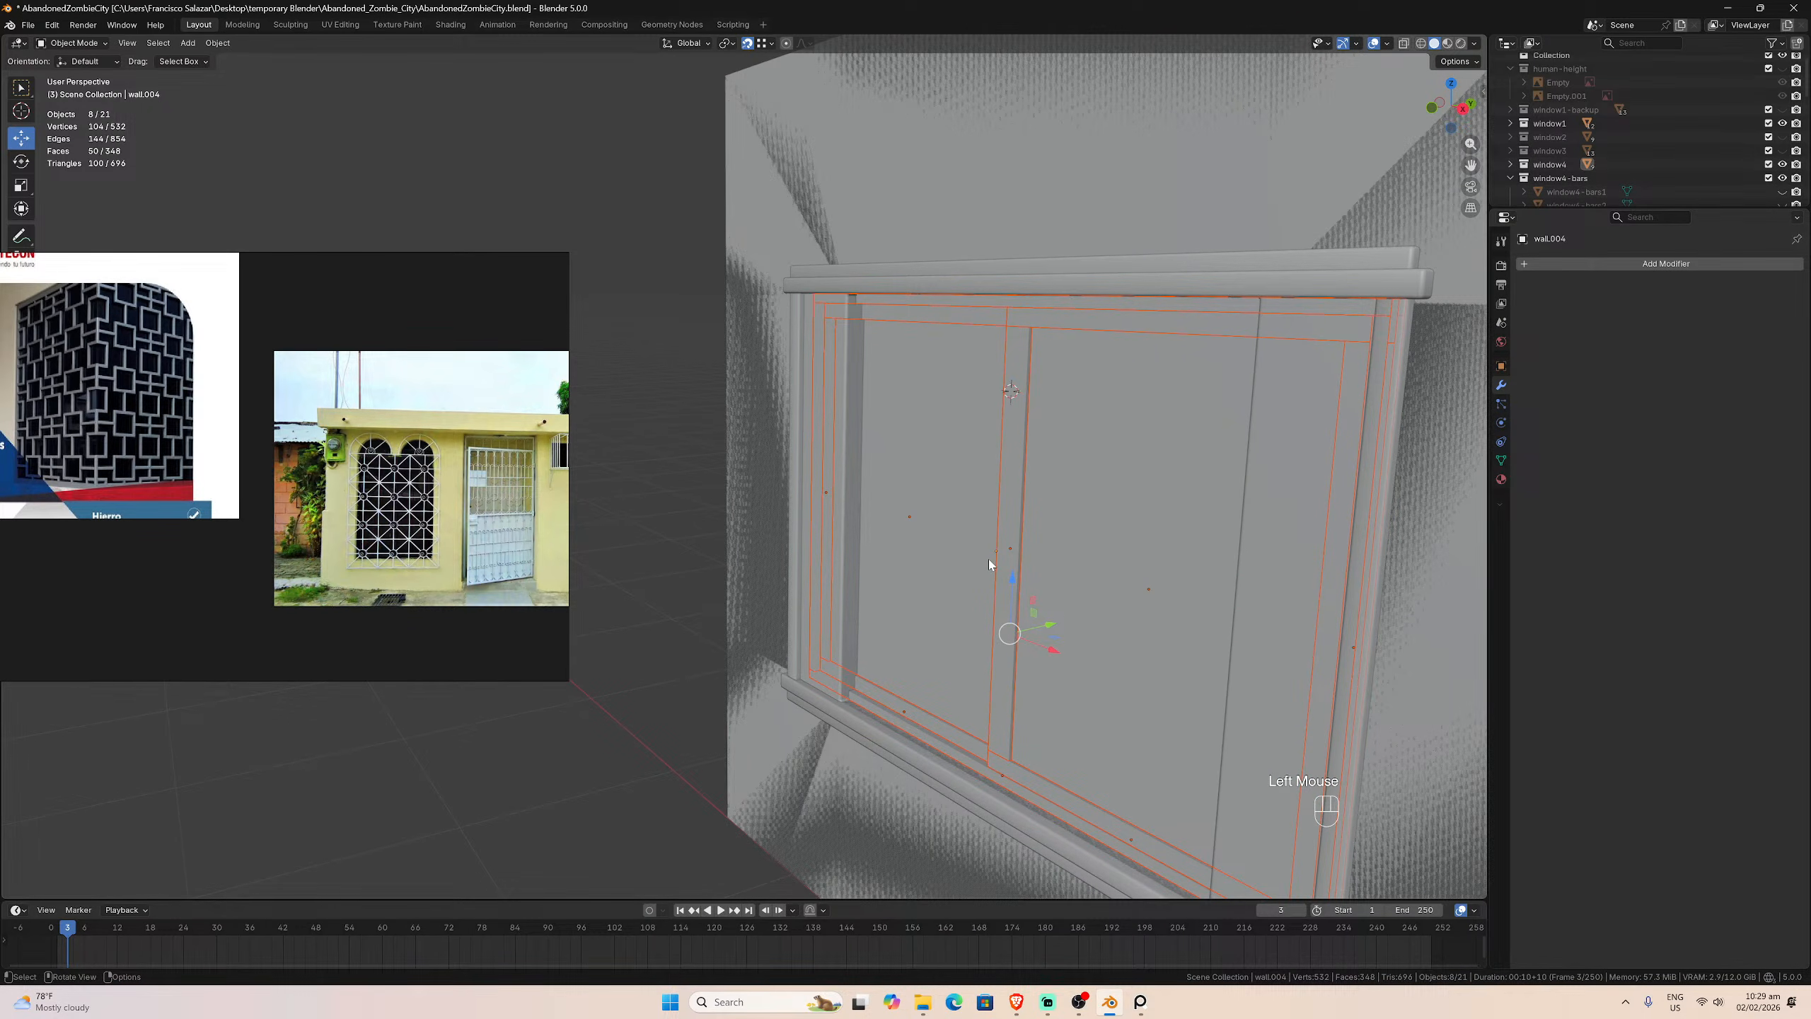
key(g)
key(y)
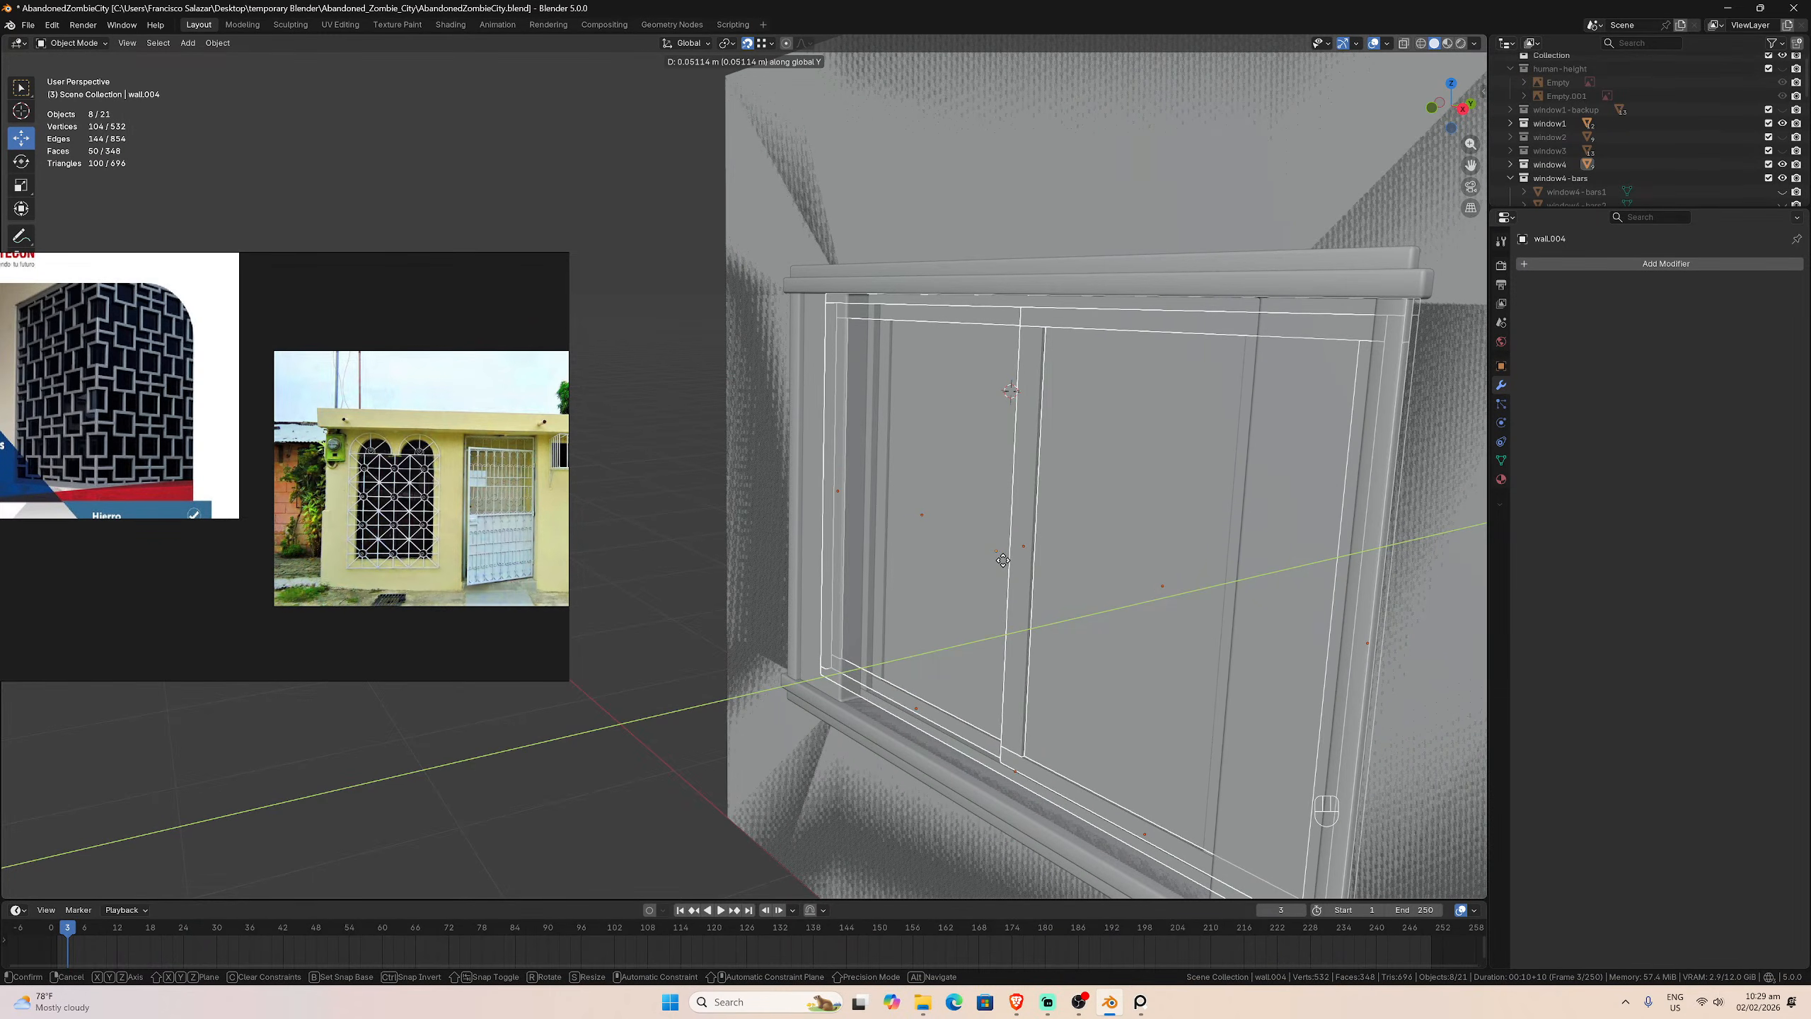
click(1002, 561)
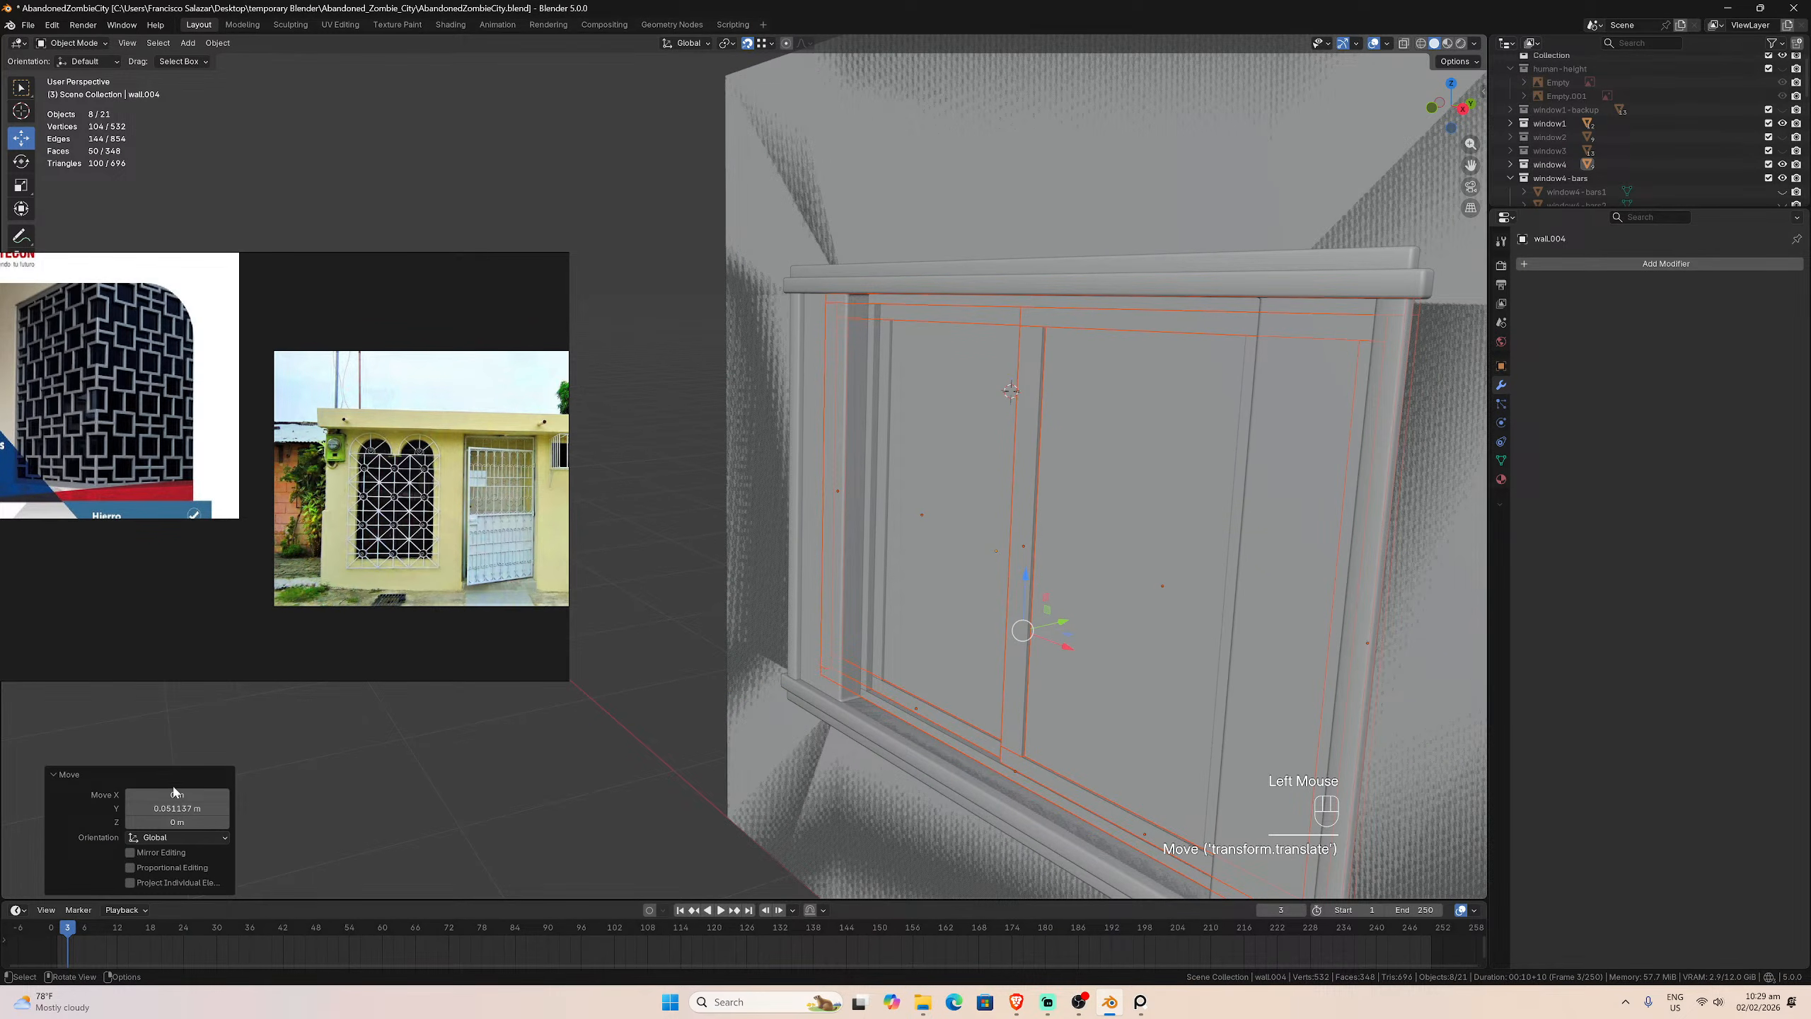
double_click(177, 808)
text(0.05)
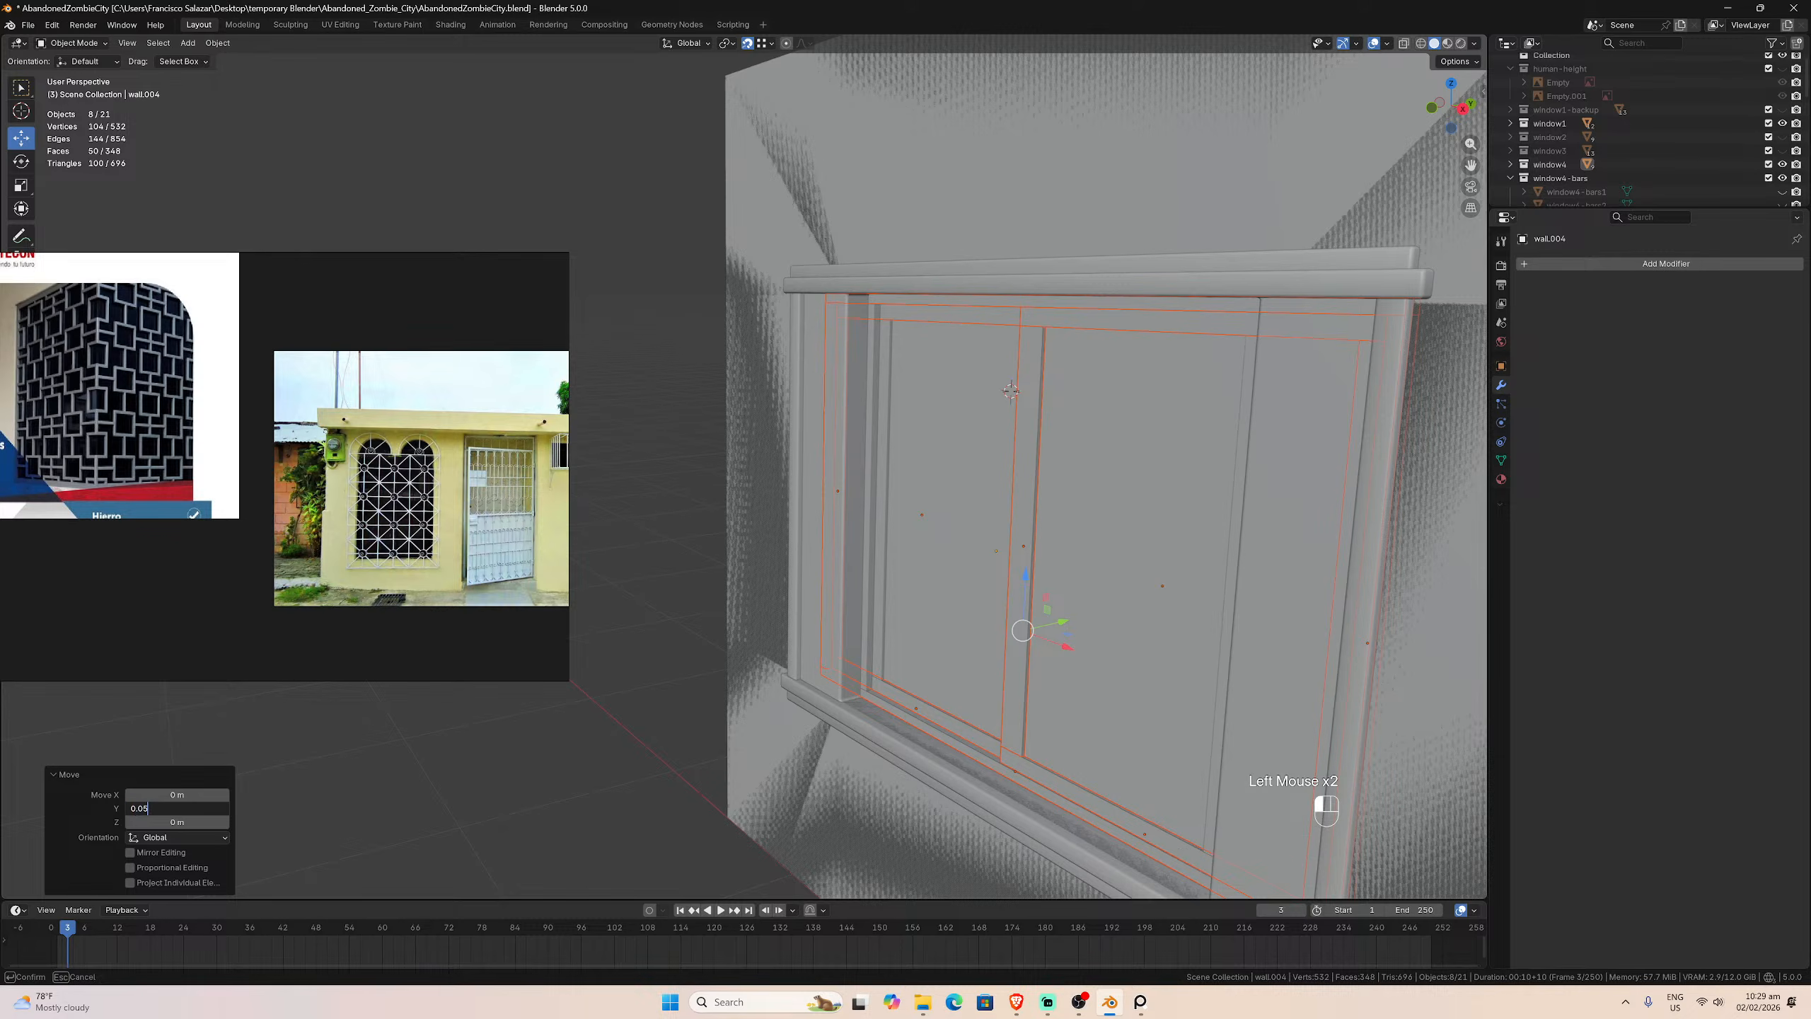
key(Return)
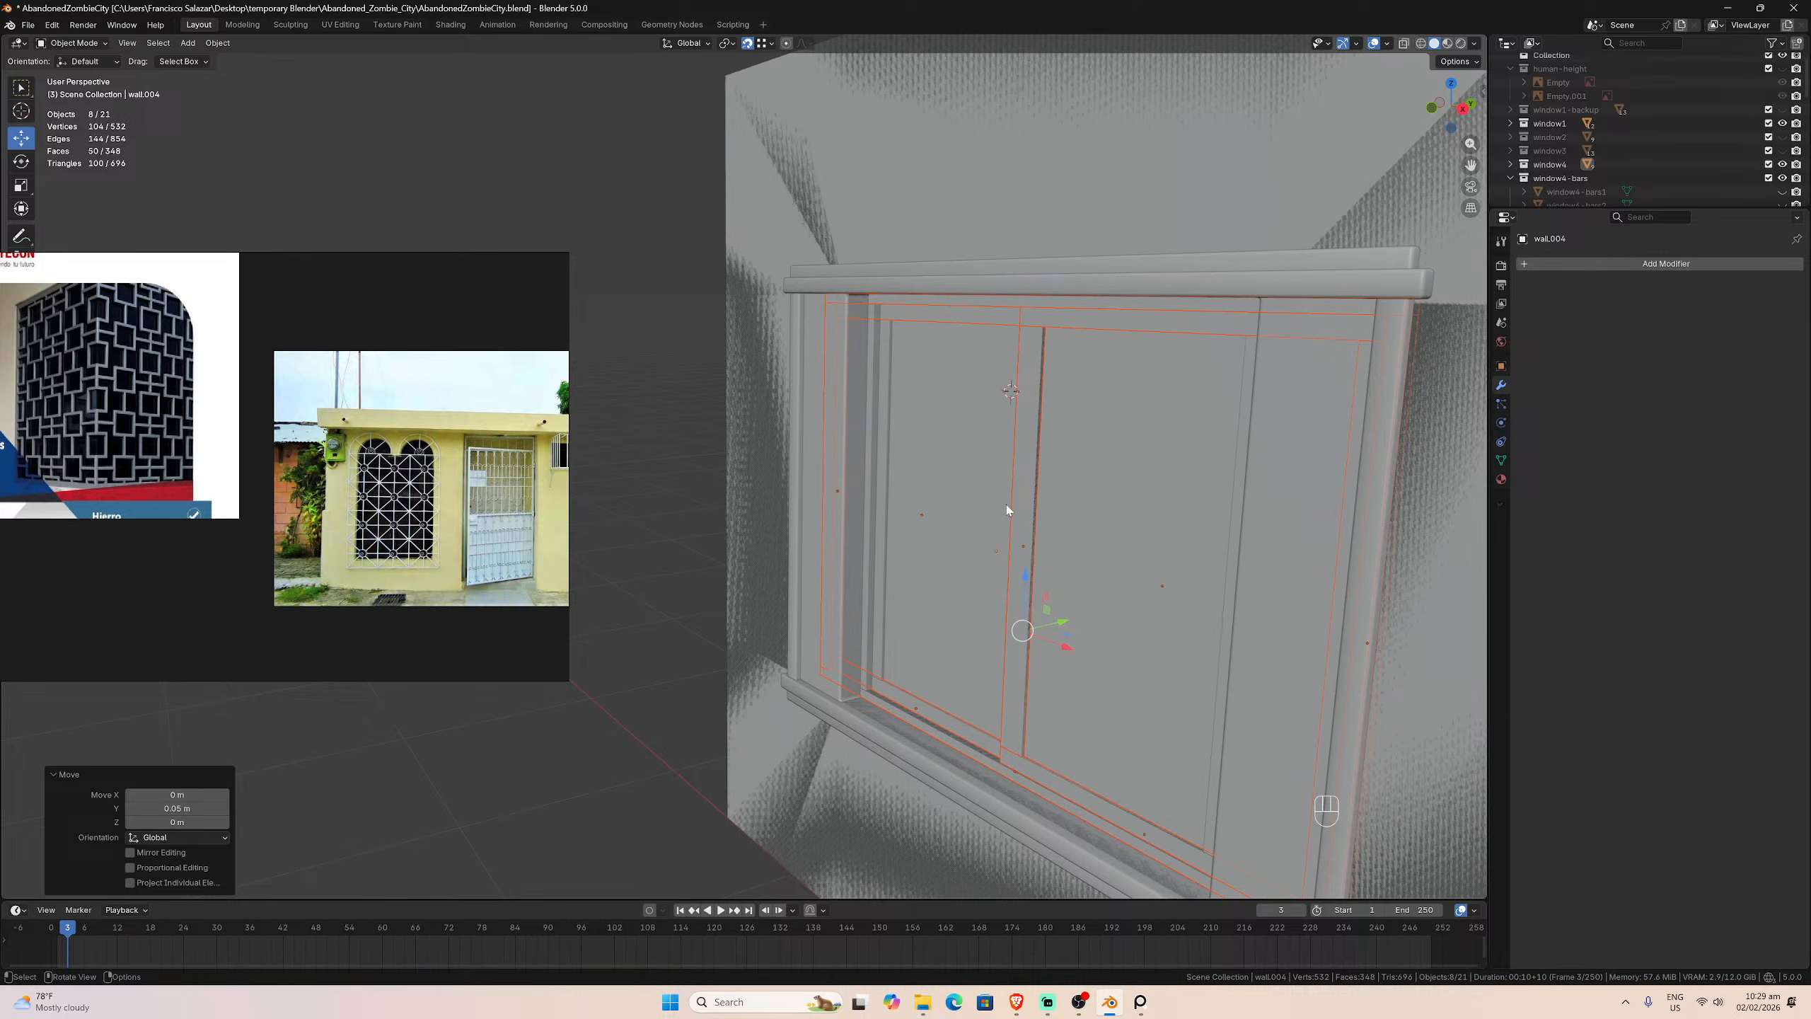
click(1784, 179)
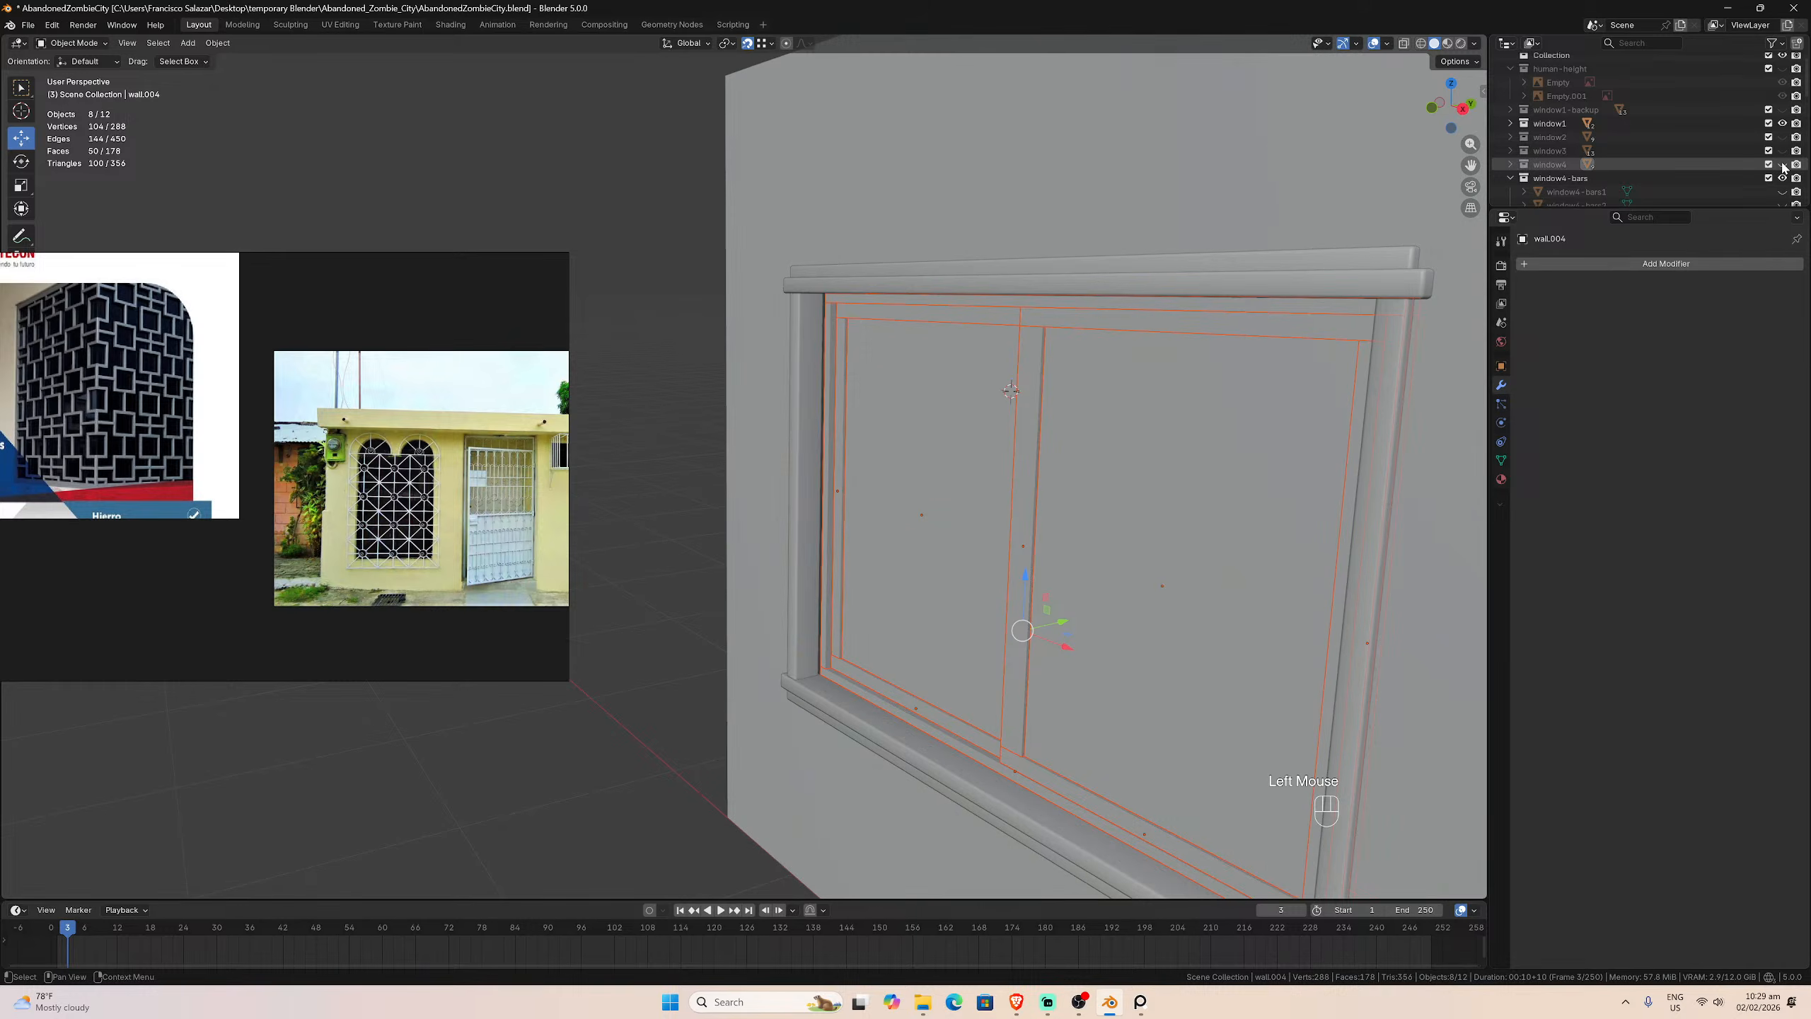
click(788, 514)
scroll(838, 546, down, 2)
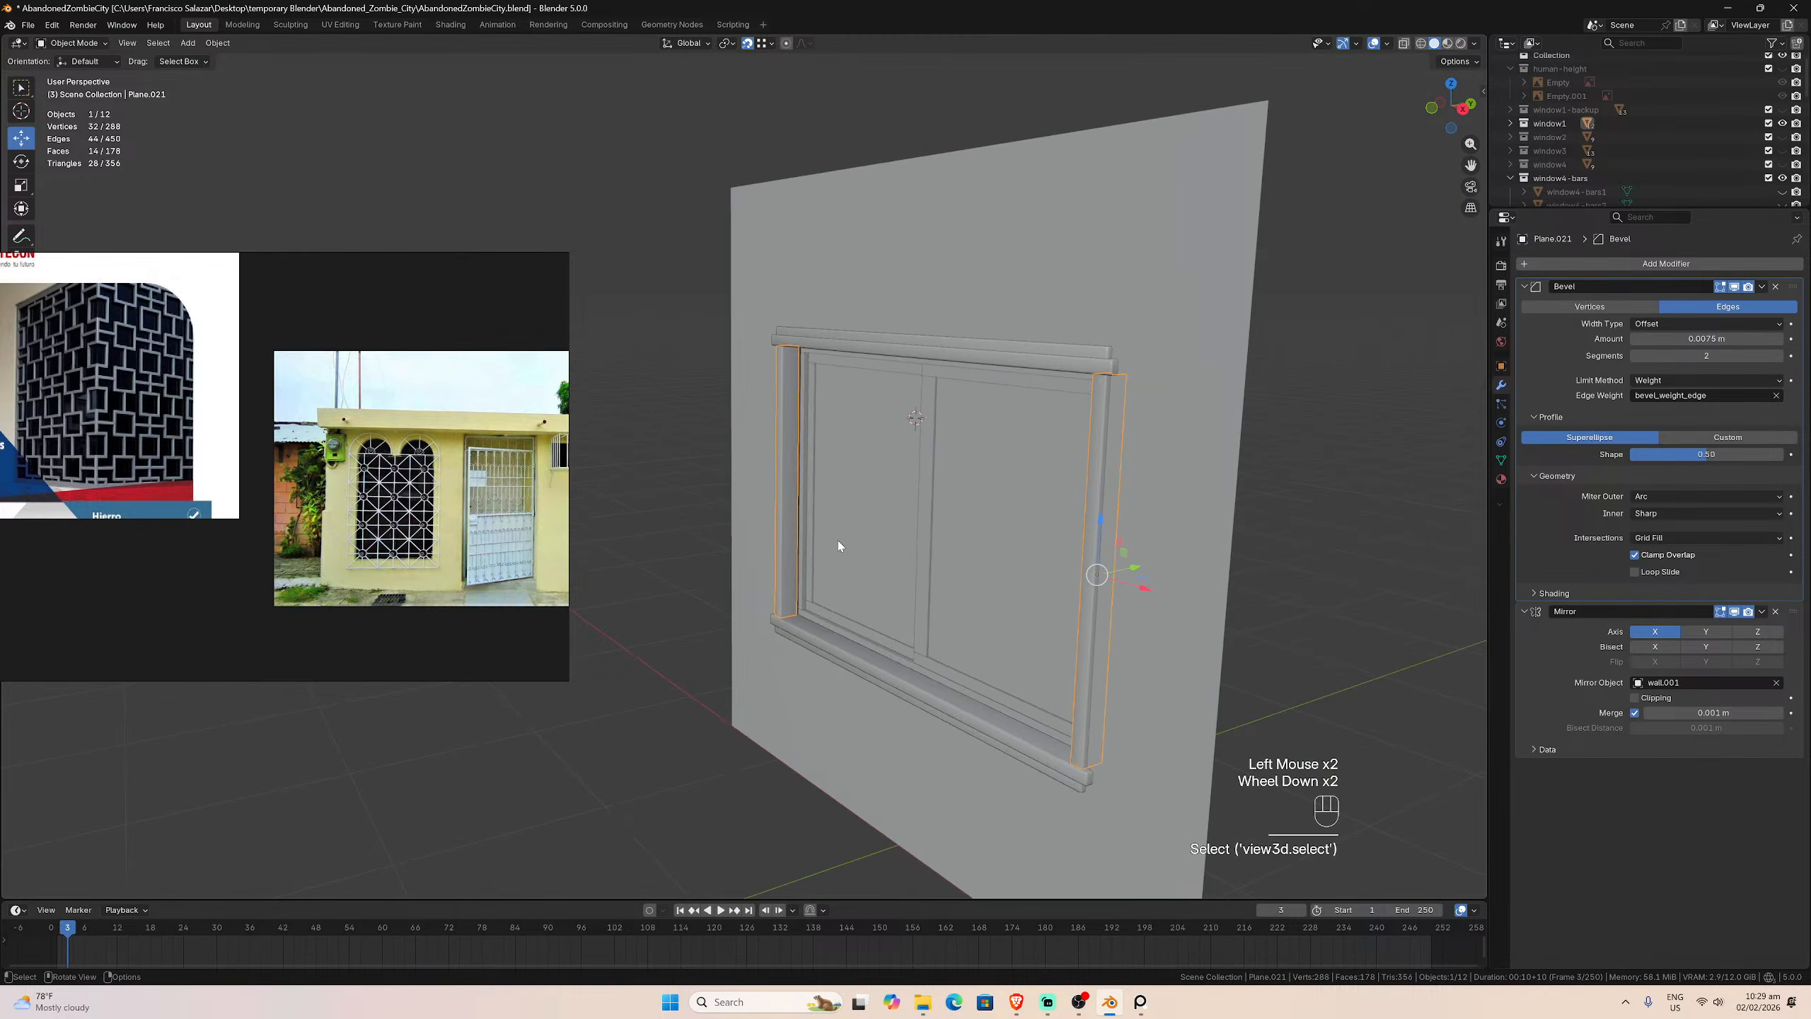
scroll(853, 578, up, 1)
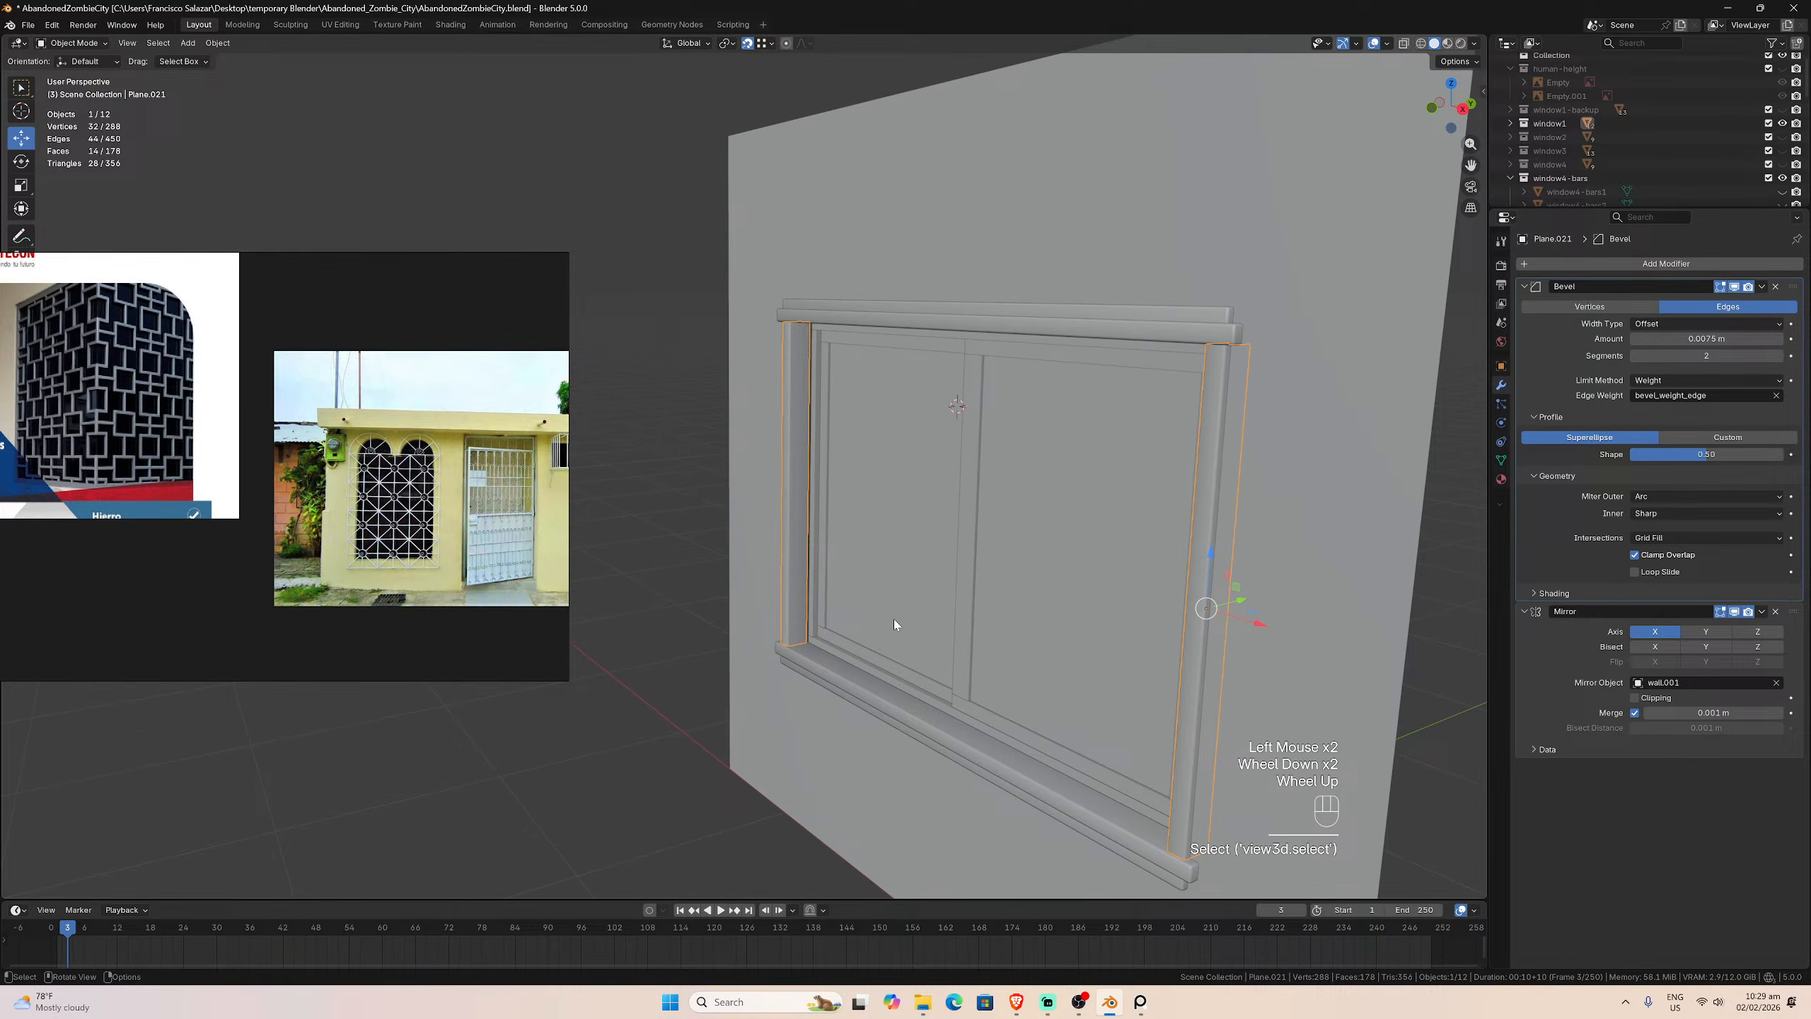
click(975, 744)
click(972, 759)
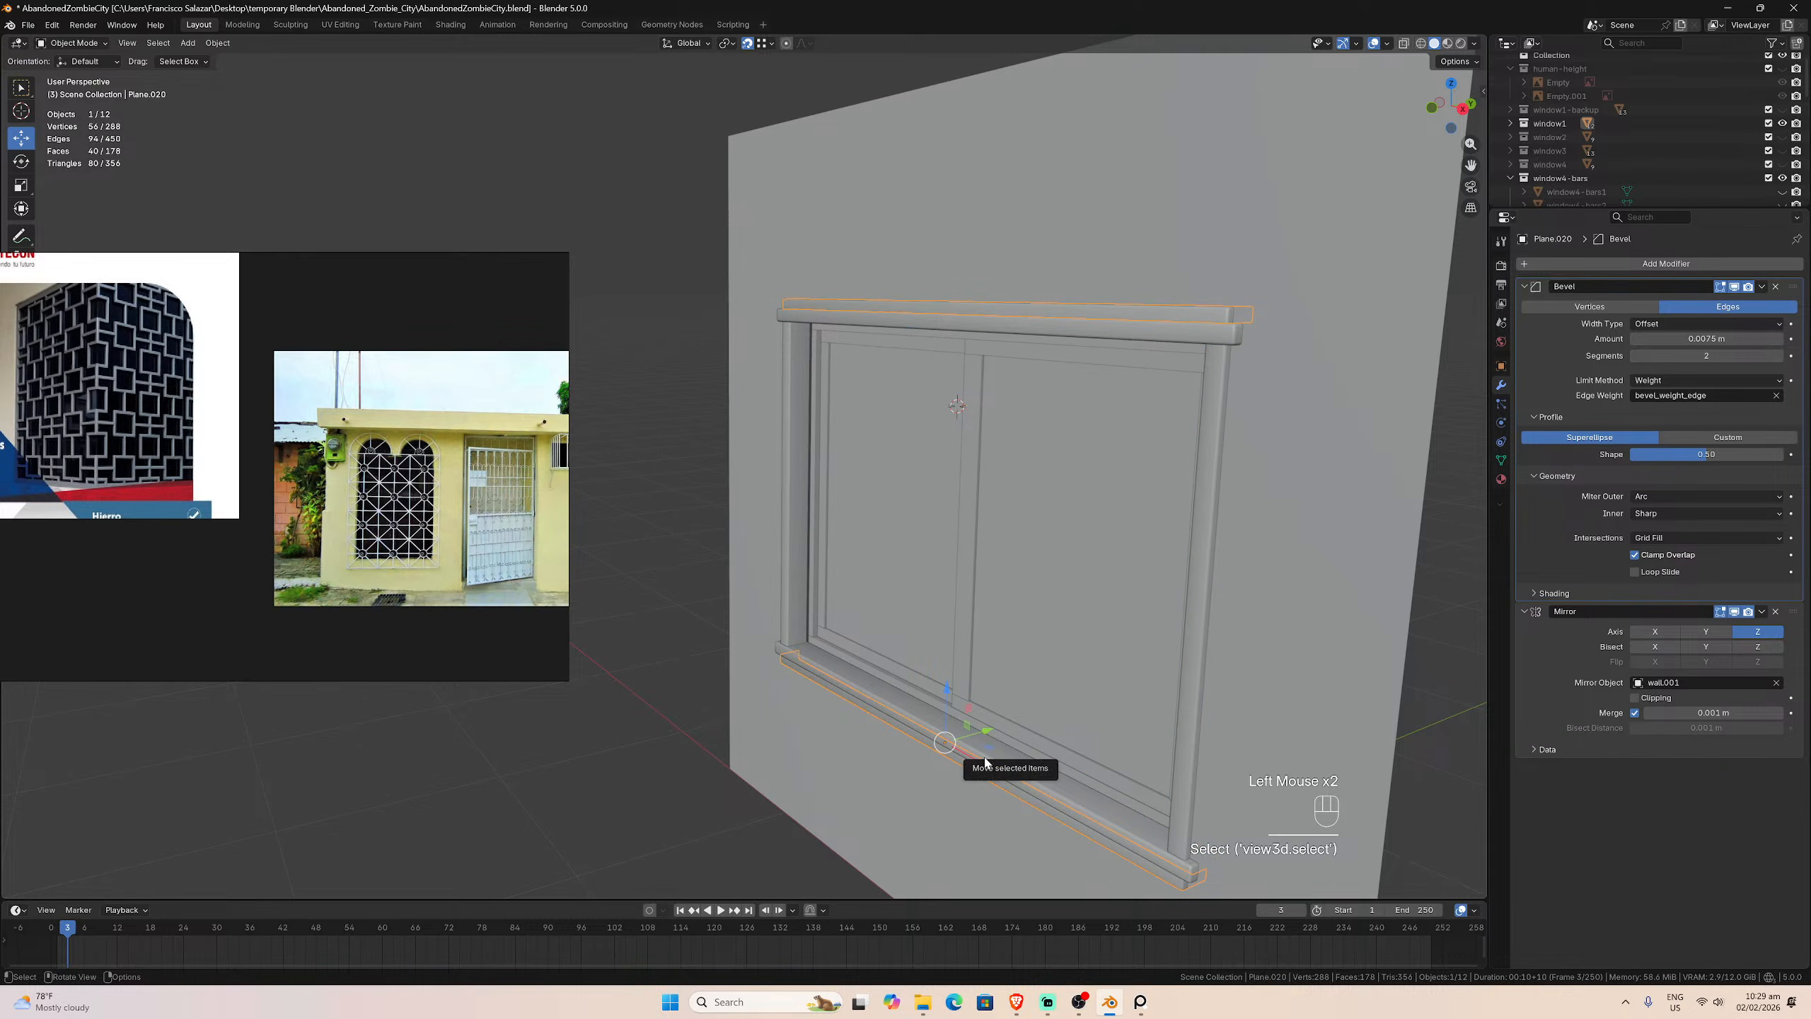
shift+click(985, 761)
shift+click(789, 604)
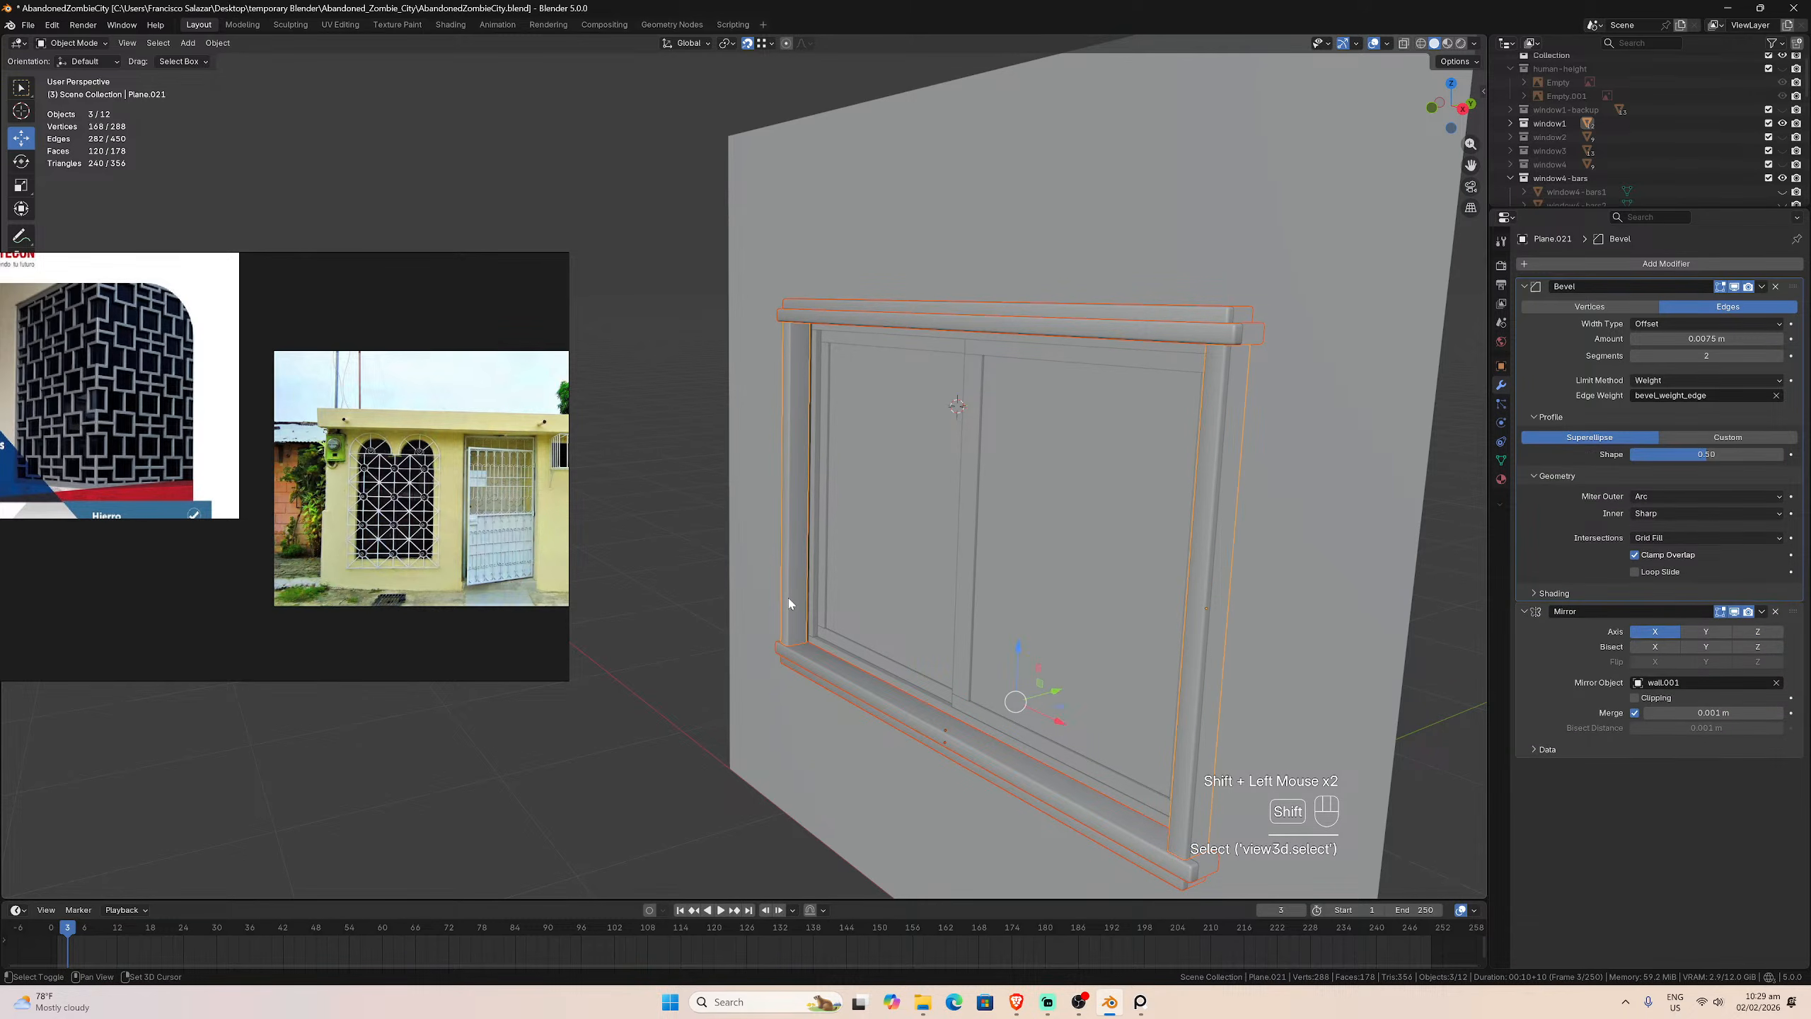
key(KP_3)
scroll(877, 584, up, 3)
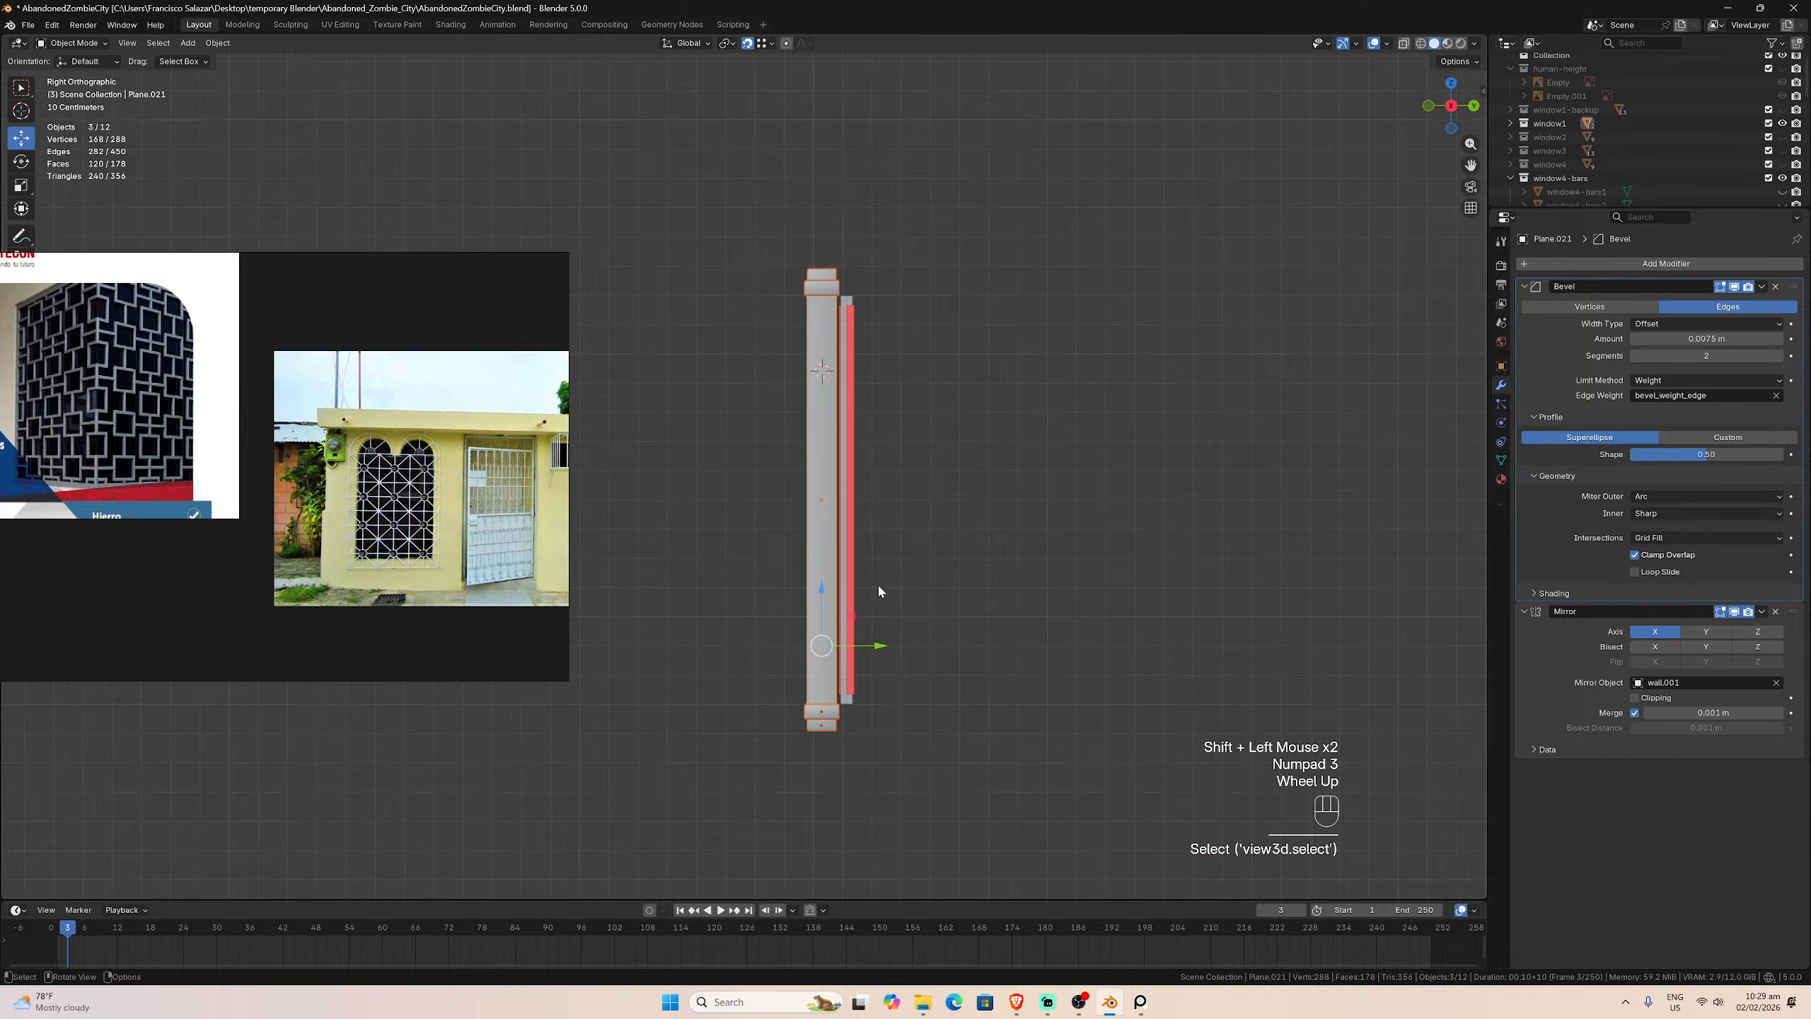
click(968, 651)
middle_drag(968, 652, 985, 678)
scroll(984, 677, down, 1)
scroll(985, 678, up, 1)
scroll(940, 690, down, 2)
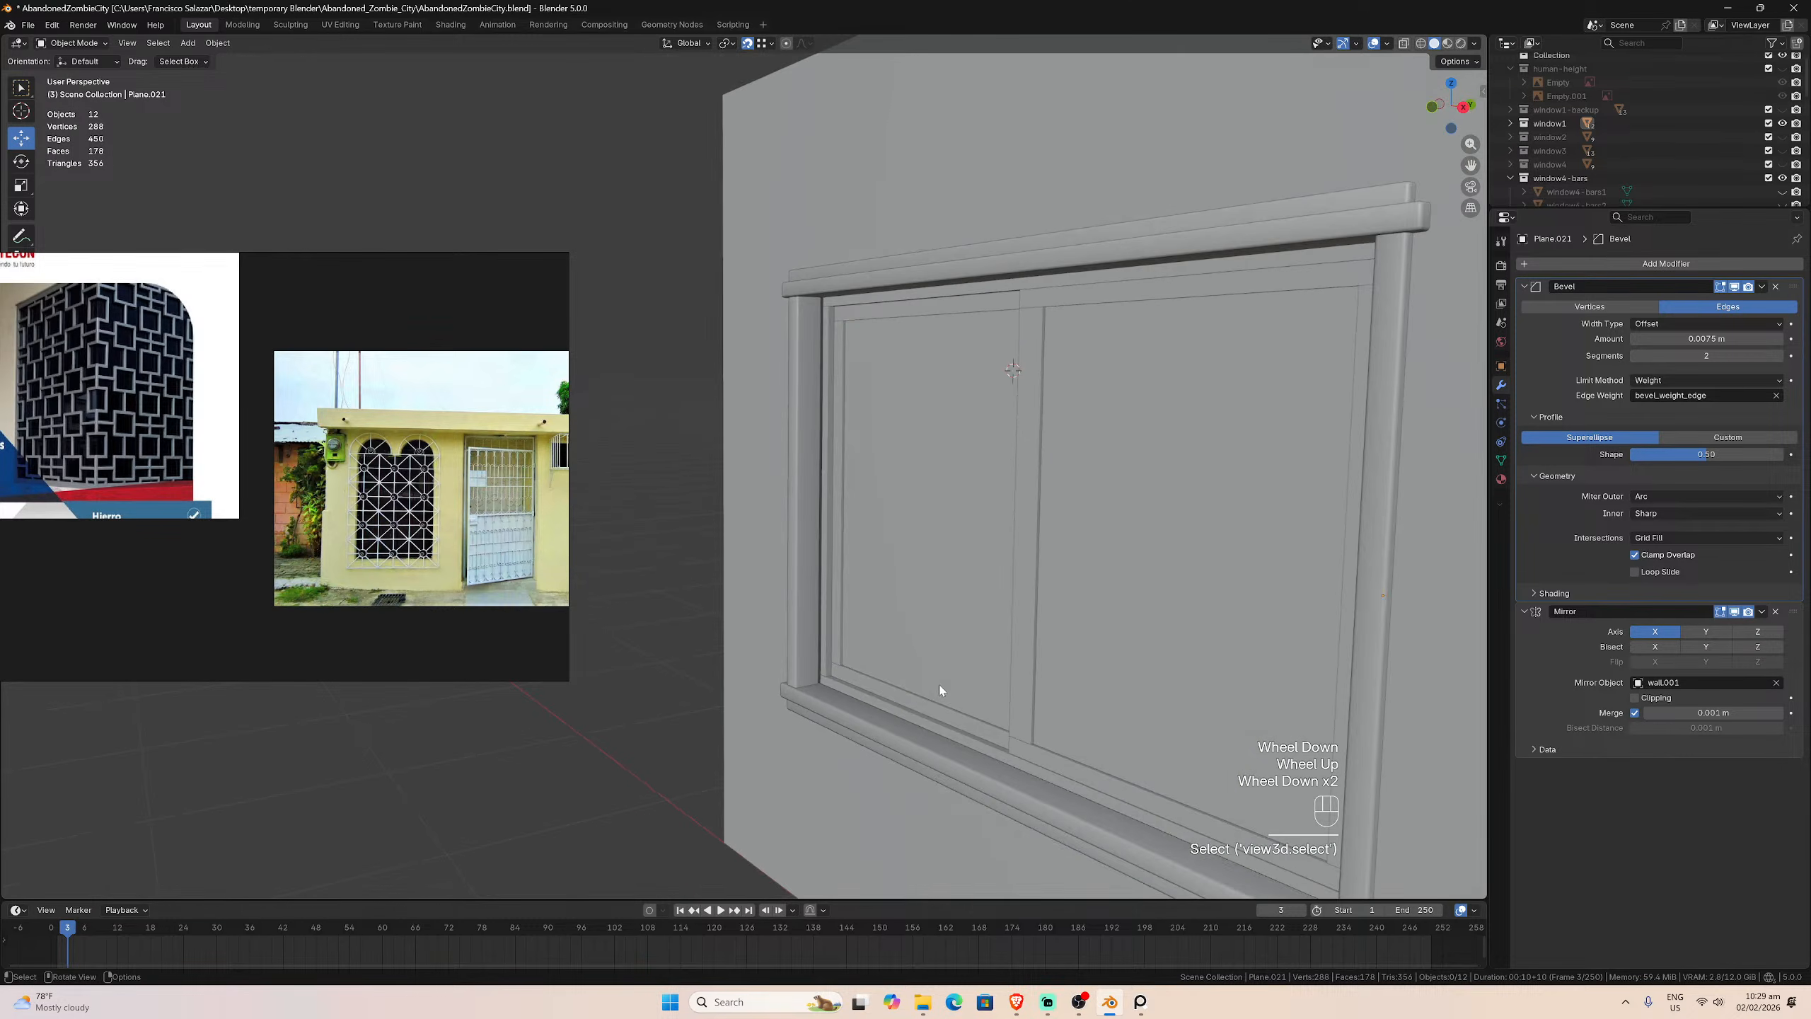
Step: Select the three window1 outer trim objects, including the sill and side trim, and edit their meshes together in right view
click(958, 792)
shift+click(843, 699)
shift+click(795, 631)
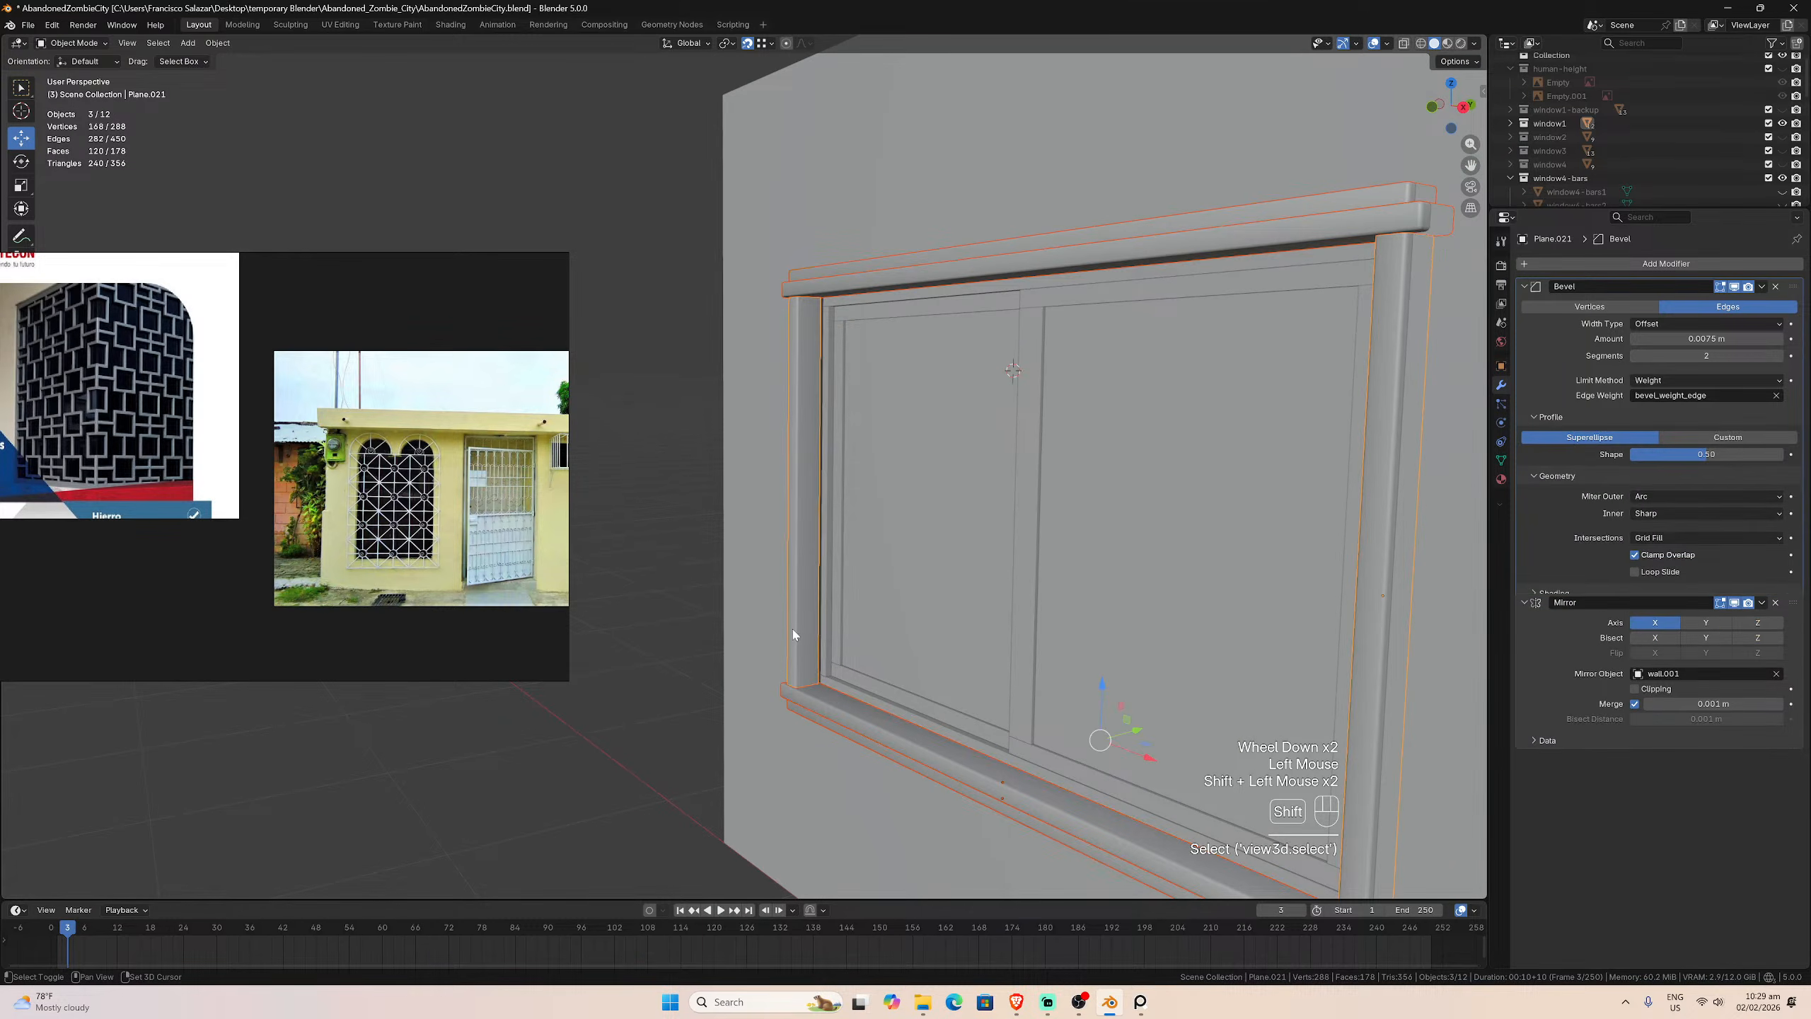
key(KP_3)
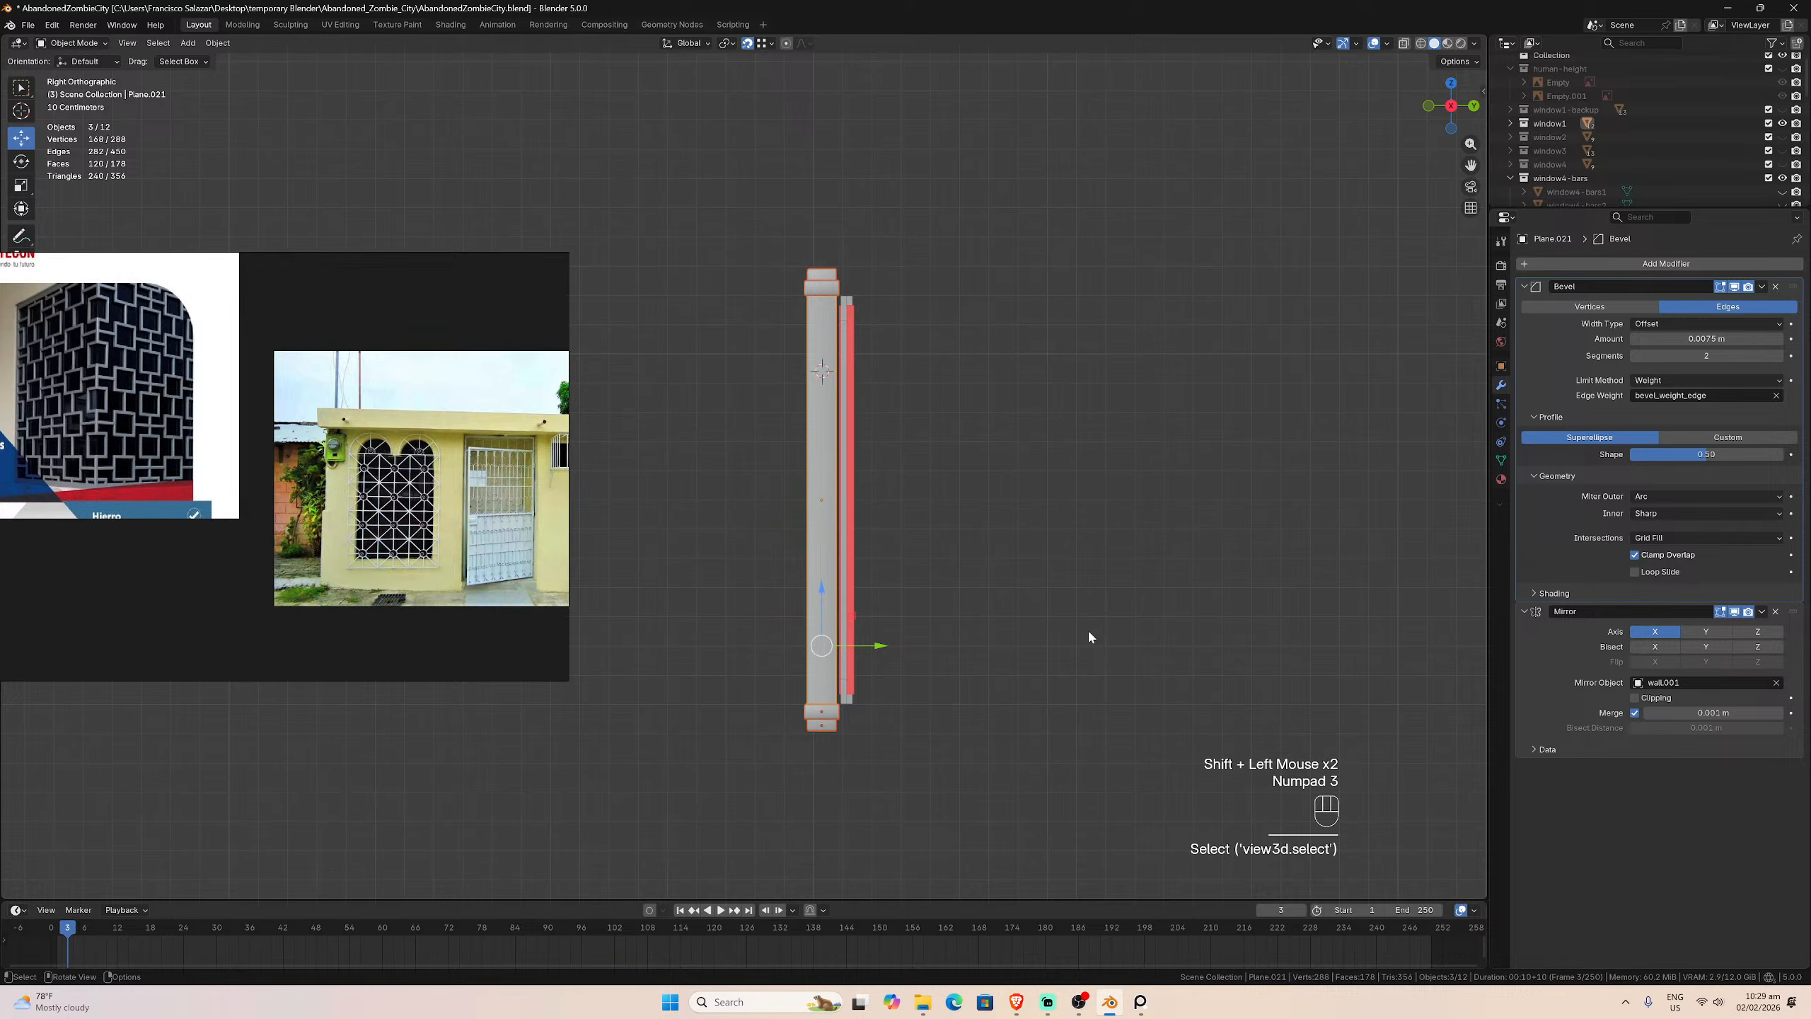
key(Tab)
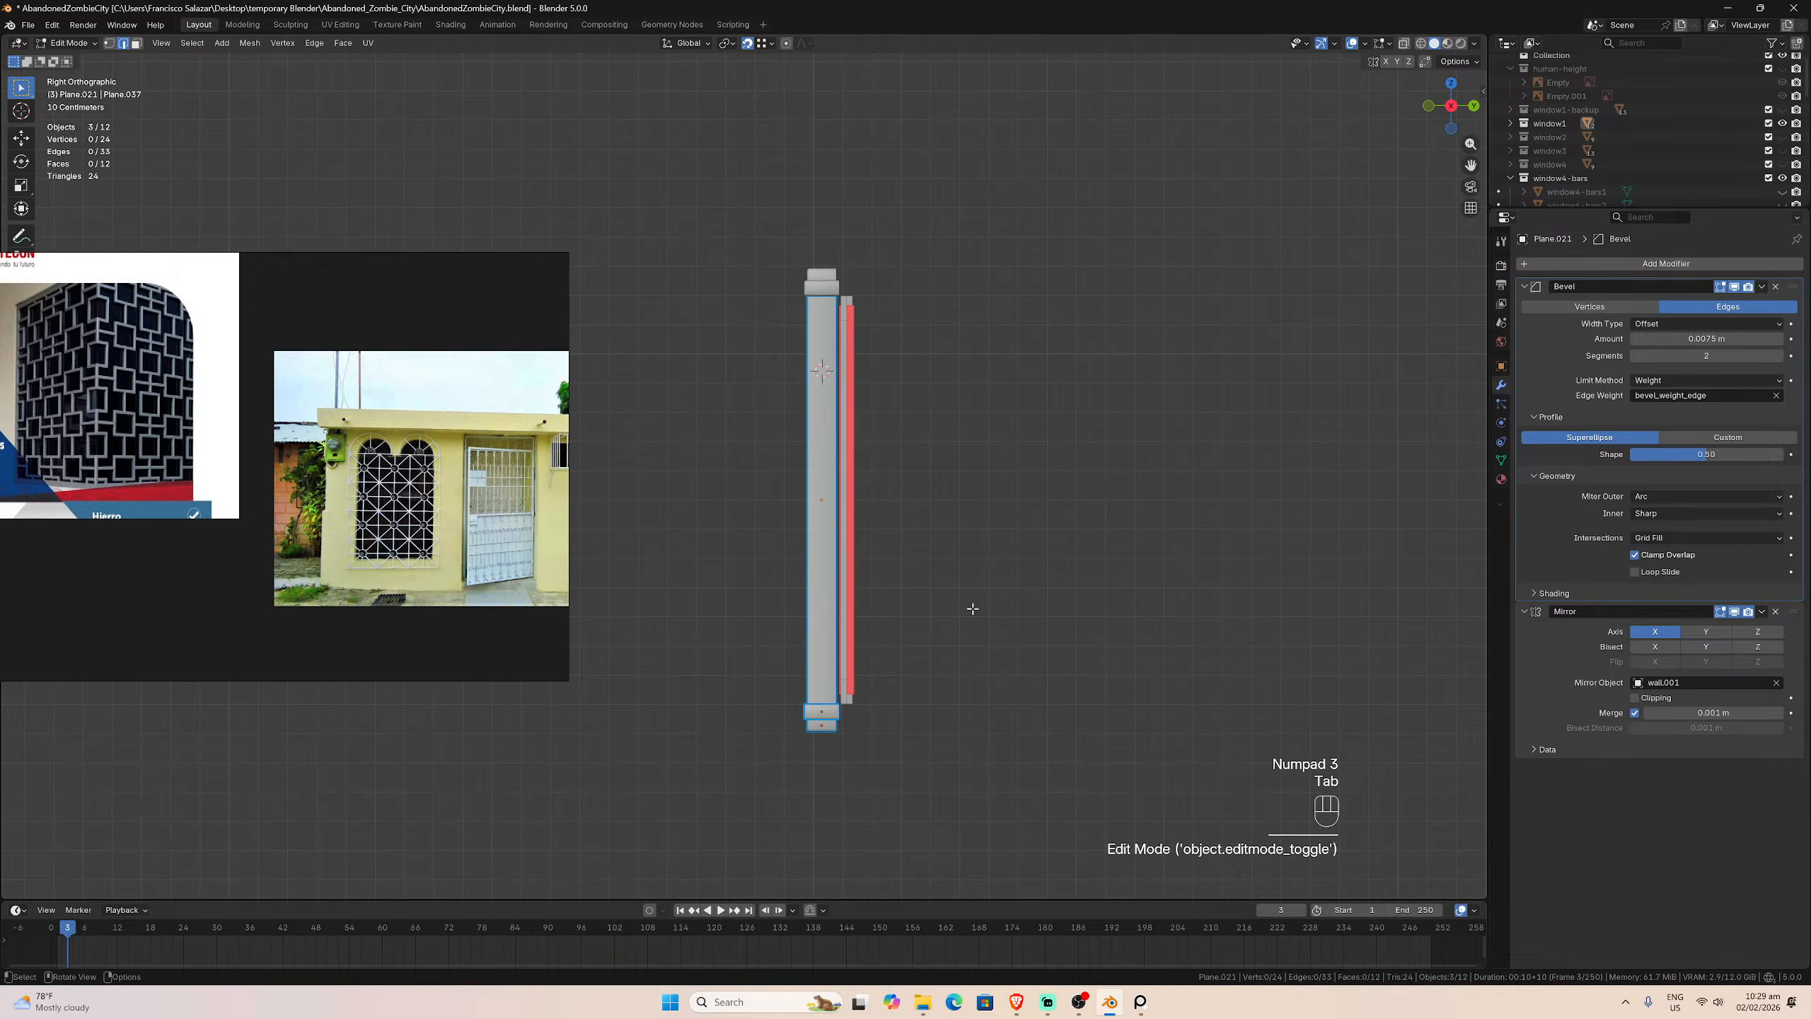
Step: With X-ray on, select the trim's rear vertices and move them about 0.056 m along Y to the back of the inner frame
scroll(966, 599, up, 1)
scroll(963, 587, up, 1)
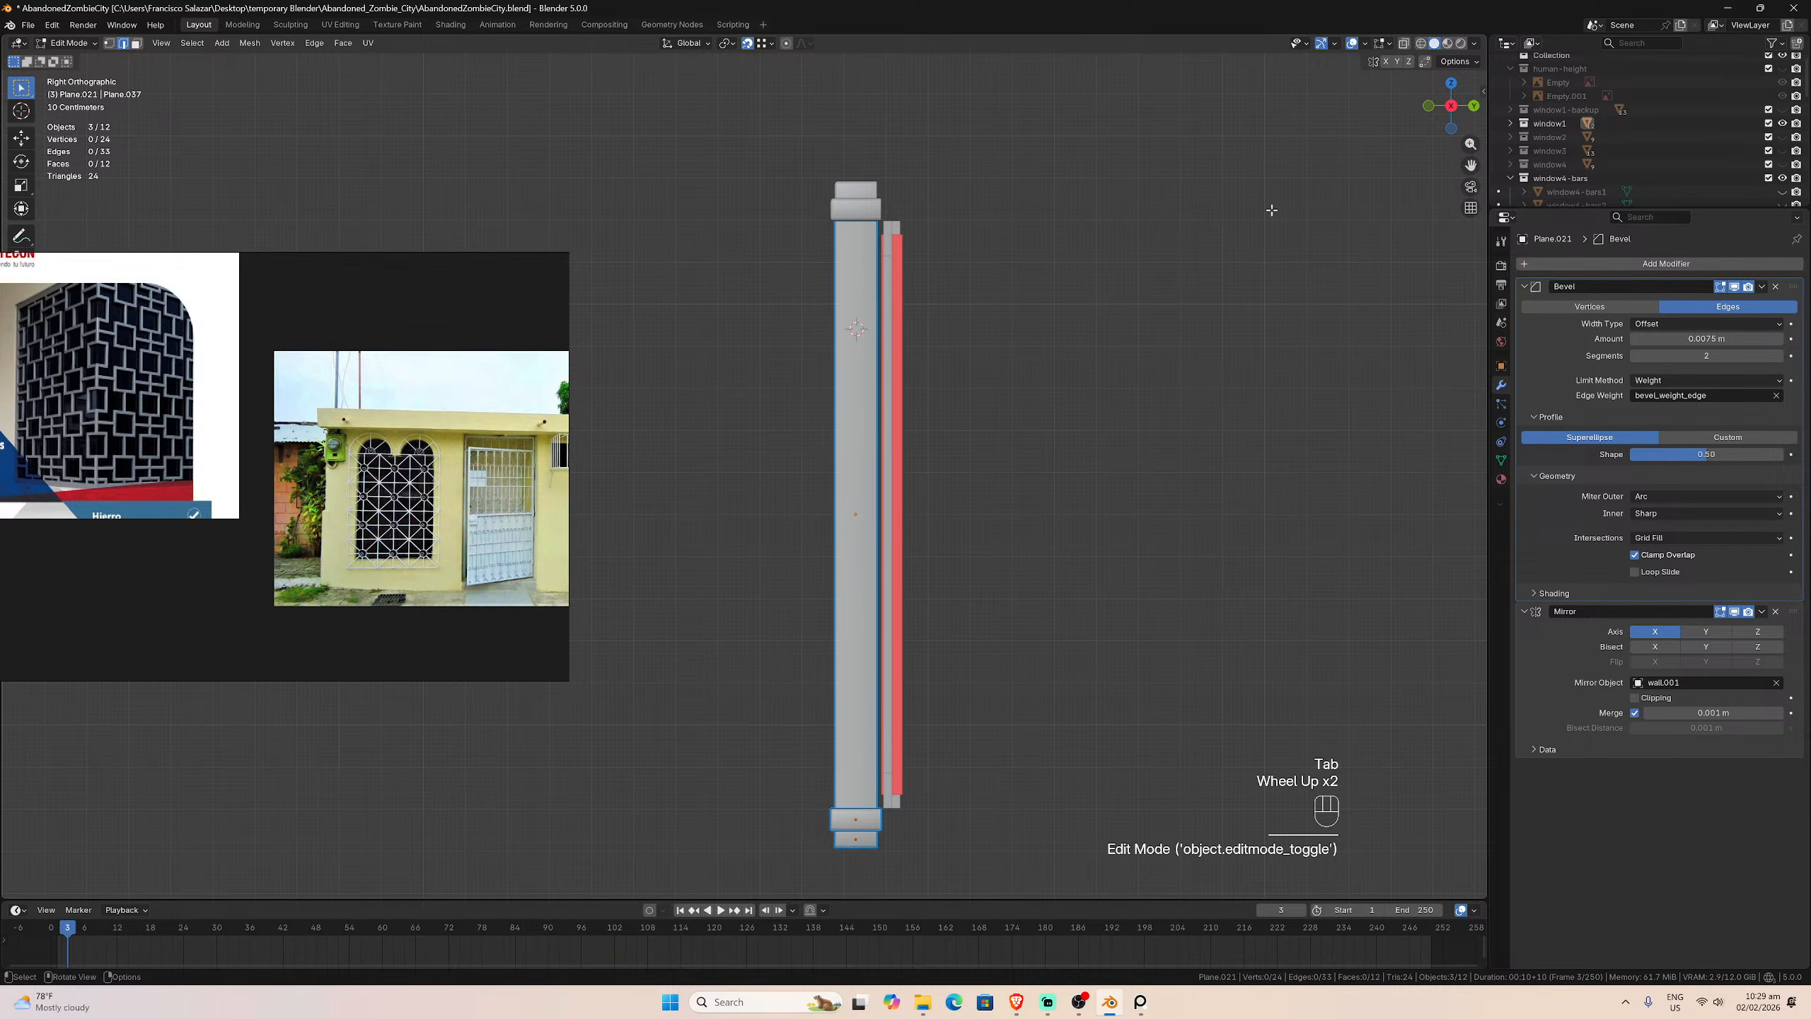
click(1210, 105)
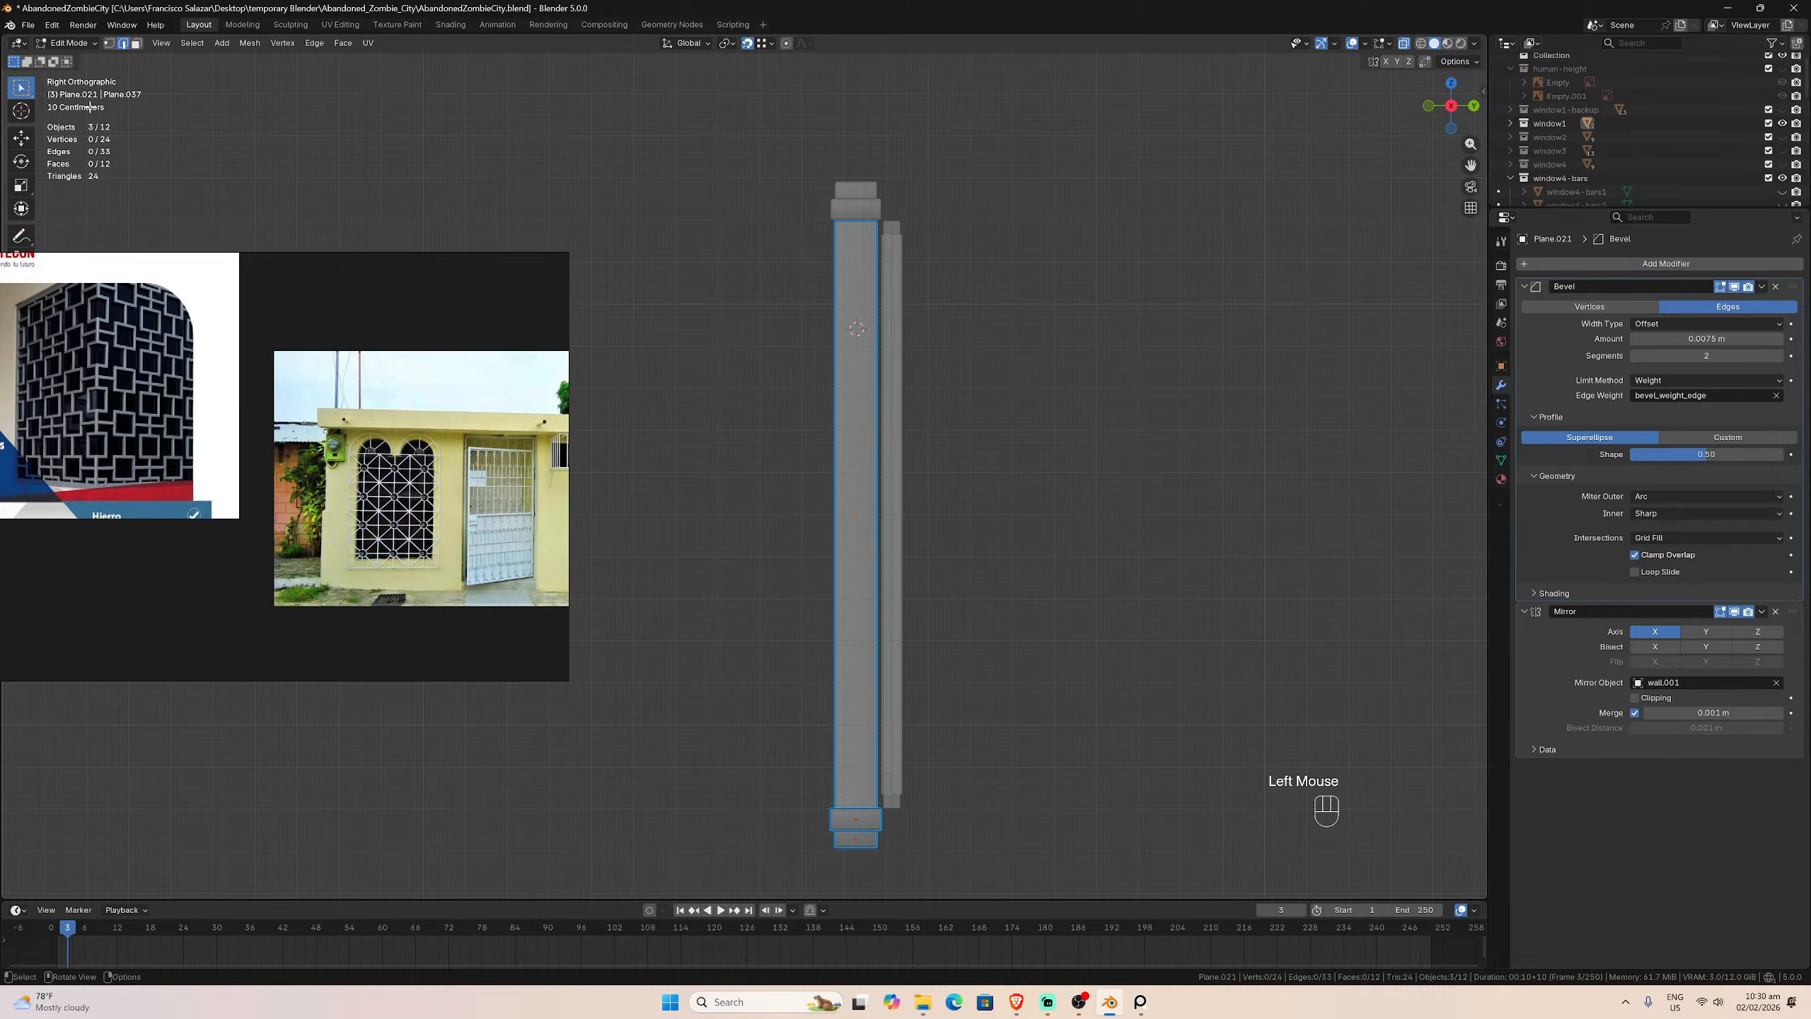
click(109, 43)
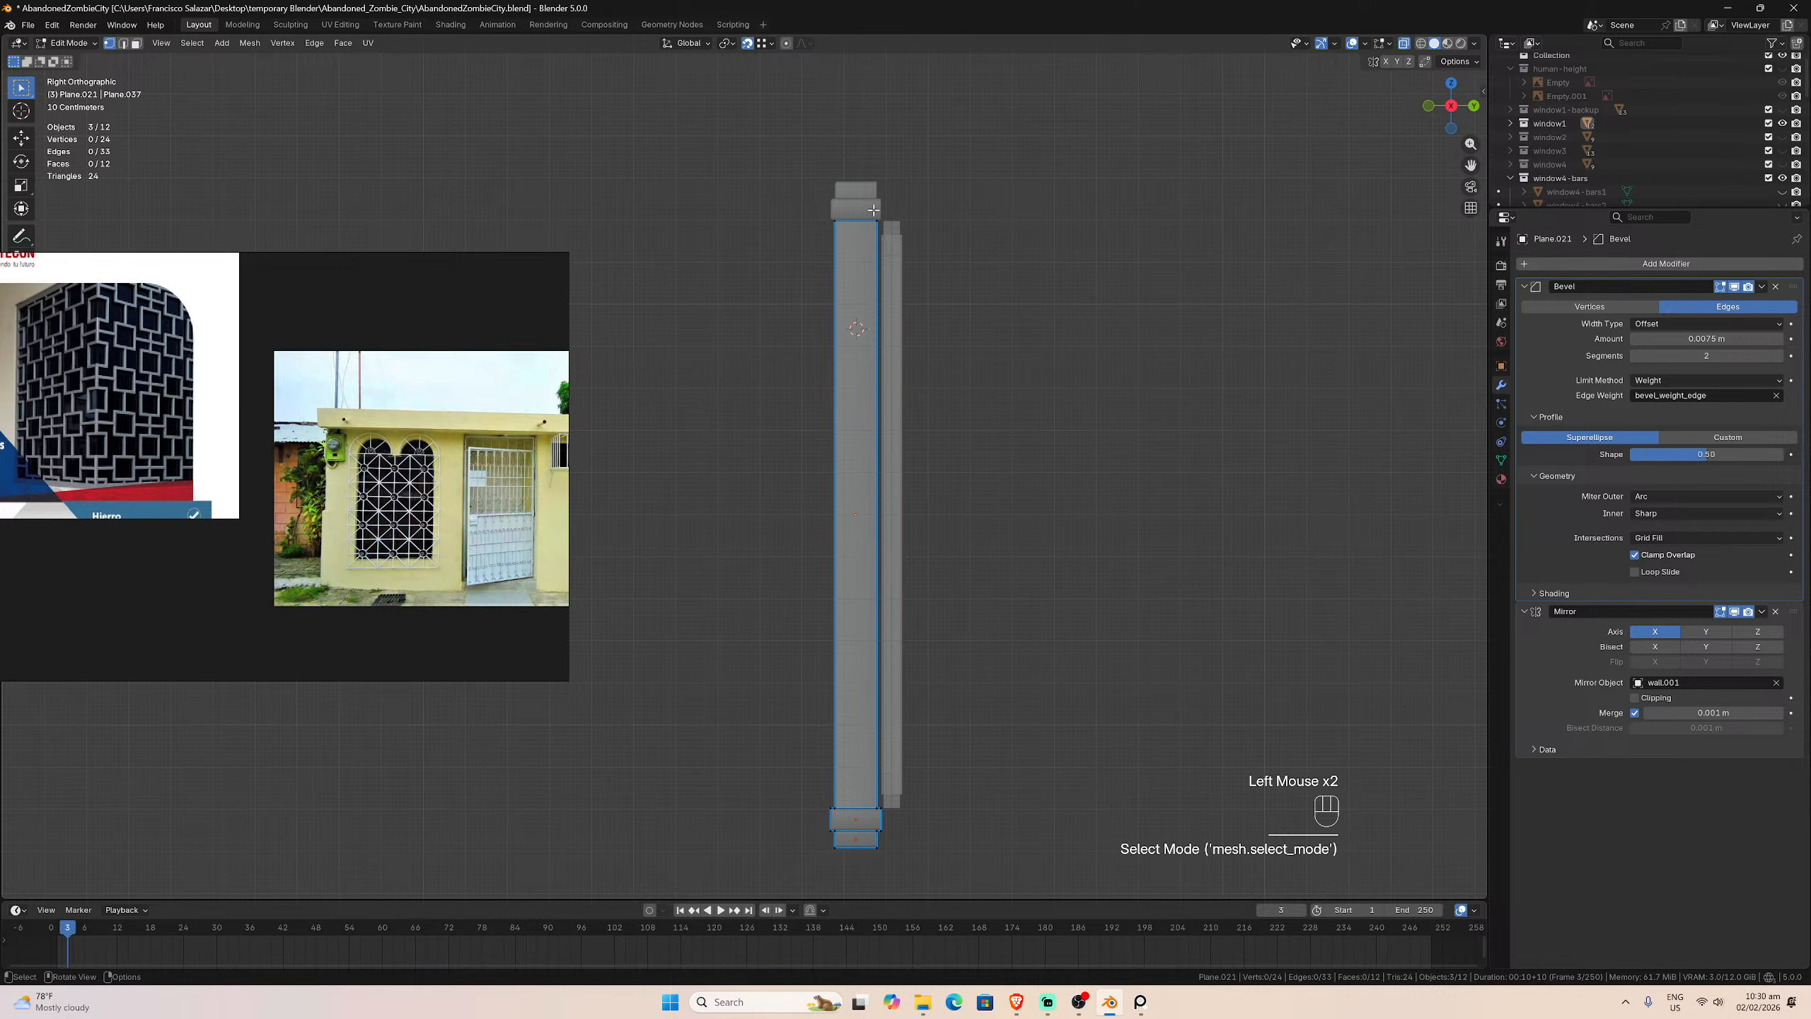
drag(870, 204, 924, 859)
scroll(924, 860, up, 1)
scroll(990, 495, down, 1)
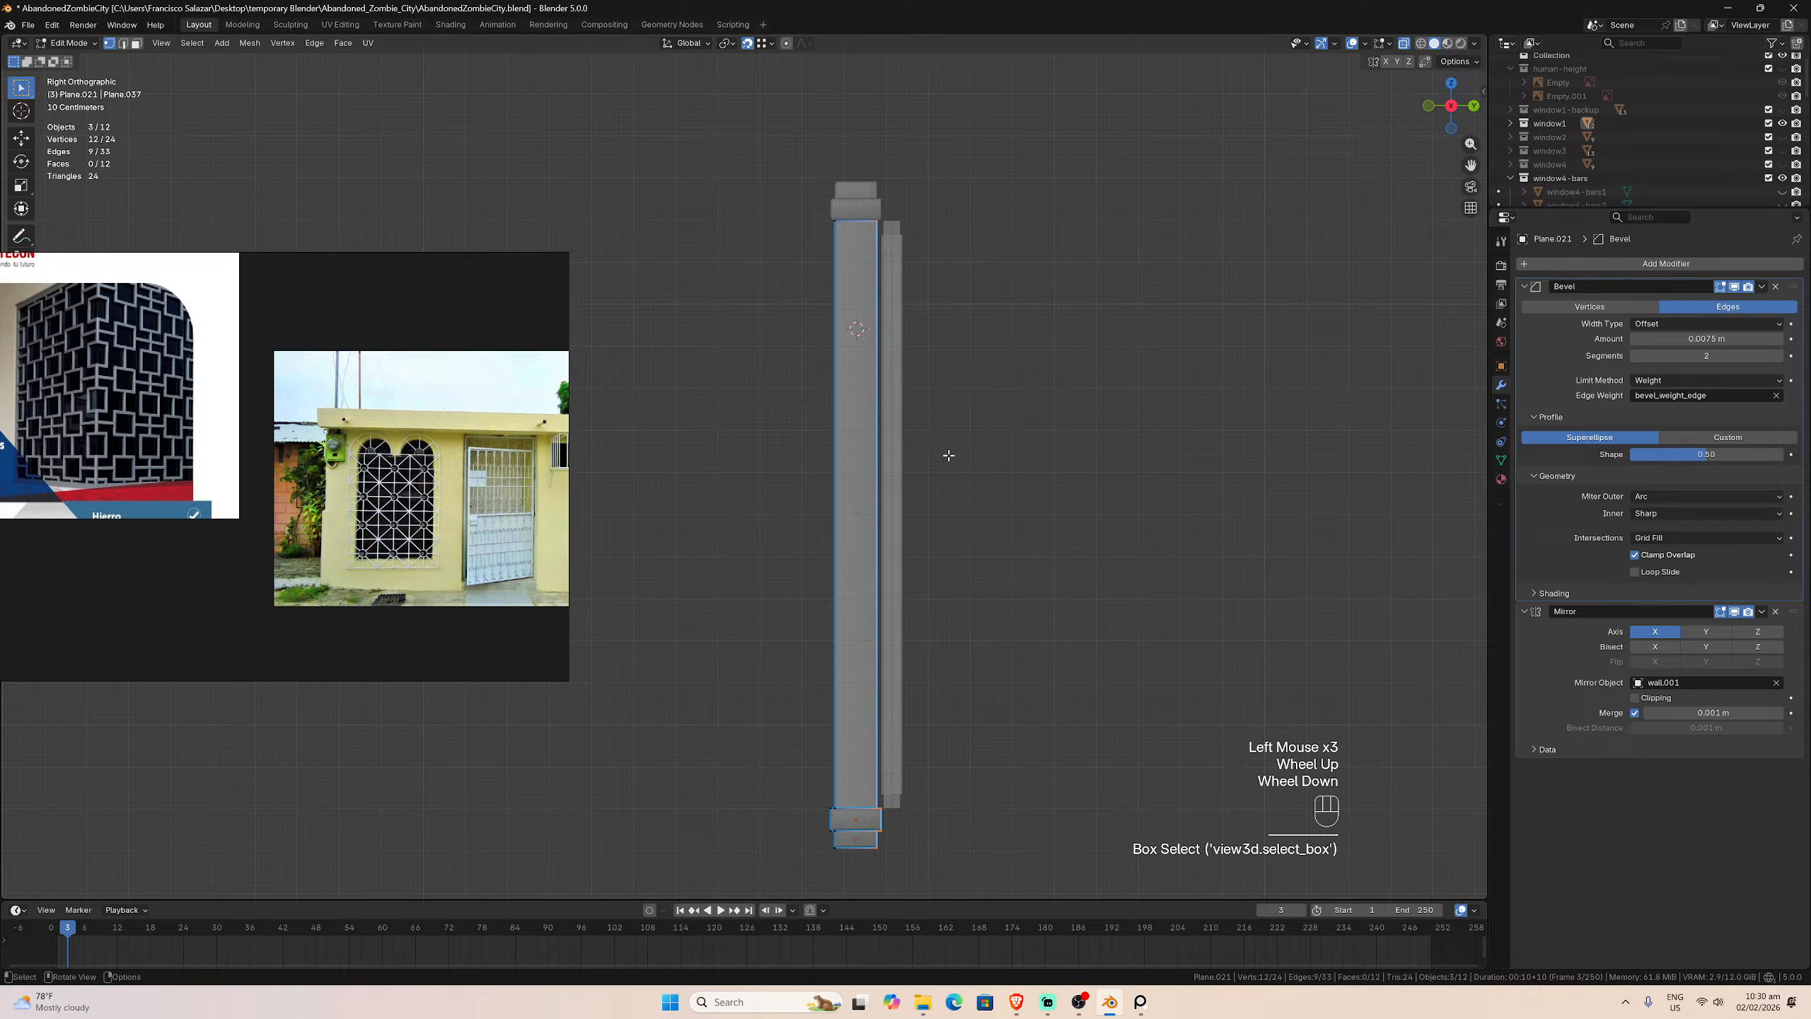
click(763, 44)
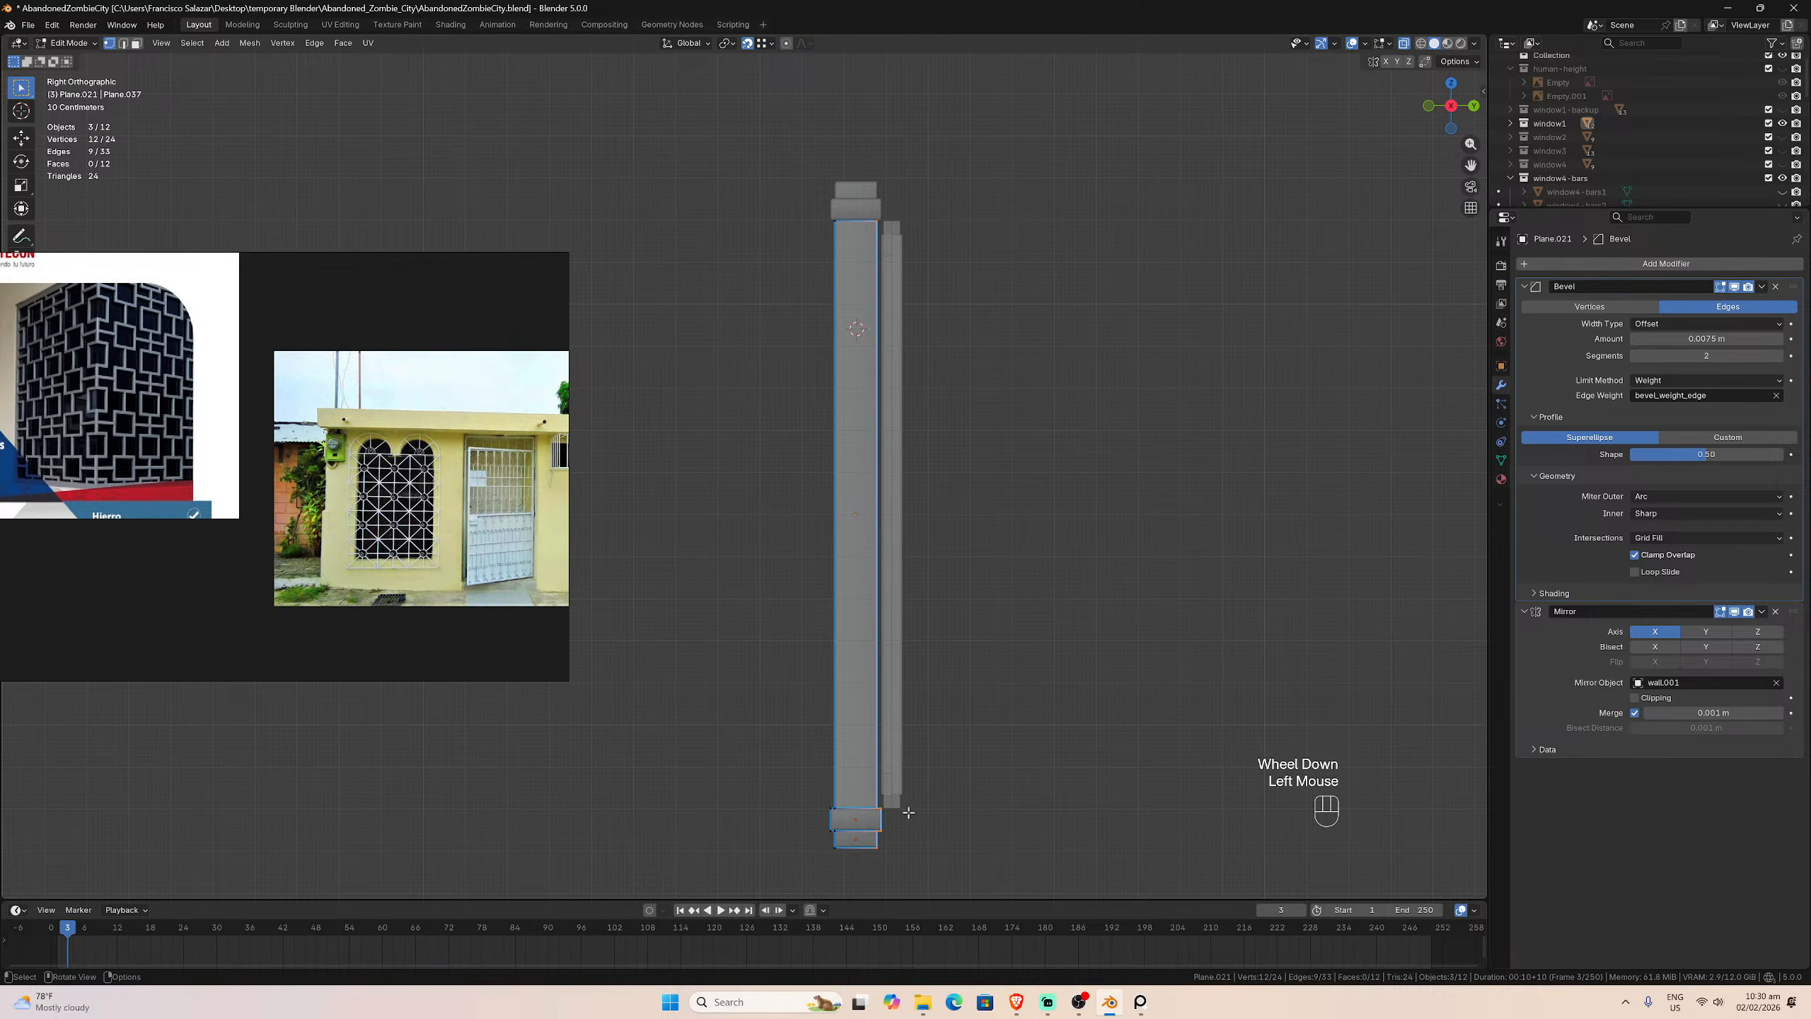
key(g)
key(y)
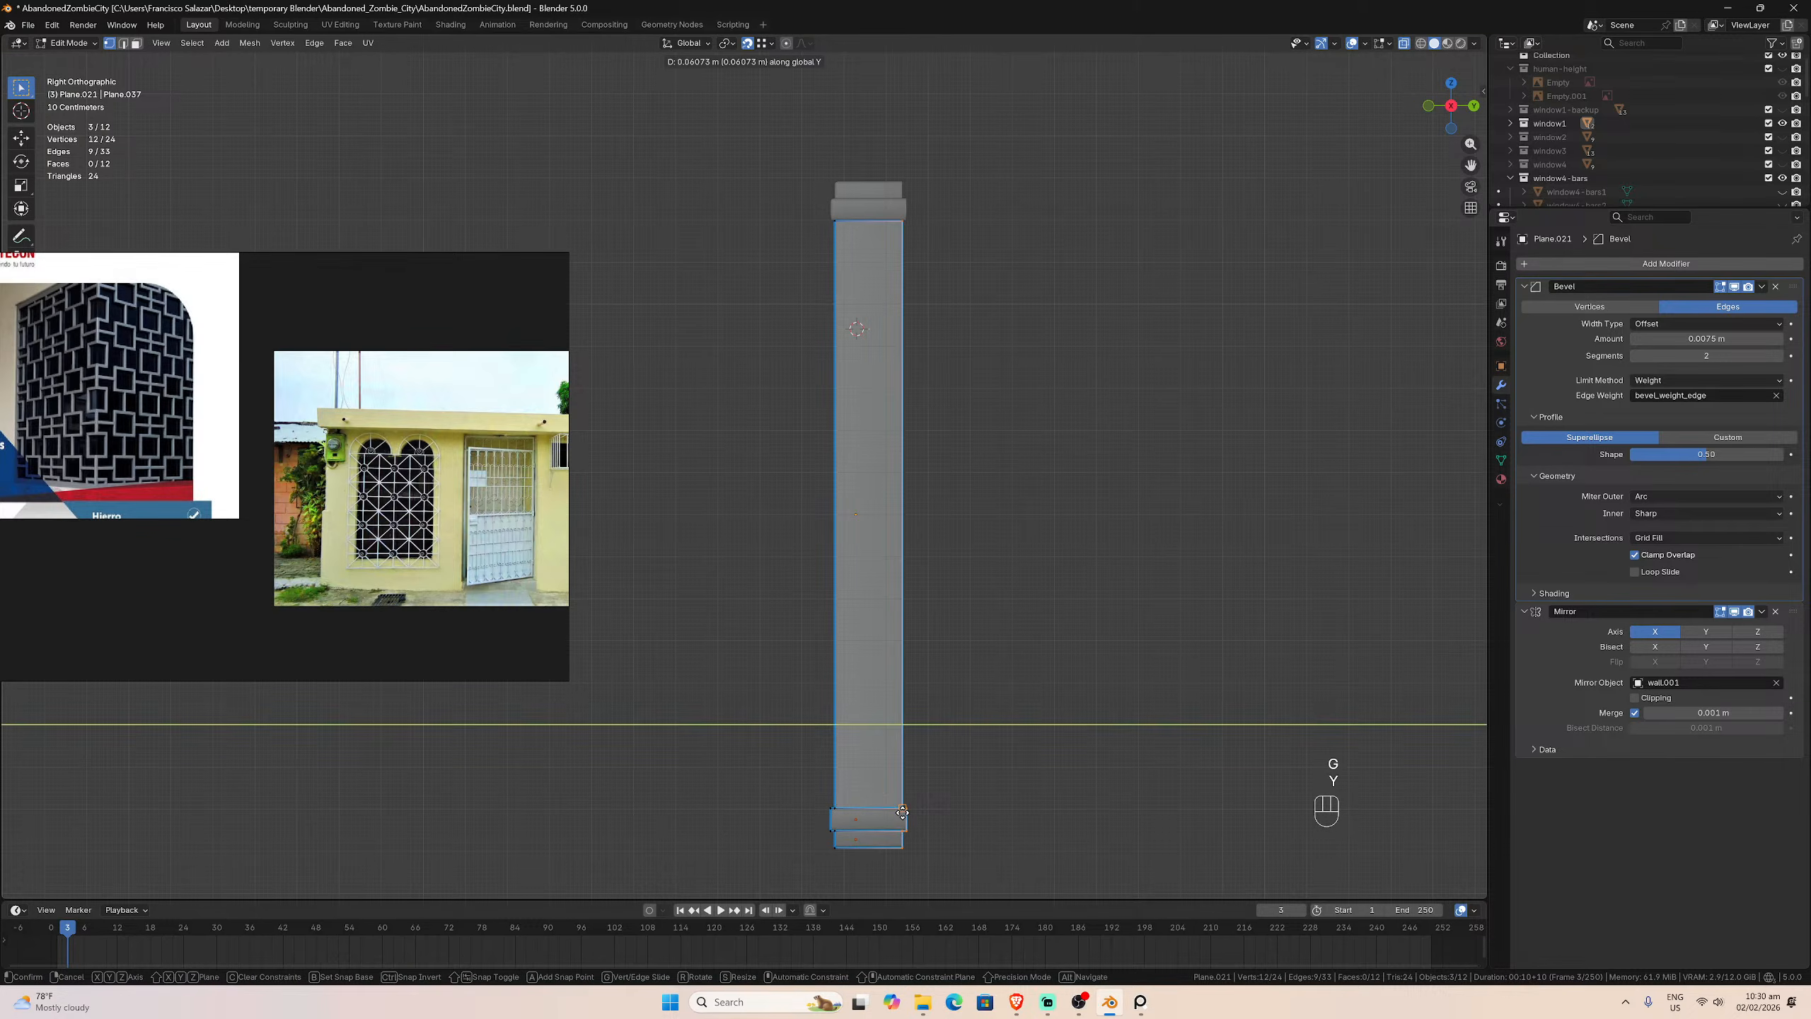
click(900, 816)
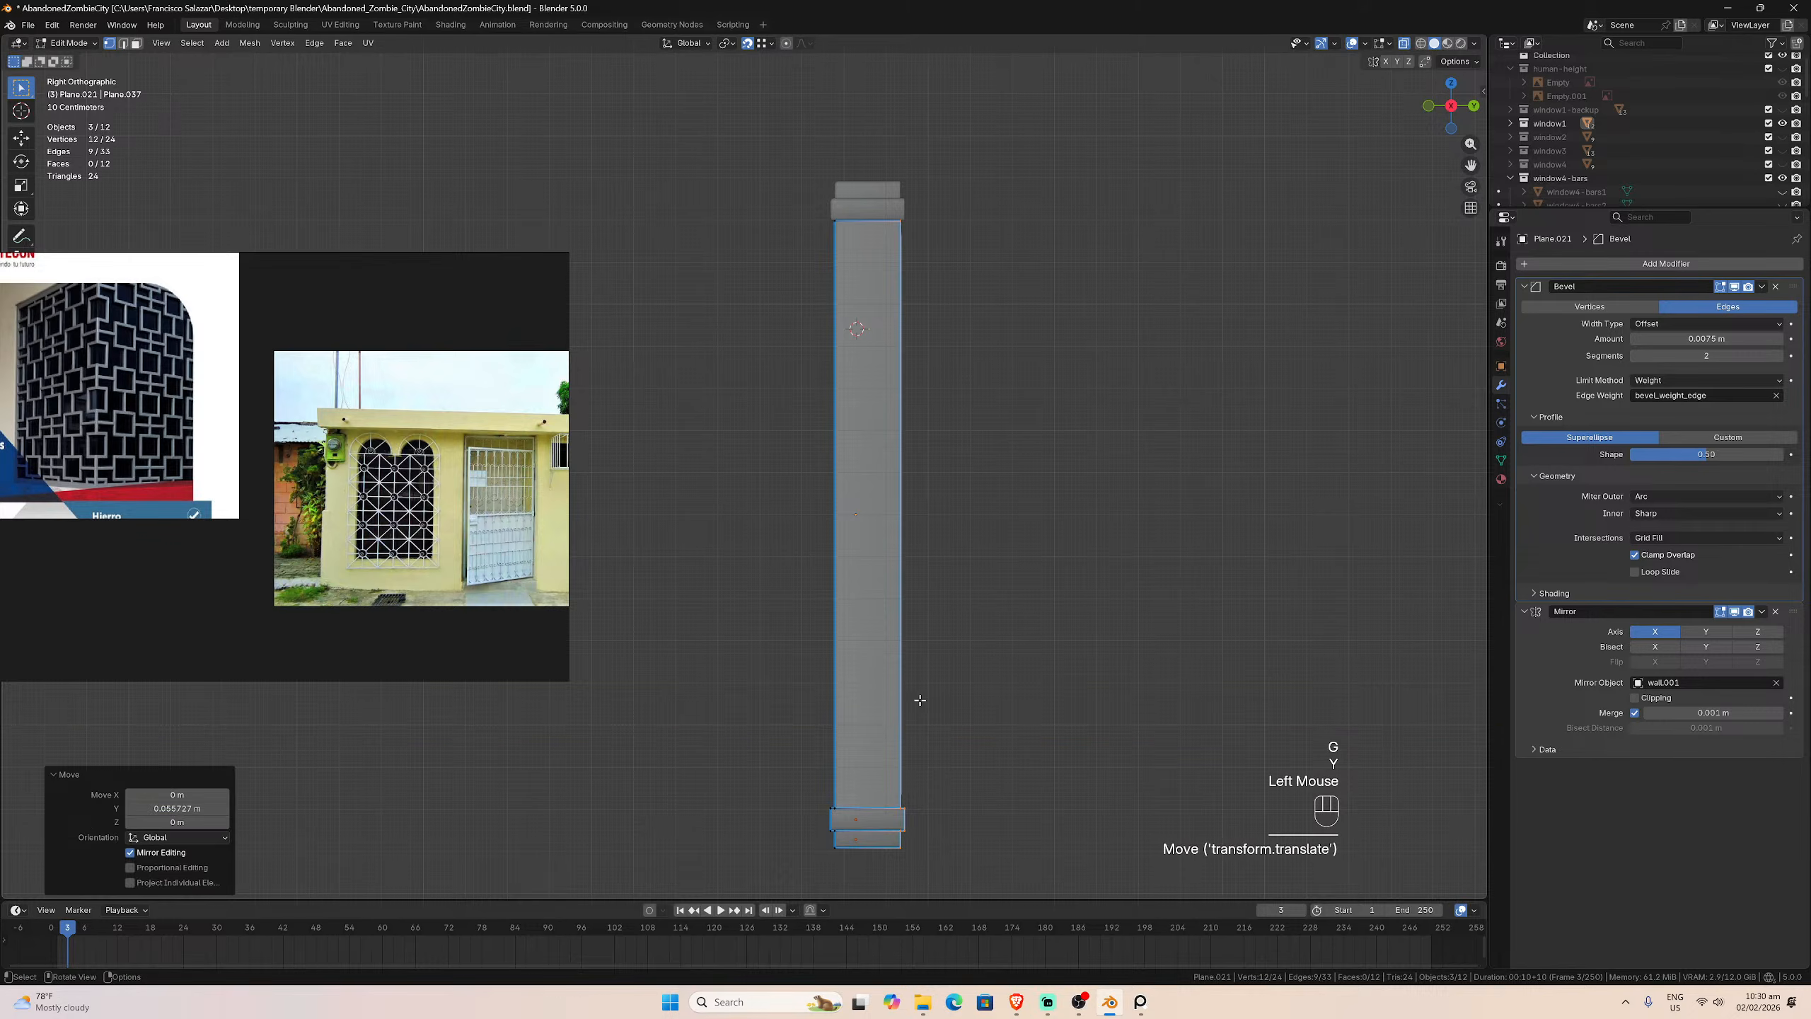
Step: Return to Object Mode, turn X-ray off and deselect the trim to check the deepened window1 surround
middle_drag(922, 700, 972, 678)
scroll(962, 700, down, 2)
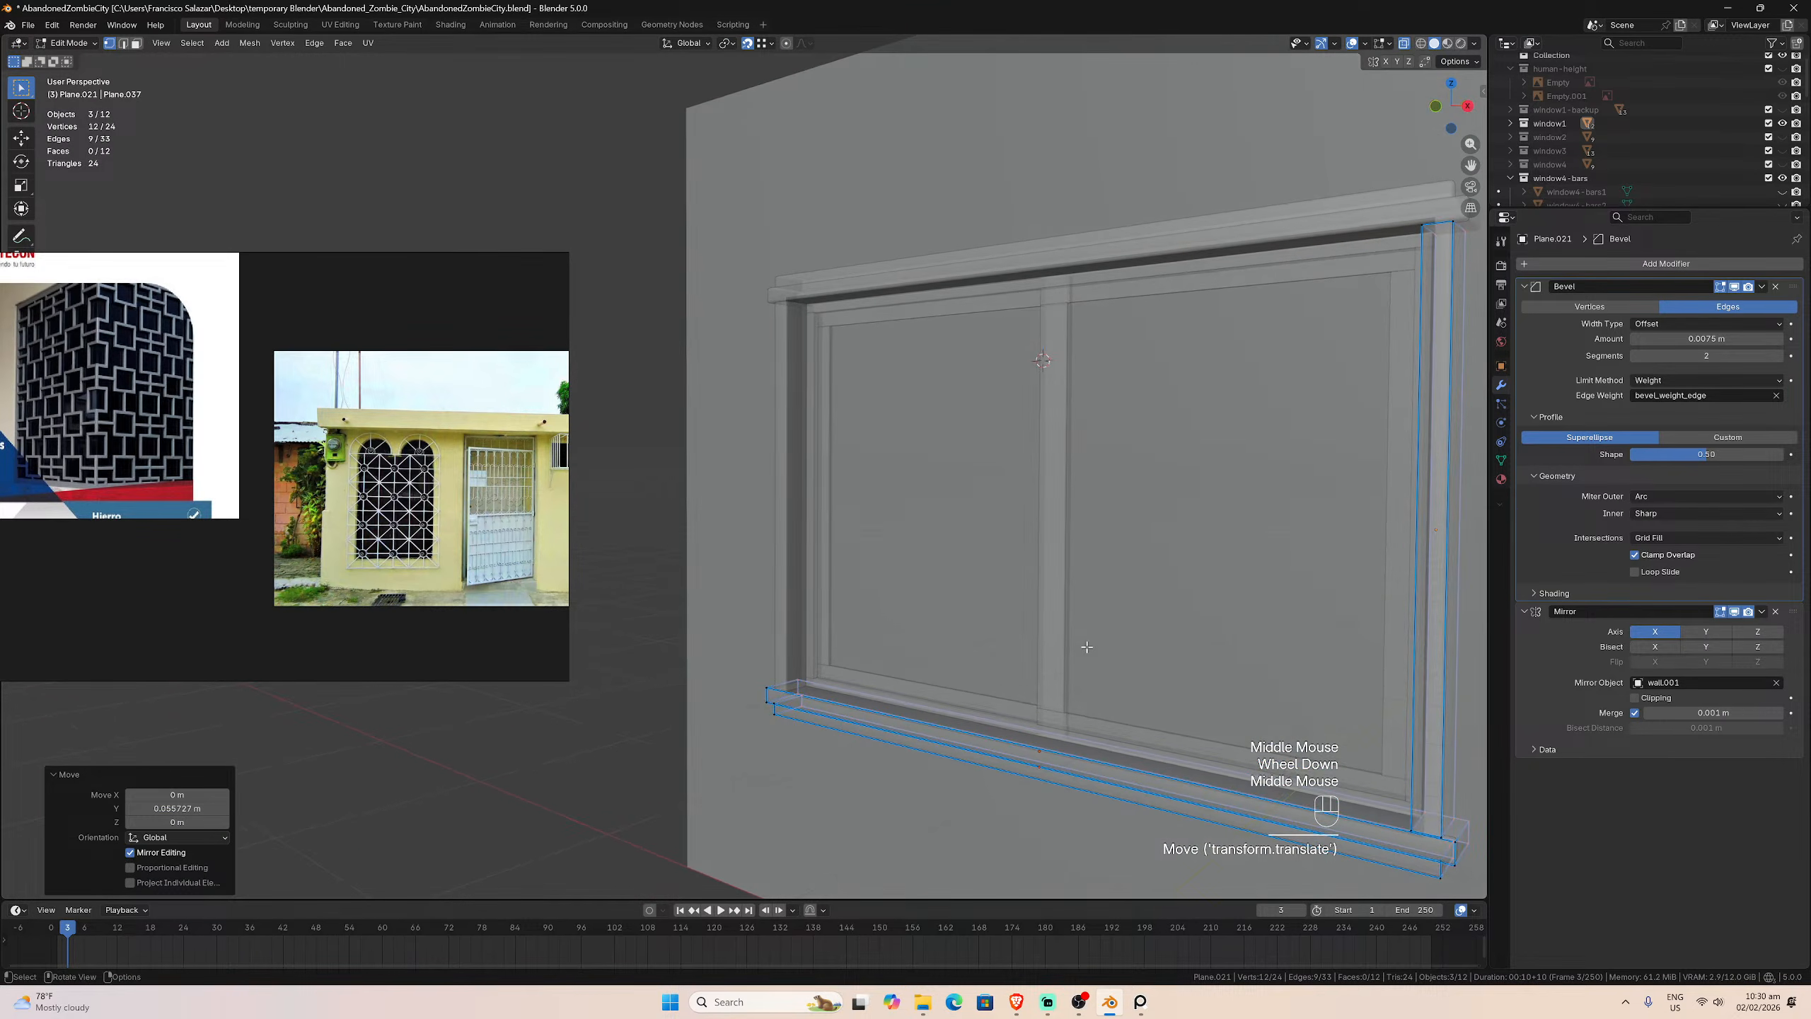
key(Caps_Lock)
key(Tab)
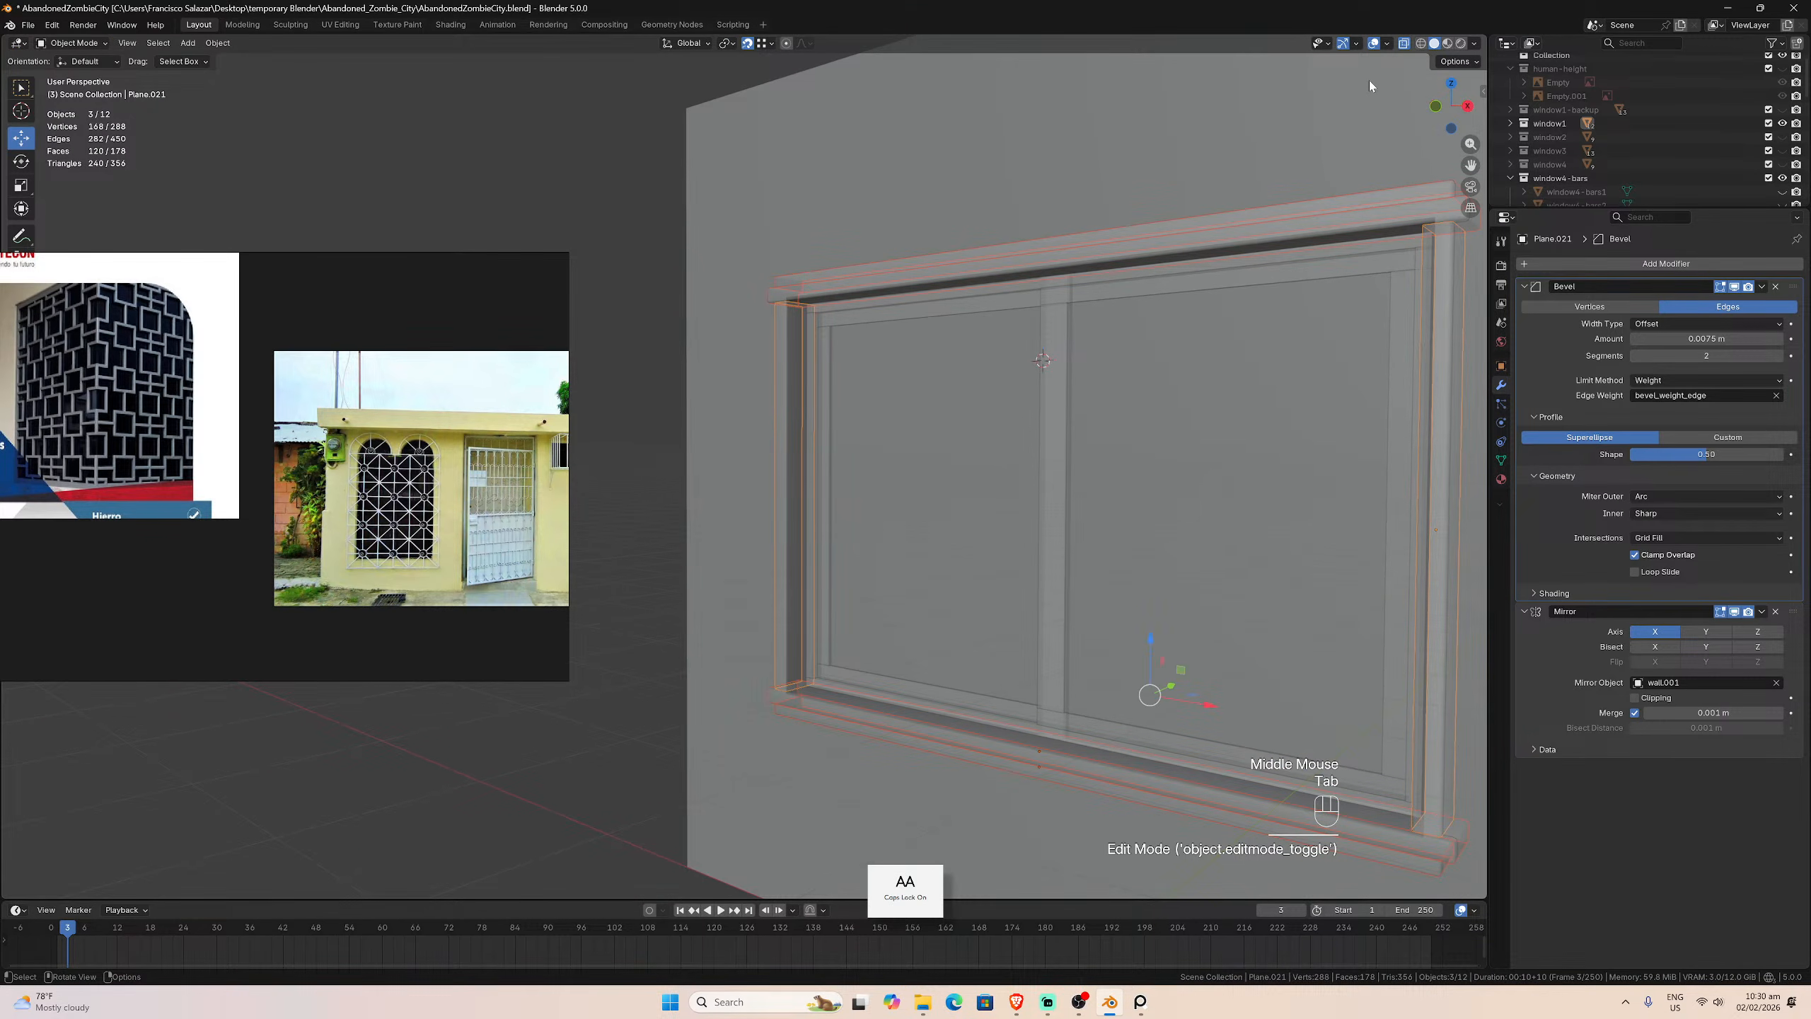
click(1403, 43)
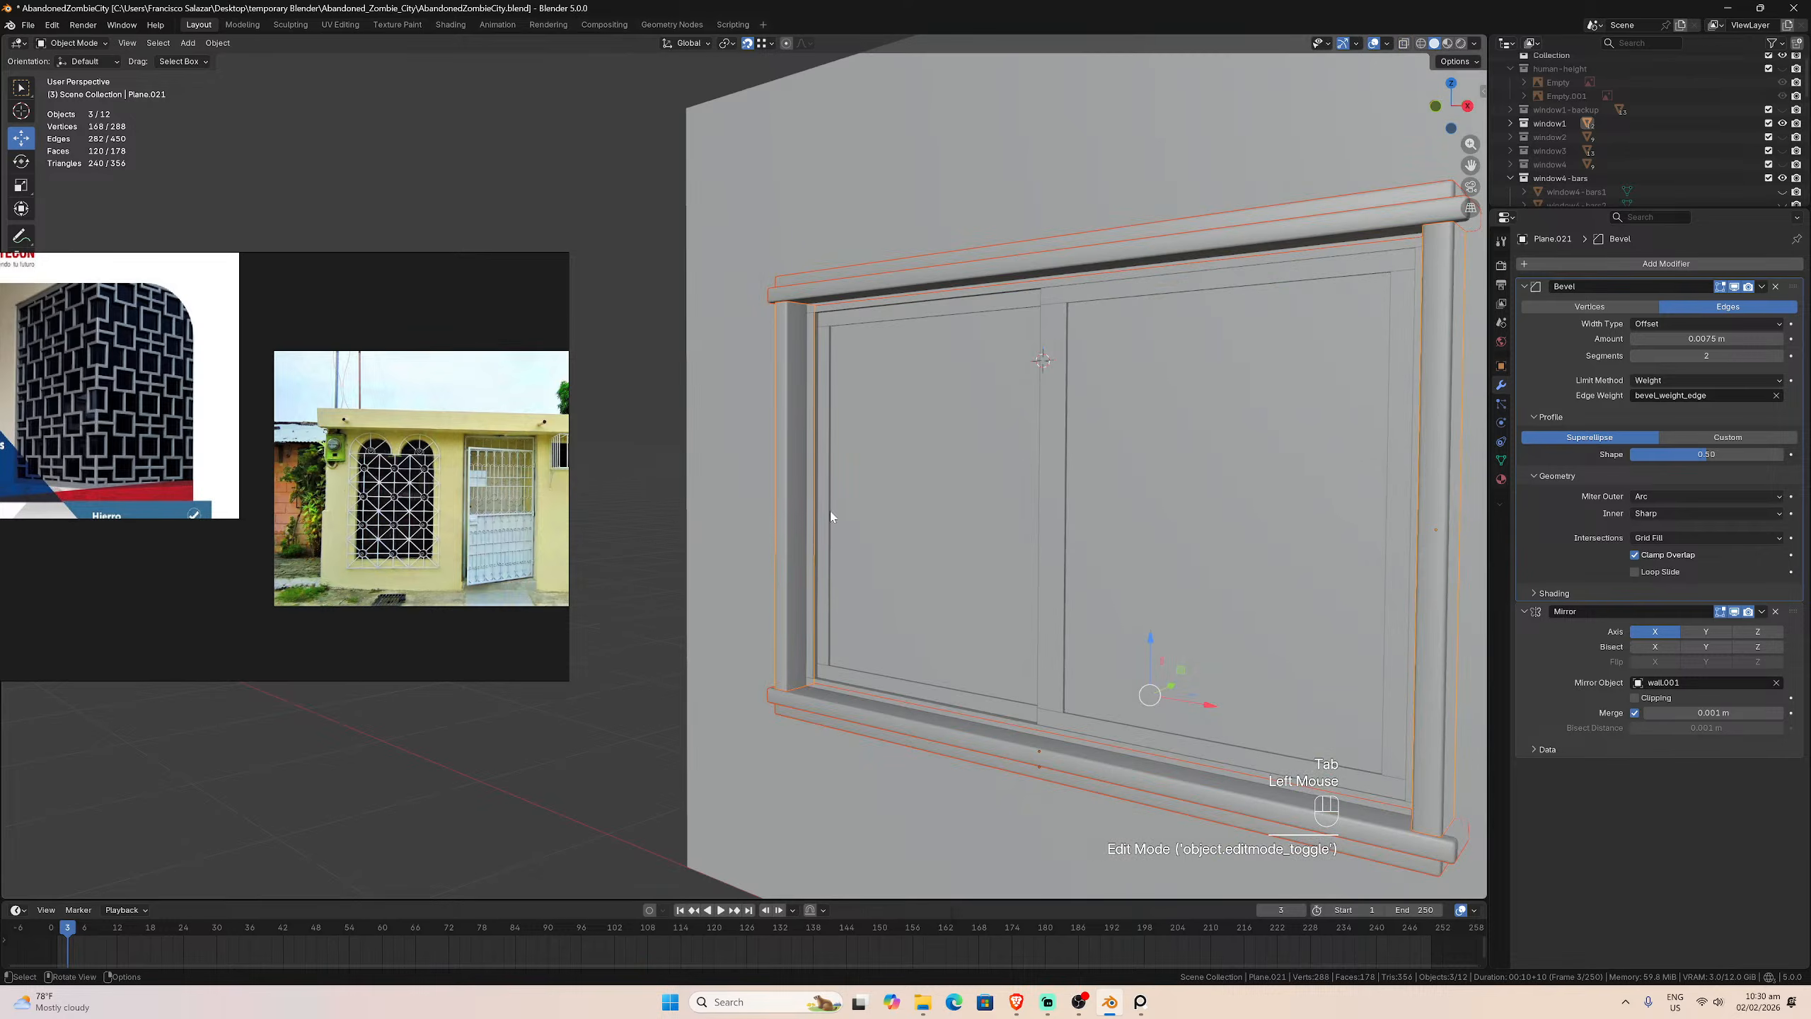
click(636, 460)
mouse_move(736, 530)
middle_down()
mouse_move(657, 529)
mouse_move(896, 538)
mouse_move(732, 538)
middle_up()
scroll(732, 539, down, 2)
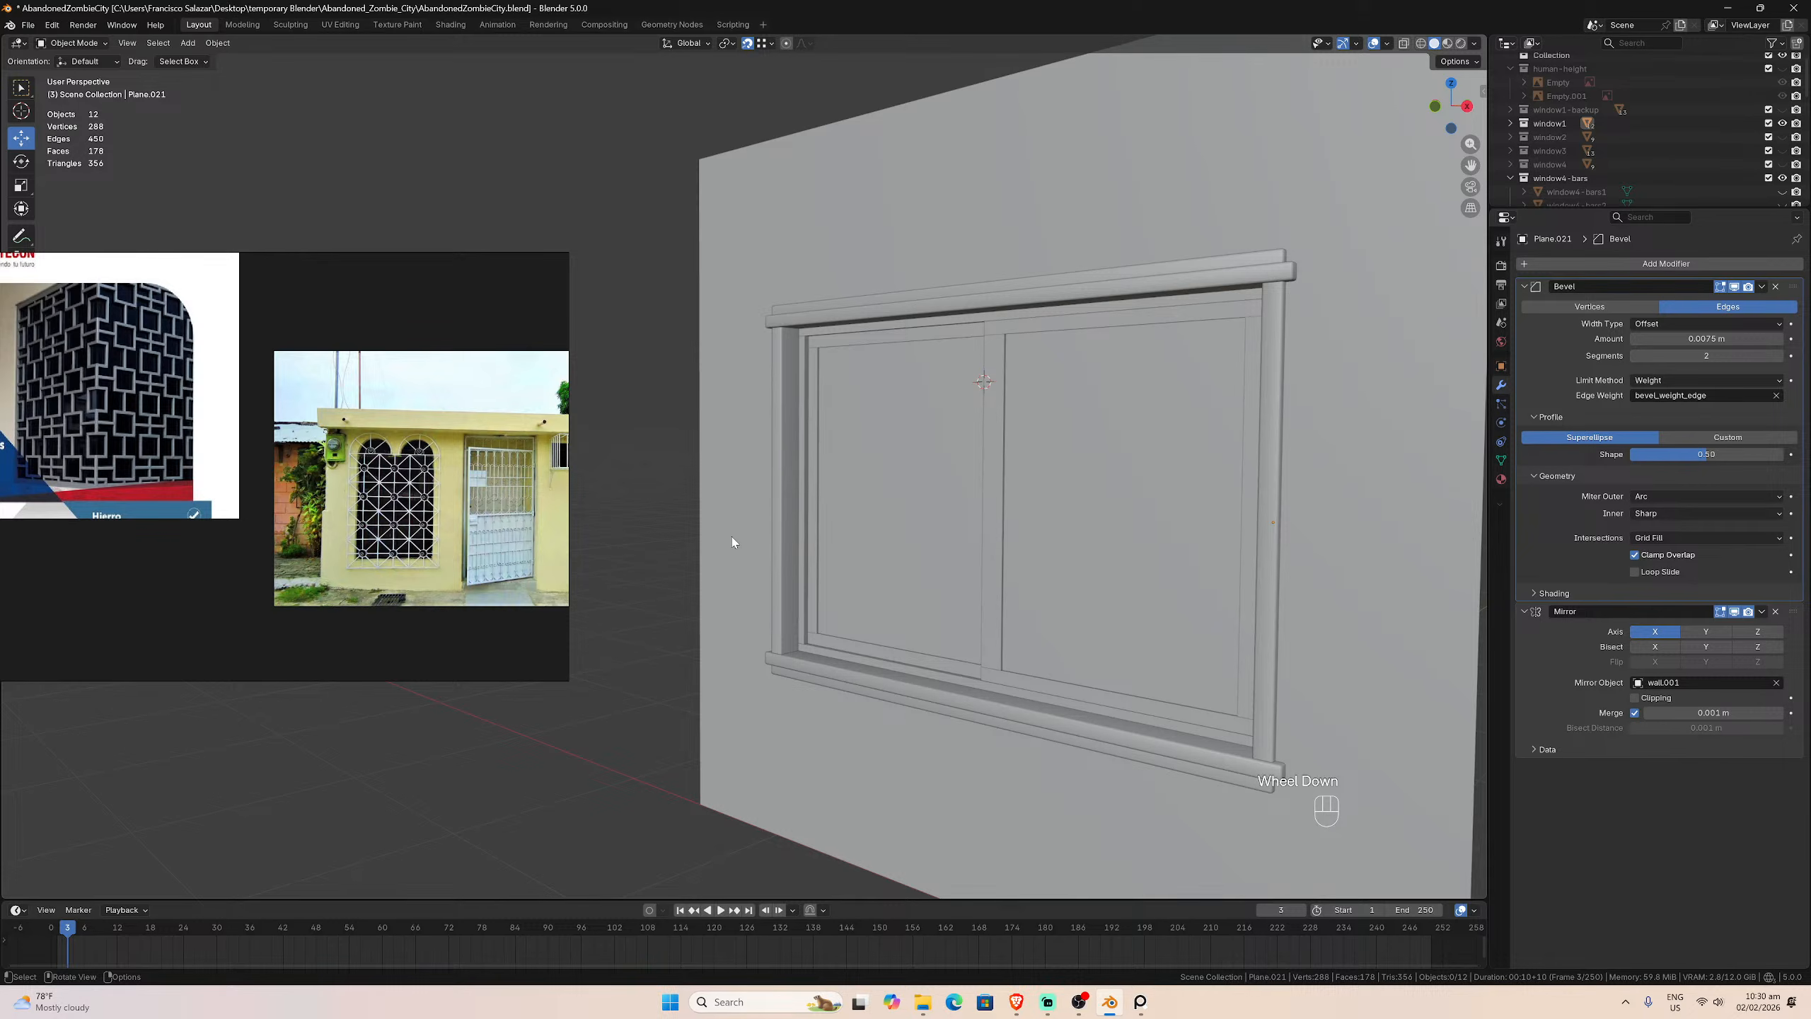
Step: Examine the reference photos of curved wrought-iron window bars and compare them with the depth of the window1 opening
scroll(493, 511, down, 4)
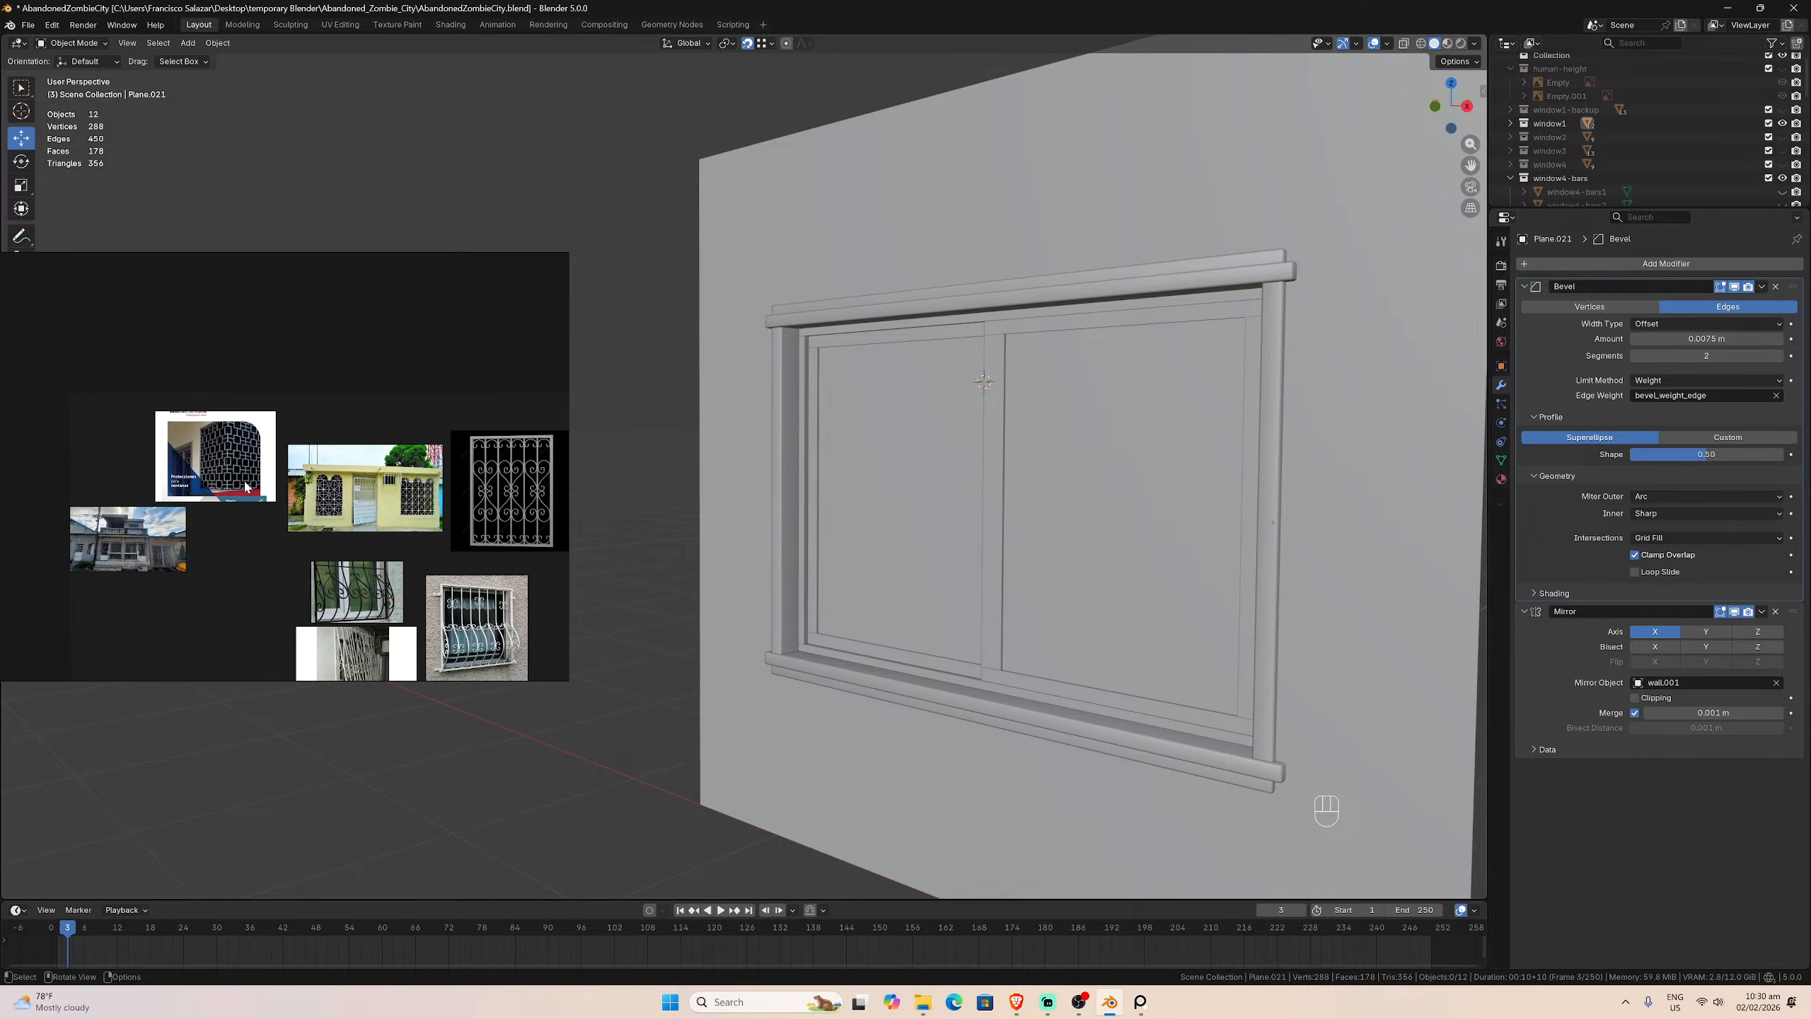
scroll(332, 499, up, 5)
scroll(252, 524, up, 2)
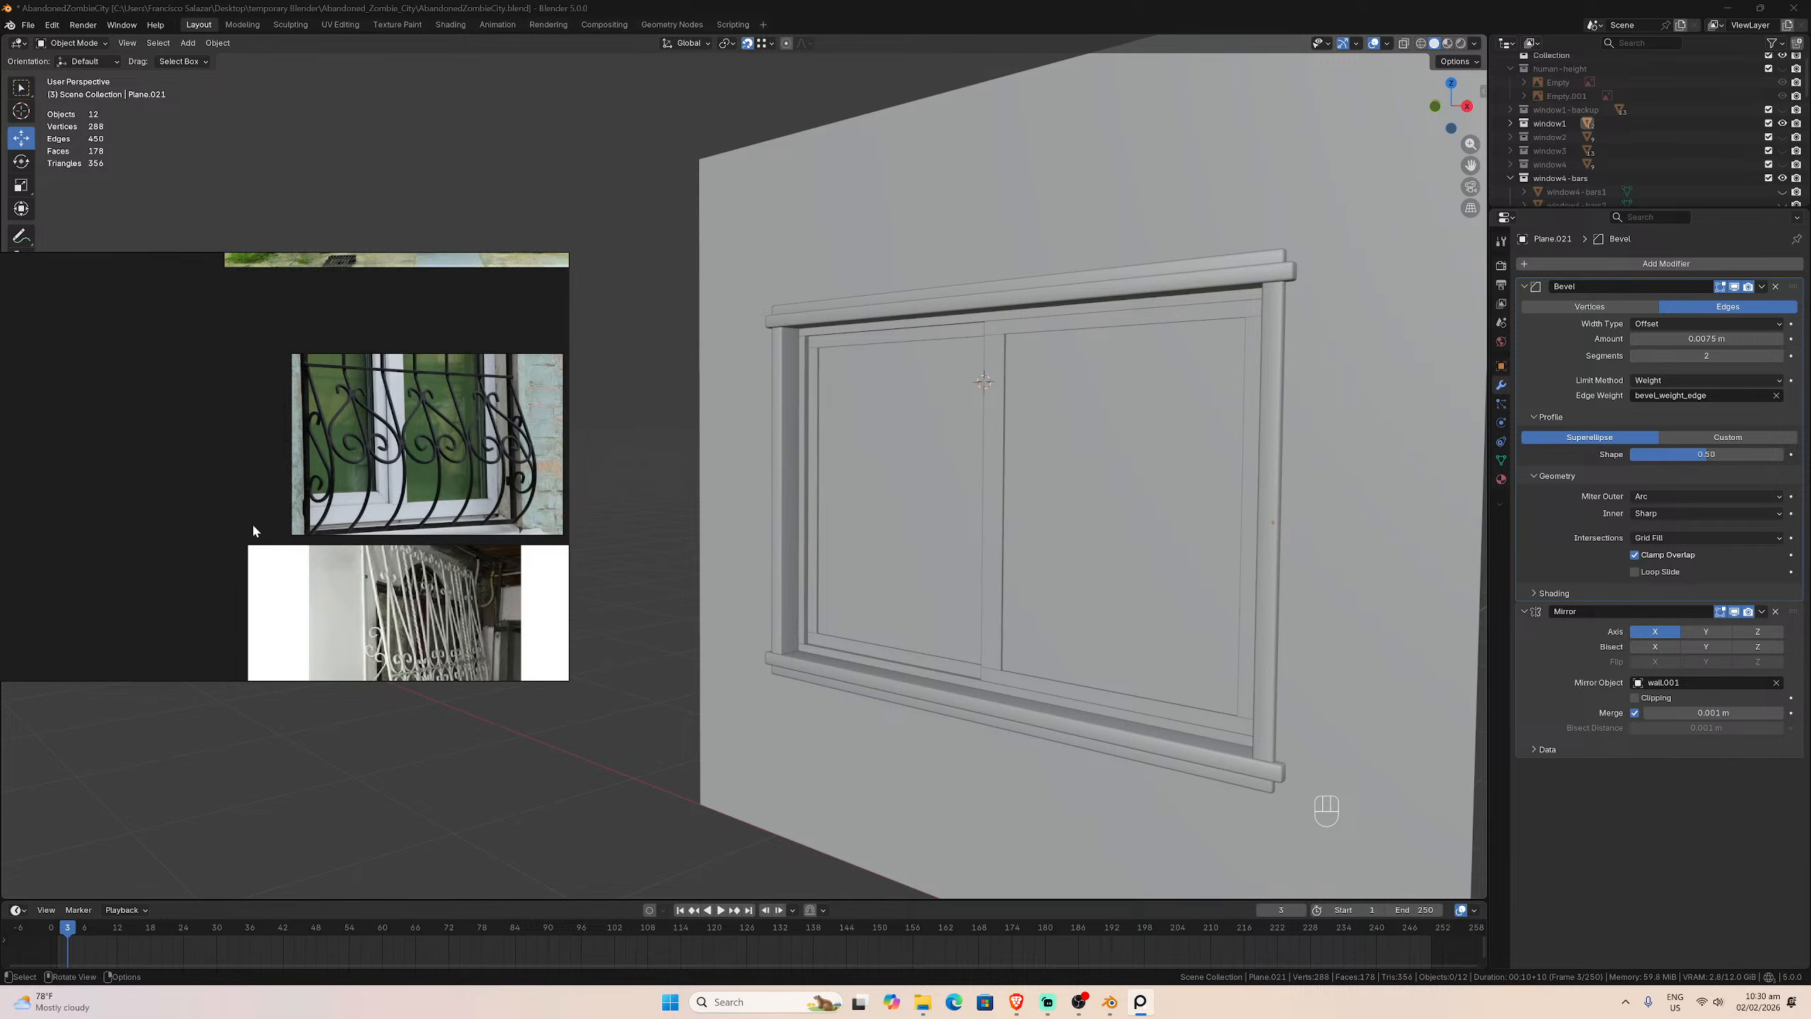
middle_drag(392, 531, 157, 524)
scroll(157, 524, down, 1)
middle_drag(311, 554, 297, 554)
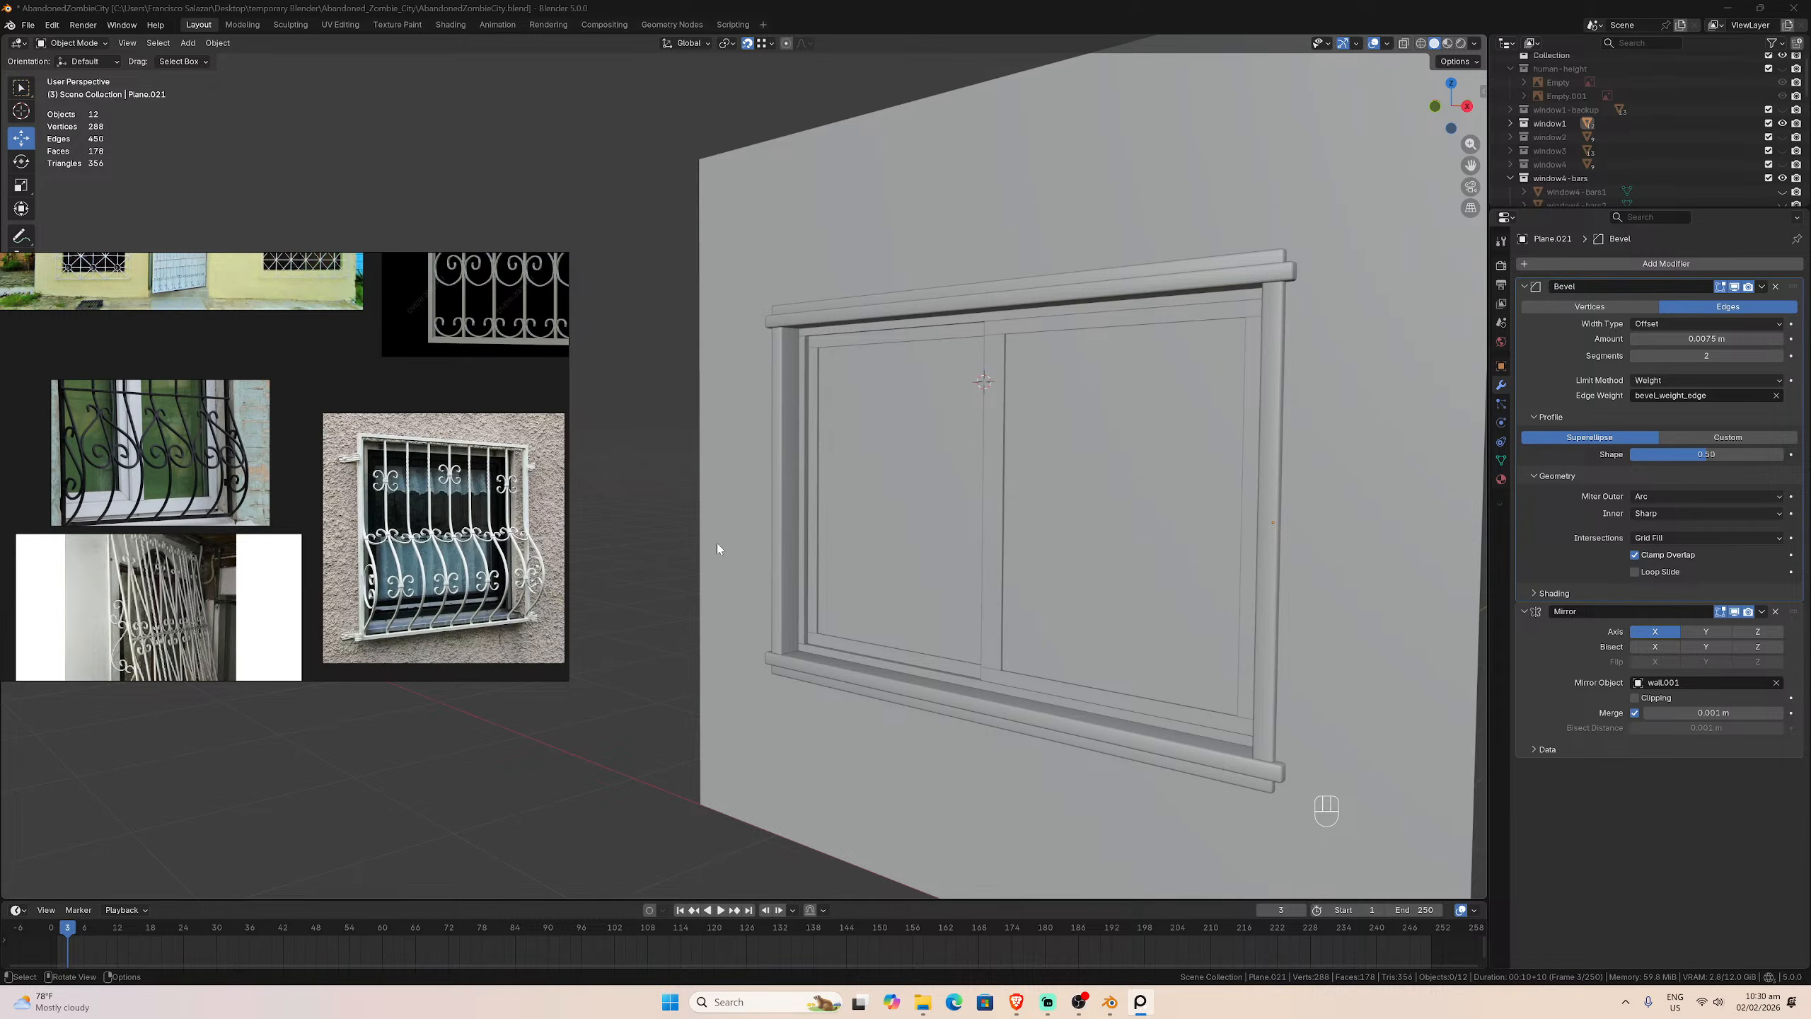
mouse_move(742, 542)
middle_down()
mouse_move(765, 540)
mouse_move(720, 553)
middle_up()
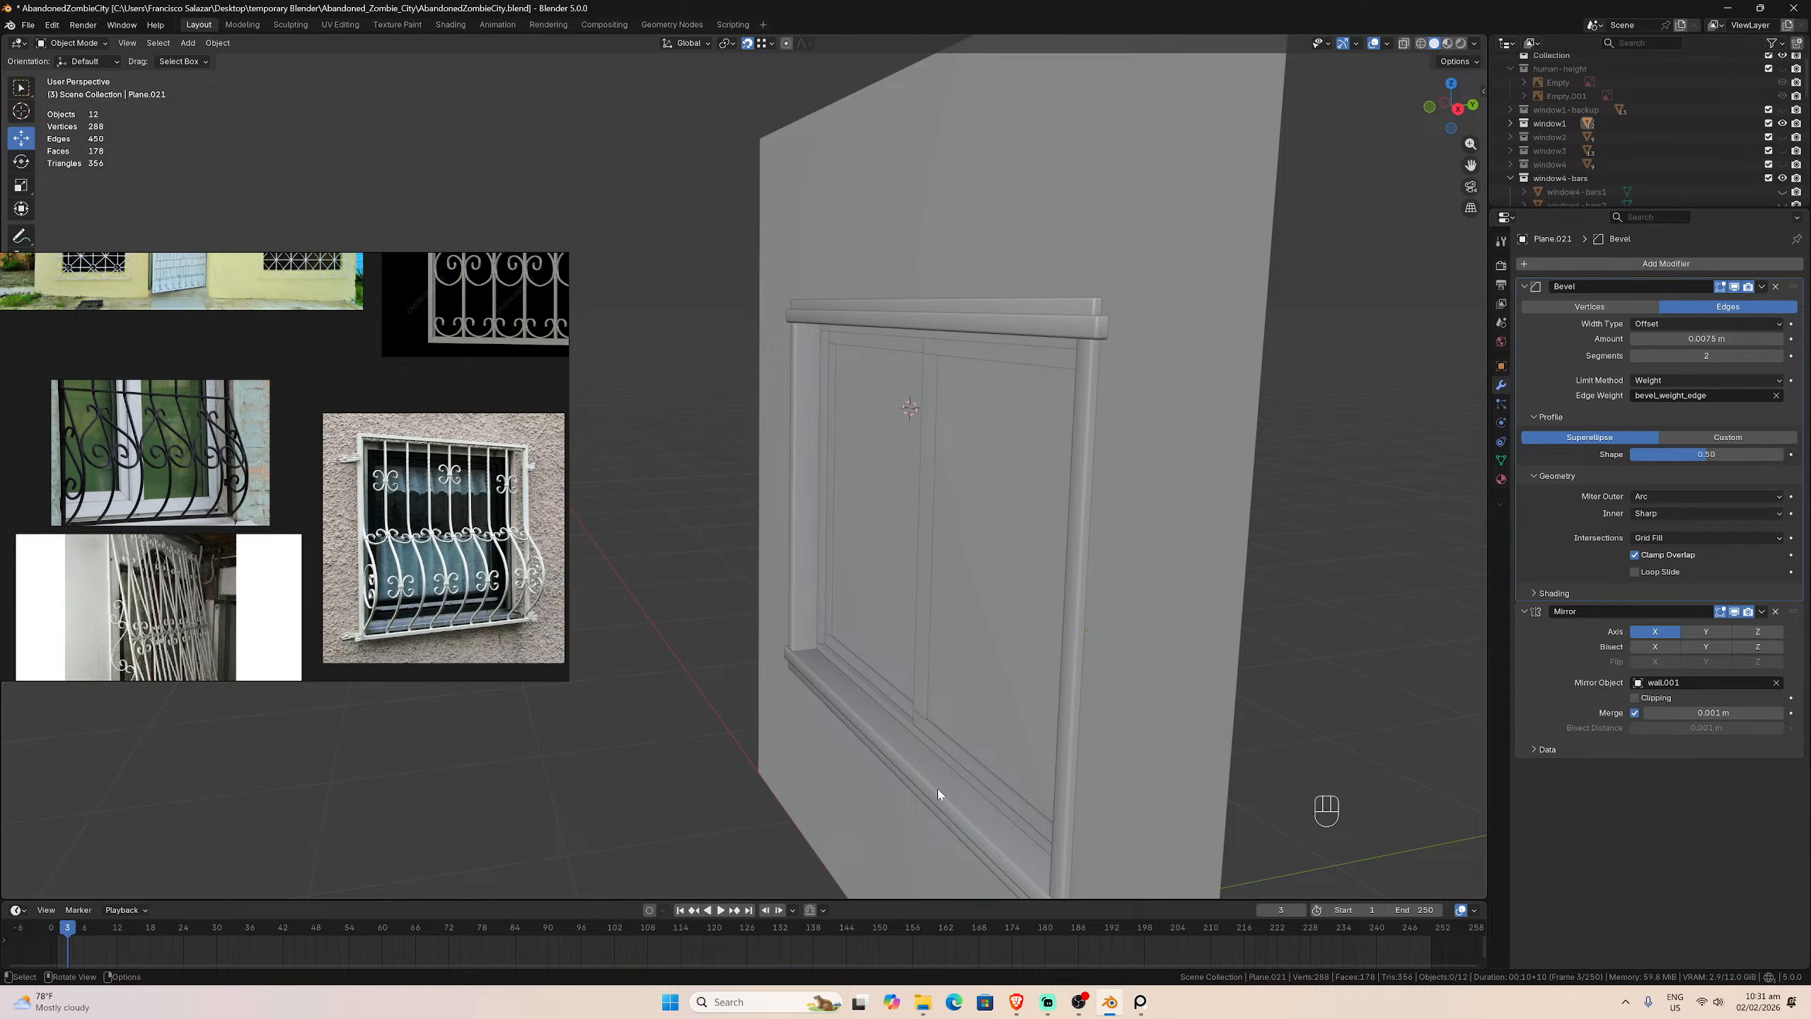
scroll(822, 648, down, 2)
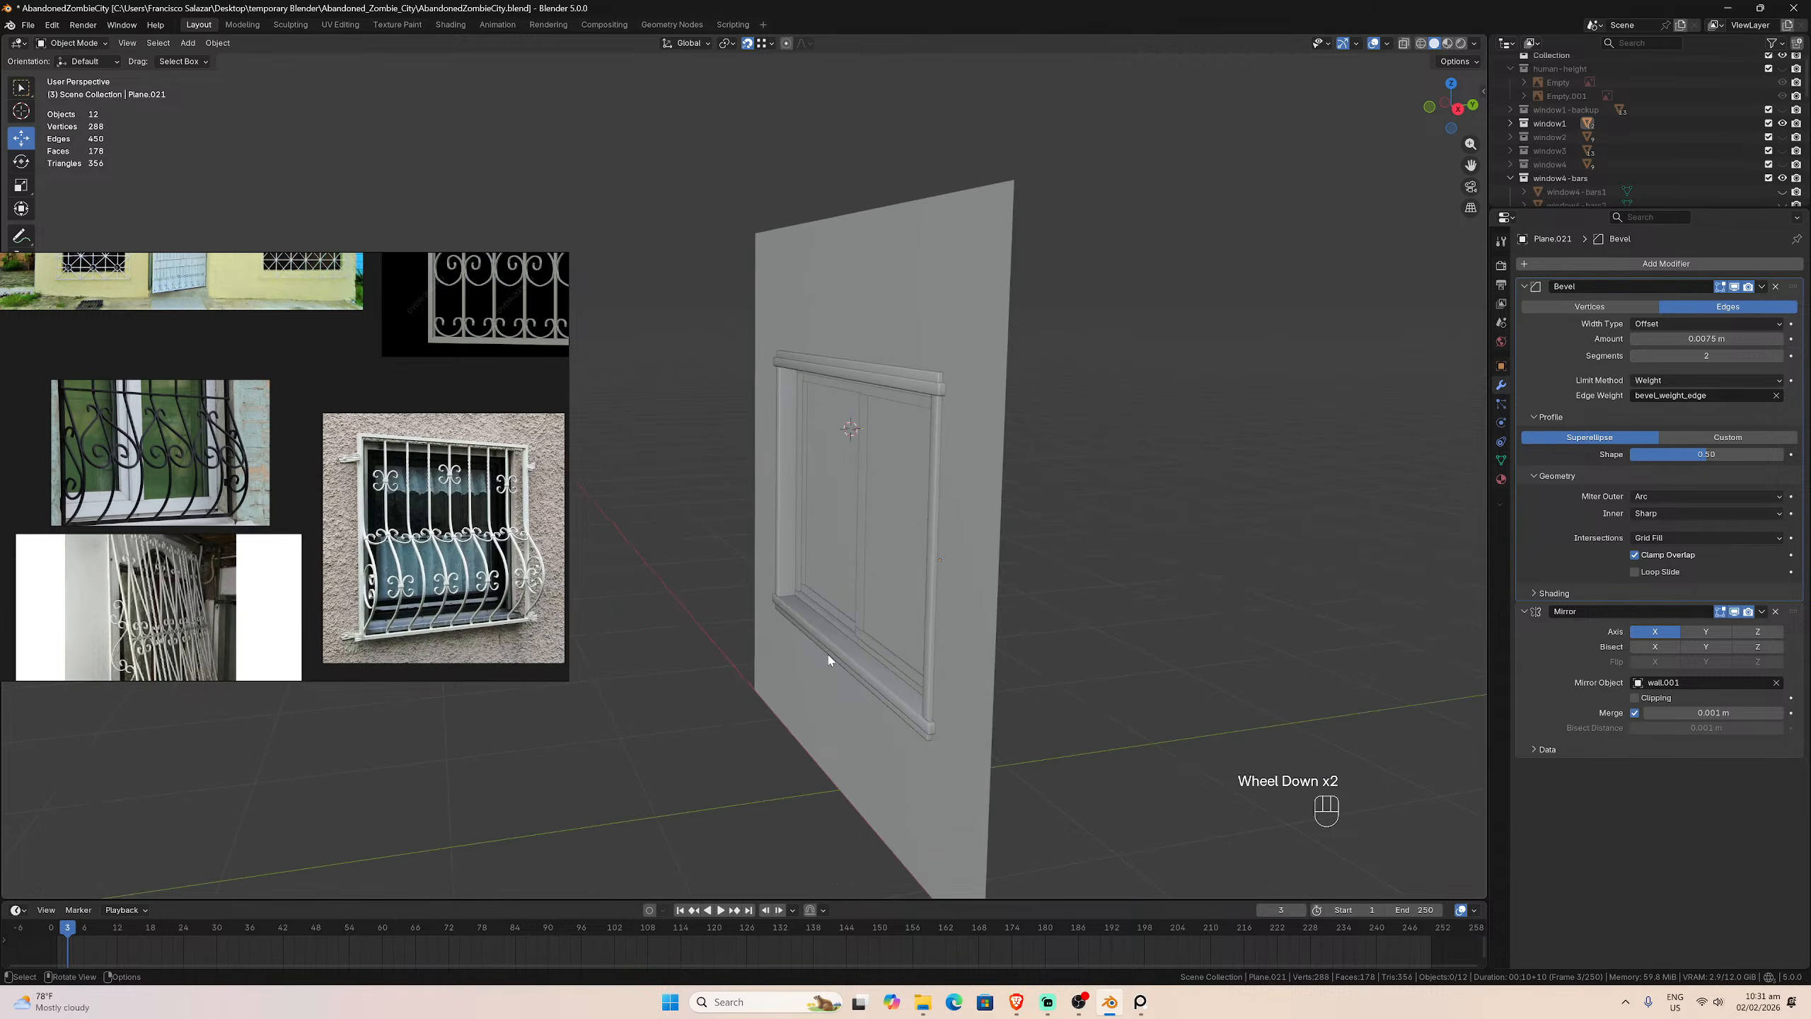
middle_drag(822, 648, 823, 678)
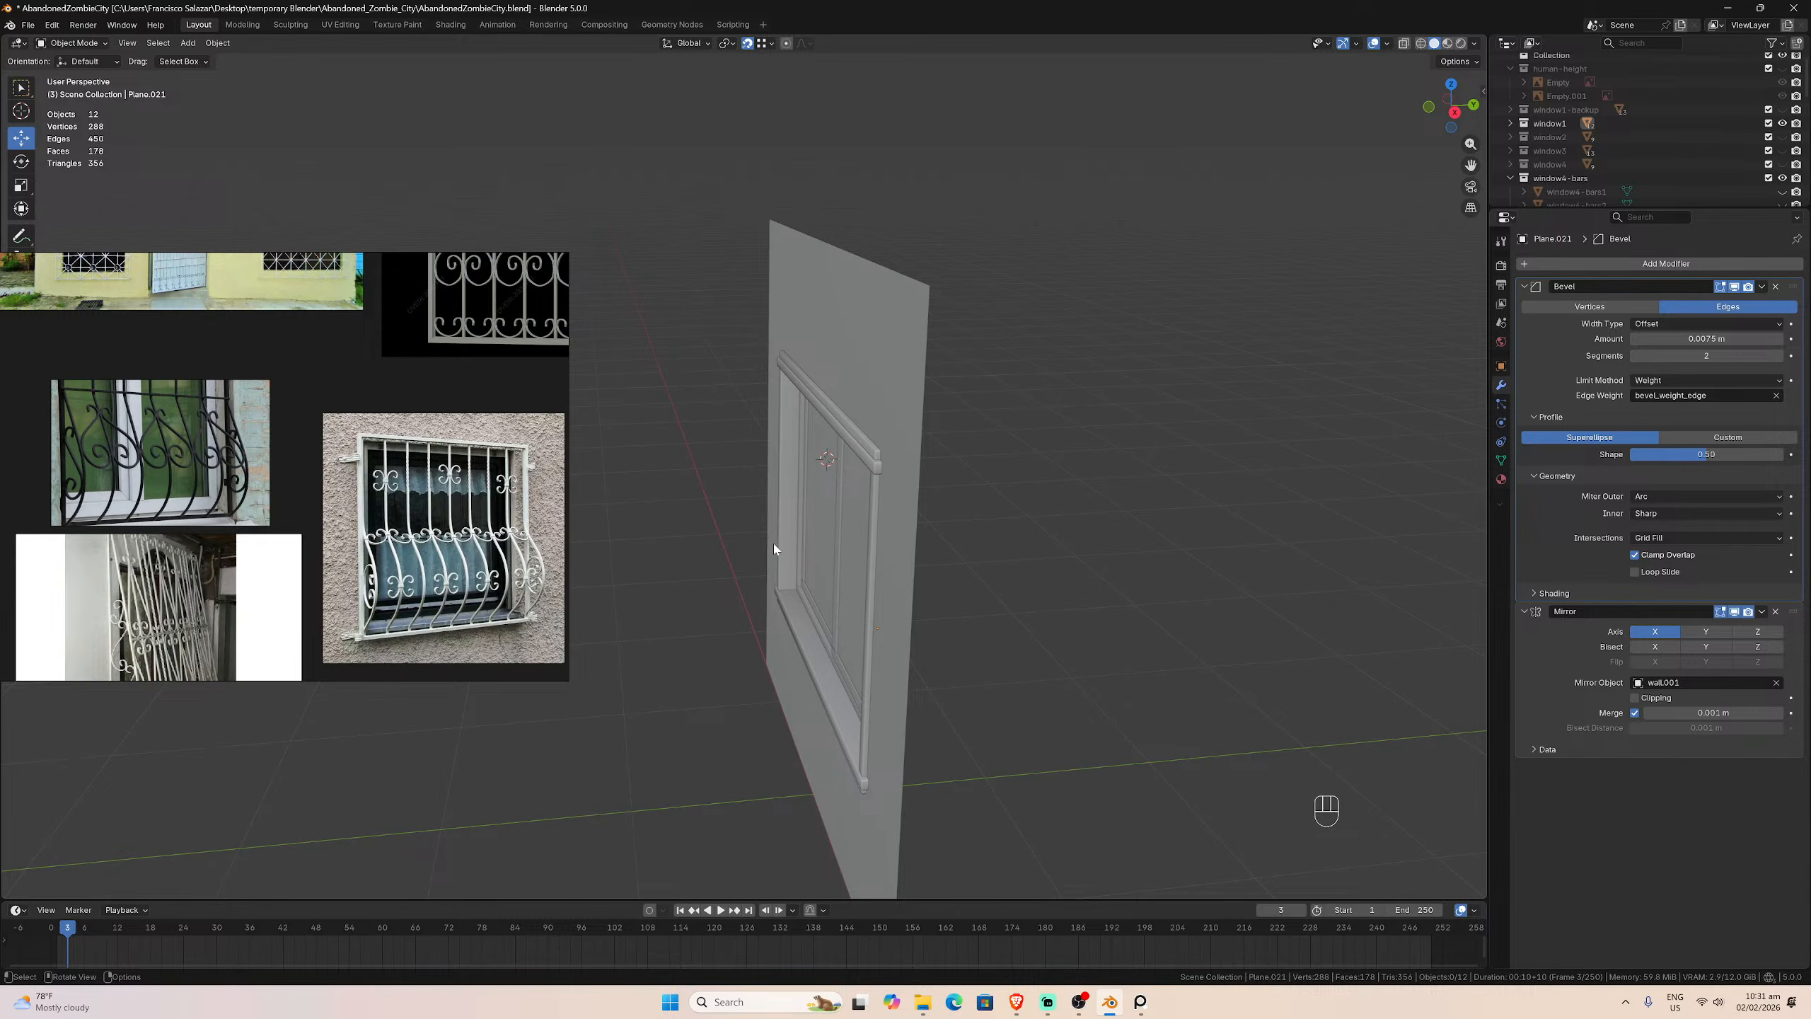
Step: Examine the diamond-lattice window bars in the reference photo of the two-storey grey house
scroll(336, 468, down, 4)
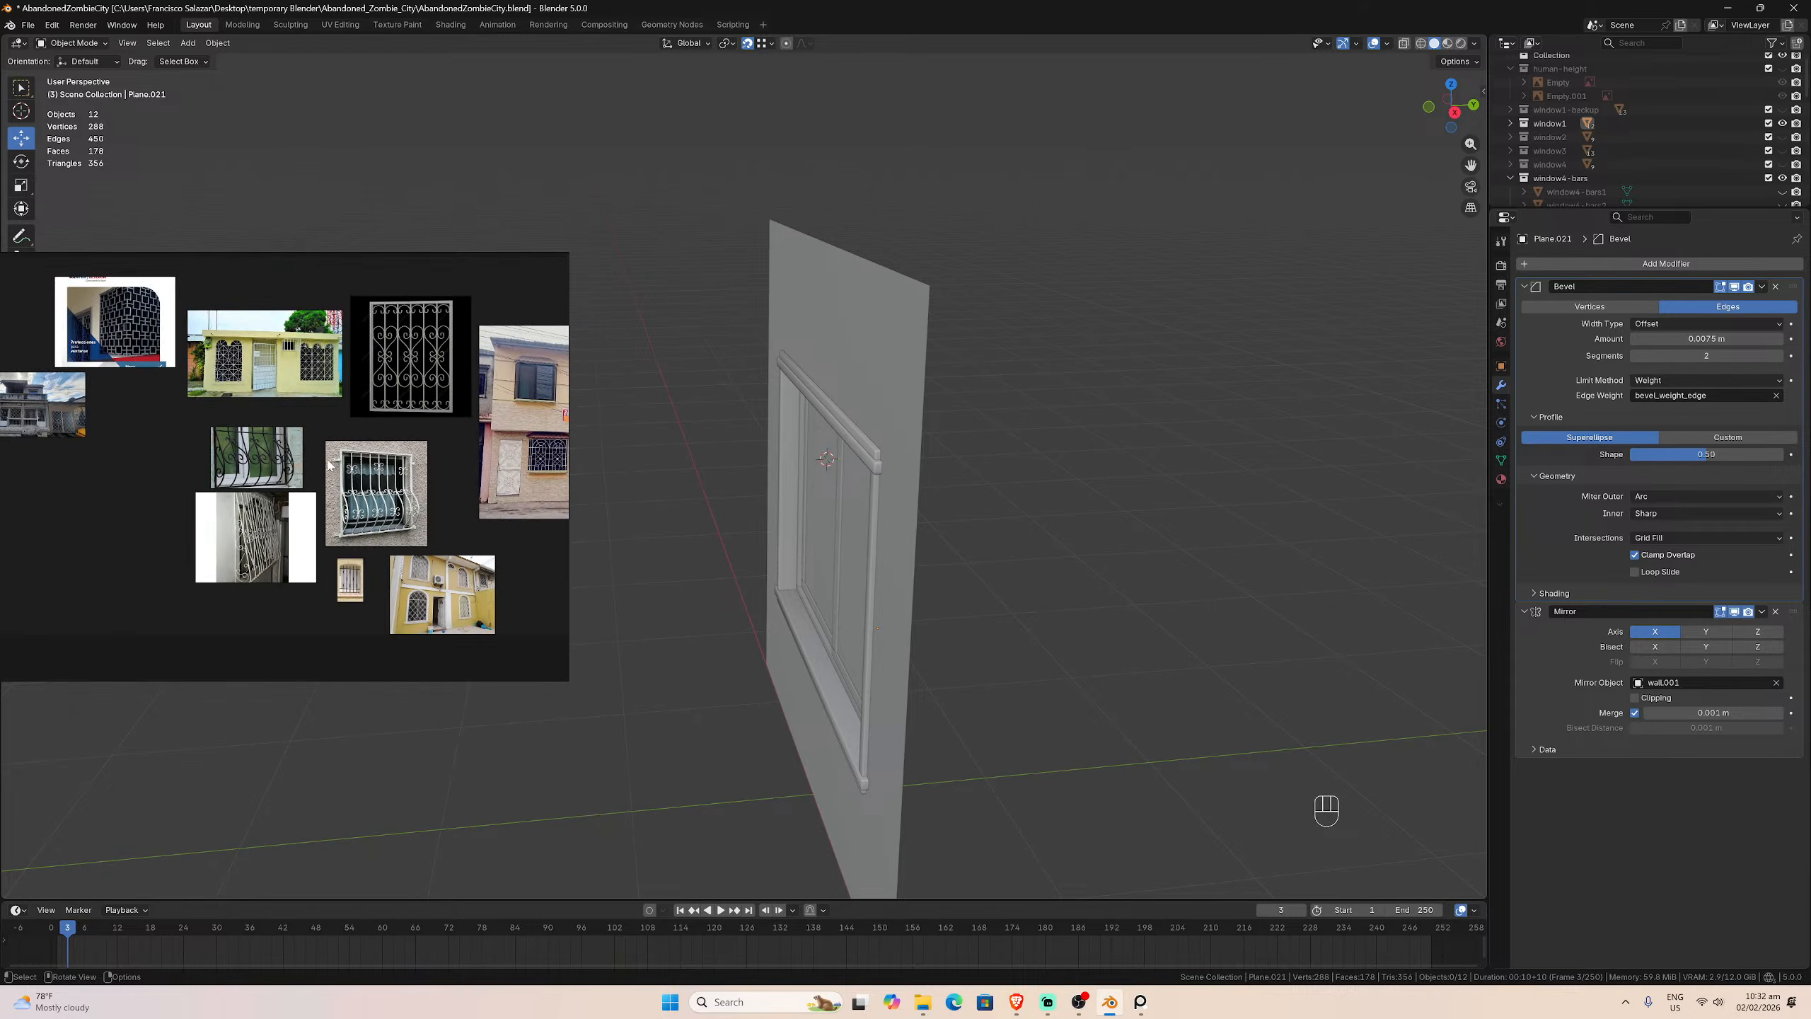
middle_drag(12, 531, 246, 562)
scroll(253, 551, up, 8)
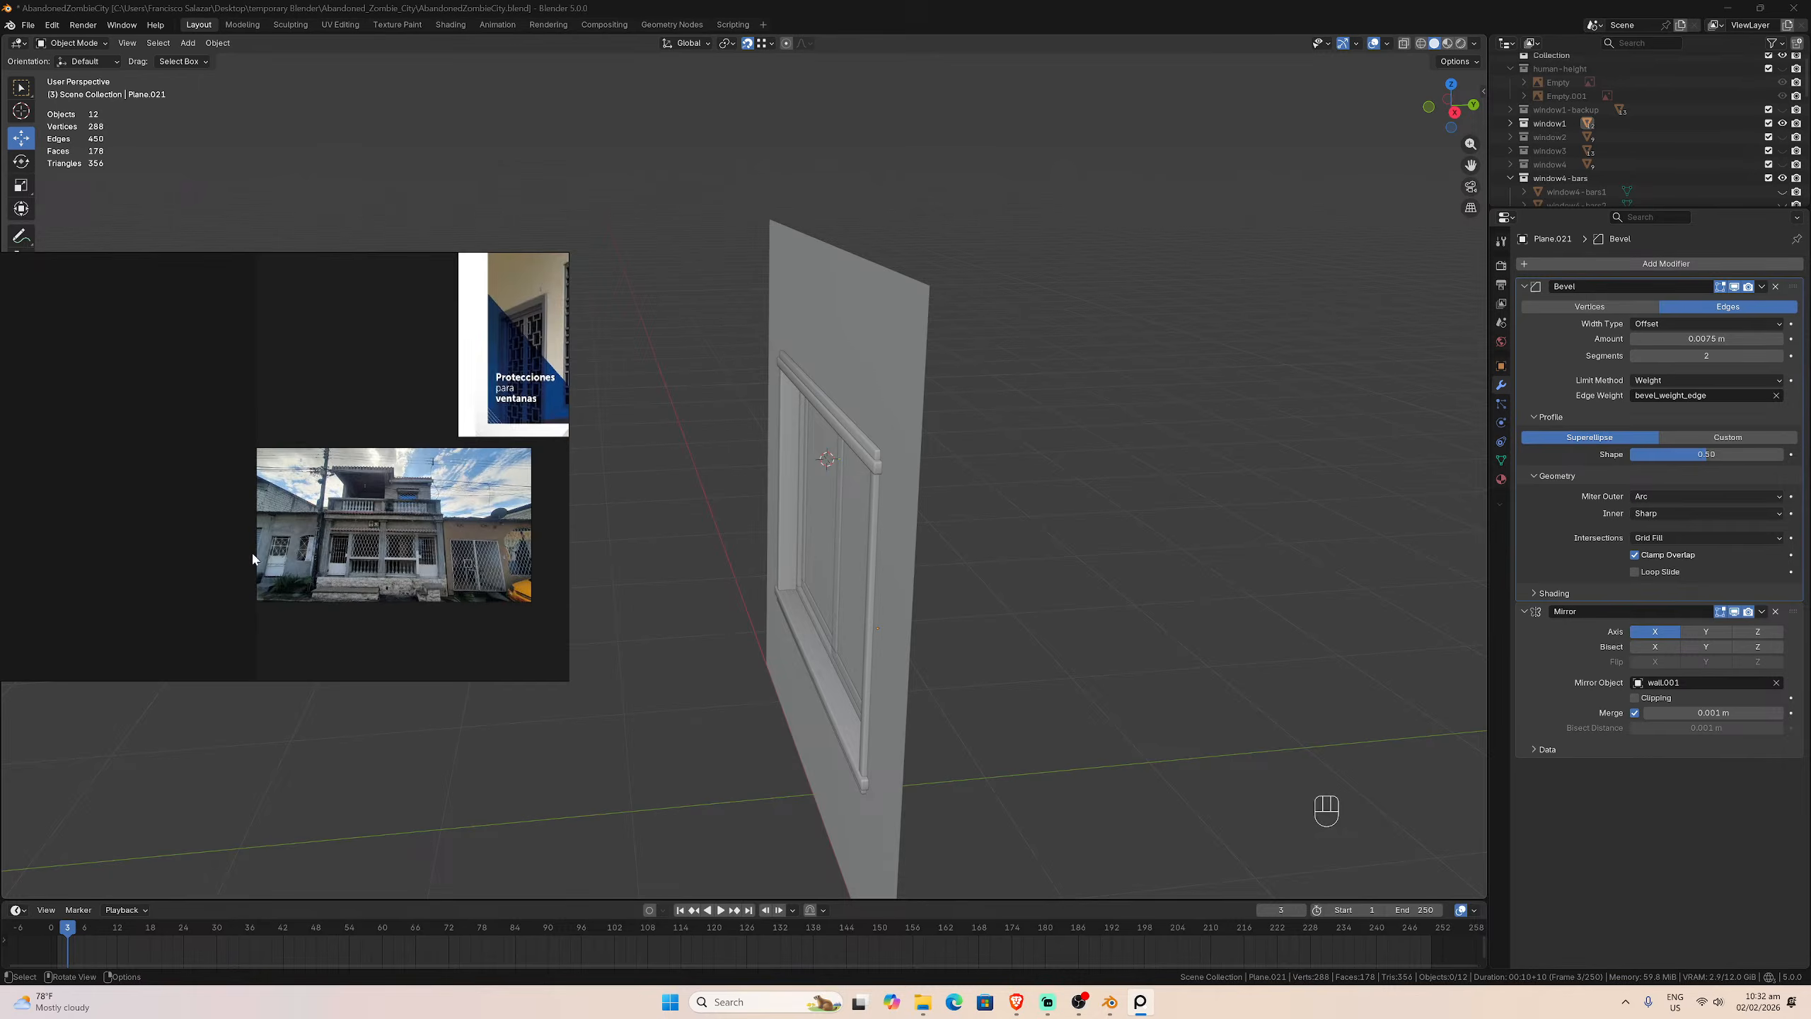
middle_drag(440, 555, 337, 605)
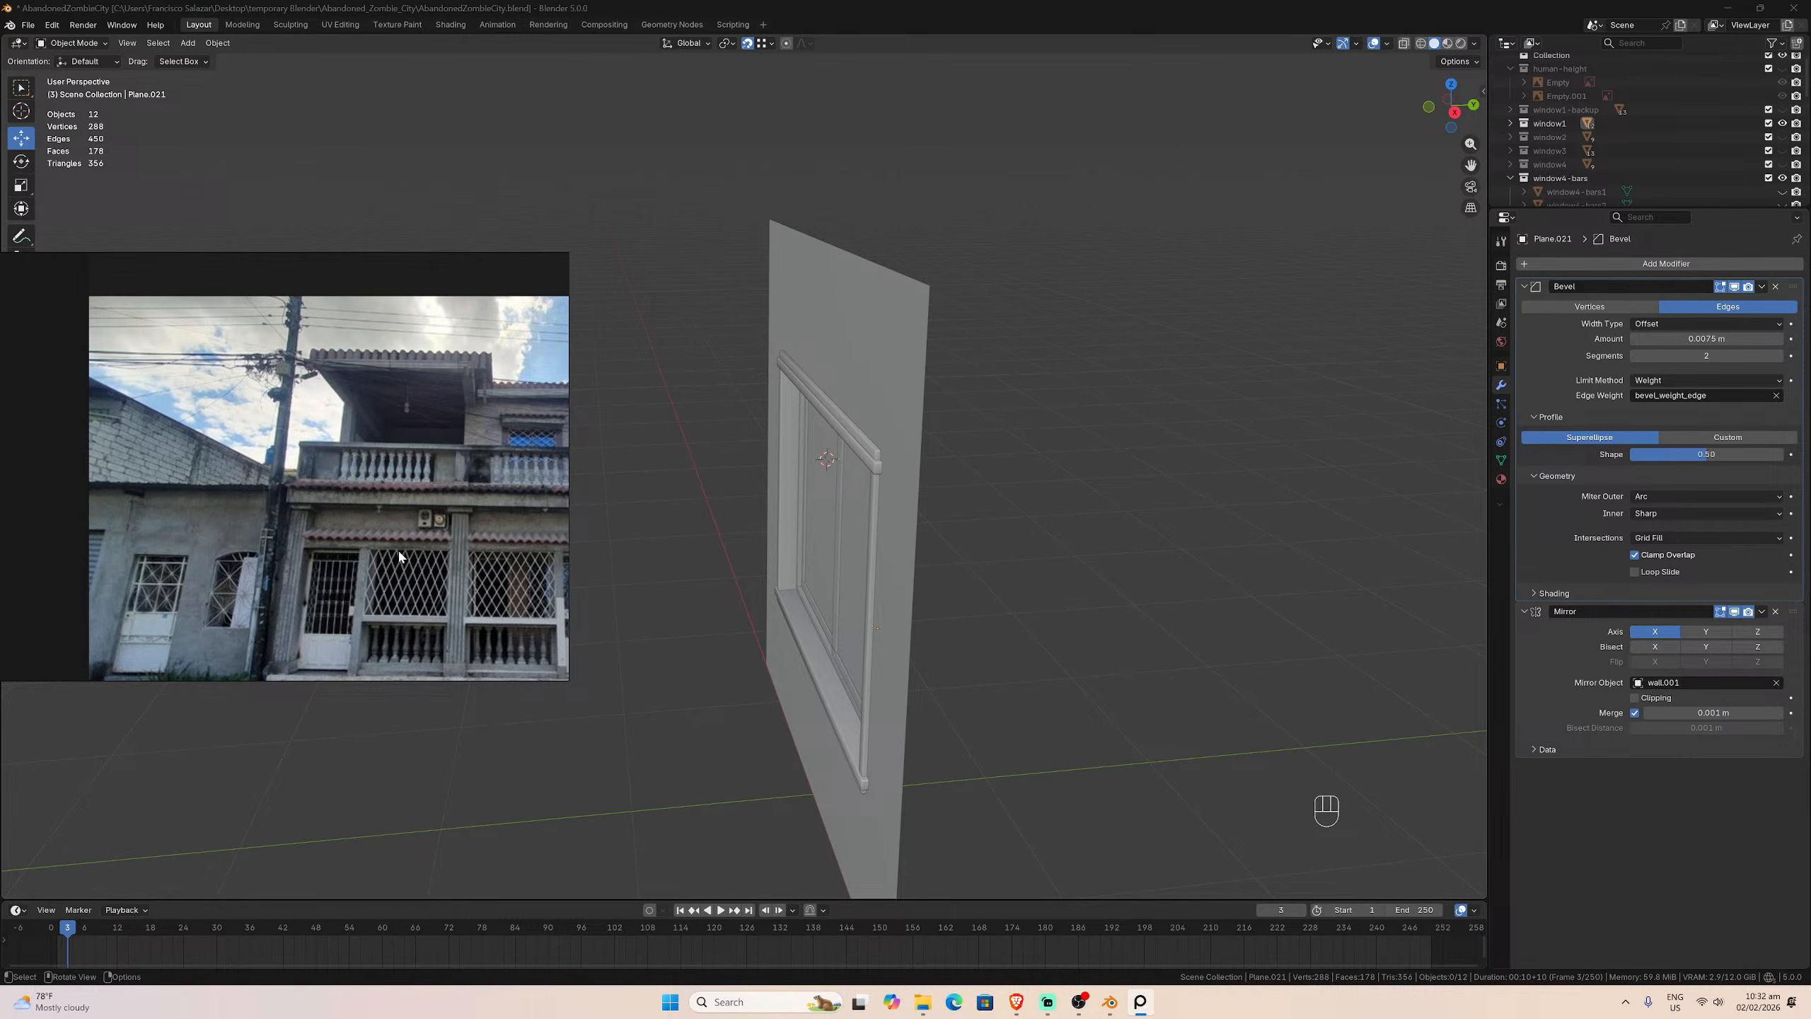
scroll(402, 518, down, 4)
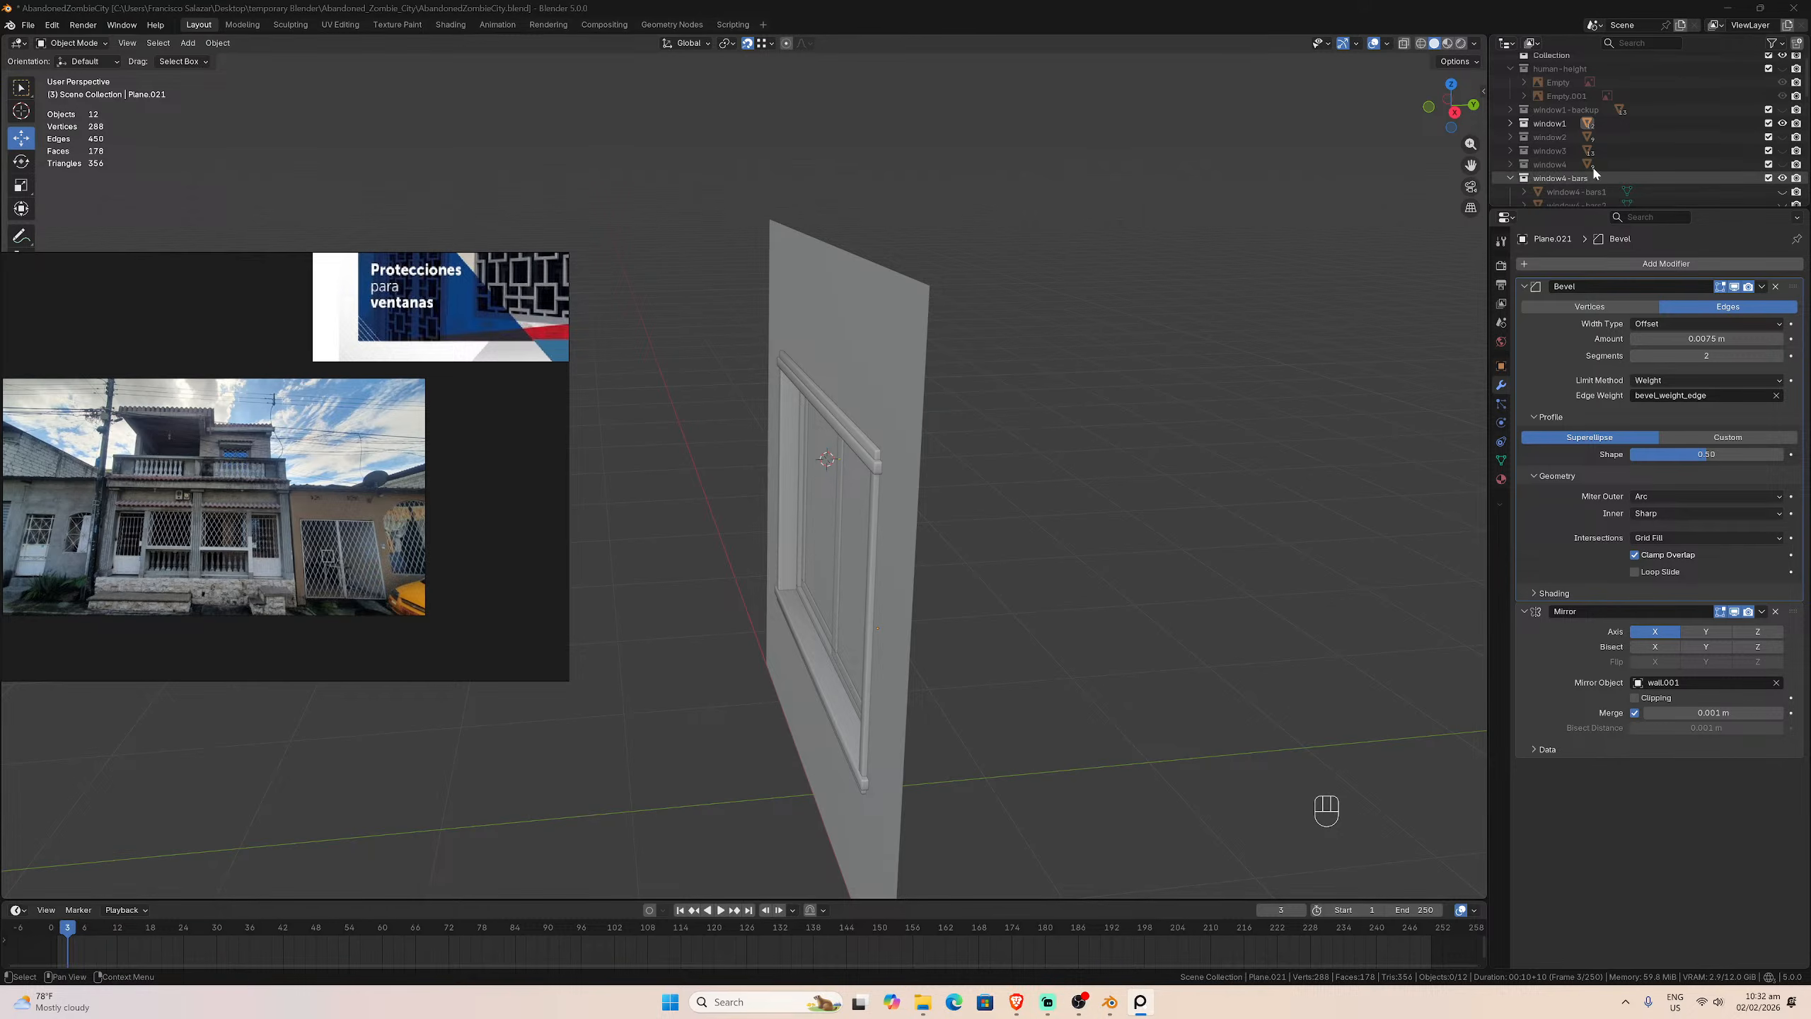
Step: Show the window4-bars1 object over window1 and select its bar grid
scroll(1737, 165, down, 4)
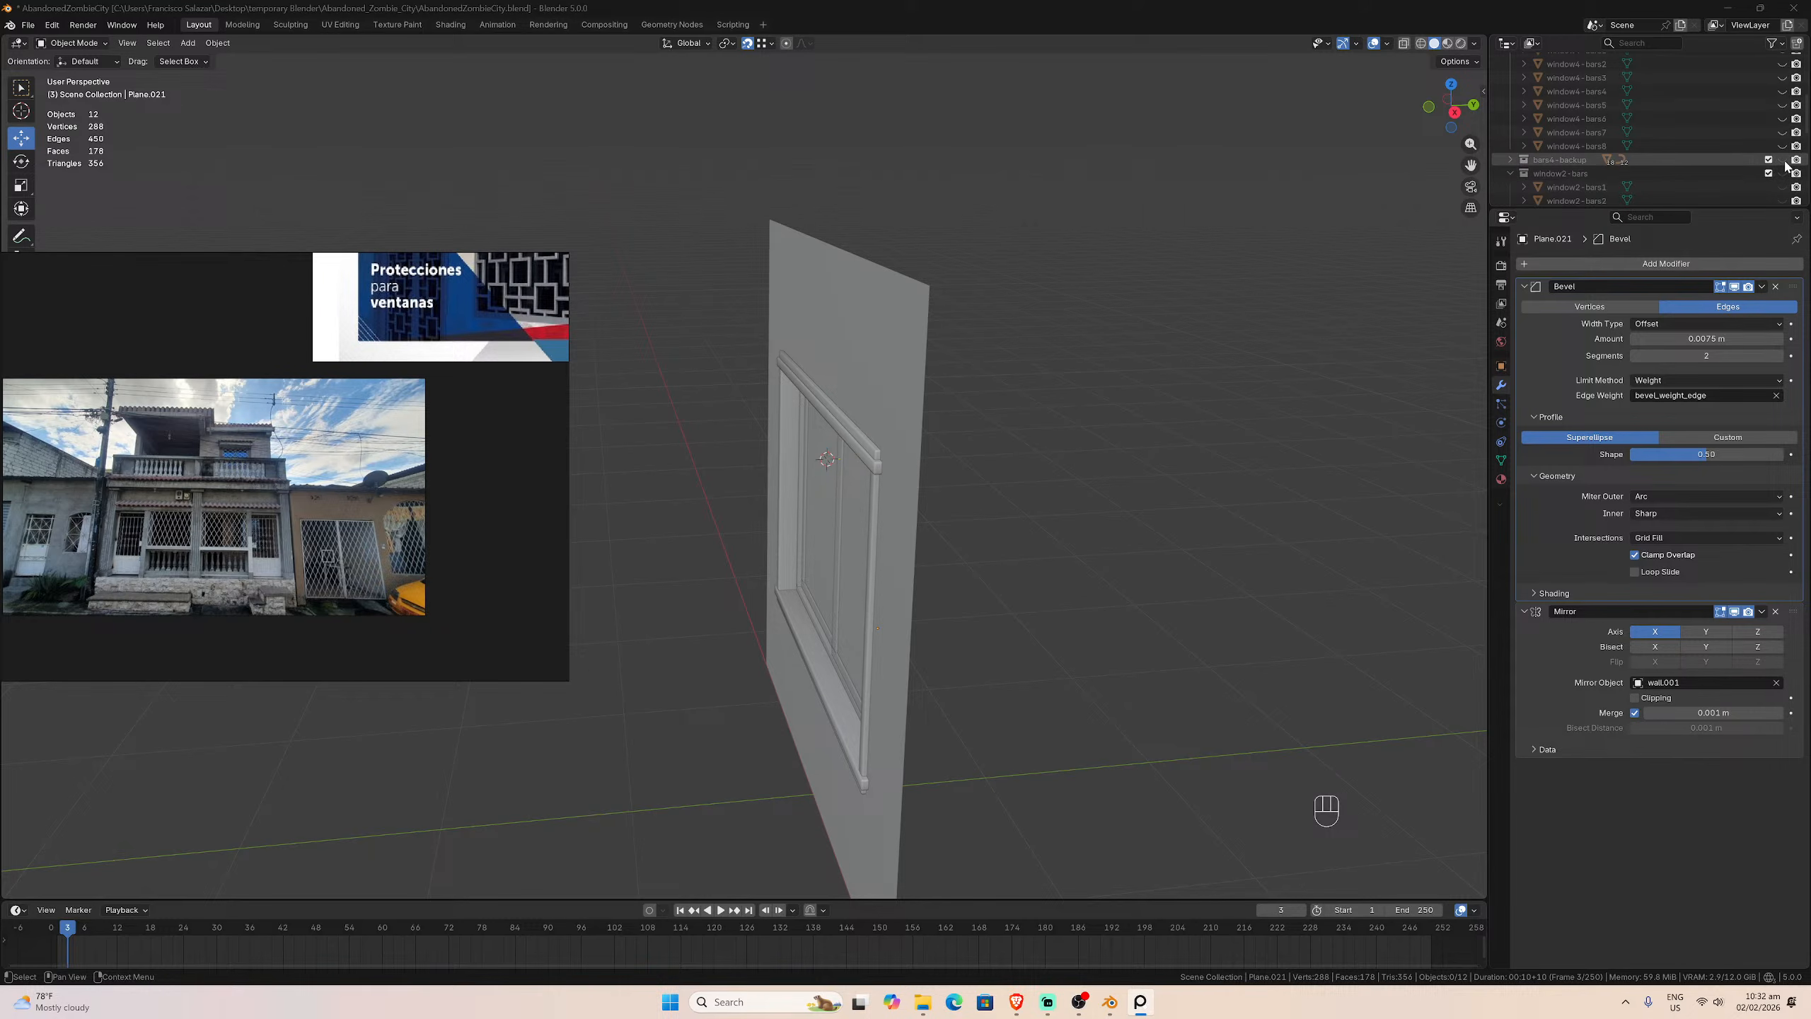
scroll(1758, 151, up, 3)
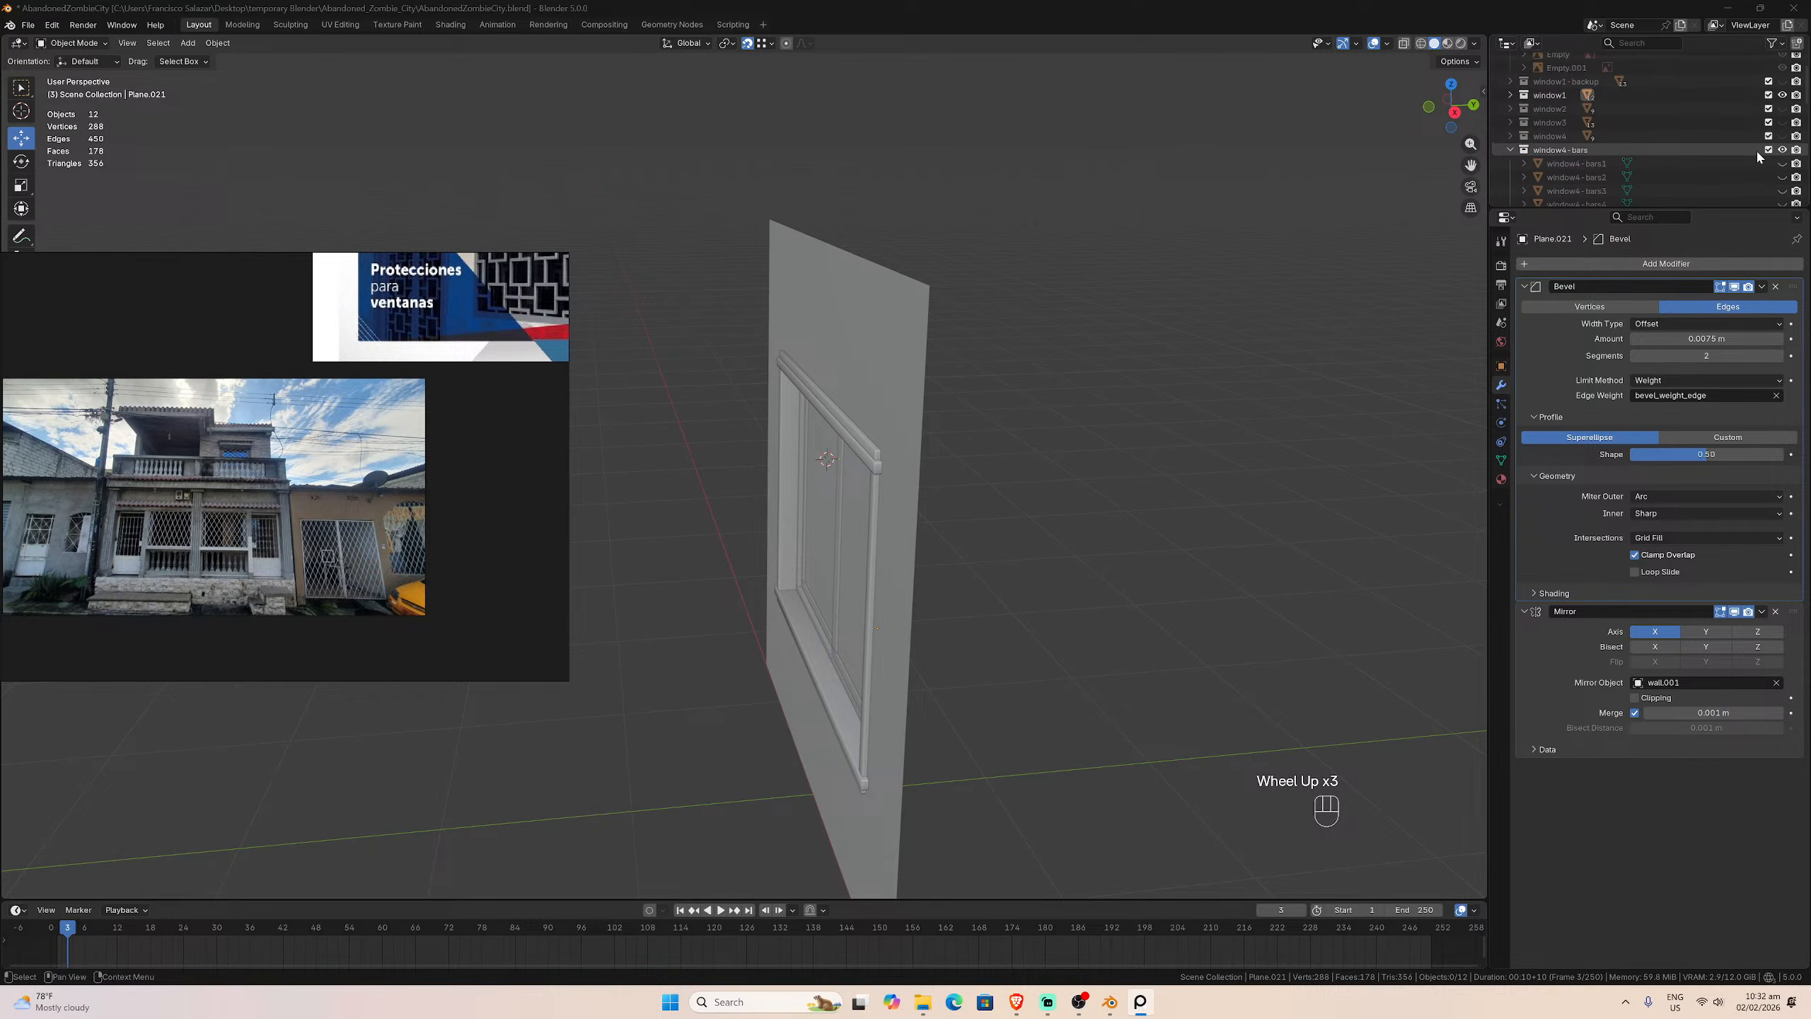
scroll(1776, 150, down, 1)
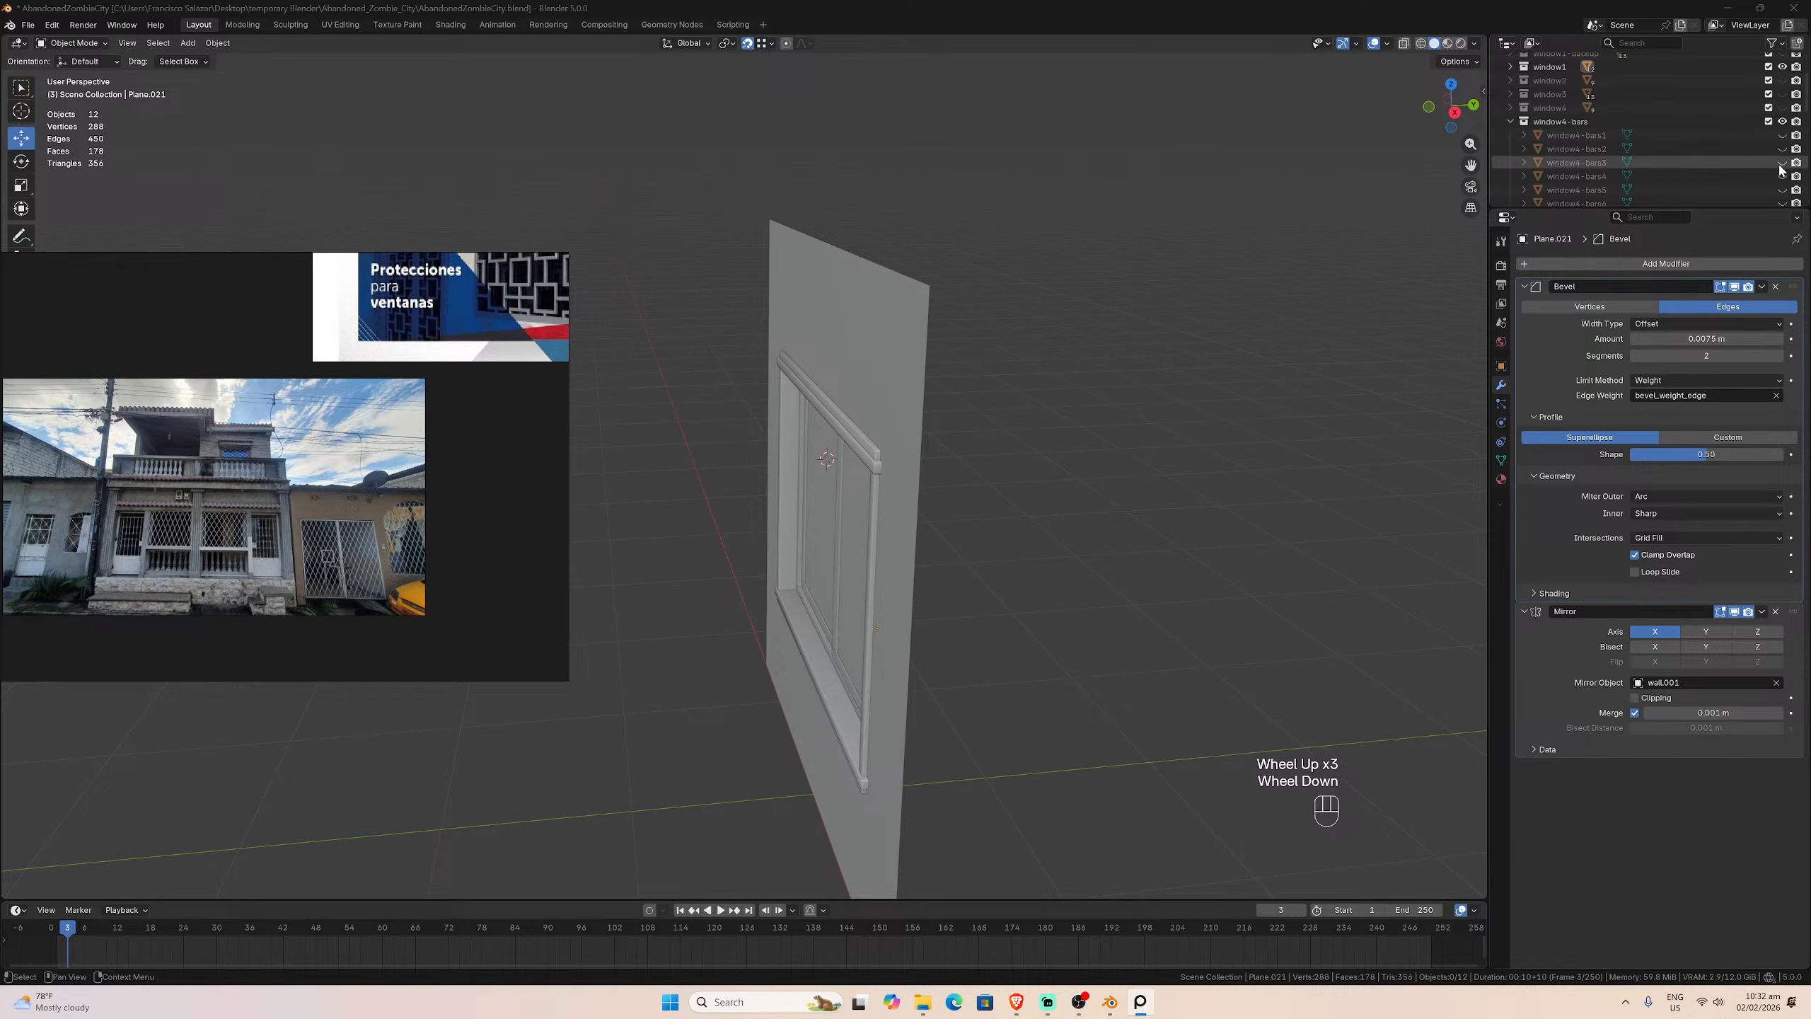
click(1782, 136)
scroll(1117, 404, up, 2)
middle_drag(1117, 404, 1191, 424)
click(1114, 488)
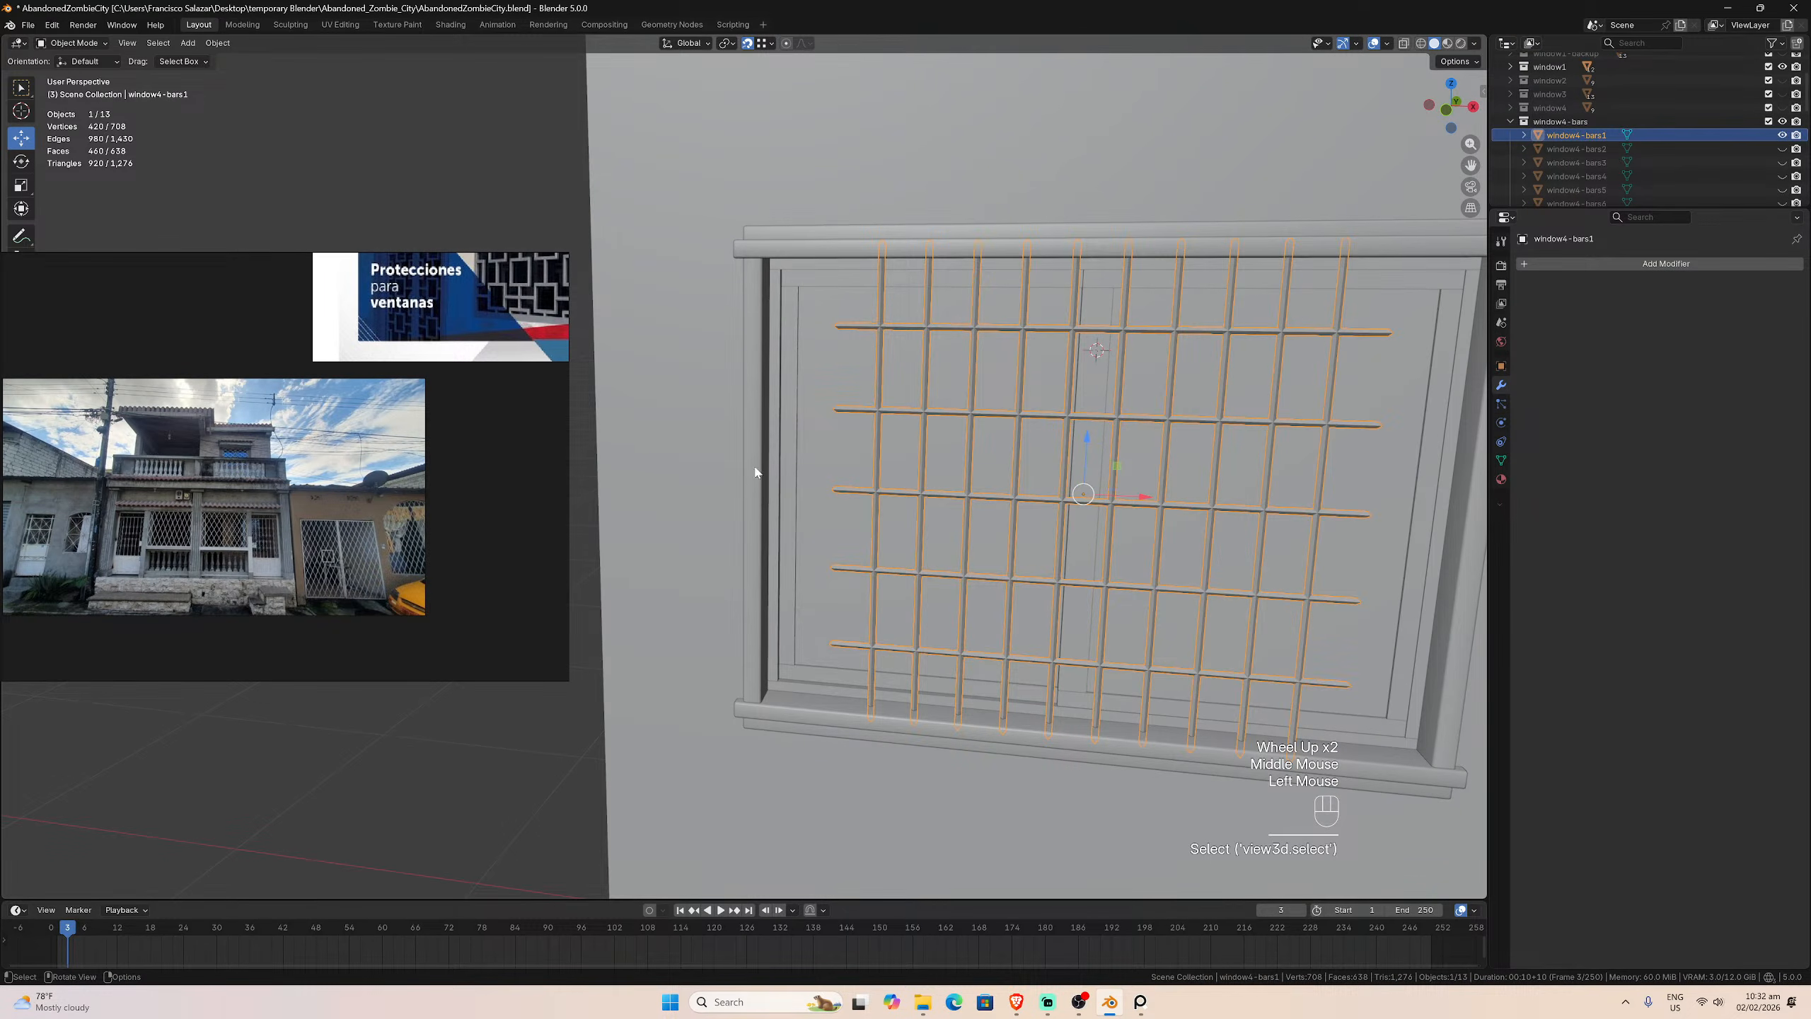
Step: Examine the reference photo of the arched window with straight black bars and compare it with the bar grid over window1
scroll(474, 423, down, 4)
middle_drag(467, 422, 196, 459)
middle_drag(347, 454, 213, 421)
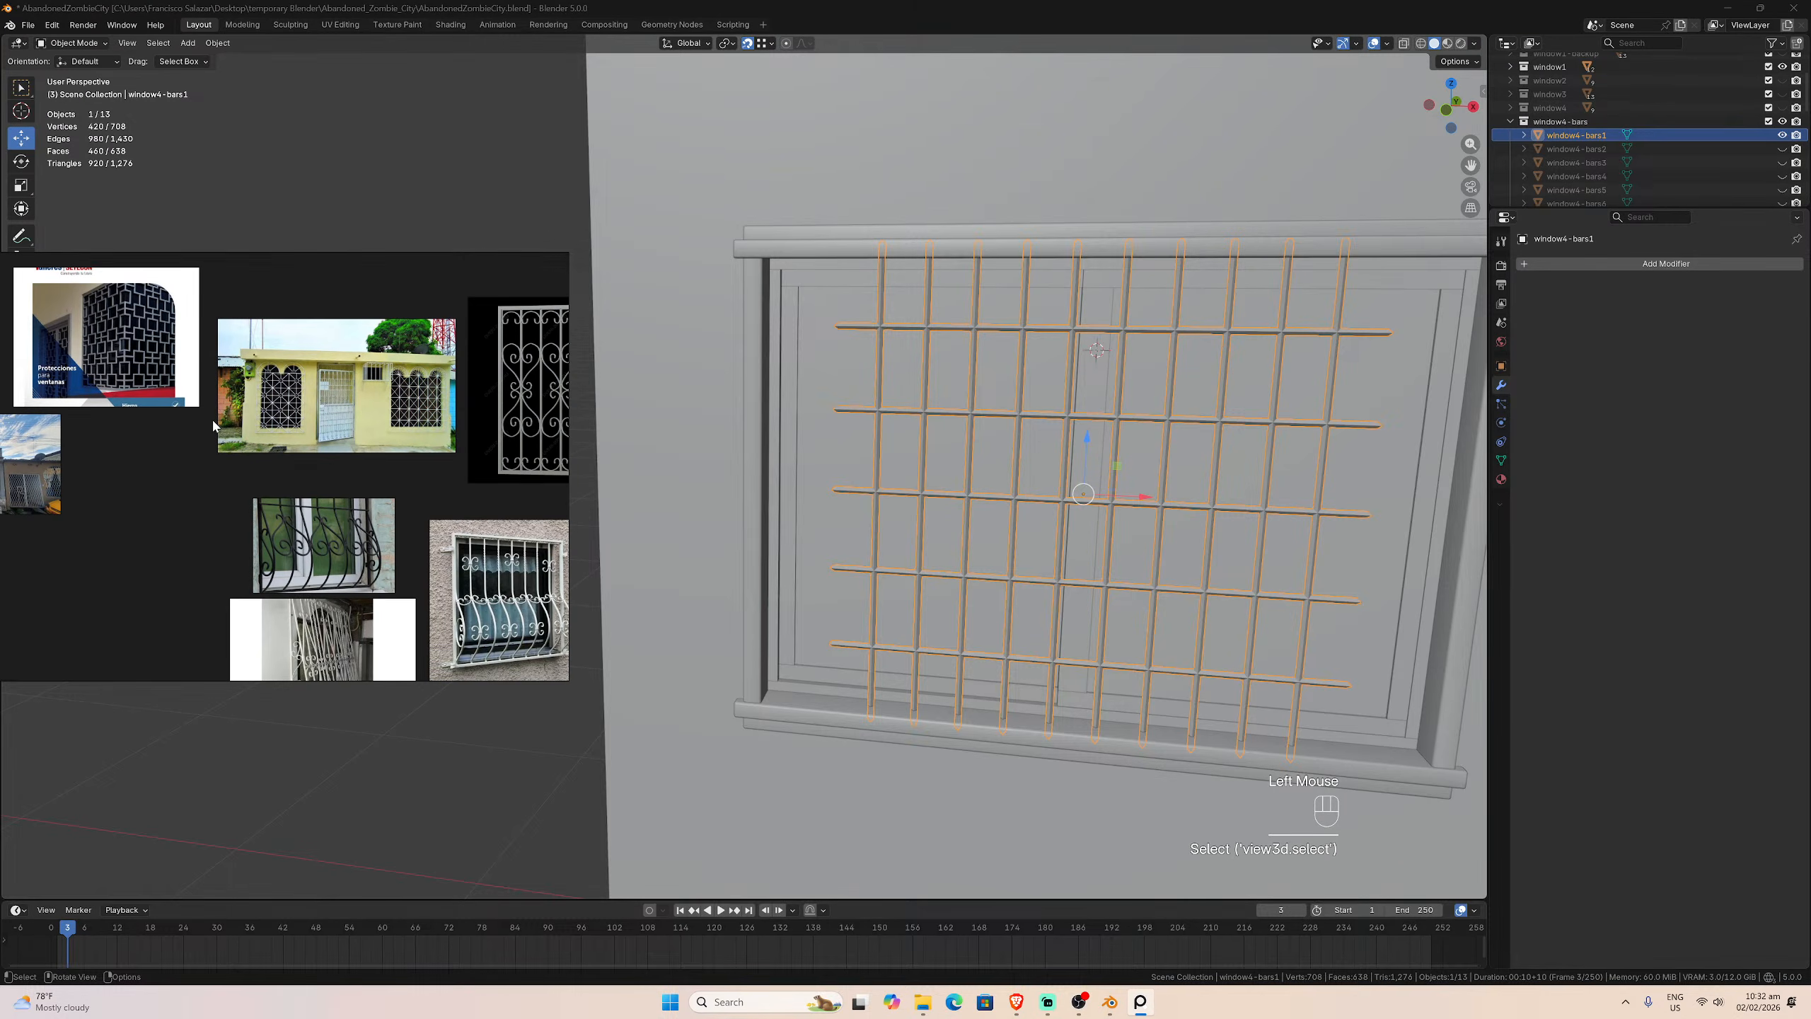
middle_drag(411, 471, 333, 412)
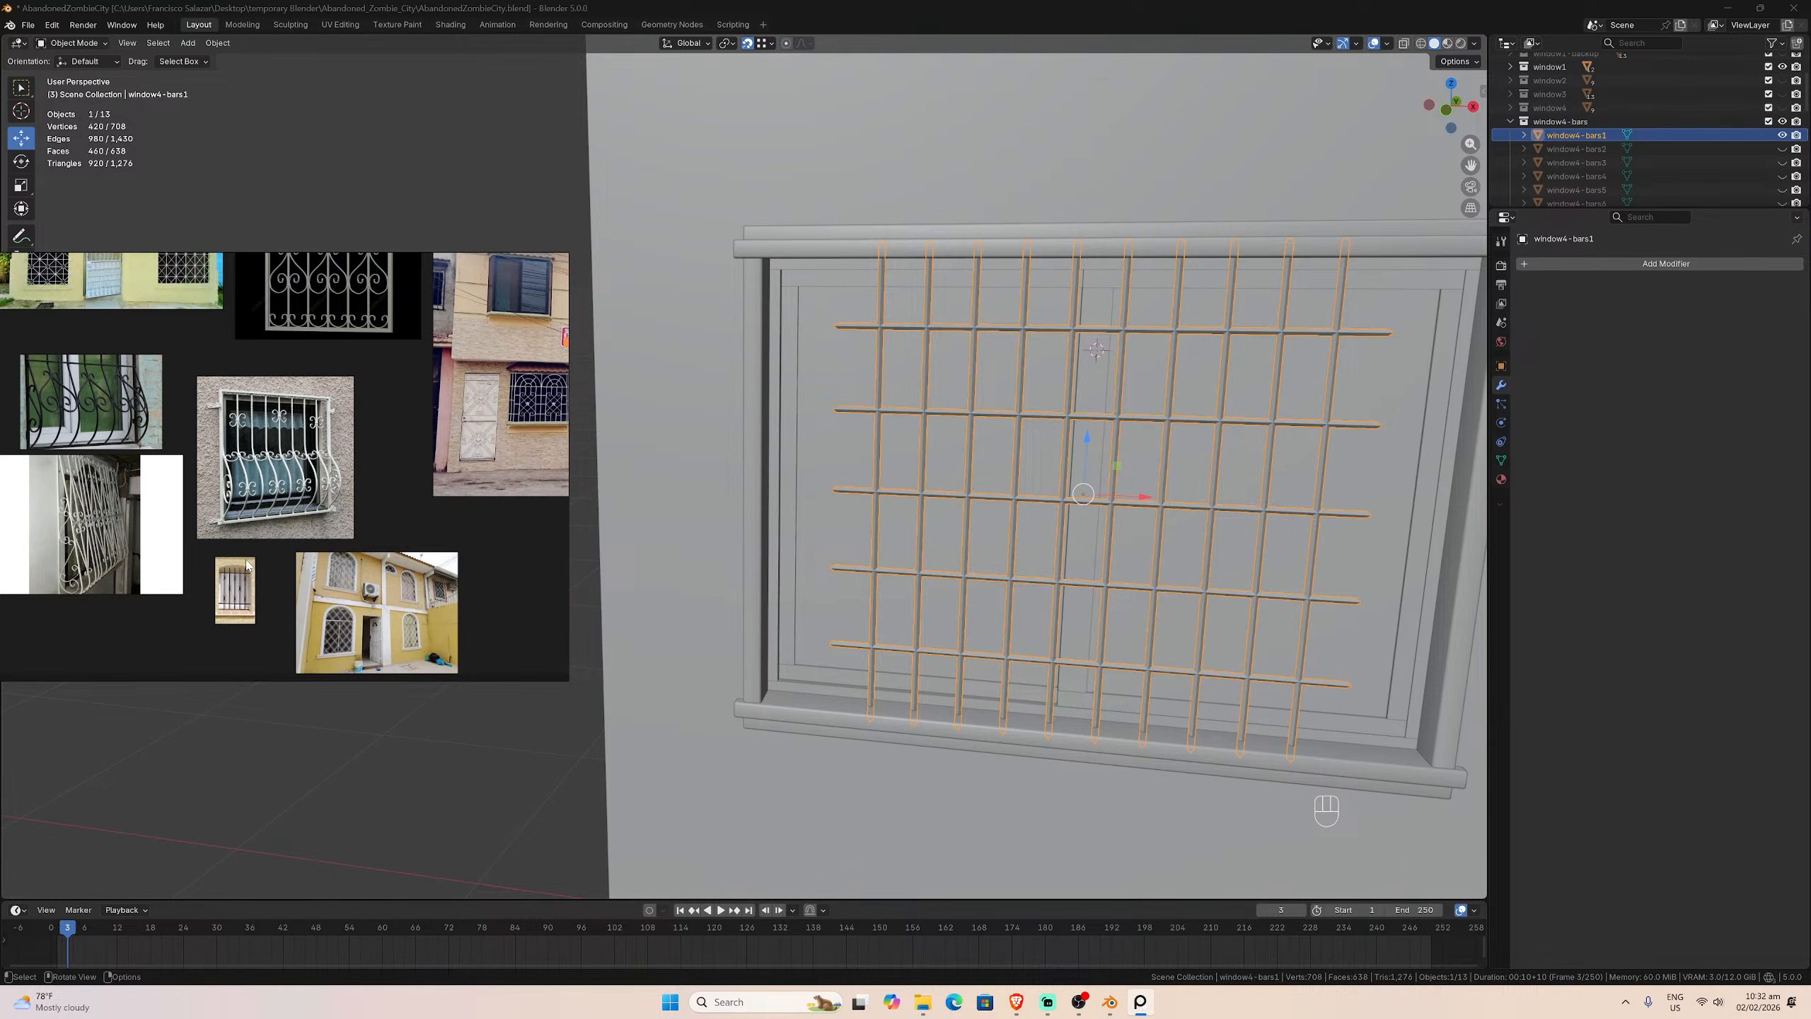
scroll(214, 542, up, 10)
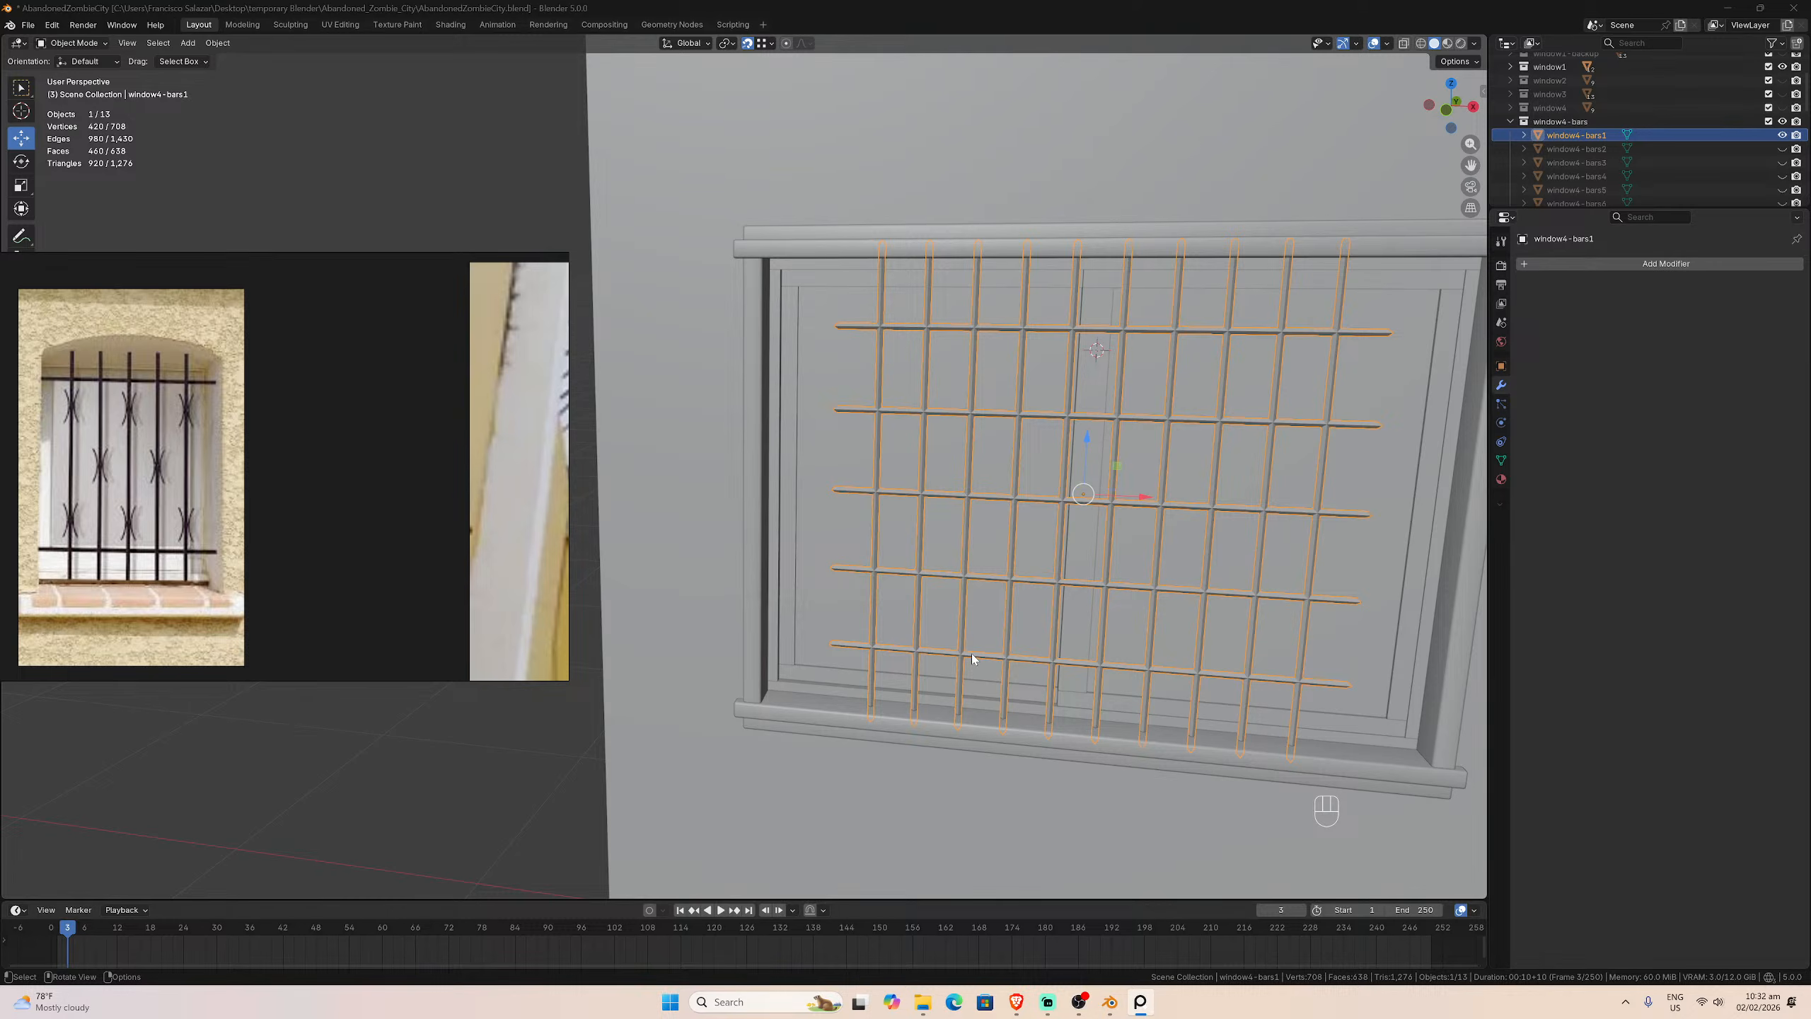
scroll(972, 657, down, 1)
middle_drag(973, 657, 917, 608)
scroll(884, 578, down, 1)
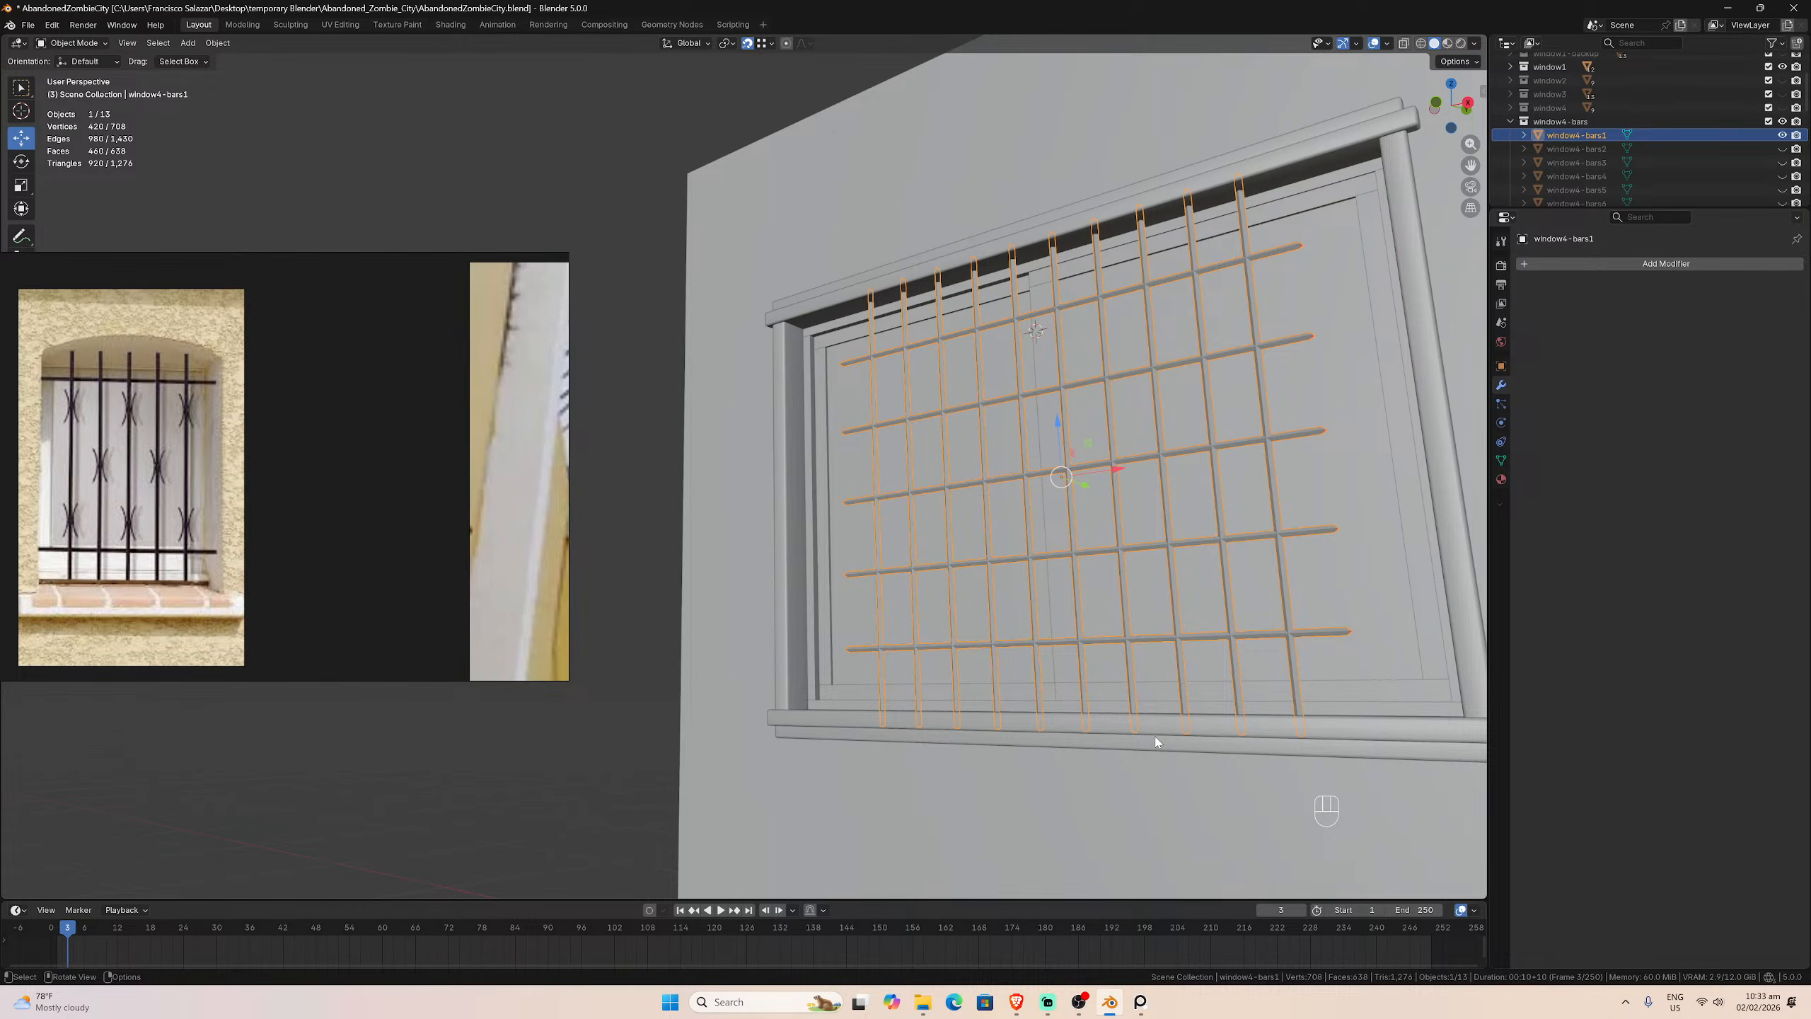
middle_drag(933, 477, 1296, 564)
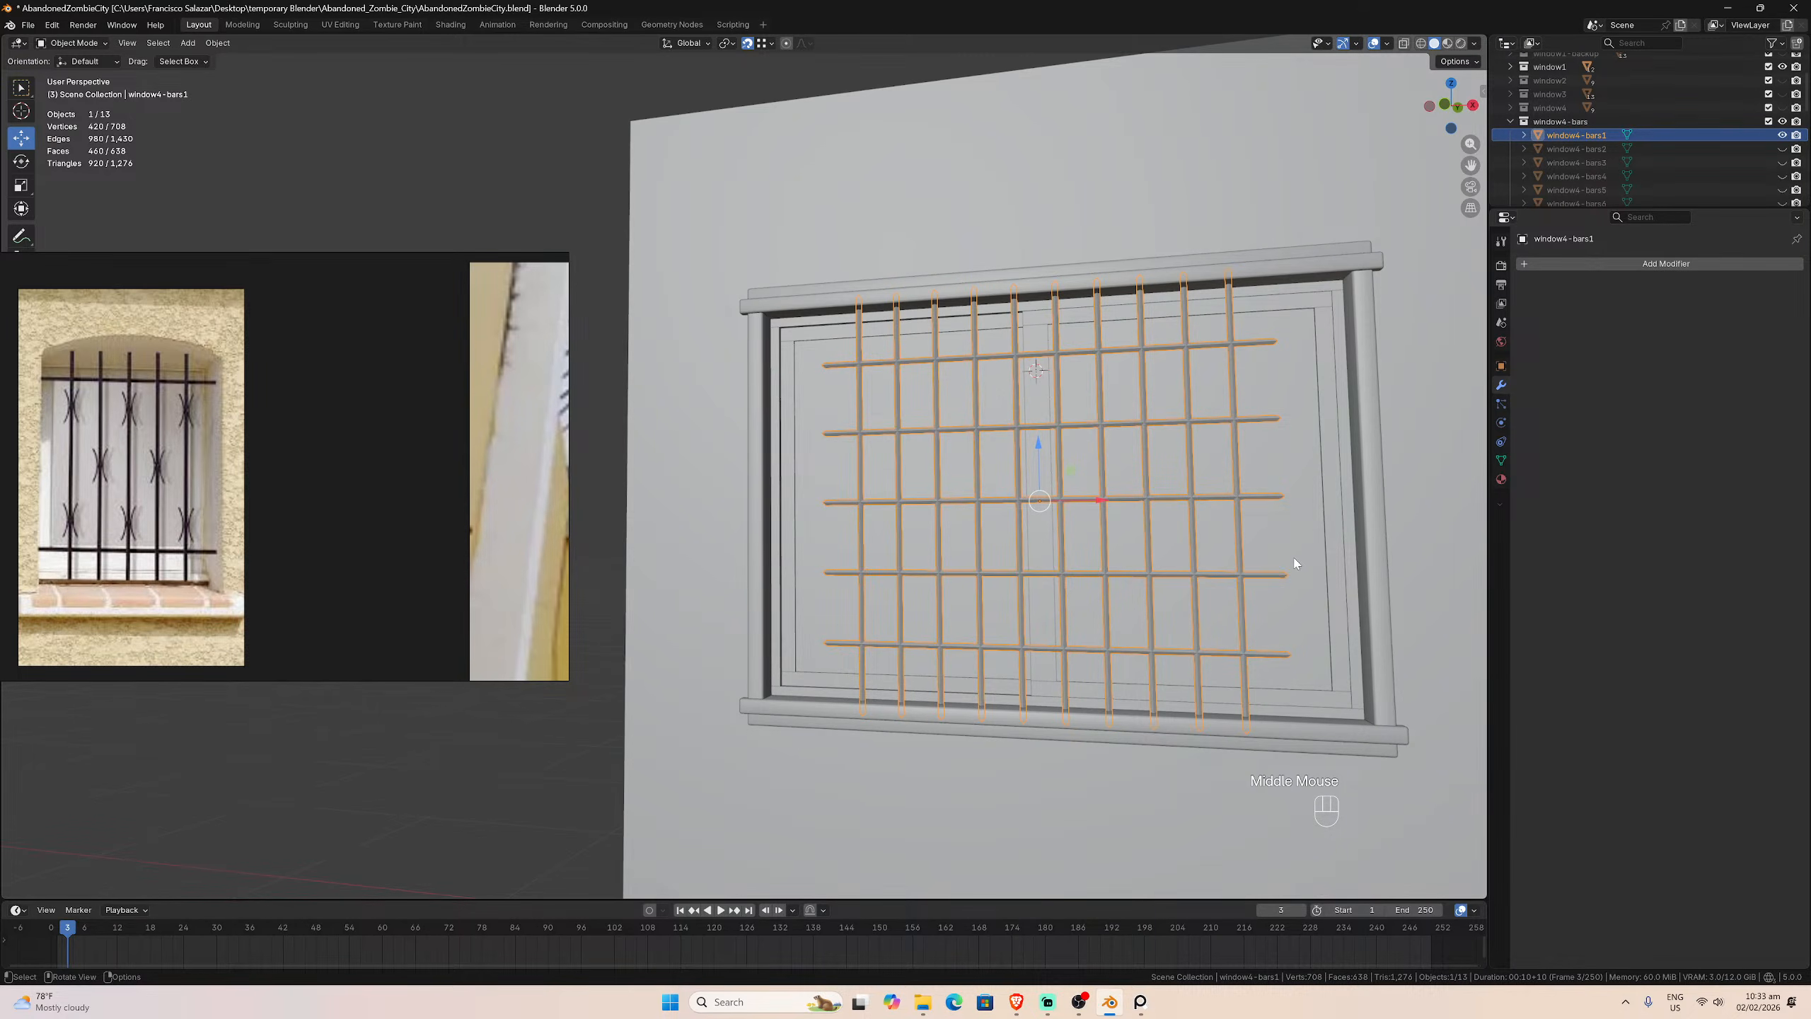
Step: Examine the square-grid bars in the reference photo of the two-storey house and on the window beside its garage gate
scroll(456, 517, down, 4)
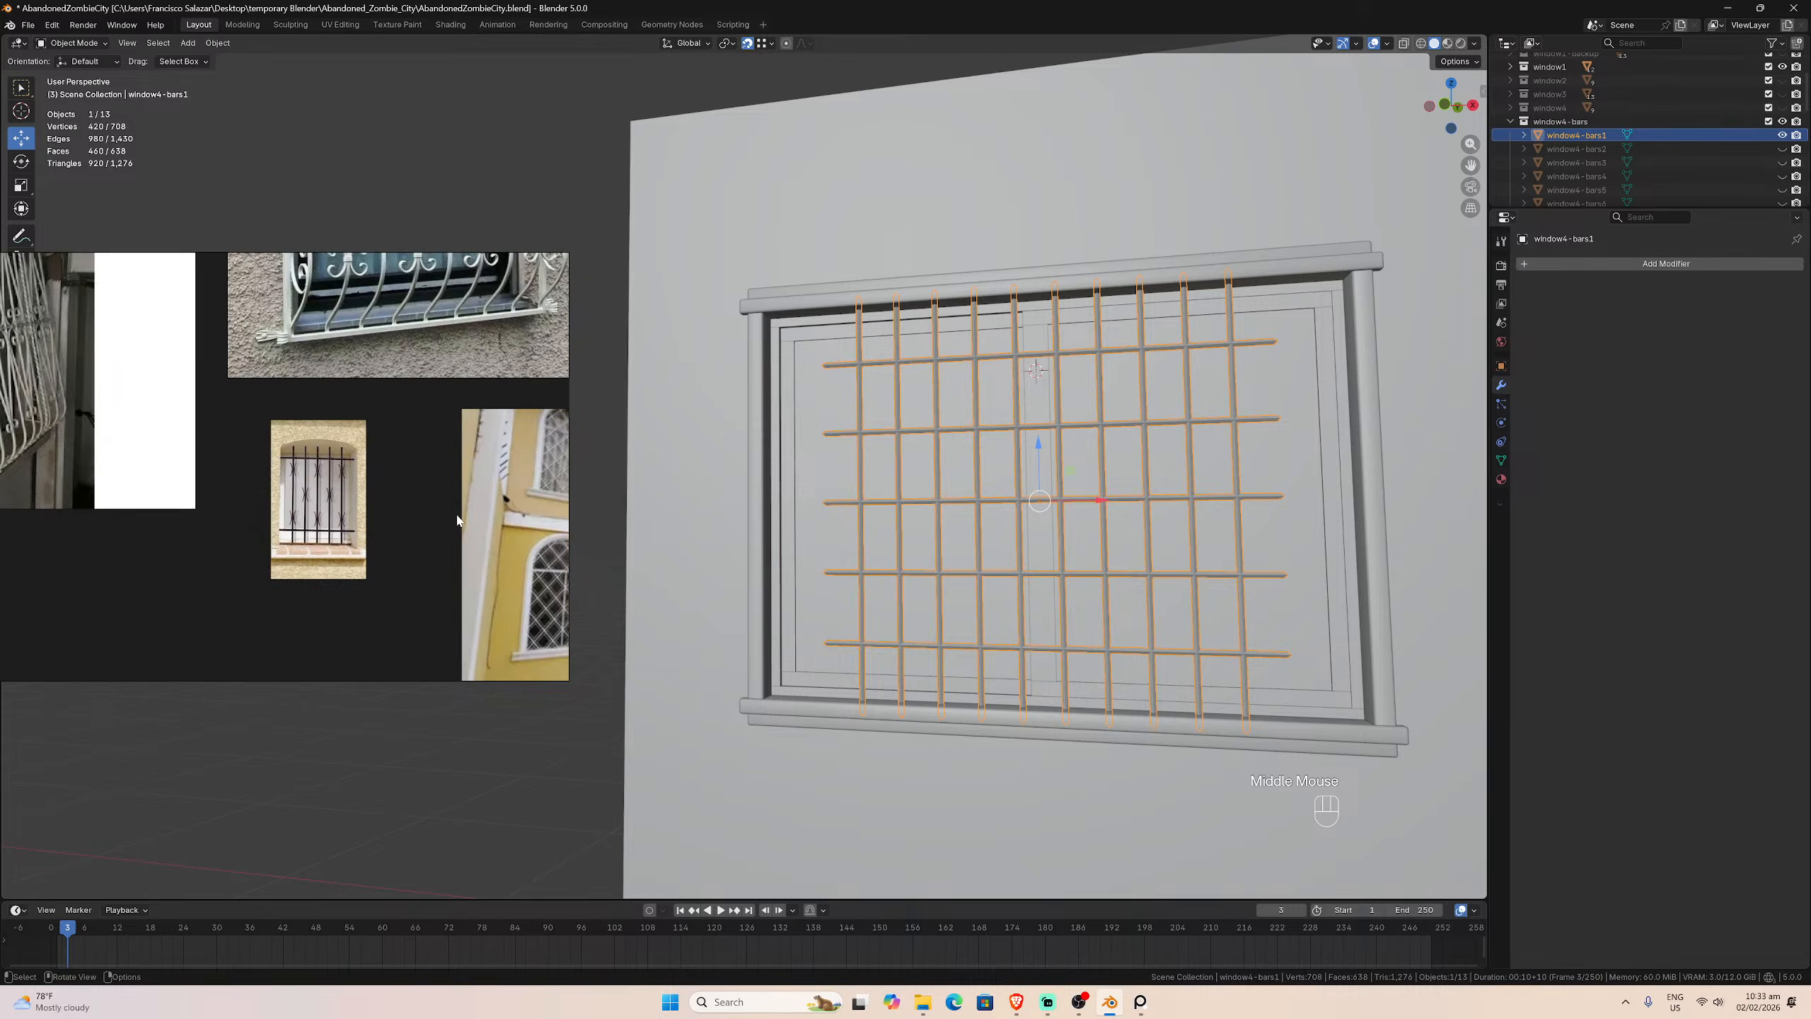
middle_drag(456, 517, 296, 496)
scroll(375, 347, down, 1)
middle_drag(375, 346, 264, 488)
scroll(264, 488, down, 1)
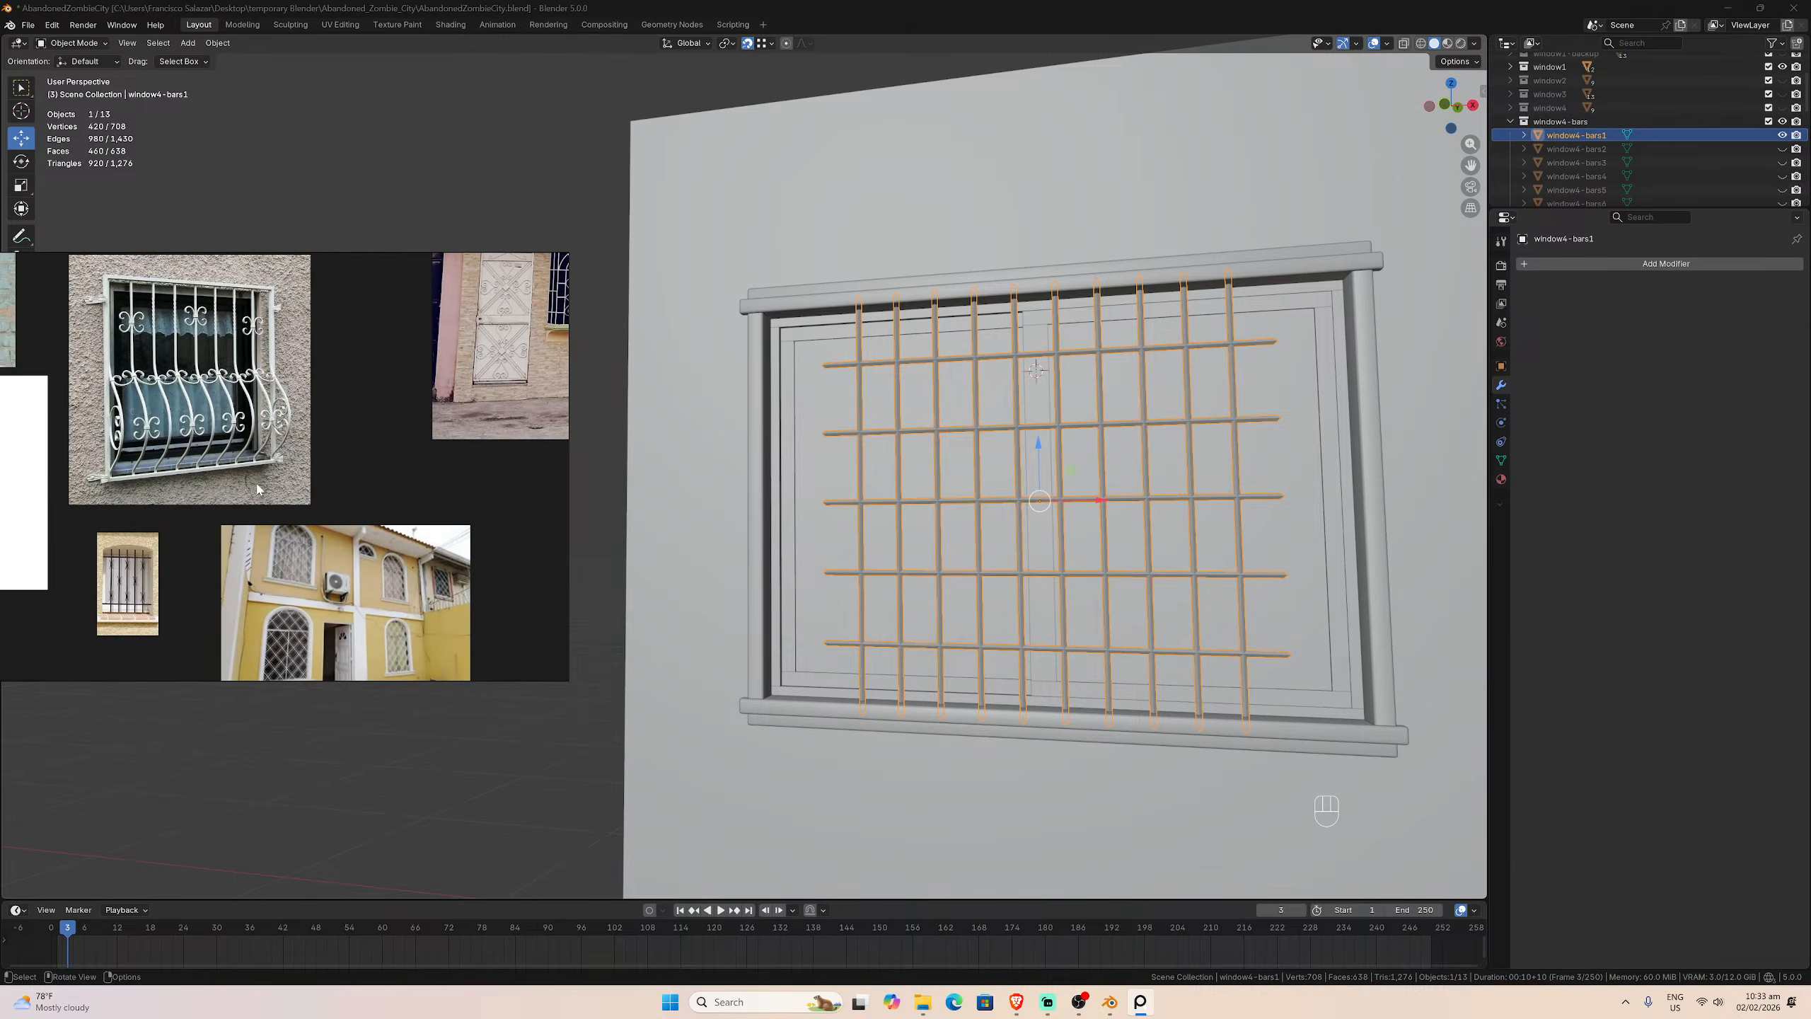
middle_drag(386, 385, 270, 487)
scroll(443, 437, down, 2)
middle_drag(434, 381, 336, 529)
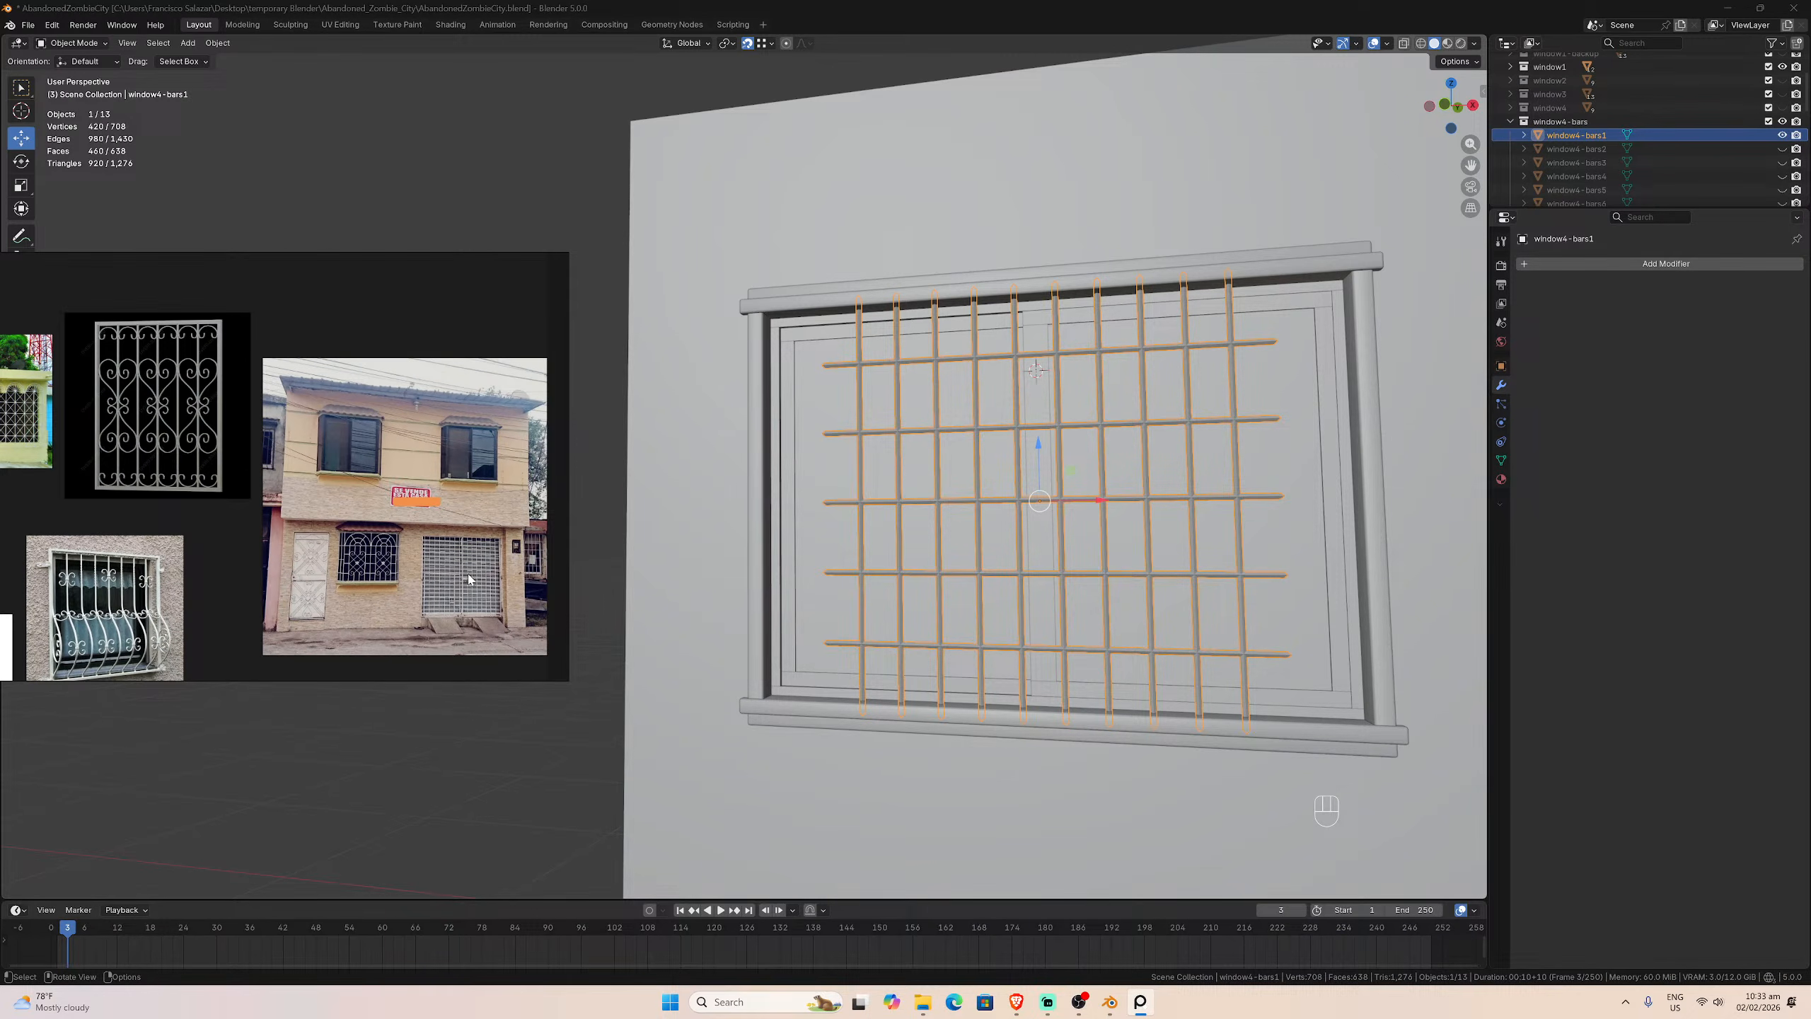
middle_drag(467, 574, 273, 552)
scroll(350, 549, up, 4)
scroll(358, 559, up, 2)
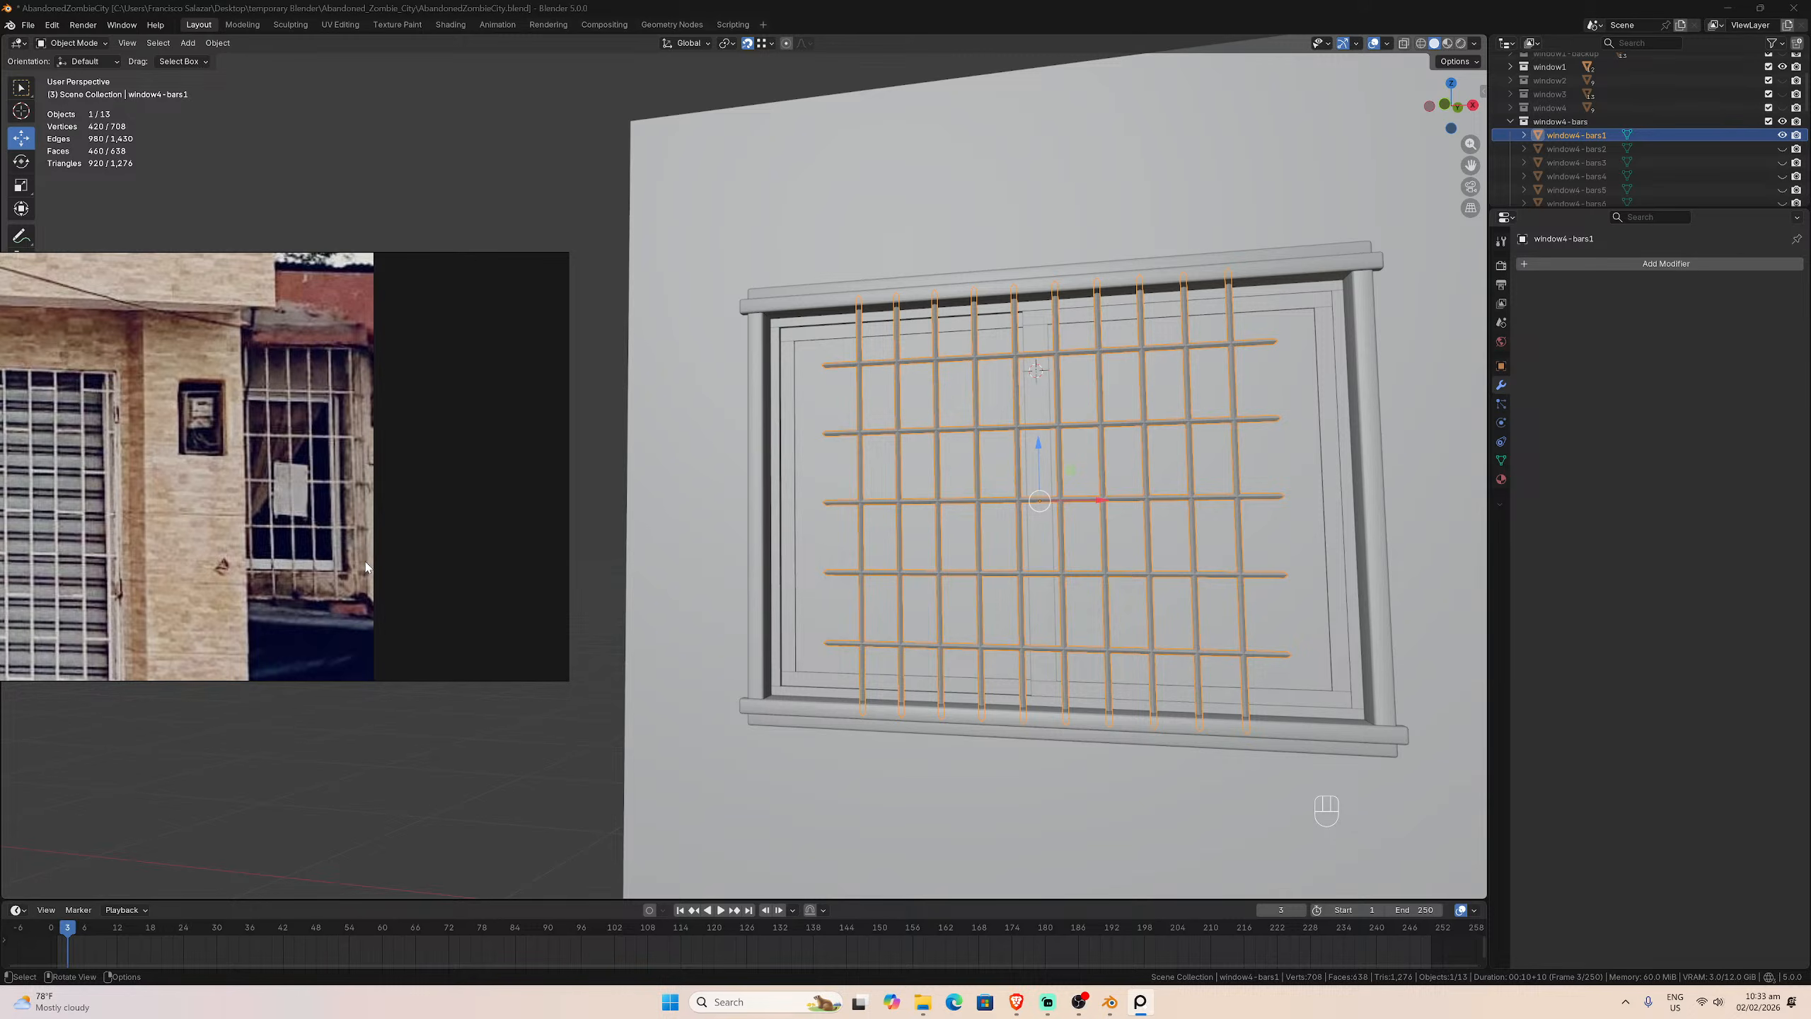
scroll(365, 561, up, 2)
scroll(365, 561, down, 4)
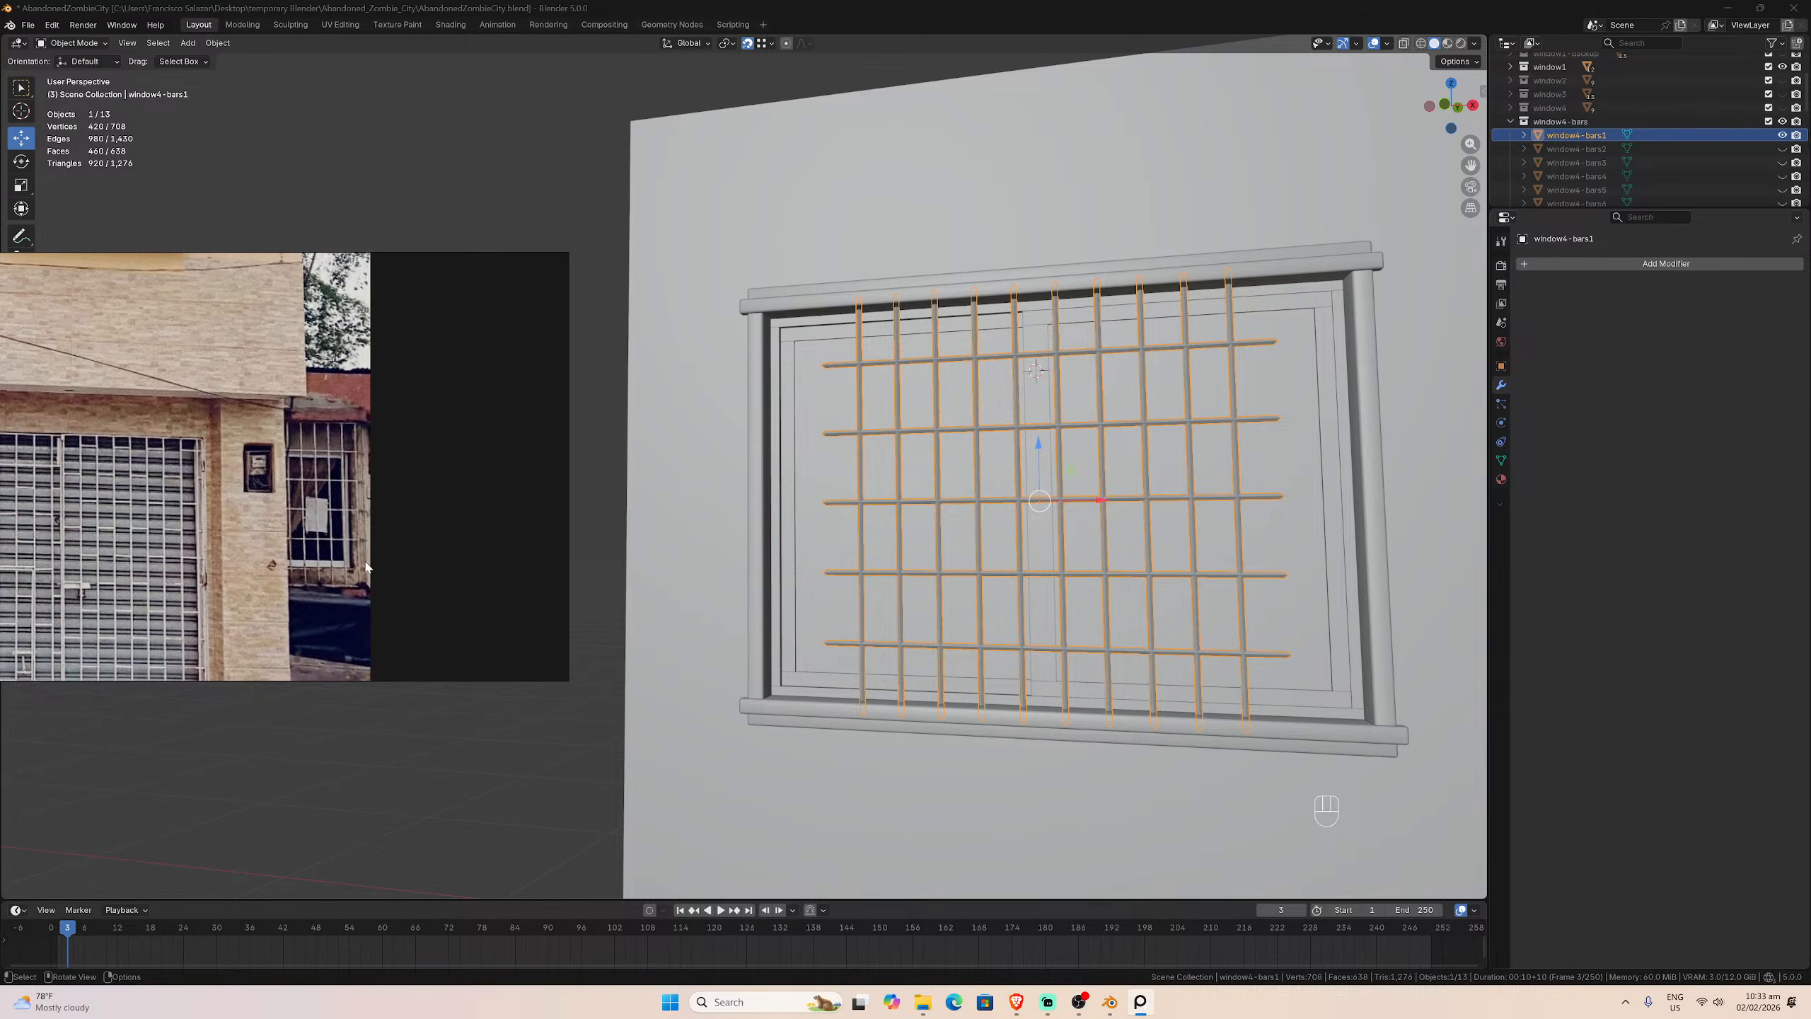
Step: Look over the decorative lattice and curved wrought-iron bar photos on the rest of the reference board
scroll(366, 567, down, 6)
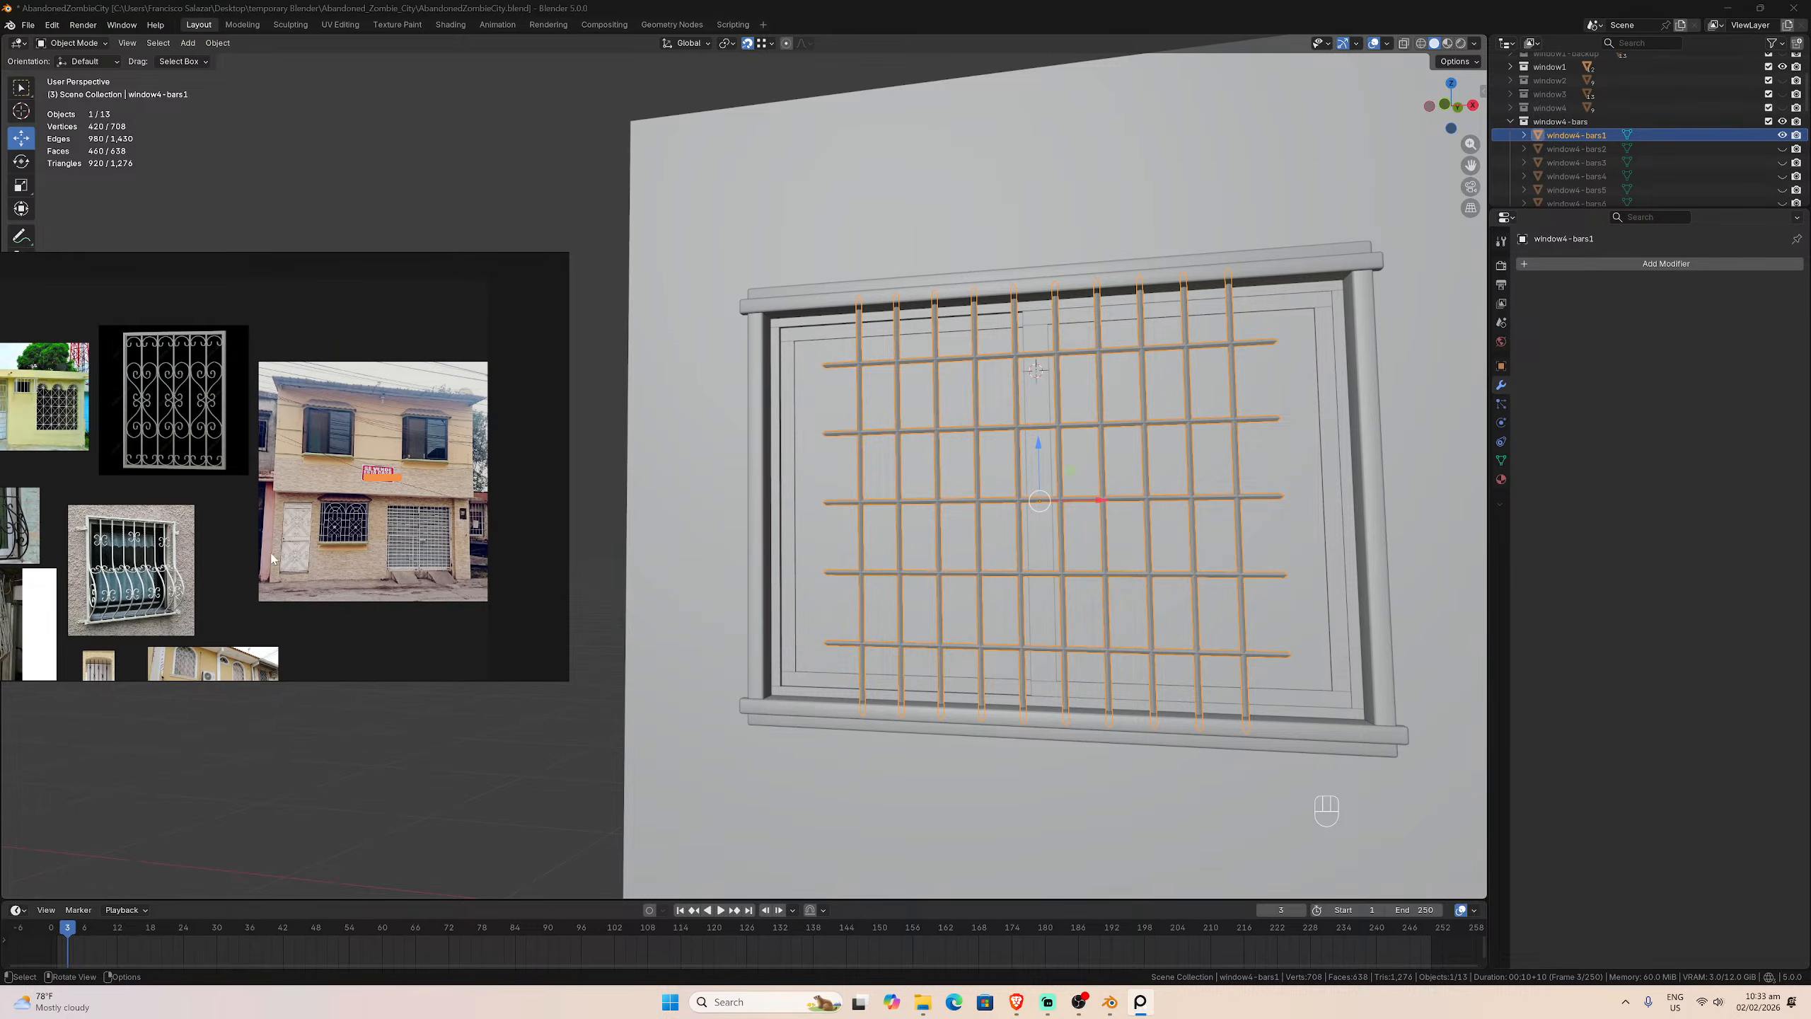
middle_drag(271, 560, 529, 503)
scroll(233, 549, up, 3)
scroll(235, 548, down, 4)
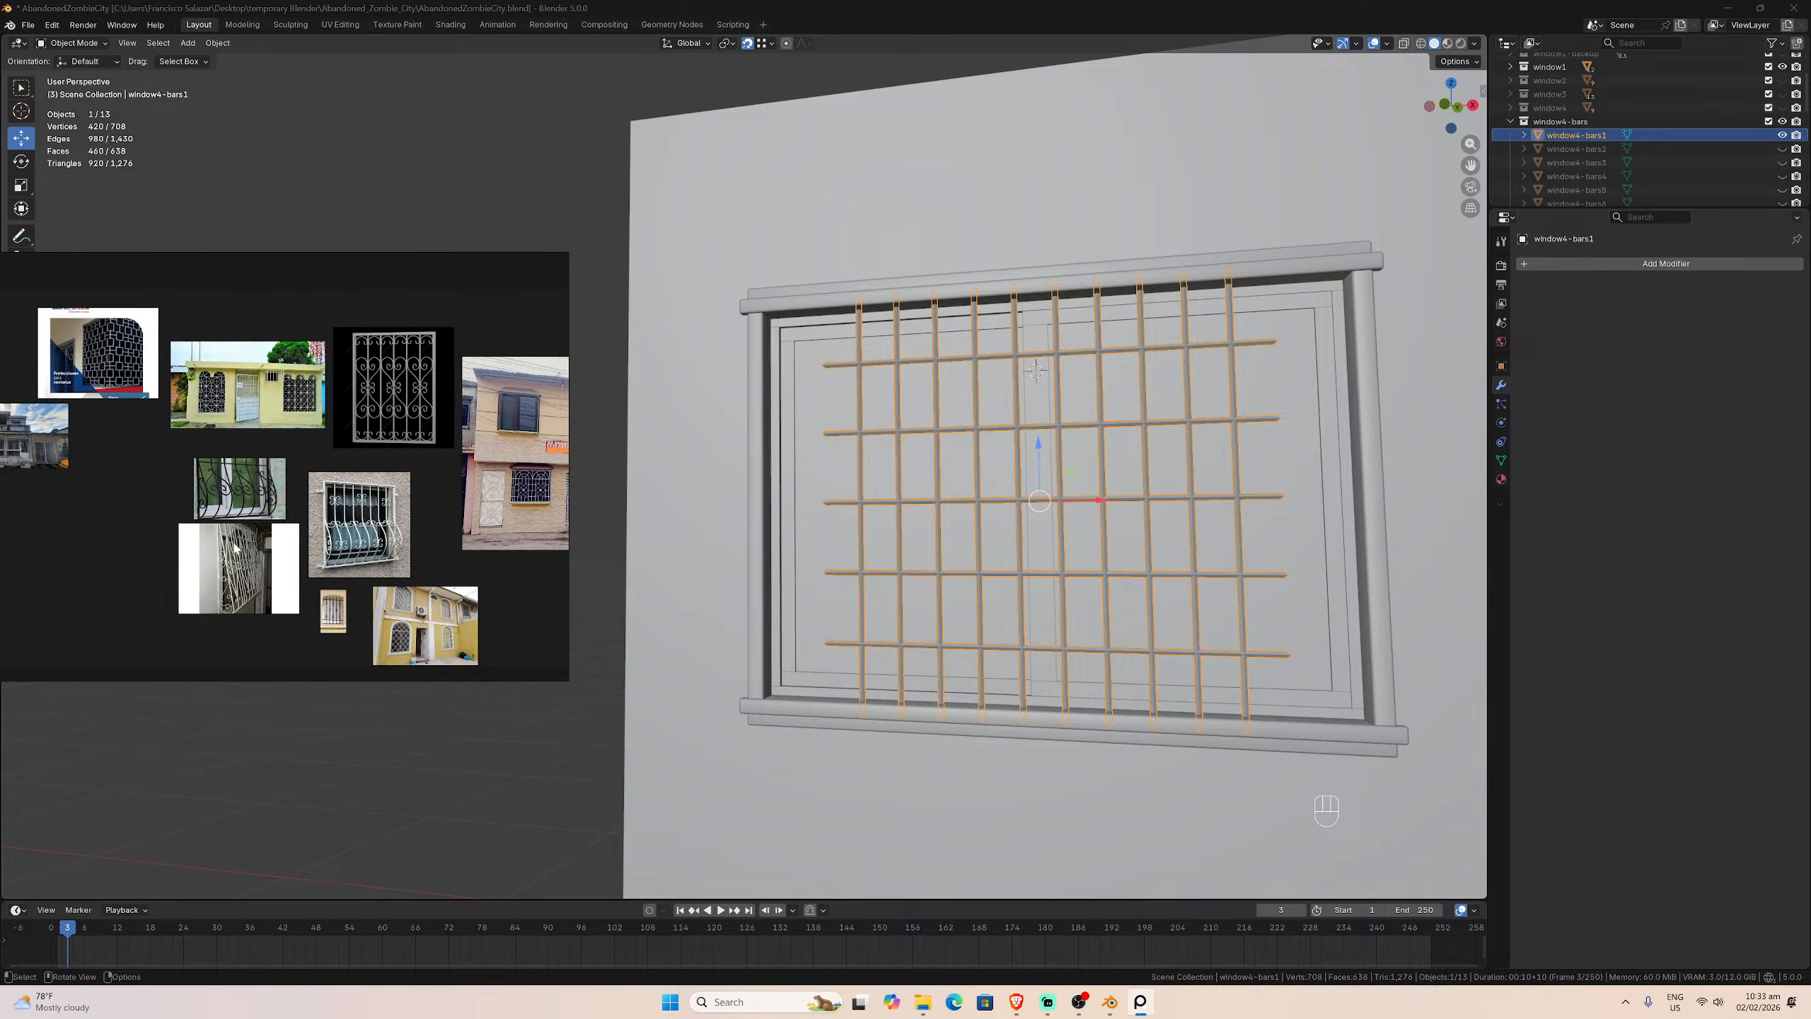
scroll(326, 553, up, 1)
scroll(326, 553, down, 1)
middle_drag(241, 443, 379, 504)
scroll(380, 505, up, 3)
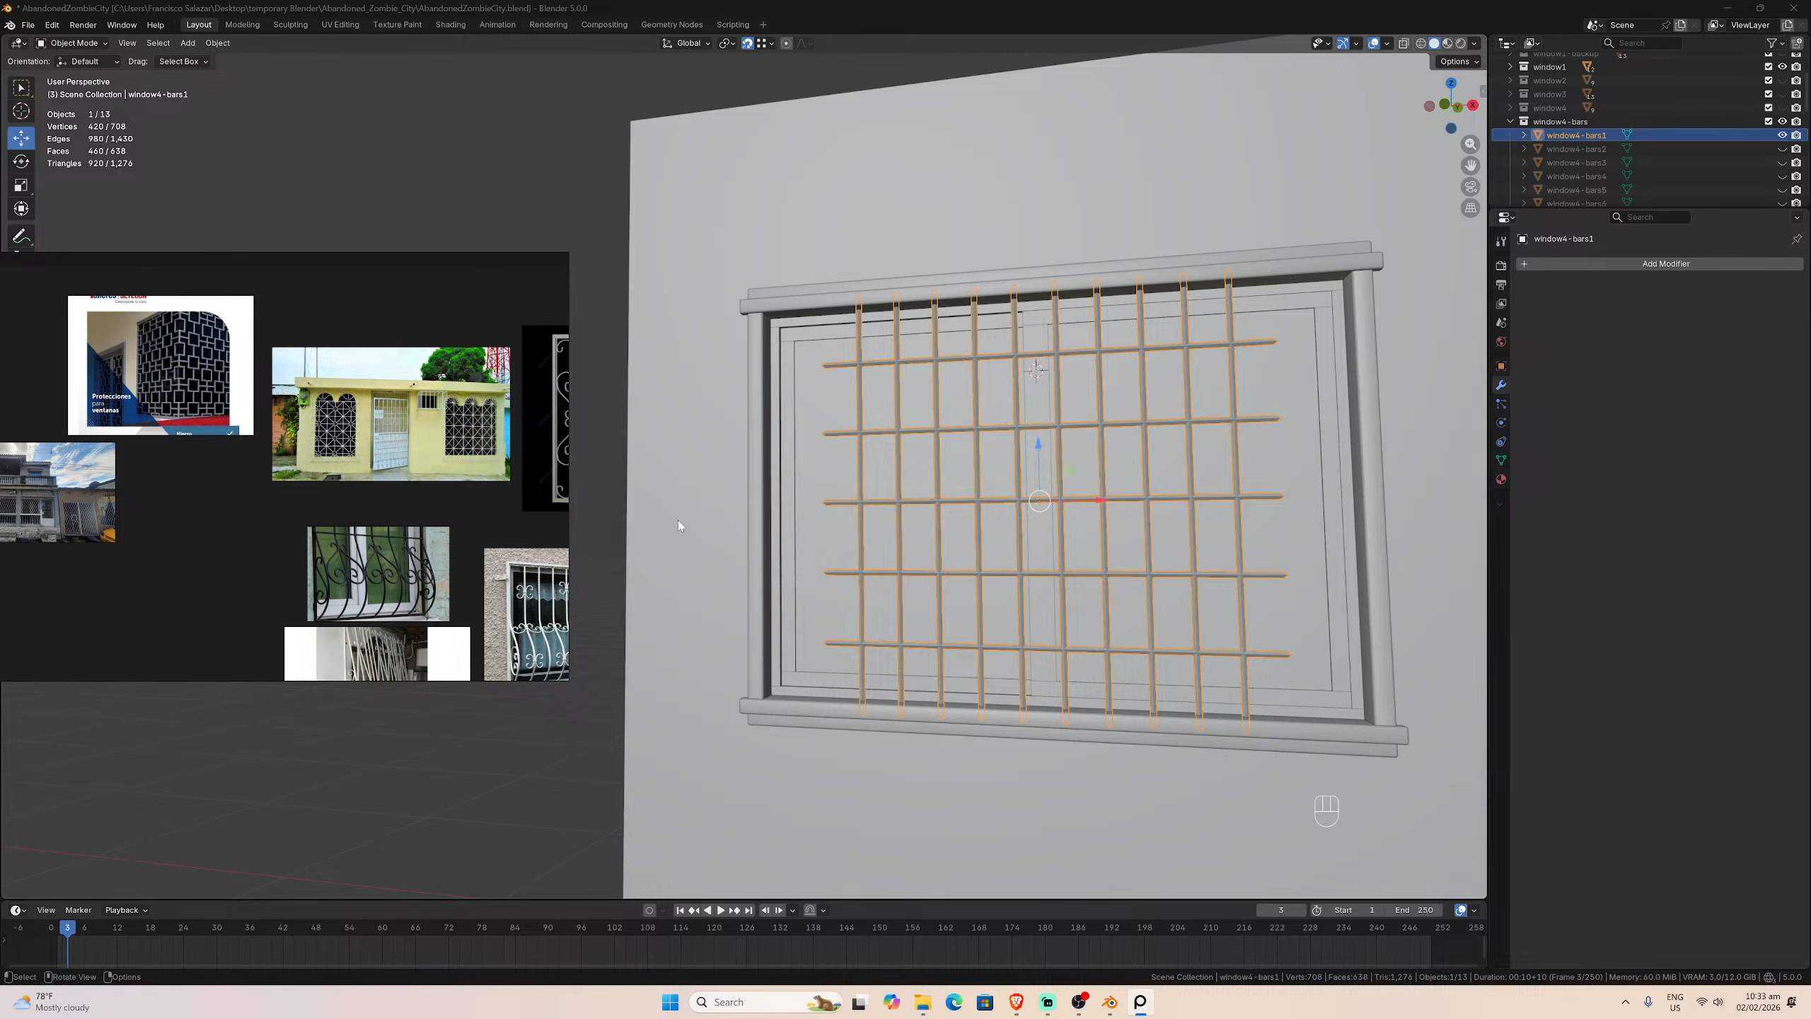
Step: Switch to the front view and show the bars4-backup collection over window1
scroll(678, 521, down, 1)
middle_drag(704, 530, 930, 453)
key(KP_1)
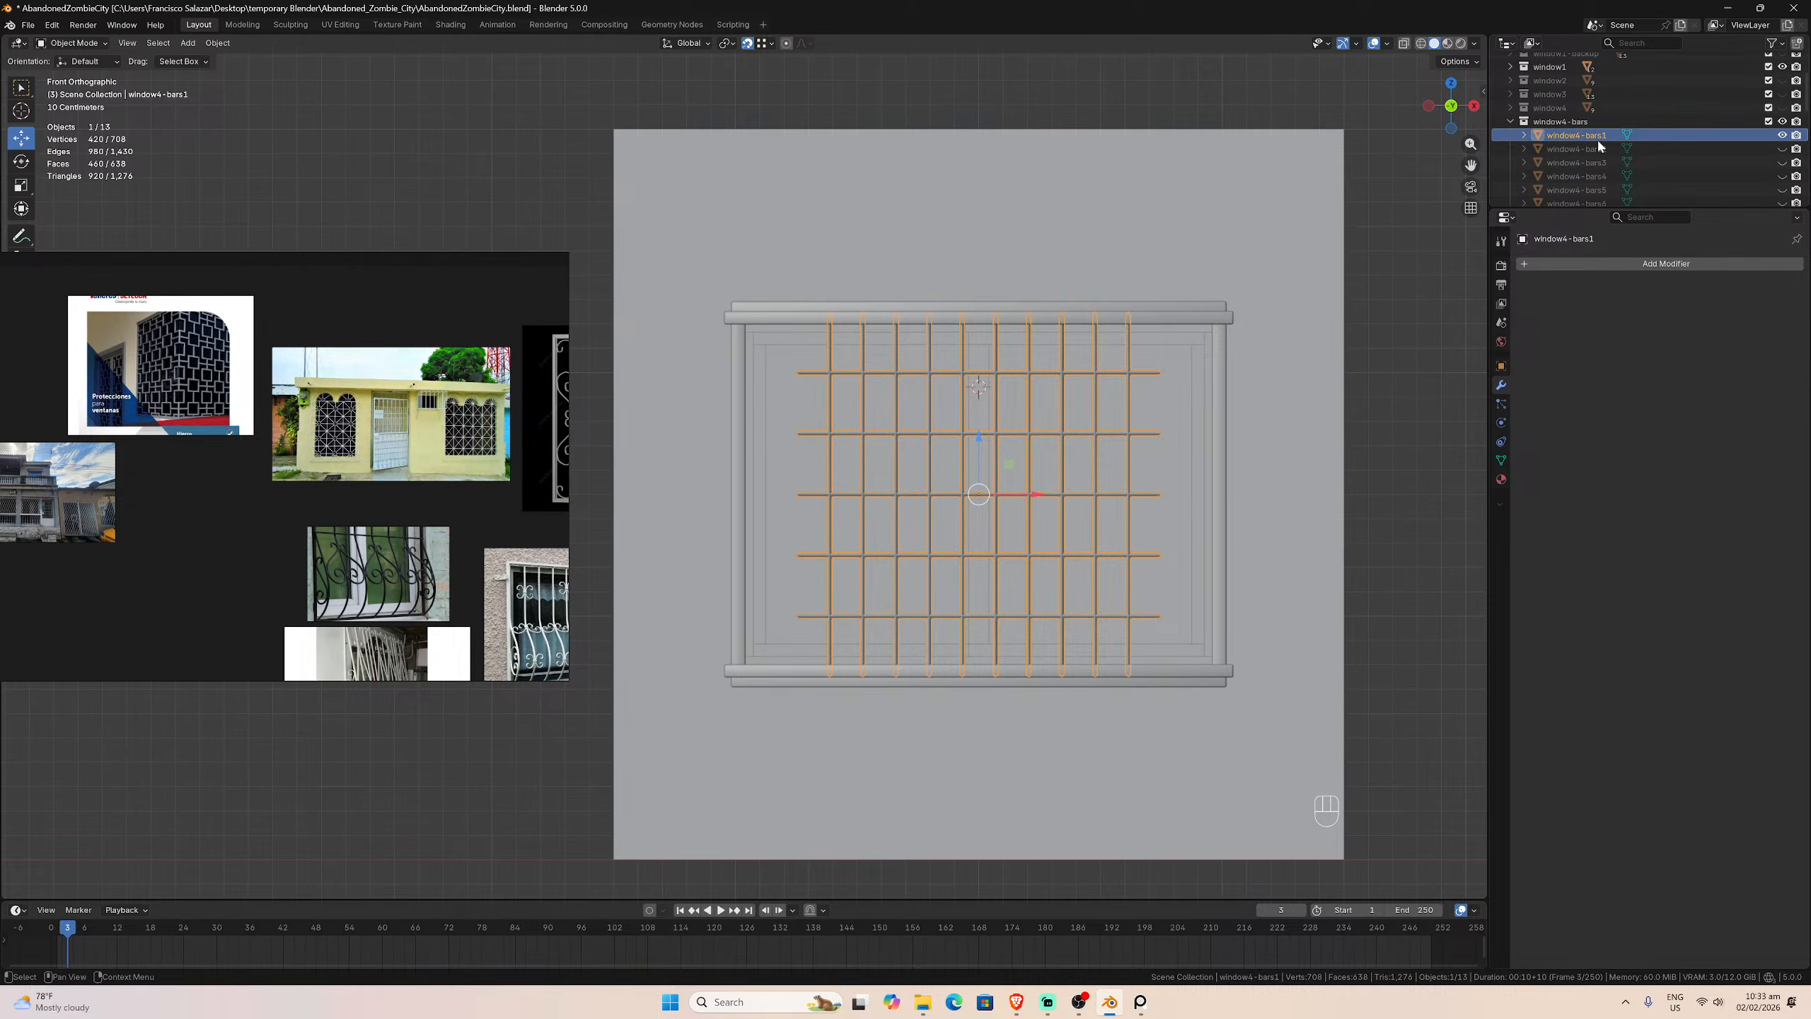
drag(1471, 165, 1420, 157)
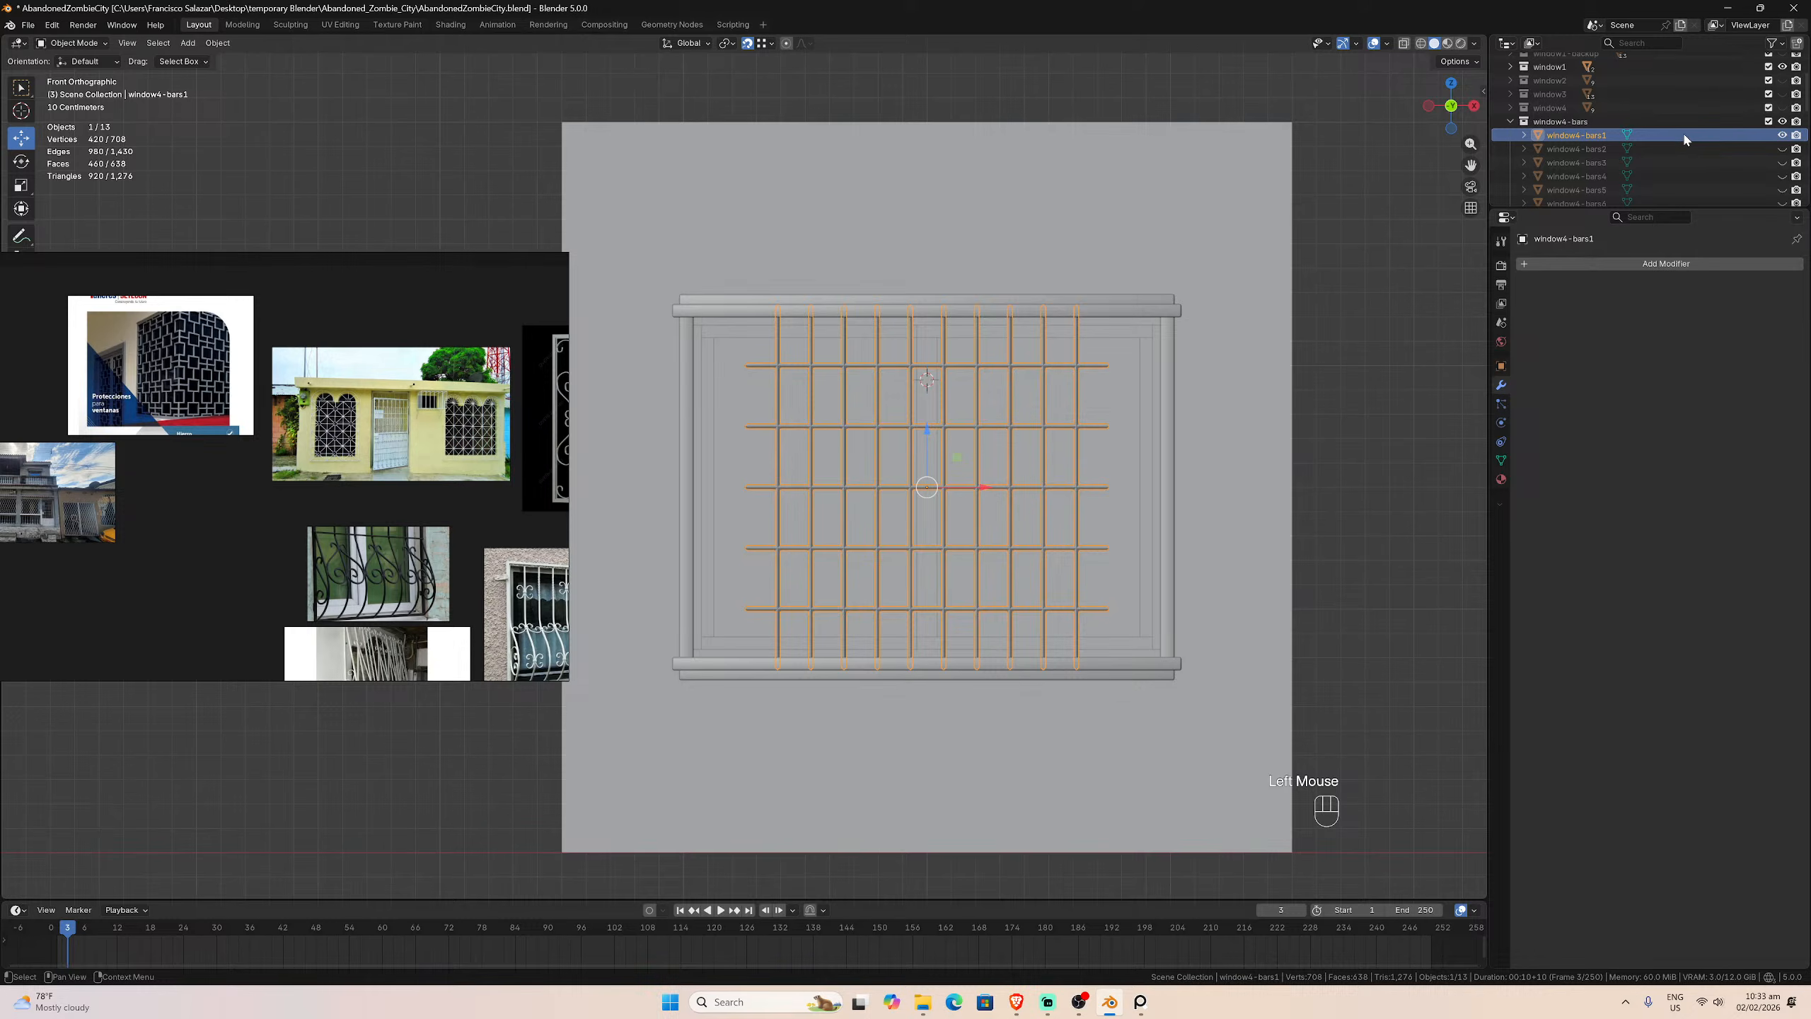
scroll(1661, 143, down, 3)
scroll(1662, 141, down, 2)
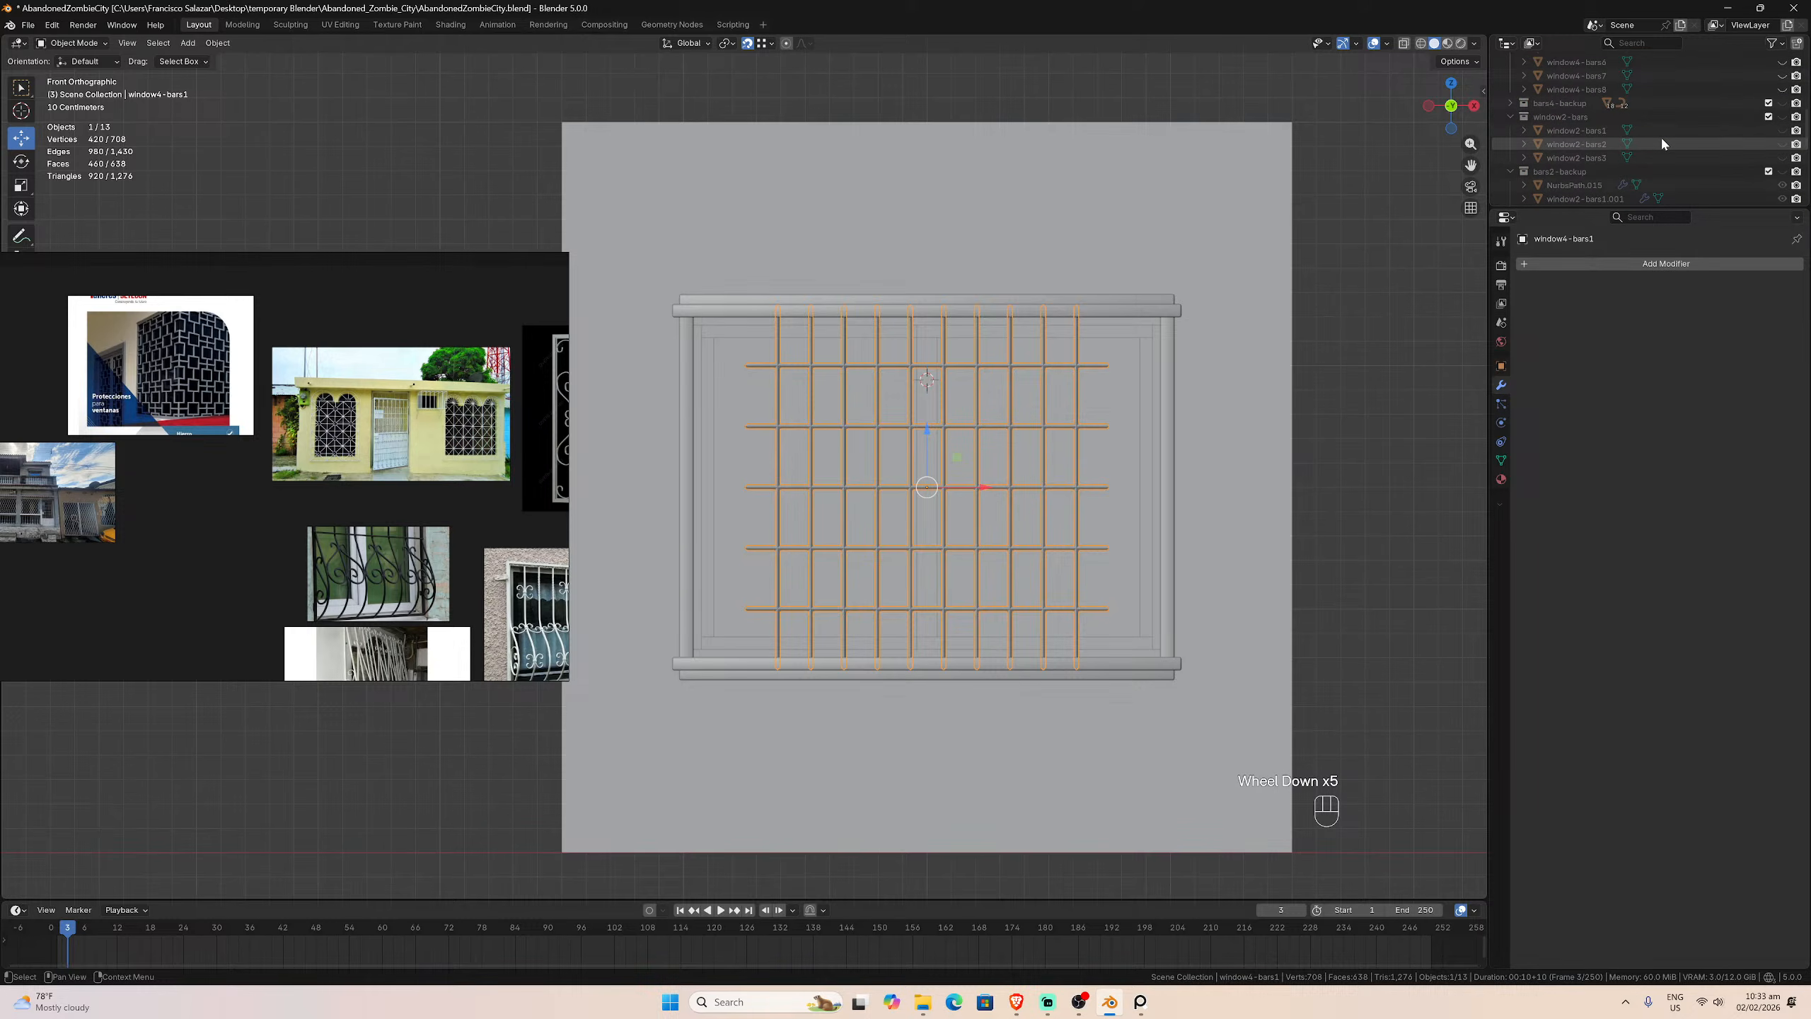
click(1784, 103)
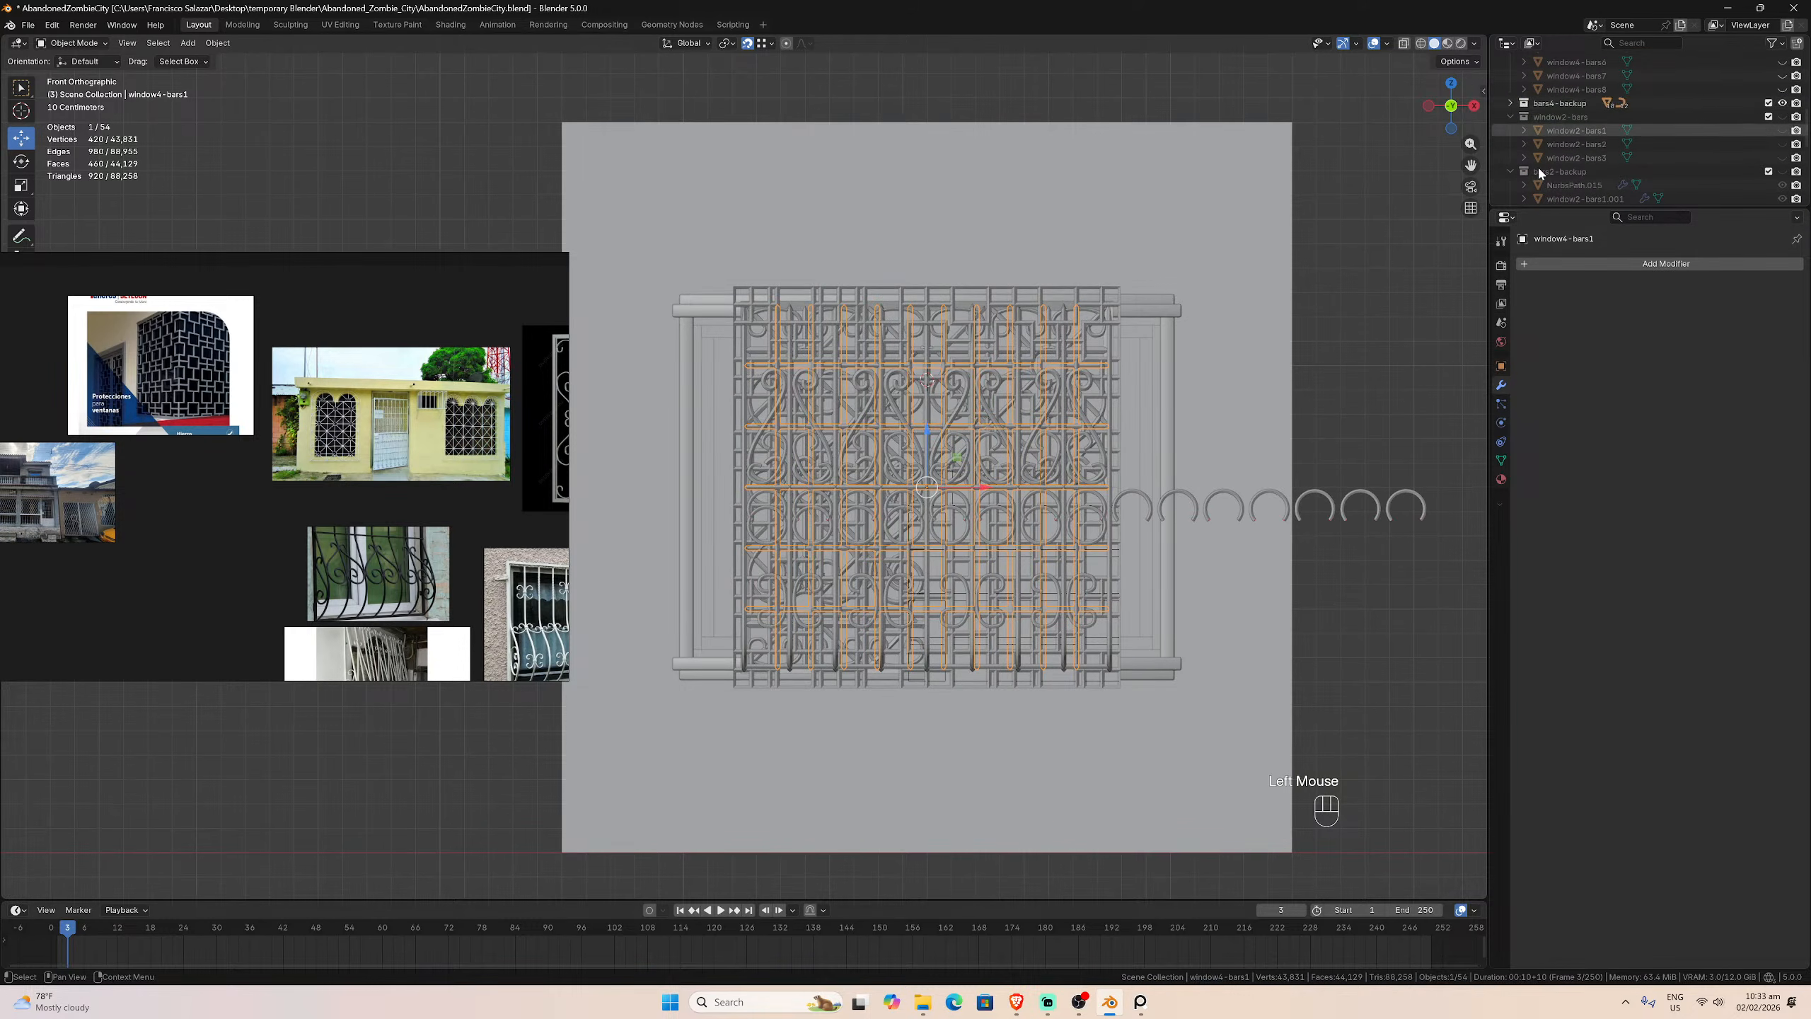
Step: Select the square lattice and the vertical bar frame among the backup bars, and hide the window4-bars1 grid
scroll(1076, 266, up, 3)
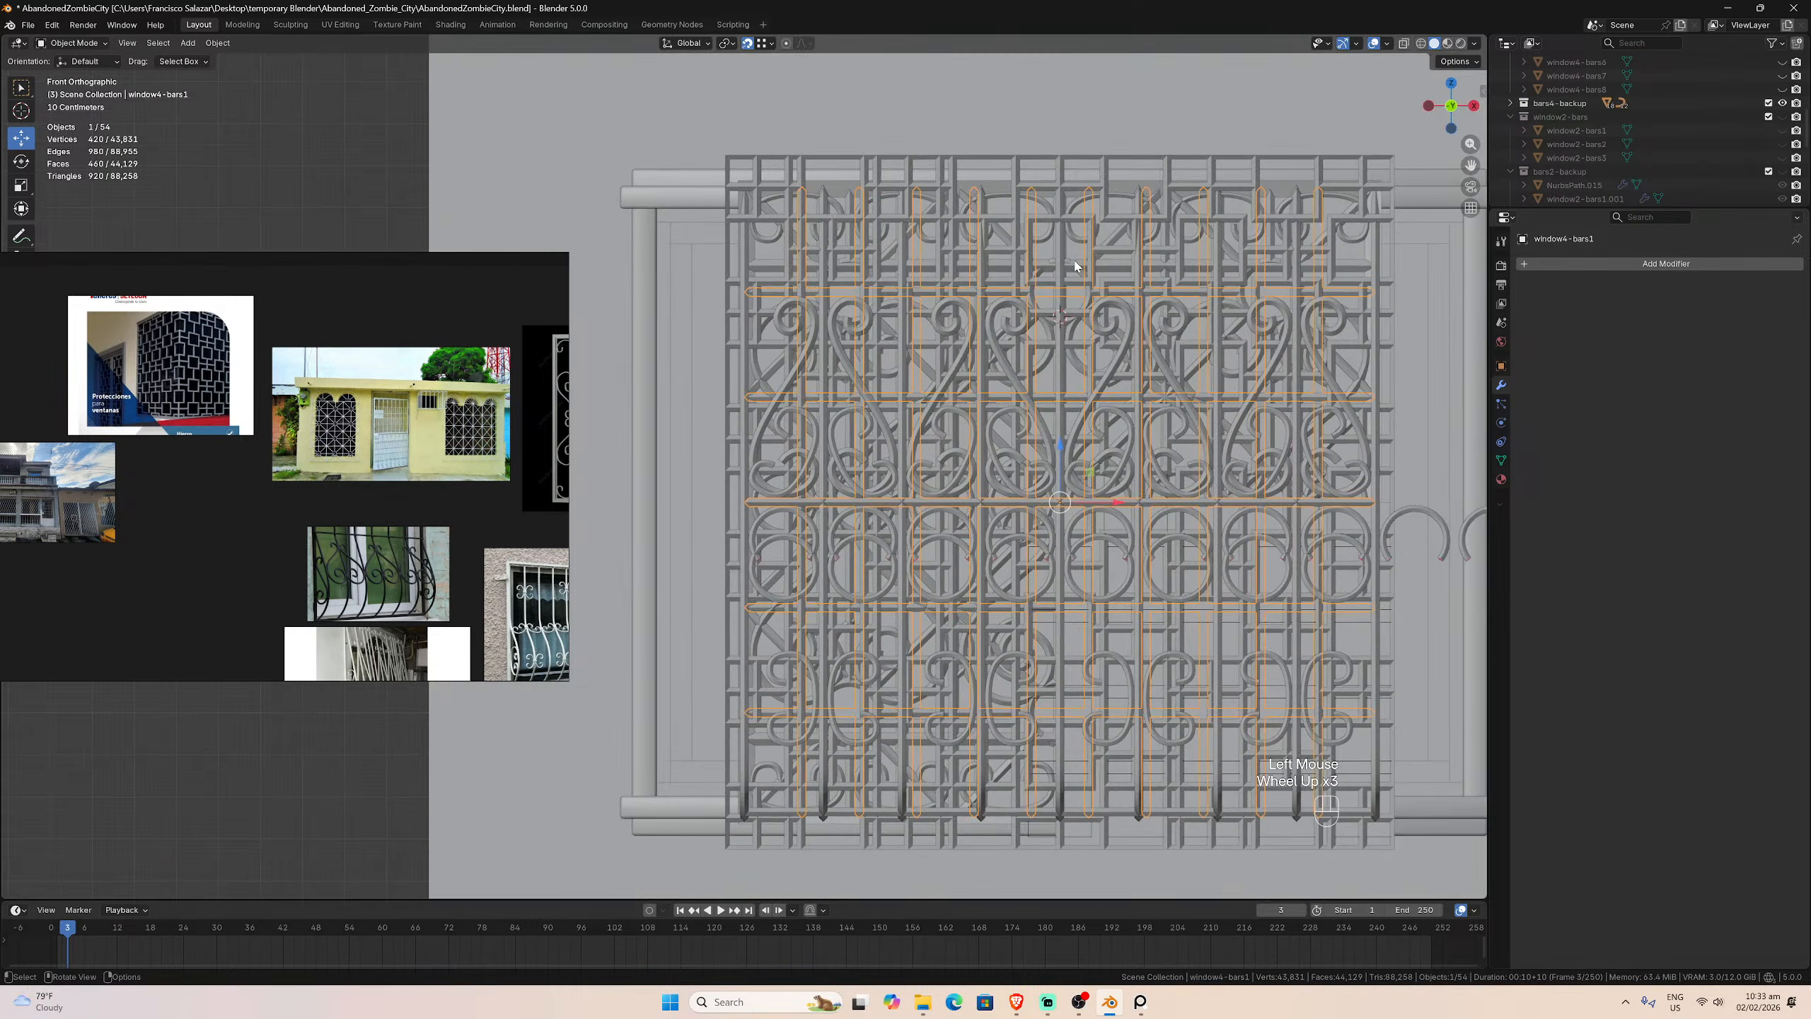
click(818, 160)
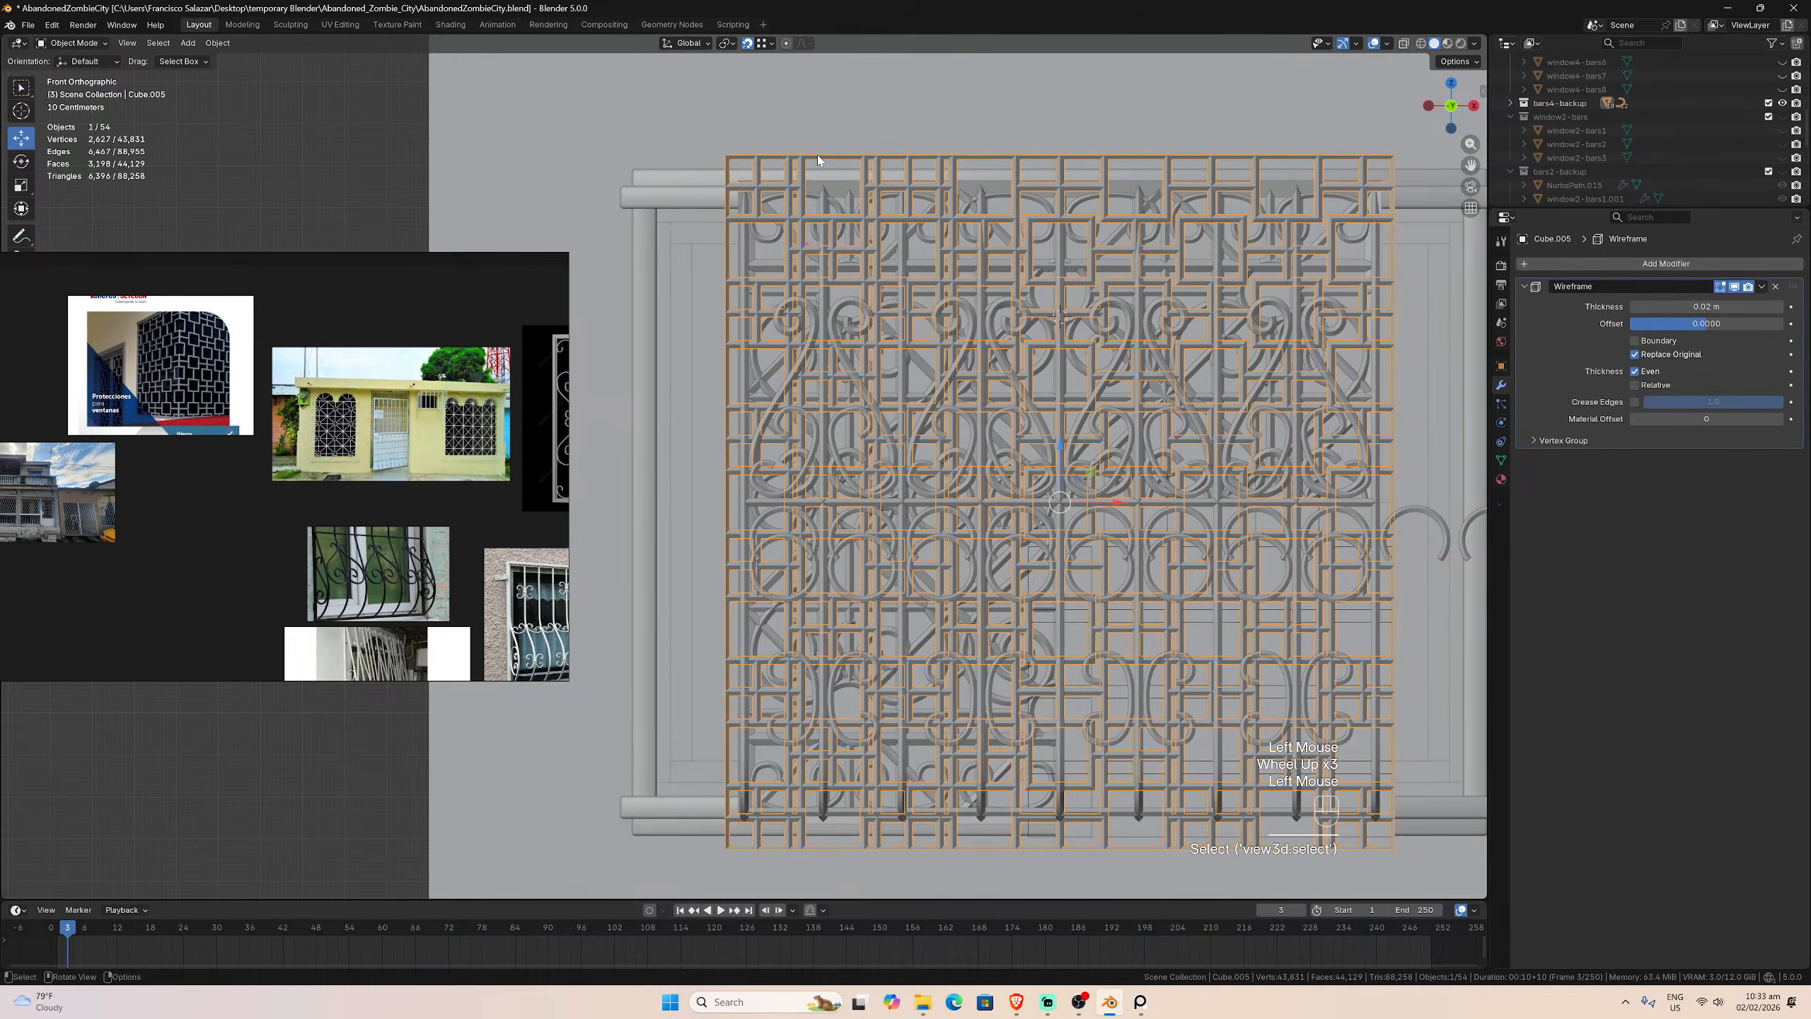
click(768, 267)
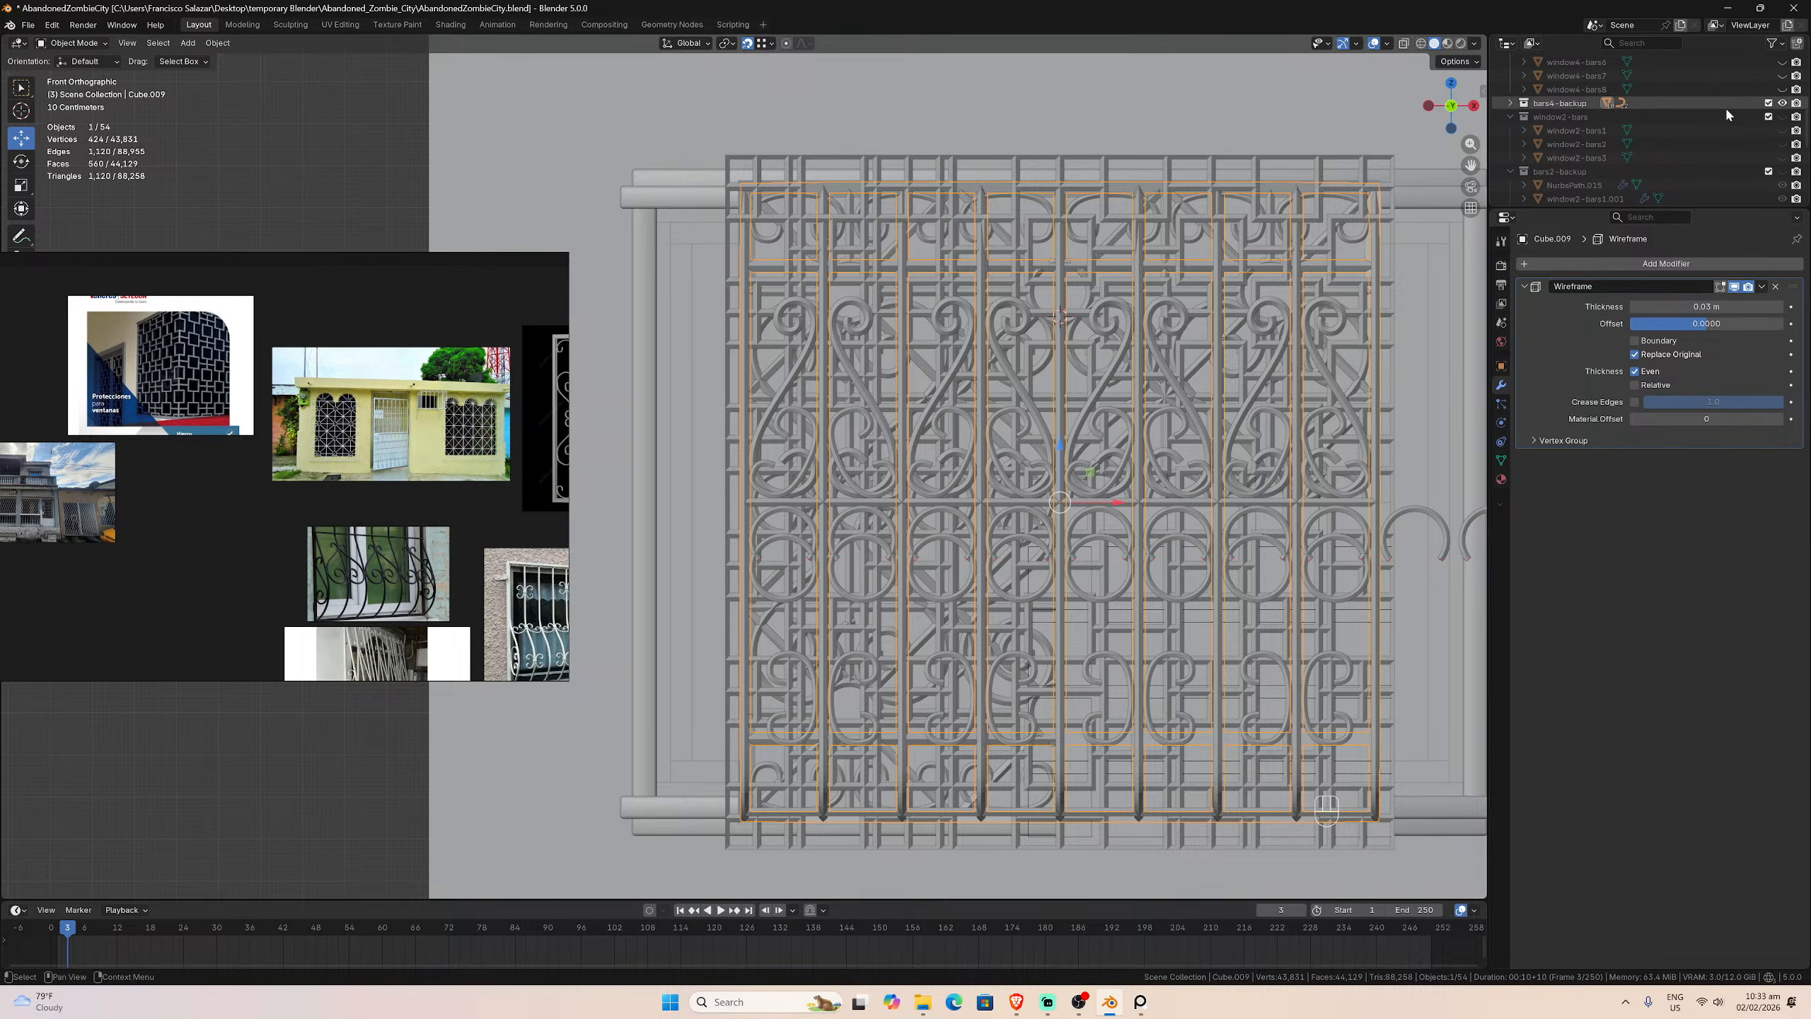
scroll(1728, 107, up, 3)
click(1783, 107)
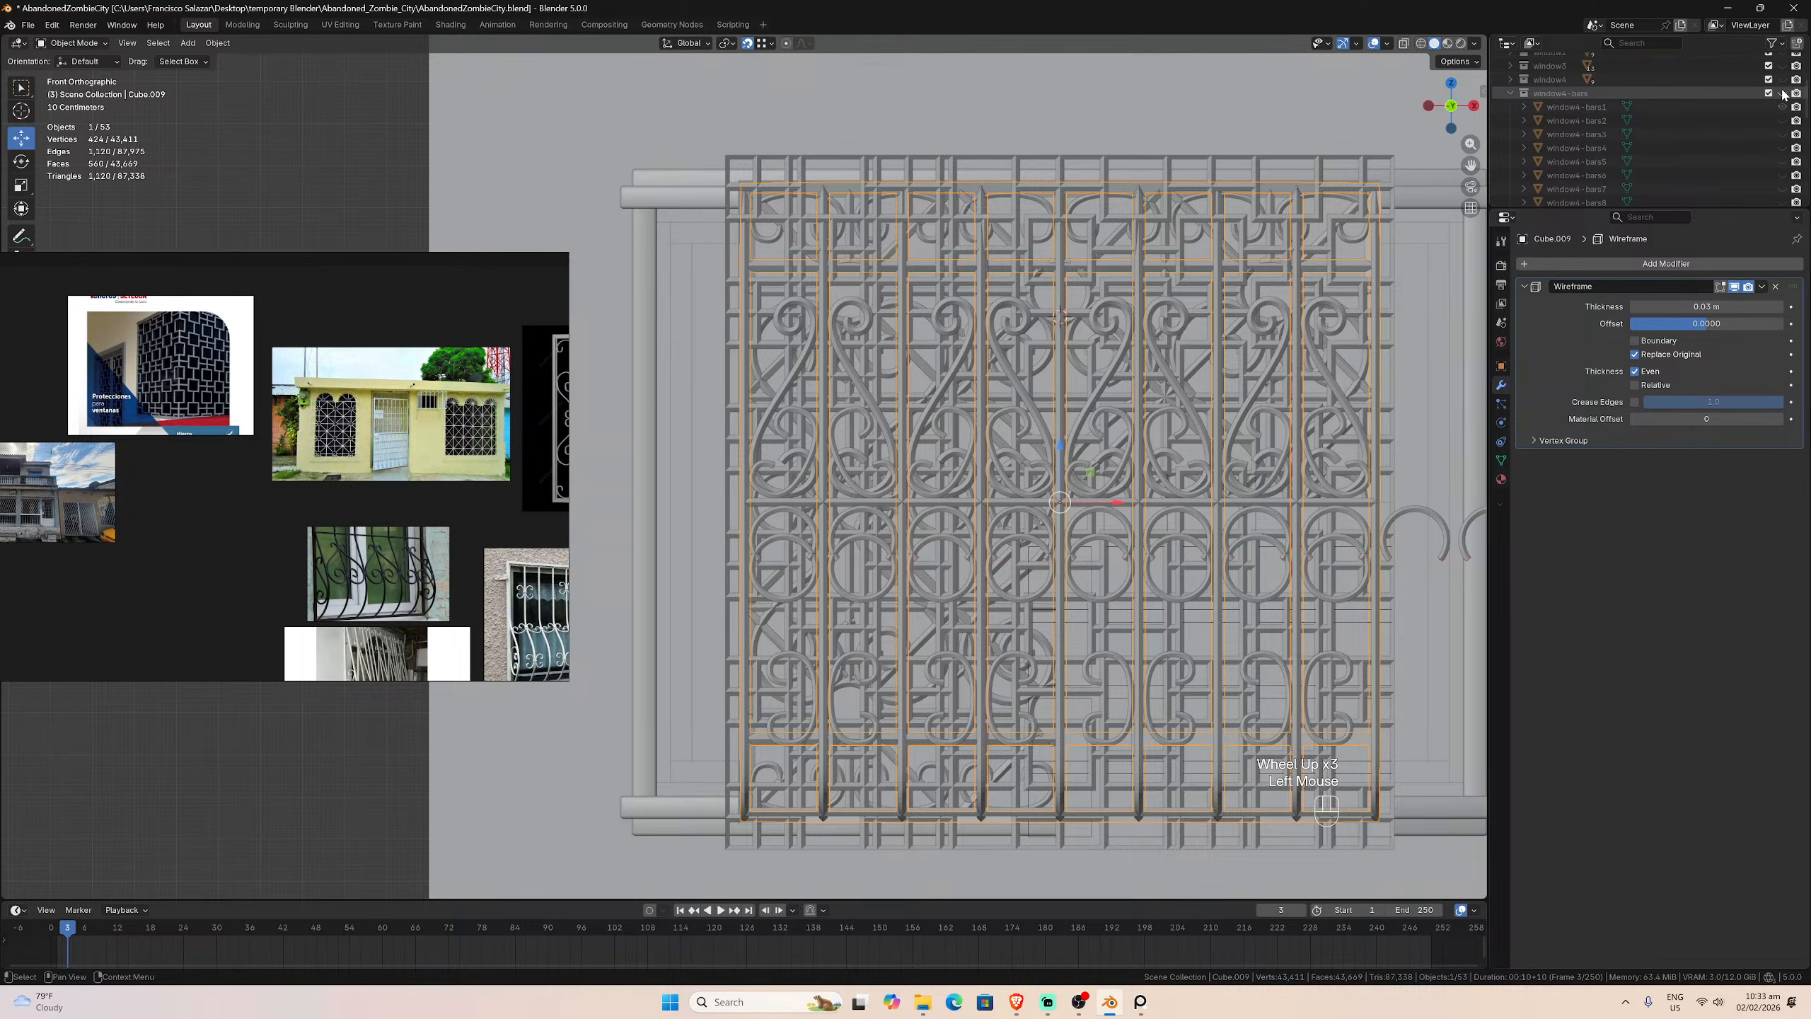
Step: Inspect the overlapping backup bar designs by selecting the square lattice, the arrayed vertical bars and the diagonal-pattern grid in turn
click(800, 224)
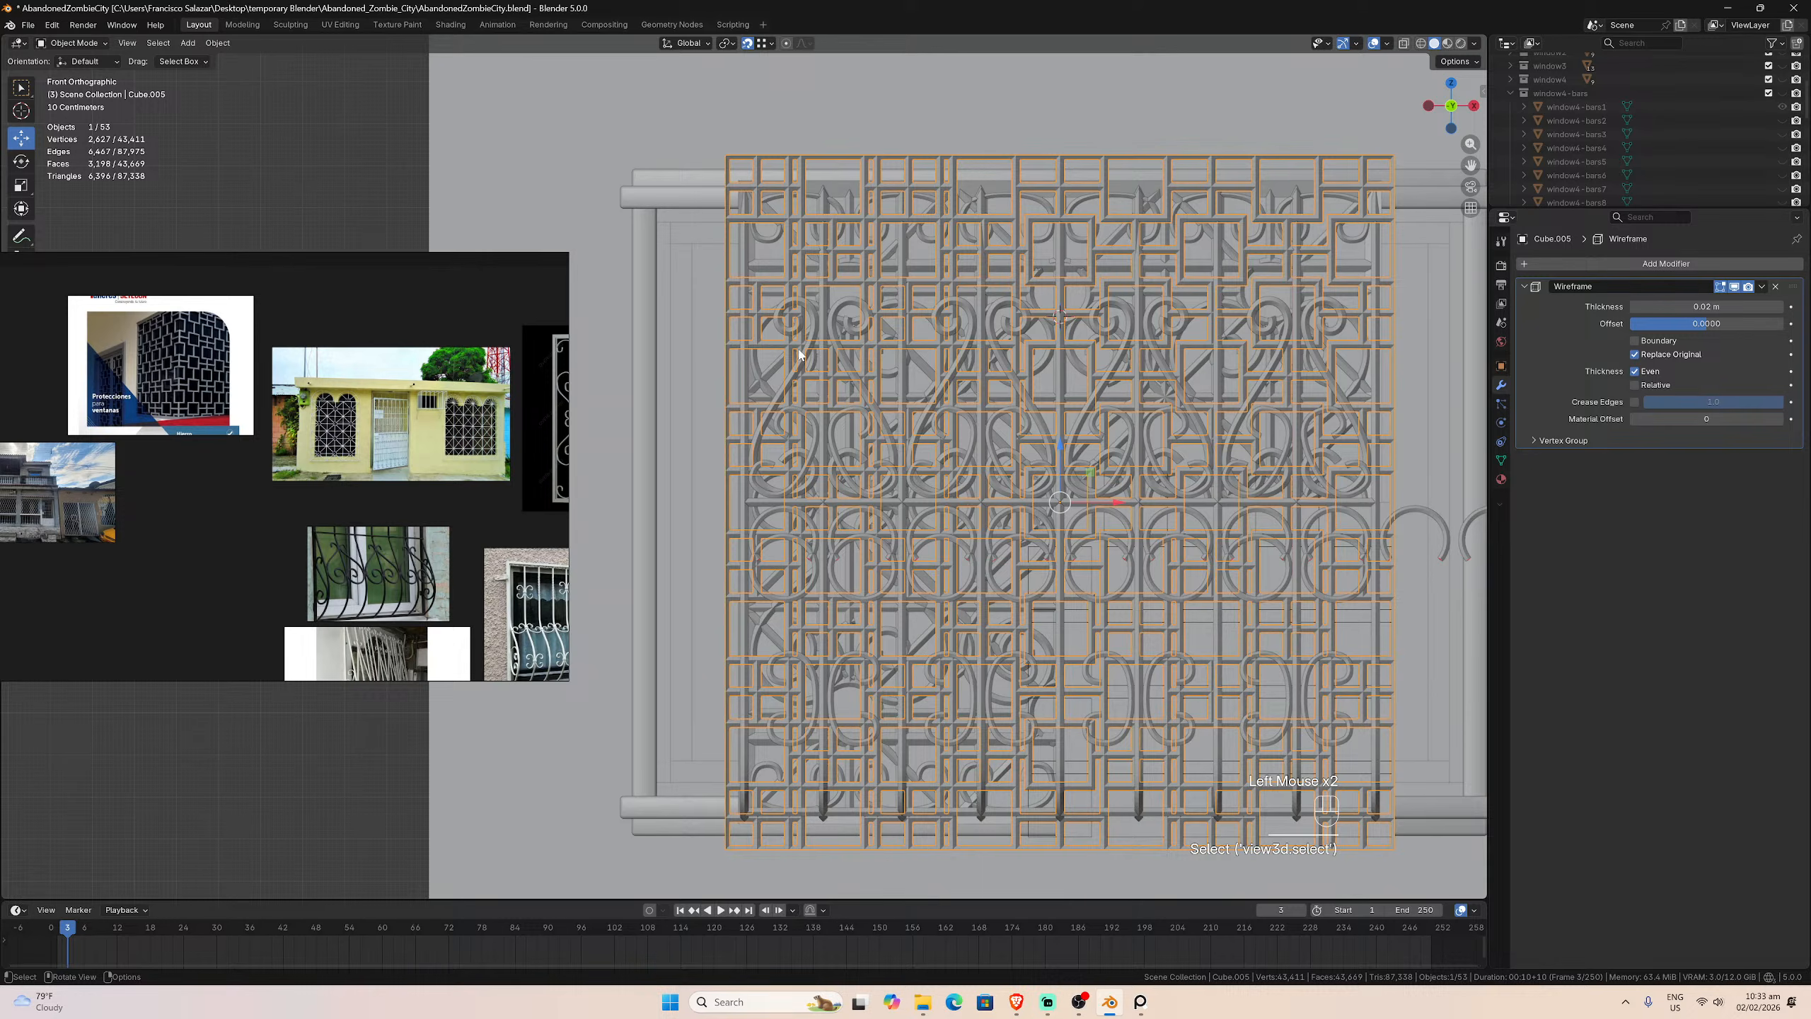
click(745, 387)
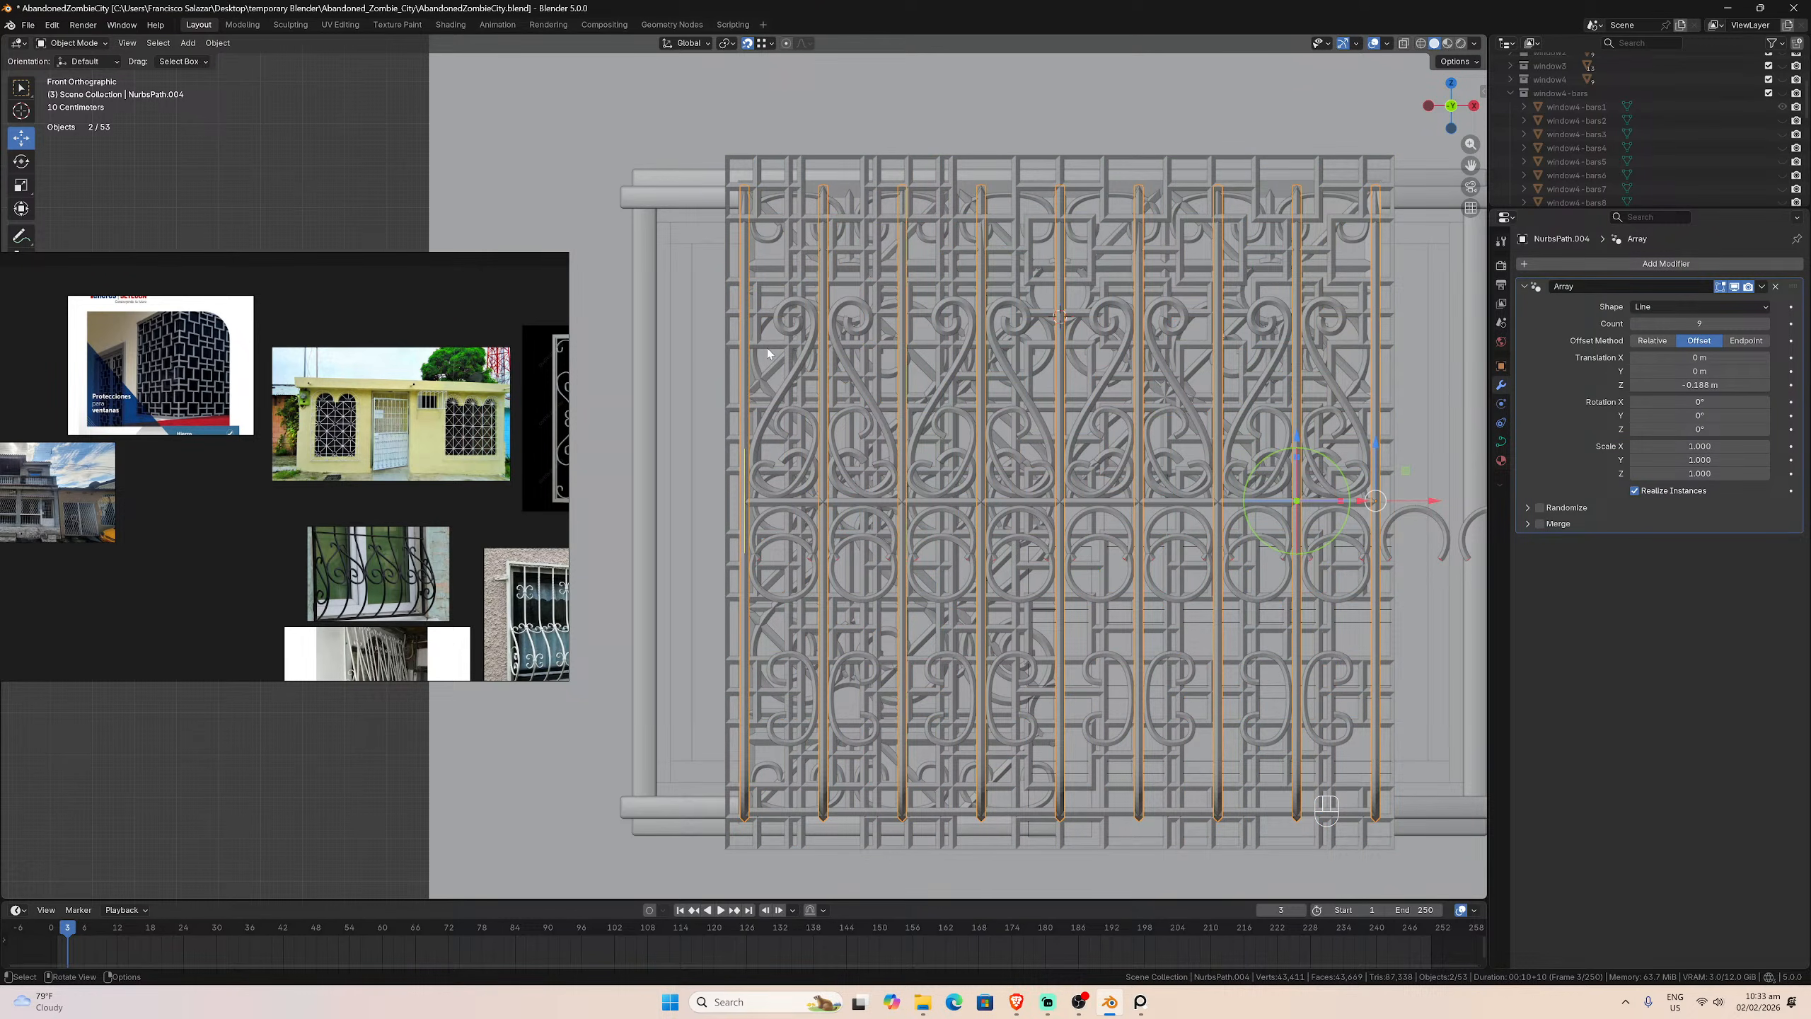
click(767, 352)
click(769, 368)
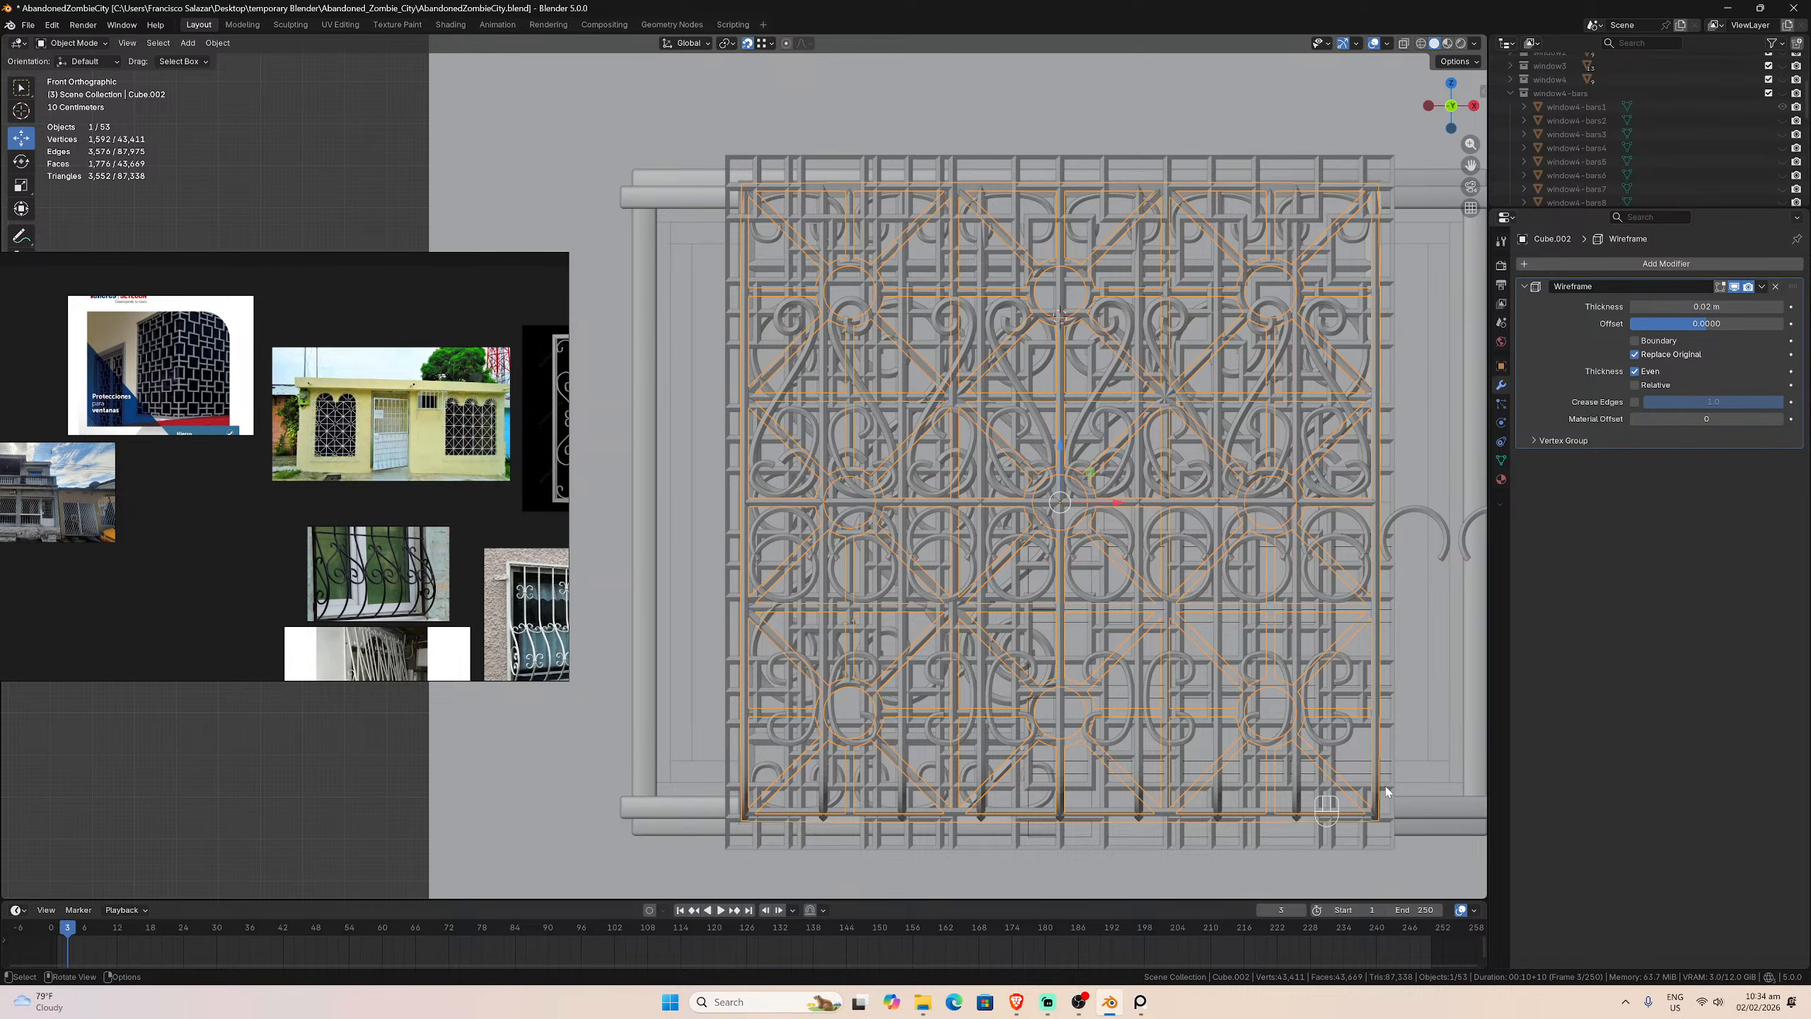
click(1321, 778)
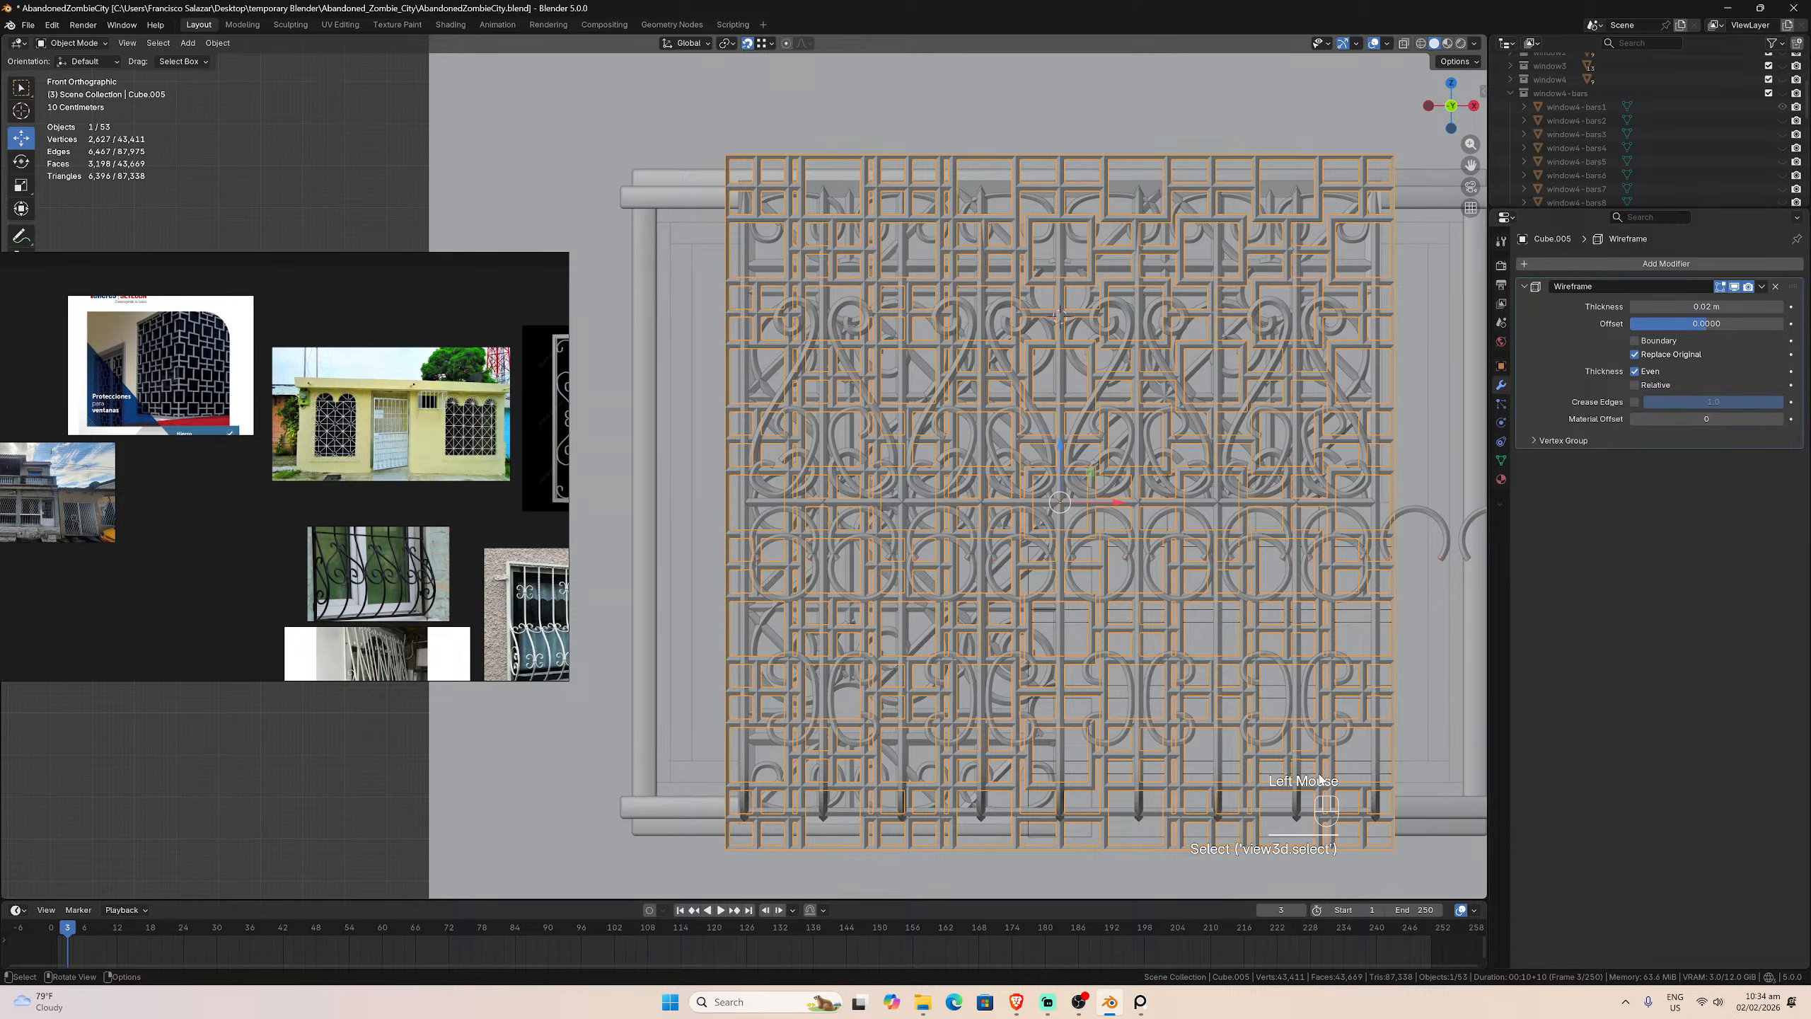
double_click(1375, 634)
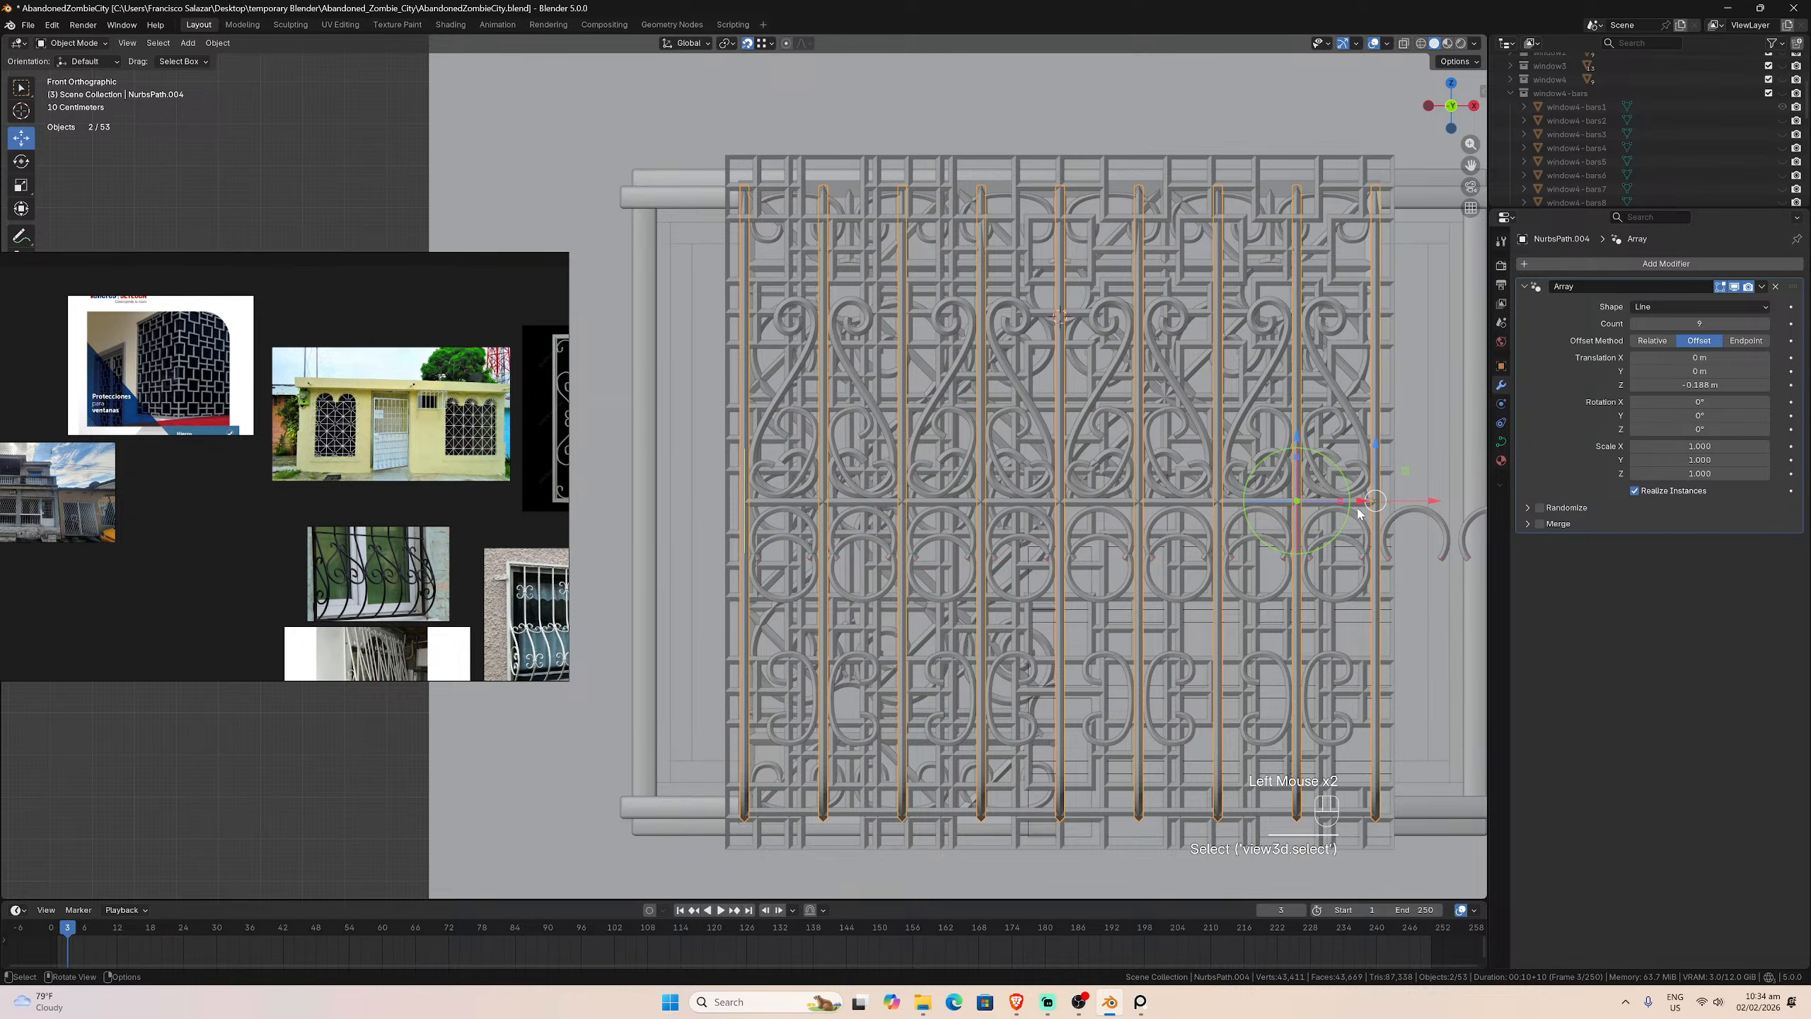
click(1319, 567)
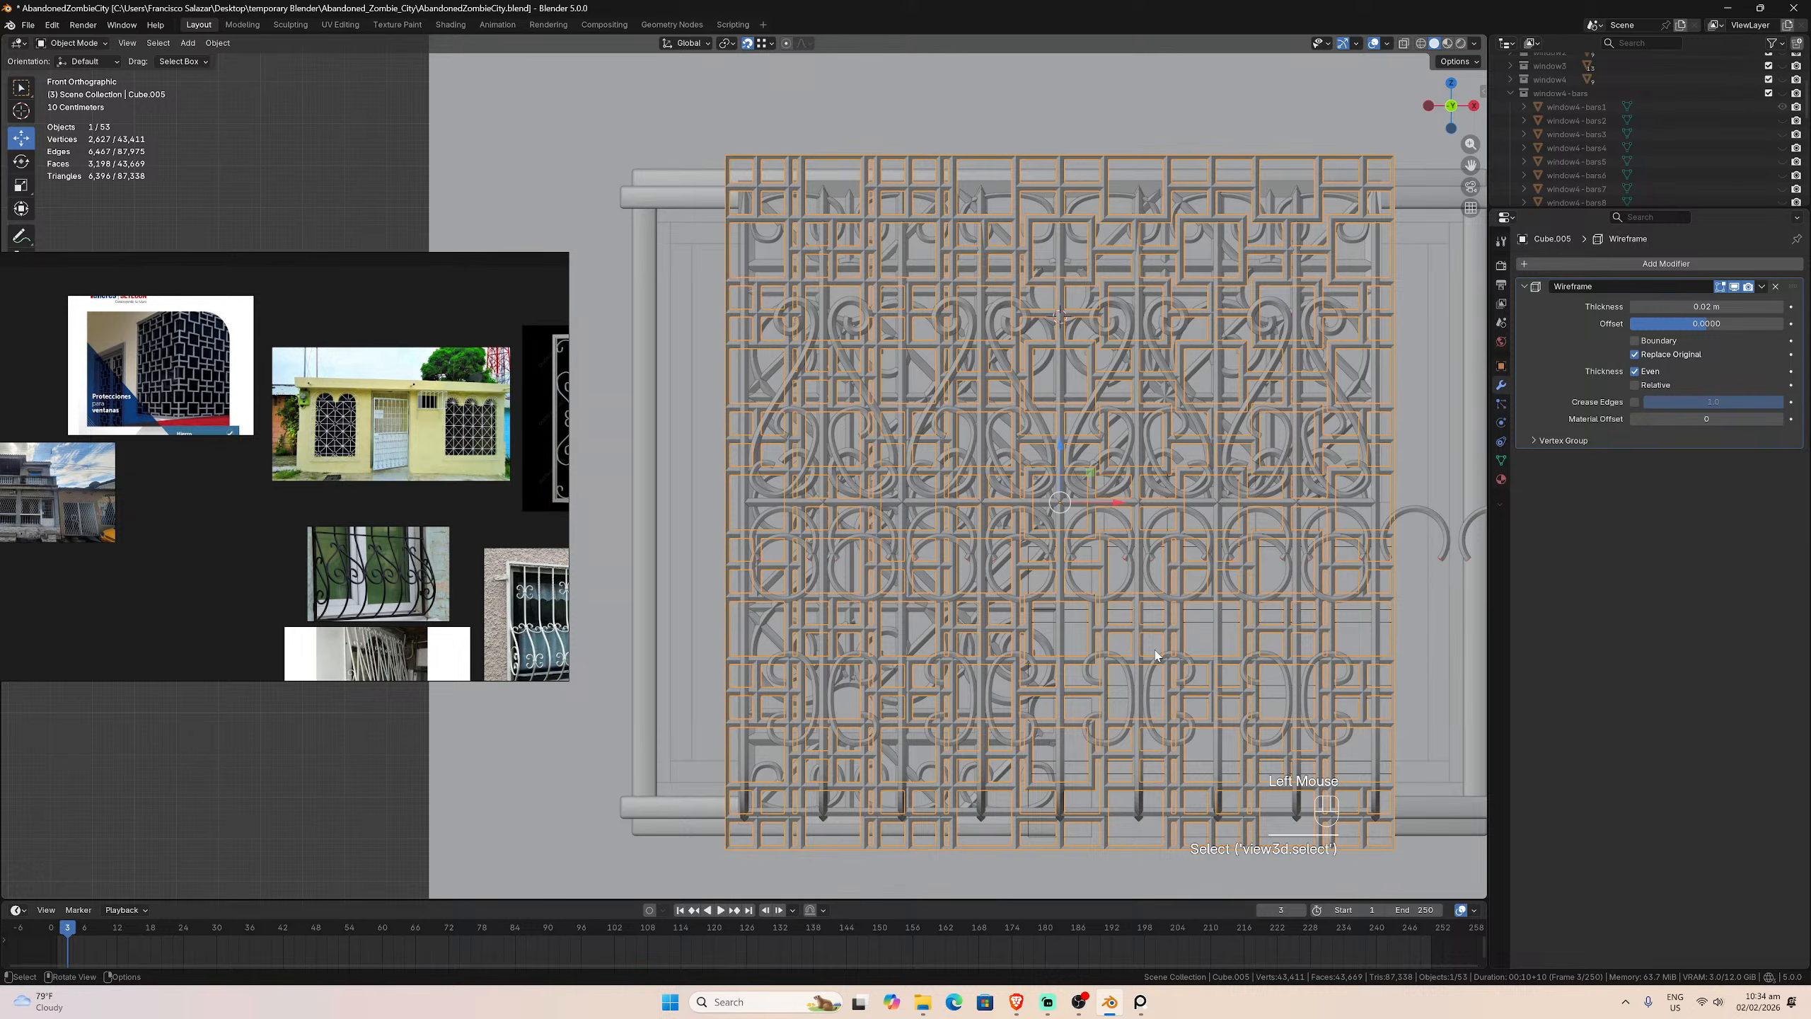
click(744, 371)
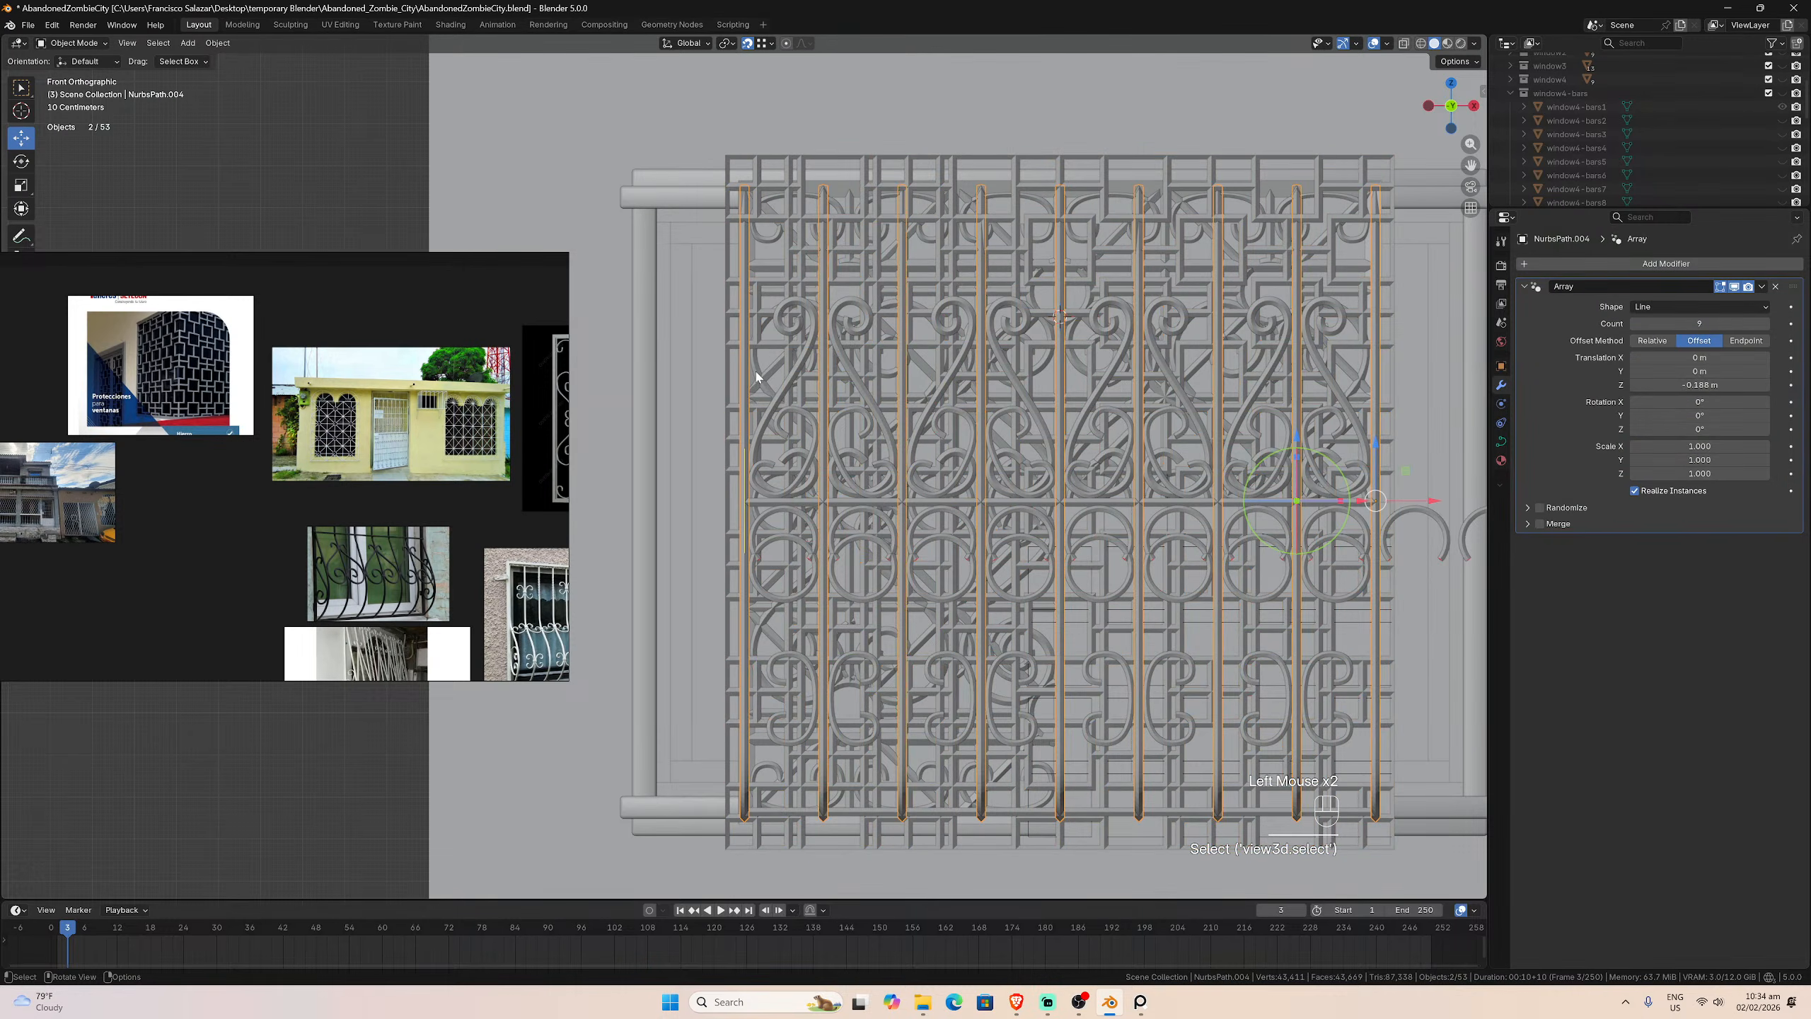
click(755, 377)
click(753, 392)
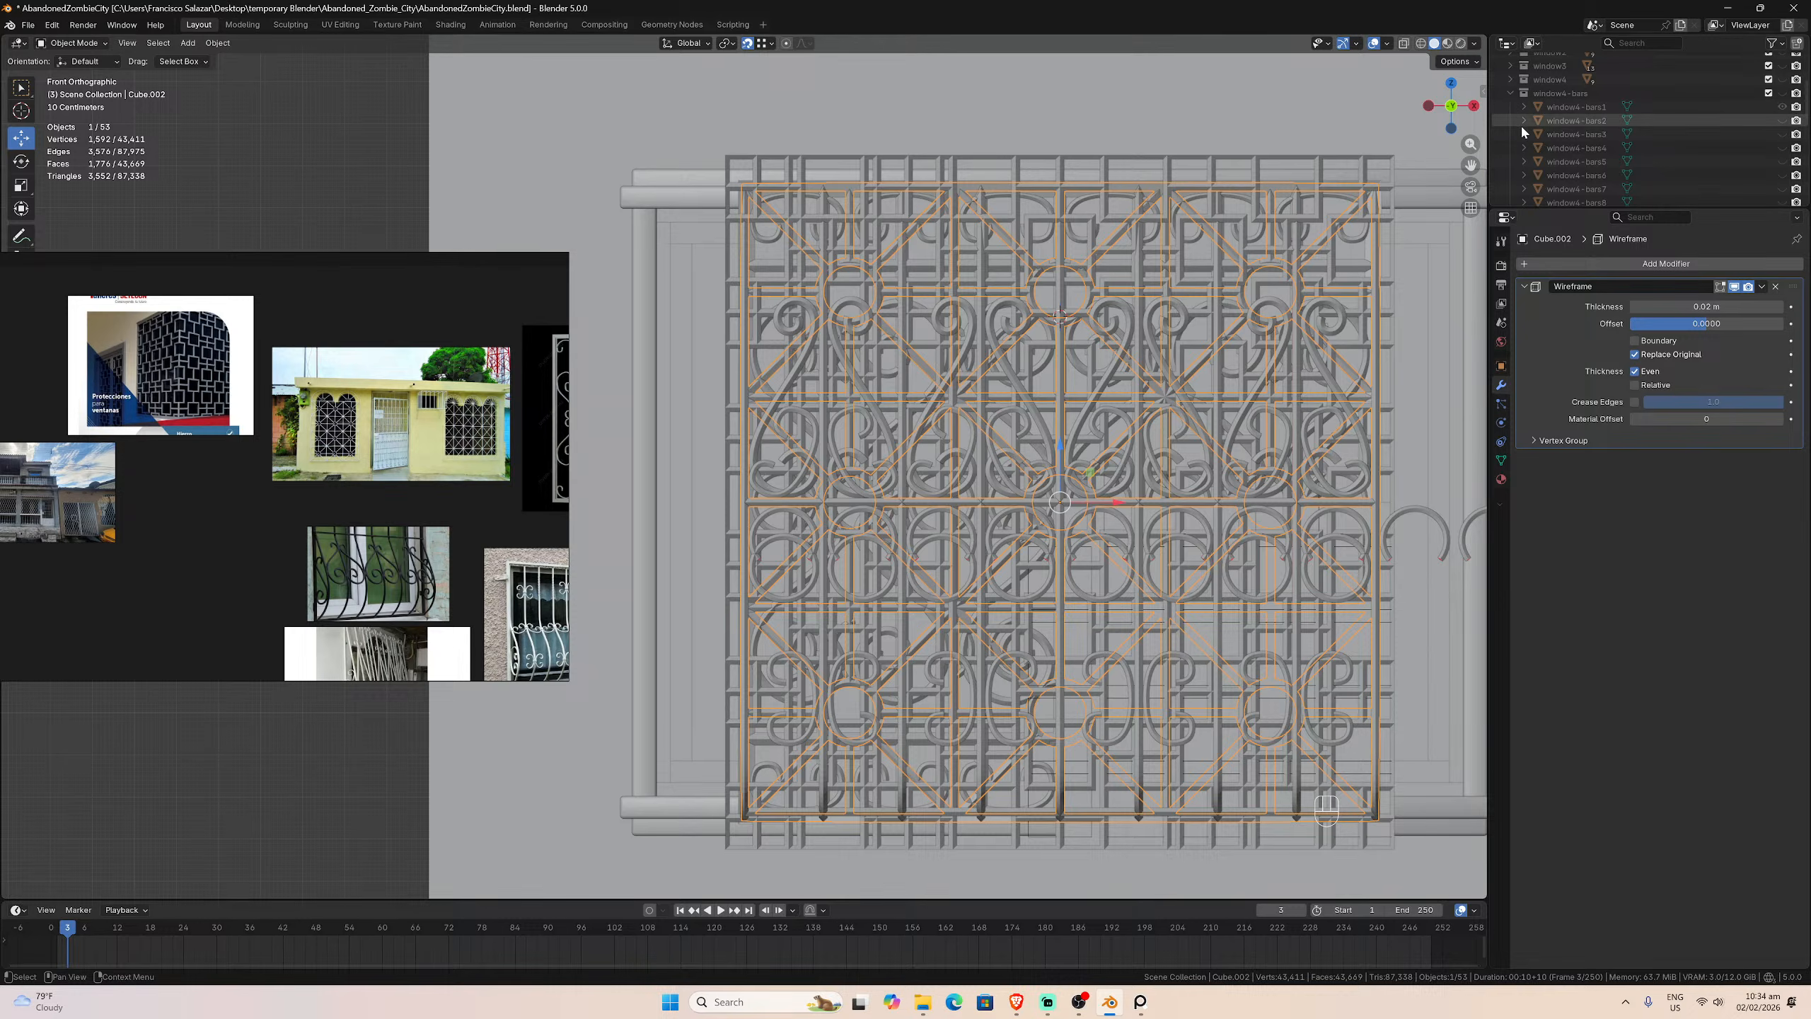
Step: Check the stacked backup bars from an angle, return to the front view and hide the bars4-backup collection
scroll(1662, 132, down, 3)
scroll(1233, 303, down, 3)
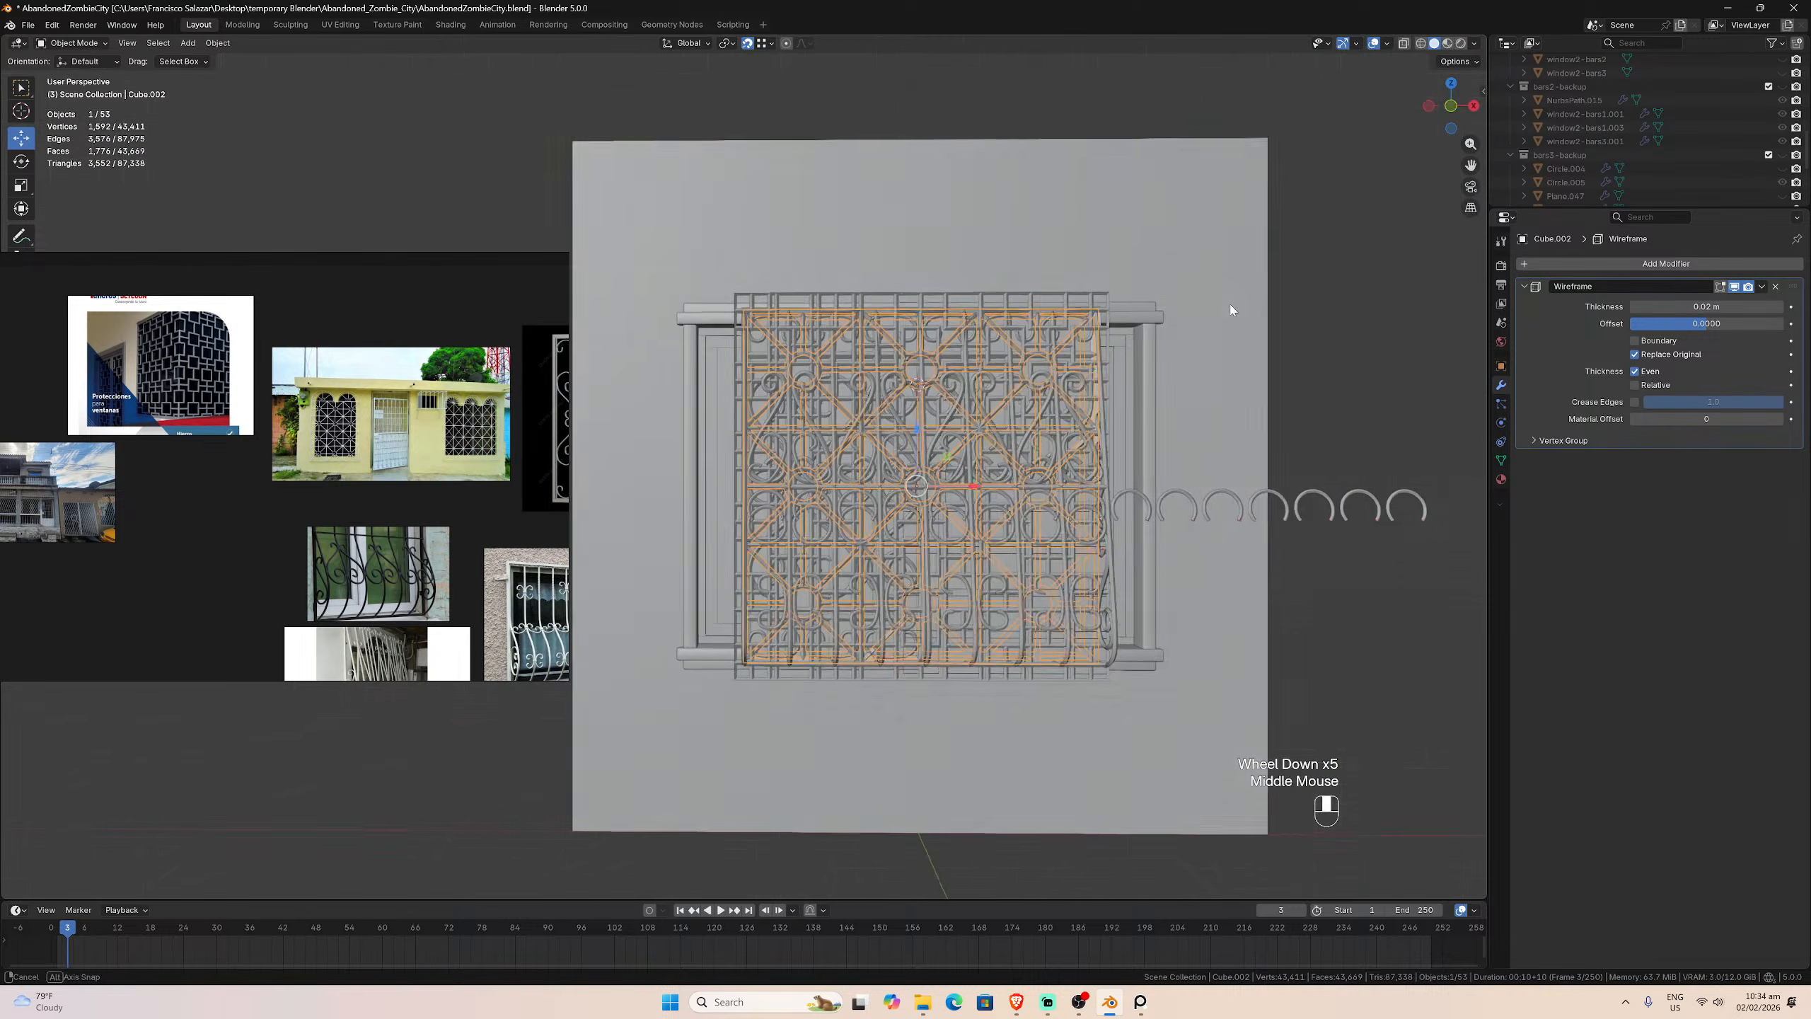
mouse_move(1233, 304)
middle_down()
mouse_move(1103, 300)
mouse_move(1266, 291)
middle_up()
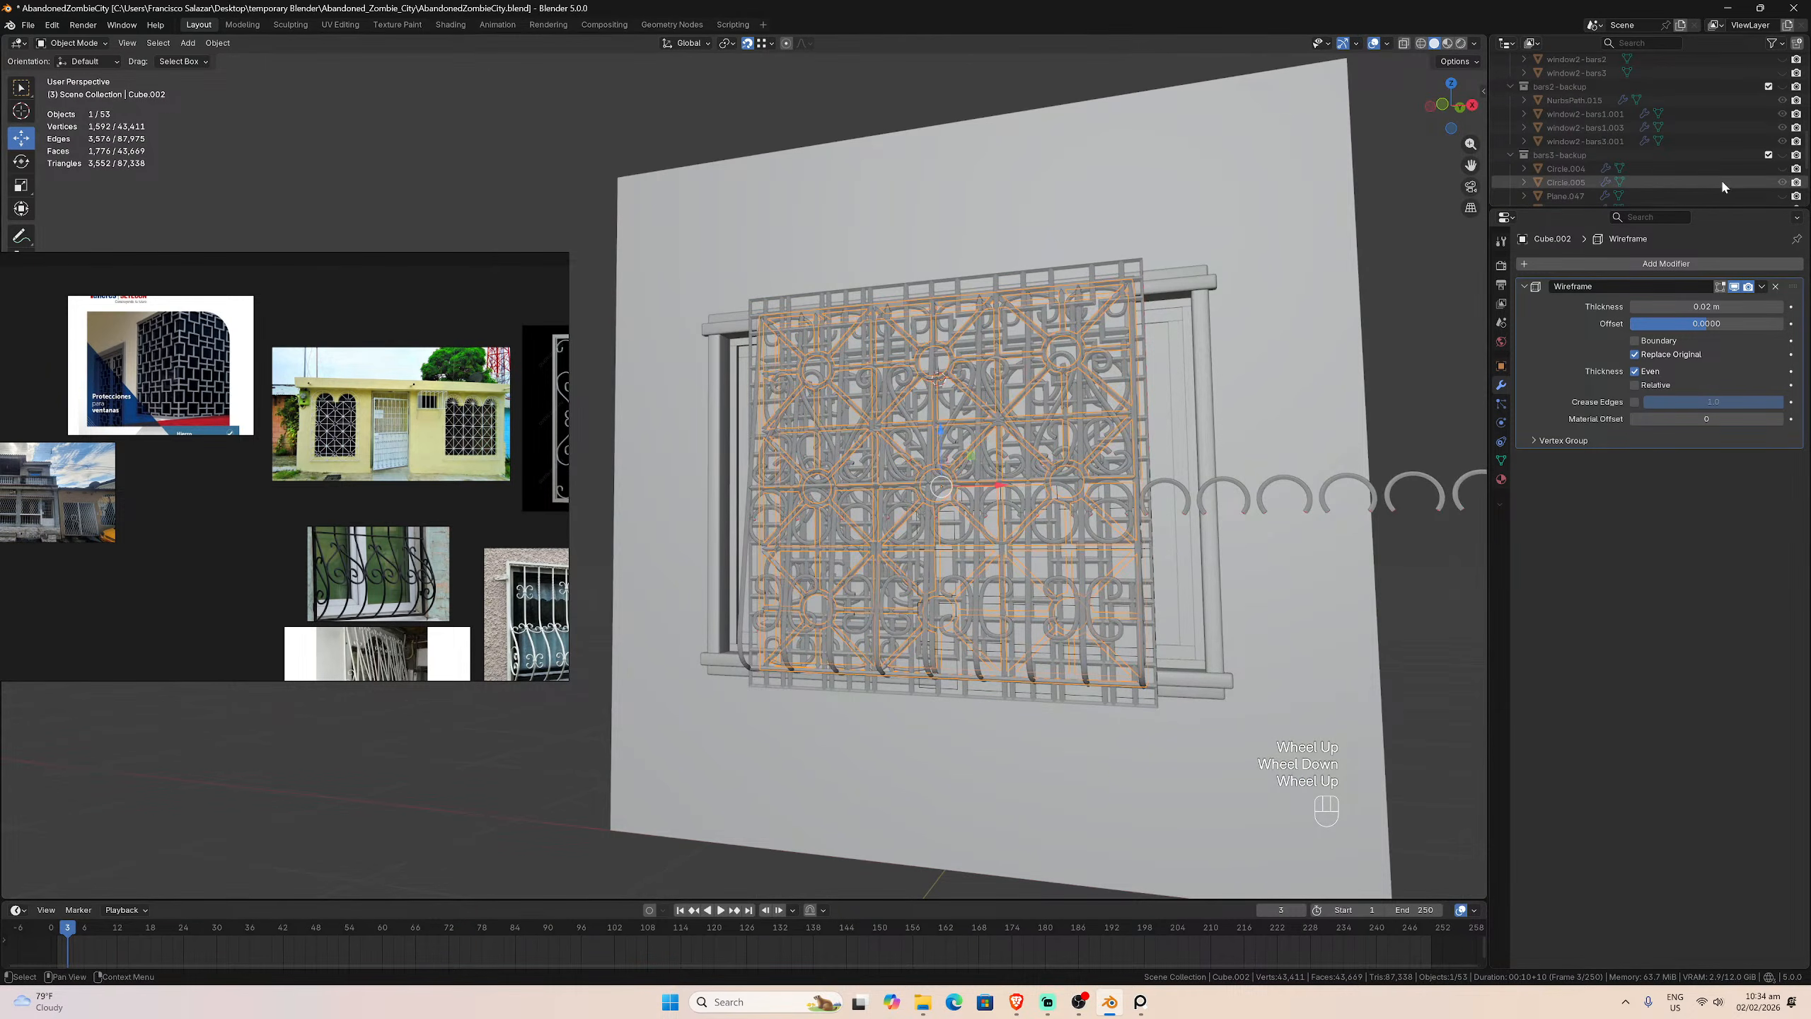
scroll(1783, 147, down, 3)
scroll(1776, 143, down, 3)
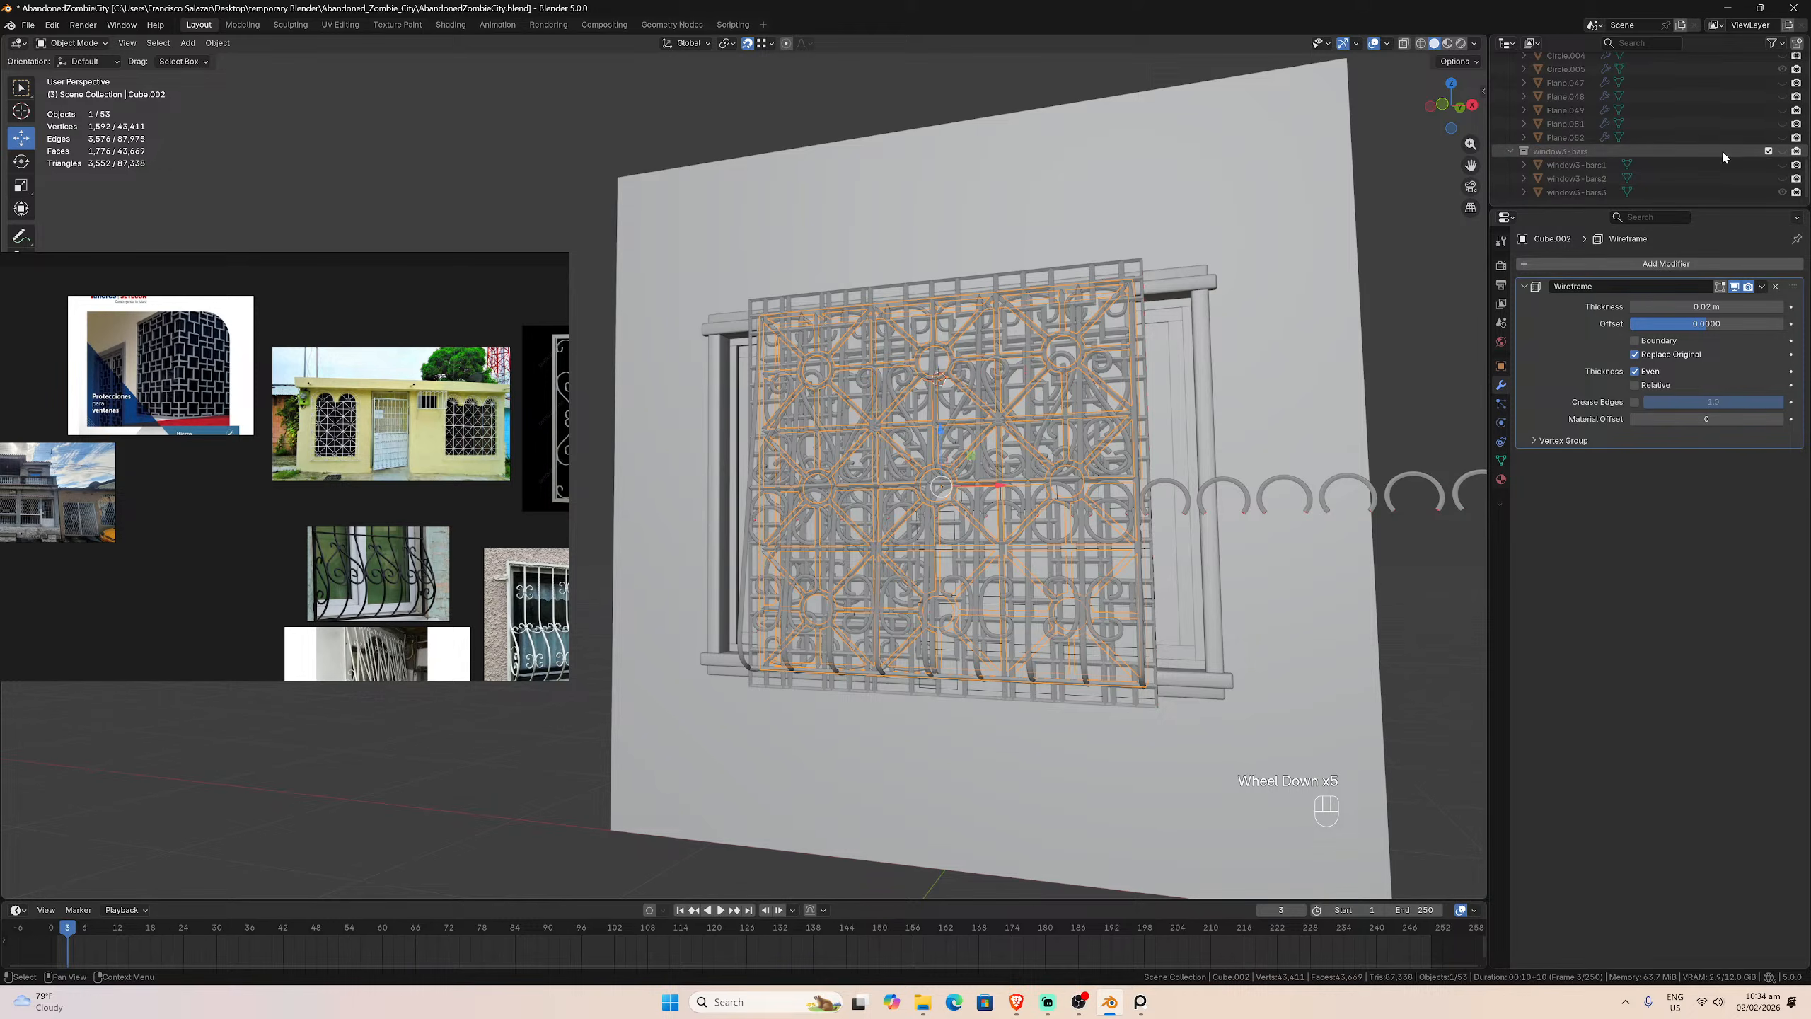
middle_click(1212, 216)
scroll(1177, 218, down, 1)
key(KP_1)
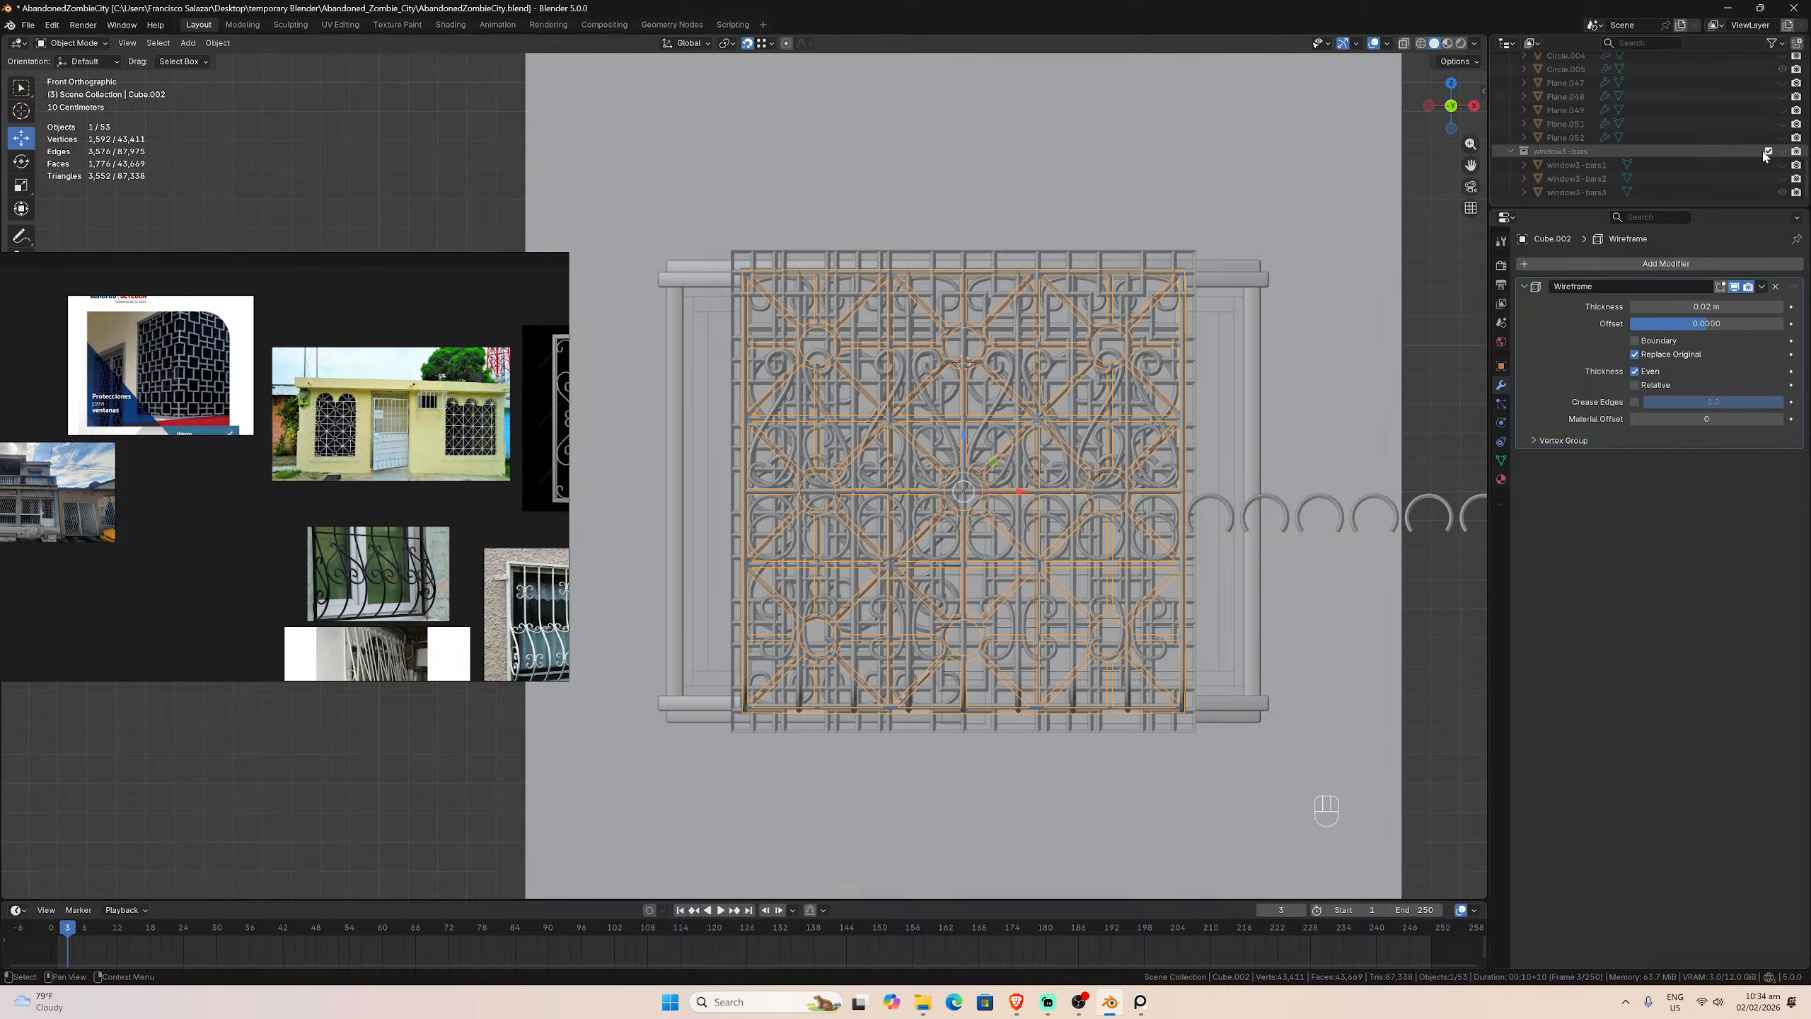
scroll(1715, 142, down, 2)
scroll(1715, 141, up, 5)
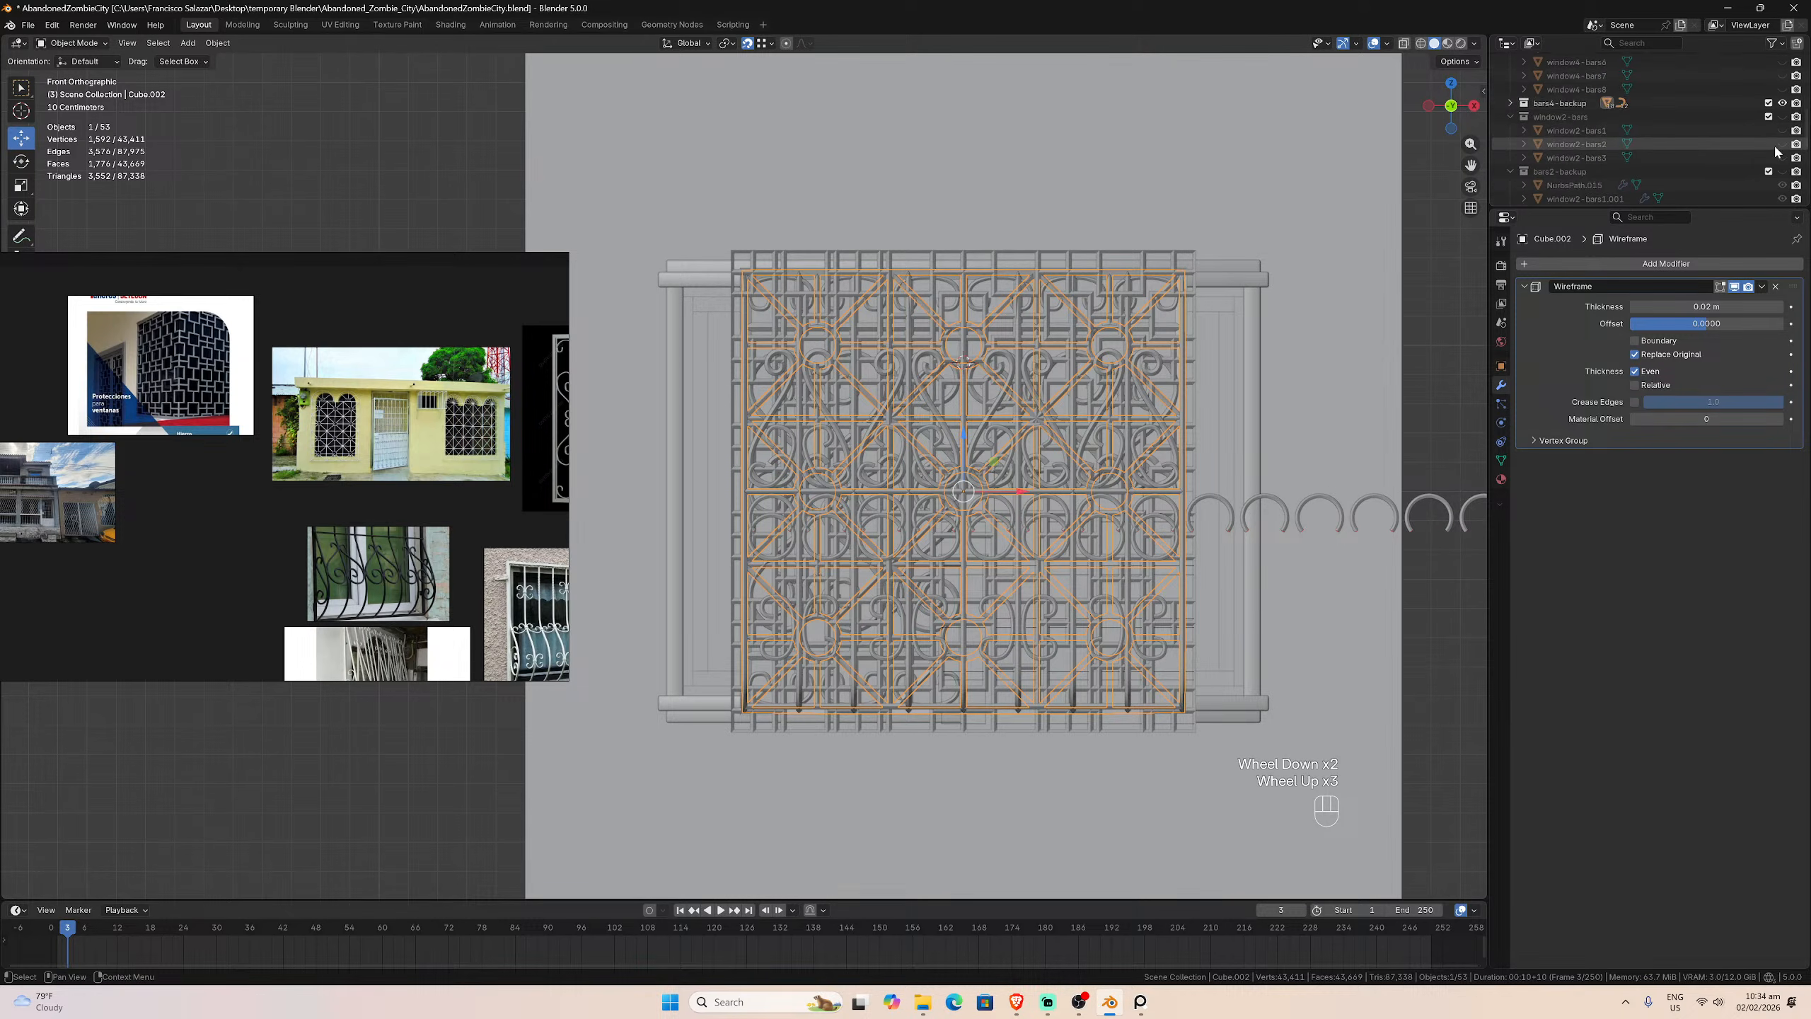
click(1769, 160)
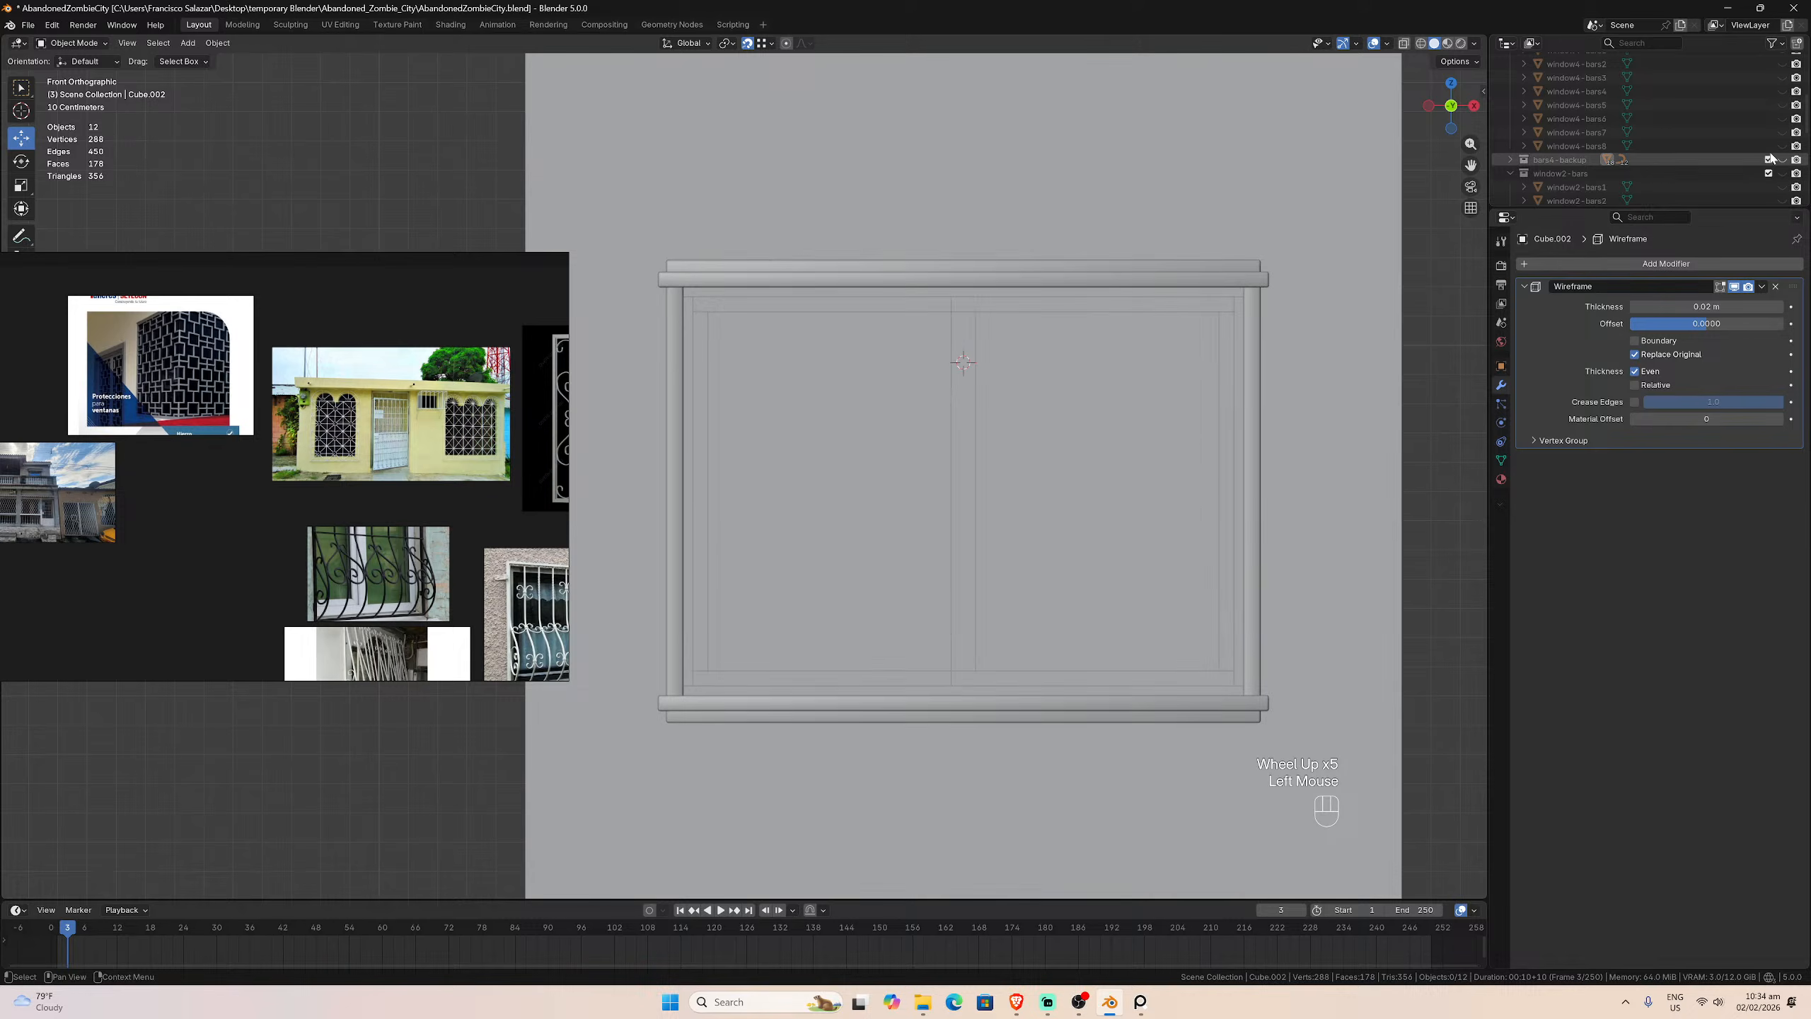
Step: Show the window4-bars collection, snap the 3D cursor to the window4-bars1 grid, and hide the collection again
scroll(1758, 155, up, 4)
scroll(1760, 150, down, 2)
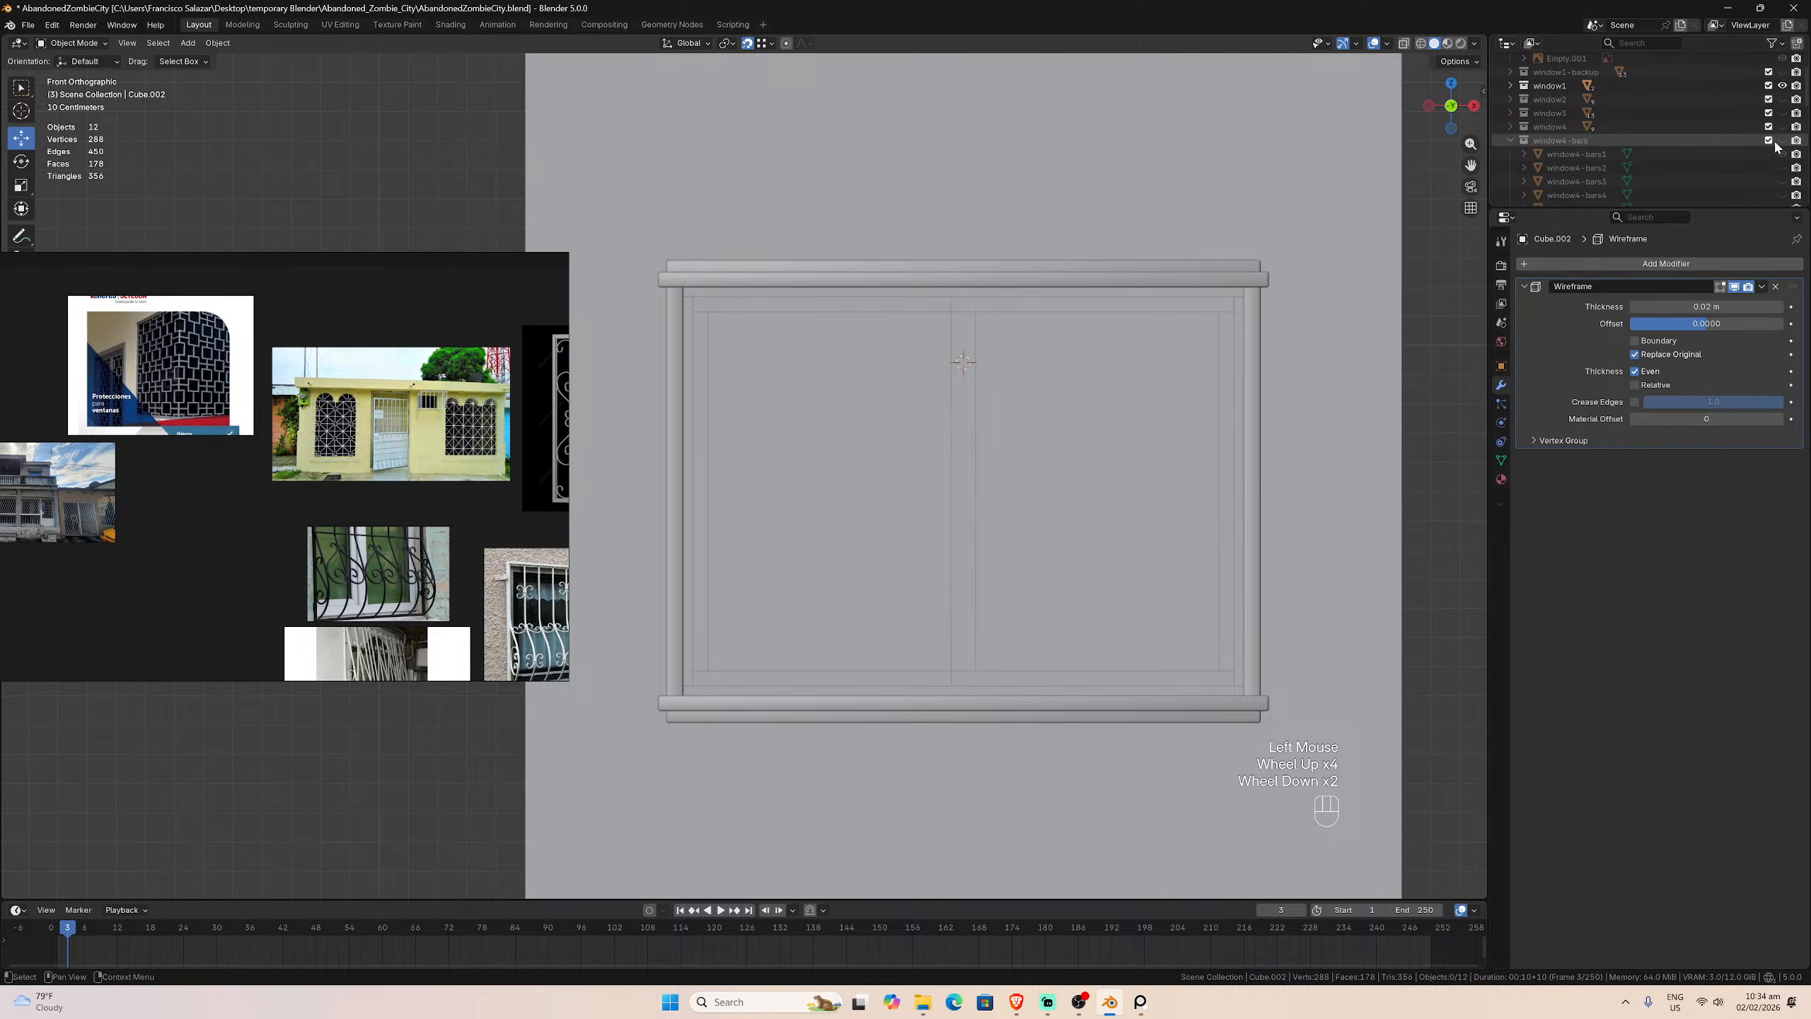
click(1780, 142)
click(1078, 484)
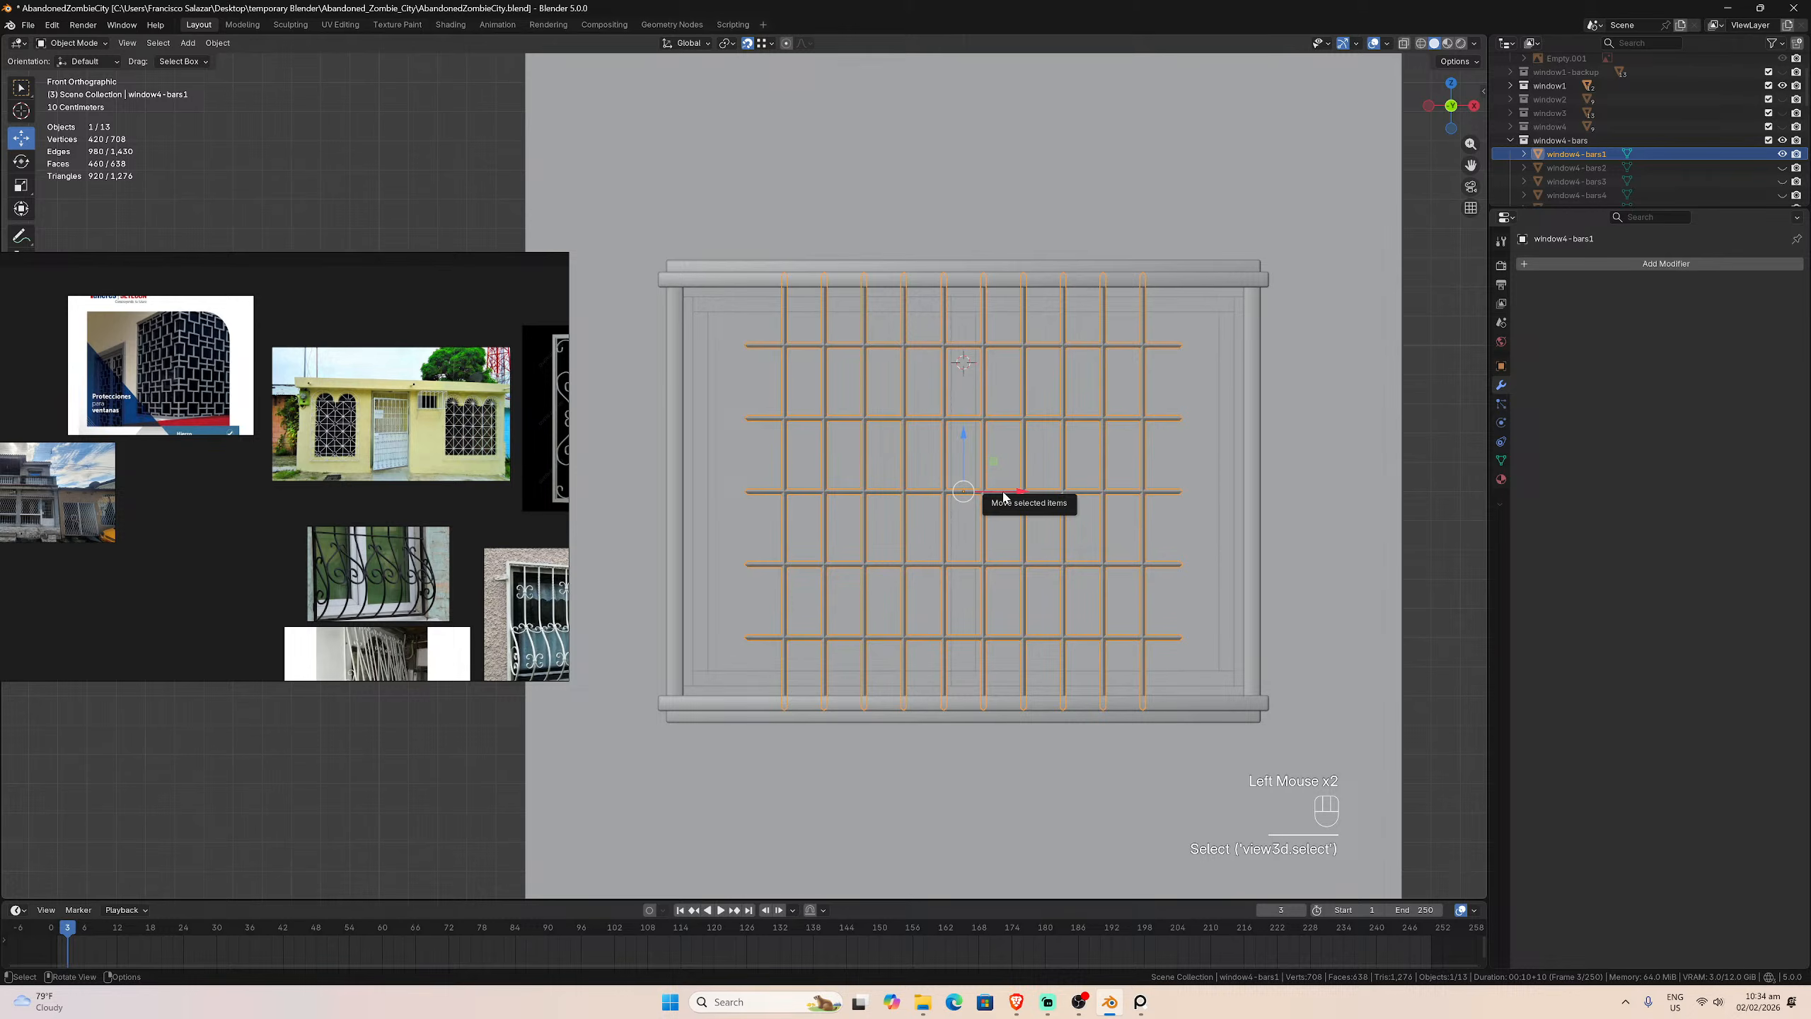
key(shift+s)
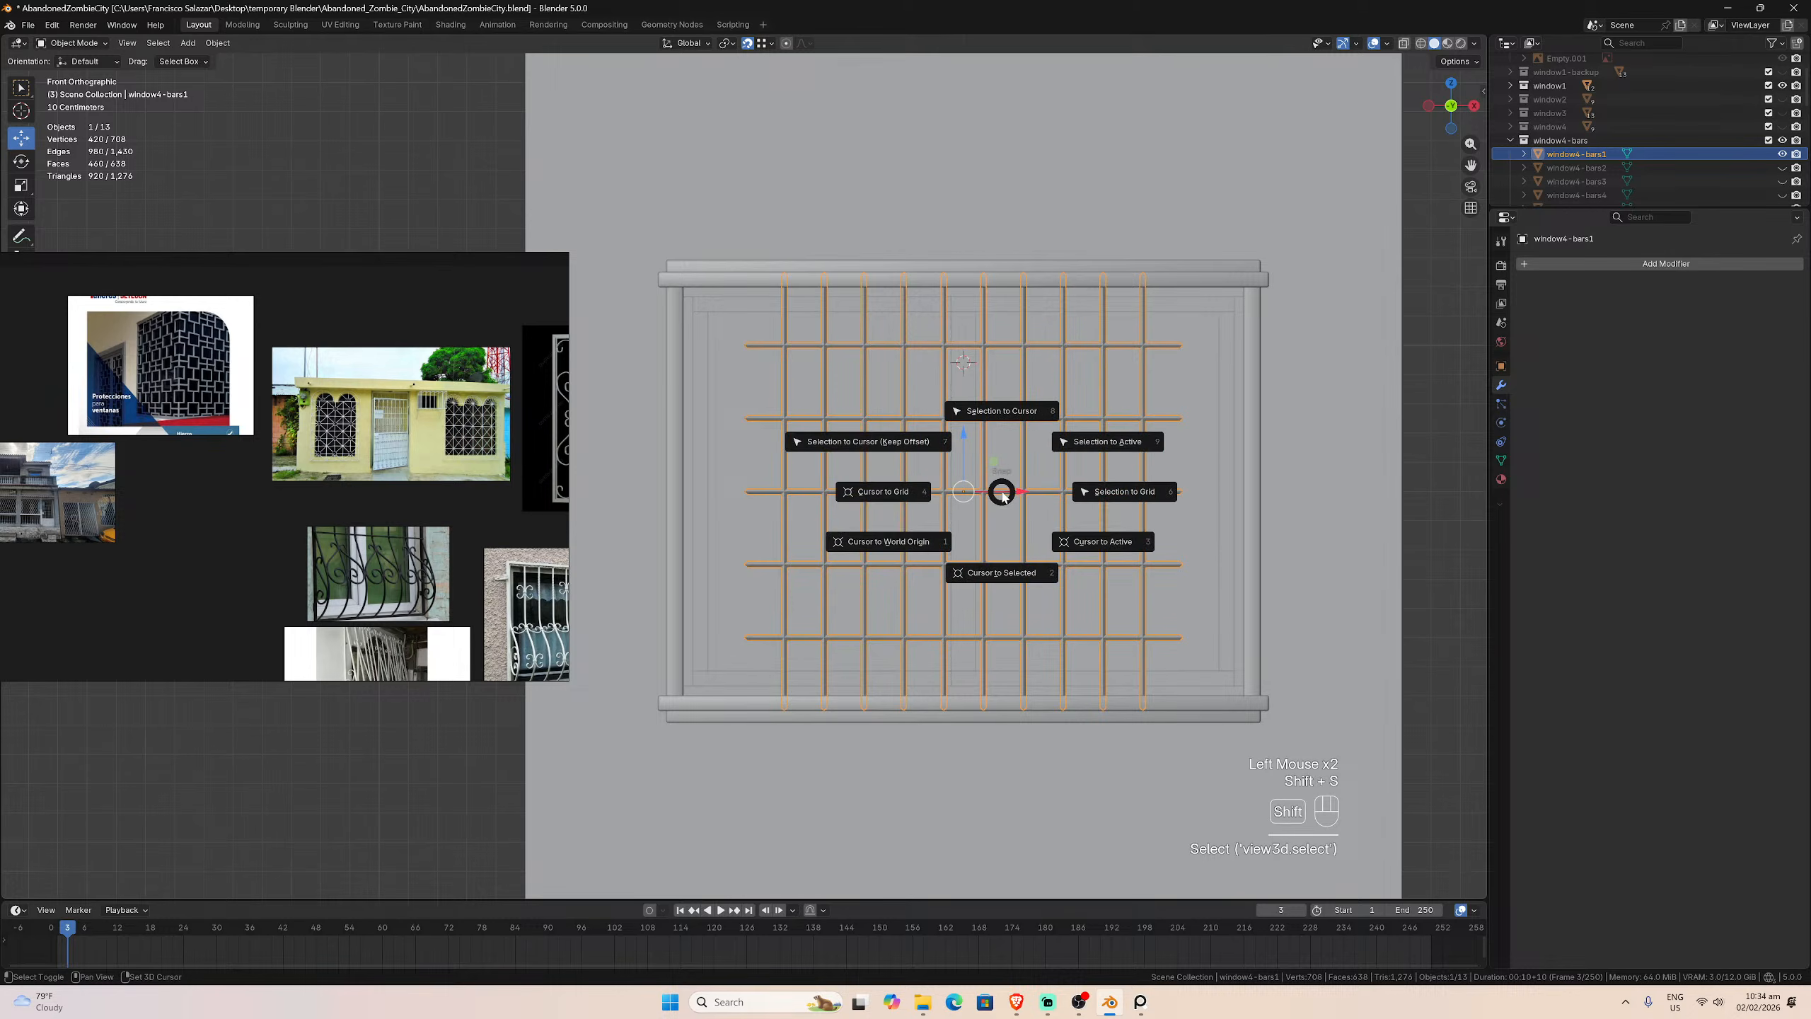
click(1001, 574)
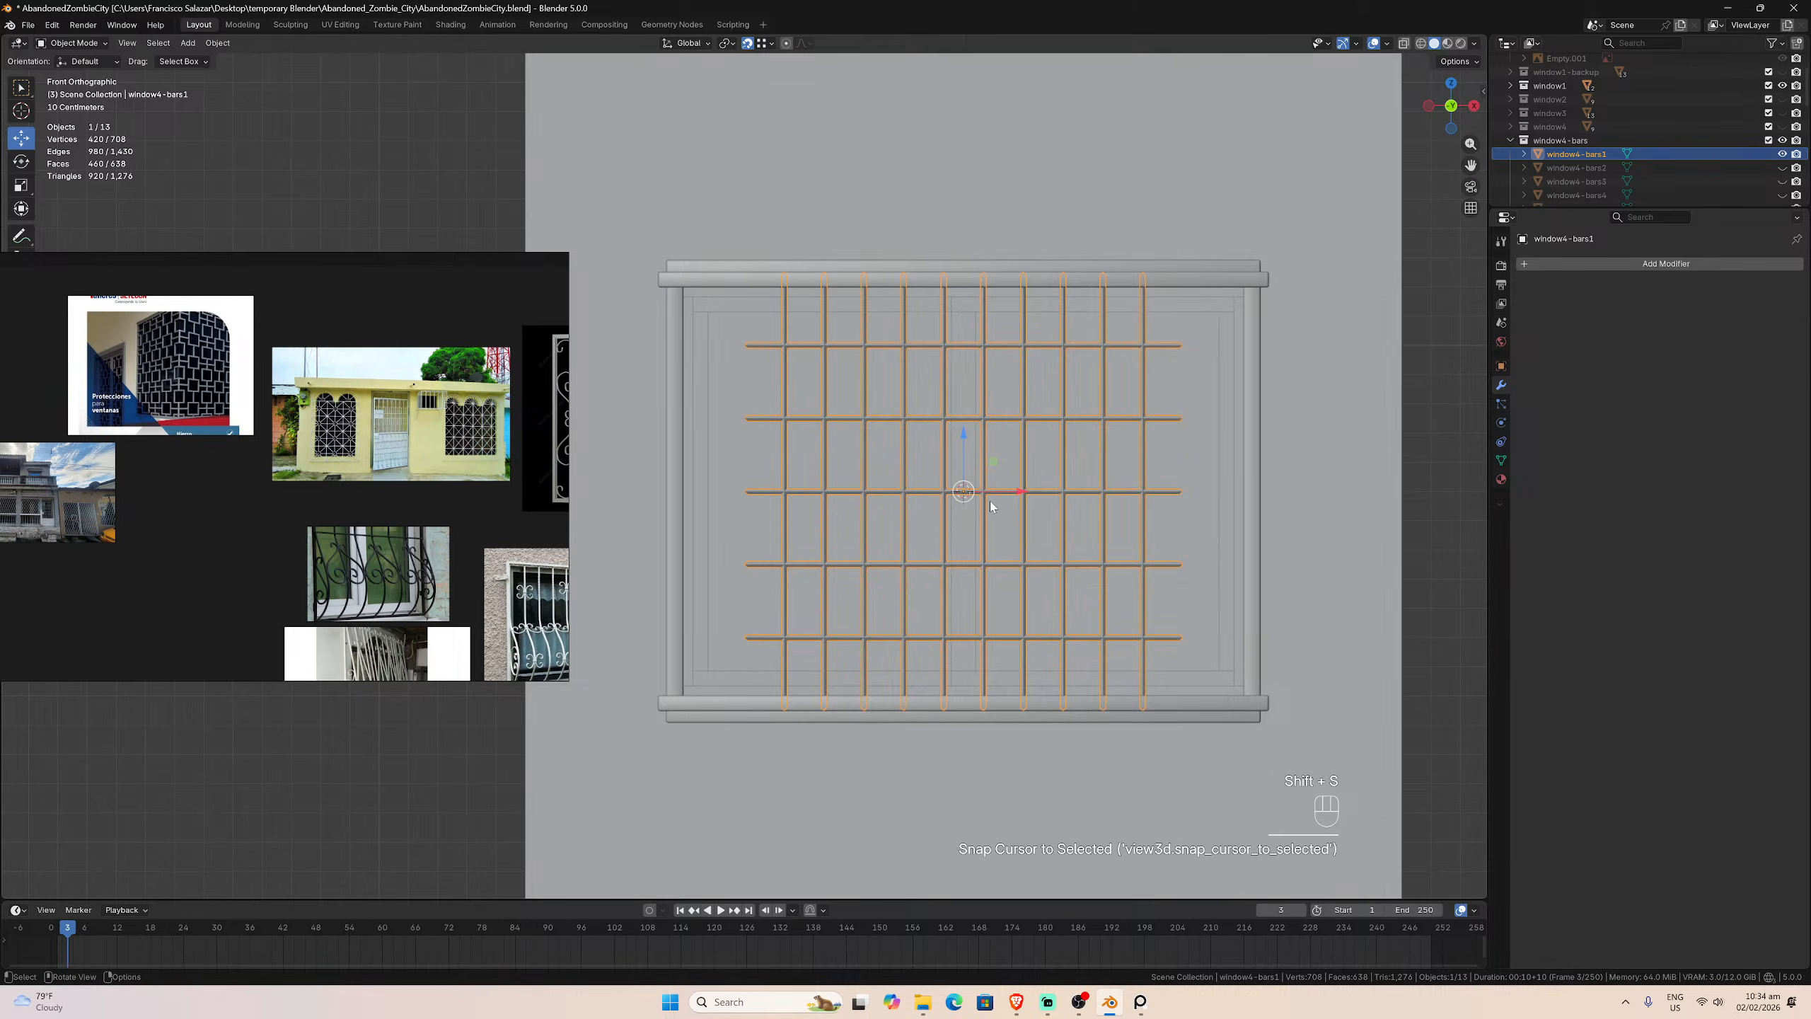
click(1782, 141)
scroll(1472, 161, down, 4)
scroll(1534, 163, down, 3)
scroll(1120, 295, up, 5)
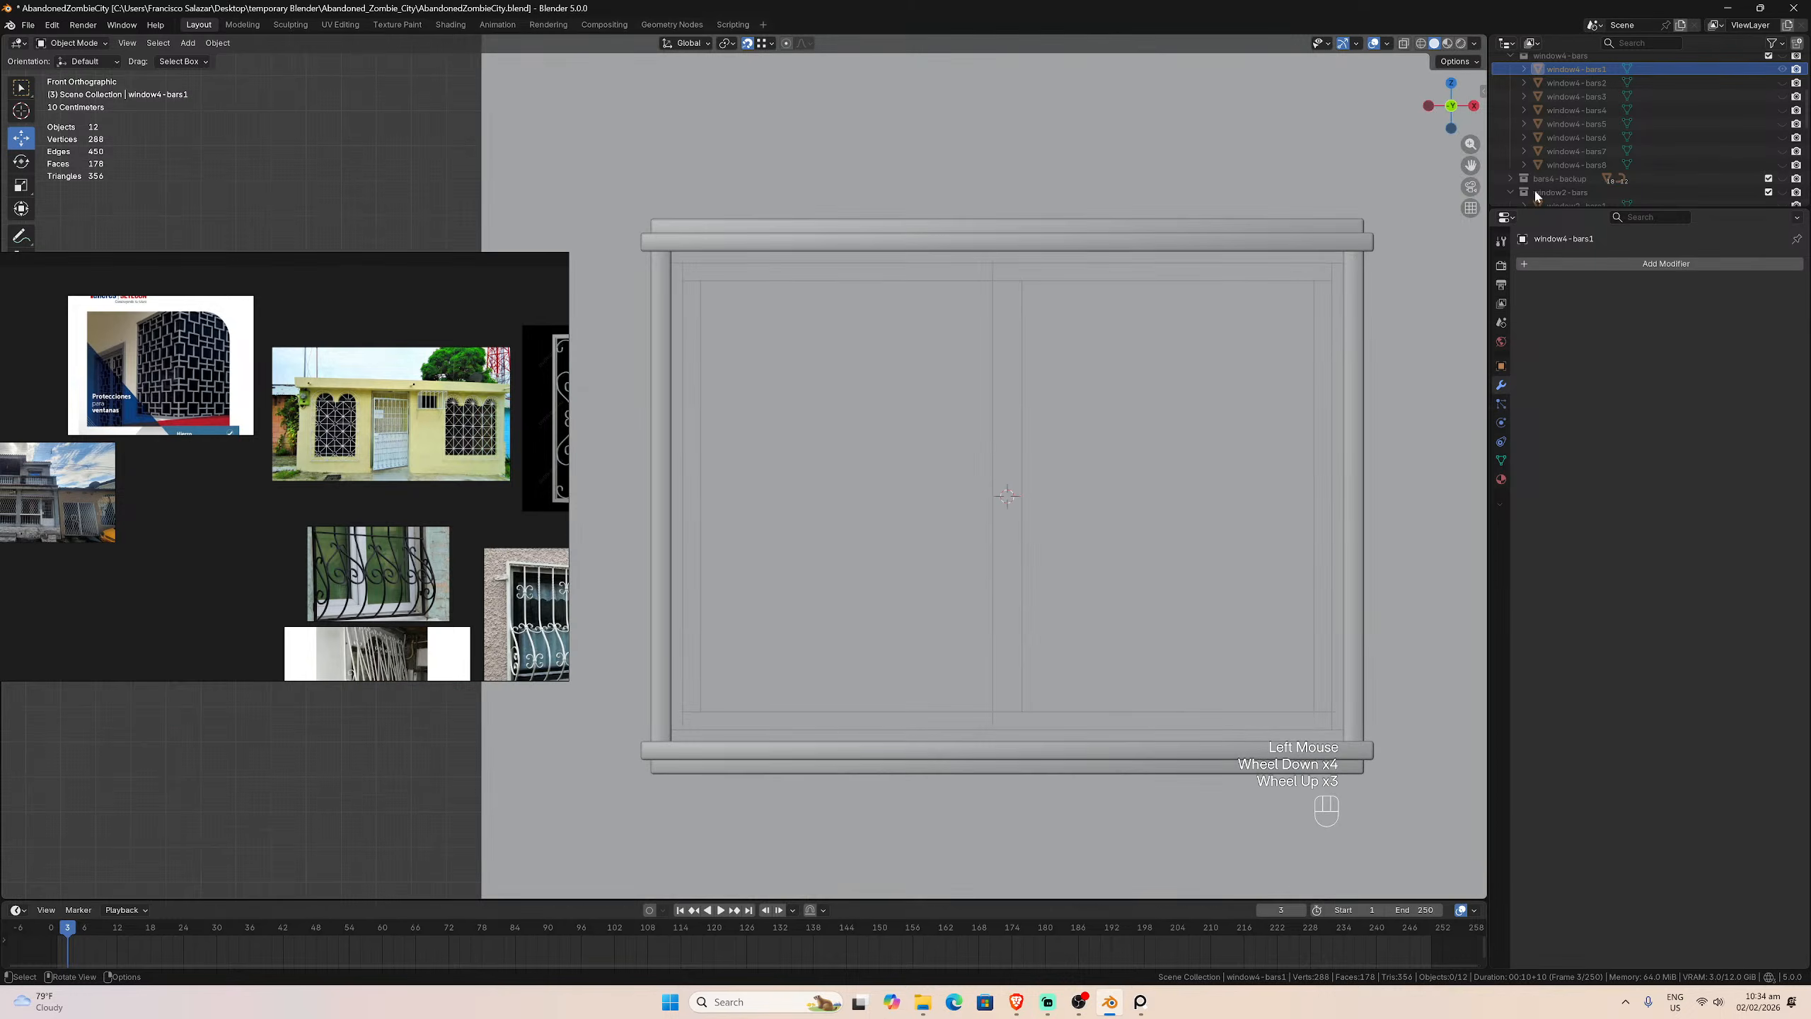
scroll(1615, 161, down, 7)
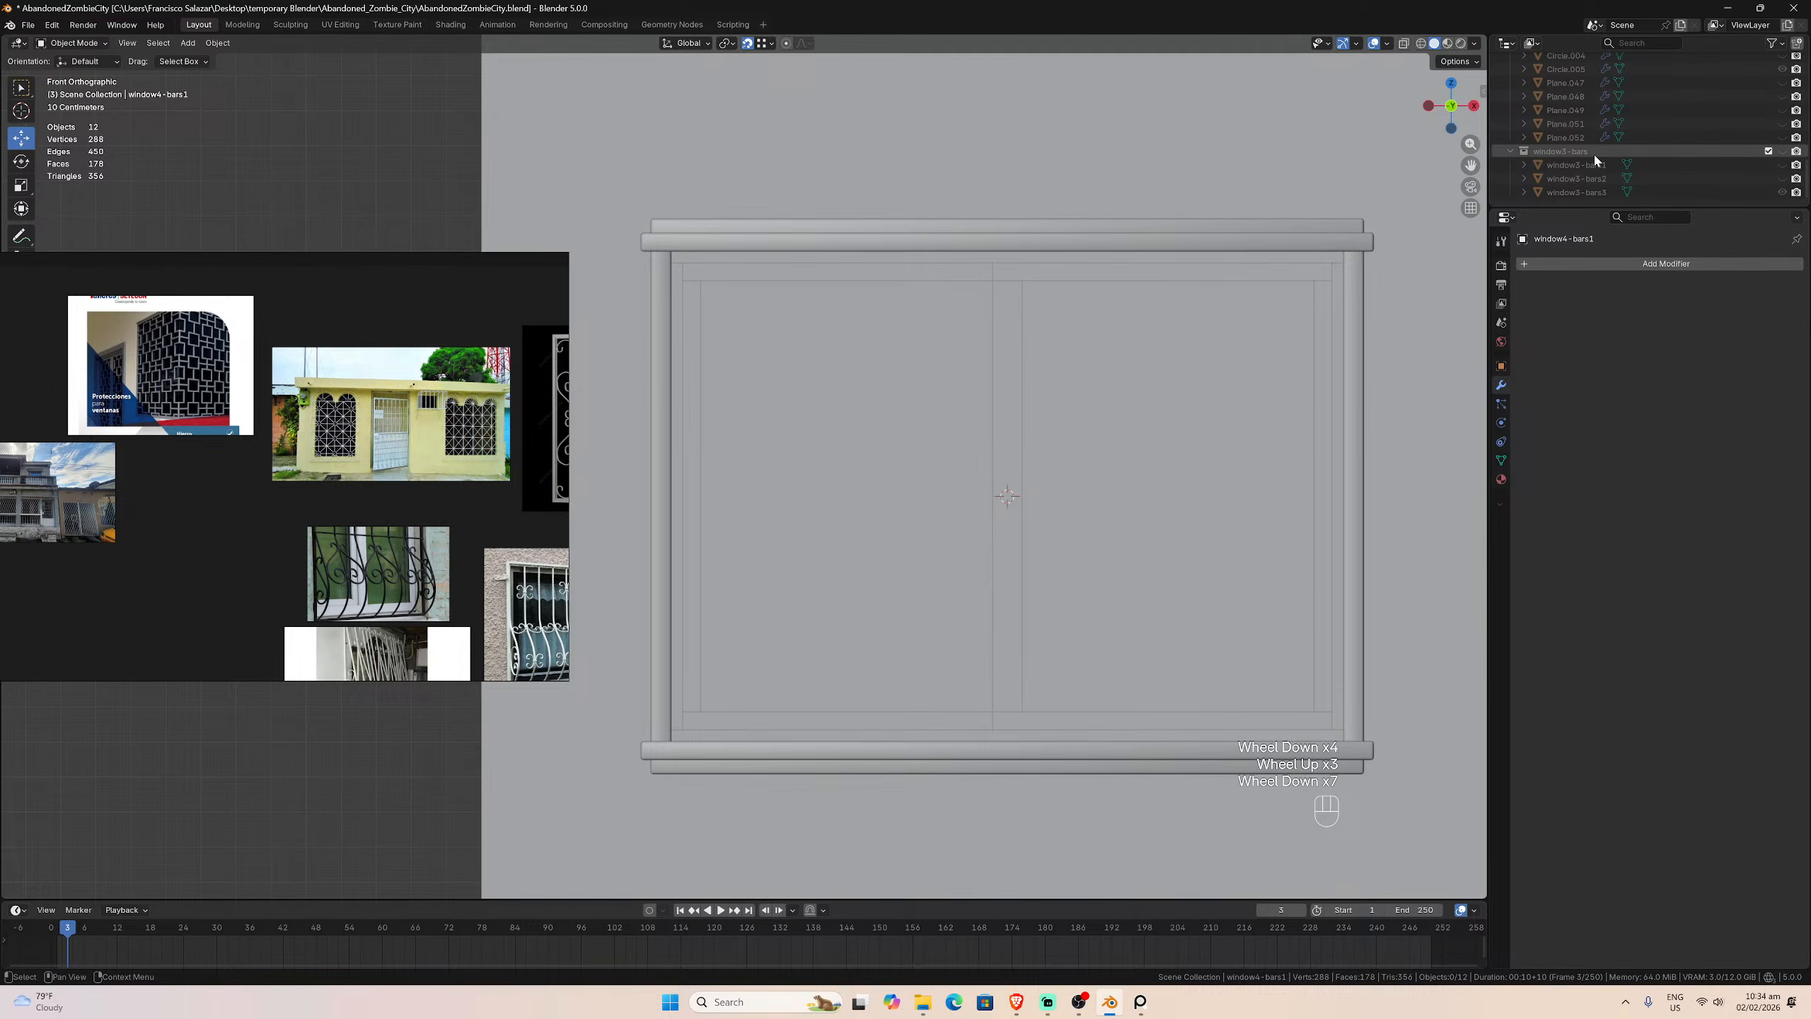
scroll(1592, 153, up, 3)
scroll(1592, 154, down, 3)
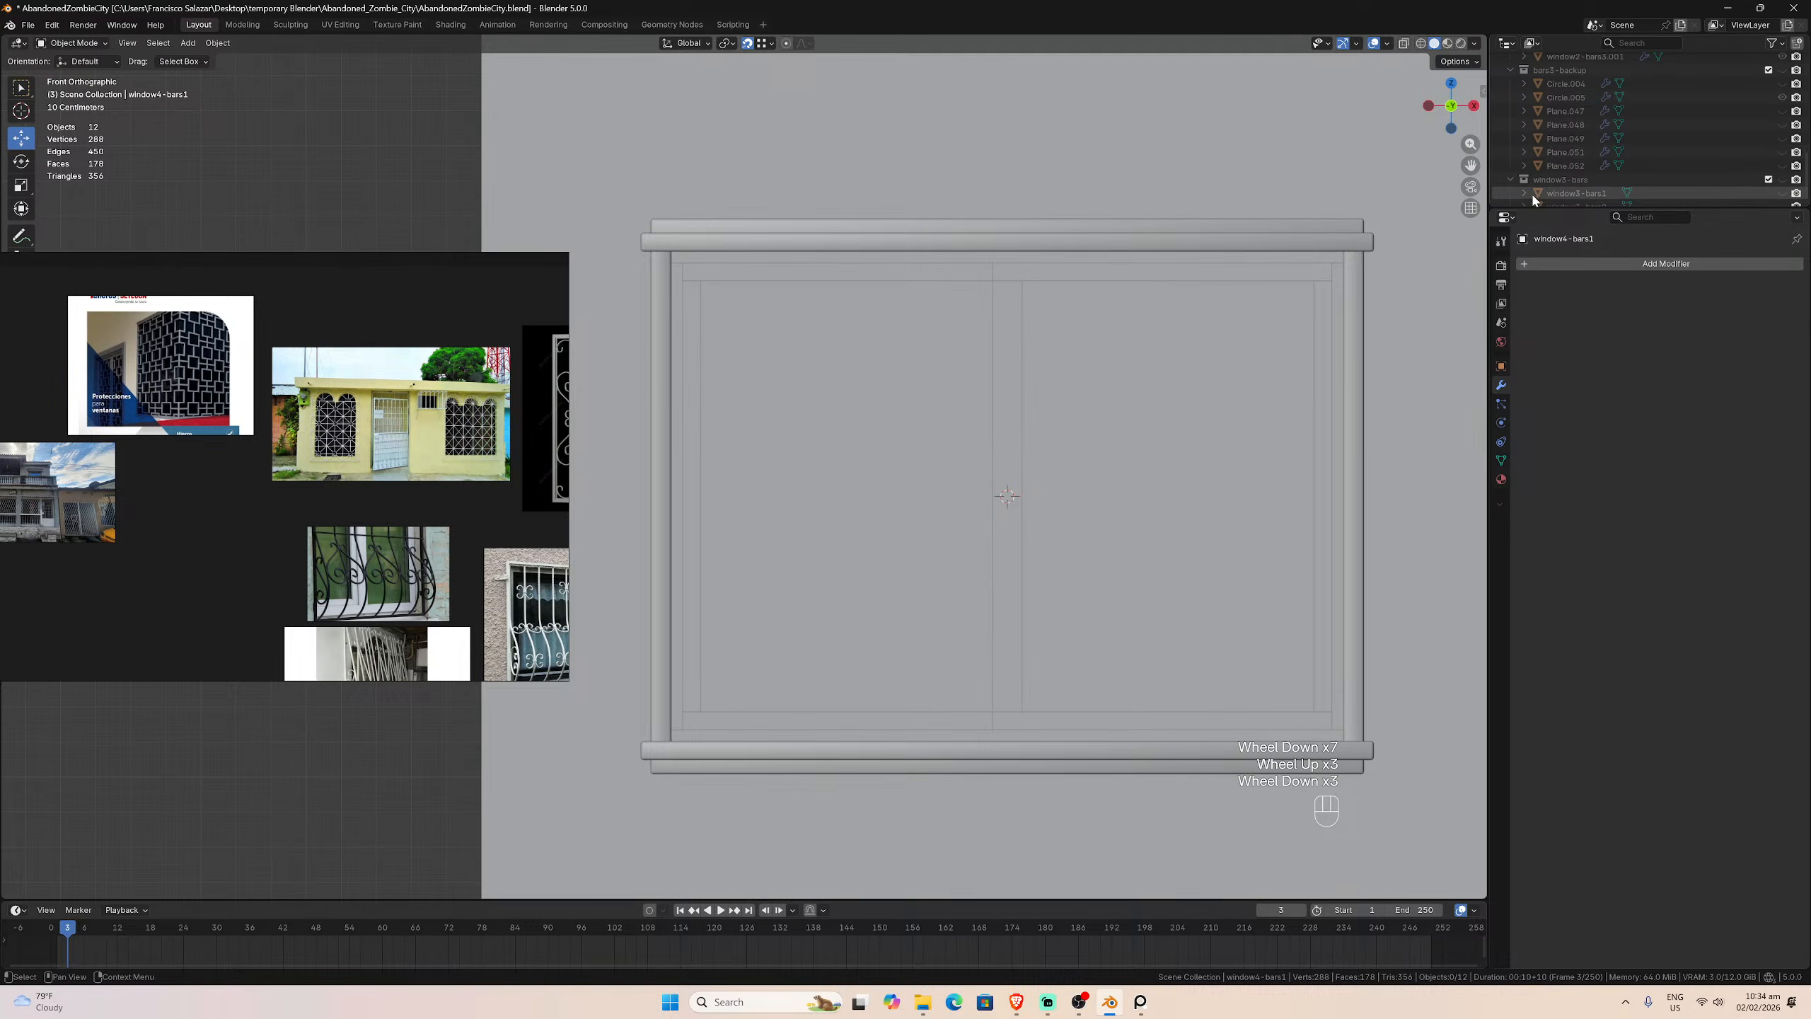
click(1415, 316)
scroll(1322, 312, down, 2)
click(1356, 357)
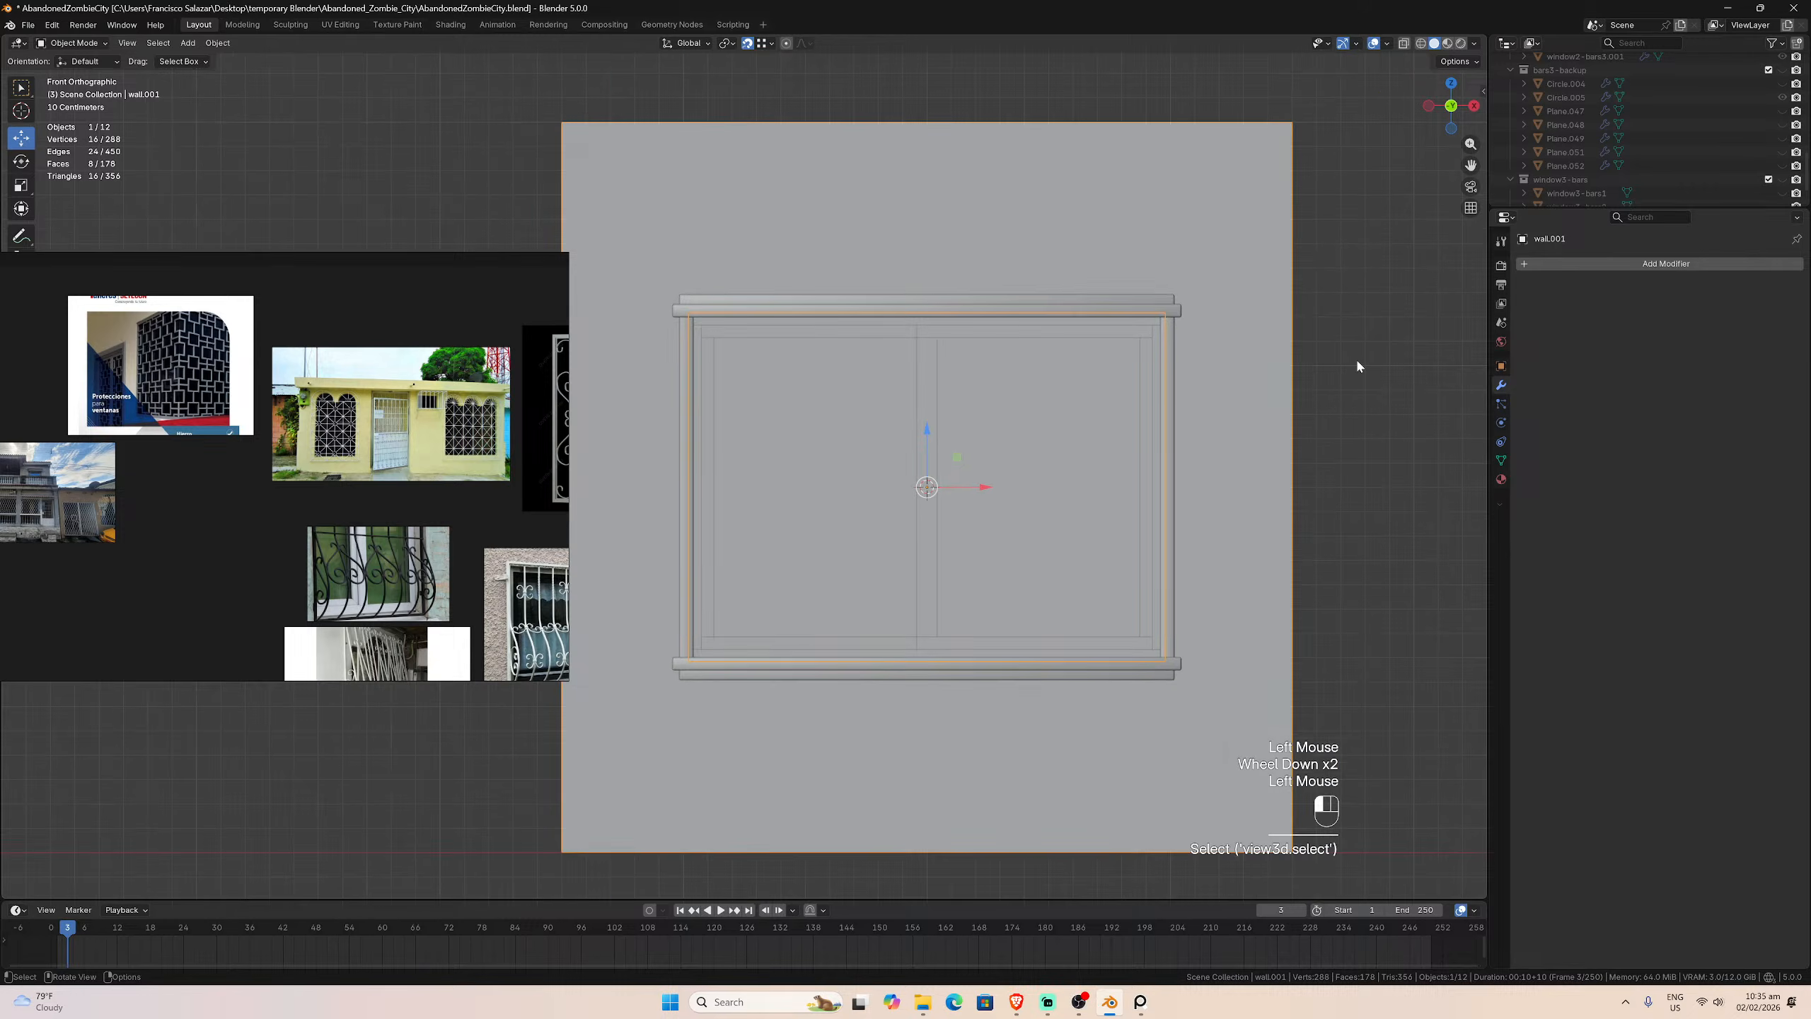
Step: Add a mesh plane at the 3D cursor in the center of window1
scroll(1073, 455, up, 1)
key(shift+a)
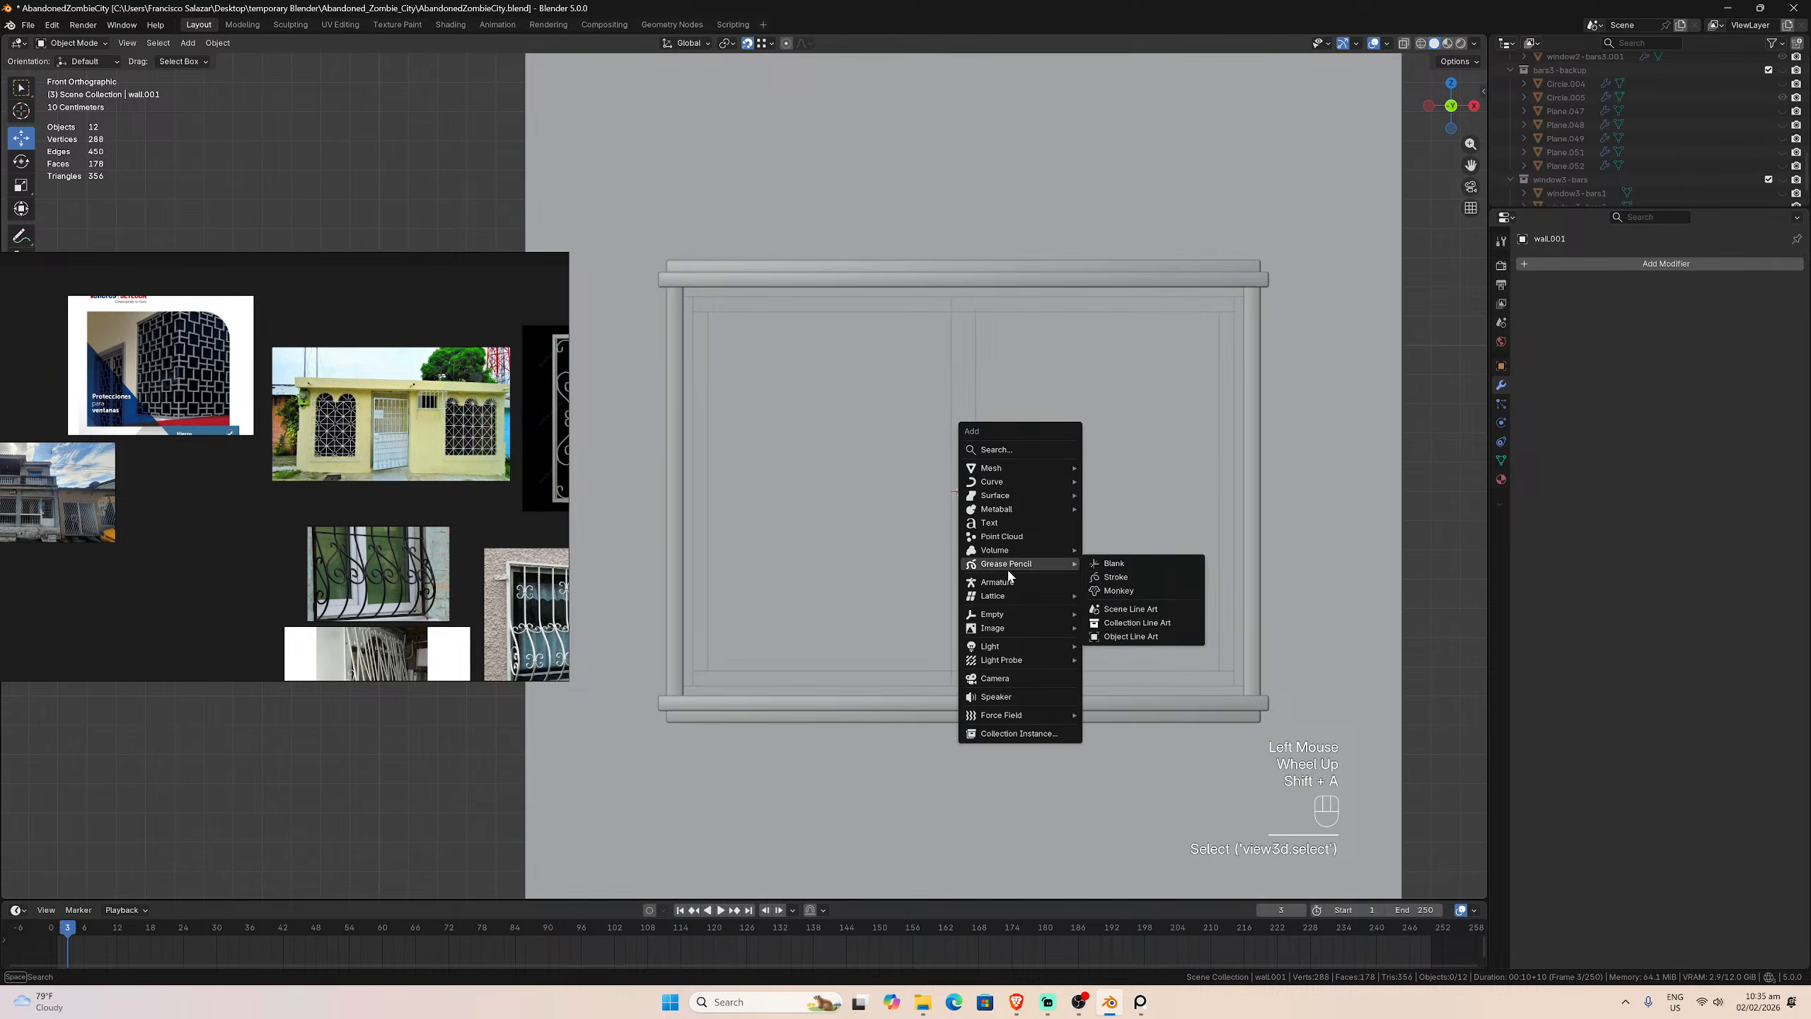
mouse_move(1033, 468)
click(1121, 469)
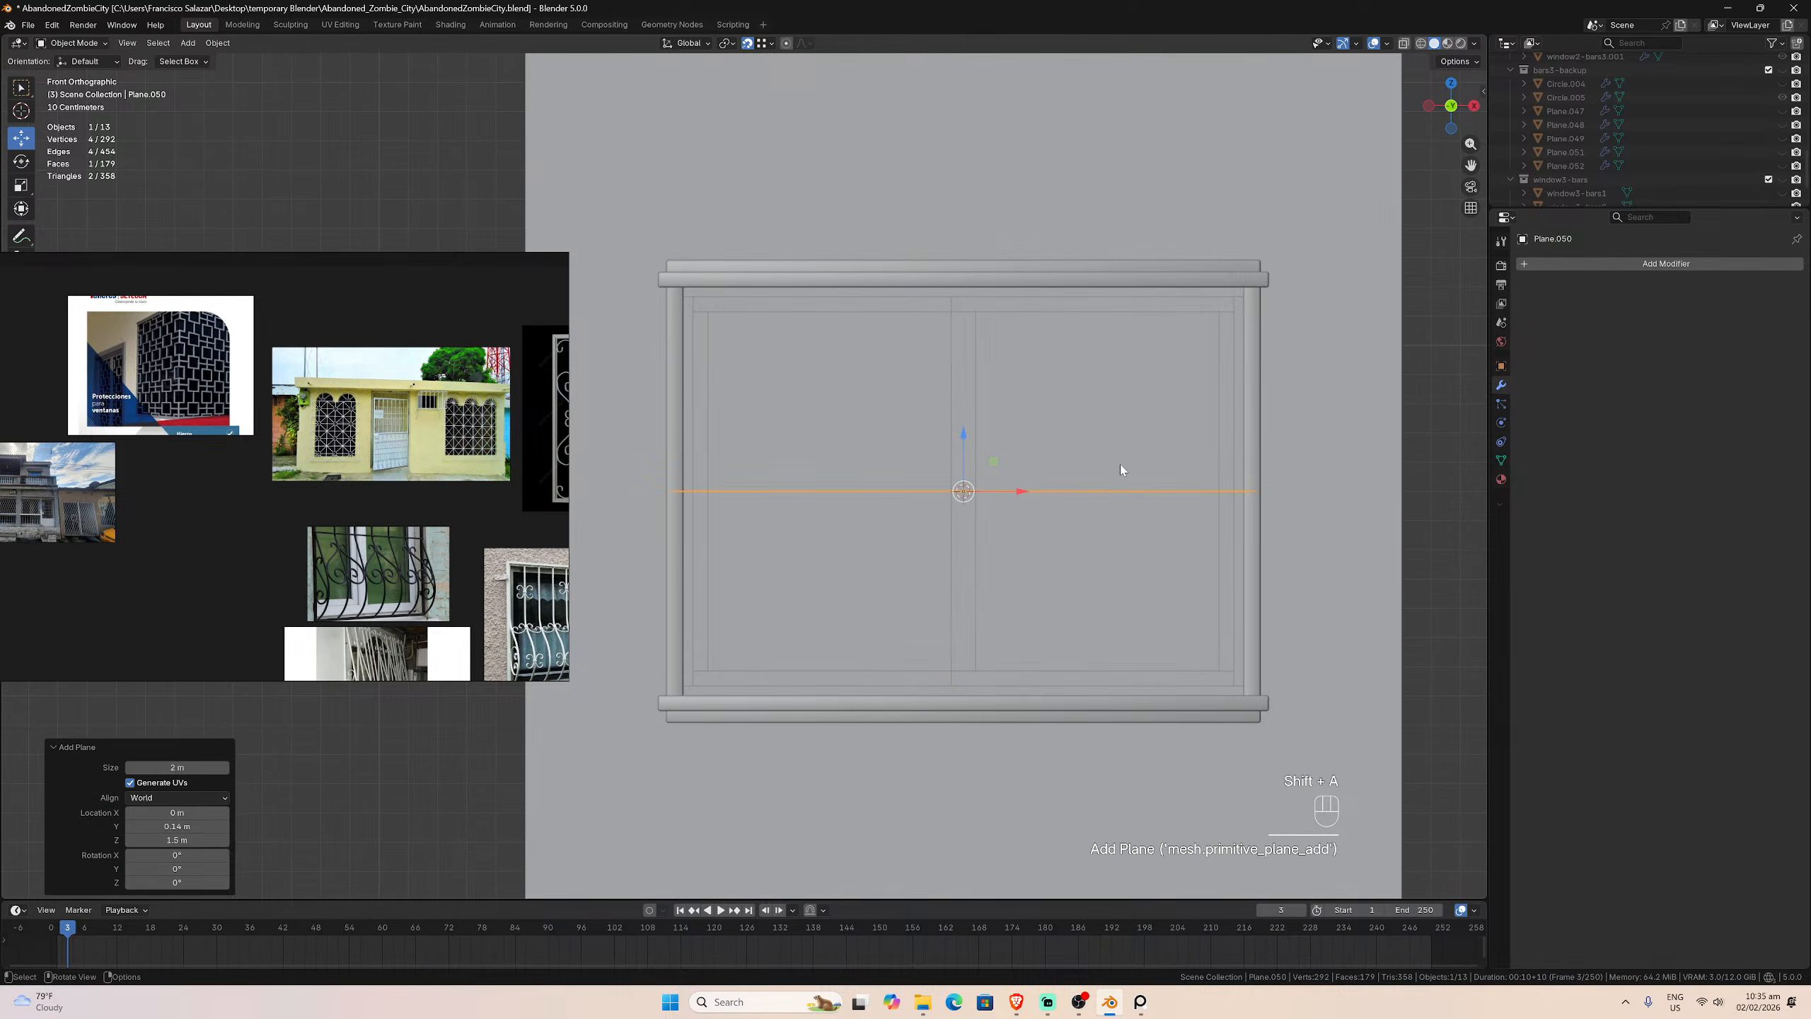
Step: Rotate the new plane 90° about the X axis and apply all its transforms
key(r)
key(x)
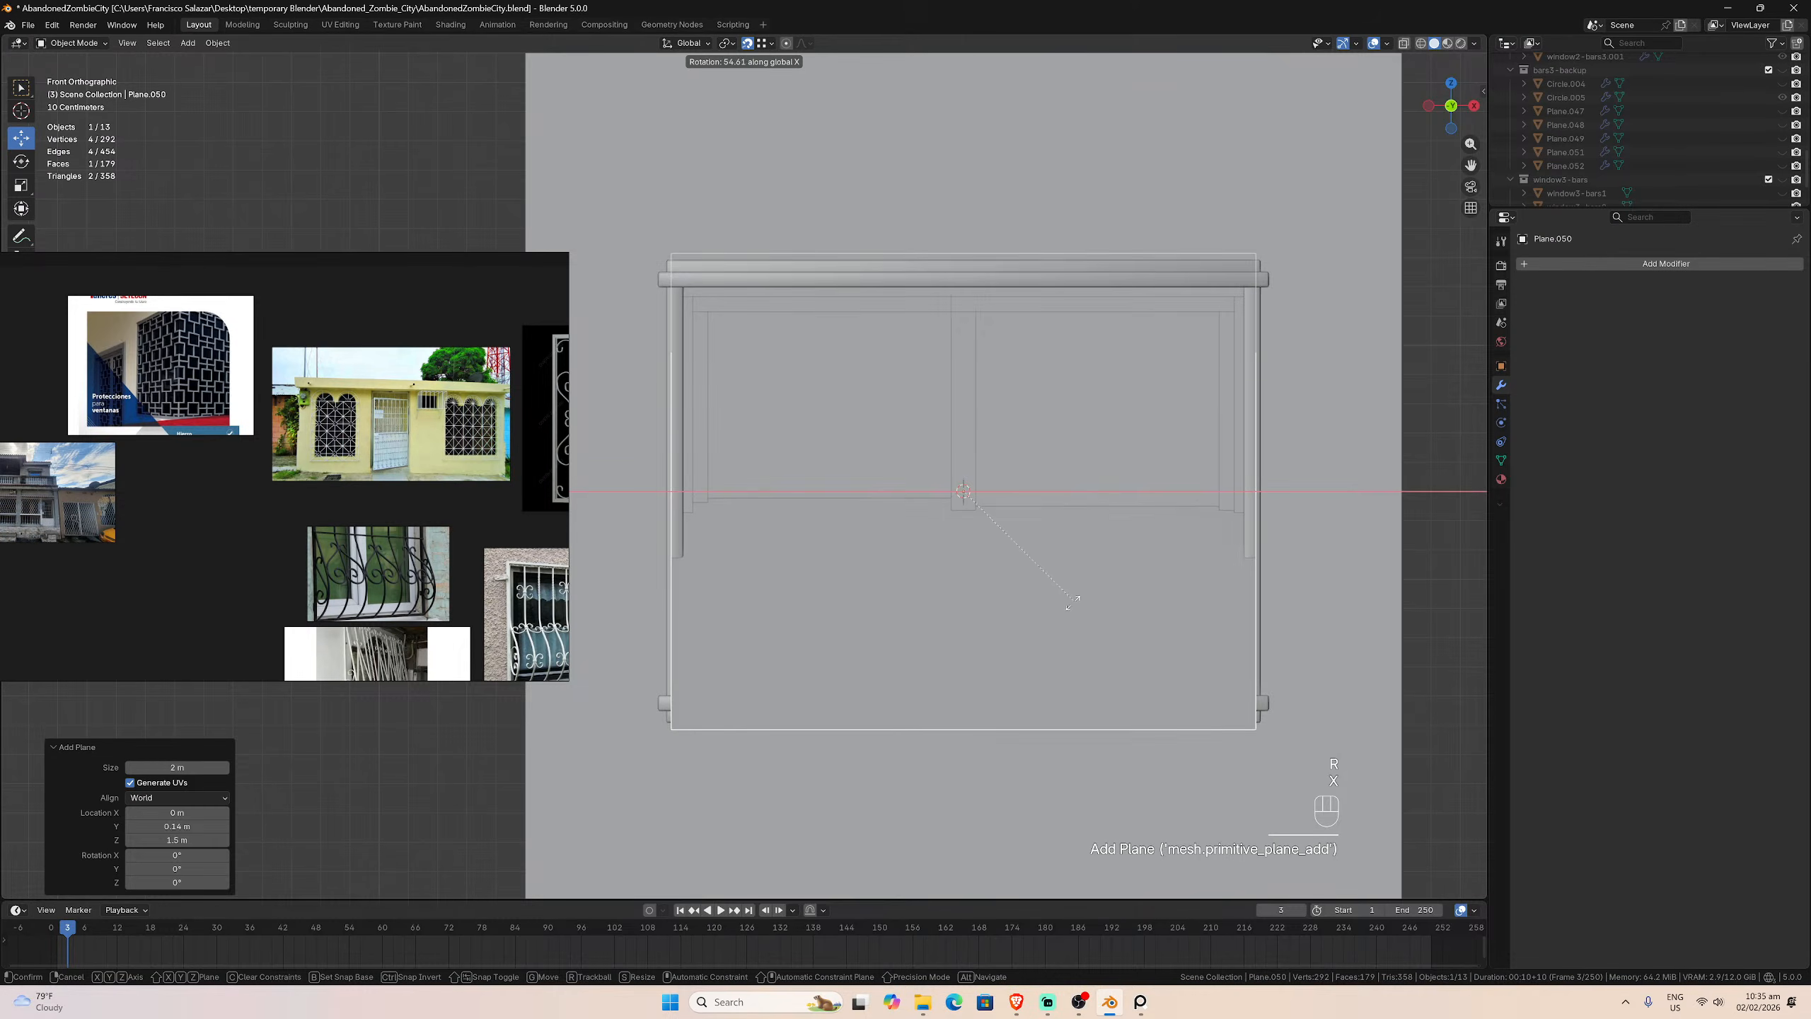
click(707, 741)
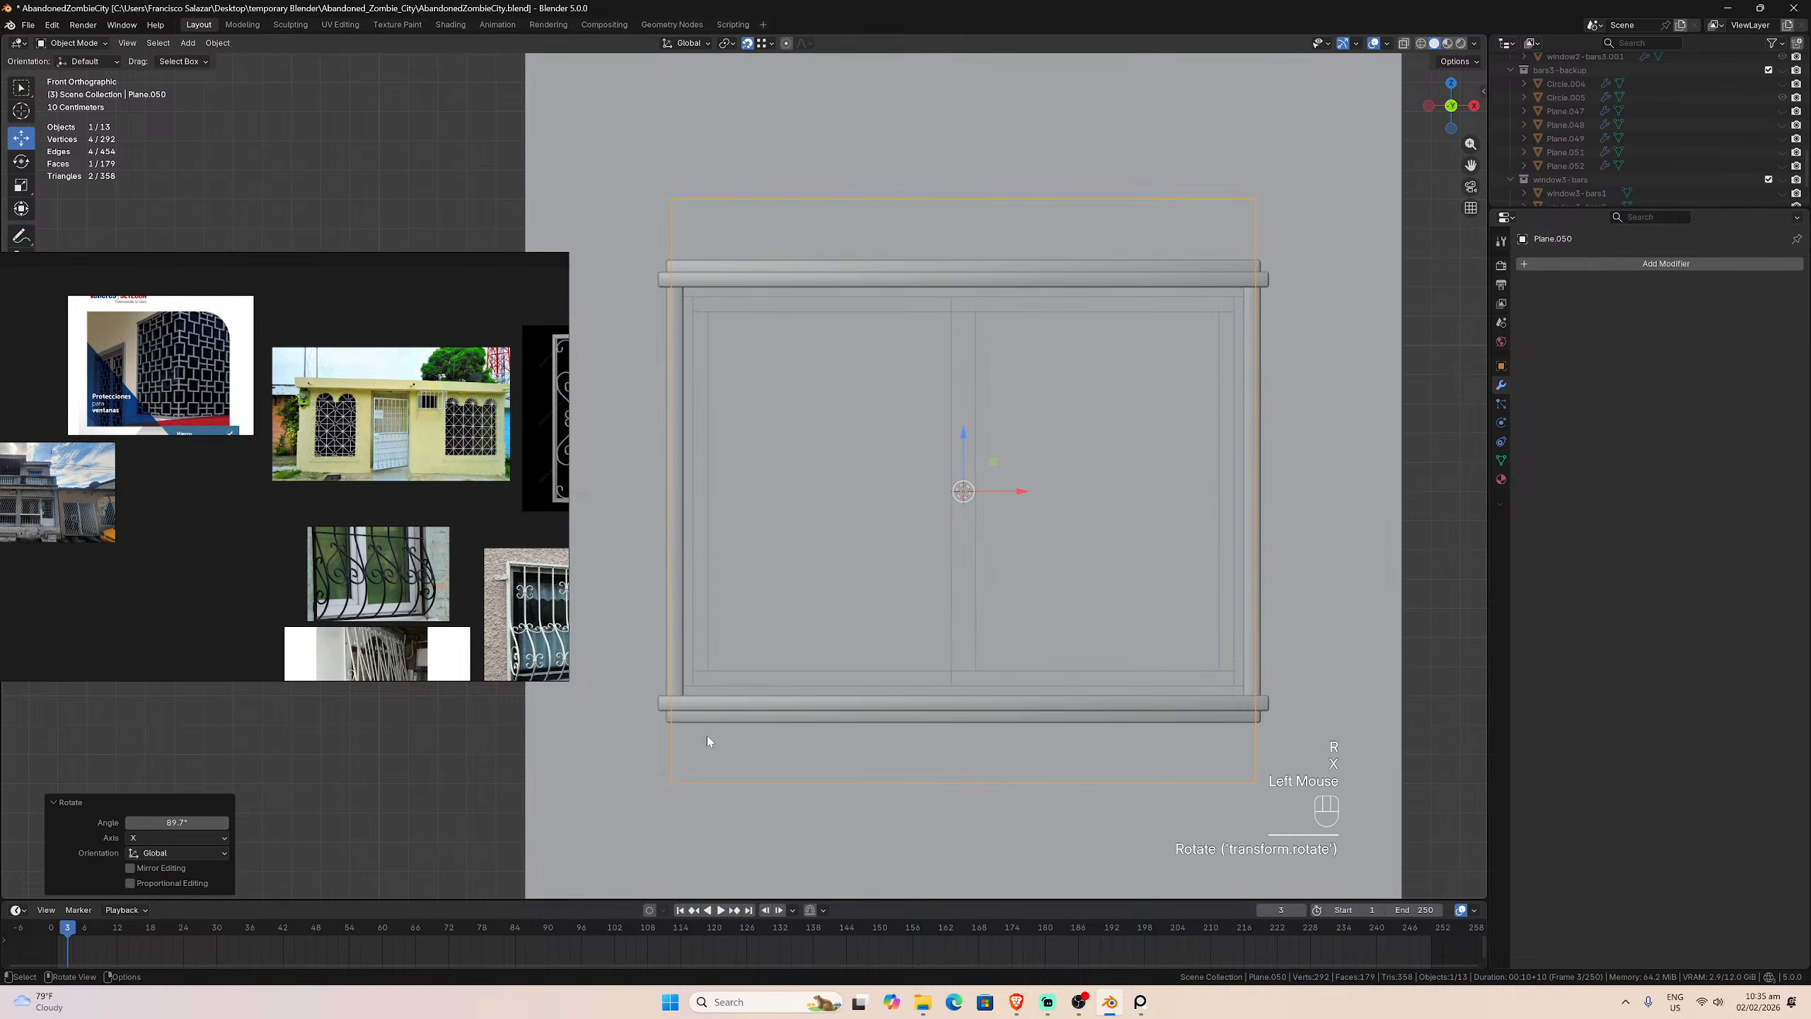
double_click(177, 822)
text(90)
key(Return)
key(ctrl+a)
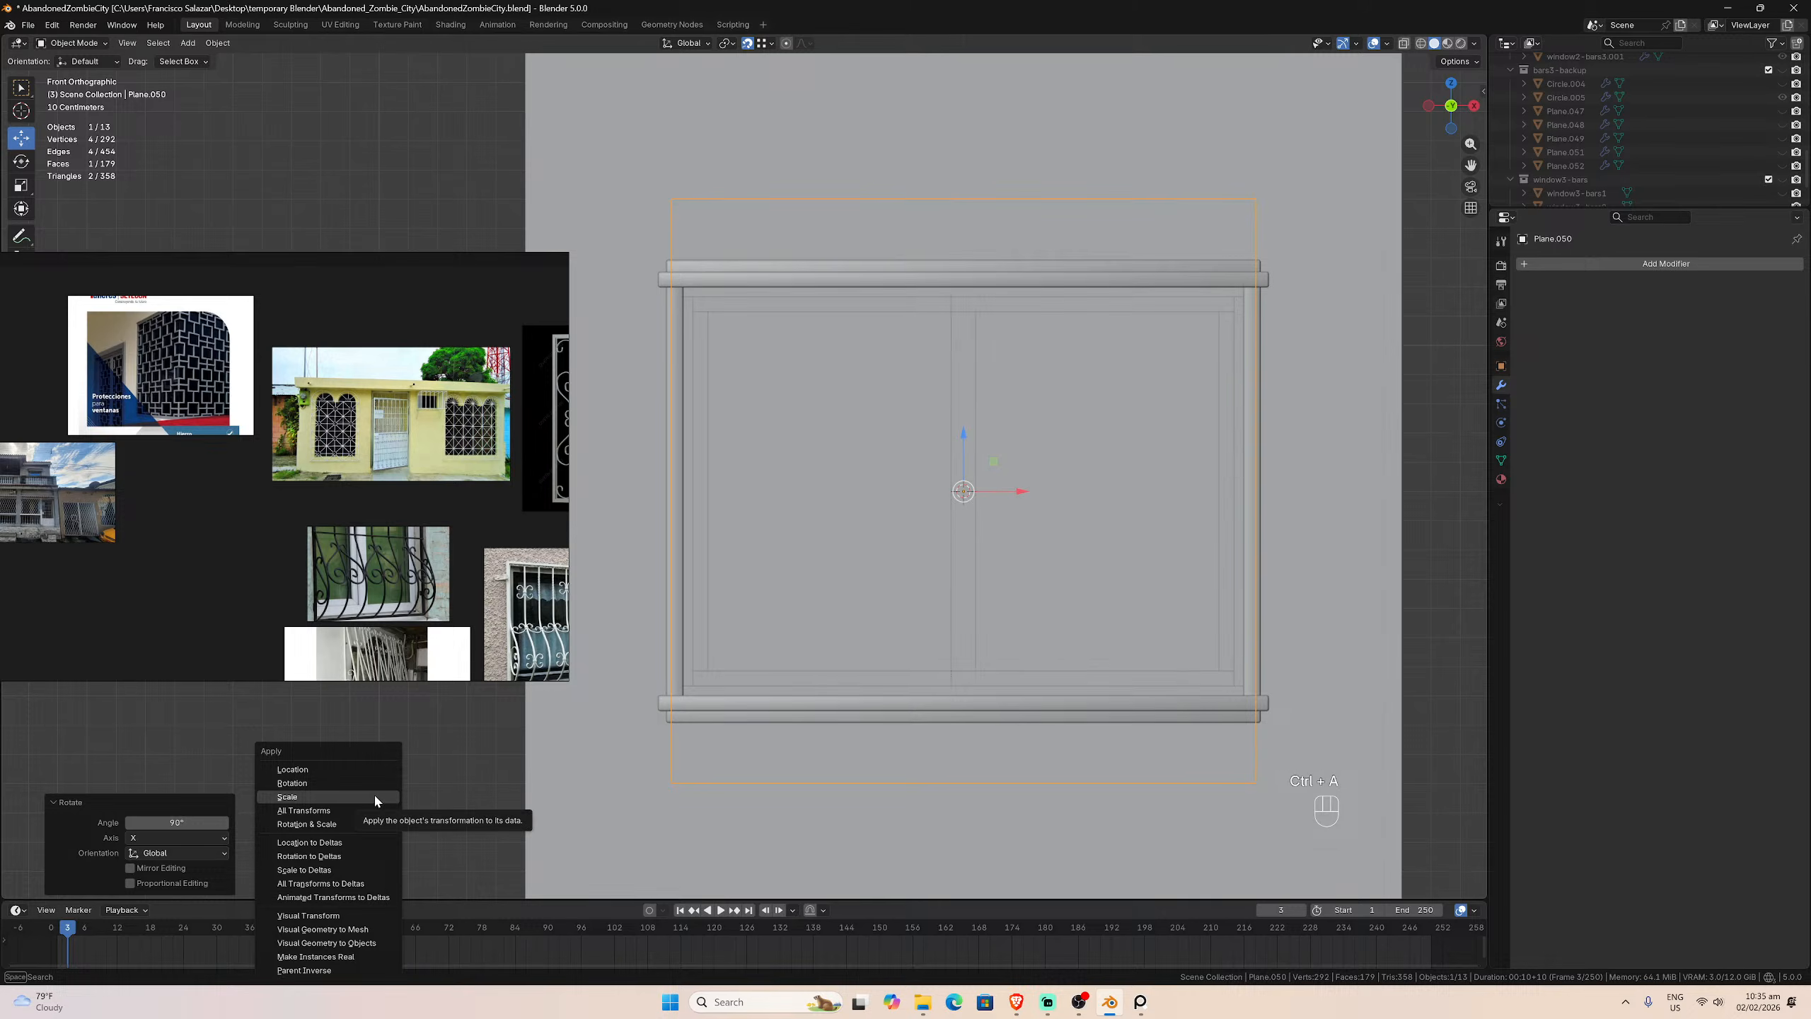
click(376, 811)
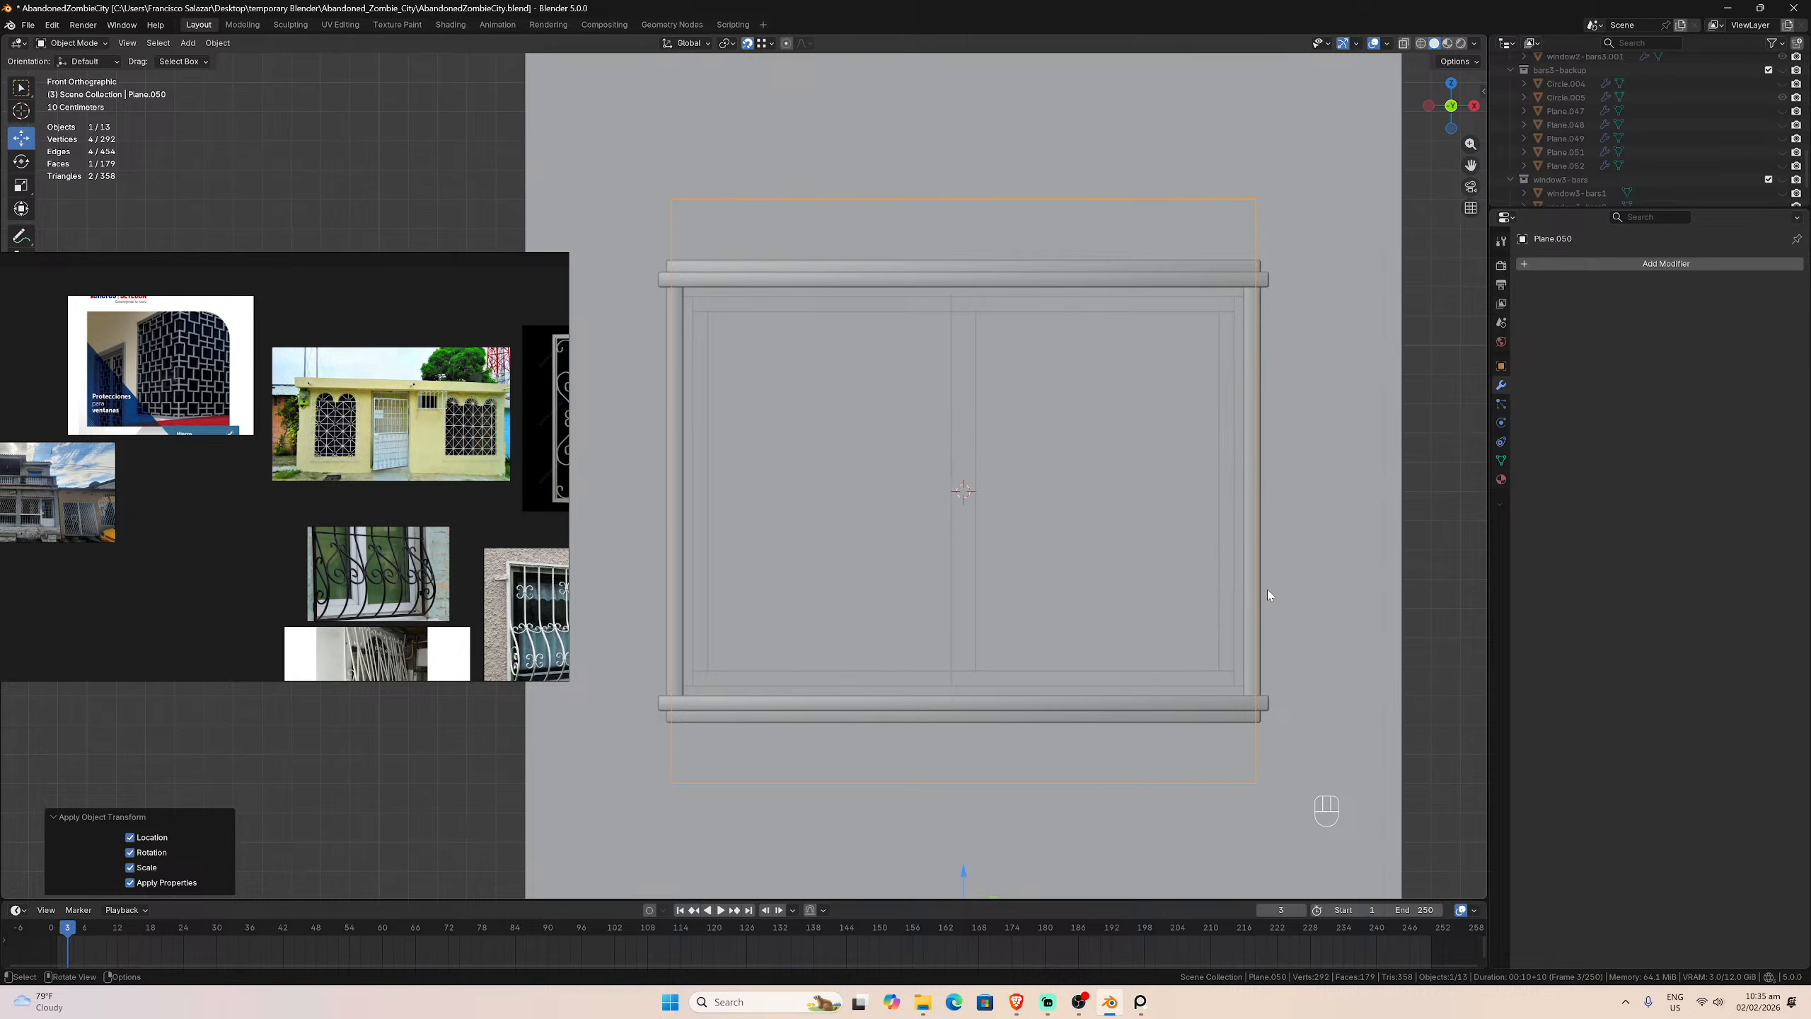
key(s)
key(x)
key(Escape)
Step: Set the plane's origin to its center of mass (surface)
scroll(984, 734, down, 4)
scroll(983, 734, up, 3)
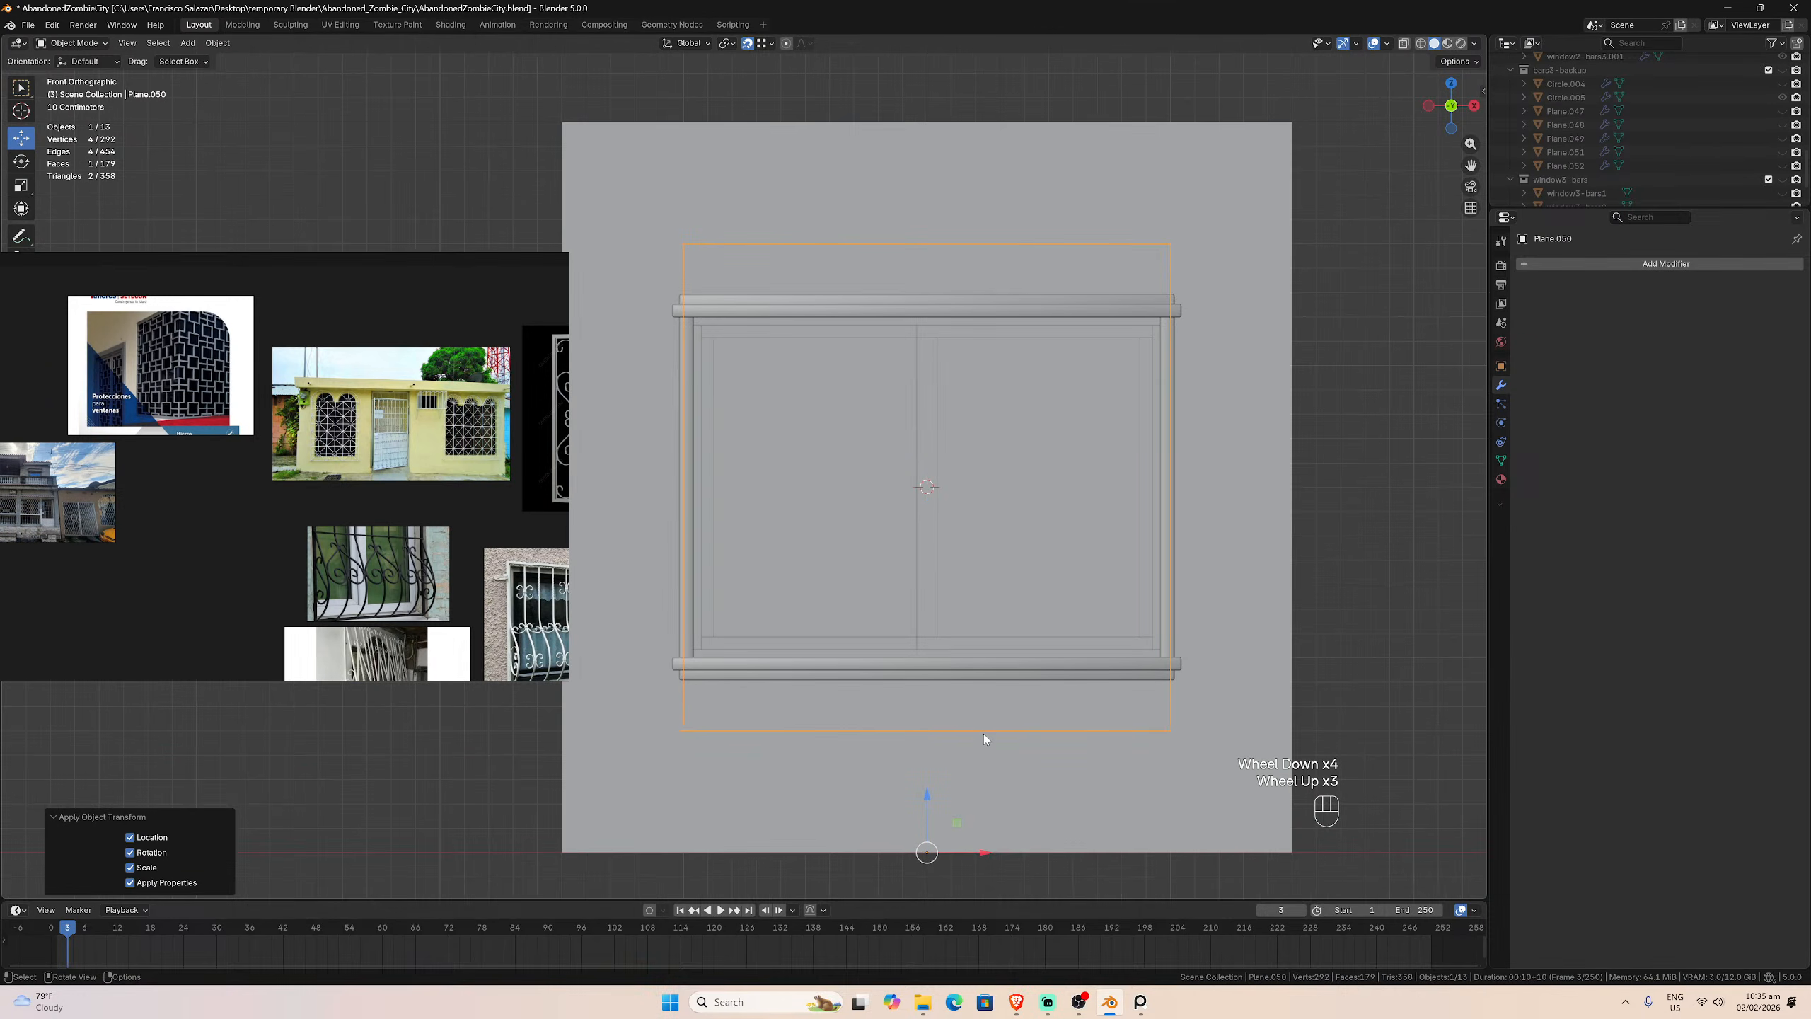
click(217, 43)
mouse_move(278, 72)
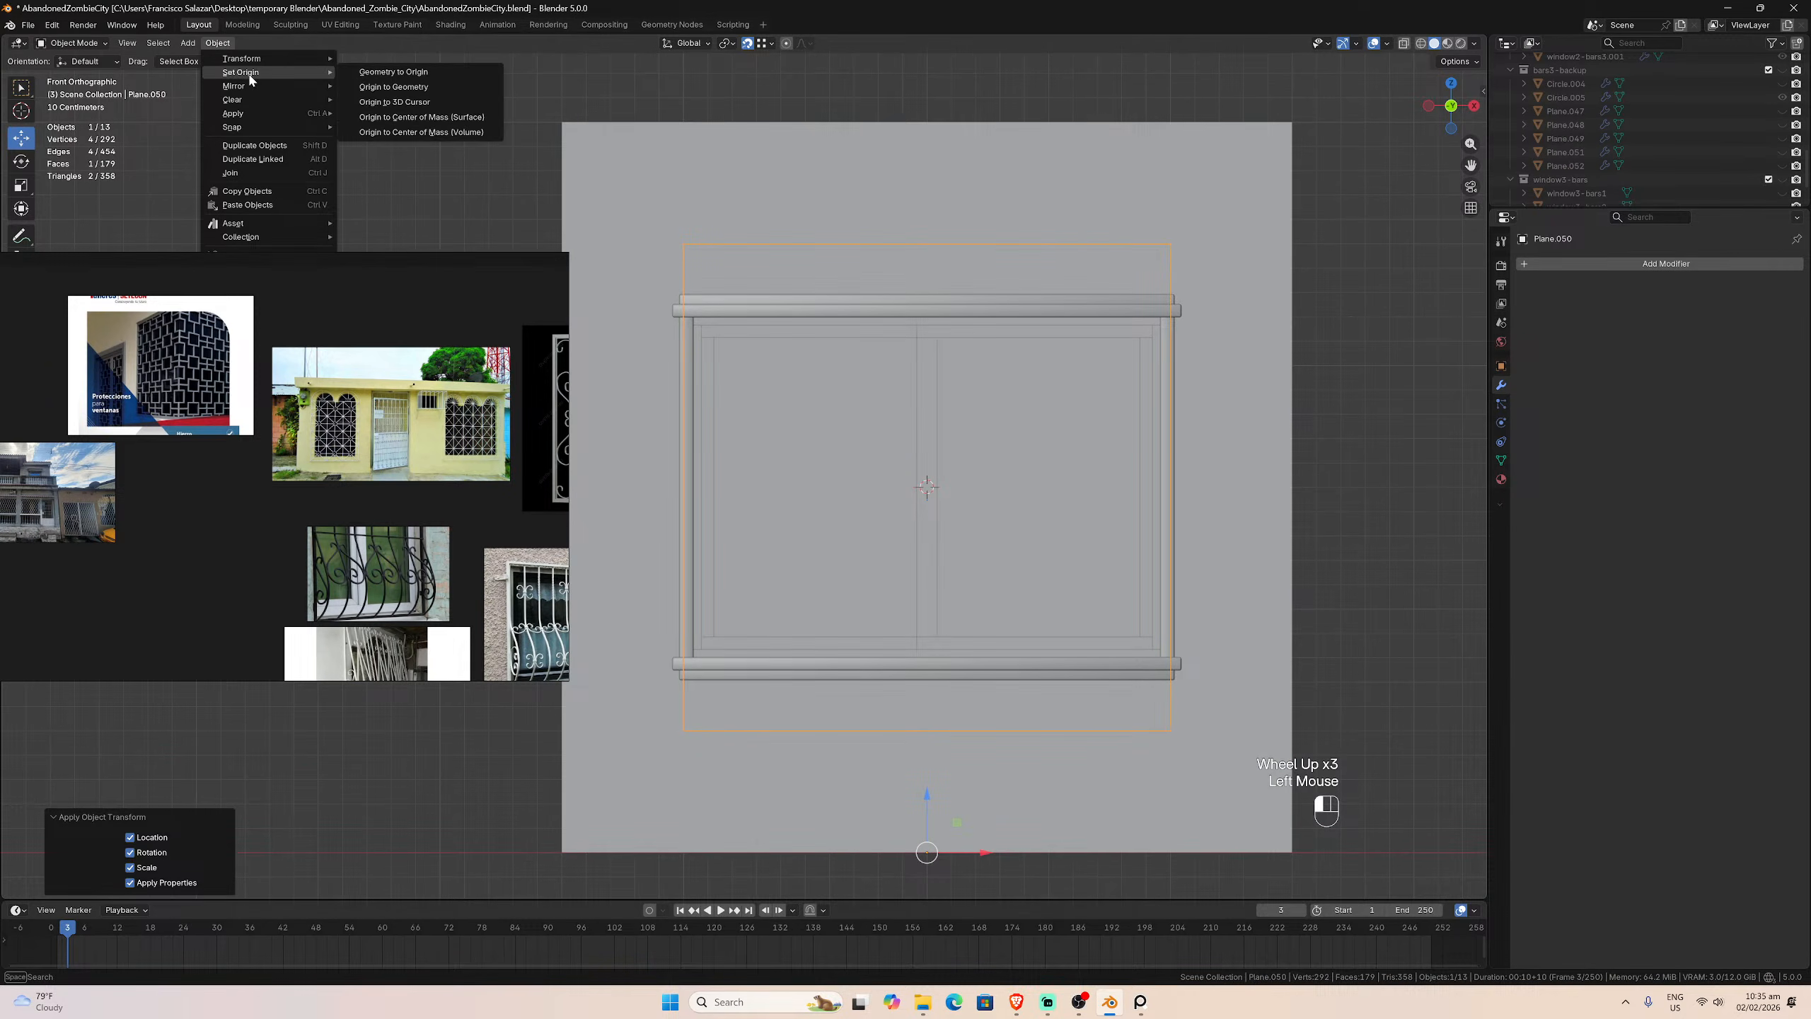
click(406, 118)
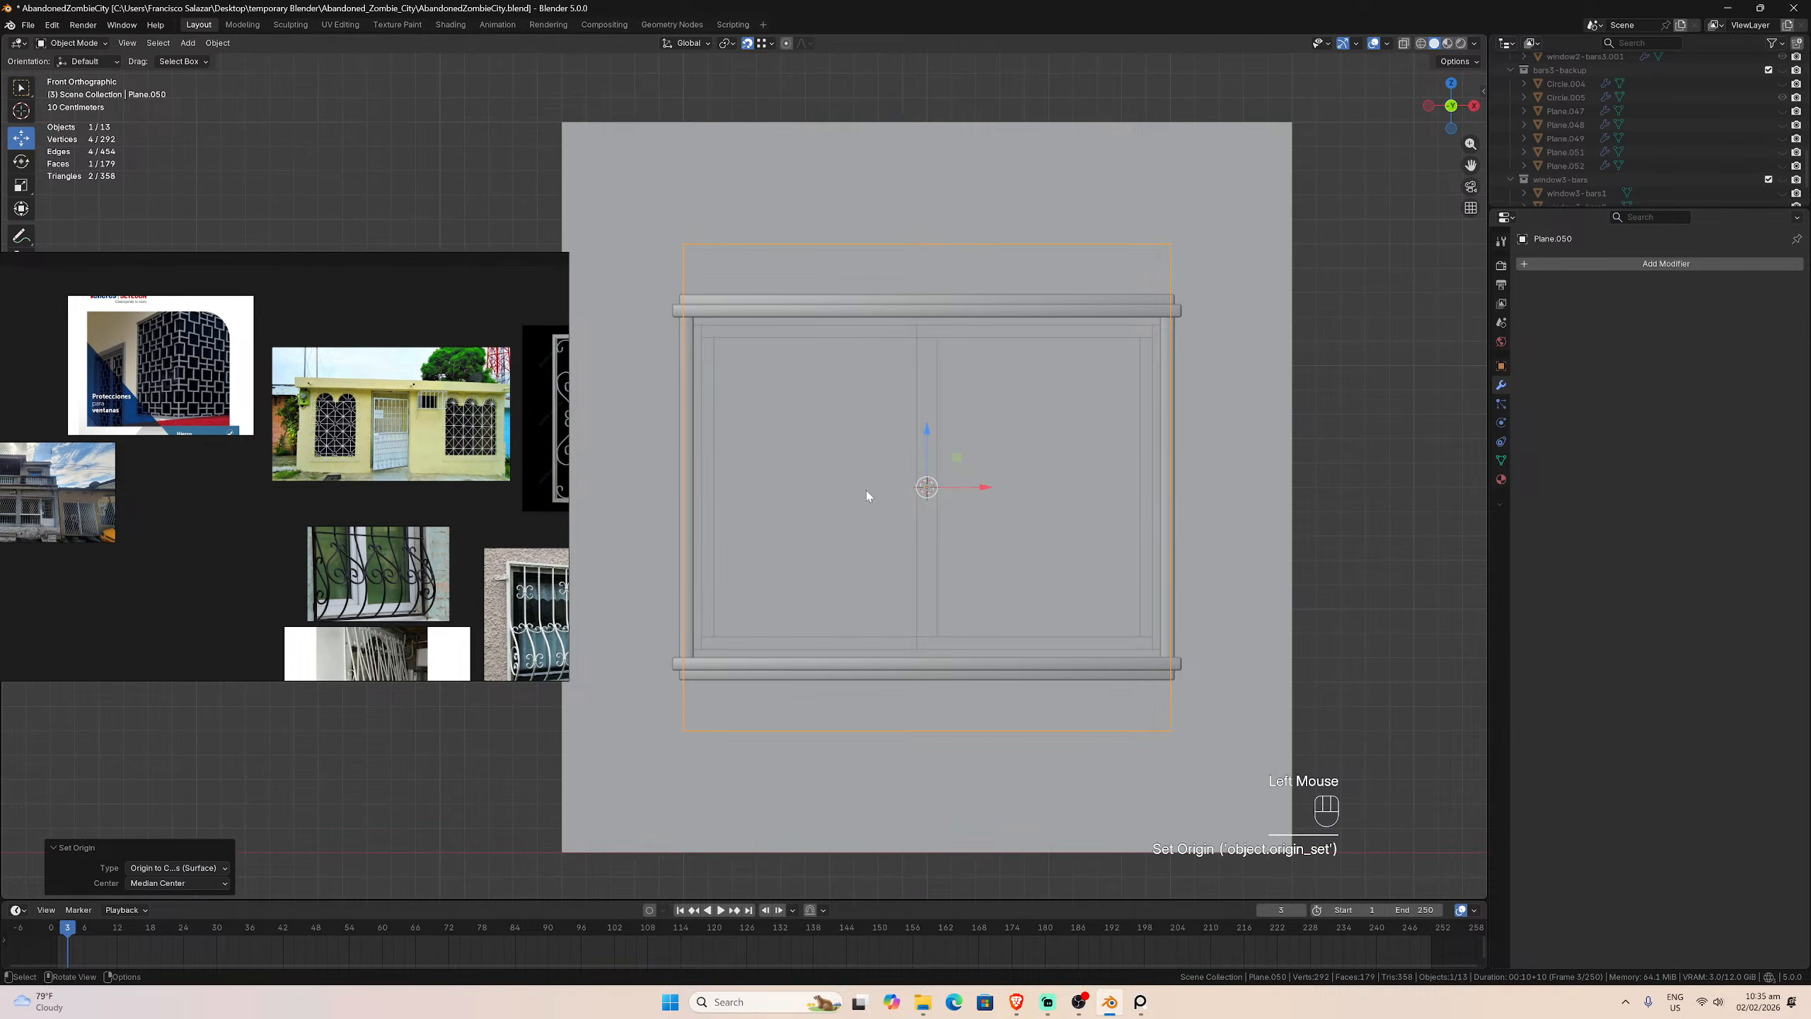
Step: Scale the plane along the global X axis by a factor of 0.99 to fit the window frame's width
scroll(1074, 603, up, 1)
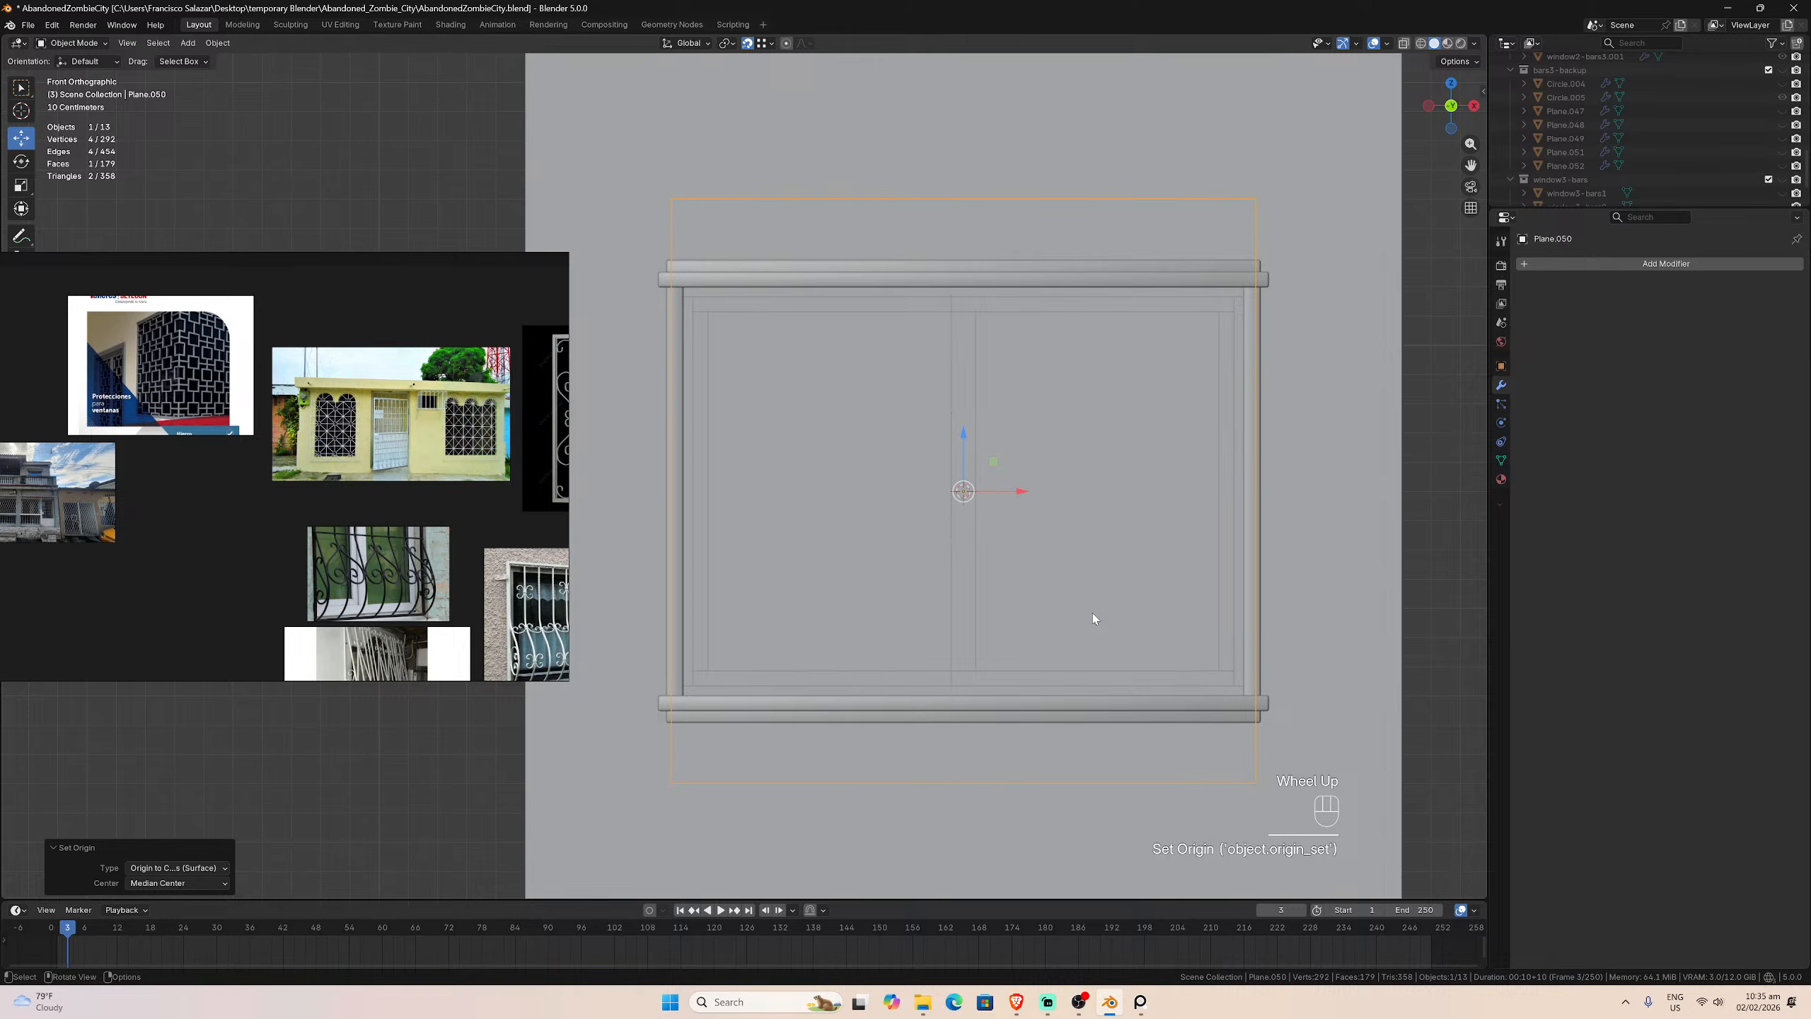
scroll(975, 732, down, 2)
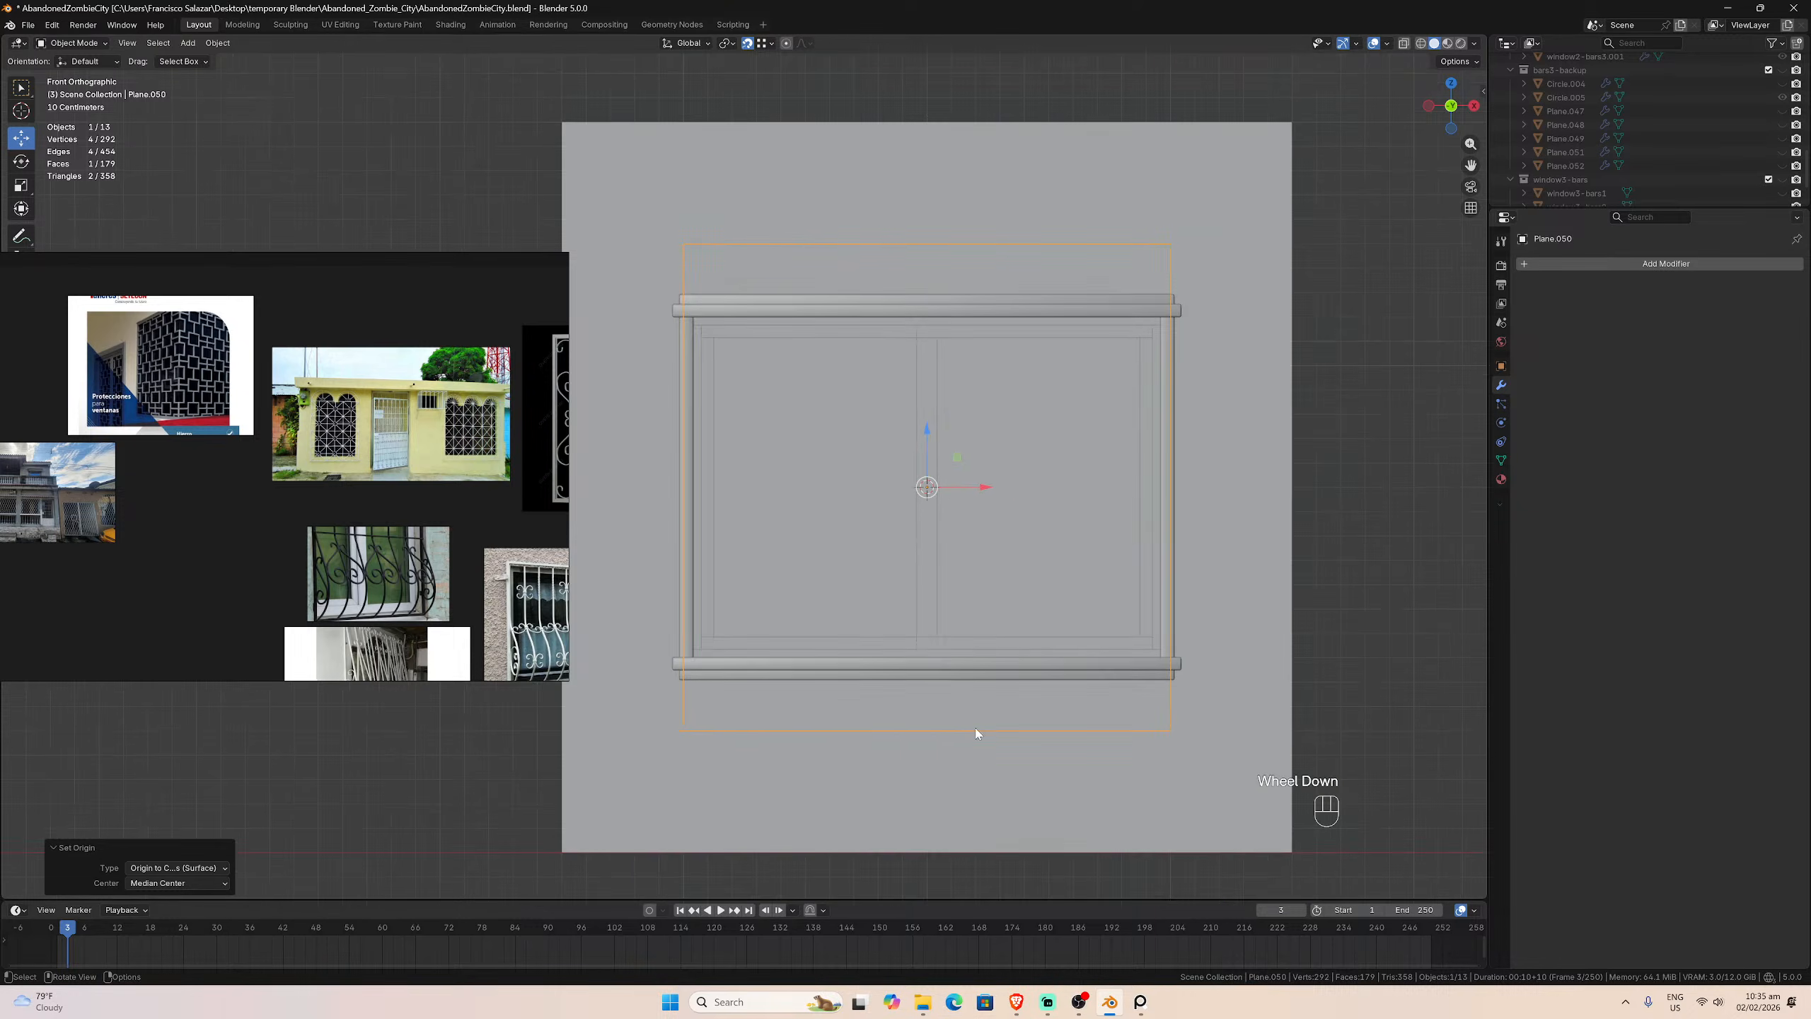
scroll(915, 824, up, 2)
scroll(969, 755, up, 2)
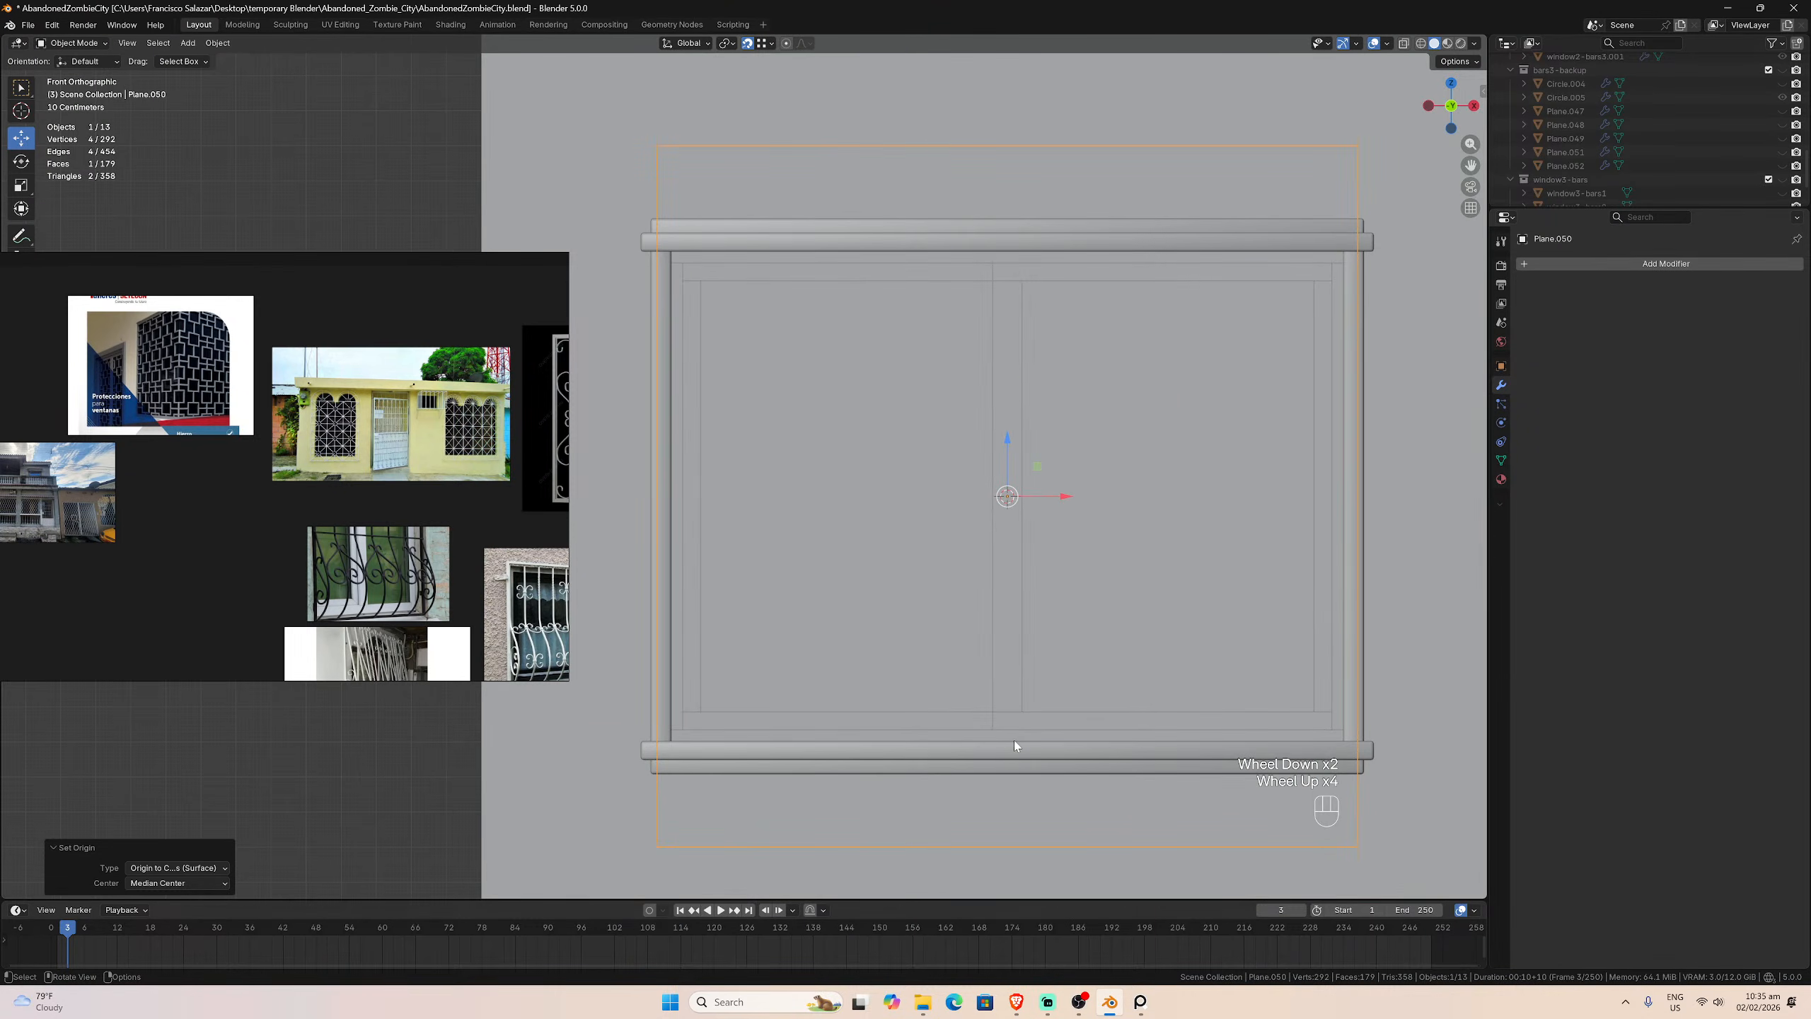
key(s)
key(x)
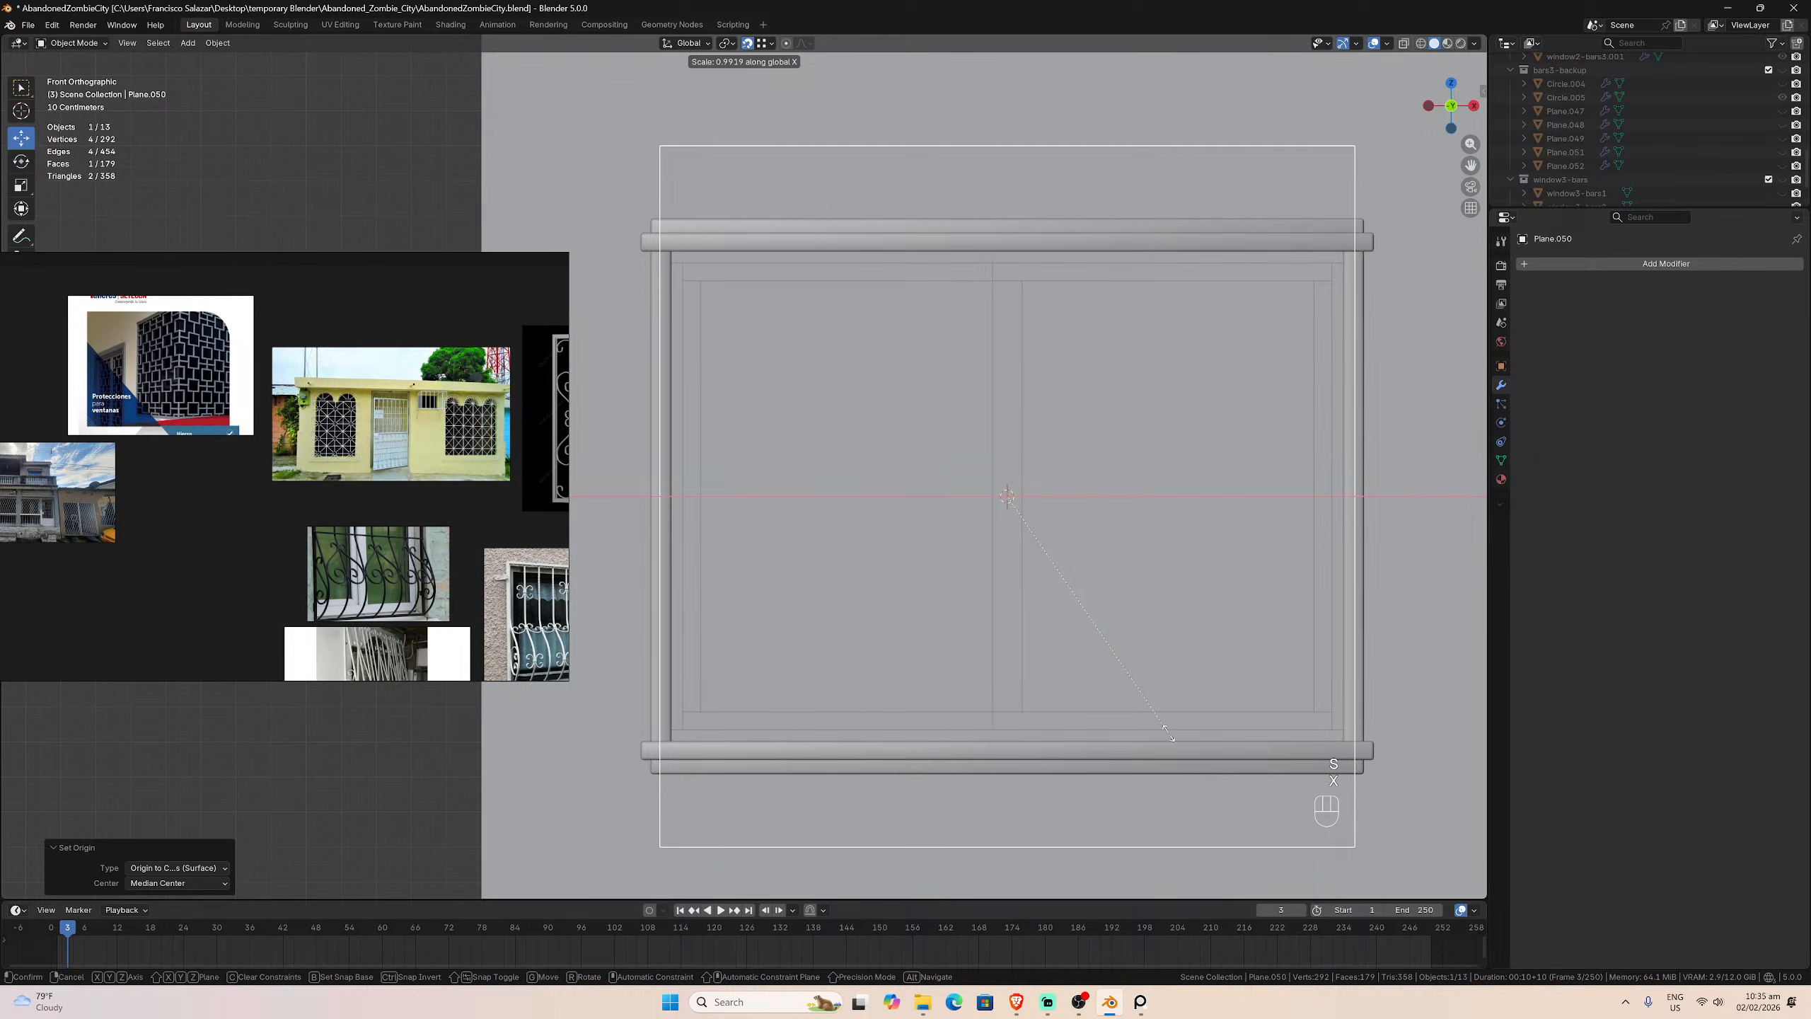
click(1170, 735)
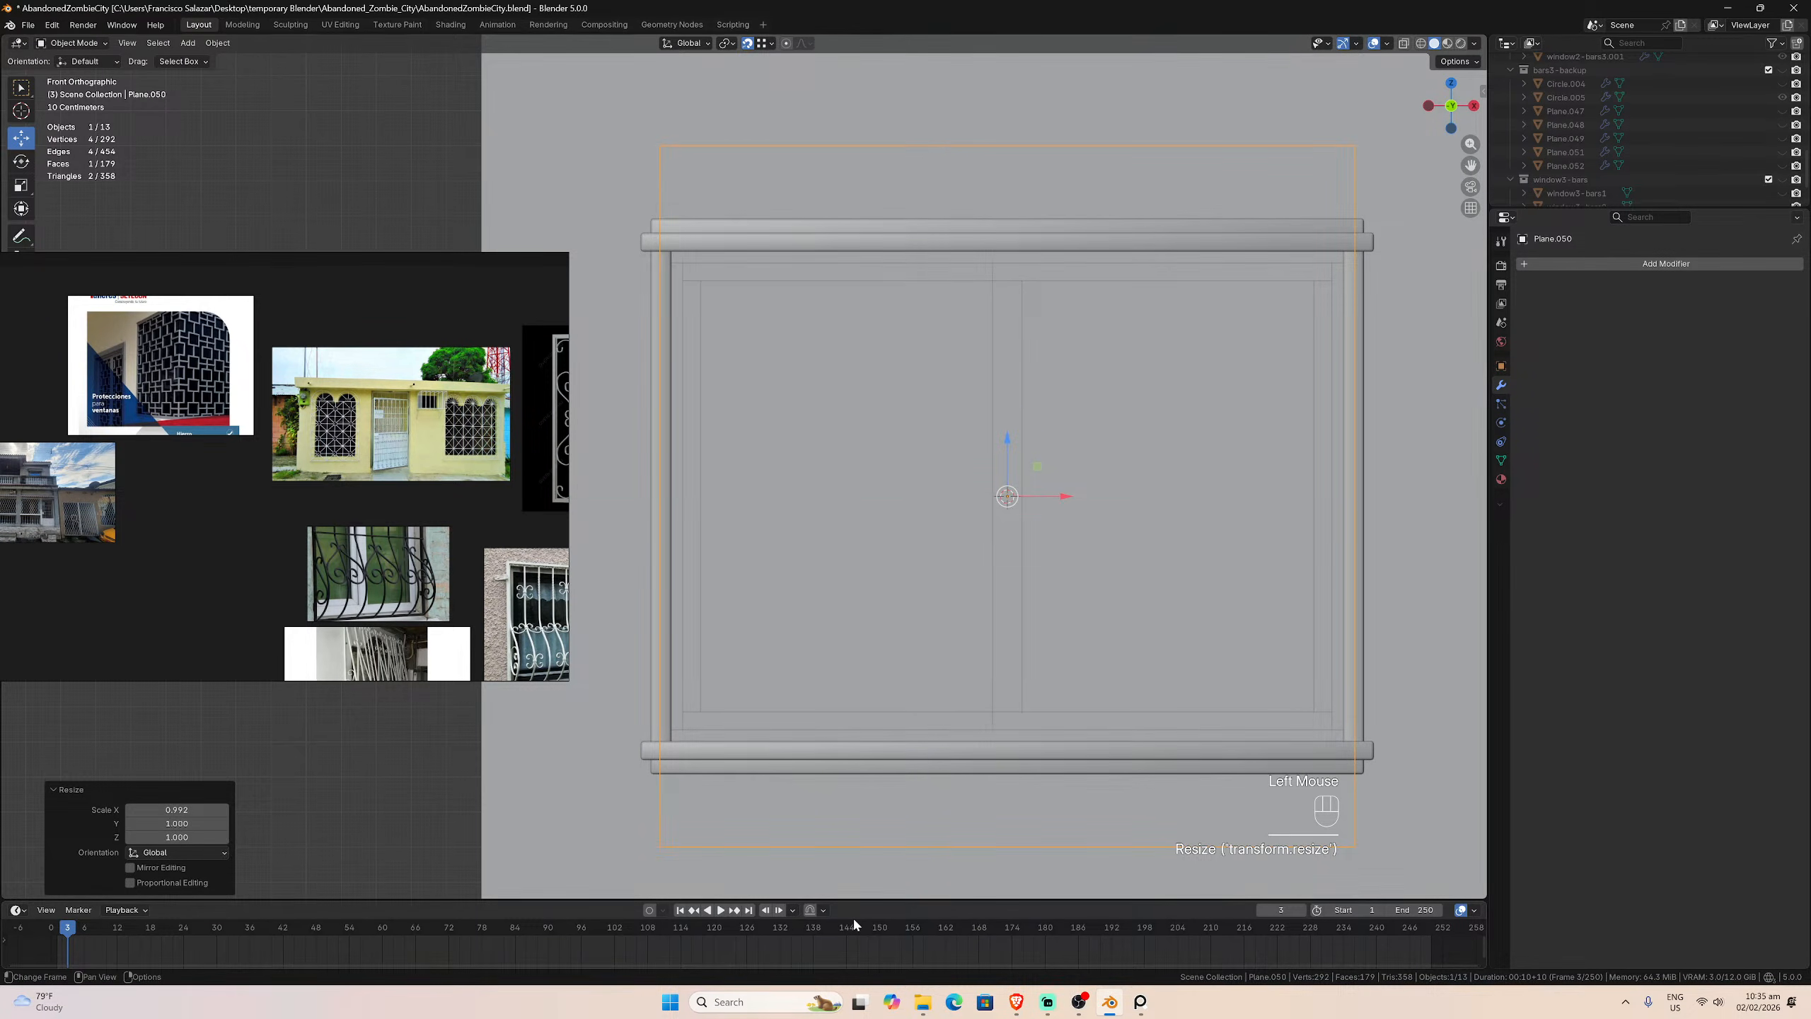
double_click(207, 810)
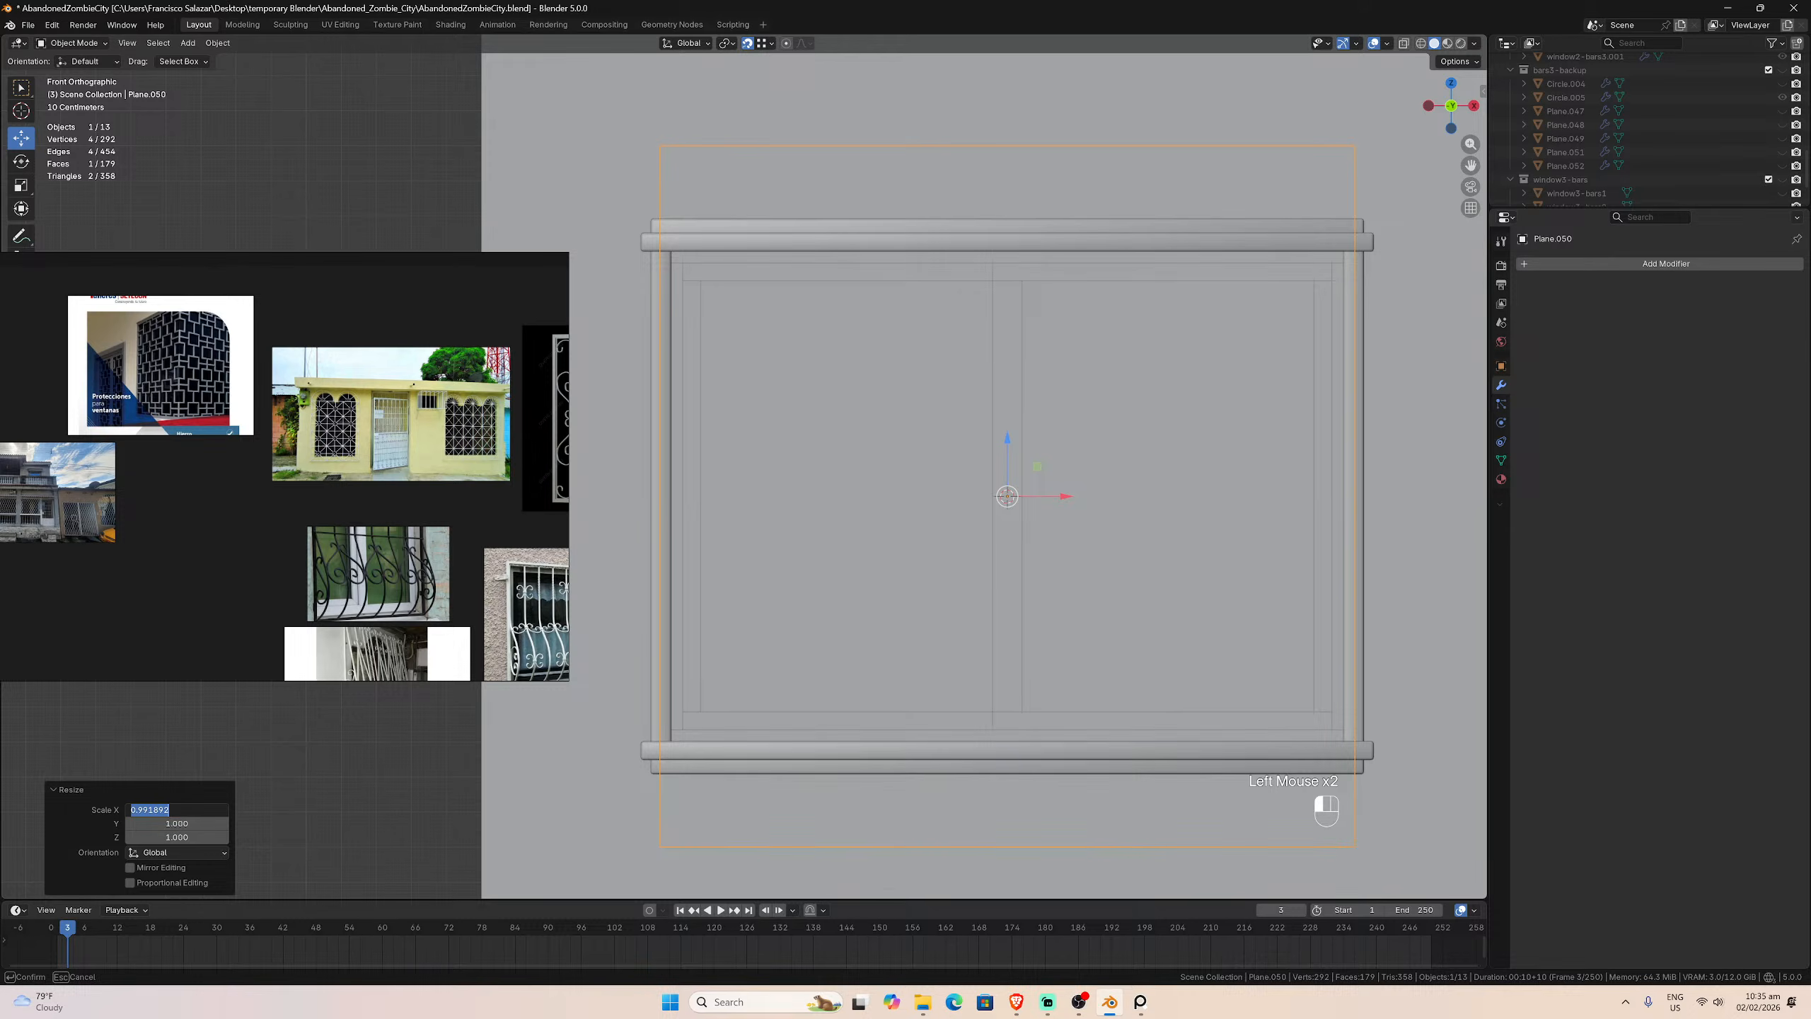
text(0.995)
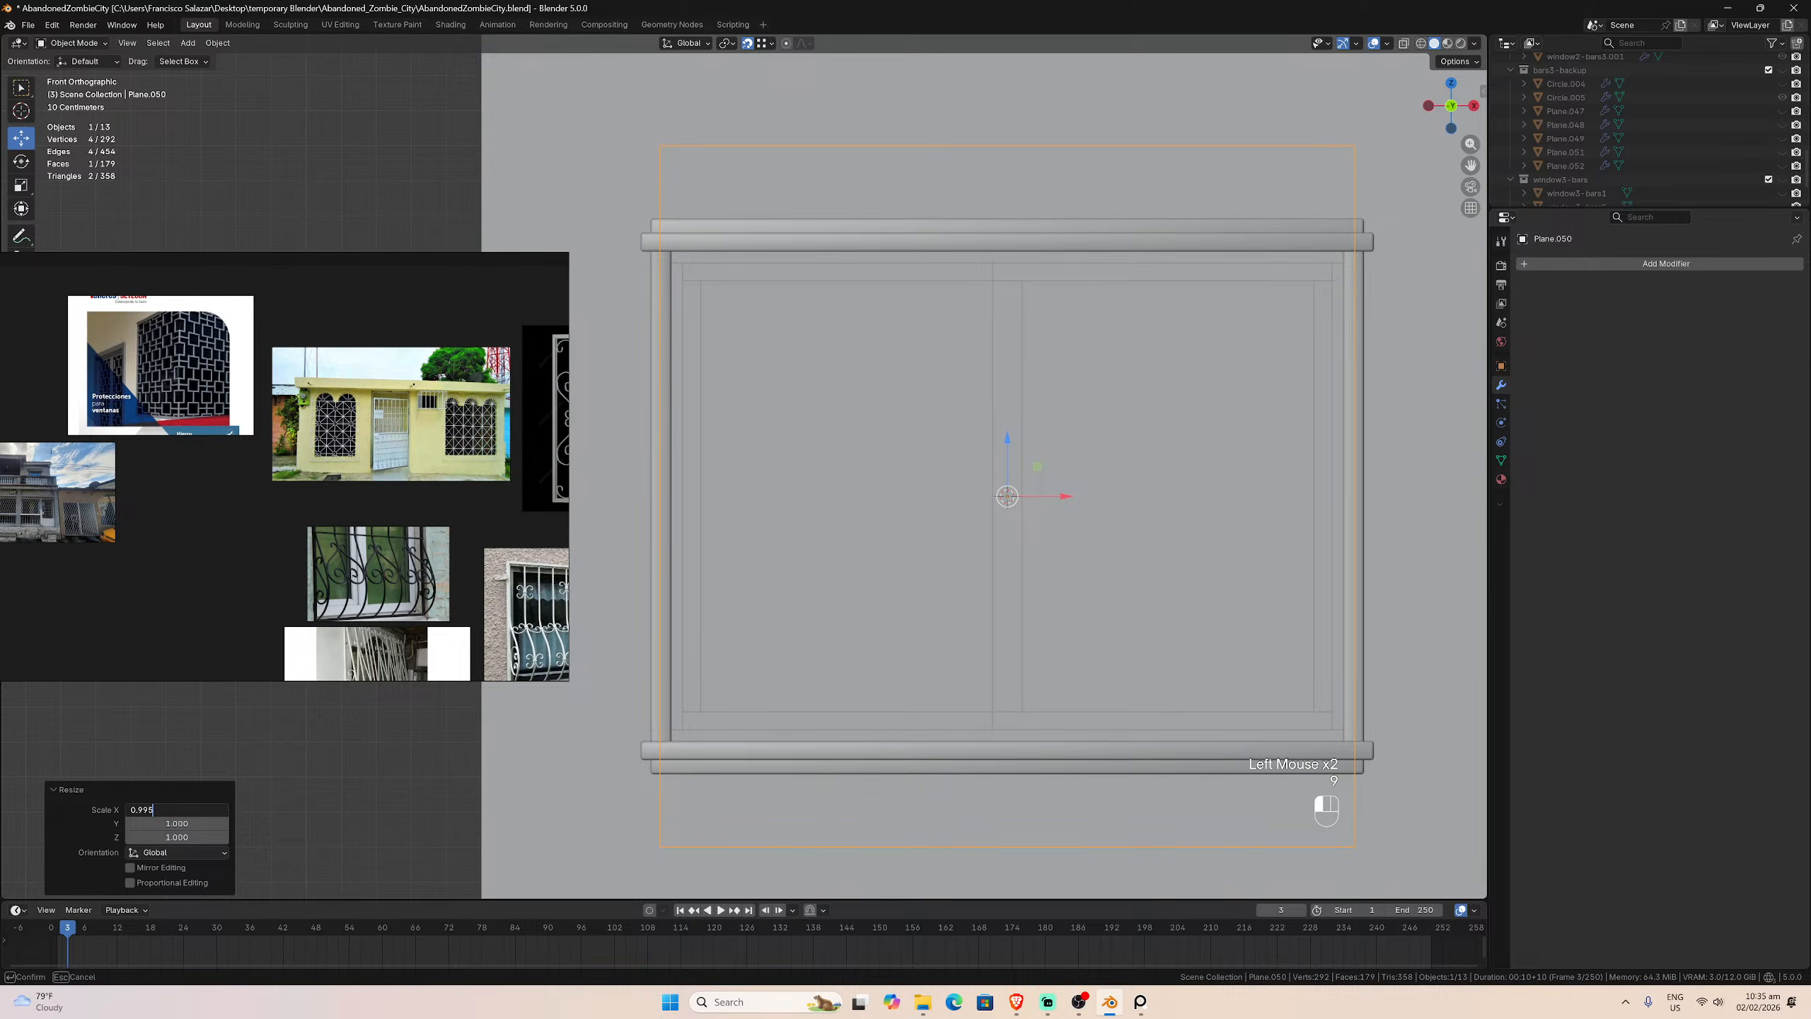
key(Return)
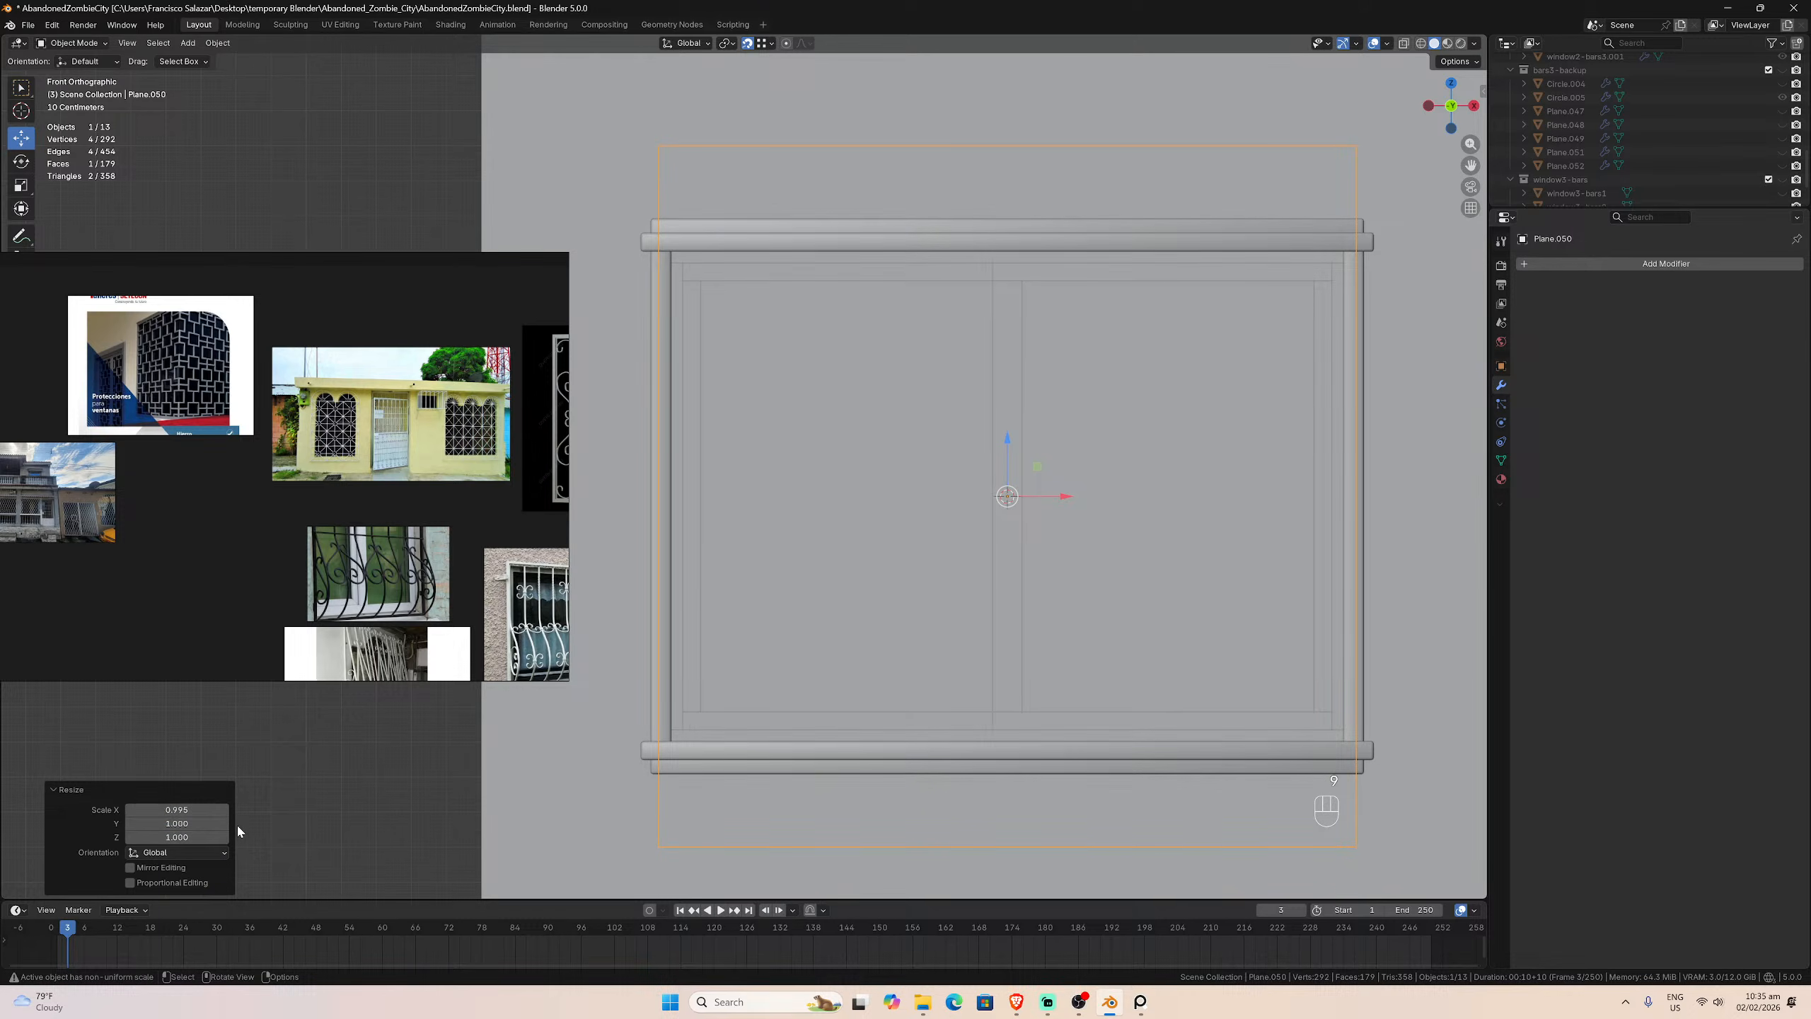
click(172, 810)
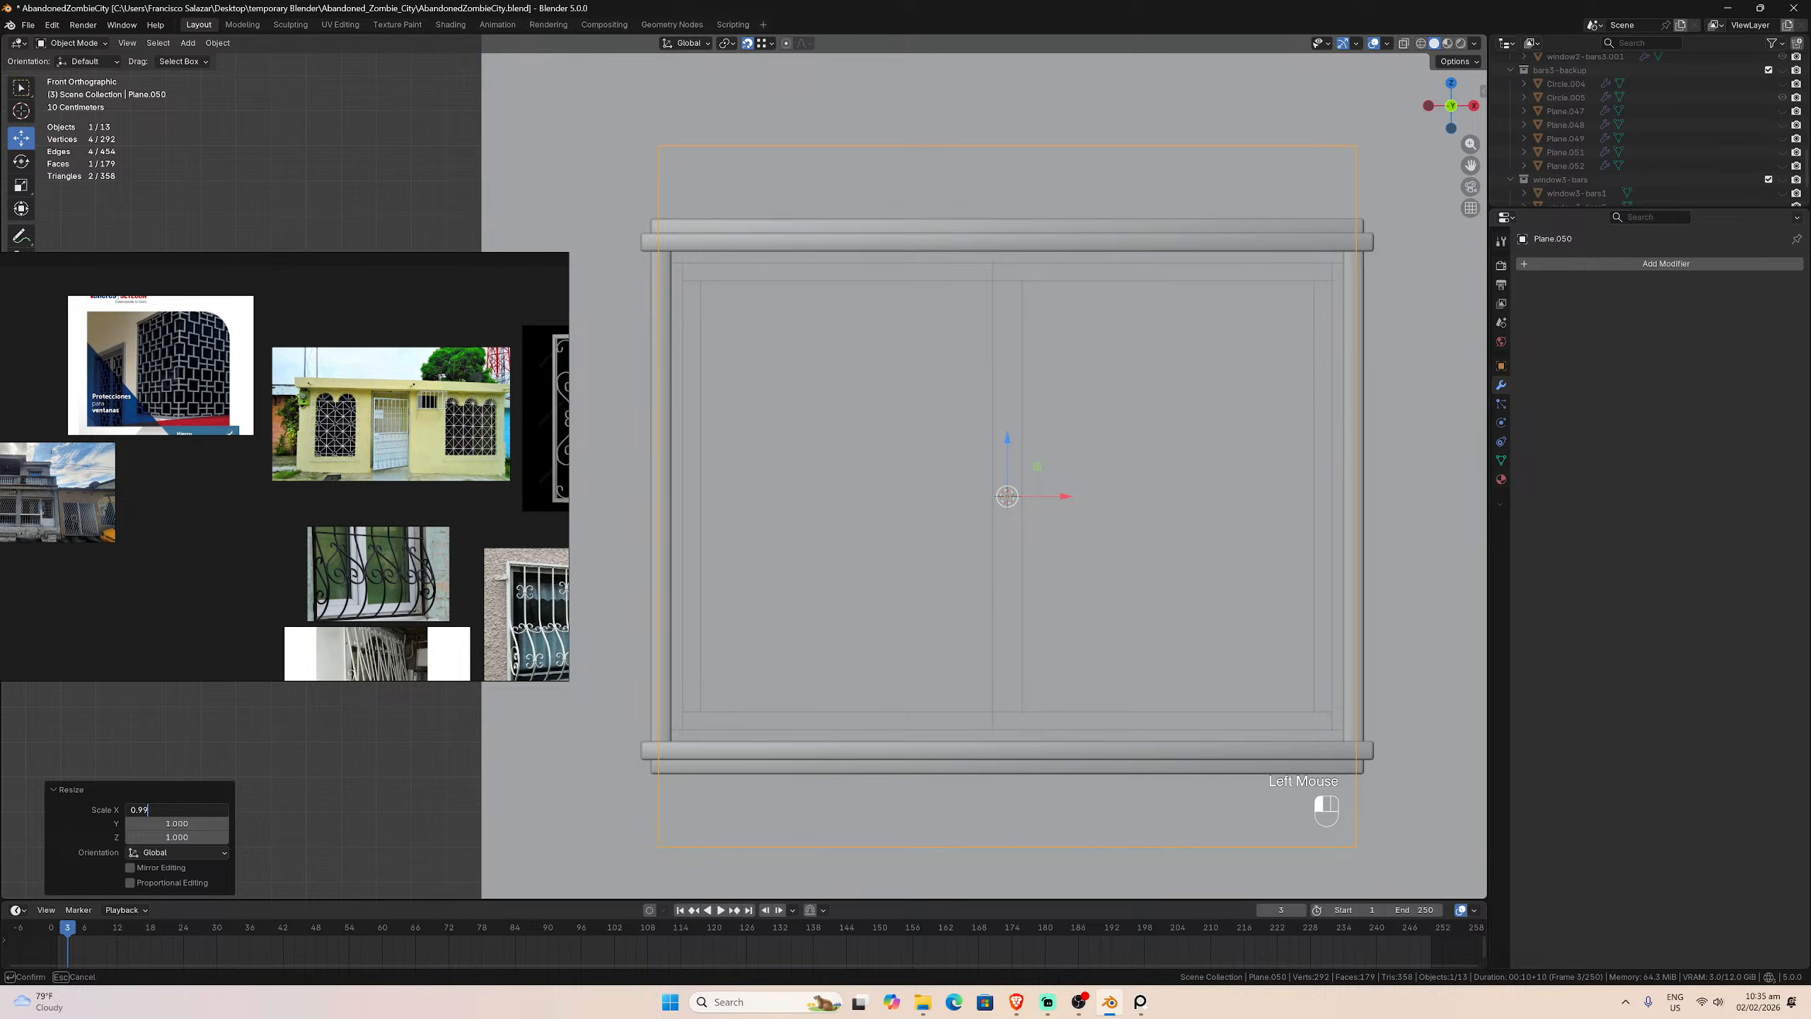
key(Return)
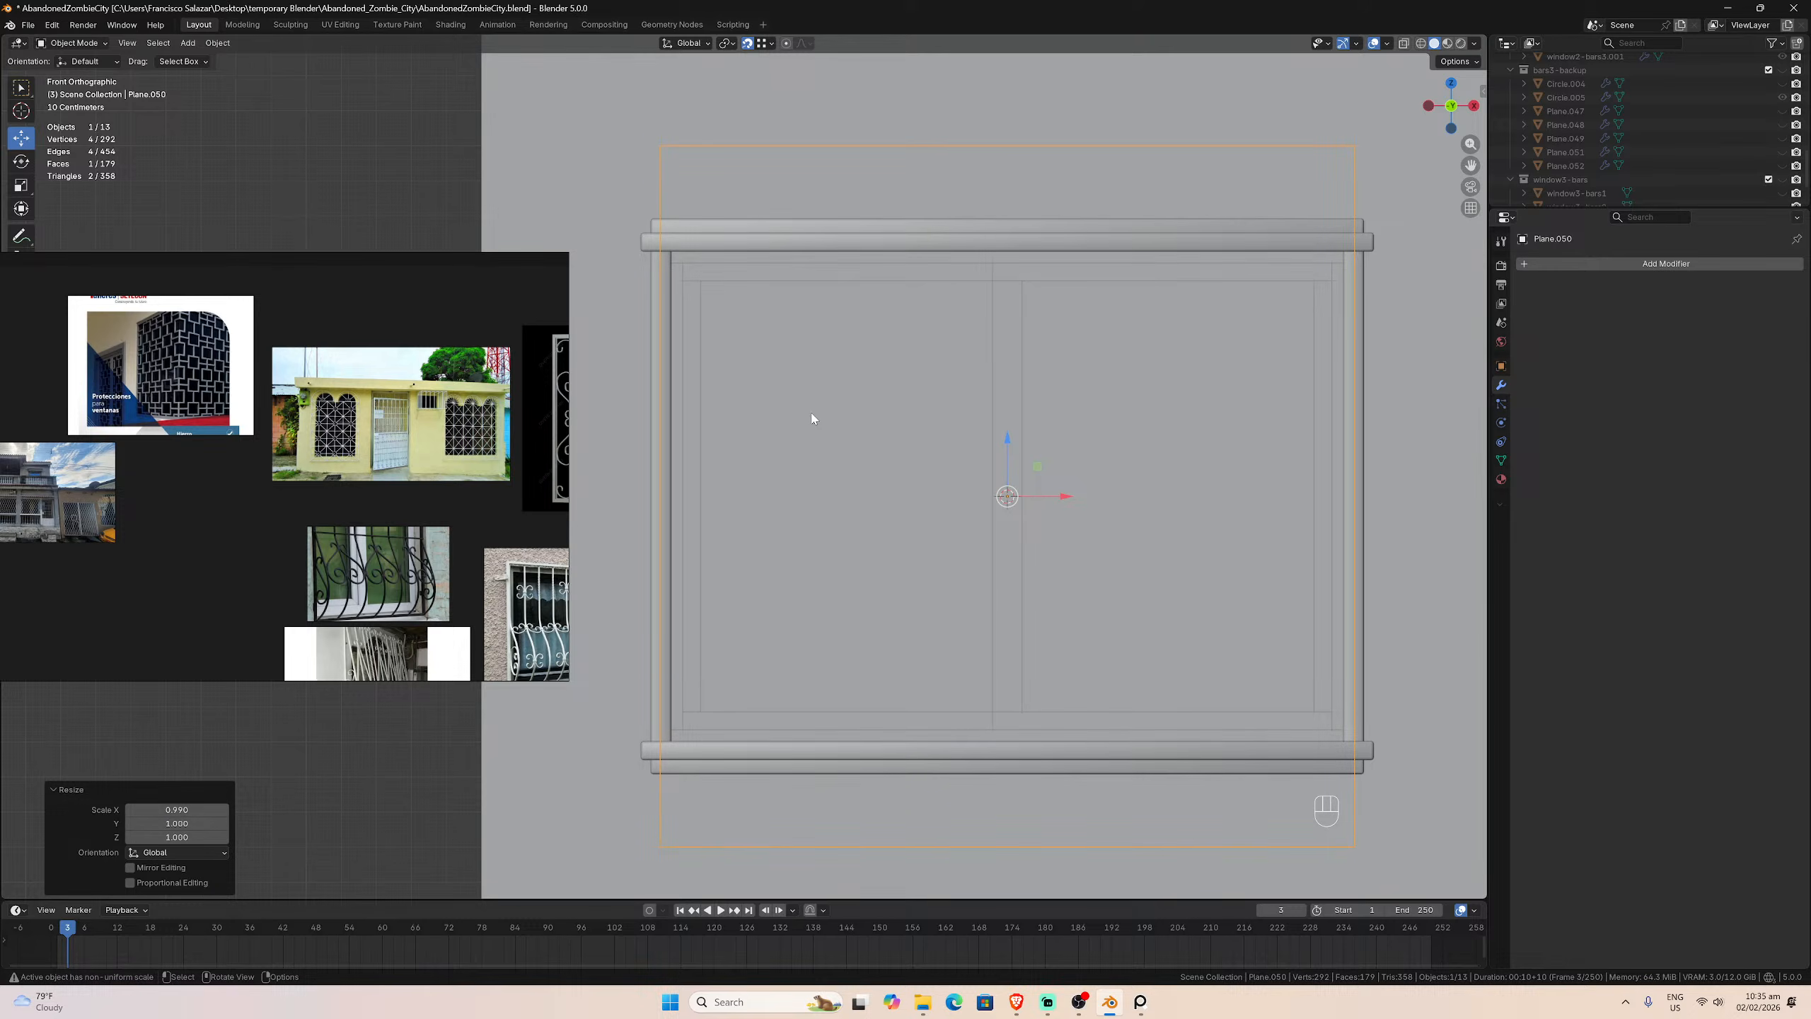
Step: Set the plane's Z scale factor to 0.725 to fit the window frame's height
scroll(972, 501, down, 1)
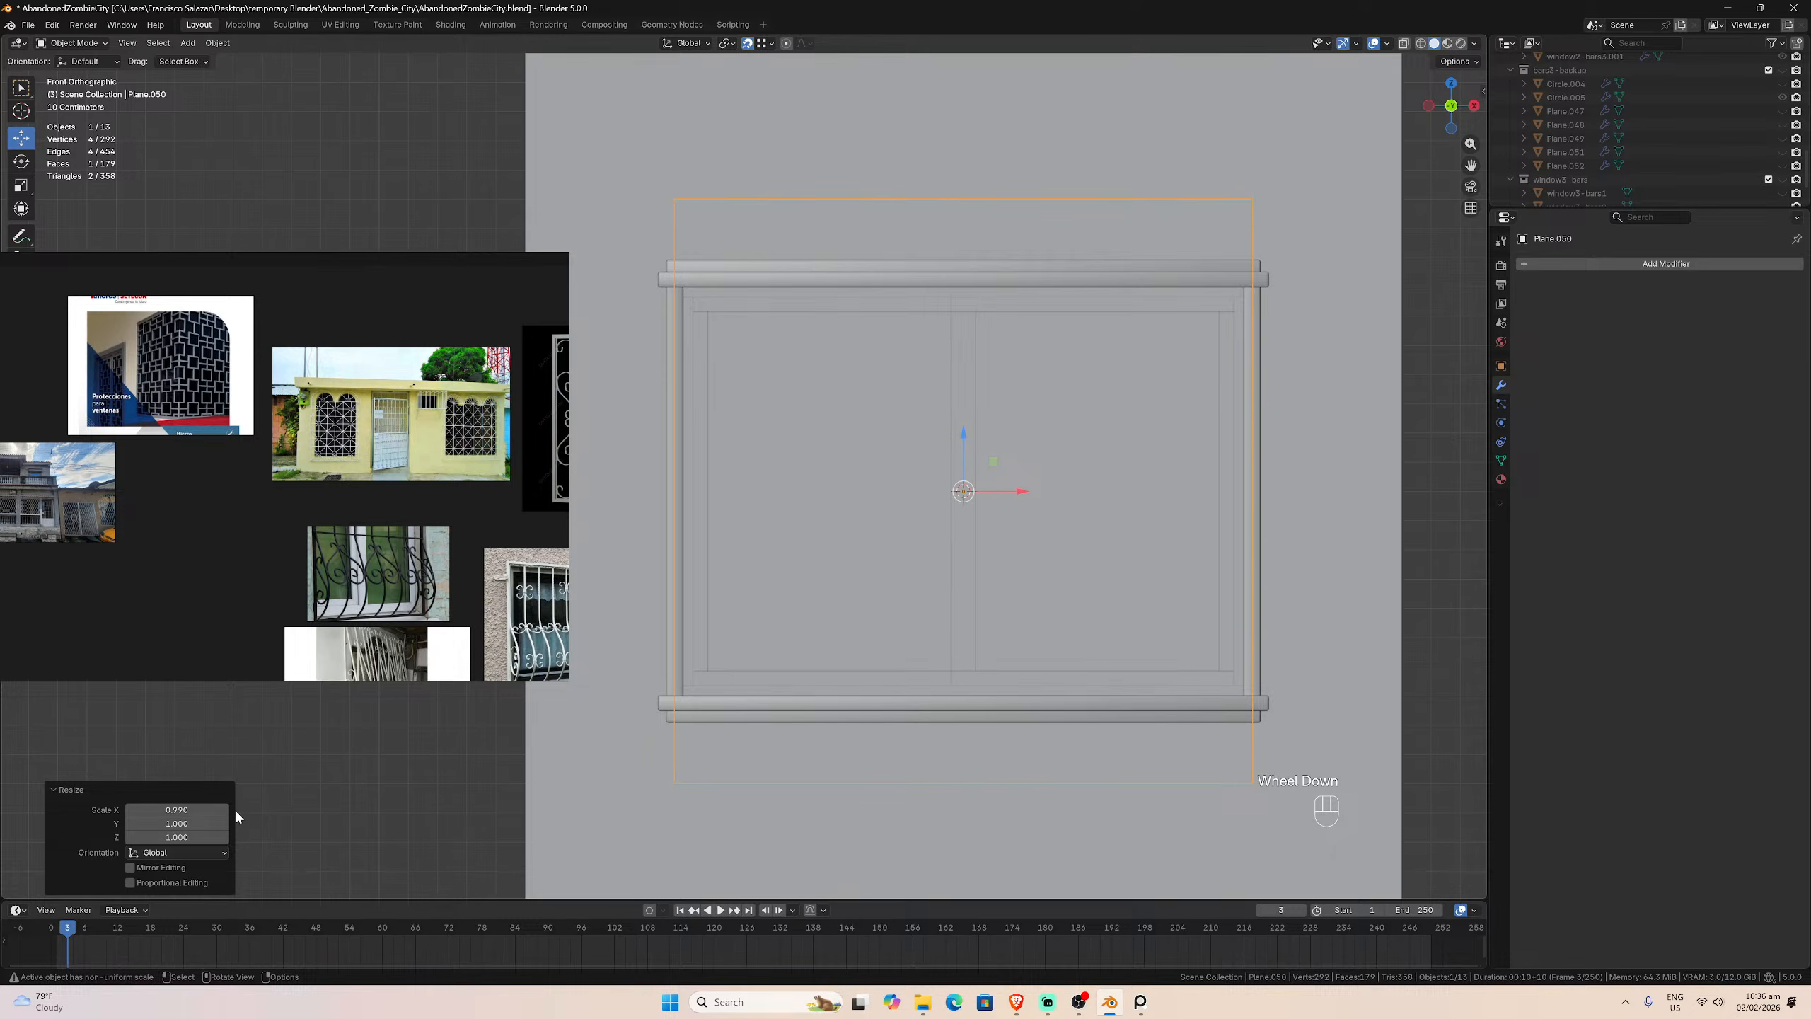
drag(175, 838, 169, 837)
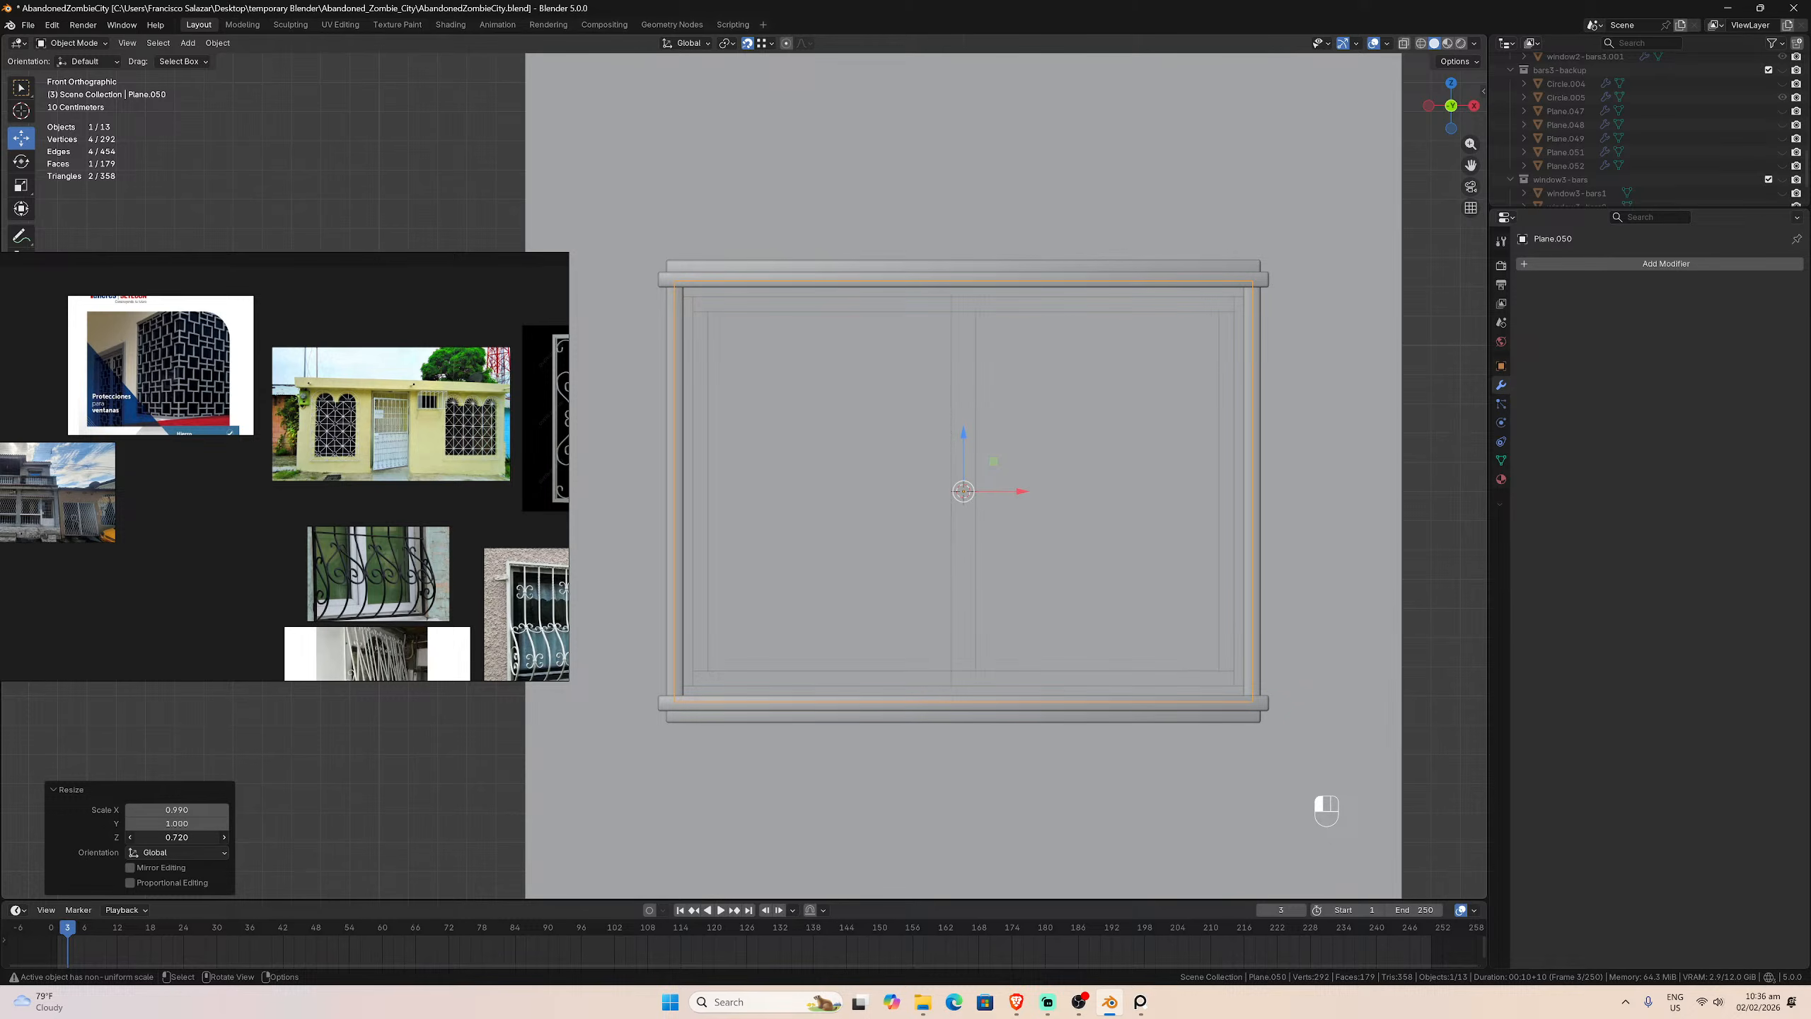
click(176, 838)
click(171, 837)
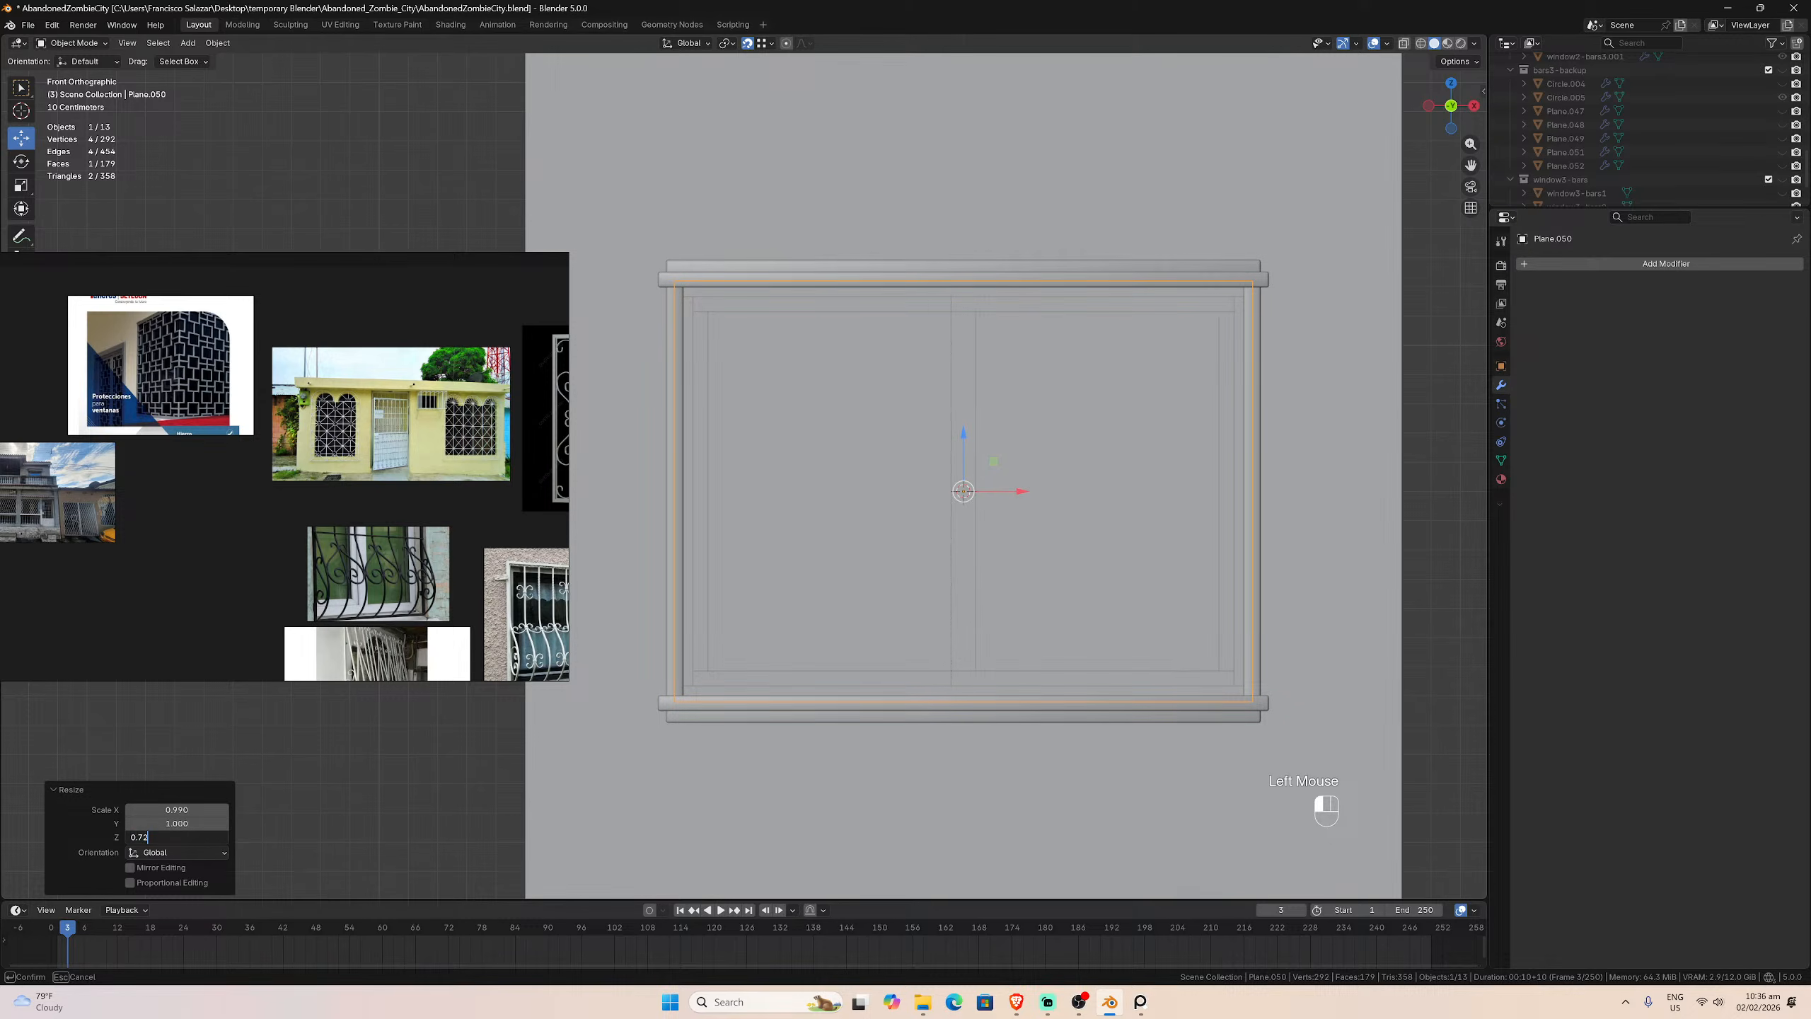
text(5)
key(Return)
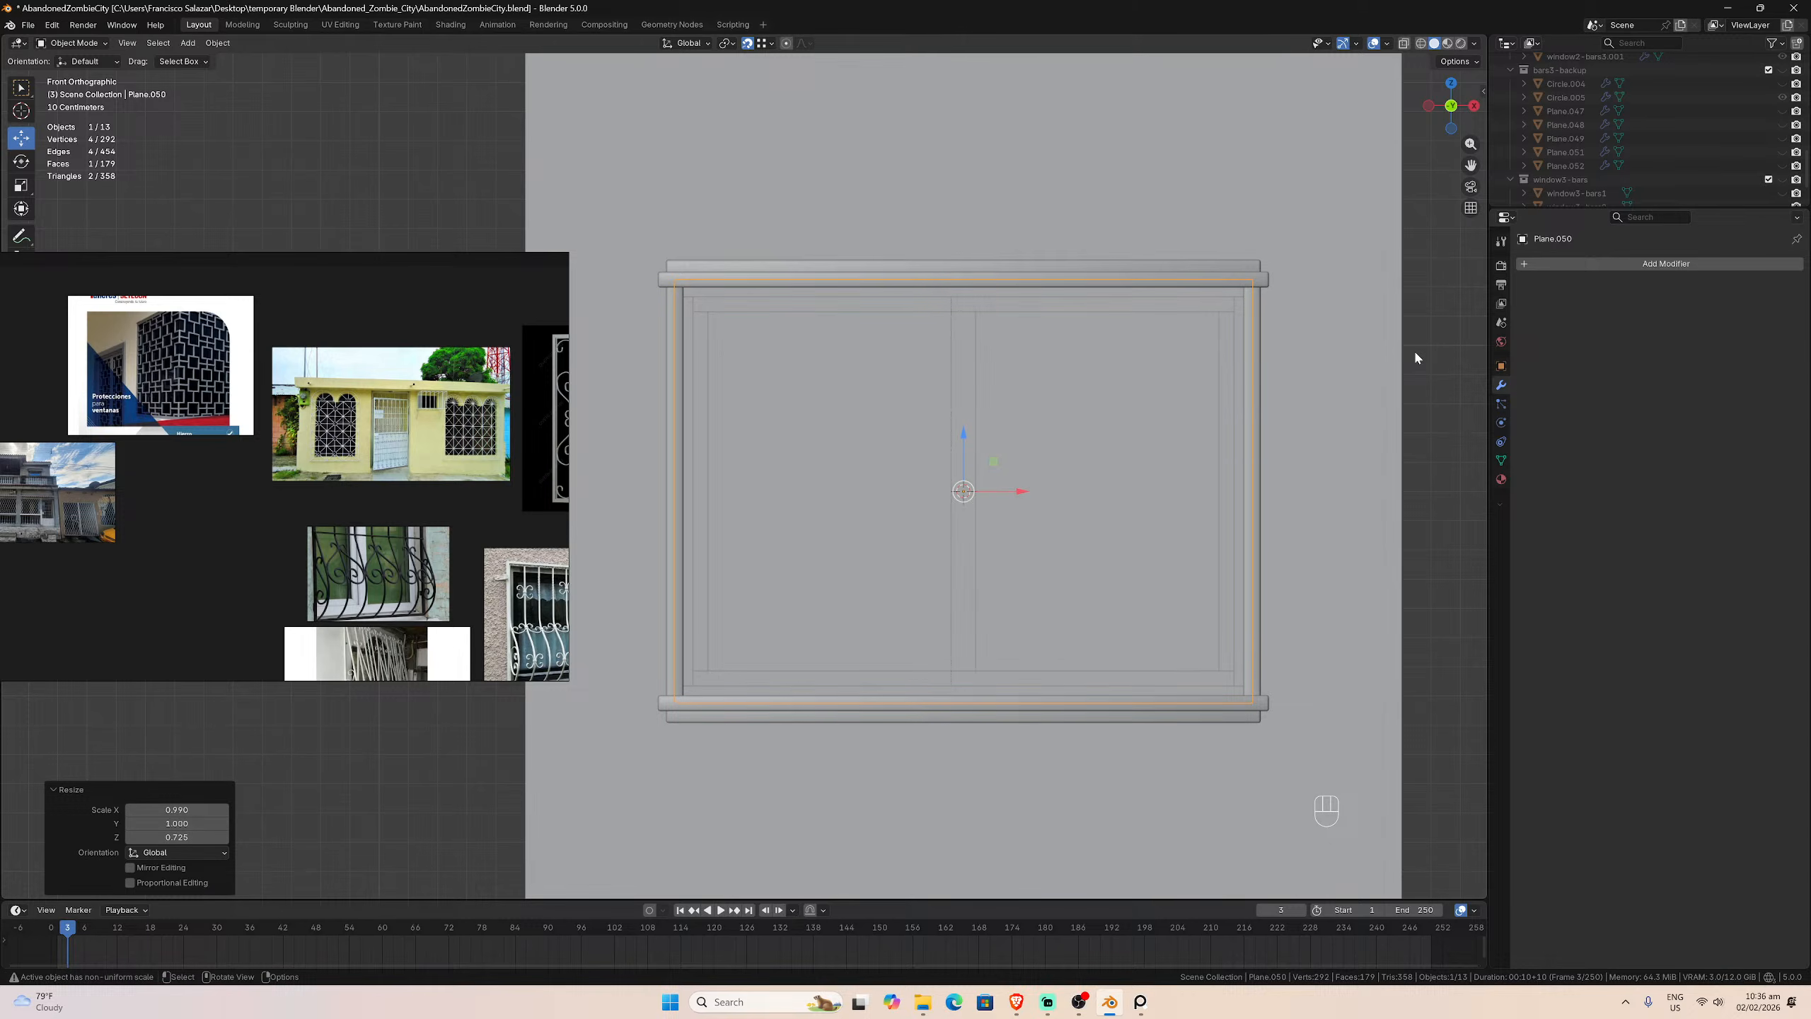
Step: Show the plane's transform properties, apply all its transforms, and check it from the side
key(n)
click(1479, 89)
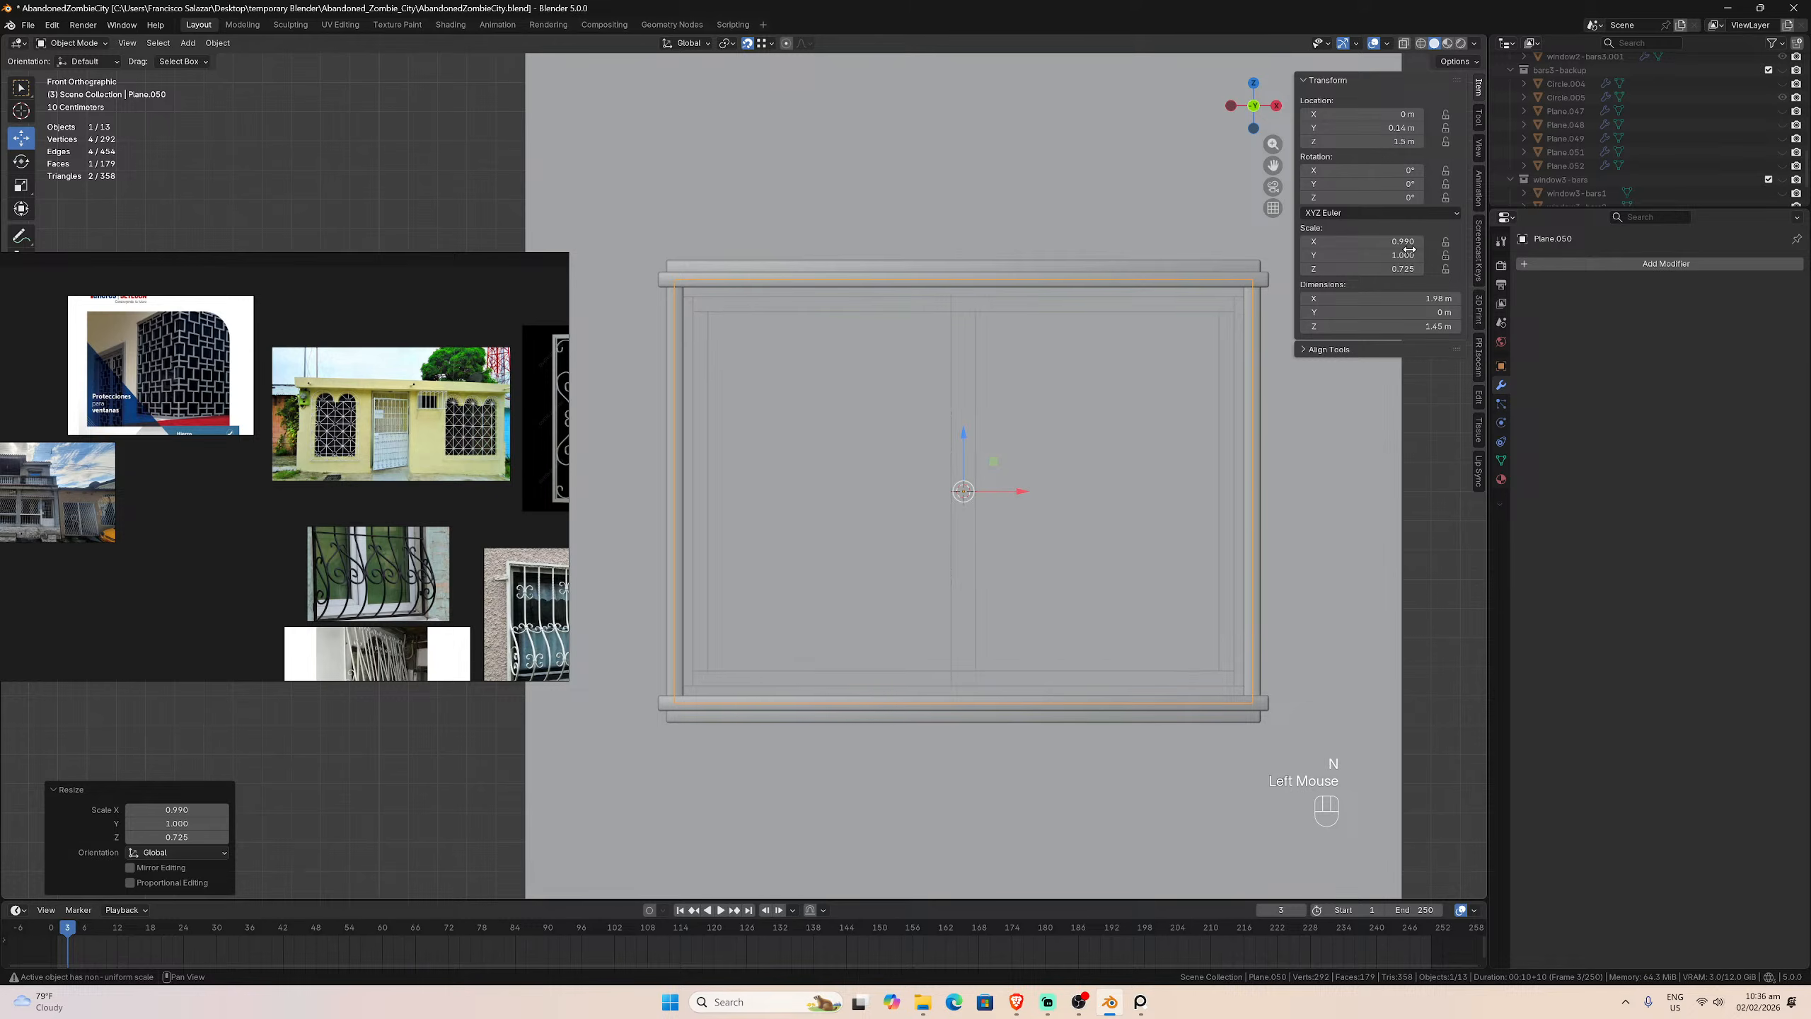
key(ctrl+a)
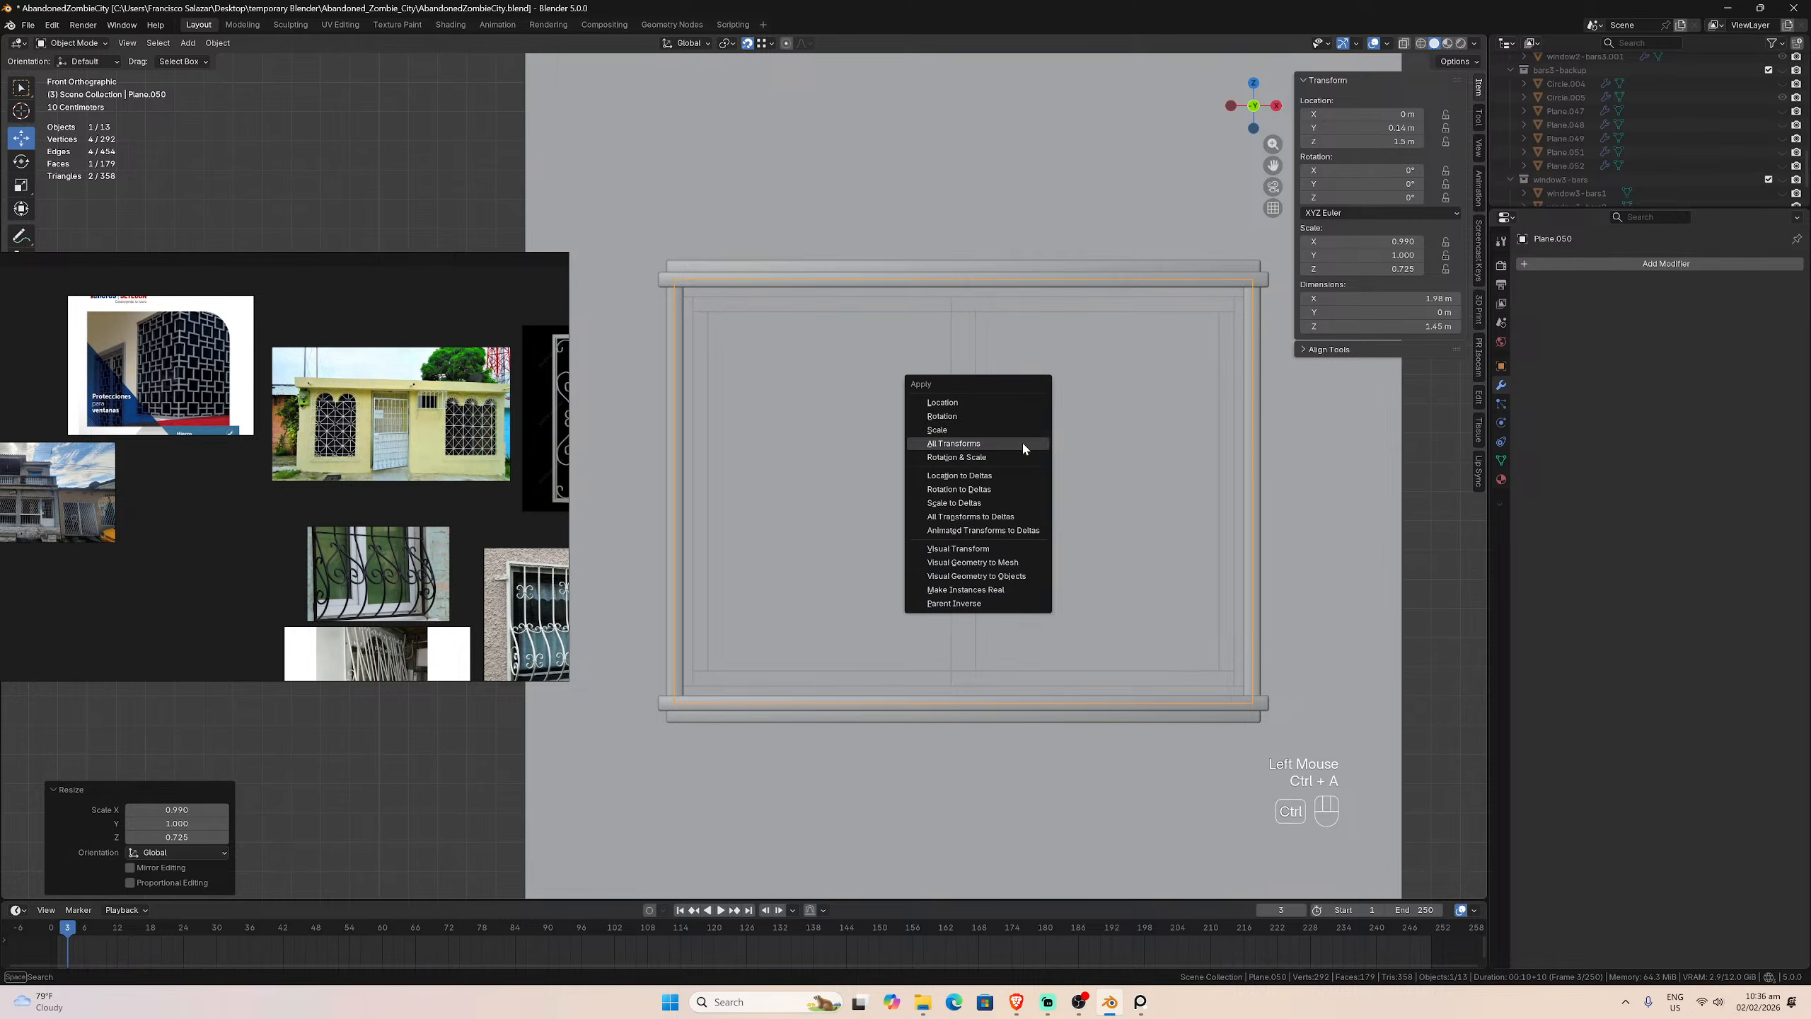
click(997, 441)
scroll(999, 443, down, 2)
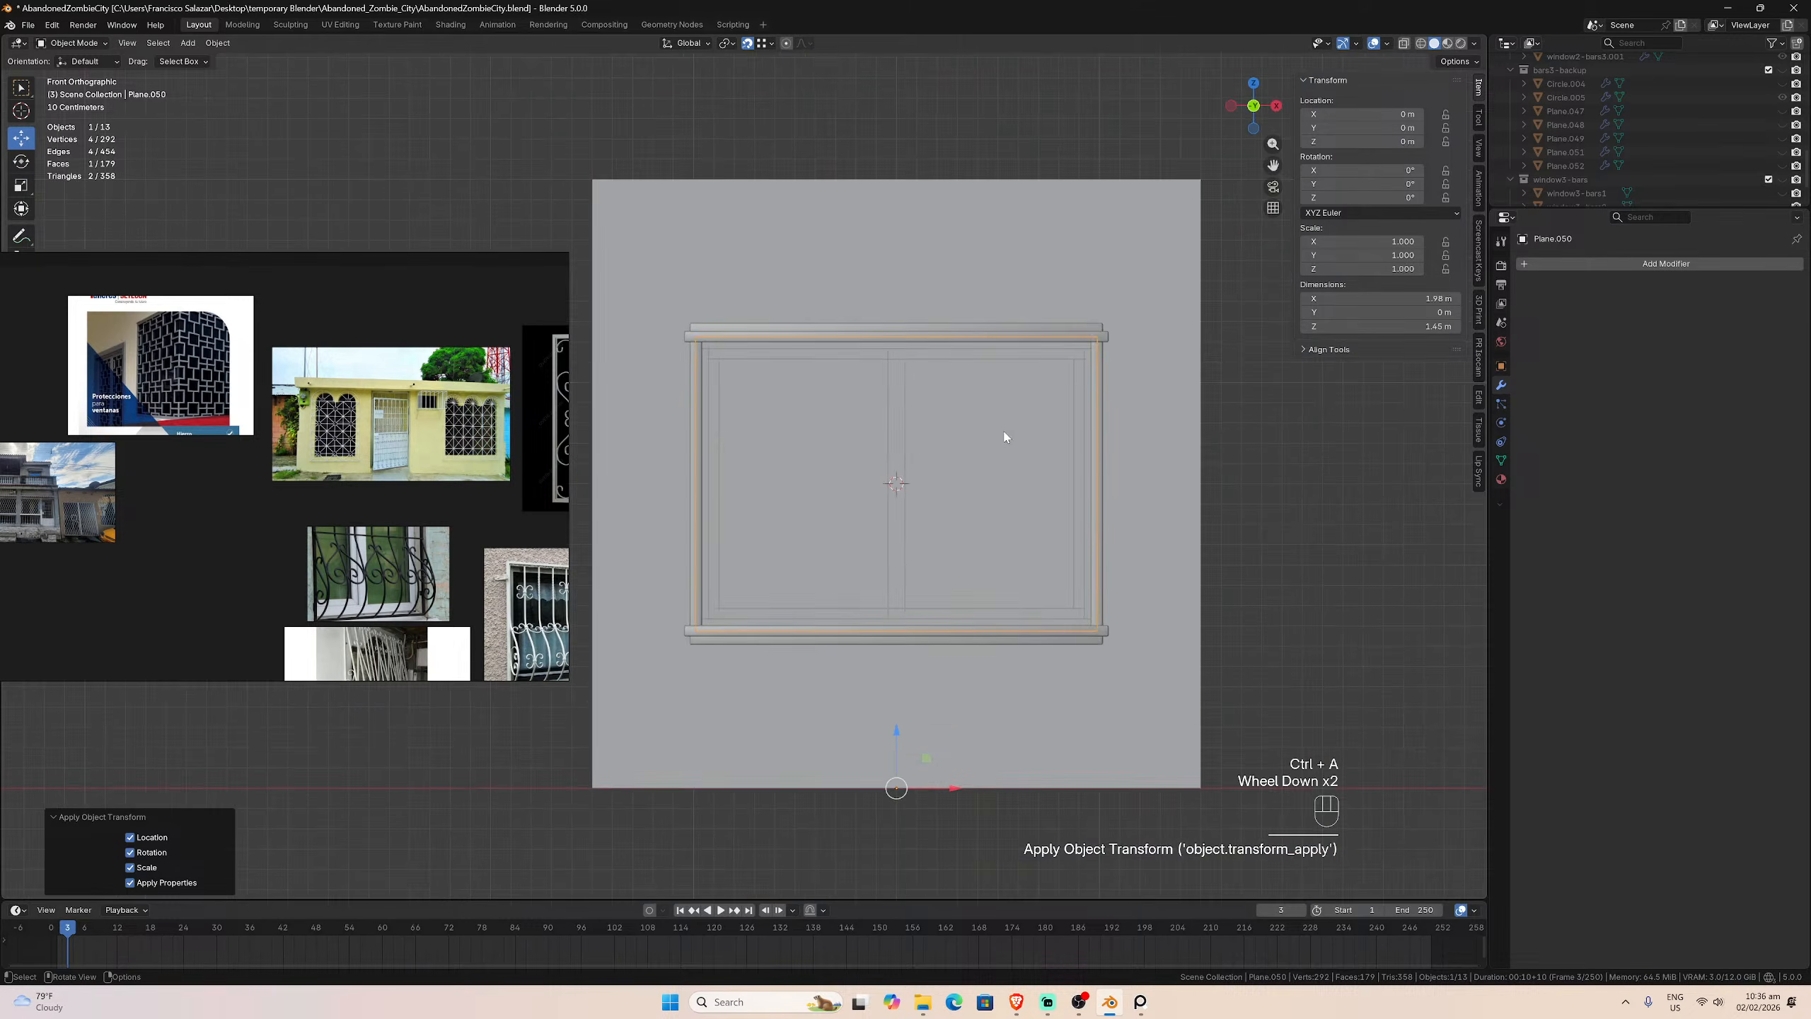
middle_drag(1002, 433, 821, 422)
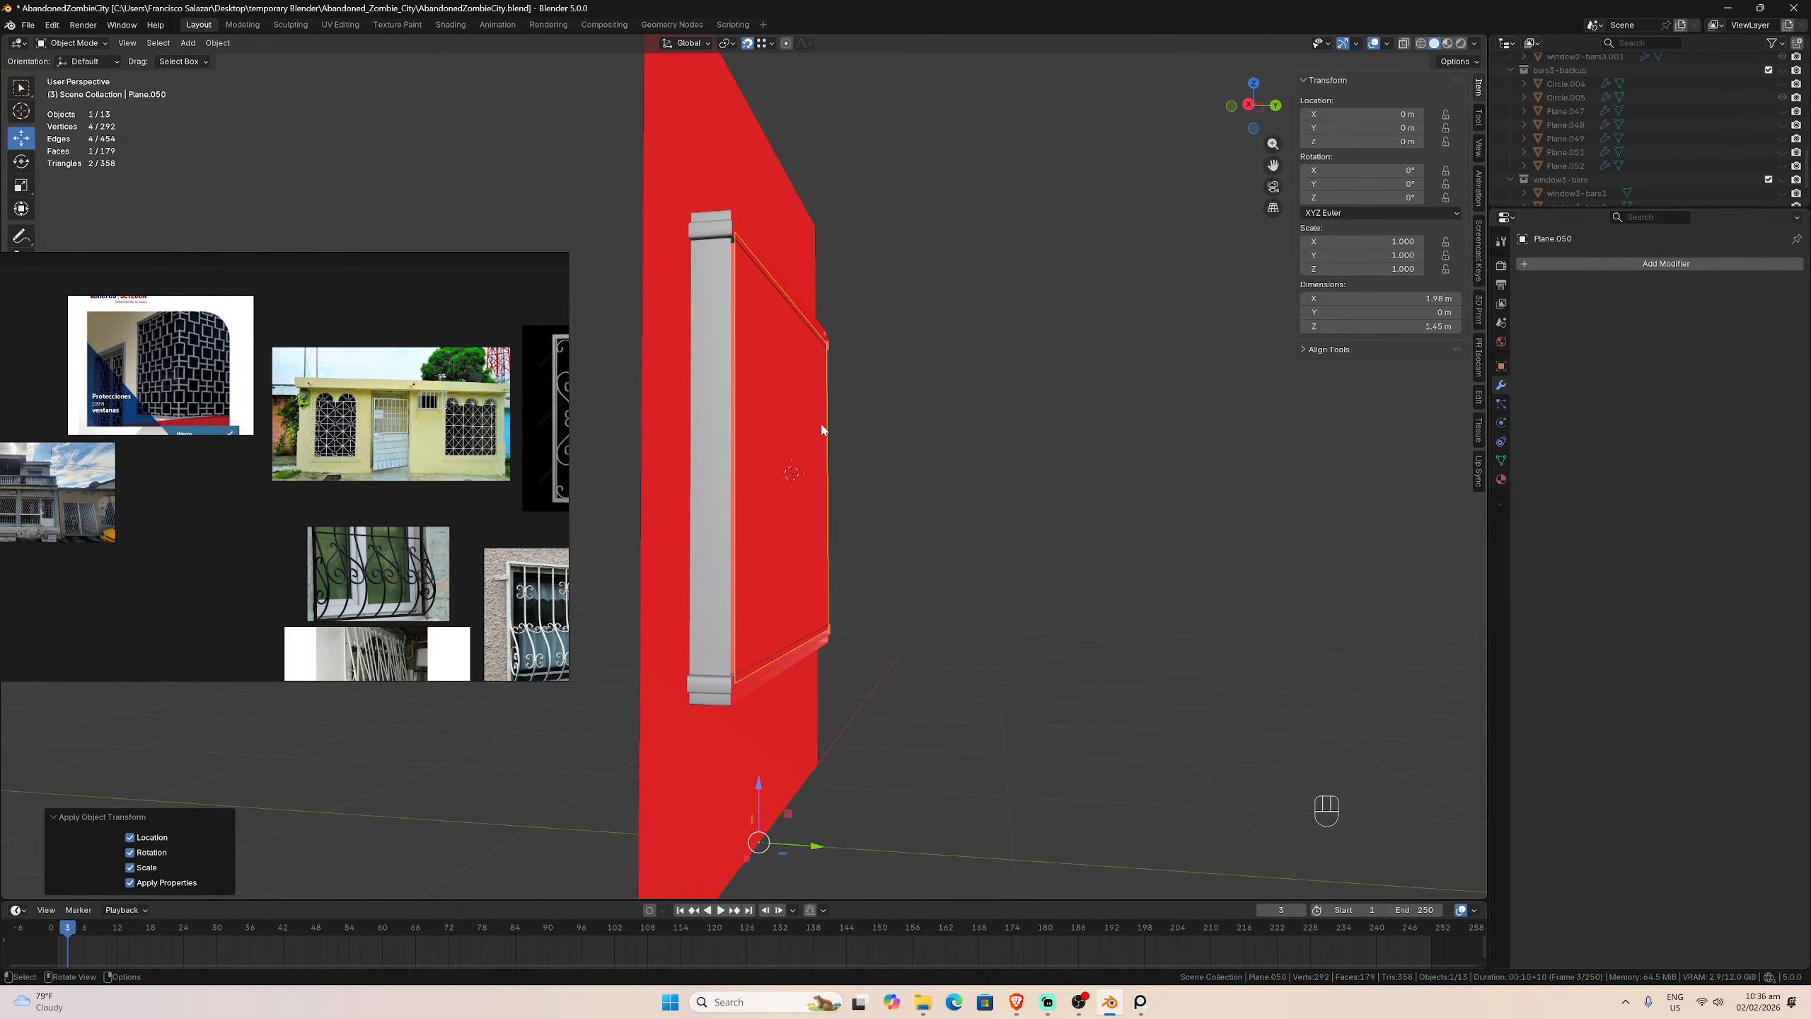
Step: Move the plane about 0.25 m along the global Y axis, out from the window frame
scroll(852, 510, up, 1)
middle_drag(857, 518, 846, 639)
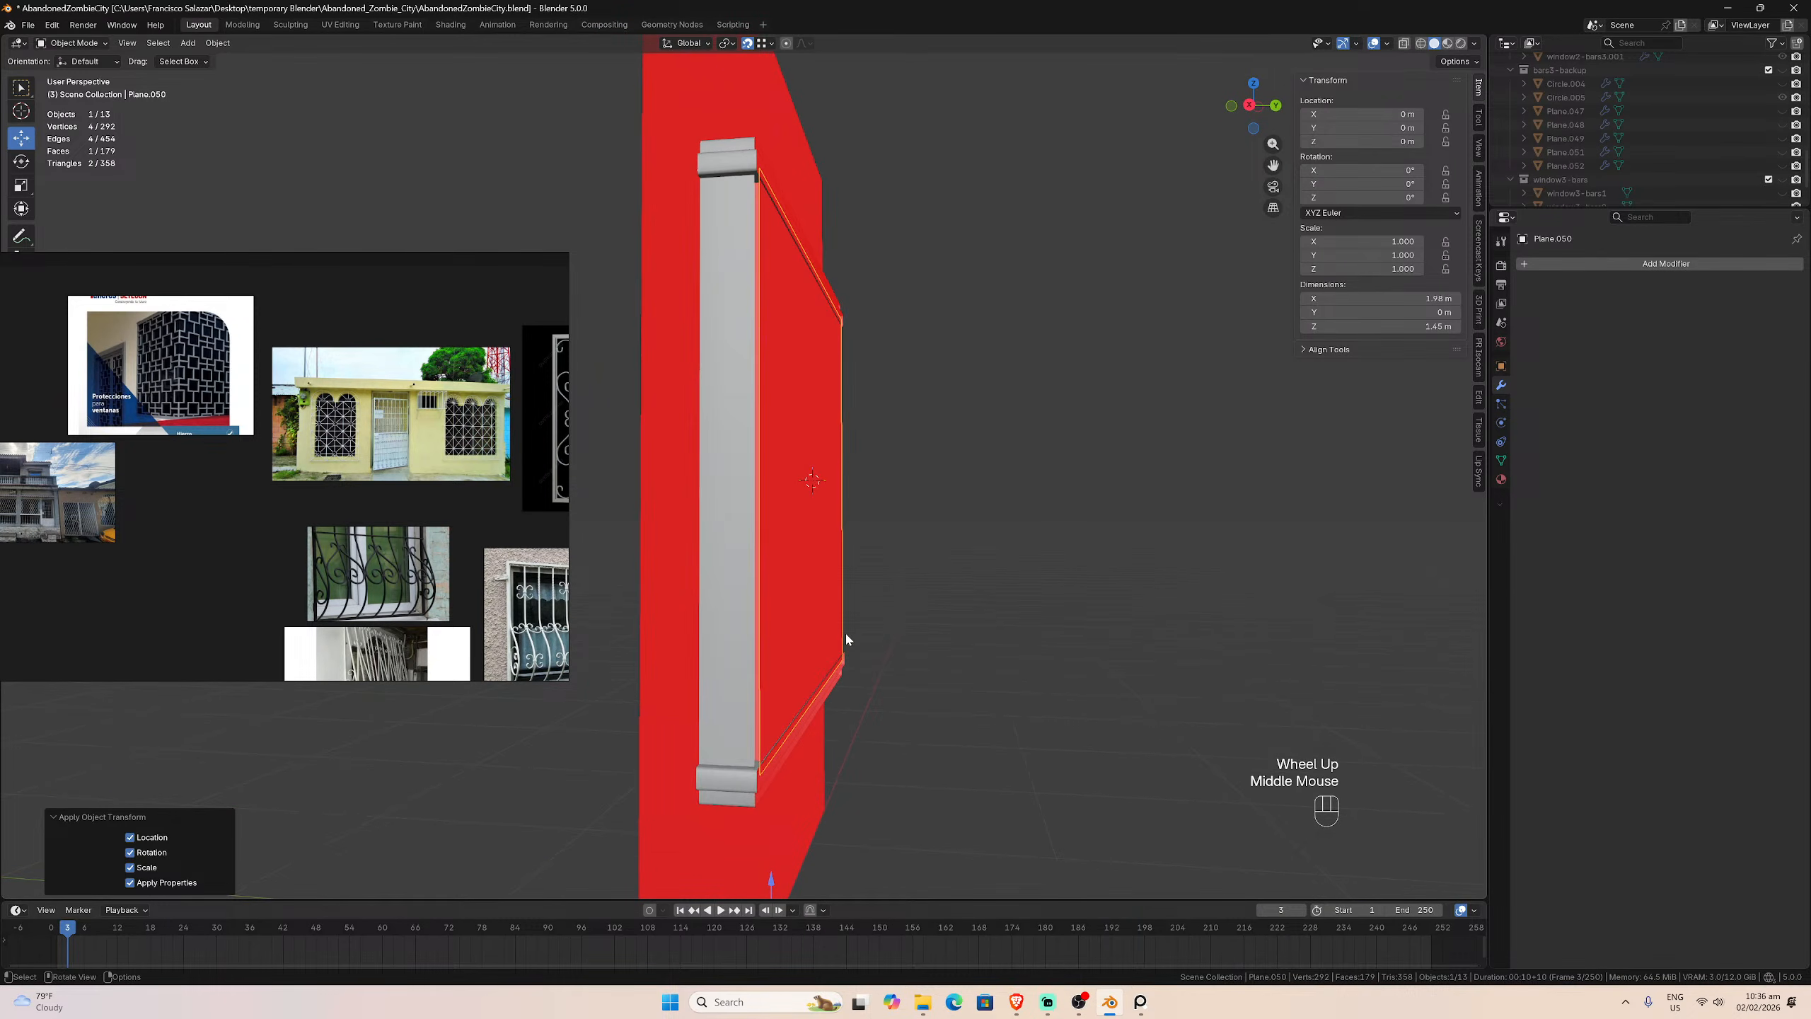
click(847, 651)
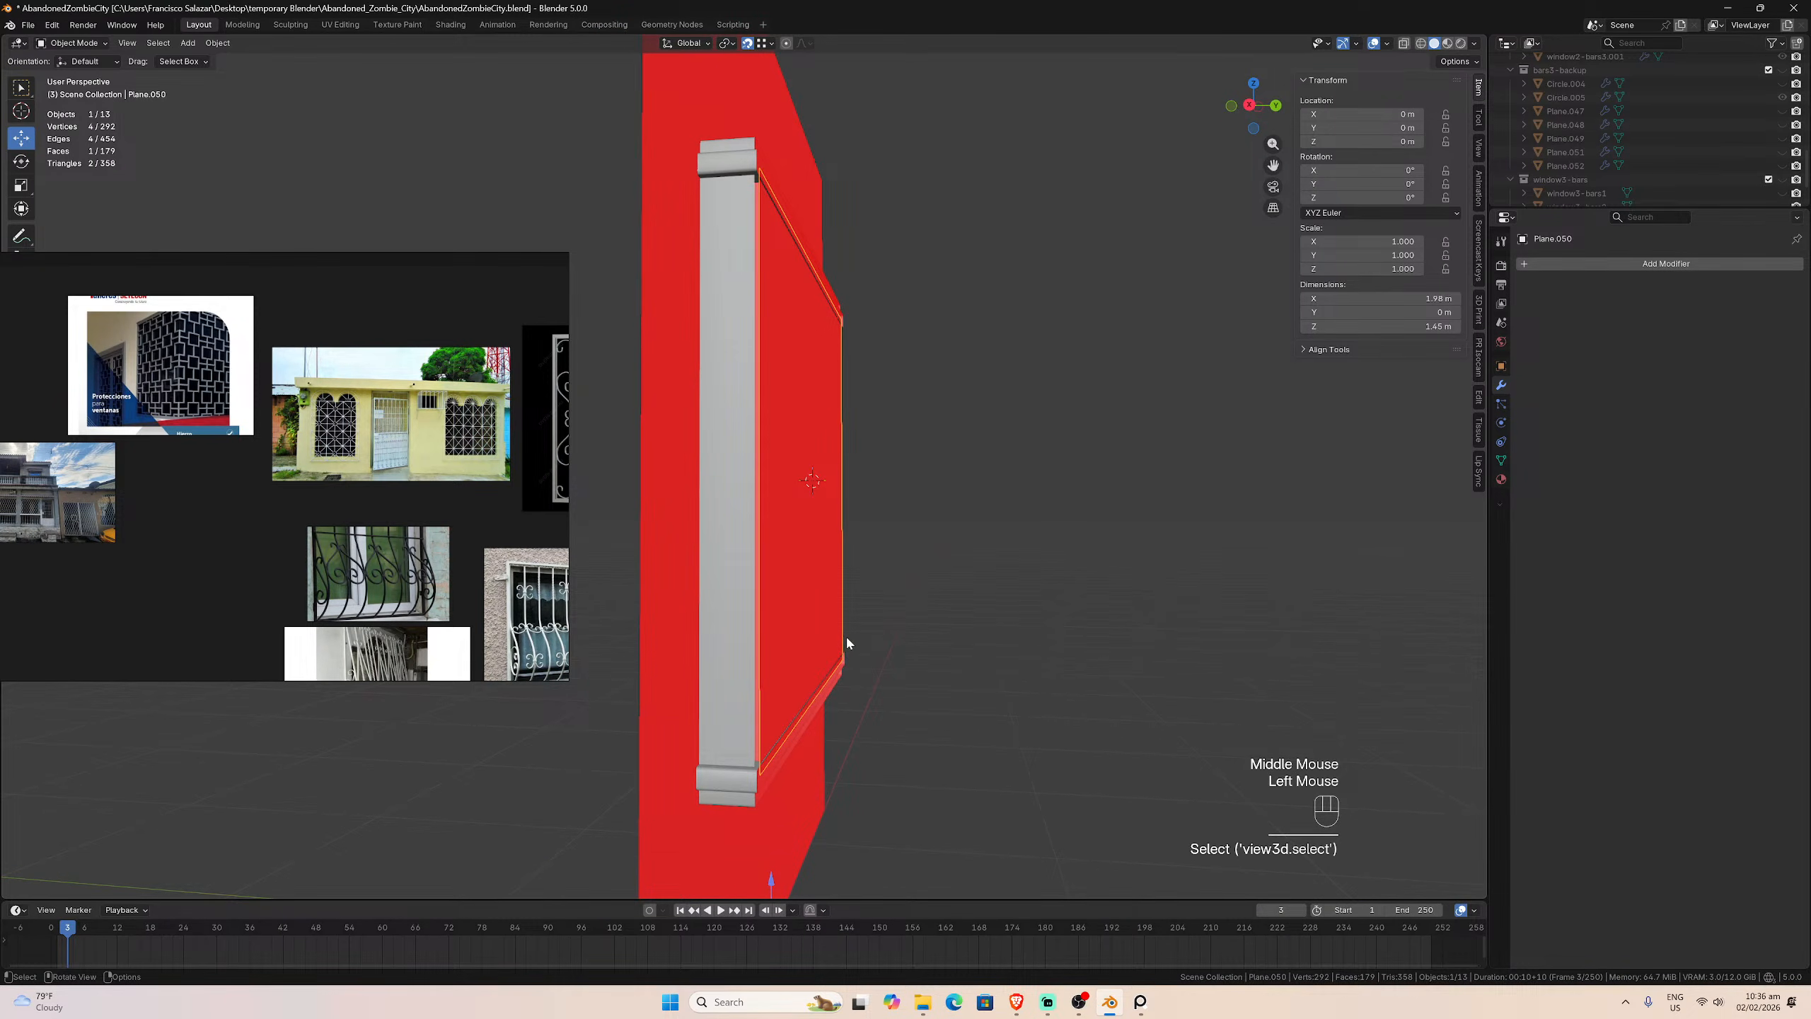
middle_drag(851, 635, 937, 635)
key(g)
key(y)
click(937, 640)
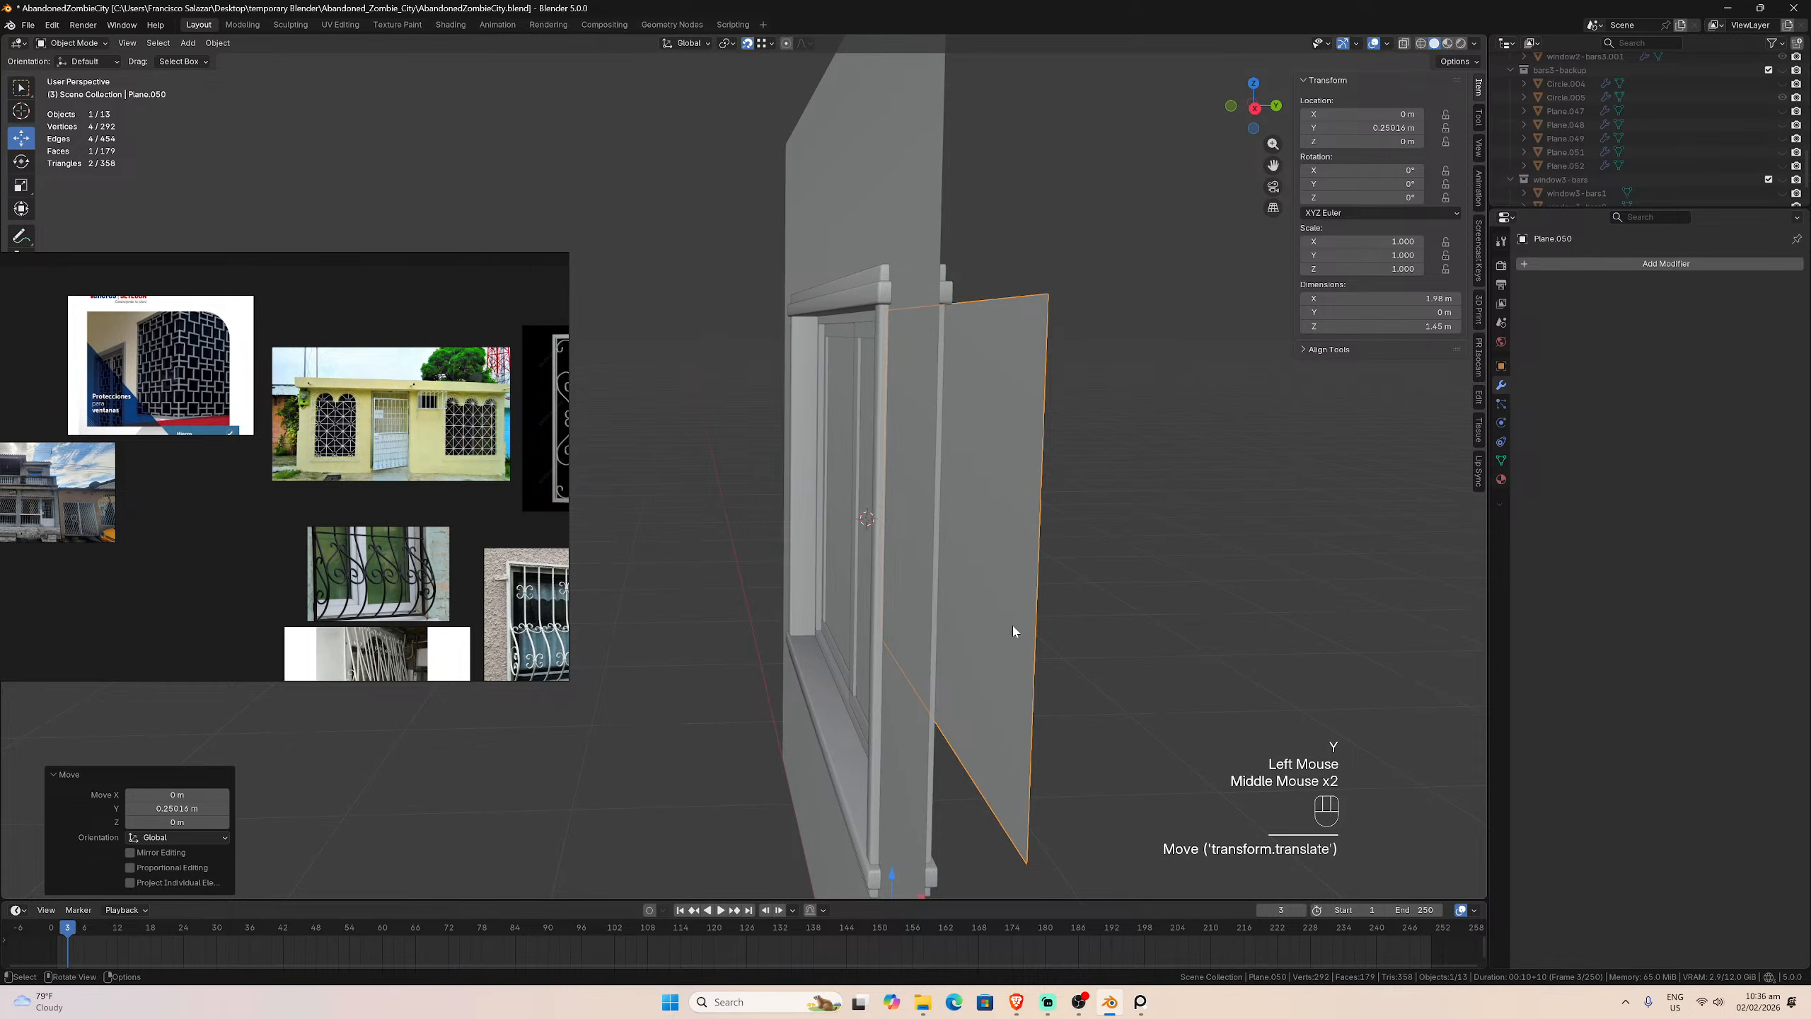
Step: Unhide the window4-bars collection and select window4-bars1 to inspect its placement and dimensions
scroll(1684, 107, up, 1)
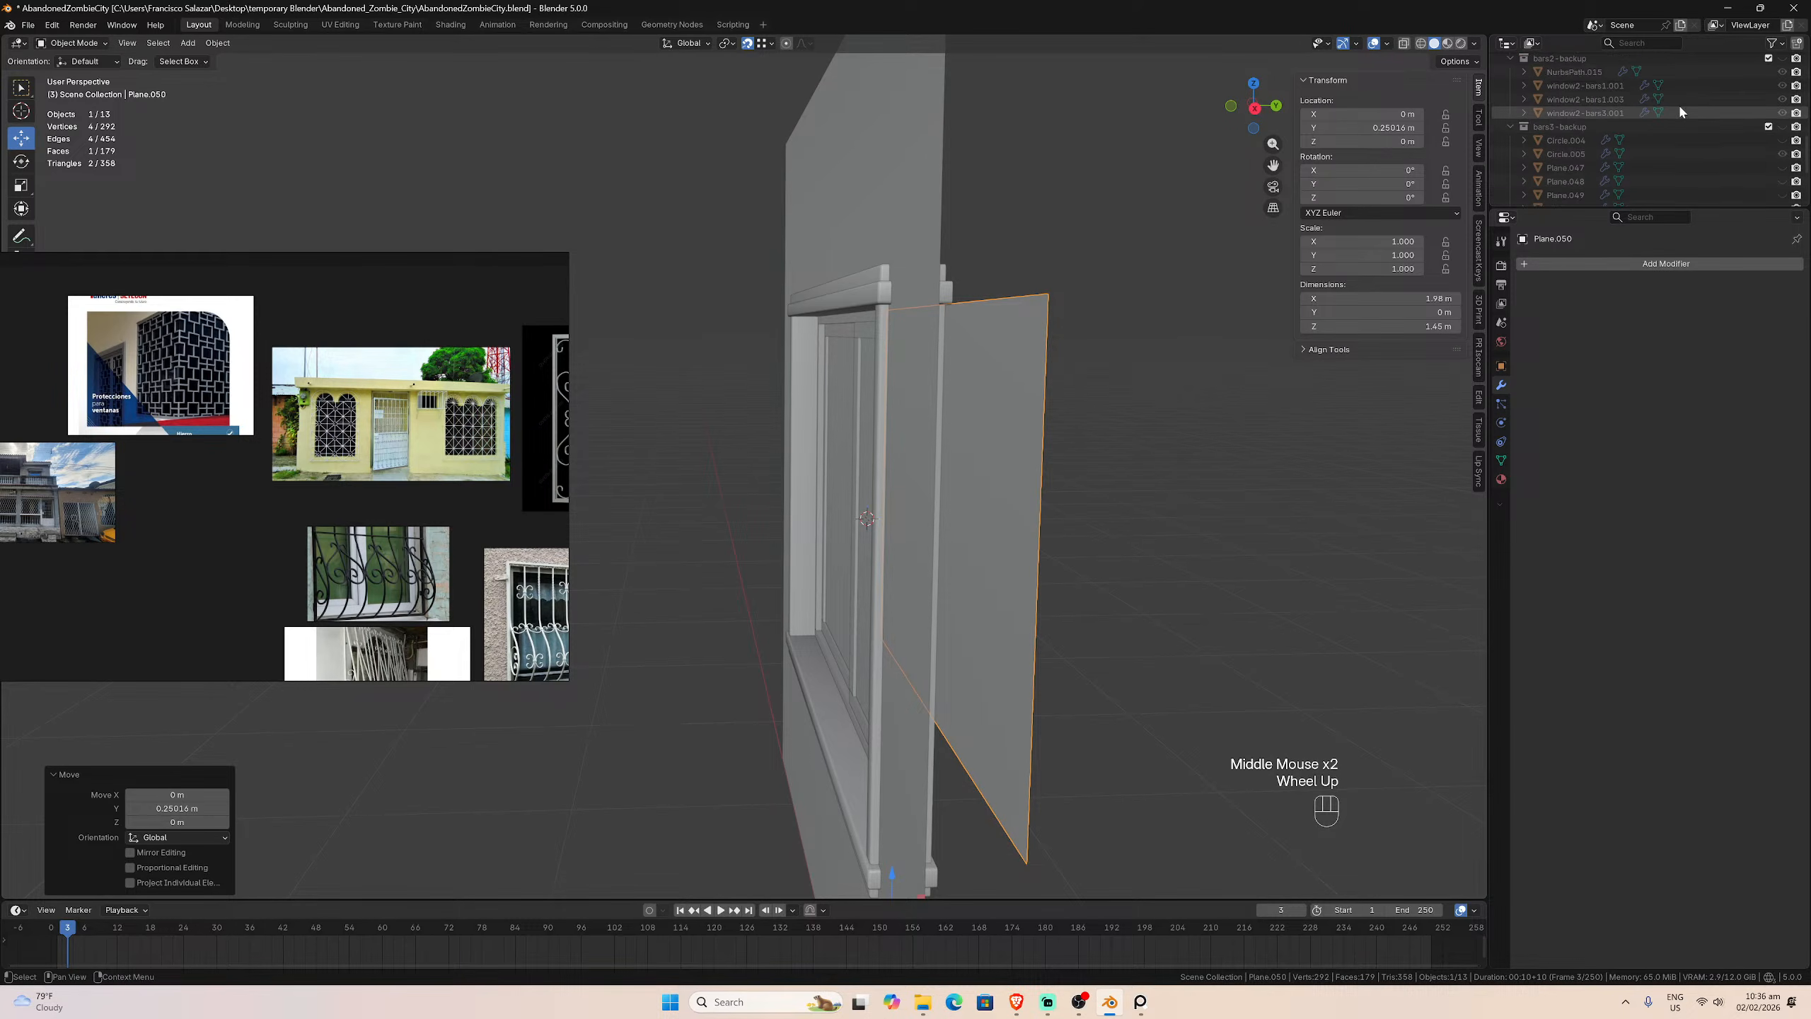
scroll(1683, 104, down, 4)
scroll(1700, 120, up, 6)
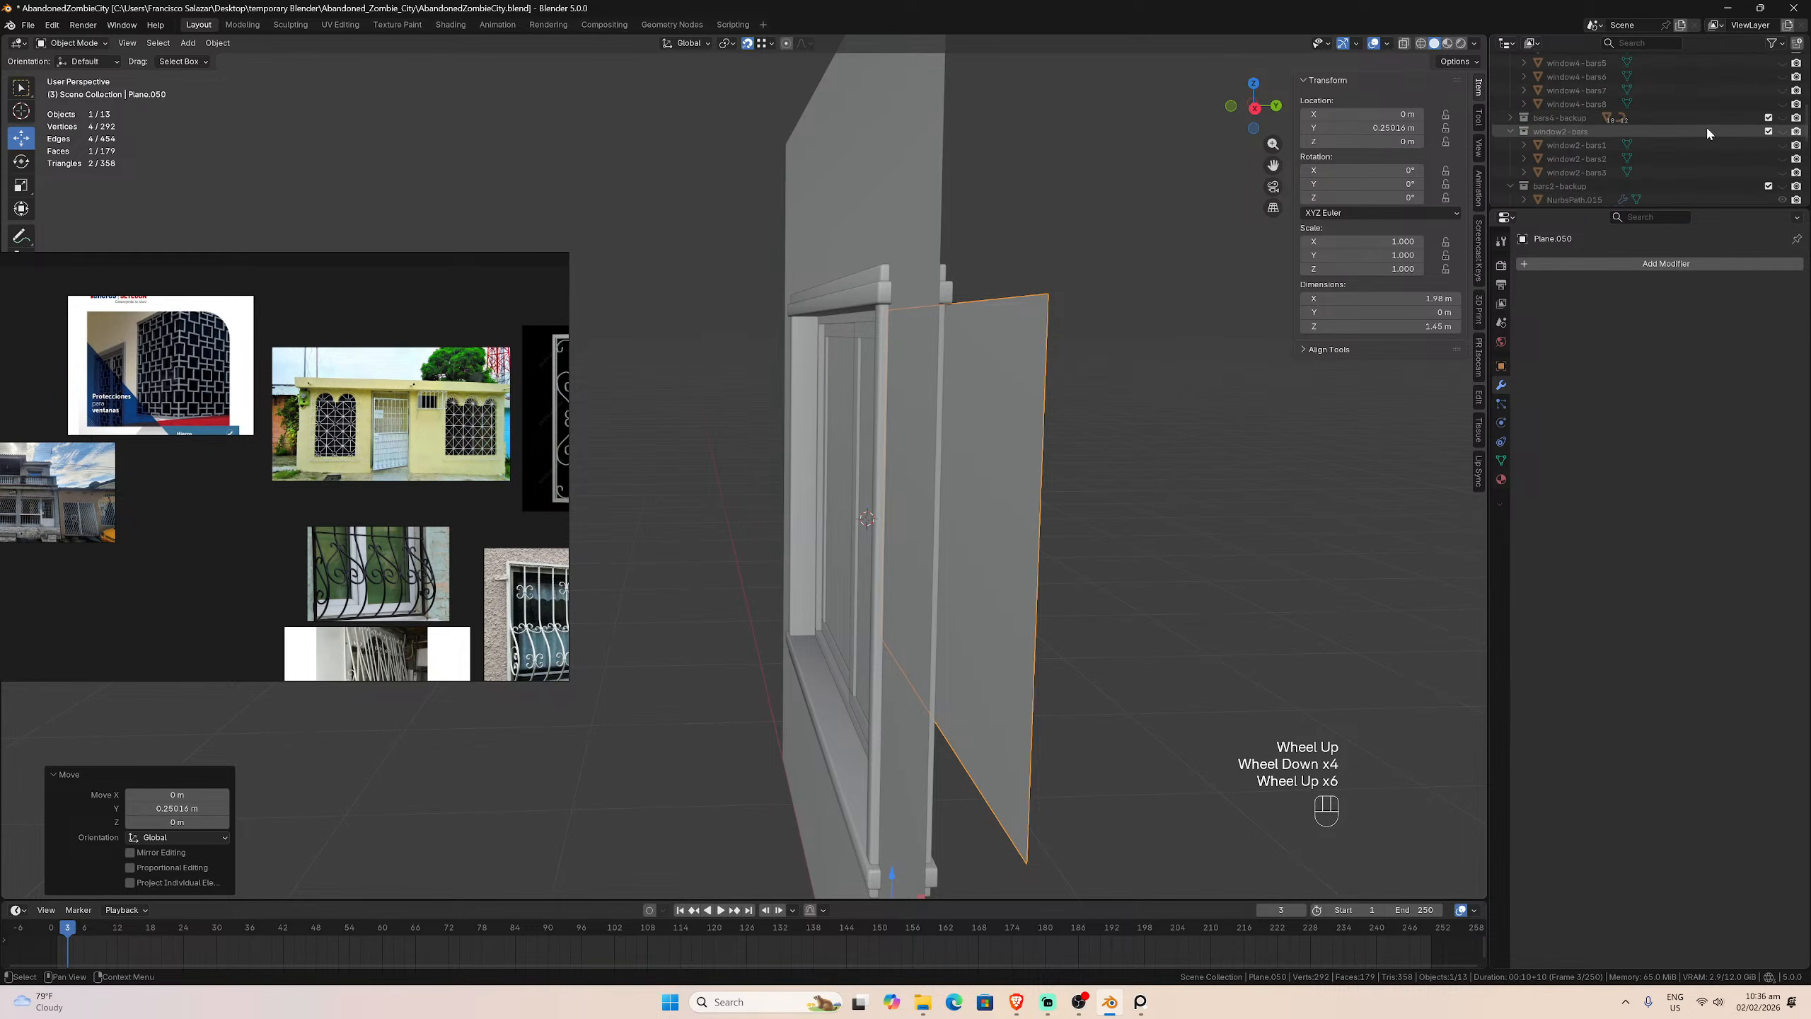
scroll(1707, 129, down, 1)
scroll(1710, 131, up, 1)
scroll(1709, 131, down, 3)
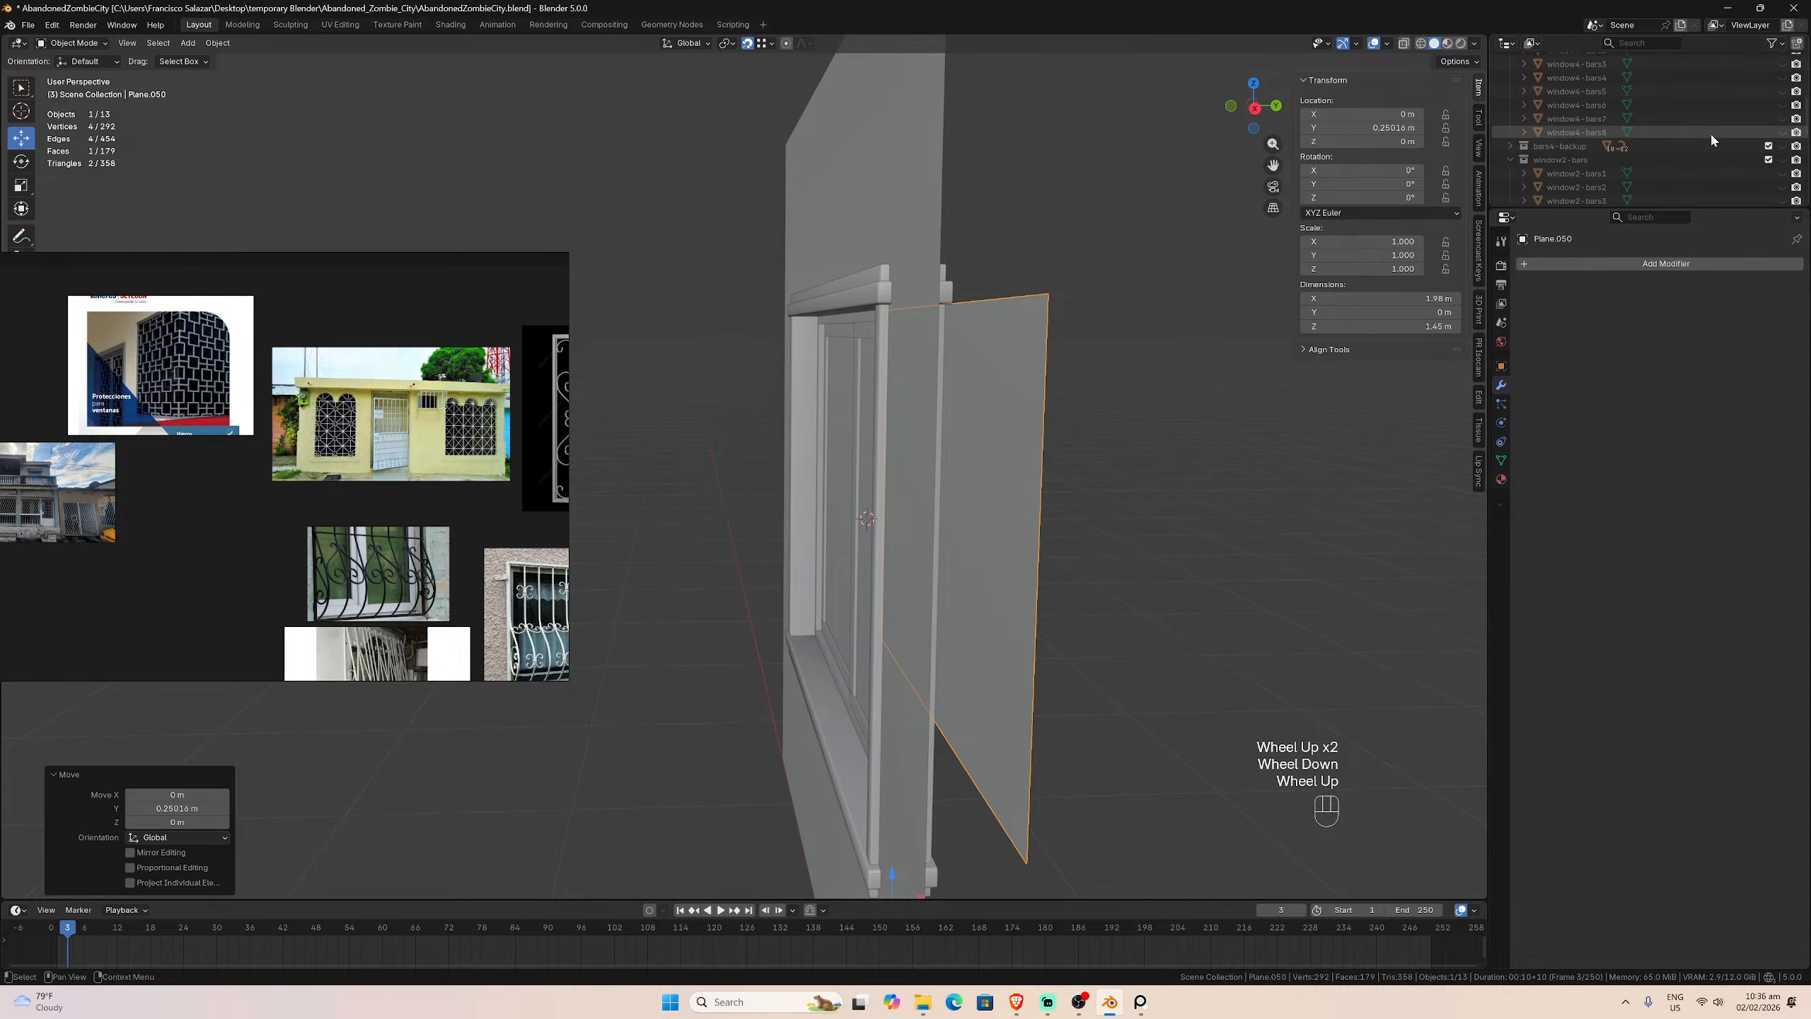
scroll(1709, 132, down, 5)
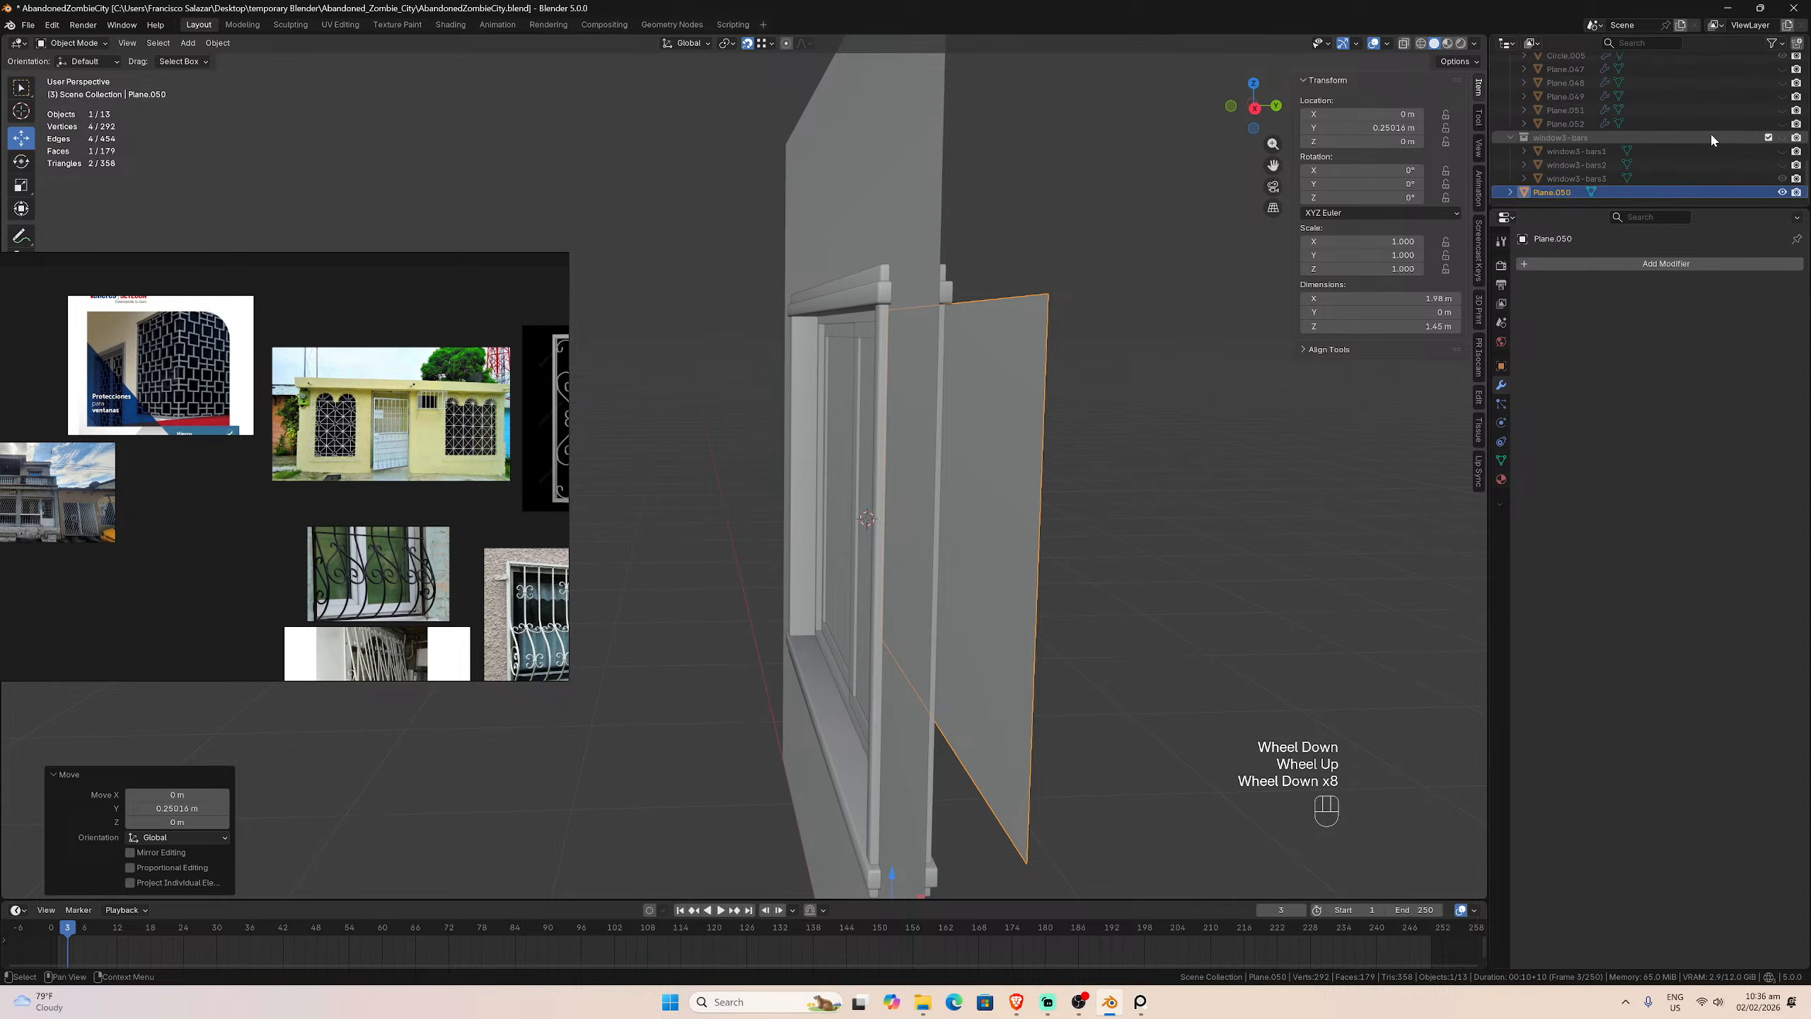
scroll(1709, 133, up, 3)
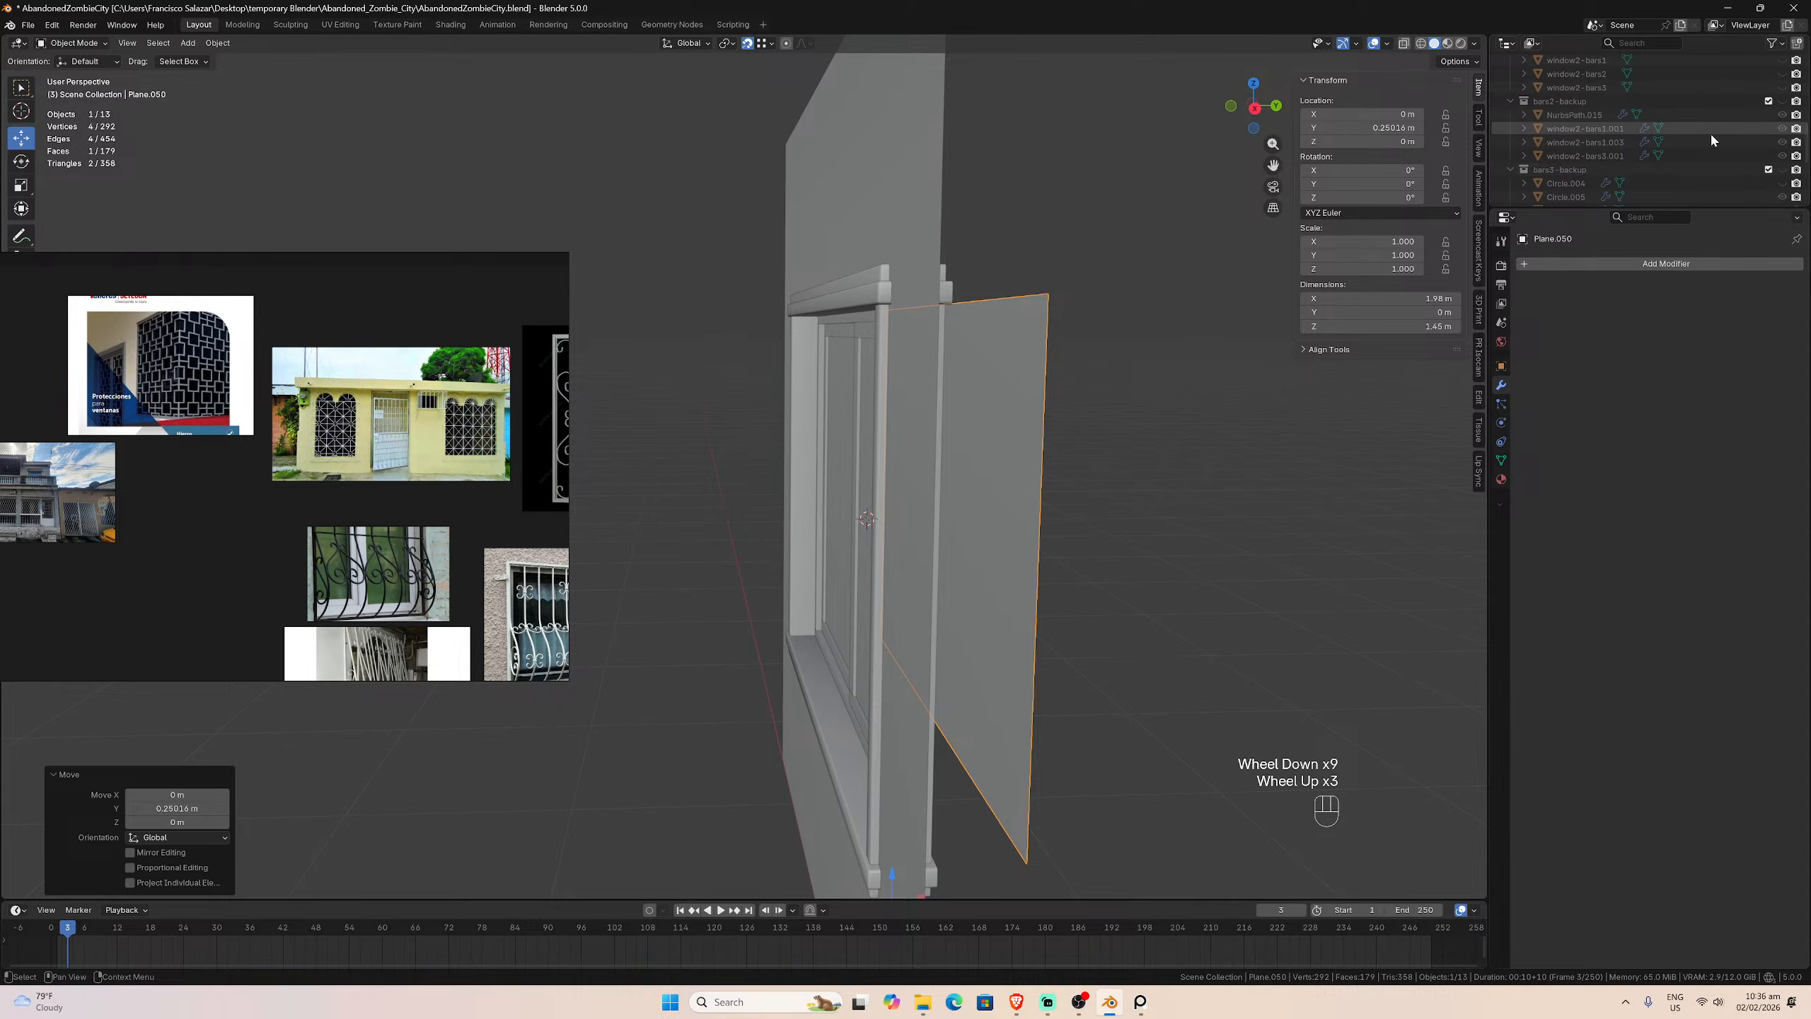
scroll(1710, 132, up, 2)
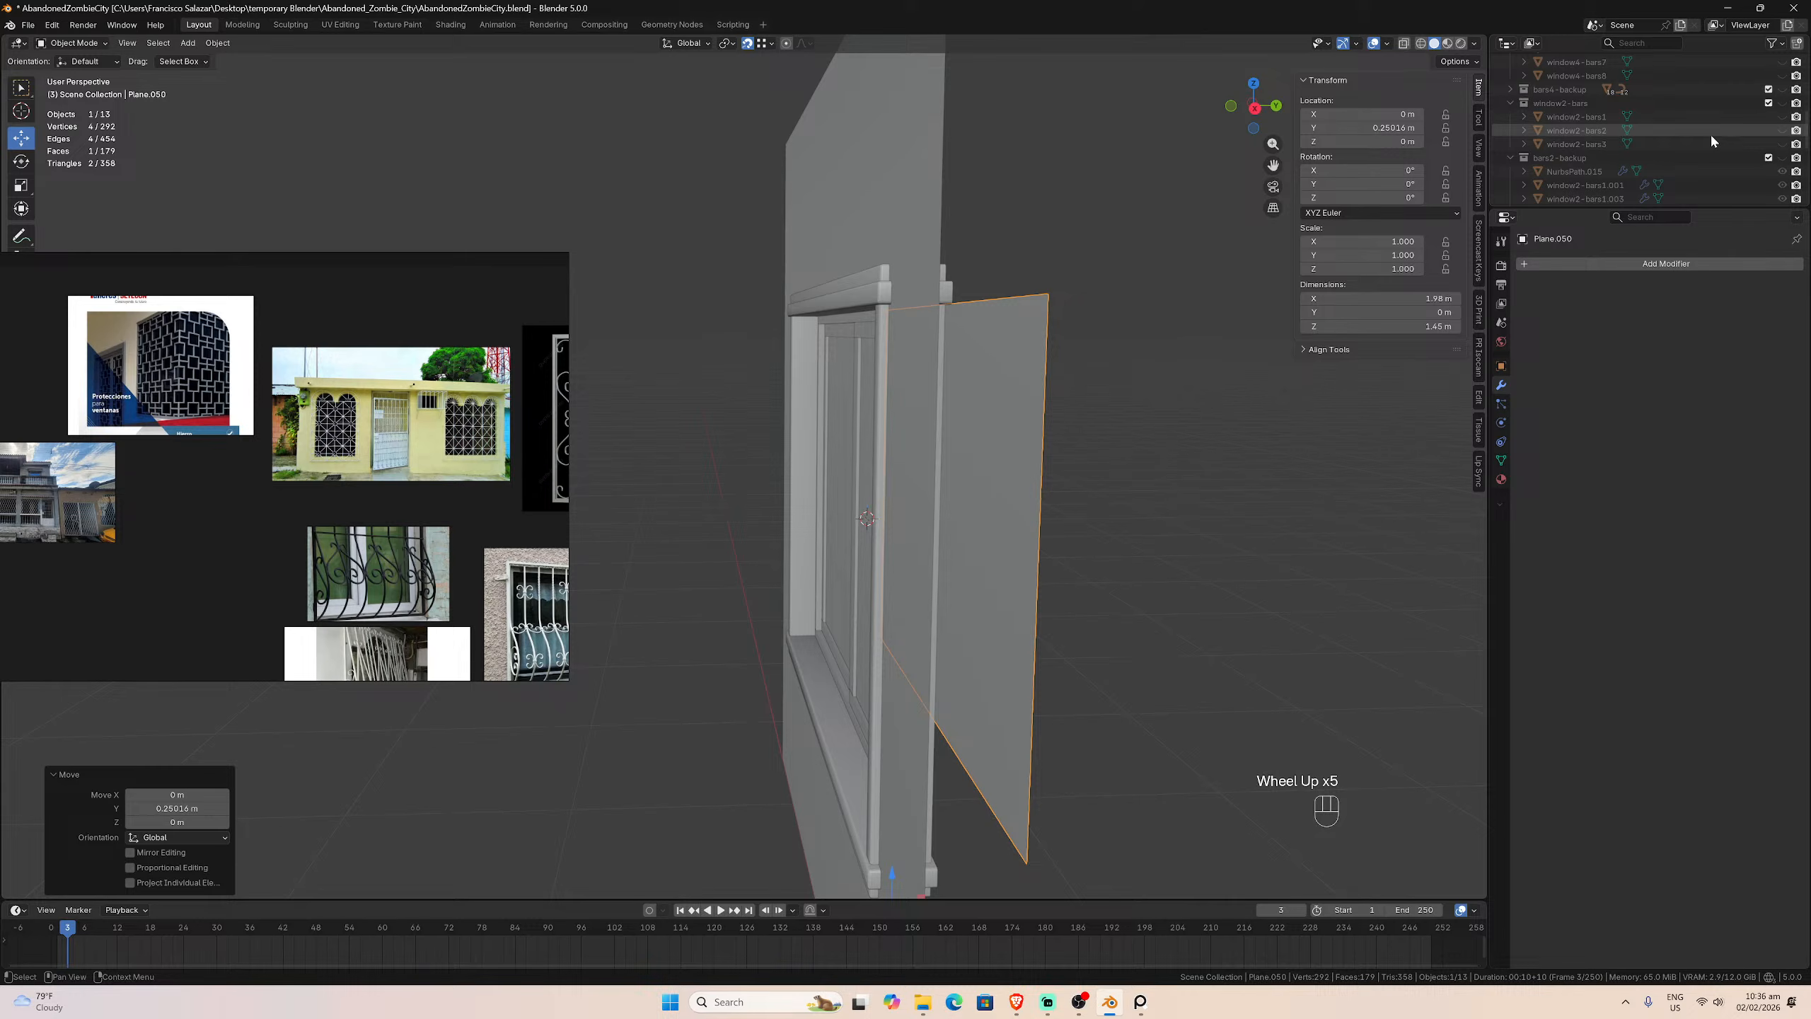
scroll(1710, 134, up, 5)
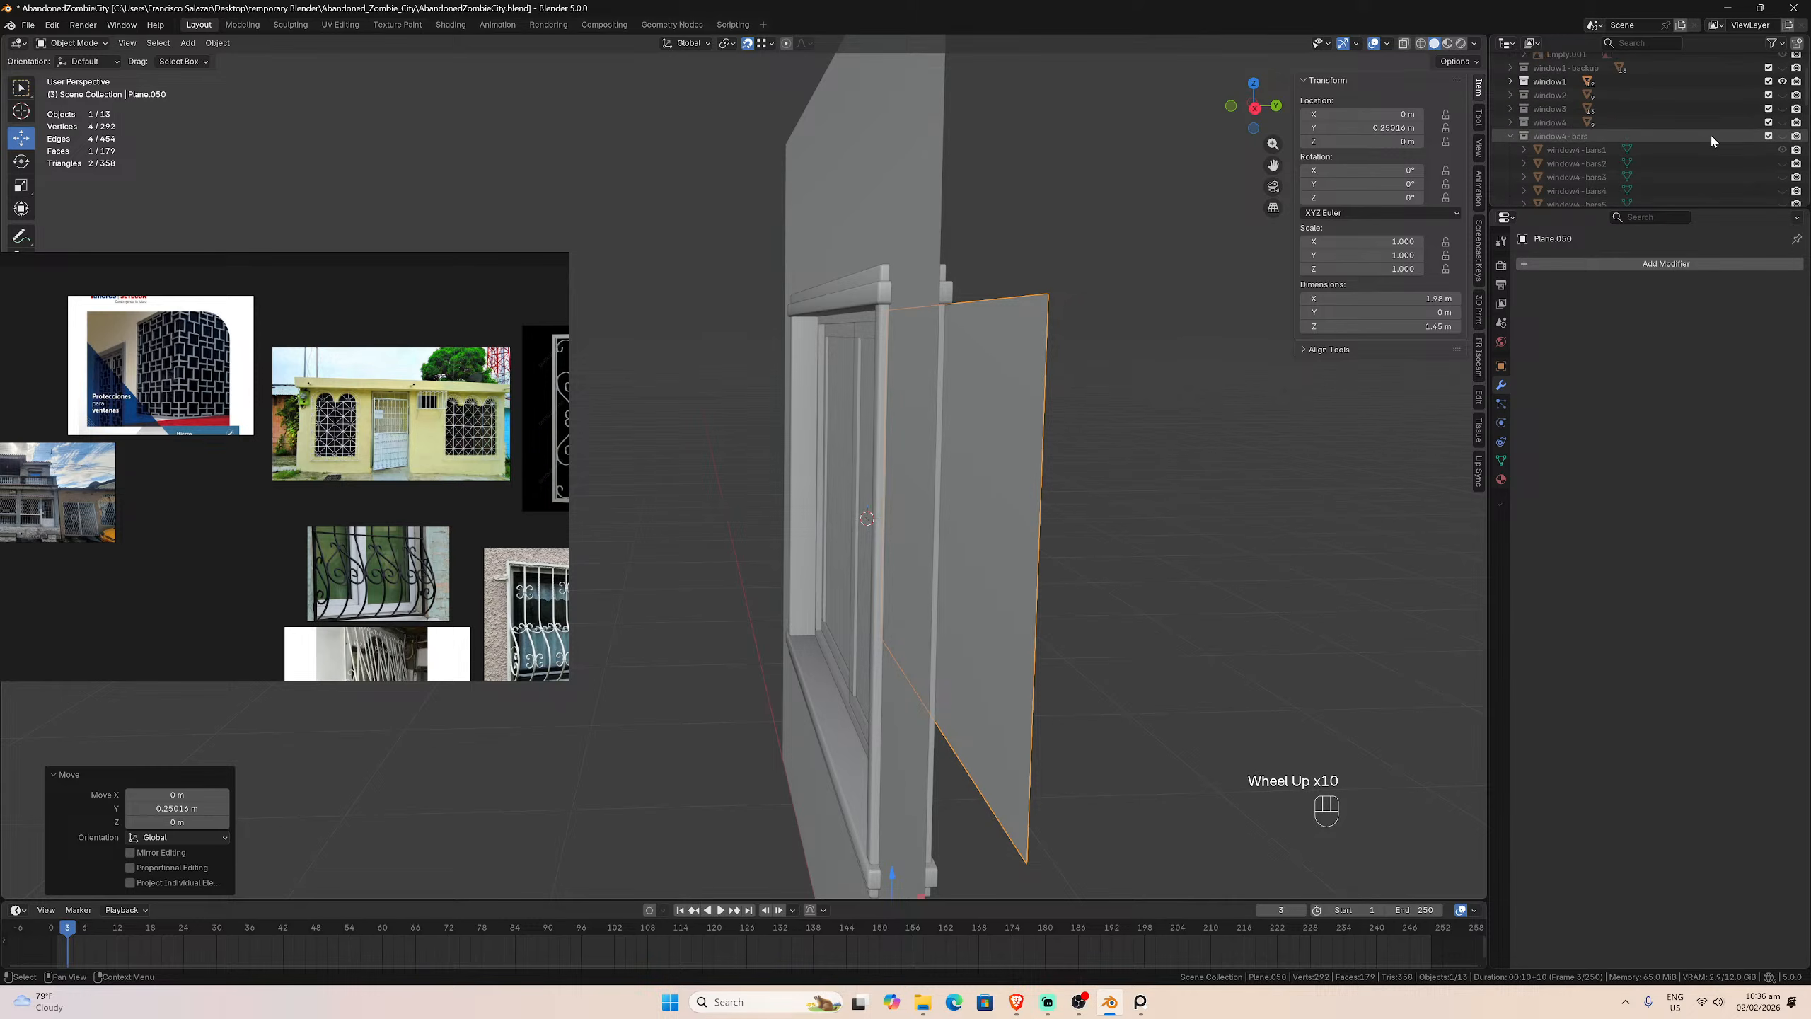
click(1783, 136)
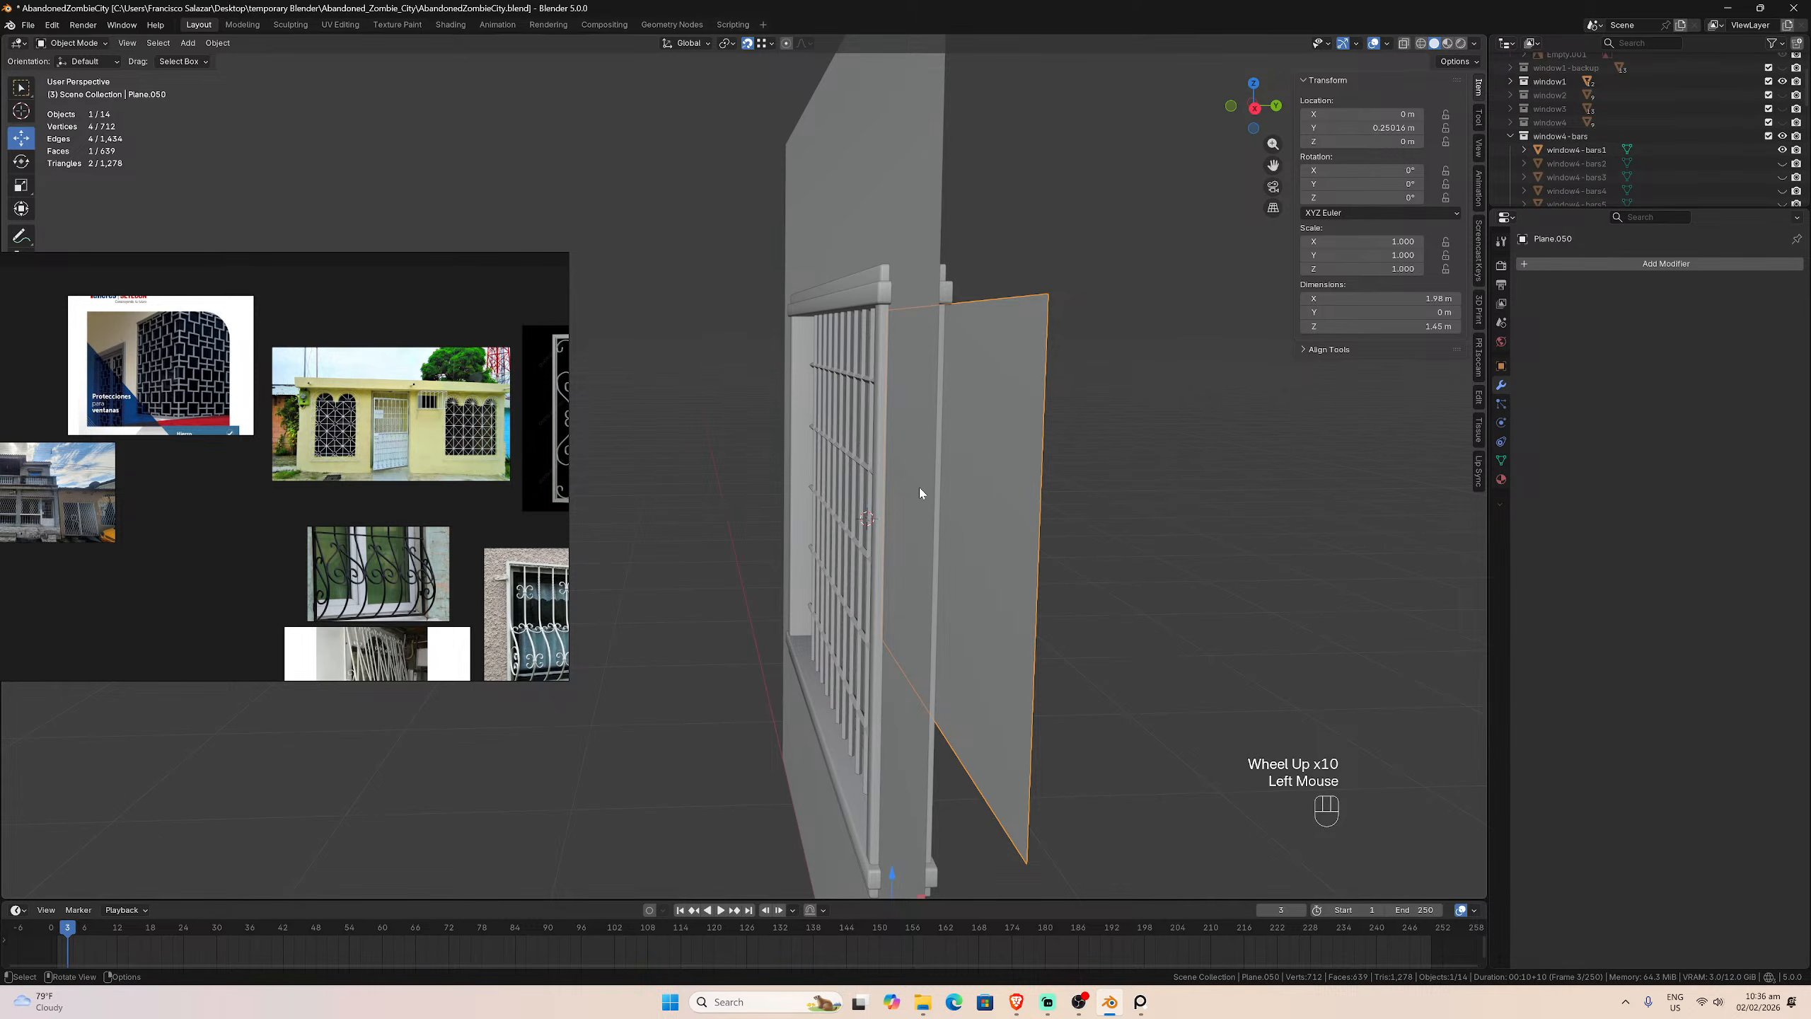
click(848, 545)
middle_drag(848, 545, 822, 530)
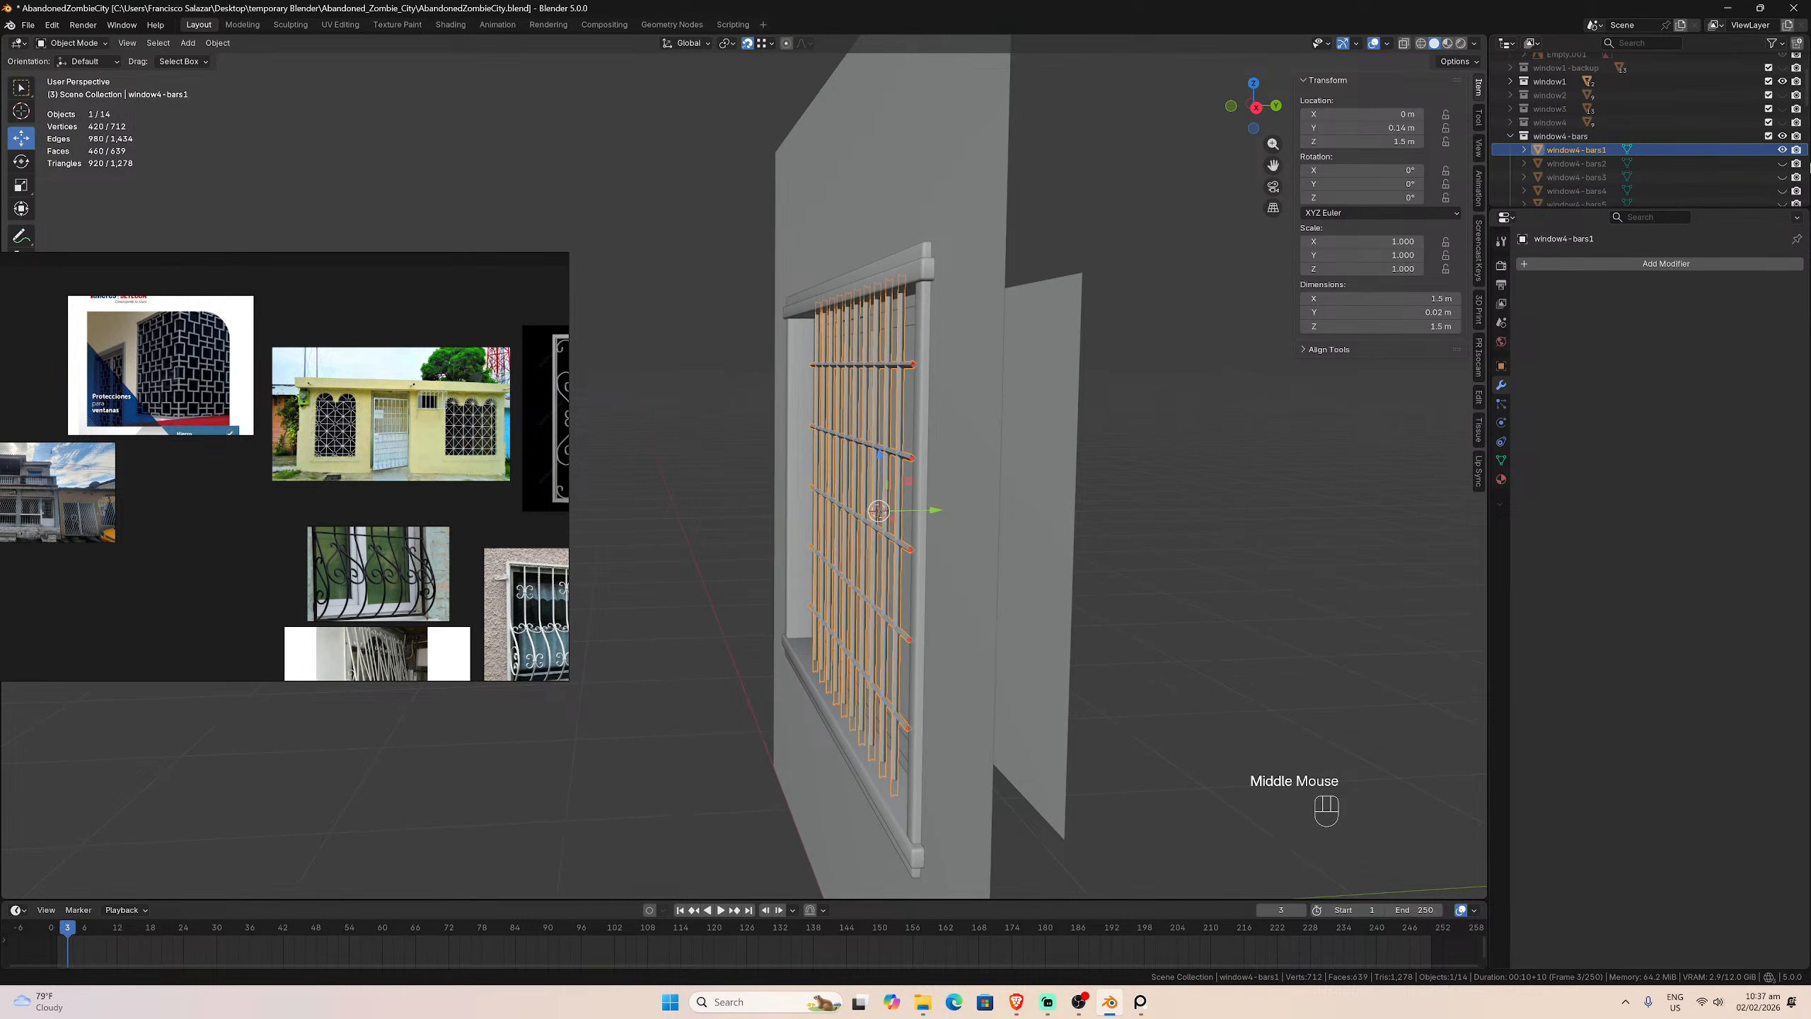
Step: Inspect window4-bars2, window4-bars3 and window4-bars4 one at a time, leaving only window4-bars4 shown and selected
click(1783, 150)
click(1783, 164)
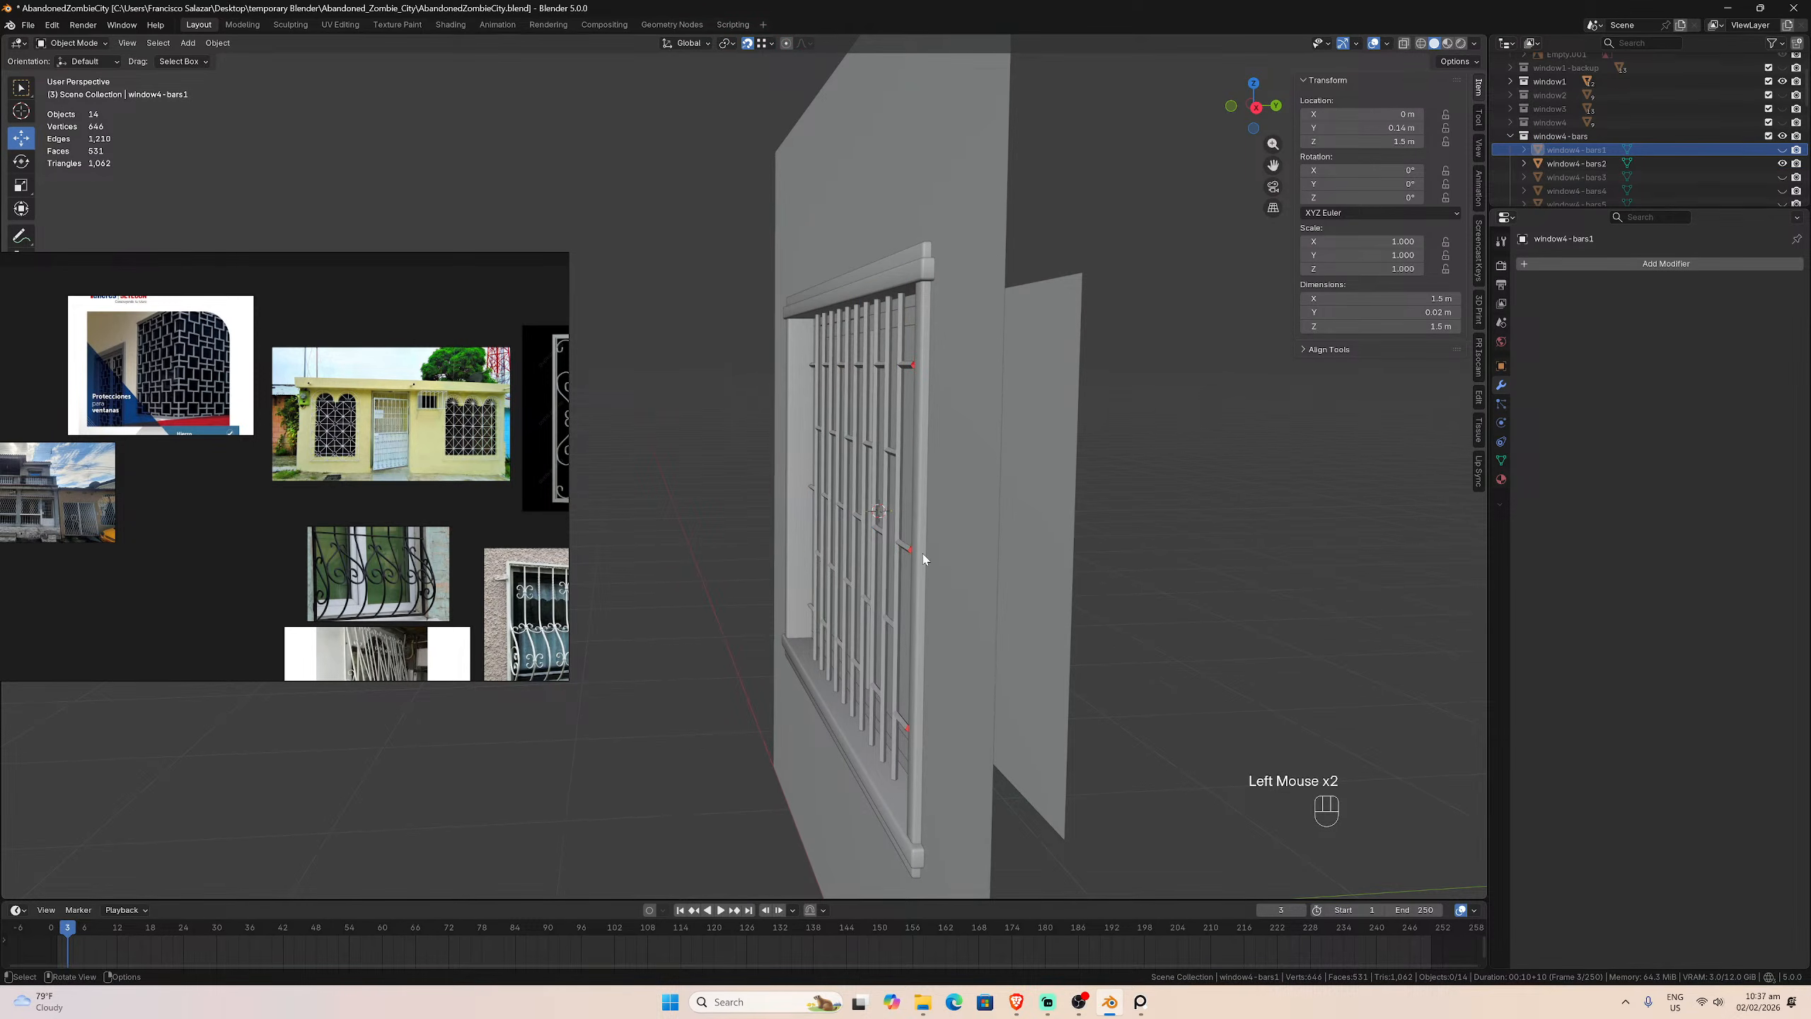
click(901, 553)
middle_drag(901, 554, 897, 555)
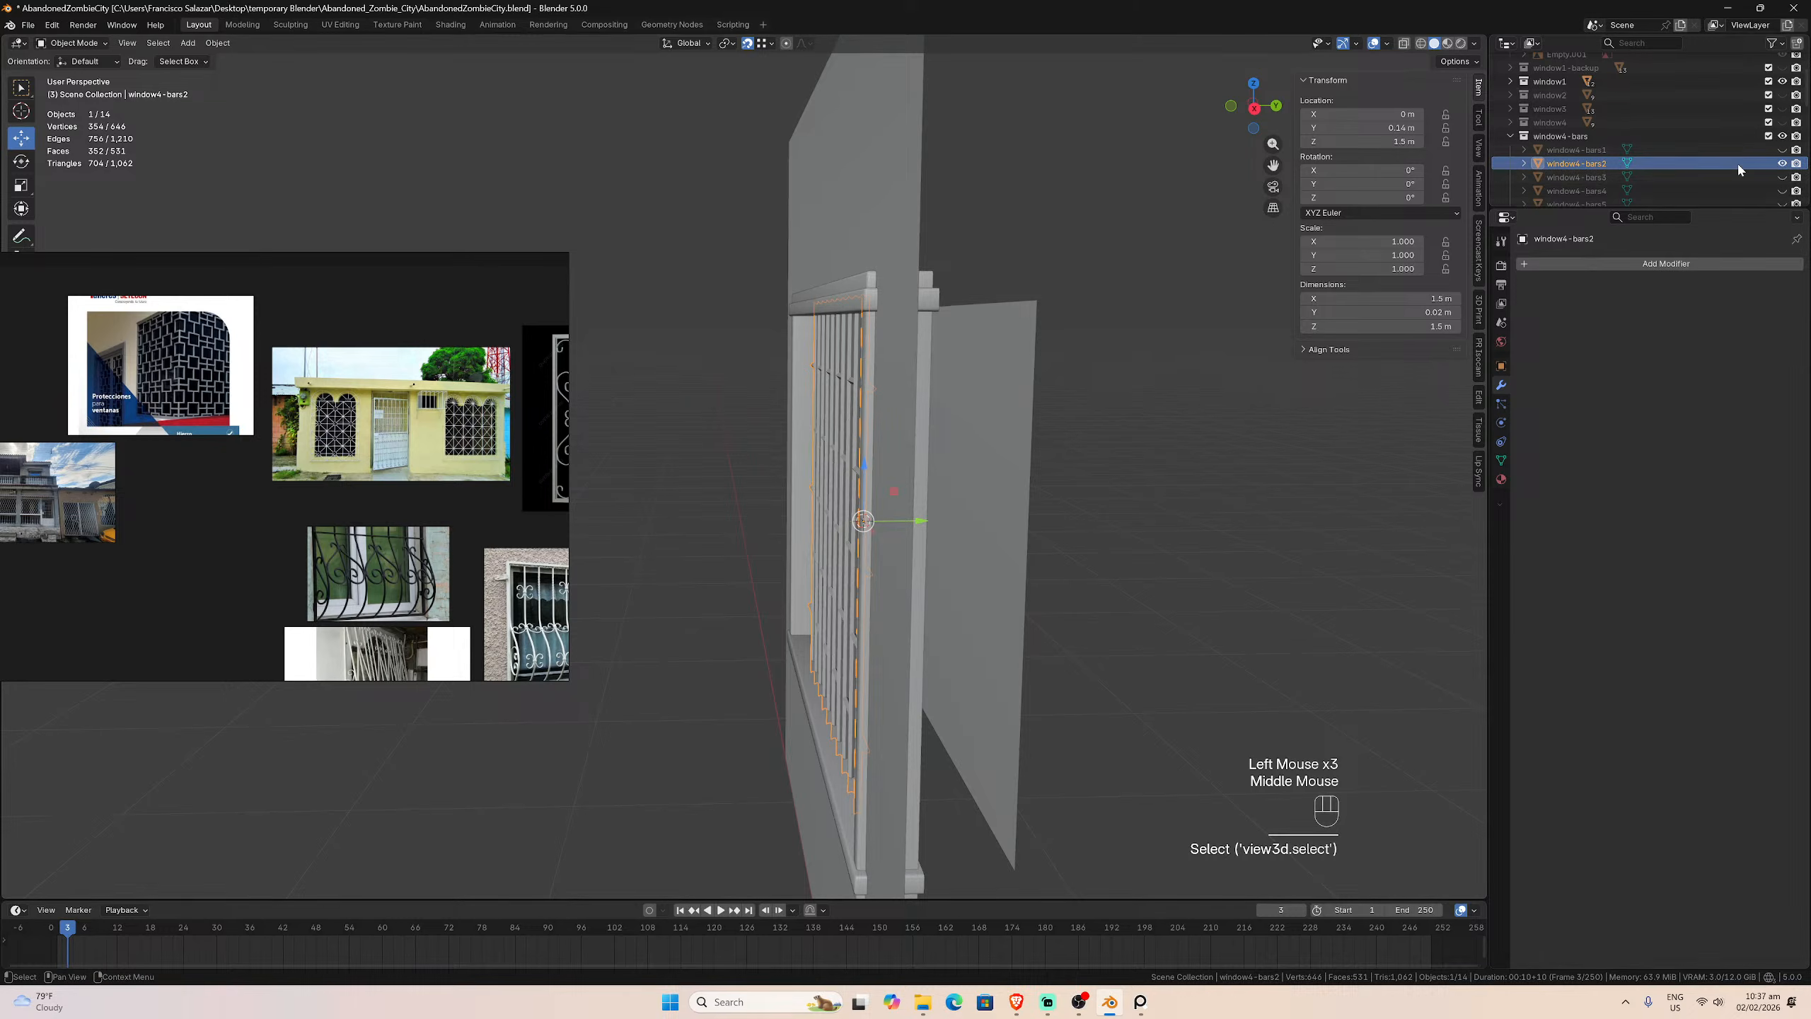
click(1783, 163)
click(1783, 176)
click(848, 508)
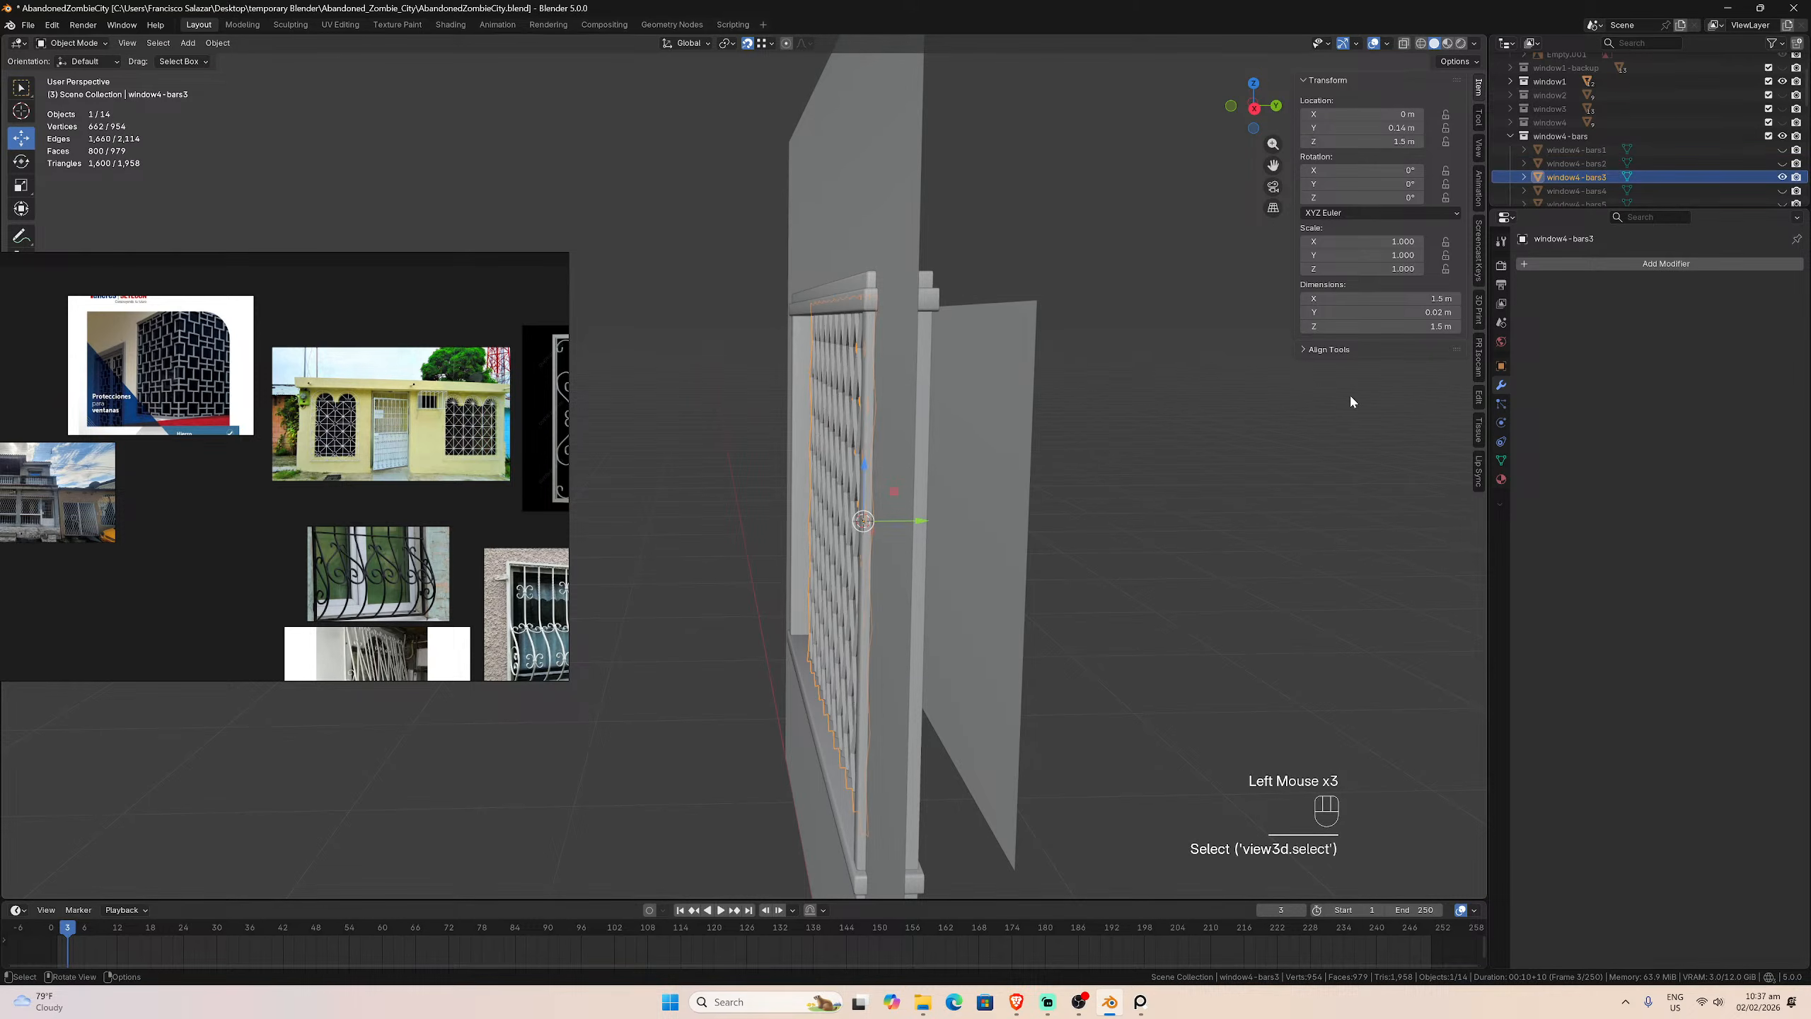
click(1783, 176)
click(1783, 190)
click(835, 521)
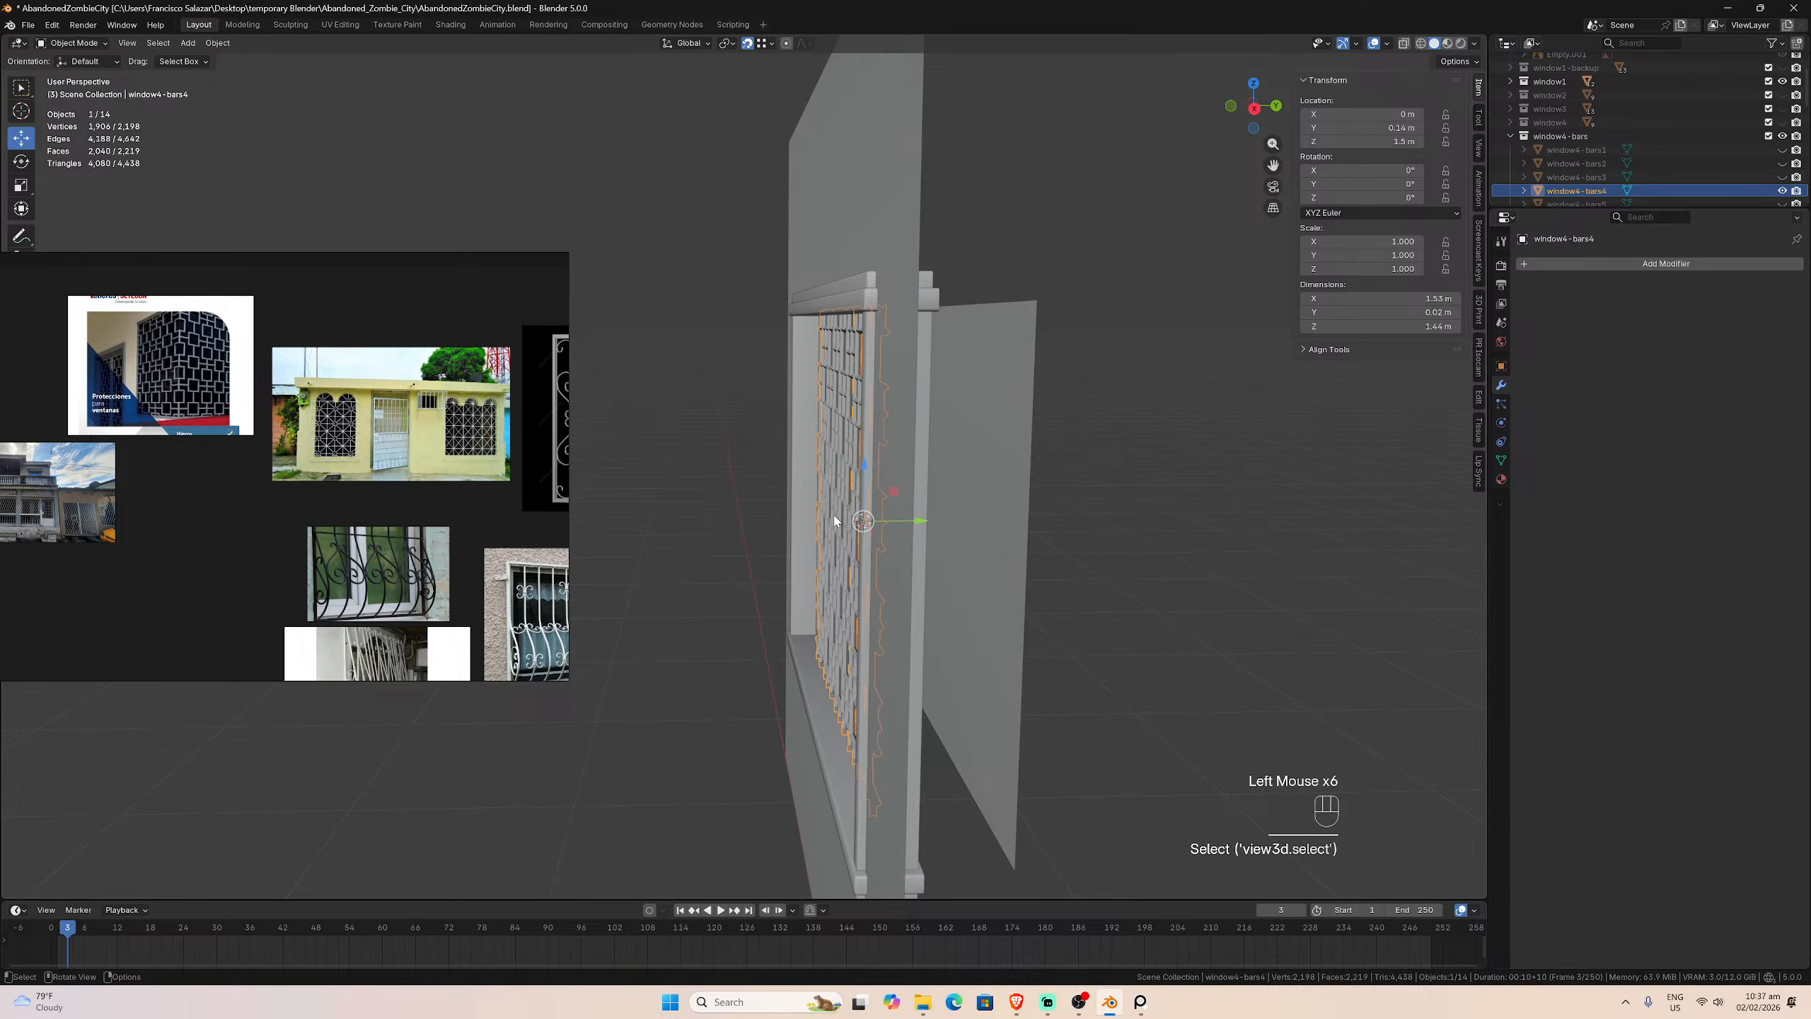
Step: Set the origin of window4-bars4 to its center of mass (volume)
middle_drag(925, 537, 926, 545)
scroll(925, 546, down, 1)
scroll(941, 539, down, 1)
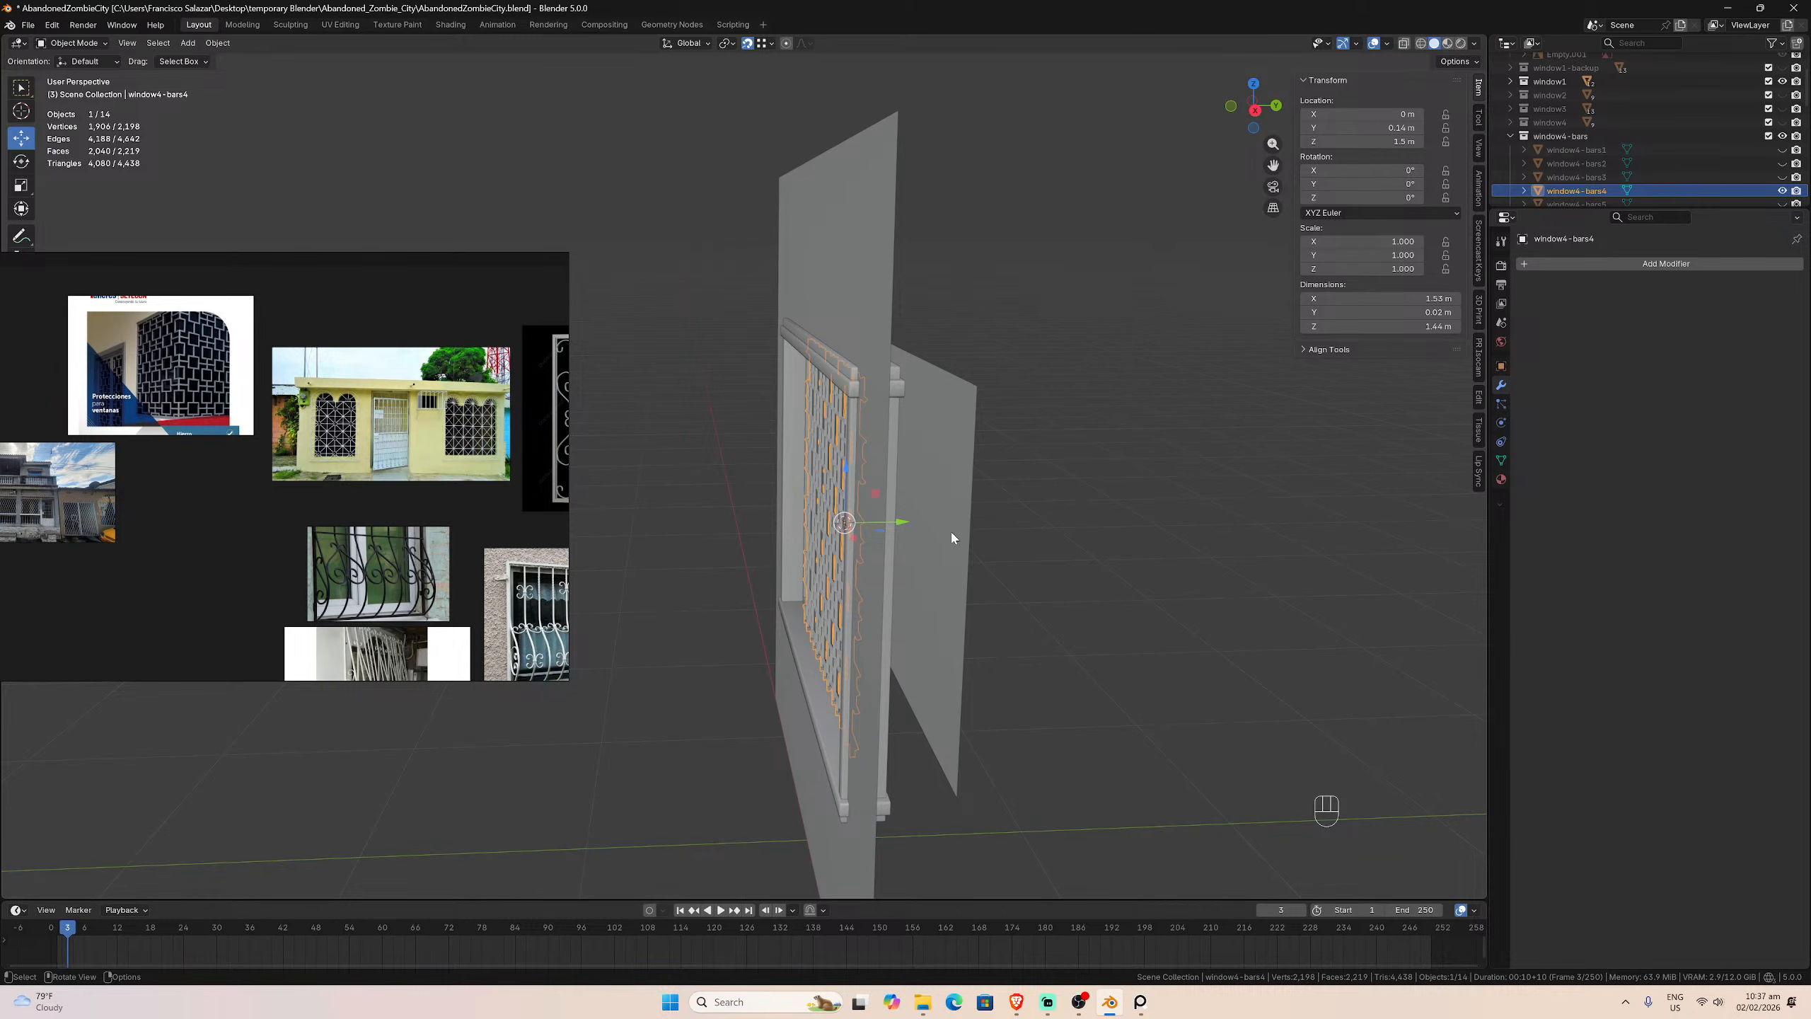
scroll(831, 460, up, 2)
middle_drag(830, 460, 851, 472)
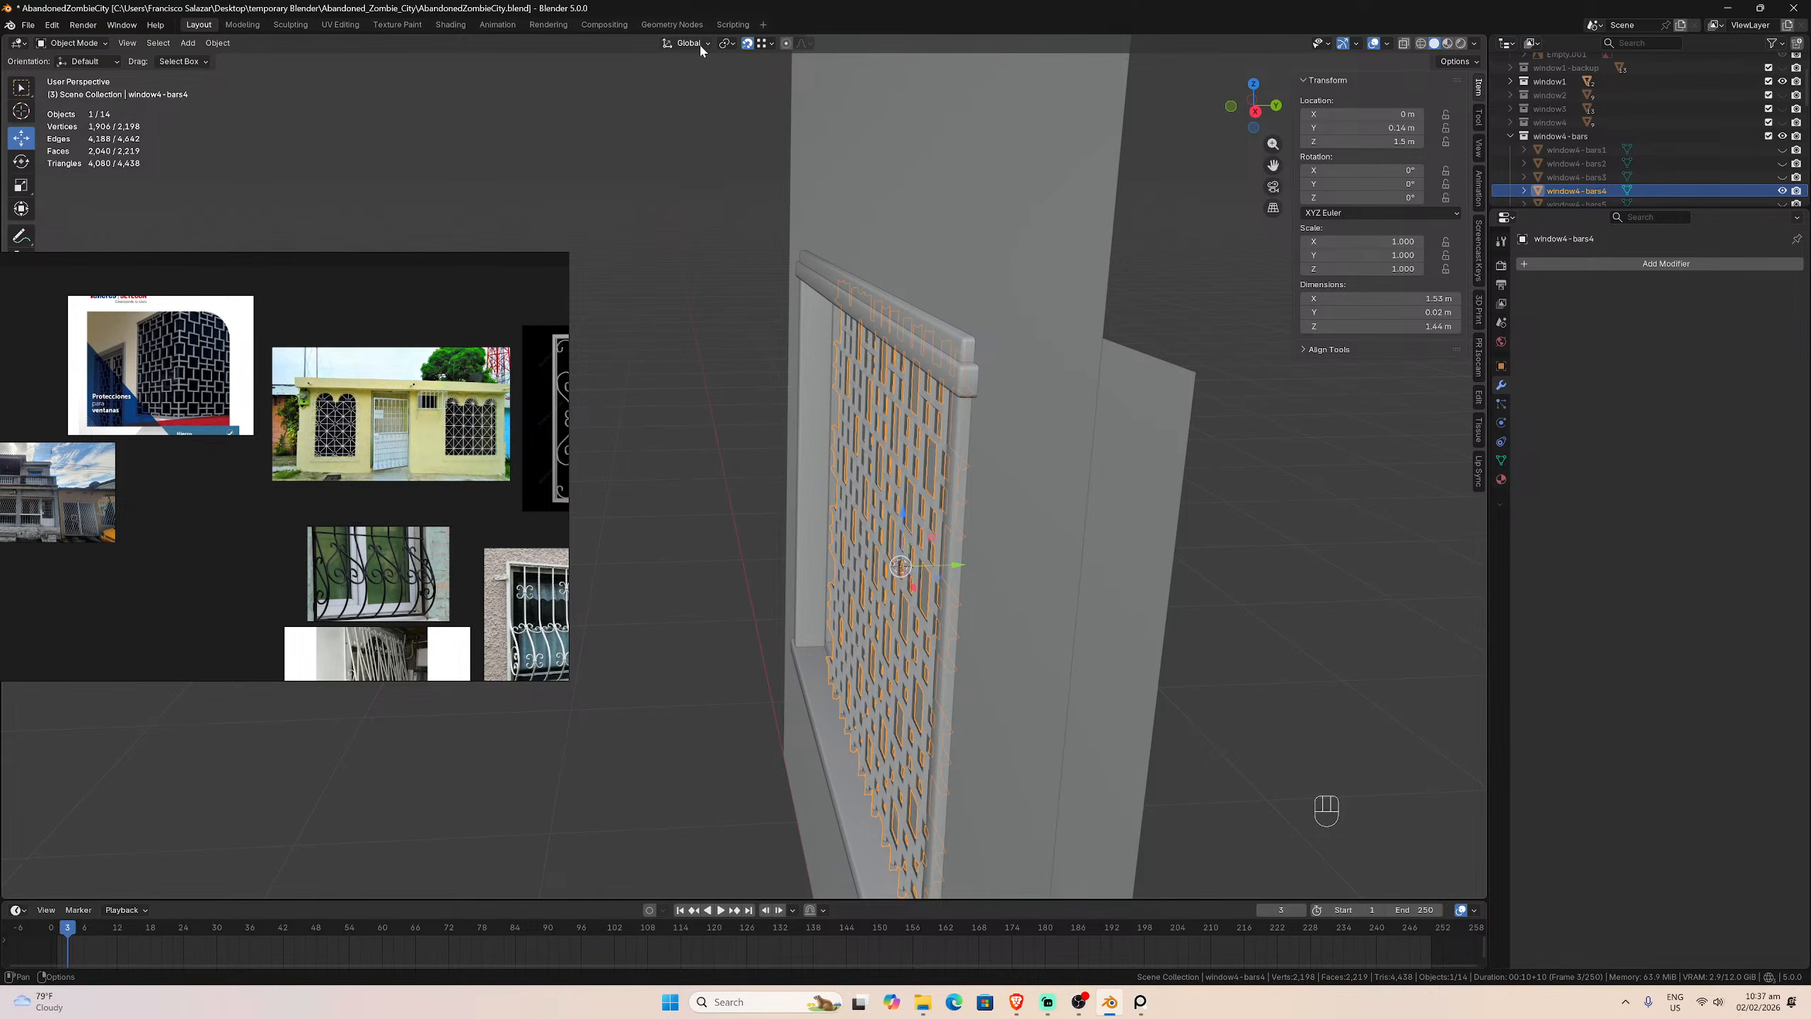
click(217, 44)
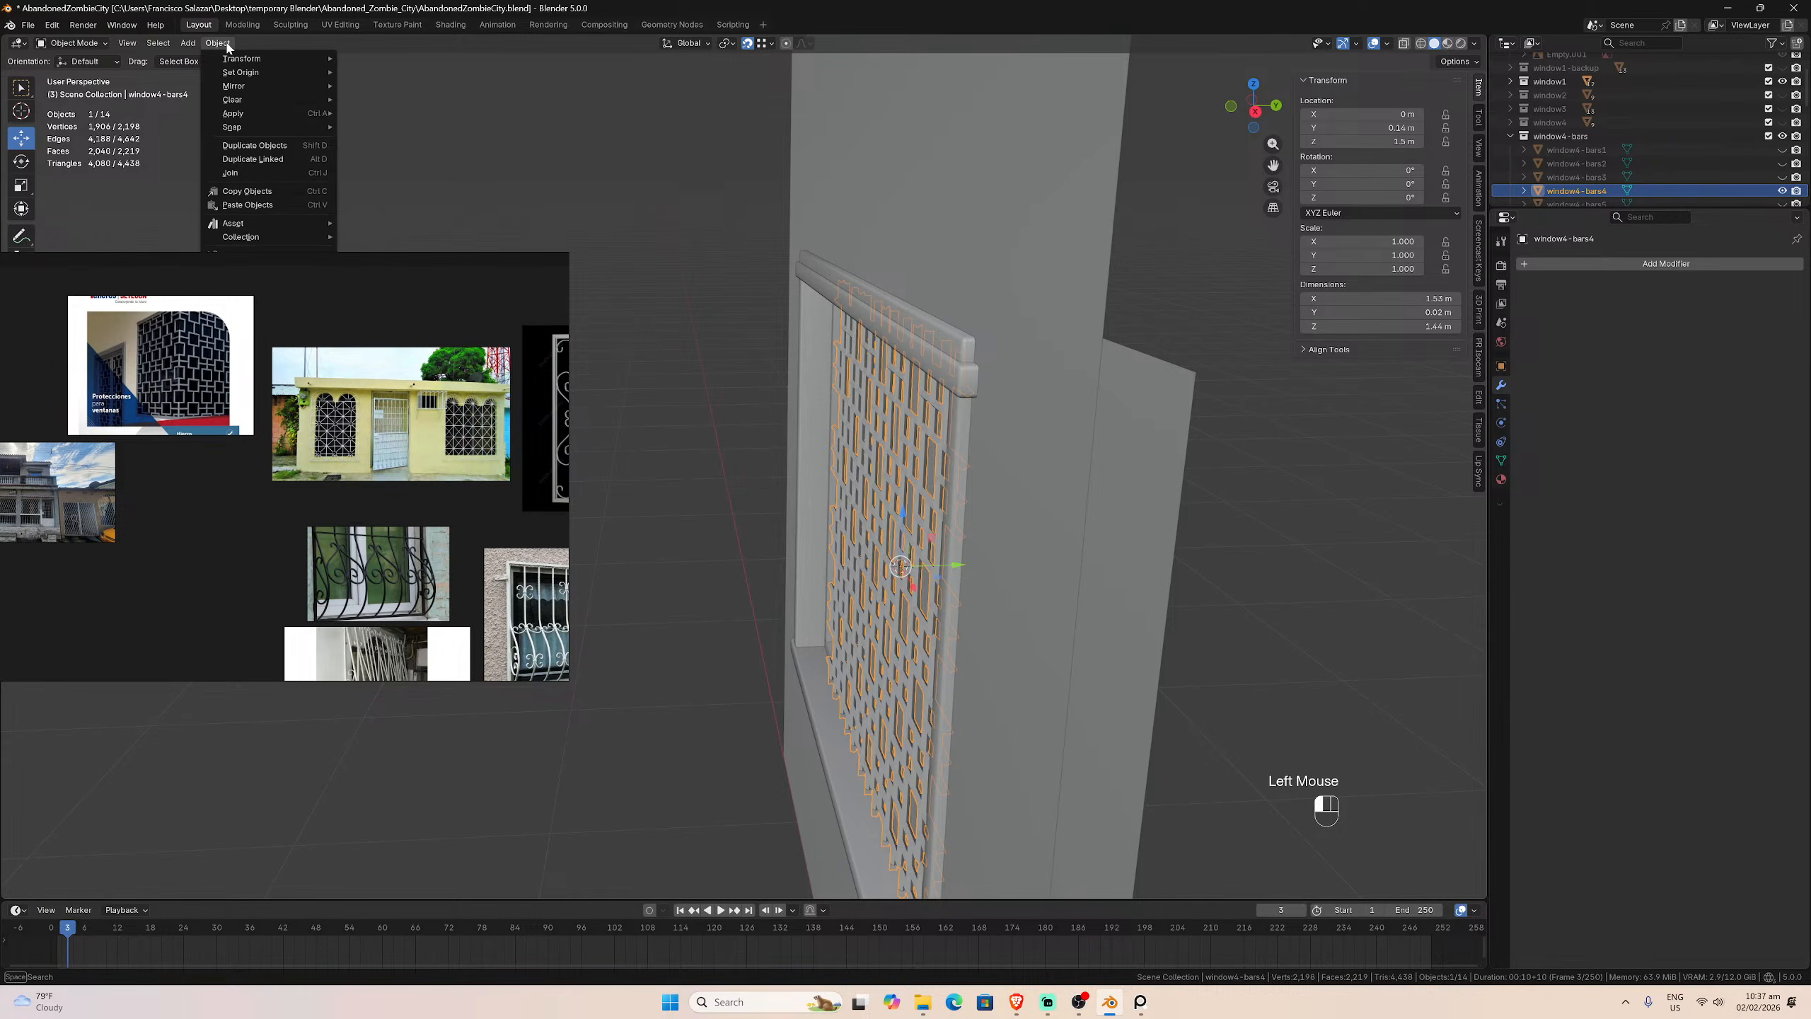
mouse_move(242, 72)
click(461, 135)
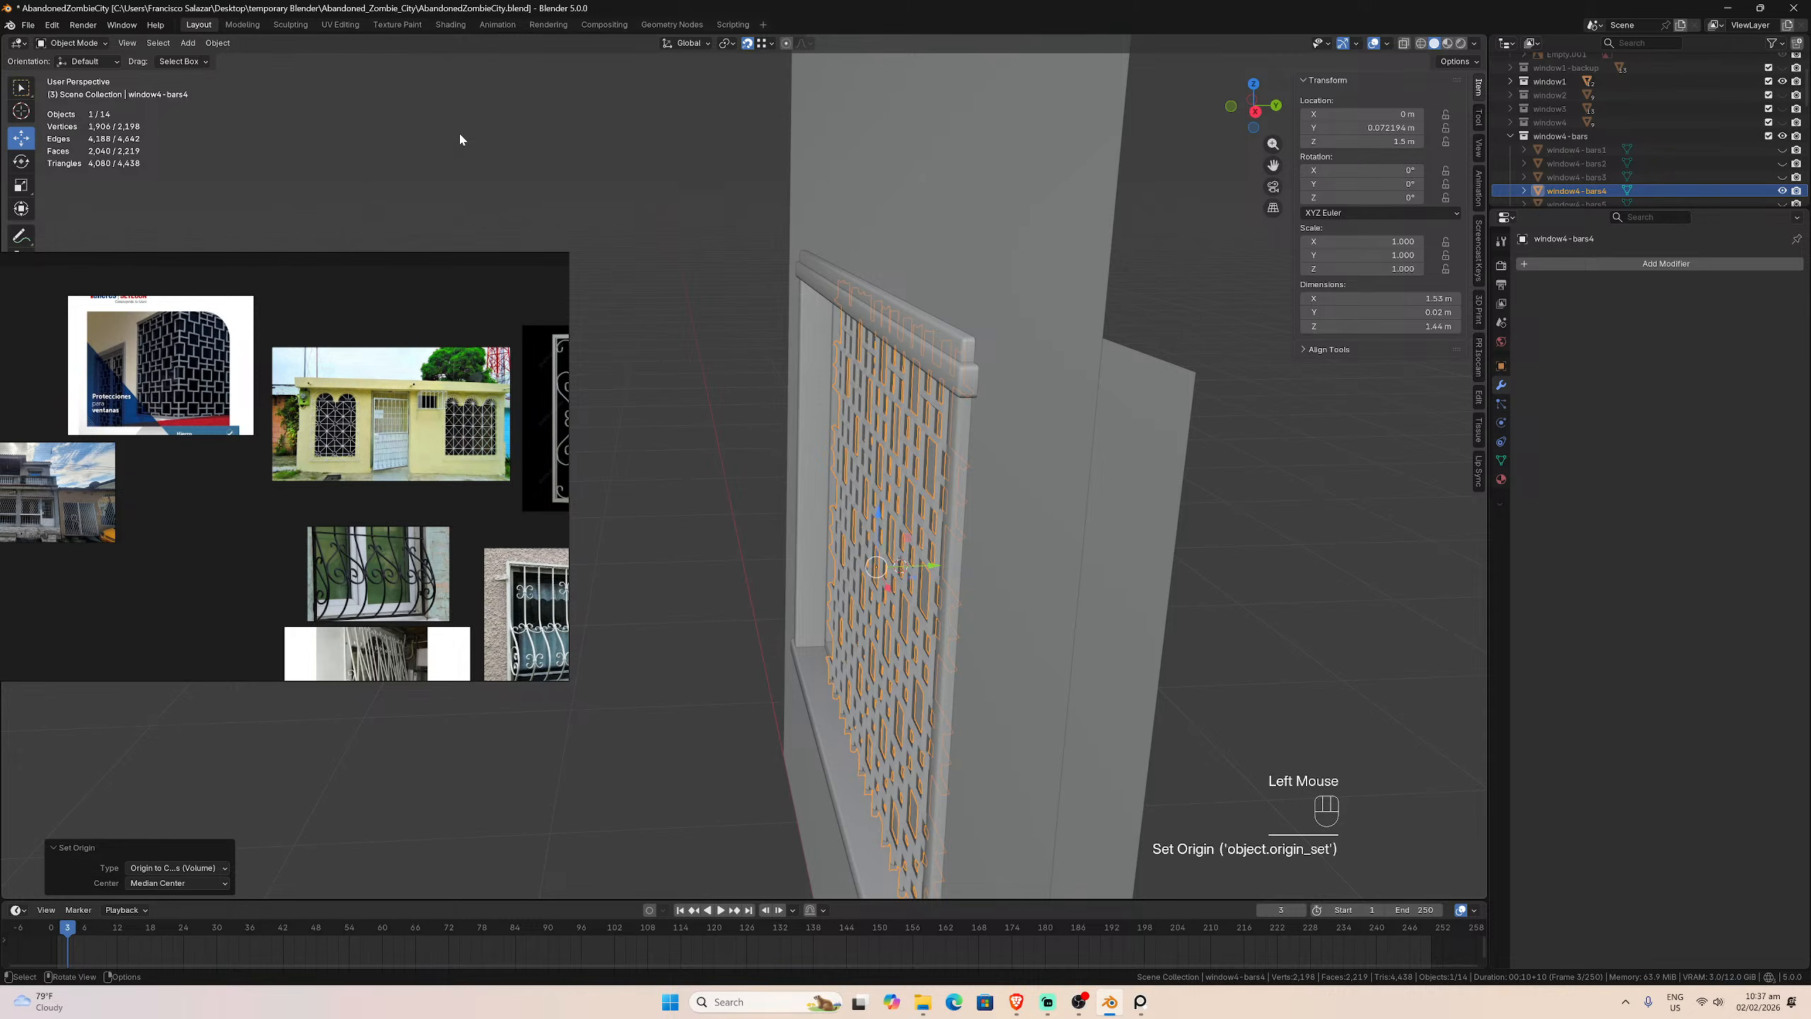
Step: Snap the 3D cursor to window4-bars4 and hide the window4-bars collection
middle_drag(934, 504, 922, 519)
key(shift+s)
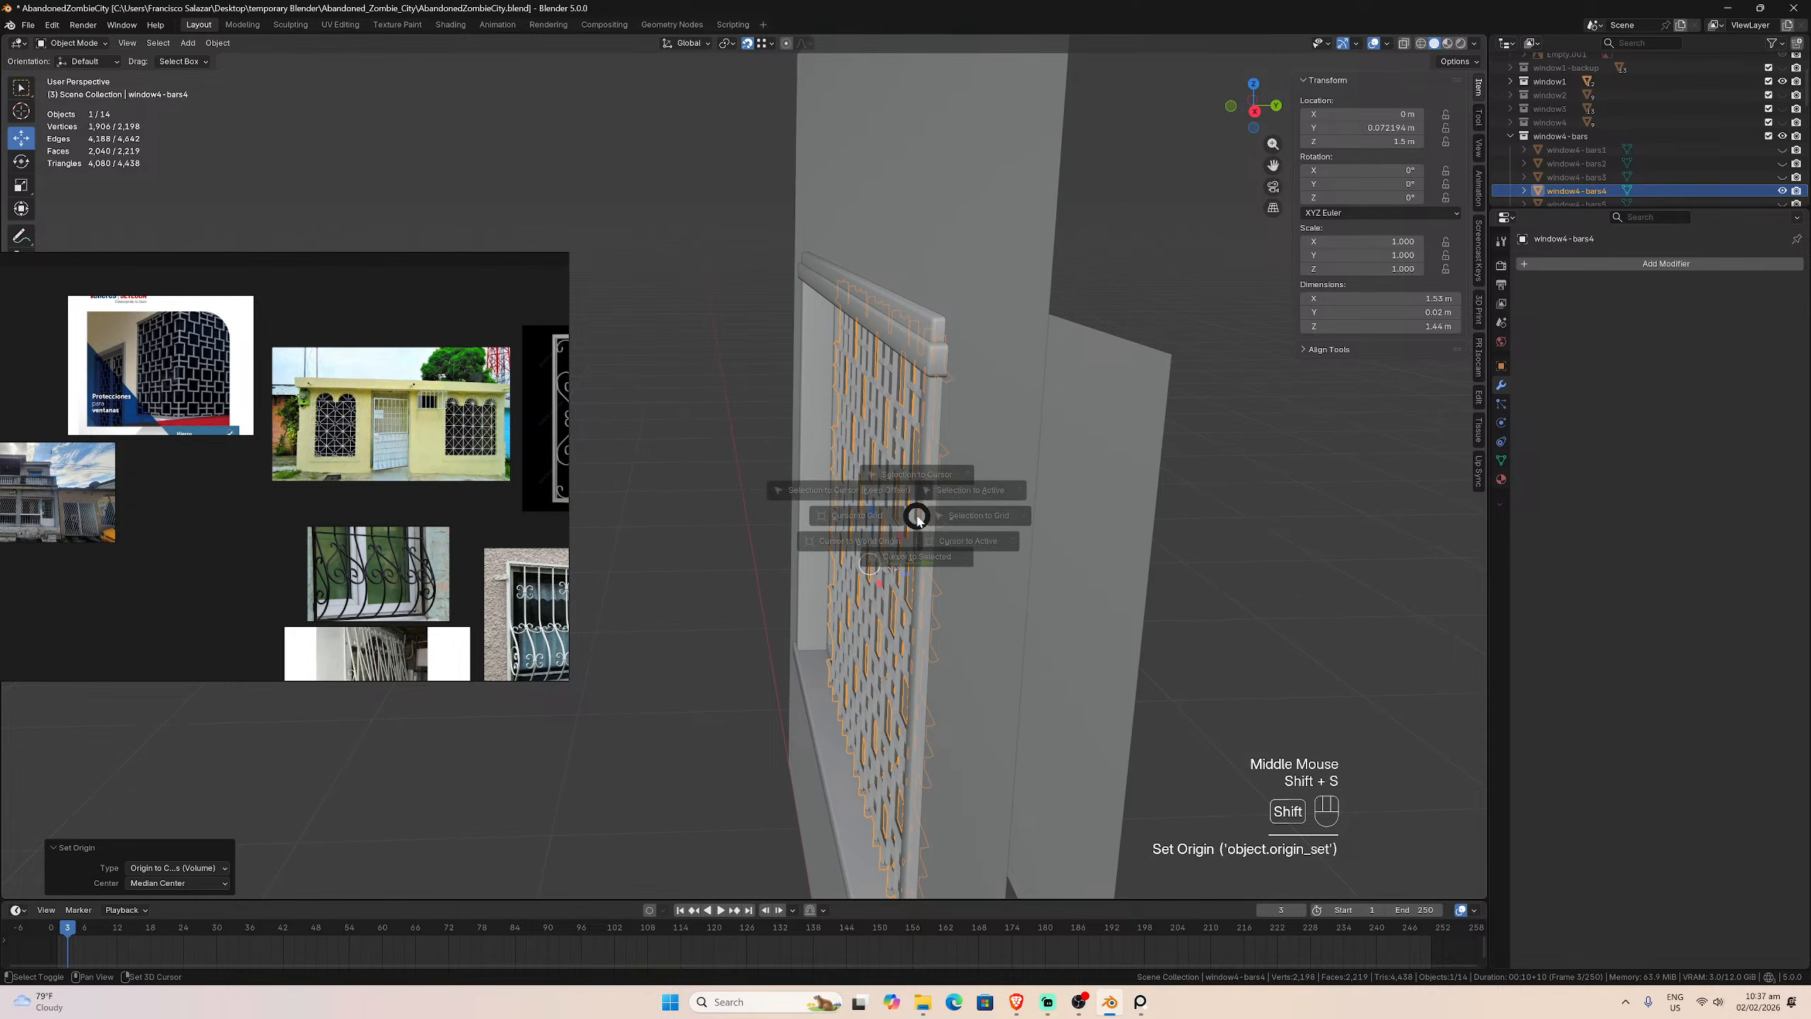
click(905, 603)
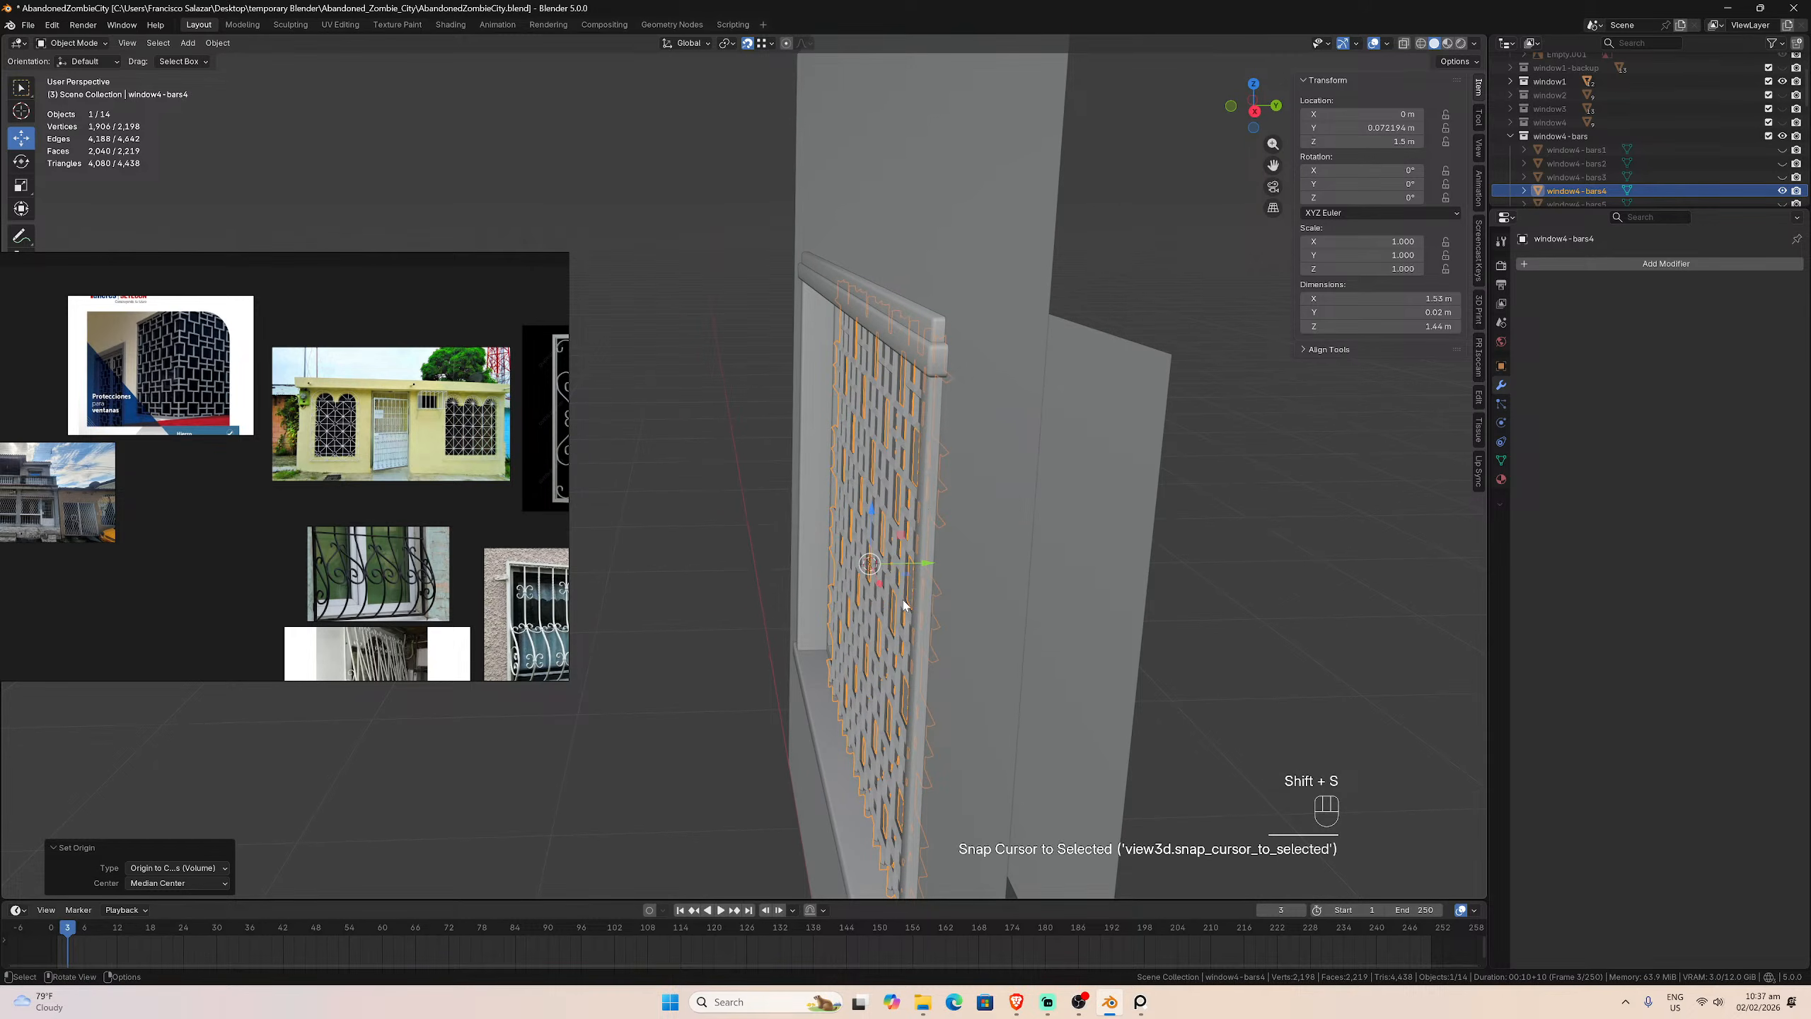
click(1783, 136)
Step: Try to snap the plane to the 3D cursor and undo the snap
click(1121, 435)
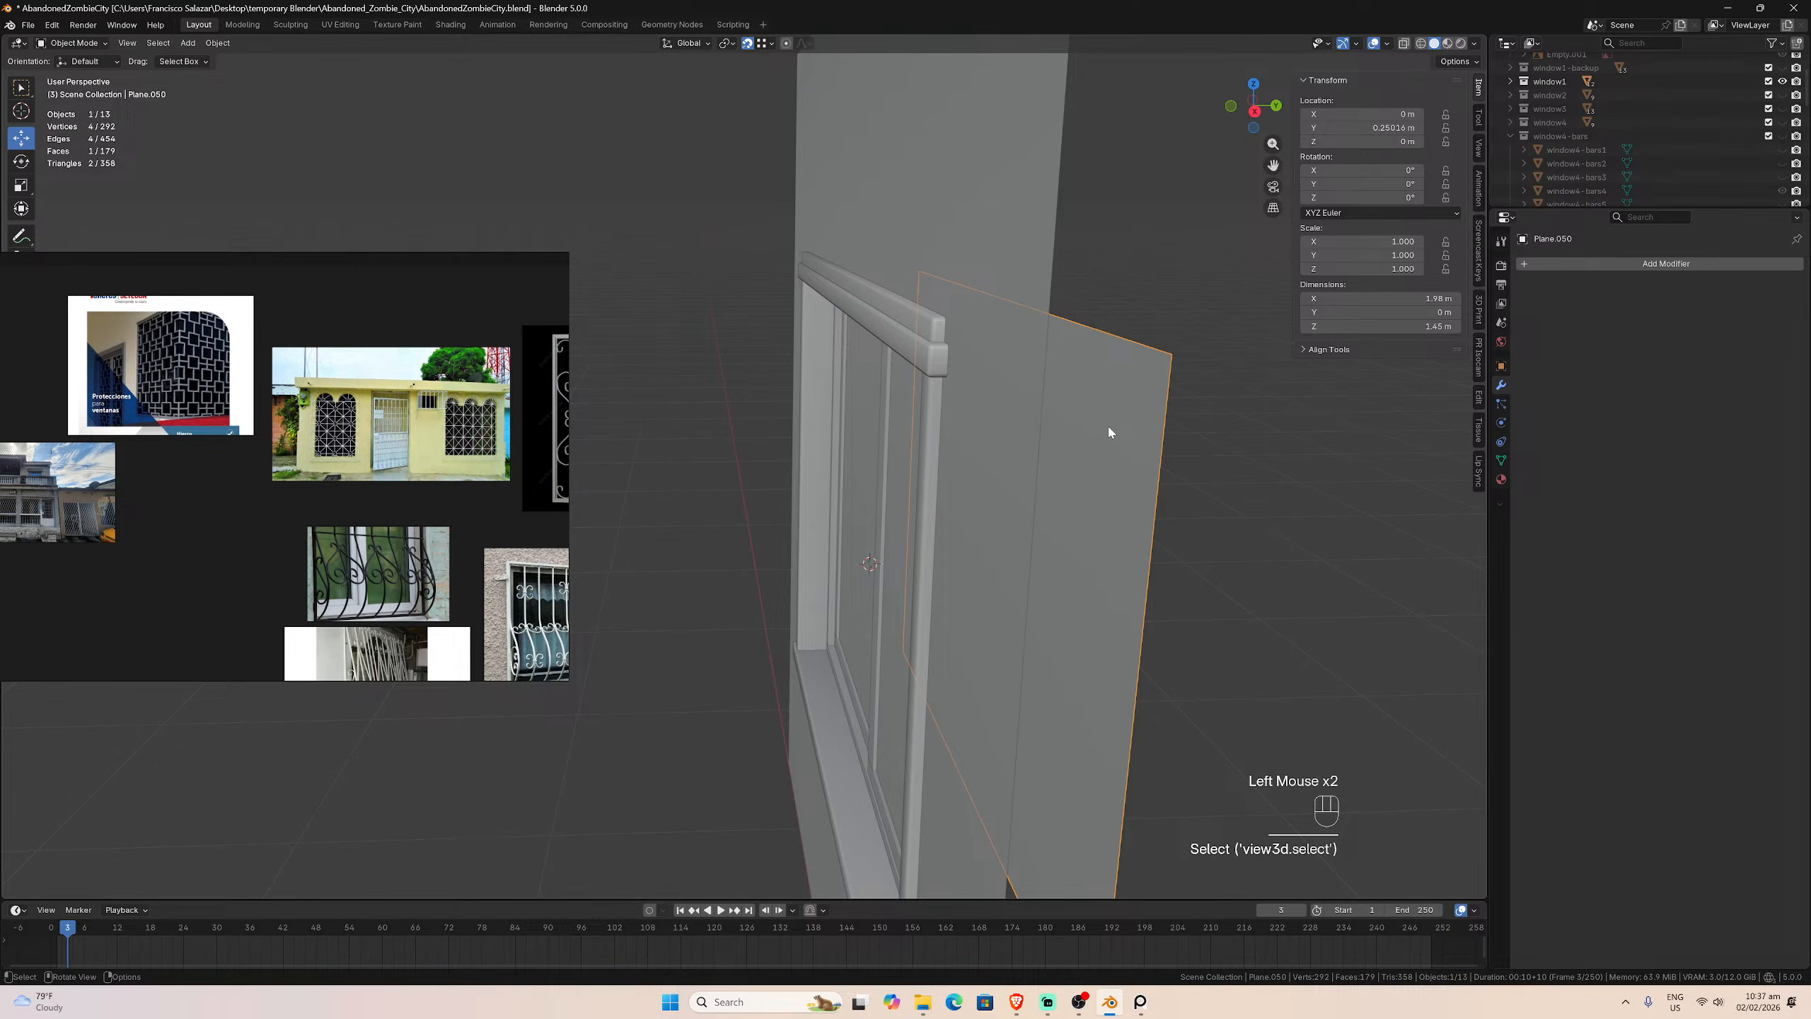
key(shift+s)
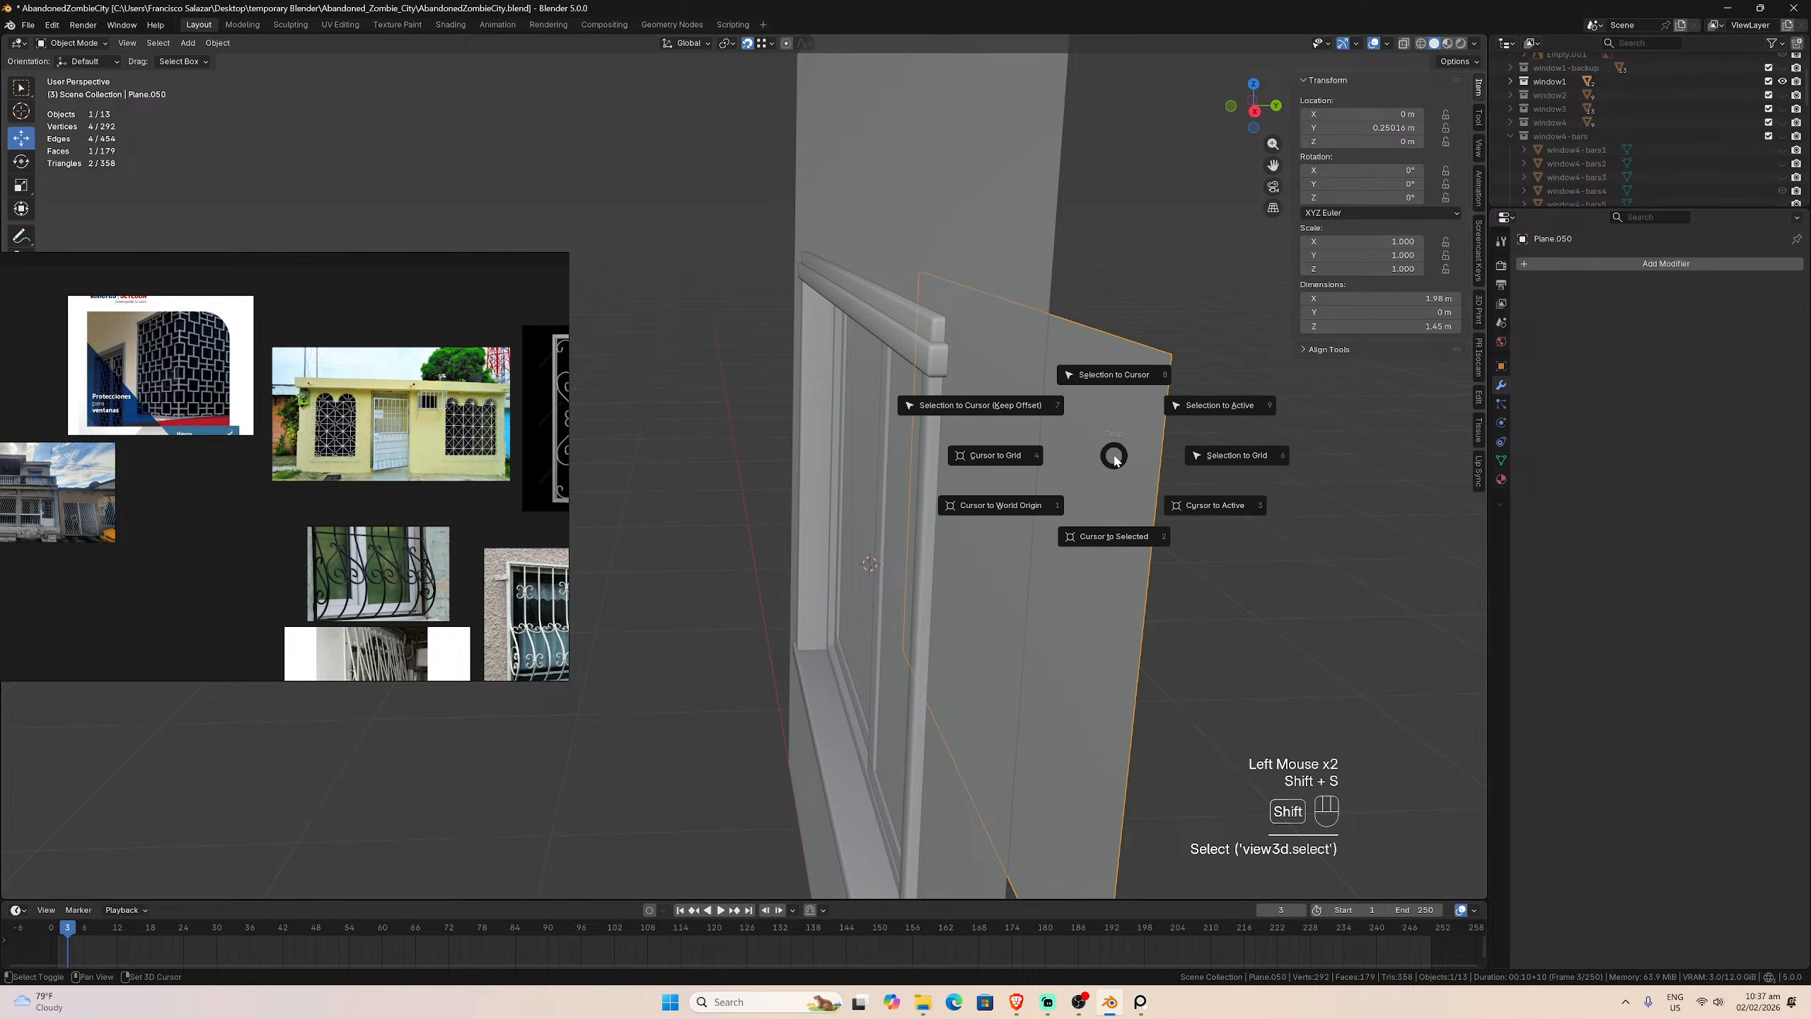
click(1105, 375)
key(ctrl+z)
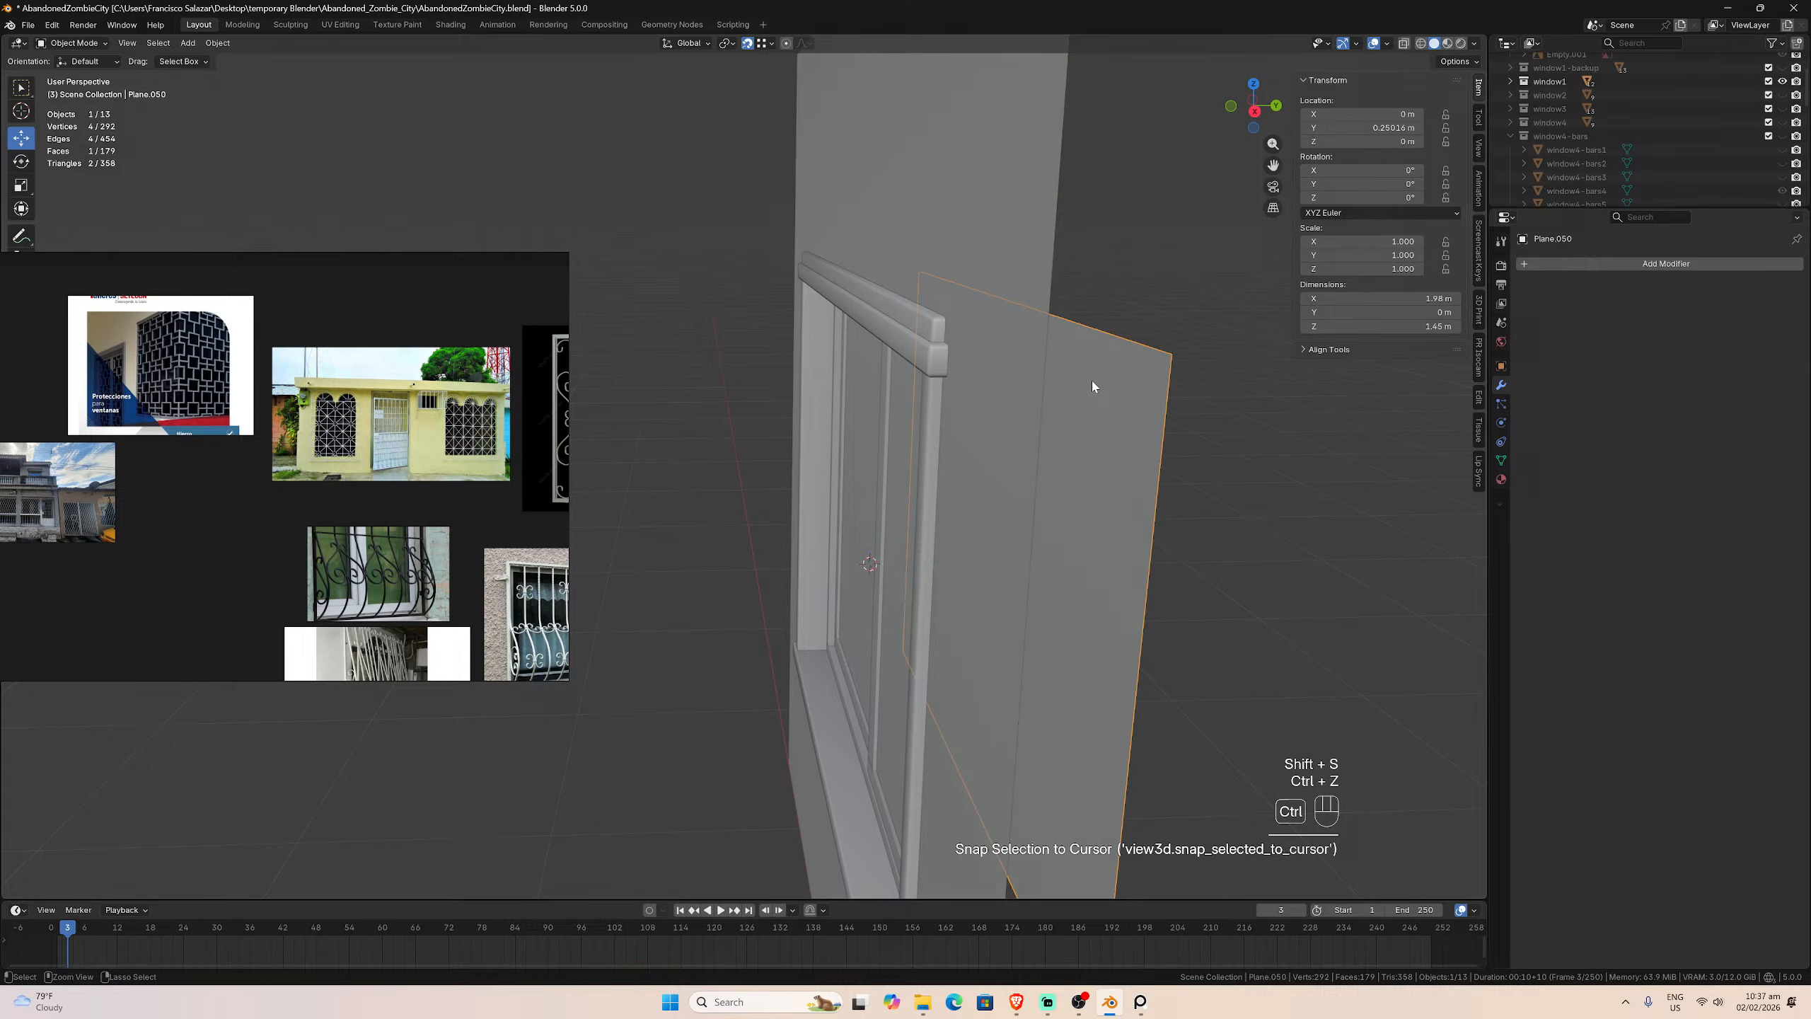
Step: Set the origin of the plane behind the window to its center of mass (surface)
middle_drag(969, 521, 979, 522)
scroll(1002, 473, down, 2)
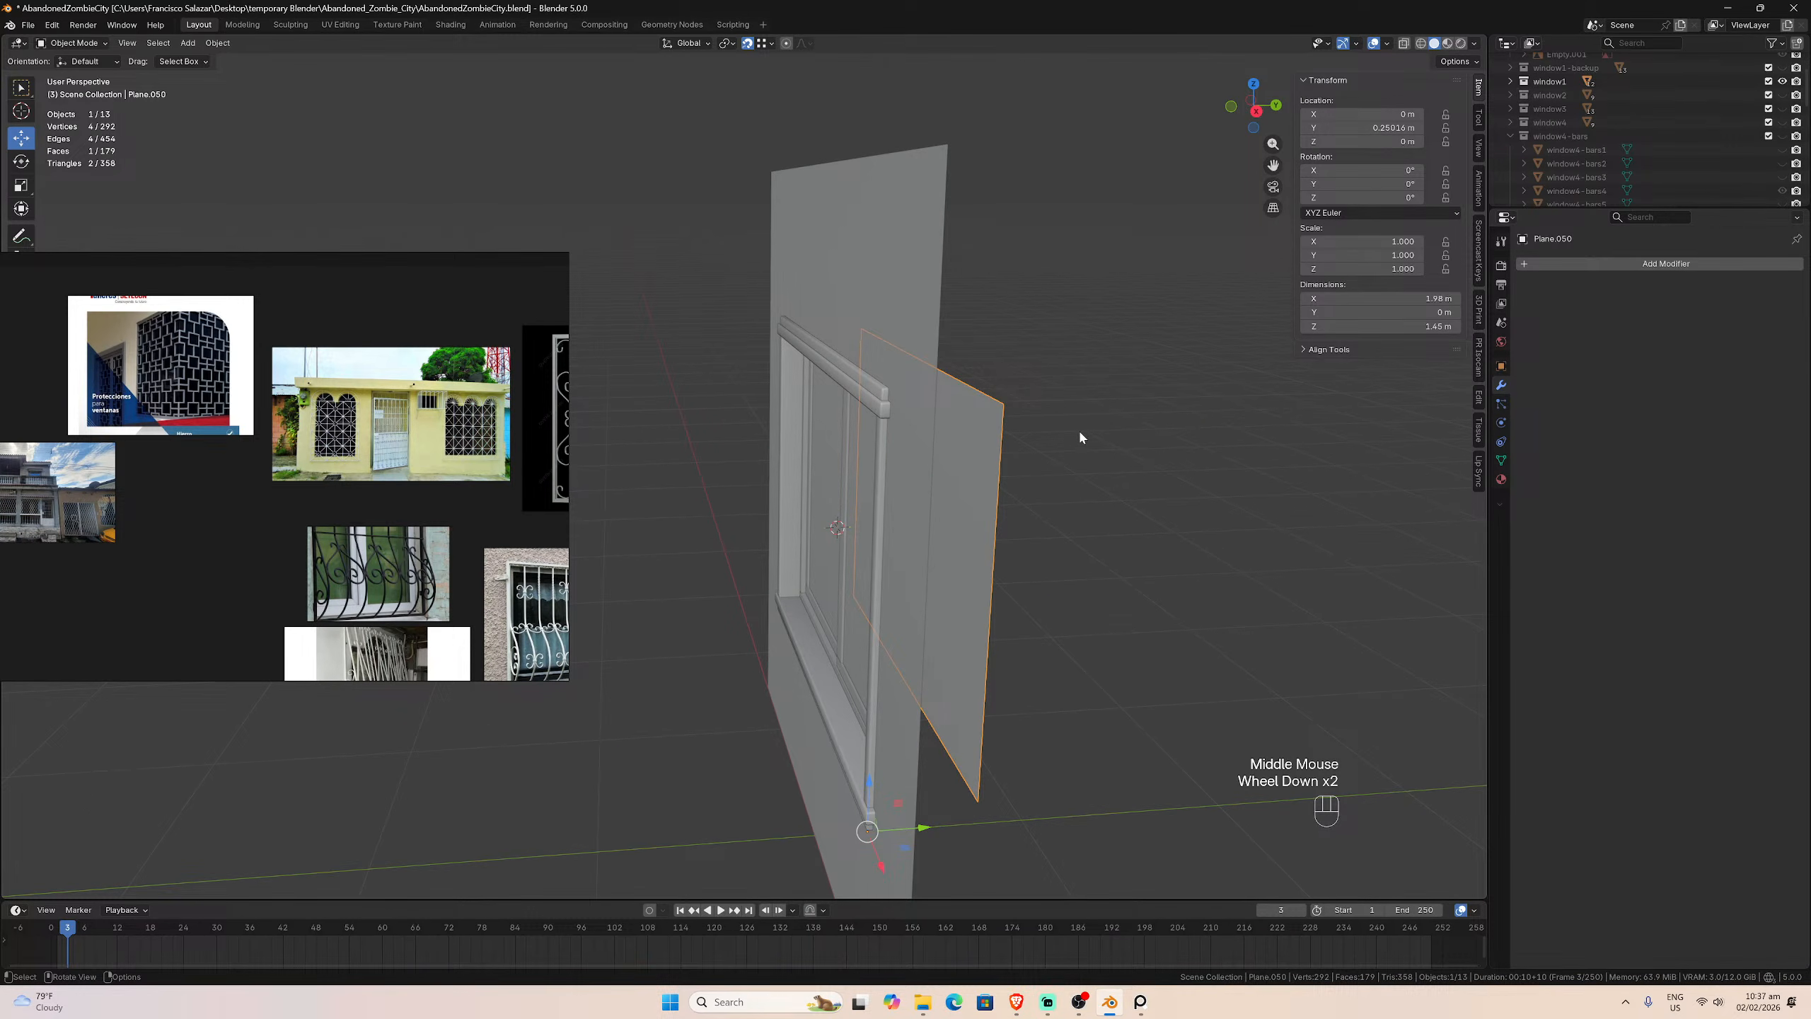
click(934, 481)
click(987, 490)
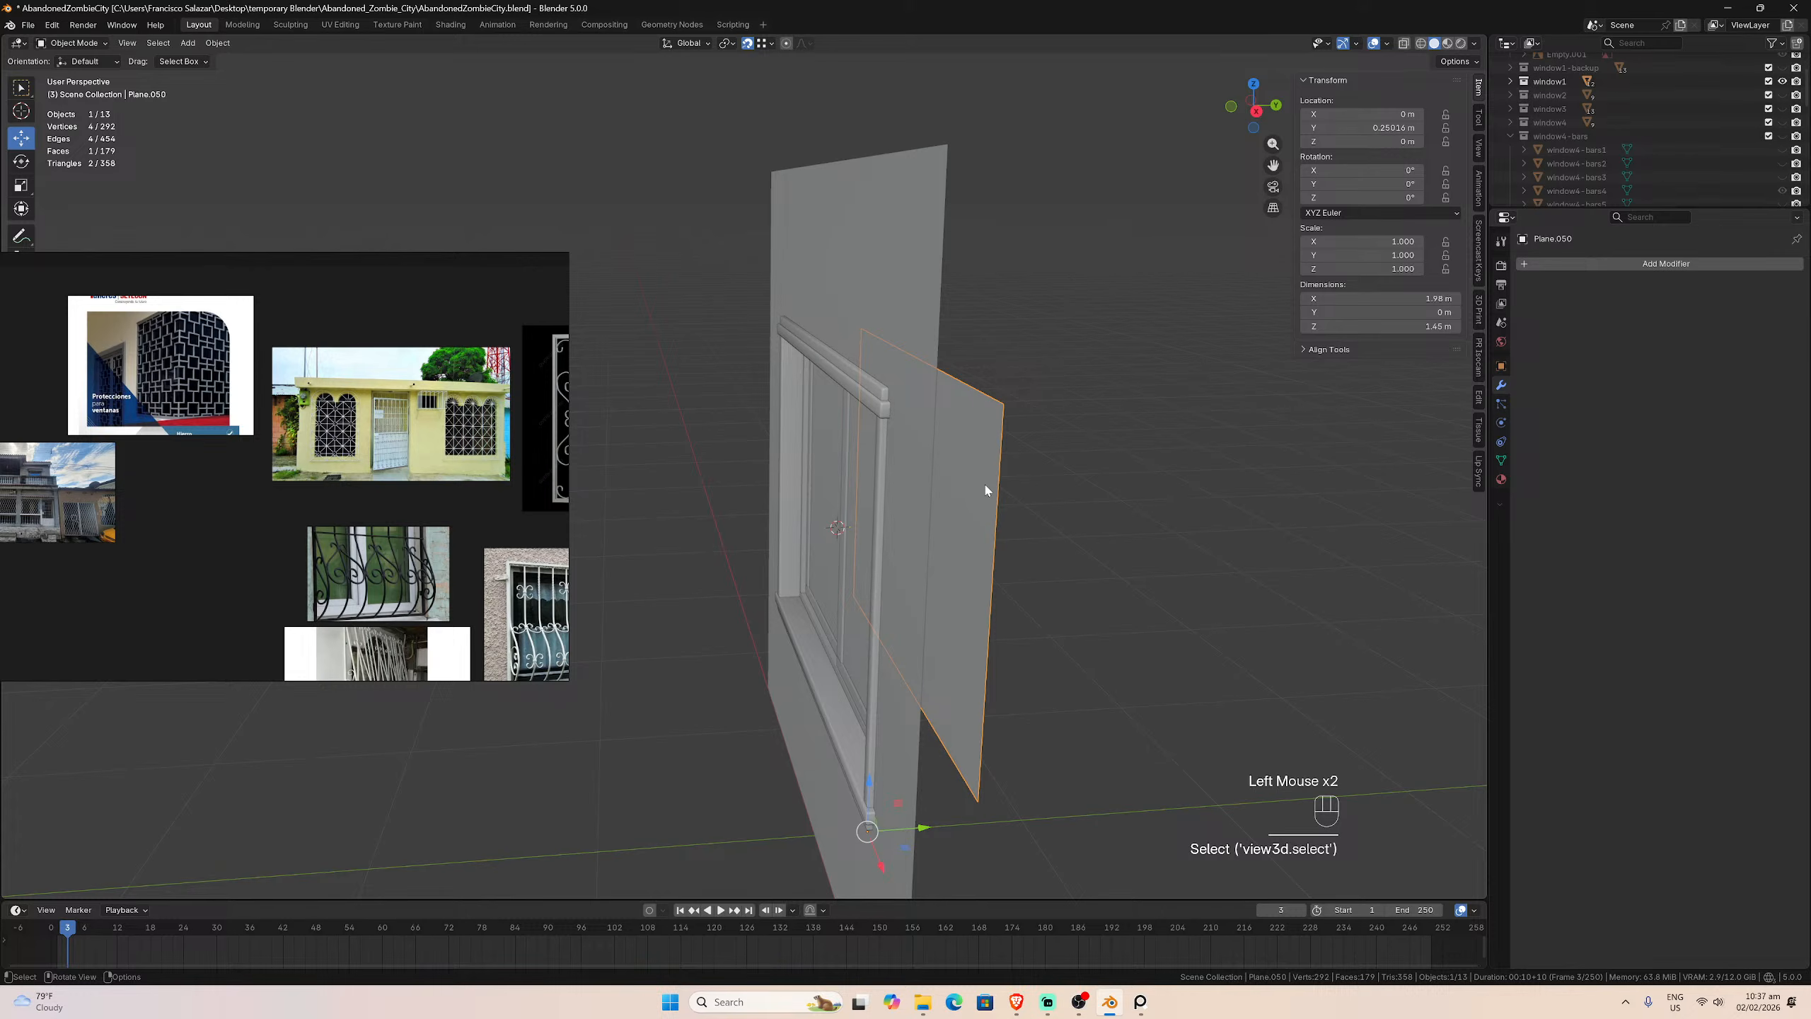
middle_drag(985, 490, 942, 463)
click(1066, 490)
click(920, 474)
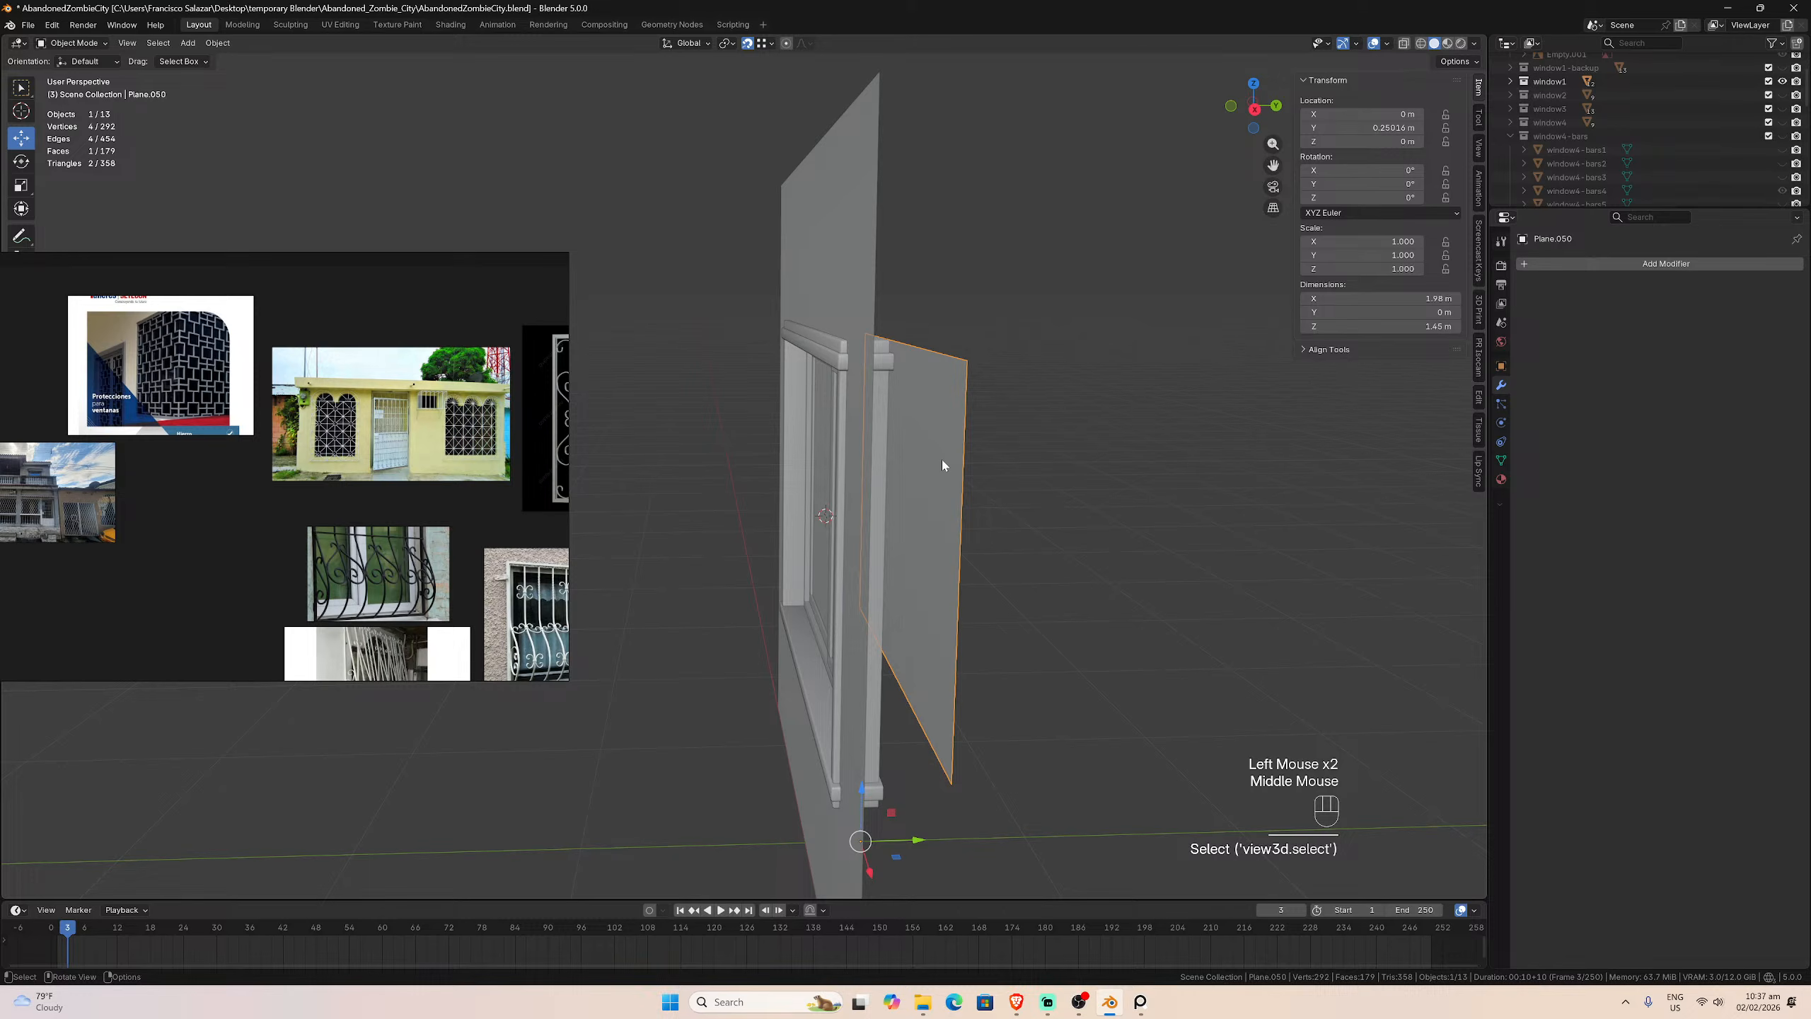
click(217, 43)
mouse_move(236, 74)
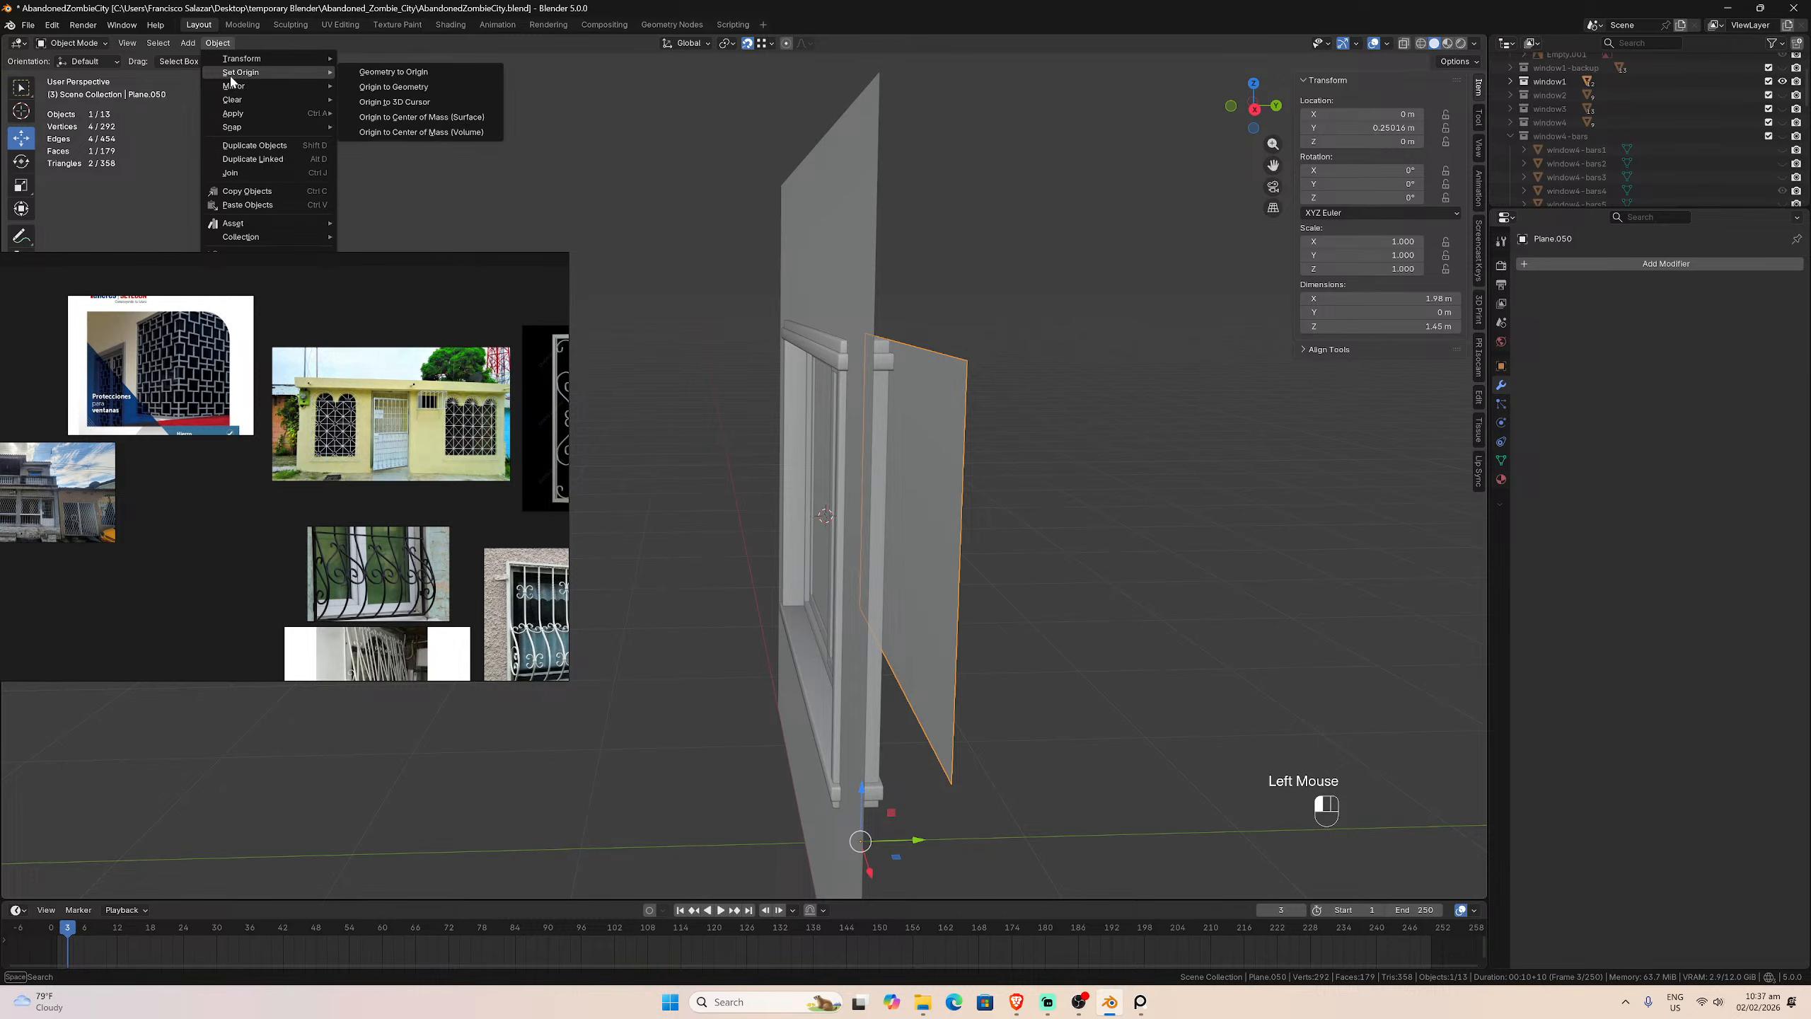
click(431, 120)
Step: Snap the recentred plane to the 3D cursor inside the window frame
click(997, 423)
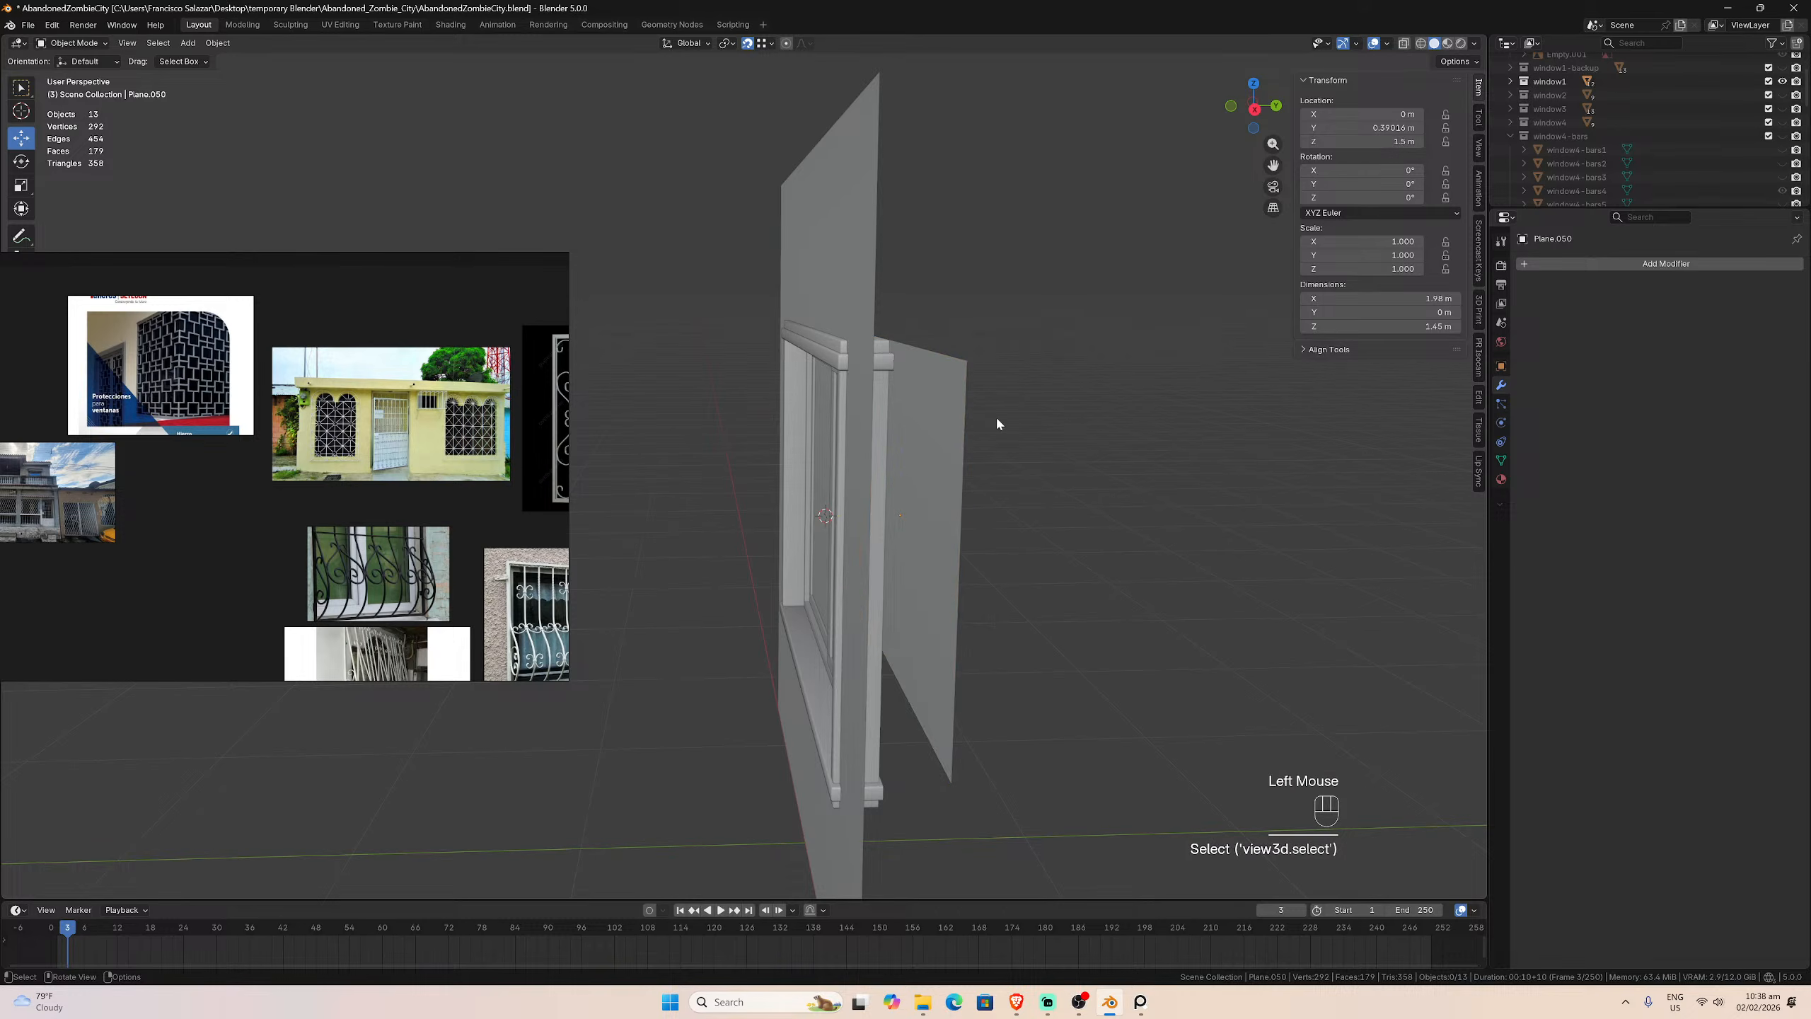
click(963, 432)
middle_drag(963, 432, 1000, 414)
key(shift+s)
click(984, 360)
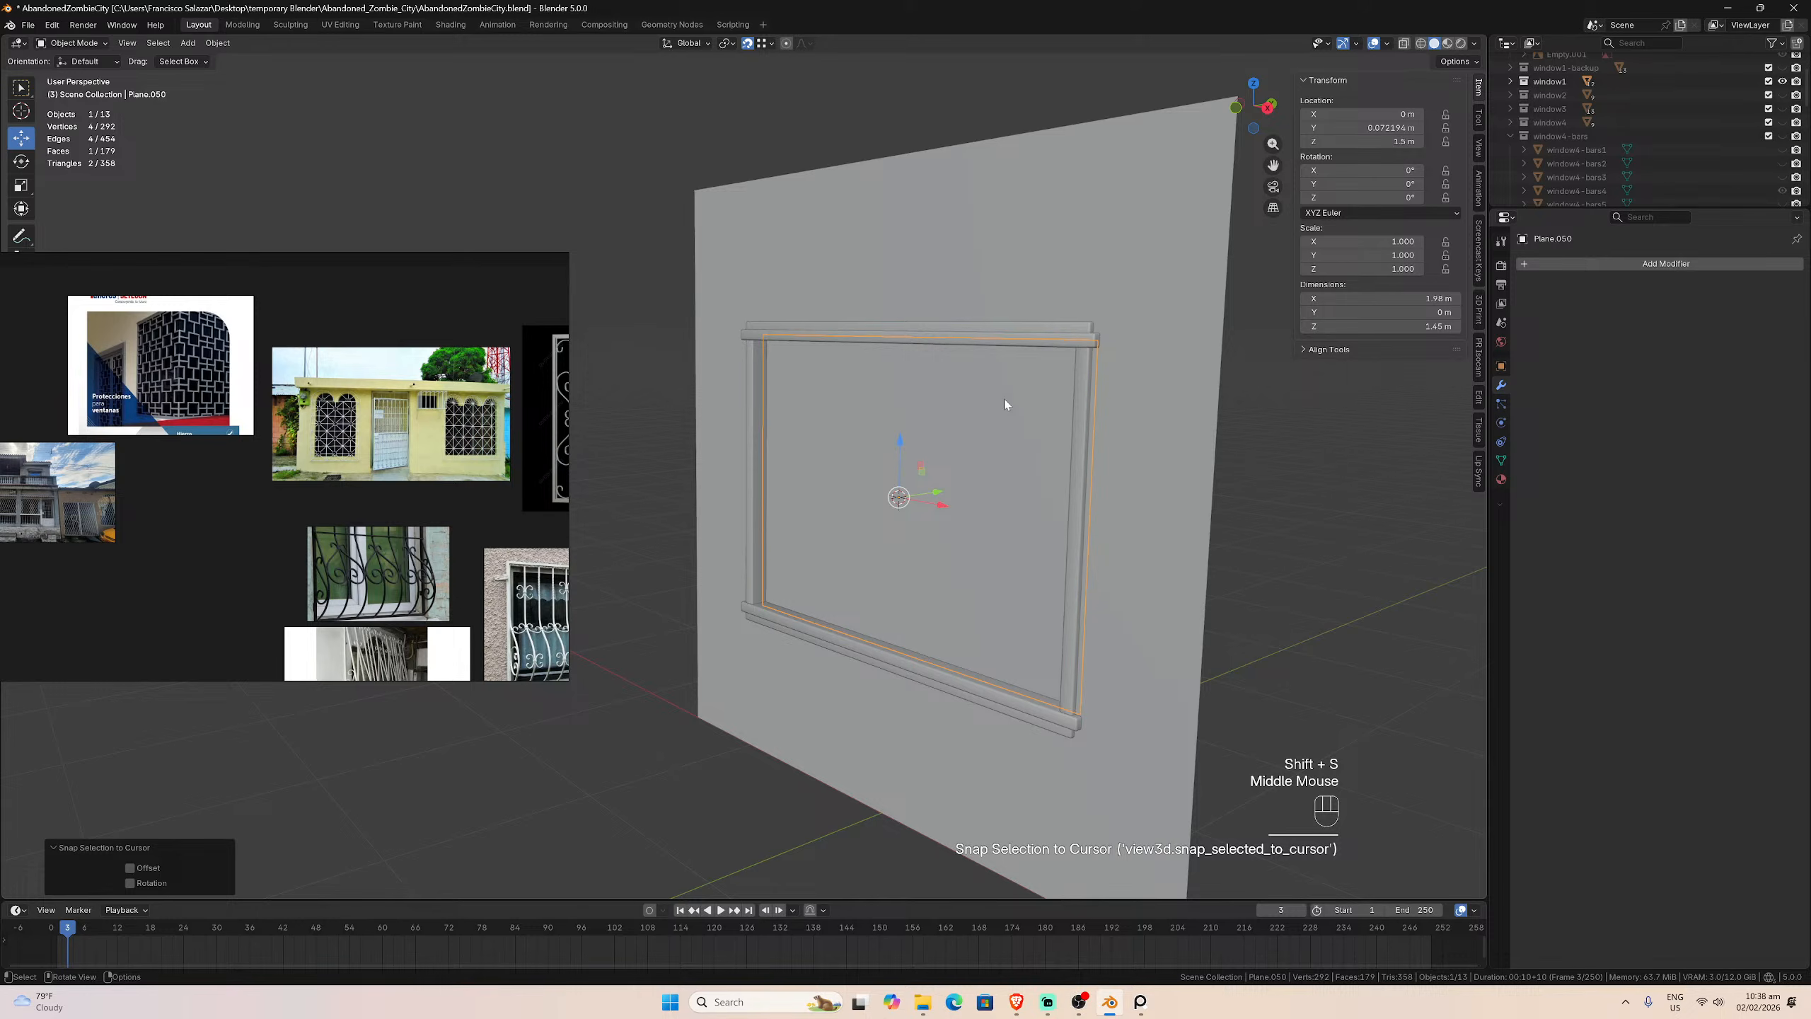
Step: In front view, unhide the window4-bars collection and show window4-bars1 instead of window4-bars4 for comparison with the plane
key(KP_1)
scroll(1004, 401, up, 1)
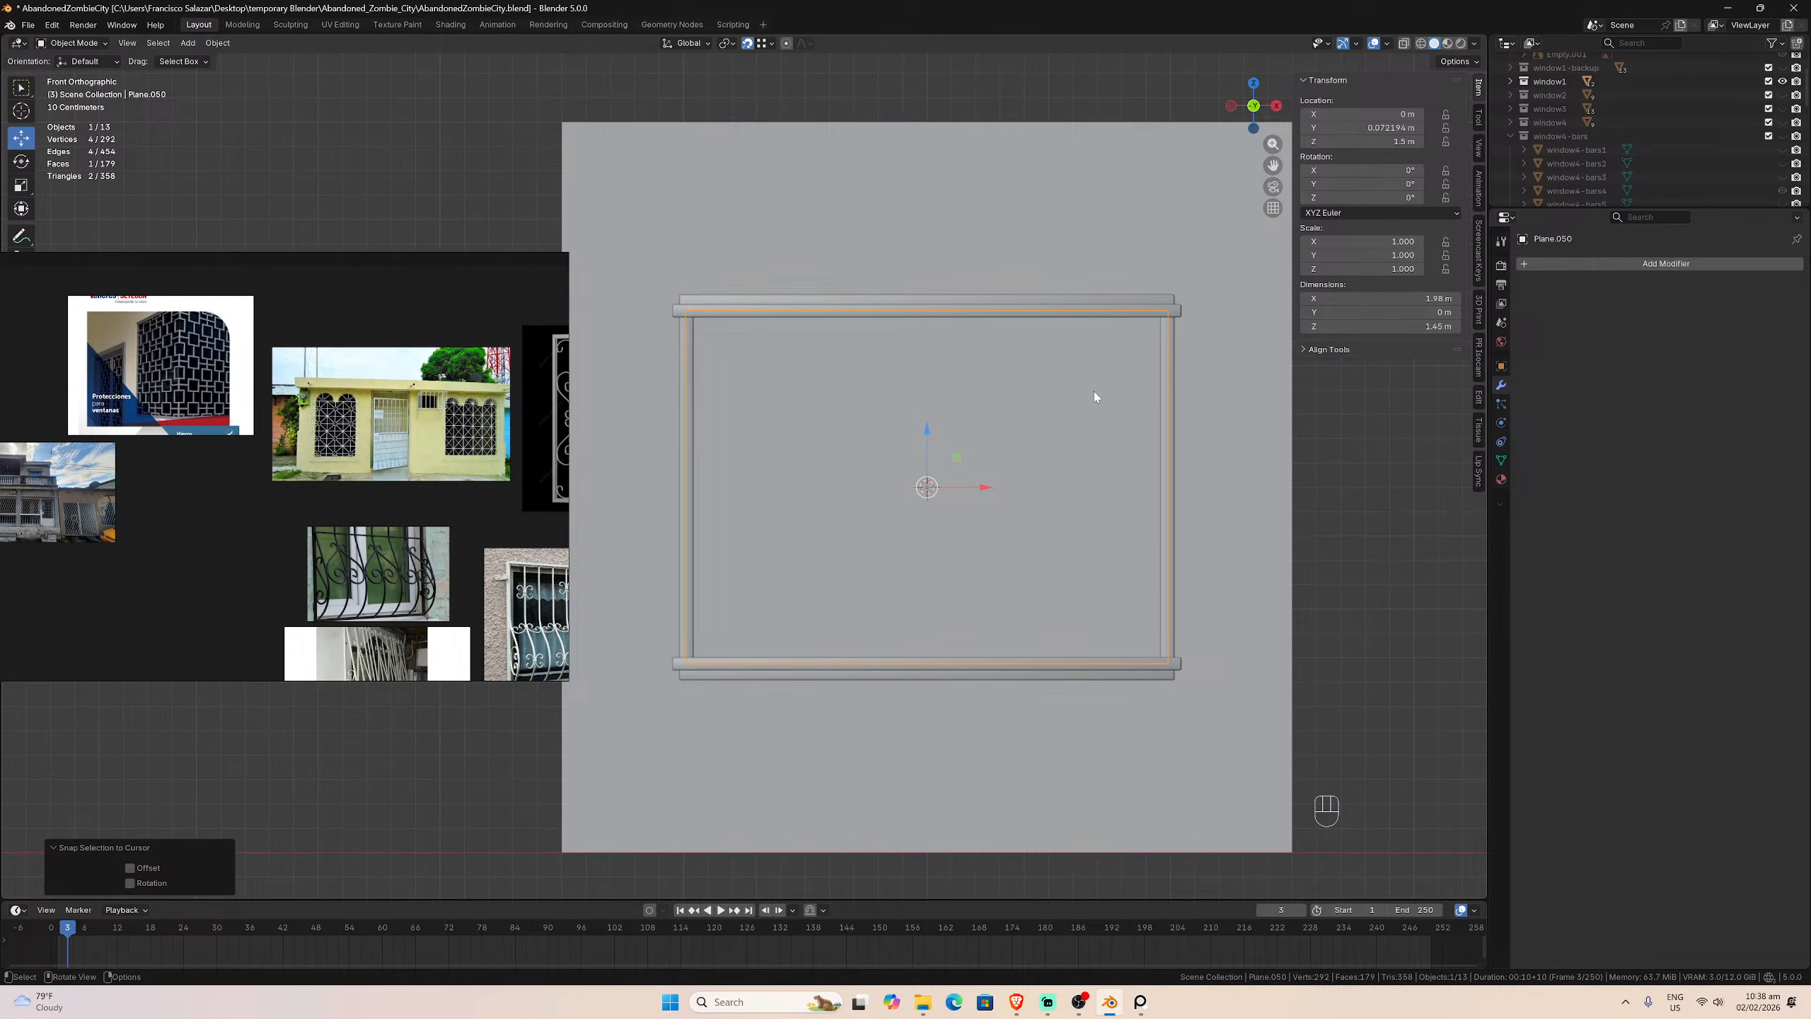
scroll(1022, 442, up, 1)
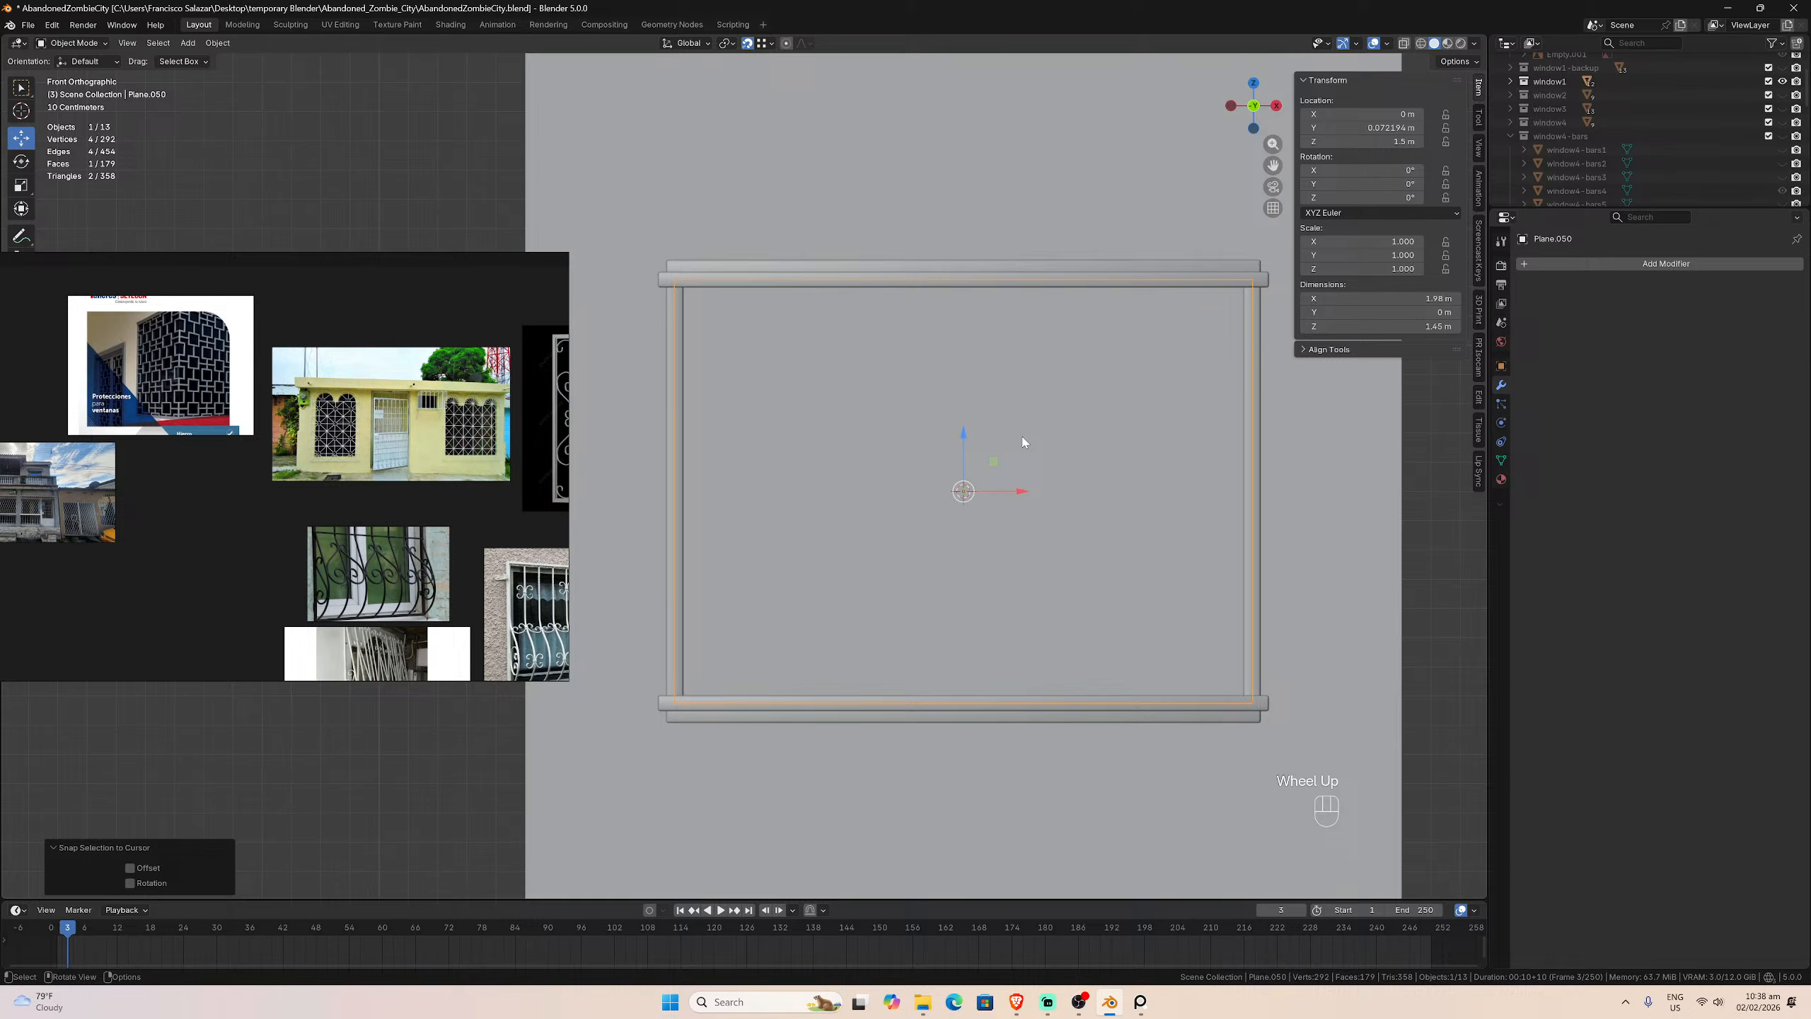
click(1781, 138)
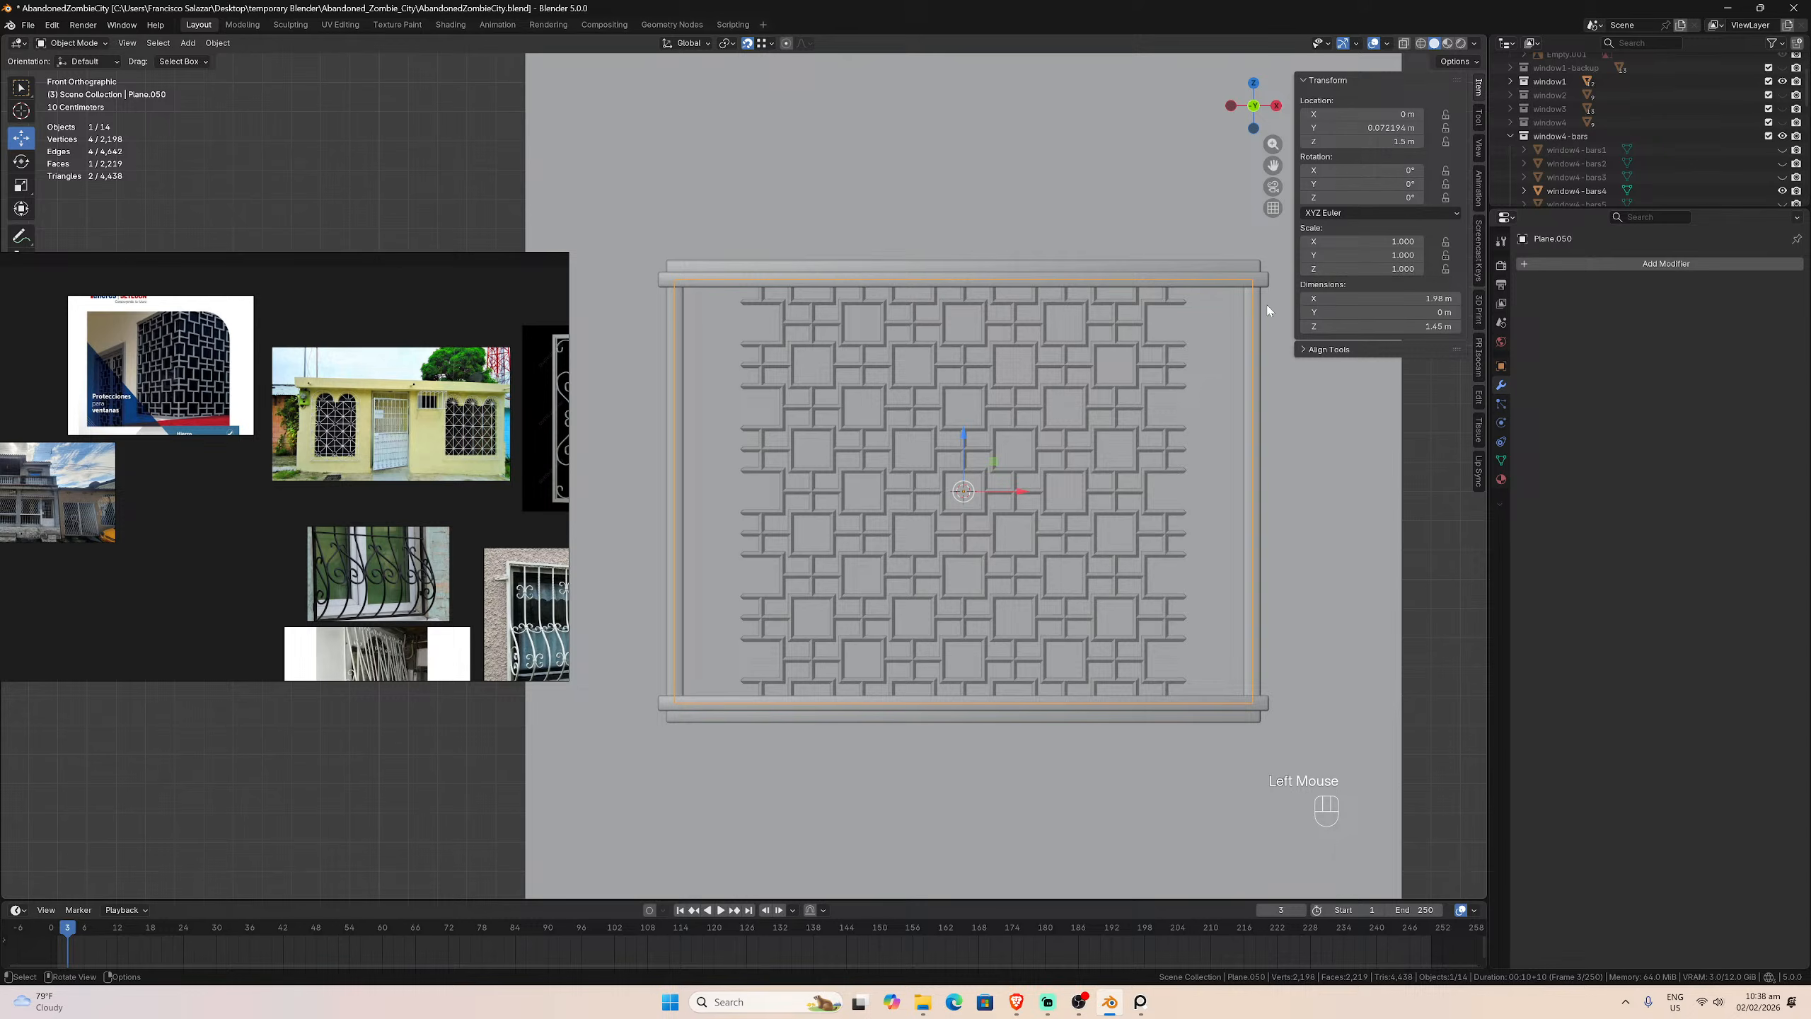
click(1782, 191)
click(1782, 149)
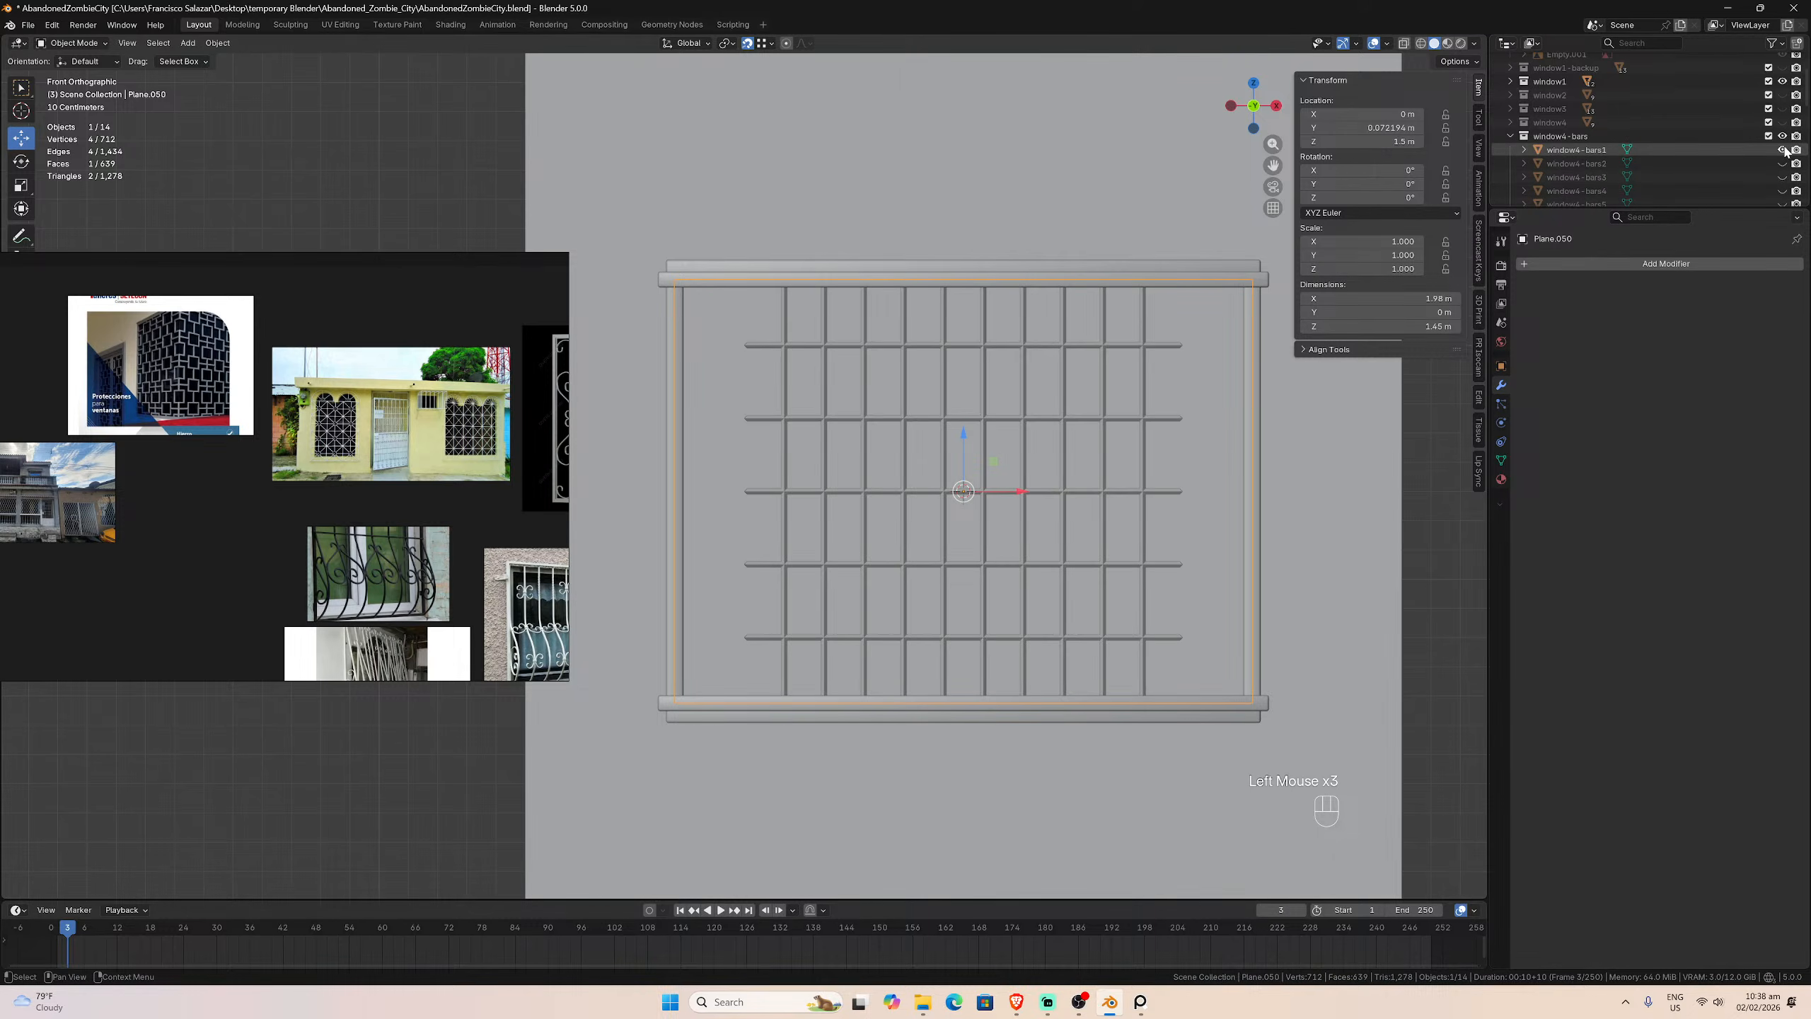
Step: Add 14 evenly spaced vertical loop cuts to the plane, approximating the spacing of the window4 bars
click(1205, 383)
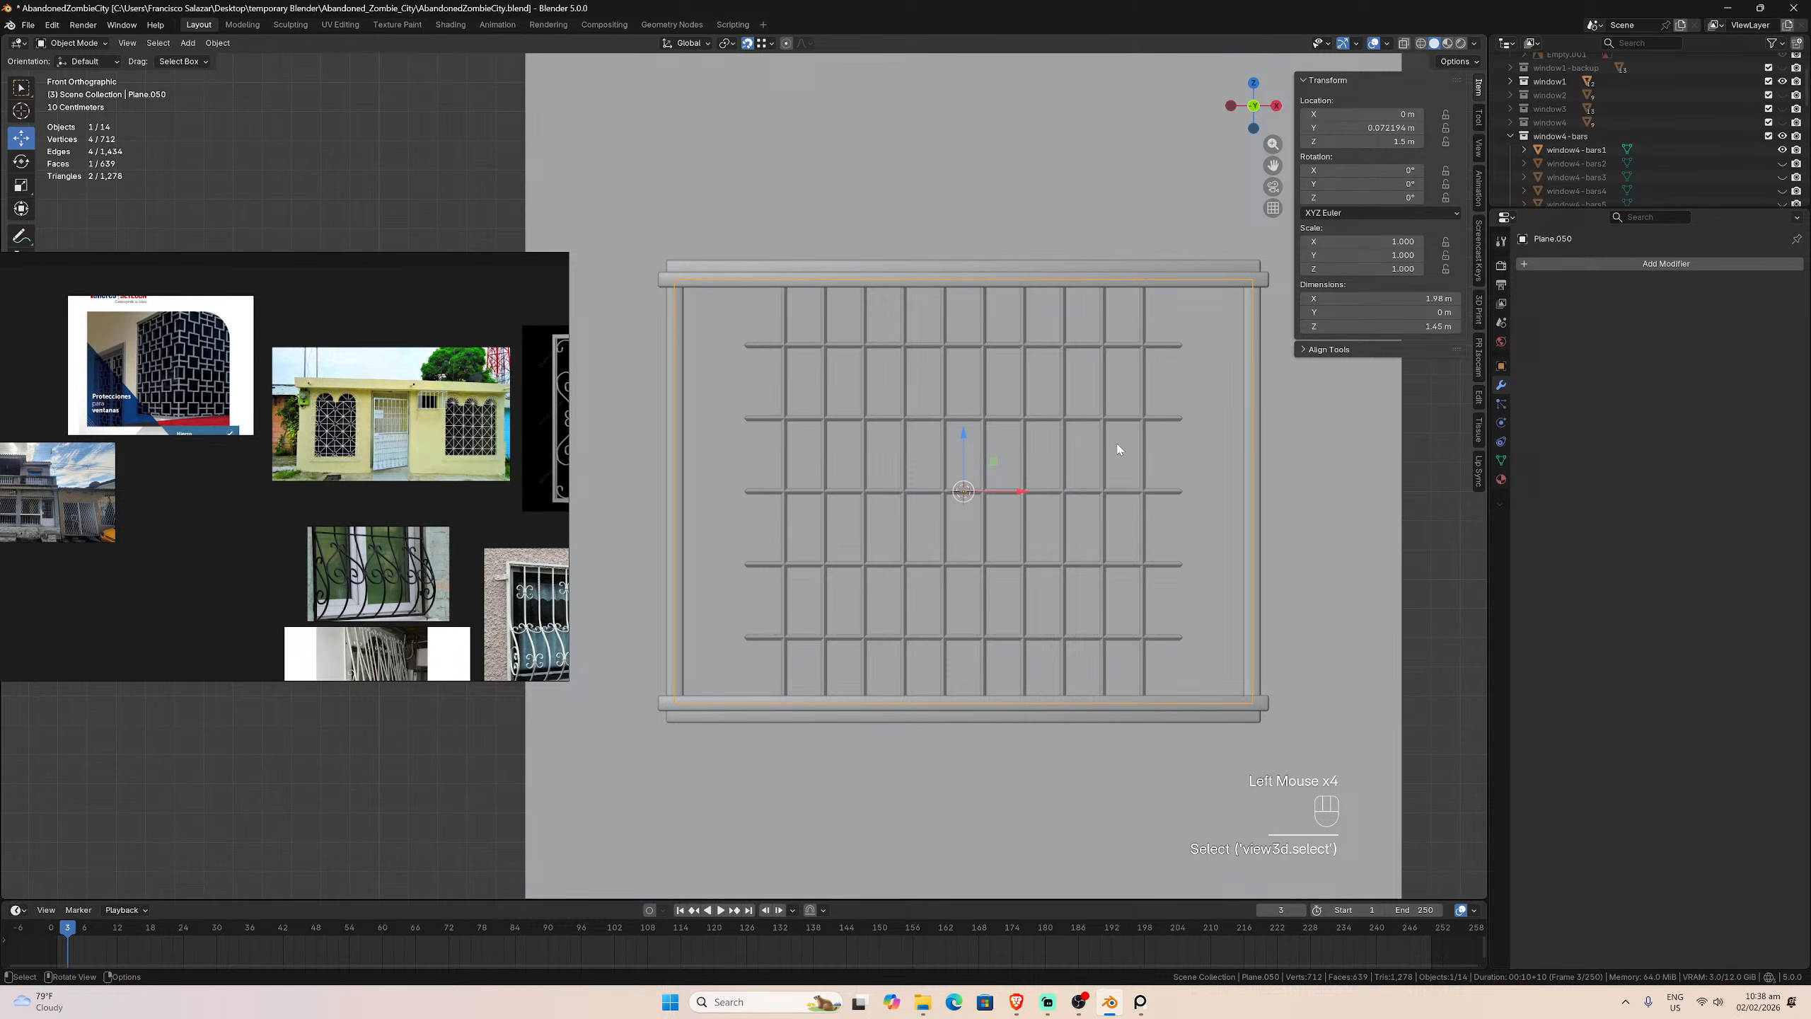
key(Tab)
key(ctrl+r)
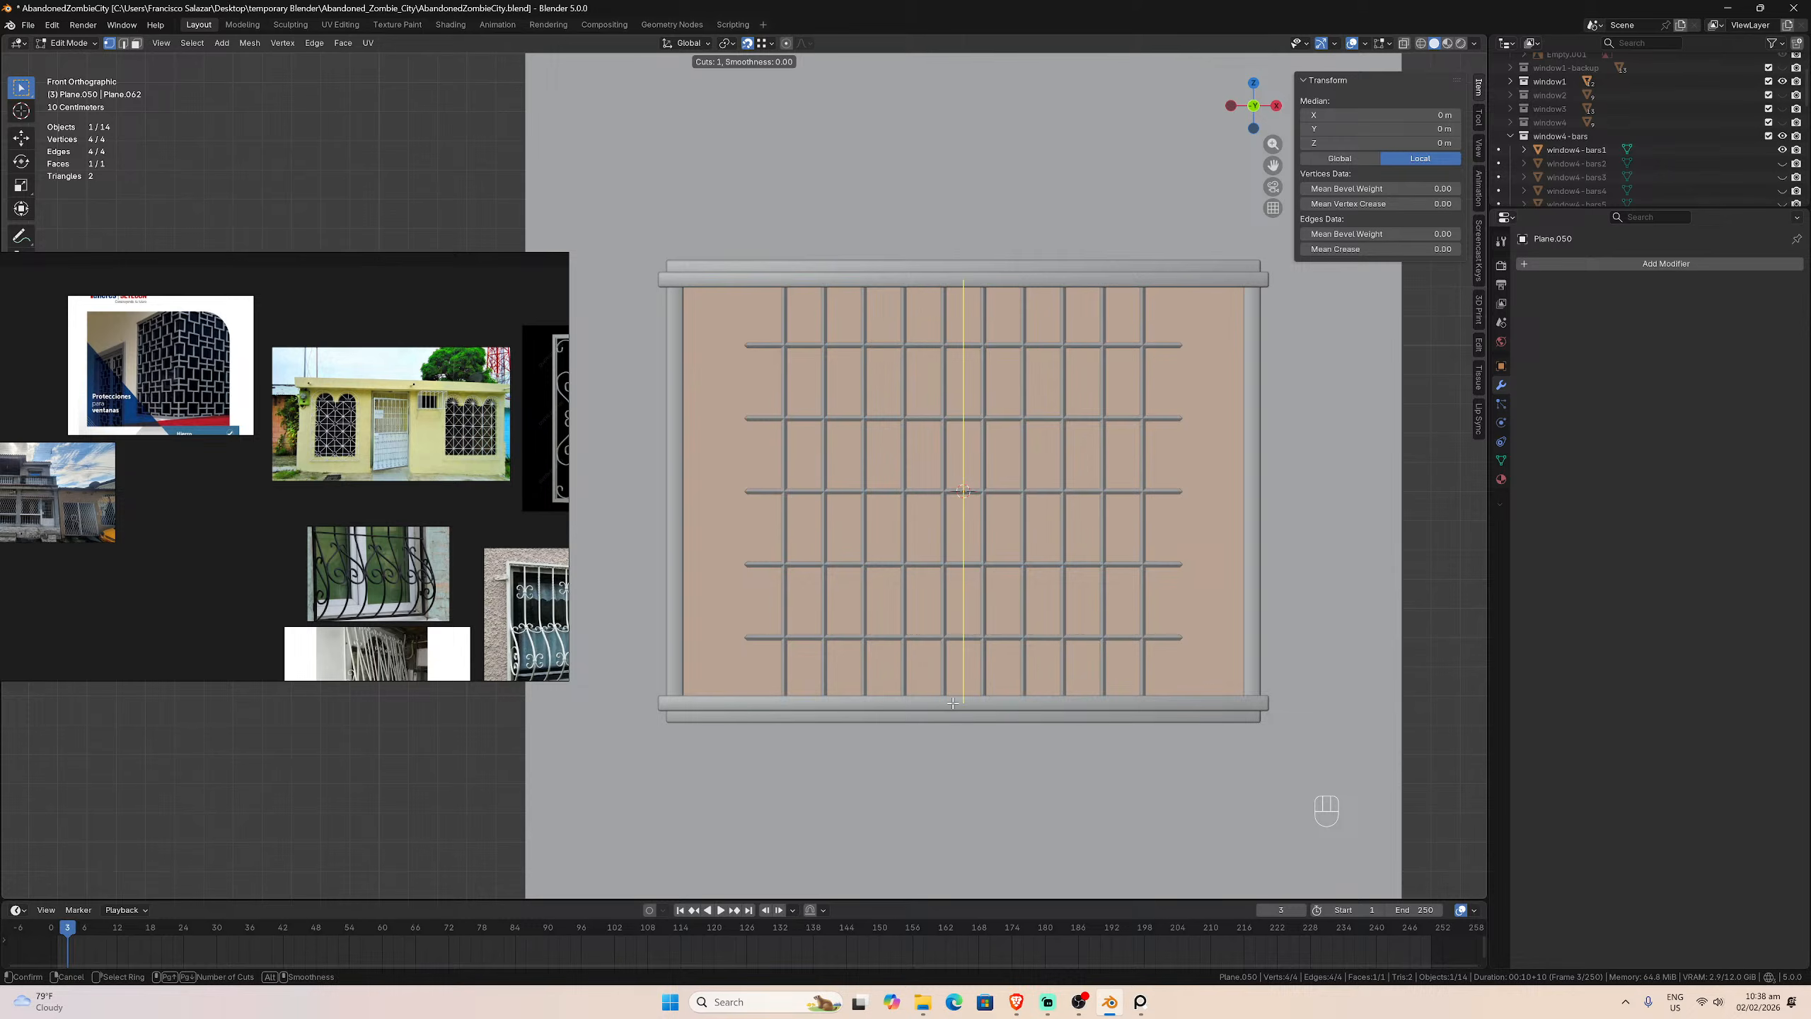
scroll(954, 702, up, 4)
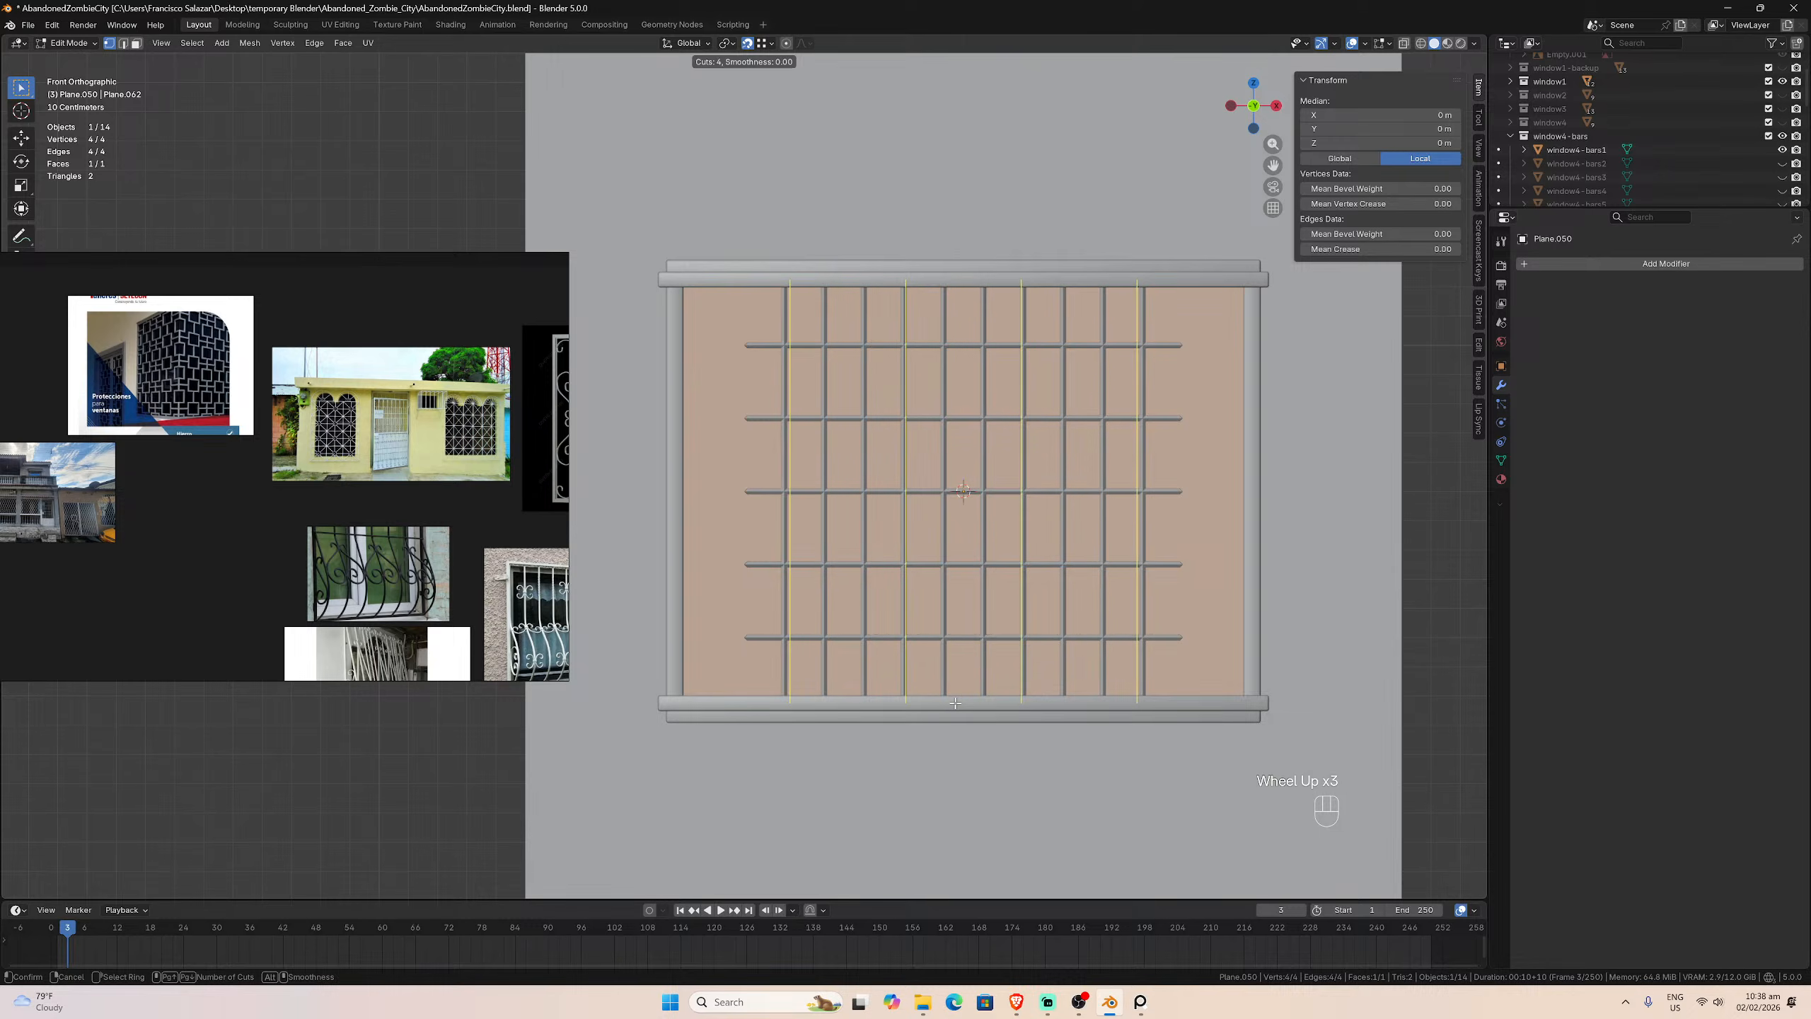
scroll(956, 703, up, 3)
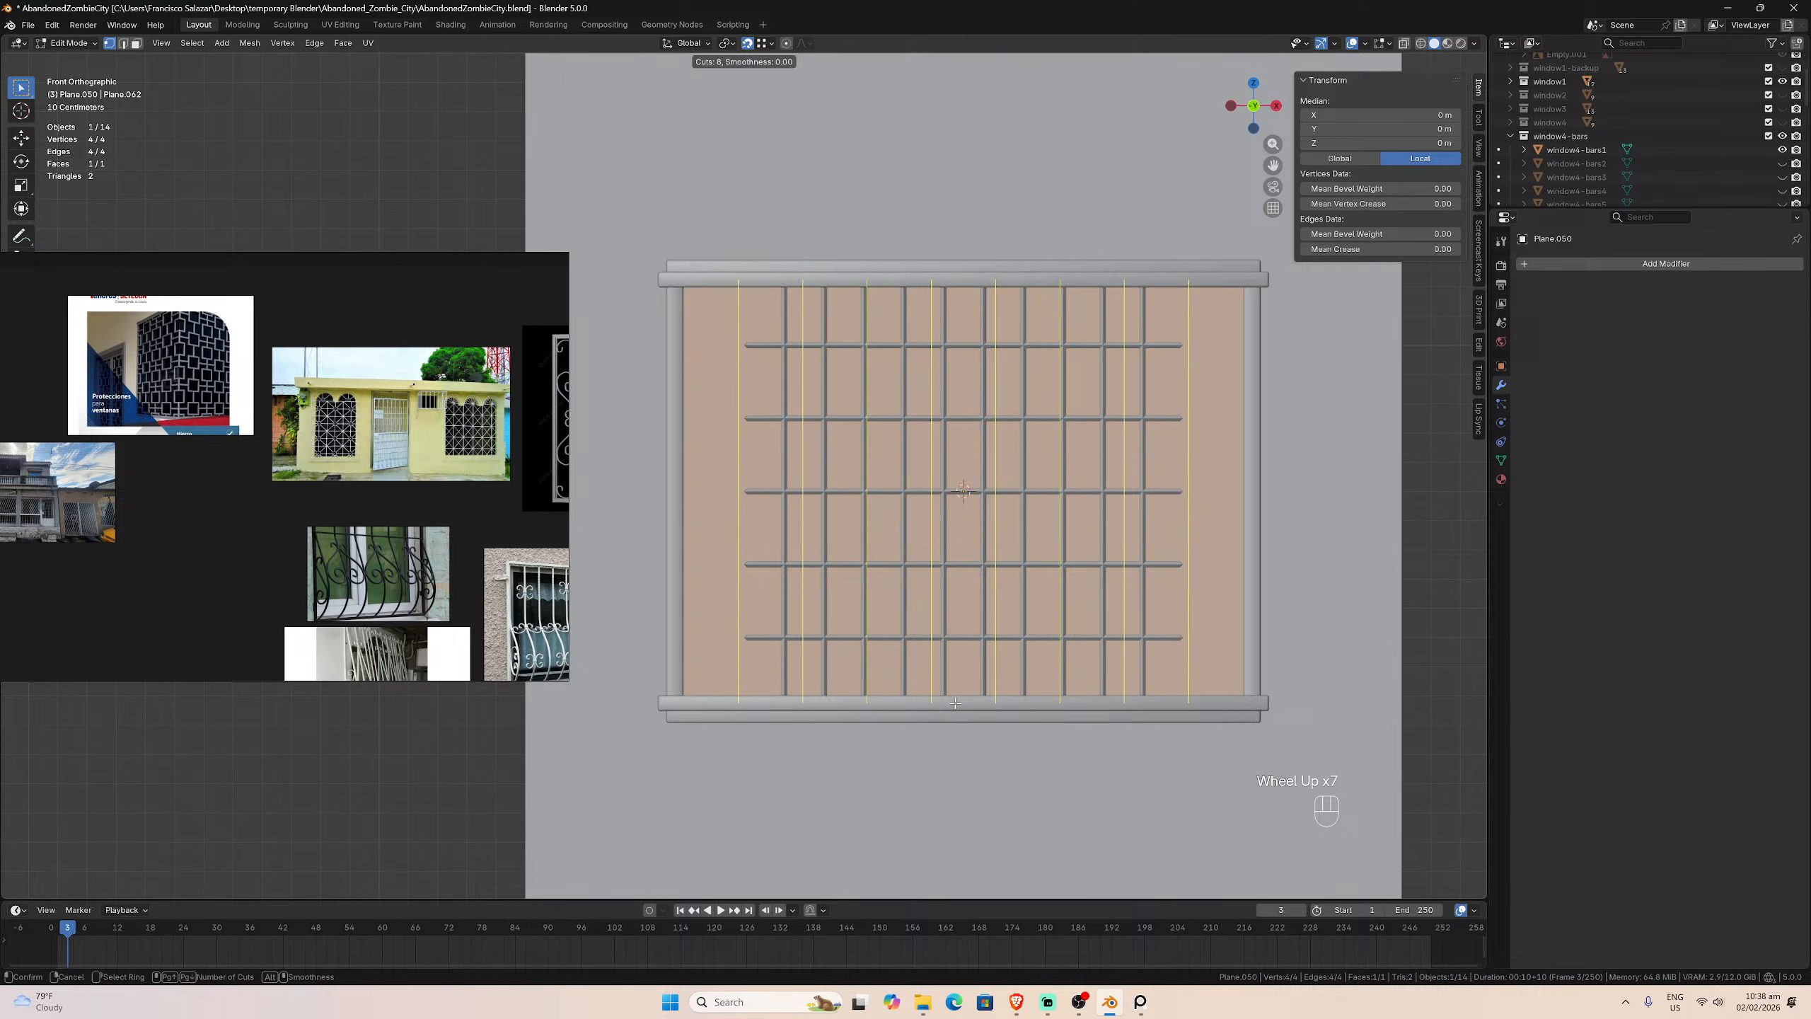
scroll(956, 702, up, 1)
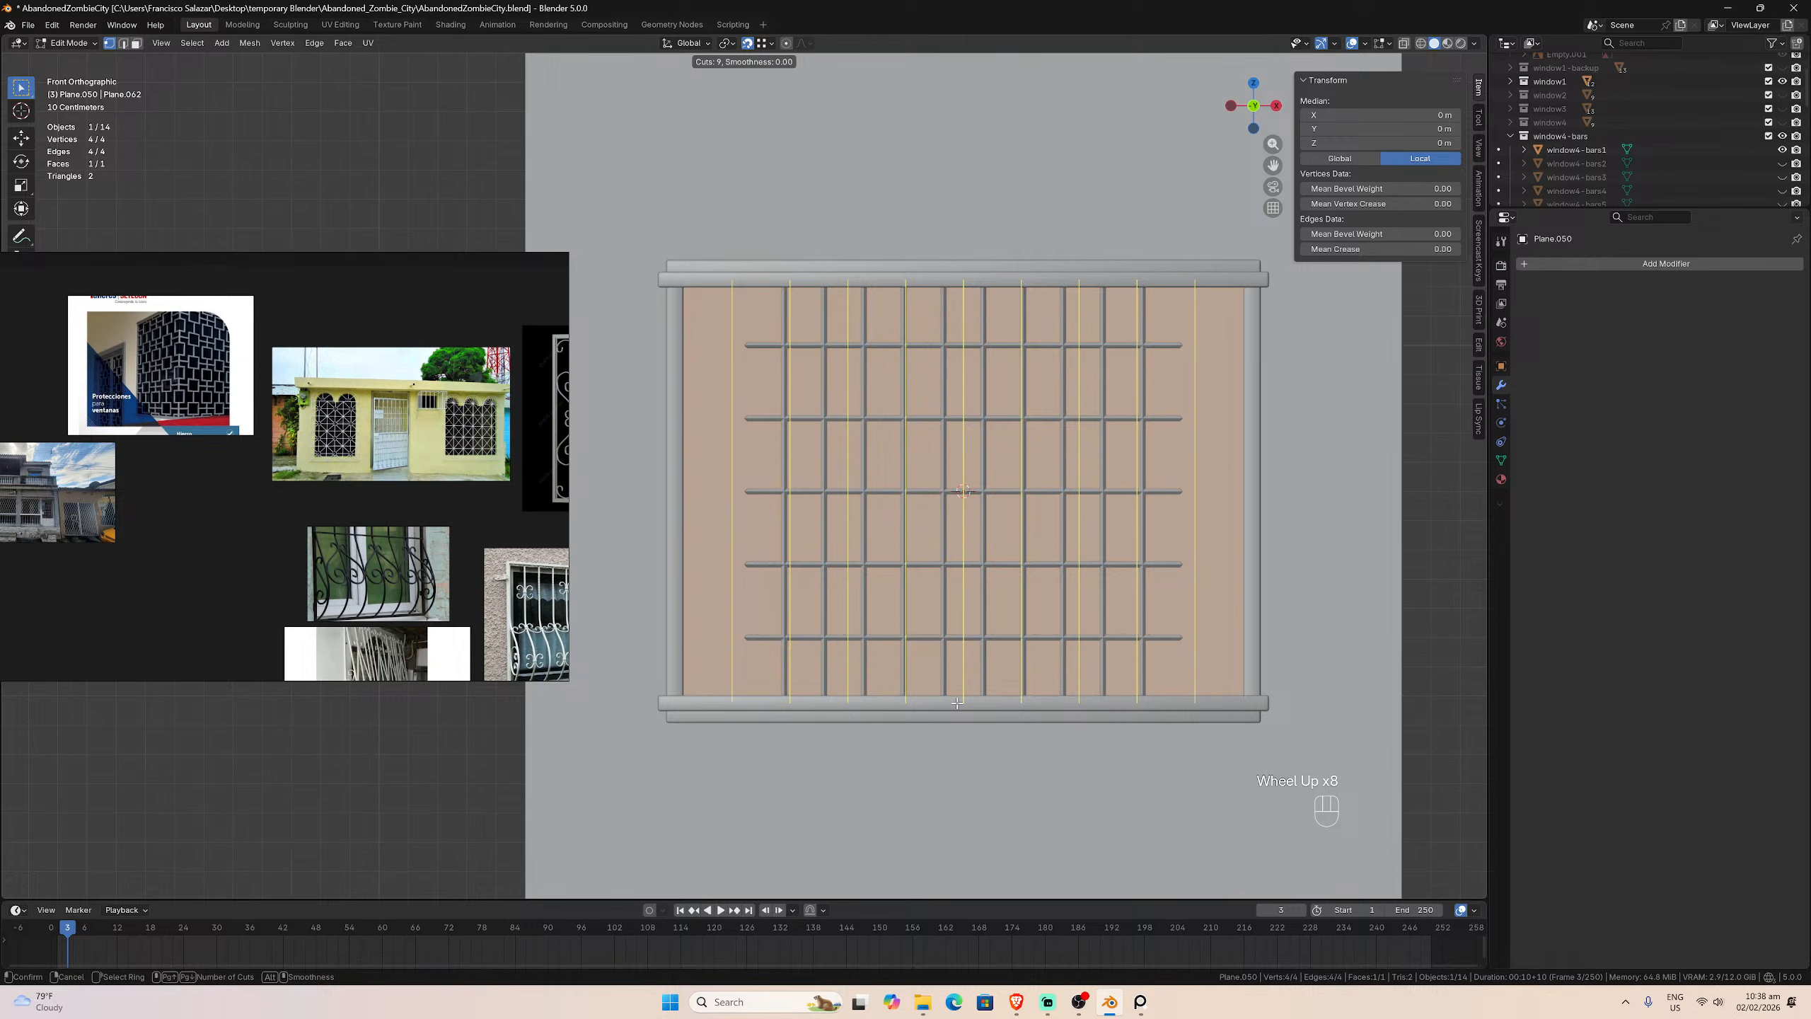
scroll(958, 703, up, 3)
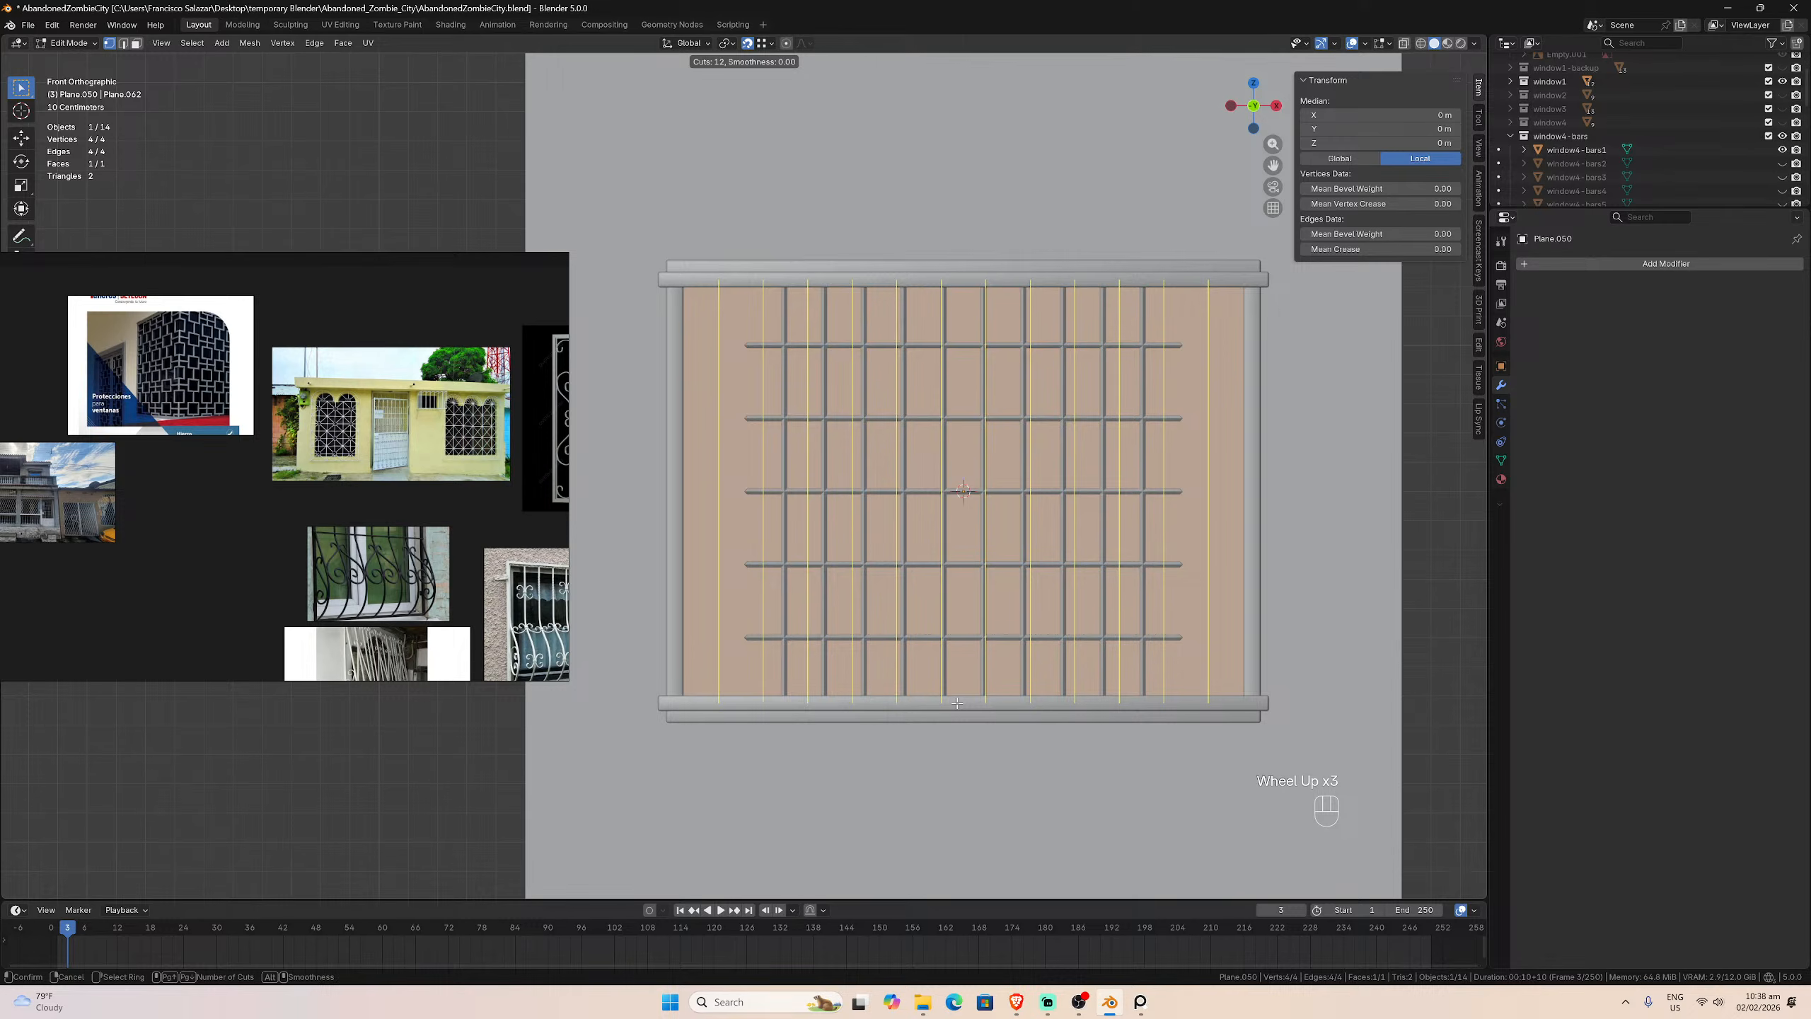
scroll(958, 703, up, 1)
scroll(957, 703, up, 2)
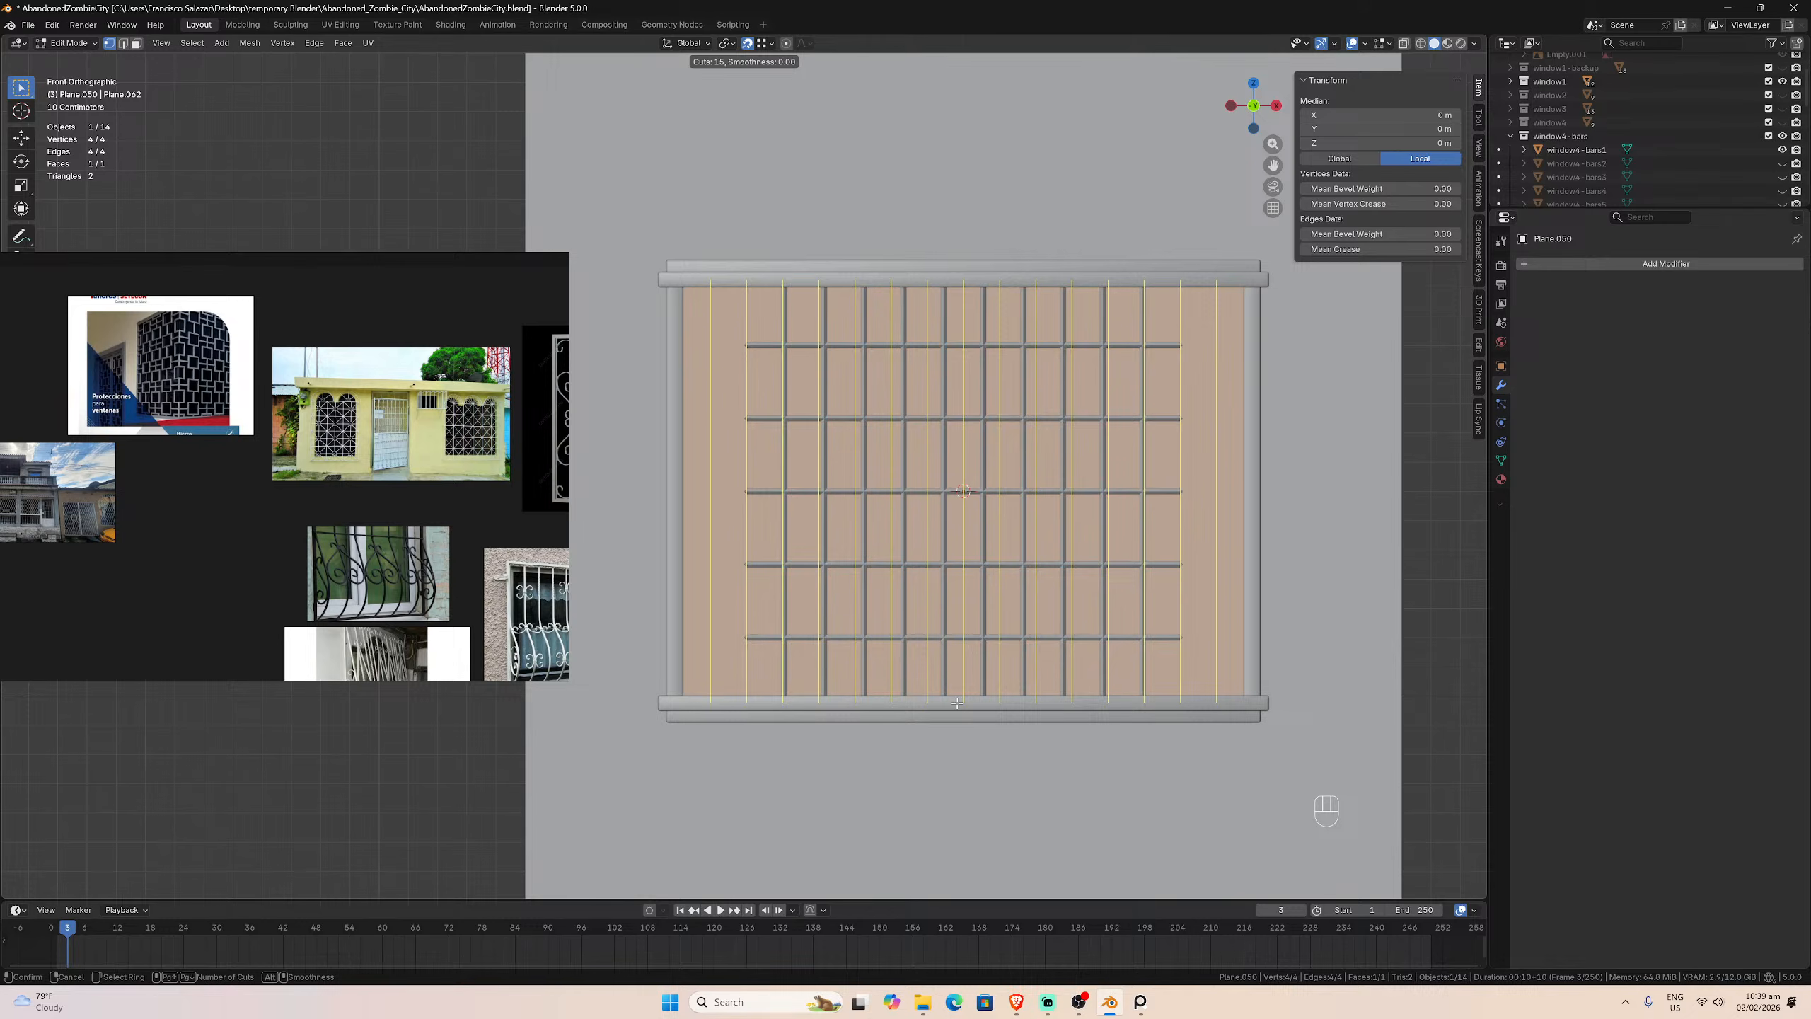
scroll(957, 703, up, 1)
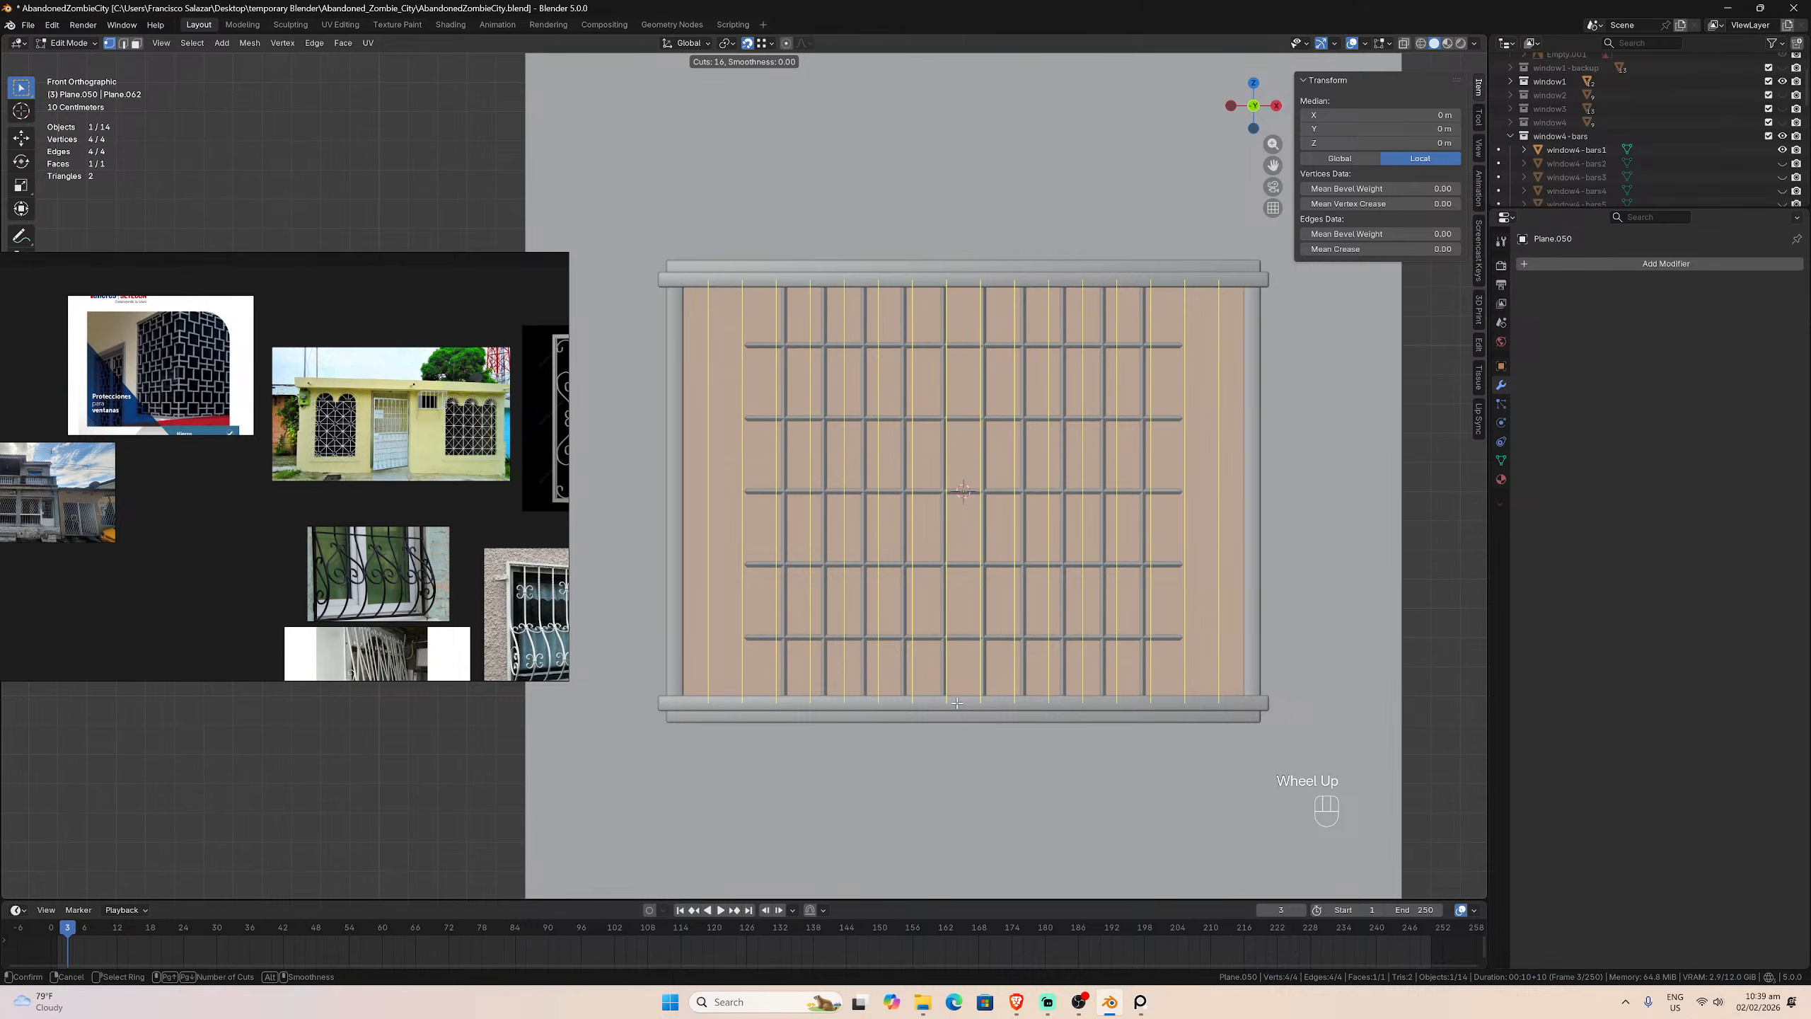
scroll(957, 703, down, 2)
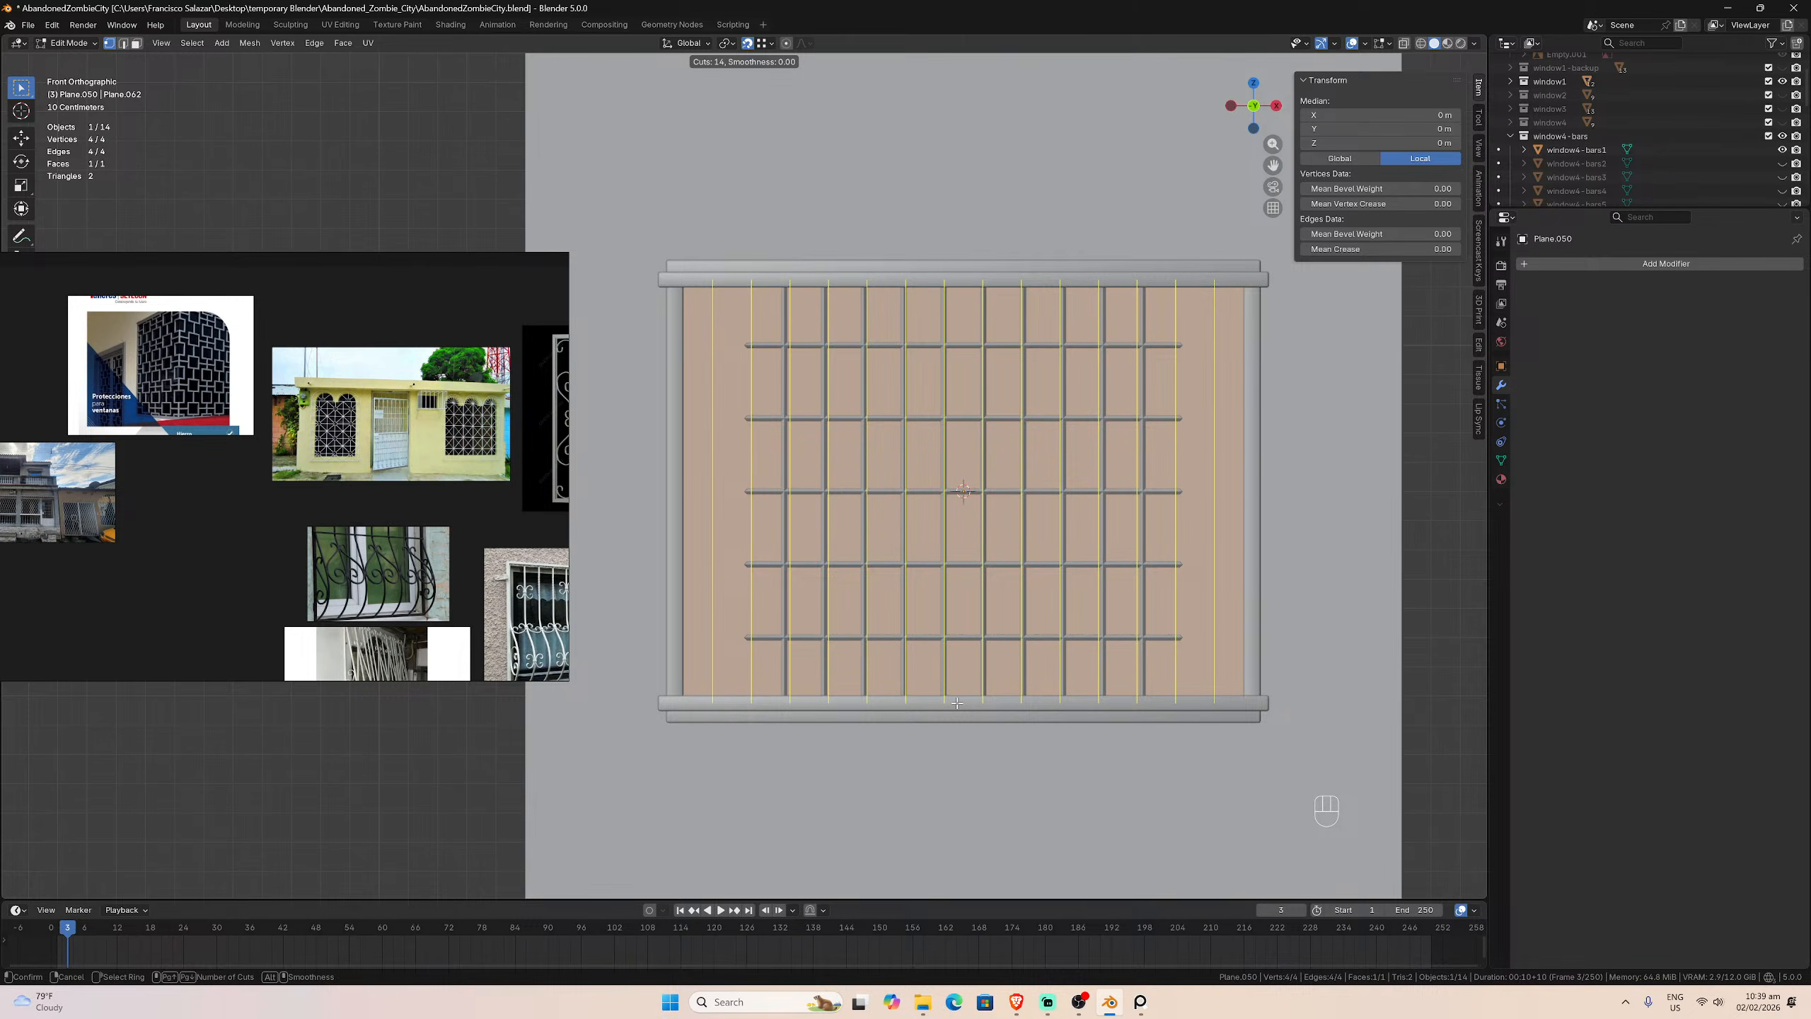
click(958, 702)
click(957, 702)
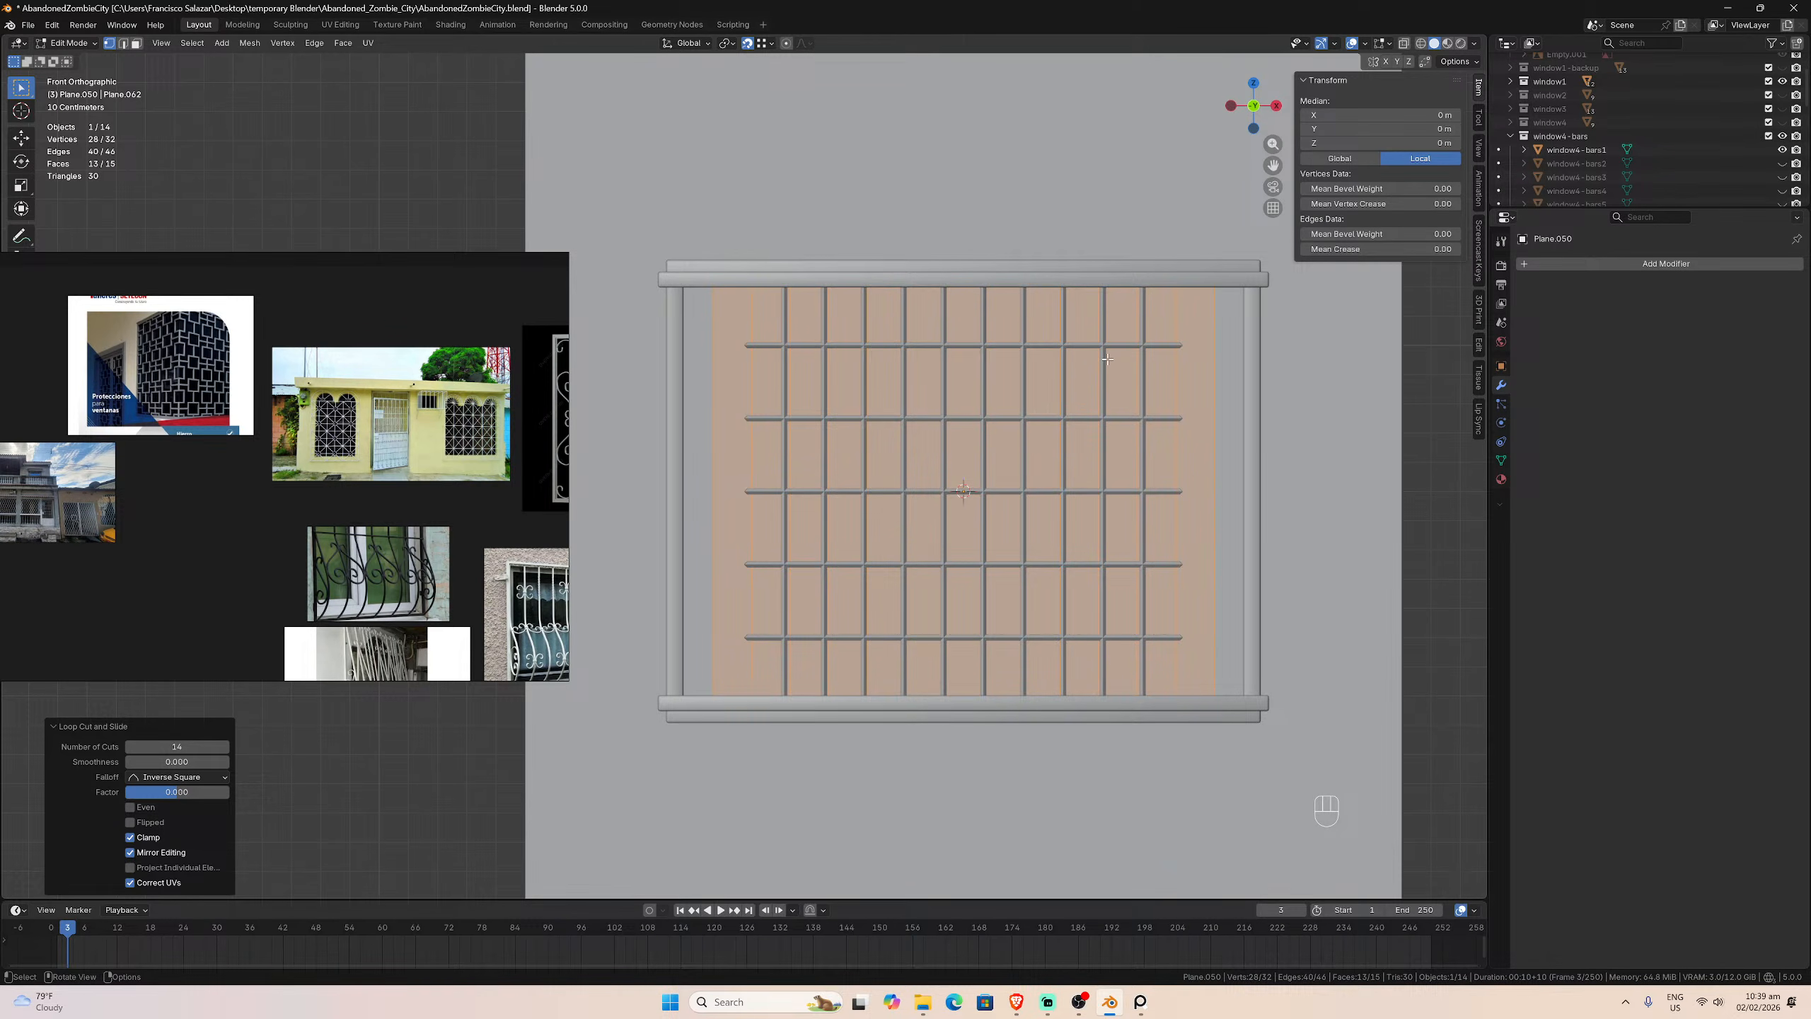
Step: Add 5 horizontal loop cuts across the plane, trying 6 cuts for comparison before returning to 5, and leave Edit Mode
key(ctrl+r)
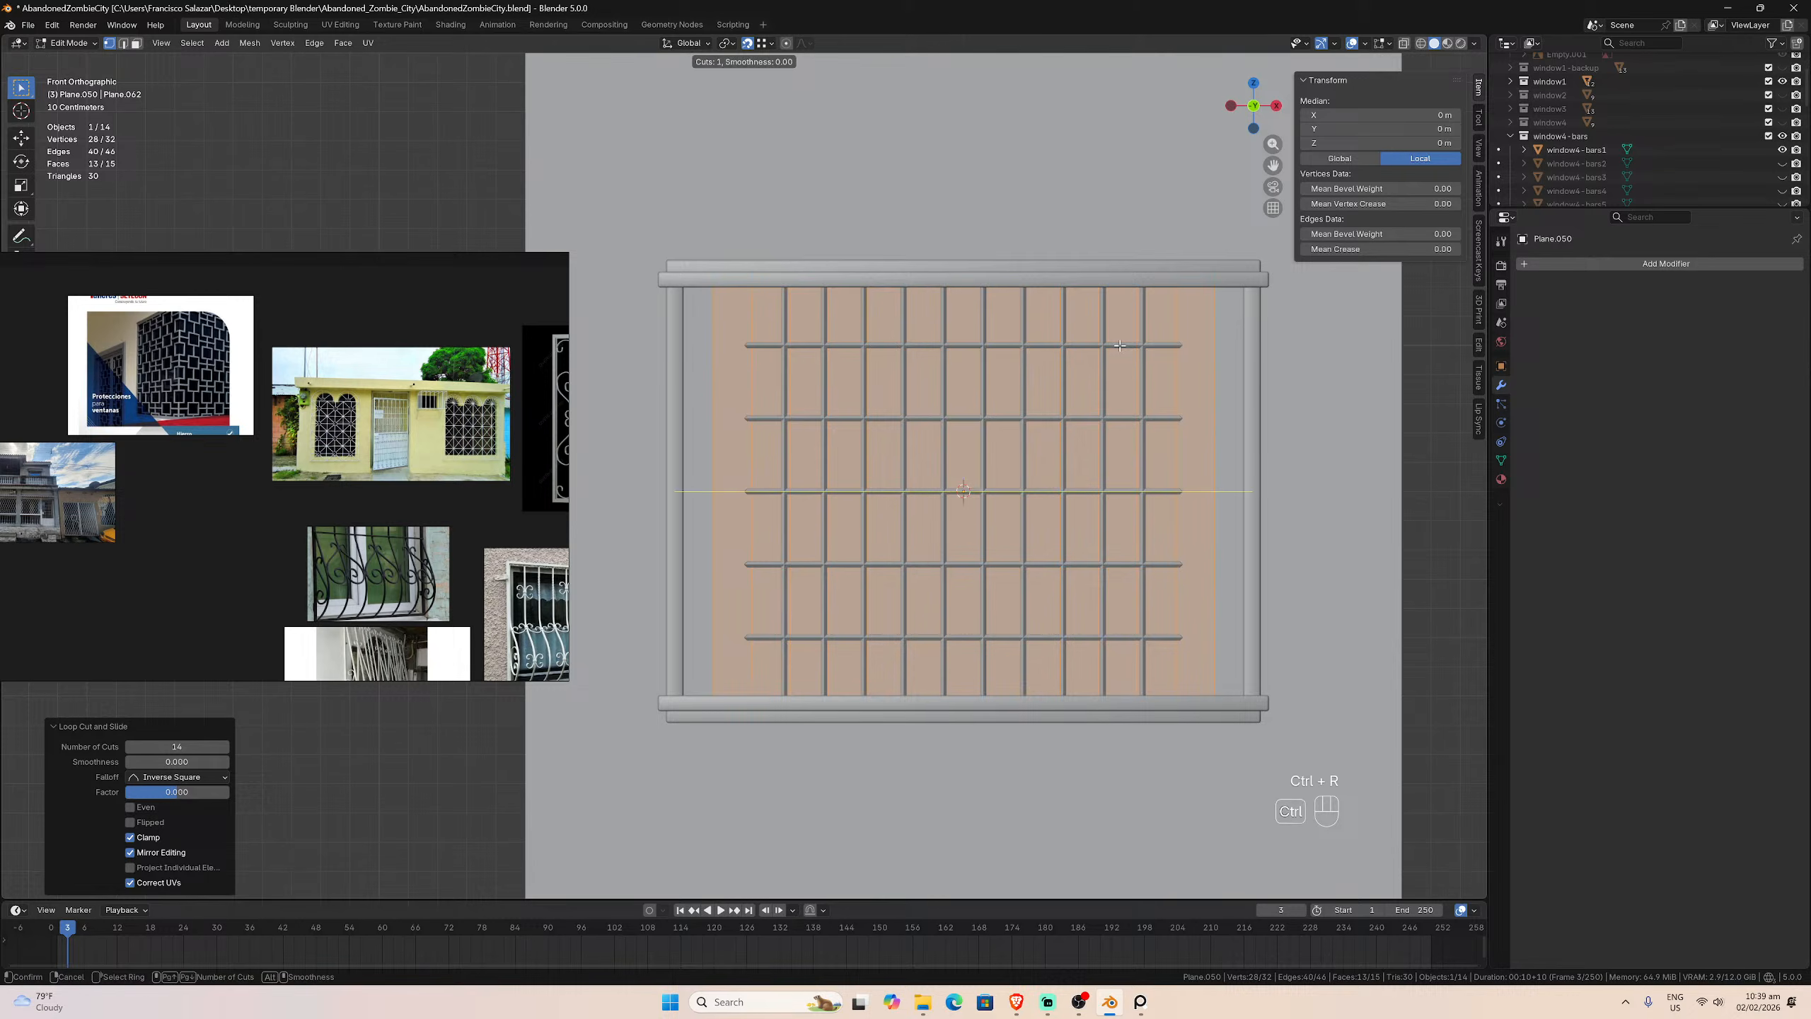
scroll(1119, 346, up, 1)
scroll(1119, 346, up, 1)
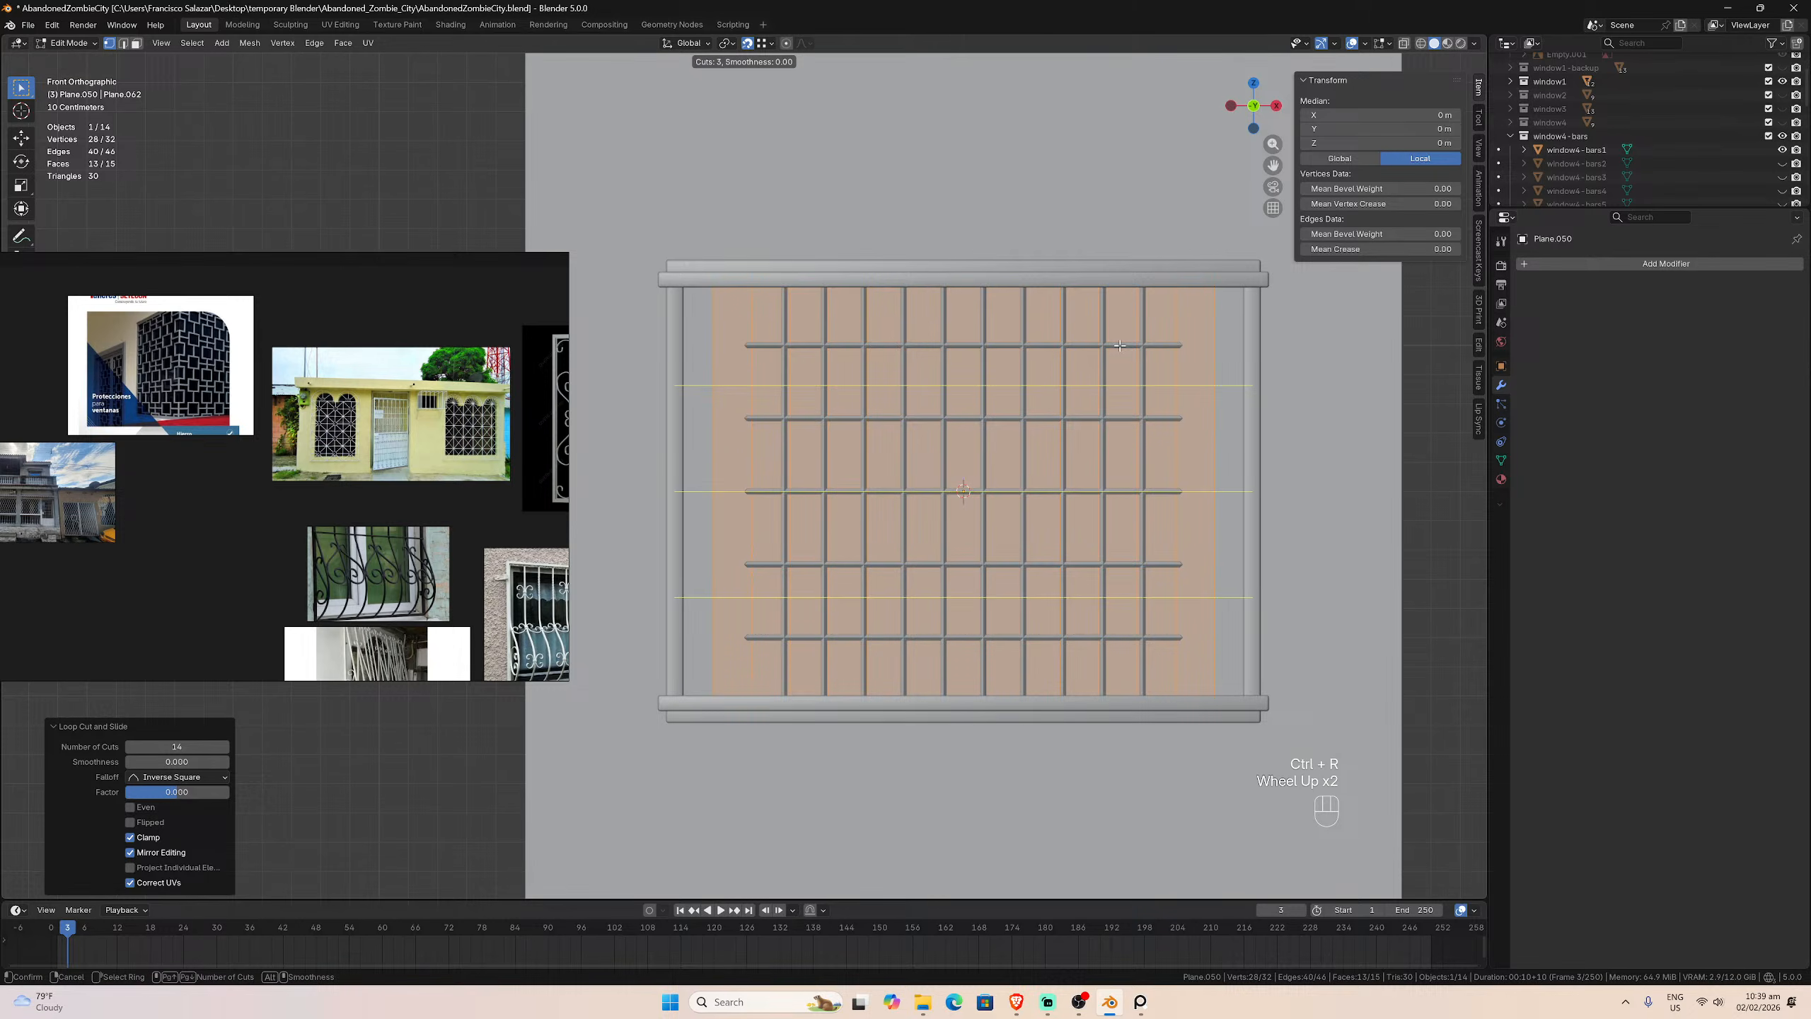
scroll(1119, 346, up, 1)
scroll(1119, 346, up, 1)
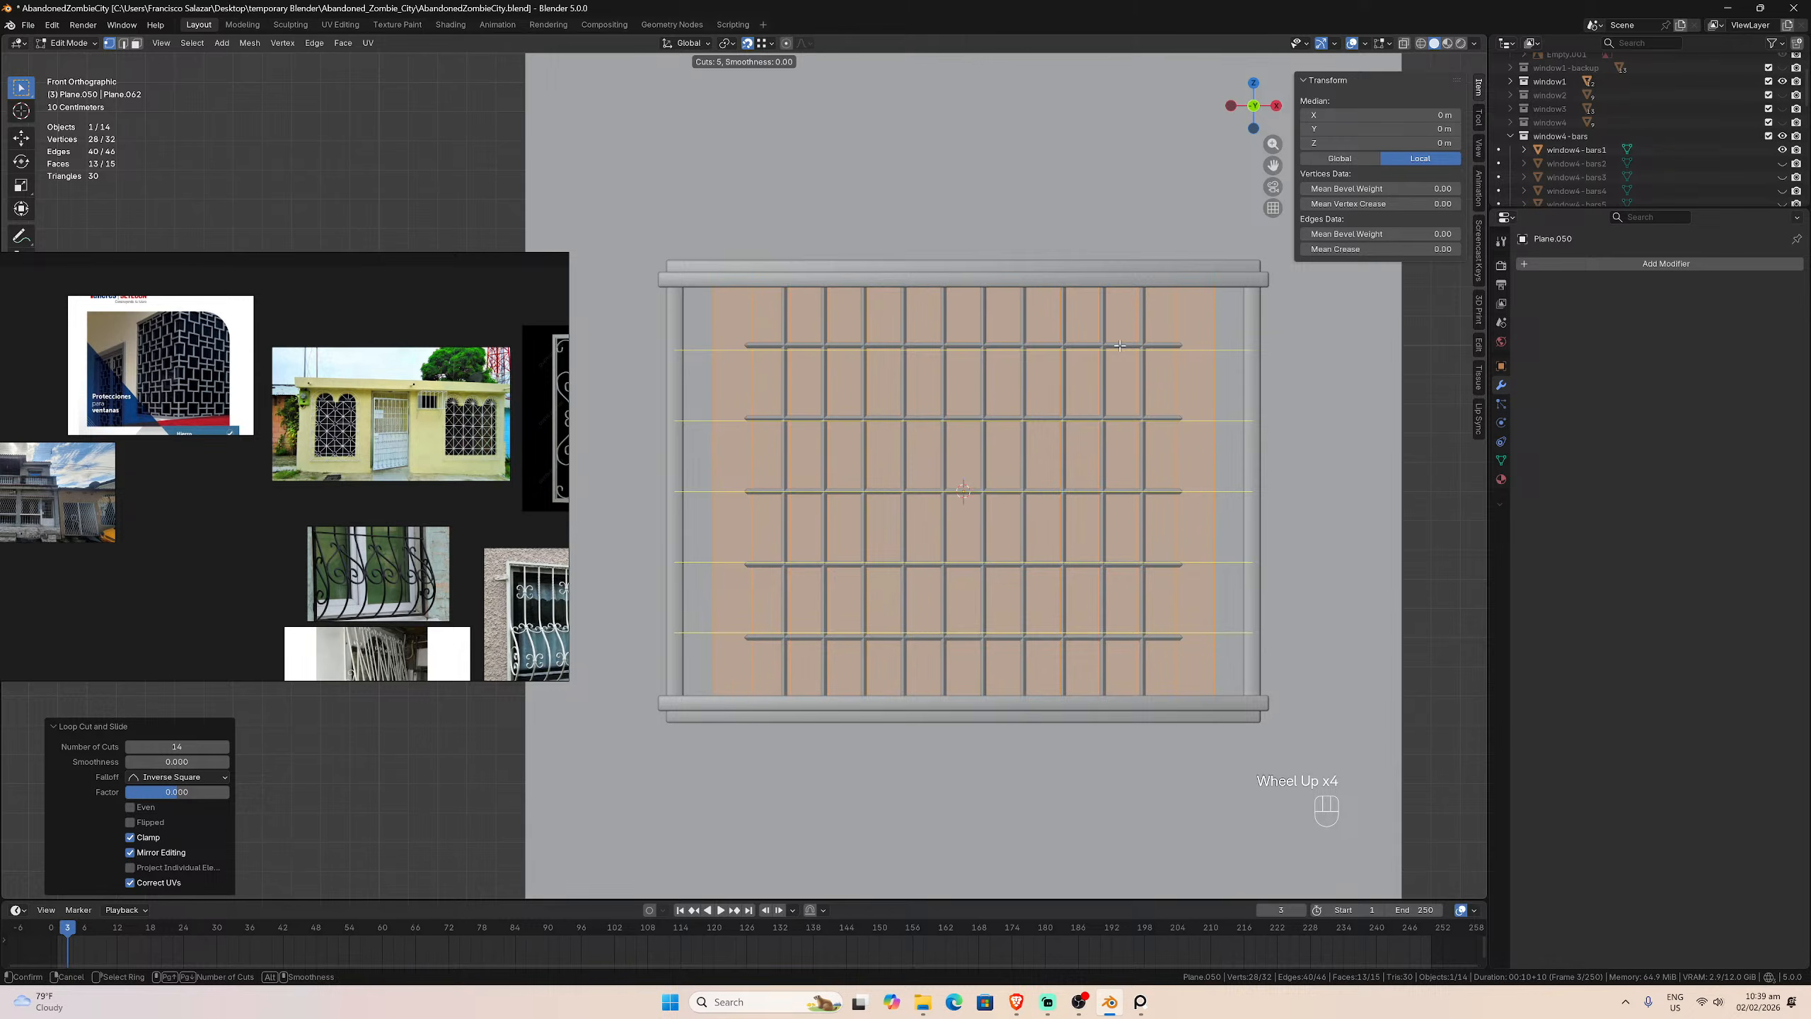
click(1119, 346)
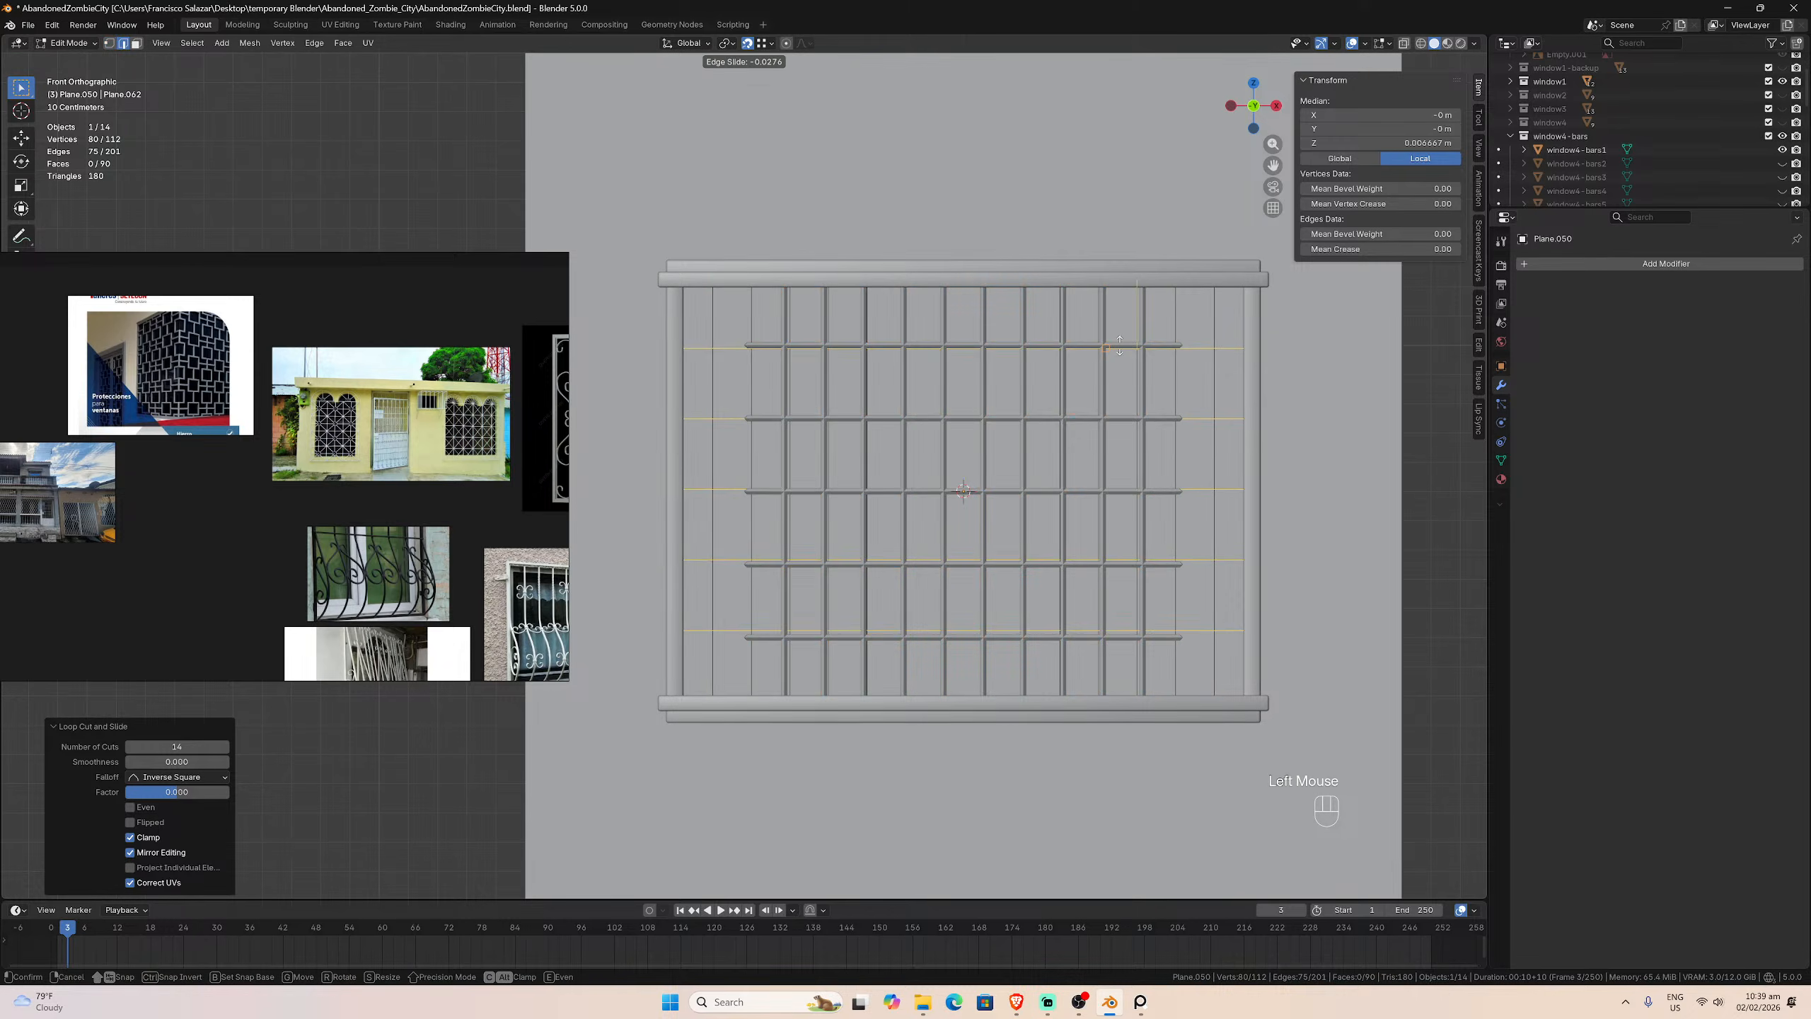
click(1120, 346)
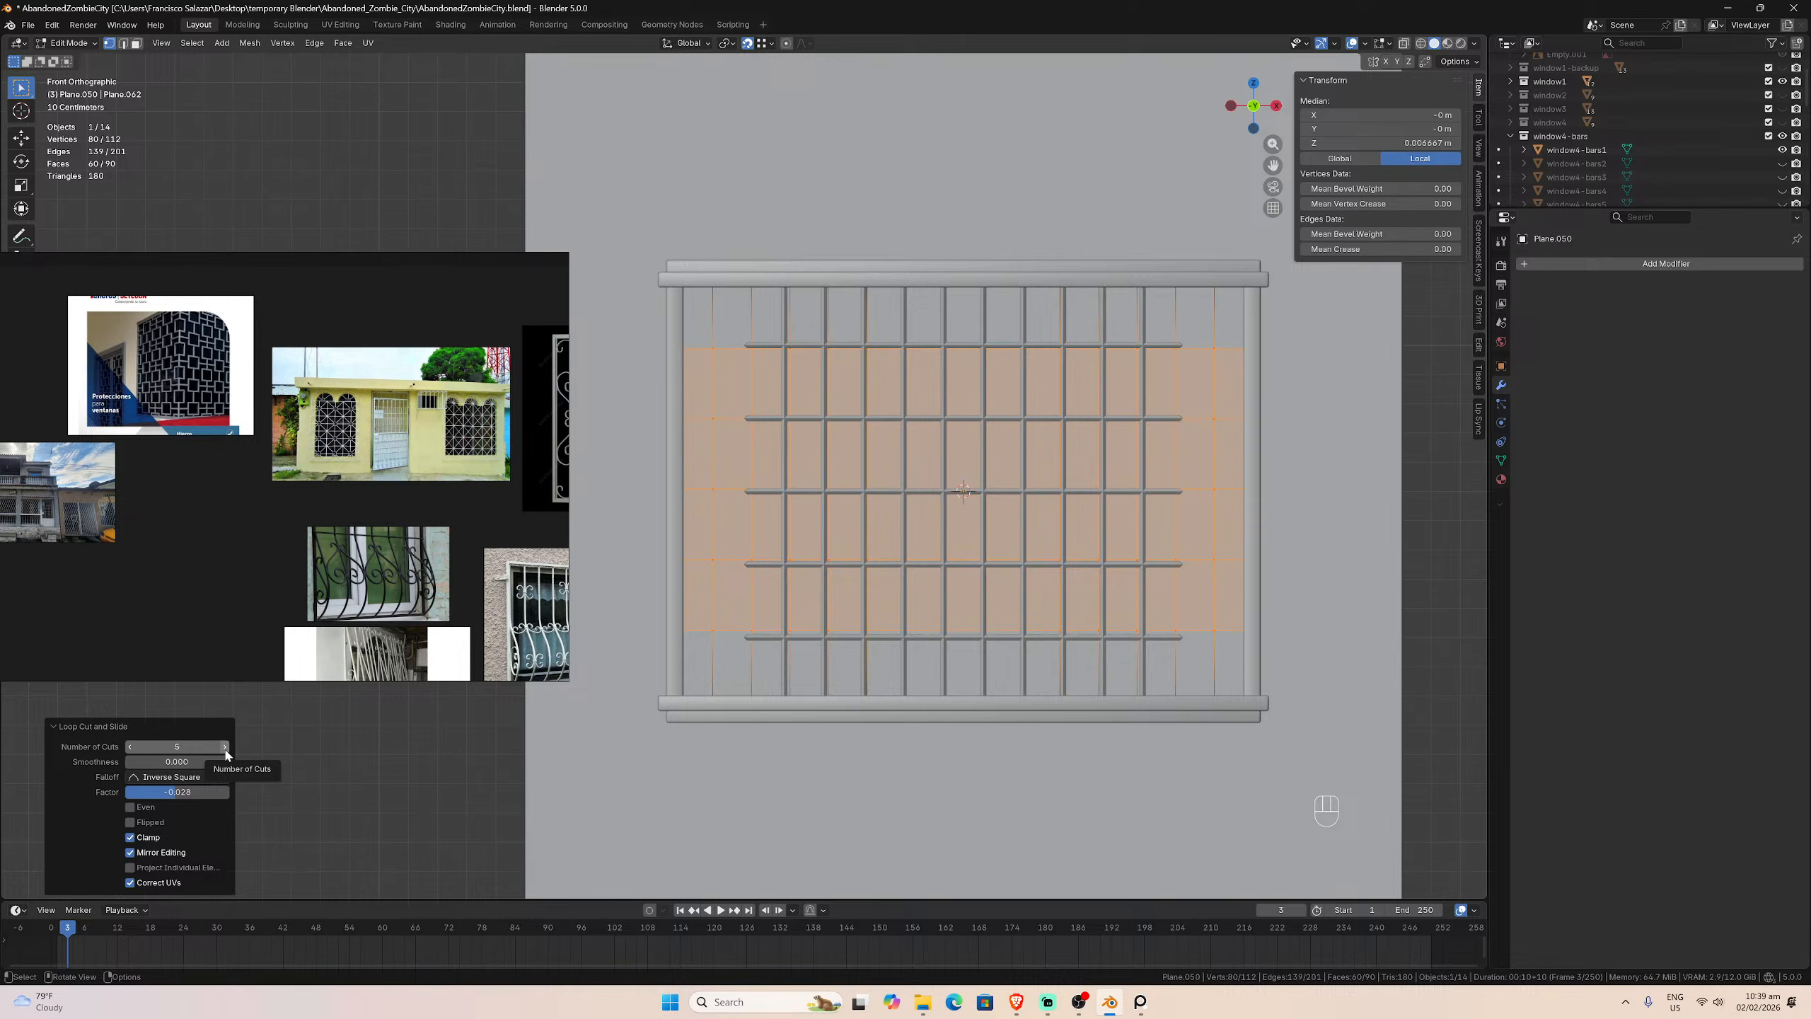
click(225, 748)
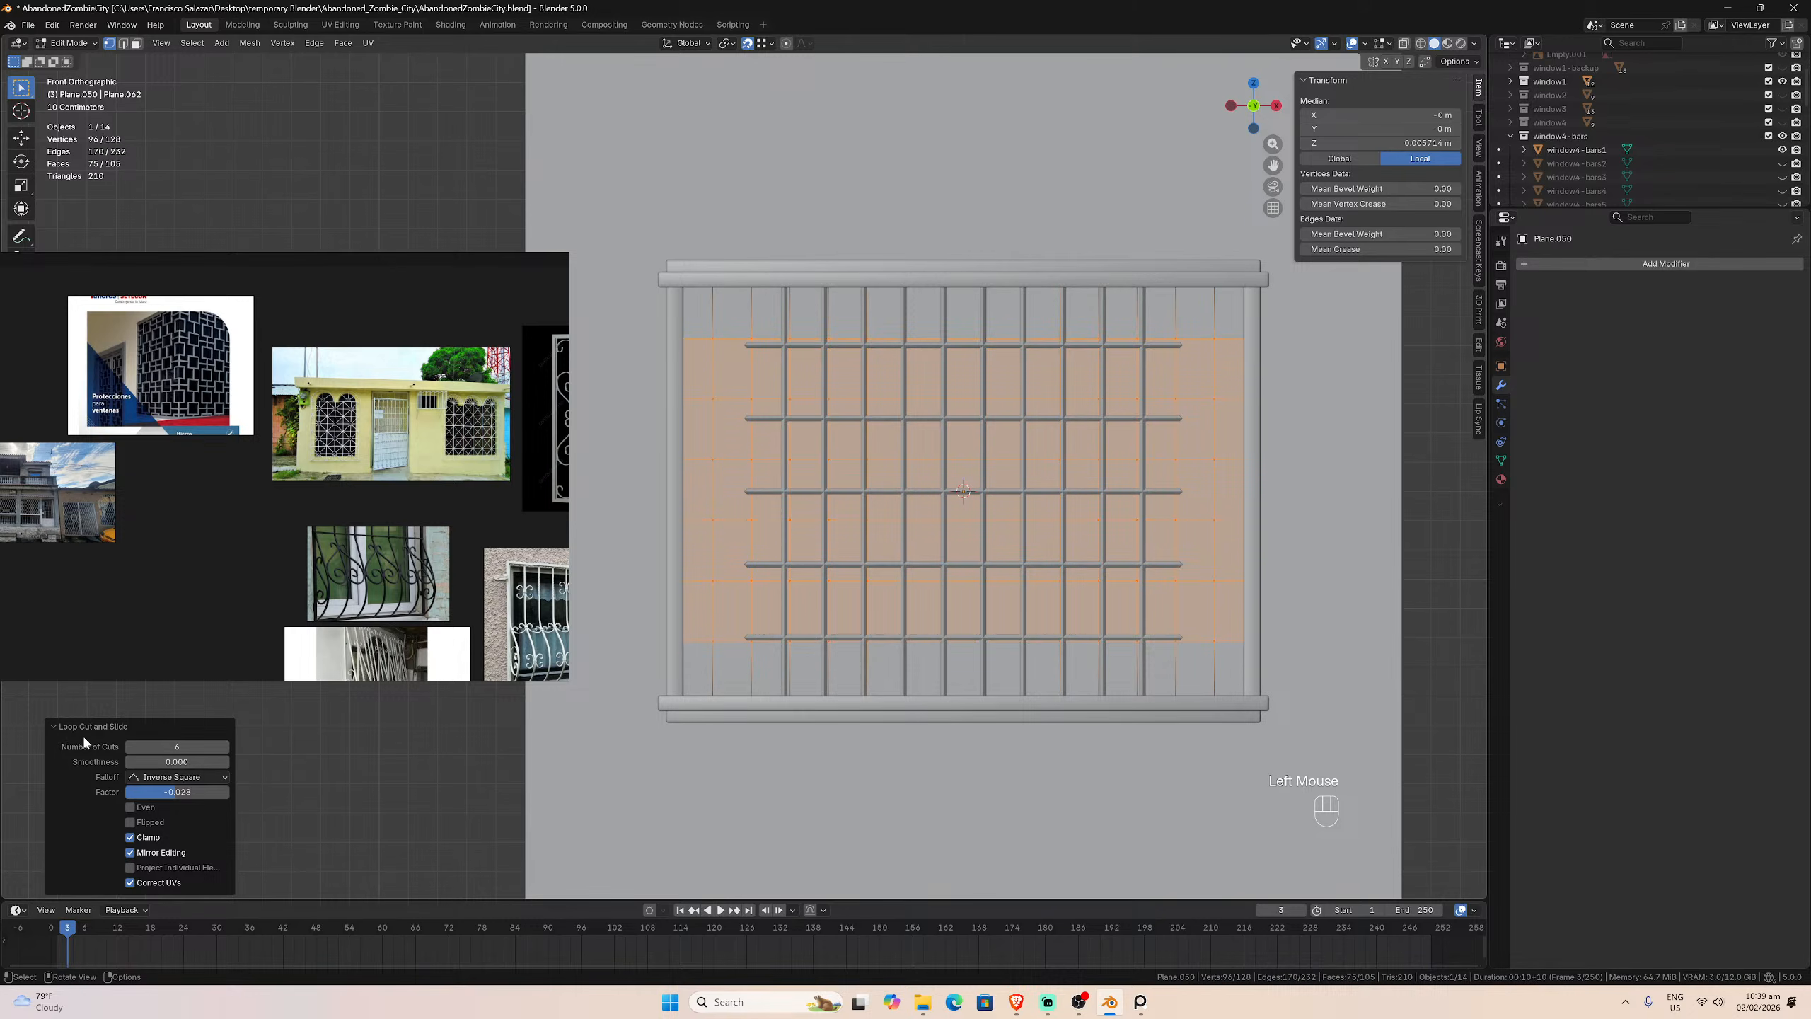
click(129, 746)
key(Tab)
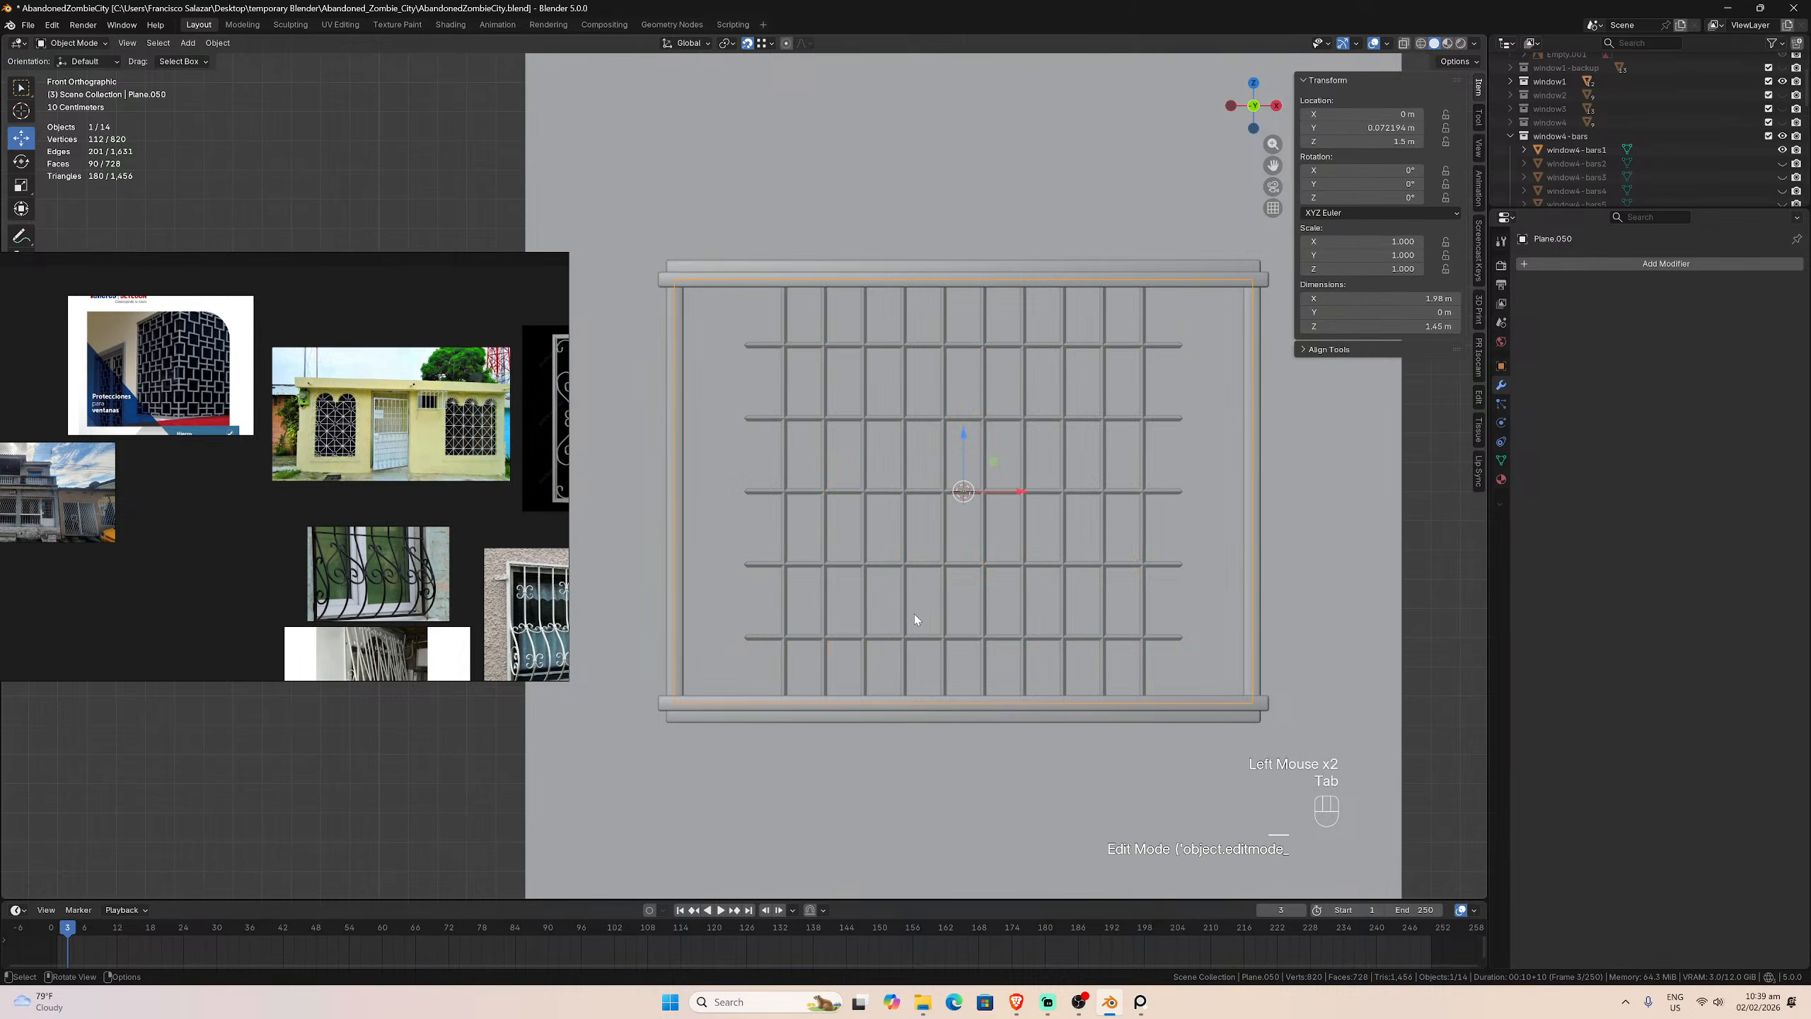
Step: Hide the window4-bars collection and move the subdivided plane into a new collection named window1-bars
click(1782, 137)
click(1030, 488)
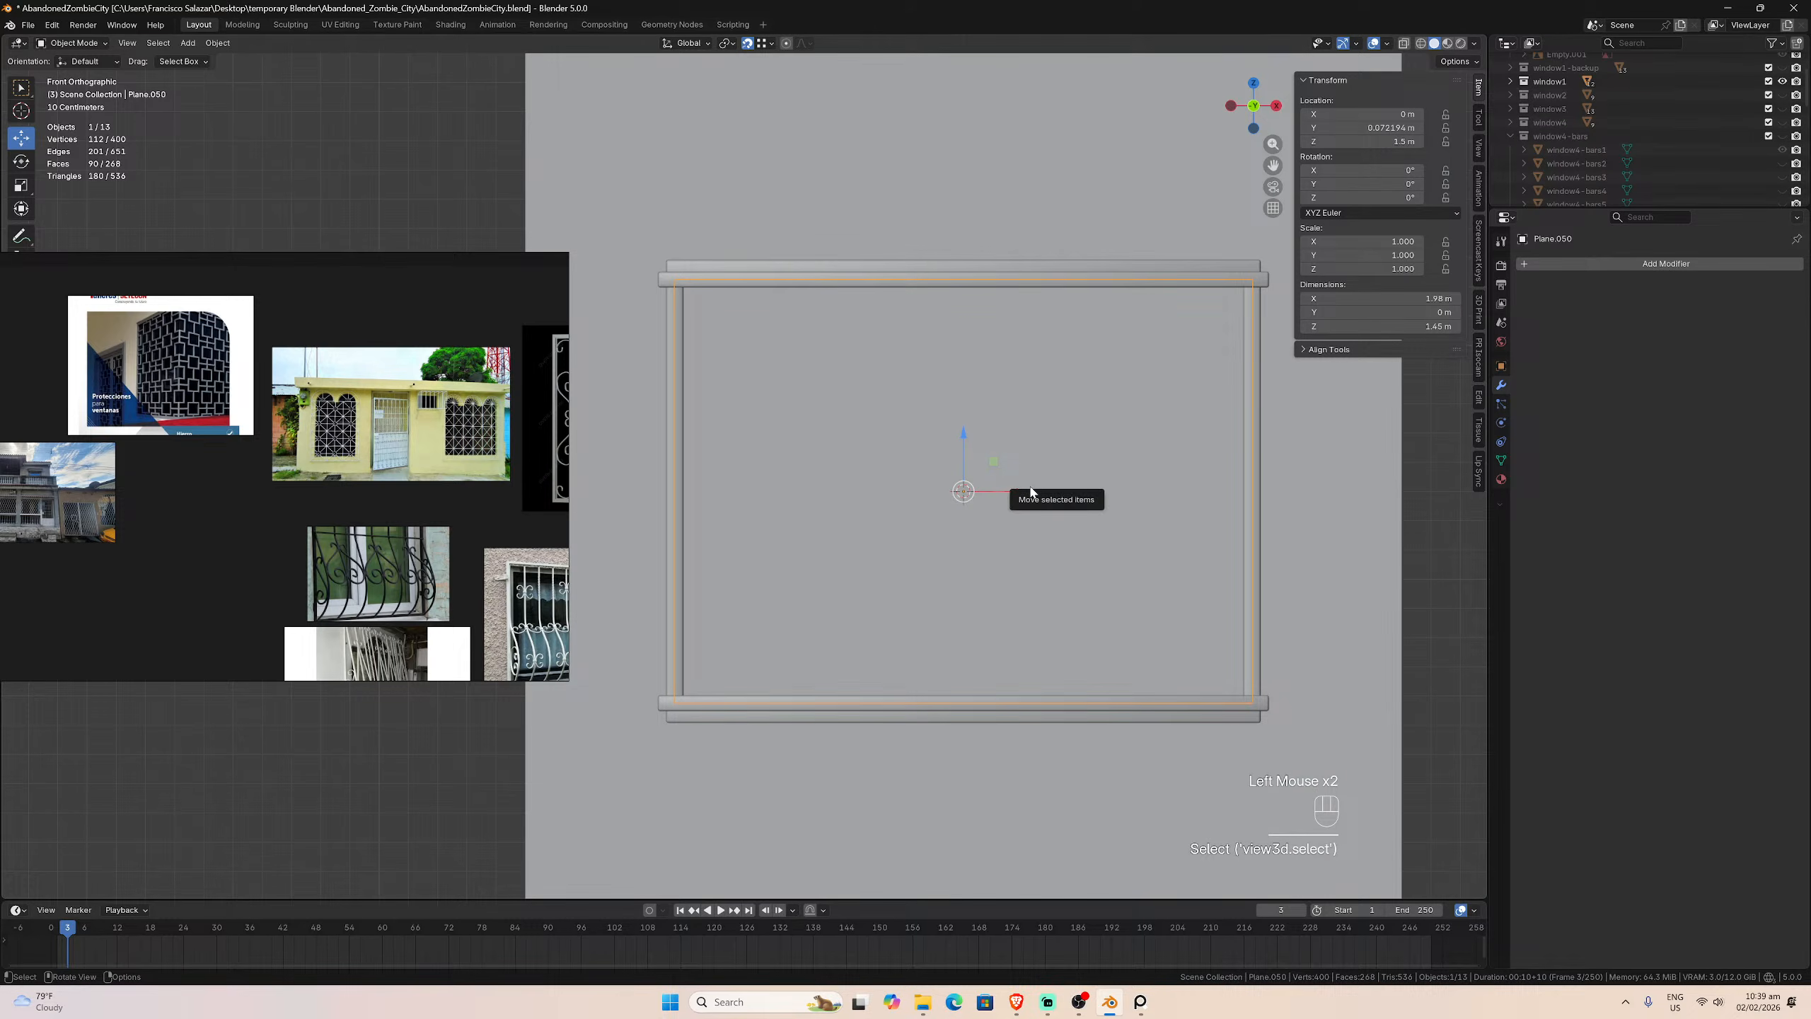
key(m)
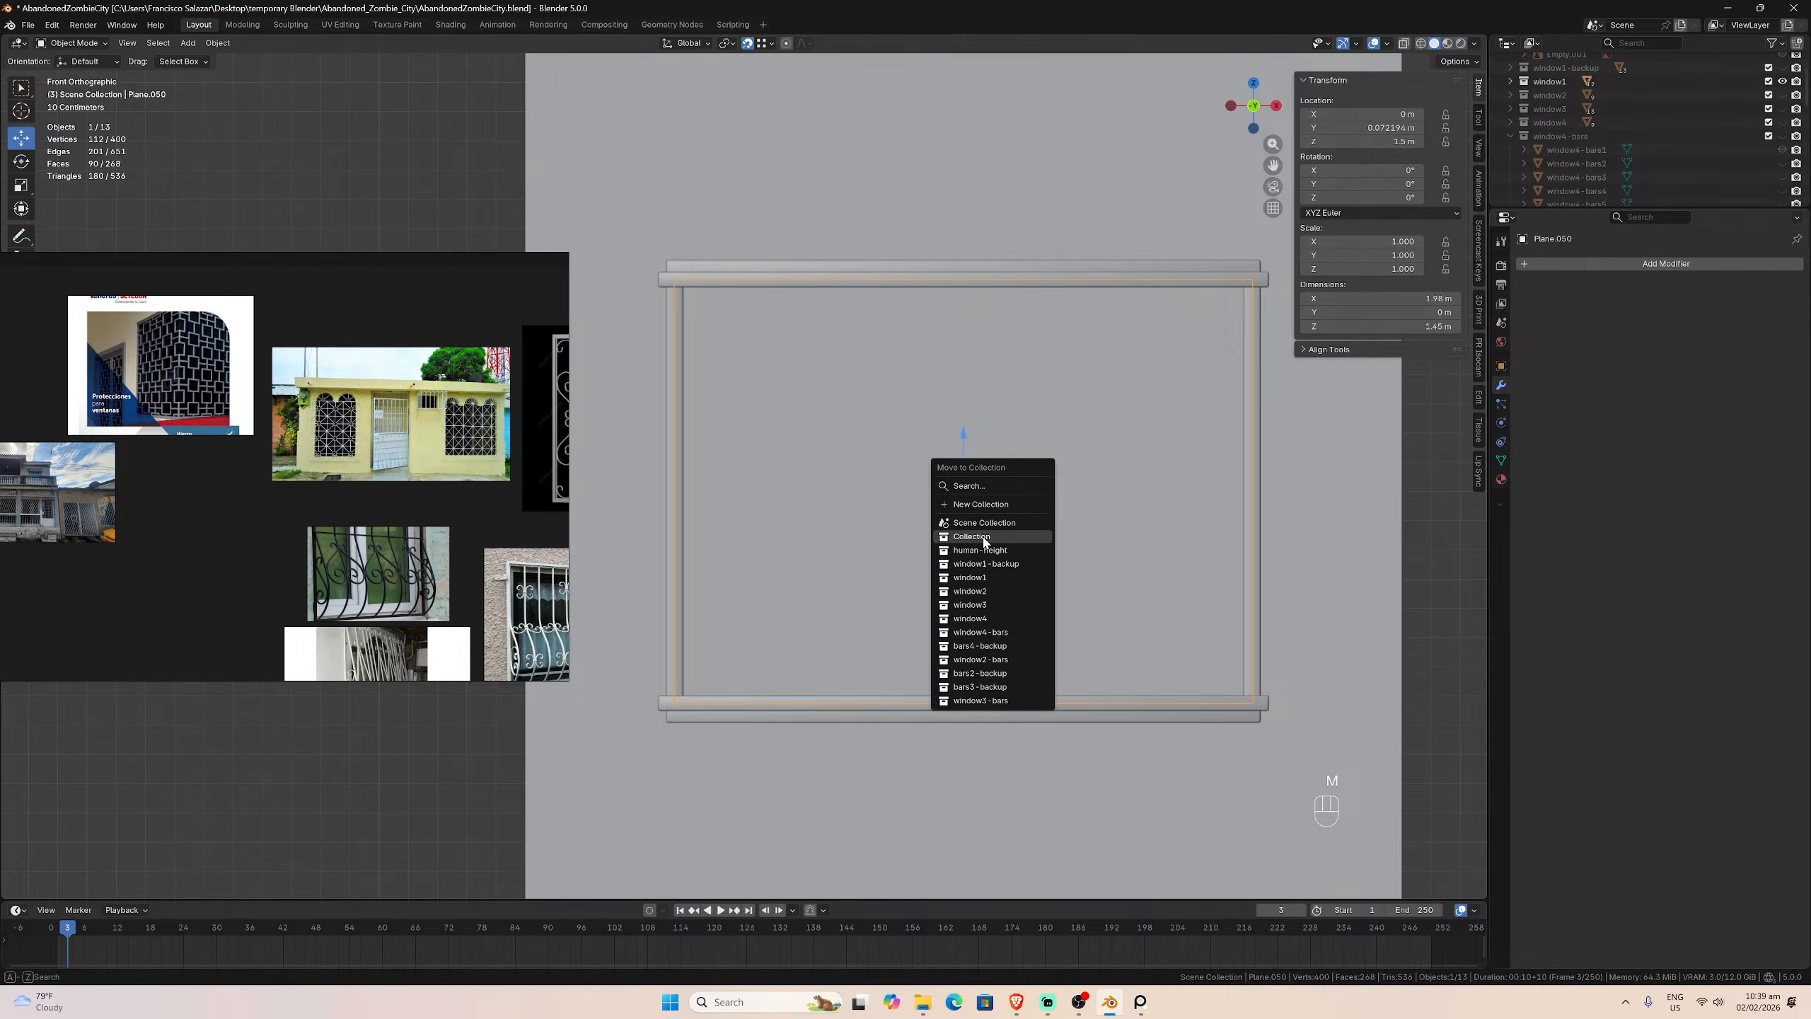
click(981, 503)
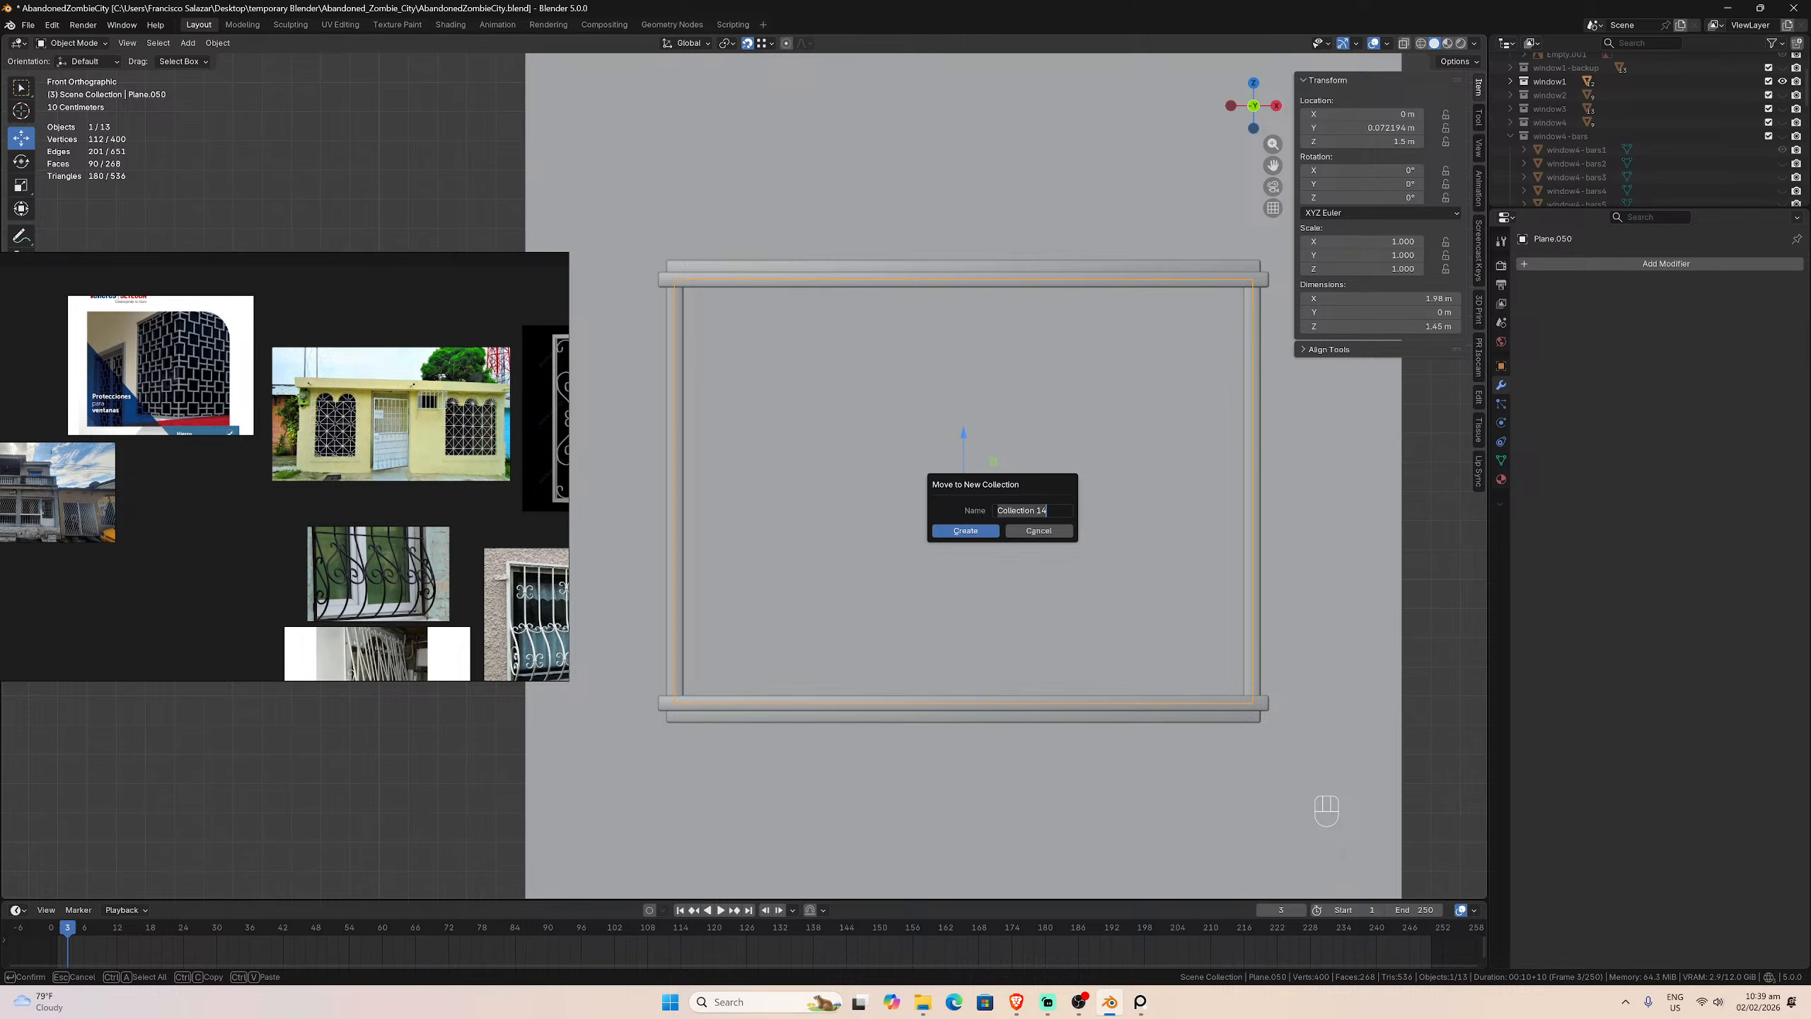
text(WINDOW1-BARS)
key(Caps_Lock)
key(BackSpace)
key(BackSpace)
key(BackSpace)
key(BackSpace)
key(BackSpace)
key(BackSpace)
key(BackSpace)
key(BackSpace)
key(BackSpace)
key(BackSpace)
key(BackSpace)
key(BackSpace)
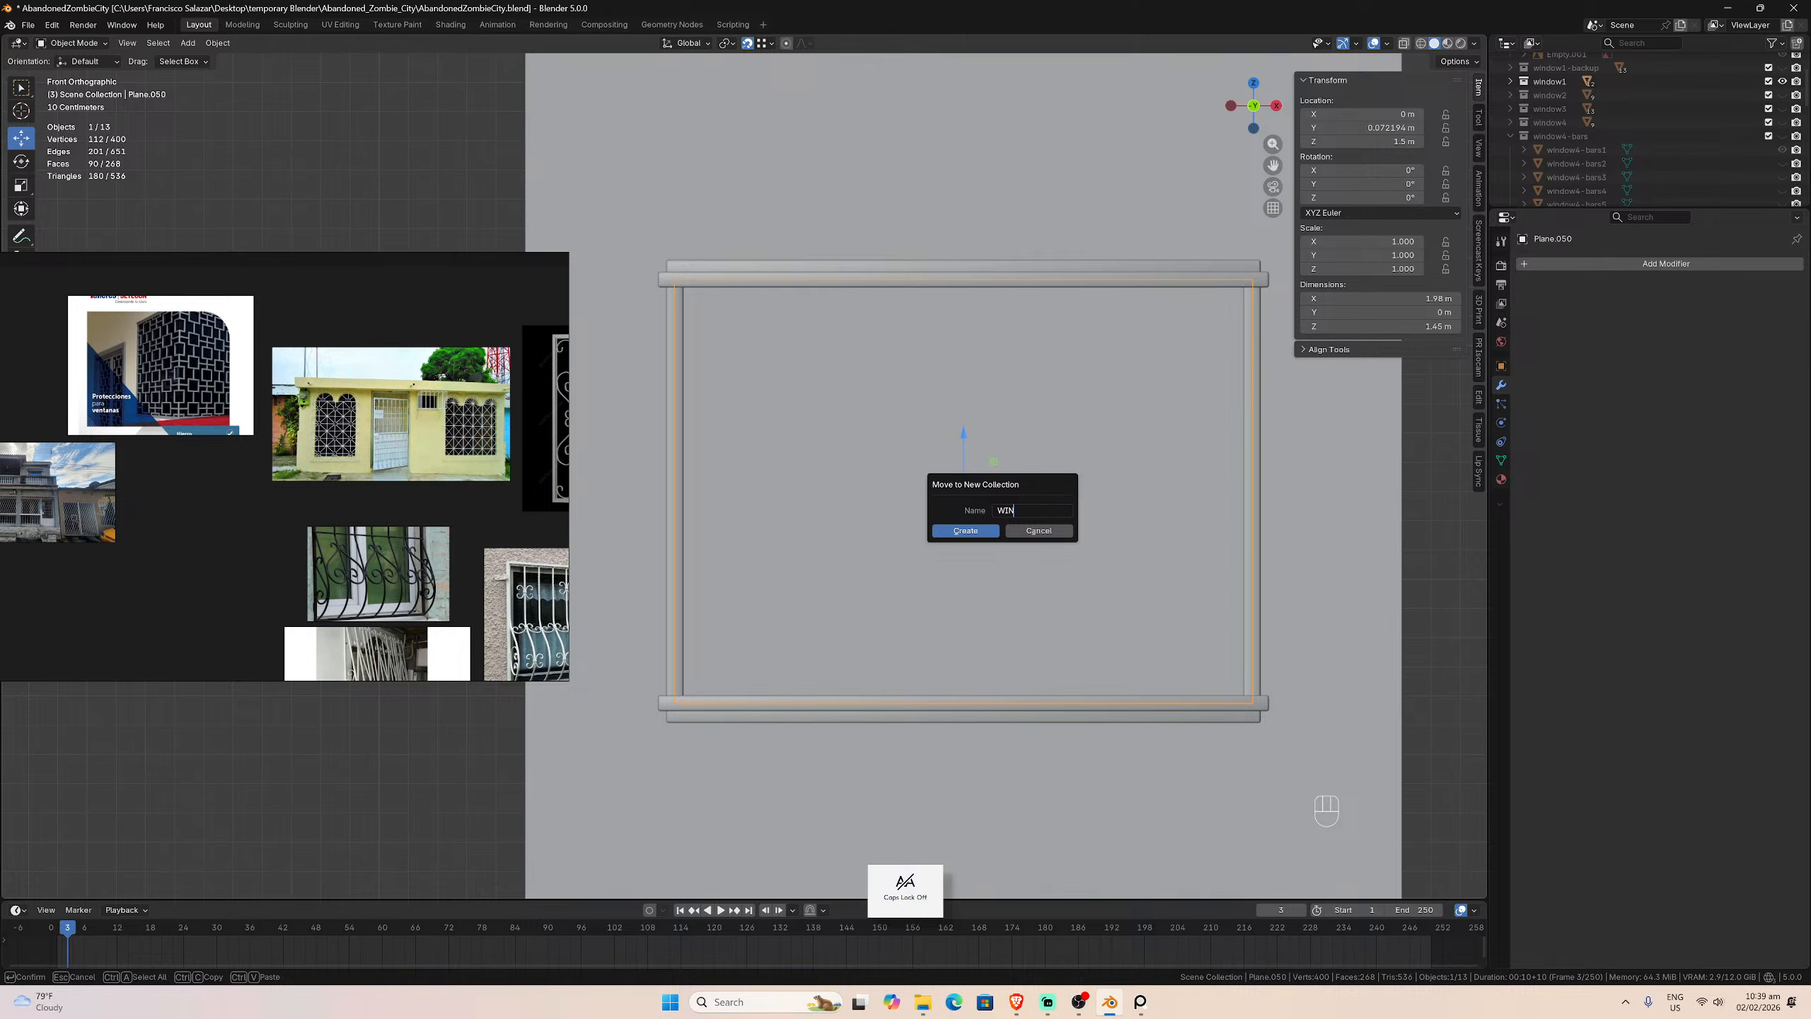
text(window)
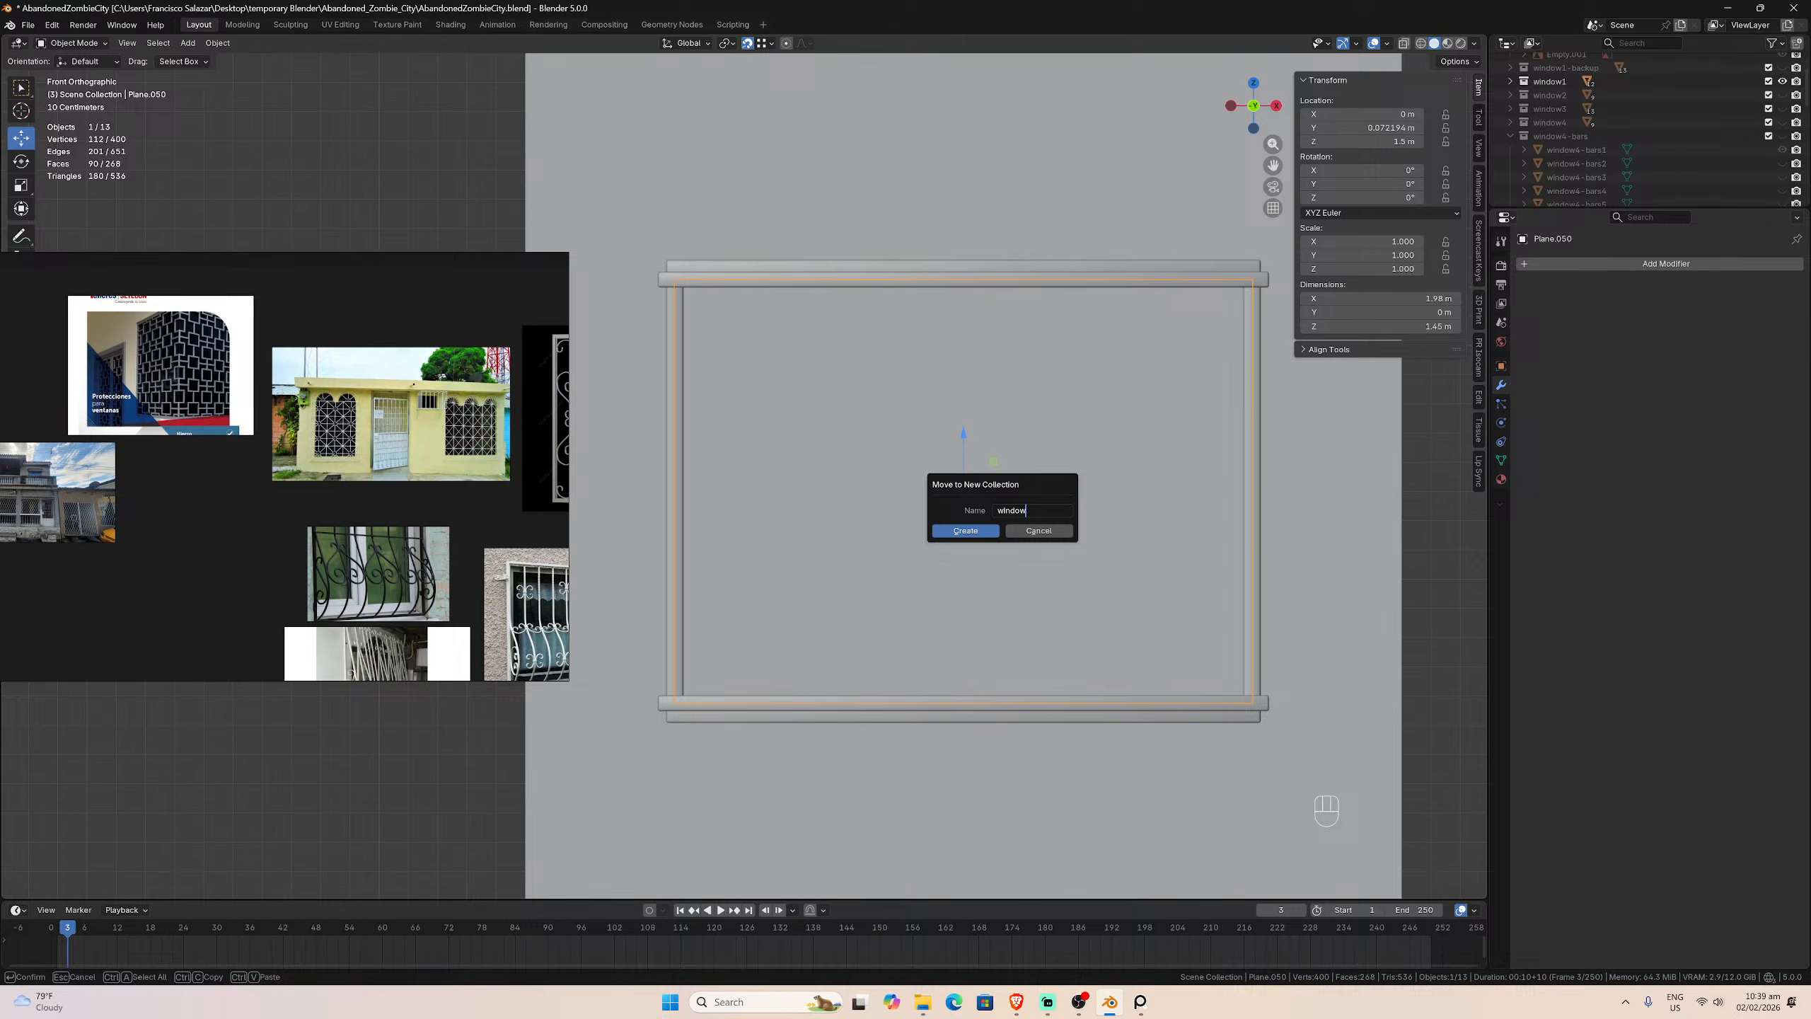
text(1-bars)
key(Return)
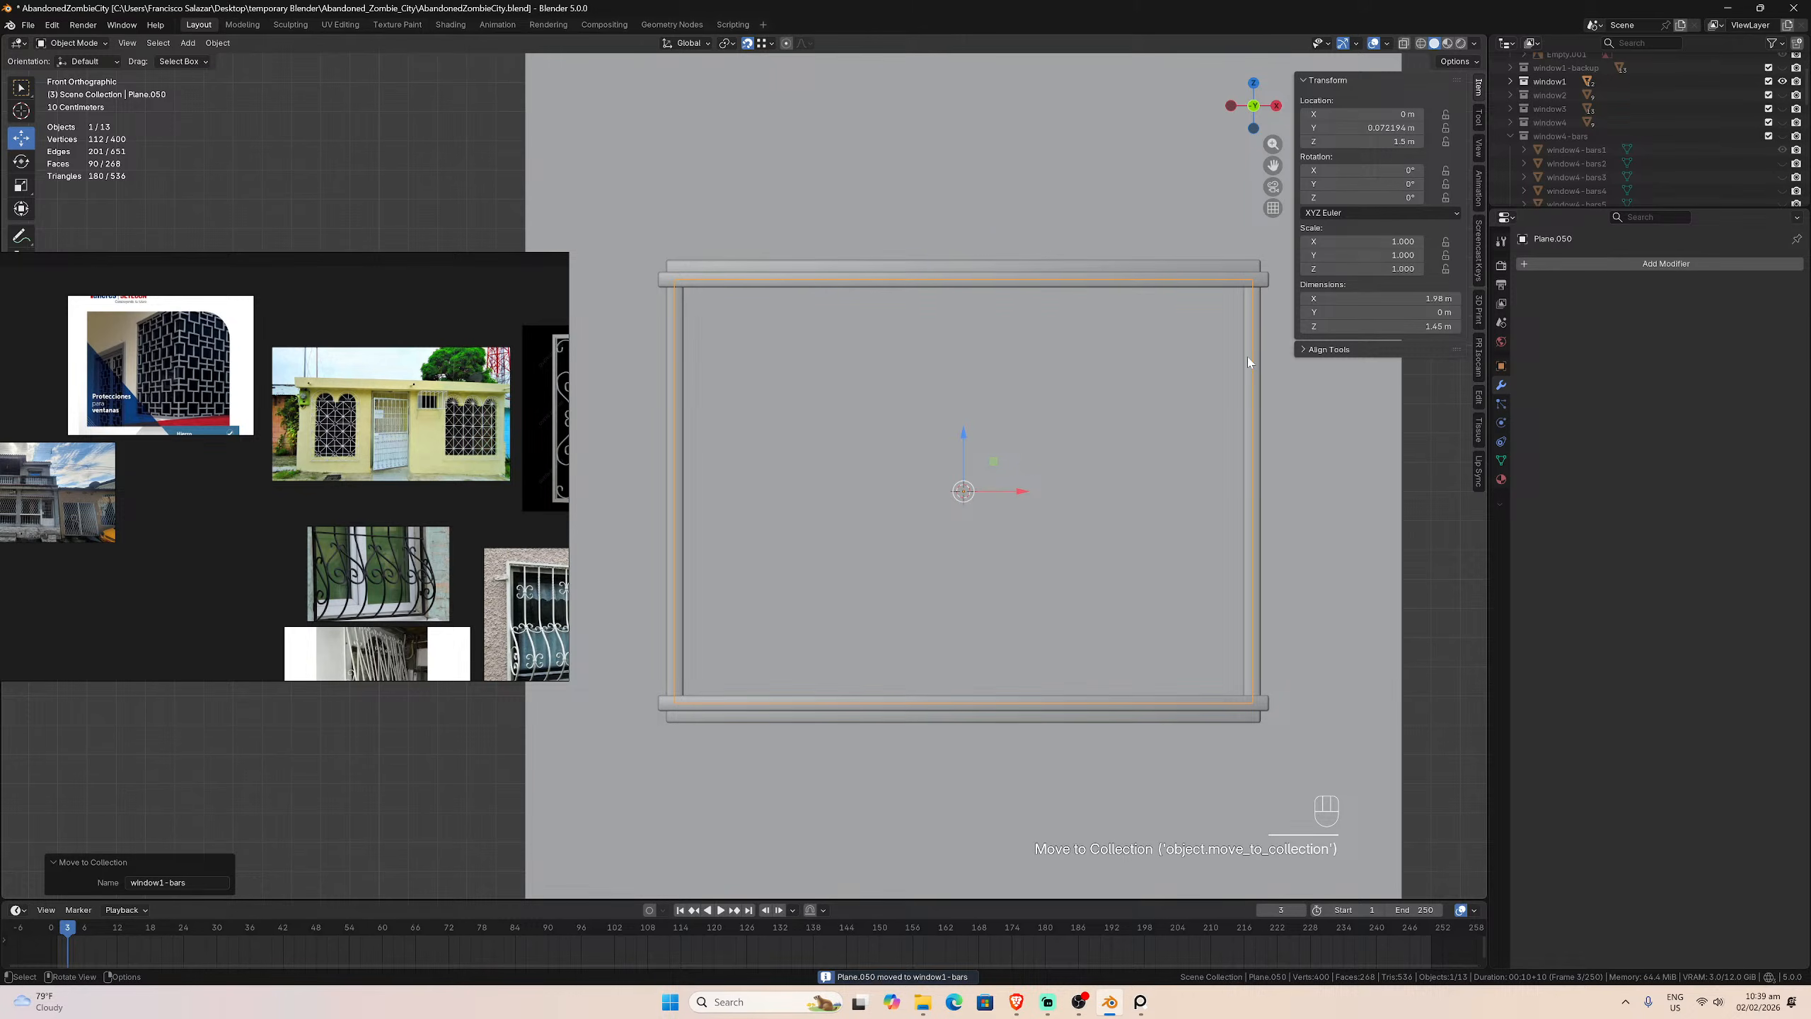
scroll(1570, 101, down, 6)
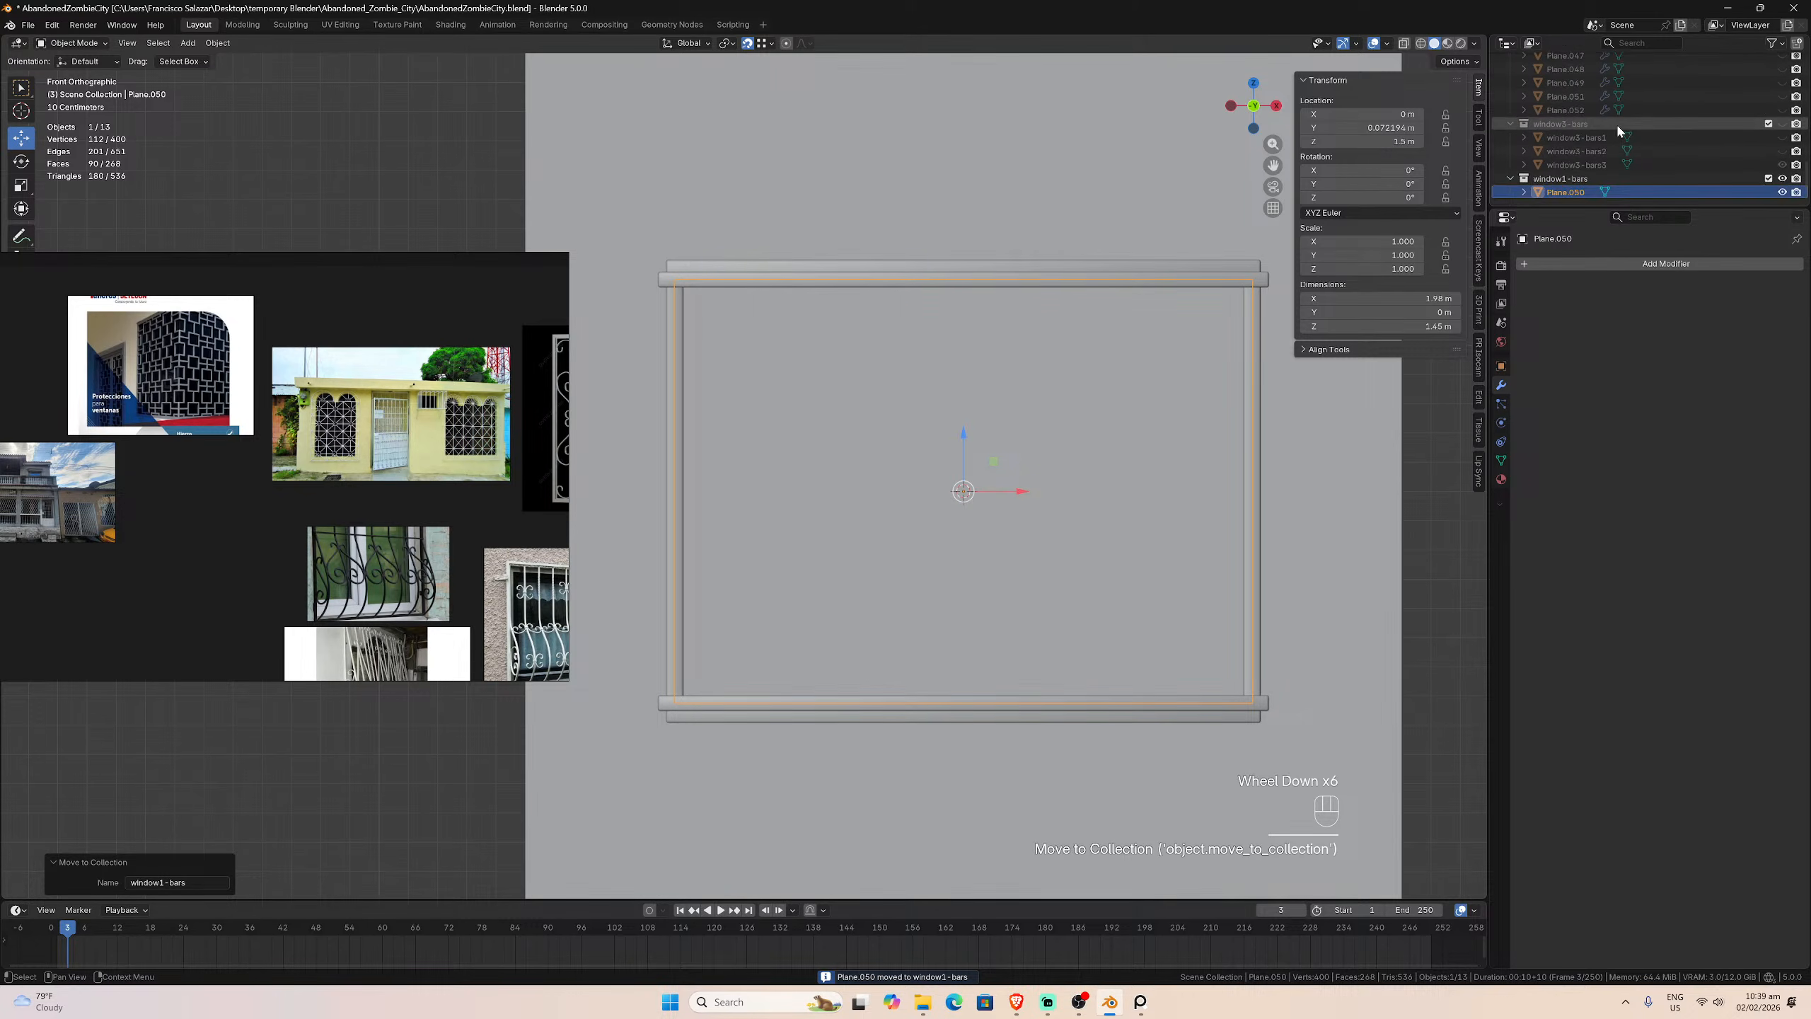
scroll(1618, 129, down, 1)
double_click(1567, 191)
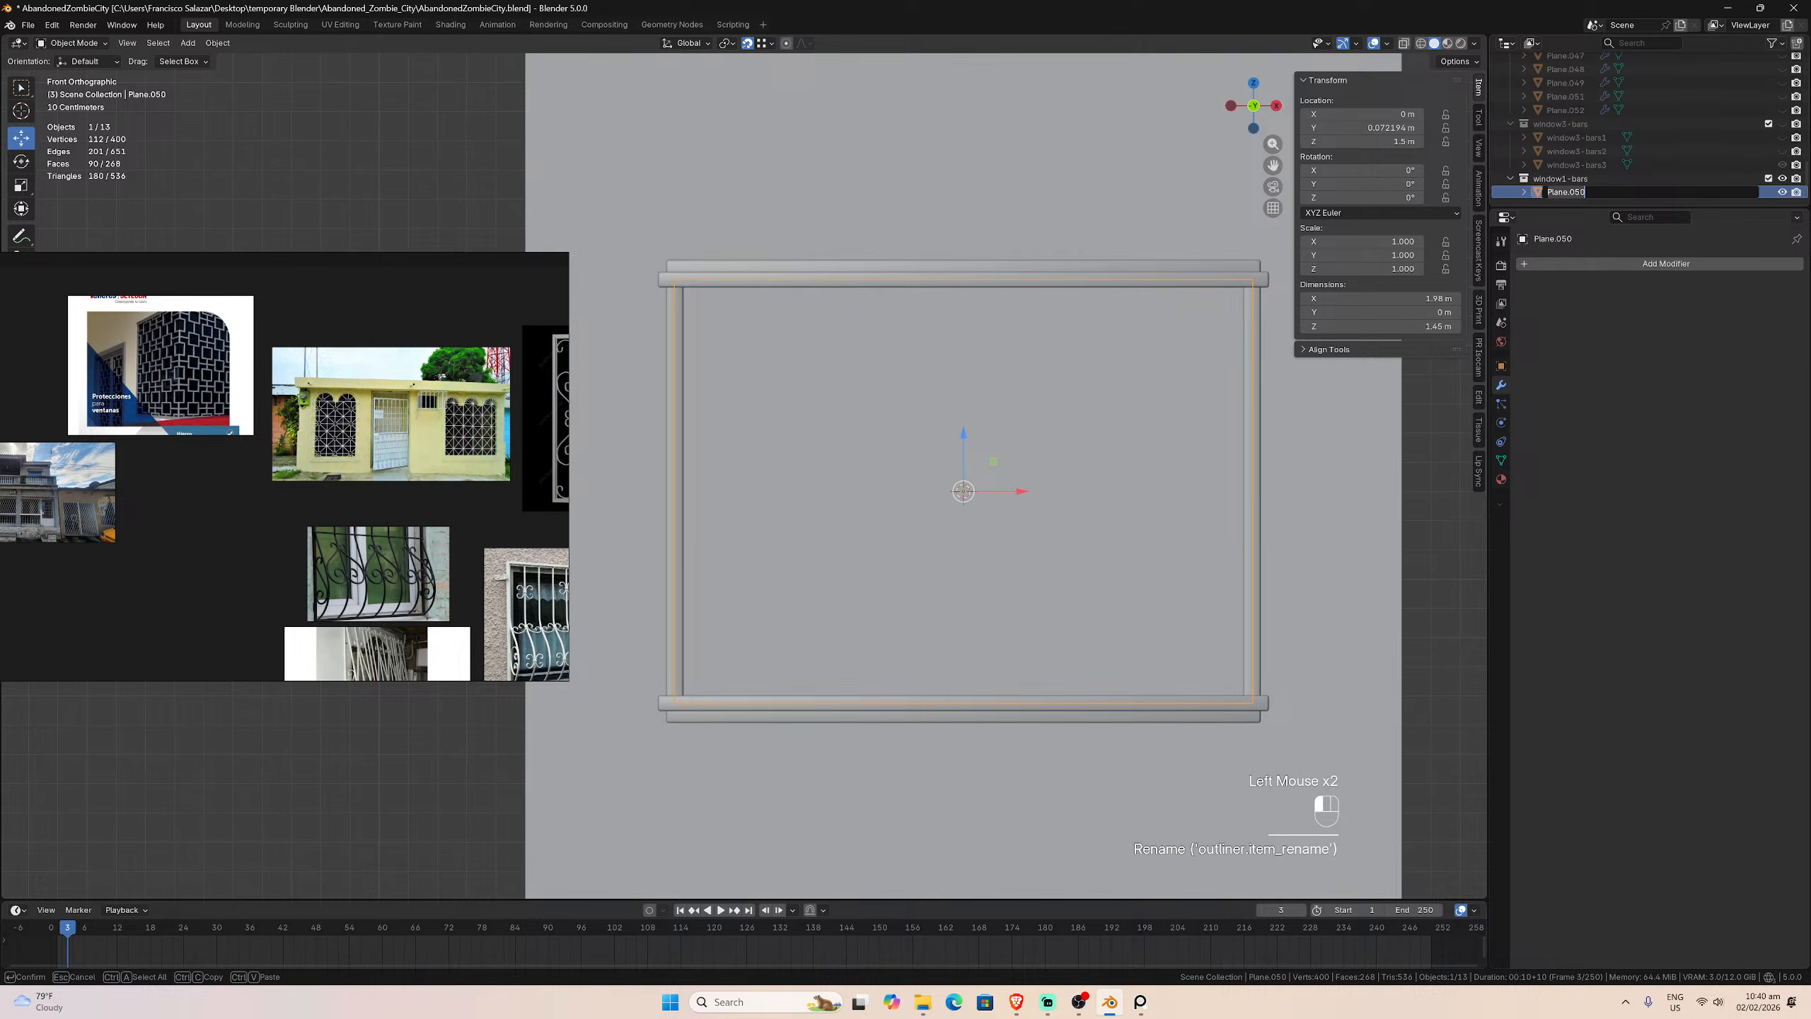
key(Return)
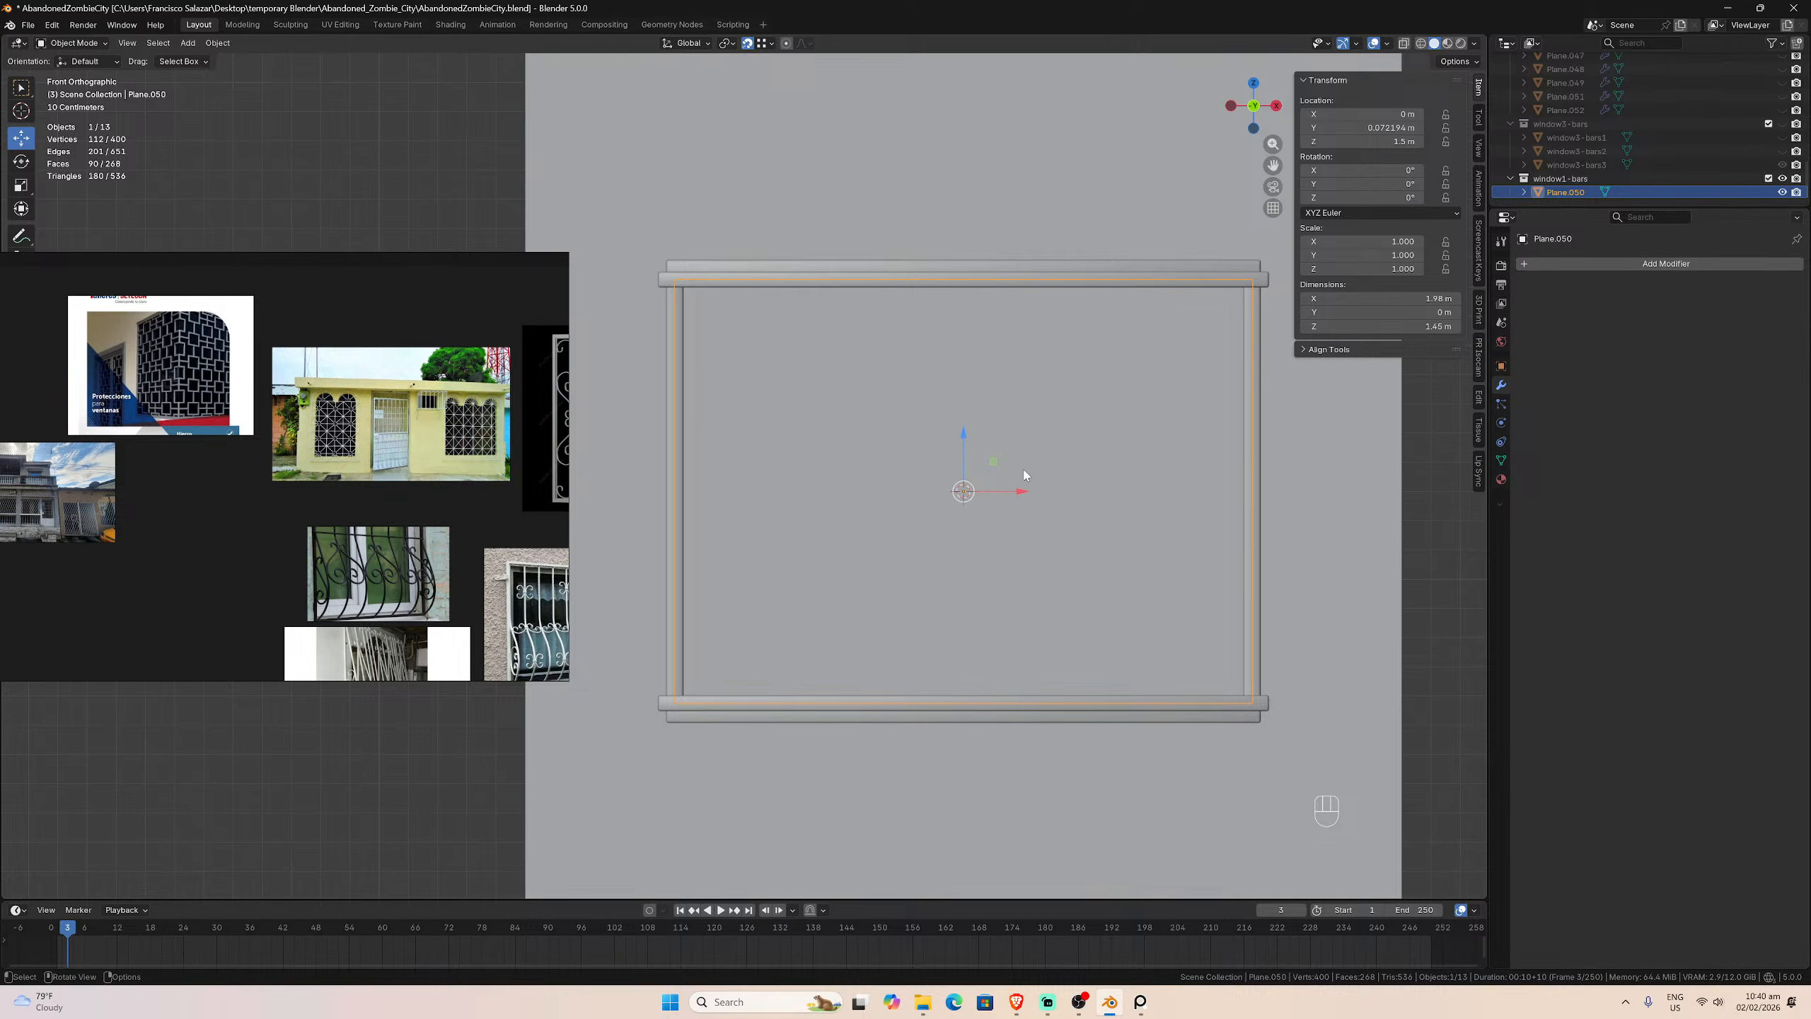
Step: Duplicate the plane in place into a new collection named window1-bars-backup and hide that collection
key(shift+d)
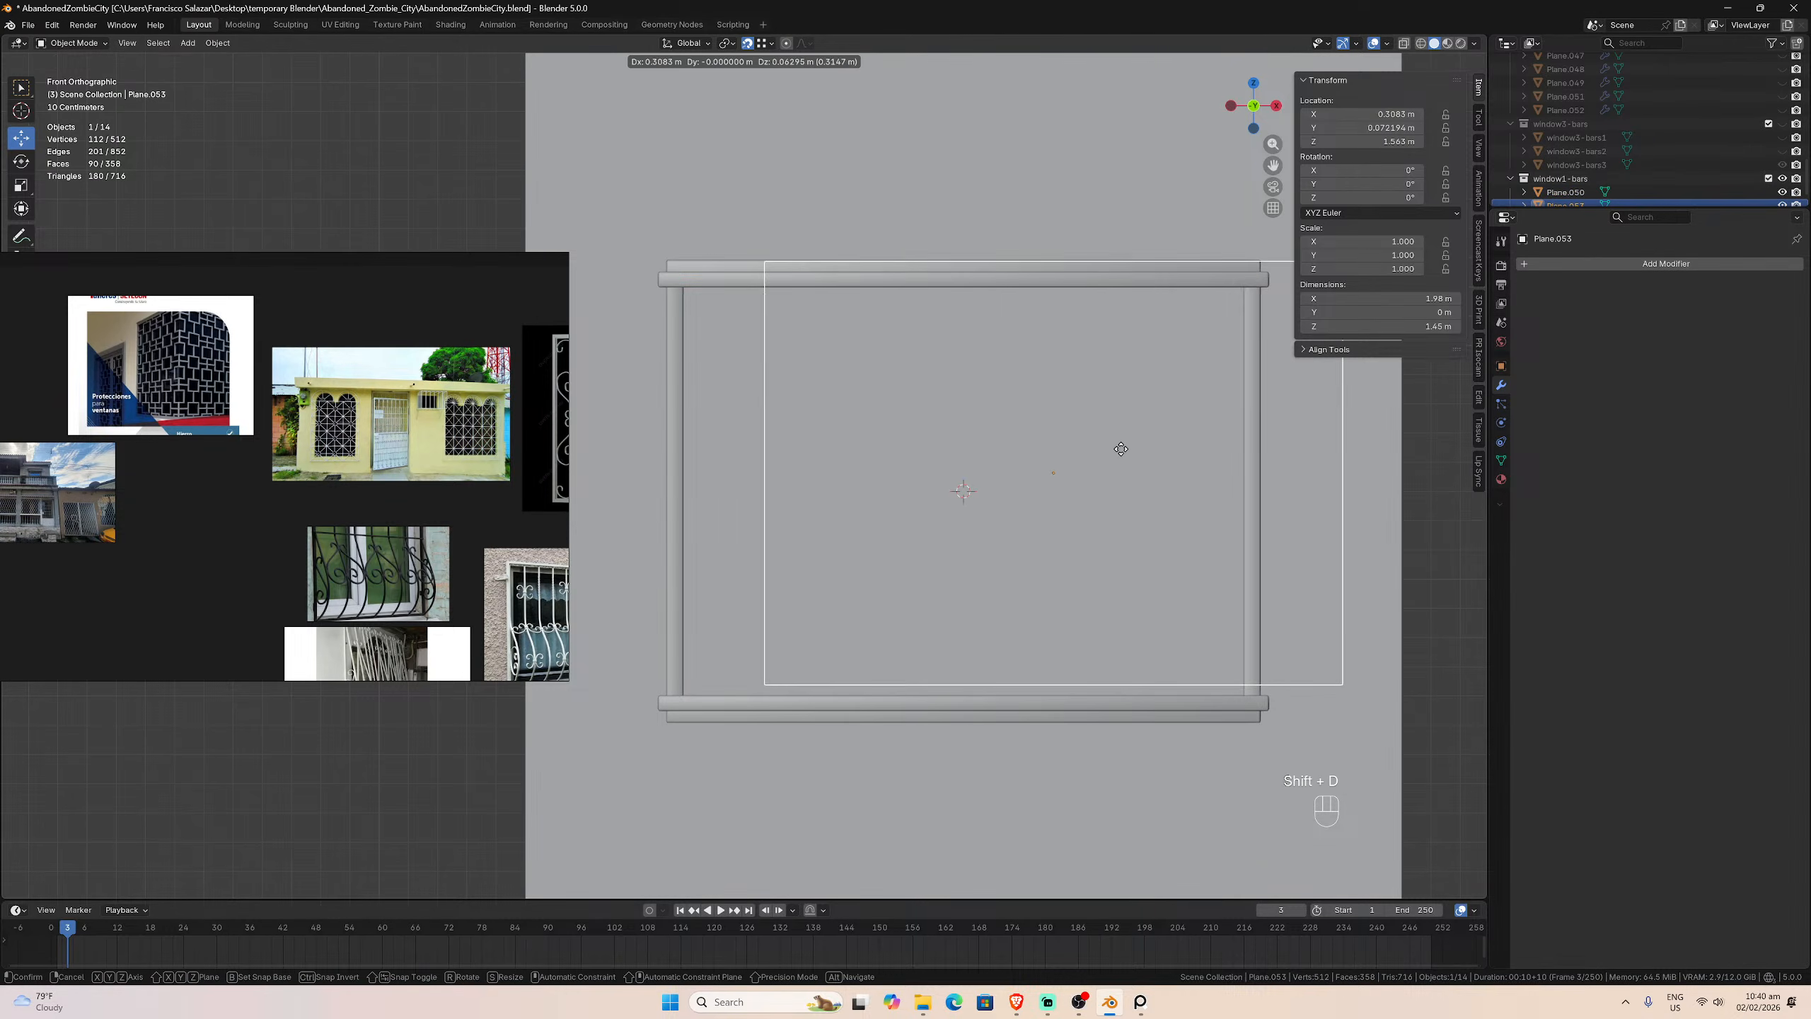
key(Escape)
key(m)
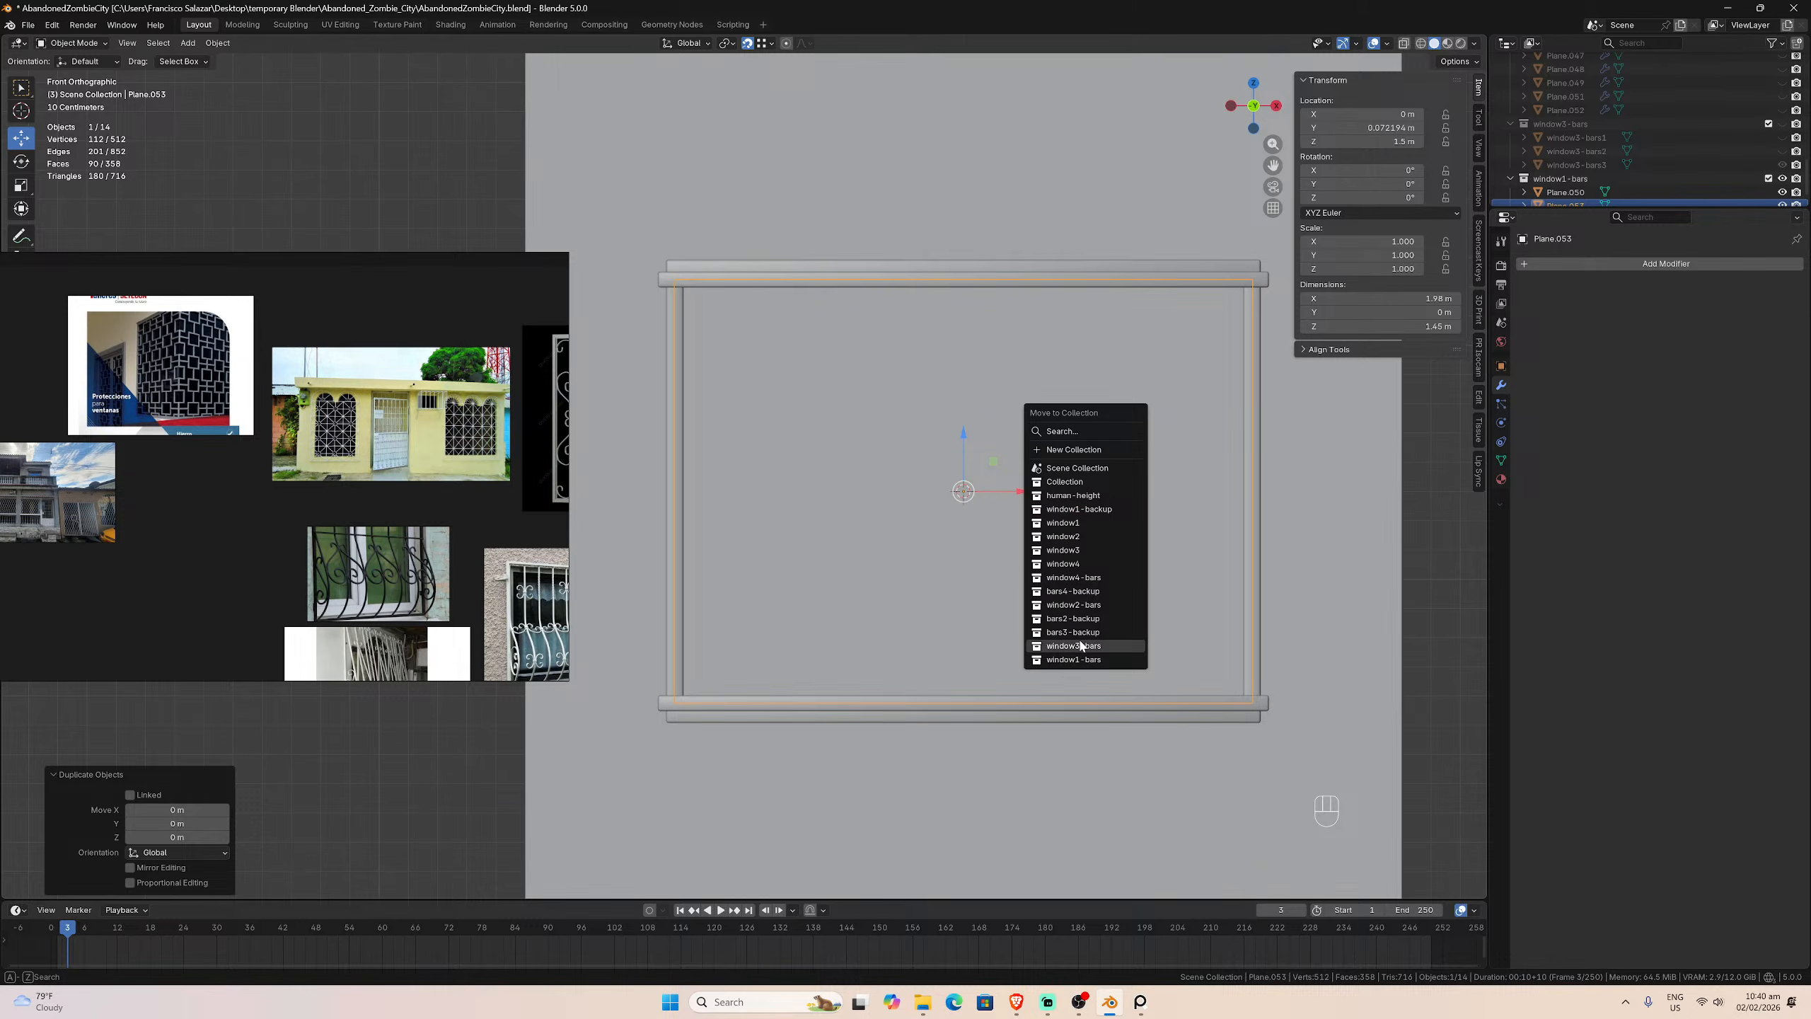
click(1076, 454)
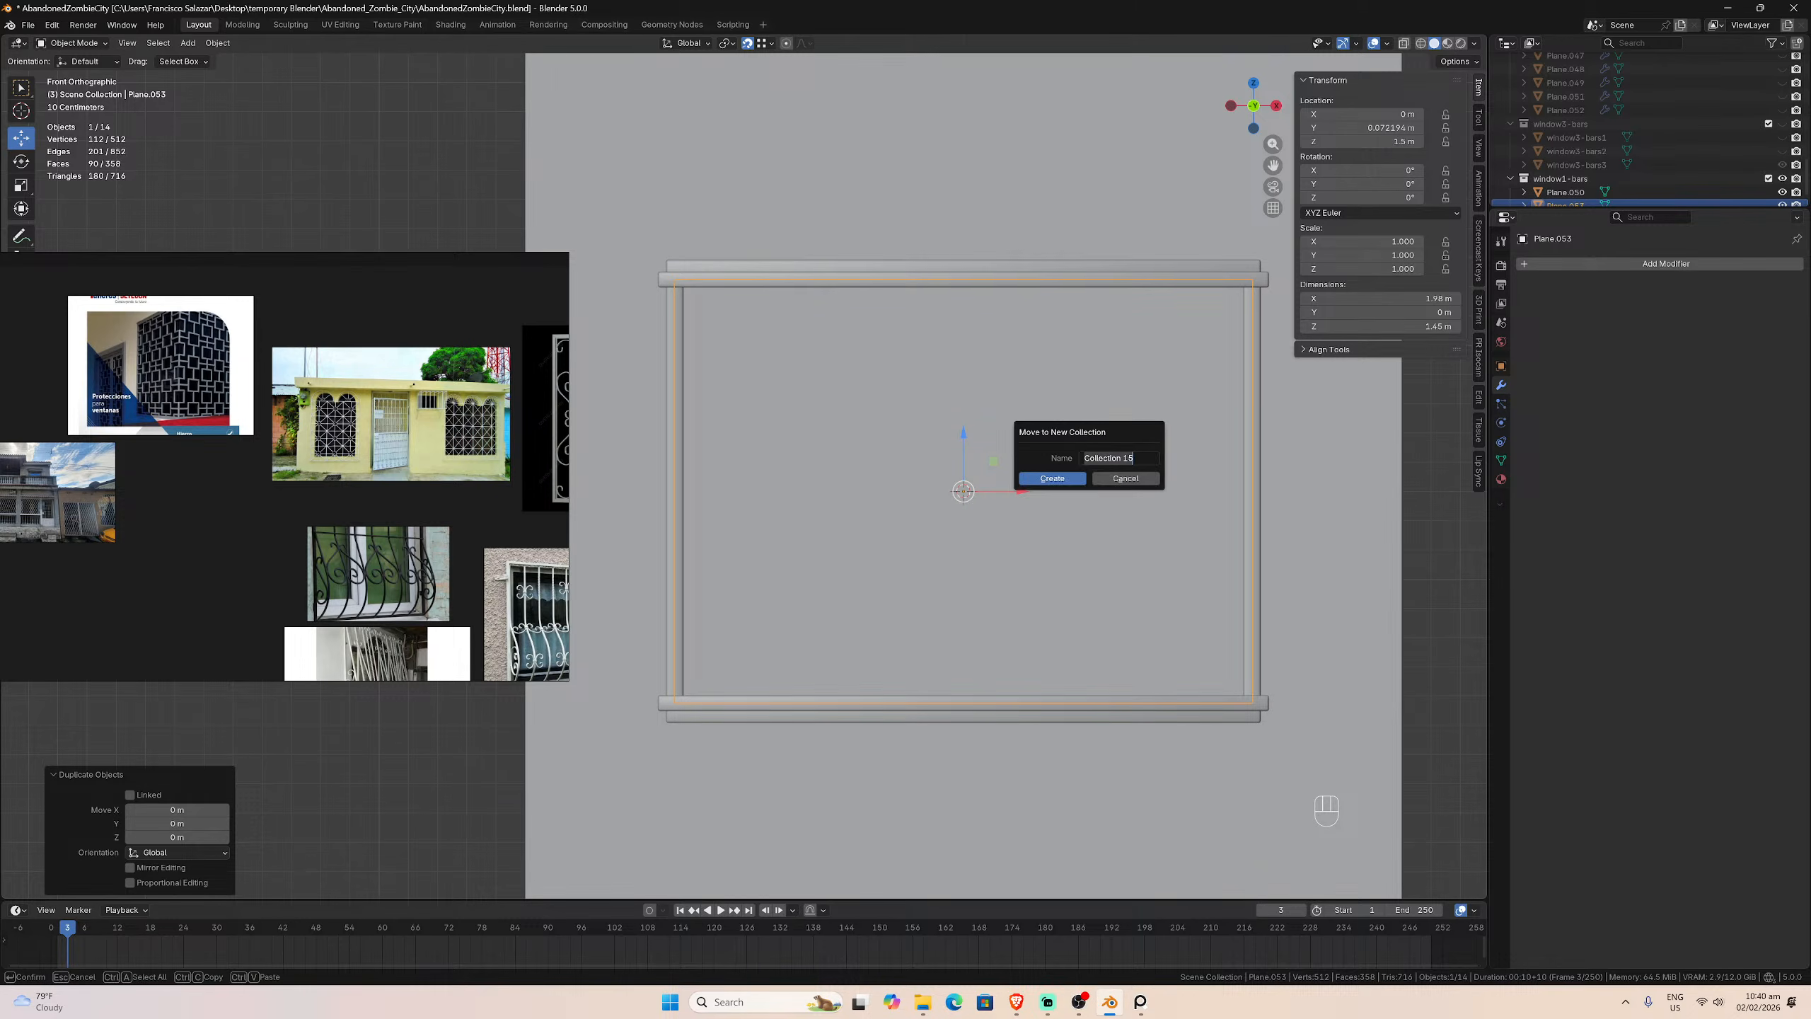
text(window)
text(1-bars)
text(-)
text(backup)
click(1070, 478)
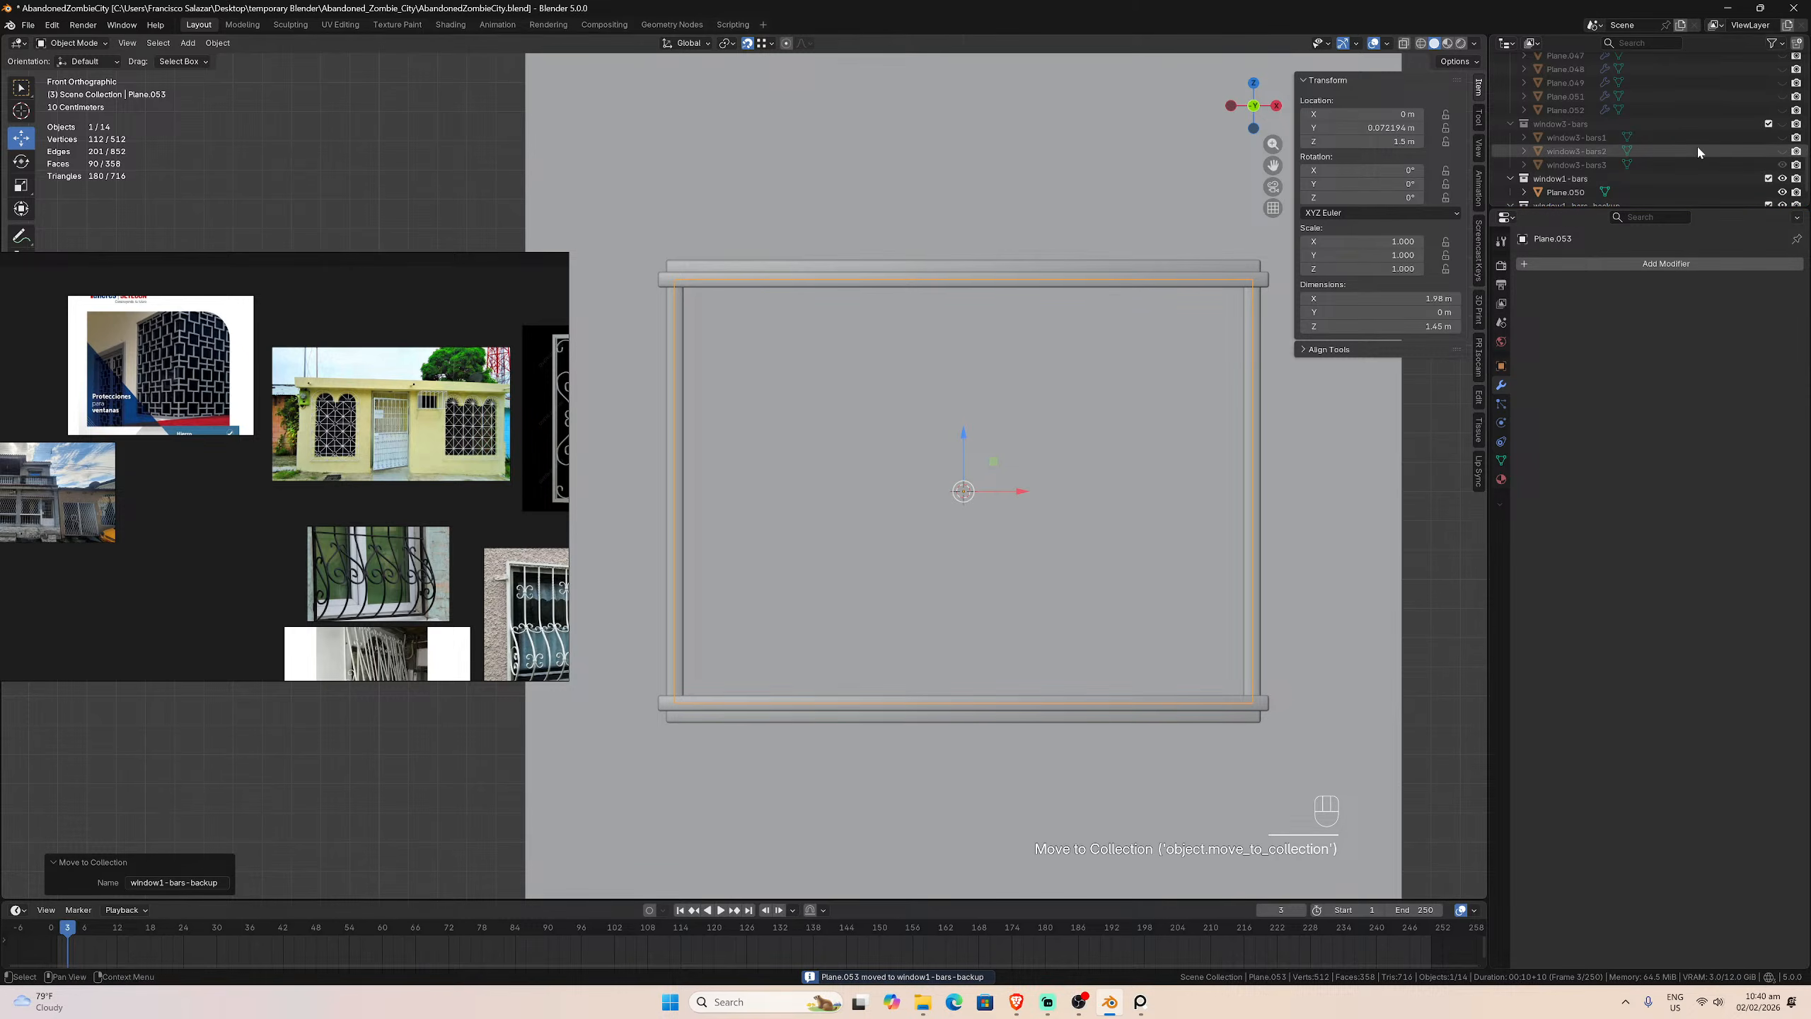
scroll(1744, 167, down, 2)
click(1781, 183)
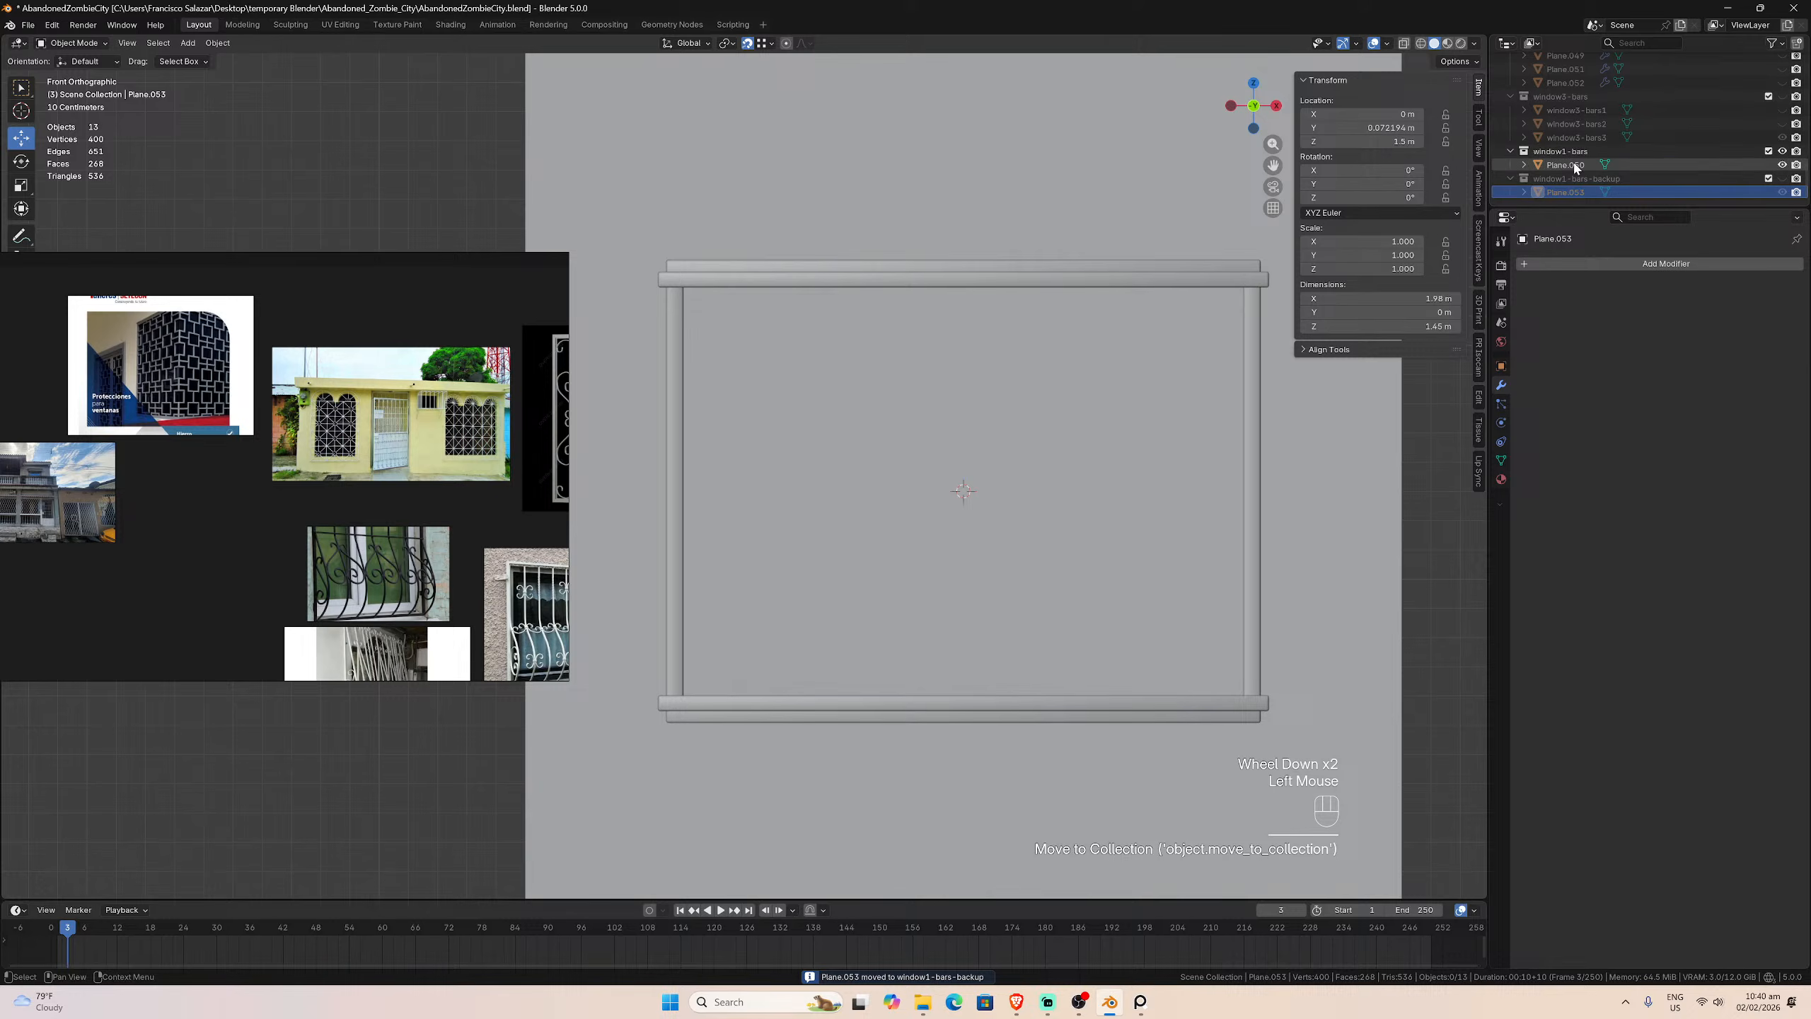
Step: Add a Wireframe modifier to the original plane in the window1-bars collection
click(1694, 164)
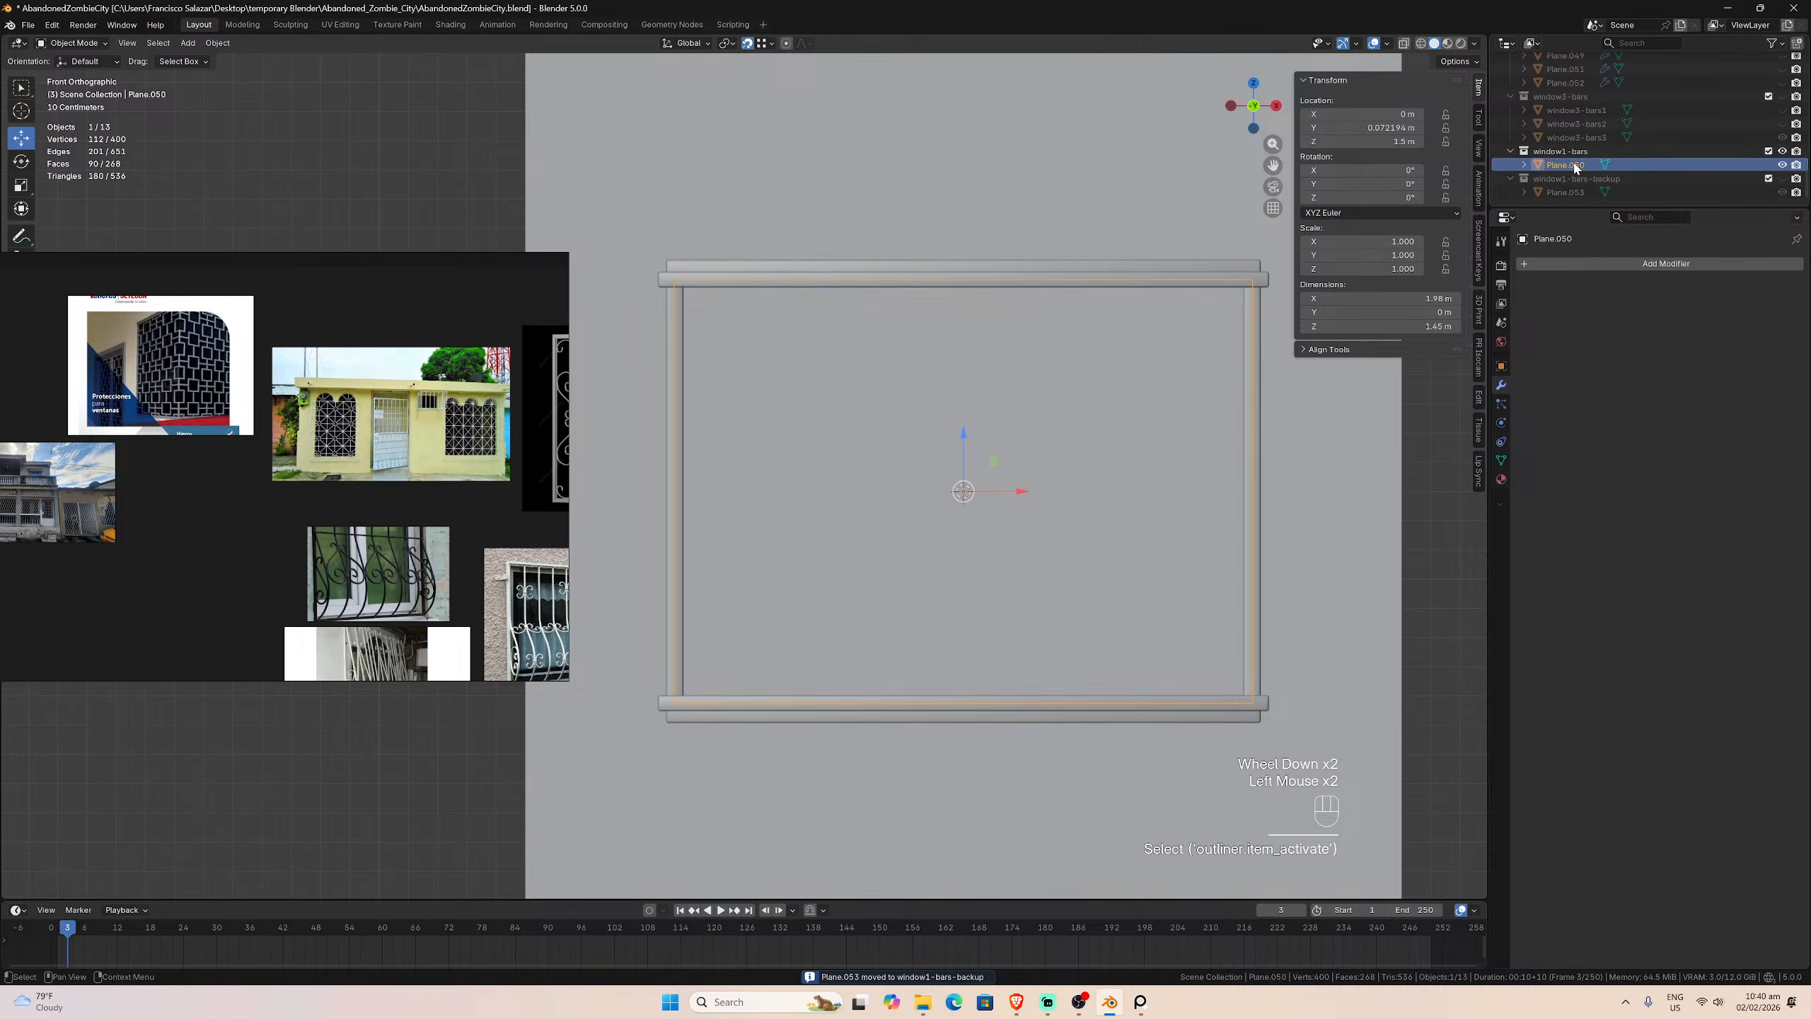
click(1529, 265)
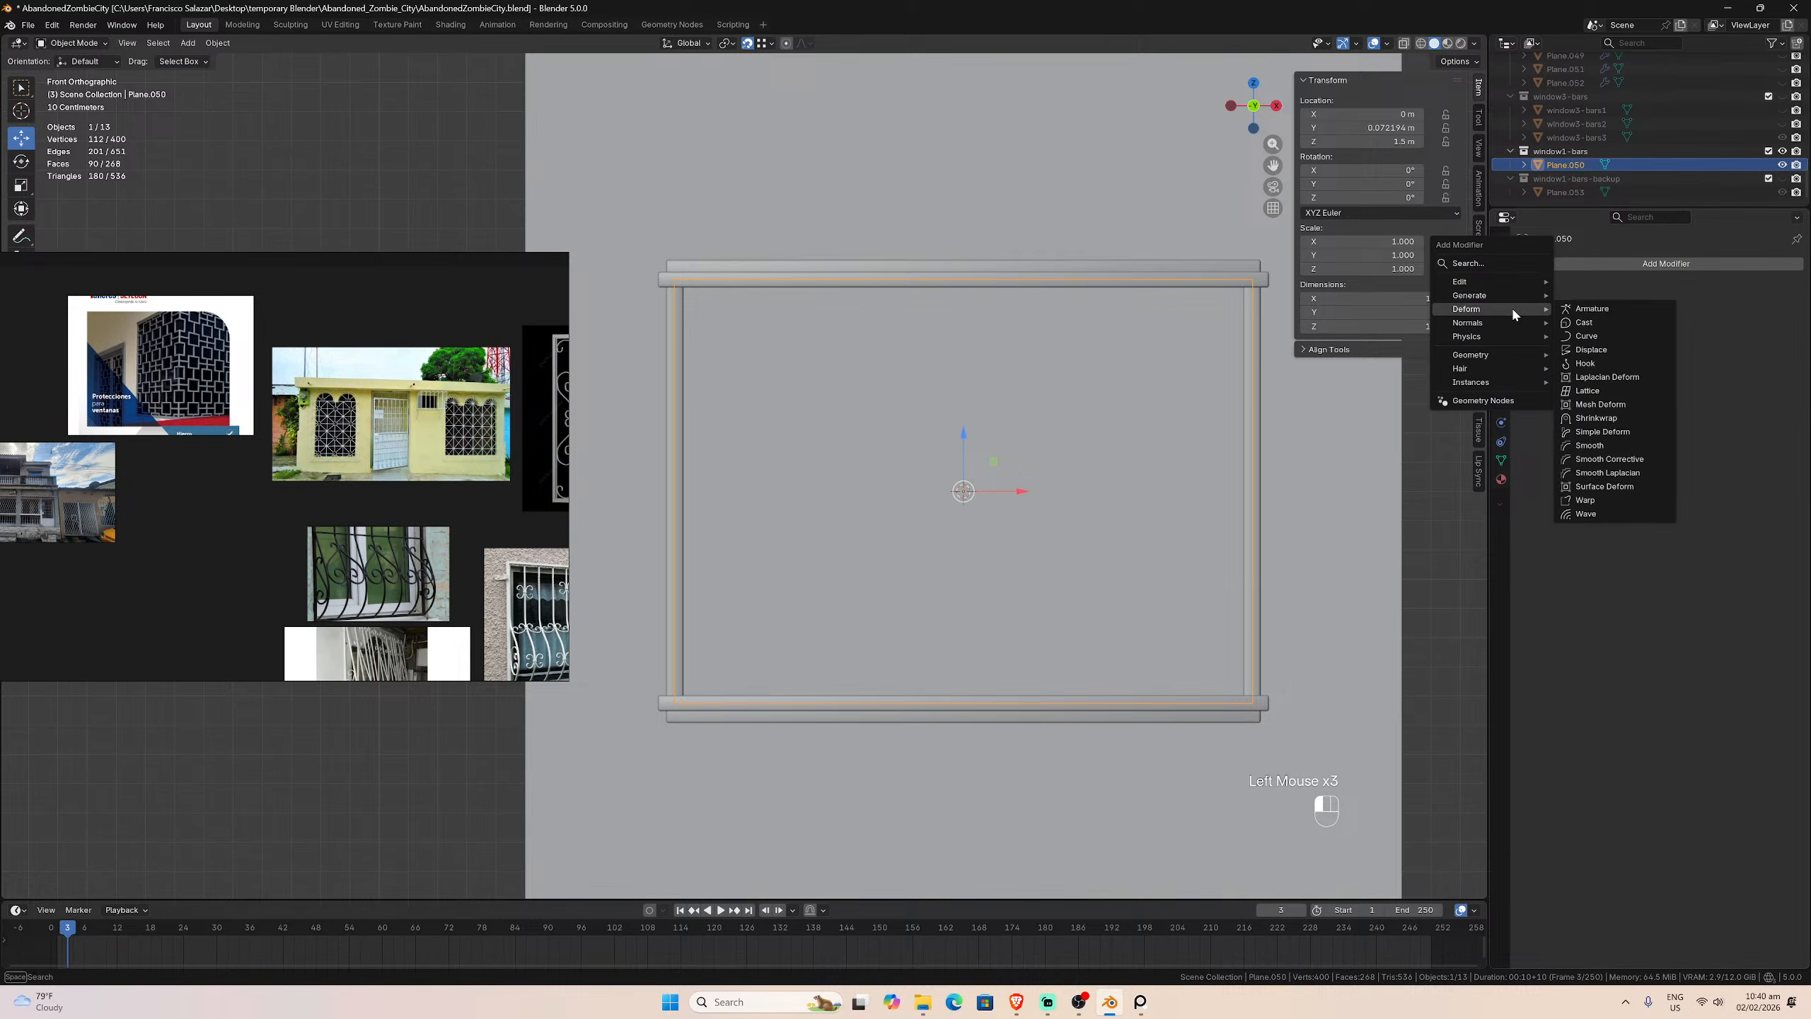
mouse_move(1517, 288)
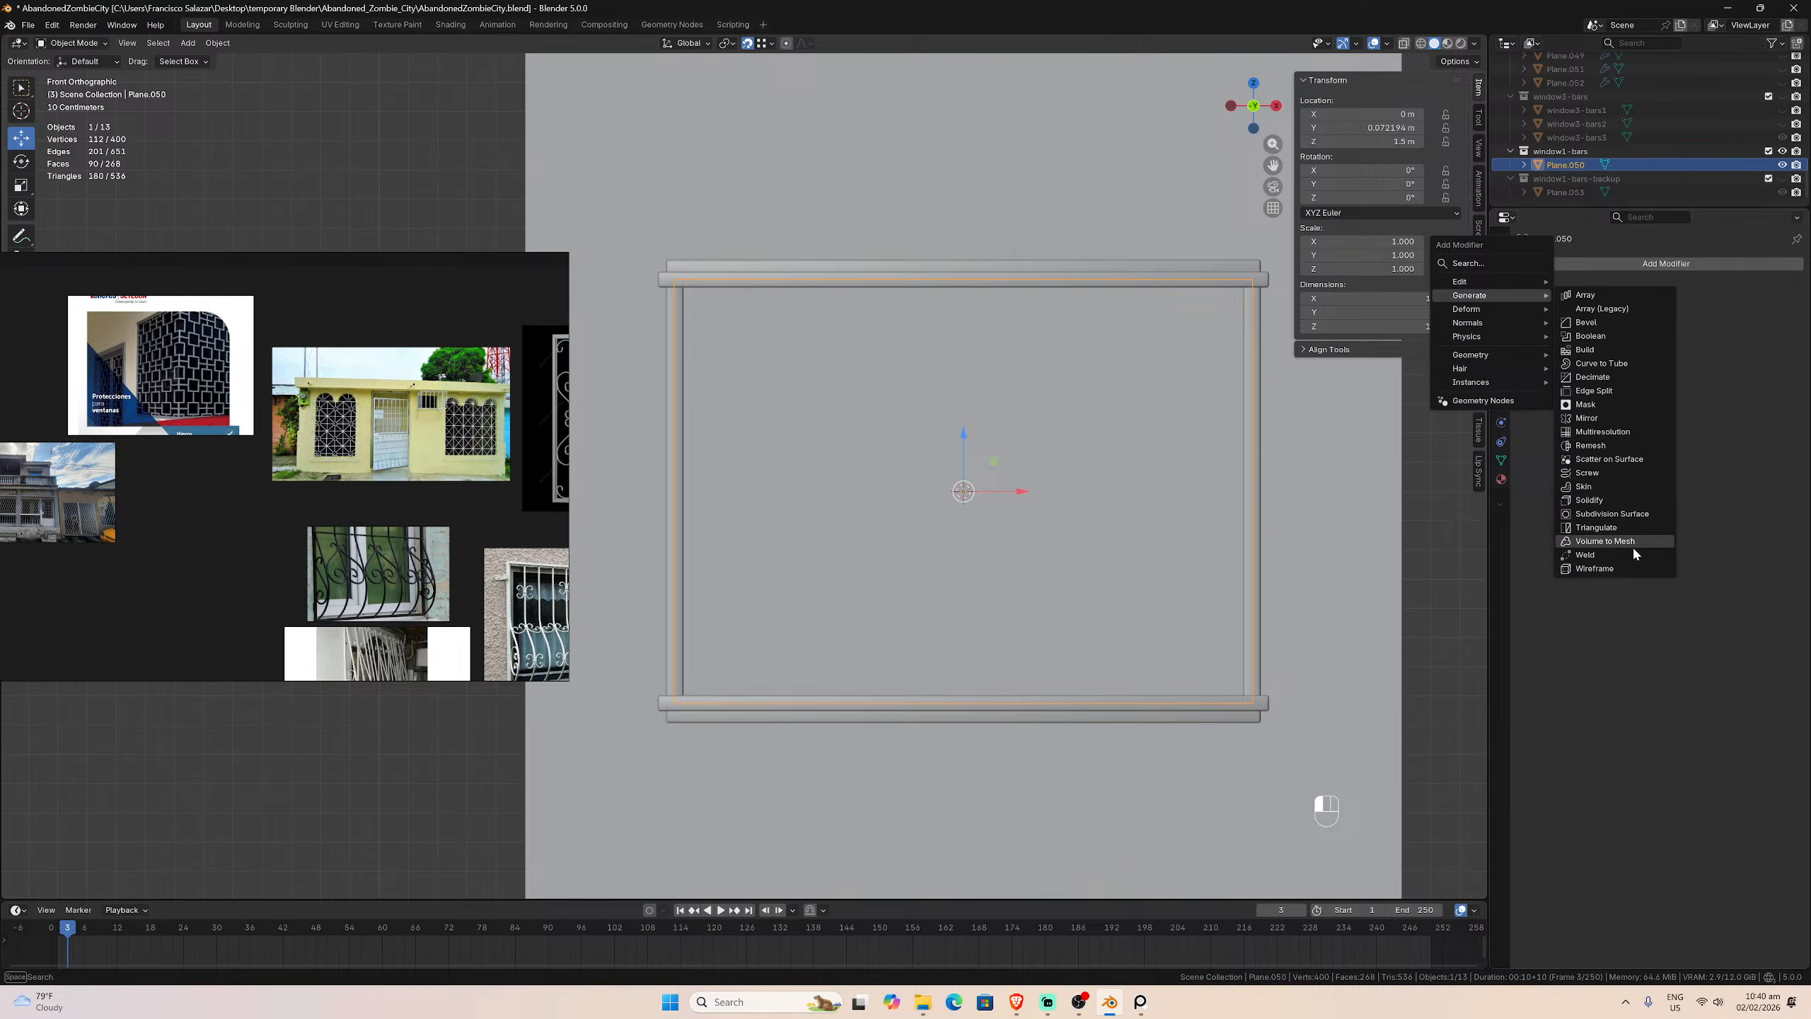
click(1609, 570)
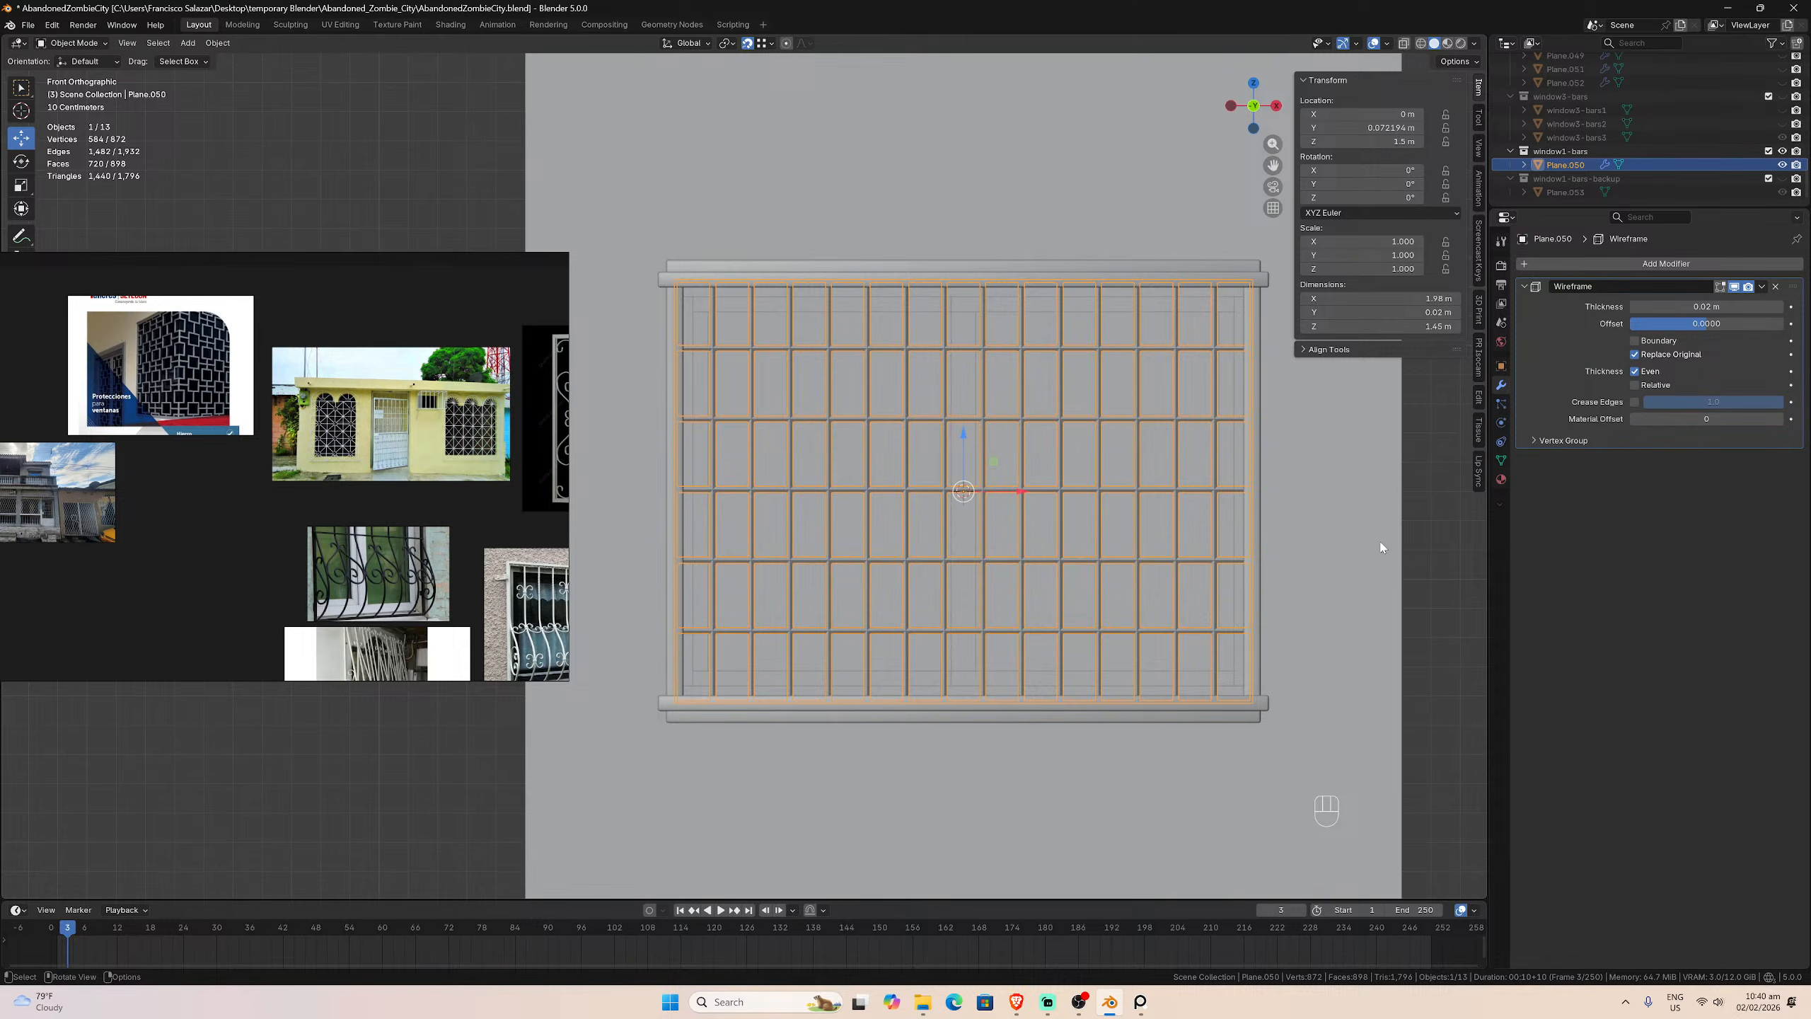
Step: Examine how the wireframed plane's bars sit inside the window1 frame from the front and at oblique angles
middle_drag(1029, 591, 1089, 626)
key(KP_1)
scroll(1026, 581, down, 1)
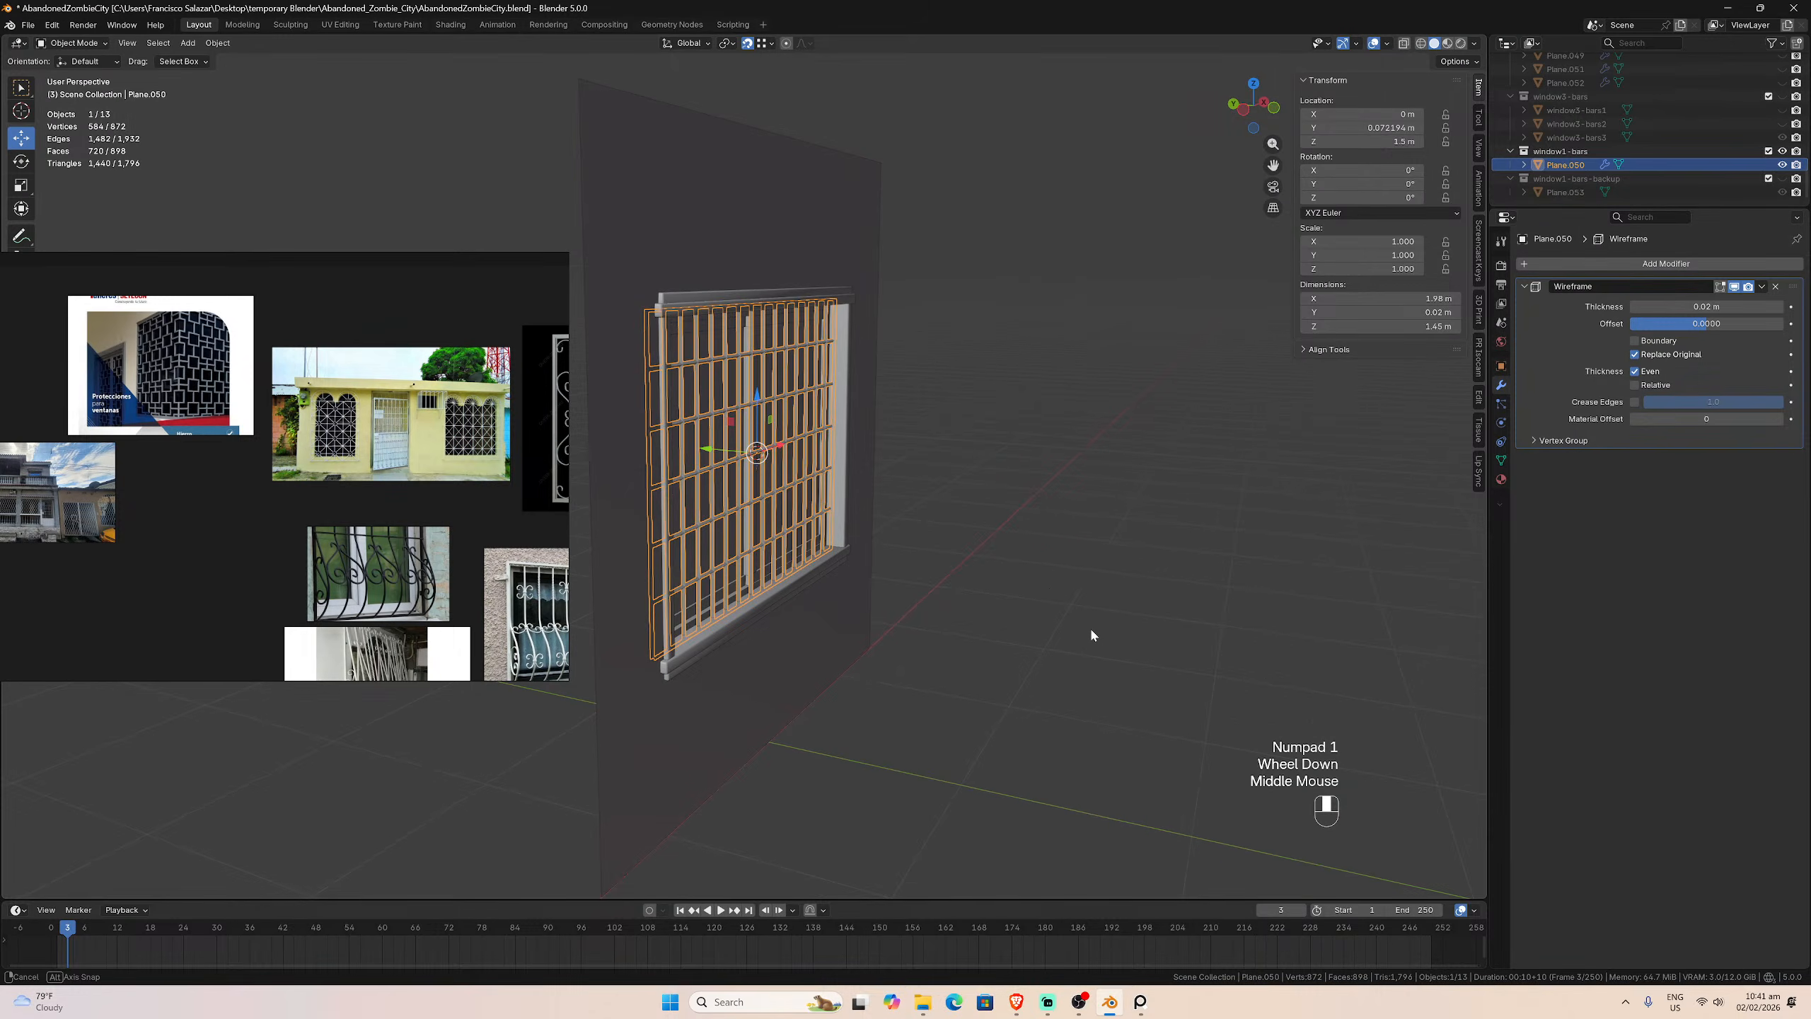
scroll(1090, 626, up, 2)
click(1018, 569)
mouse_move(1019, 569)
middle_down()
mouse_move(982, 584)
mouse_move(1016, 575)
mouse_move(965, 543)
mouse_move(936, 570)
mouse_move(1006, 587)
middle_up()
scroll(965, 543, up, 3)
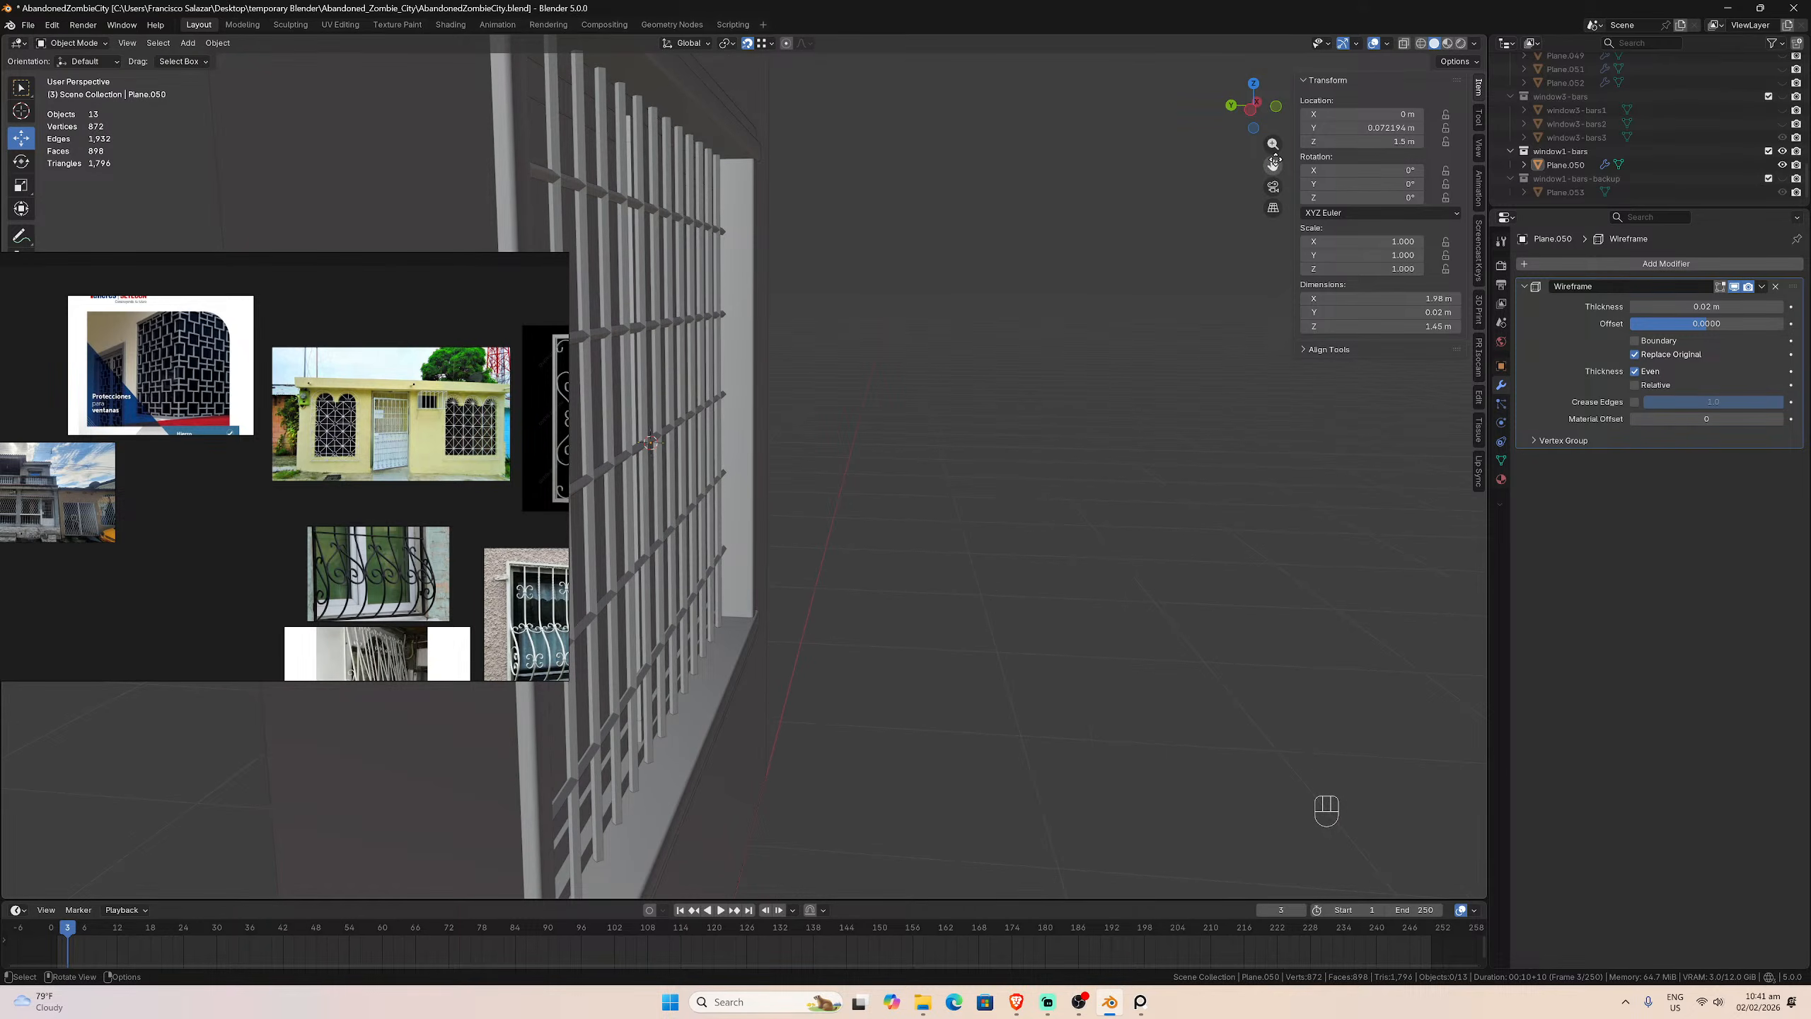
drag(1274, 165, 1376, 146)
middle_drag(942, 457, 885, 499)
click(849, 546)
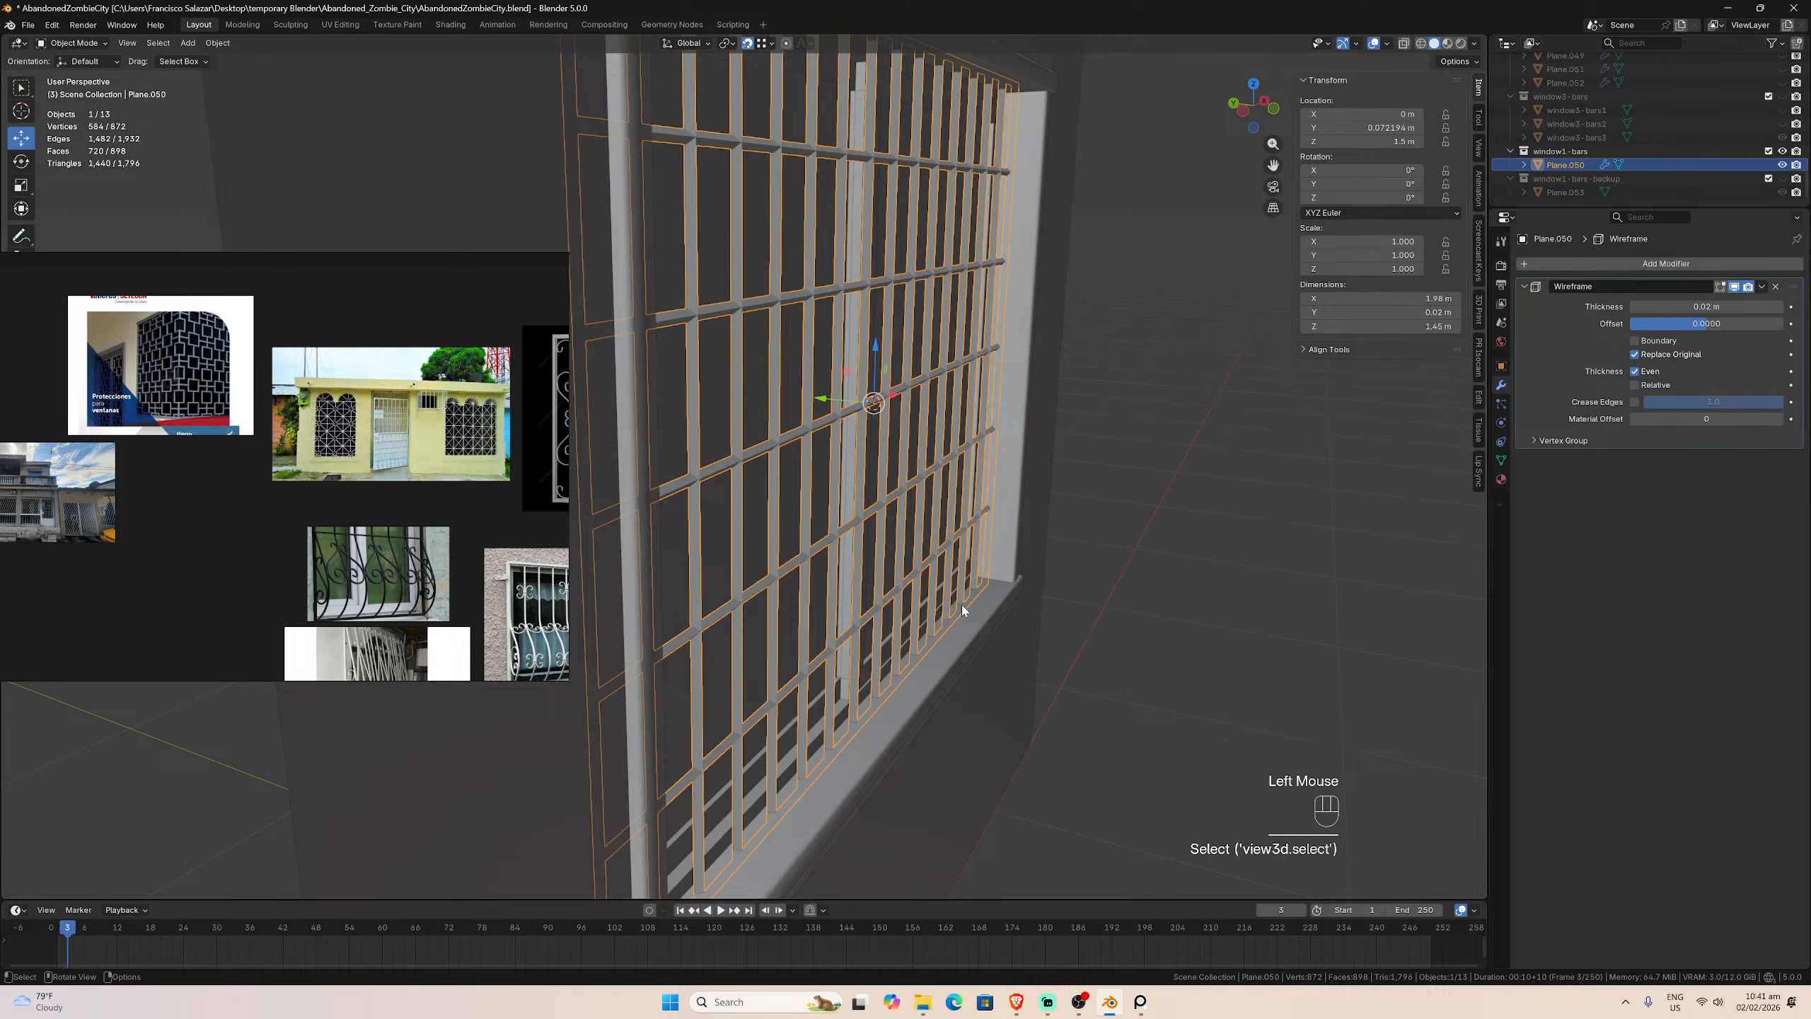
scroll(884, 657, down, 2)
mouse_move(894, 618)
middle_down()
mouse_move(910, 609)
mouse_move(853, 647)
mouse_move(795, 646)
mouse_move(888, 633)
mouse_move(877, 605)
middle_up()
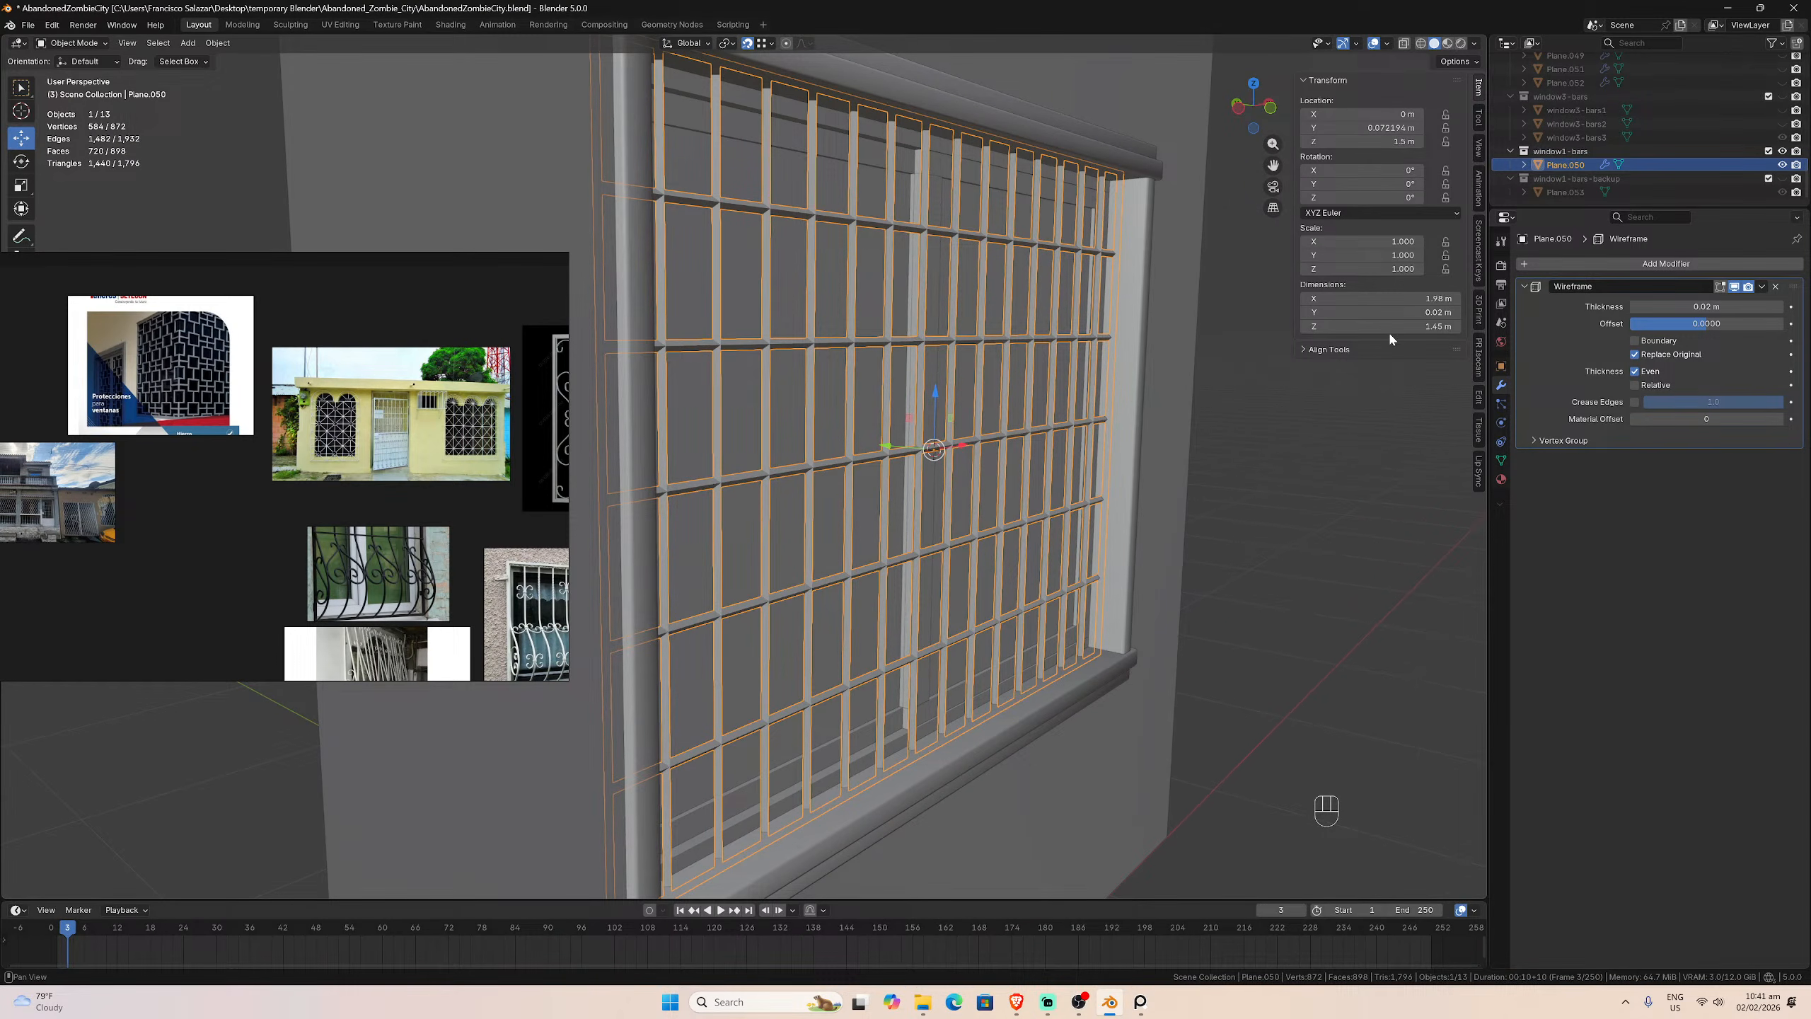
Step: Hide the window1-bars and window1 collections and show the window4 and window4-bars collections for comparison
scroll(1737, 114, up, 5)
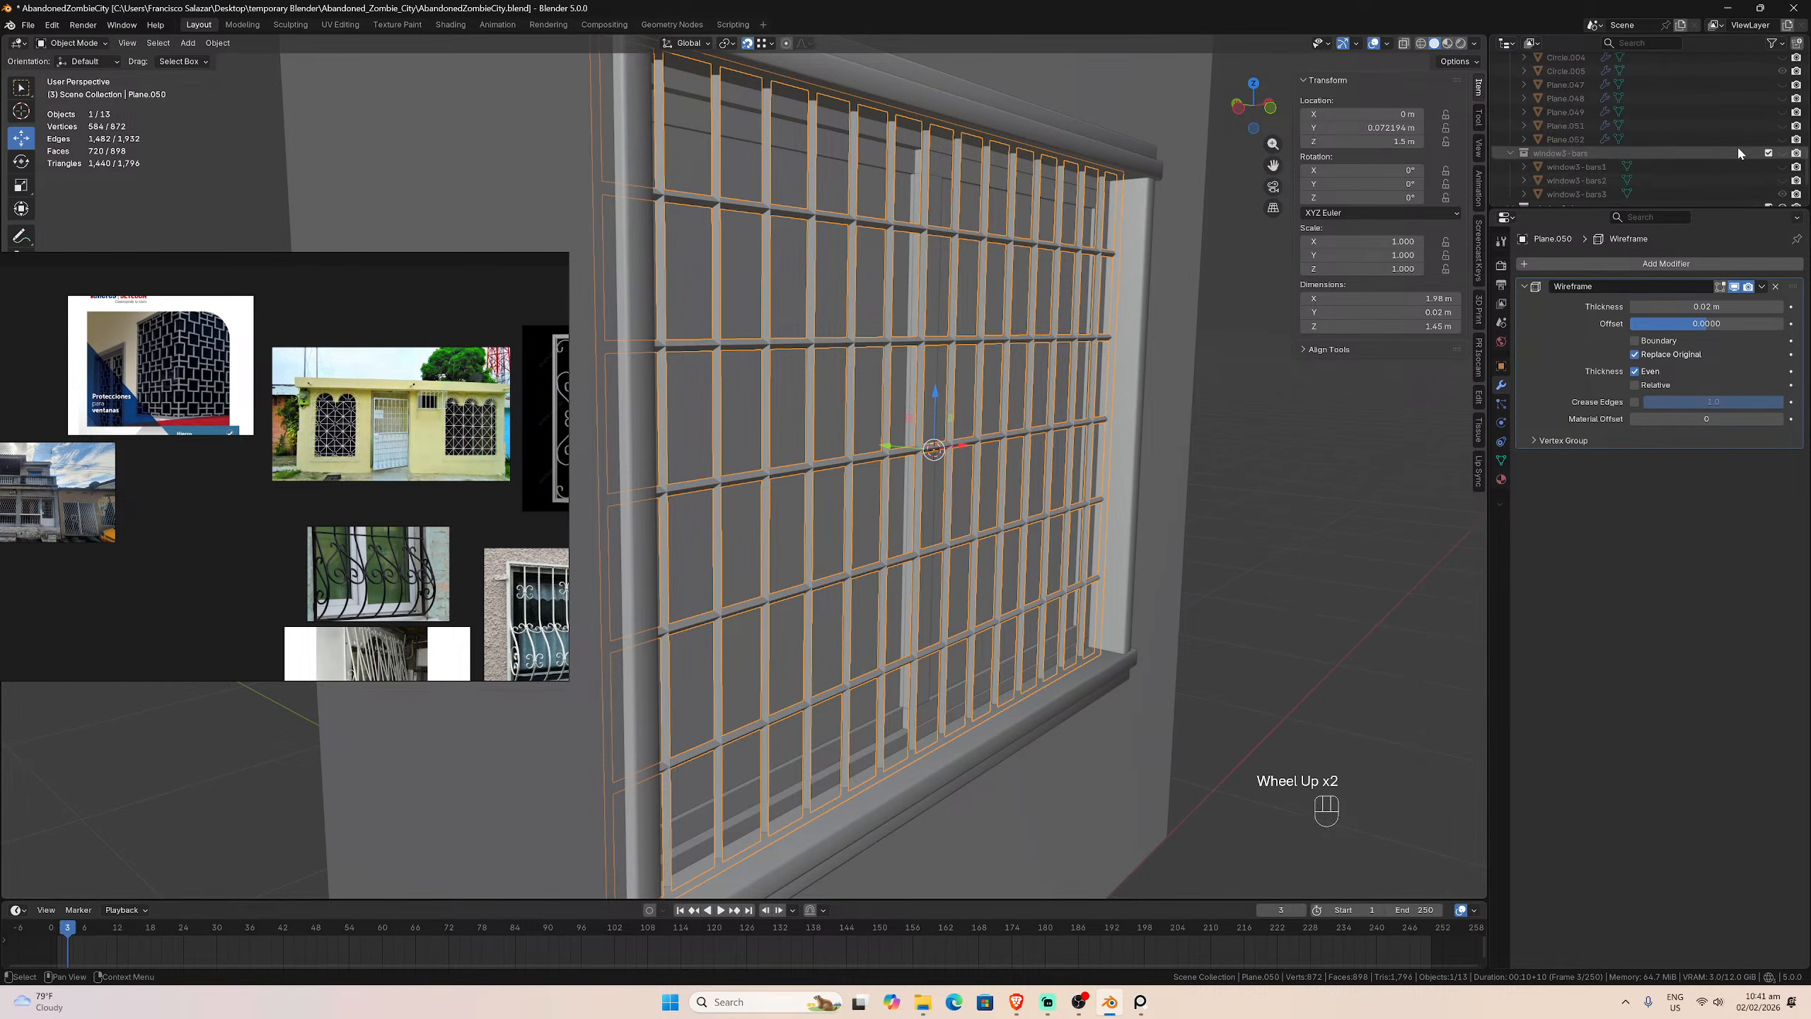
scroll(1752, 164, up, 2)
scroll(1753, 164, down, 8)
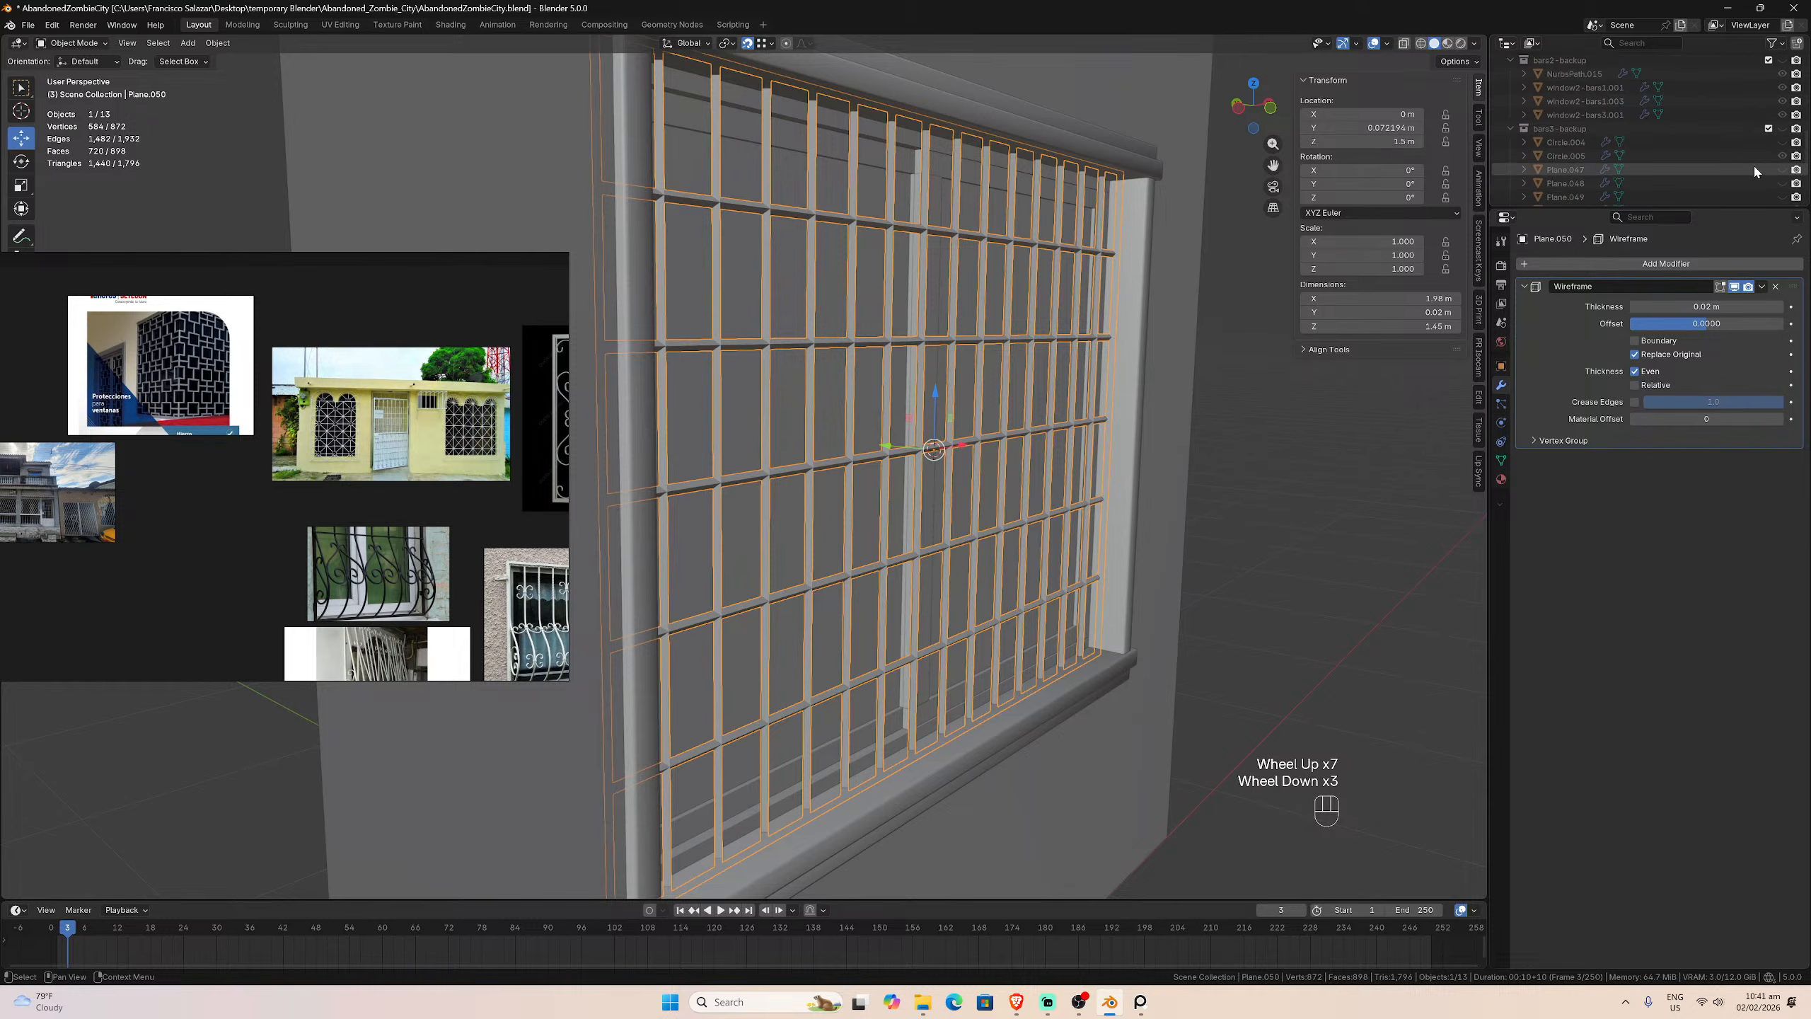
click(1783, 151)
scroll(1787, 156, up, 7)
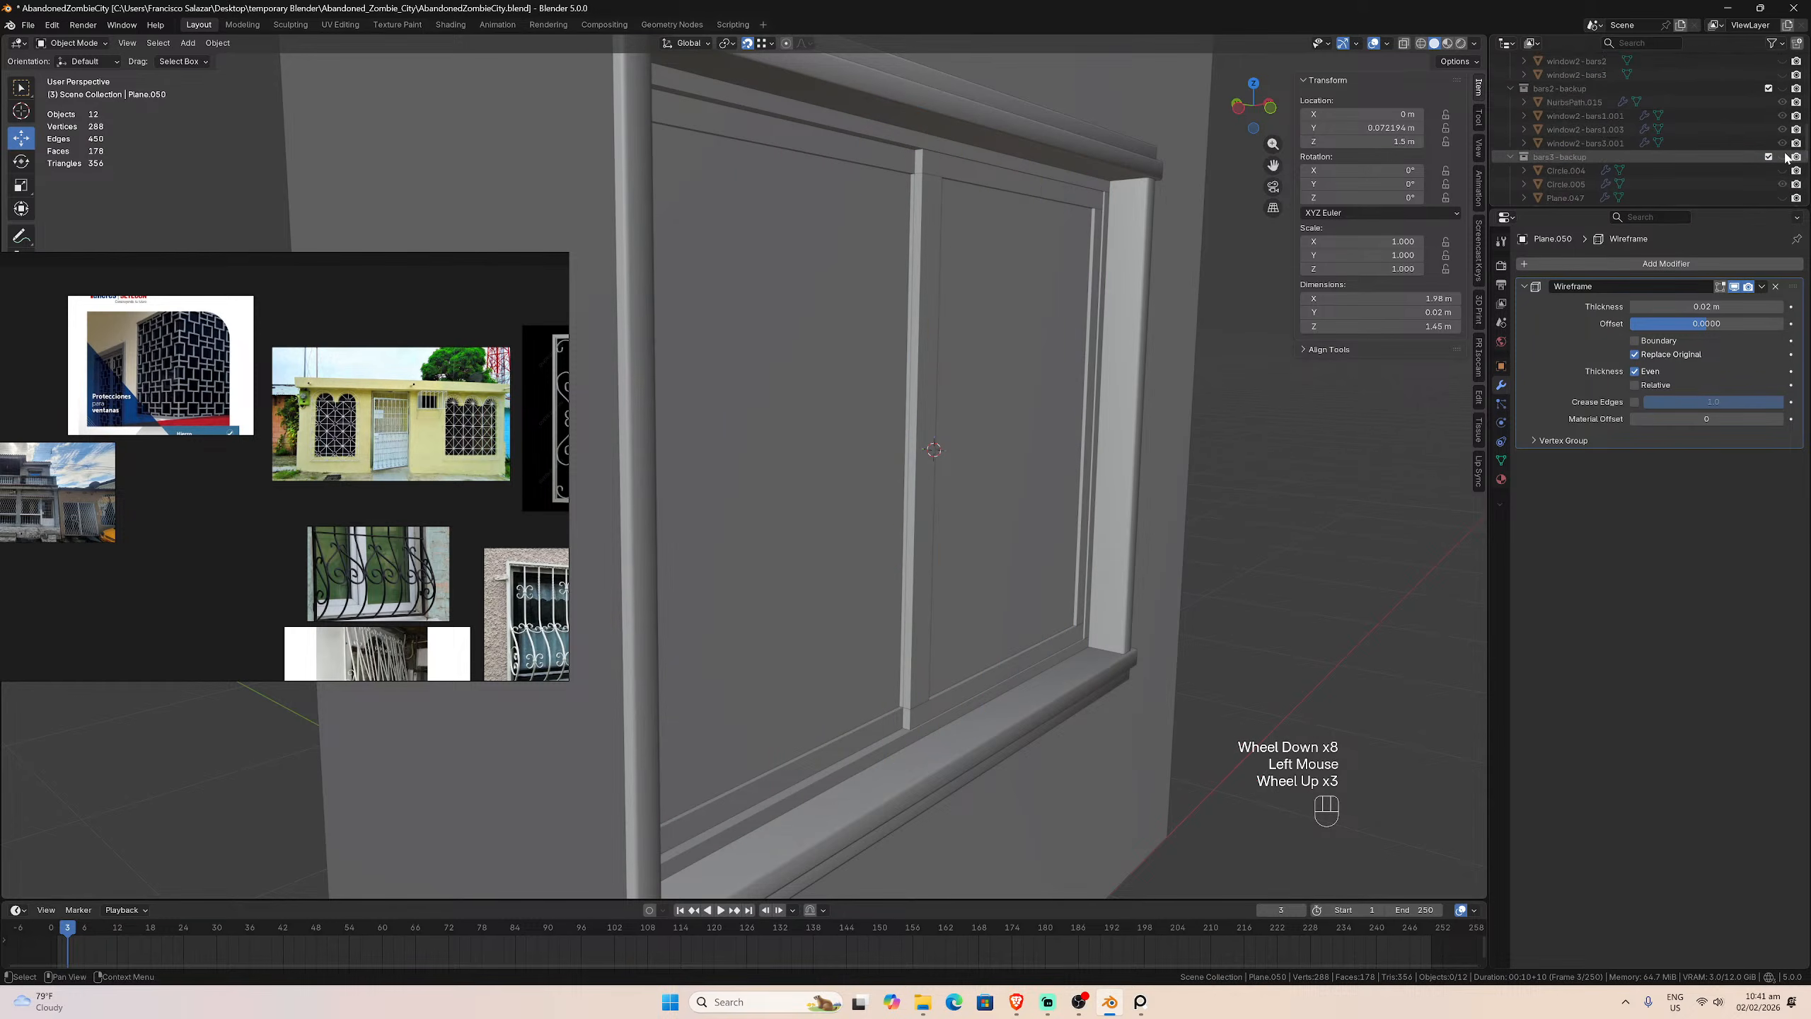
click(1783, 97)
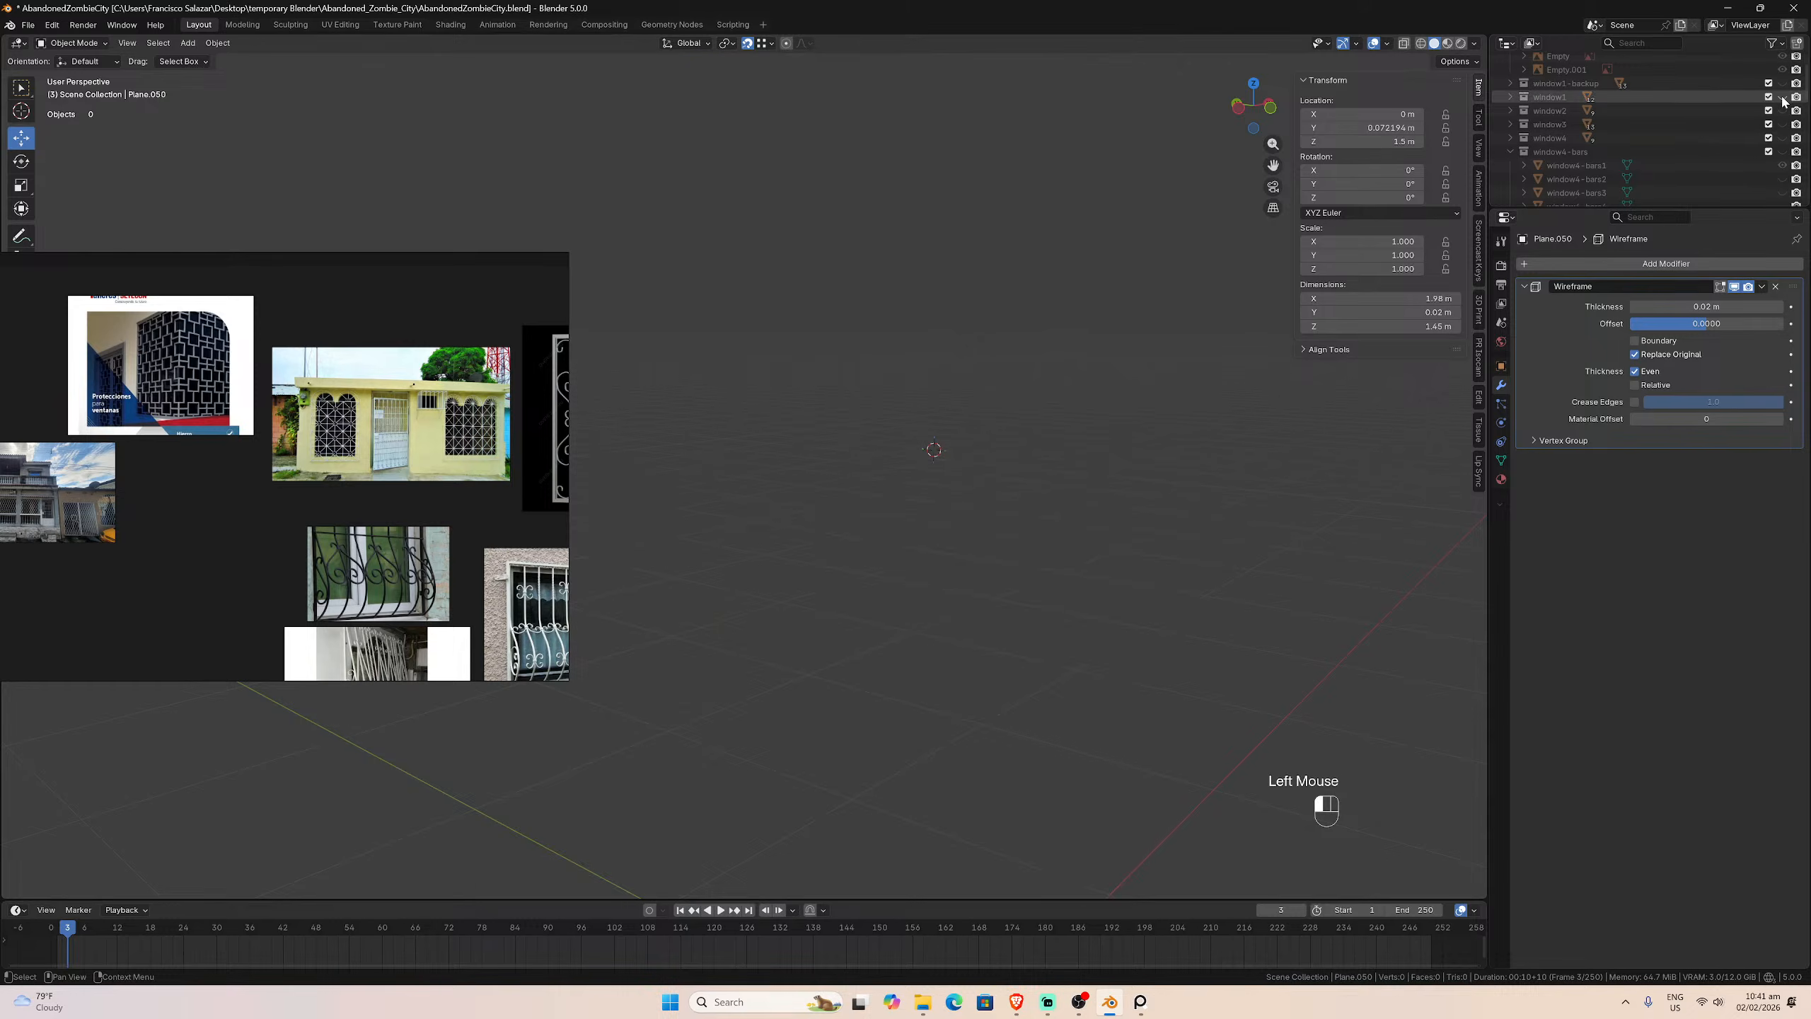
click(1782, 138)
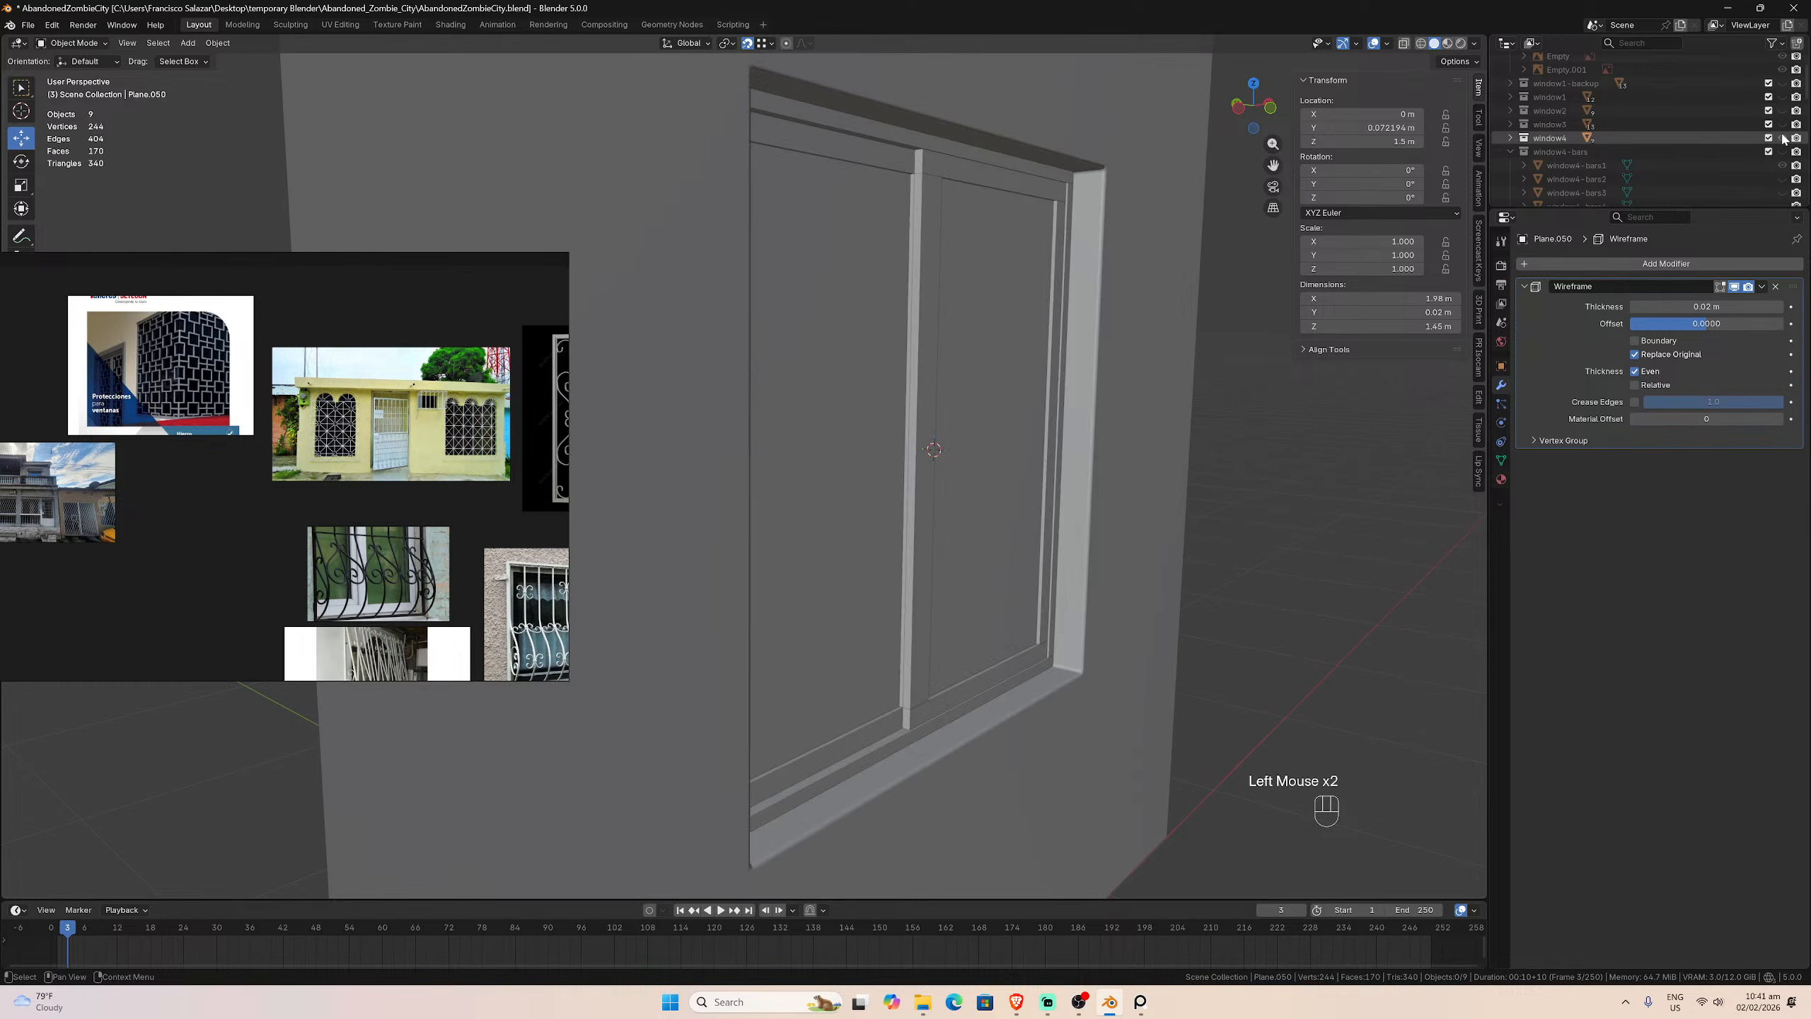
scroll(1779, 158, down, 1)
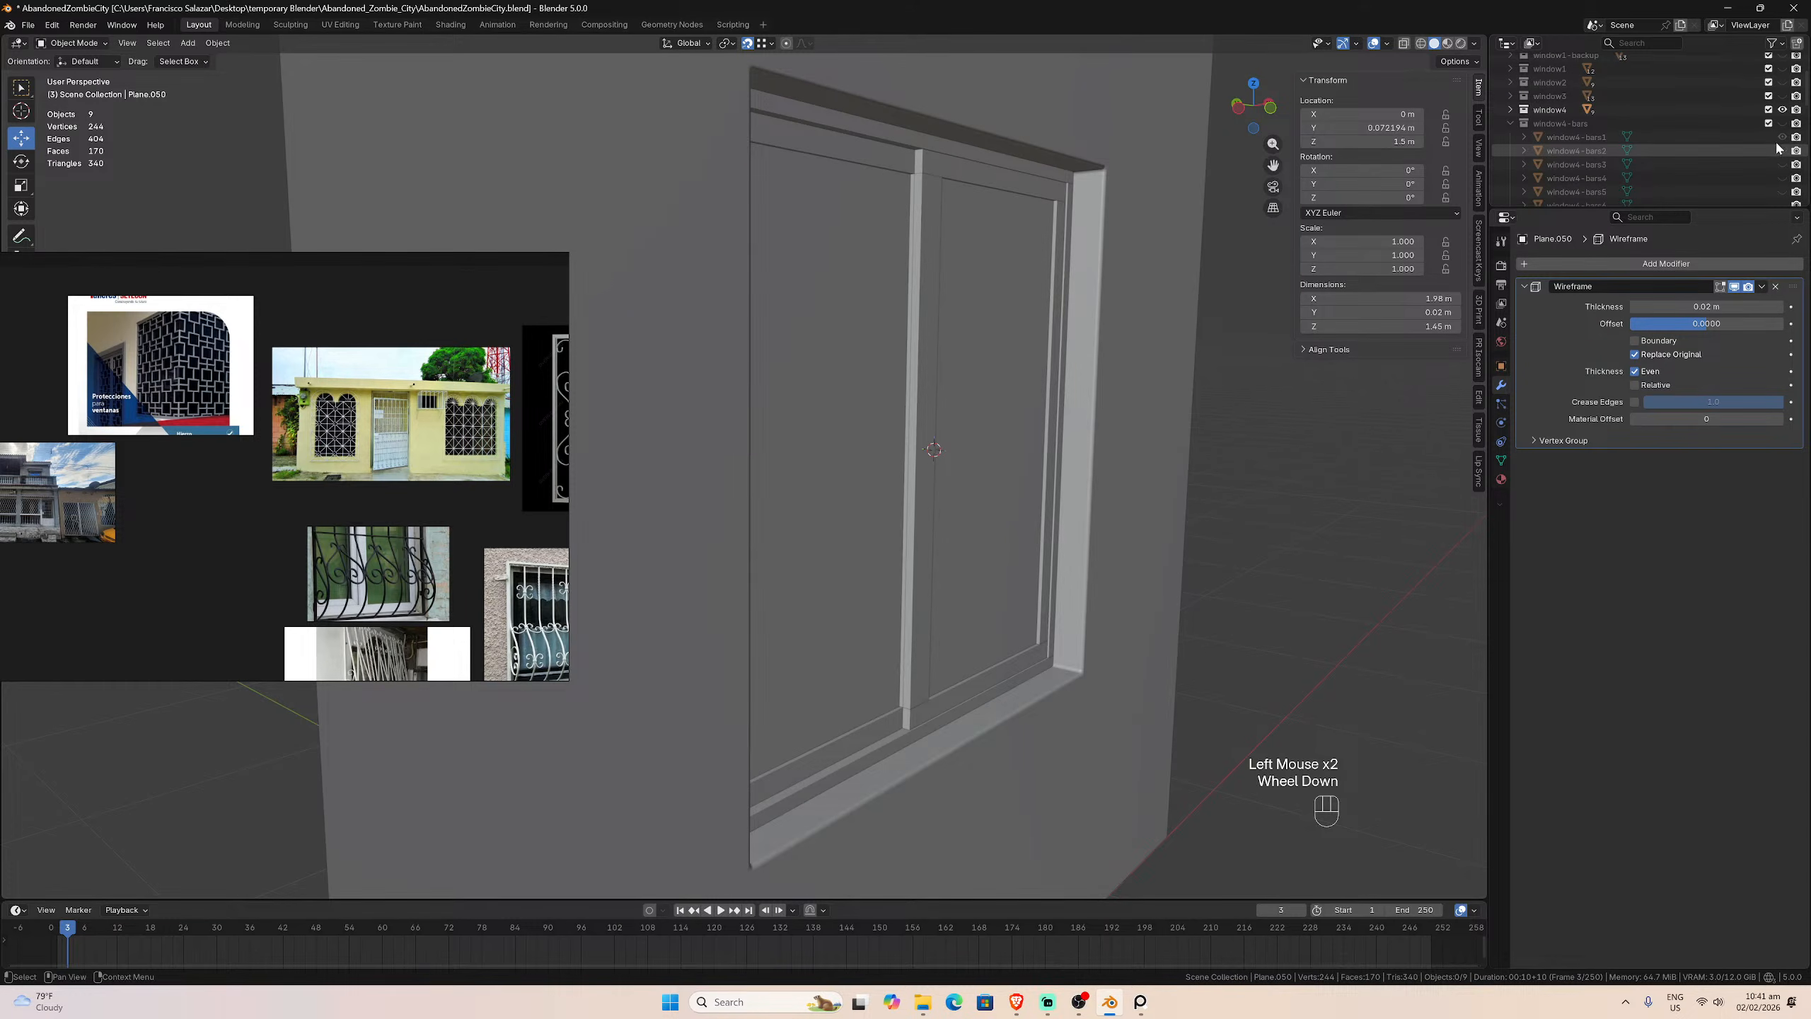
click(1781, 124)
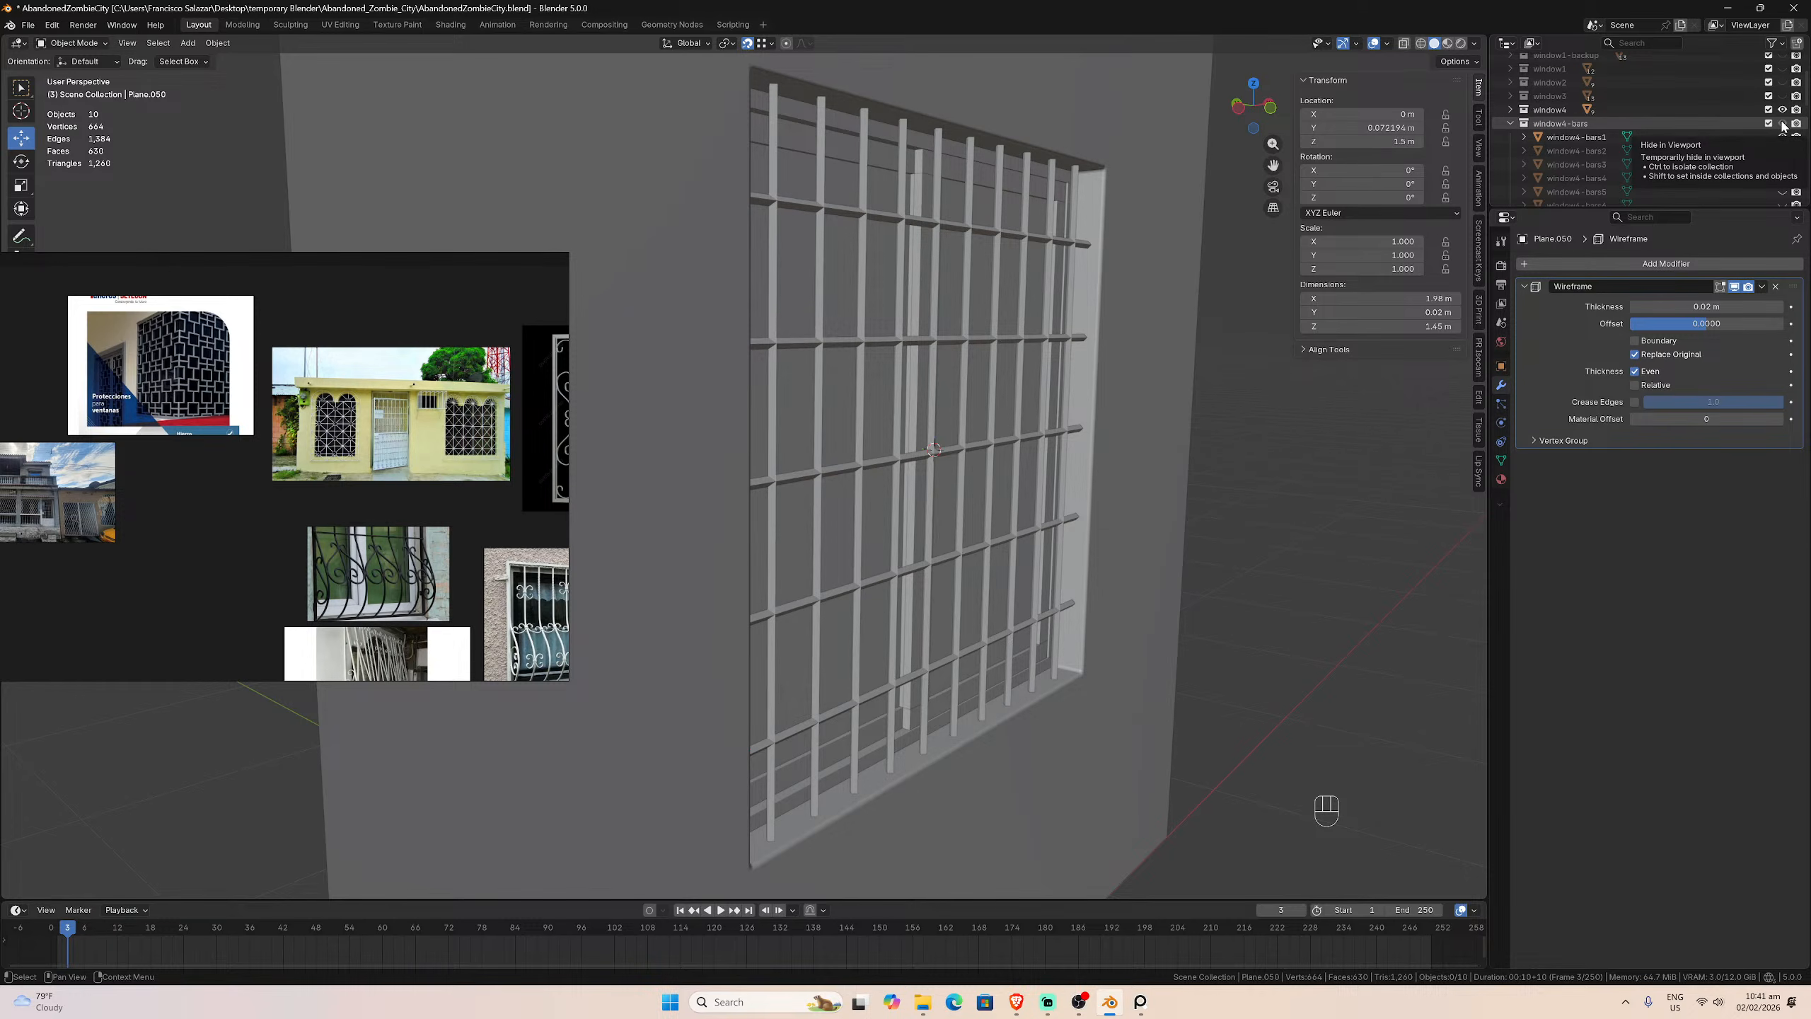
click(1783, 125)
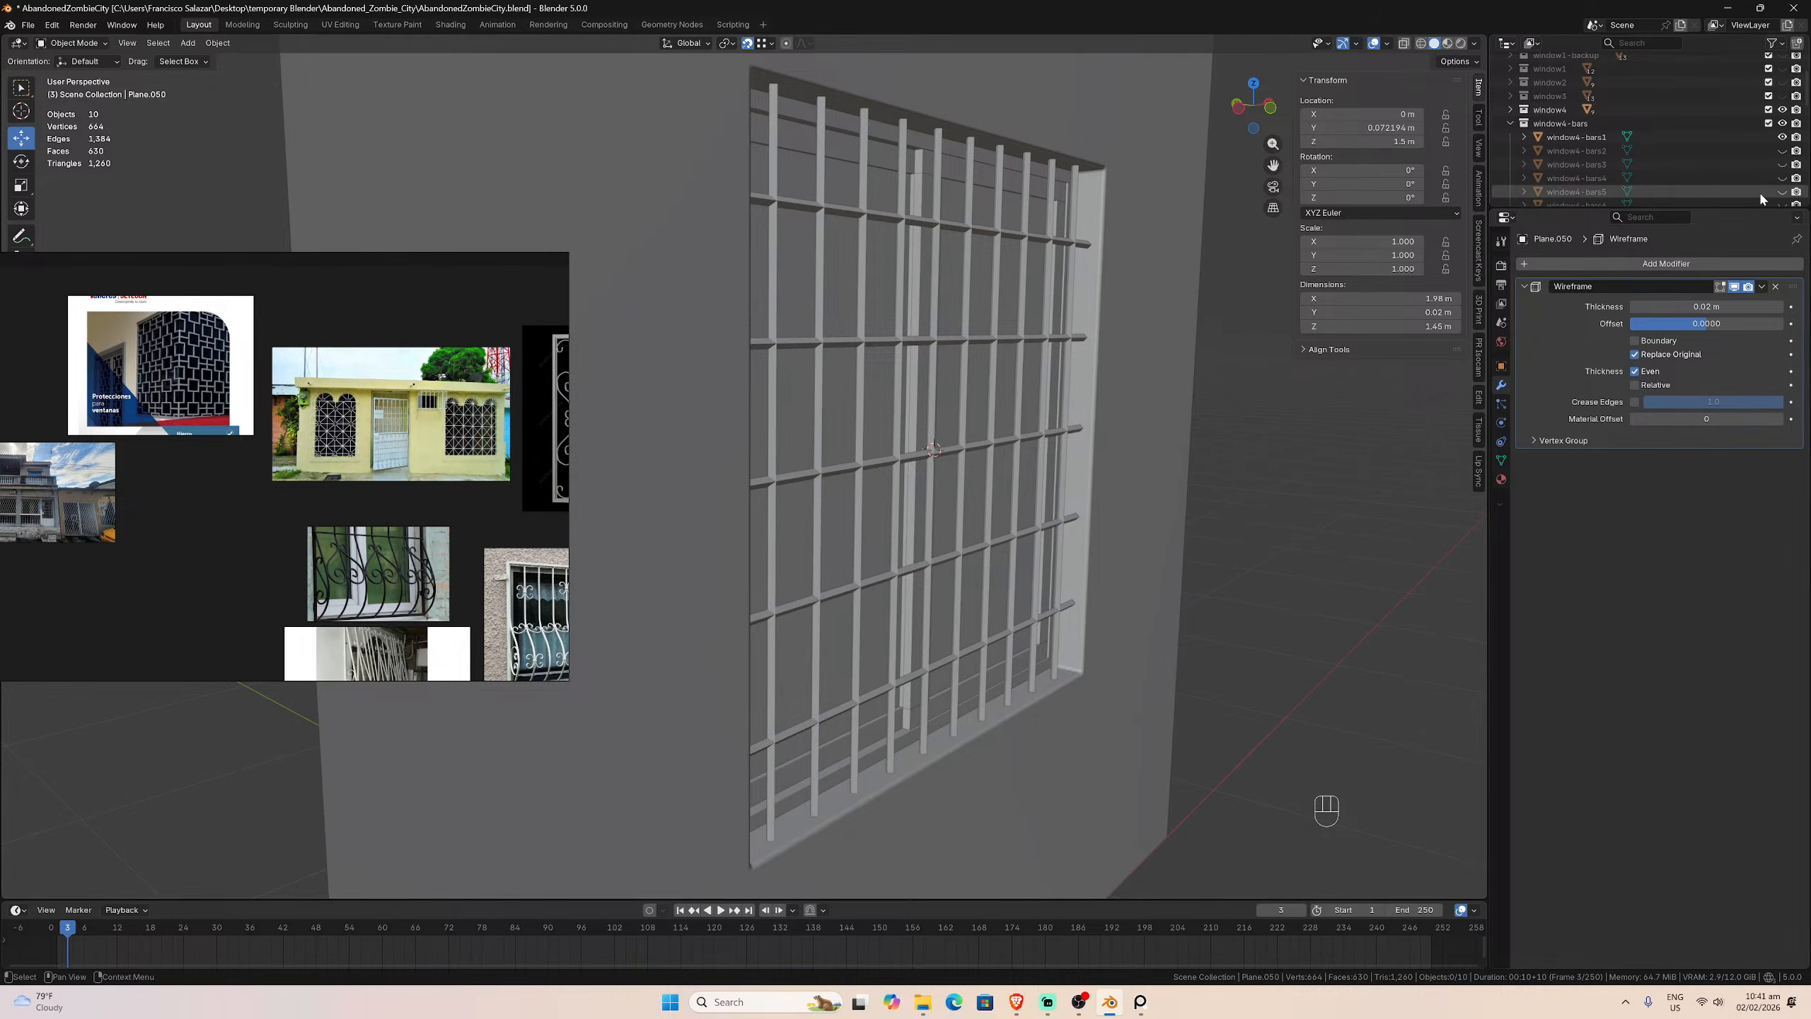
Step: Show the window1 collection around the window4 bars and select those bars to check their depth in the opening
scroll(1743, 121, up, 3)
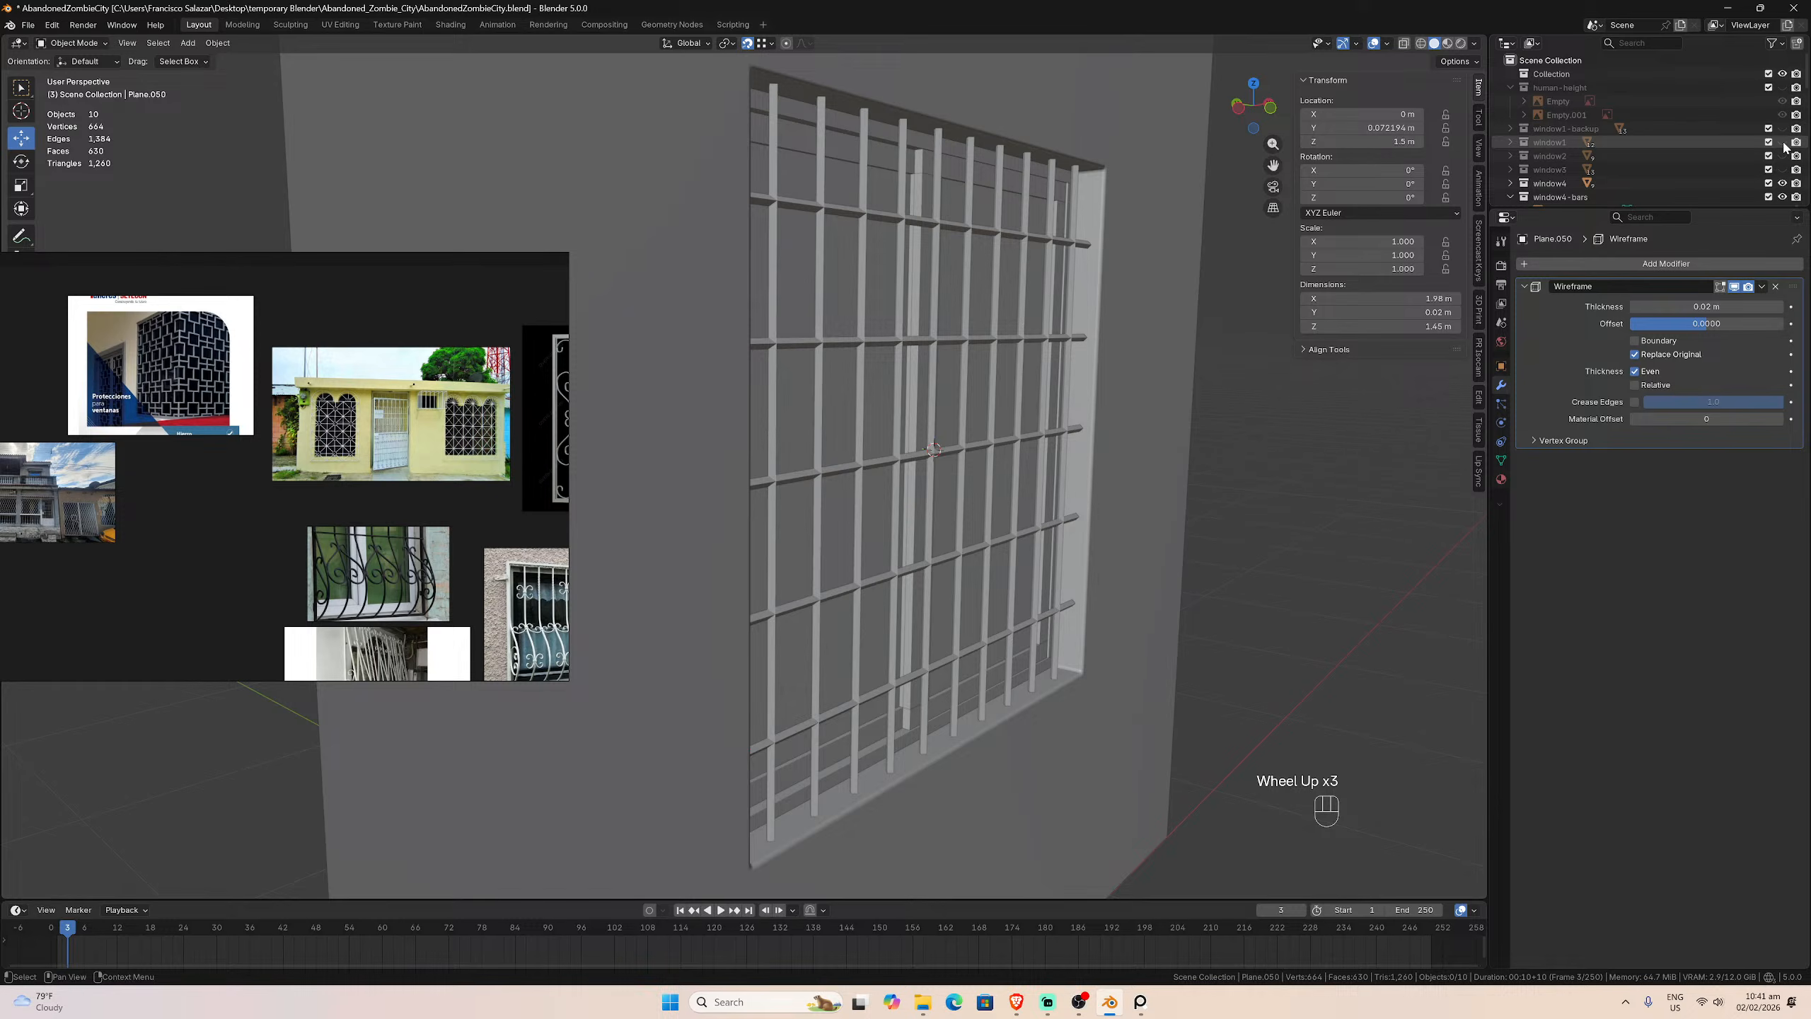
click(1783, 143)
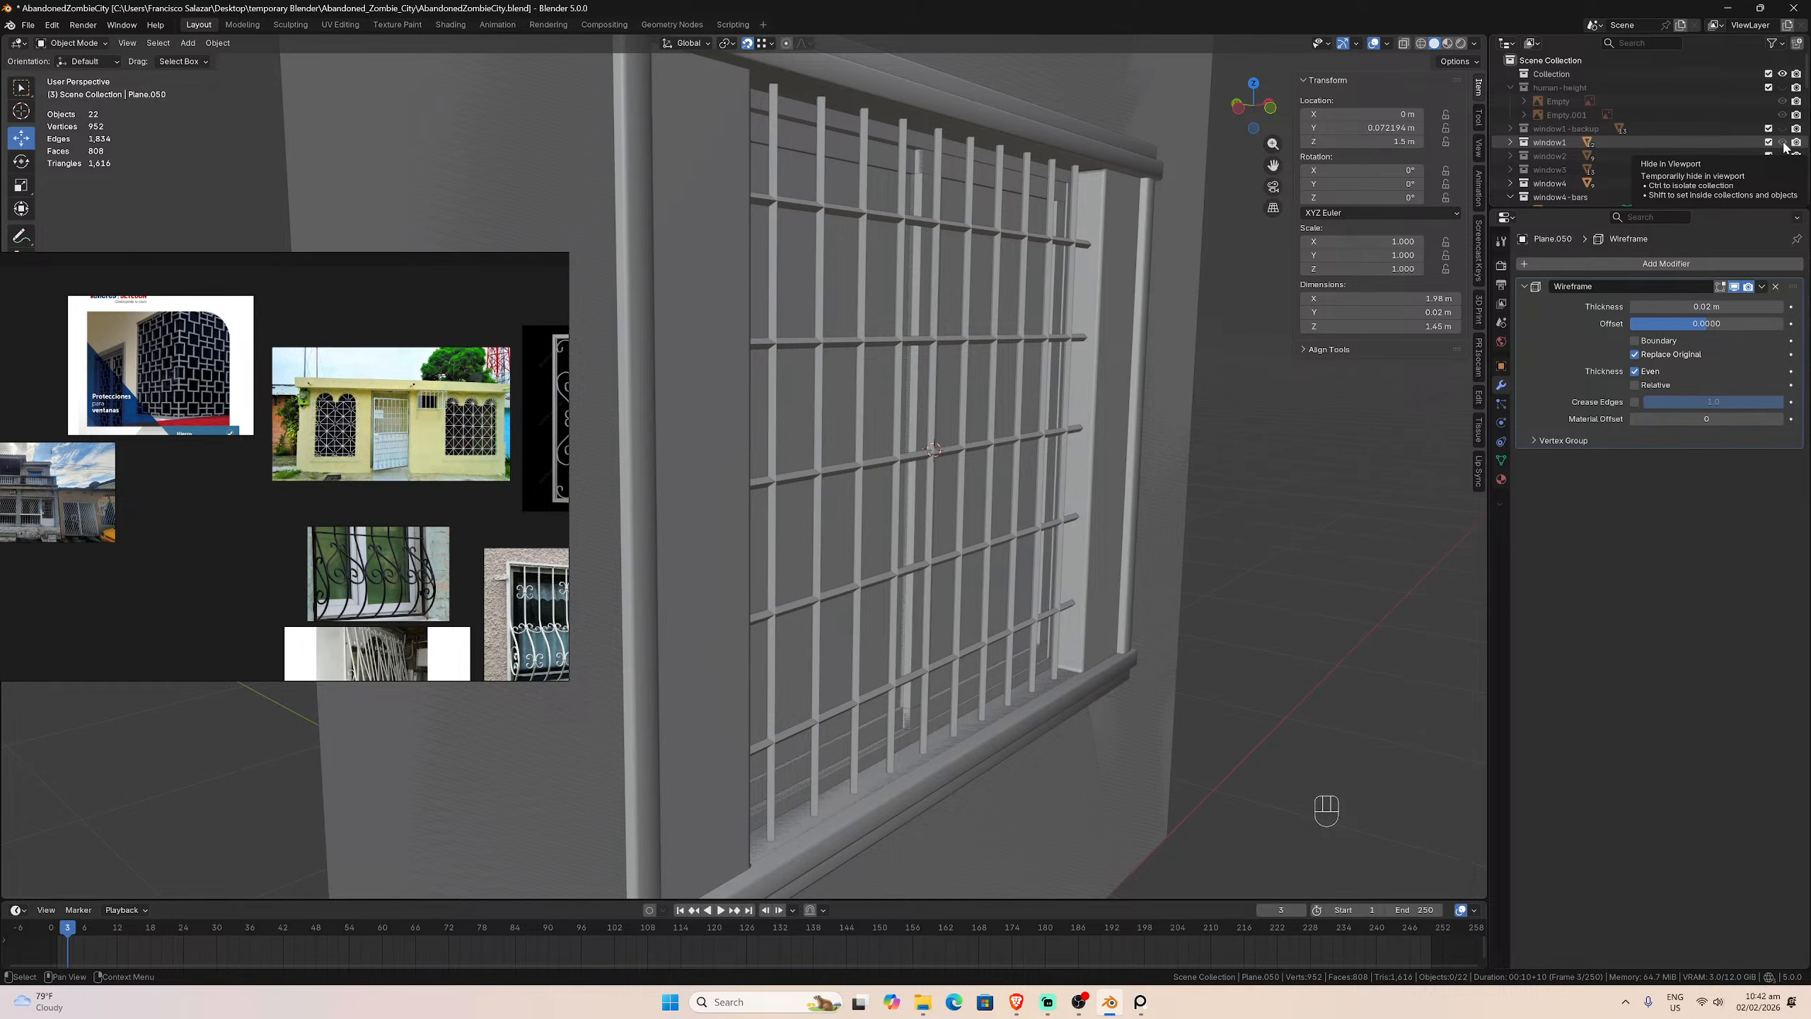
click(1783, 143)
click(1783, 143)
click(1058, 613)
middle_drag(1021, 564, 1013, 512)
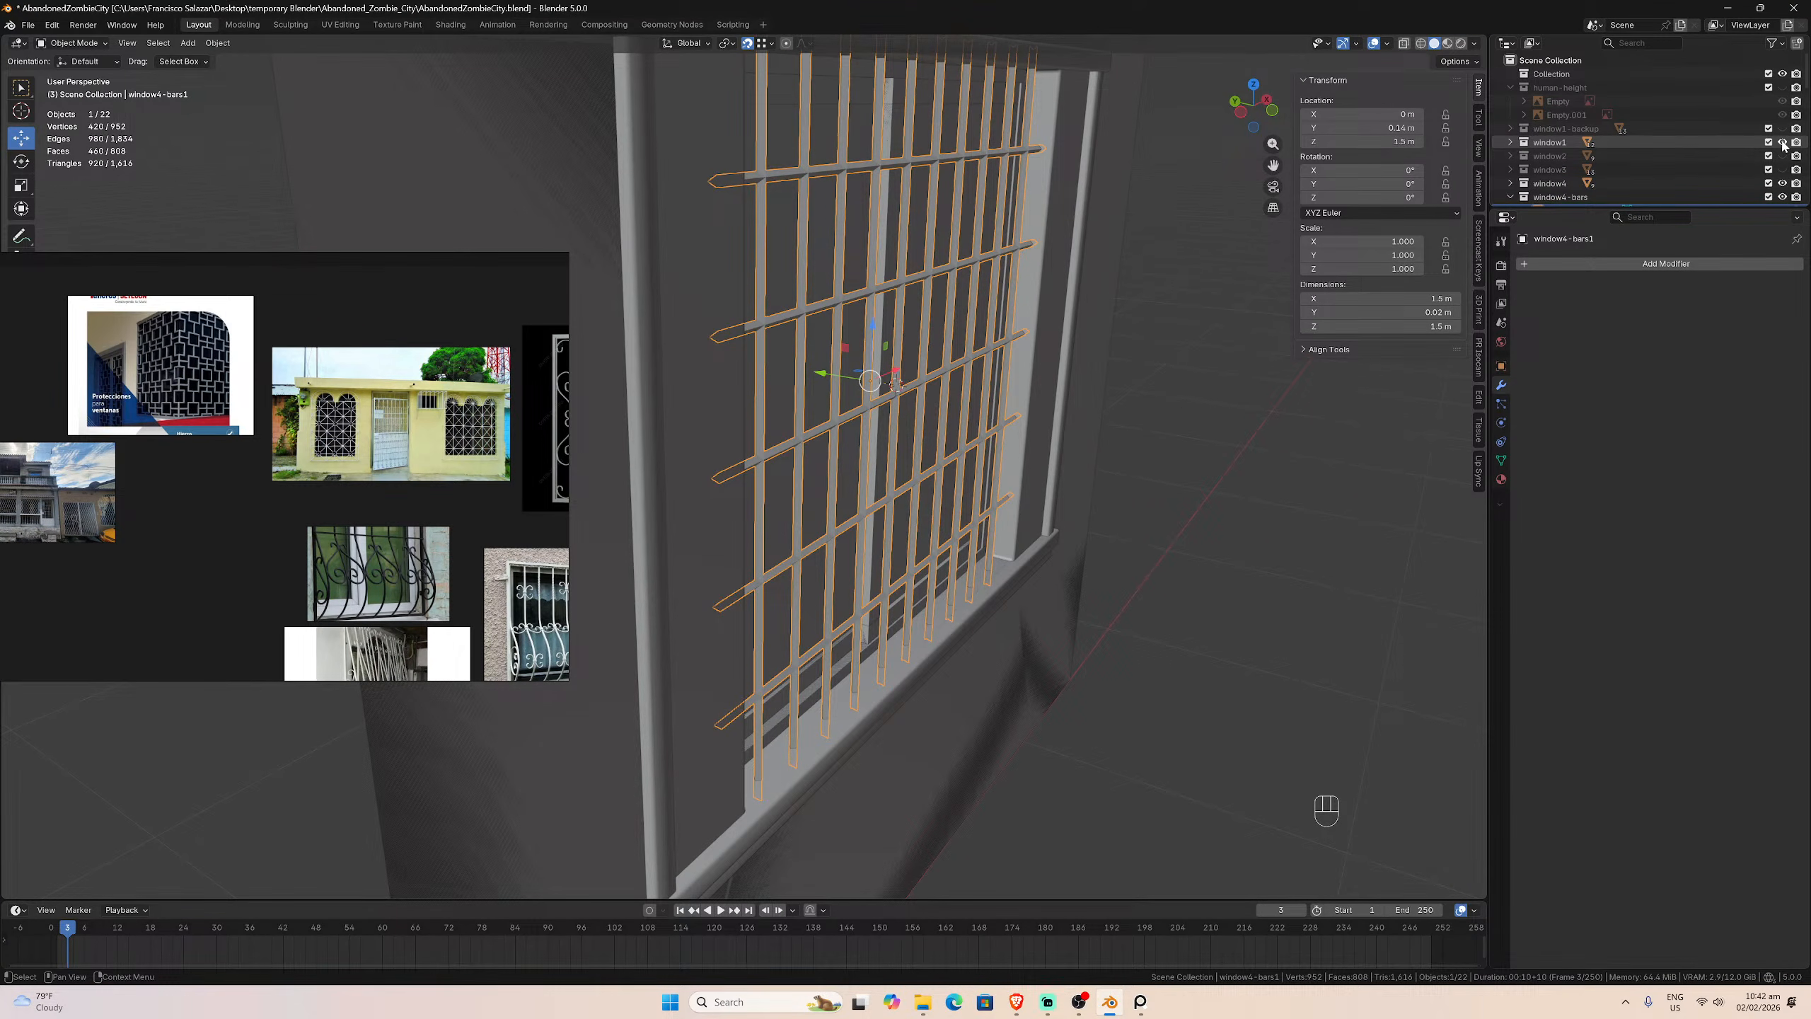
Step: Hide the window4 collection and show window1-bars to compare both sets of bars inside the window1 frame
click(1783, 183)
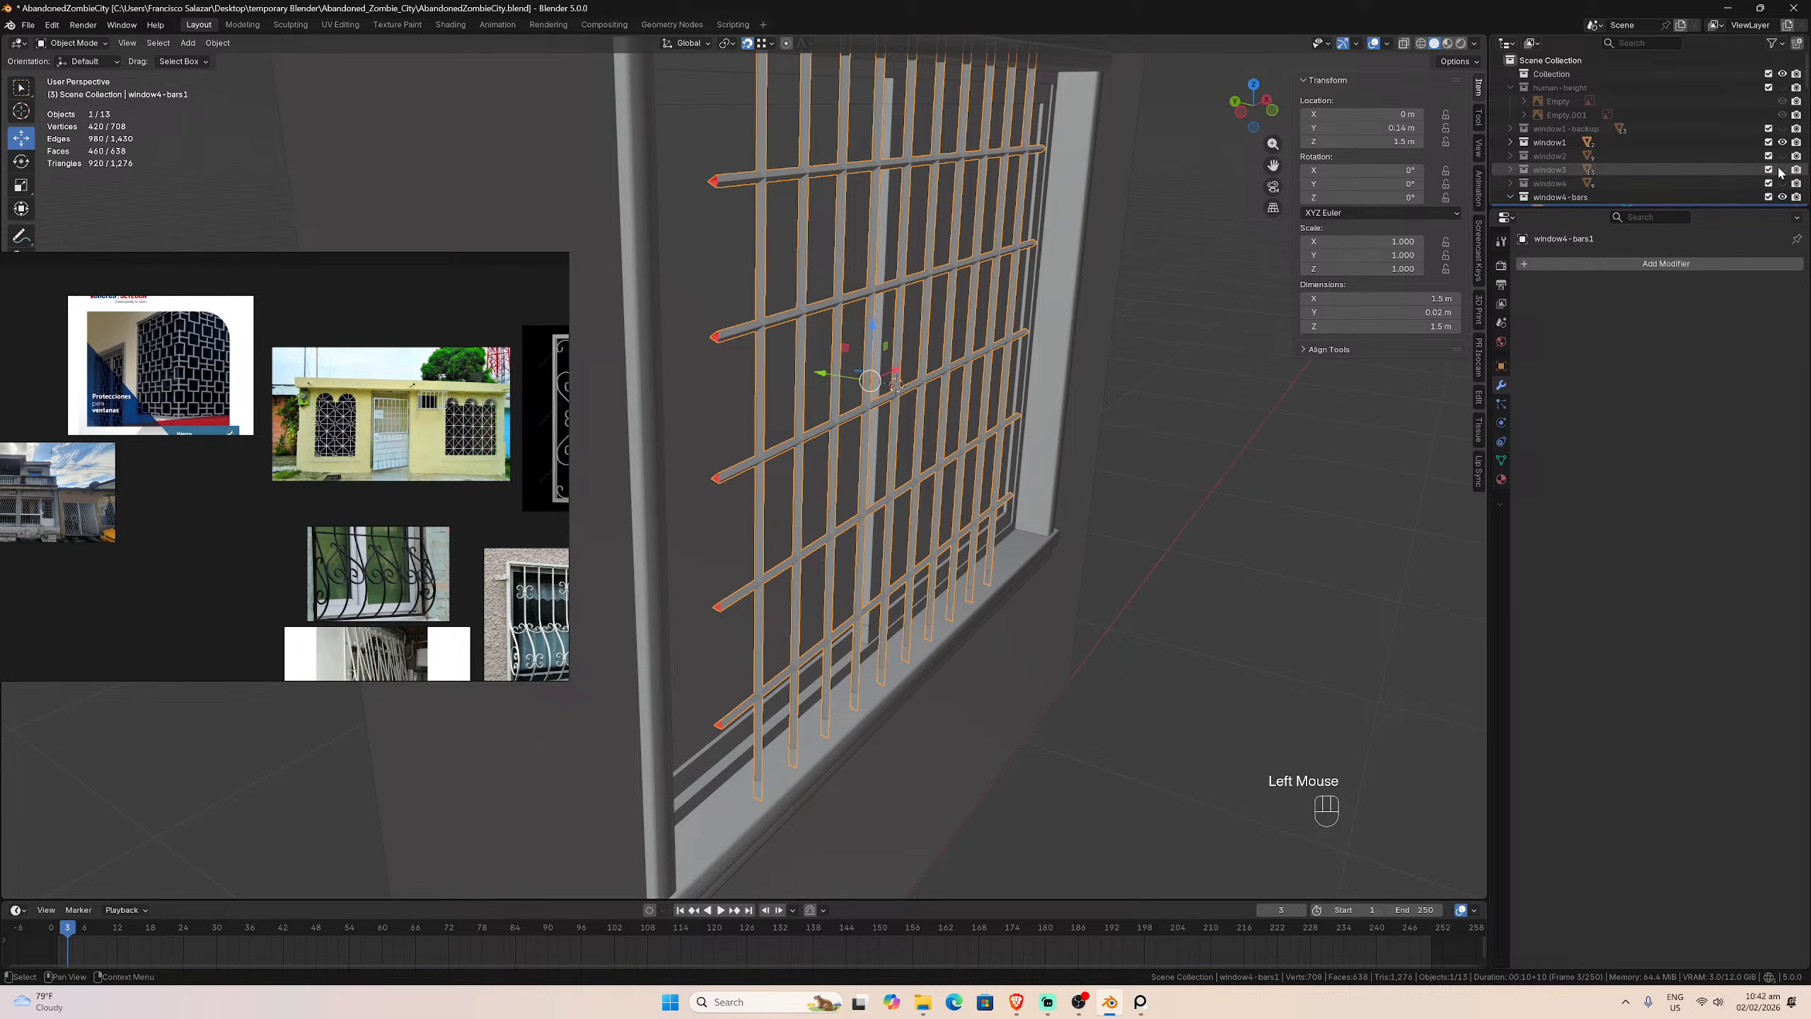
scroll(1779, 171, down, 10)
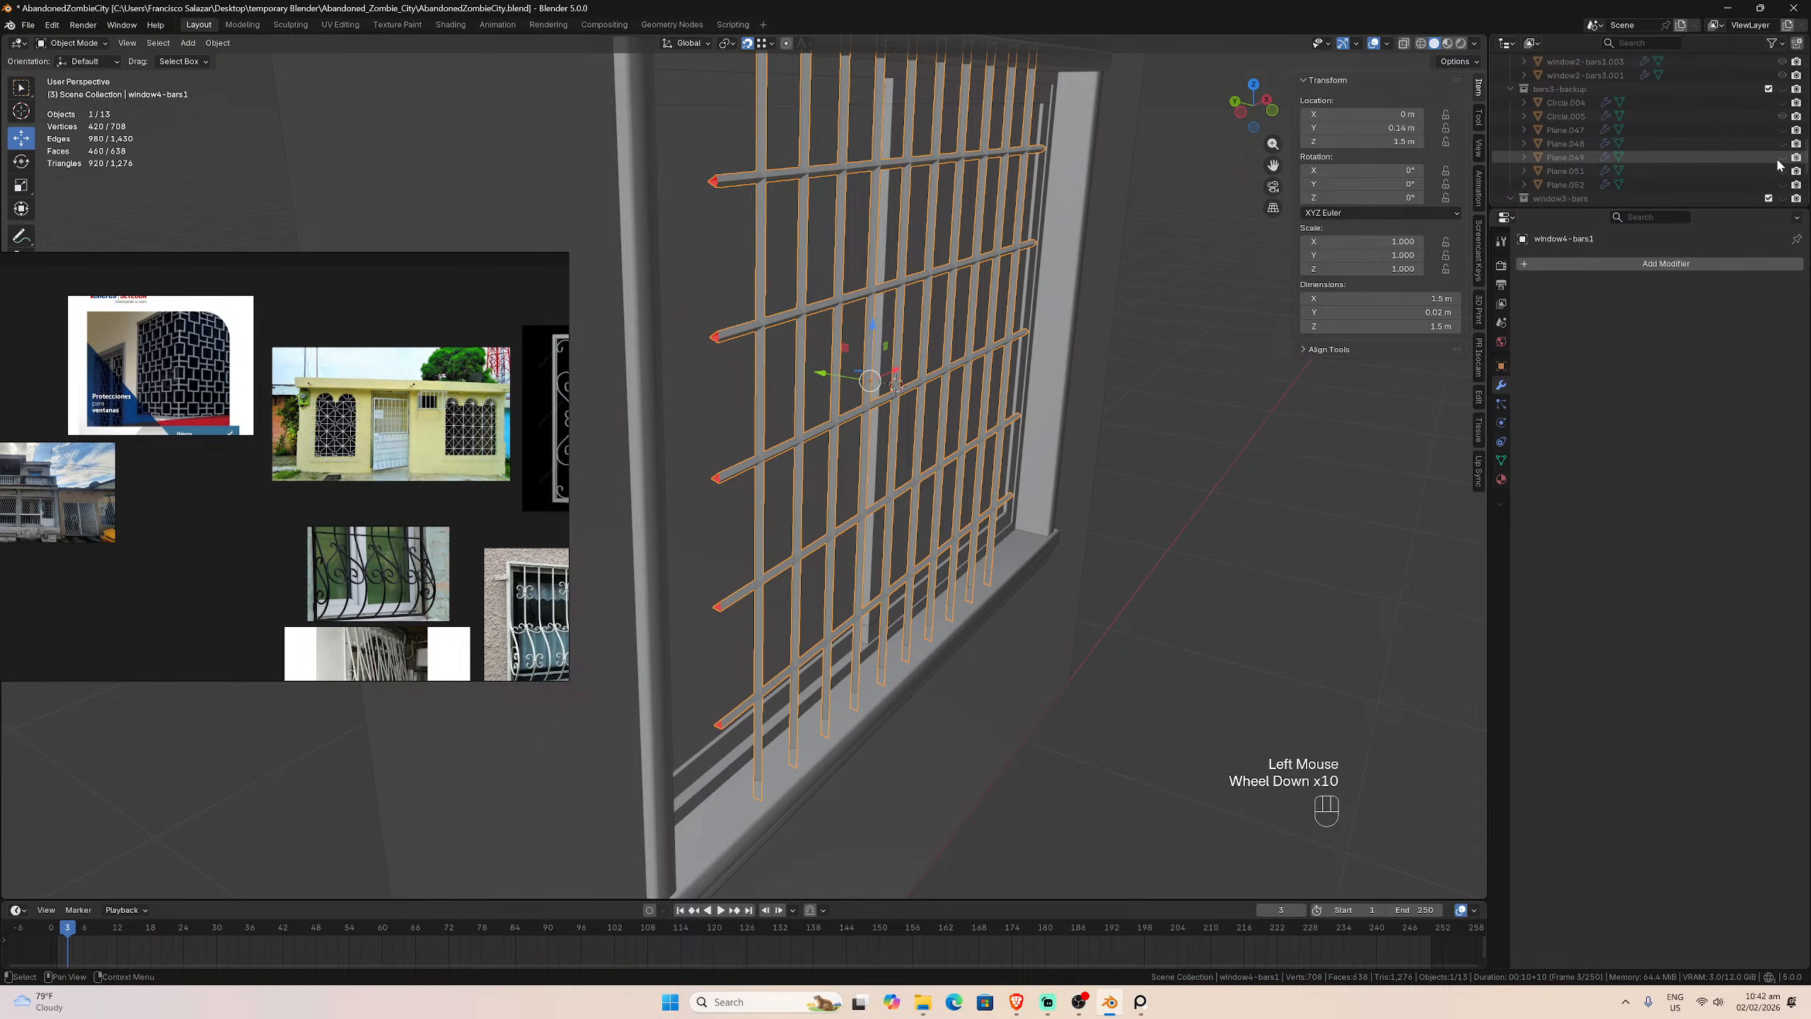
scroll(1779, 166, down, 5)
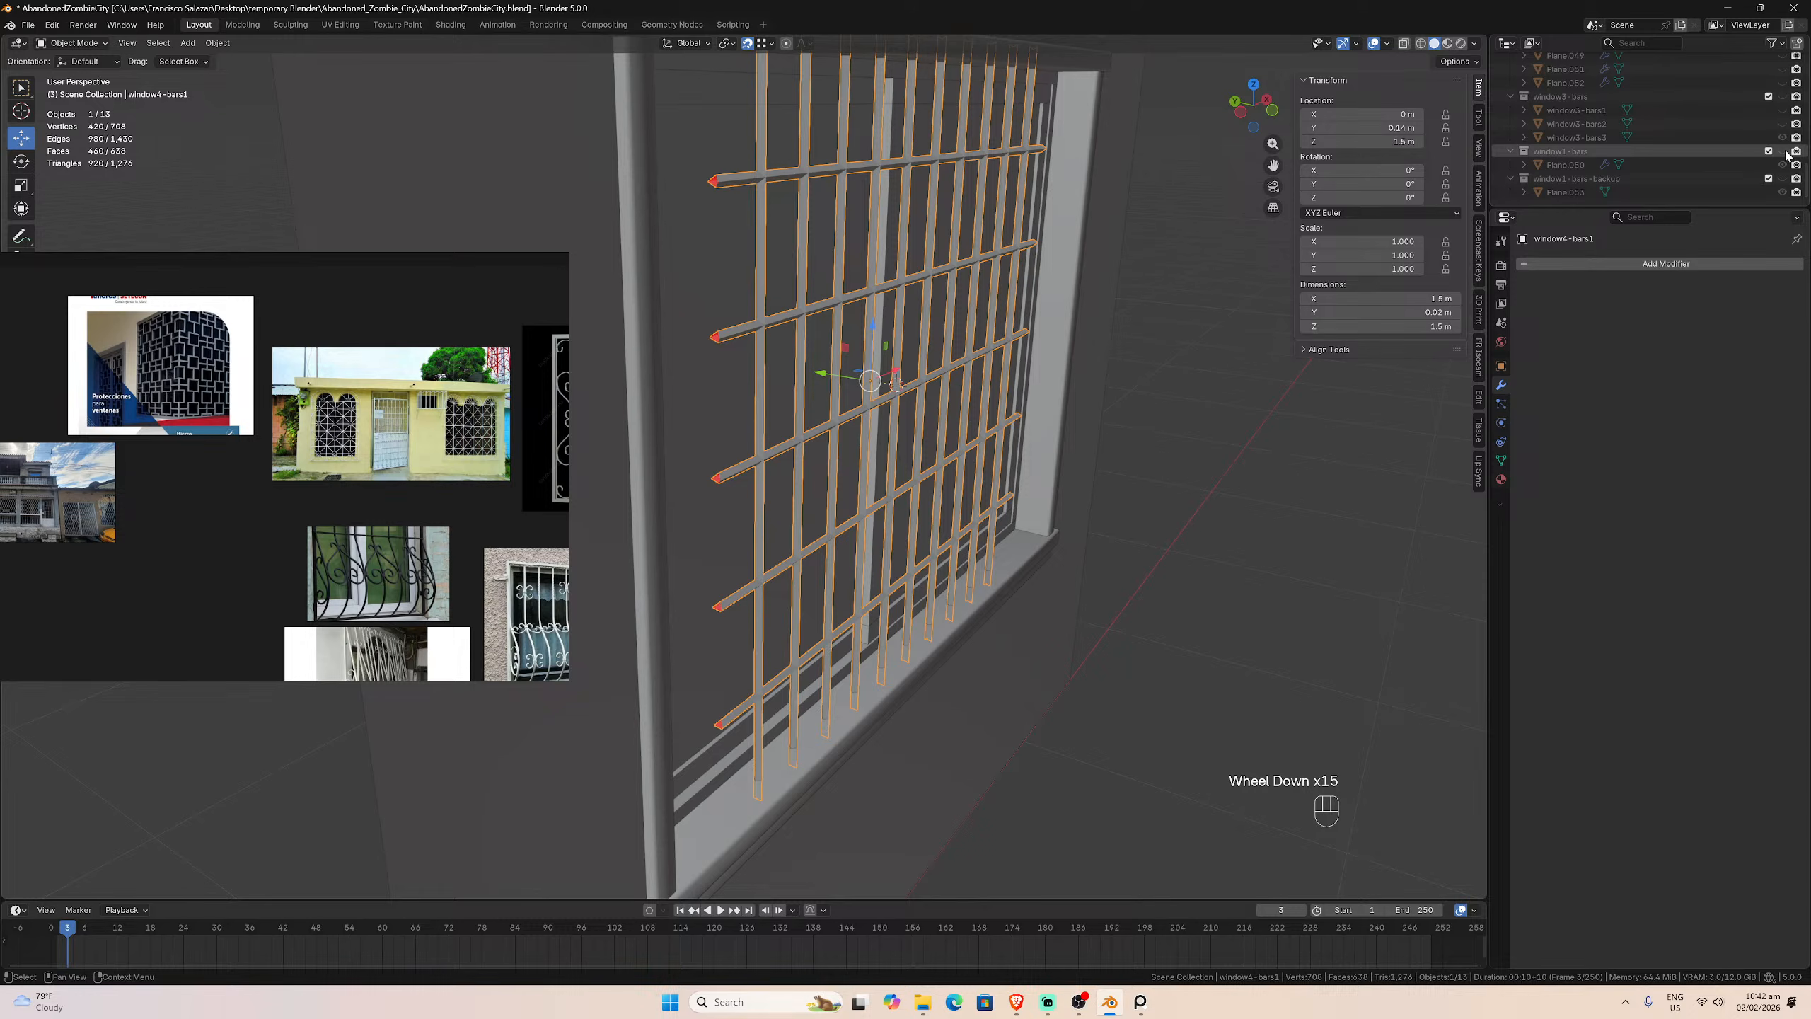
click(1784, 151)
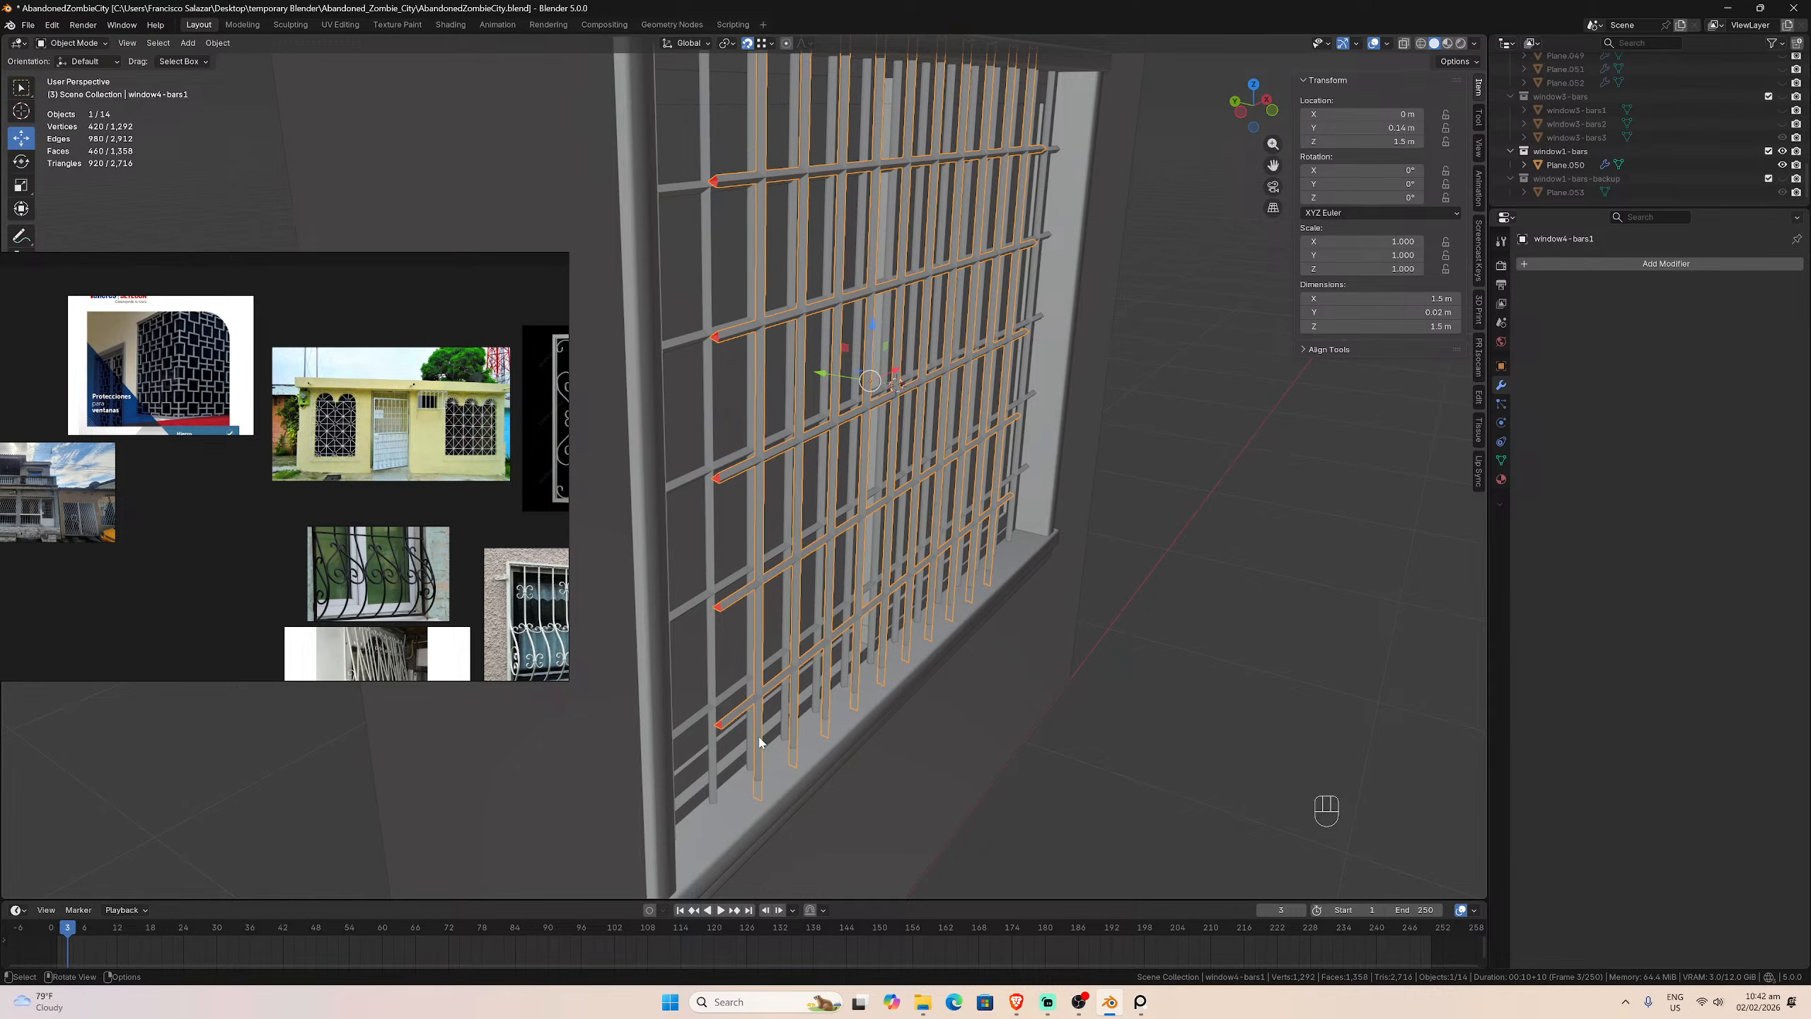
Step: Set the Y location of the wireframed plane in the window1-bars collection to 0.05 m
click(712, 748)
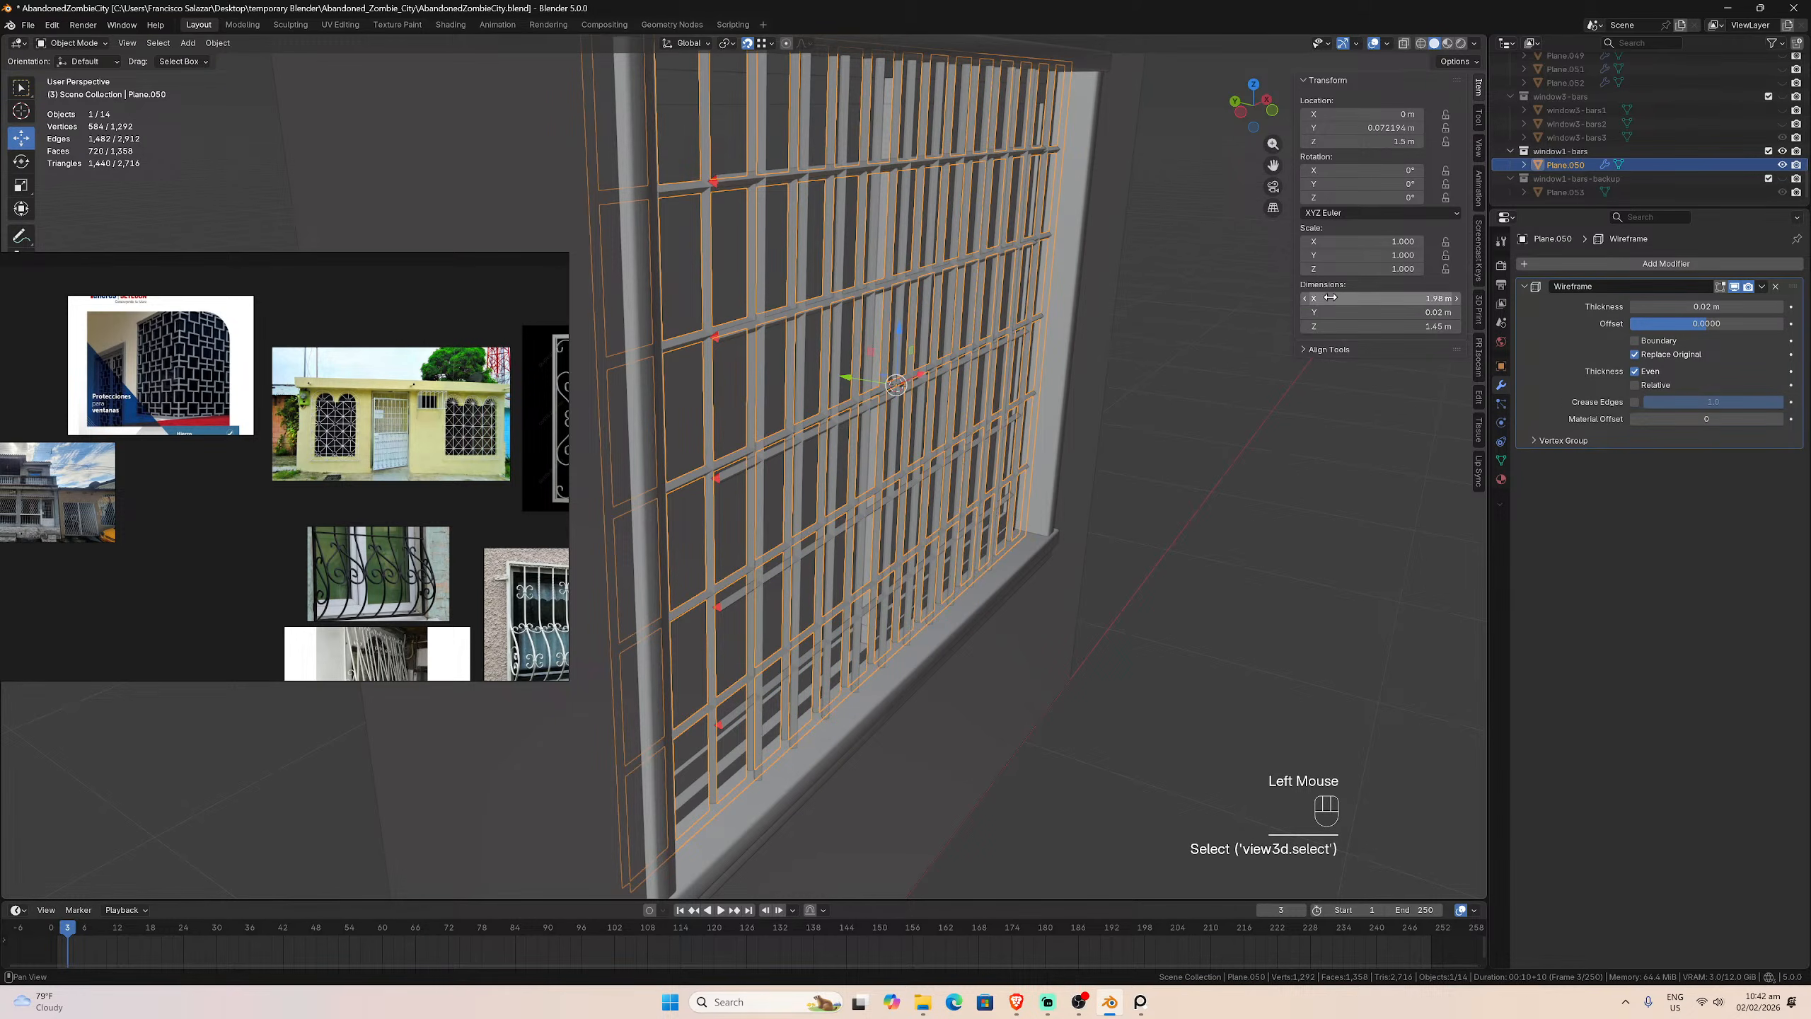
drag(1371, 128, 1327, 128)
click(1355, 128)
click(1347, 128)
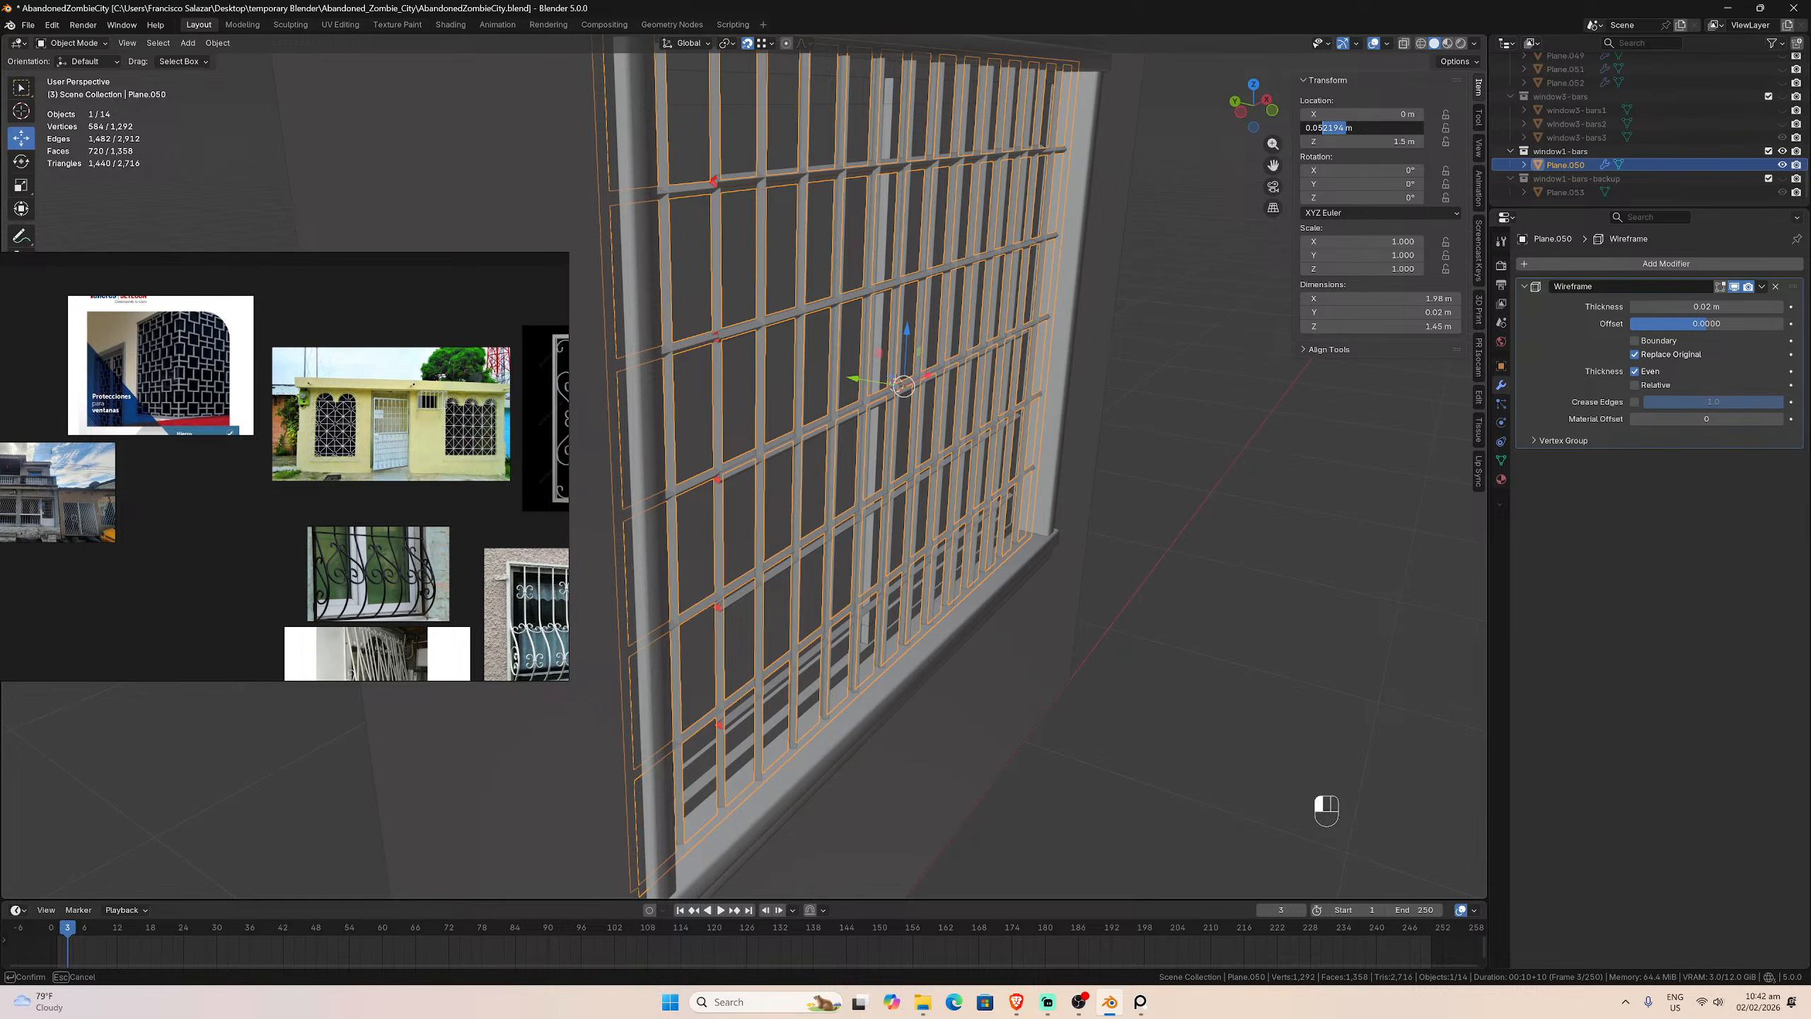
key(BackSpace)
key(Return)
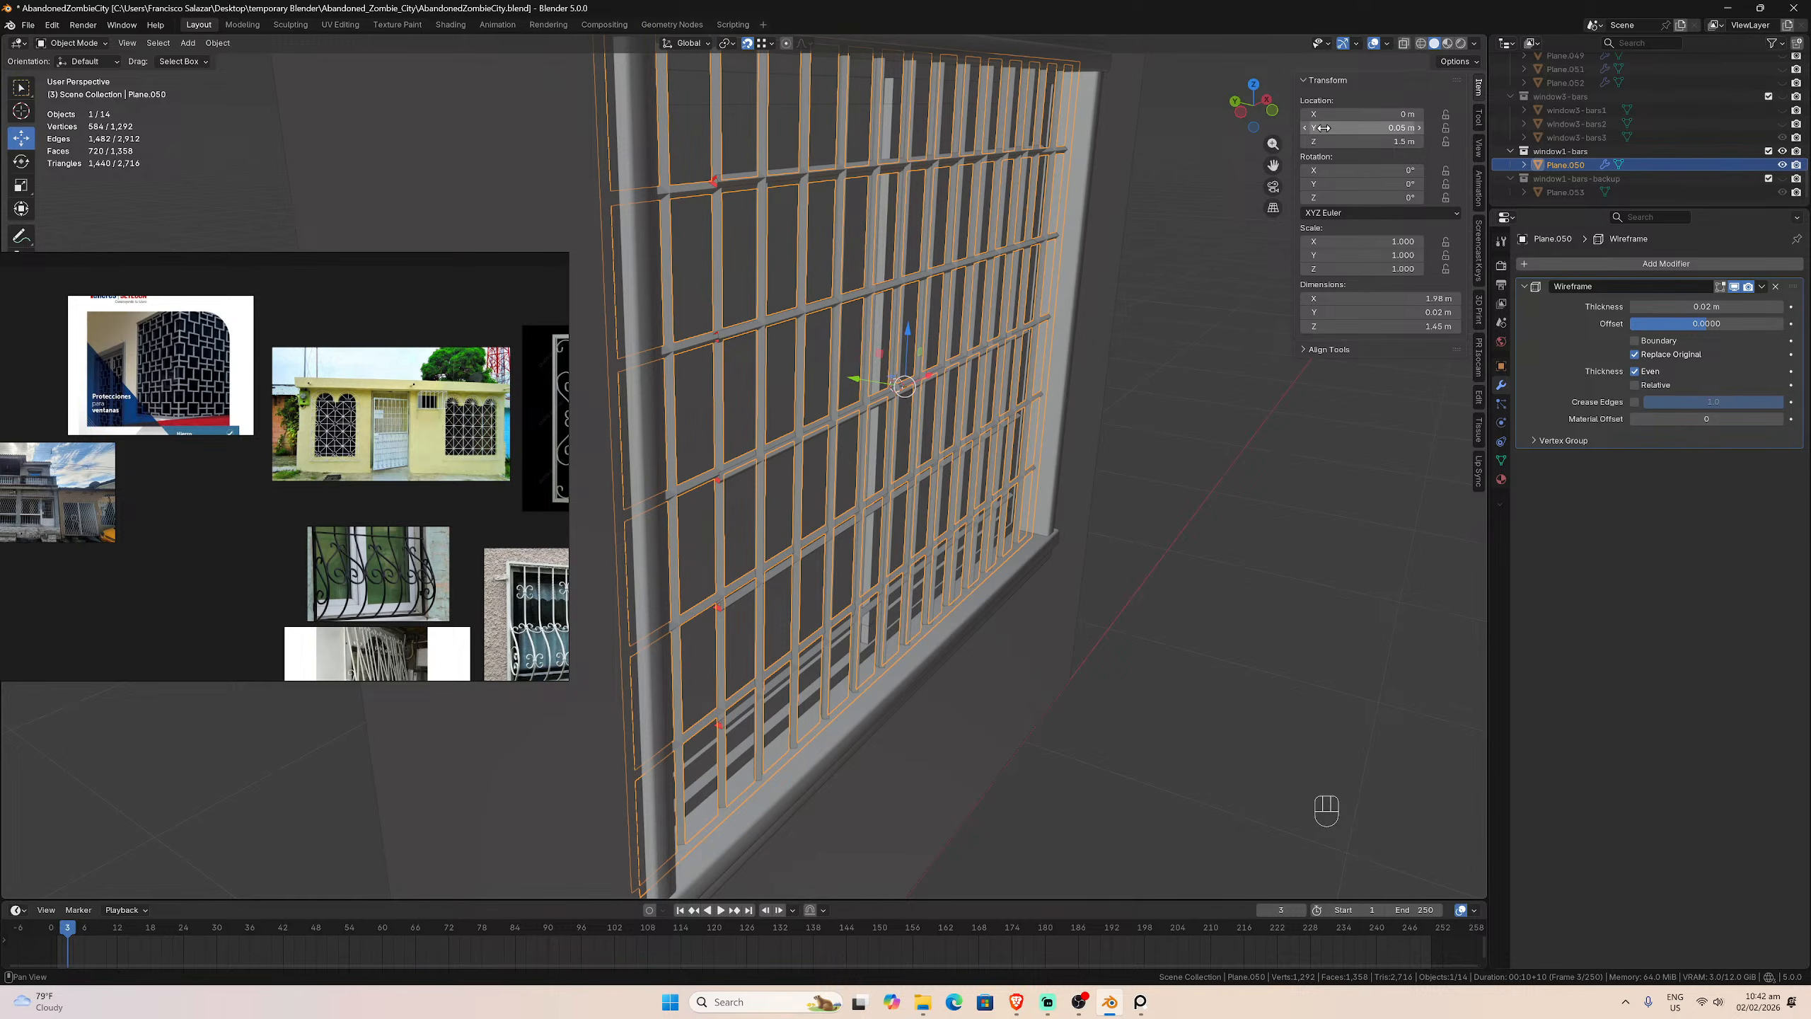
Step: Hide the window4-bars collection so only the window1 frame and its new bars are shown
middle_drag(1113, 376, 1020, 393)
scroll(1091, 386, down, 3)
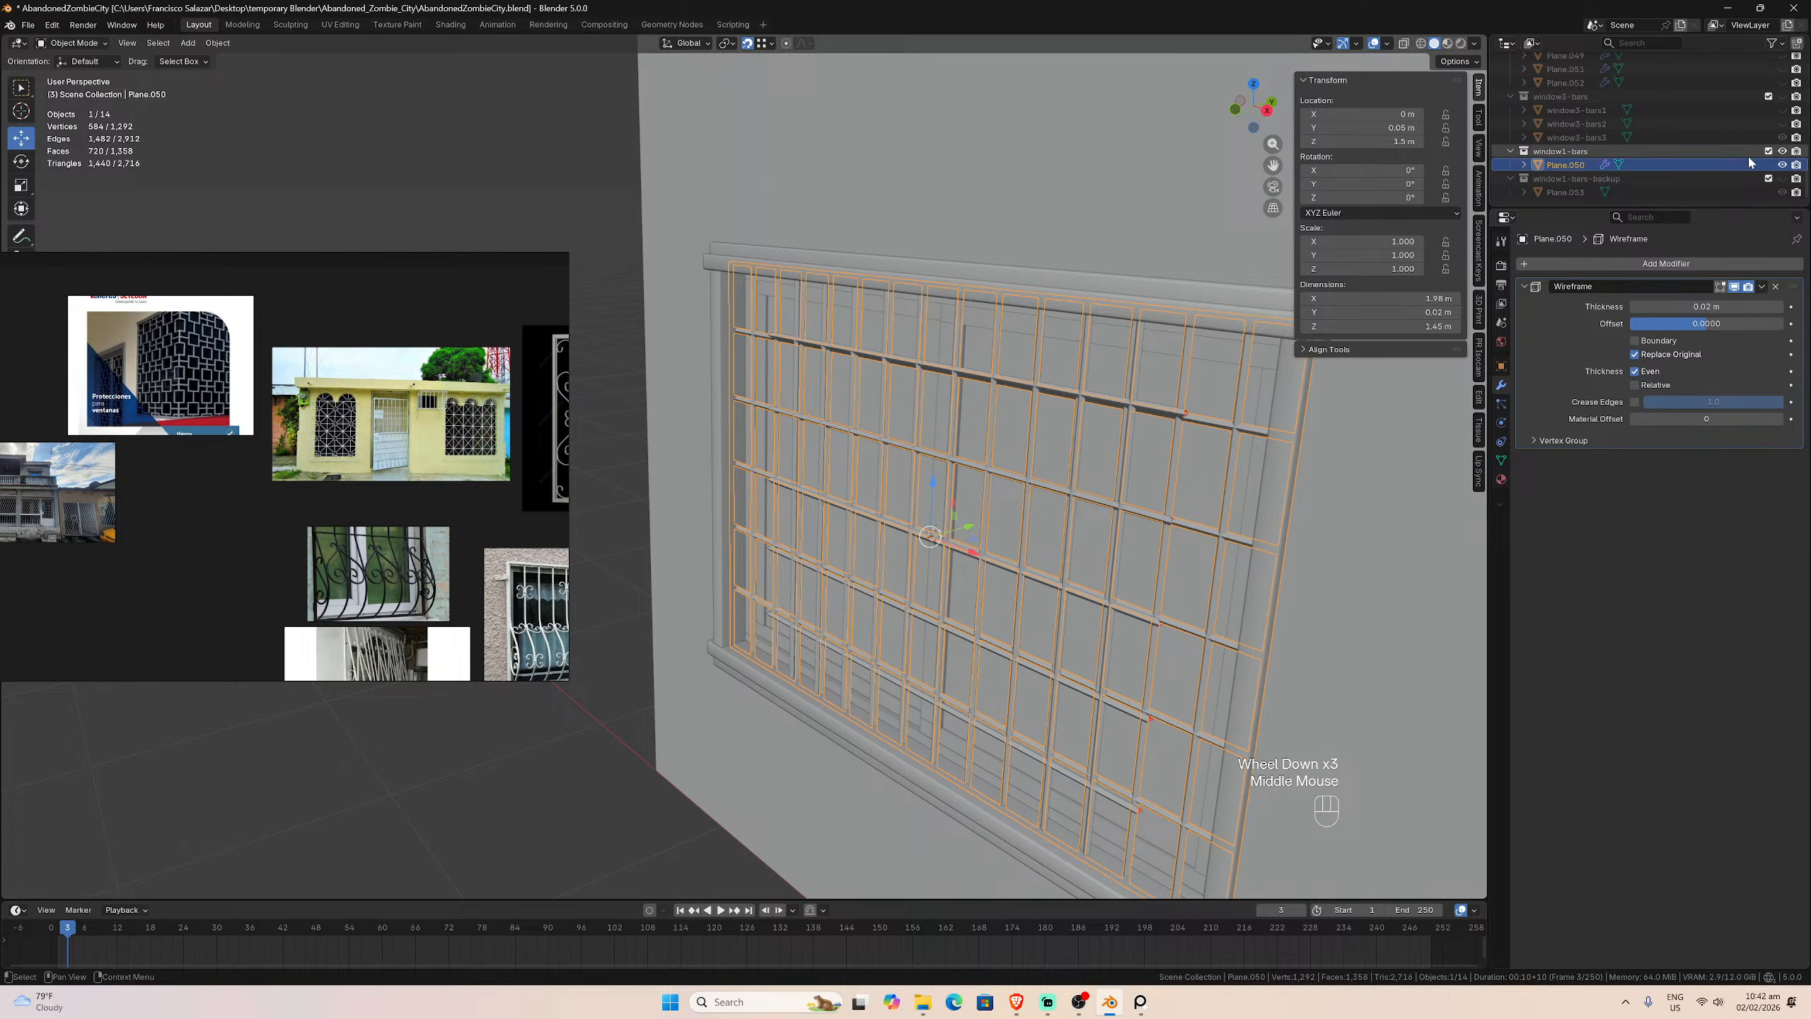
scroll(1745, 118, up, 6)
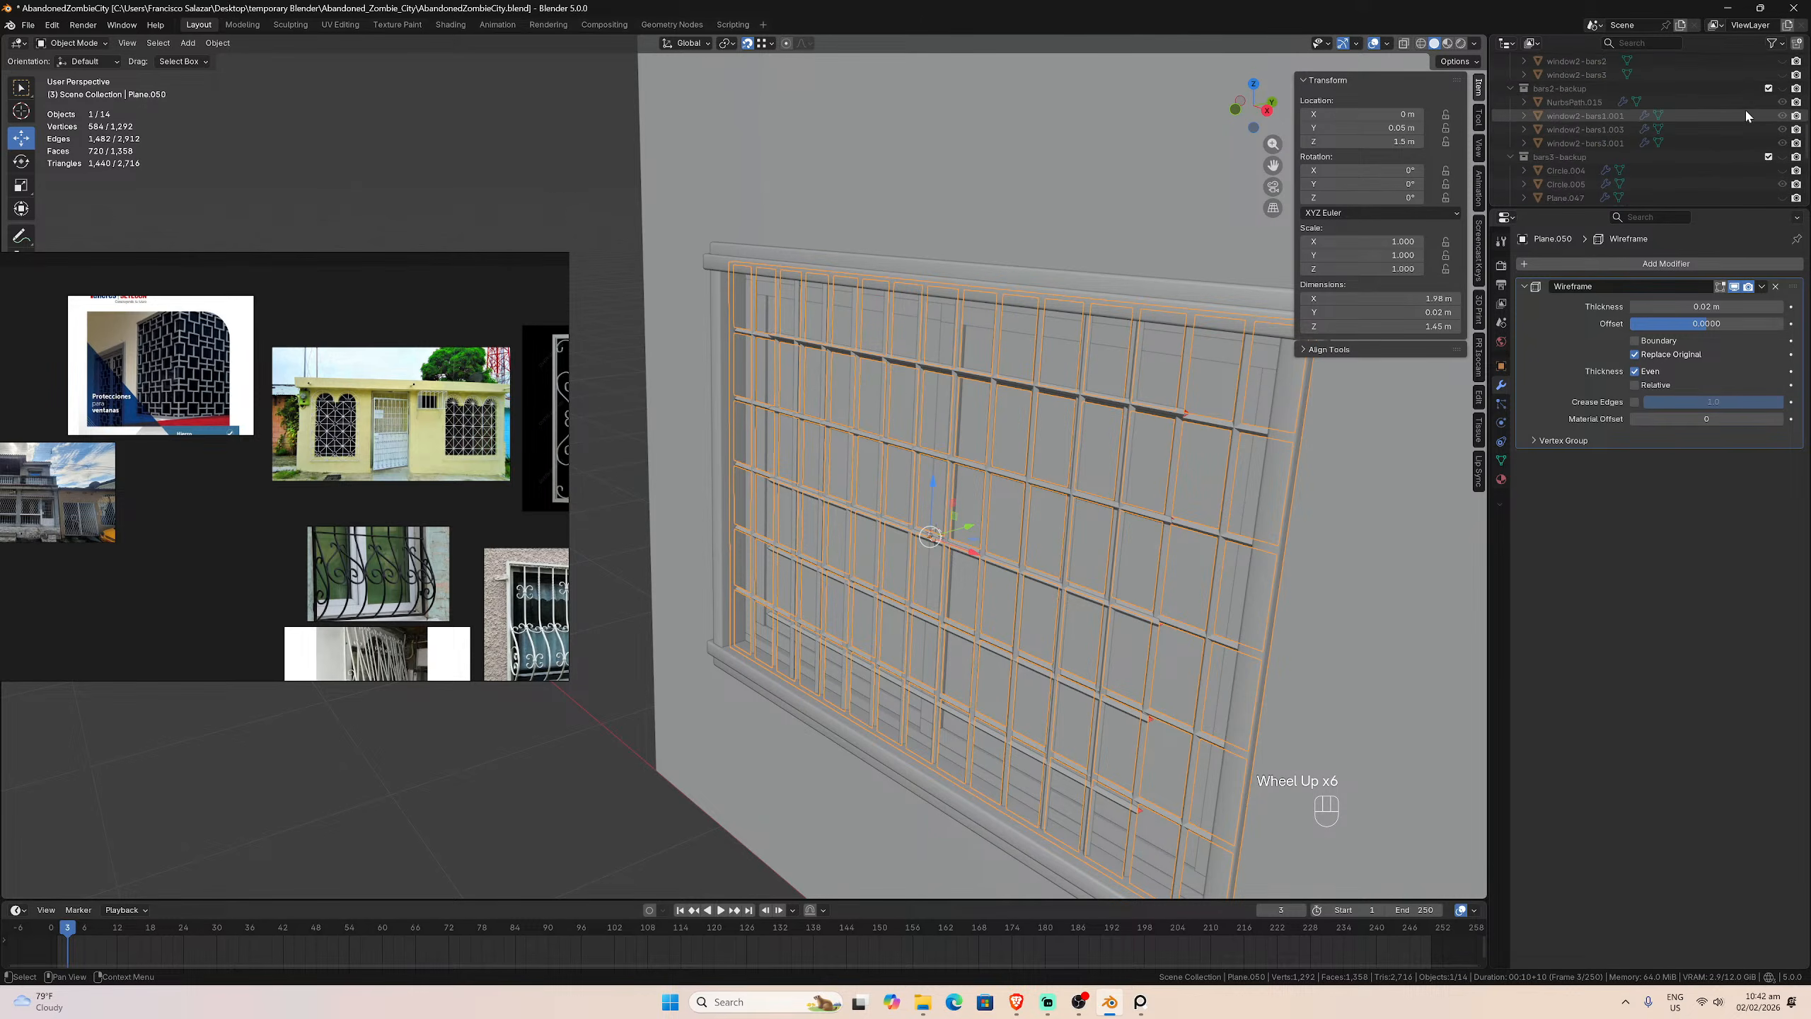
scroll(1747, 121, up, 7)
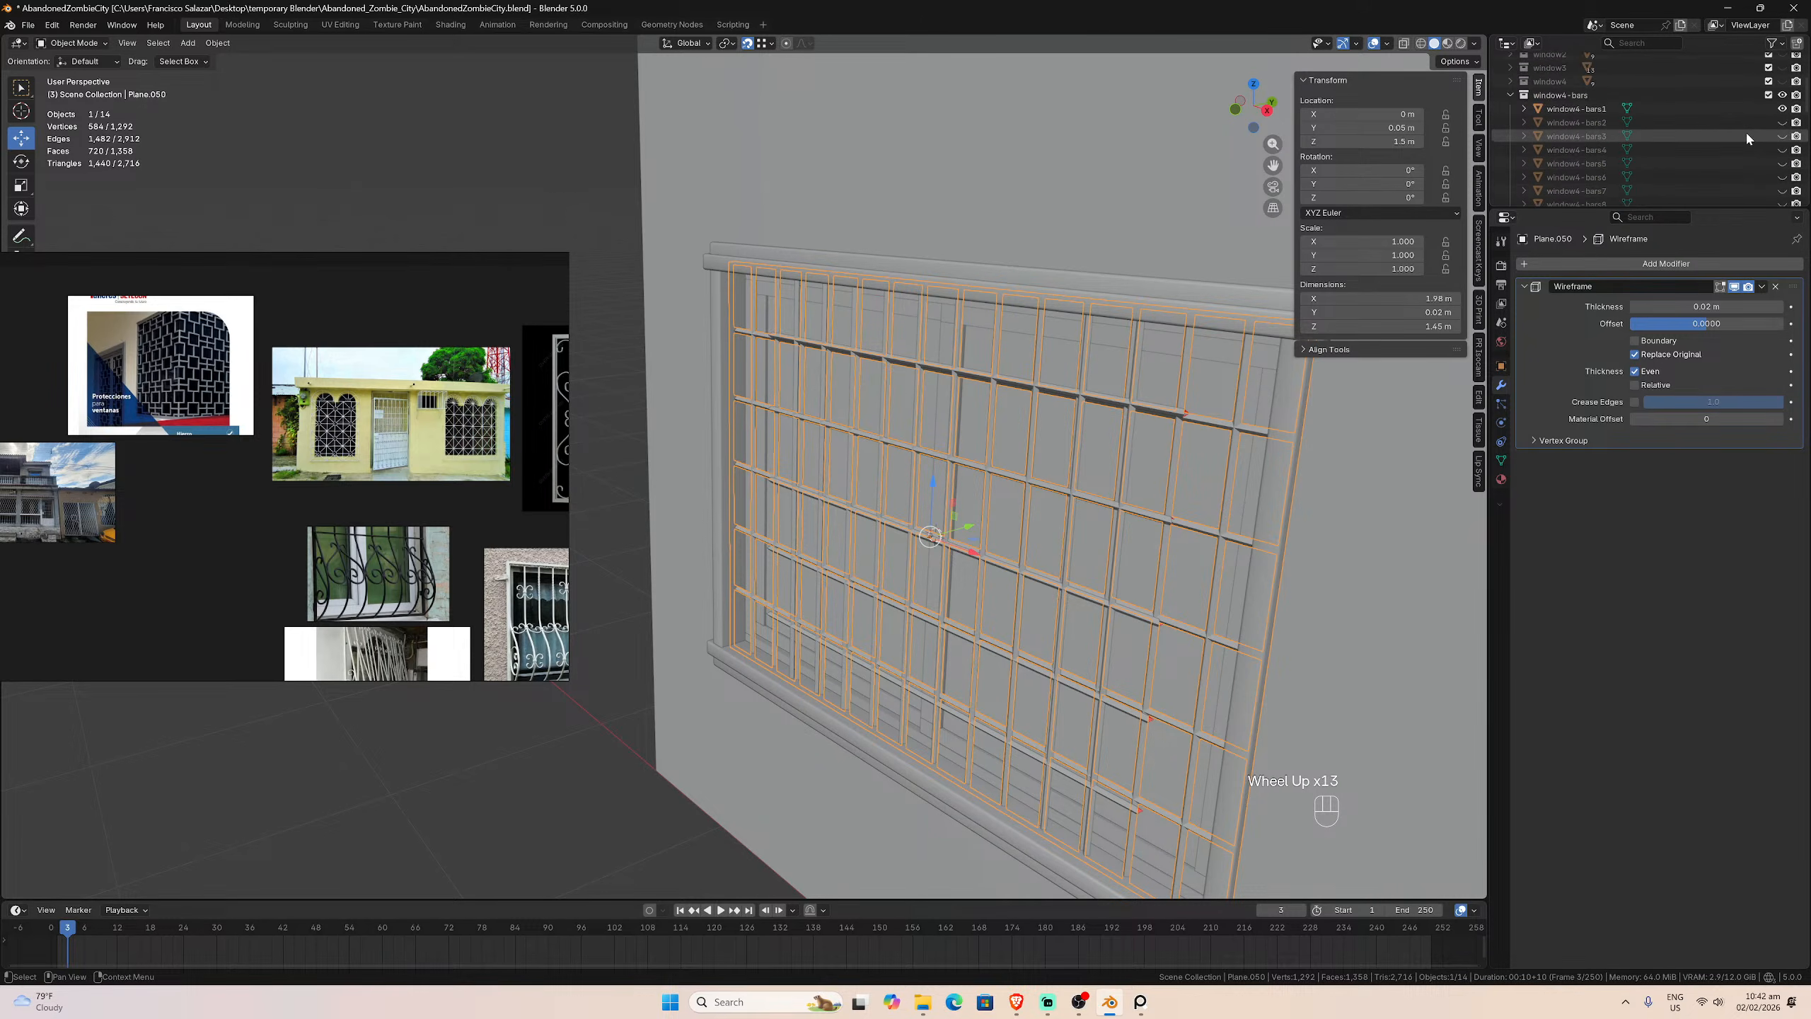
click(1782, 95)
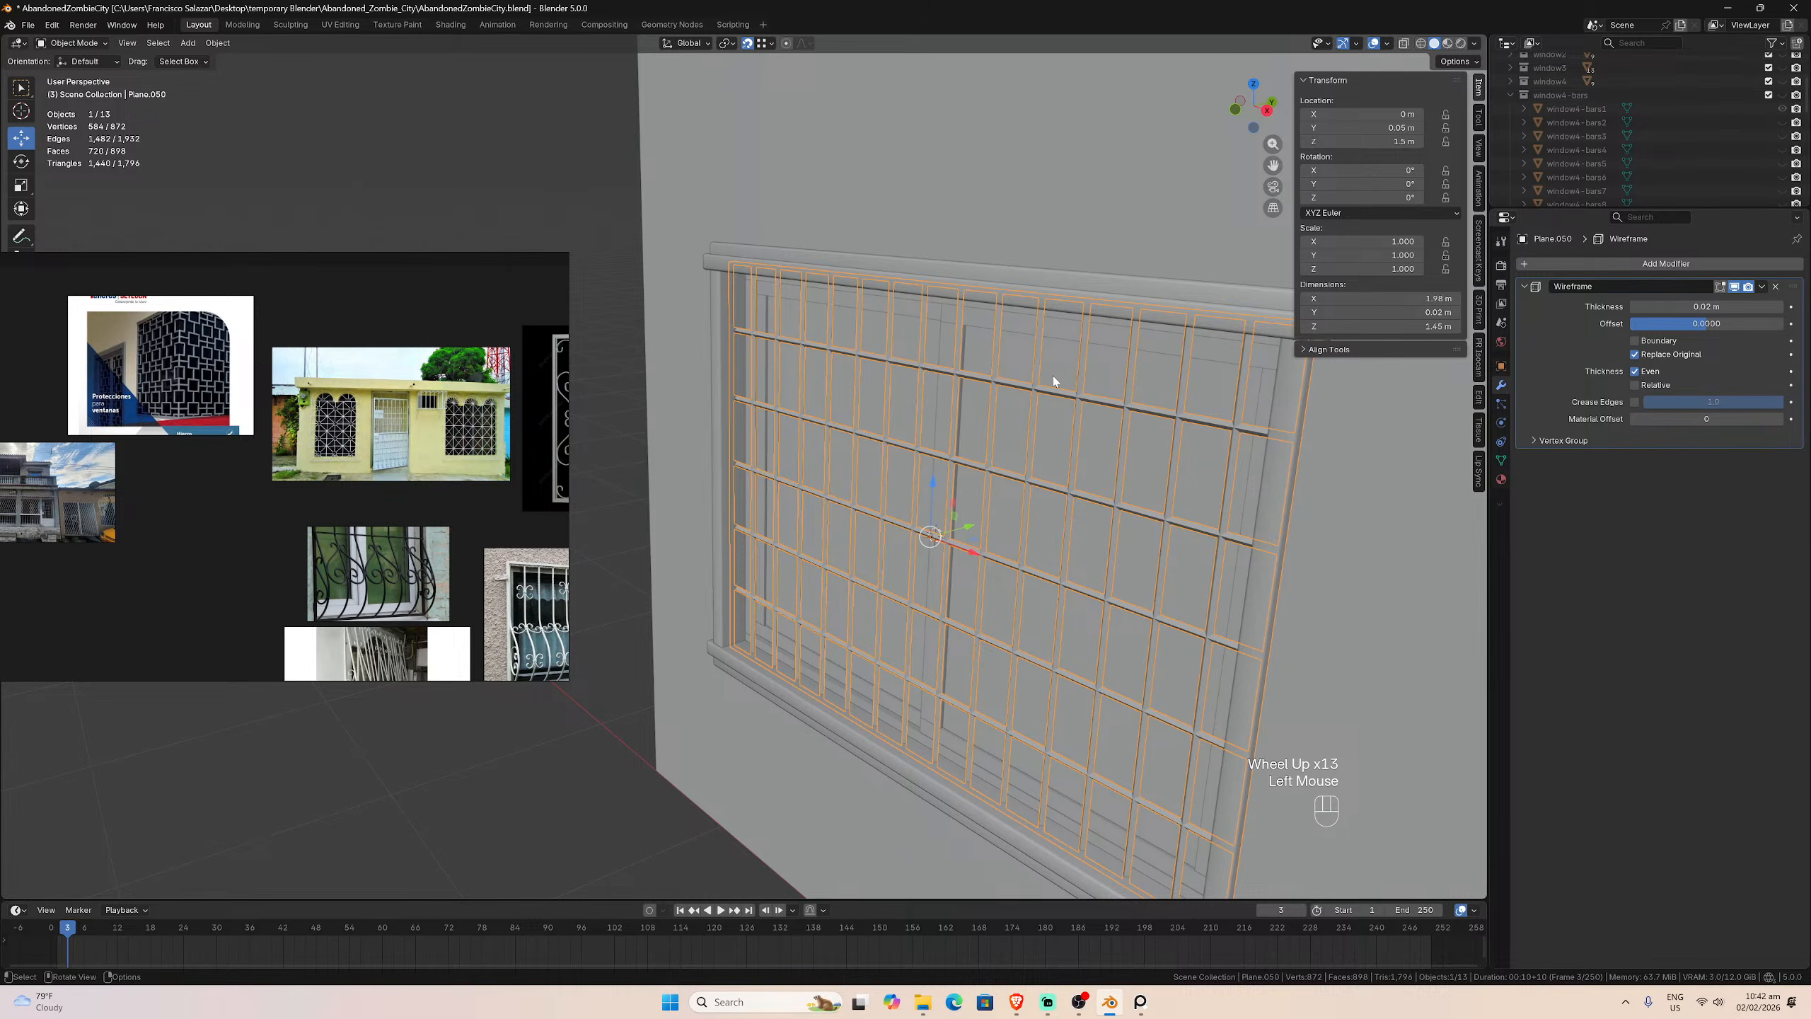
Step: Check the repositioned bars against the window1 frame in the front and right orthographic views
middle_drag(1054, 380, 1084, 409)
scroll(1089, 403, down, 2)
key(KP_1)
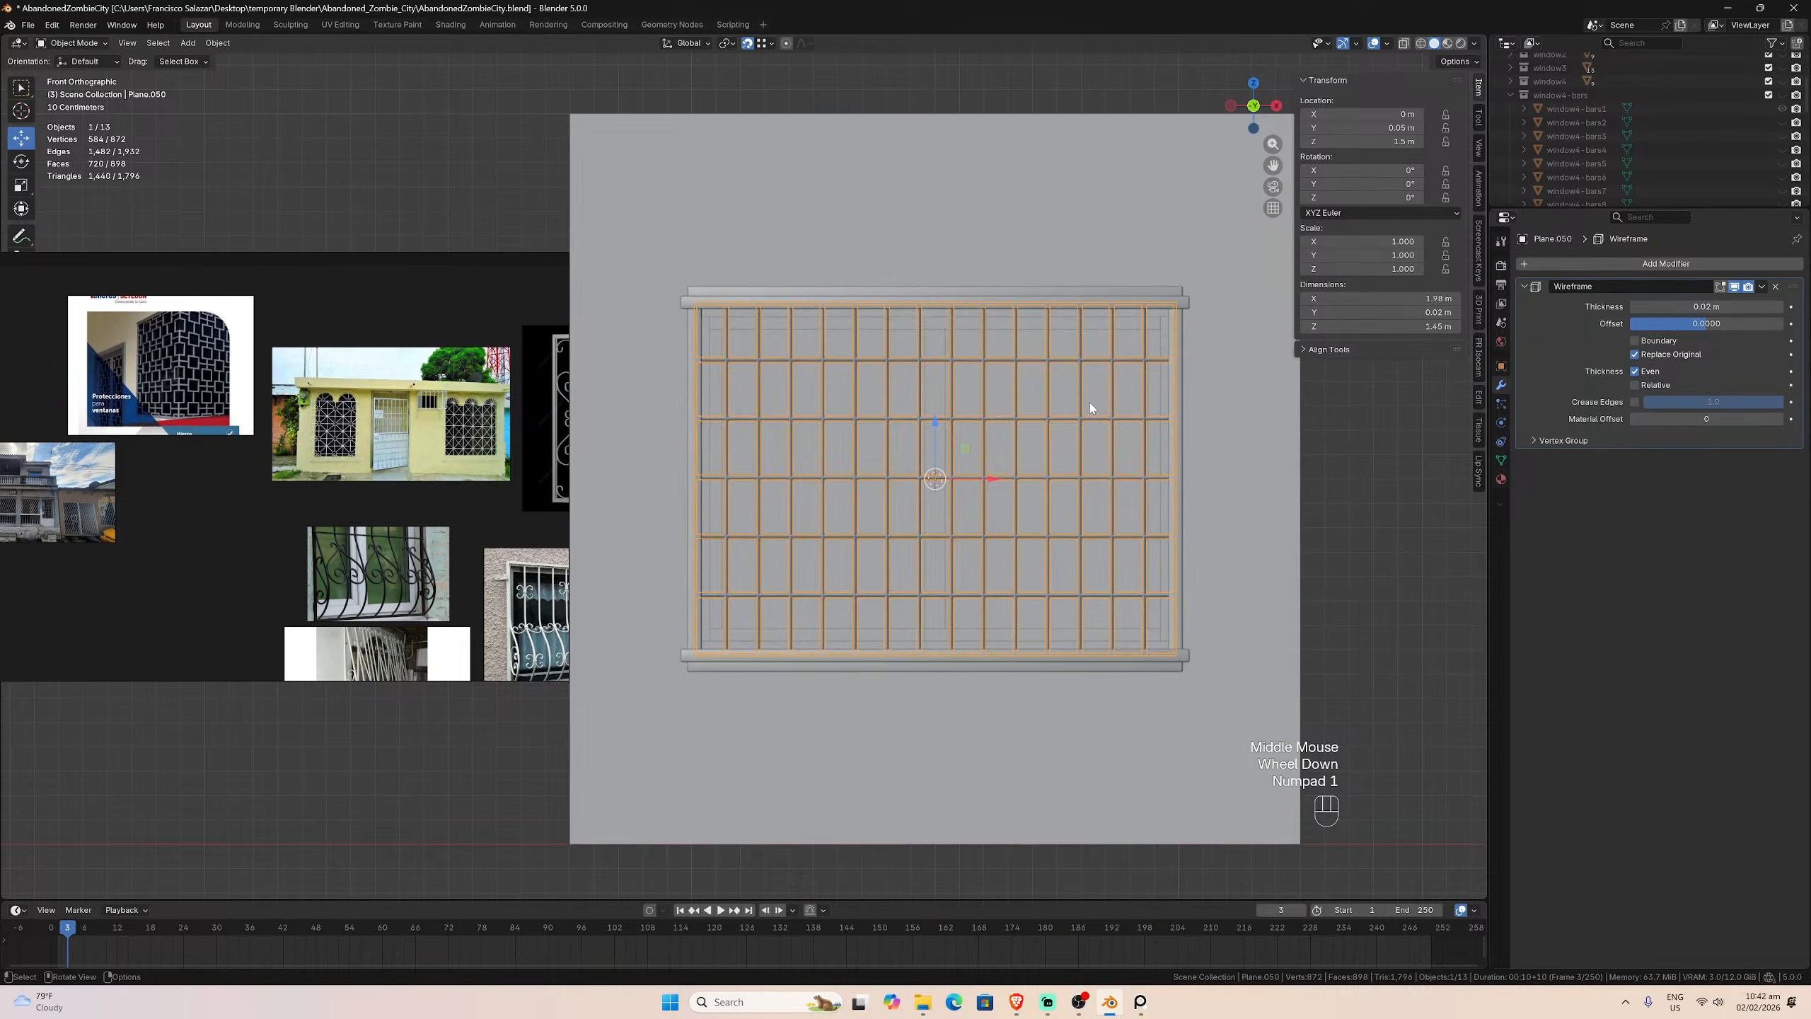
scroll(1090, 408, up, 3)
scroll(1089, 408, down, 1)
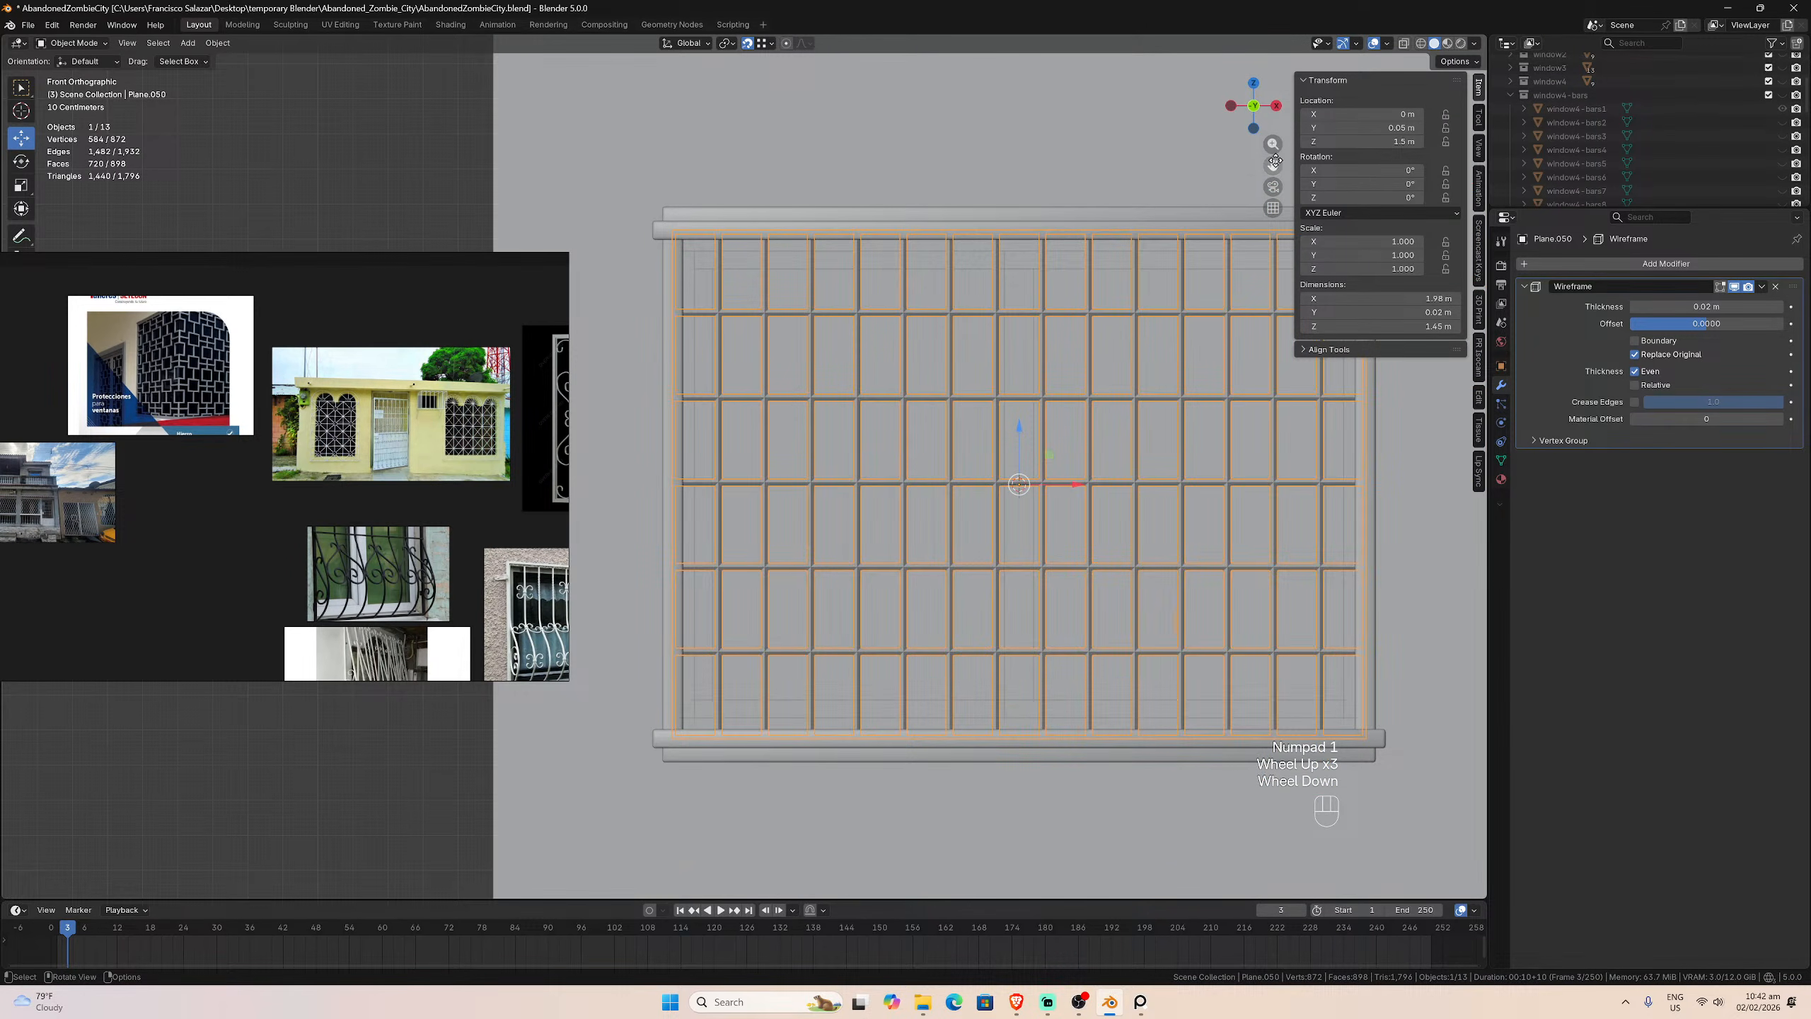
drag(1273, 165, 1225, 229)
key(KP_3)
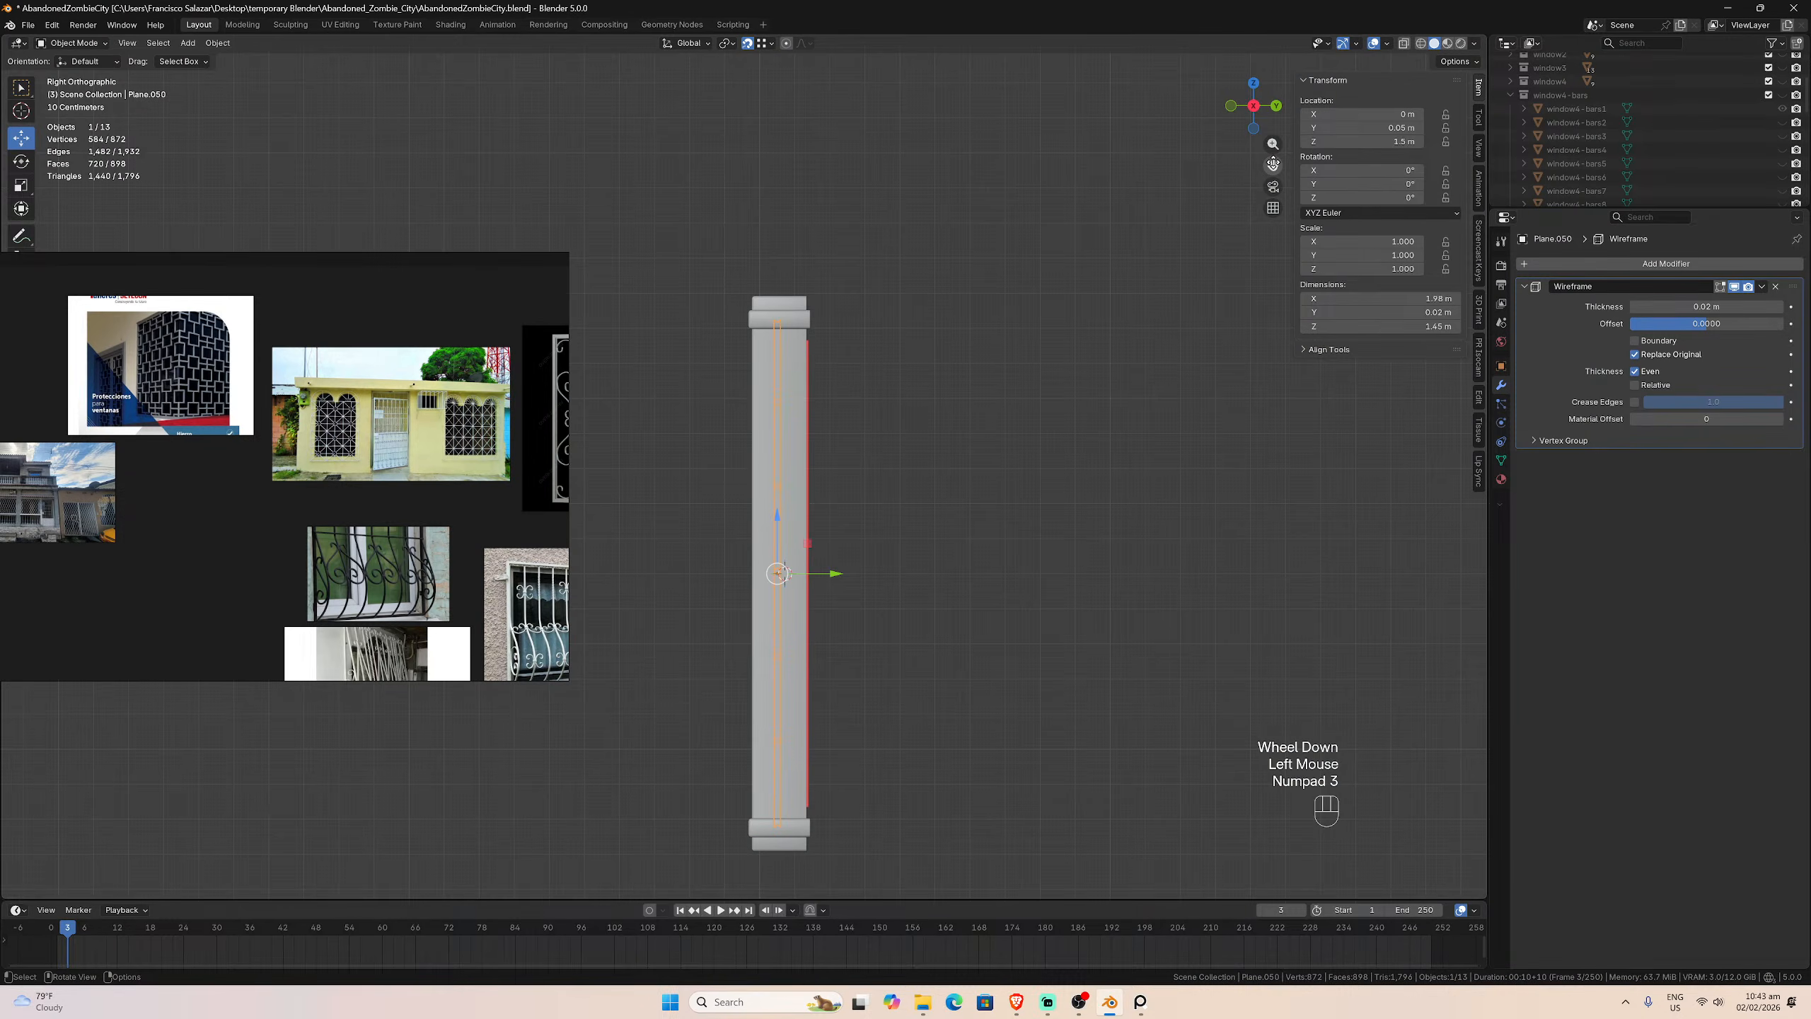
key(KP_1)
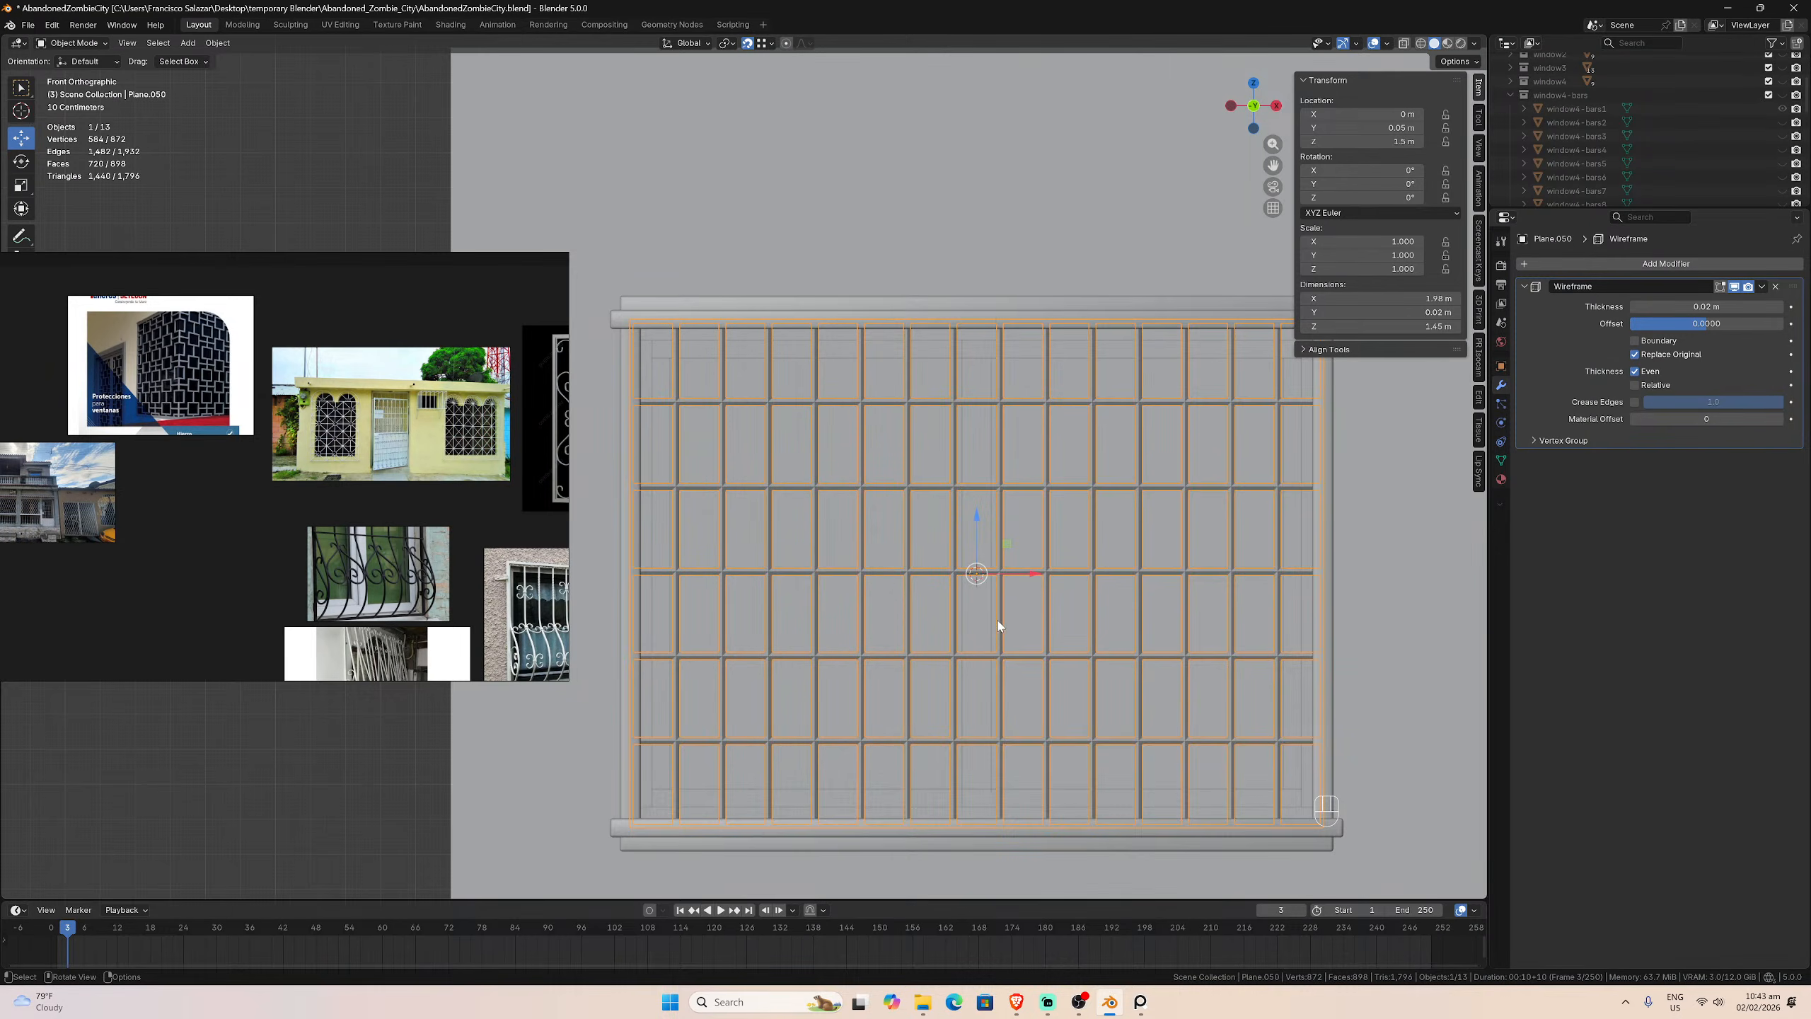
Step: Apply the Wireframe modifier to the plane in the window1-bars collection and check the mesh from the side and front
click(1761, 286)
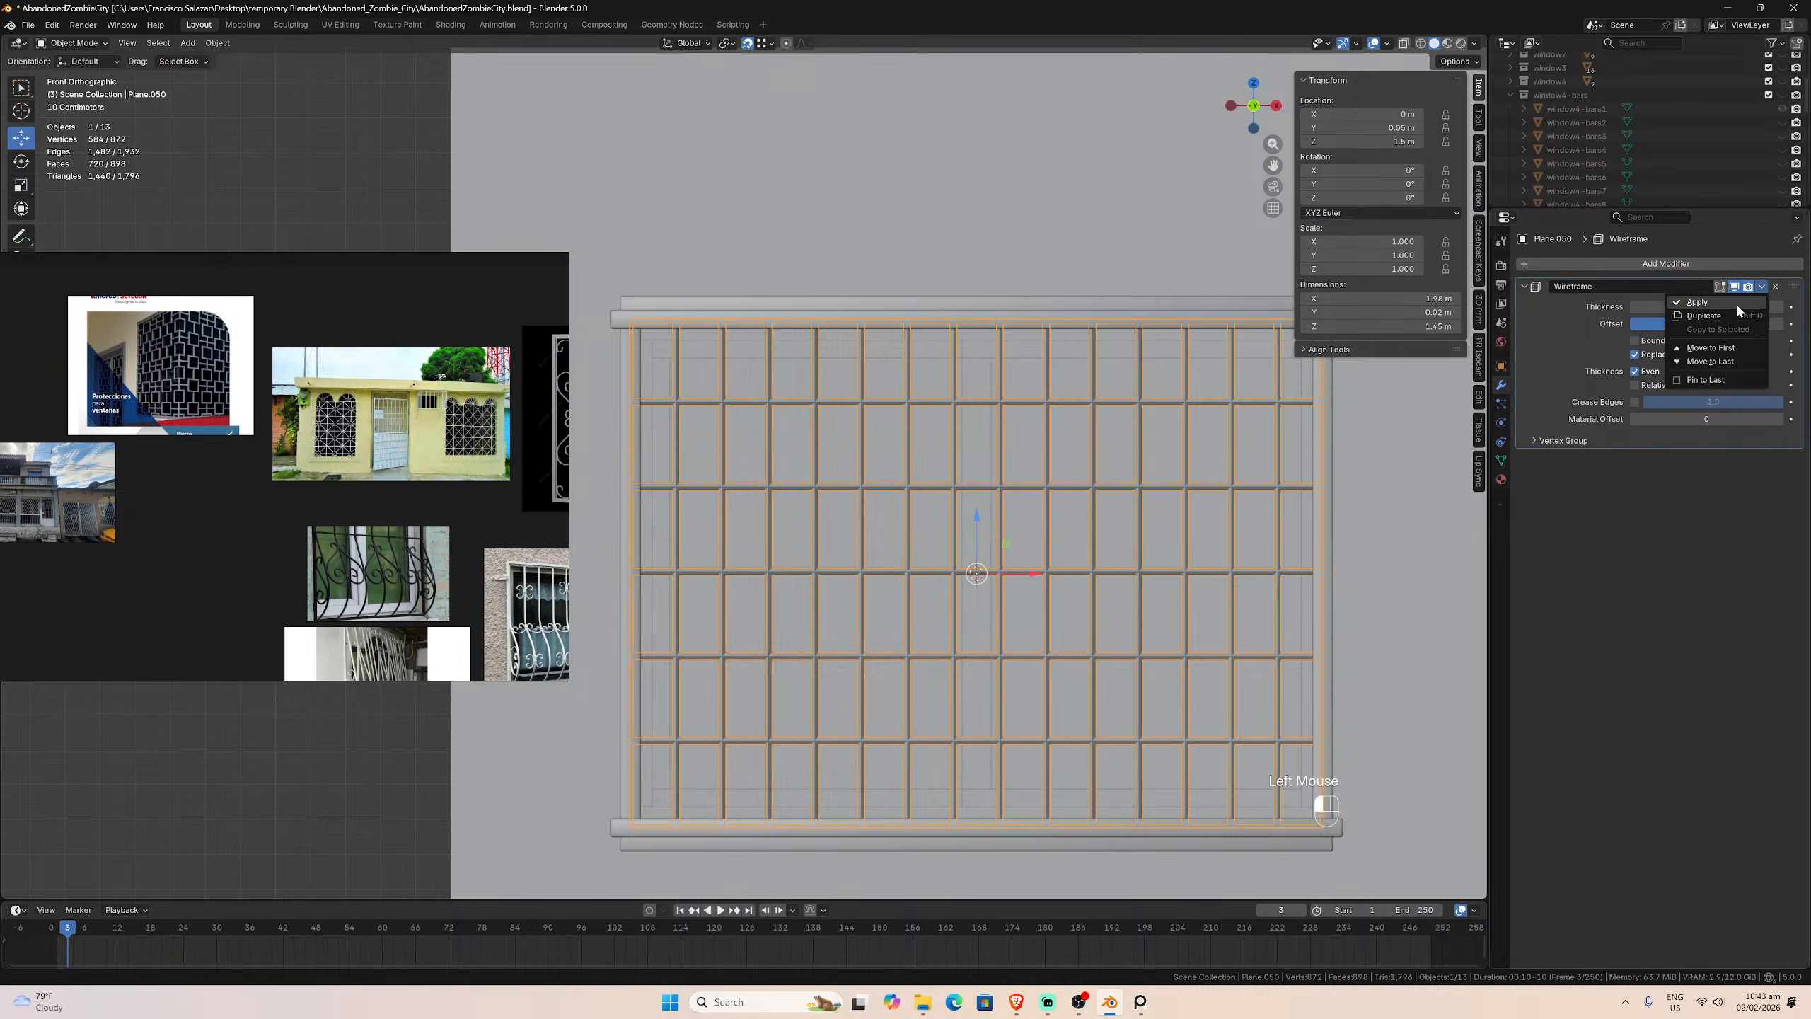
click(1732, 303)
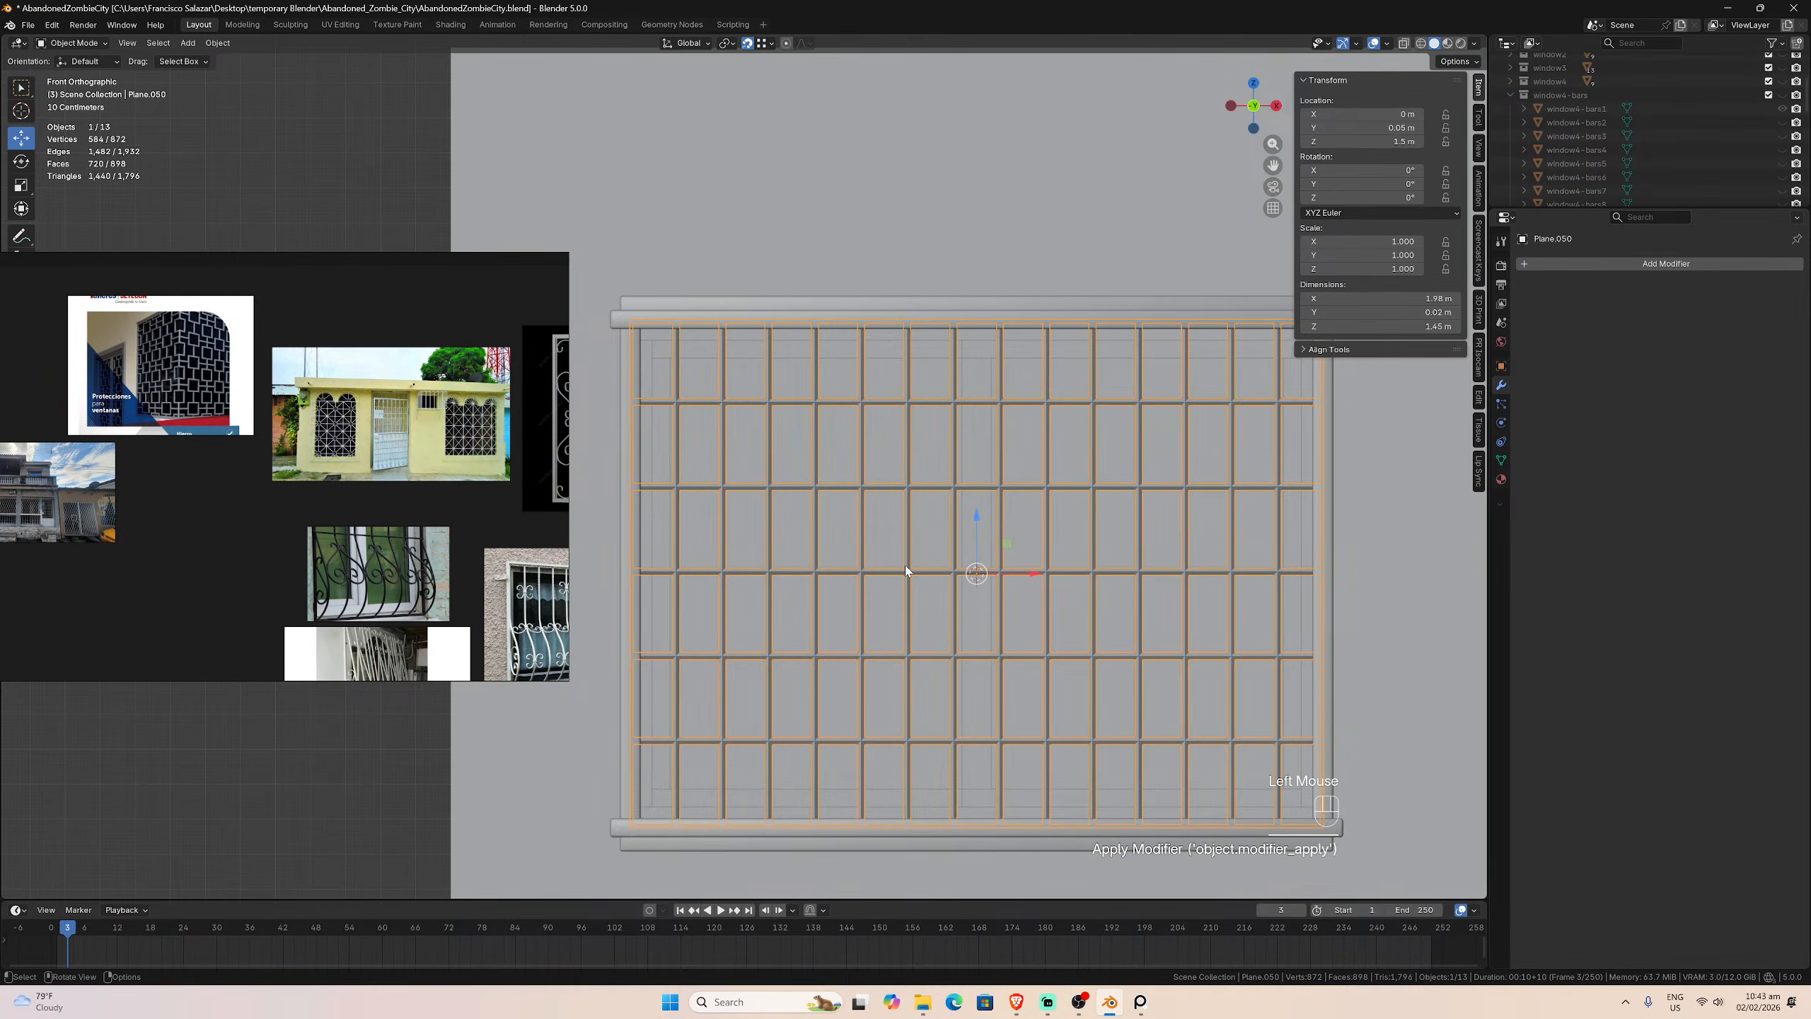
key(KP_3)
scroll(907, 576, up, 4)
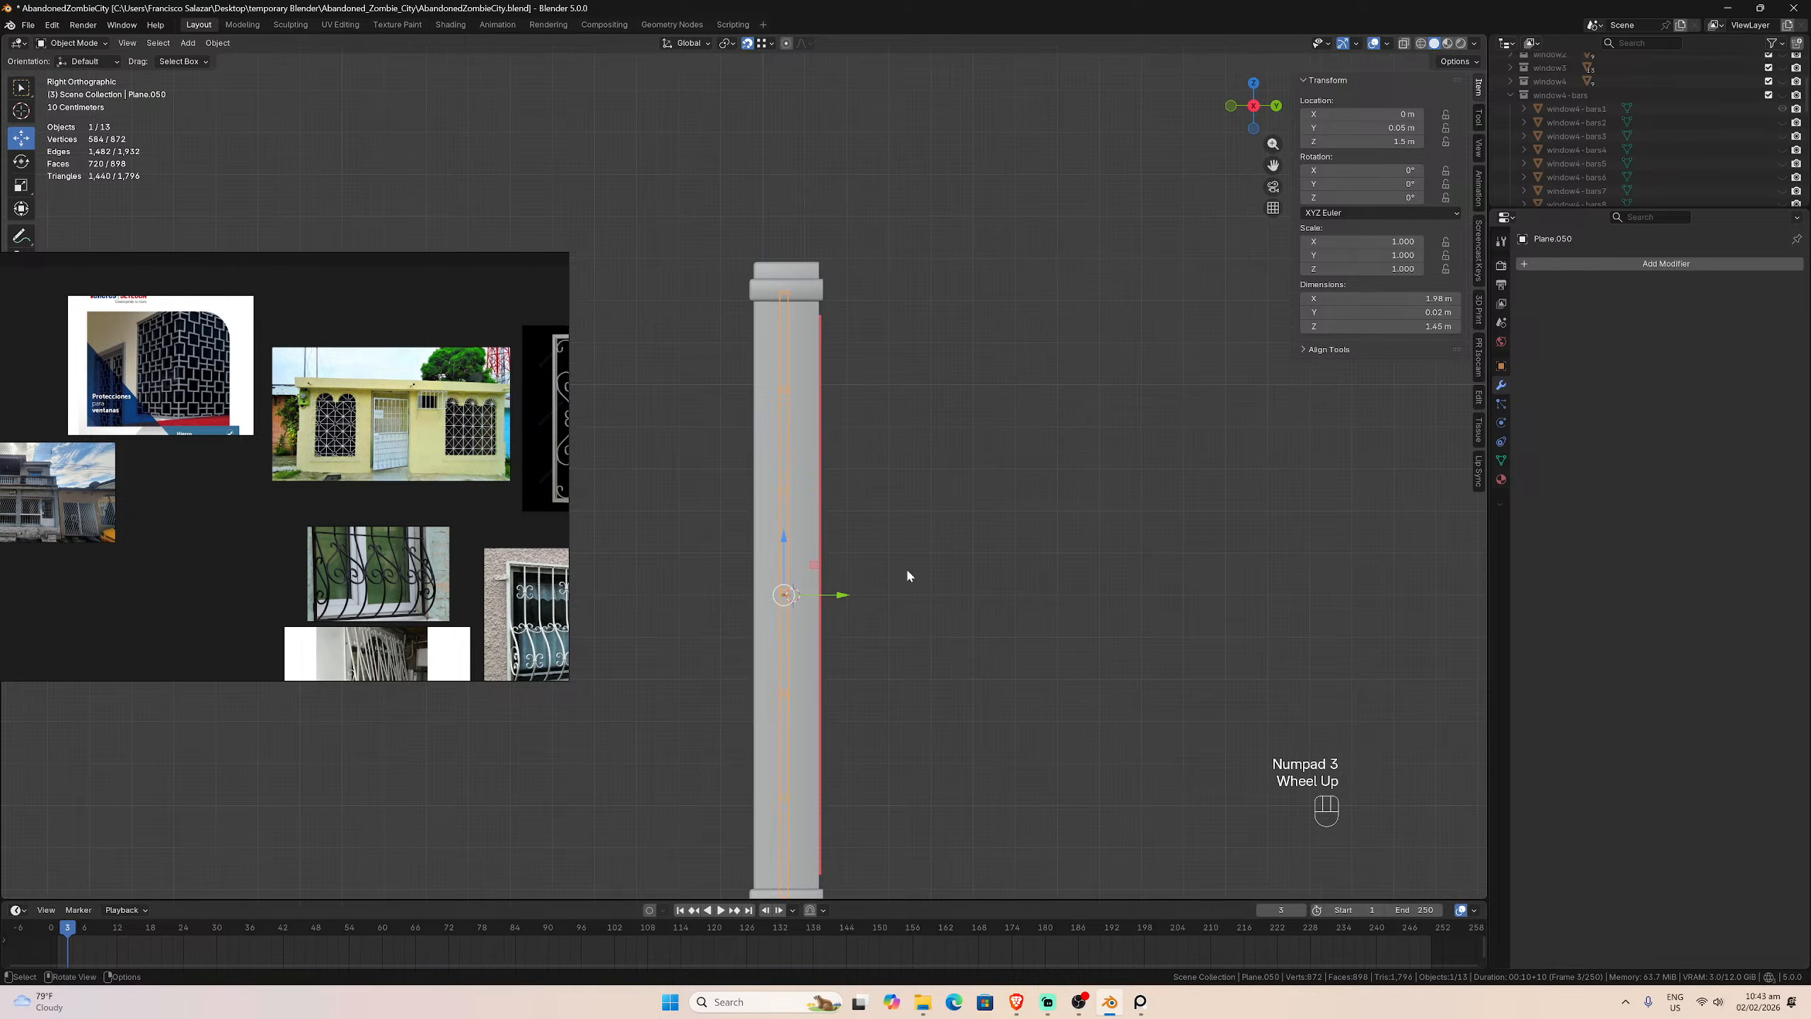
scroll(908, 576, down, 4)
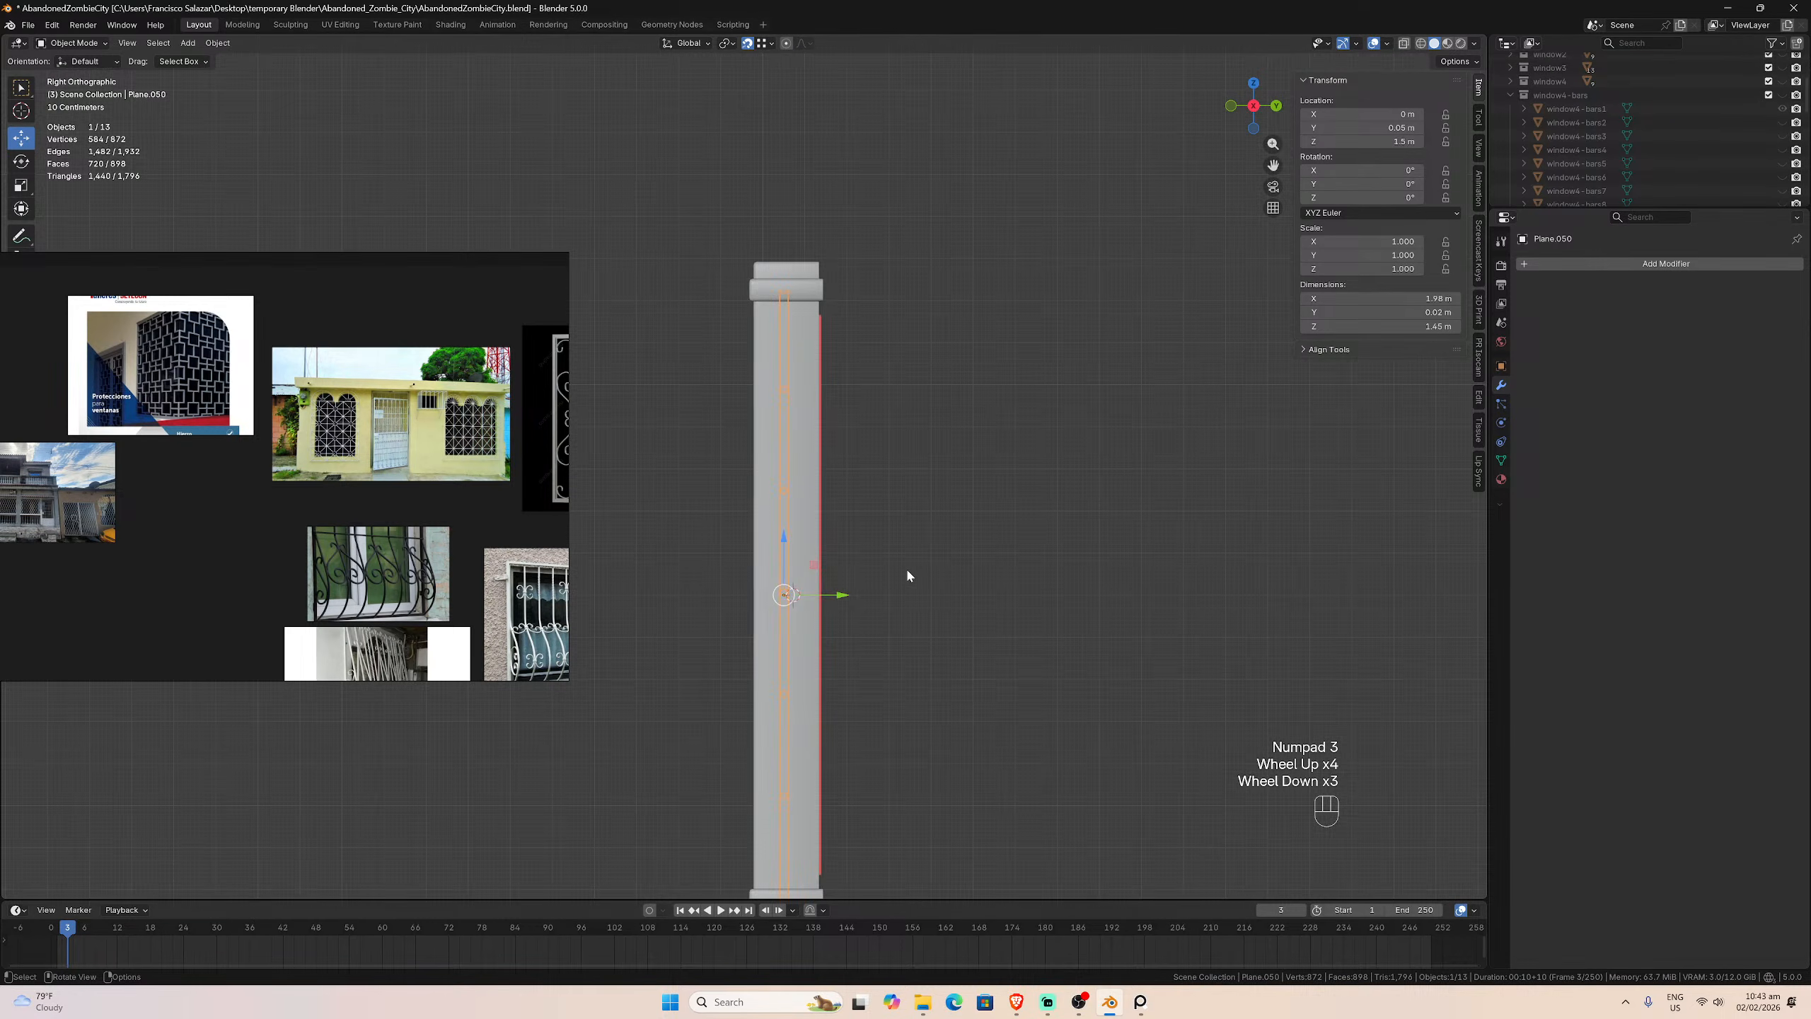
key(KP_1)
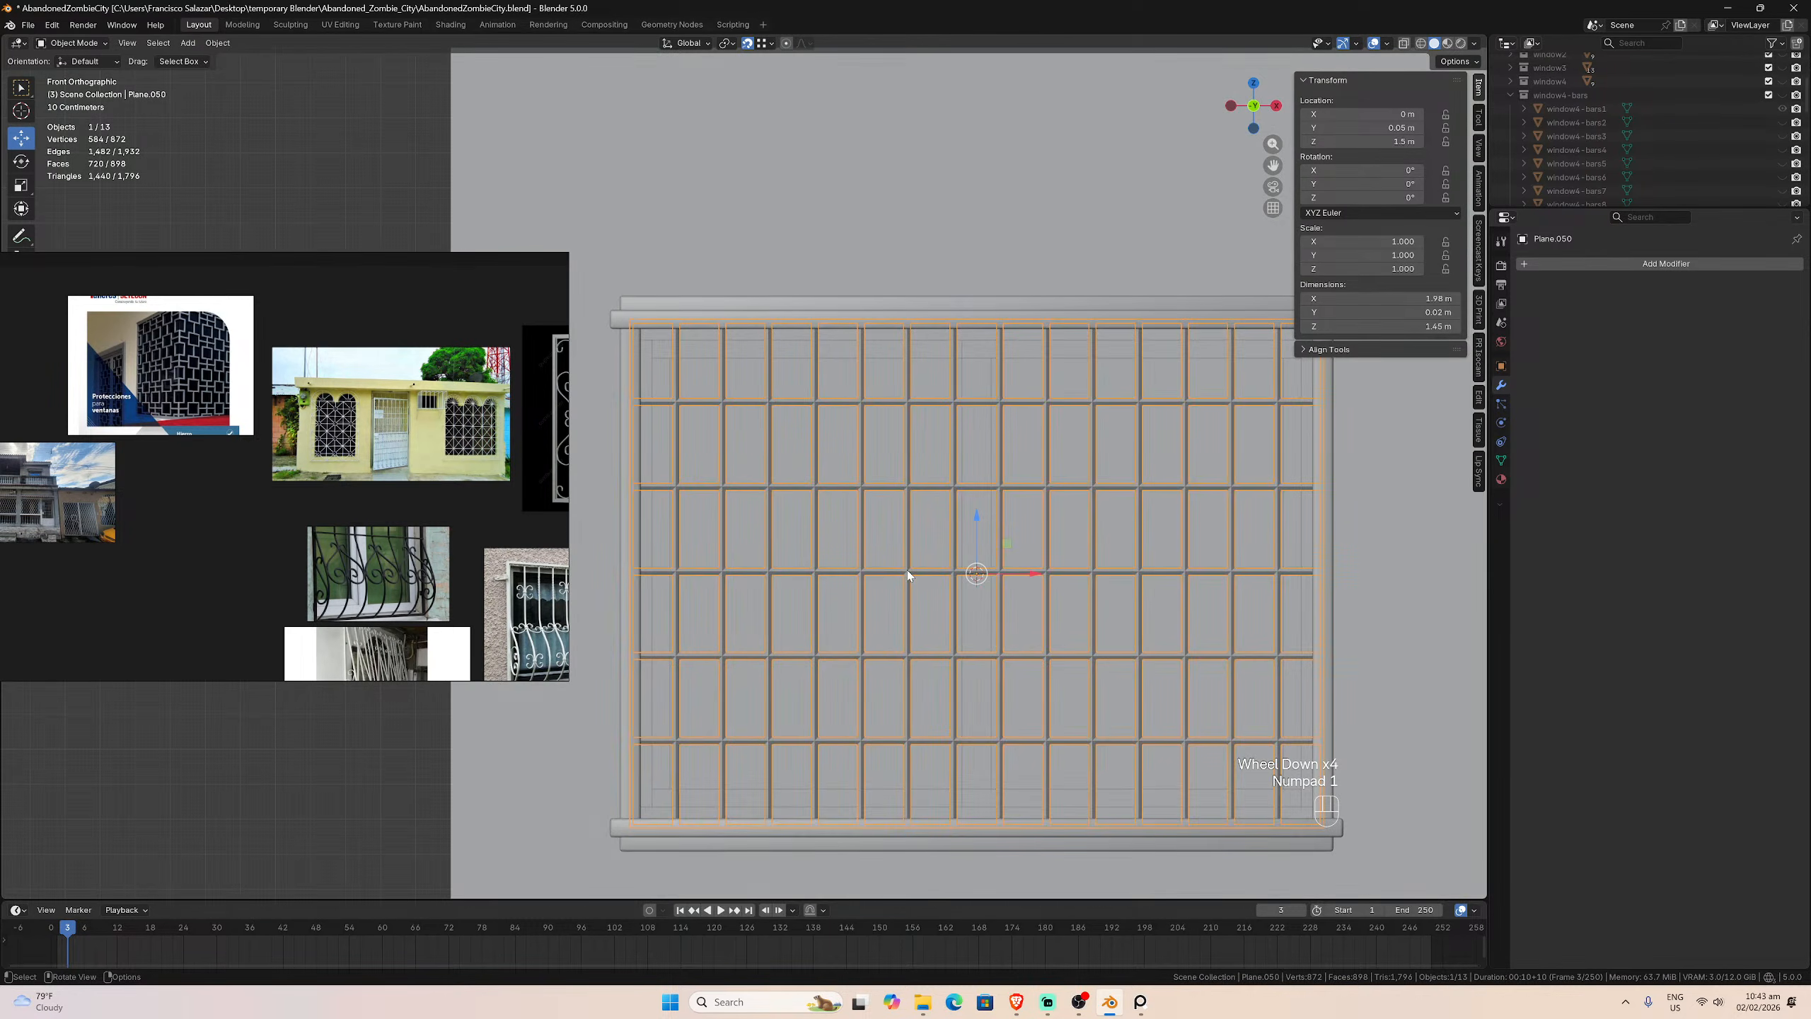
Step: Shade the wireframed bars smooth and mark all of their mesh edges as sharp
scroll(917, 572, down, 1)
scroll(918, 572, up, 1)
right_click(952, 601)
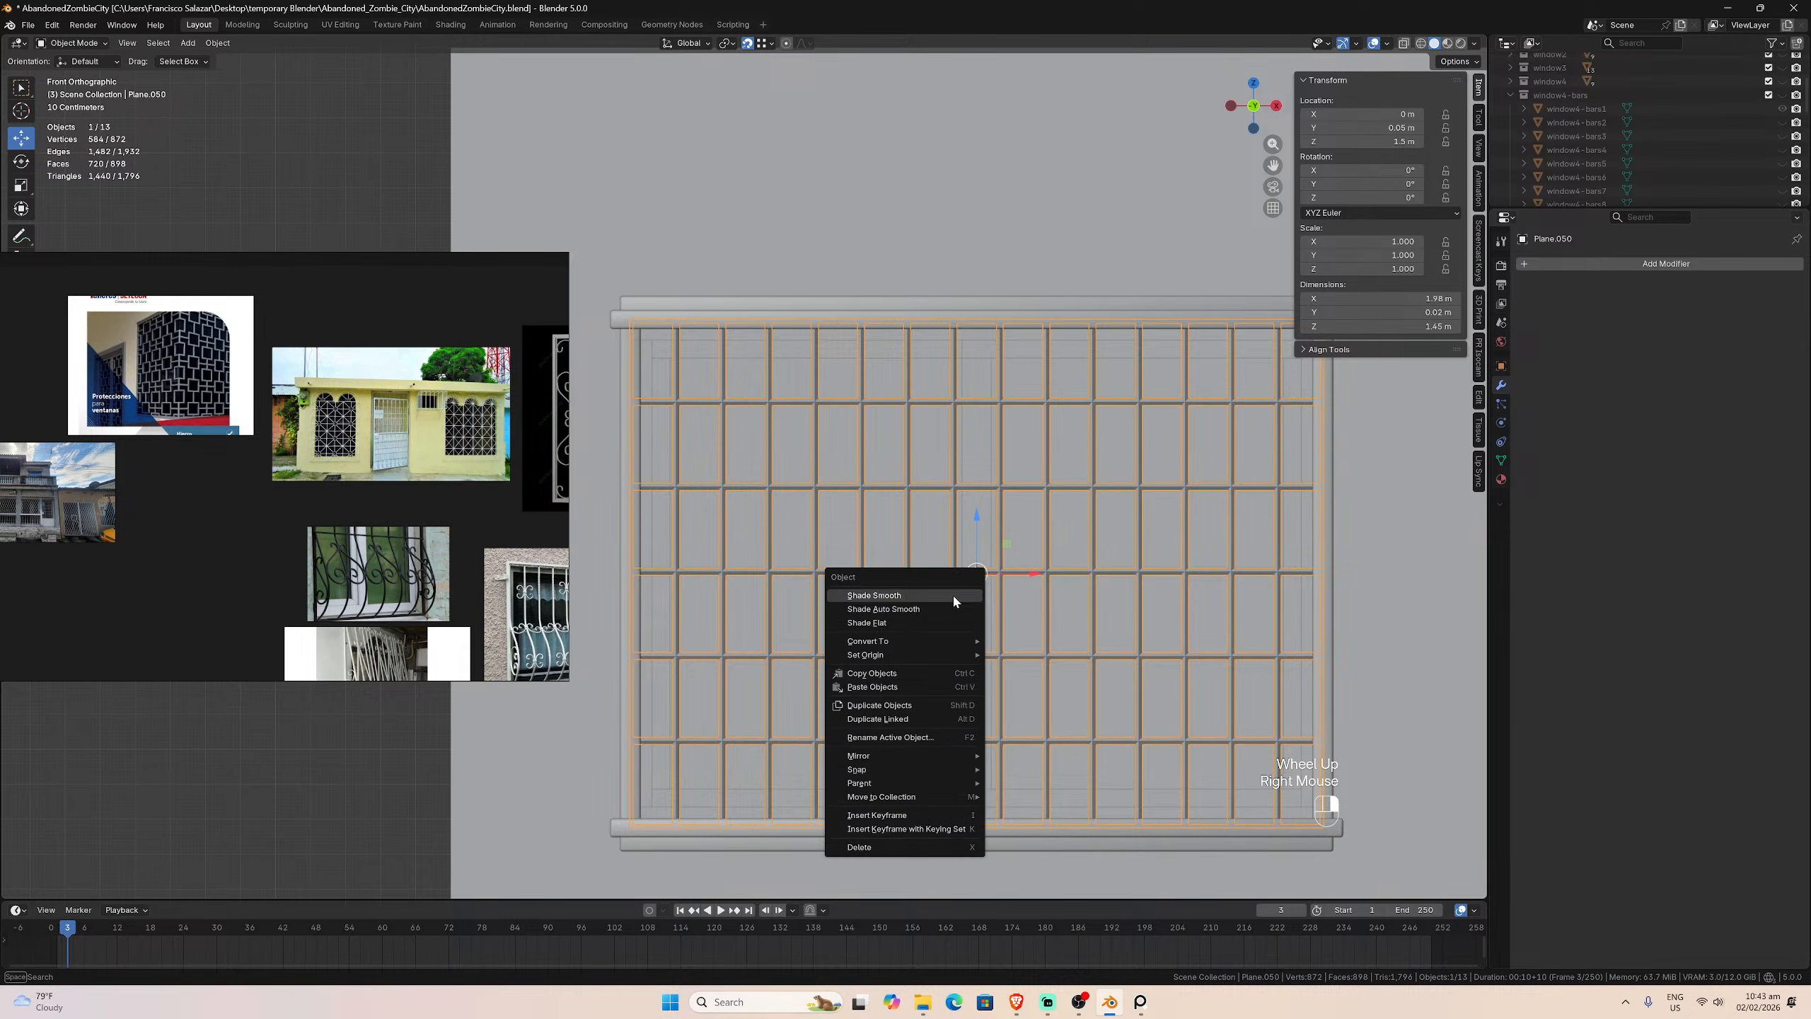
click(954, 600)
key(Tab)
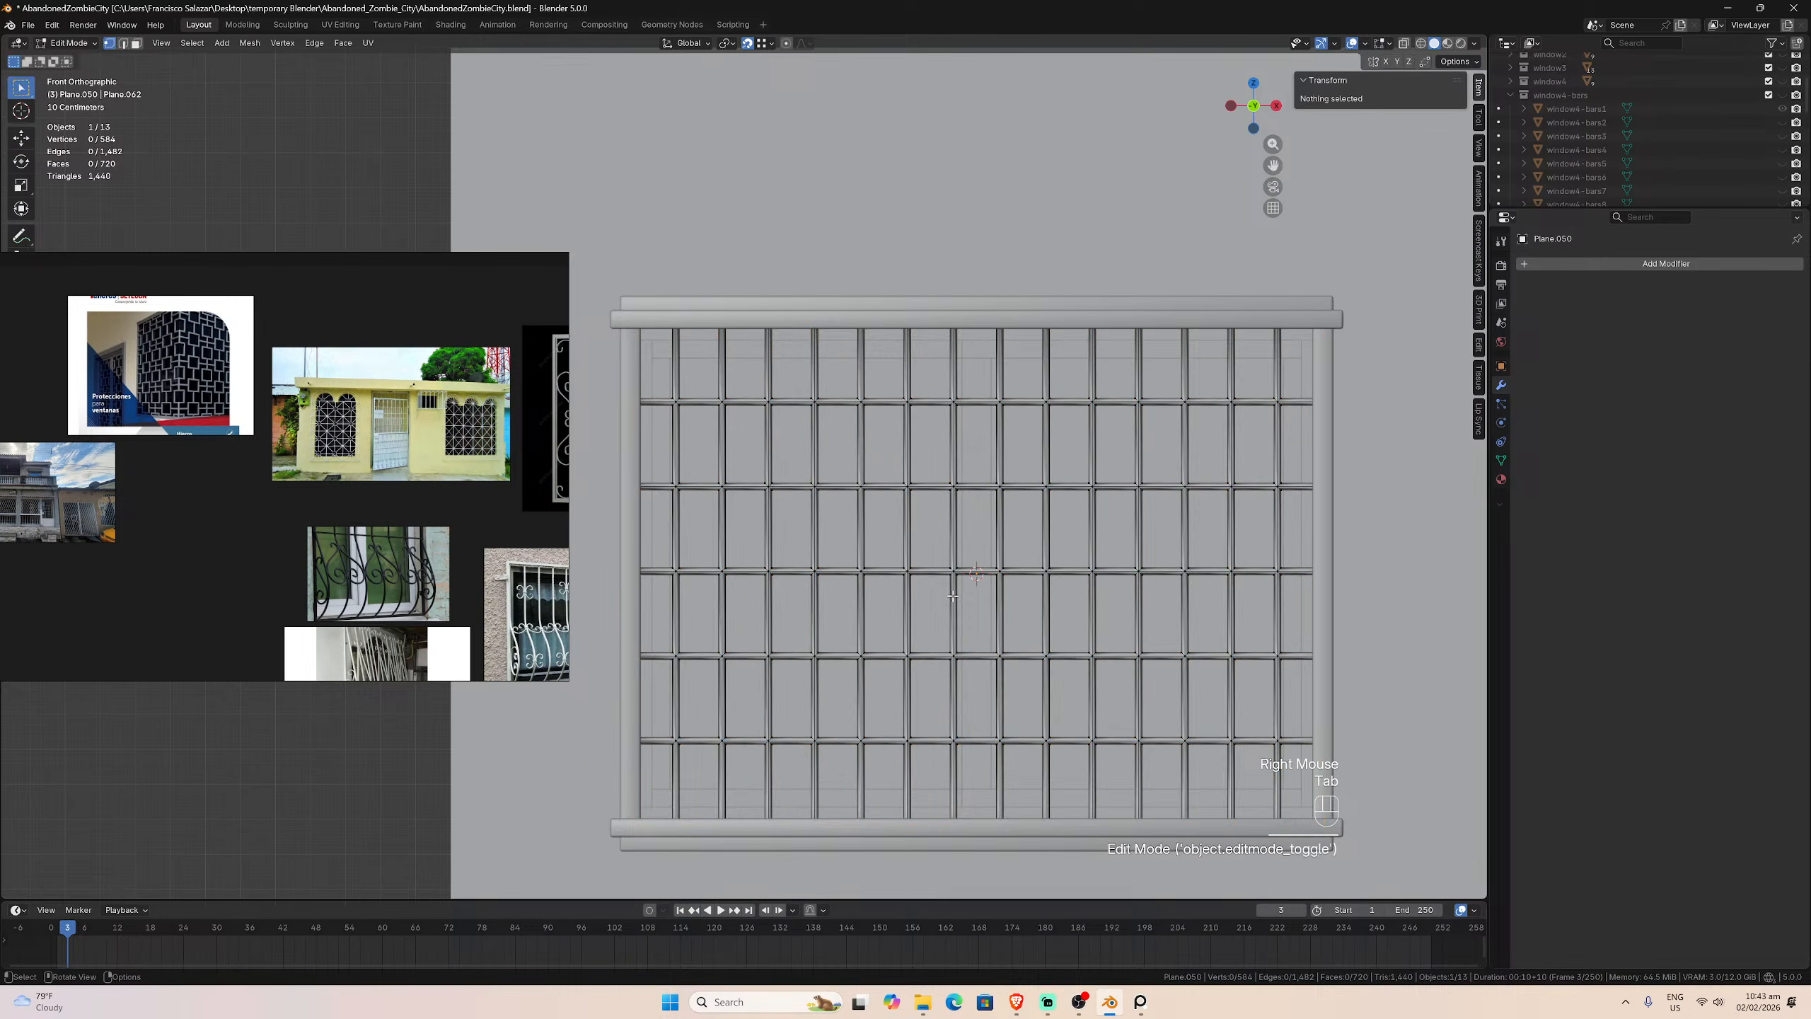
key(a)
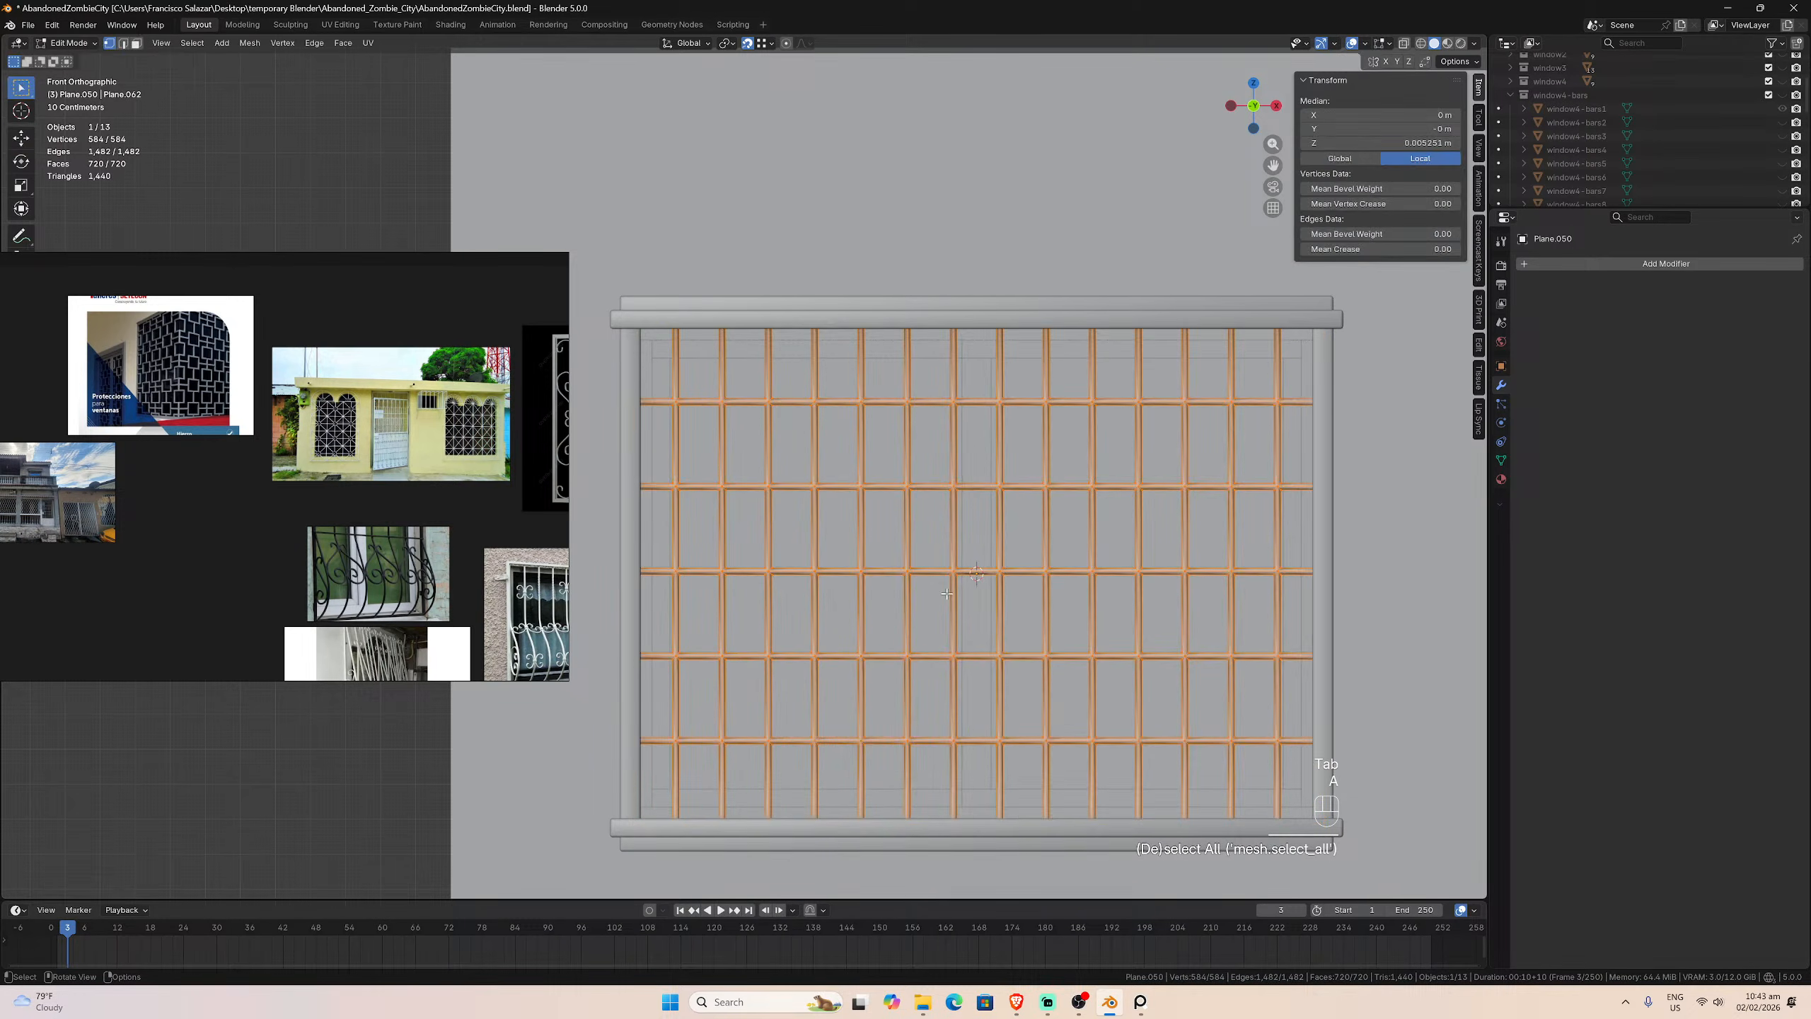
click(314, 43)
drag(376, 271, 331, 439)
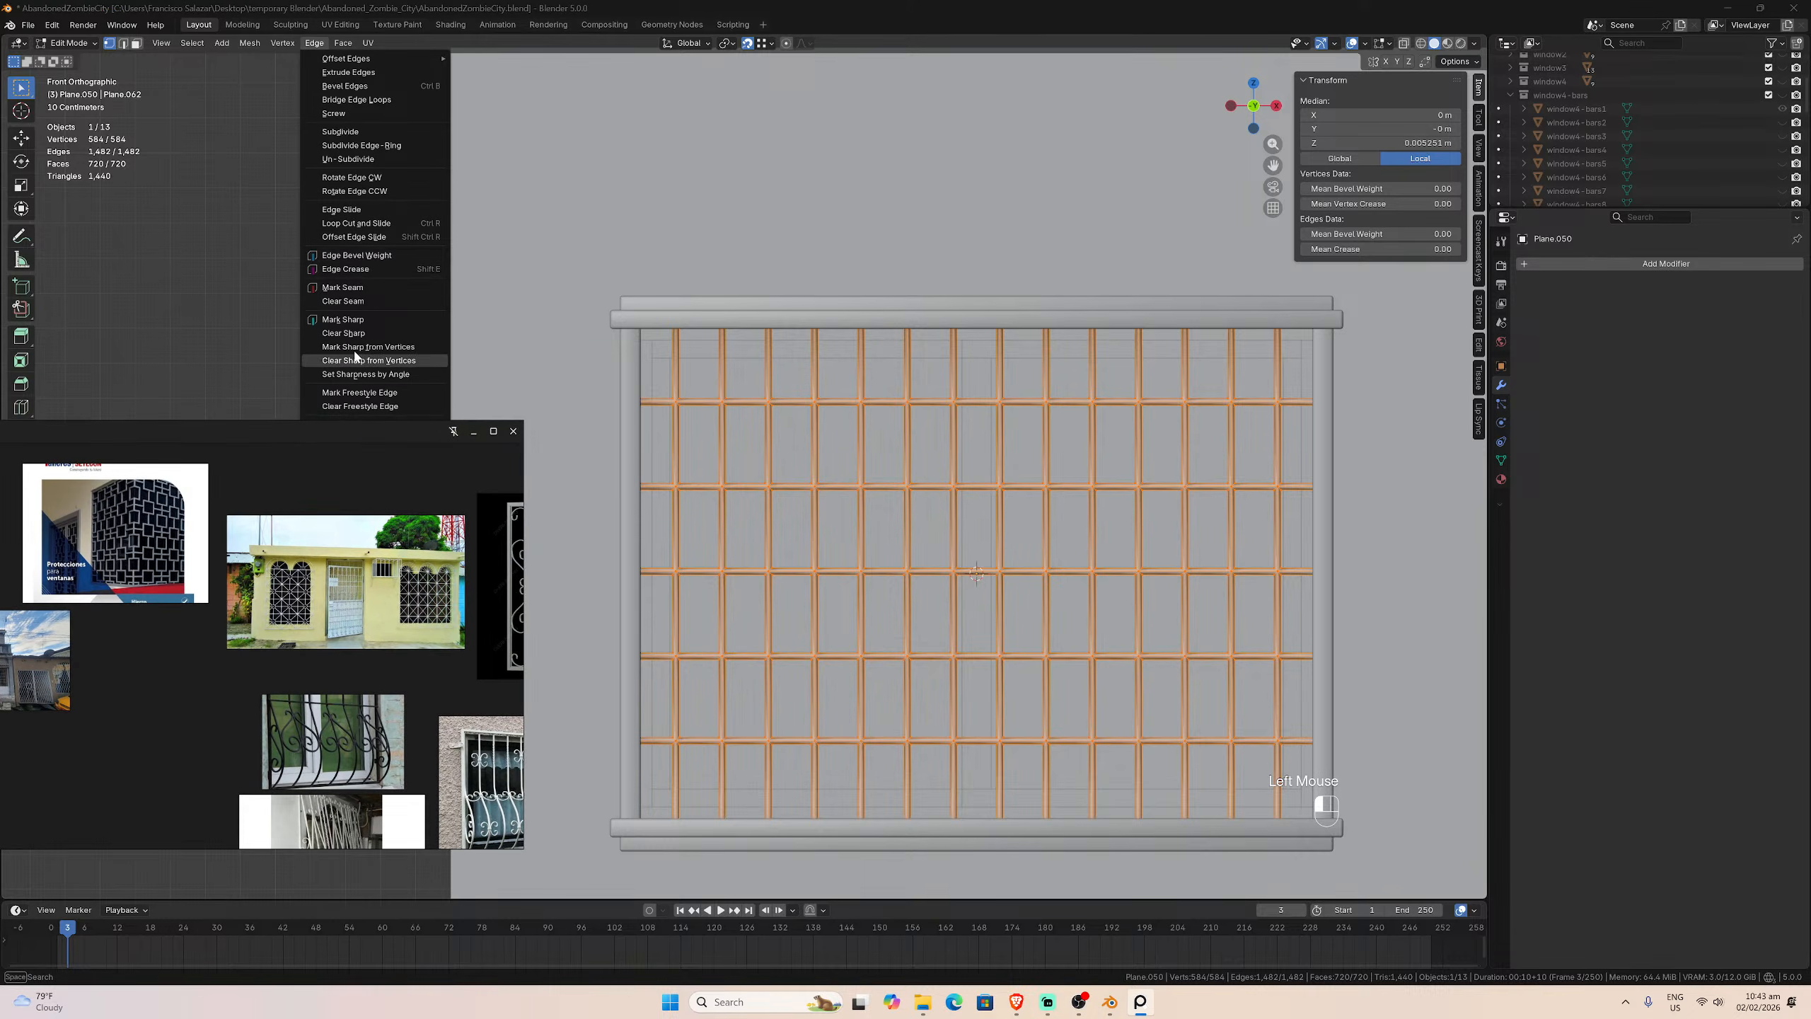
click(364, 325)
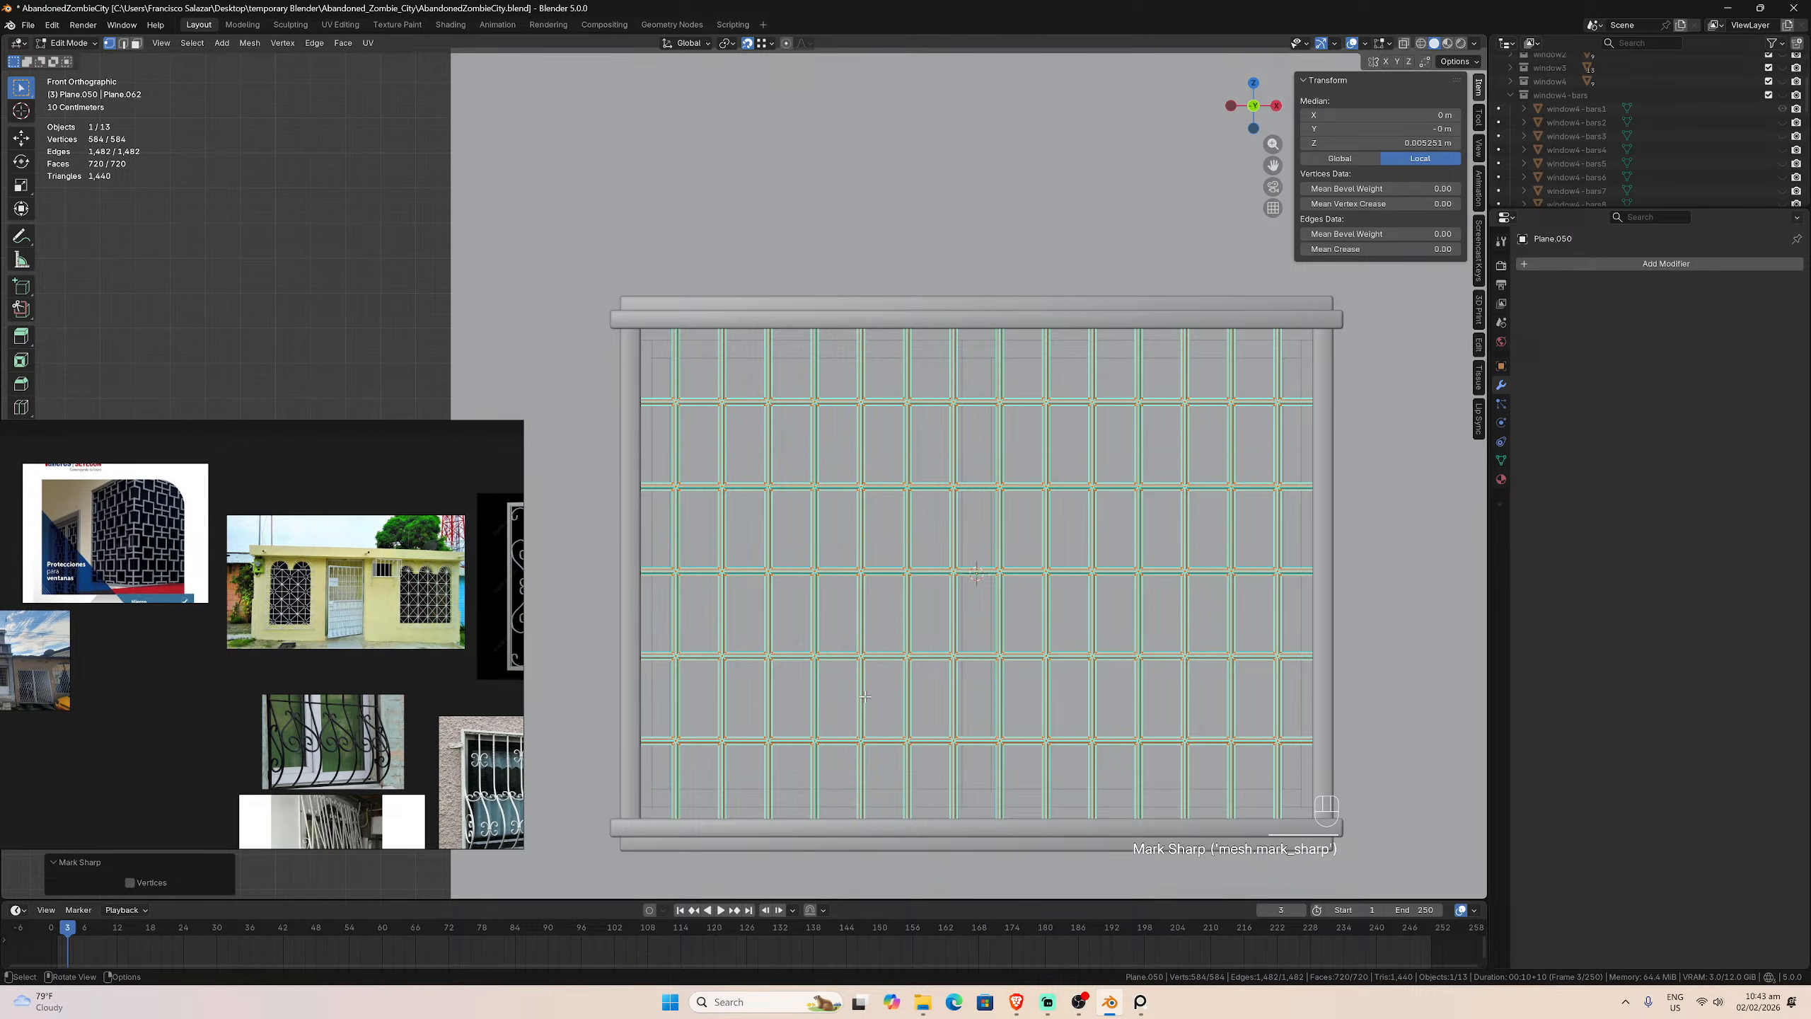
Step: Delete the upper and lower border strips of the bars mesh, selecting their faces through the mesh with X-ray on
click(1404, 44)
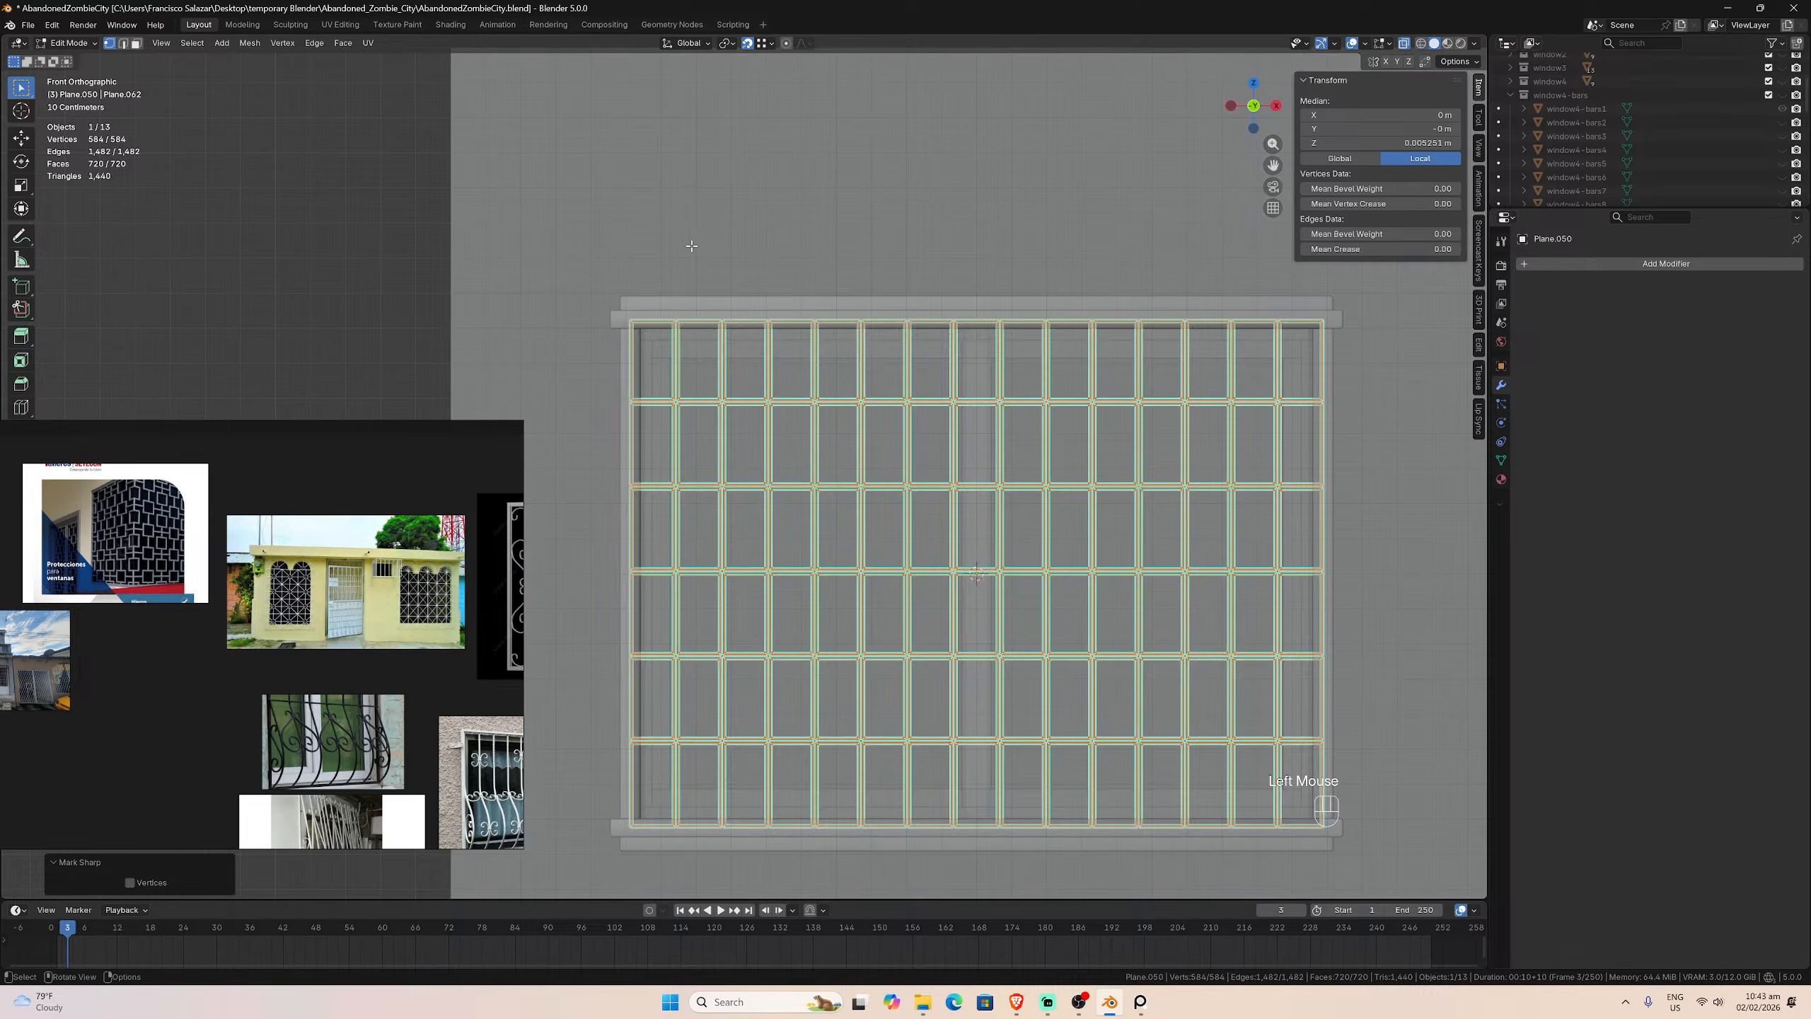
click(137, 43)
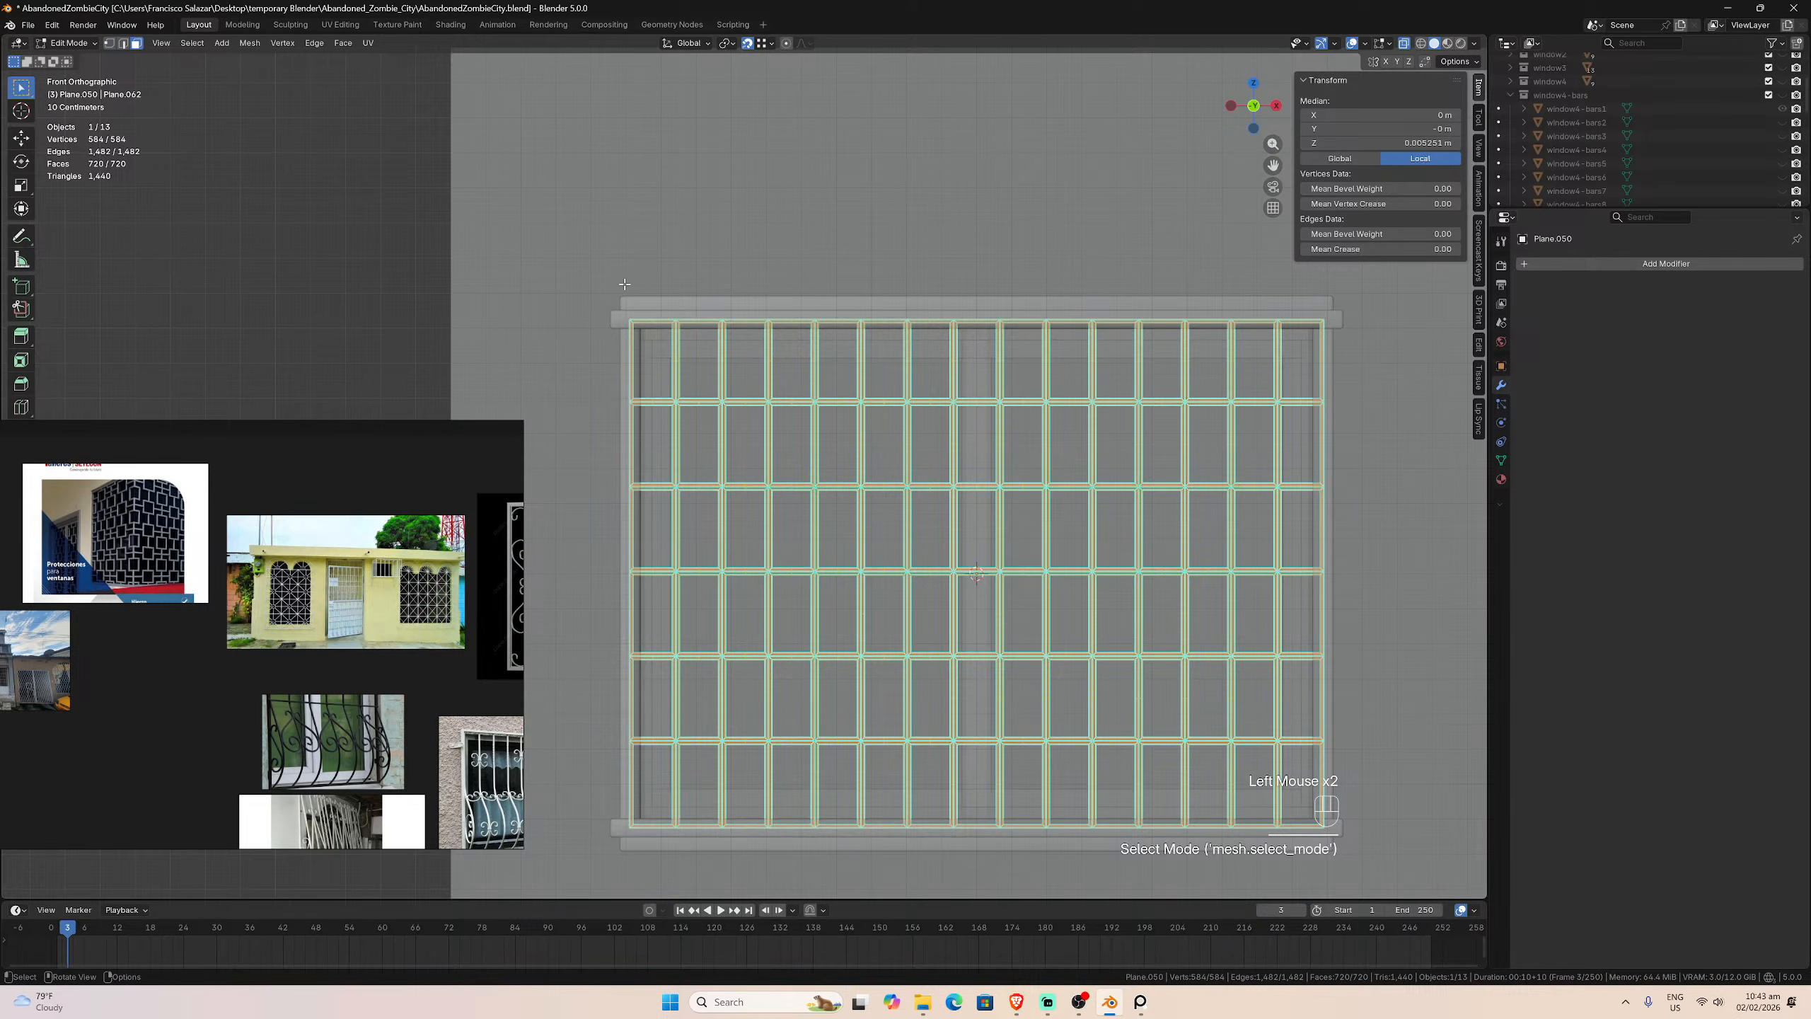
drag(591, 291, 1348, 337)
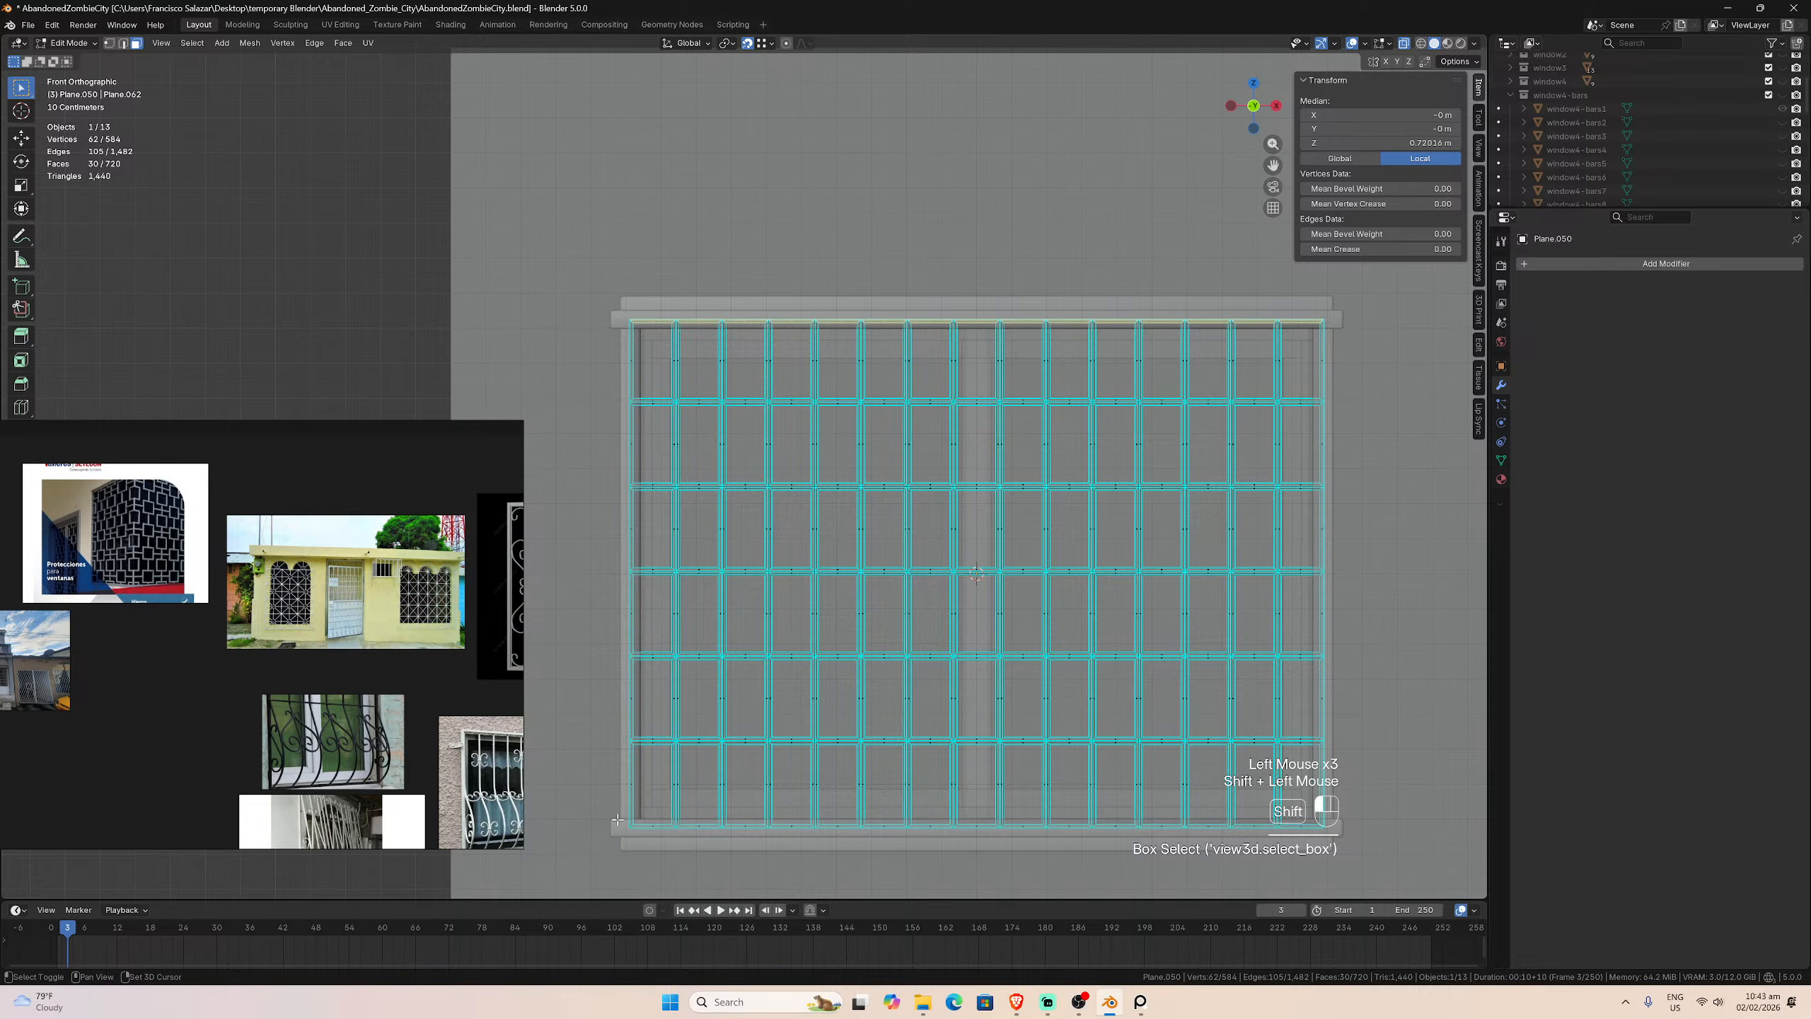
shift+drag(617, 821, 1325, 849)
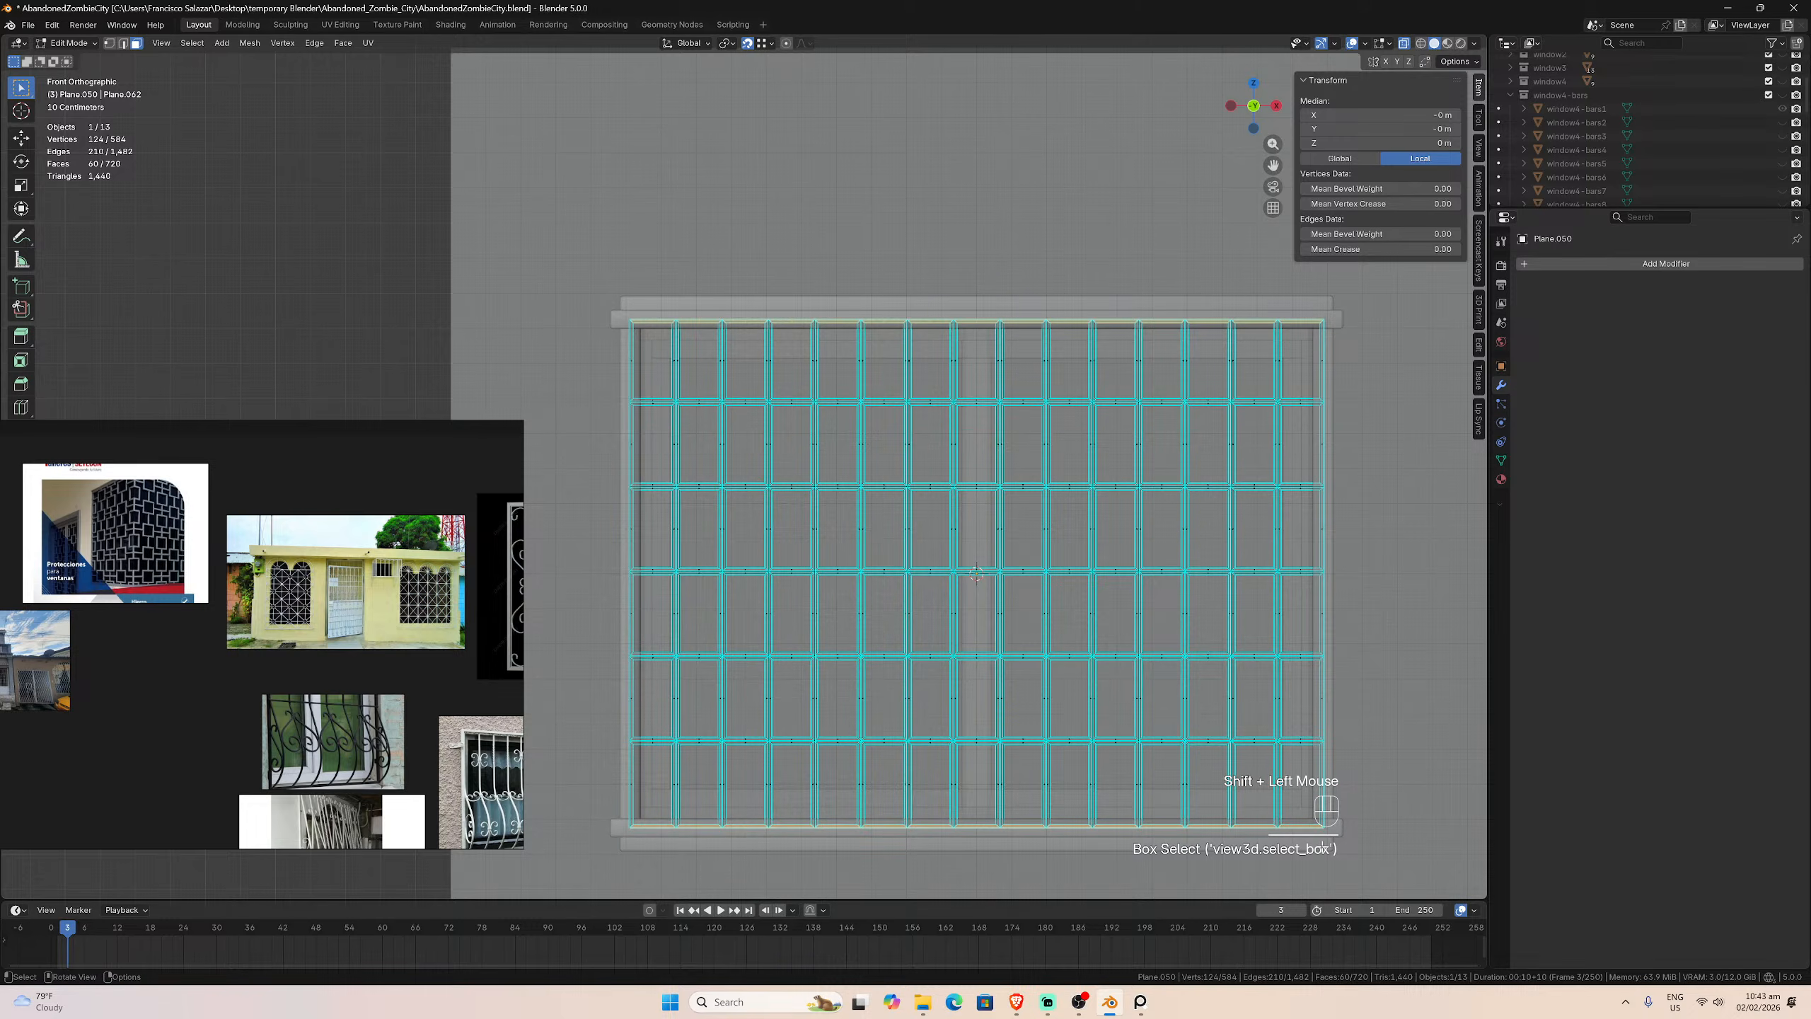
key(x)
click(1245, 854)
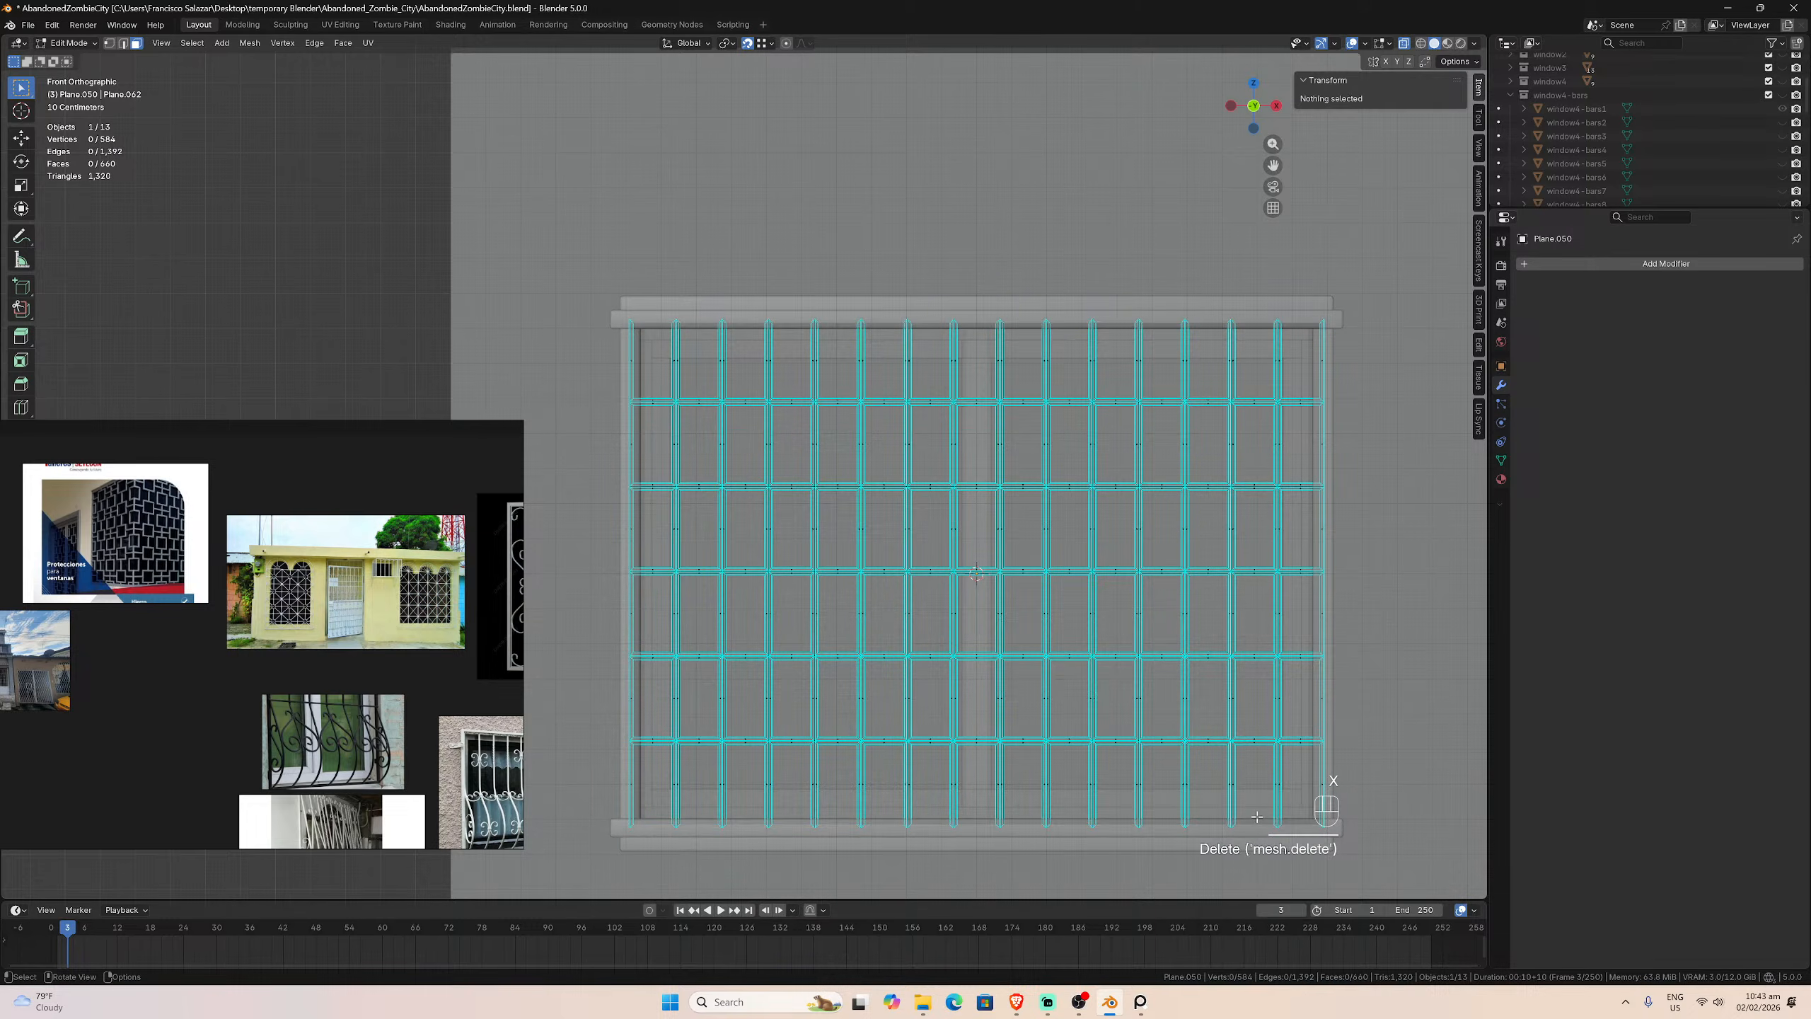
Step: Delete the two vertical side border strips of the bars mesh, then return to Object Mode with X-ray off
drag(1312, 311, 1366, 850)
key(x)
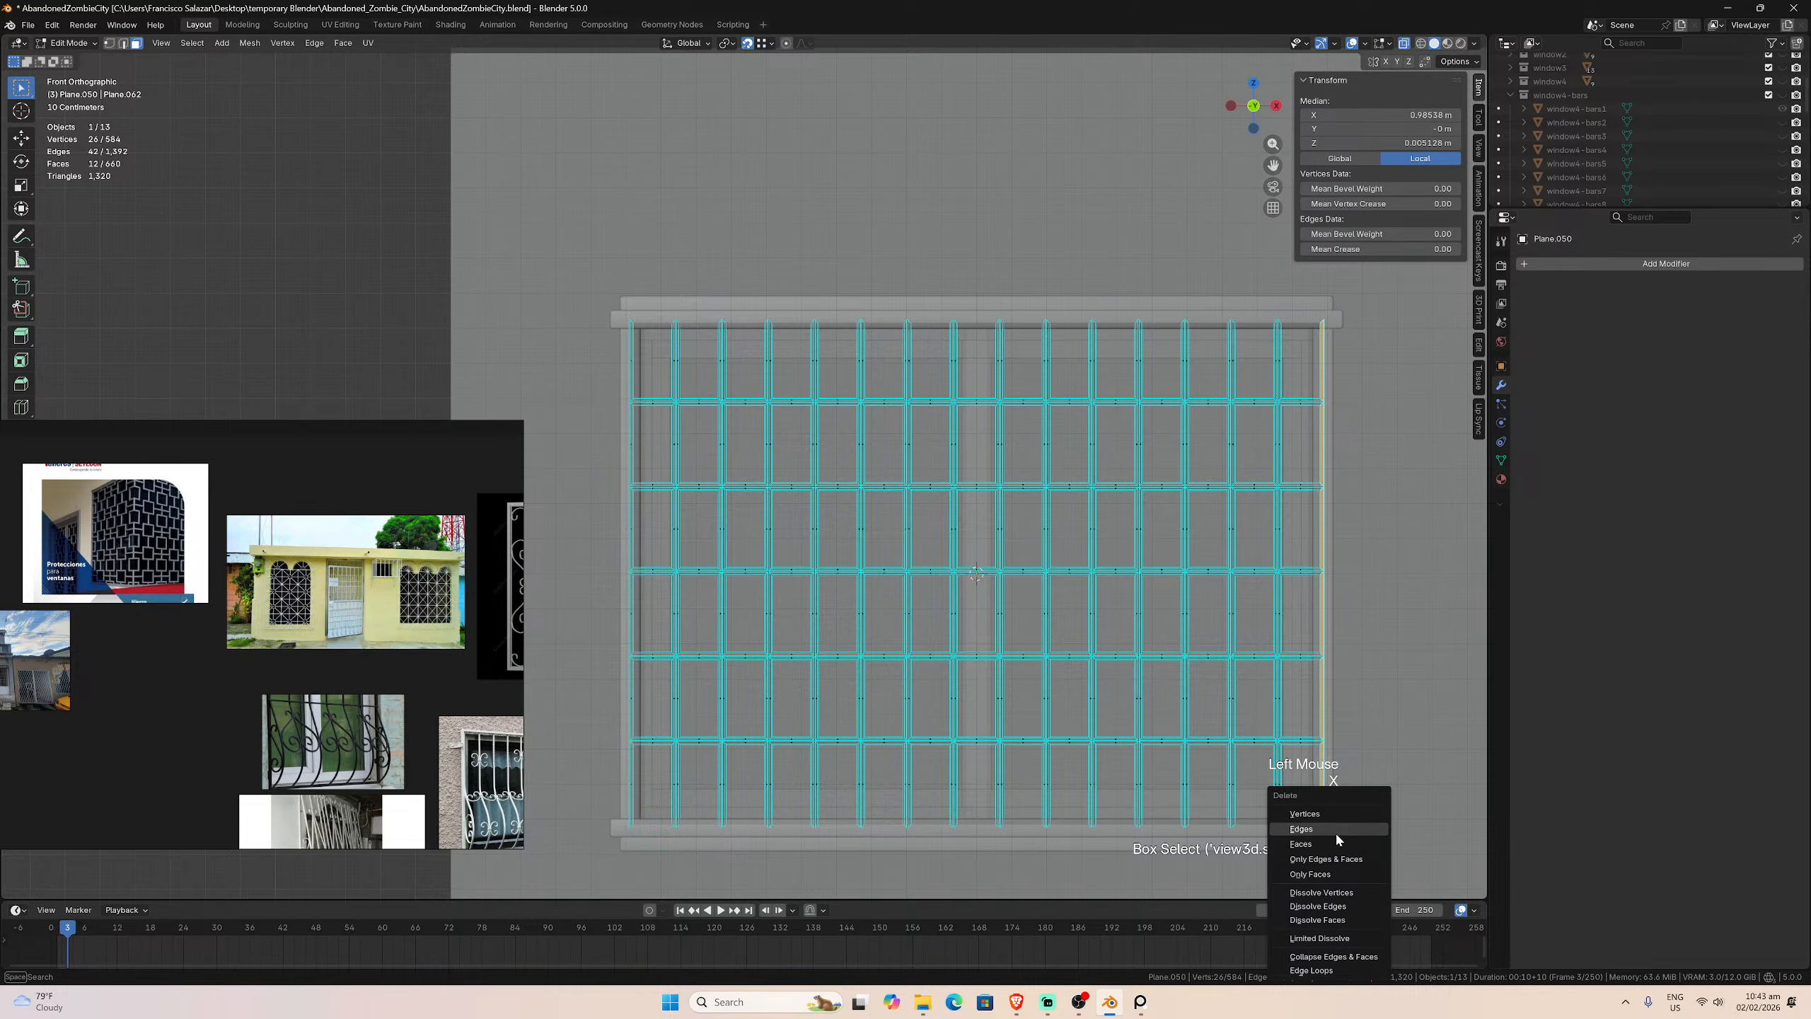
click(1335, 831)
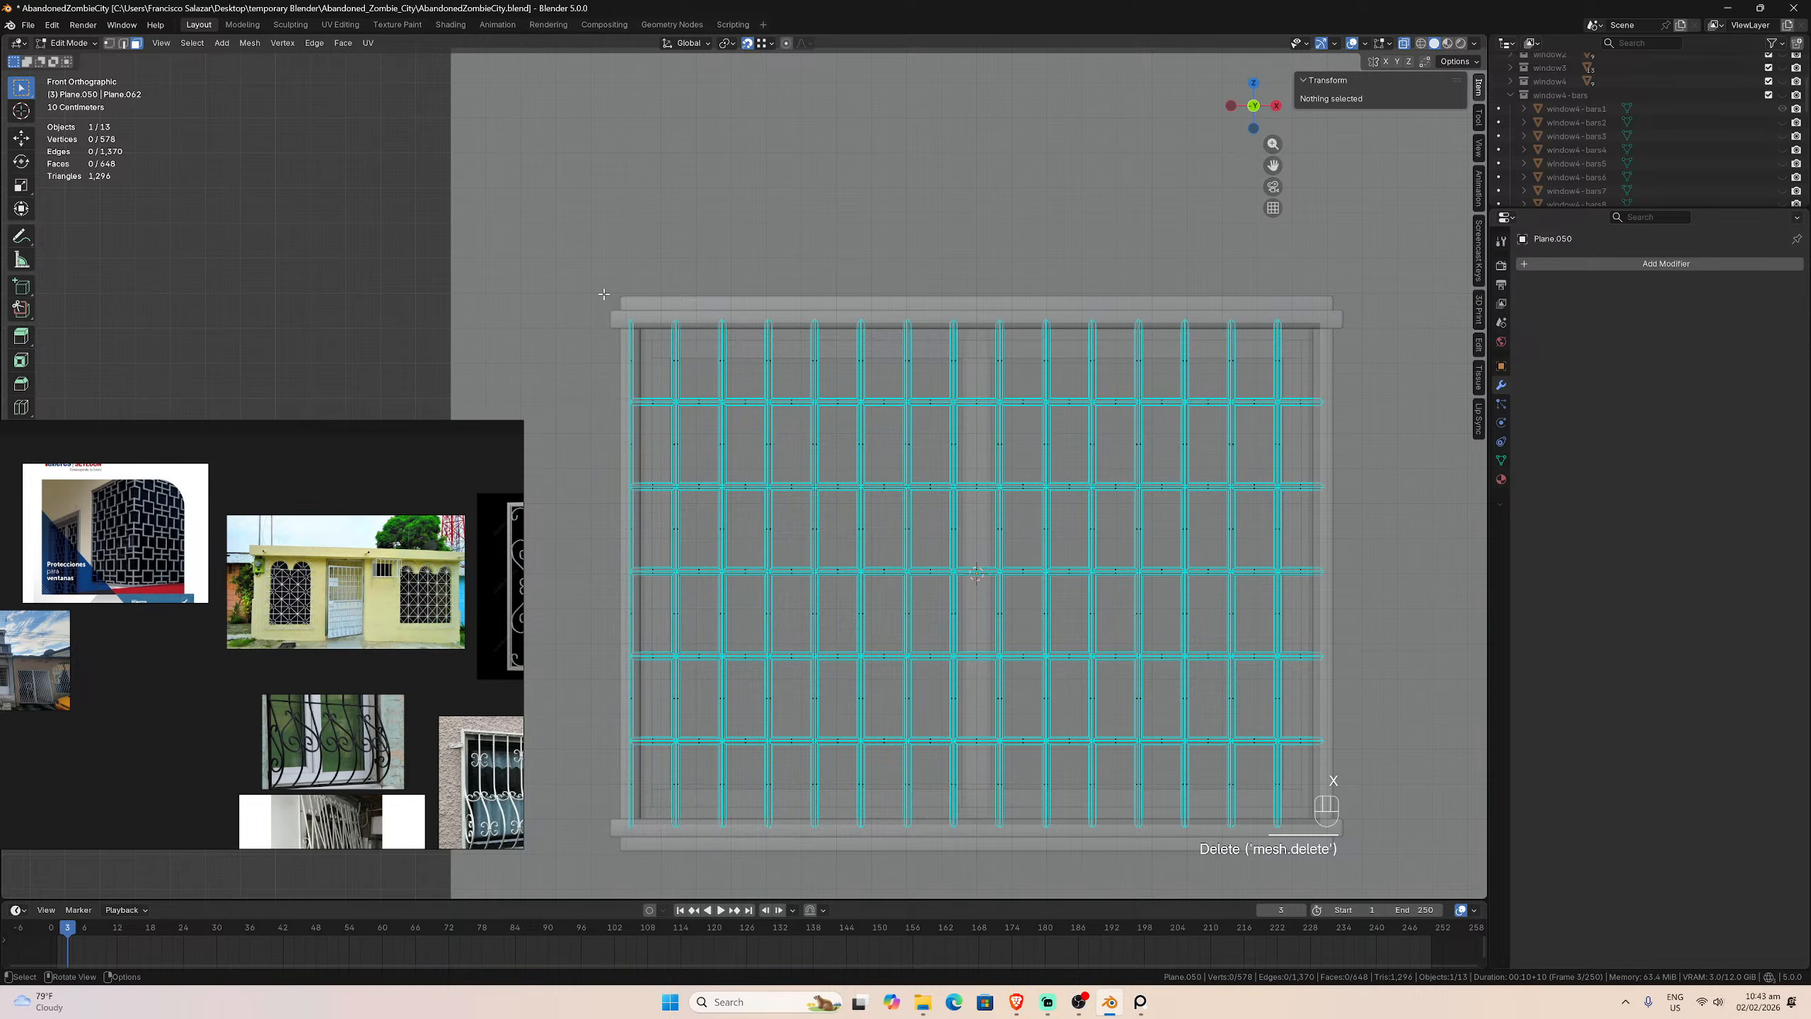
drag(604, 293, 634, 840)
key(x)
click(634, 838)
key(Tab)
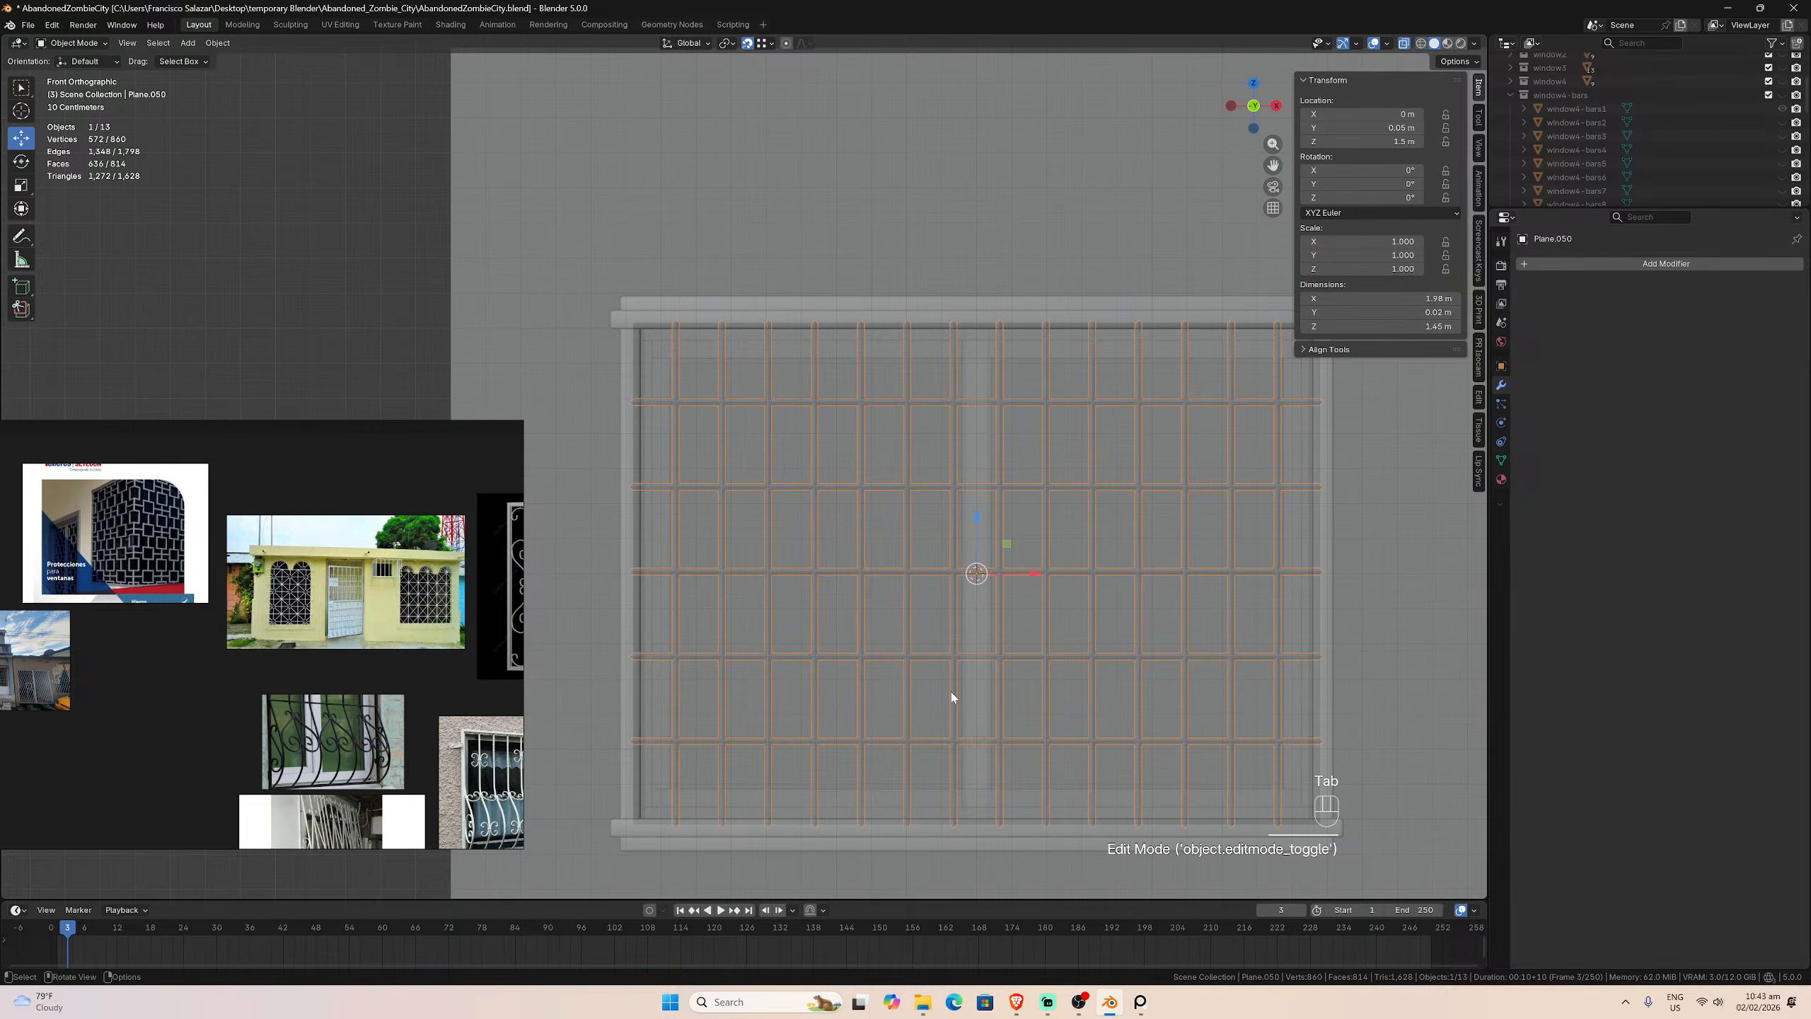
click(1405, 43)
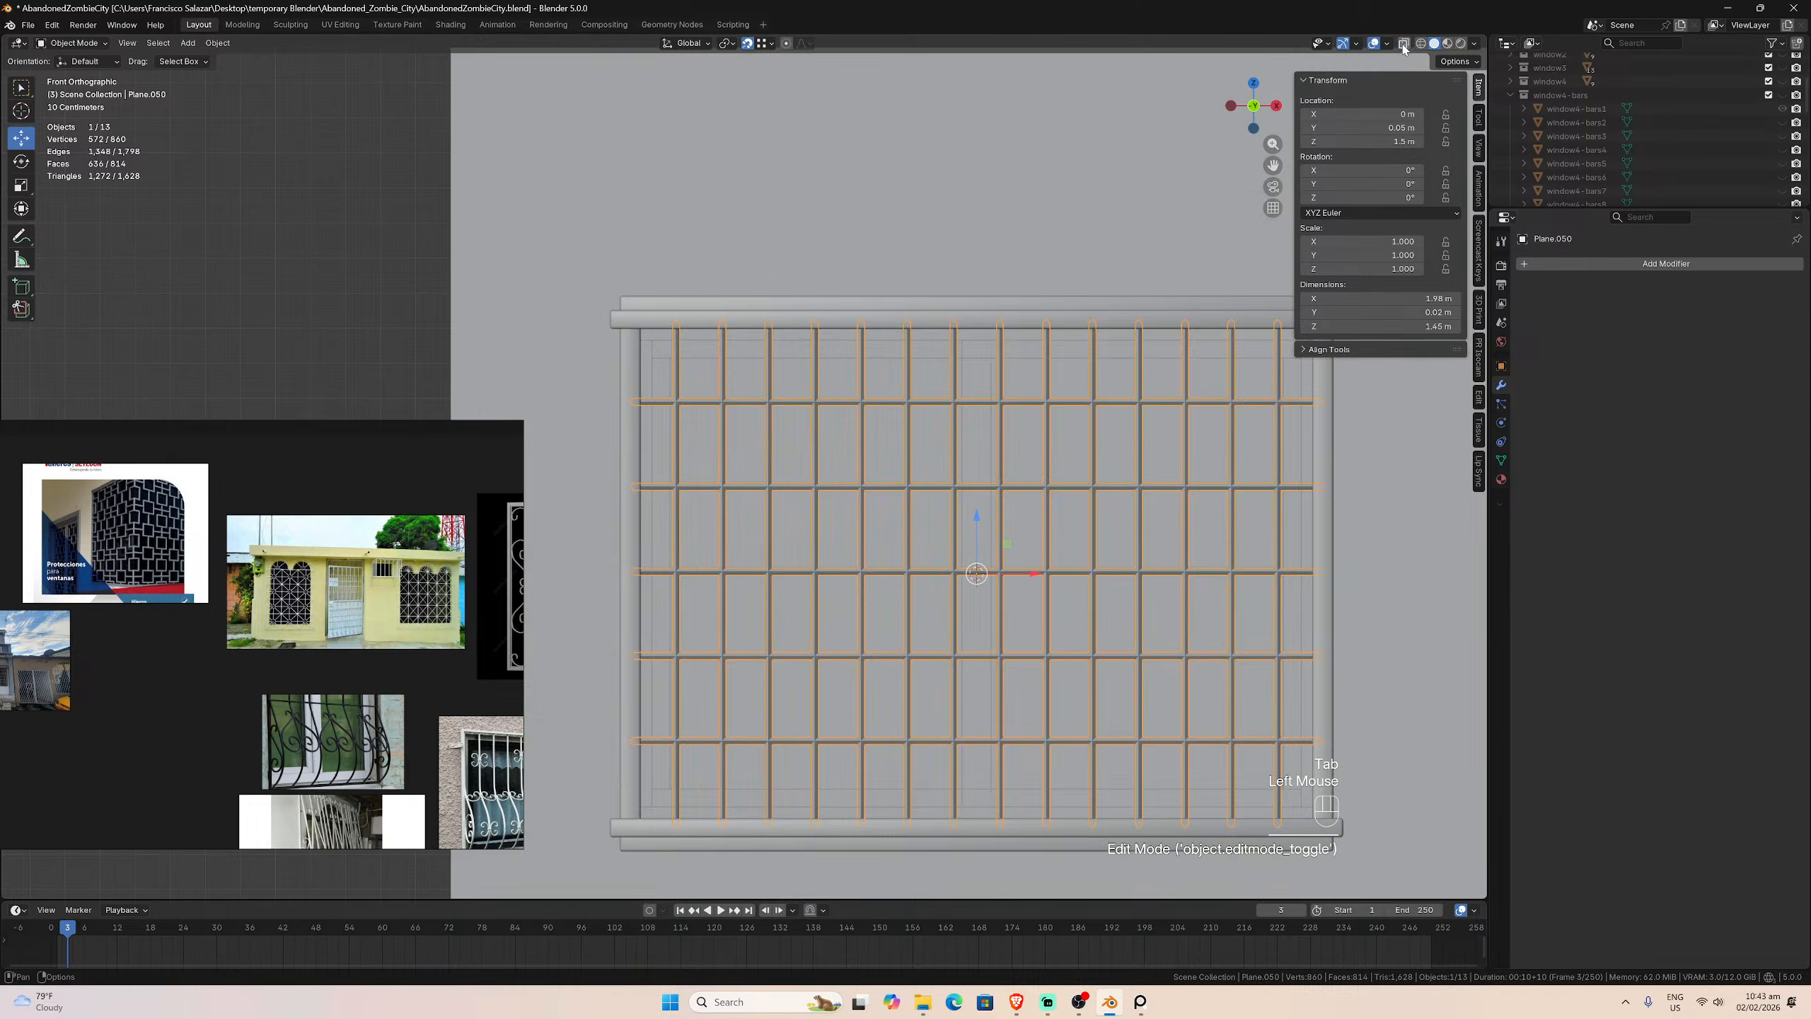
Step: Inspect the trimmed bars inside the window frame at an angle and save the file
middle_drag(1070, 276, 537, 177)
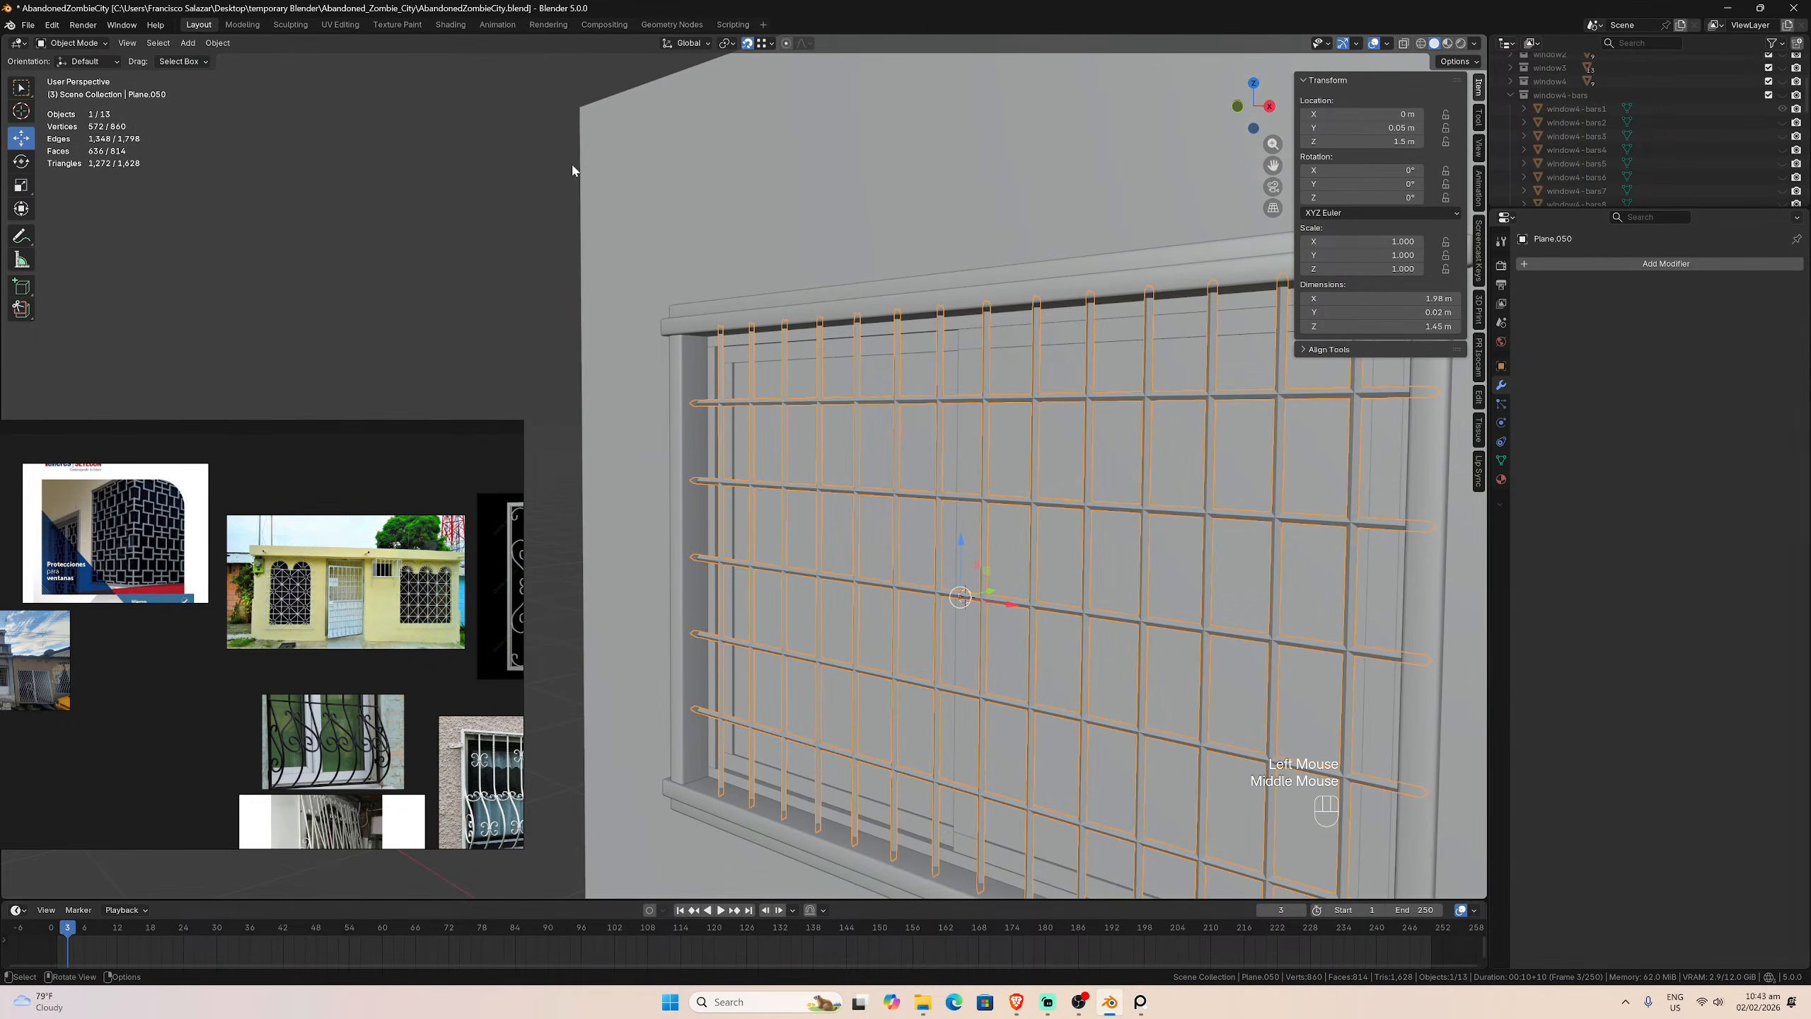
click(480, 176)
scroll(571, 247, down, 2)
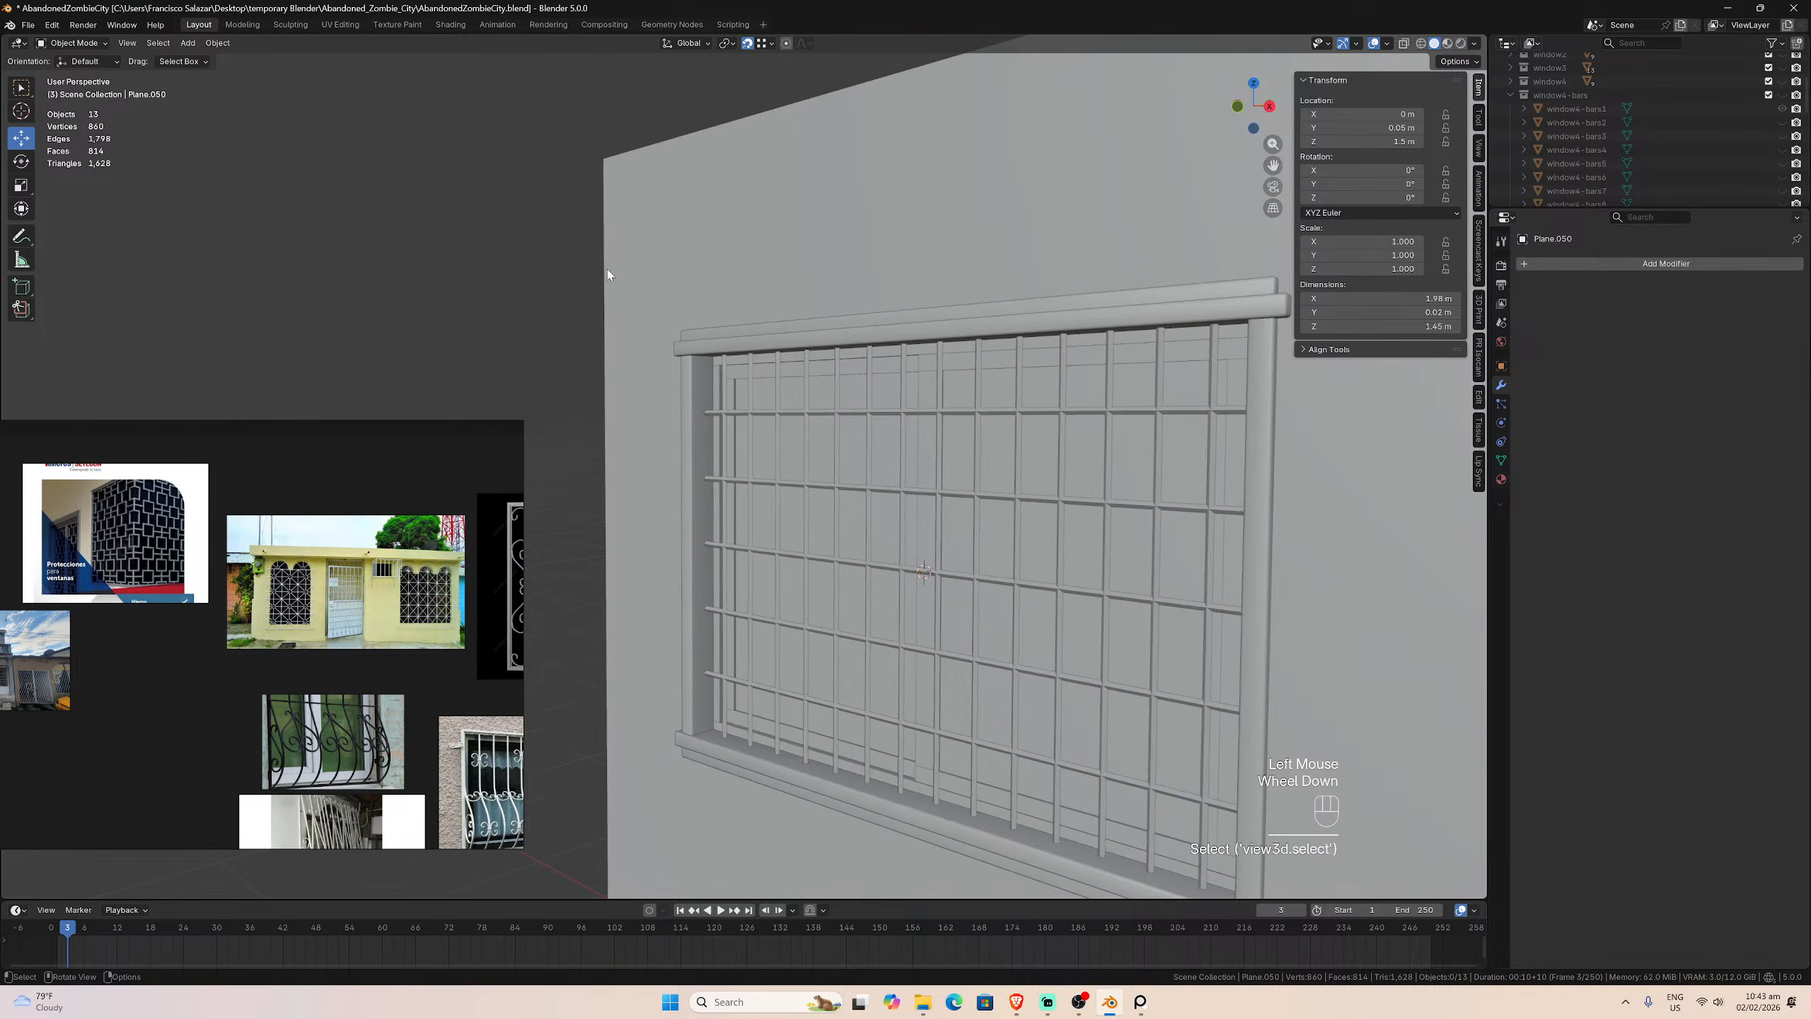
middle_drag(607, 269, 712, 308)
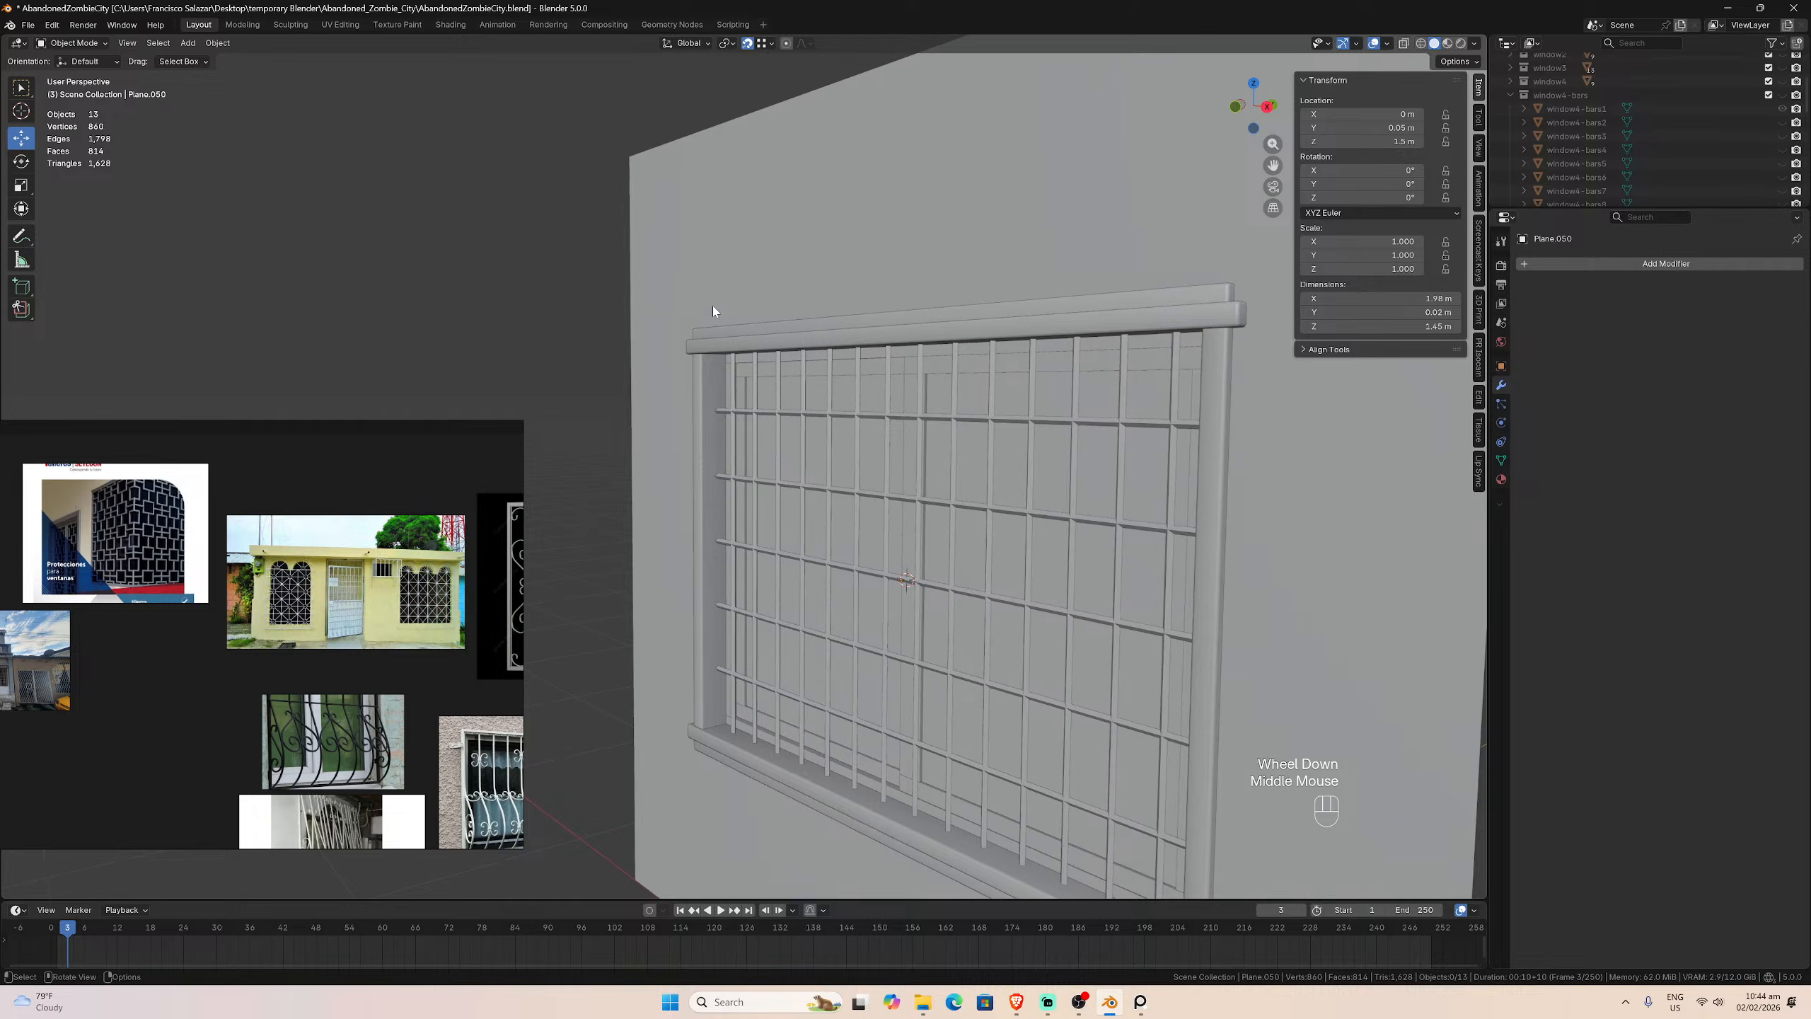
key(ctrl+s)
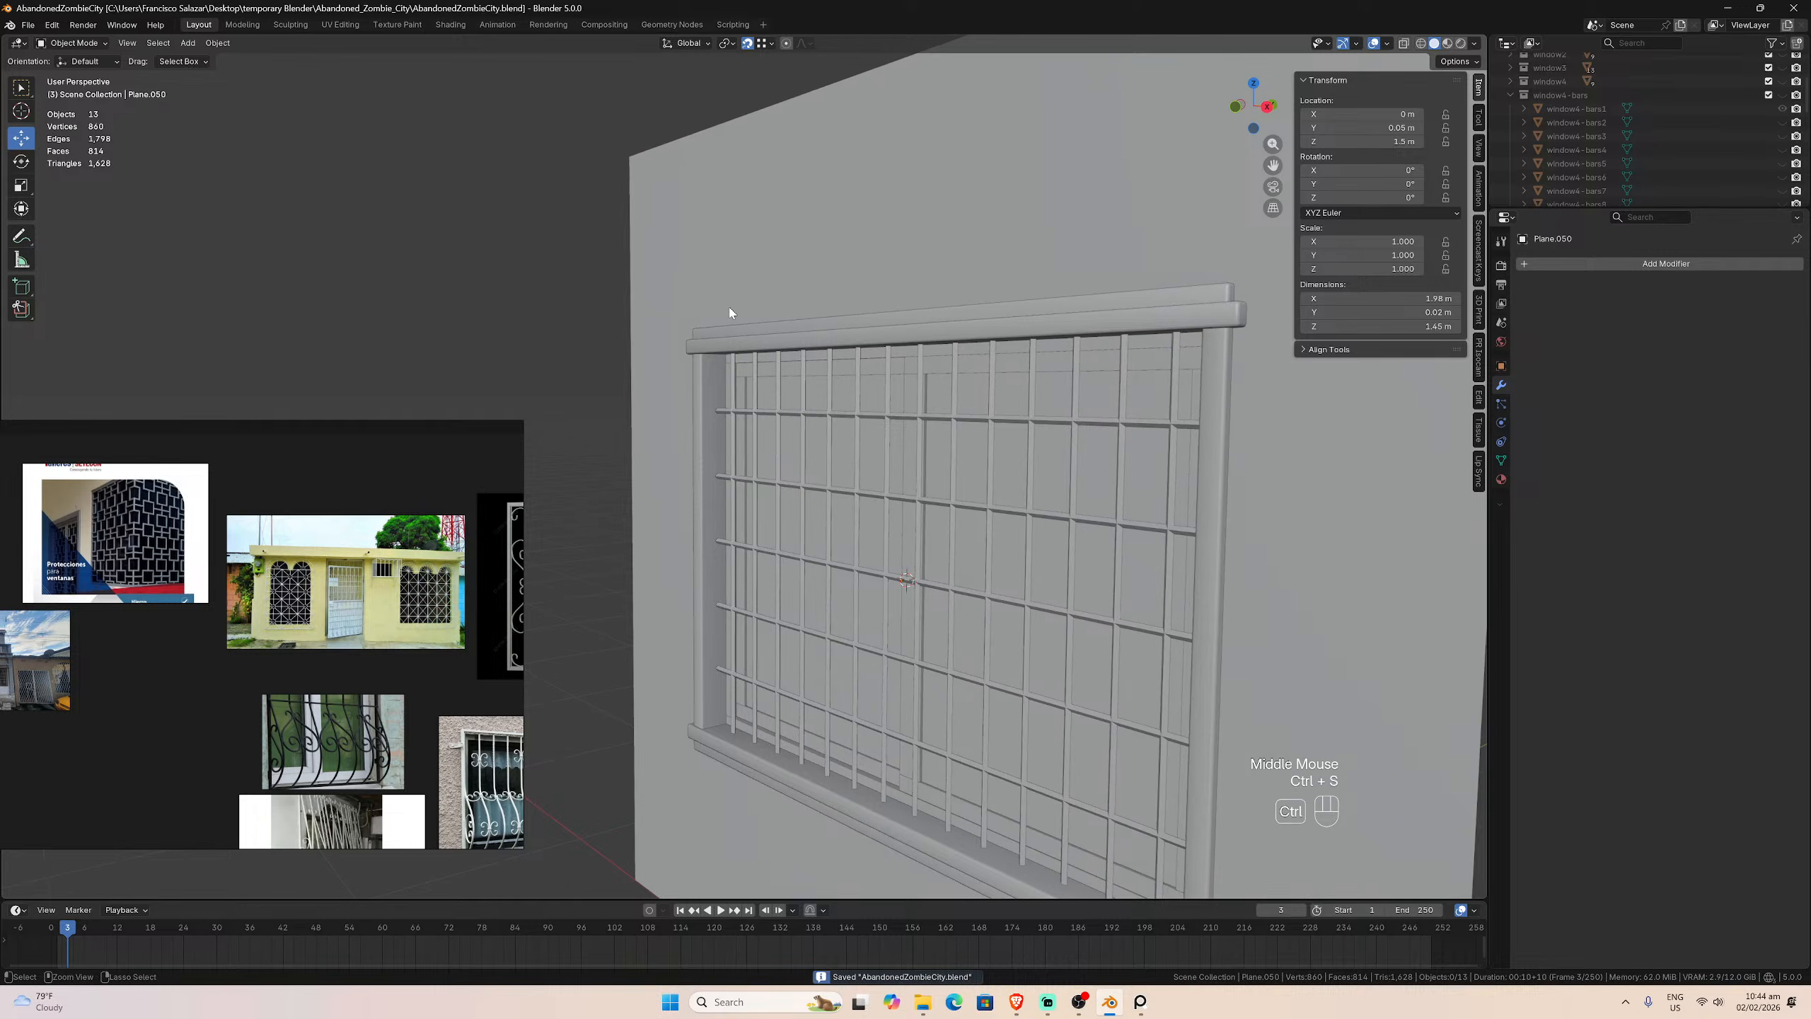
Step: Rename the bars object in the window1-bars collection as window1-bars1 and deselect everything
scroll(1588, 174, down, 5)
scroll(1587, 171, down, 6)
double_click(1575, 165)
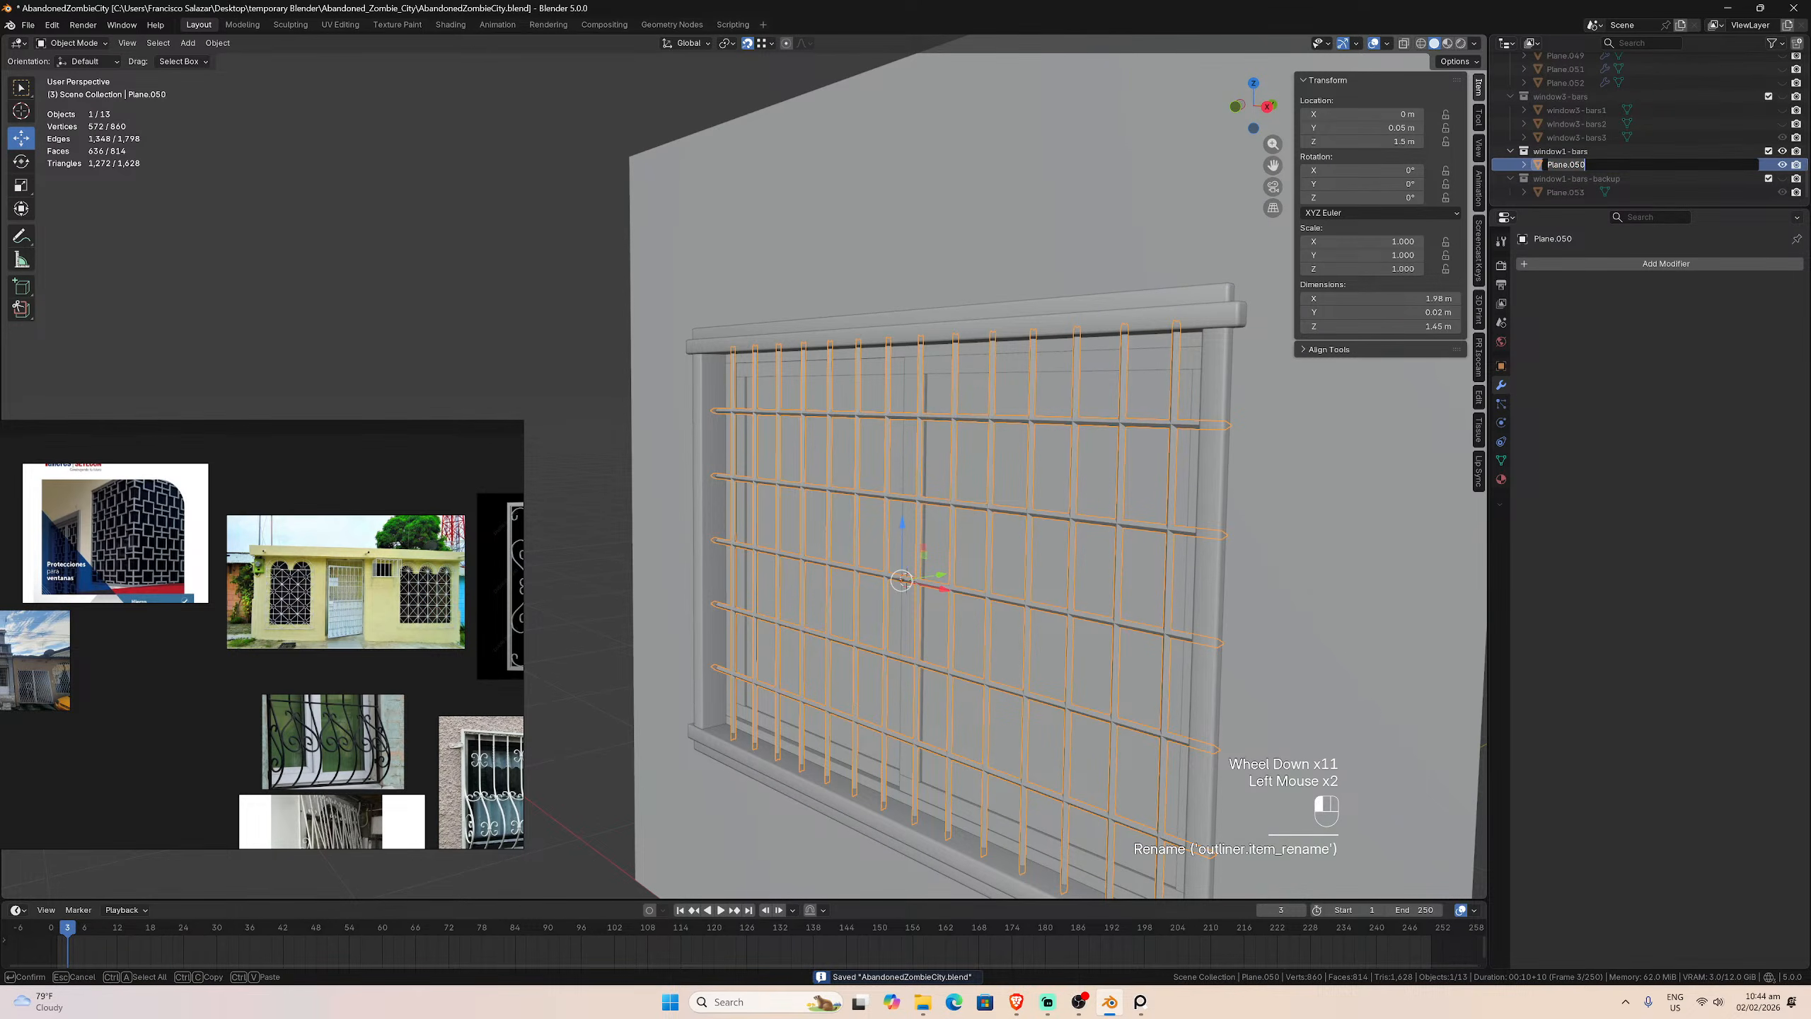
text(window)
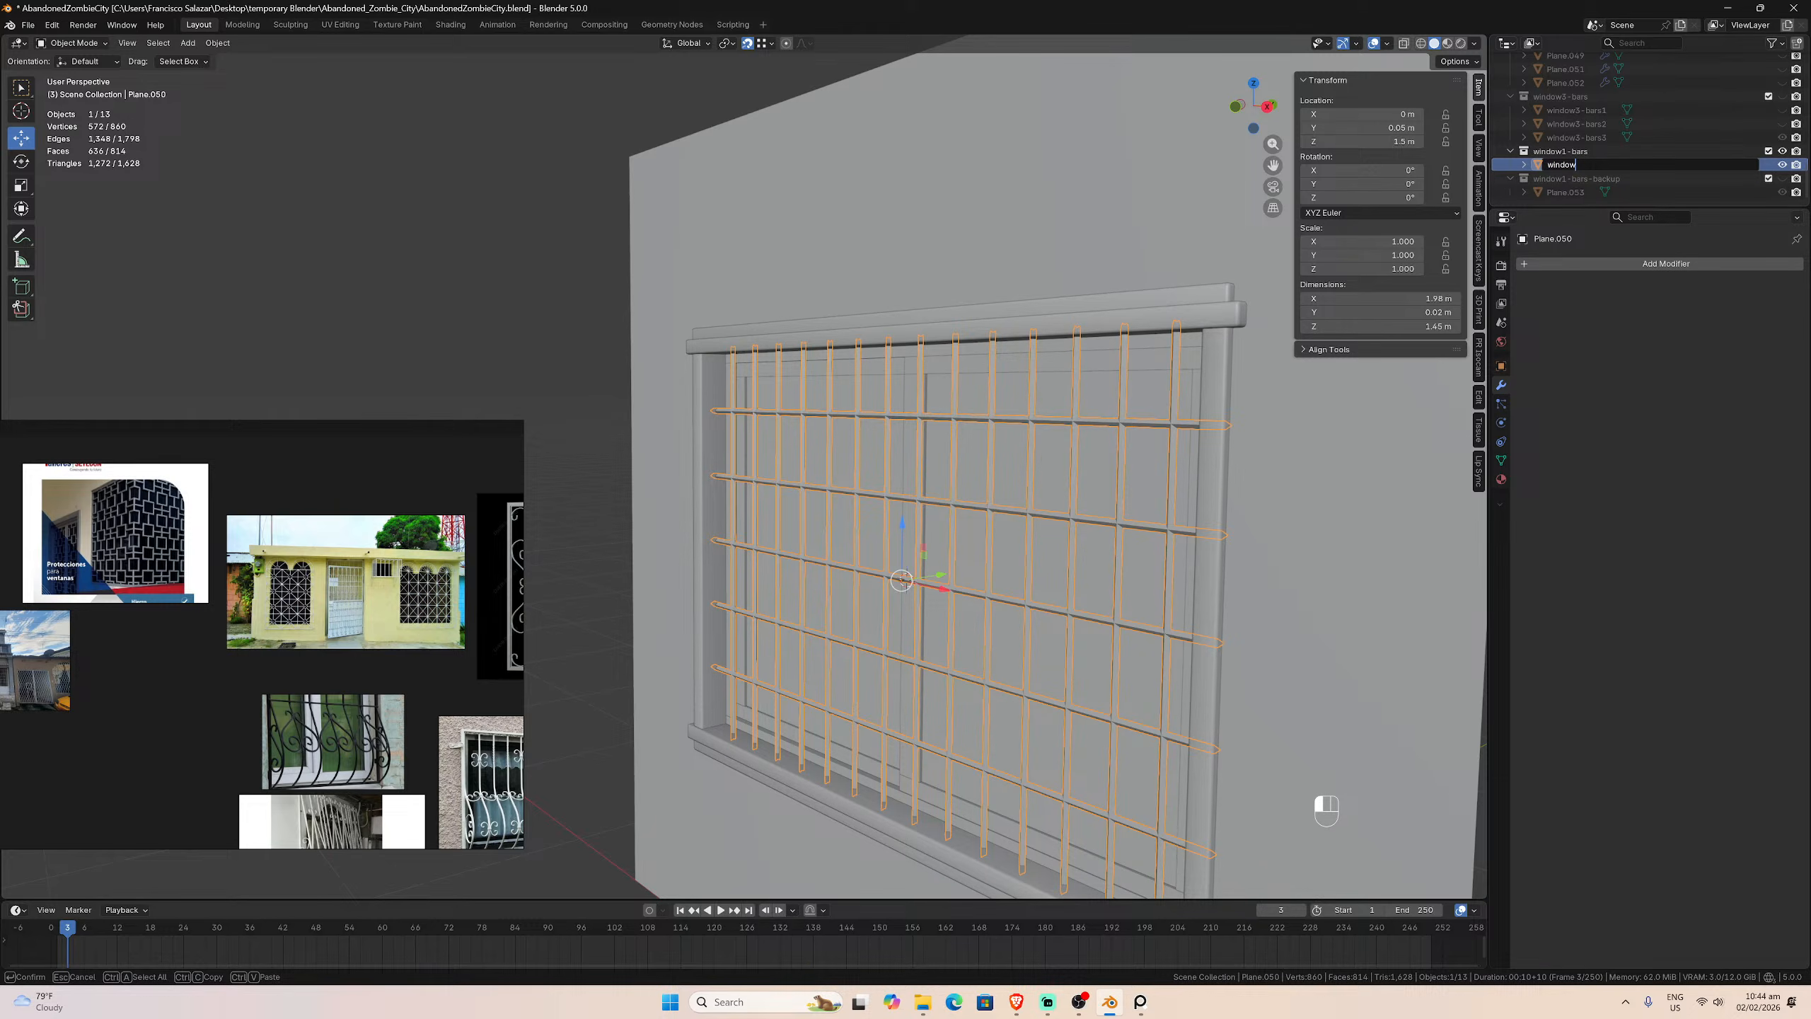
text(1-bars1`)
key(Return)
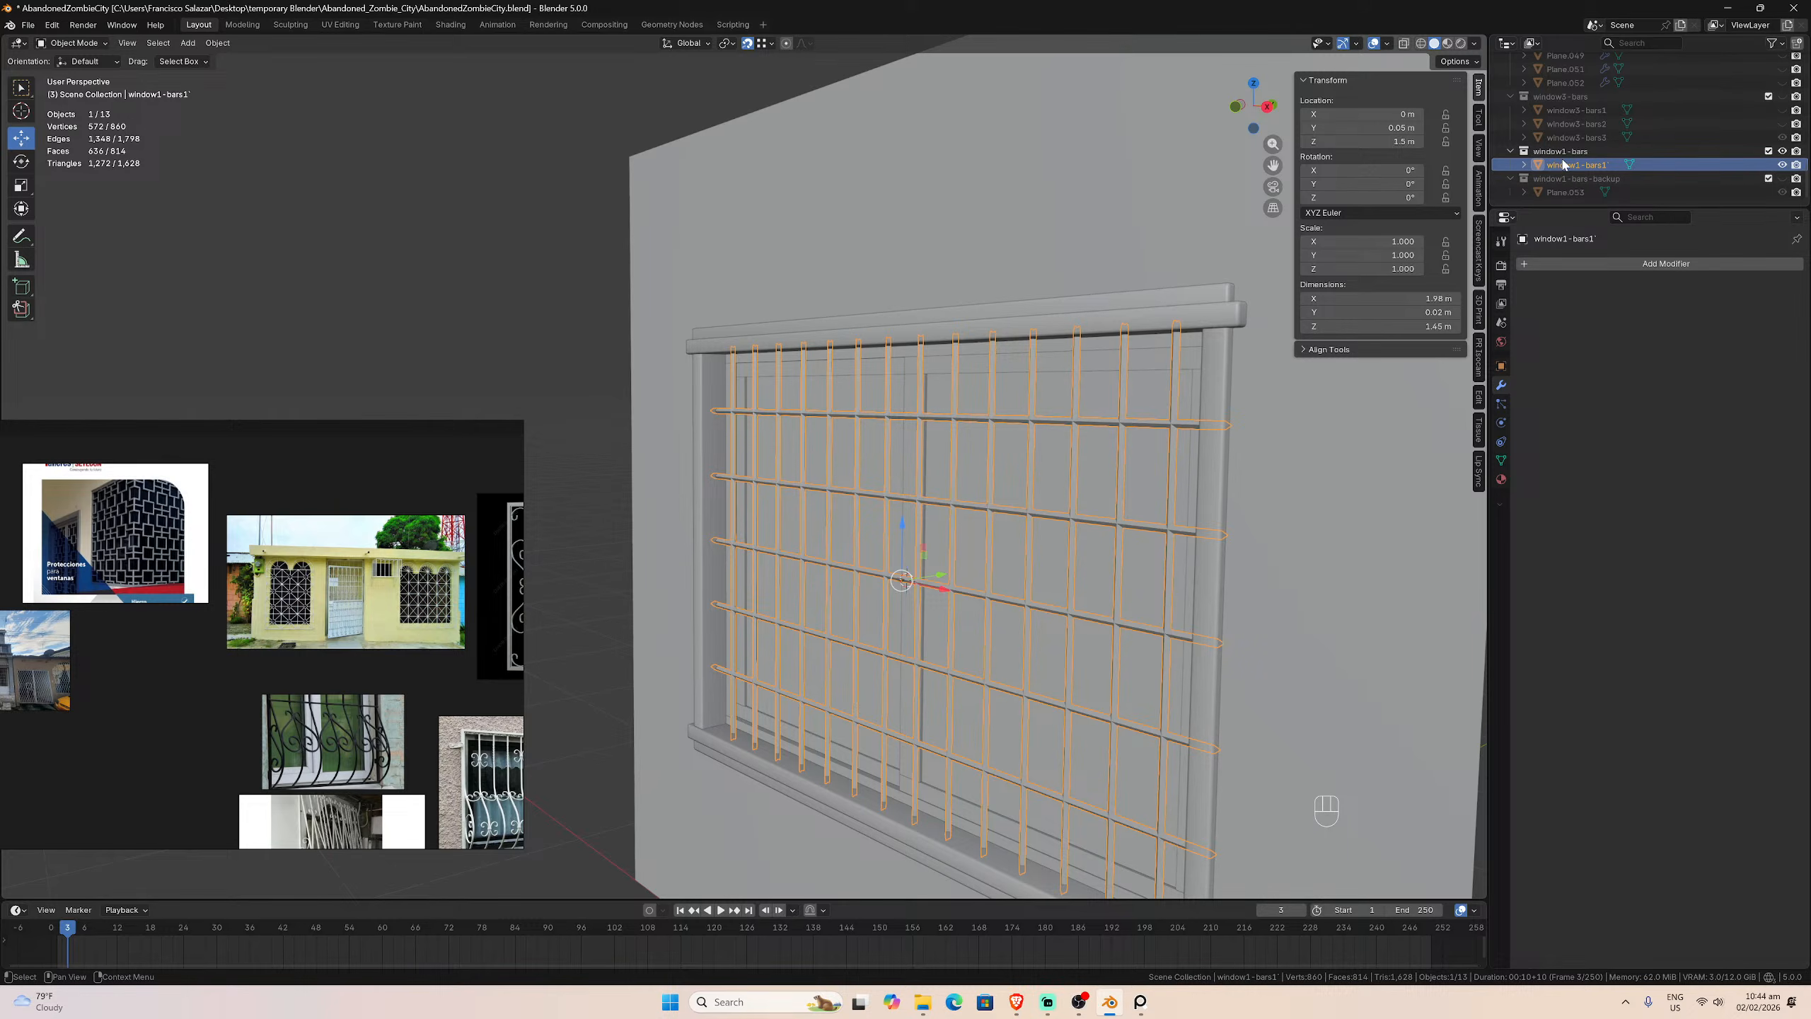
double_click(1563, 165)
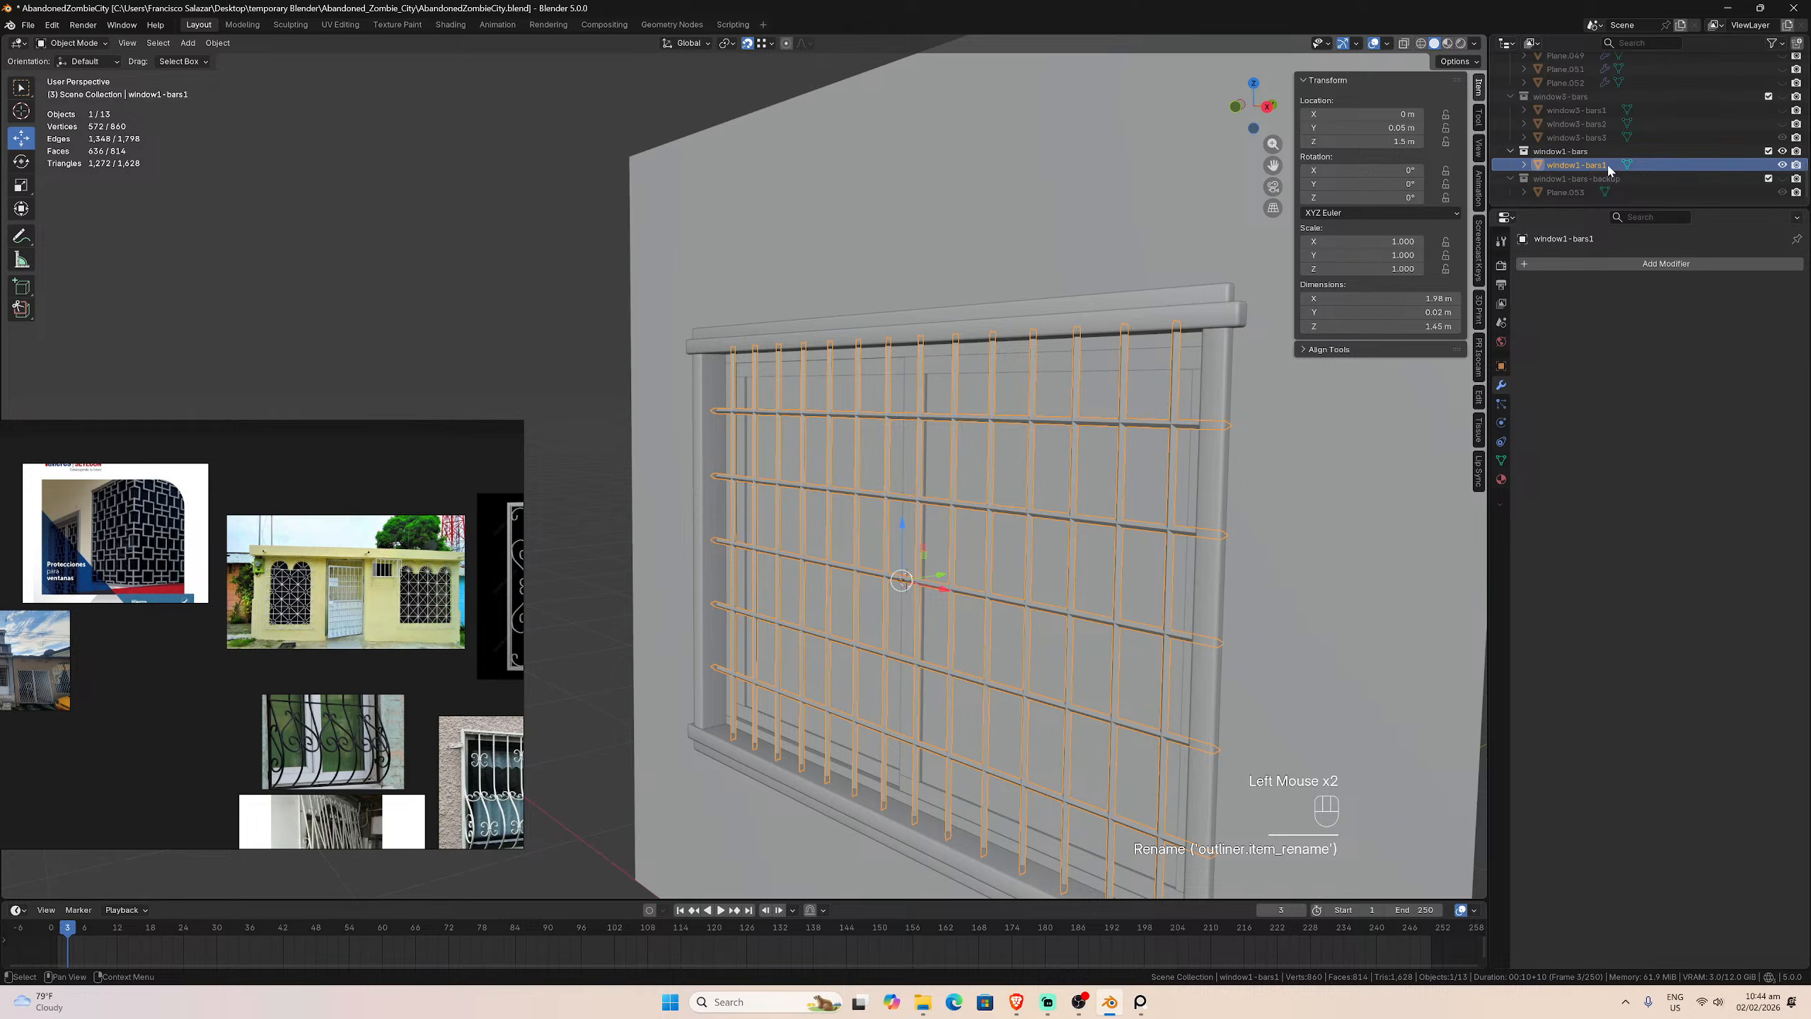
key(Return)
click(1103, 453)
click(471, 284)
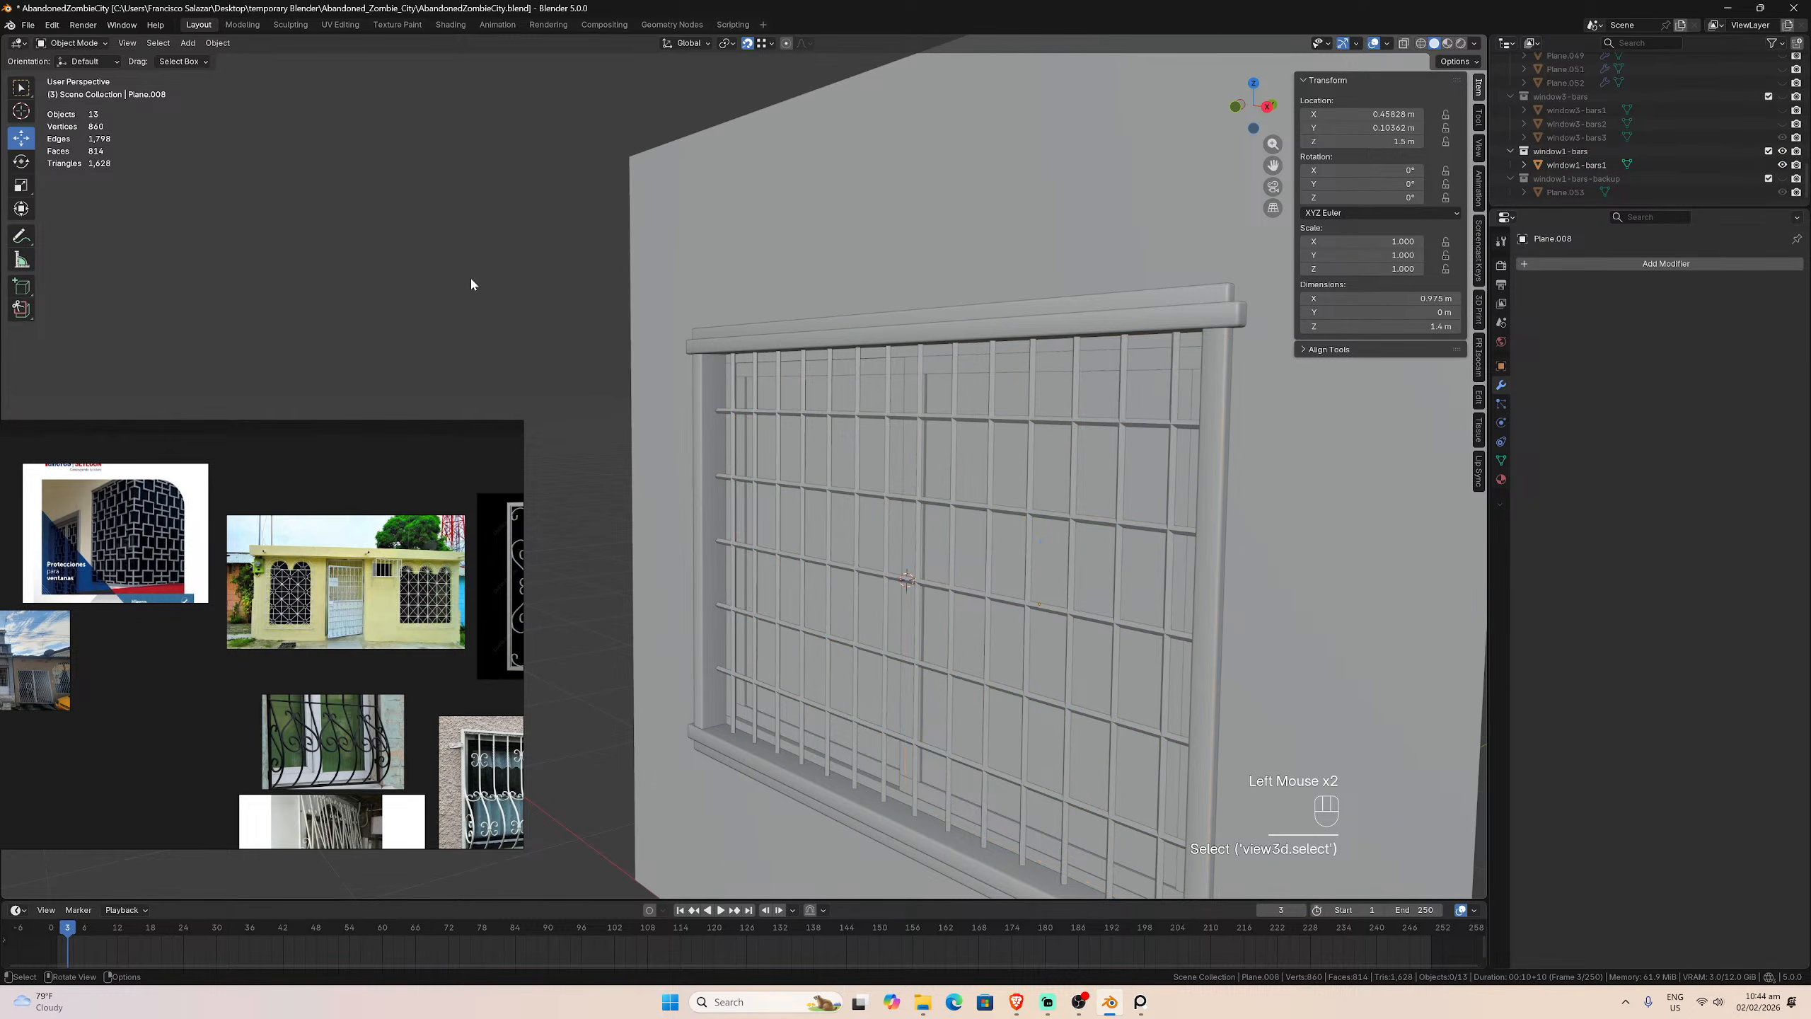
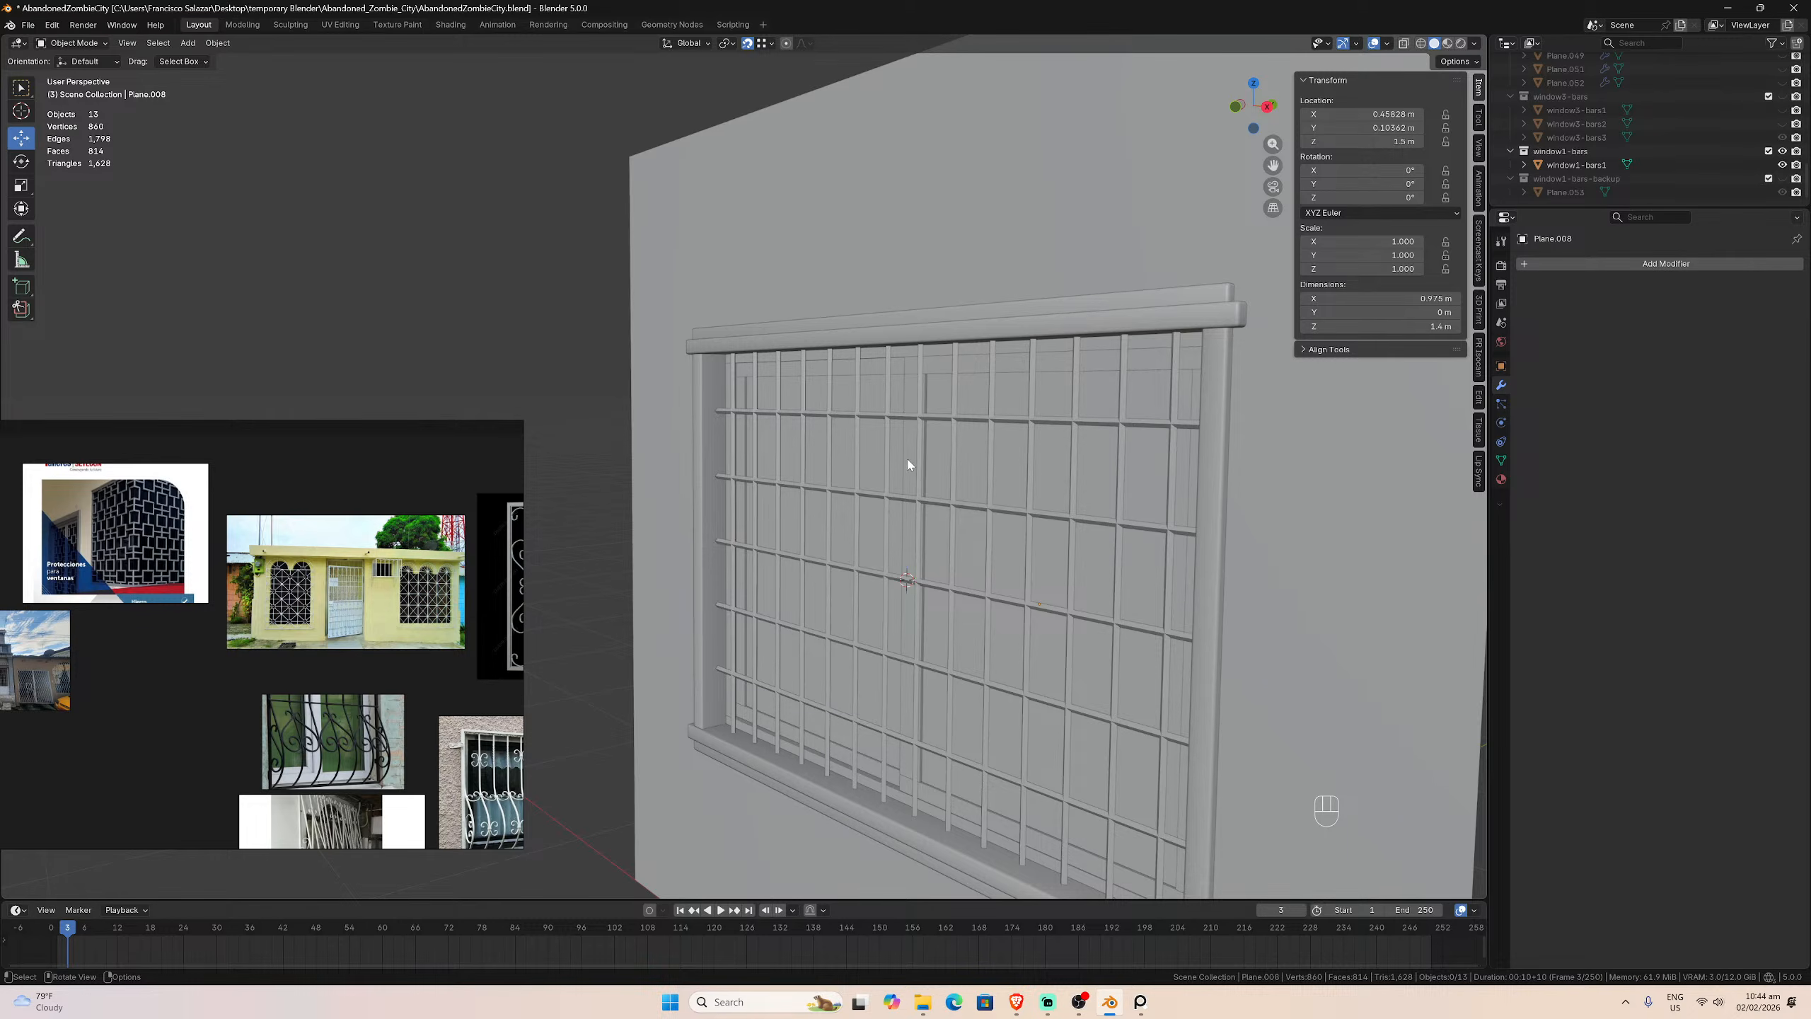
Step: Hide the window1-bars1 object while viewing the window from the front
click(914, 419)
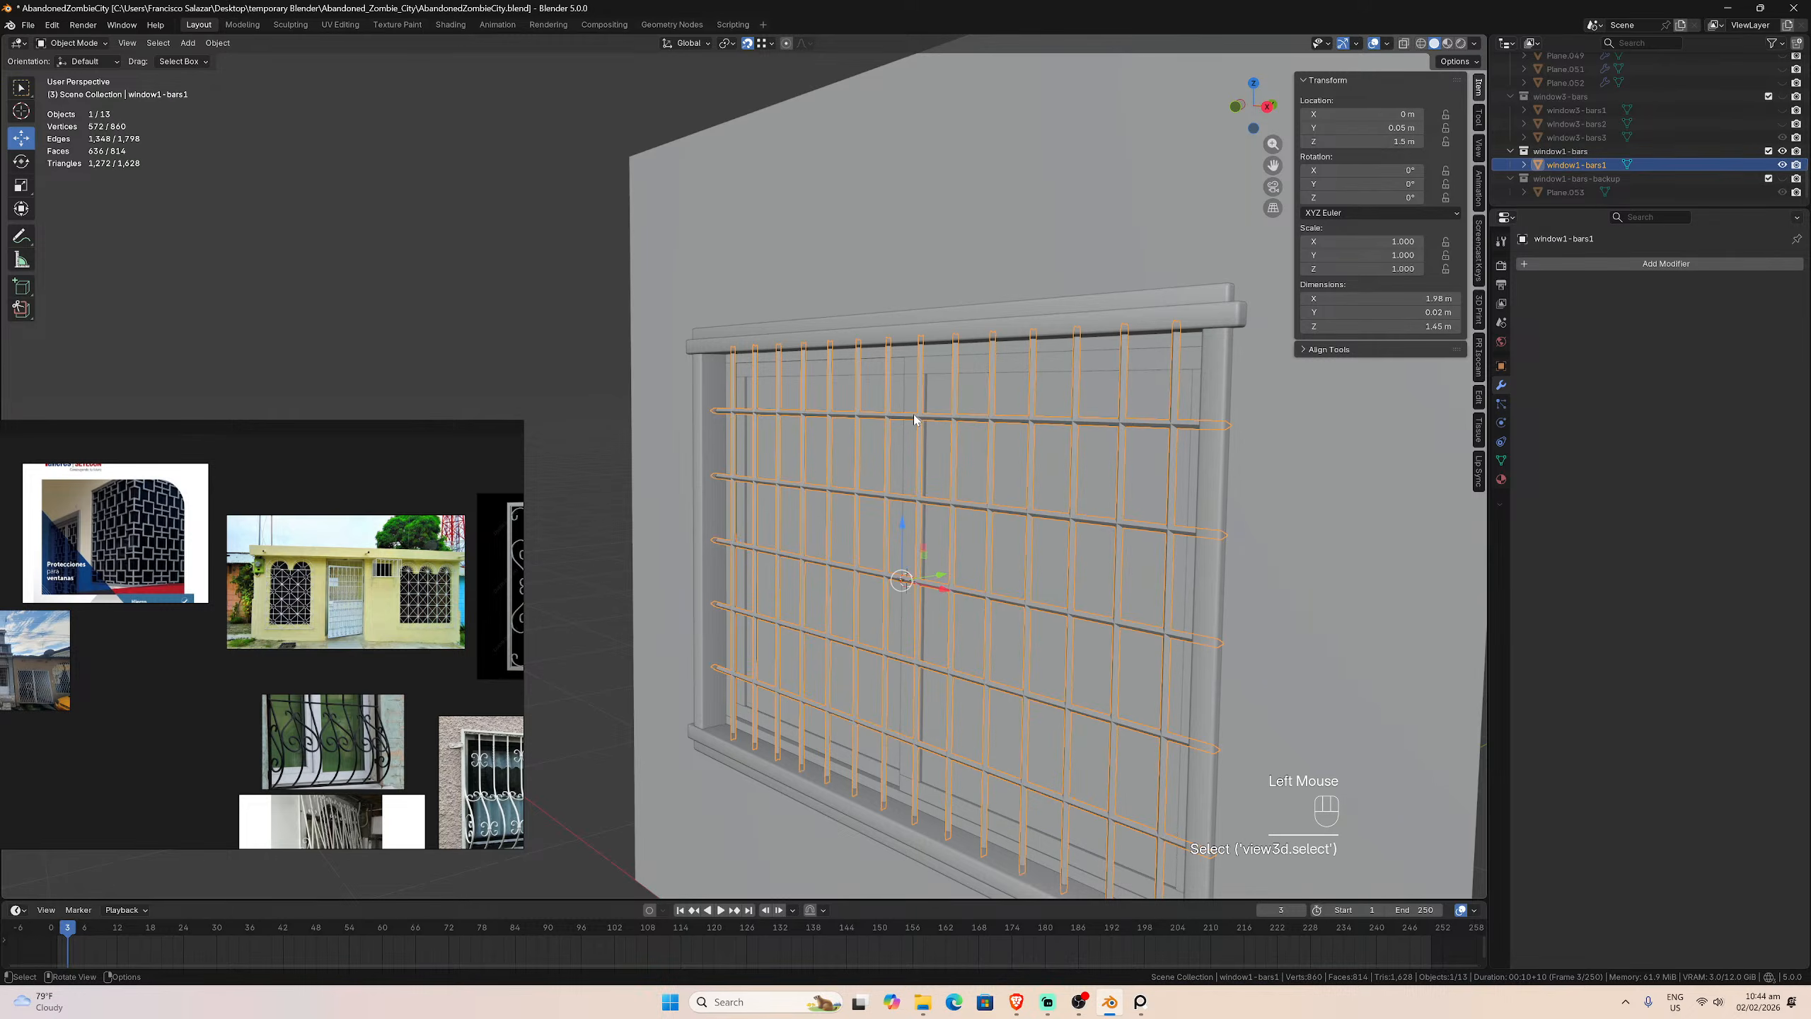
key(KP_1)
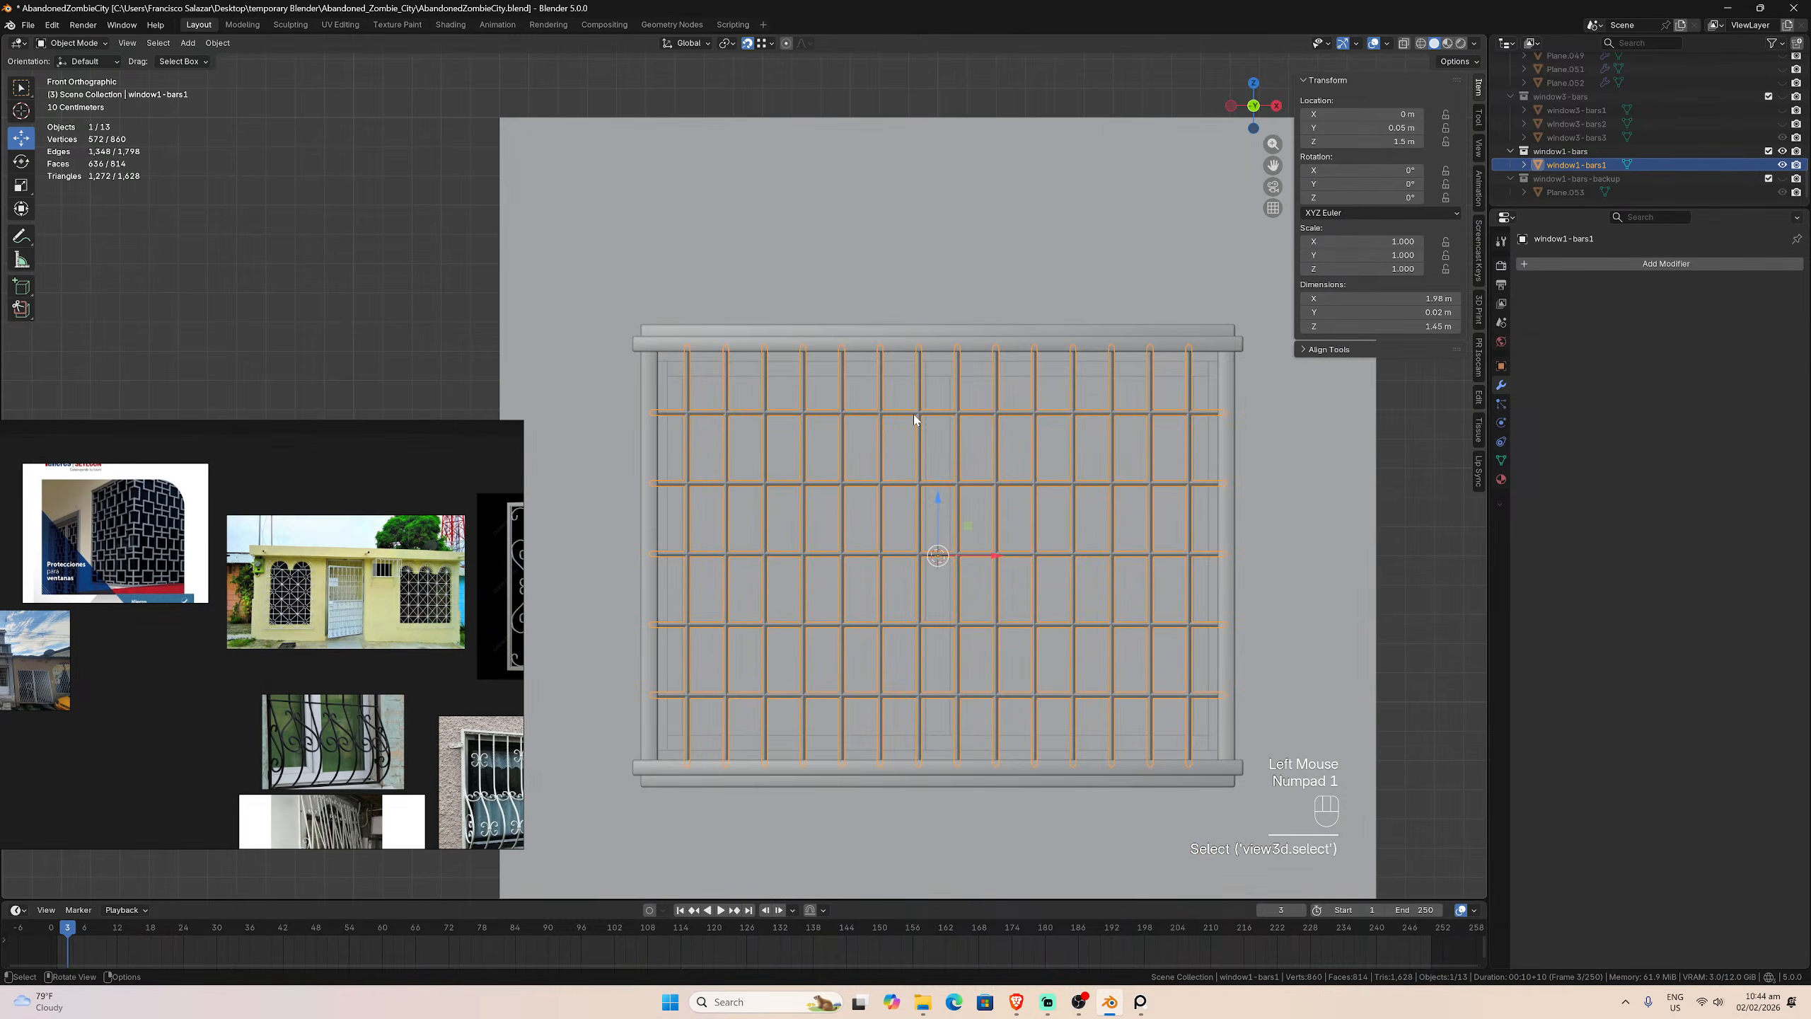
click(1781, 167)
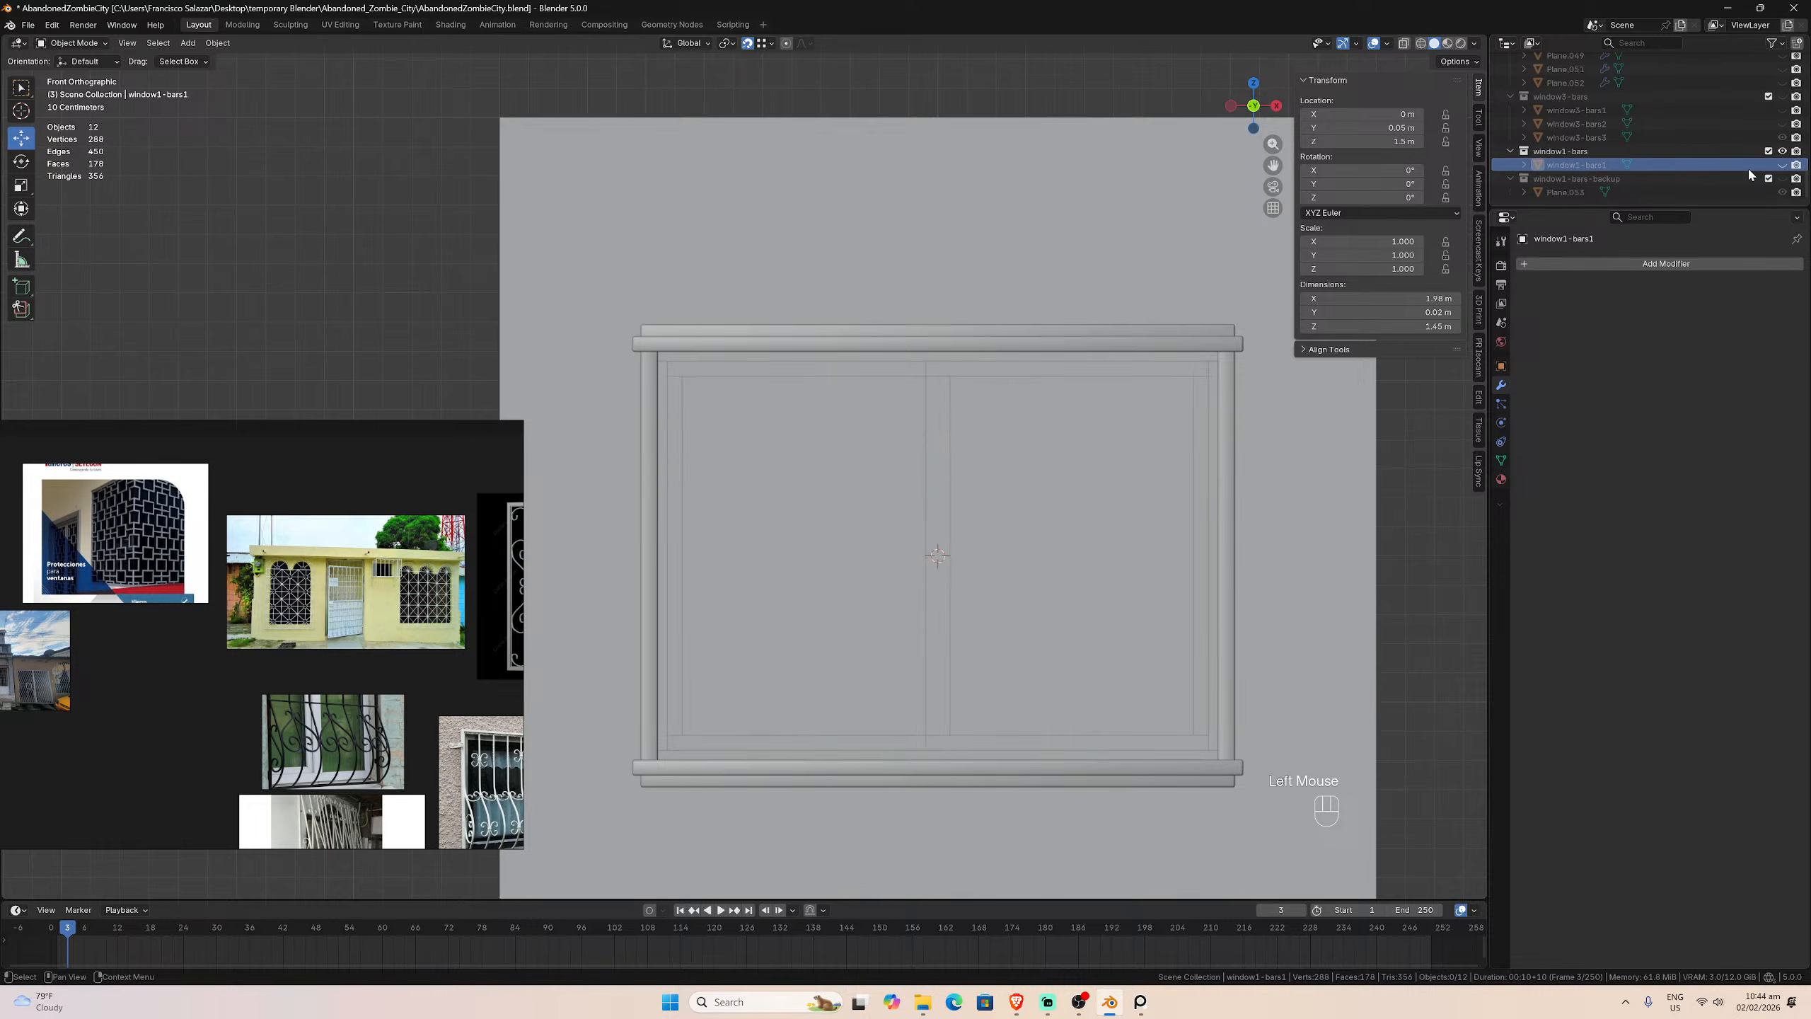
Step: Duplicate the plane from window1-bars-backup in place, move the copy to the window1-bars collection, and hide the backup collection
click(1568, 192)
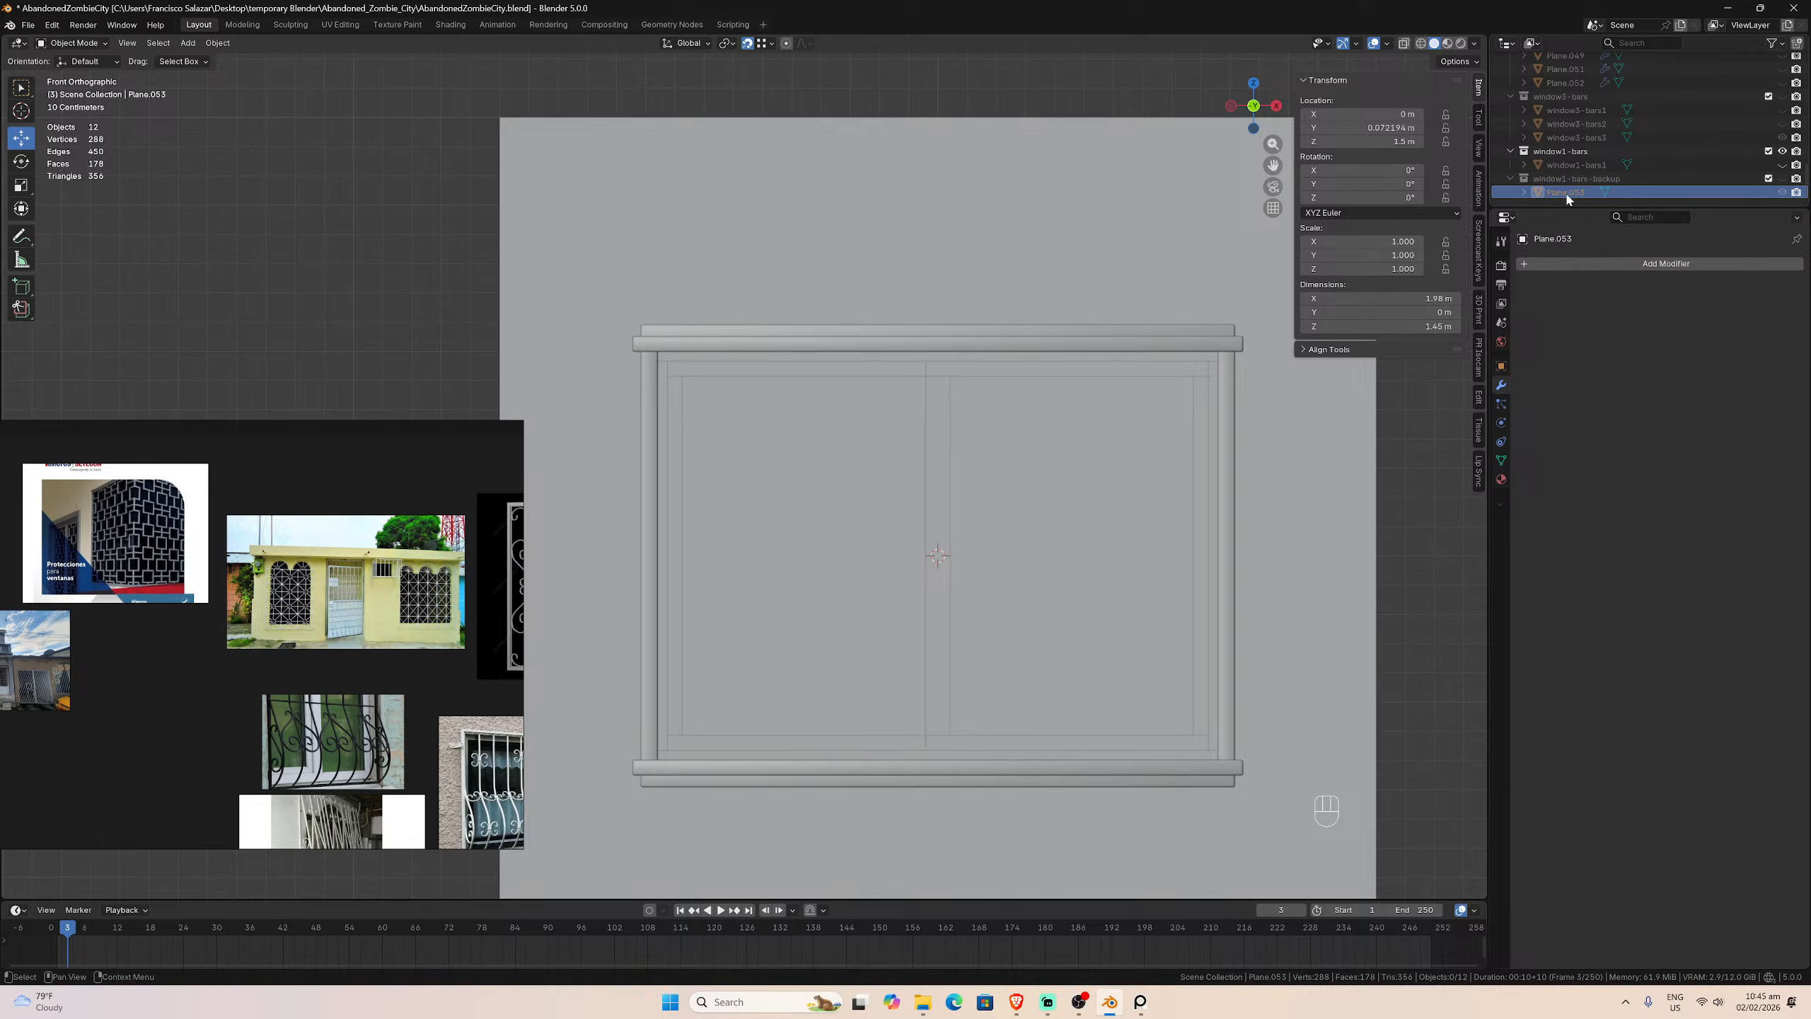
click(1784, 180)
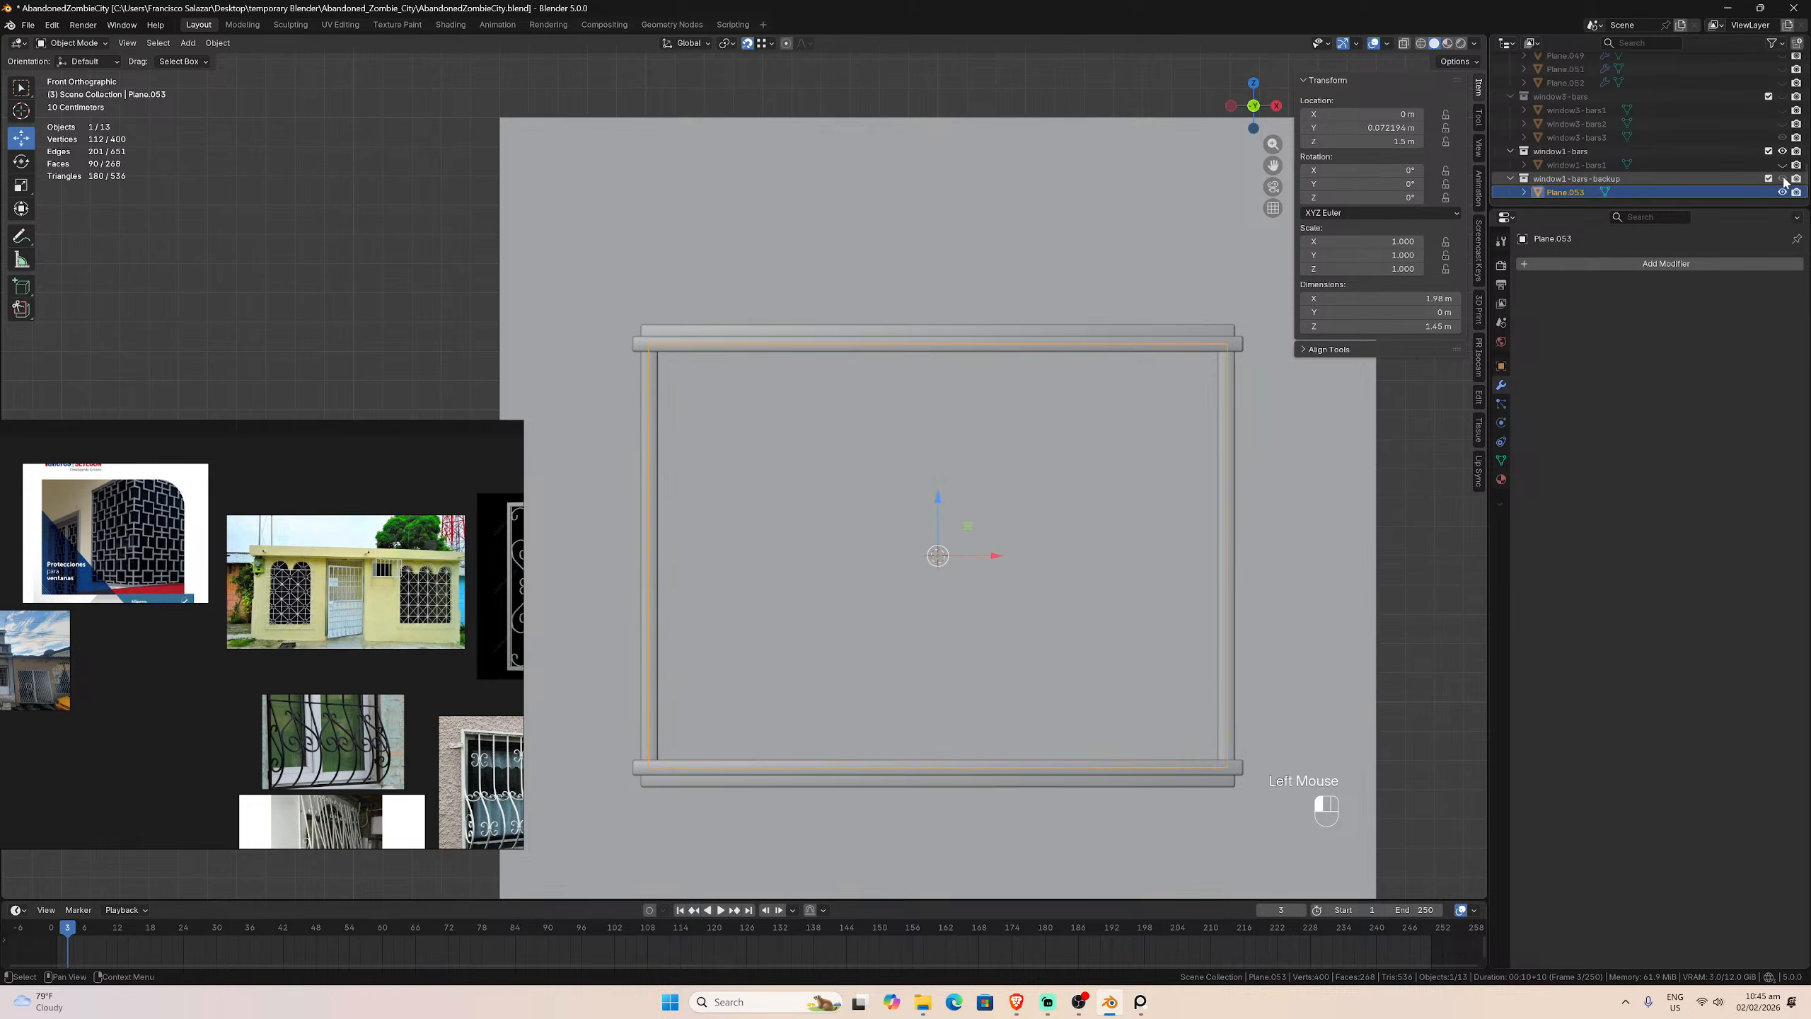
key(shift+d)
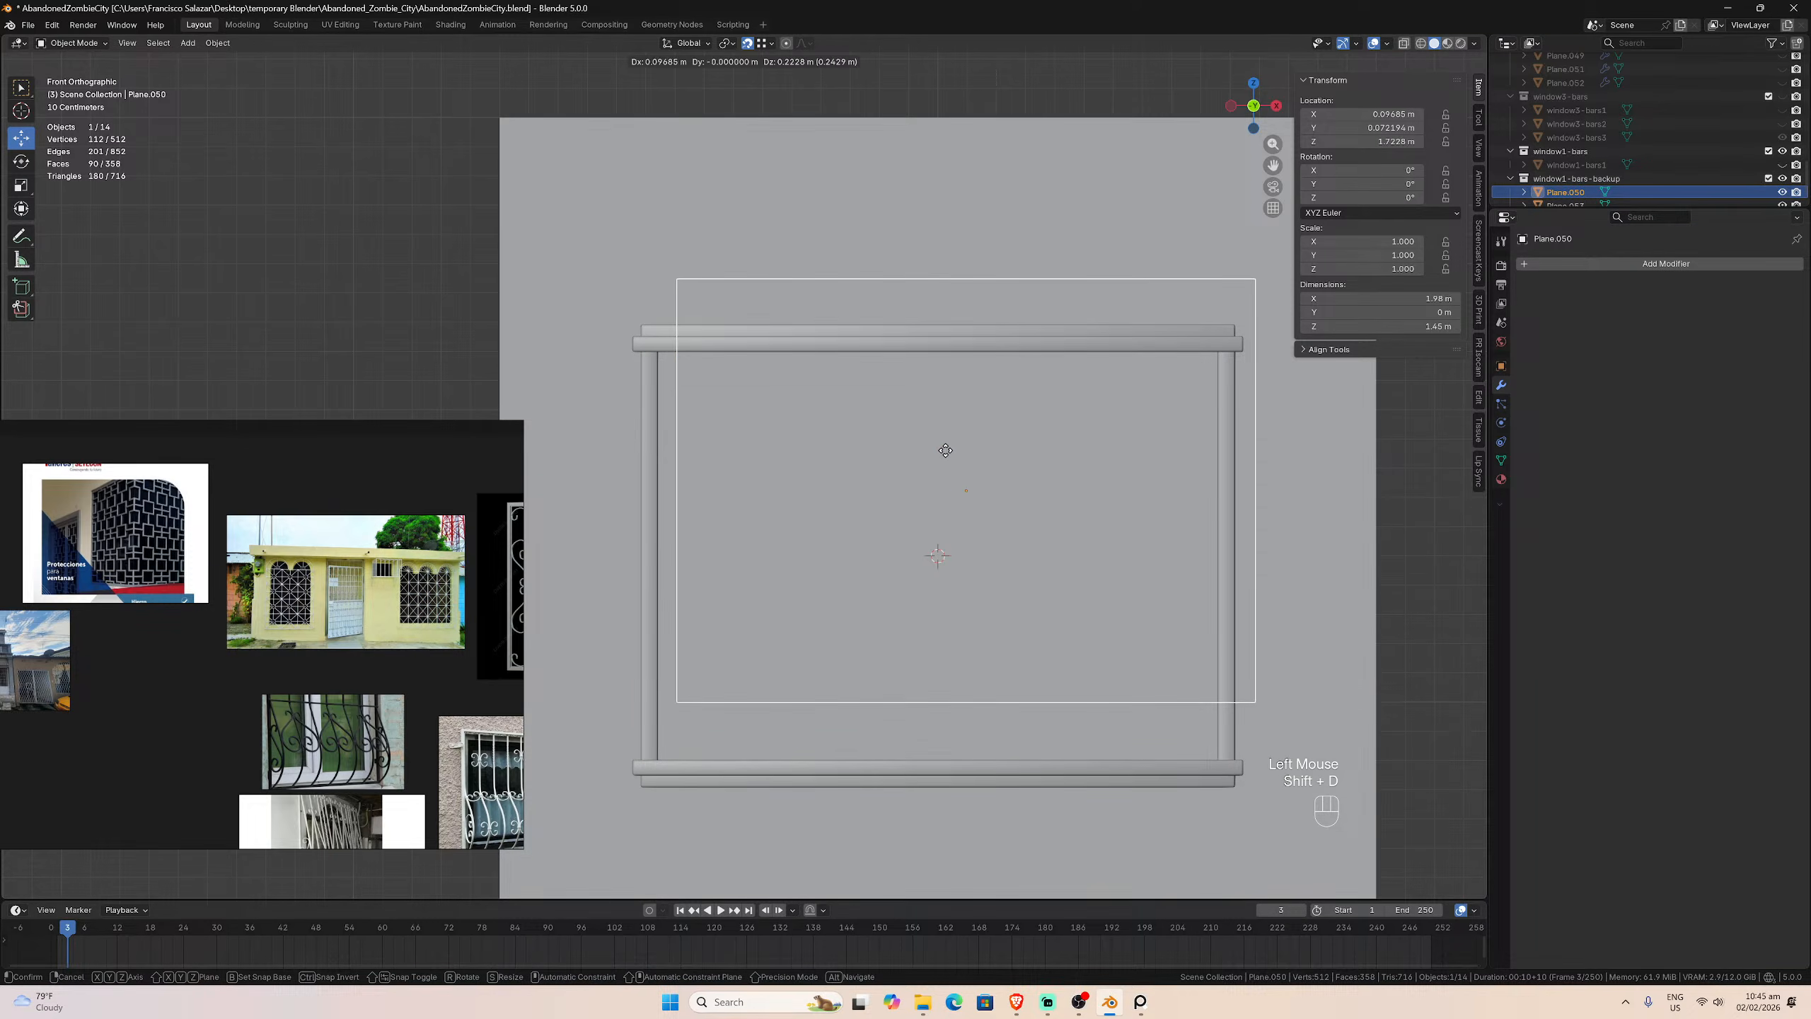
key(Escape)
key(m)
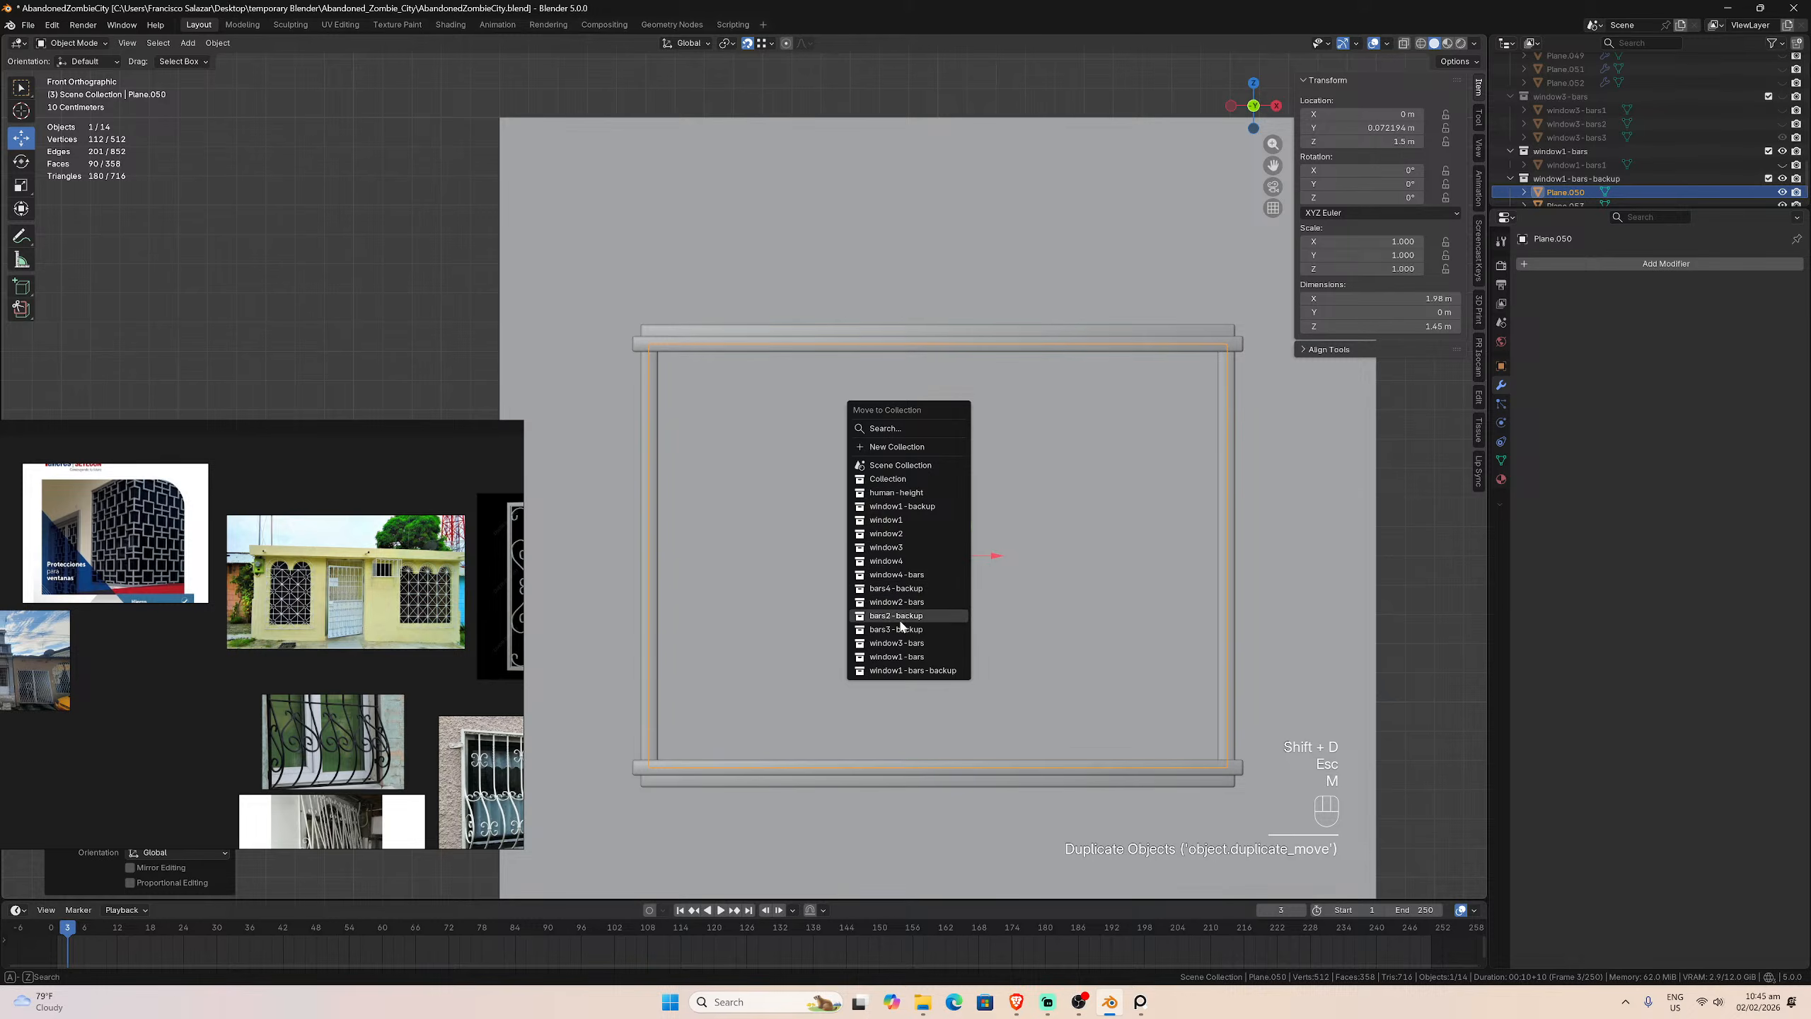
click(897, 657)
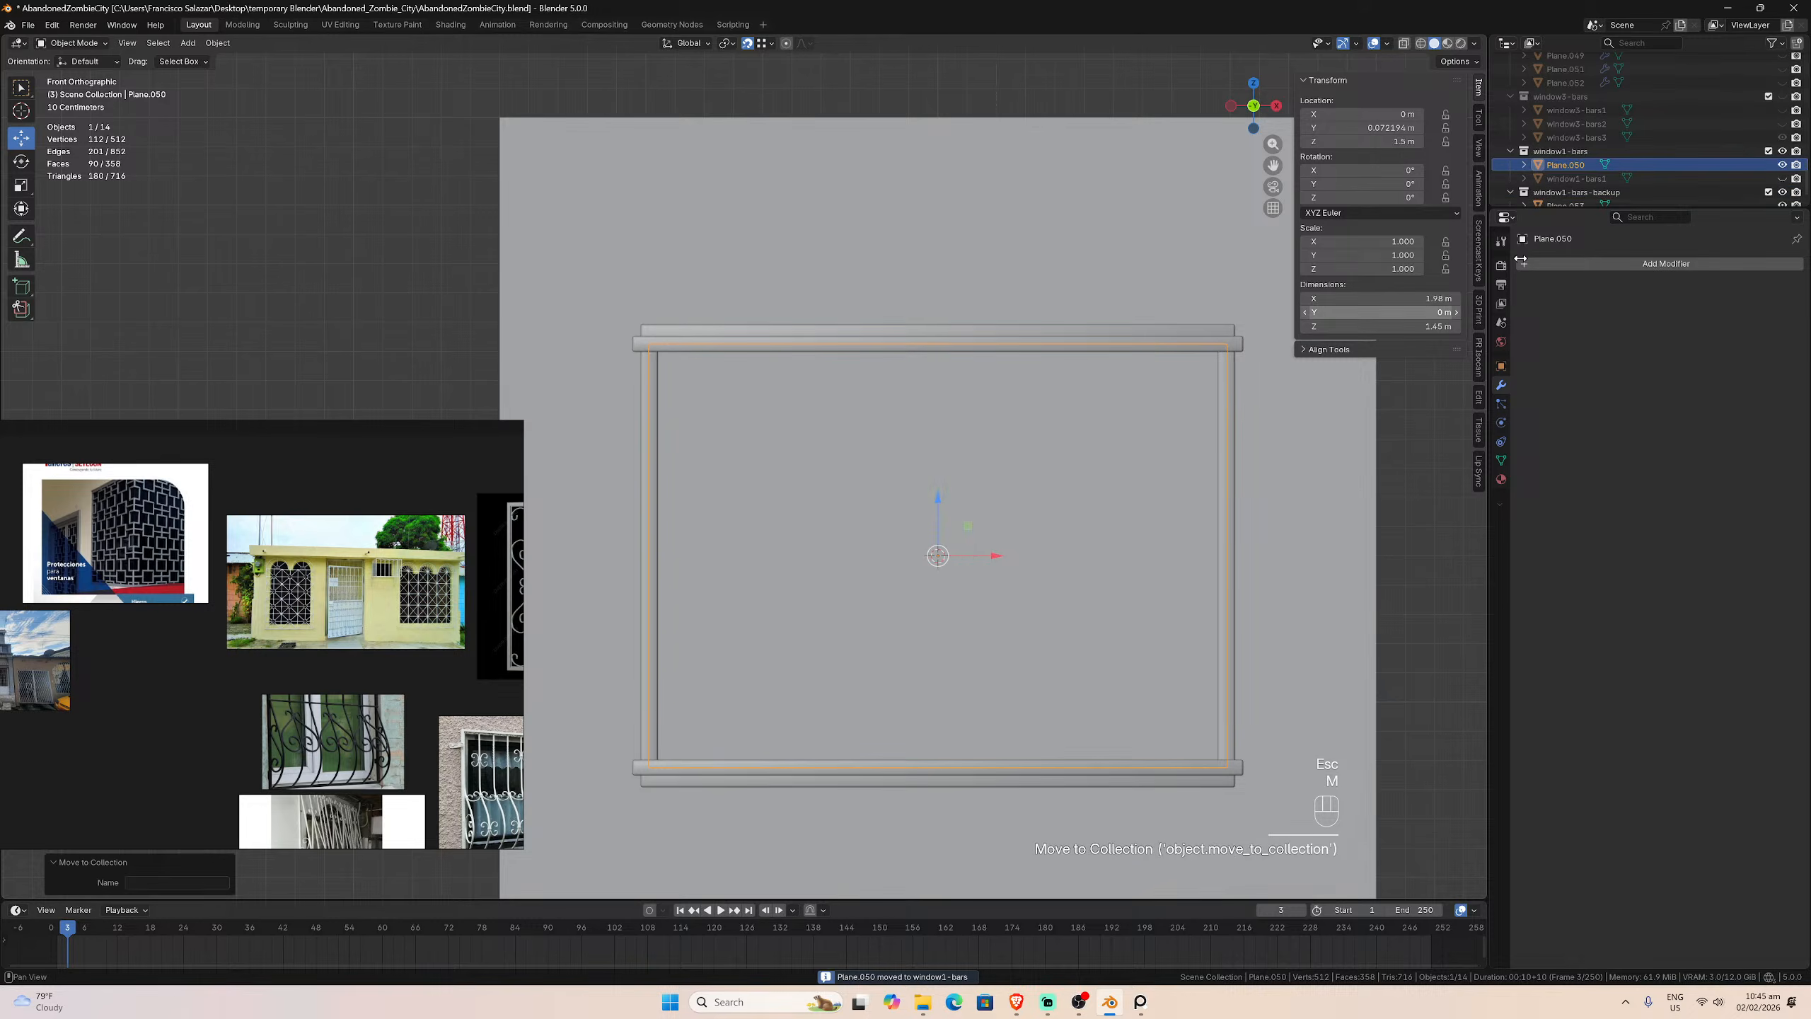
click(1783, 192)
click(1157, 448)
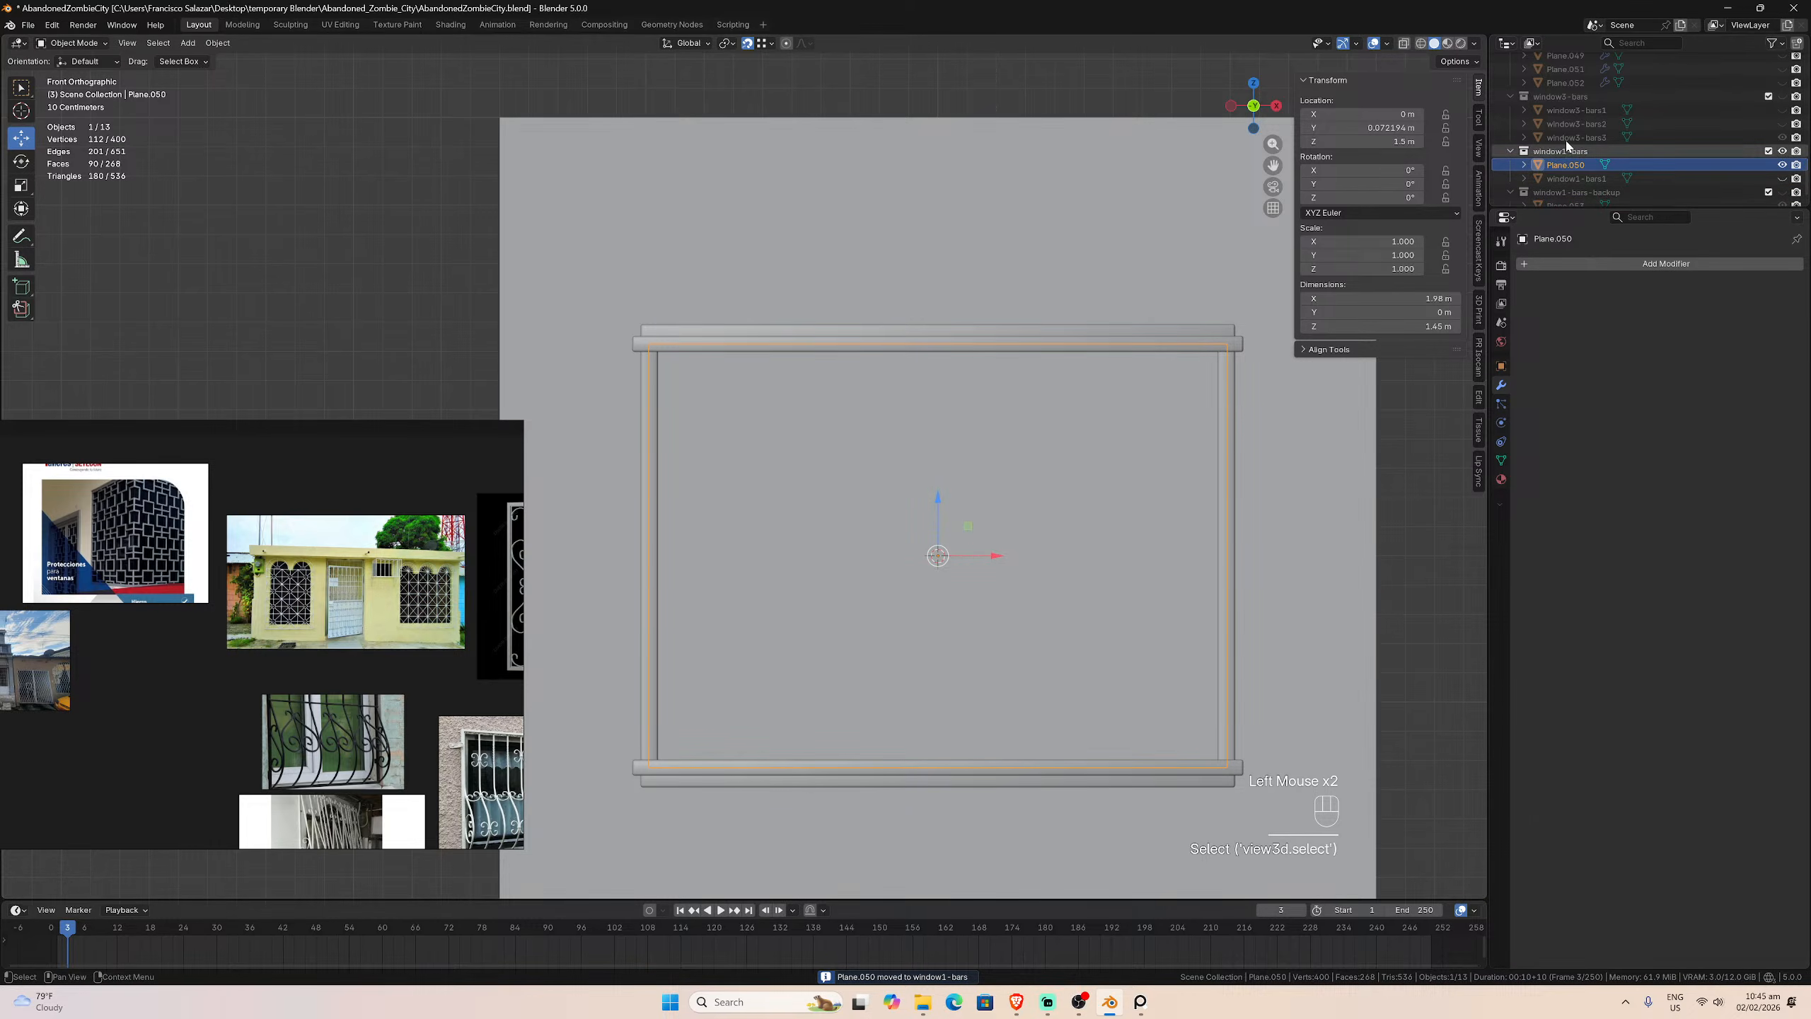
scroll(1655, 142, up, 3)
scroll(1655, 141, up, 3)
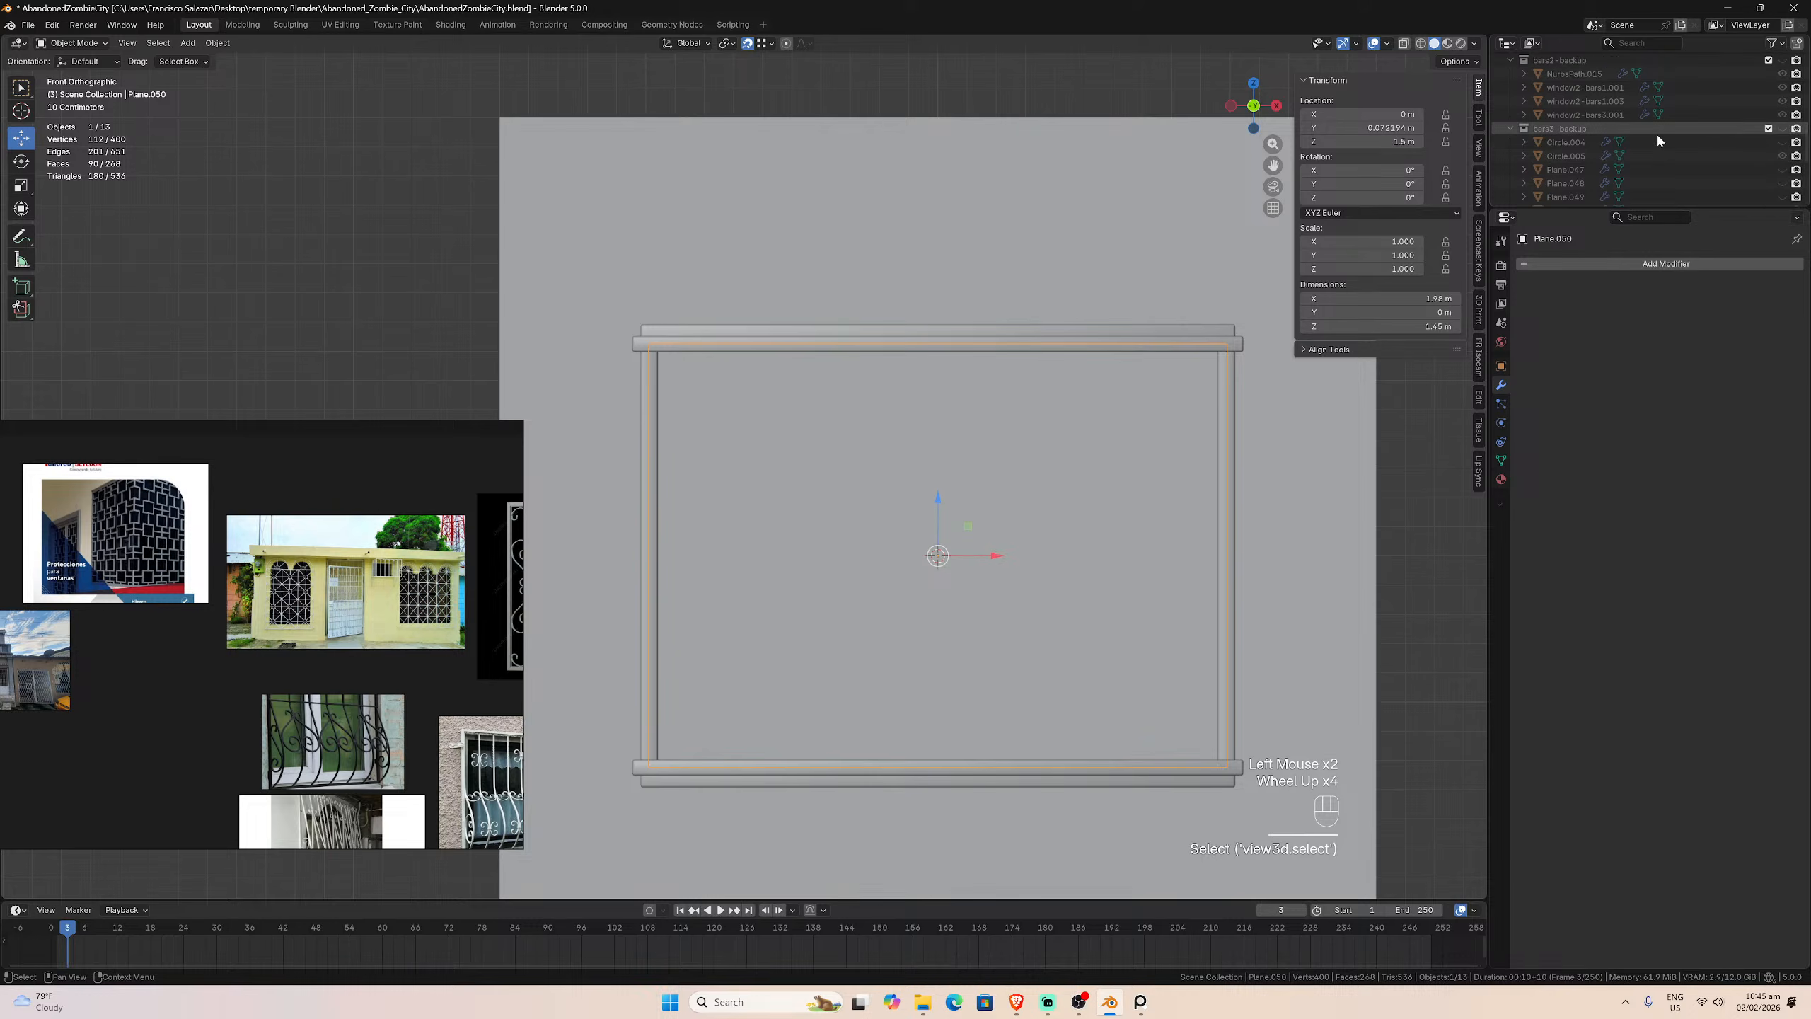
scroll(1657, 141, down, 2)
scroll(1657, 140, down, 1)
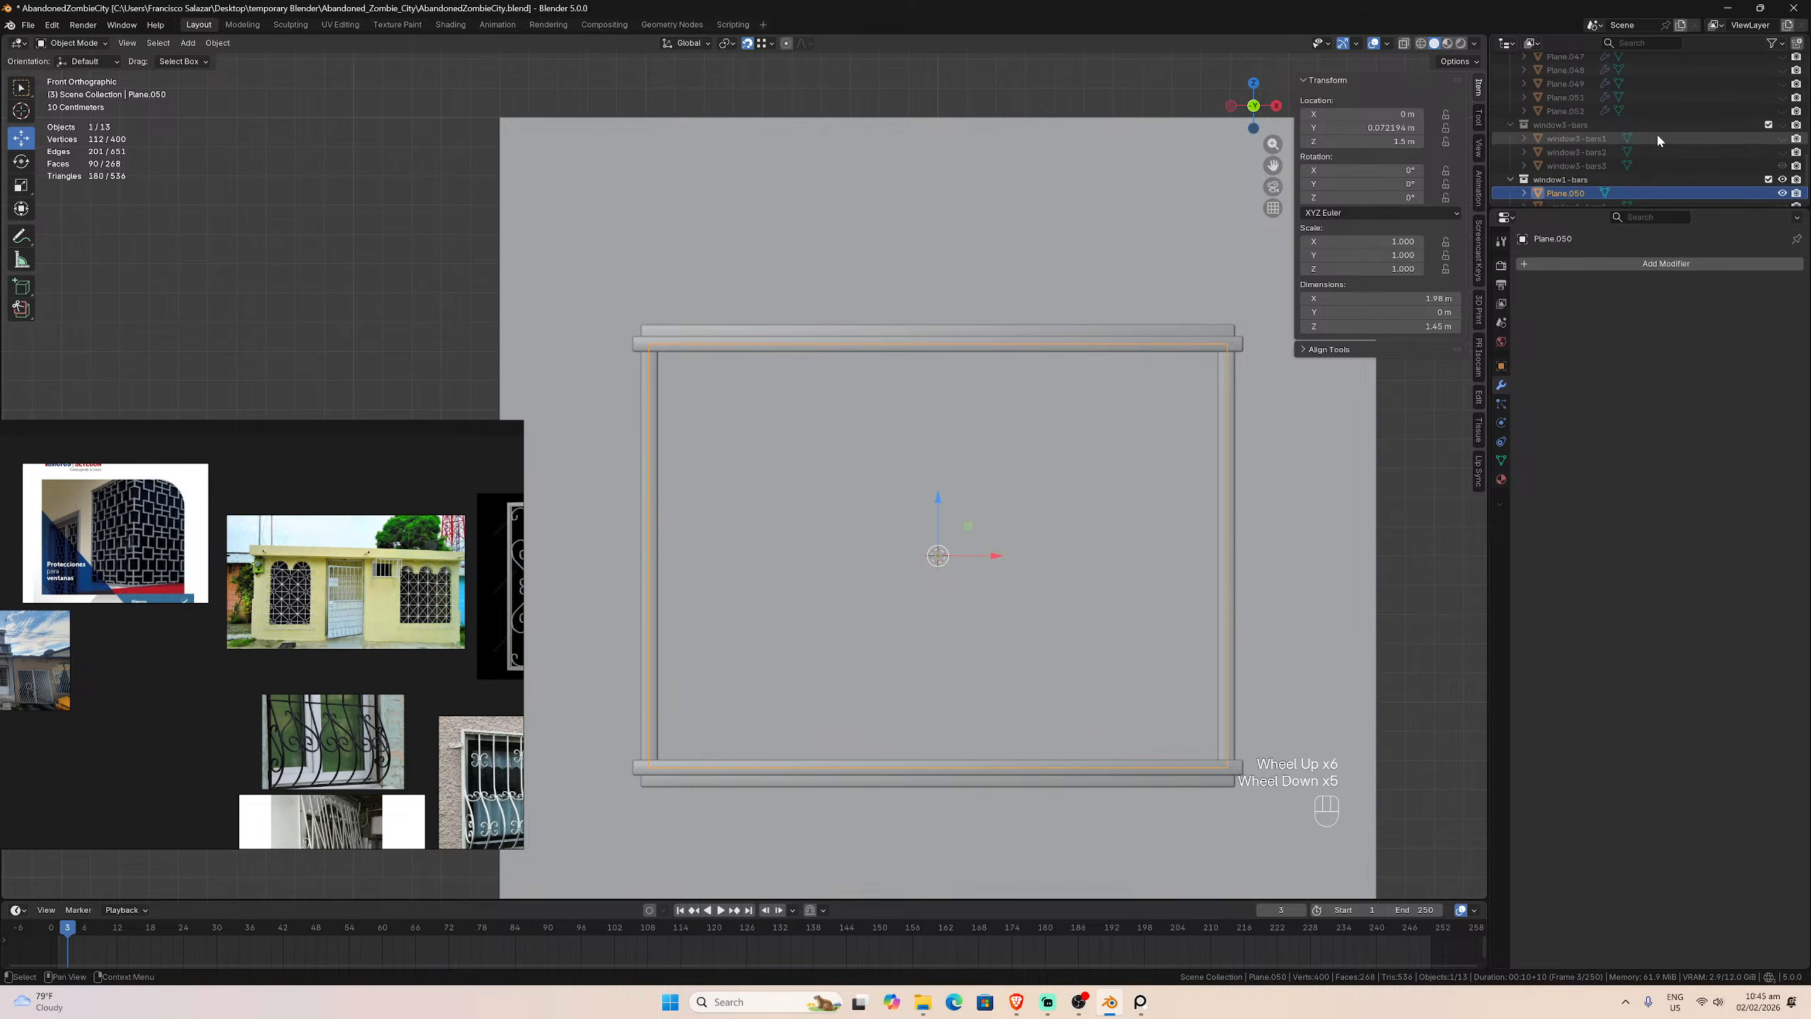
Step: Find window4-bars2 in the window4-bars collection and make it visible as a reference inside the window frame
scroll(1656, 133, up, 3)
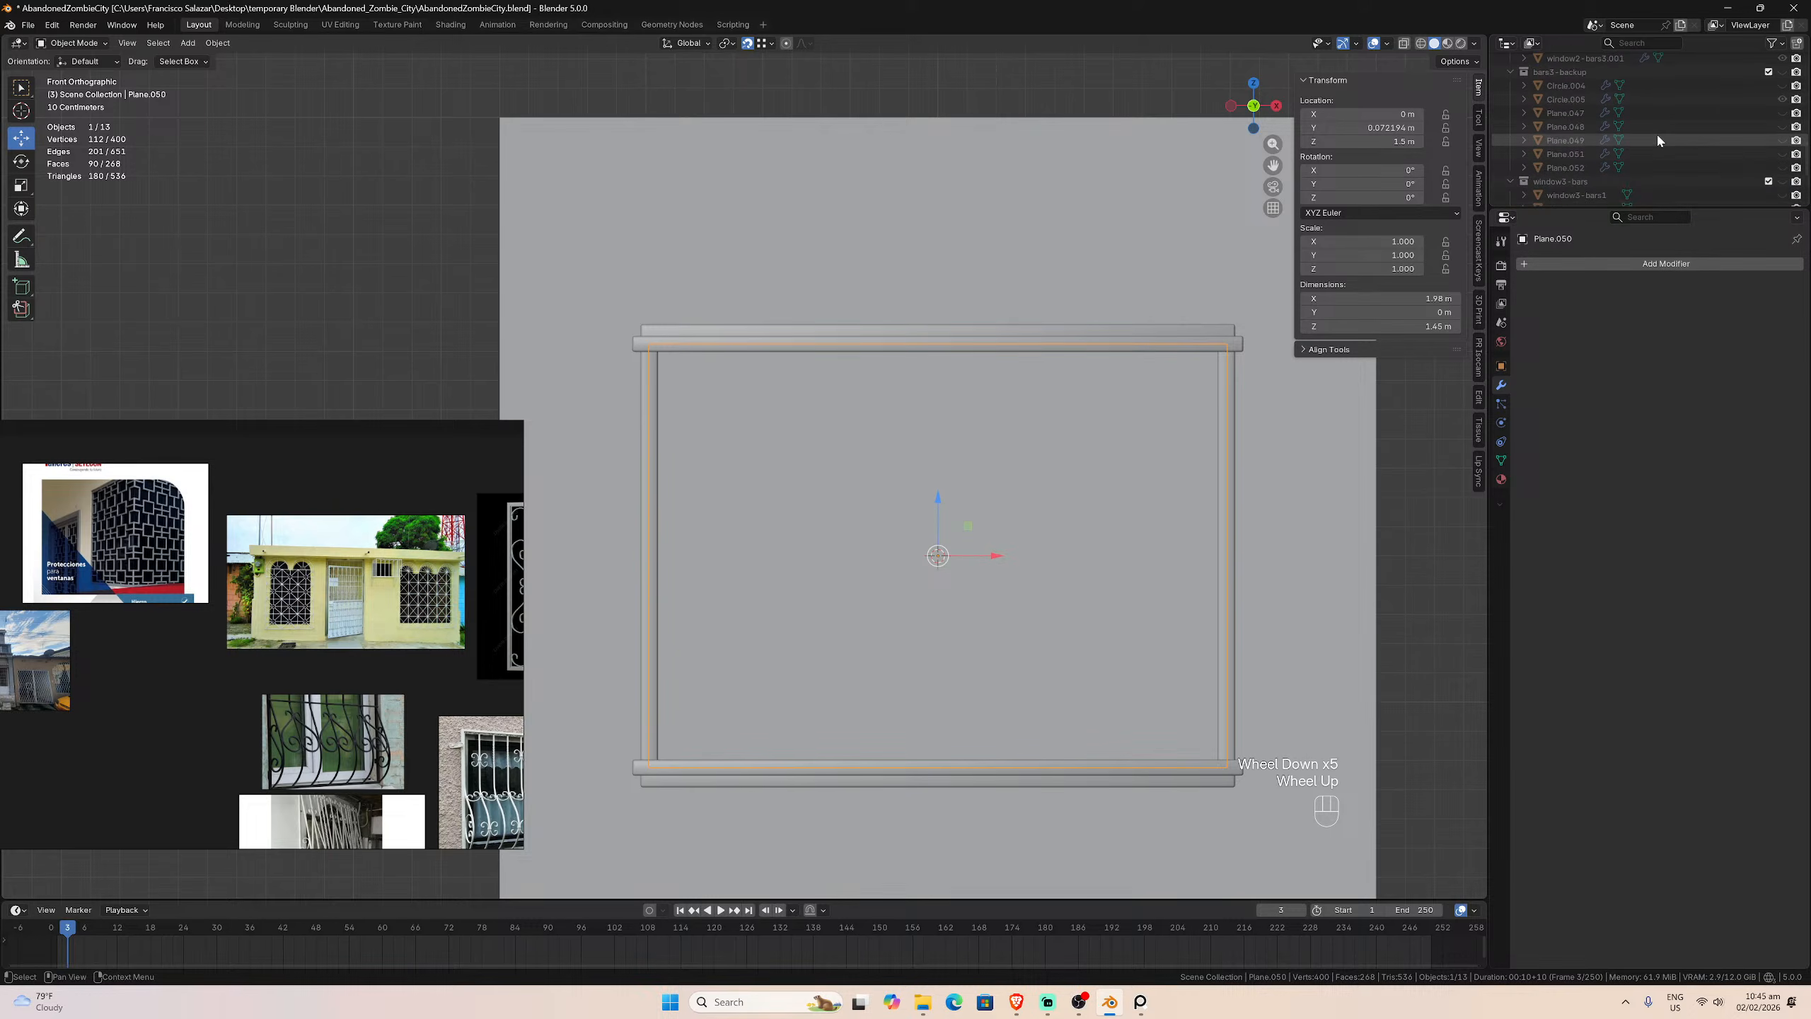
scroll(1656, 133, down, 4)
scroll(1655, 133, down, 1)
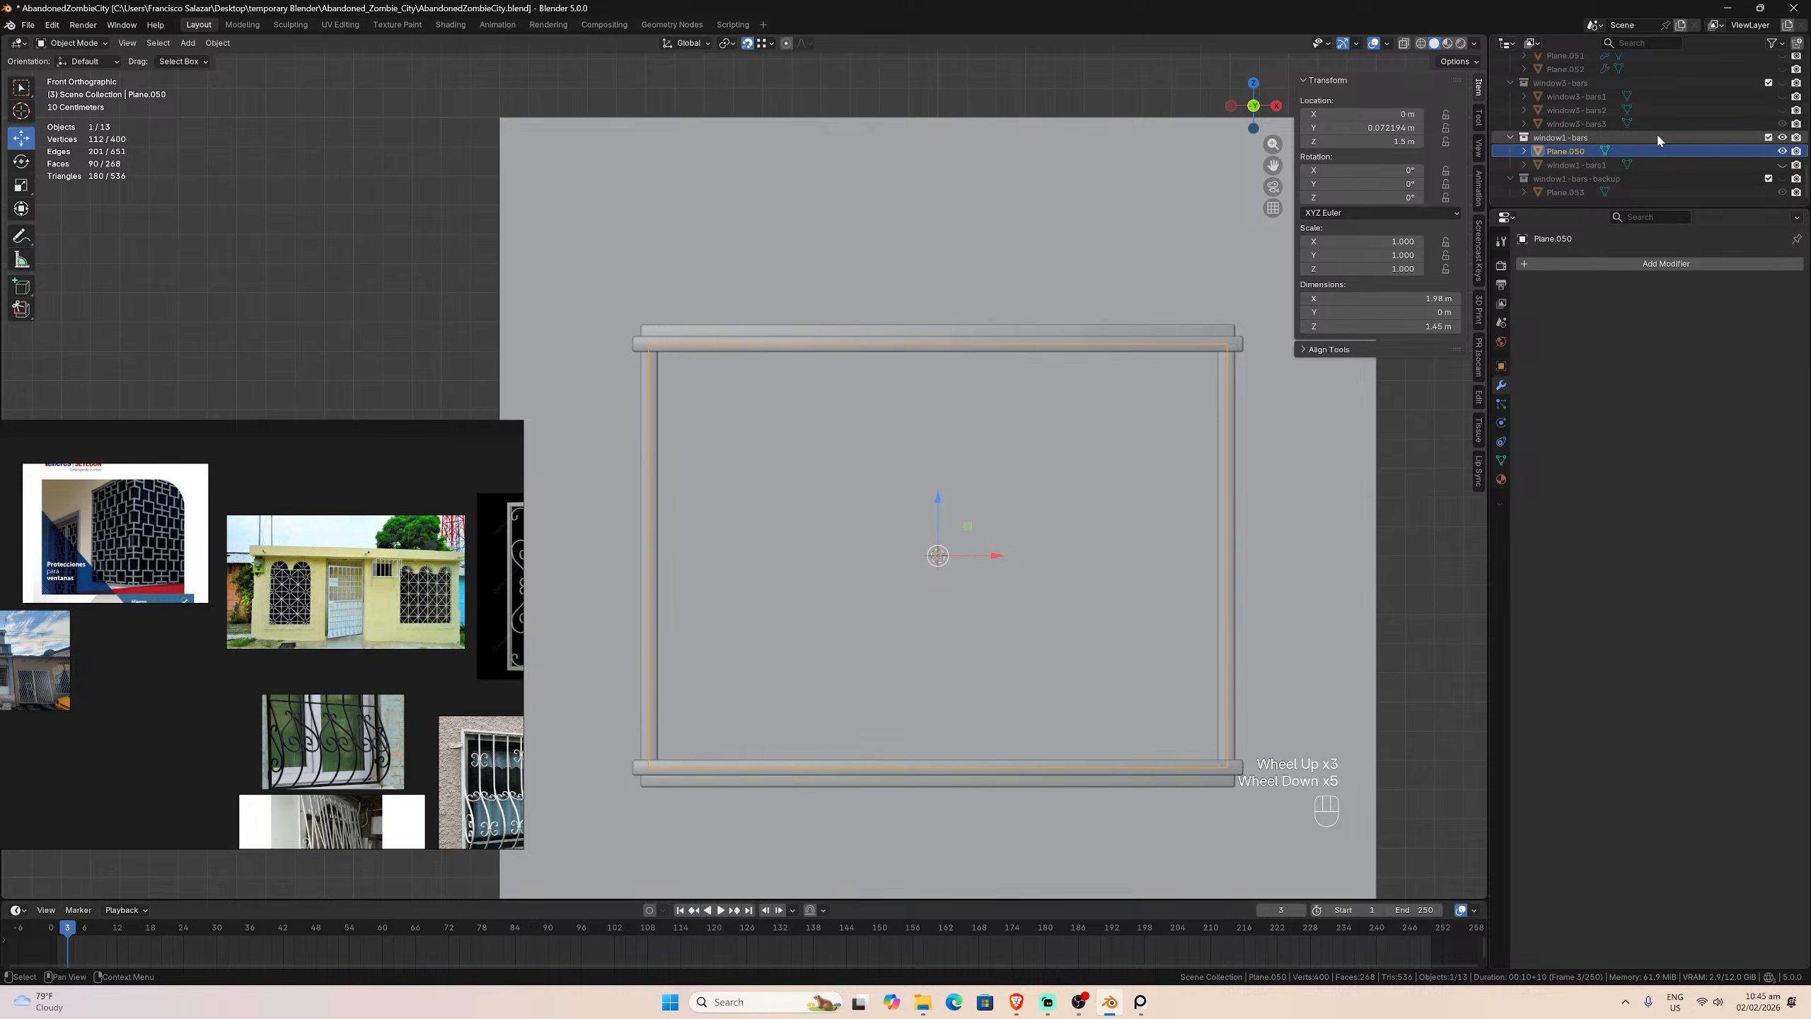
scroll(1656, 133, up, 3)
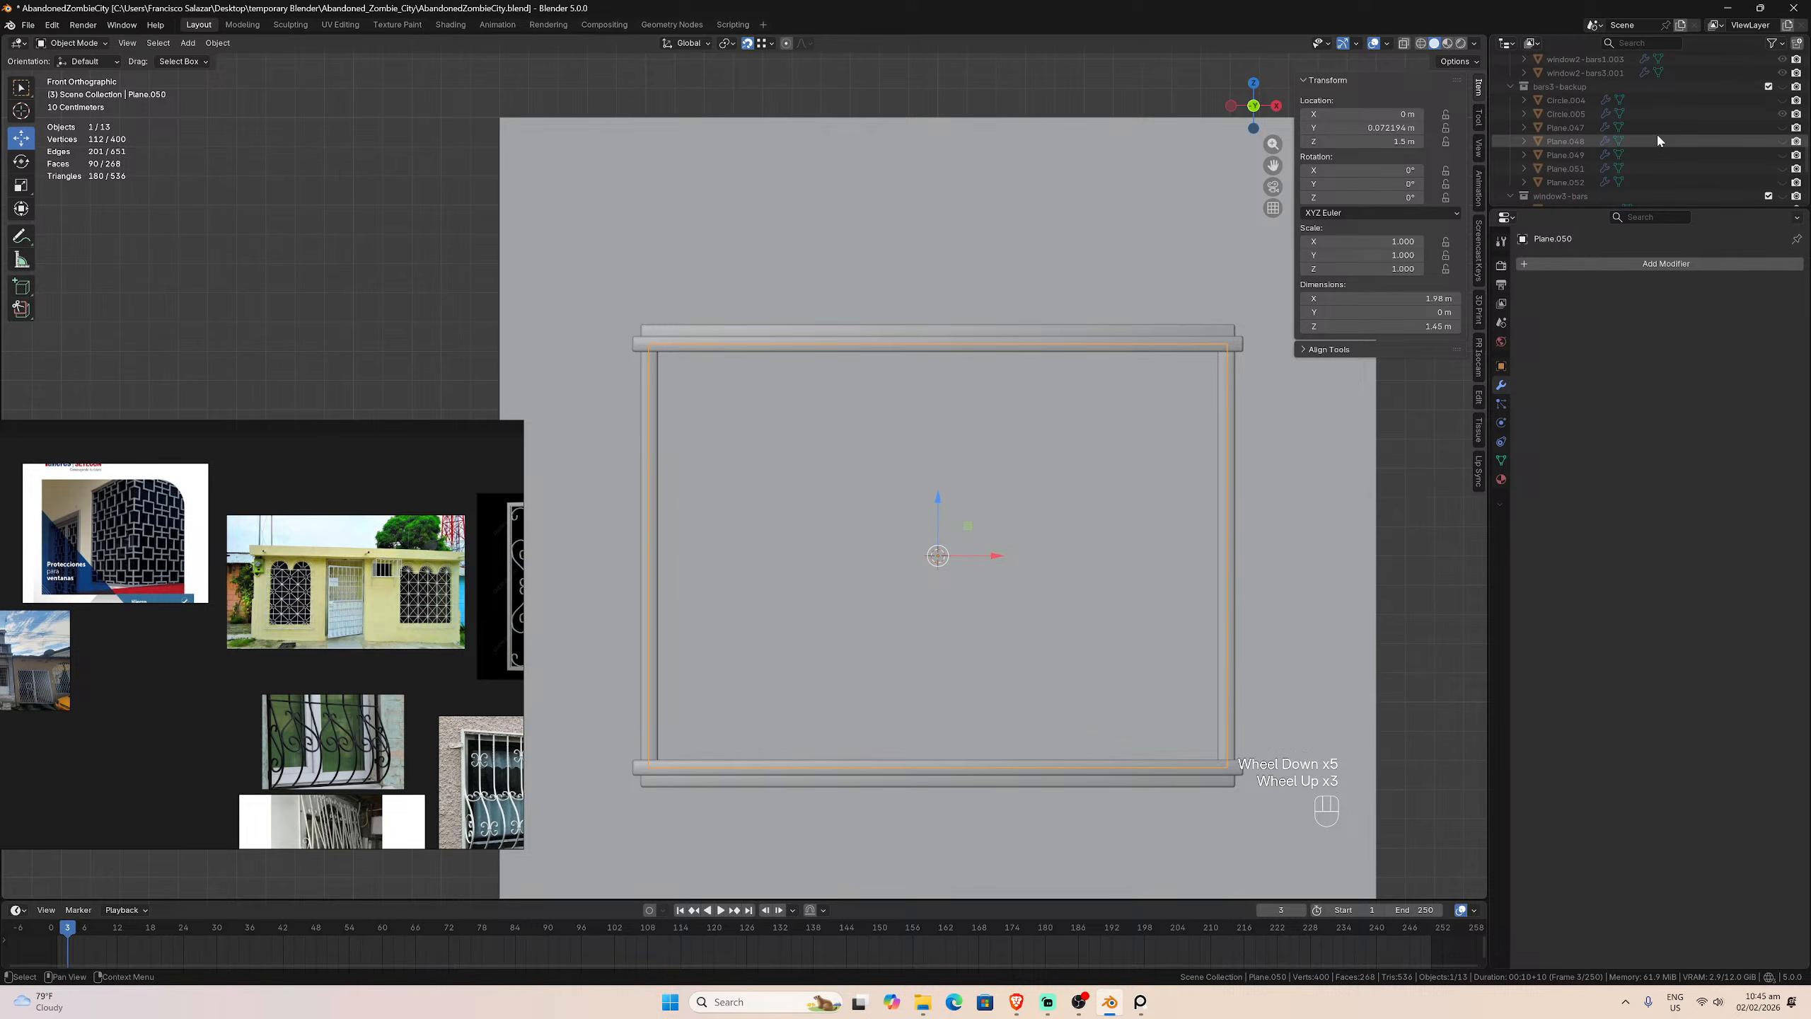
scroll(1655, 133, up, 7)
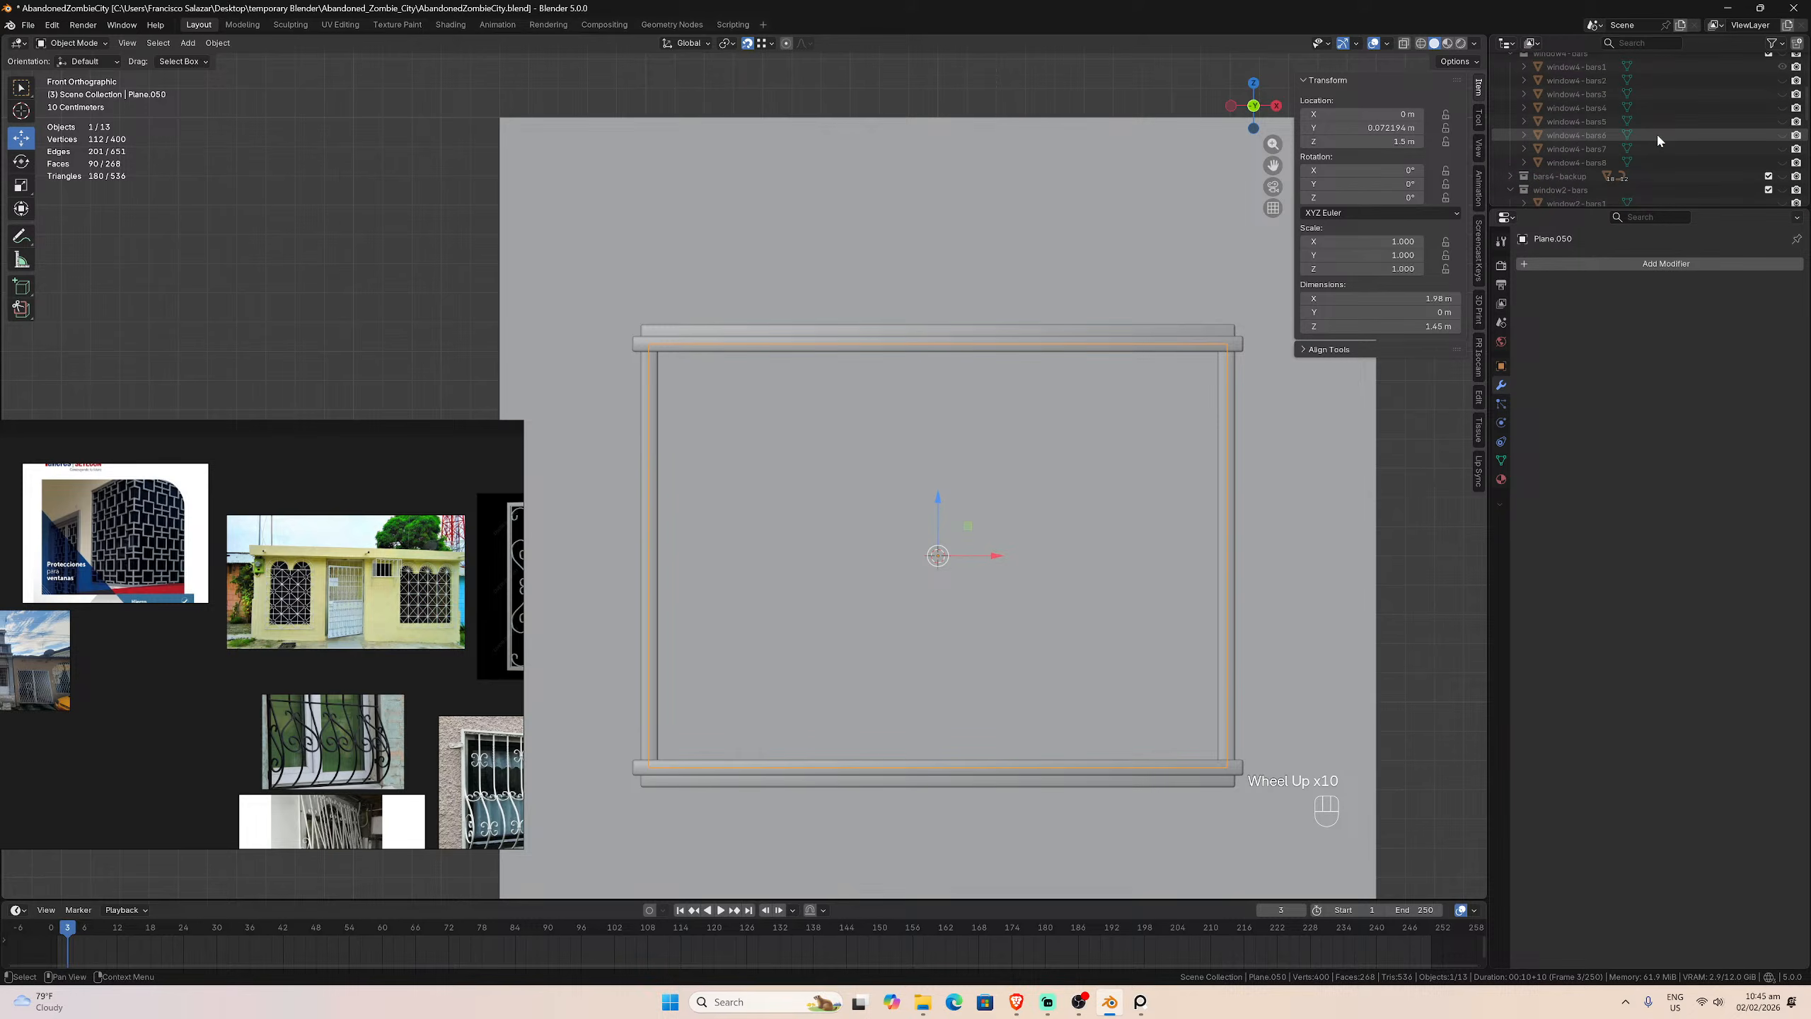
scroll(1656, 133, up, 1)
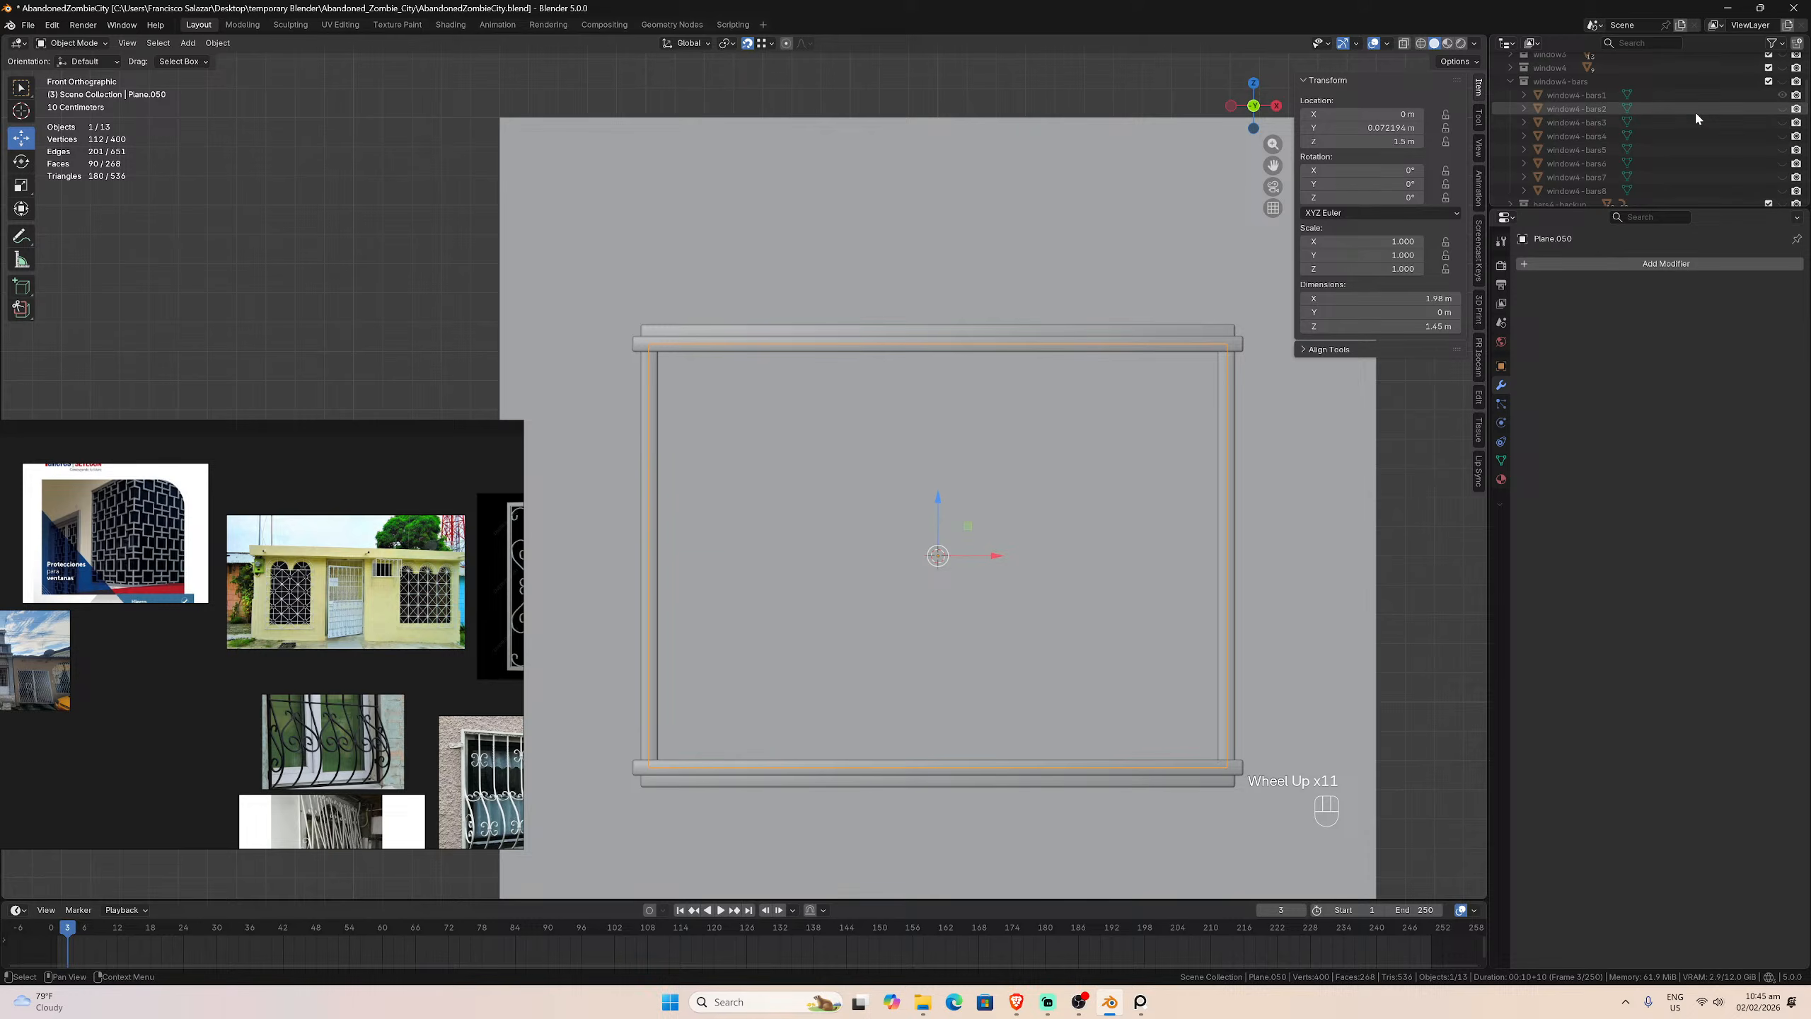
click(1783, 109)
click(1783, 108)
click(1783, 108)
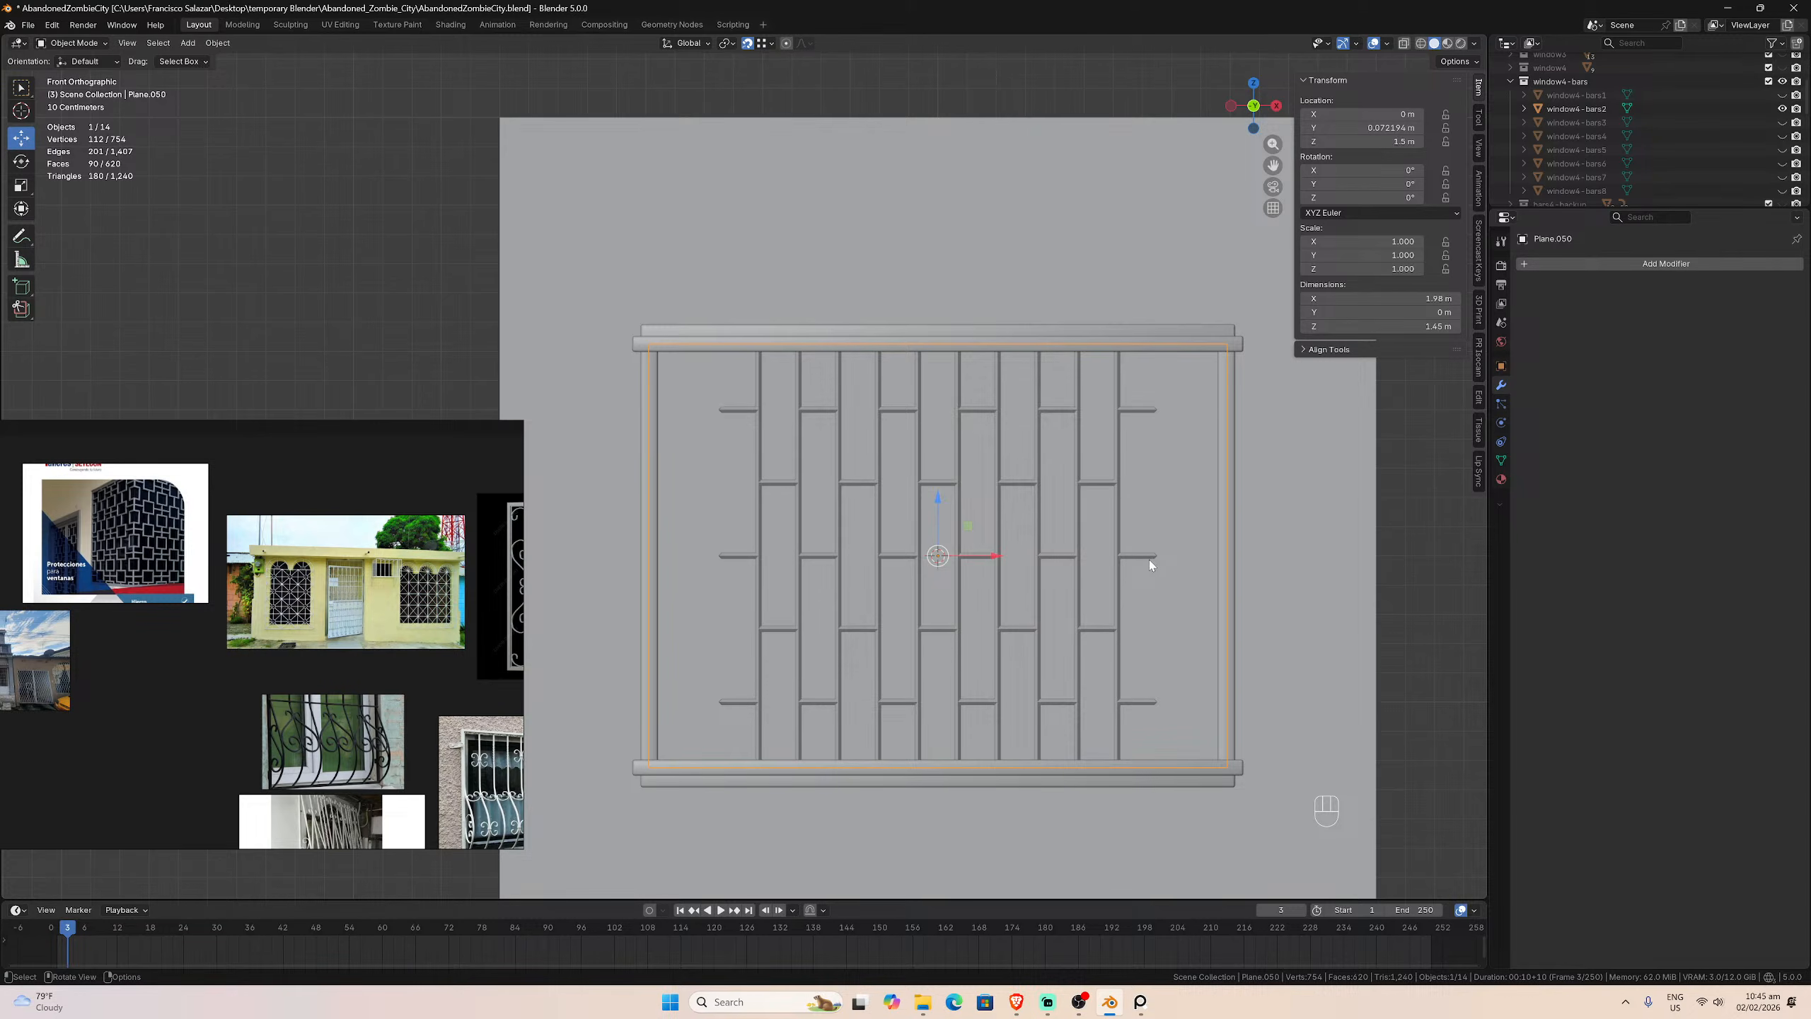
Step: Browse the reference photo board and bring the metal grid gate in the brick facade into close view
scroll(291, 631, down, 5)
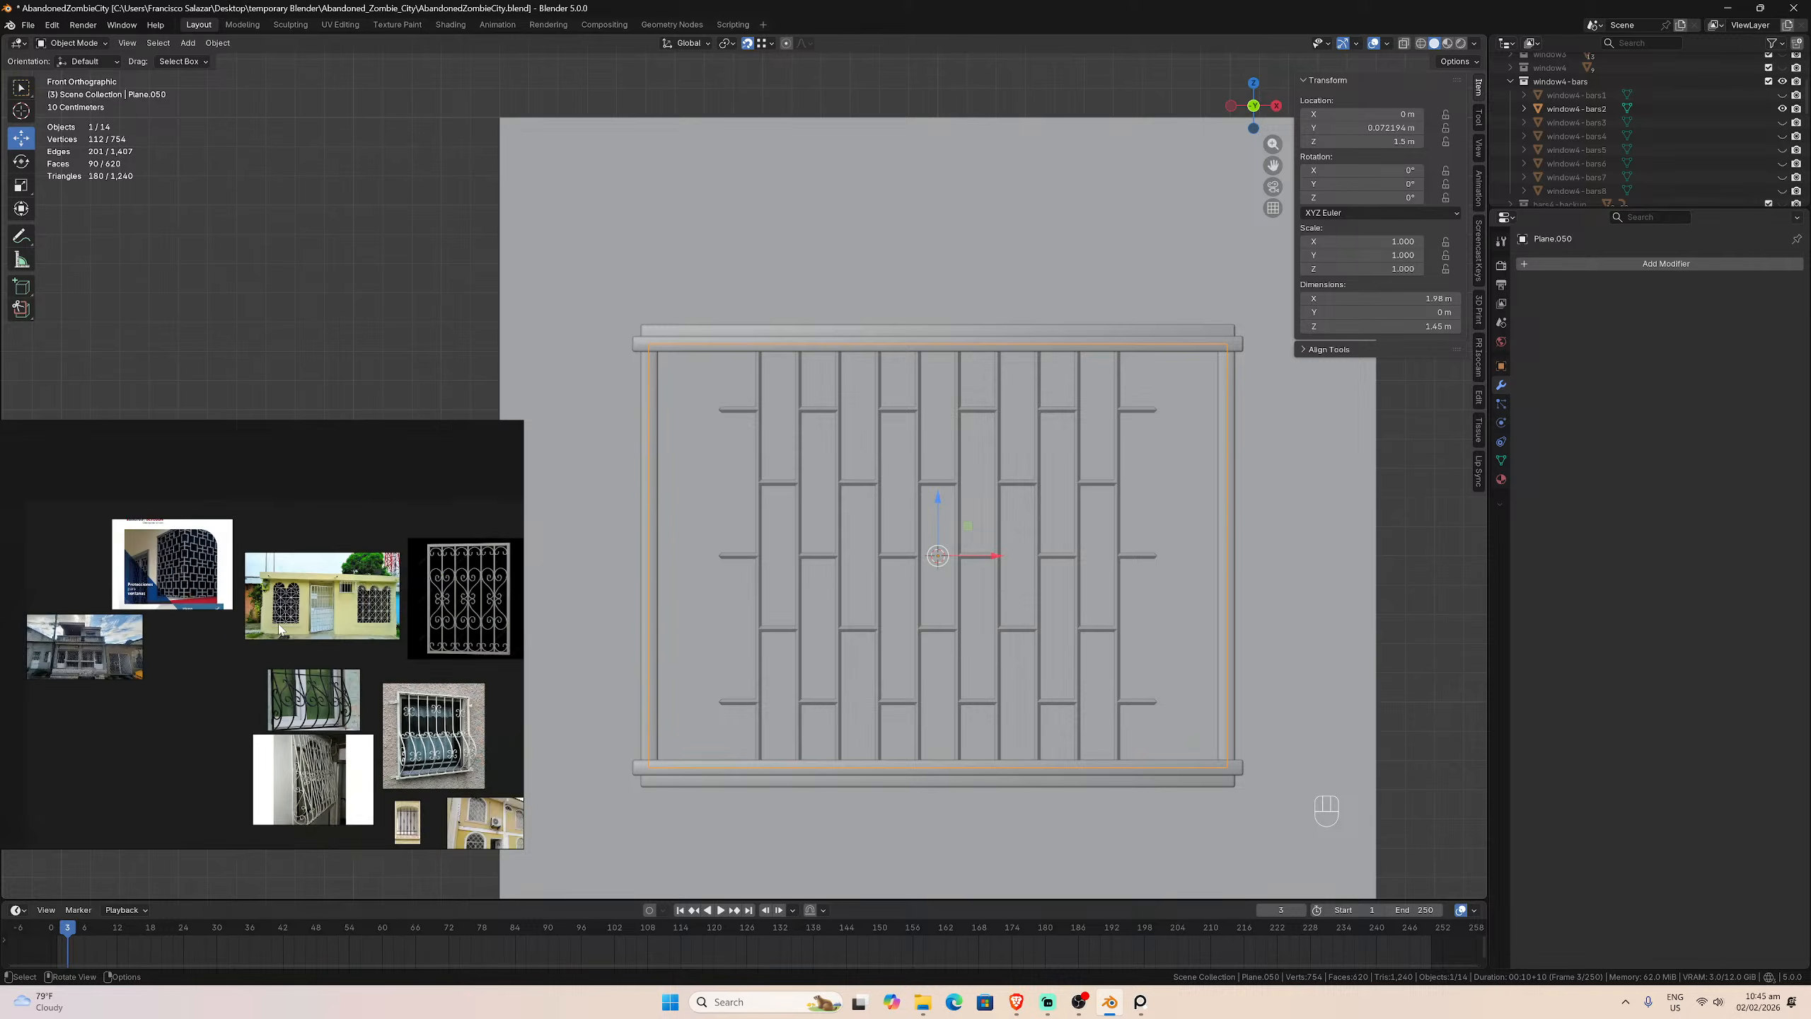
middle_drag(291, 632, 152, 592)
scroll(329, 639, up, 7)
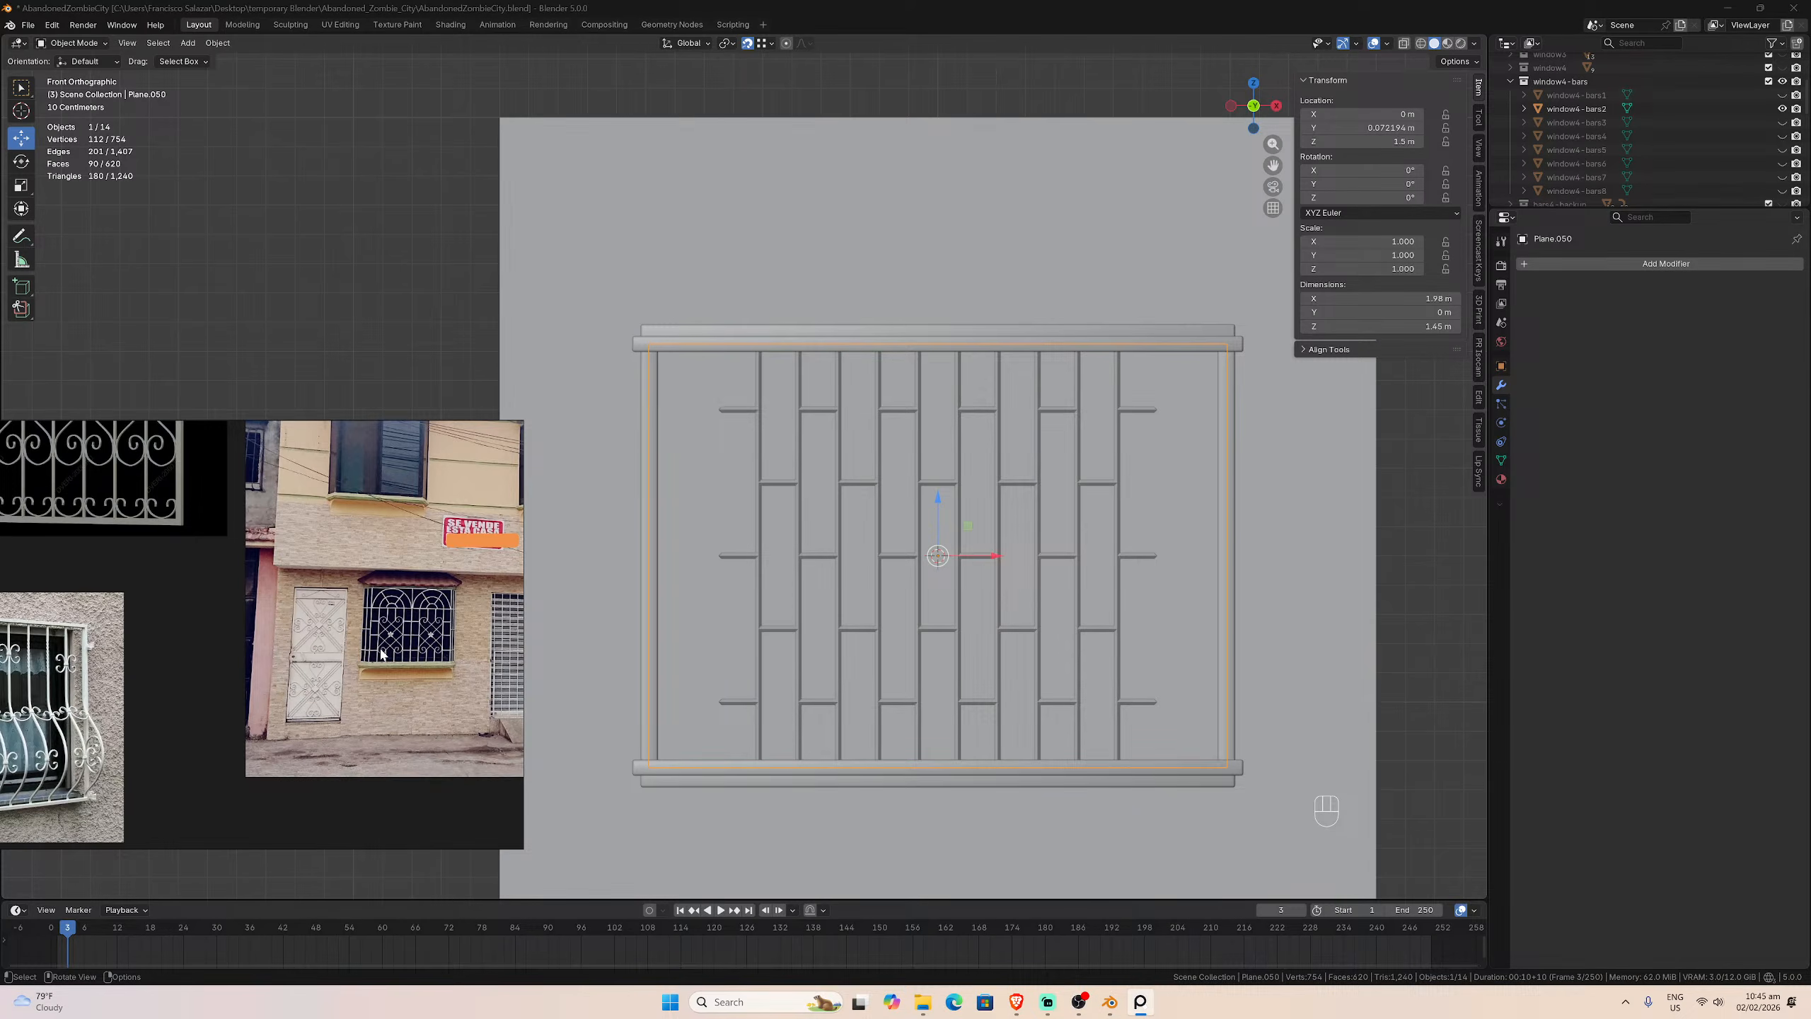
middle_drag(380, 655, 177, 637)
scroll(414, 672, up, 5)
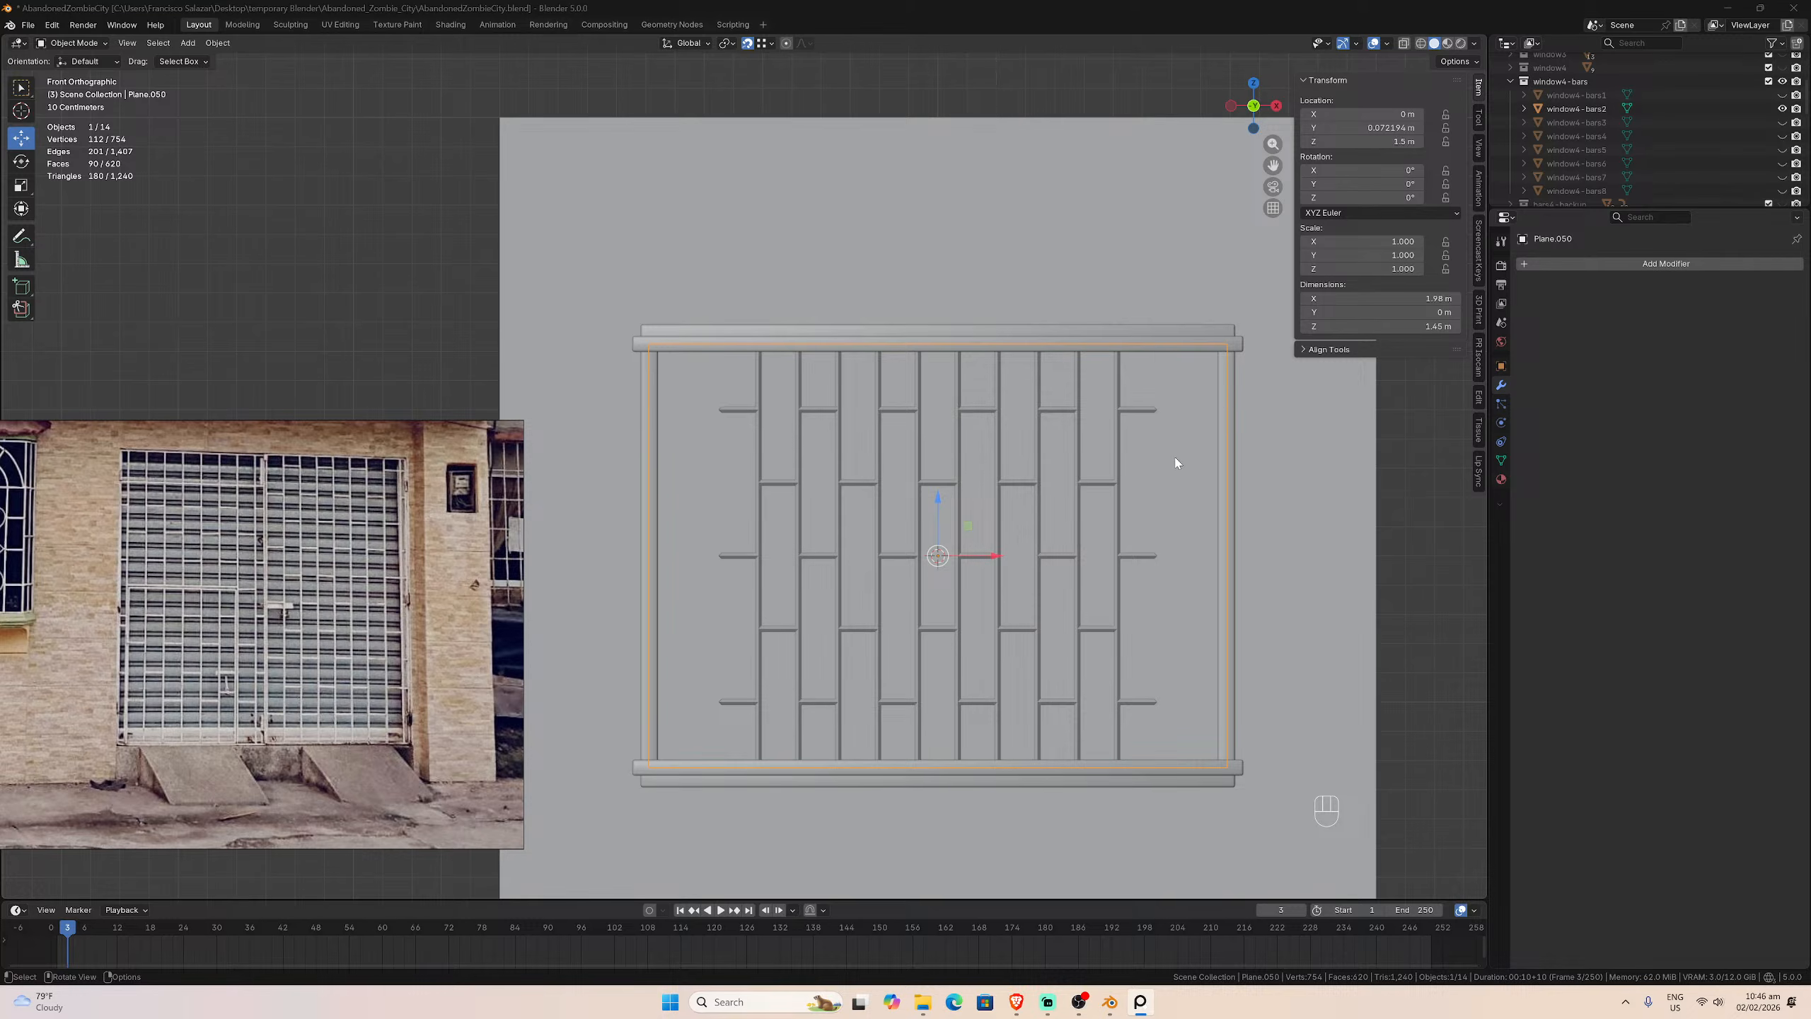
Step: Select Plane.050 inside the window frame and open its mesh for editing in edge select mode
click(650, 433)
click(649, 433)
click(650, 430)
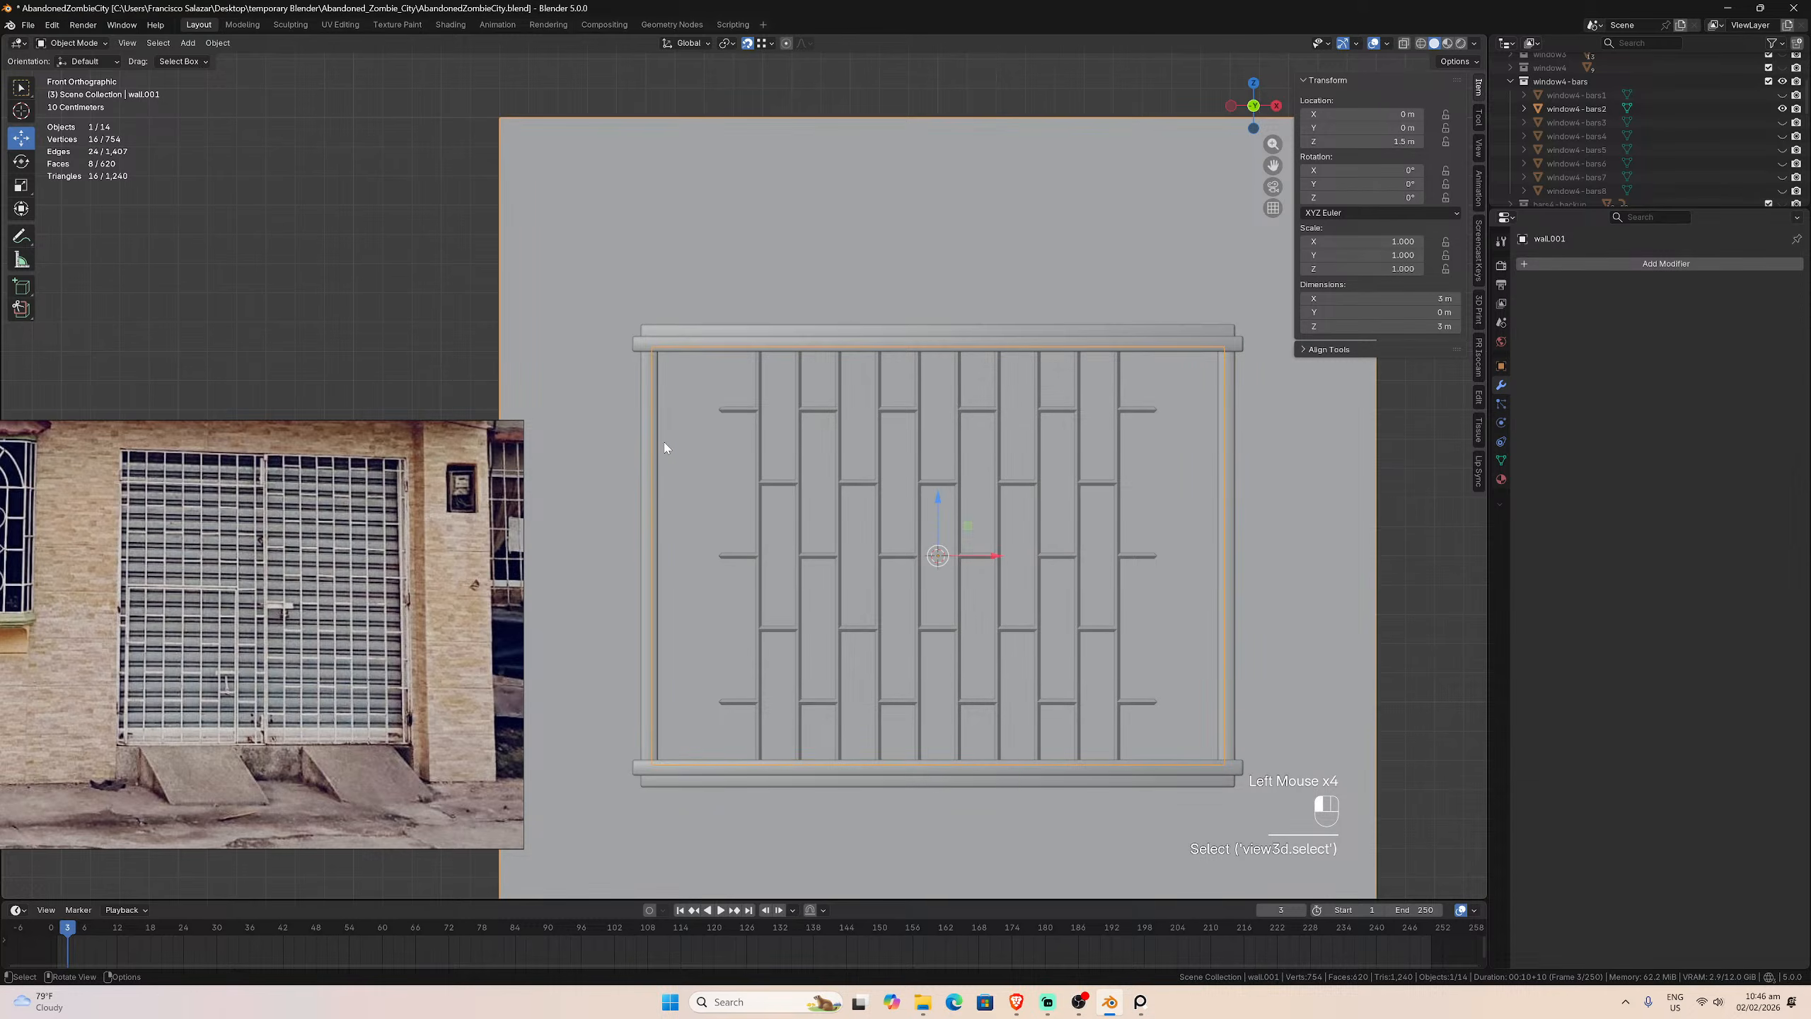
click(682, 451)
scroll(683, 452, up, 1)
key(Tab)
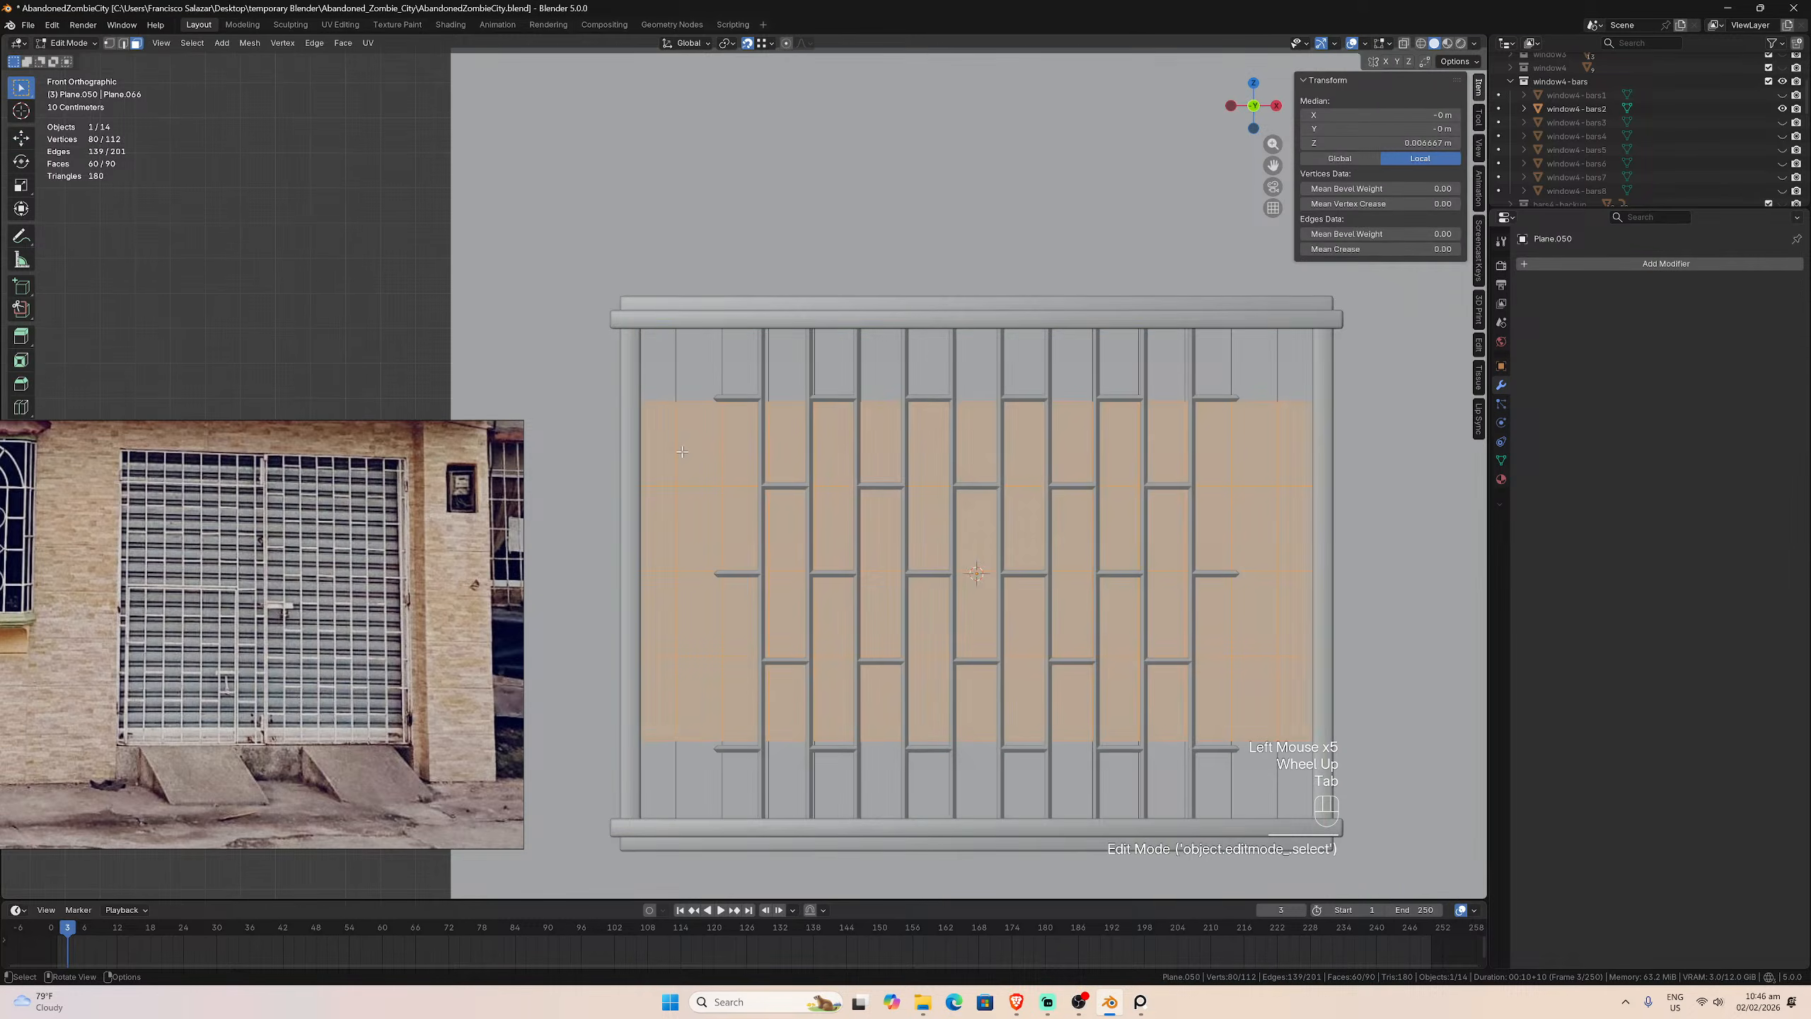
scroll(683, 453, down, 1)
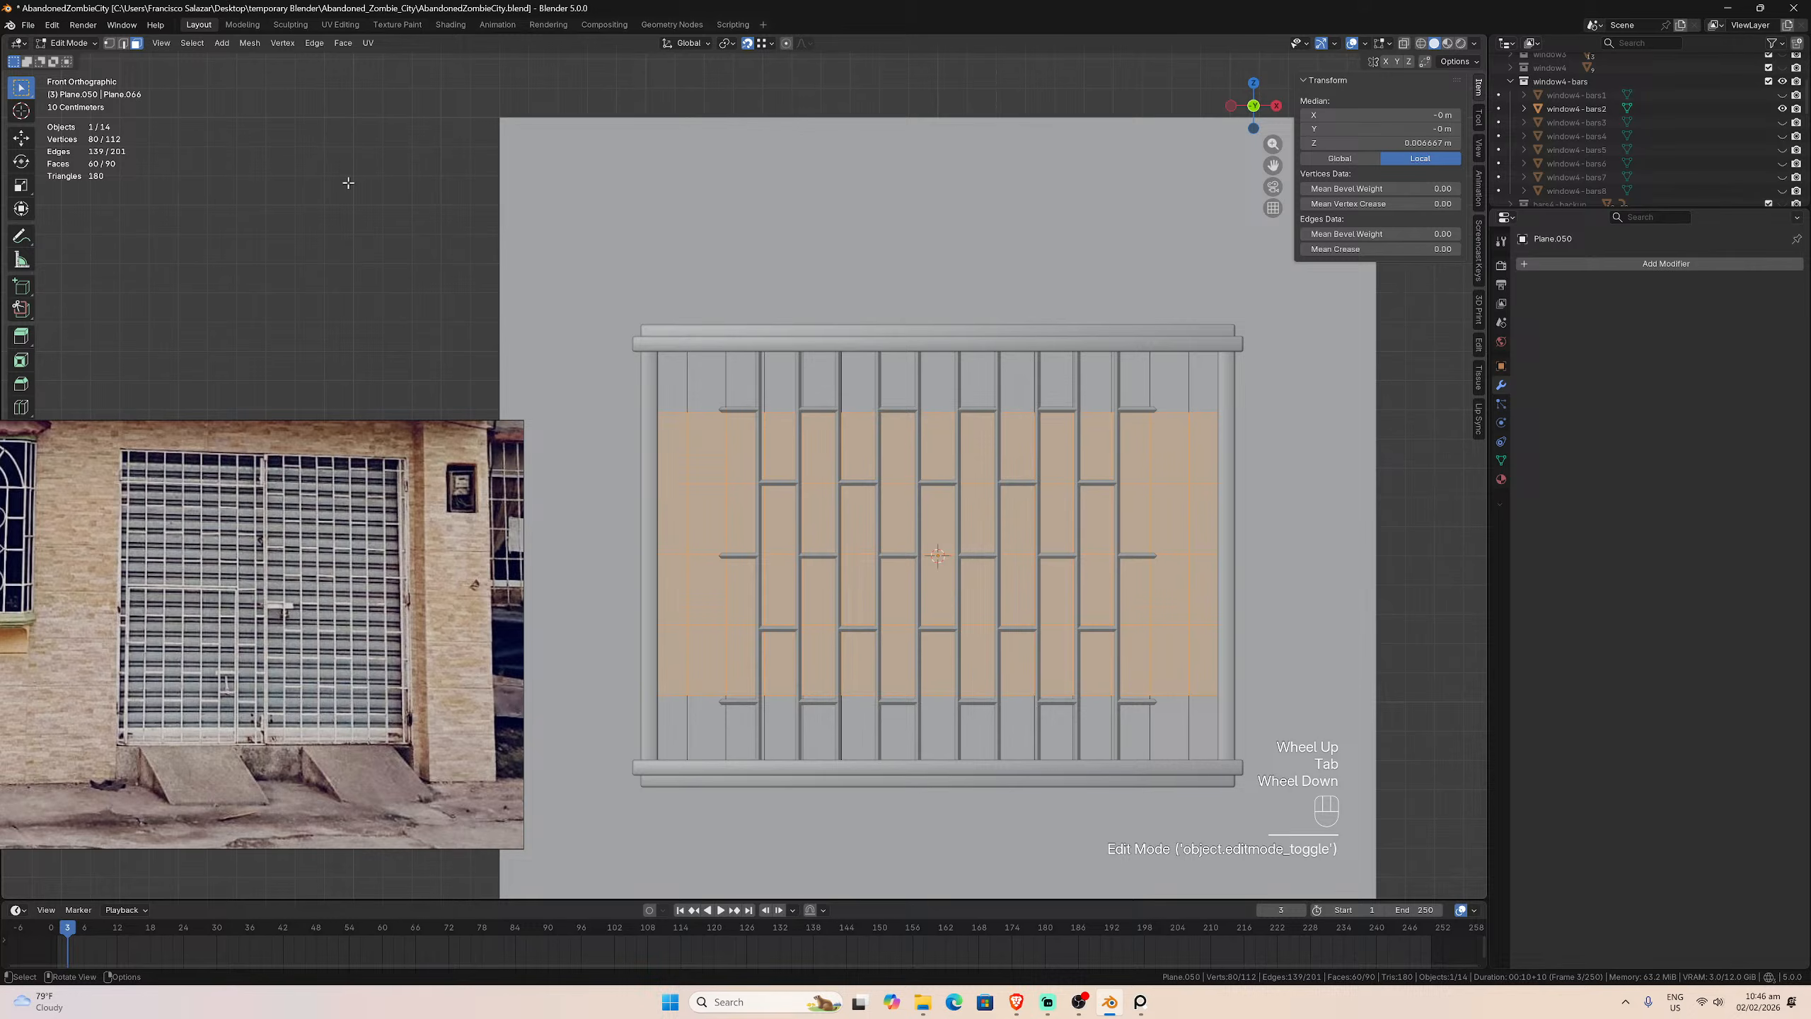
click(123, 43)
Step: Dissolve all the inner horizontal and vertical edge loops of the plane, leaving one plain rectangular face
click(668, 413)
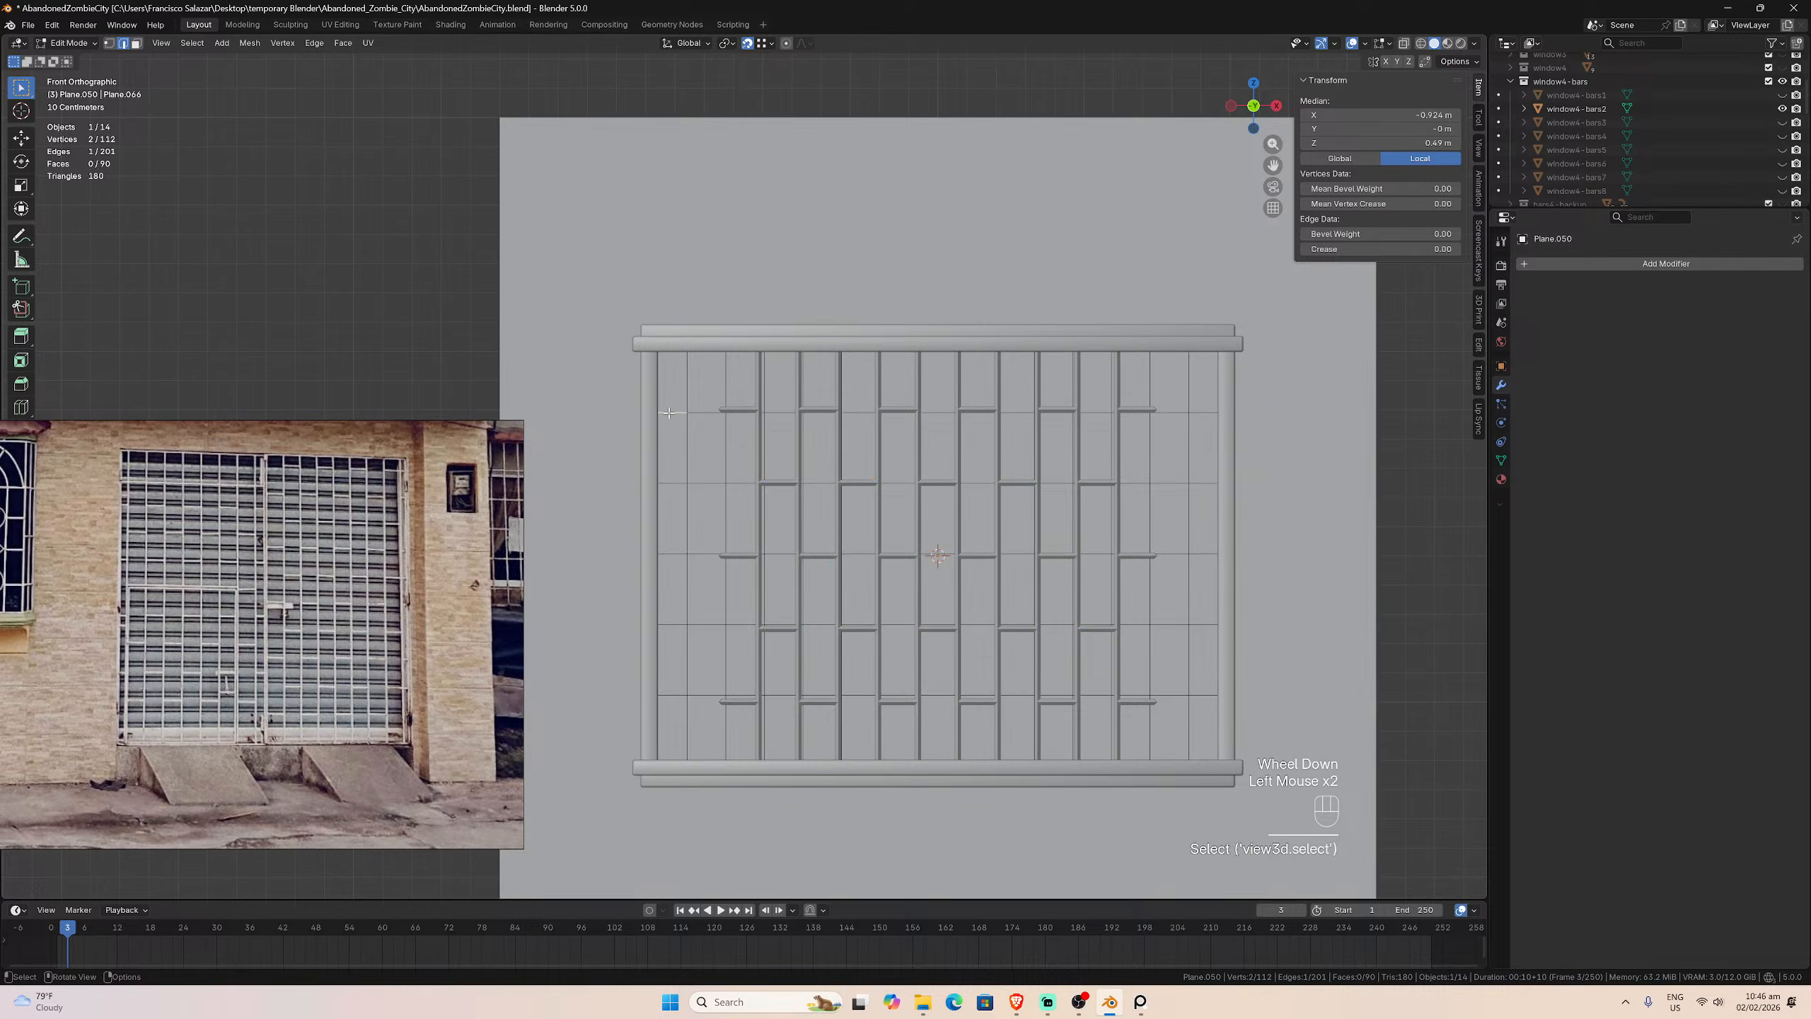
alt+click(669, 412)
alt+shift+click(673, 484)
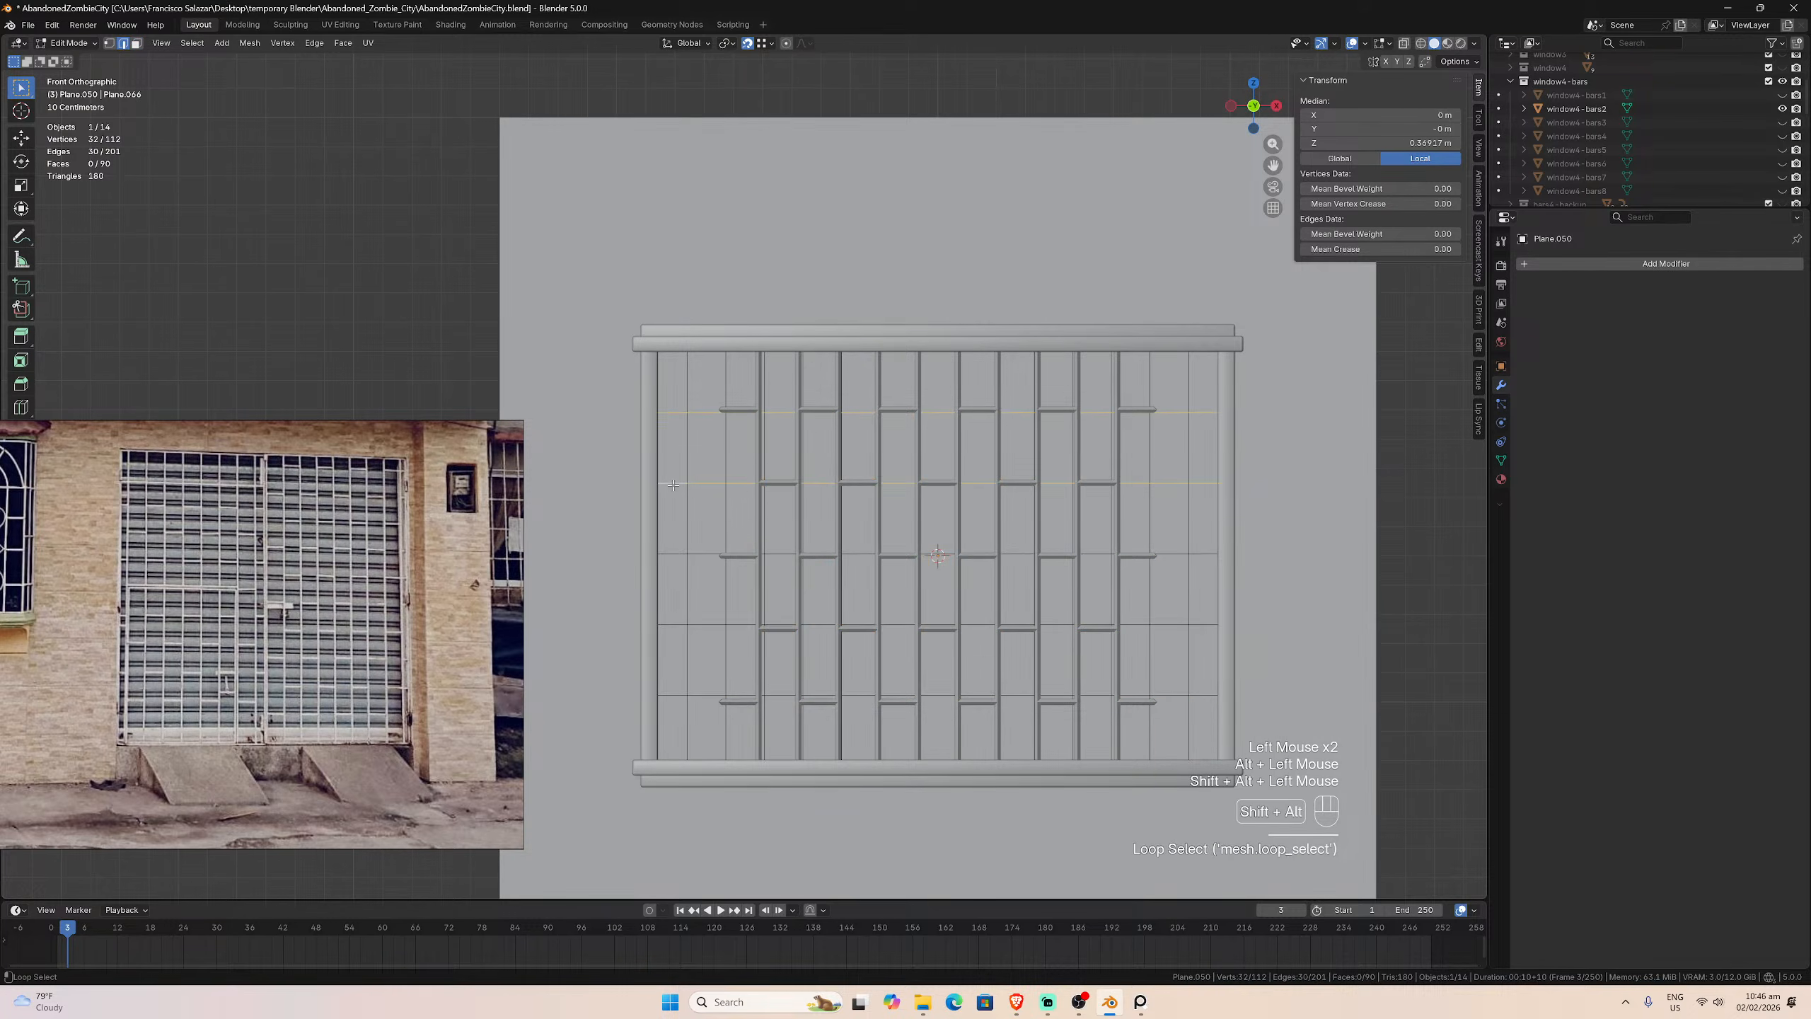
alt+shift+click(663, 556)
alt+shift+click(670, 624)
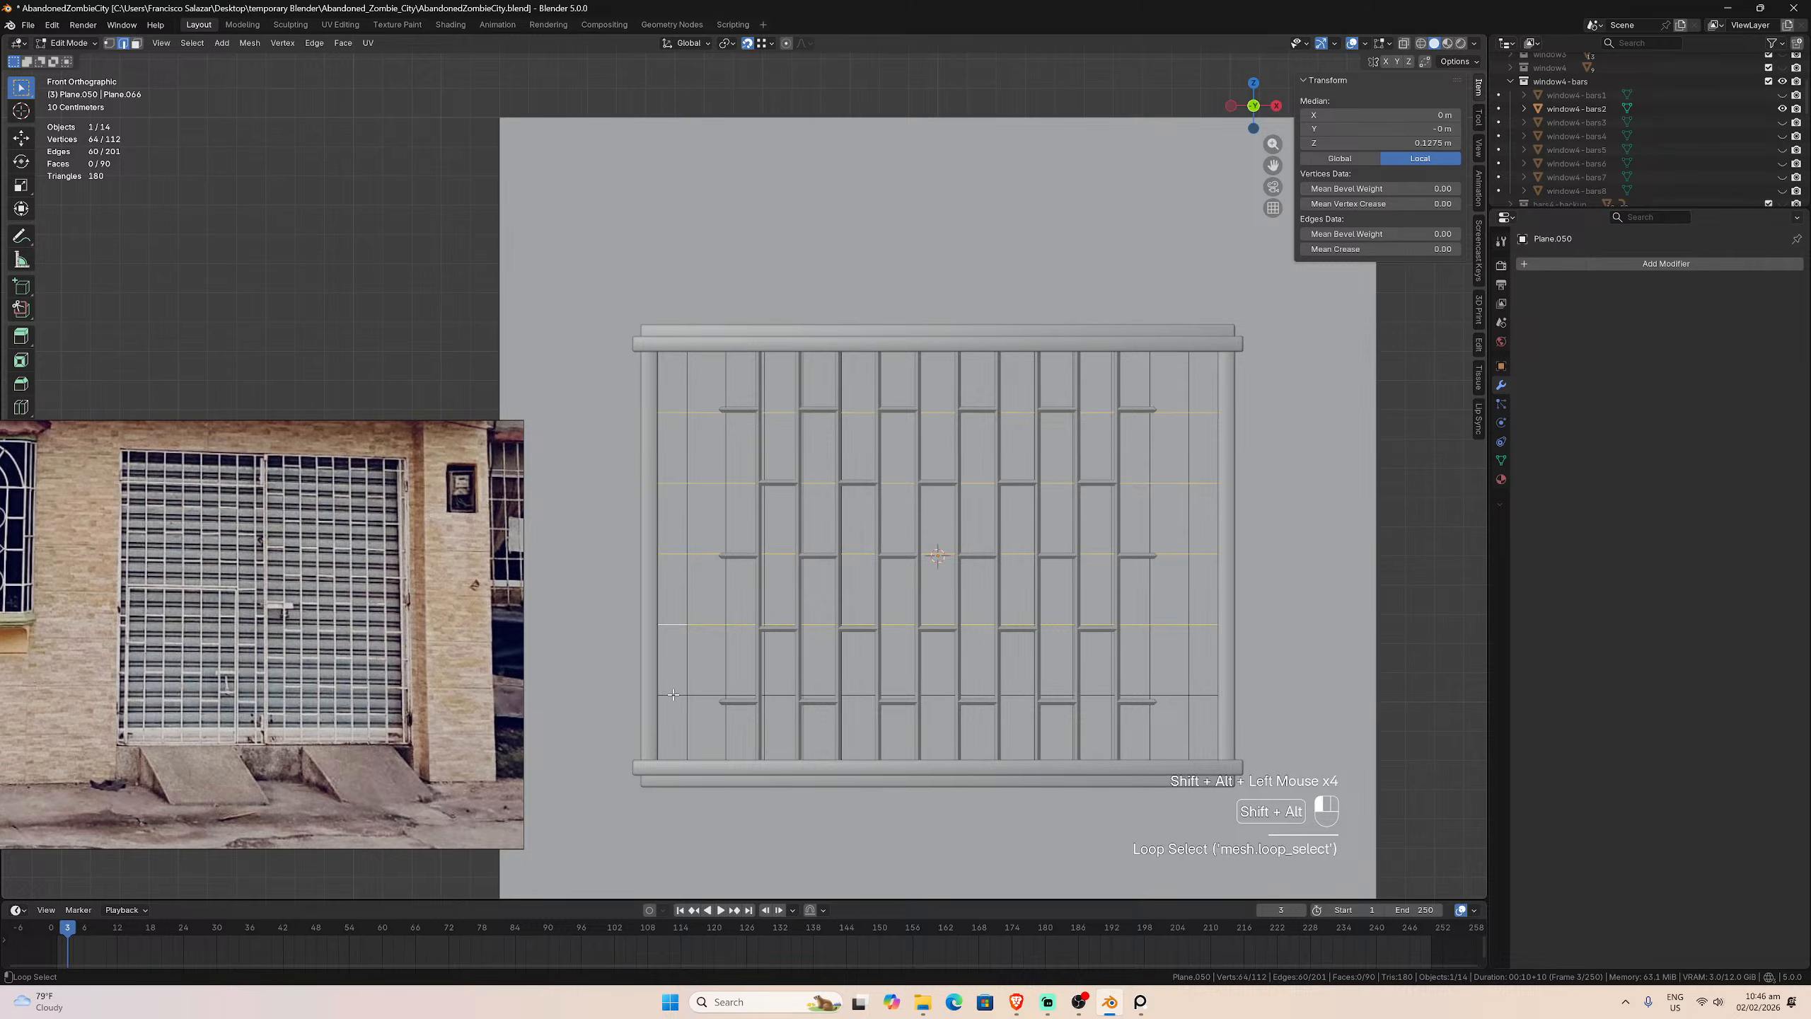
alt+shift+click(687, 674)
alt+shift+click(725, 668)
alt+shift+click(768, 660)
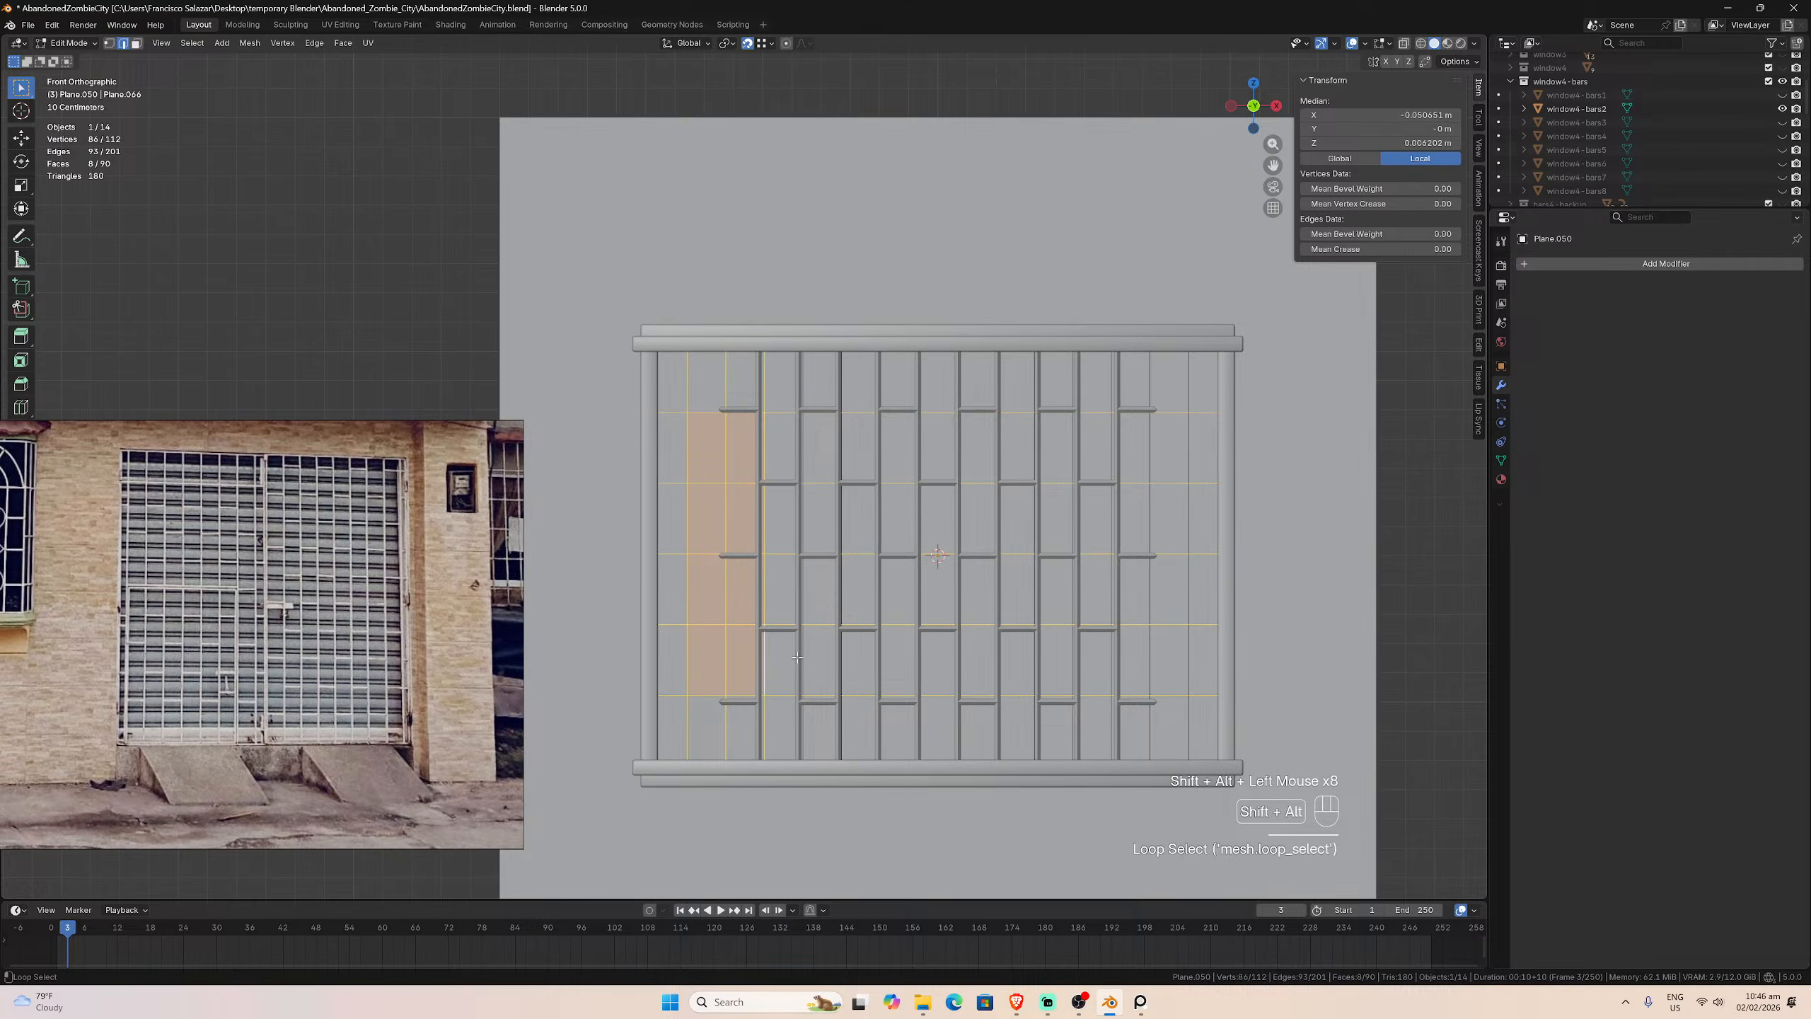
alt+shift+click(803, 653)
alt+shift+click(842, 656)
alt+shift+click(918, 658)
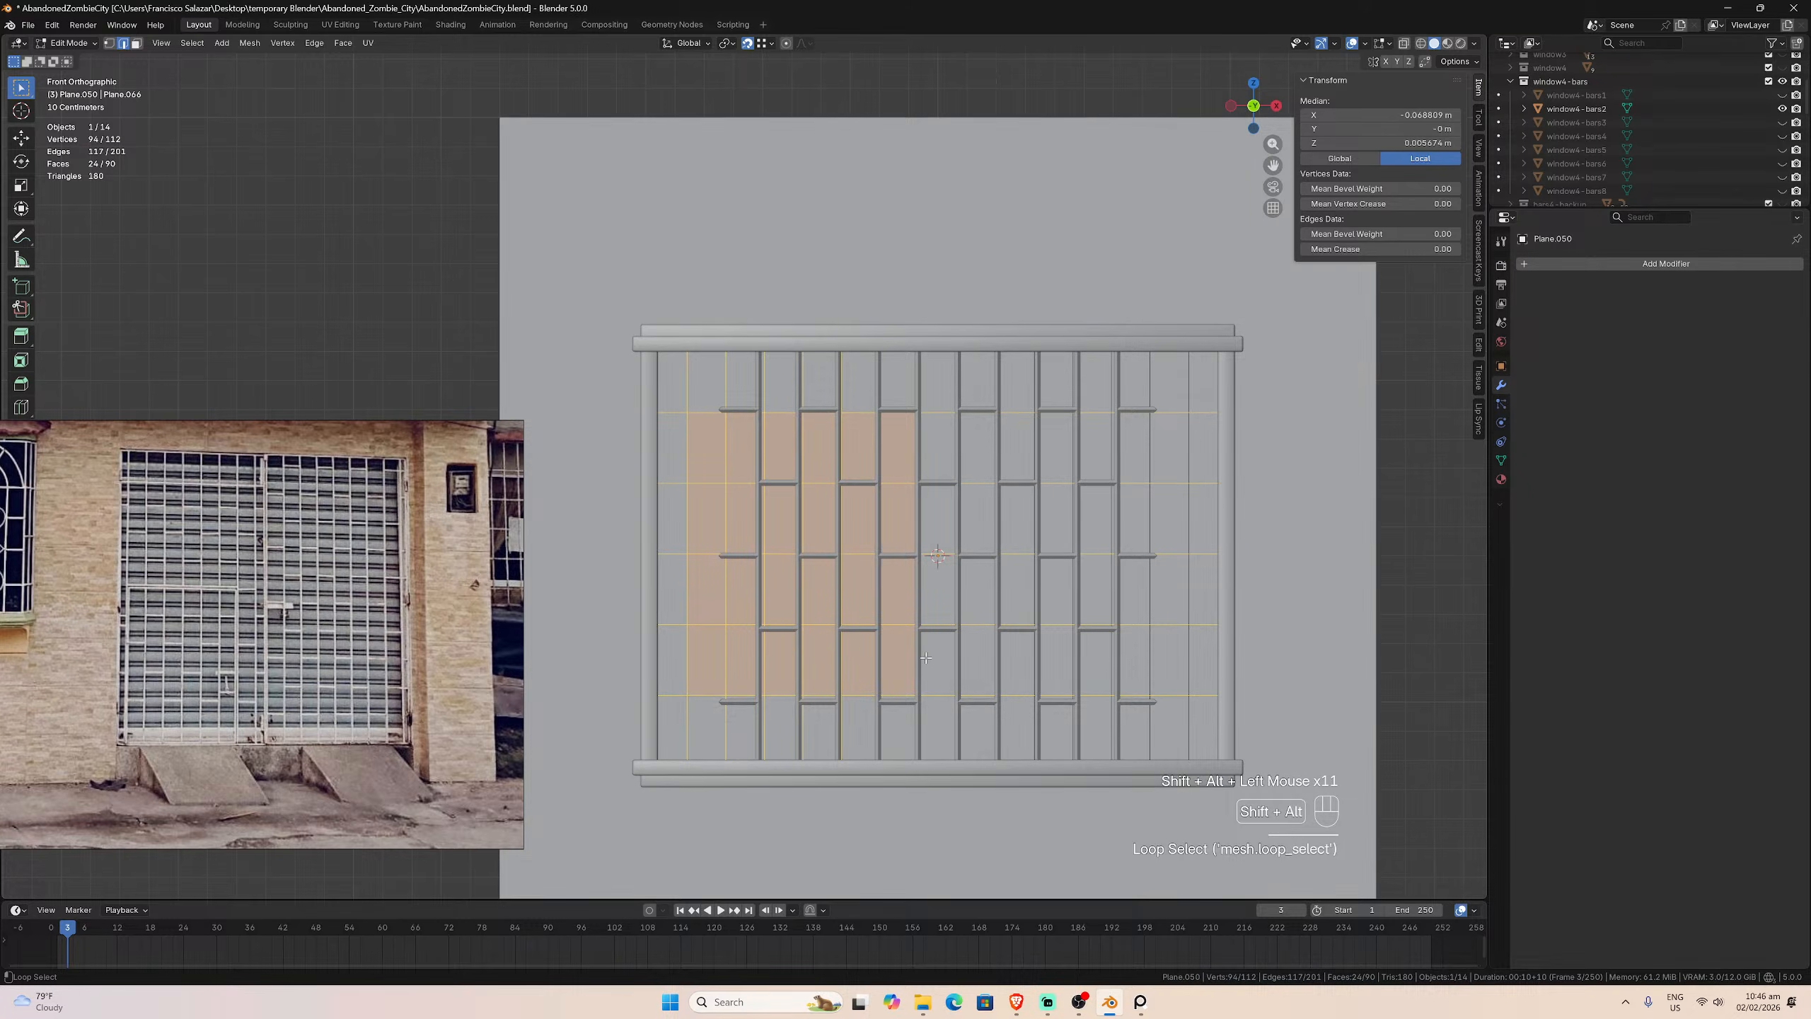
alt+shift+click(959, 660)
alt+shift+click(999, 662)
alt+shift+click(1037, 665)
alt+shift+click(1078, 668)
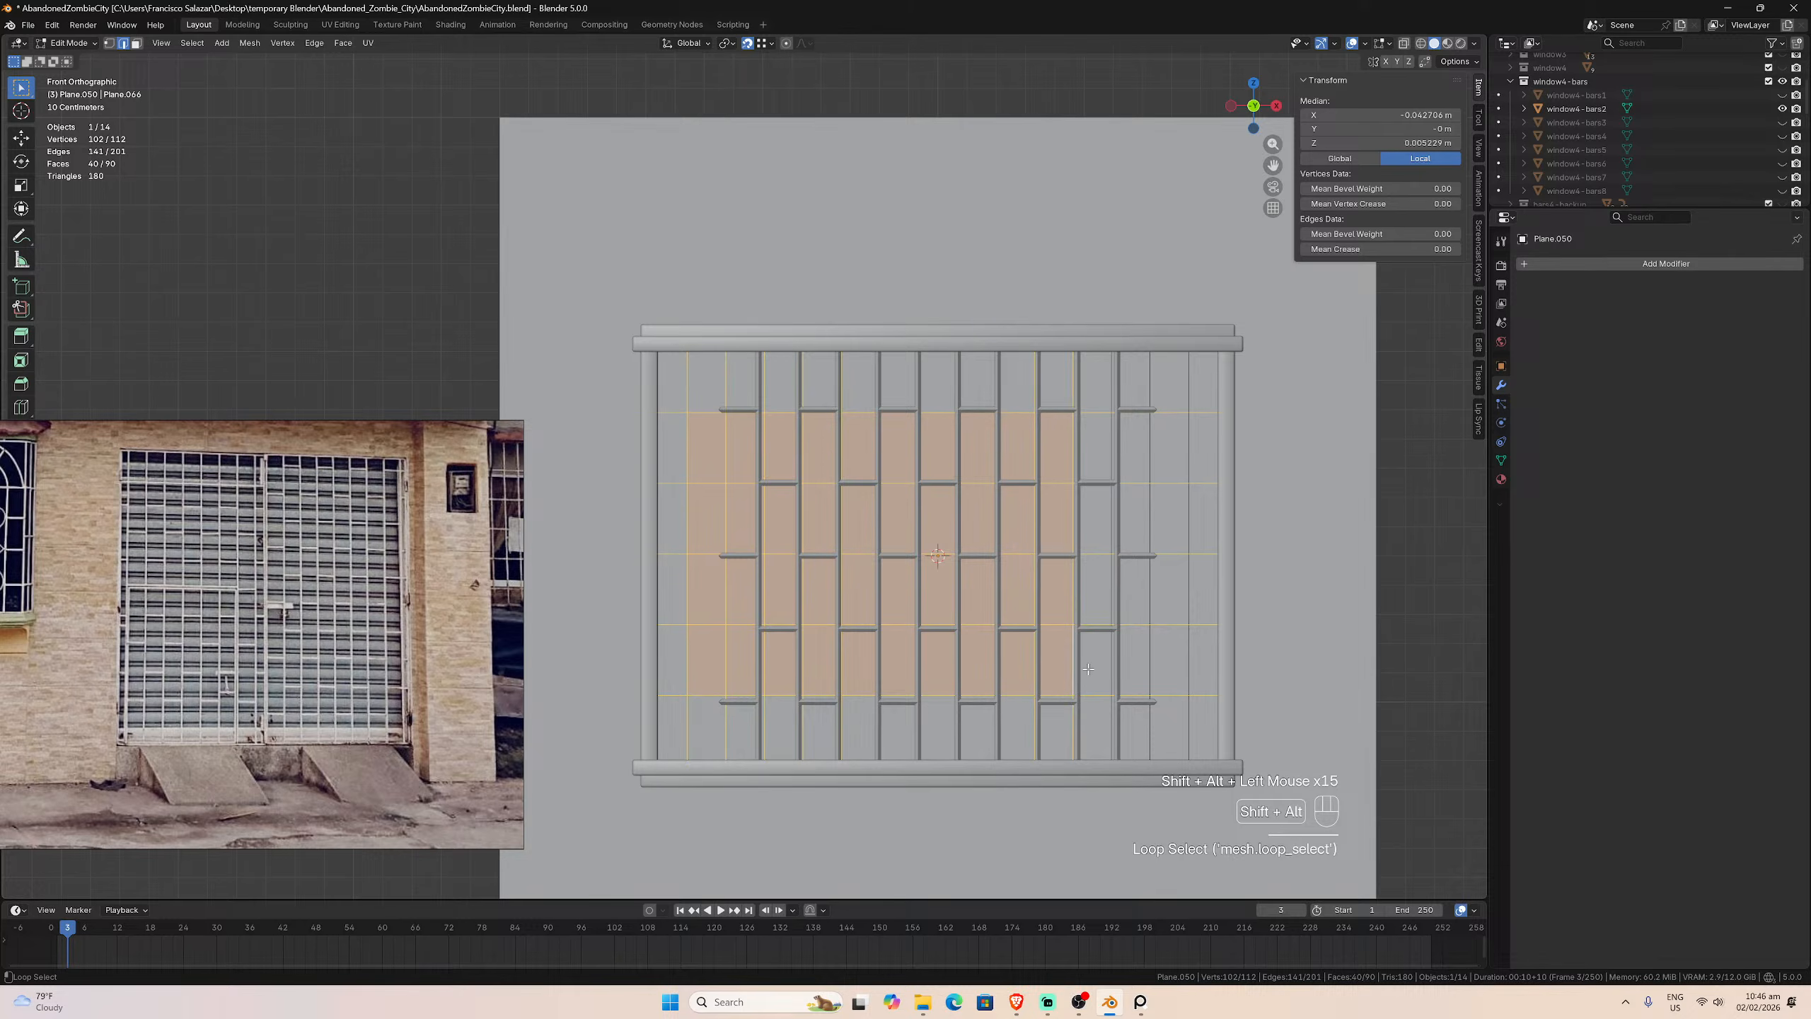
alt+shift+click(1112, 671)
alt+shift+click(1150, 670)
alt+shift+click(1189, 668)
key(x)
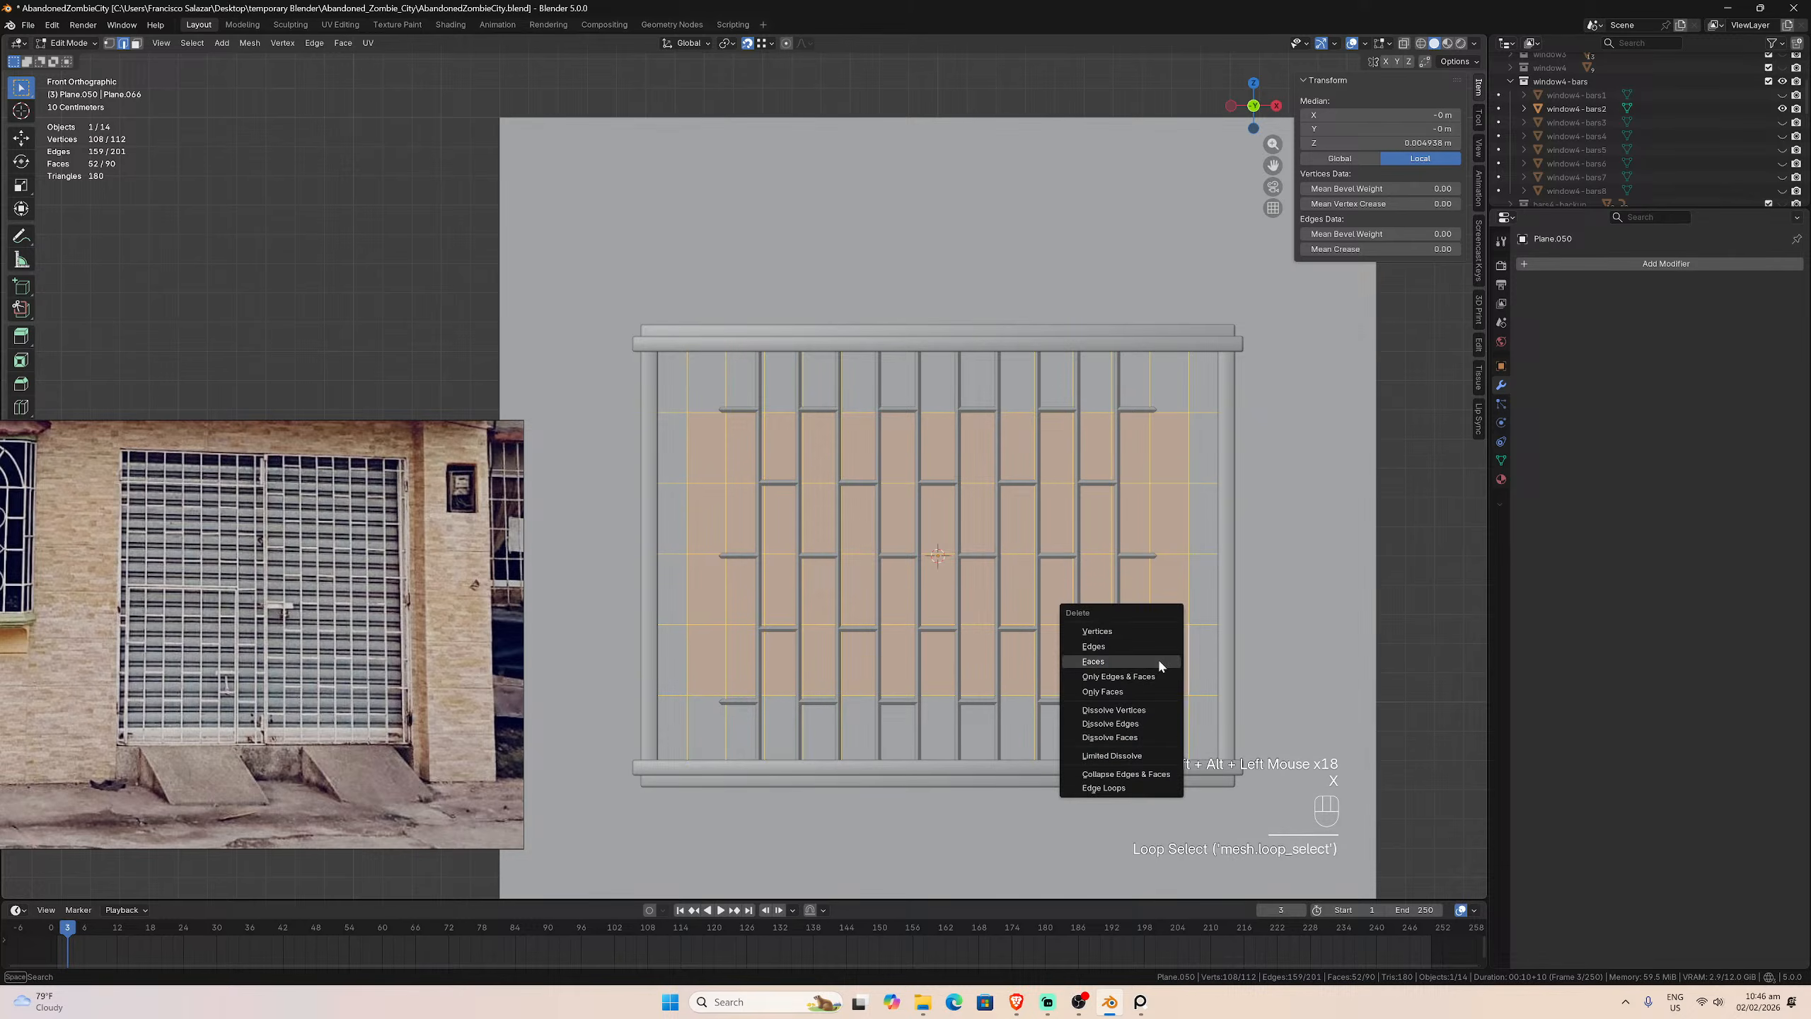
click(1140, 724)
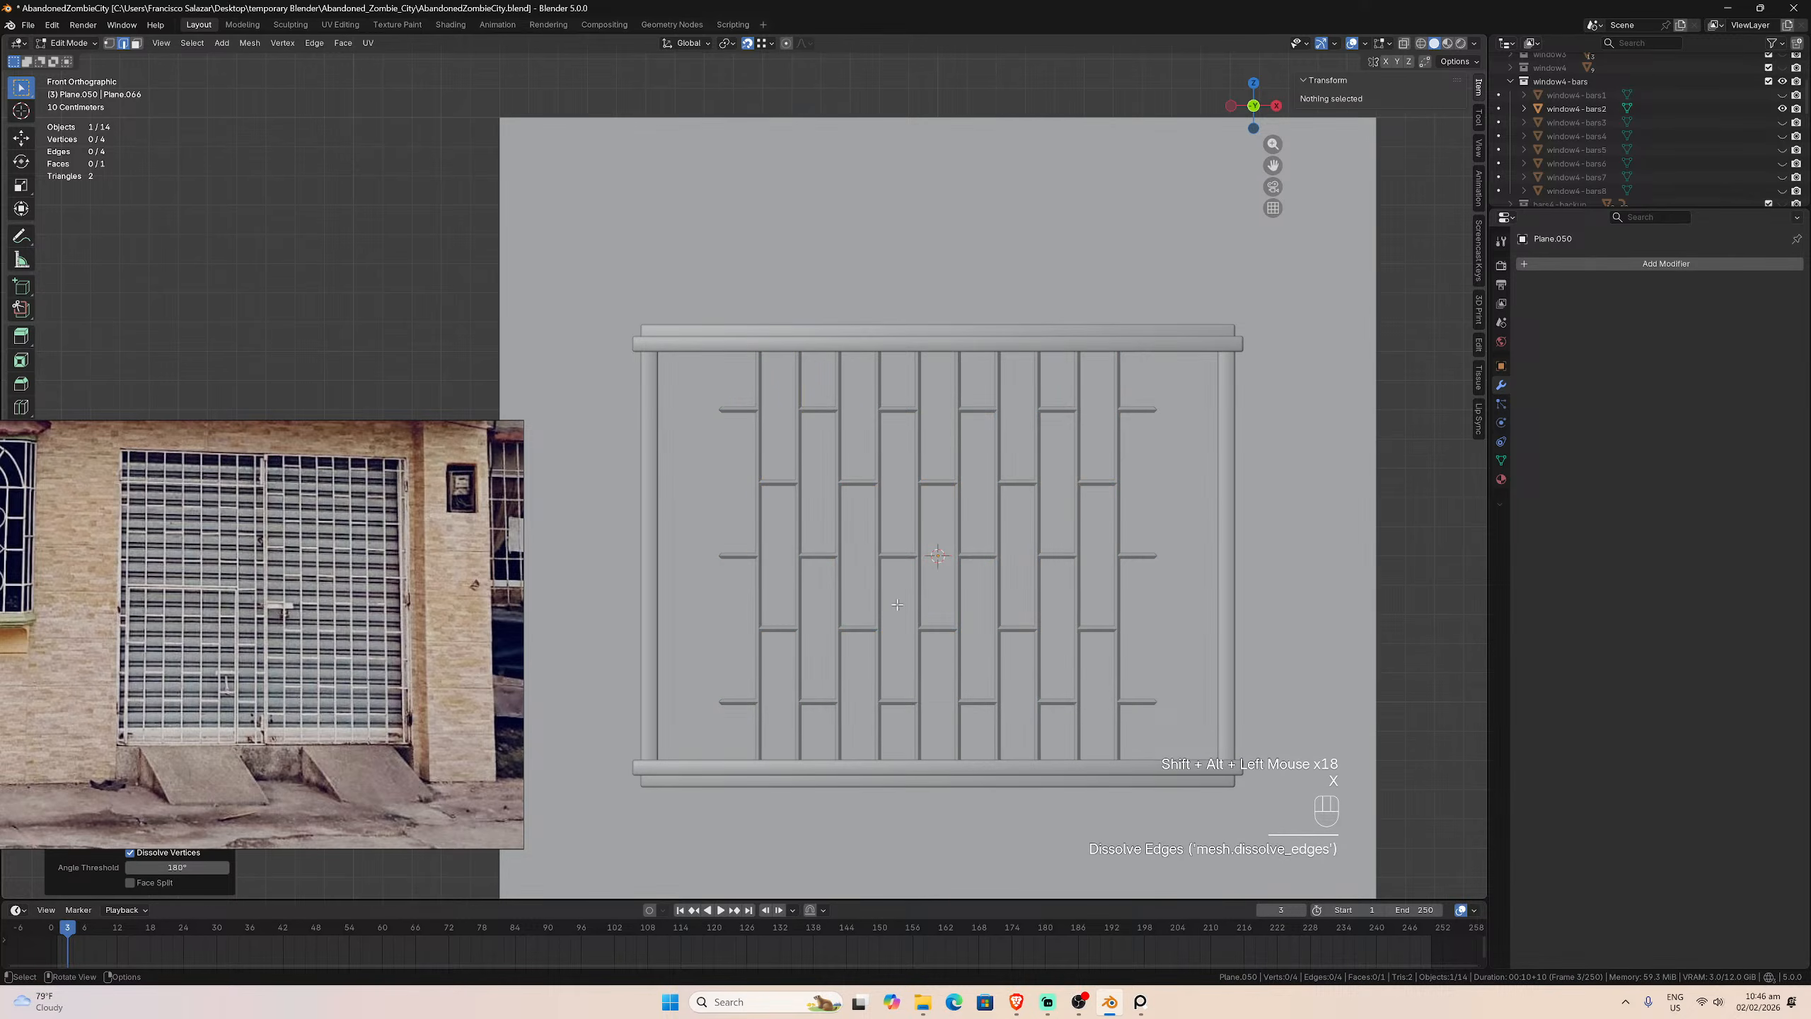
Step: Select the plane's left vertical edge with X-ray display on, and enable mesh mirroring along X
scroll(733, 476, up, 1)
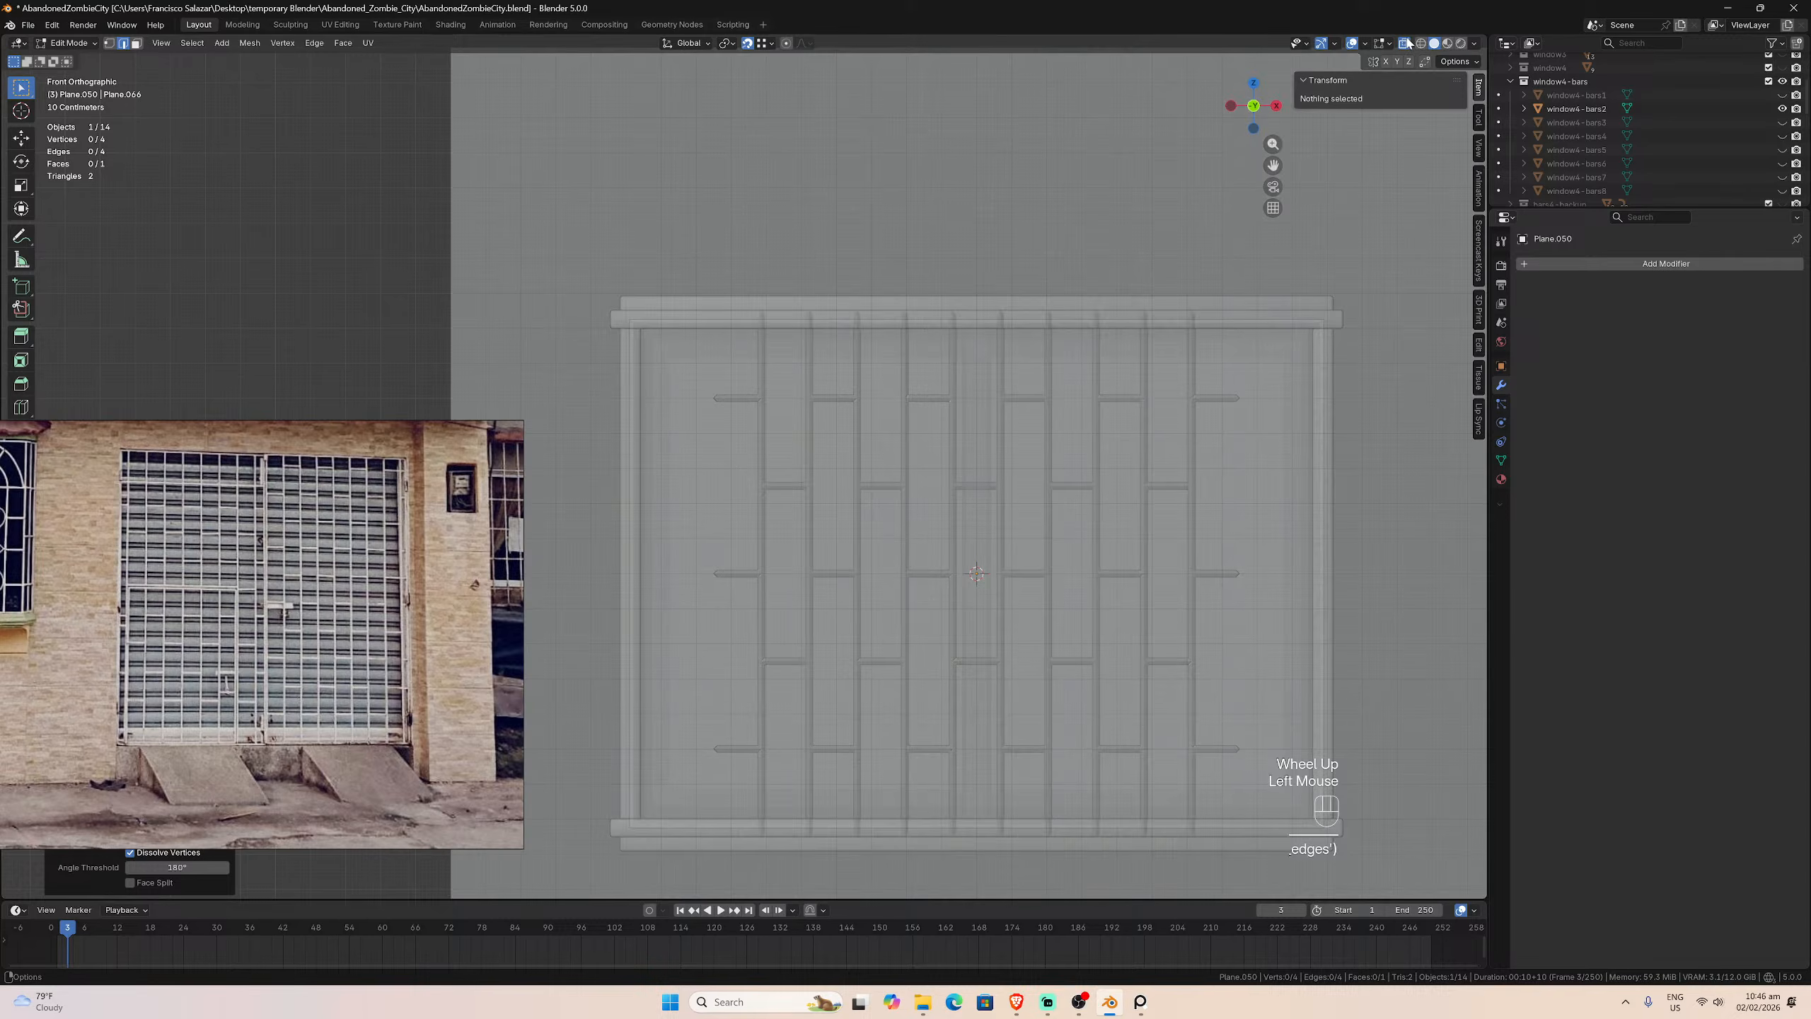
click(1404, 43)
click(627, 393)
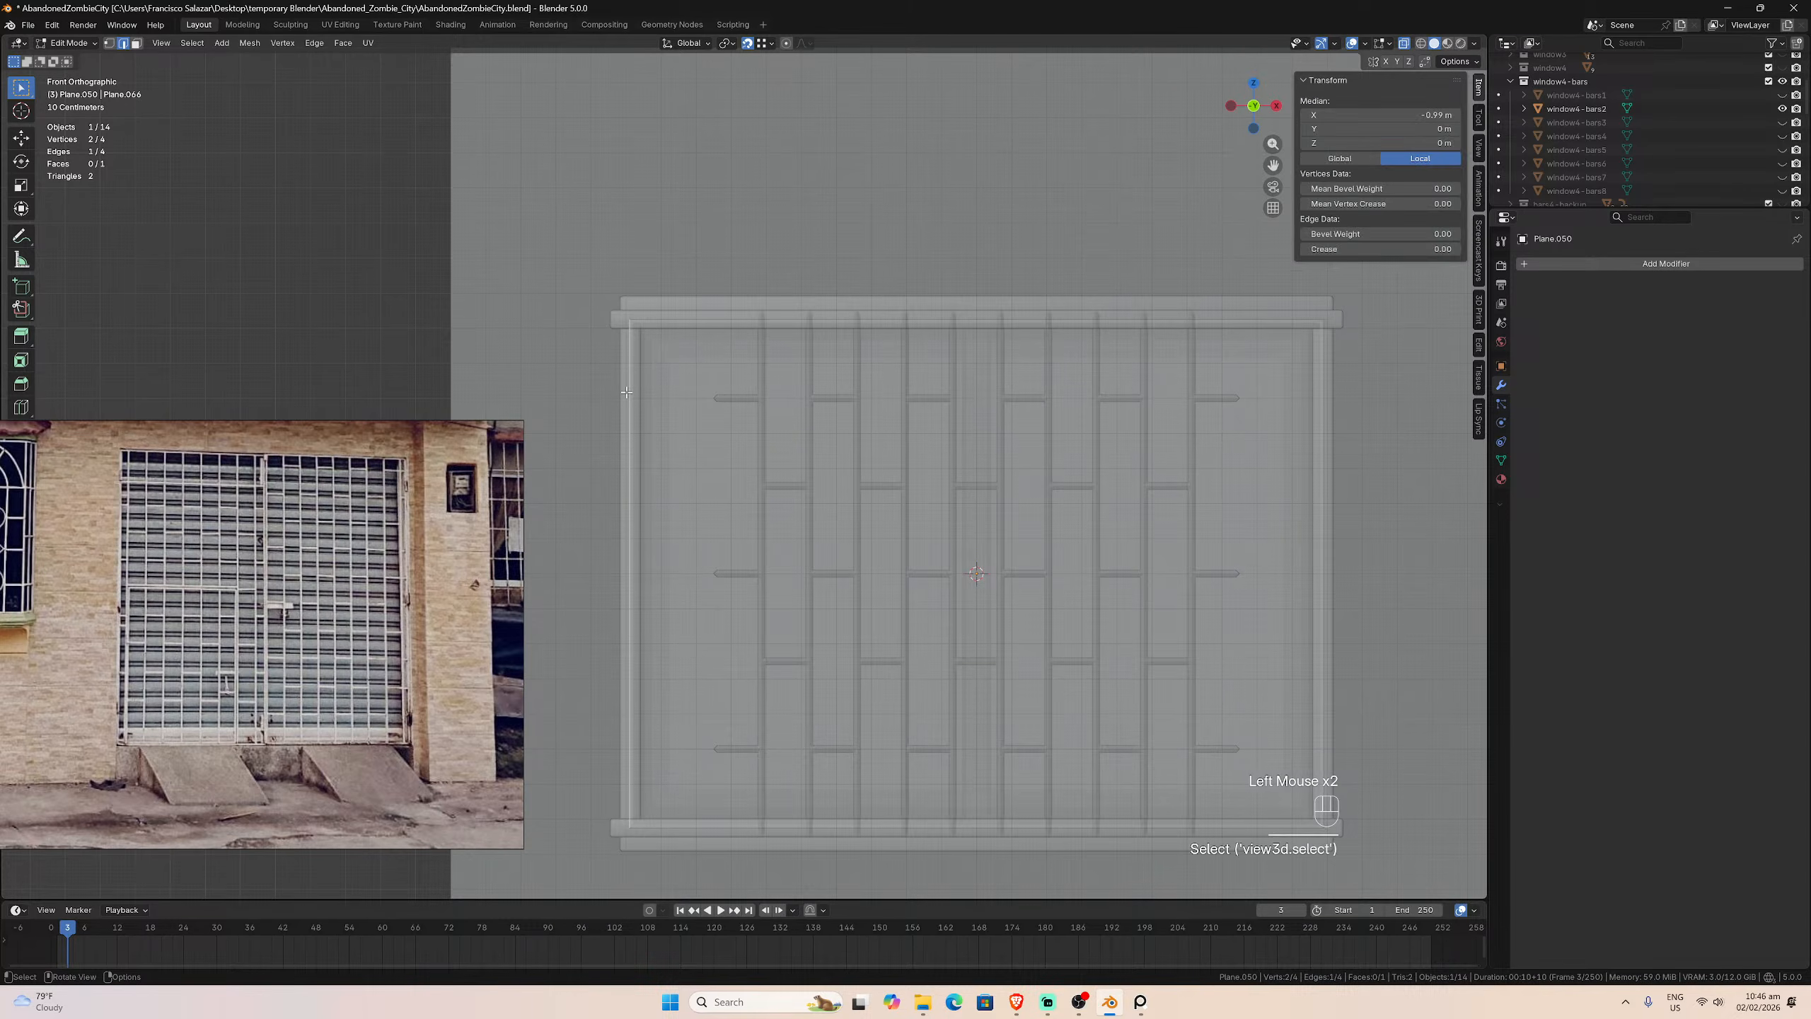
scroll(626, 393, up, 3)
scroll(603, 336, up, 2)
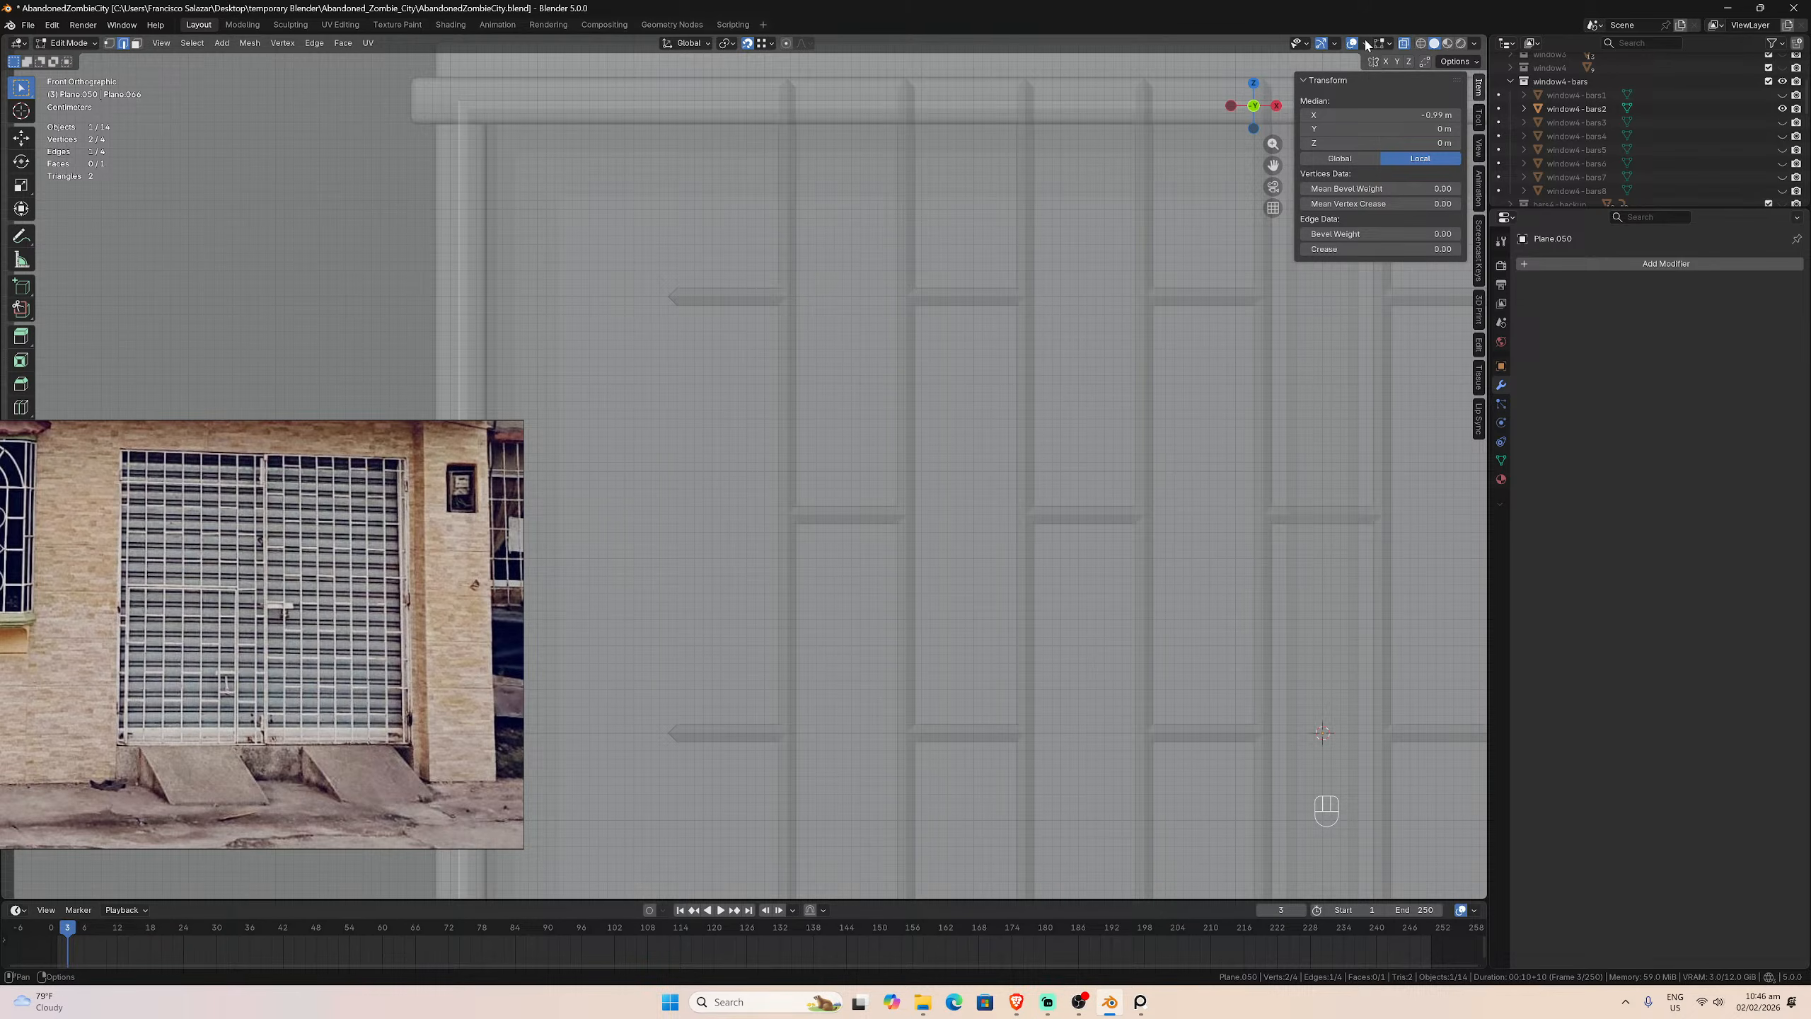
scroll(1270, 228, down, 3)
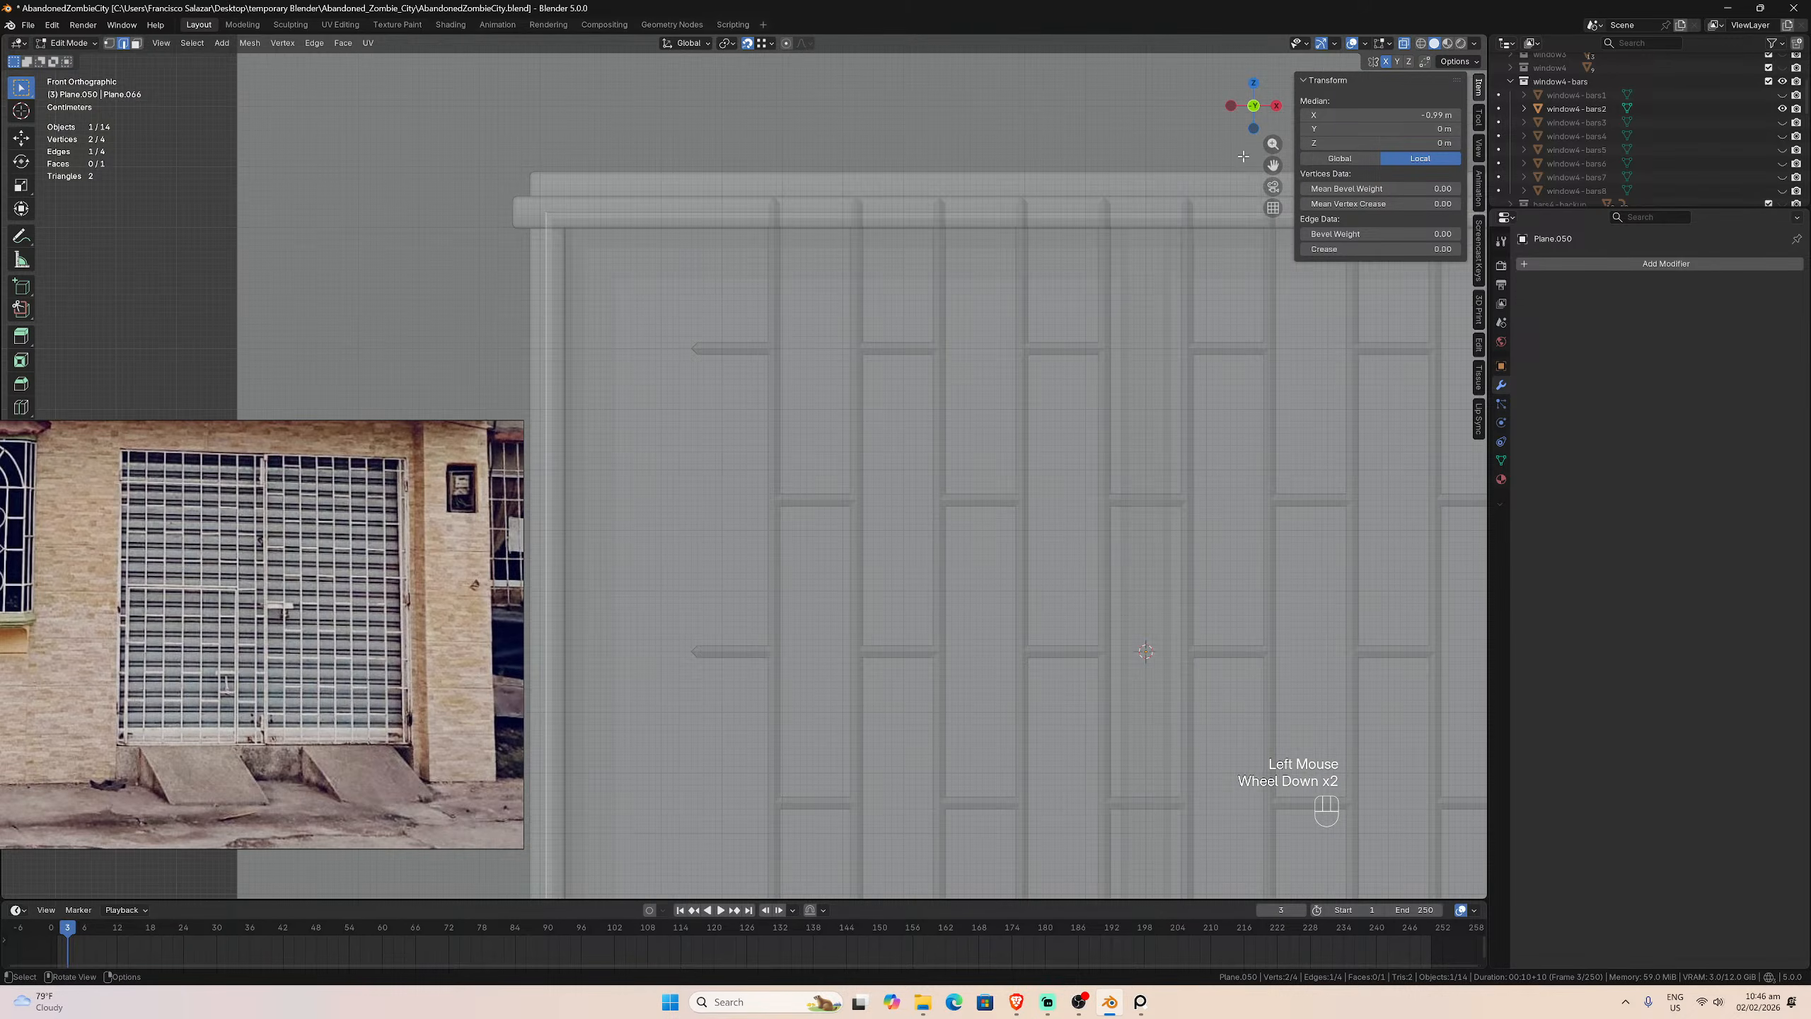
Step: Select the plane's right vertical edge and turn on the wireframe overlay
drag(1277, 167, 1144, 376)
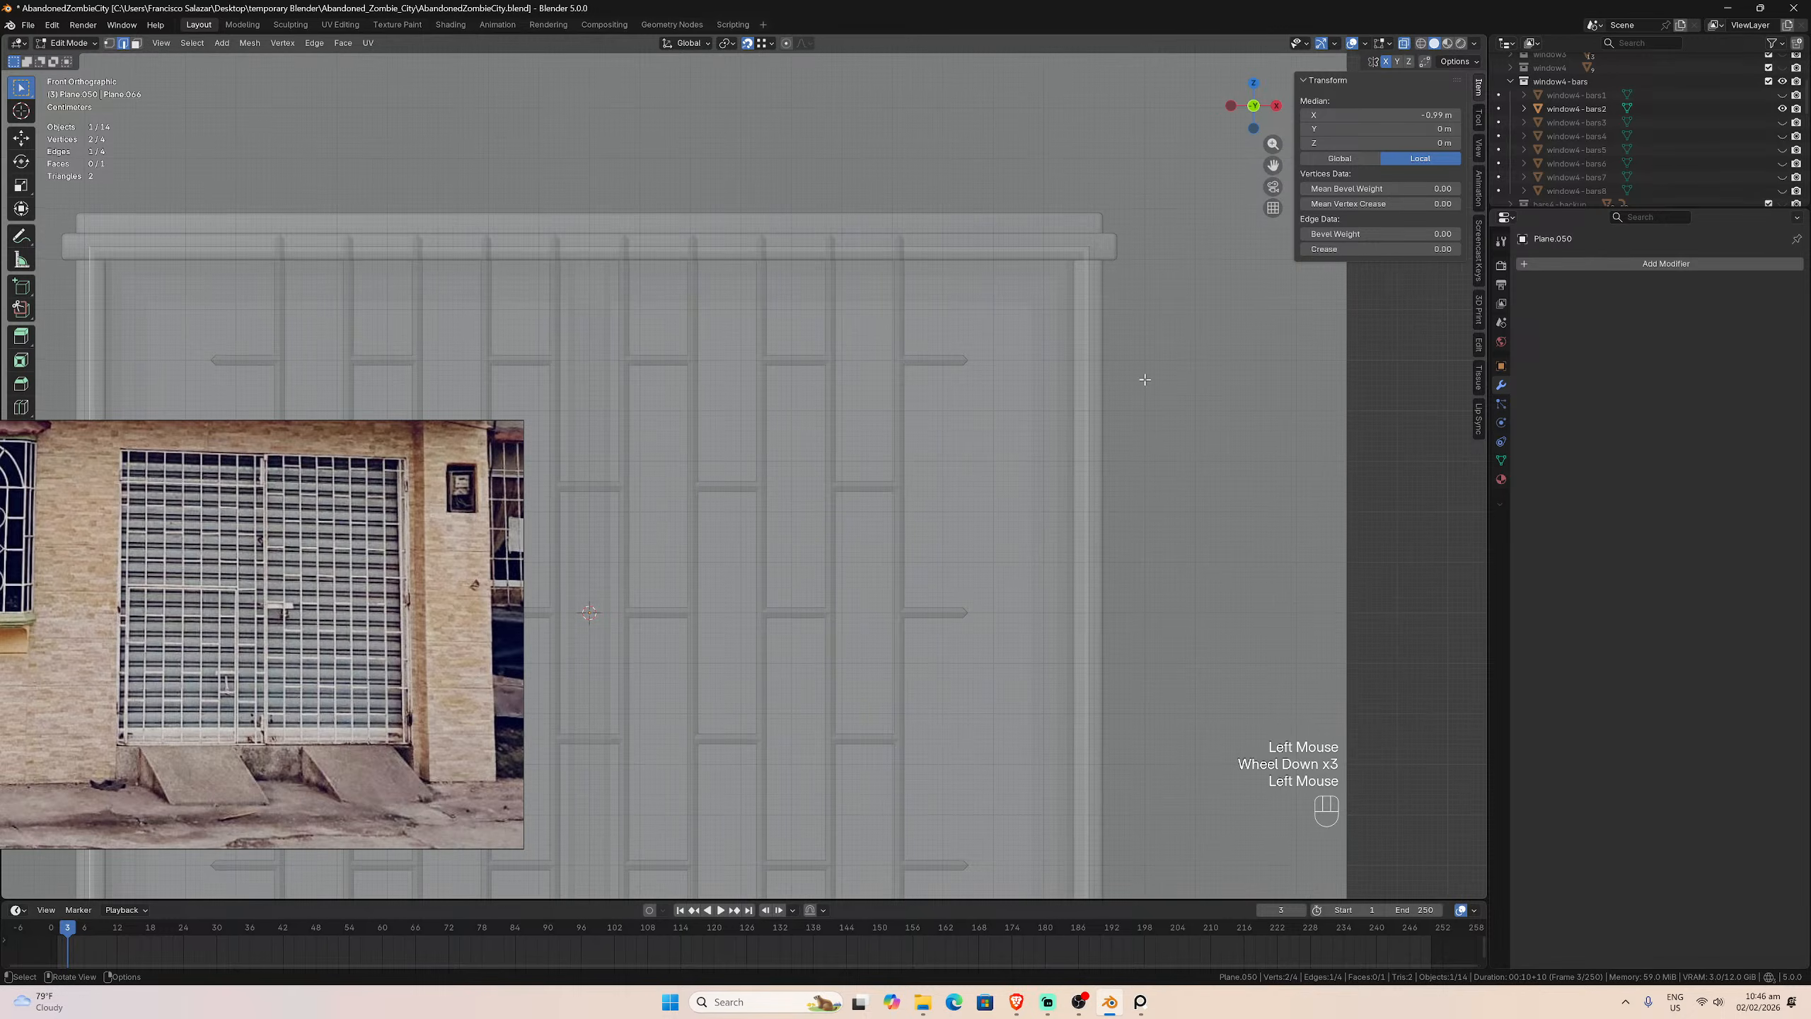
click(1087, 385)
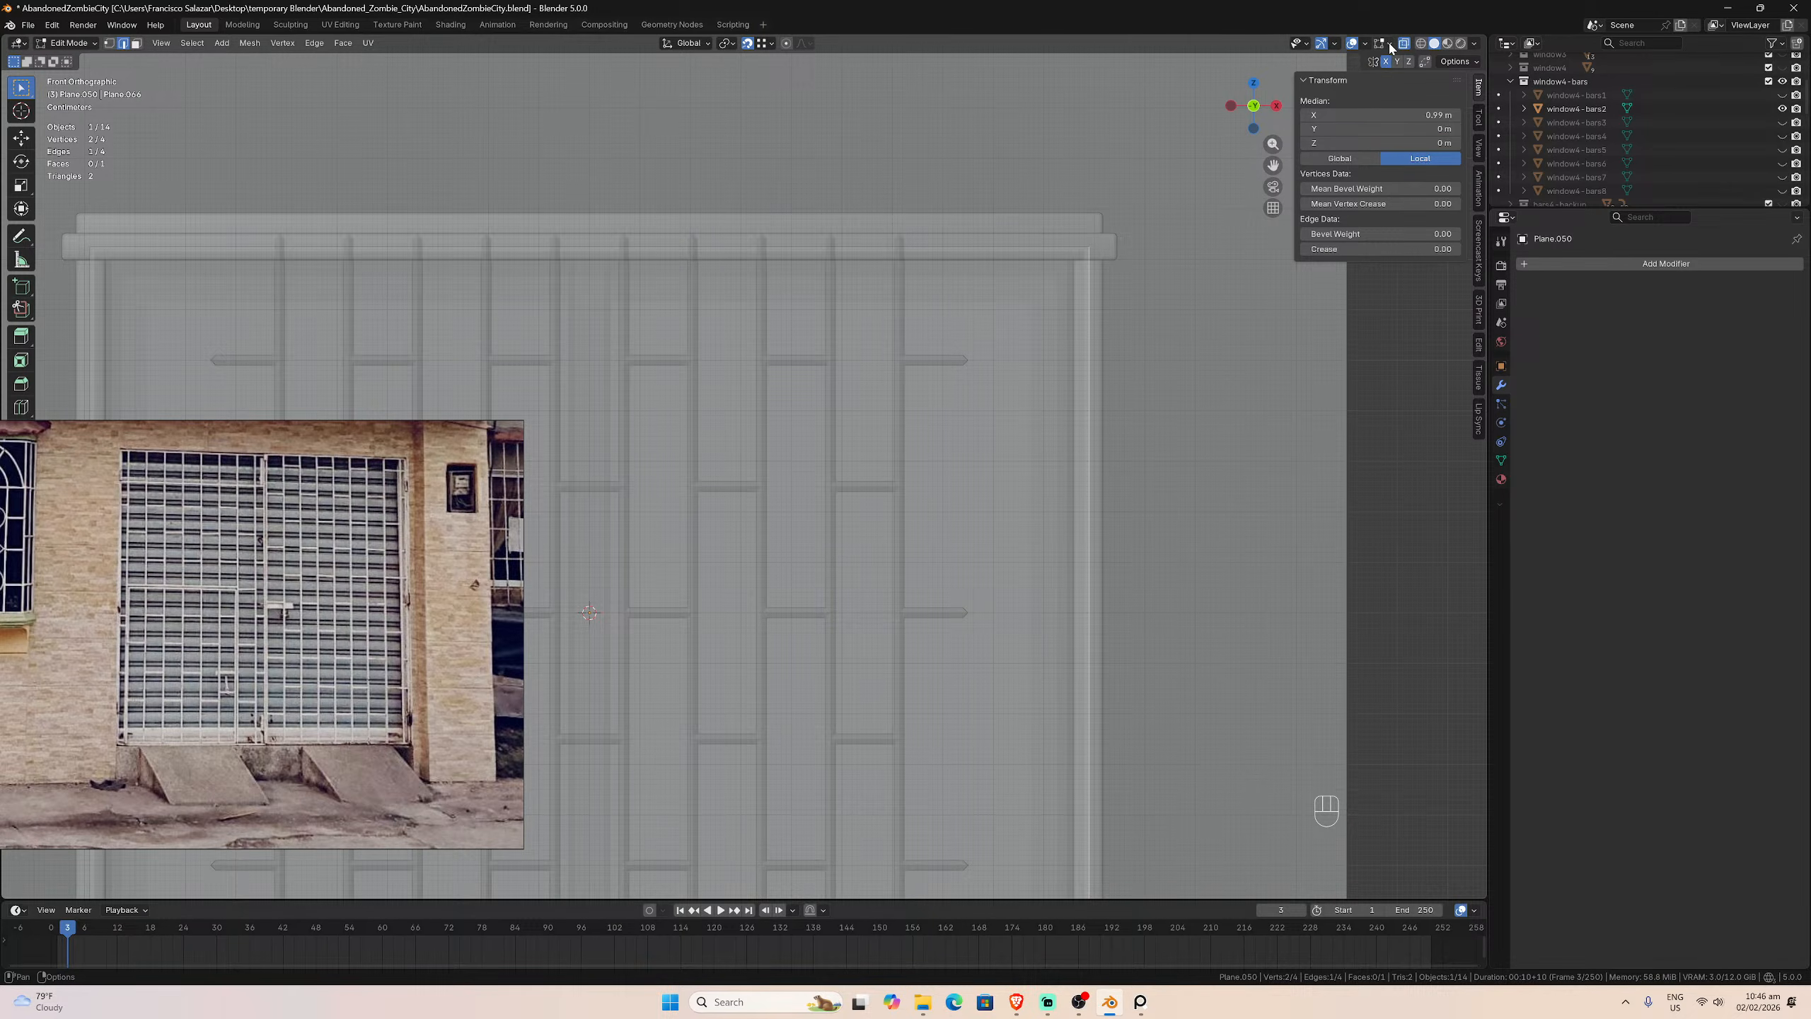
click(1365, 45)
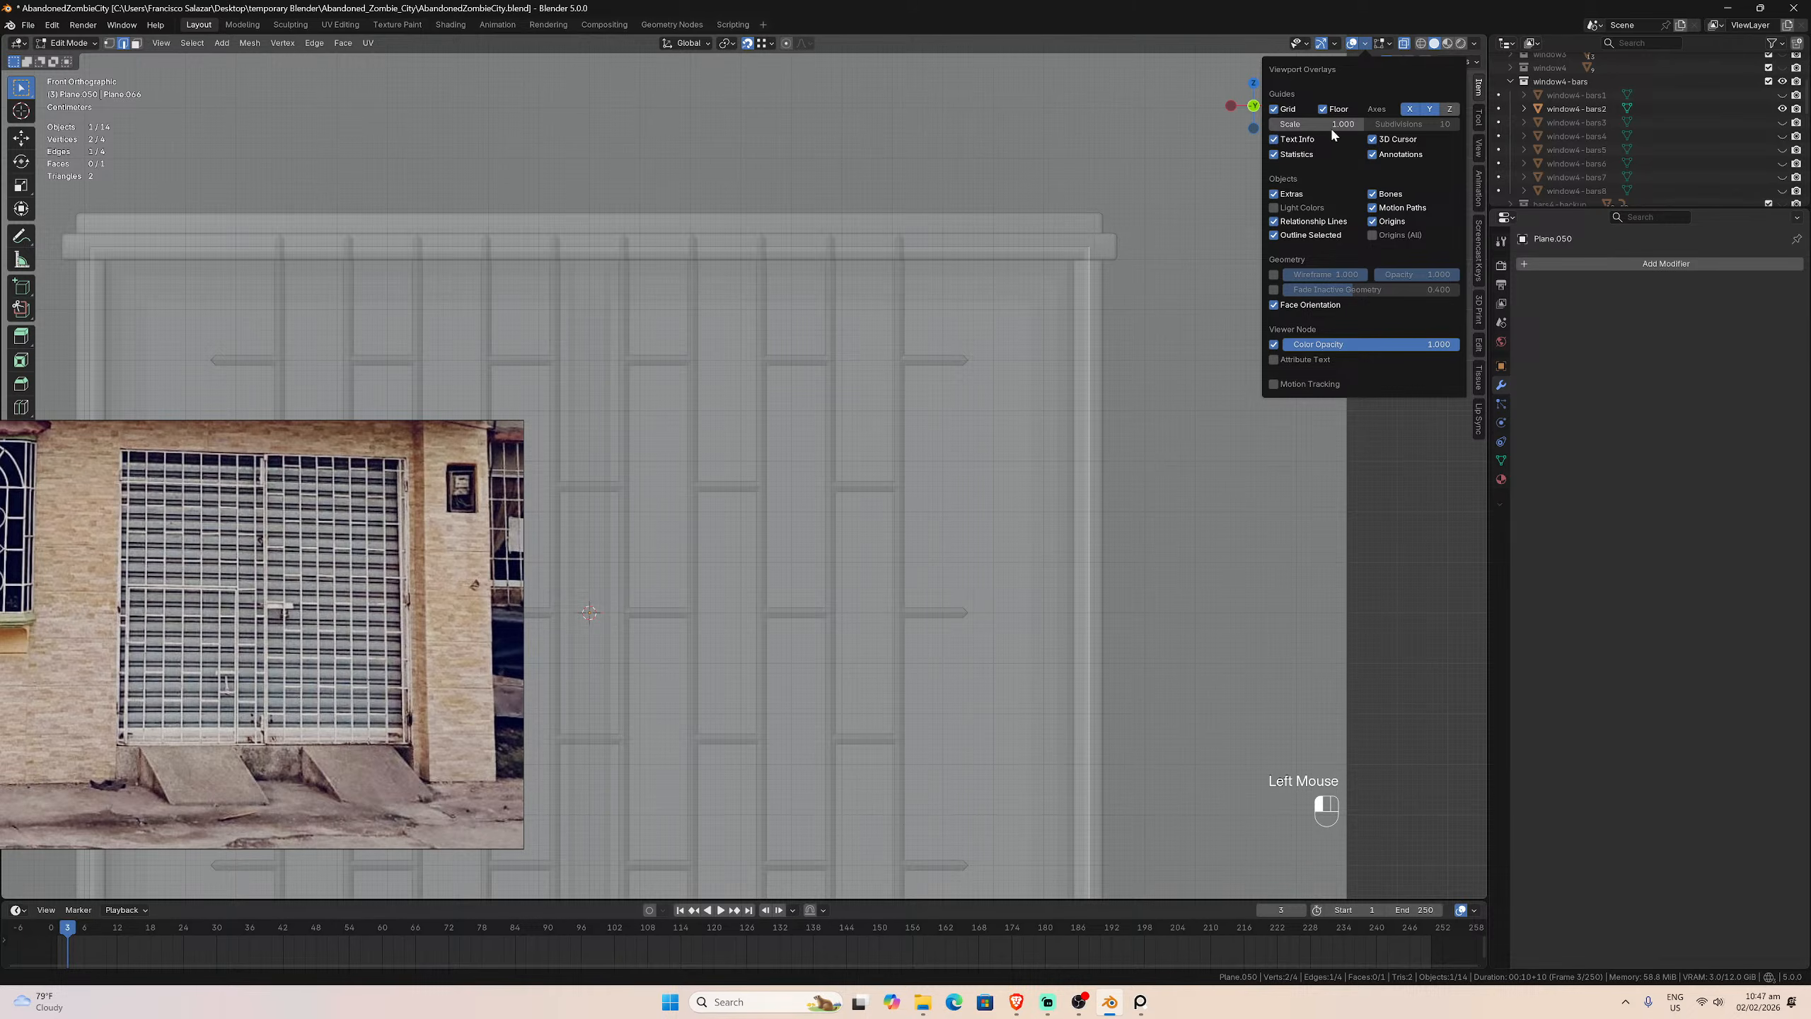
click(1366, 46)
click(1366, 46)
click(1274, 274)
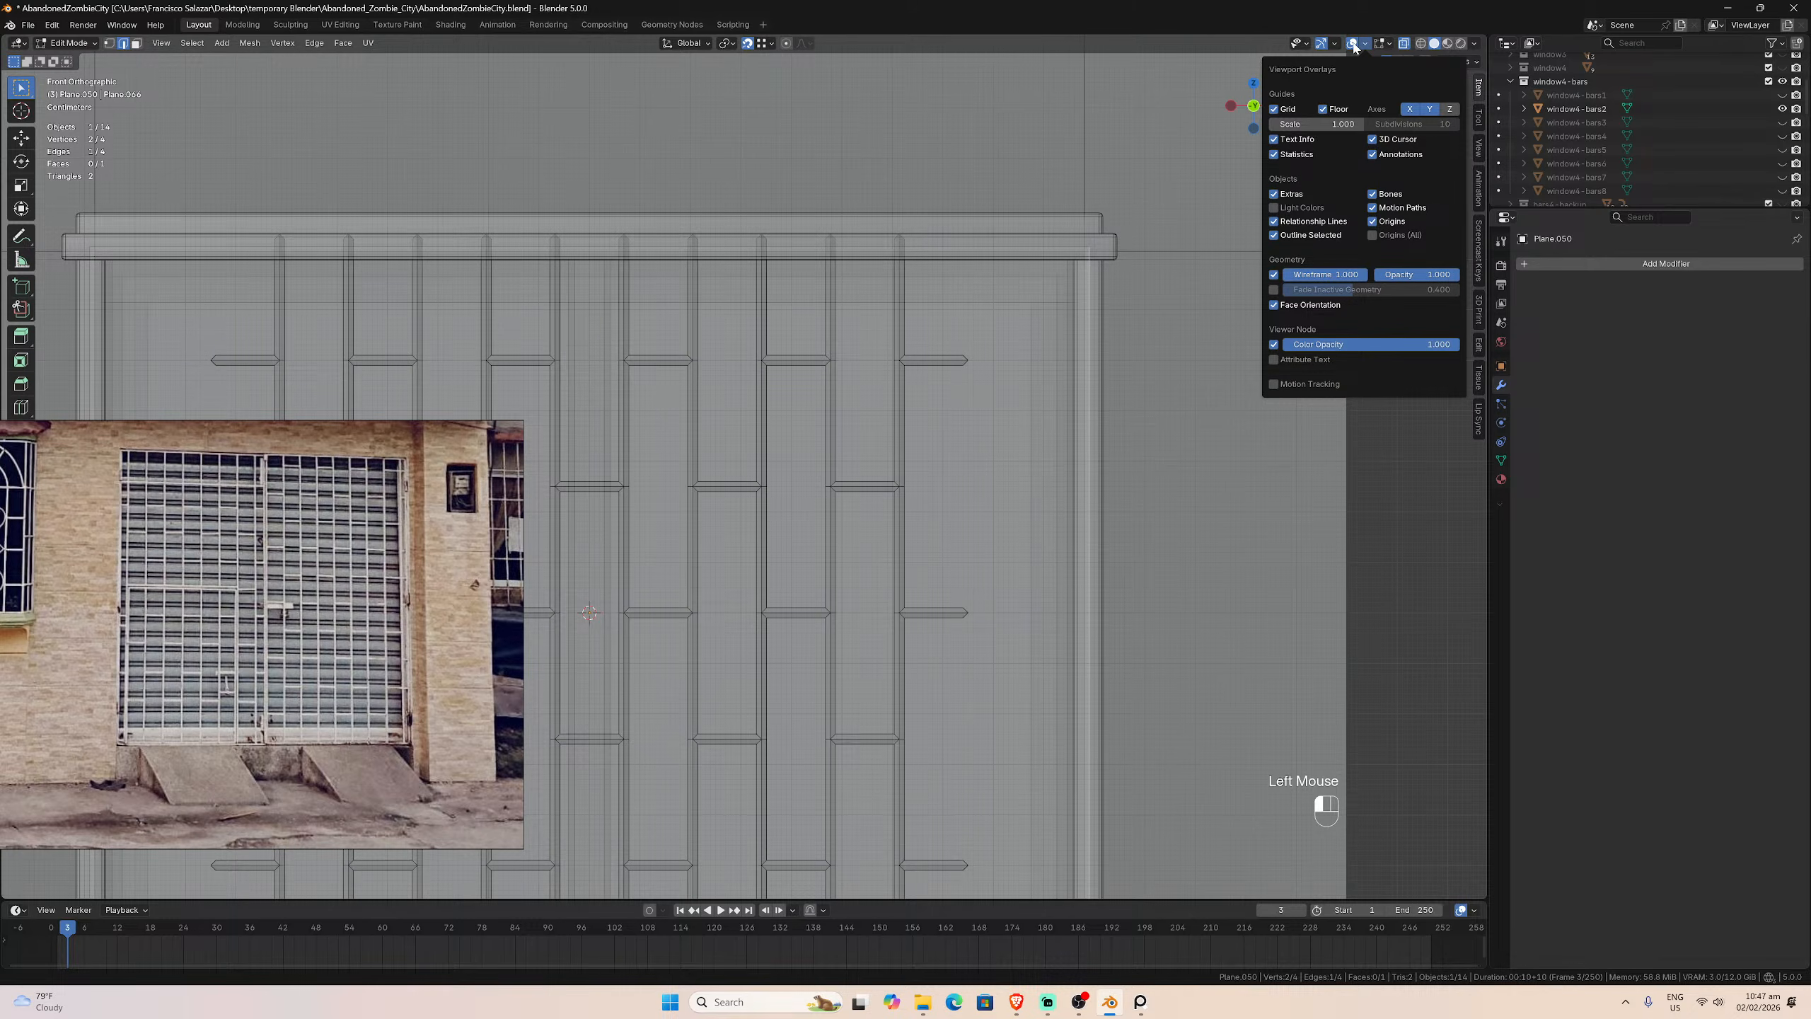
Step: Move the selected right edge of the plane along X, about 0.03 m inward, to the inner side of the frame post
scroll(1155, 339, up, 3)
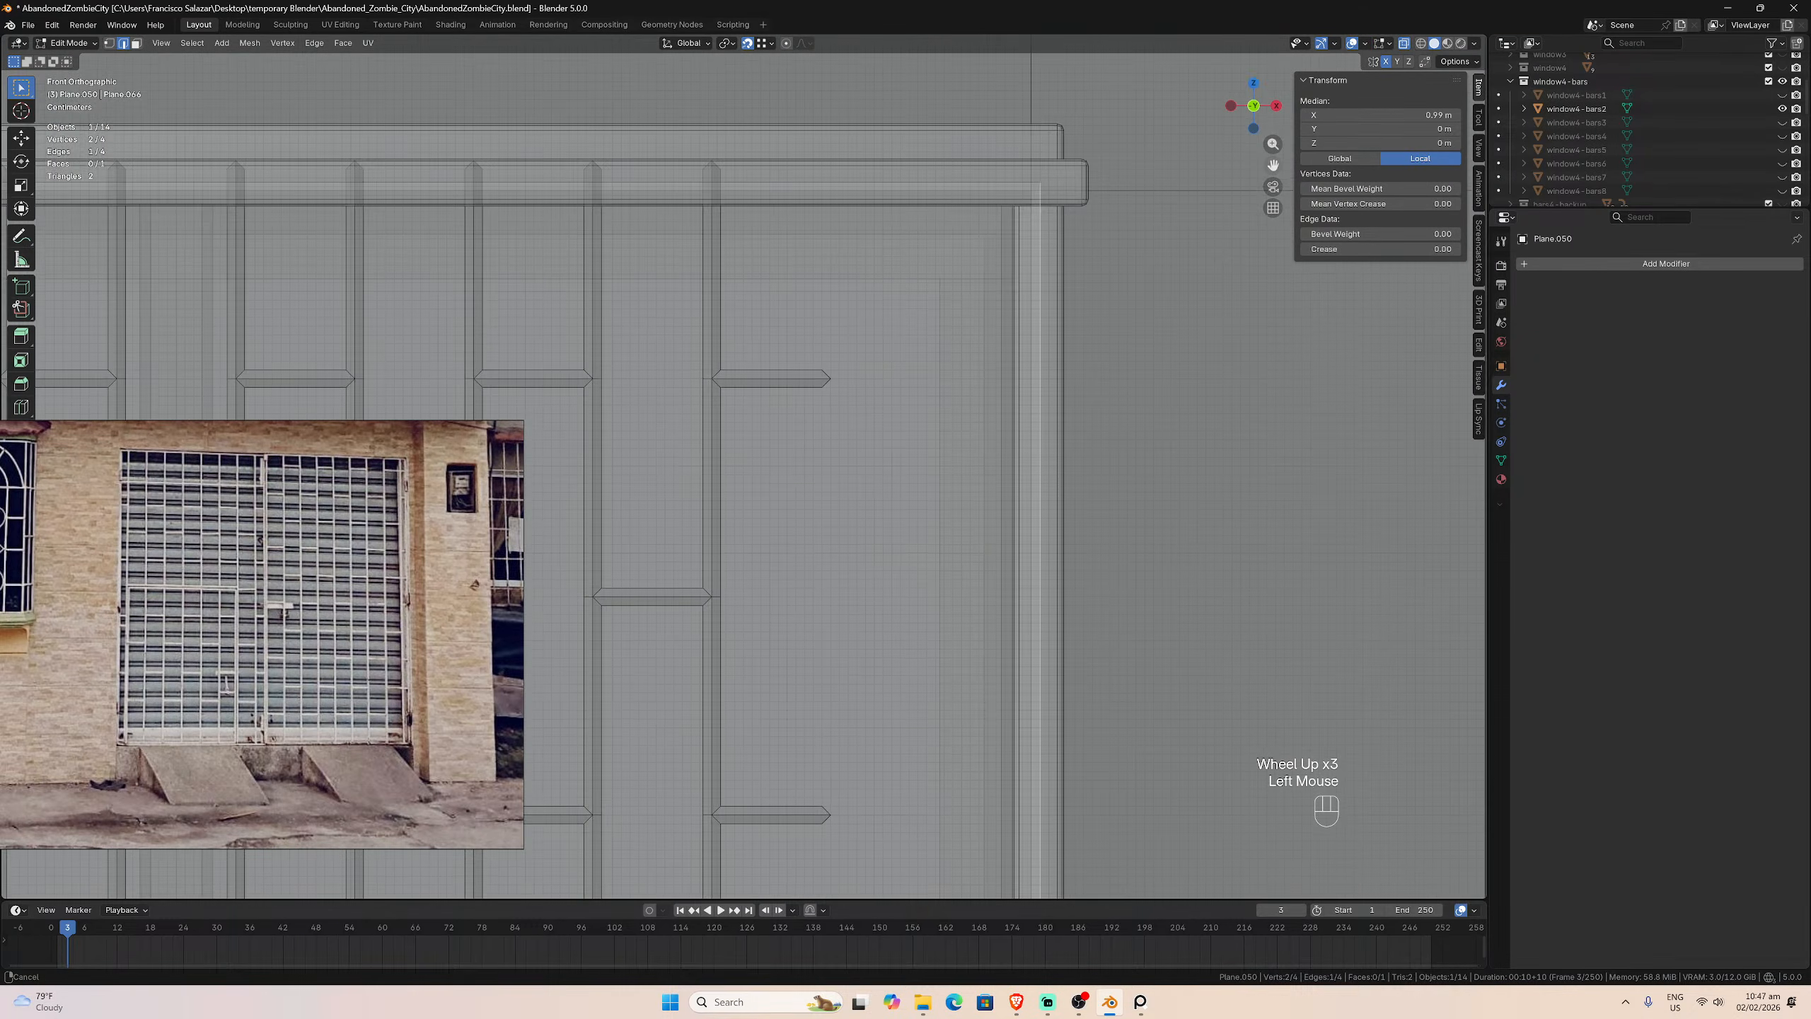
scroll(1003, 194, up, 3)
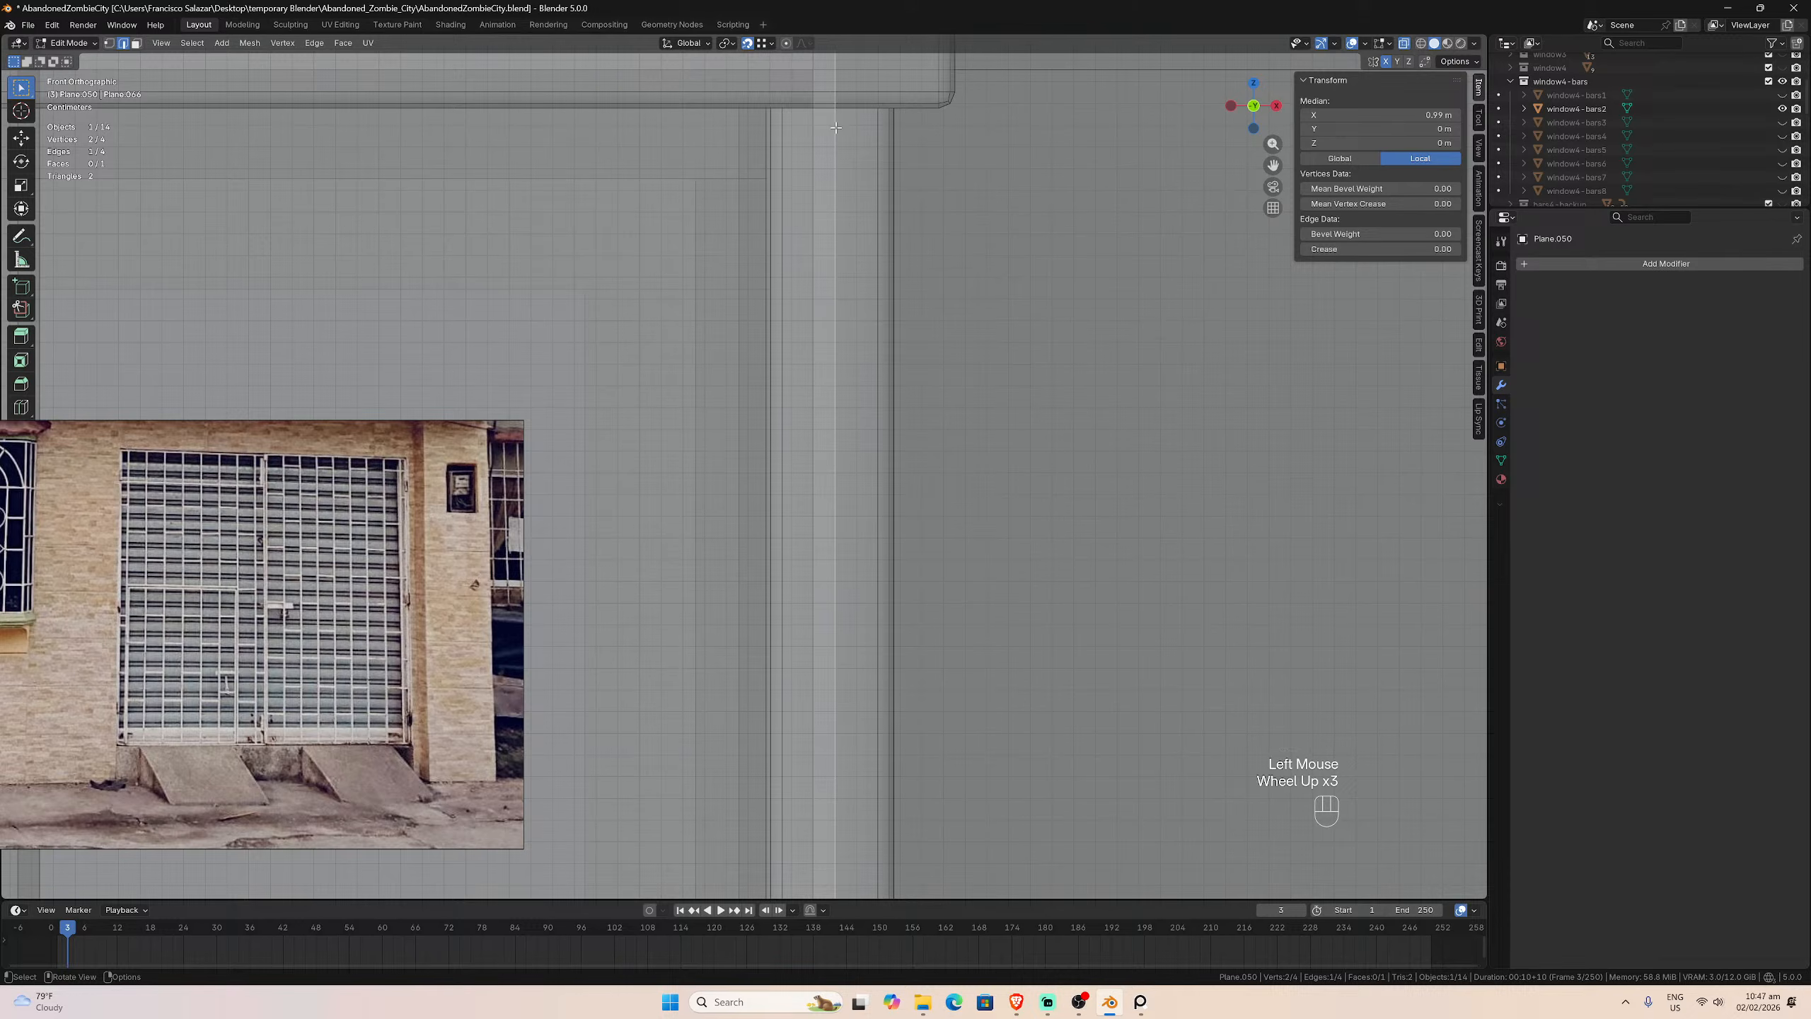
scroll(835, 128, up, 2)
drag(1273, 168, 1352, 585)
scroll(909, 340, up, 3)
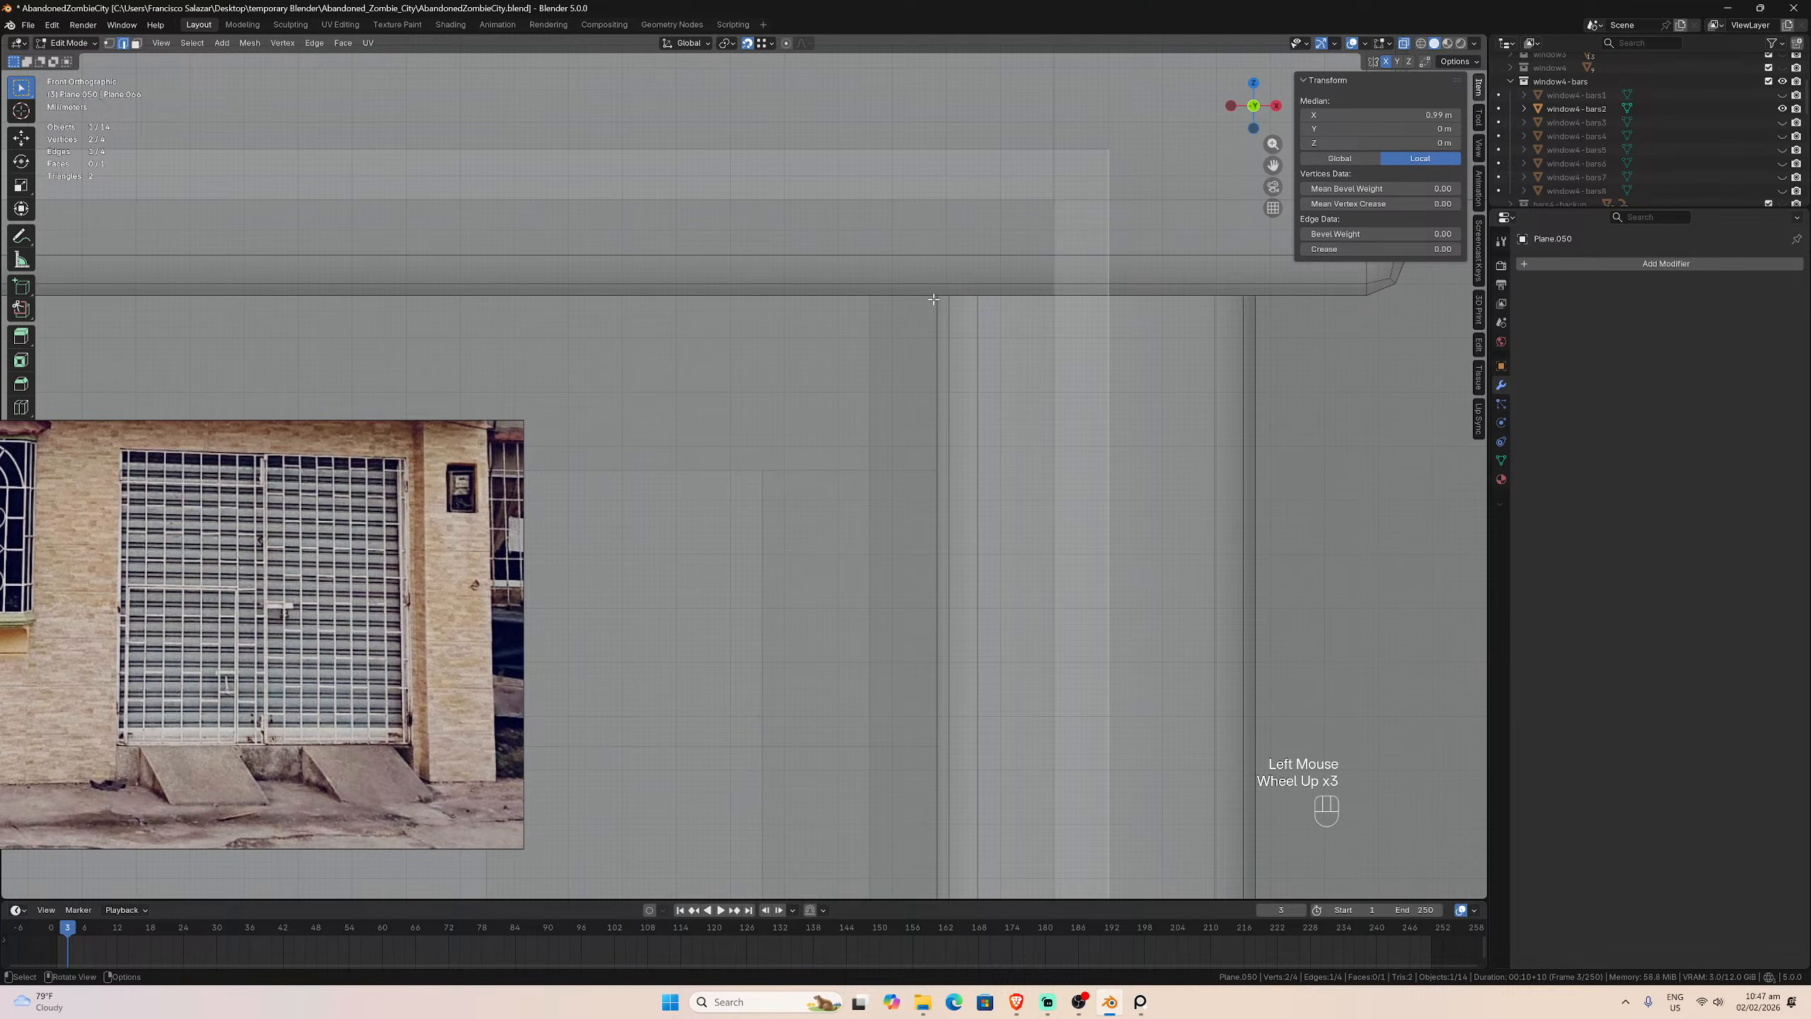
key(g)
key(x)
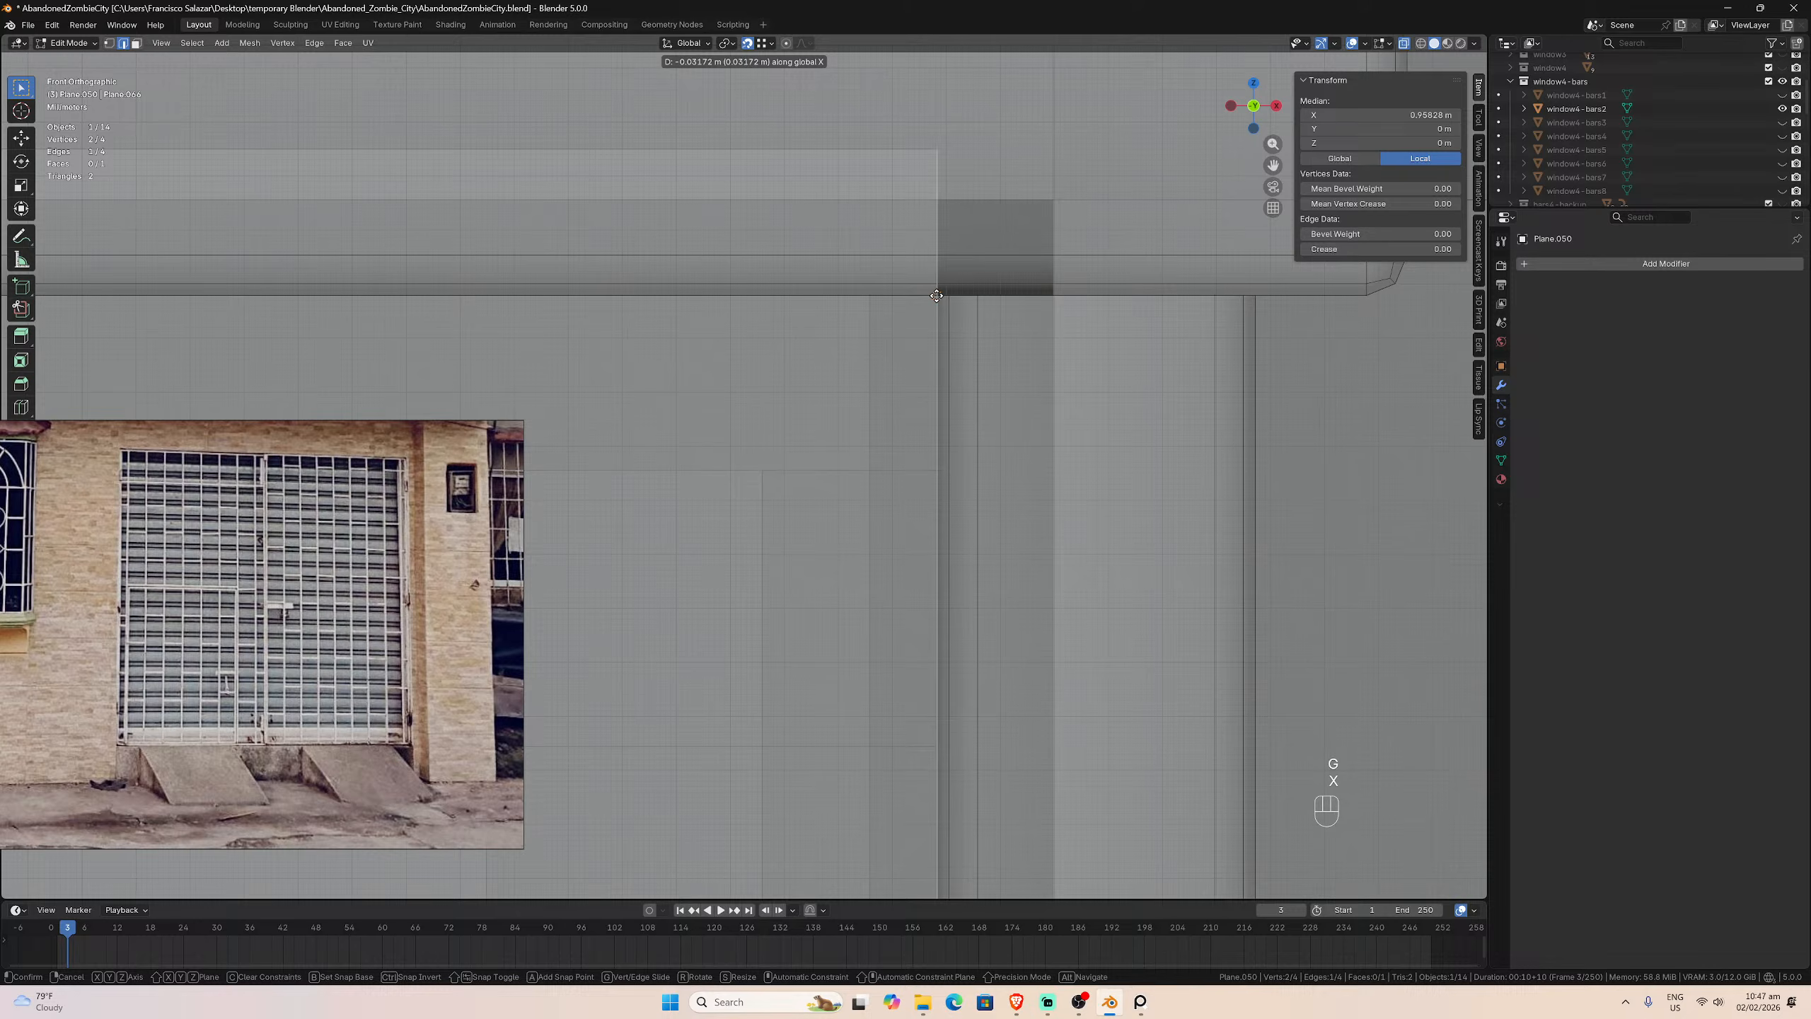
click(932, 295)
scroll(848, 225, down, 1)
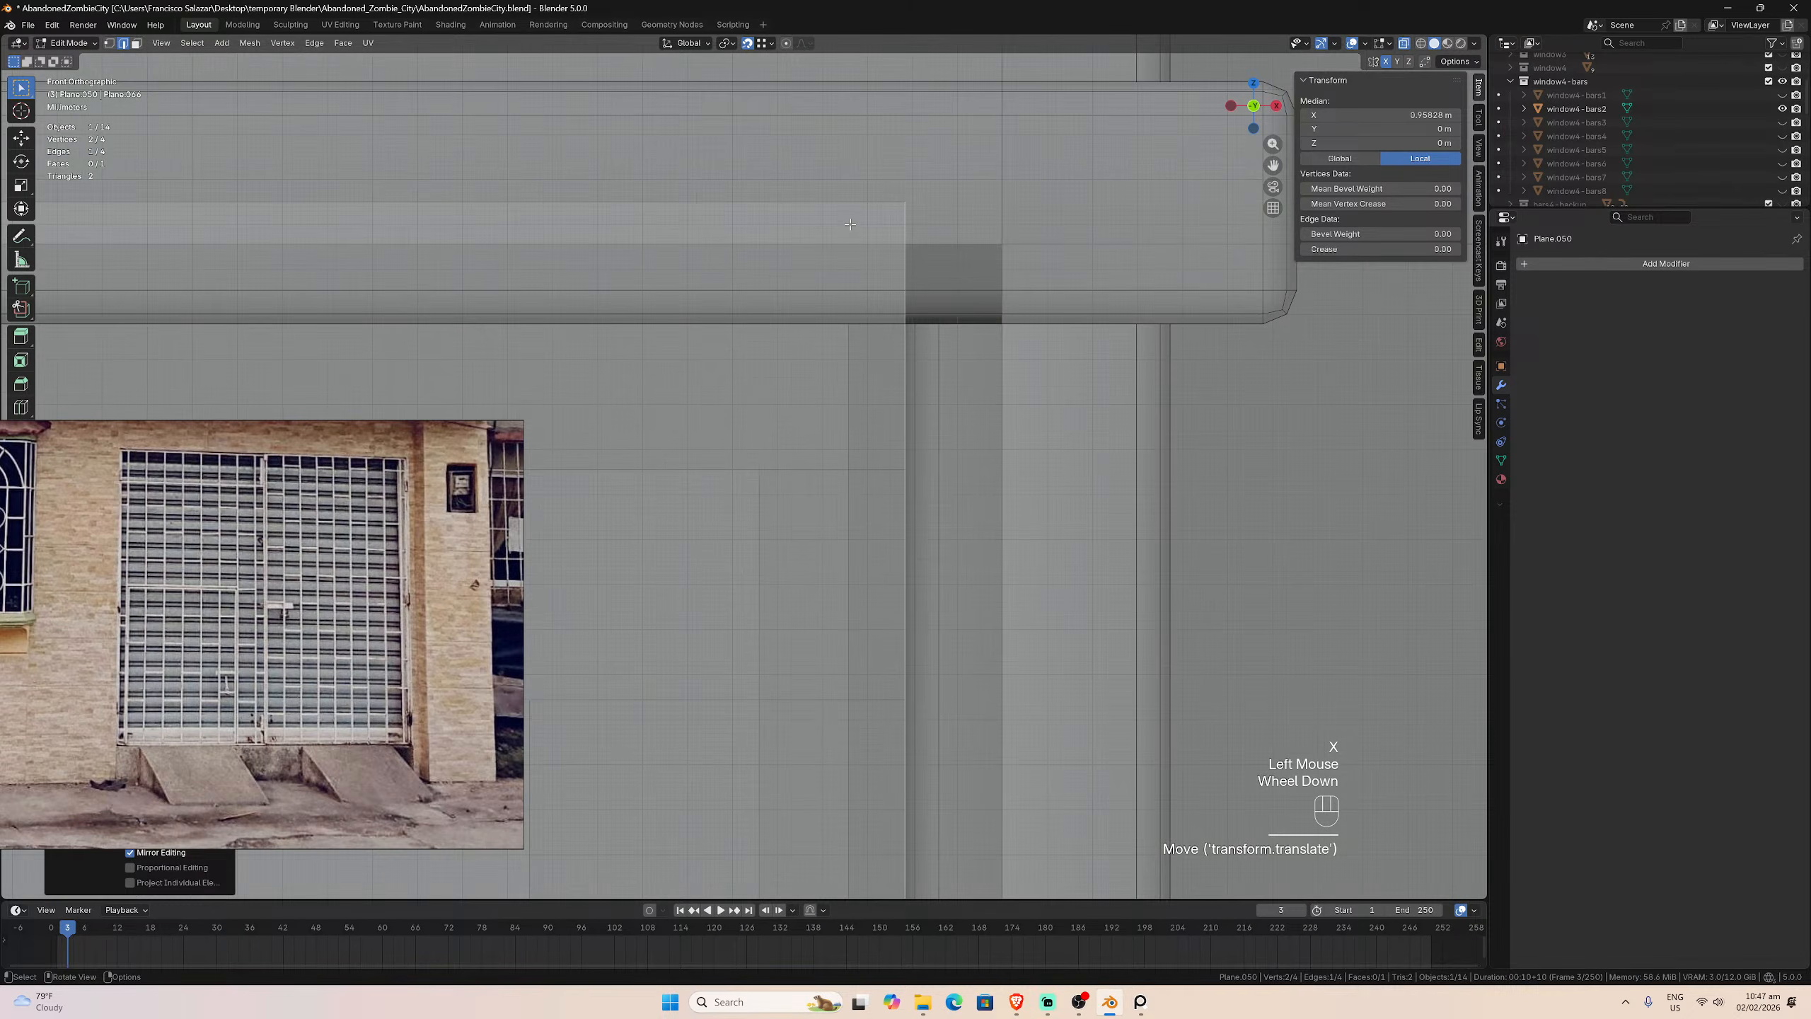
Step: Enable Z mirroring and move the plane's top edge down along Z by about 0.03 m to the underside of the frame's top rail
click(845, 205)
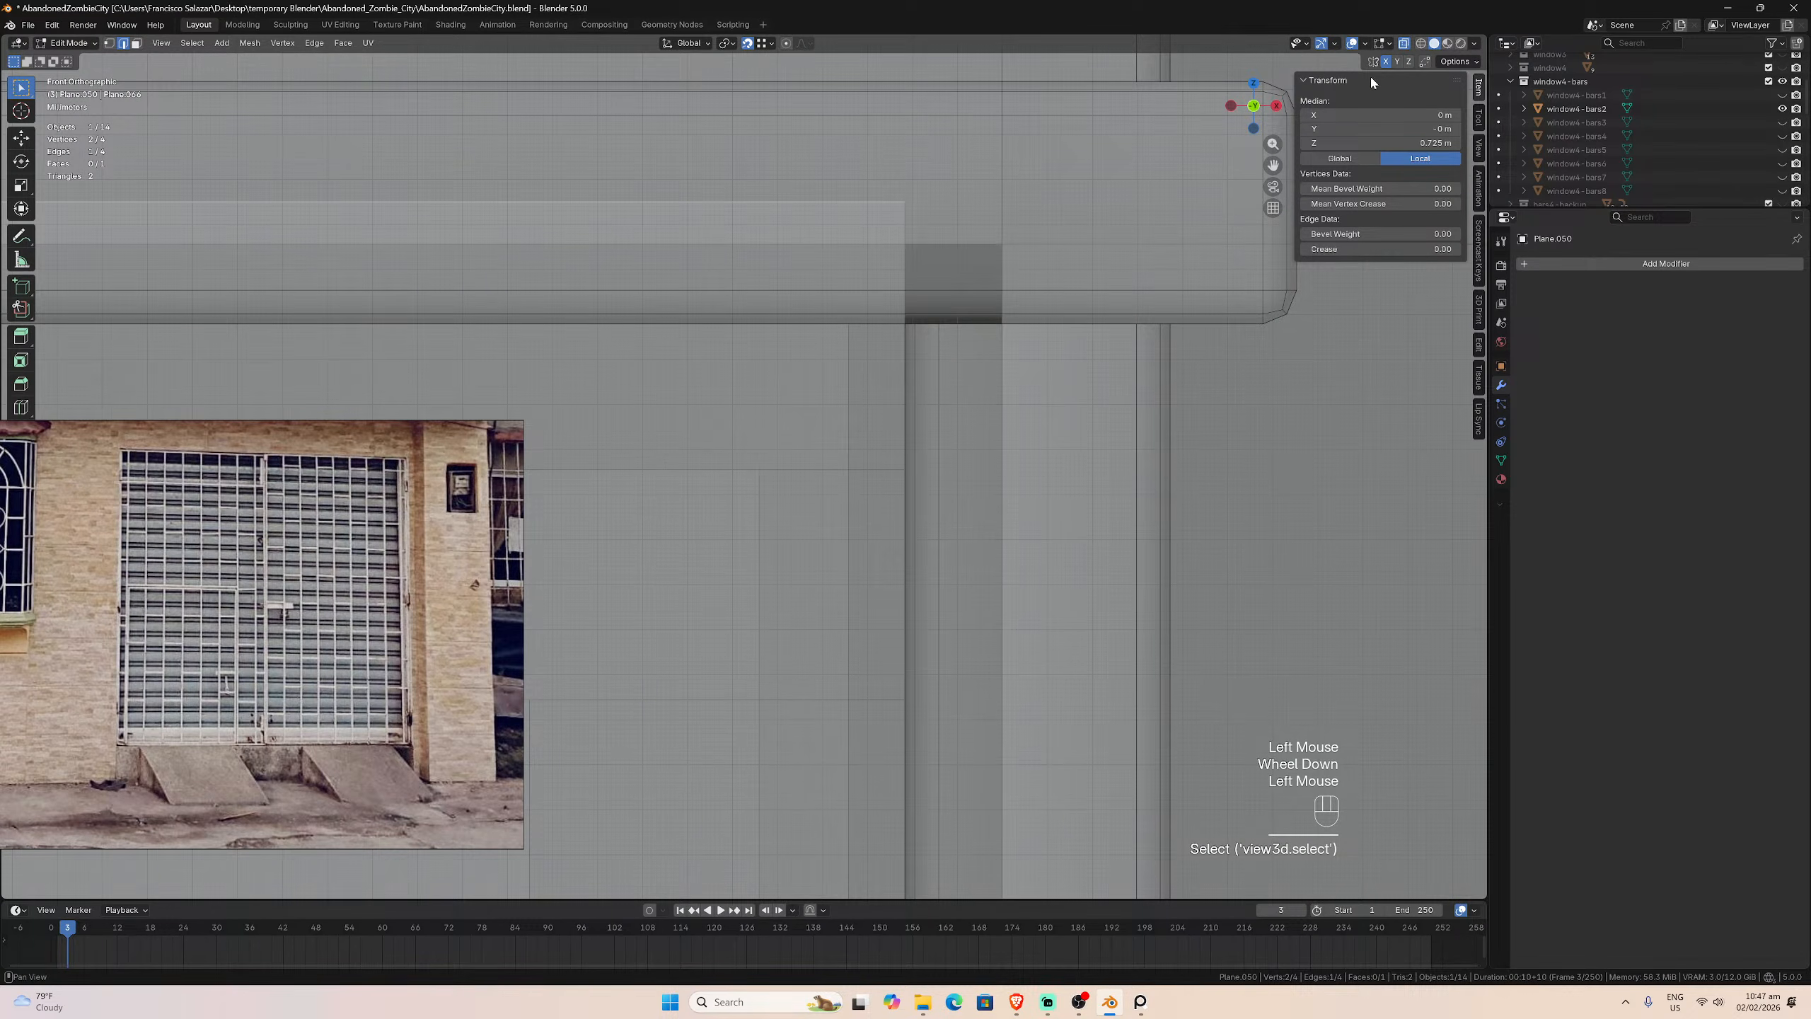
click(931, 312)
scroll(931, 312, up, 1)
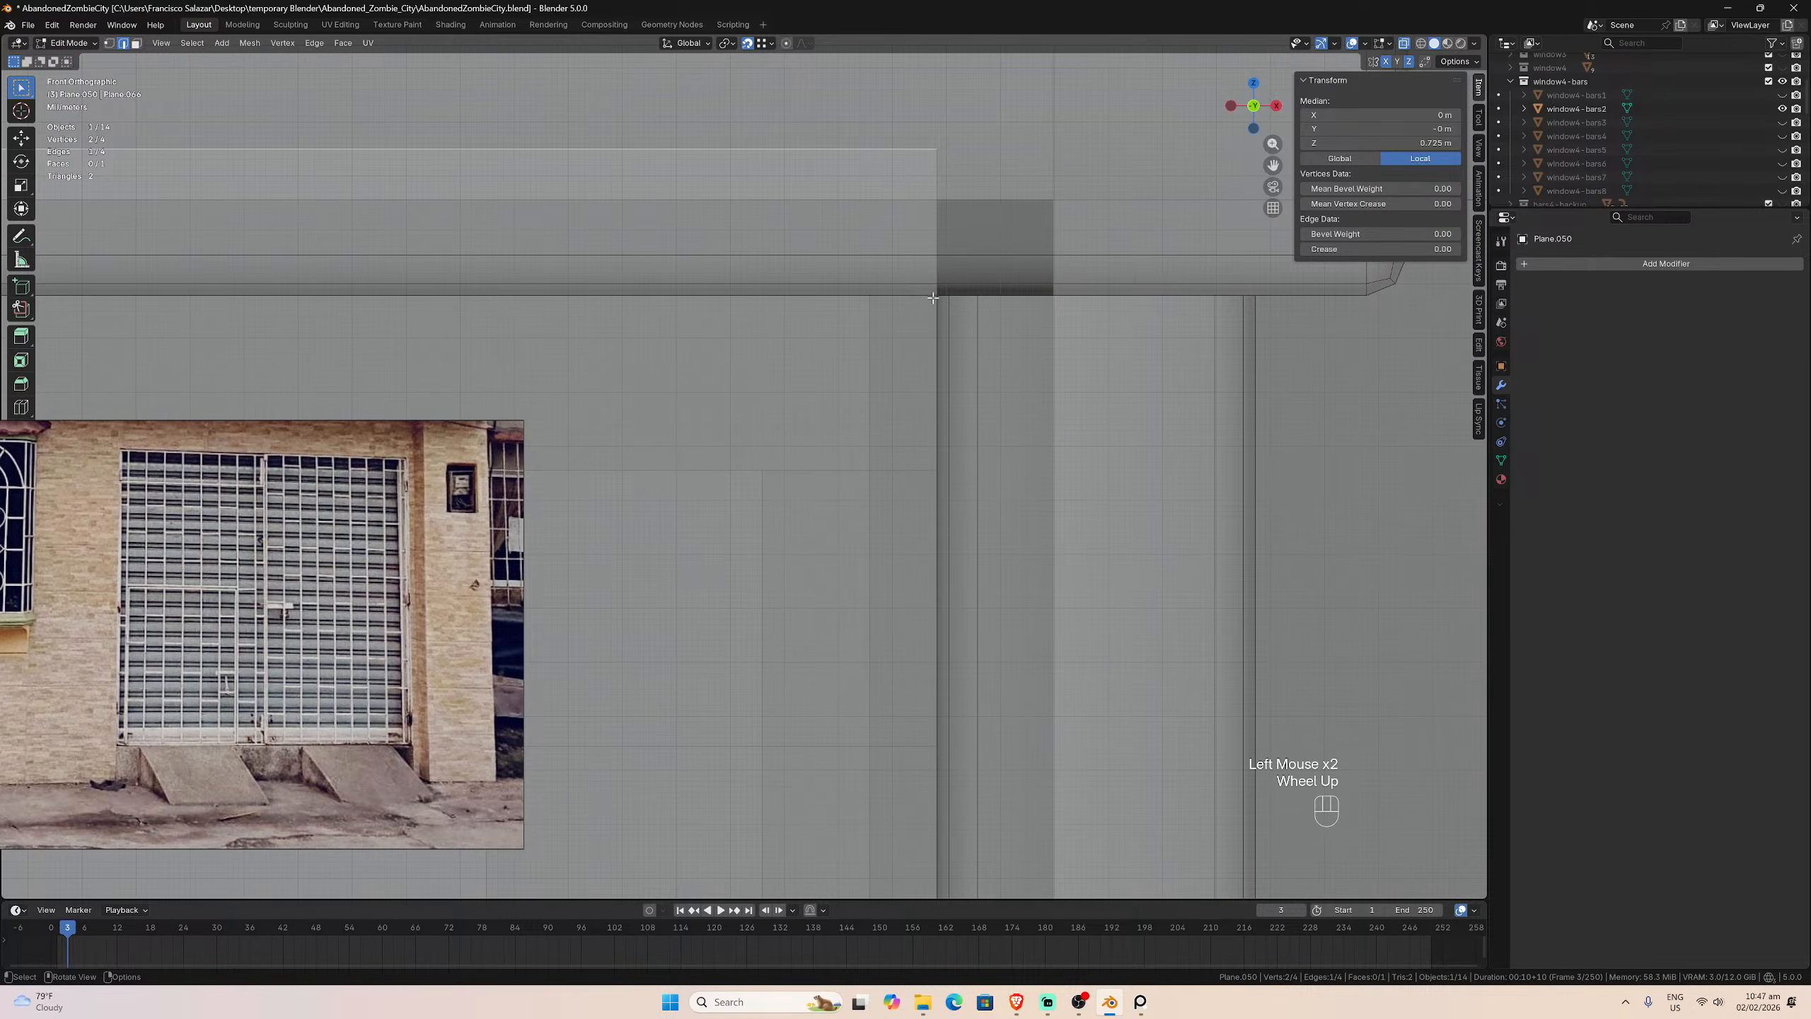
key(g)
key(z)
click(934, 318)
scroll(1097, 312, down, 2)
scroll(1103, 315, down, 2)
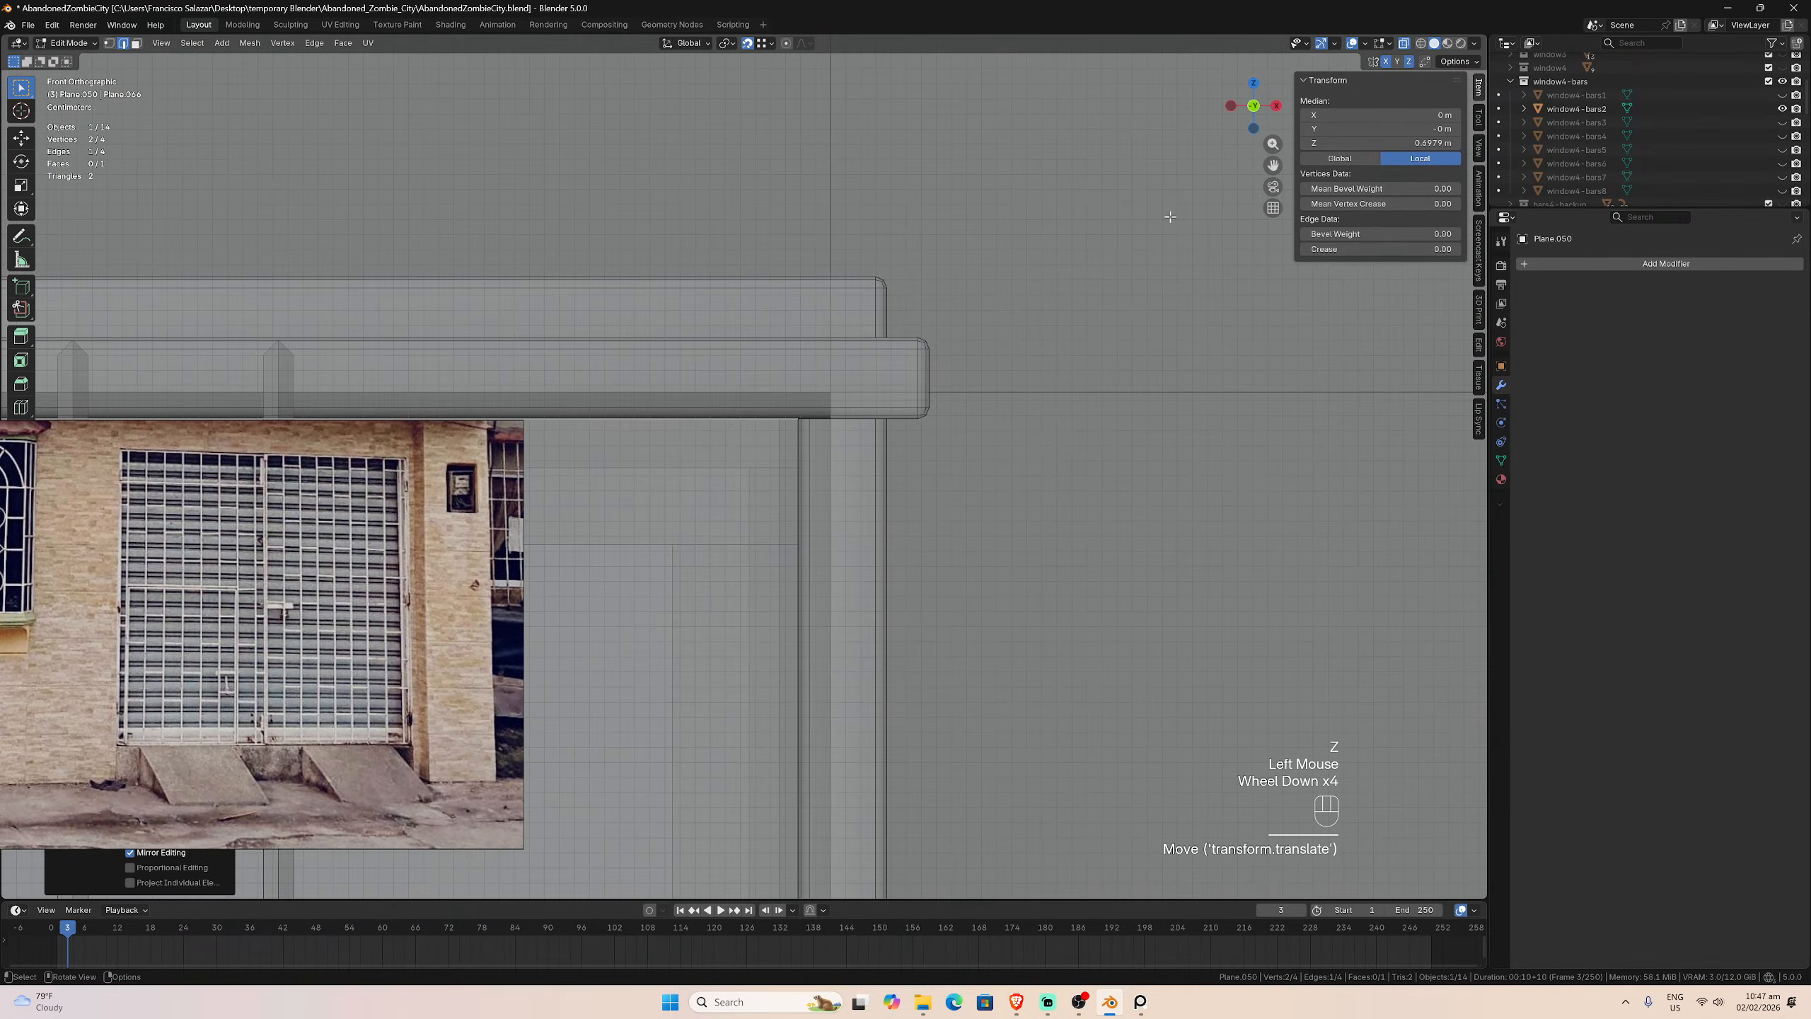
Step: Check the plane's fit at the frame's opposite corners by undoing and redoing the edge moves
drag(1272, 165, 1029, 322)
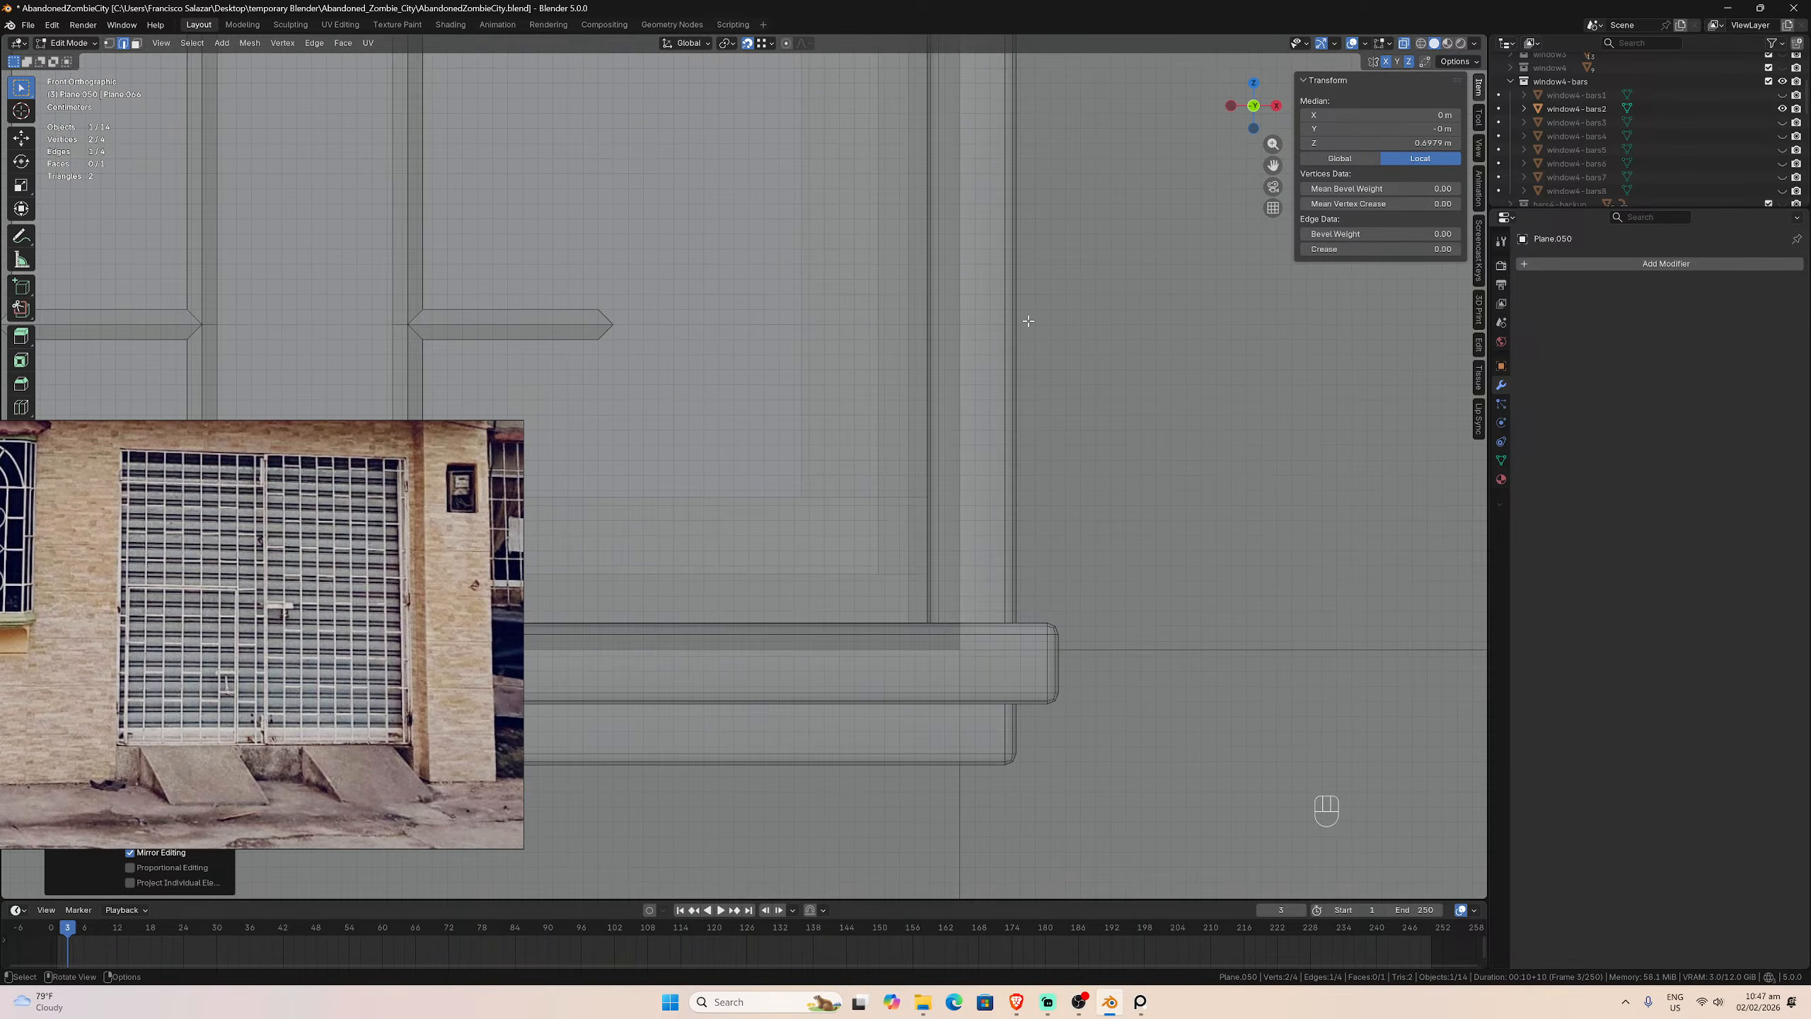
key(ctrl+z)
key(ctrl+shift+z)
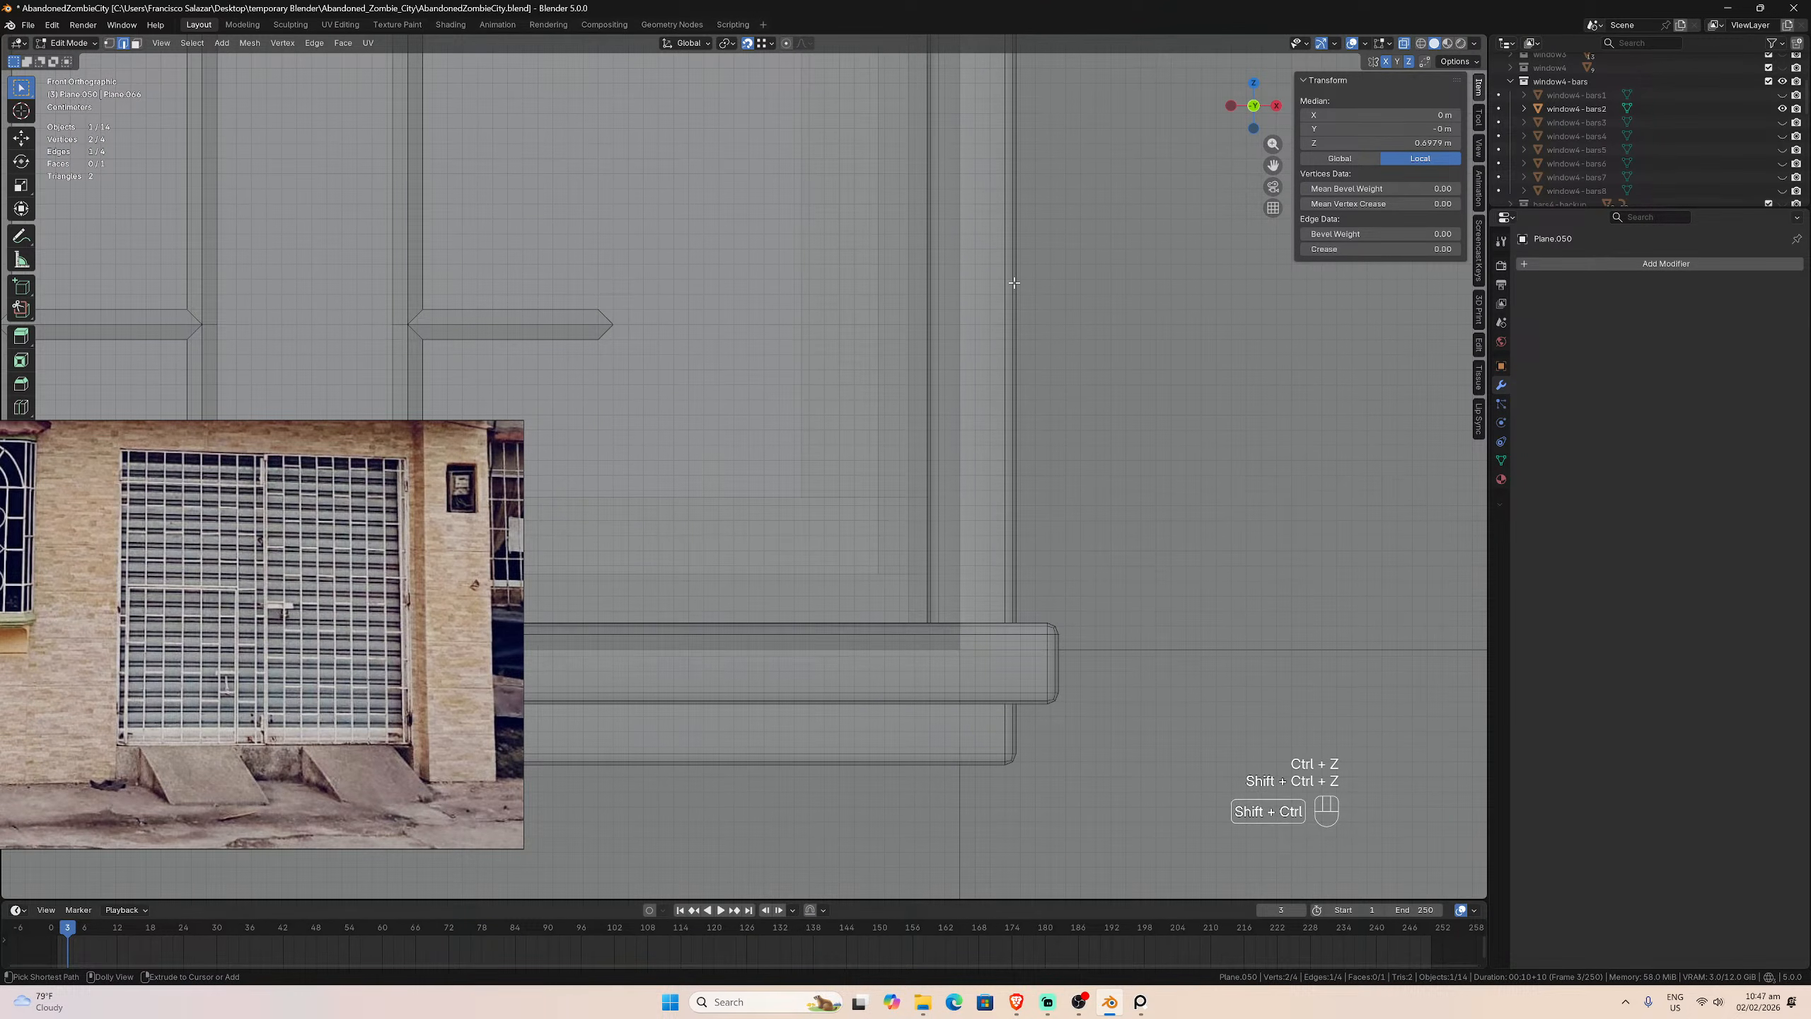
scroll(1000, 267, down, 3)
scroll(1000, 266, down, 1)
drag(1273, 164, 1662, 300)
scroll(1063, 288, up, 3)
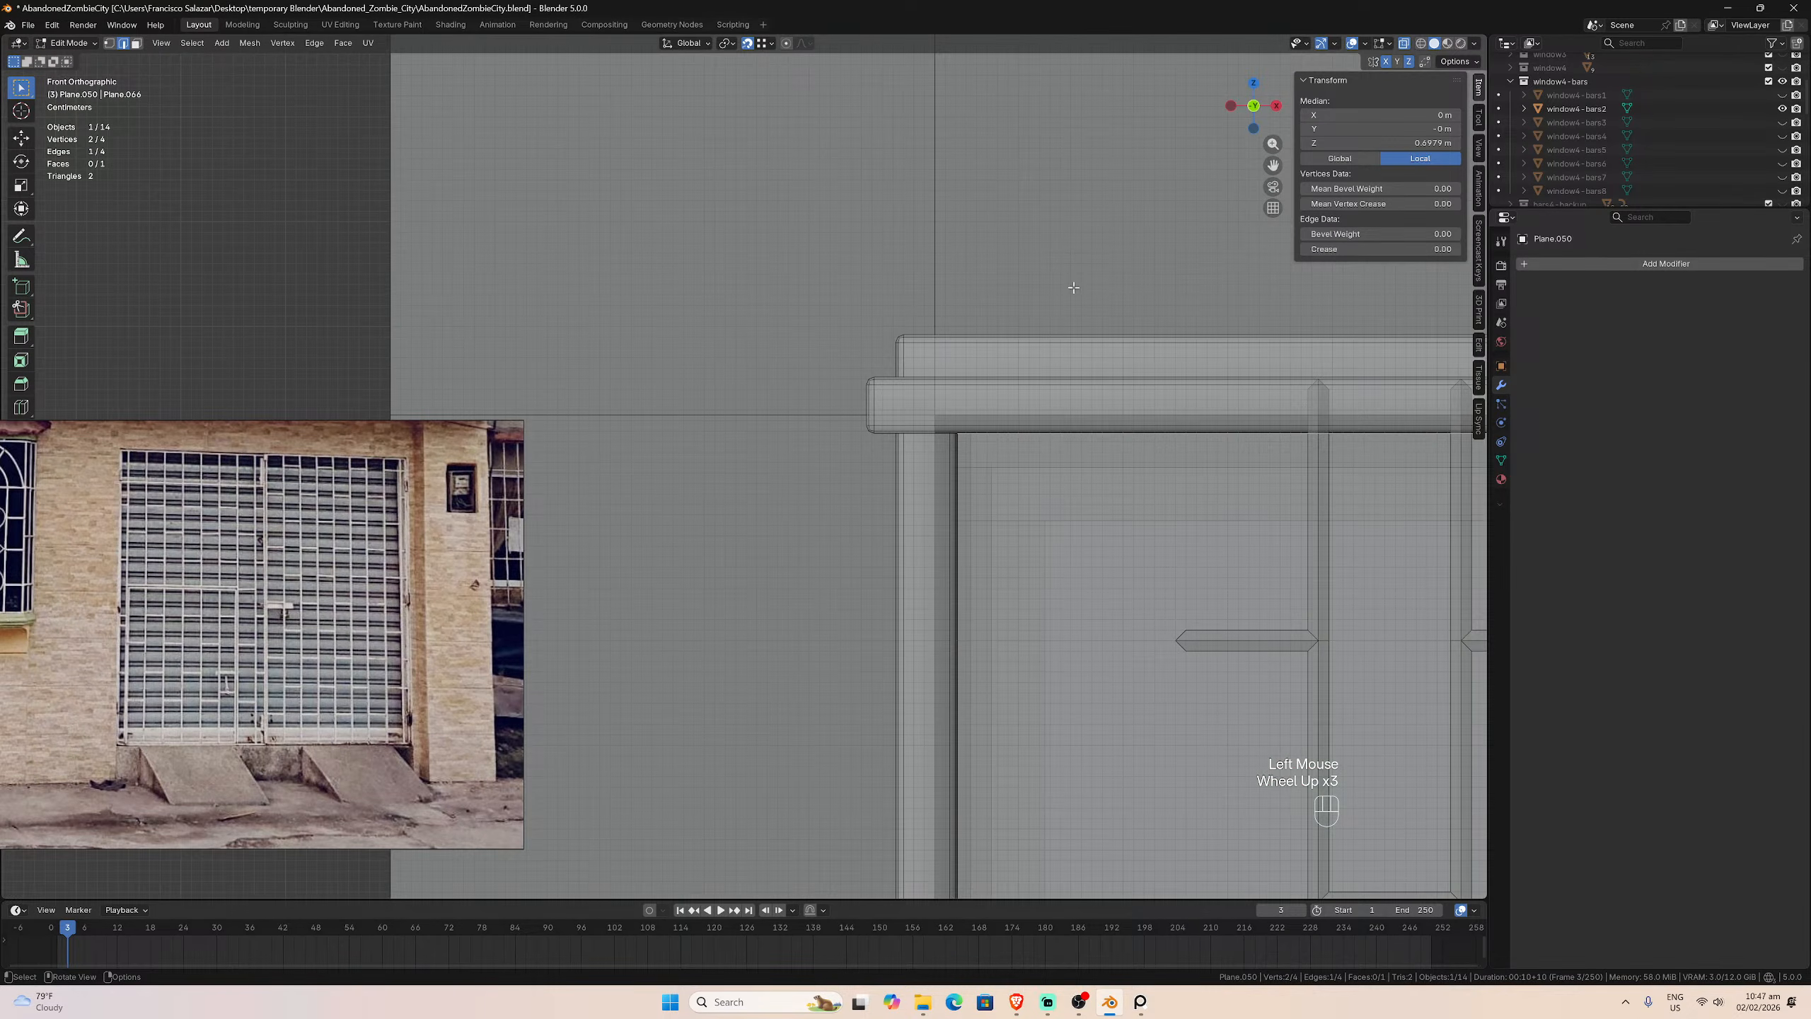
key(ctrl+z)
key(ctrl+z)
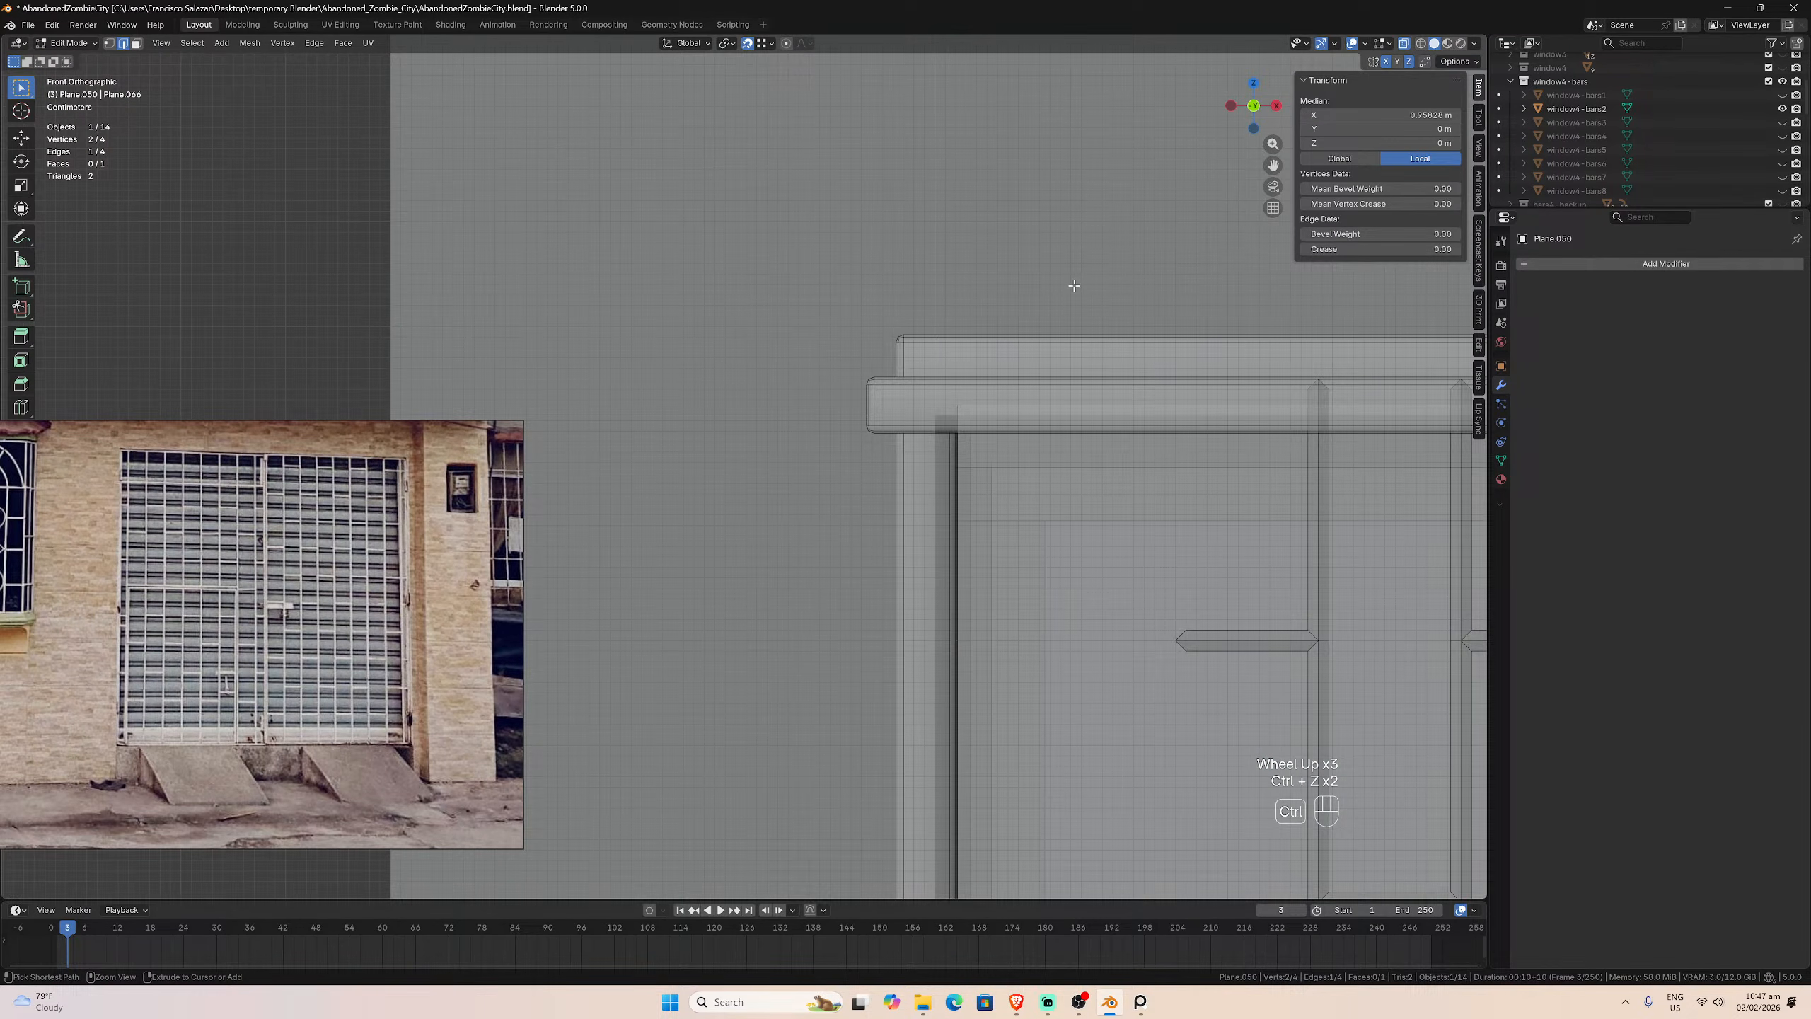
key(ctrl+z)
key(ctrl+shift+z)
key(ctrl+shift+z)
key(ctrl+shift+z)
key(ctrl+shift+z)
key(ctrl+shift+z)
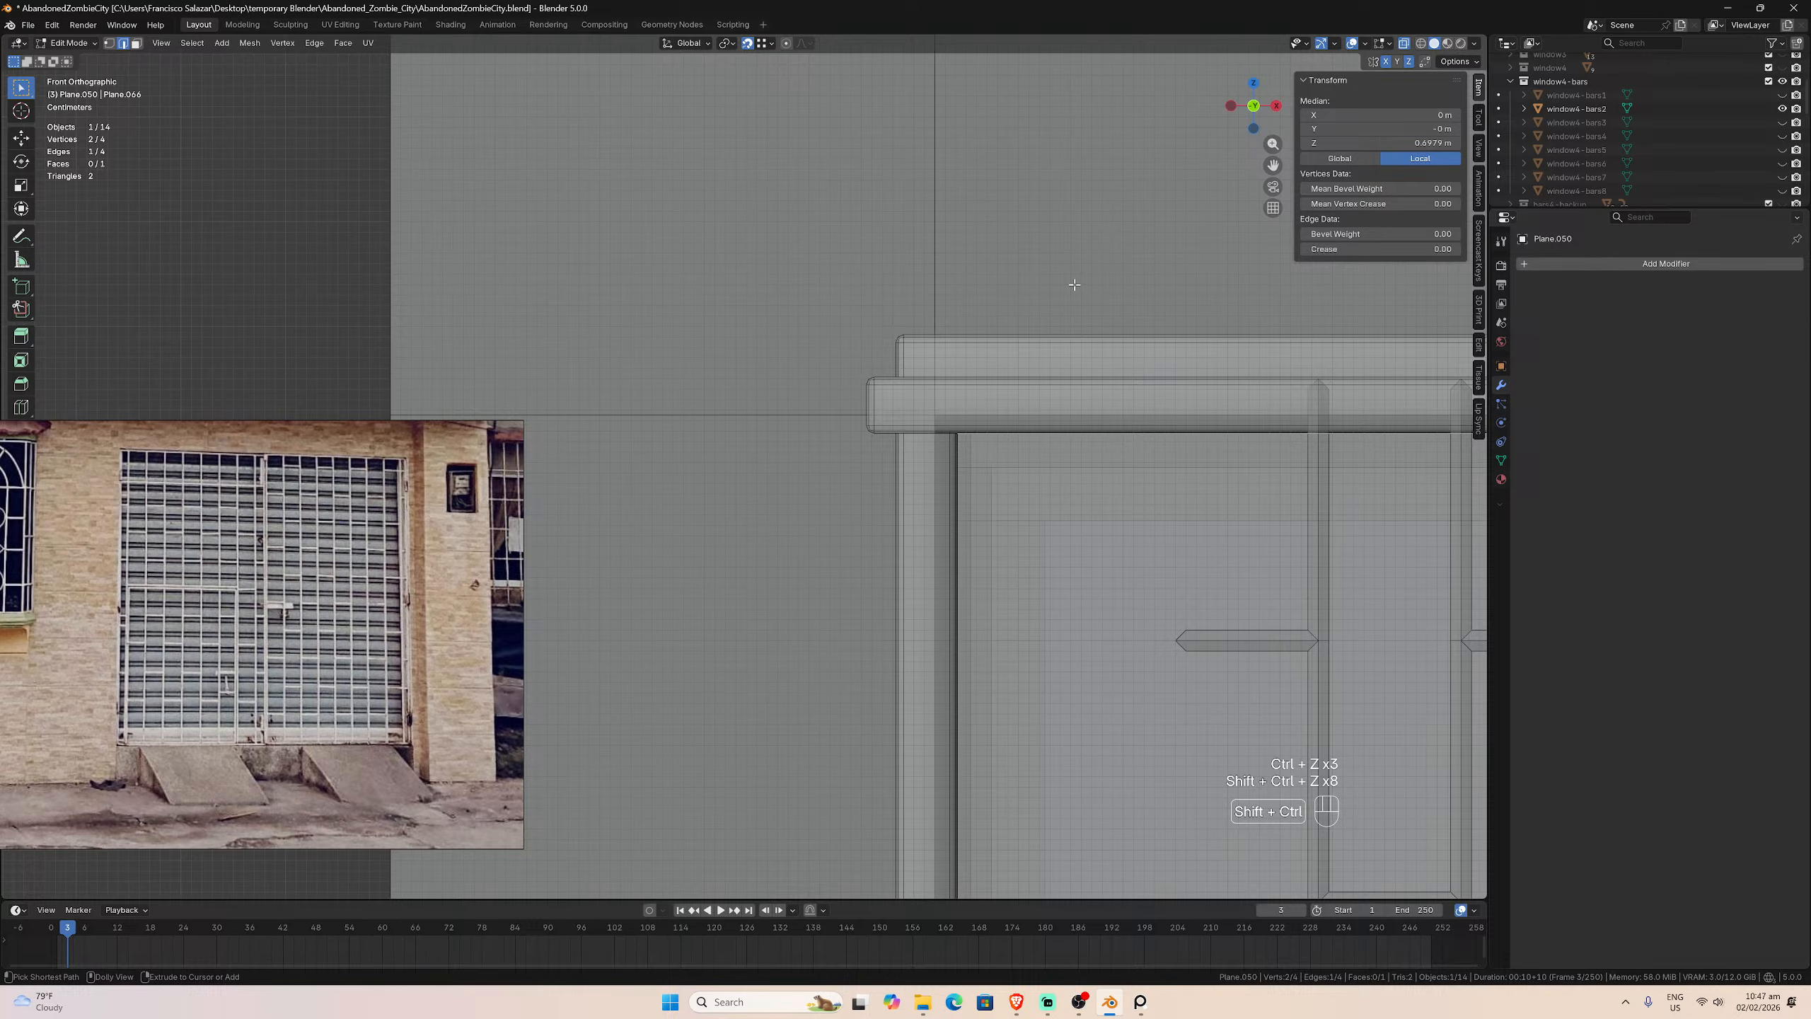
key(ctrl+shift+z)
key(ctrl+shift+z)
scroll(1076, 285, down, 3)
drag(1274, 165, 950, 131)
scroll(1102, 367, down, 3)
drag(1273, 166, 1343, 128)
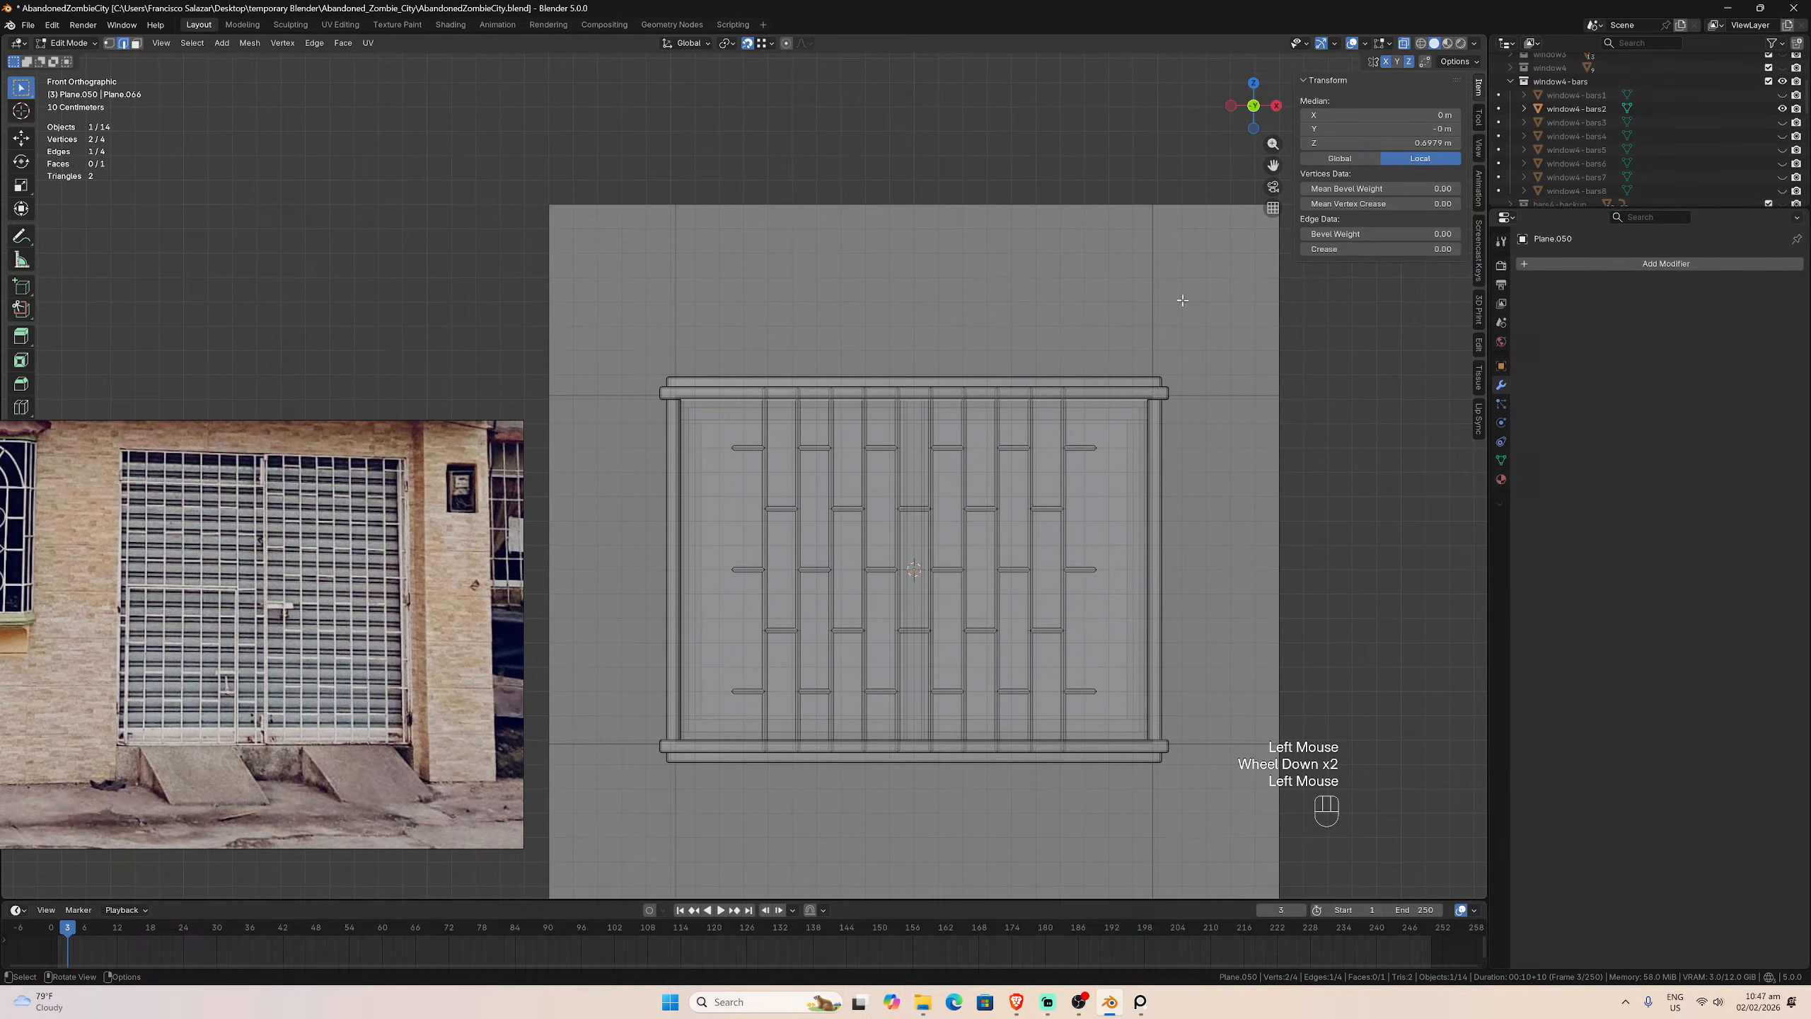
Step: Return to Object Mode and turn off the wireframe overlay
scroll(1182, 301, up, 1)
key(Tab)
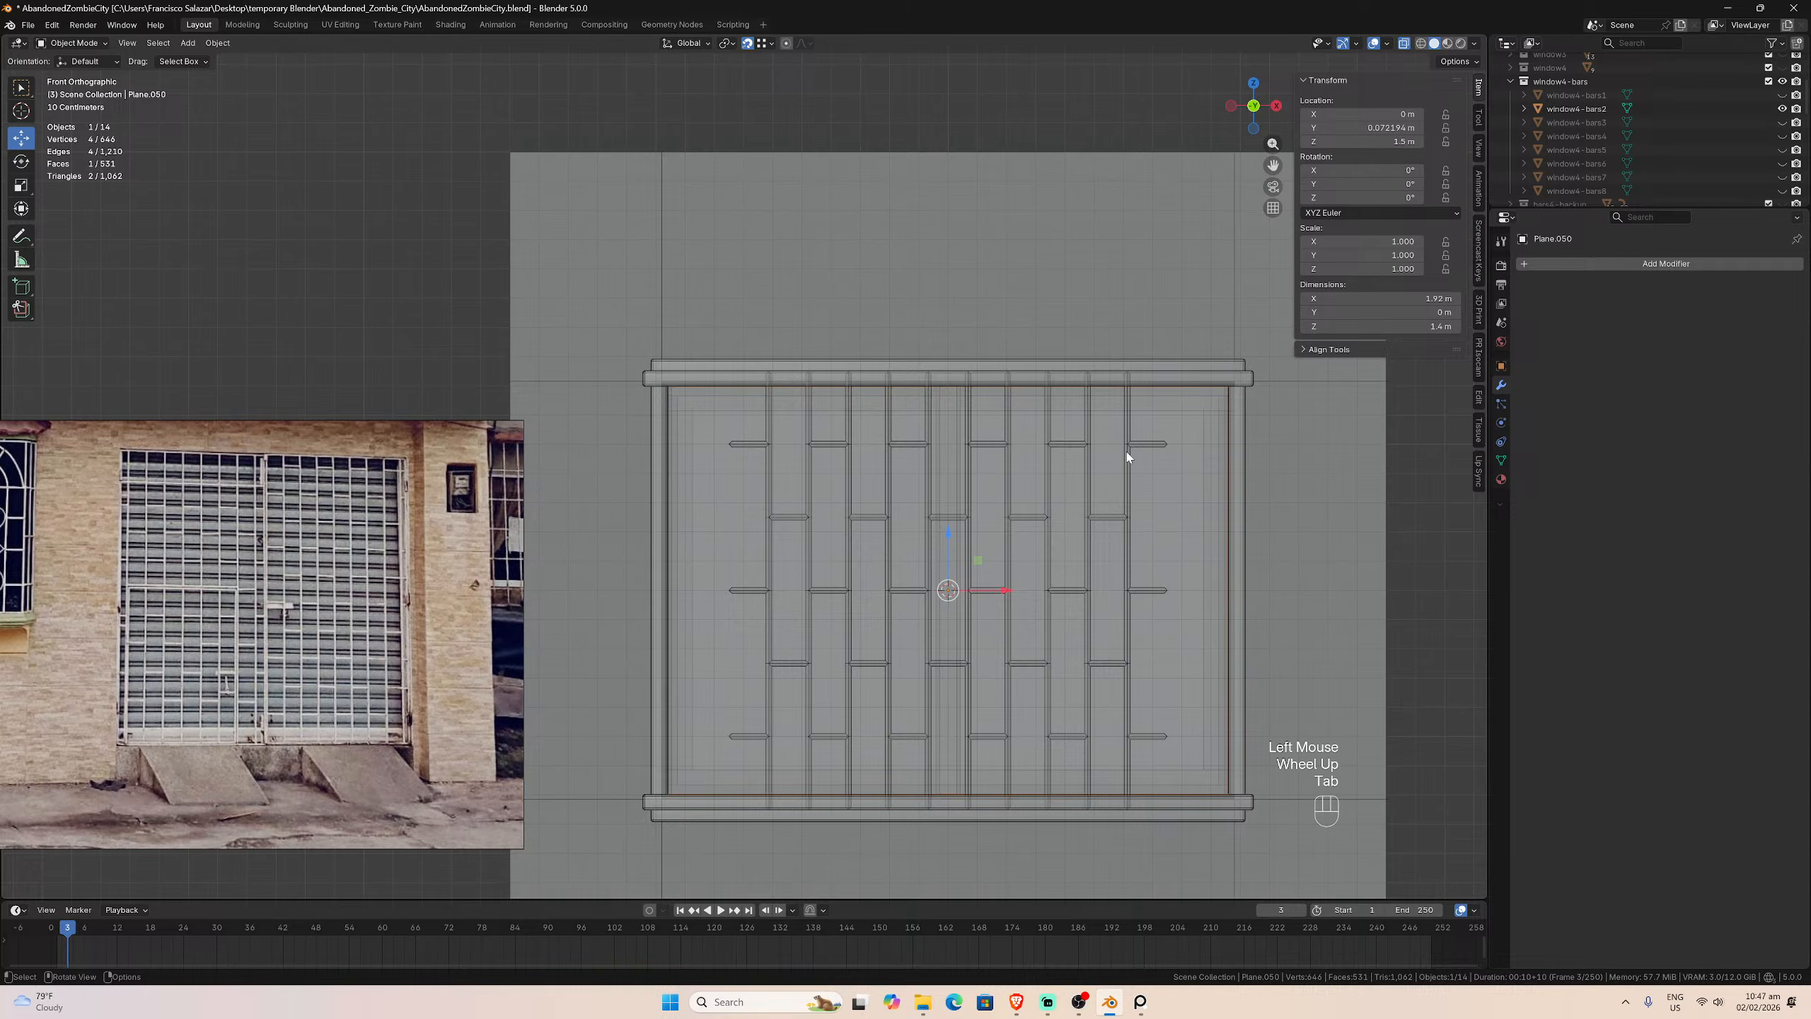
scroll(1126, 452, up, 1)
scroll(1123, 447, down, 1)
click(1359, 43)
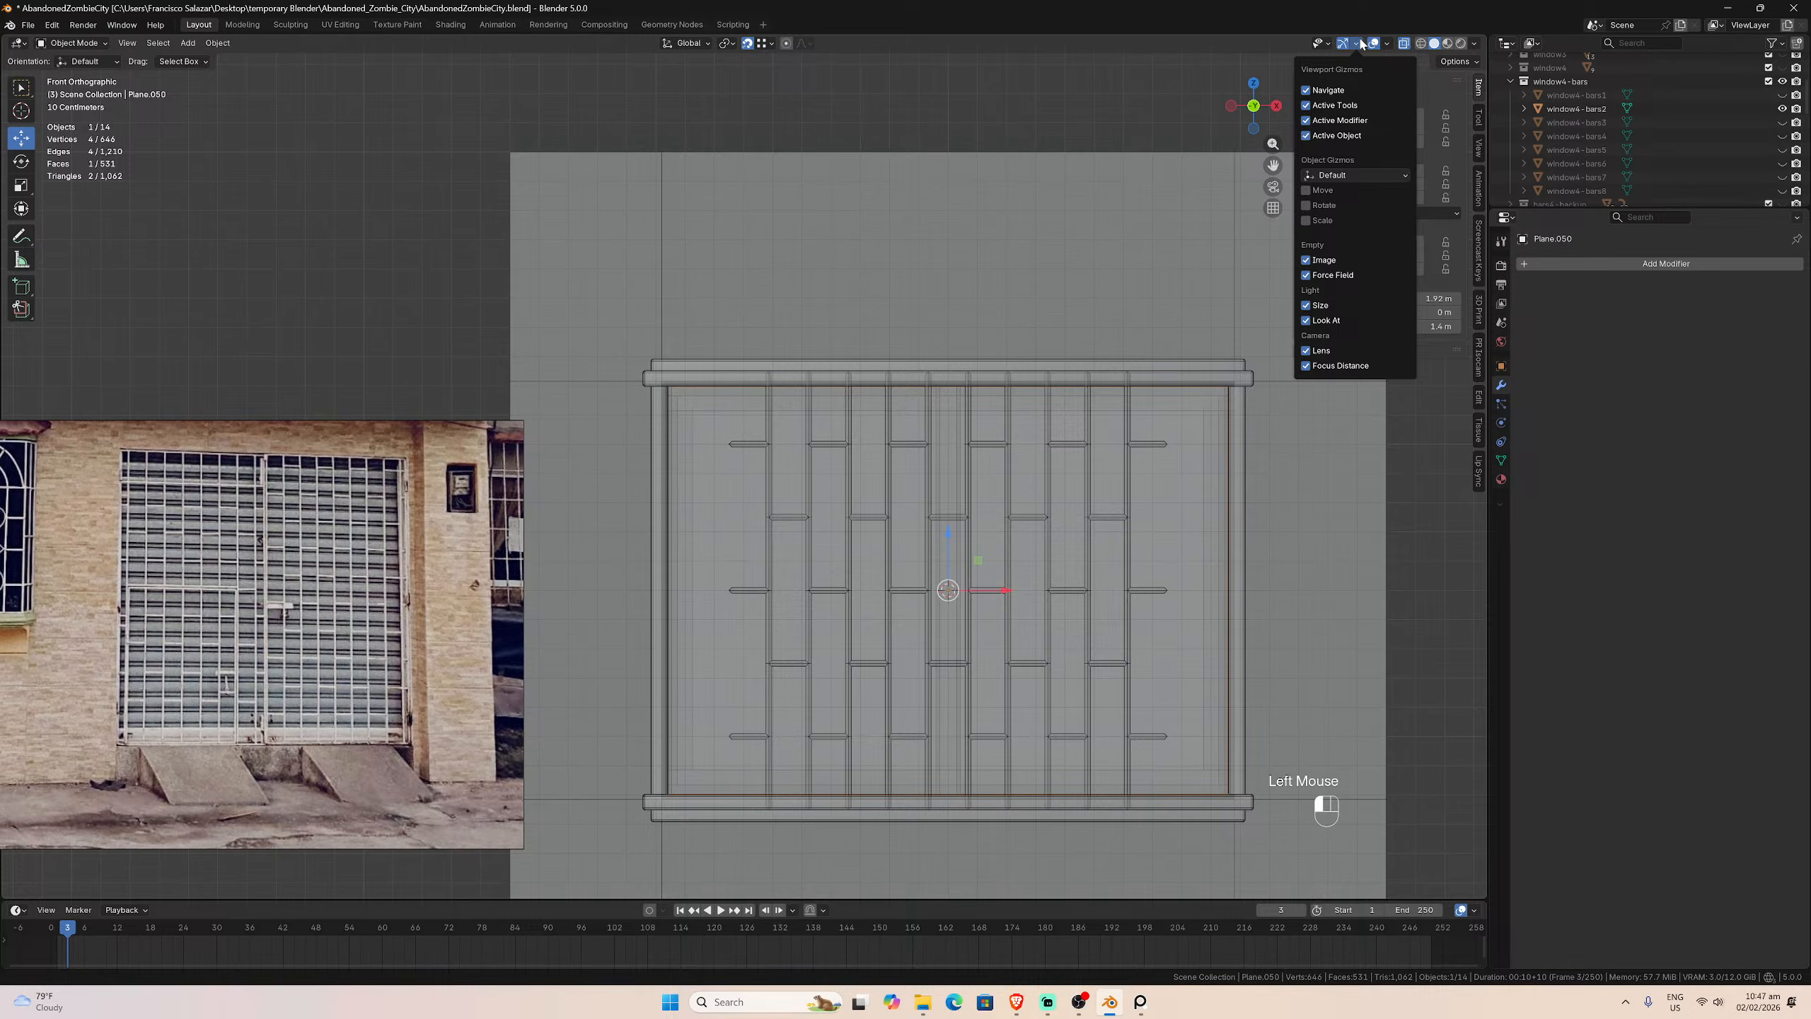
click(1386, 43)
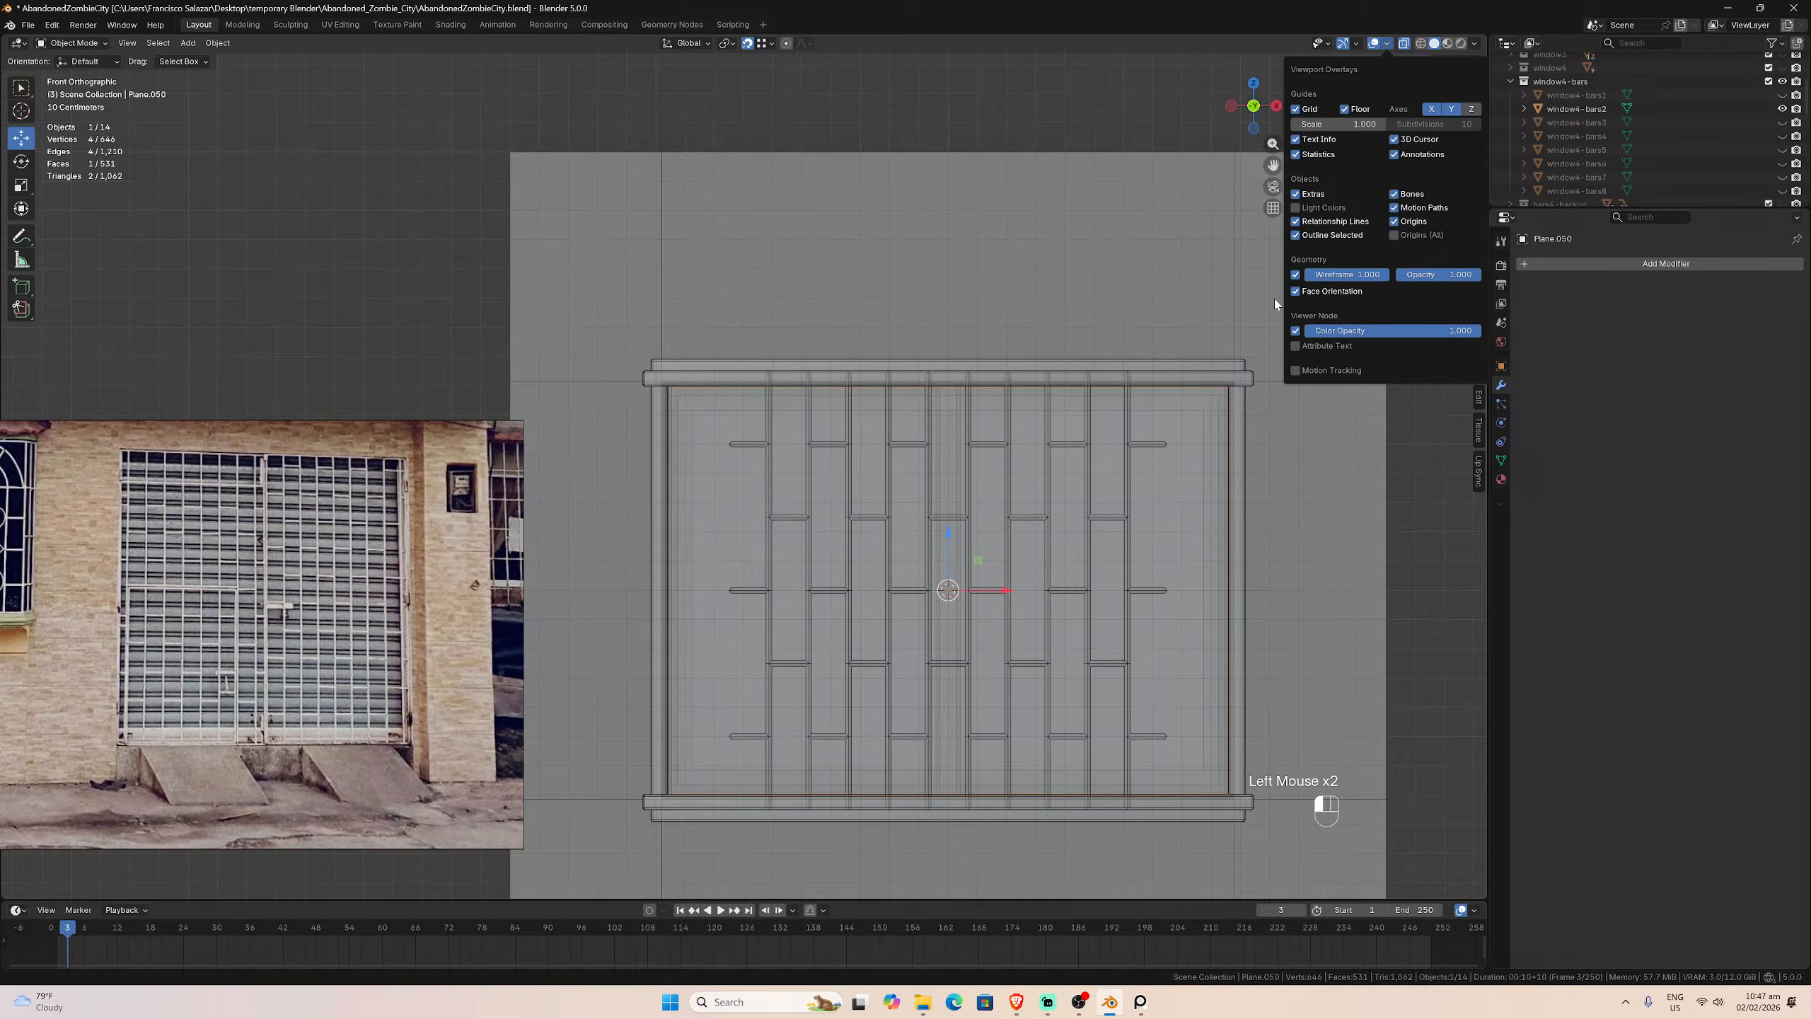
click(1295, 274)
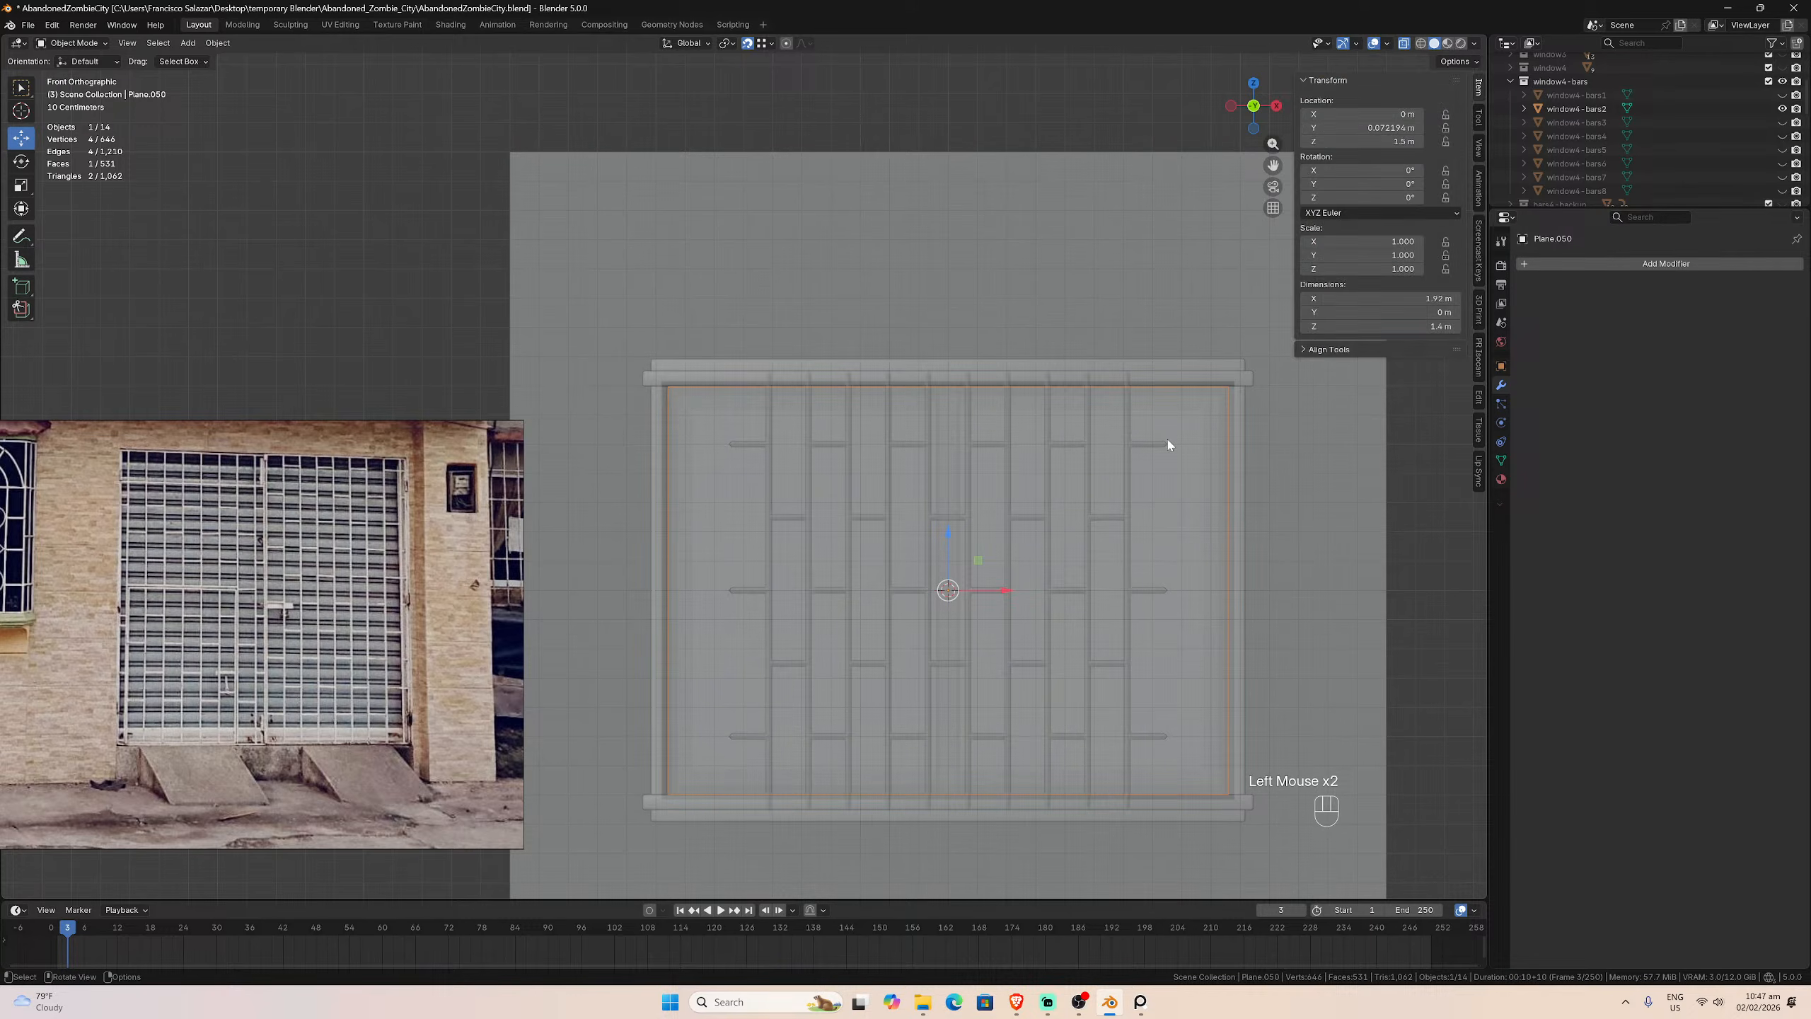
Step: Select the Plane.050 object that fills the window frame and enter Edit Mode
click(1172, 529)
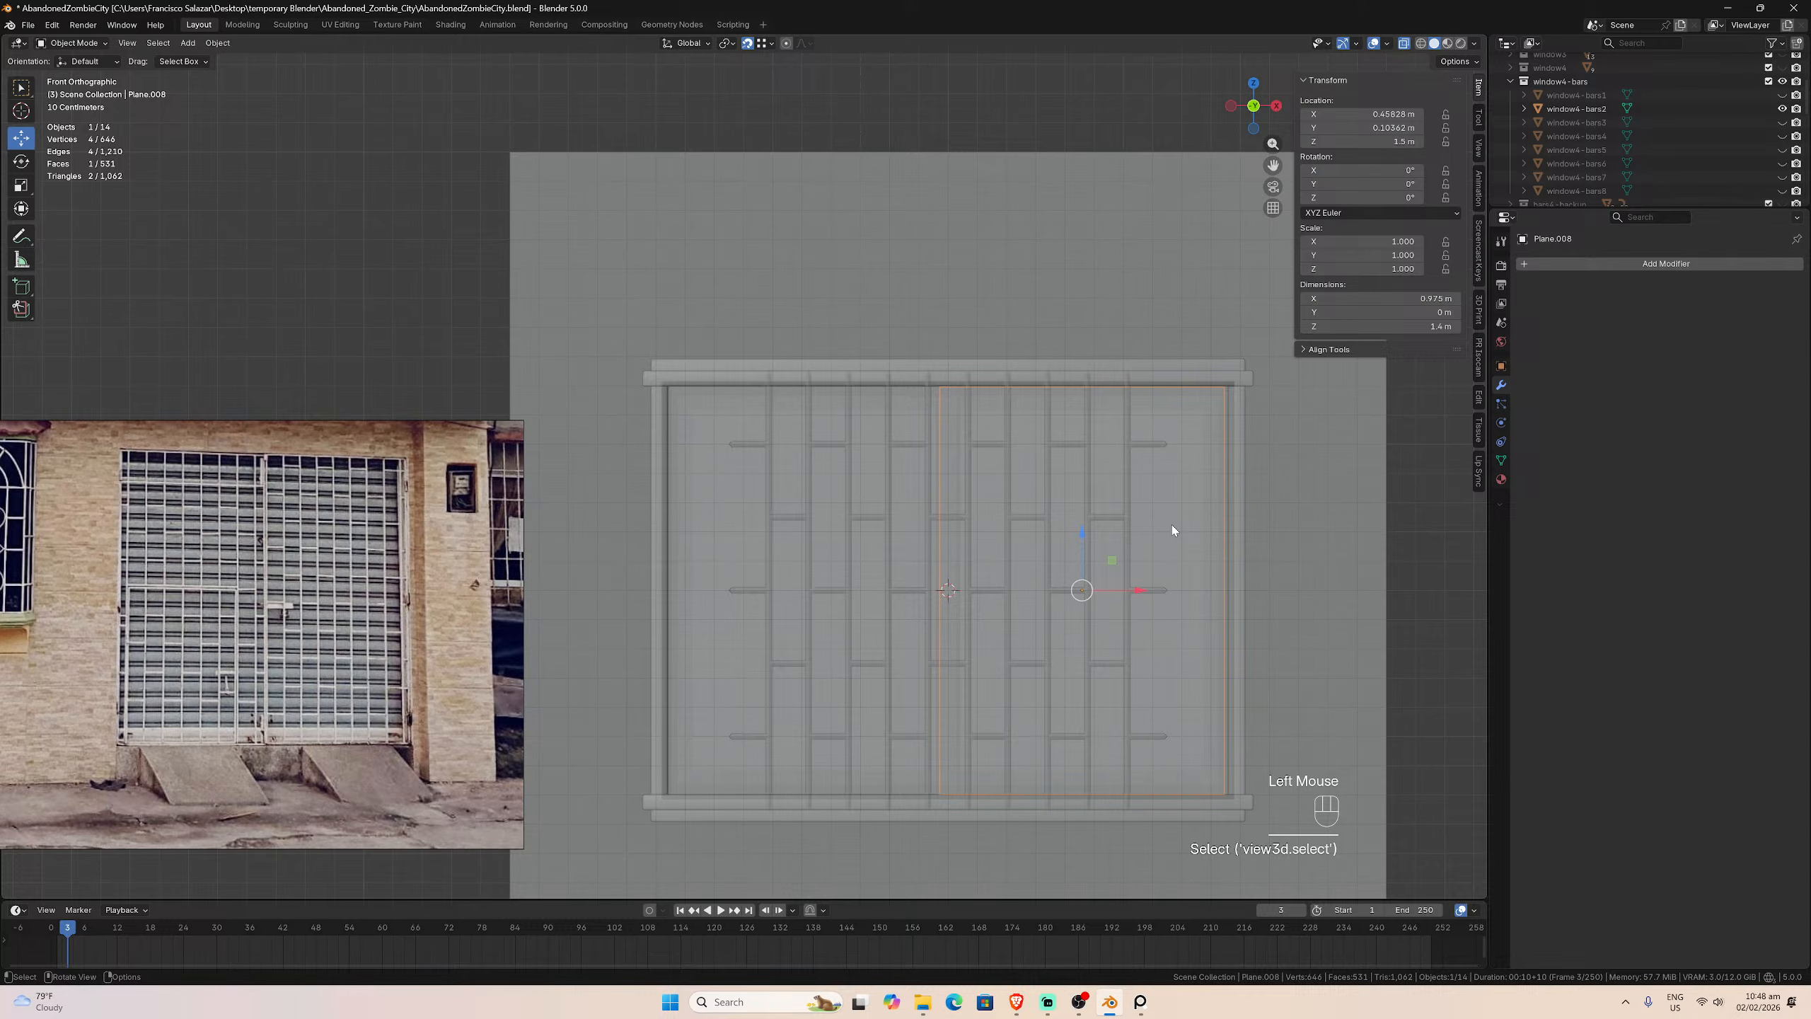
click(1172, 523)
scroll(1146, 532, up, 1)
scroll(1146, 532, down, 1)
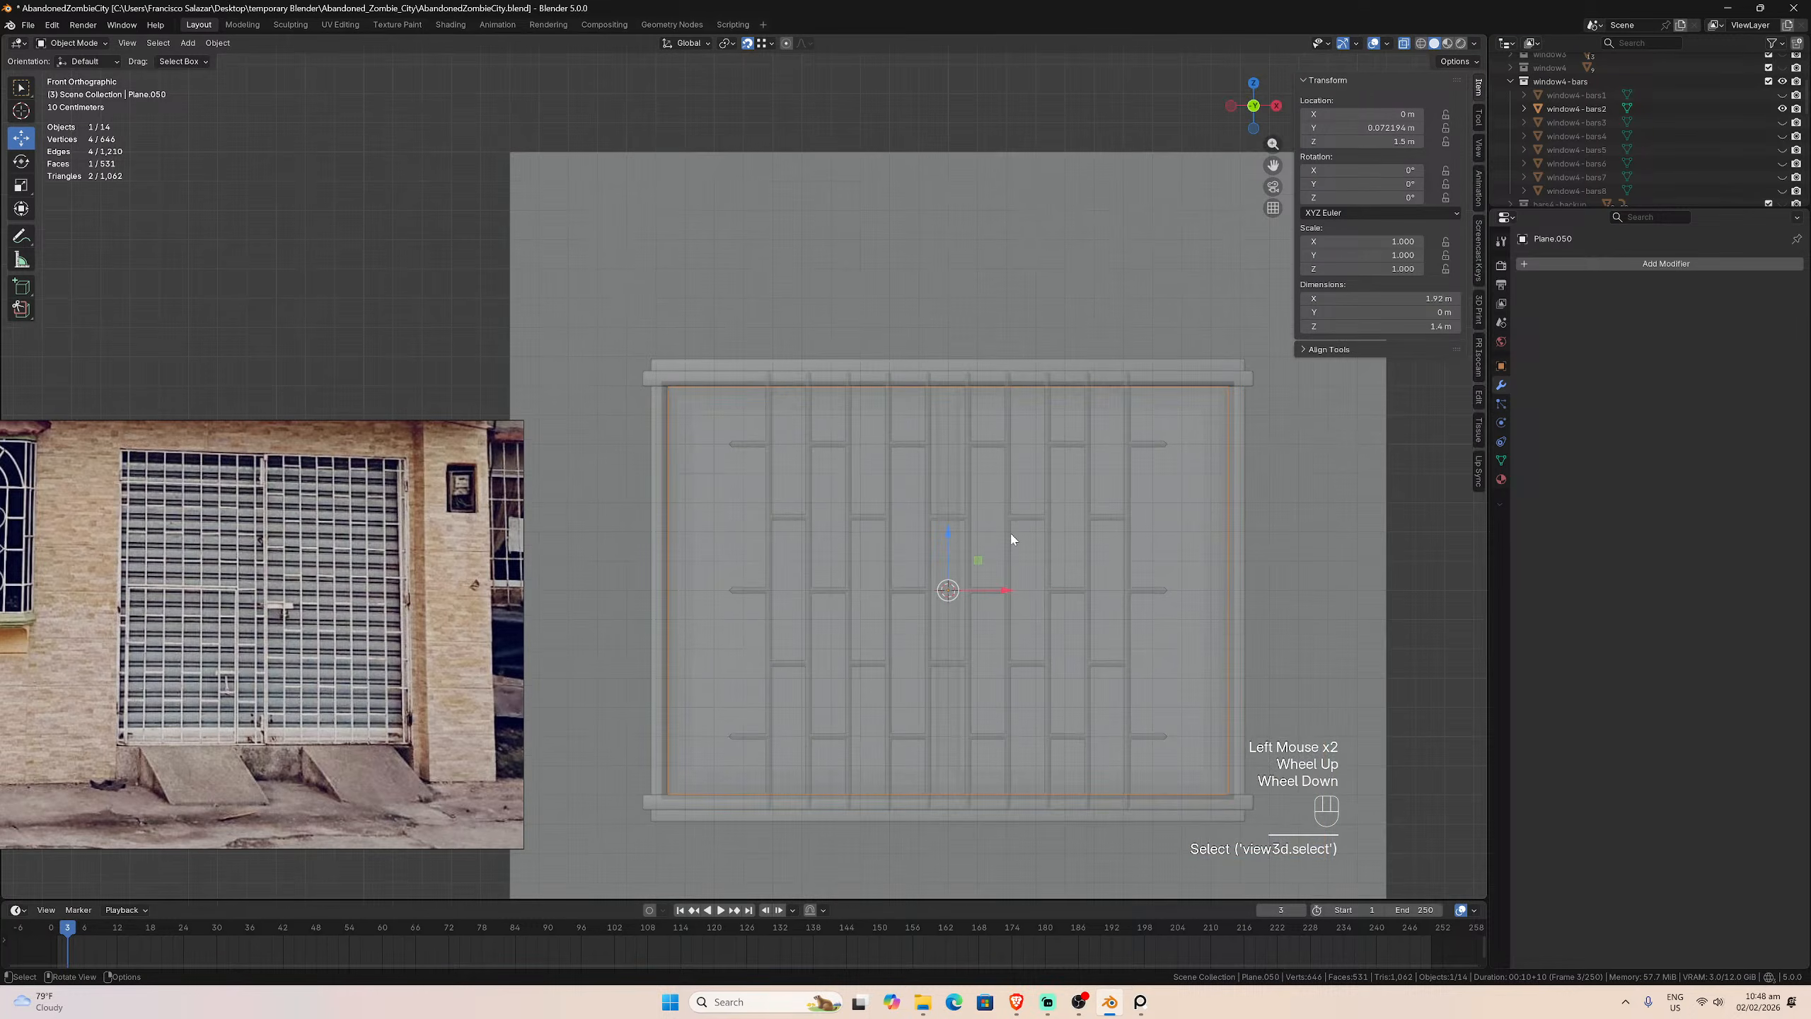
key(ctrl+r)
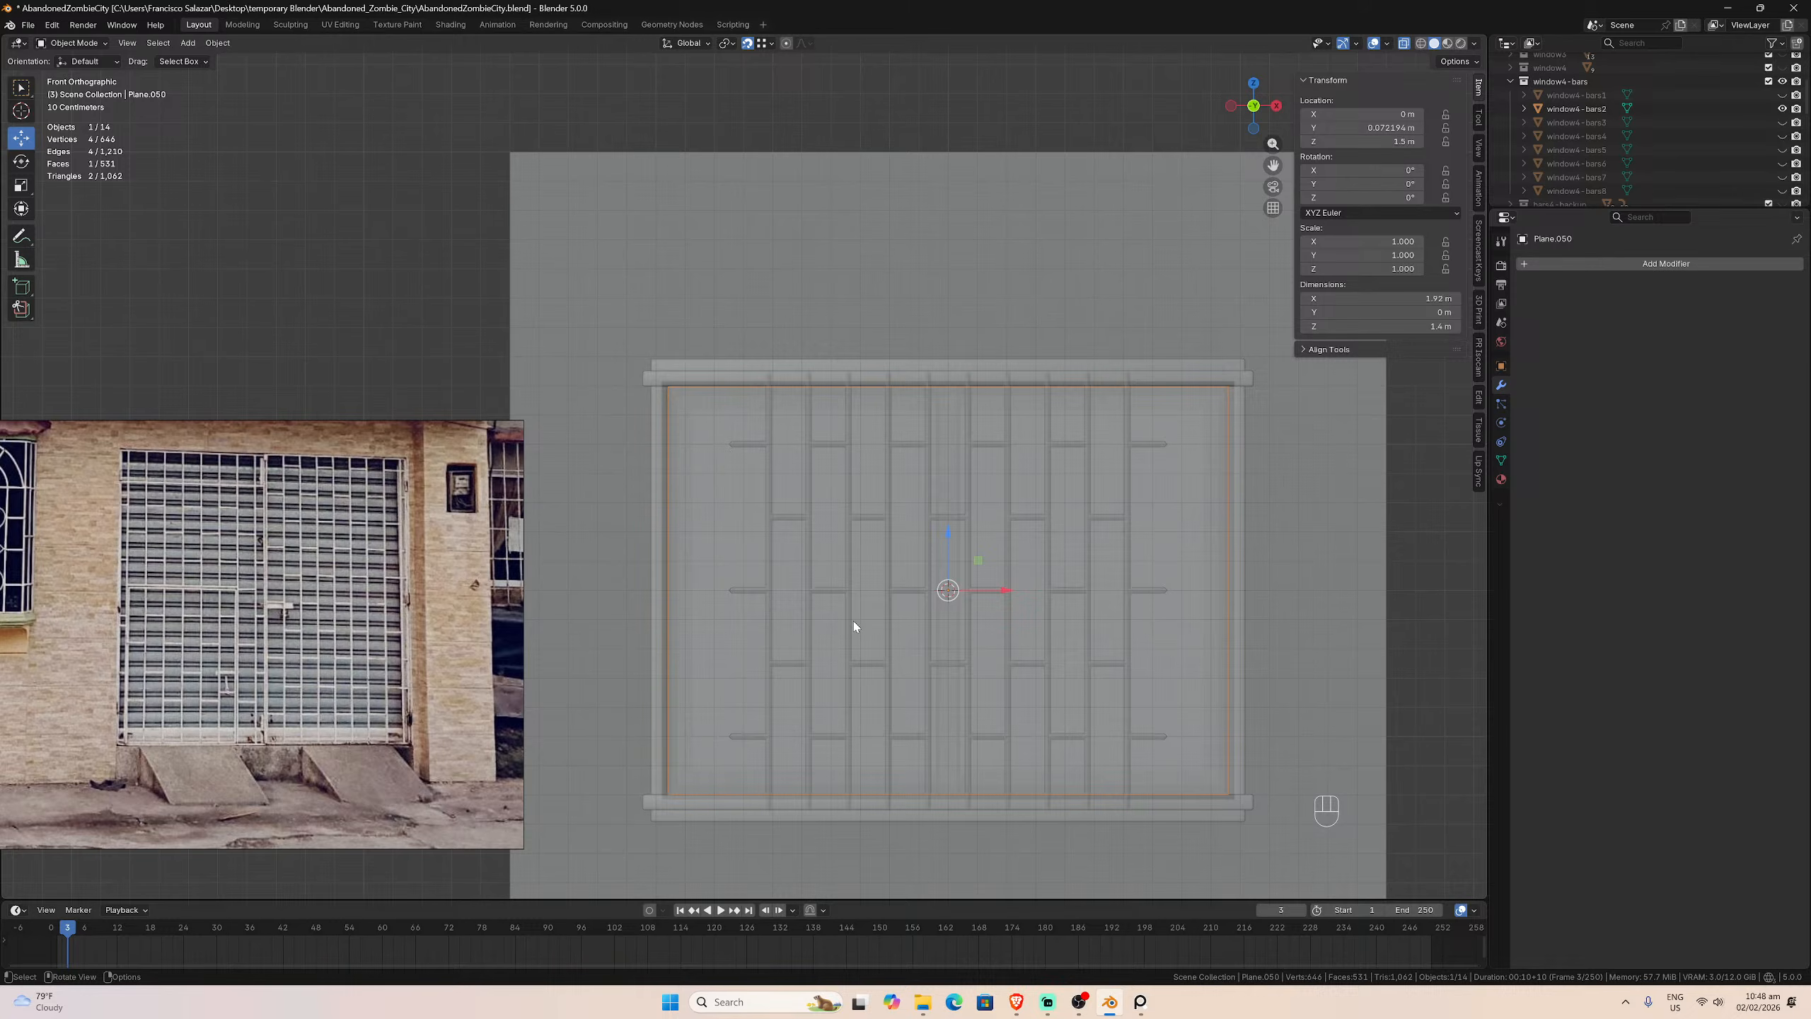
key(Tab)
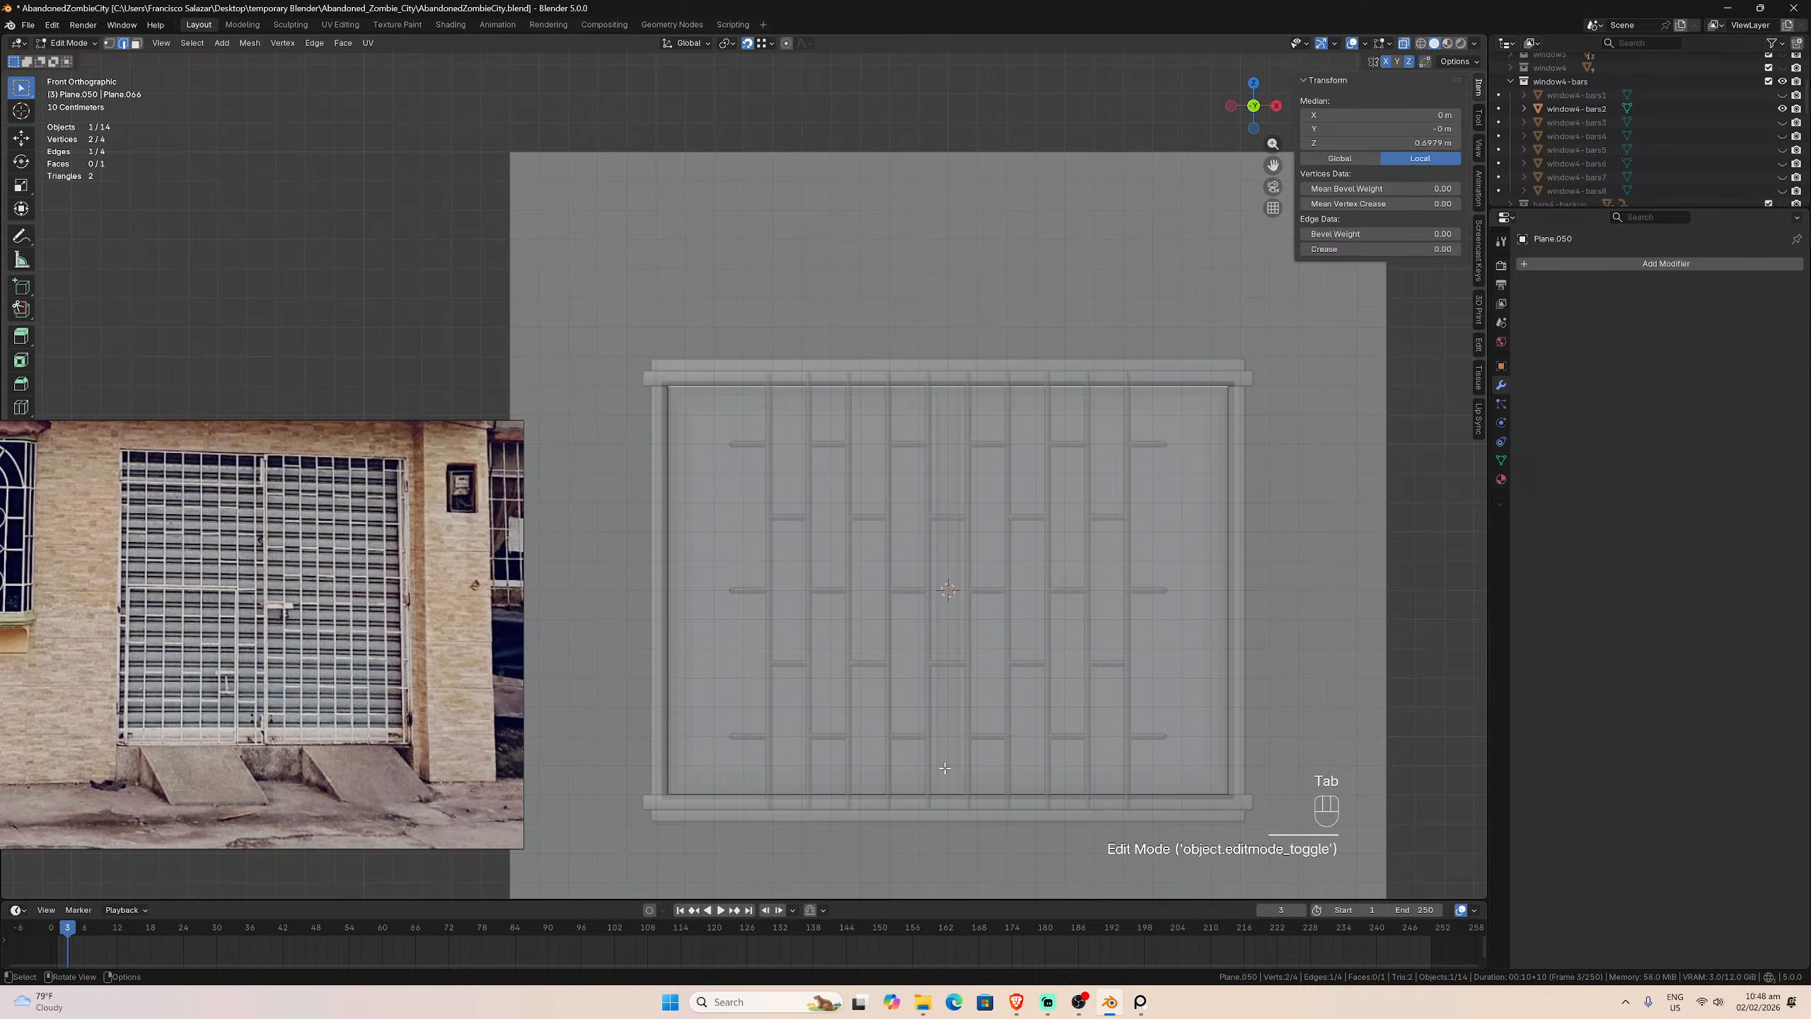
Step: Add 14 evenly spaced vertical loop cuts across the plane without sliding them
key(ctrl+r)
scroll(943, 782, up, 3)
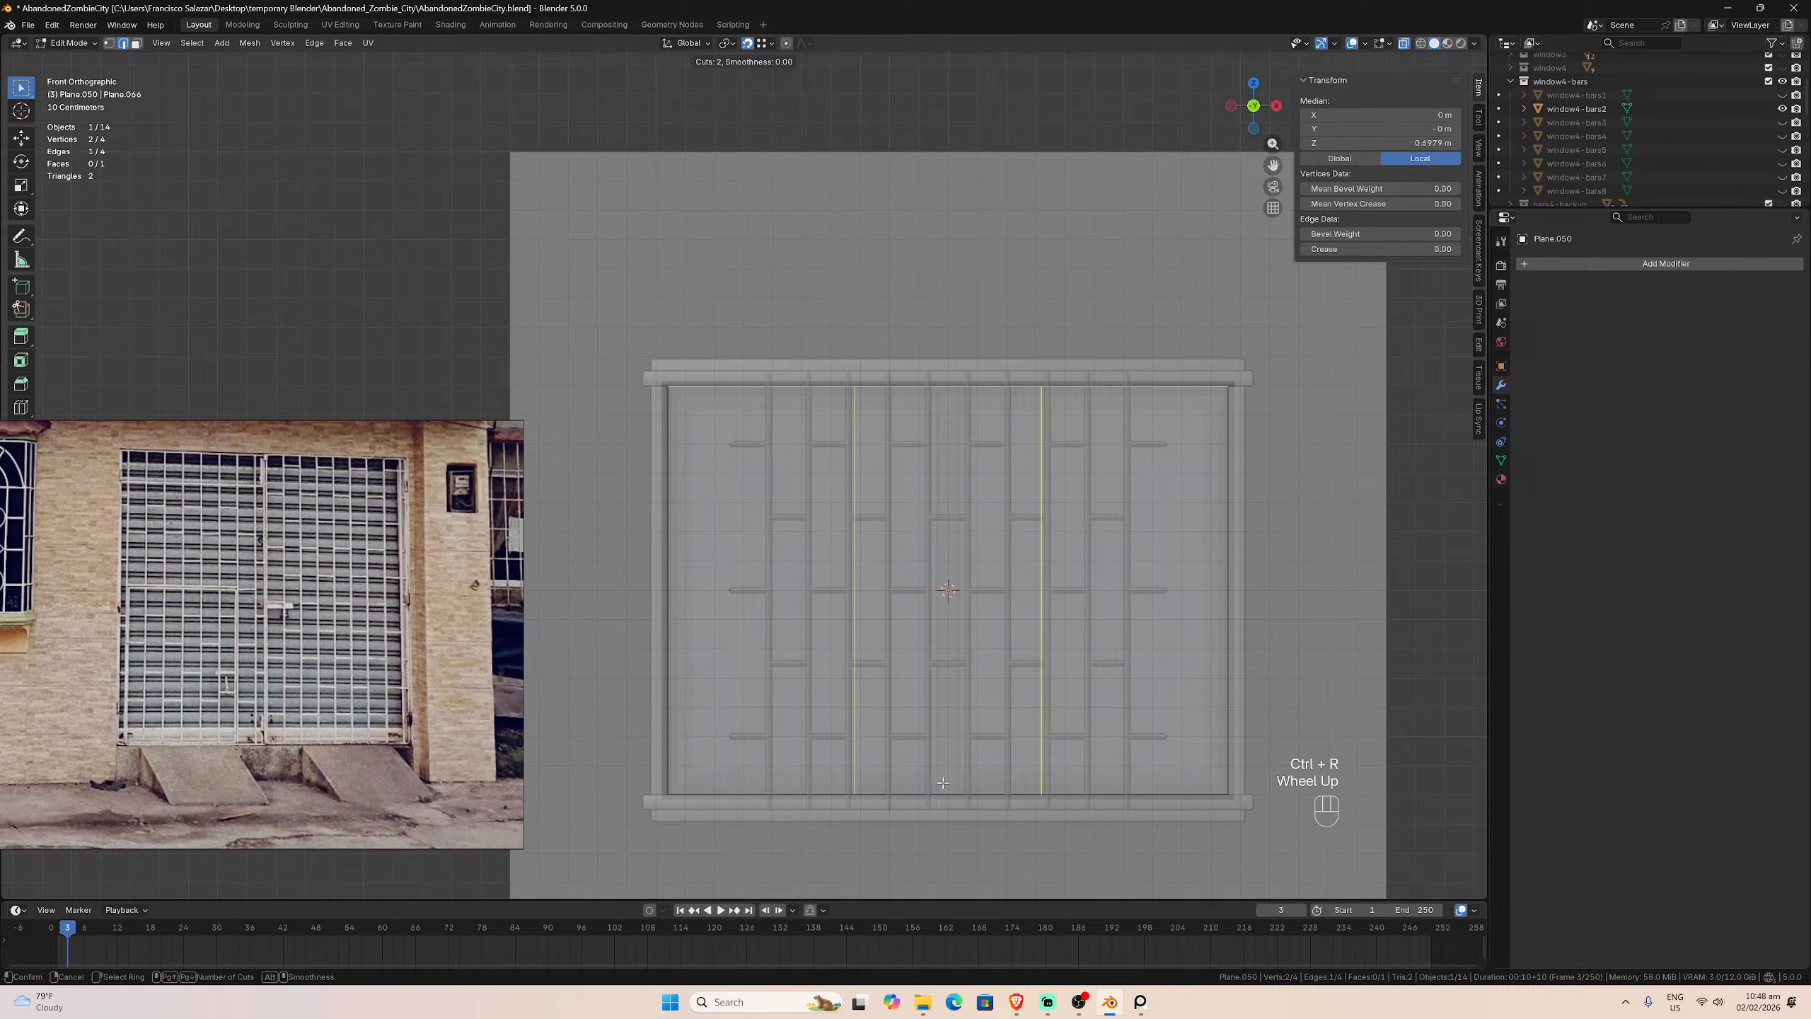
scroll(942, 783, up, 4)
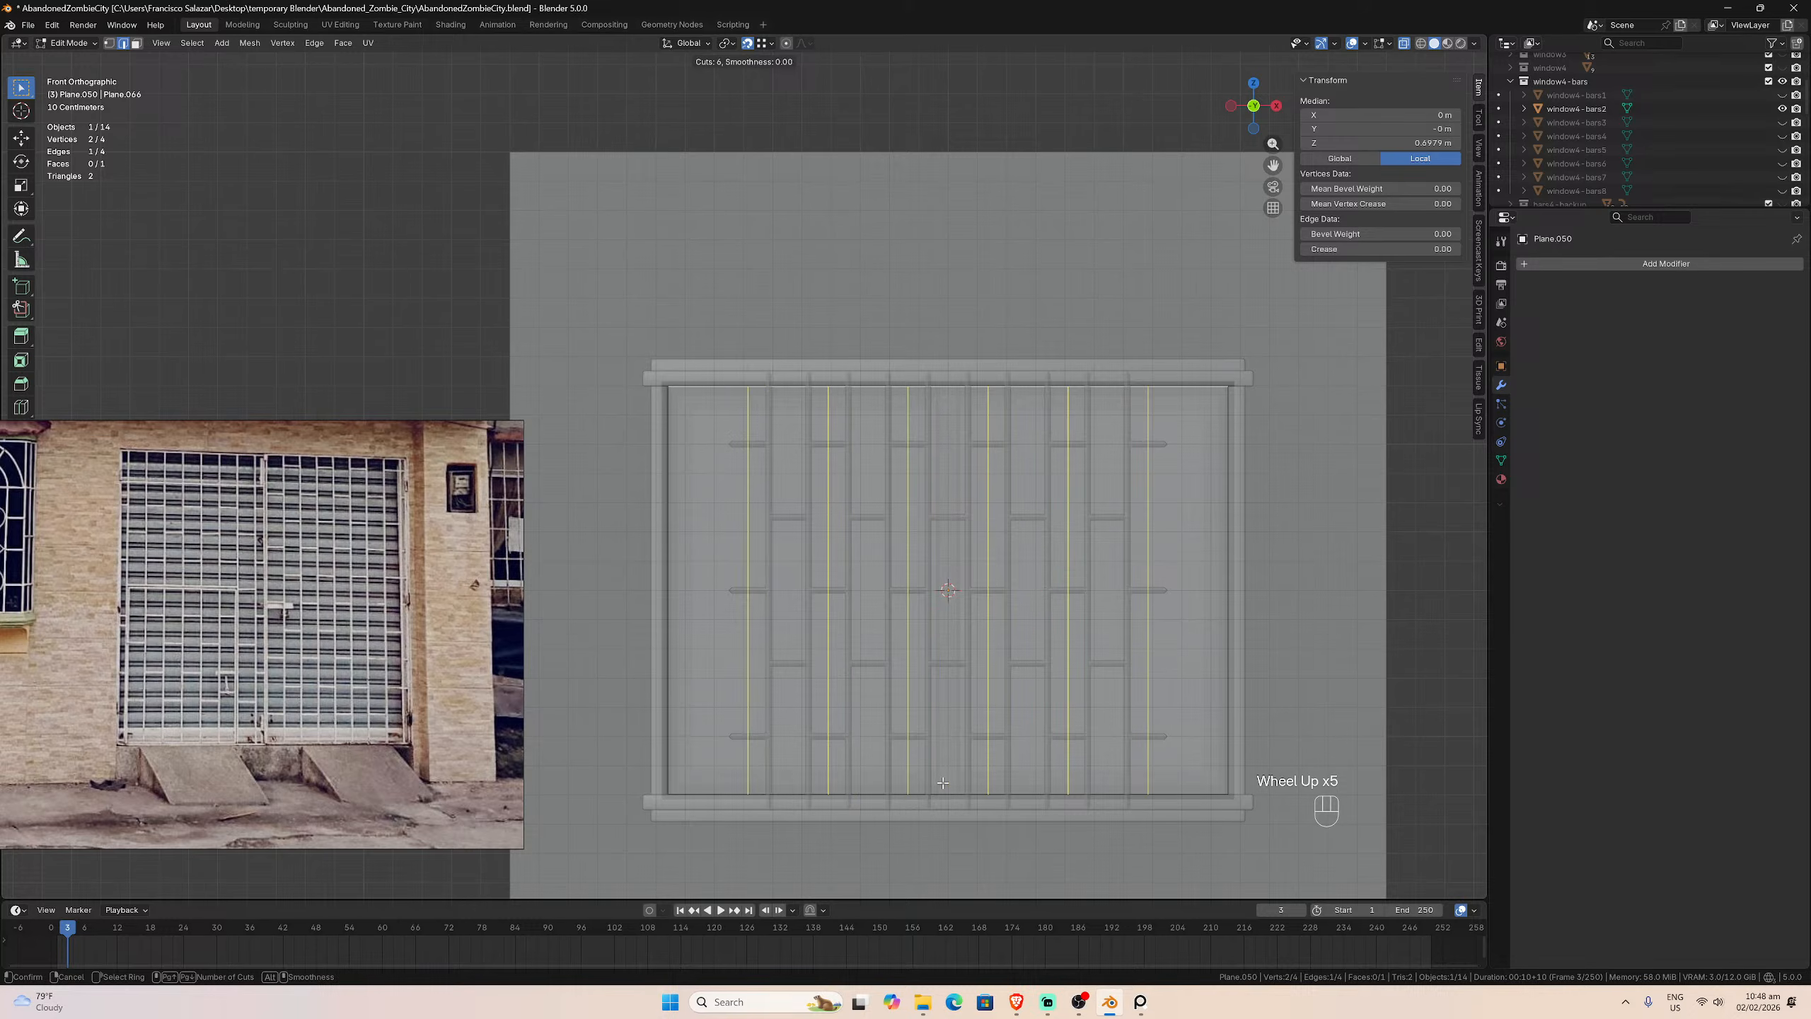
scroll(942, 783, up, 1)
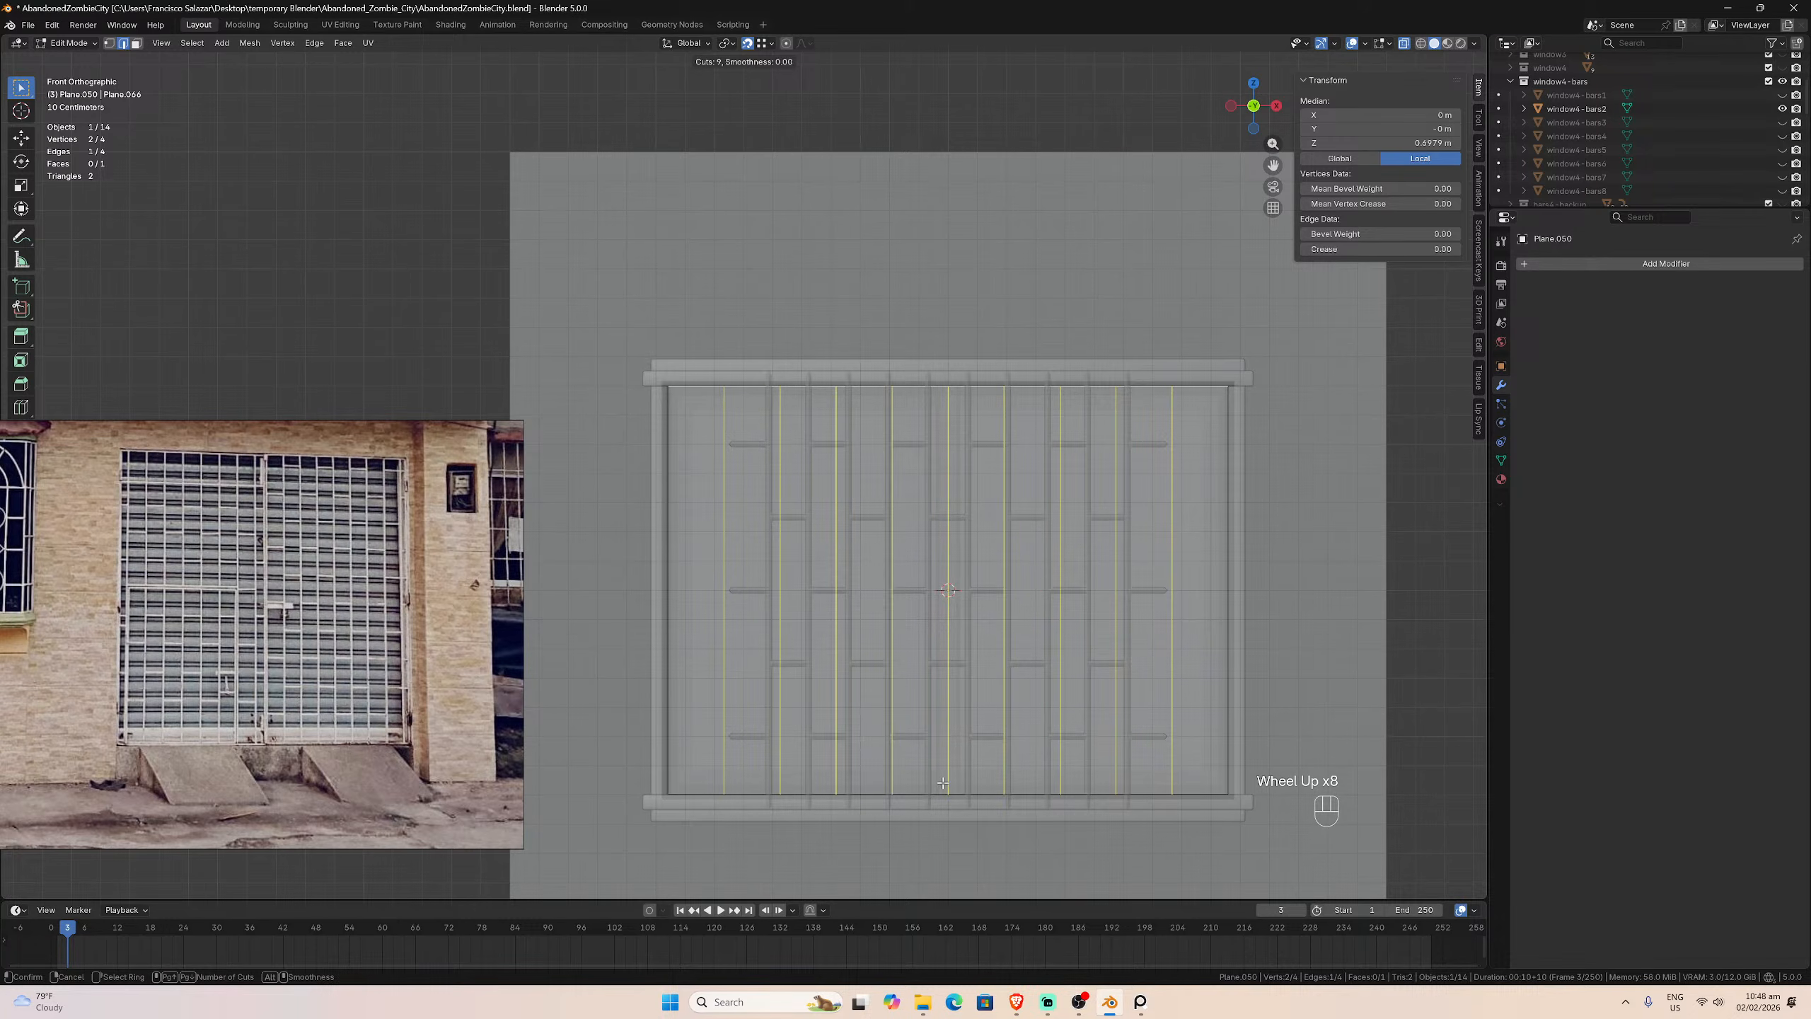
scroll(942, 783, up, 4)
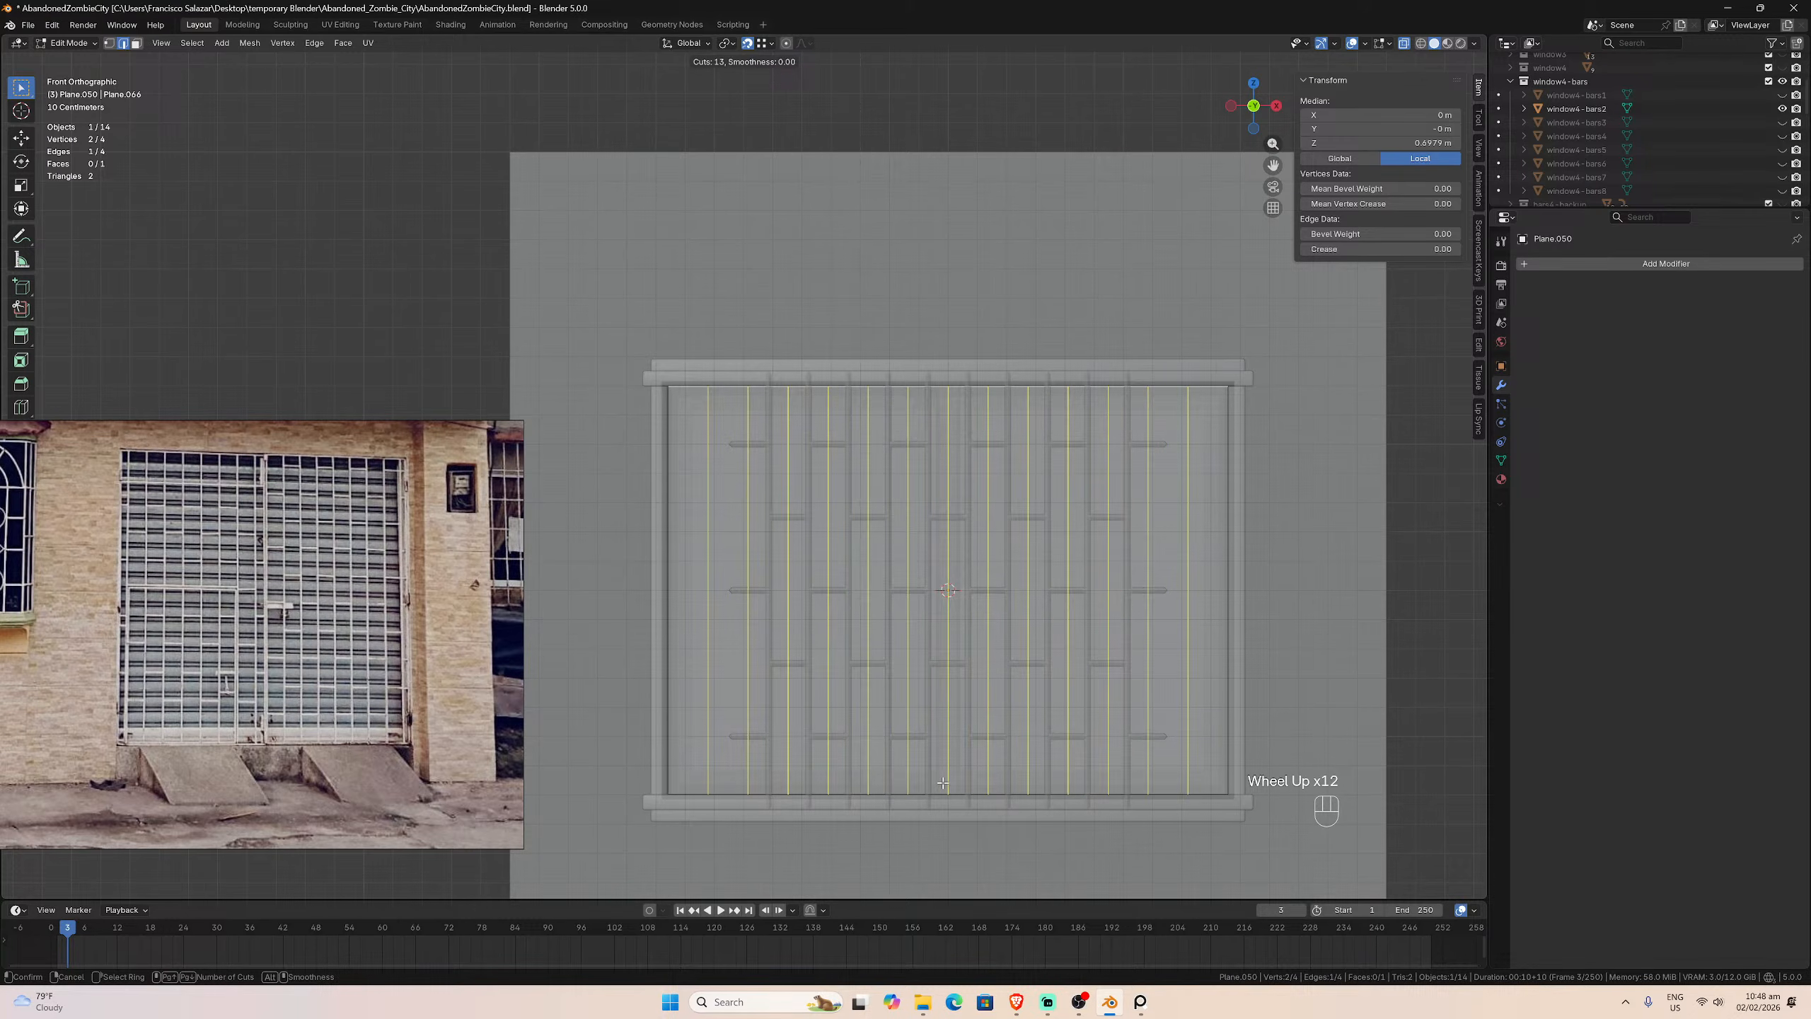
scroll(942, 783, up, 1)
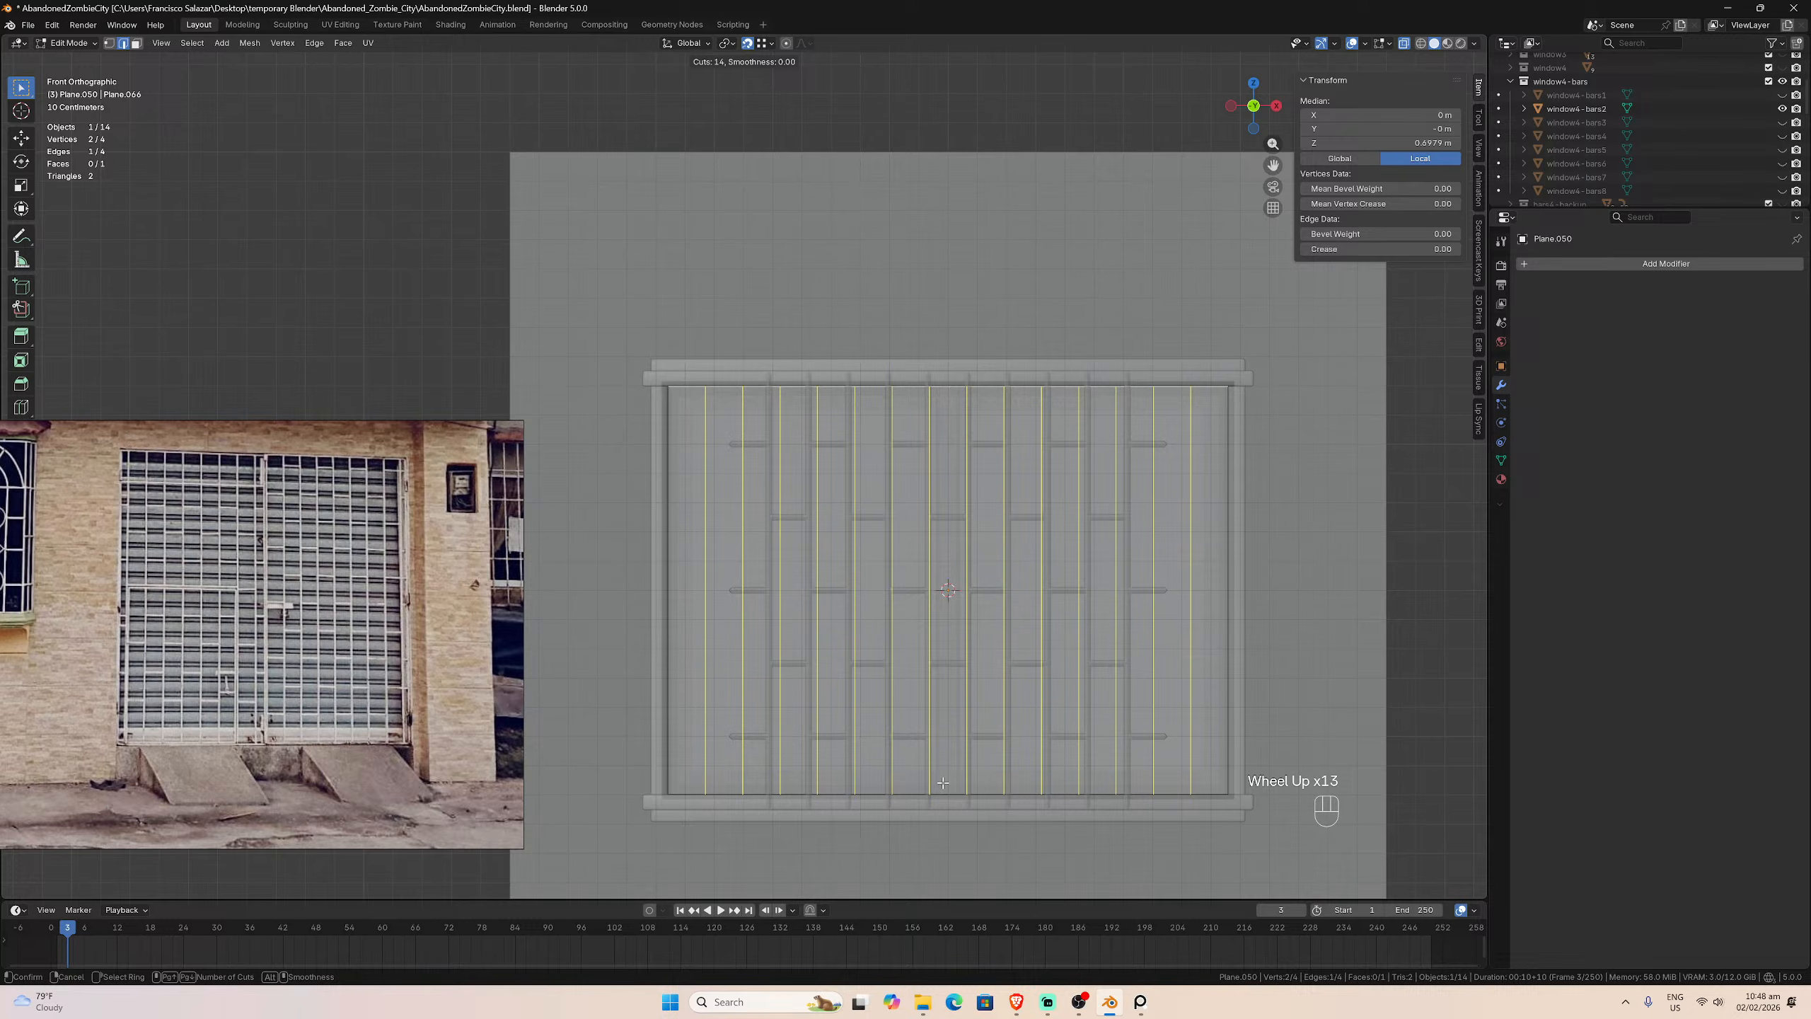
click(942, 783)
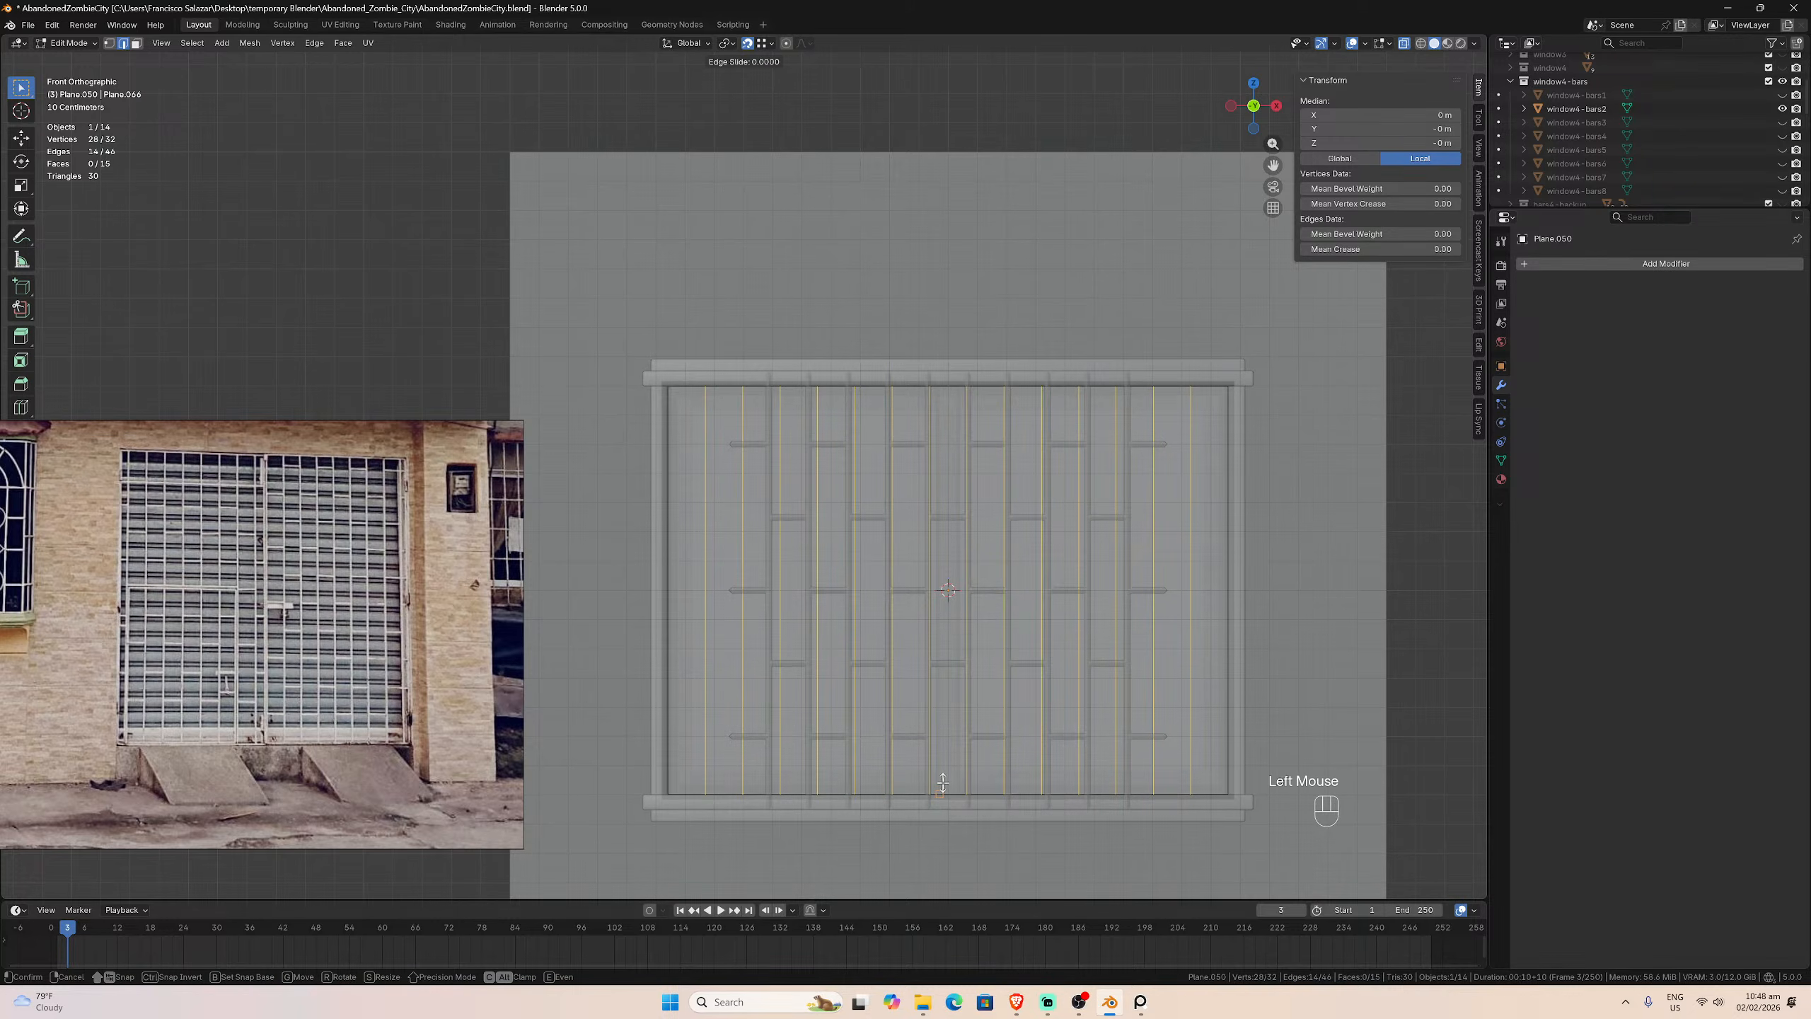
click(942, 782)
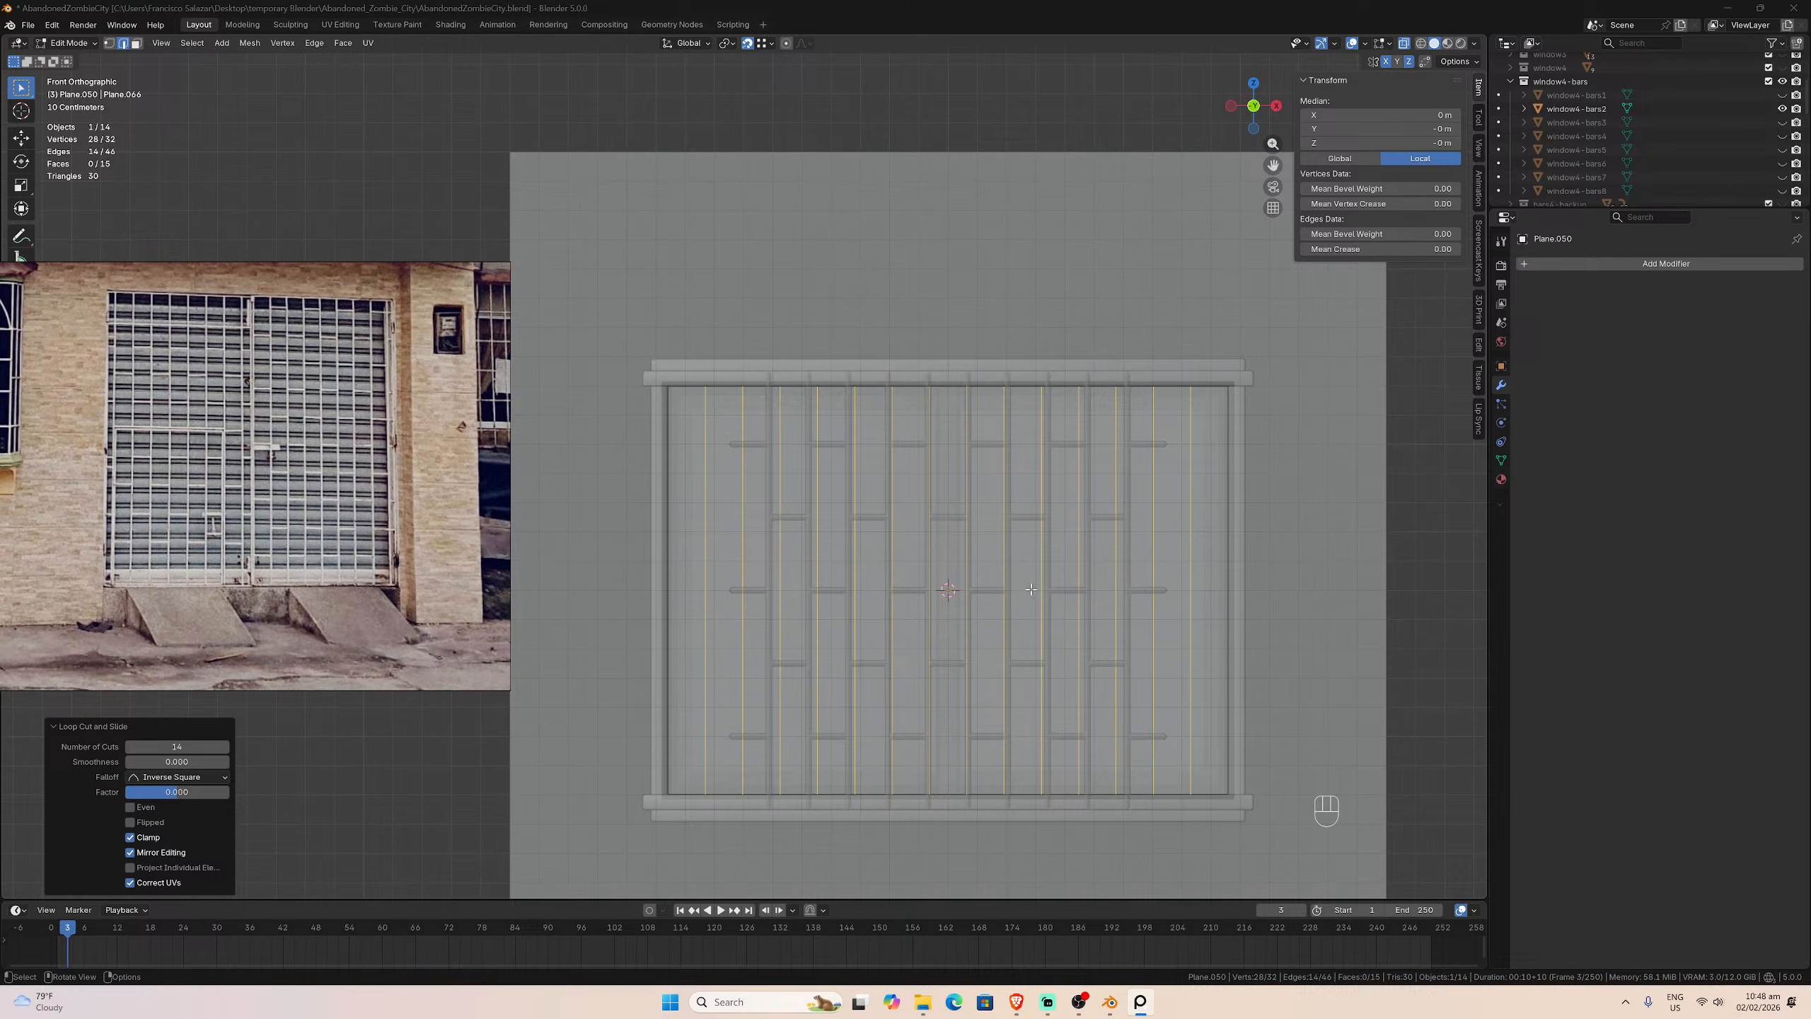
Step: Undo the 14 vertical loop cuts on the plane
click(999, 607)
key(ctrl+z)
key(ctrl+z)
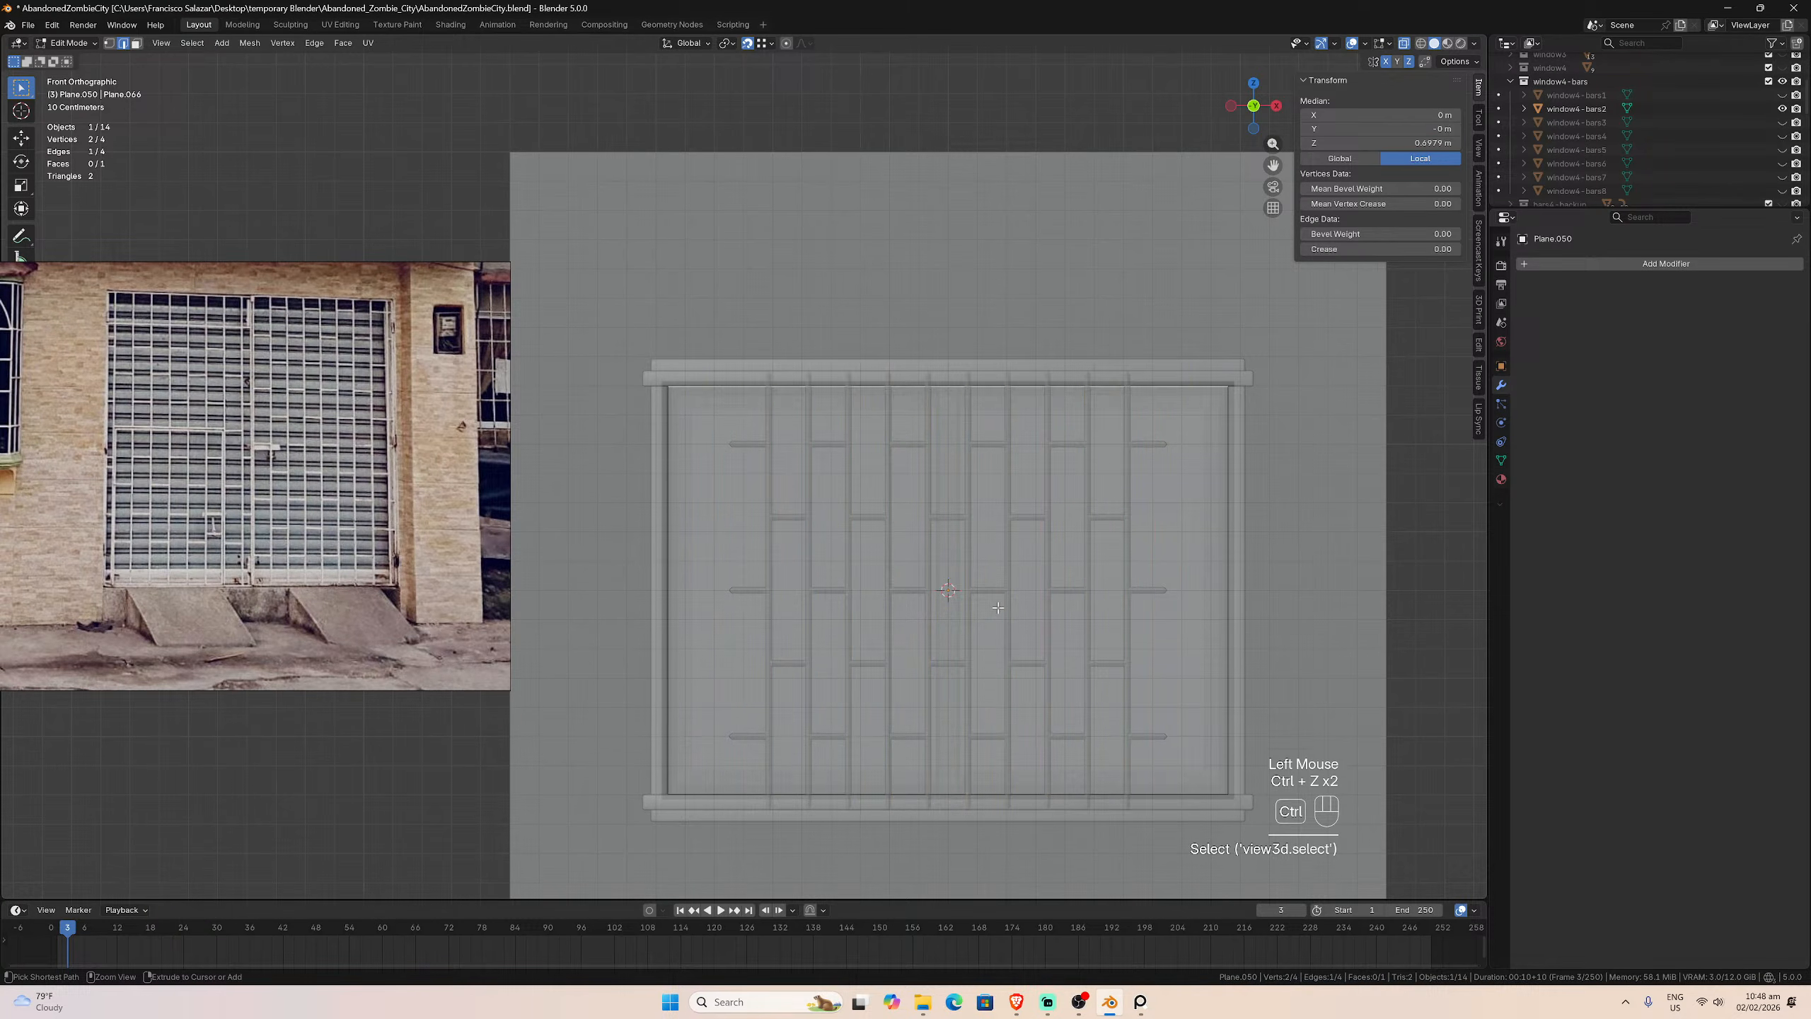
key(ctrl+r)
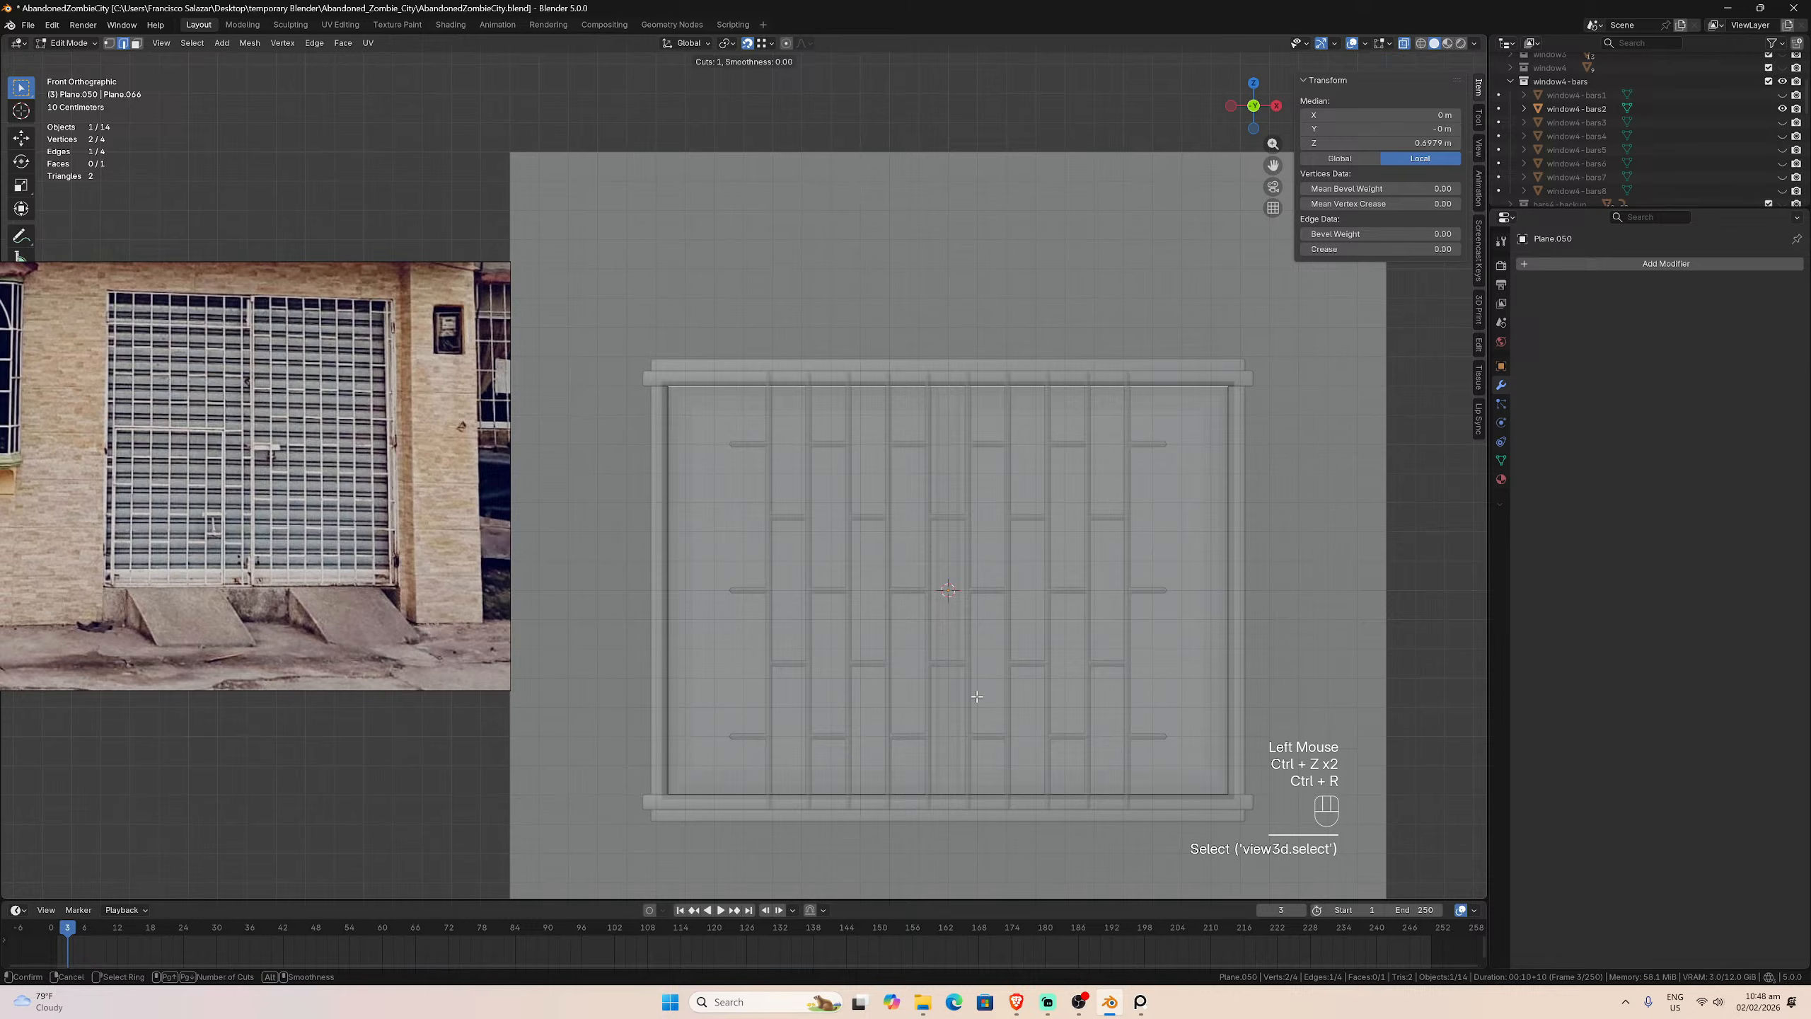
click(930, 769)
click(931, 769)
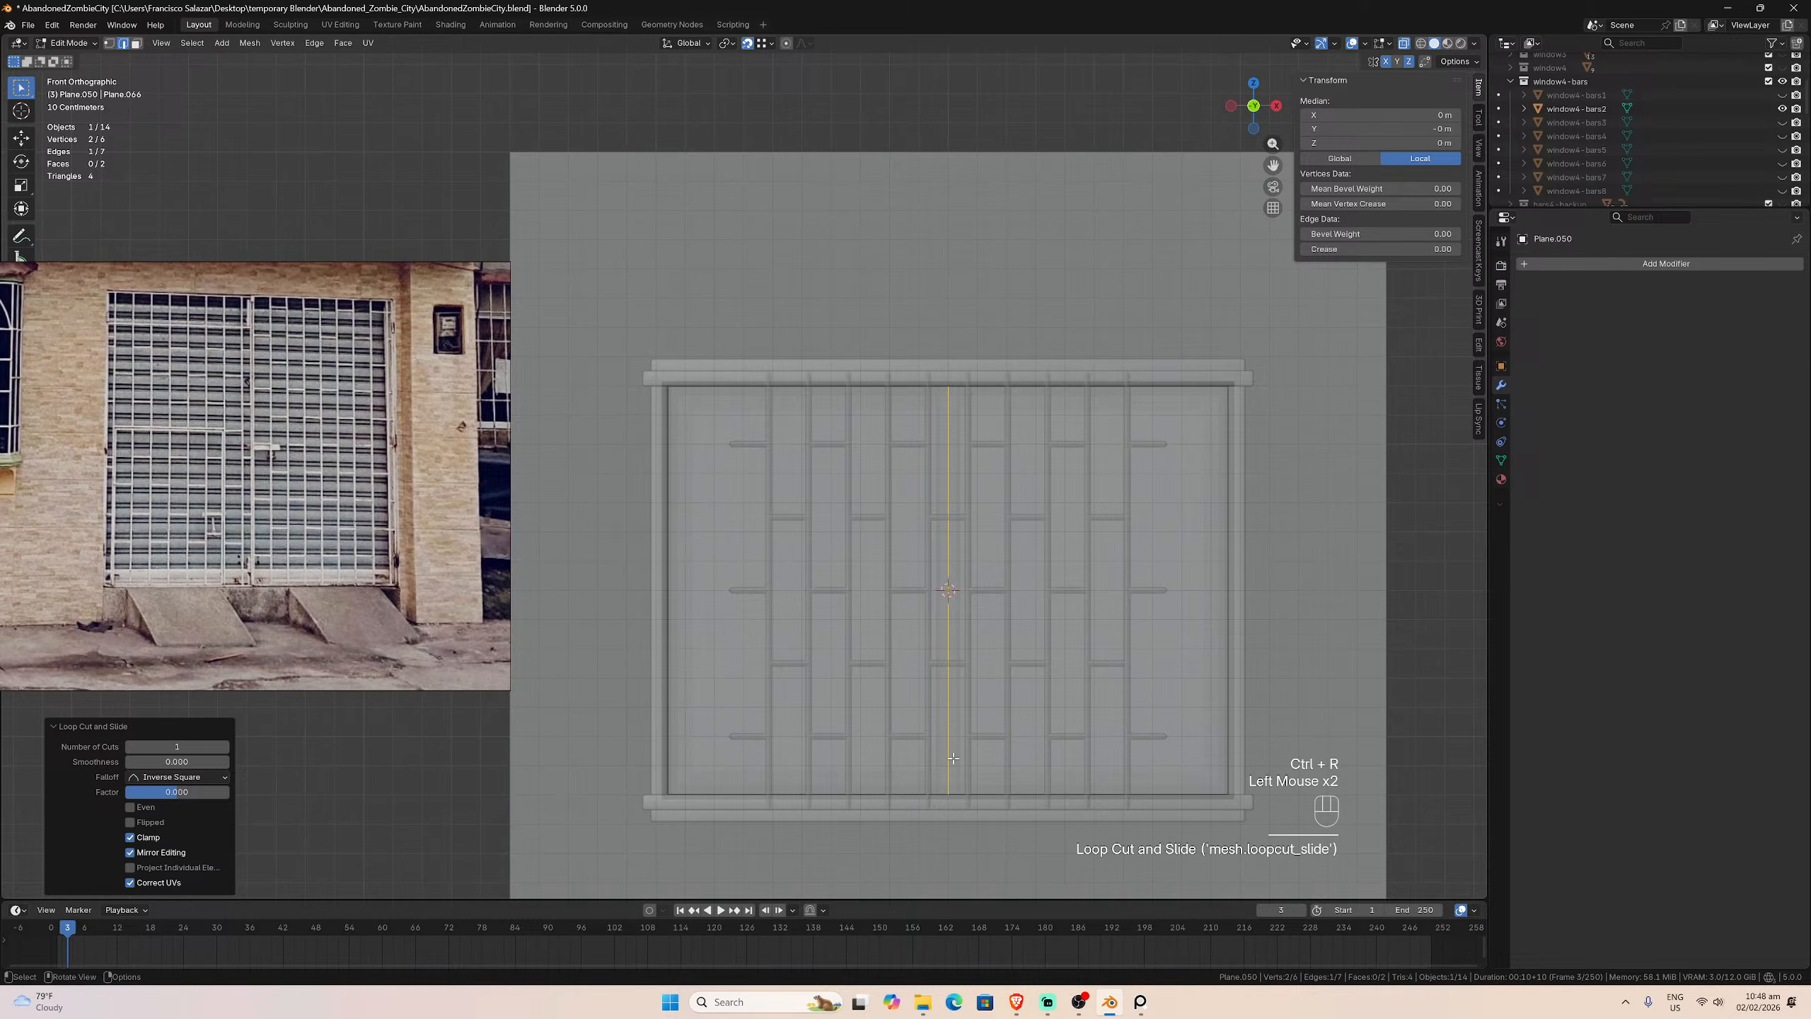
click(747, 45)
key(ctrl+z)
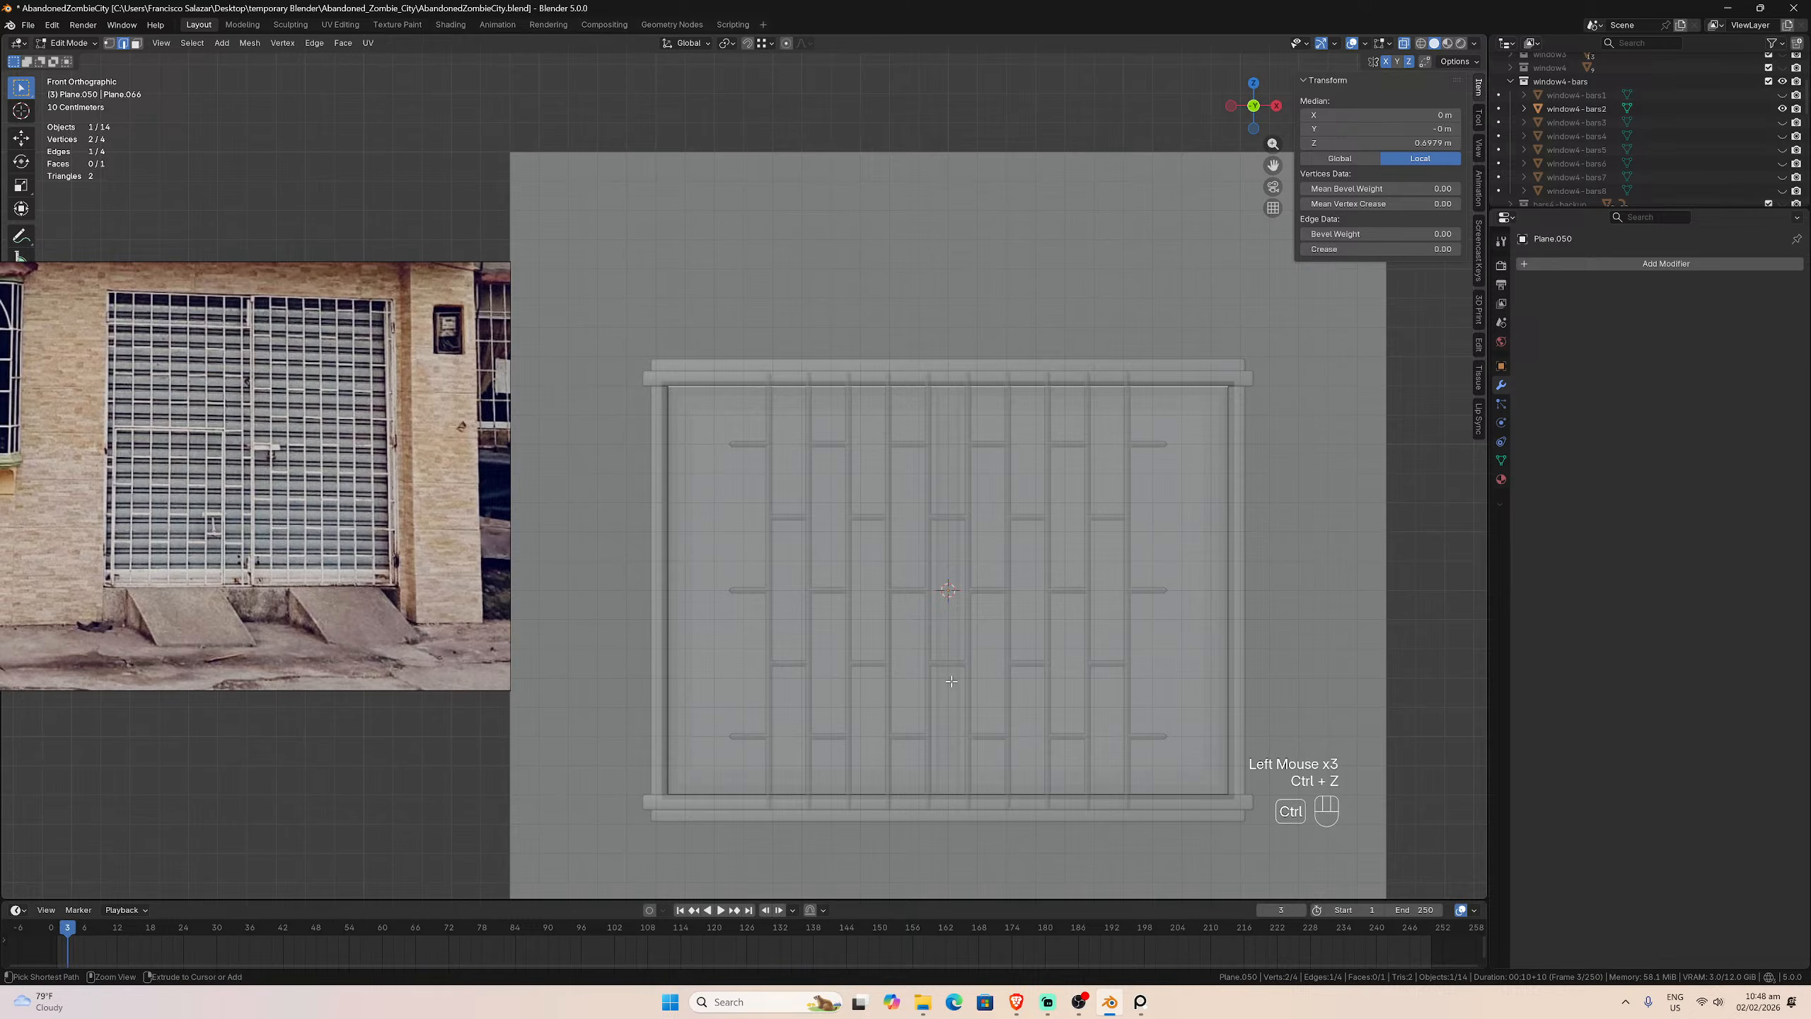
Step: Add 14 evenly spaced vertical loop cuts across the plane
key(ctrl+r)
click(958, 789)
click(959, 789)
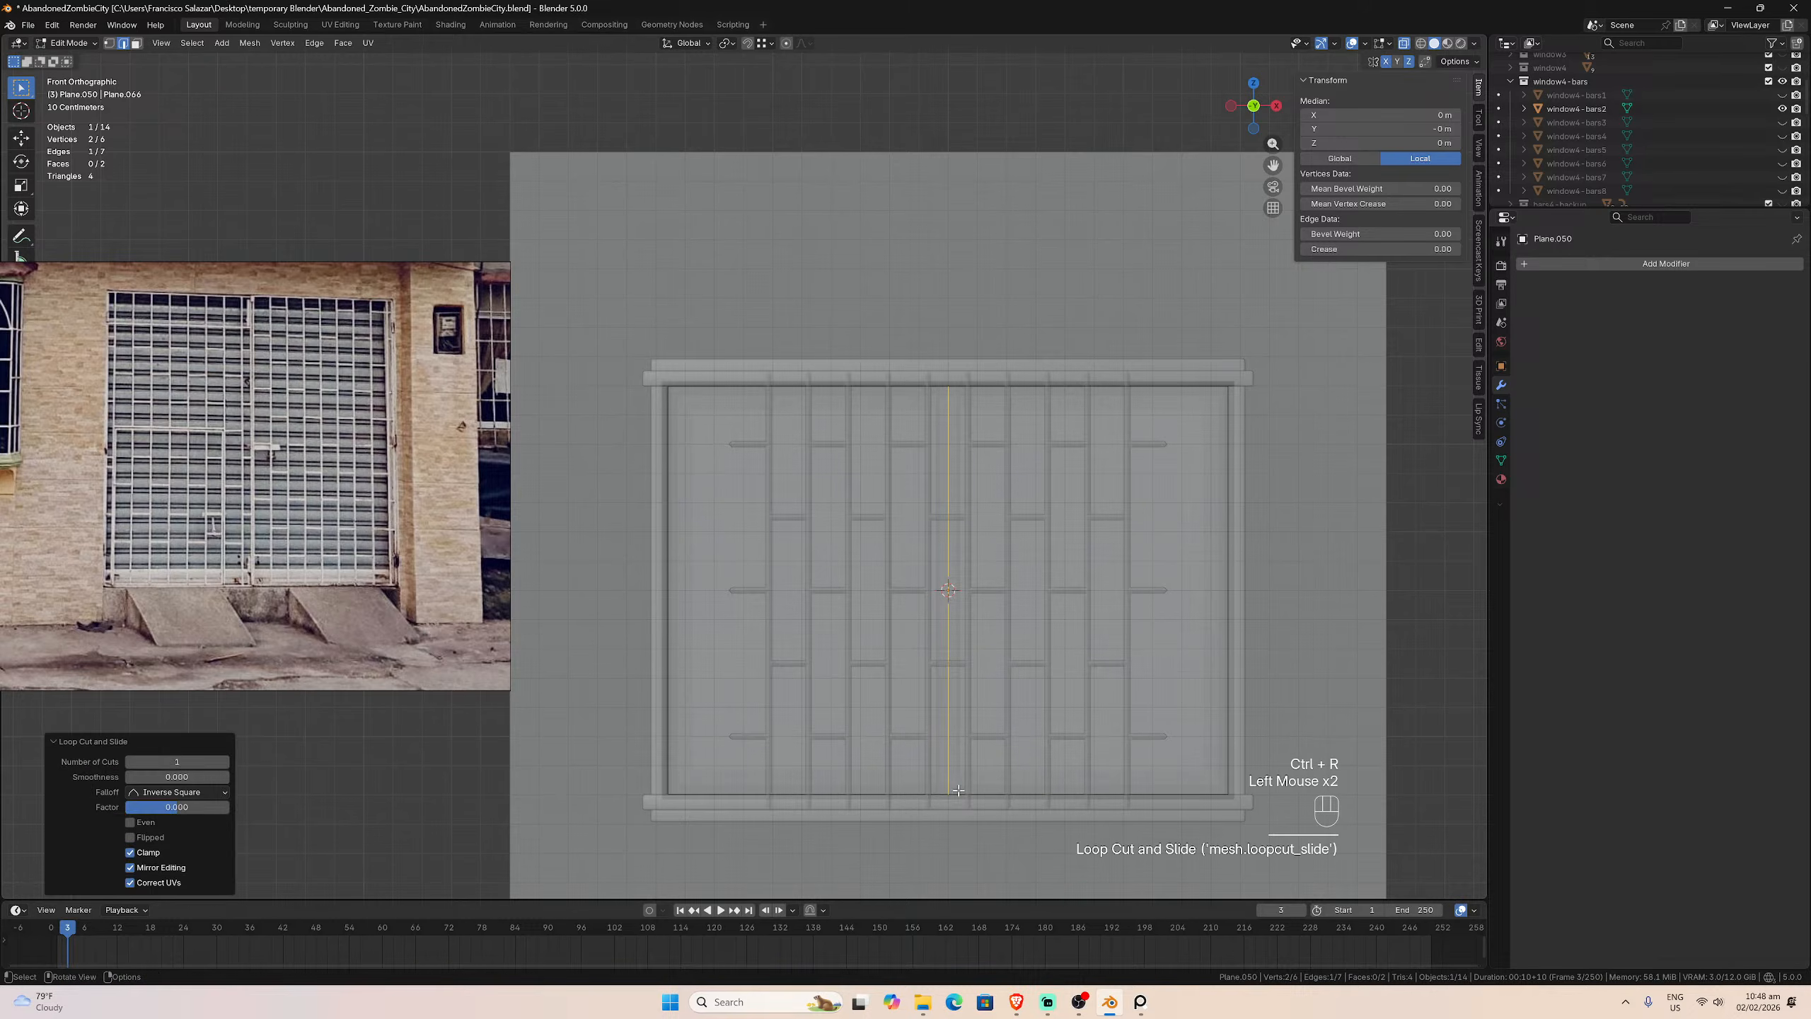
click(177, 761)
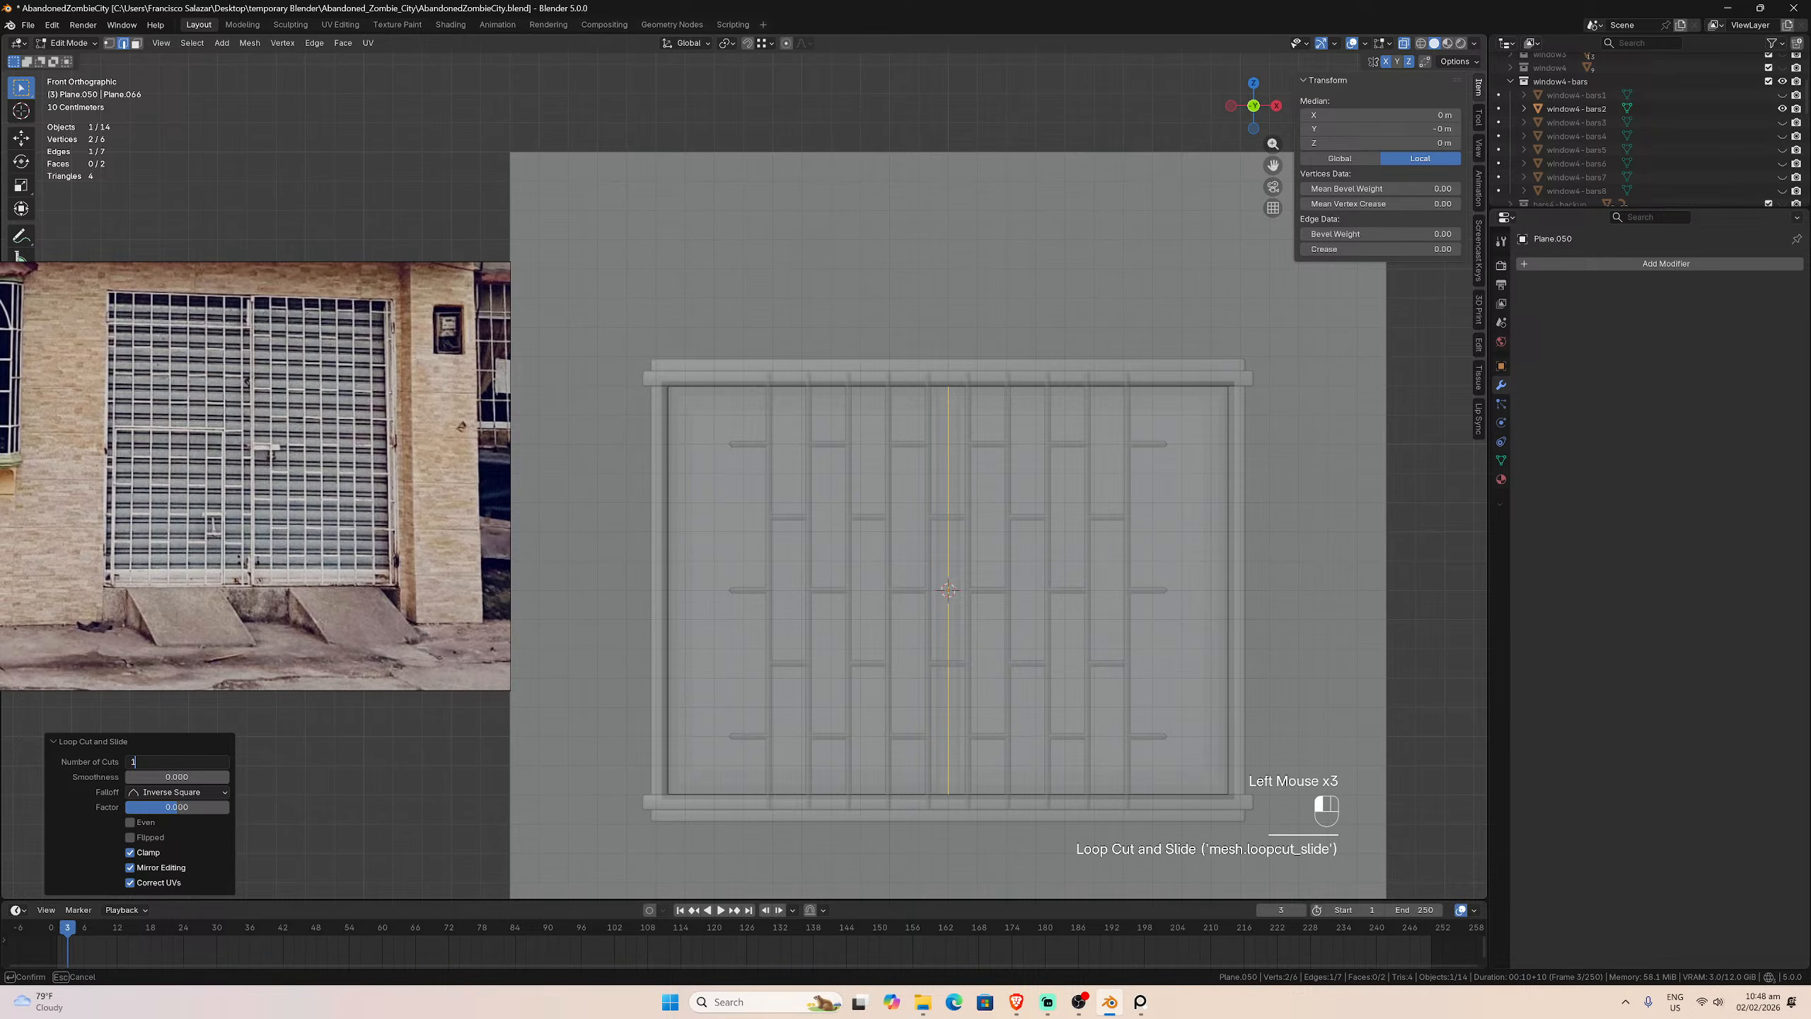
text(4)
key(Return)
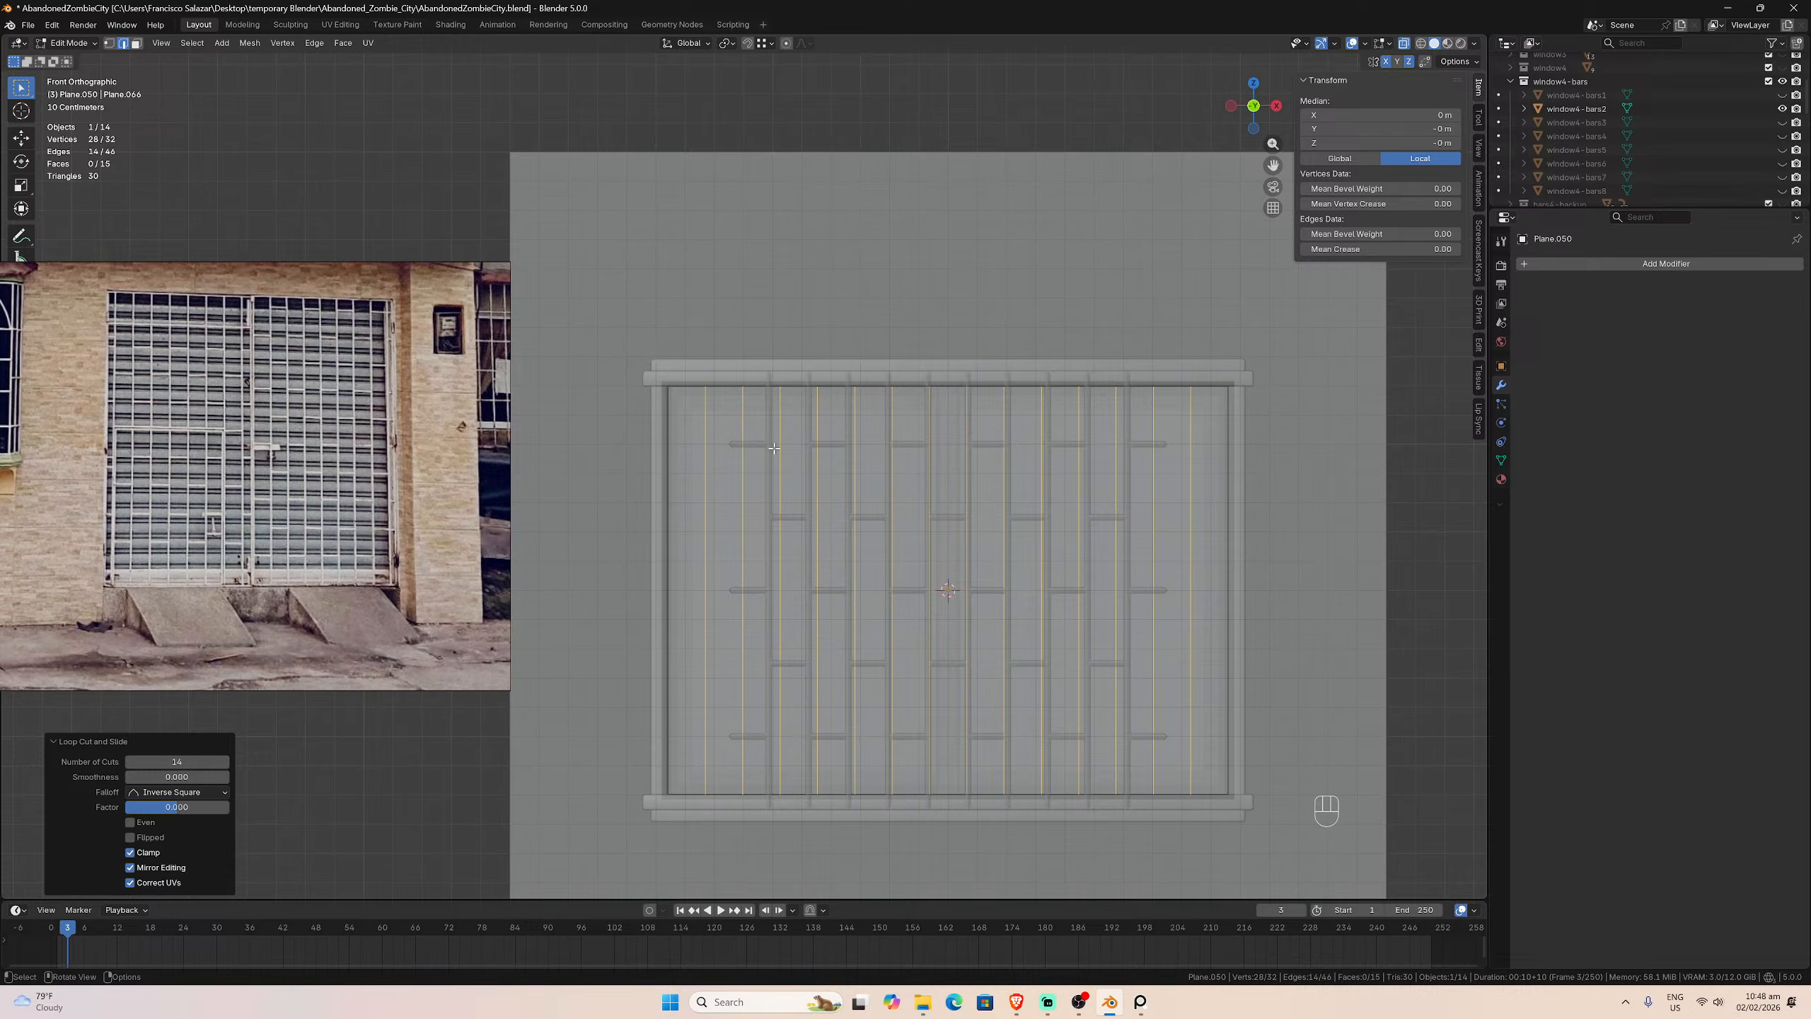
Step: Add 5 evenly spaced horizontal loop cuts across the plane without sliding them
key(ctrl+r)
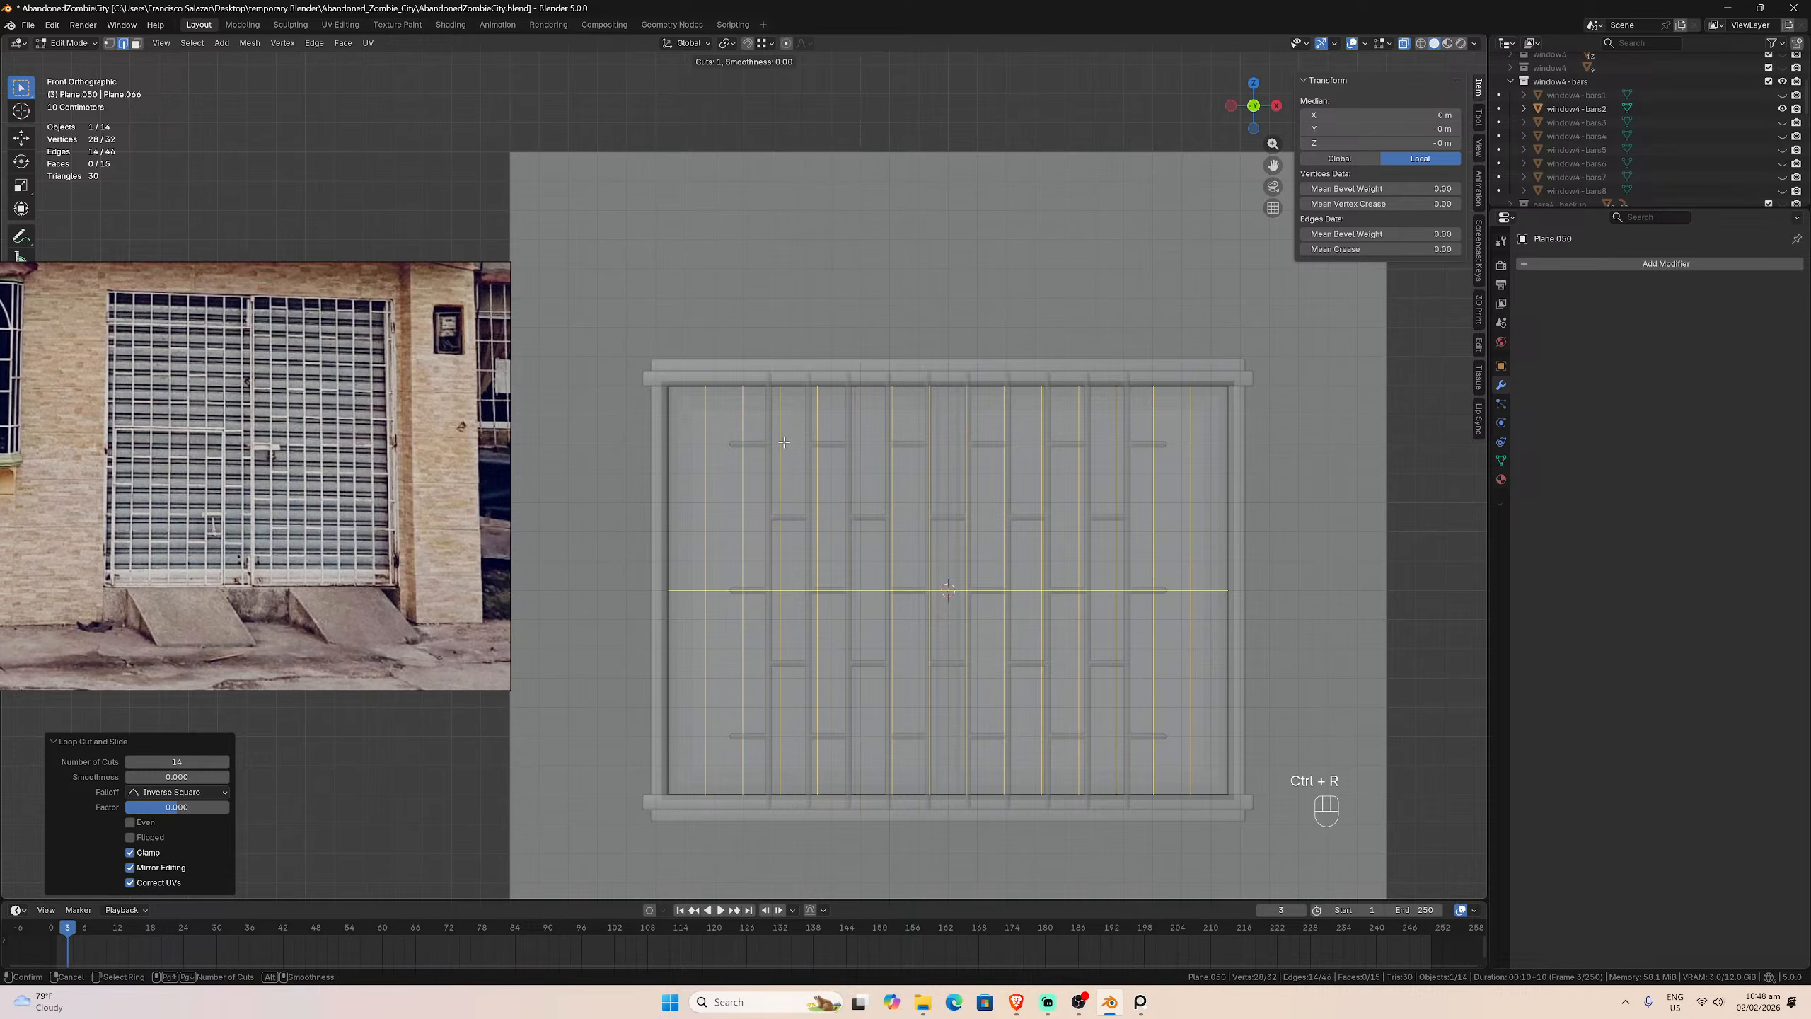
scroll(784, 442, up, 2)
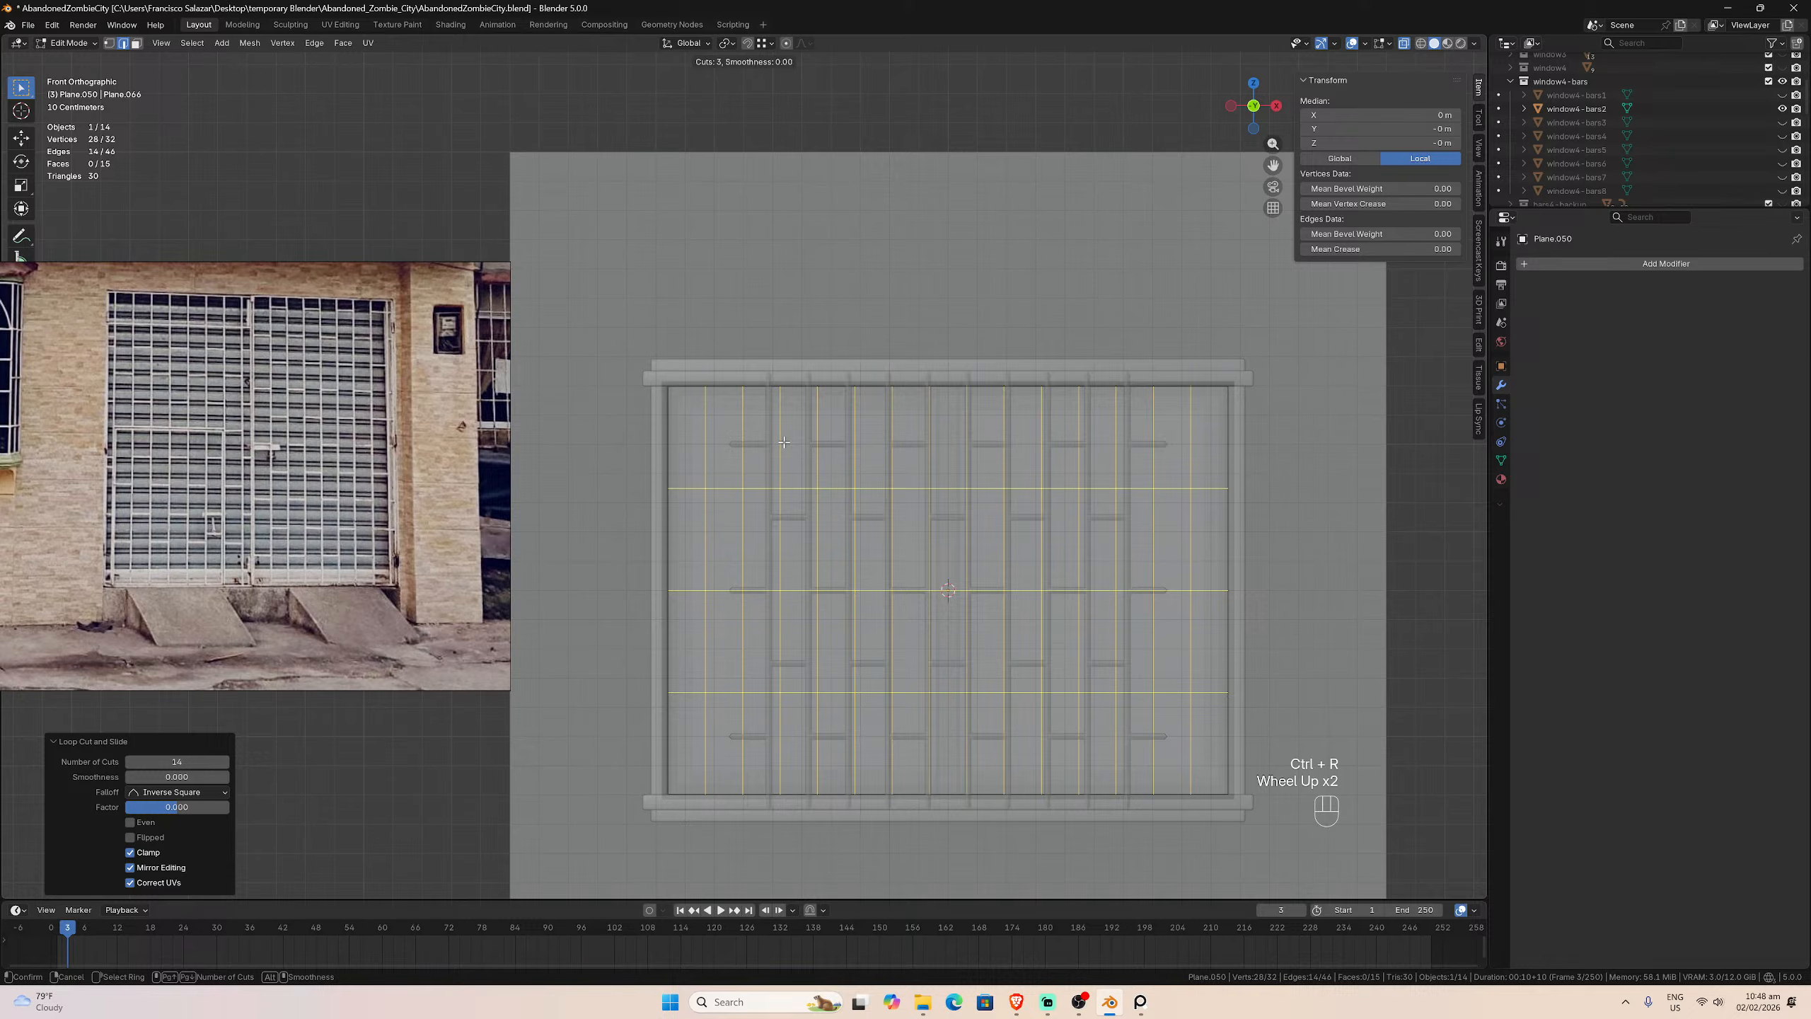
scroll(784, 442, up, 1)
scroll(784, 443, up, 1)
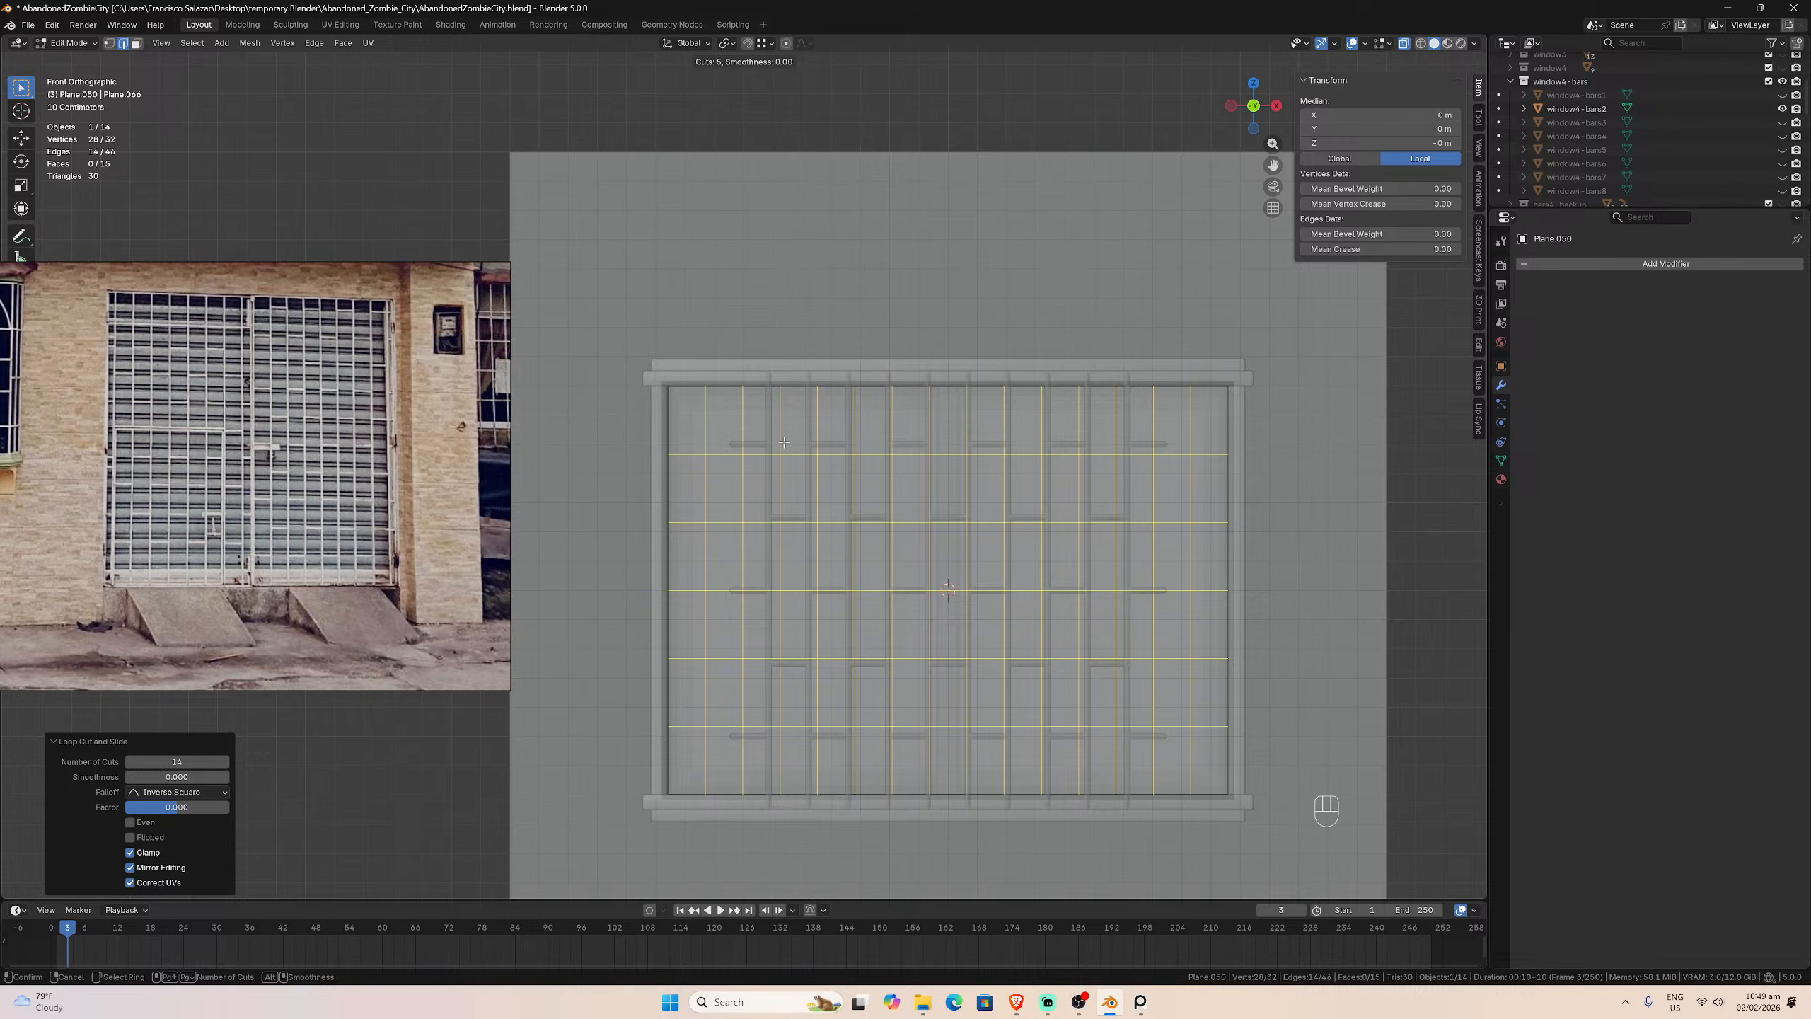
click(784, 442)
click(784, 442)
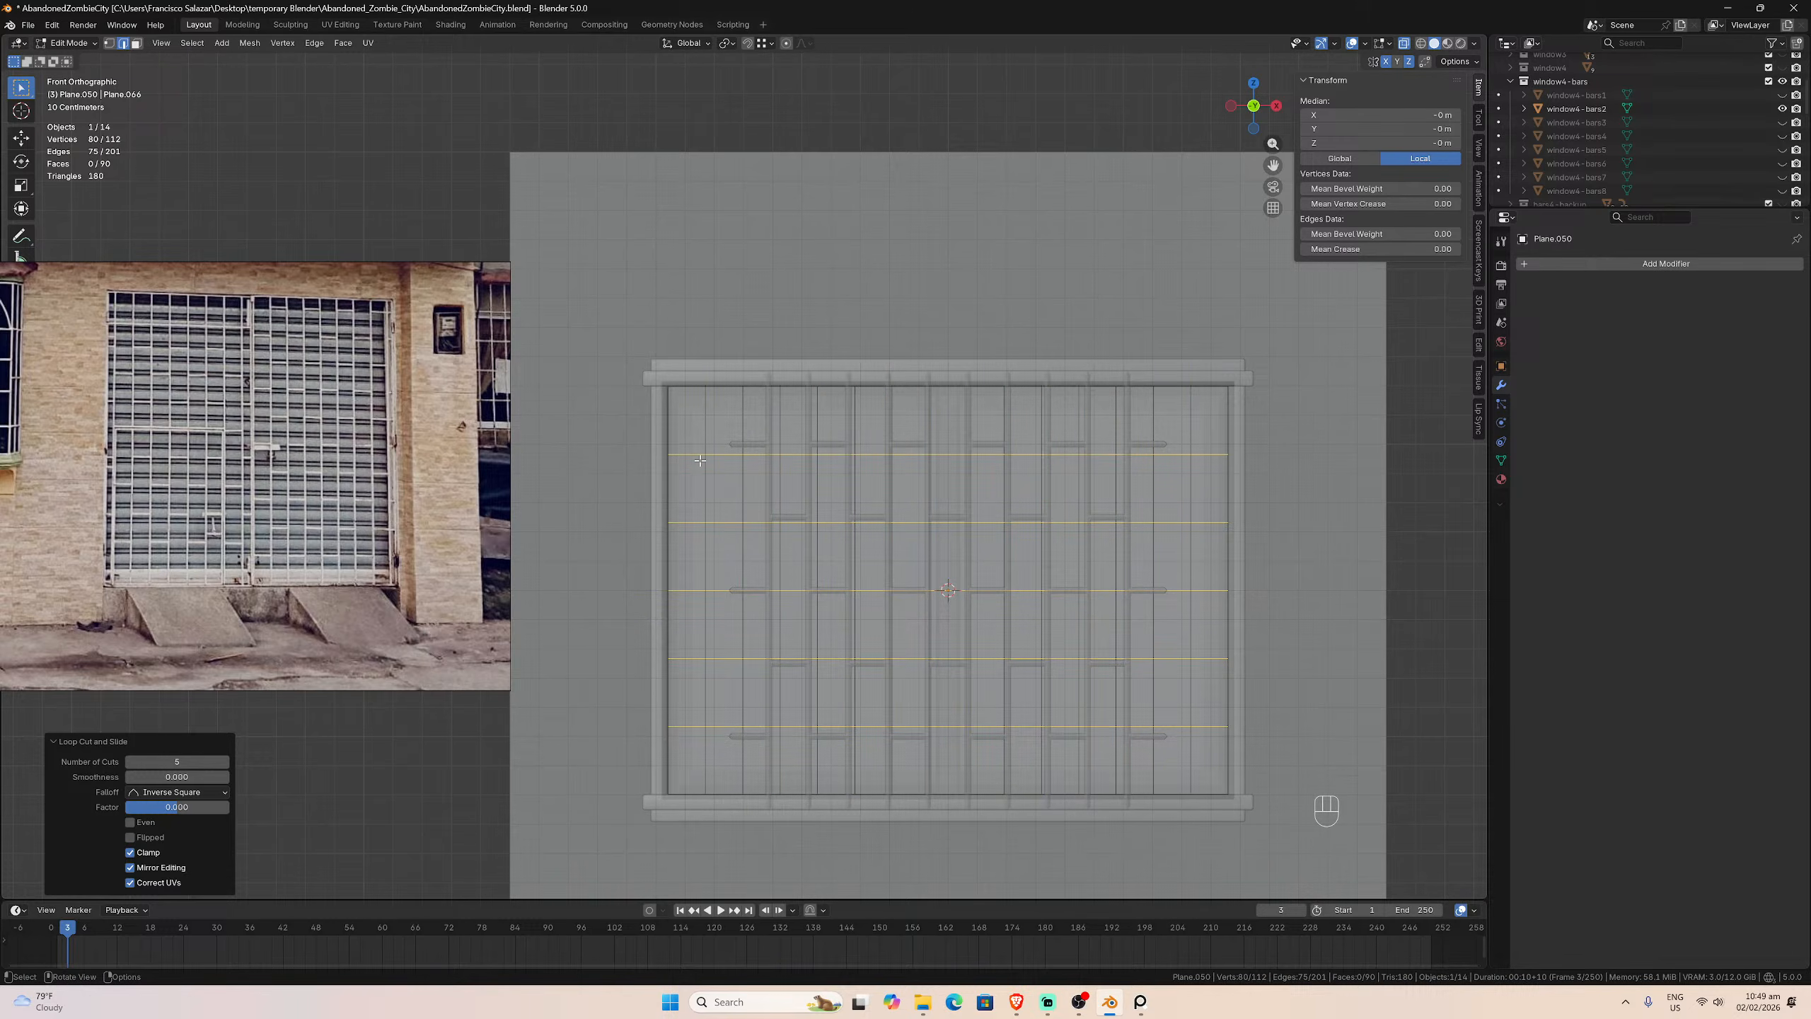
Step: Select the second and fourth inner horizontal edges of the plane's first column and hide the window4-bars collection
click(721, 454)
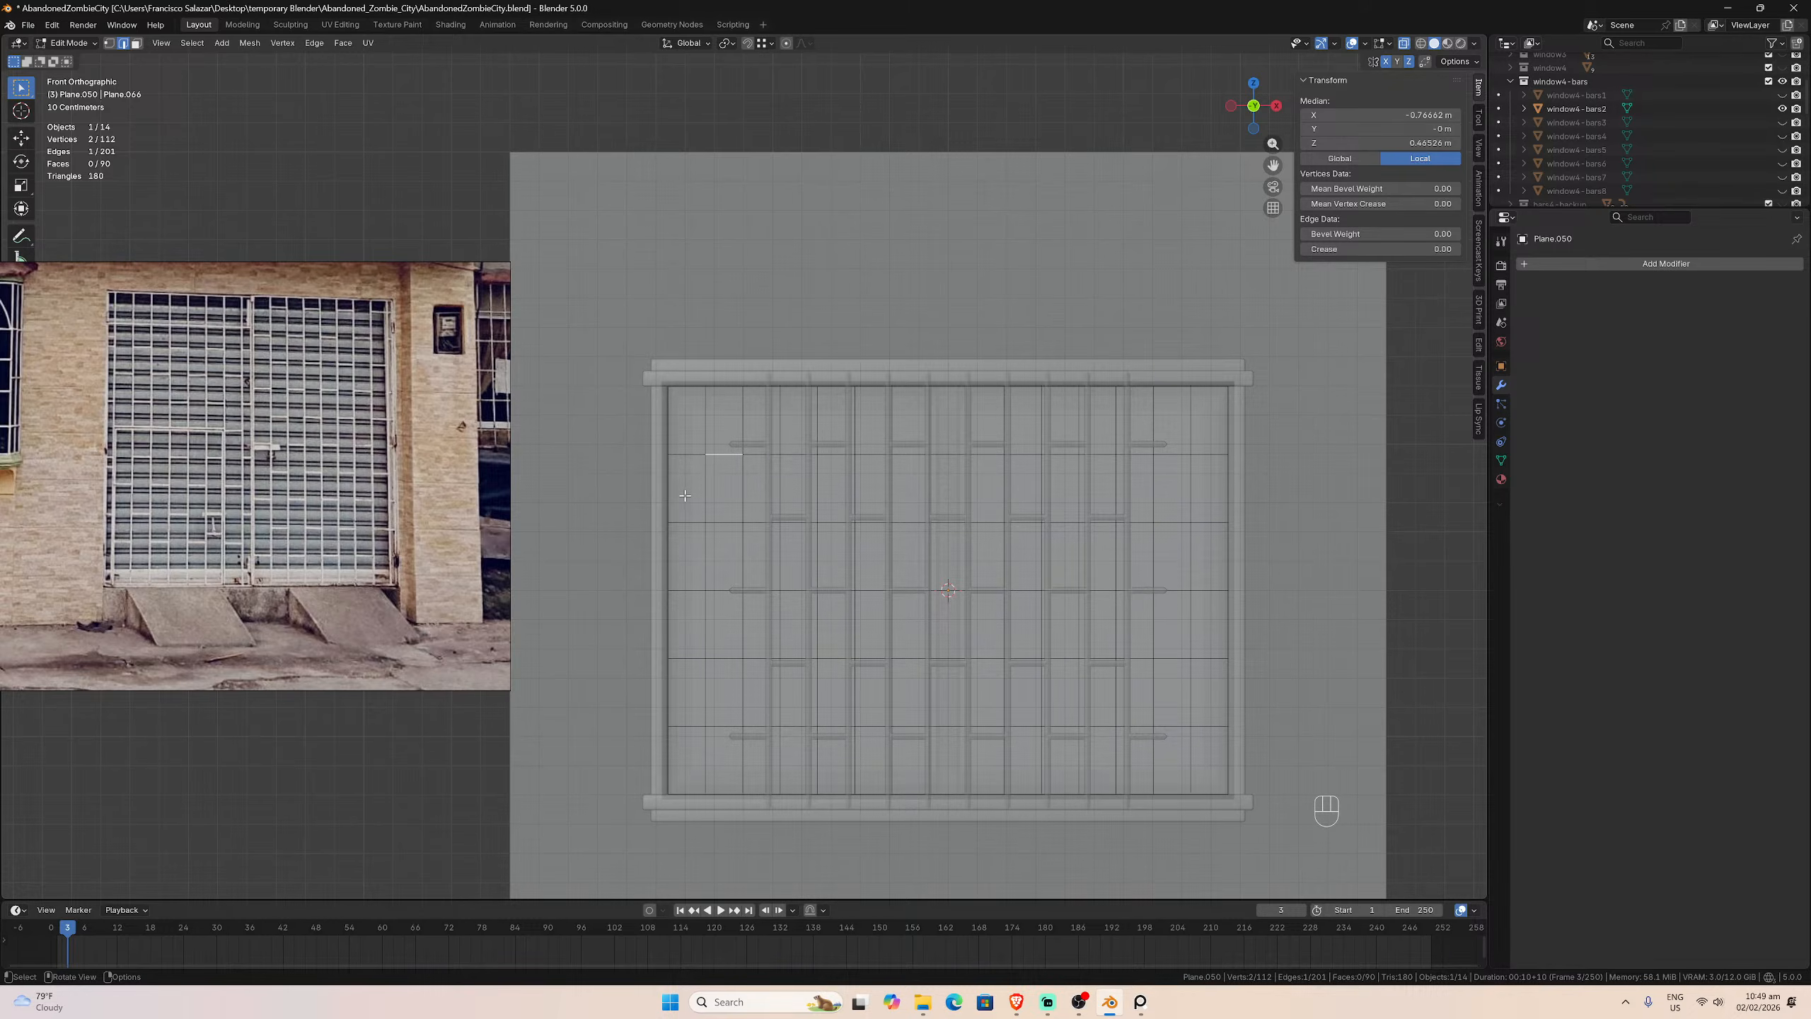
click(675, 522)
shift+click(693, 660)
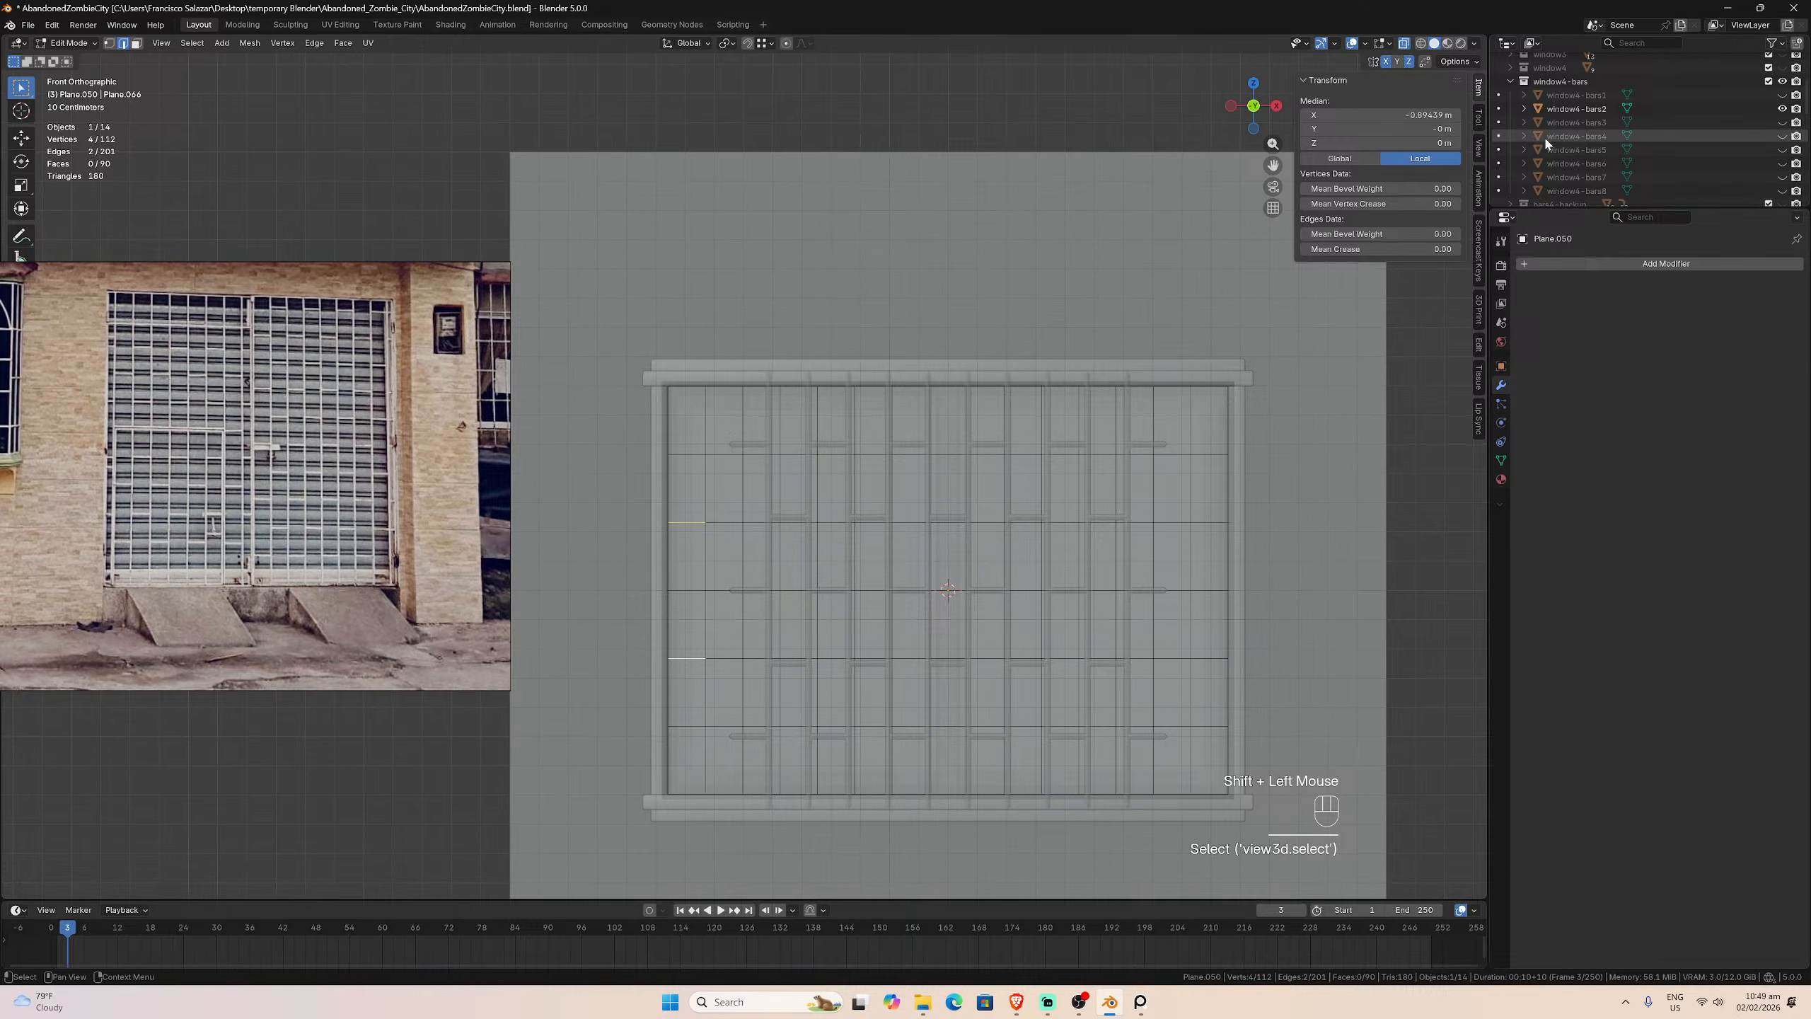
click(1782, 83)
scroll(750, 521, up, 1)
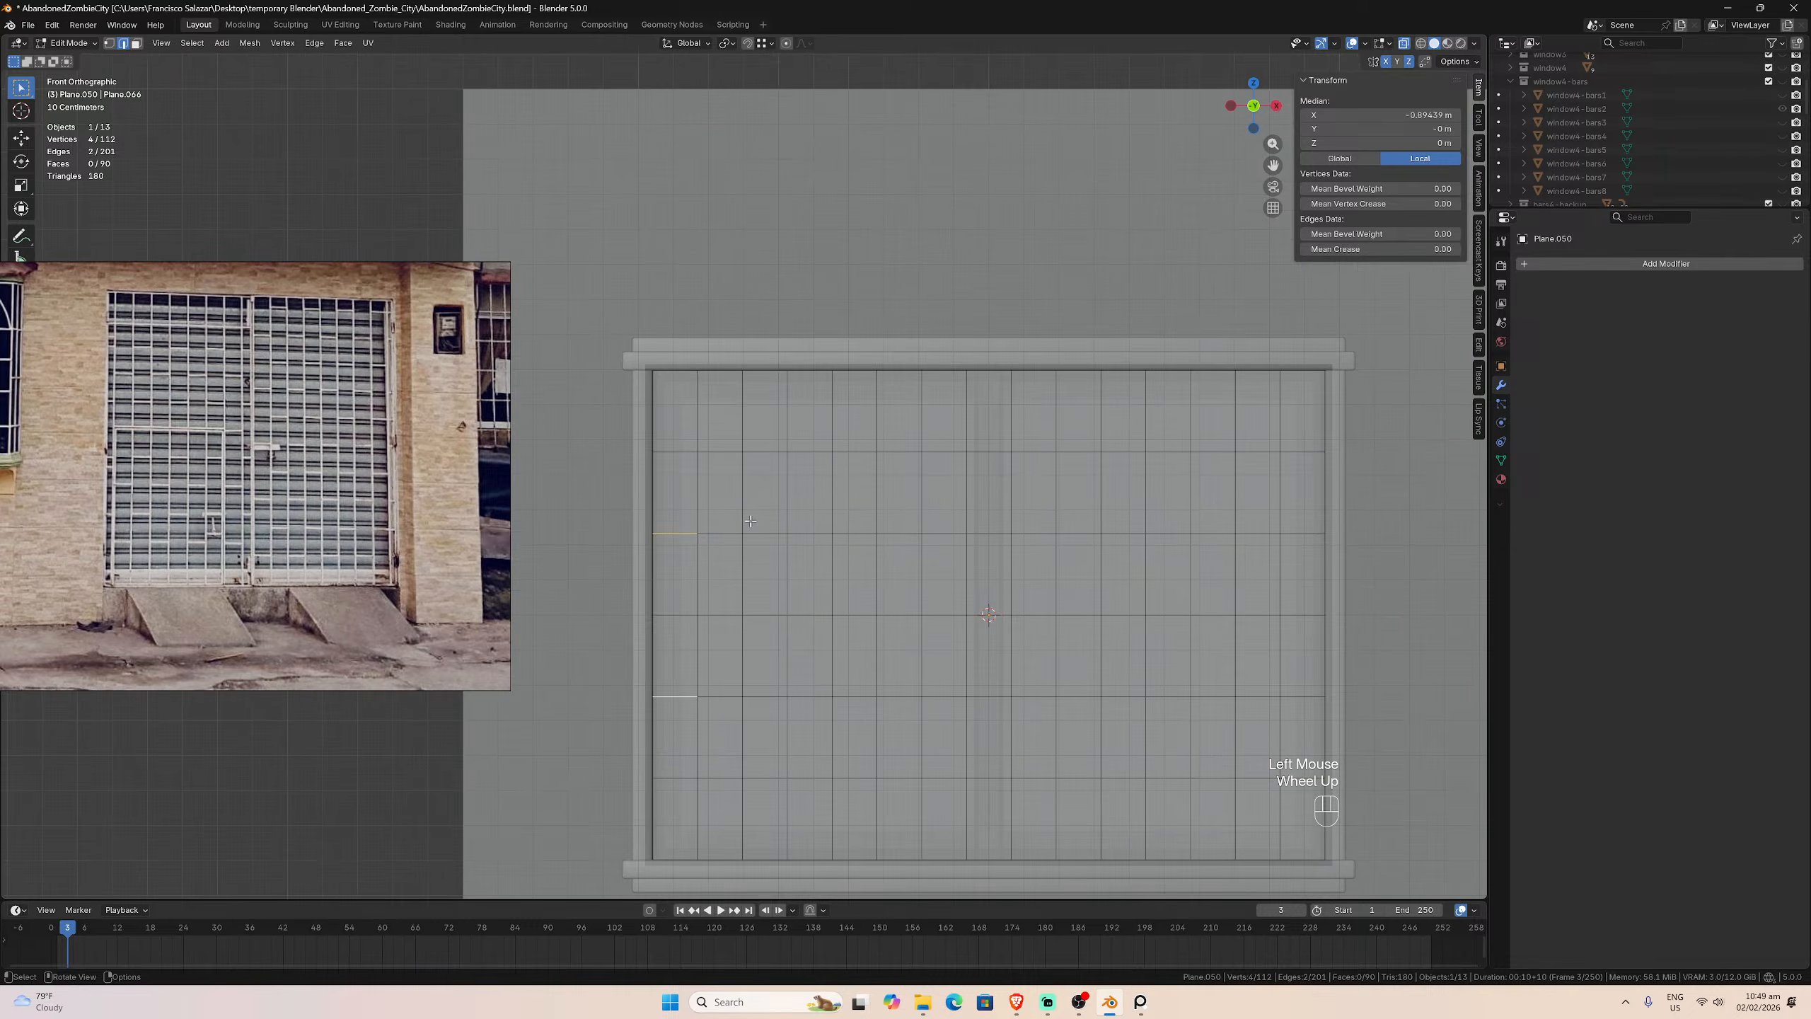
Step: Add the first, third and fifth inner horizontal edges of the second column to the selection
shift+click(722, 453)
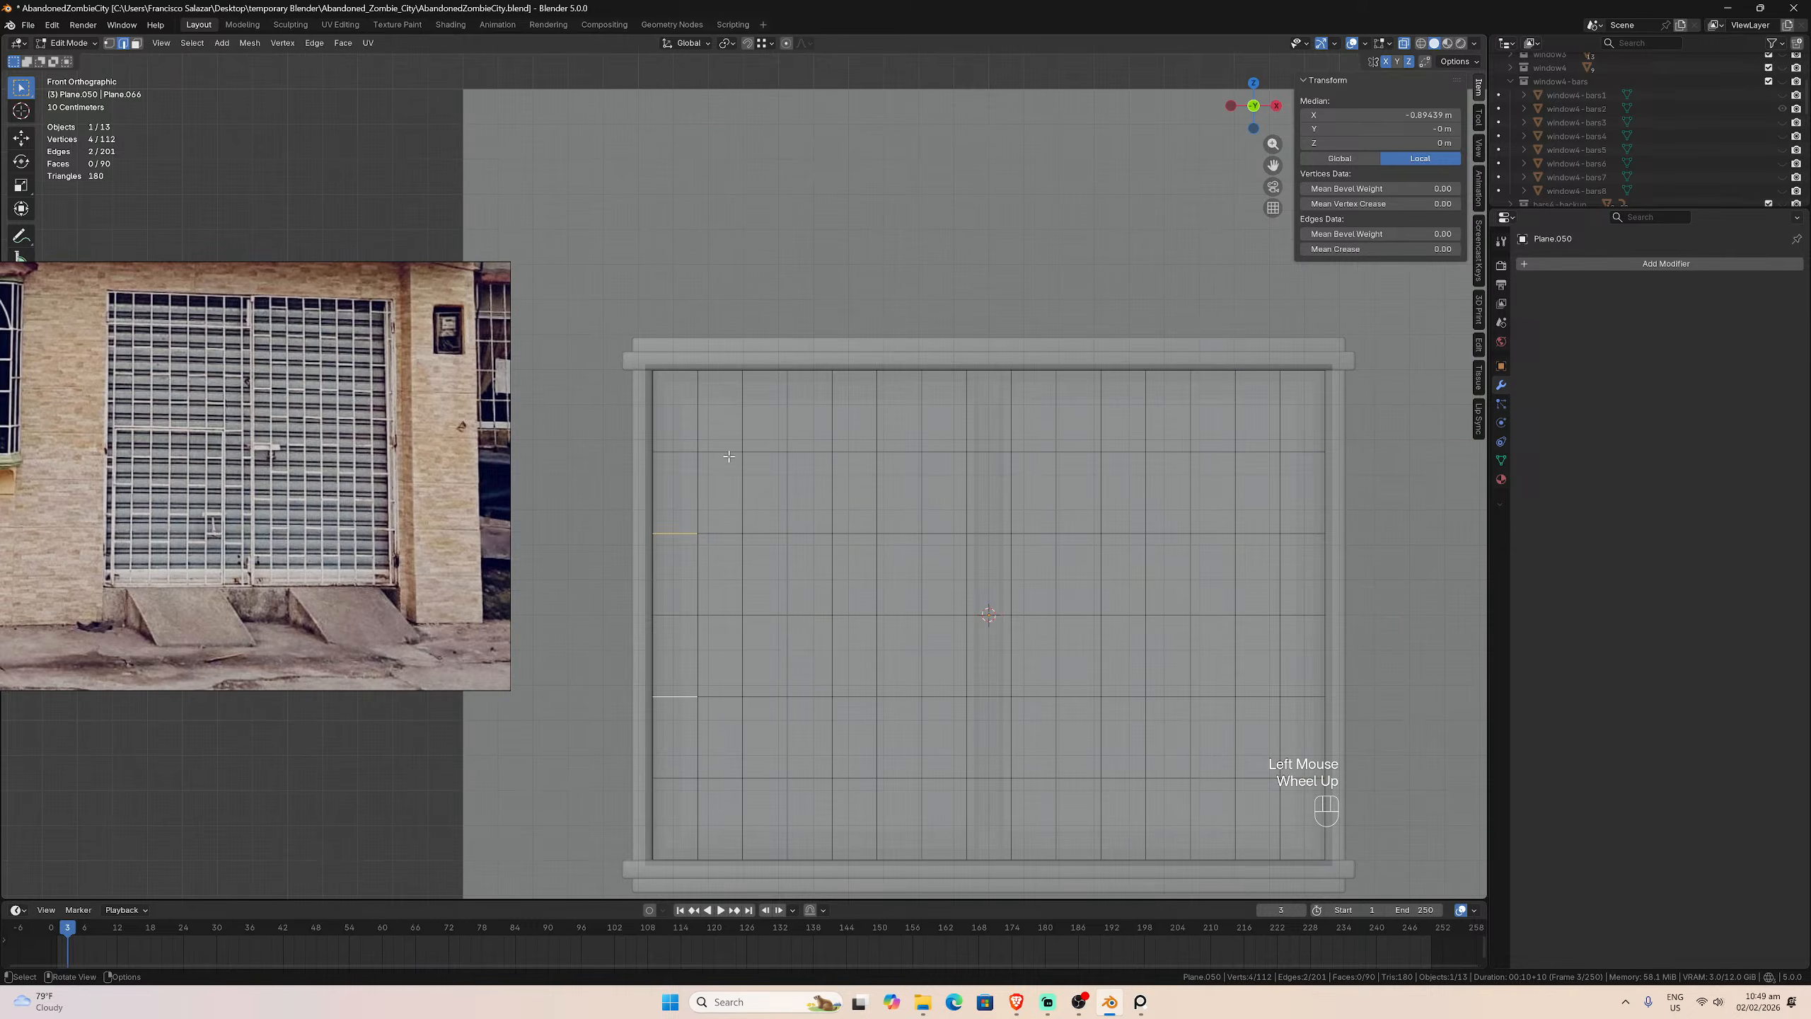
shift+click(718, 617)
shift+click(722, 766)
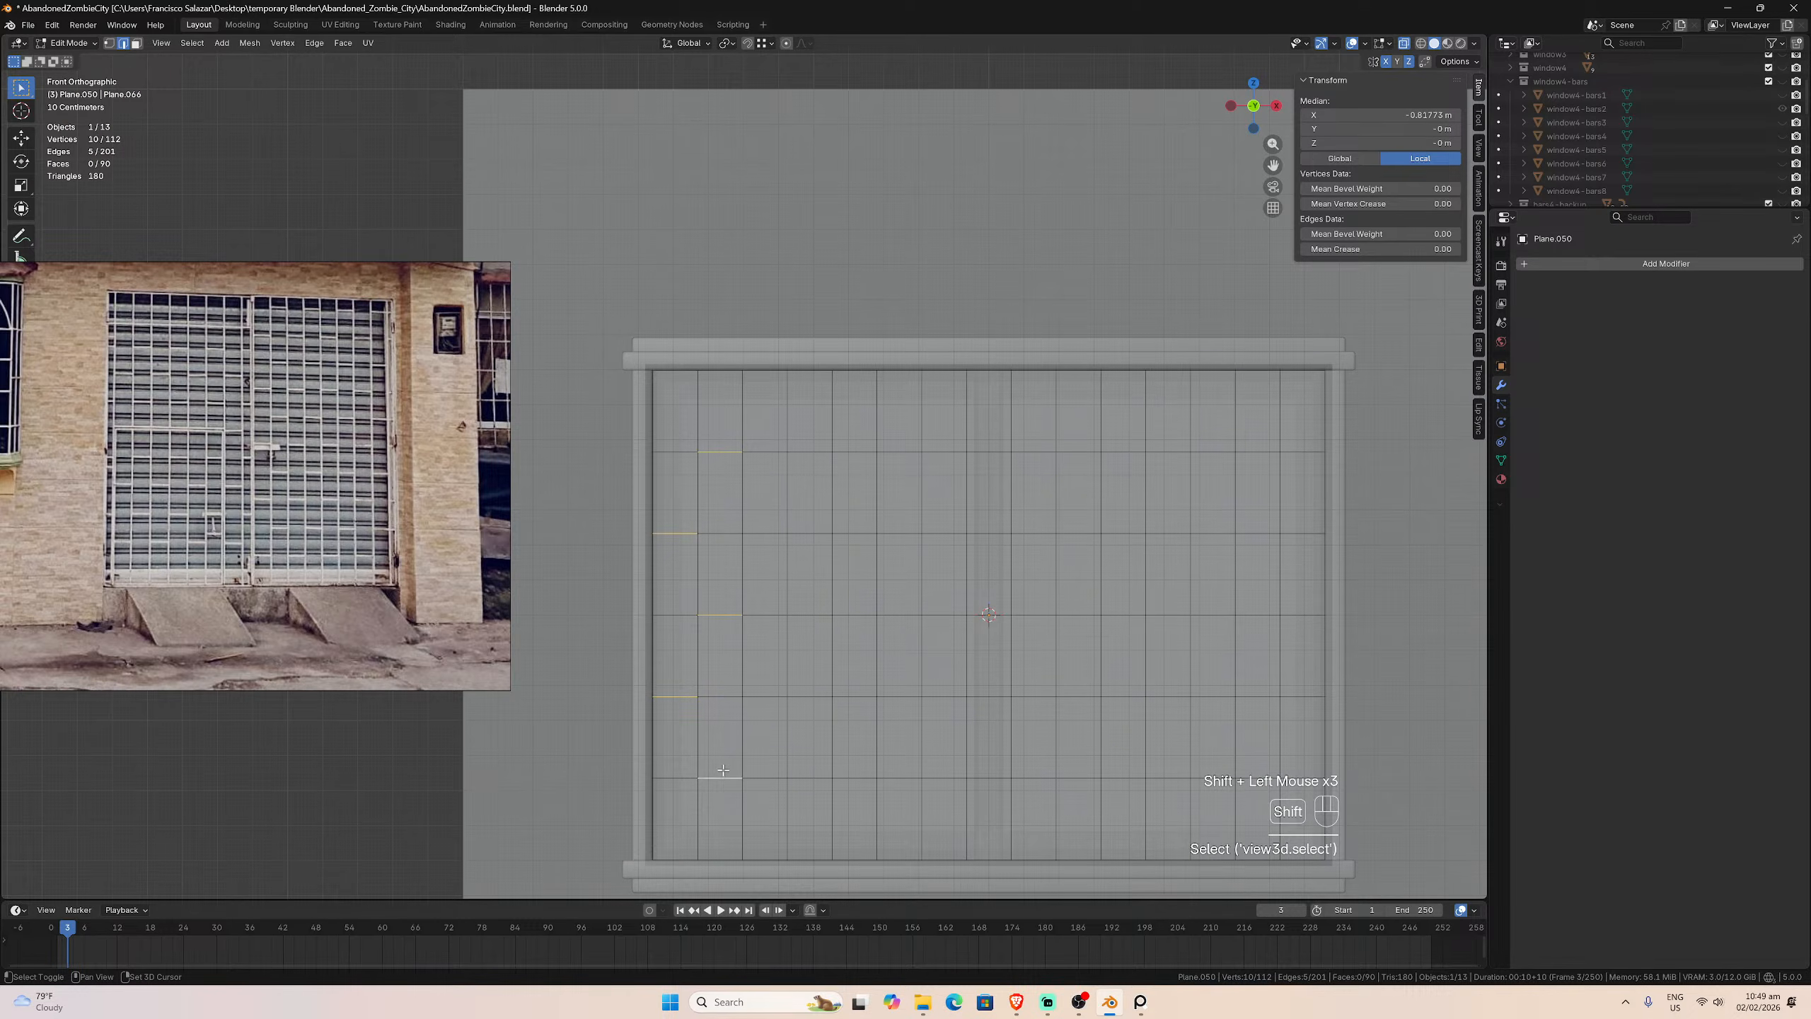
Step: Return to Object Mode and add a Wireframe modifier to the plane
key(Tab)
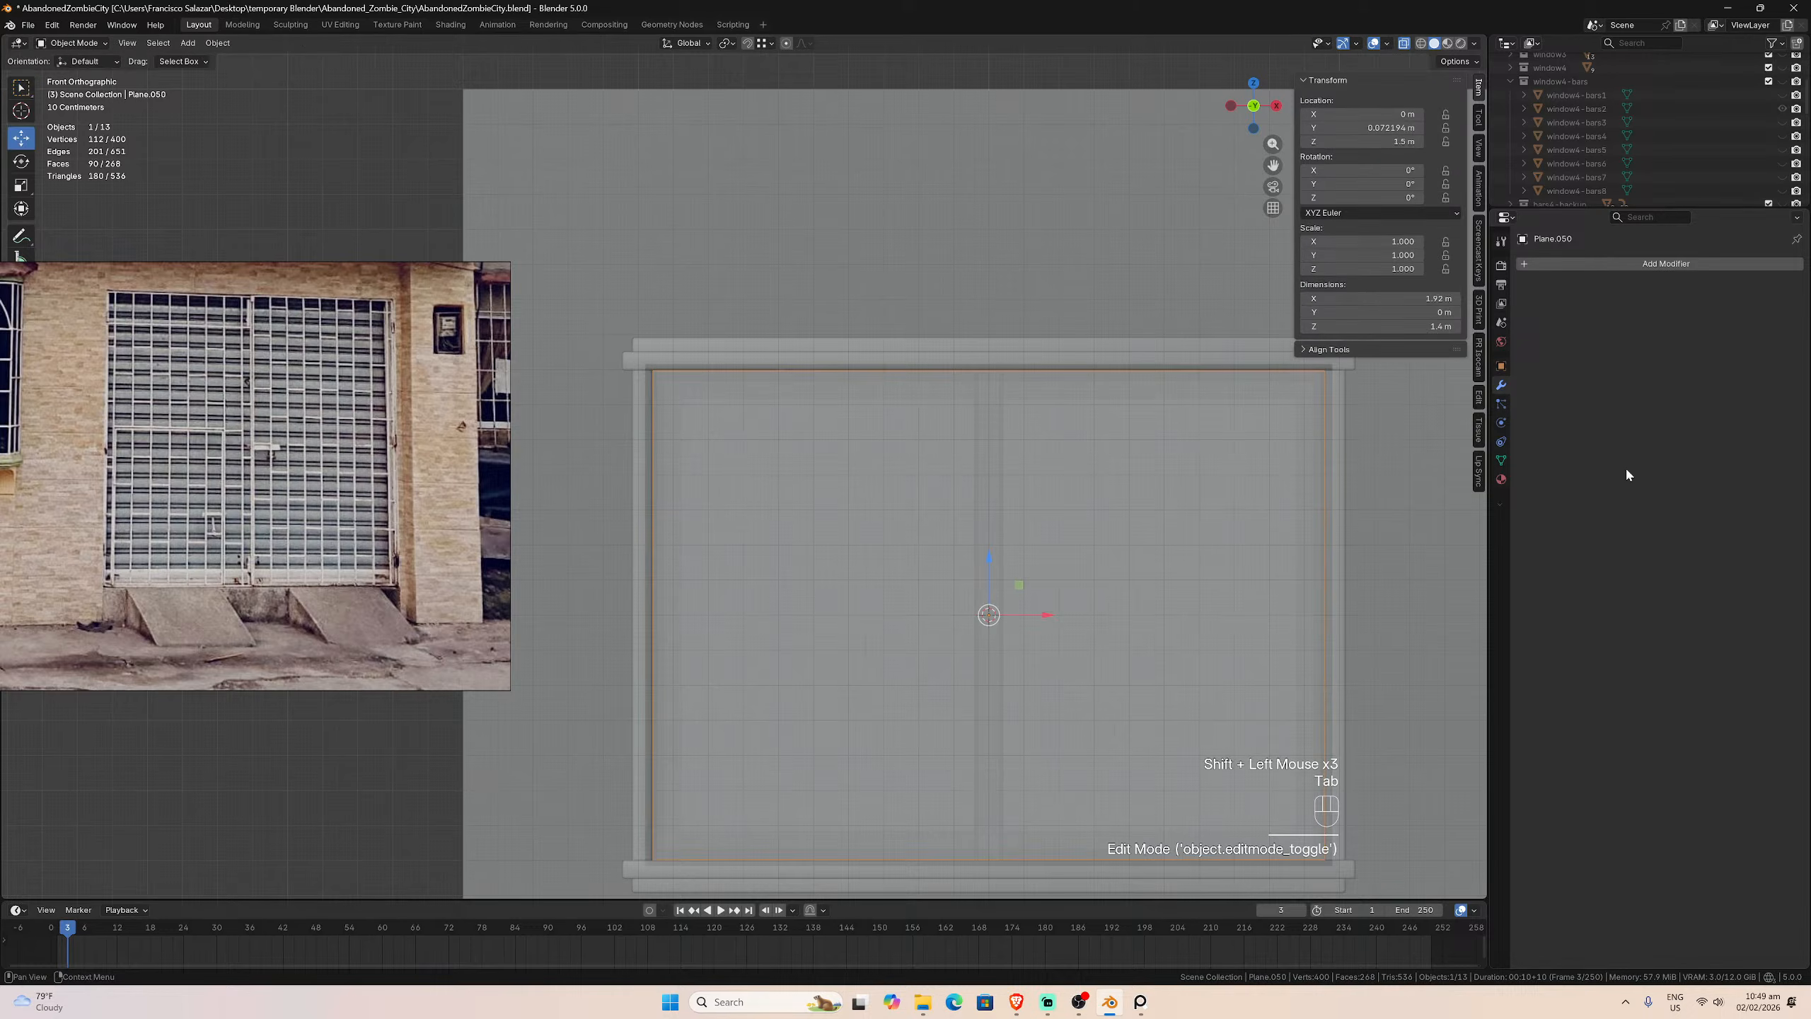
click(1540, 263)
mouse_move(1547, 266)
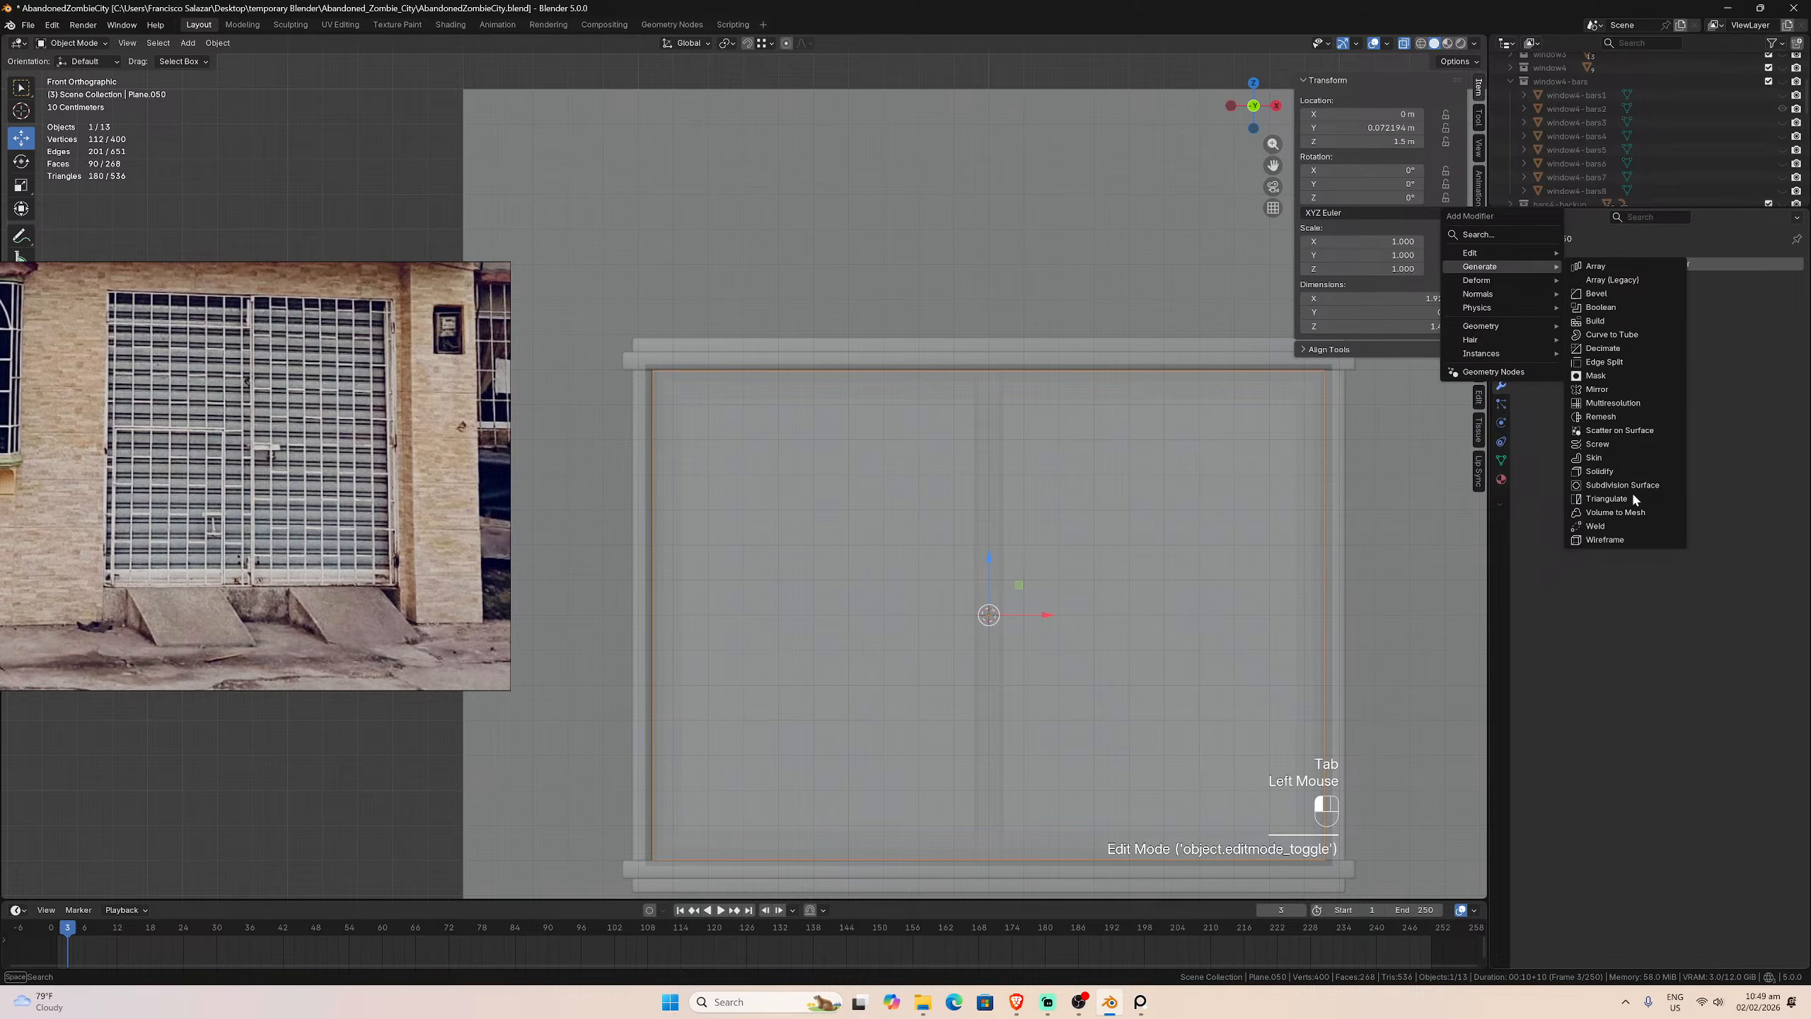
click(1605, 540)
Step: Set the plane's Y location to 0.05 m
middle_drag(1228, 532, 1270, 559)
click(1341, 128)
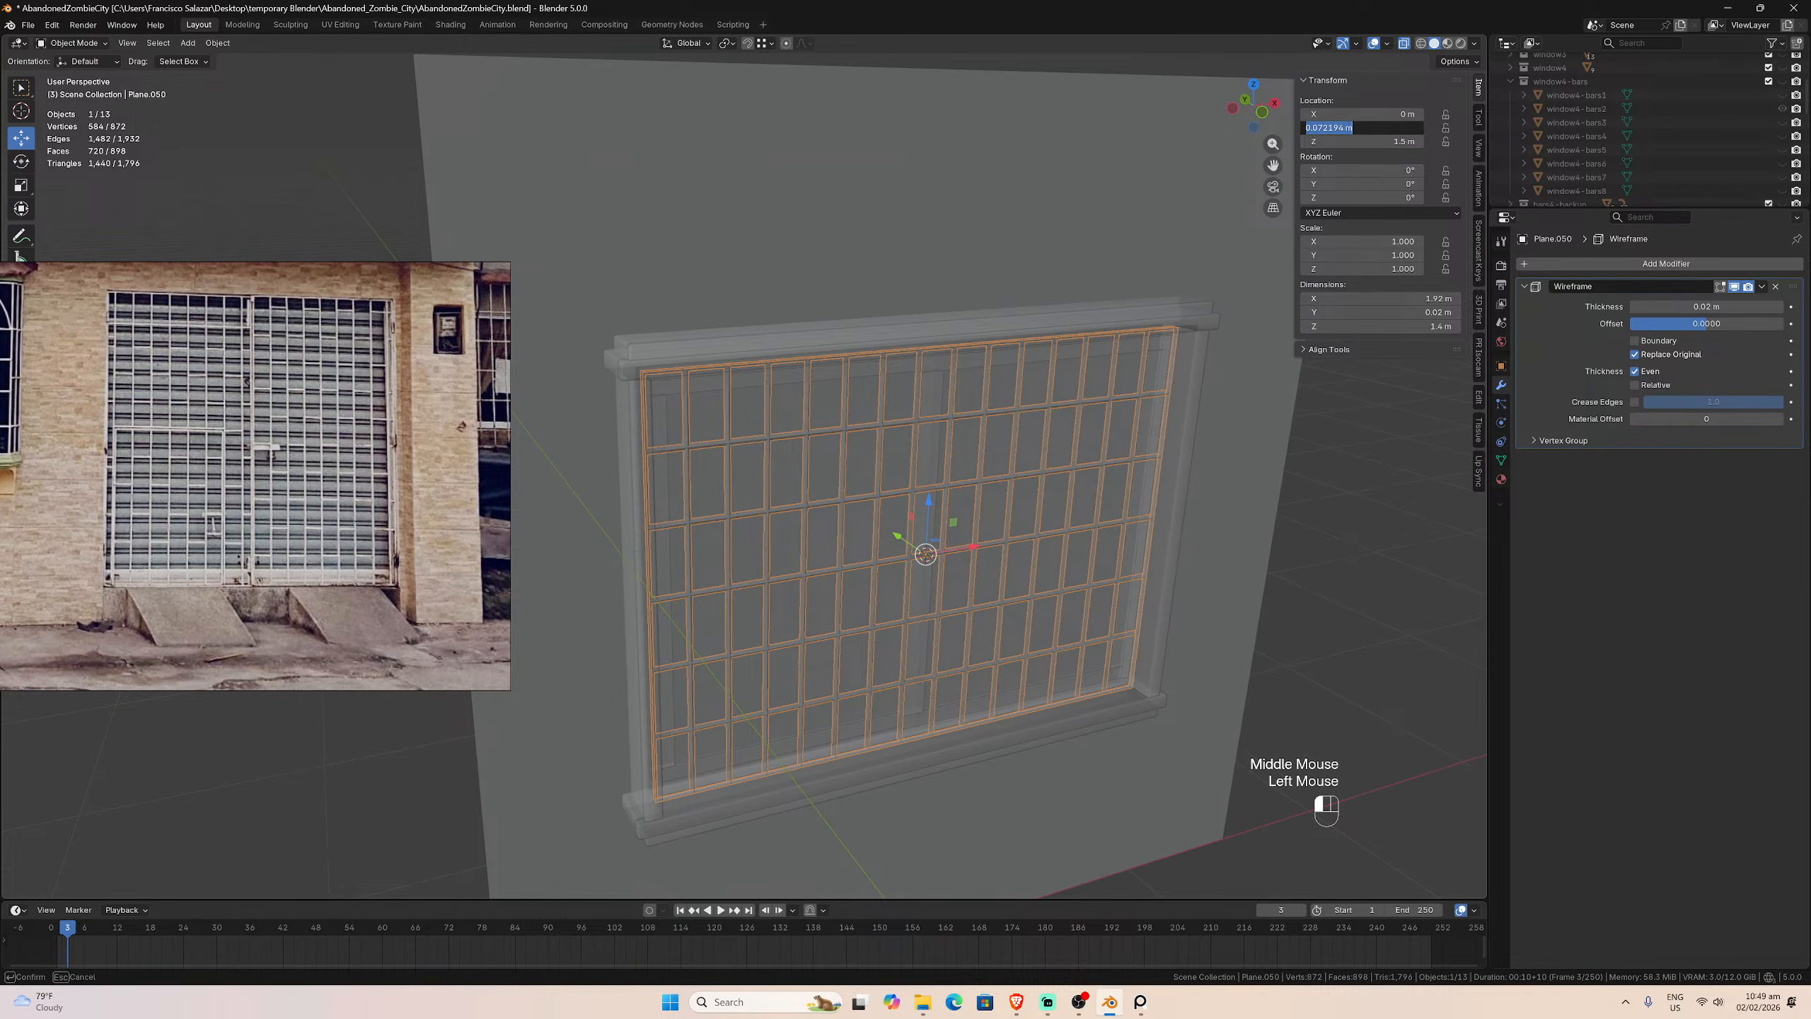
drag(1334, 128, 1316, 128)
text(5)
key(Return)
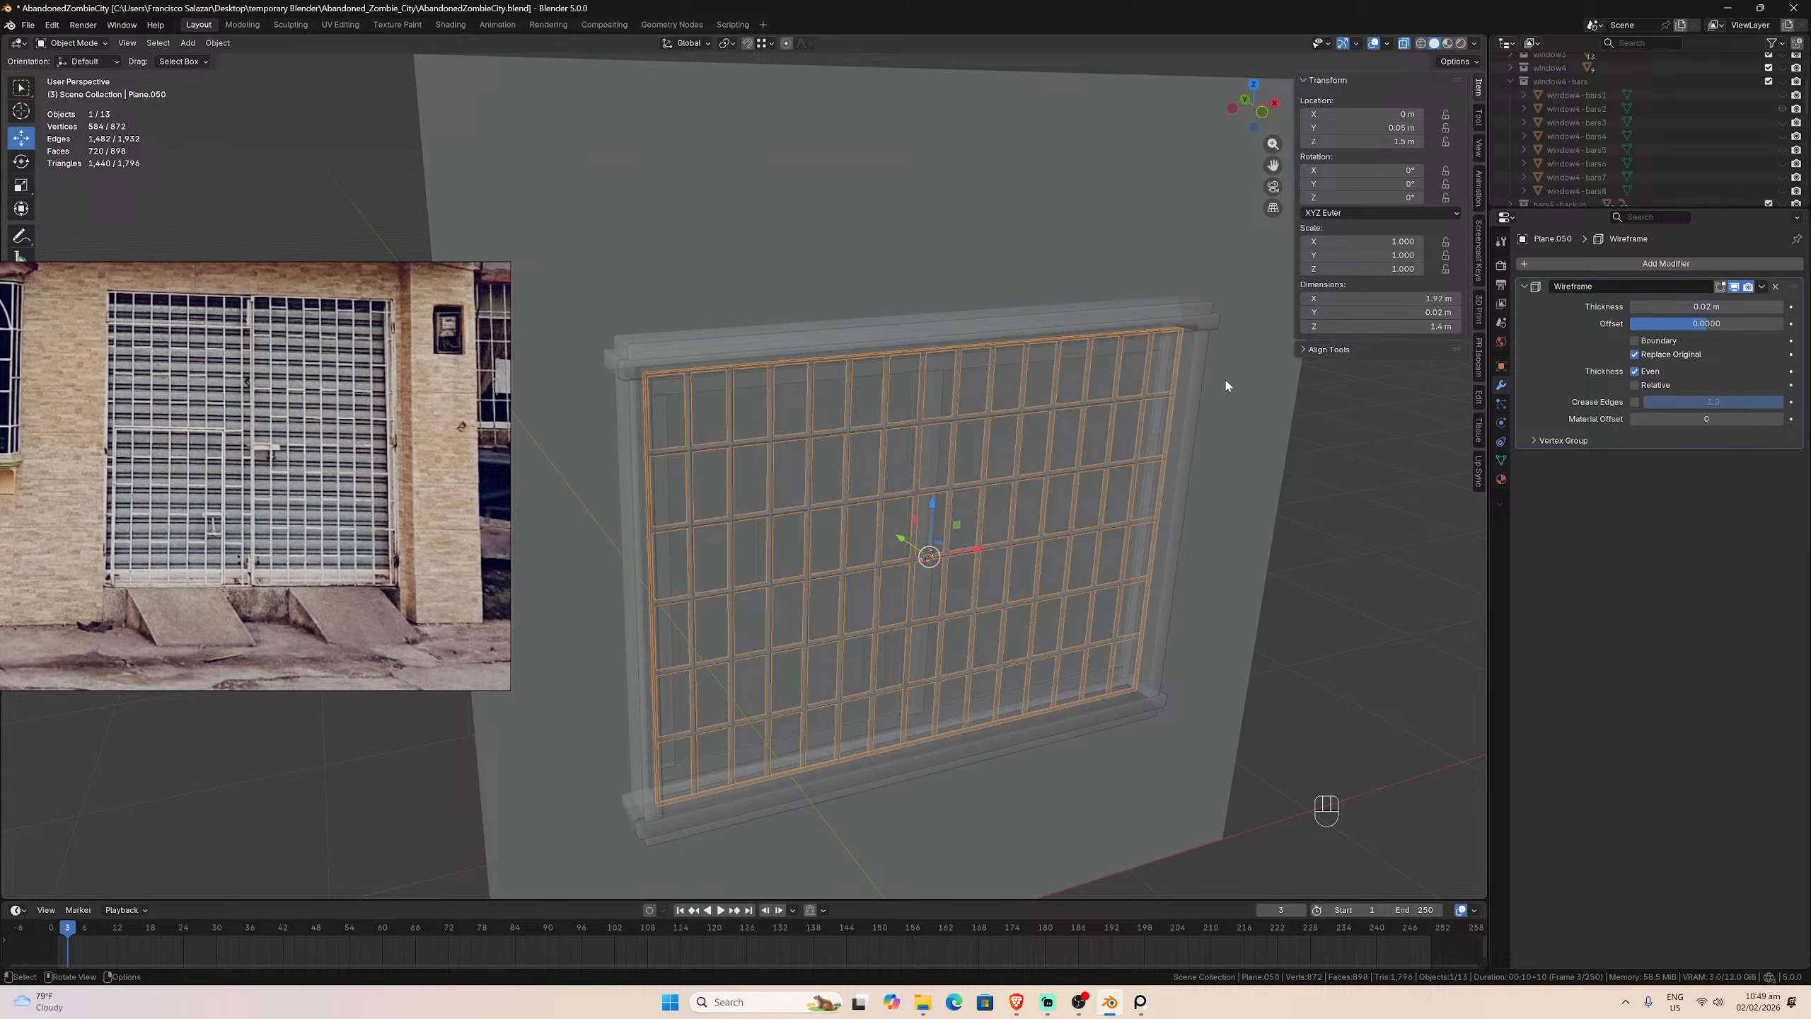
Step: Re-enter Edit Mode on the plane in front view and save the file
middle_click(1134, 370)
key(KP_1)
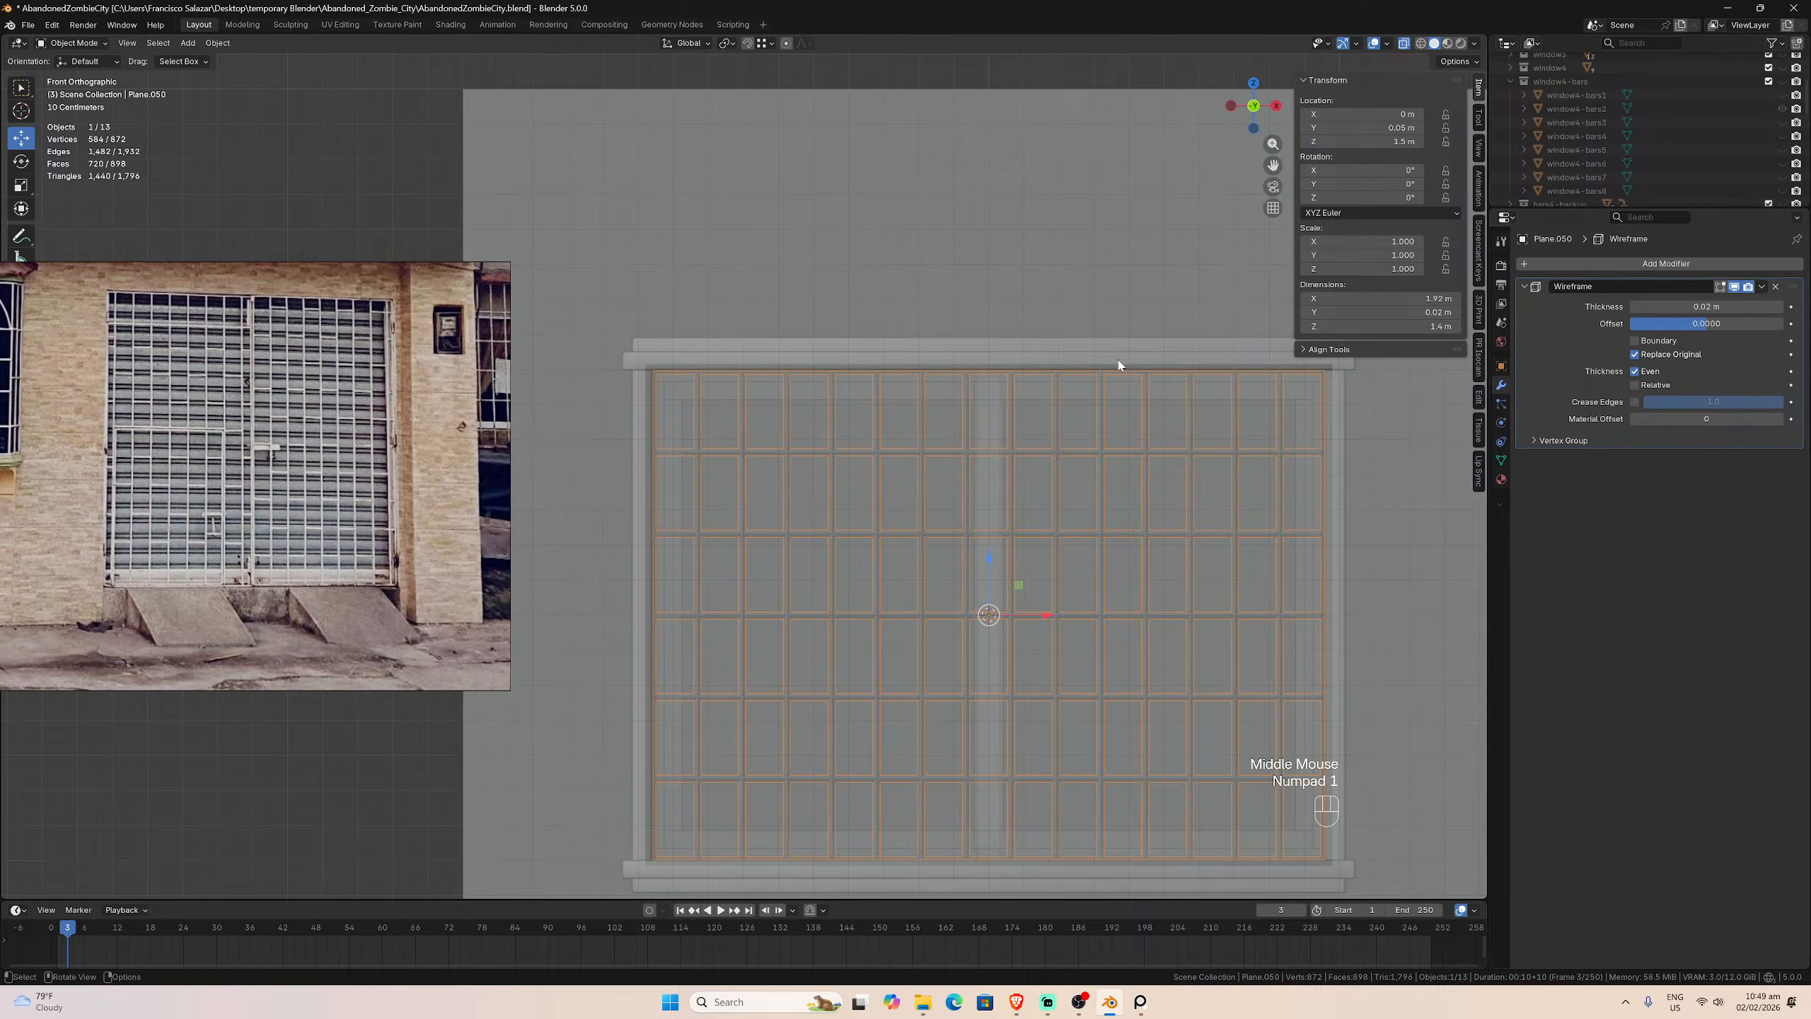
drag(1274, 166, 1291, 117)
scroll(927, 471, up, 1)
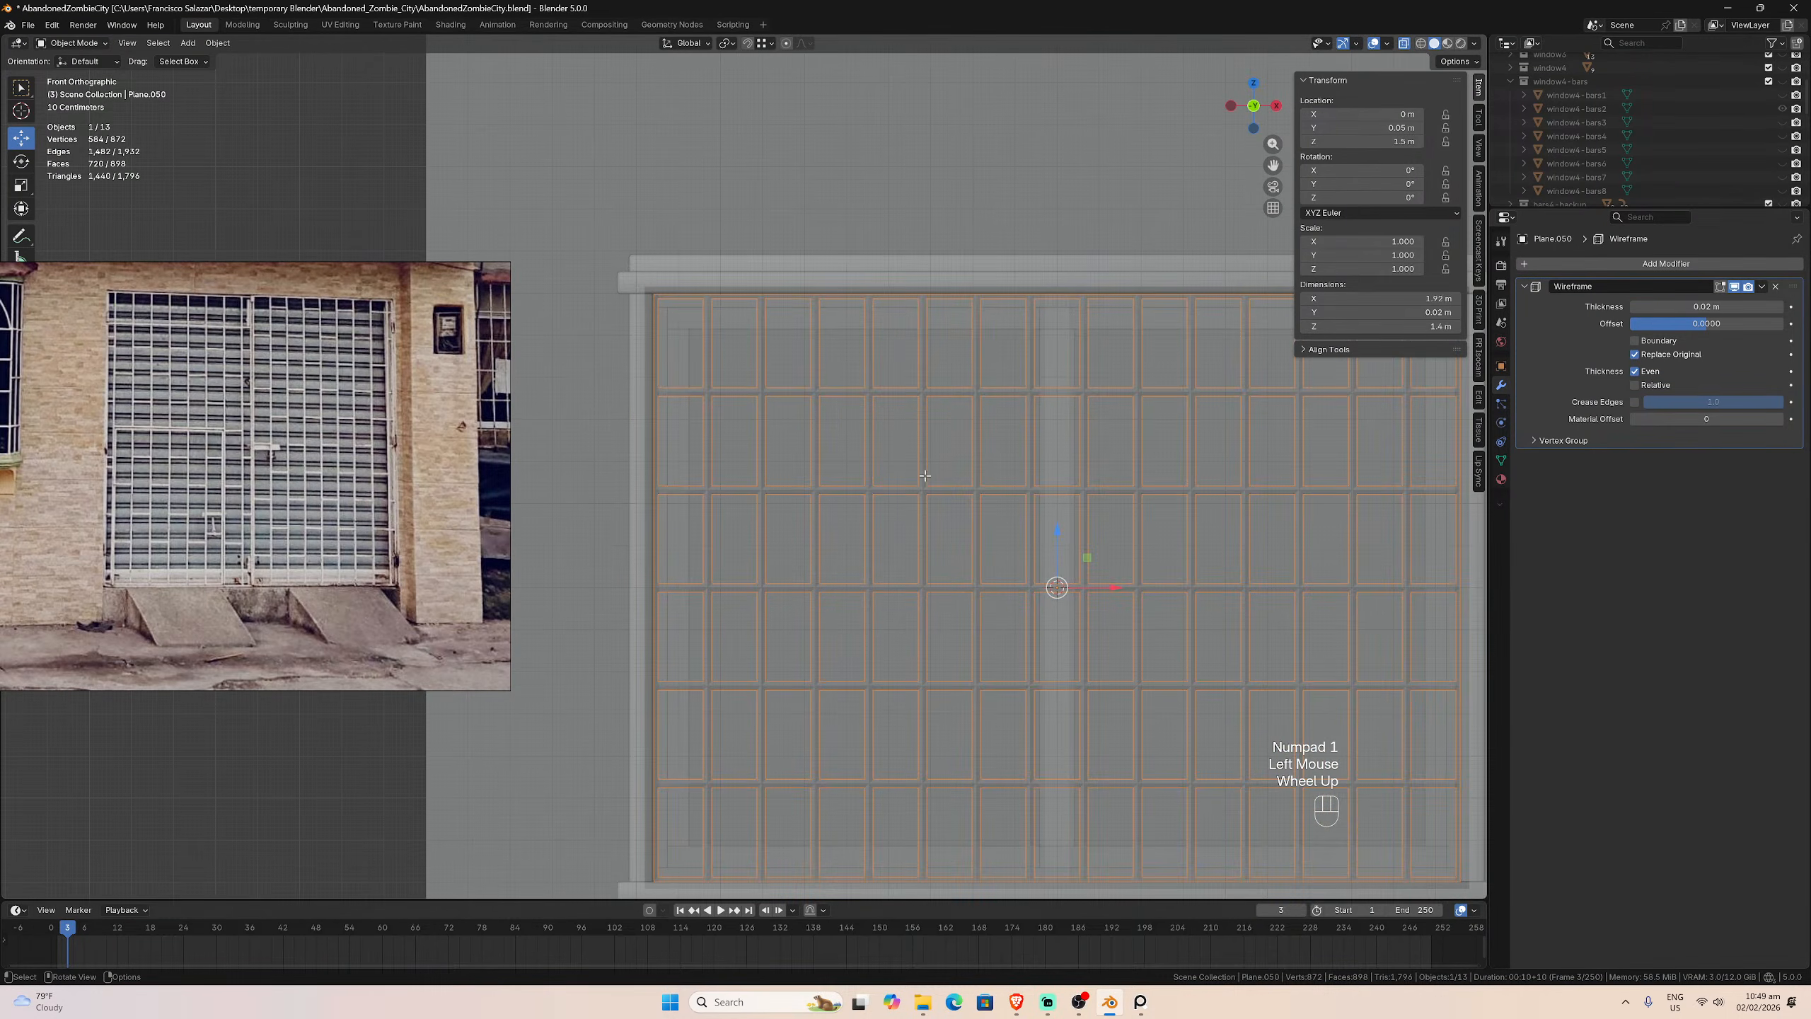
key(Tab)
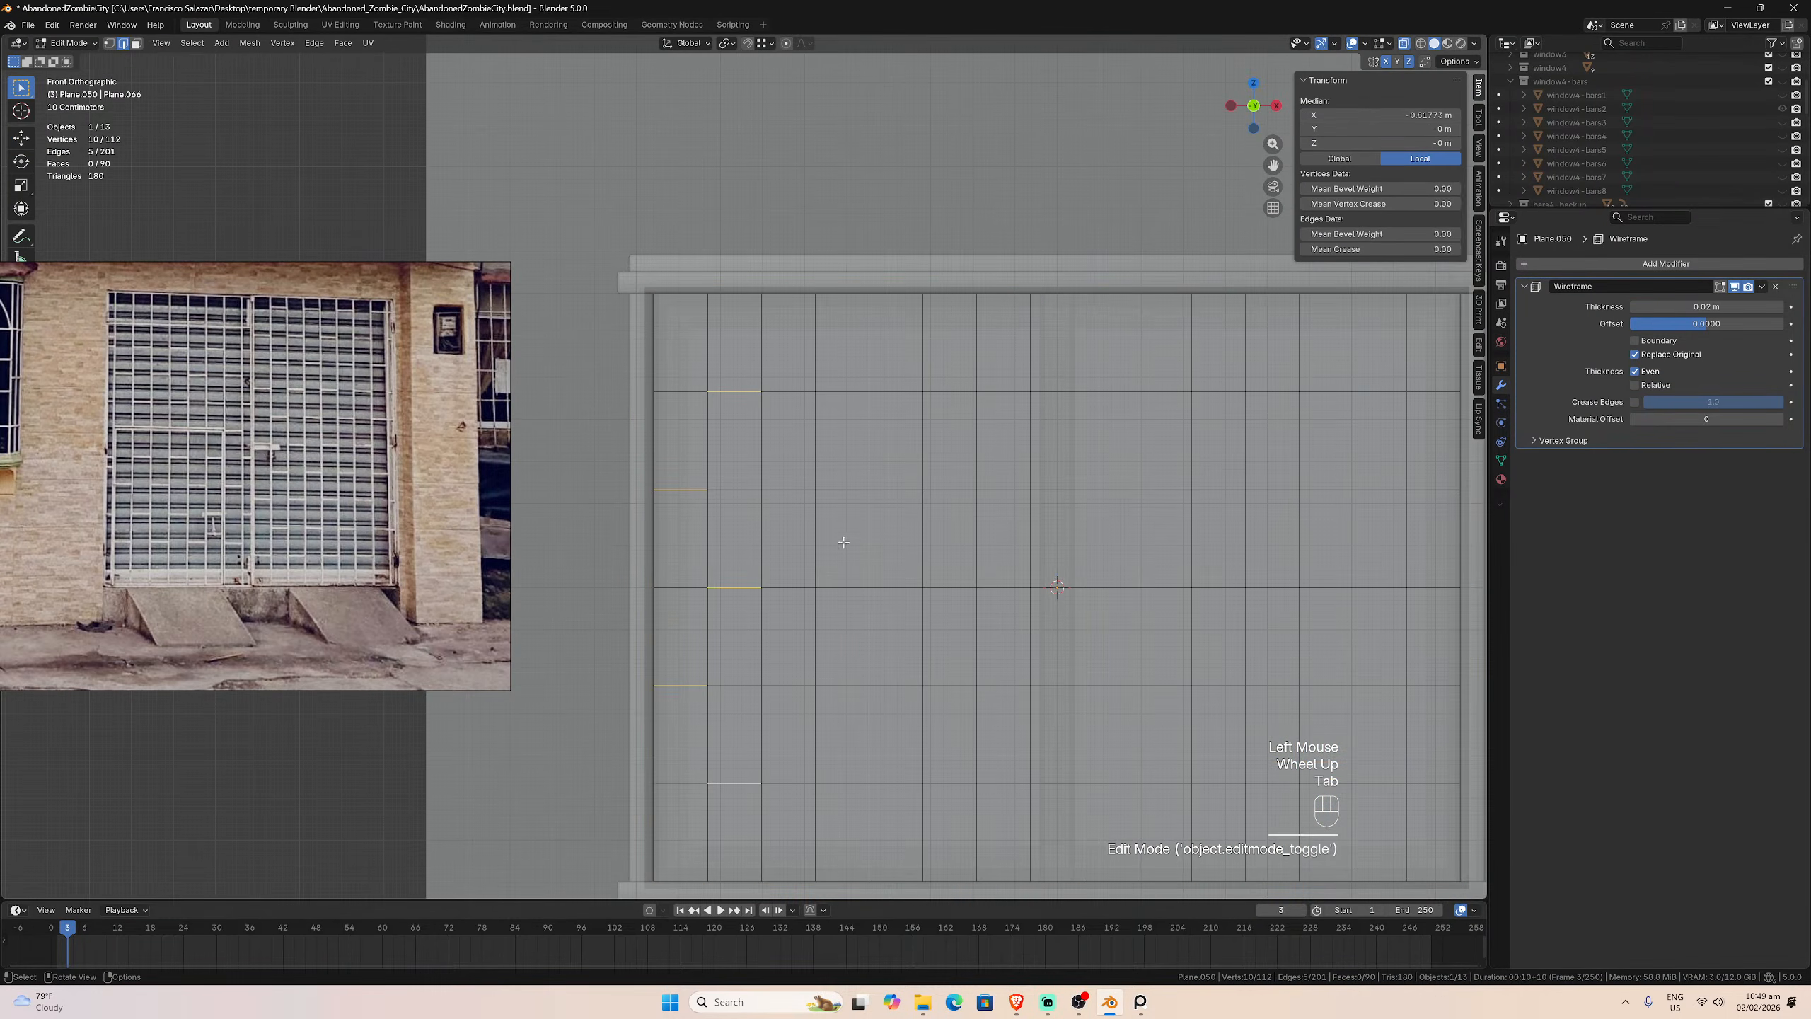
key(ctrl+s)
Step: Extend the staggered selection of alternate horizontal edges across all remaining columns of the plane, dissolve the selected edges, and return to Object Mode
shift+click(792, 686)
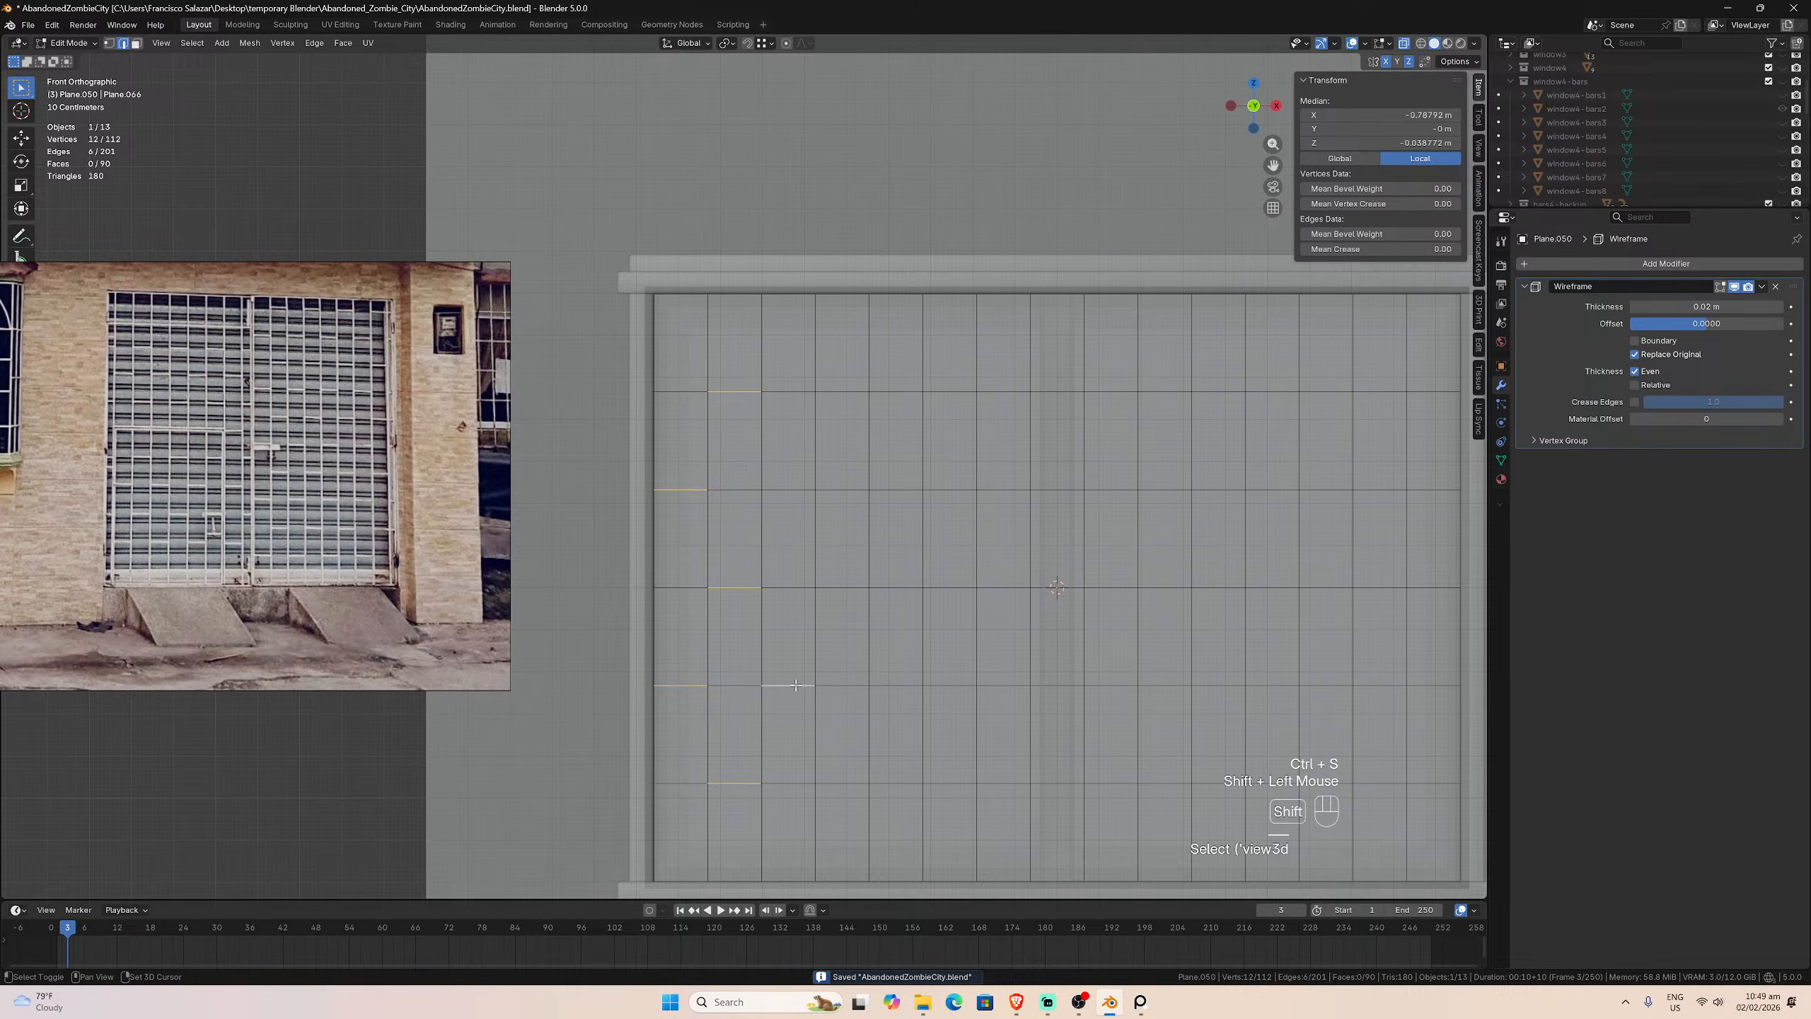
shift+click(801, 487)
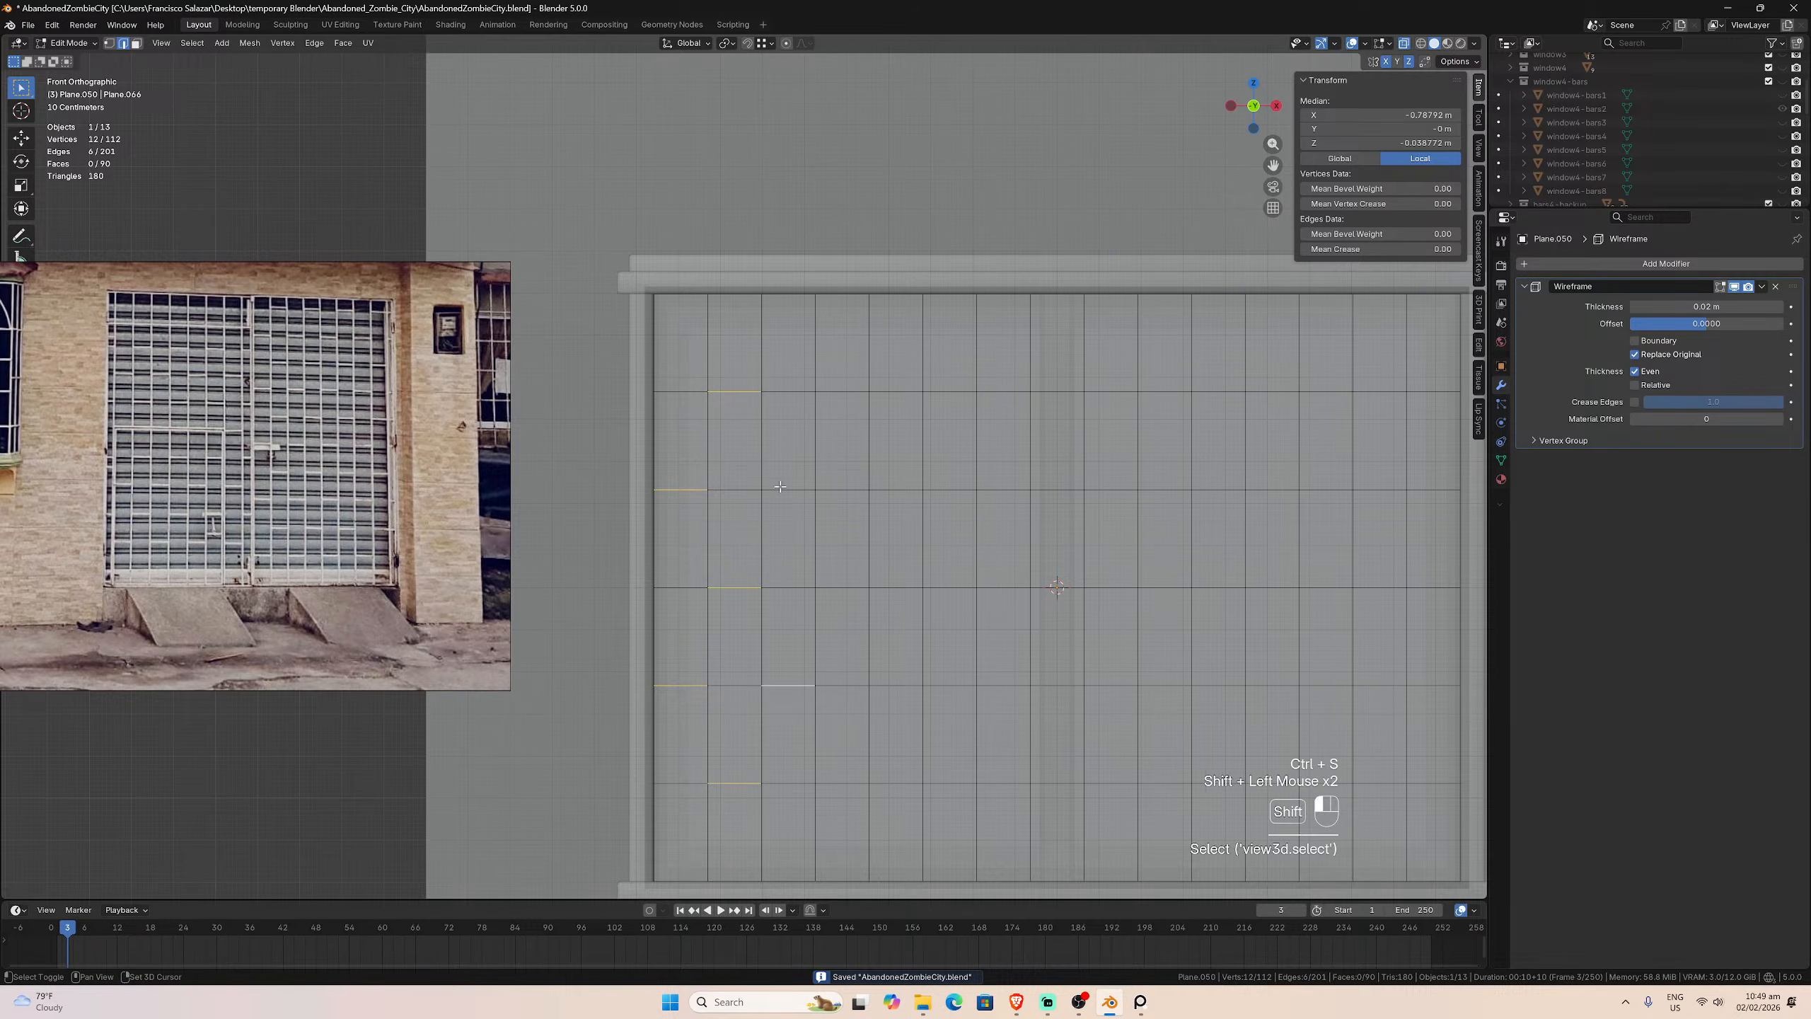
shift+click(842, 392)
shift+click(841, 587)
shift+click(850, 793)
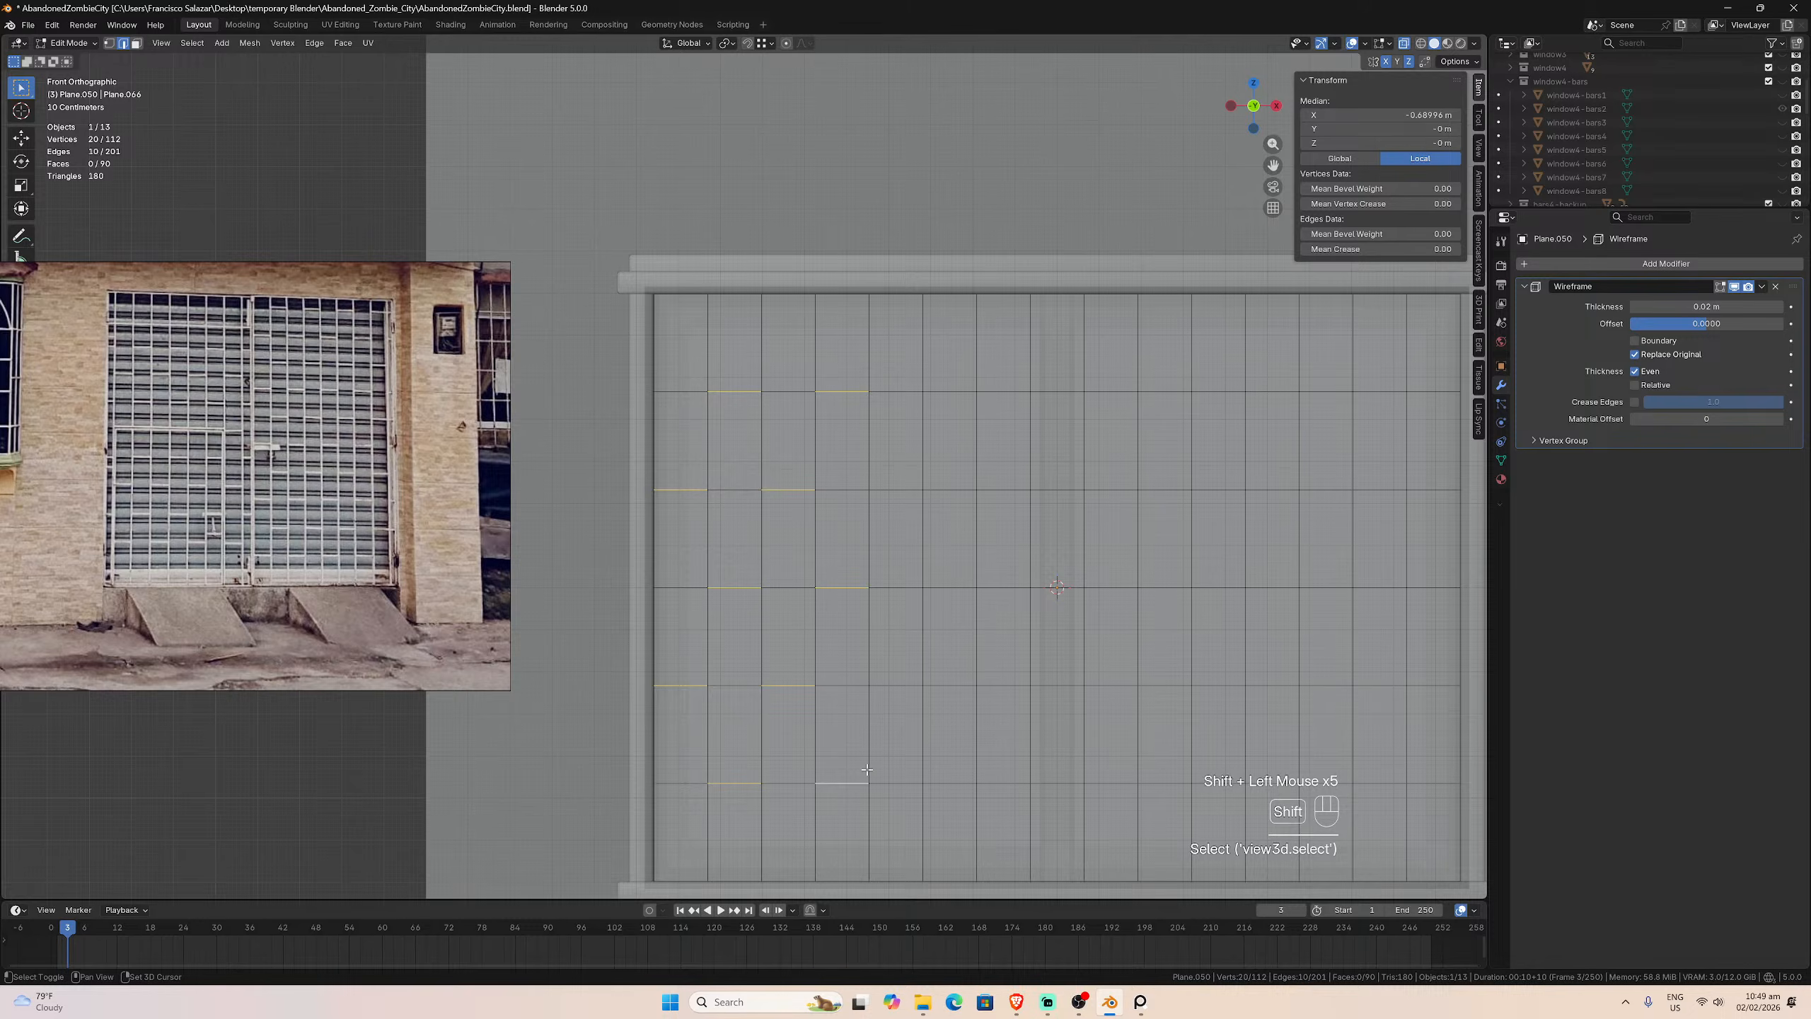
shift+click(895, 686)
shift+click(899, 491)
shift+click(947, 392)
shift+click(1057, 392)
shift+click(1111, 392)
scroll(1112, 396, down, 1)
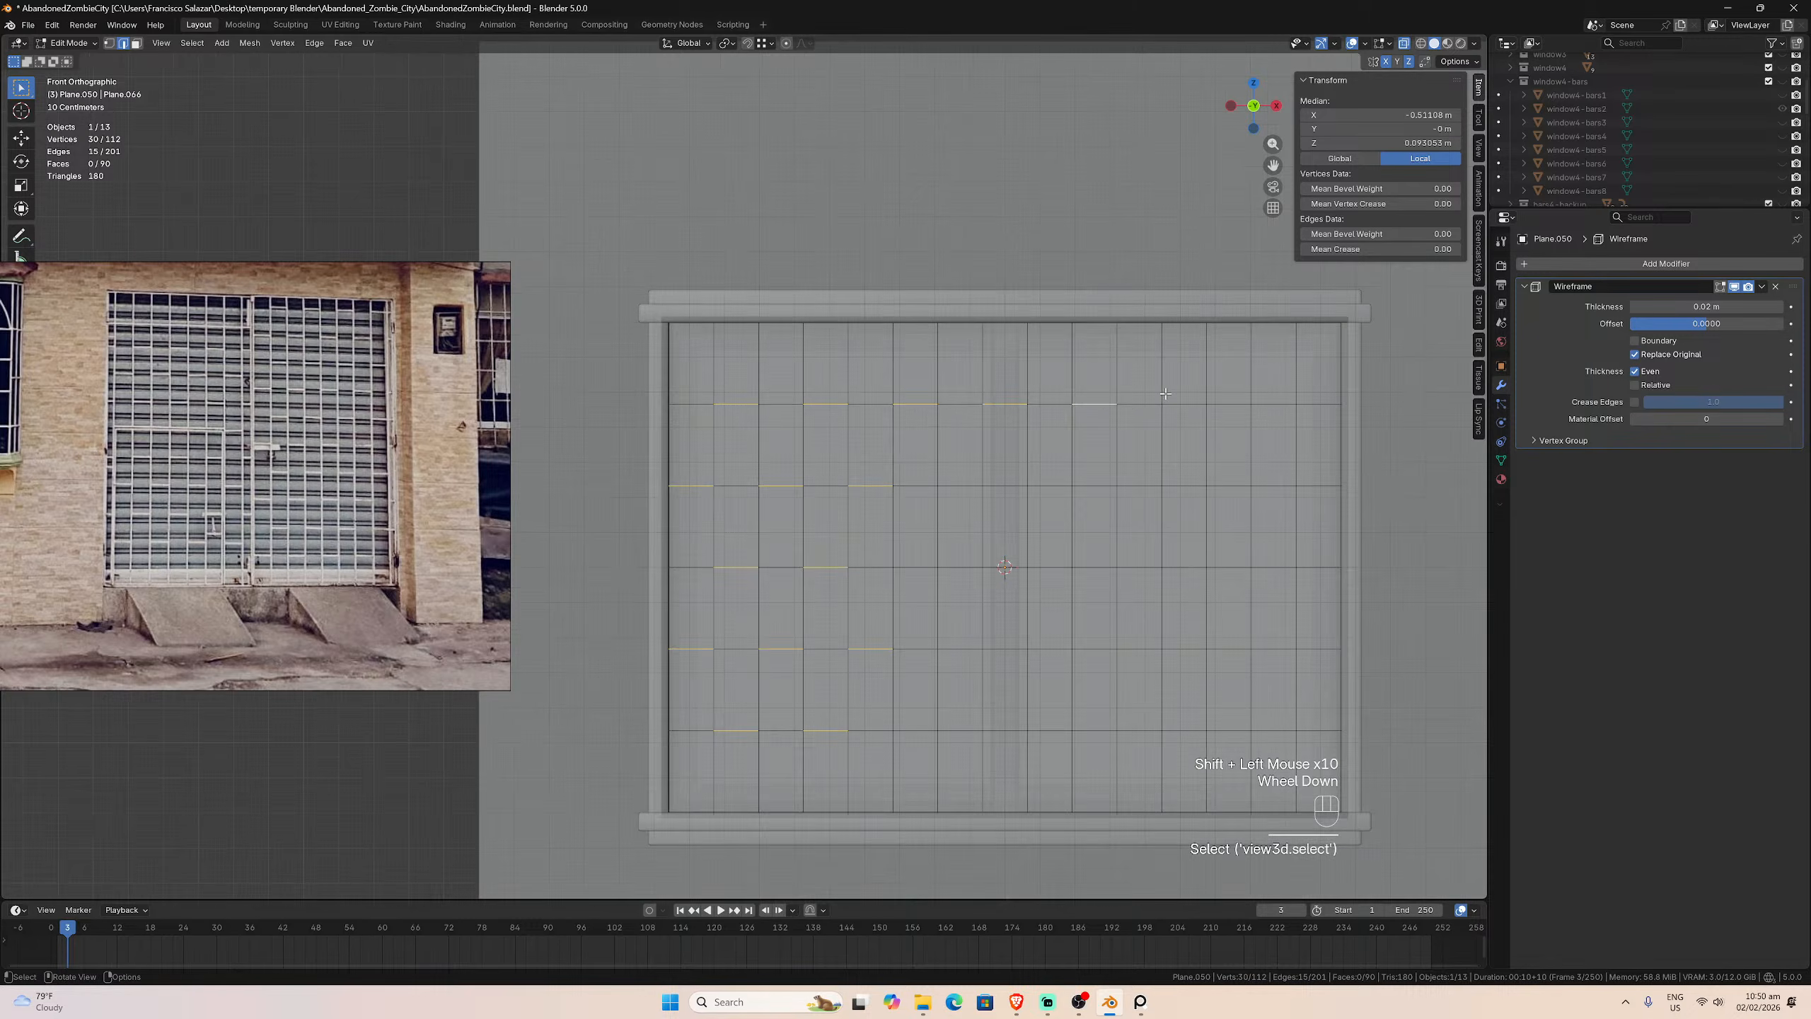
shift+click(1186, 402)
shift+click(1268, 404)
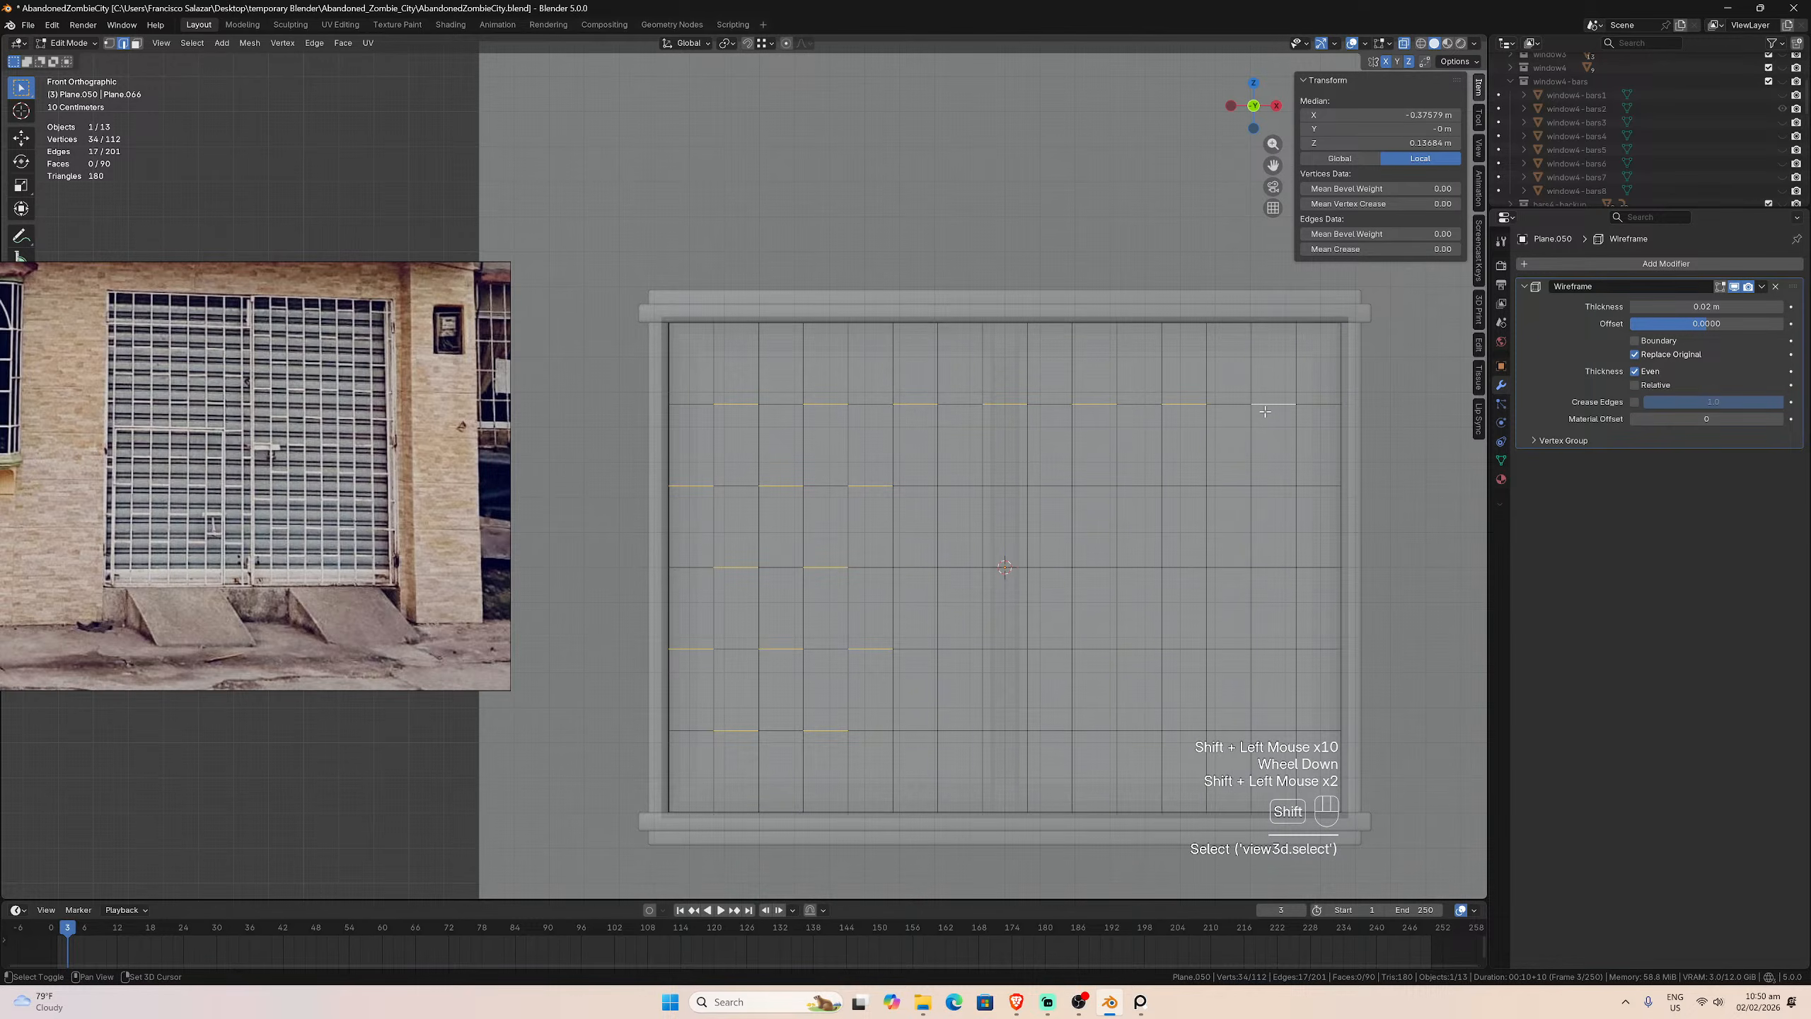
shift+click(959, 486)
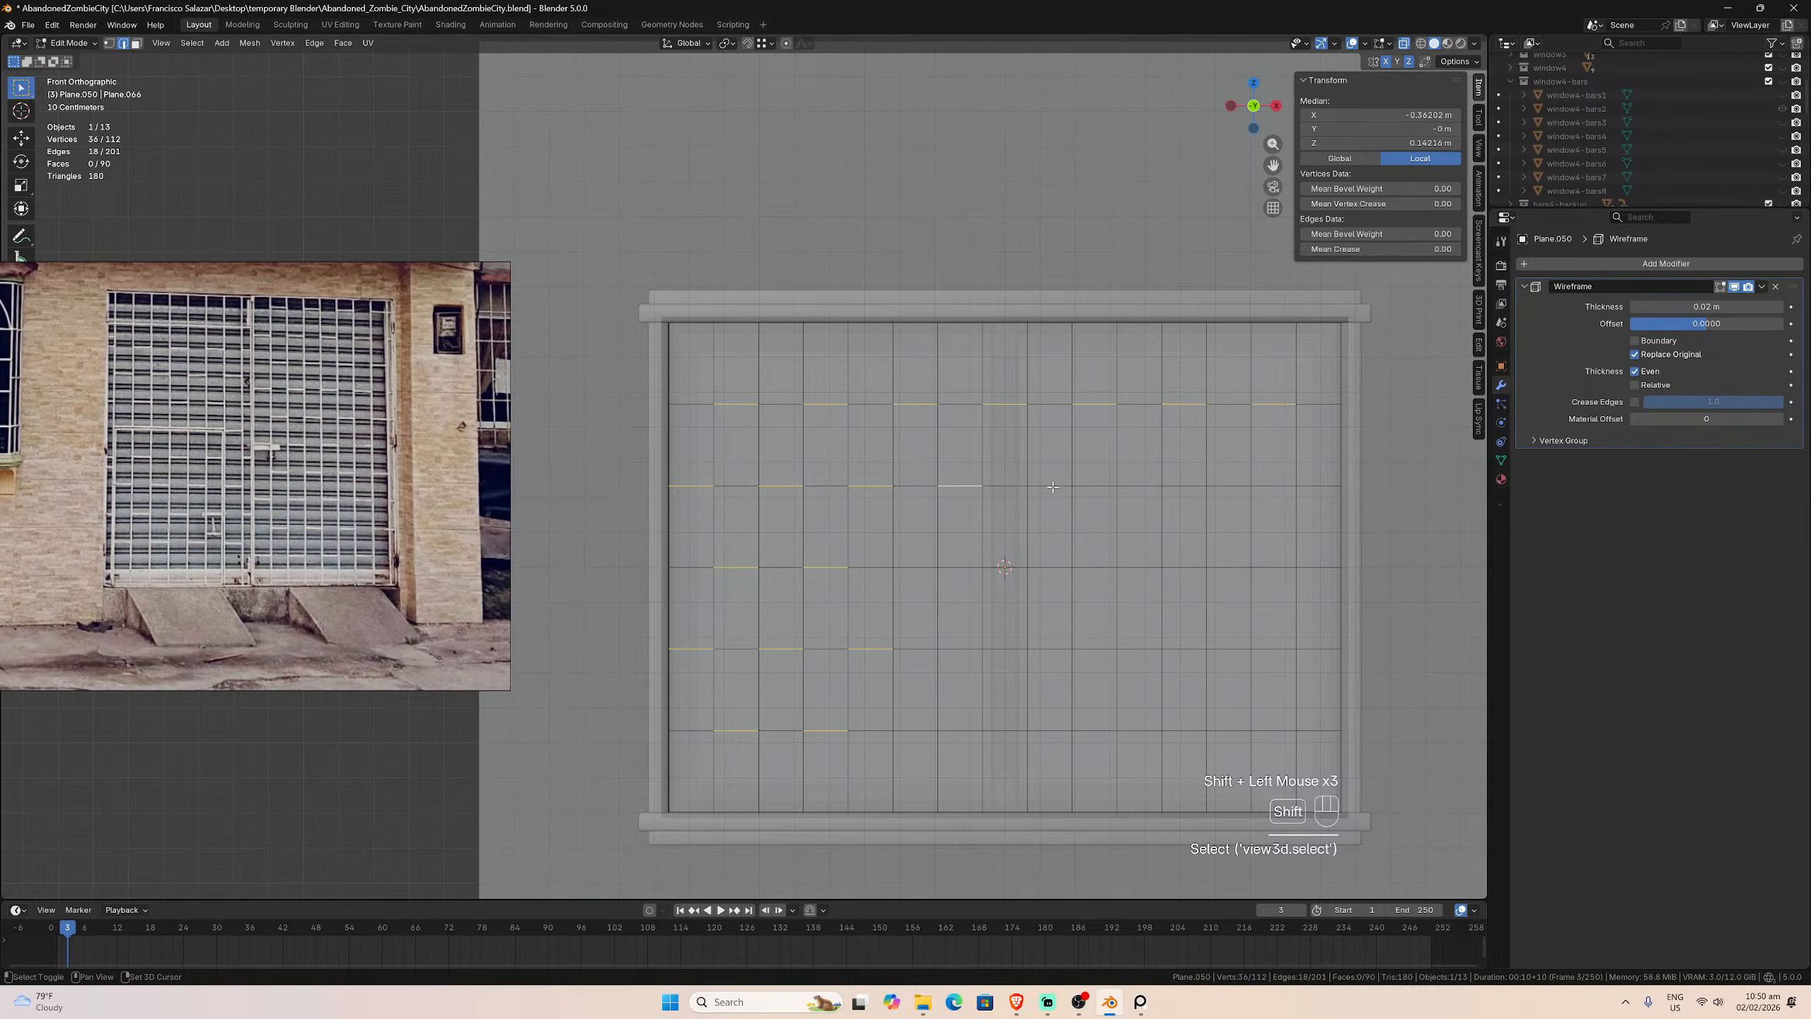
shift+click(1050, 486)
shift+click(1136, 486)
shift+click(1228, 486)
shift+click(1318, 486)
shift+click(915, 567)
shift+click(1002, 568)
shift+click(1104, 567)
shift+click(1183, 567)
shift+click(1273, 567)
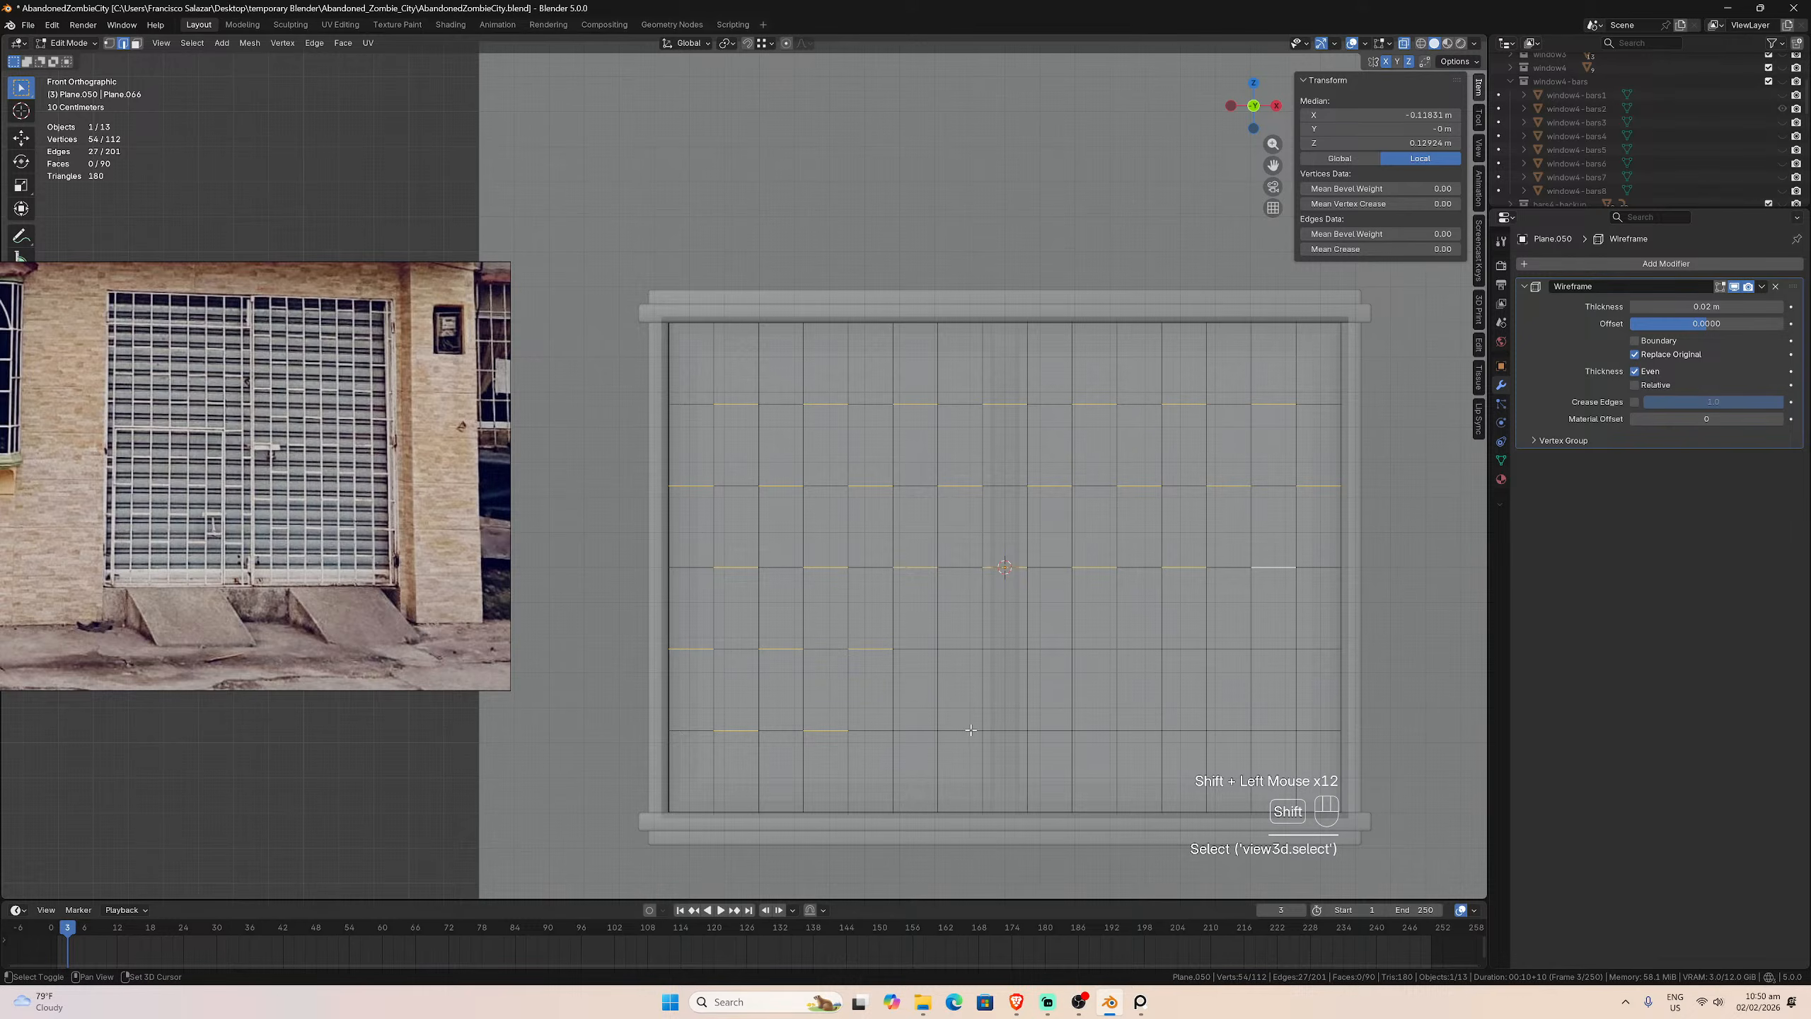
shift+click(983, 649)
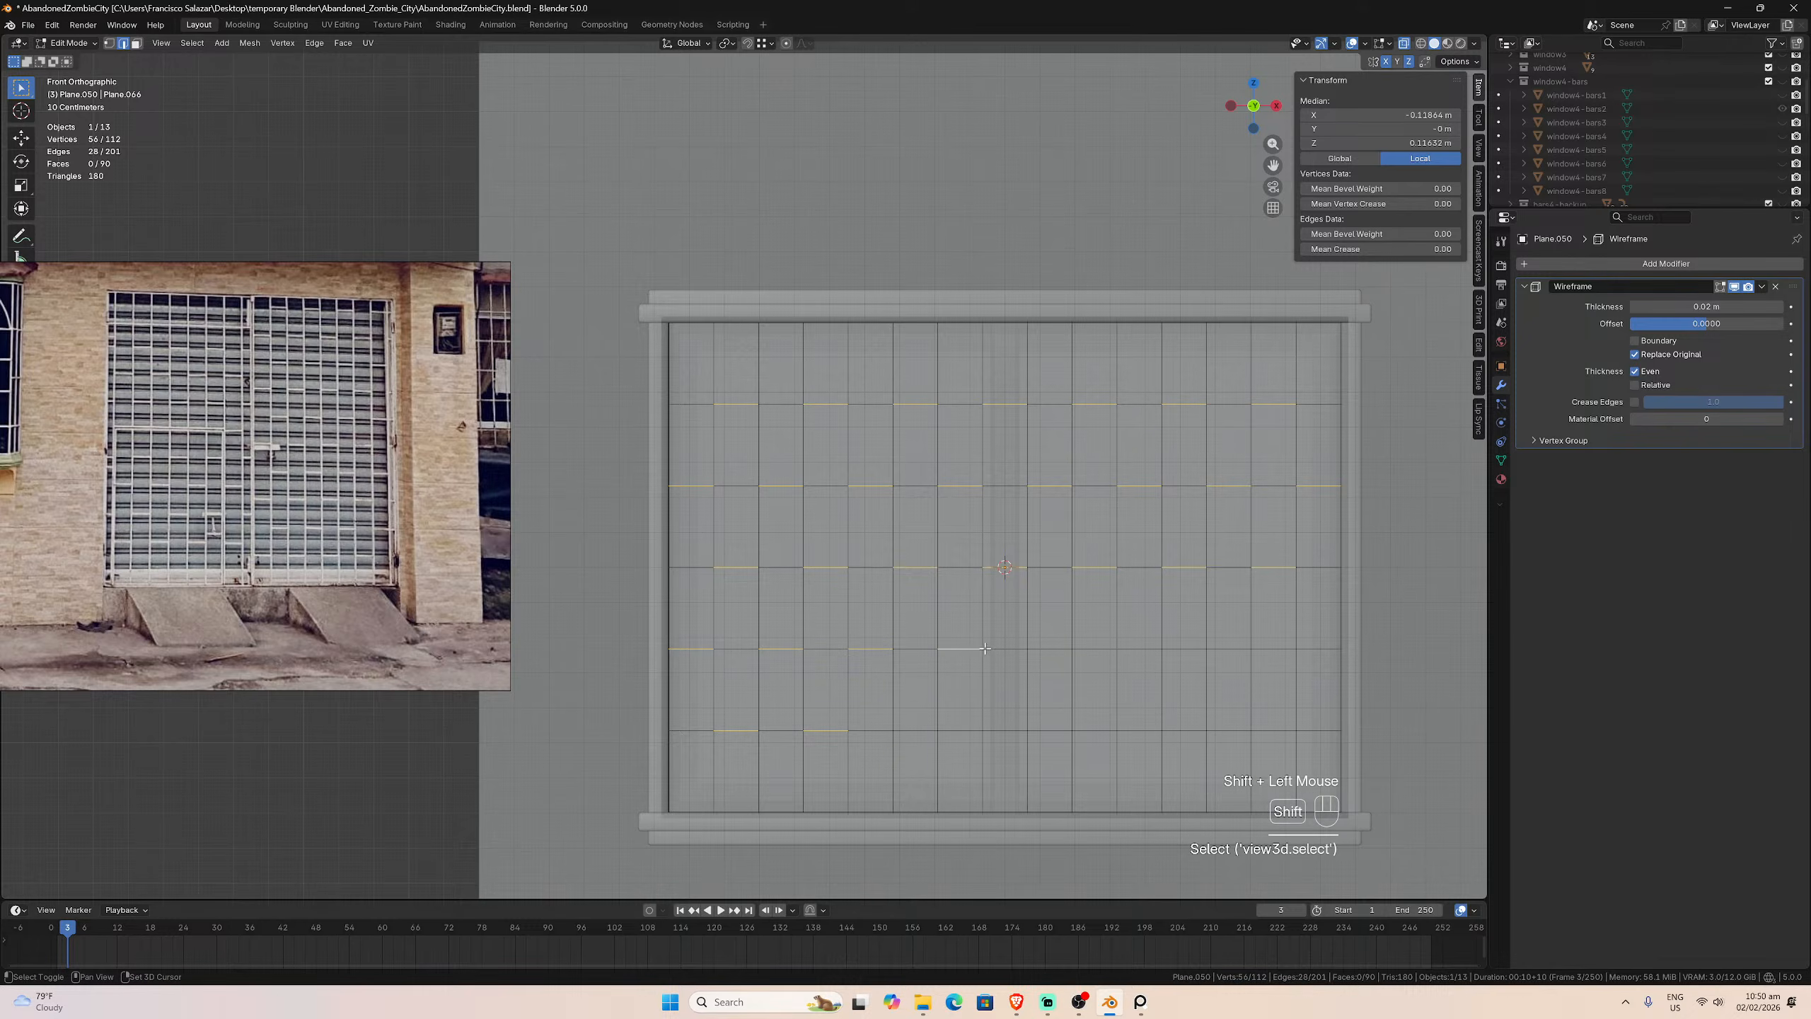
shift+click(1070, 650)
shift+click(1140, 650)
shift+click(1248, 650)
shift+click(1301, 650)
shift+click(916, 731)
shift+click(1006, 731)
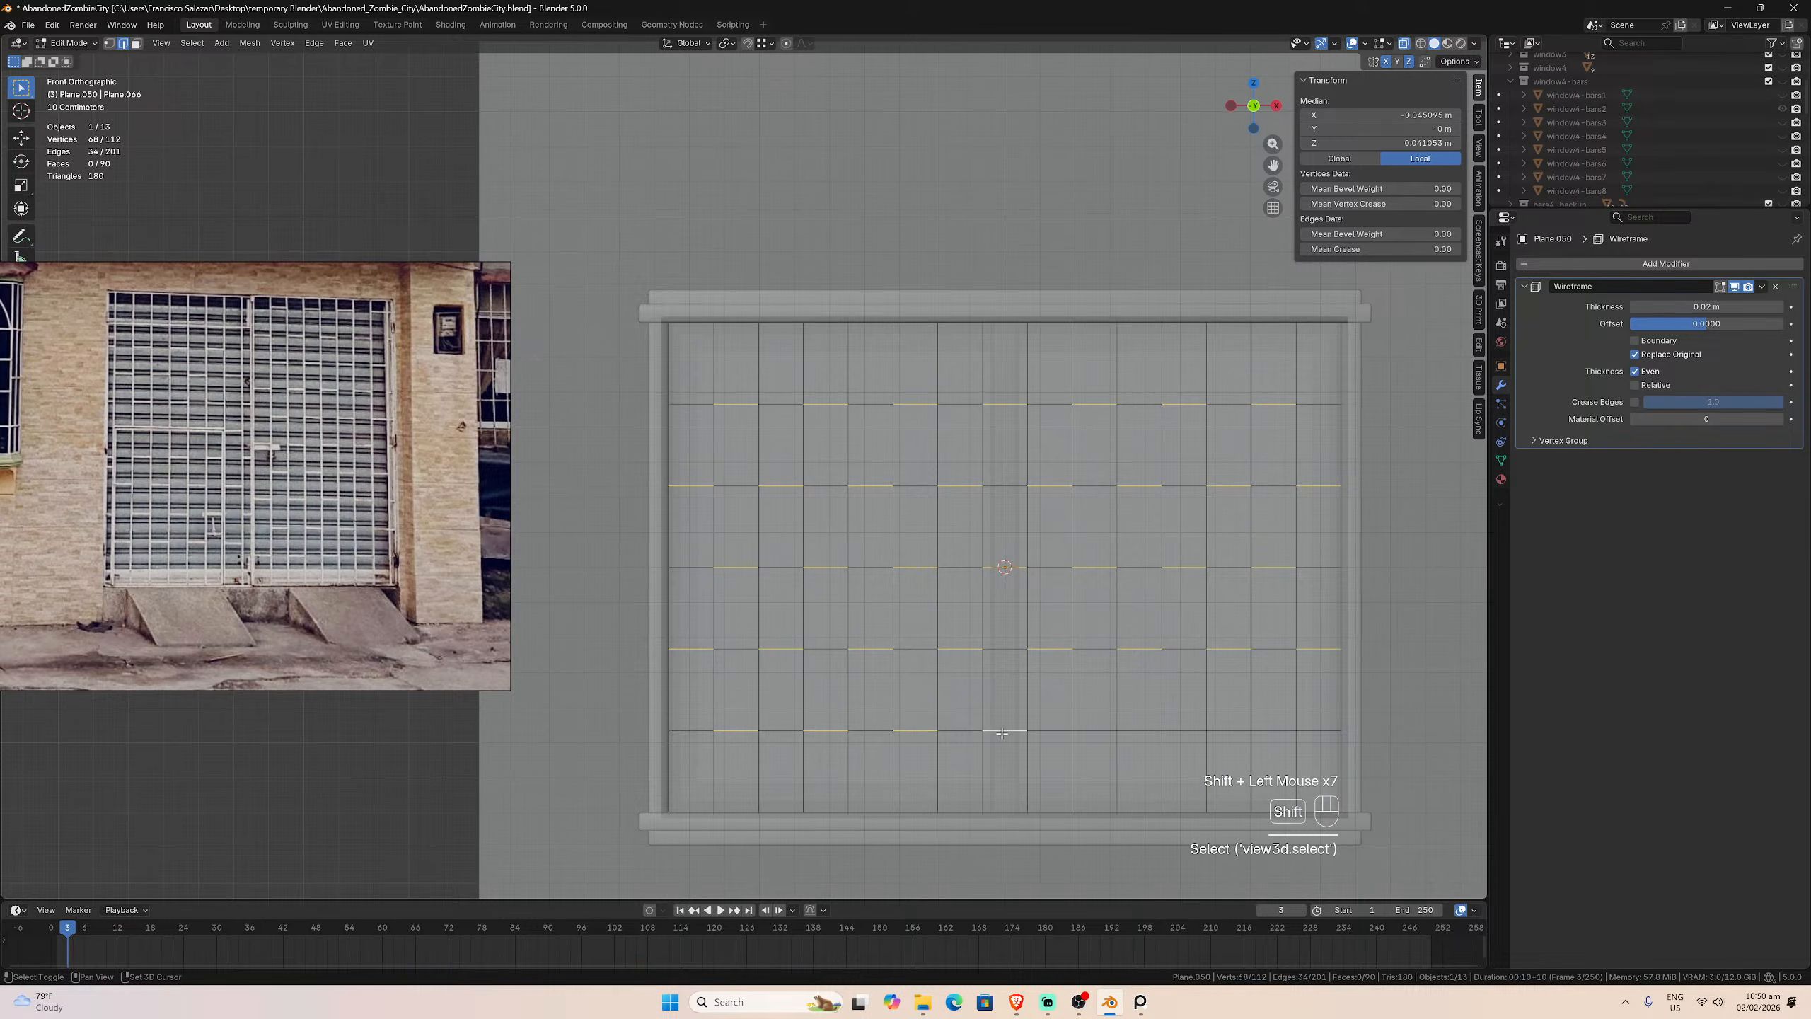
shift+click(1095, 731)
shift+click(1186, 730)
shift+click(1274, 730)
key(x)
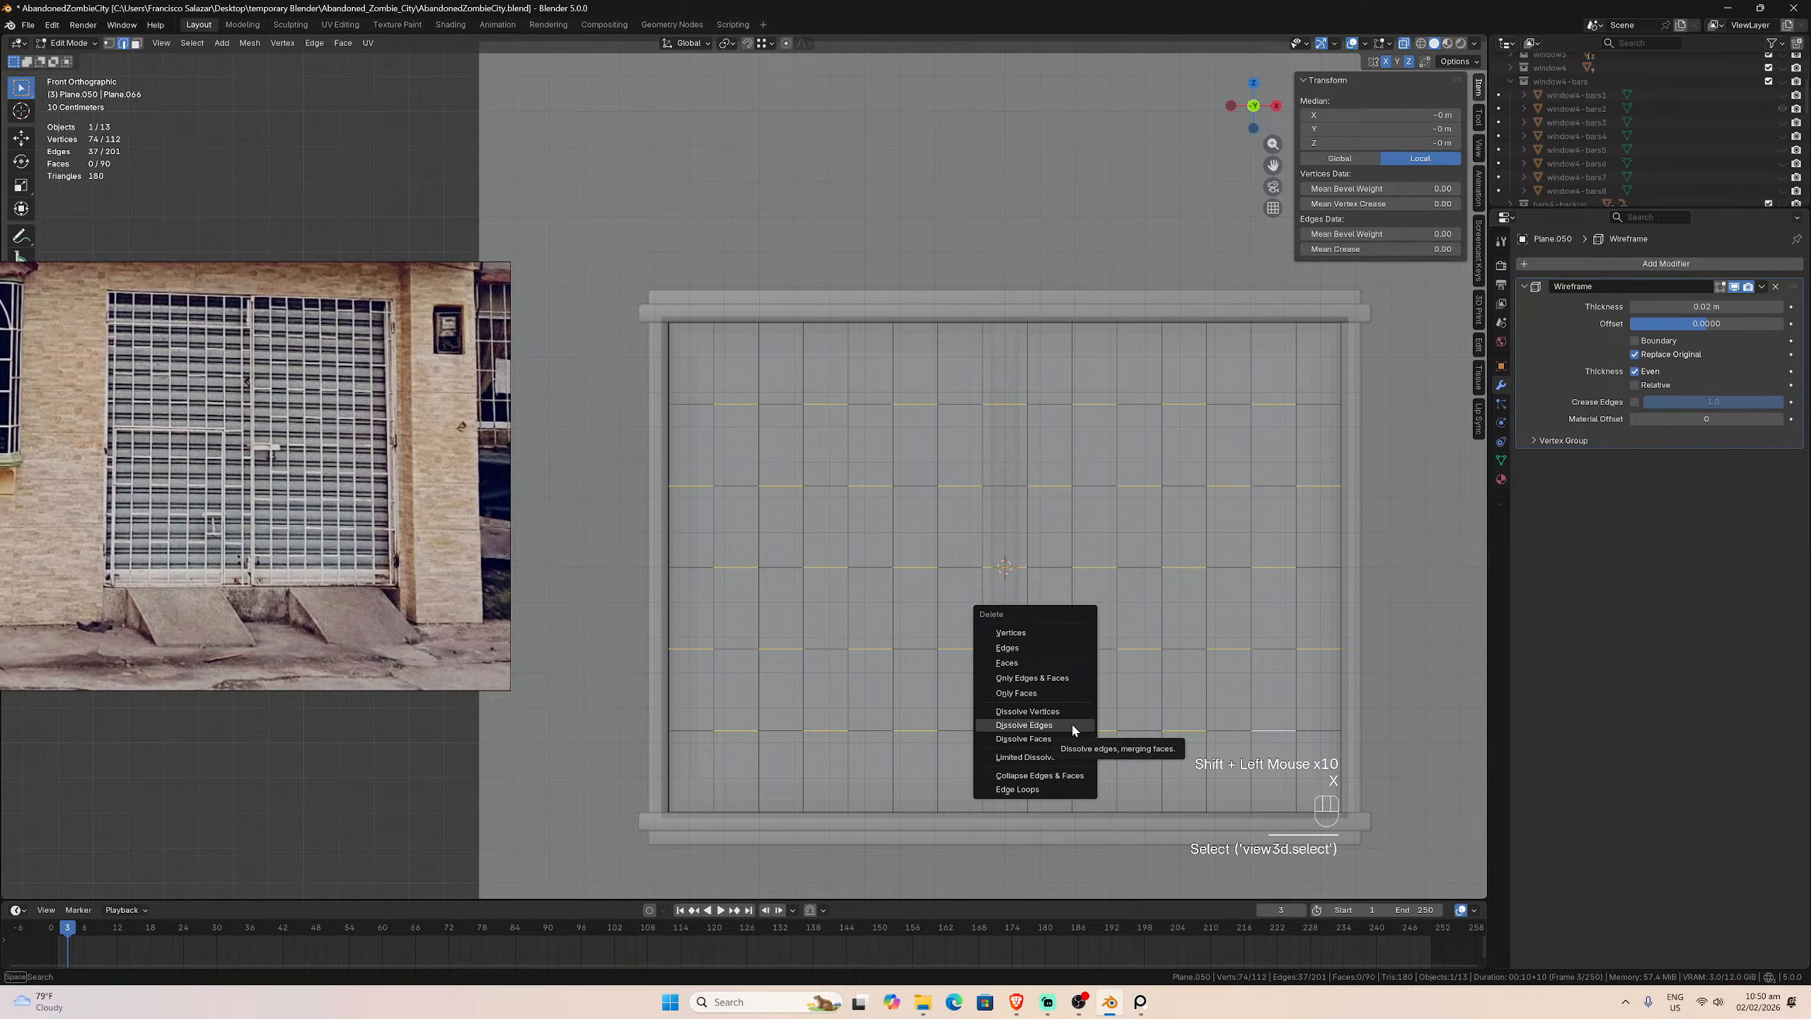
click(1071, 724)
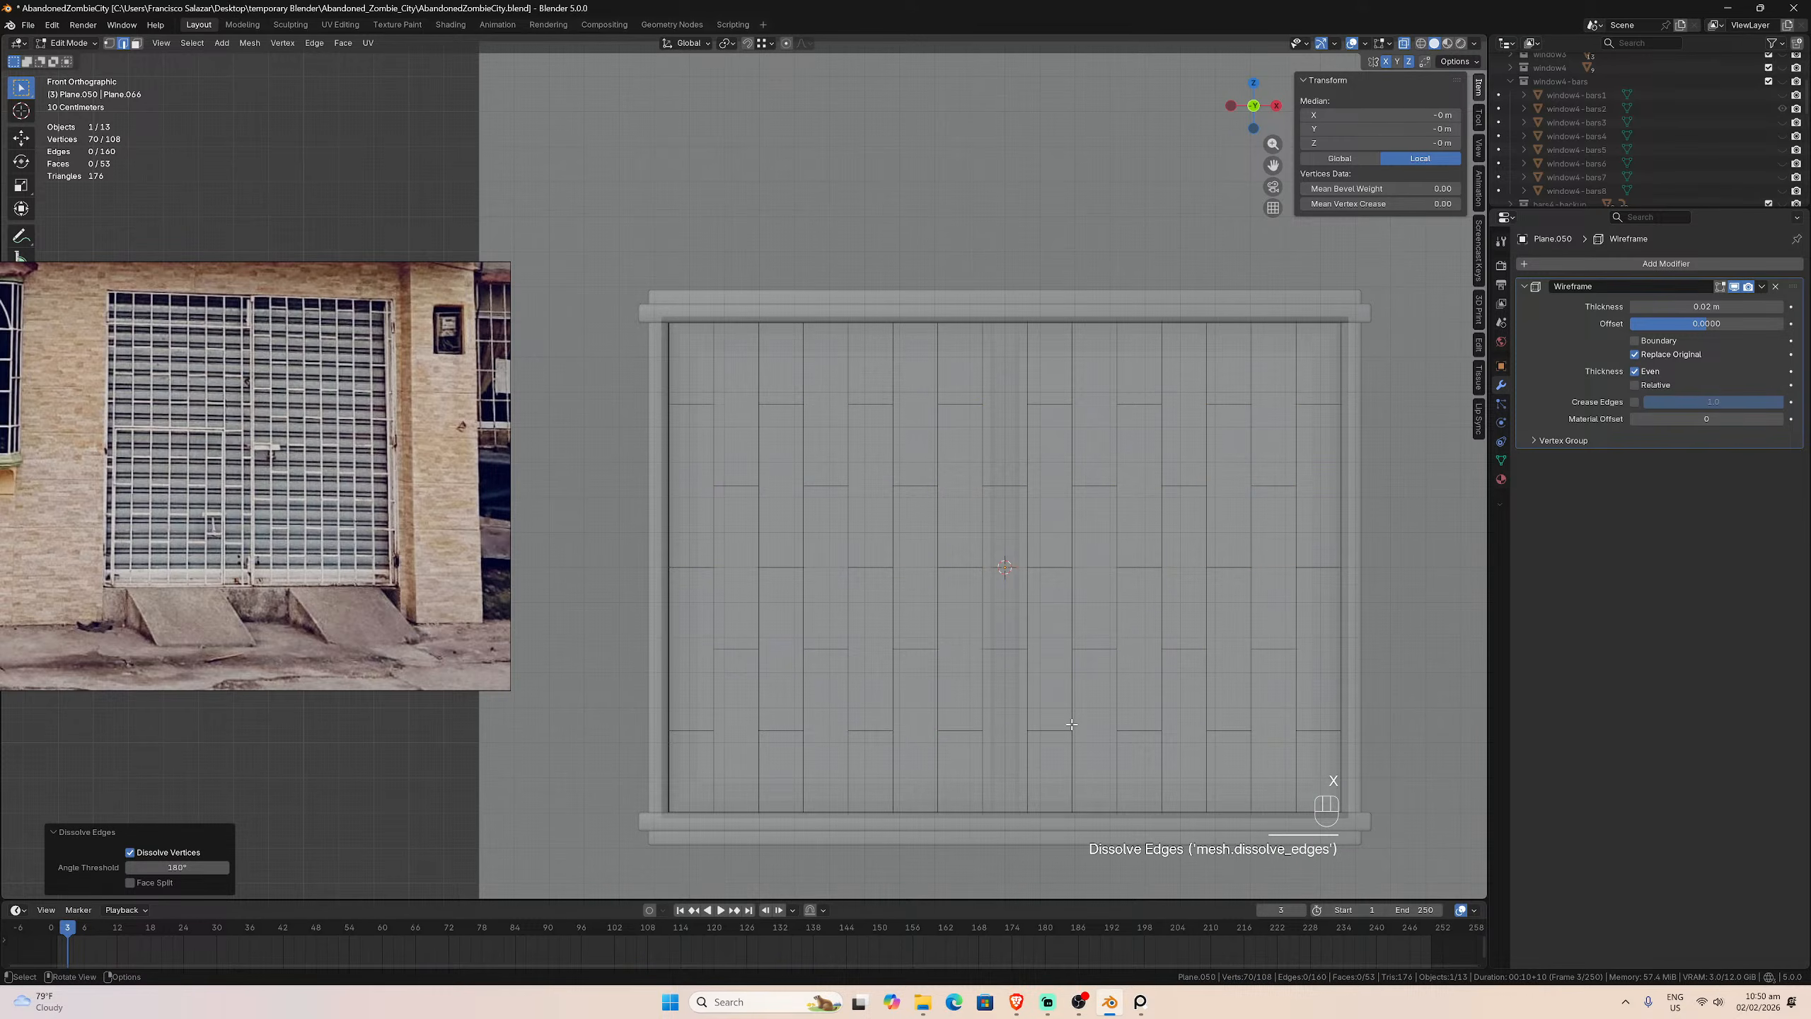
key(Tab)
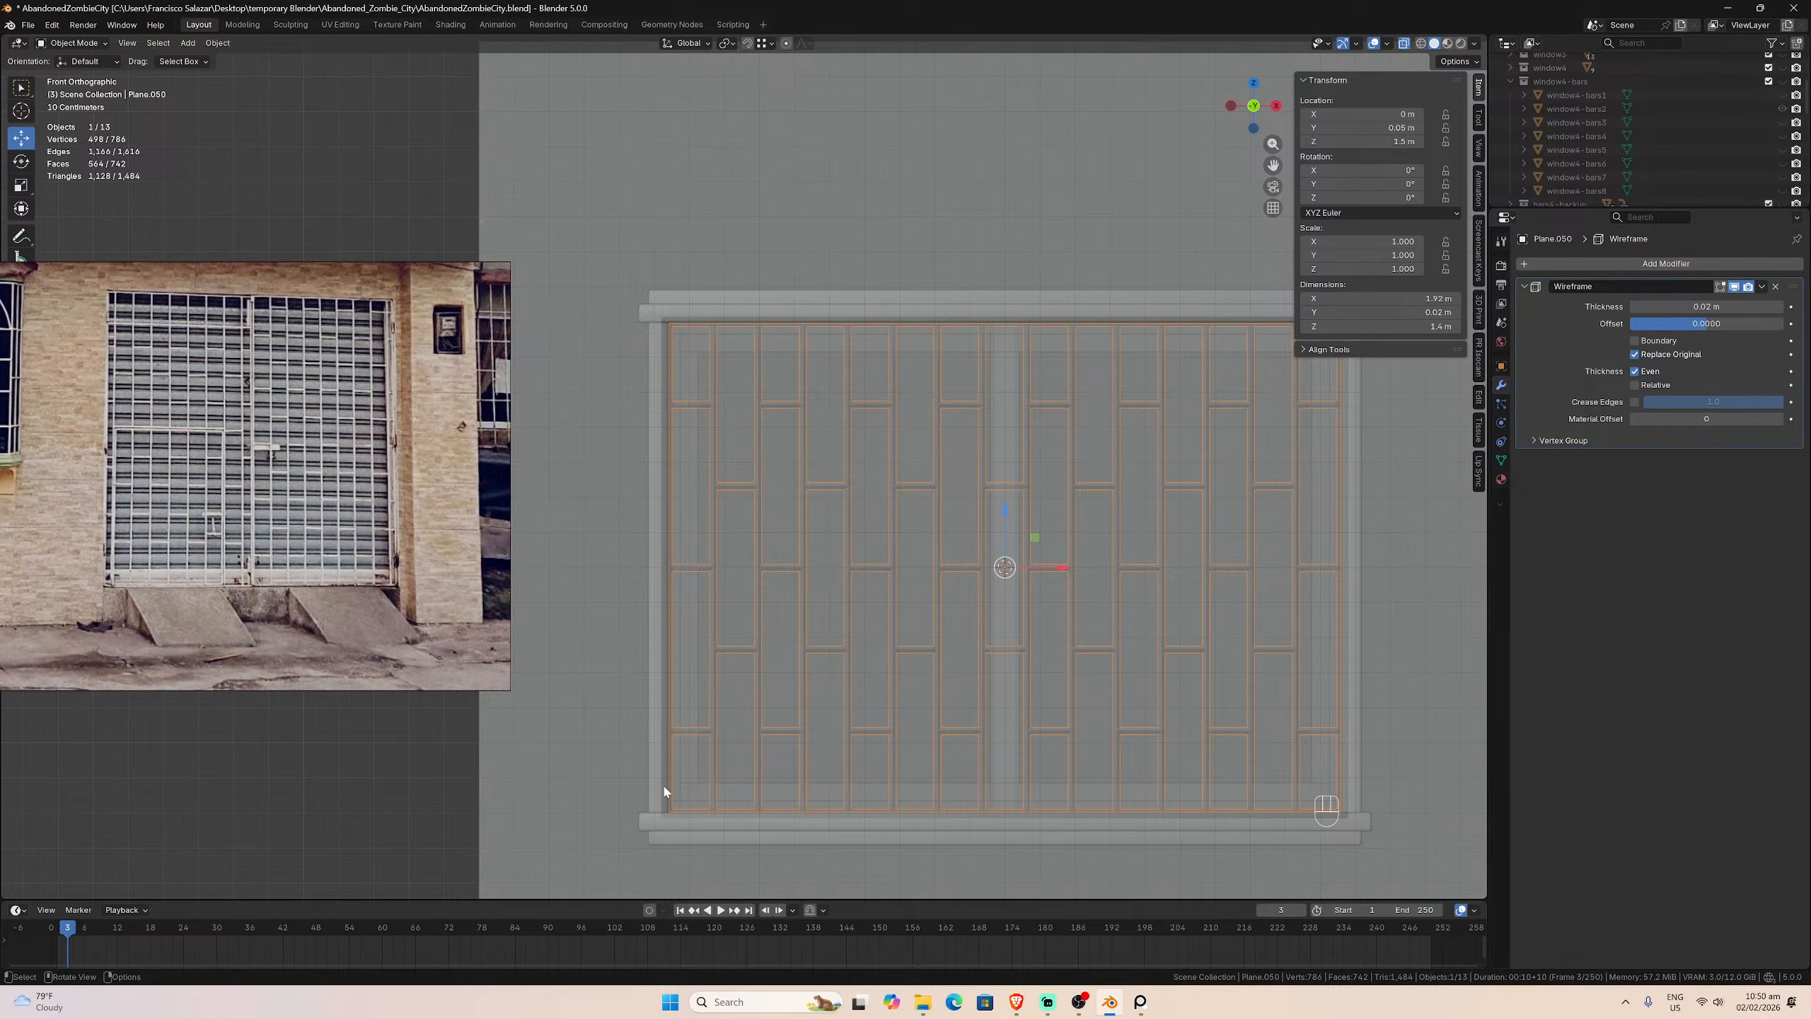
scroll(667, 789, up, 3)
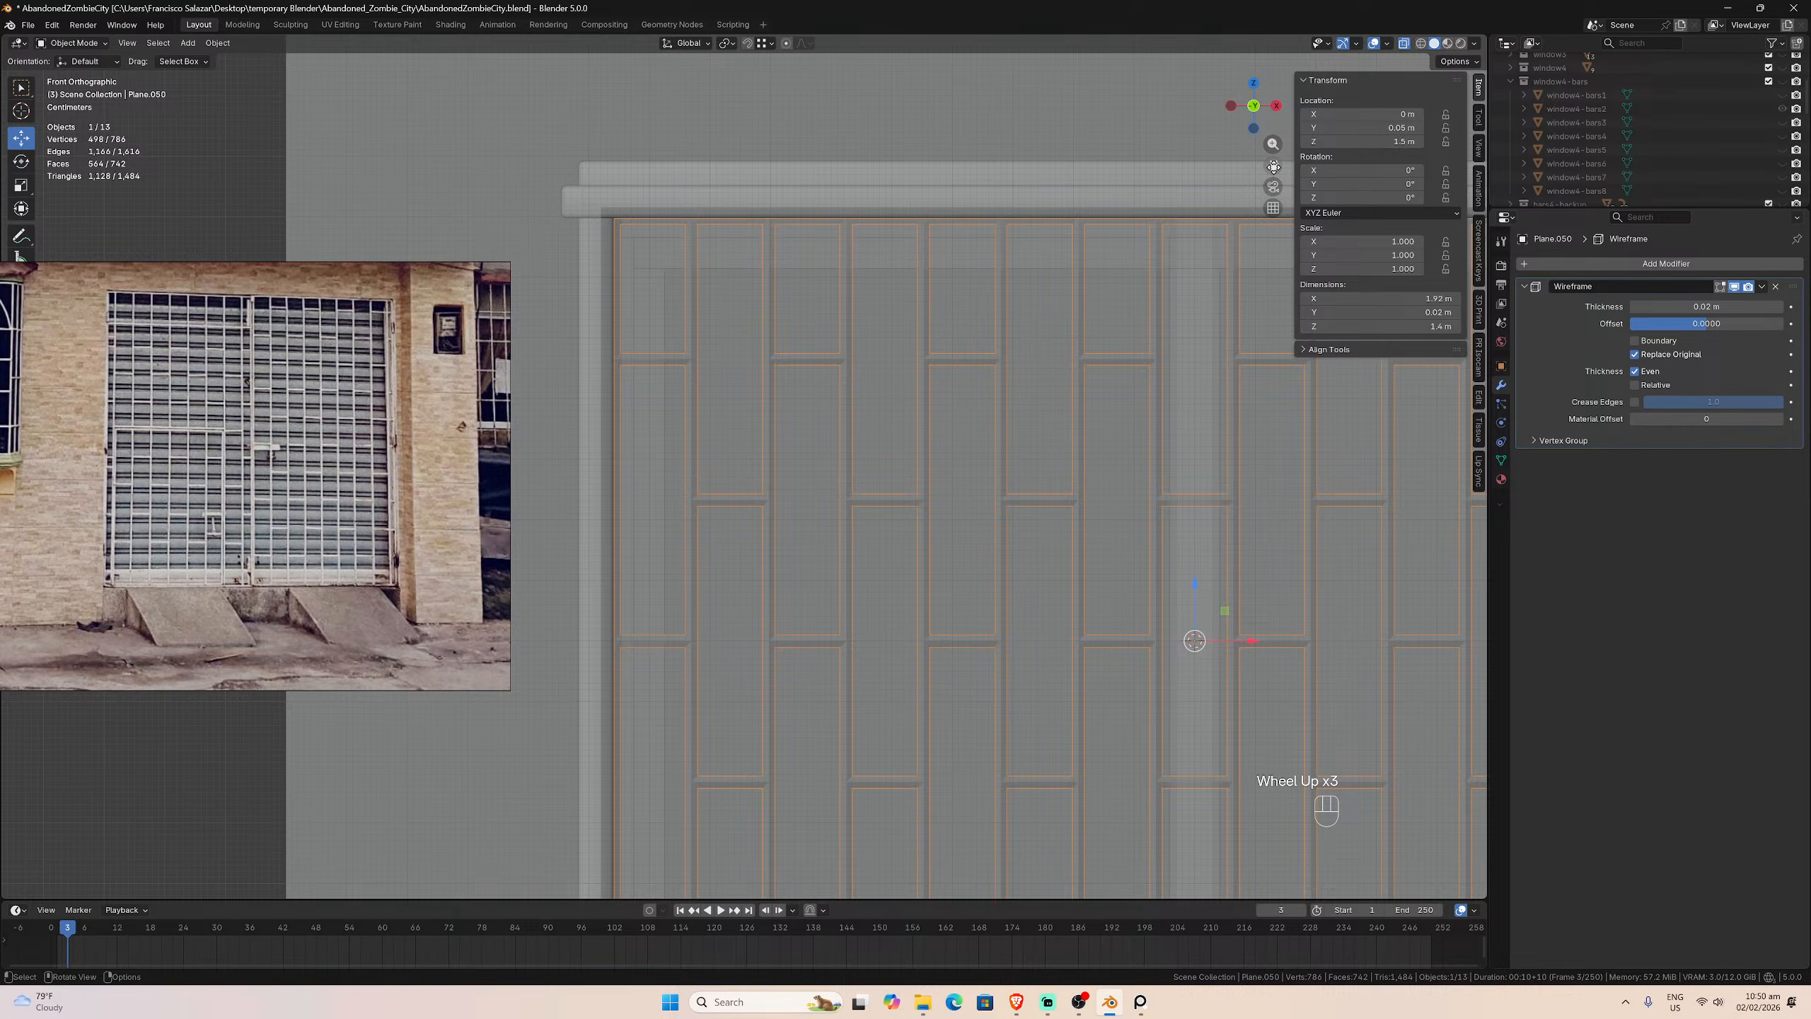
Step: Examine the bar grille's joints and its fit against the window frame in front and angled views, with X-ray off
drag(1273, 164, 1355, 44)
scroll(1016, 468, up, 3)
scroll(945, 609, up, 3)
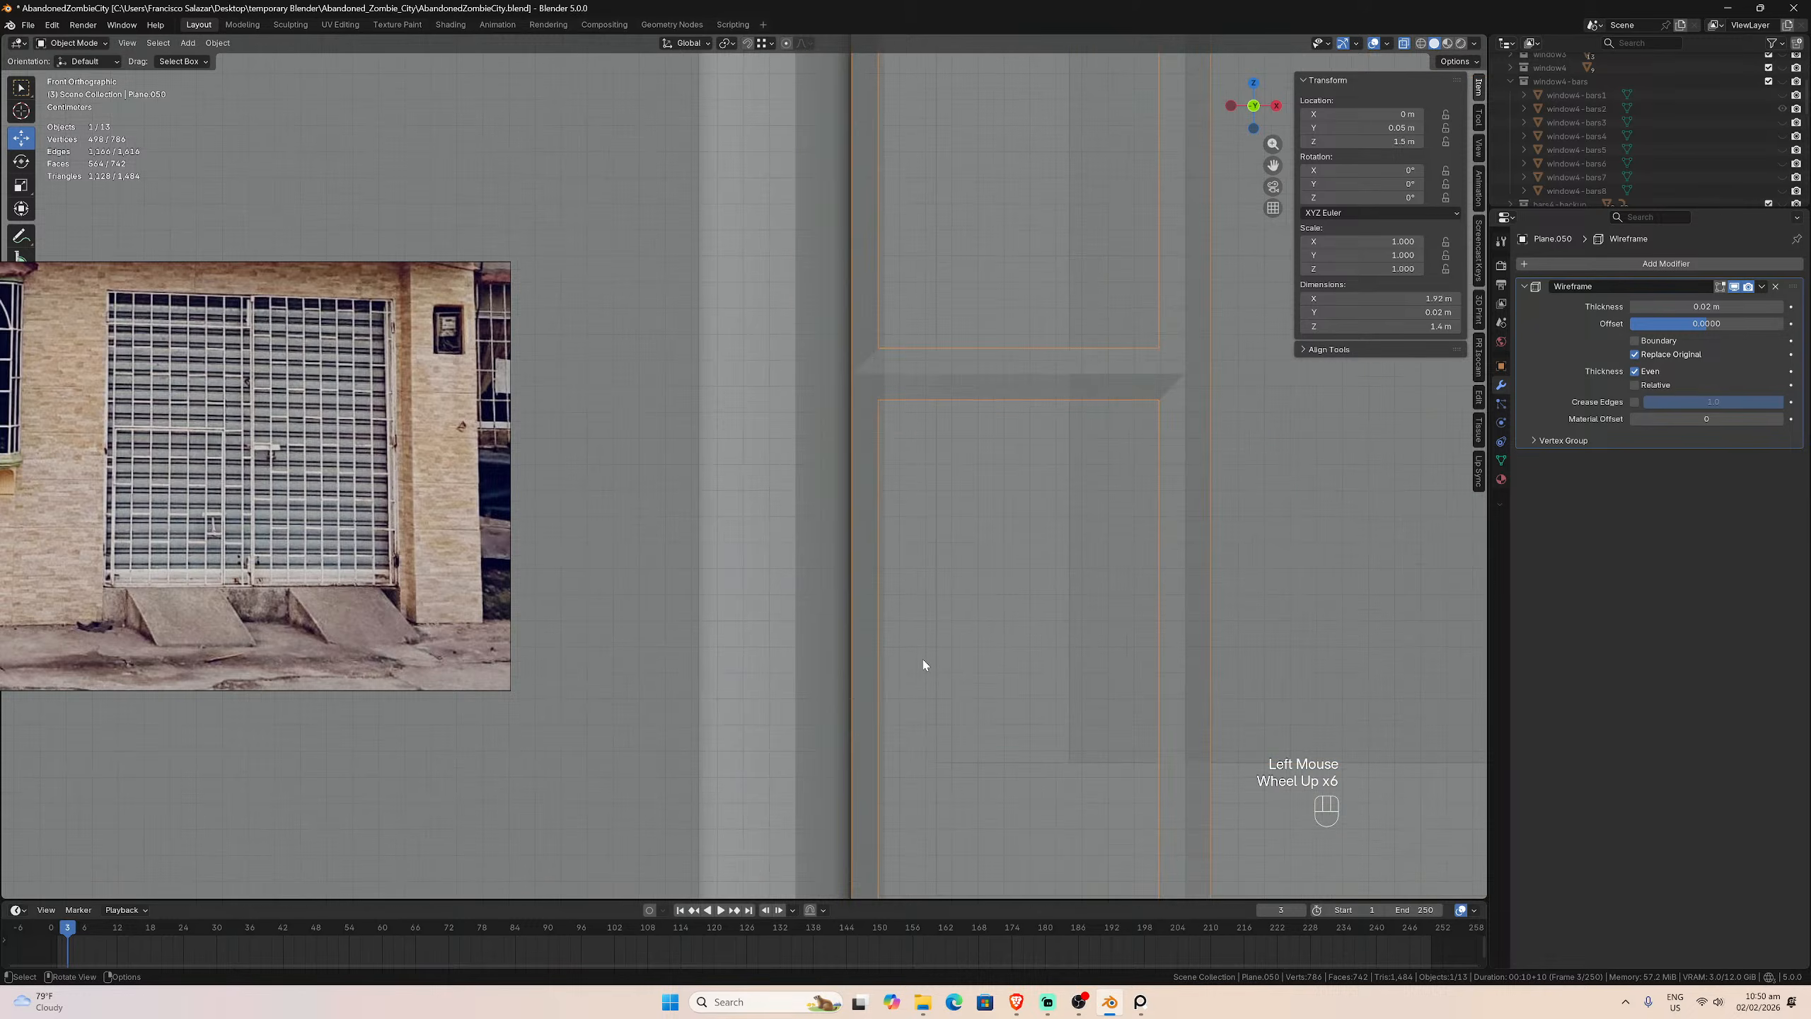
scroll(924, 689, down, 4)
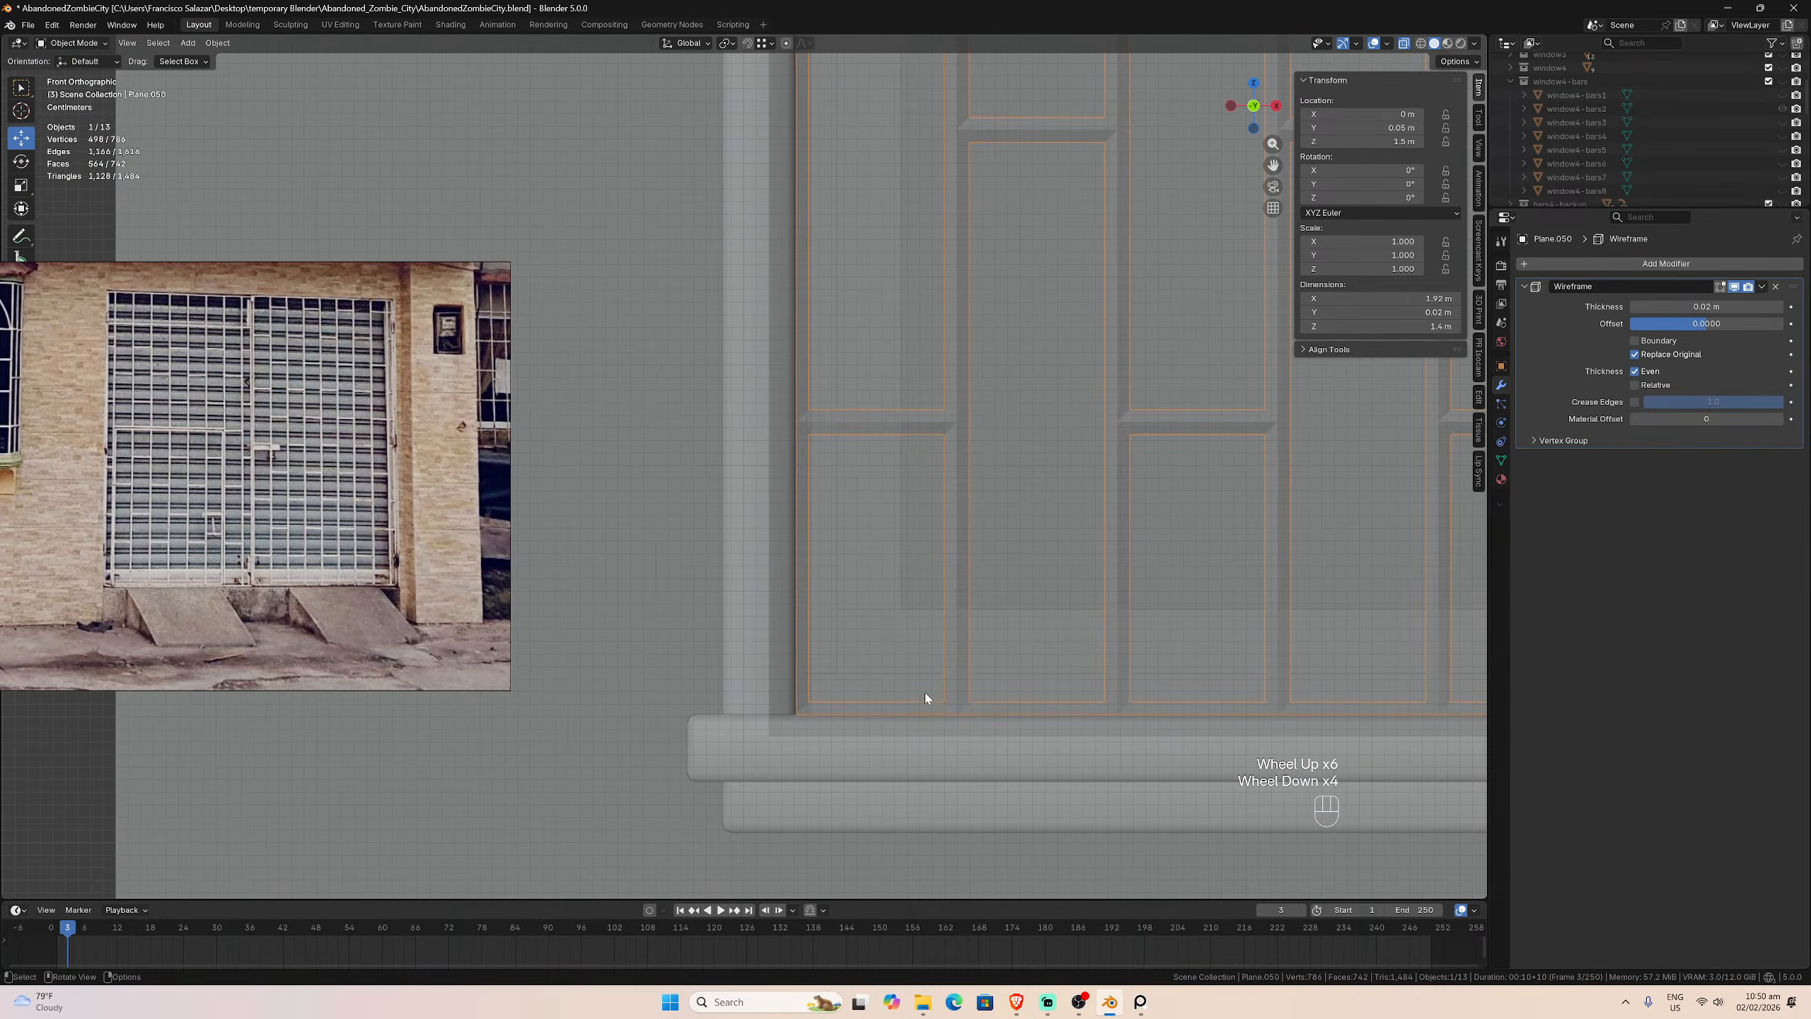
click(1404, 44)
scroll(927, 596, up, 1)
scroll(927, 599, up, 5)
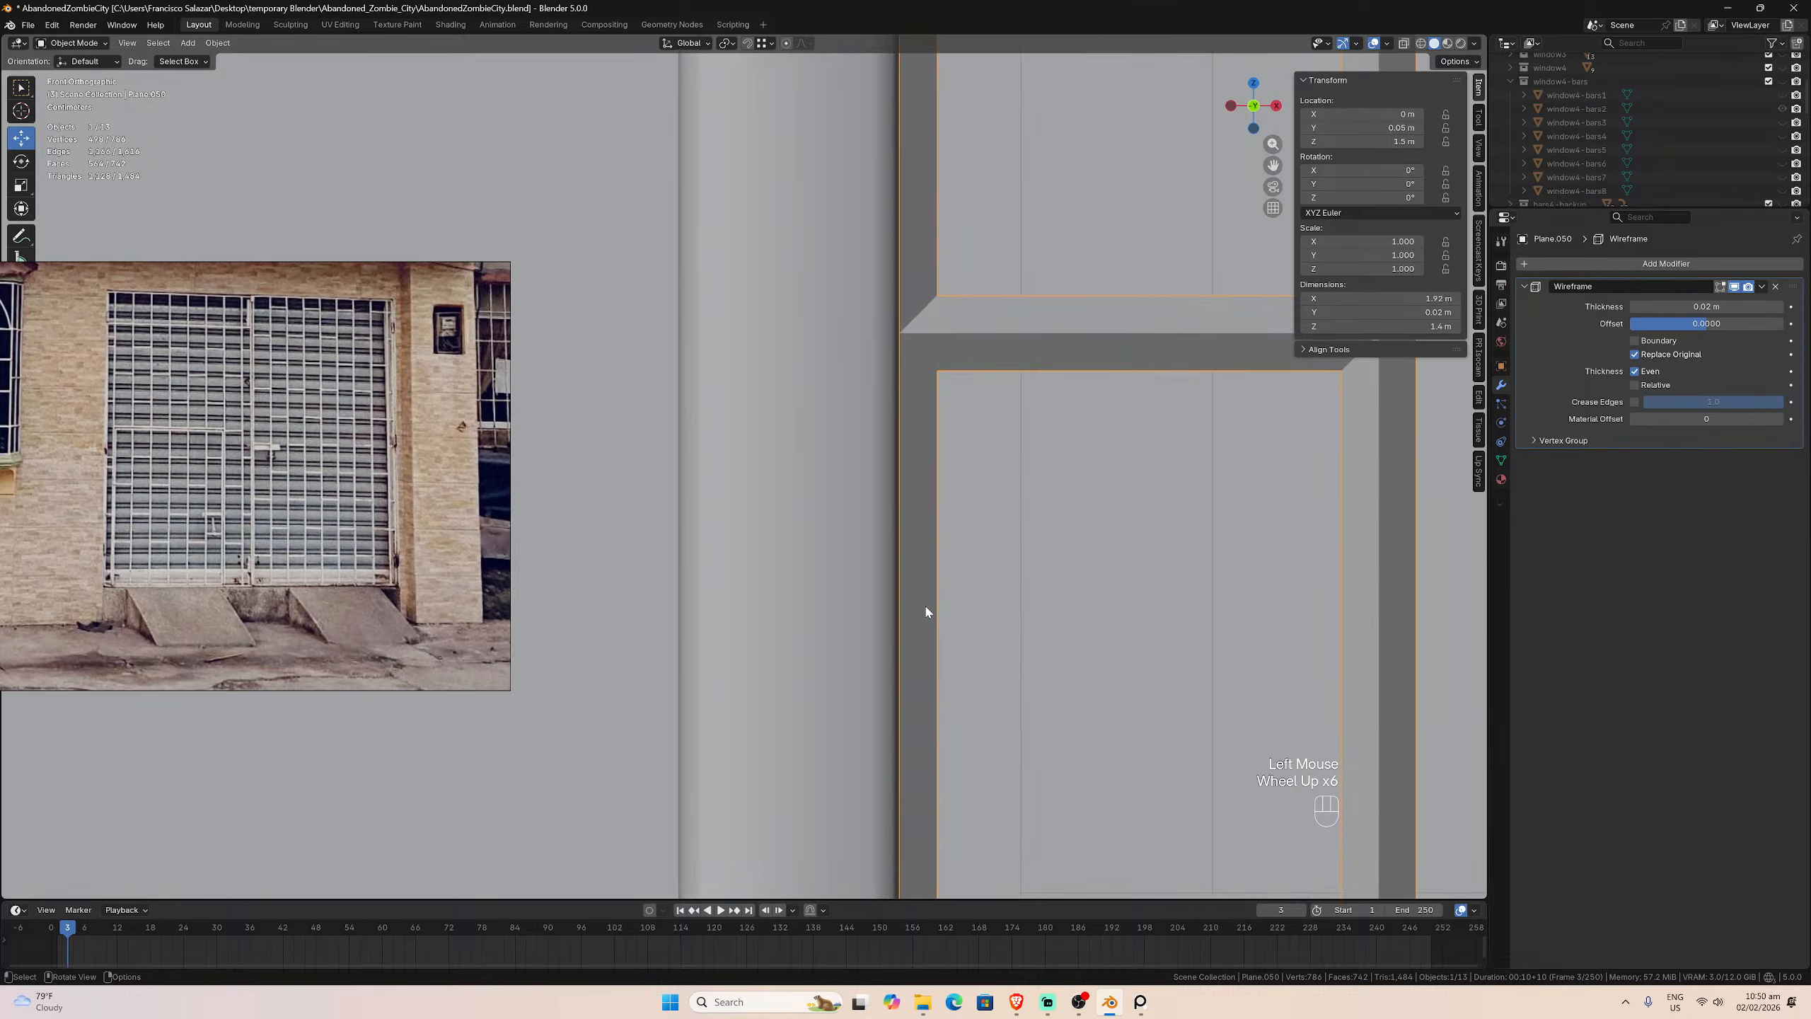
scroll(908, 464, down, 8)
middle_drag(862, 478, 781, 470)
scroll(754, 493, up, 3)
middle_drag(845, 570, 995, 688)
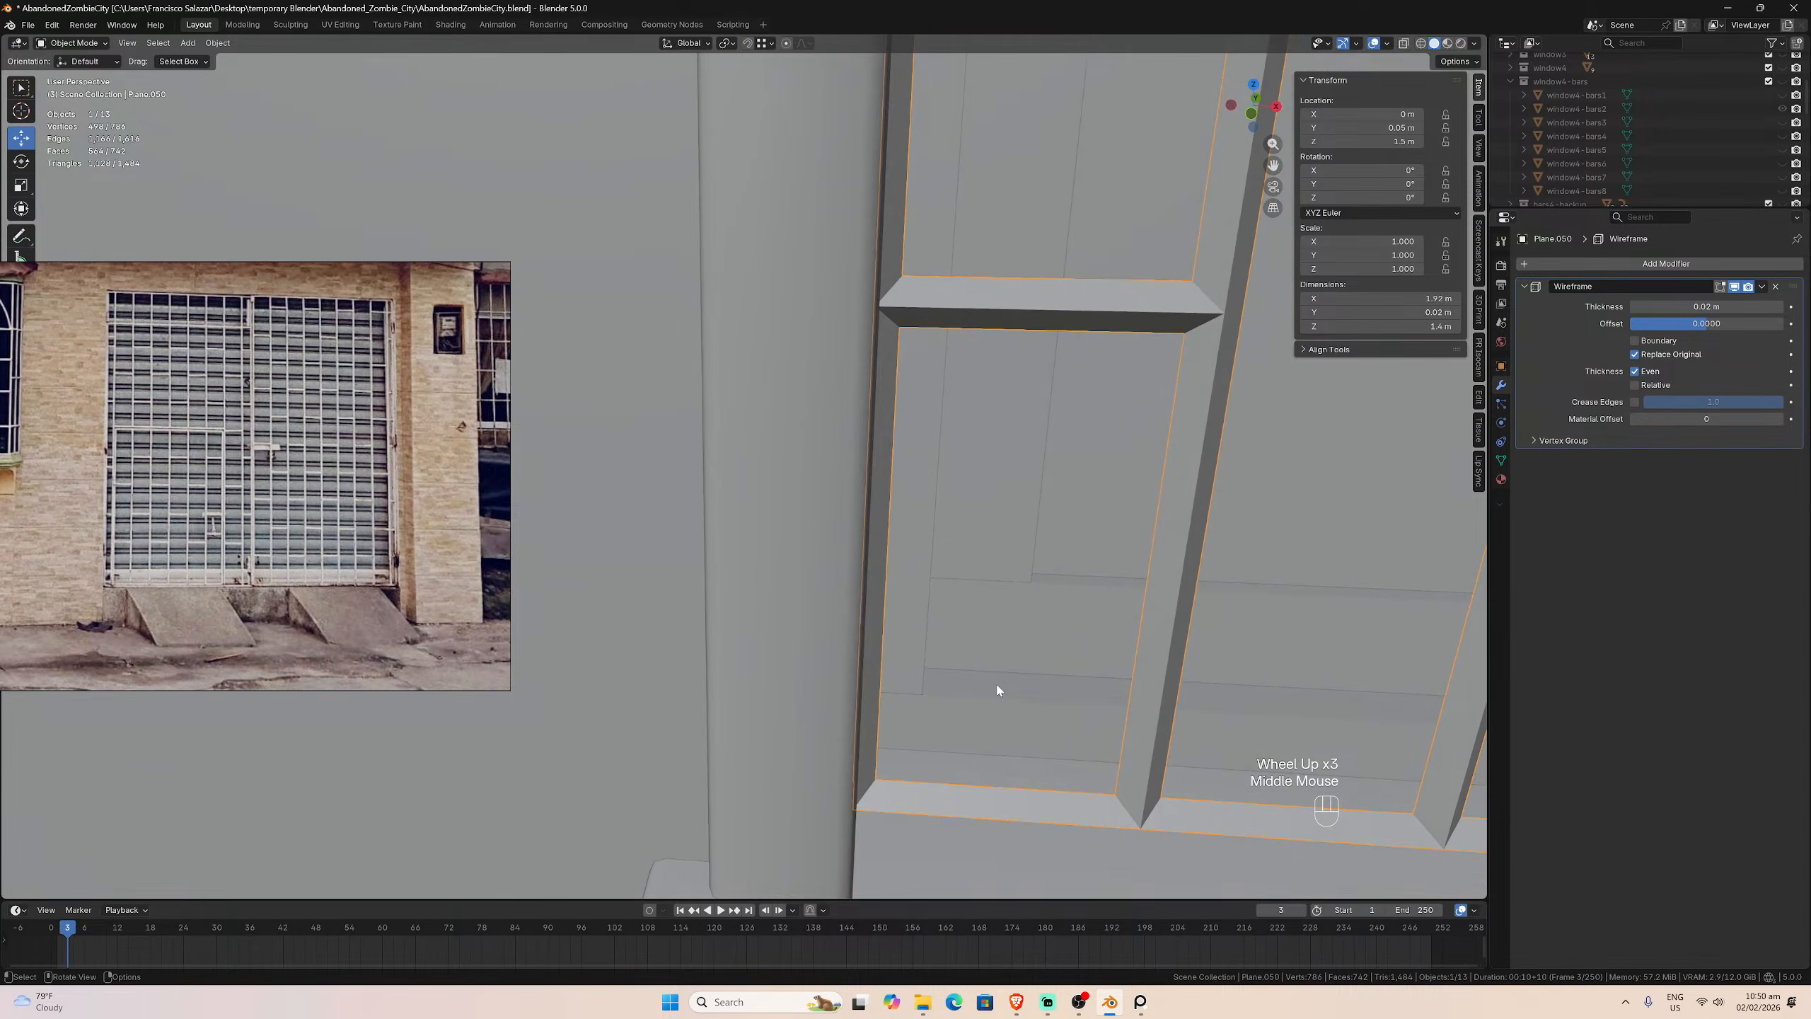
key(KP_1)
scroll(997, 690, down, 9)
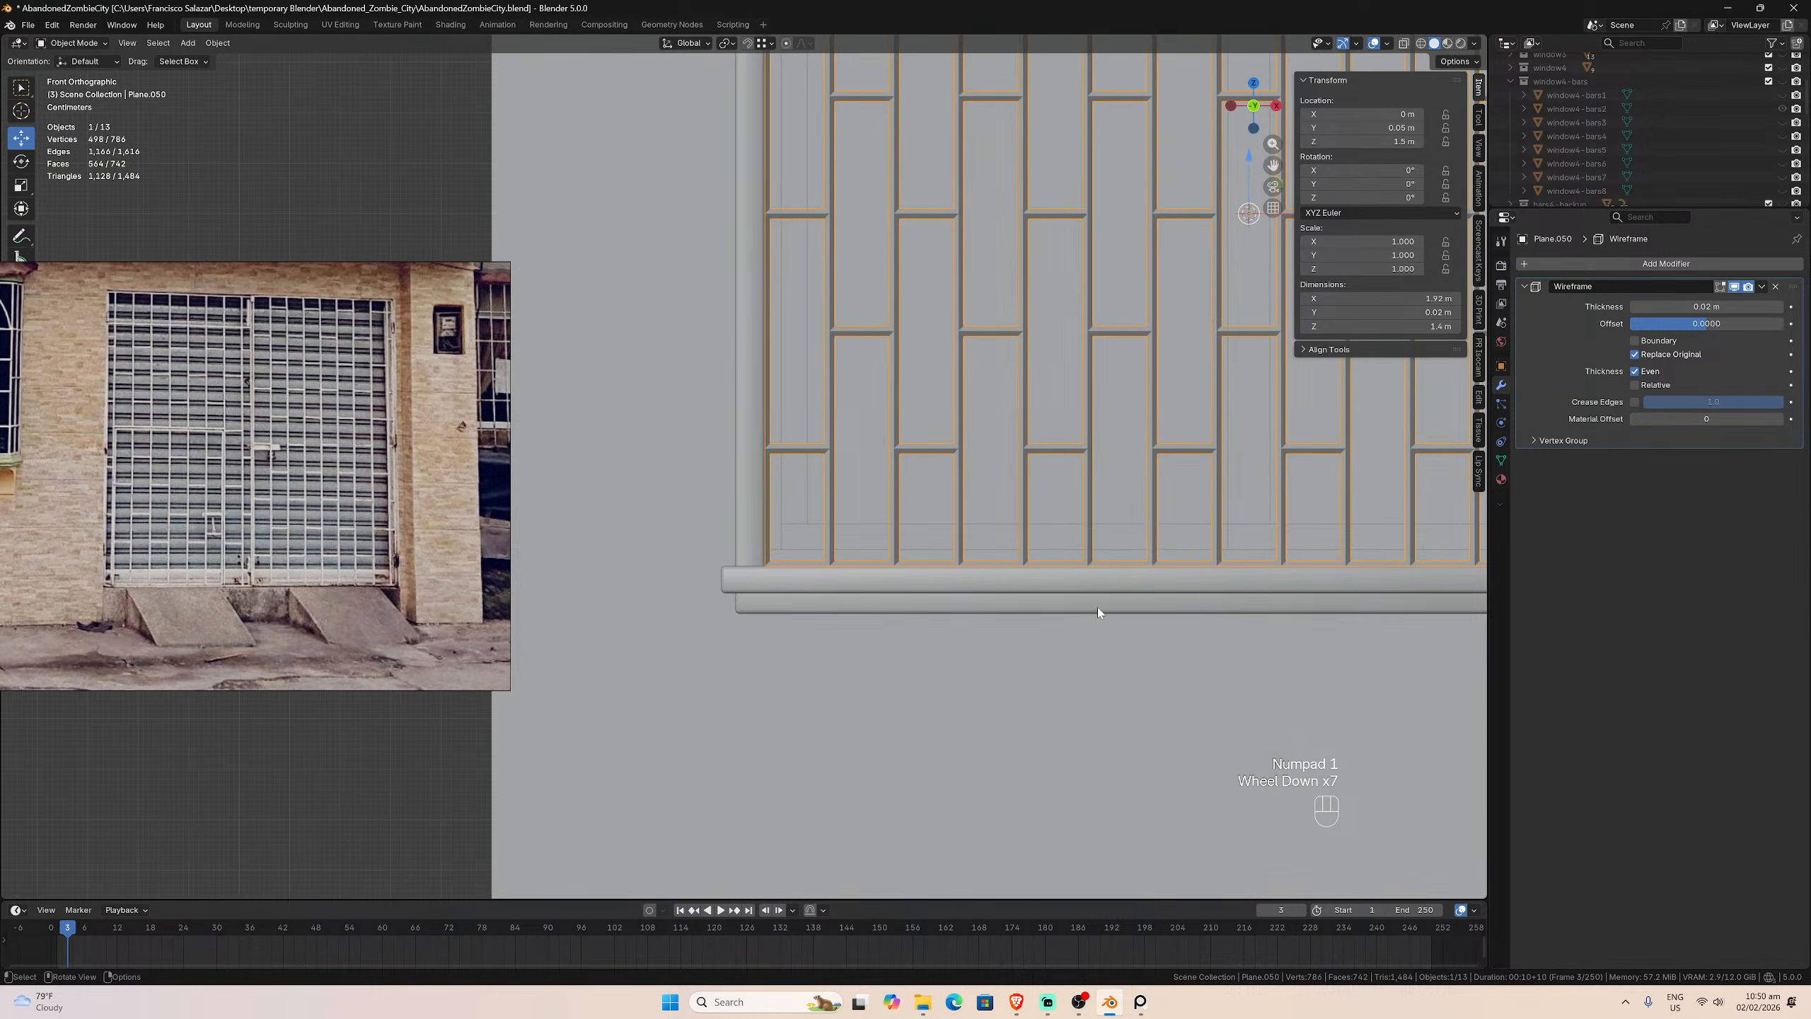
scroll(1183, 527, down, 1)
scroll(1233, 323, up, 2)
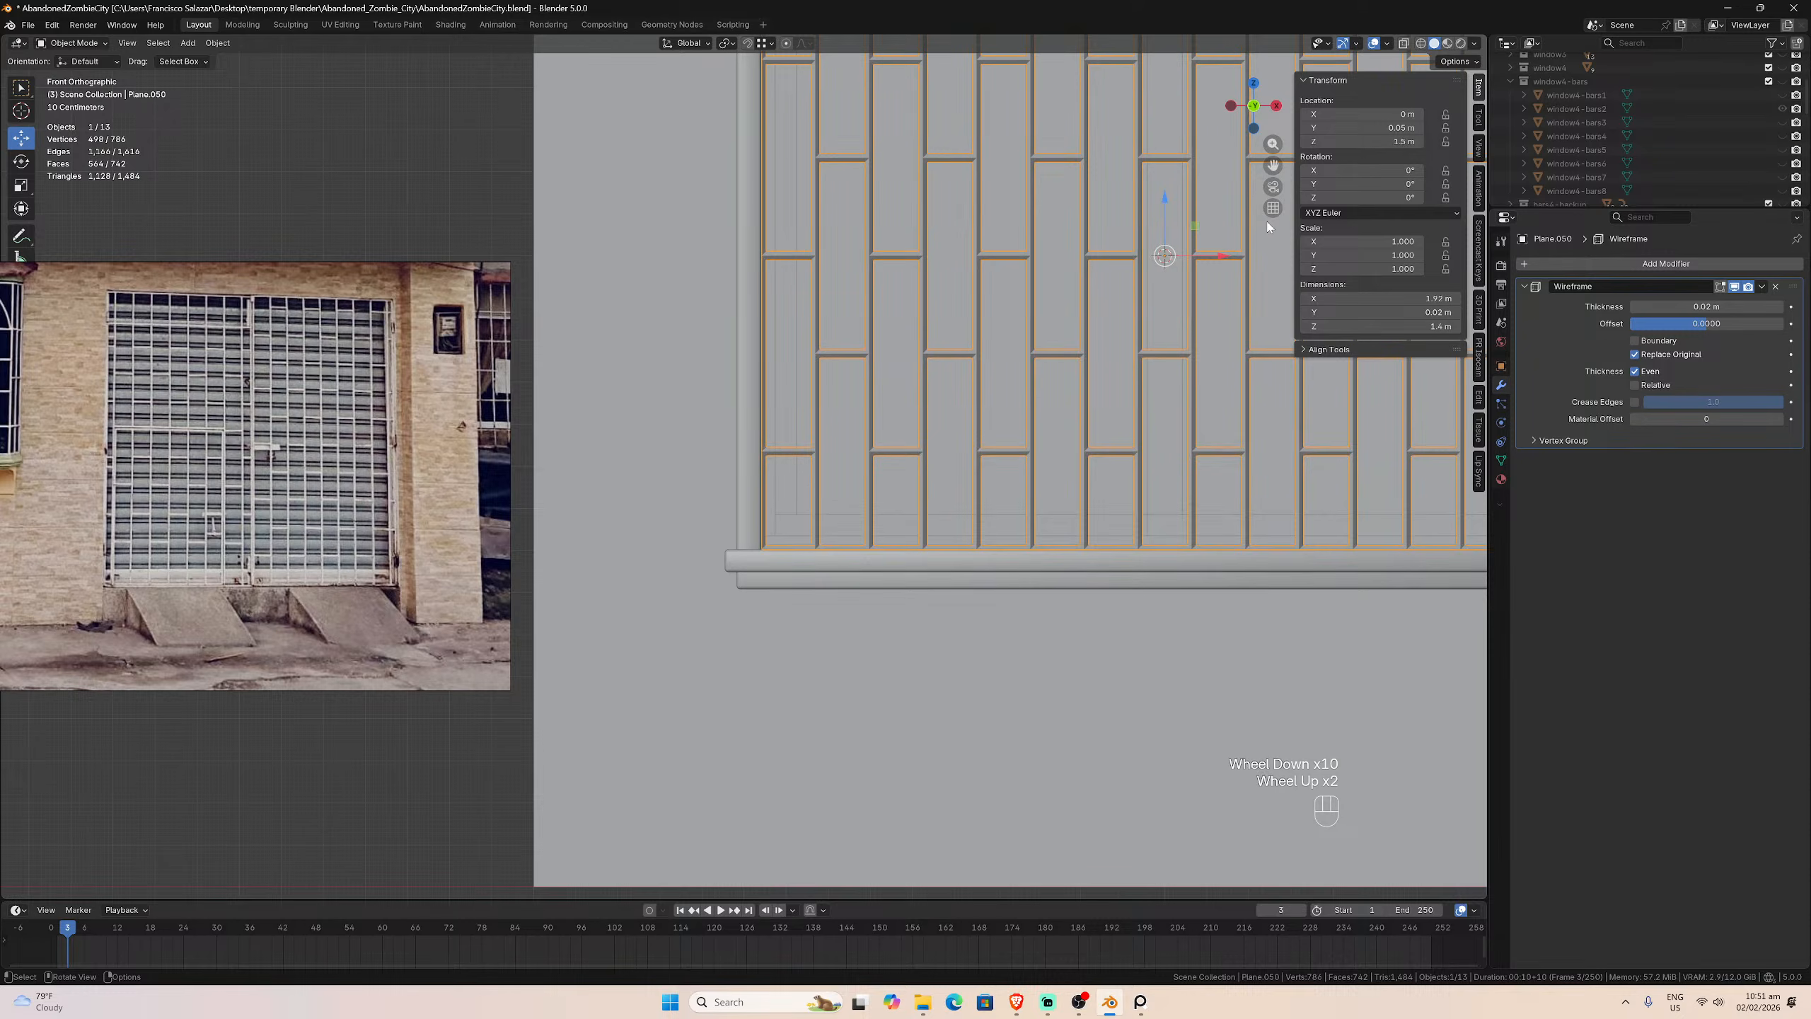
drag(1273, 165, 881, 365)
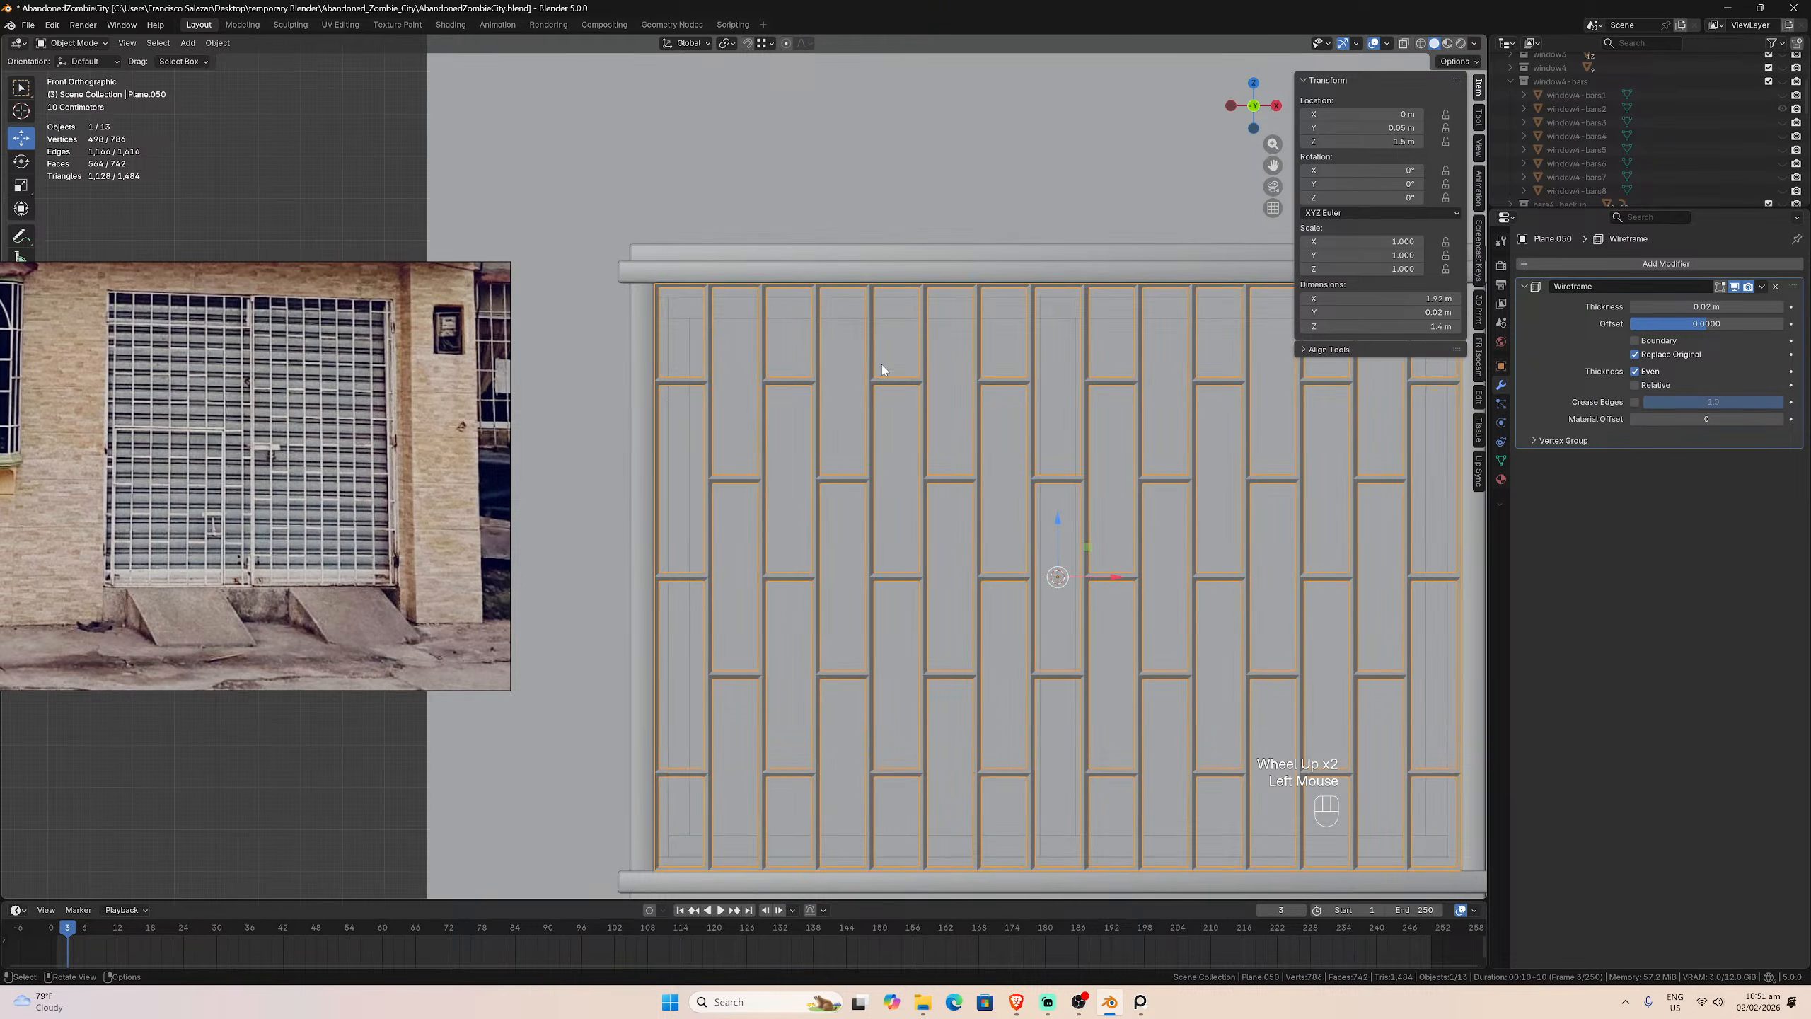
scroll(670, 310, down, 1)
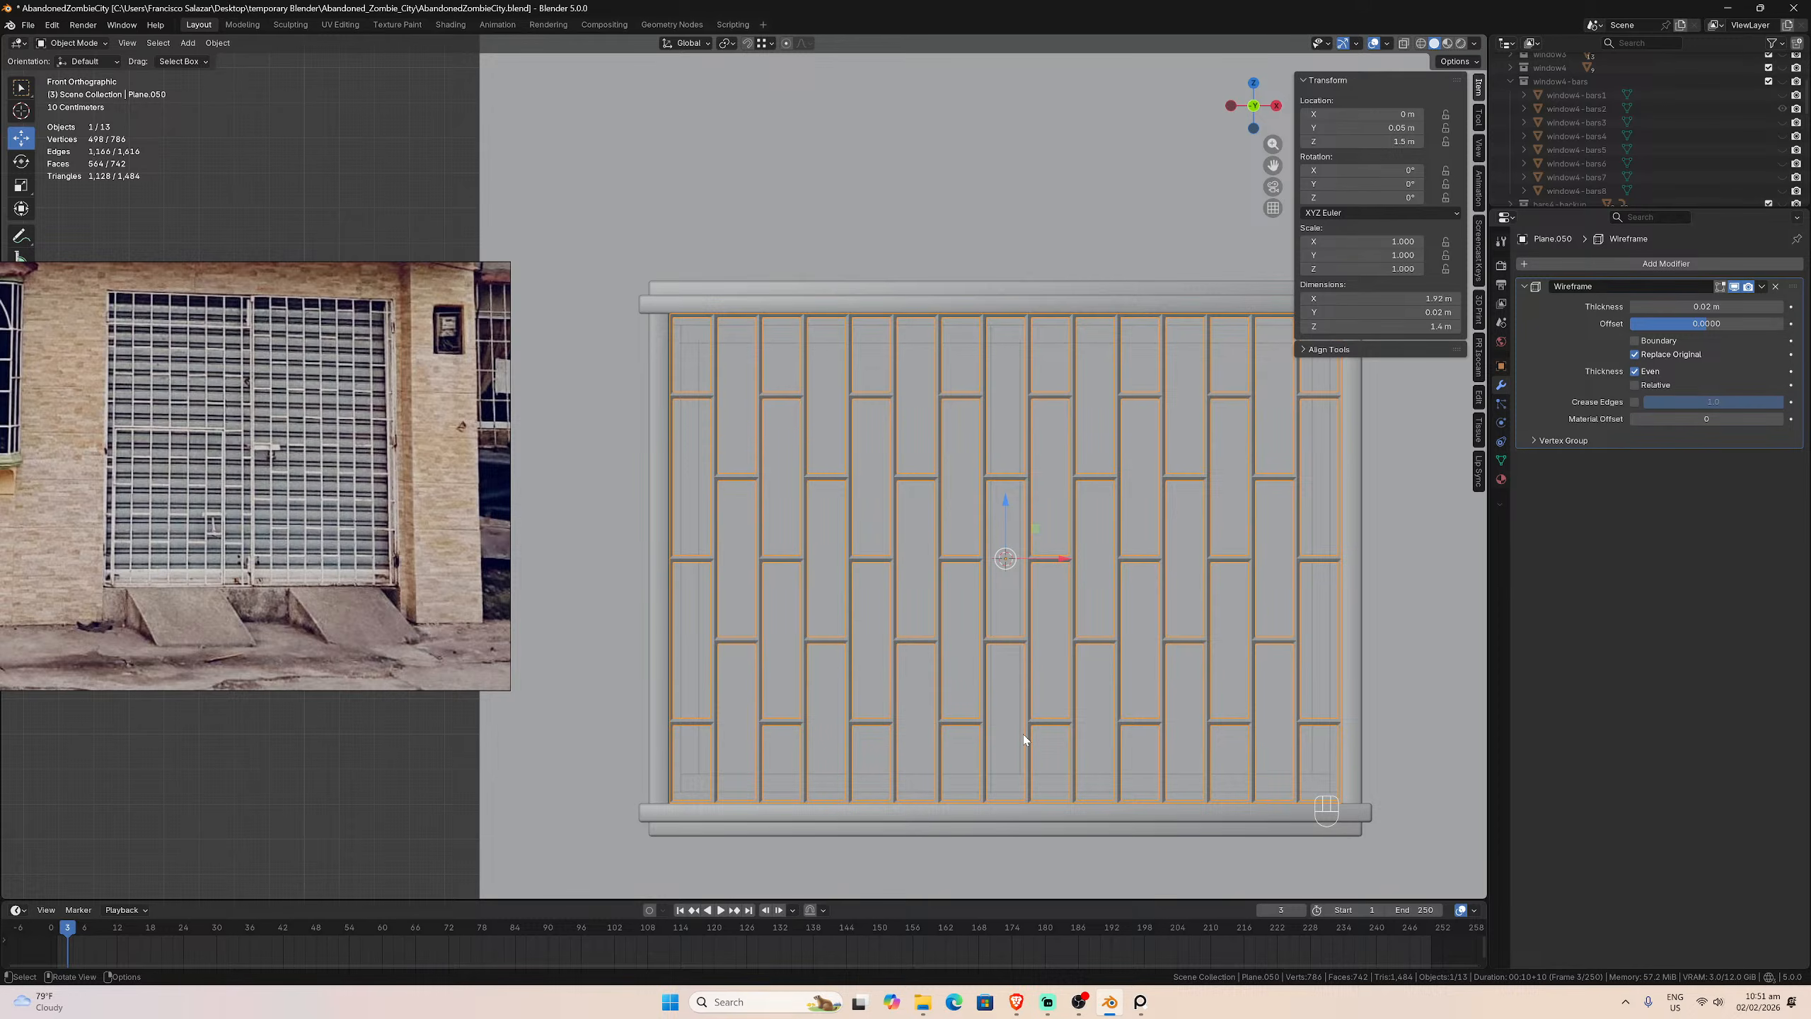
Step: Save the file, then select the plane's entire outer boundary edges in Edit Mode with X-ray on
key(ctrl+s)
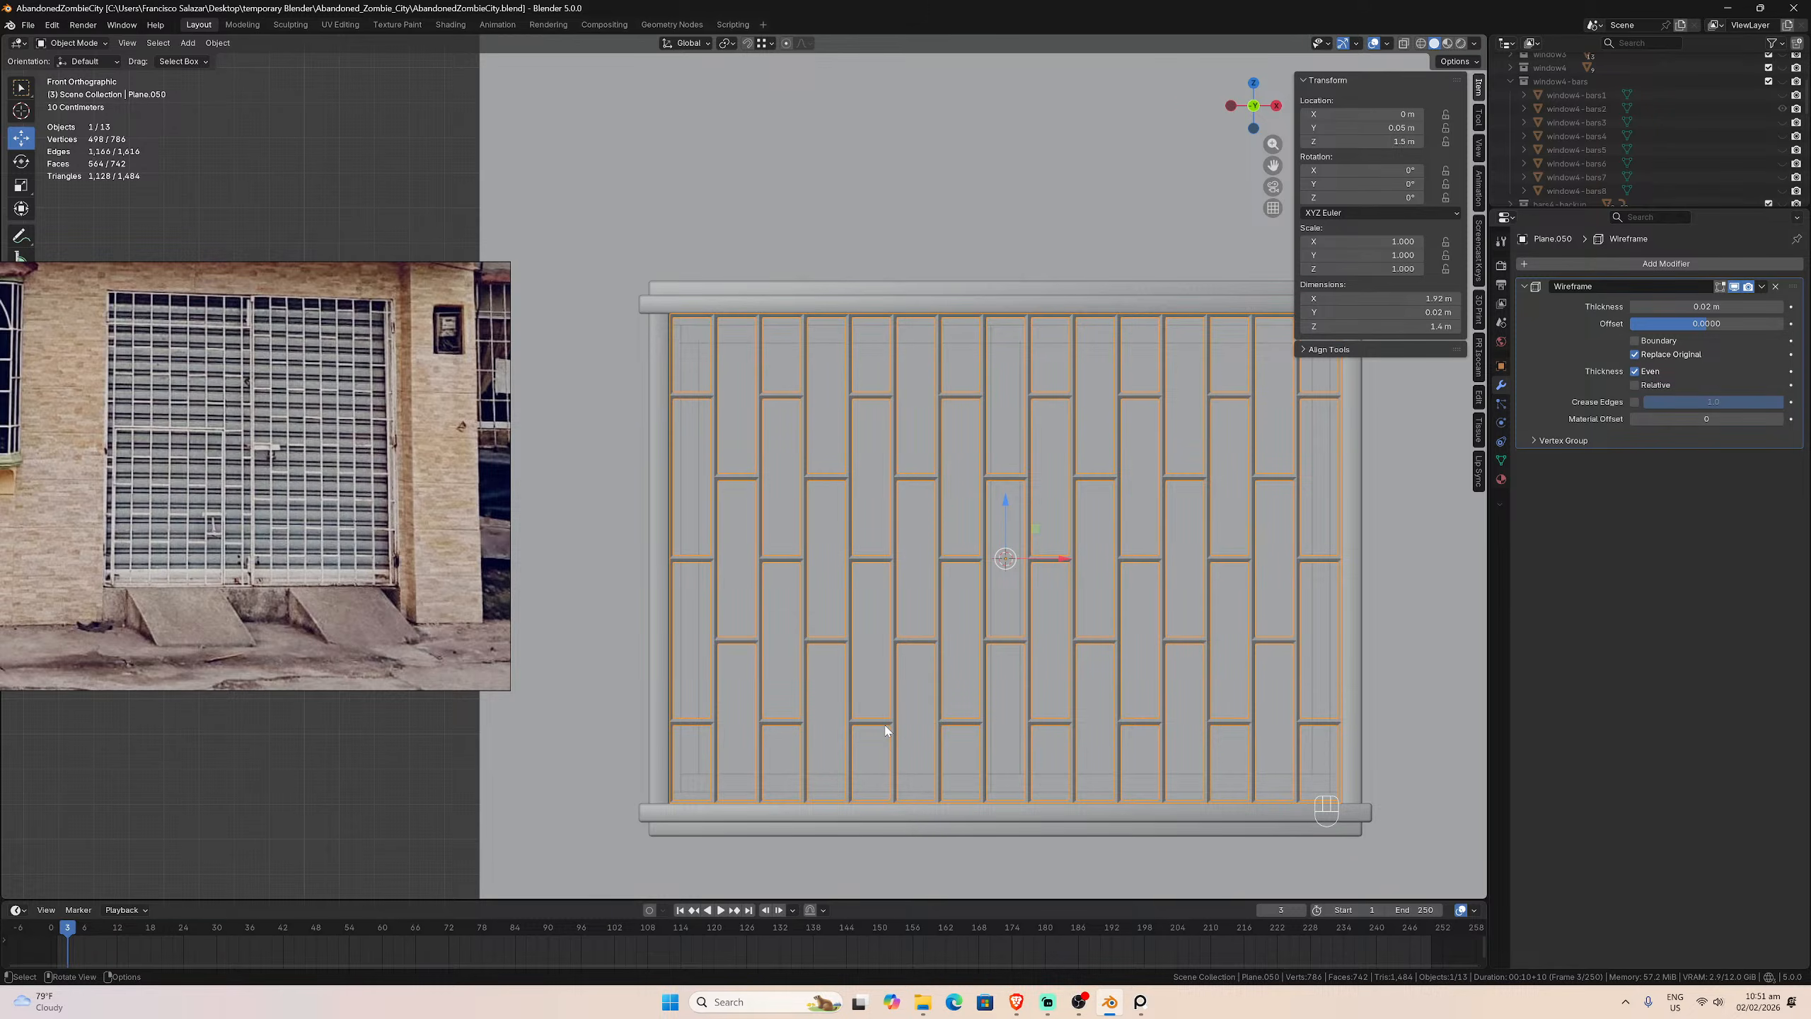
key(Tab)
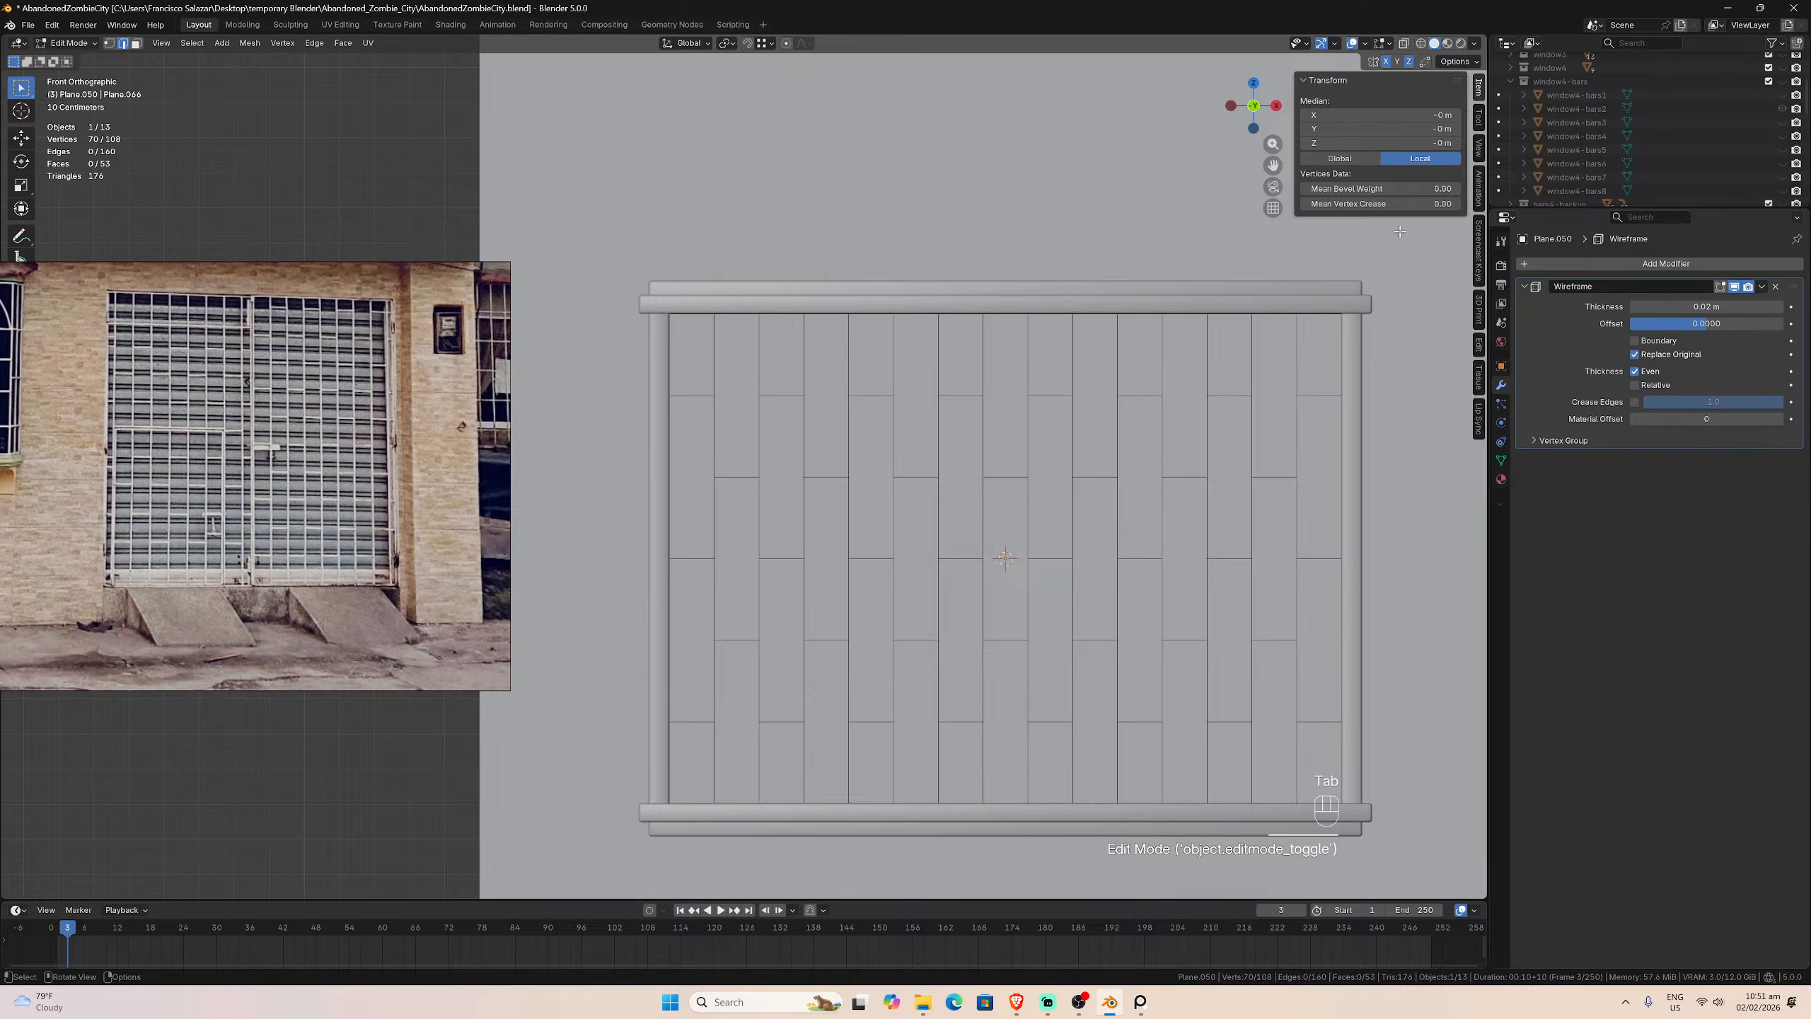
click(1405, 43)
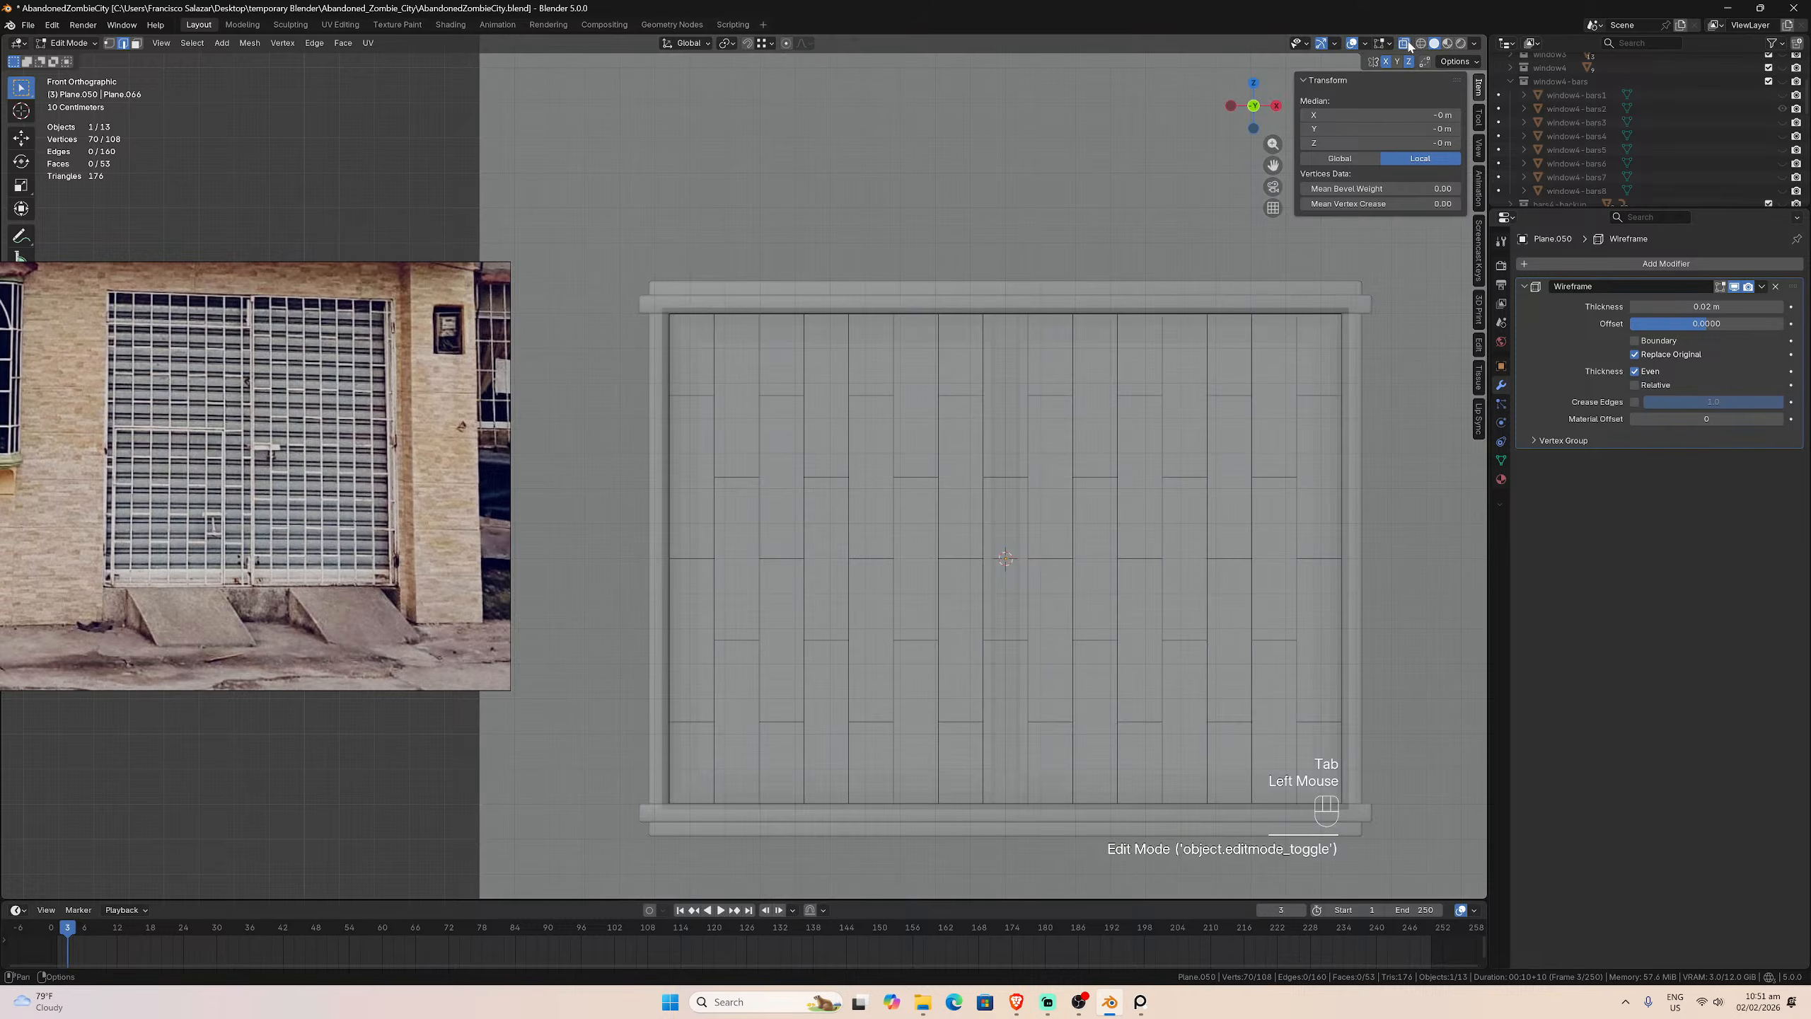
click(738, 311)
alt+click(738, 312)
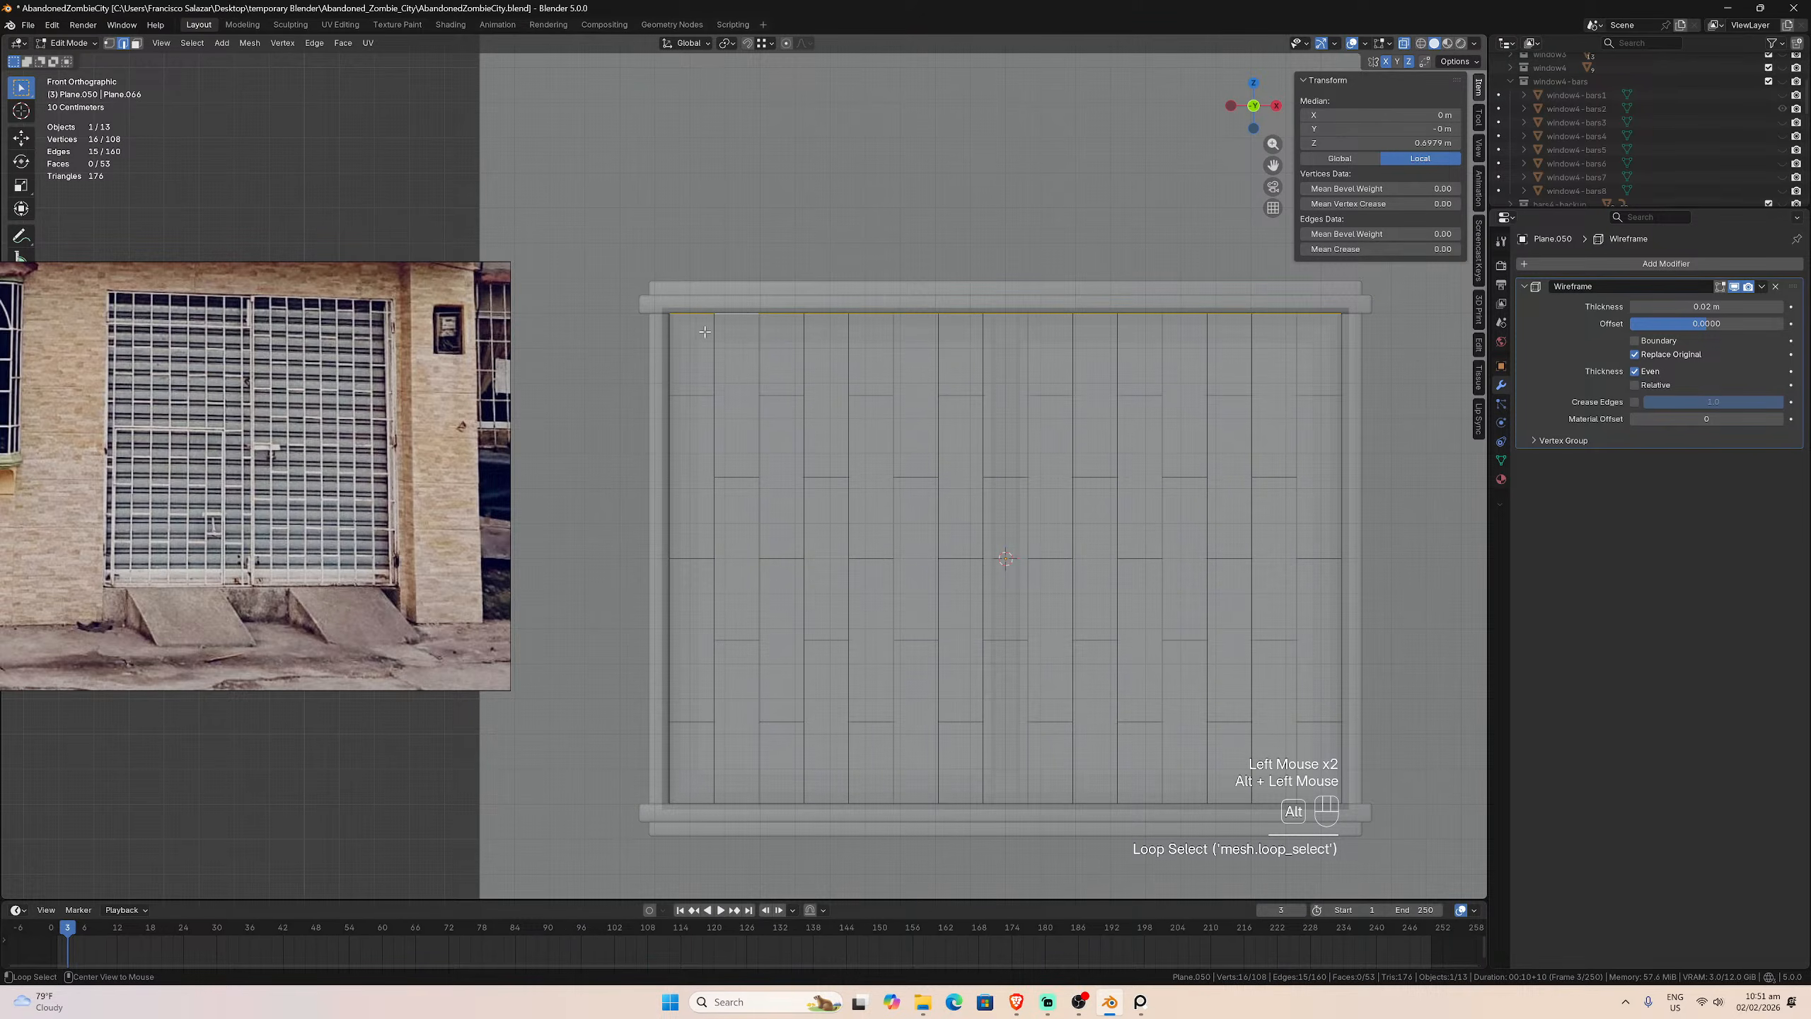
alt+shift+click(672, 344)
alt+shift+click(697, 795)
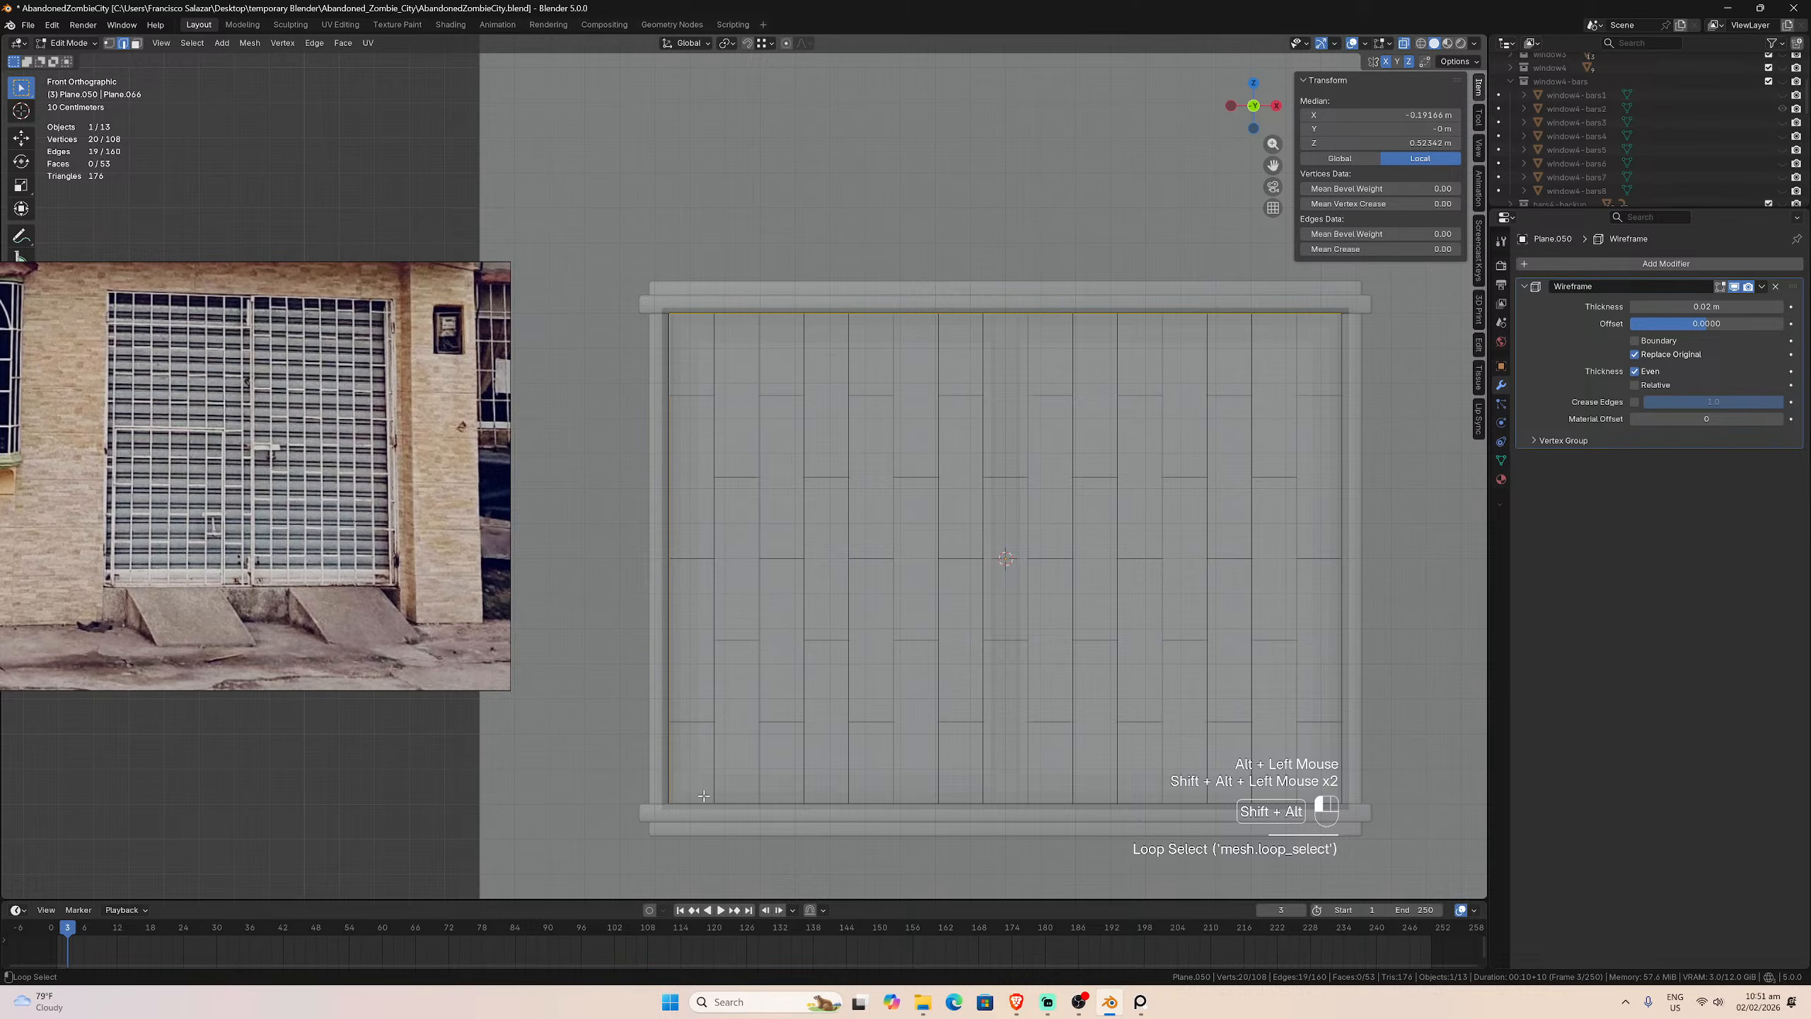
alt+shift+click(1340, 662)
Step: Offset the selected boundary edges outward by about 0.2 m with Offset Edges at a 0° angle
right_click(1314, 606)
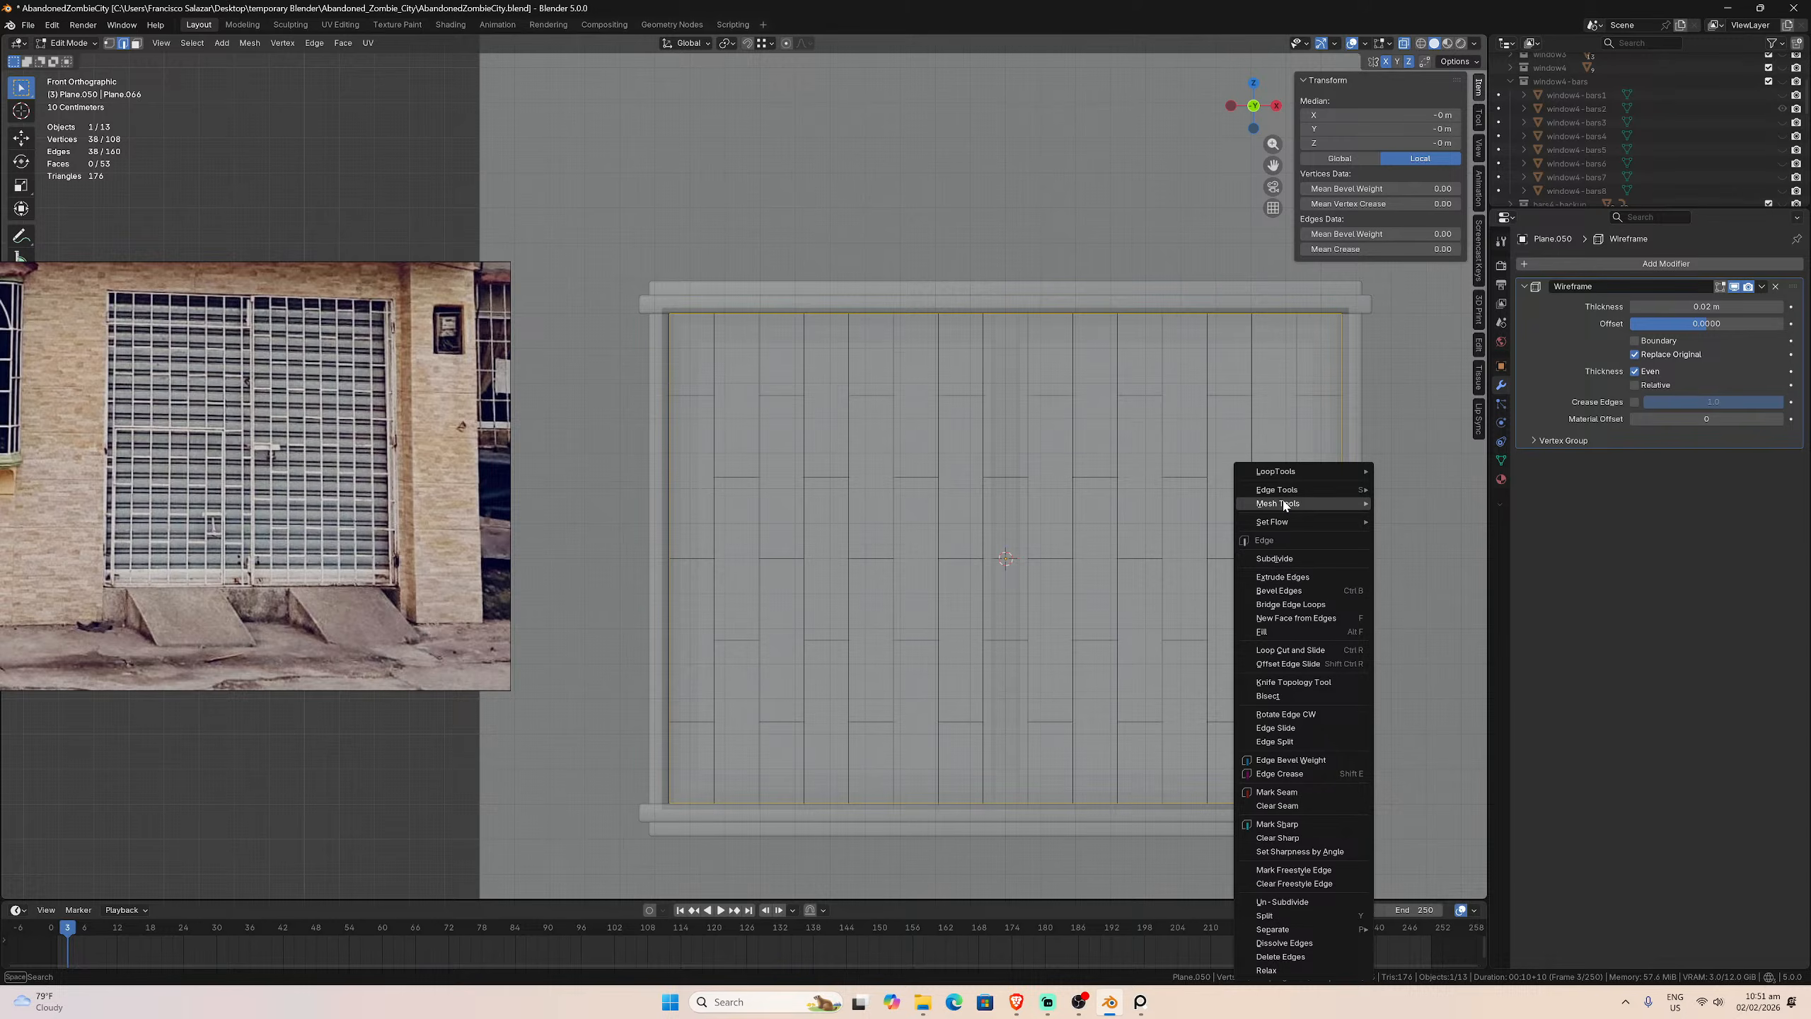
mouse_move(1312, 503)
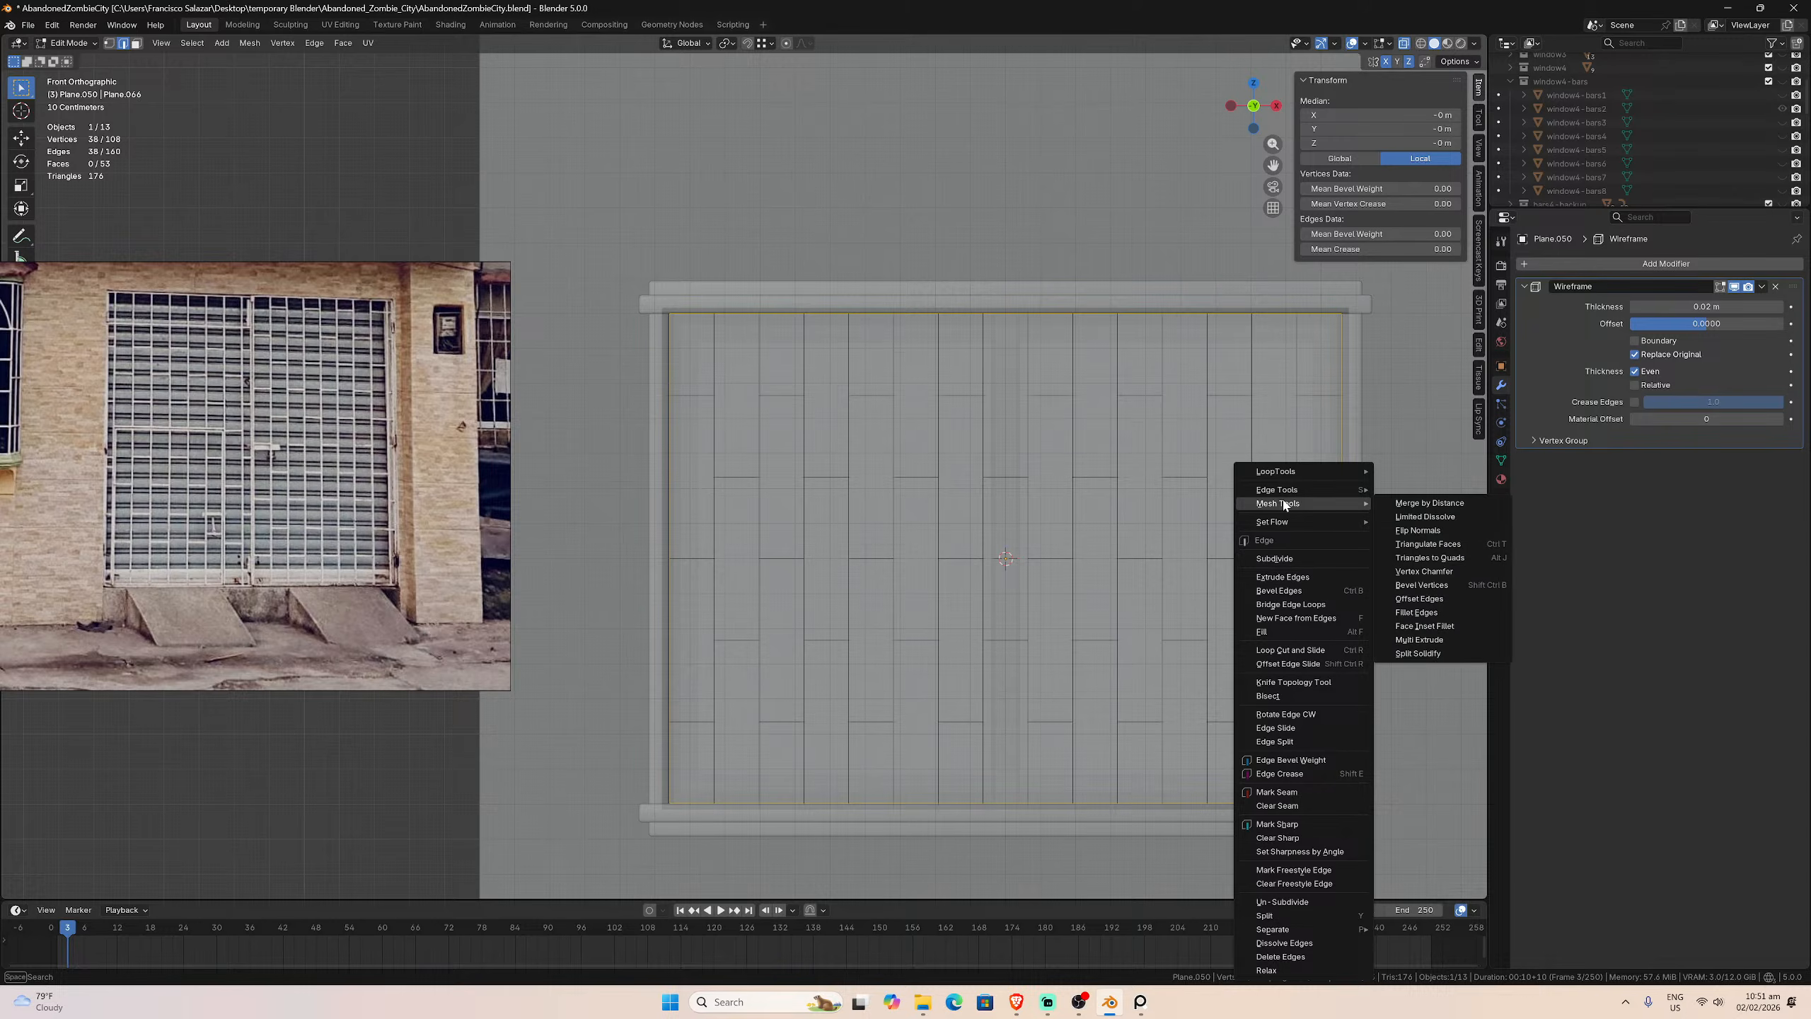
click(1409, 600)
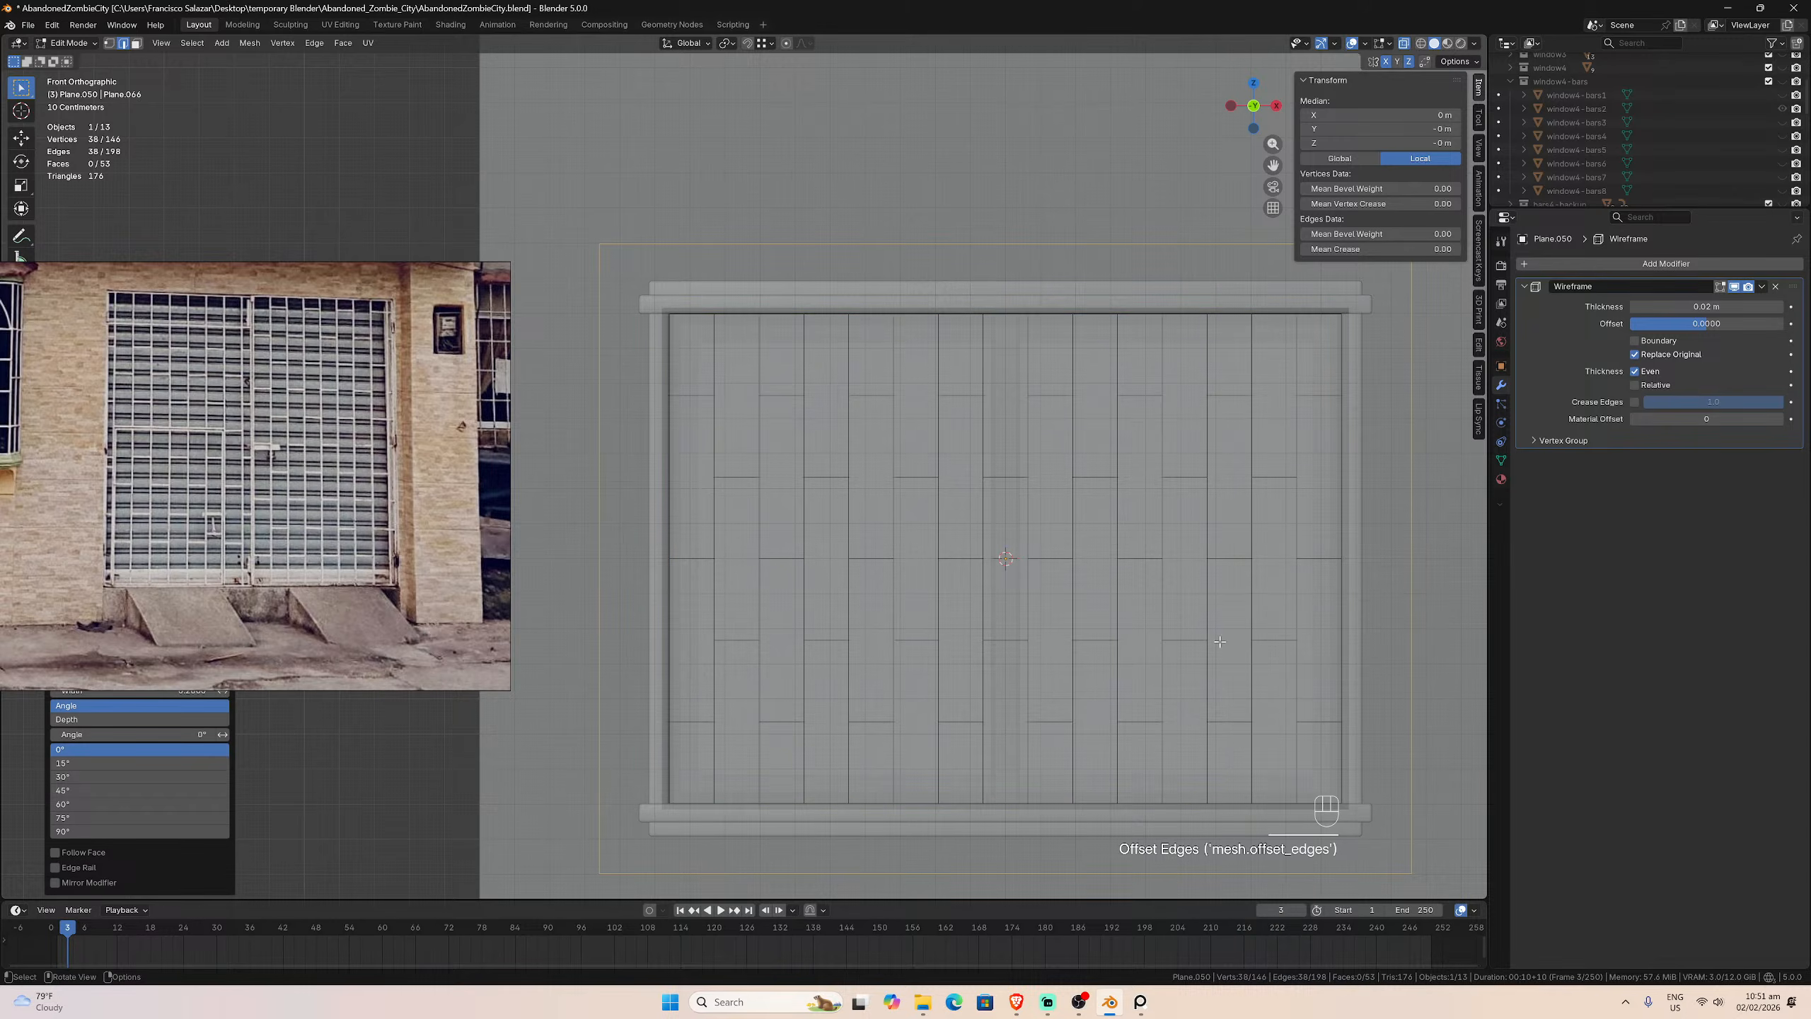
Step: Fill a face between the offset loop and the plane's border at the lower-left corner, and select its open side edge
click(676, 869)
shift+click(687, 806)
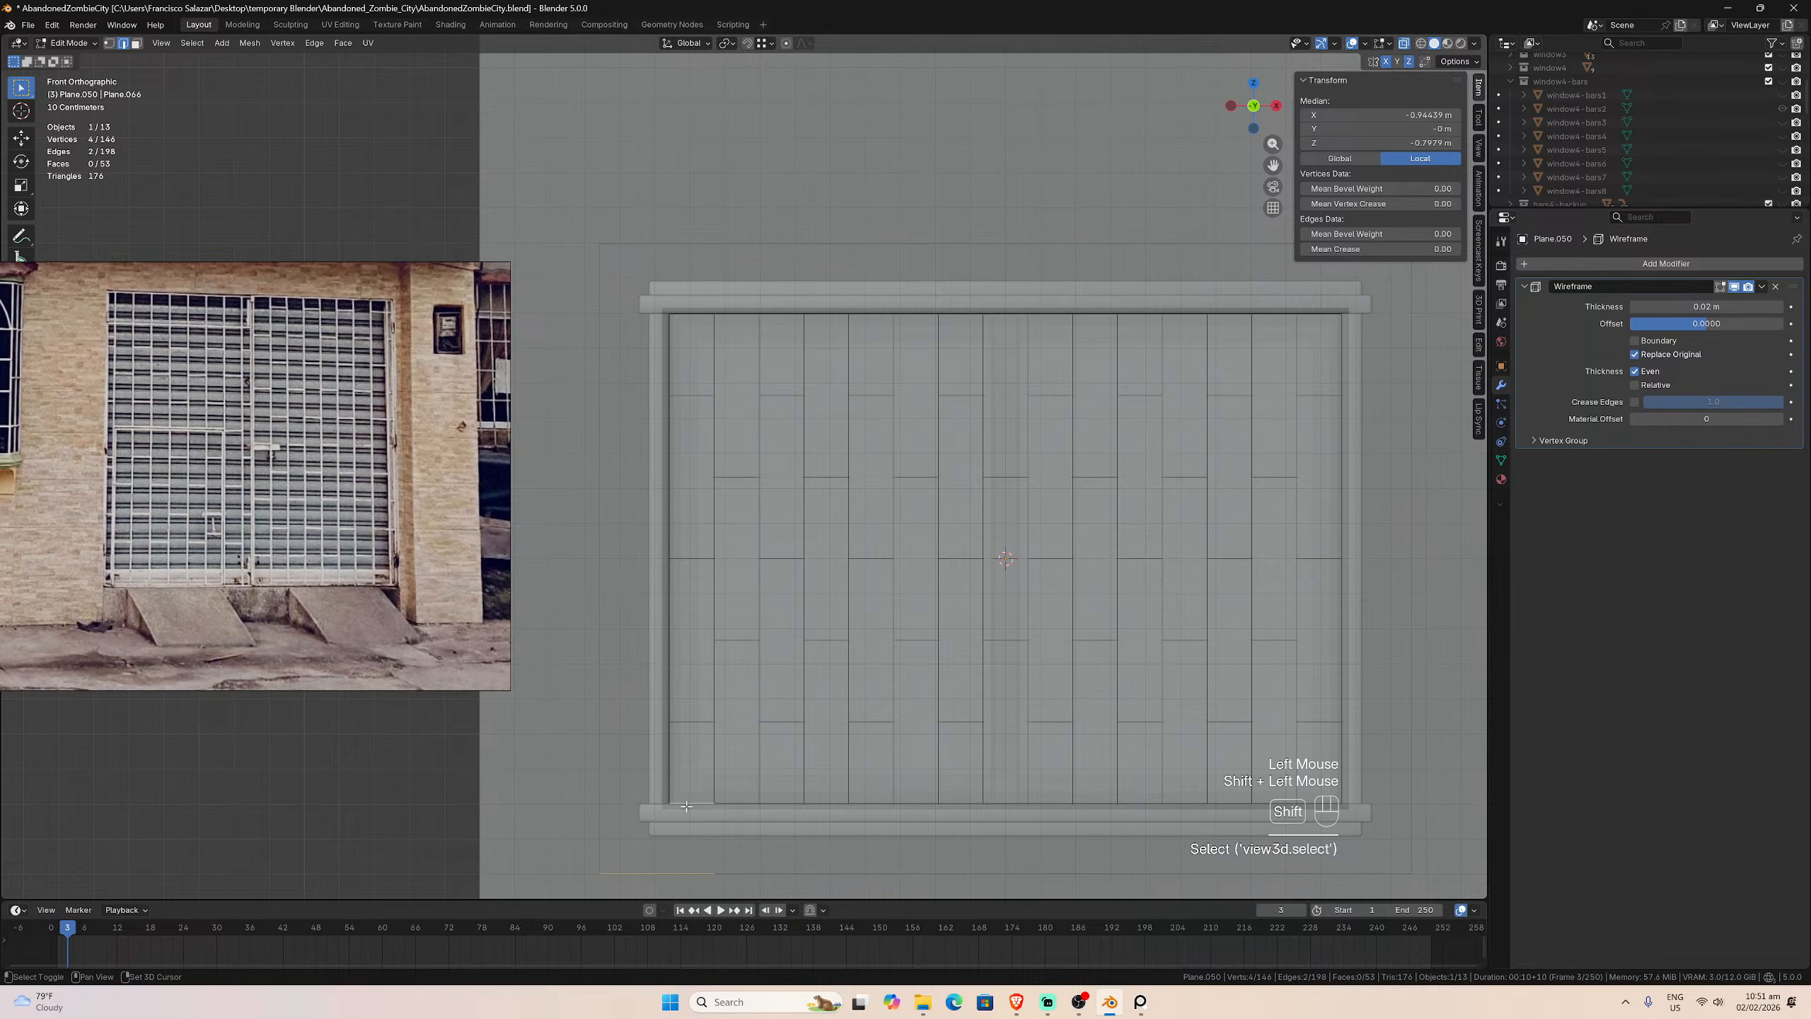
key(f)
click(712, 836)
click(714, 849)
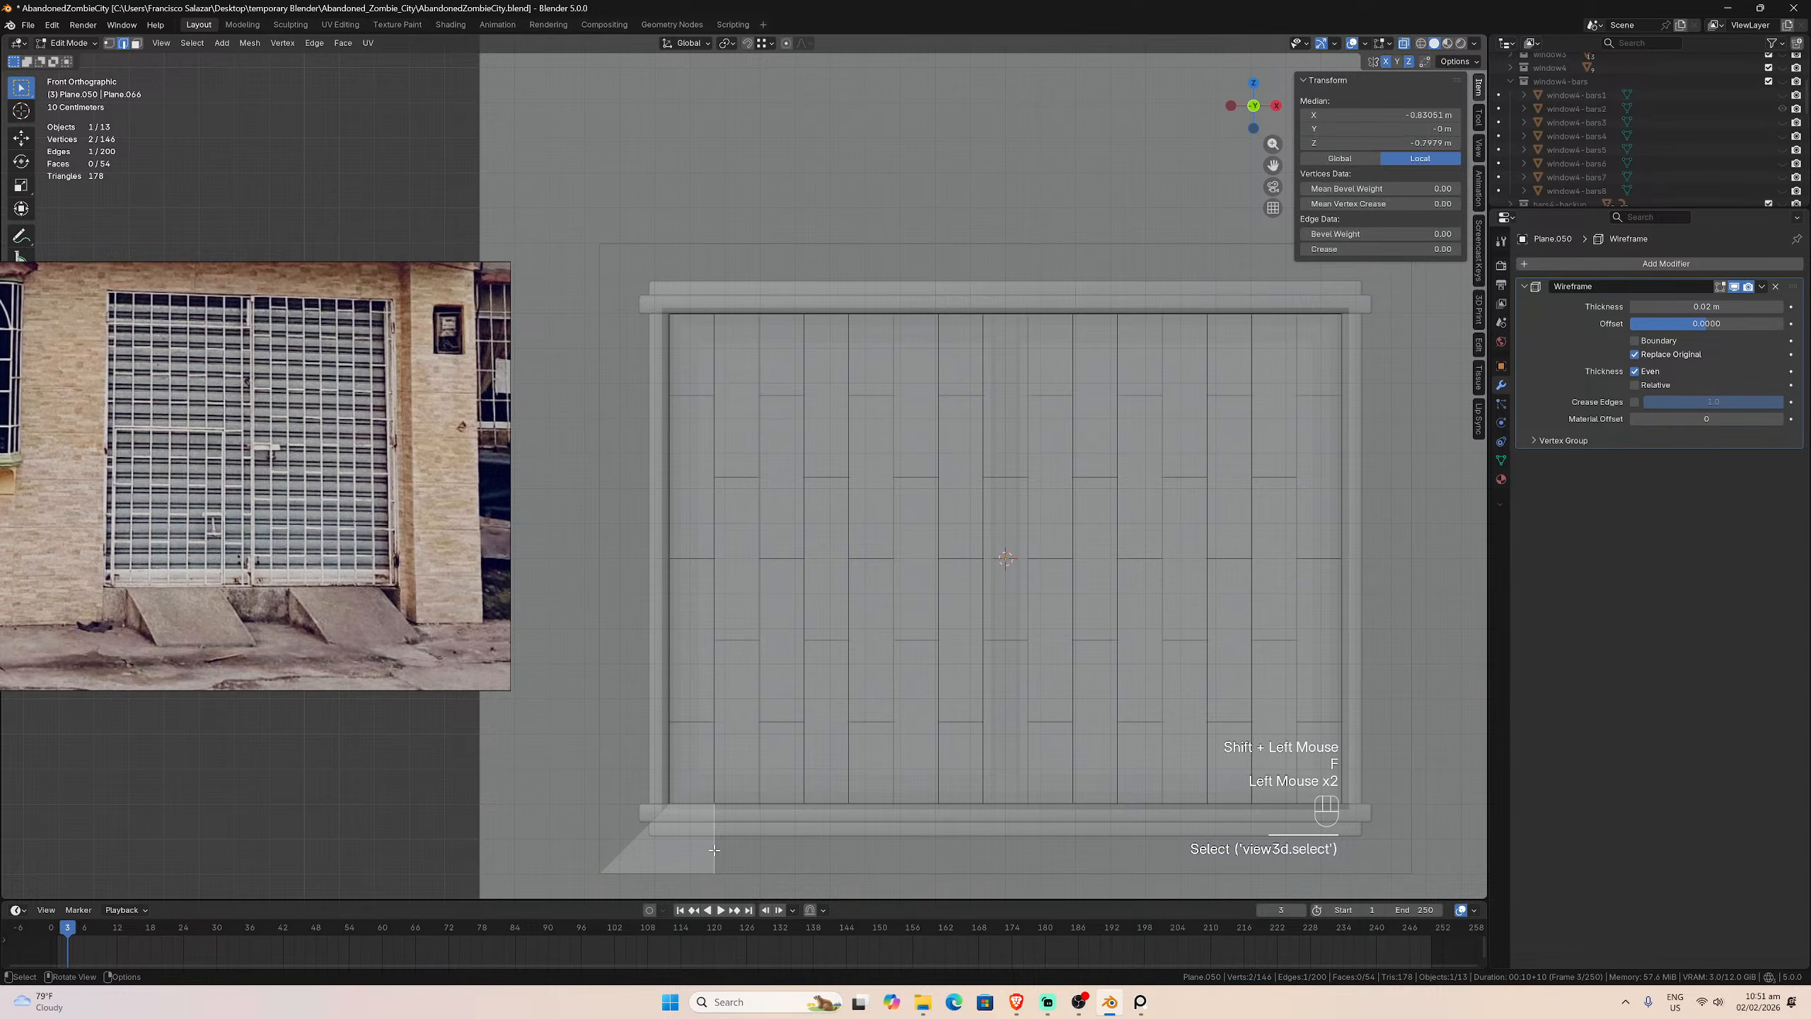
Step: Fill the remaining gap between the offset loop and the plane's border with consecutive faces around the whole perimeter
key(f)
key(f)
key(f)
key(f)
key(f)
key(f)
key(f)
key(f)
key(f)
key(f)
key(f)
key(f)
key(f)
key(f)
key(f)
key(f)
key(f)
key(f)
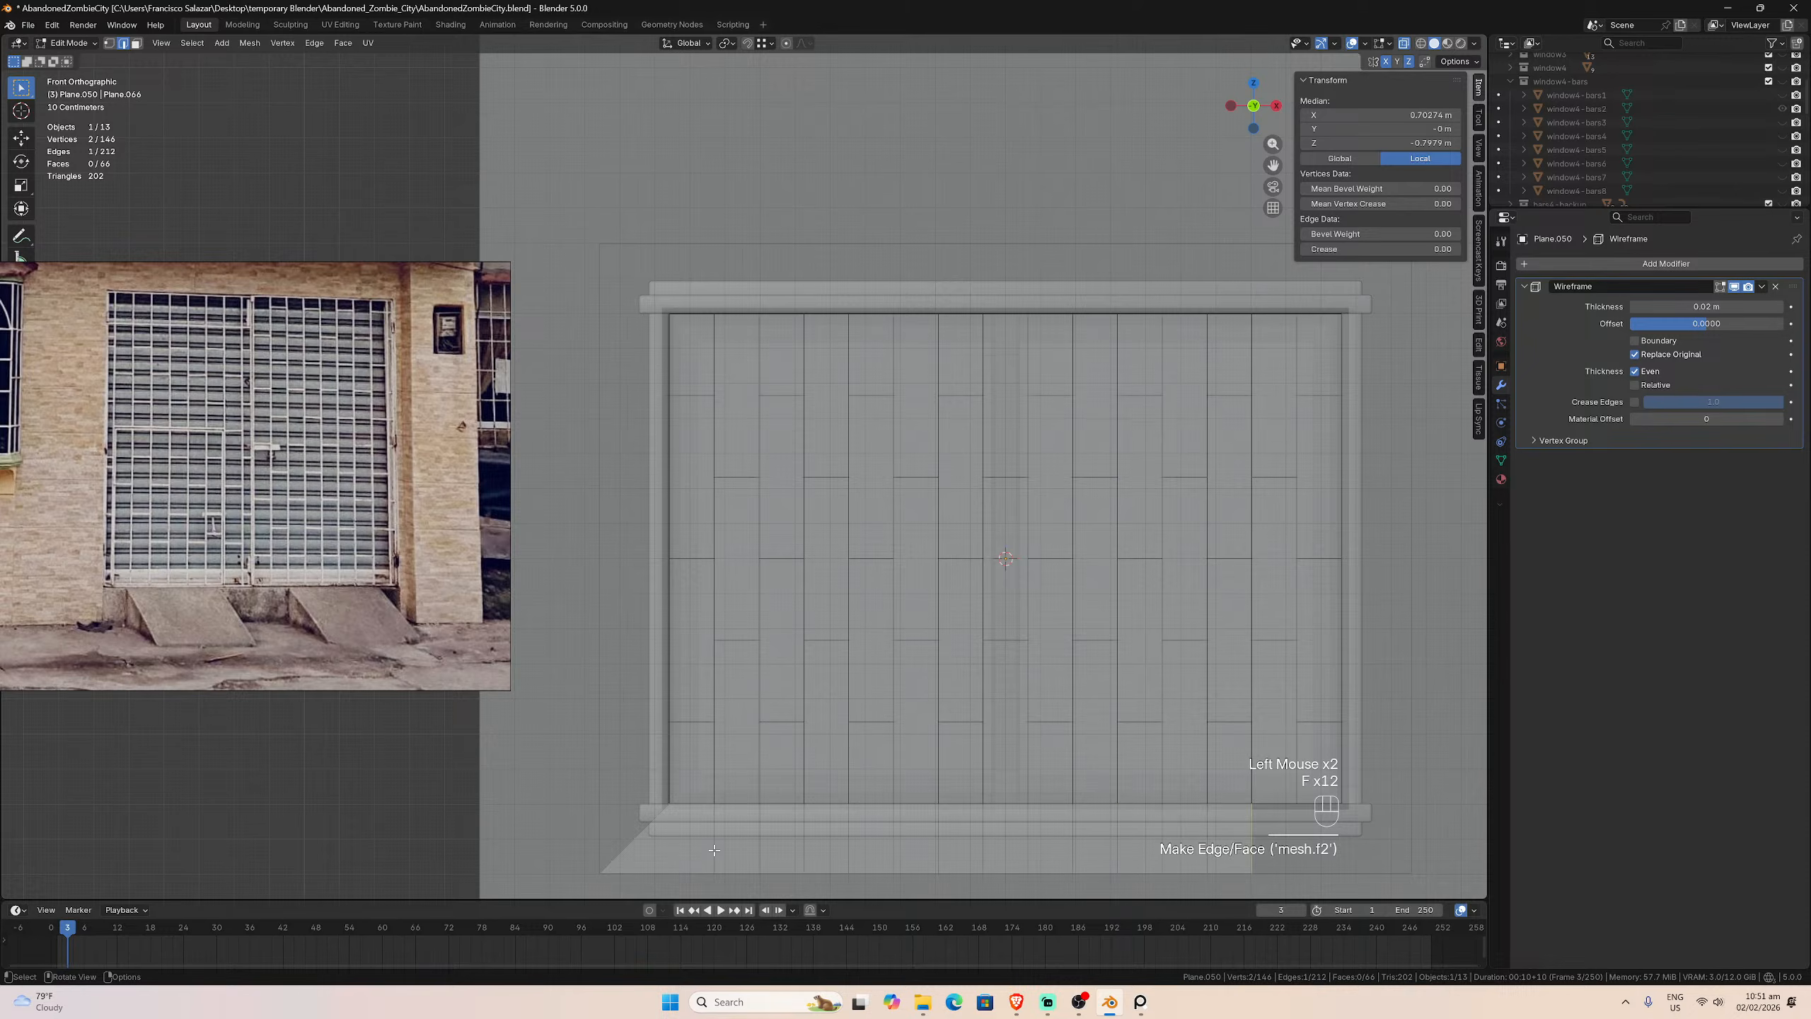
key(f)
key(f)
key(f)
key(f)
key(f)
key(f)
key(f)
key(f)
key(f)
key(f)
key(f)
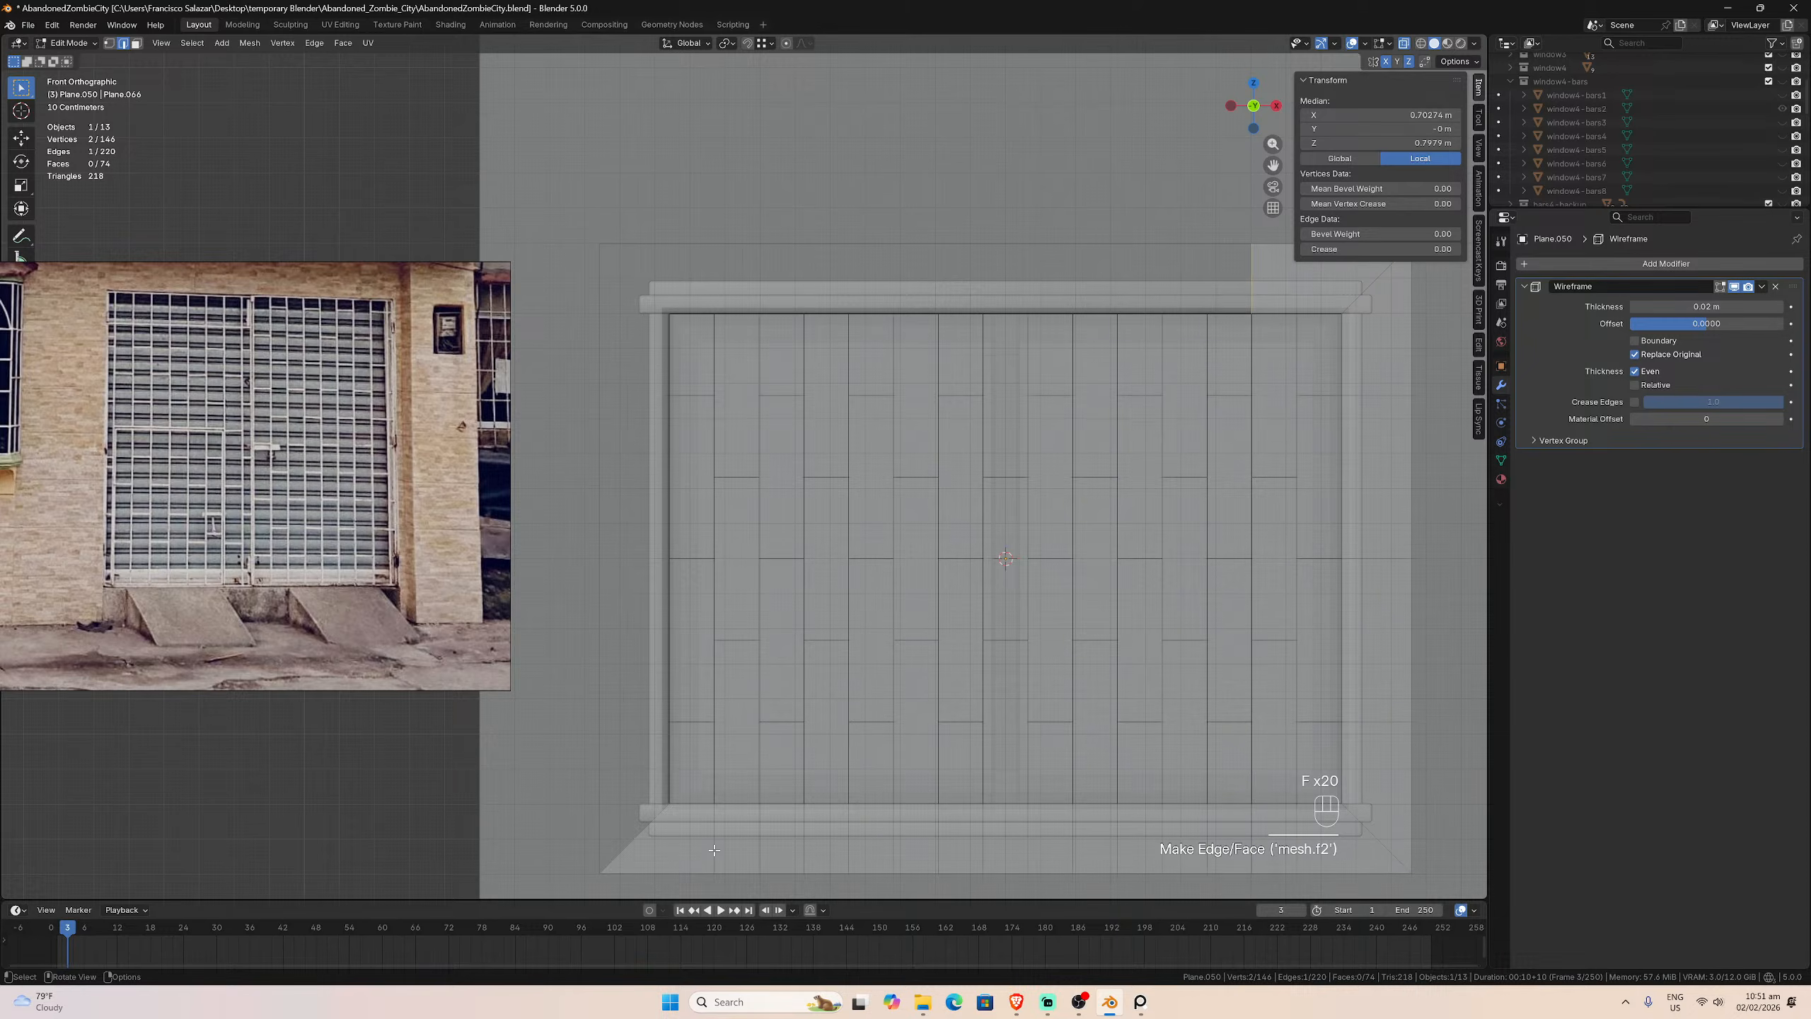
key(f)
key(f)
key(f)
key(f)
key(f)
key(f)
key(f)
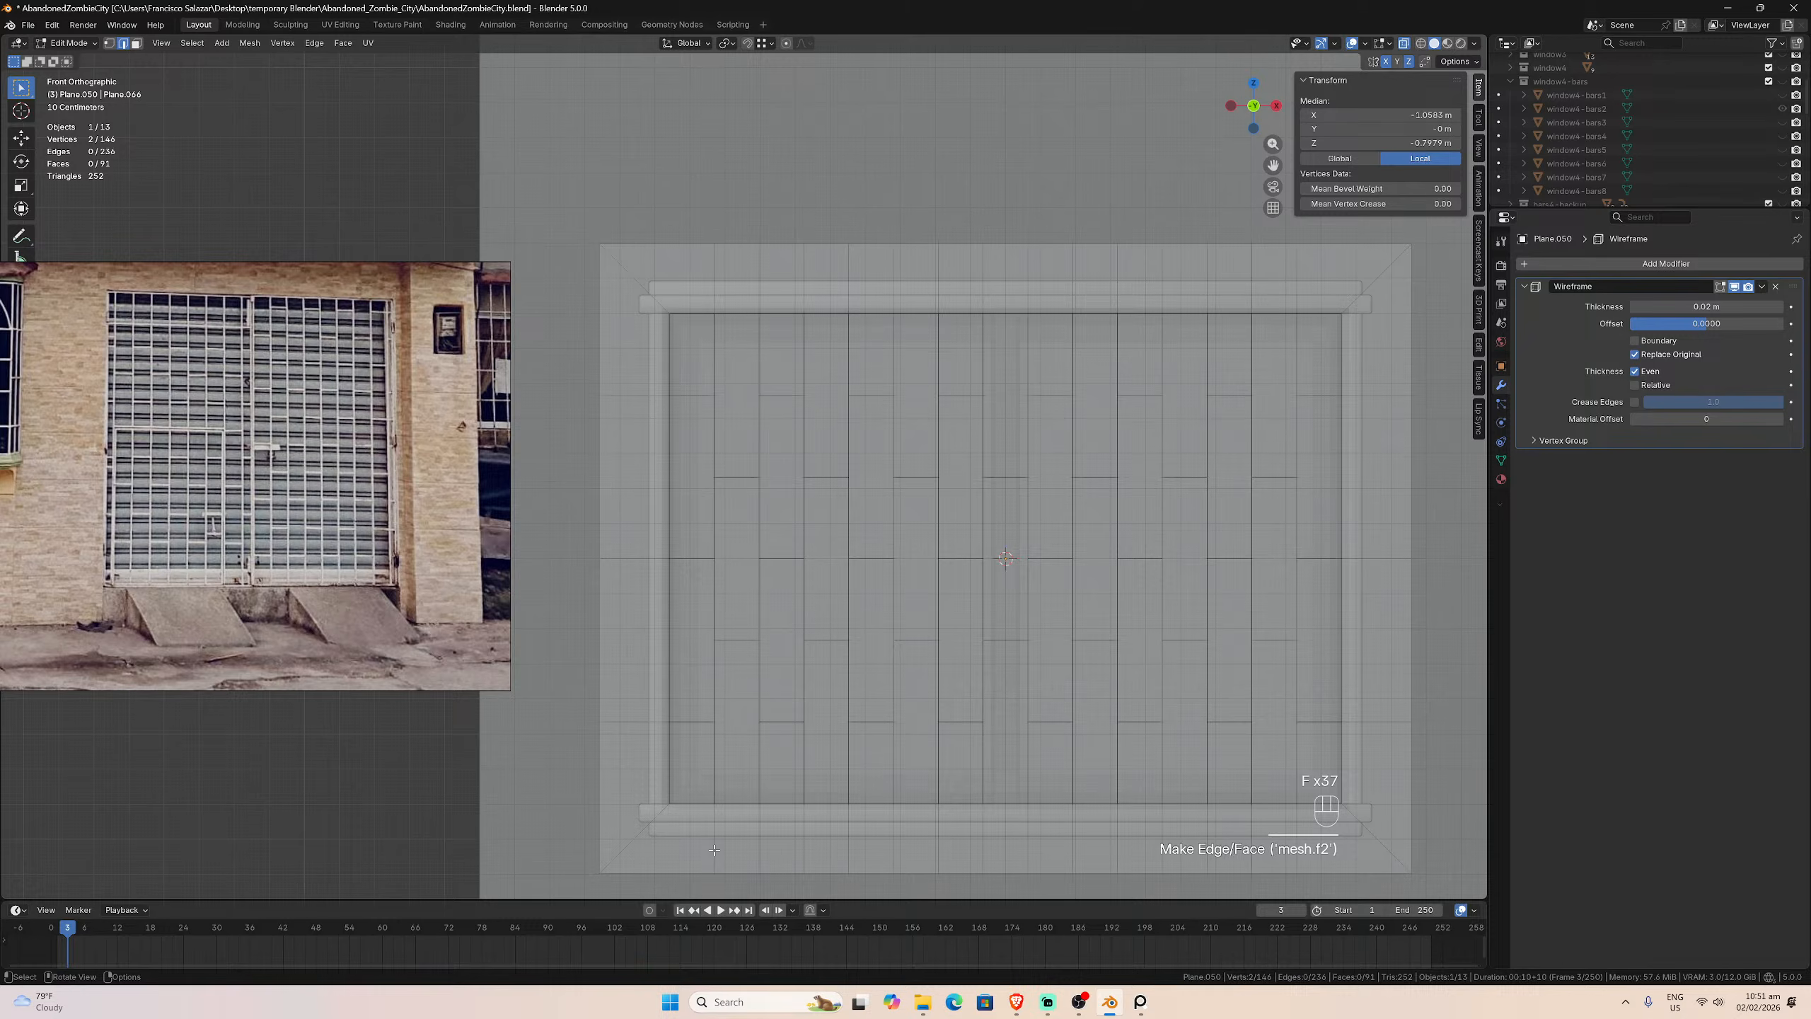
Step: Return to Object Mode and examine how the wireframe bars meet at the plane's original upper-left corner
key(Tab)
scroll(722, 842, up, 1)
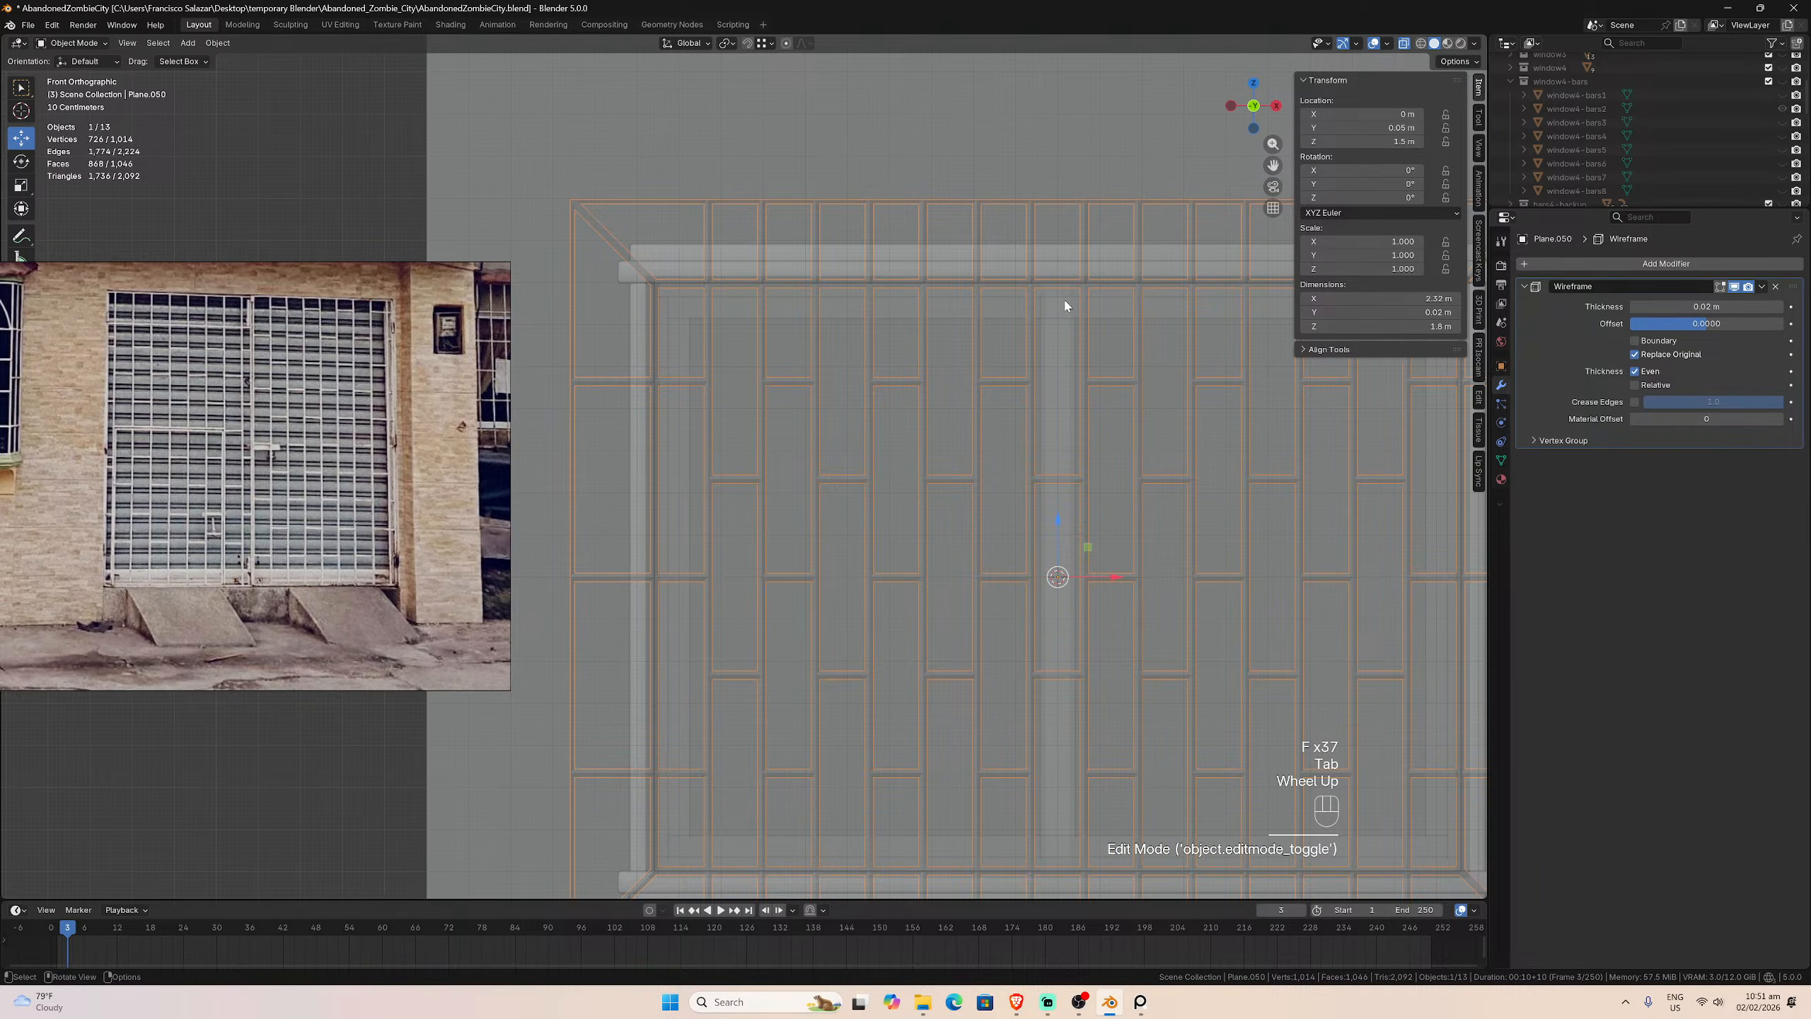
scroll(809, 295, up, 3)
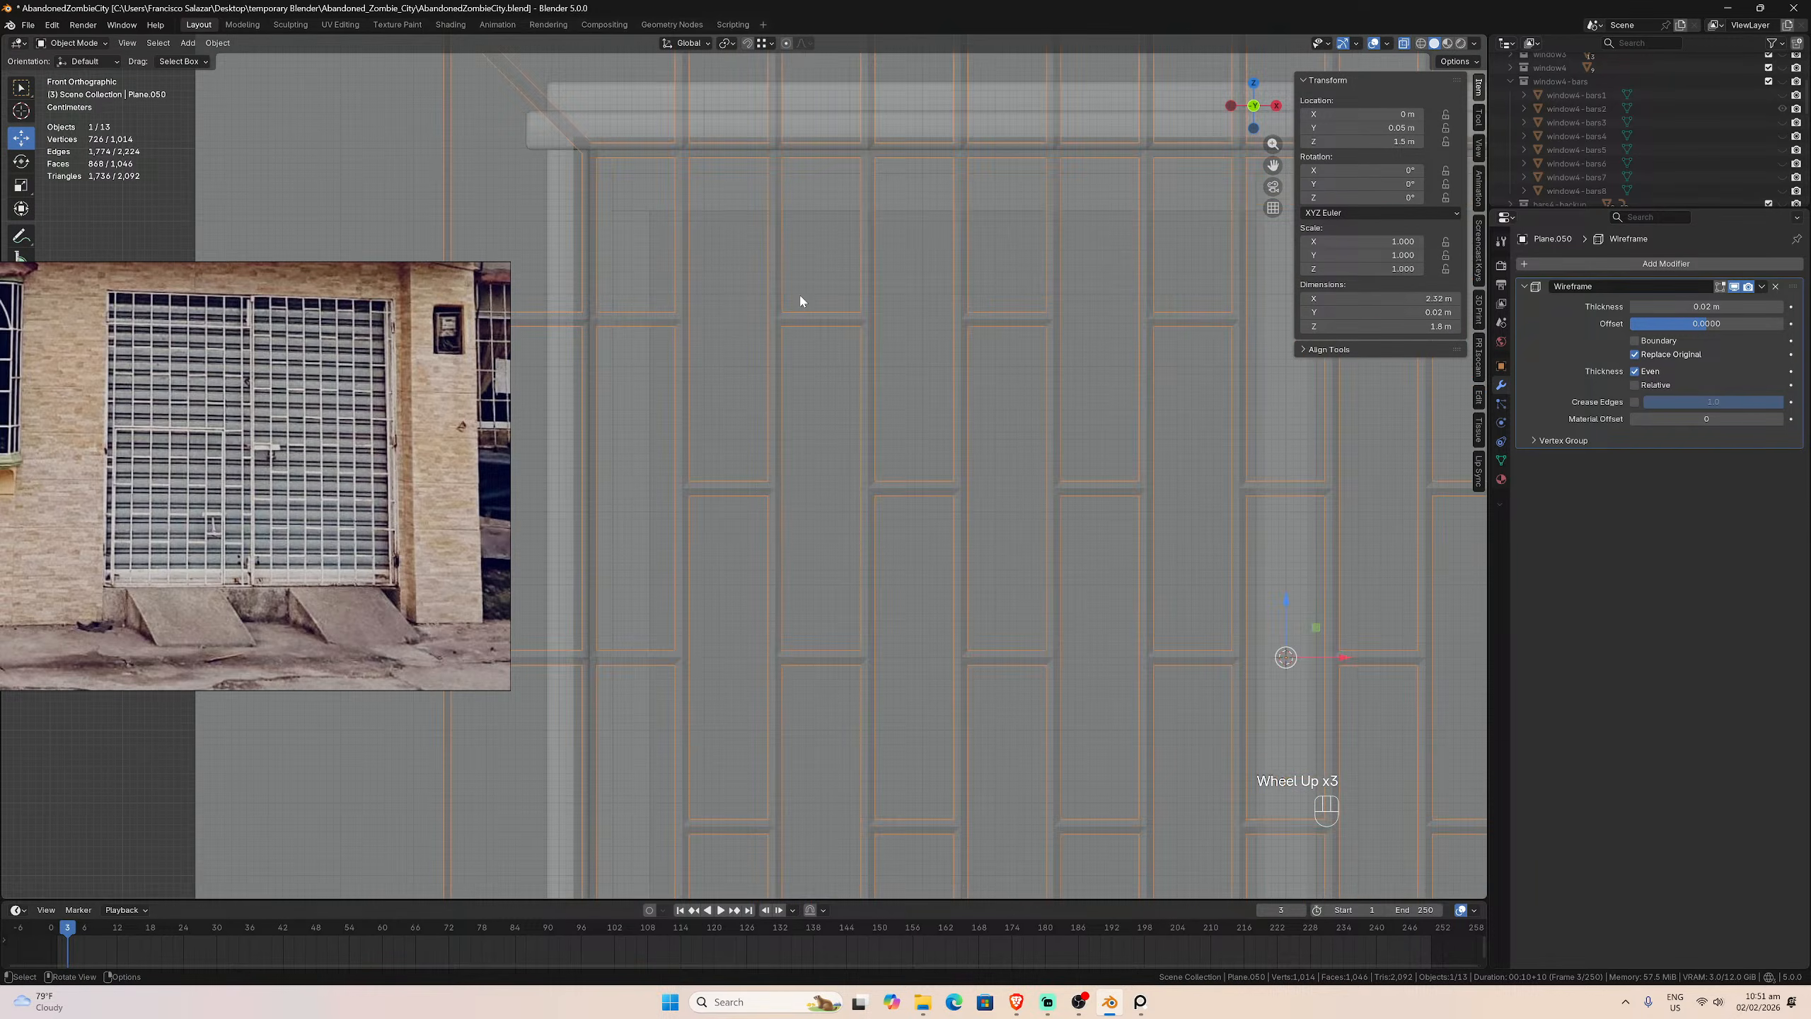
drag(1273, 166, 1583, 572)
scroll(785, 442, up, 1)
scroll(1077, 254, up, 4)
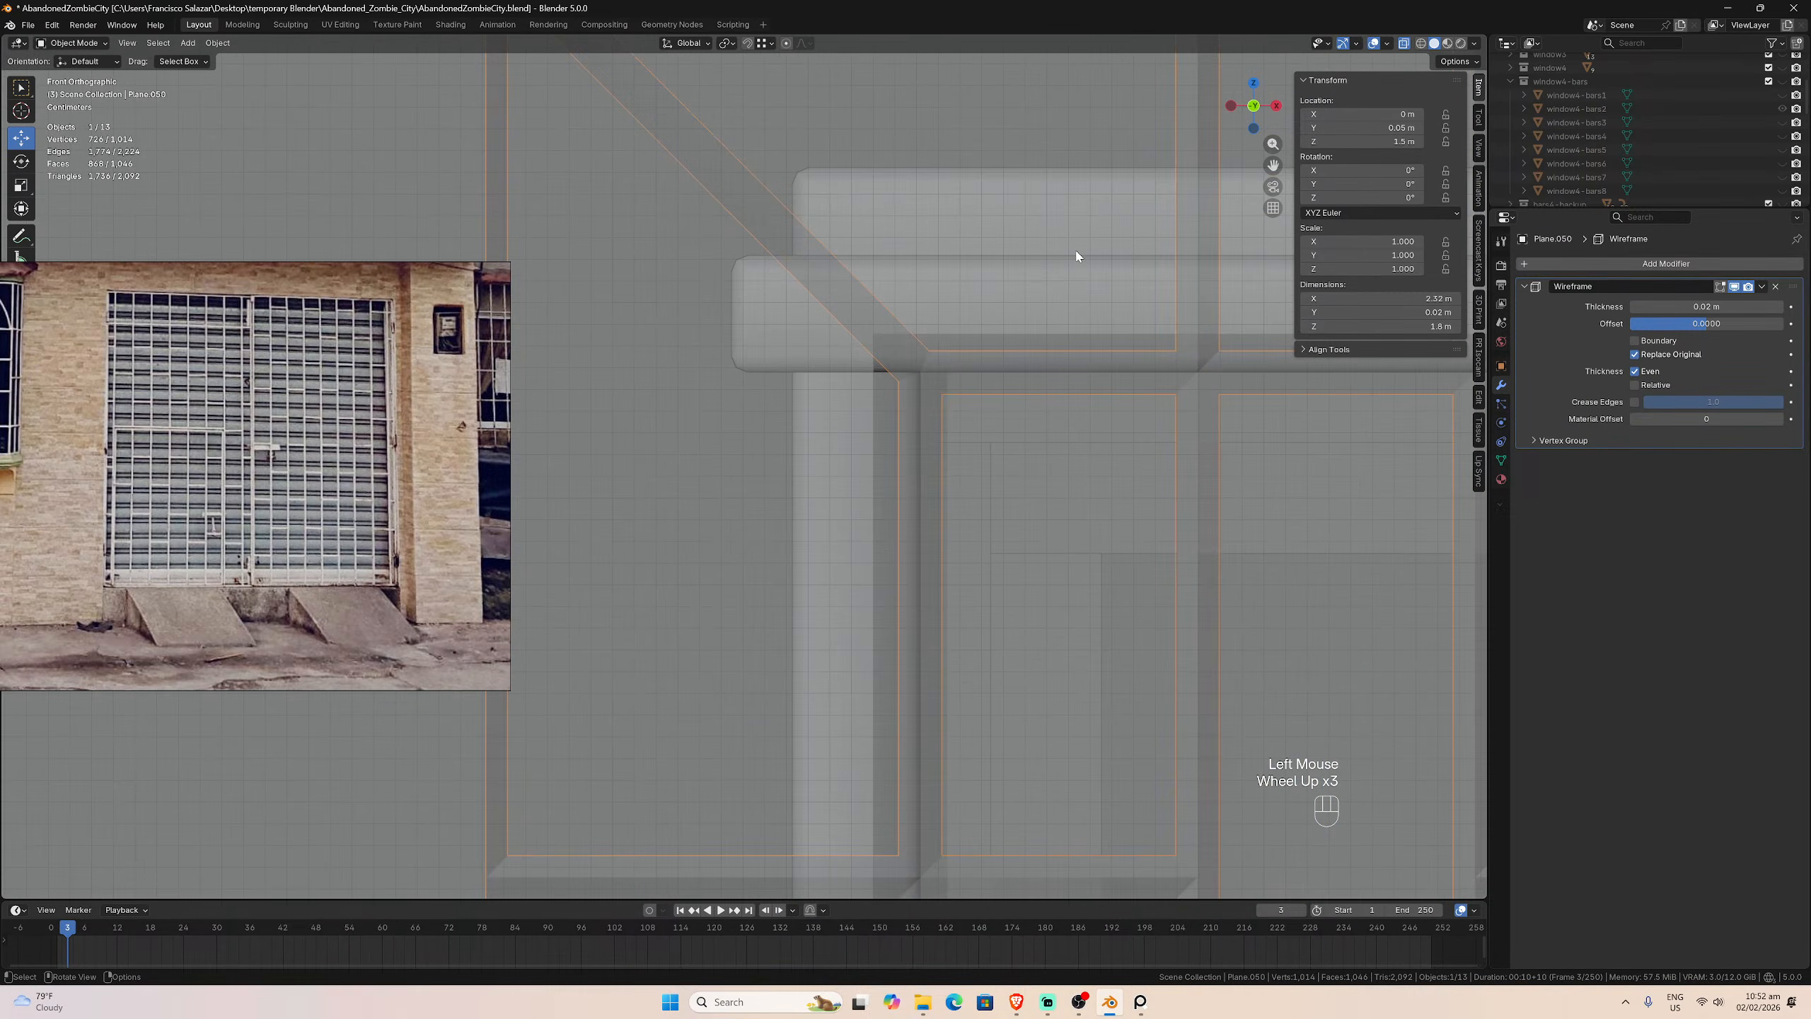
scroll(1061, 358, down, 1)
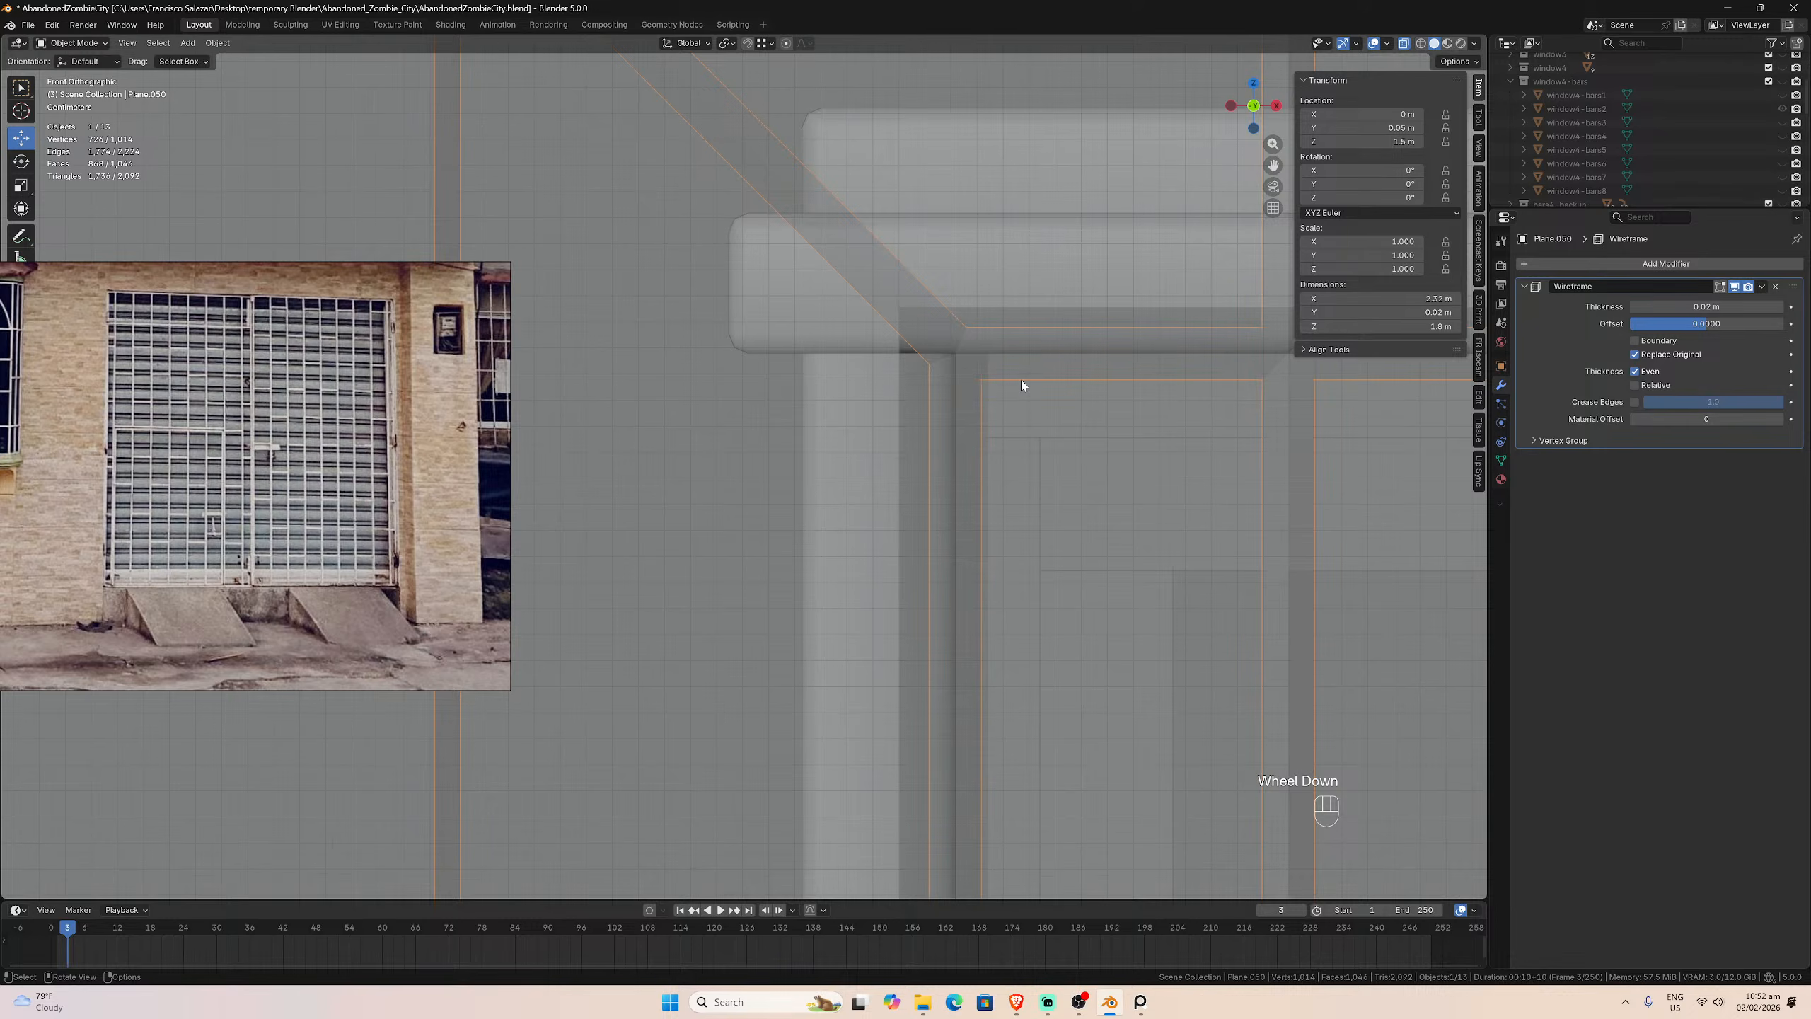
key(Tab)
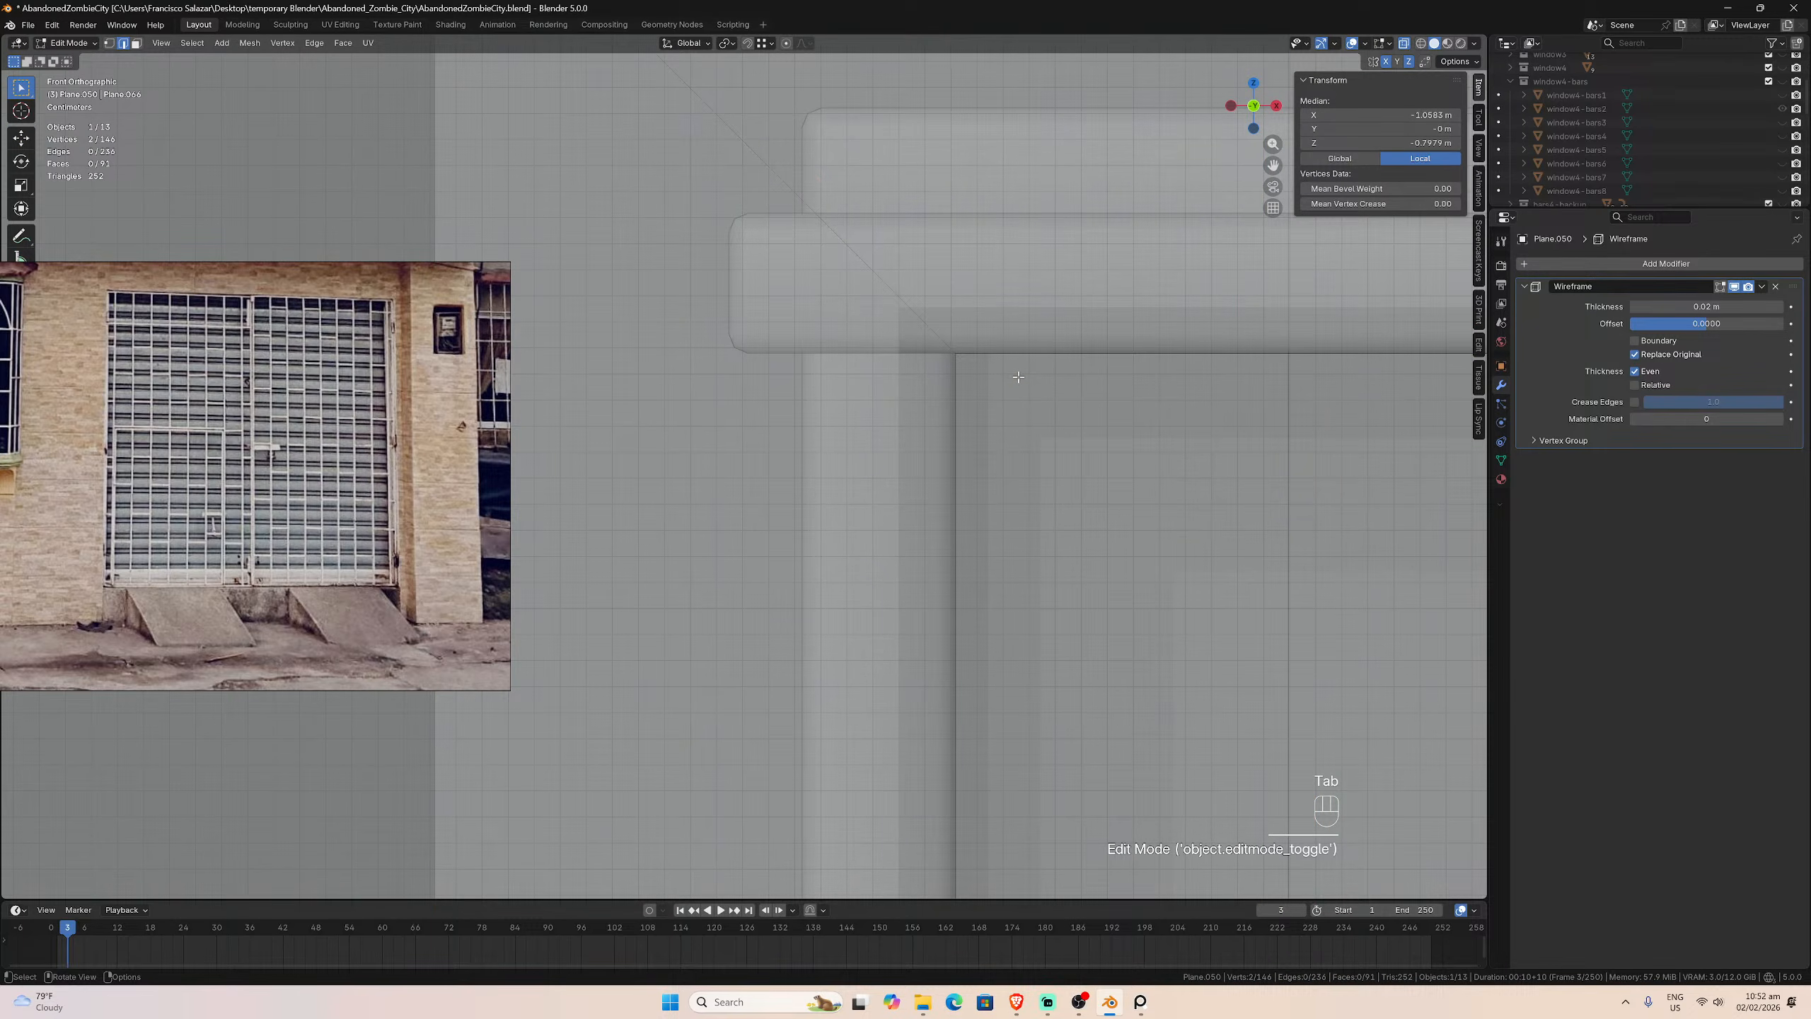
double_click(137, 43)
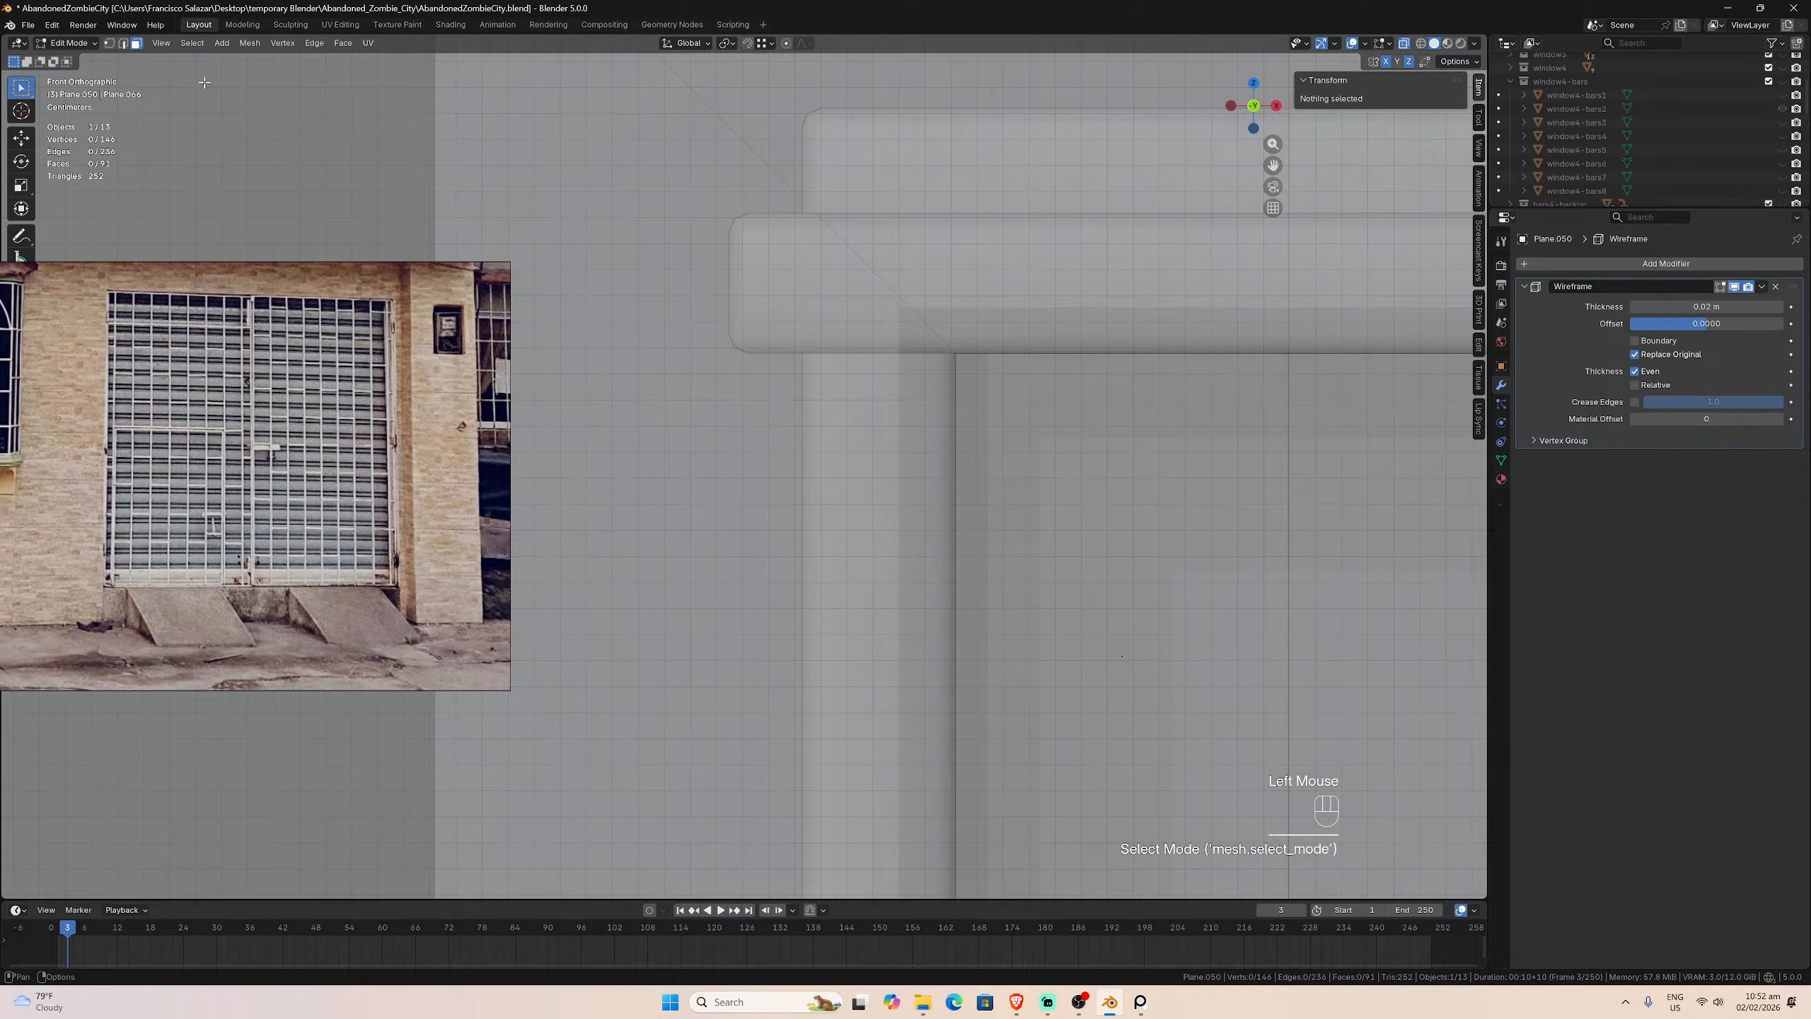
click(1025, 278)
scroll(1025, 277, down, 3)
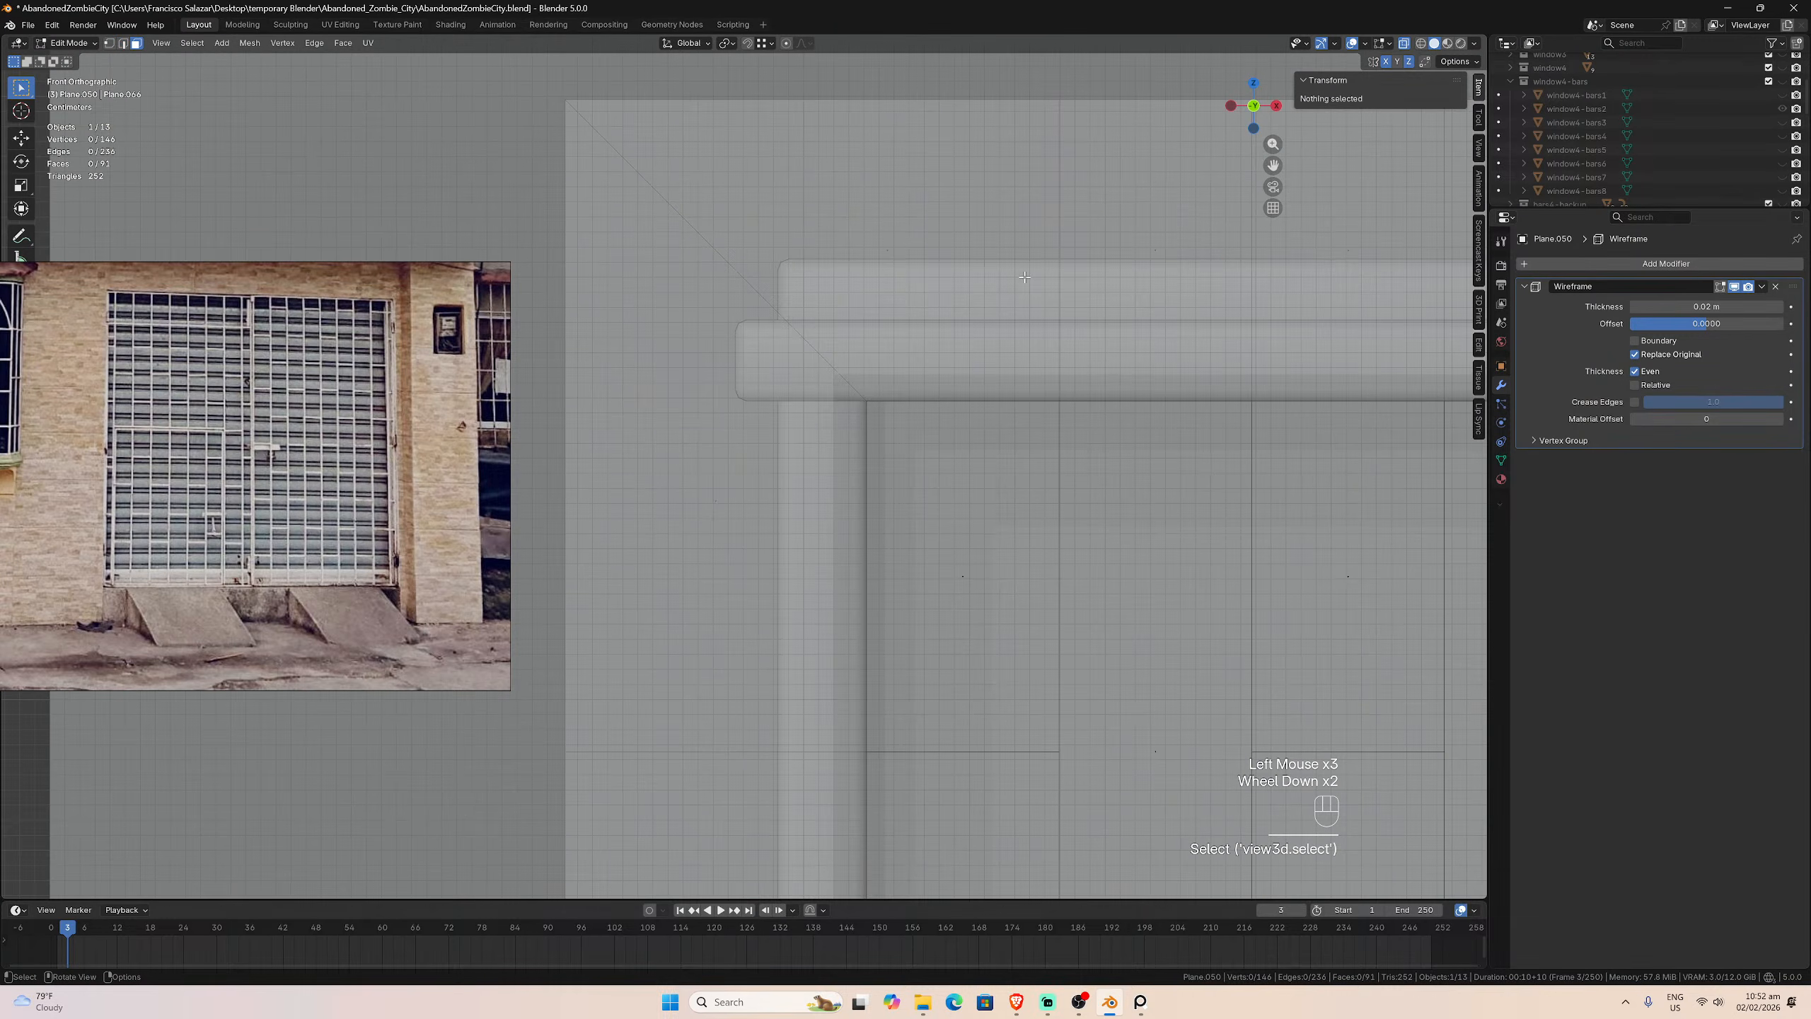
scroll(1032, 404, up, 2)
key(Tab)
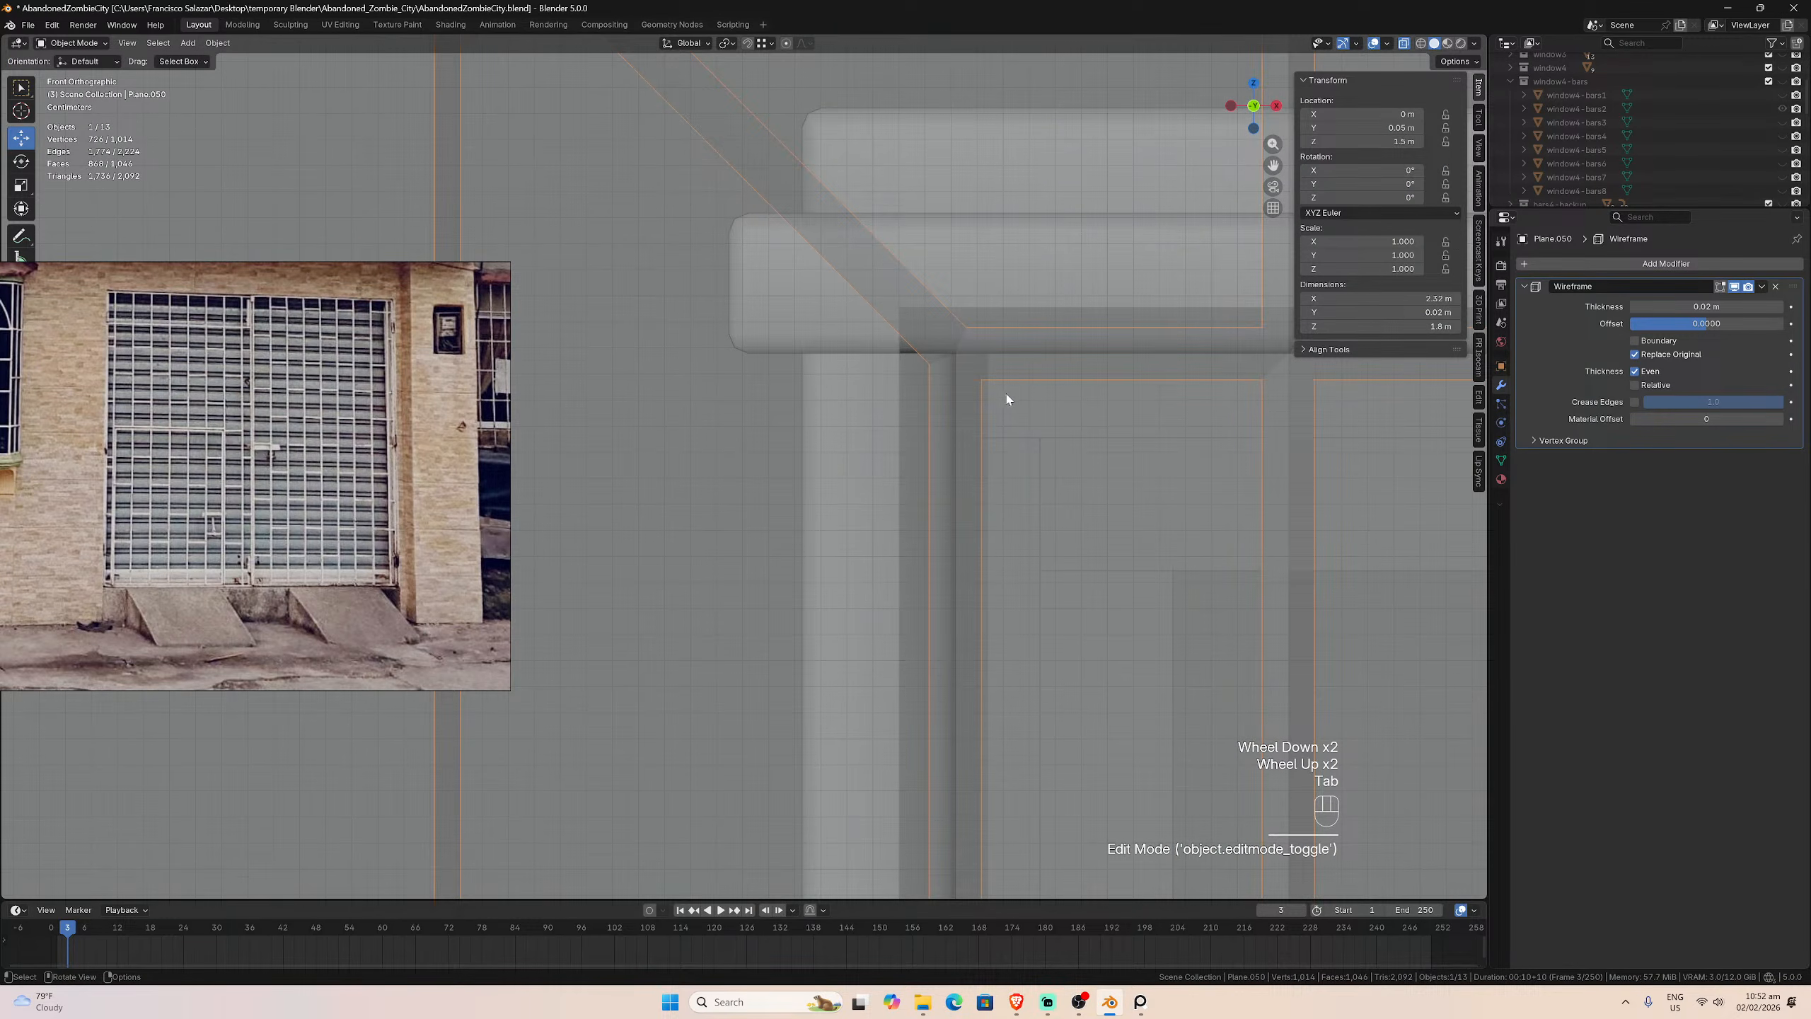
Step: Mark the inner edge of the wireframe bars at the upper-left corner with a small annotation stroke
key(d)
click(981, 384)
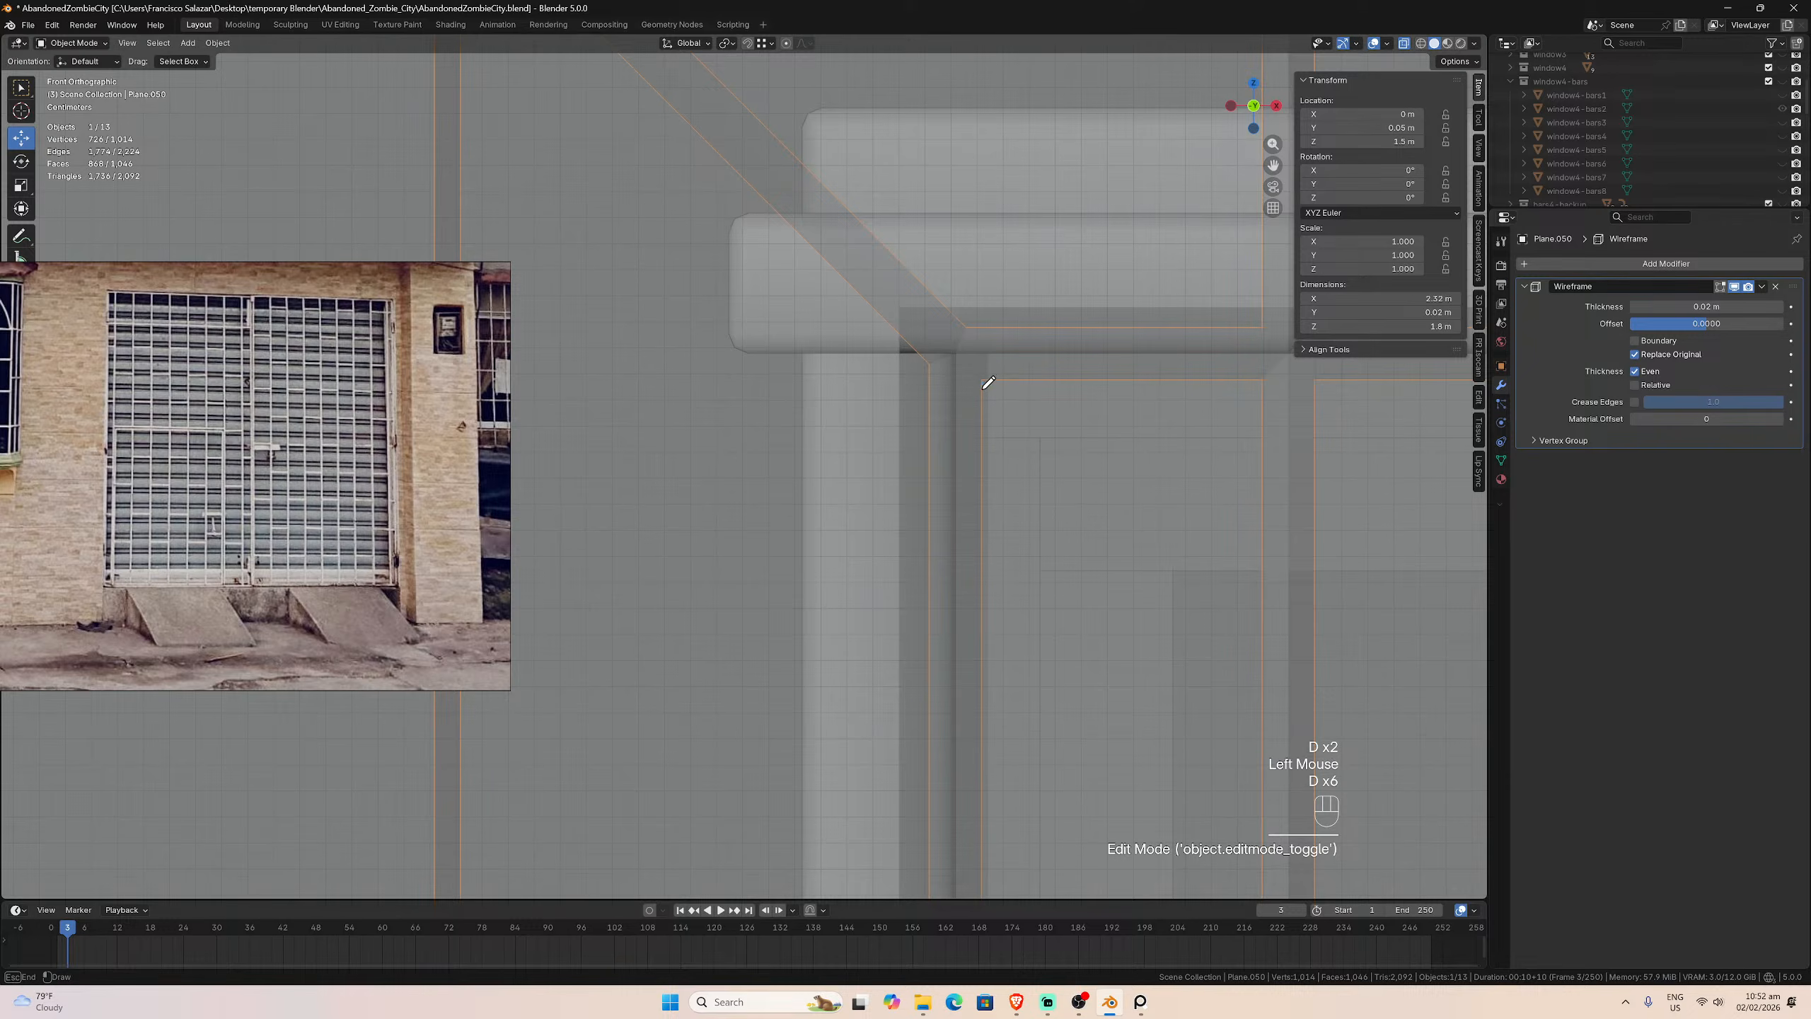
drag(981, 384, 991, 379)
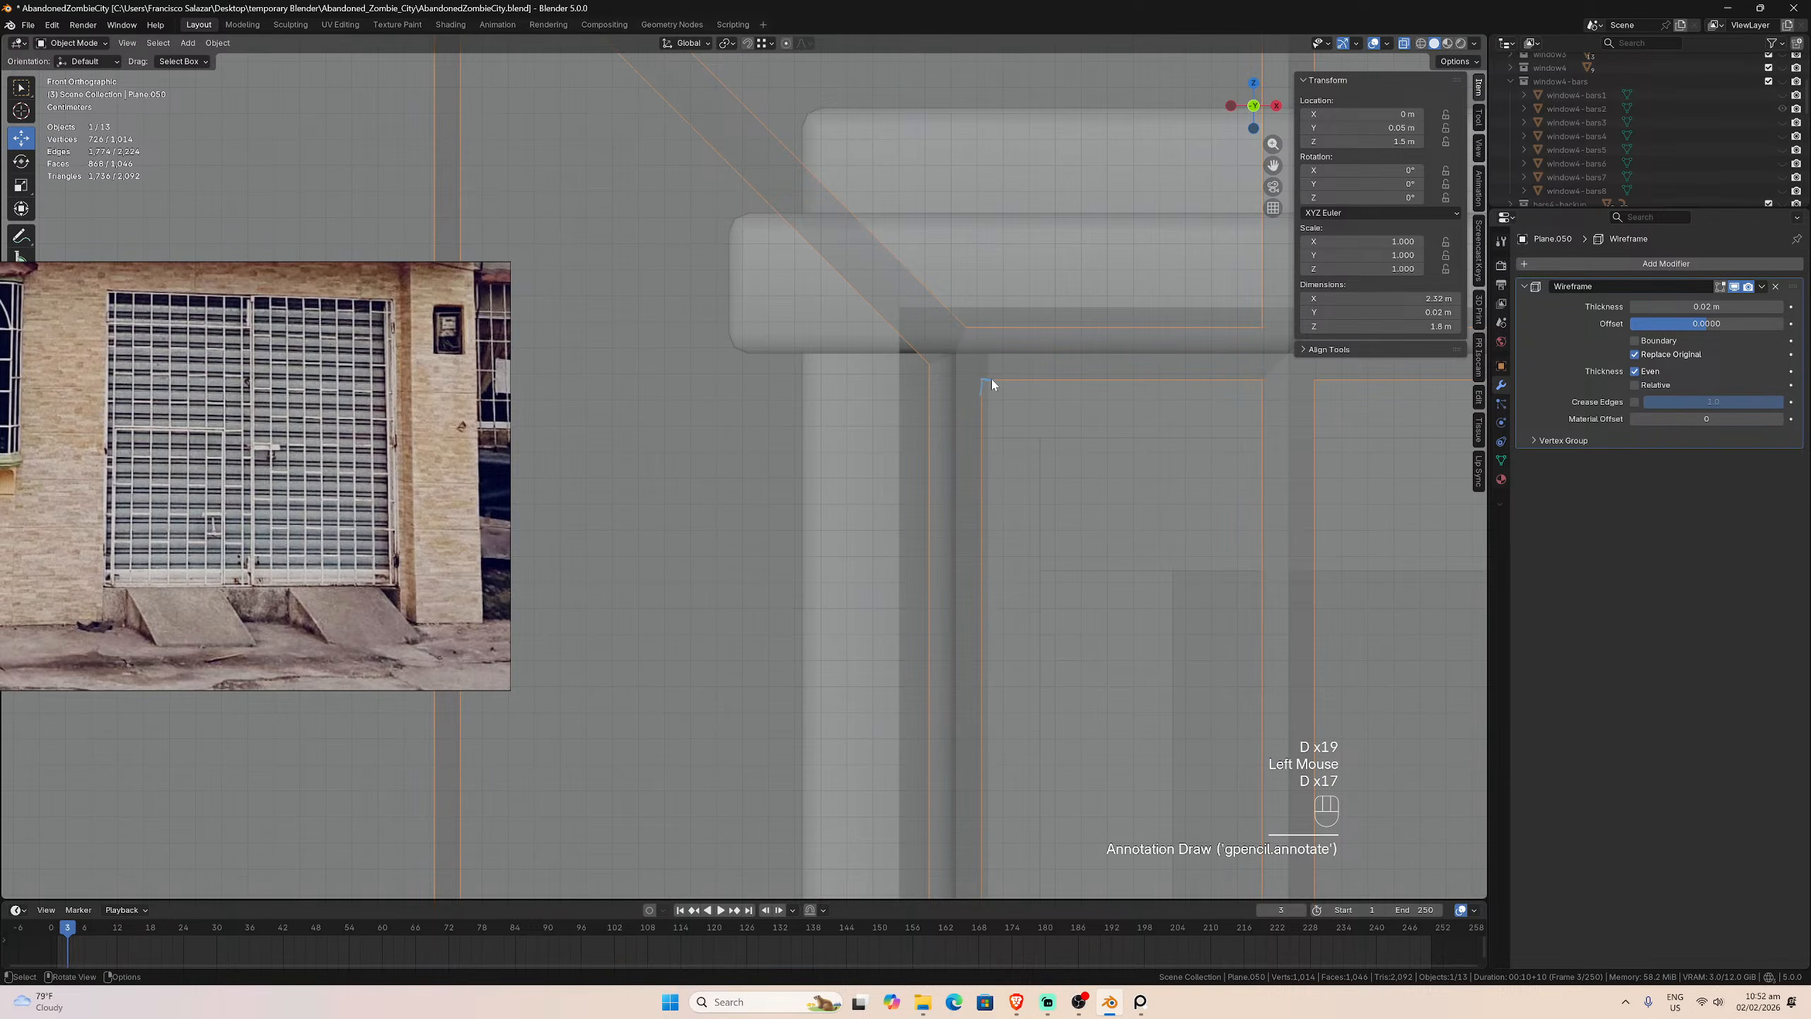
Step: Select the grille plane's whole ring of outer border faces in Edit Mode and delete those faces
scroll(991, 385, down, 1)
key(Tab)
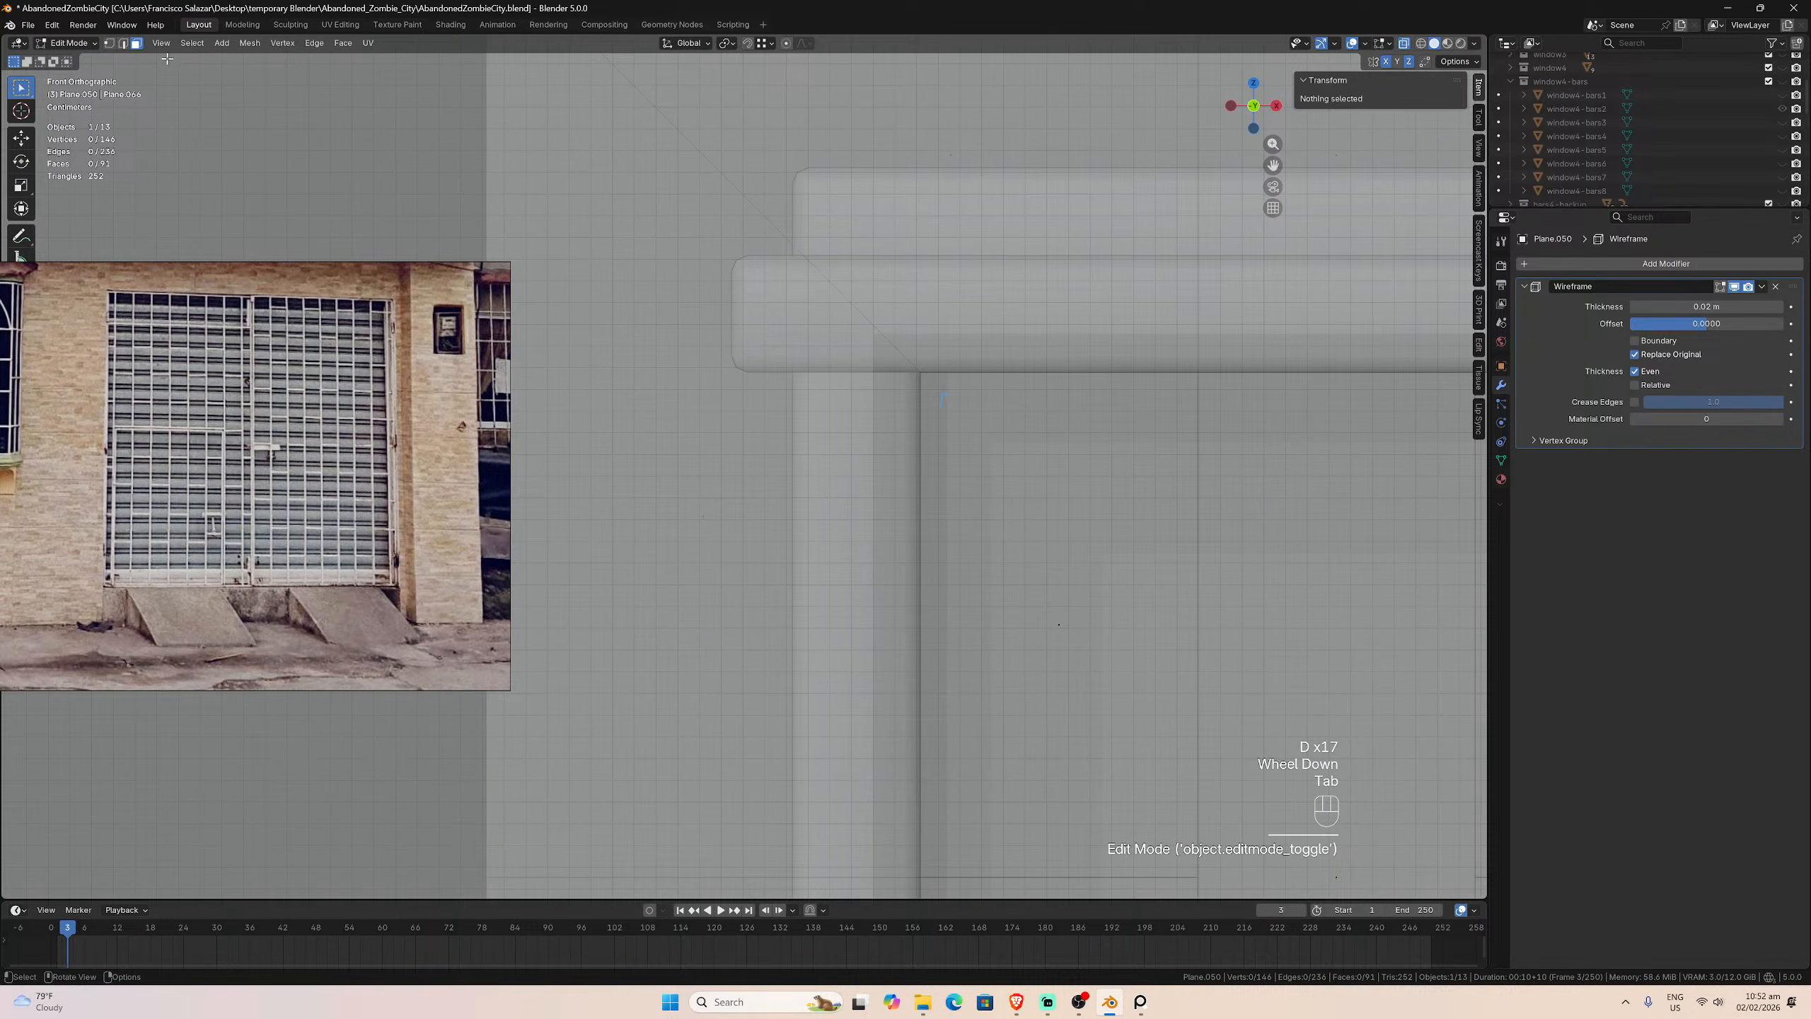
click(137, 44)
click(670, 400)
scroll(741, 542, down, 5)
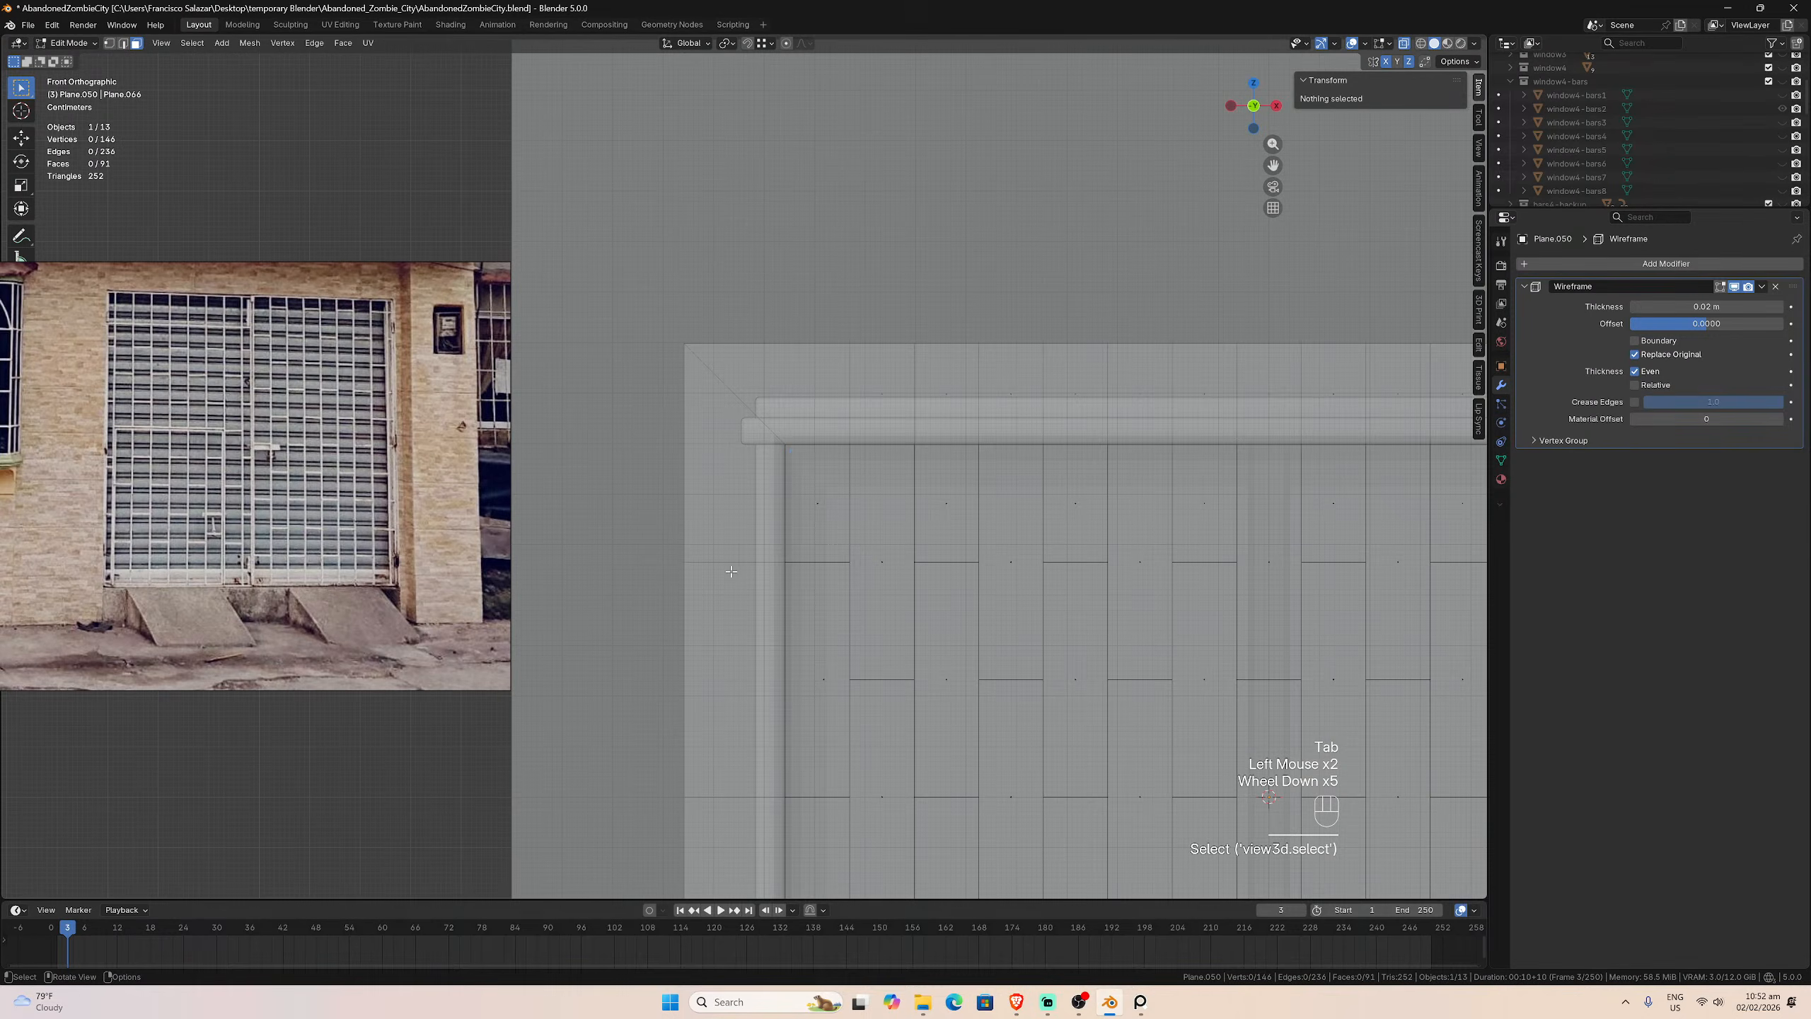
click(735, 499)
shift+click(813, 394)
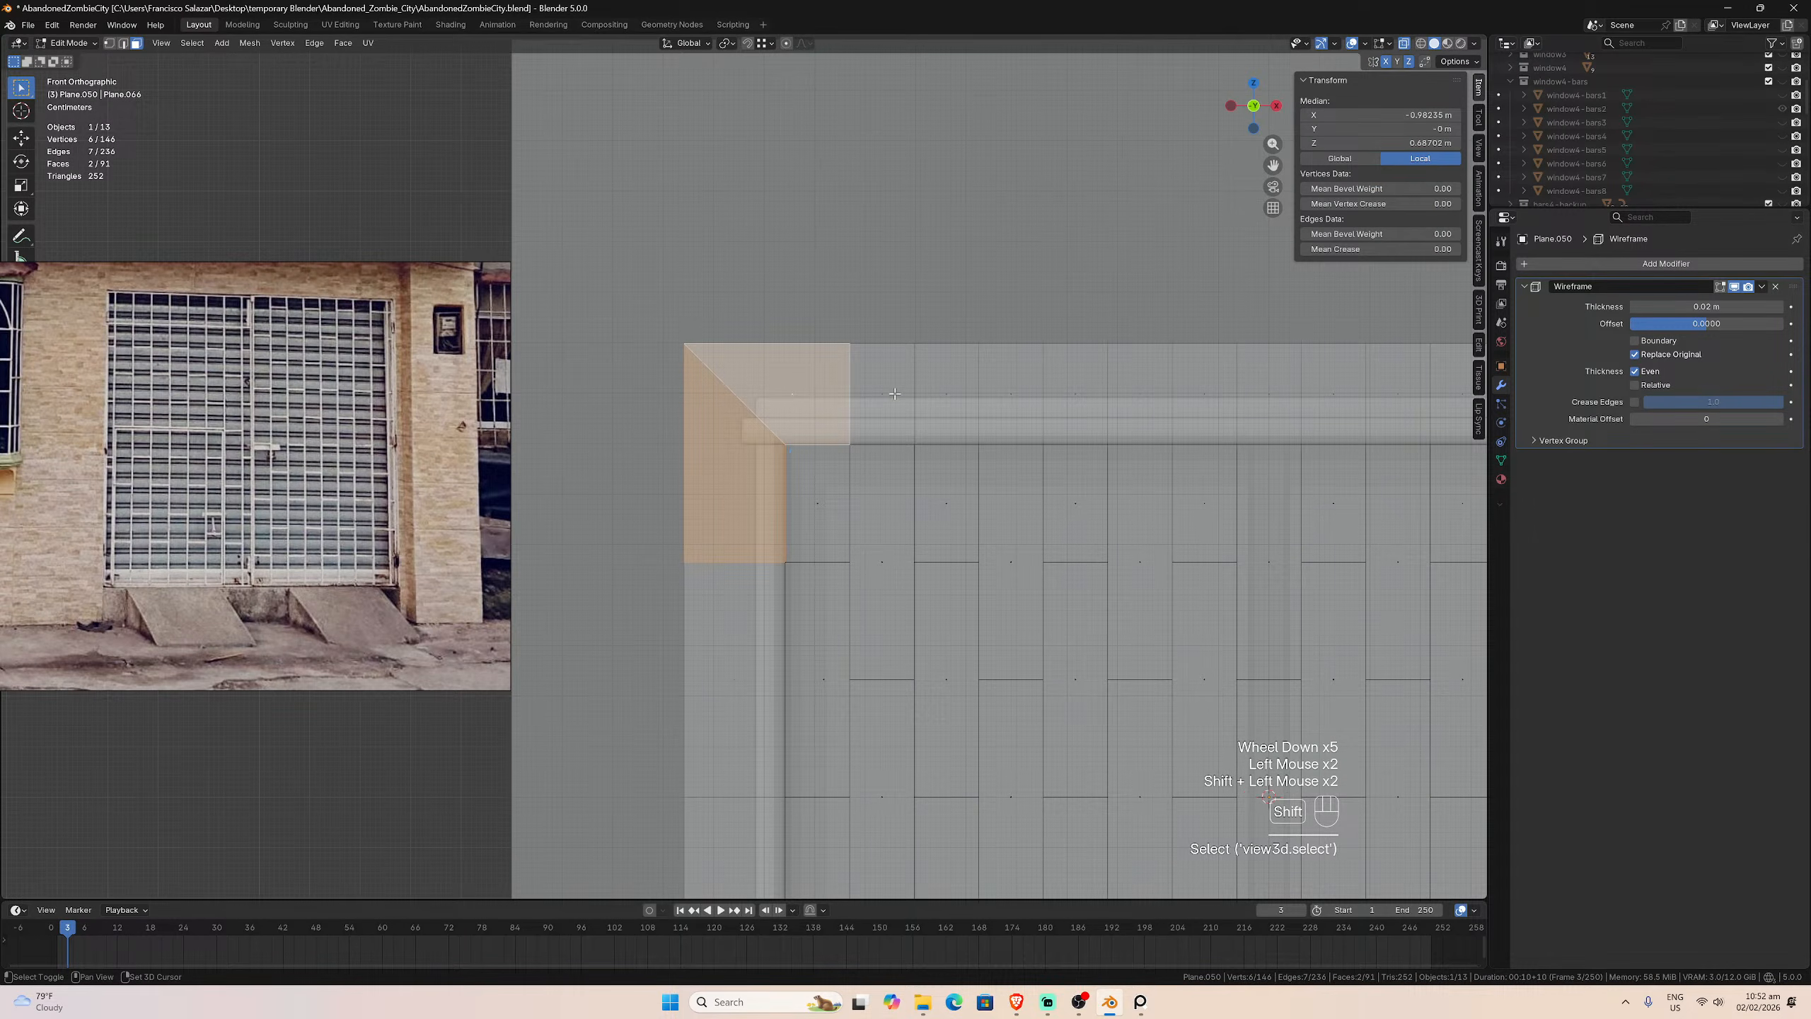
alt+shift+click(918, 395)
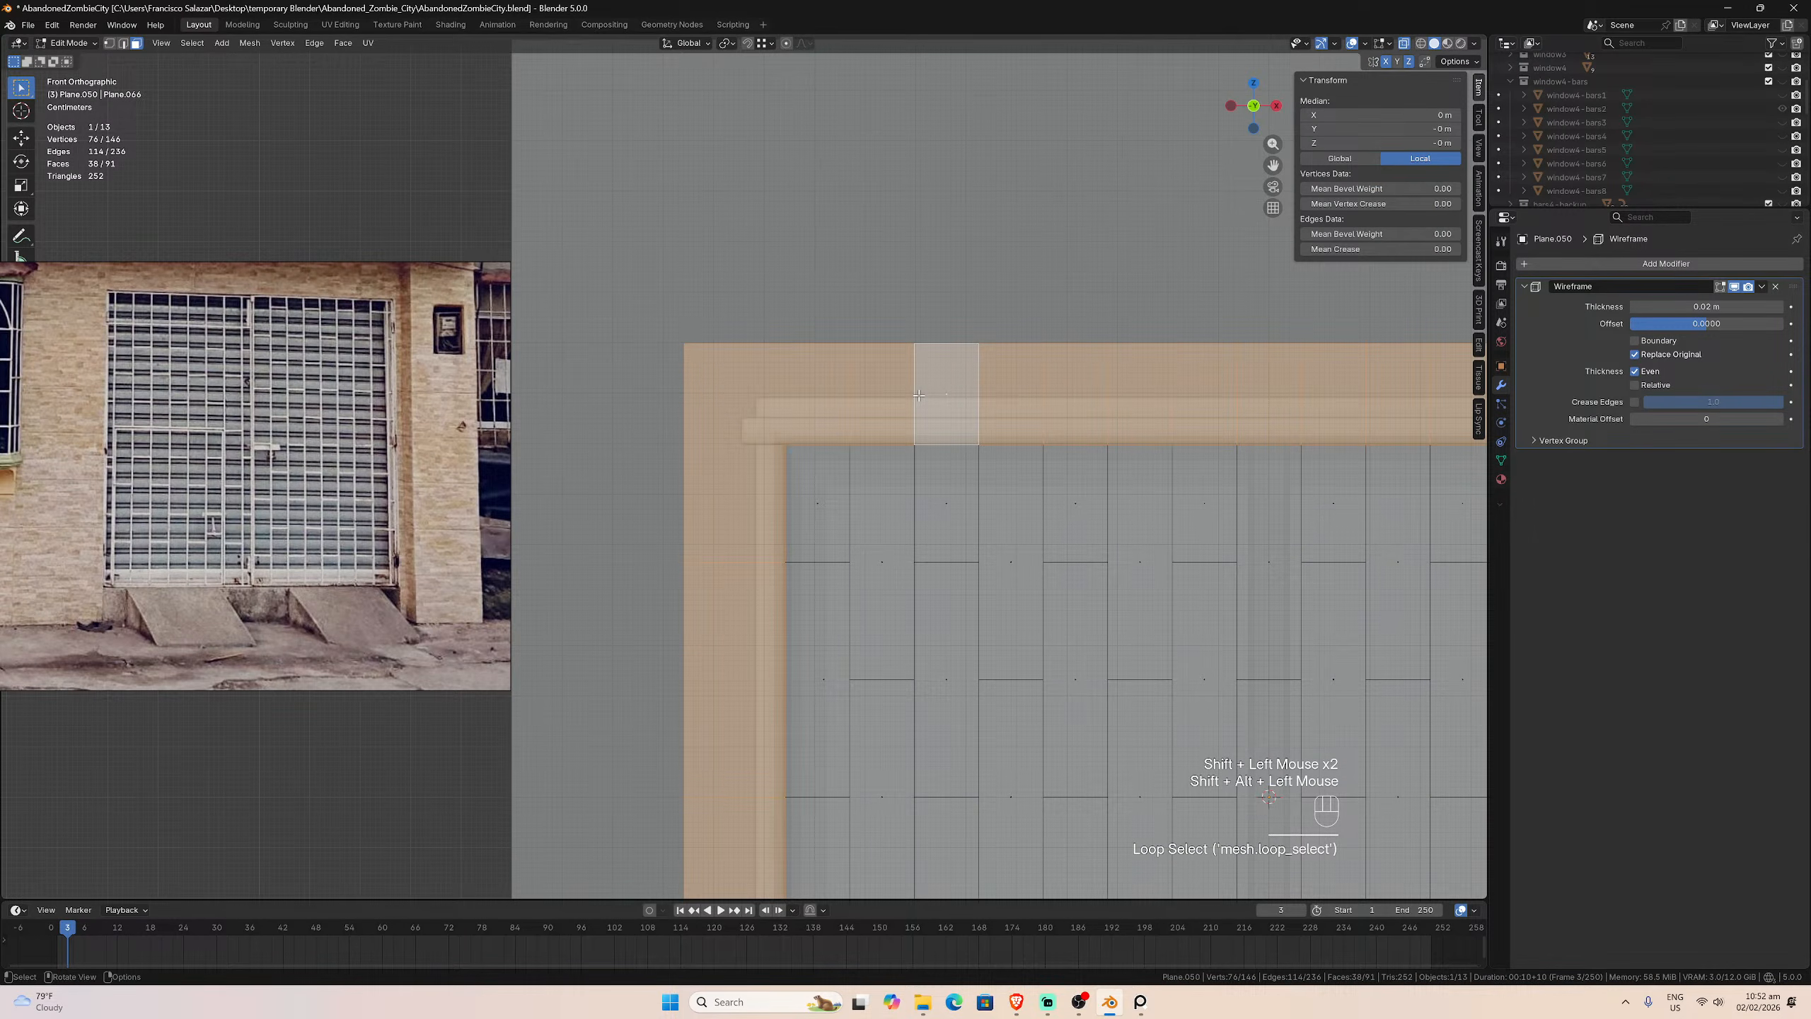
key(x)
click(858, 334)
Step: Return to Object Mode and compare the grille's inner upper-left bar corner with the annotation stroke
scroll(863, 342, up, 8)
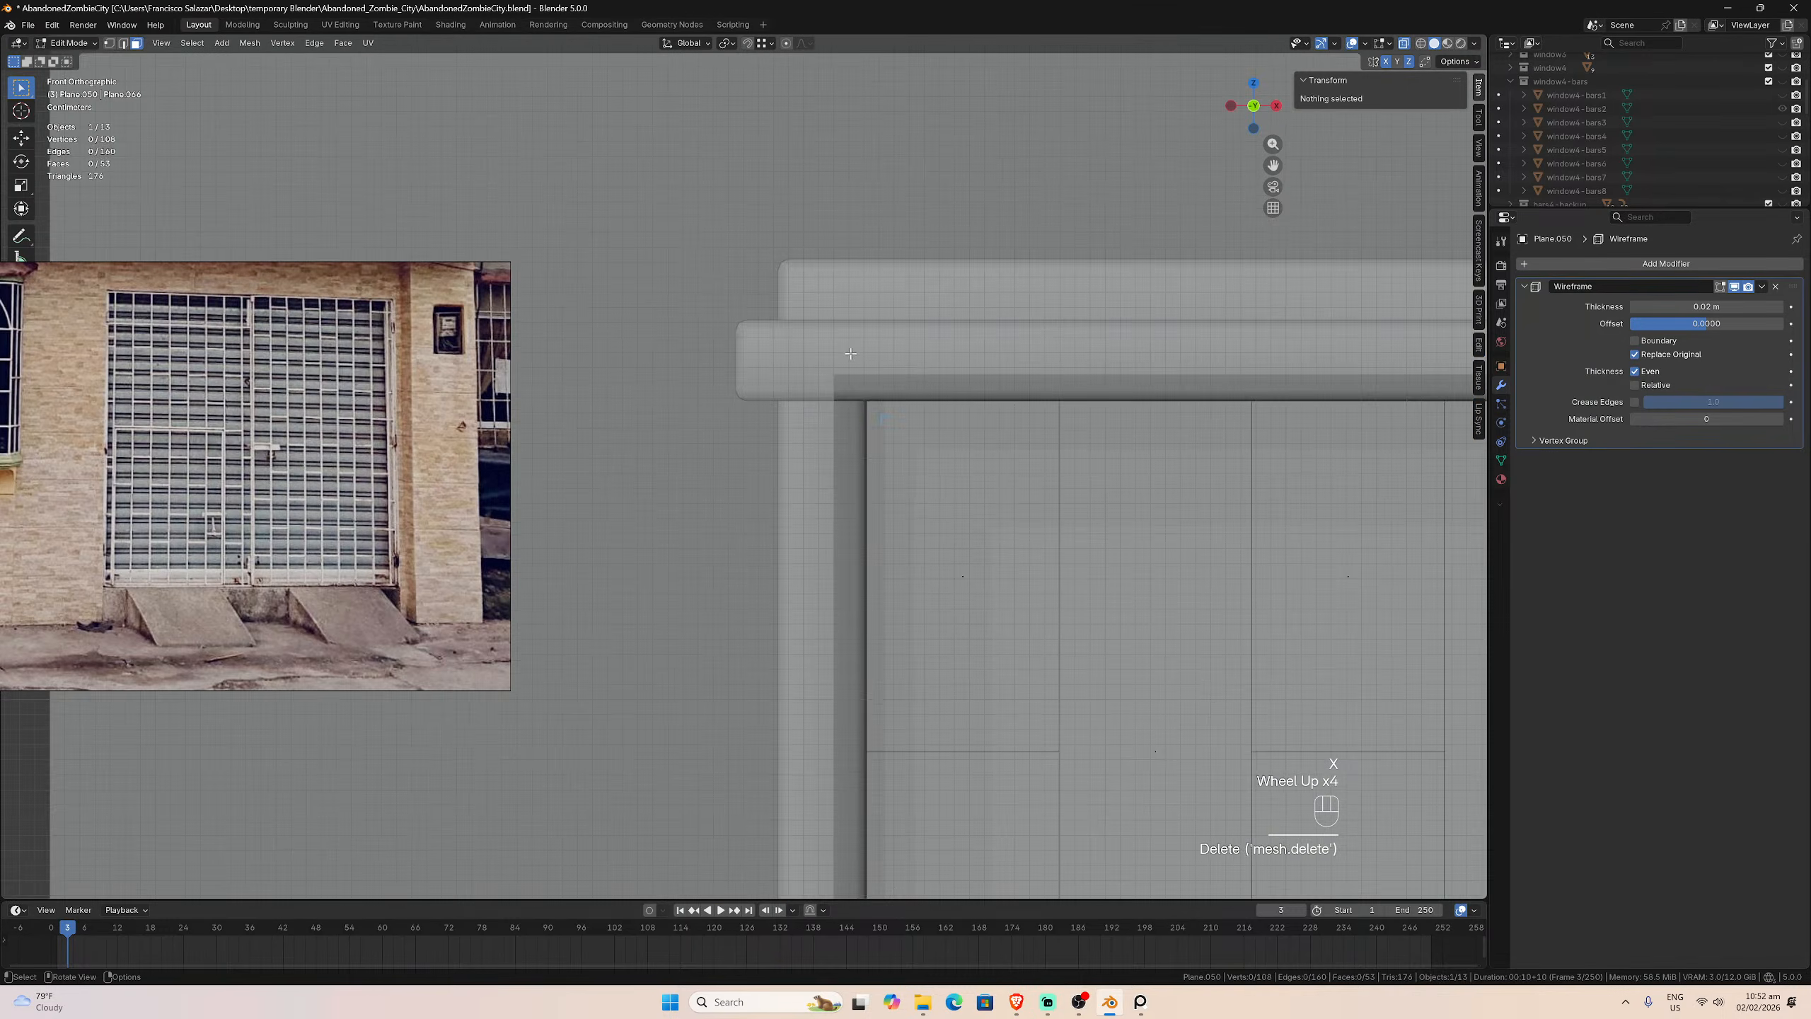
key(Tab)
scroll(934, 381, up, 2)
scroll(949, 378, down, 1)
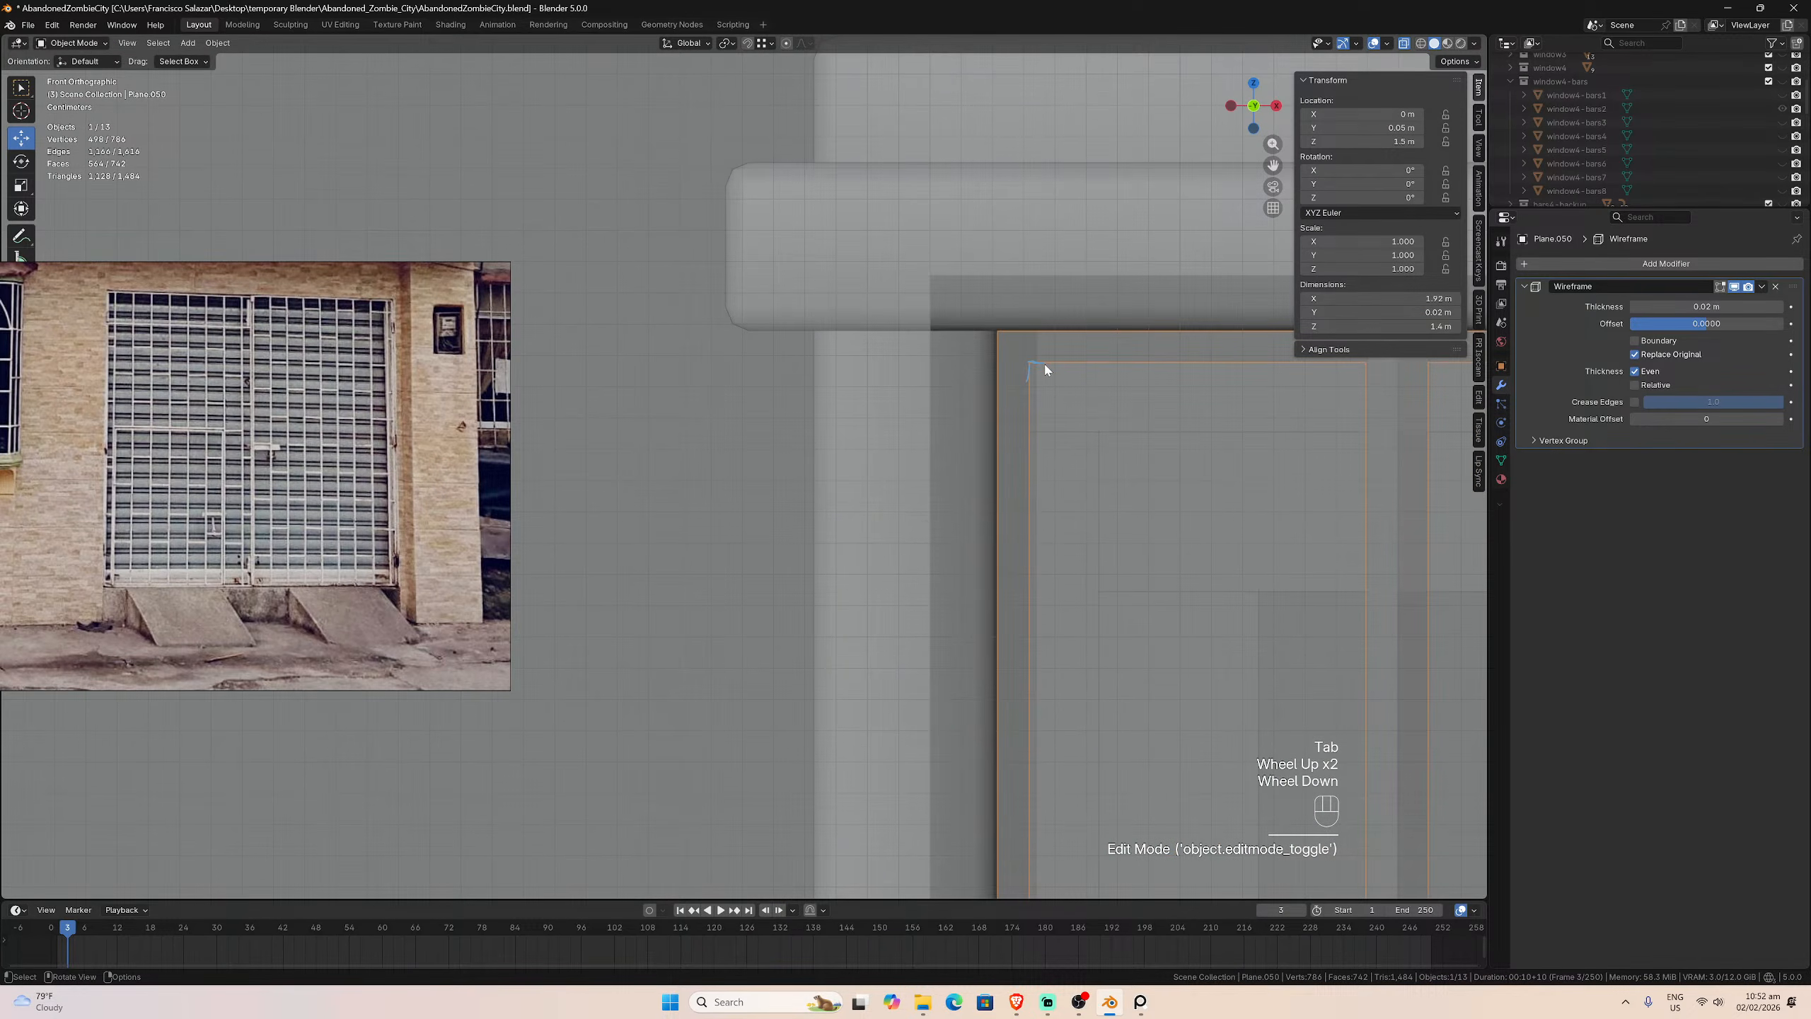
scroll(1046, 369, up, 2)
drag(1273, 165, 1216, 175)
scroll(871, 439, up, 3)
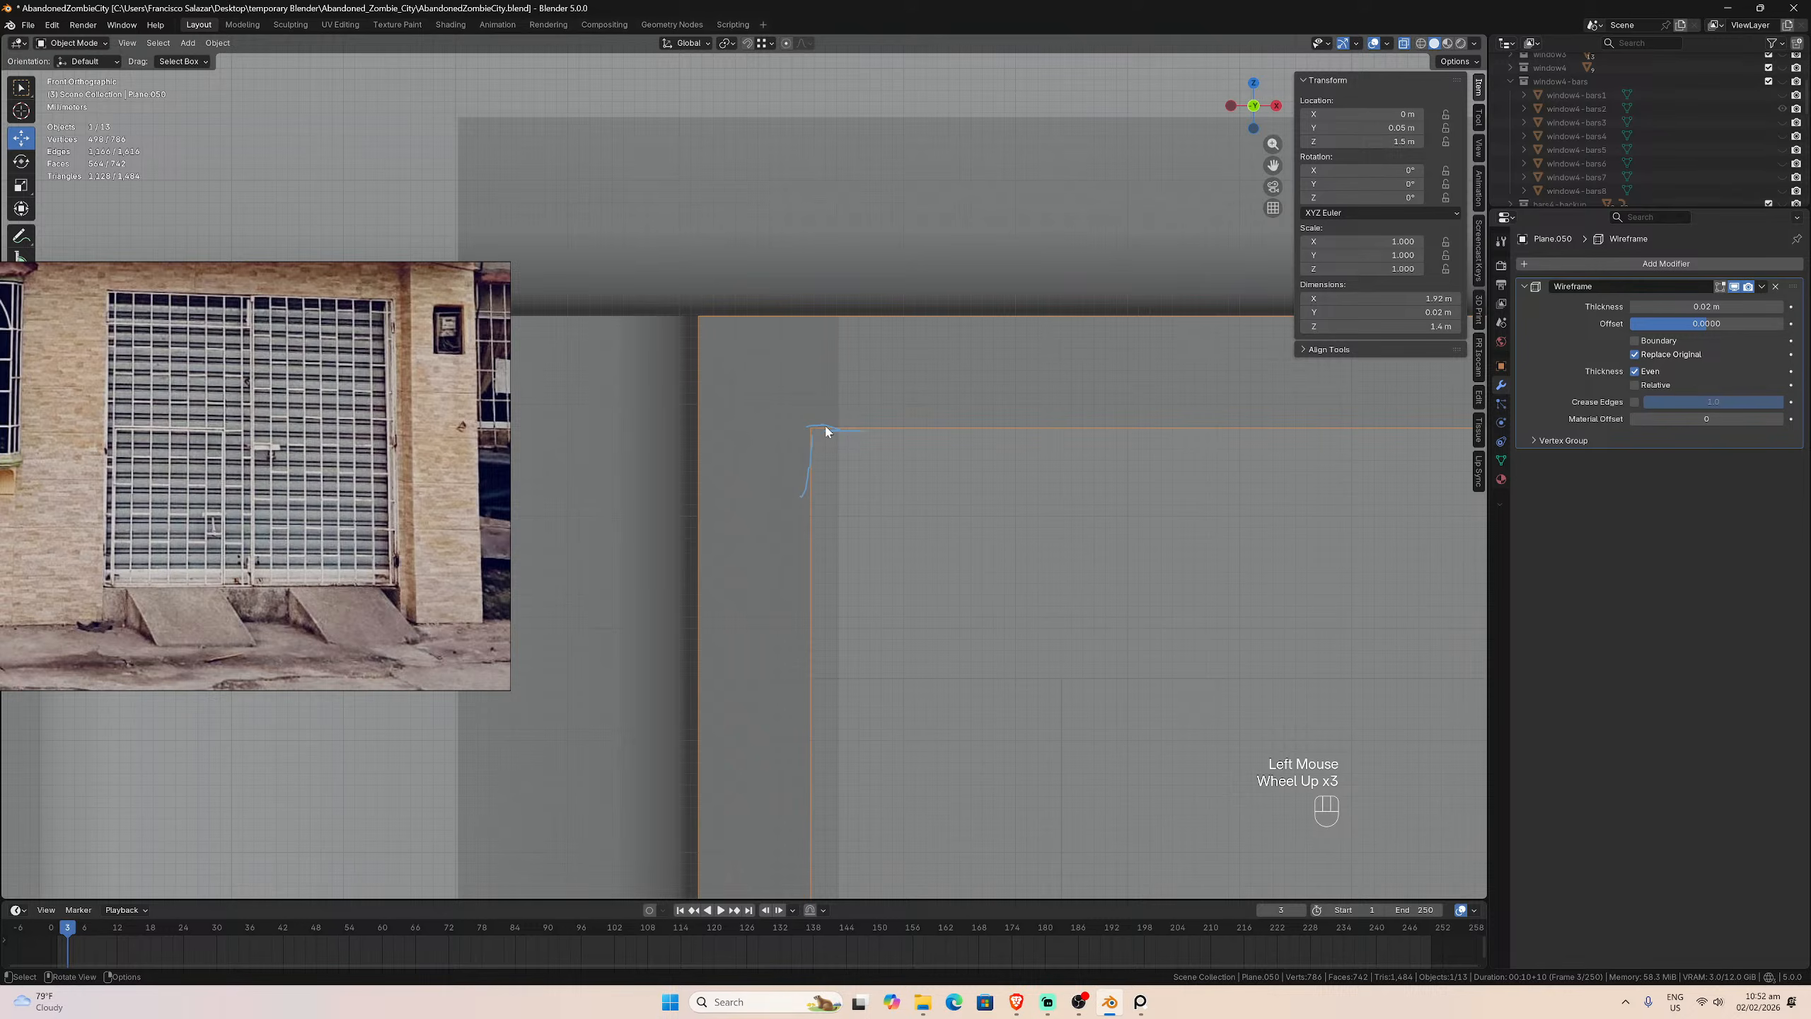
Step: Undo the deletion of the outer border faces and return to Object Mode at the annotated corner
key(ctrl+z)
key(ctrl+z)
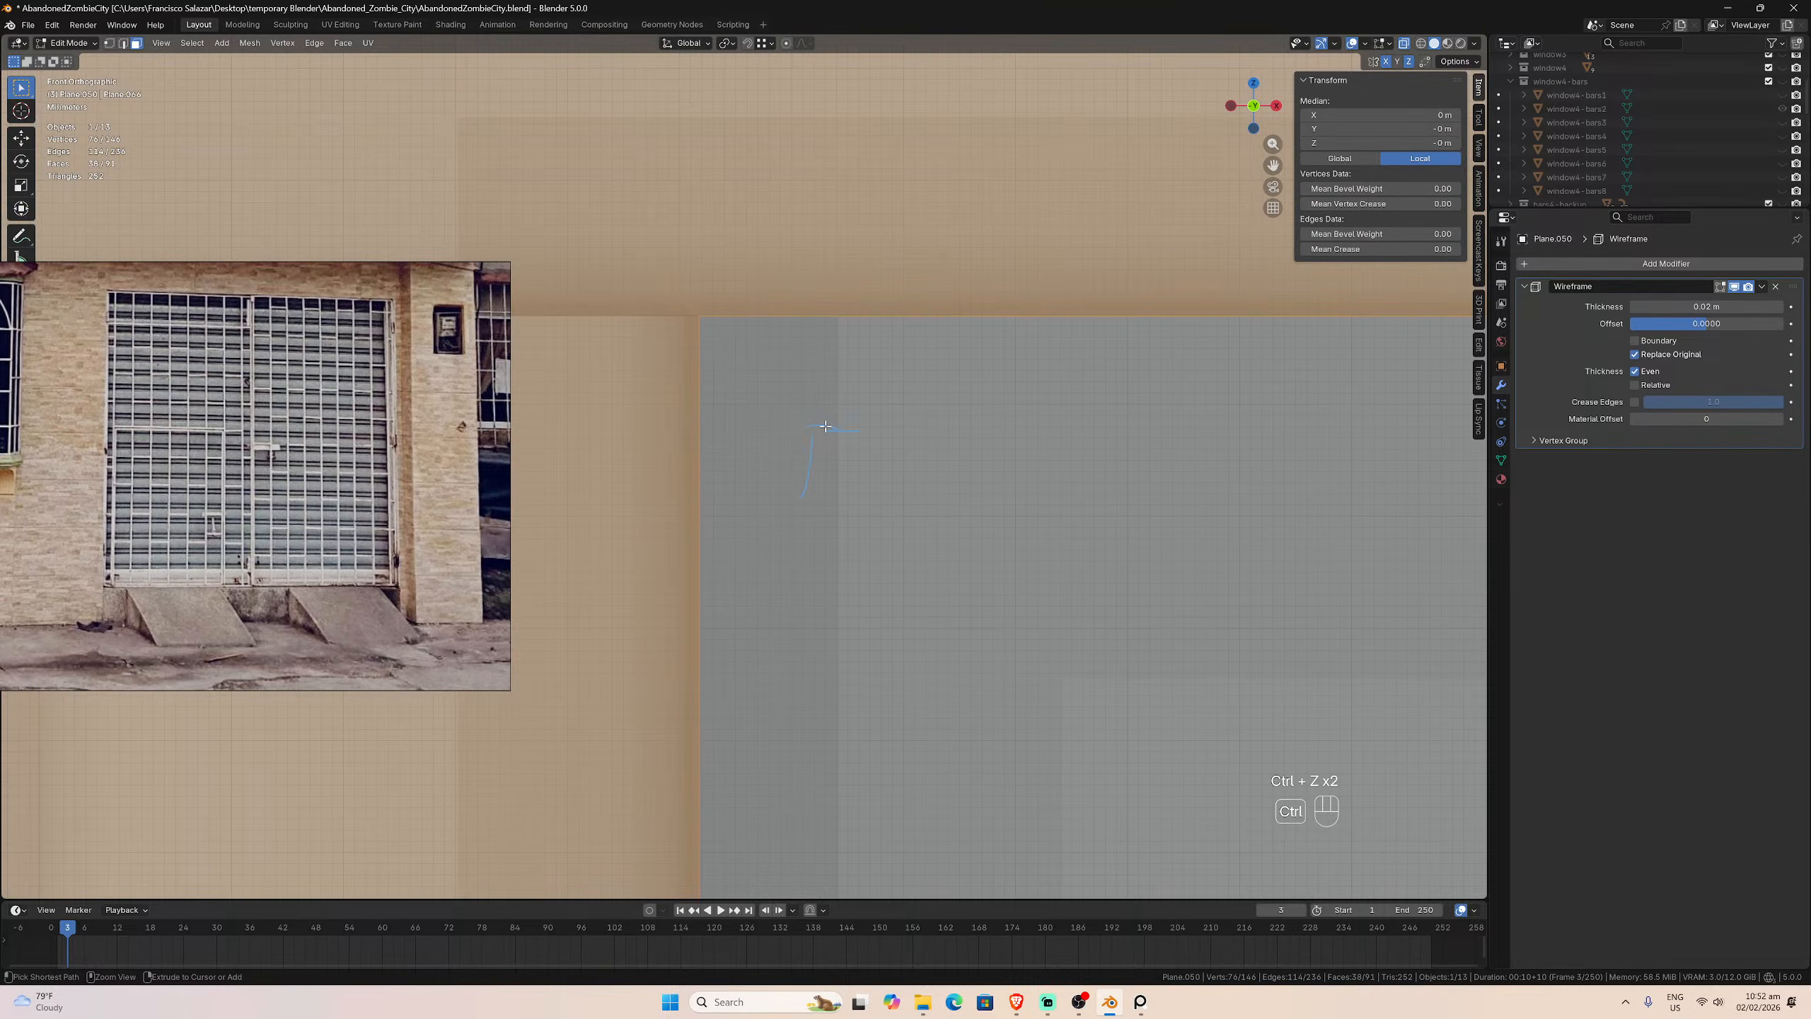
key(Tab)
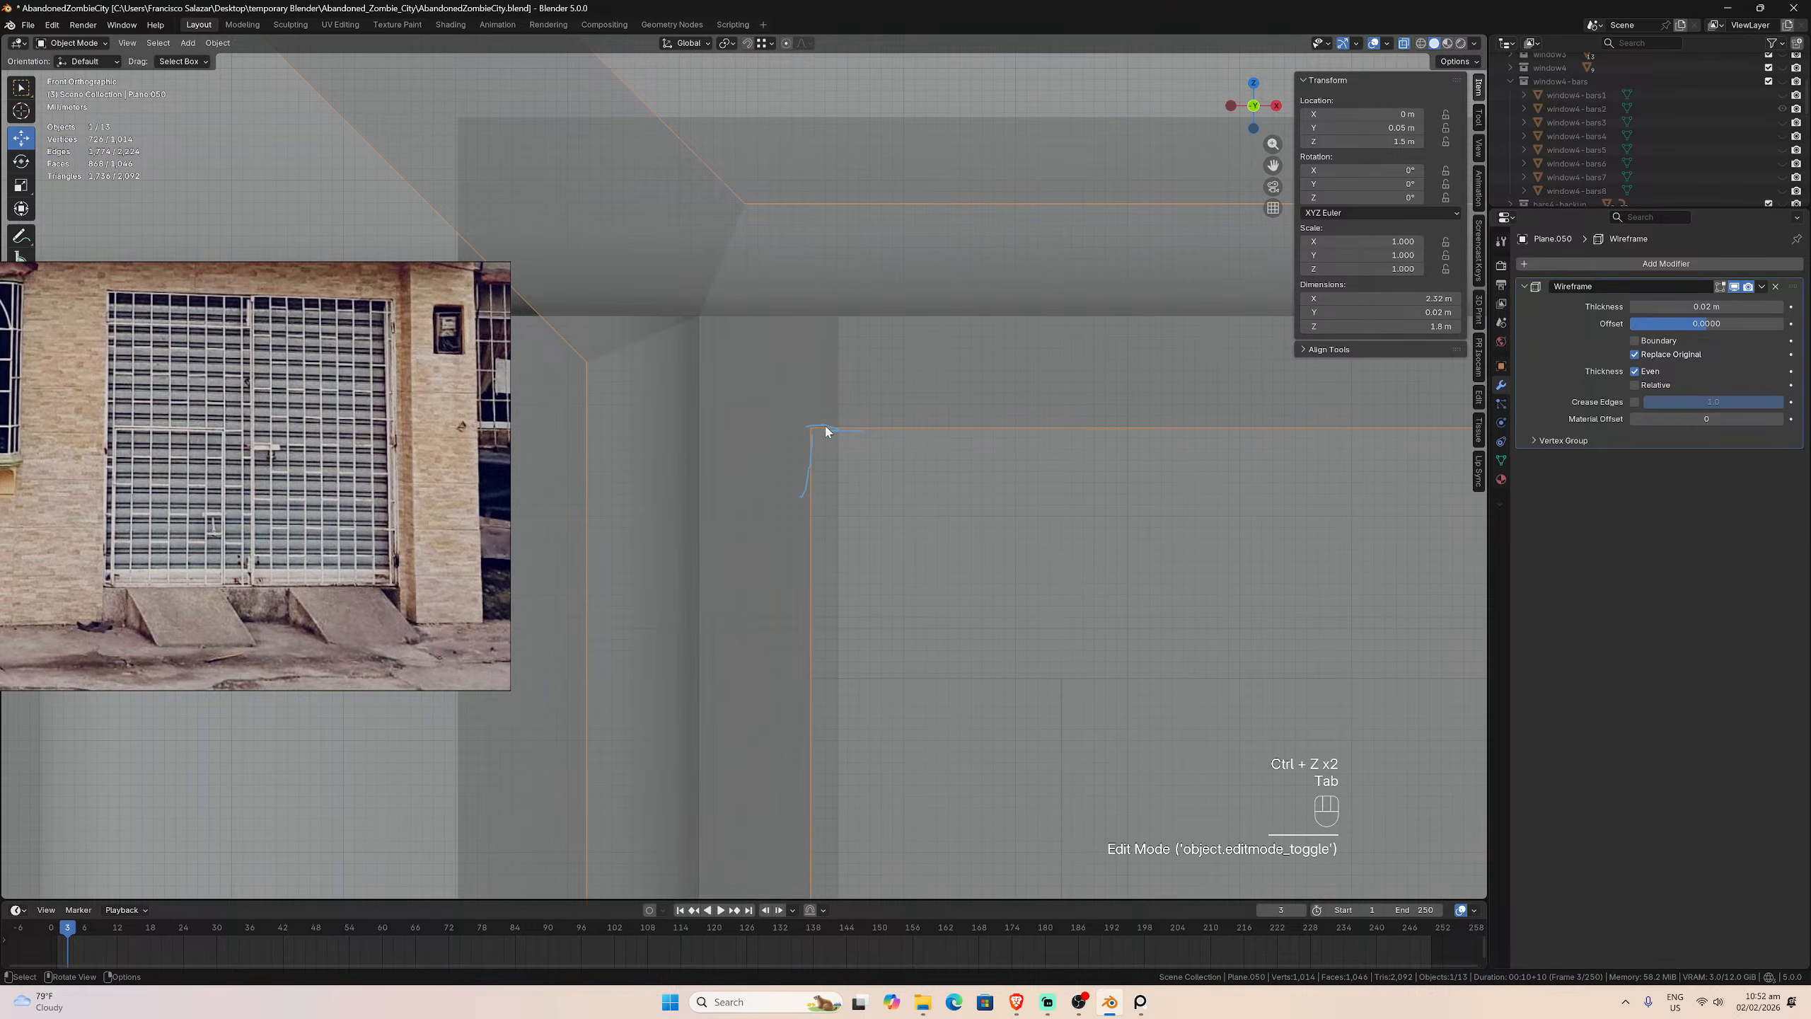
scroll(772, 372, up, 2)
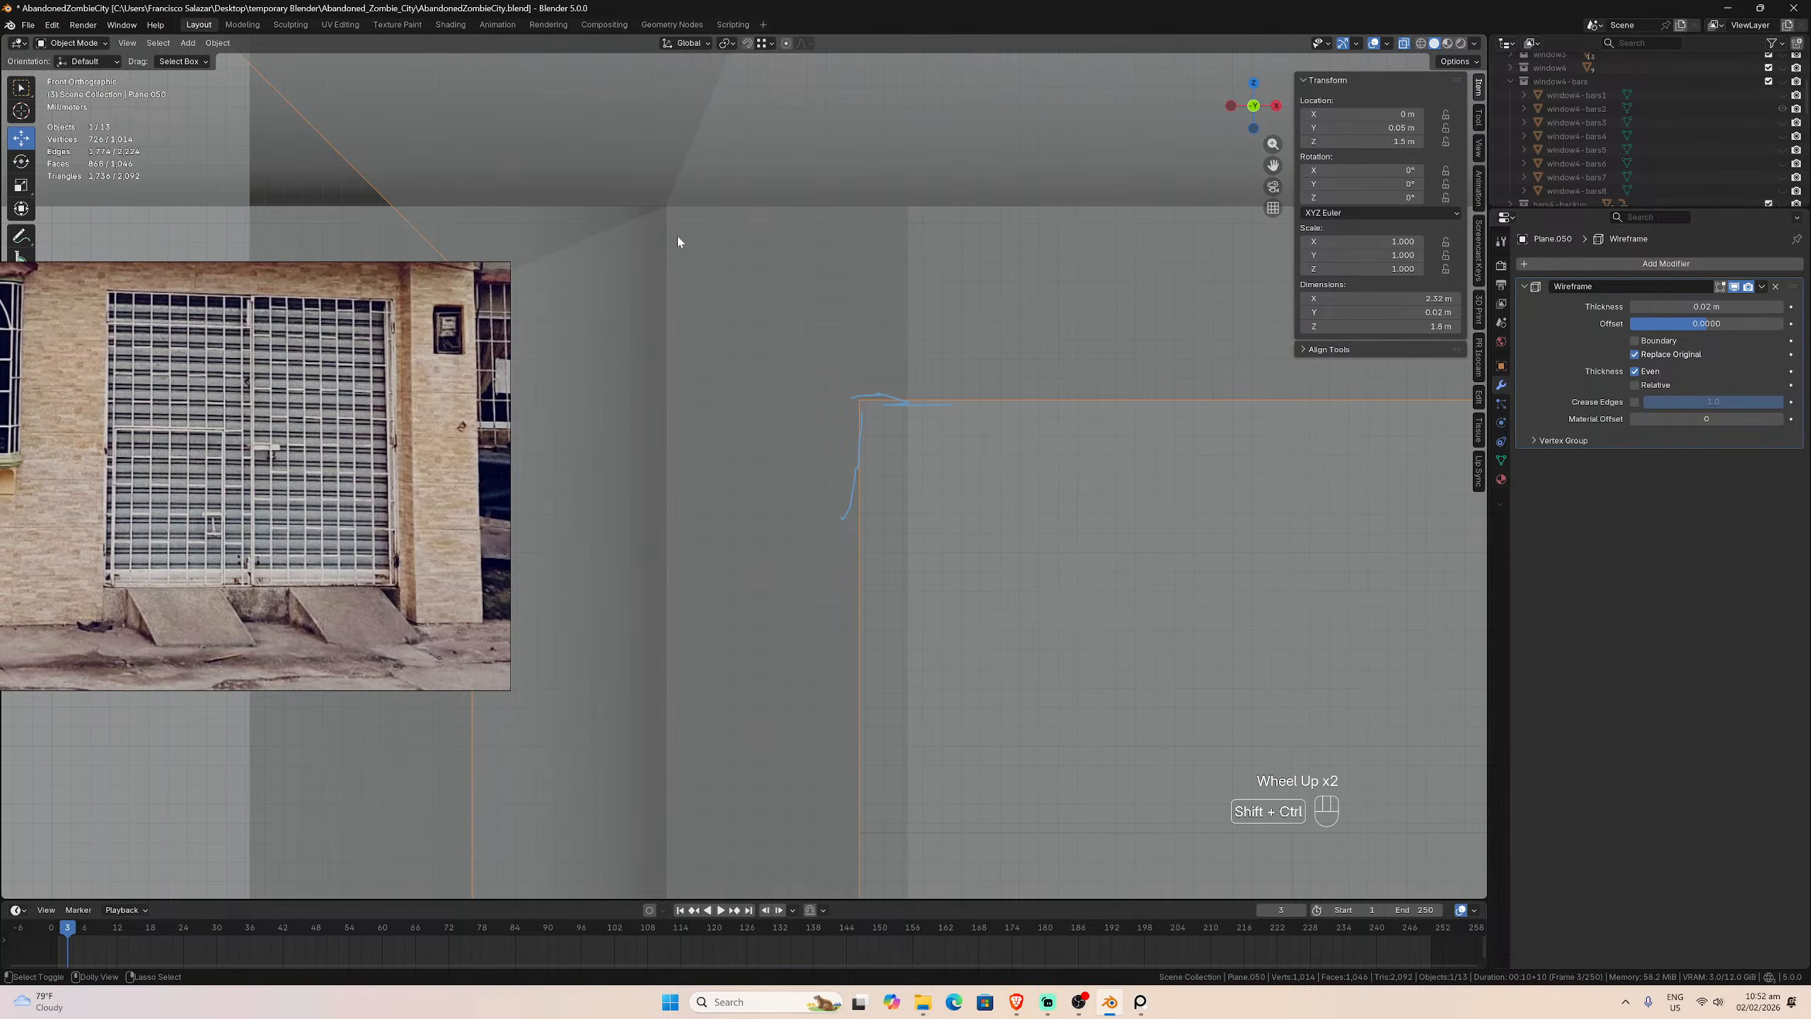
Step: Try to redo the deletion of the grille's outer border faces
key(ctrl+shift+z)
key(ctrl+shift+z)
key(Caps_Lock)
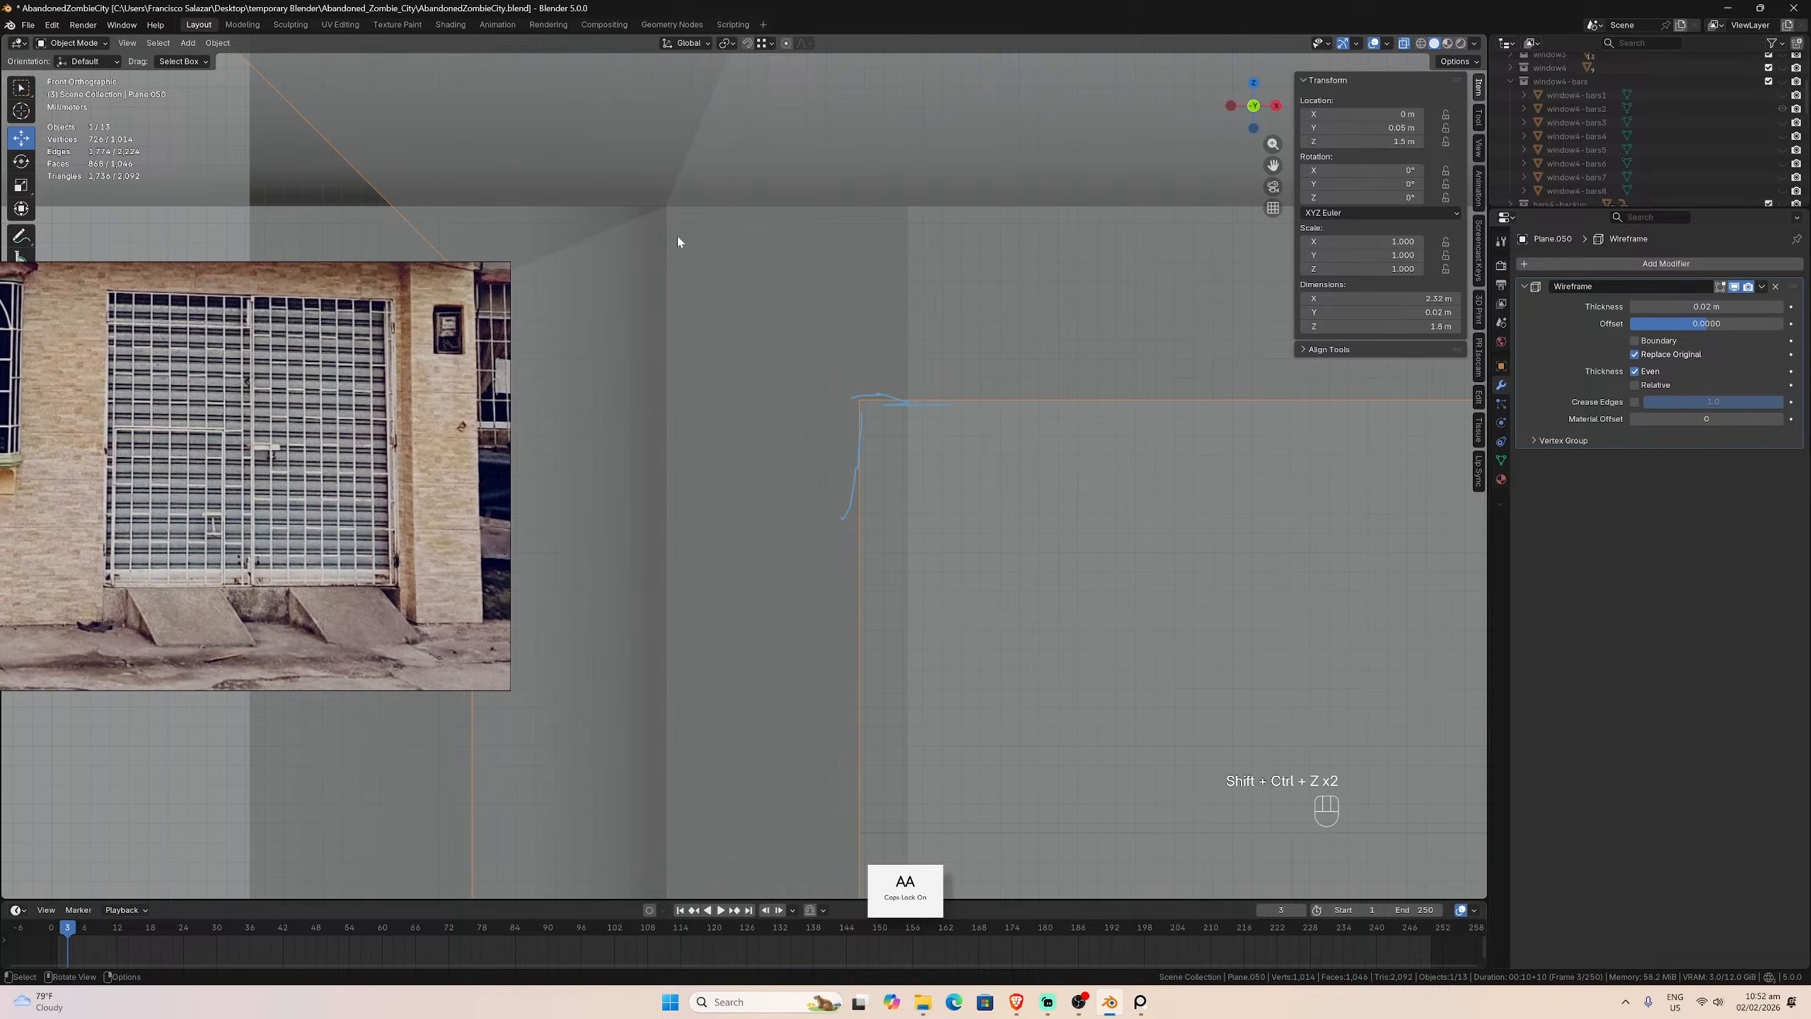
key(Tab)
key(Tab)
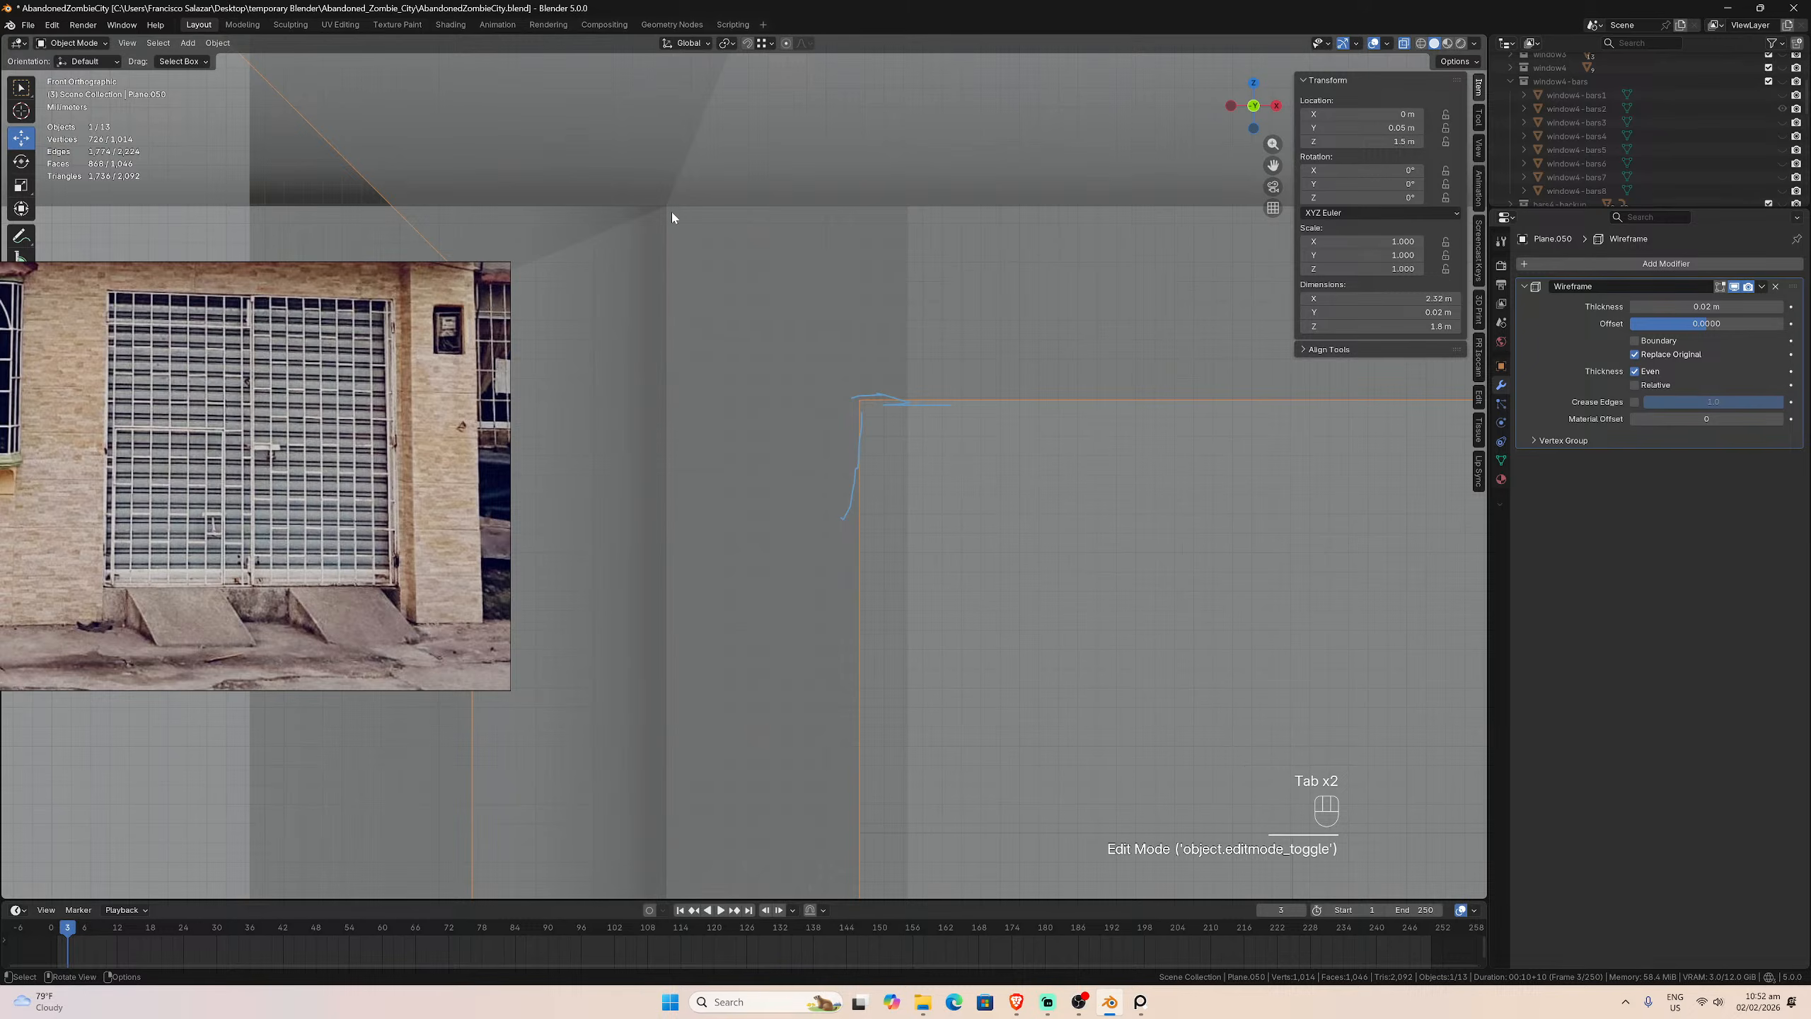
Step: Turn off X-ray and examine the whole grille and how its upper-left corner sits against the window frame
scroll(734, 346, down, 3)
scroll(769, 380, down, 11)
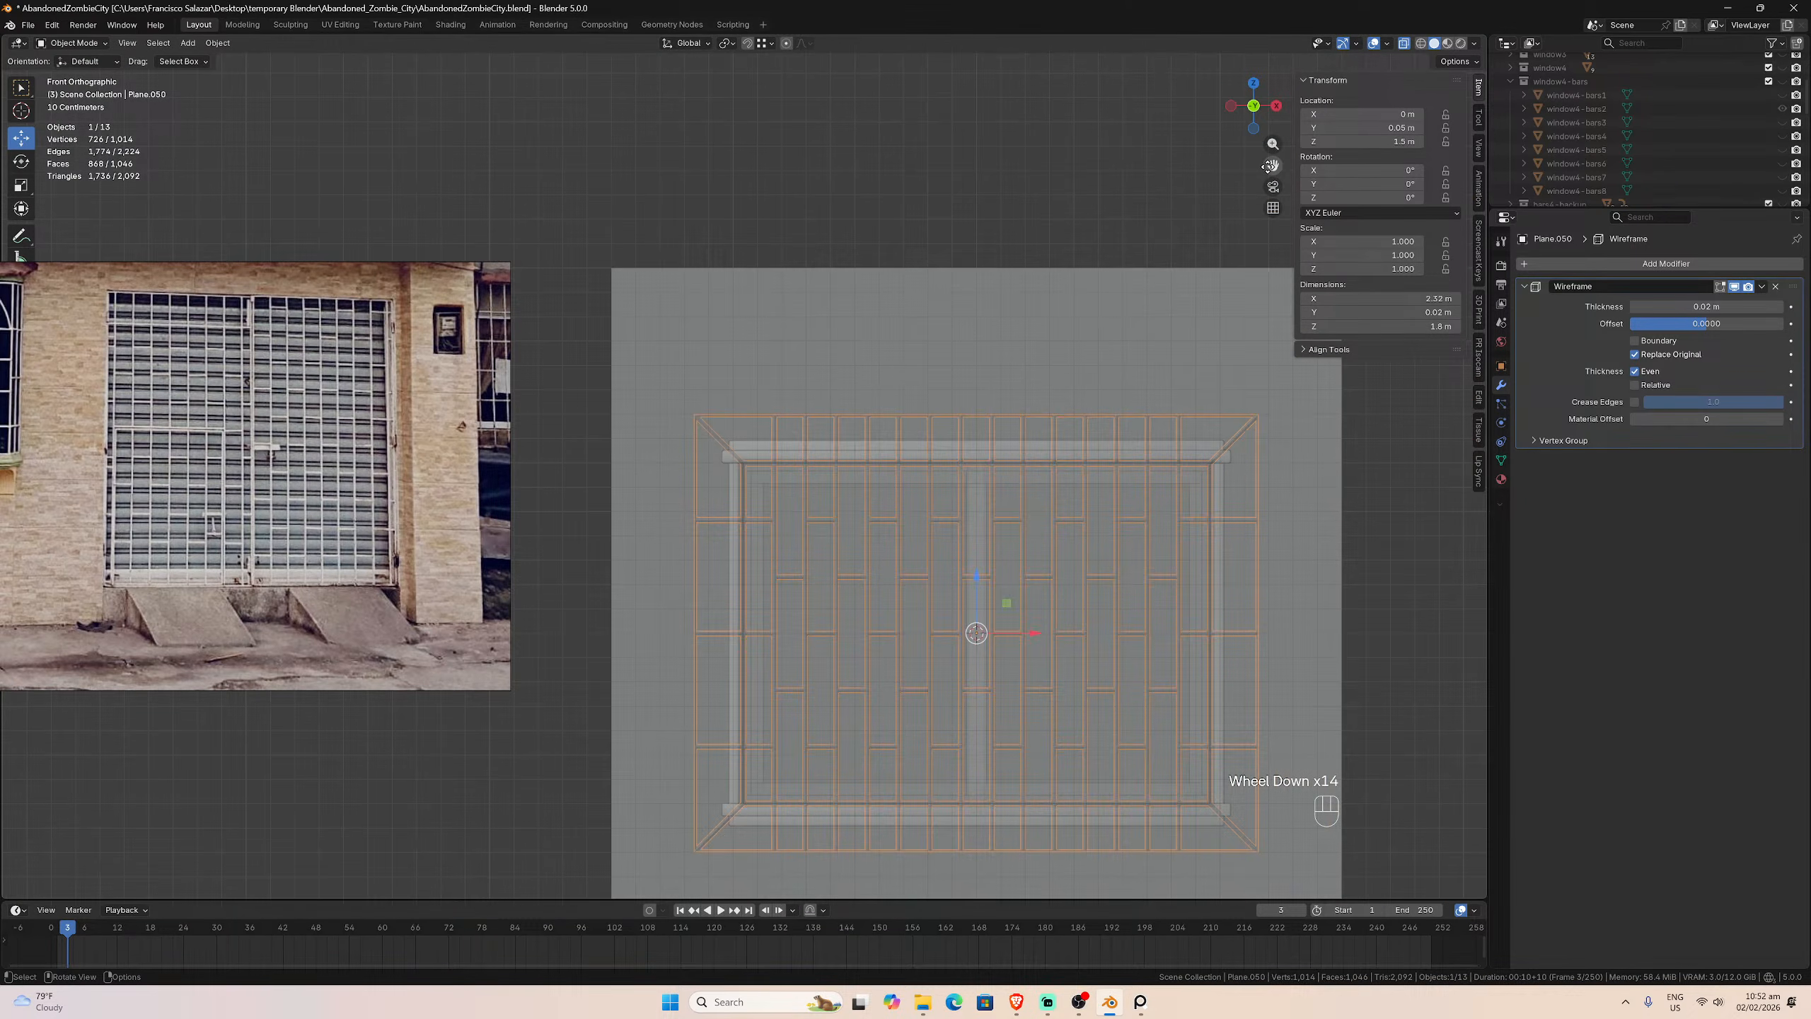
drag(1268, 167, 1290, 41)
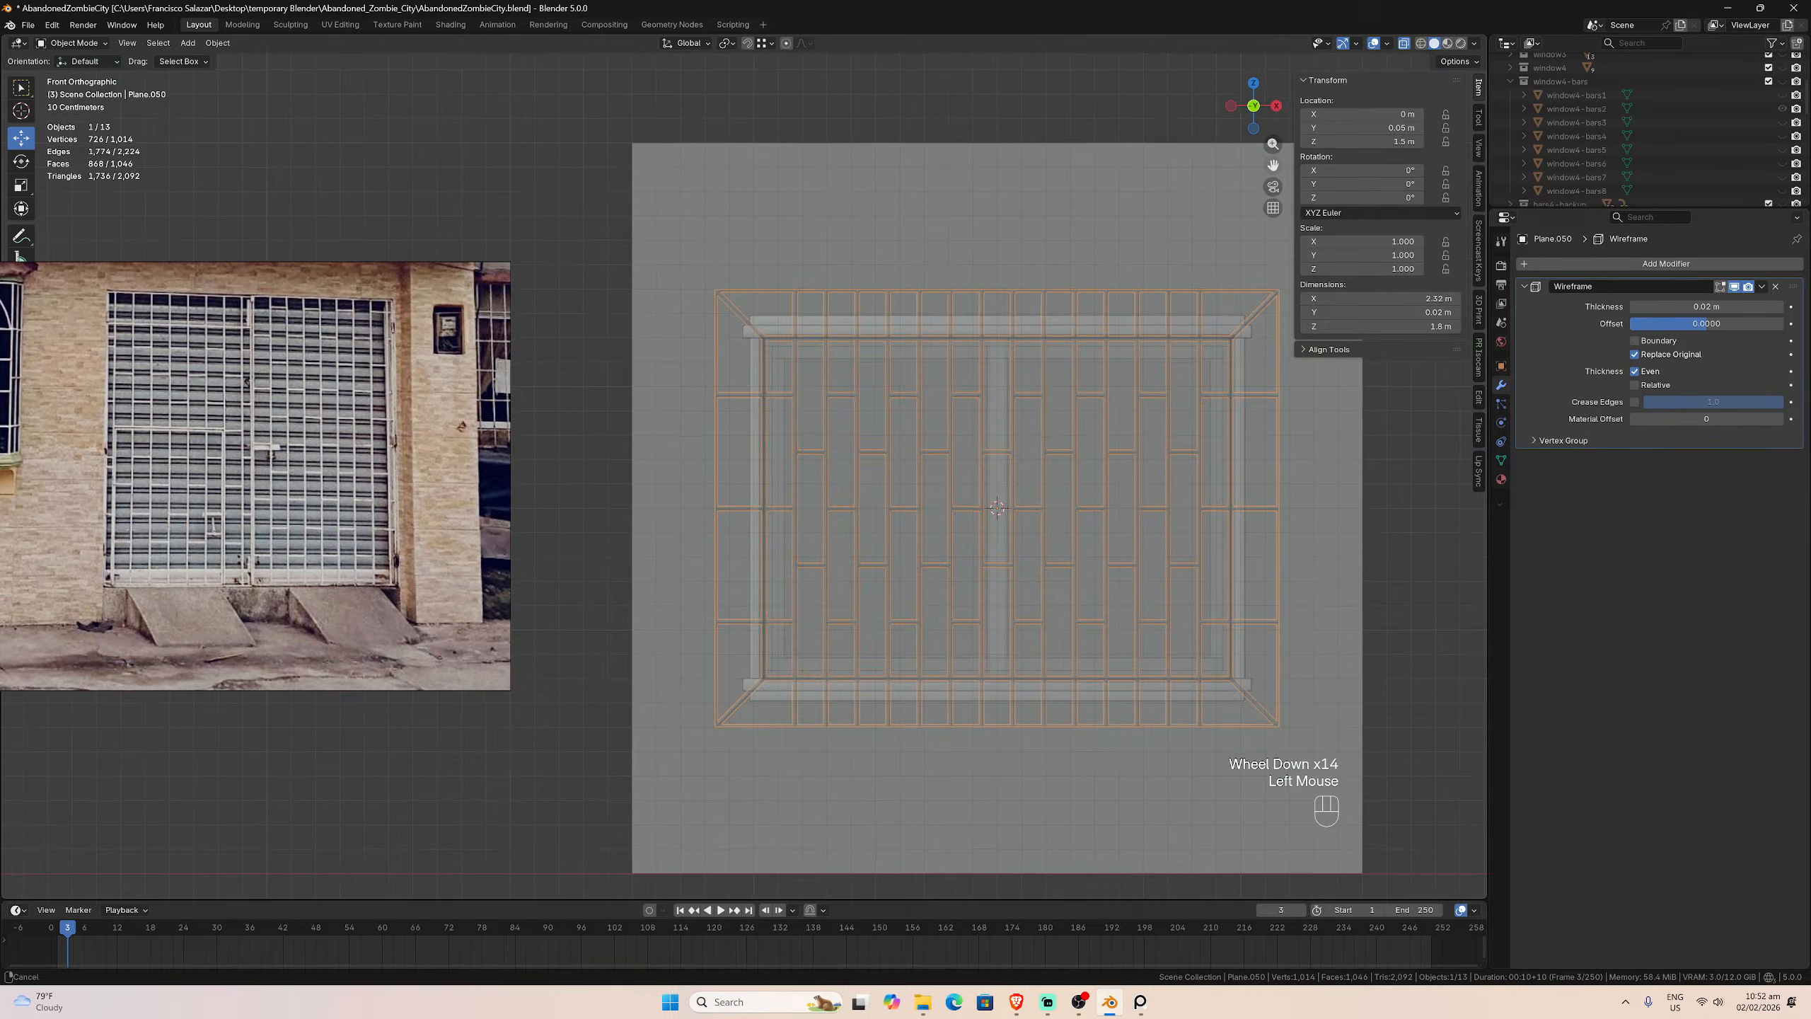
scroll(716, 508, up, 1)
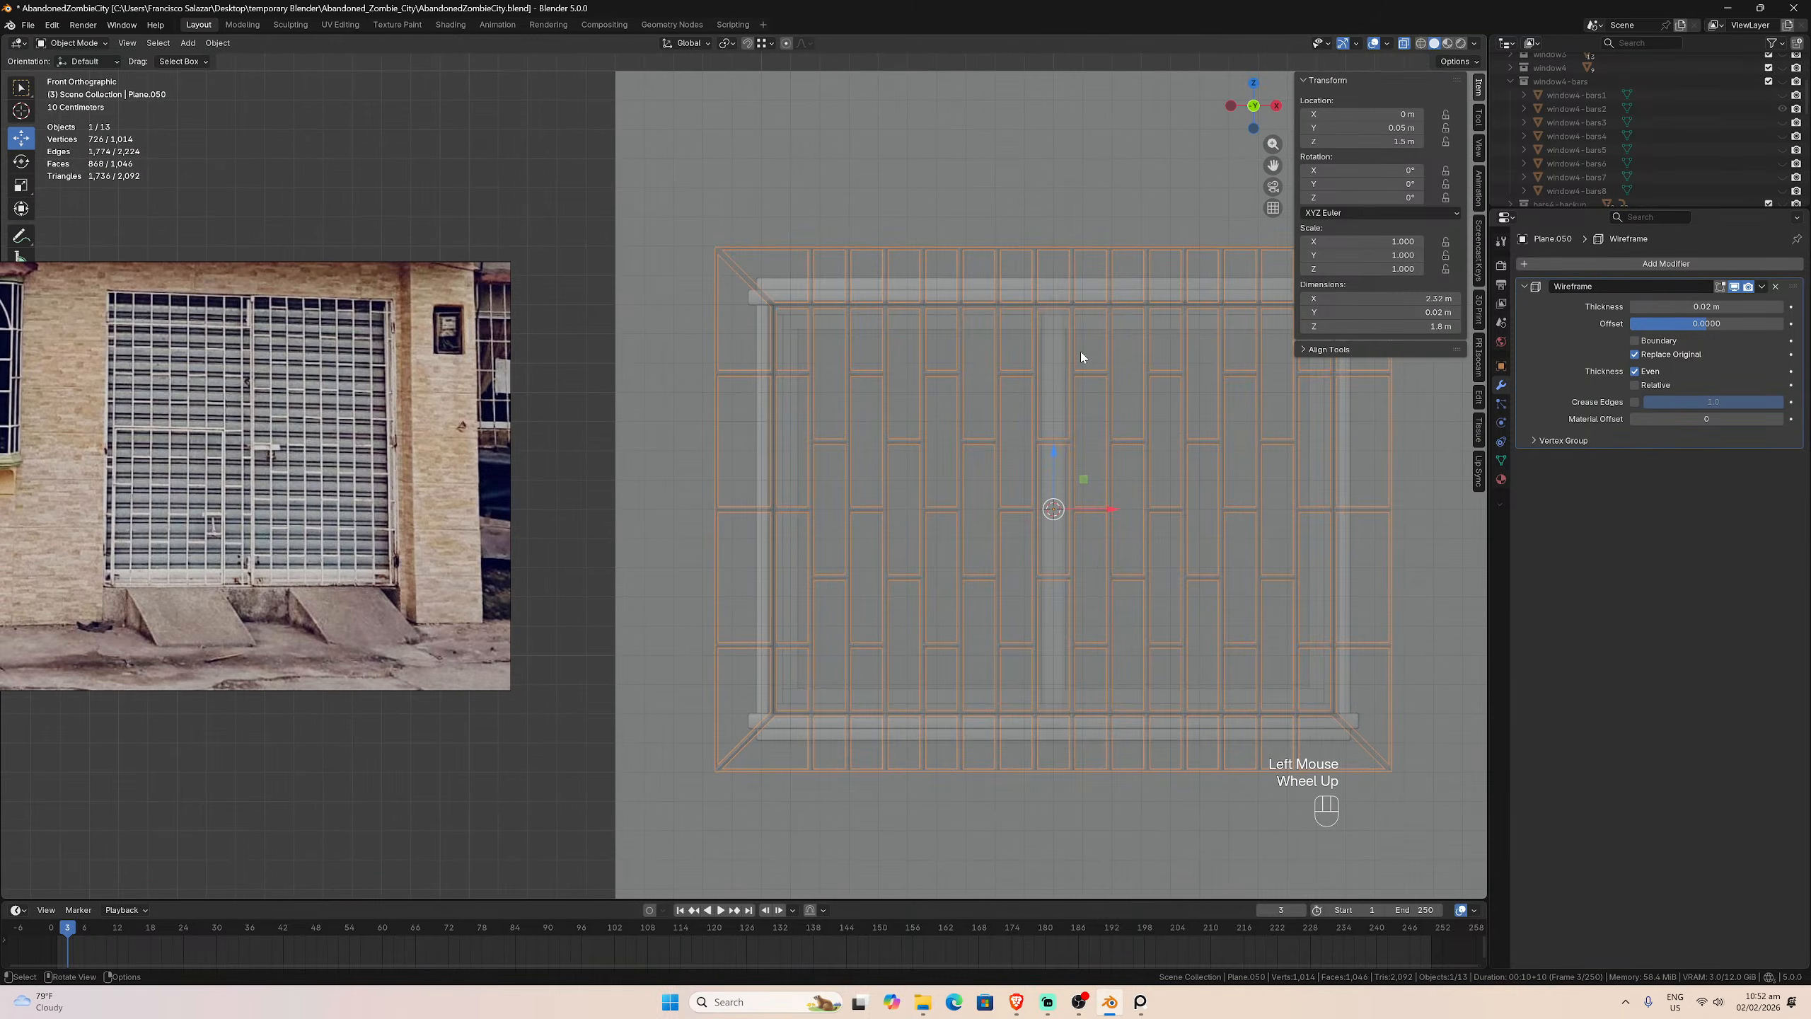
click(1405, 44)
scroll(1091, 247, up, 6)
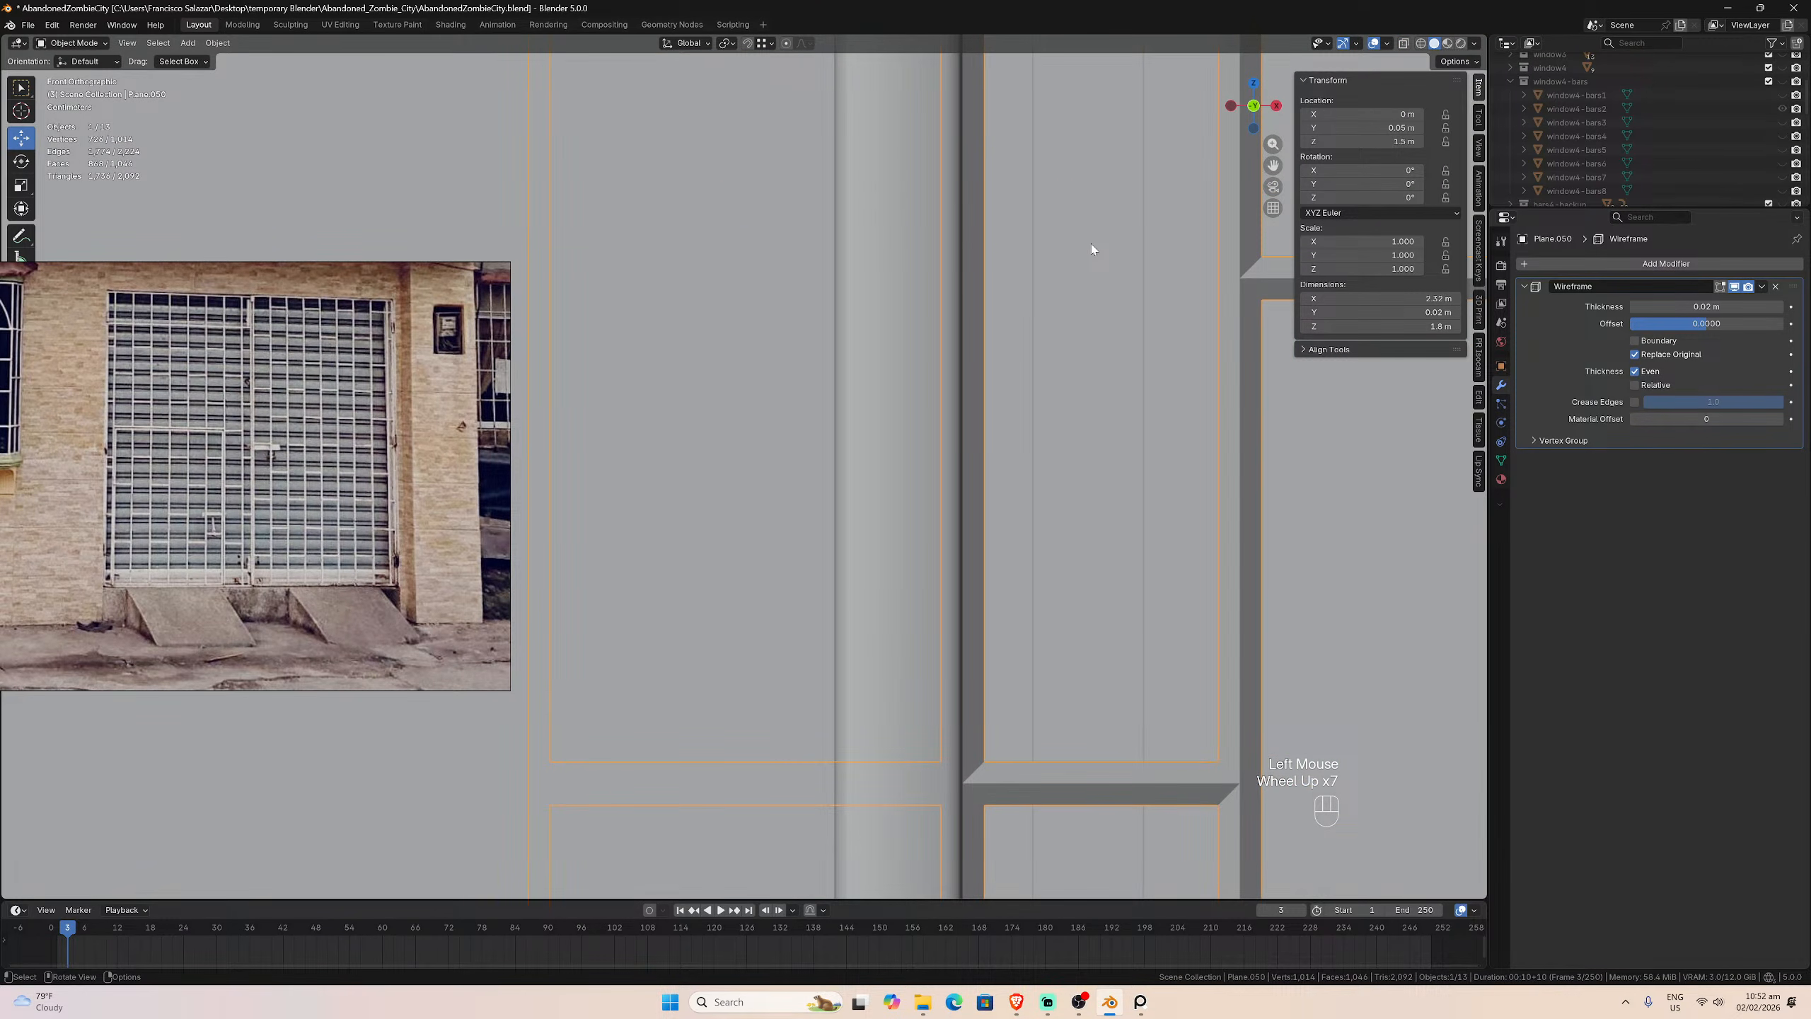
scroll(1087, 340, up, 3)
drag(1273, 165, 1186, 182)
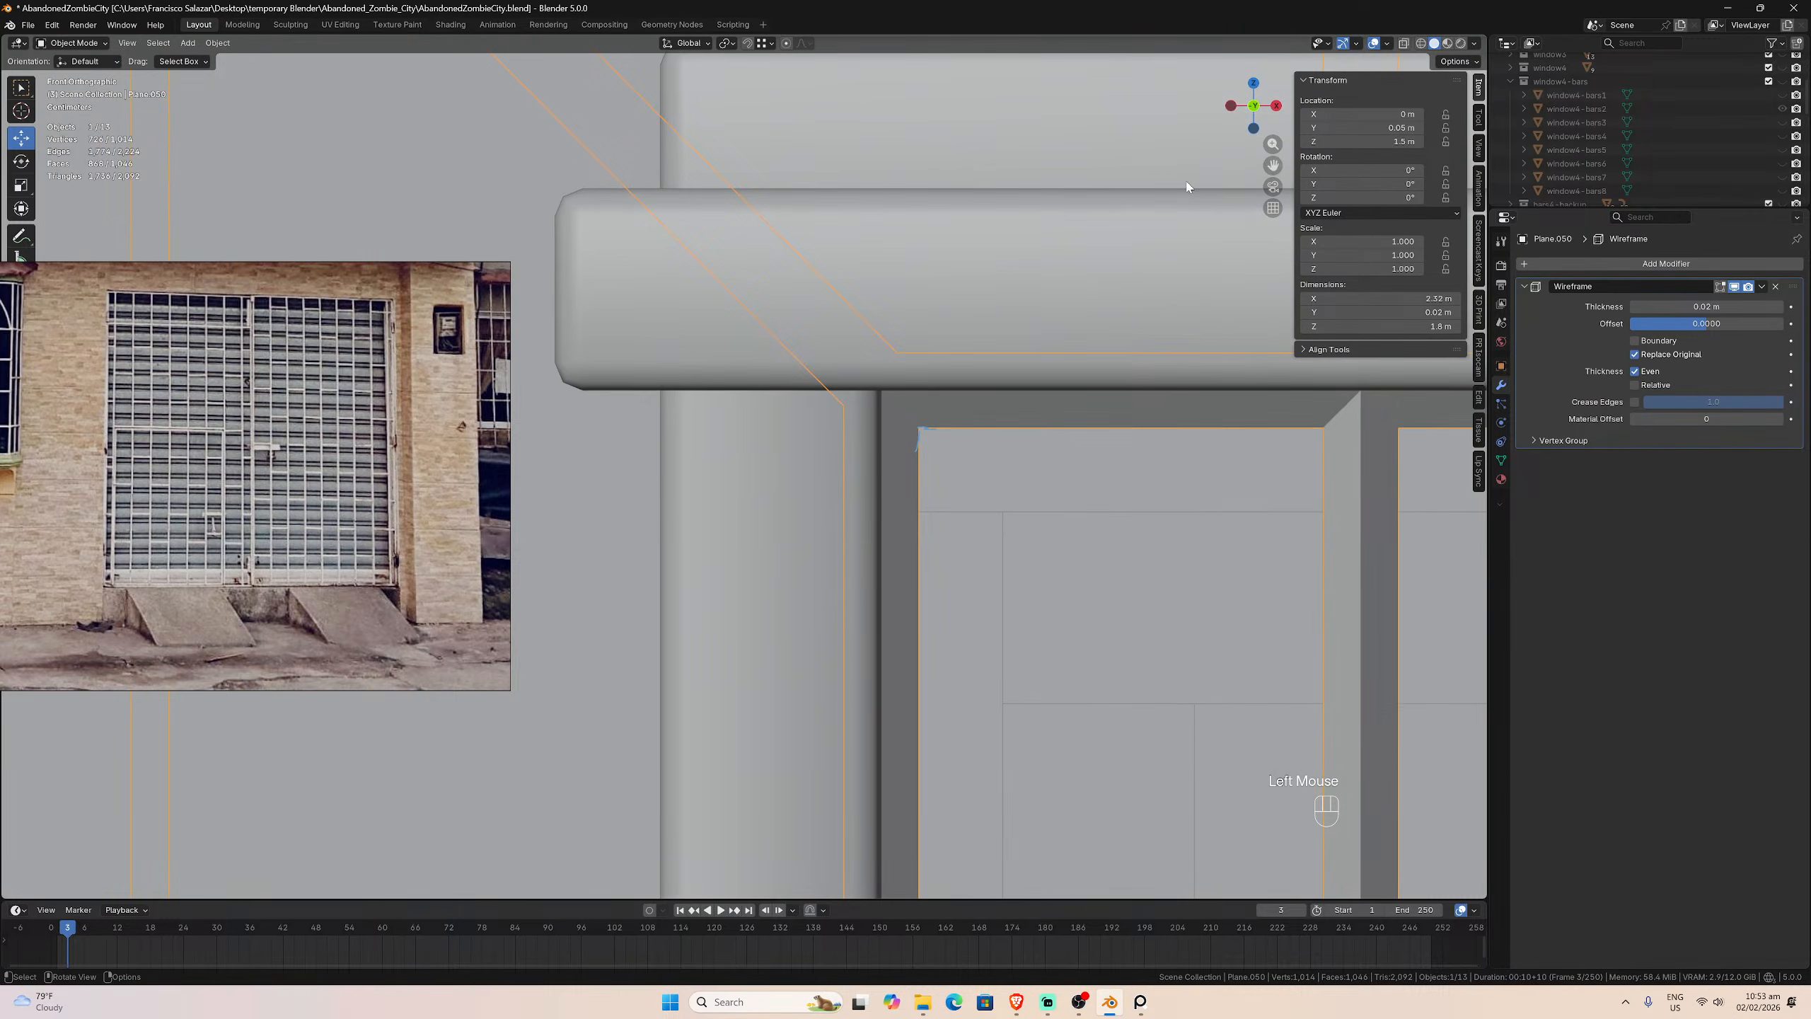
scroll(1141, 207, up, 3)
Step: Delete the selected outer border faces of the grille plane again and return to Object Mode
key(Tab)
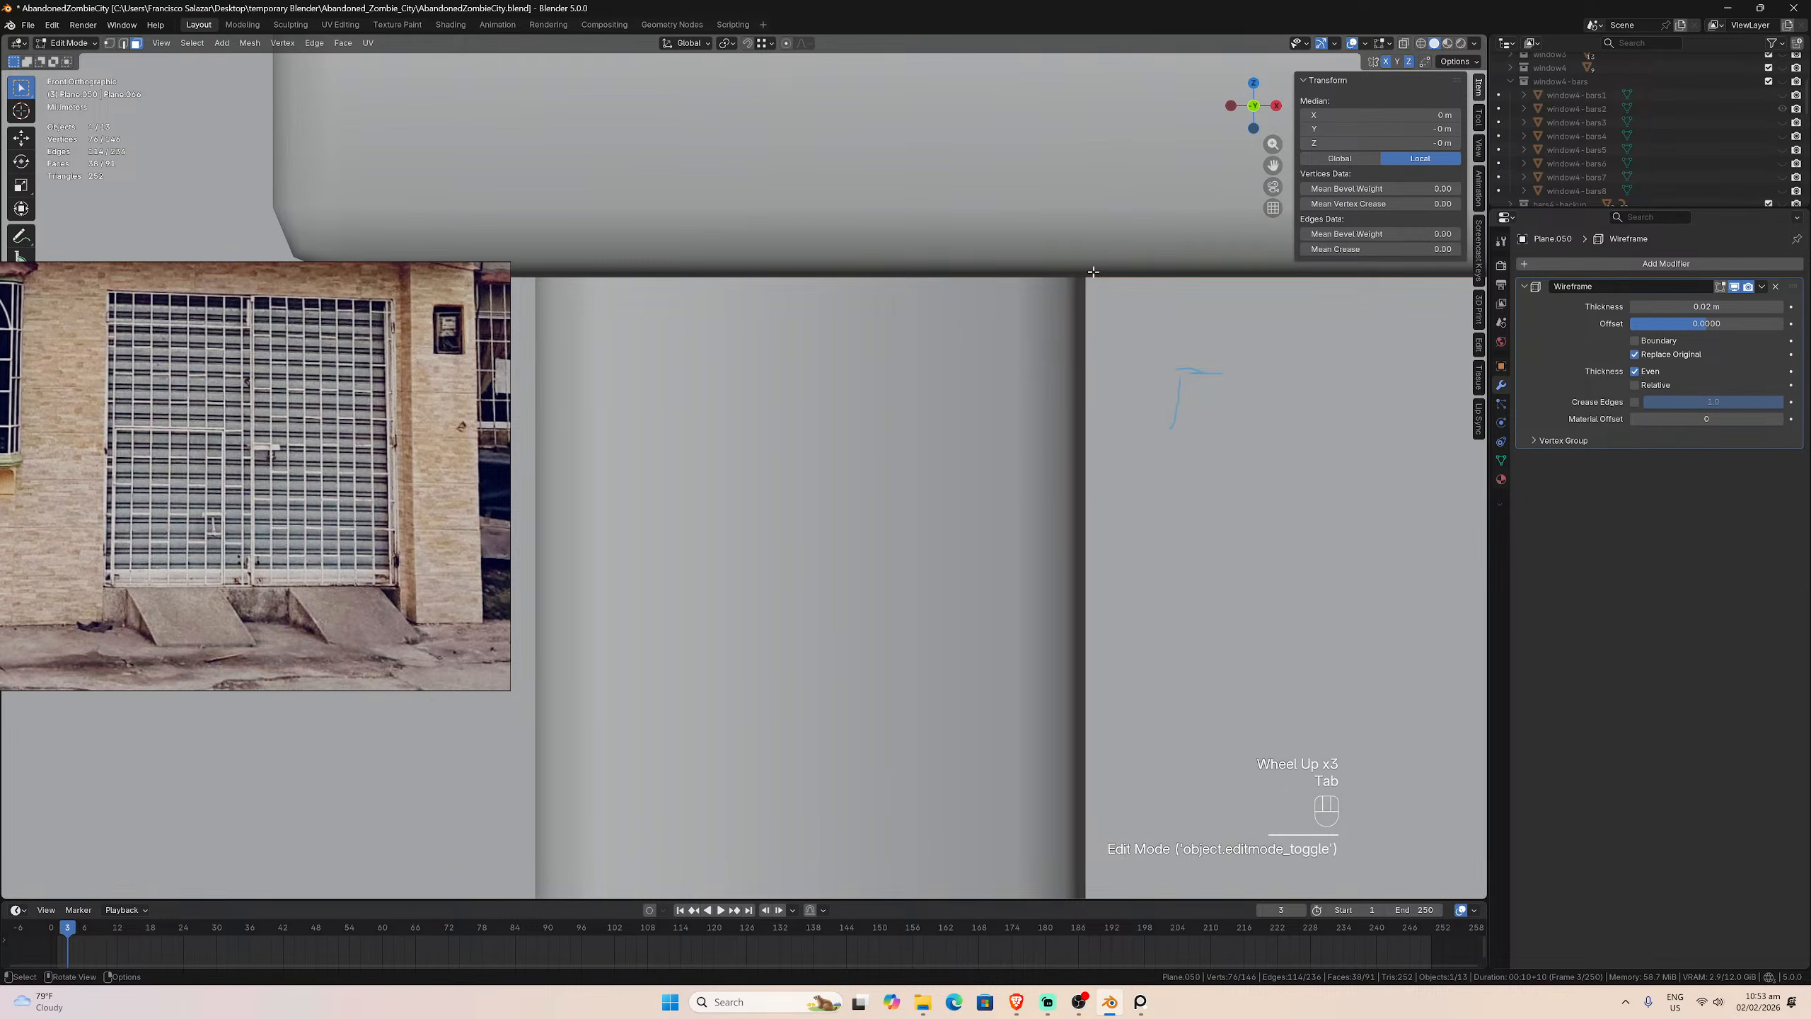
key(x)
click(1092, 269)
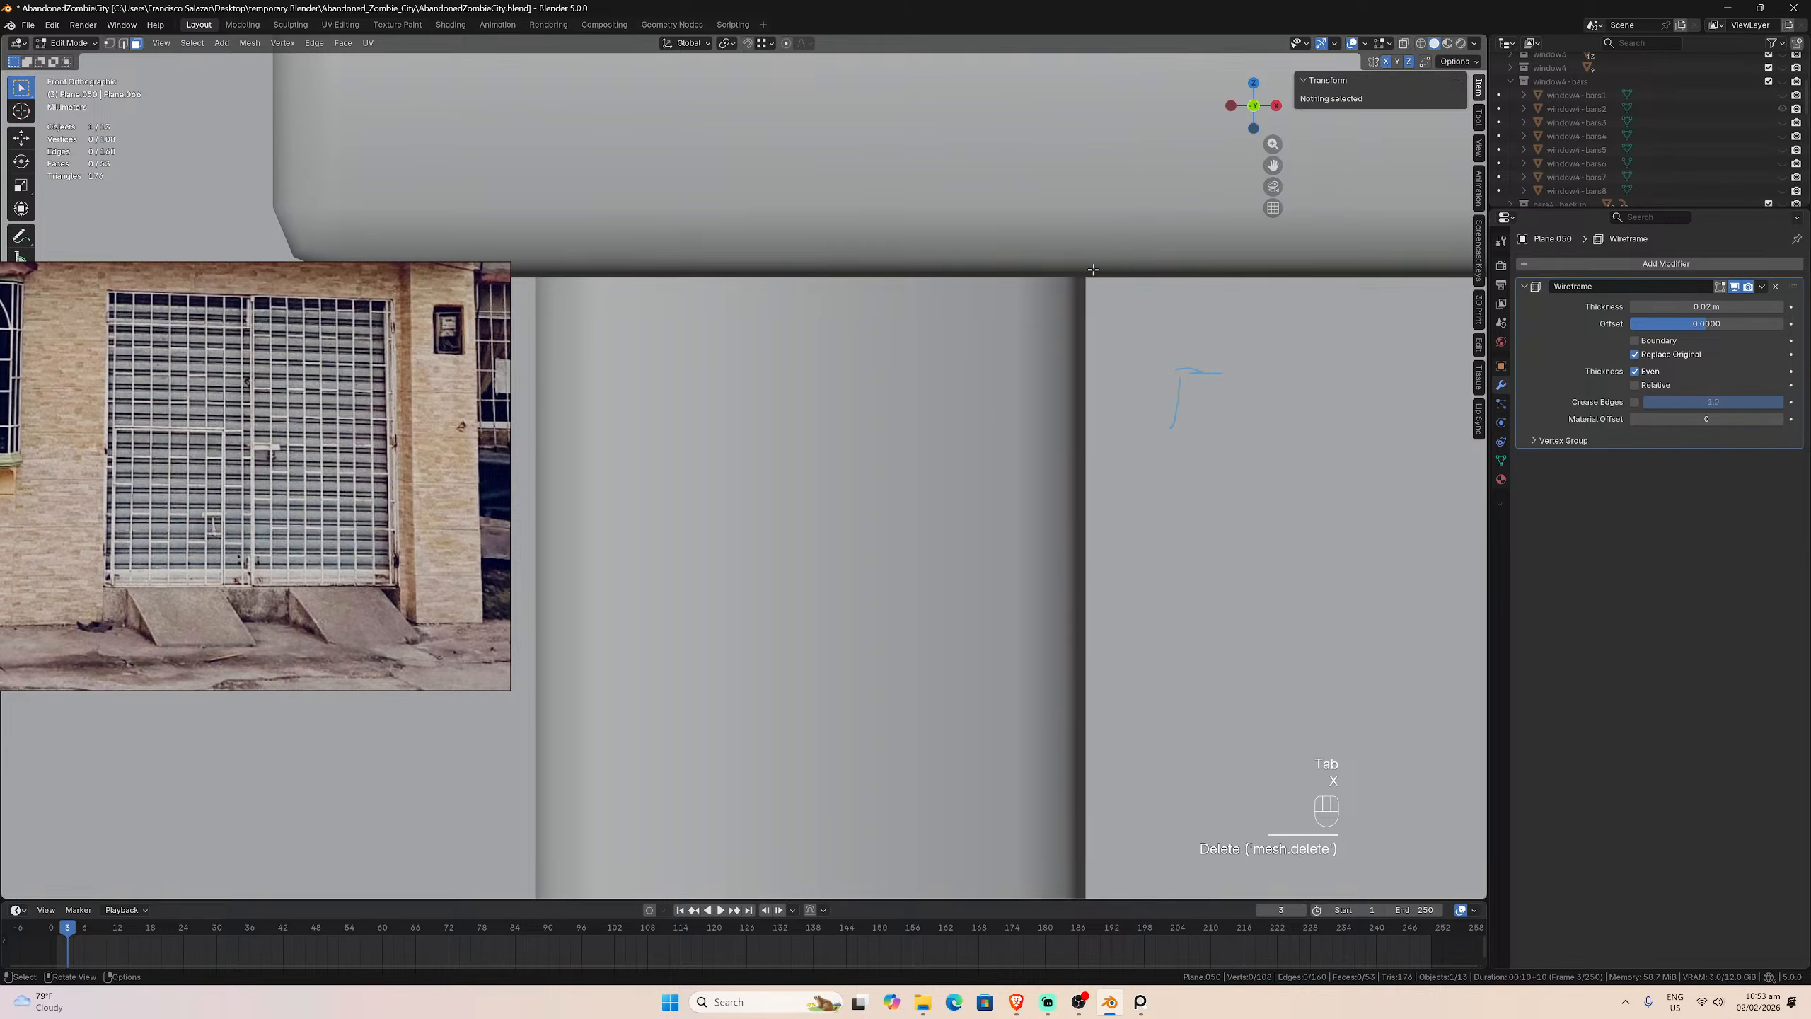
key(Tab)
Step: Select the vertical frame piece and the wall in turn to examine their edges near the grille's corner
click(946, 347)
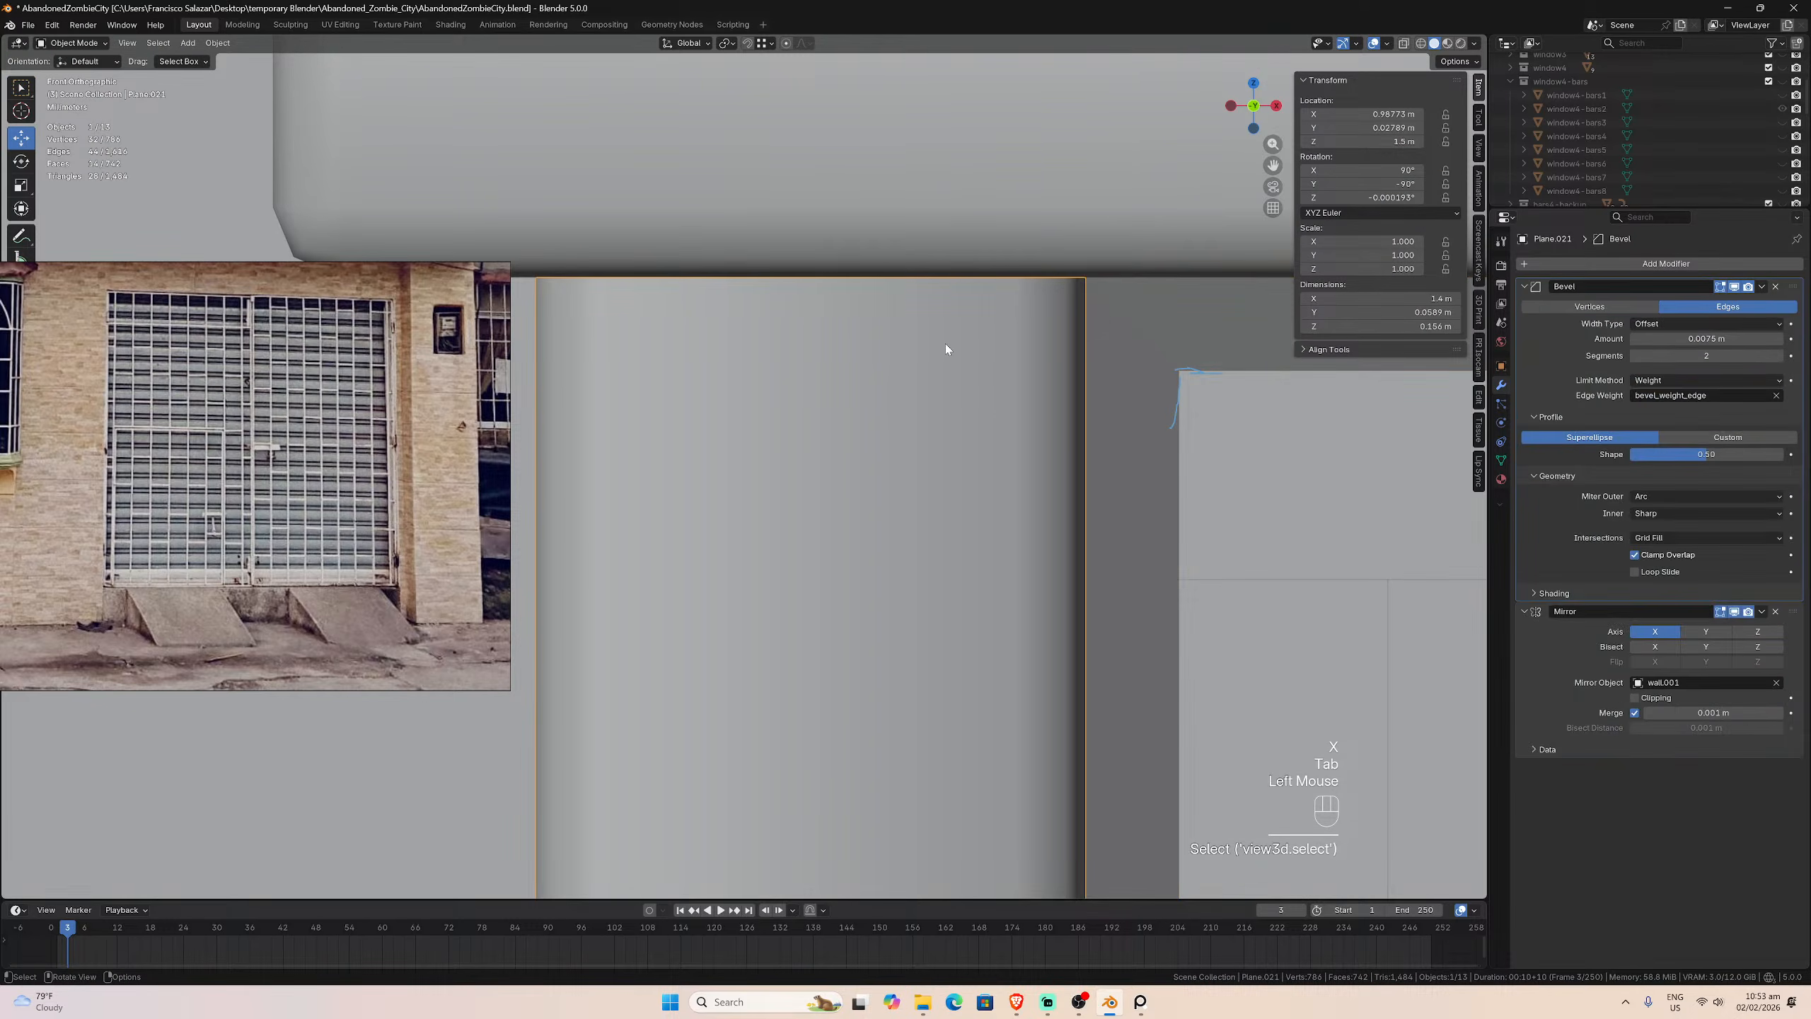
scroll(832, 223, down, 3)
scroll(764, 184, down, 2)
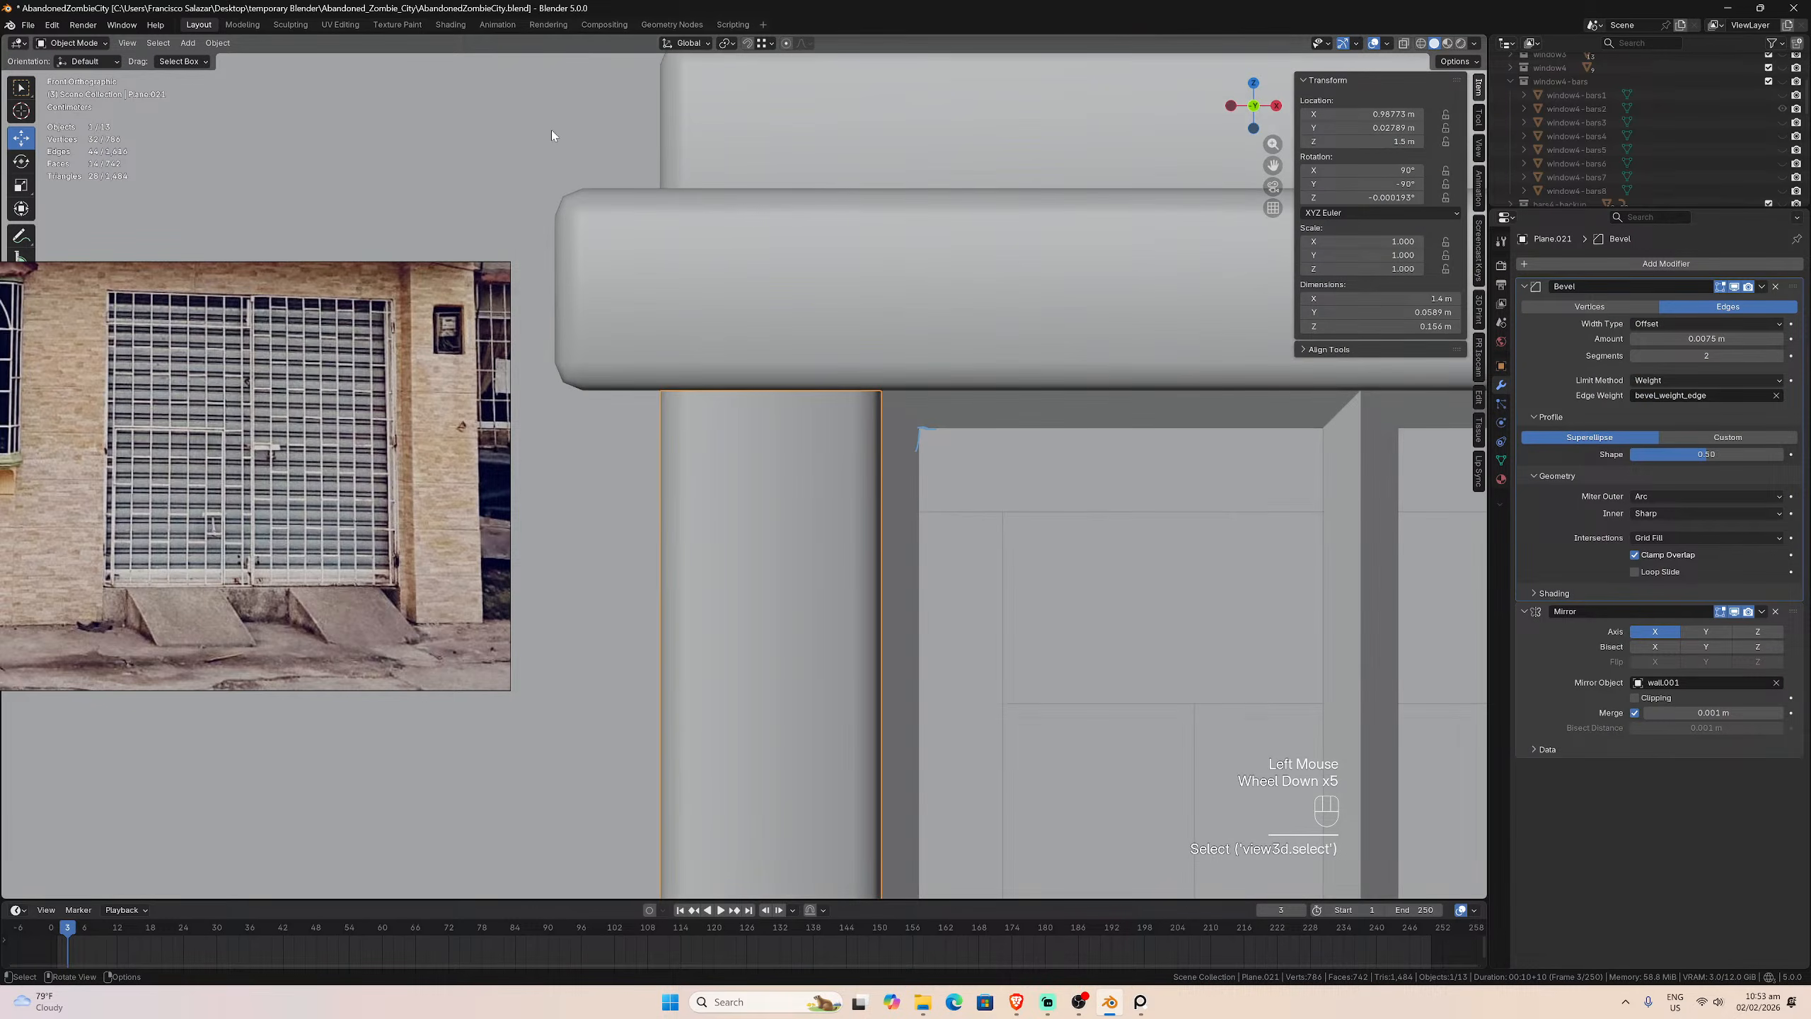
click(788, 160)
scroll(789, 166, up, 3)
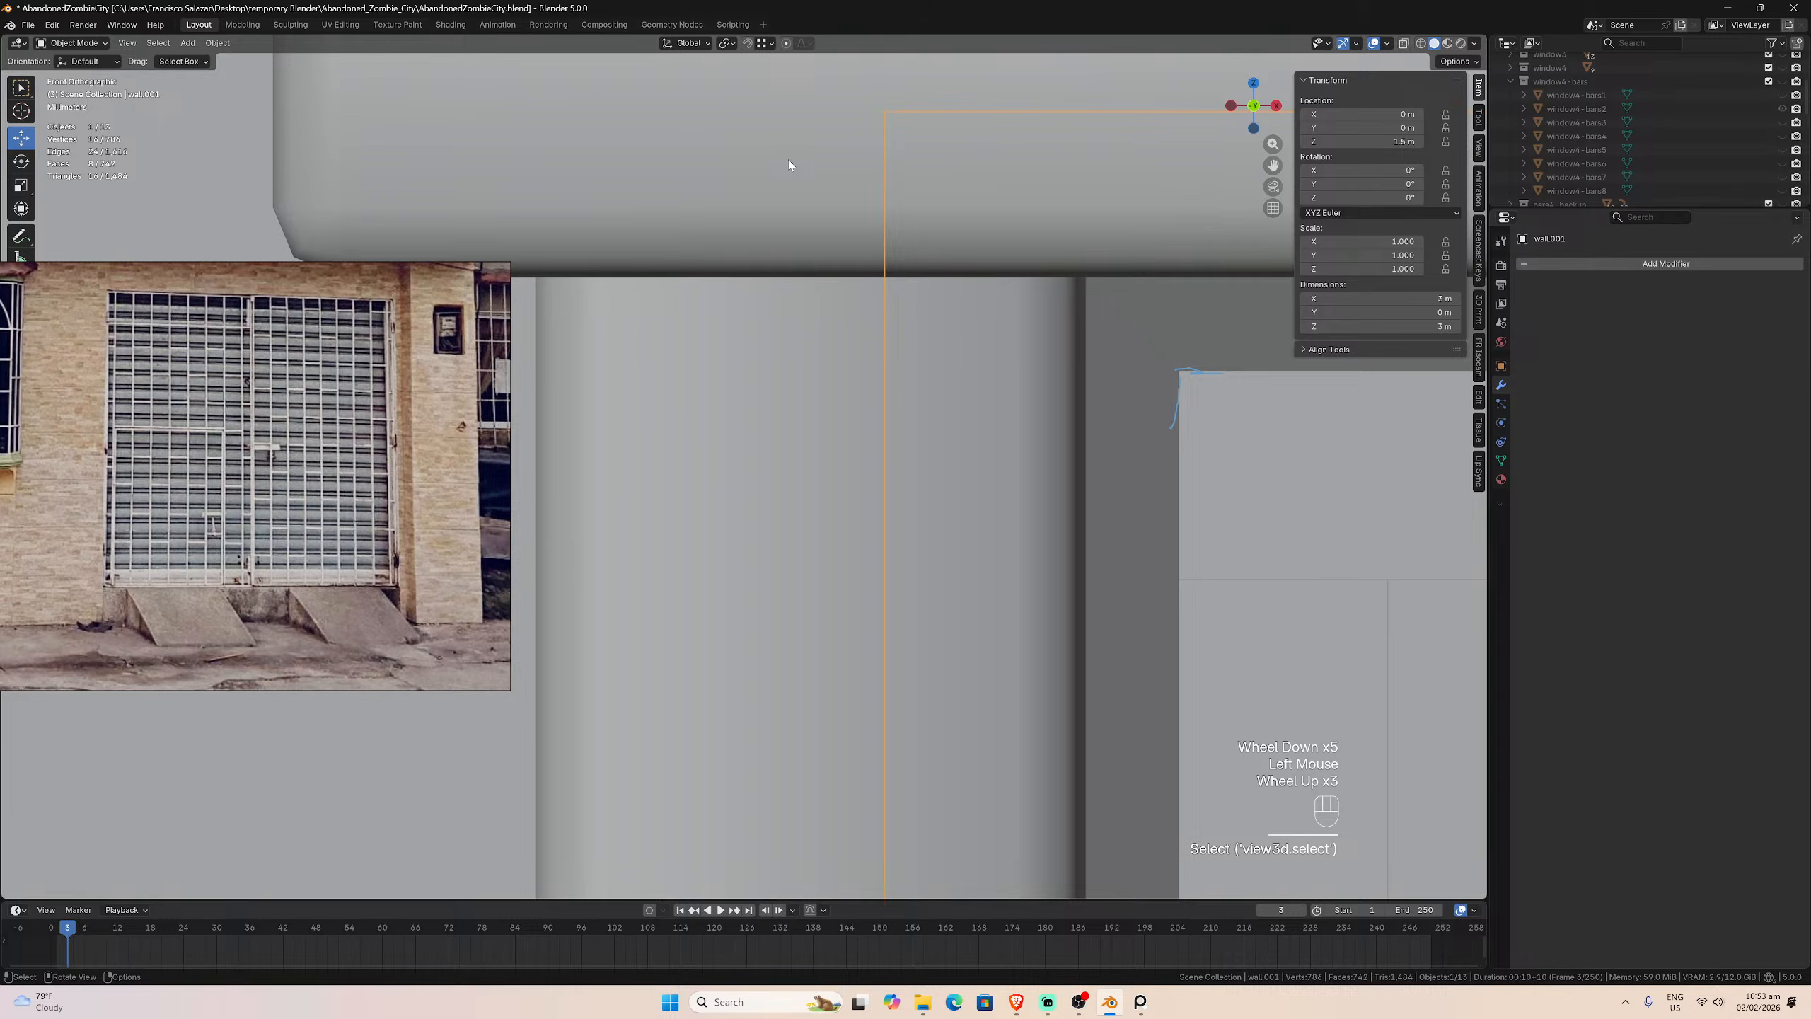
Step: Undo the object selections and the second deletion of the outer border faces
key(ctrl+z)
key(ctrl+z)
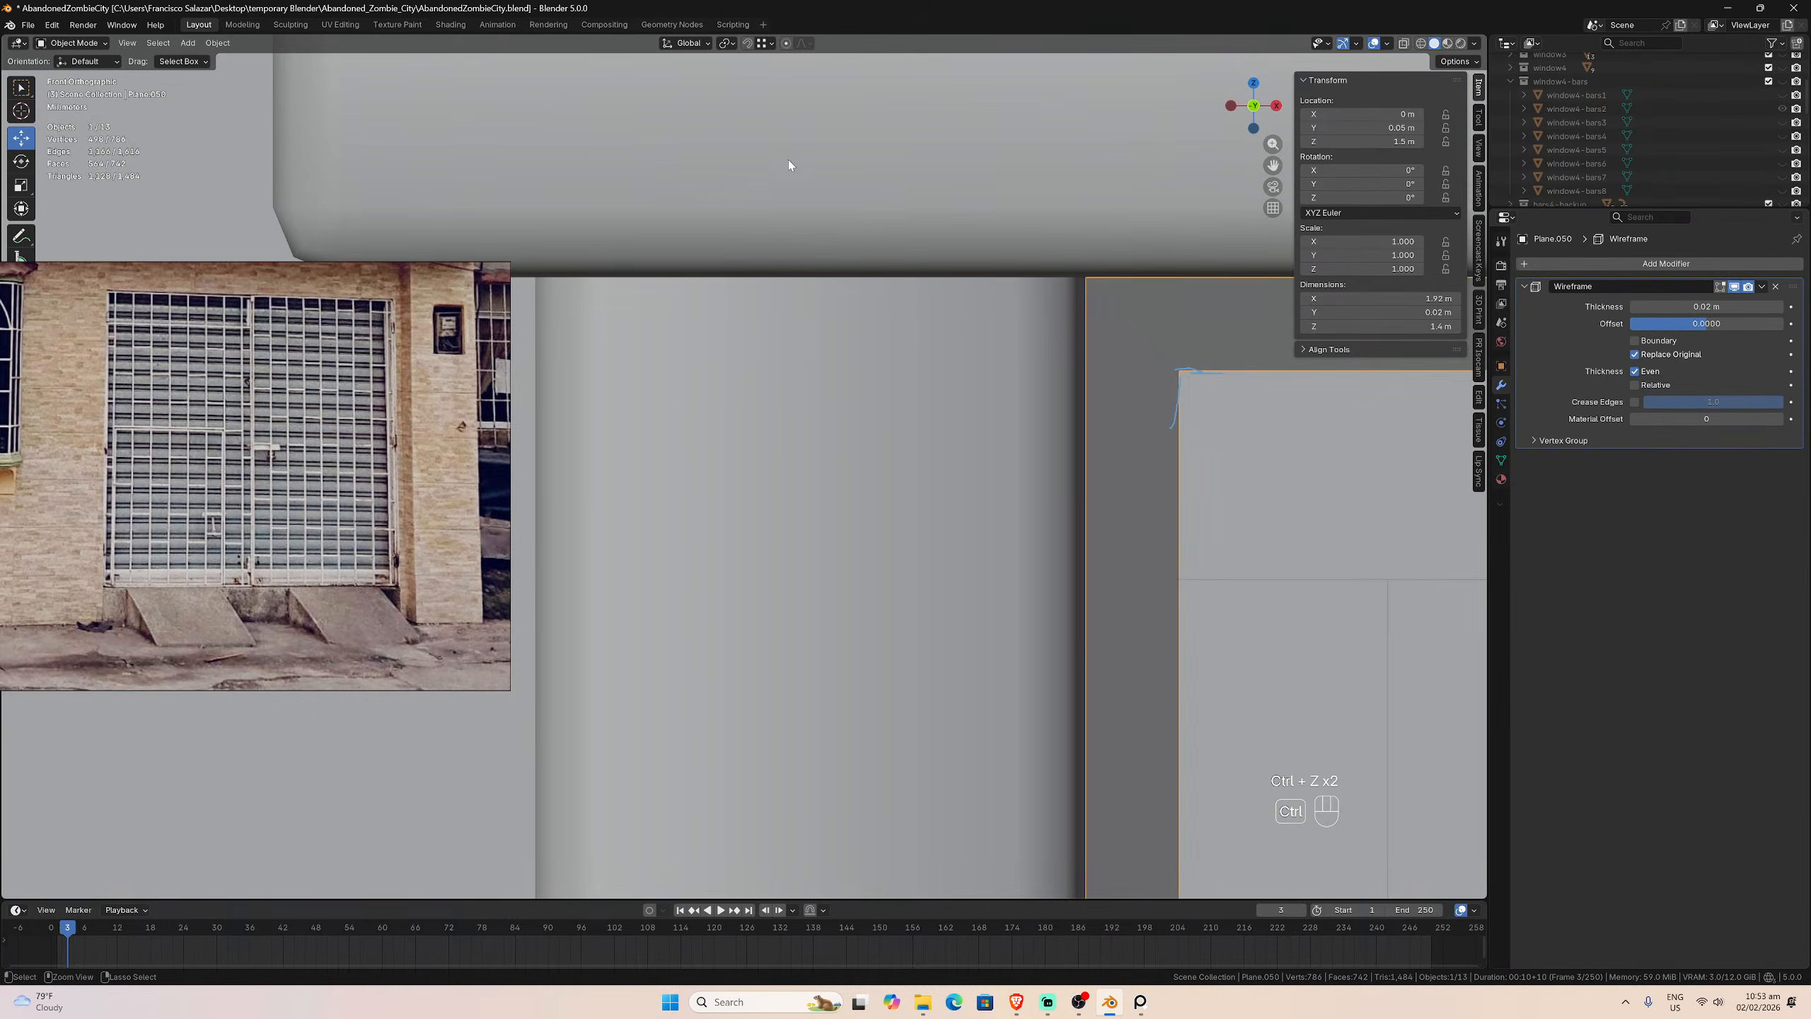
key(ctrl+z)
key(ctrl+z)
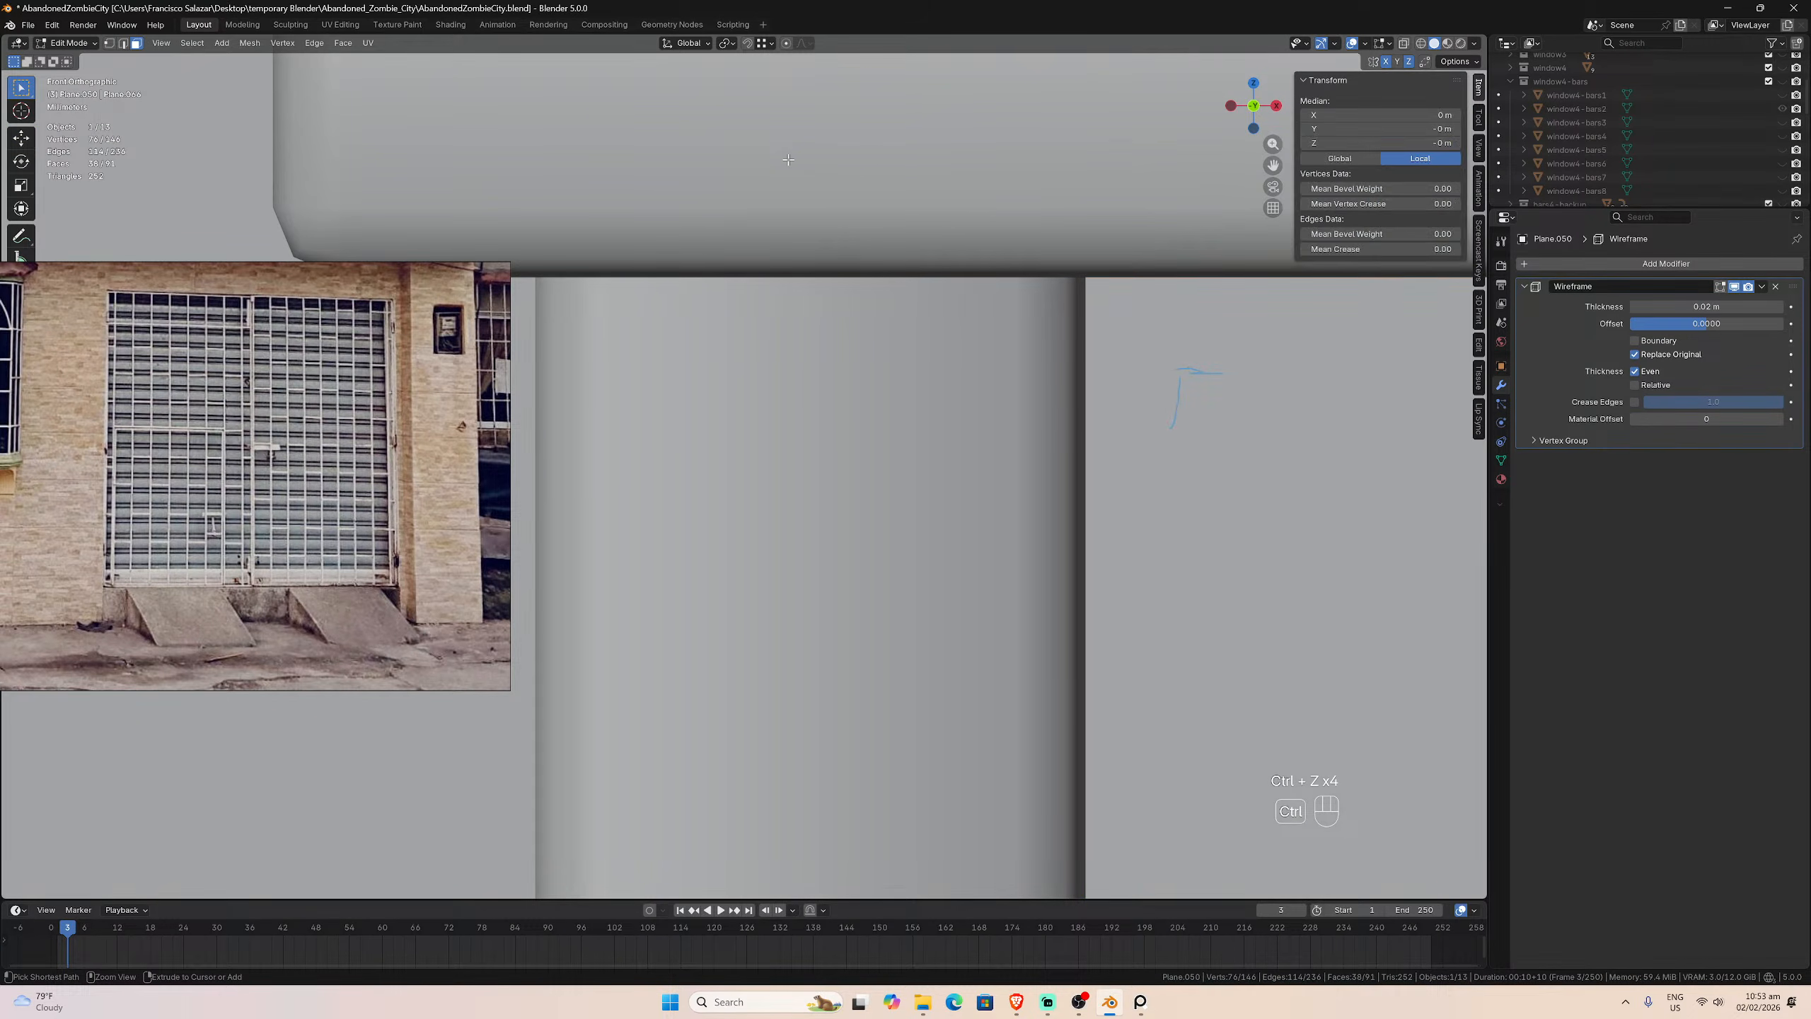
Step: Turn on X-ray and examine the bordered grille's upper-left corner behind the window frame in Object Mode
scroll(788, 160, down, 3)
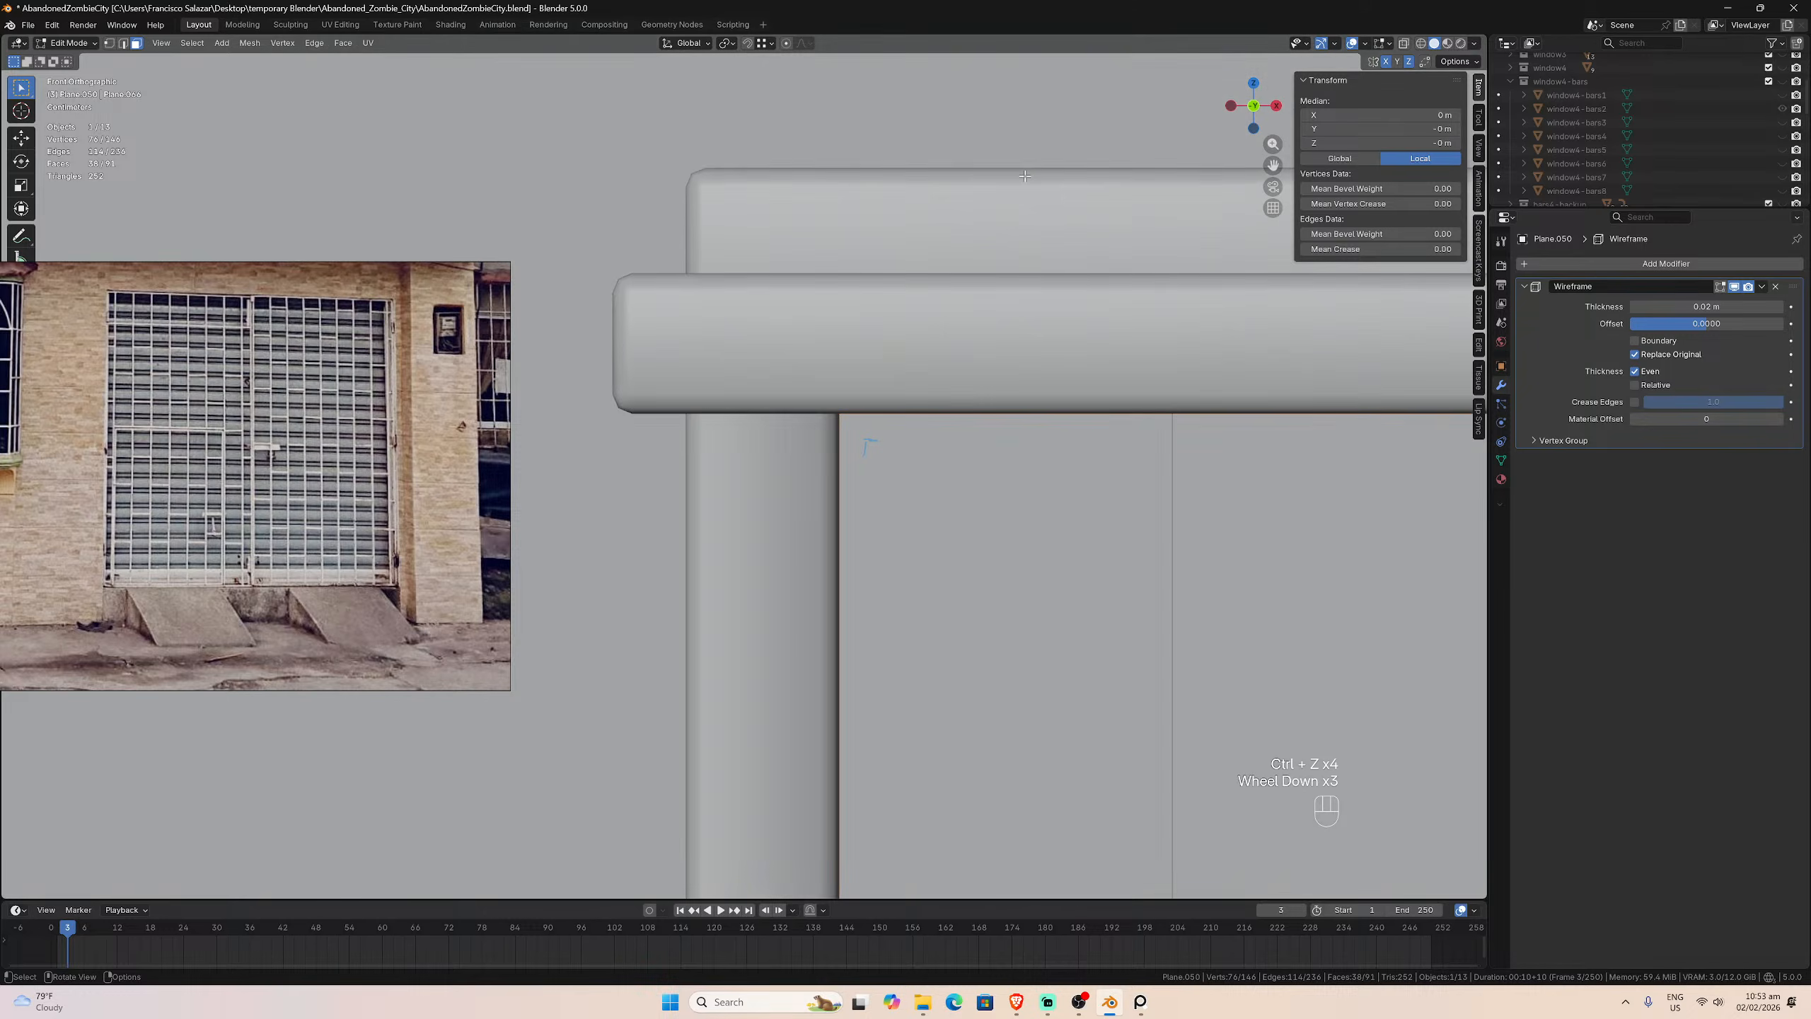
click(1404, 44)
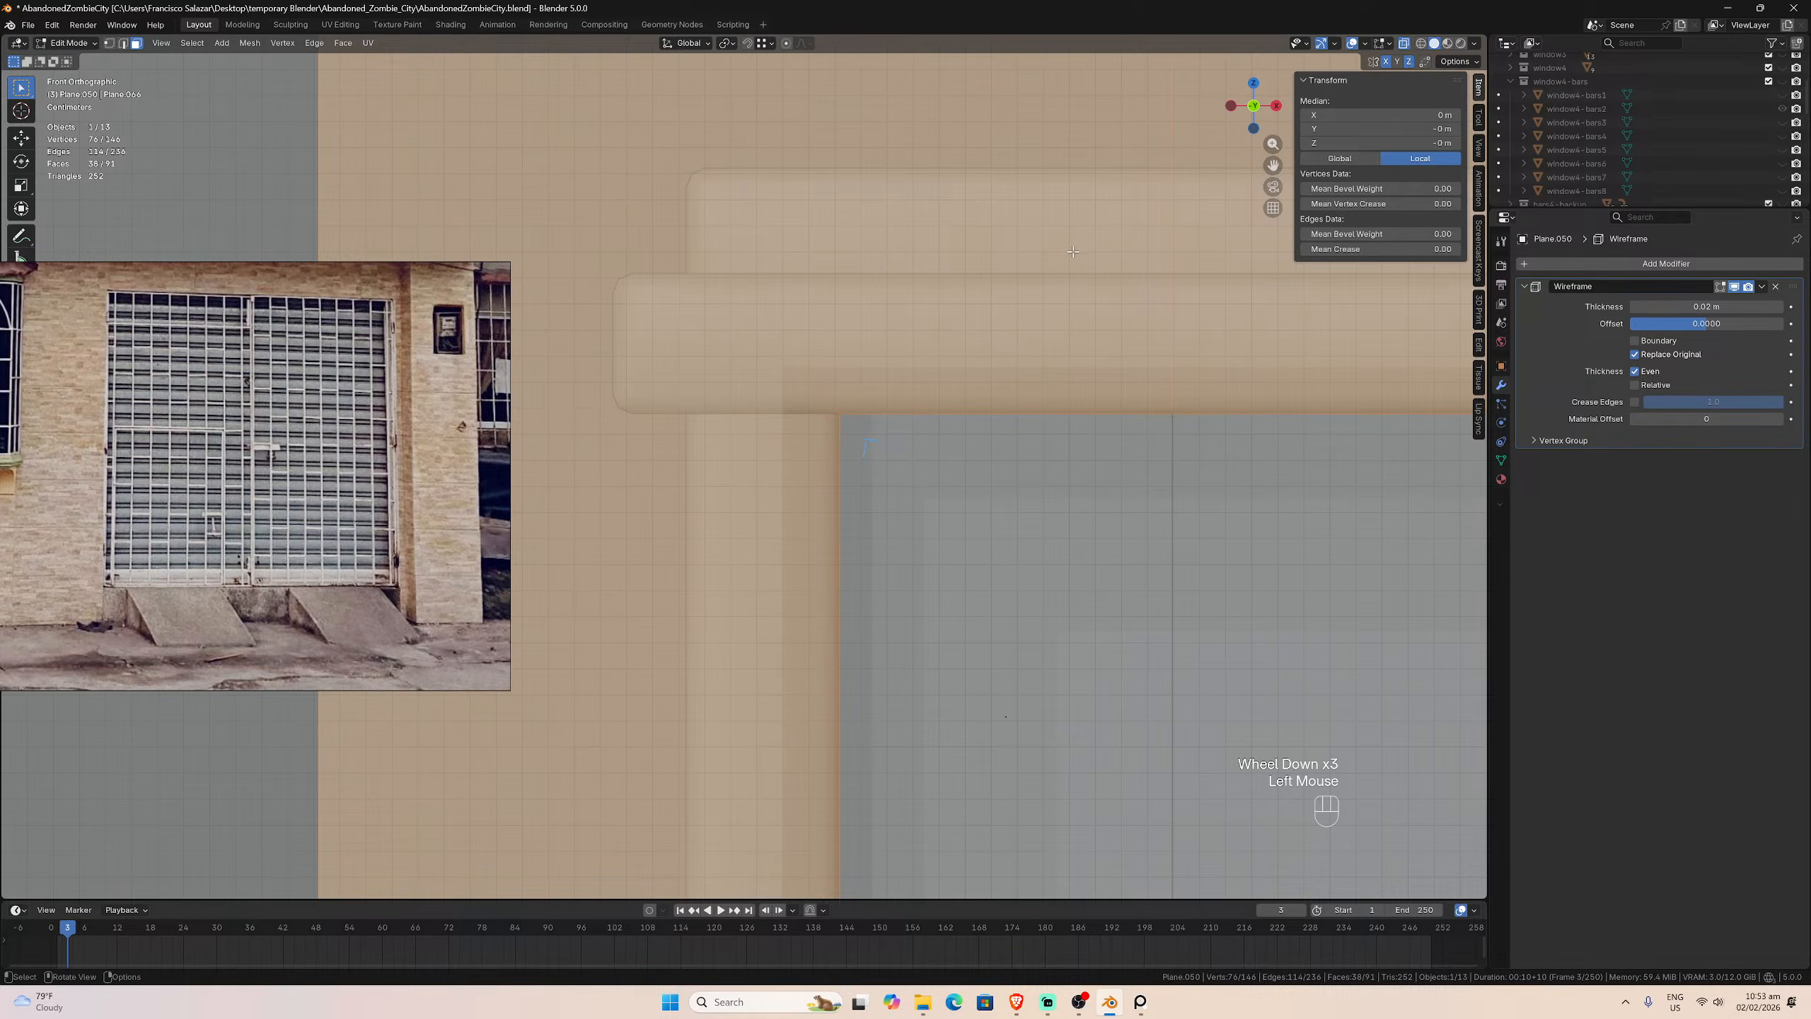
scroll(1070, 252, up, 3)
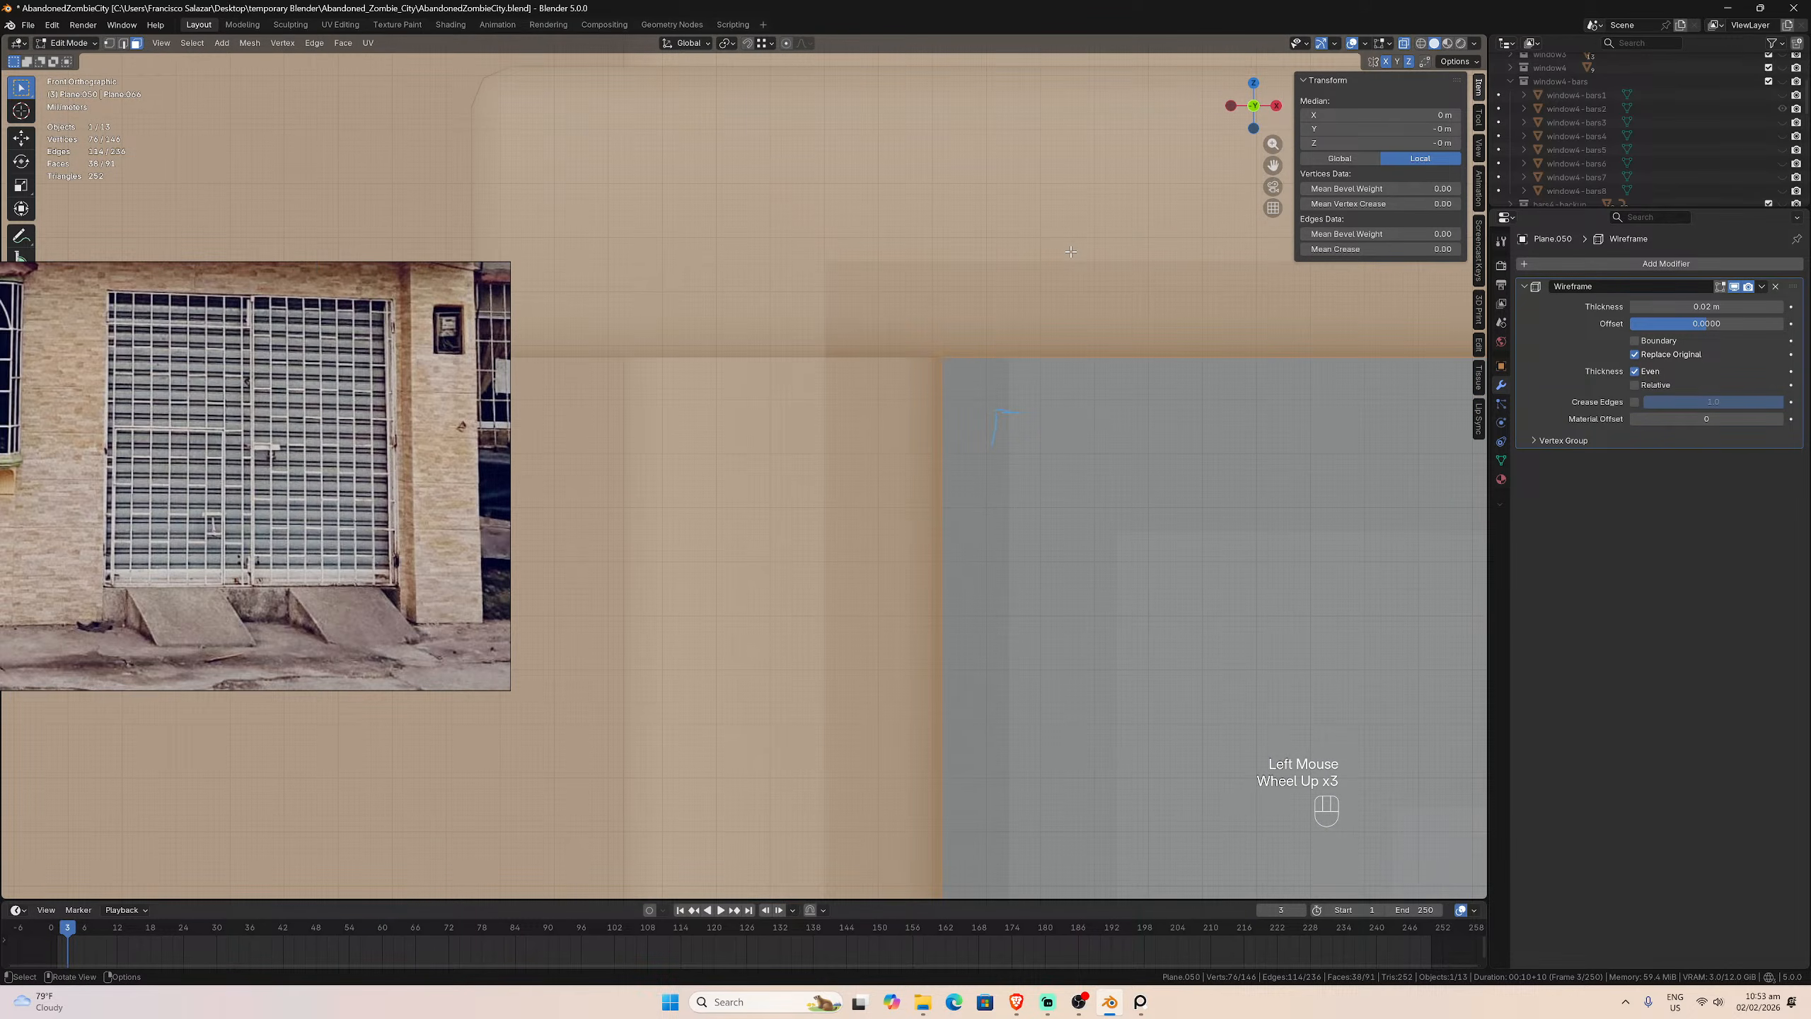
scroll(1071, 251, up, 1)
key(Tab)
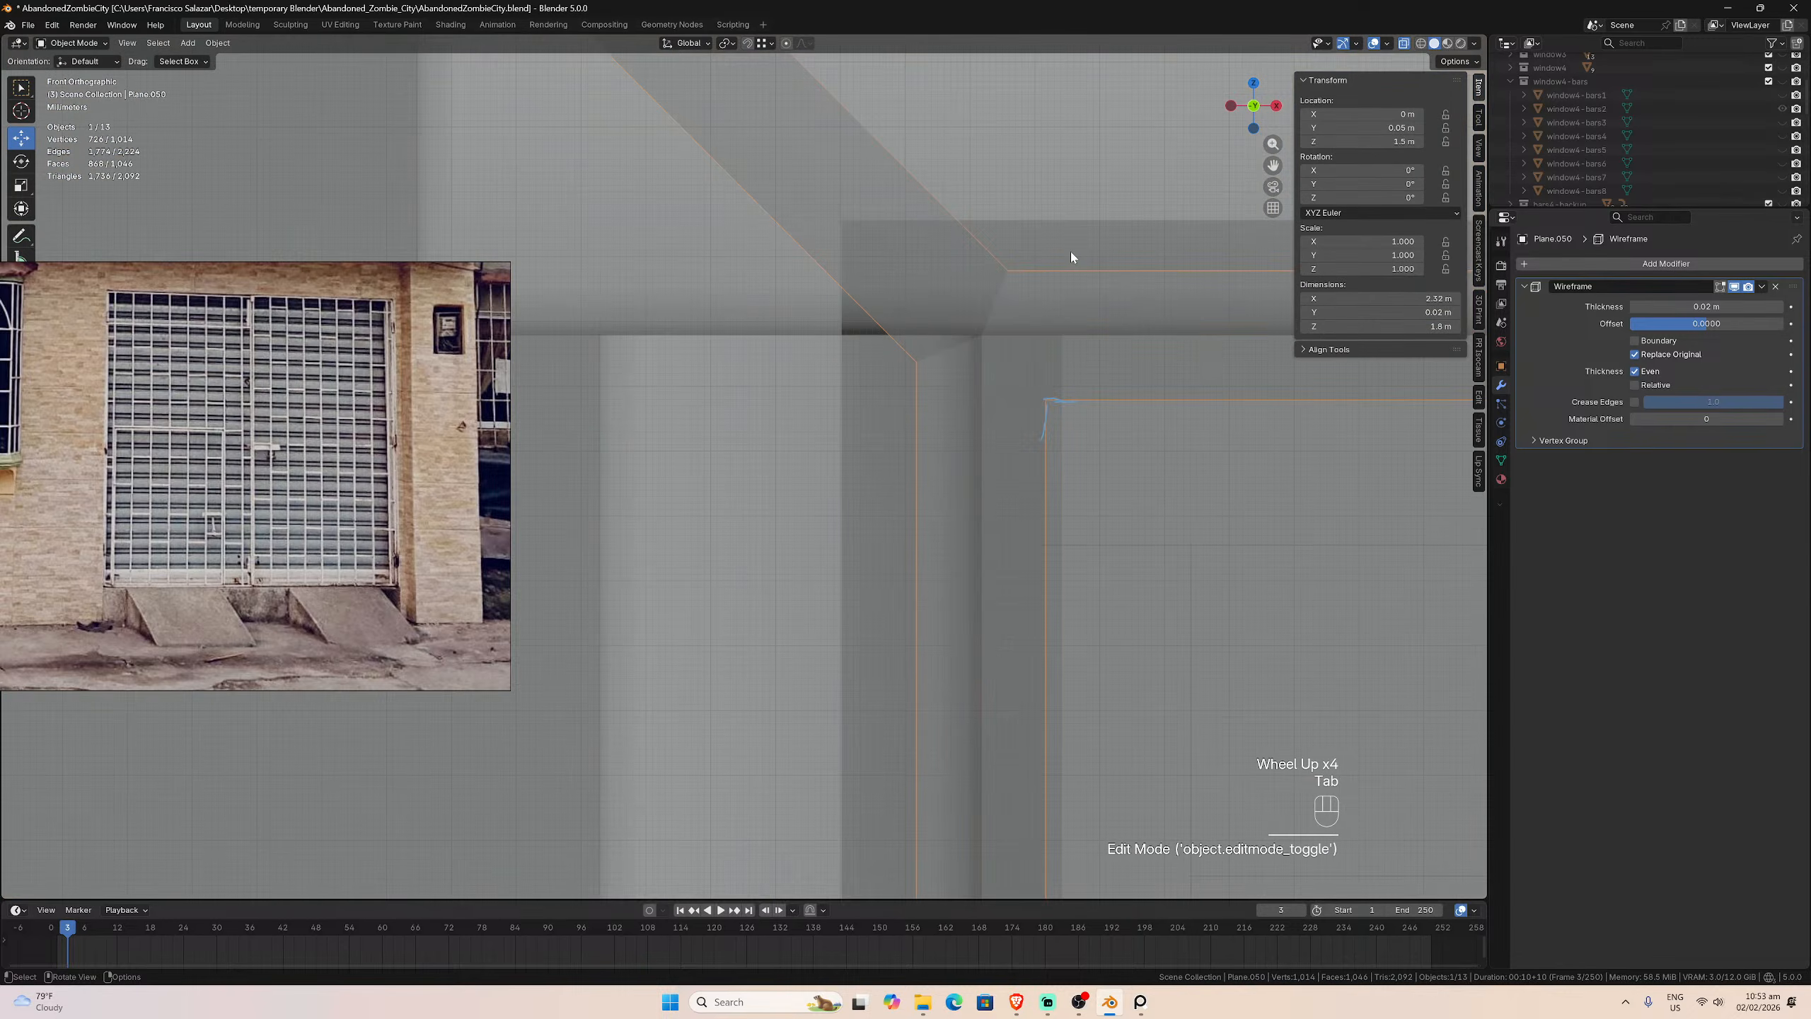
scroll(623, 419, down, 2)
scroll(624, 419, down, 1)
Step: Select the wall with X-ray off, delete its selected face beside the window in Edit Mode, and return to Object Mode
click(550, 262)
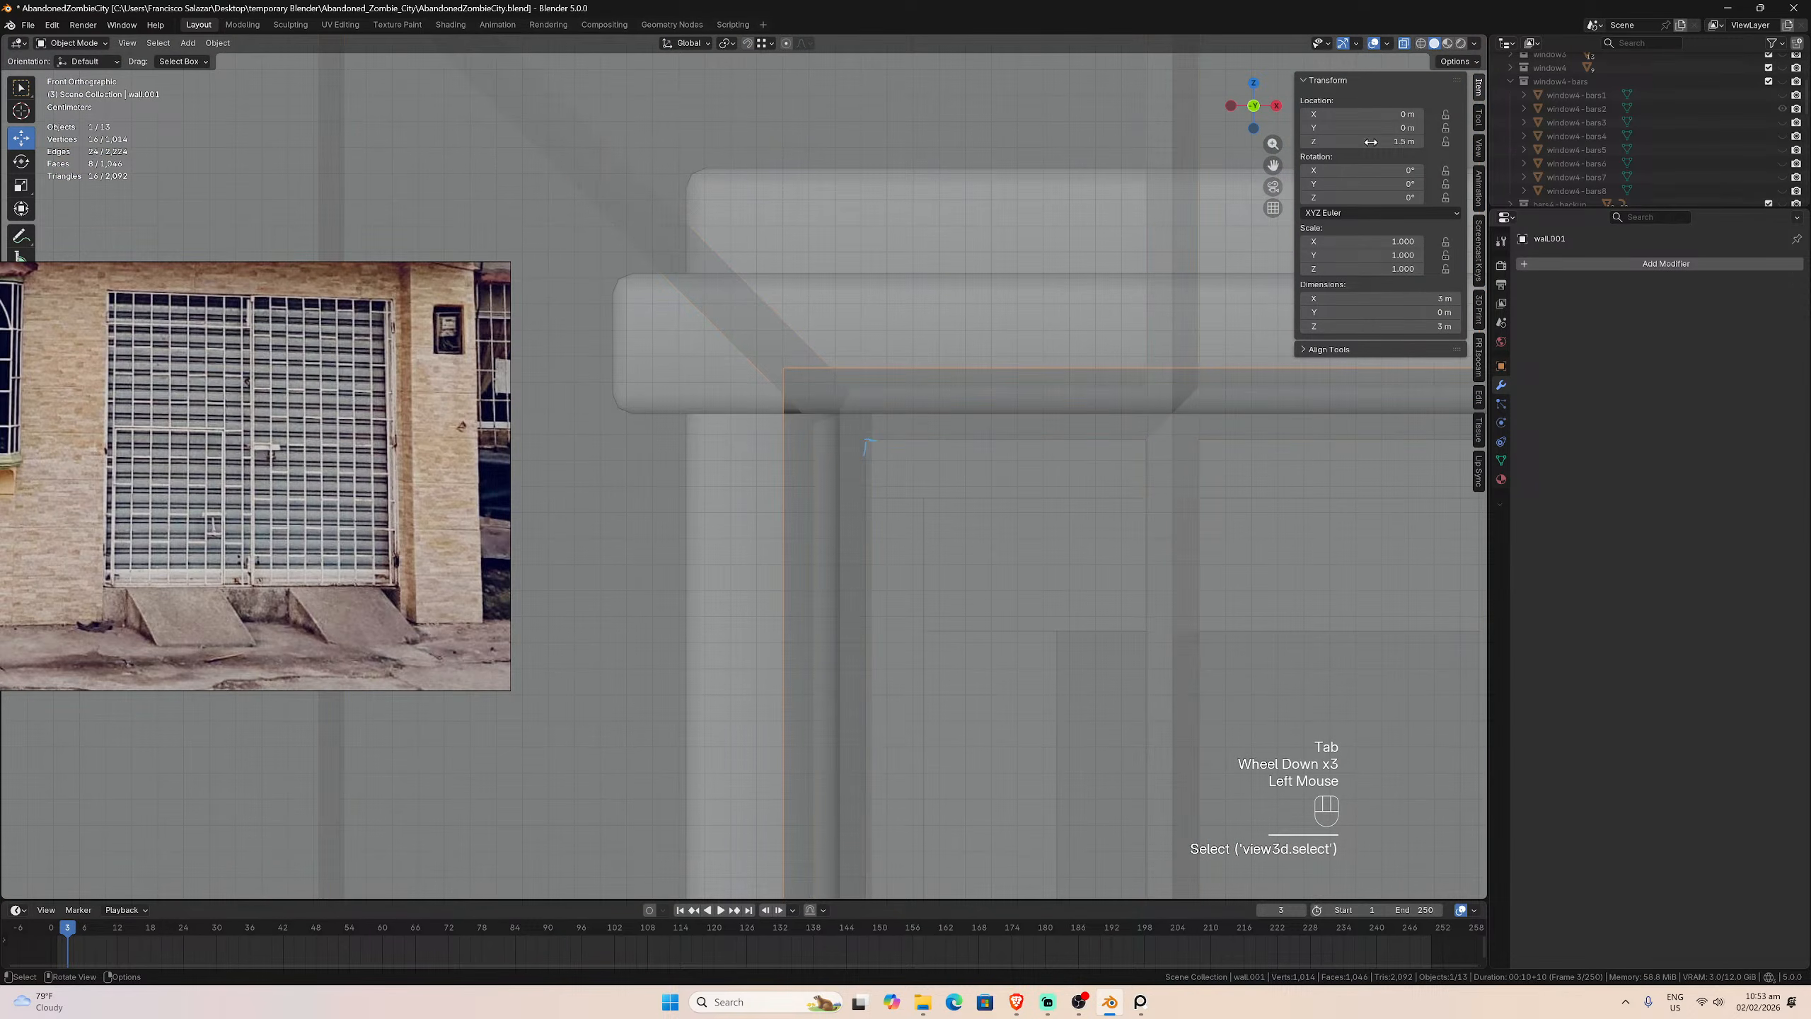
click(1403, 44)
scroll(1138, 153, up, 4)
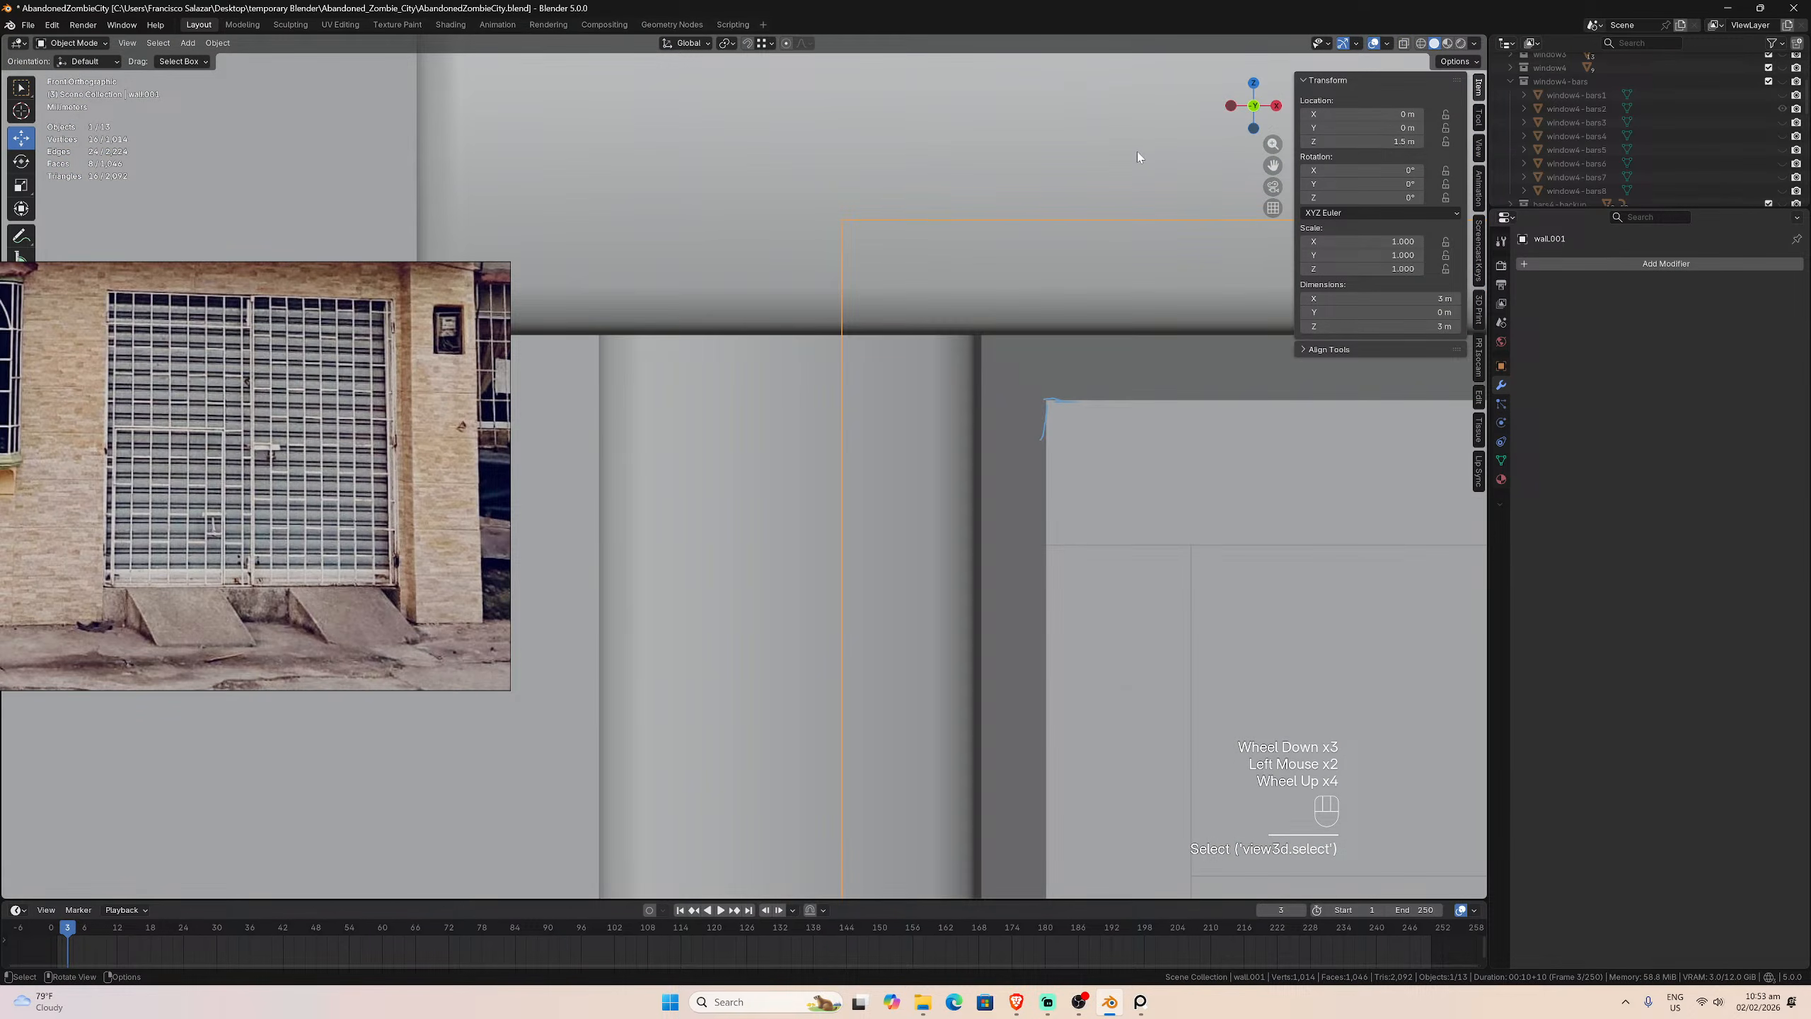
key(Tab)
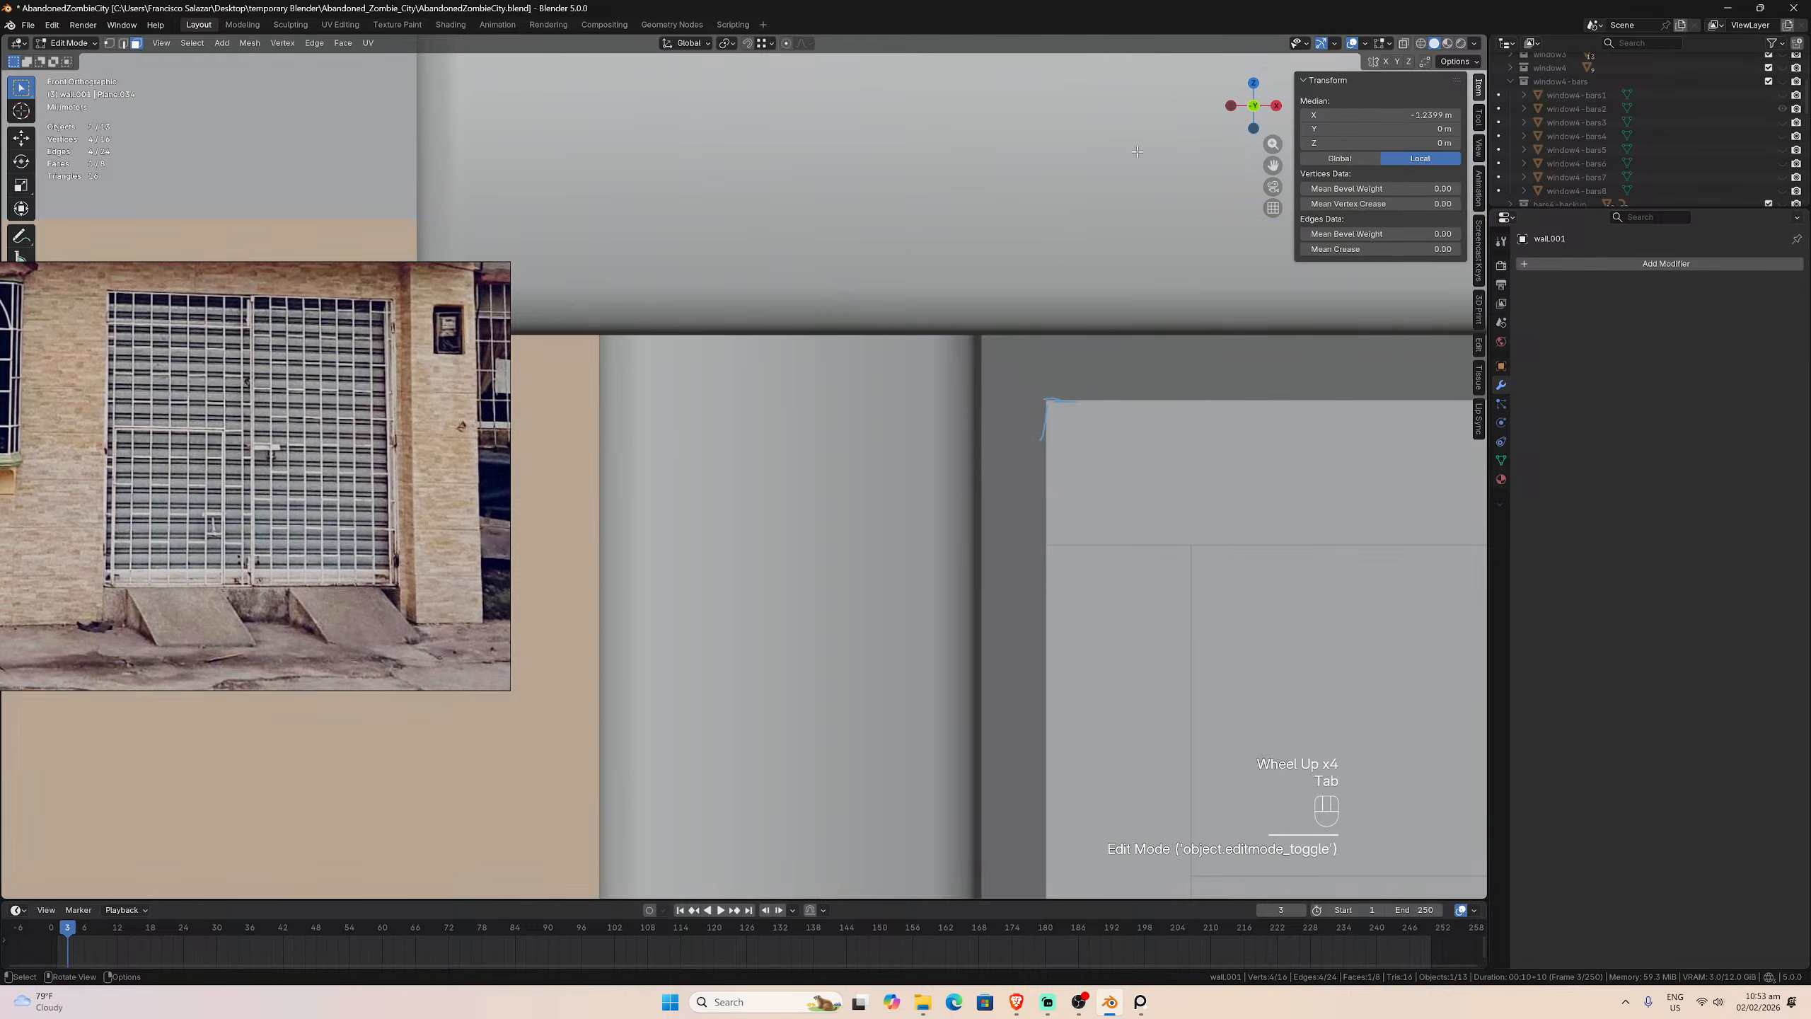
key(x)
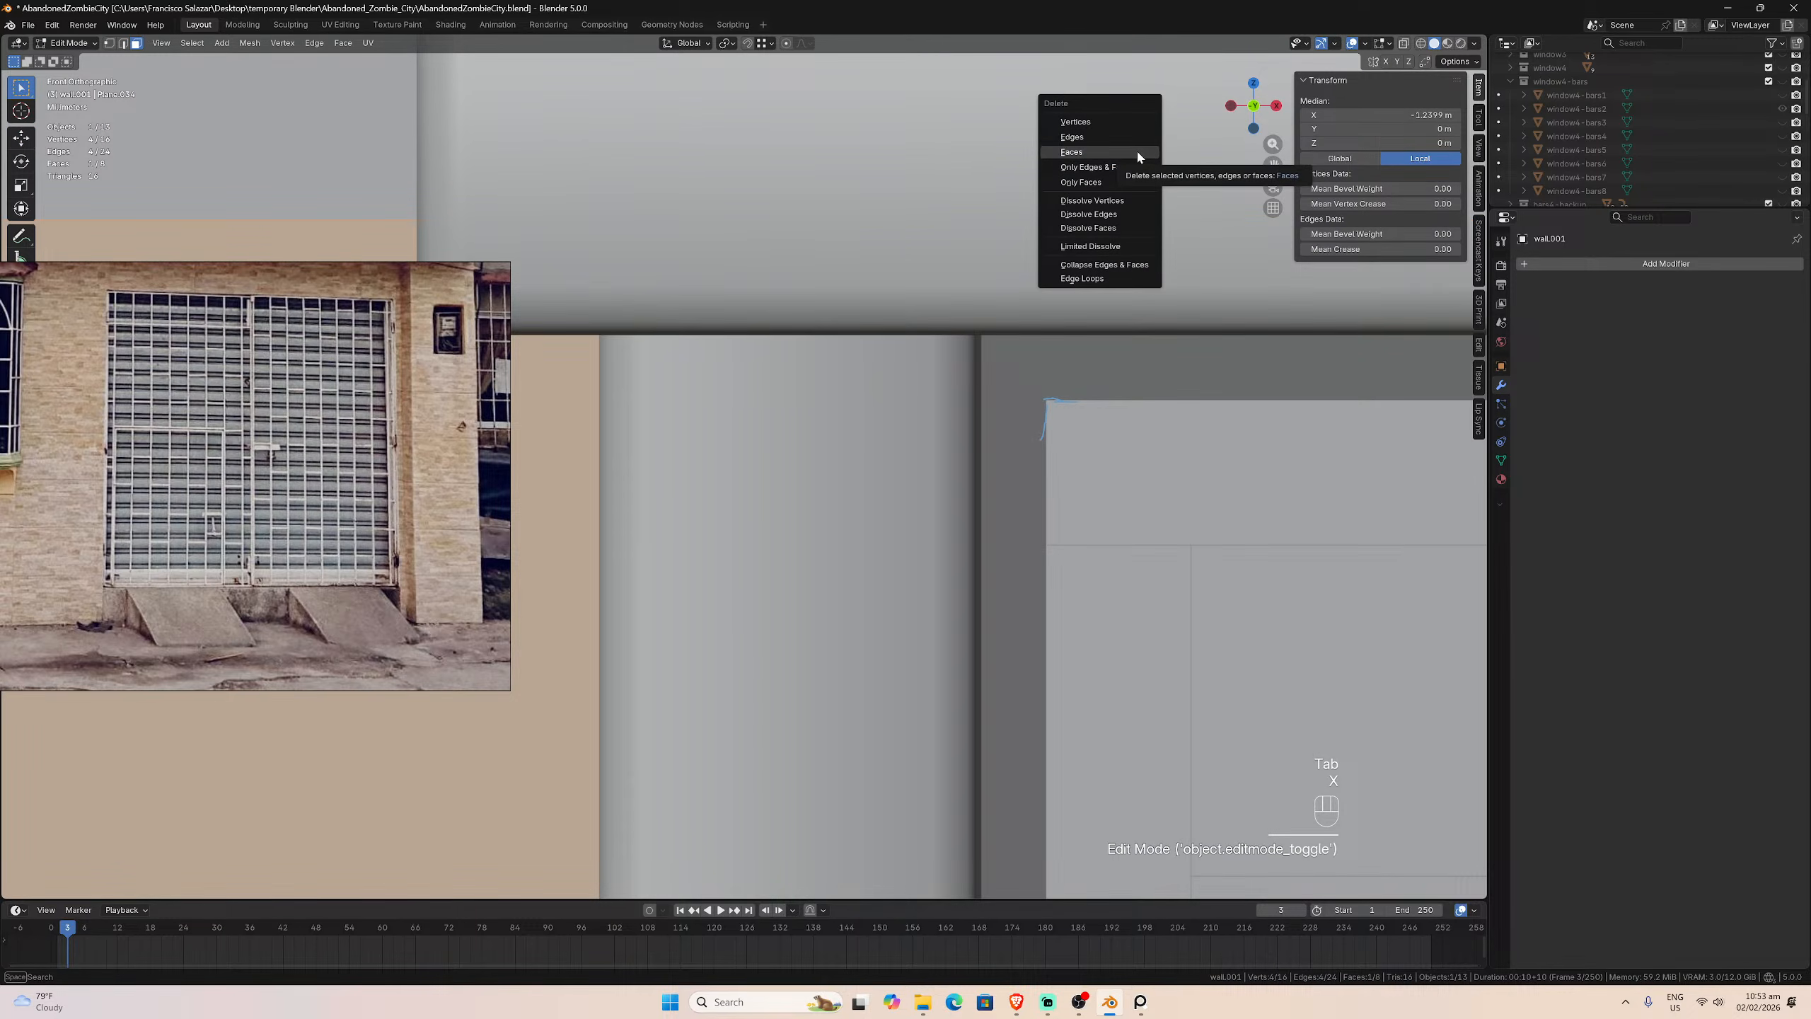
click(1138, 153)
key(Tab)
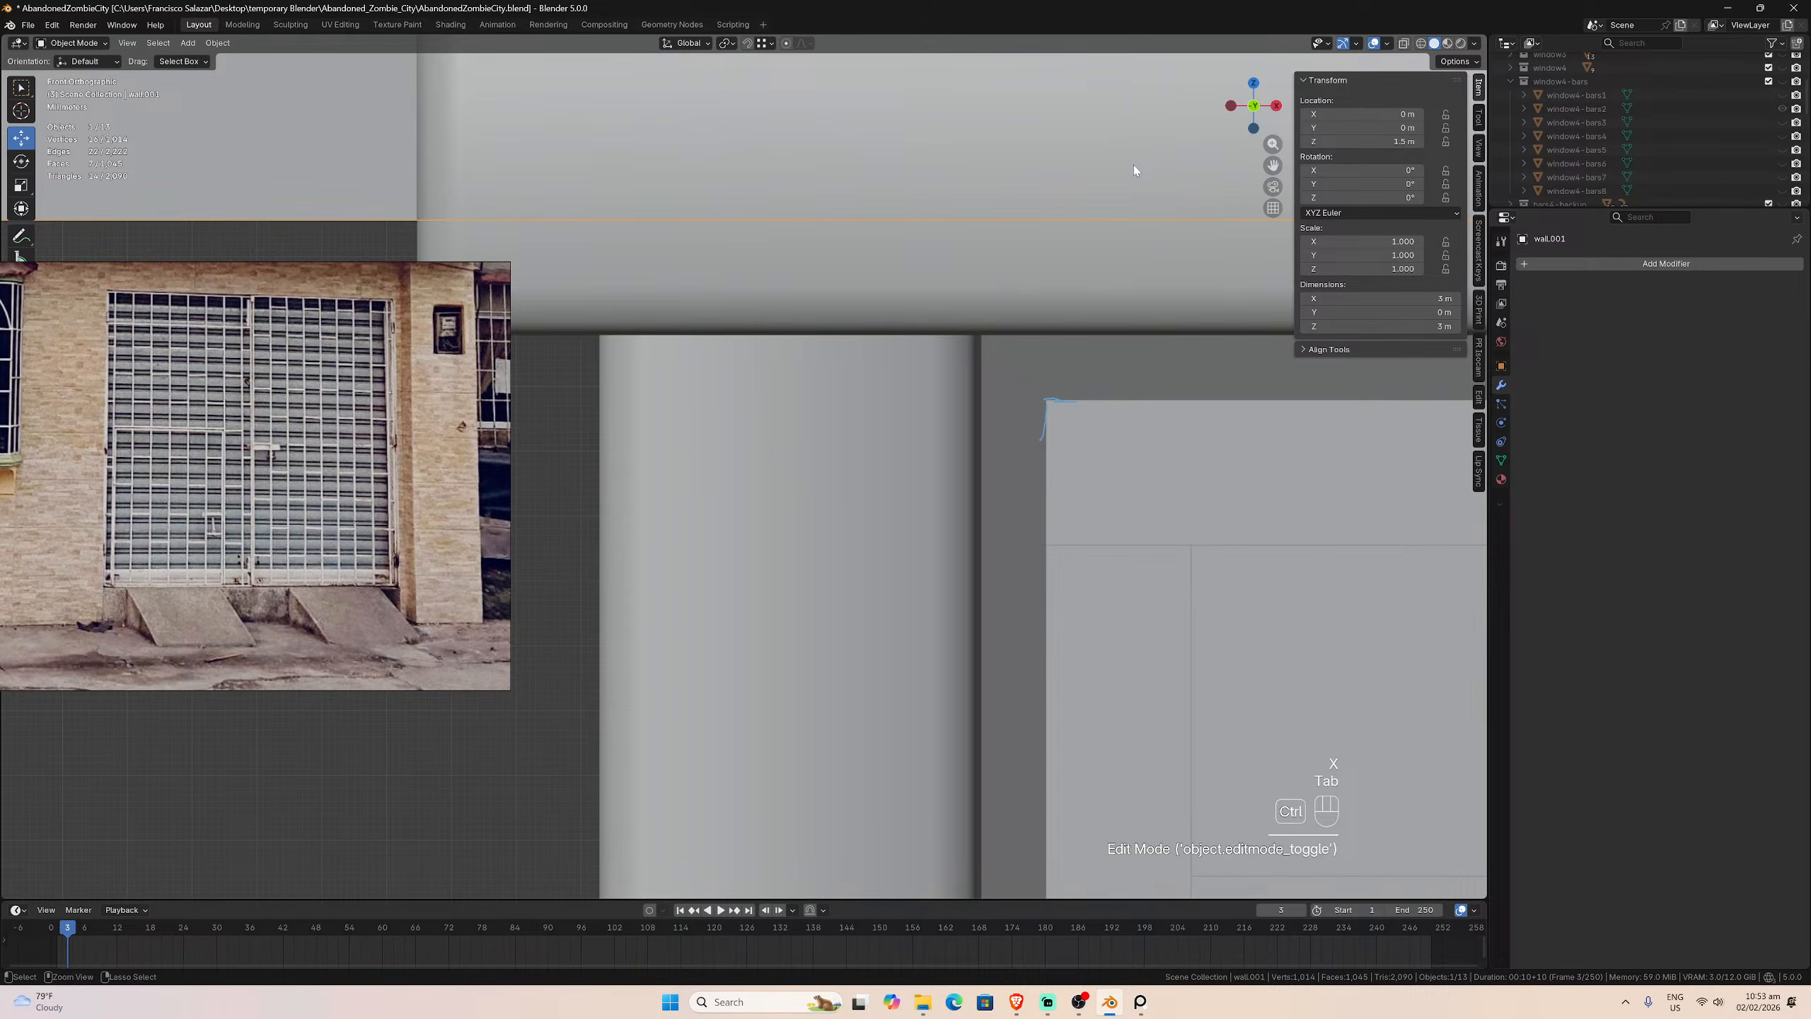
Step: Undo the deletion of the wall face and look over the frame's upper-left corner
key(ctrl+z)
key(ctrl+z)
scroll(1134, 165, down, 8)
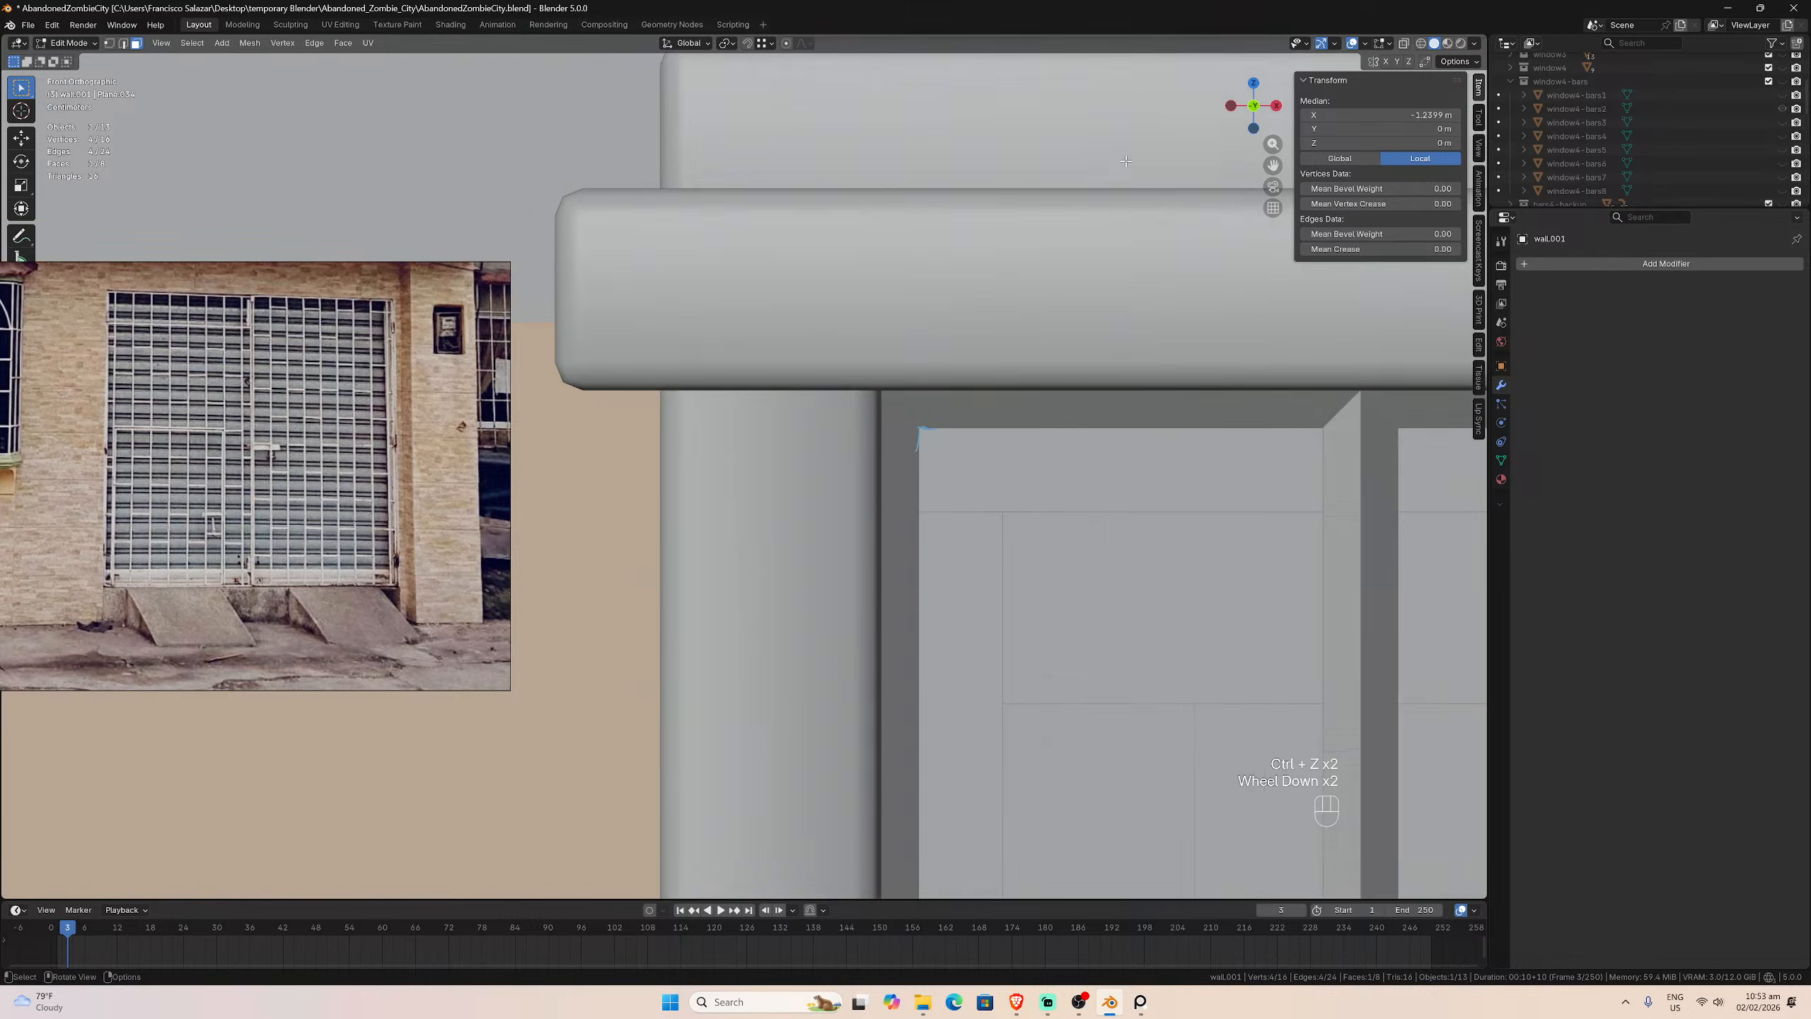
scroll(1044, 242, up, 6)
scroll(1044, 242, up, 1)
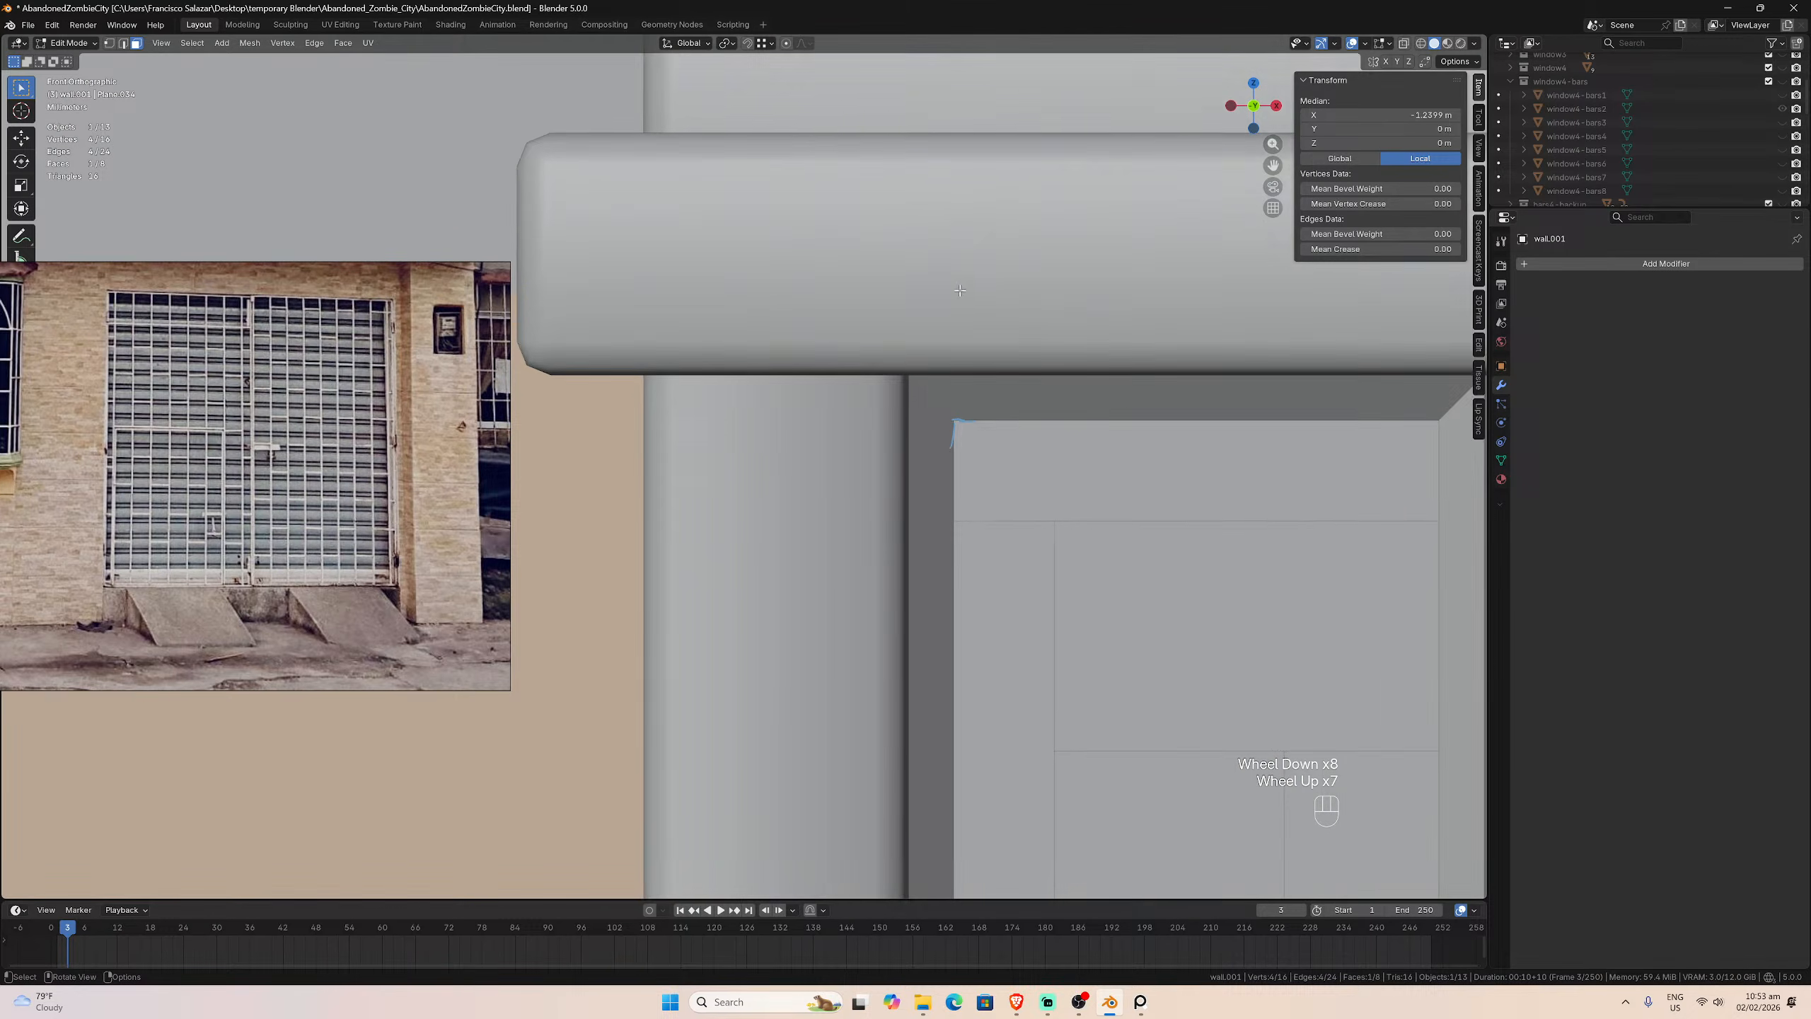
Step: Undo back to the grille's Edit Mode with its outer border faces selected
scroll(955, 303, down, 1)
key(ctrl+z)
key(ctrl+z)
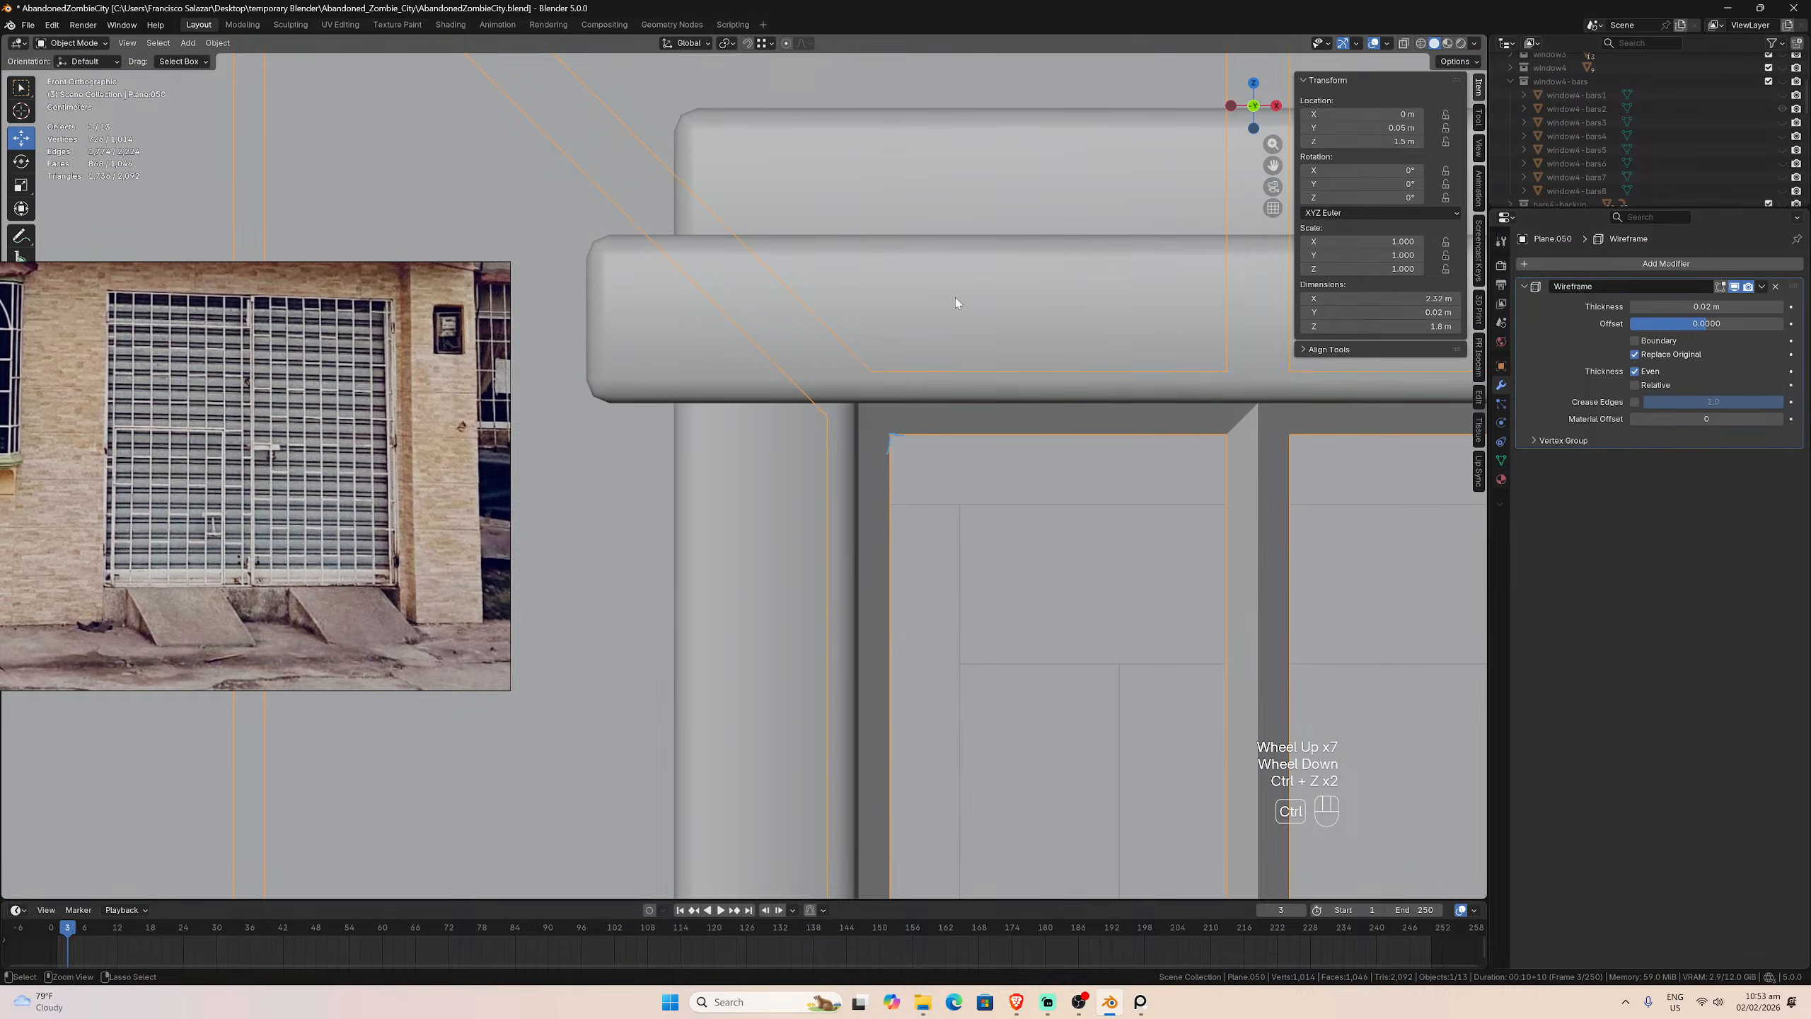
key(ctrl+z)
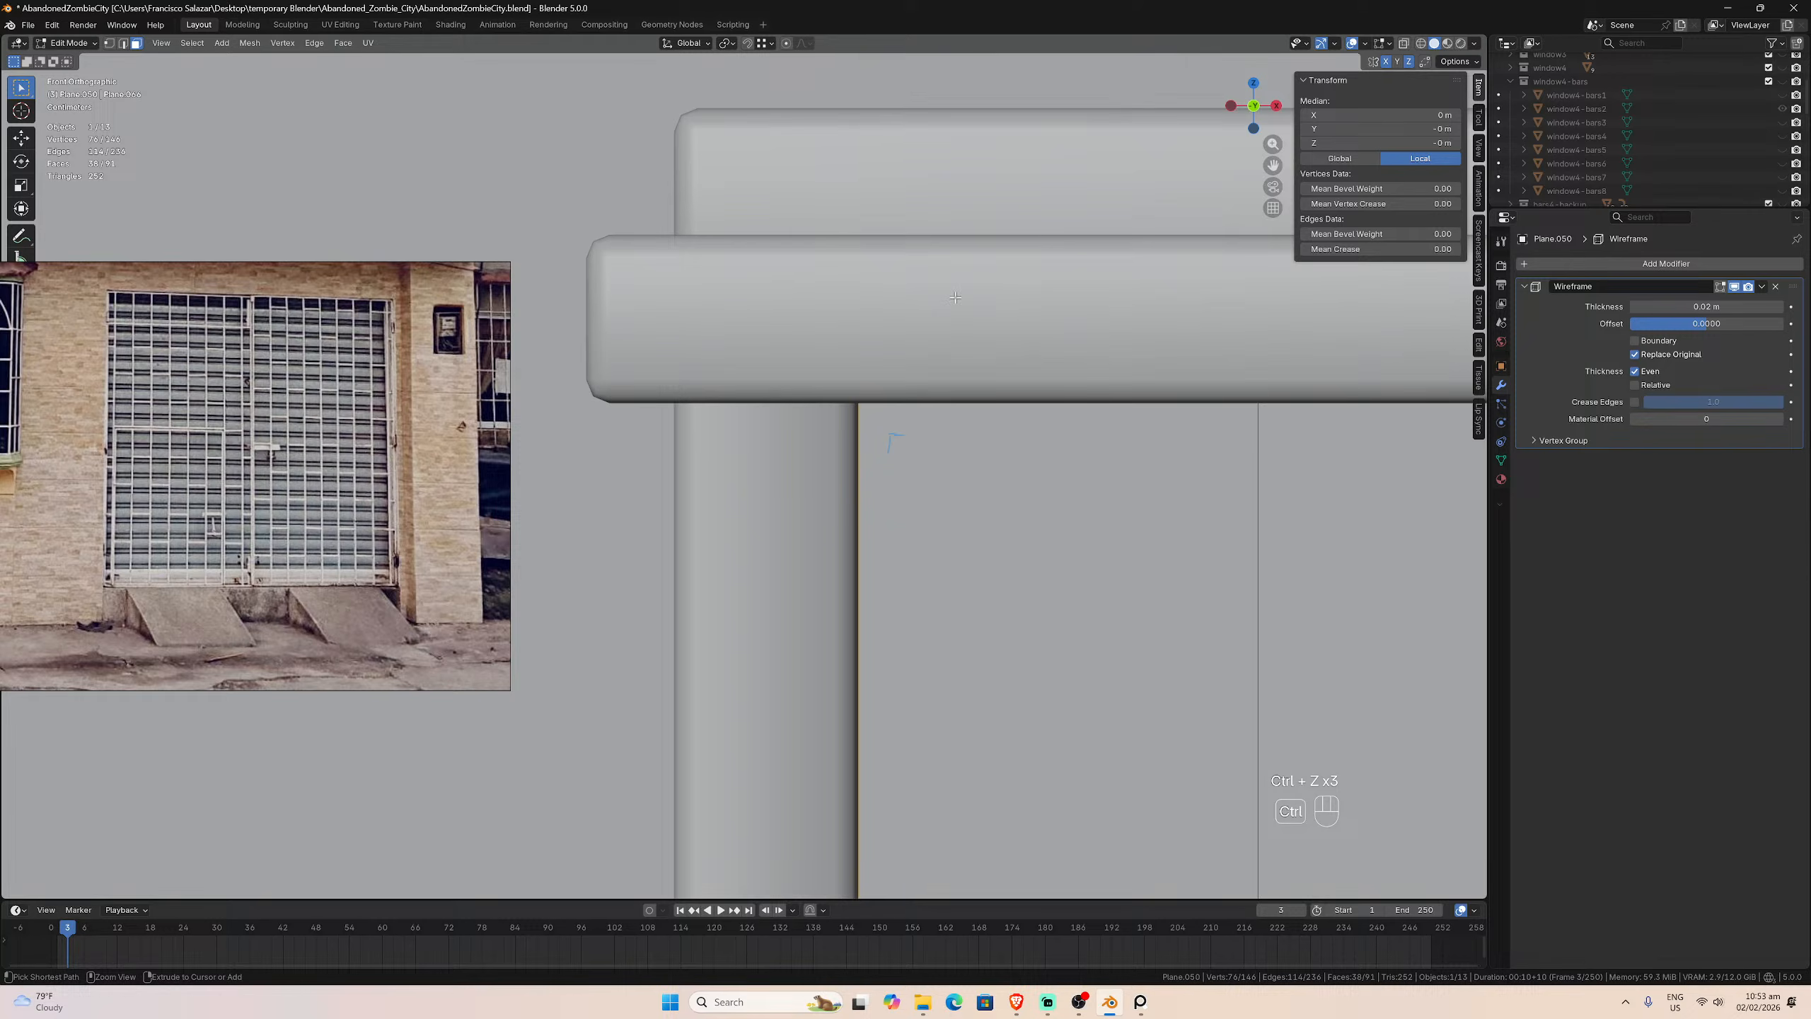
Step: Delete the selected outer border faces of the grille
scroll(956, 298, up, 7)
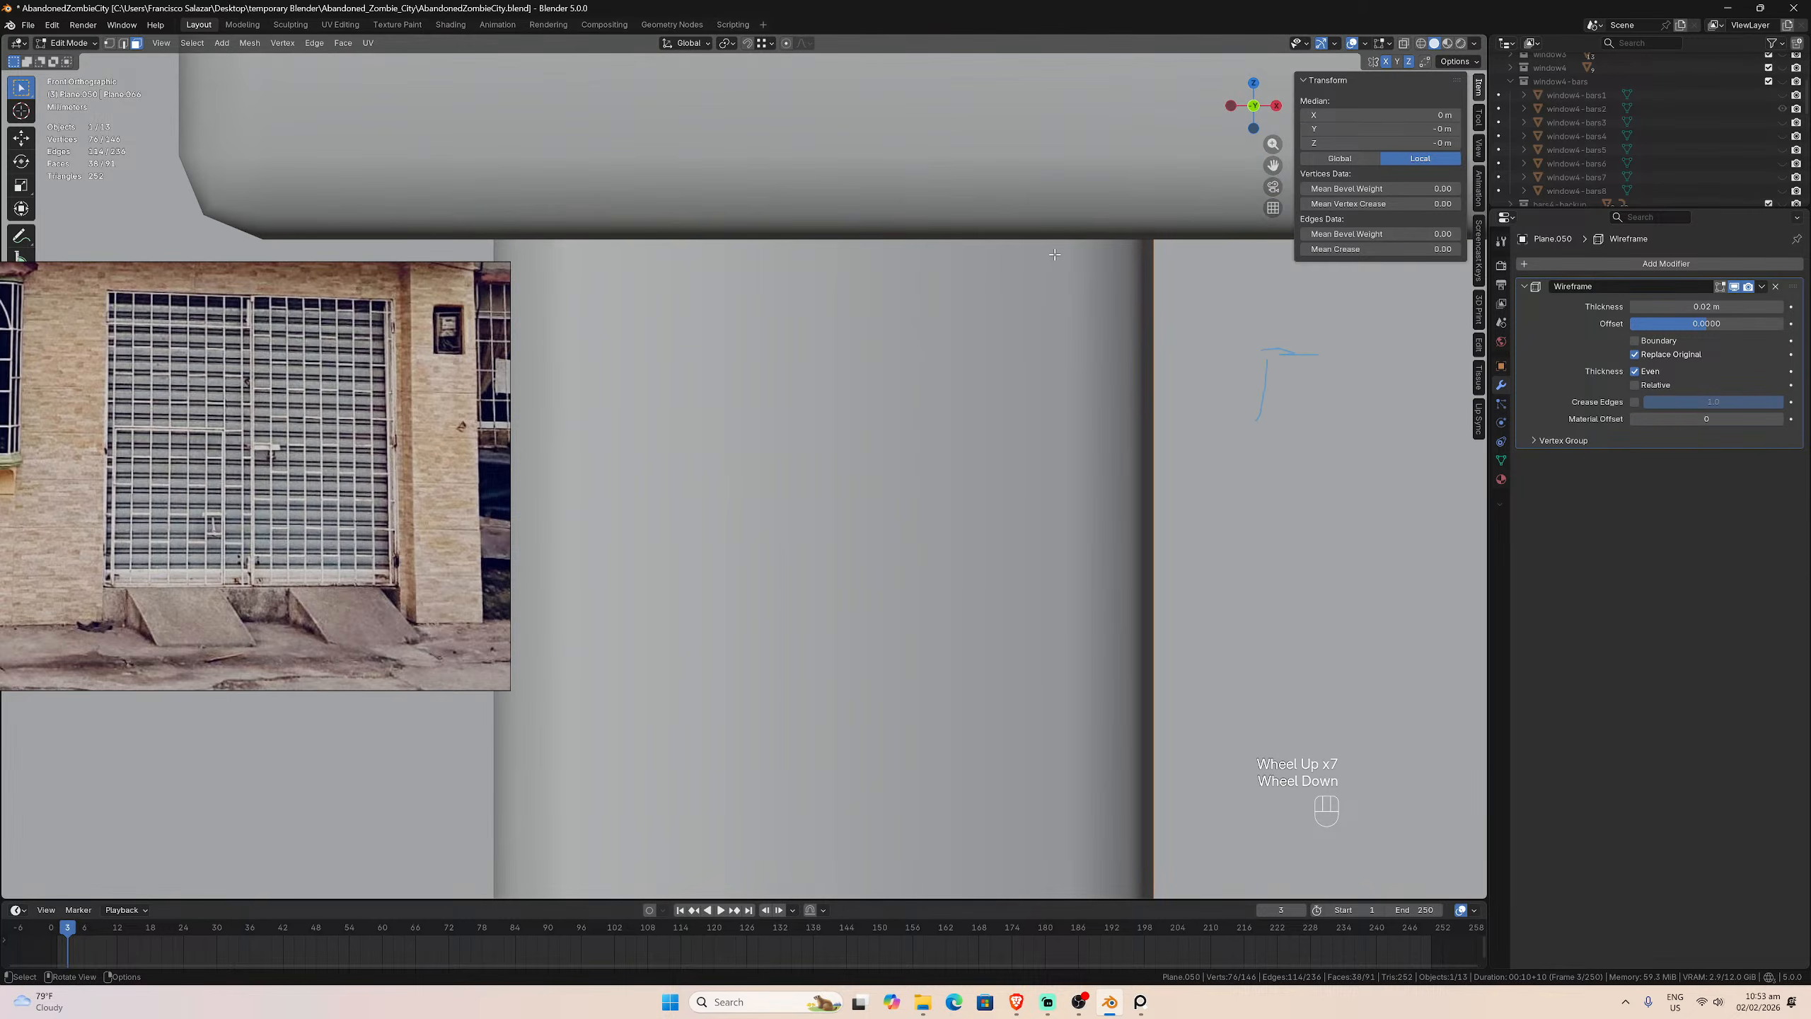
scroll(1173, 220, up, 2)
drag(1273, 166, 705, 423)
scroll(1066, 285, up, 3)
scroll(1066, 285, up, 2)
scroll(1066, 285, down, 3)
key(x)
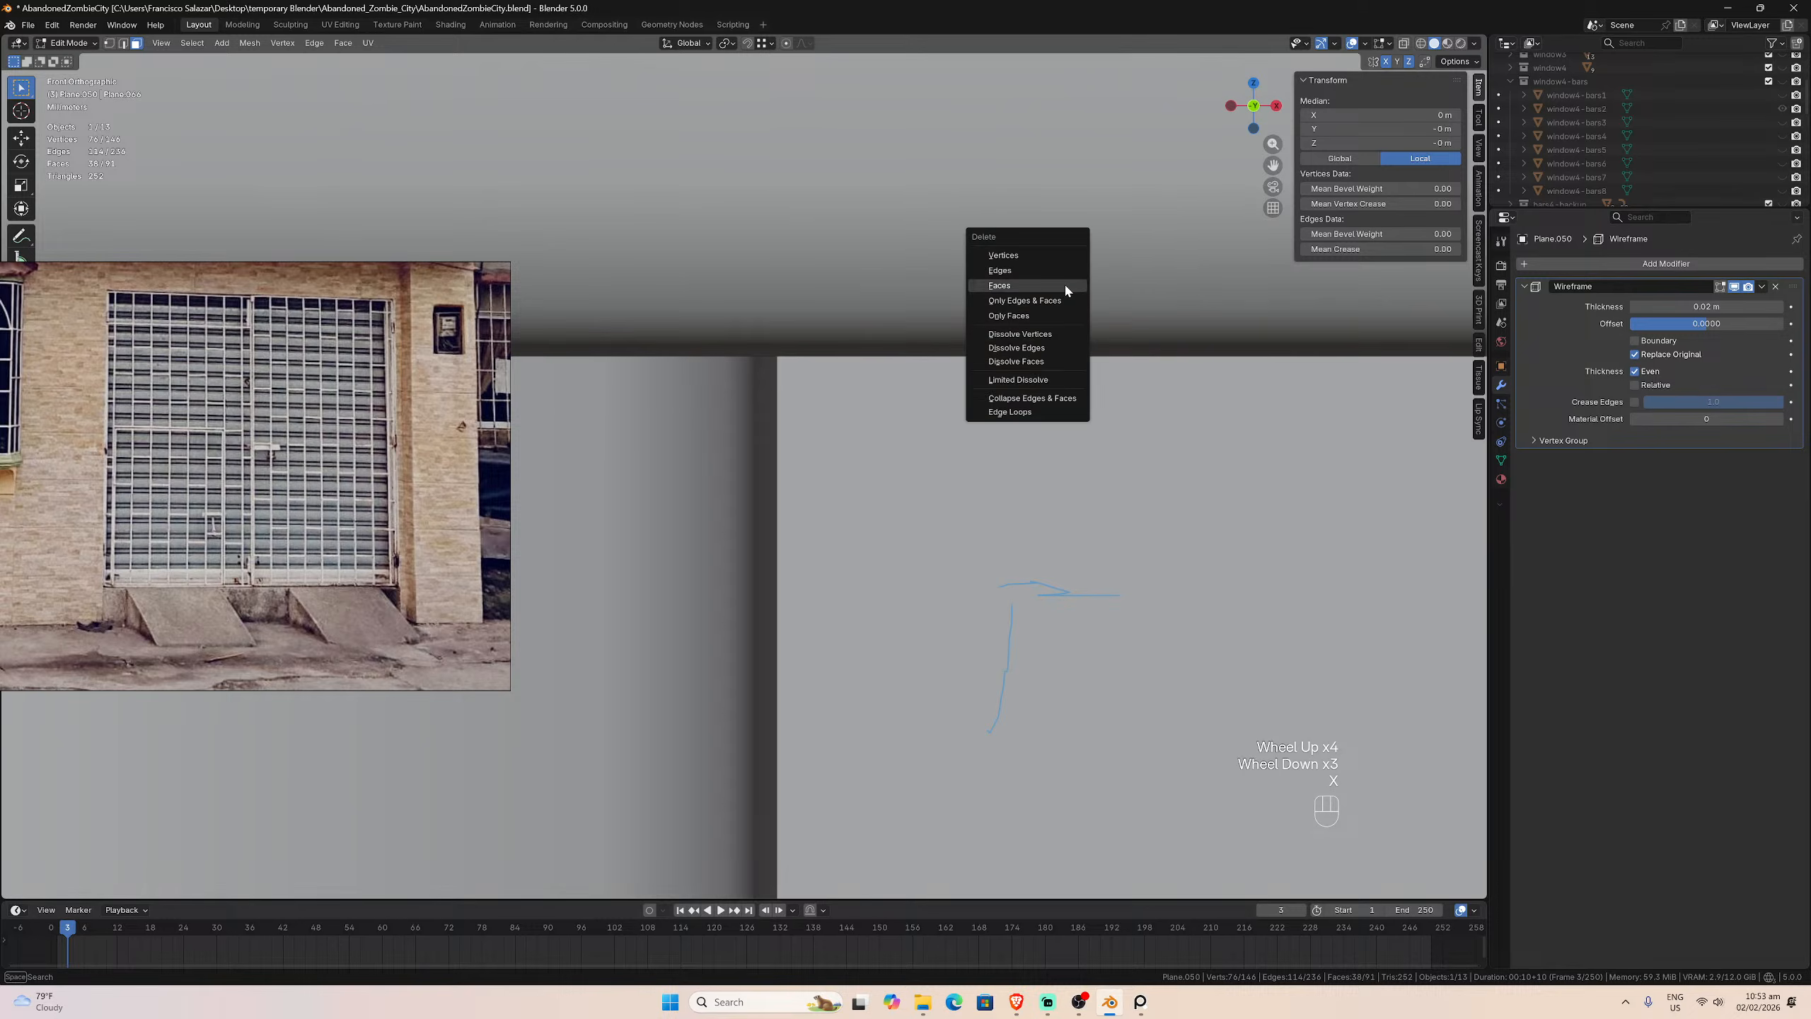
click(1064, 283)
Step: Turn on X-ray, return to Object Mode, and erase the blue annotation marks at the grille's upper-left corner
scroll(919, 362, down, 2)
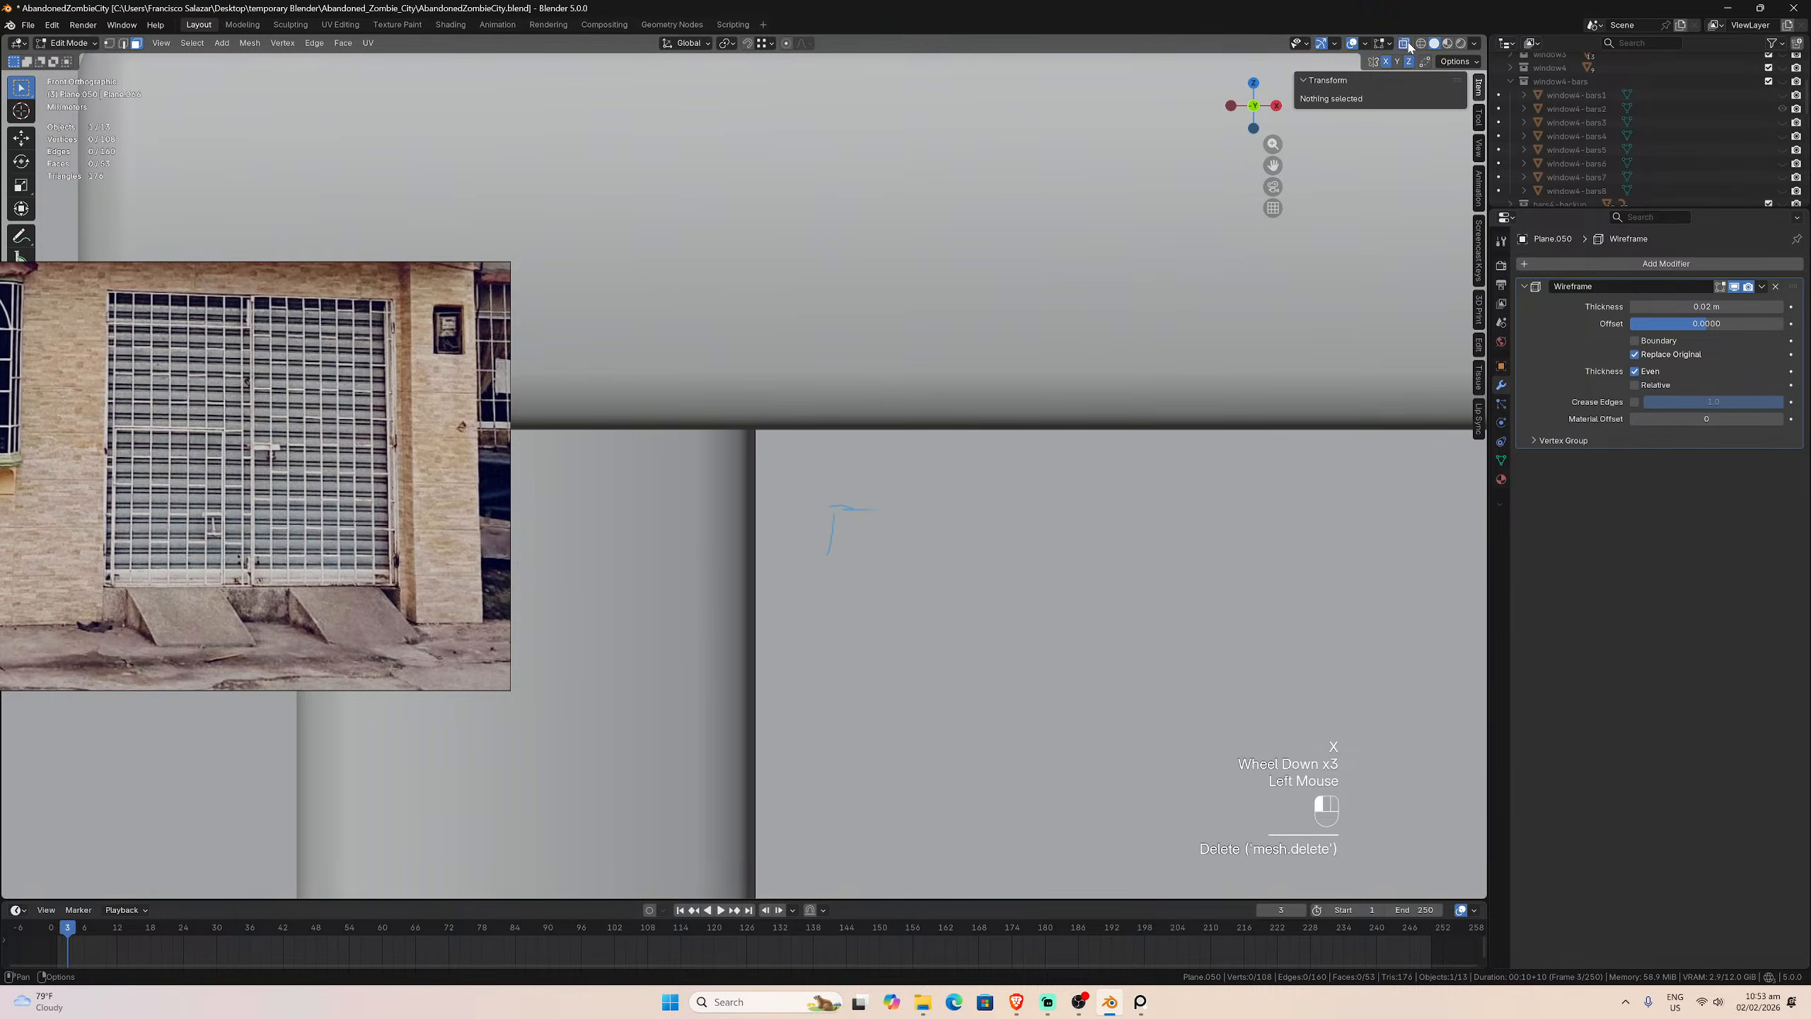
scroll(918, 362, down, 7)
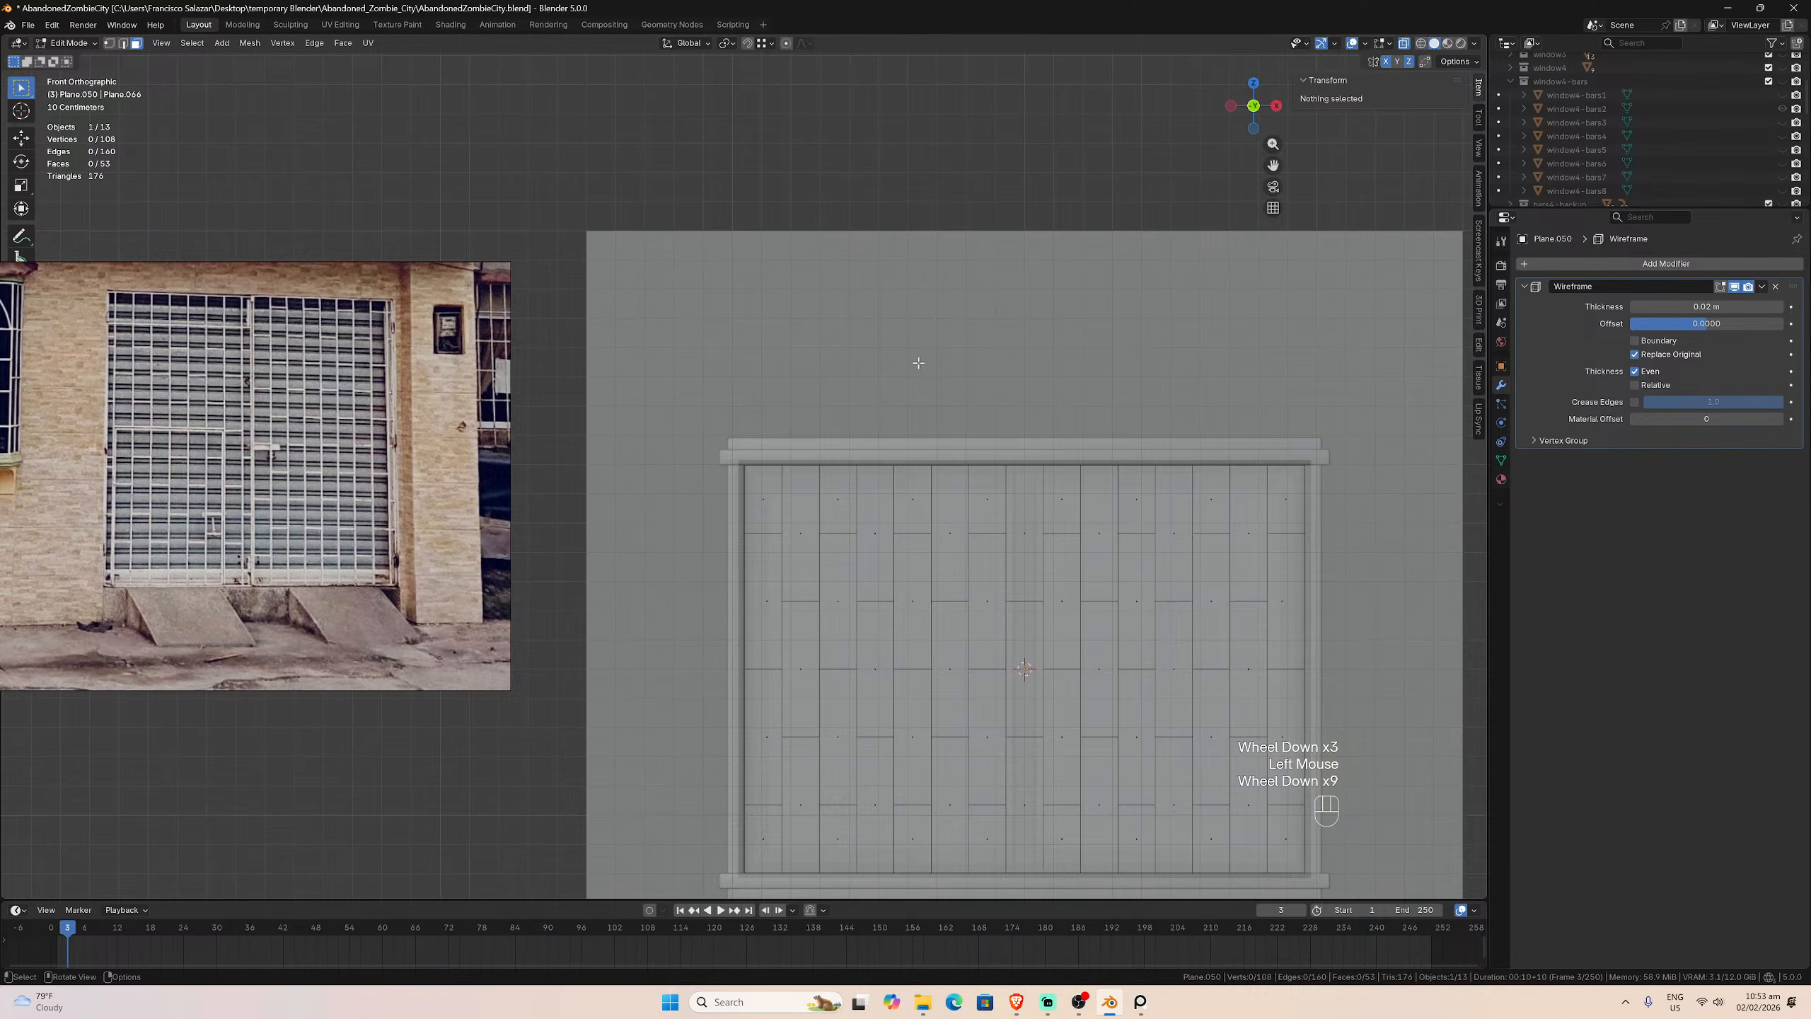
key(ctrl+shift+z)
scroll(919, 364, up, 4)
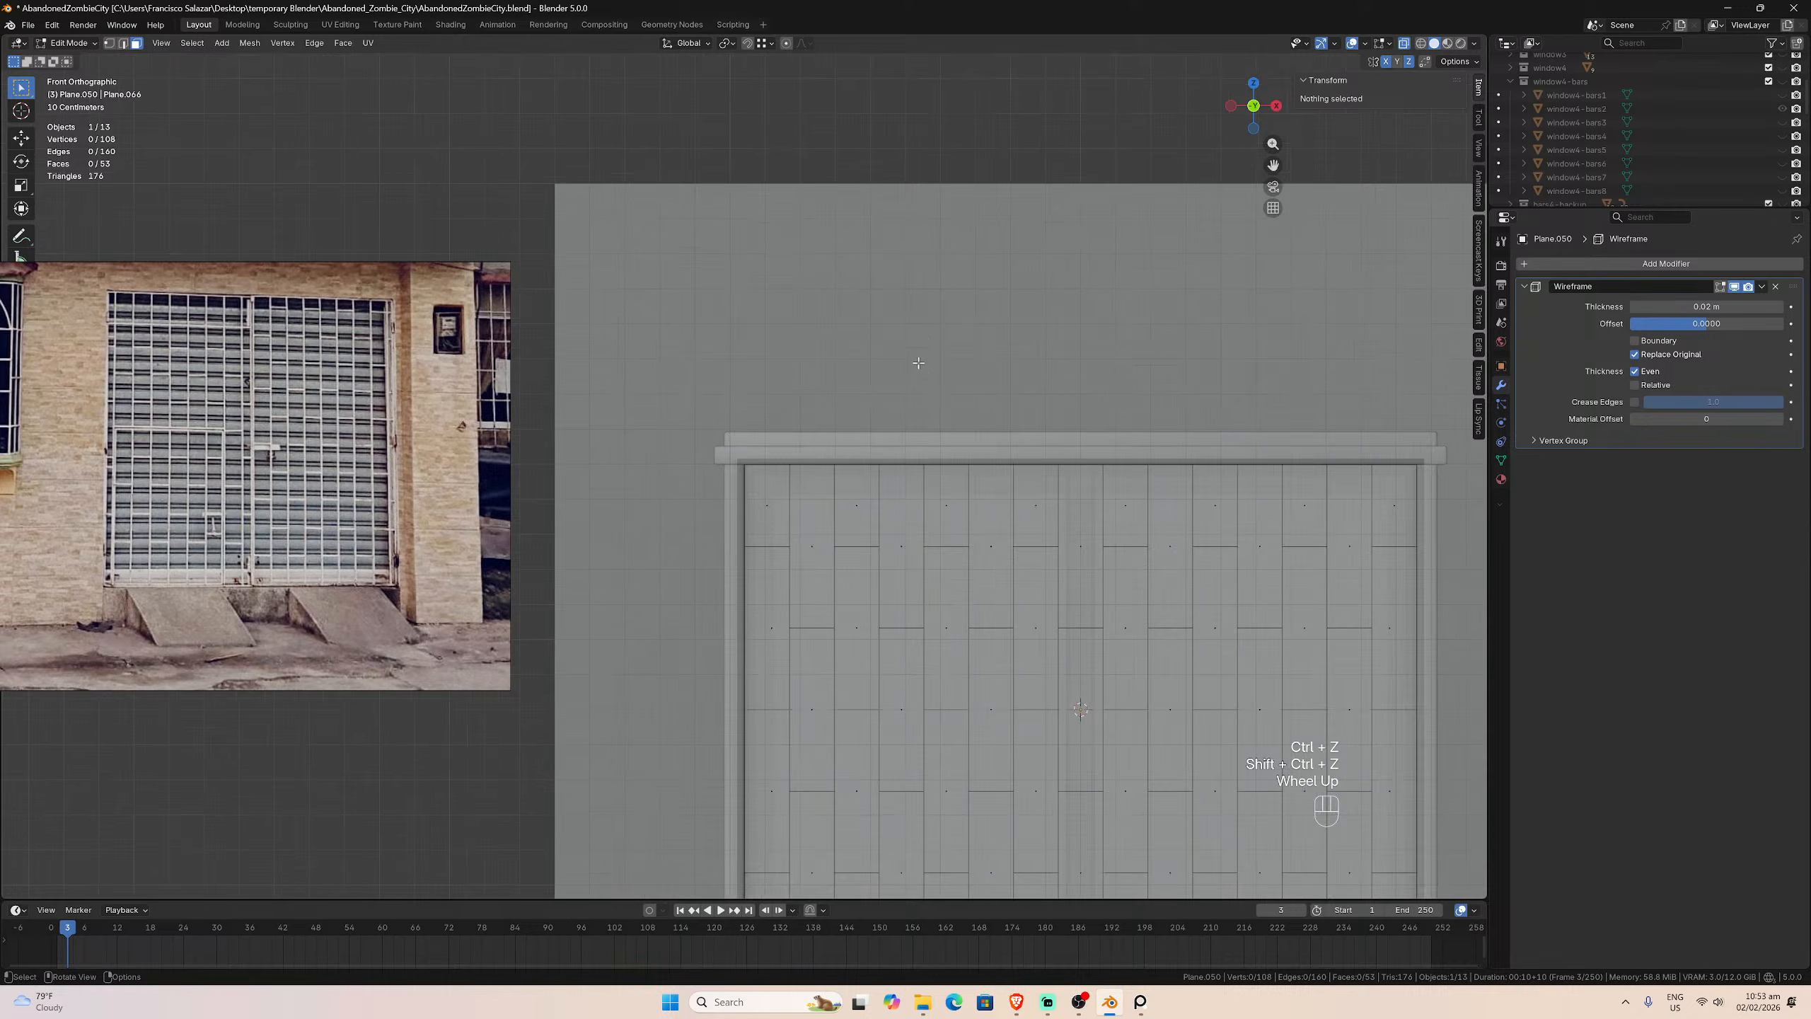
key(Tab)
scroll(918, 368, up, 10)
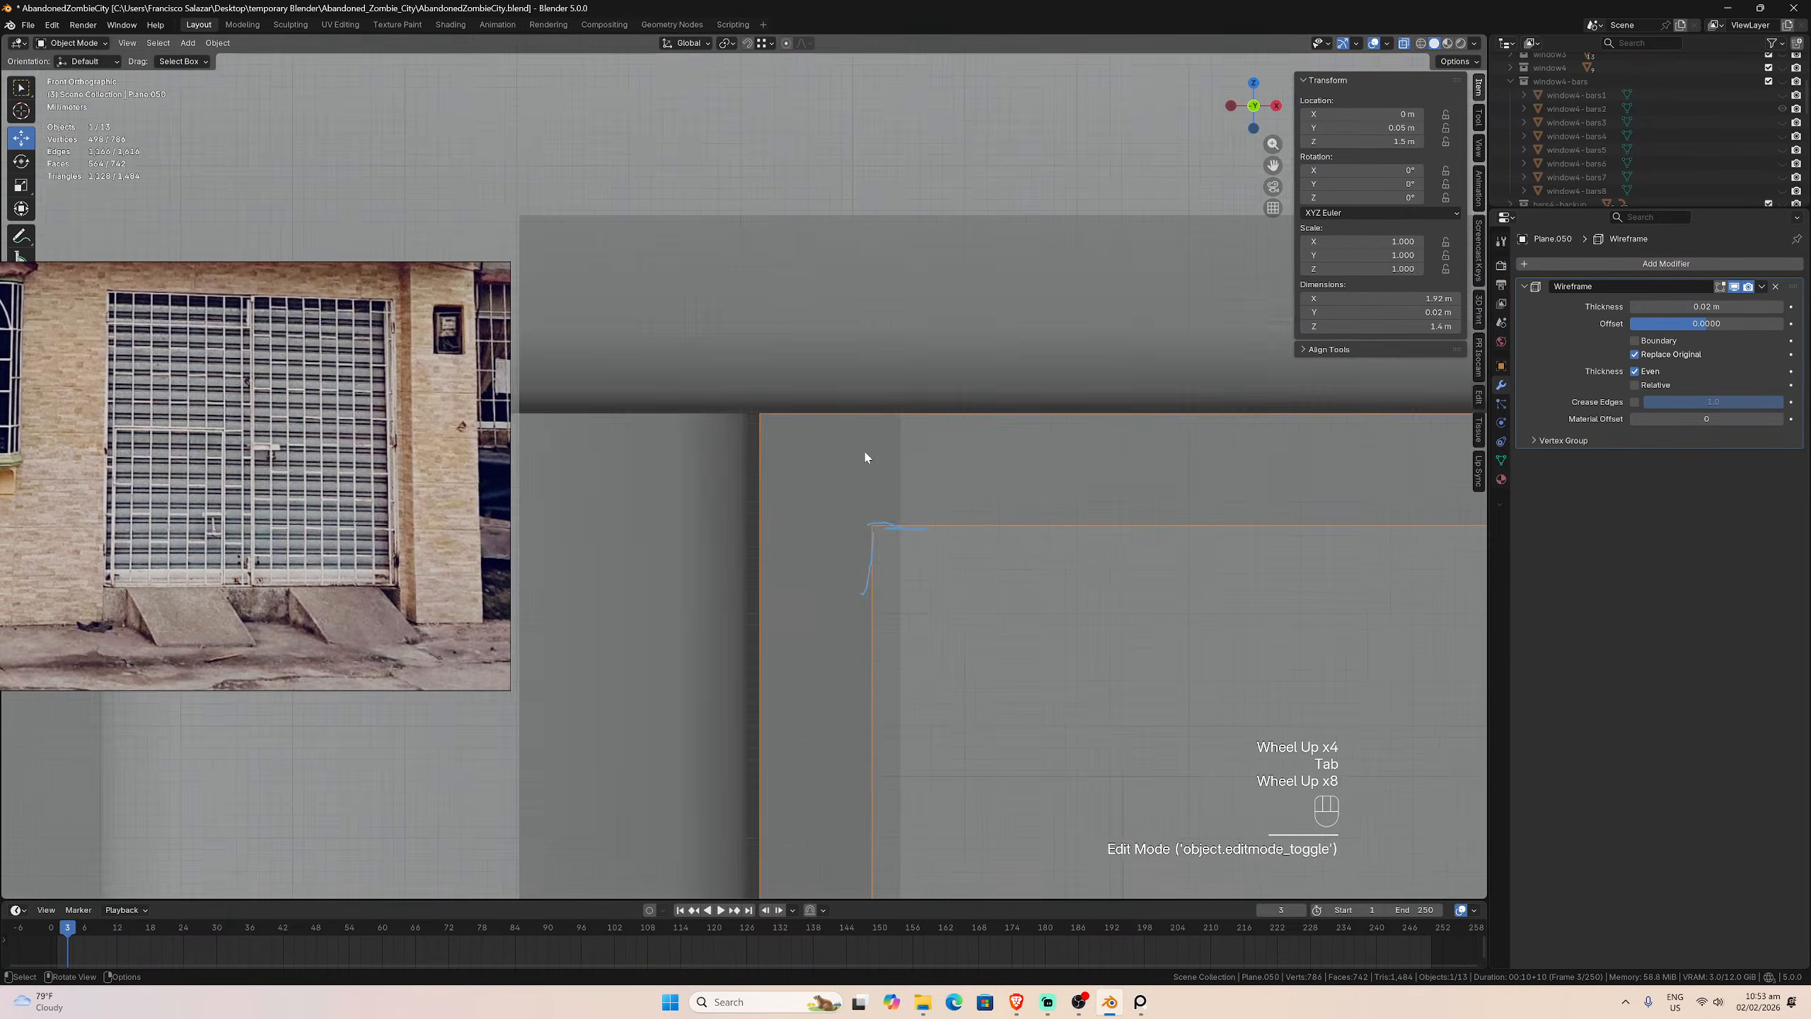
key(d)
mouse_move(888, 678)
right_down()
mouse_move(913, 620)
mouse_move(1016, 535)
right_up()
scroll(920, 496, down, 2)
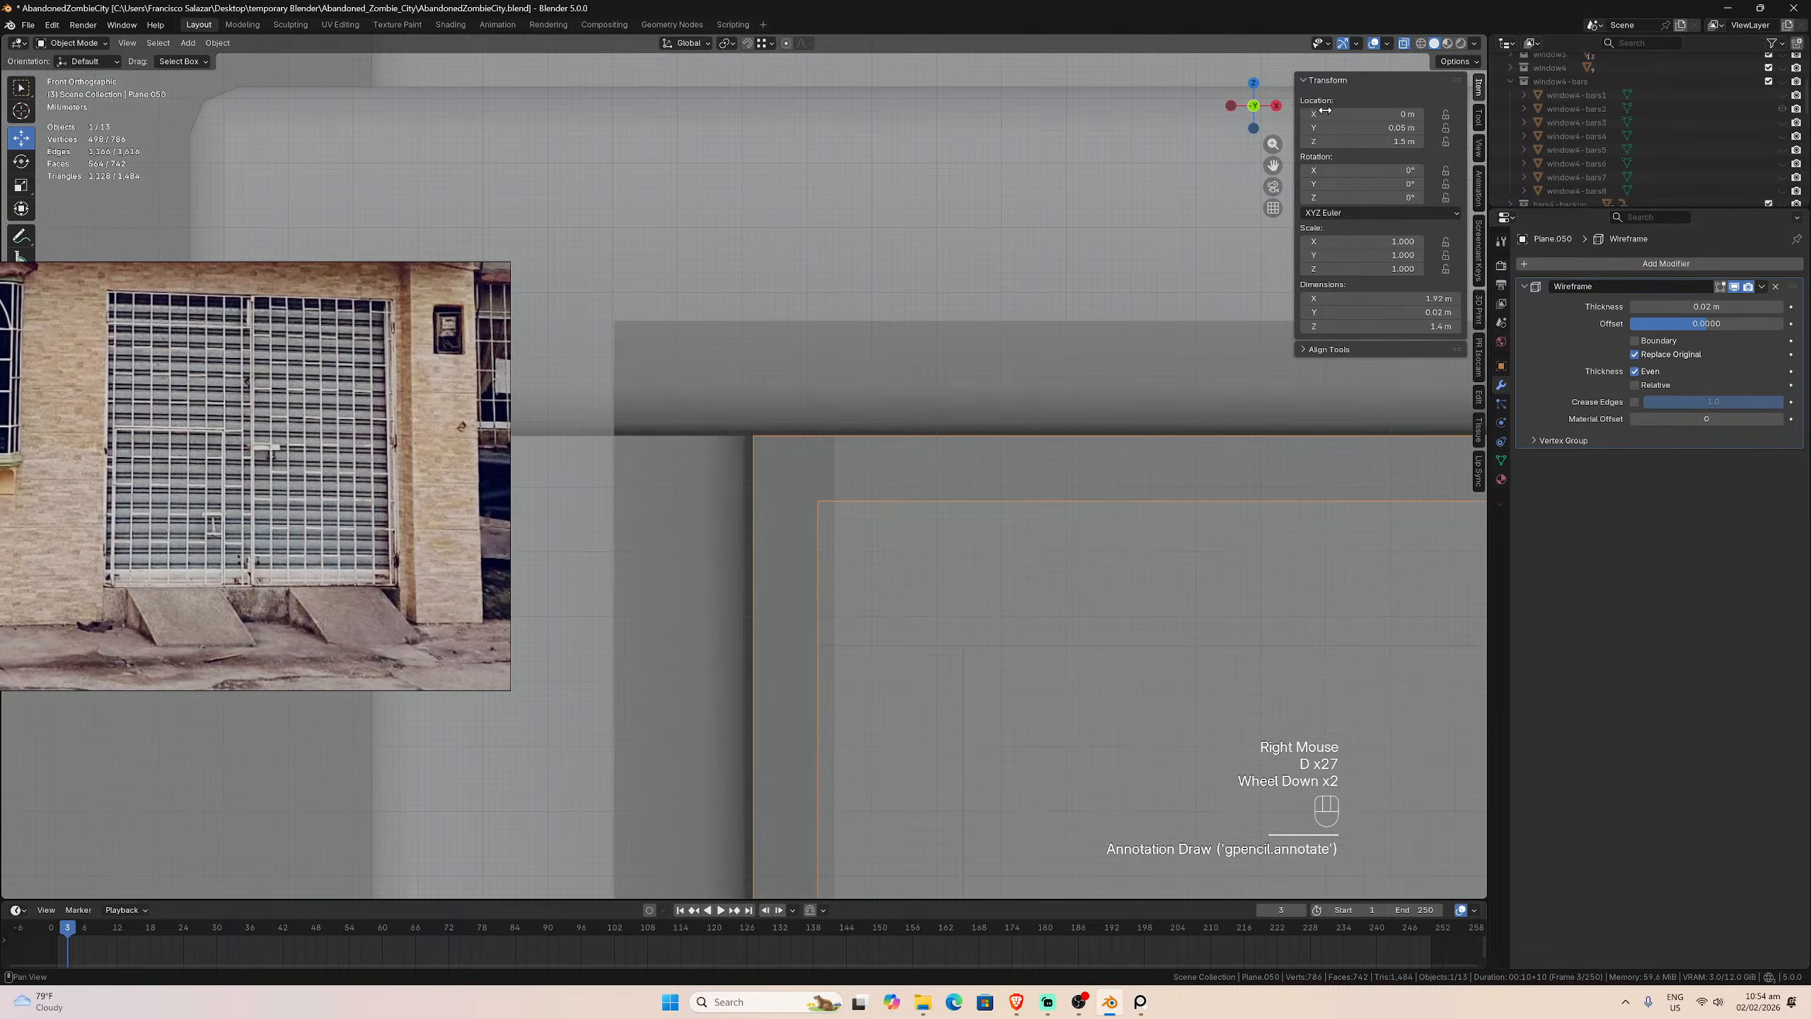
Step: Turn off X-ray and deselect the grille
click(1406, 45)
scroll(1063, 302, down, 8)
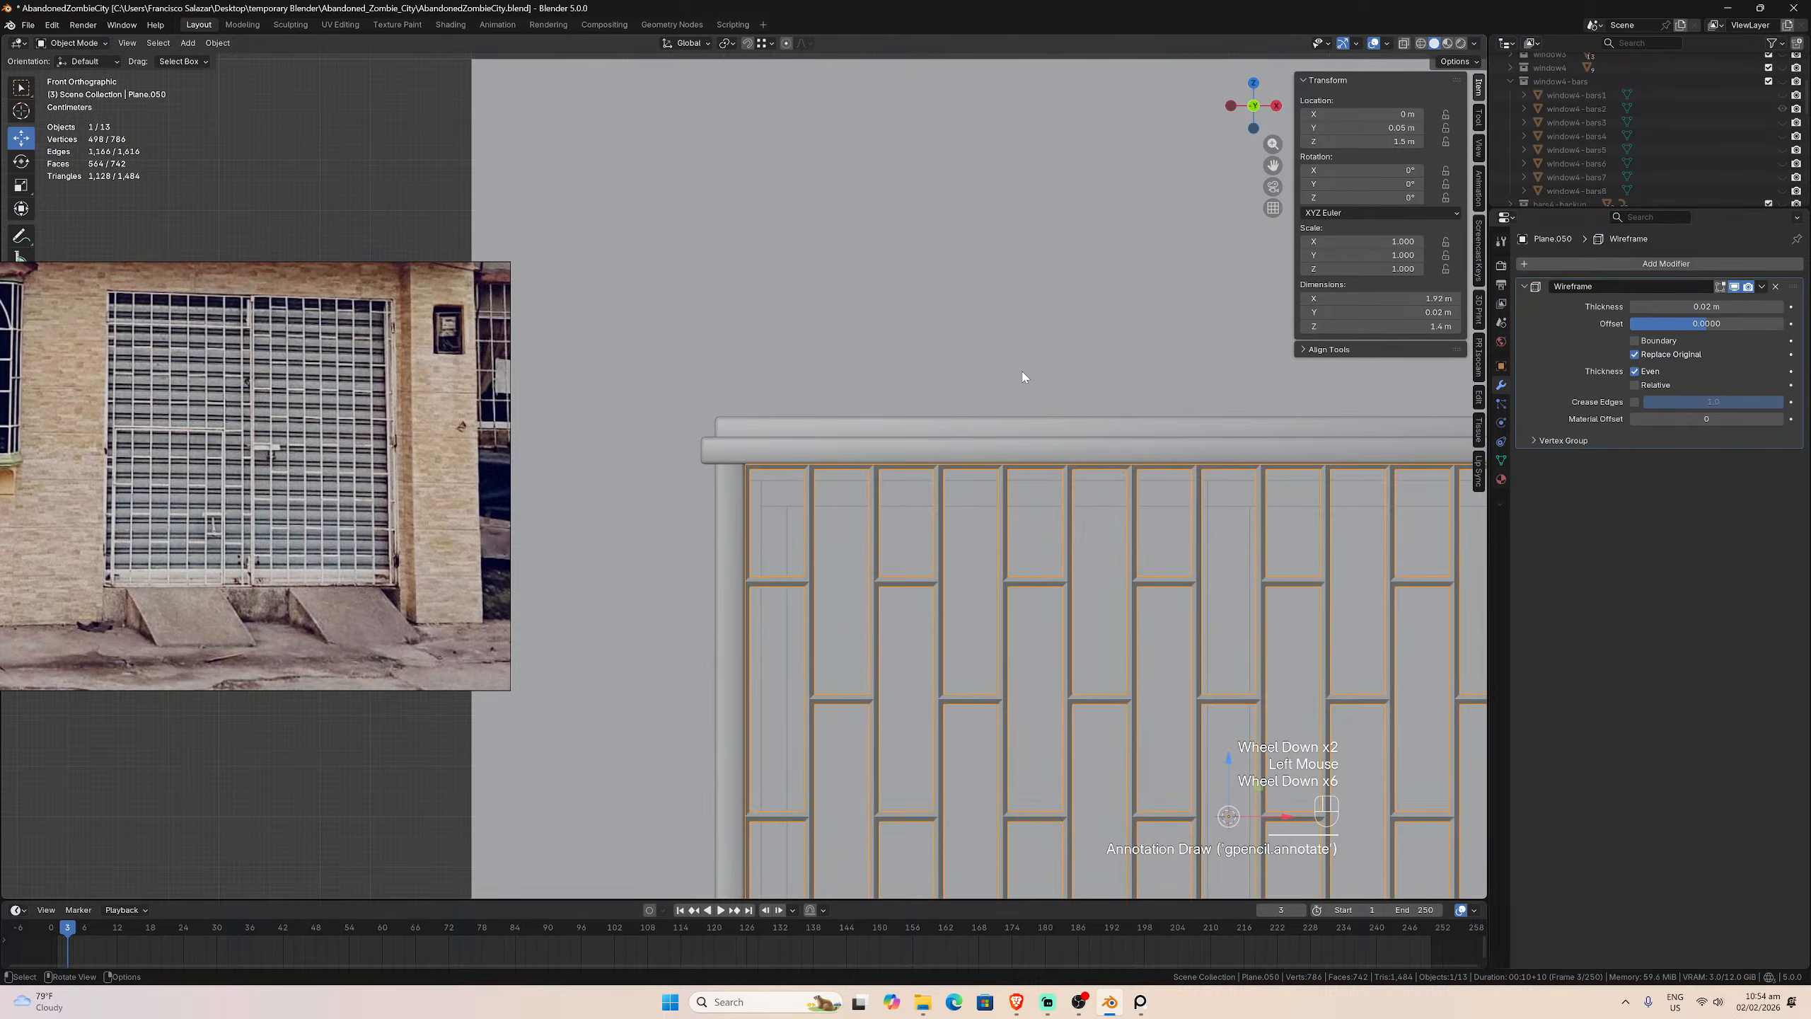
scroll(1265, 511, up, 2)
scroll(1265, 511, down, 1)
click(1421, 538)
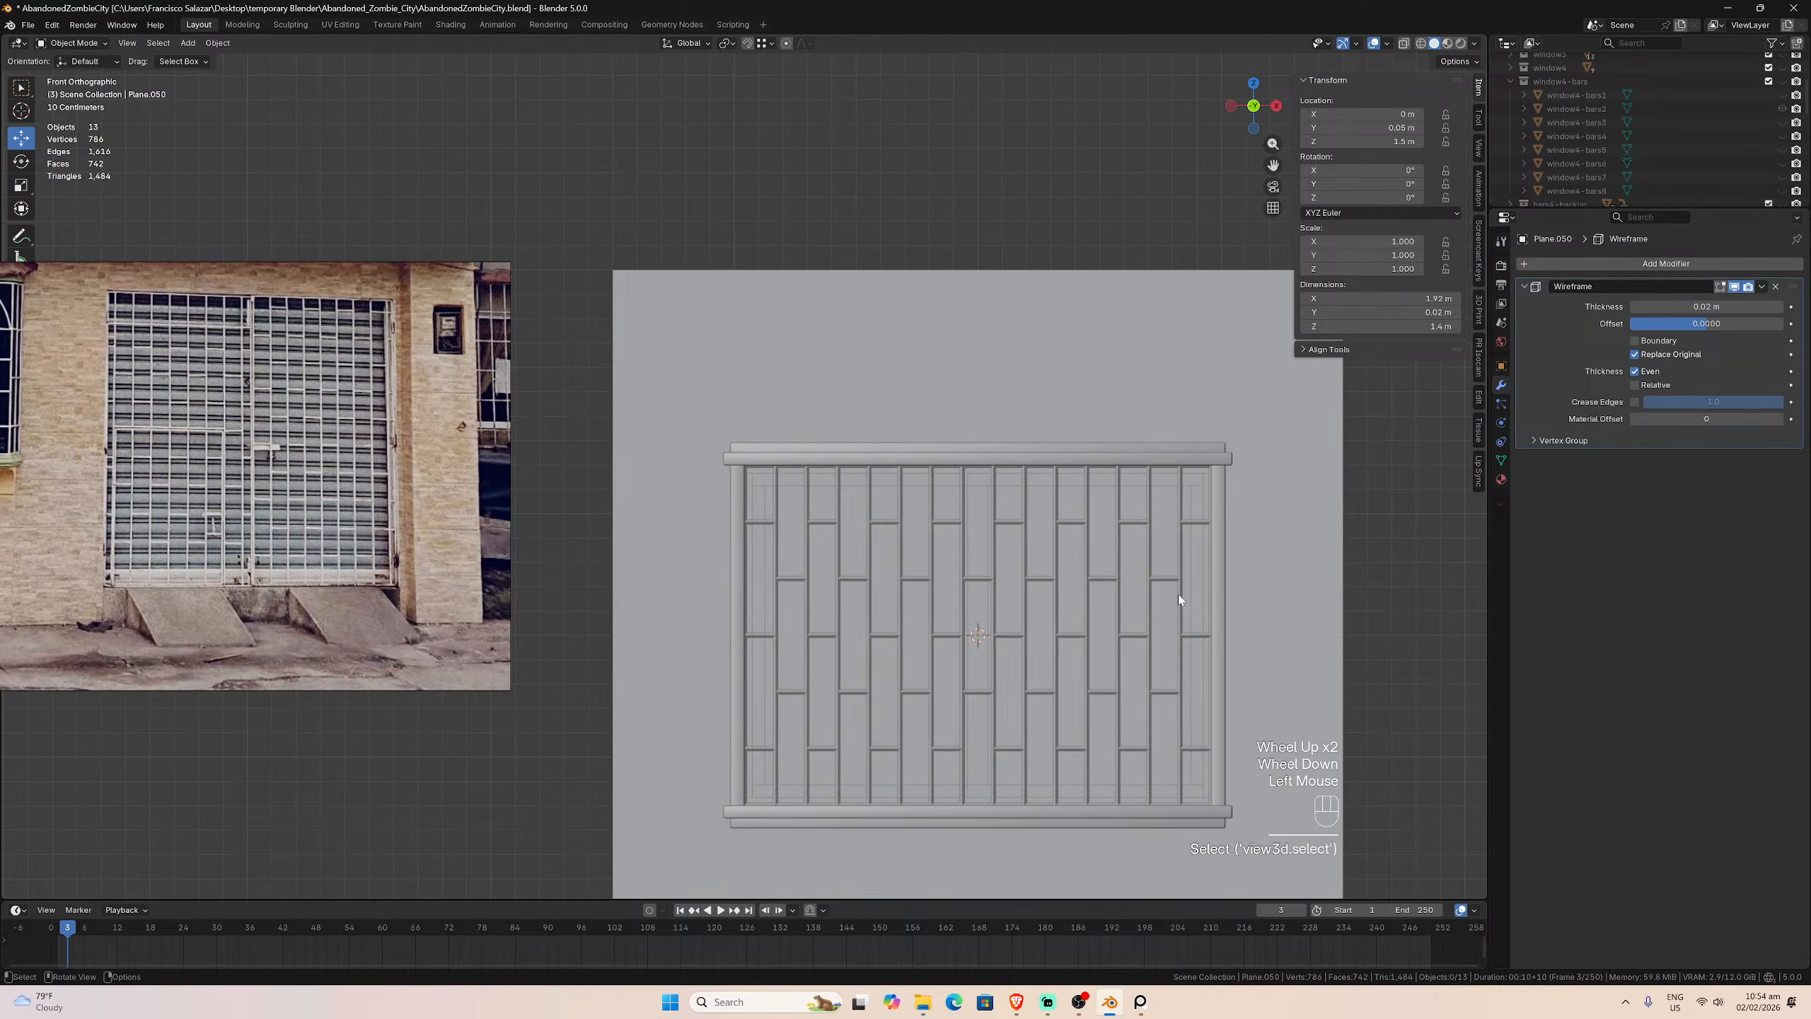
Step: Duplicate the grille in place, move the copy to the window1-bars-backup collection, and reselect the original grille
click(1177, 589)
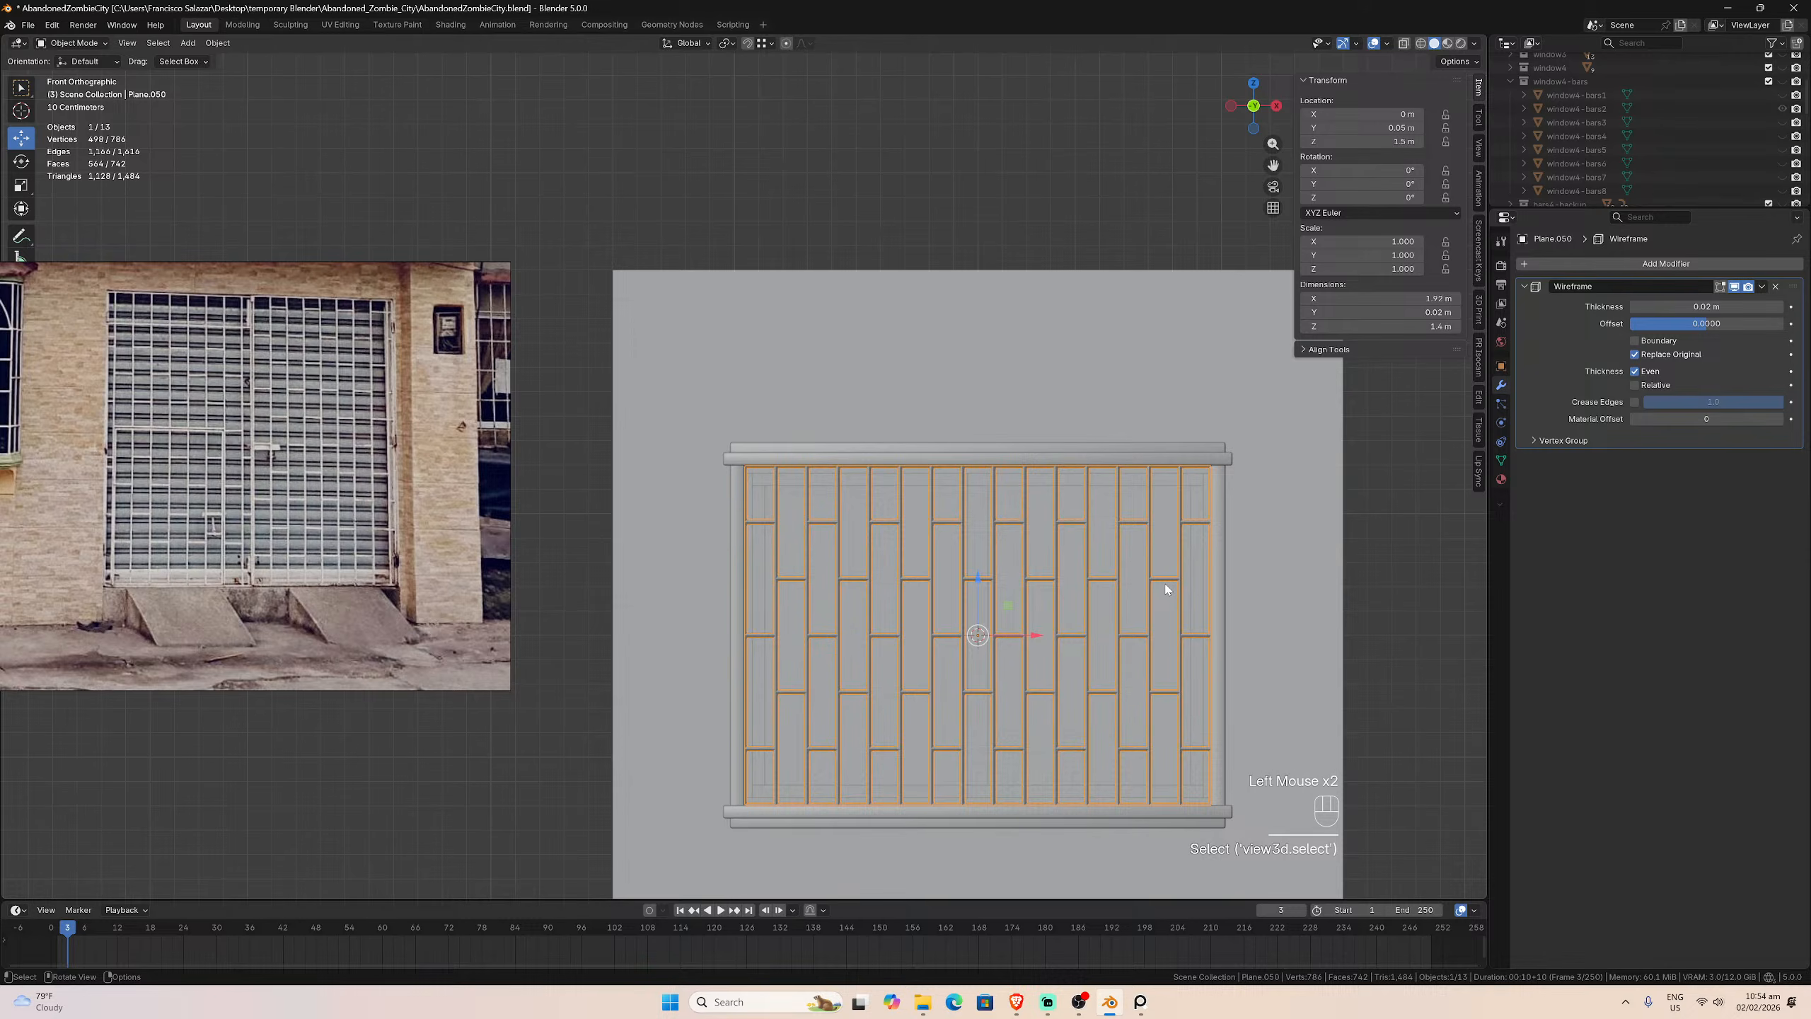
key(shift+d)
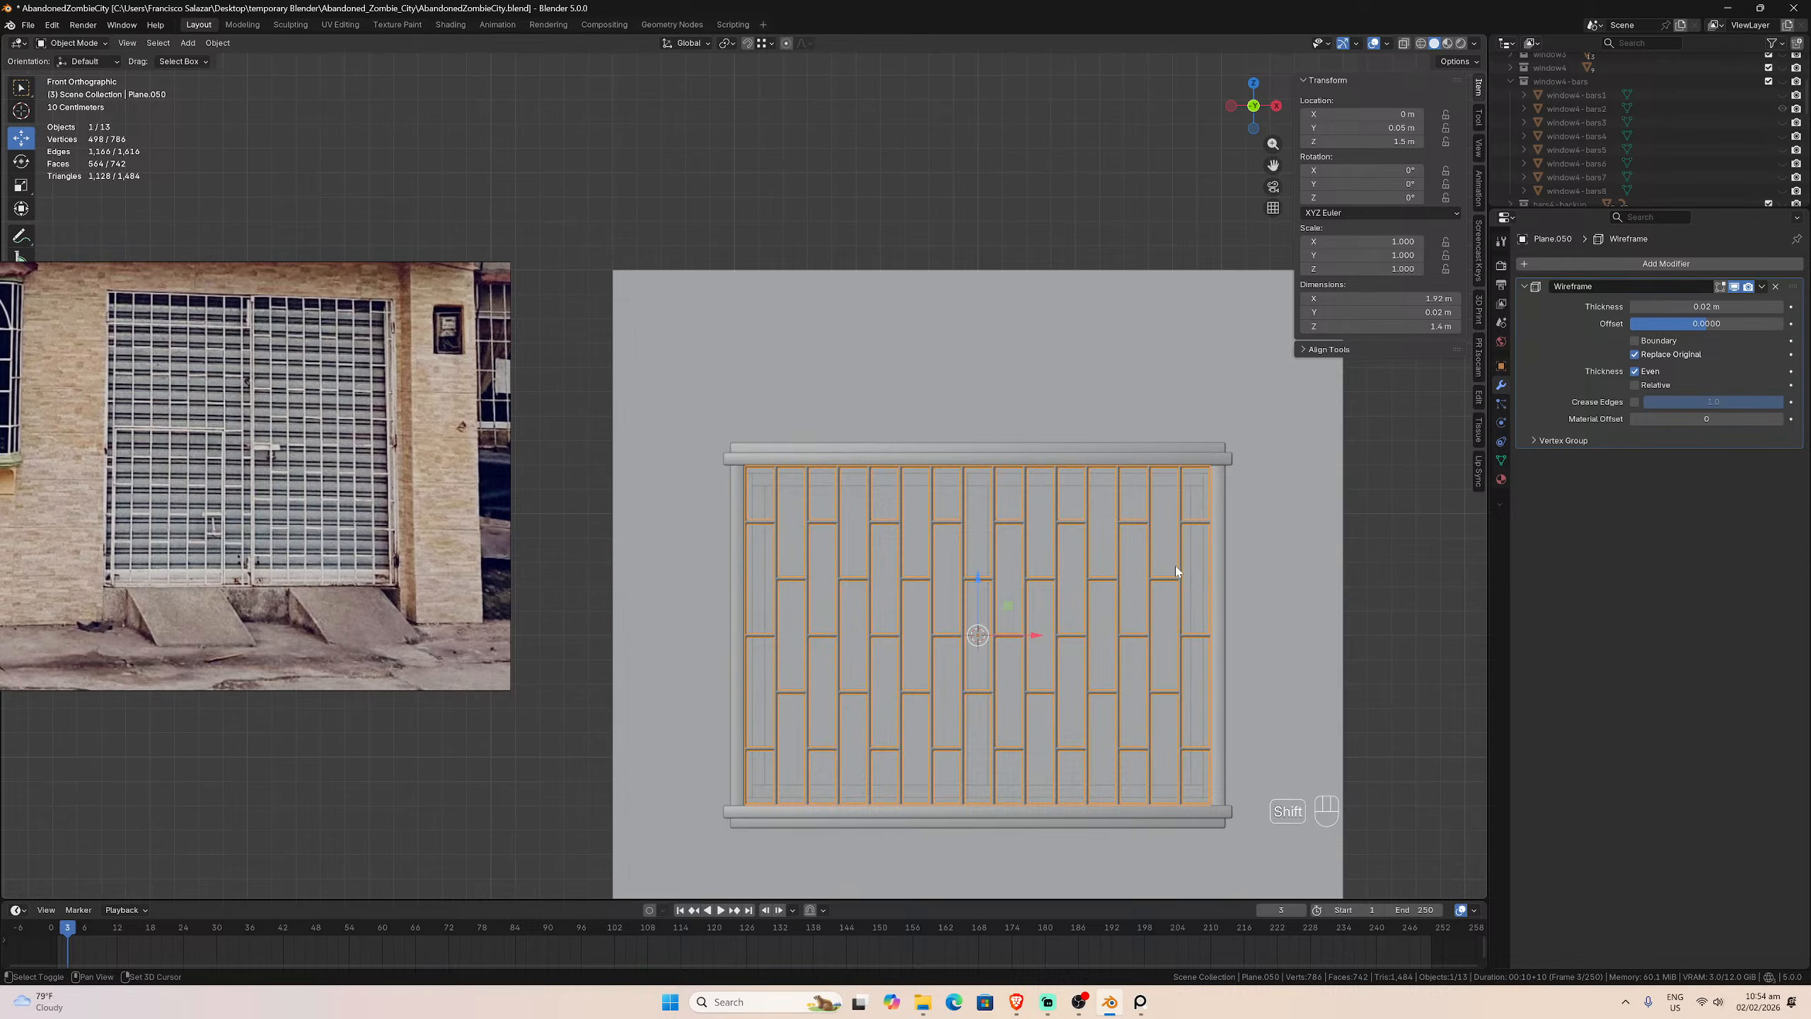
key(Escape)
key(m)
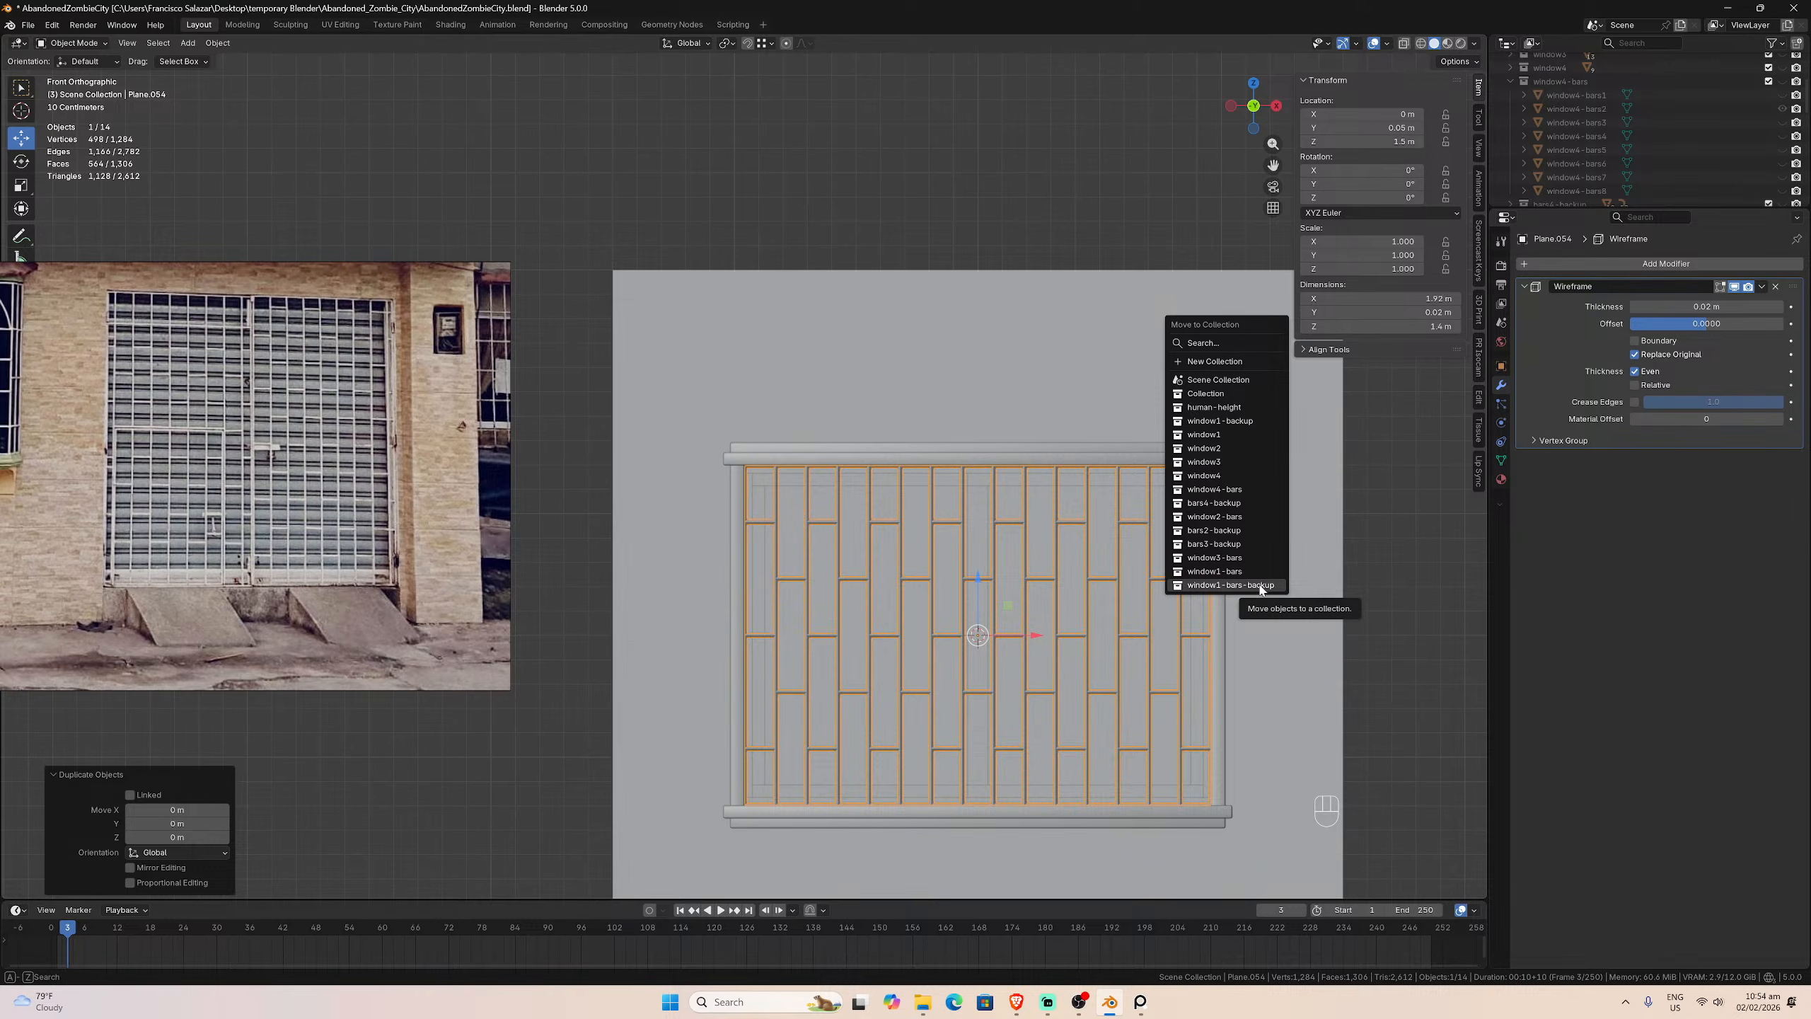
click(1260, 585)
click(1177, 583)
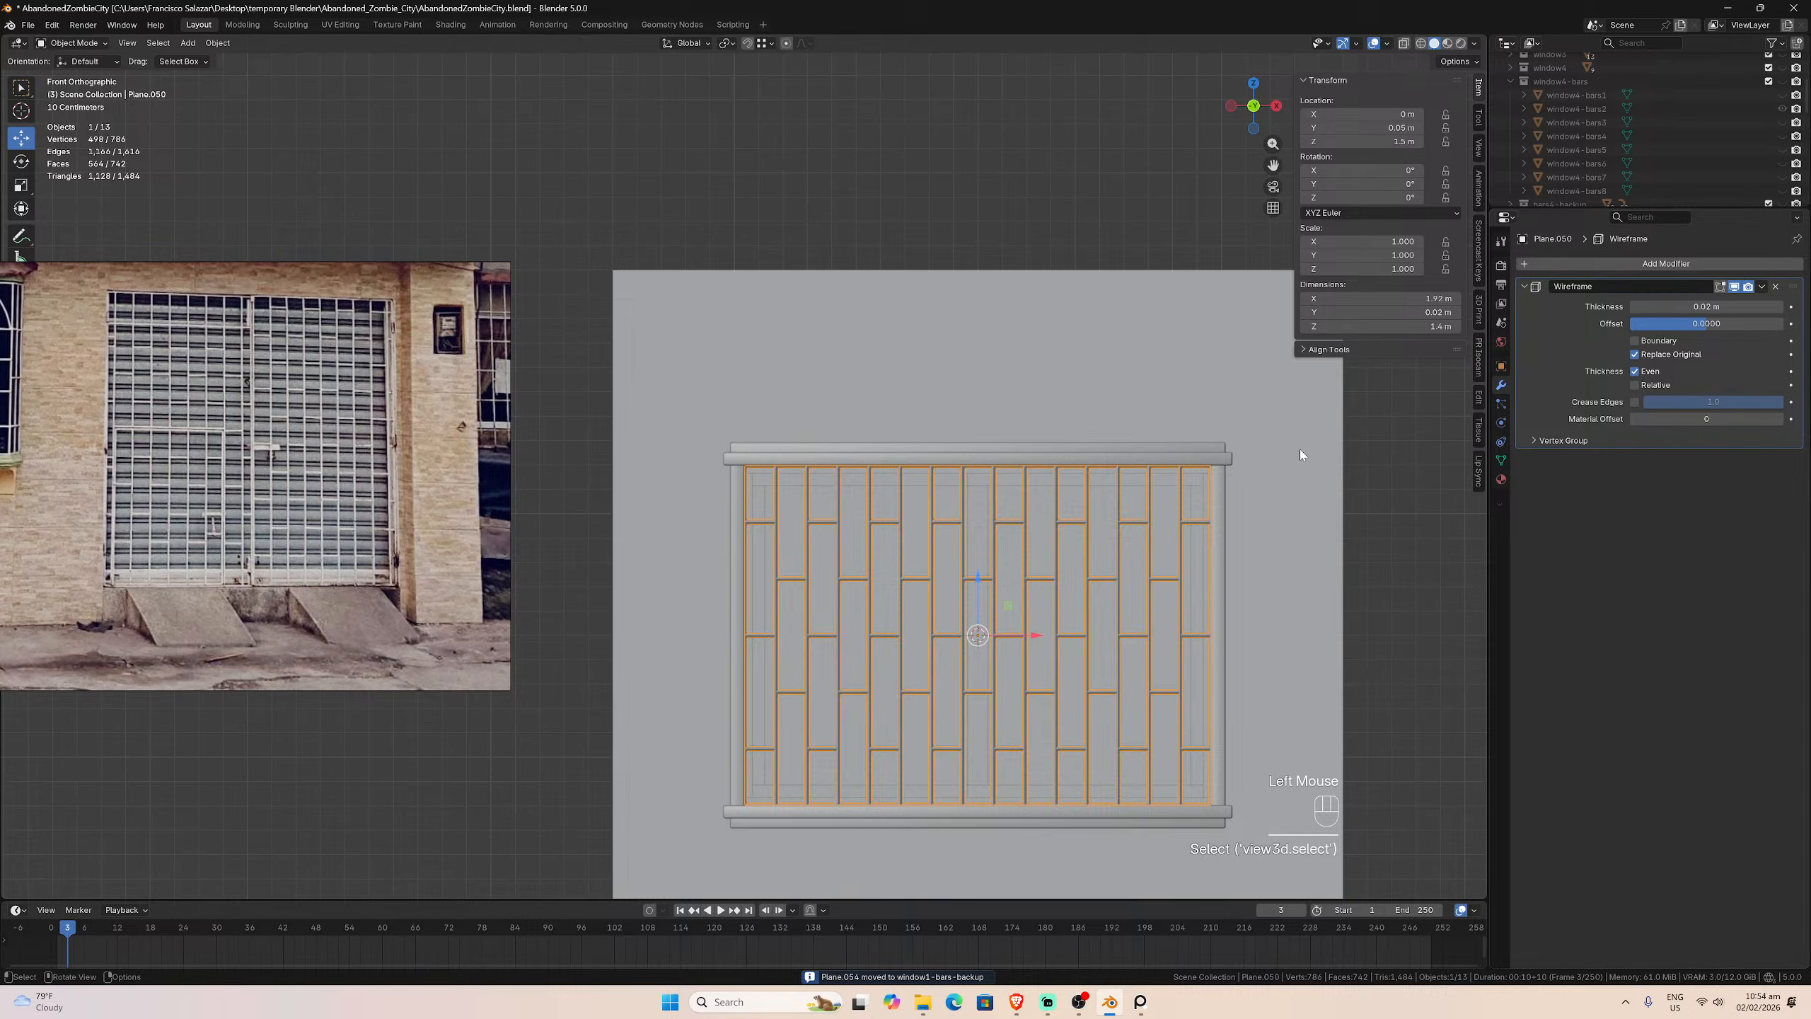
Step: Examine the grille's depth inside the window frame from the right side, from top to bottom, and return to the front view
key(KP_3)
scroll(977, 387, up, 5)
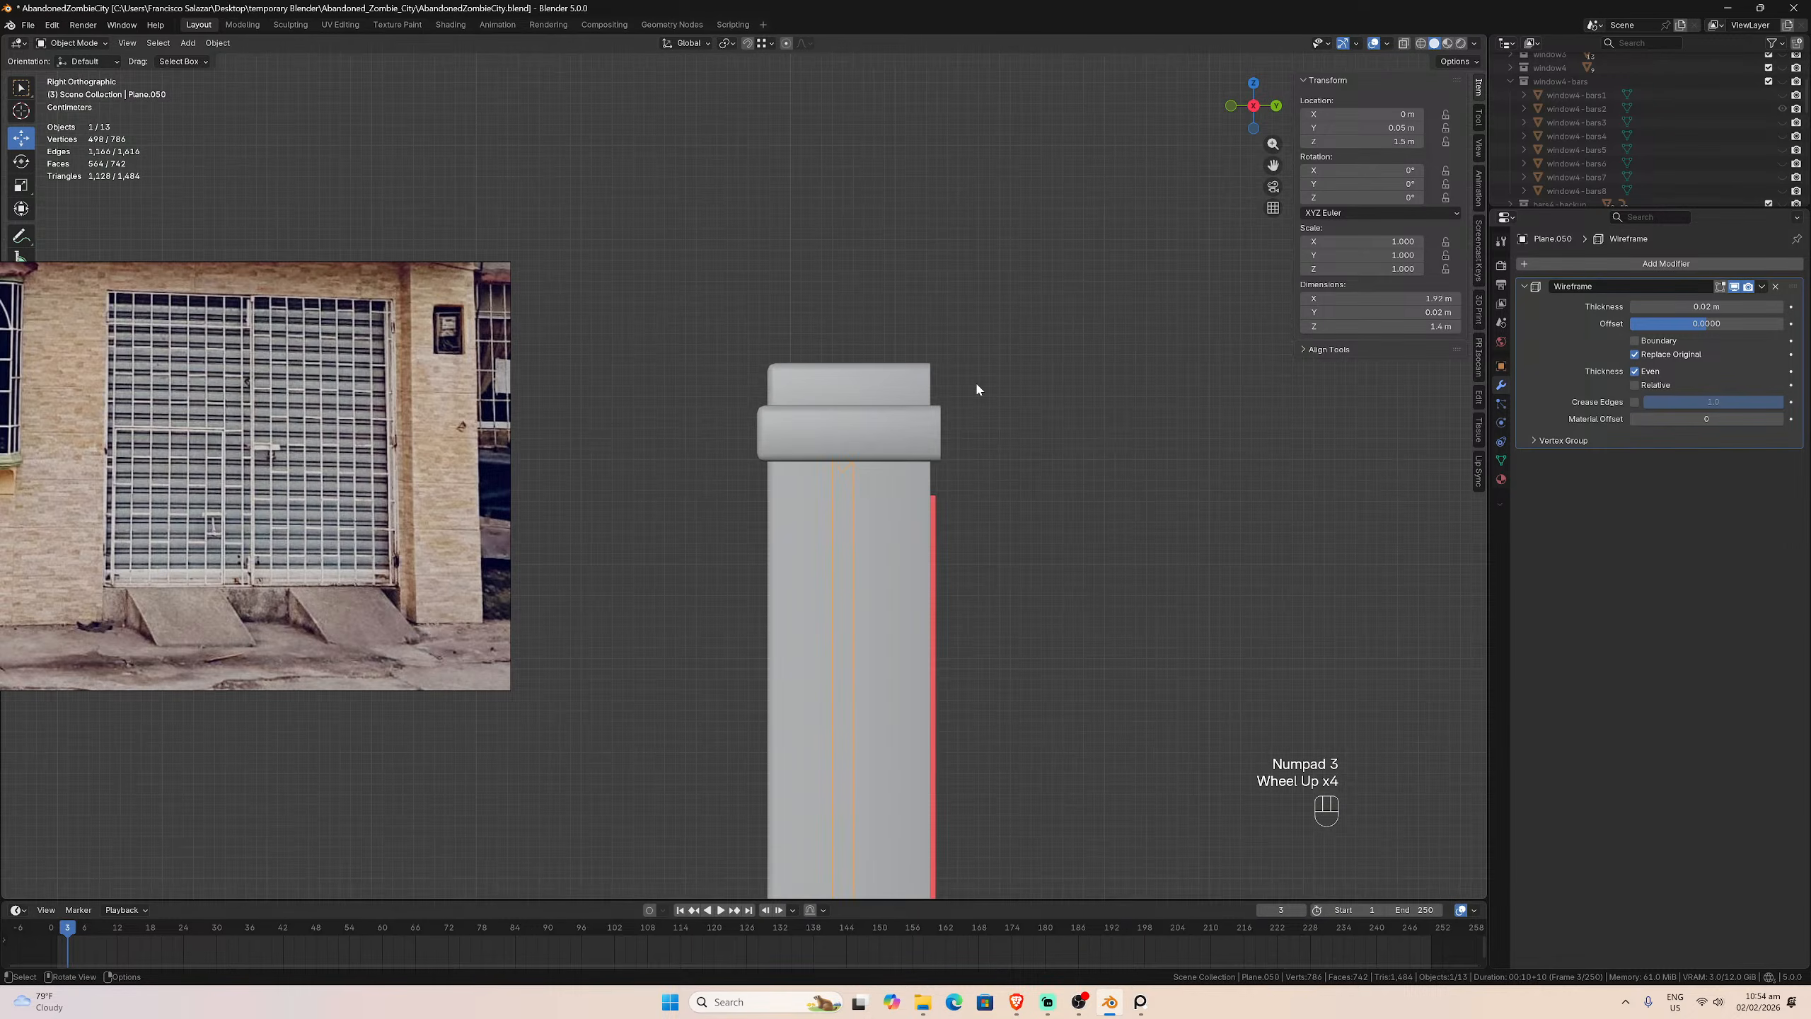
scroll(978, 387, down, 5)
scroll(977, 387, up, 1)
scroll(977, 388, up, 3)
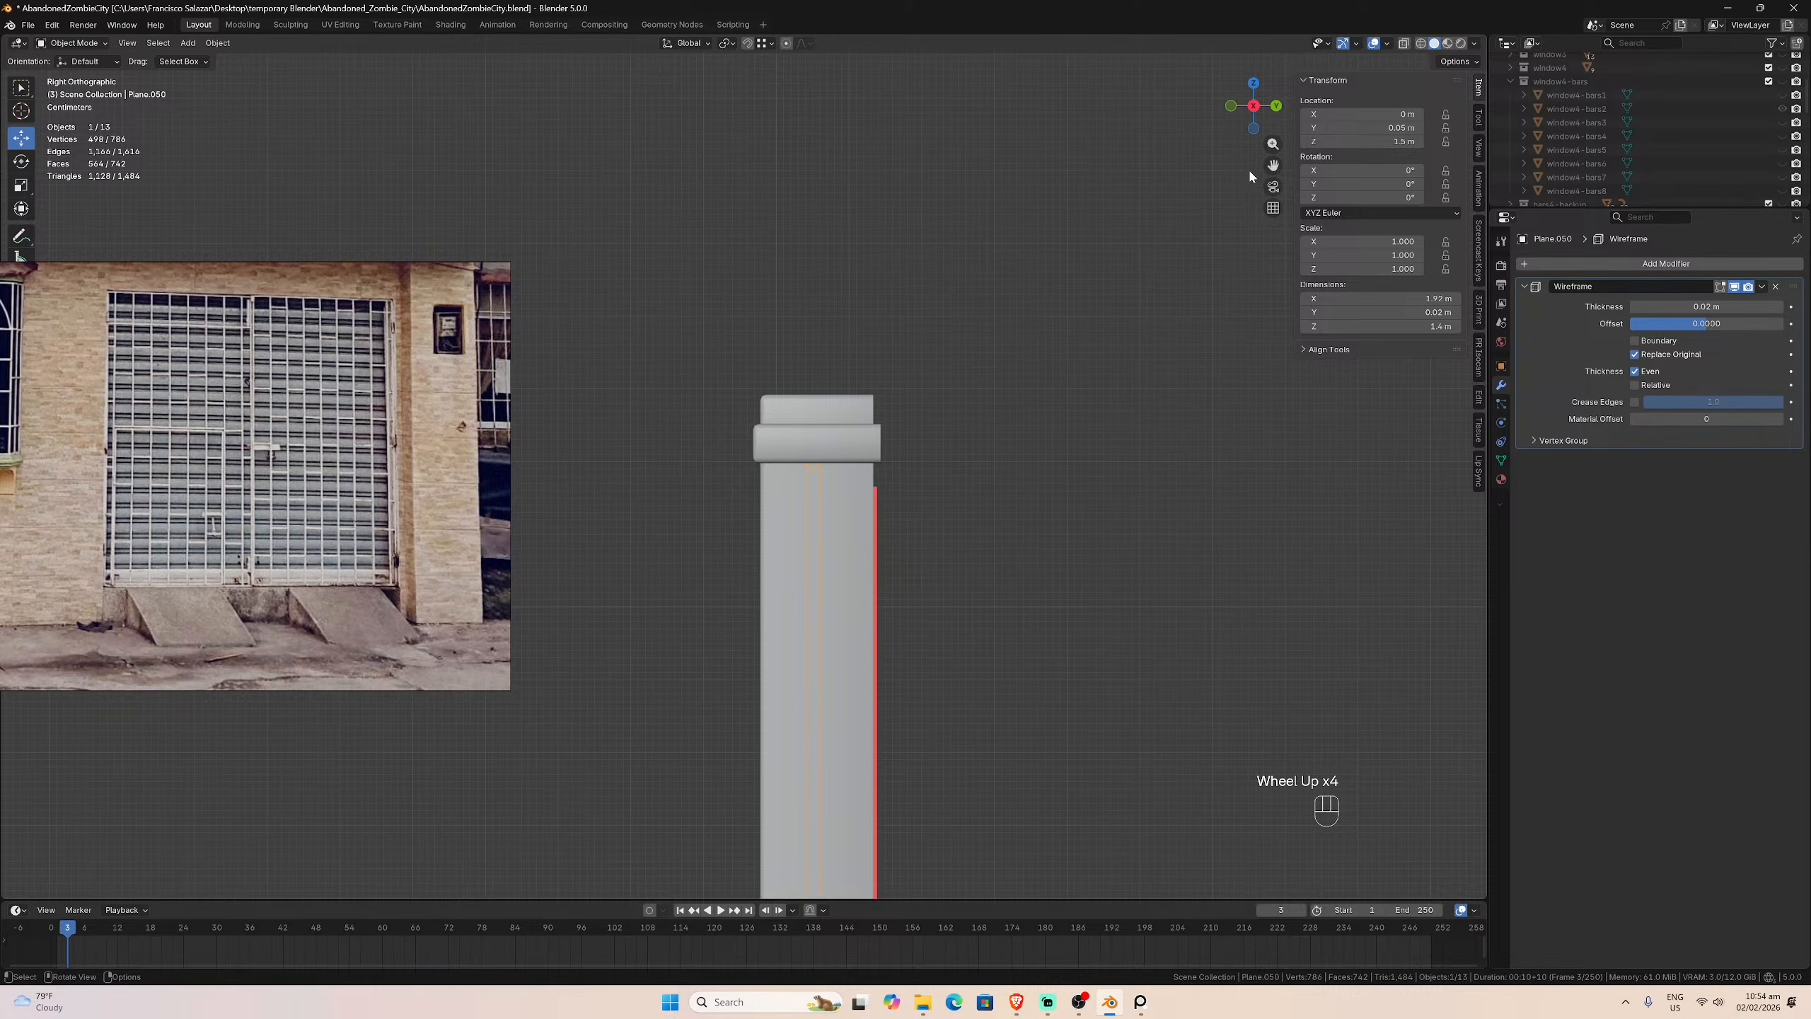
drag(1274, 165, 1287, 0)
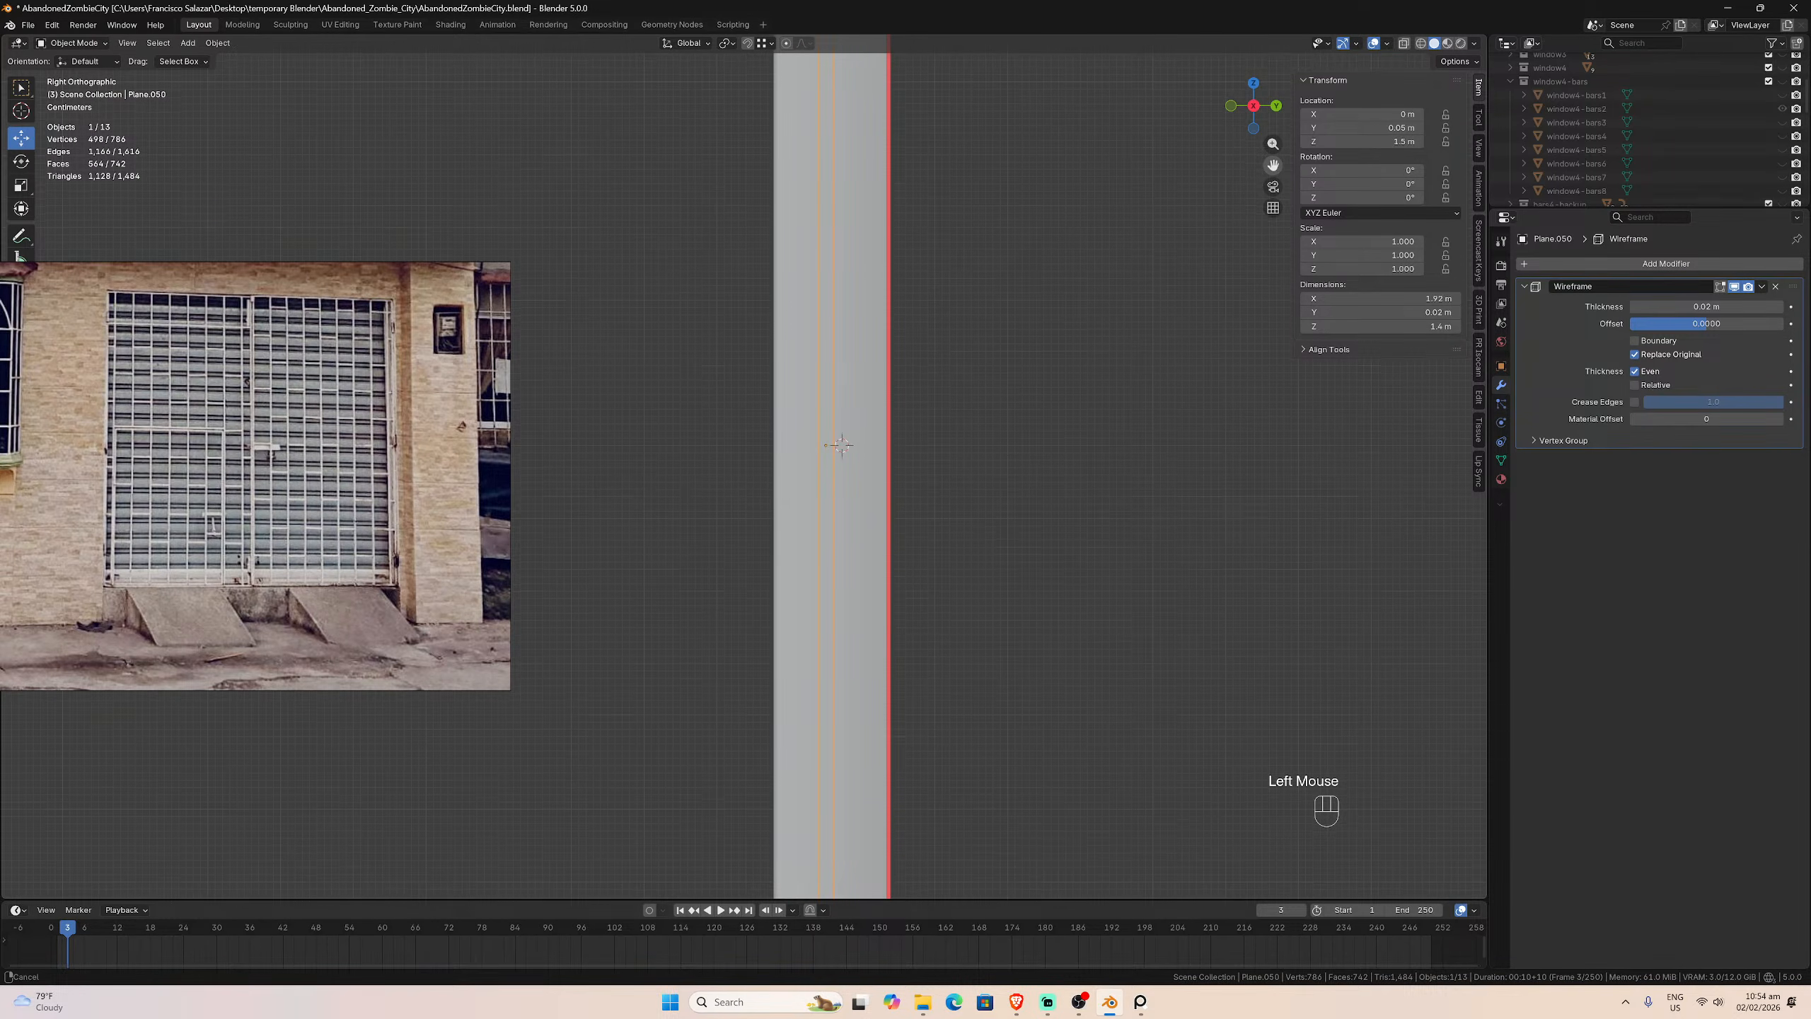
drag(1268, 452, 1272, 162)
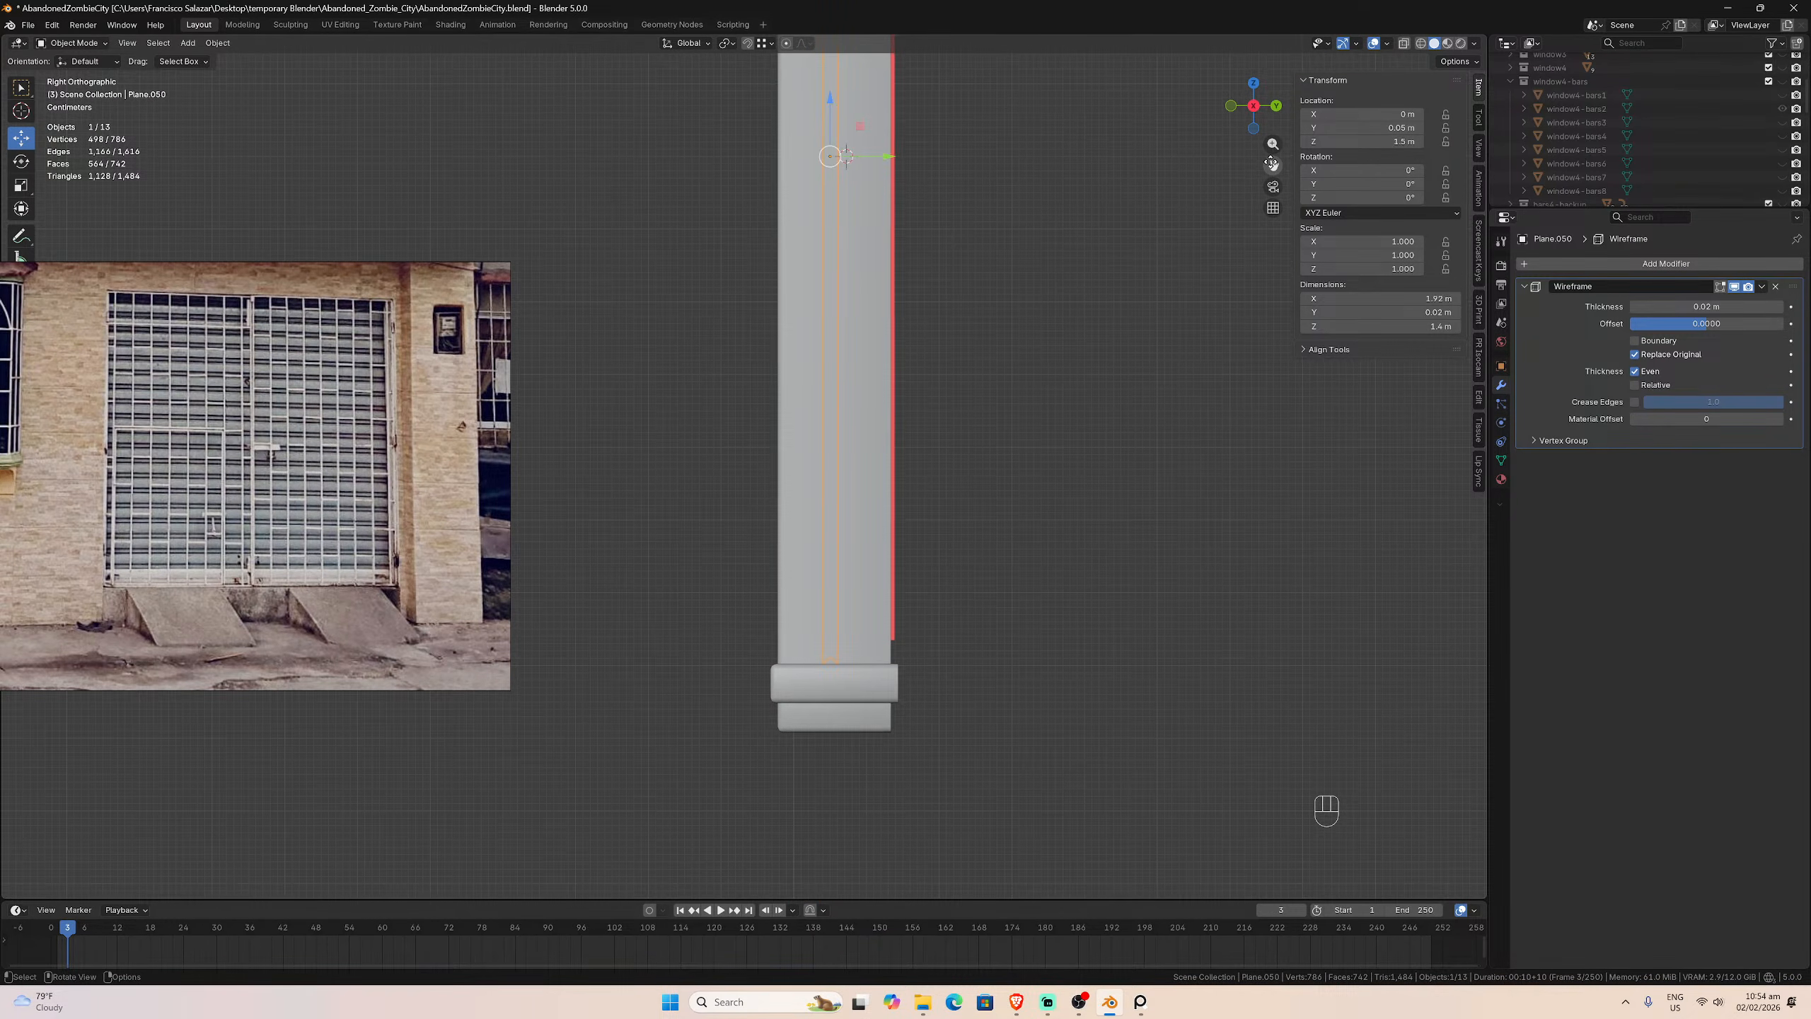
key(KP_1)
scroll(1185, 195, down, 4)
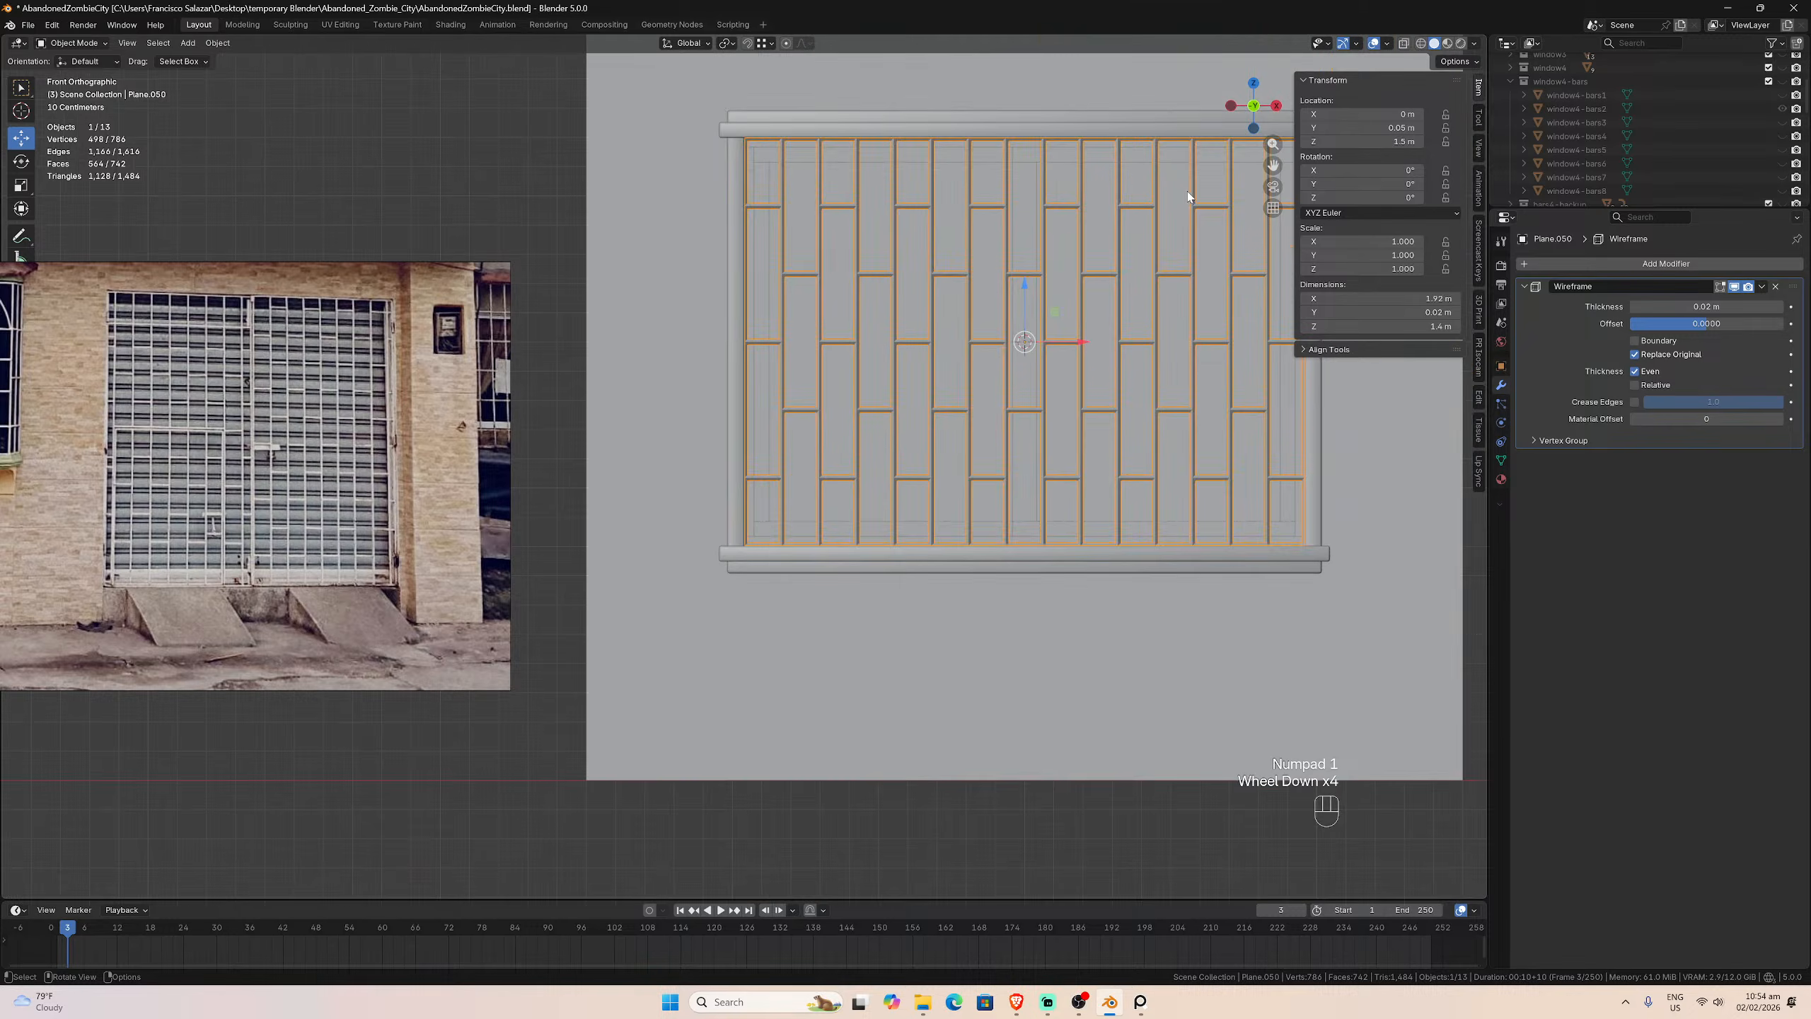
drag(1273, 165, 1264, 299)
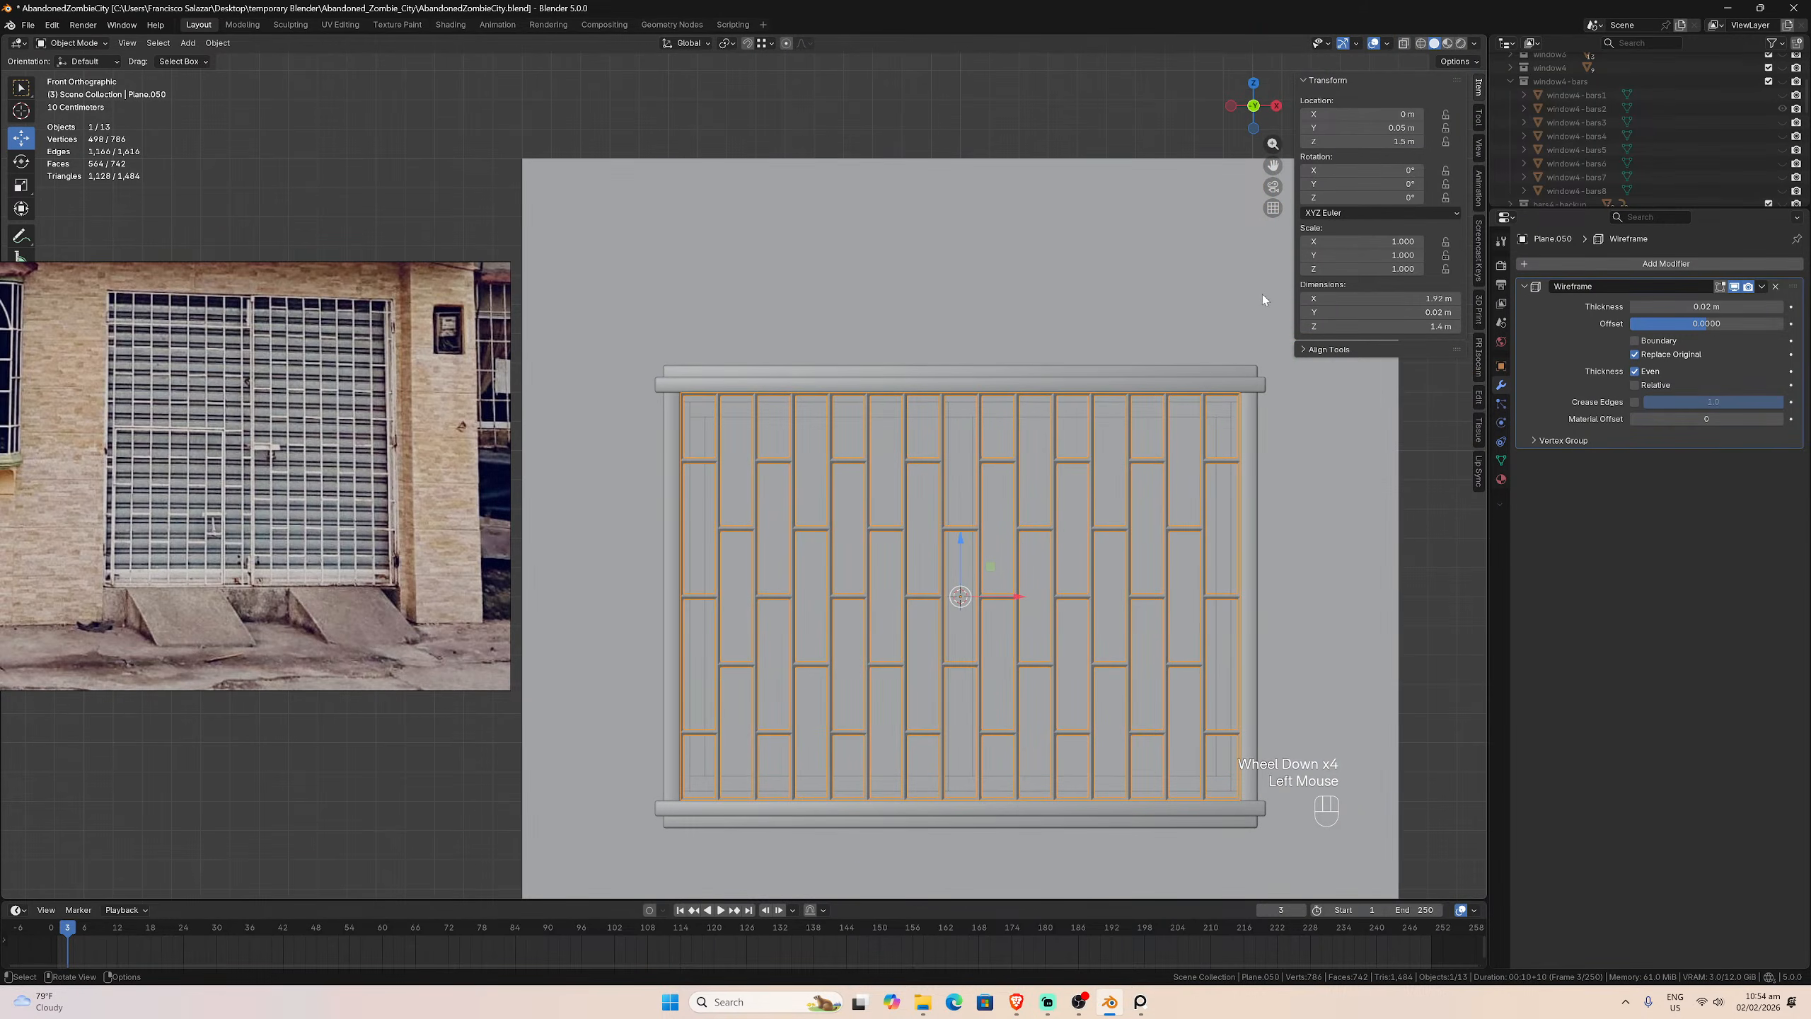
Step: Apply the grille's Wireframe modifier and shade the grille smooth
click(1762, 286)
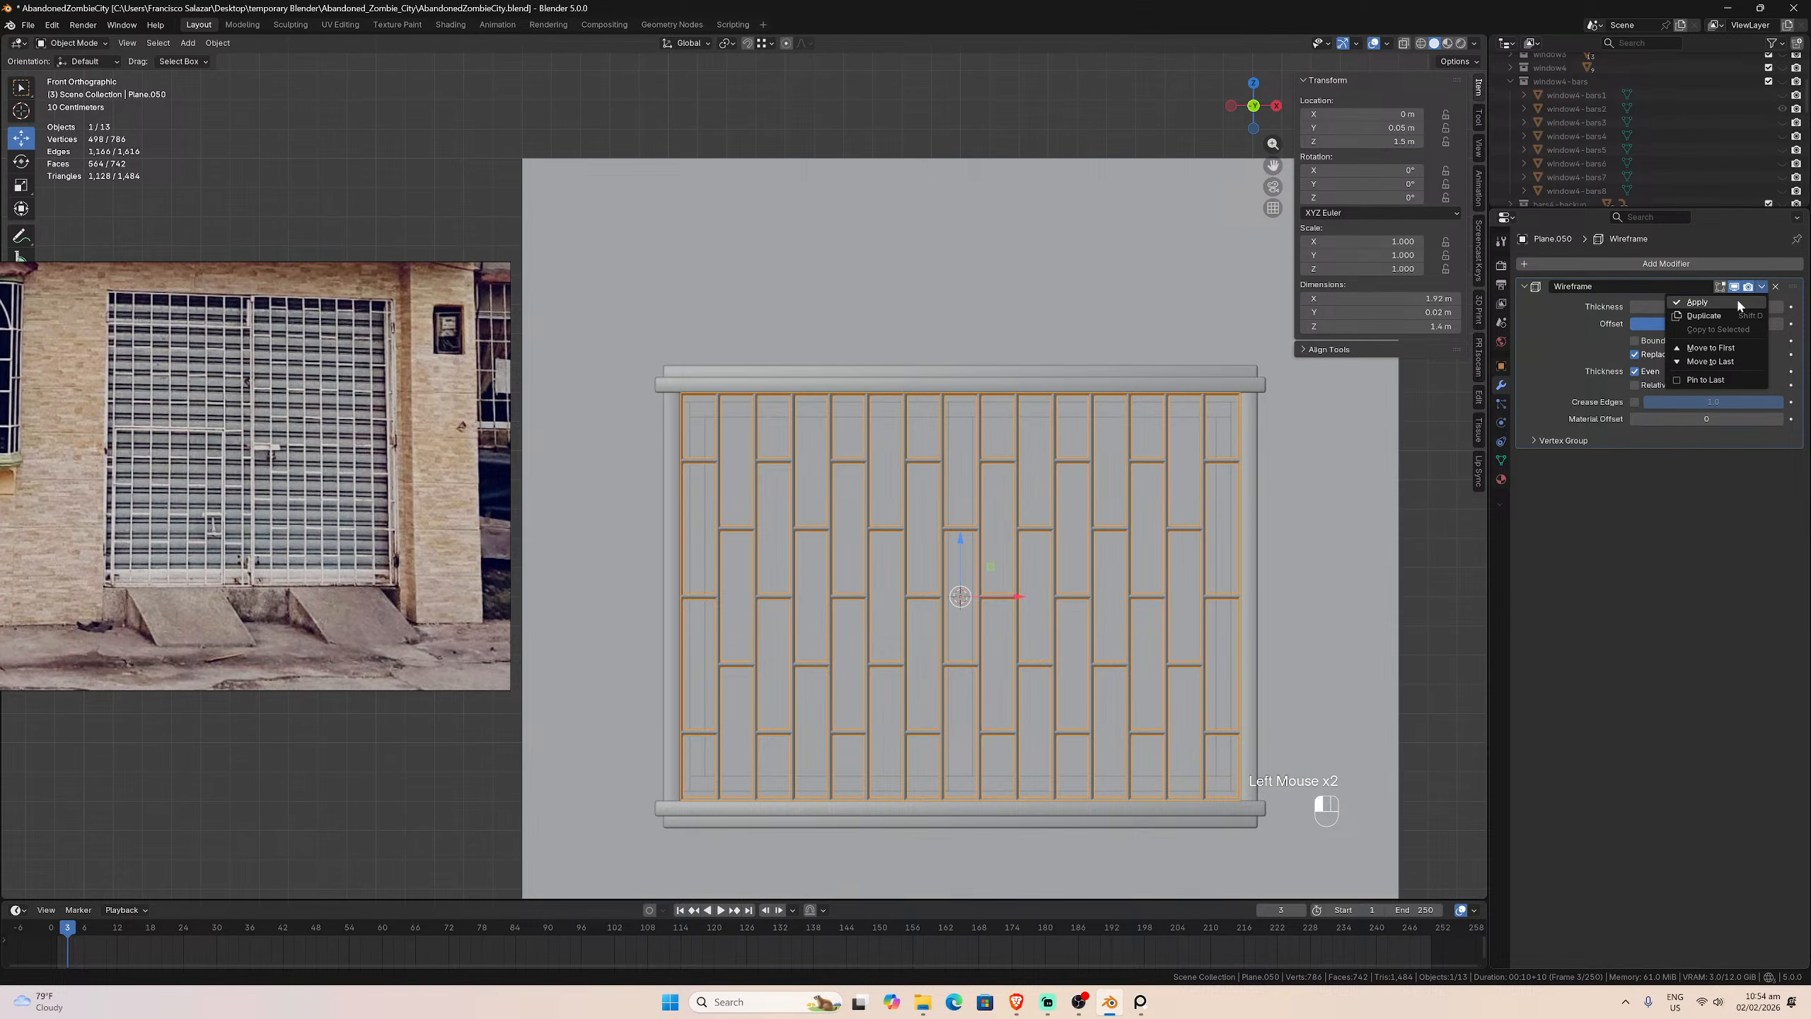
click(1738, 303)
scroll(1310, 501, up, 2)
scroll(1047, 556, down, 2)
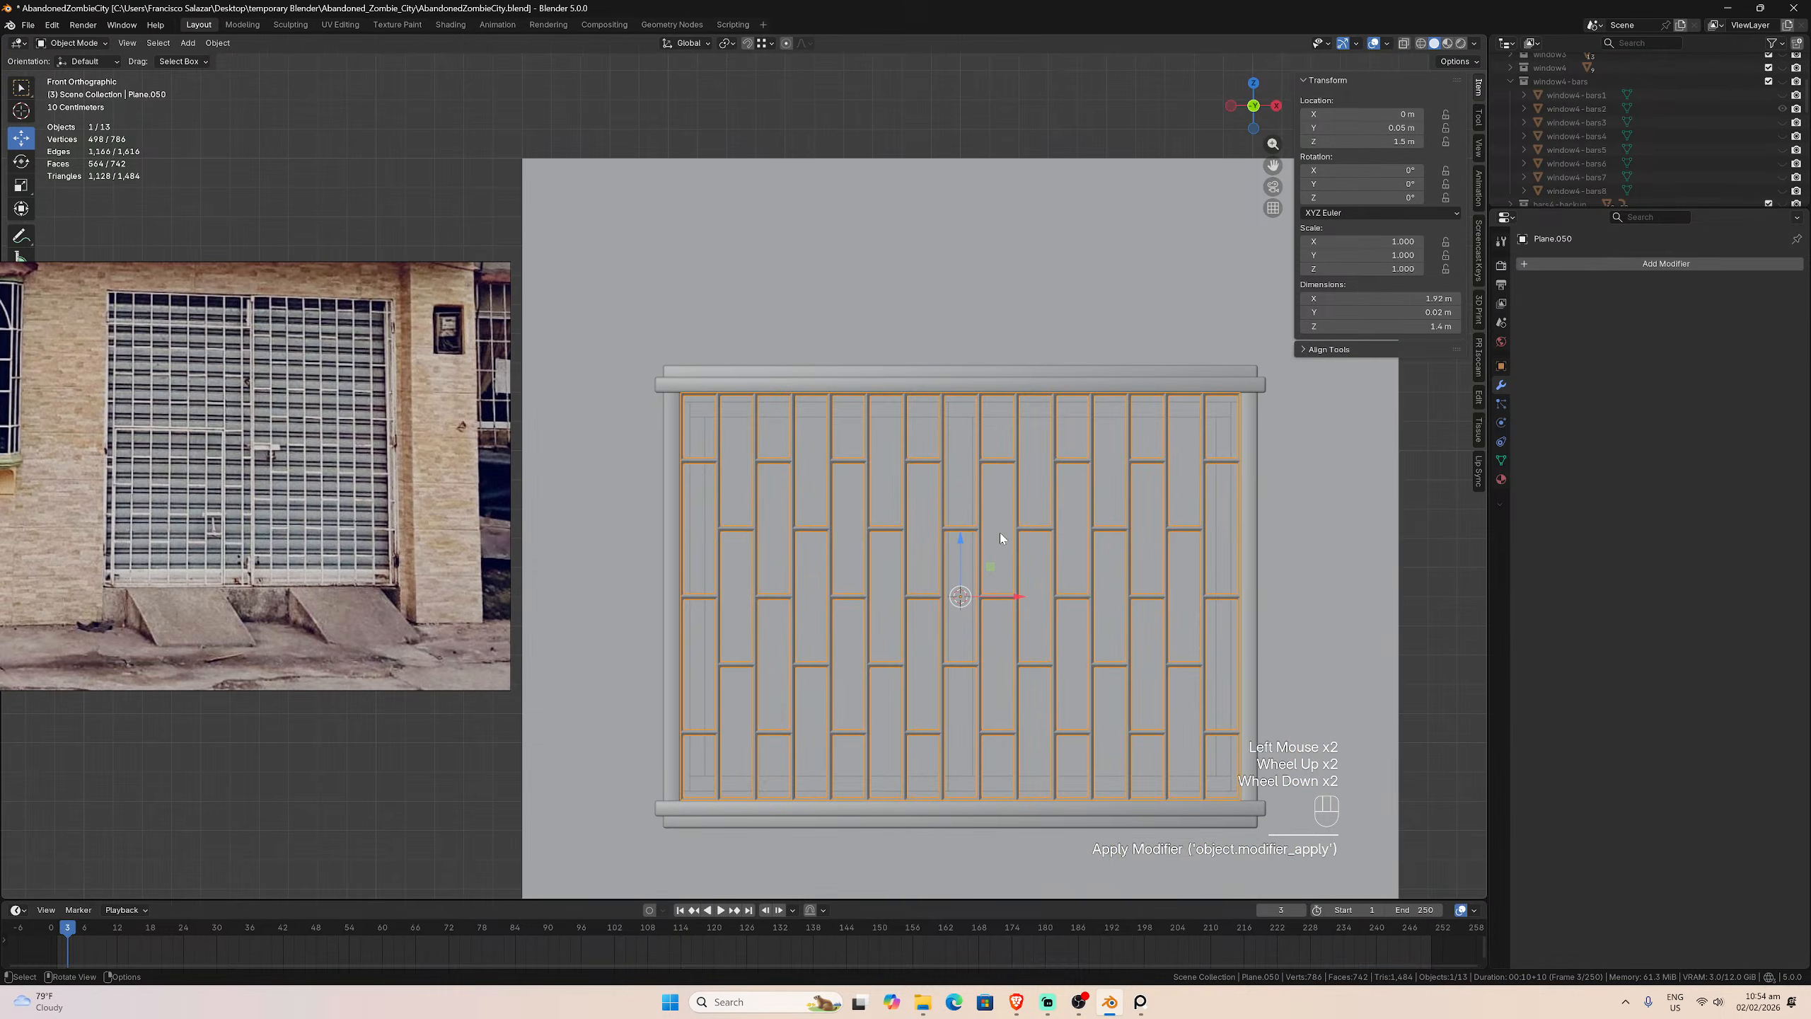
right_click(1019, 546)
scroll(1020, 538, up, 2)
Step: Select the entire grille mesh in Edit Mode and try marking all its edges as seams
key(Tab)
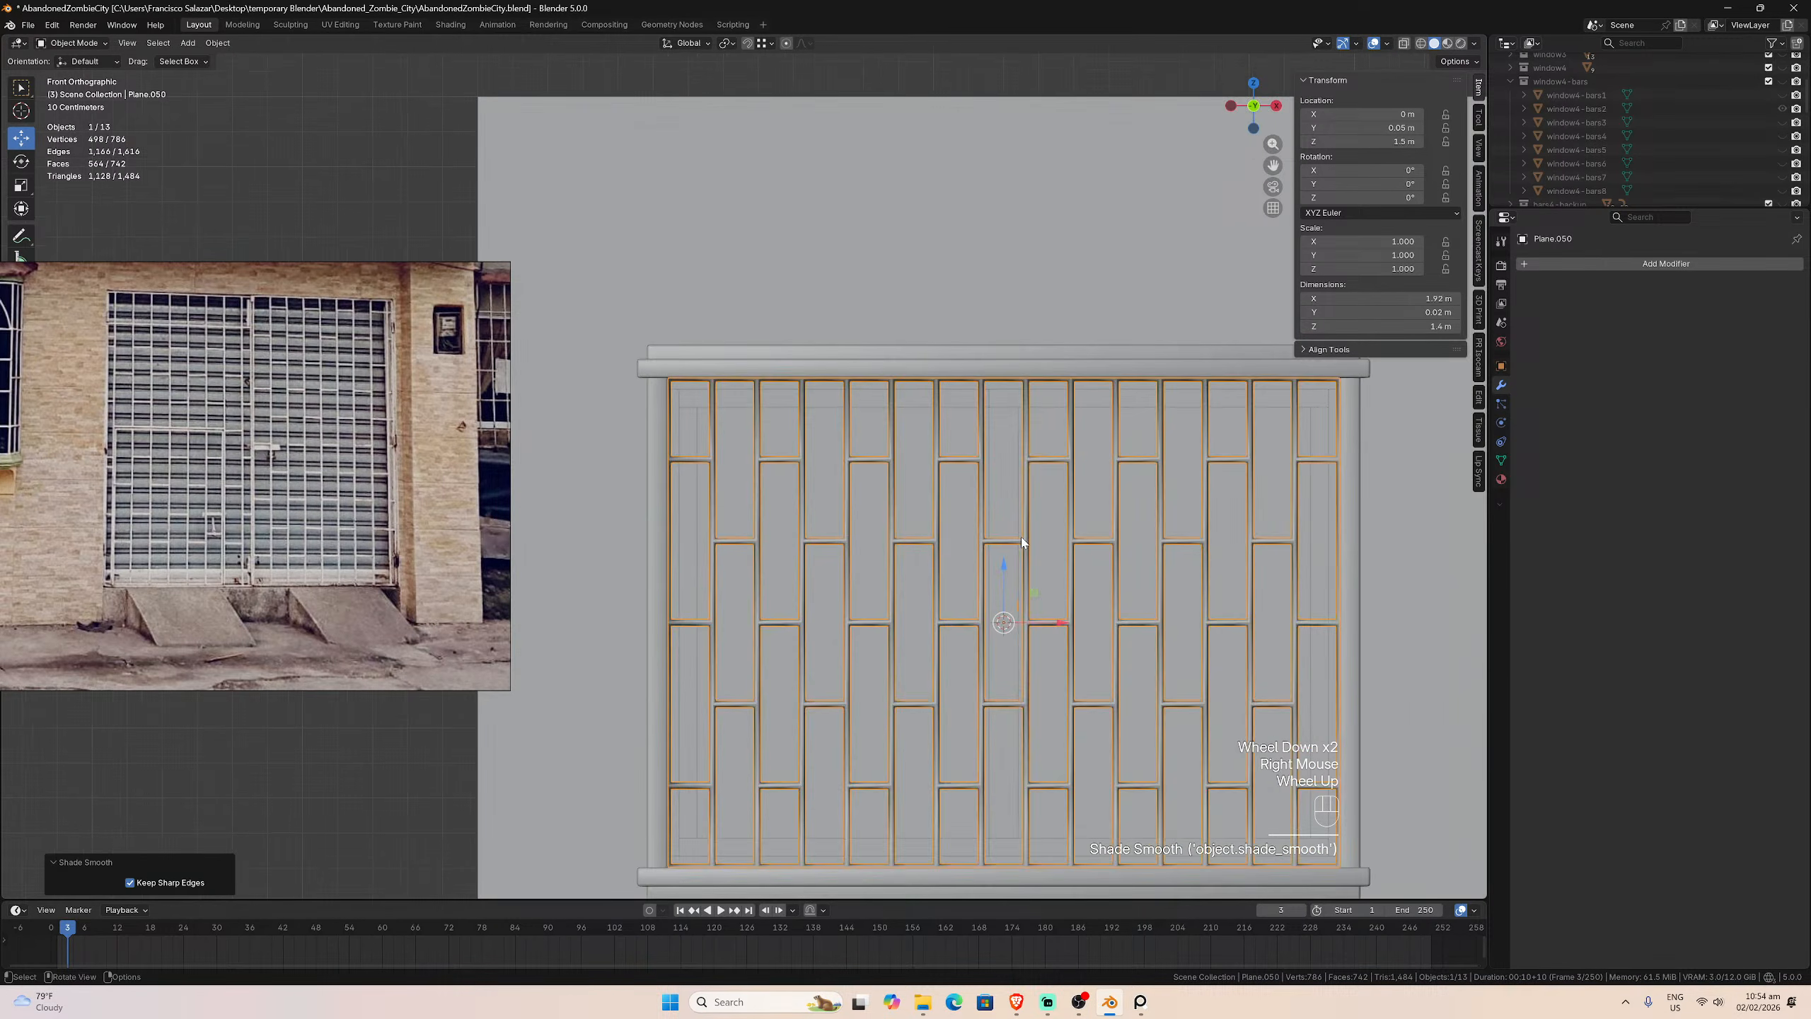
key(a)
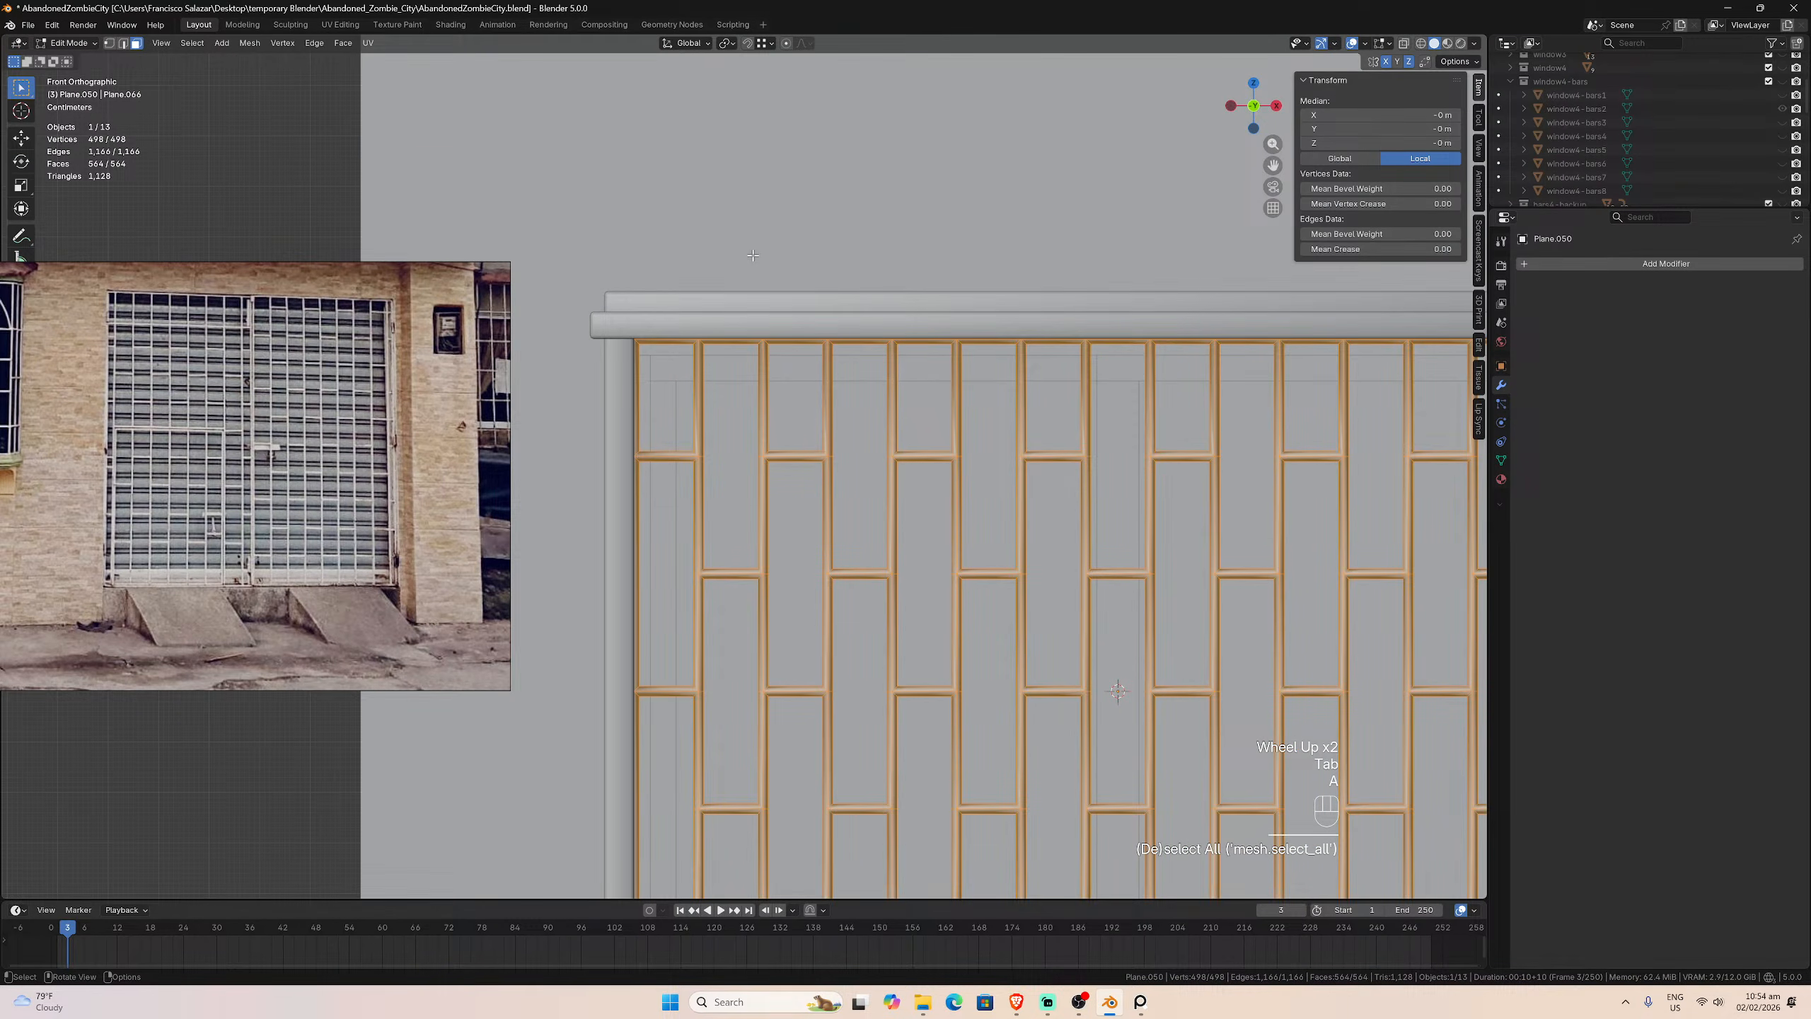
click(313, 43)
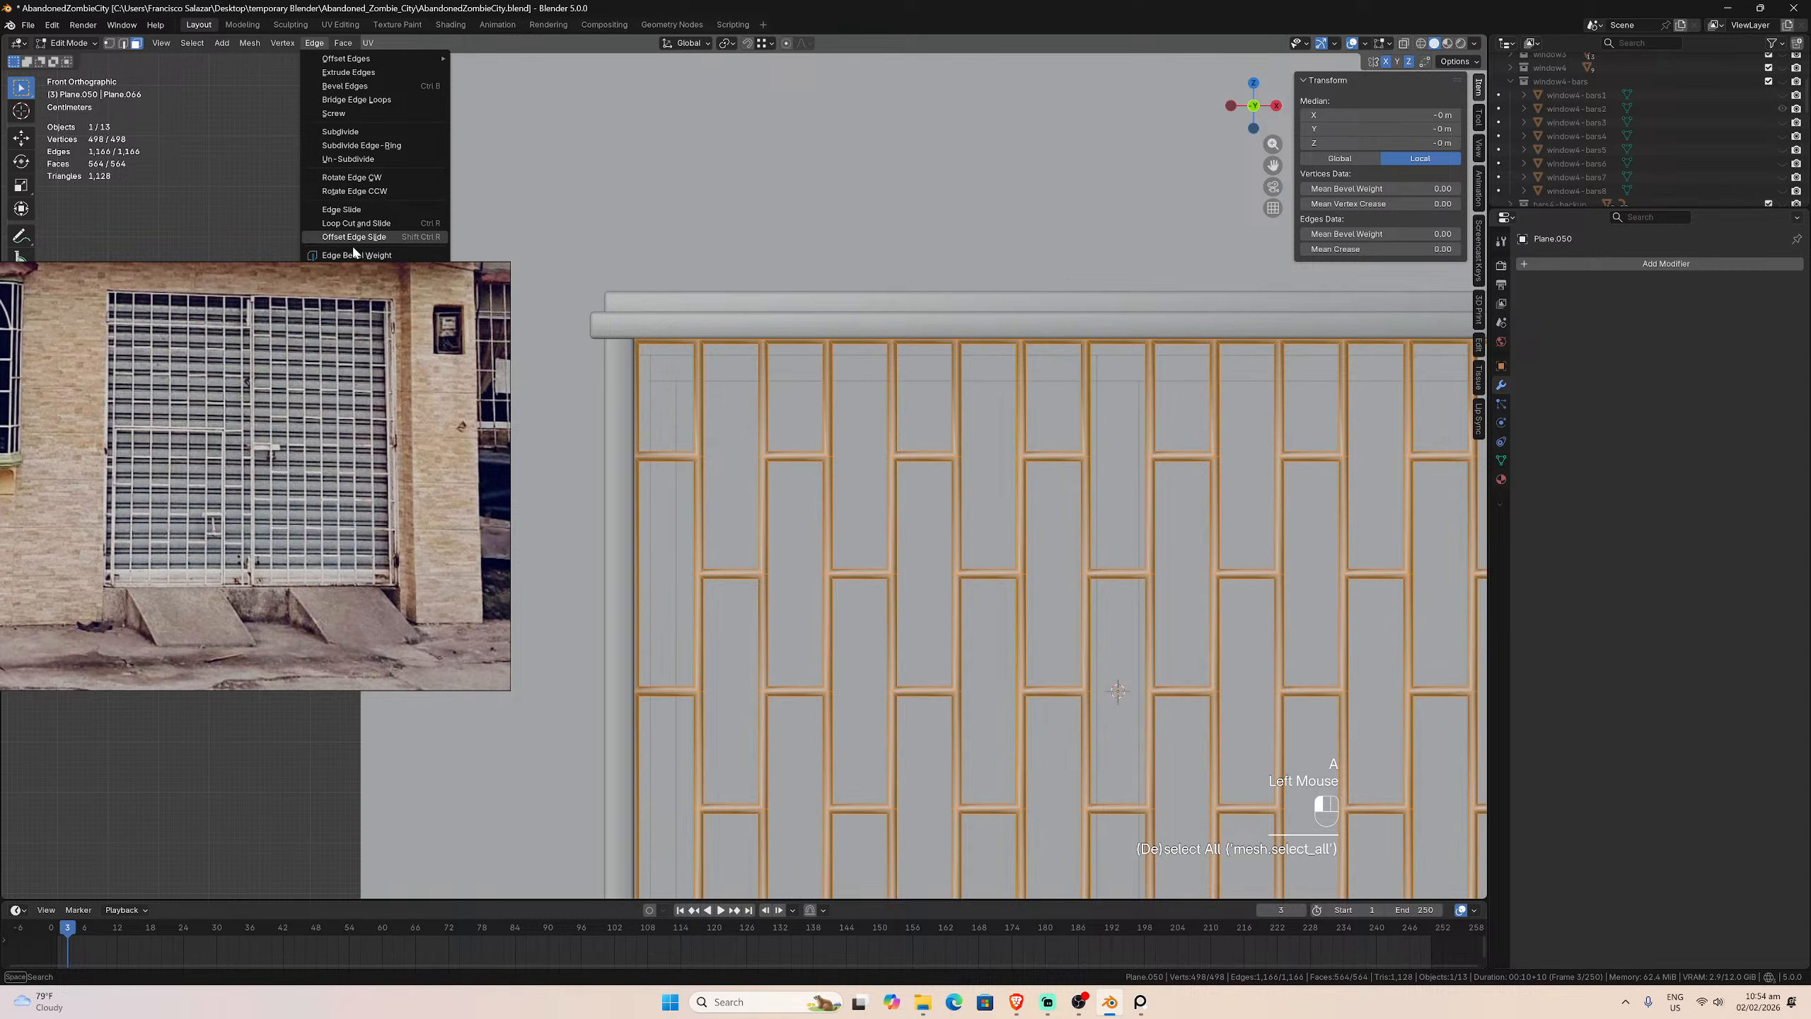
drag(354, 270, 348, 369)
click(343, 288)
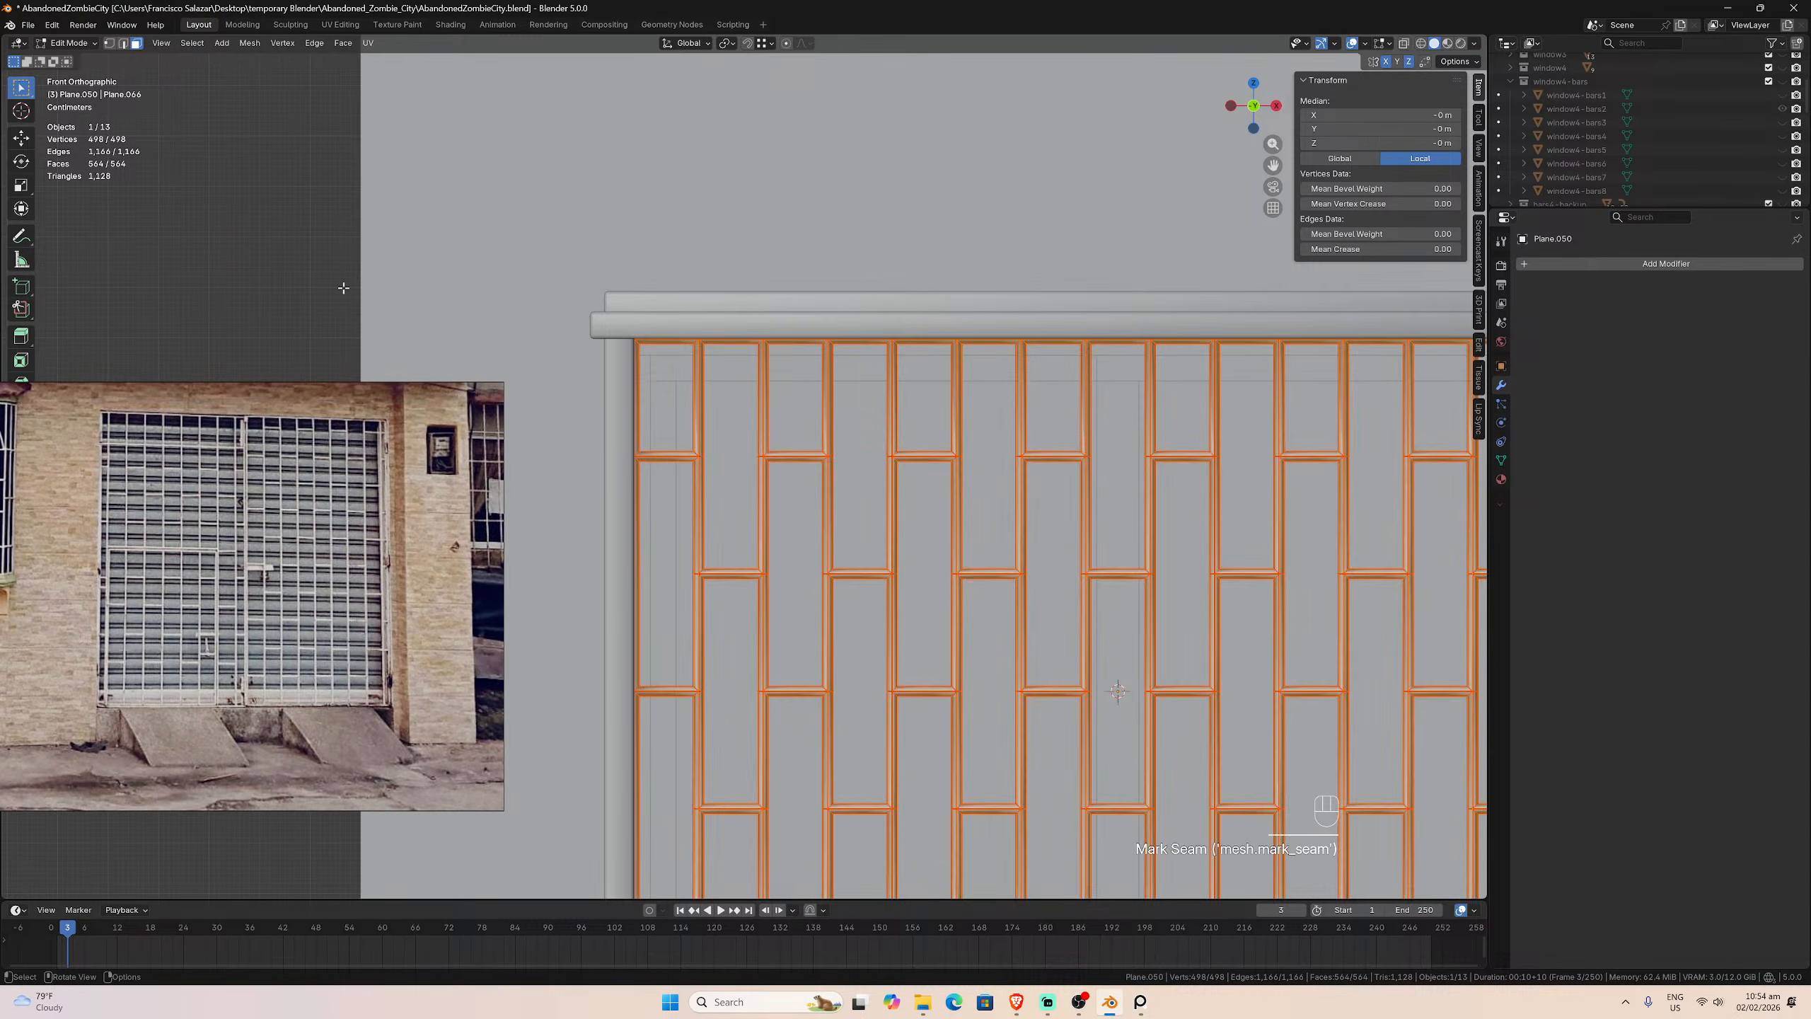
key(Tab)
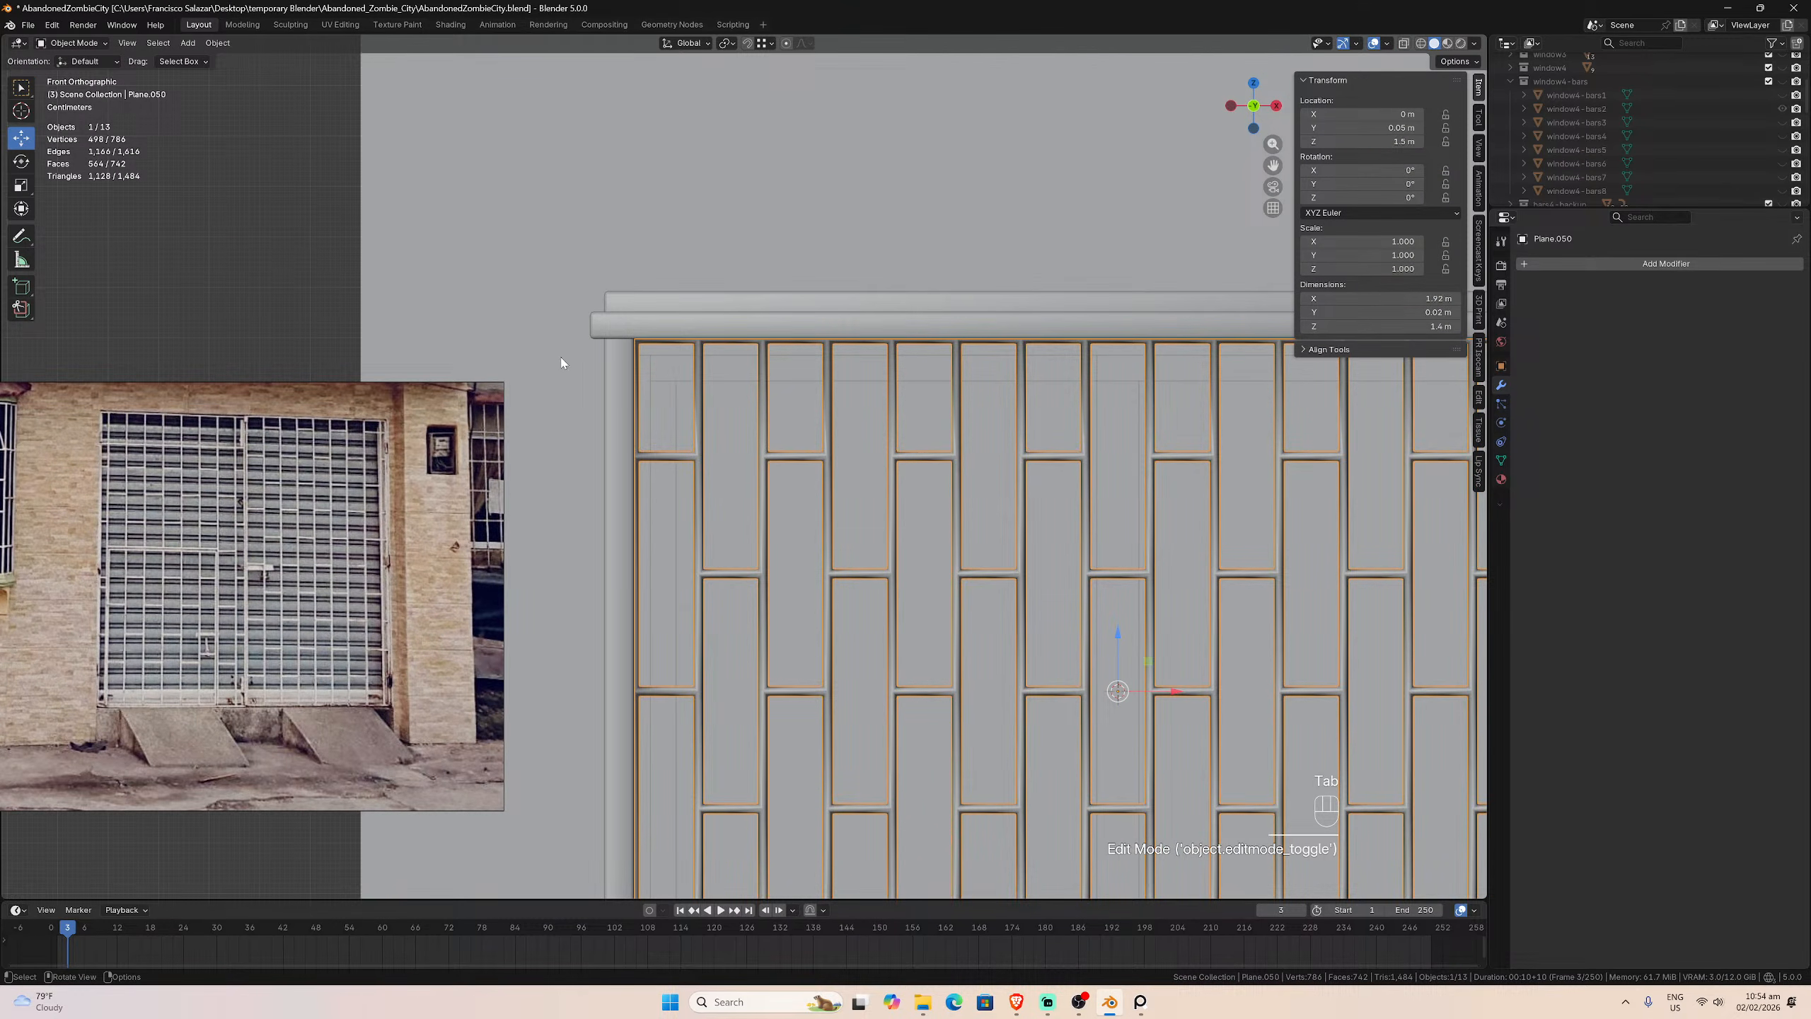
Step: Undo the seam marking, mark all the grille's edges as sharp, and leave Edit Mode with the grille deselected
key(ctrl+z)
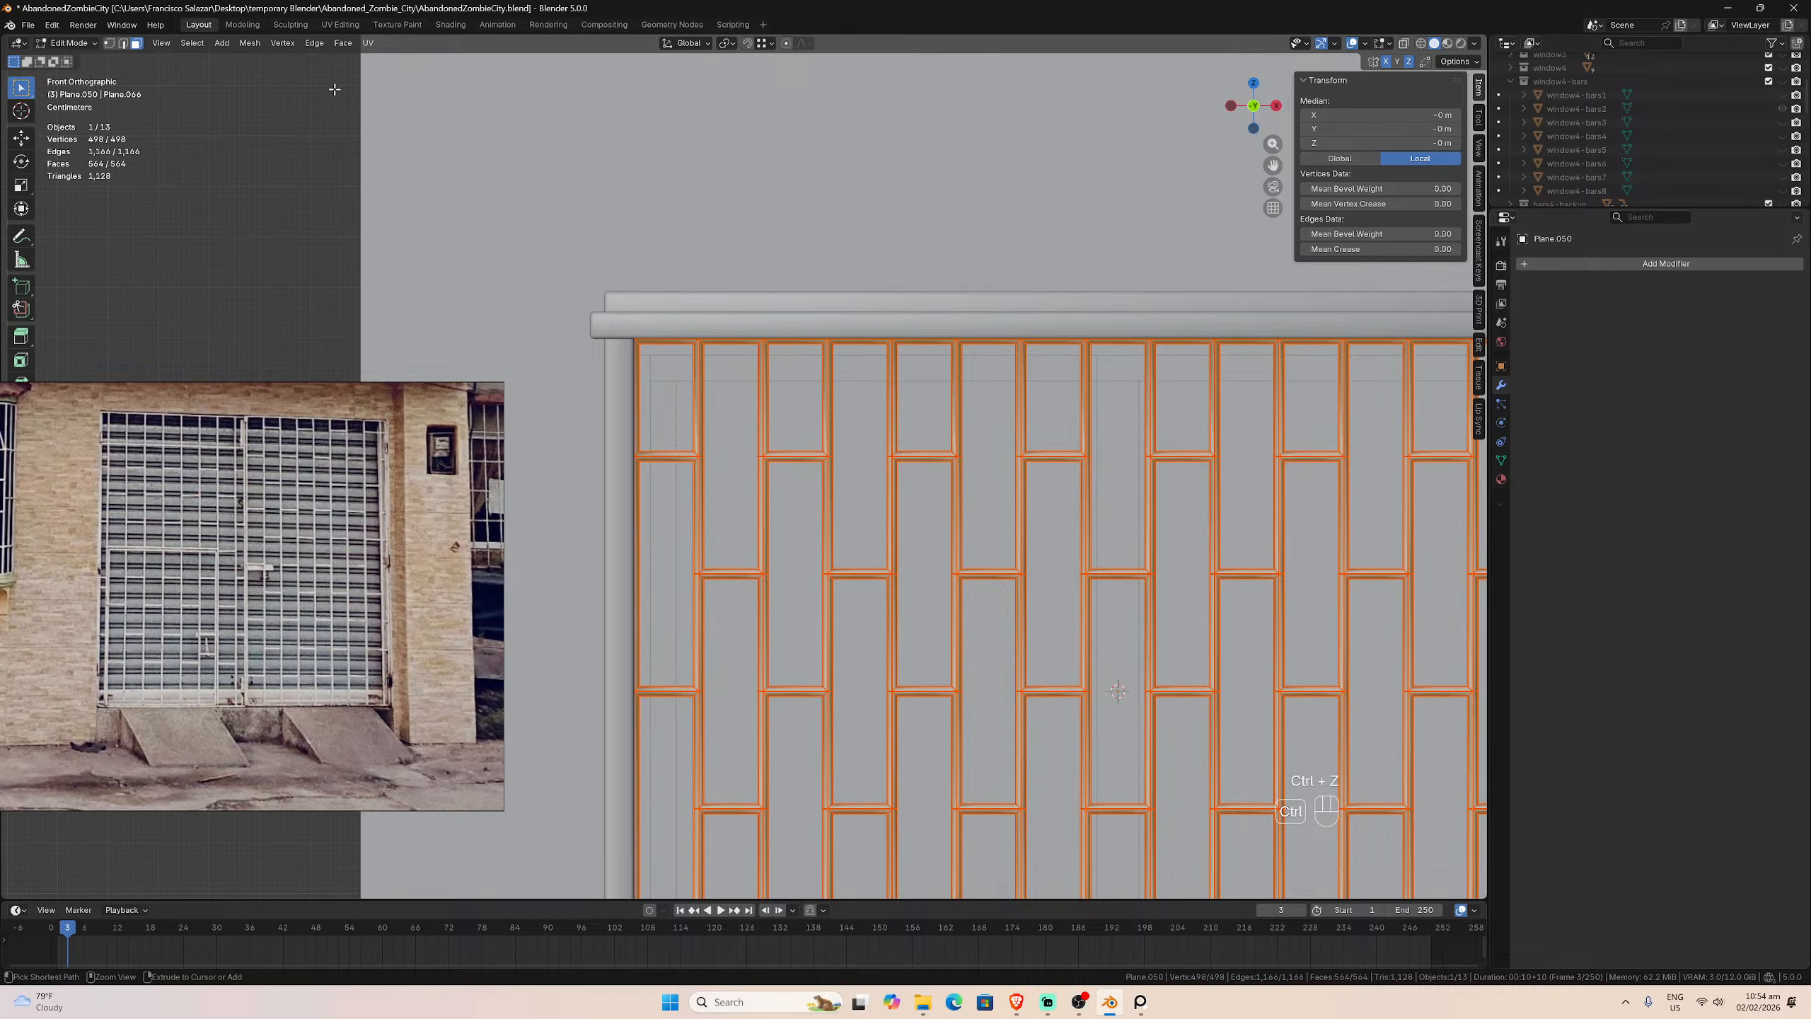
key(ctrl+z)
click(314, 44)
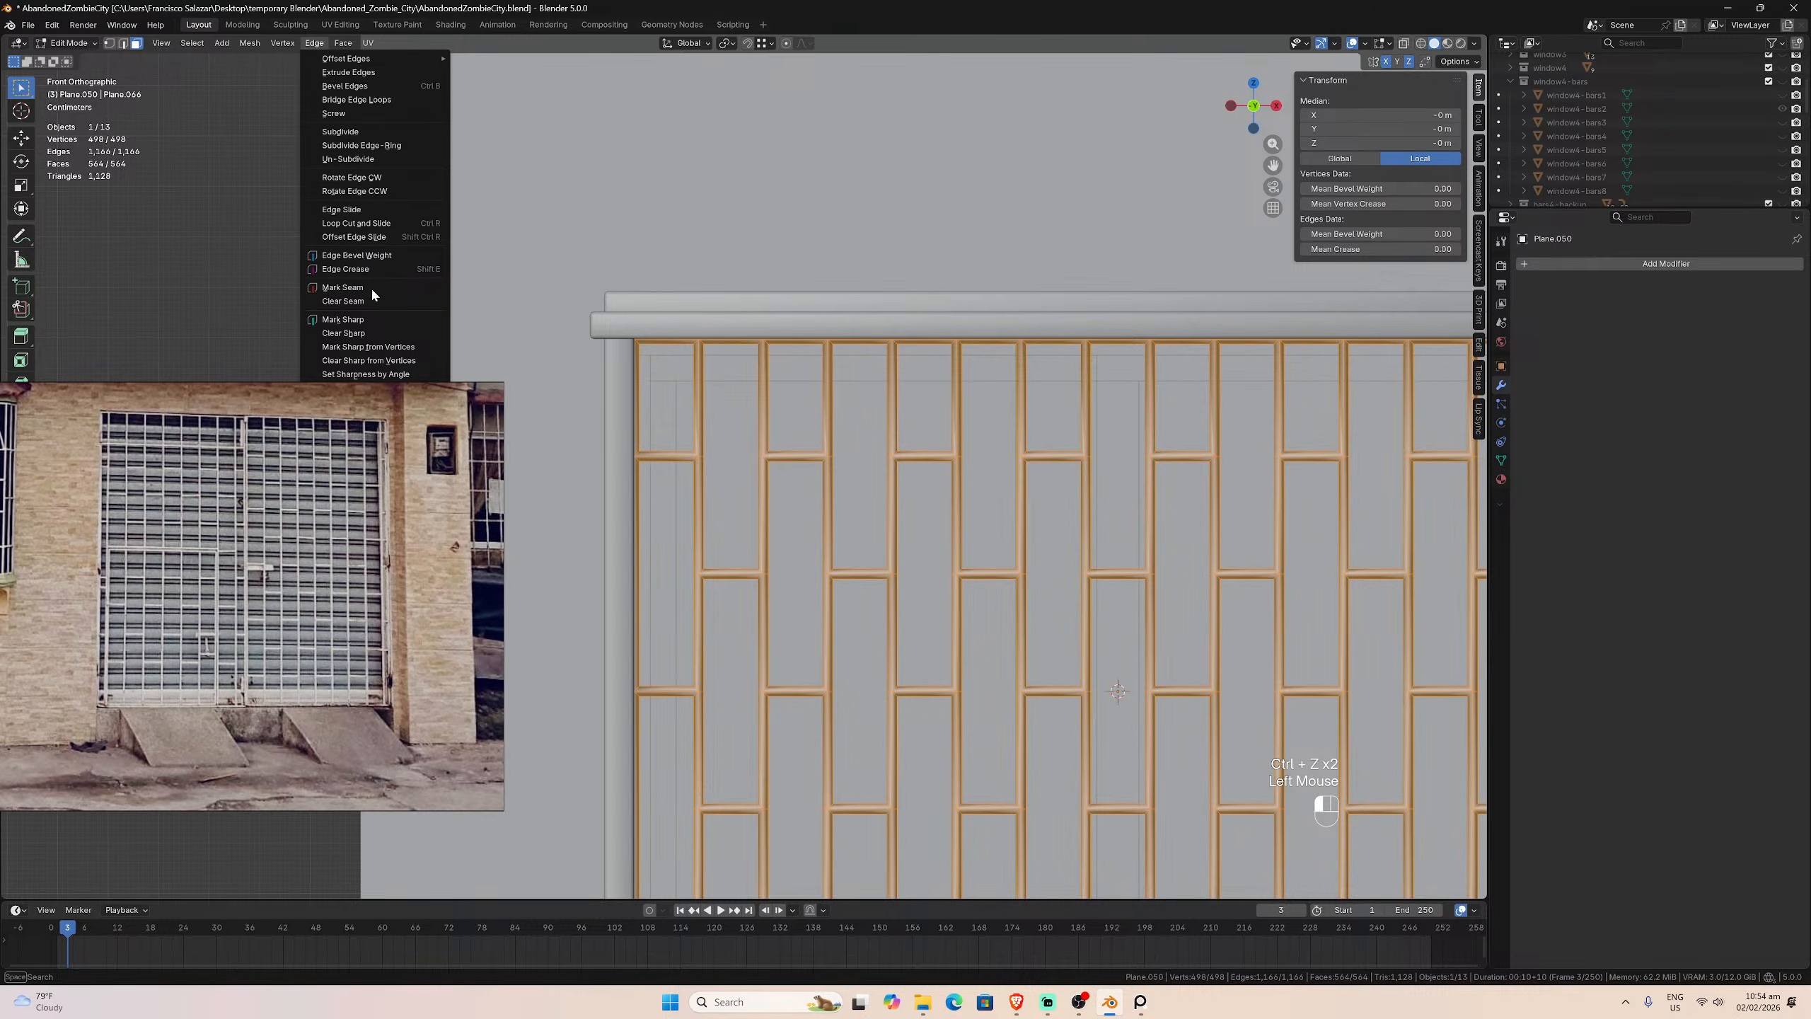
click(366, 321)
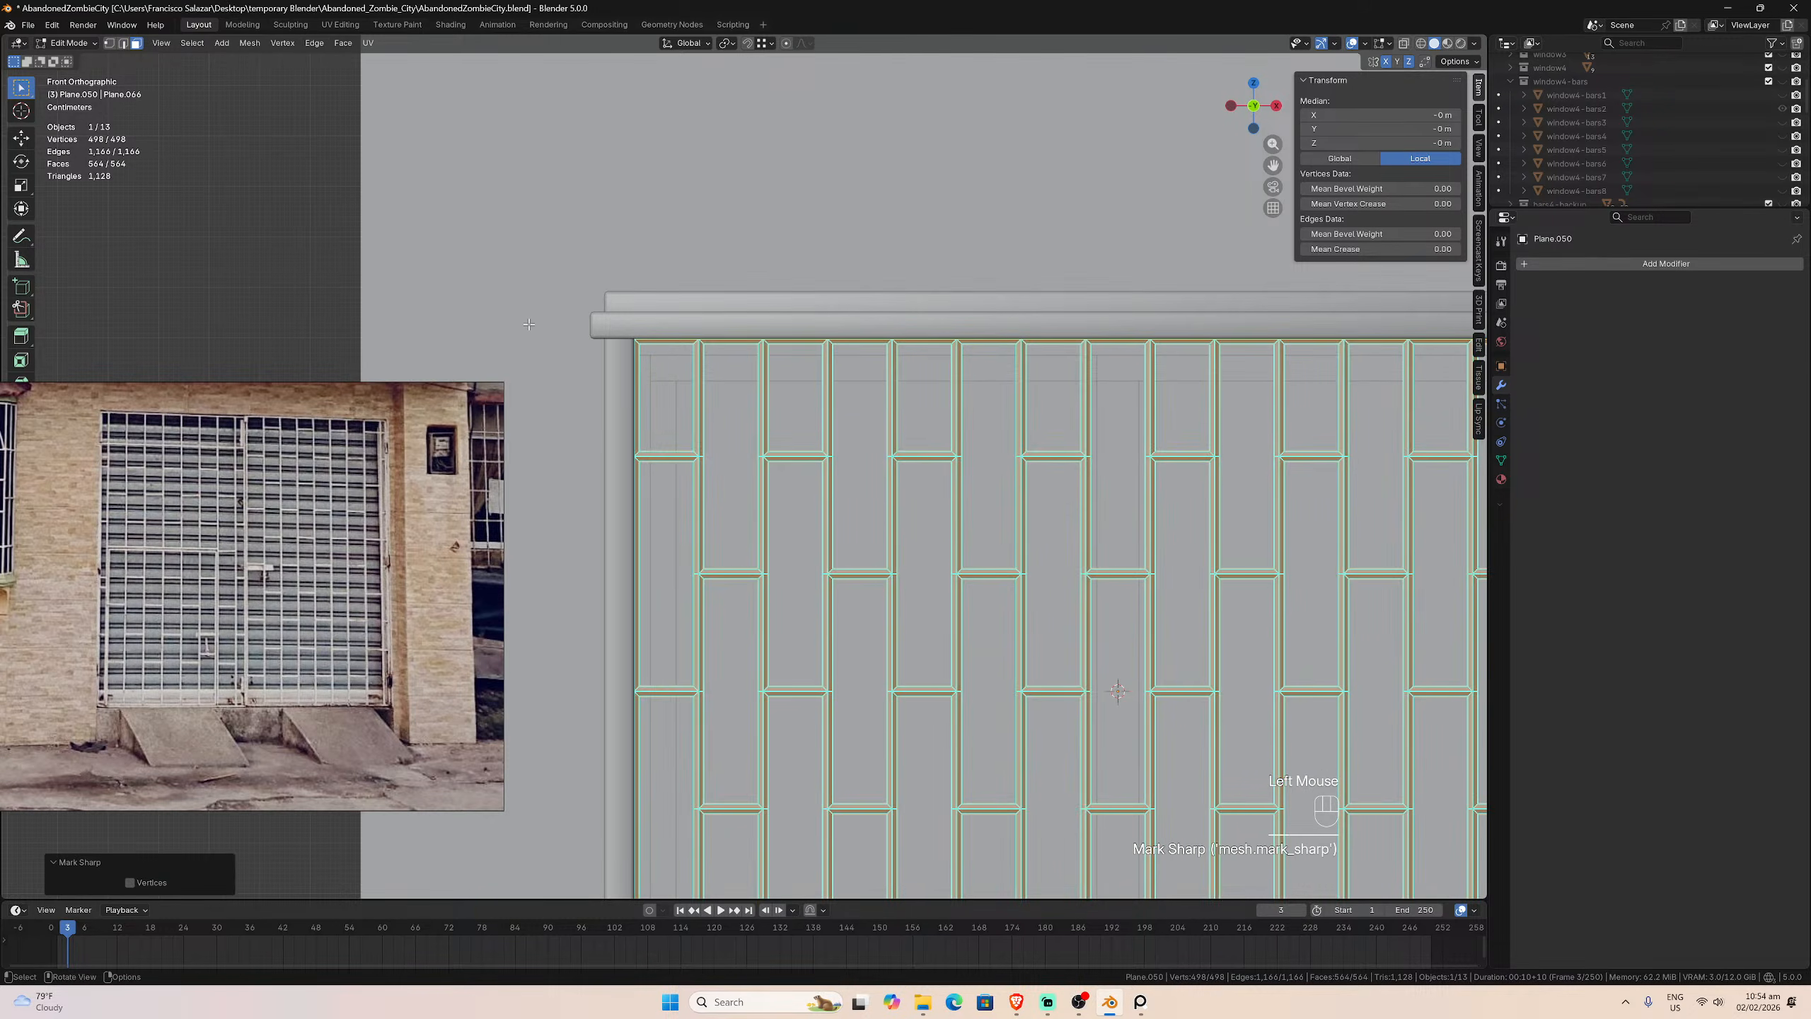
key(Tab)
click(278, 266)
scroll(540, 300, down, 4)
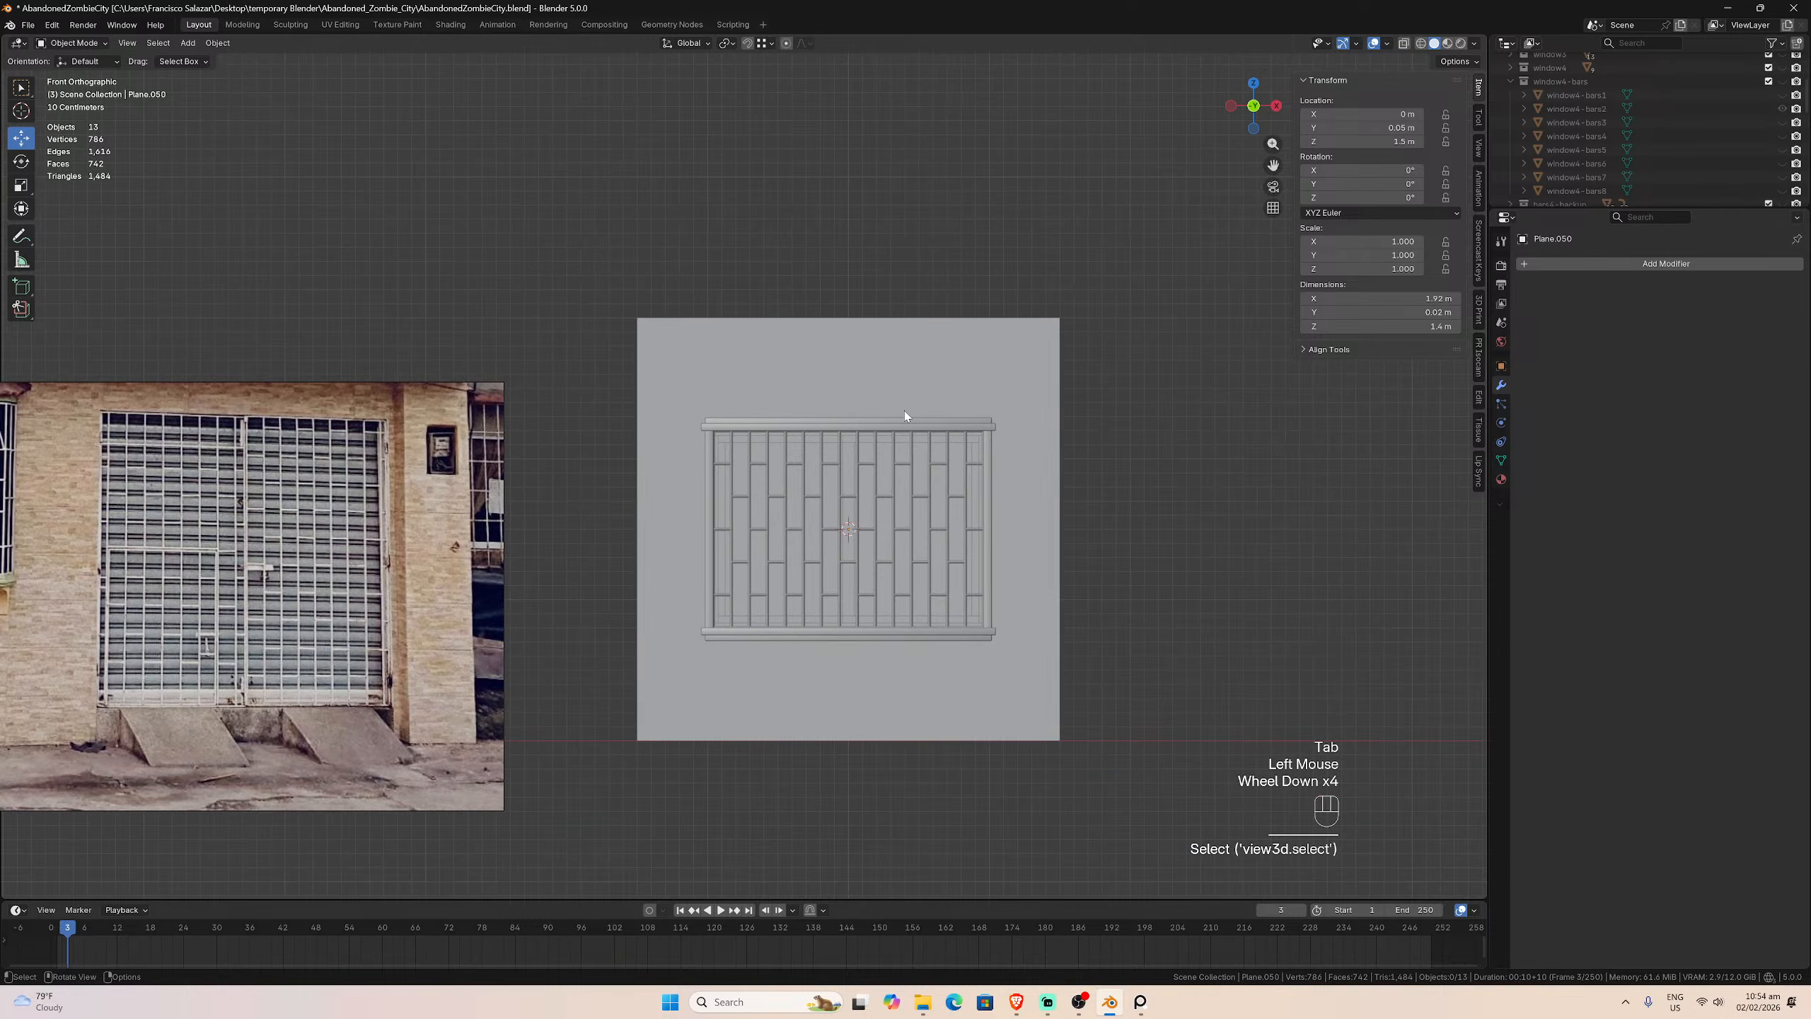
Step: Rename the new grille object as window1-bars2 and save the file
middle_drag(906, 413, 803, 426)
scroll(804, 426, up, 2)
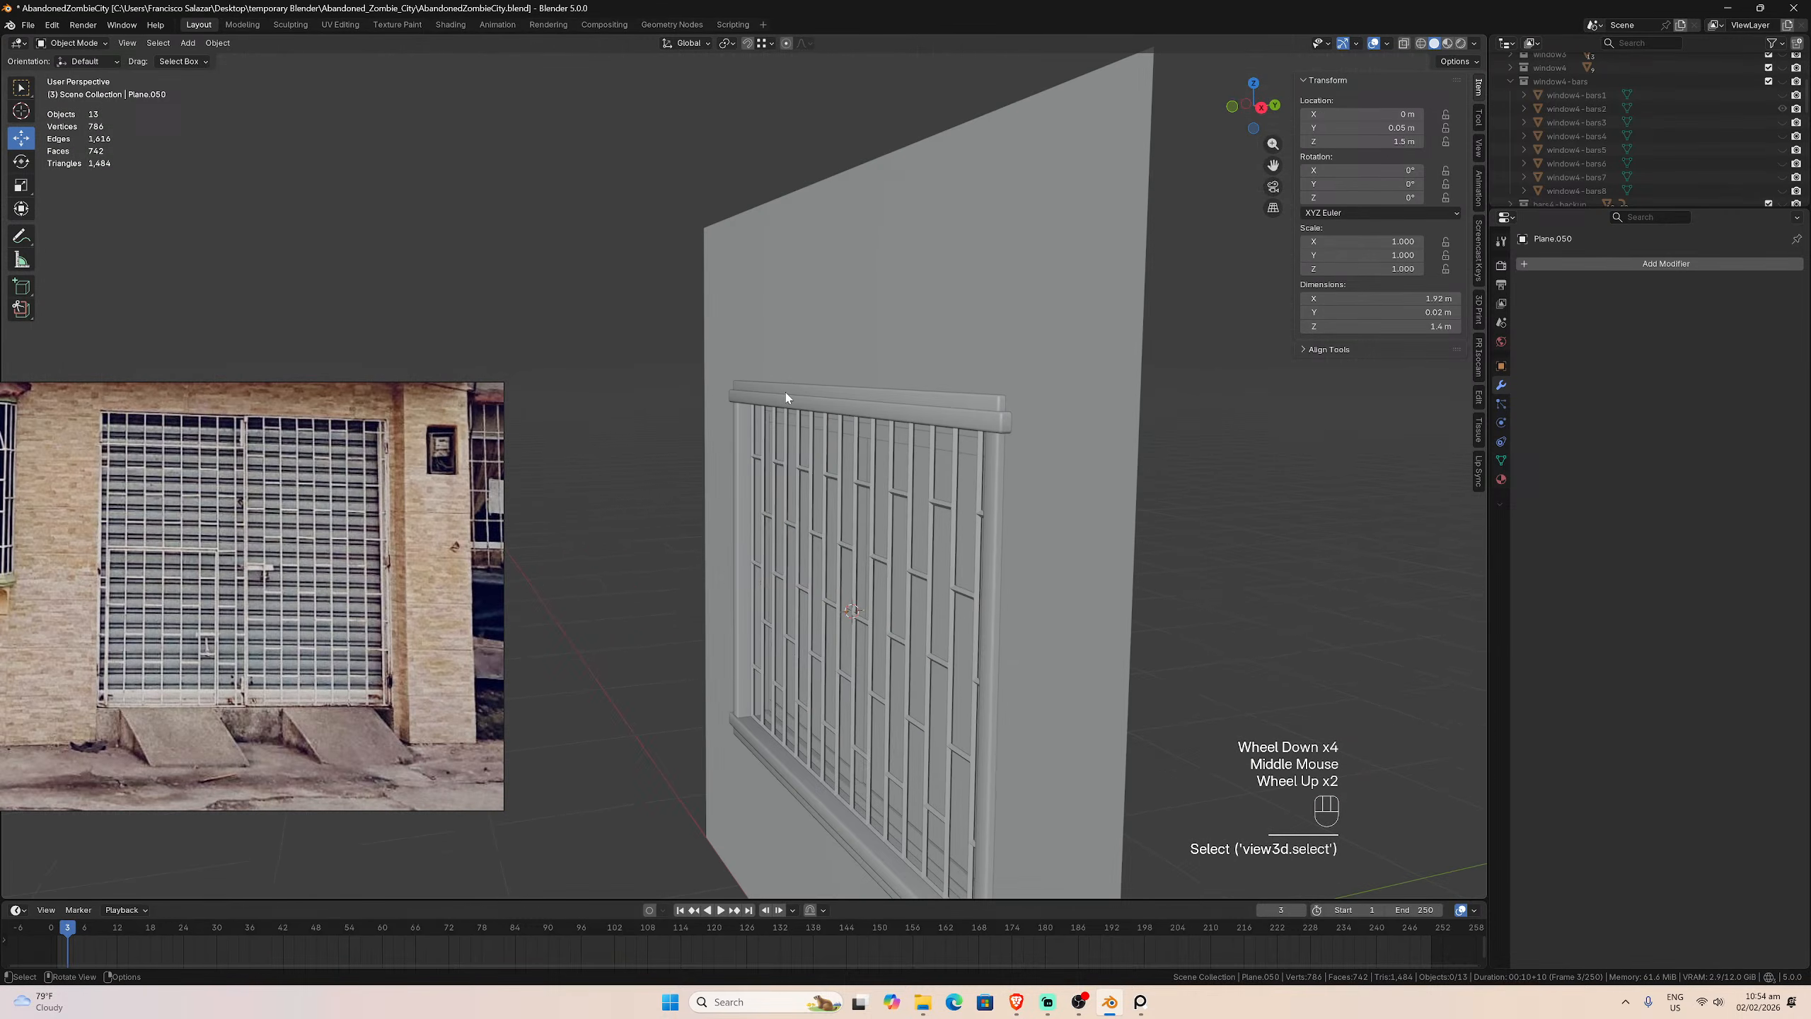
click(810, 471)
scroll(1616, 181, down, 5)
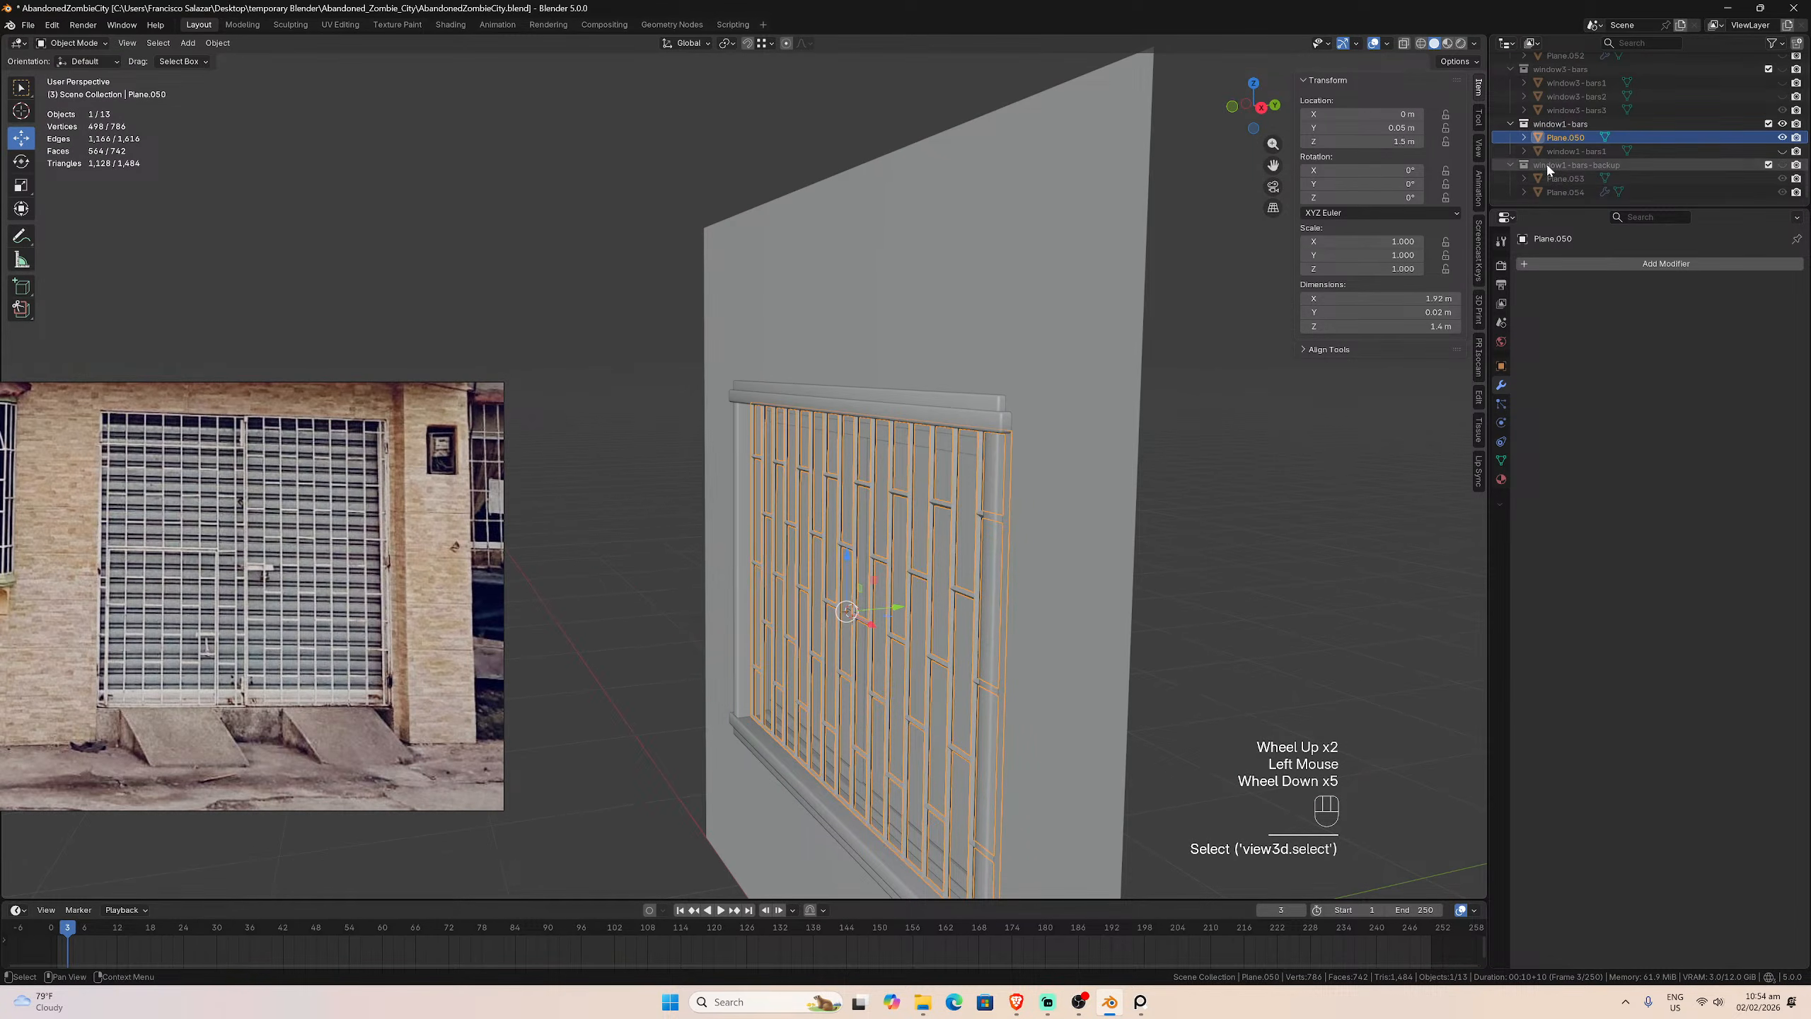
double_click(1566, 137)
text(W)
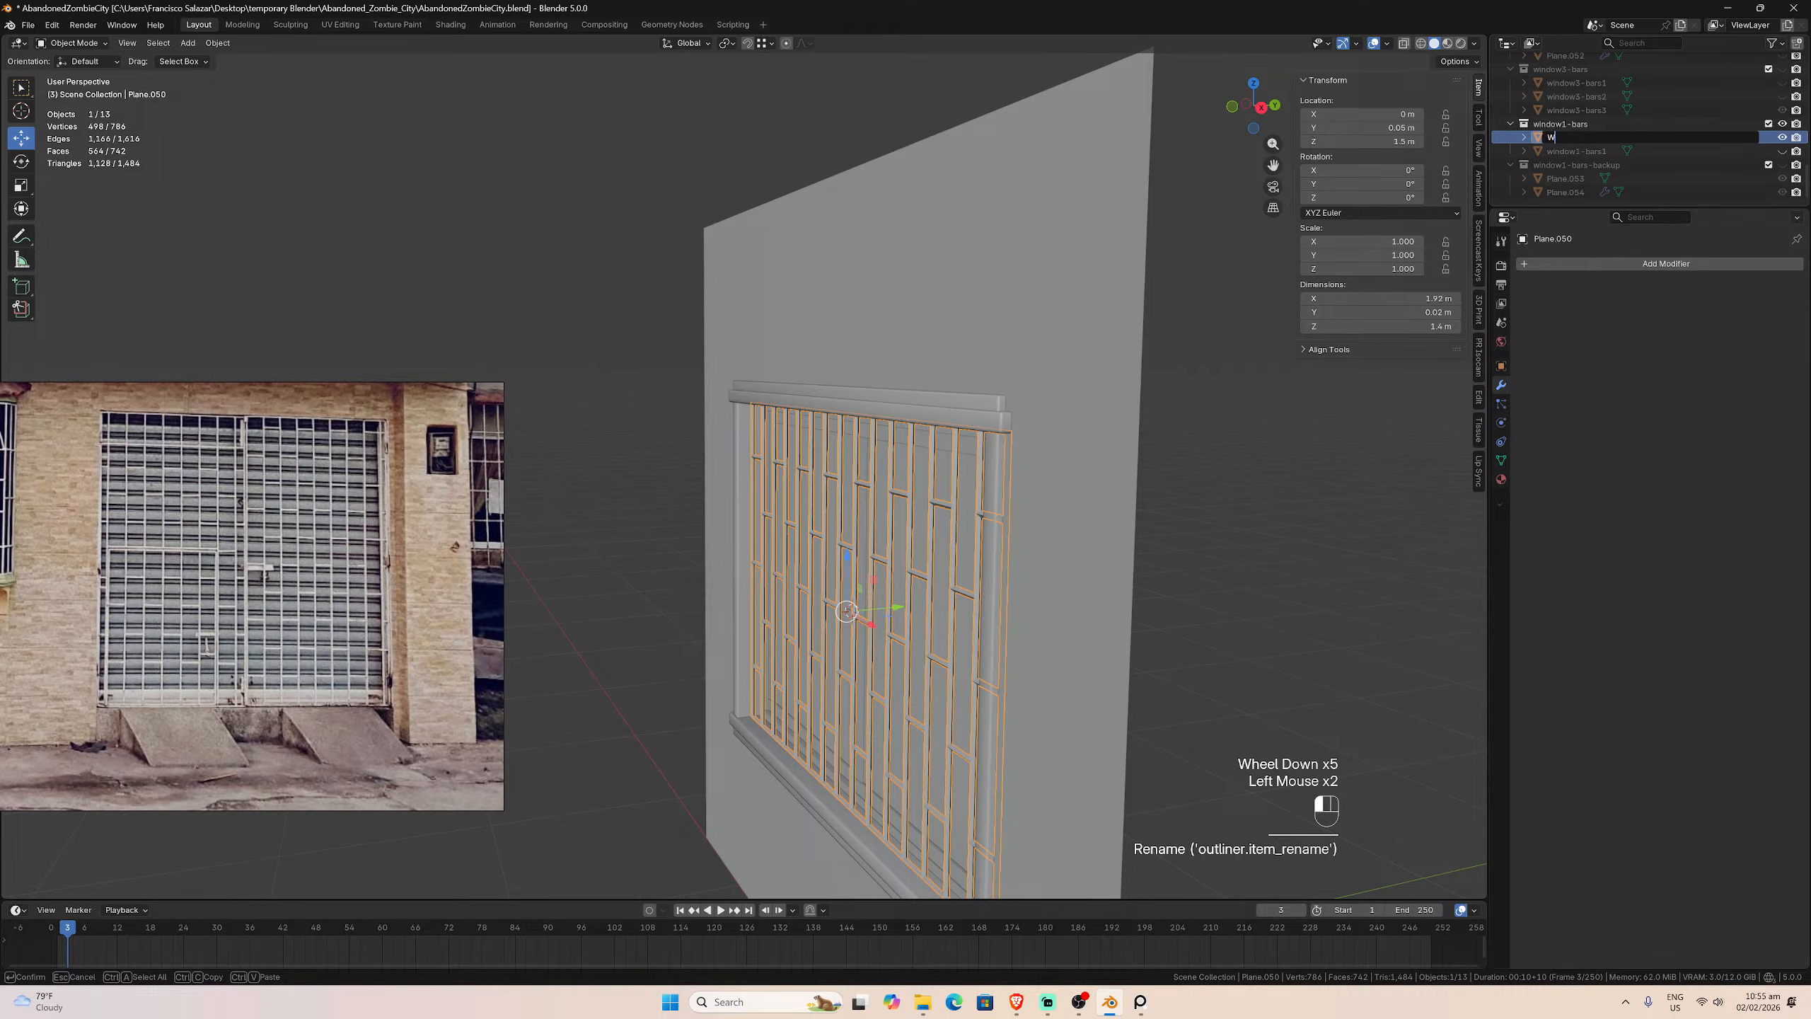
text(INDOW)
key(Caps_Lock)
key(BackSpace)
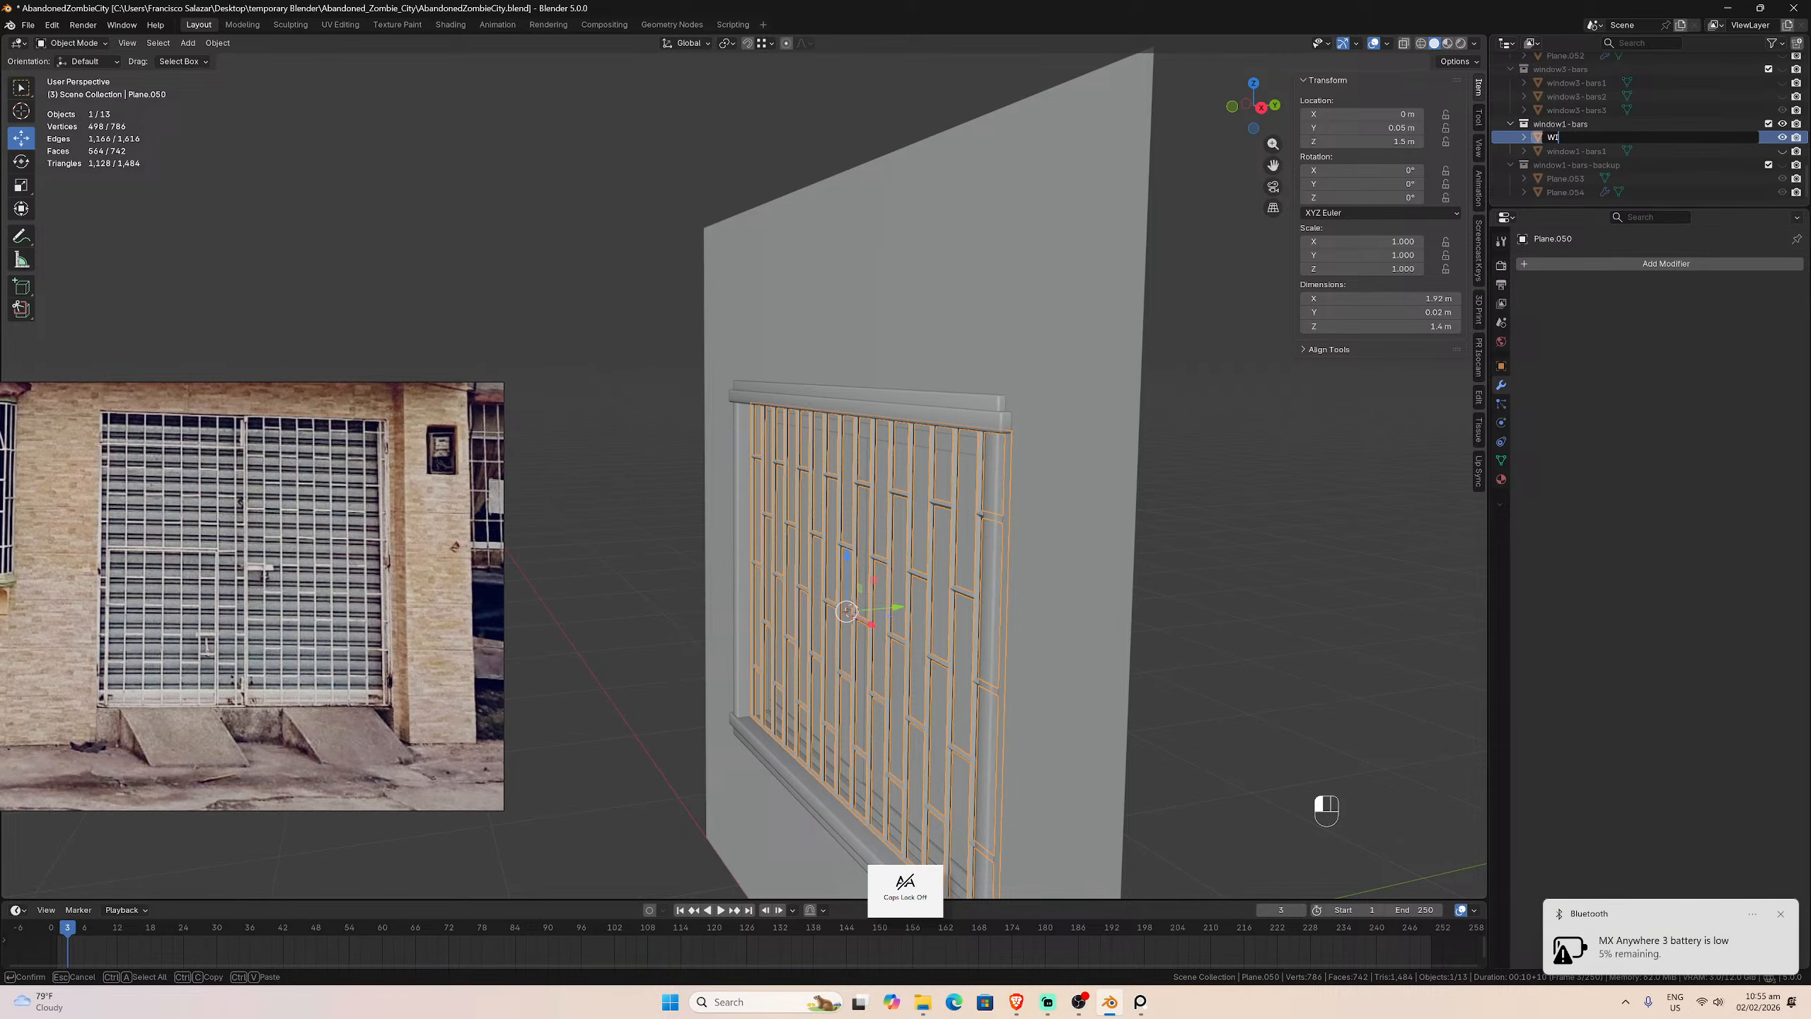
key(BackSpace)
key(BackSpace)
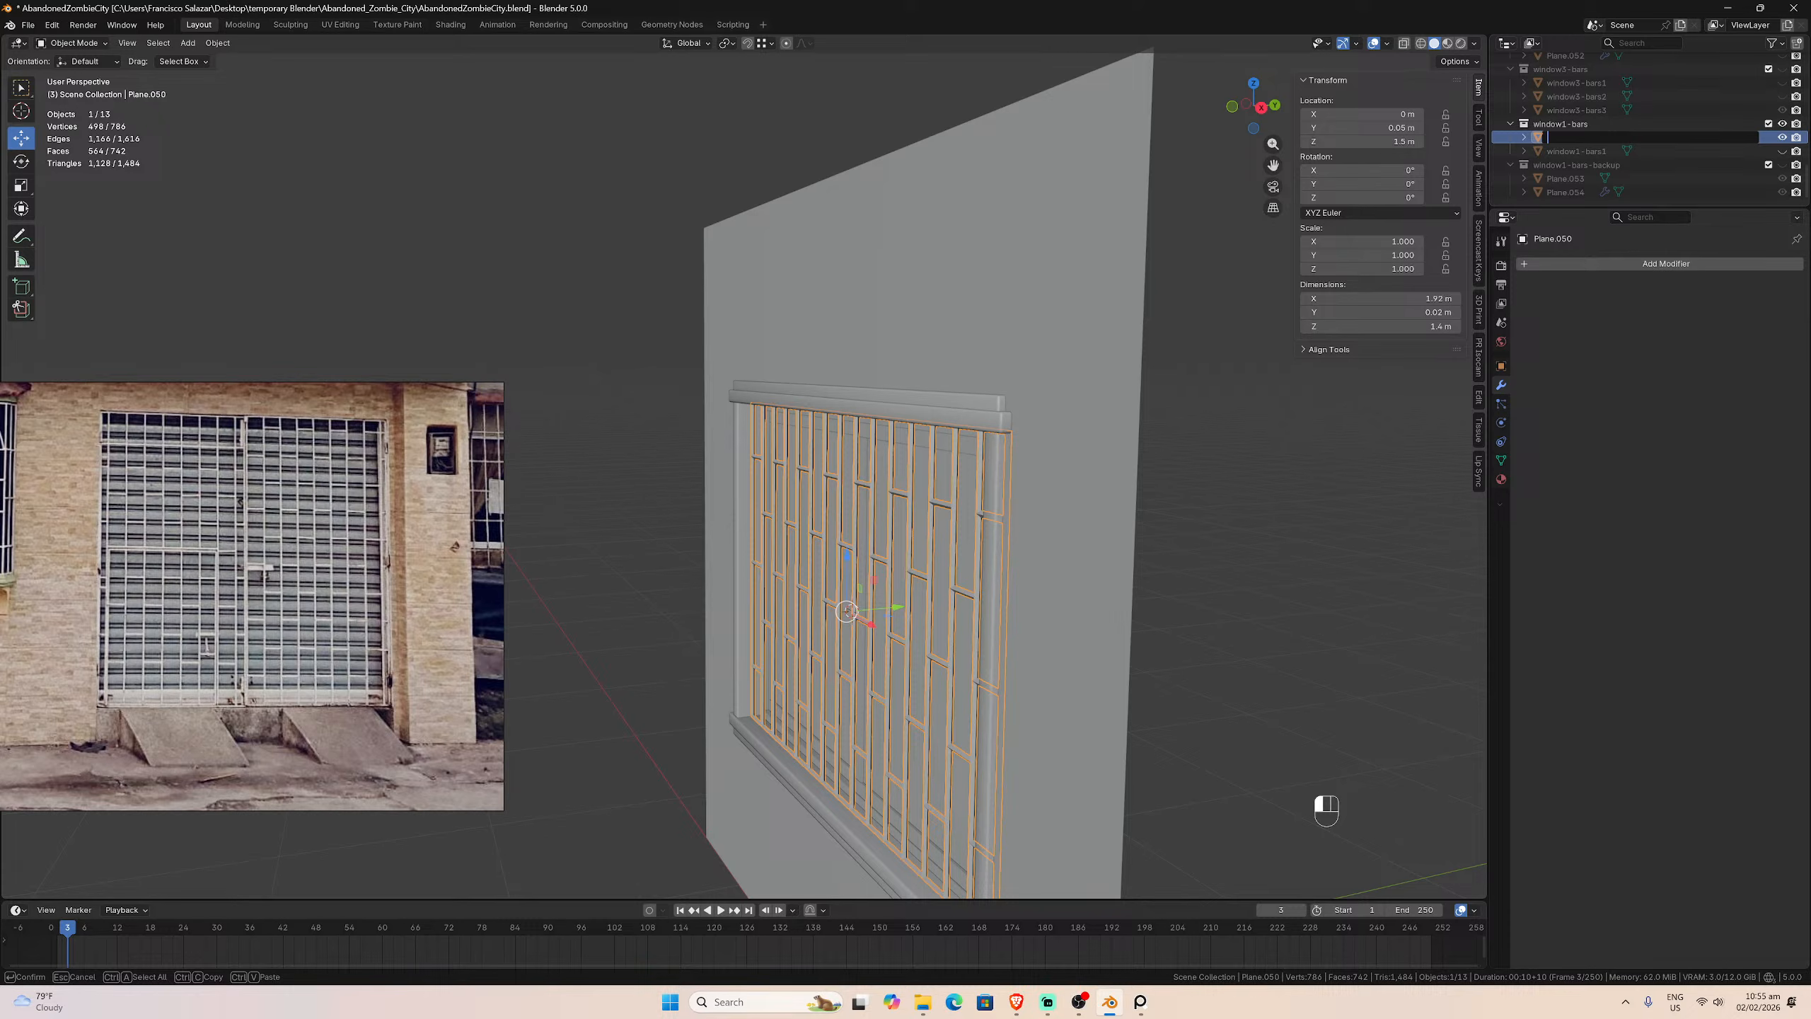
text(wo)
key(BackSpace)
key(BackSpace)
key(BackSpace)
key(BackSpace)
text(indow1-bars2)
key(Return)
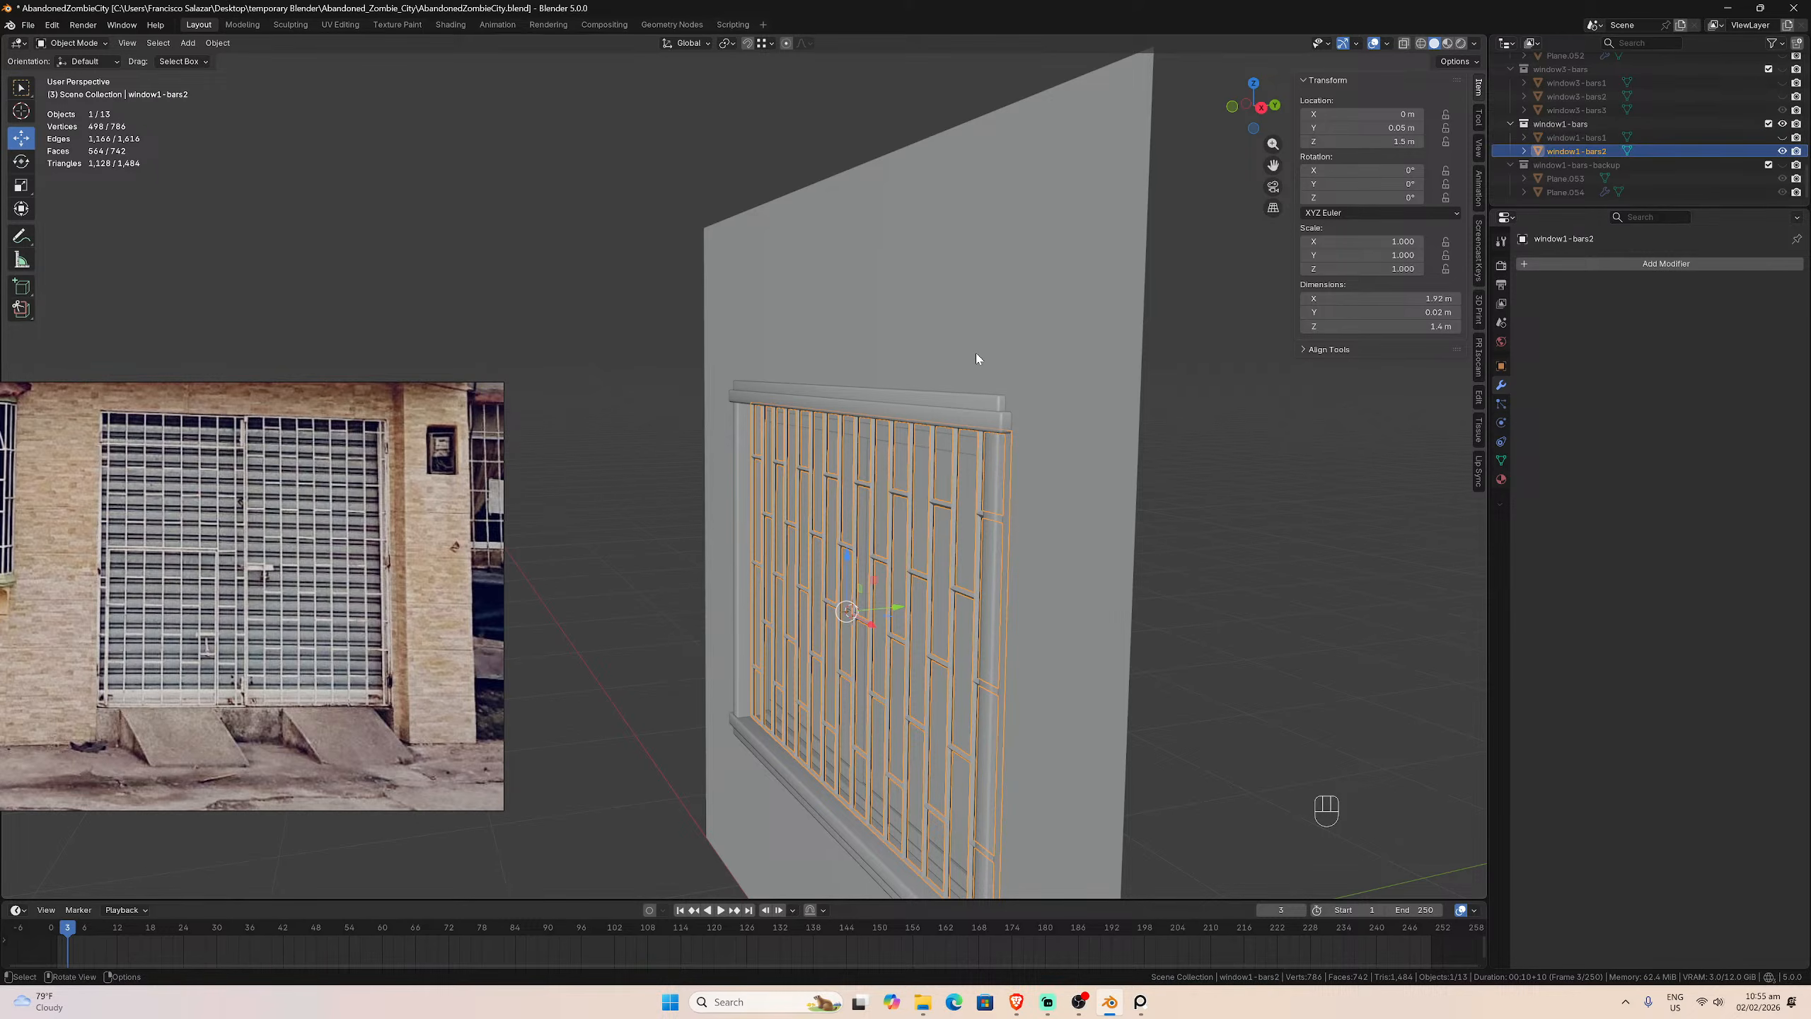
click(667, 386)
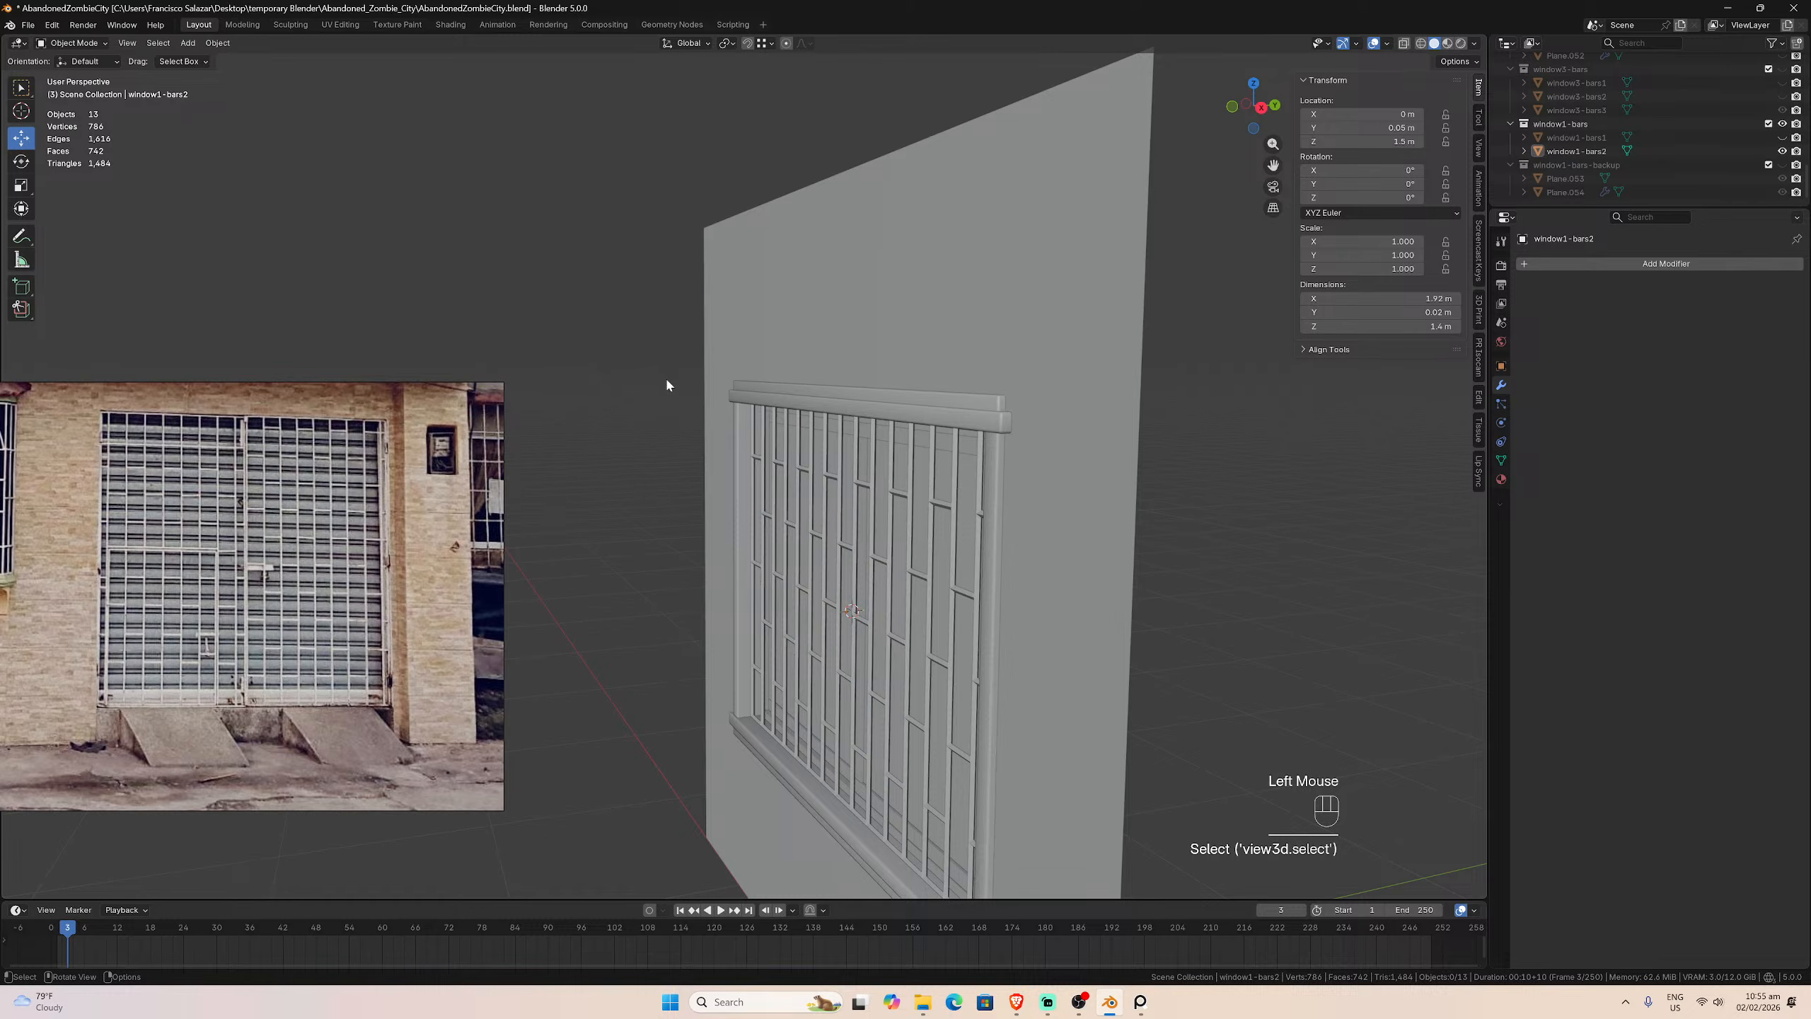
key(ctrl+s)
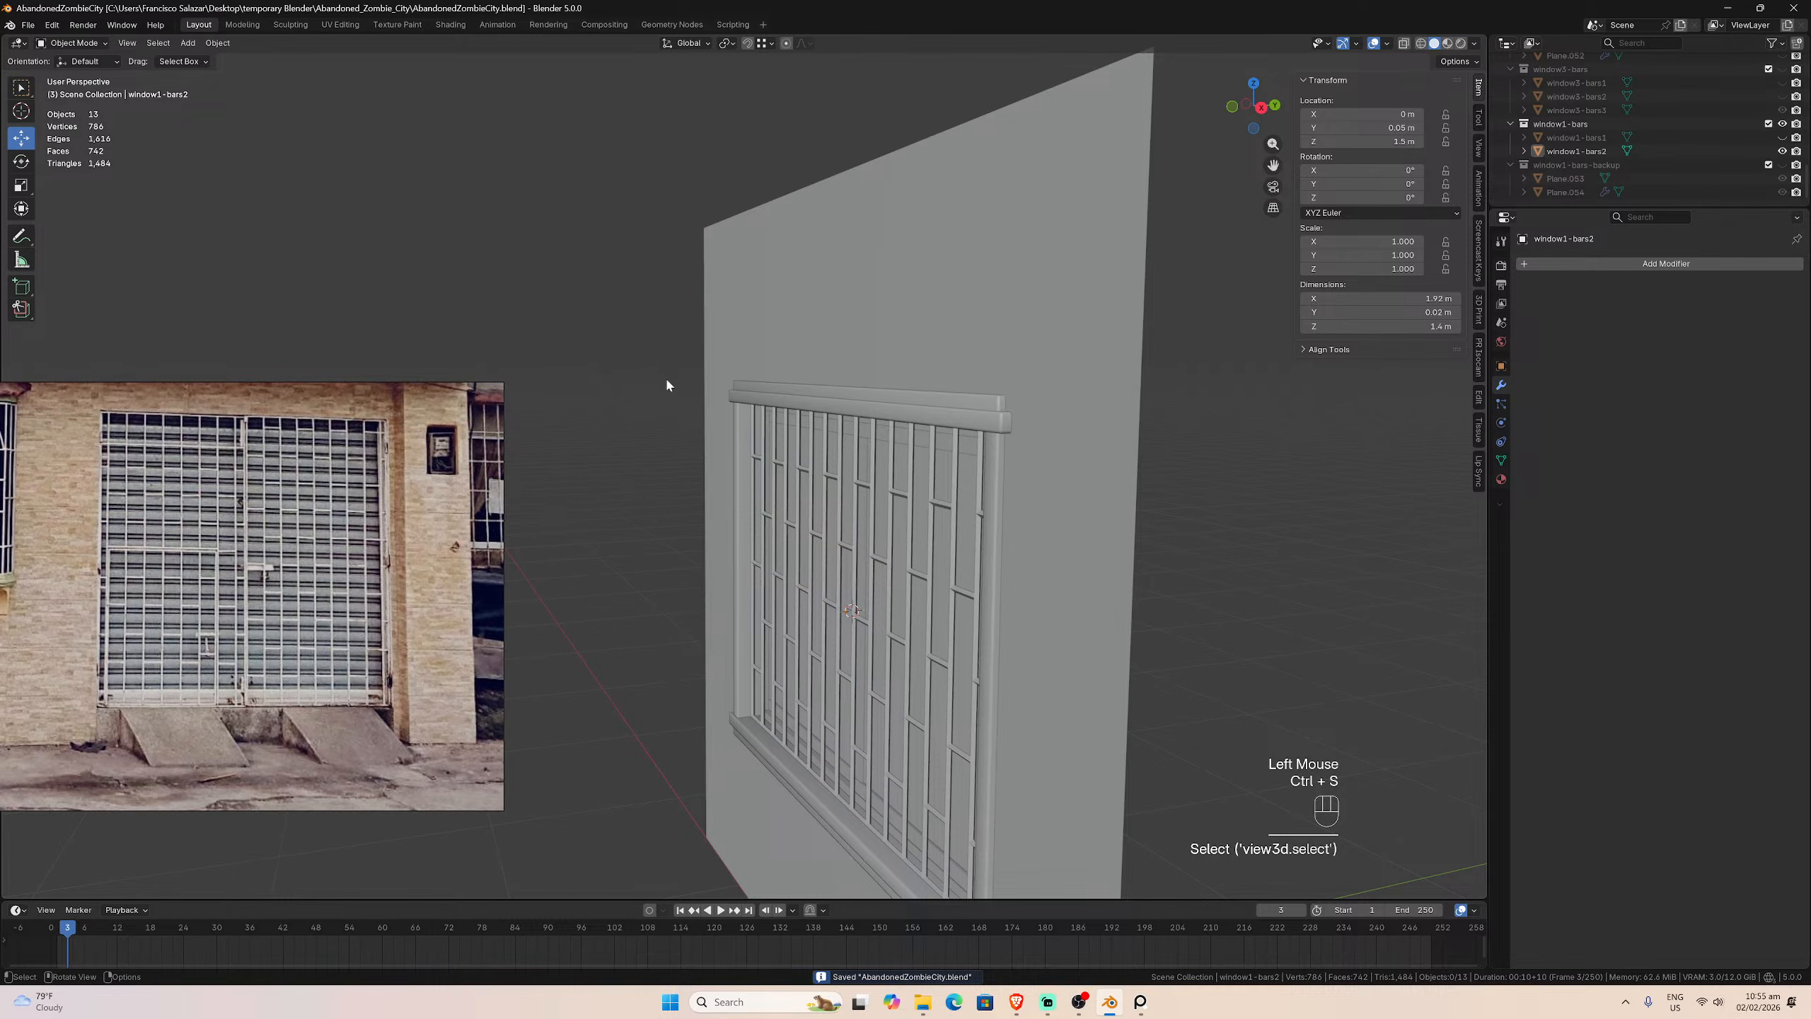
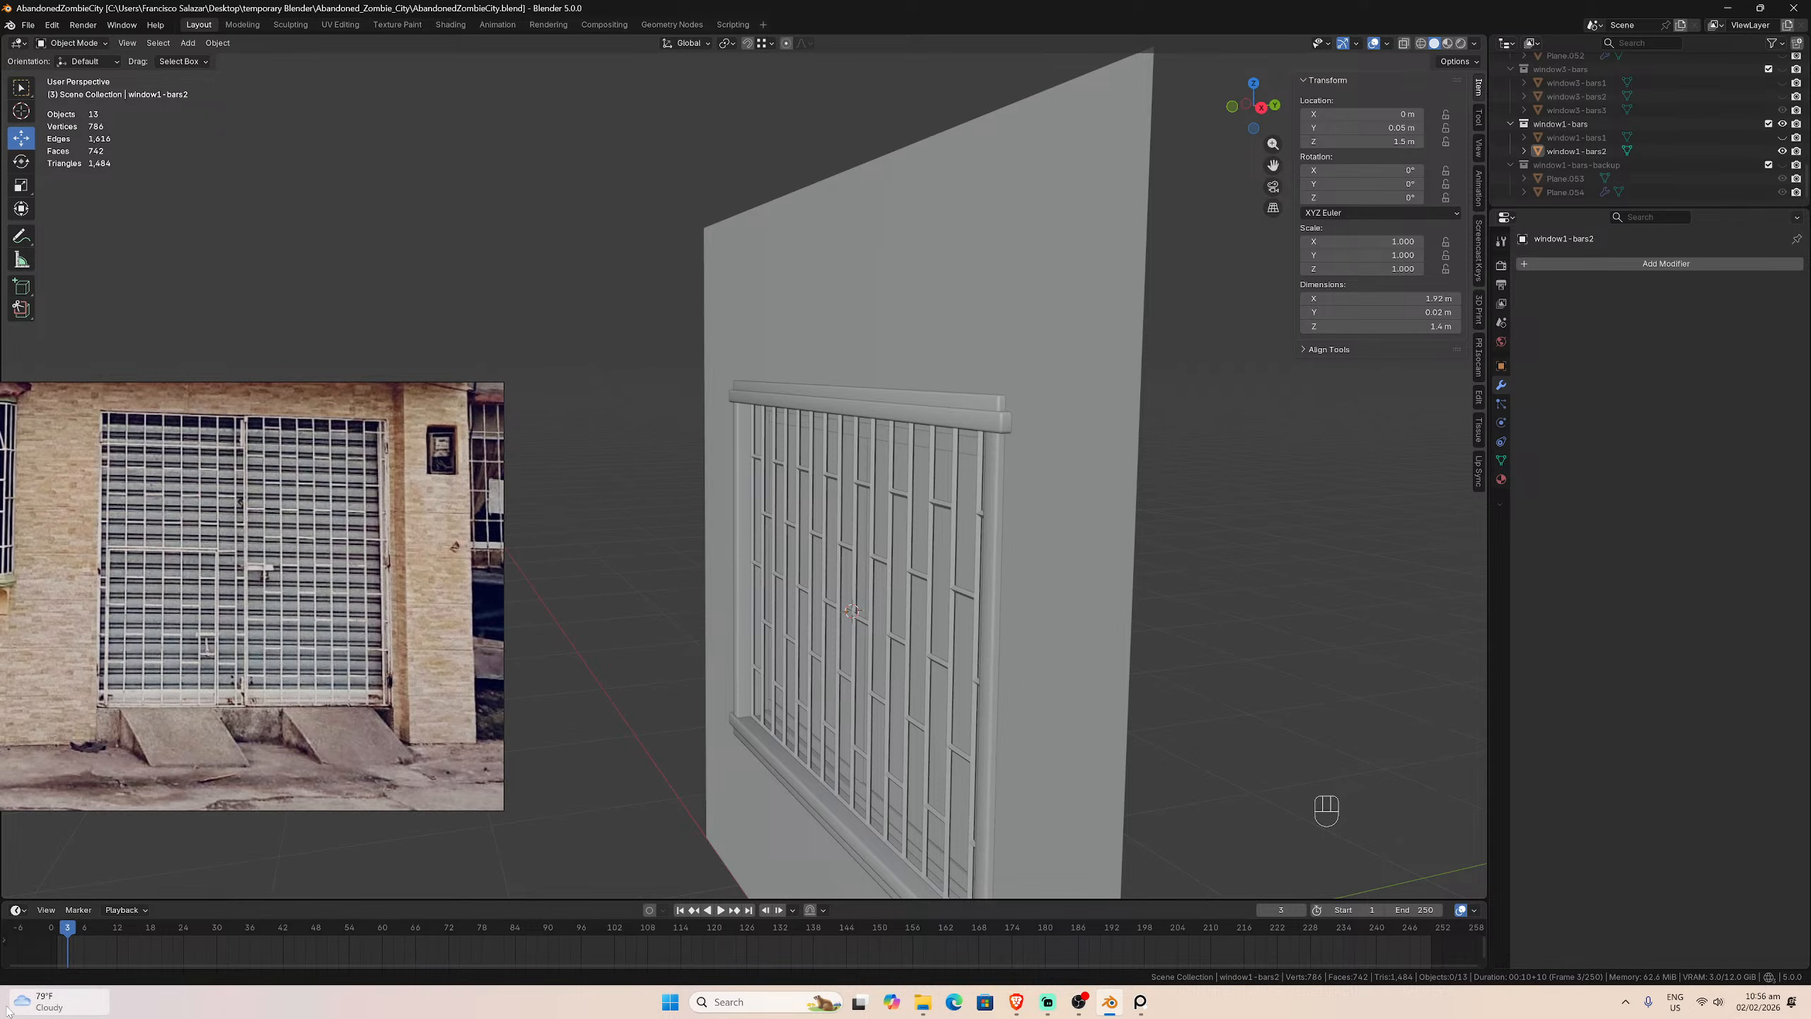
Step: Switch to the front view of the window and hide the window1-bars collection
mouse_move(9, 1010)
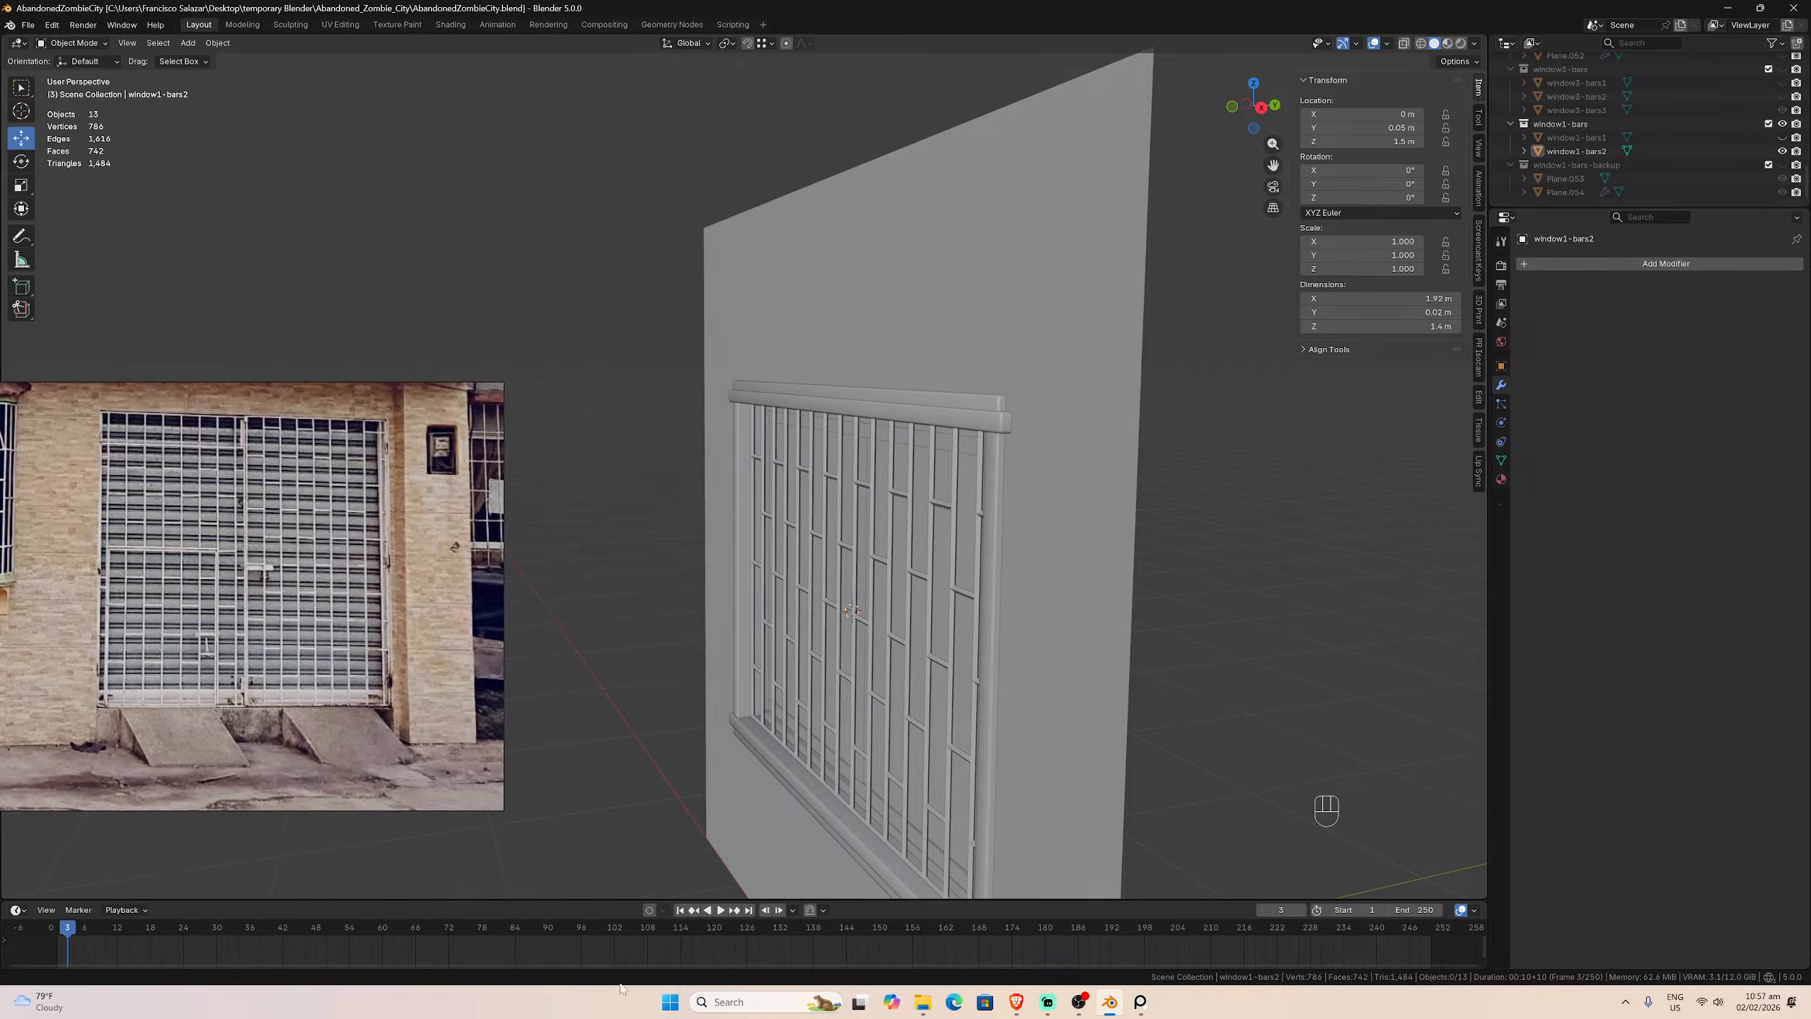
scroll(646, 608, up, 2)
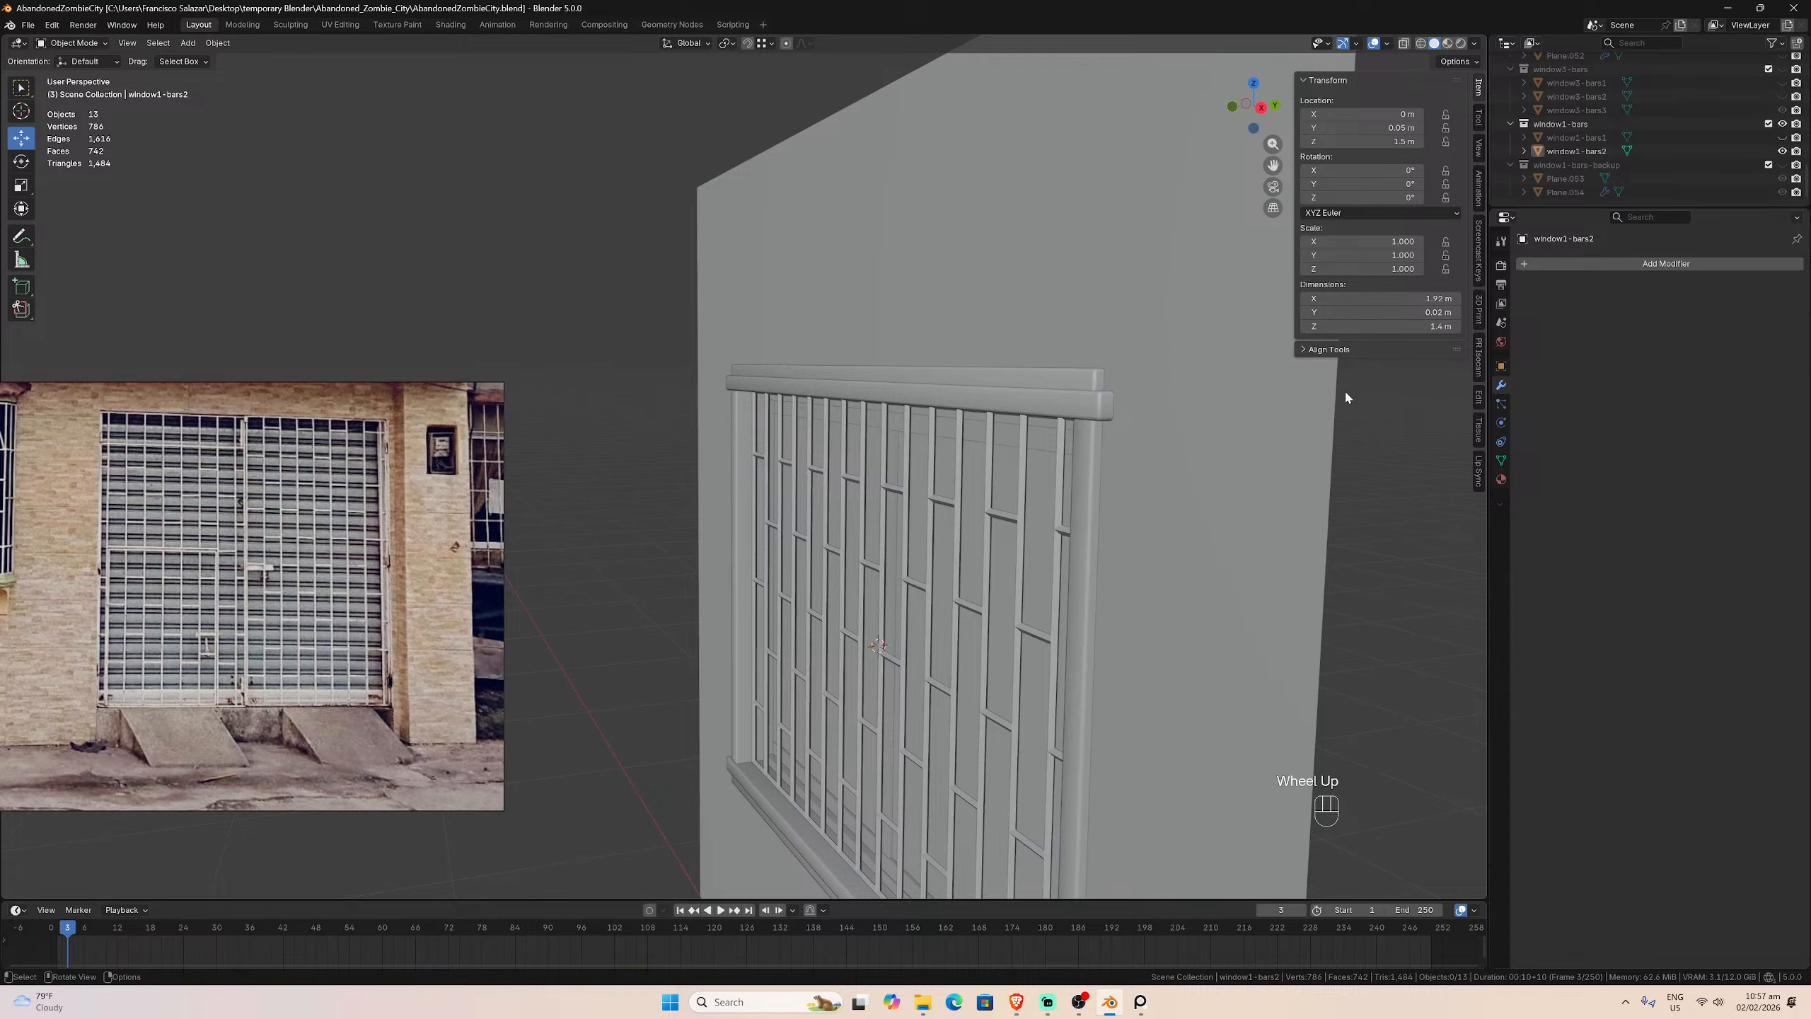
middle_drag(1052, 553, 922, 578)
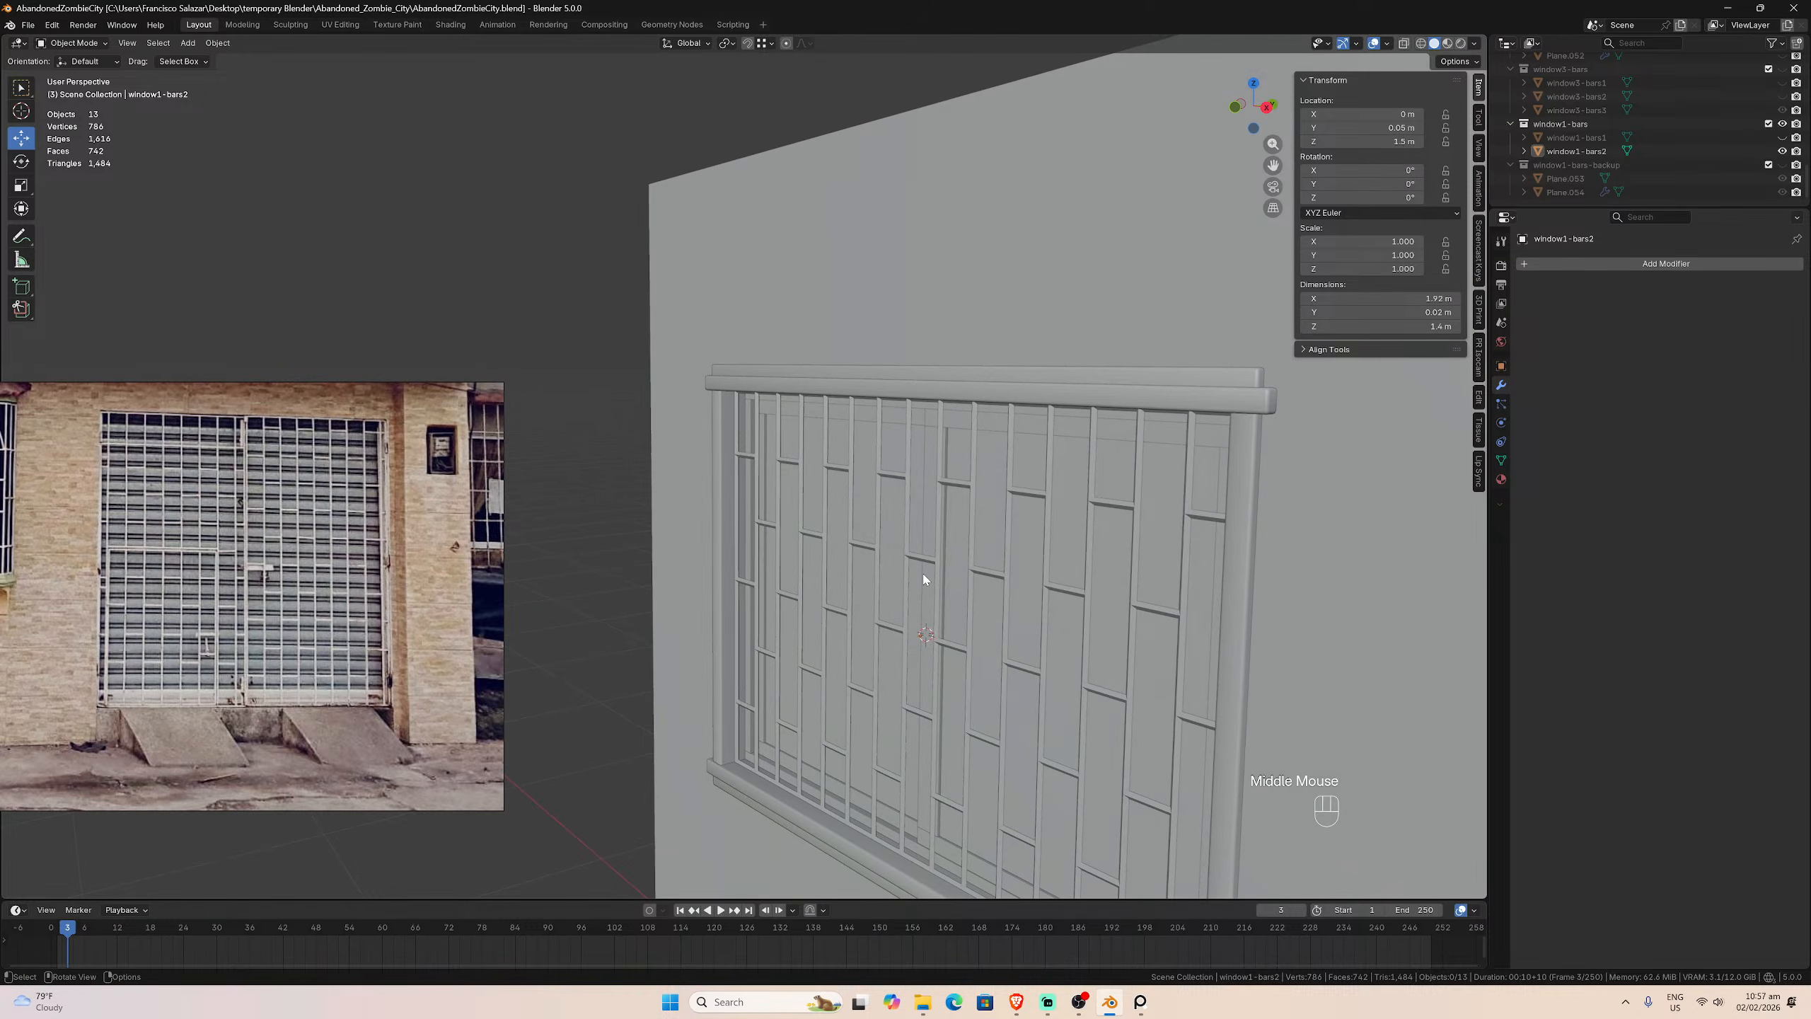
key(KP_1)
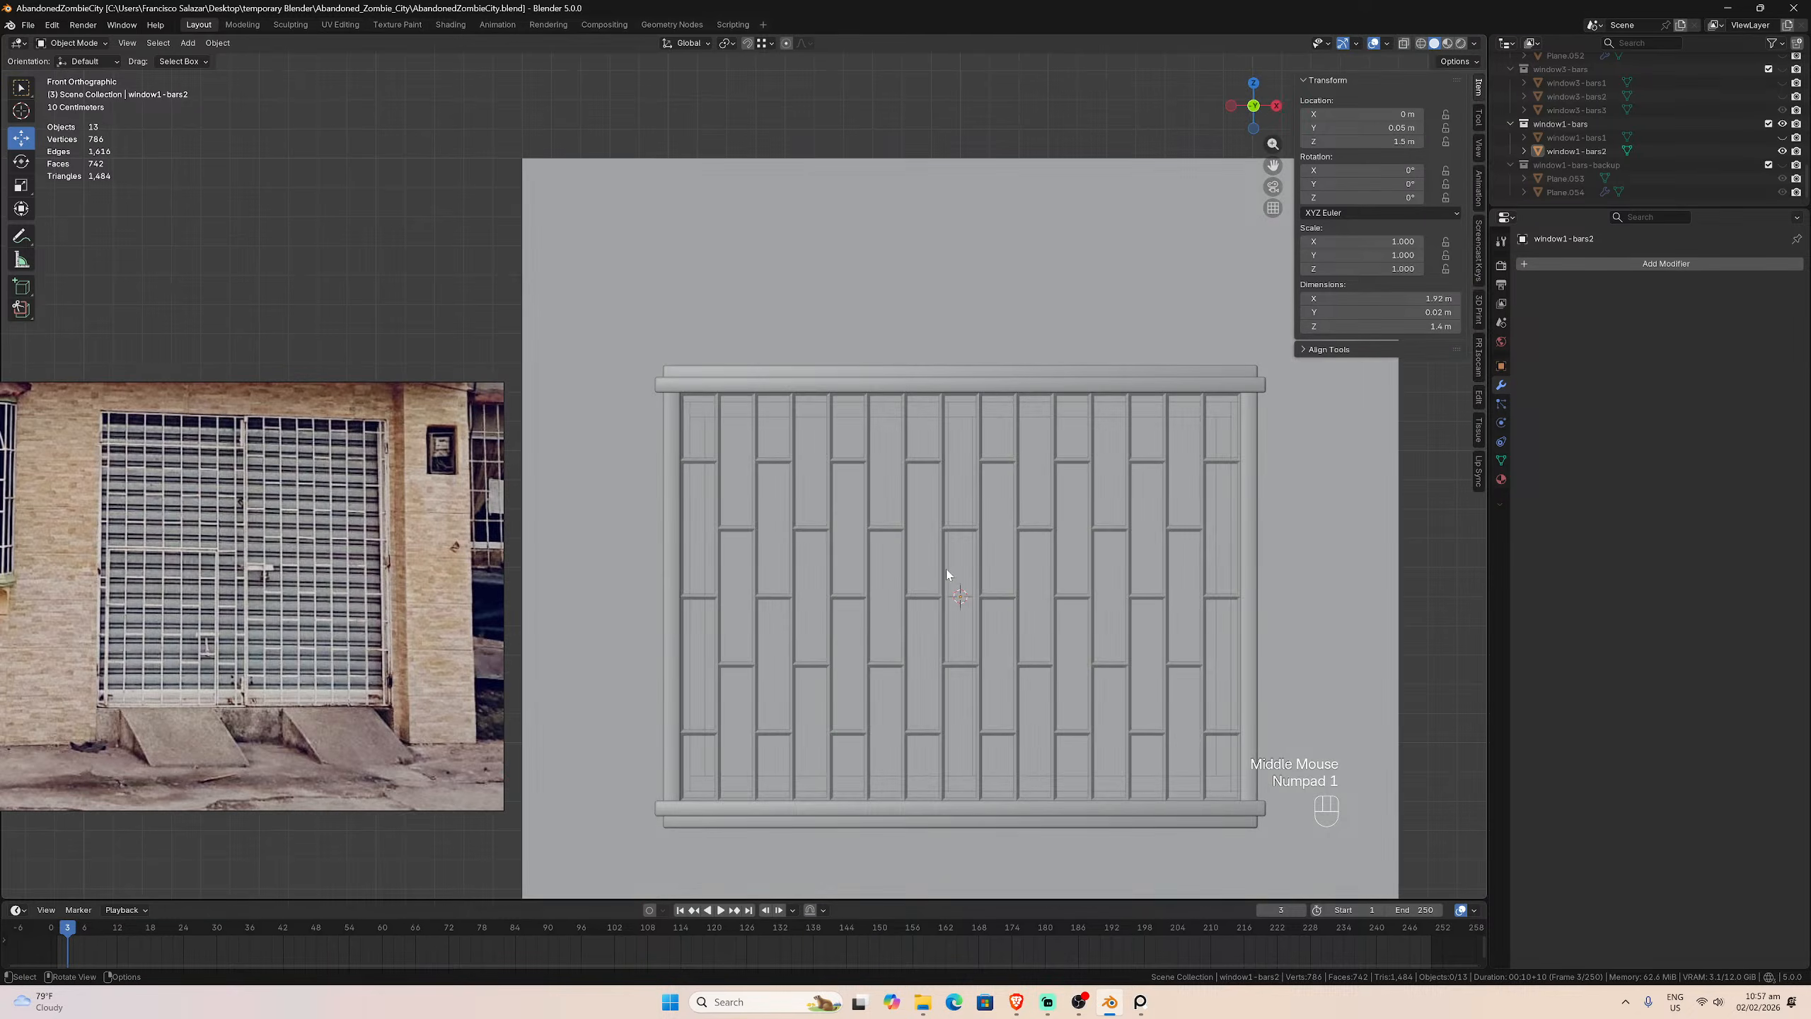
click(1782, 124)
Step: Show the window4-bars collection, compare its bar designs window4-bars2 and window4-bars3 in the window, and hide the collection again
scroll(1782, 129, up, 4)
scroll(1782, 130, down, 2)
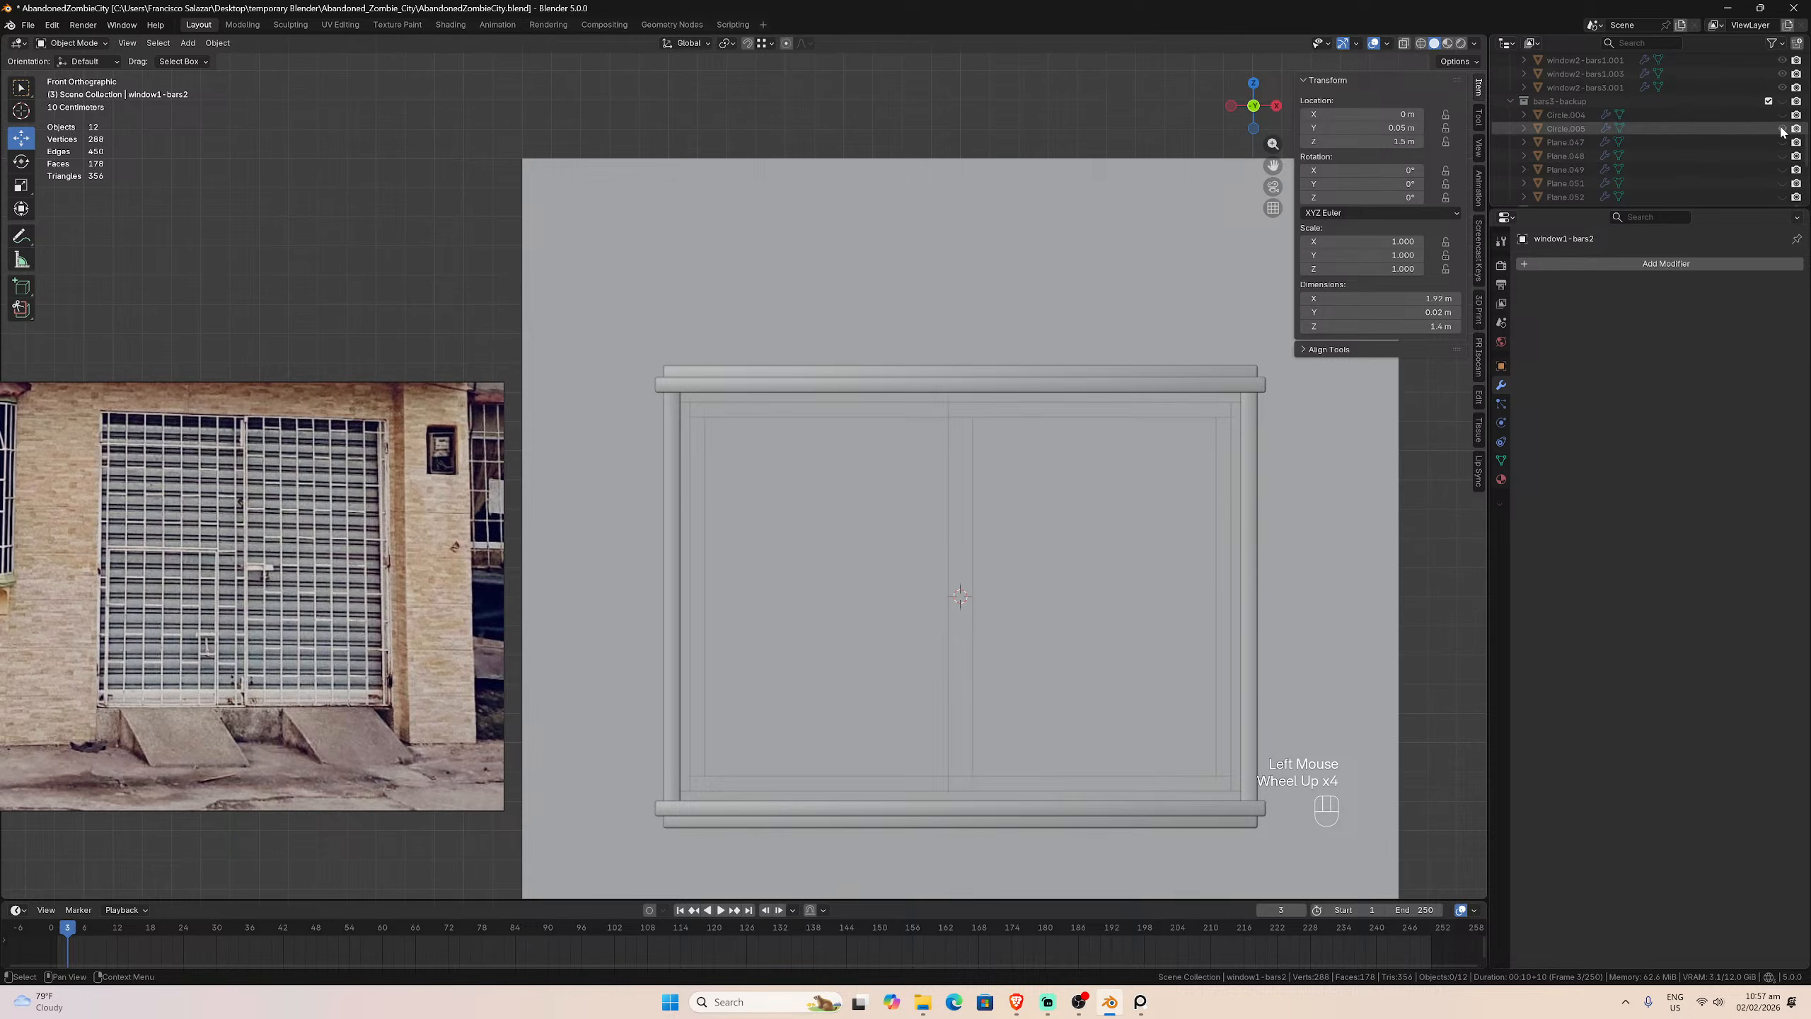
scroll(1783, 133, up, 1)
scroll(1781, 132, up, 2)
scroll(1784, 114, down, 1)
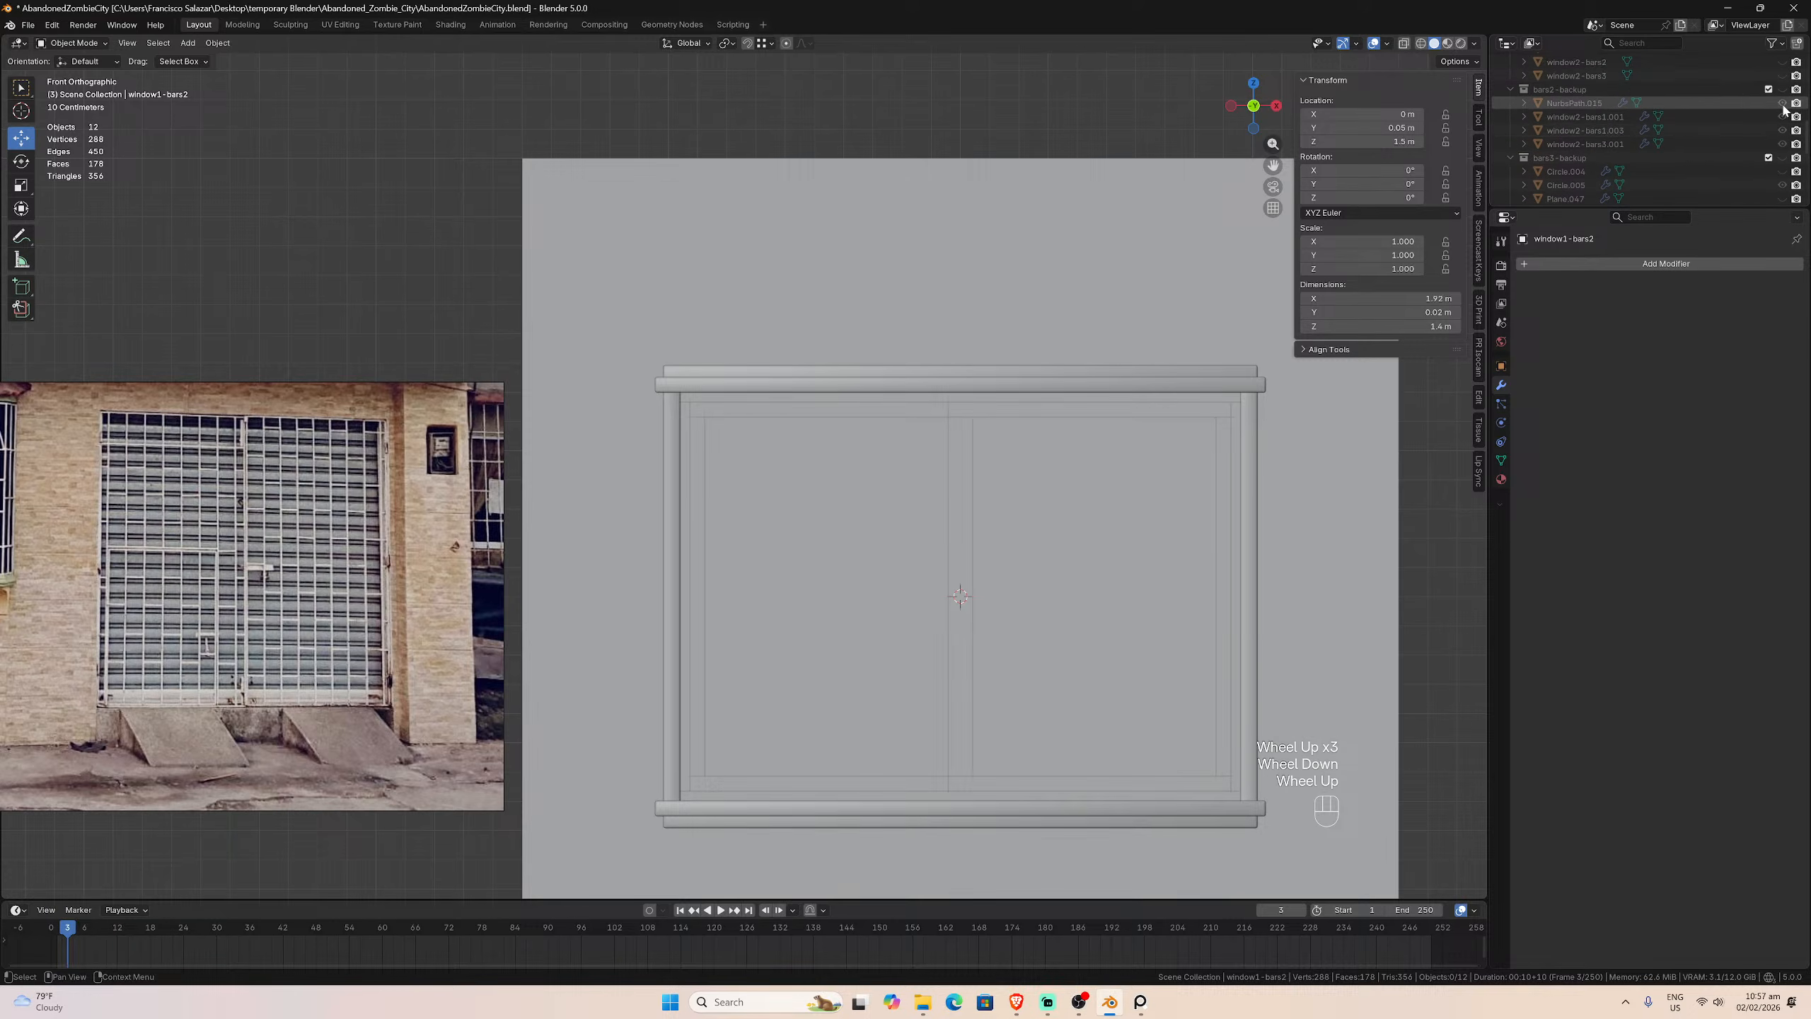
scroll(1785, 110, up, 2)
scroll(1787, 109, up, 6)
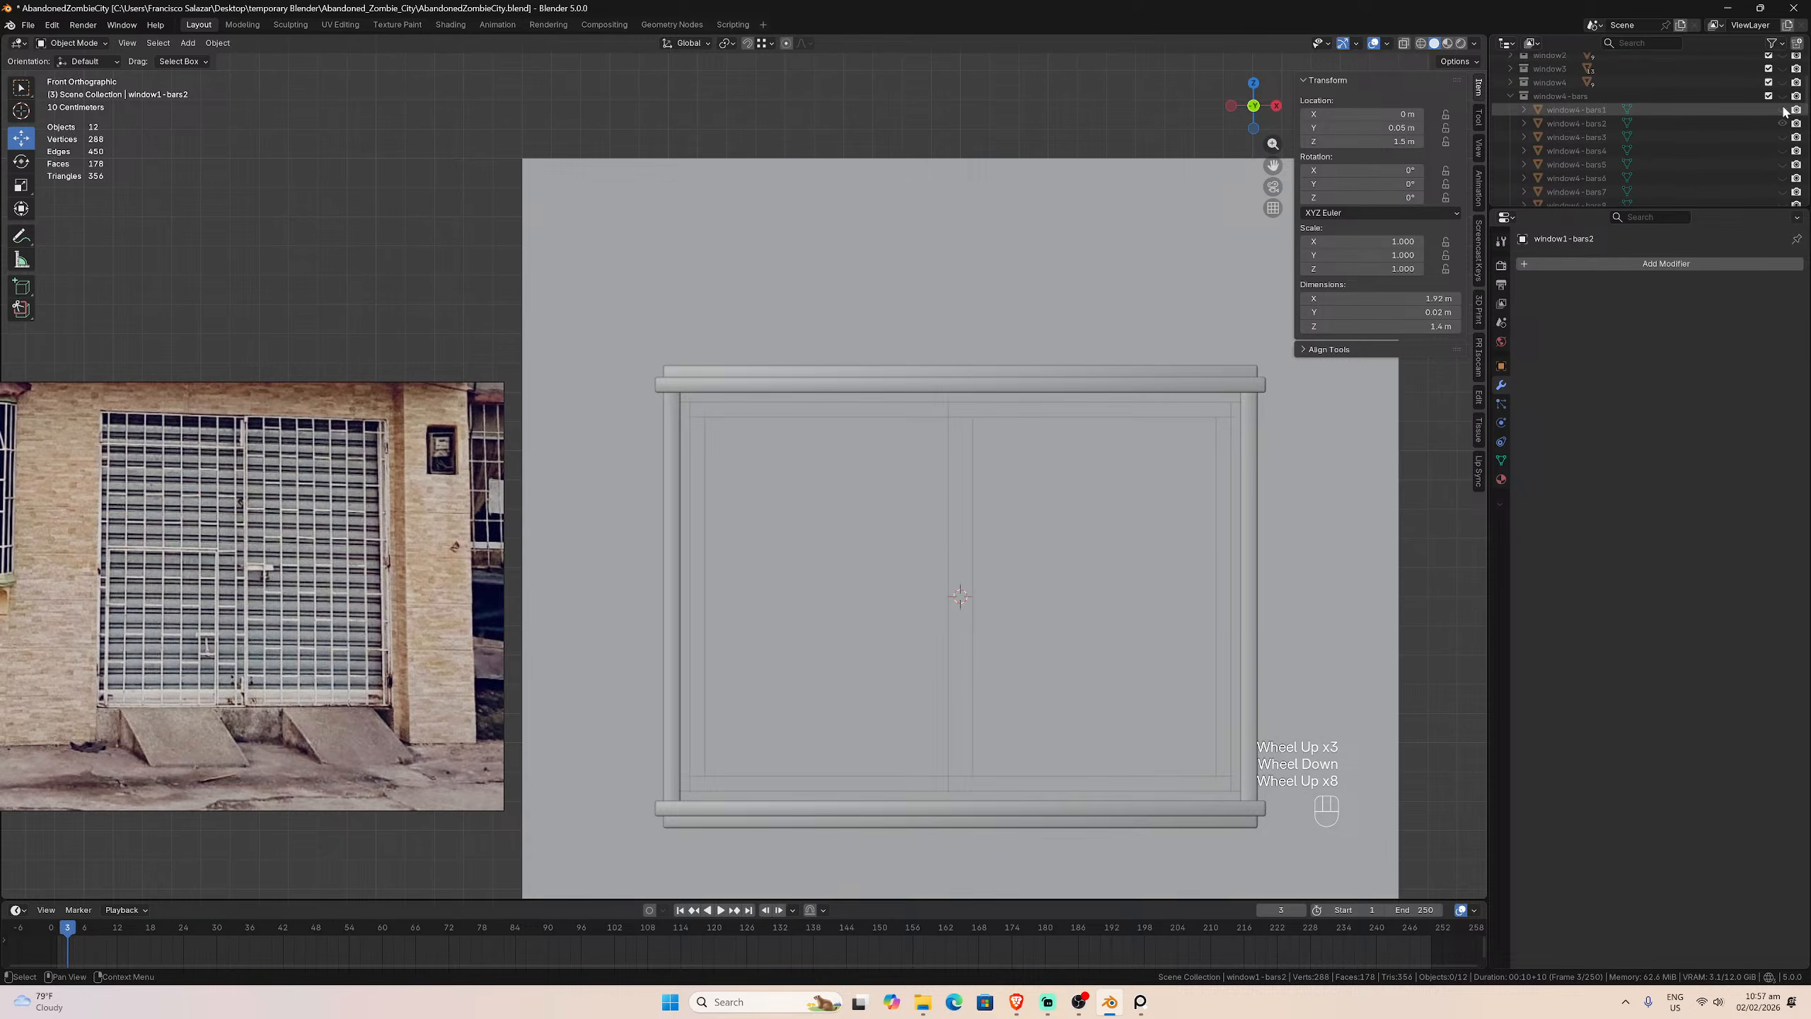
click(1782, 95)
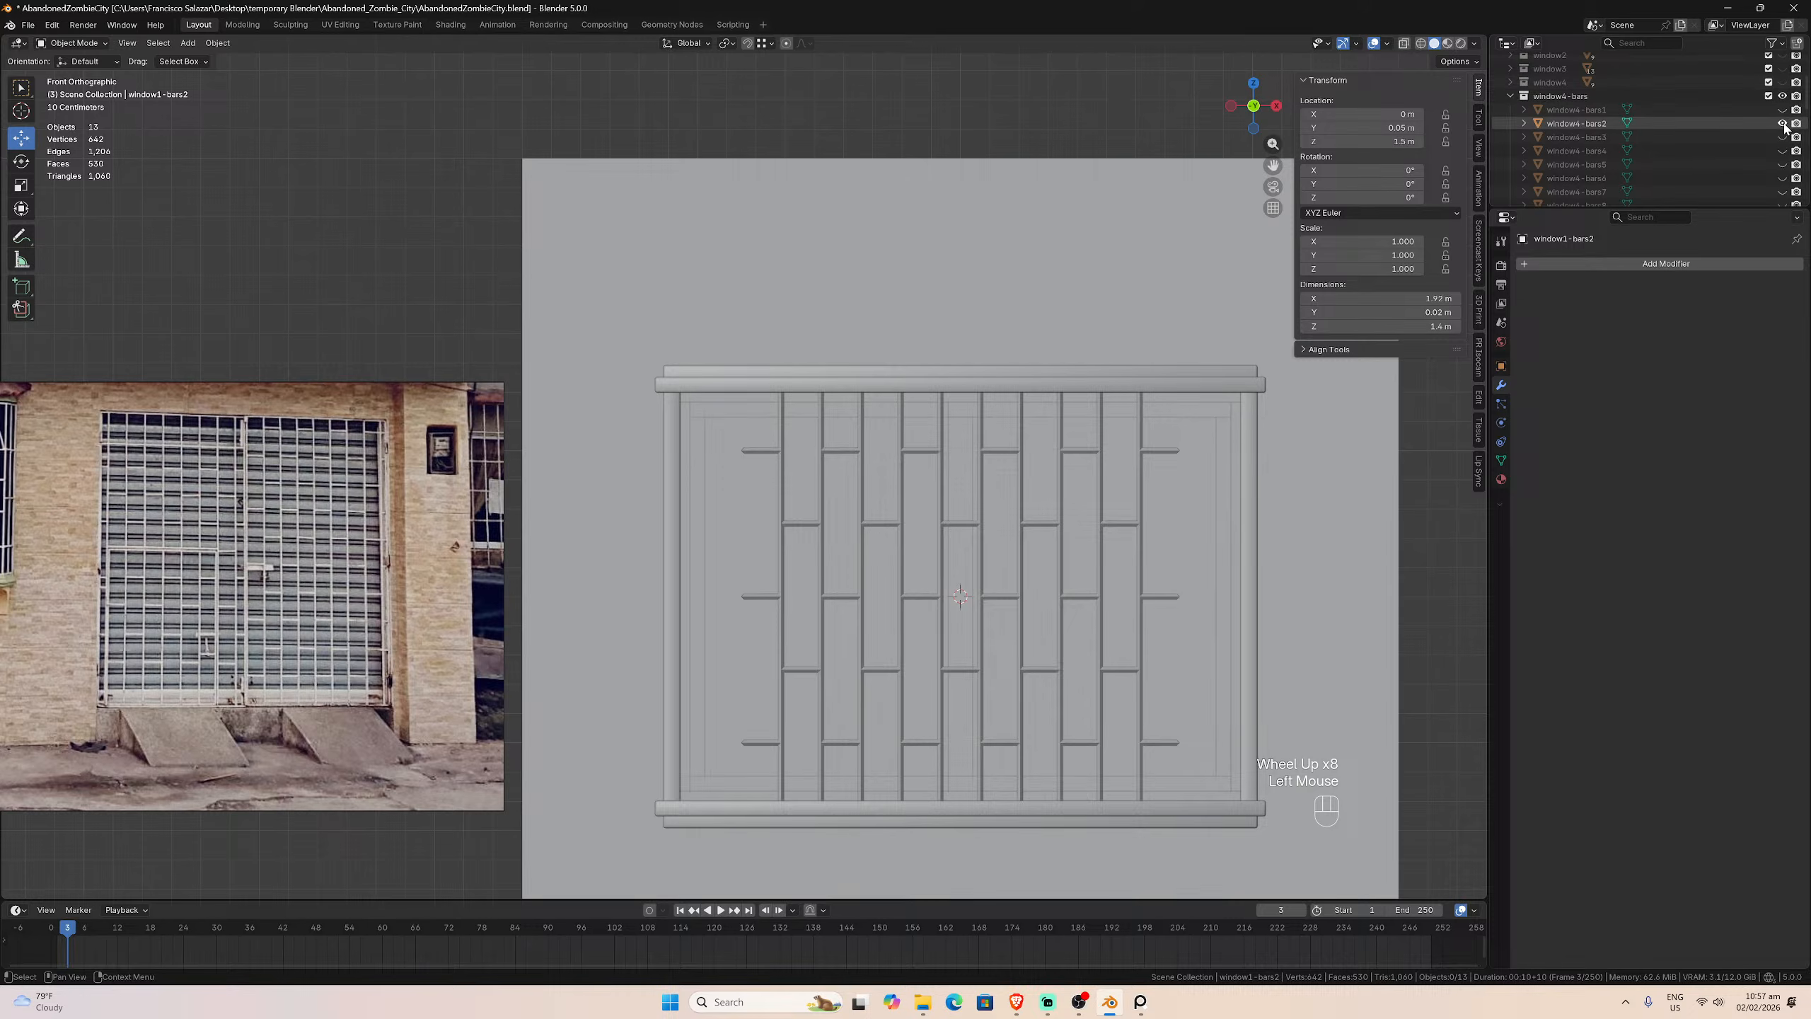
click(1782, 123)
click(1782, 137)
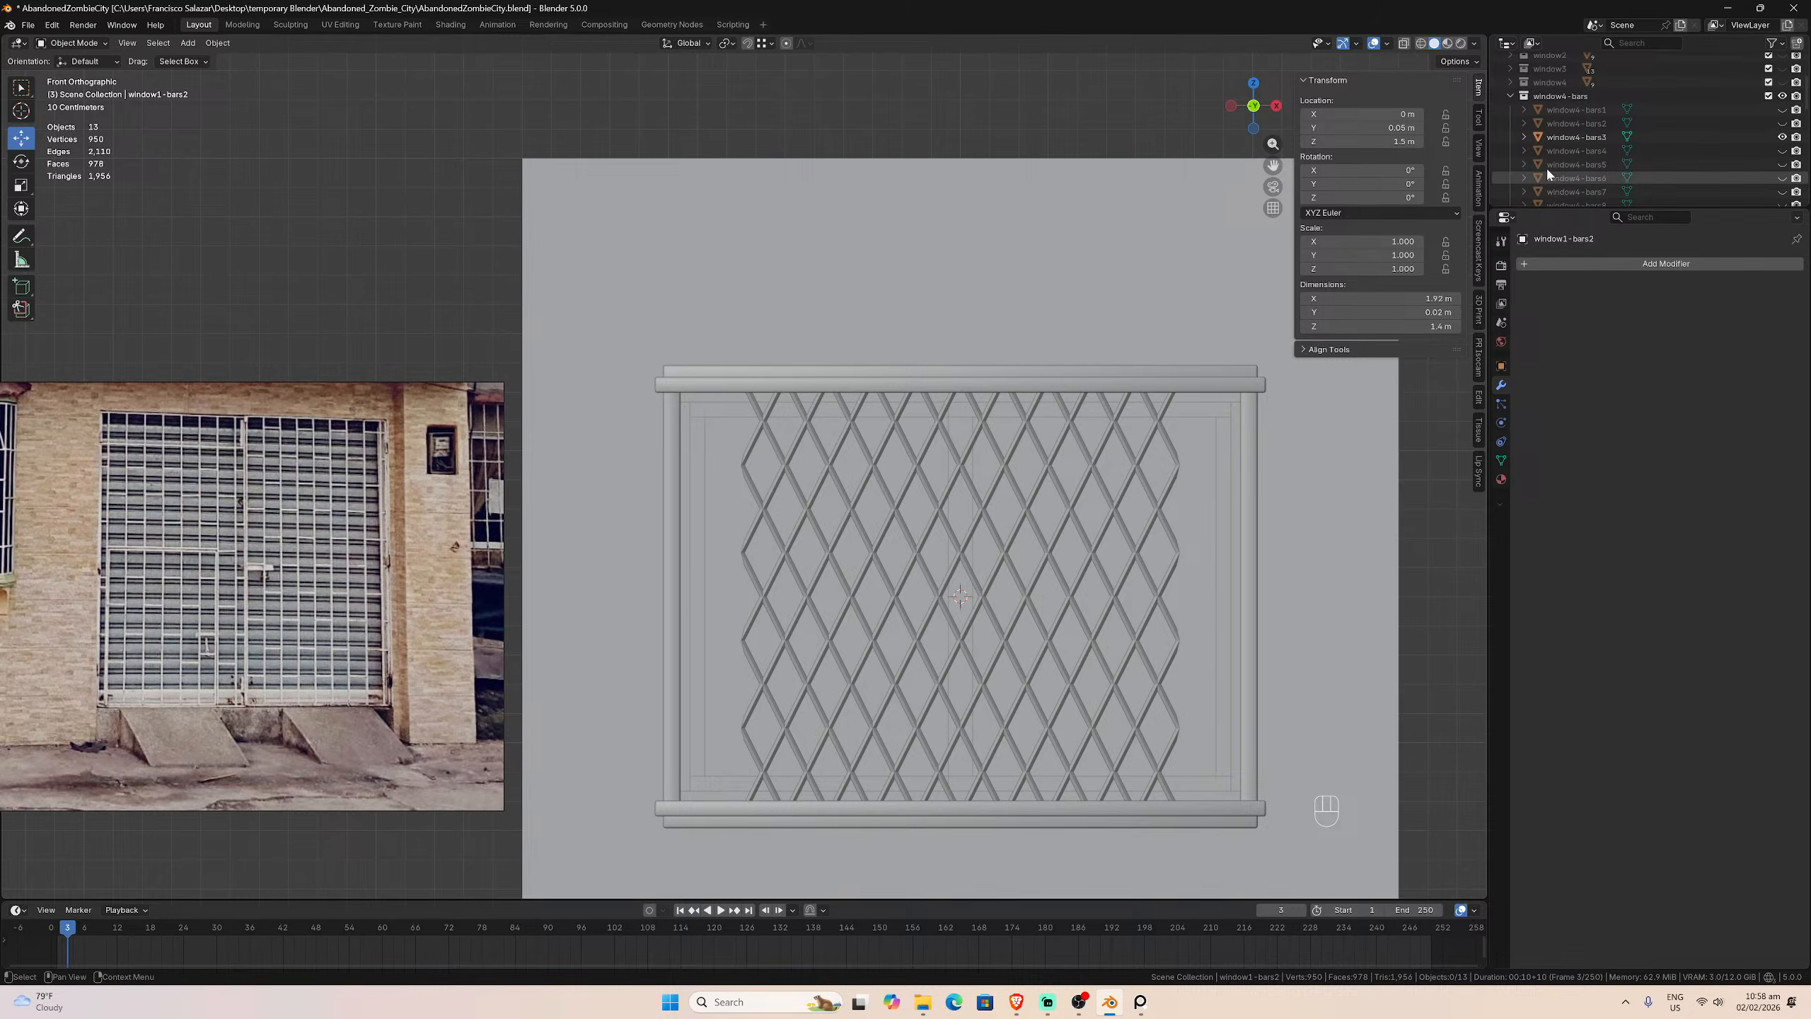
click(1782, 107)
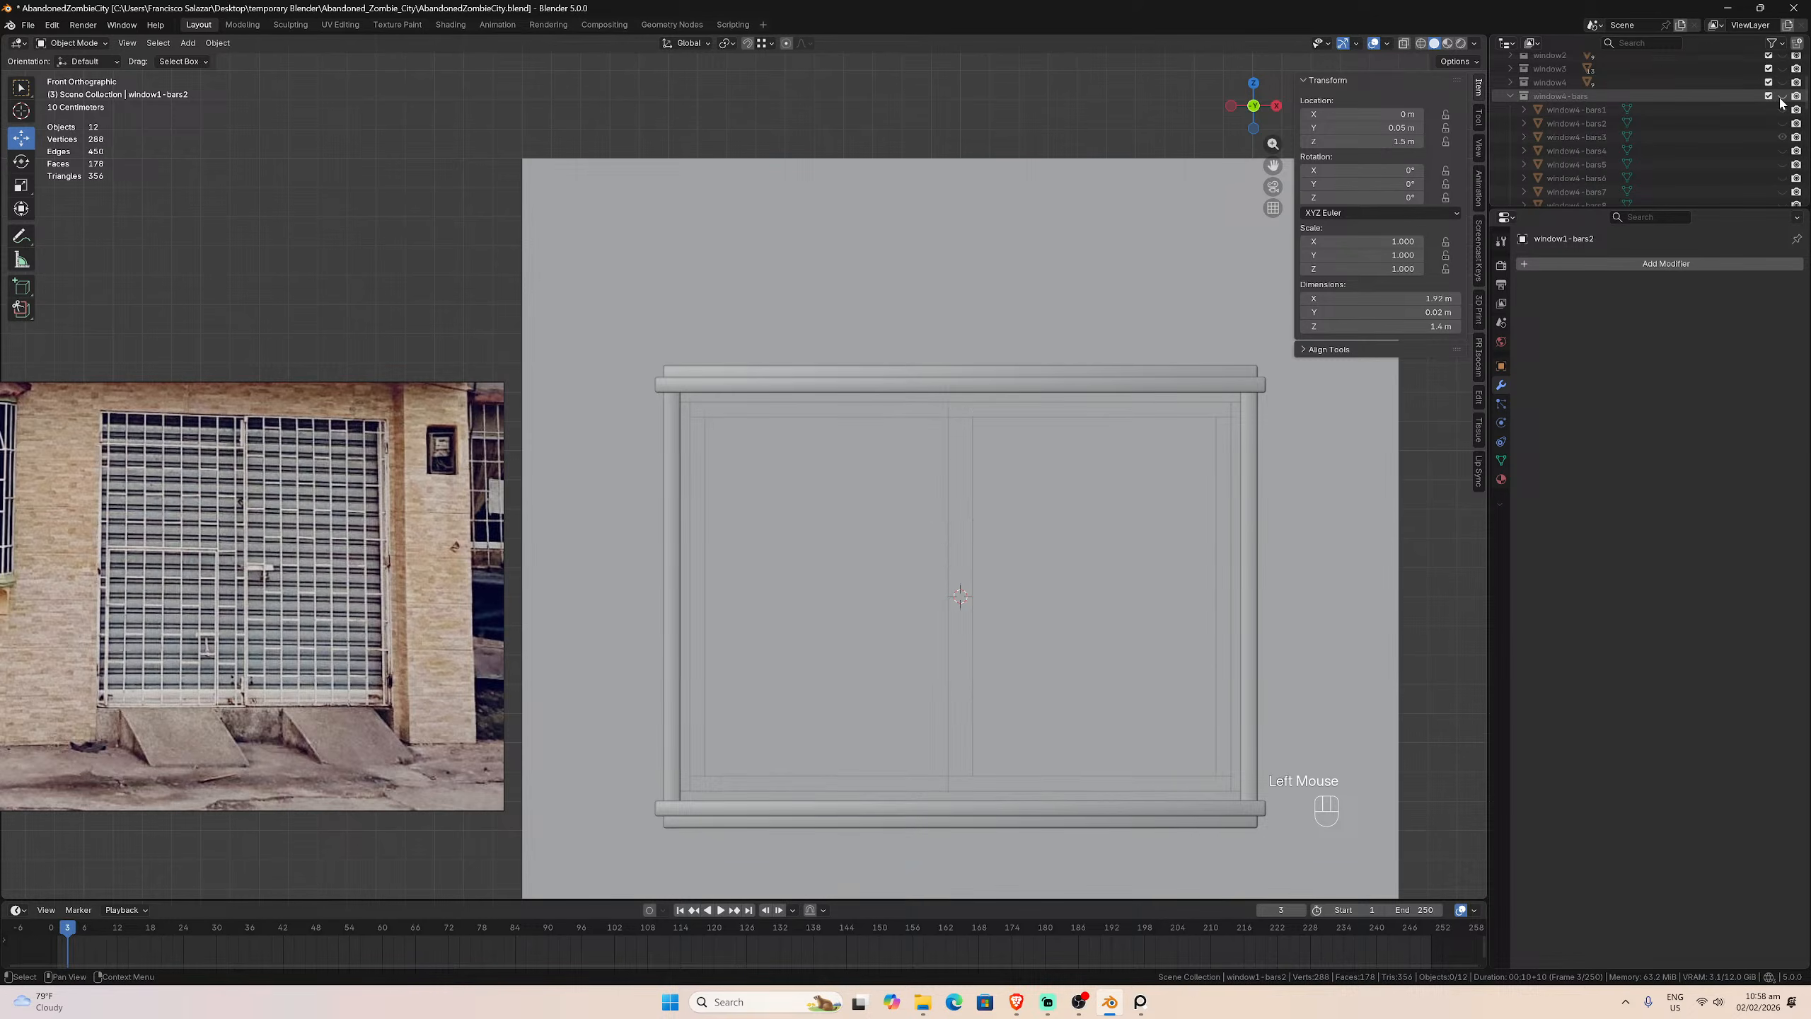
Step: Show the window1-bars-backup collection, duplicate its Wireframe grille in place, and move the copy to the window1-bars collection
scroll(1721, 137, down, 4)
scroll(1715, 146, down, 6)
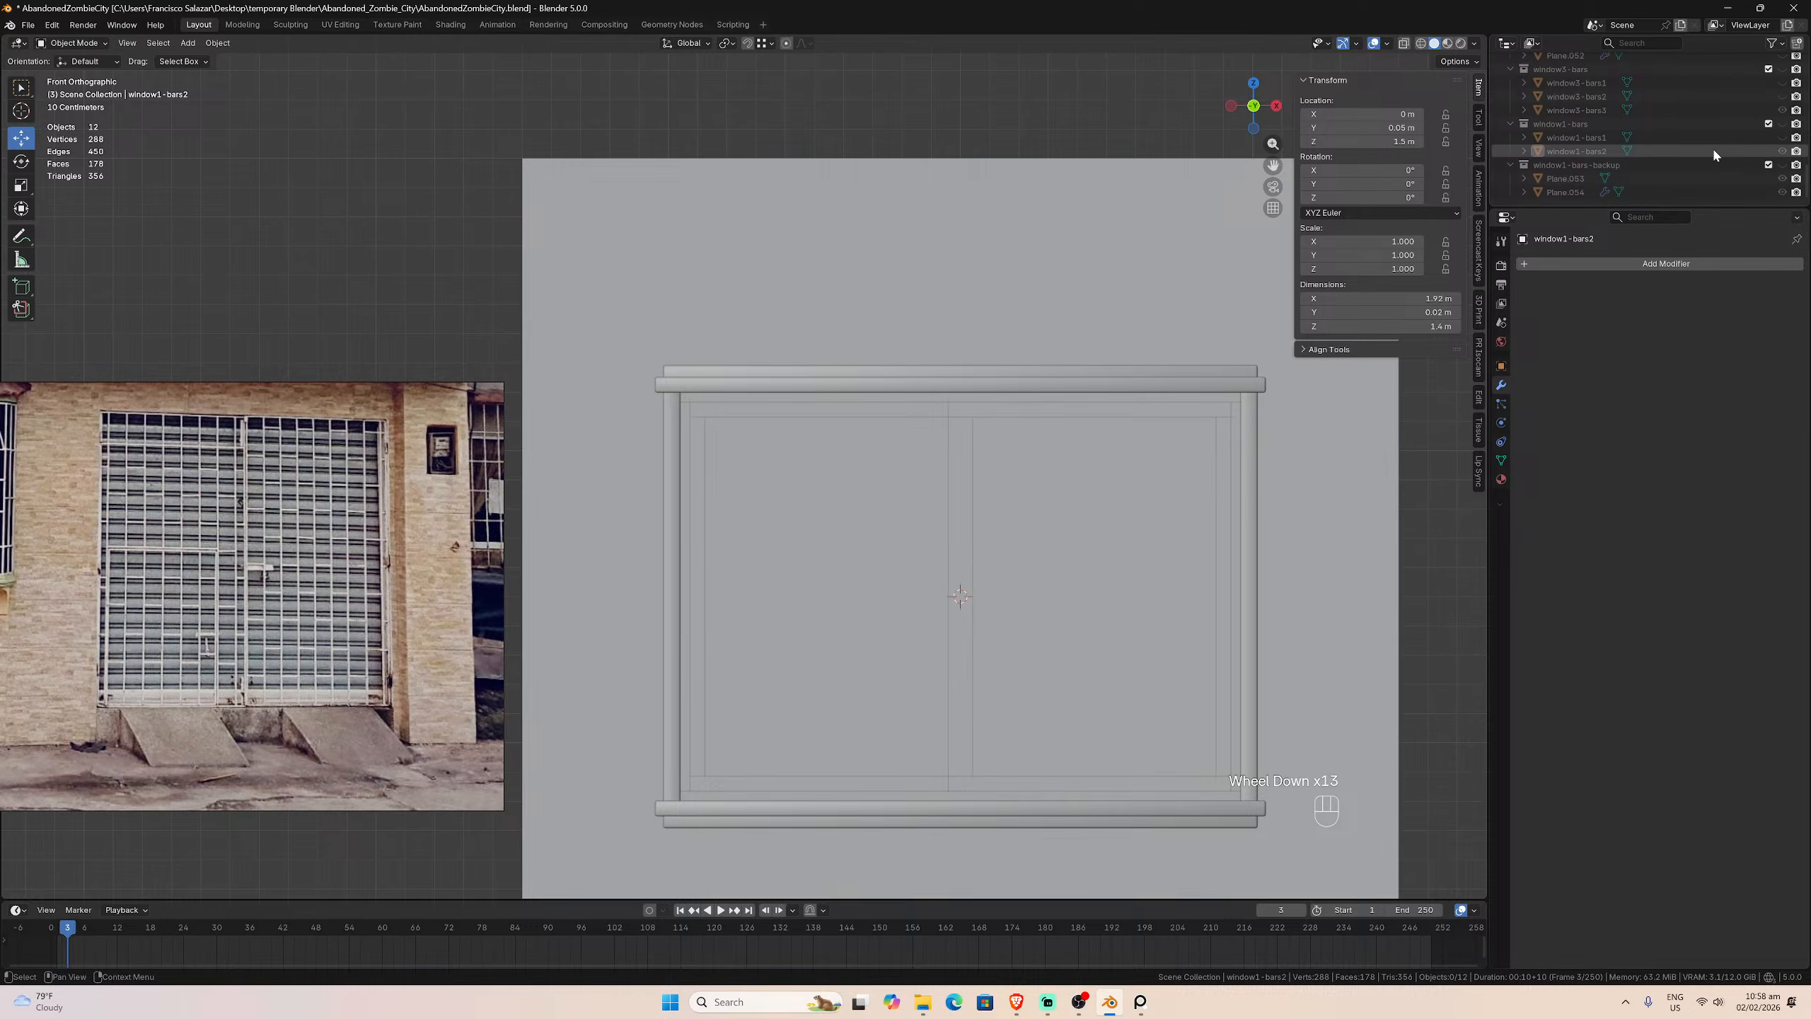
click(1783, 165)
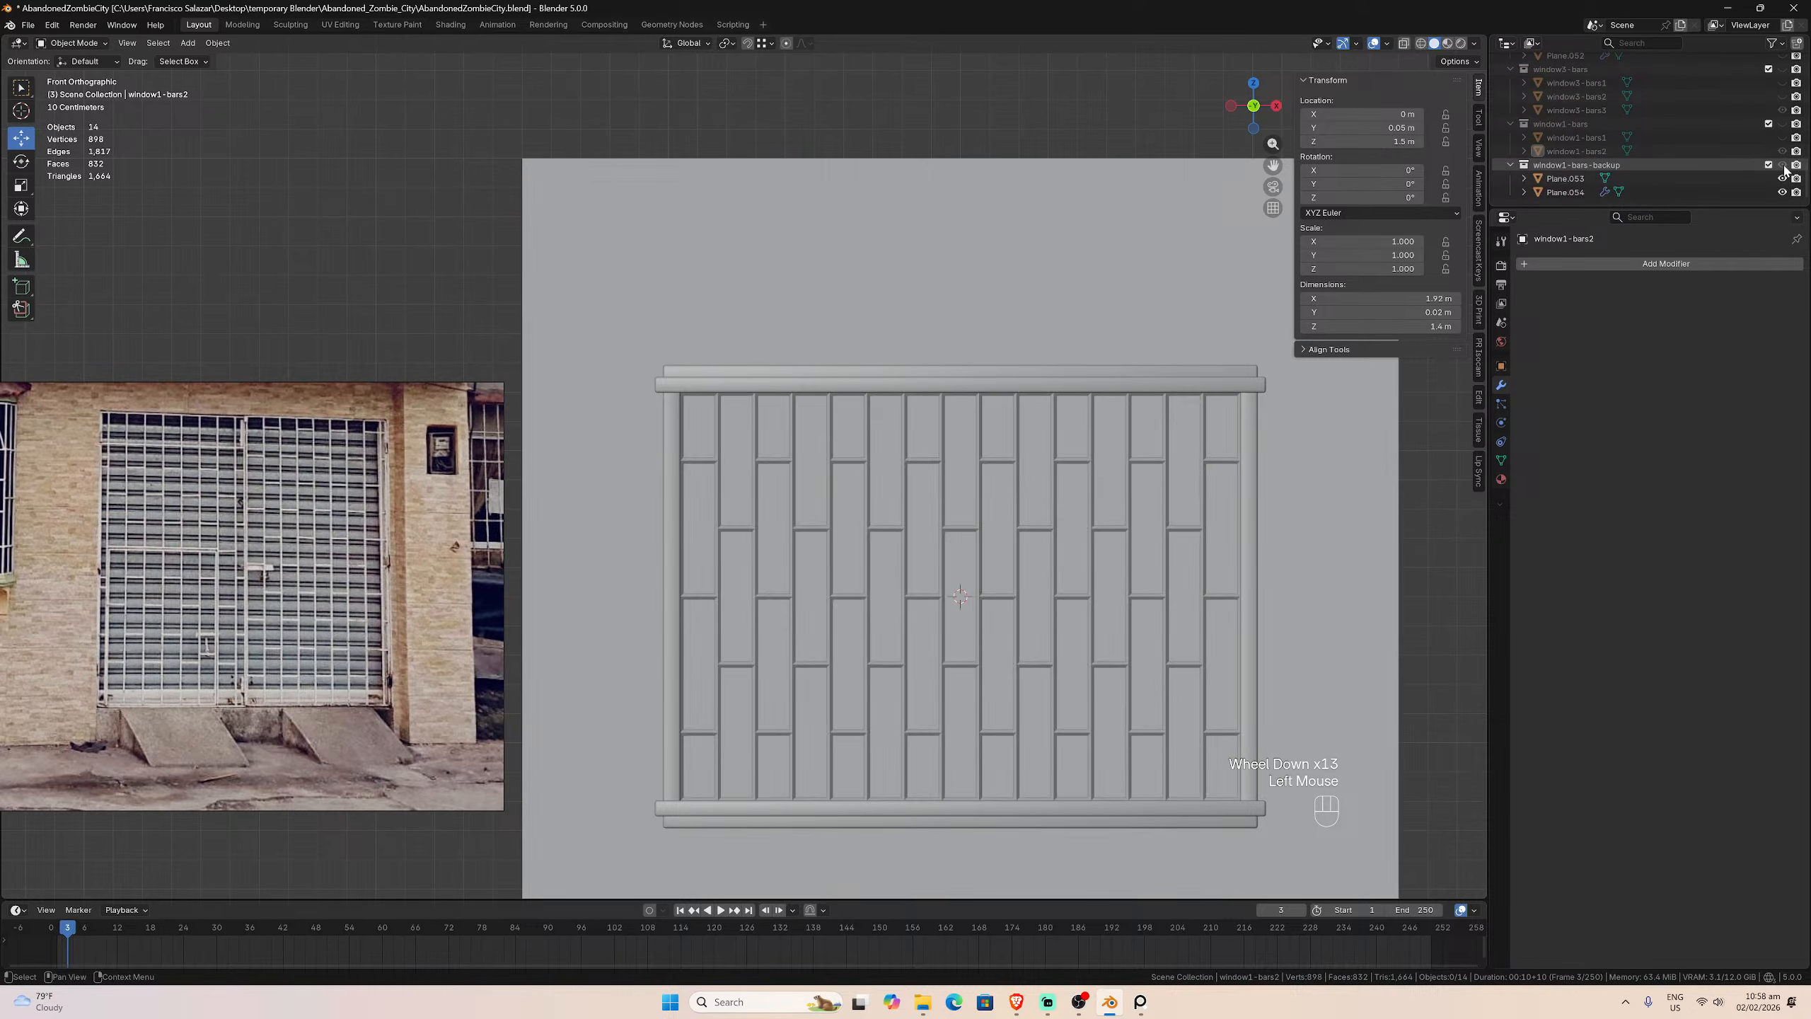
click(1054, 529)
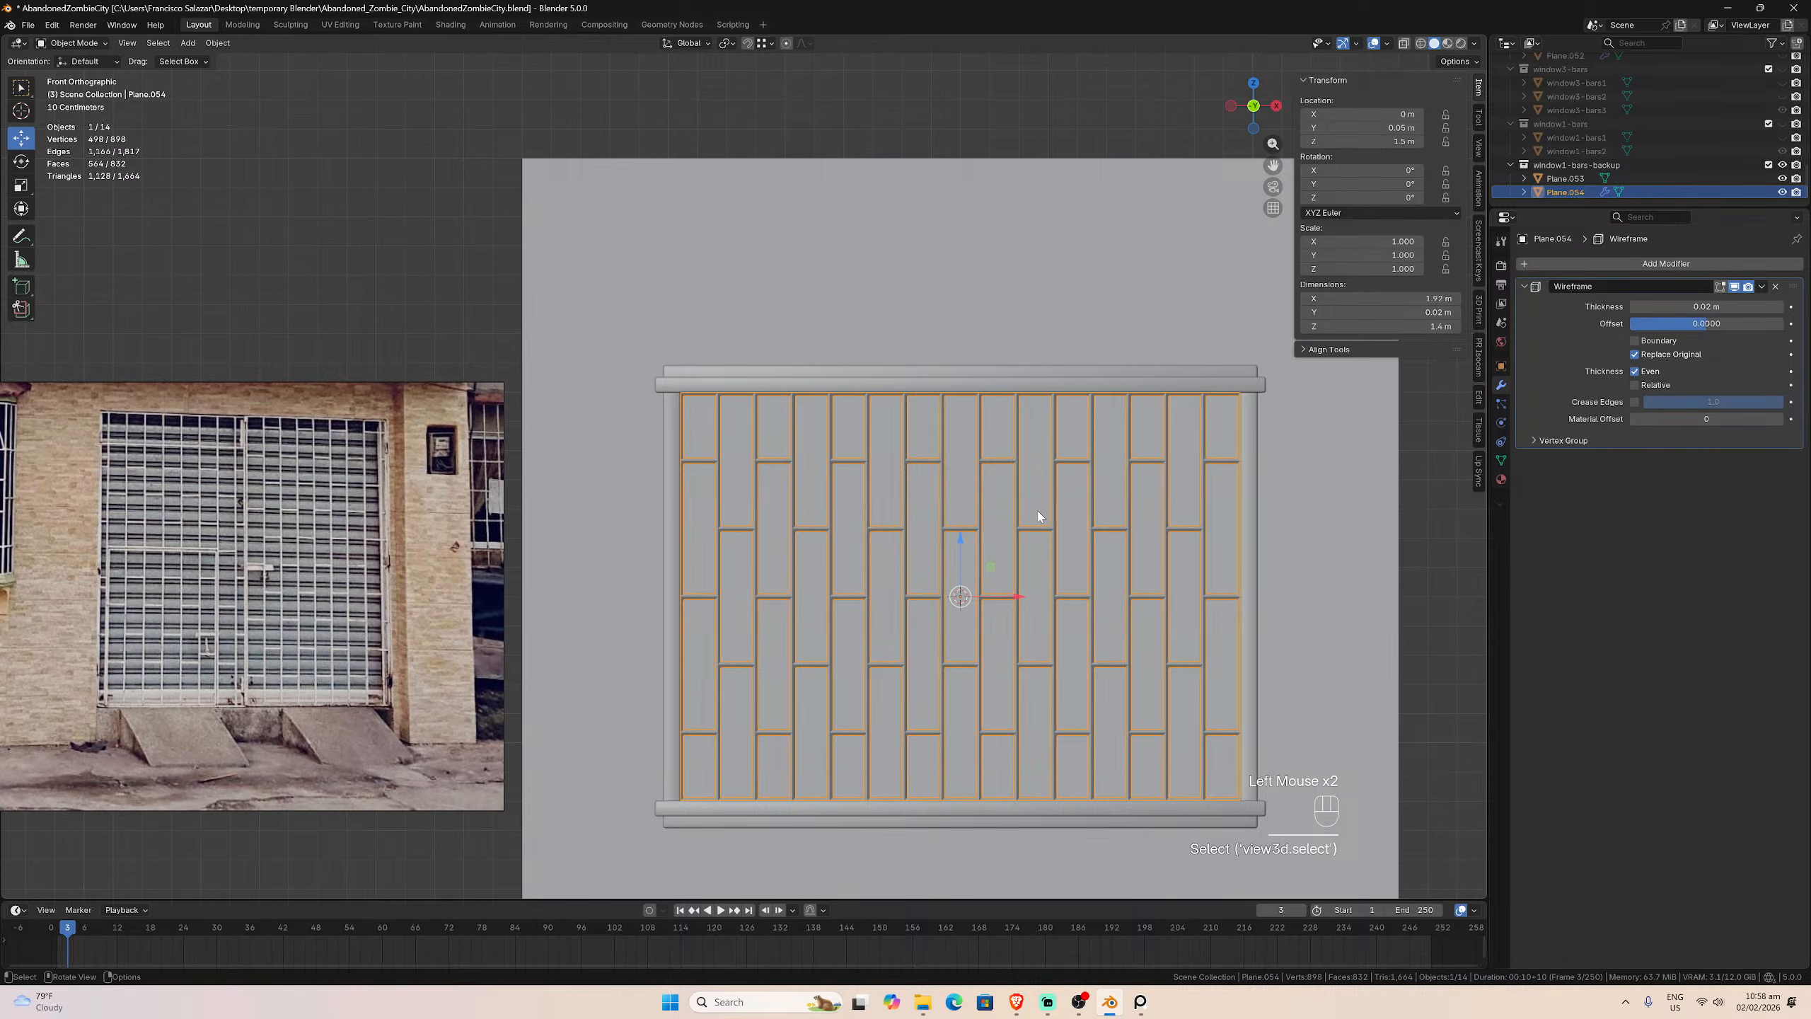
key(shift+d)
key(Escape)
key(m)
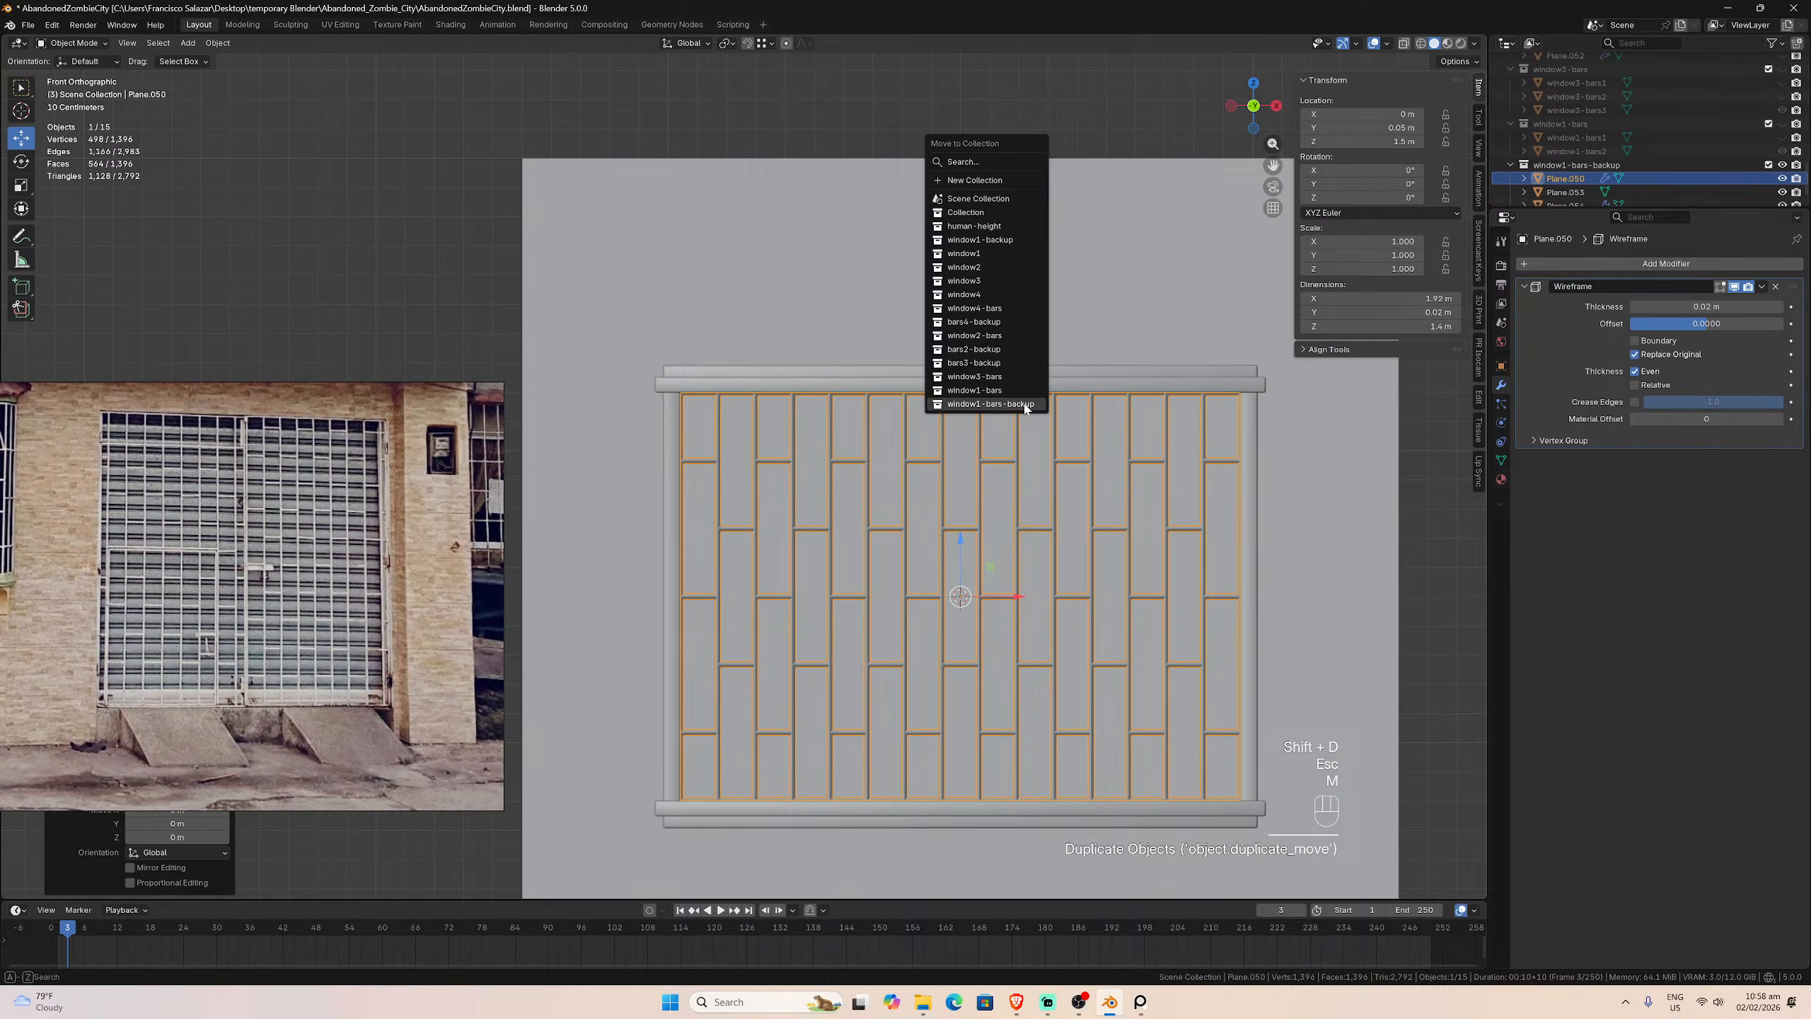
click(1035, 390)
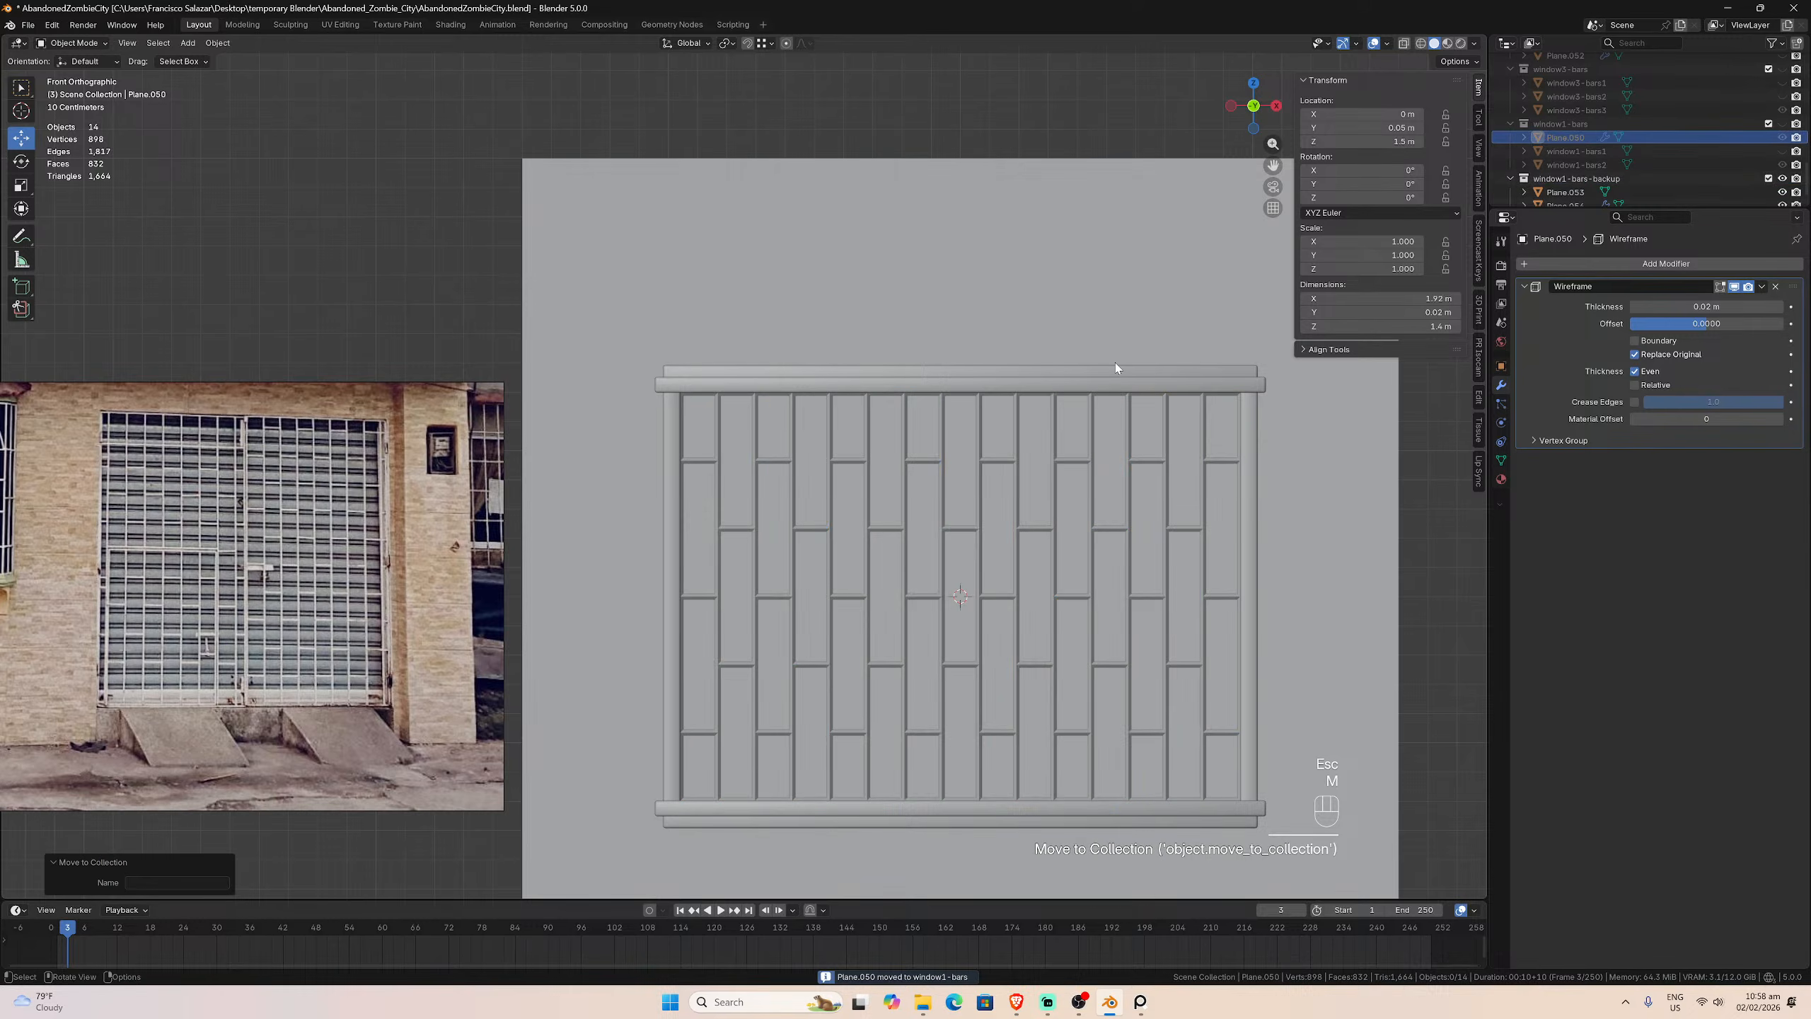
Step: Hide the backup collection, show the window1-bars collection, and hide its finished window1-bars2 grille so only the new copy displays
click(1784, 177)
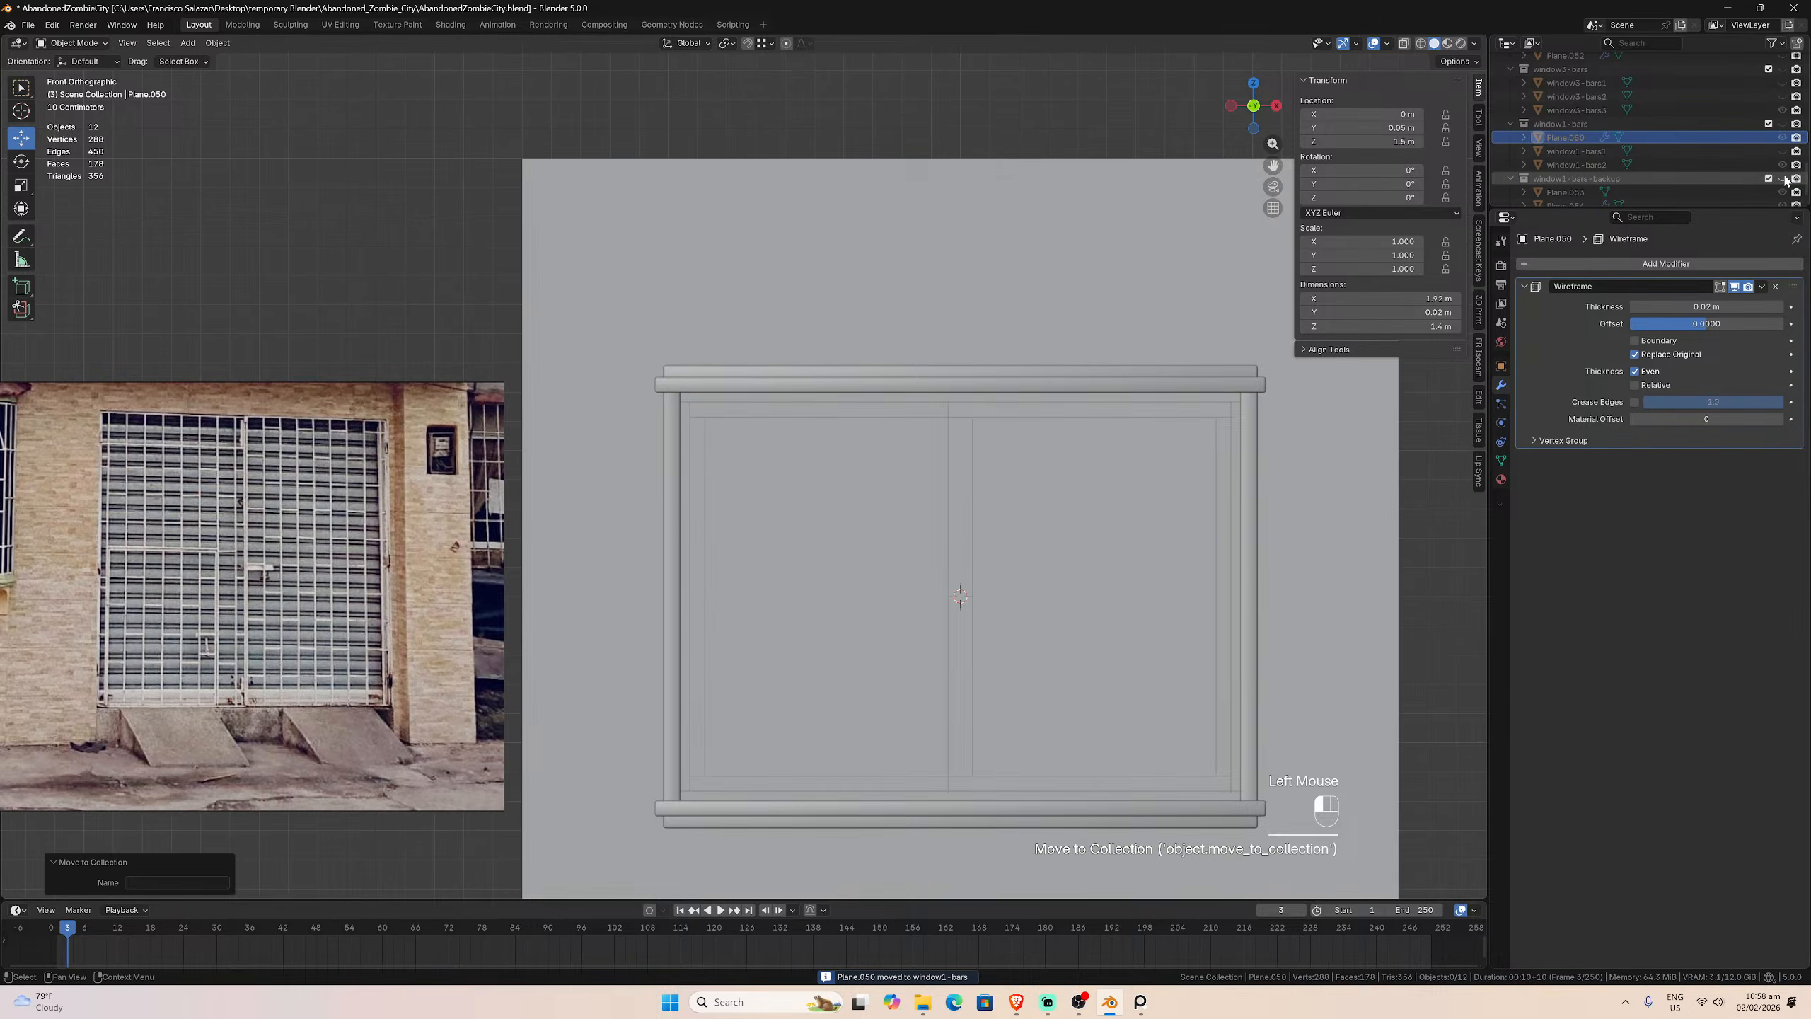
click(1783, 124)
click(1782, 167)
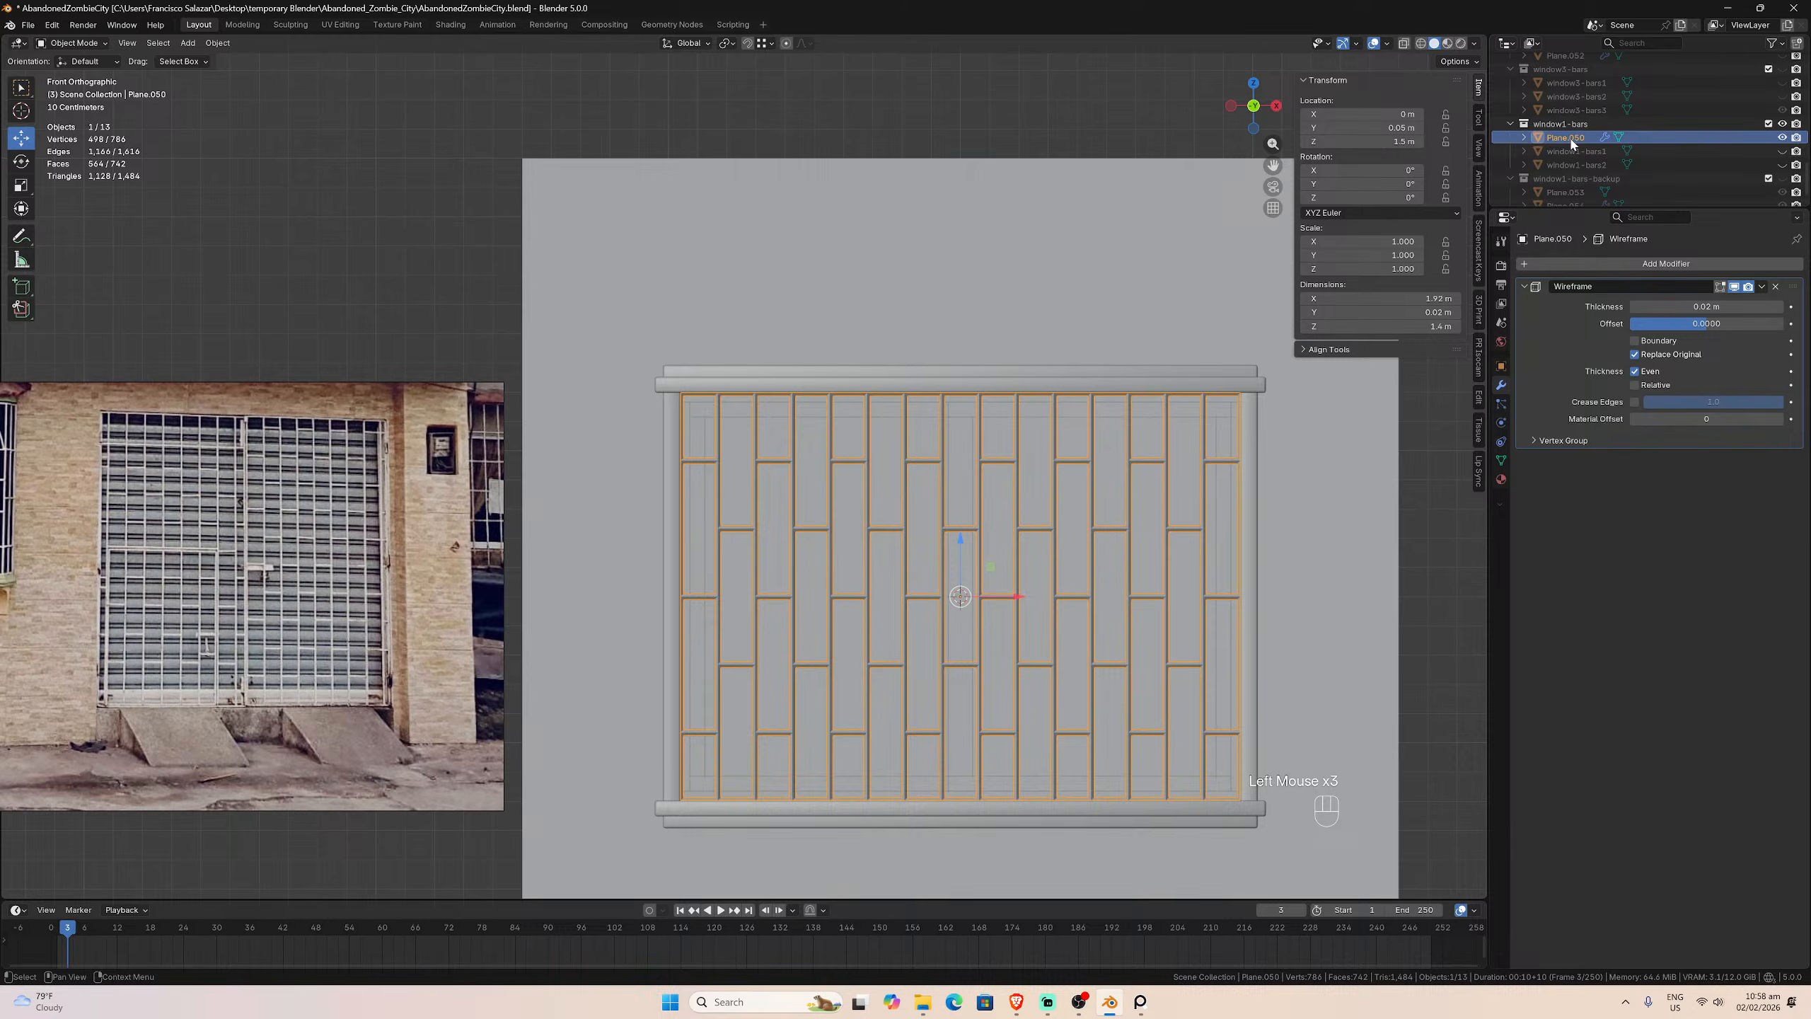
Step: In Edit Mode with edge selection and X-ray on, select the outer boundary edges on all four sides of the grille copy
key(Tab)
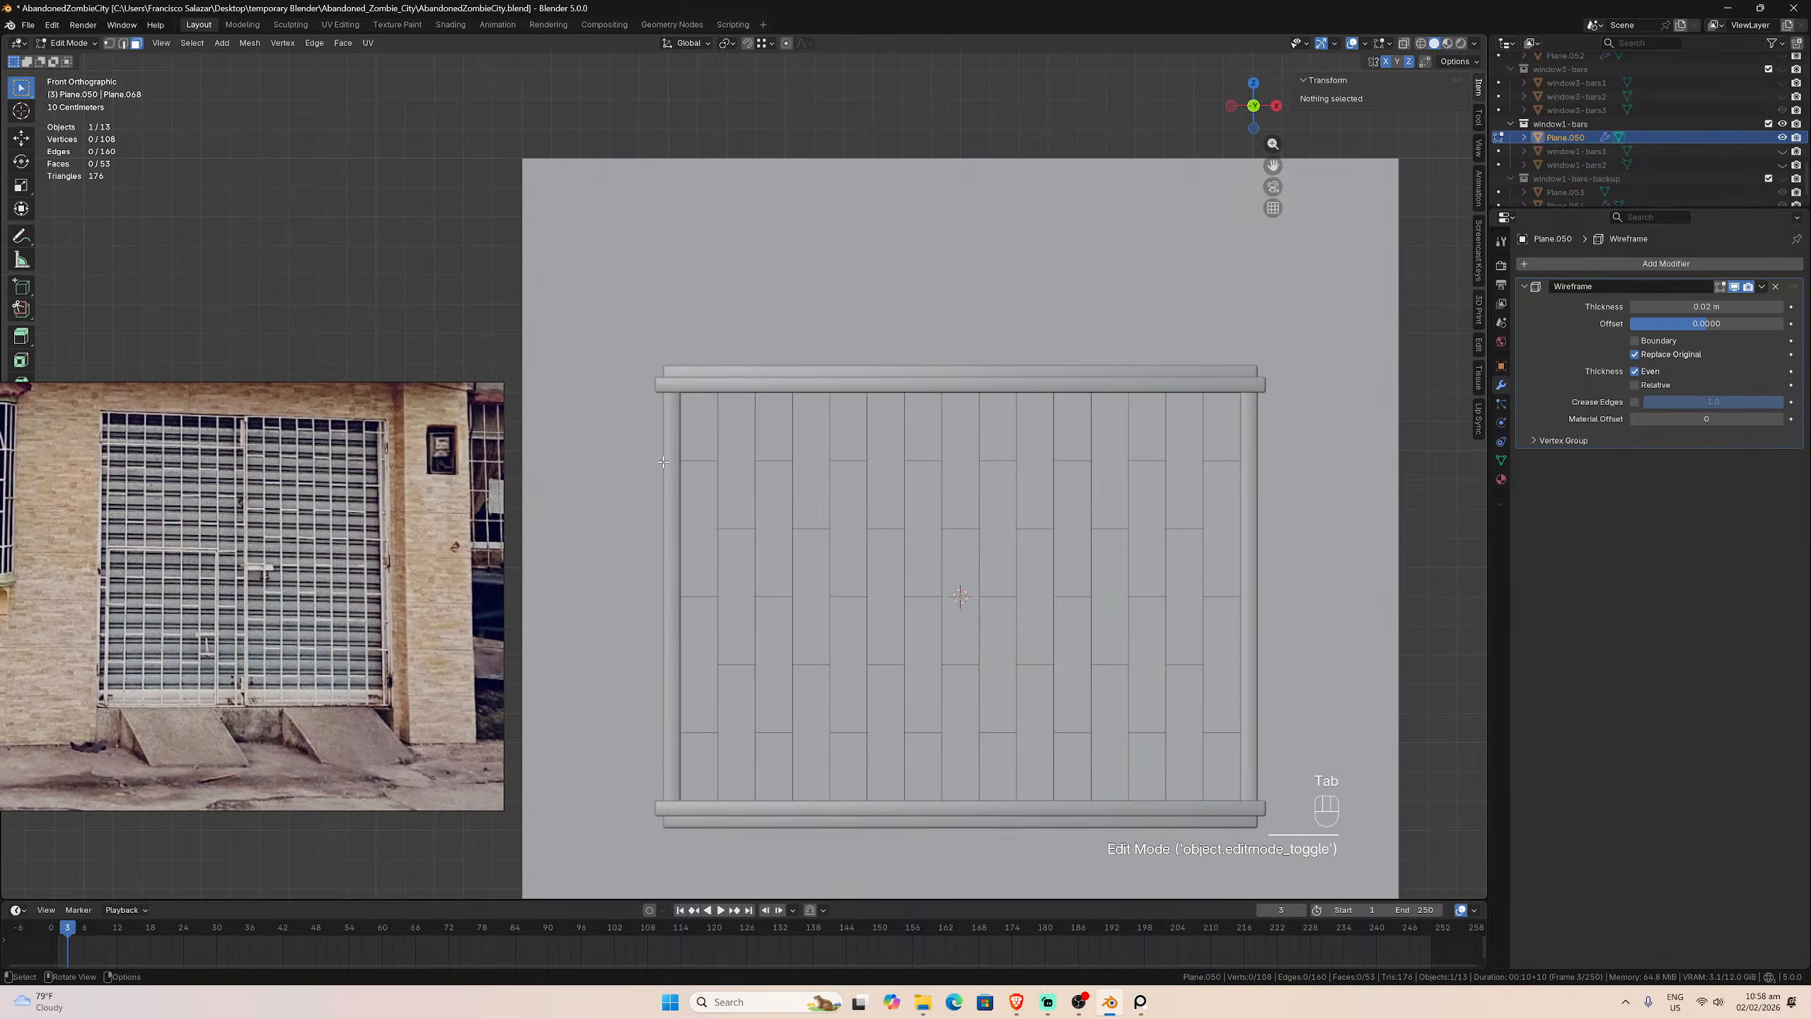
click(122, 45)
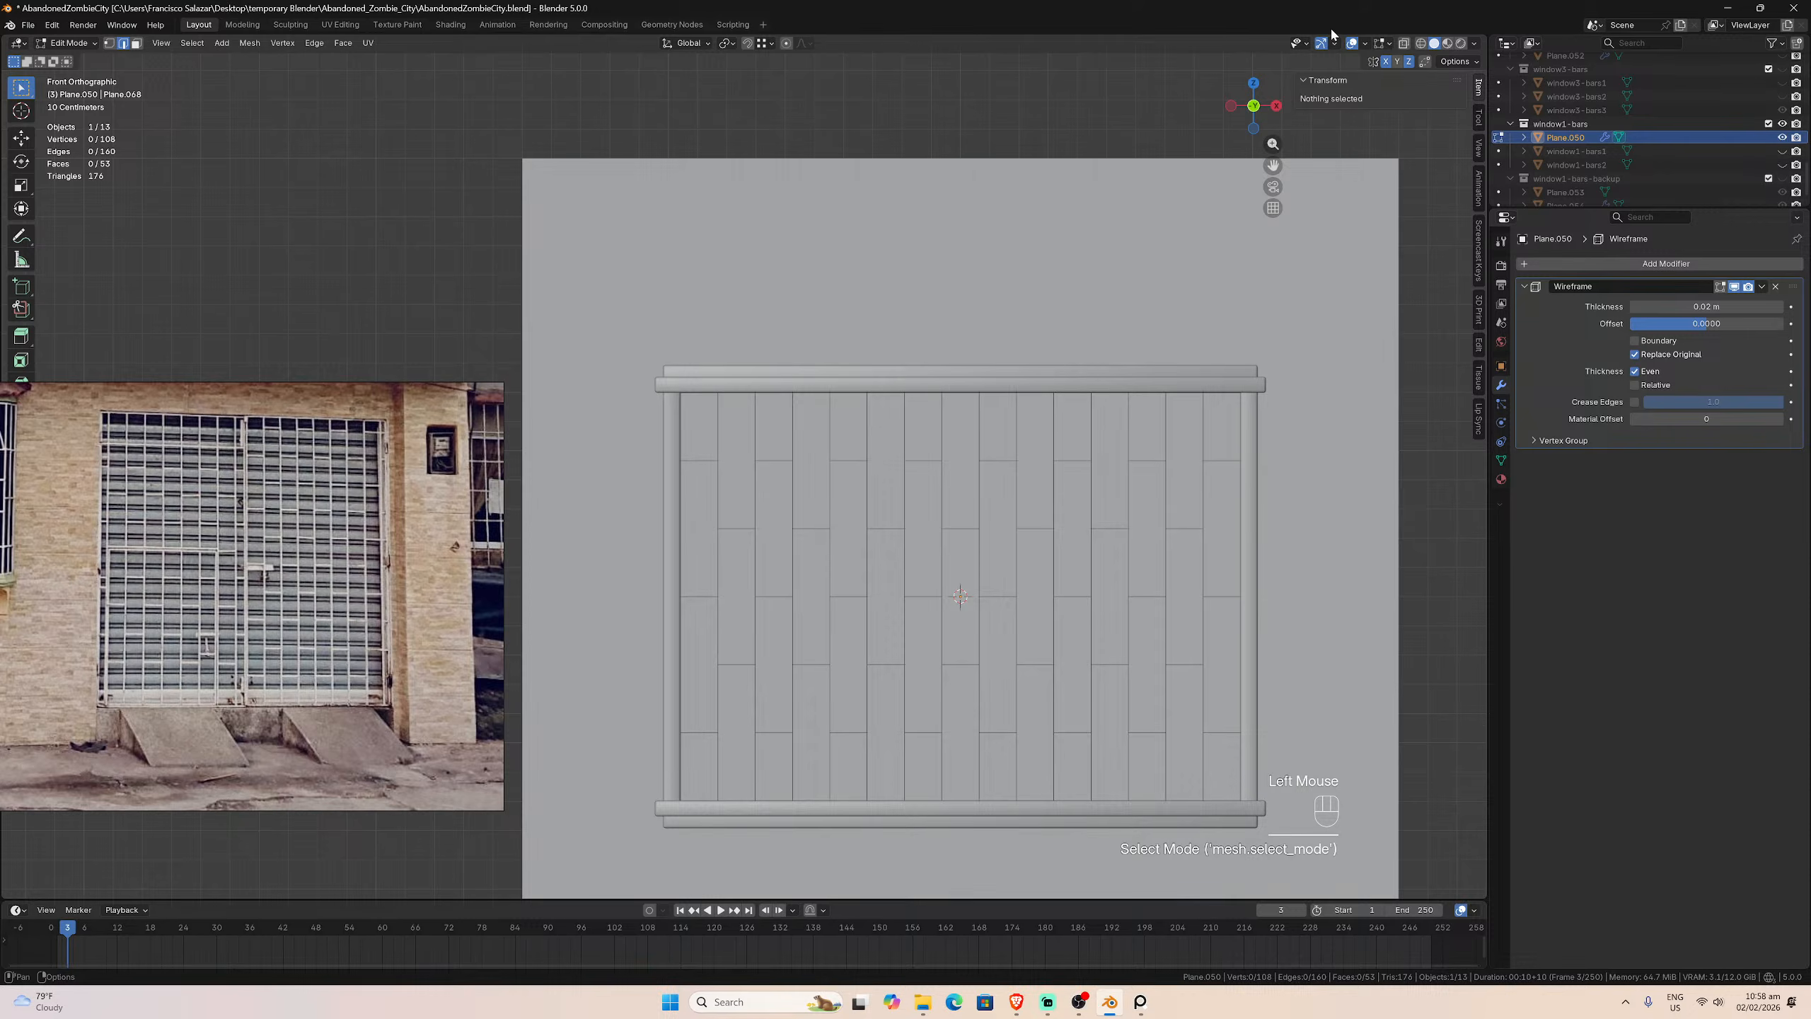
click(1402, 45)
click(686, 424)
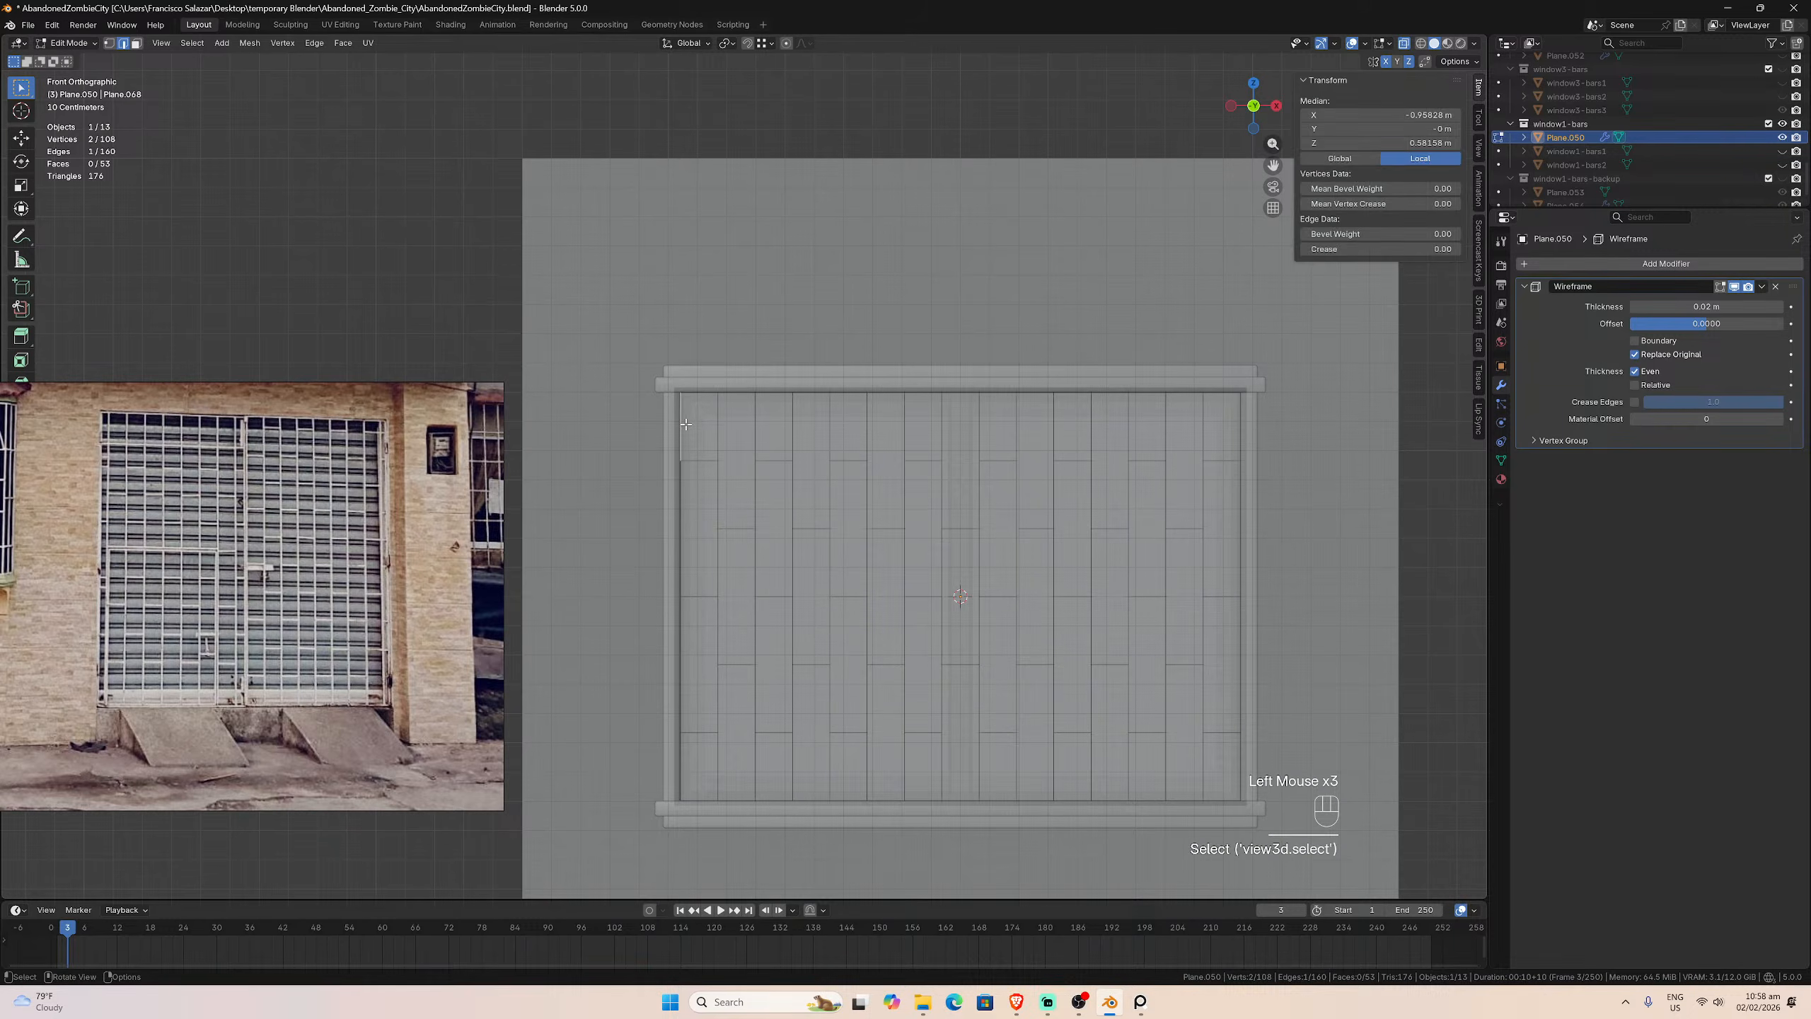
alt+click(683, 424)
alt+shift+click(716, 392)
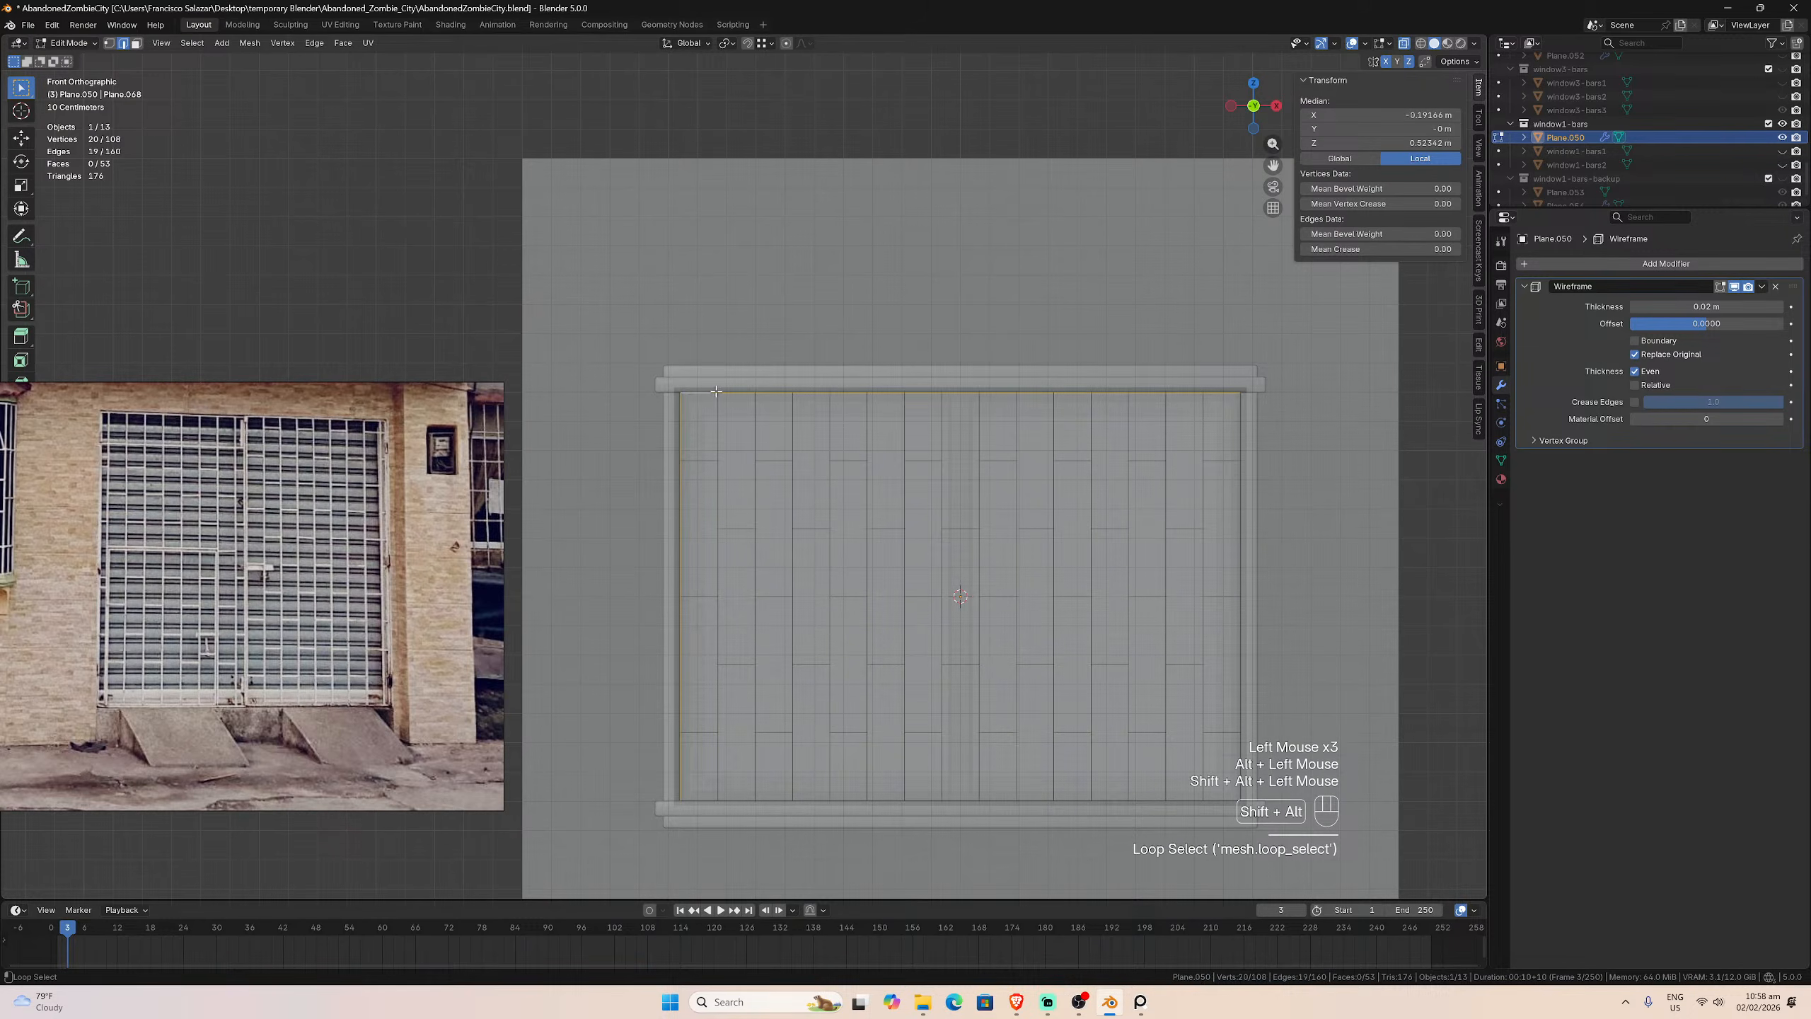
alt+shift+click(1225, 690)
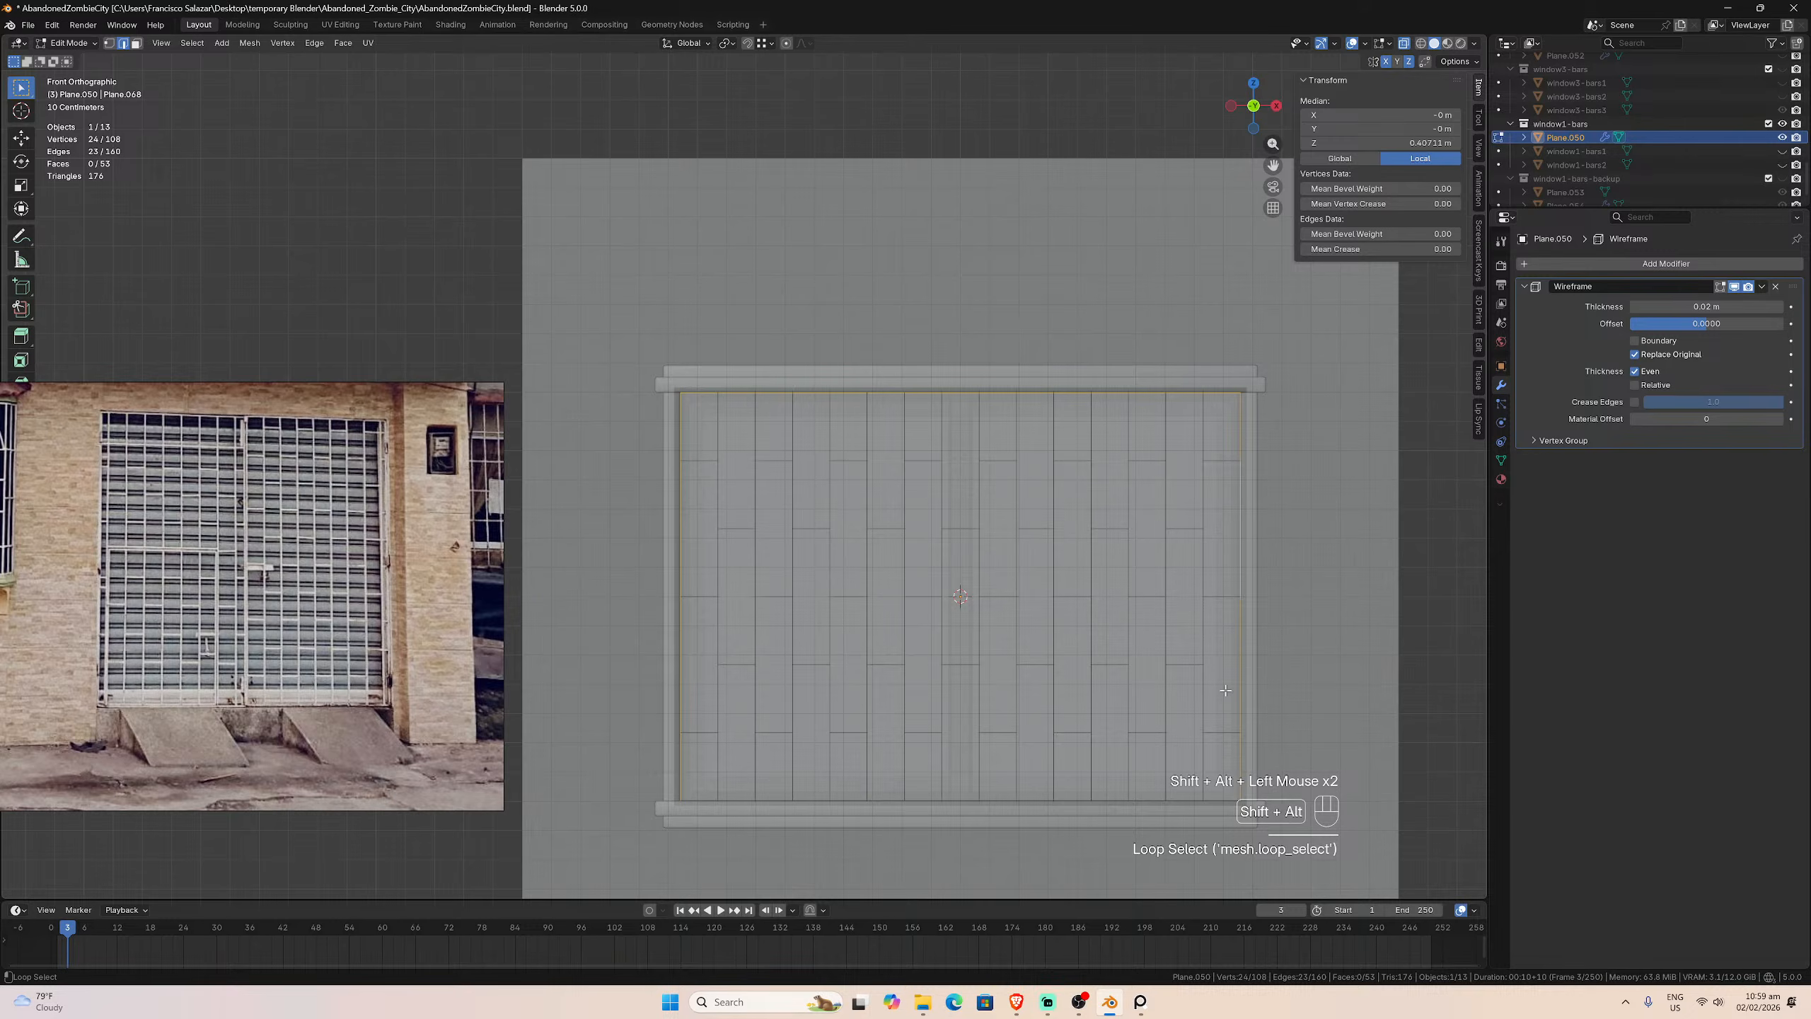
alt+shift+click(1217, 797)
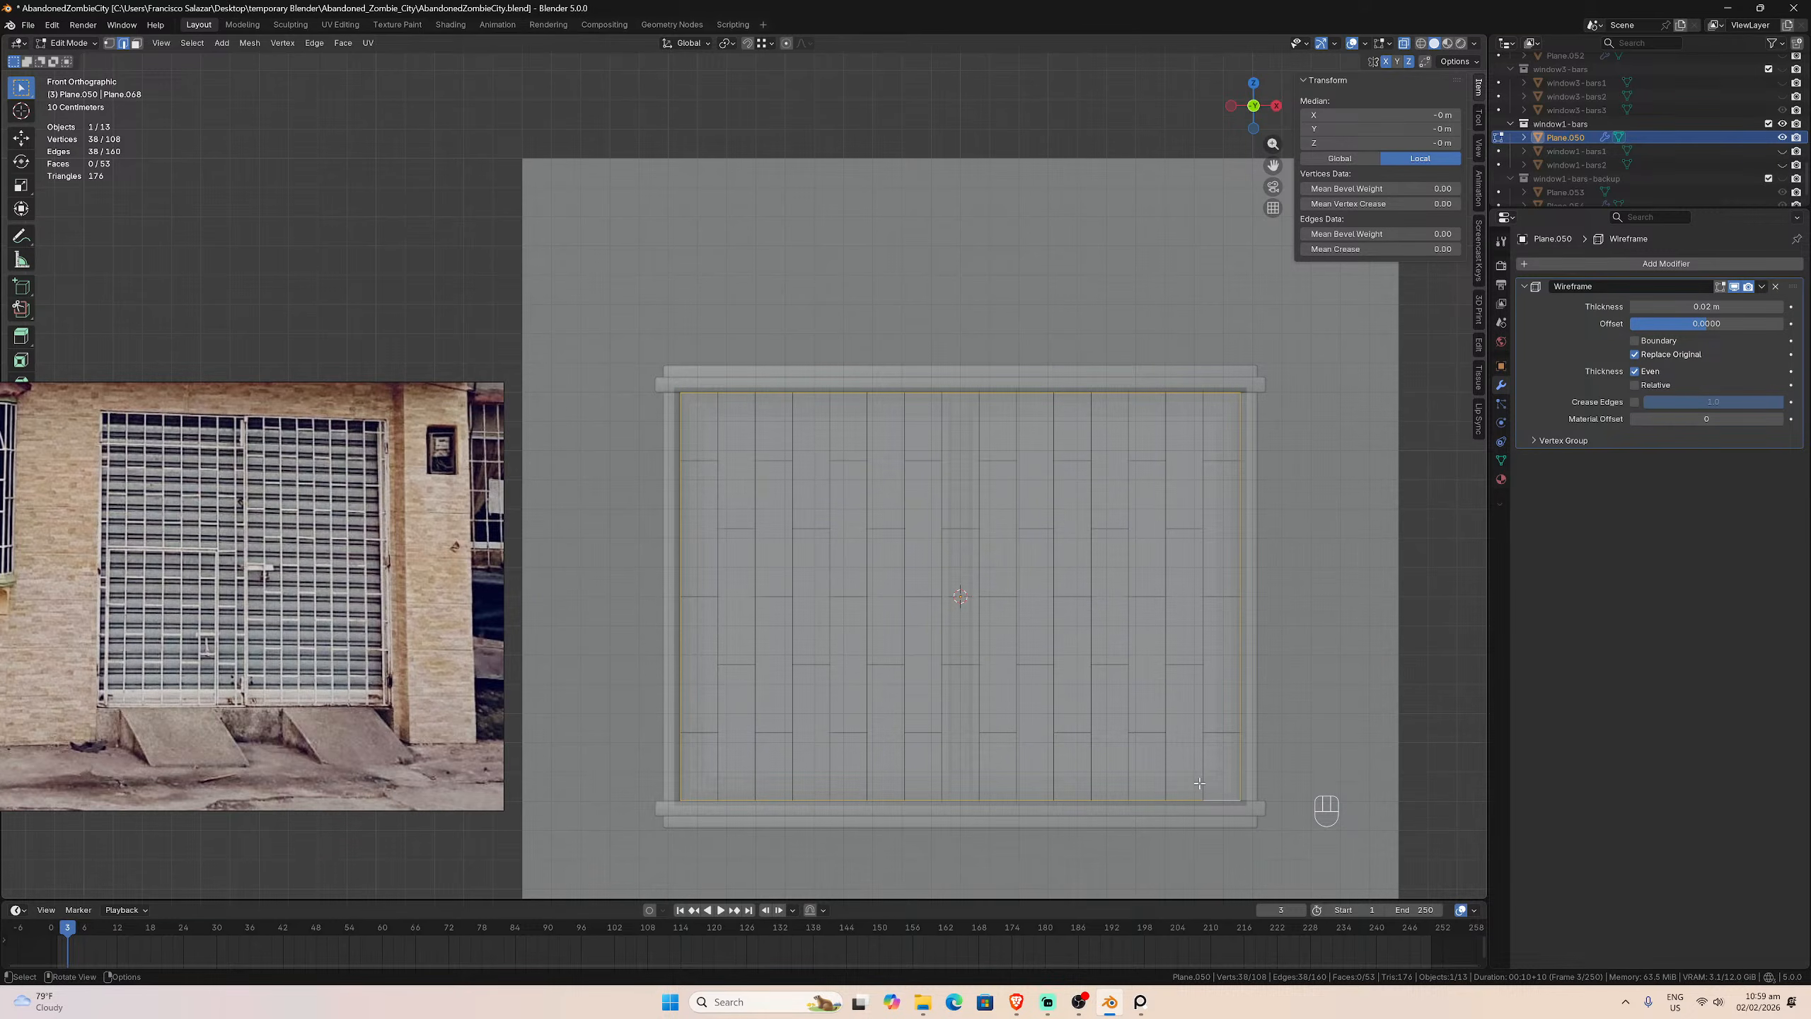
Step: Duplicate the selected boundary edges in place, separate them into their own object, and leave Edit Mode
key(shift+d)
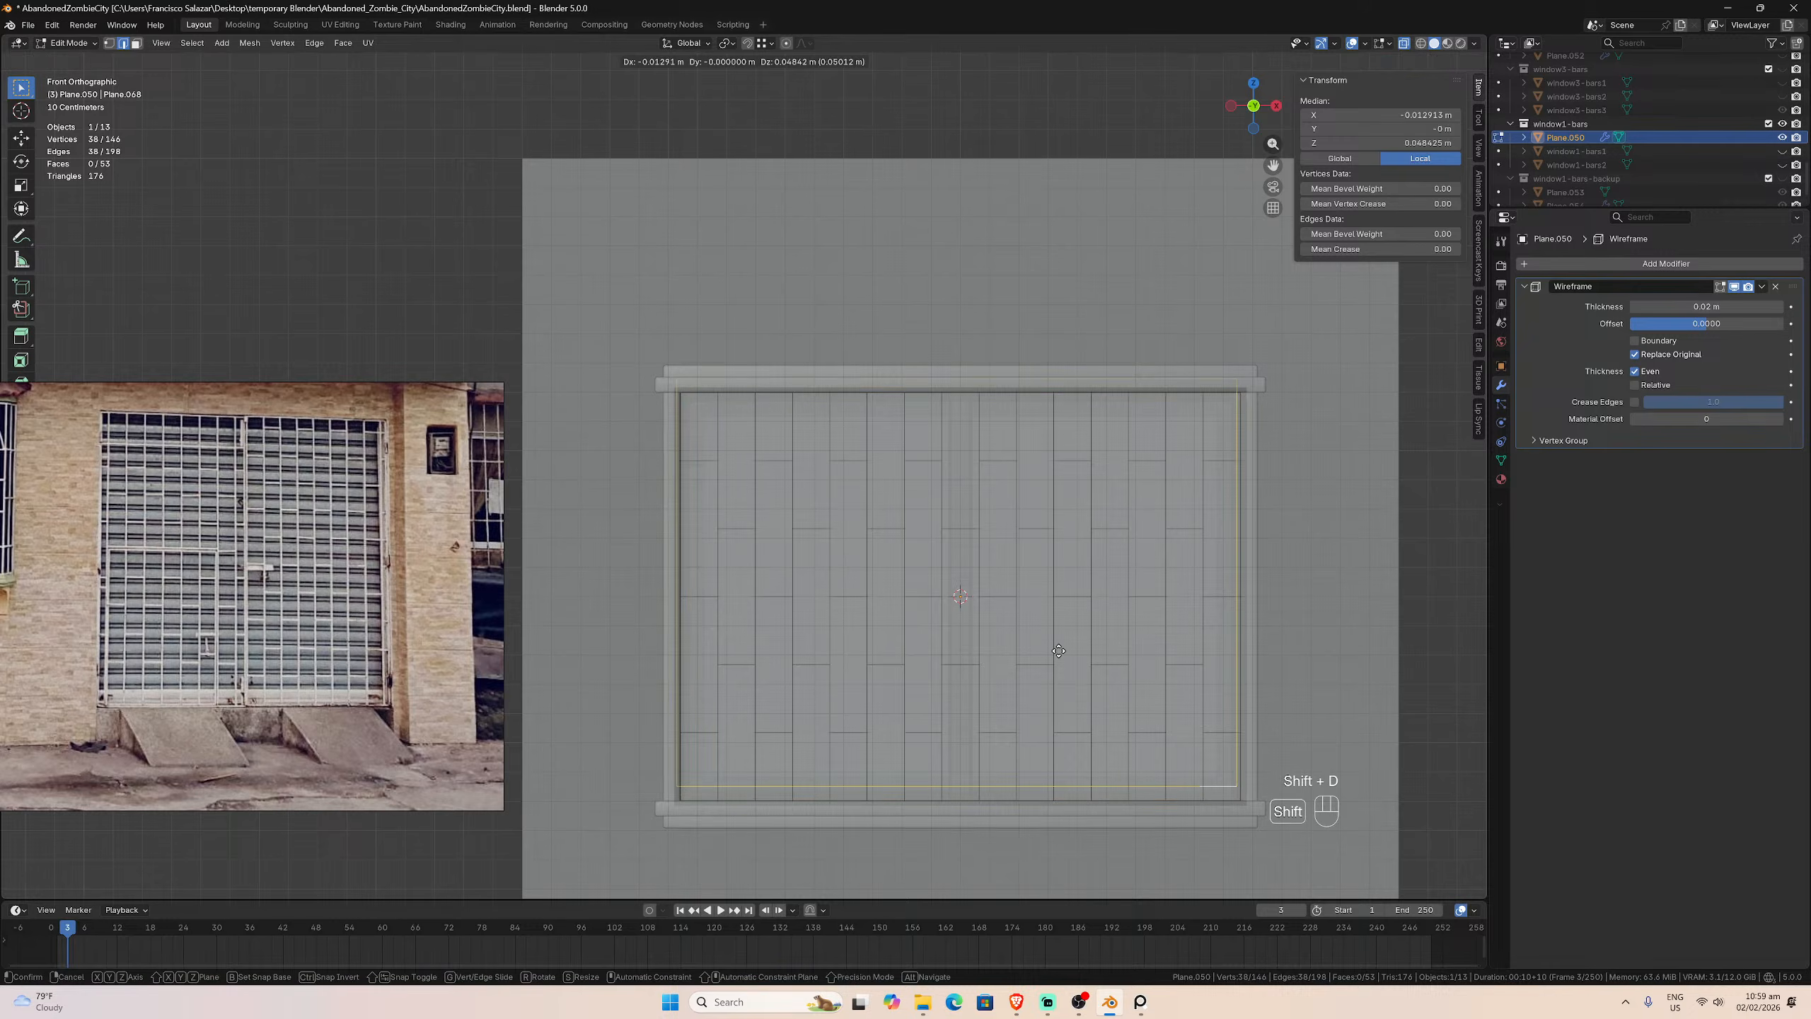
key(Escape)
key(p)
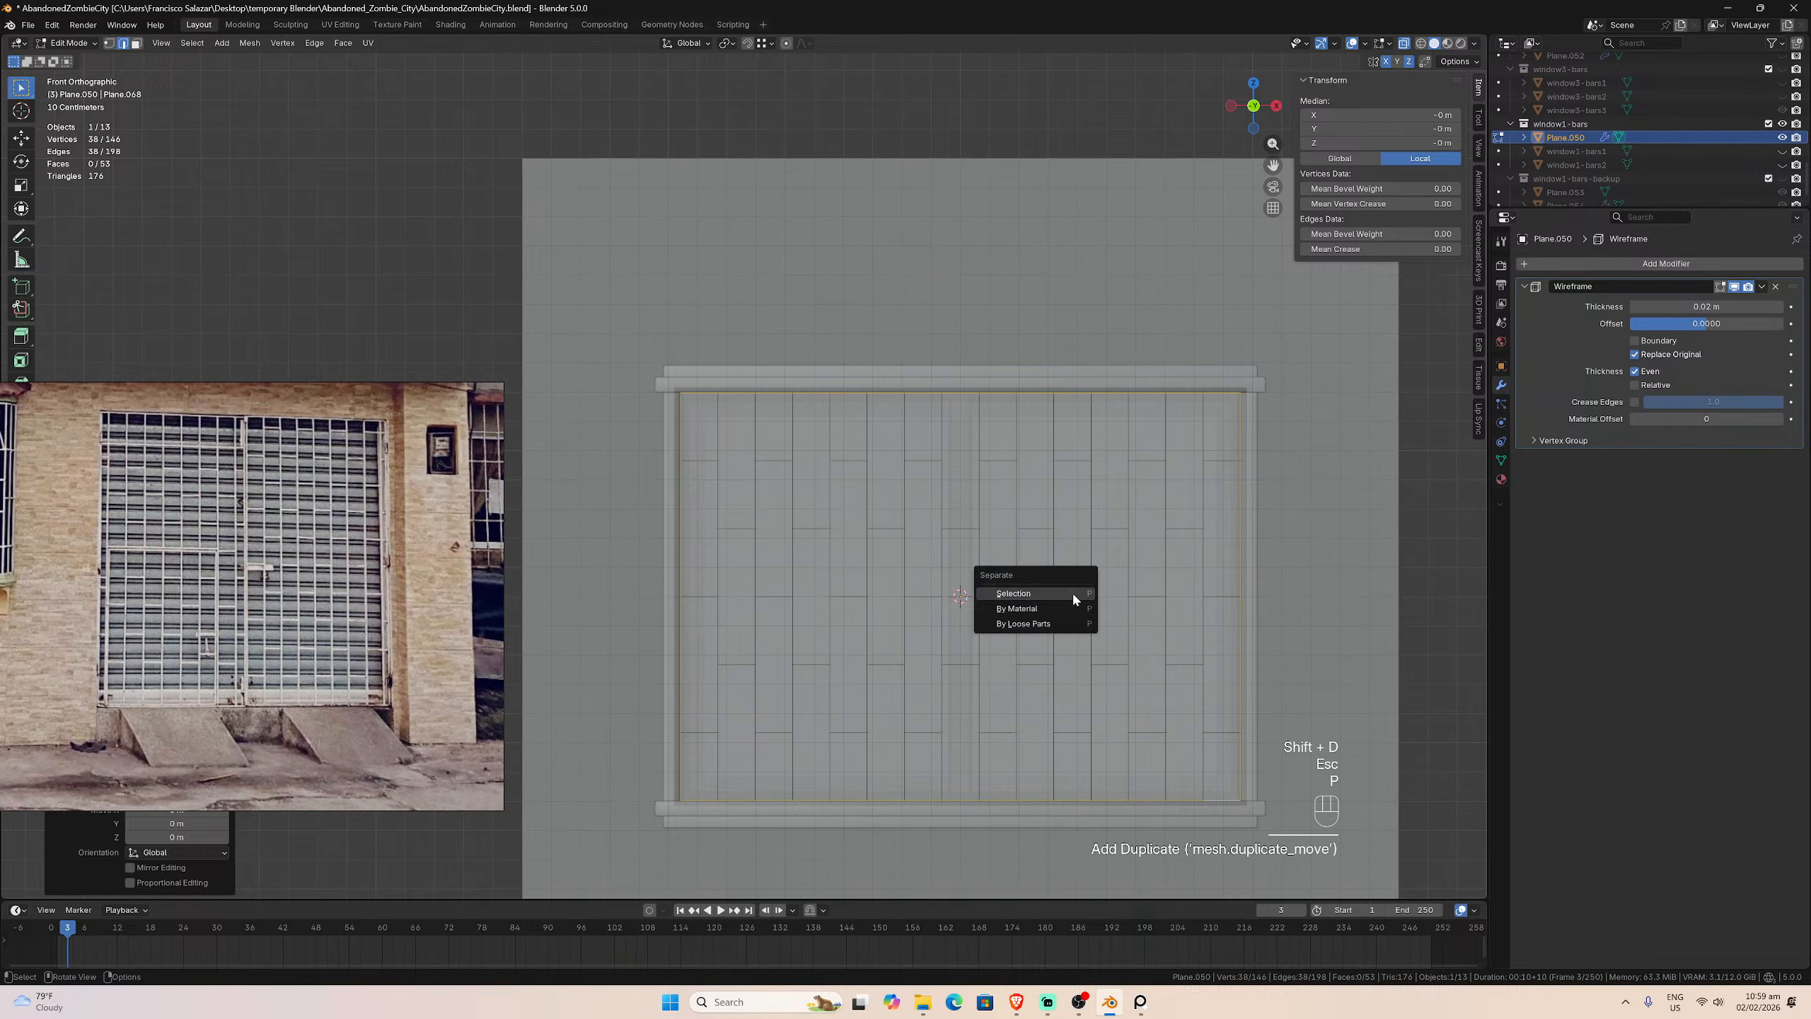
click(1072, 593)
key(Tab)
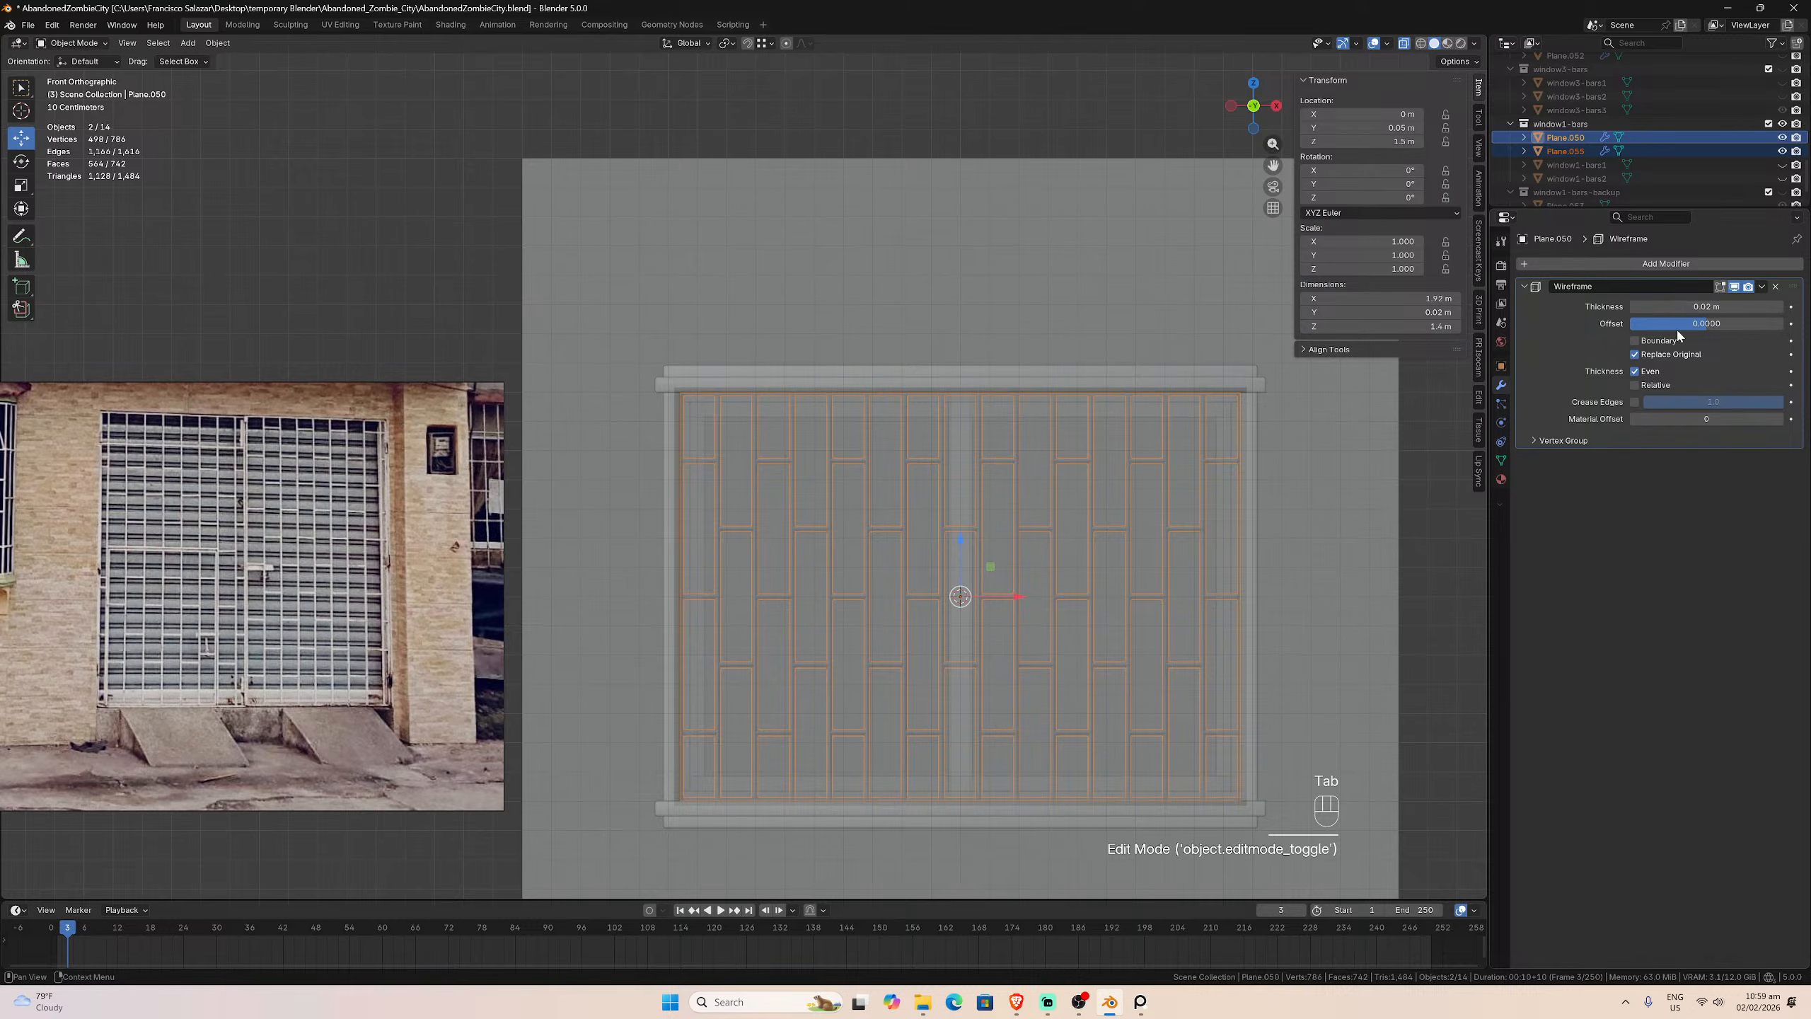
Step: Turn off the Wireframe modifier's viewport display on both objects, and remove the modifier from the separated boundary outline
alt+click(1735, 286)
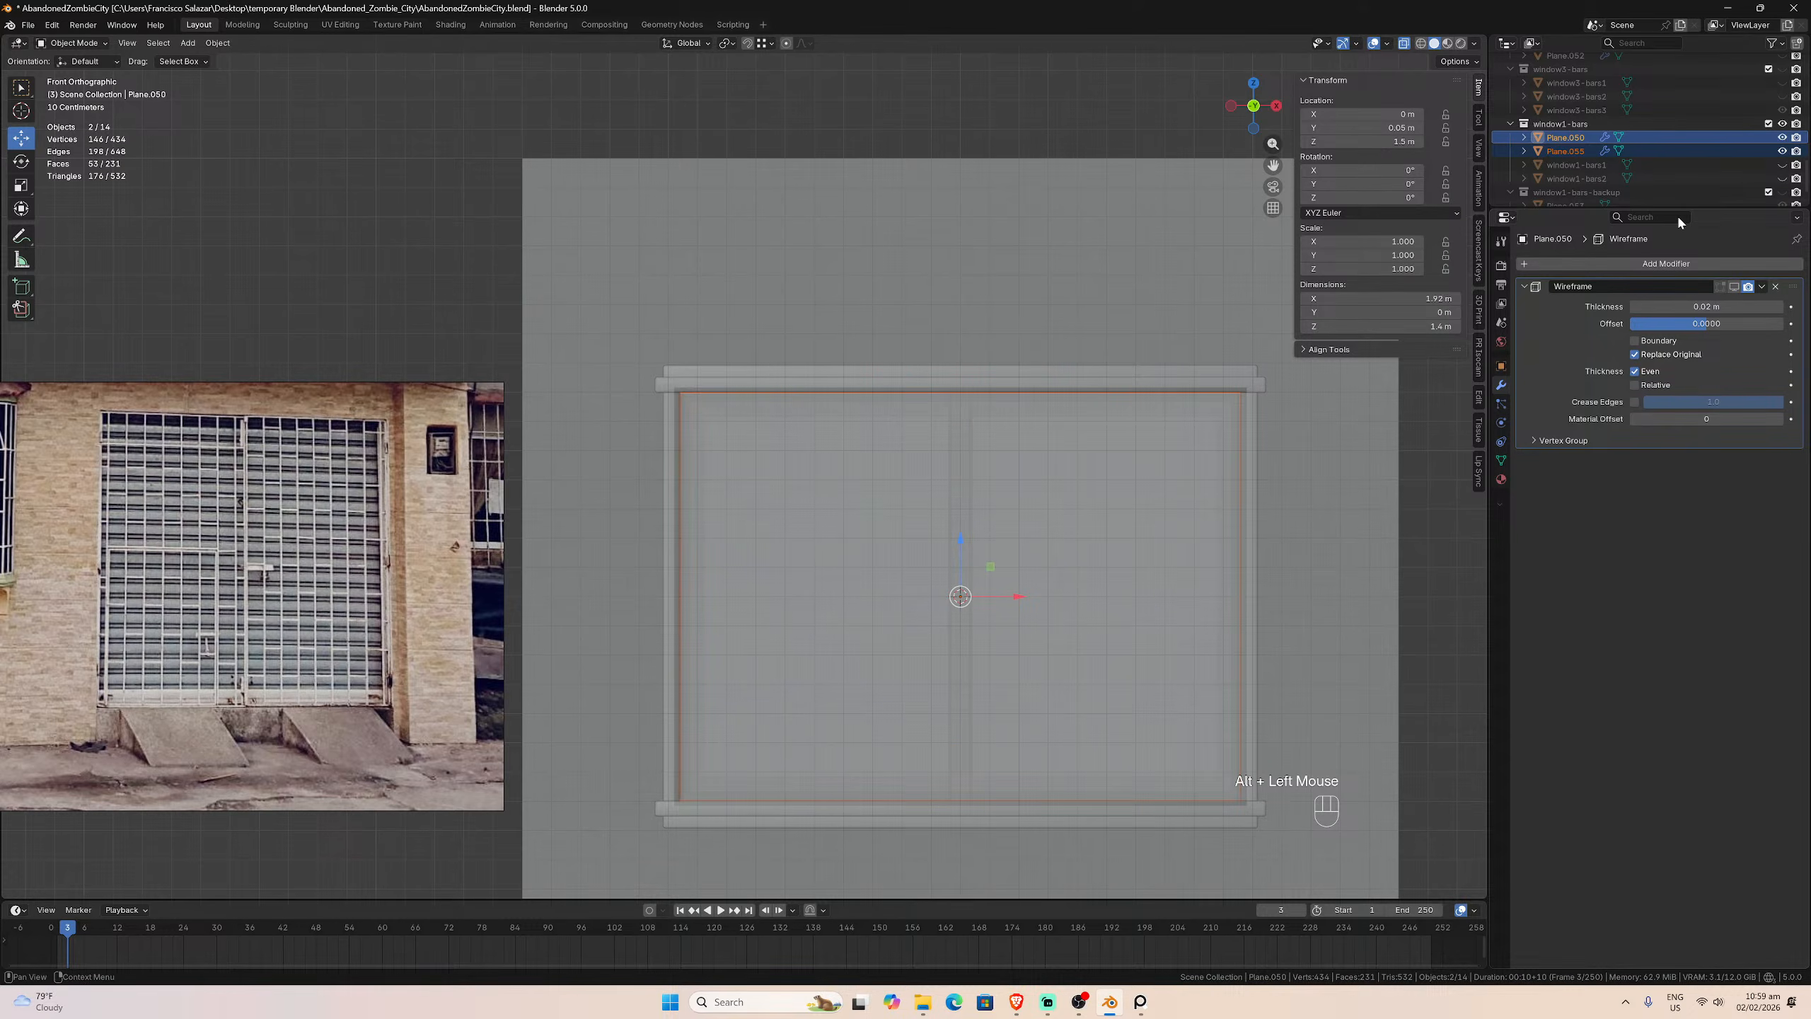
click(1582, 151)
click(1582, 137)
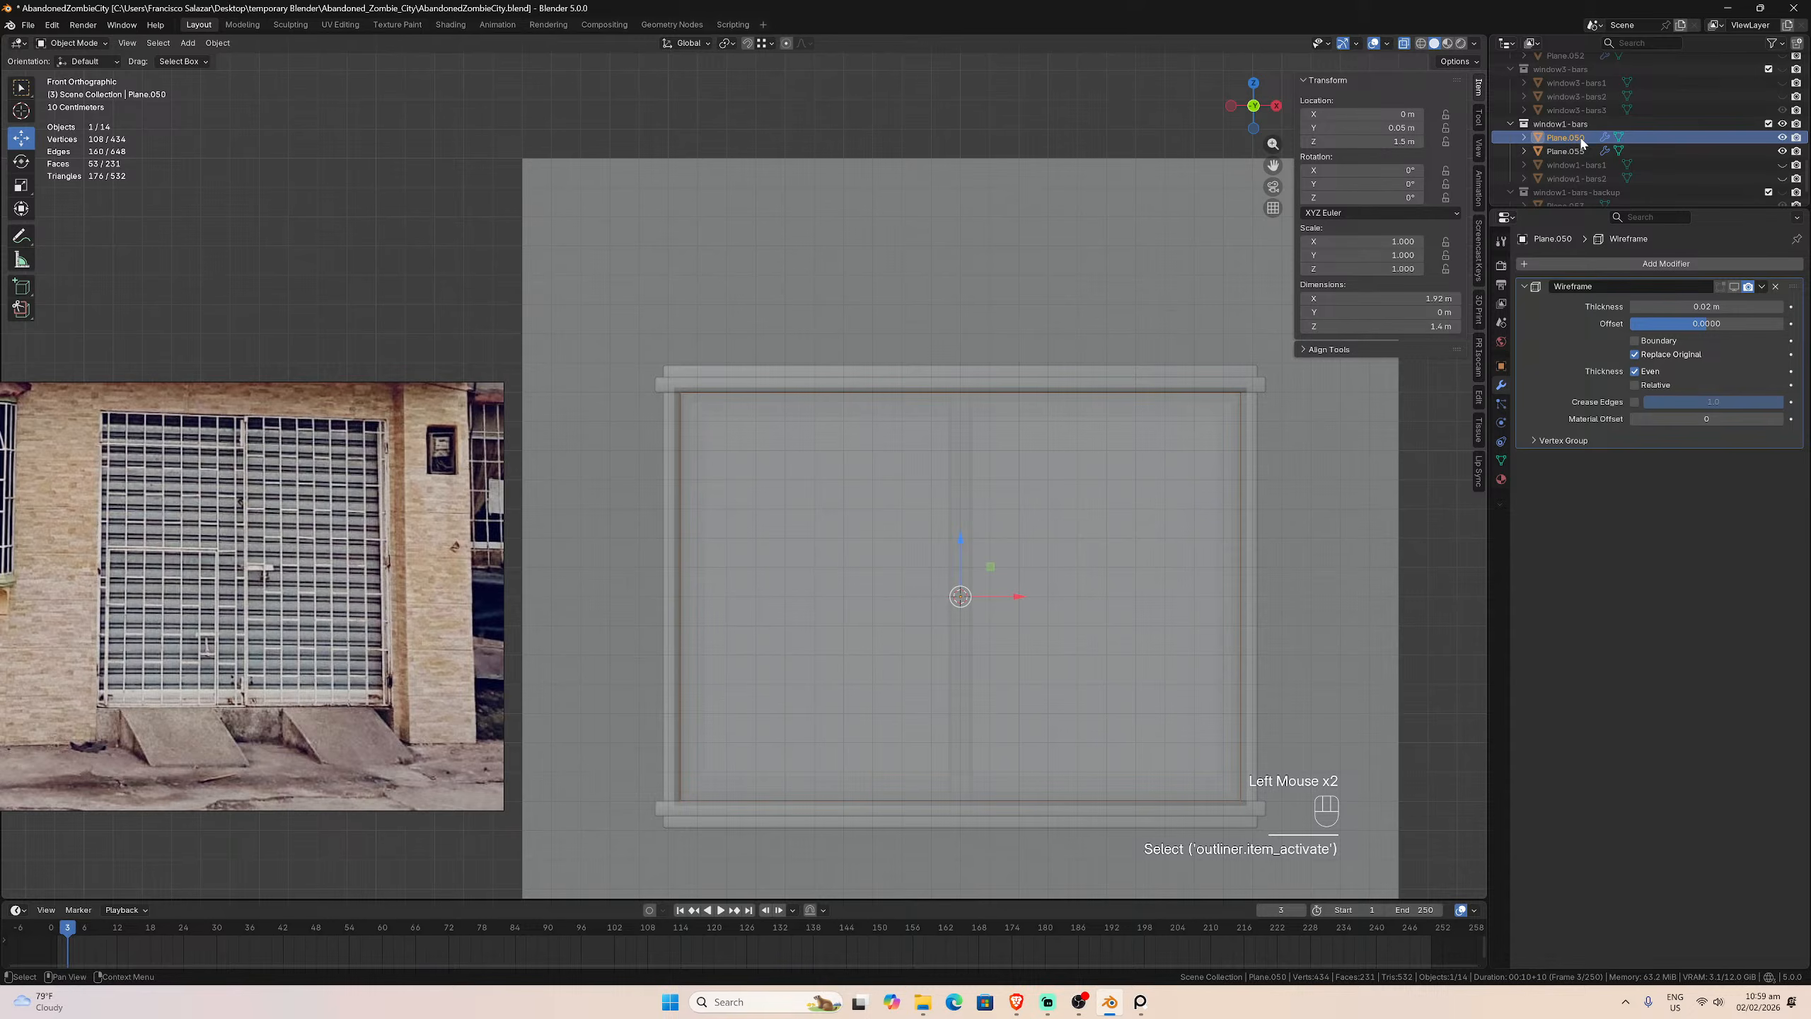
click(1582, 151)
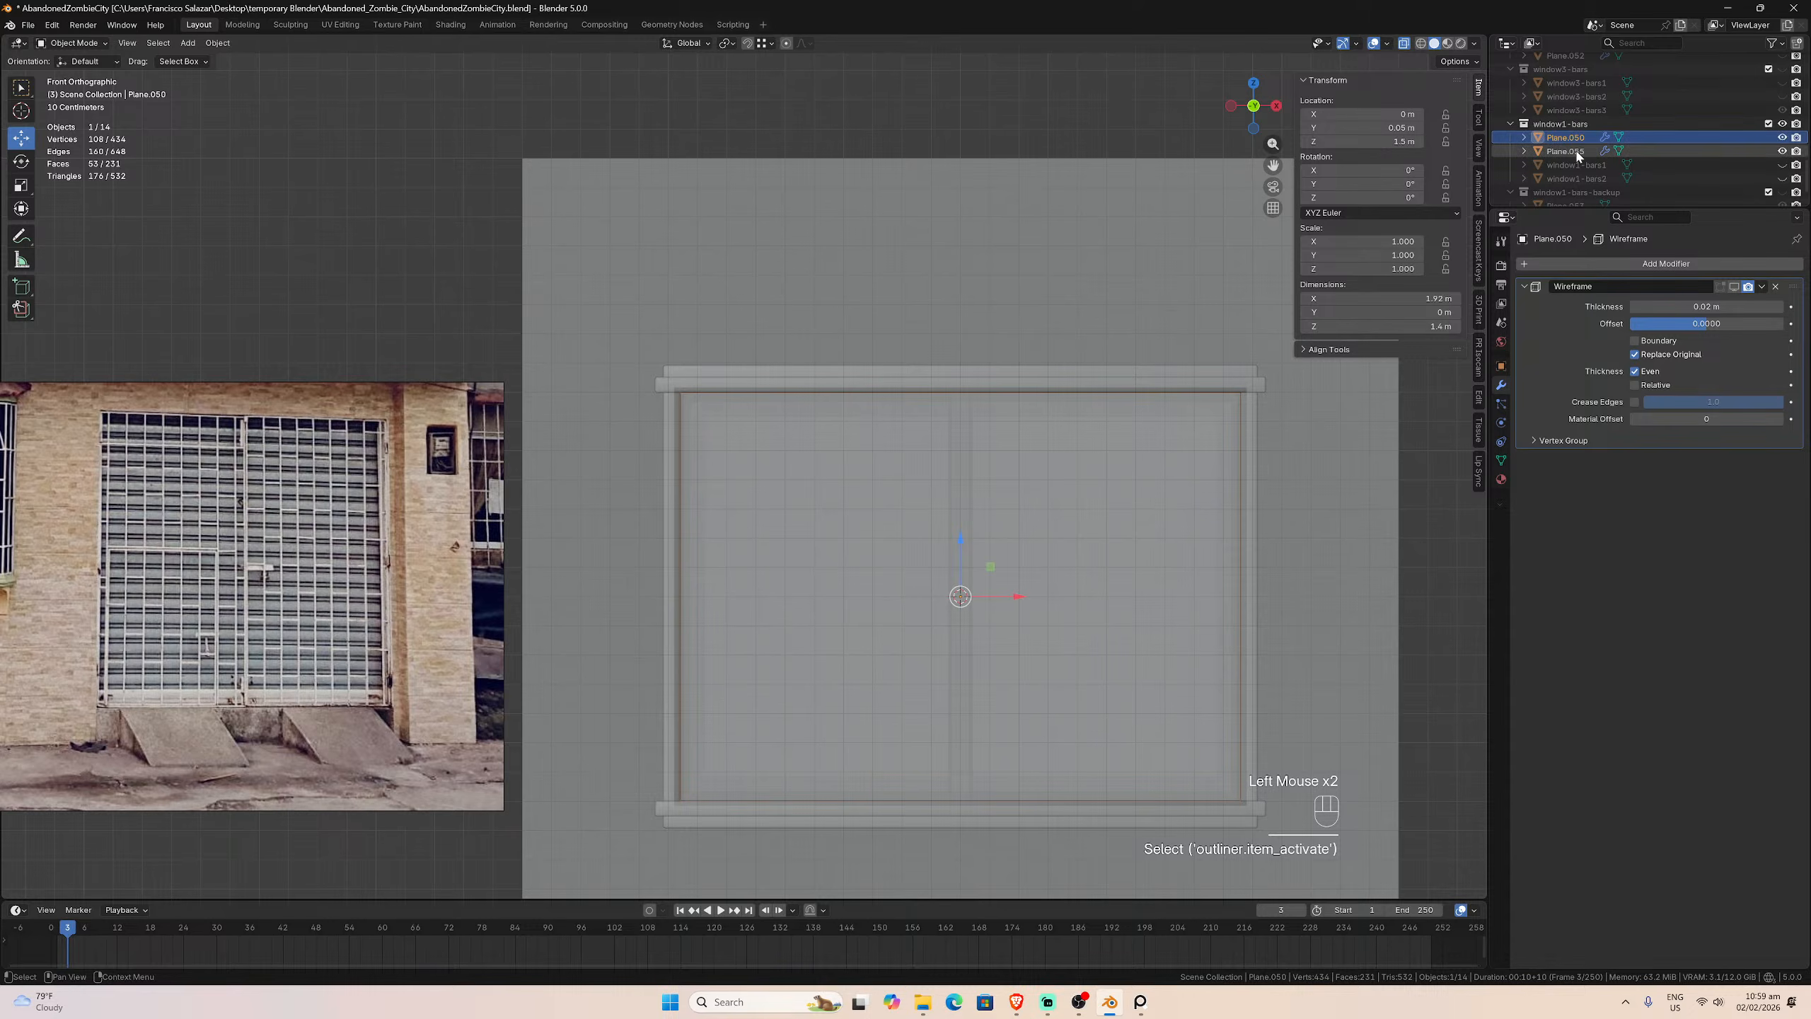
click(1774, 286)
key(x)
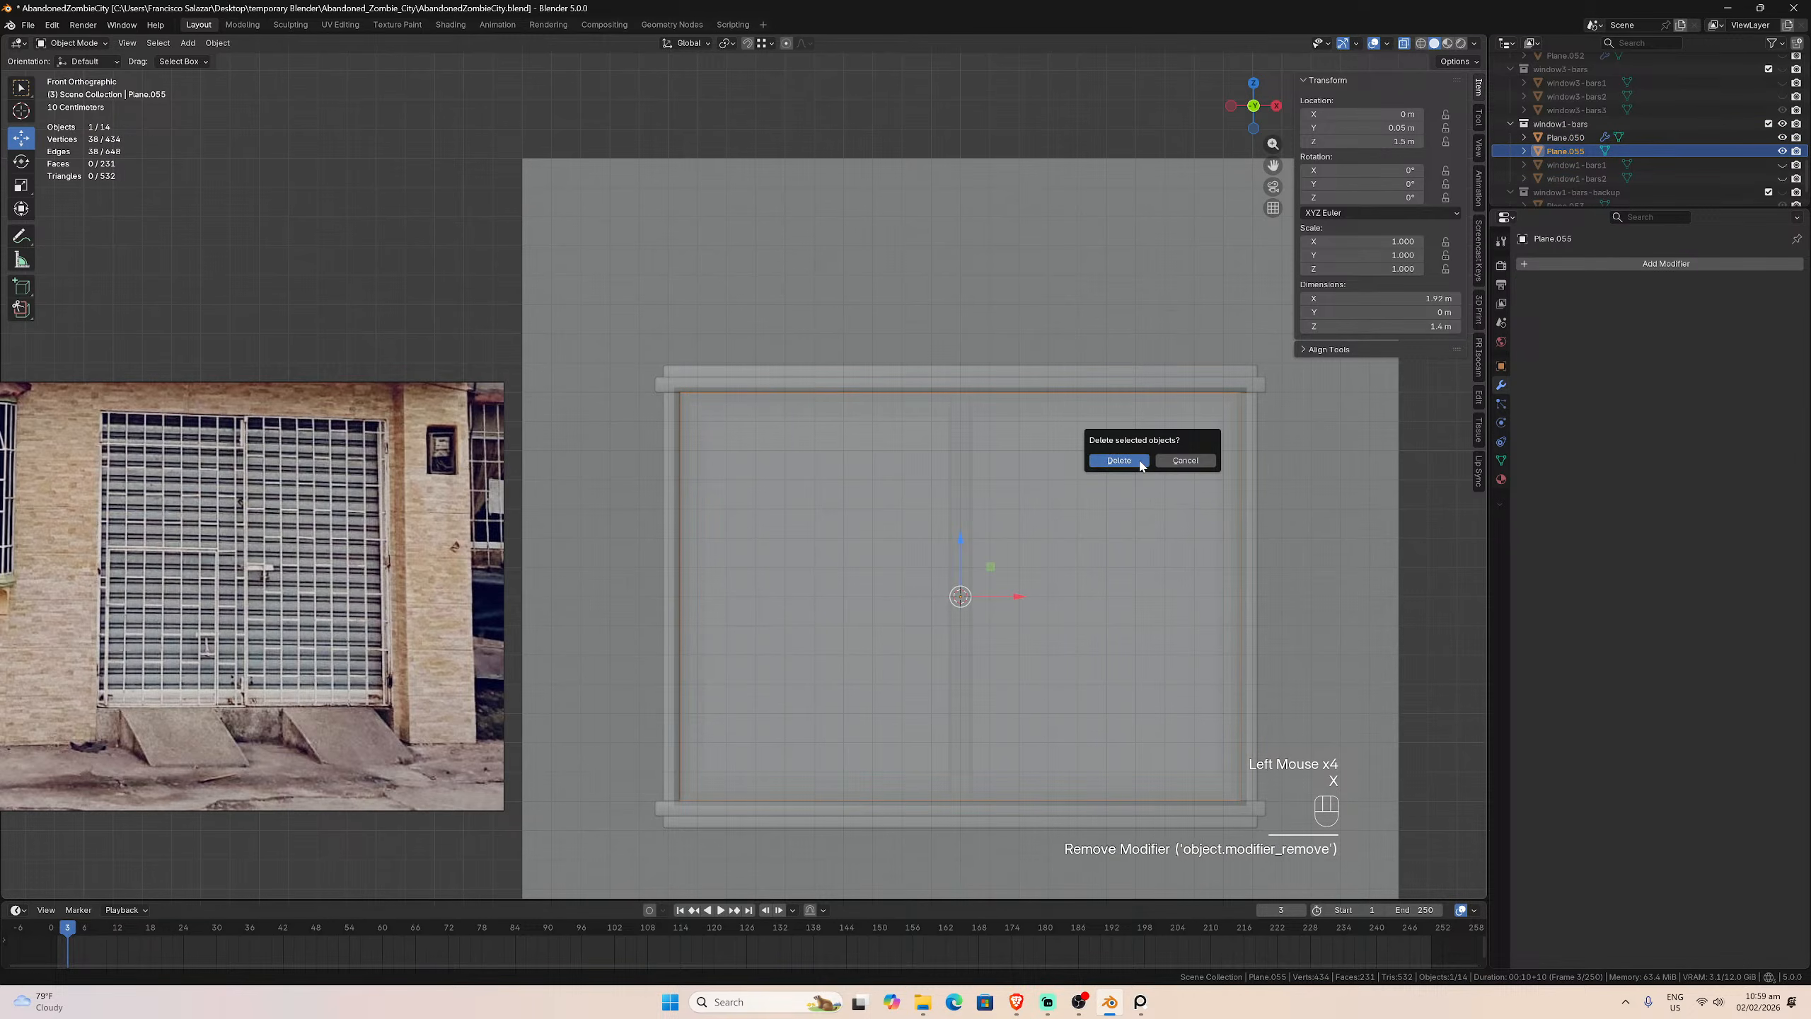
click(1140, 462)
click(1566, 137)
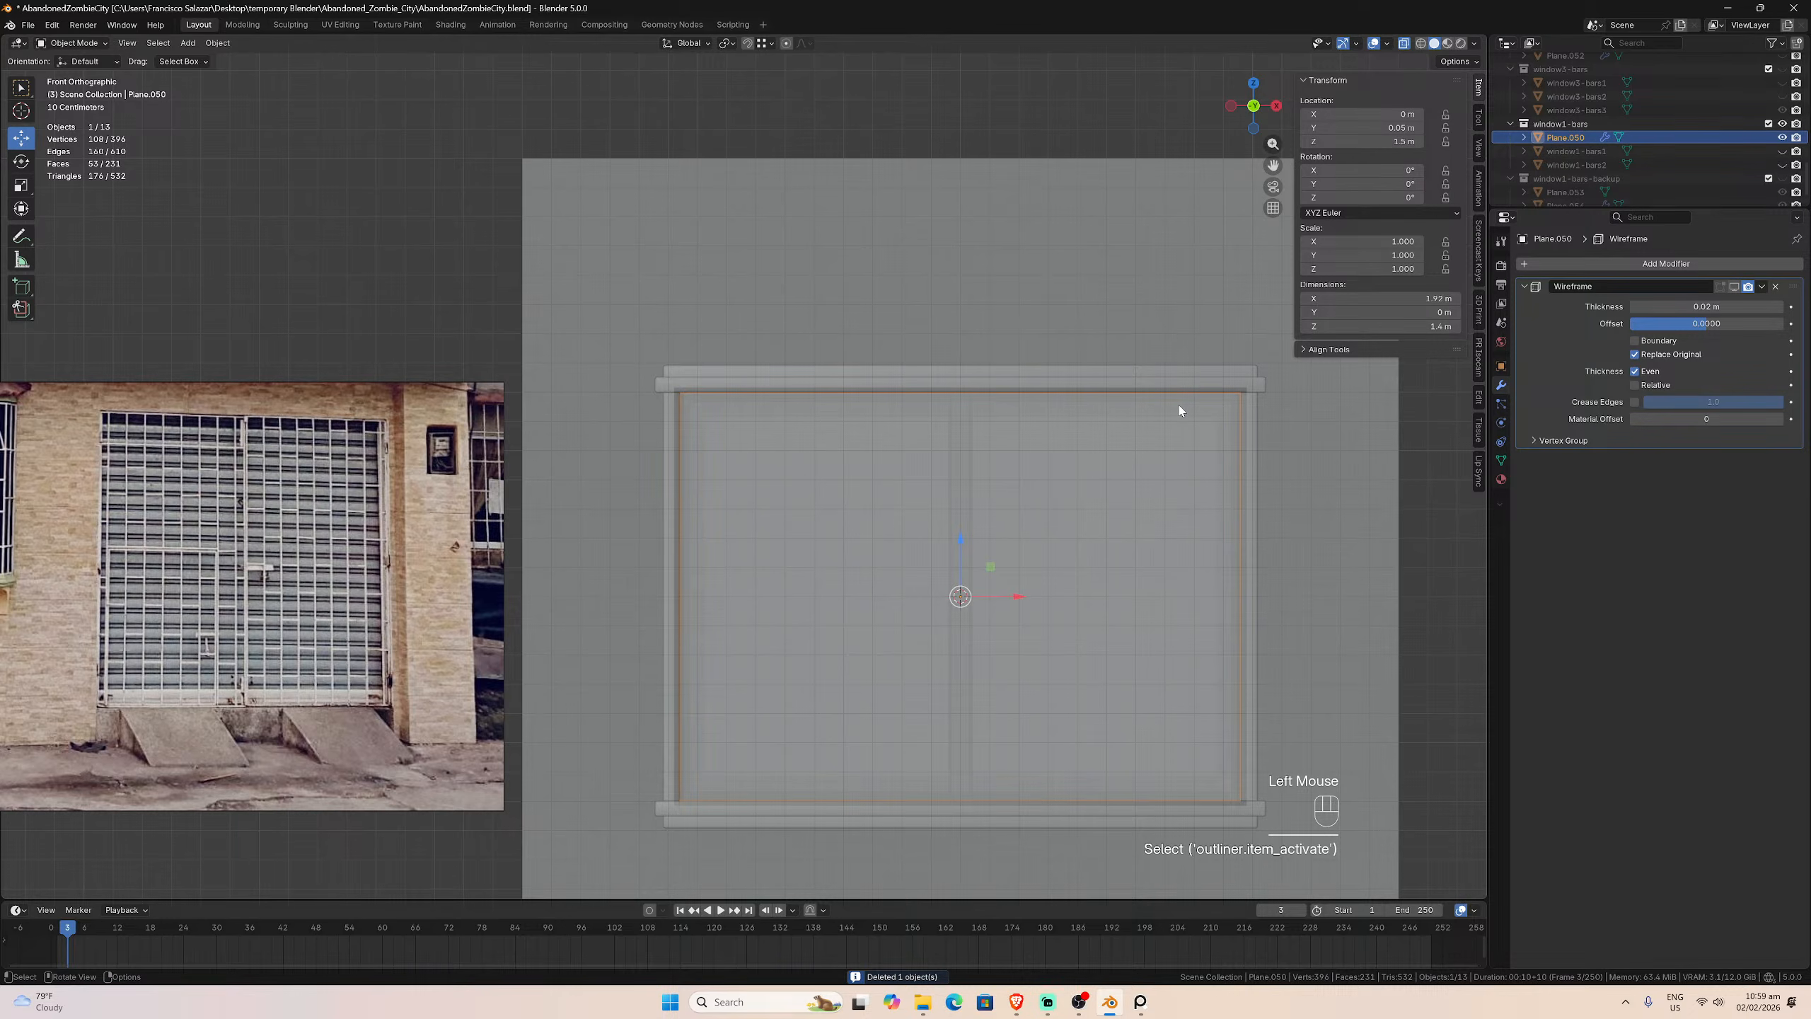
key(ctrl+z)
key(ctrl+z)
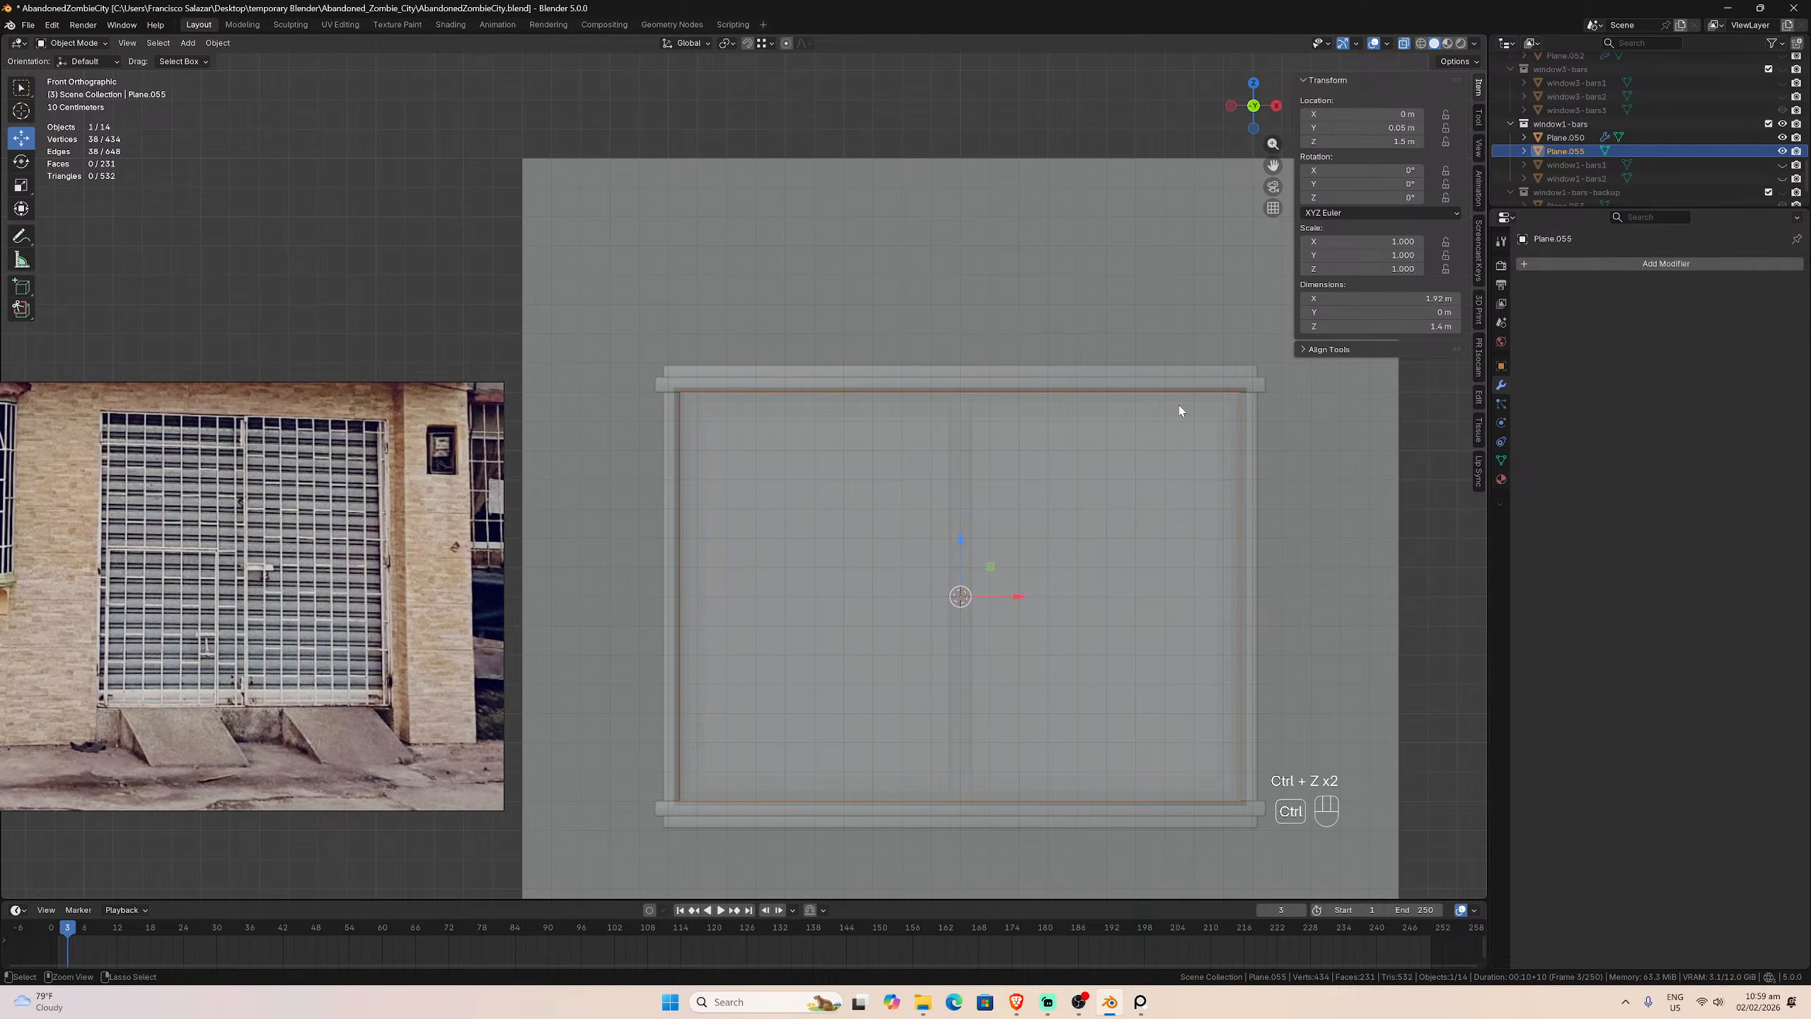
Step: Delete the grille copy that still has the Wireframe modifier, and select the separated boundary outline
click(1566, 137)
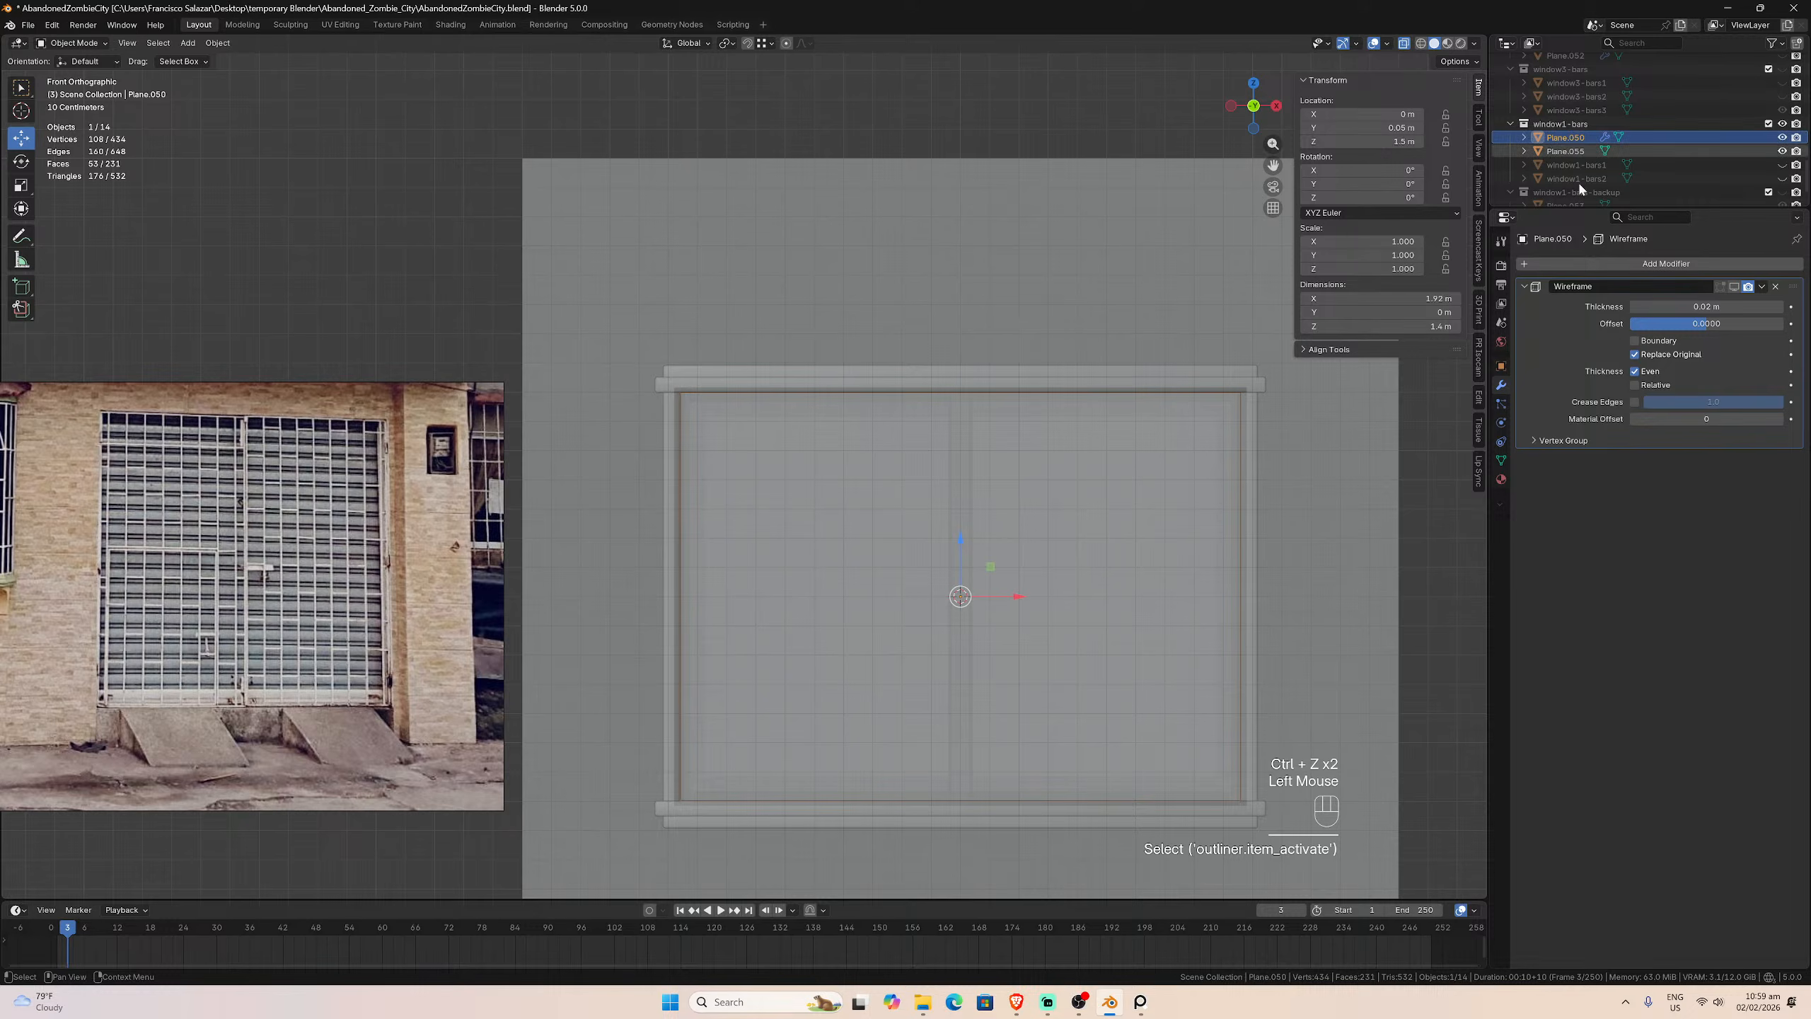
key(x)
click(1245, 464)
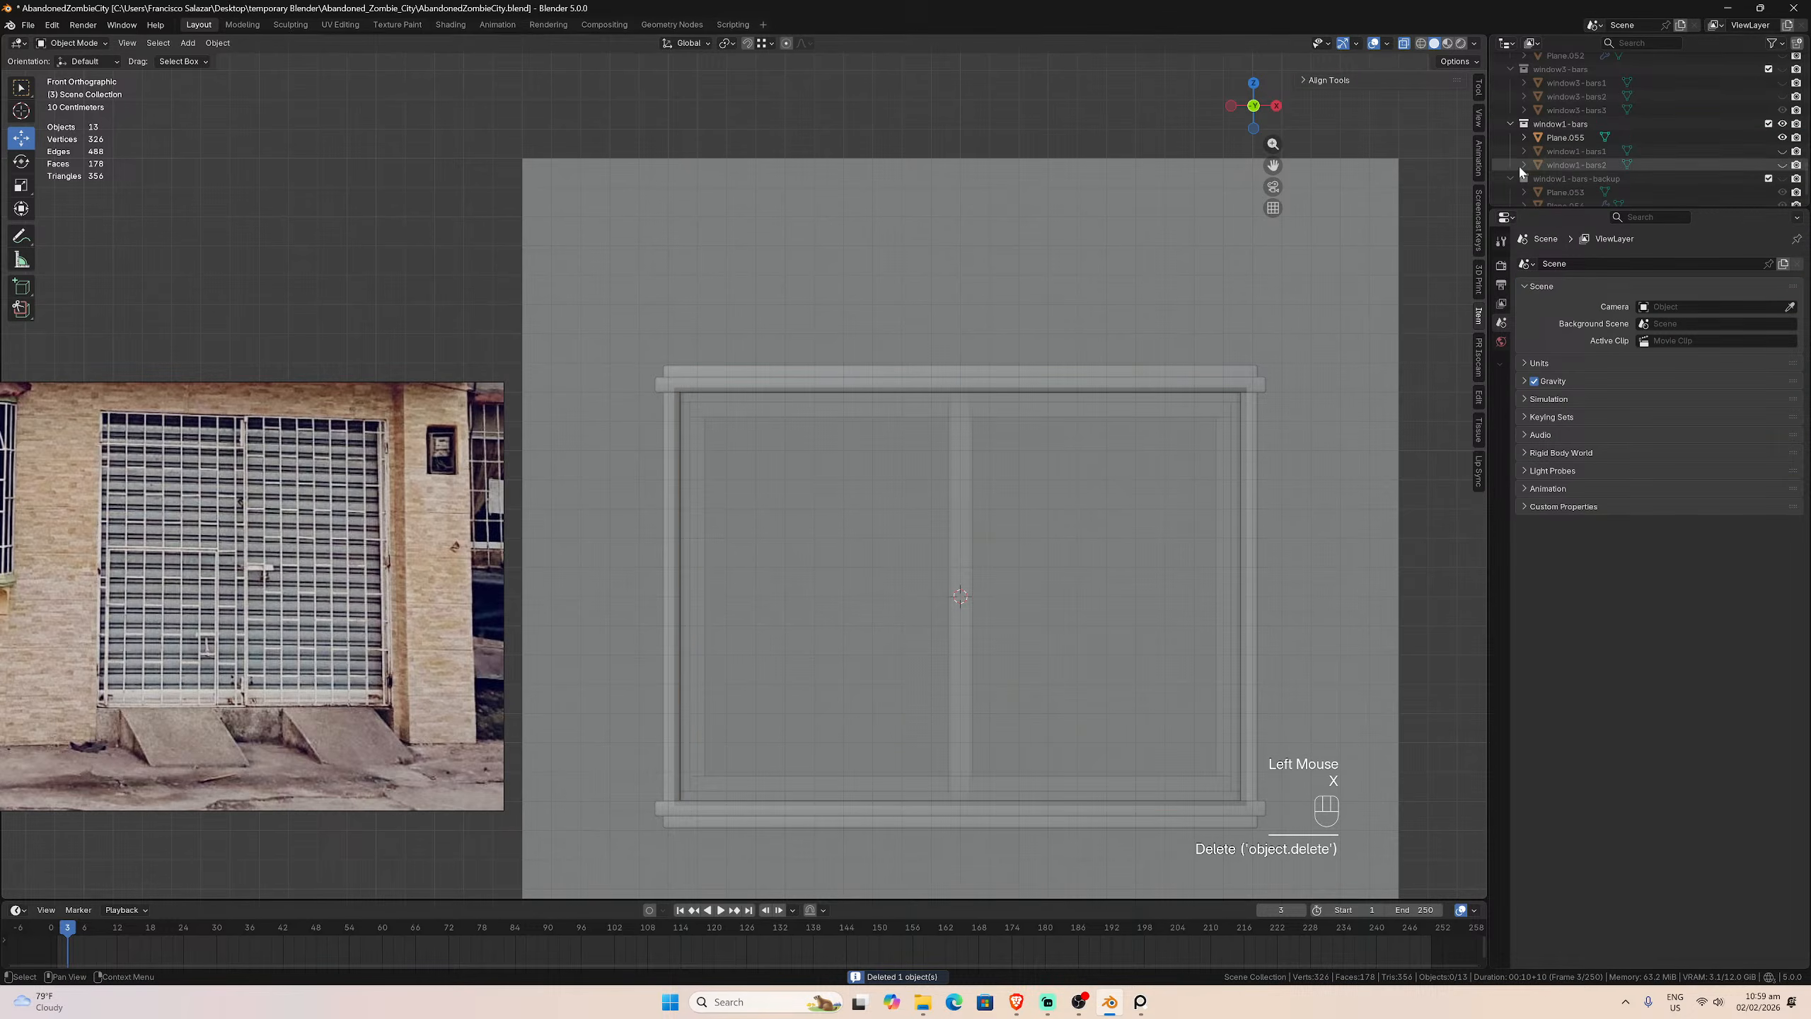
click(1572, 137)
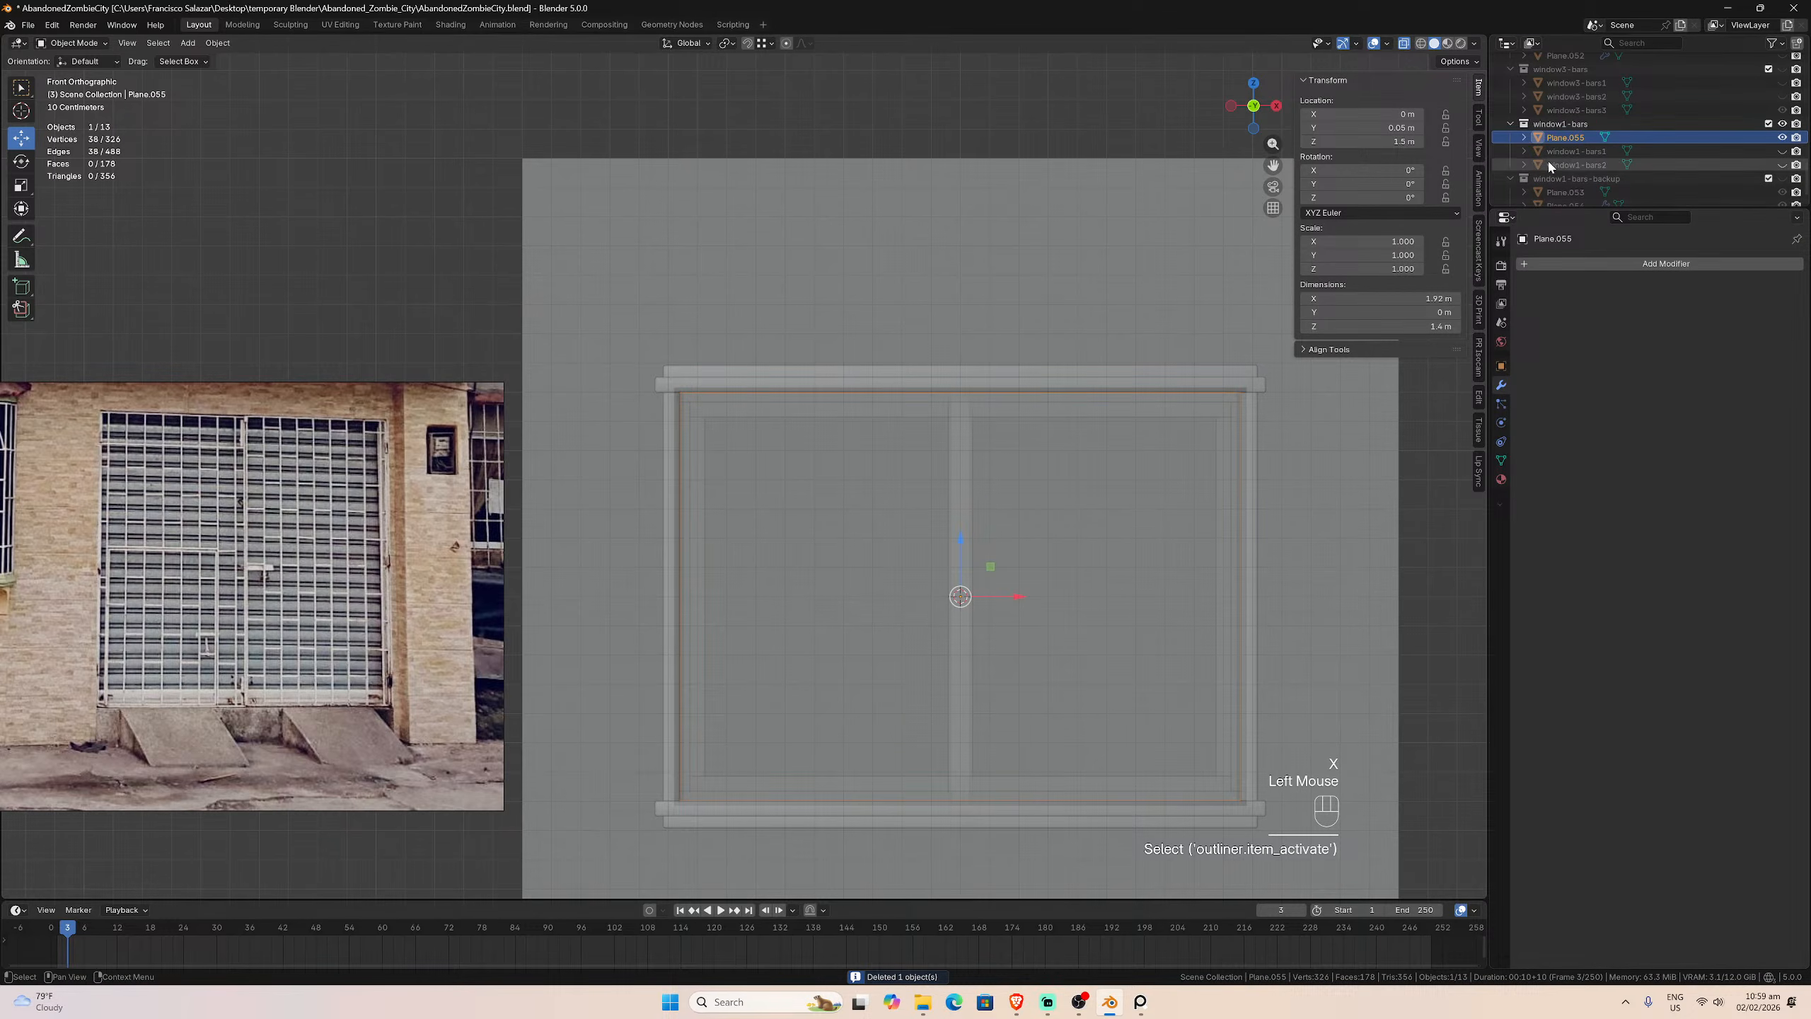
Step: Put the boundary outline in Edit Mode and isolate it in local view
scroll(1162, 493, up, 1)
key(Caps_Lock)
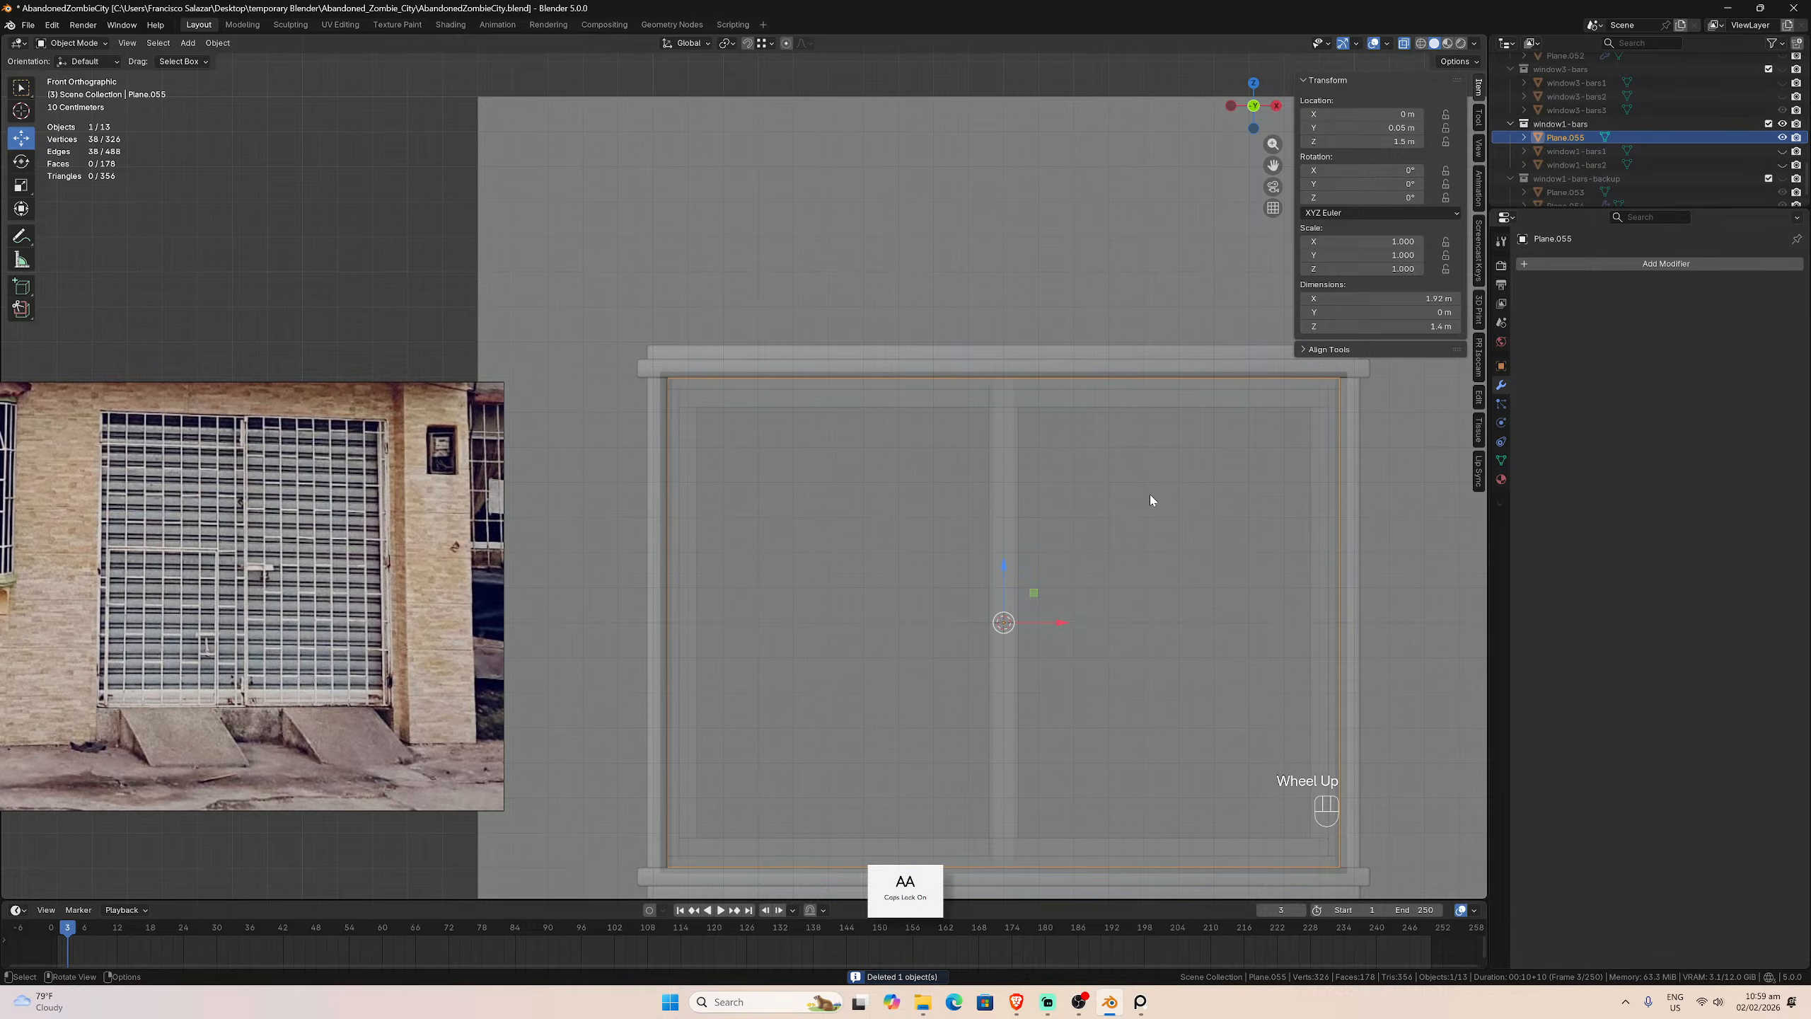
scroll(1145, 496, down, 2)
key(Tab)
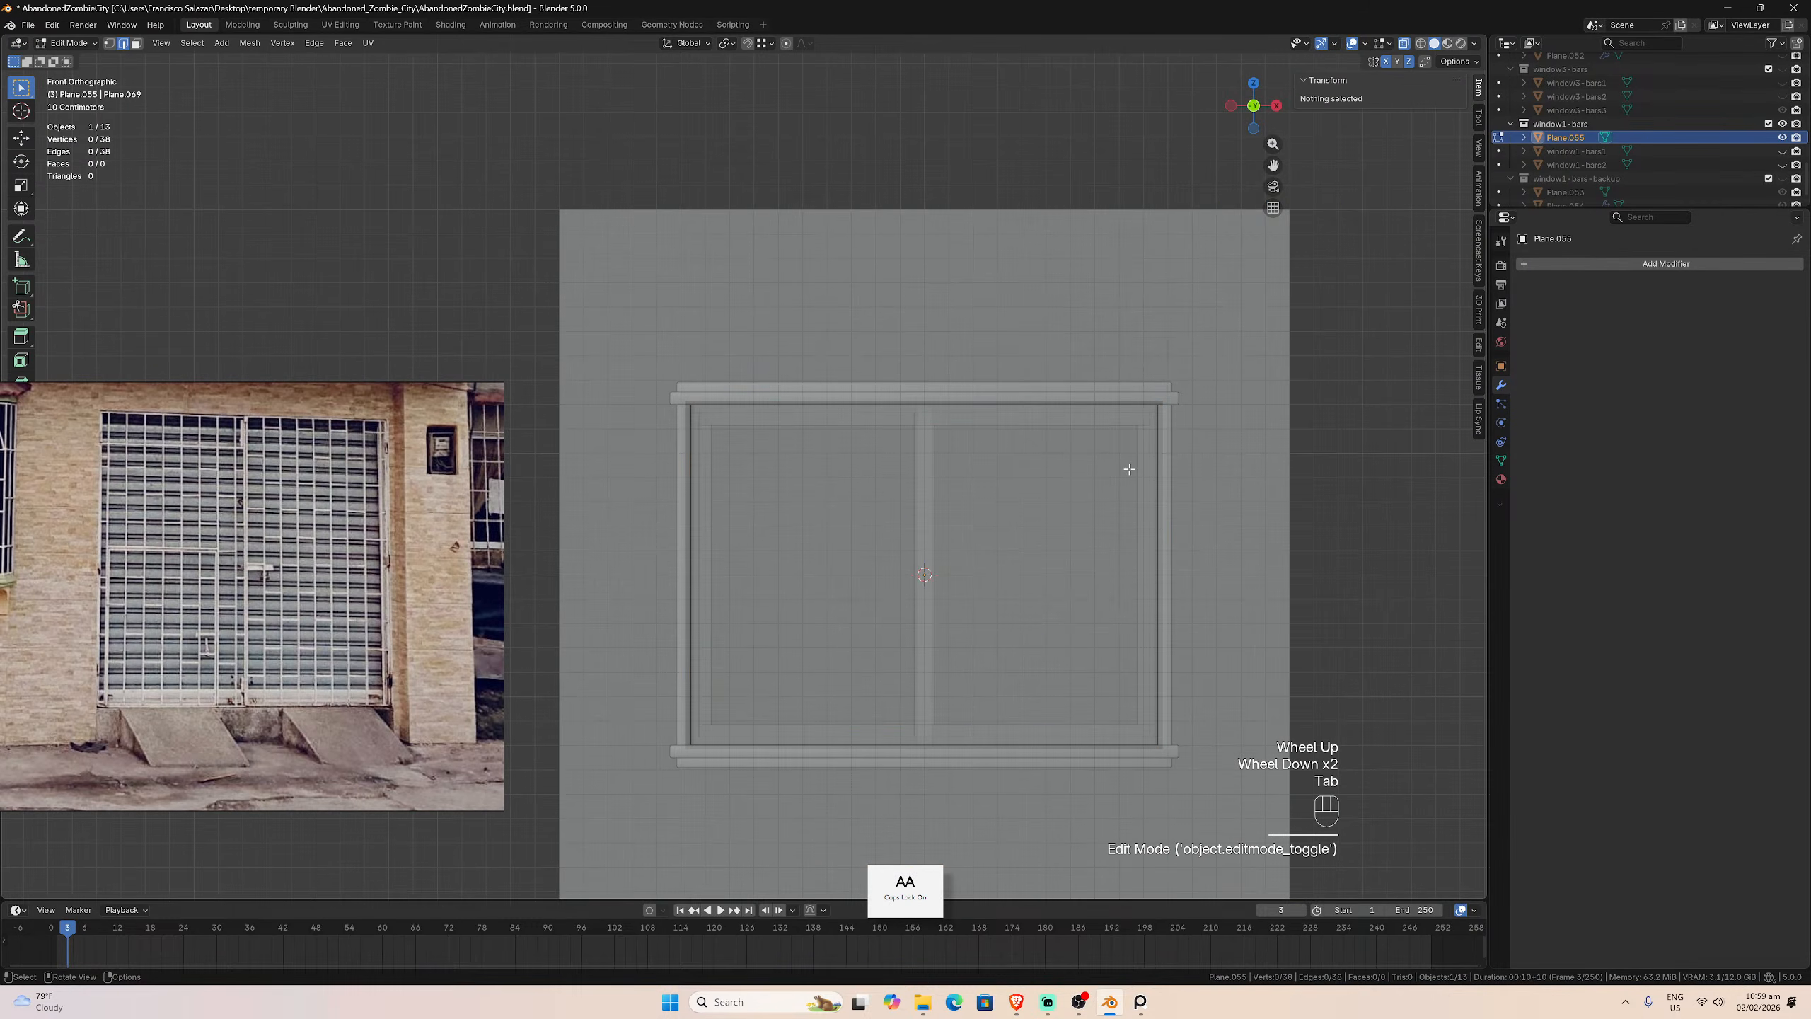
click(1403, 45)
click(1403, 44)
scroll(845, 507, up, 2)
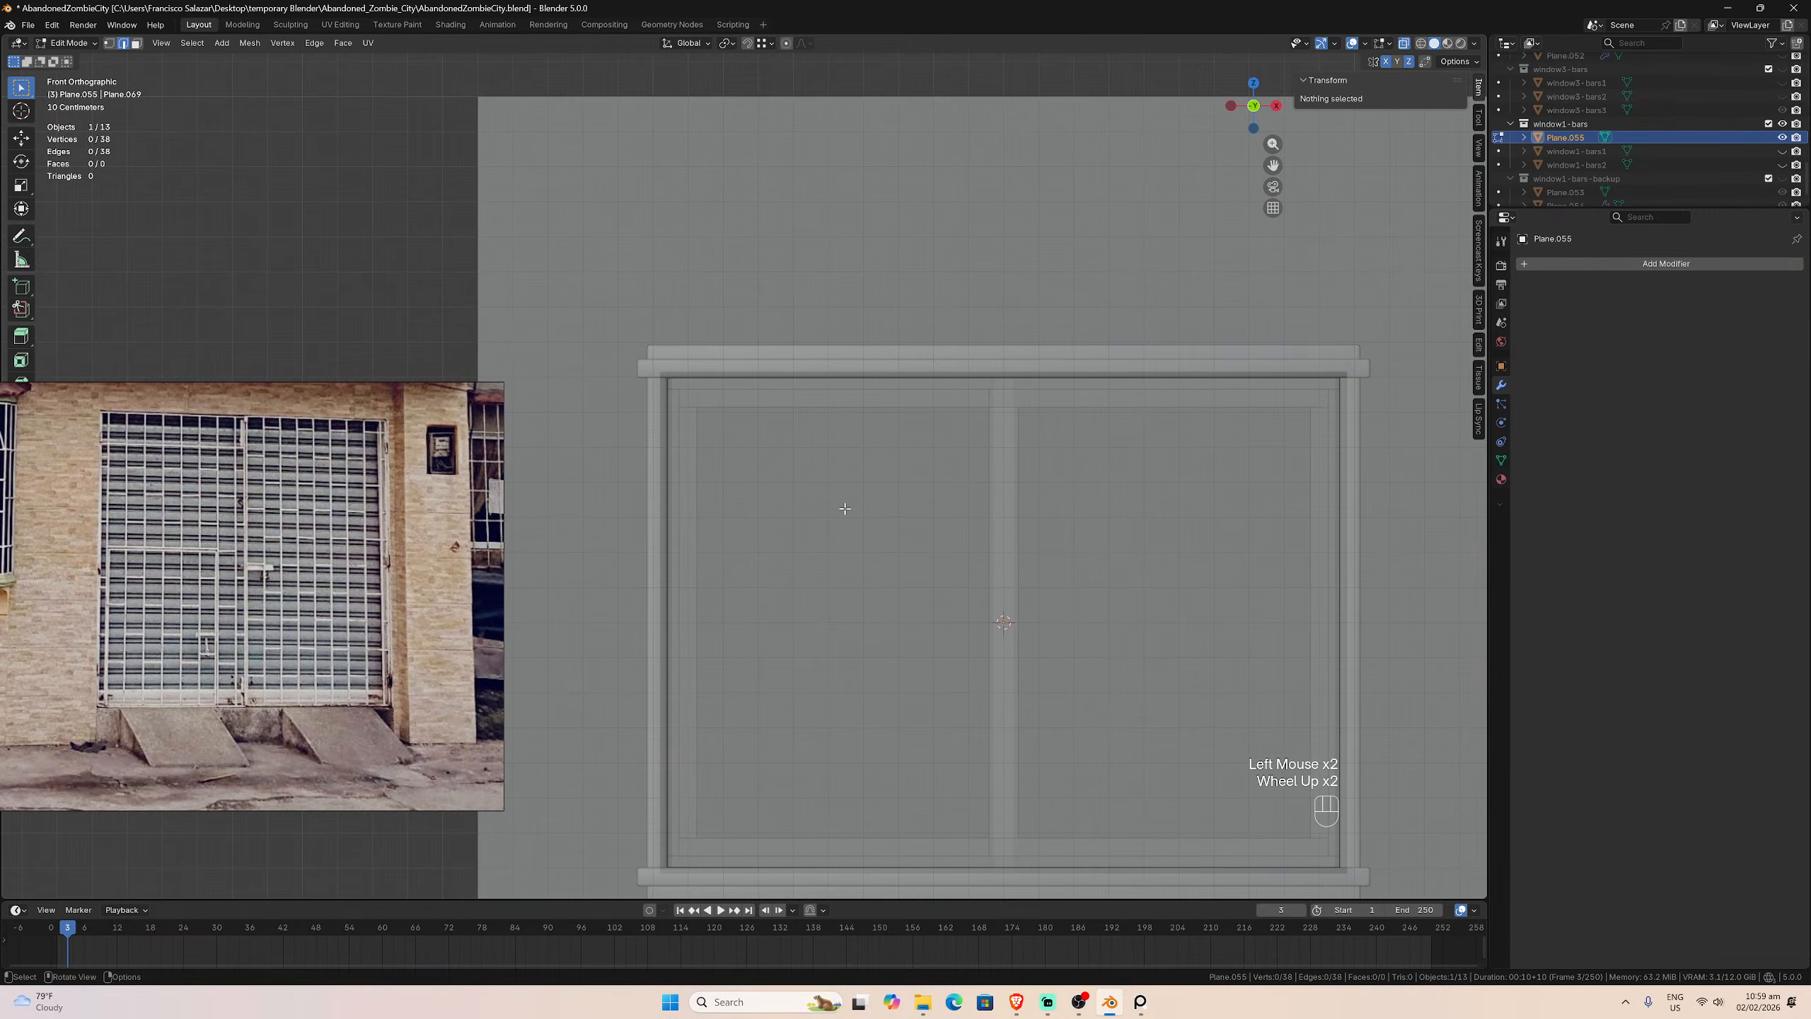
scroll(846, 507, down, 1)
key(slash)
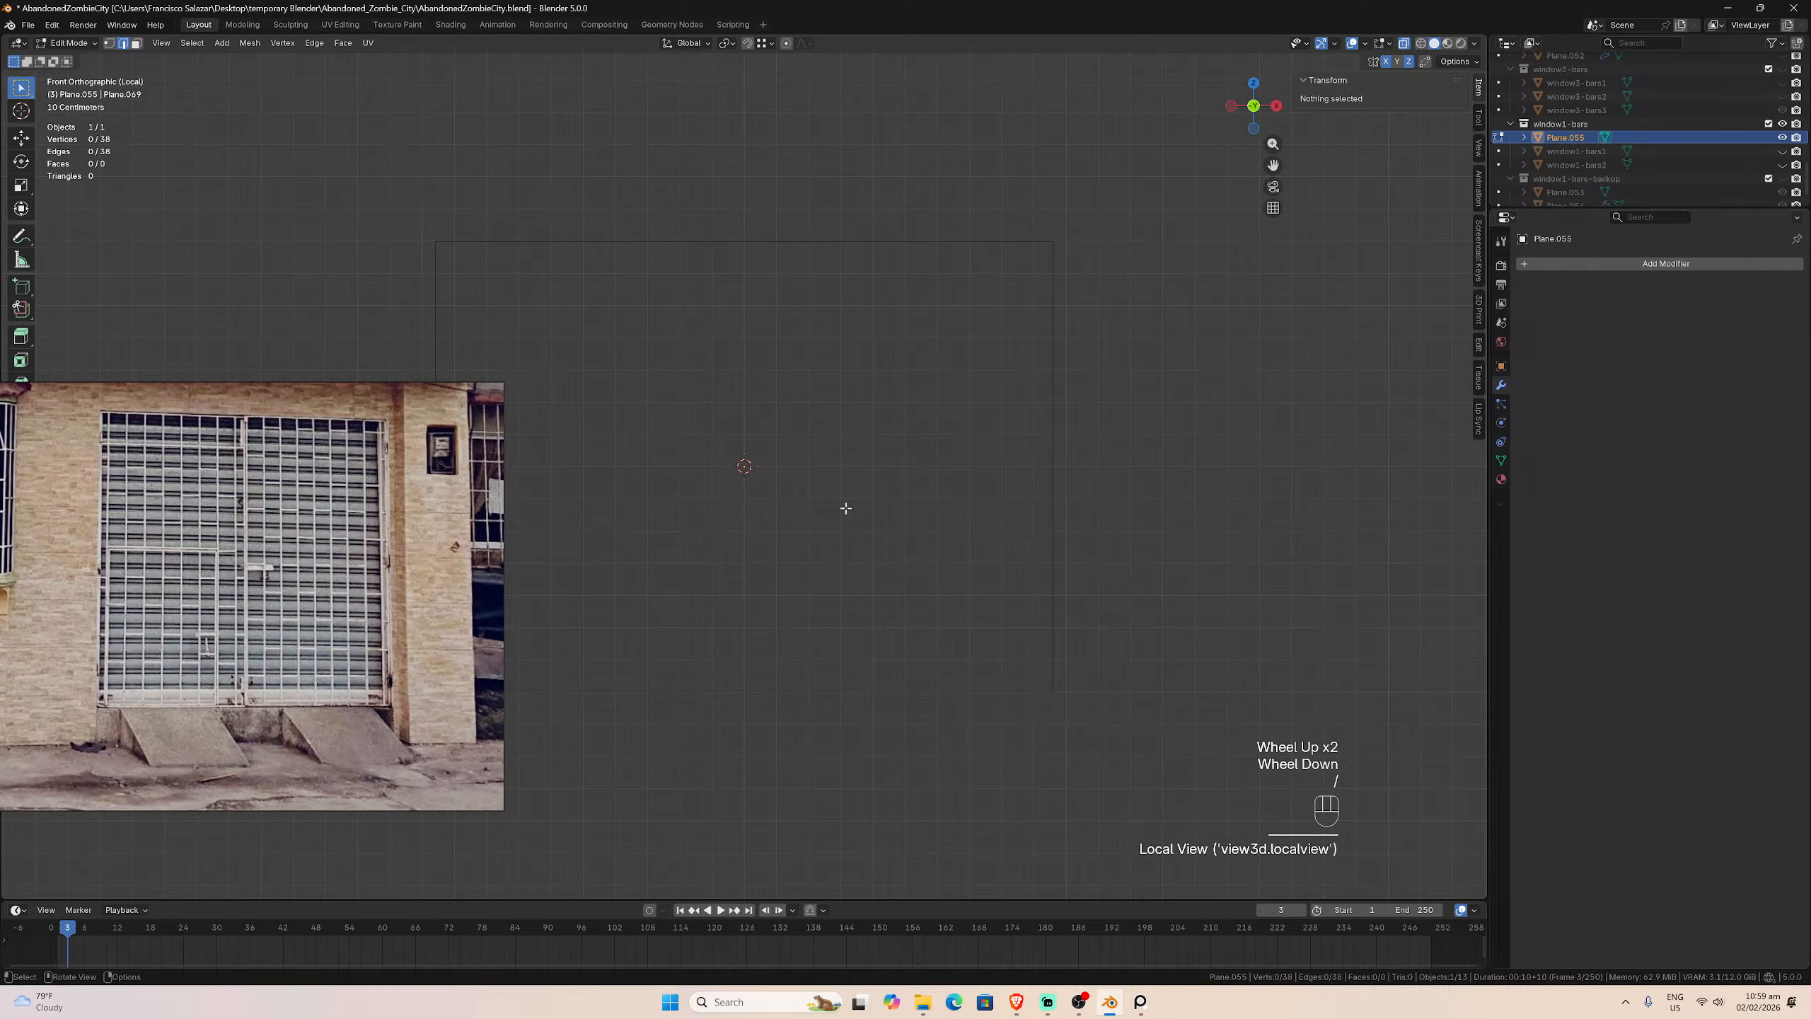
scroll(900, 442, down, 2)
drag(1273, 165, 1583, 257)
scroll(935, 481, up, 1)
scroll(930, 489, down, 1)
key(Tab)
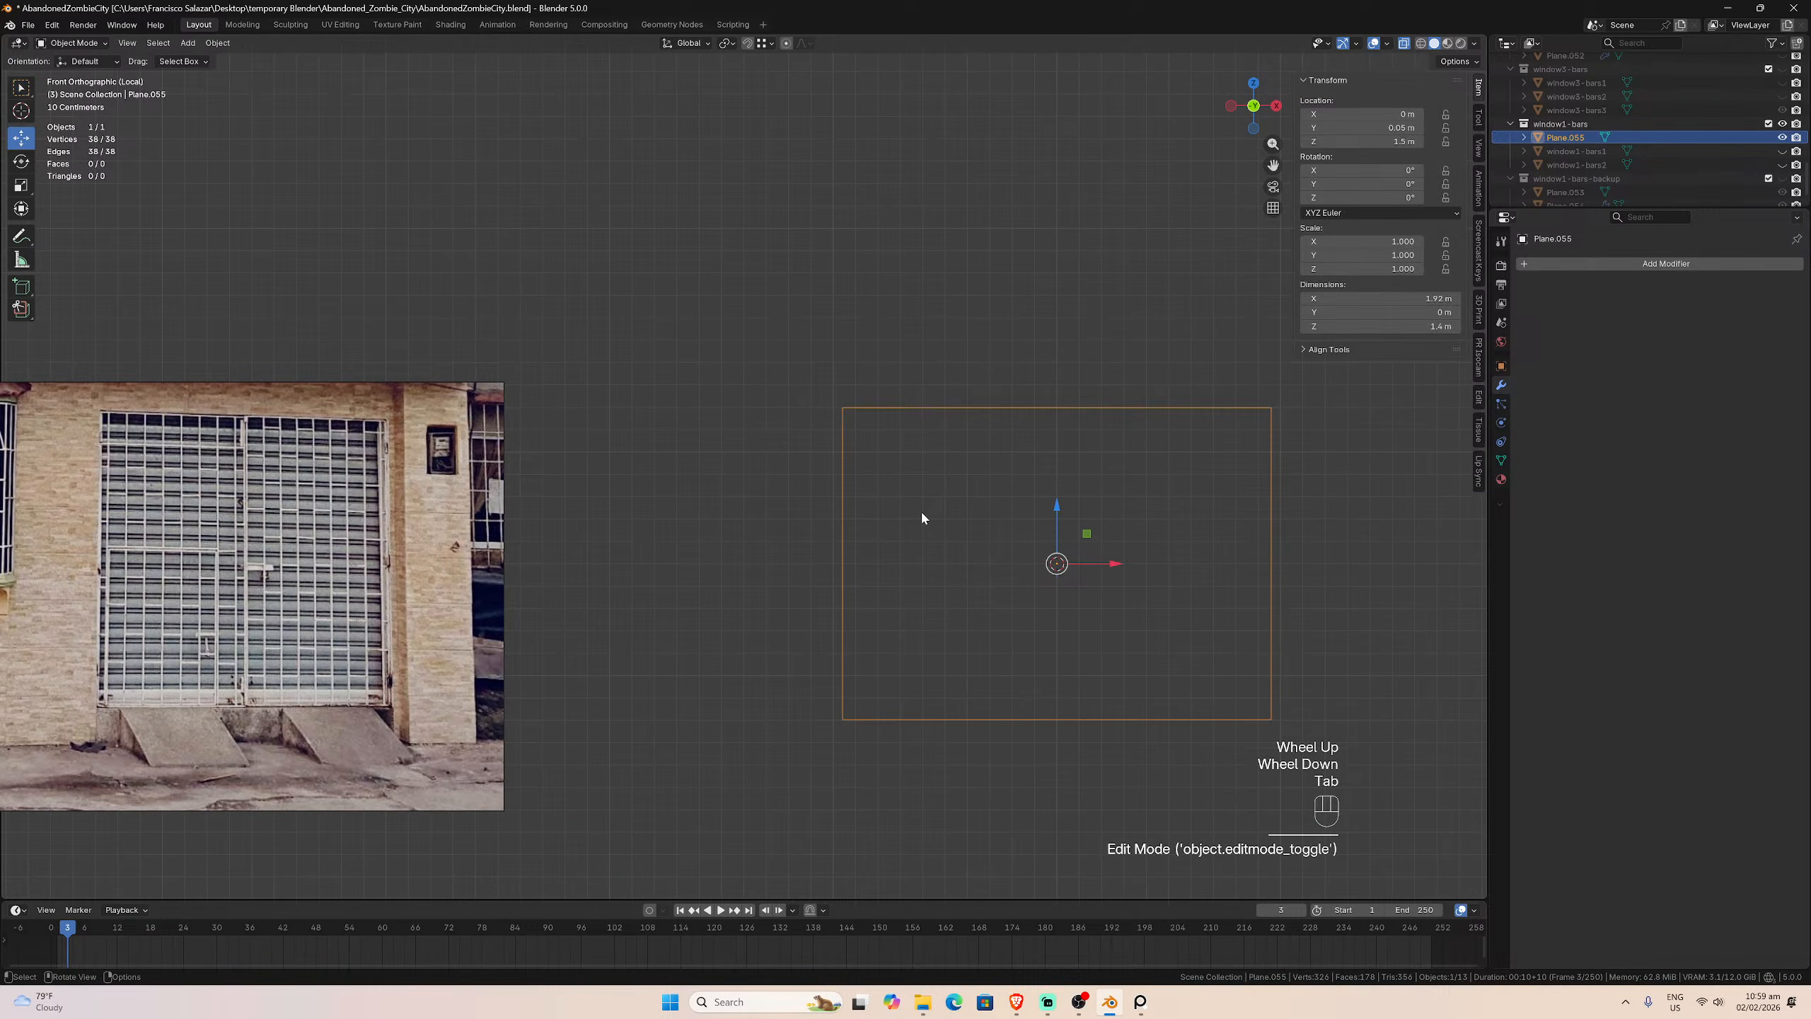
key(Tab)
scroll(882, 493, up, 1)
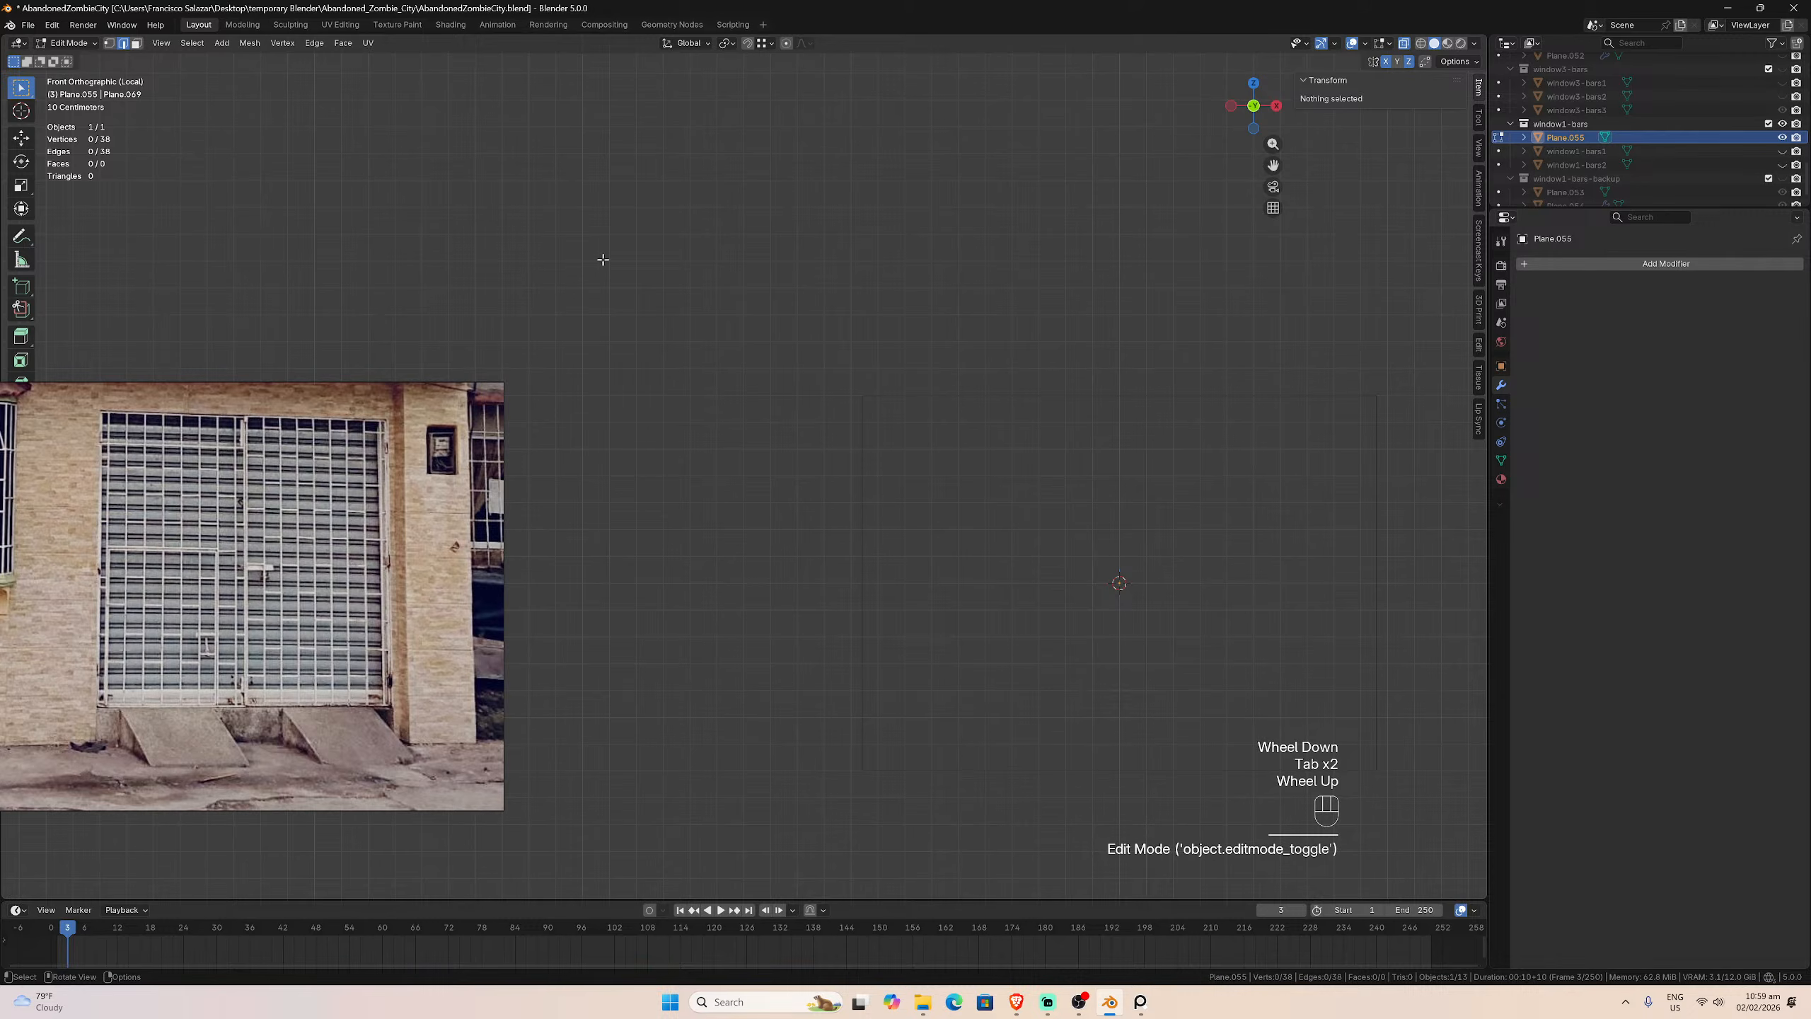
Step: With vertex selection, subdivide the lowest edge on both the left and right sides of the outline
click(109, 43)
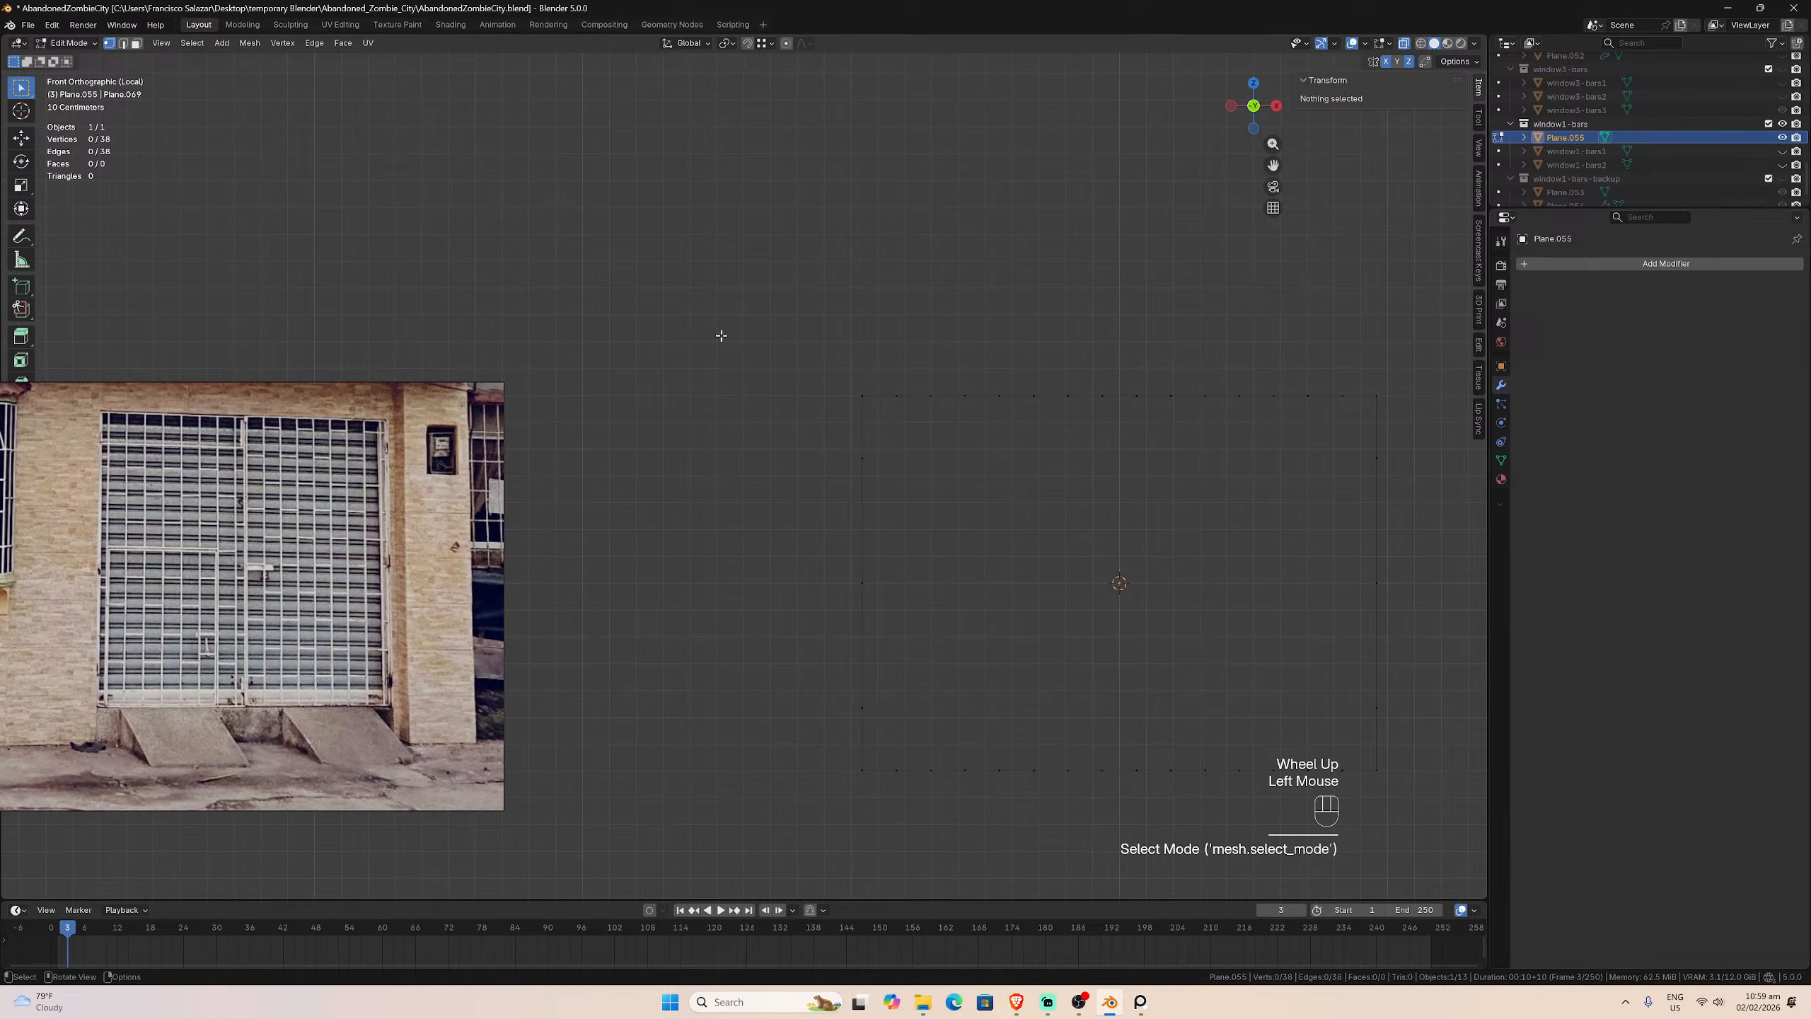
drag(845, 696, 882, 791)
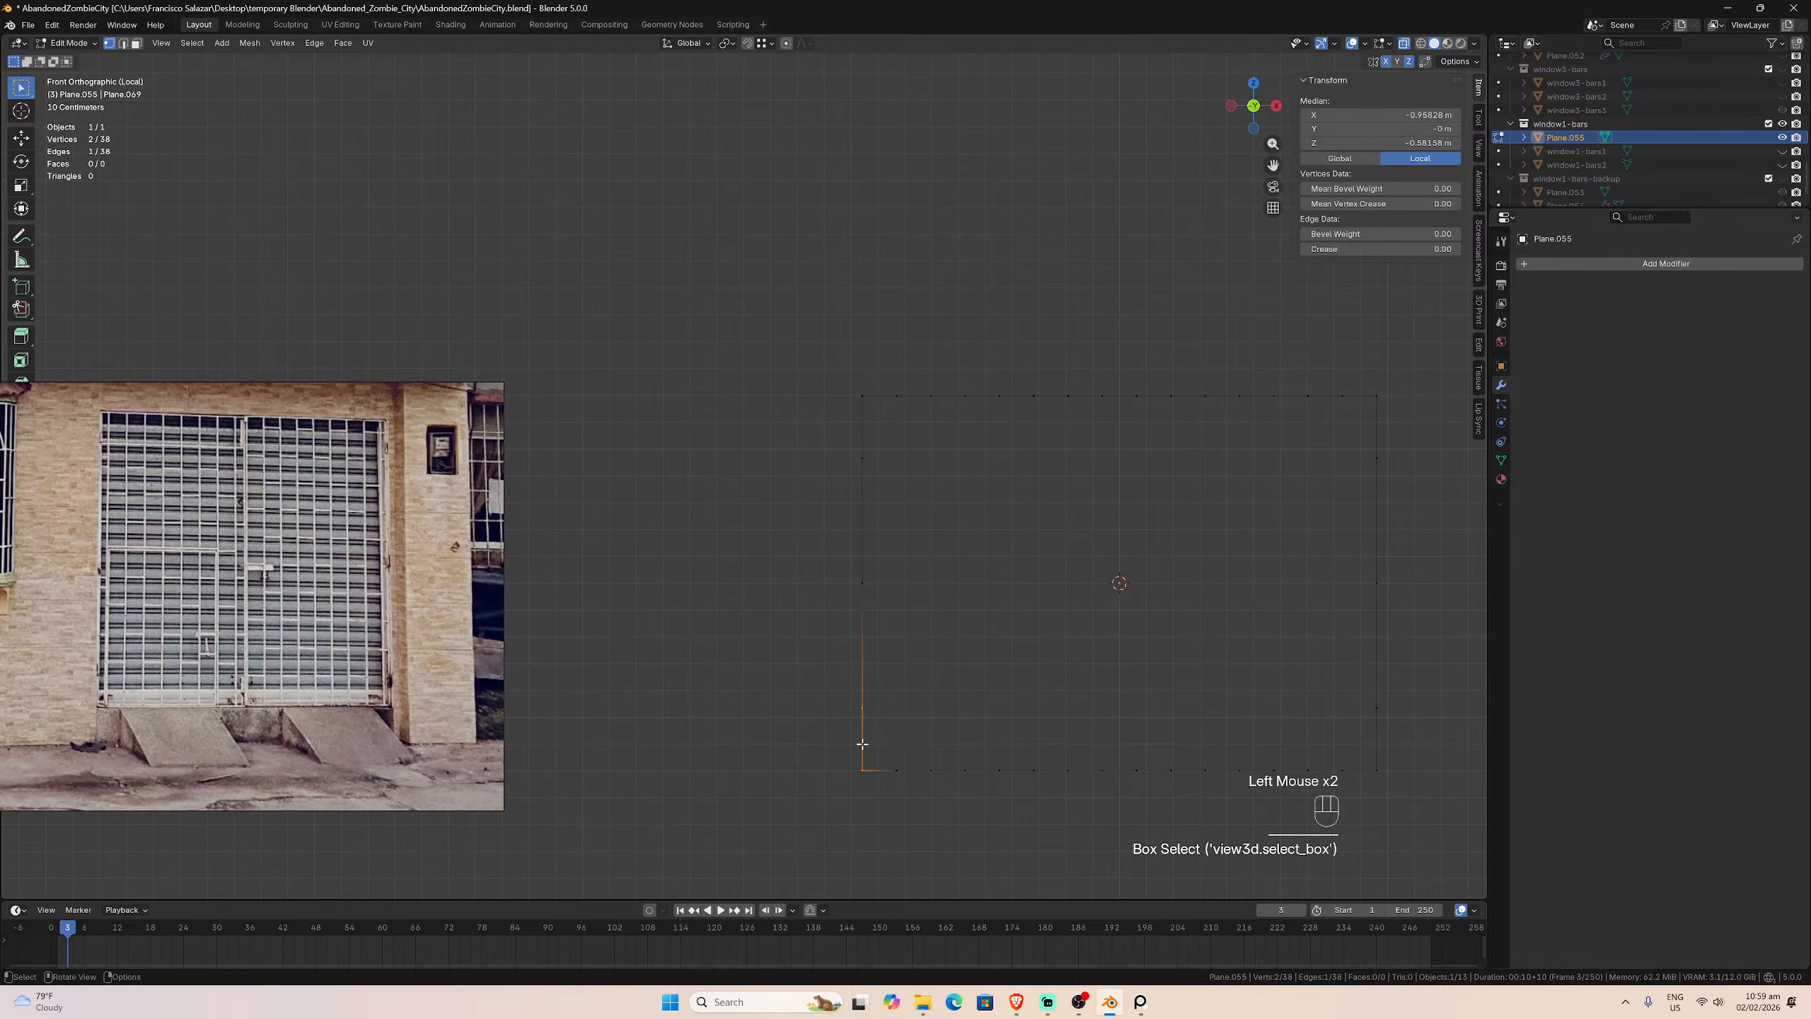
right_click(862, 743)
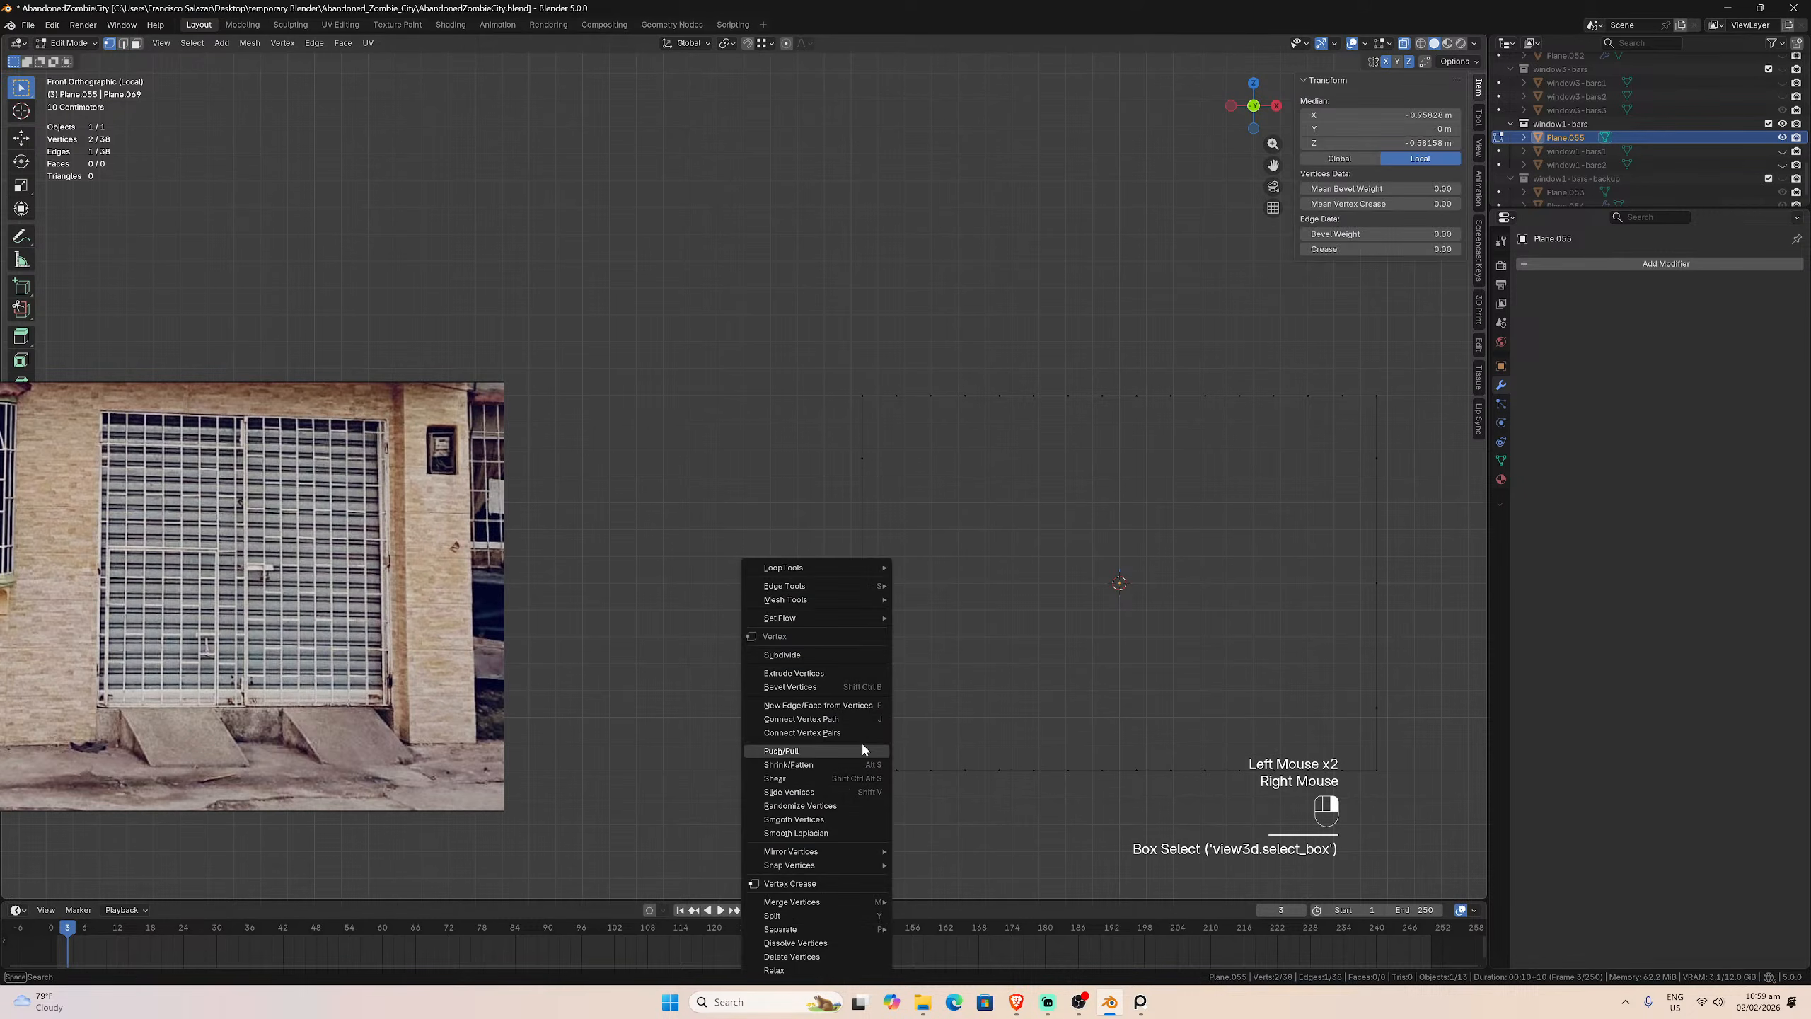
click(784, 655)
drag(1366, 695, 1387, 749)
right_click(1386, 747)
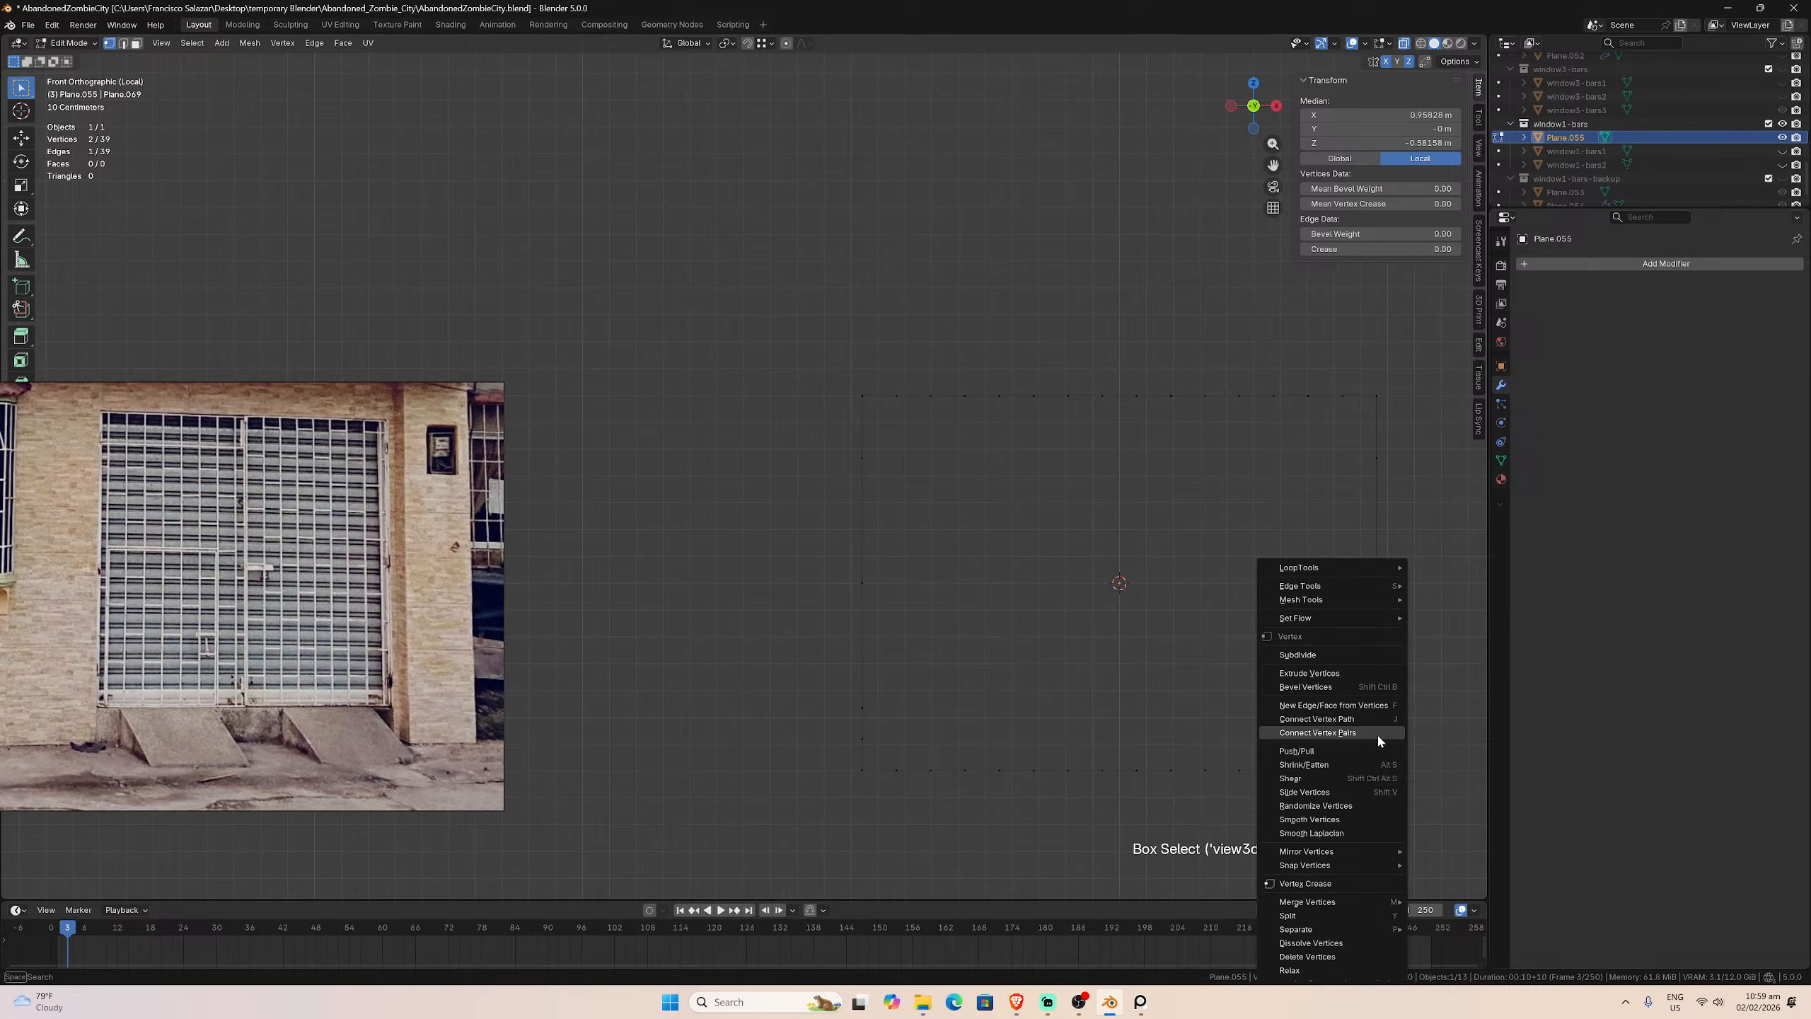
click(1308, 654)
Step: Evenly distribute the vertices along the outline's left and right sides with LoopTools Space
drag(827, 363, 874, 824)
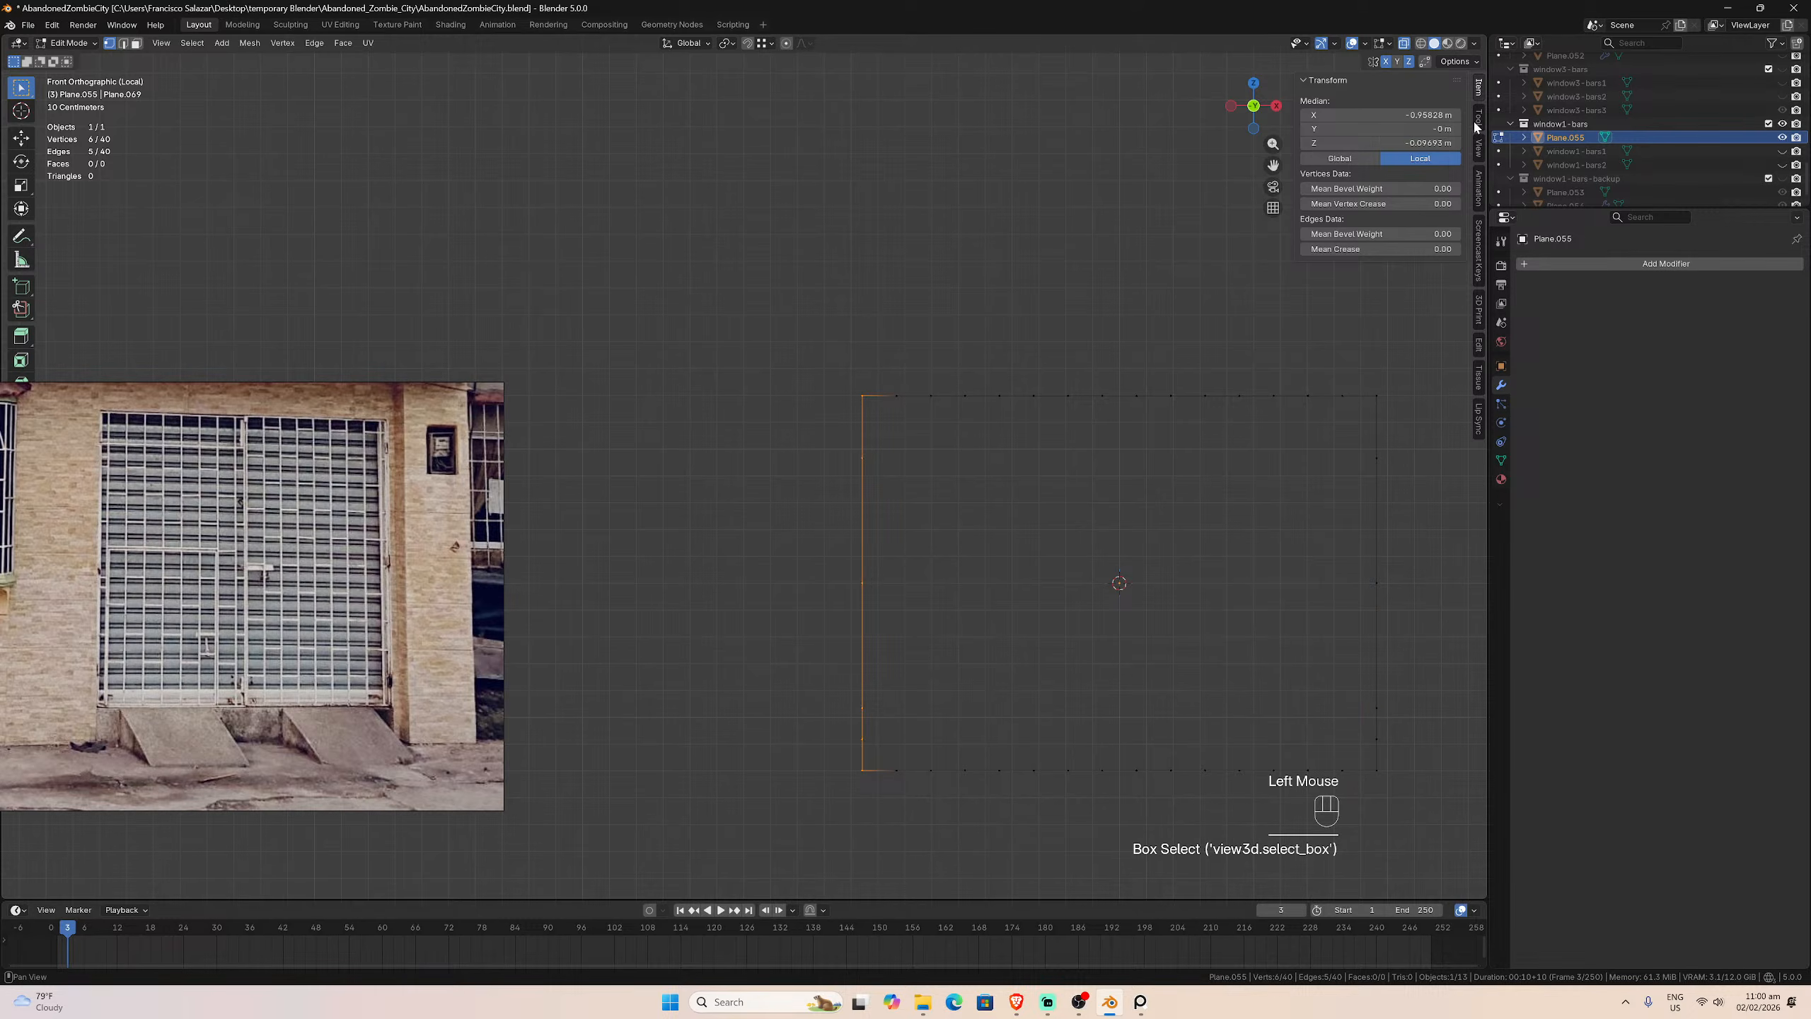
click(1478, 344)
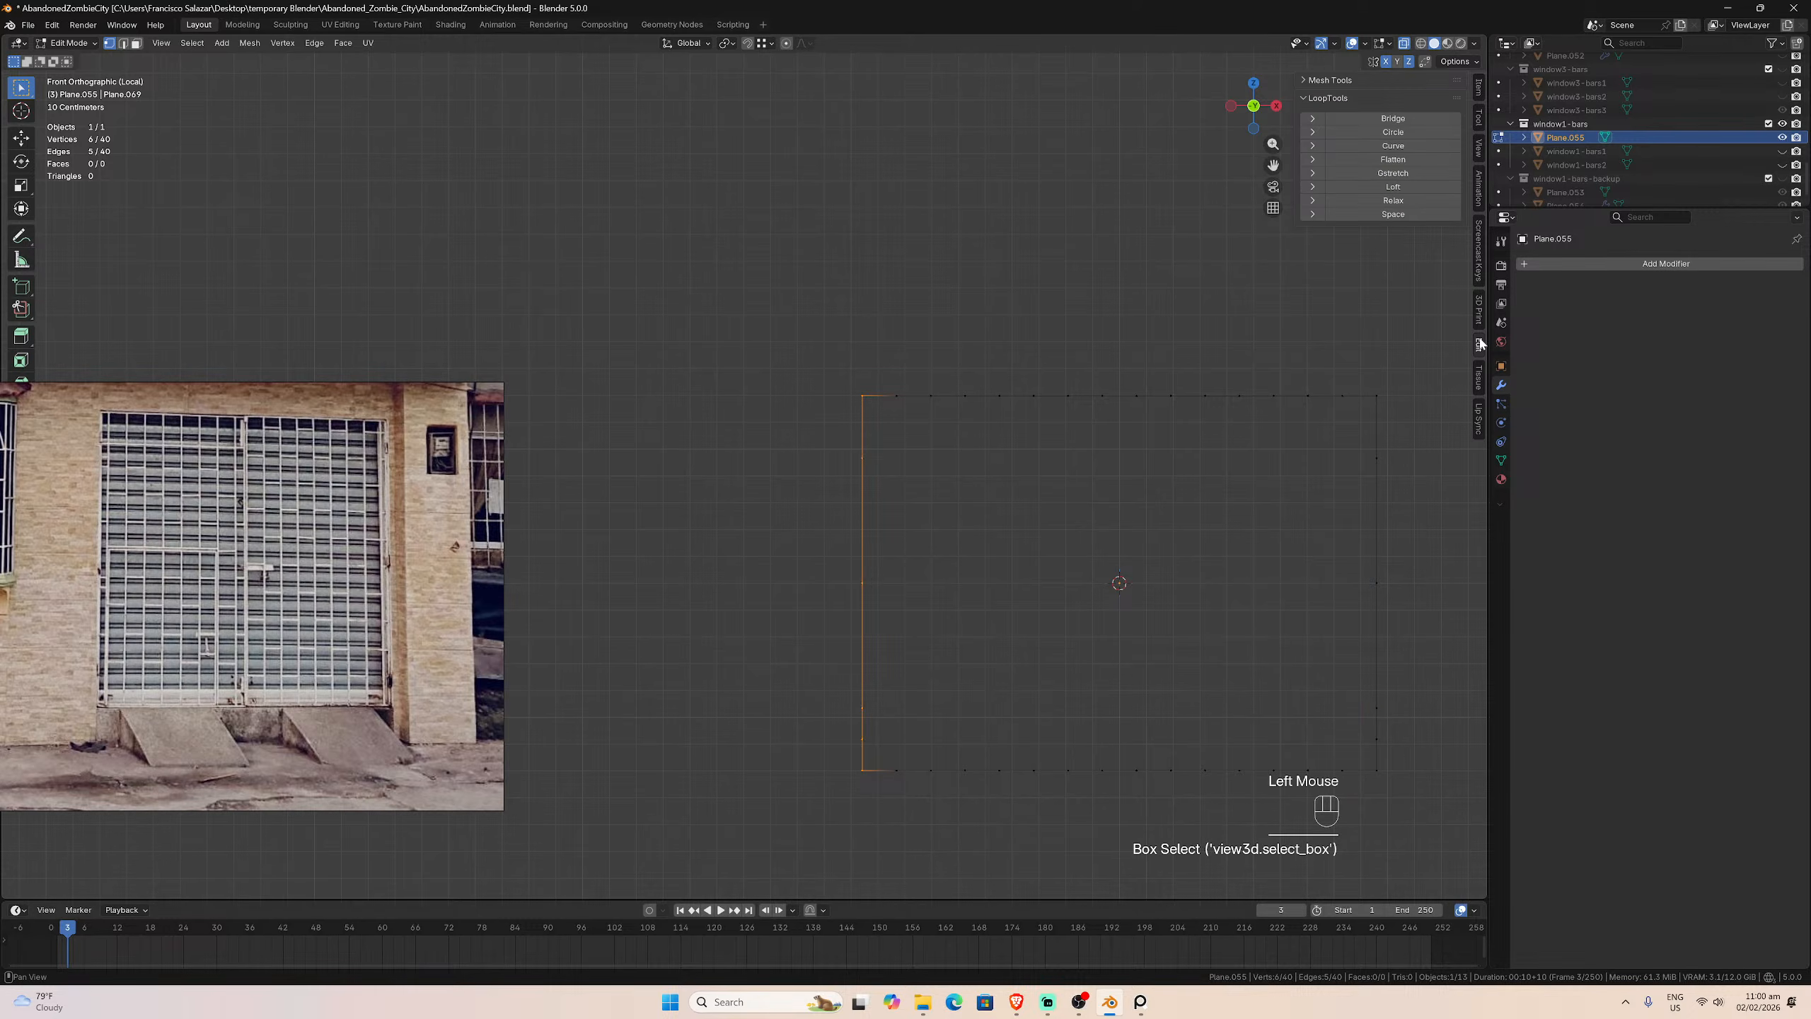
click(1376, 216)
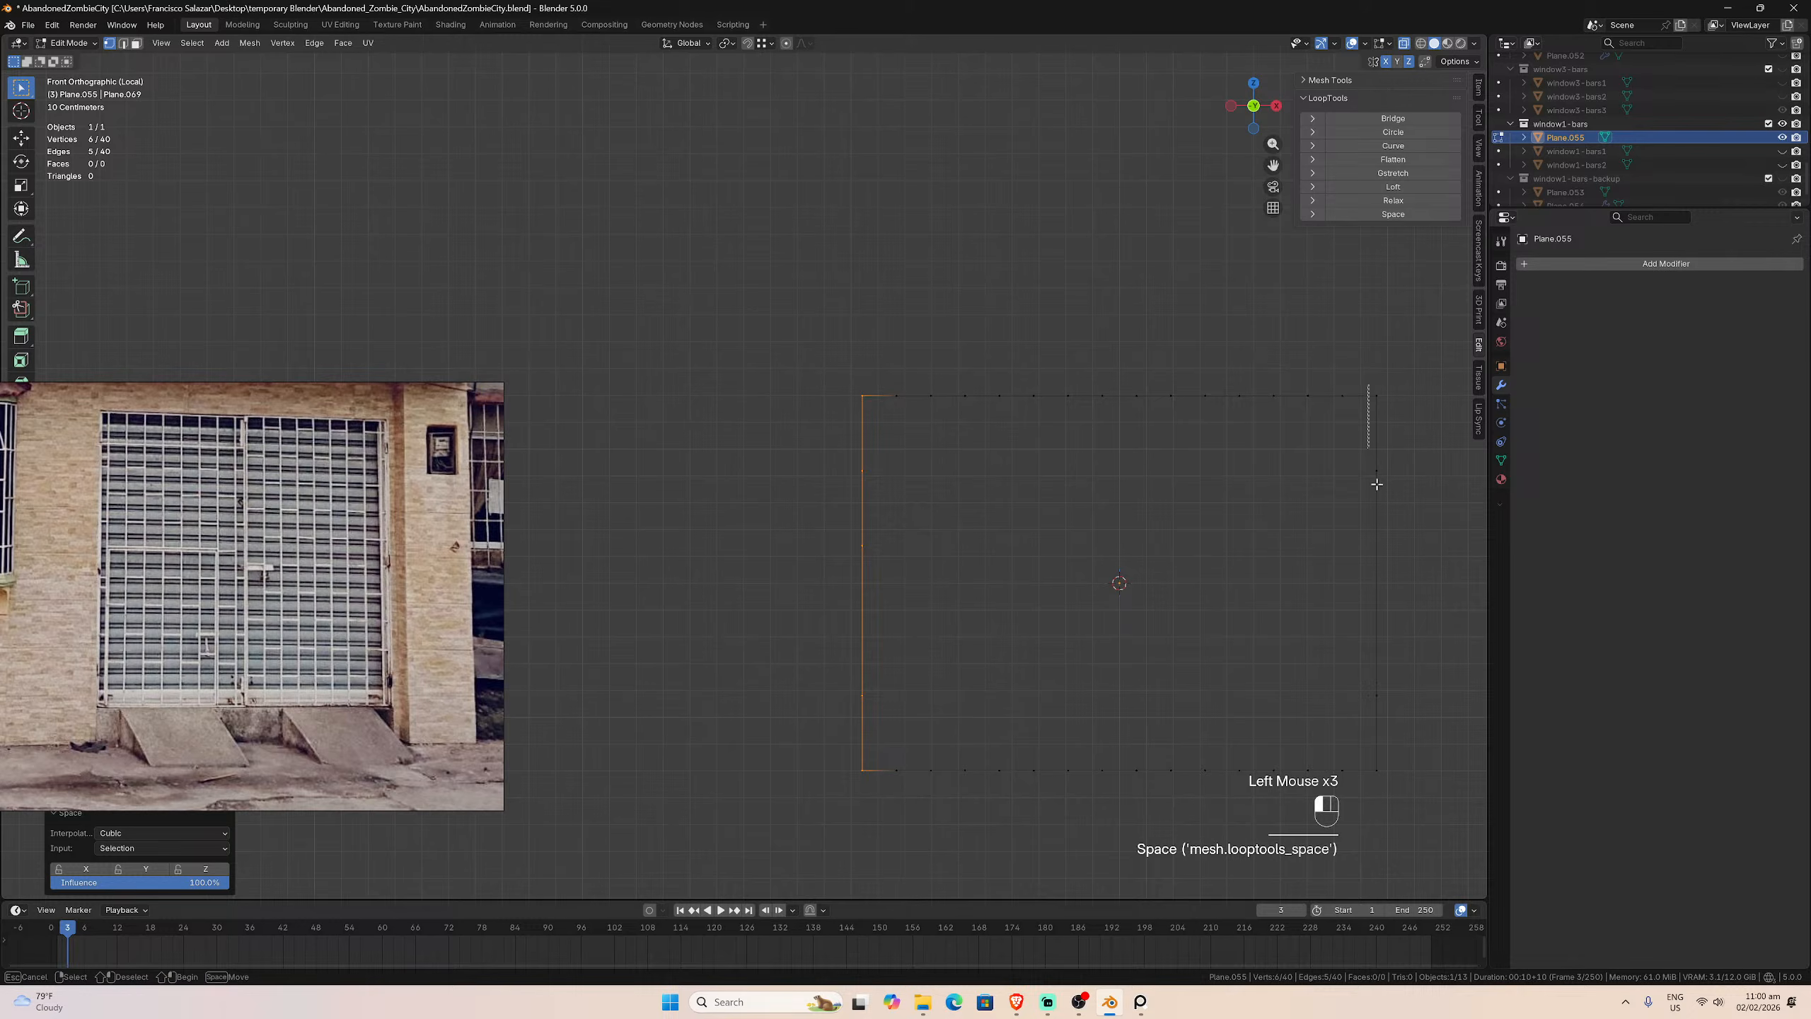
drag(1376, 485, 1414, 788)
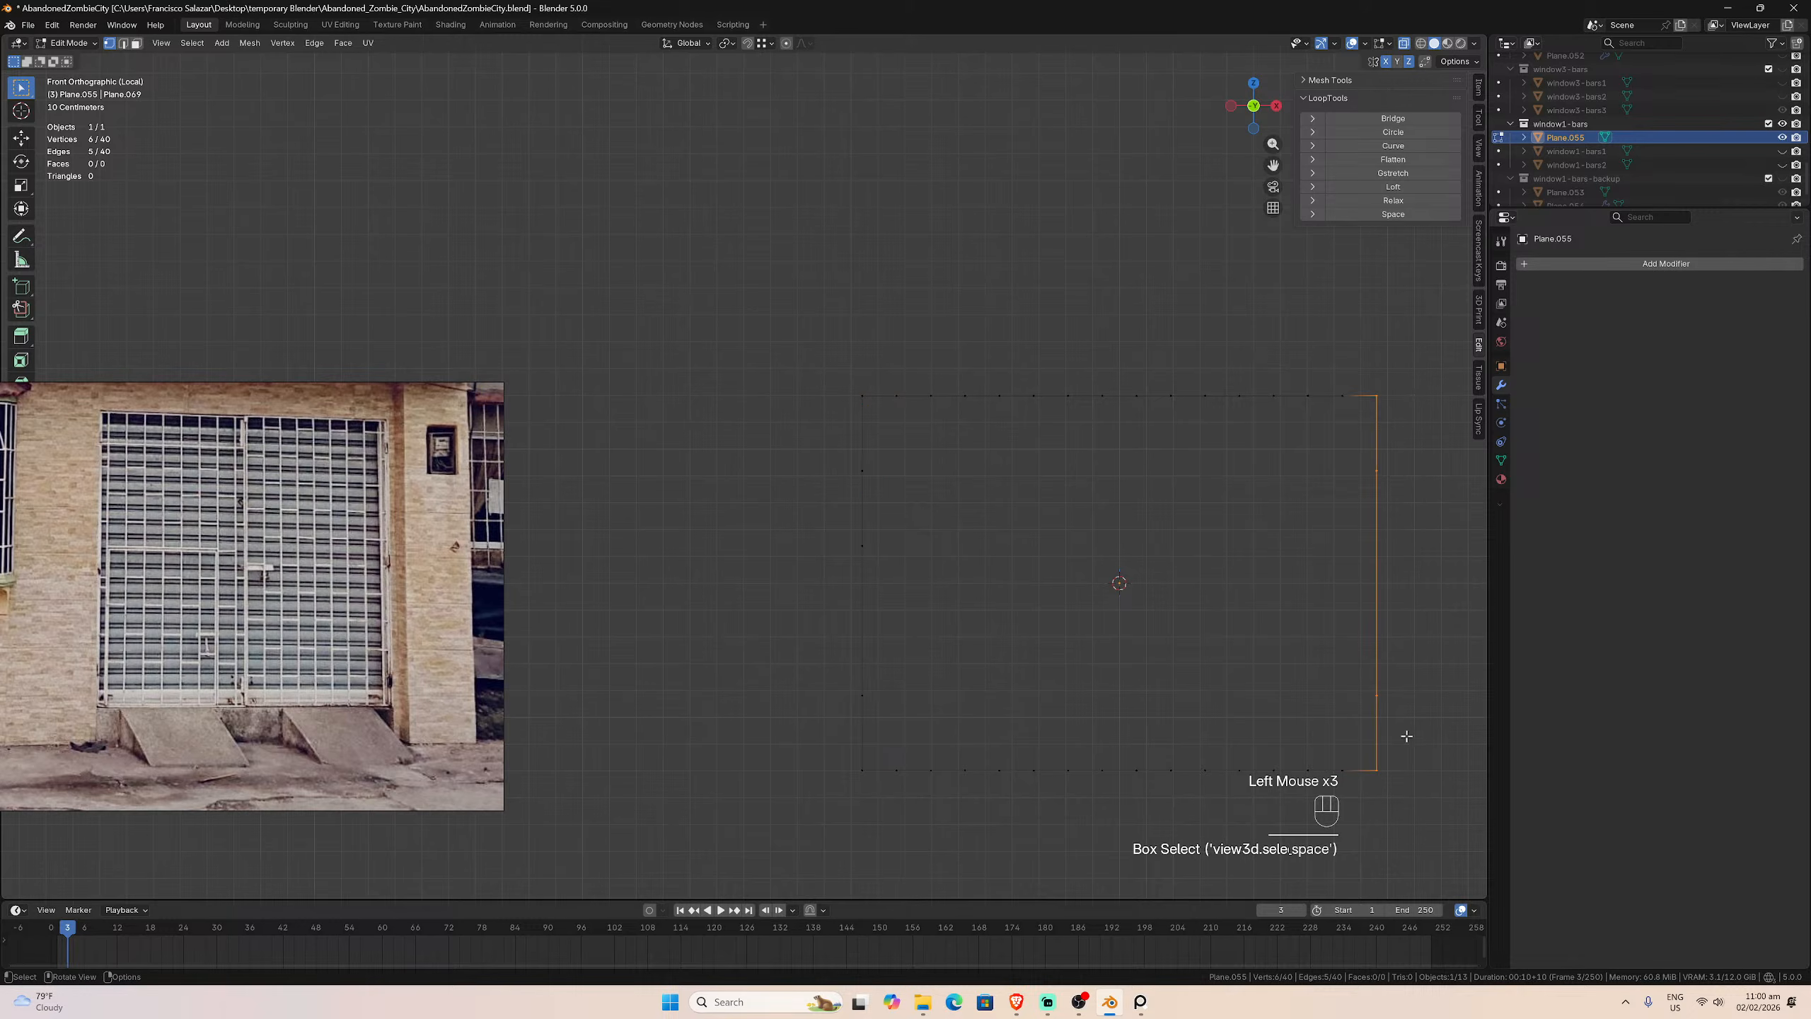
click(1391, 216)
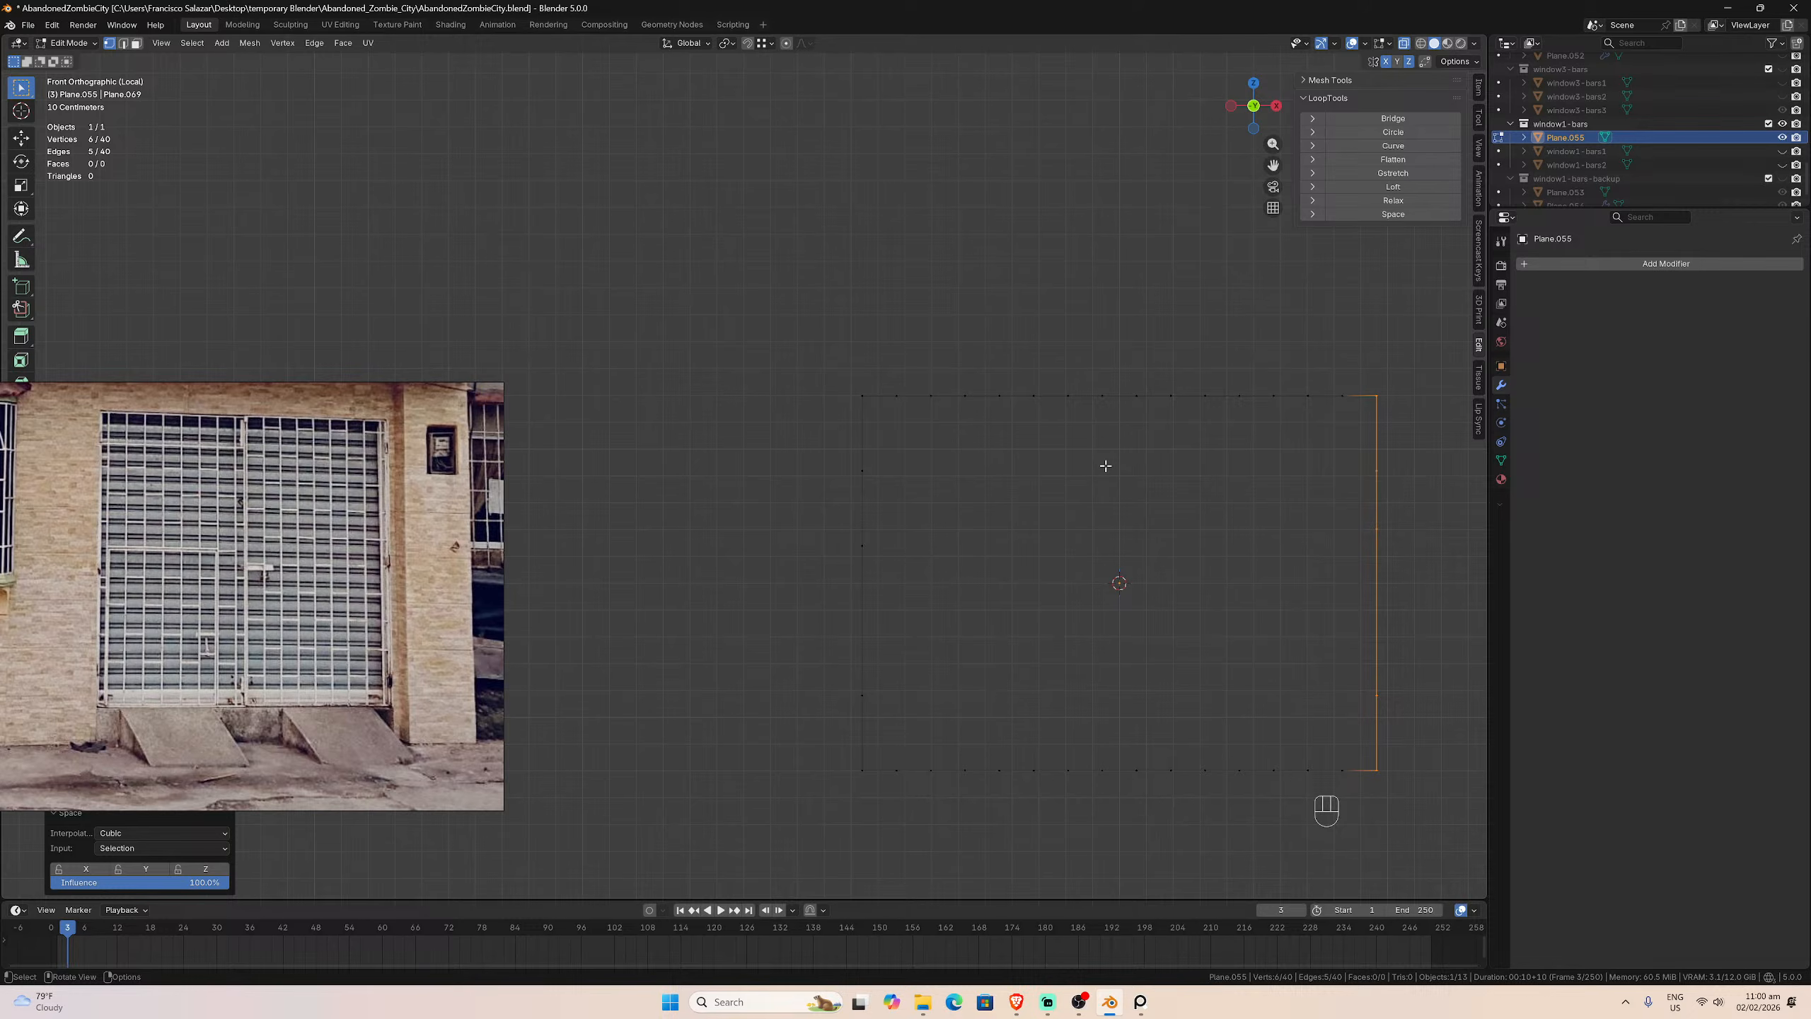
Step: Exit local view to show the outline inside the window frame again, keeping it in Edit Mode
key(KP_Divide)
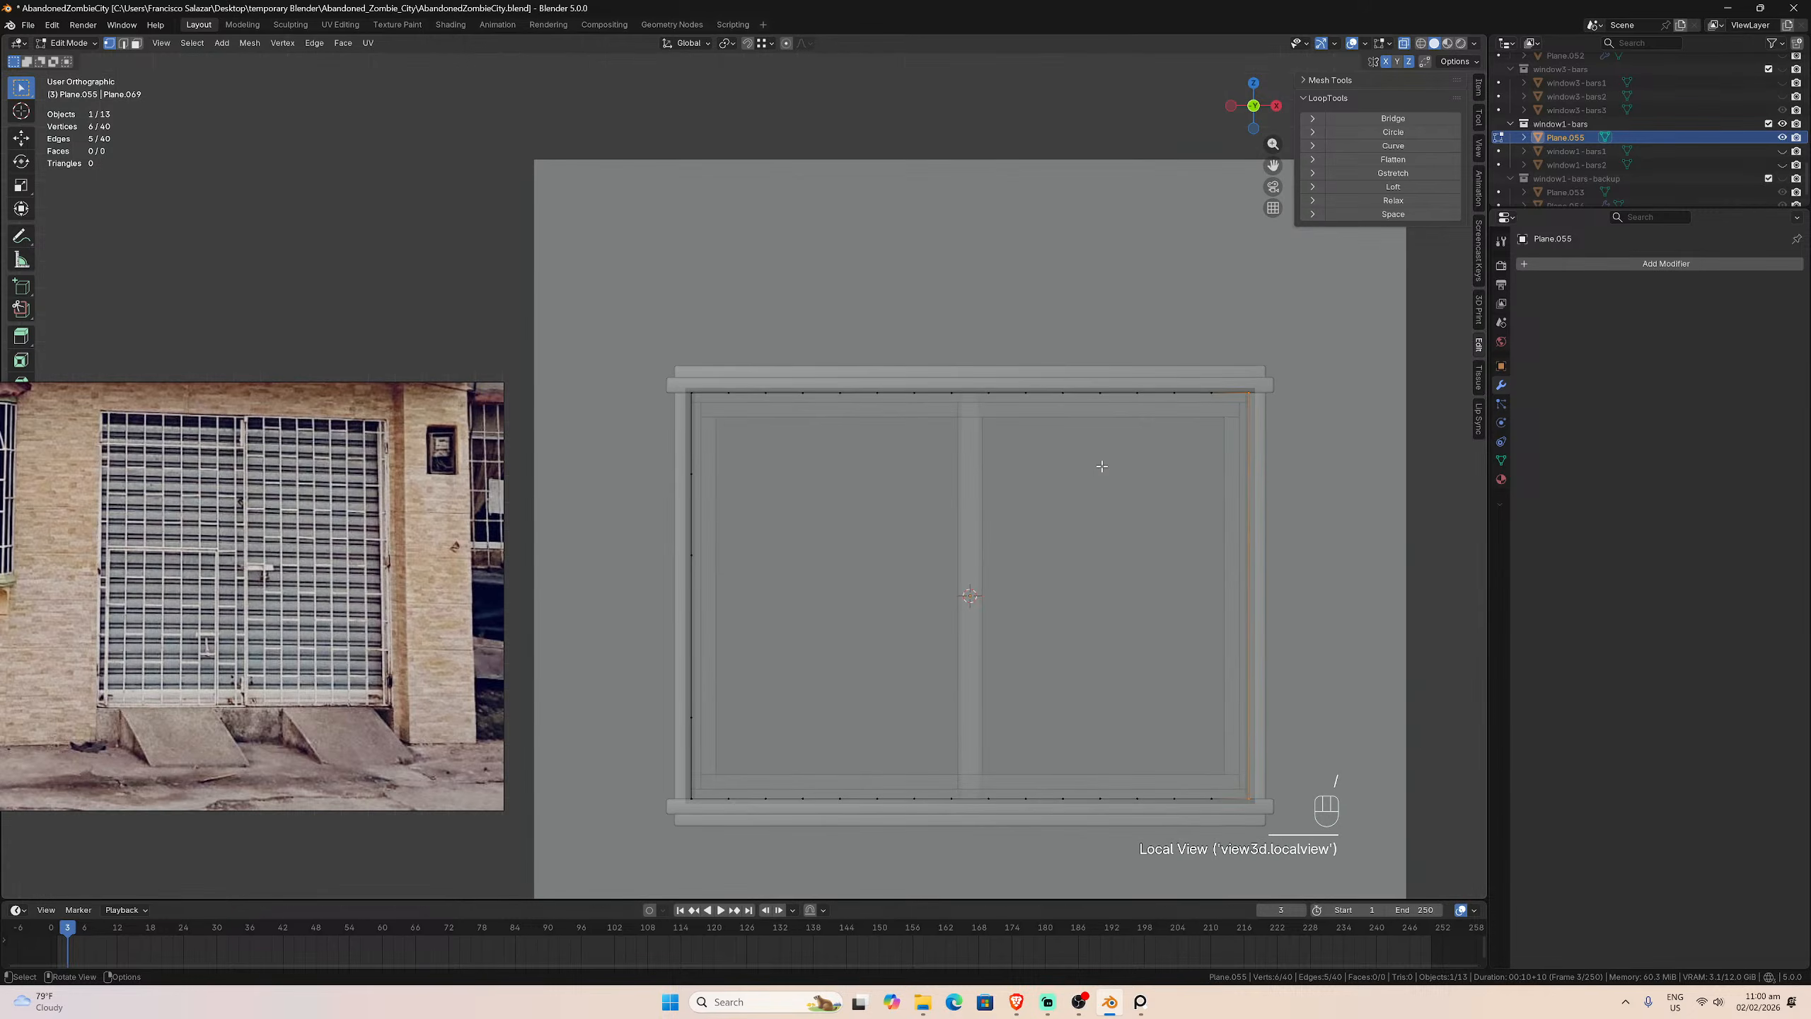
scroll(1067, 465, up, 1)
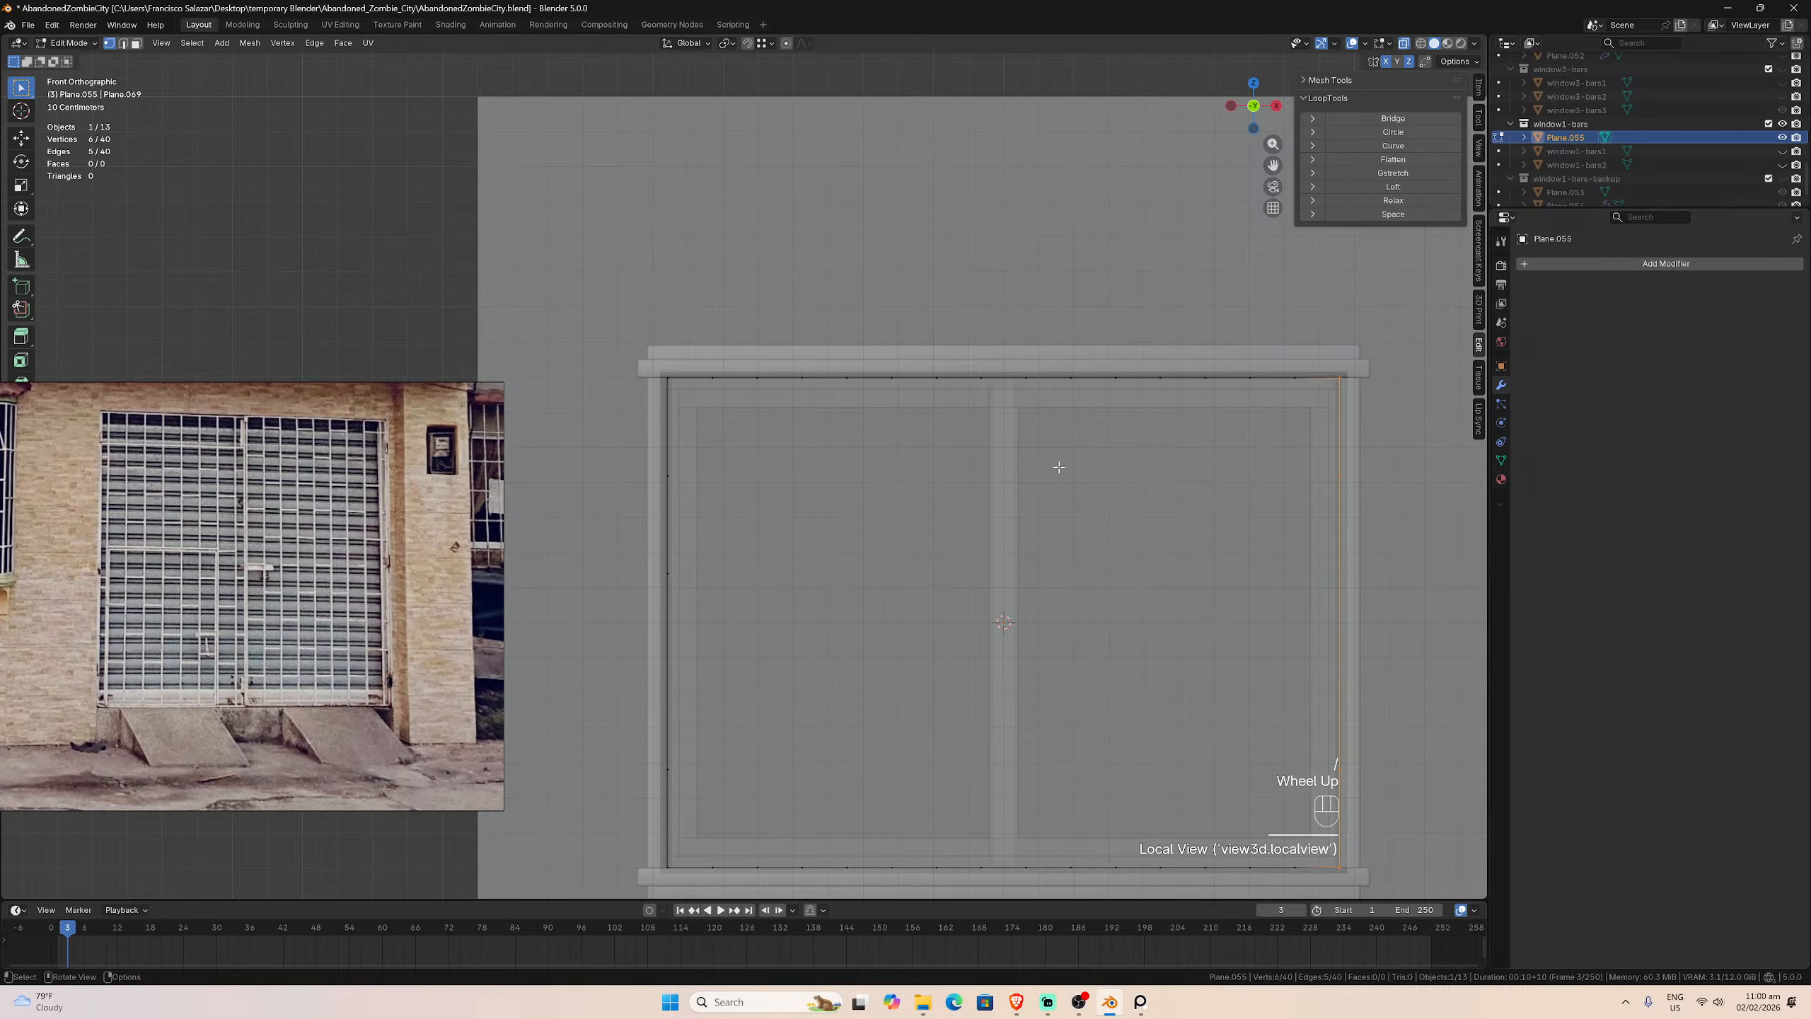
scroll(1059, 468, down, 1)
key(Tab)
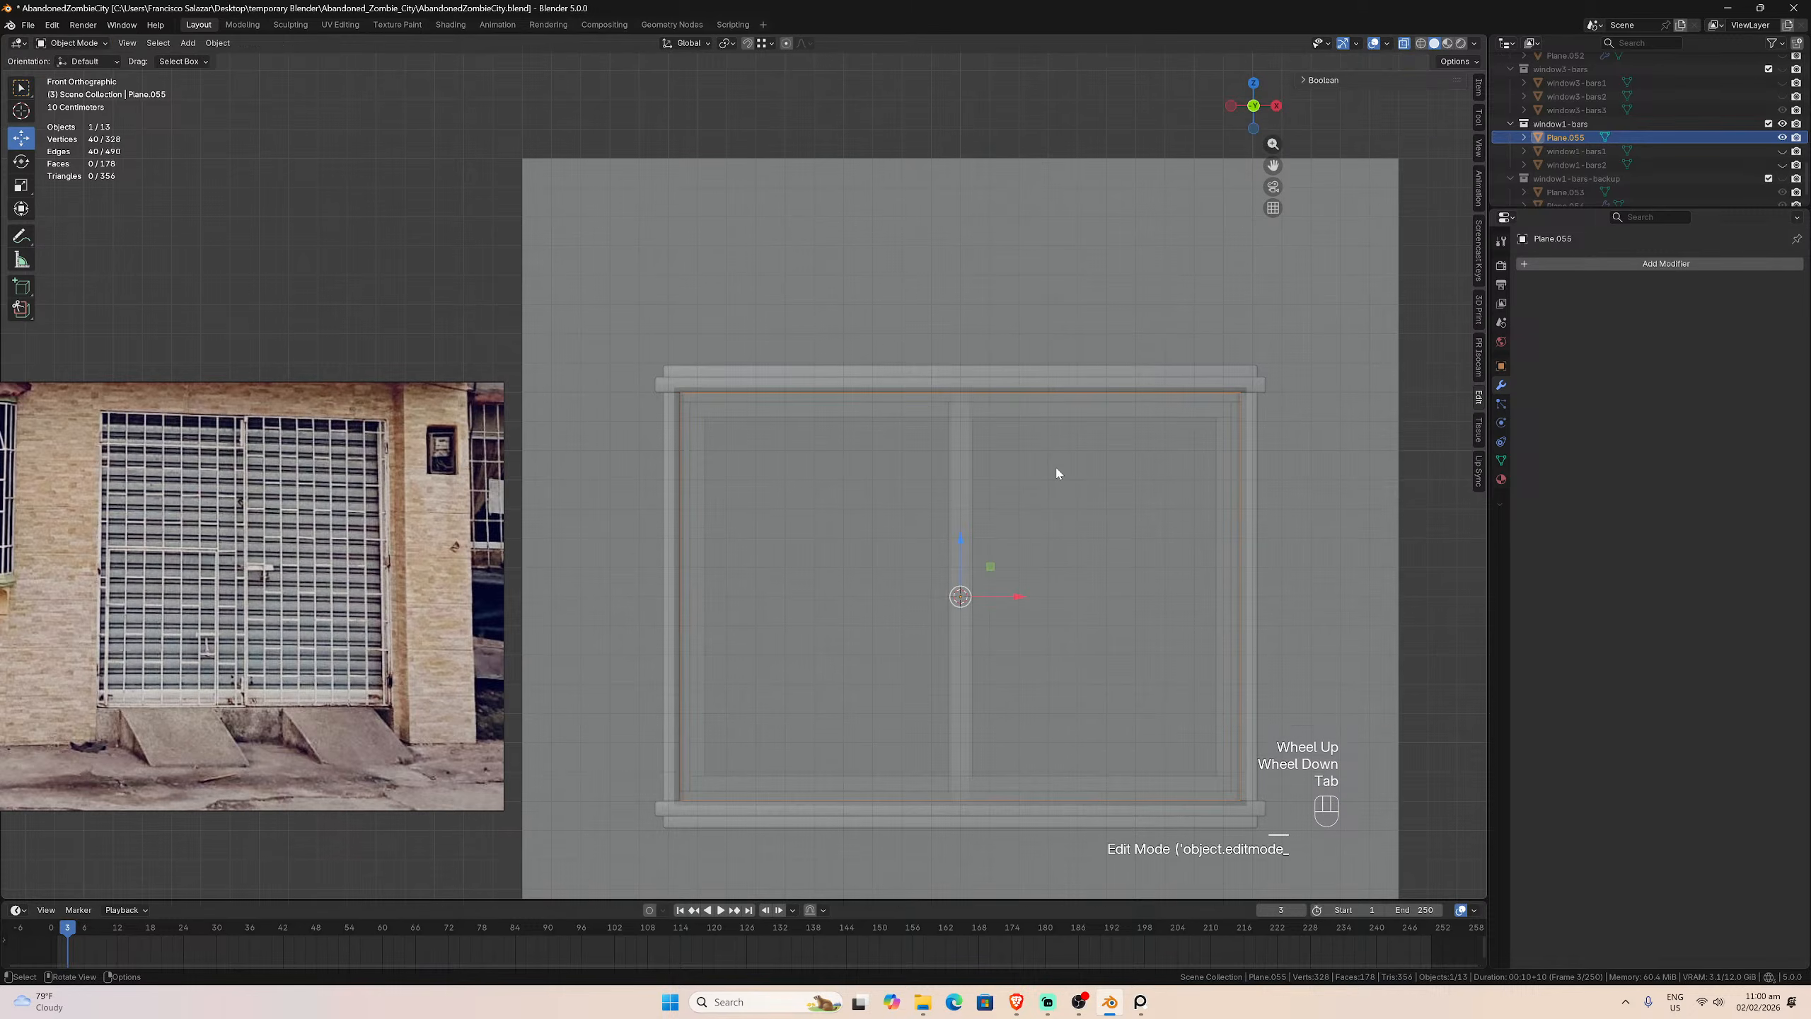
key(Tab)
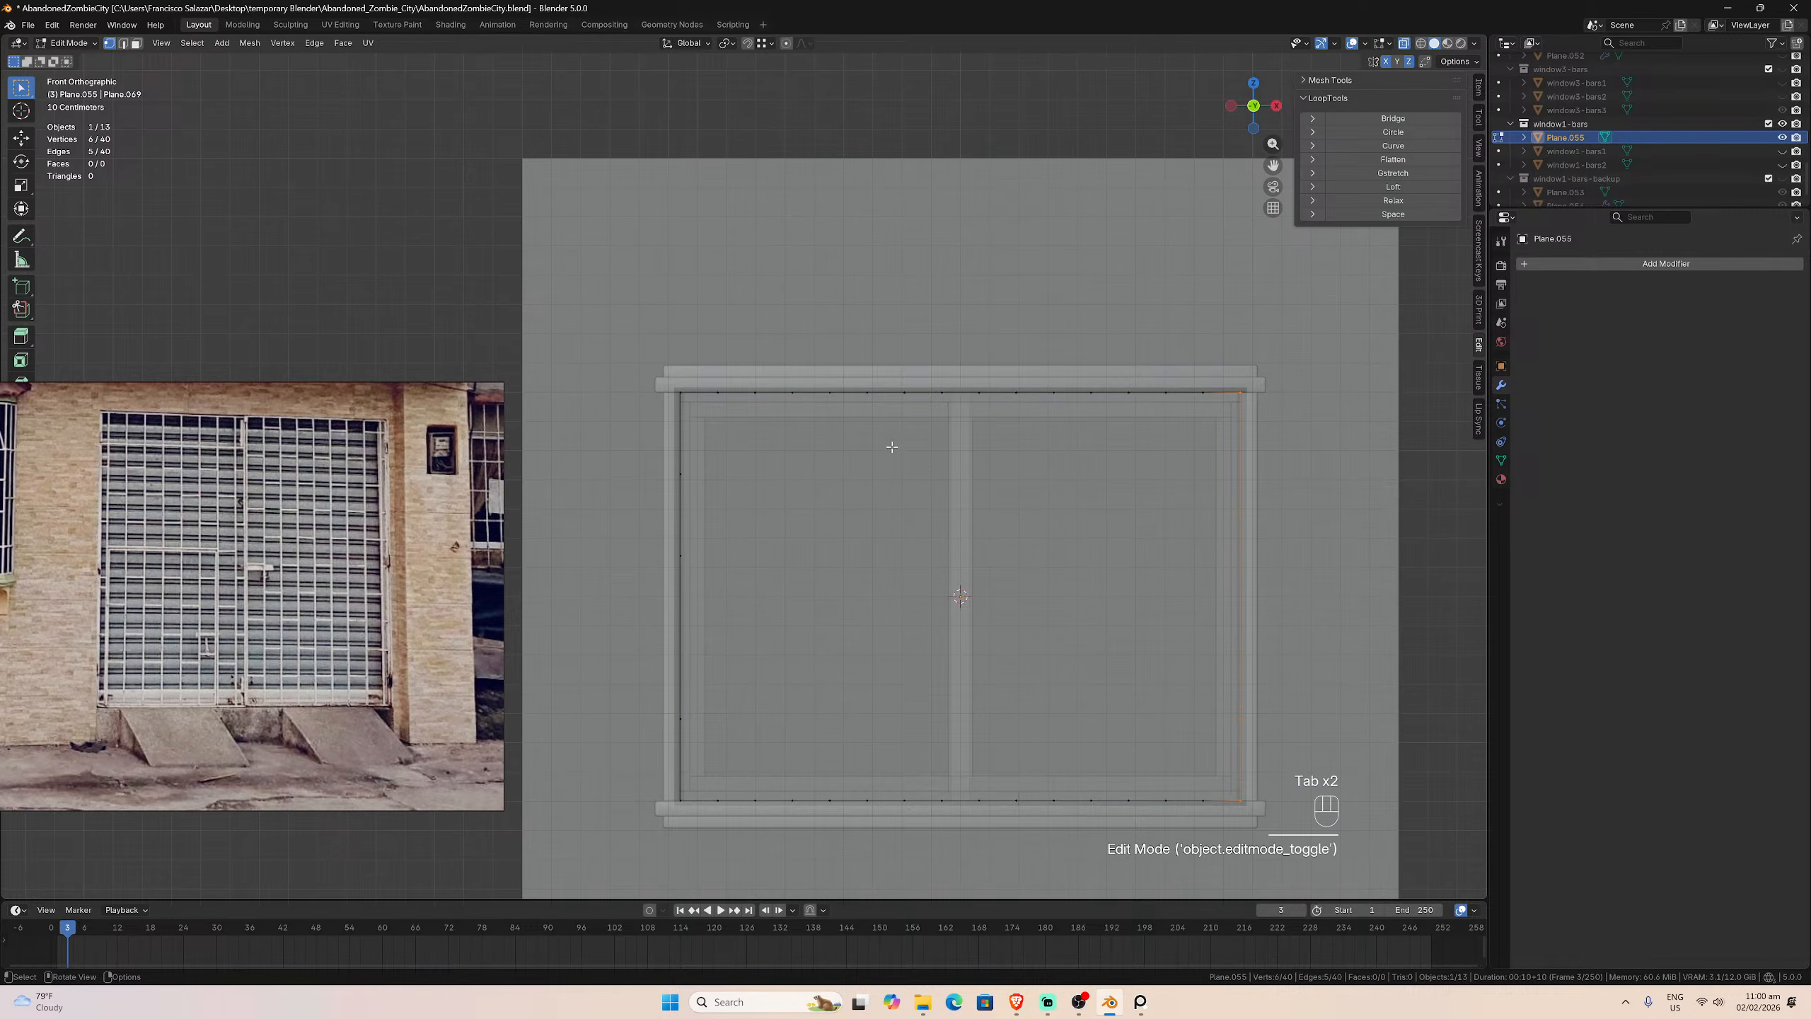
scroll(733, 409, up, 1)
scroll(733, 409, down, 1)
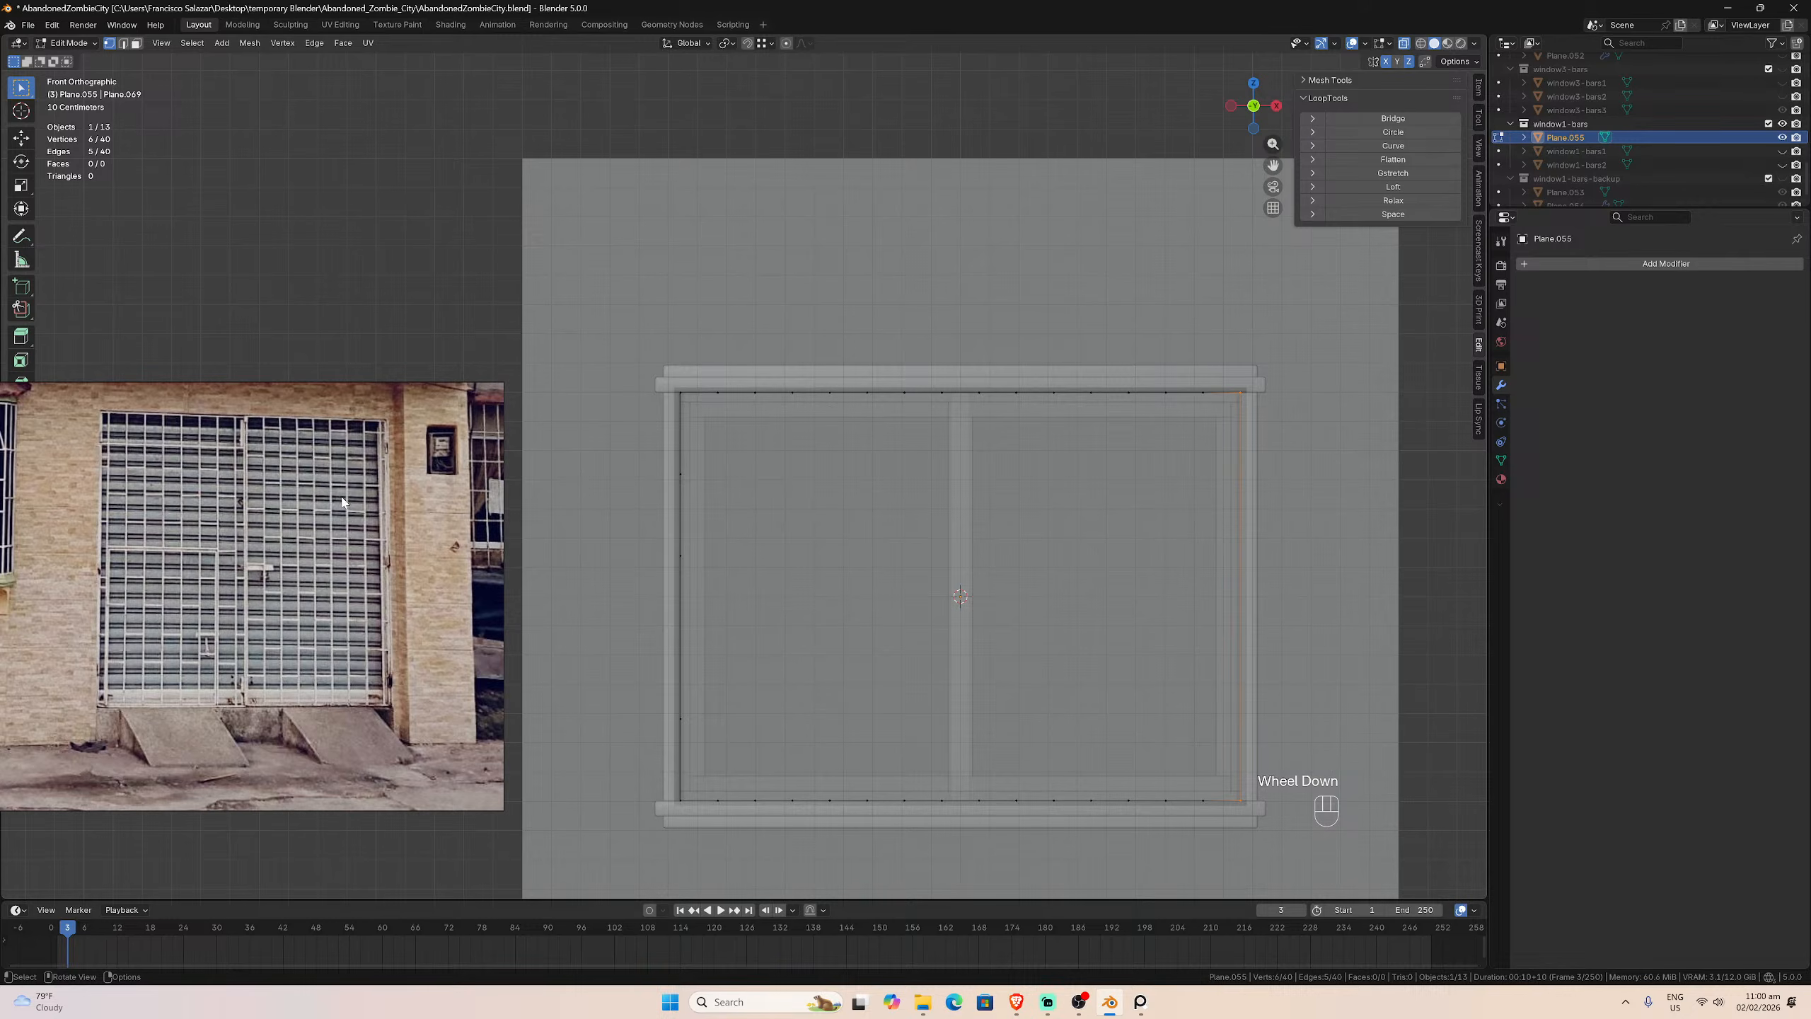
Step: Look through the reference board's window grille photos and examine the diamond-lattice bars on the grey house facade up close
scroll(281, 522, down, 4)
scroll(275, 525, down, 4)
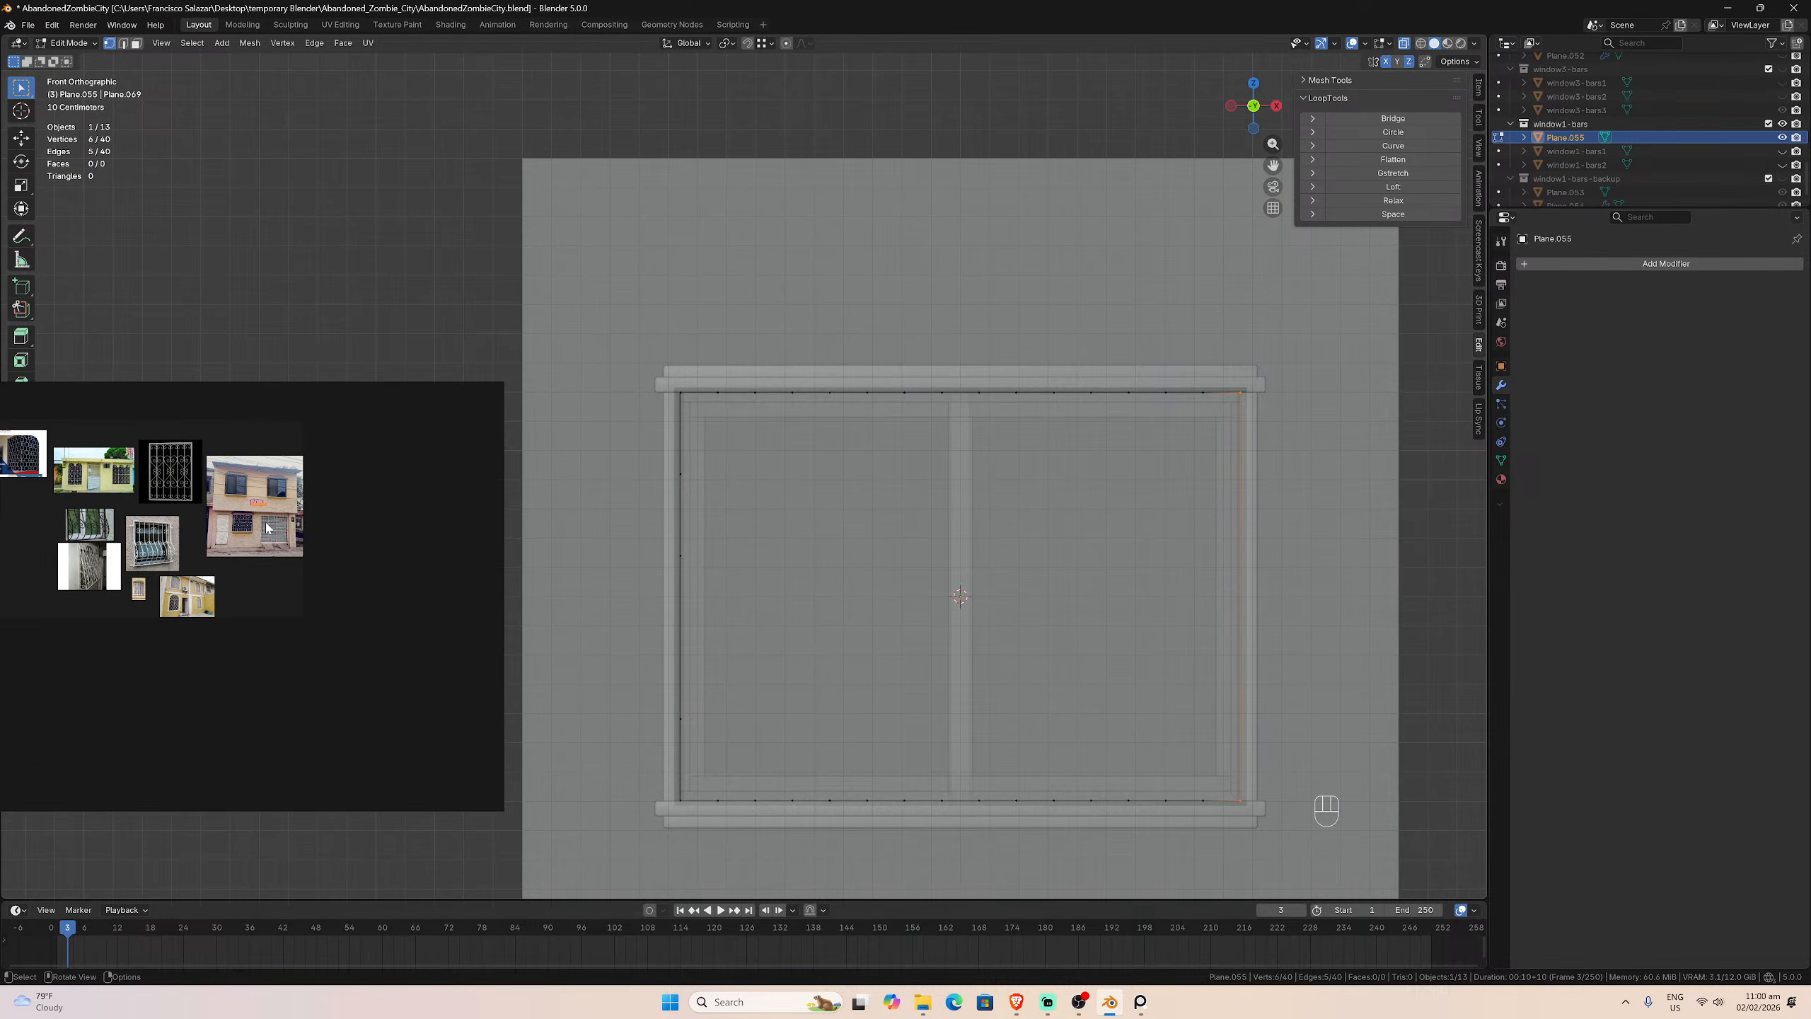
scroll(292, 538, up, 4)
scroll(297, 544, up, 4)
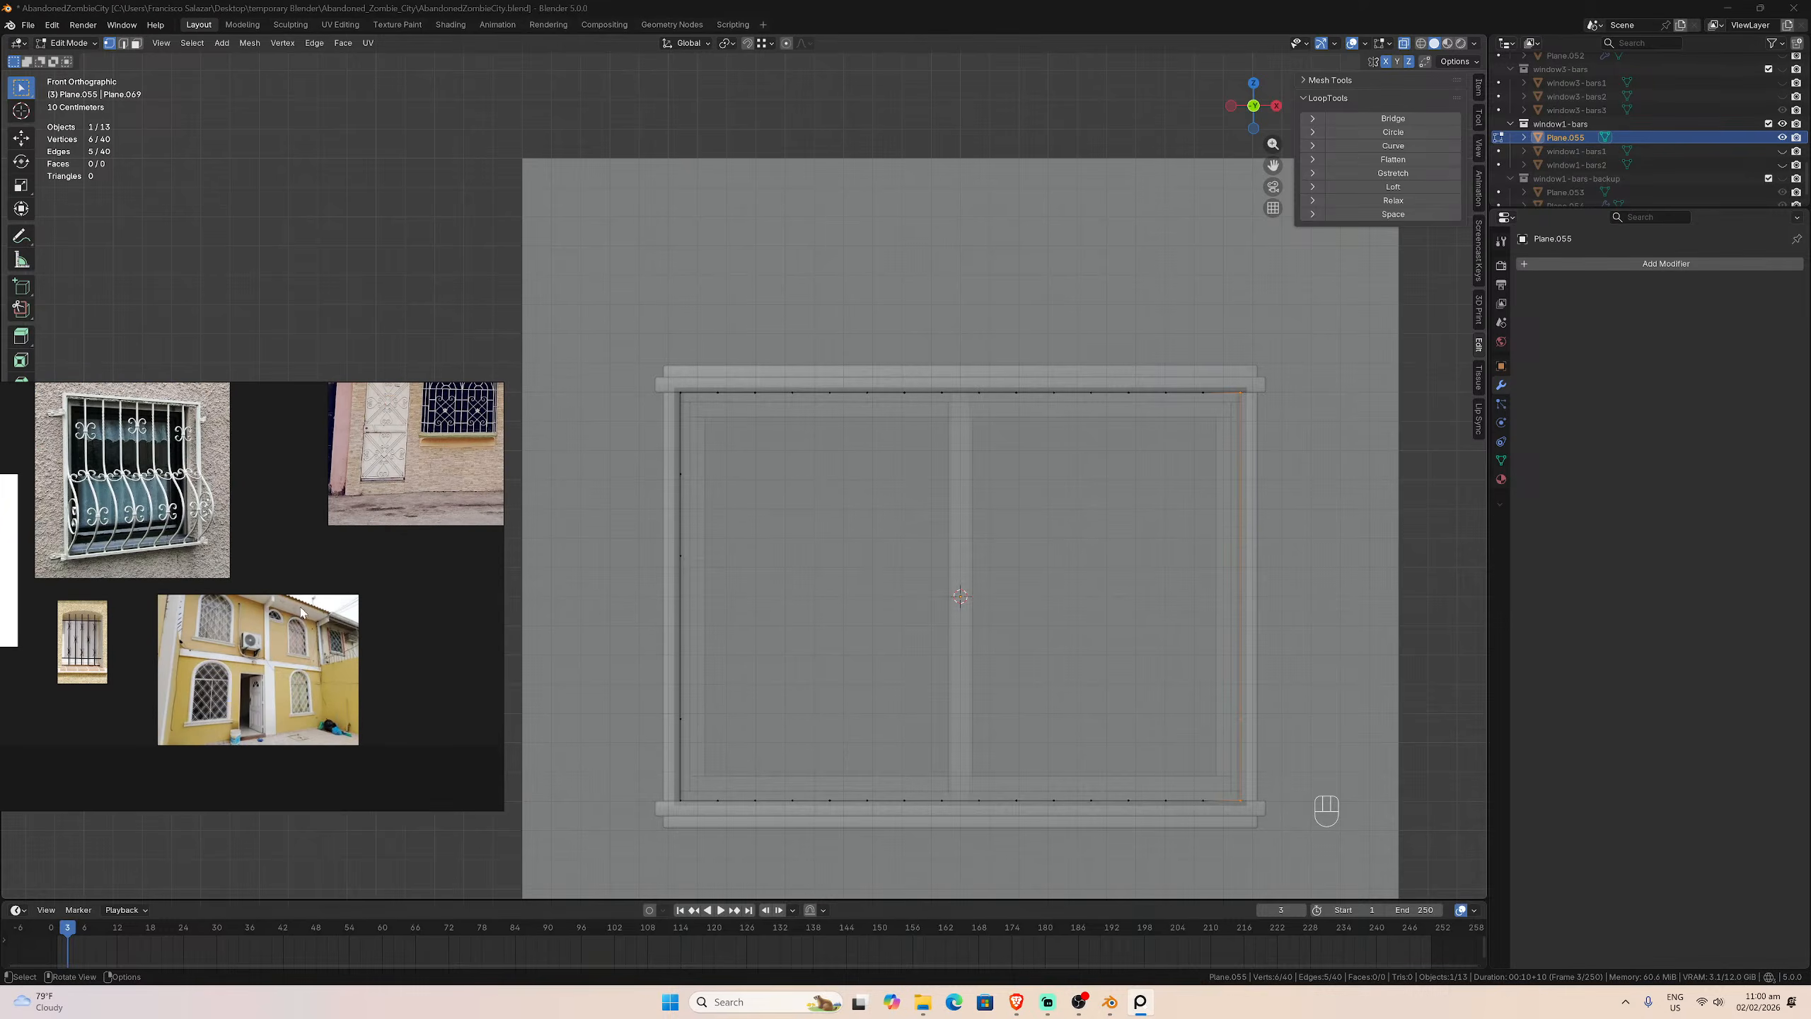
scroll(343, 611, down, 5)
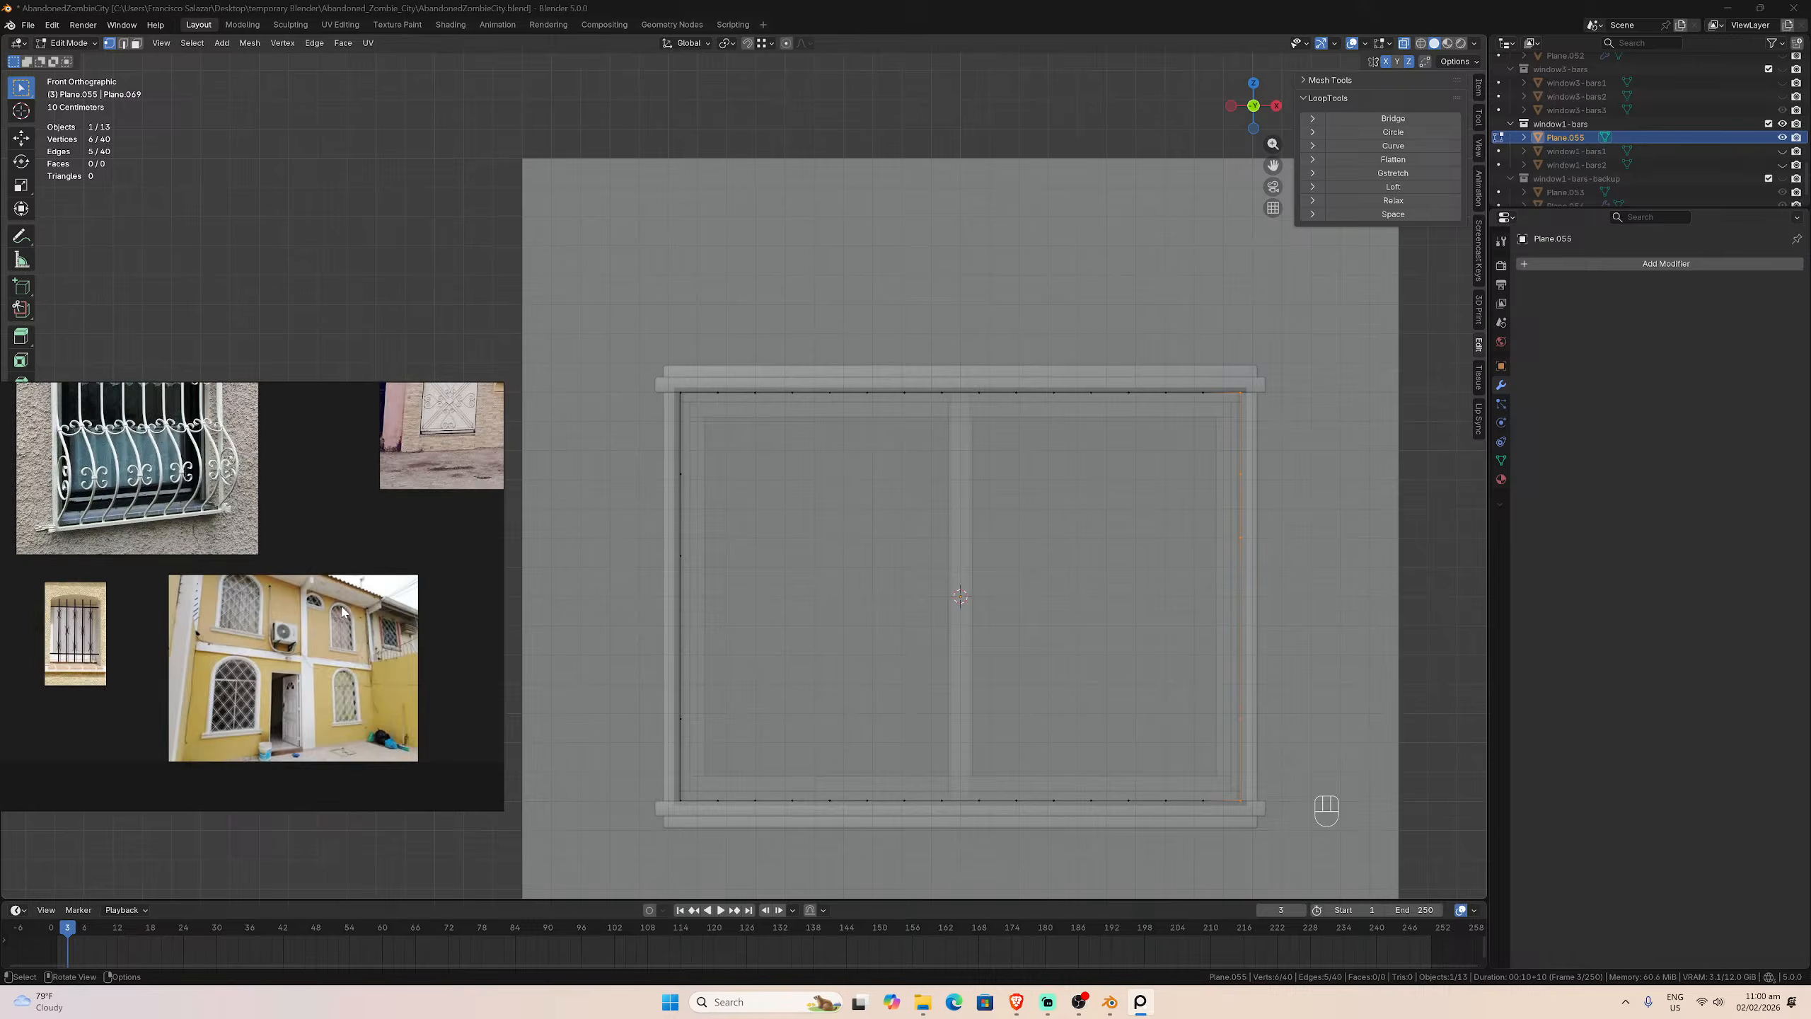
middle_drag(251, 515, 328, 540)
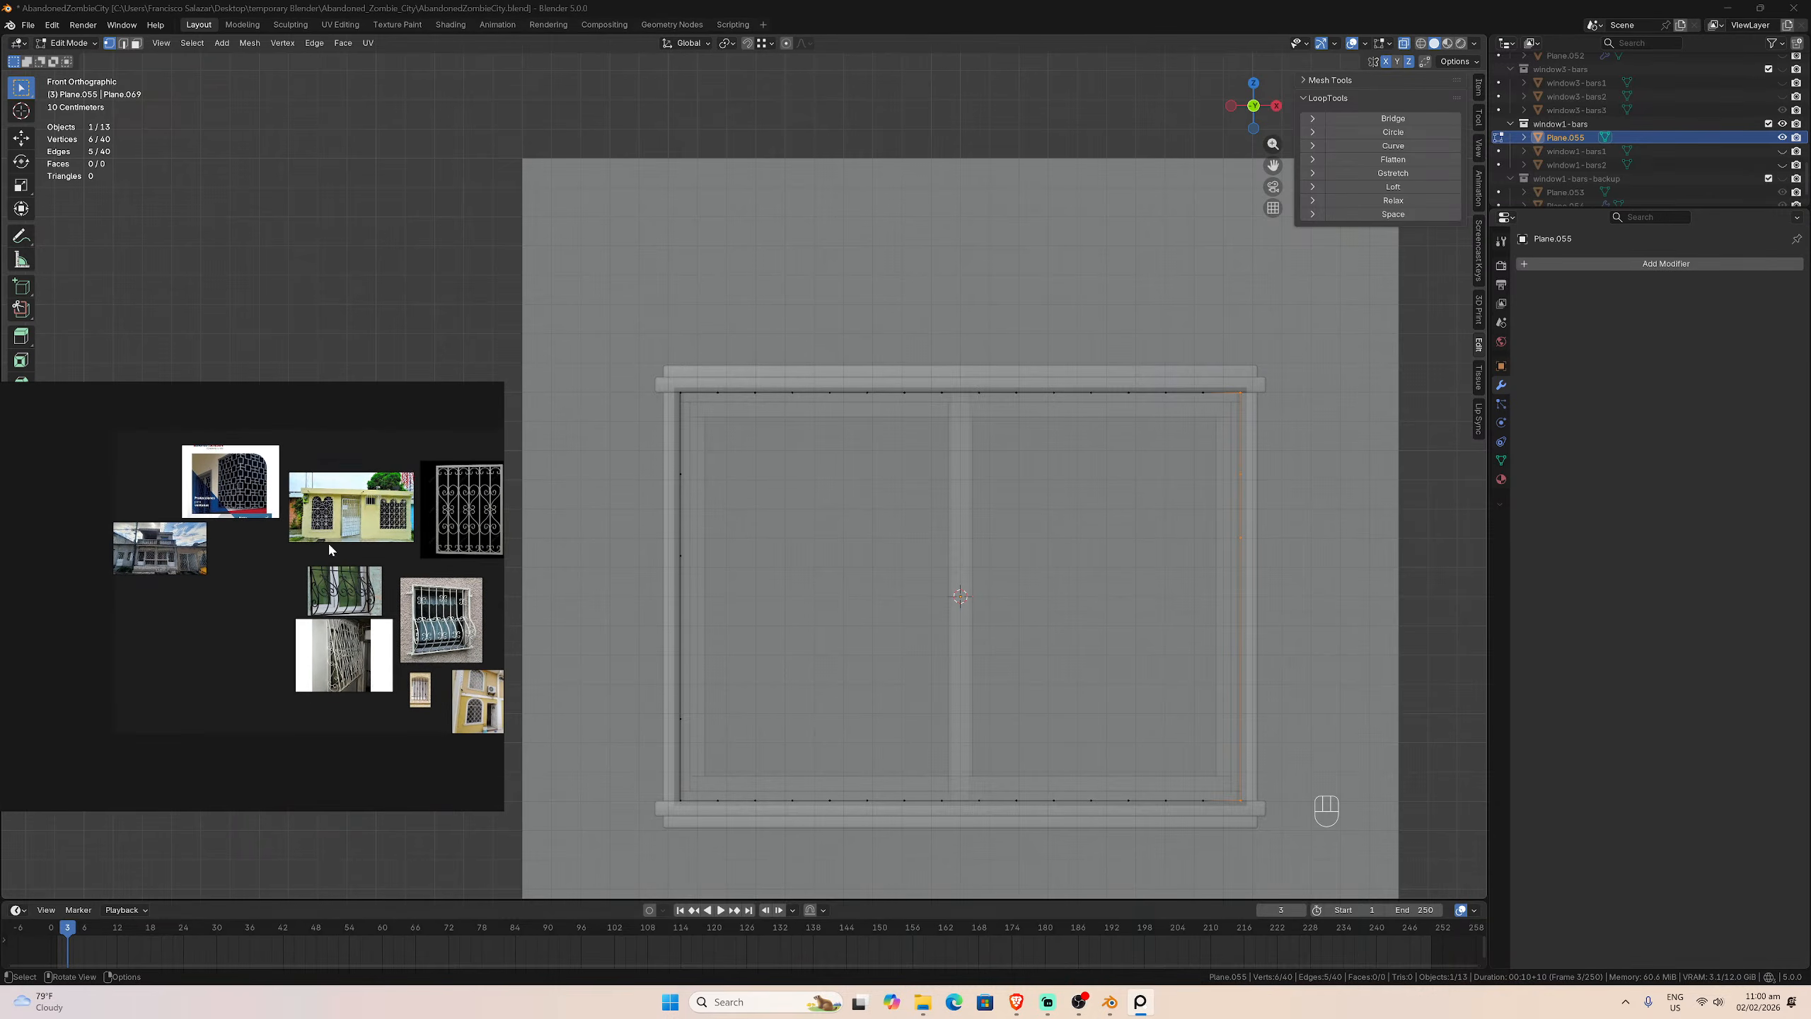
scroll(314, 547, up, 5)
scroll(171, 597, up, 8)
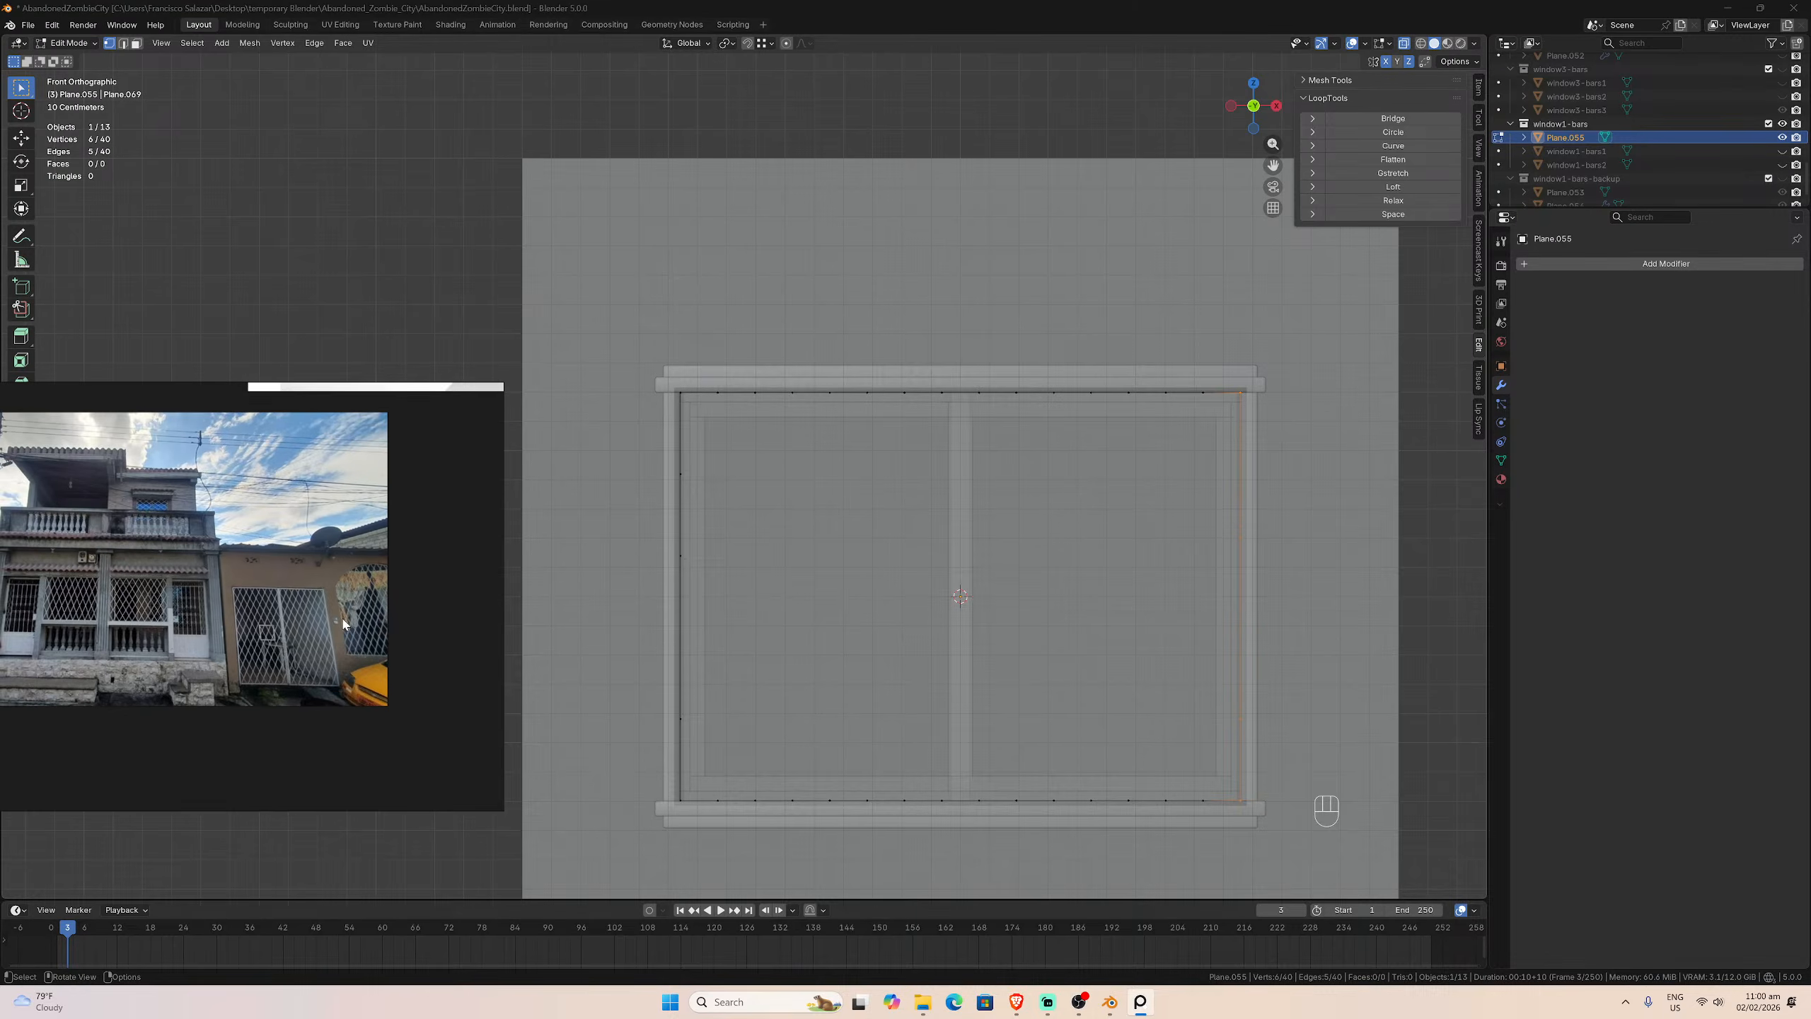
middle_drag(286, 631, 266, 707)
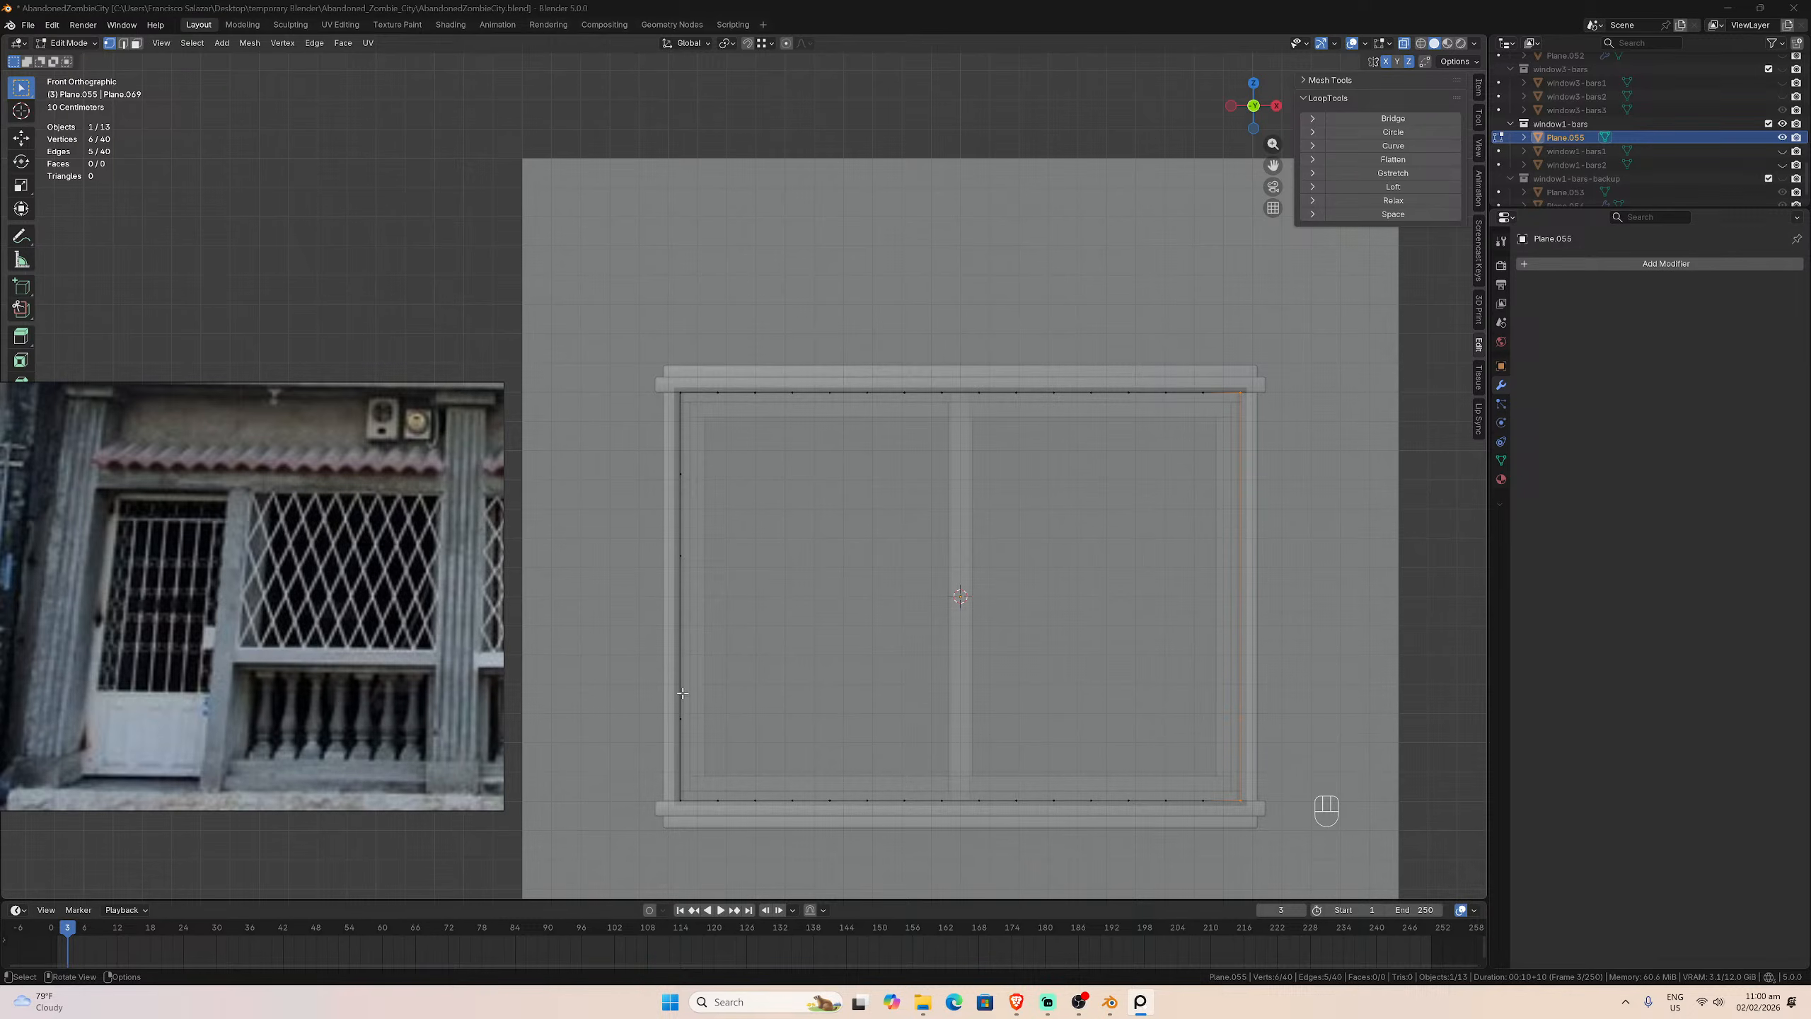
Step: Undo the LoopTools spacing on the outline's left and right sides
click(678, 500)
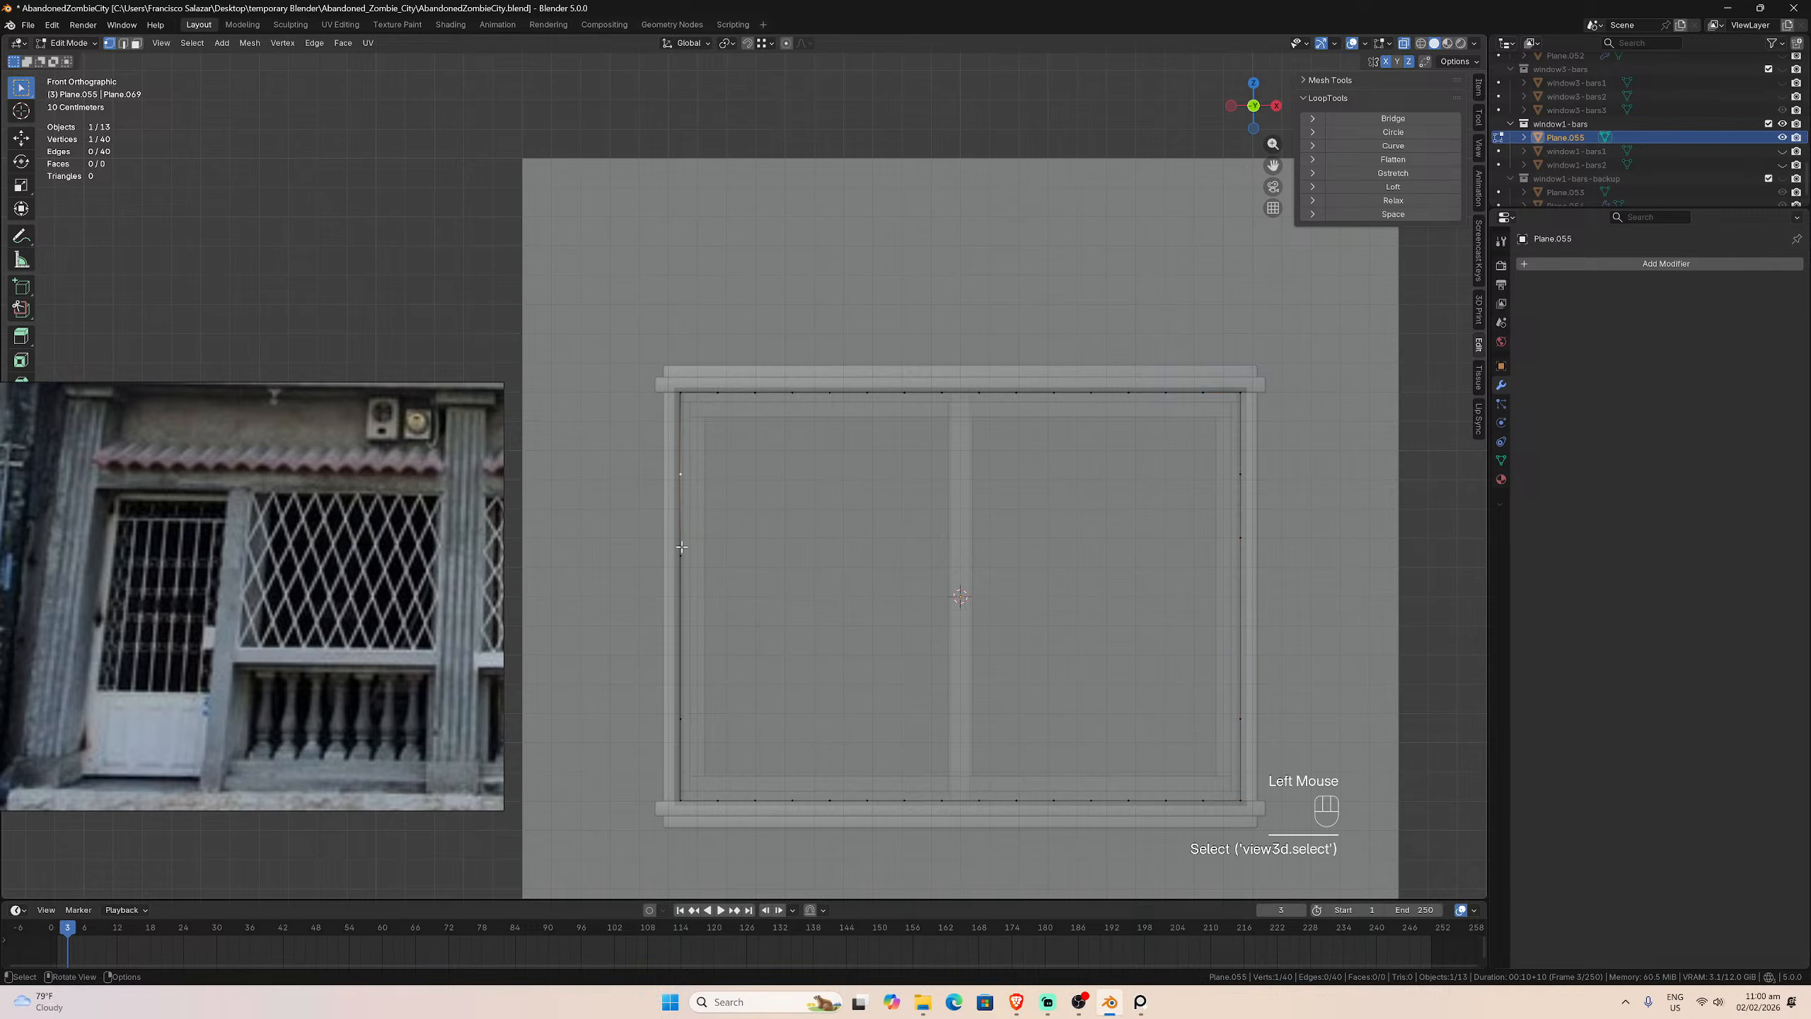
click(691, 690)
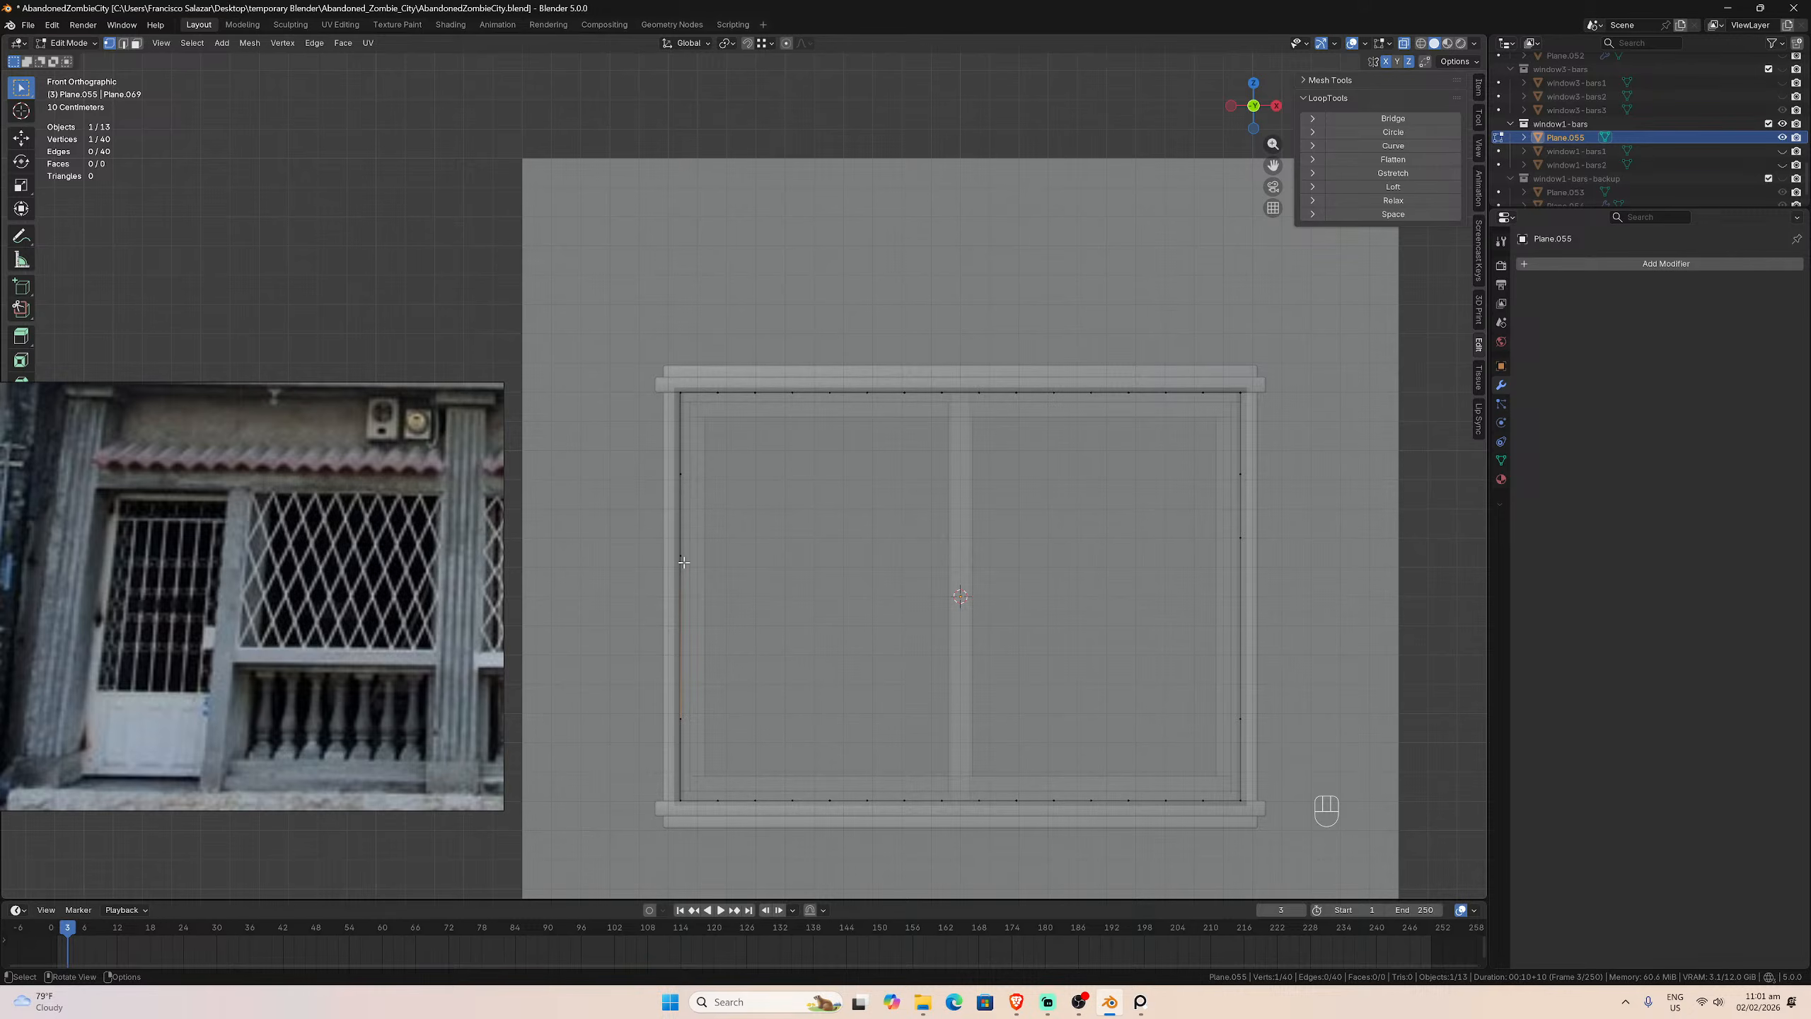
key(ctrl)
key(ctrl+z)
key(ctrl+z)
key(ctrl+z)
key(ctrl+z)
key(ctrl+z)
key(ctrl+z)
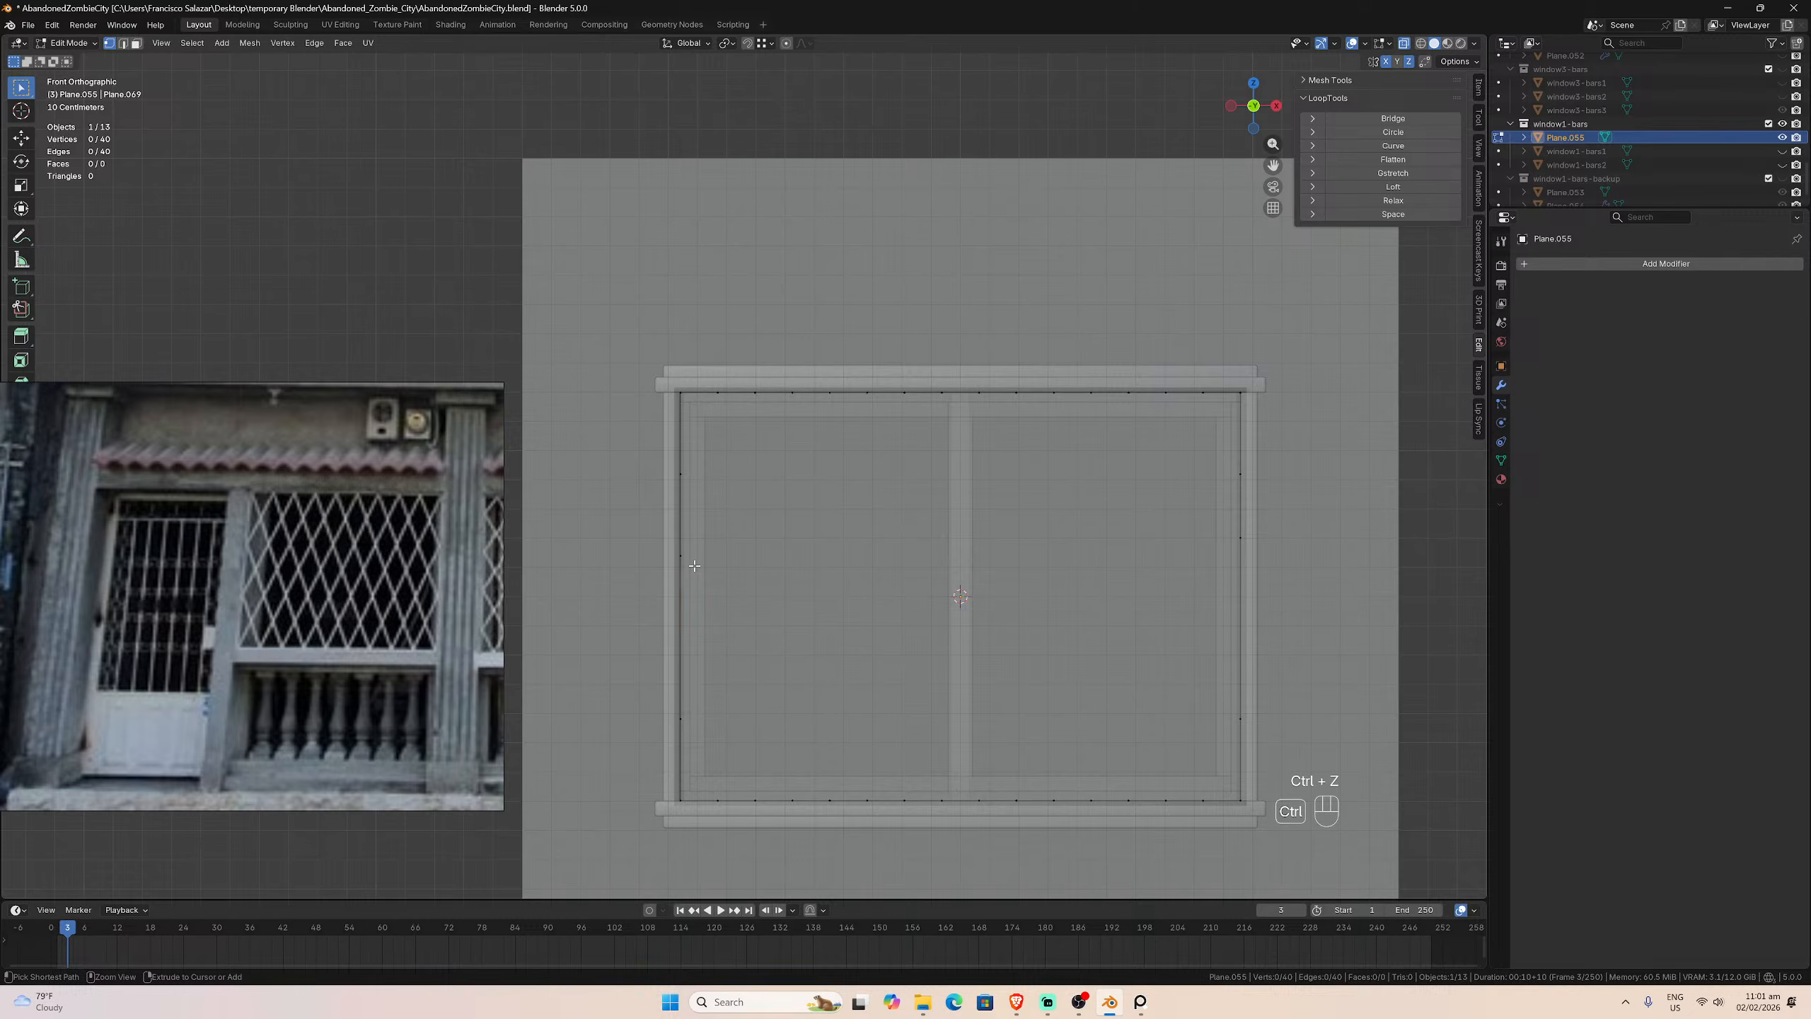
key(ctrl+z)
key(ctrl+z)
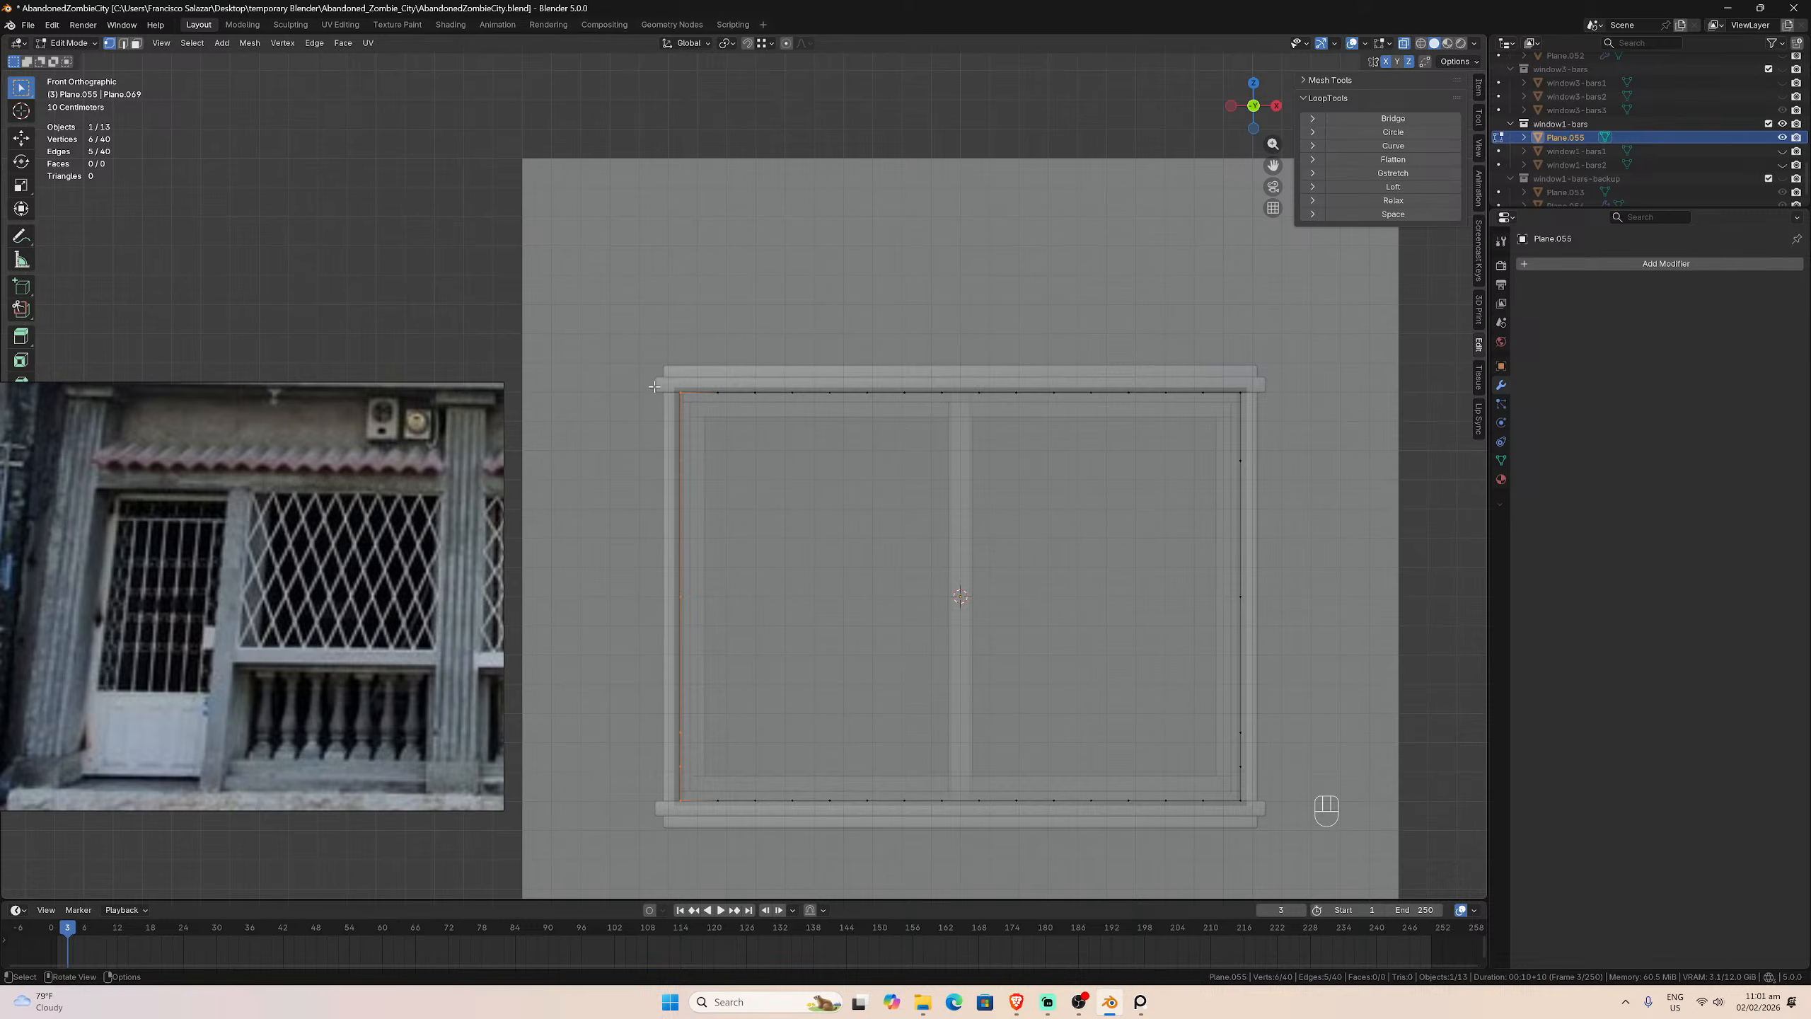
Step: Try to distribute the outline's left-side vertices evenly with LoopTools Space, and undo it
drag(636, 361, 690, 794)
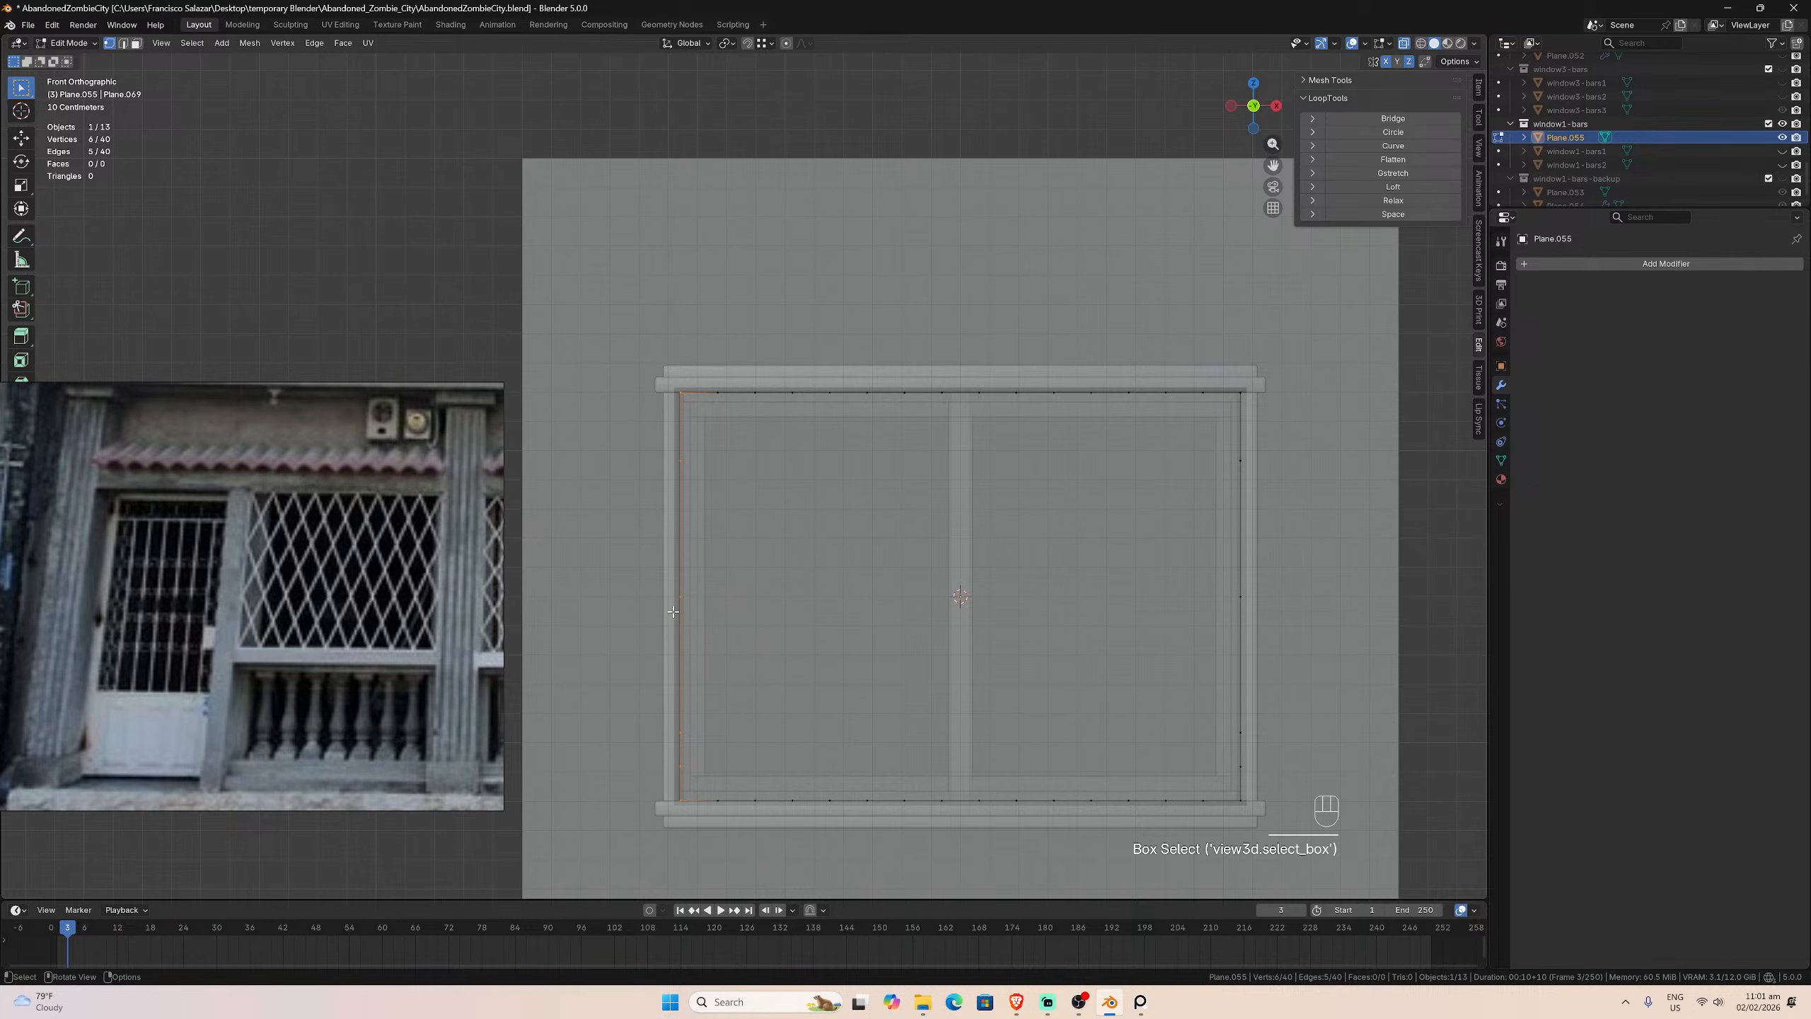
click(1364, 214)
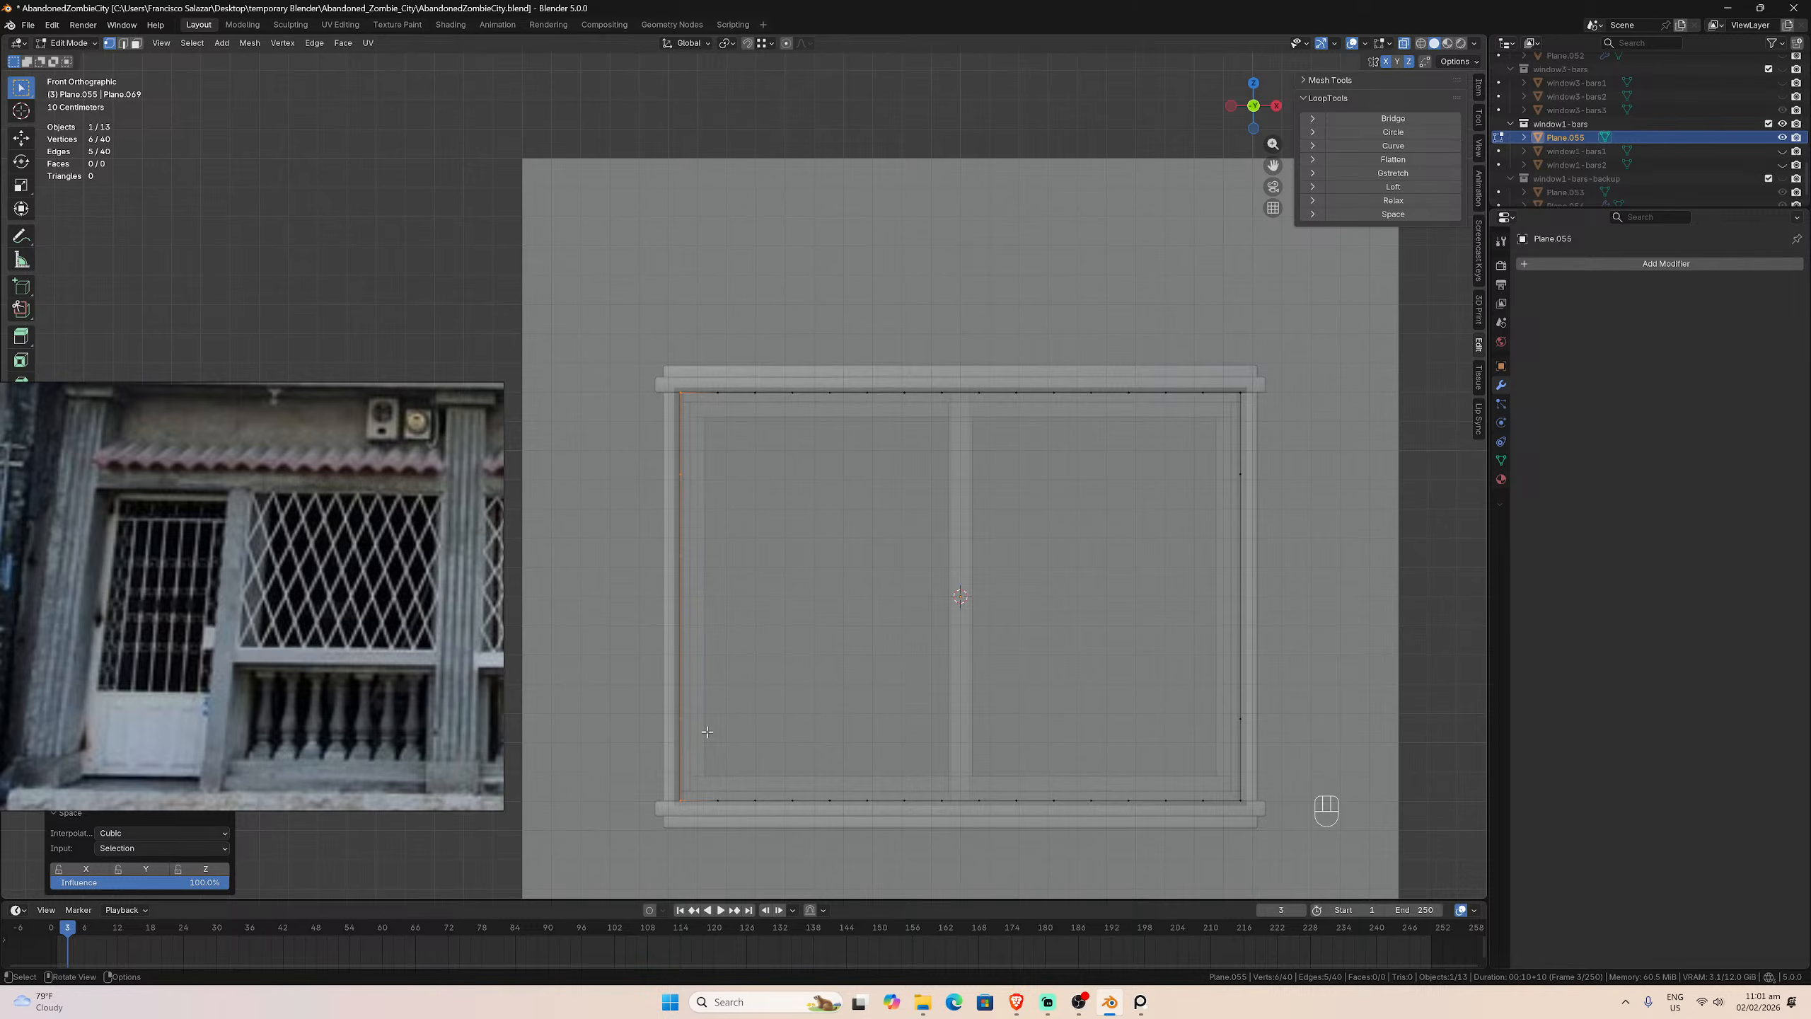
key(ctrl+z)
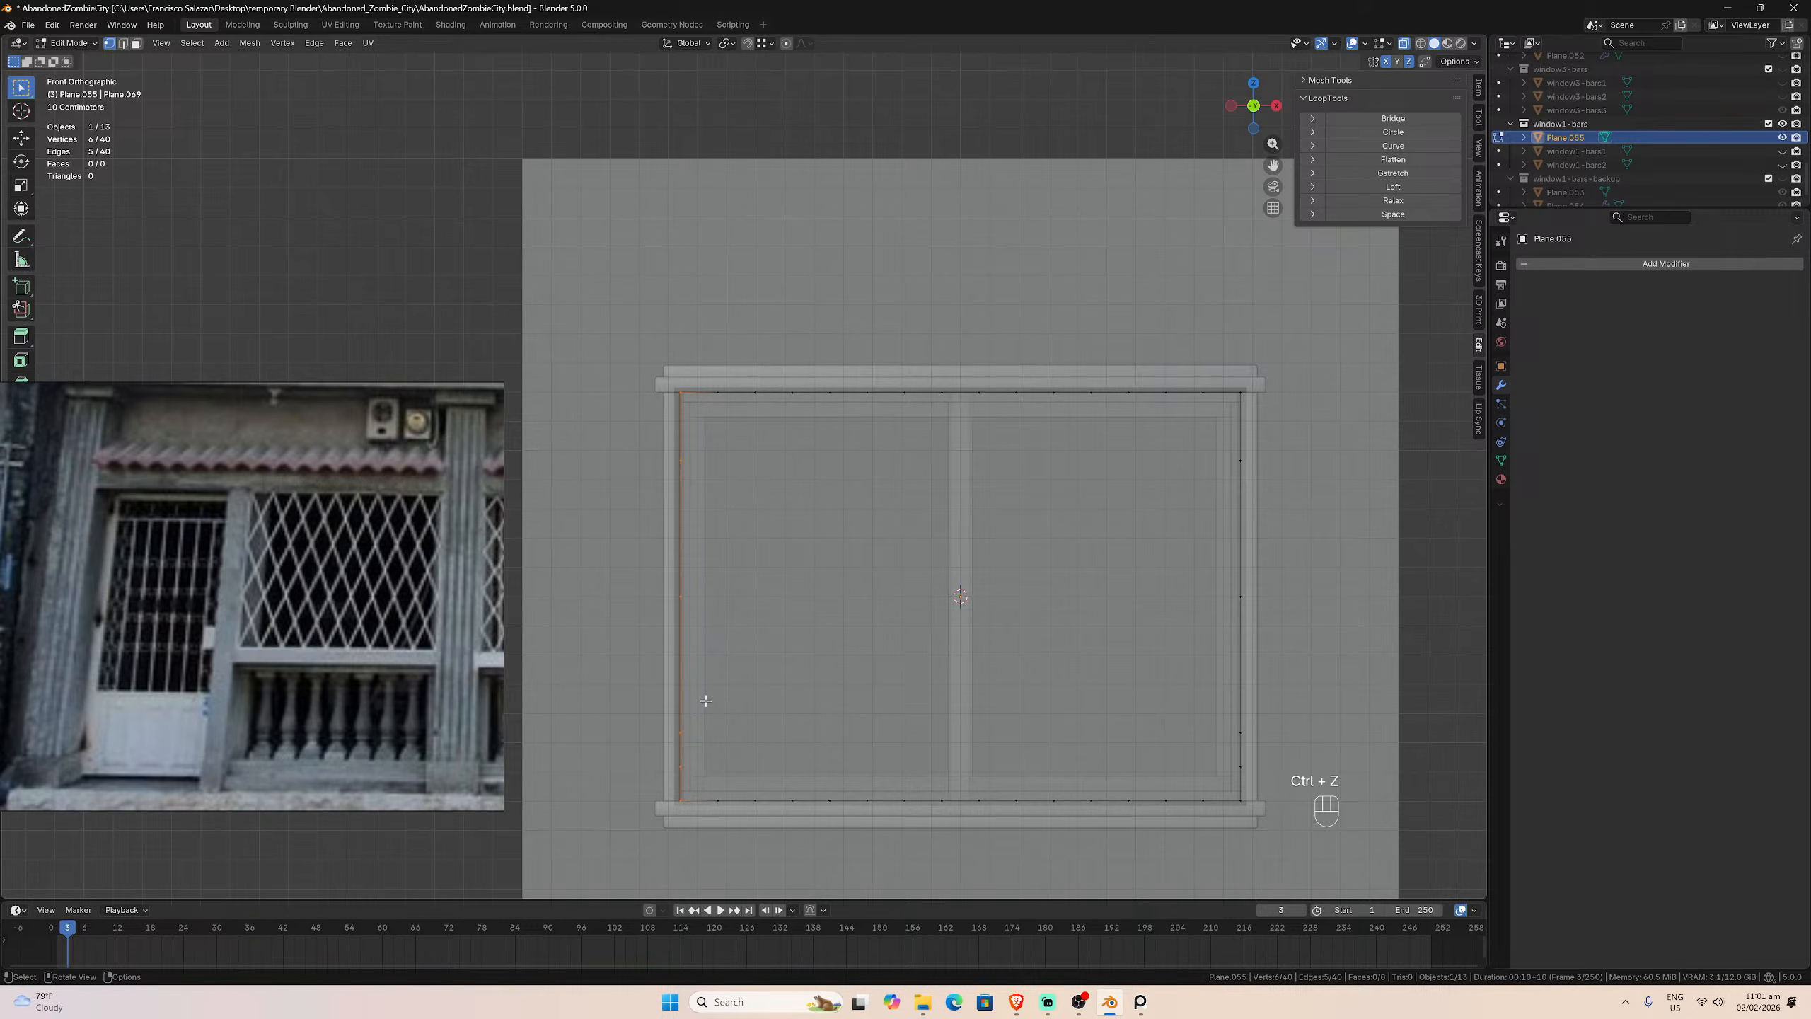
Step: In the preferences, update the Align Tools and 3D Print Toolbox extensions, and save the file
key(Tab)
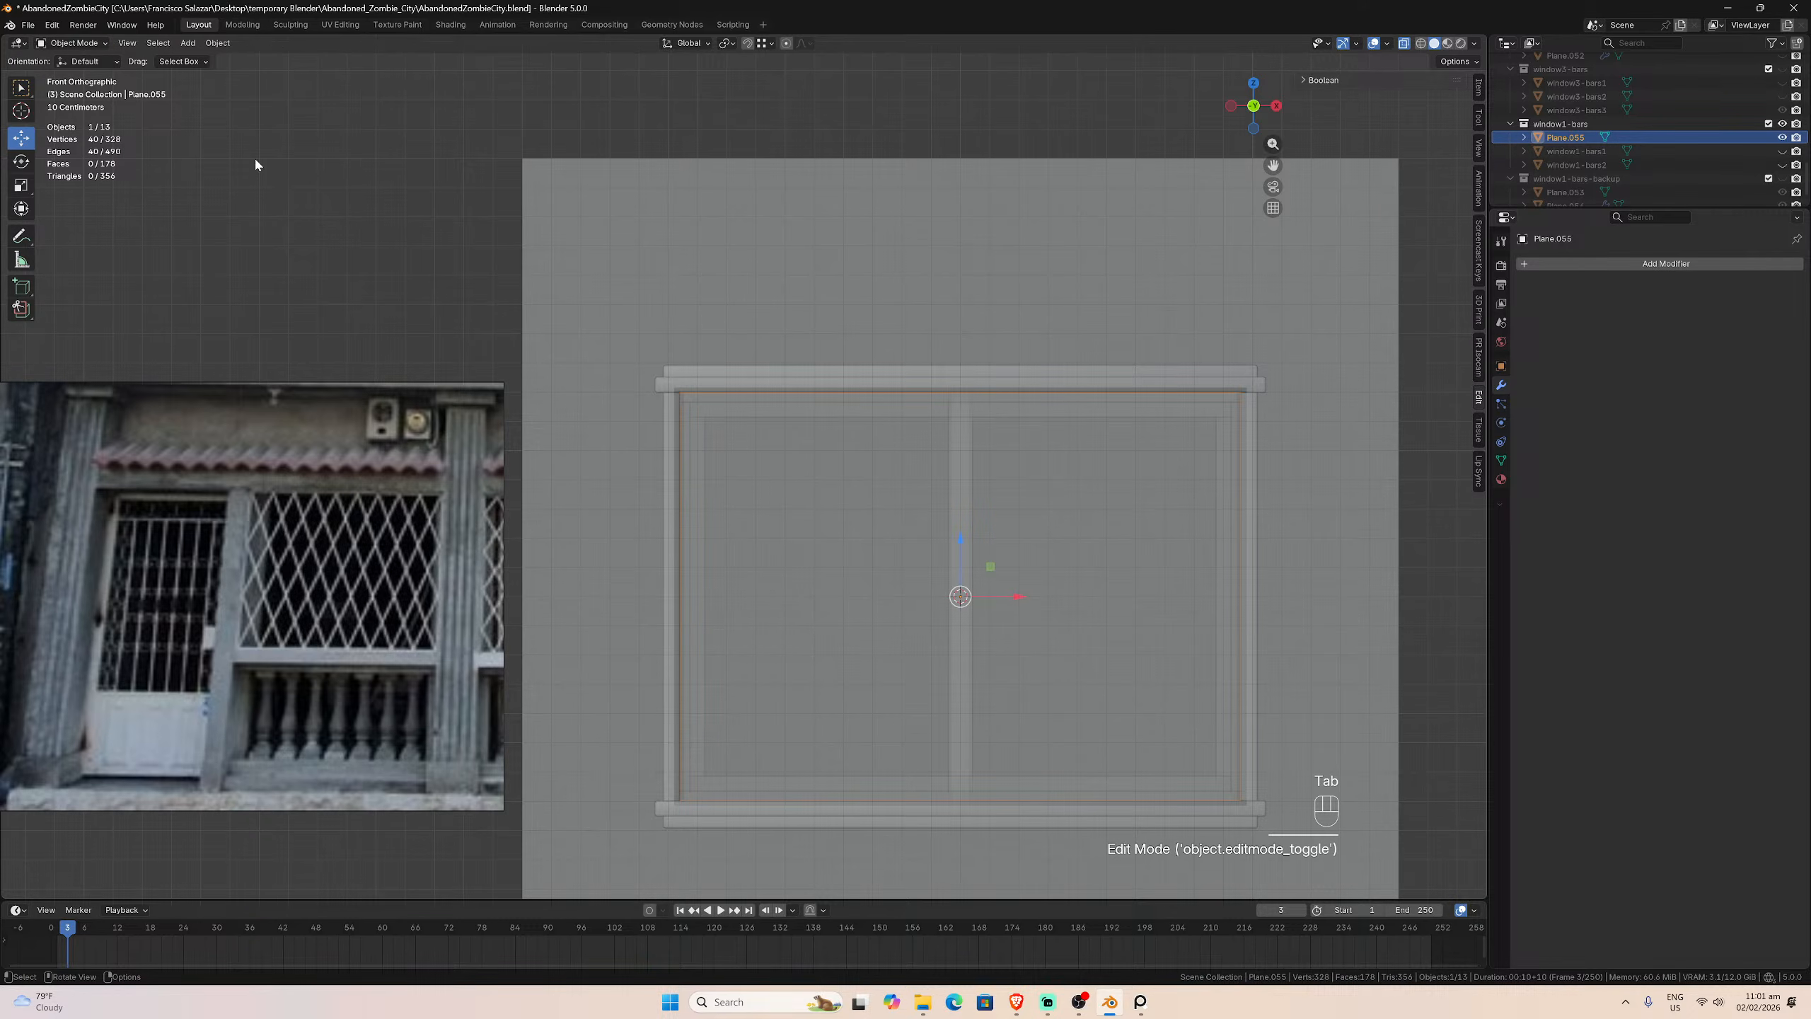
click(28, 24)
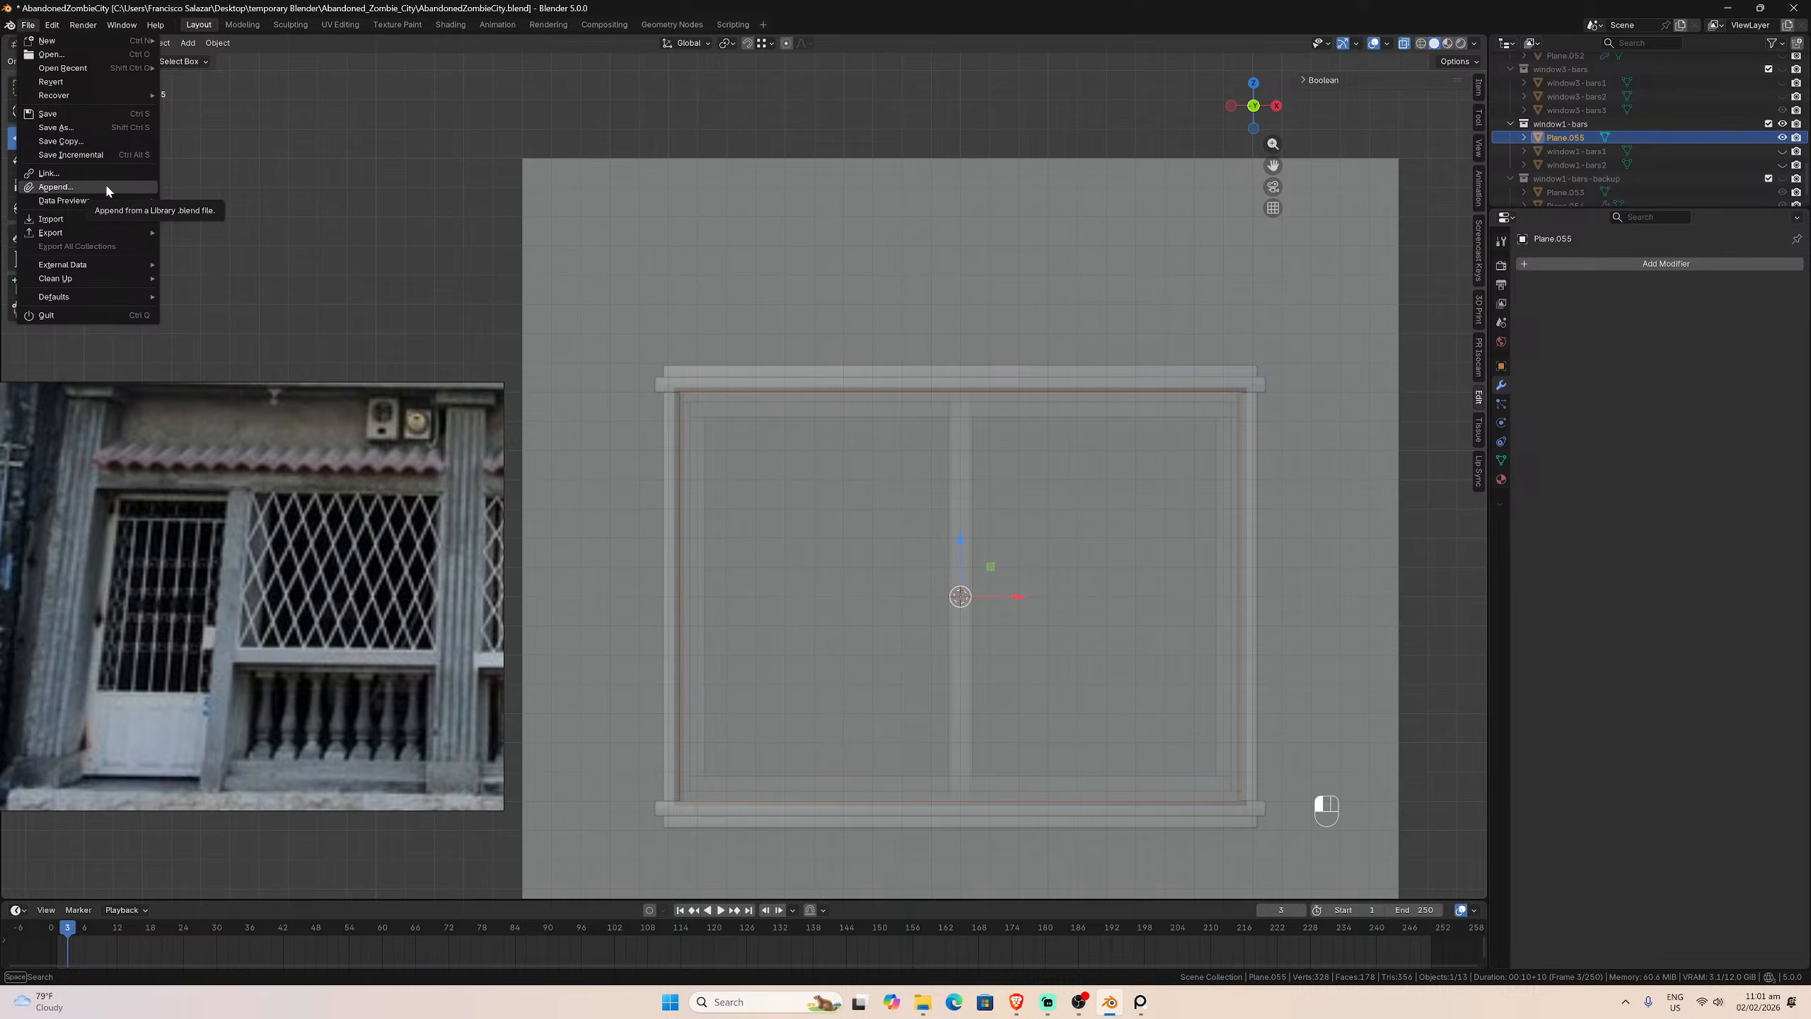
mouse_move(61, 32)
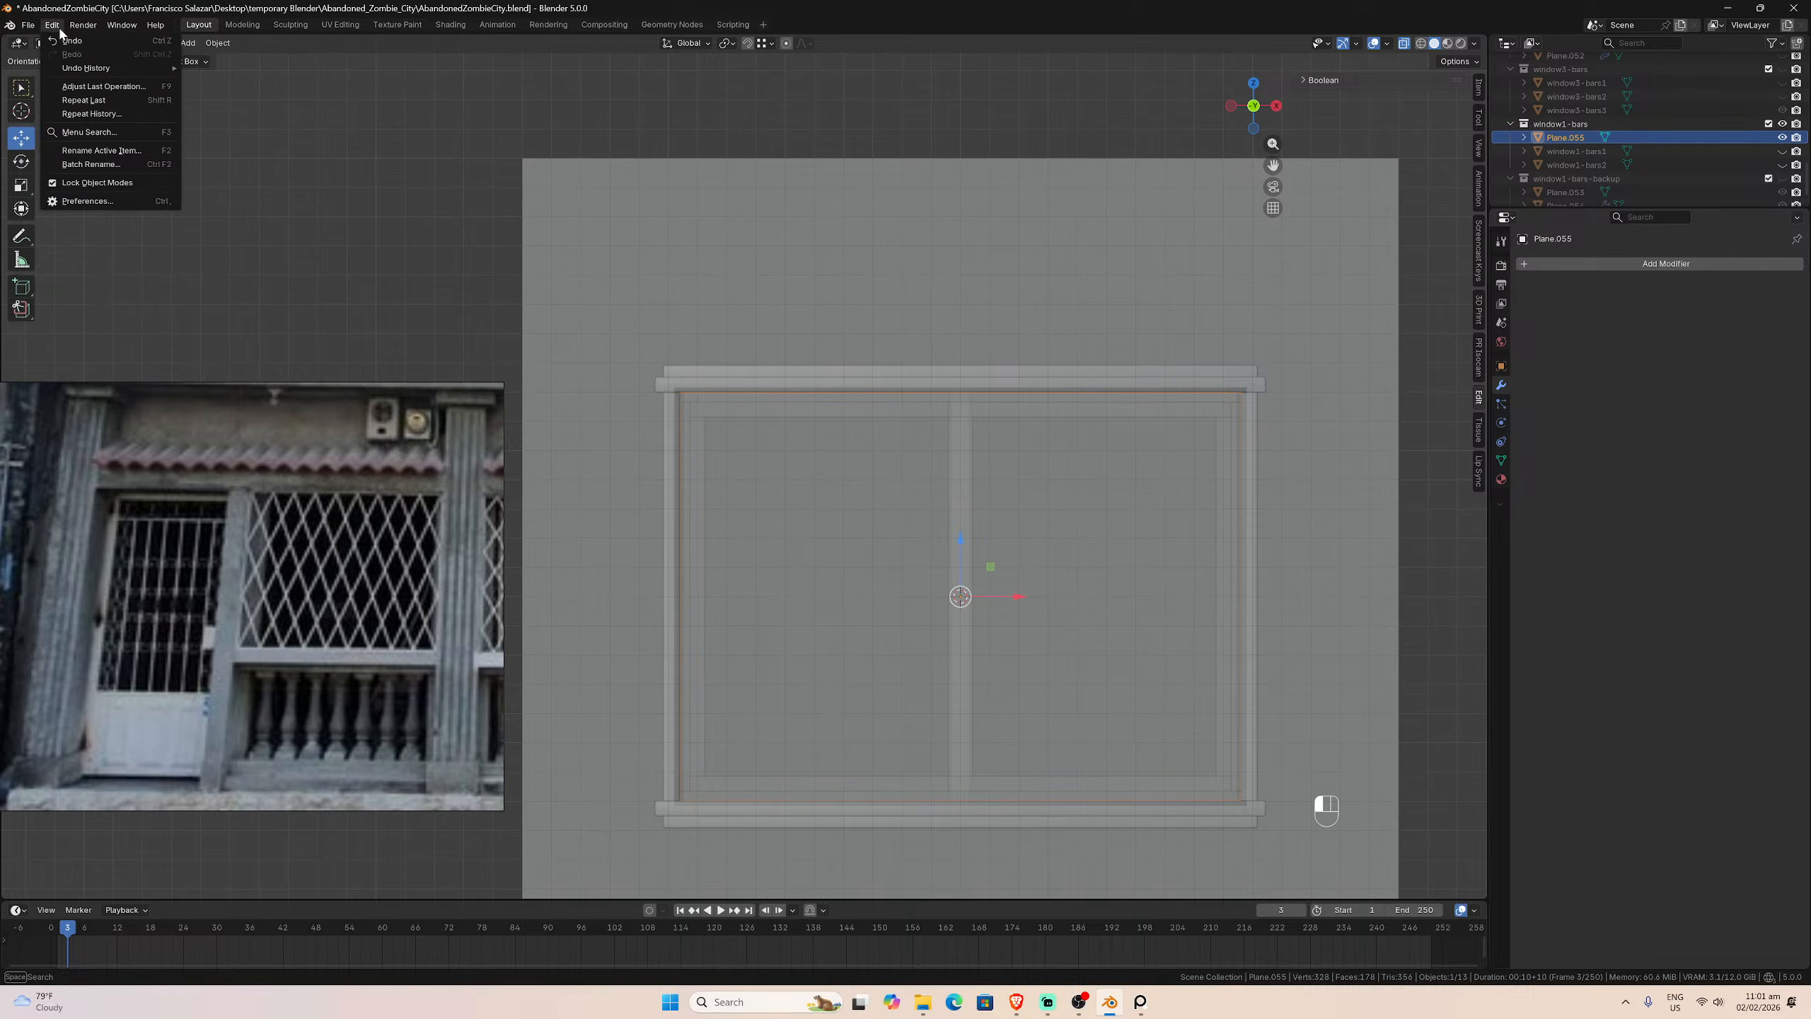
click(87, 201)
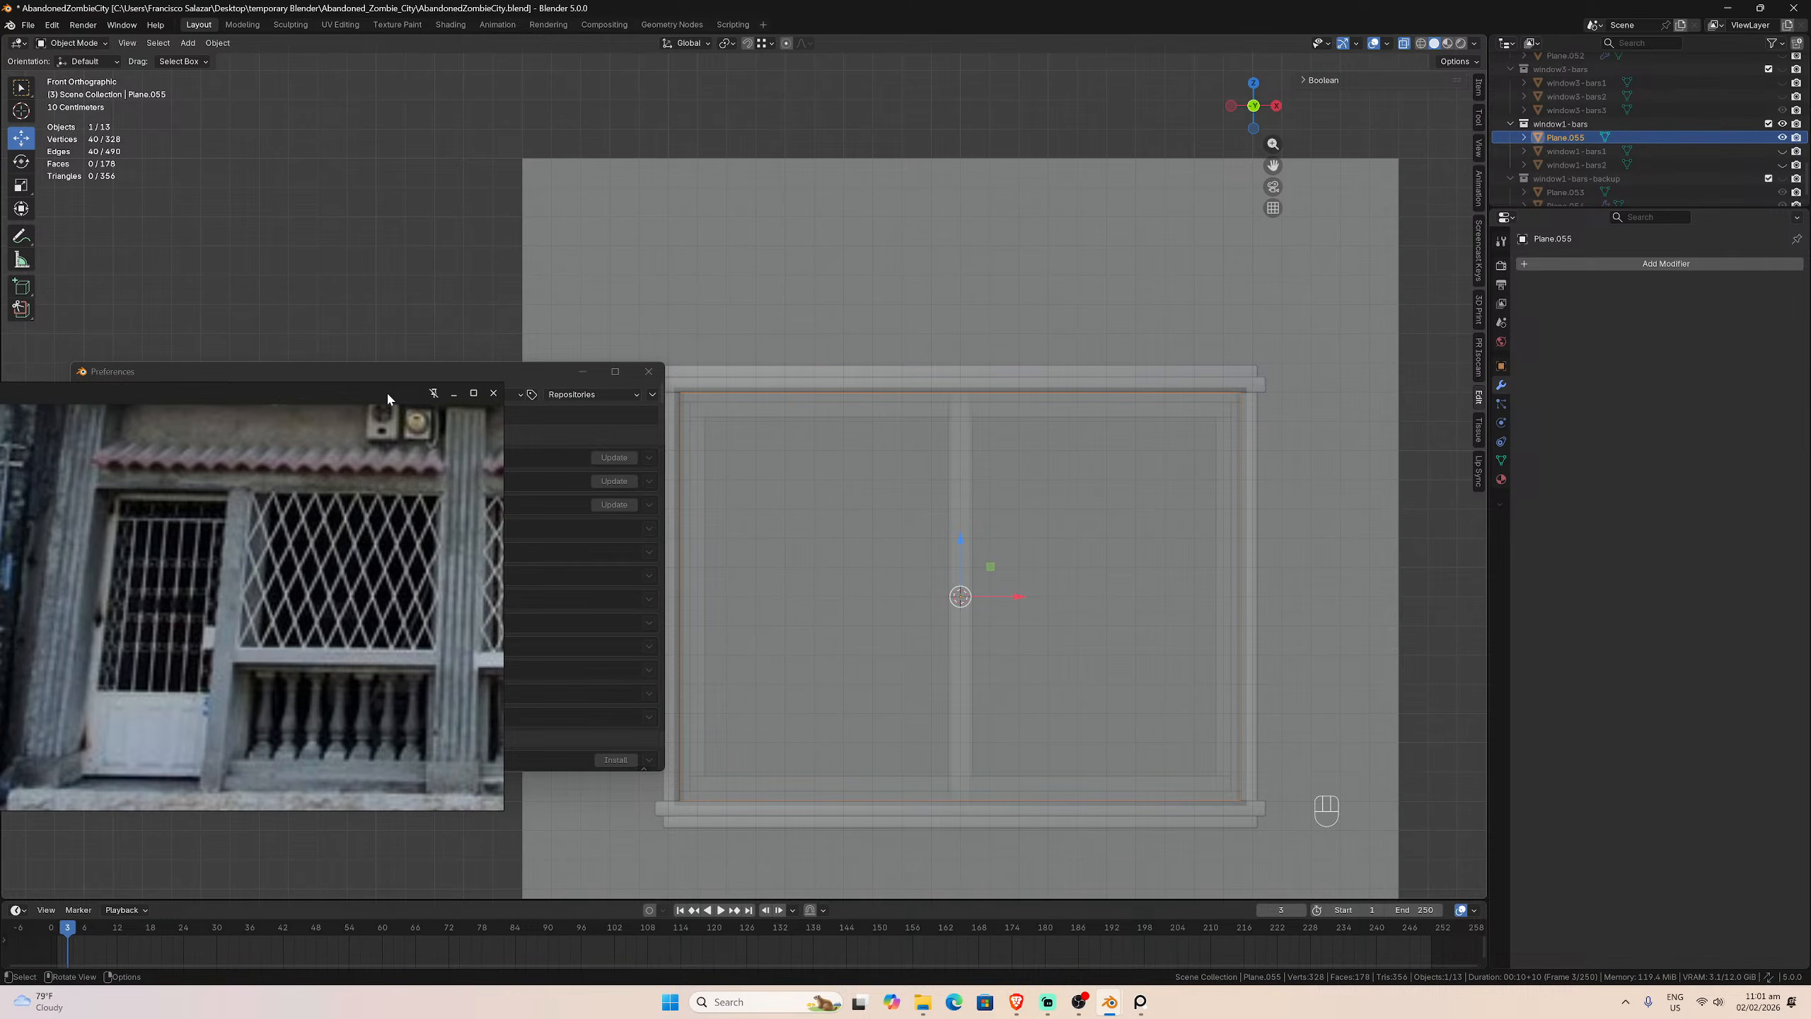
drag(387, 391, 344, 634)
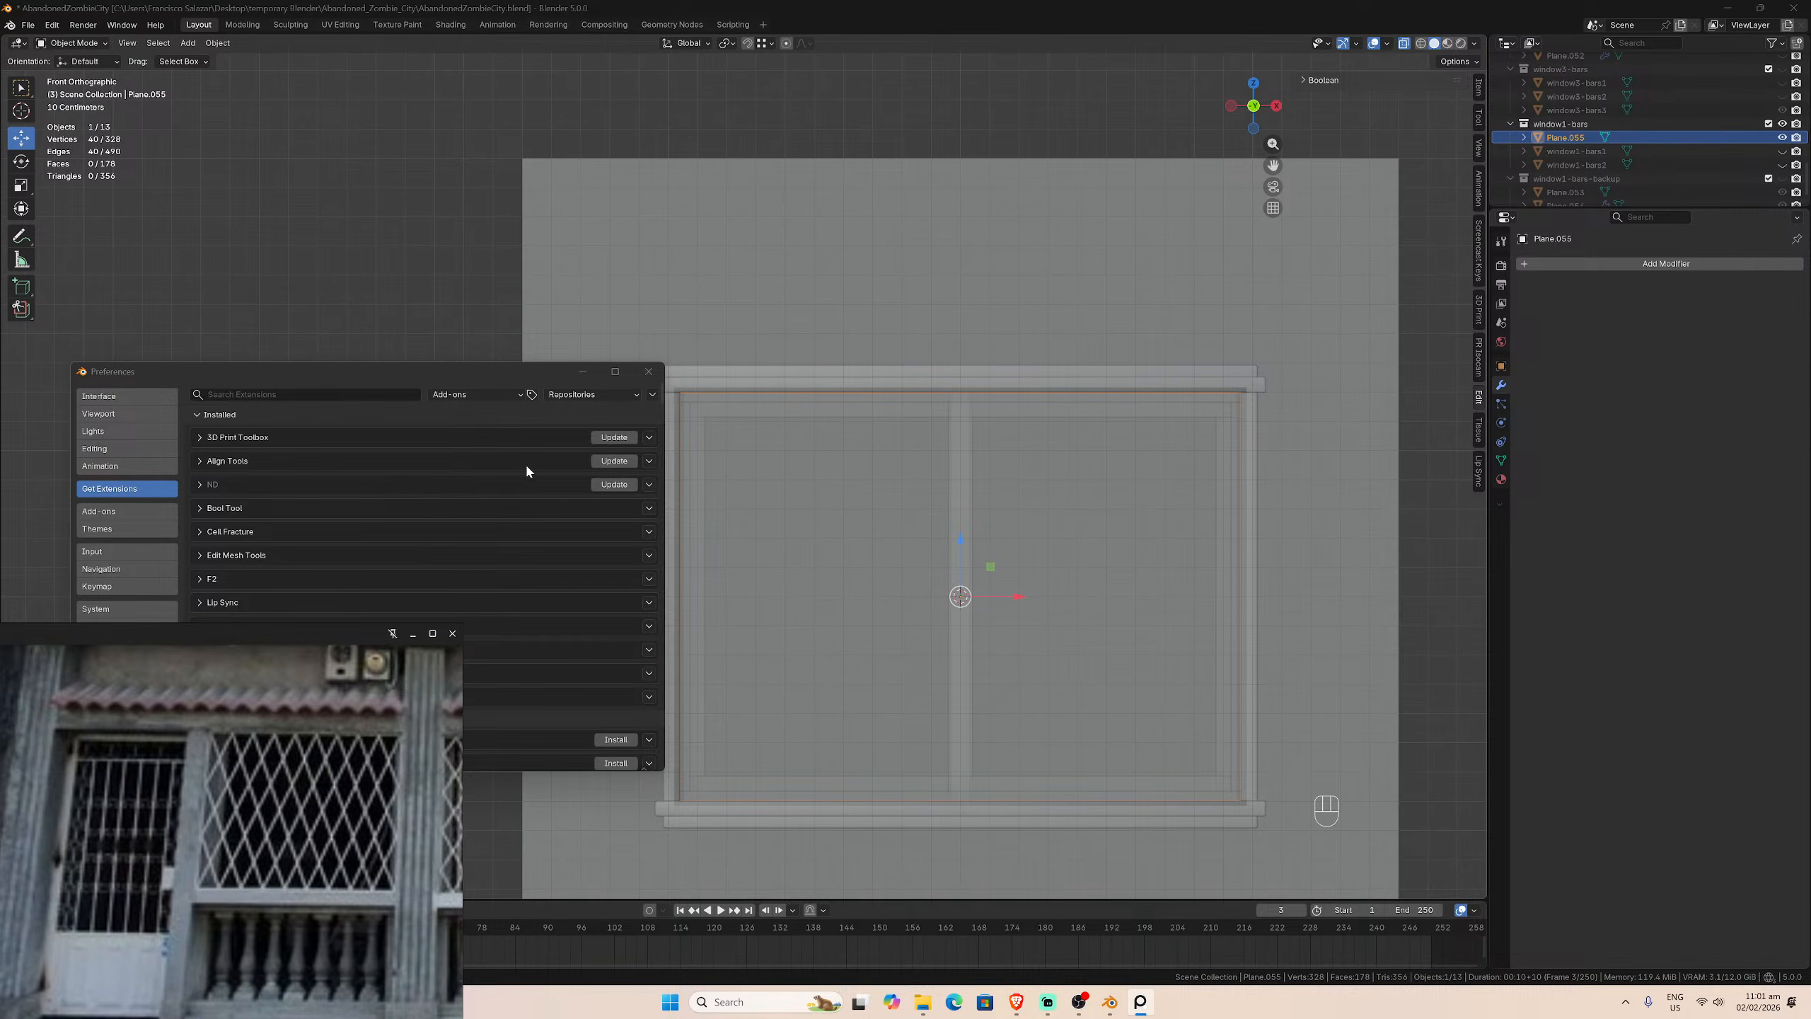
click(612, 461)
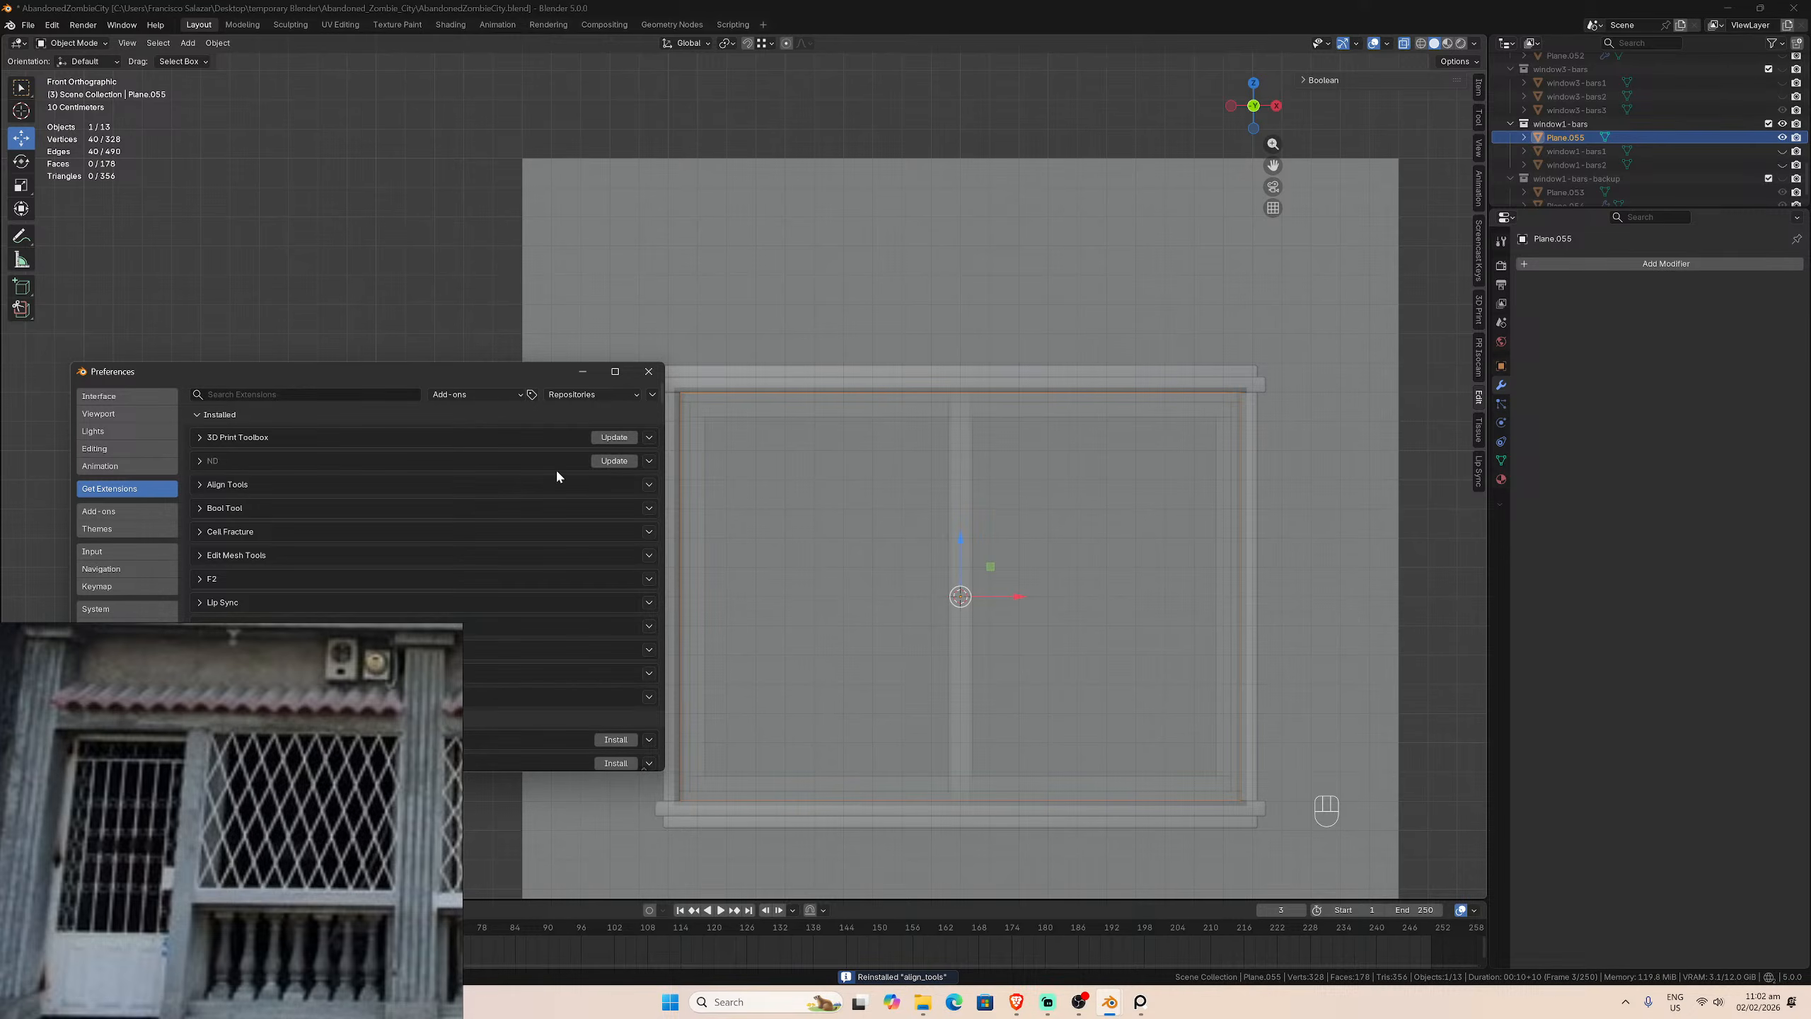
click(614, 437)
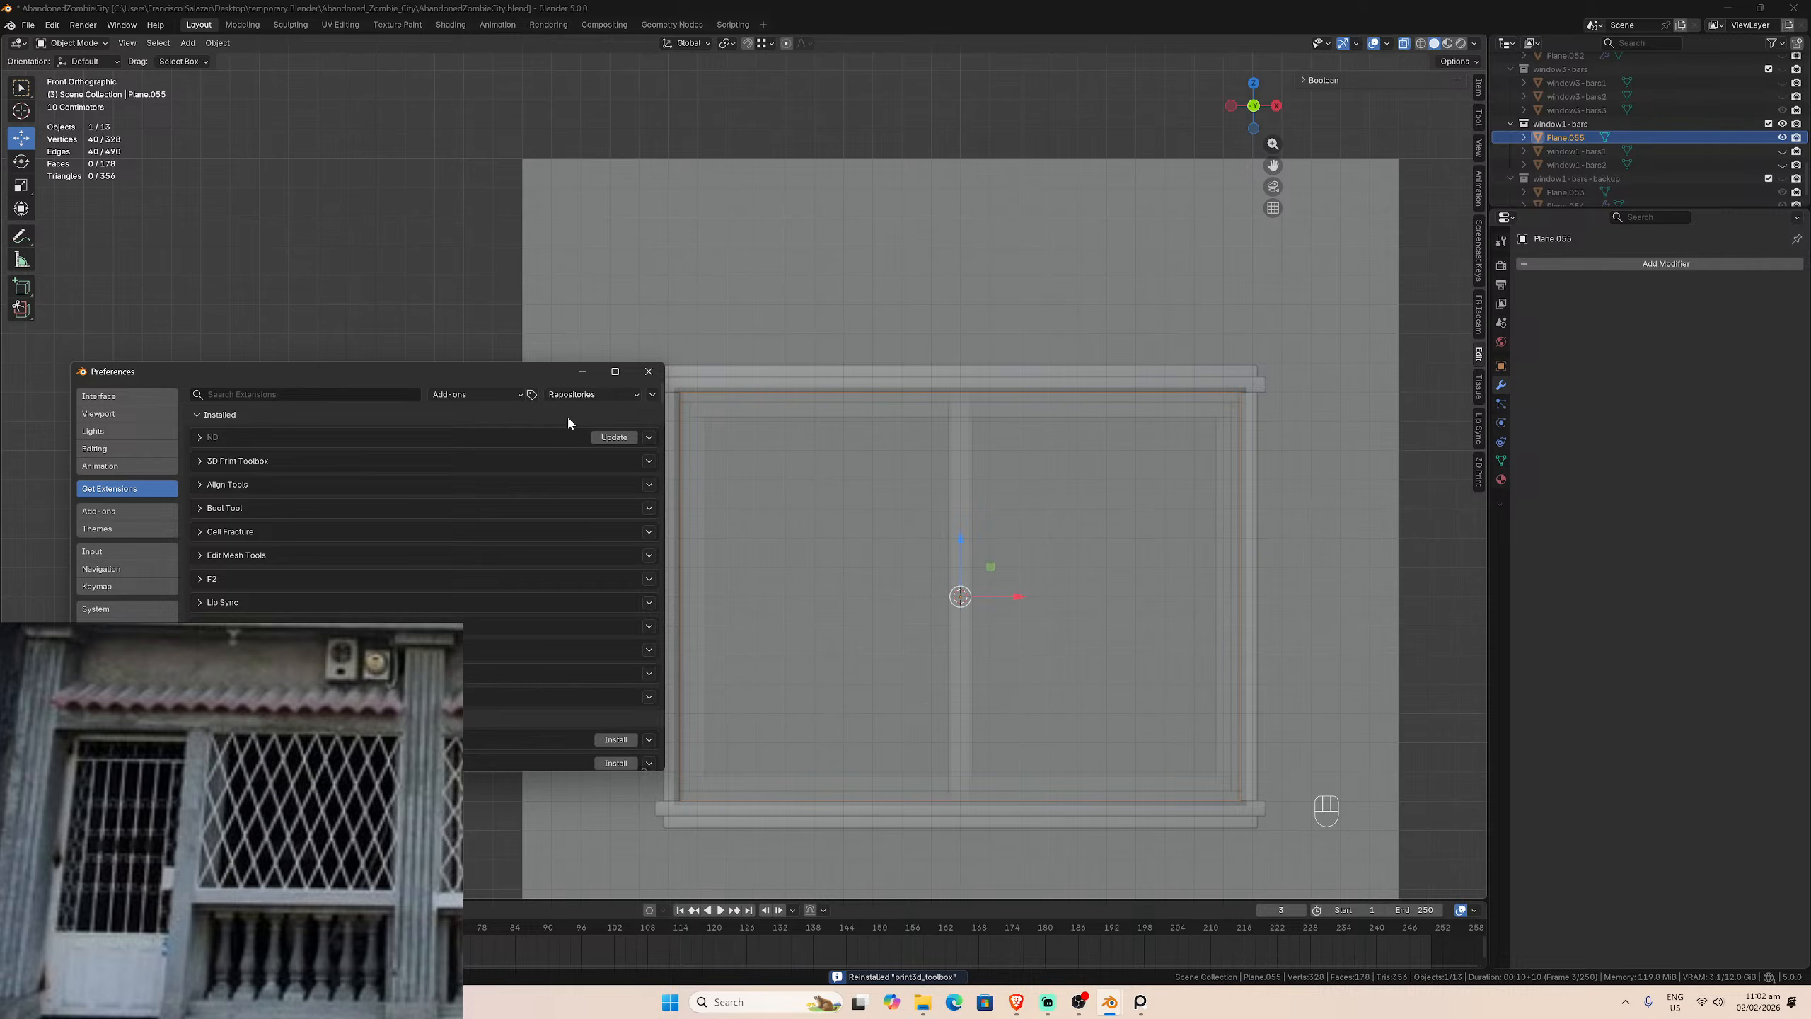
click(648, 372)
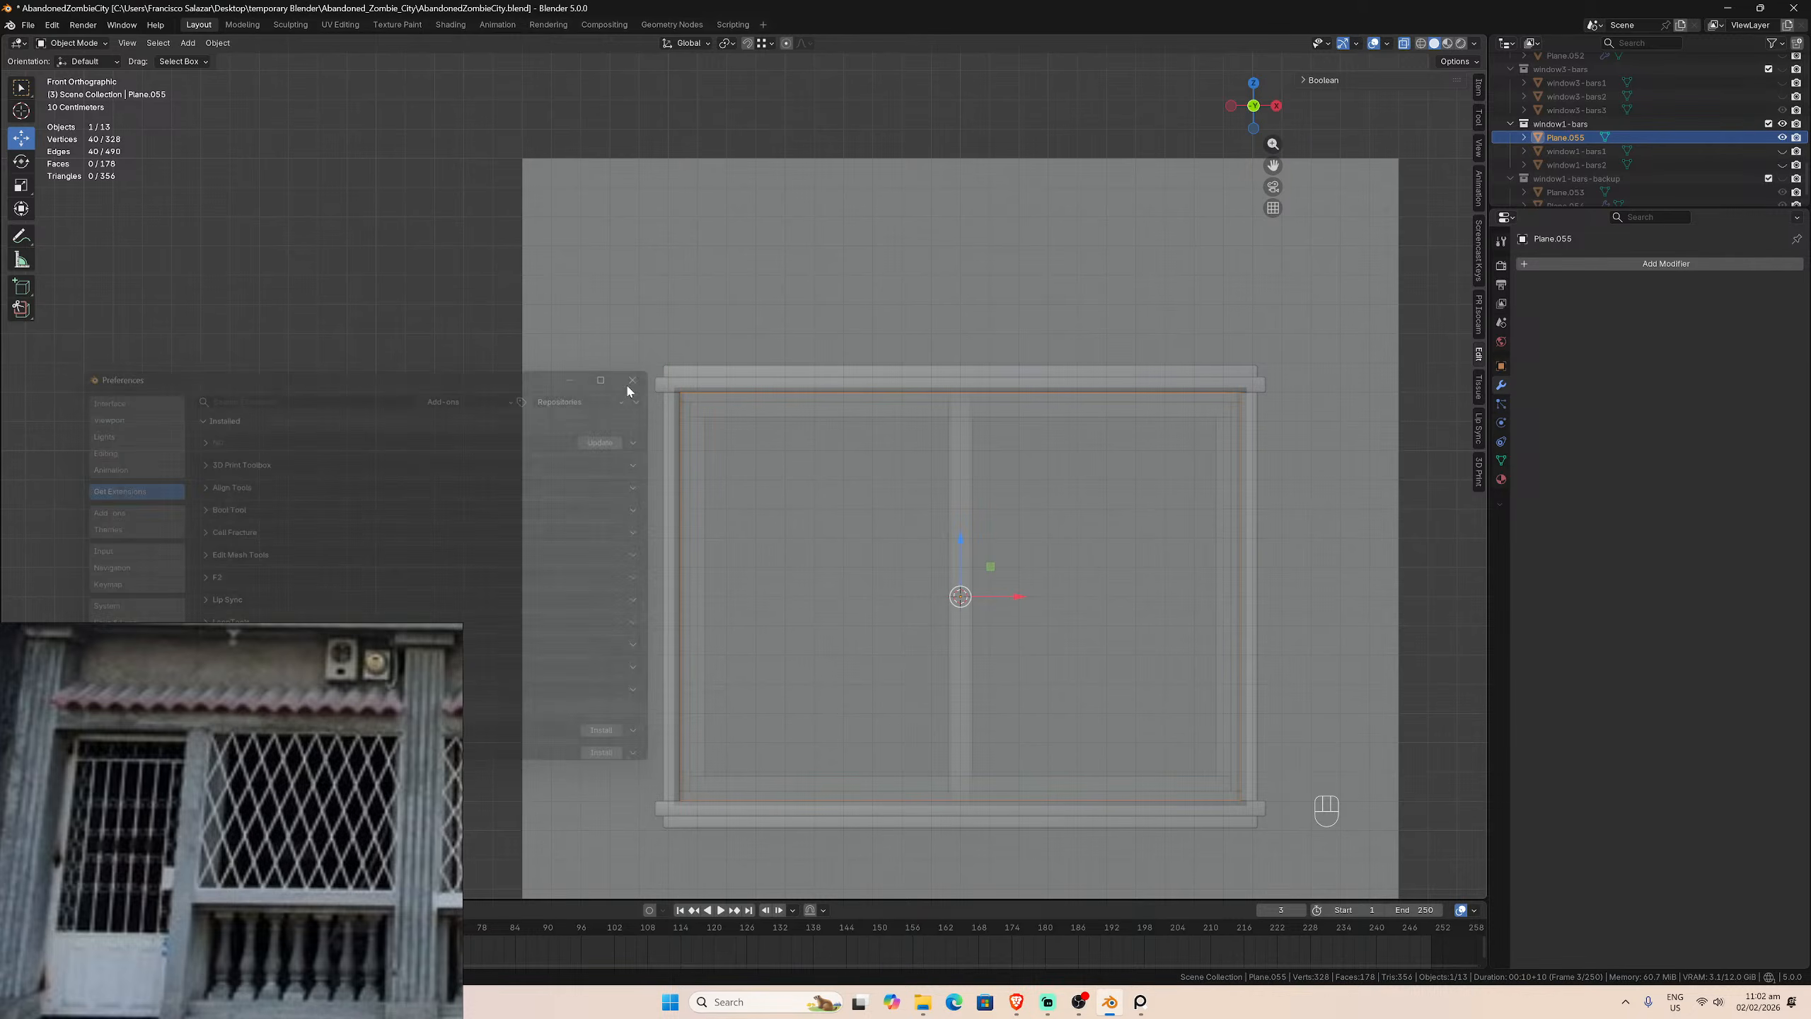
drag(304, 634, 356, 295)
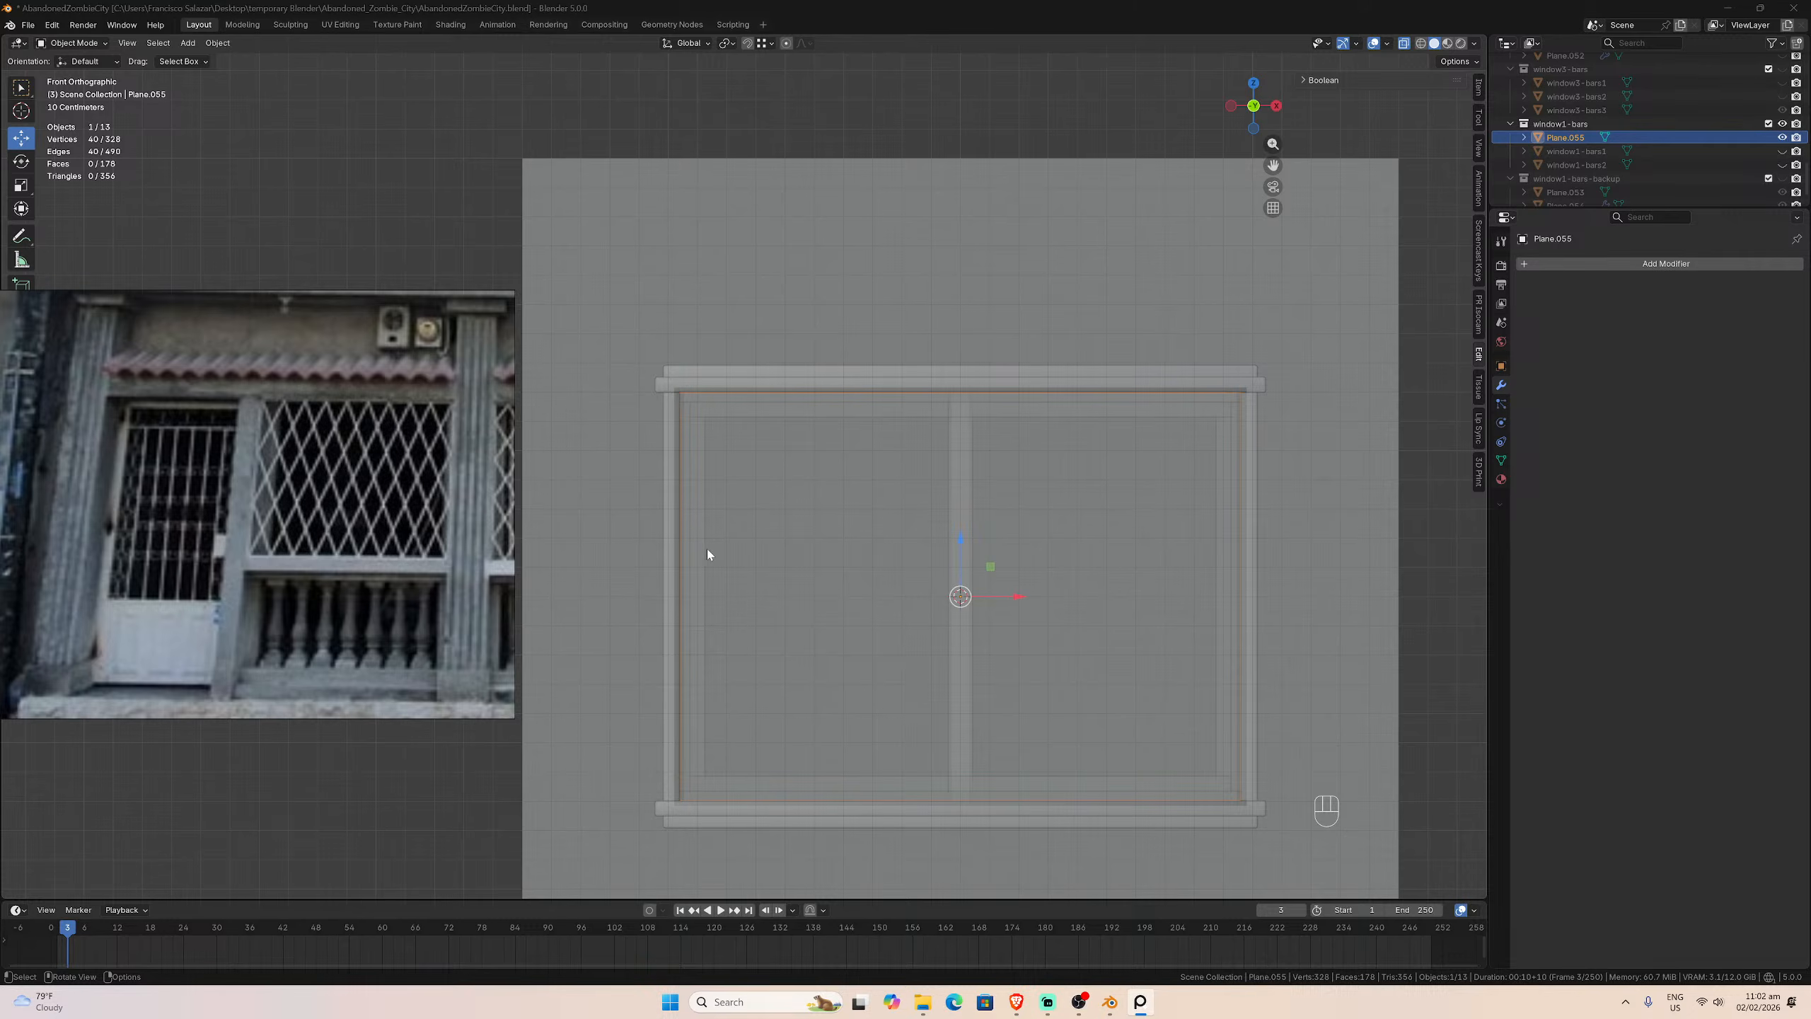
key(ctrl+s)
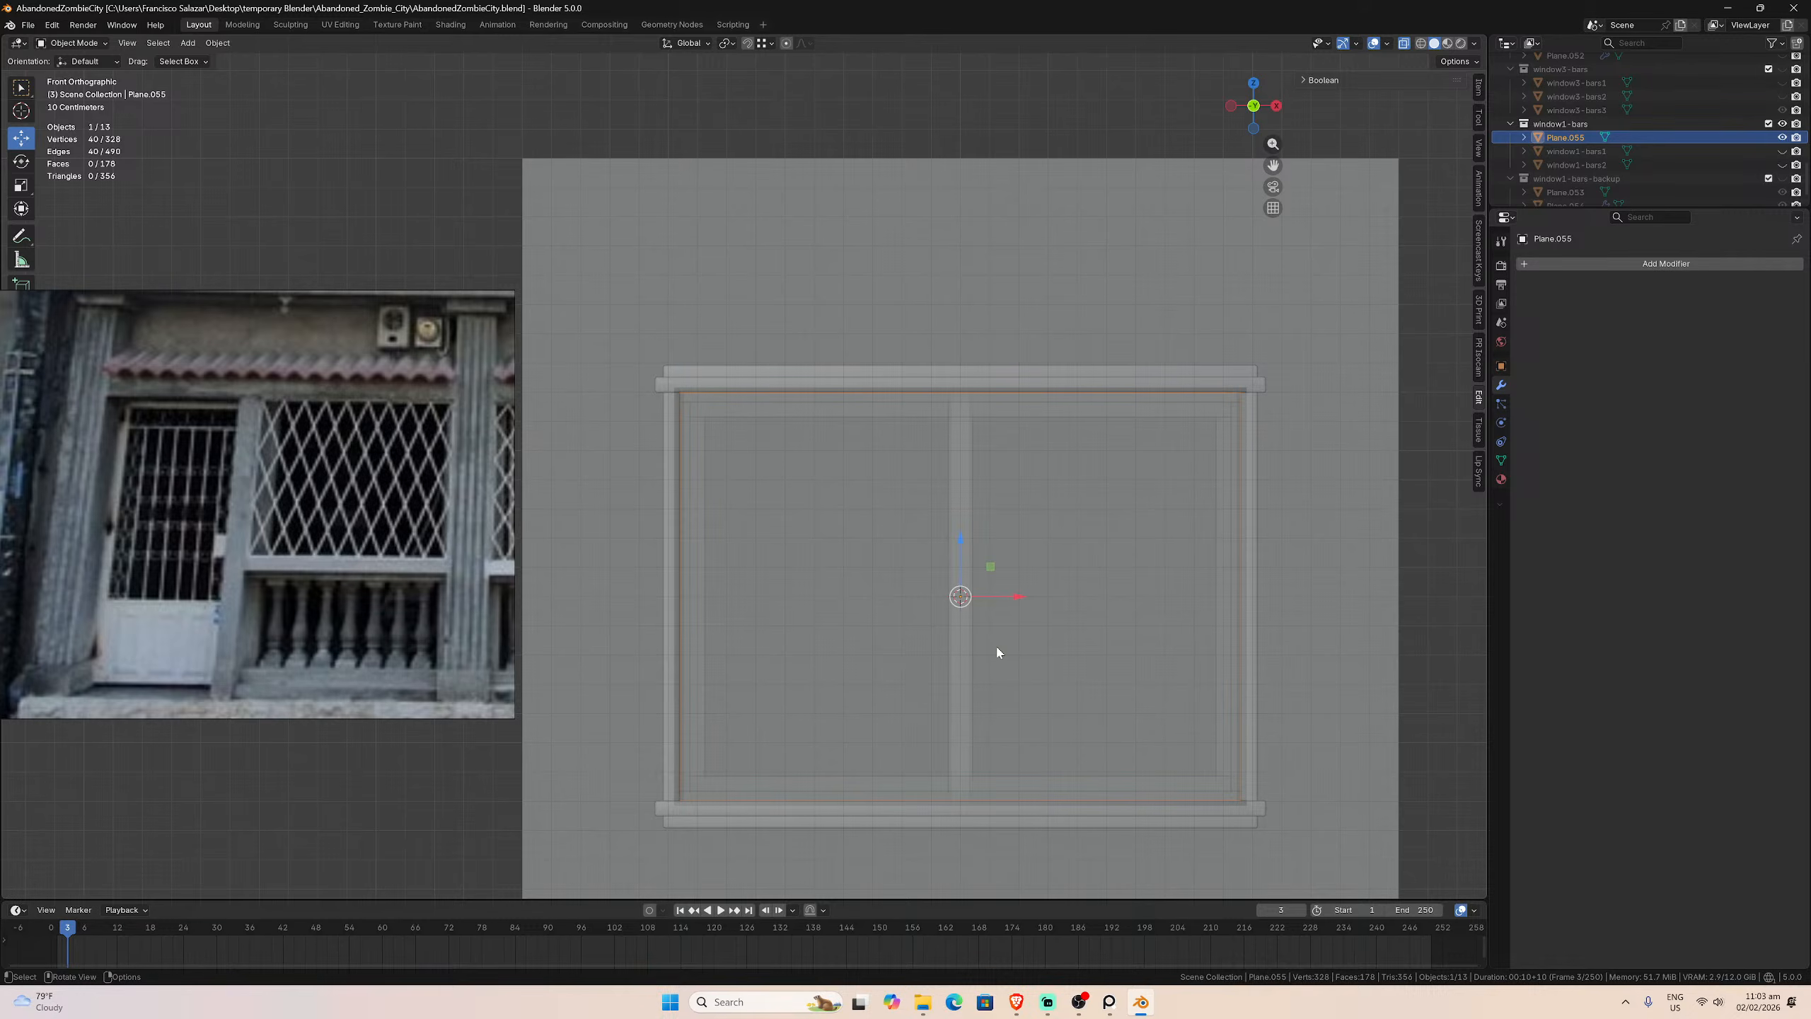
Step: Return to Edit Mode, retry LoopTools Space on the outline's left side, and undo the spacing
key(Tab)
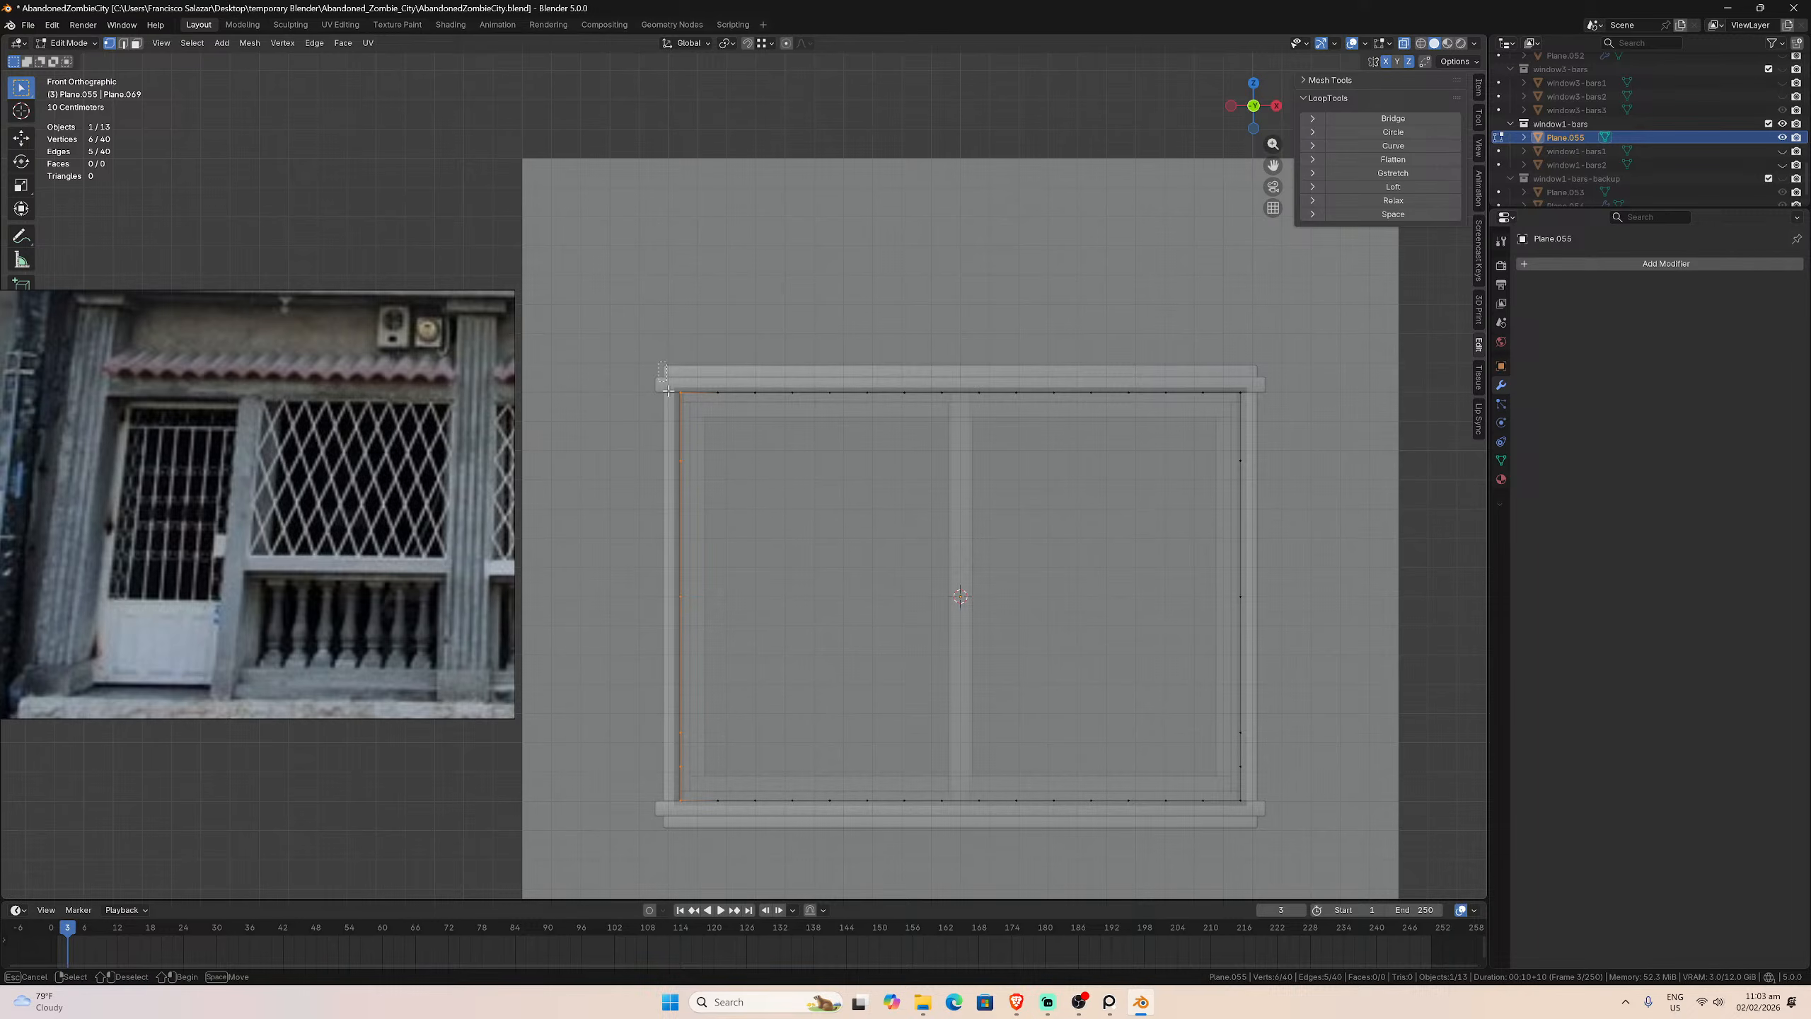
click(1374, 216)
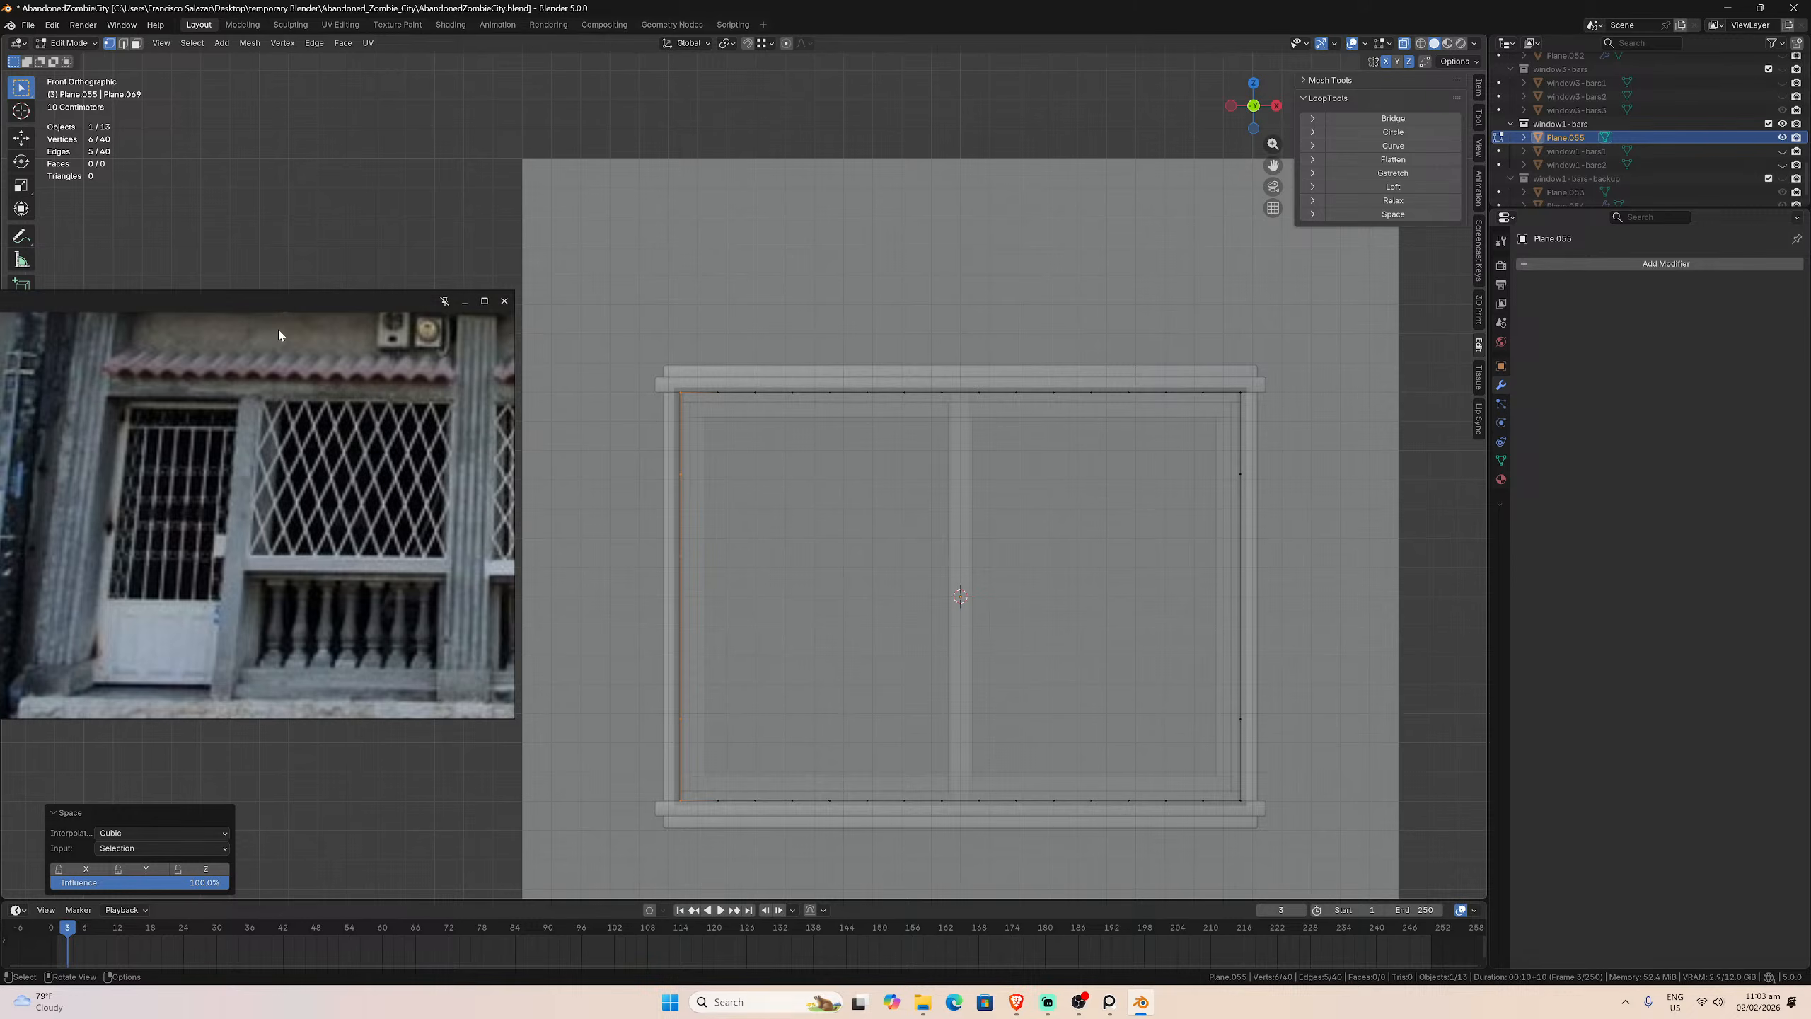
drag(291, 301, 120, 315)
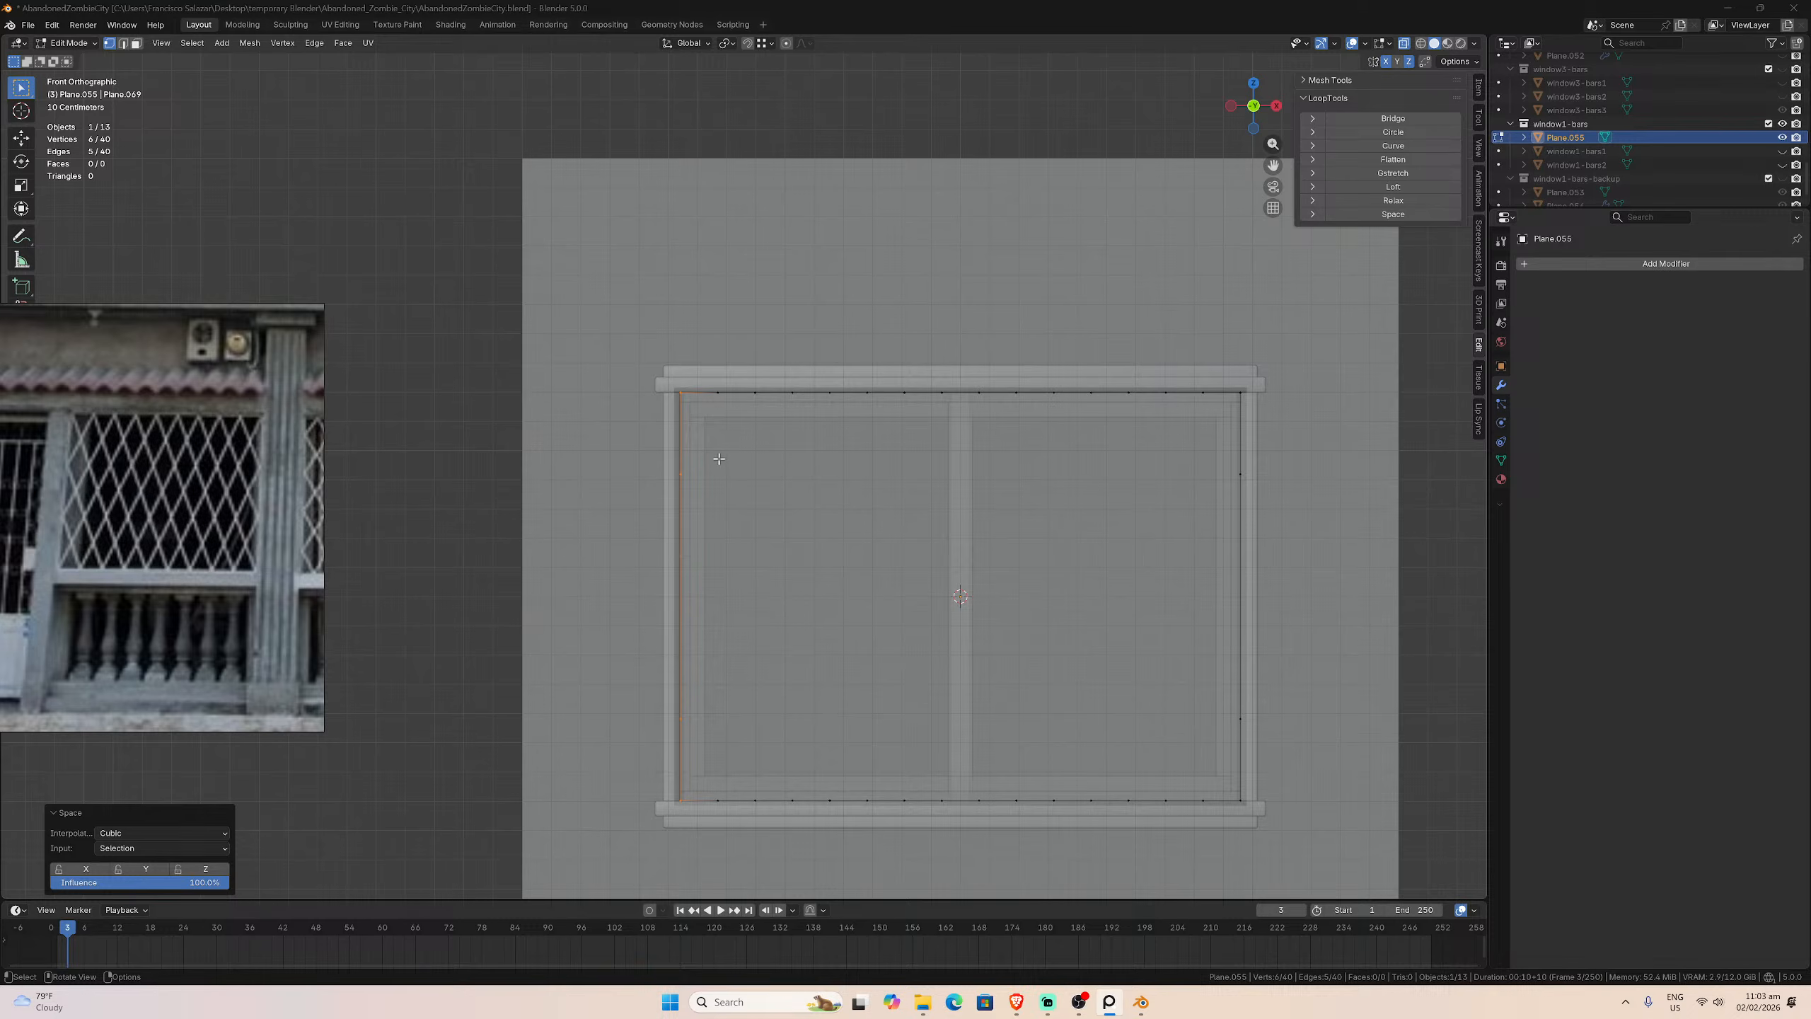
click(676, 508)
key(ctrl+z)
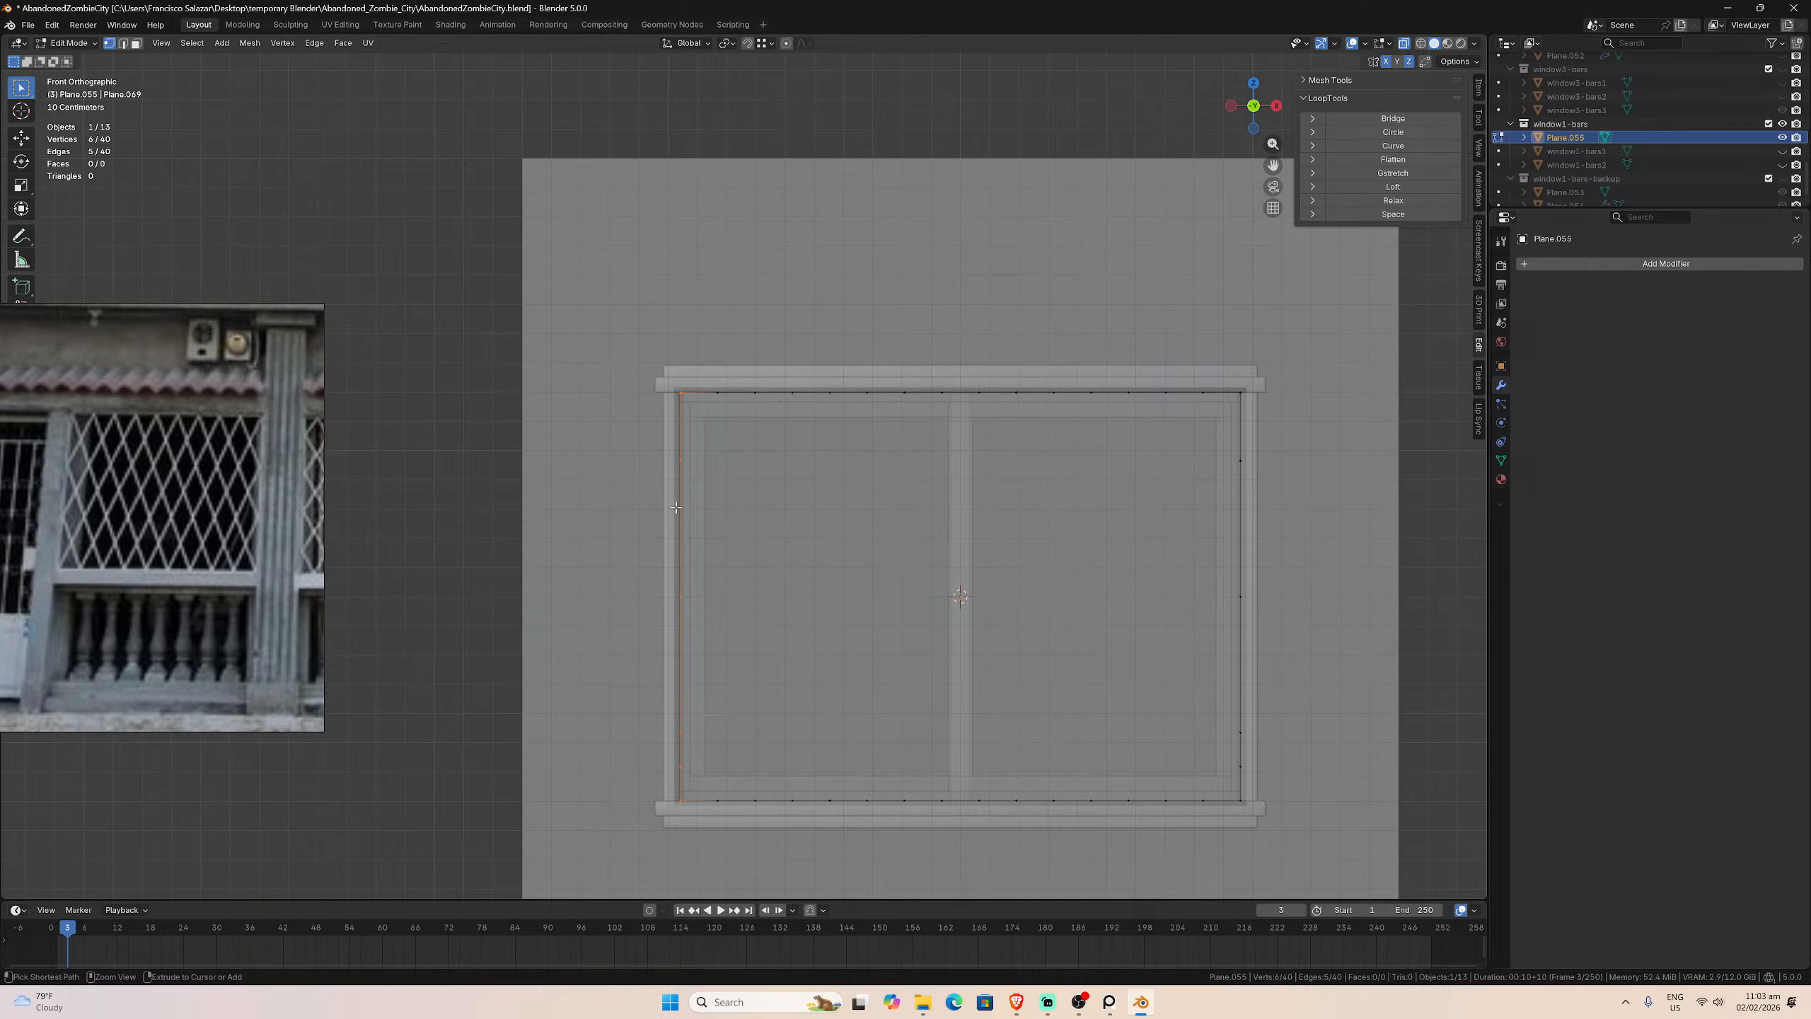
Step: Set the transform orientation to Local and test LoopTools Space on the left side, undoing the spacing
click(687, 44)
click(1382, 214)
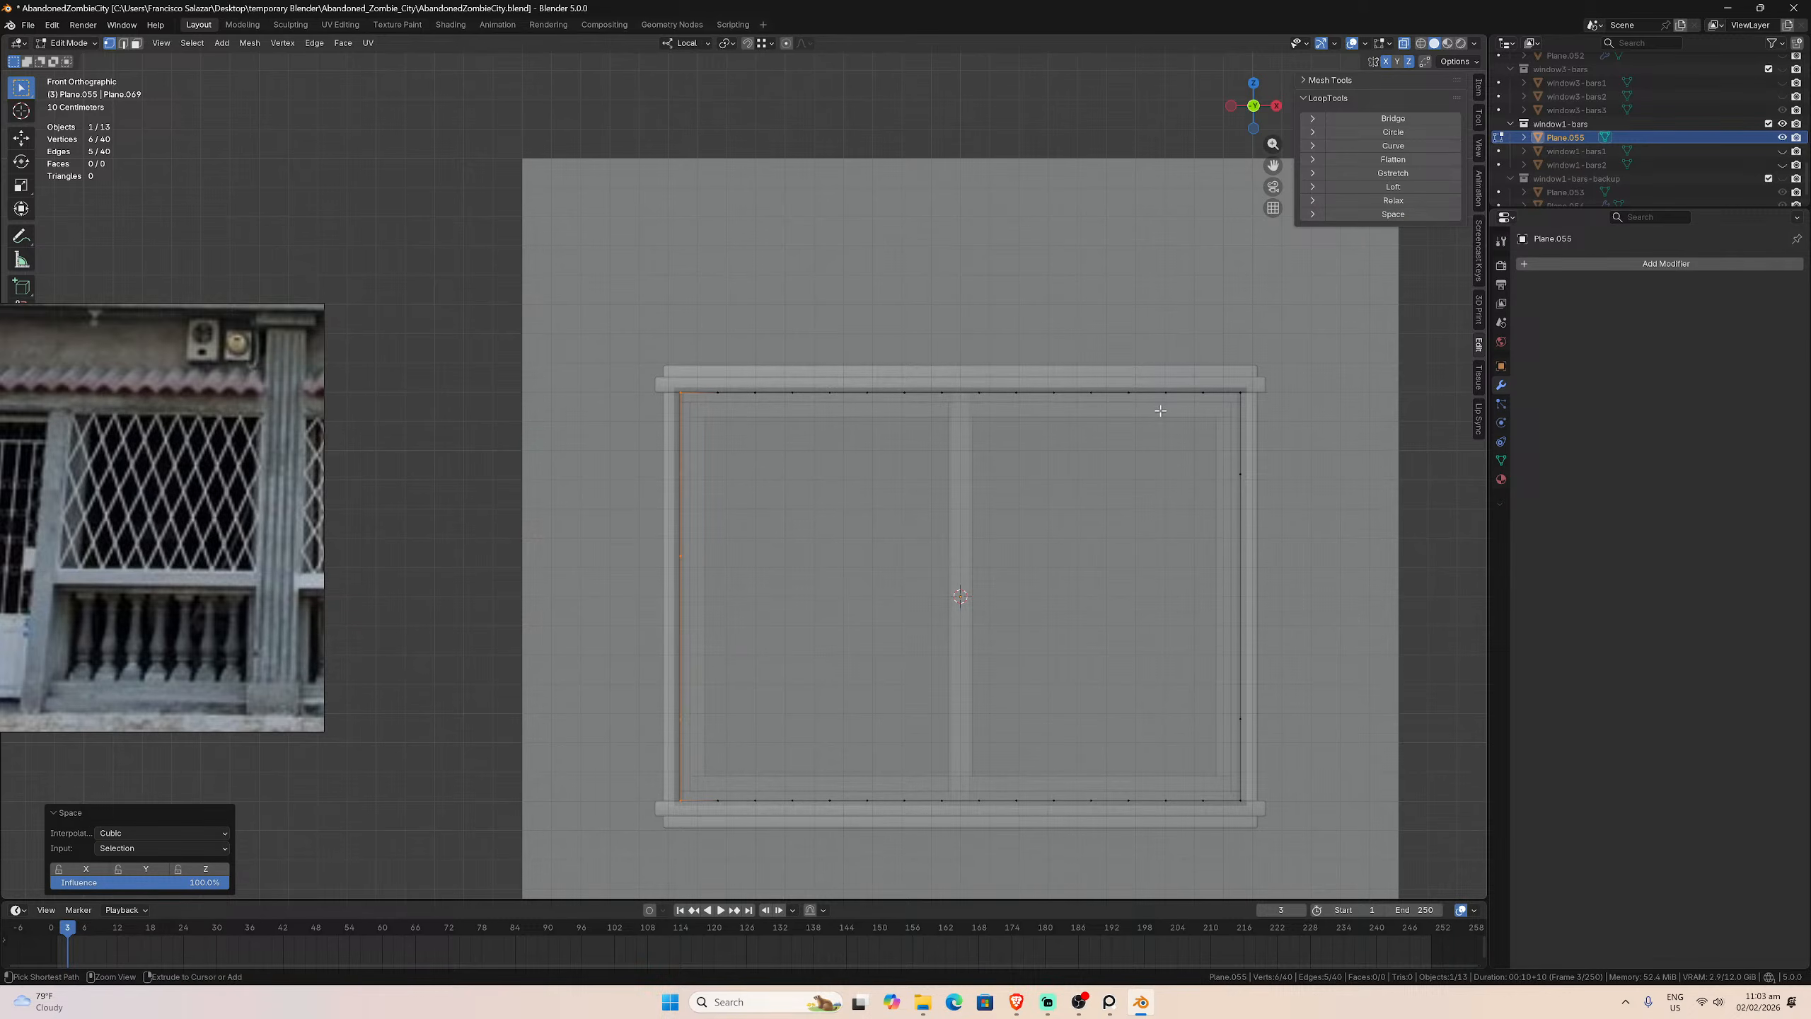
key(ctrl+z)
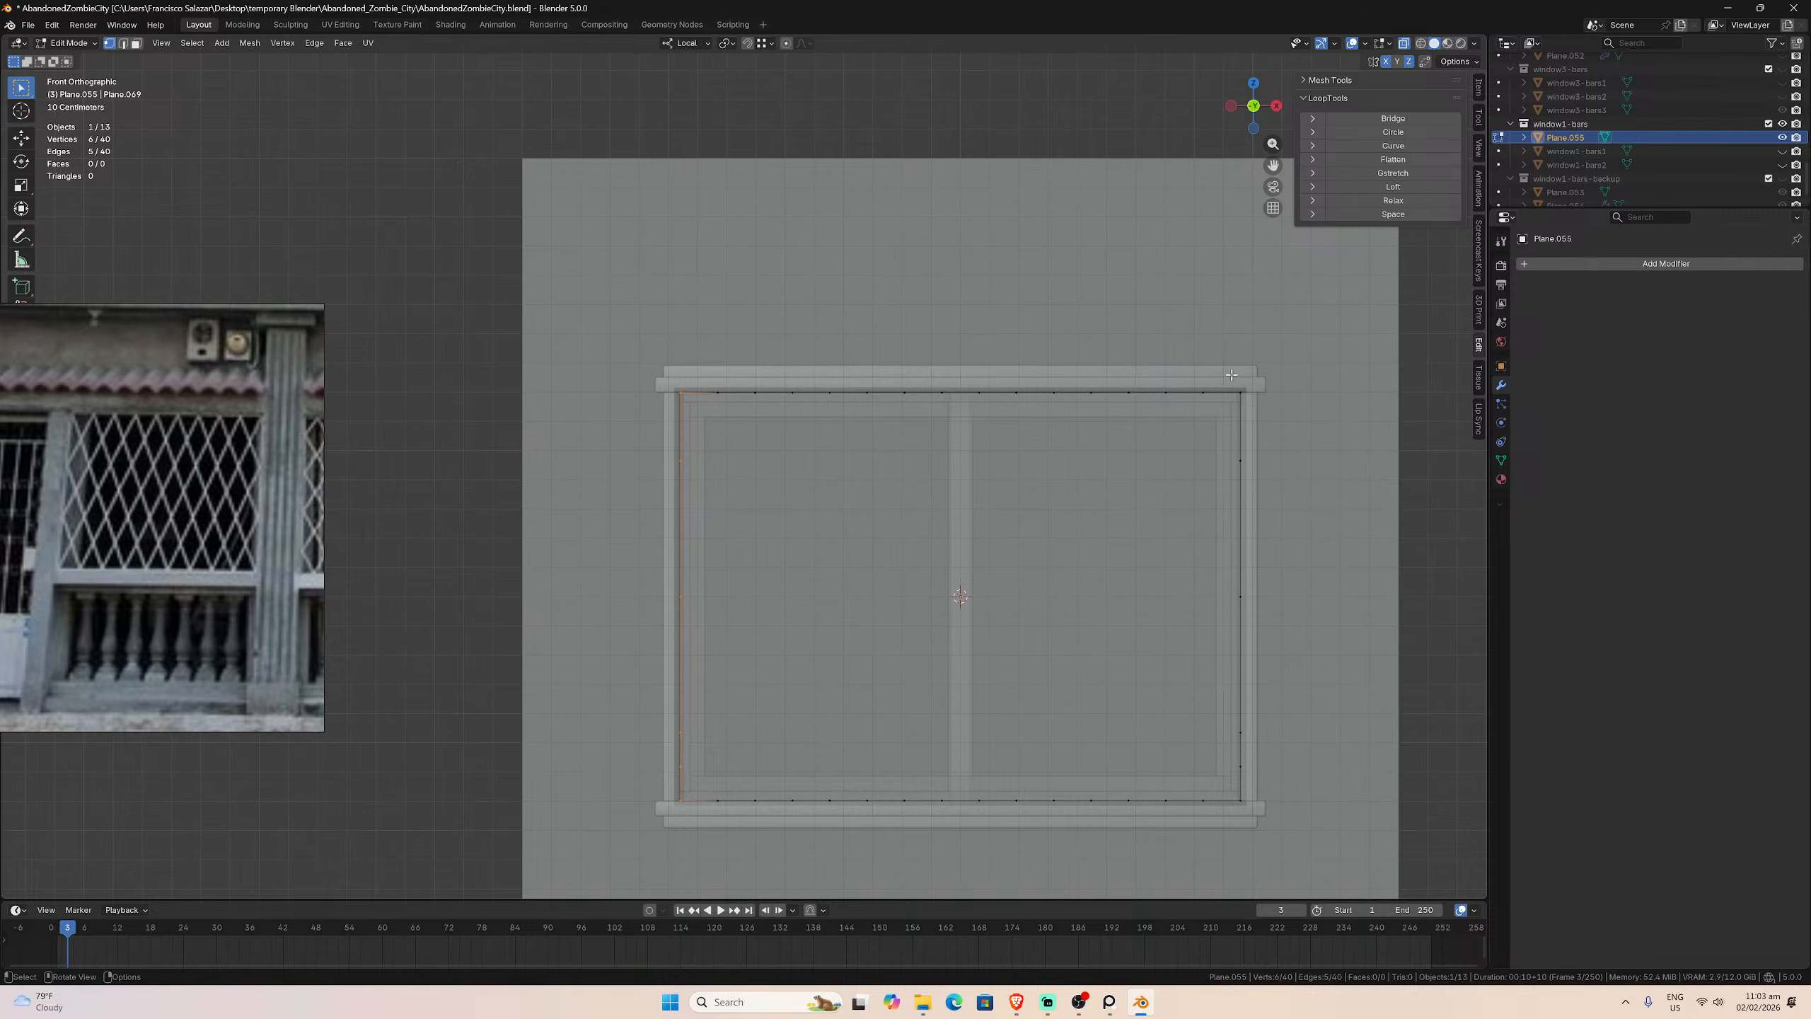
Step: Try LoopTools Space on the left side with Linear and Cubic interpolation and with the Parallel (all) and Selection inputs
scroll(1133, 544, down, 4)
scroll(1133, 544, up, 3)
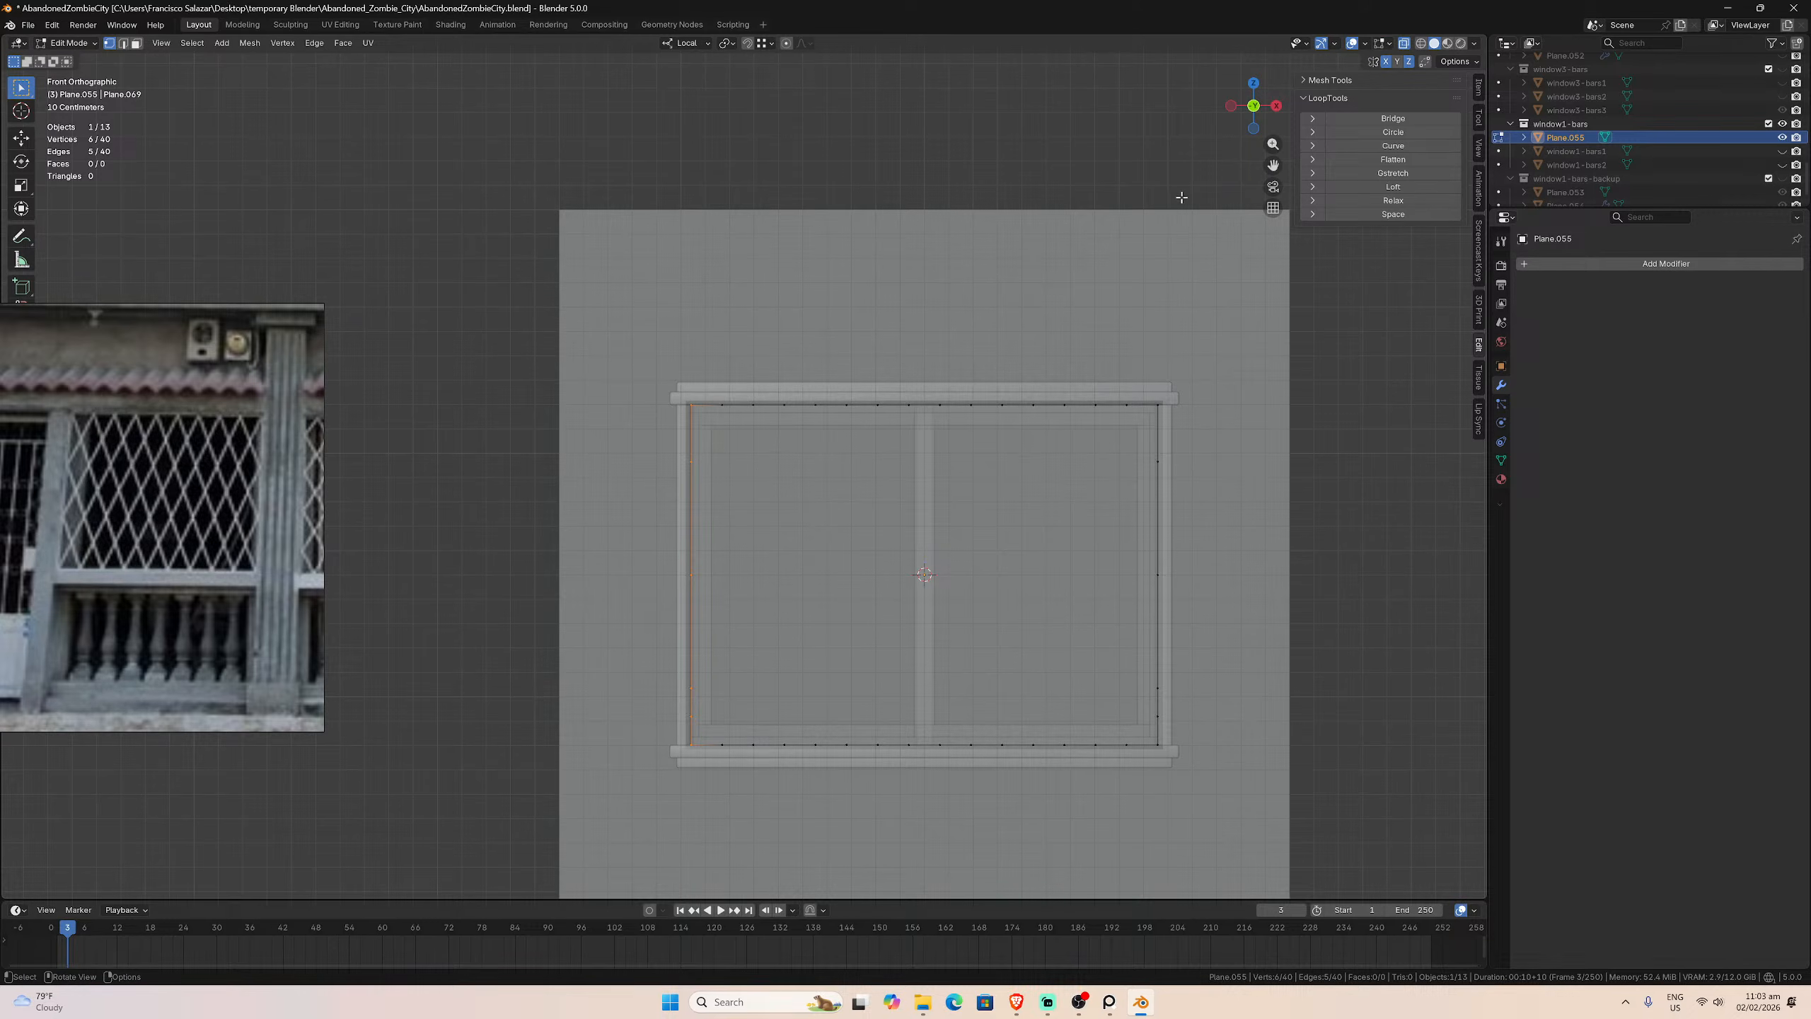
click(1373, 215)
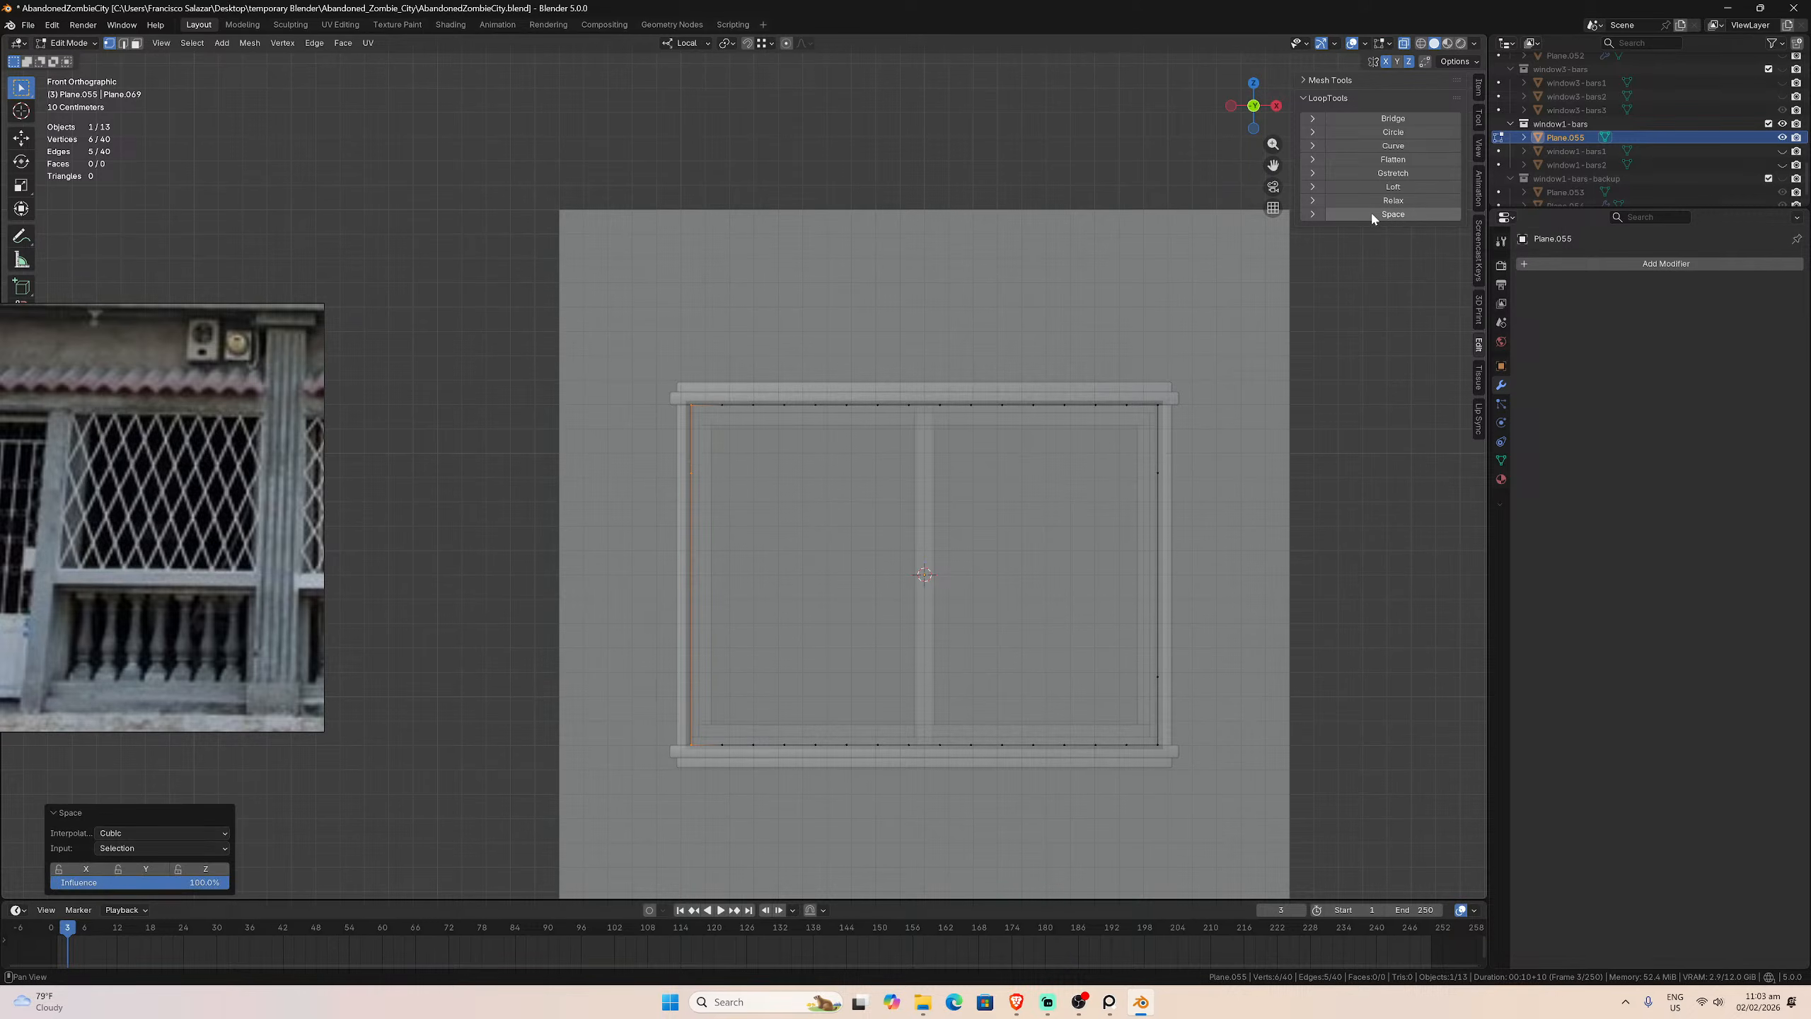
click(215, 832)
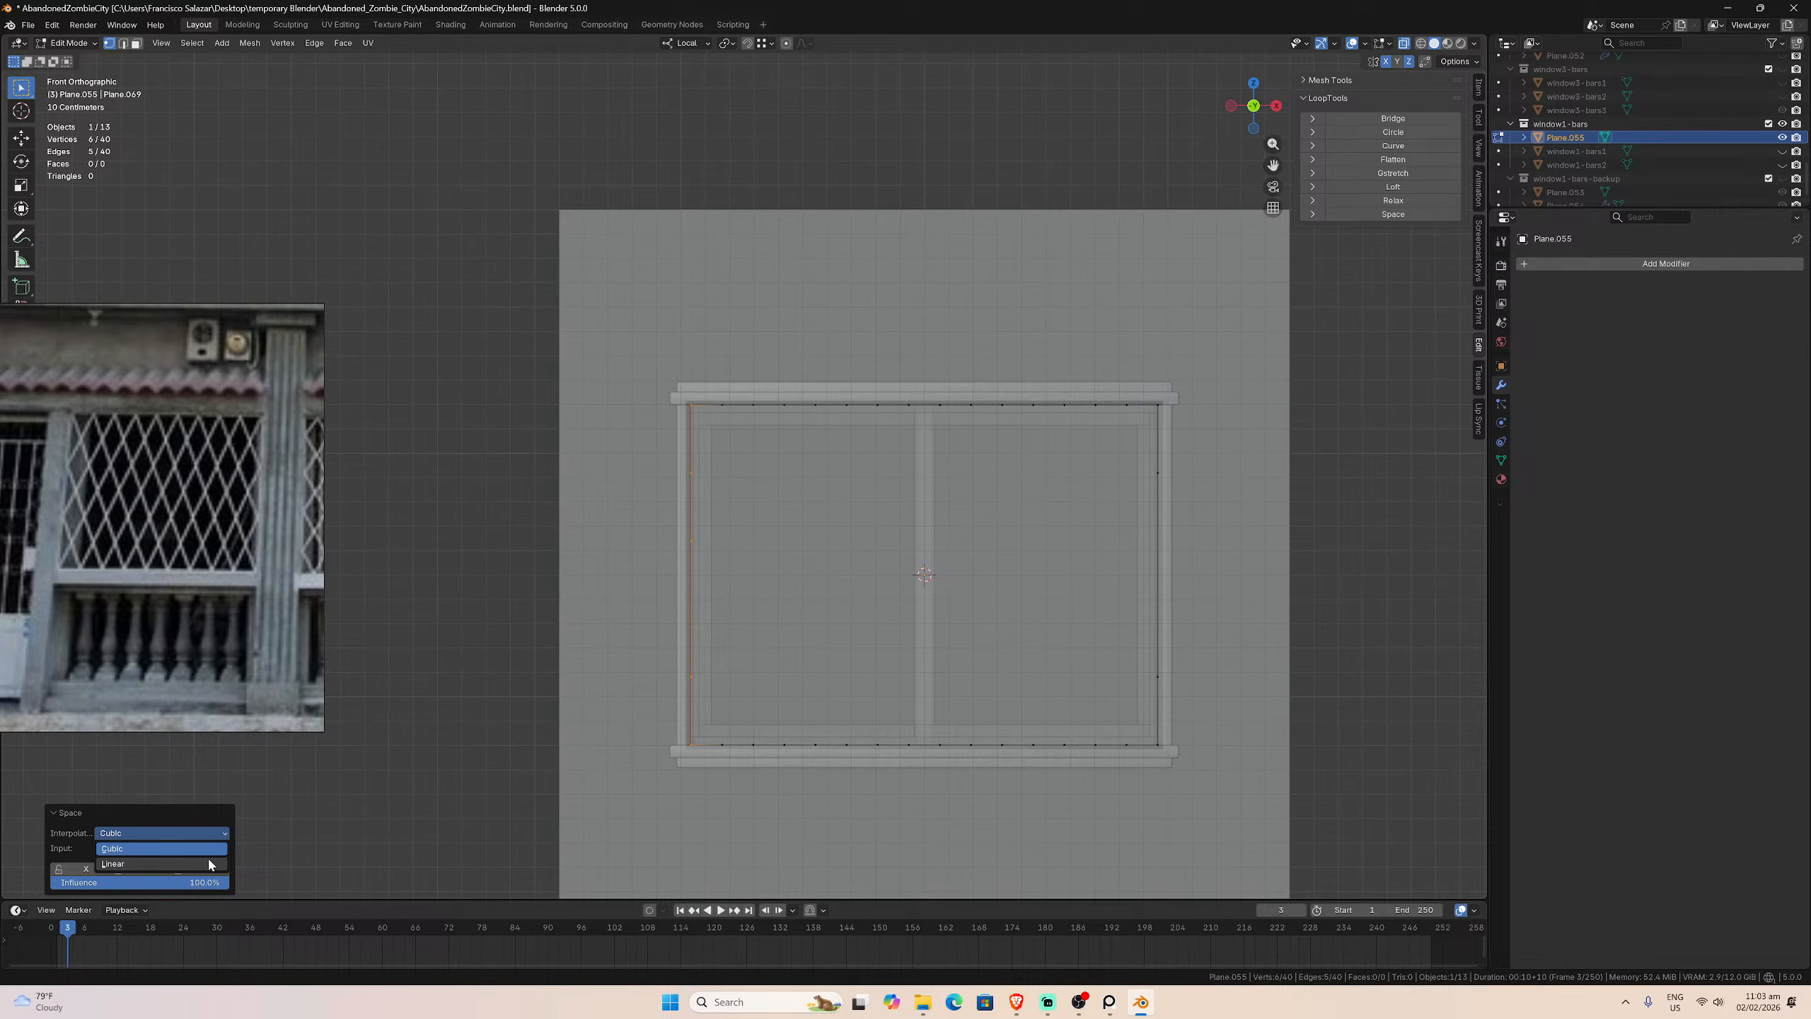
click(211, 860)
click(206, 847)
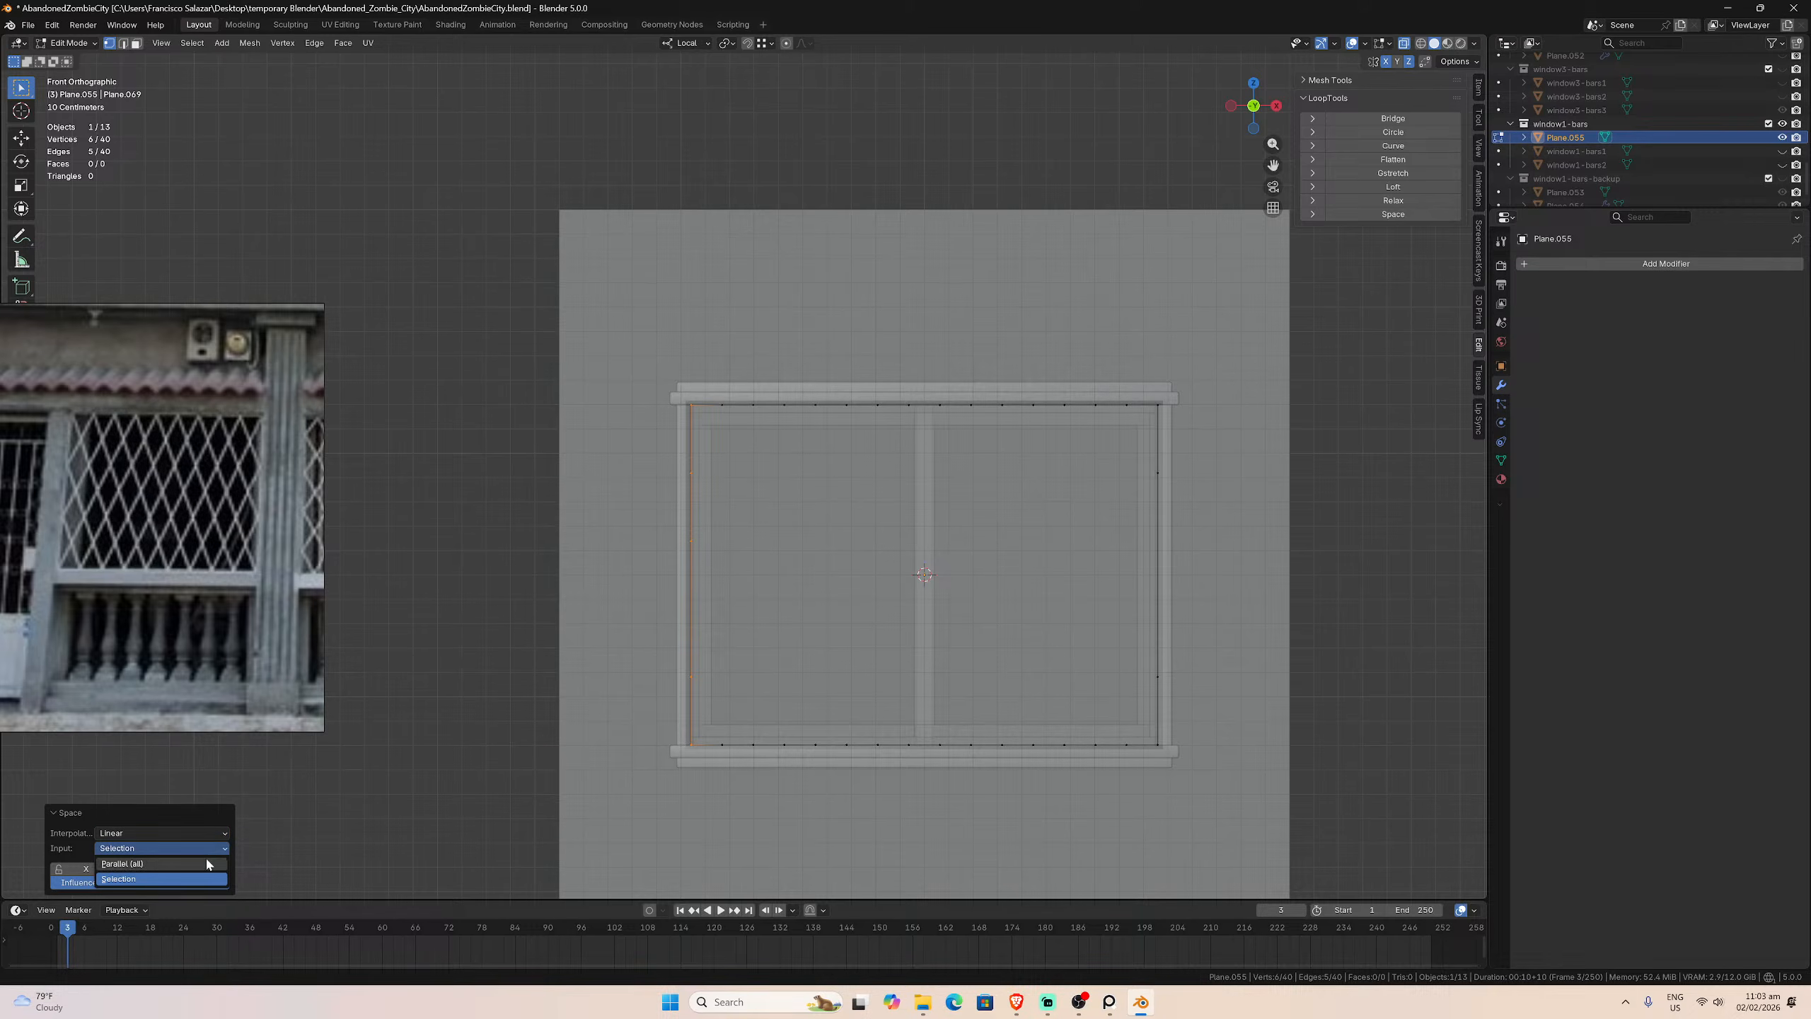
click(206, 863)
click(203, 832)
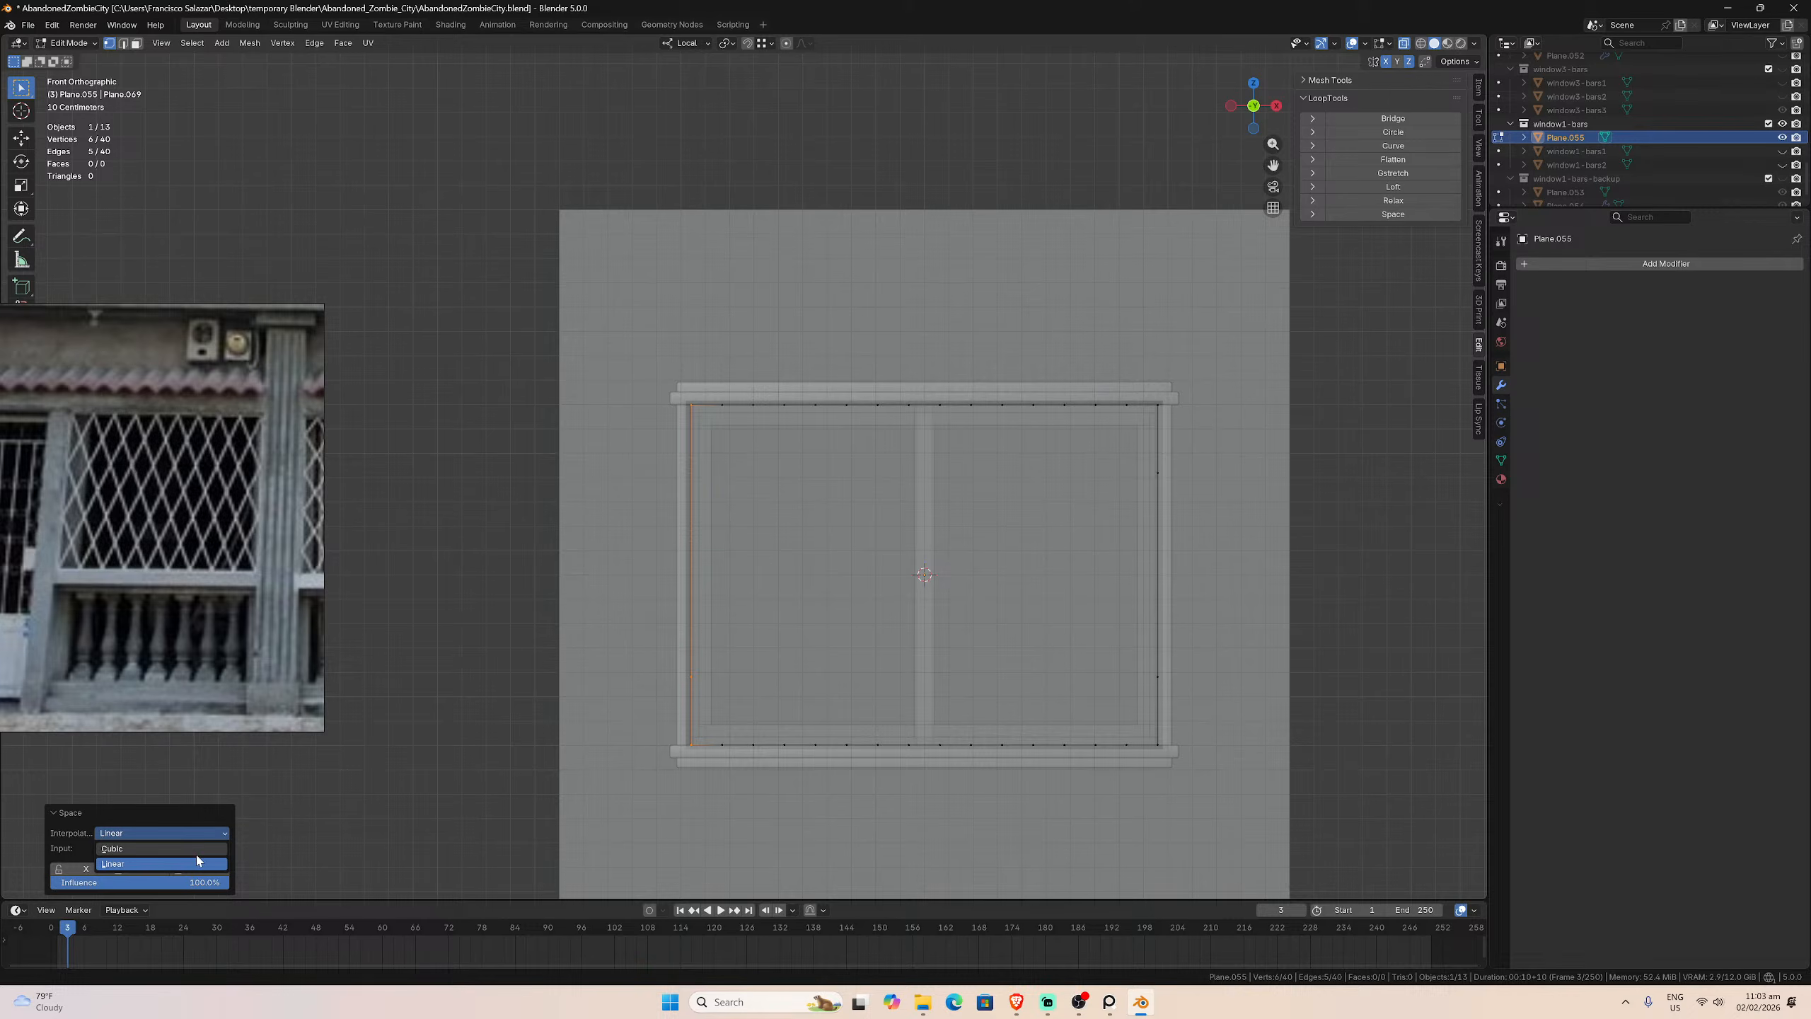
click(196, 848)
click(198, 849)
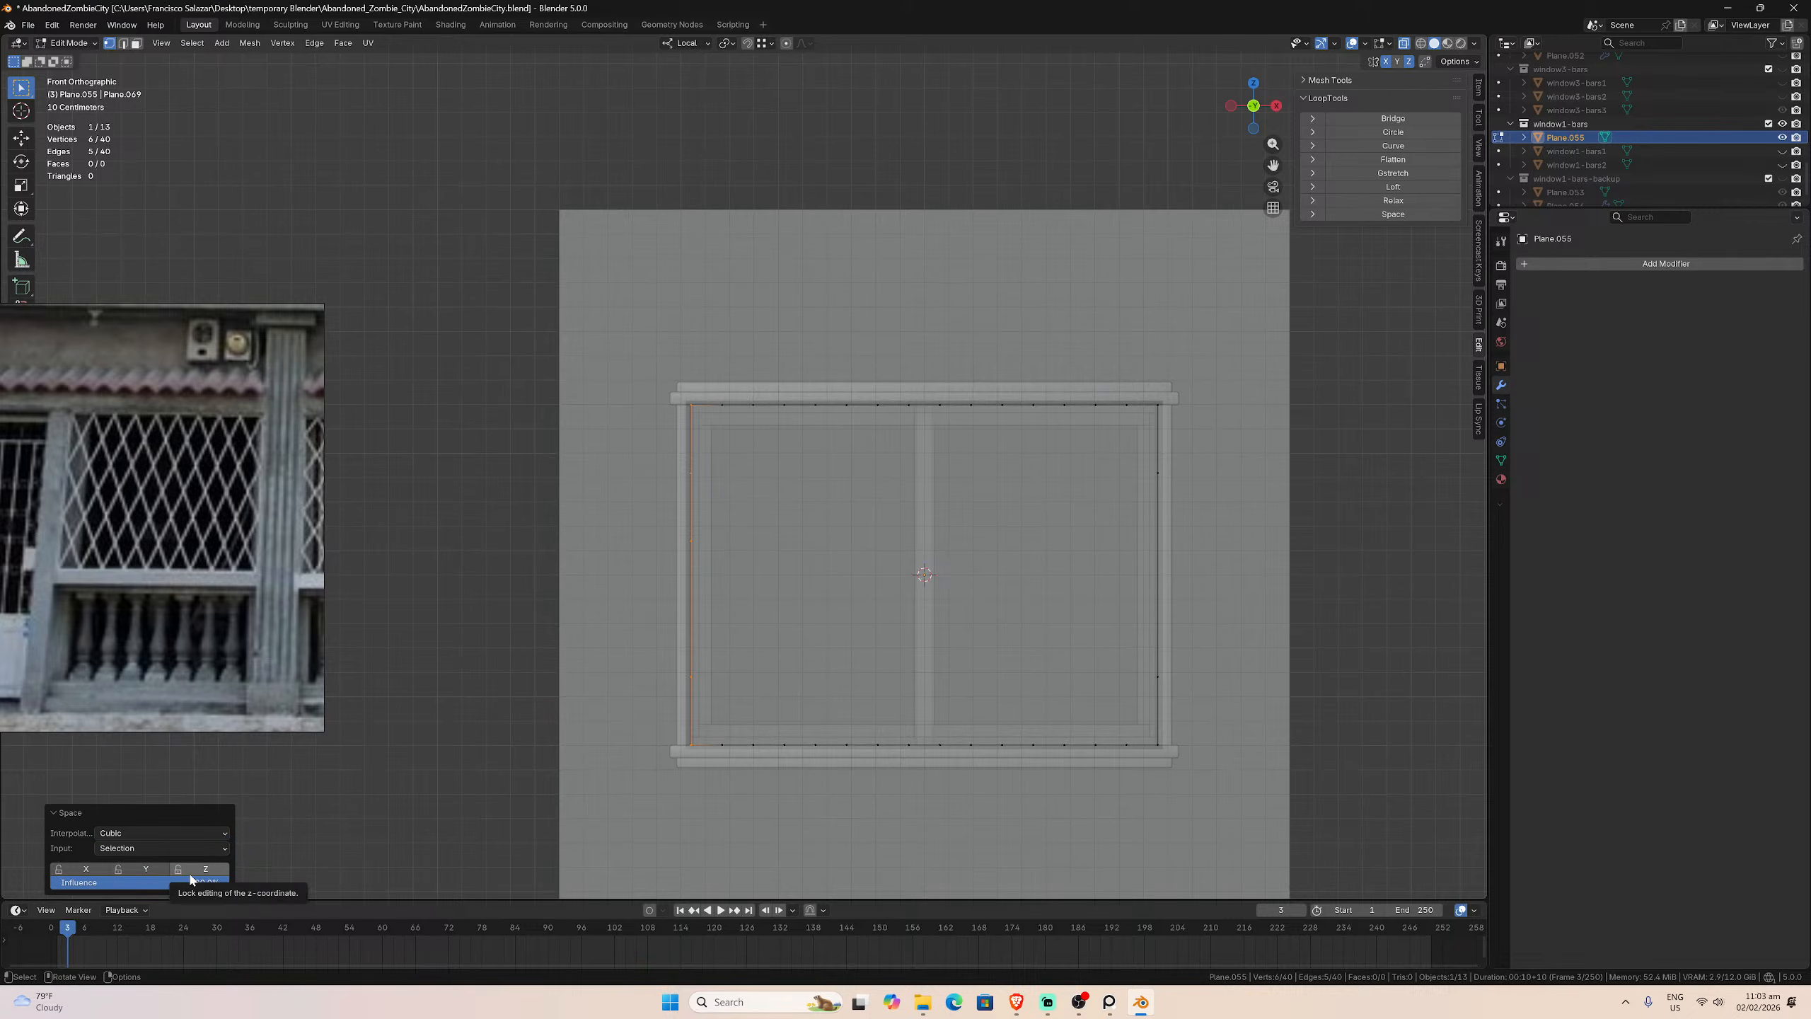
click(189, 878)
Step: Test locking the Z coordinate in the Space operation, unlock it, and undo the spacing
click(205, 869)
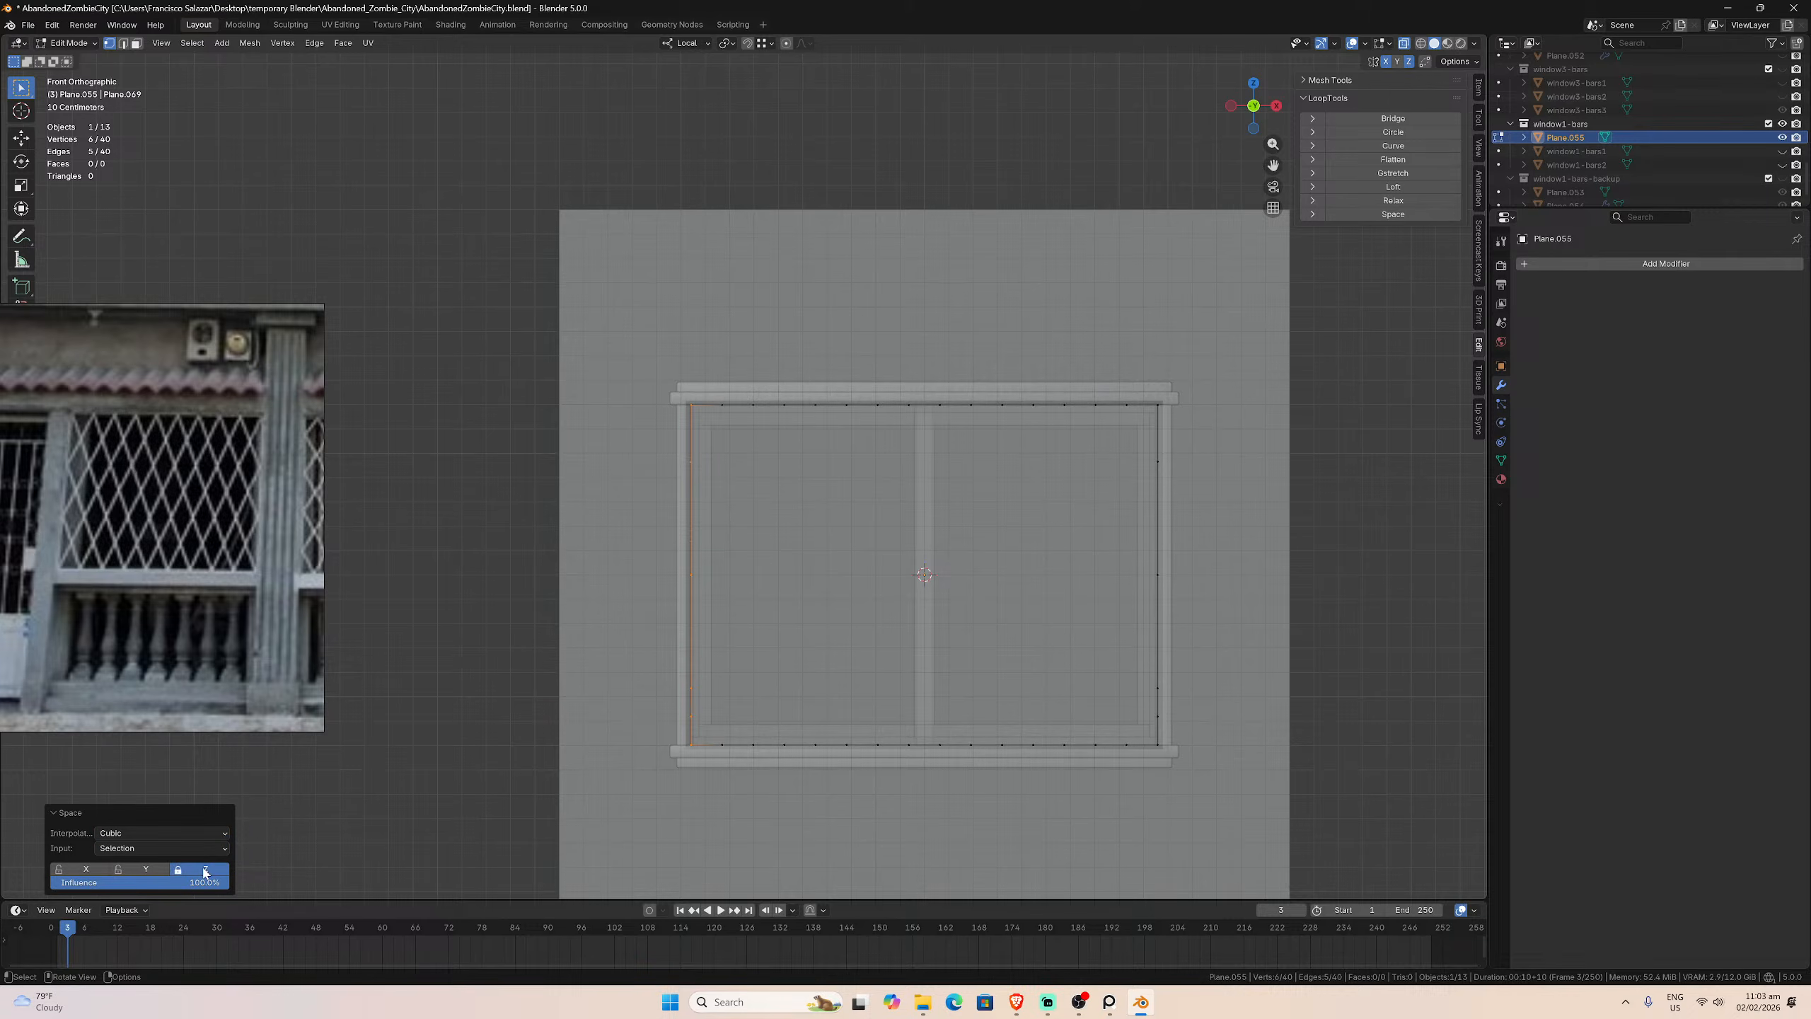
click(204, 869)
key(ctrl+z)
key(ctrl+z)
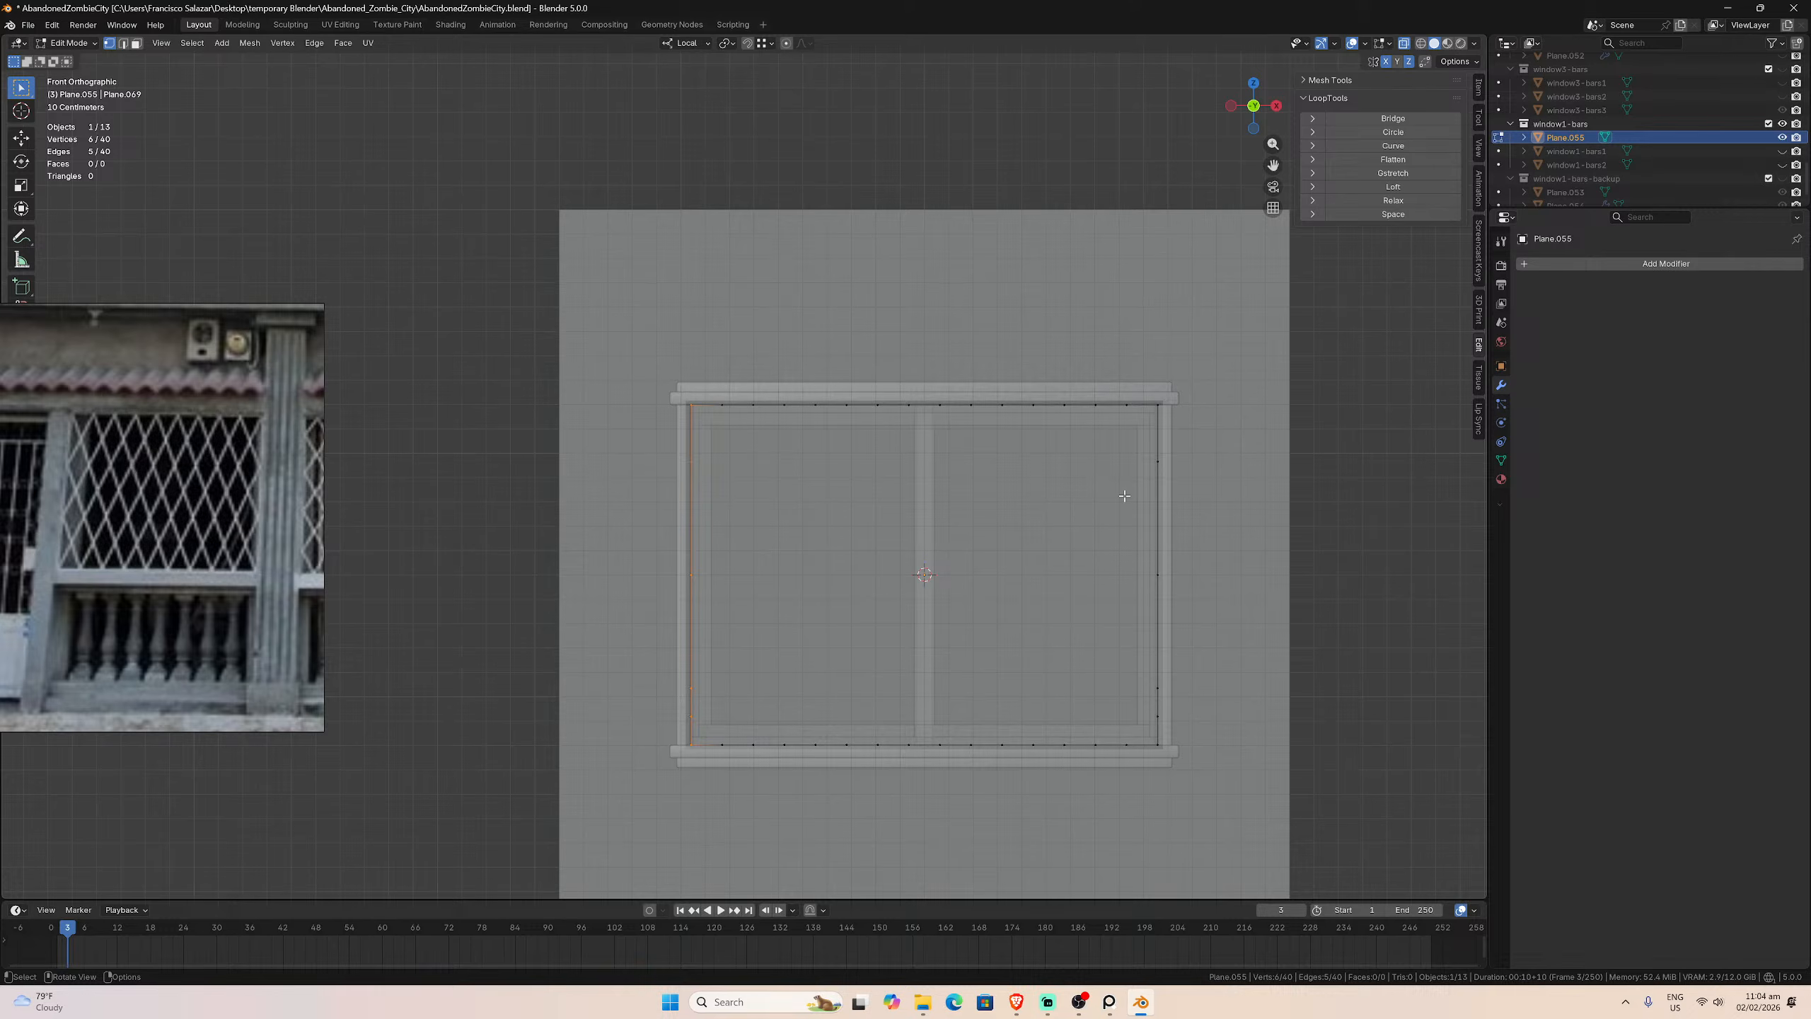
Step: Isolate the bar outline in local view, clear its vertex selection, and change to face selection mode
key(KP_Divide)
click(707, 496)
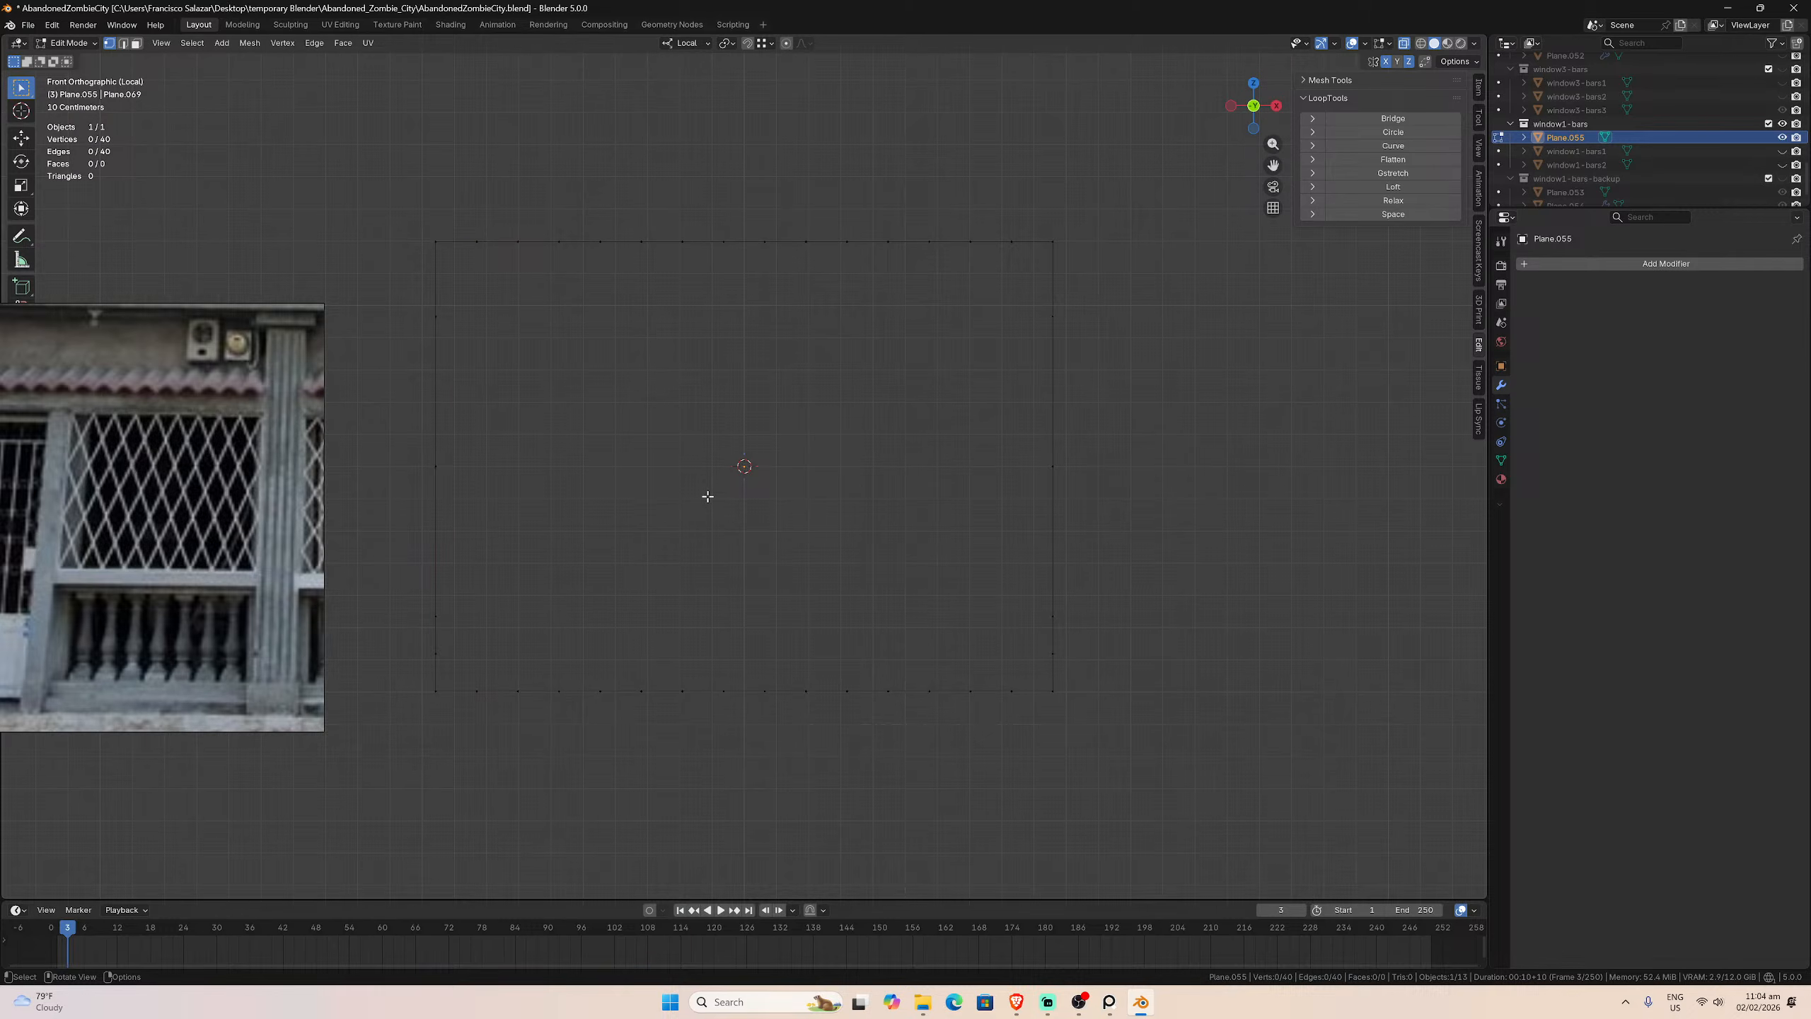
key(3)
drag(1273, 165, 1273, 165)
key(Tab)
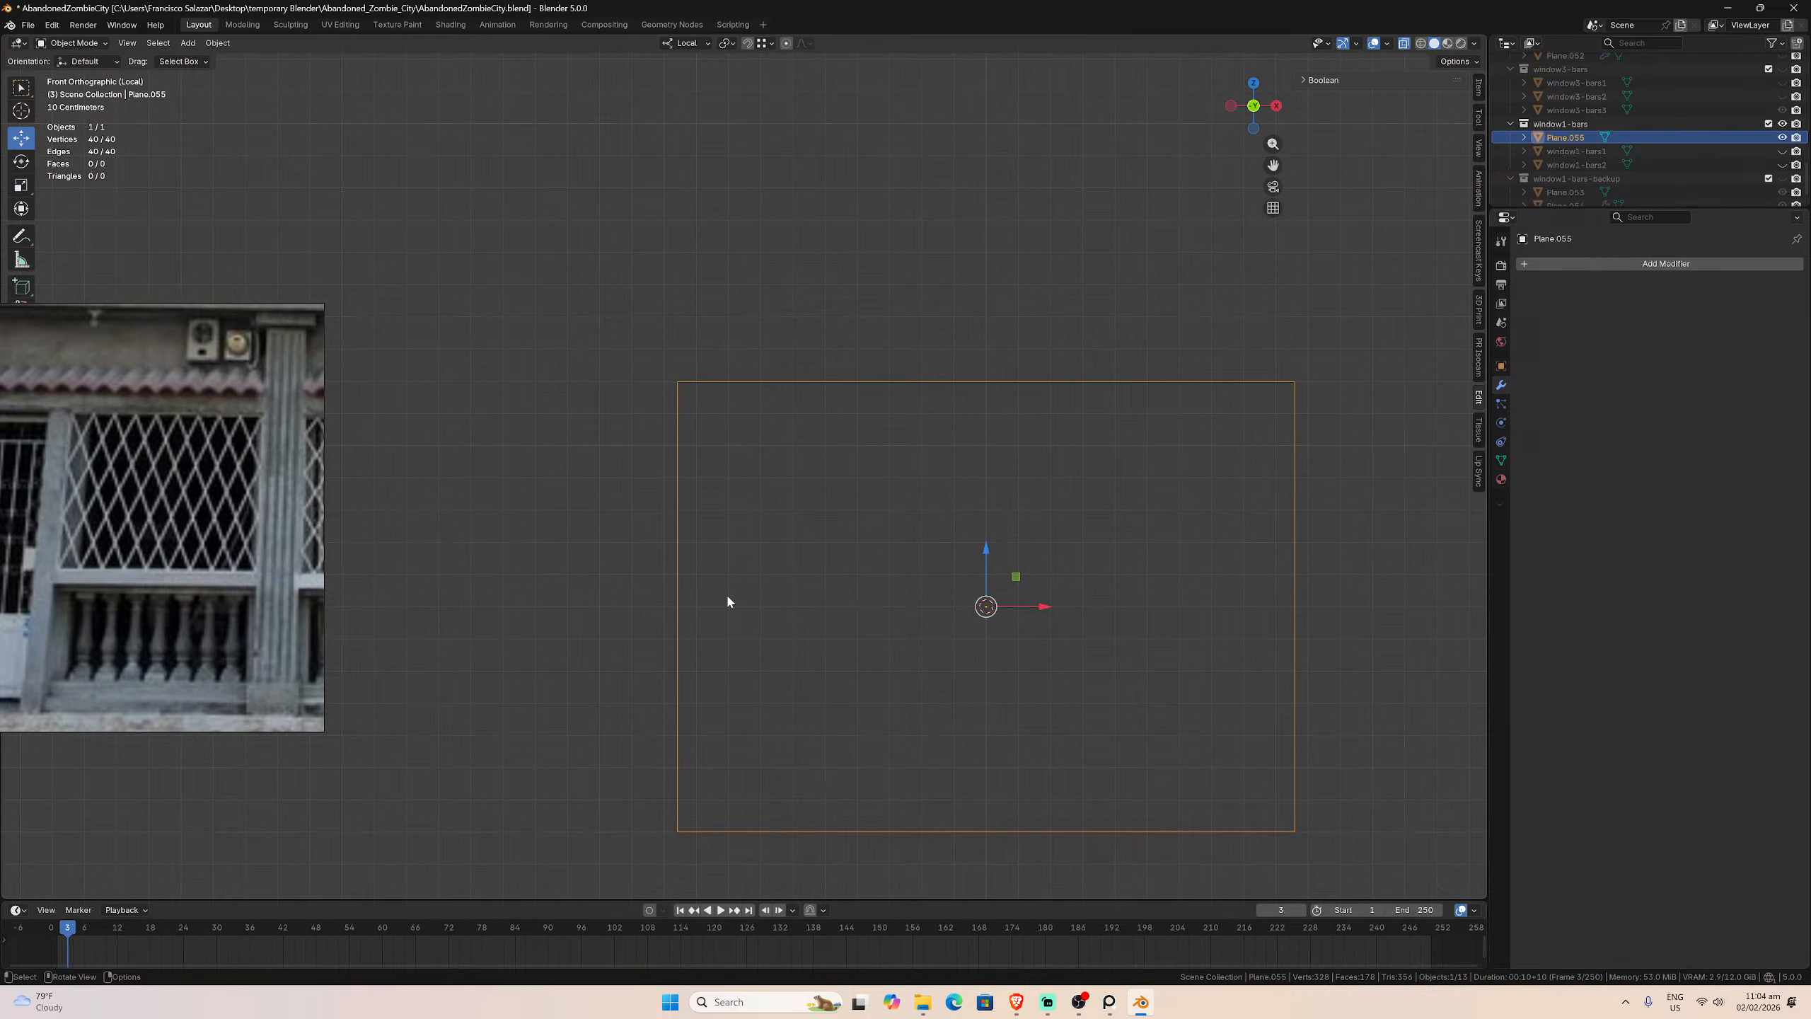
scroll(728, 597, down, 2)
scroll(728, 595, up, 1)
Step: Recalculate the normals outside for the entire bar outline in edit mode, then change to vertex selection mode
key(Tab)
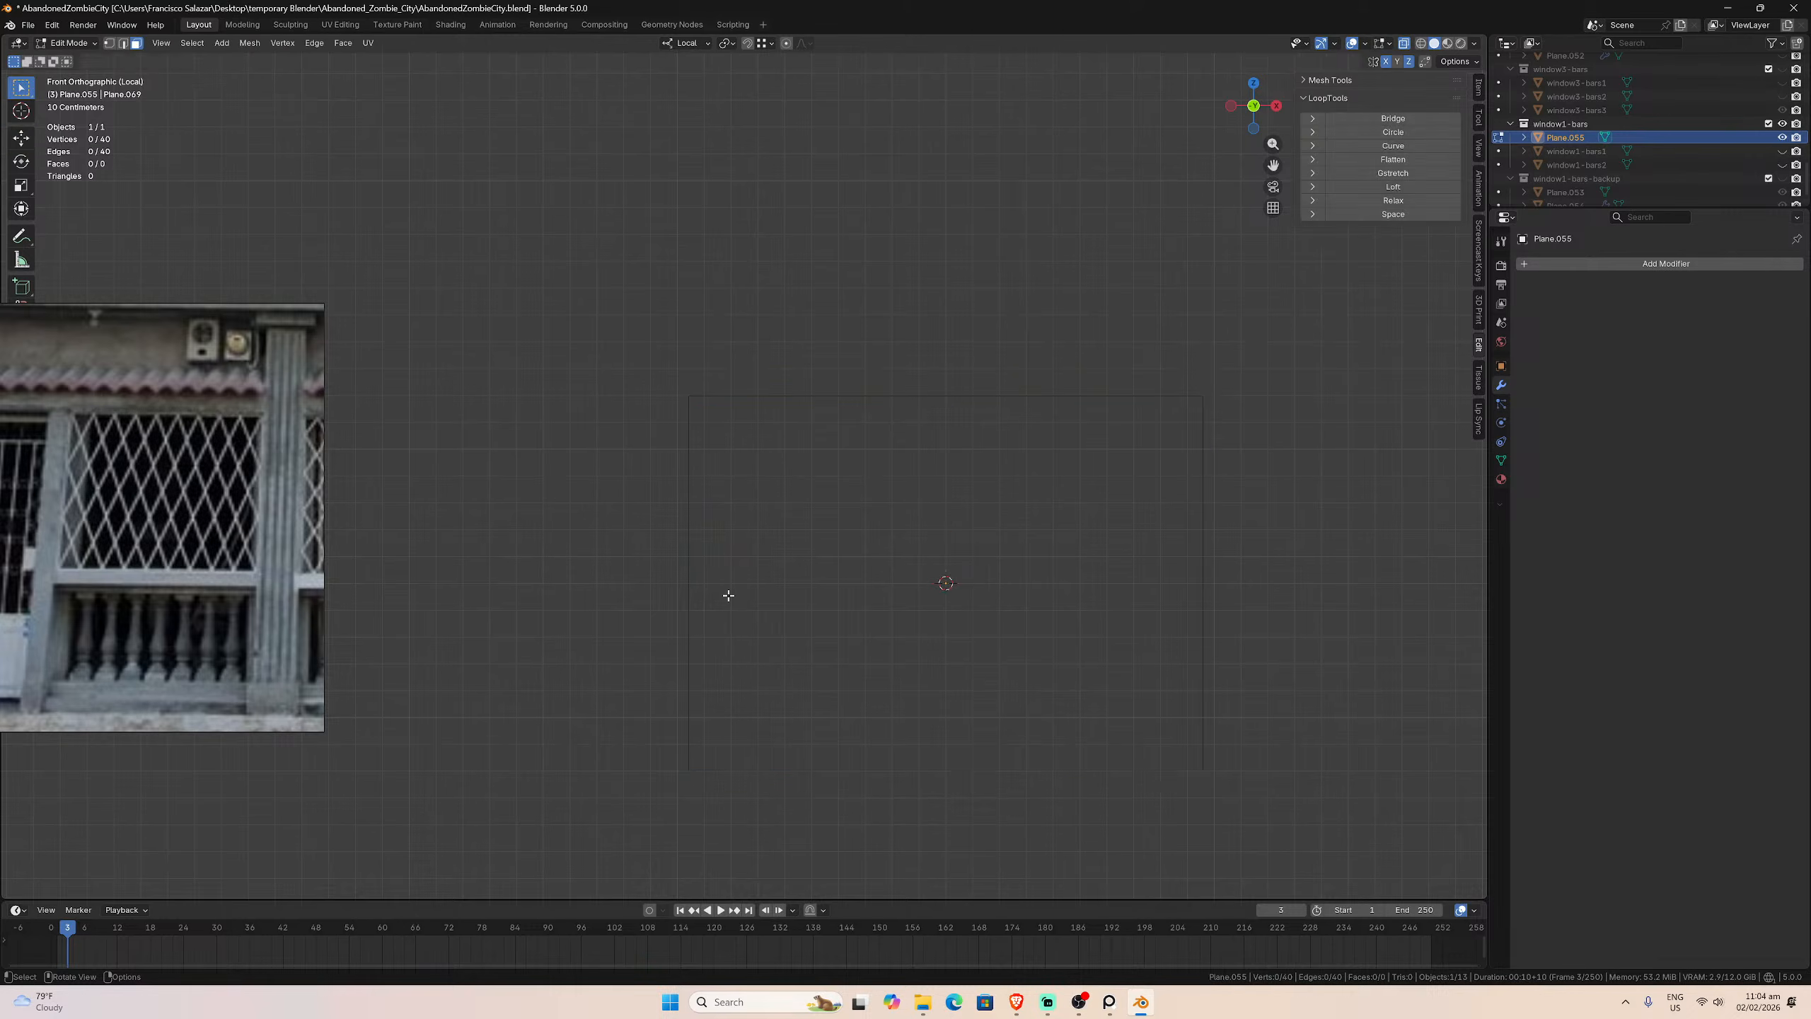
key(Tab)
key(Tab)
key(a)
key(alt+n)
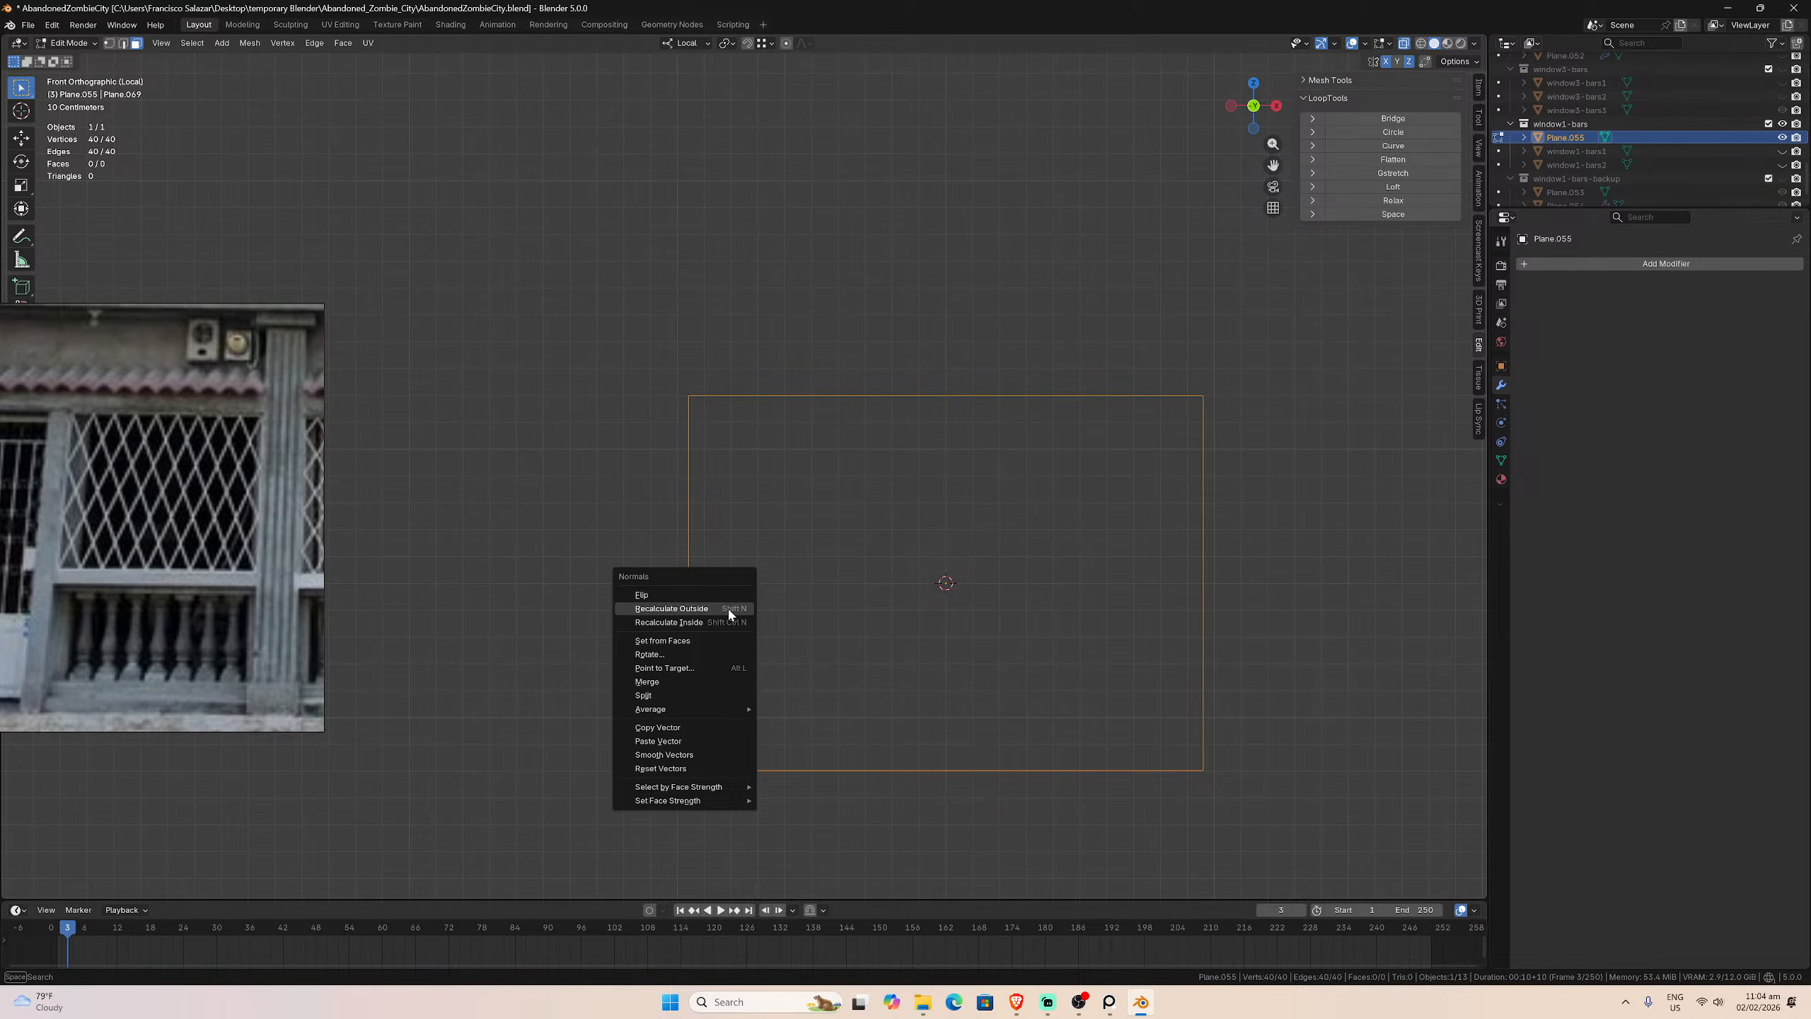
click(729, 609)
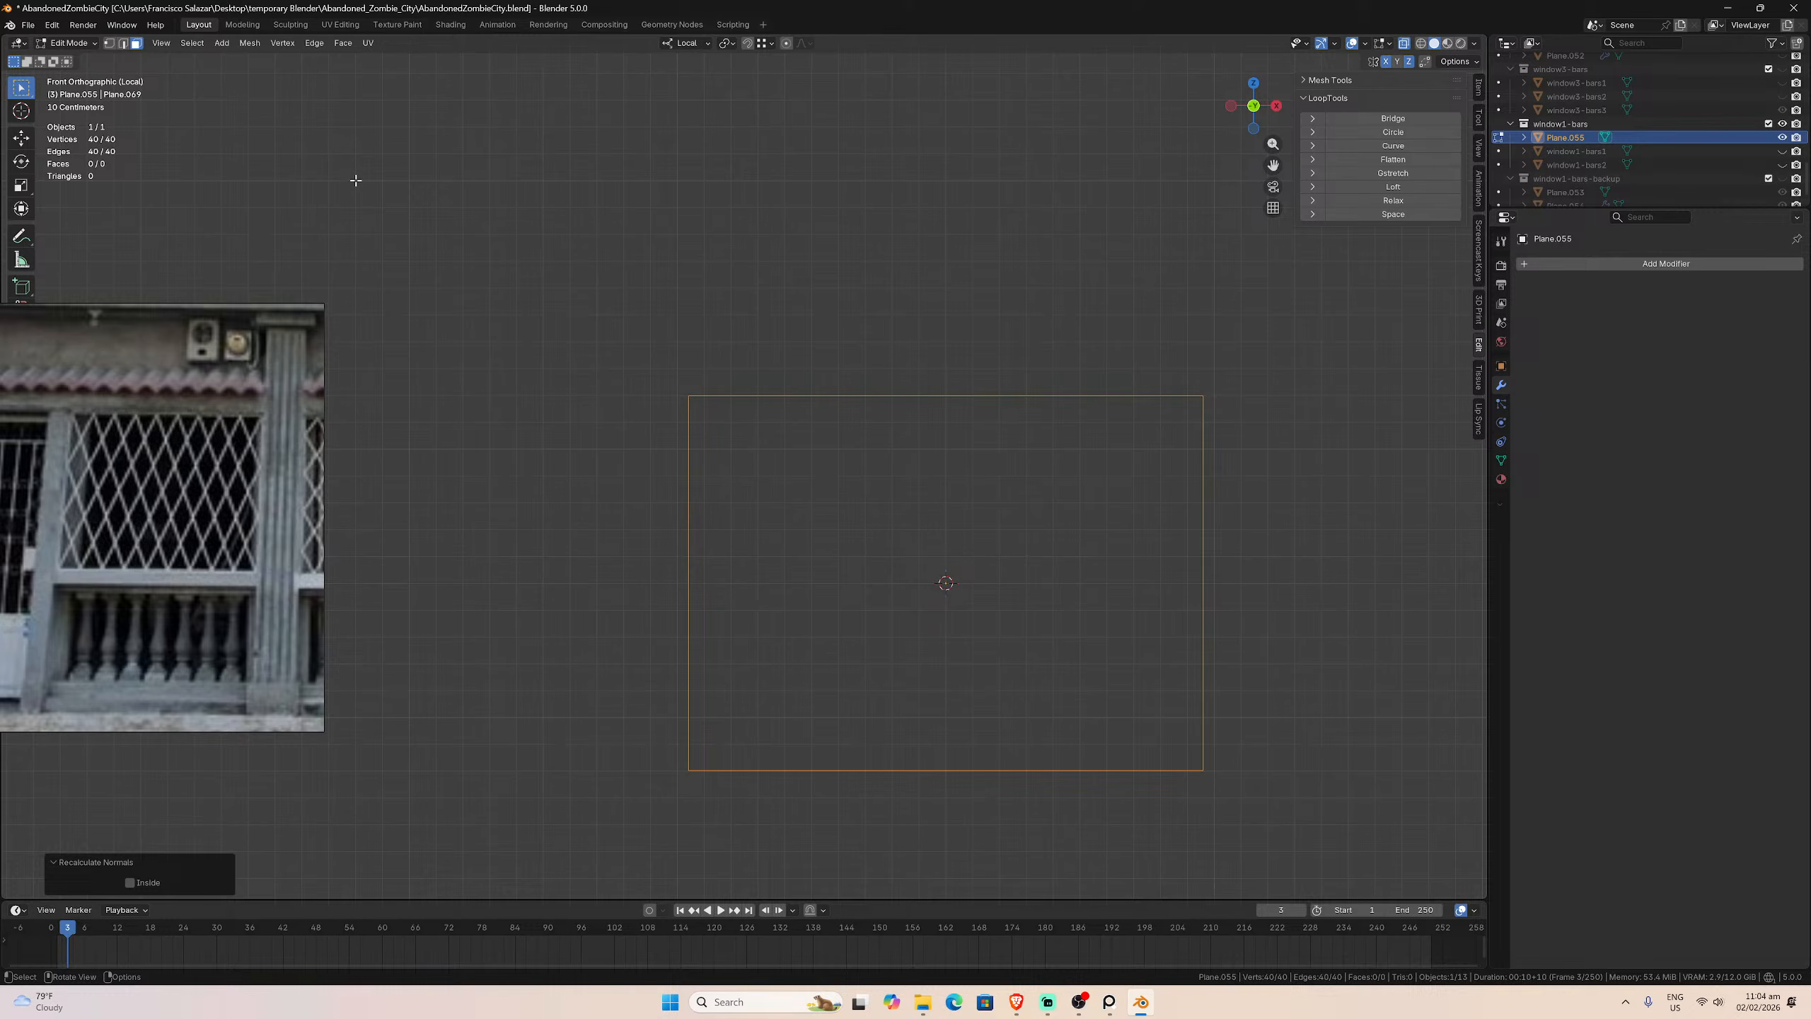
click(109, 44)
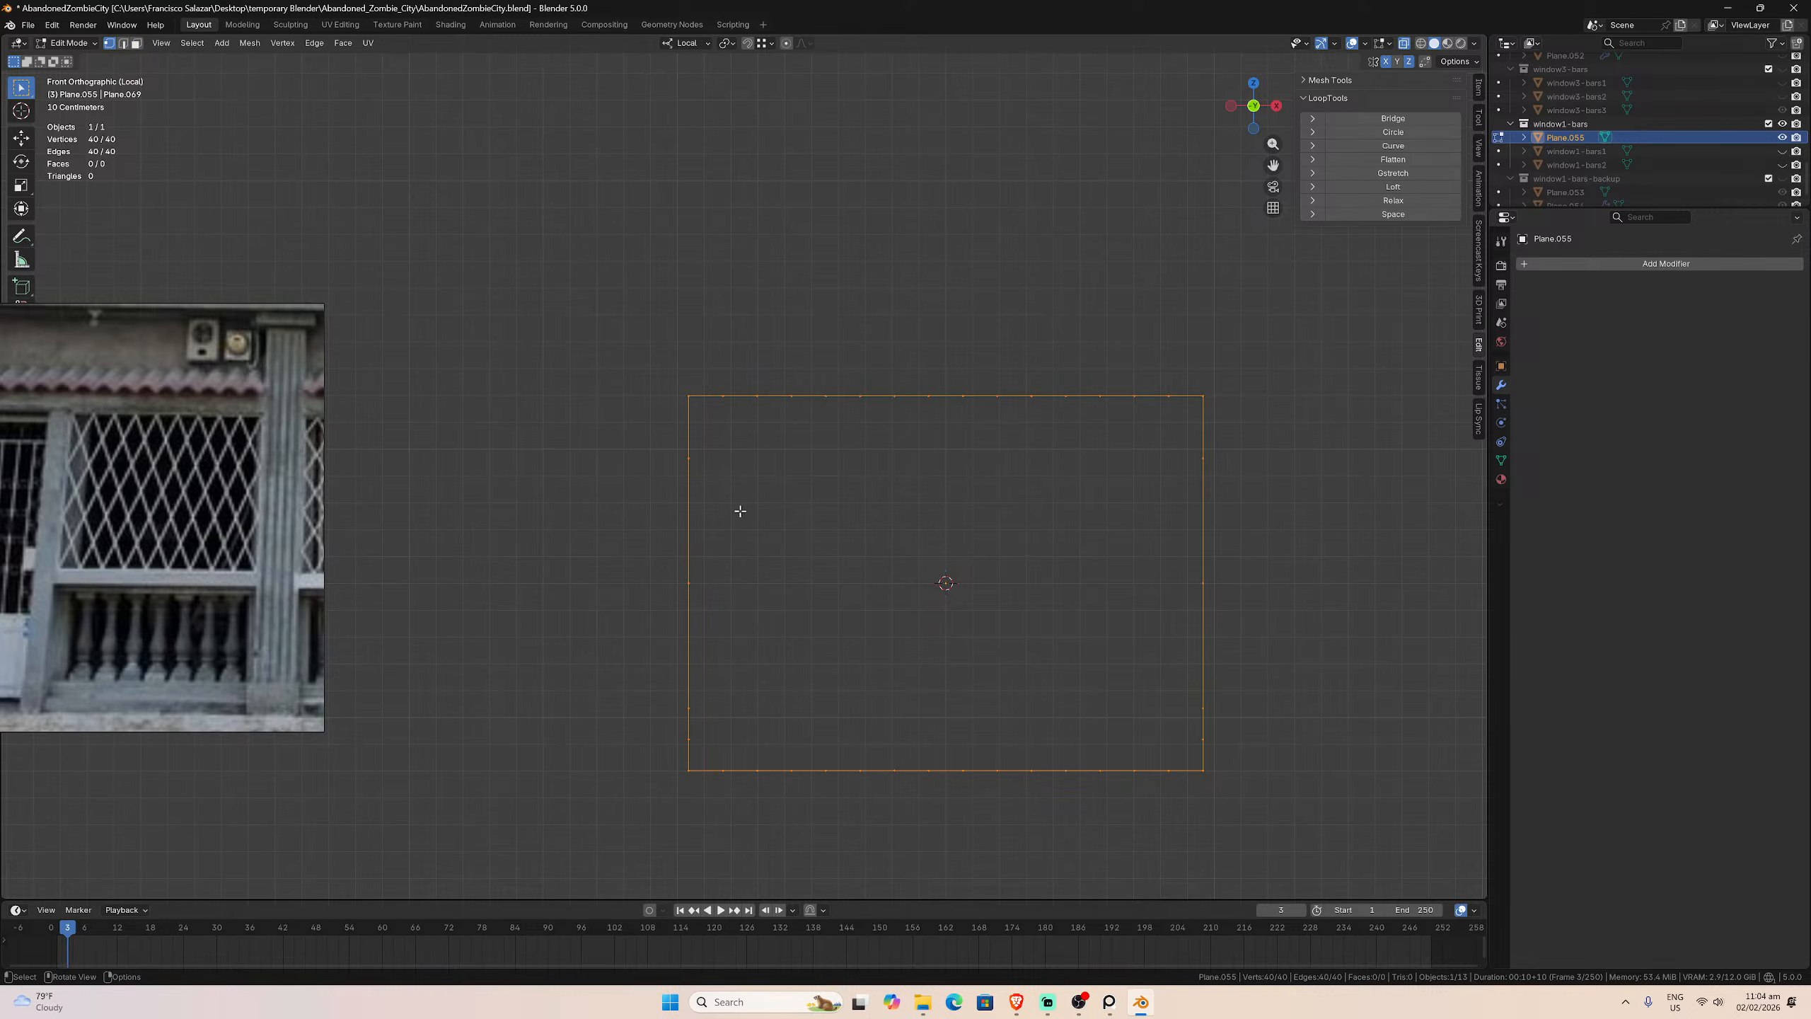
Step: Evenly space the vertices along the outline's left and right sides with LoopTools Space, then clear the selection
click(819, 548)
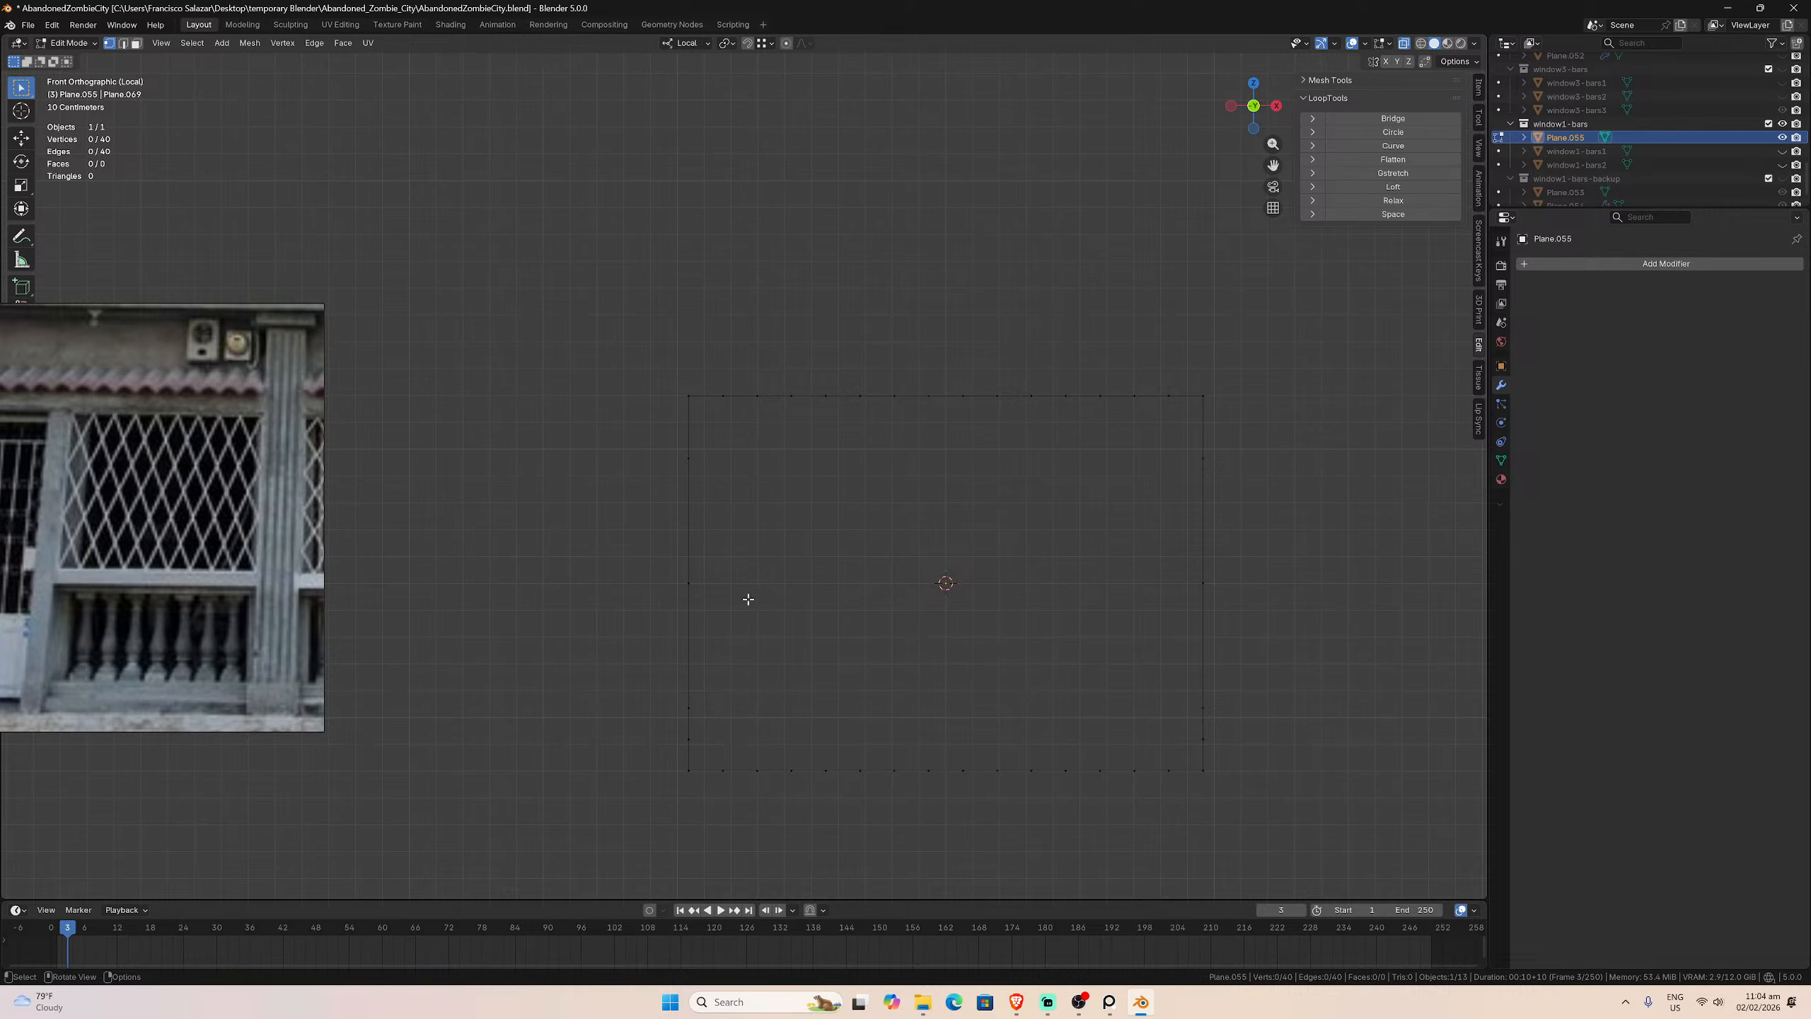
drag(649, 368, 718, 785)
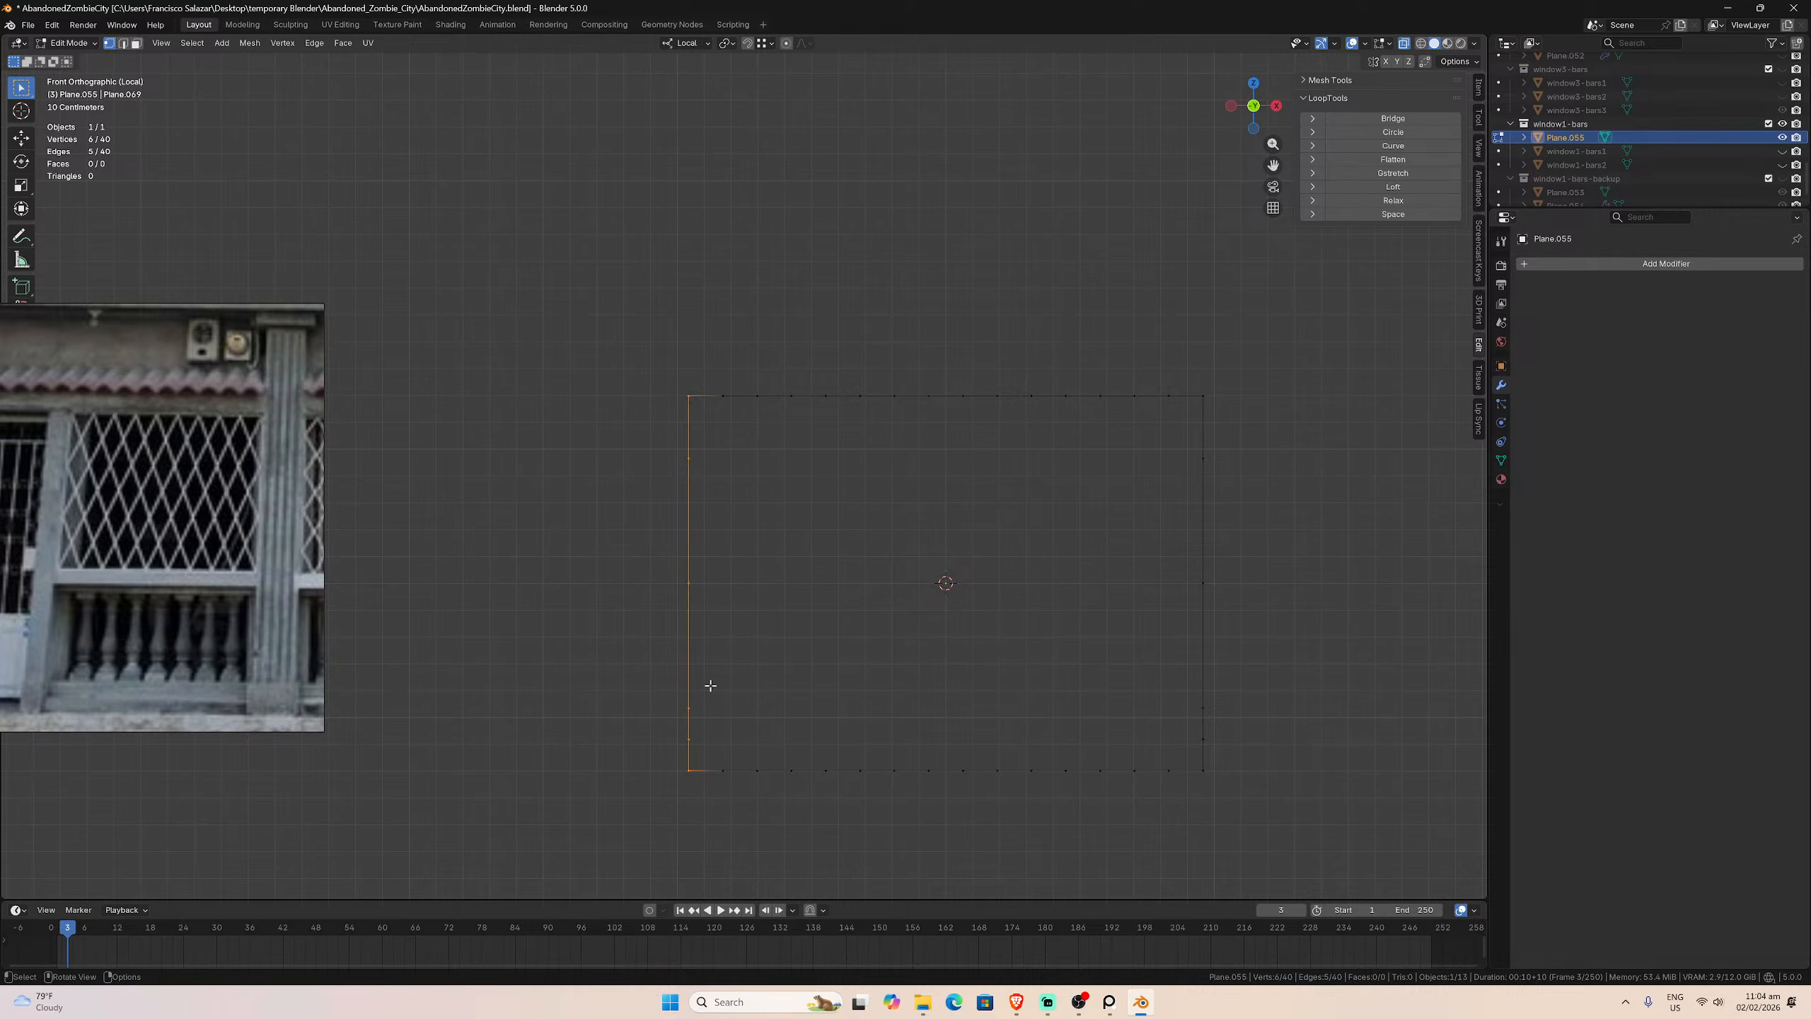
click(1384, 215)
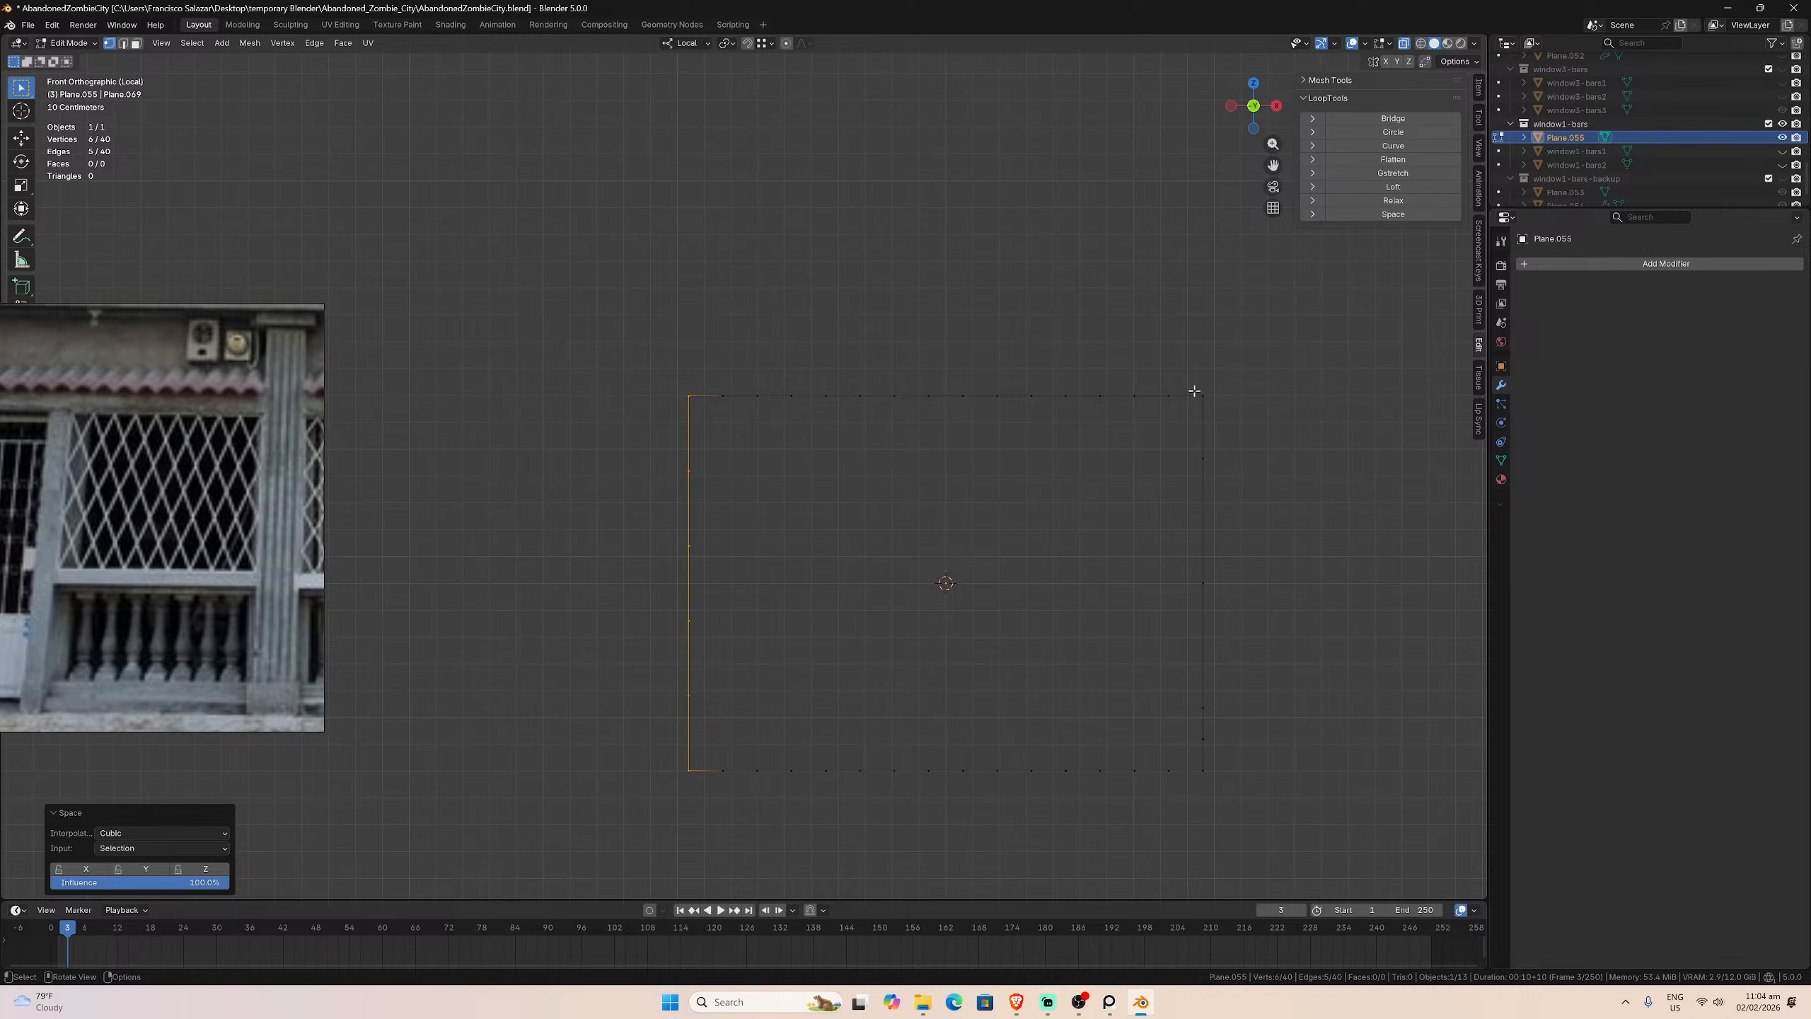
drag(1196, 379, 1234, 772)
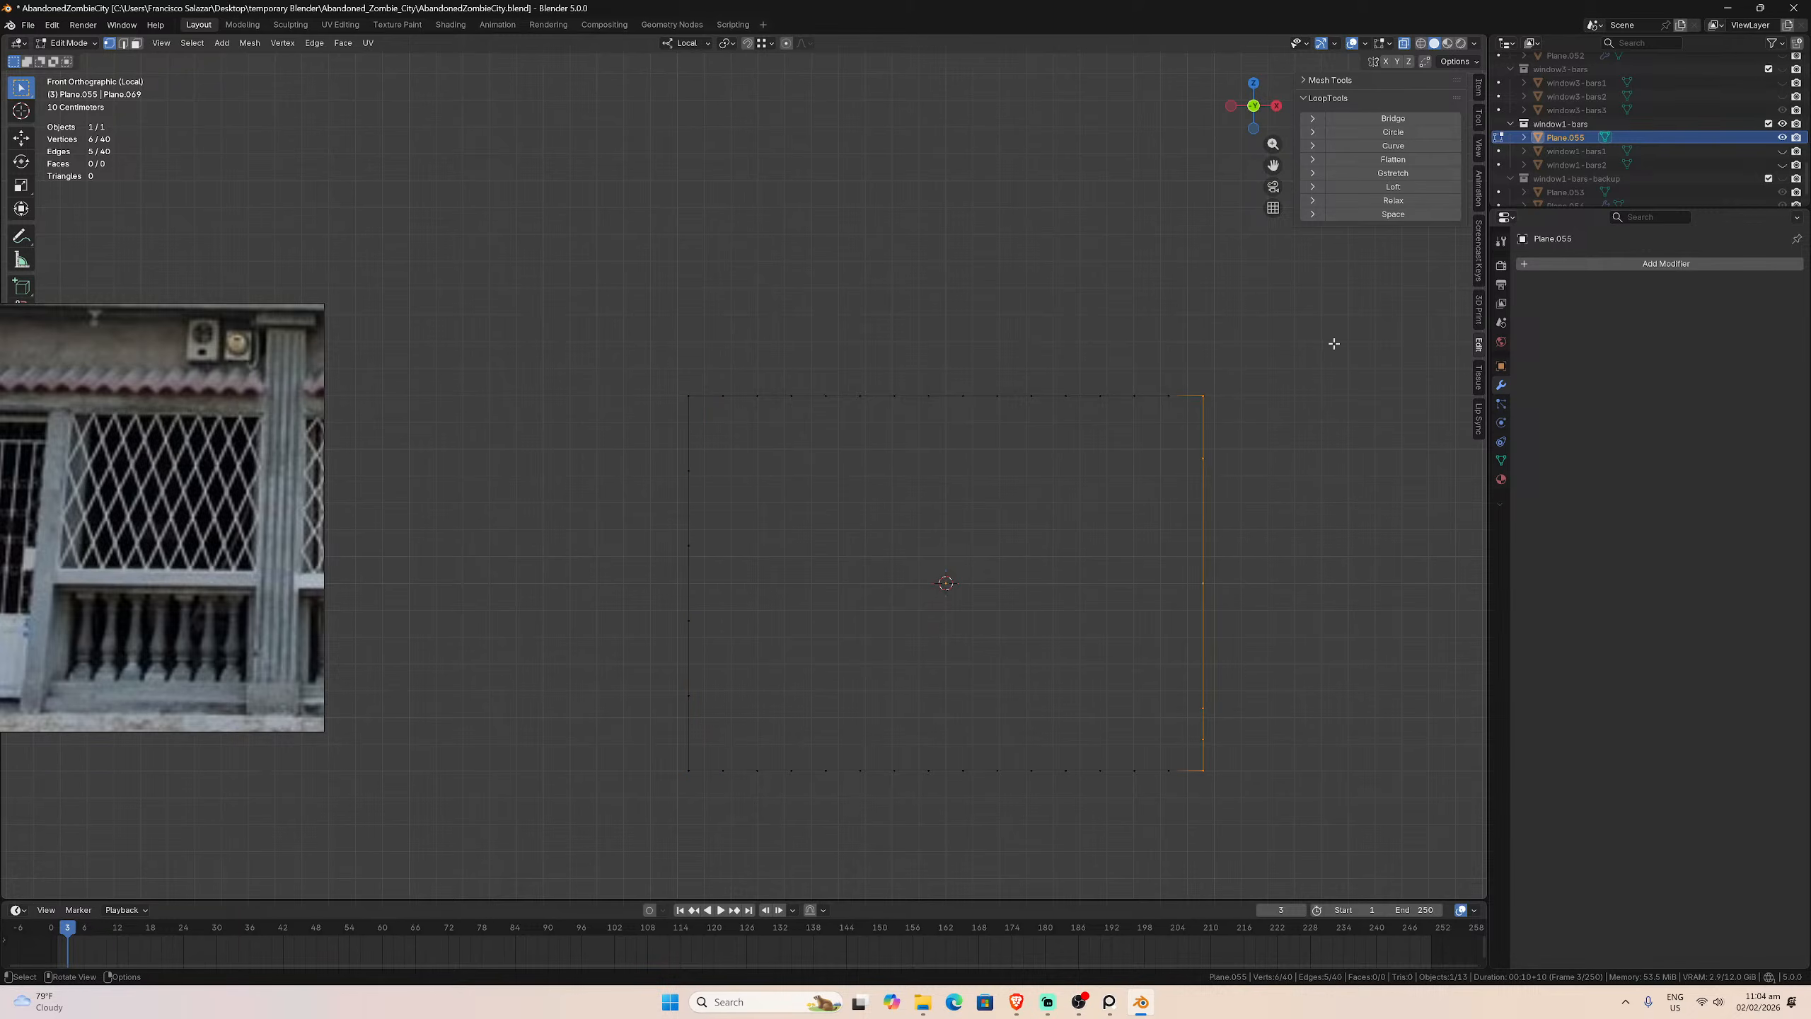
click(1384, 215)
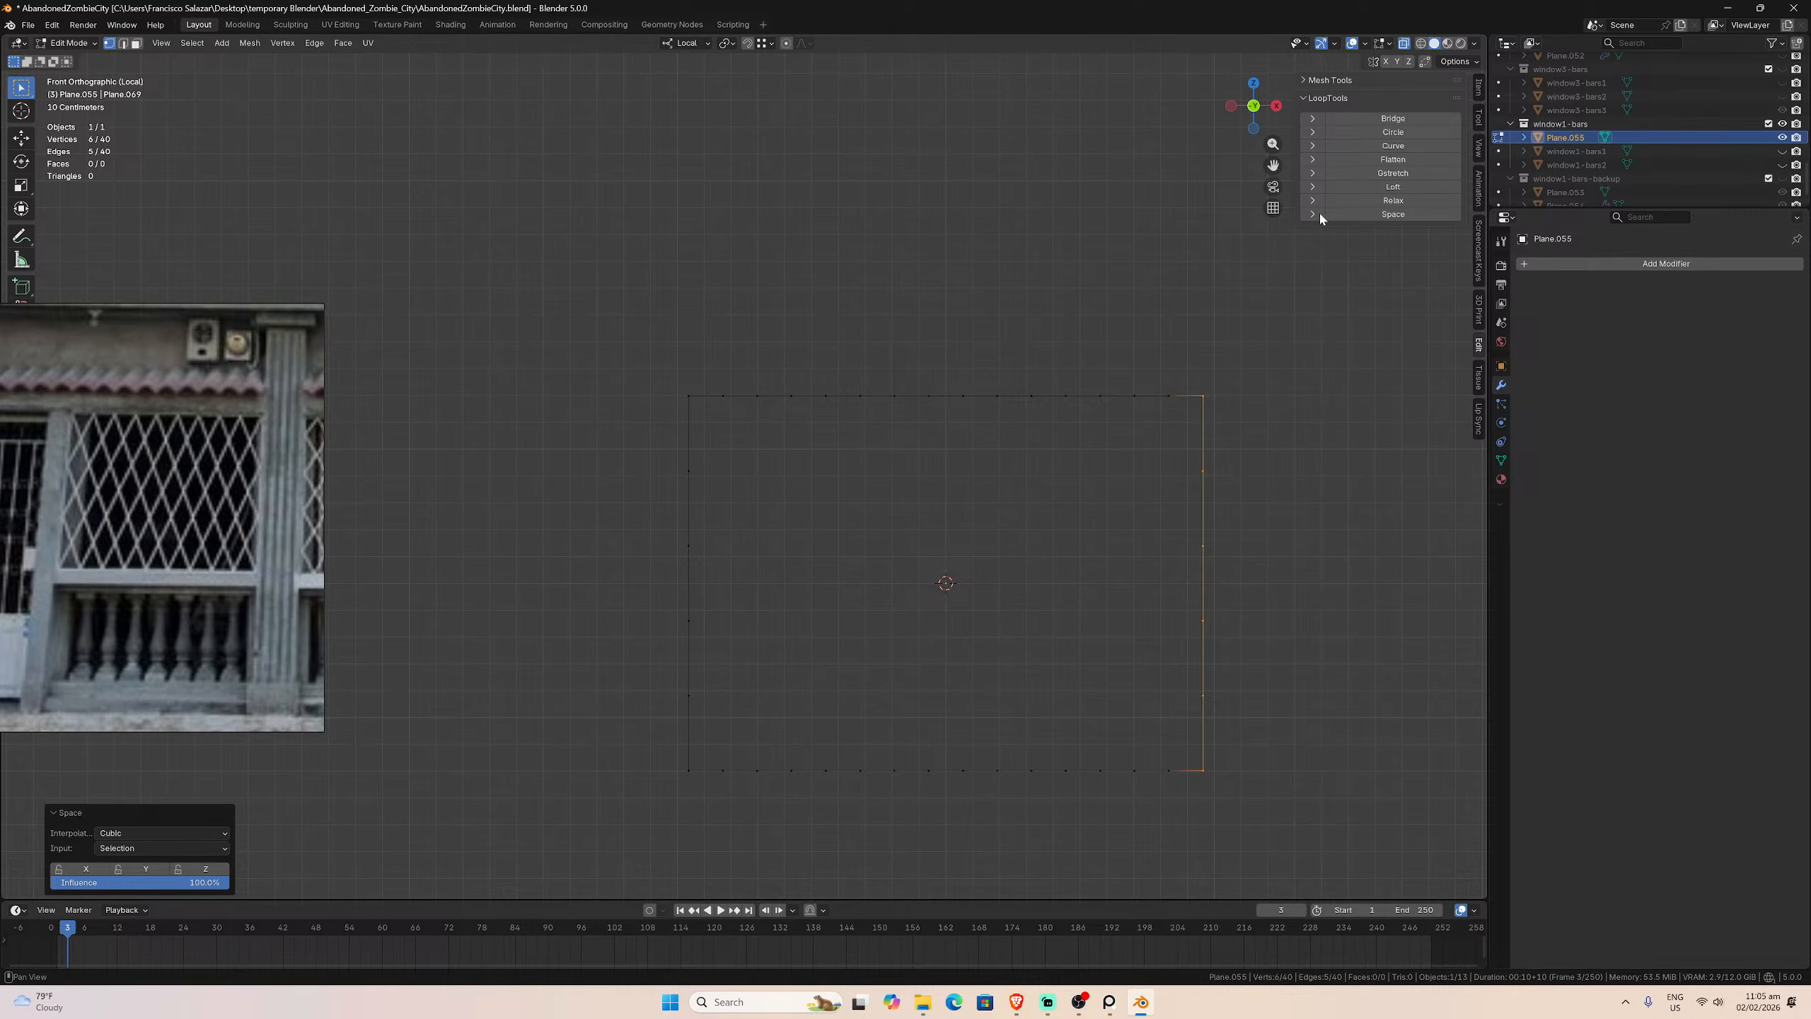
click(794, 499)
scroll(795, 499, up, 1)
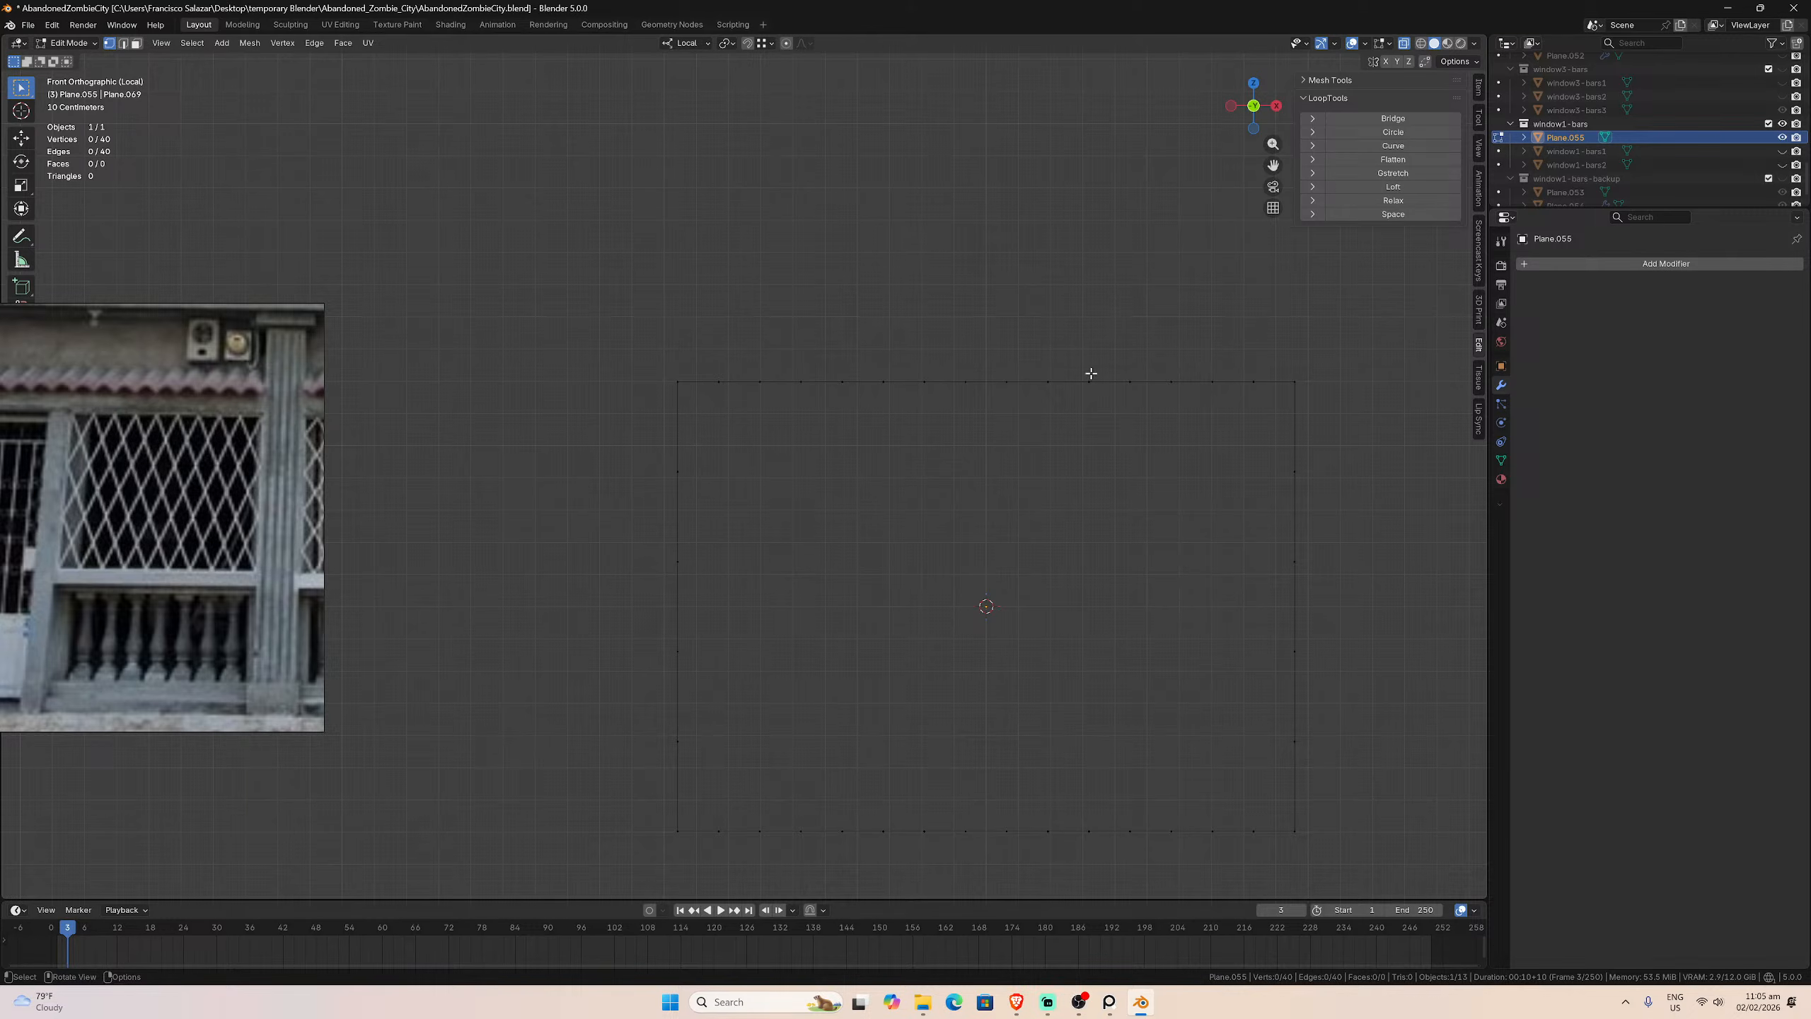
Step: Leave local view and show the window4-bars collection to use its diamond lattice as a reference
key(KP_Divide)
scroll(1061, 450, up, 1)
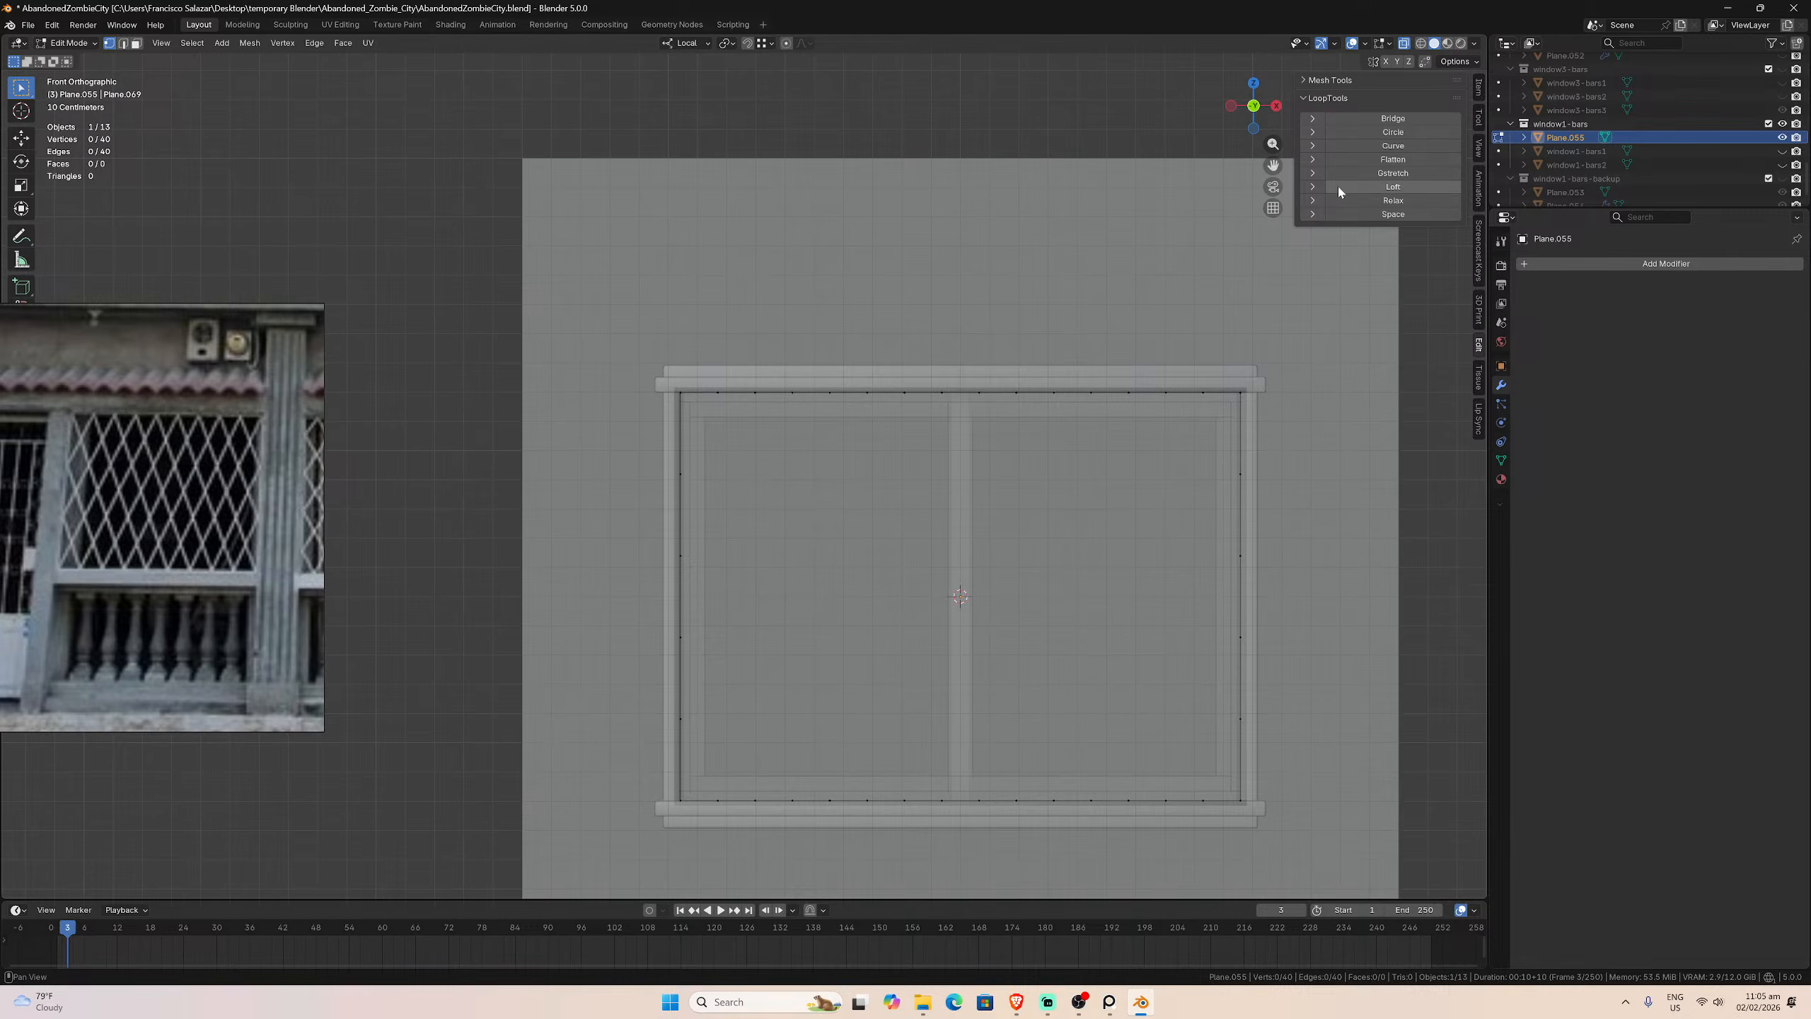
scroll(1653, 117, up, 4)
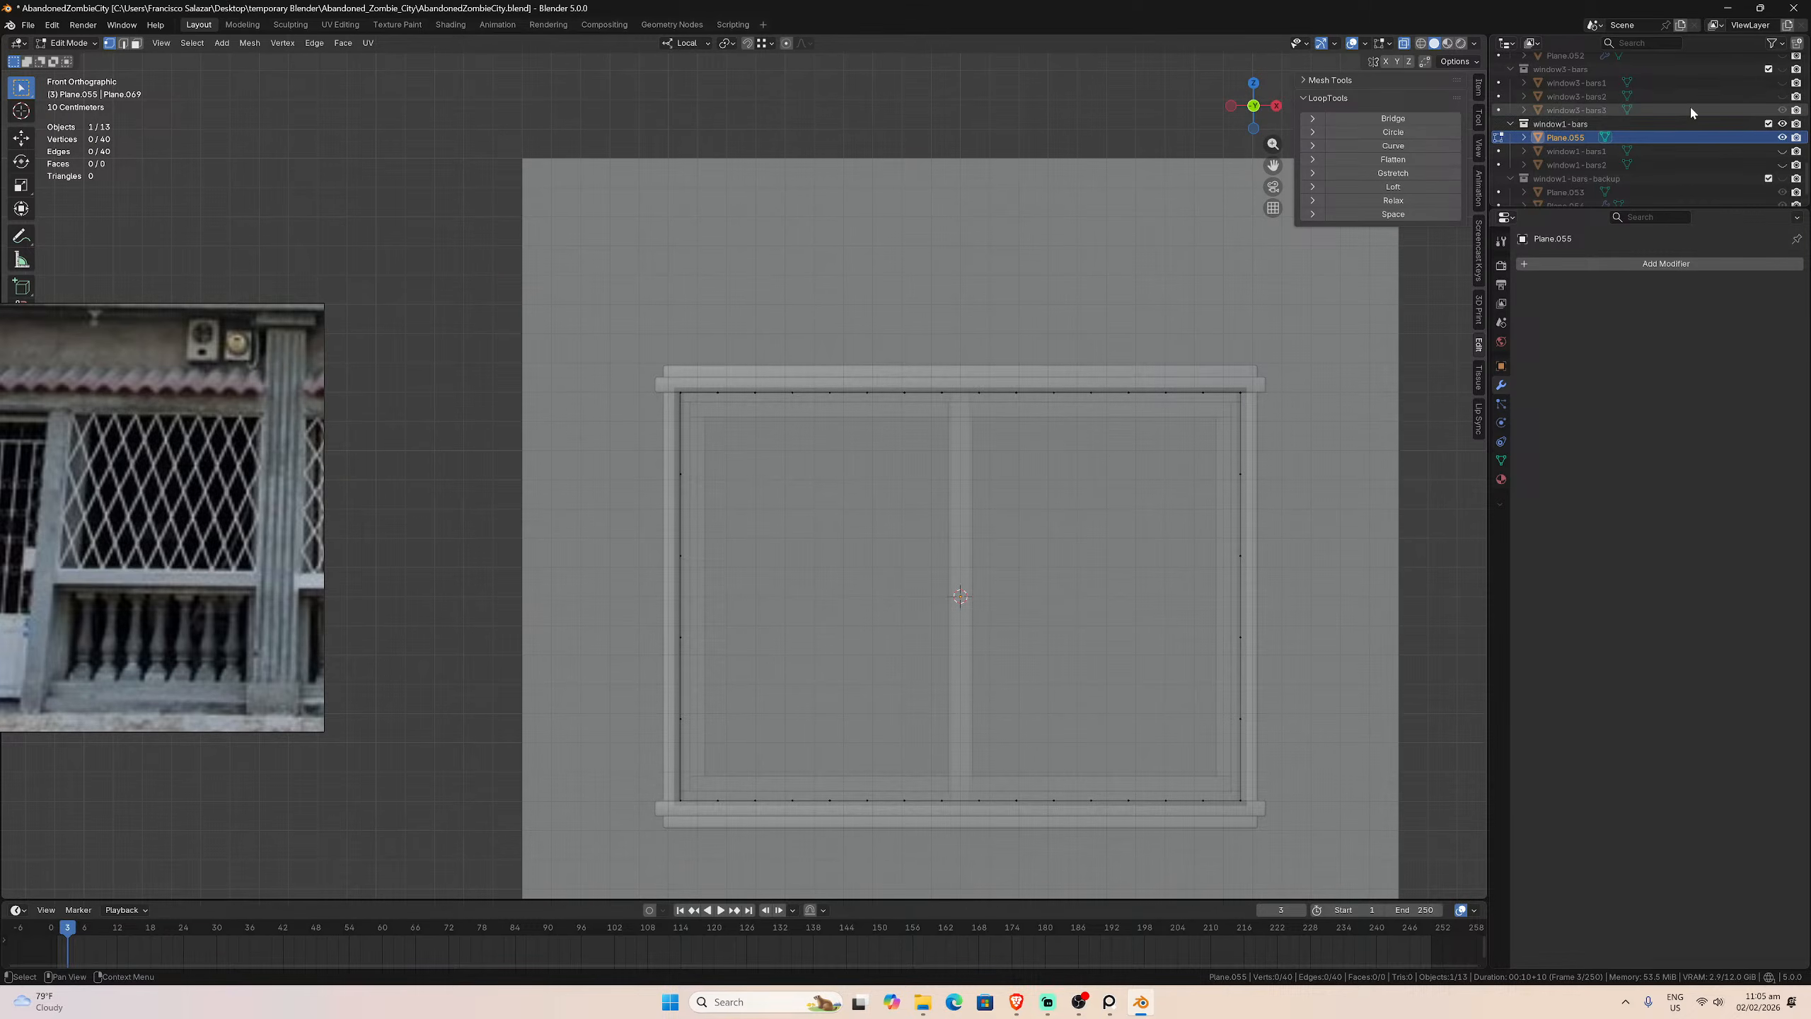
scroll(1730, 125, up, 4)
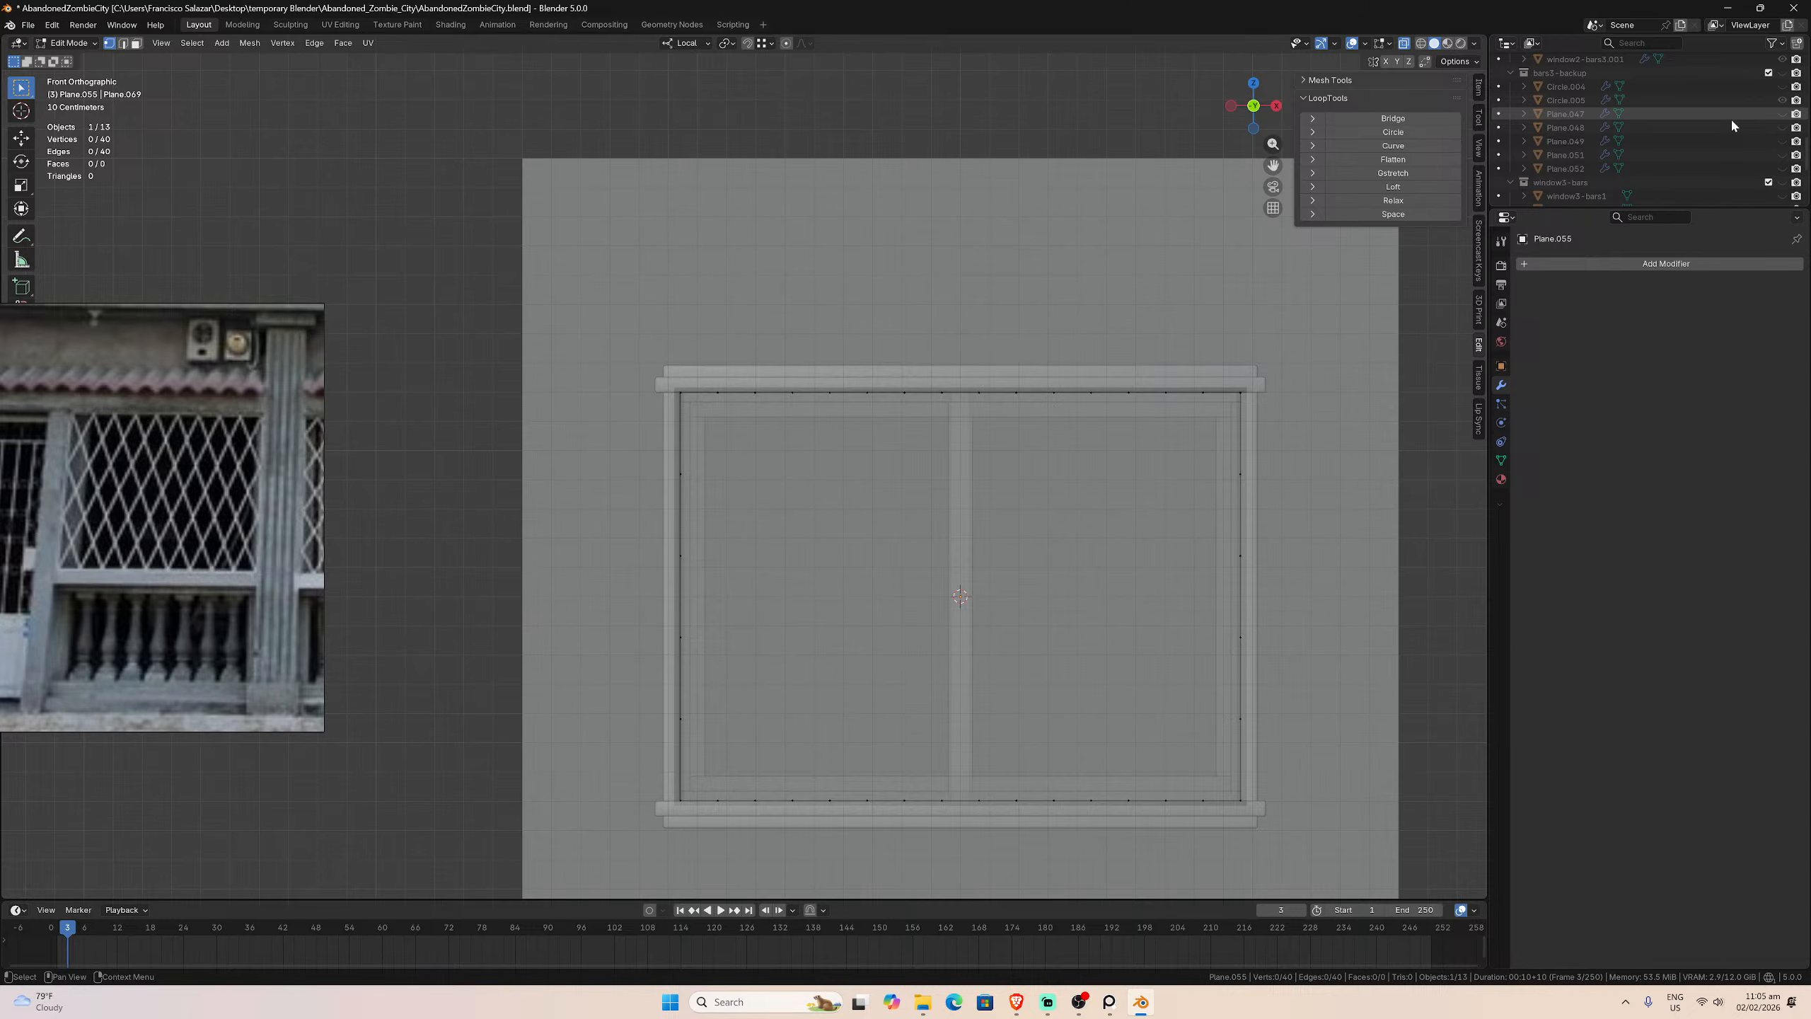
scroll(1733, 125, up, 1)
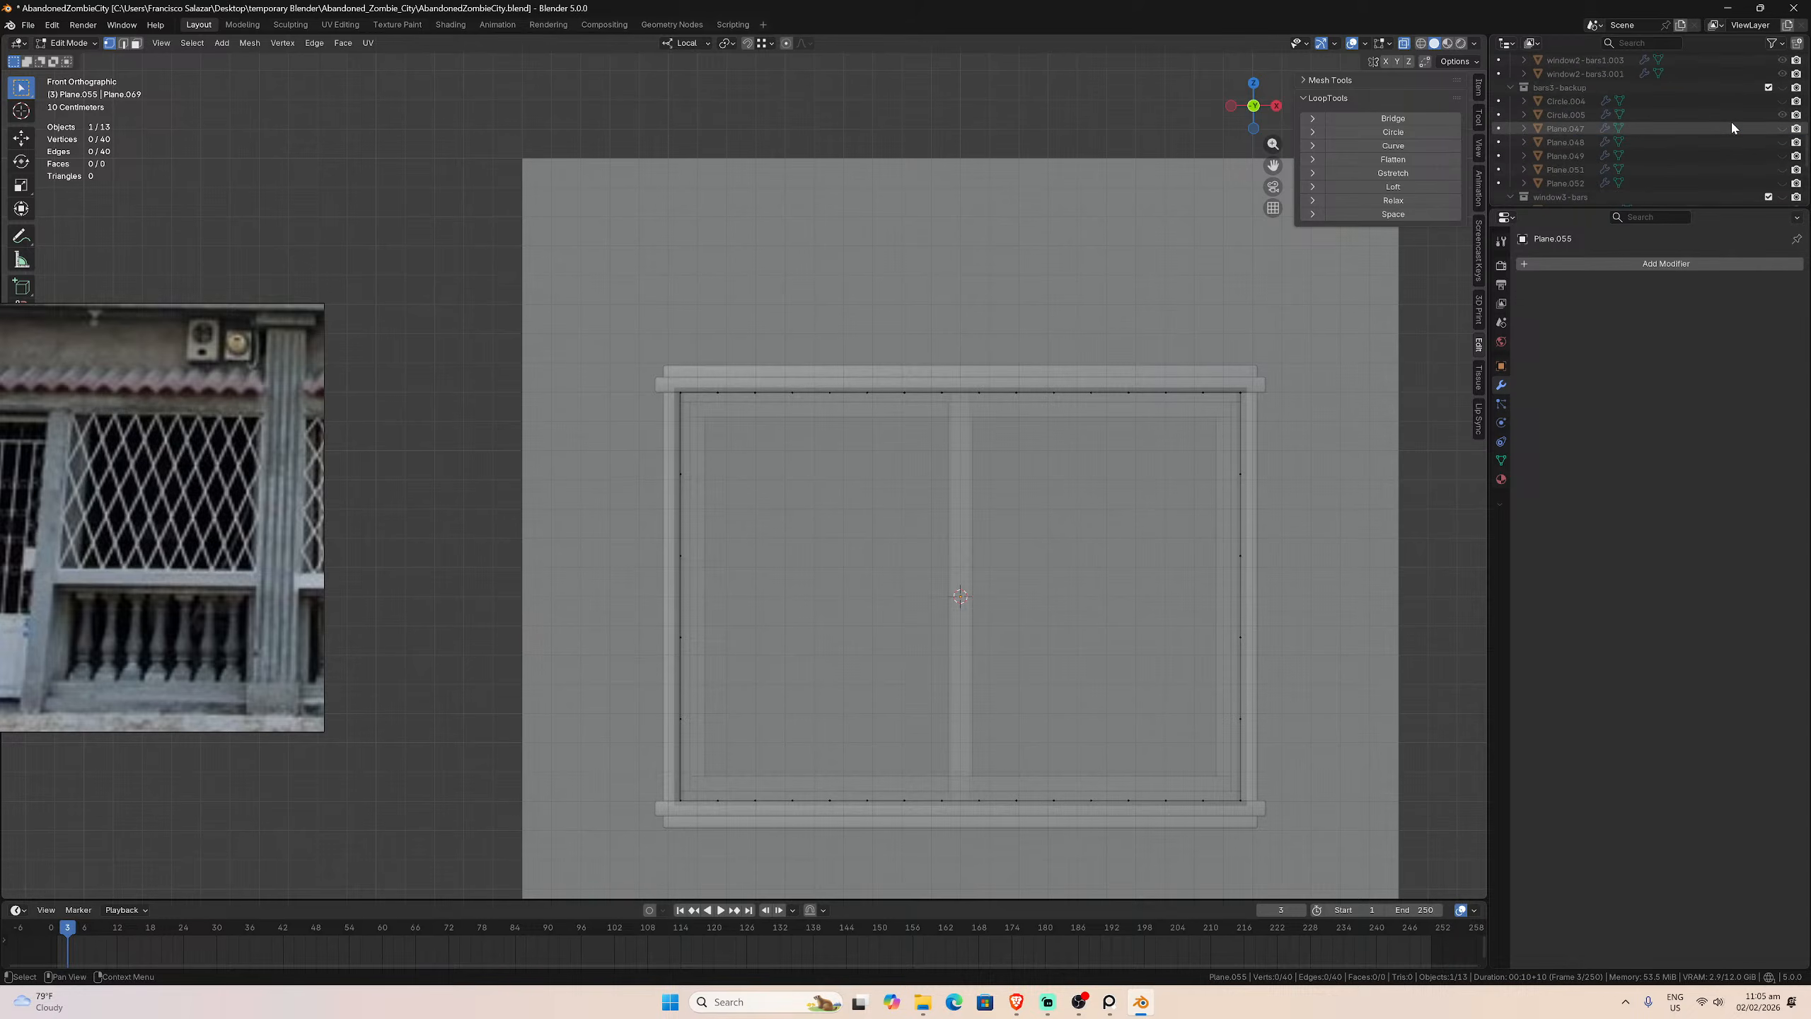
scroll(1732, 126, up, 10)
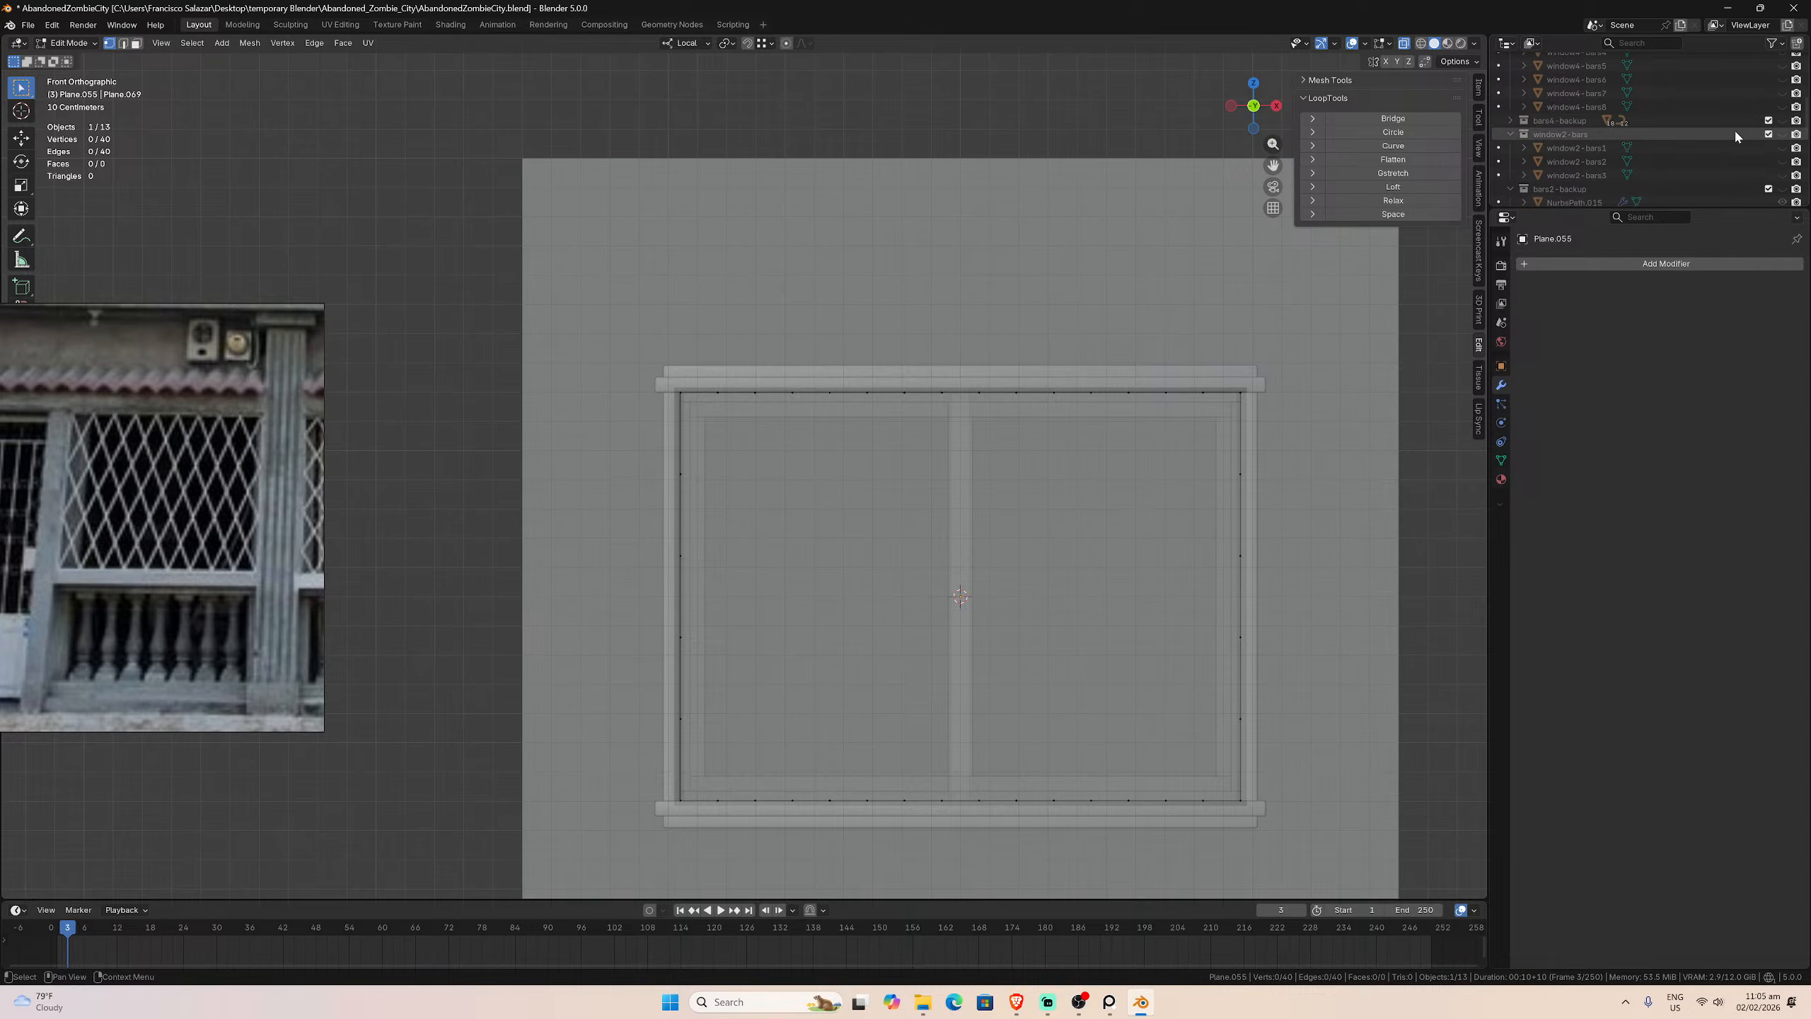
scroll(1772, 134, up, 6)
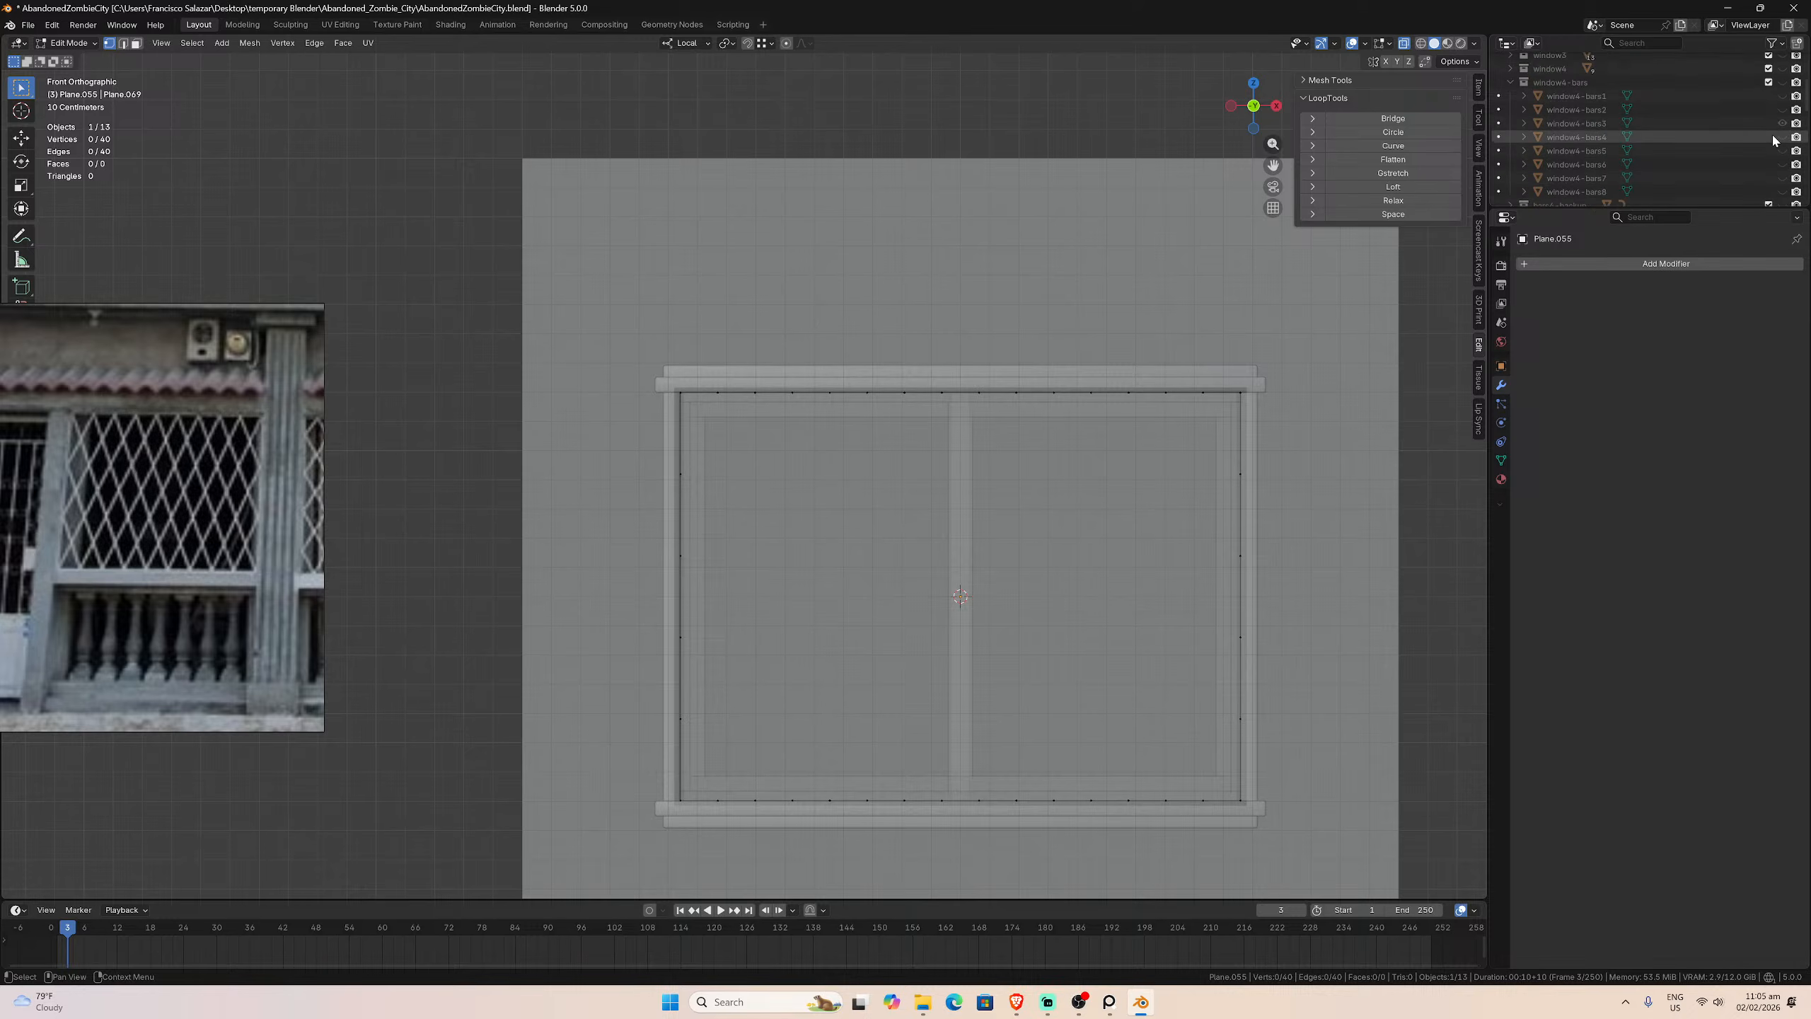
click(1786, 84)
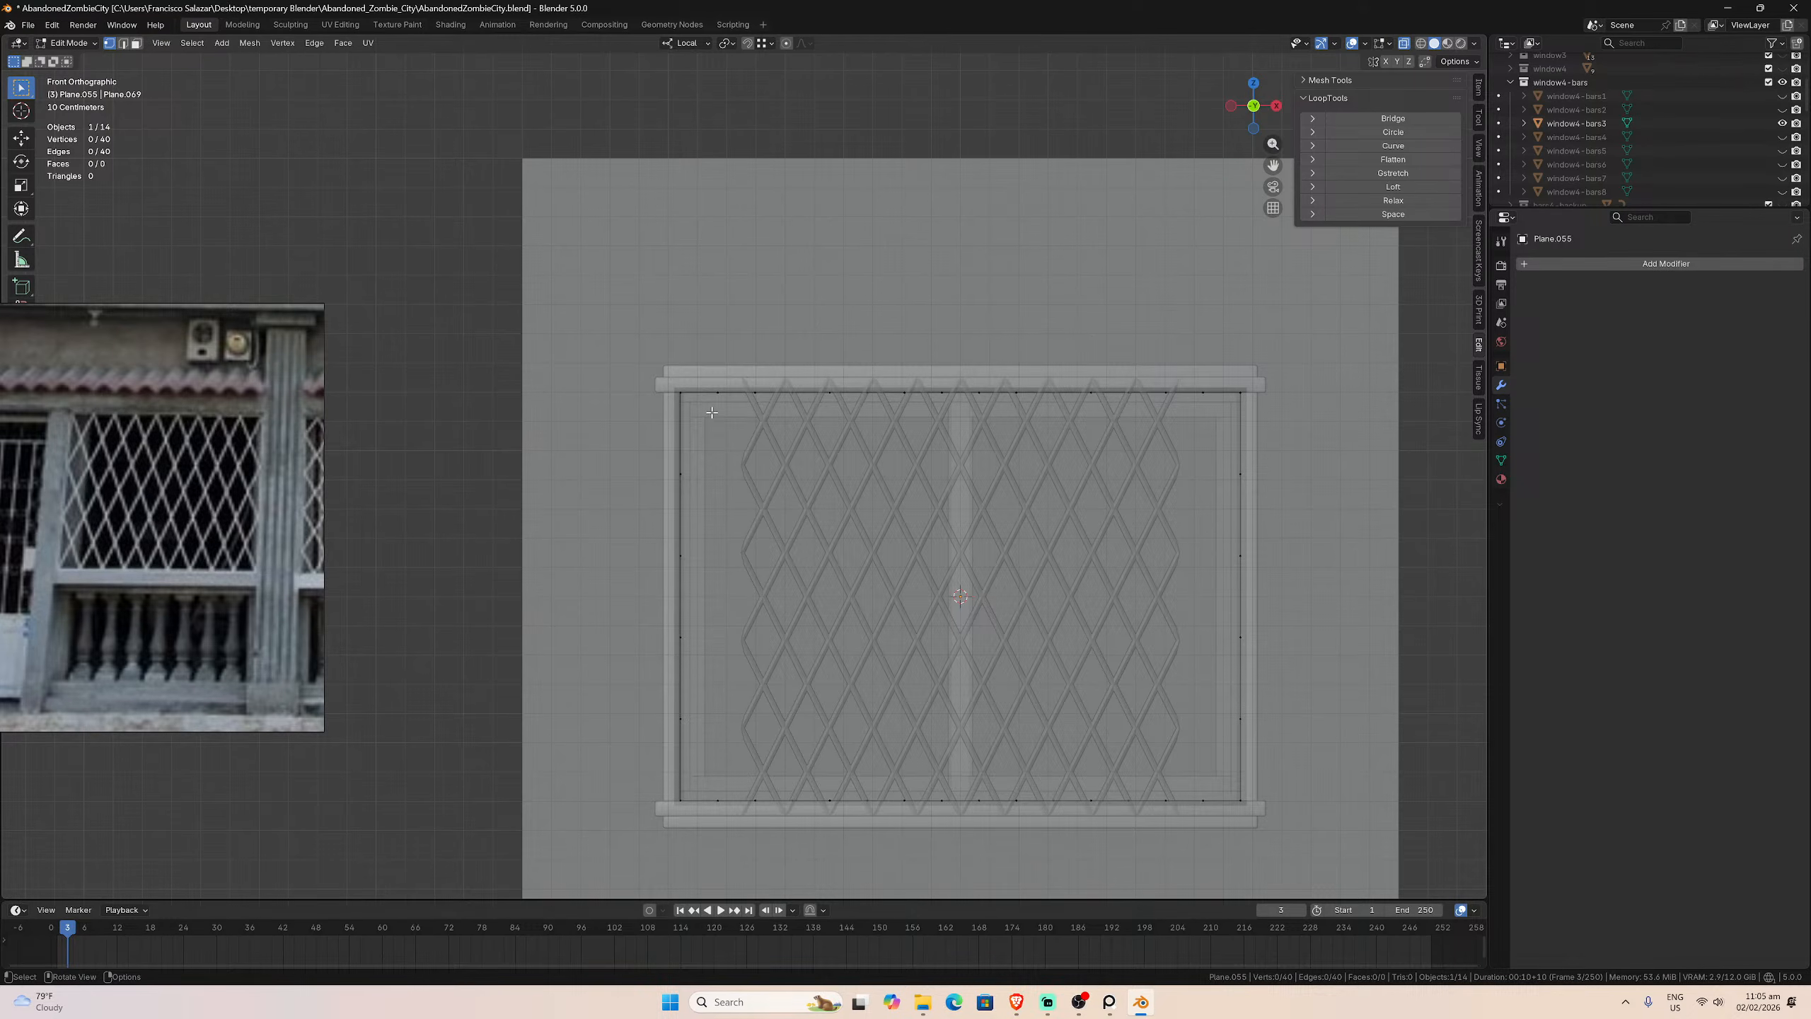
Step: Dissolve the top-edge vertex beside the outline's upper-left corner and evenly space the remaining top vertices with LoopTools Space
click(728, 390)
key(x)
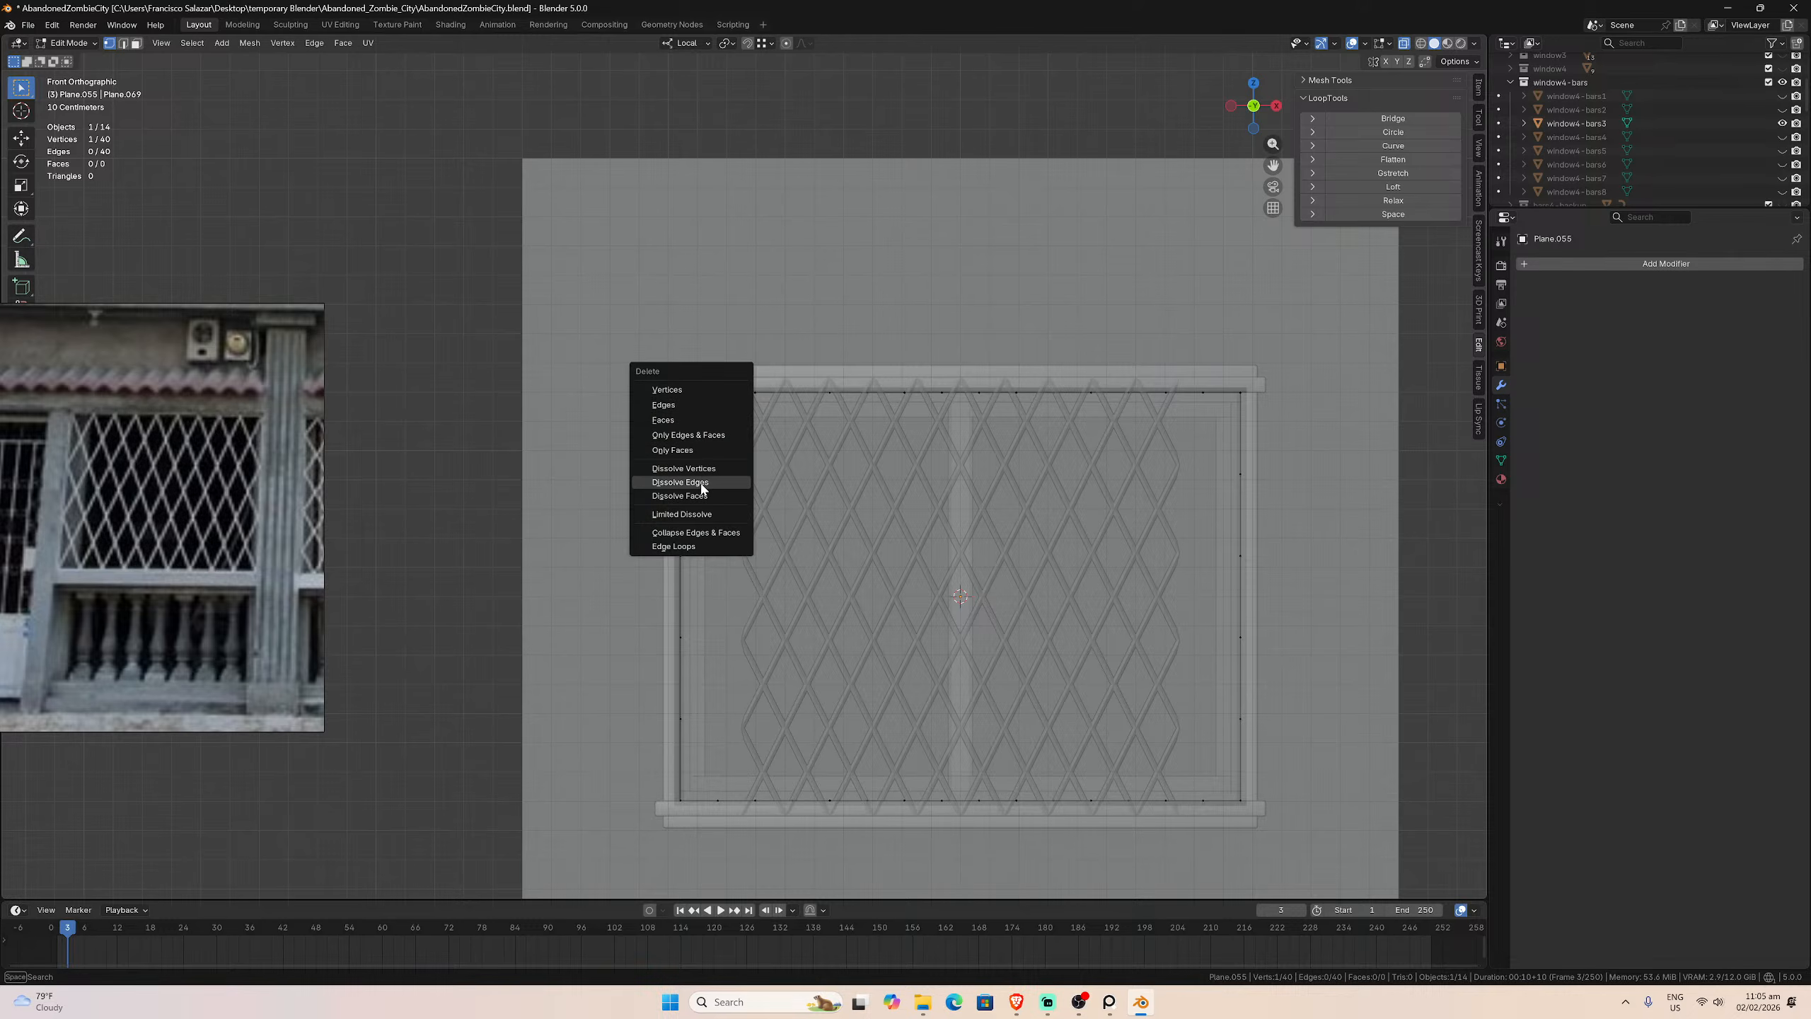
click(703, 468)
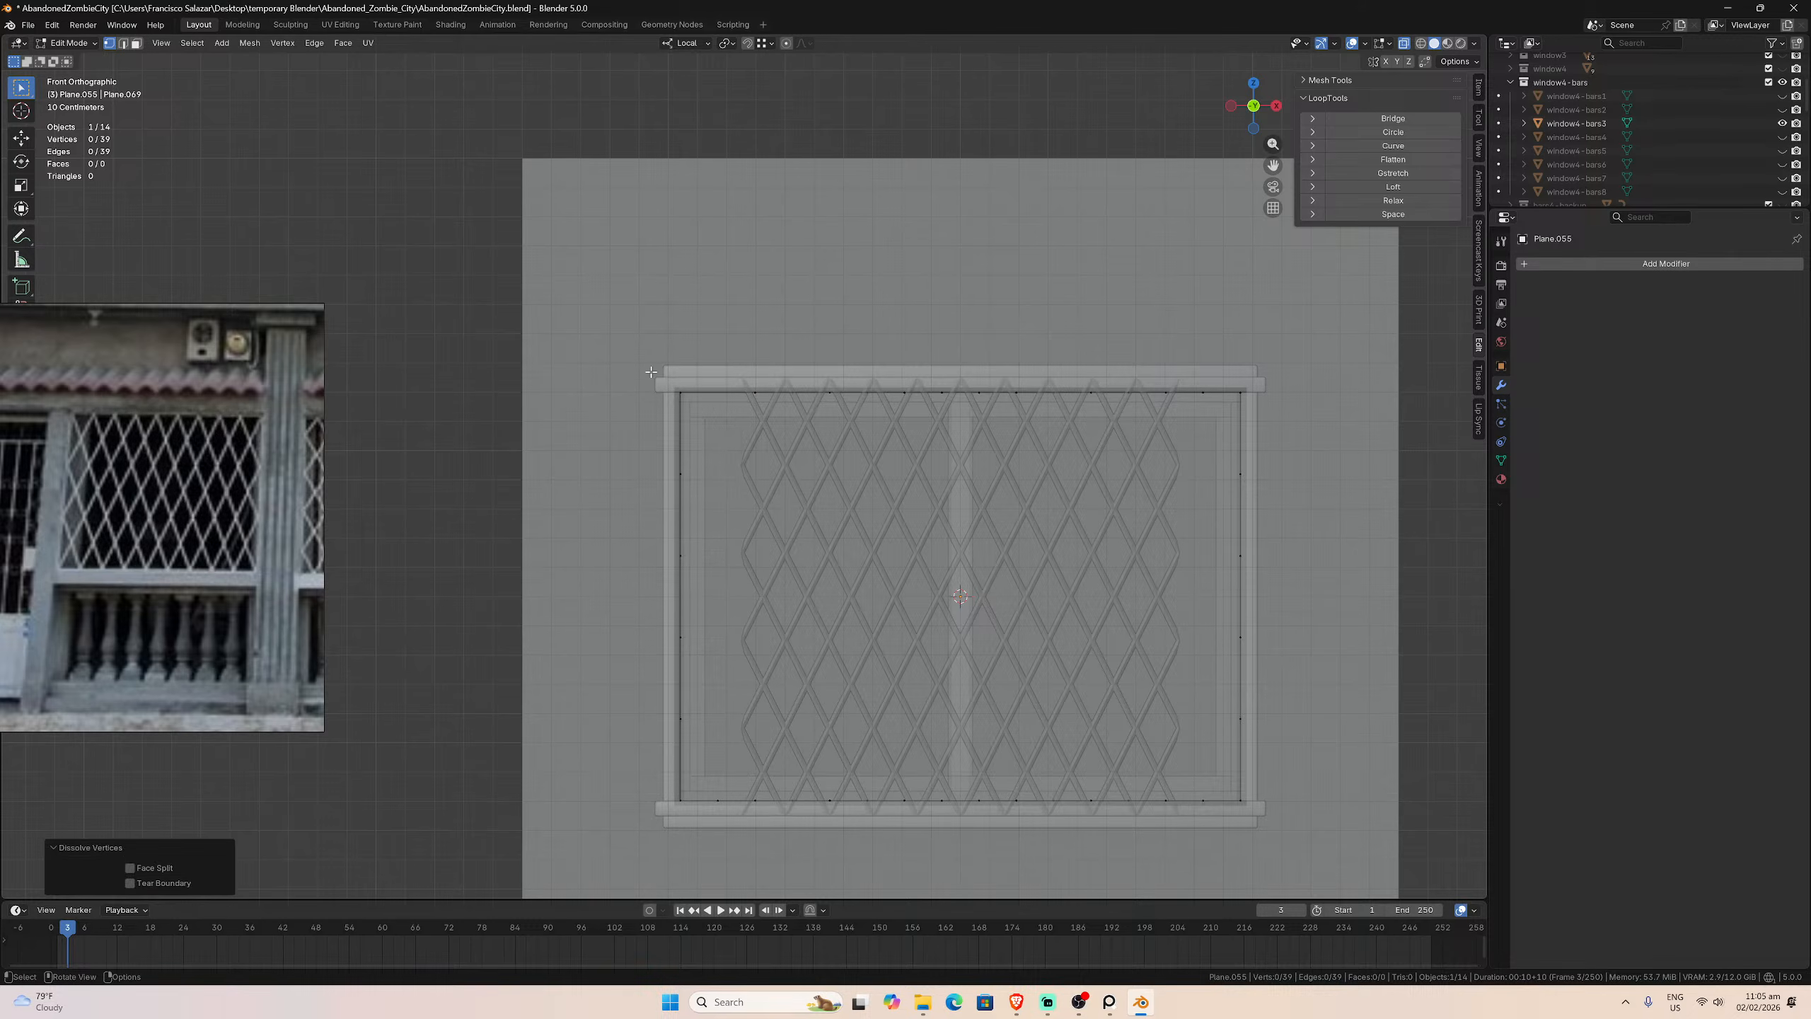
drag(651, 372, 1298, 418)
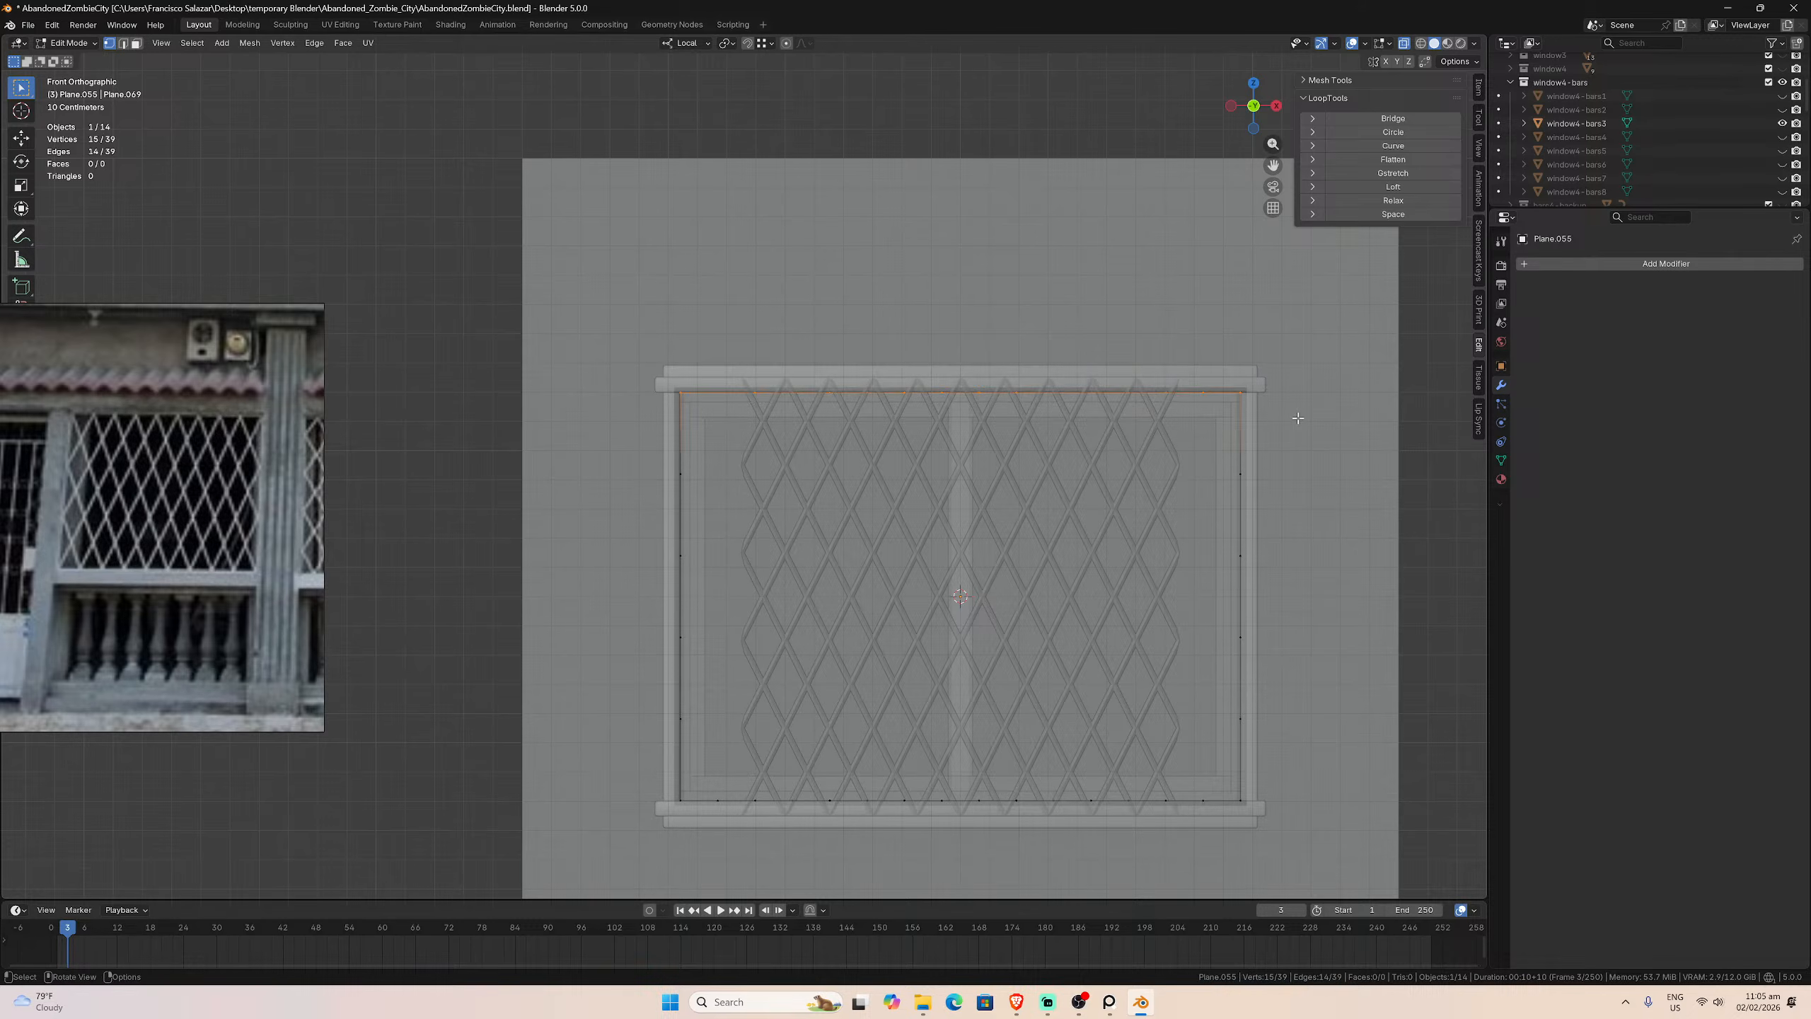
click(1380, 216)
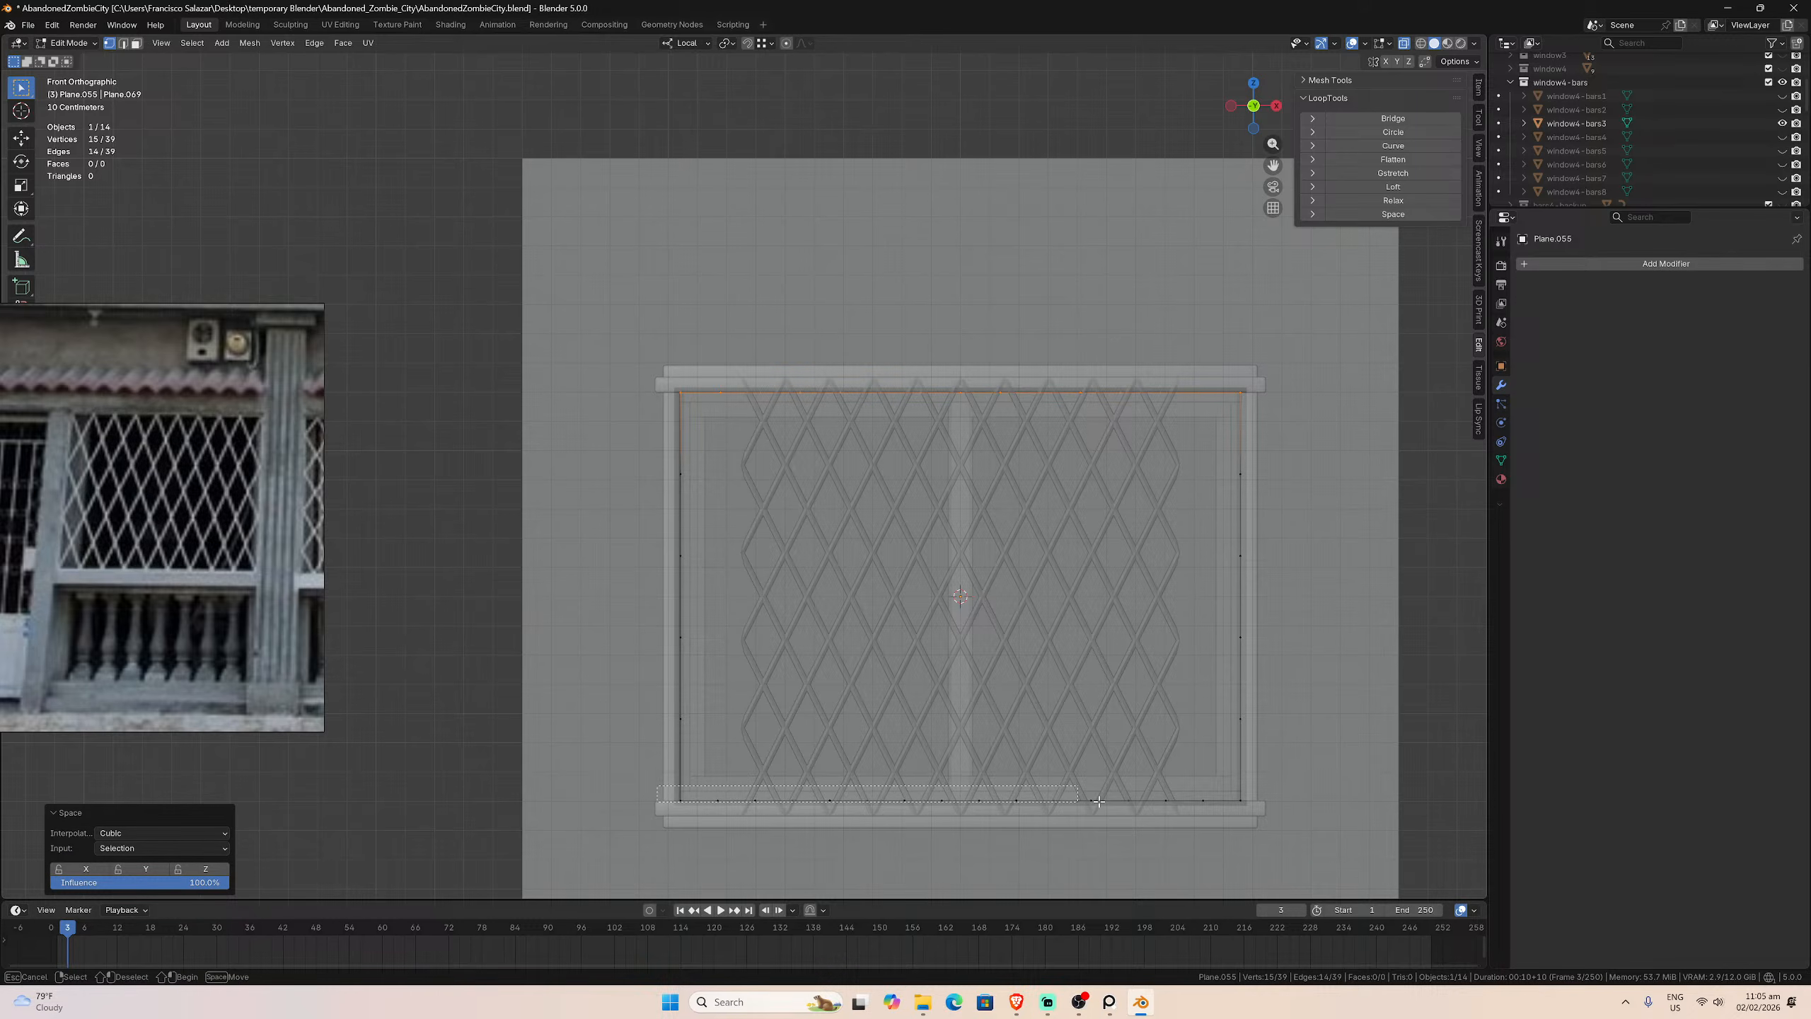
Step: Dissolve the bottom-edge vertex near the outline's lower-right corner and evenly space the remaining bottom vertices with LoopTools Space
key(alt+a)
click(1162, 801)
right_click(1162, 800)
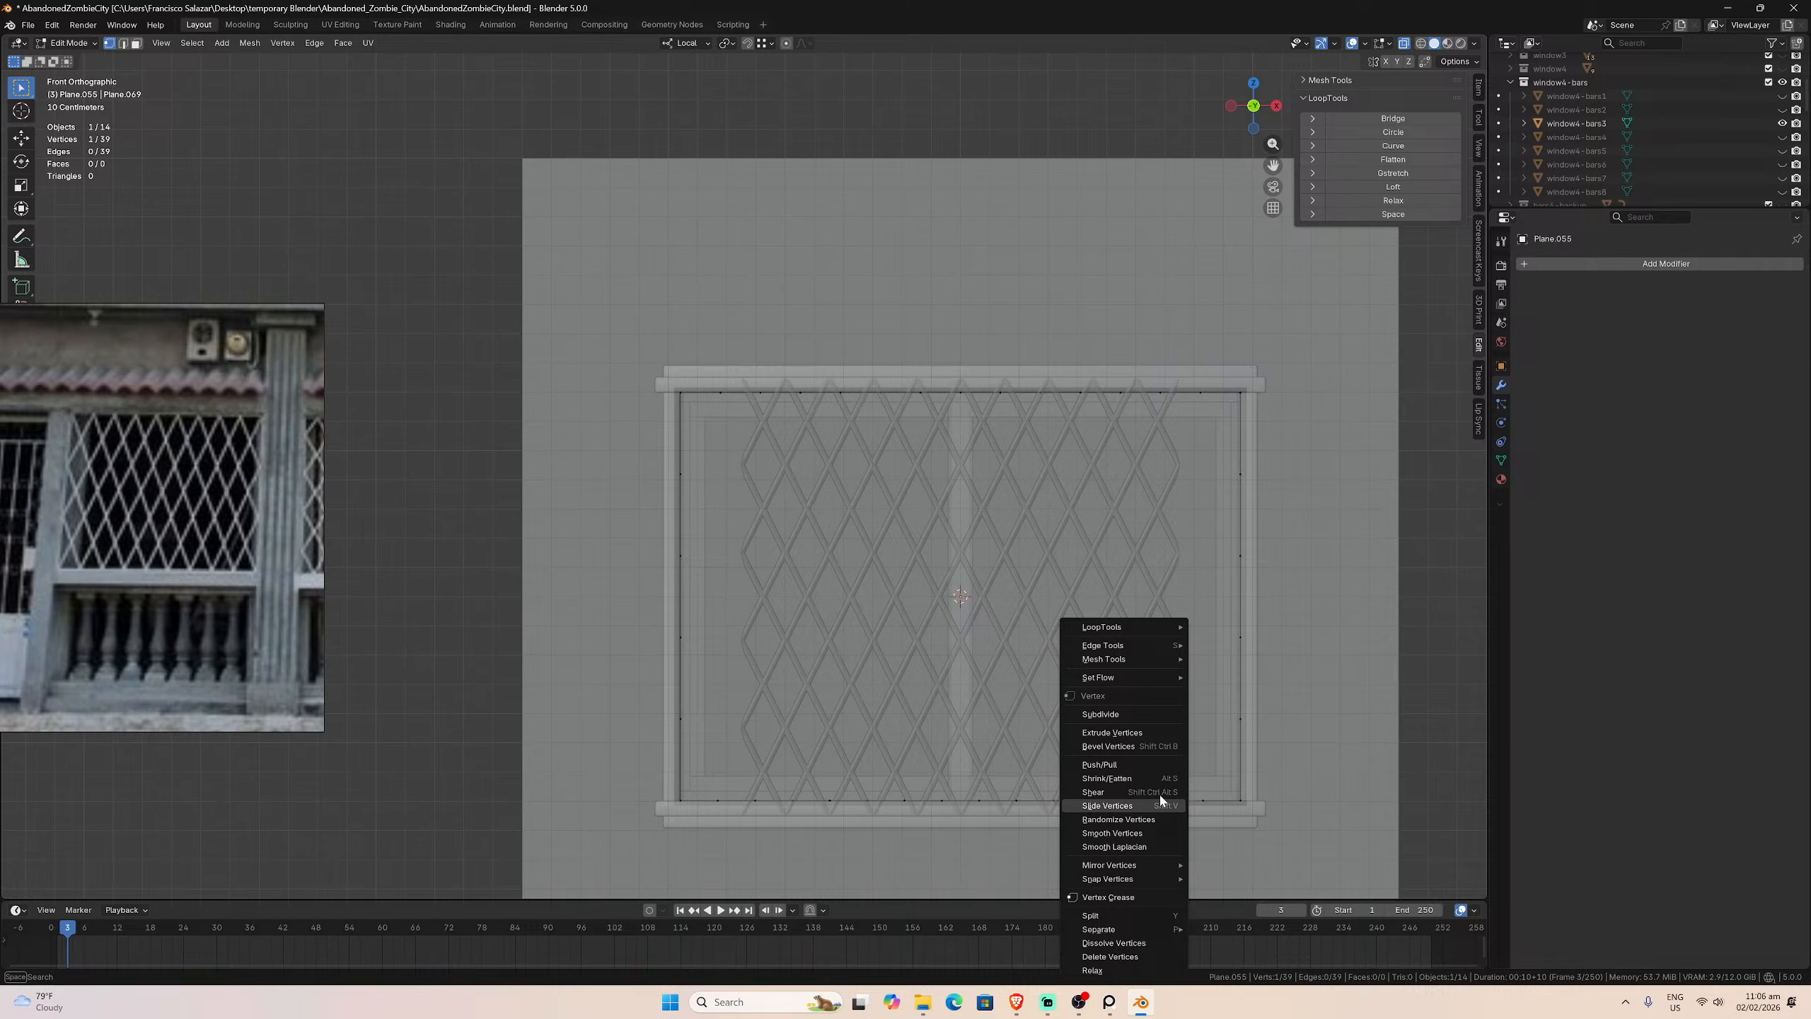
key(Escape)
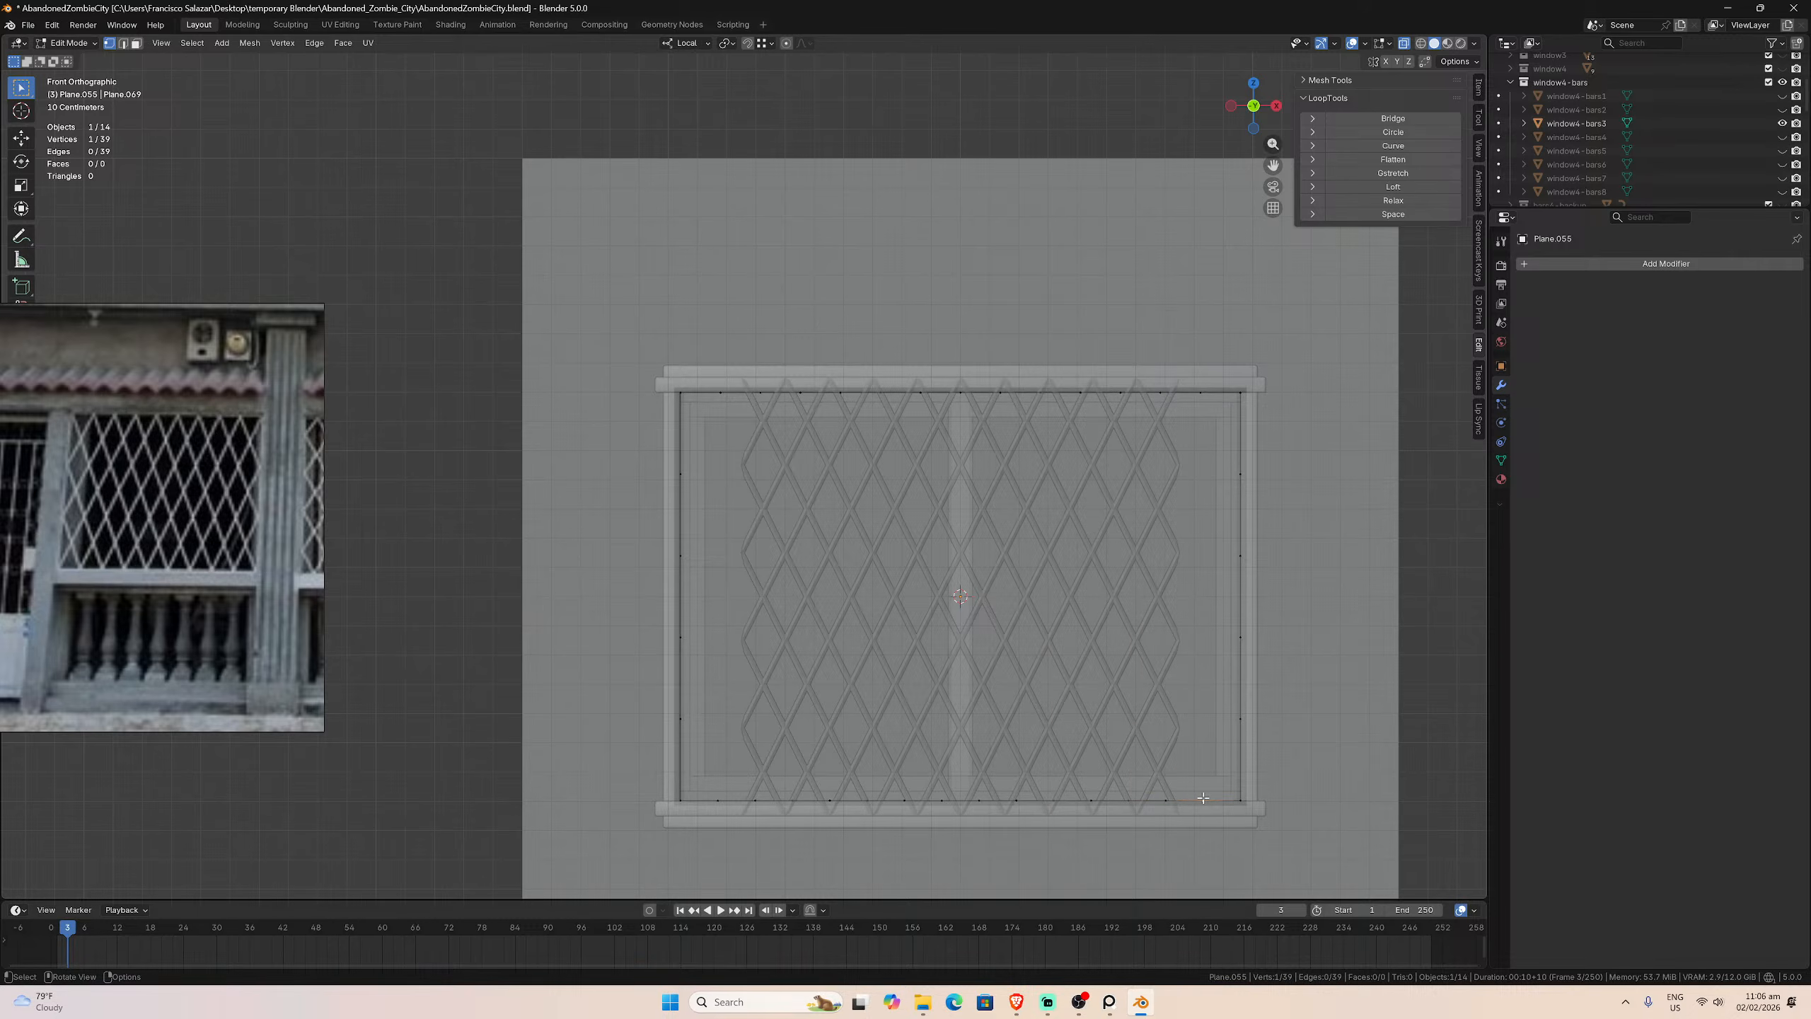
key(x)
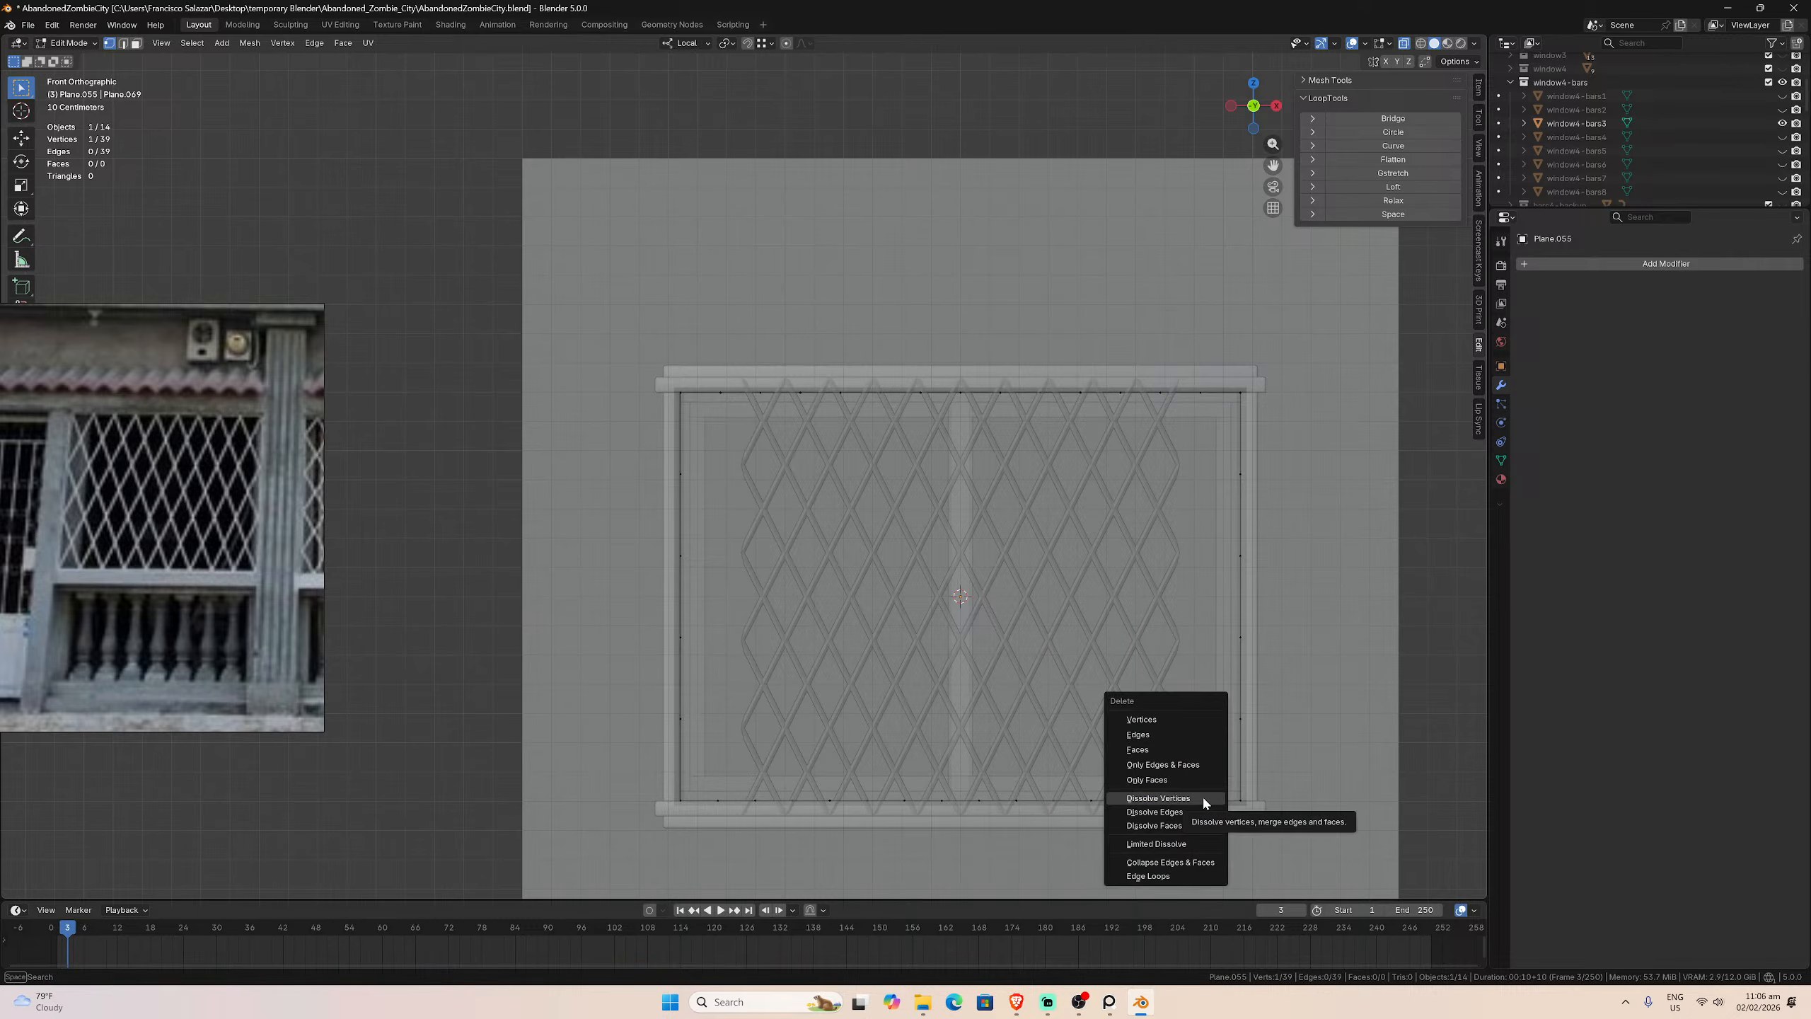
click(1203, 798)
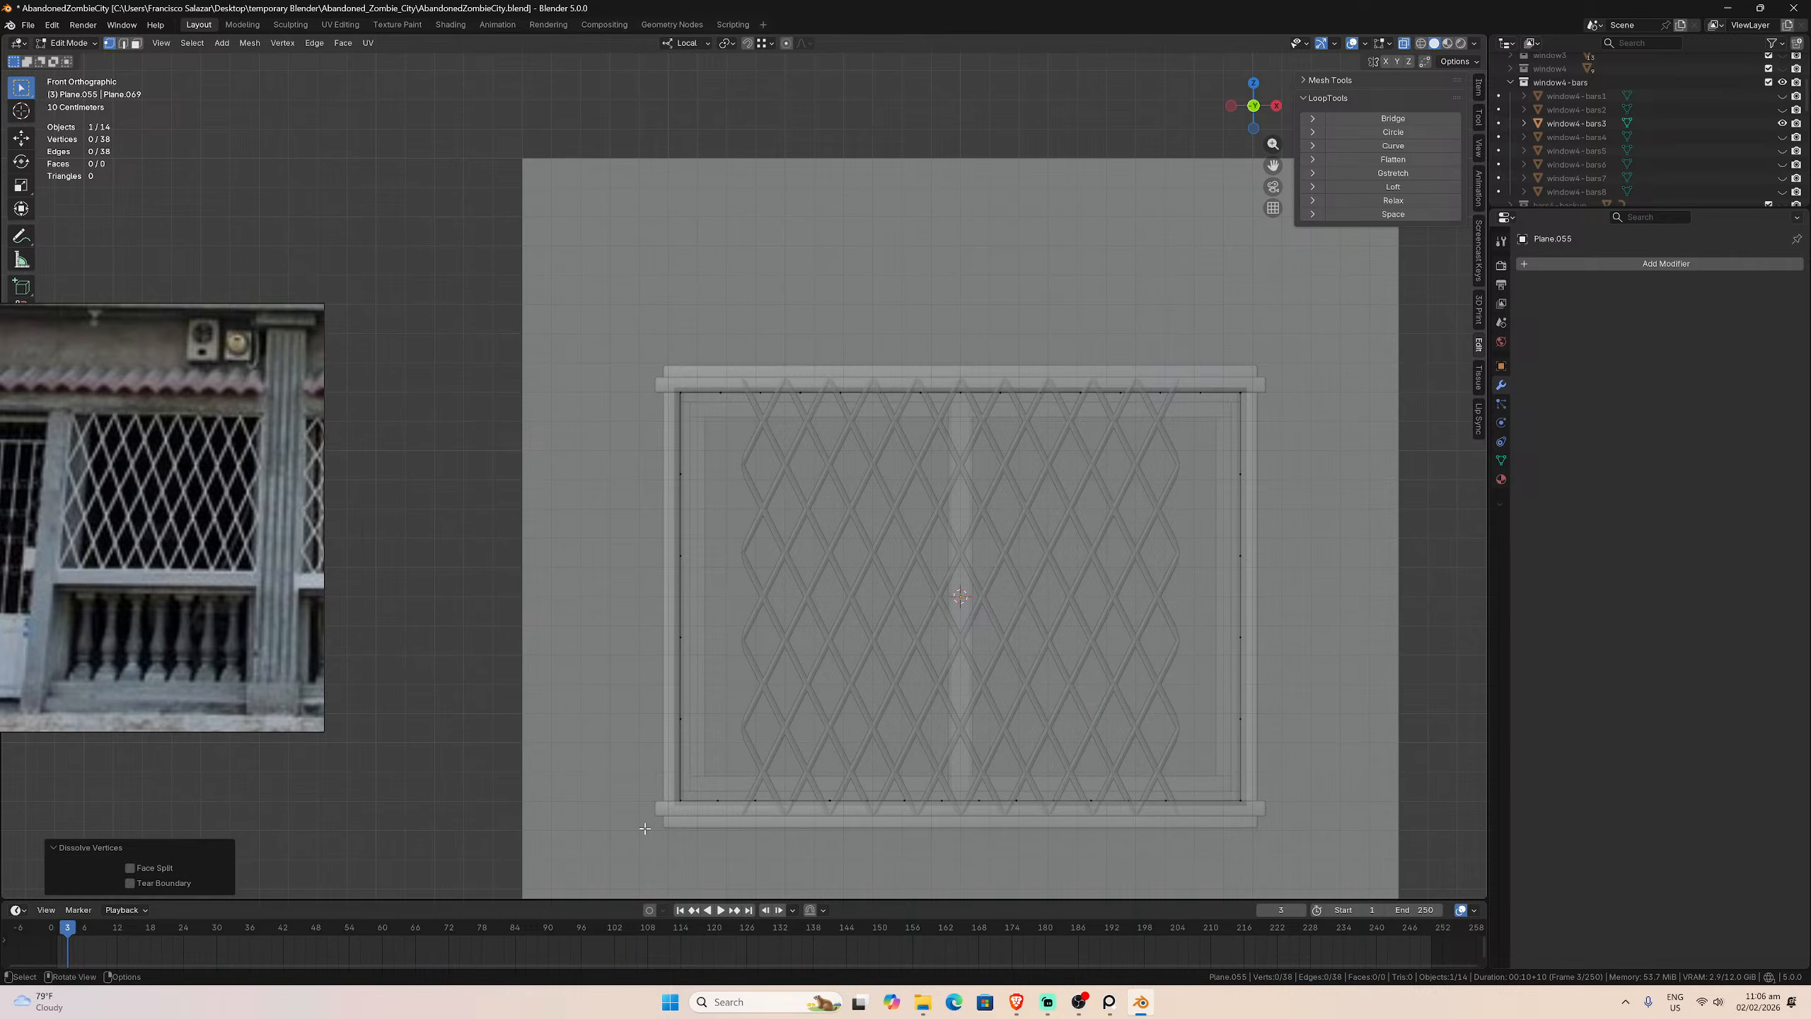
drag(636, 789, 1321, 826)
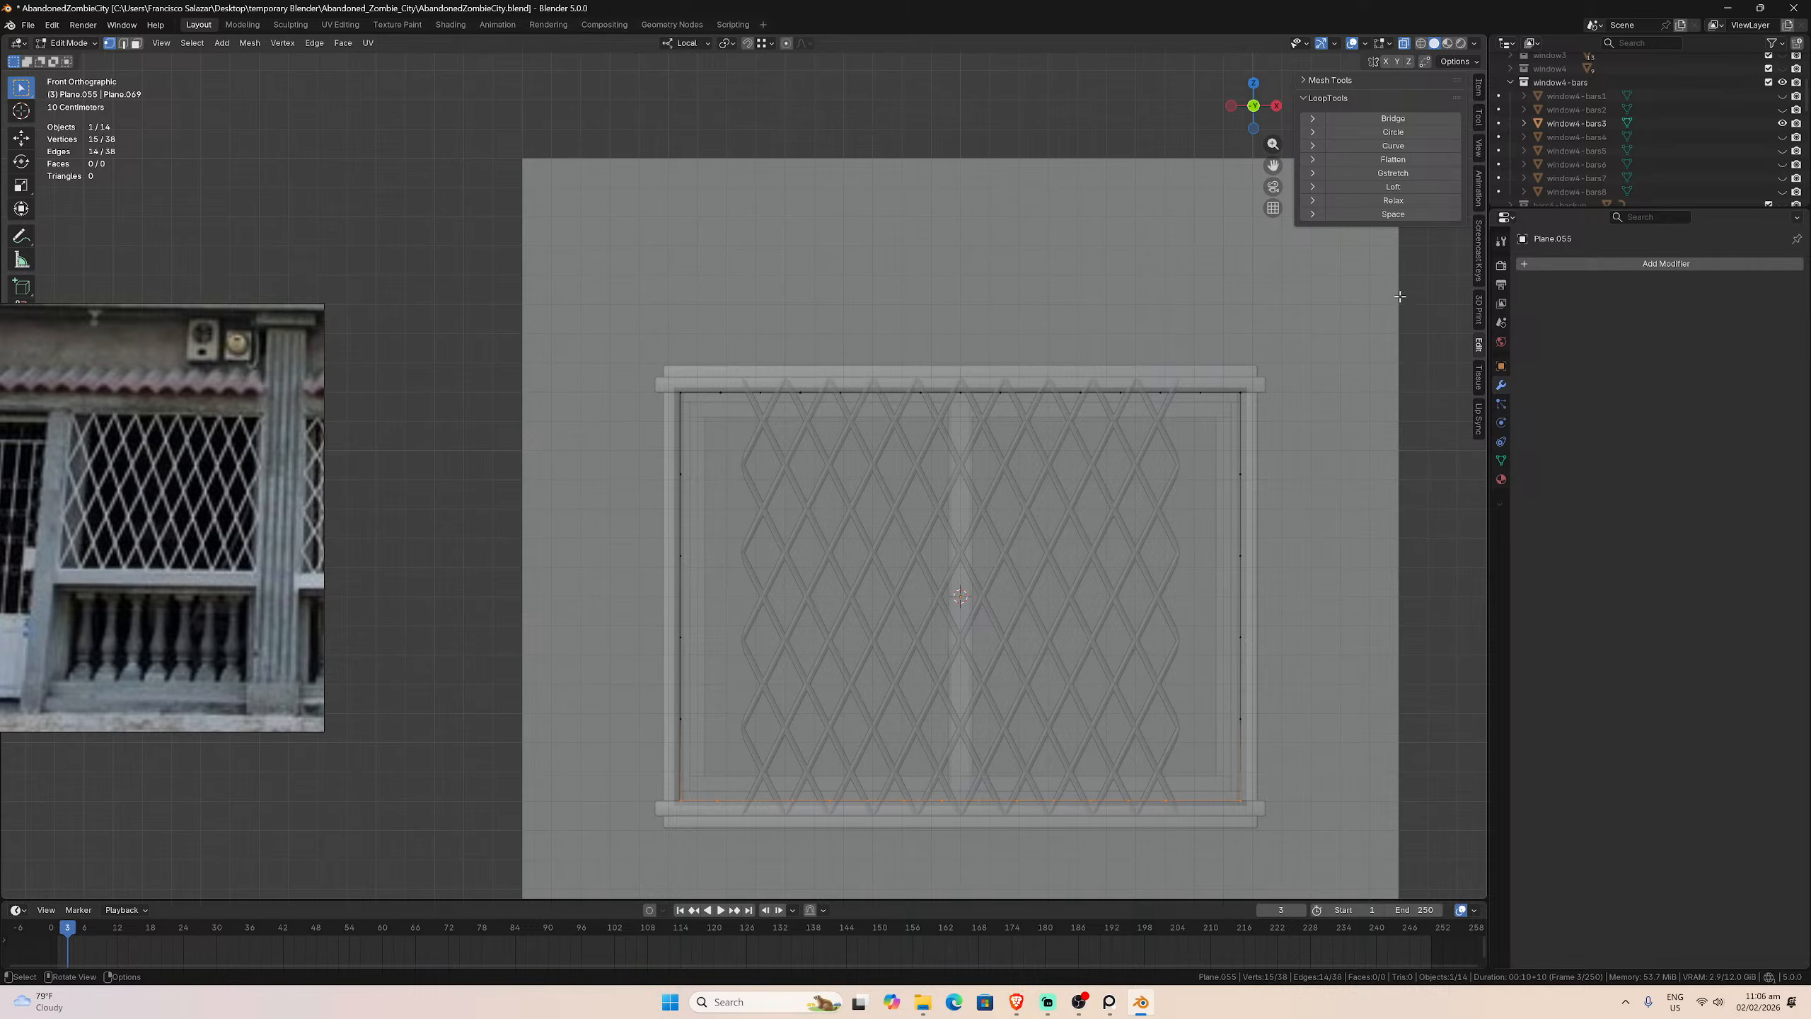
click(1398, 215)
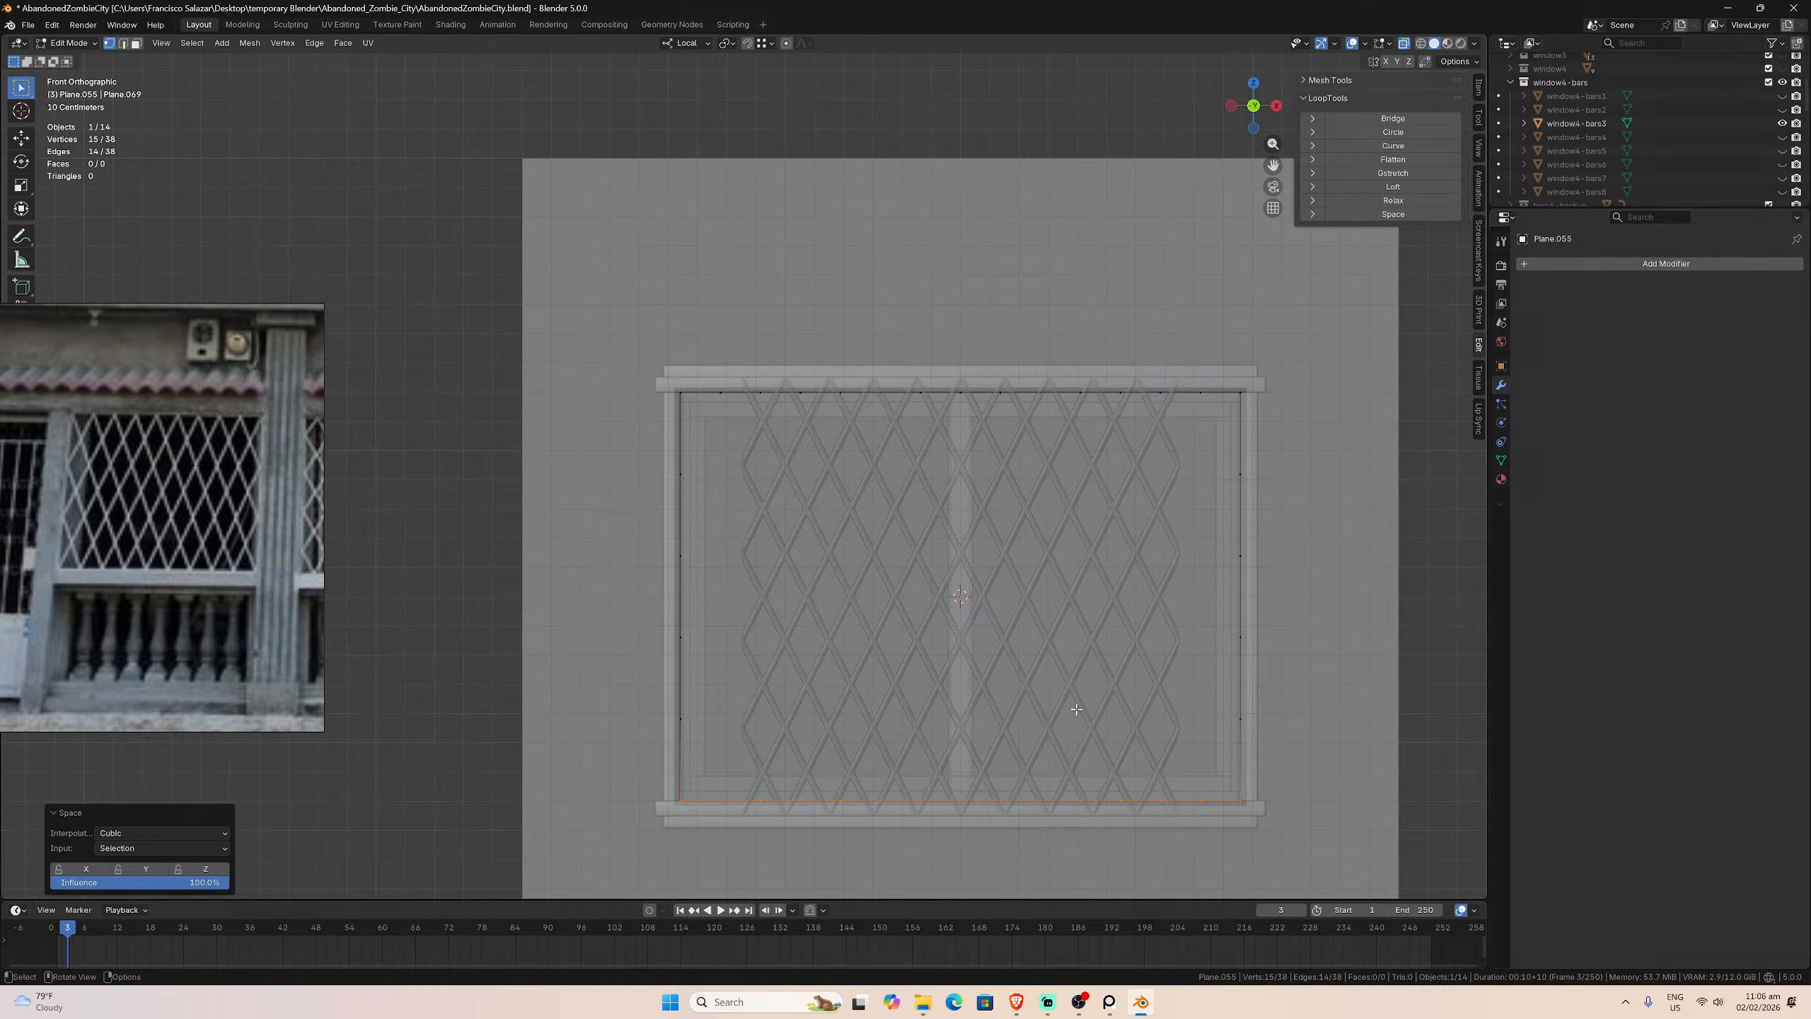
Step: Hide the window4-bars collection and save the Blender file
click(1783, 83)
scroll(739, 437, up, 1)
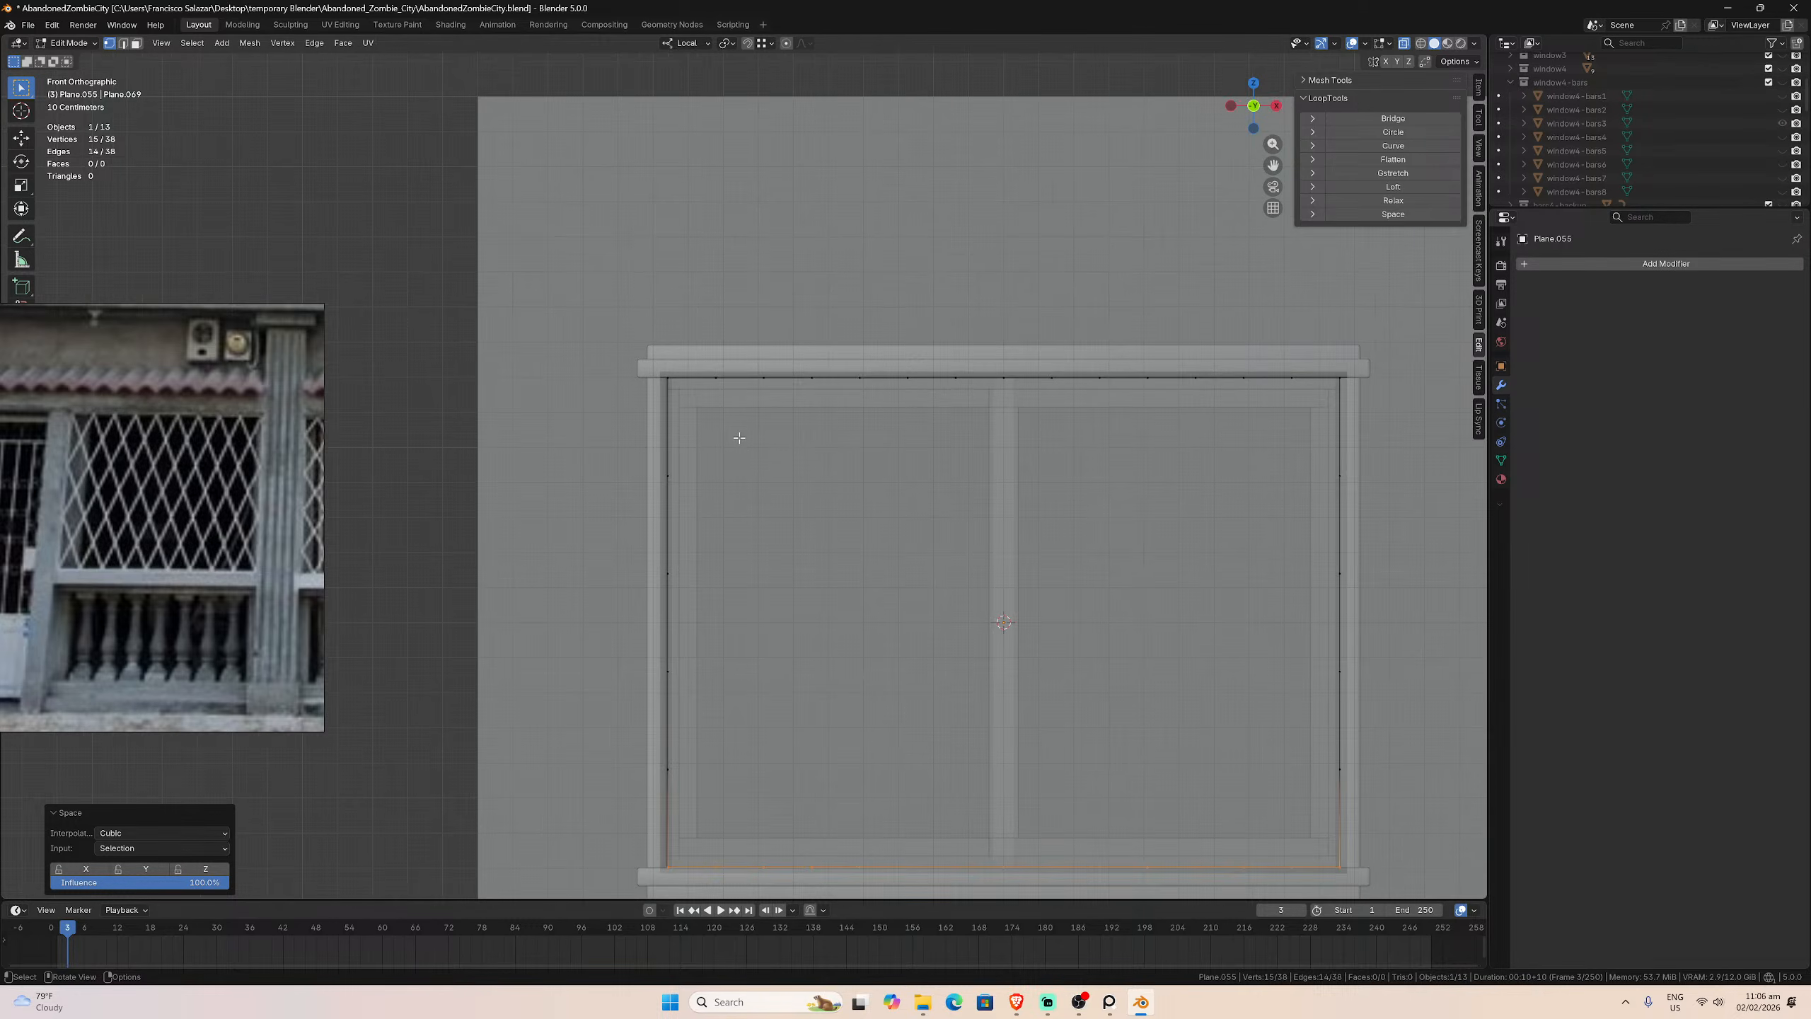
key(ctrl+s)
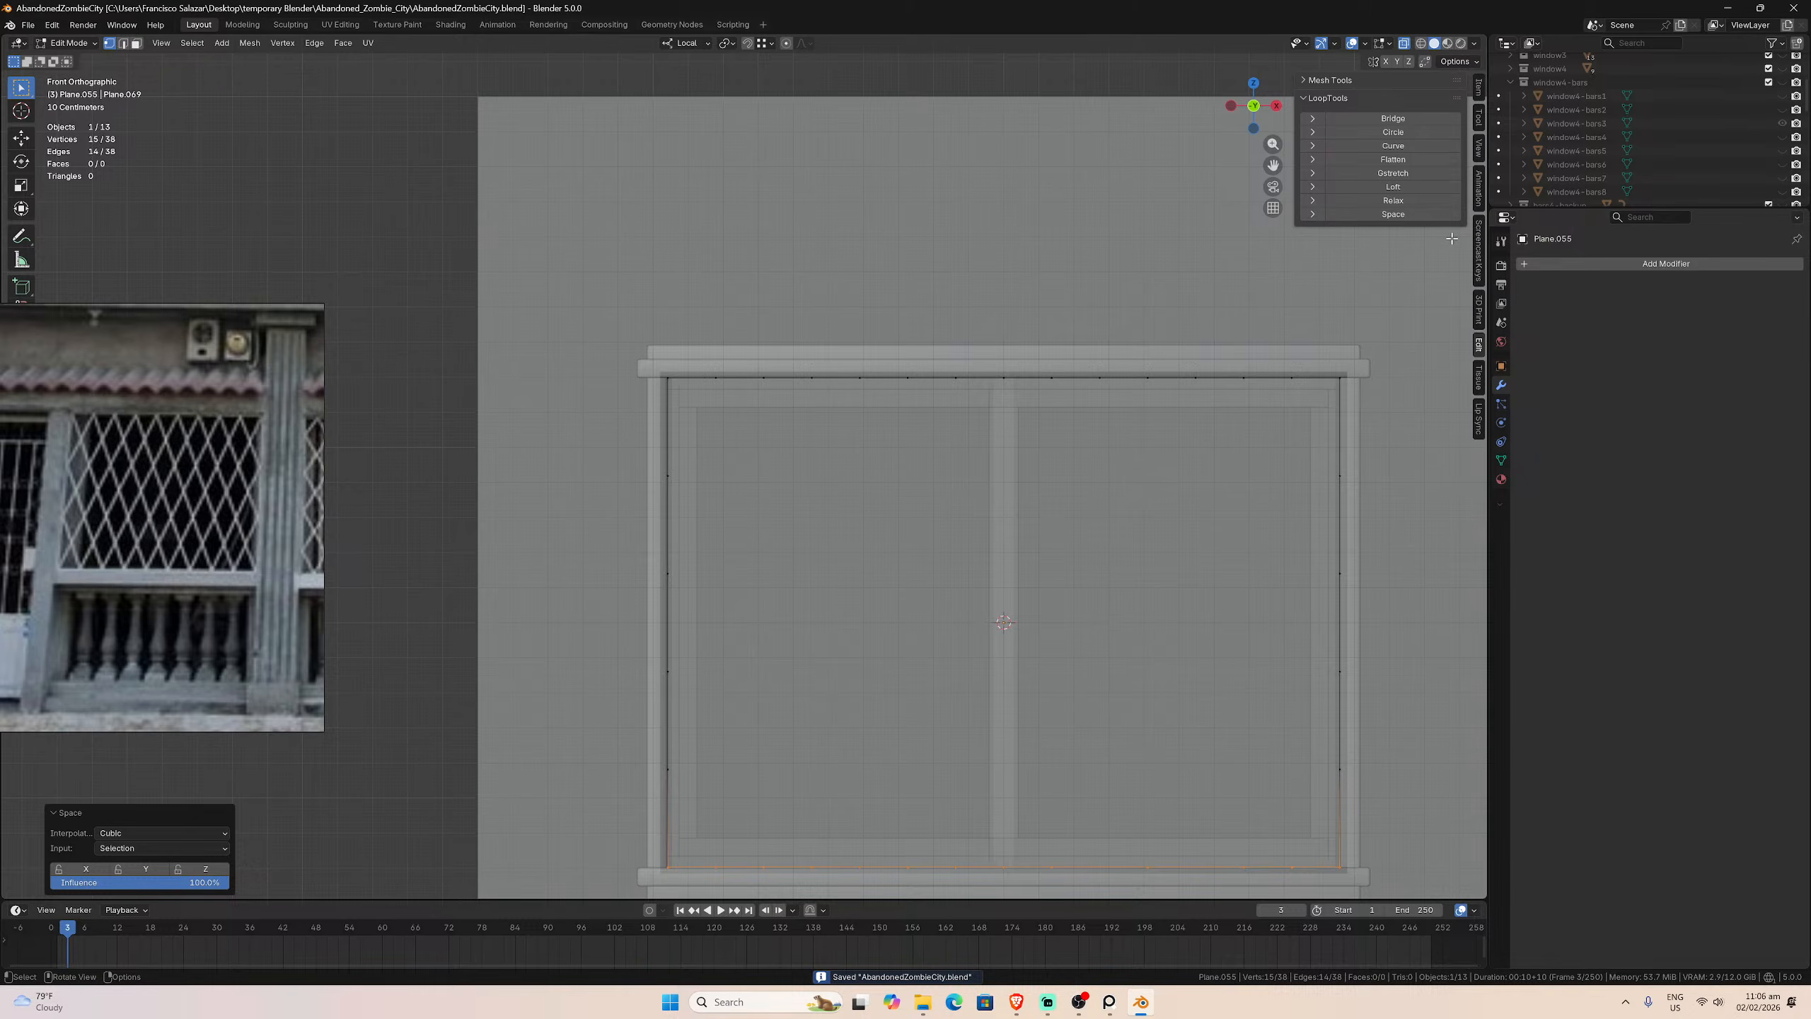
Step: Compare the outline with the window4-bars lattice, hide that collection again, and select all of the outline's vertices
click(1769, 83)
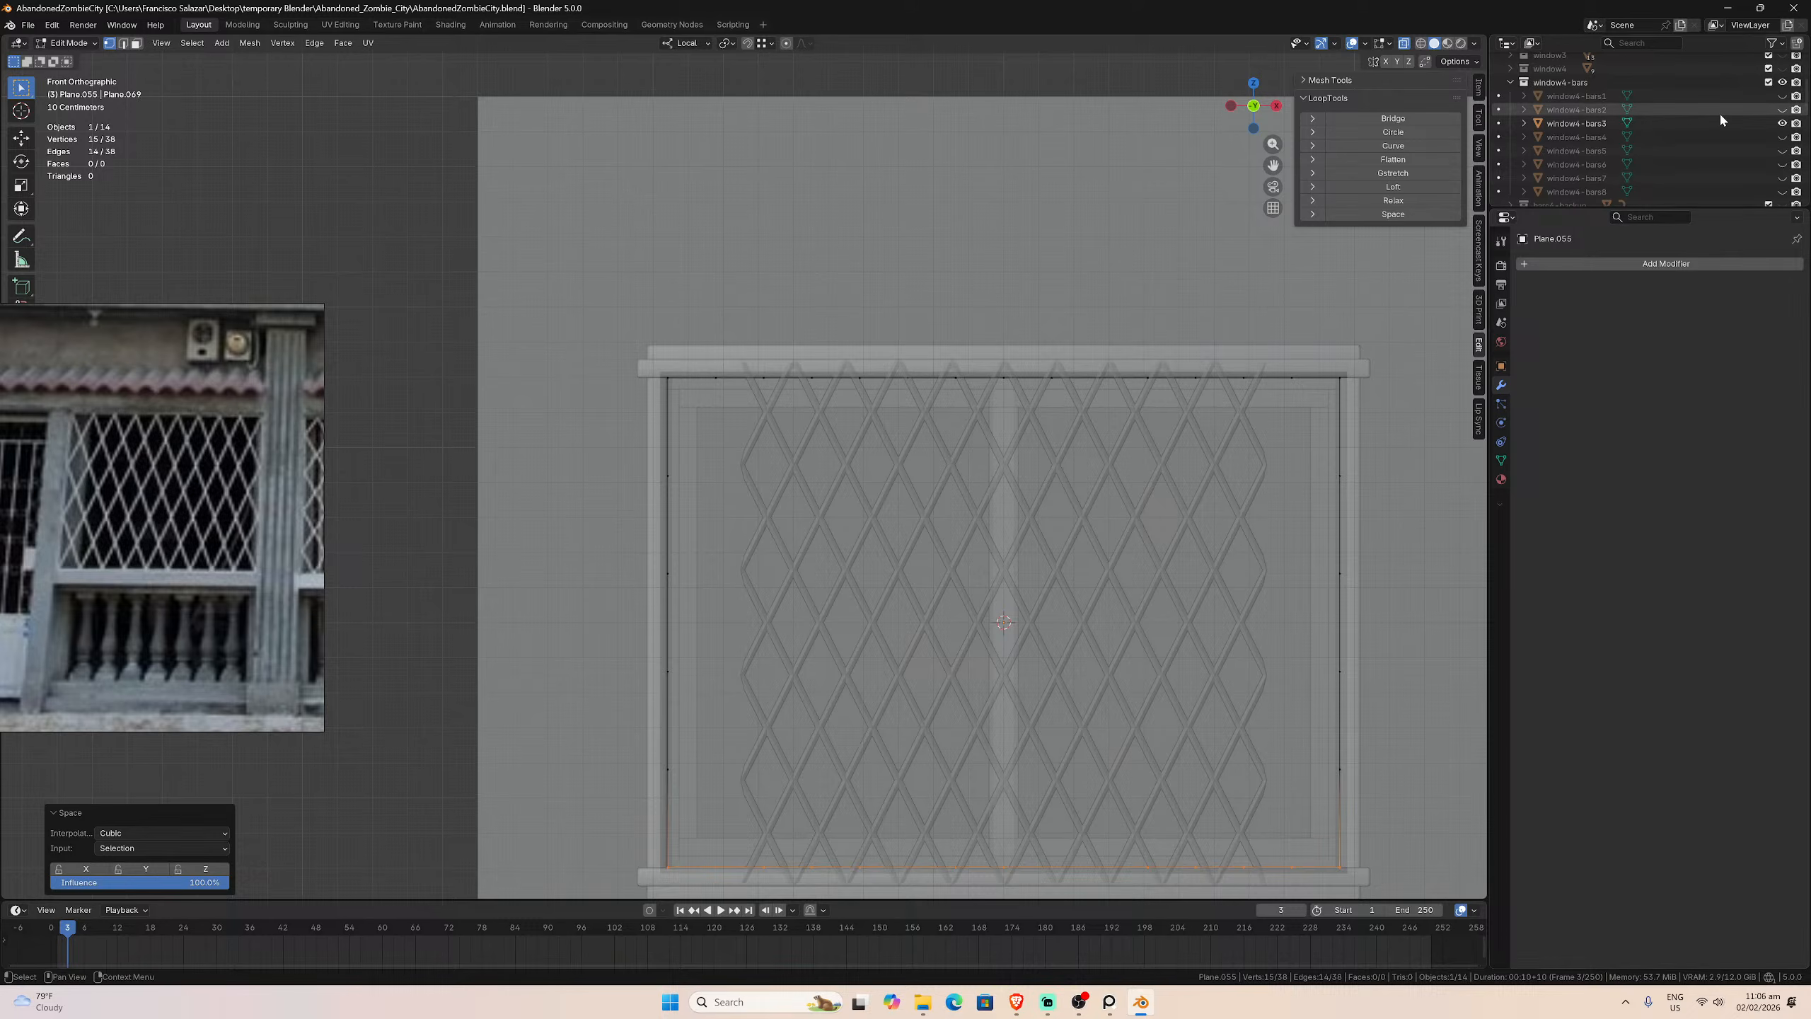
click(1769, 82)
scroll(767, 452, up, 1)
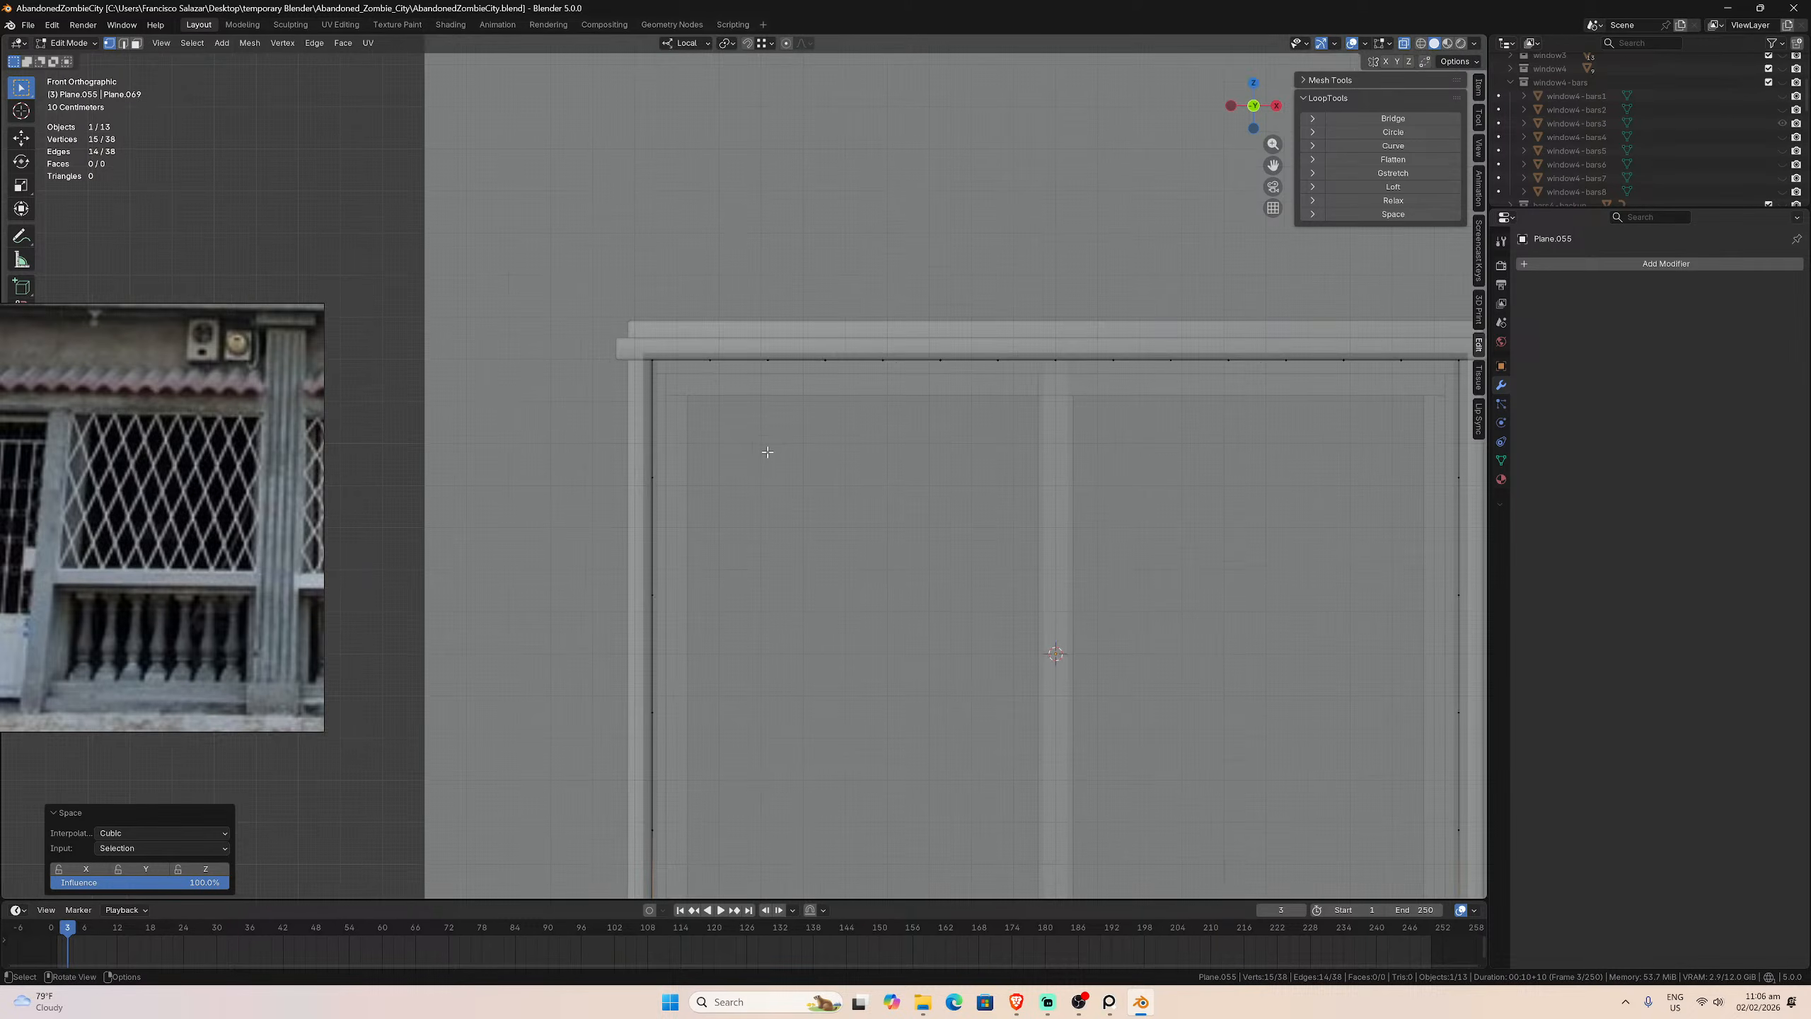
scroll(826, 471, down, 1)
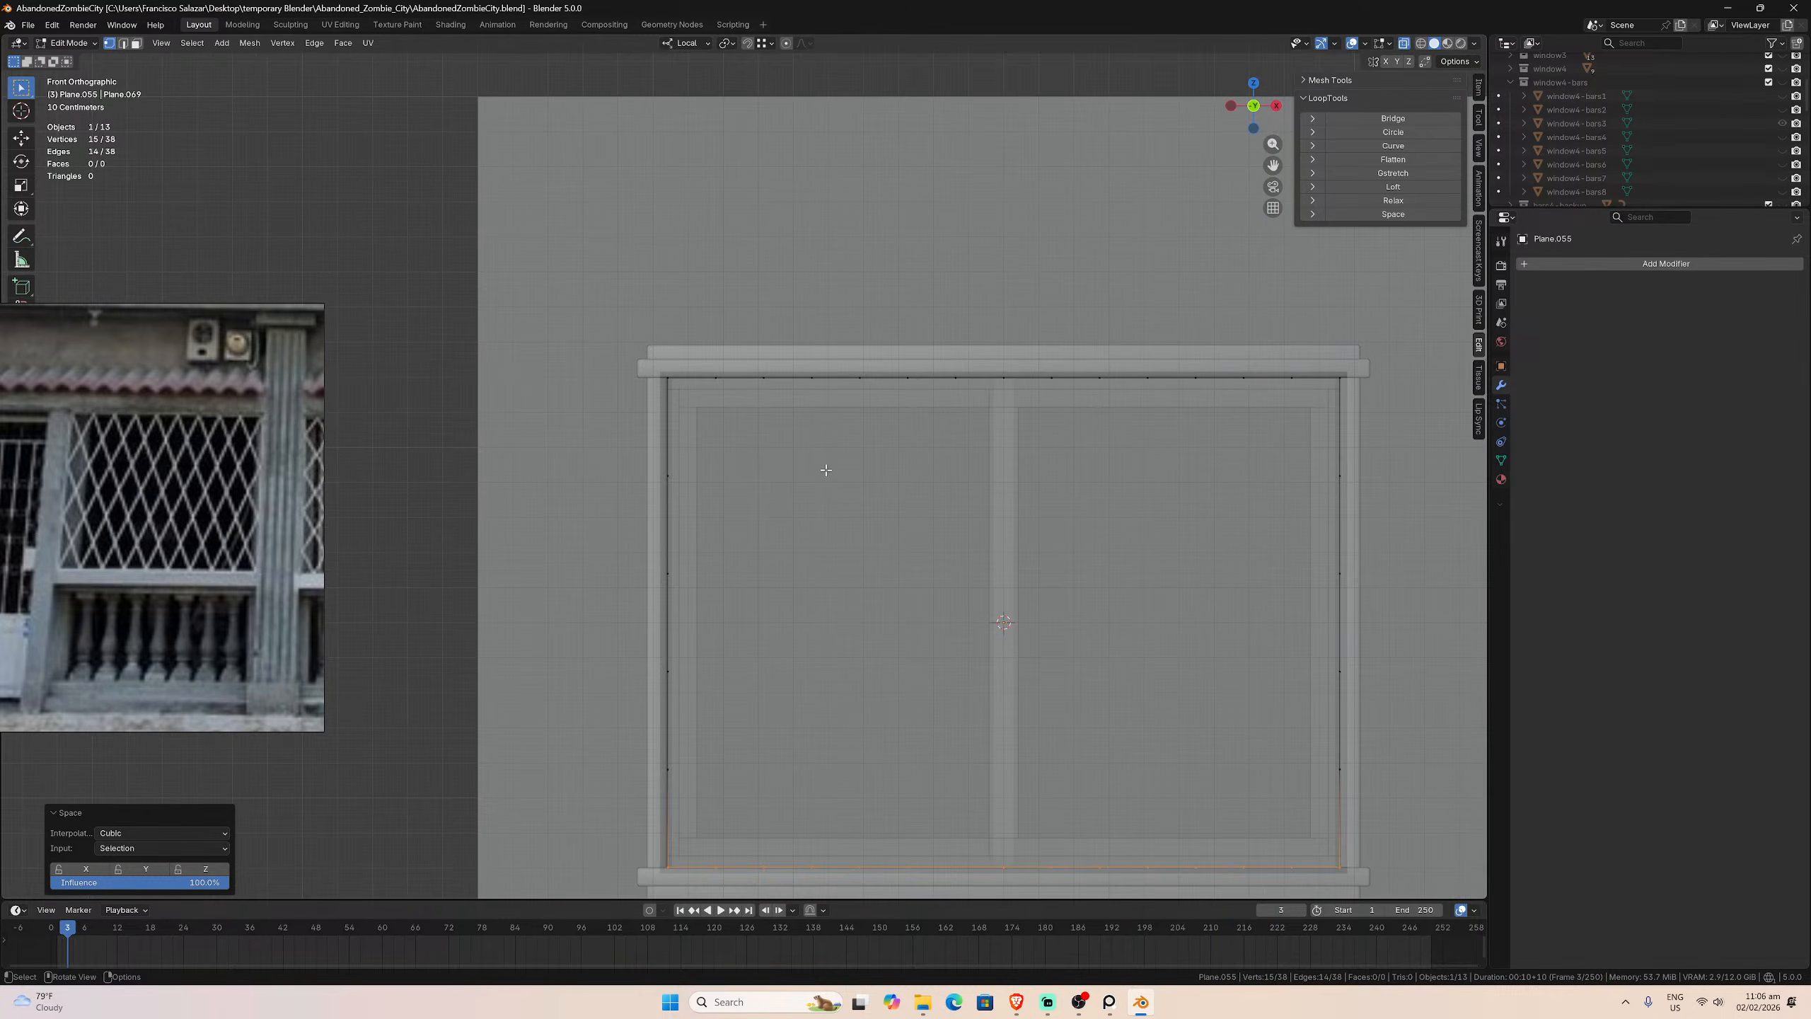
key(a)
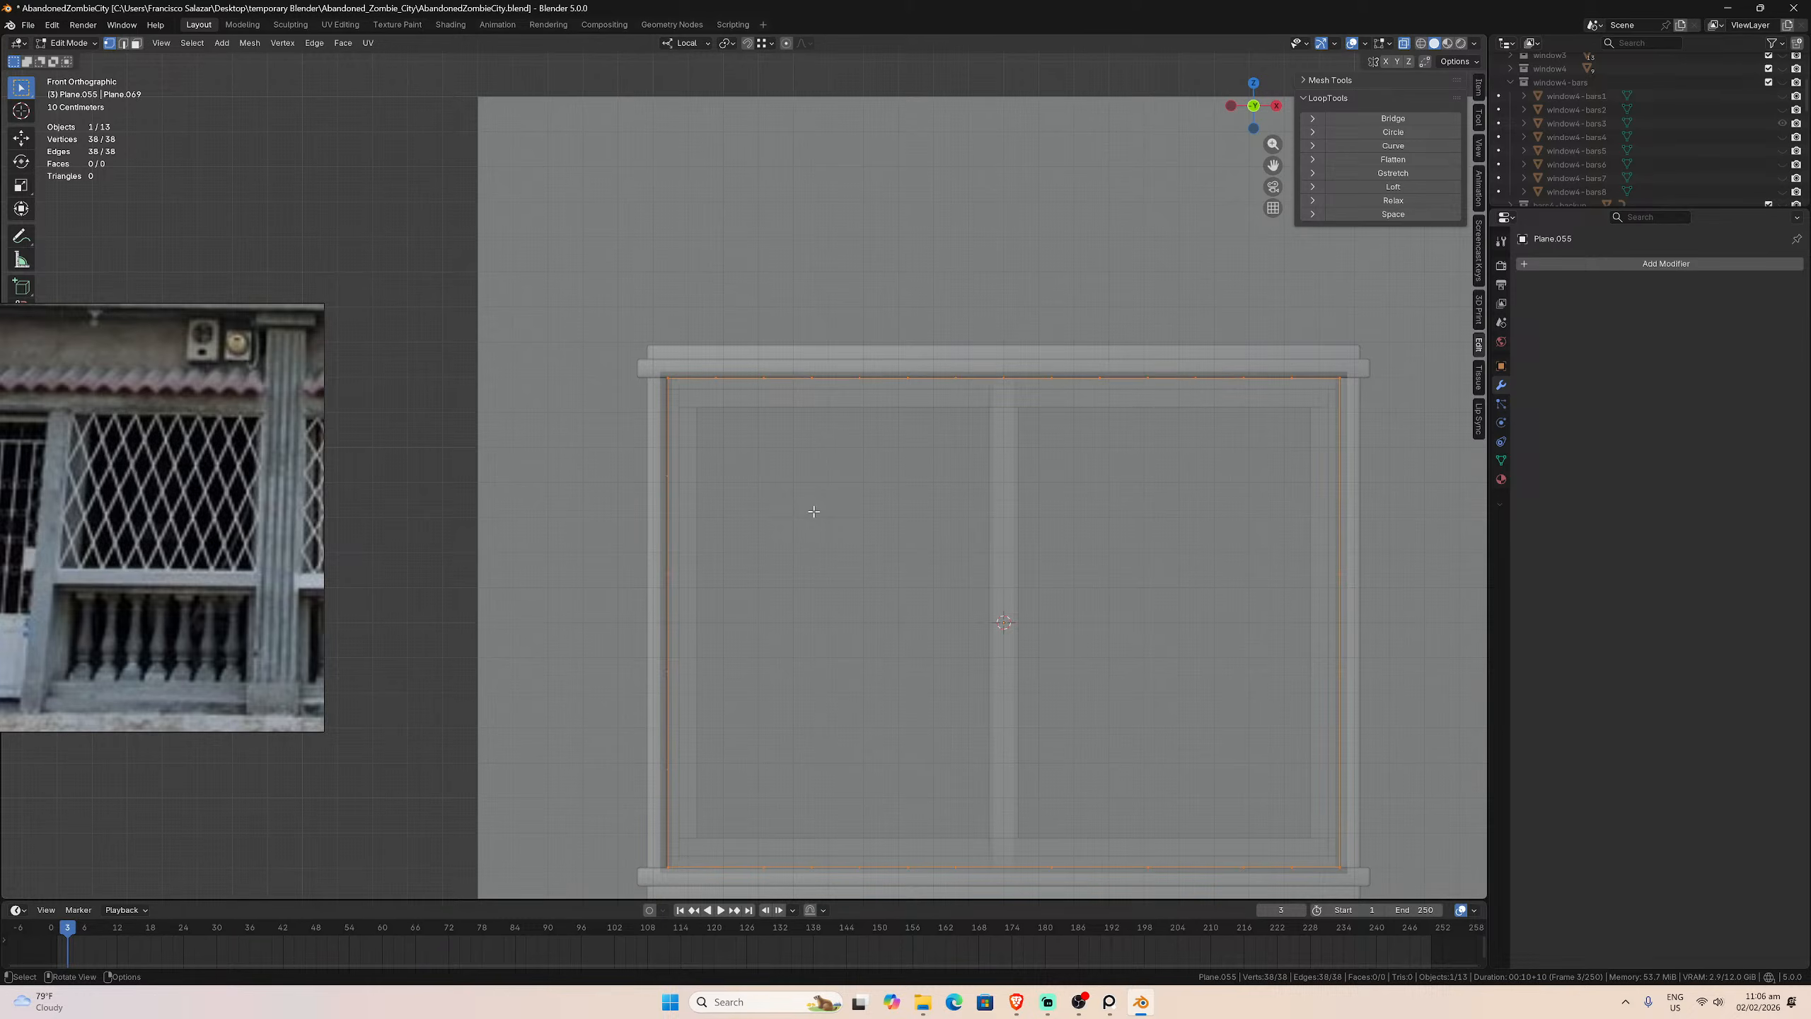
Step: Fill the selected window outline with a single face and turn on the Screencast Keys overlay
key(f)
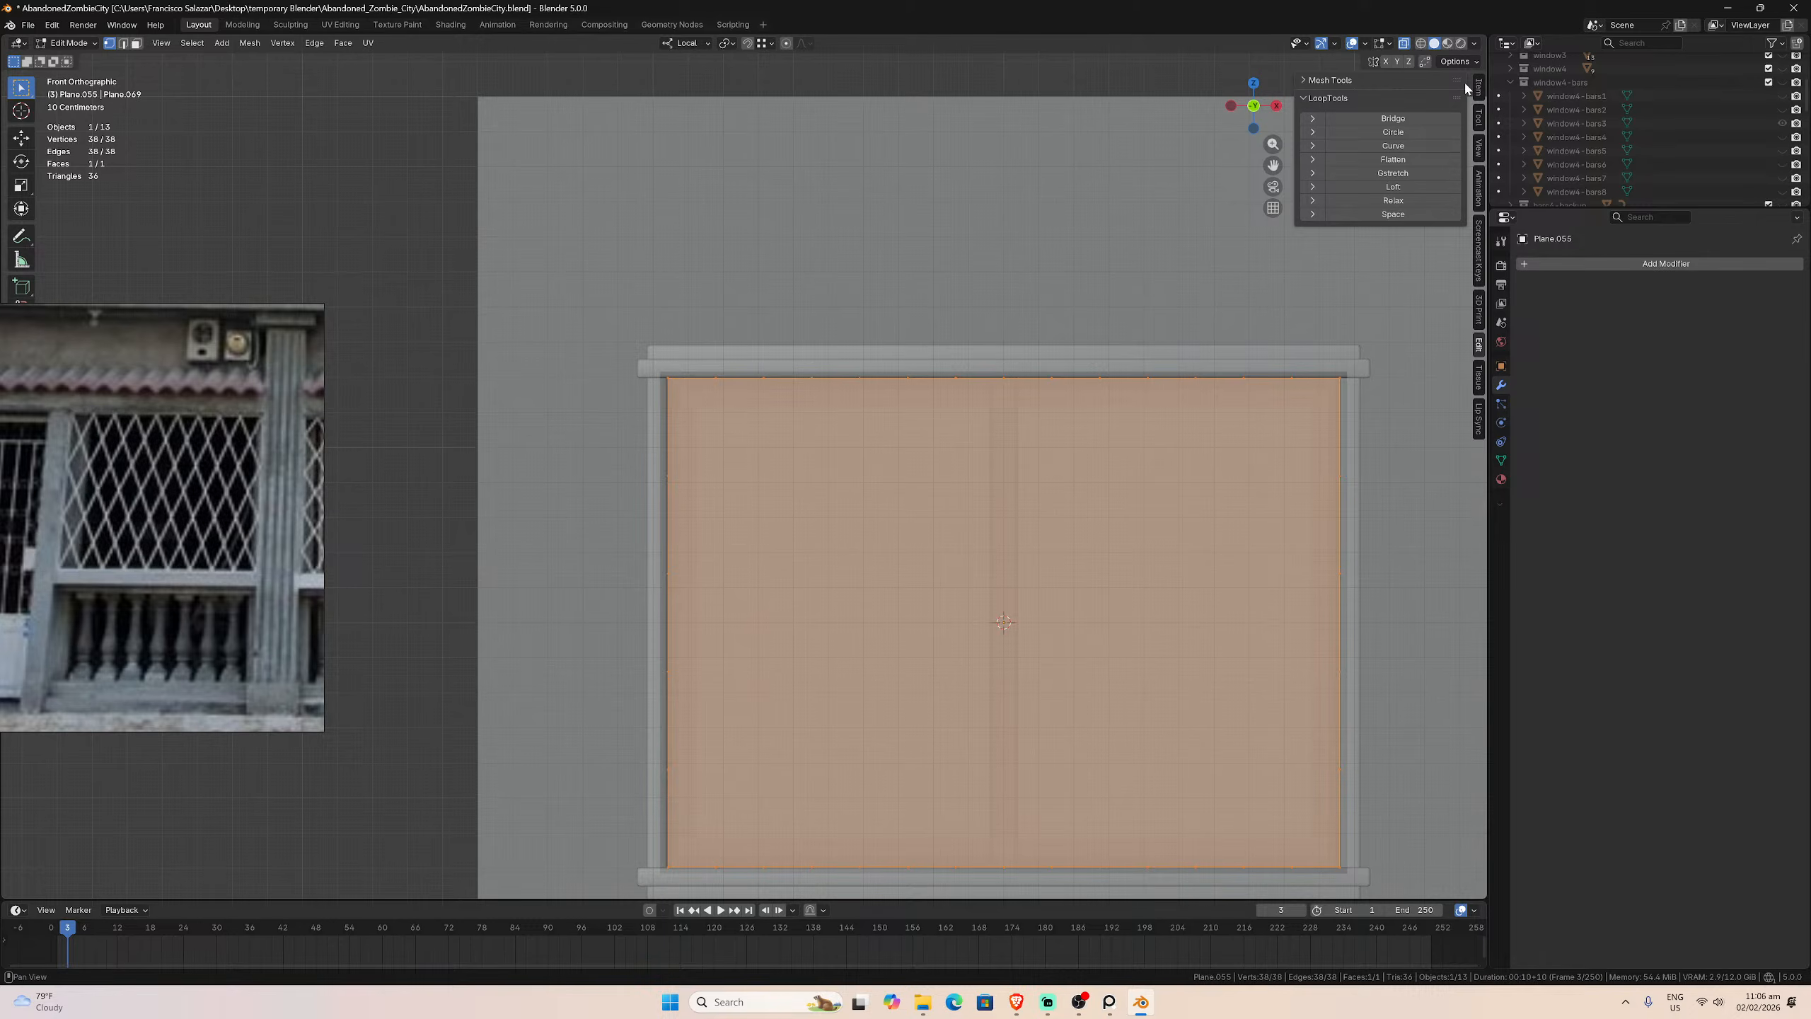
click(1480, 250)
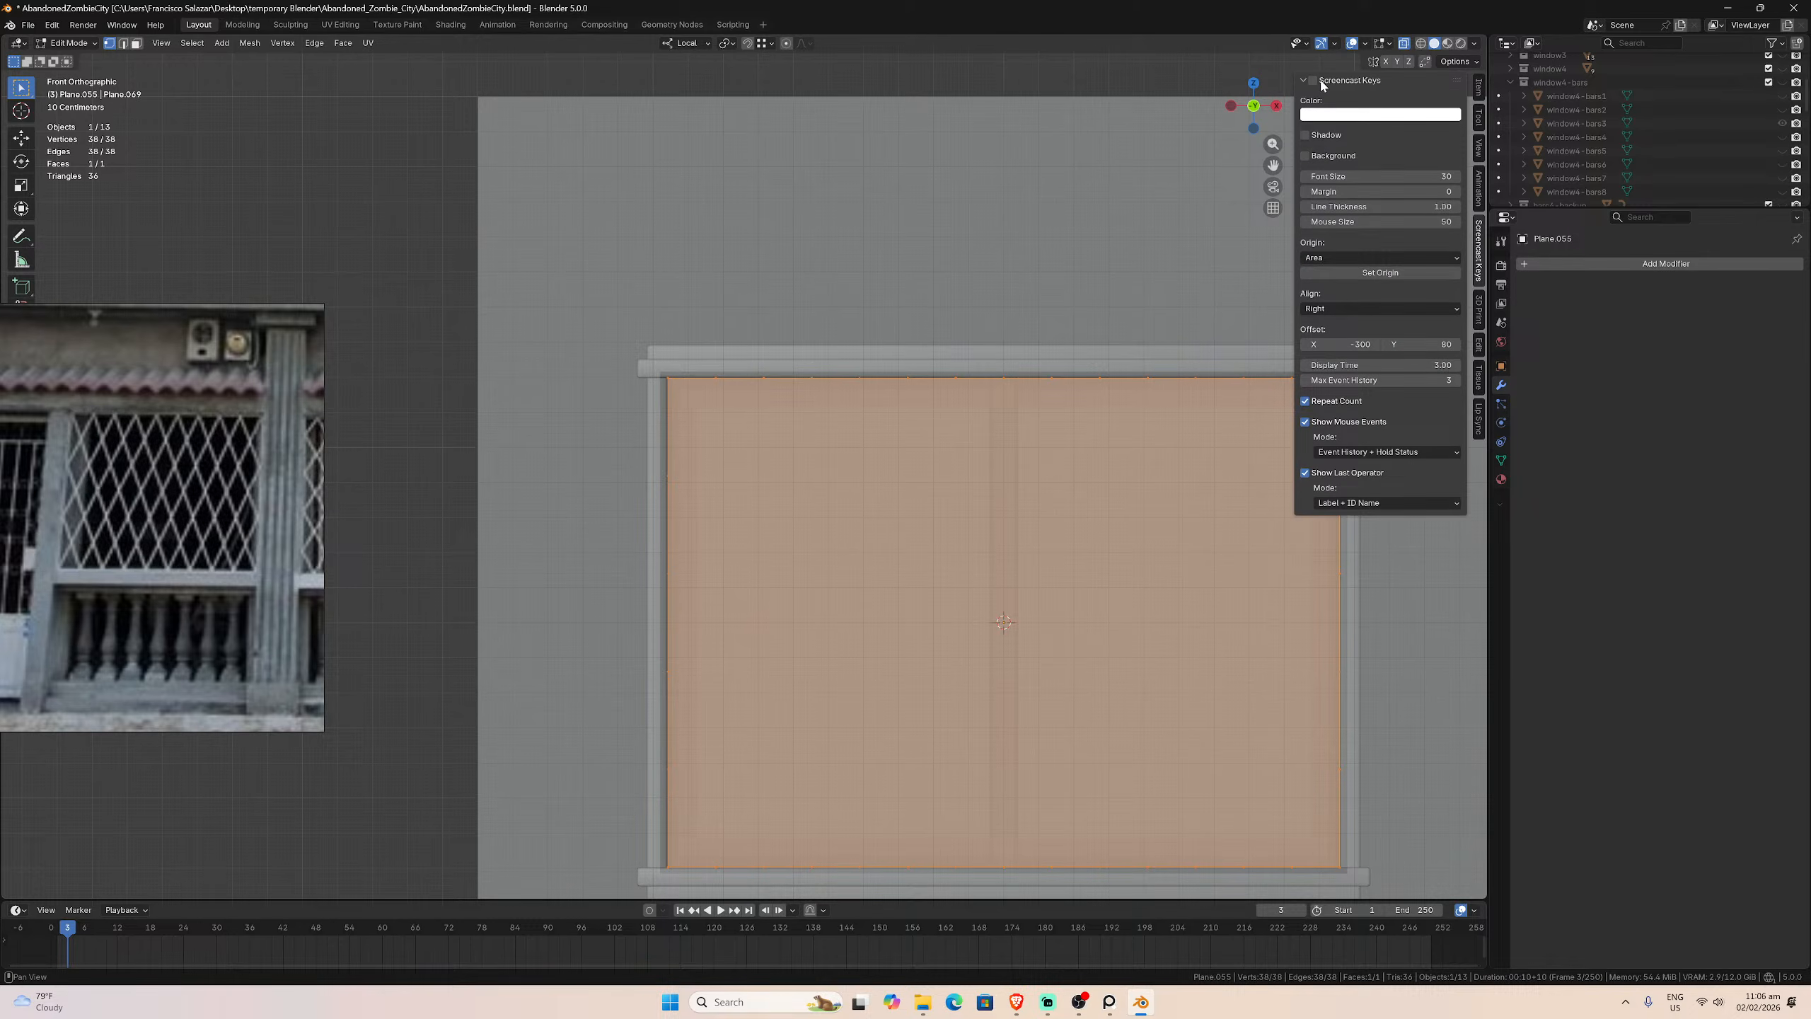
click(1316, 81)
key(n)
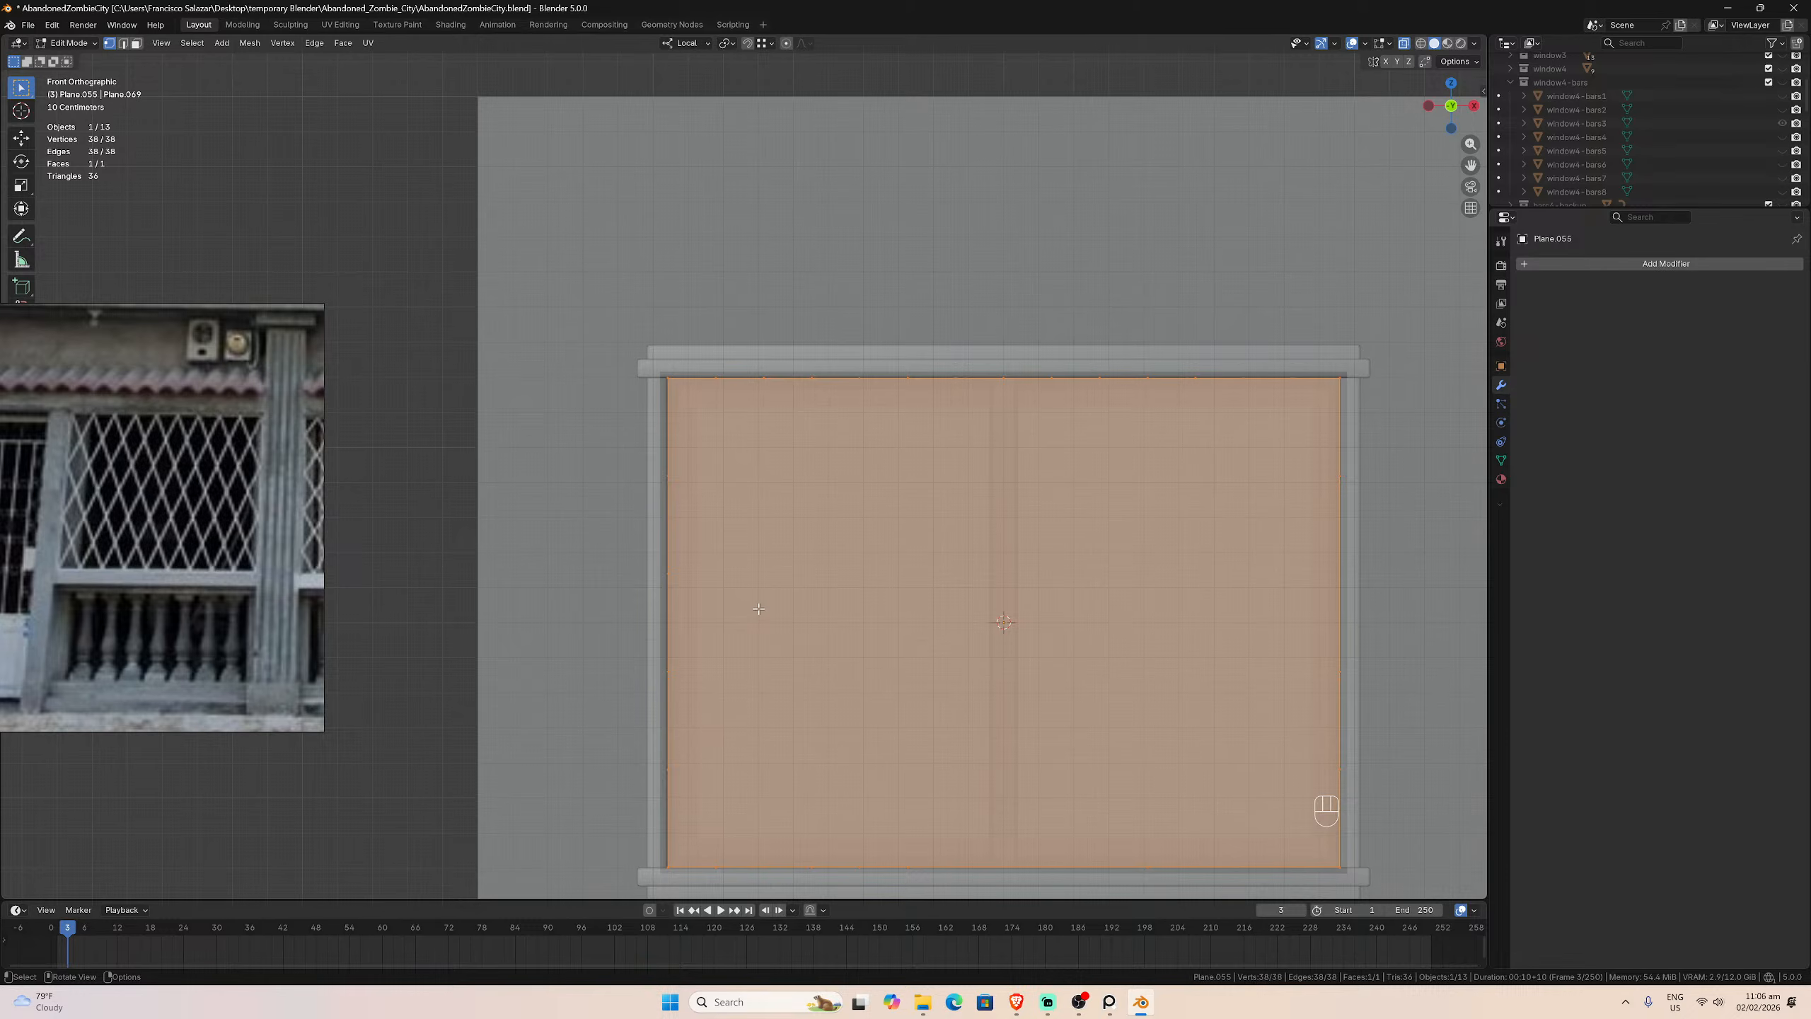
Step: Knife two parallel diagonals across the face, joining the first and second left-edge vertices below the upper-left corner to the first and second top-edge vertices
key(k)
click(668, 476)
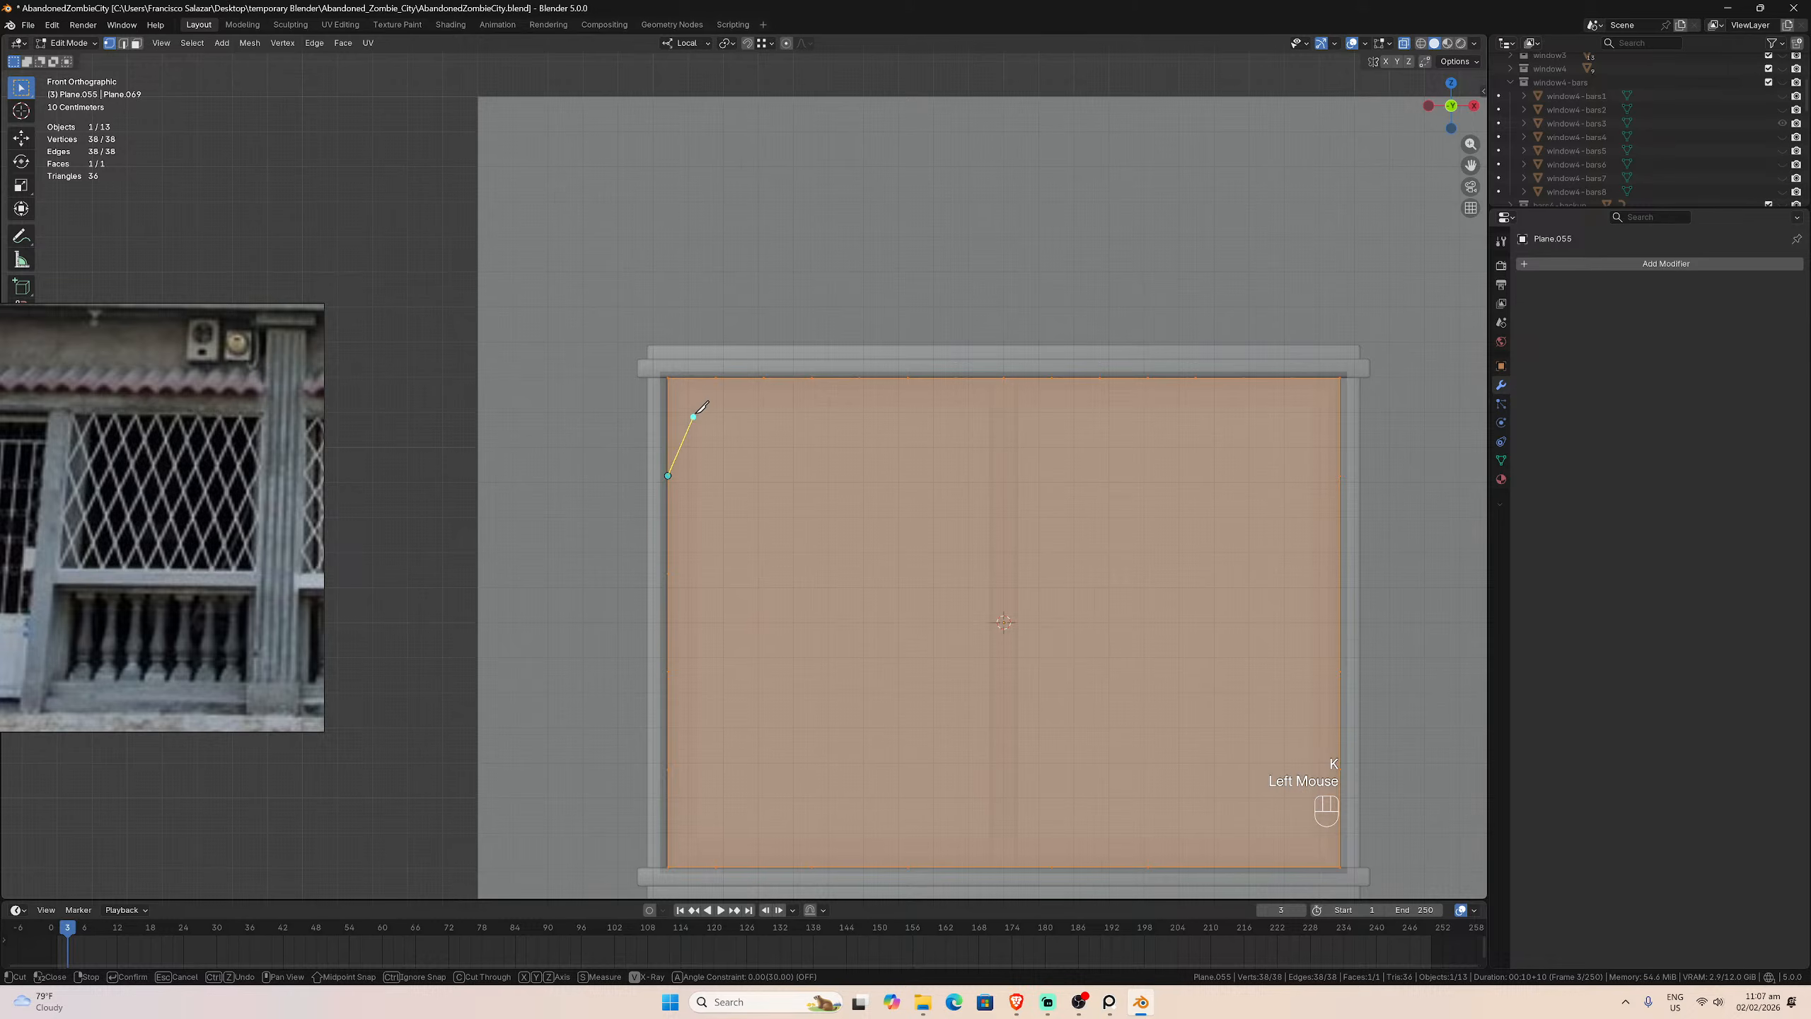
click(714, 379)
key(Return)
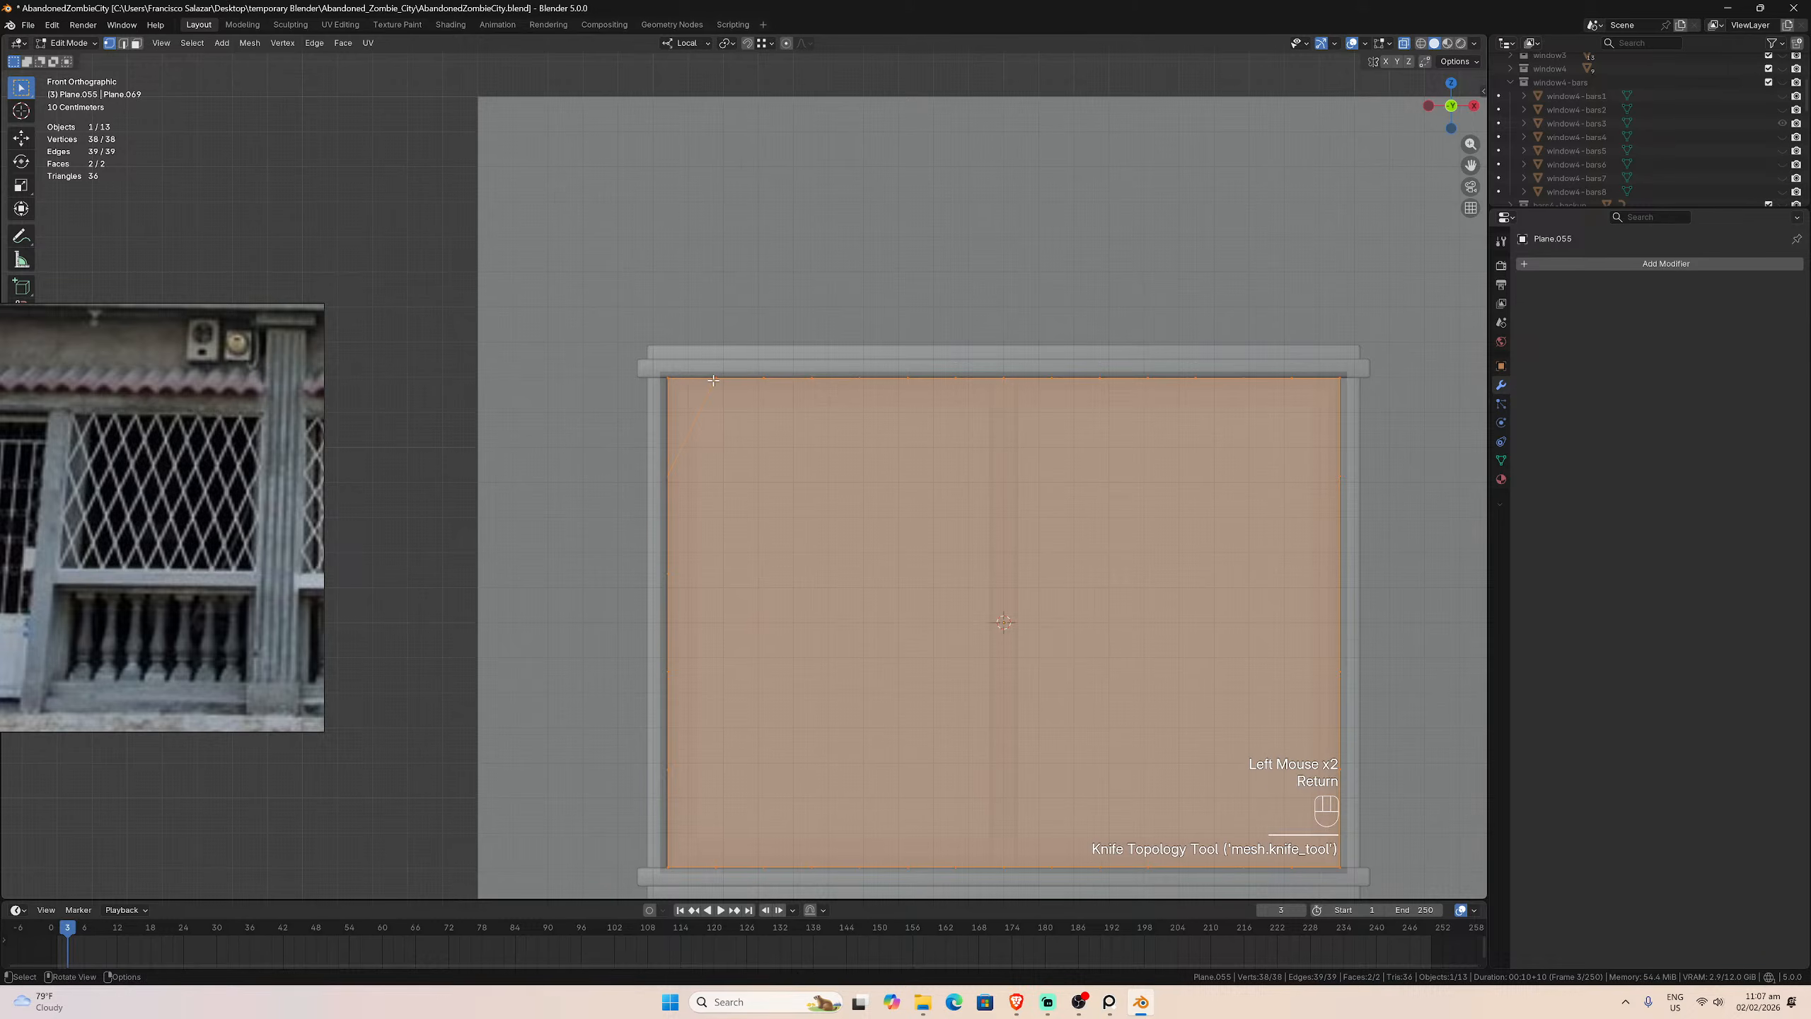
key(k)
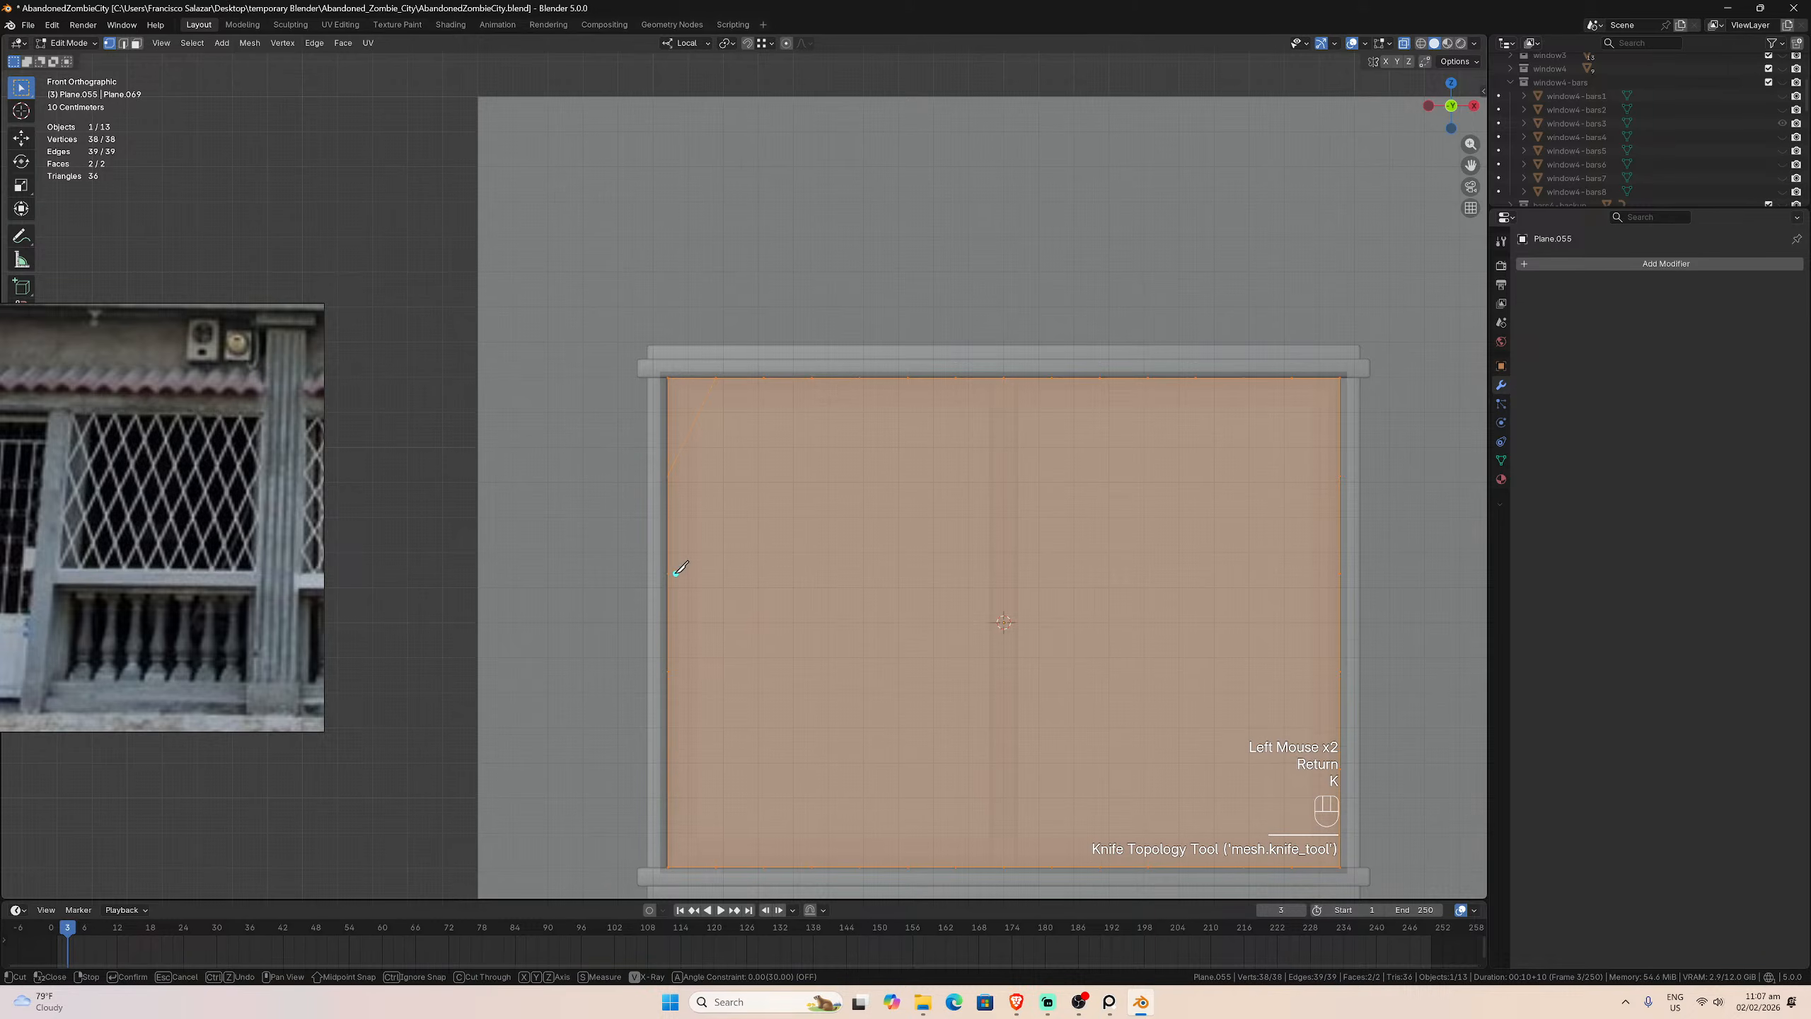
click(668, 573)
click(761, 379)
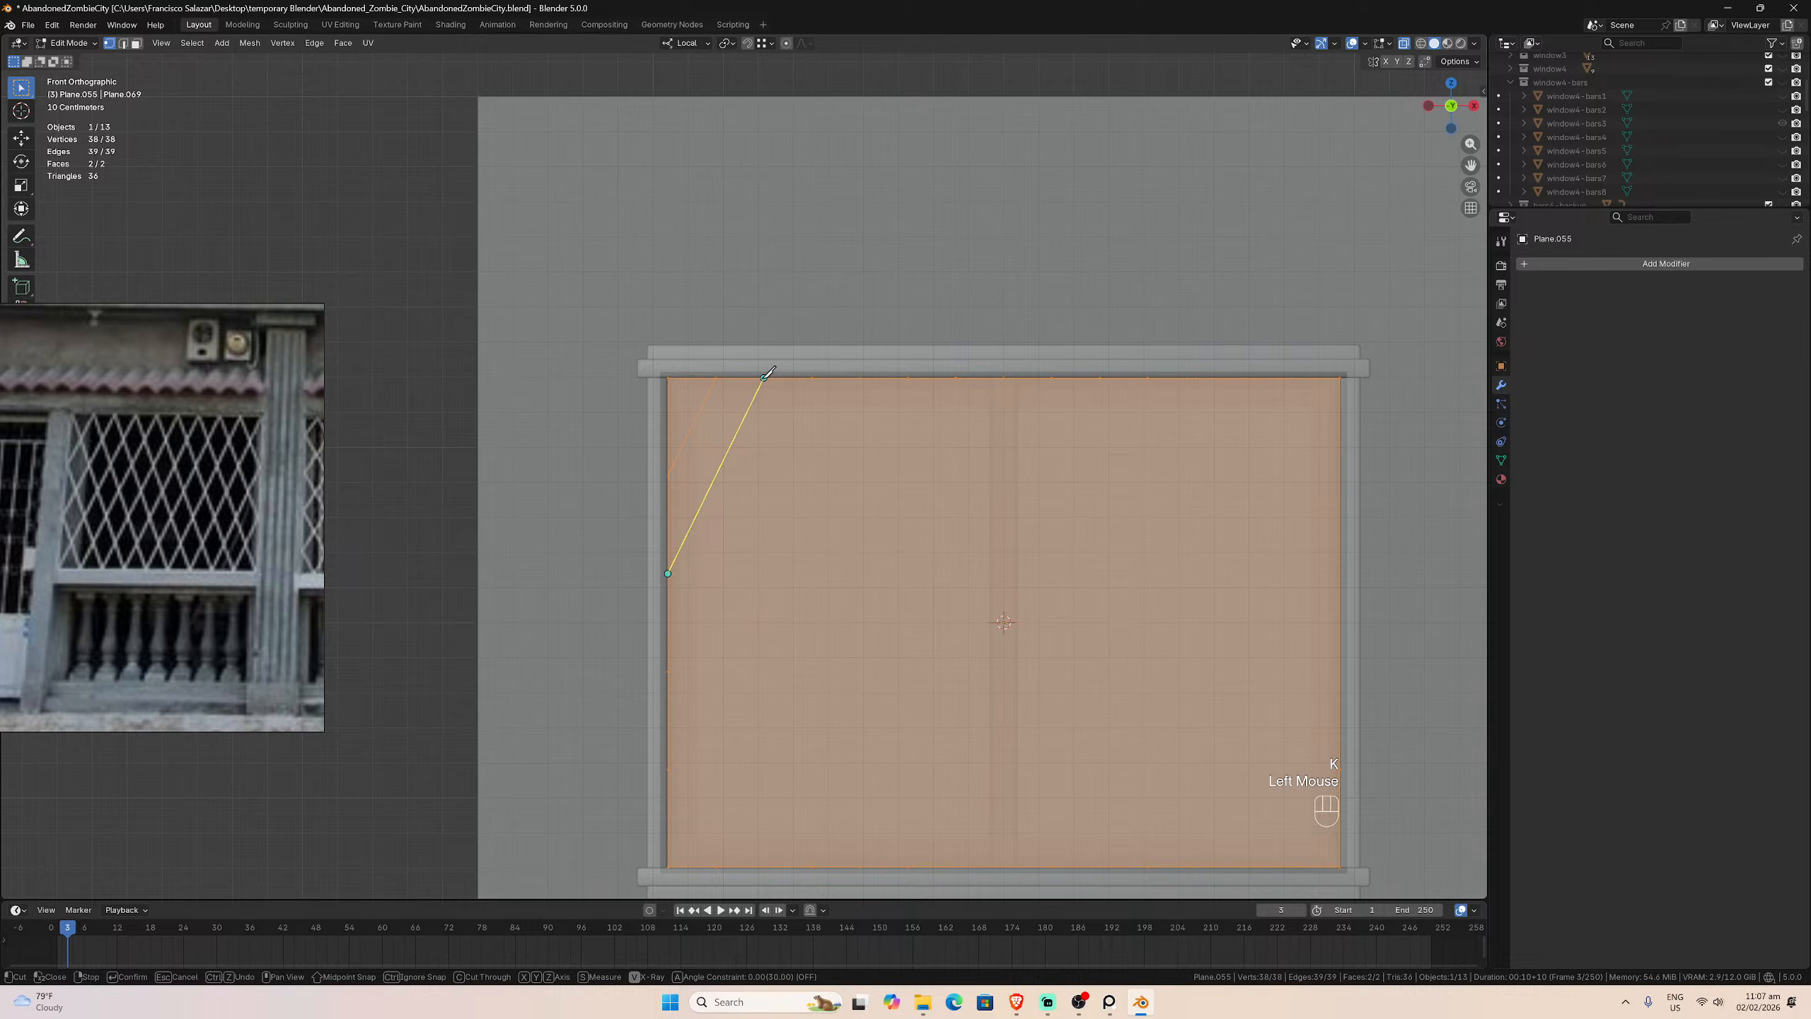
key(Return)
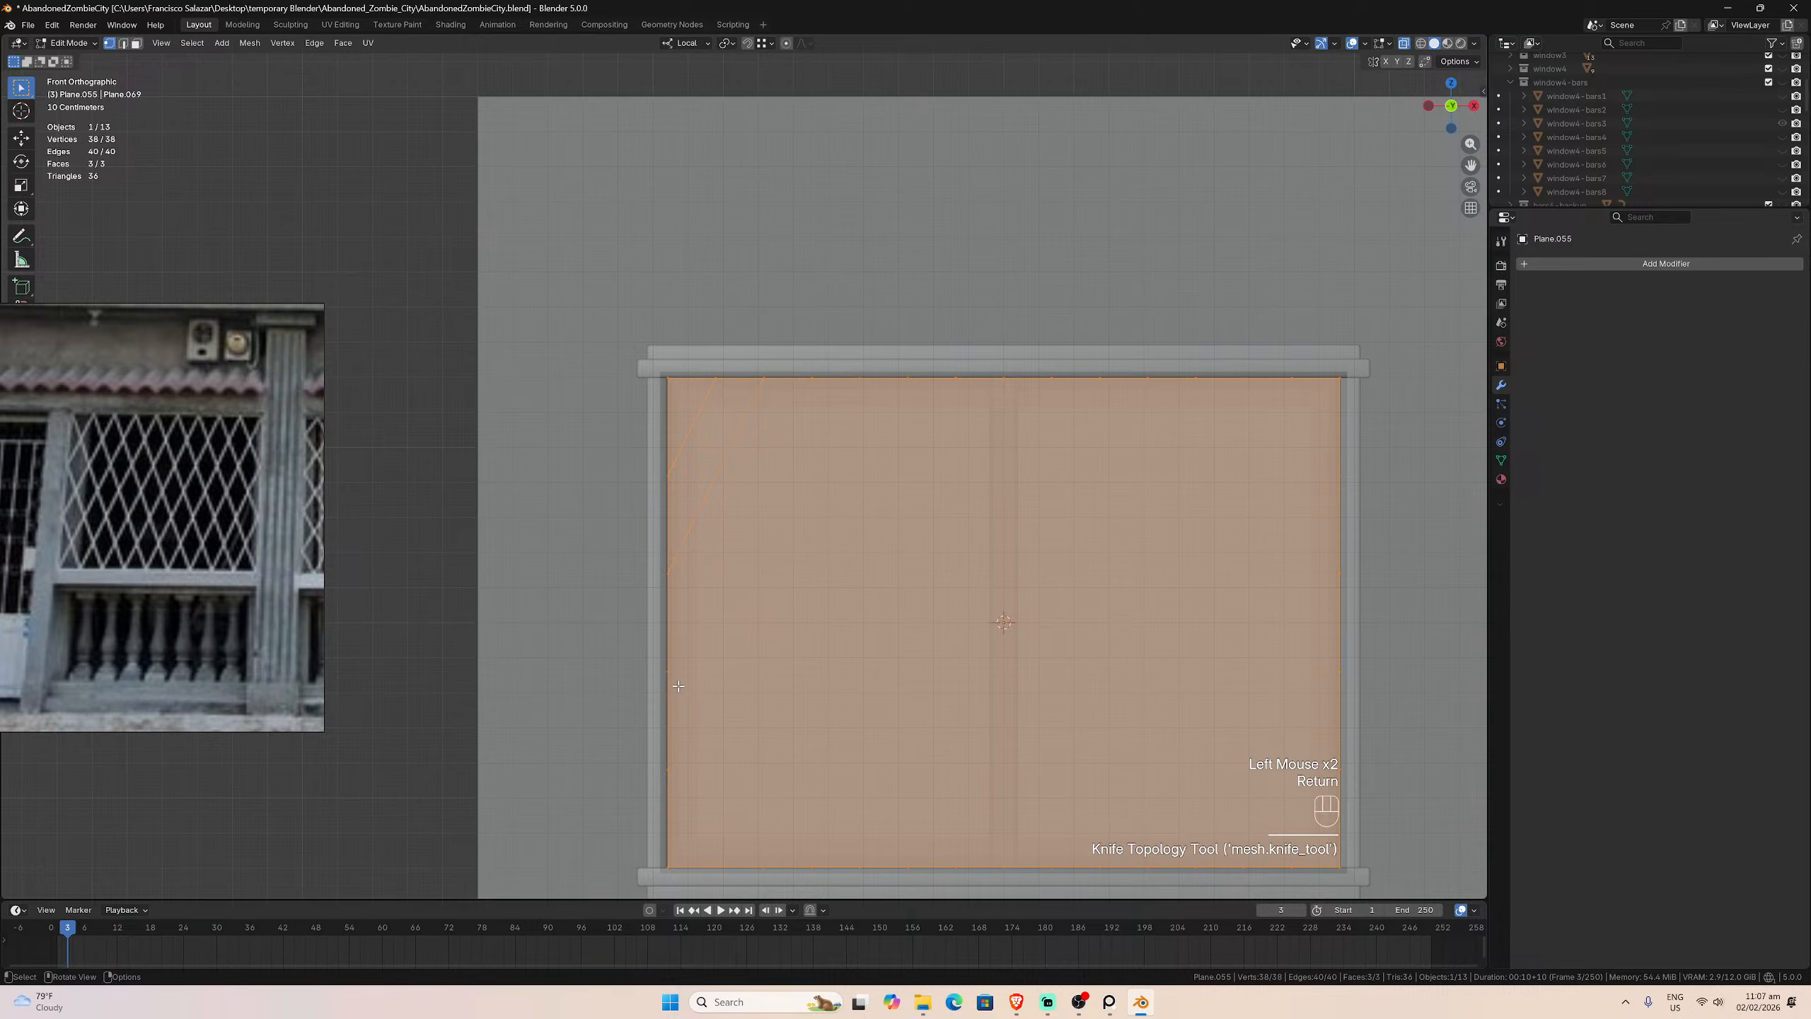
key(k)
click(668, 672)
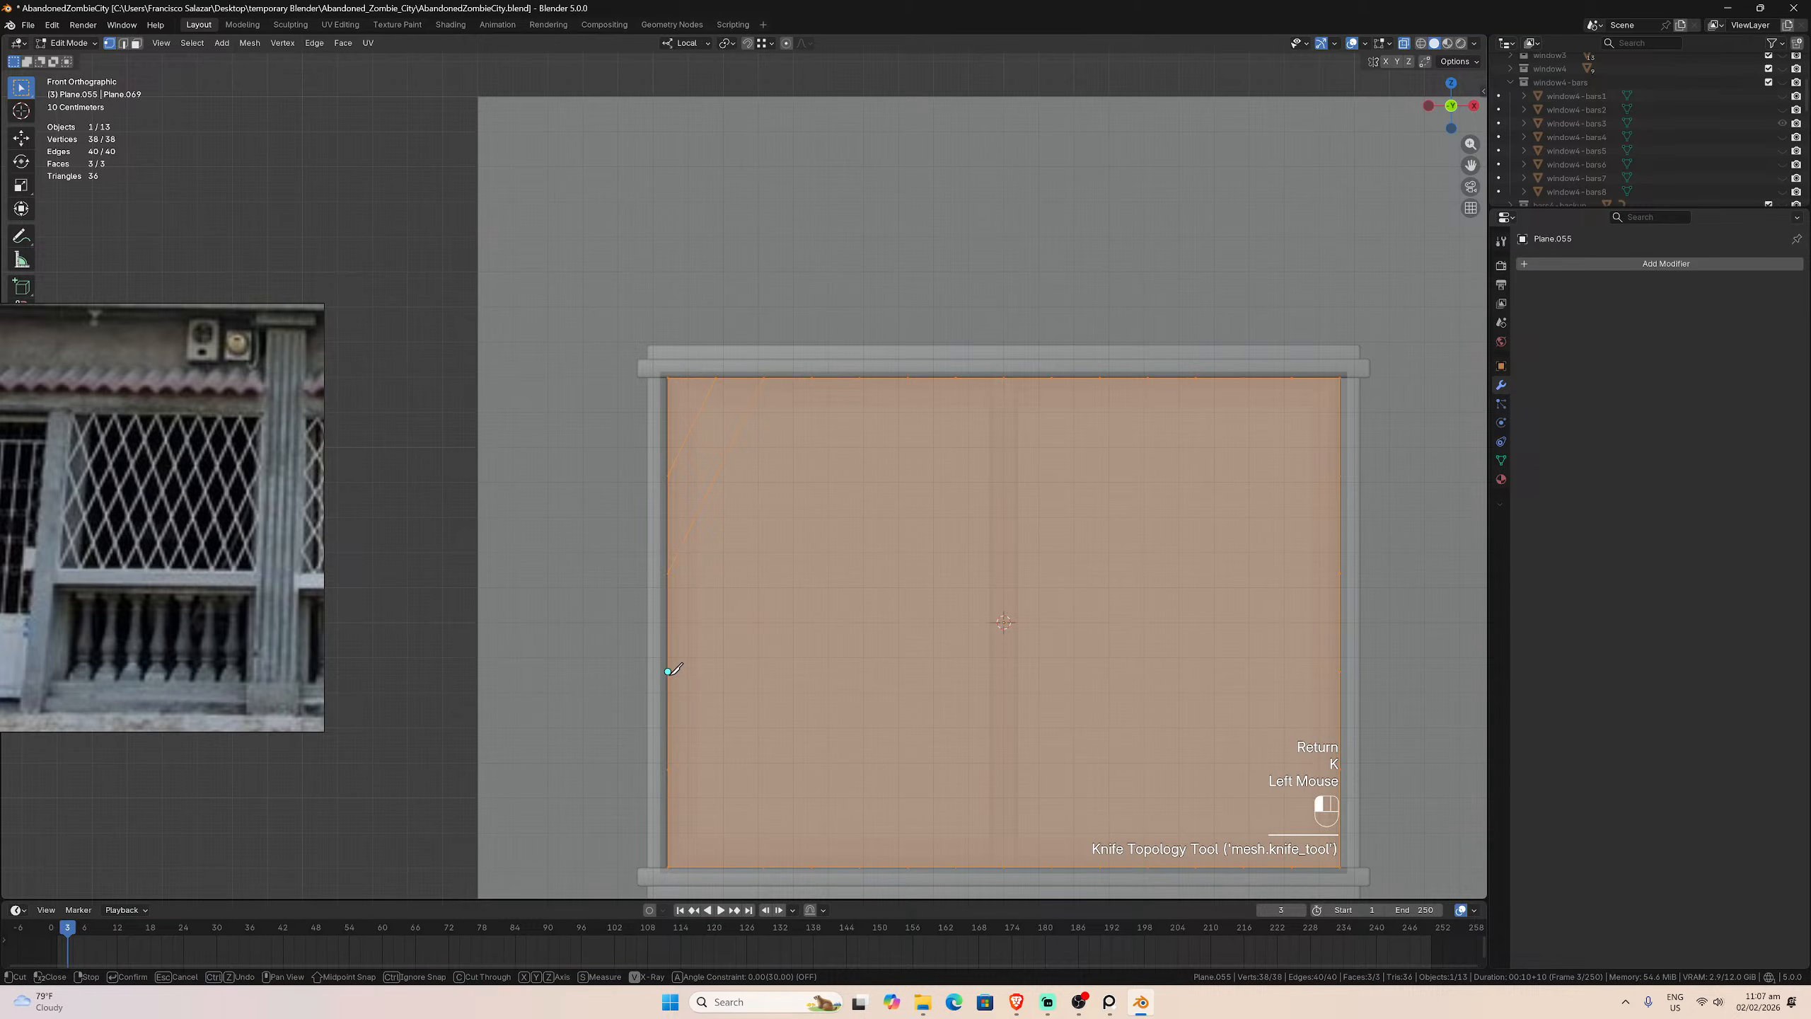
click(810, 376)
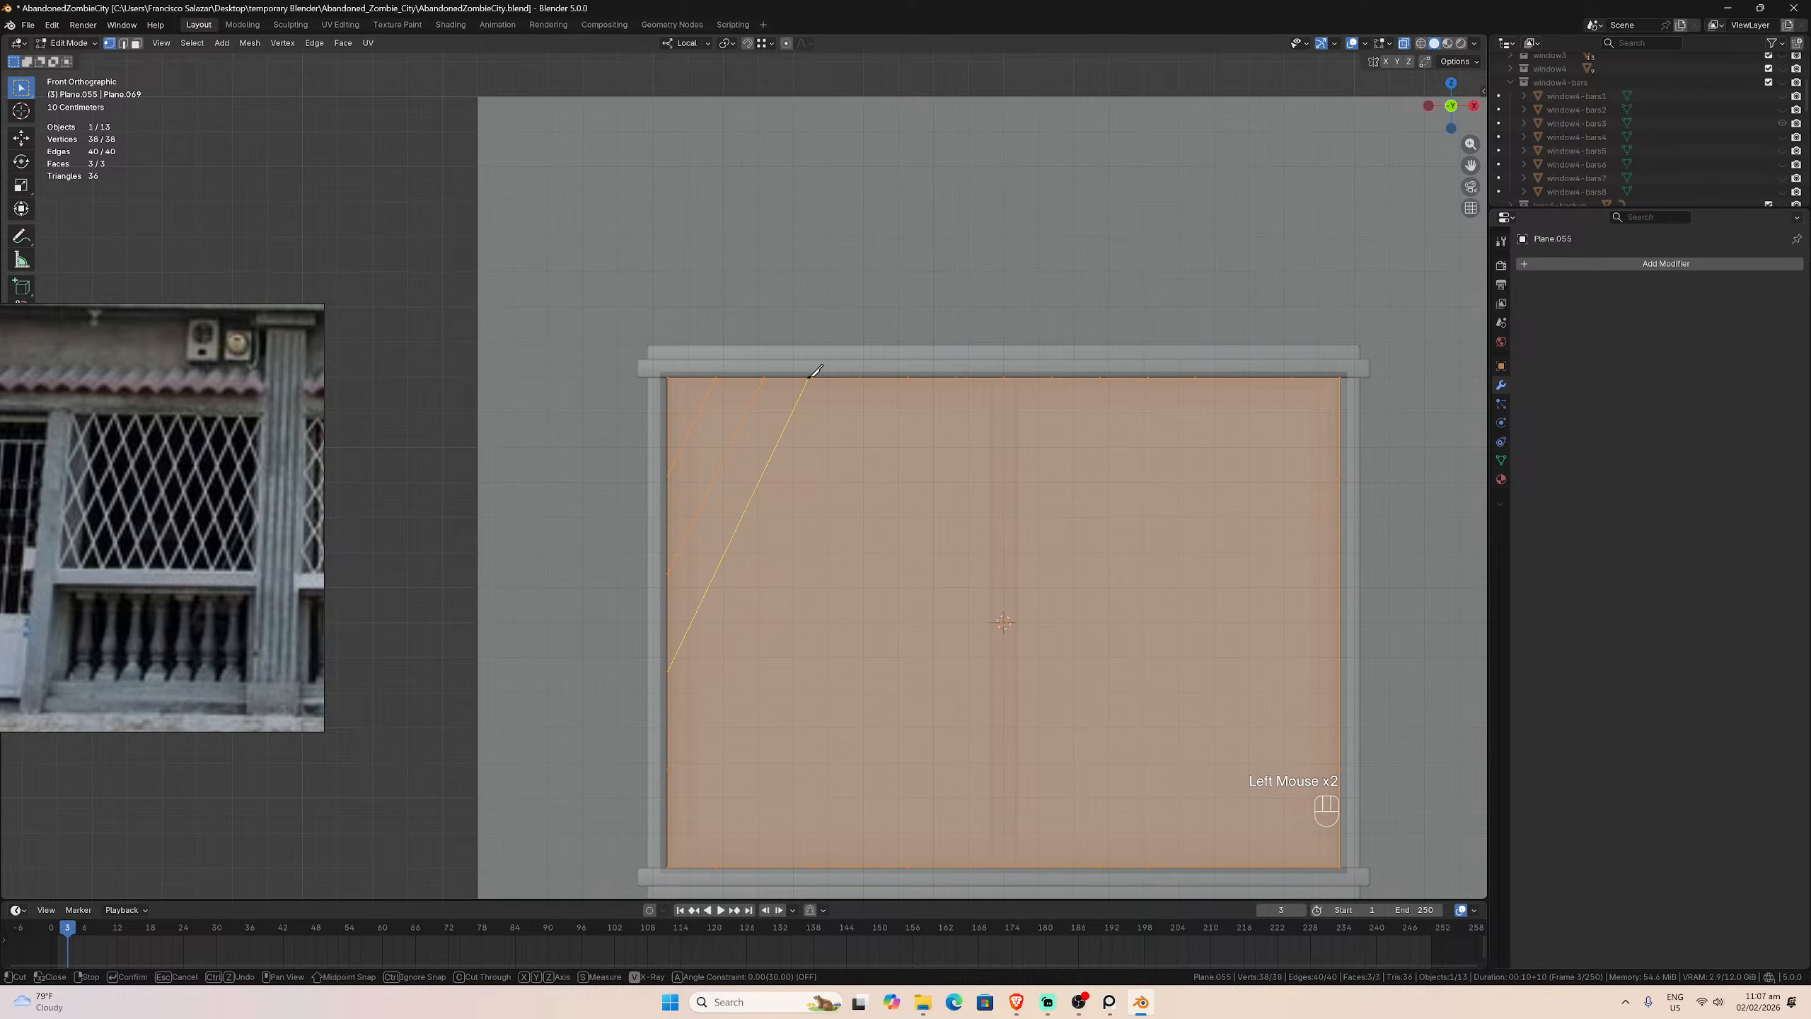
key(Return)
key(k)
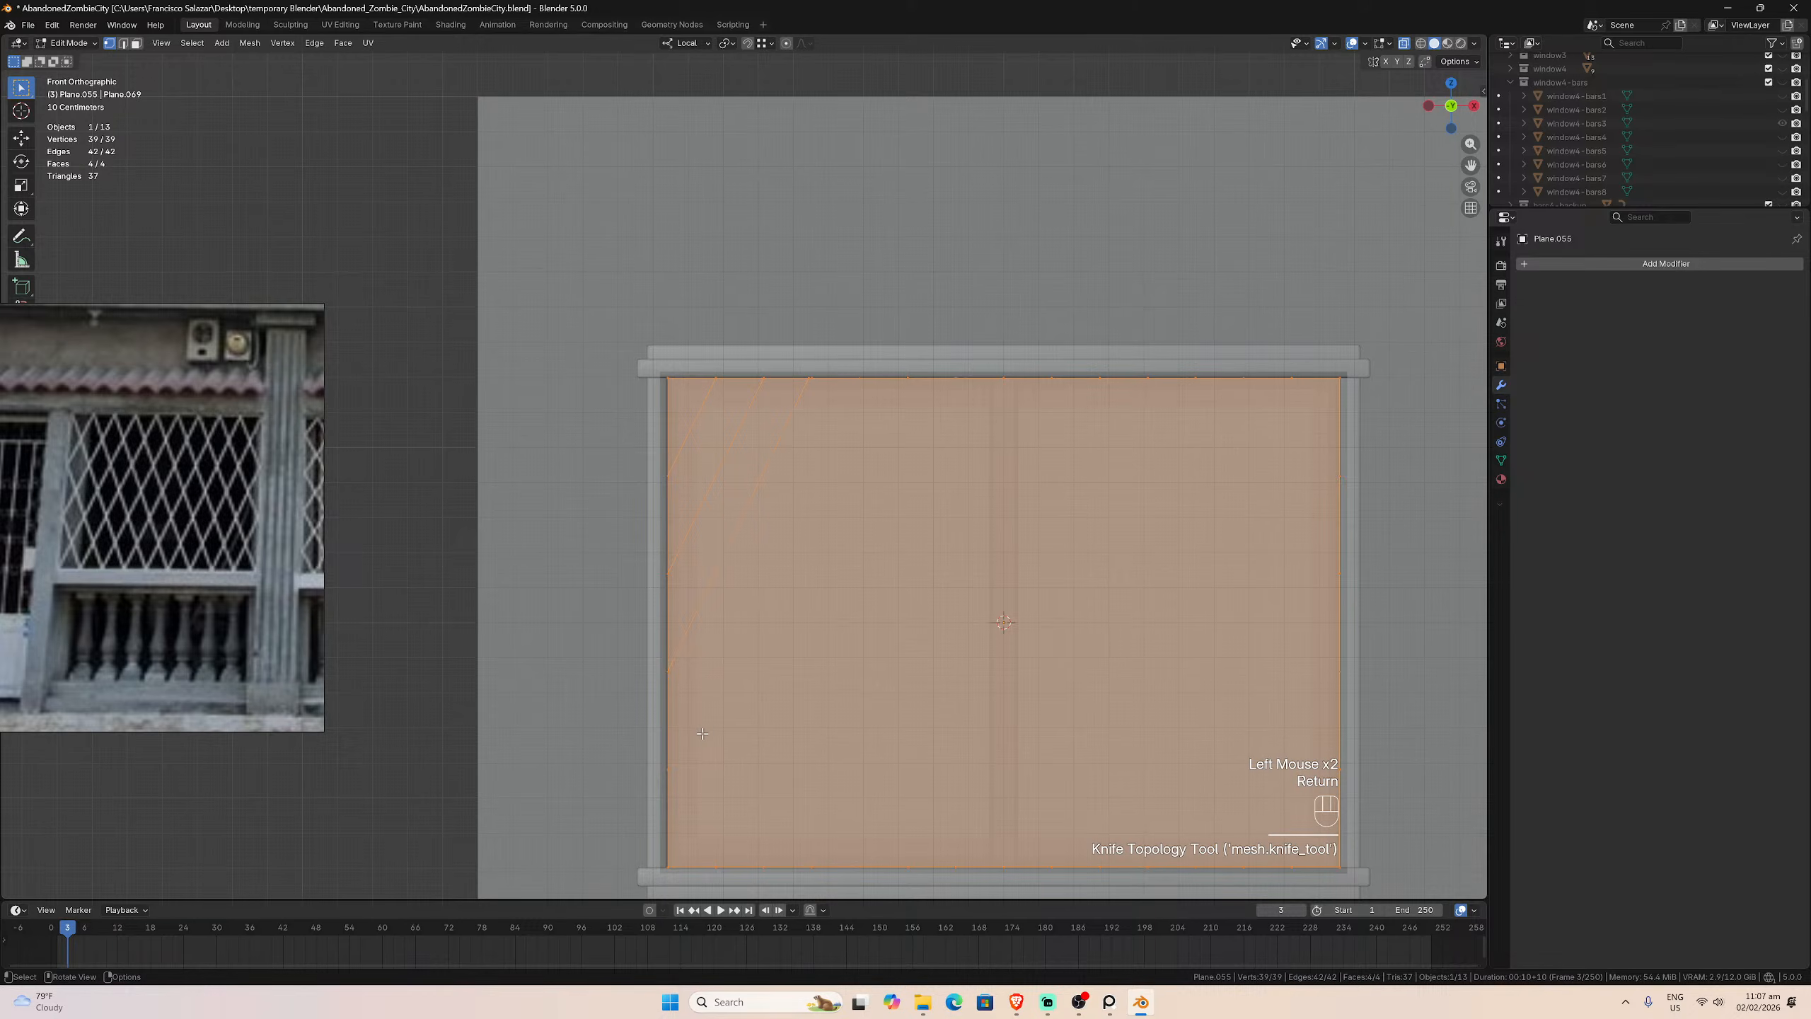
click(667, 769)
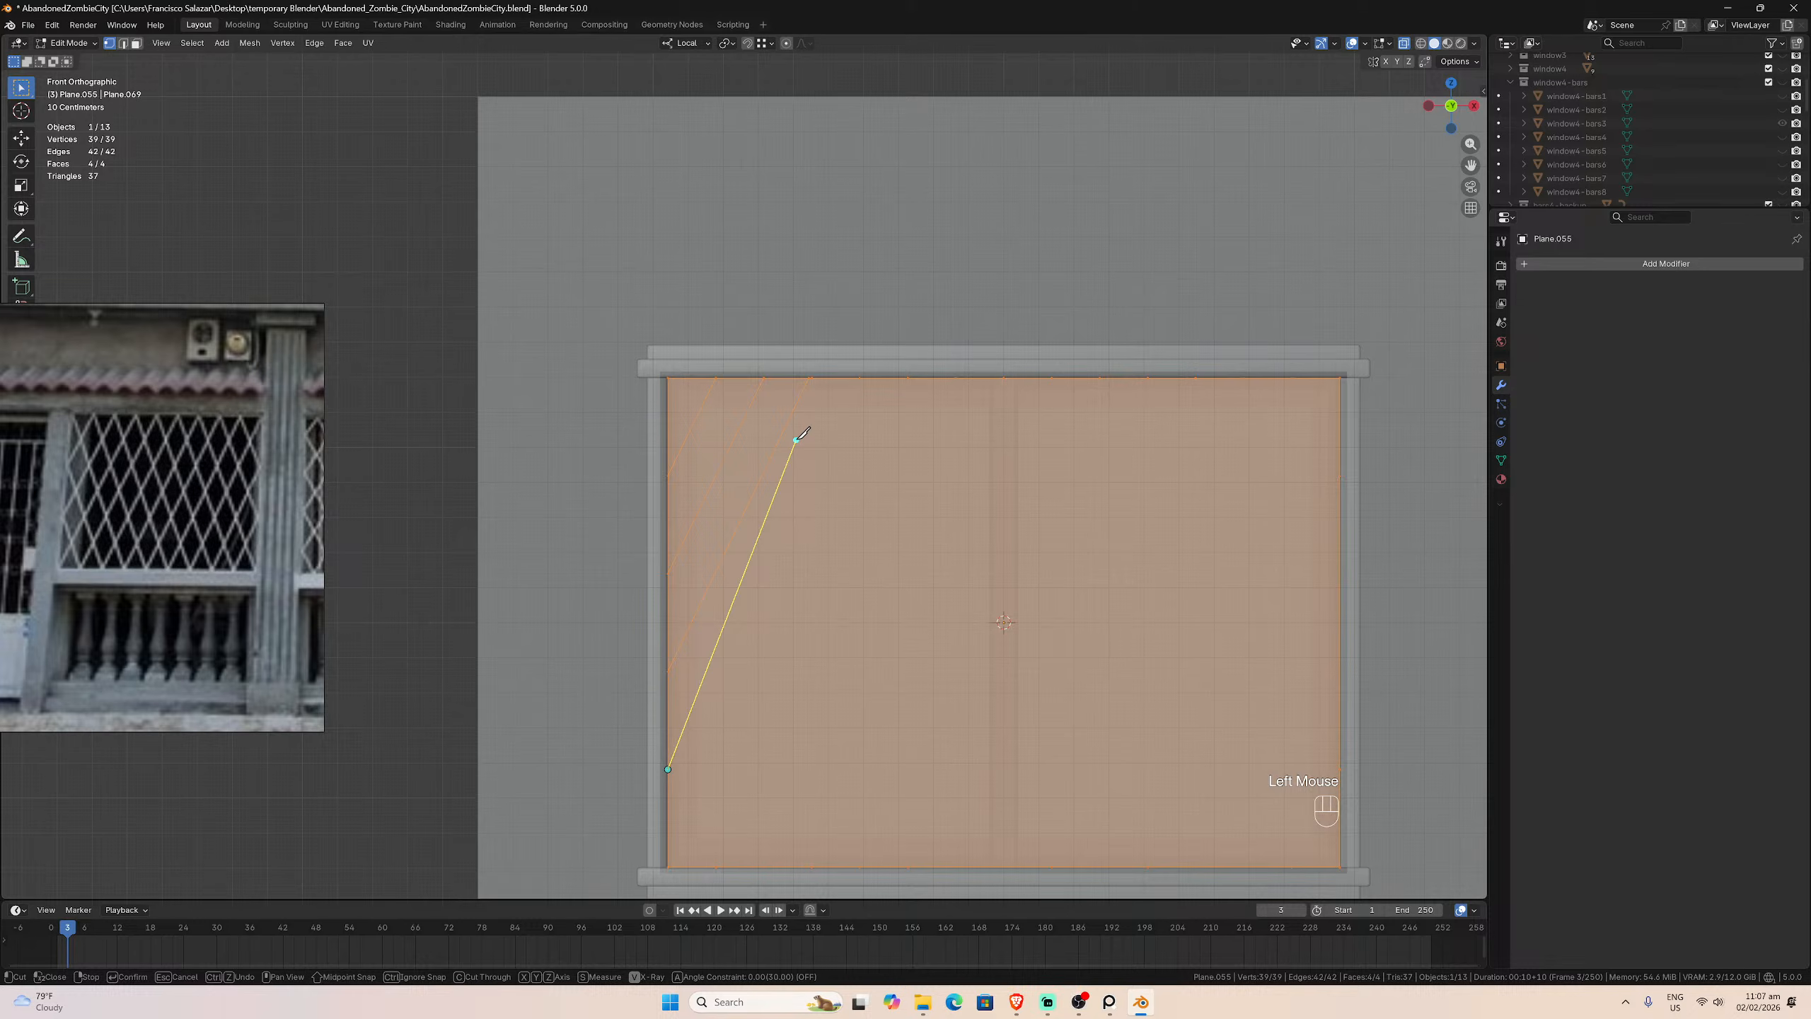
key(Escape)
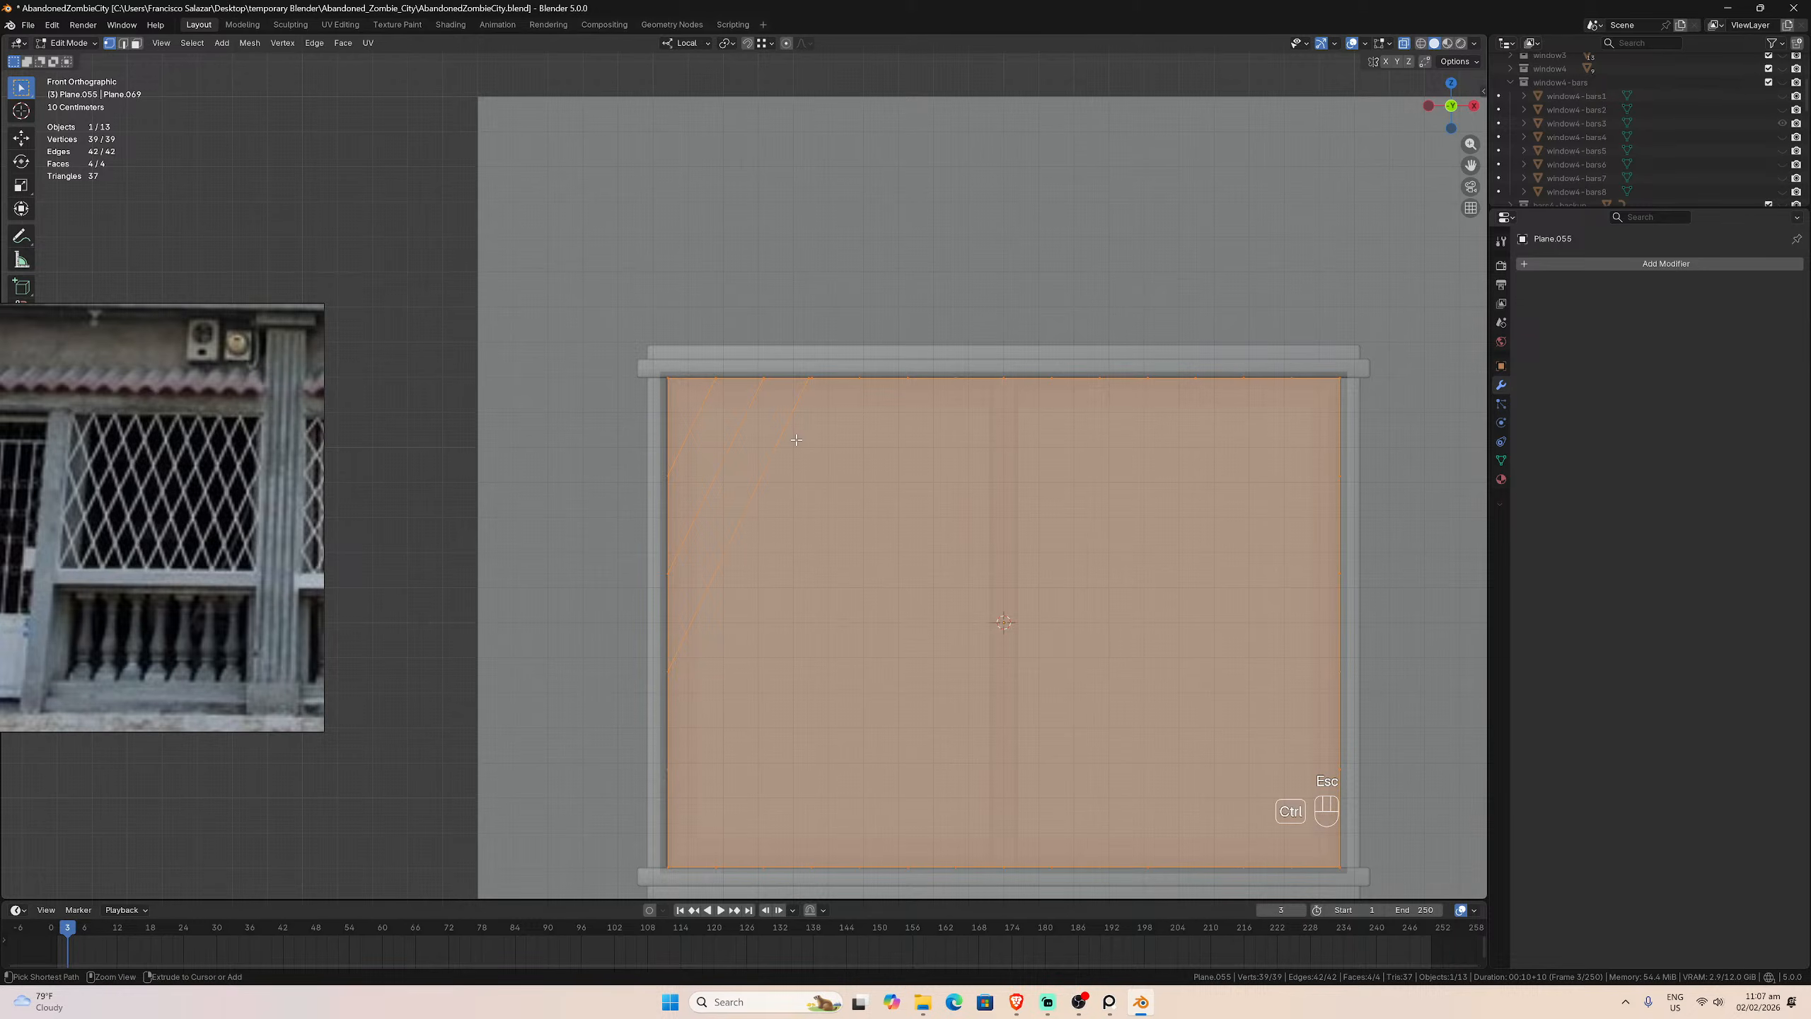
key(ctrl+z)
Step: Knife diagonals from the third and fourth left-edge vertices to the third and fourth top-edge vertices, and save the file
key(k)
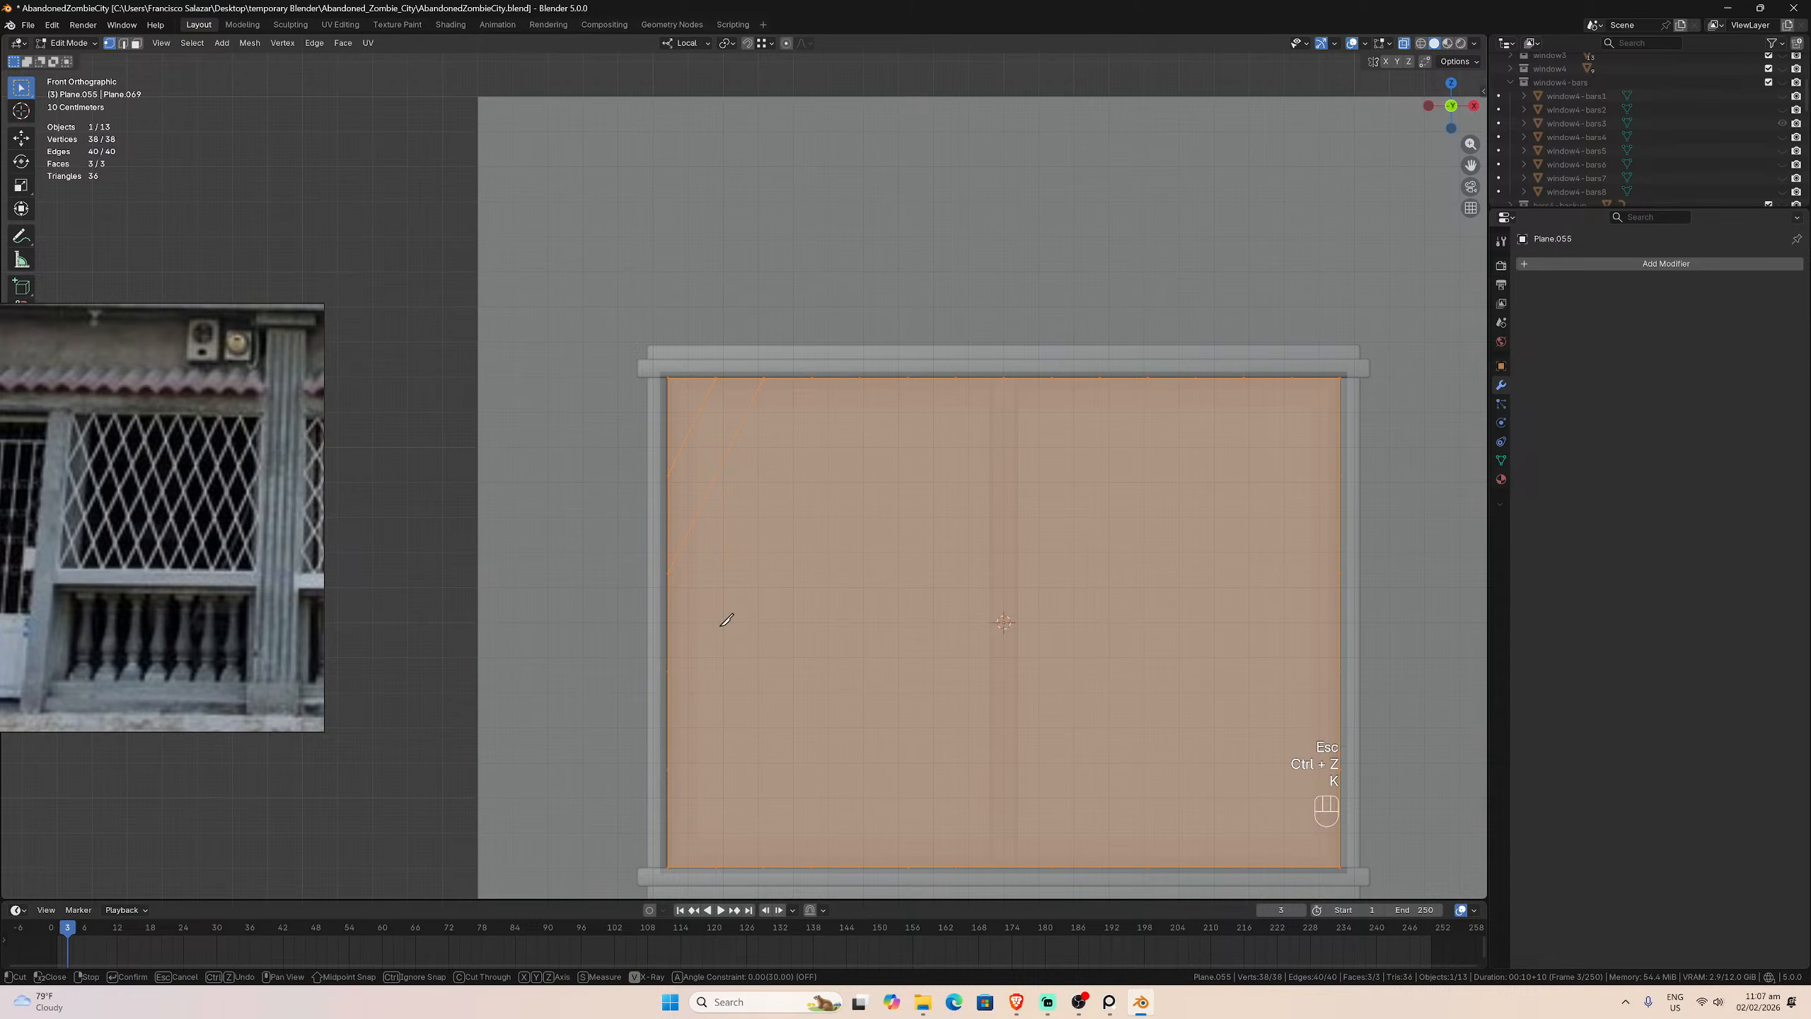
click(667, 671)
click(811, 377)
key(Return)
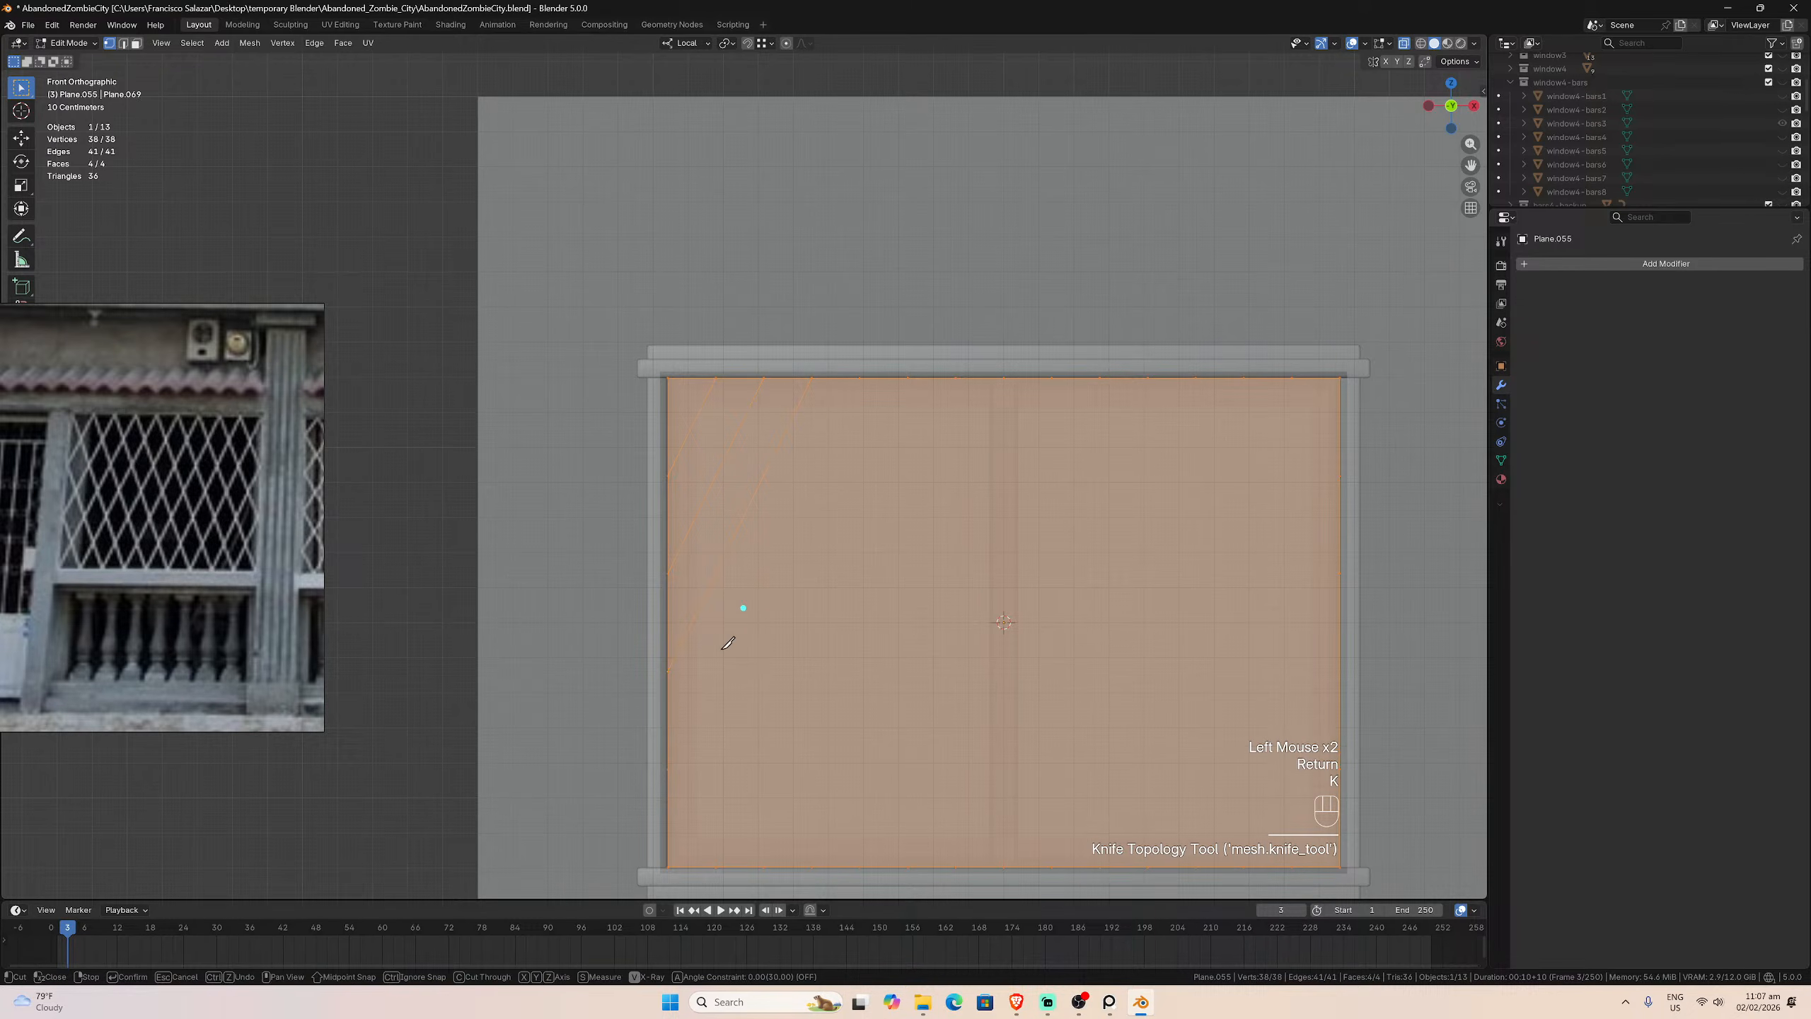
key(k)
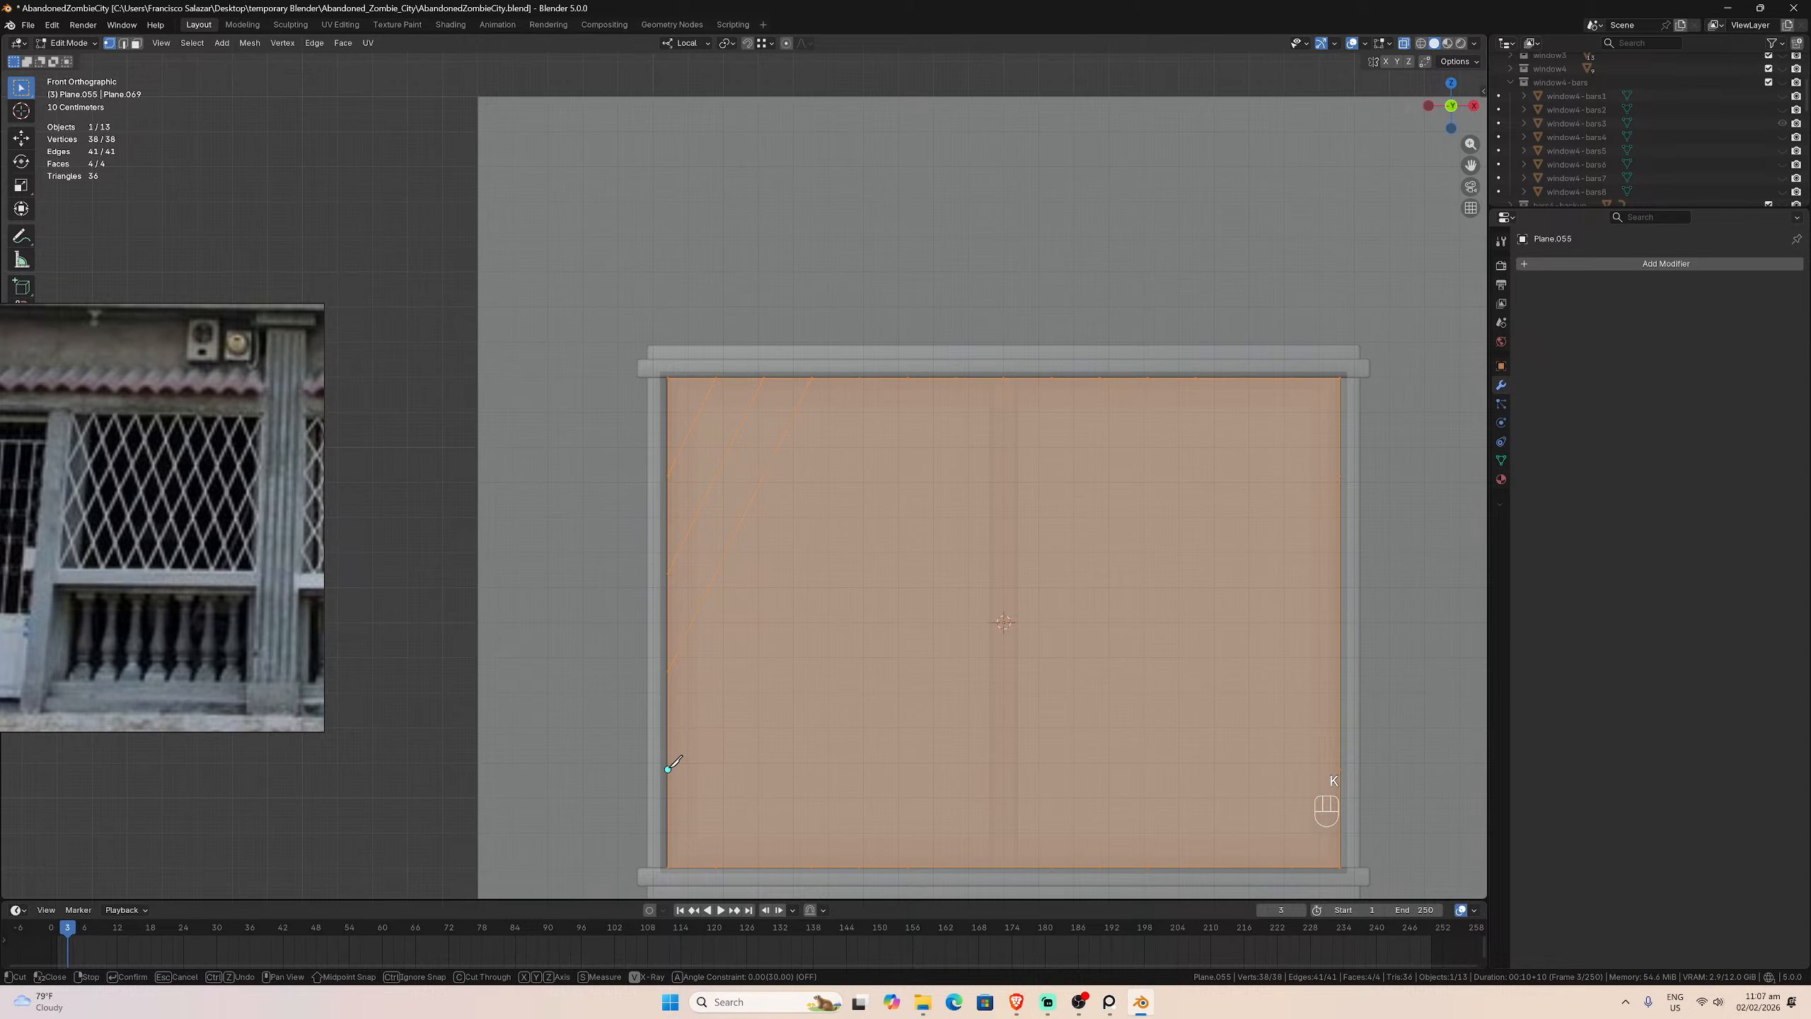
click(667, 768)
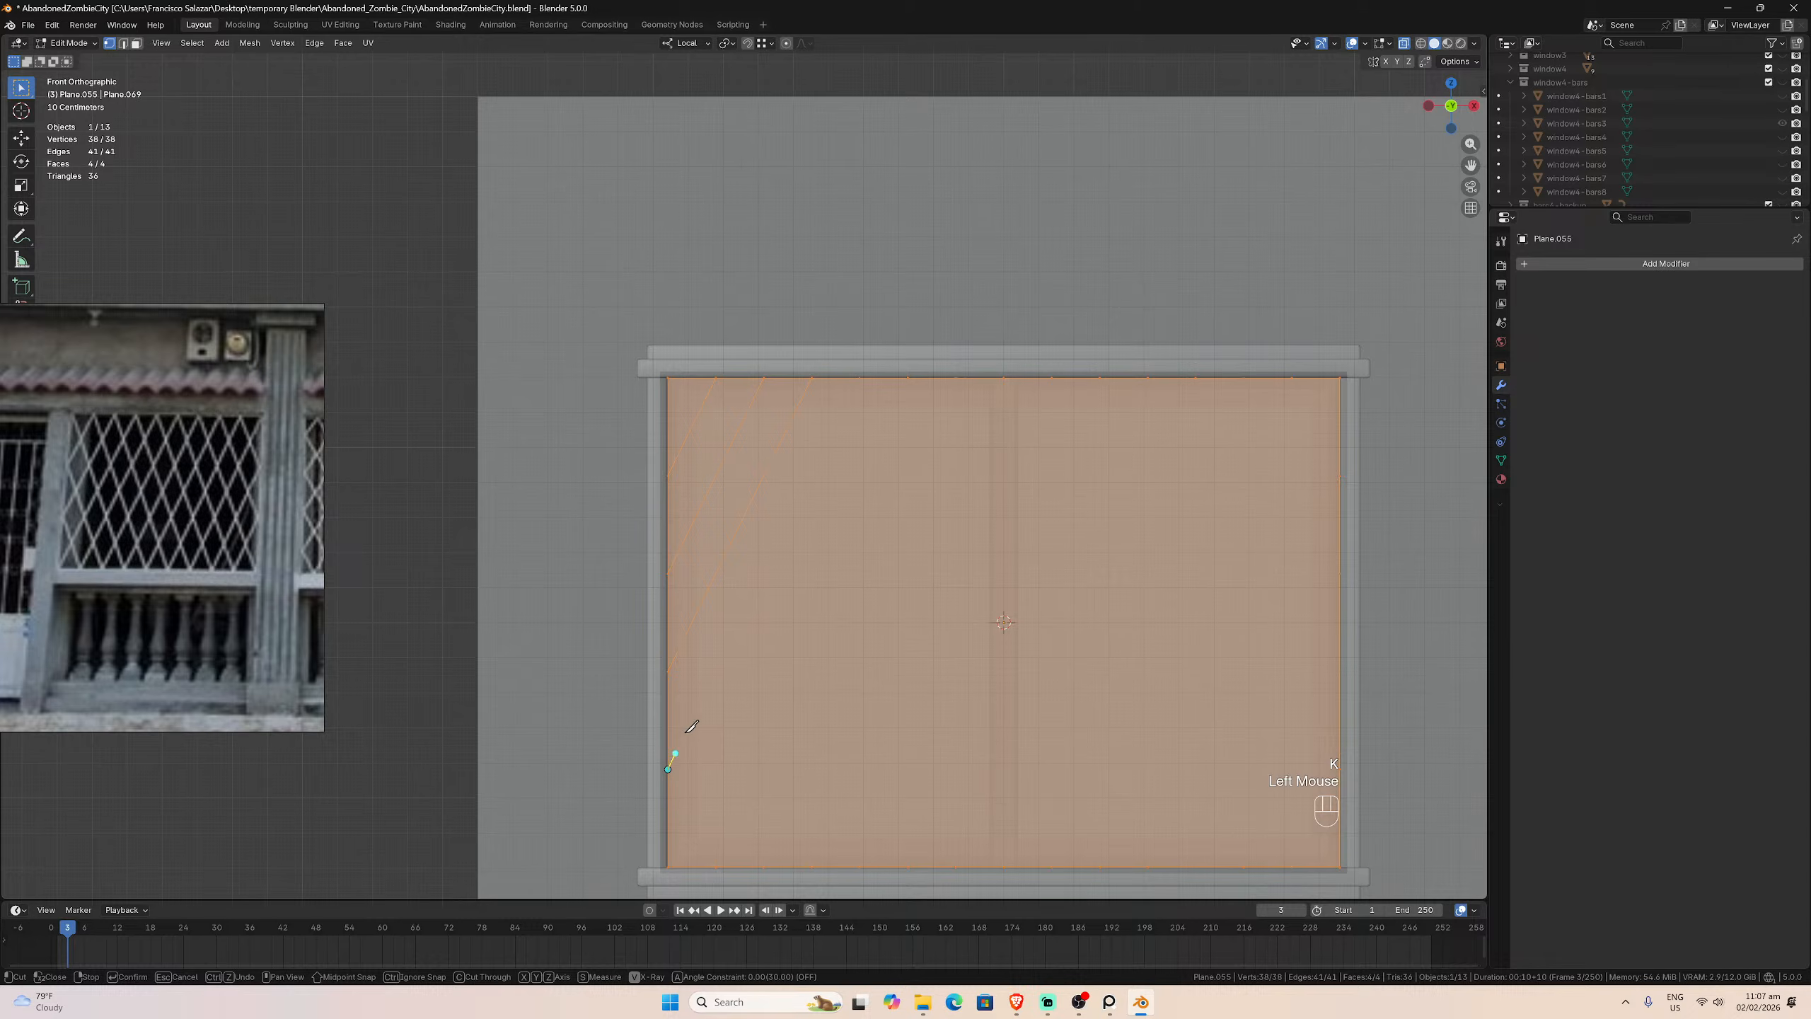
click(860, 377)
key(Return)
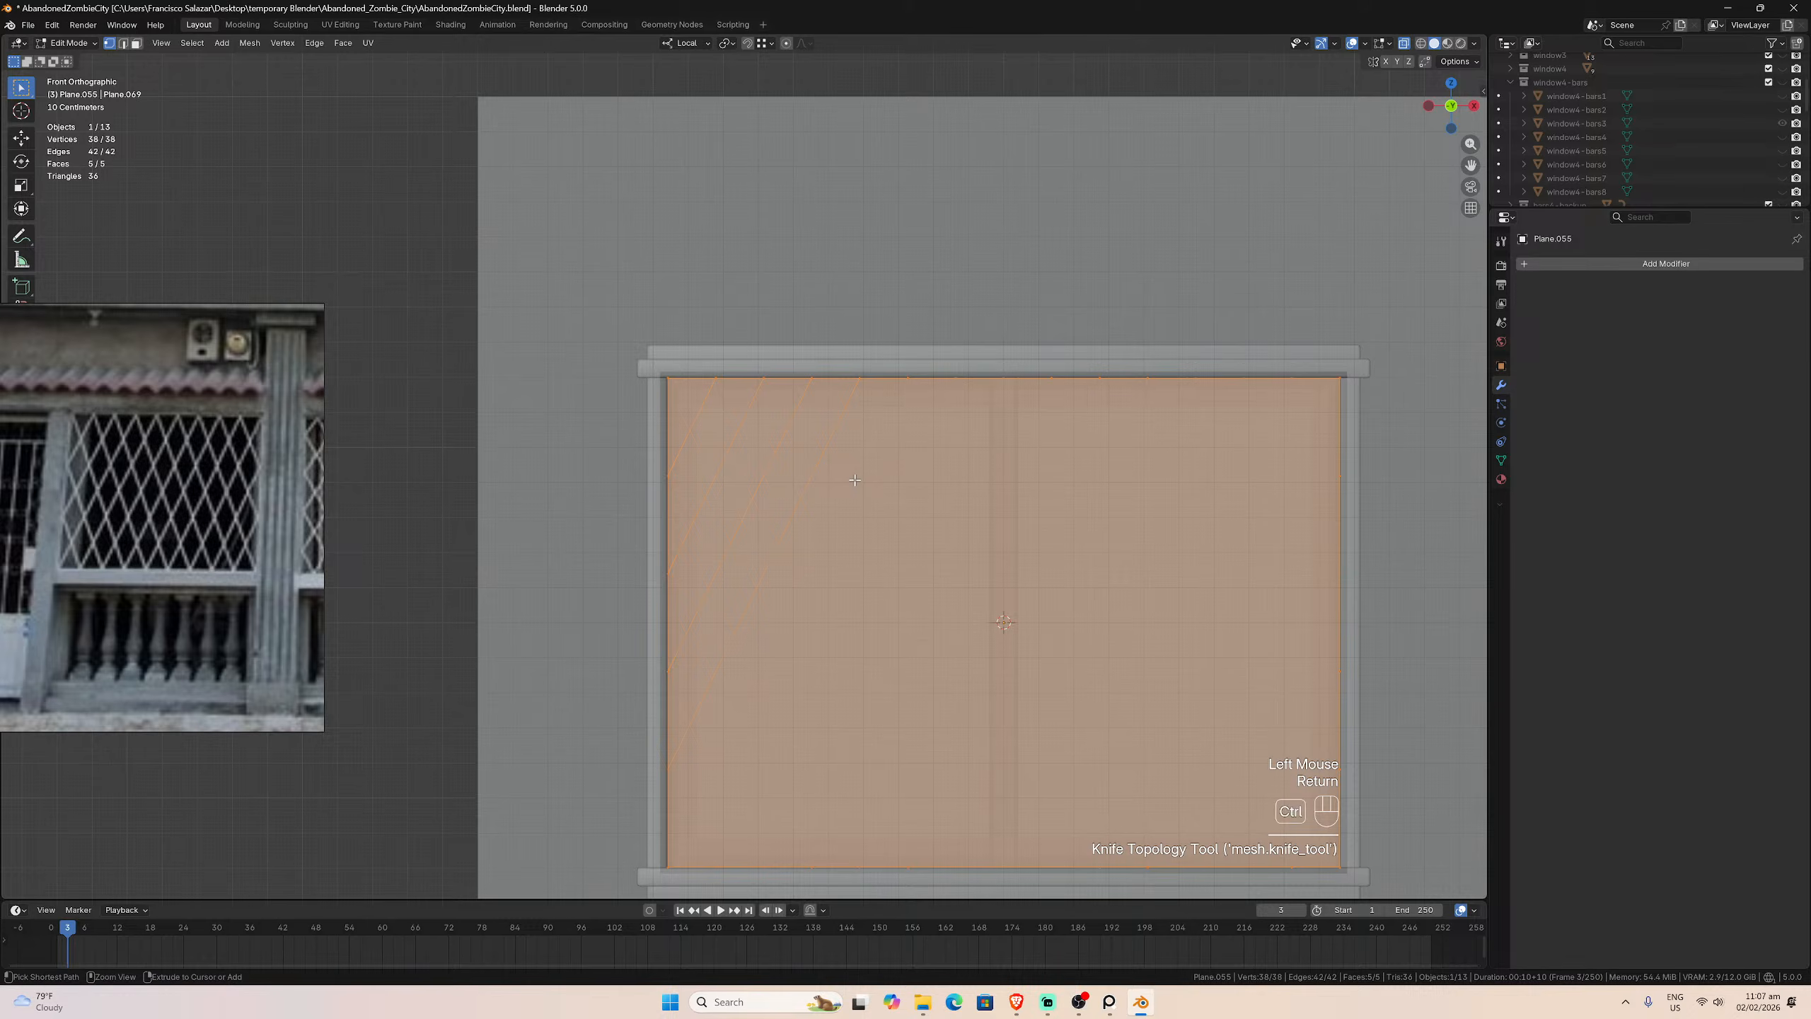
key(ctrl+s)
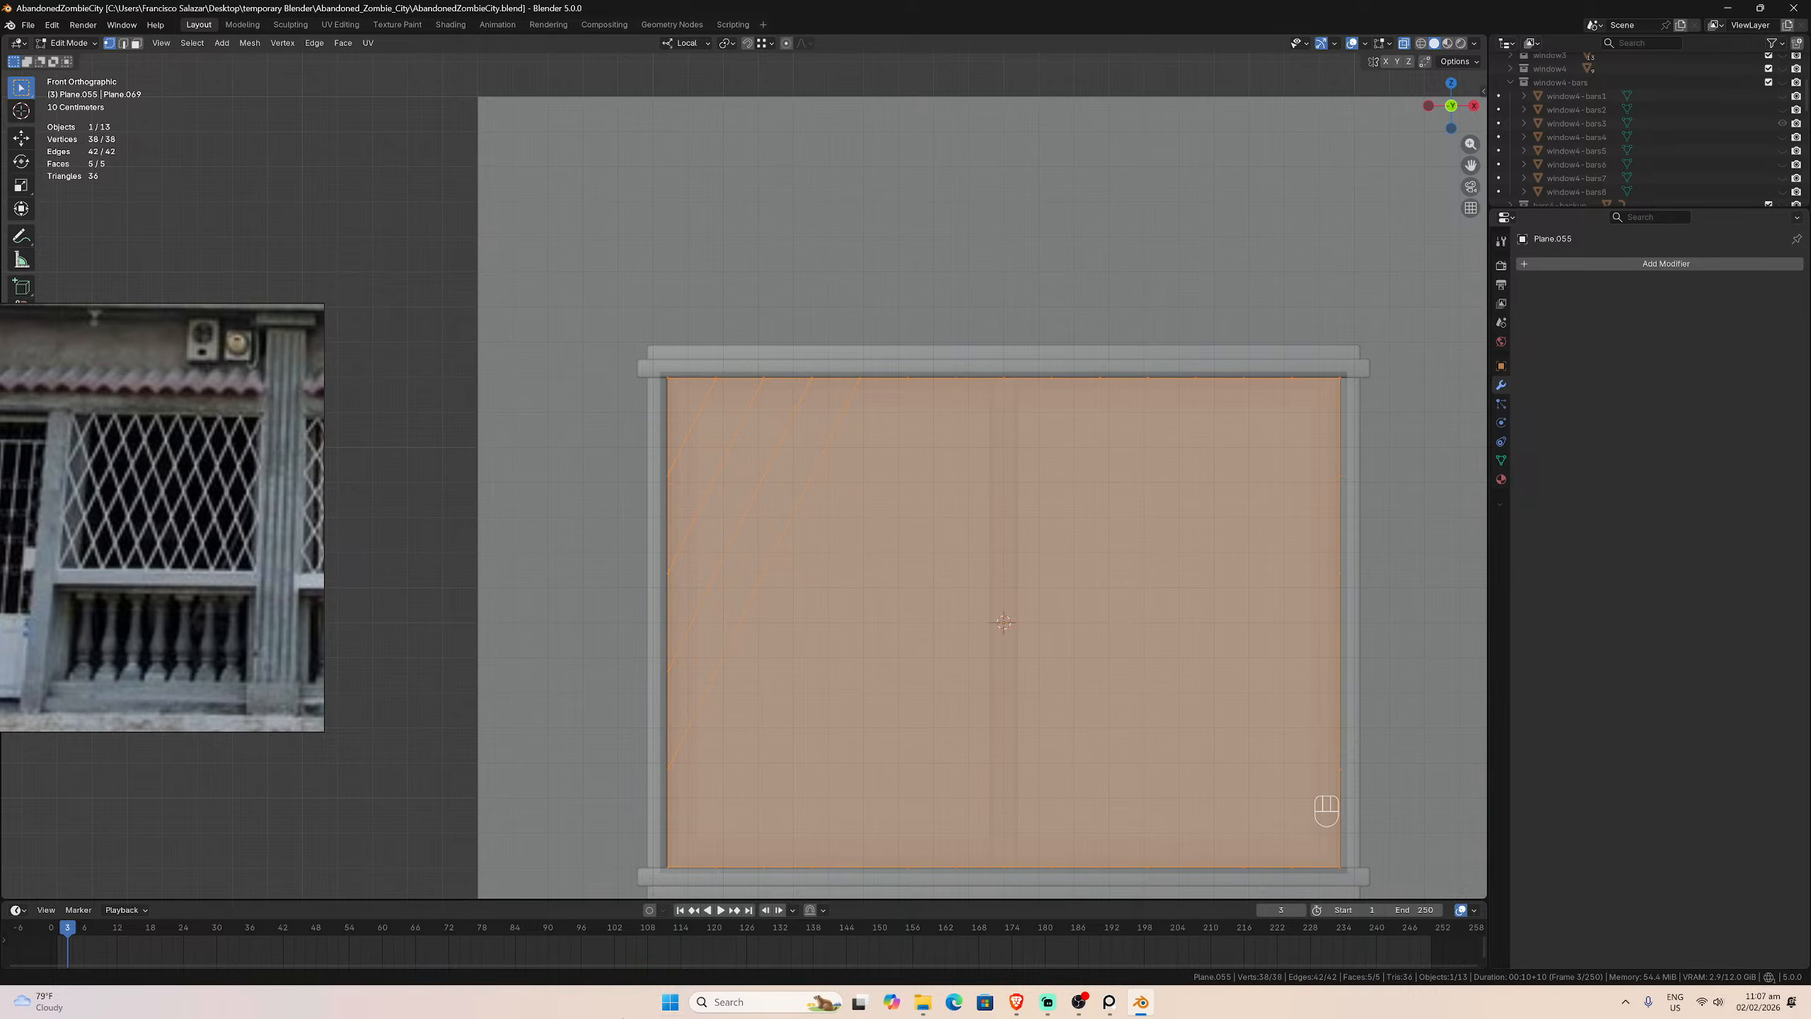
Step: Knife diagonals from the lower-left corner and the first bottom-edge vertex beside it to the fifth and sixth top-edge vertices
key(k)
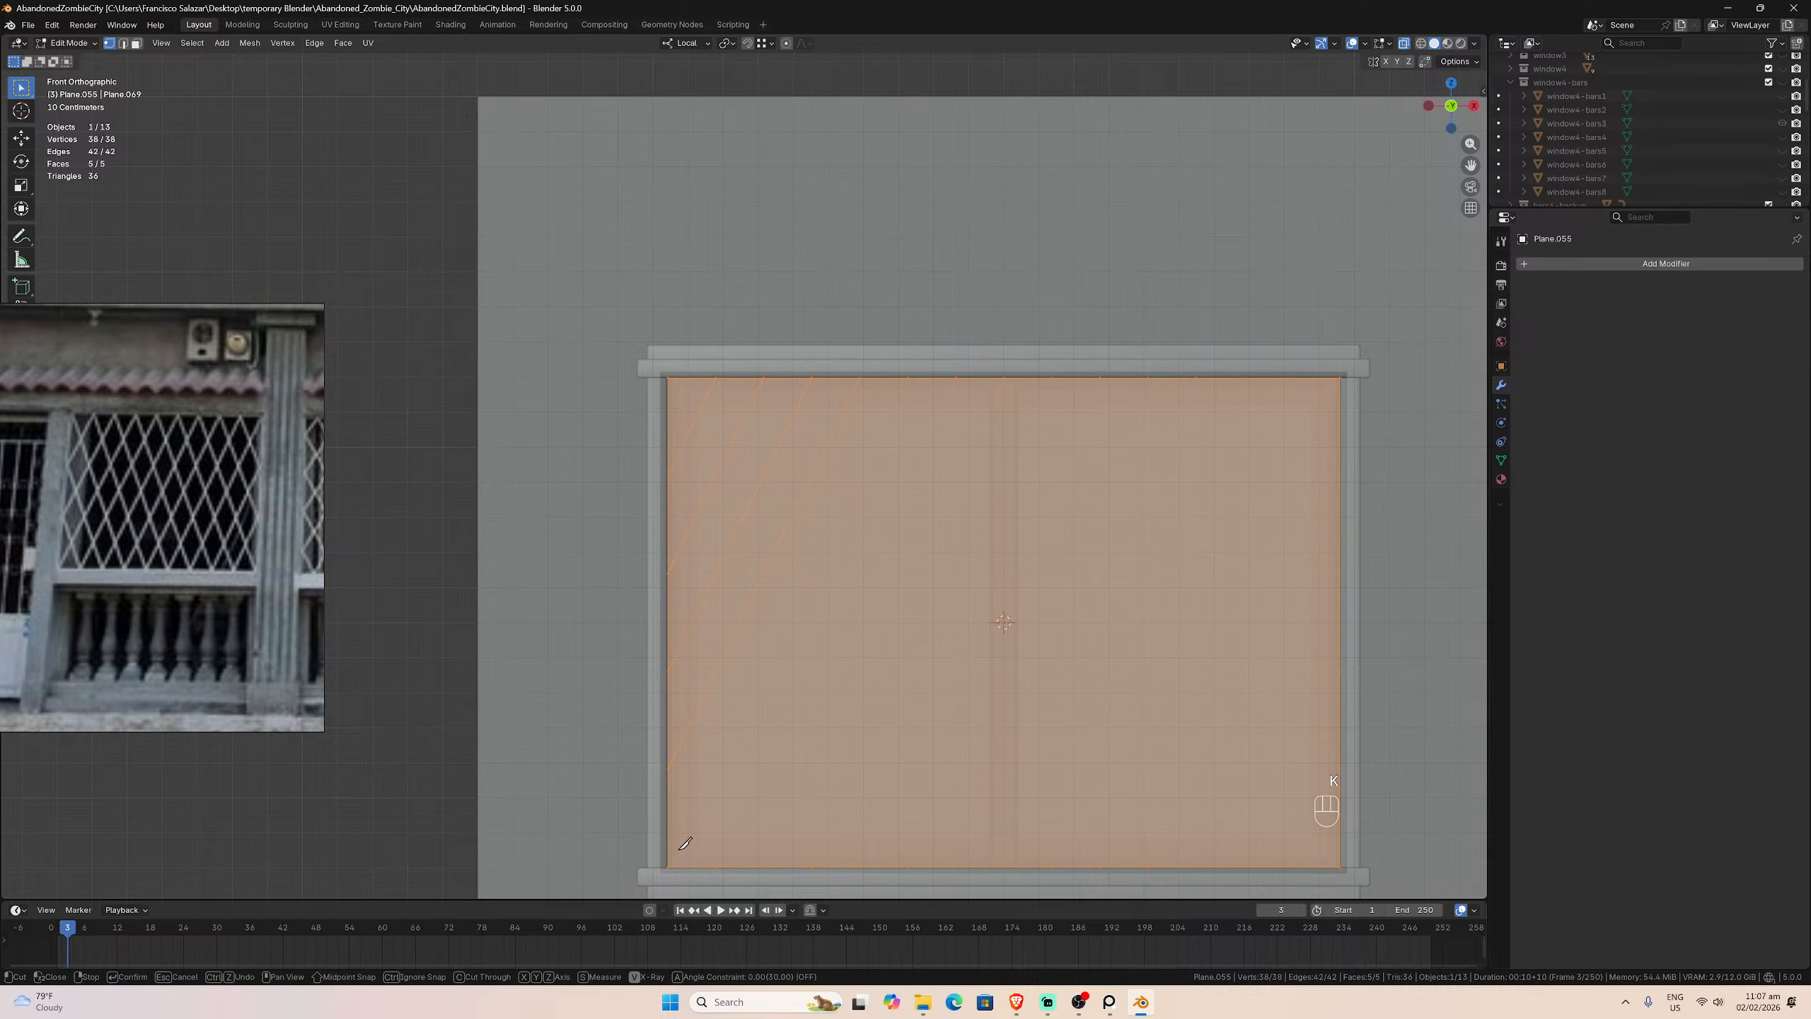
click(667, 866)
click(910, 378)
key(Return)
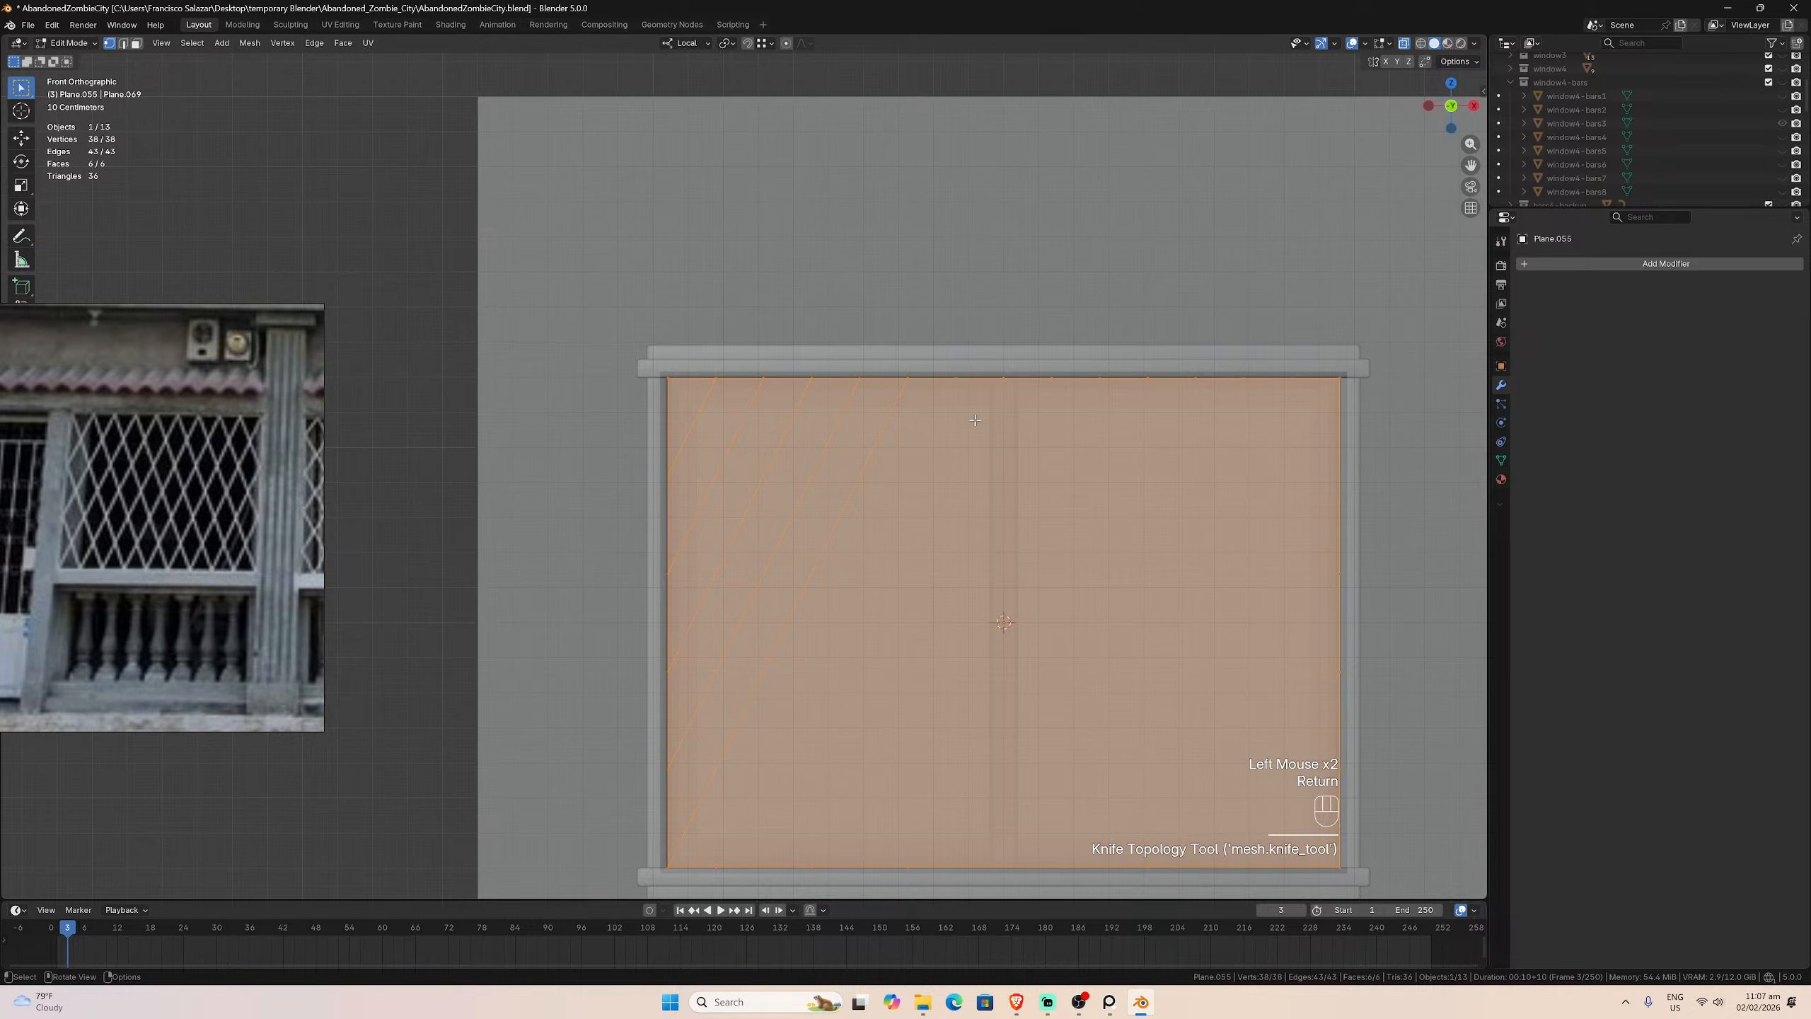
key(k)
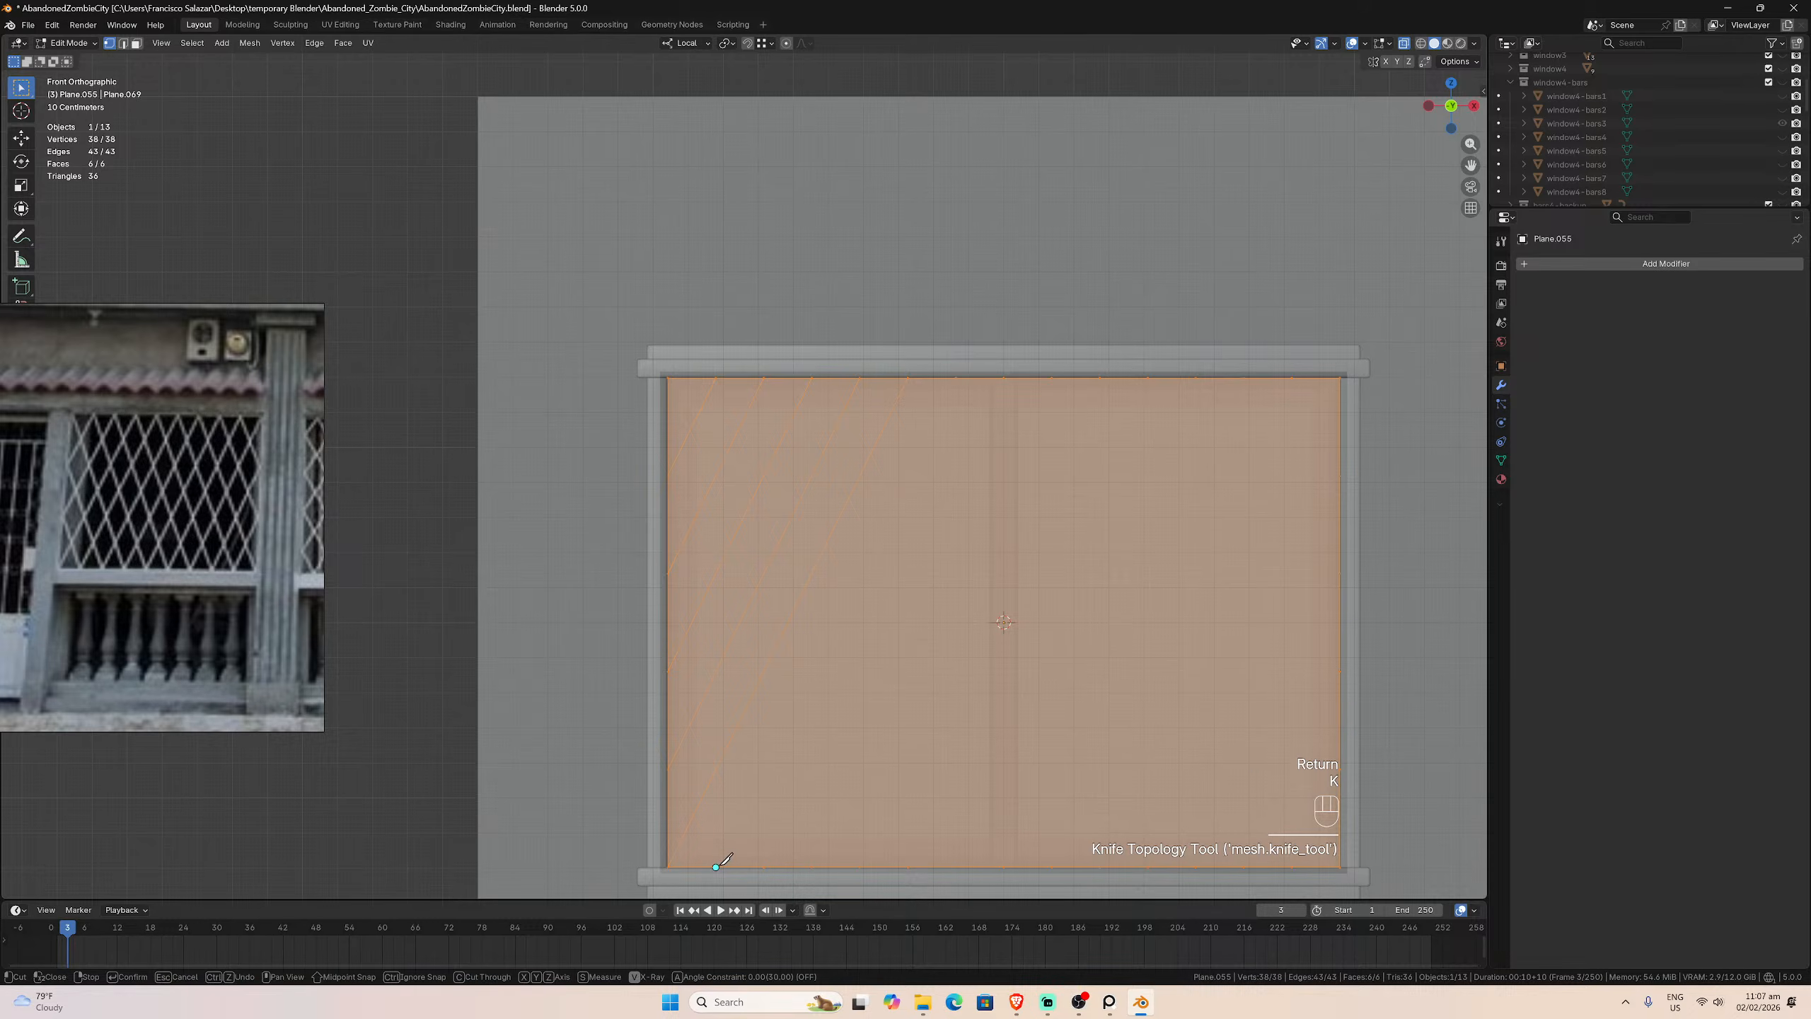
click(716, 867)
click(957, 377)
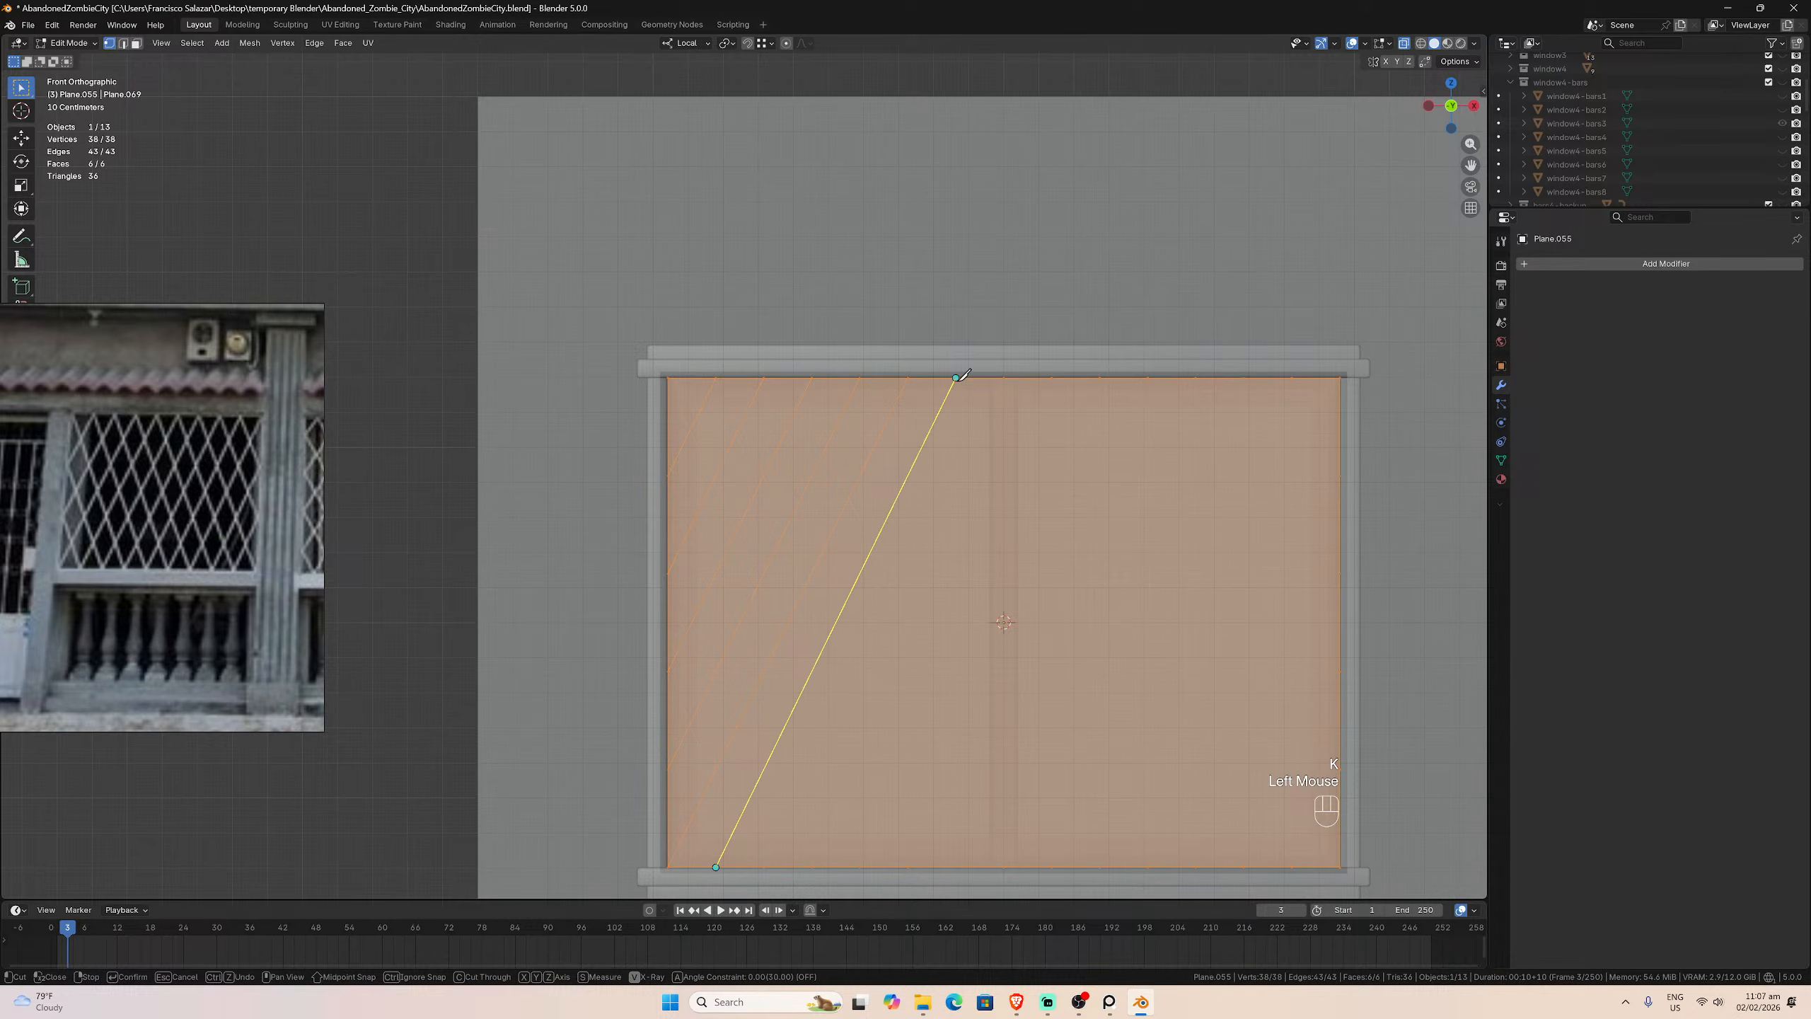
key(Return)
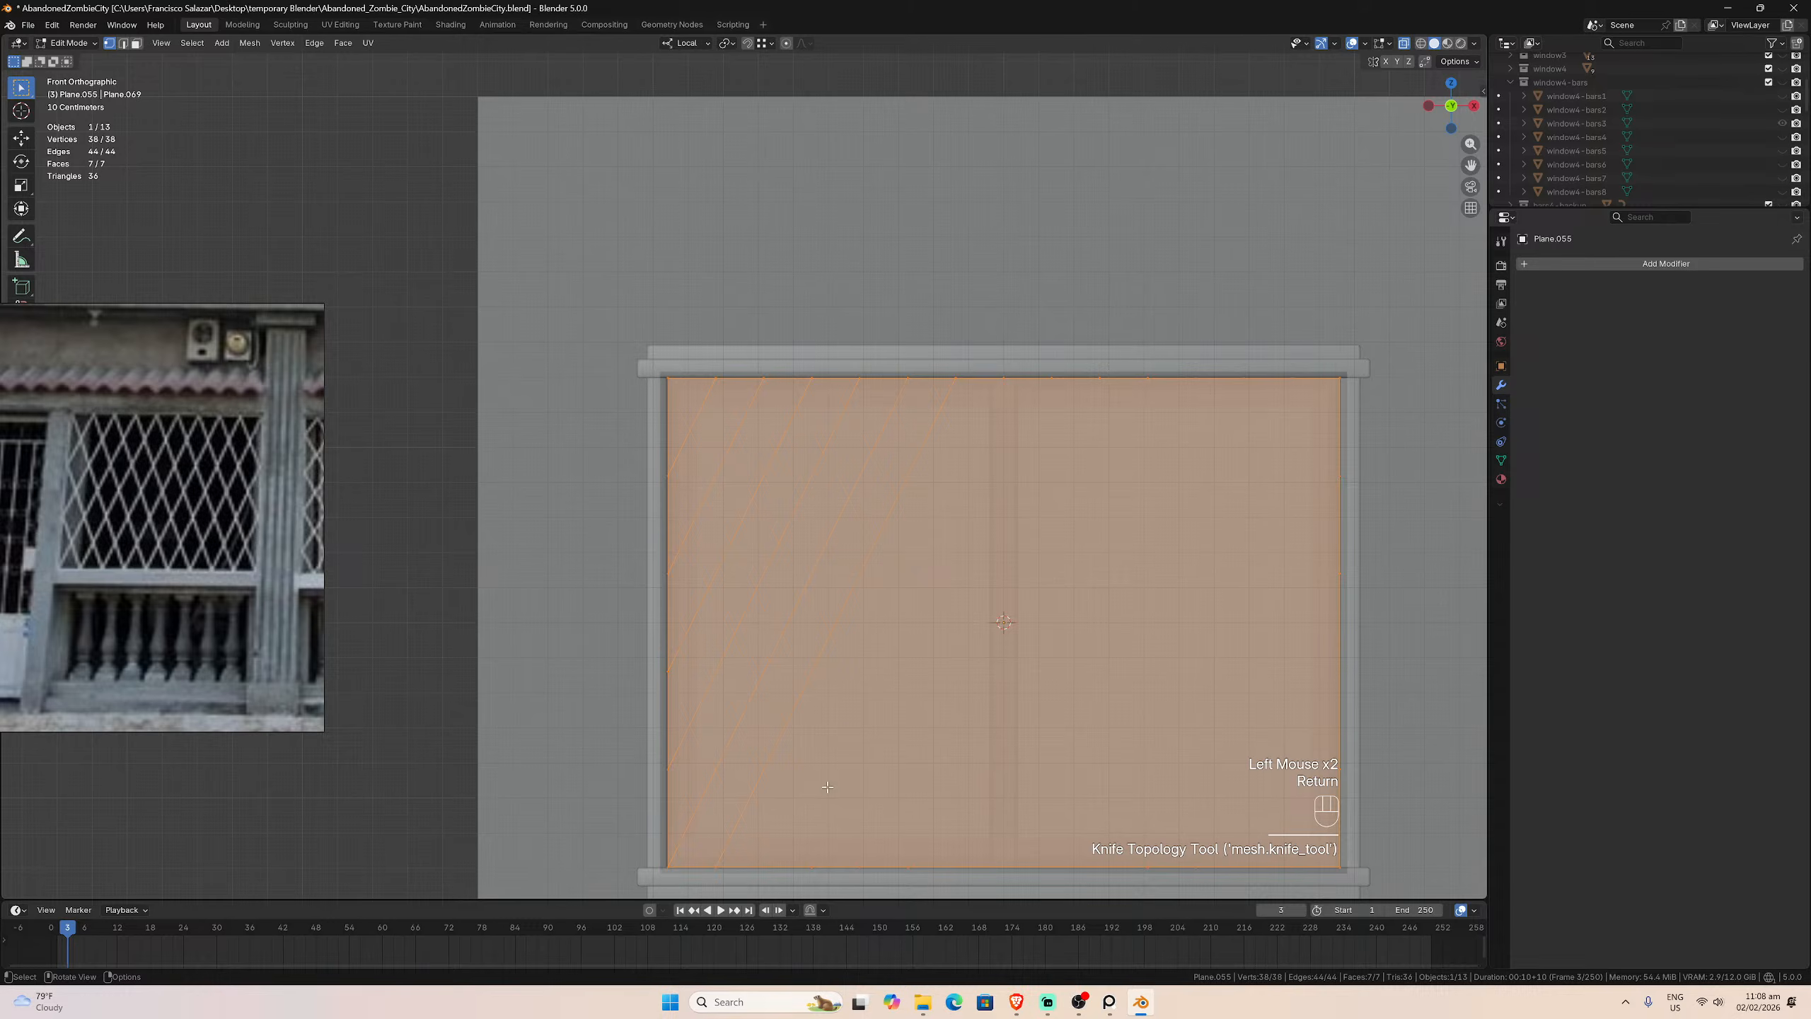
Step: Knife diagonals from the second and third bottom-edge vertices to the seventh and eighth top-edge vertices, parallel to the existing cuts
key(k)
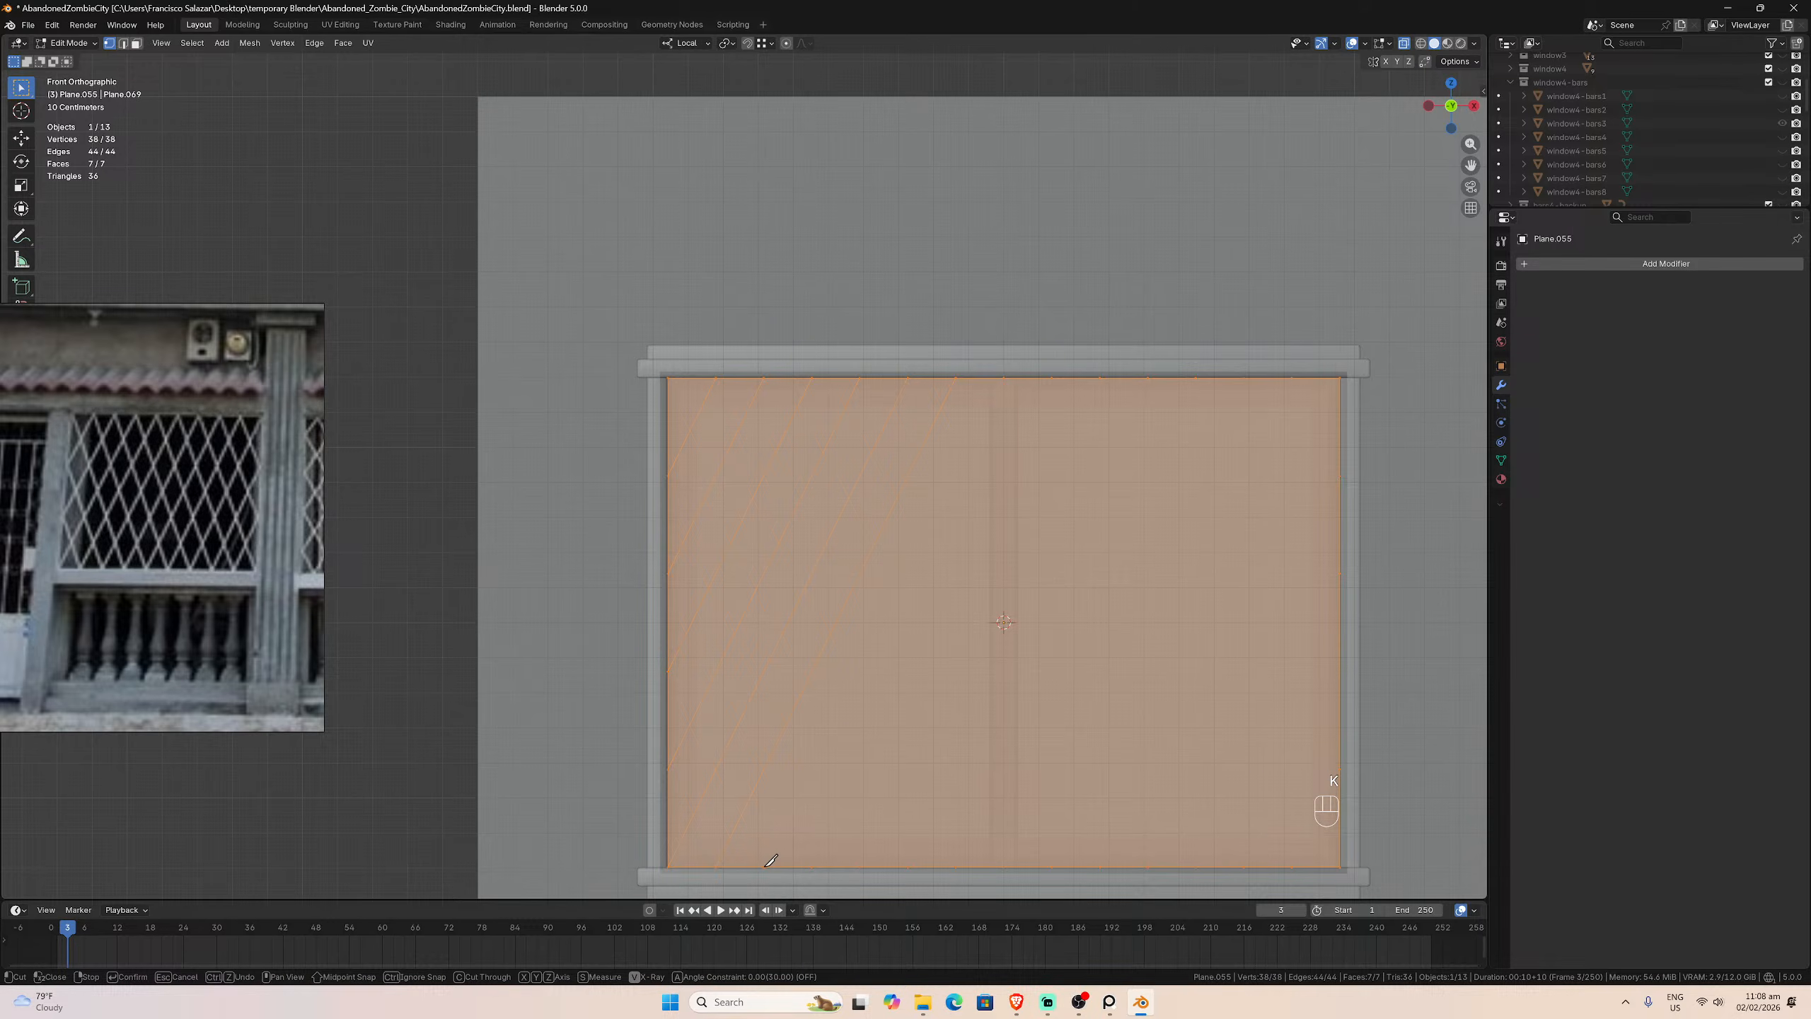
click(763, 866)
click(1004, 376)
key(Return)
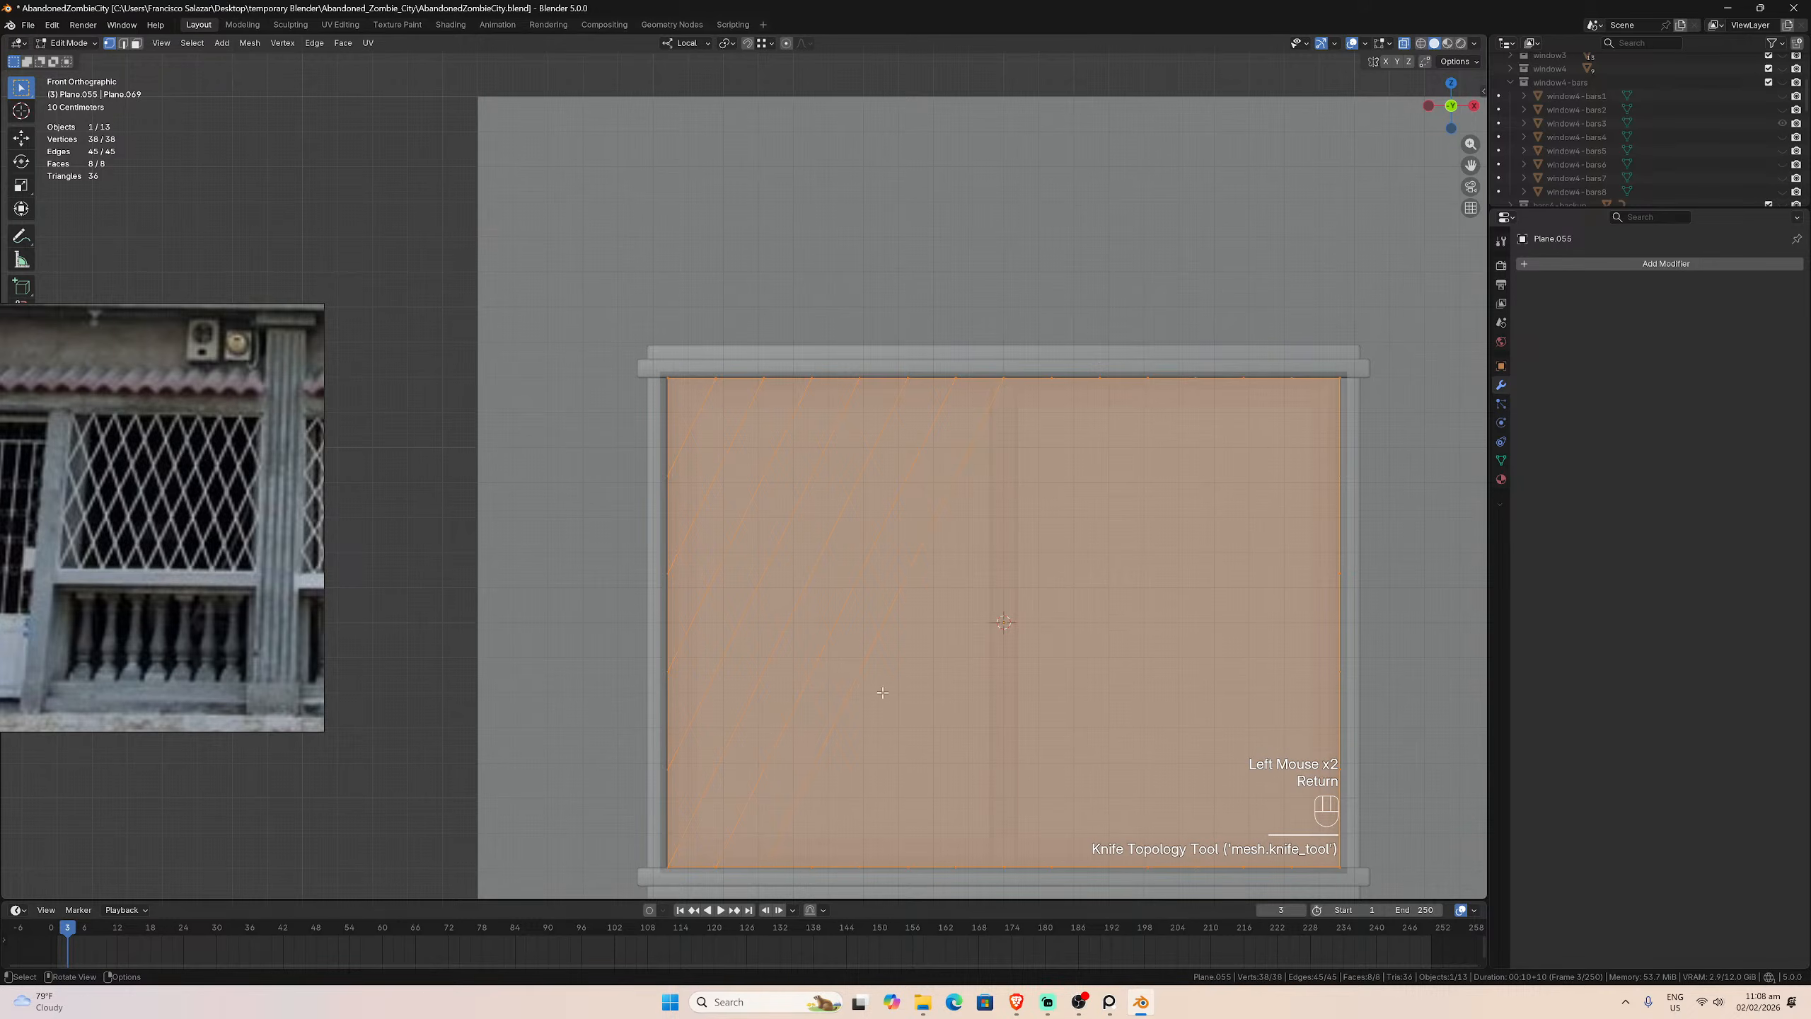
key(k)
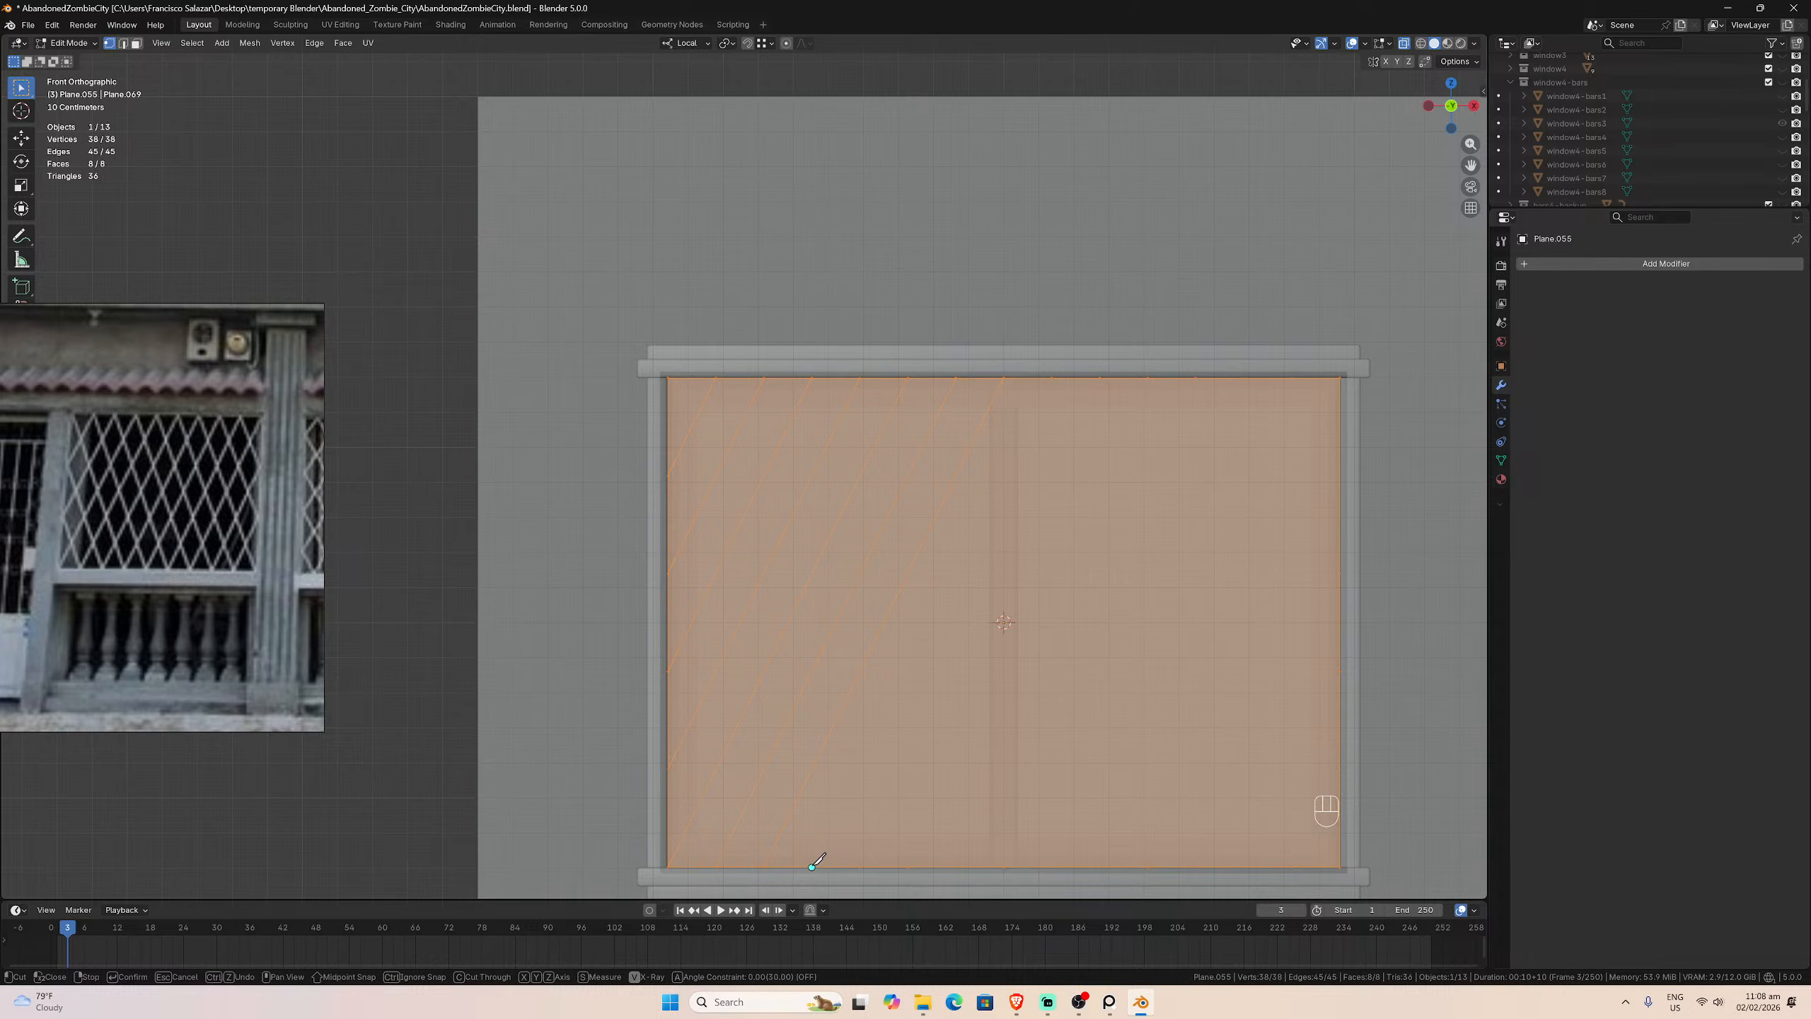
click(812, 866)
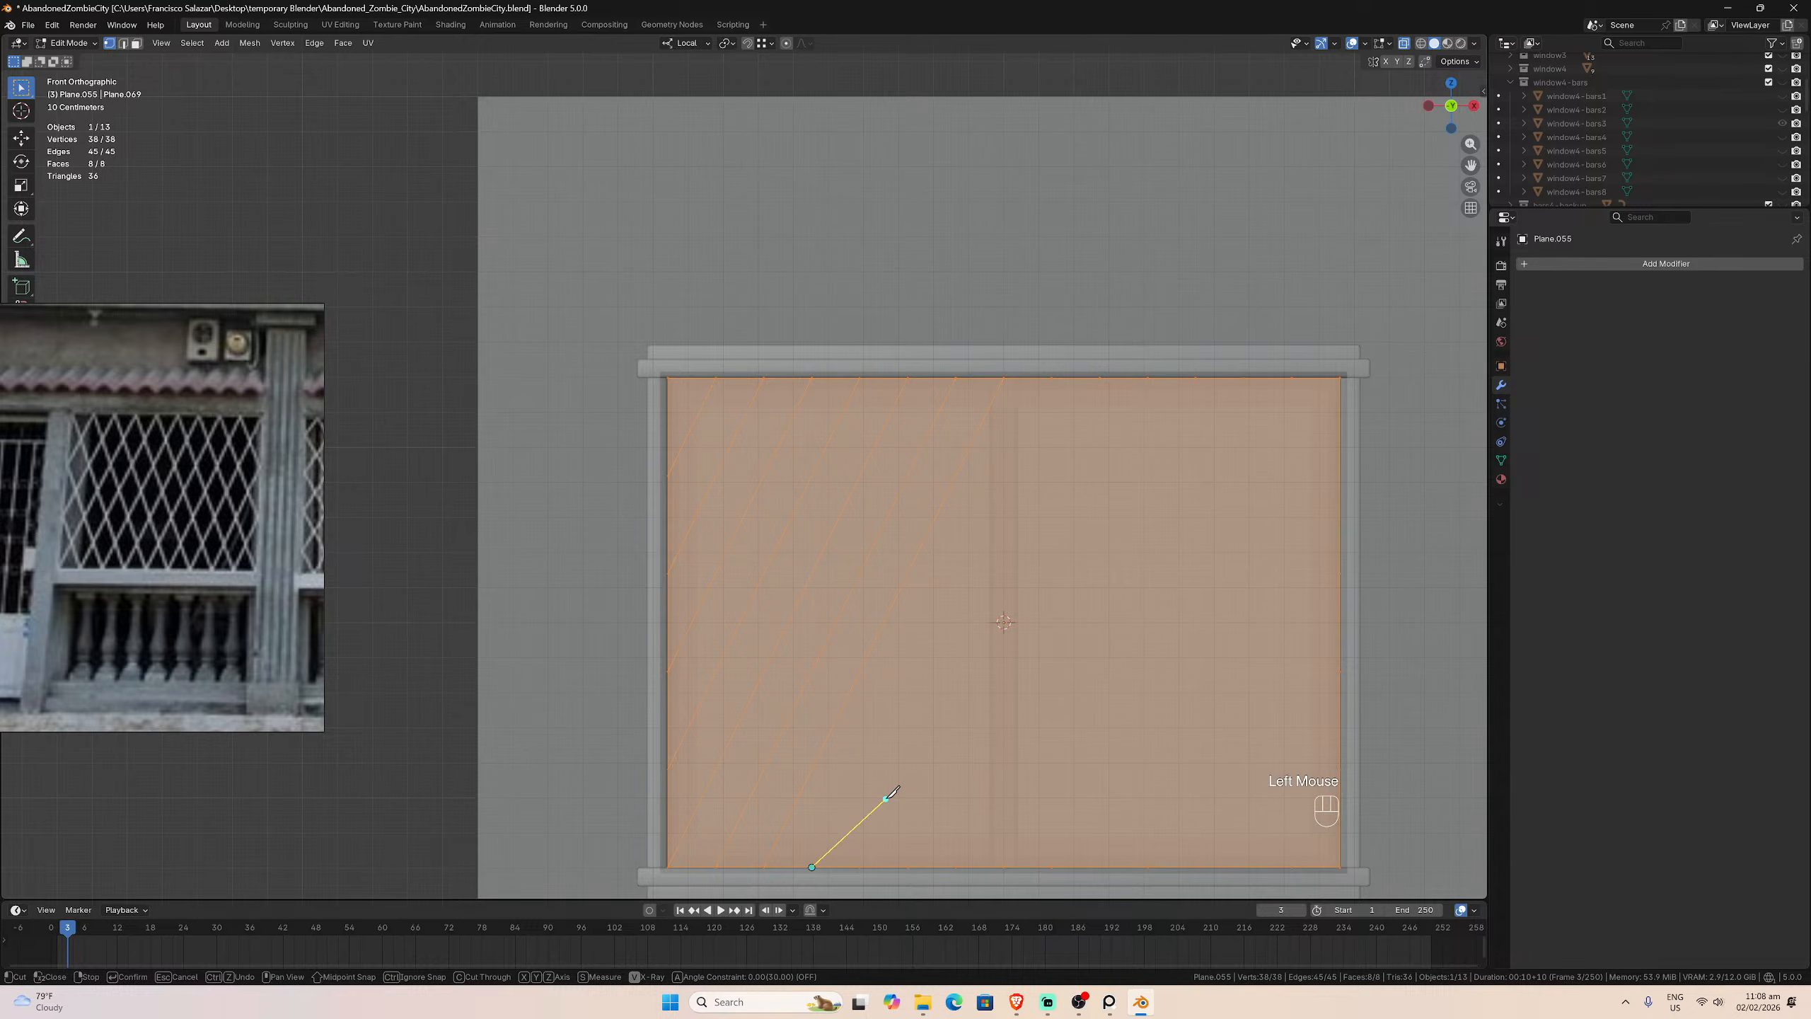
click(1053, 376)
key(Return)
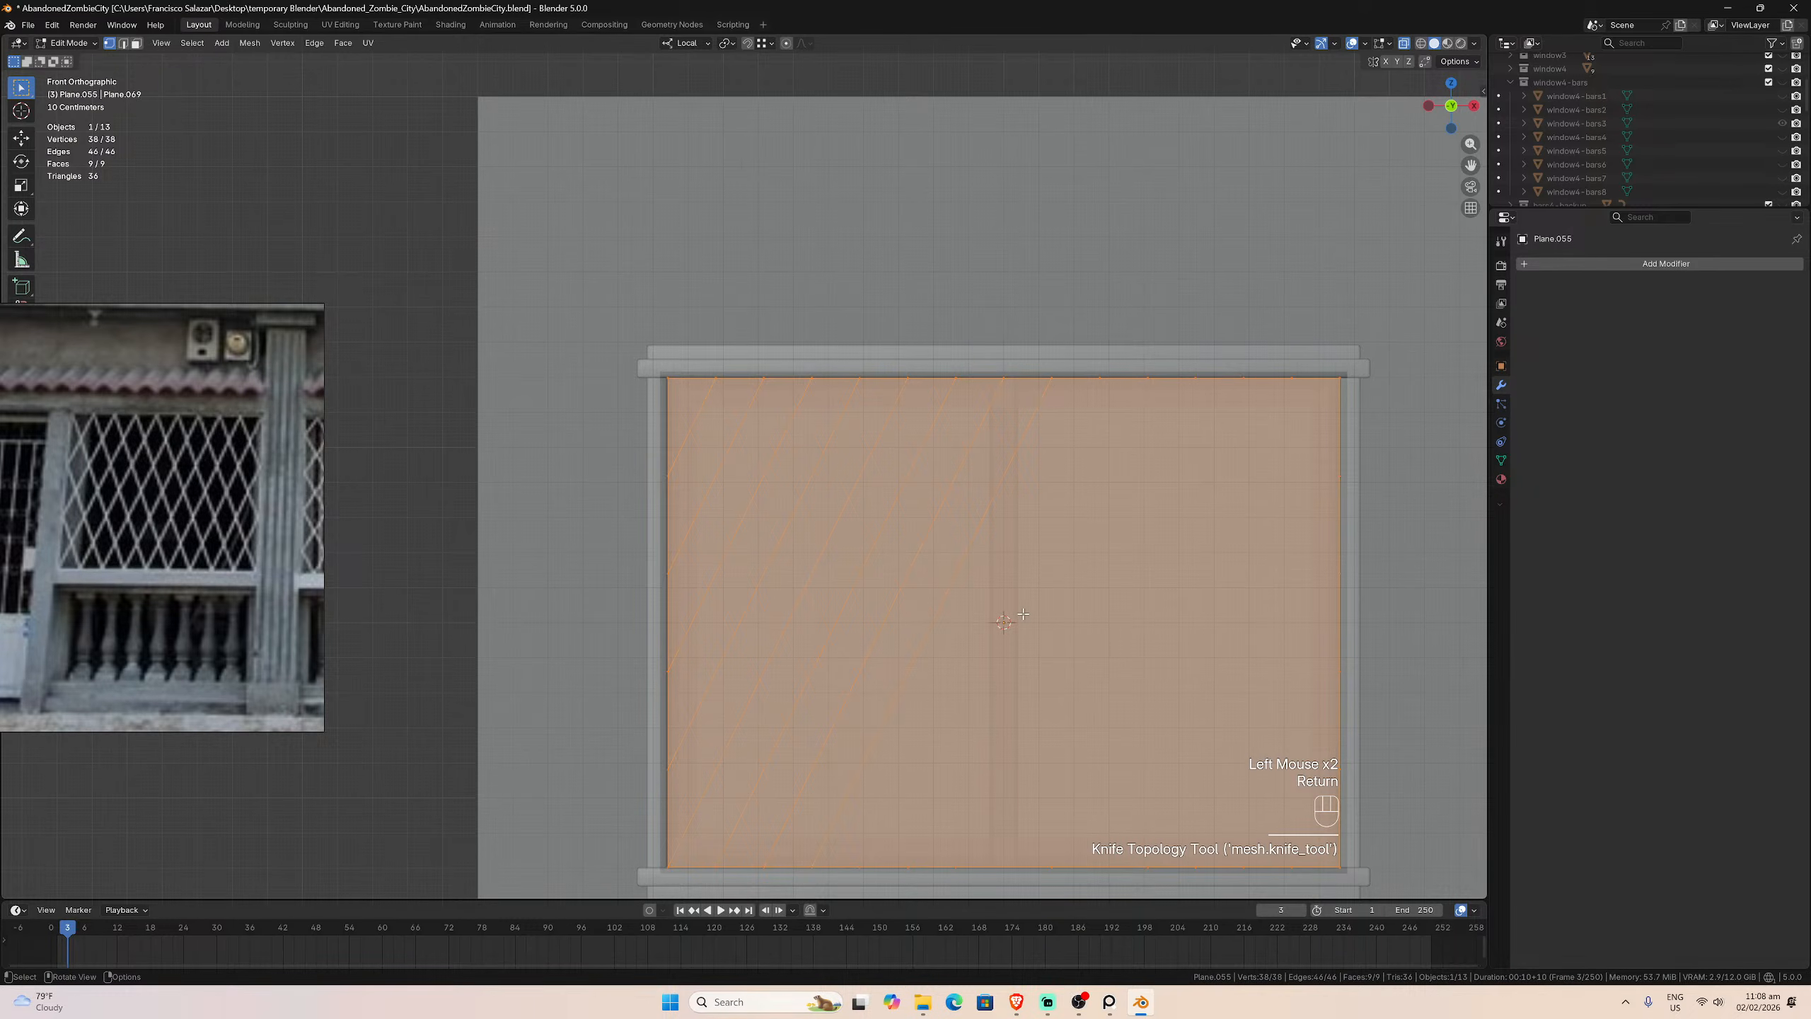
Step: Knife diagonals from the fourth and fifth bottom-edge vertices to the ninth and tenth top-edge vertices, continuing the same slant
key(k)
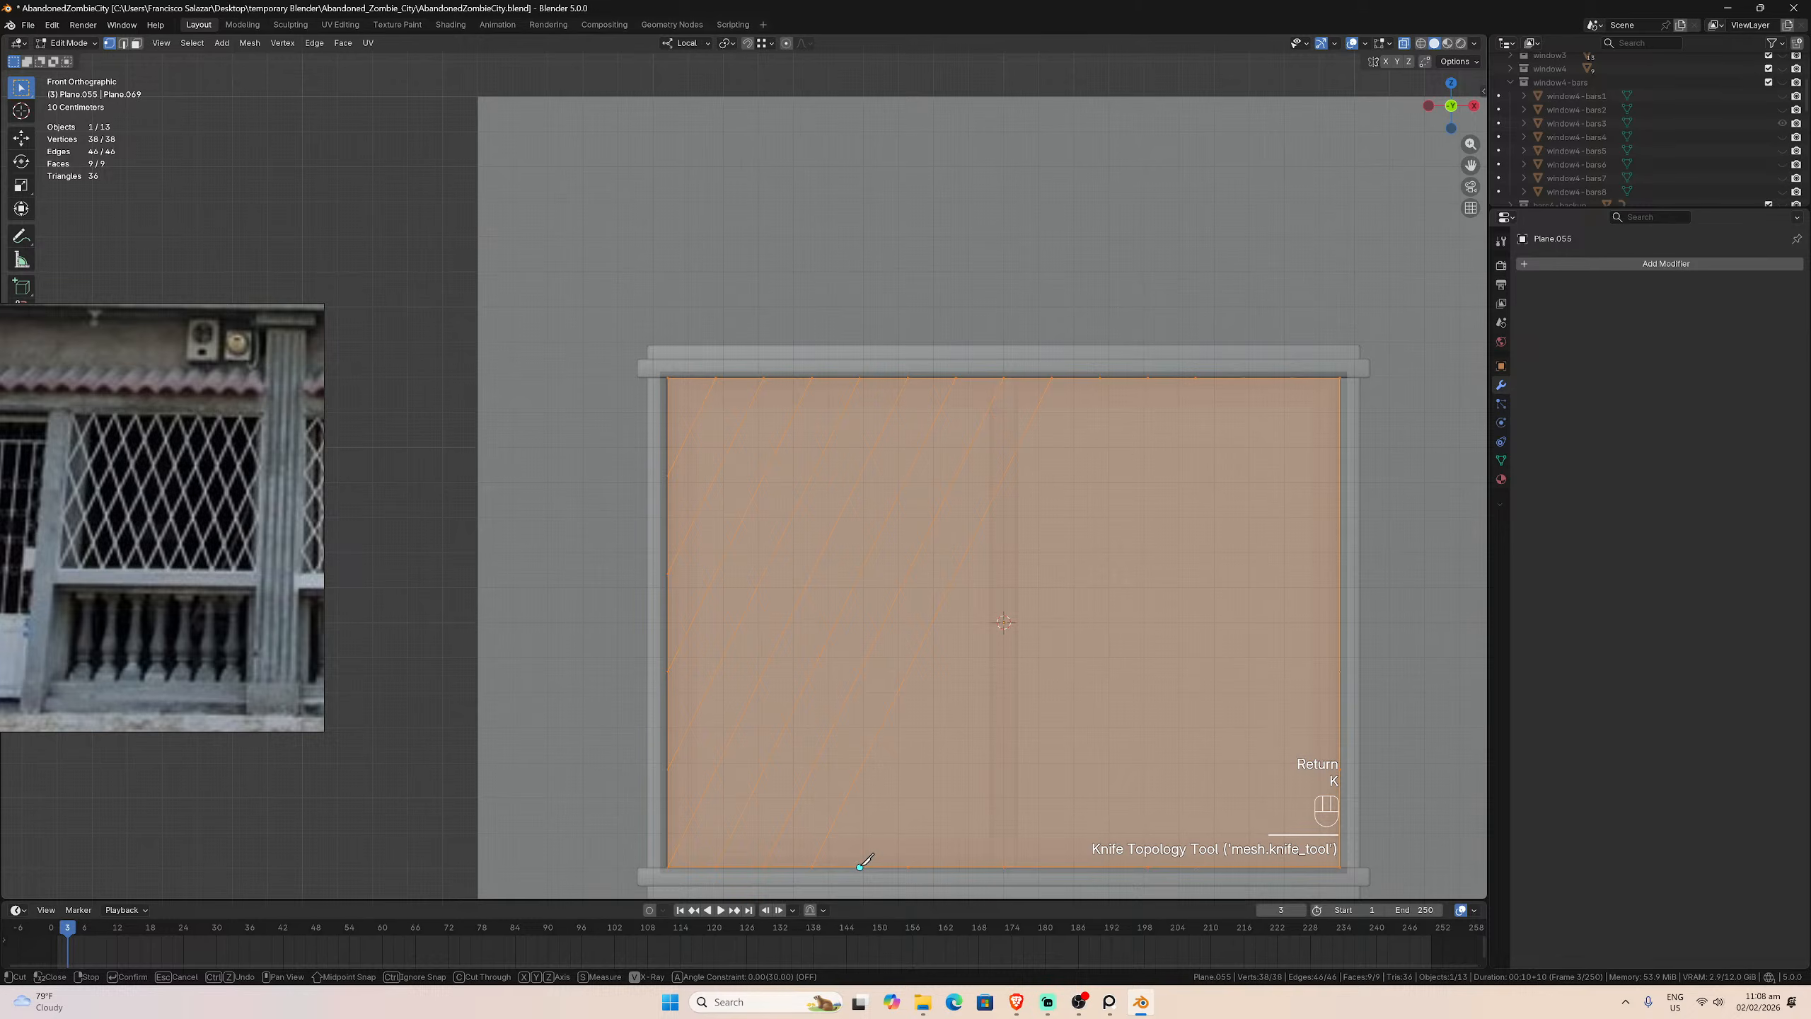
click(859, 866)
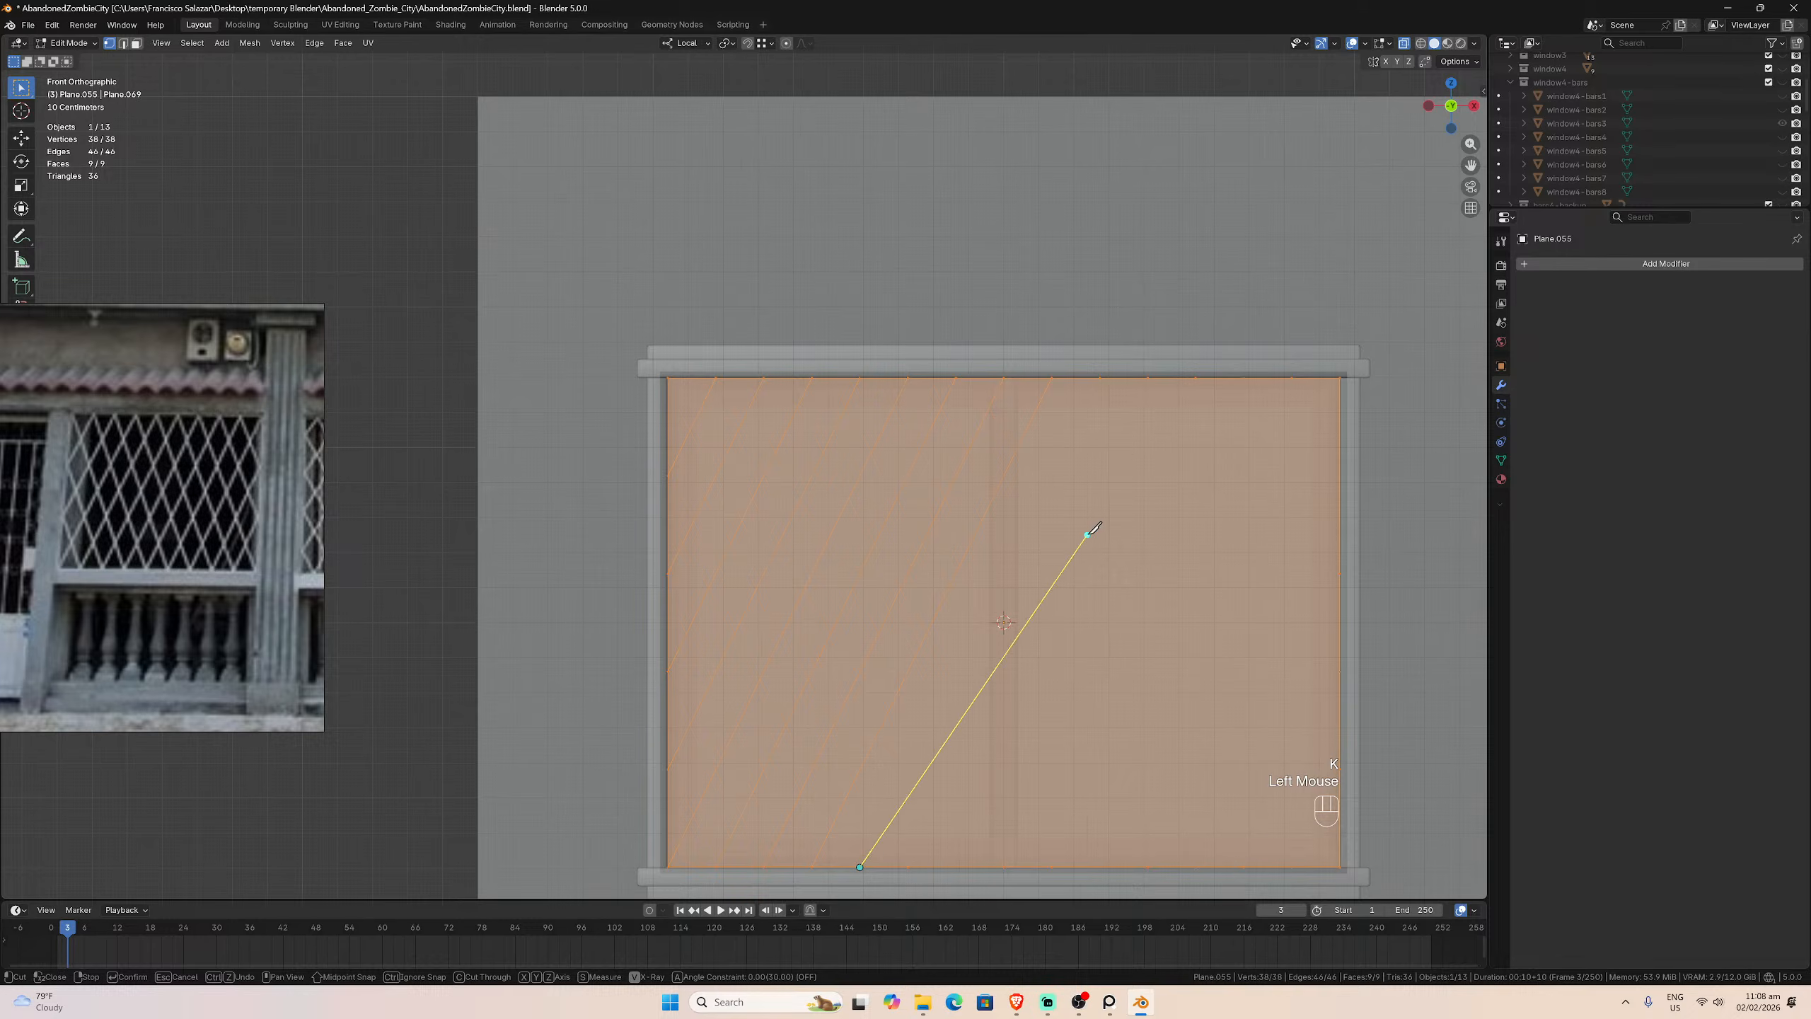
click(1101, 376)
key(Return)
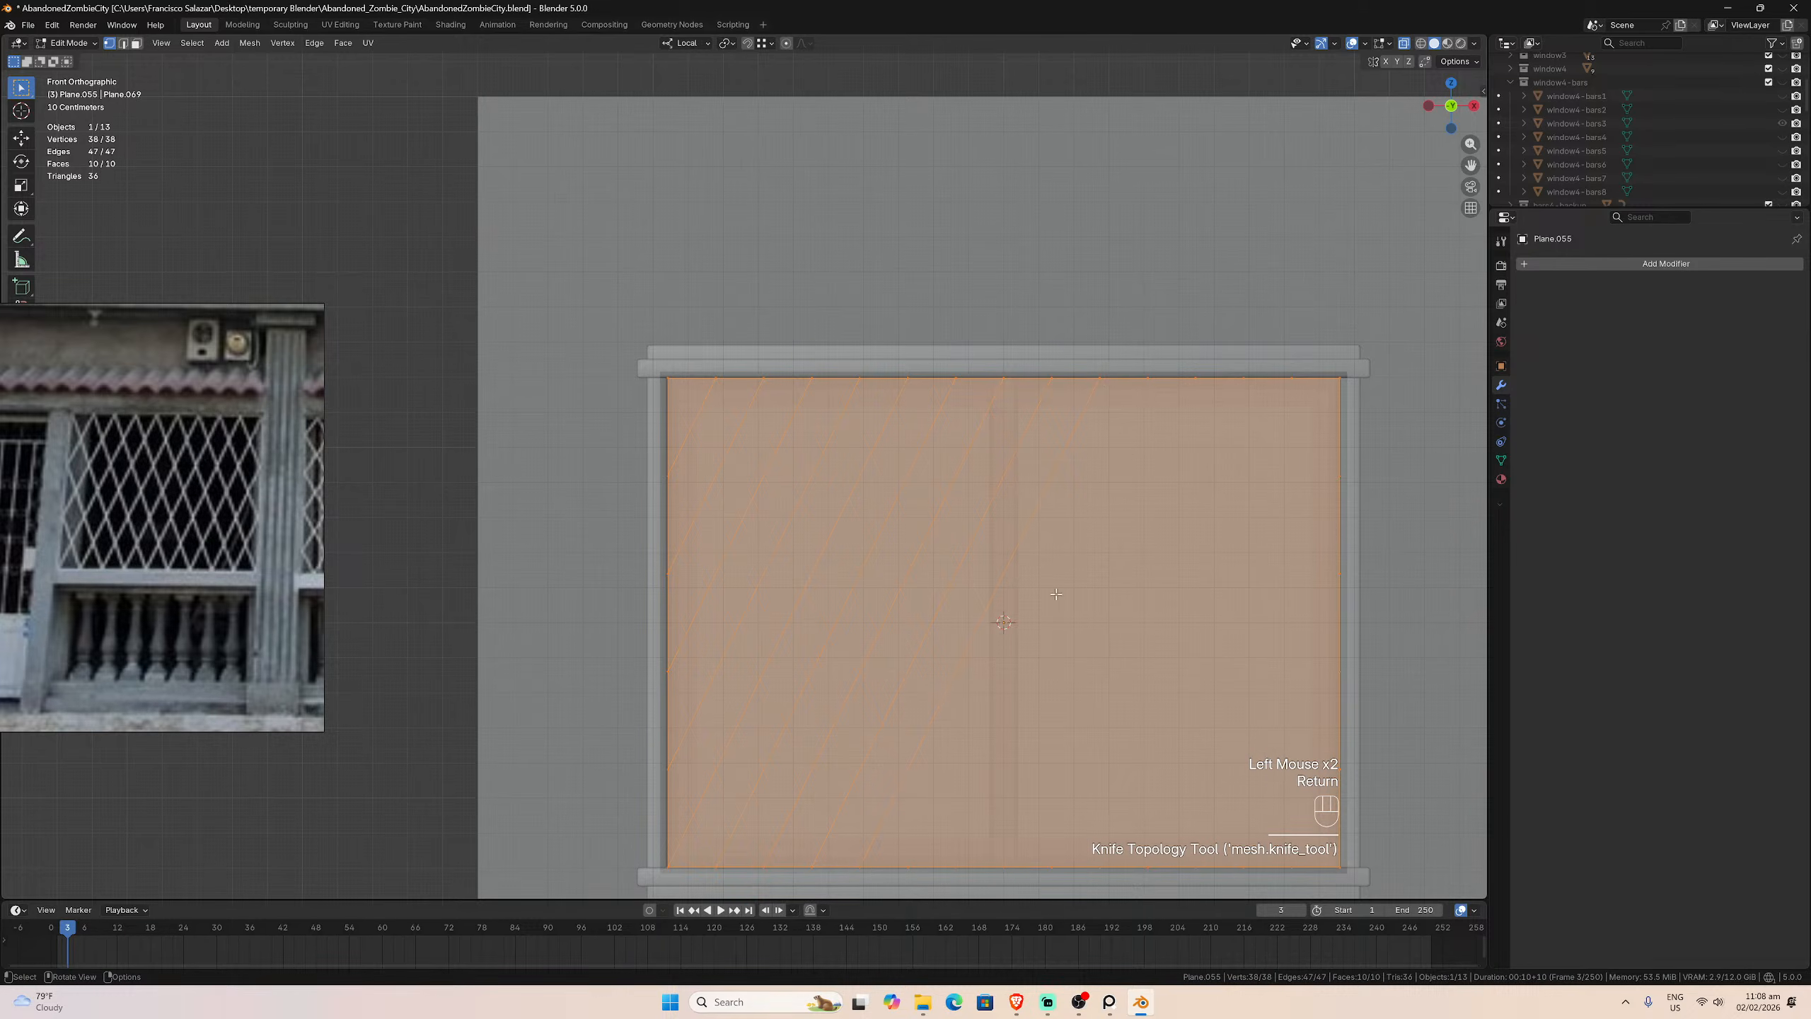
key(k)
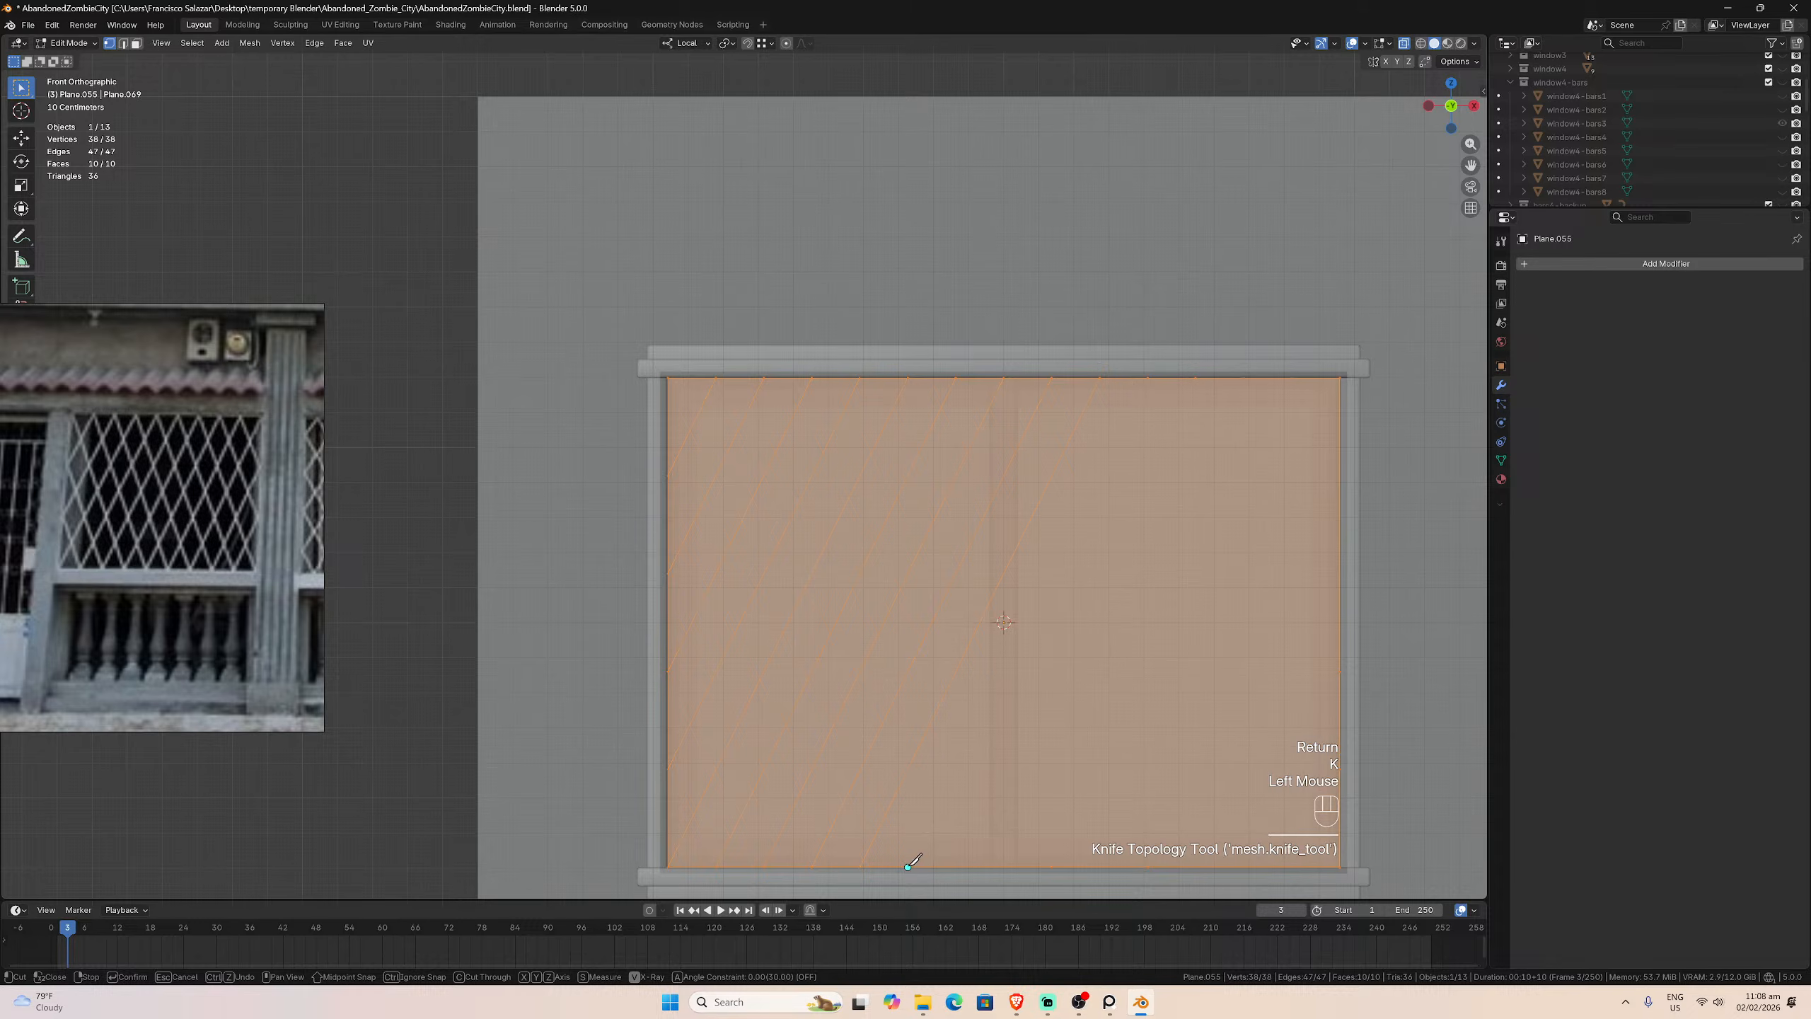
click(908, 867)
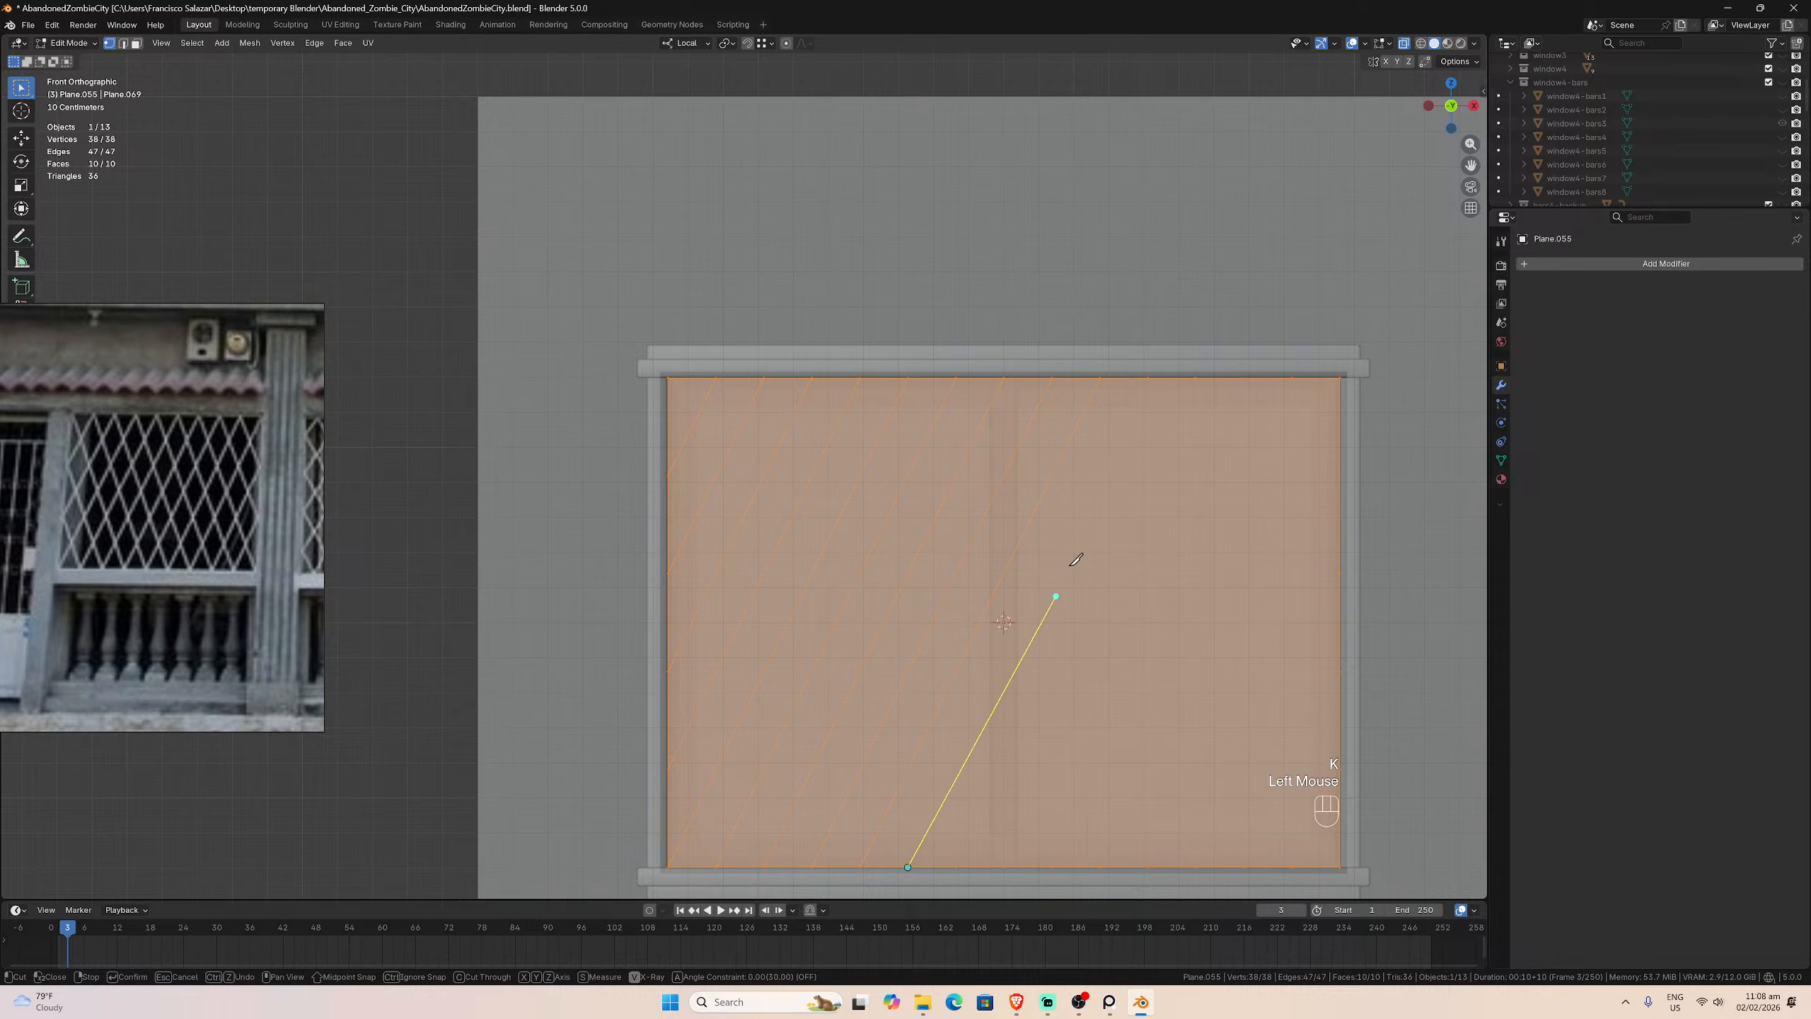
click(1149, 377)
key(Return)
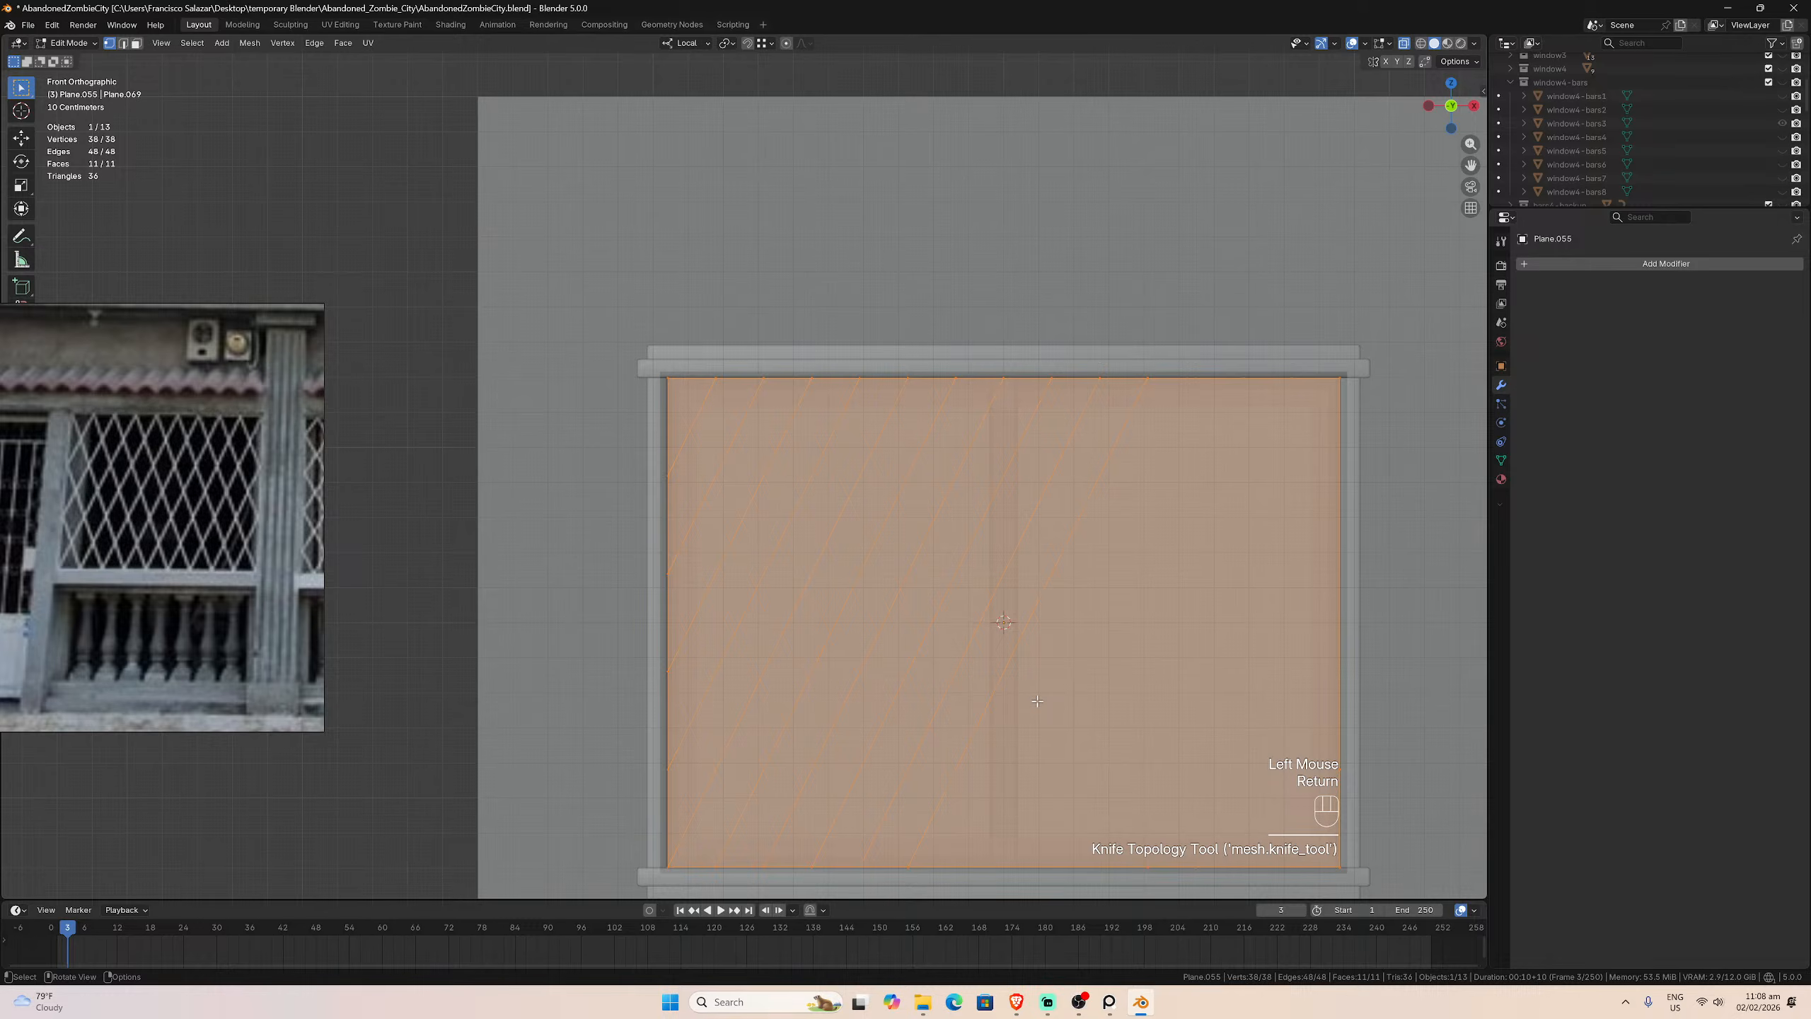
Step: Knife diagonals from the sixth and seventh bottom-edge vertices to the eleventh and twelfth top-edge vertices, parallel to the existing cuts
key(k)
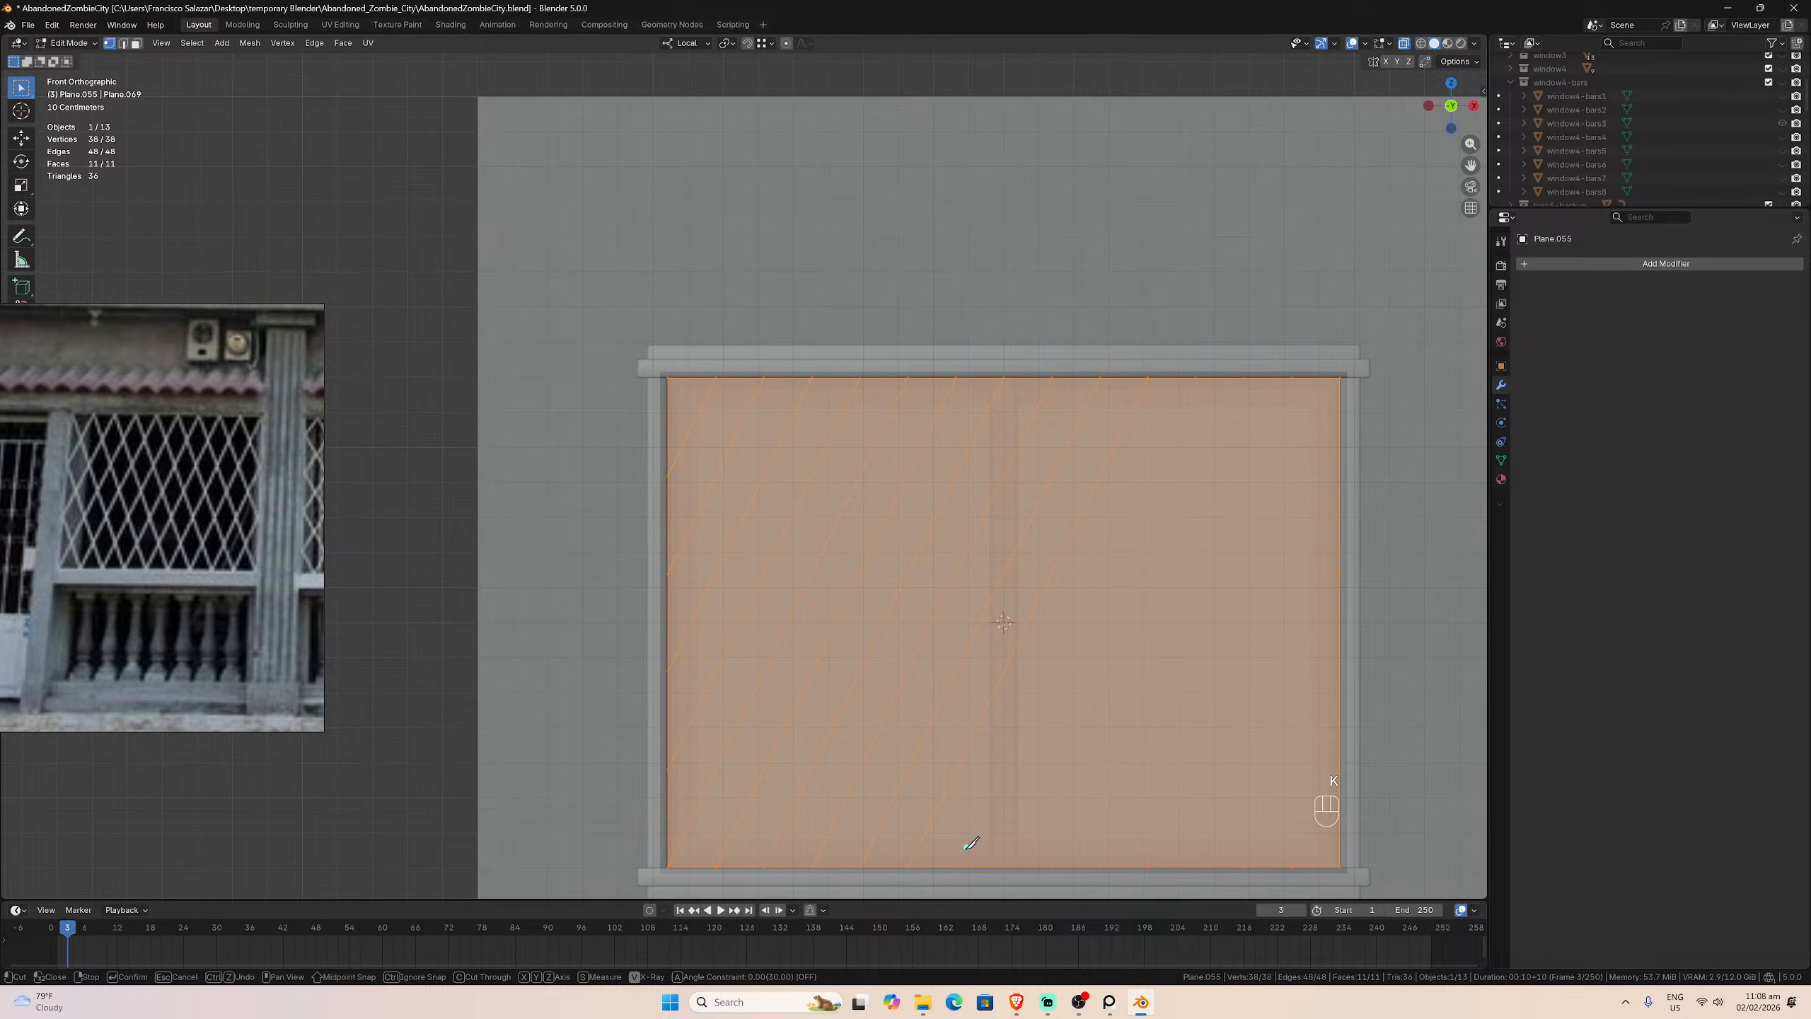
click(957, 866)
click(1197, 376)
key(Return)
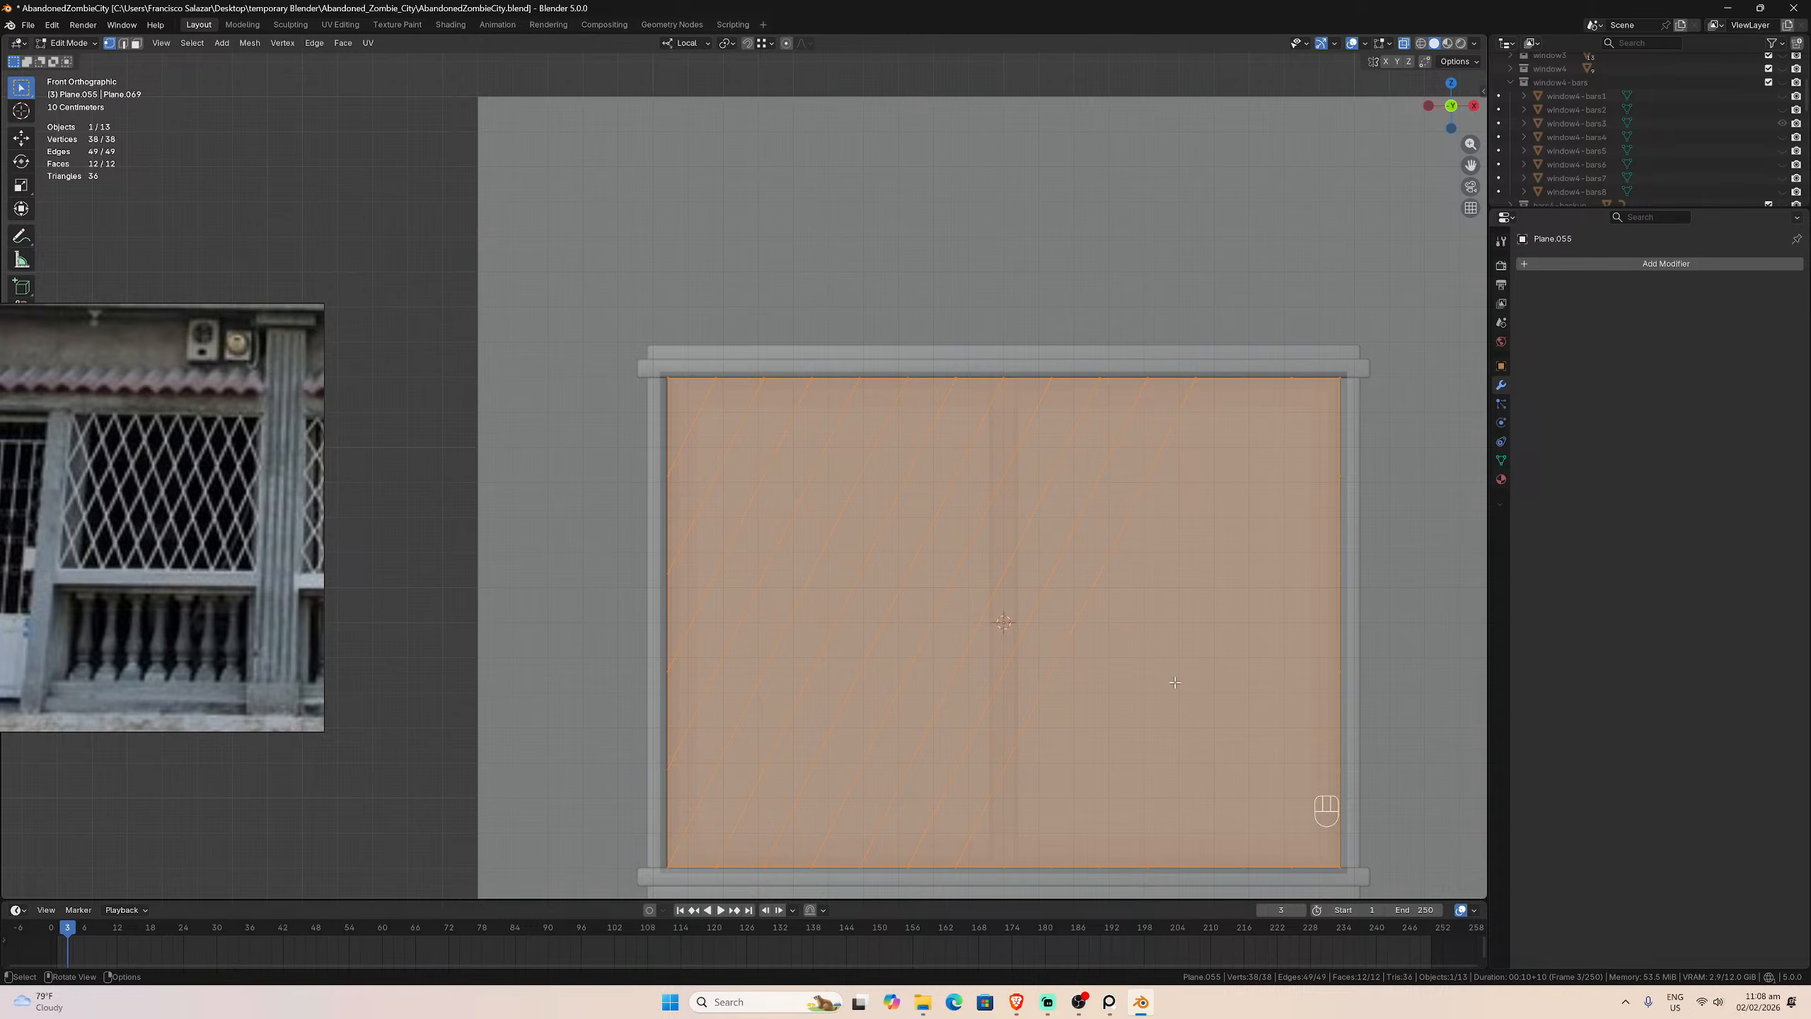
key(k)
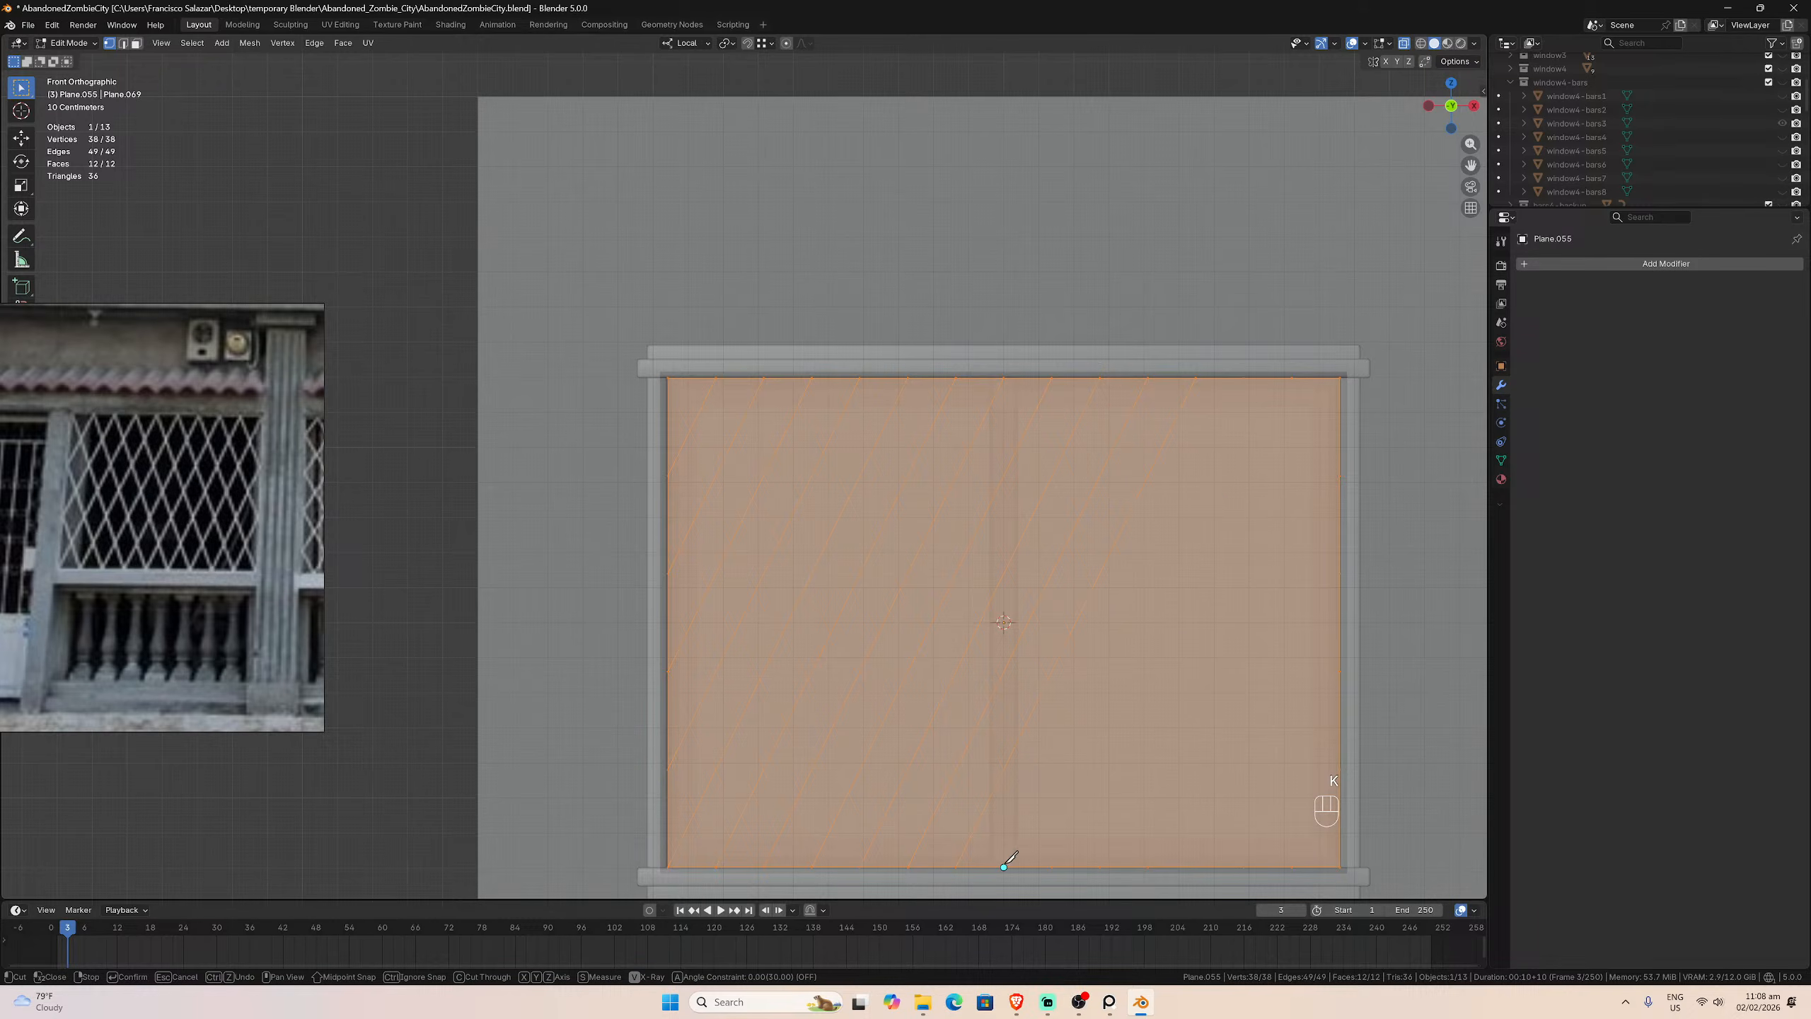
click(1004, 867)
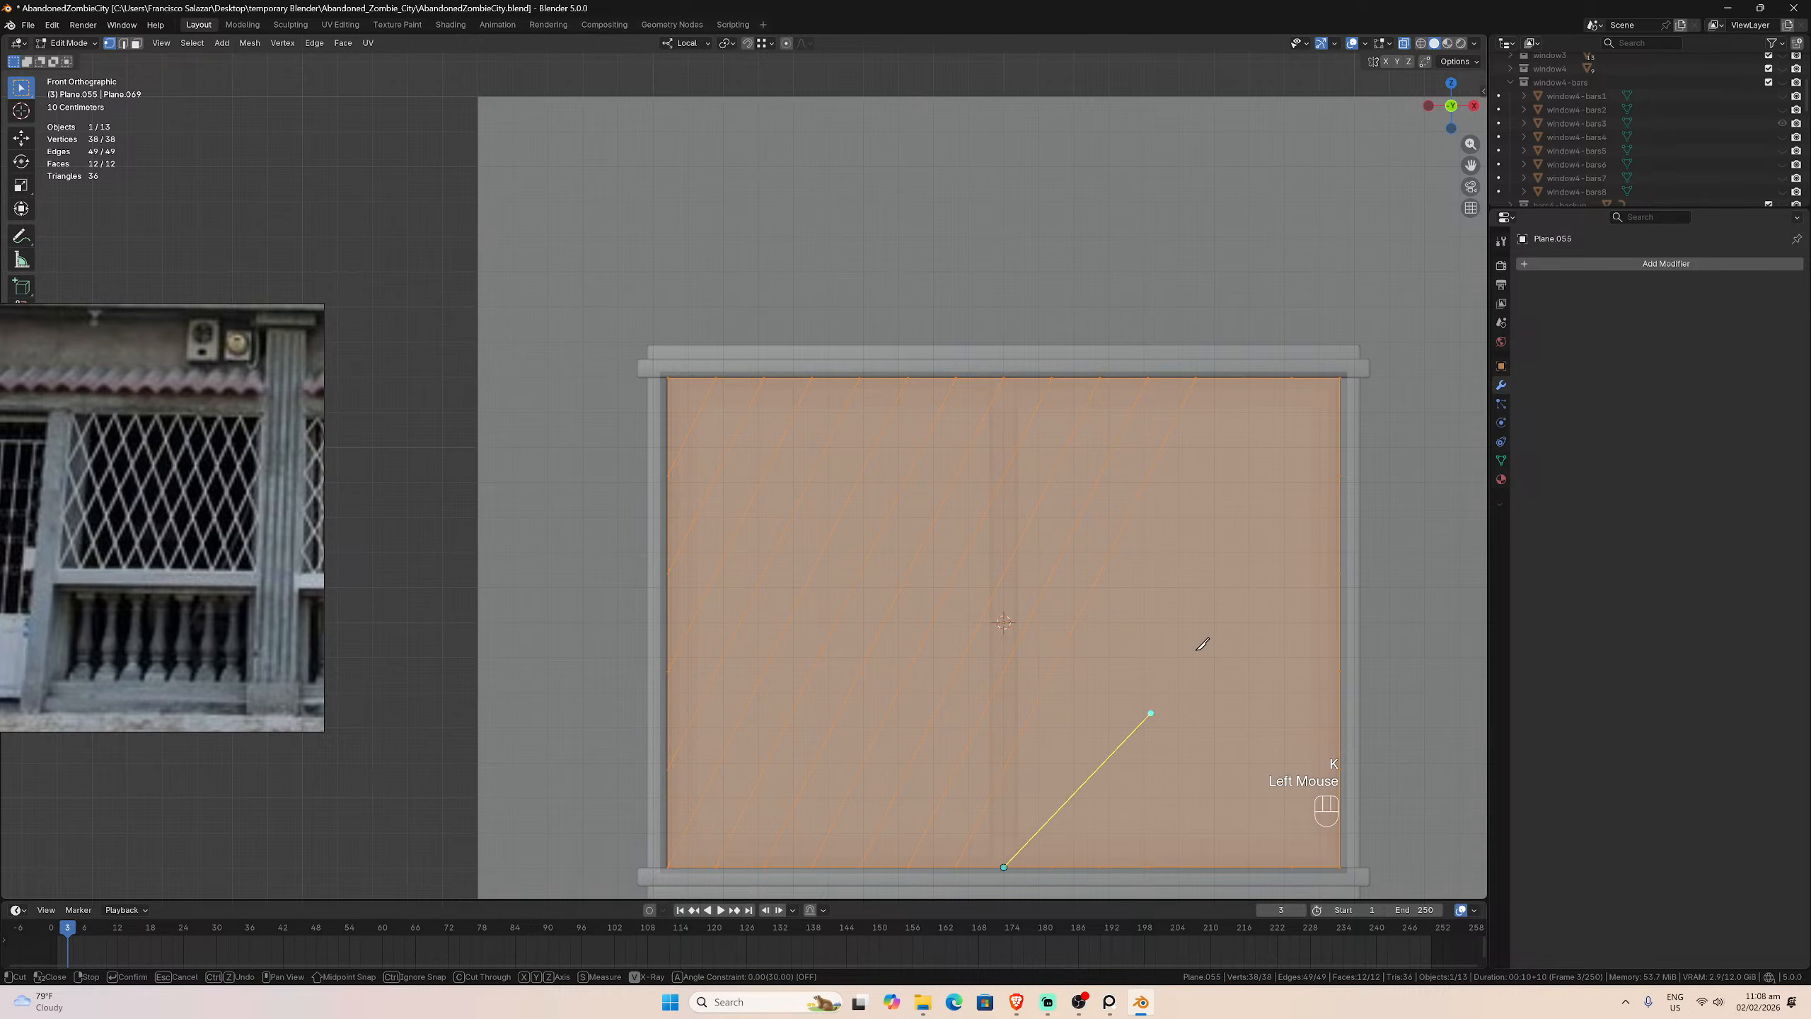
click(1234, 377)
key(Return)
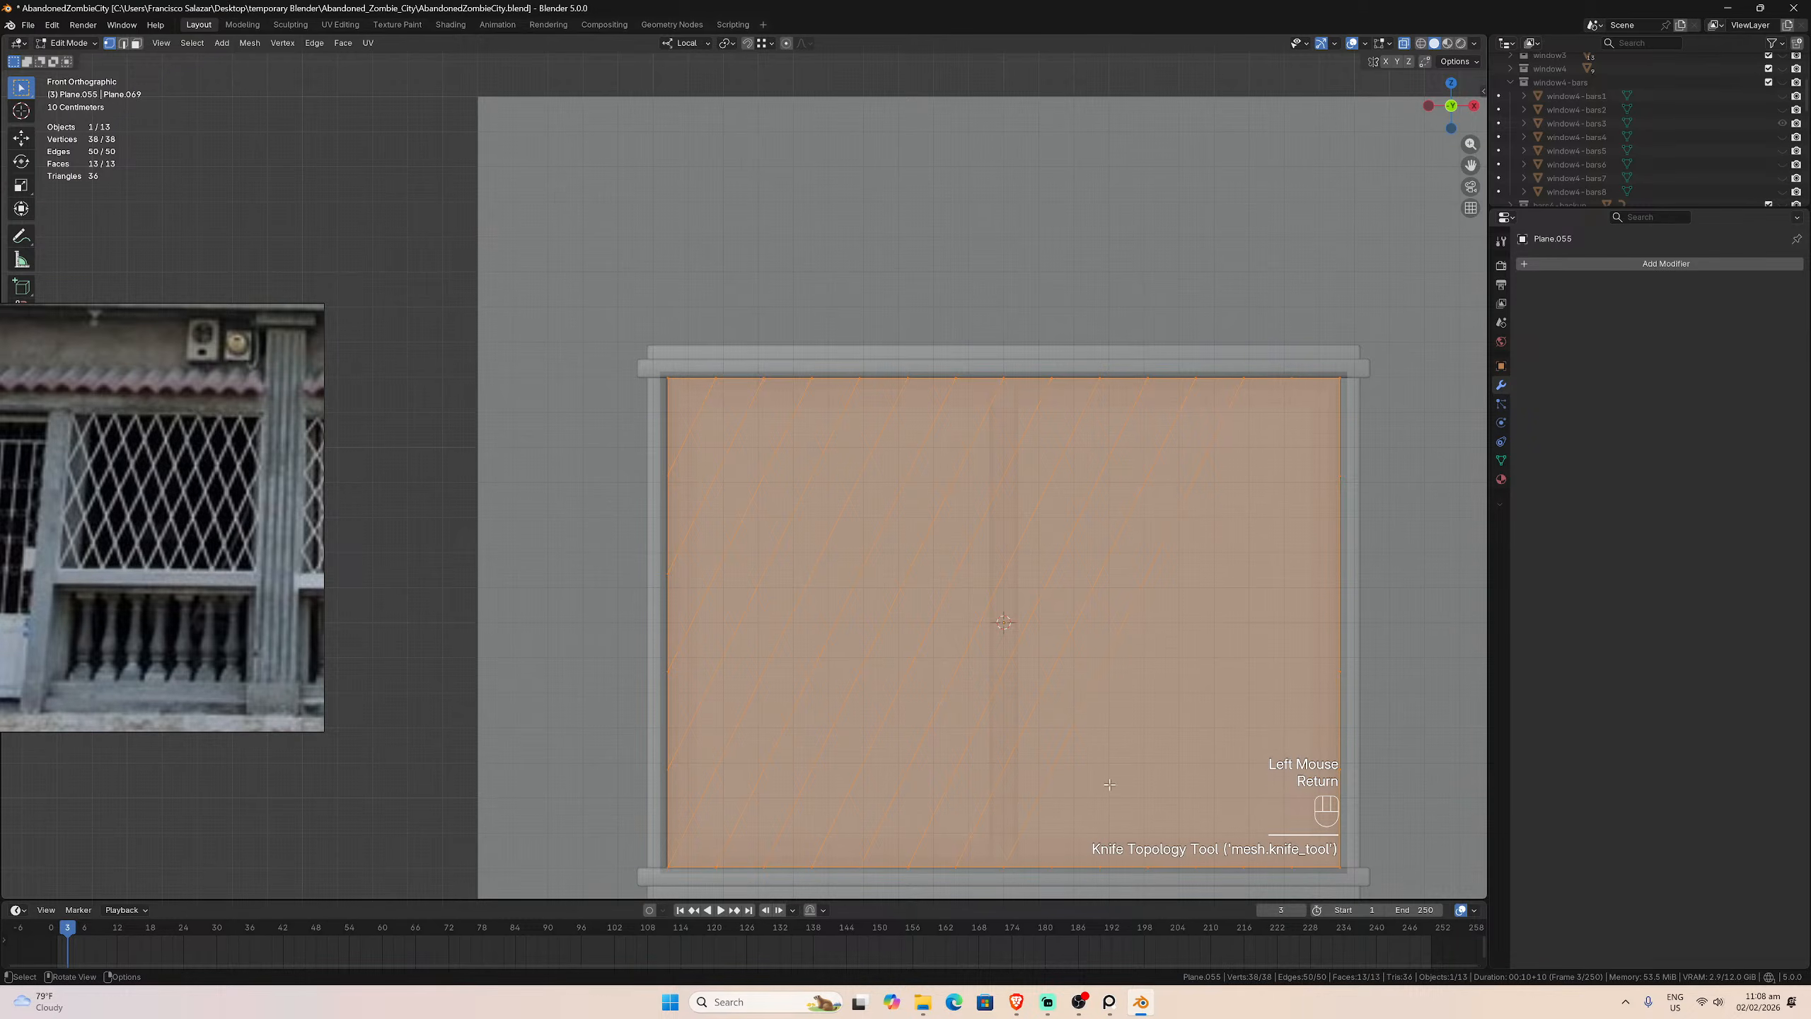
Step: Knife diagonals from the eighth and ninth bottom-edge vertices to the thirteenth top-edge vertex and the face's upper-right corner
key(k)
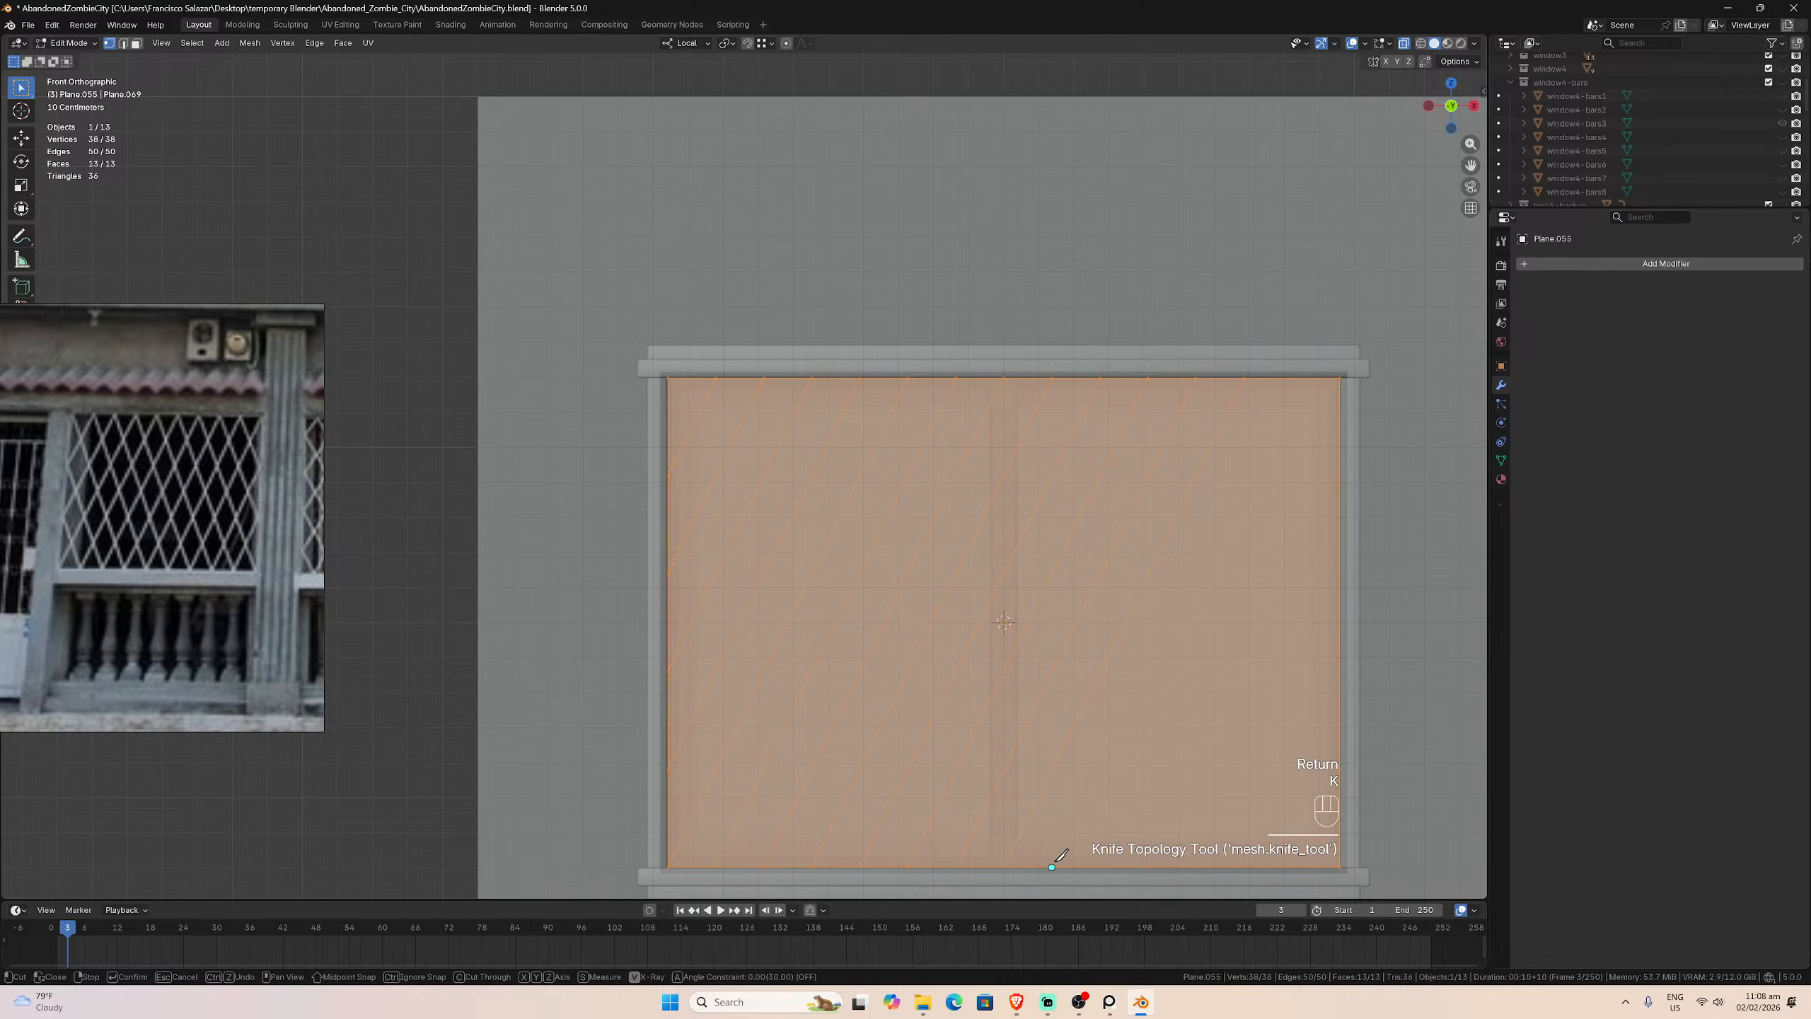
click(1052, 867)
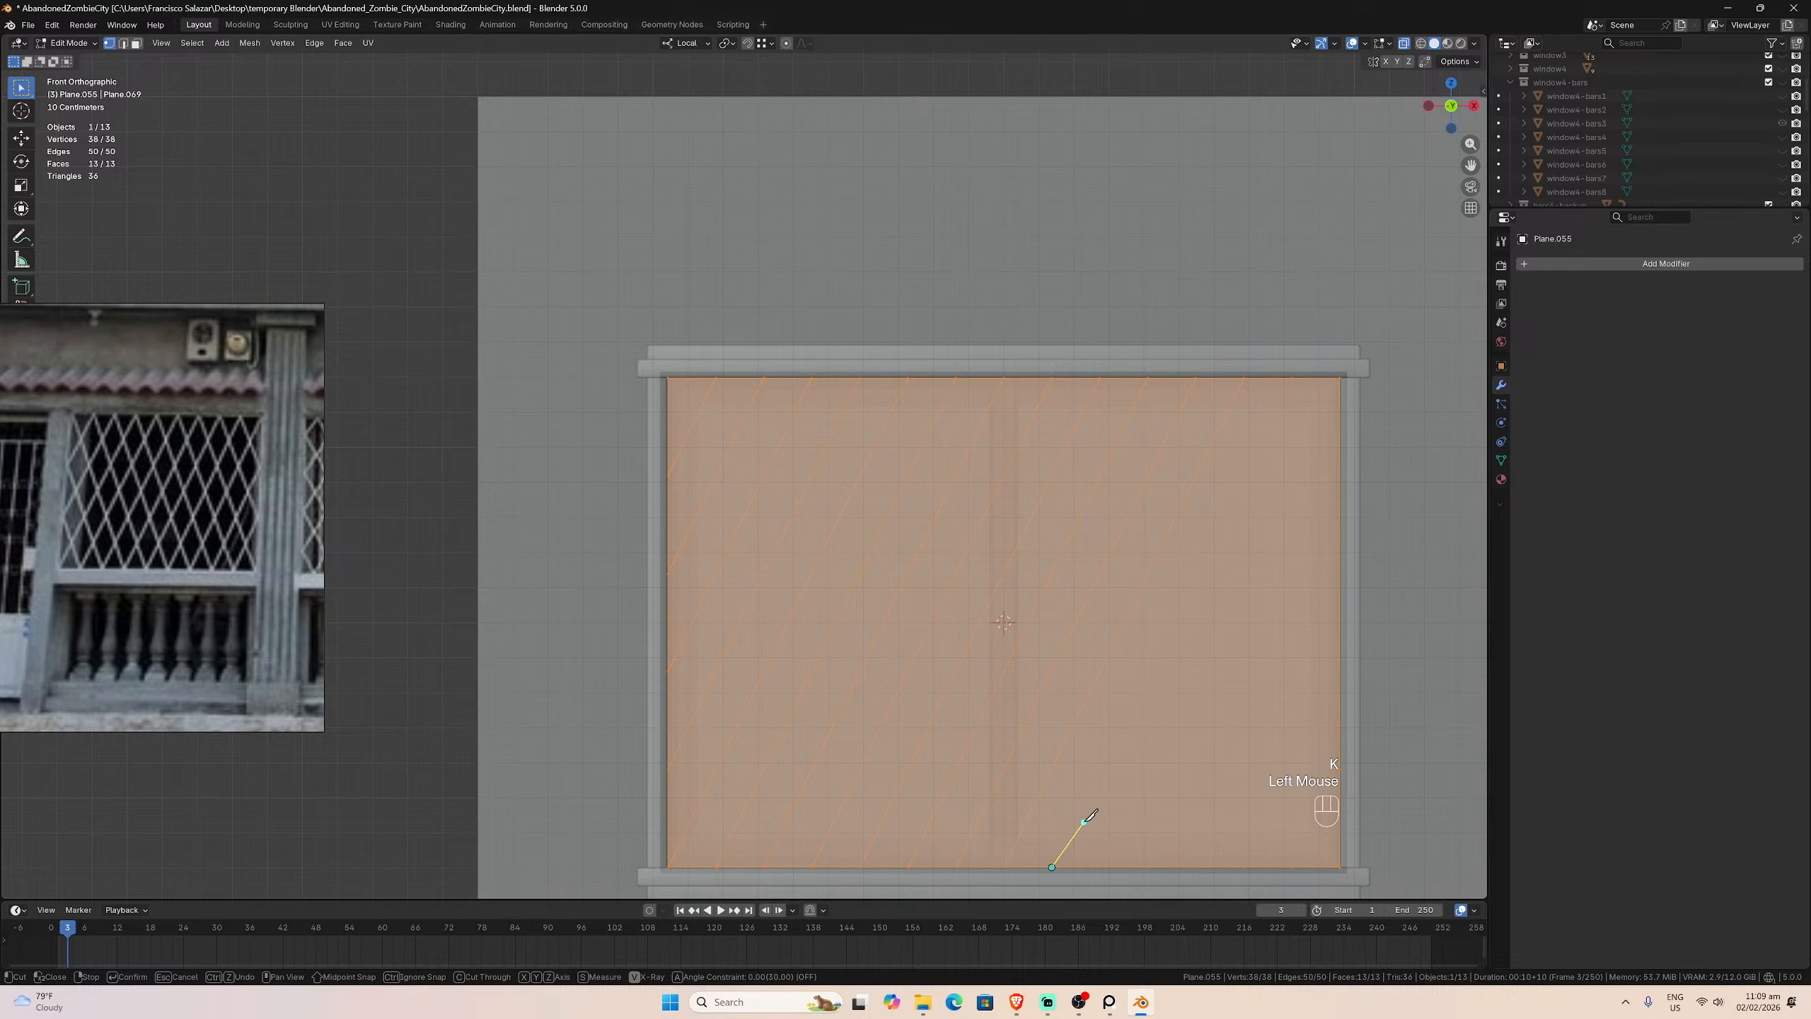
click(1292, 377)
key(Return)
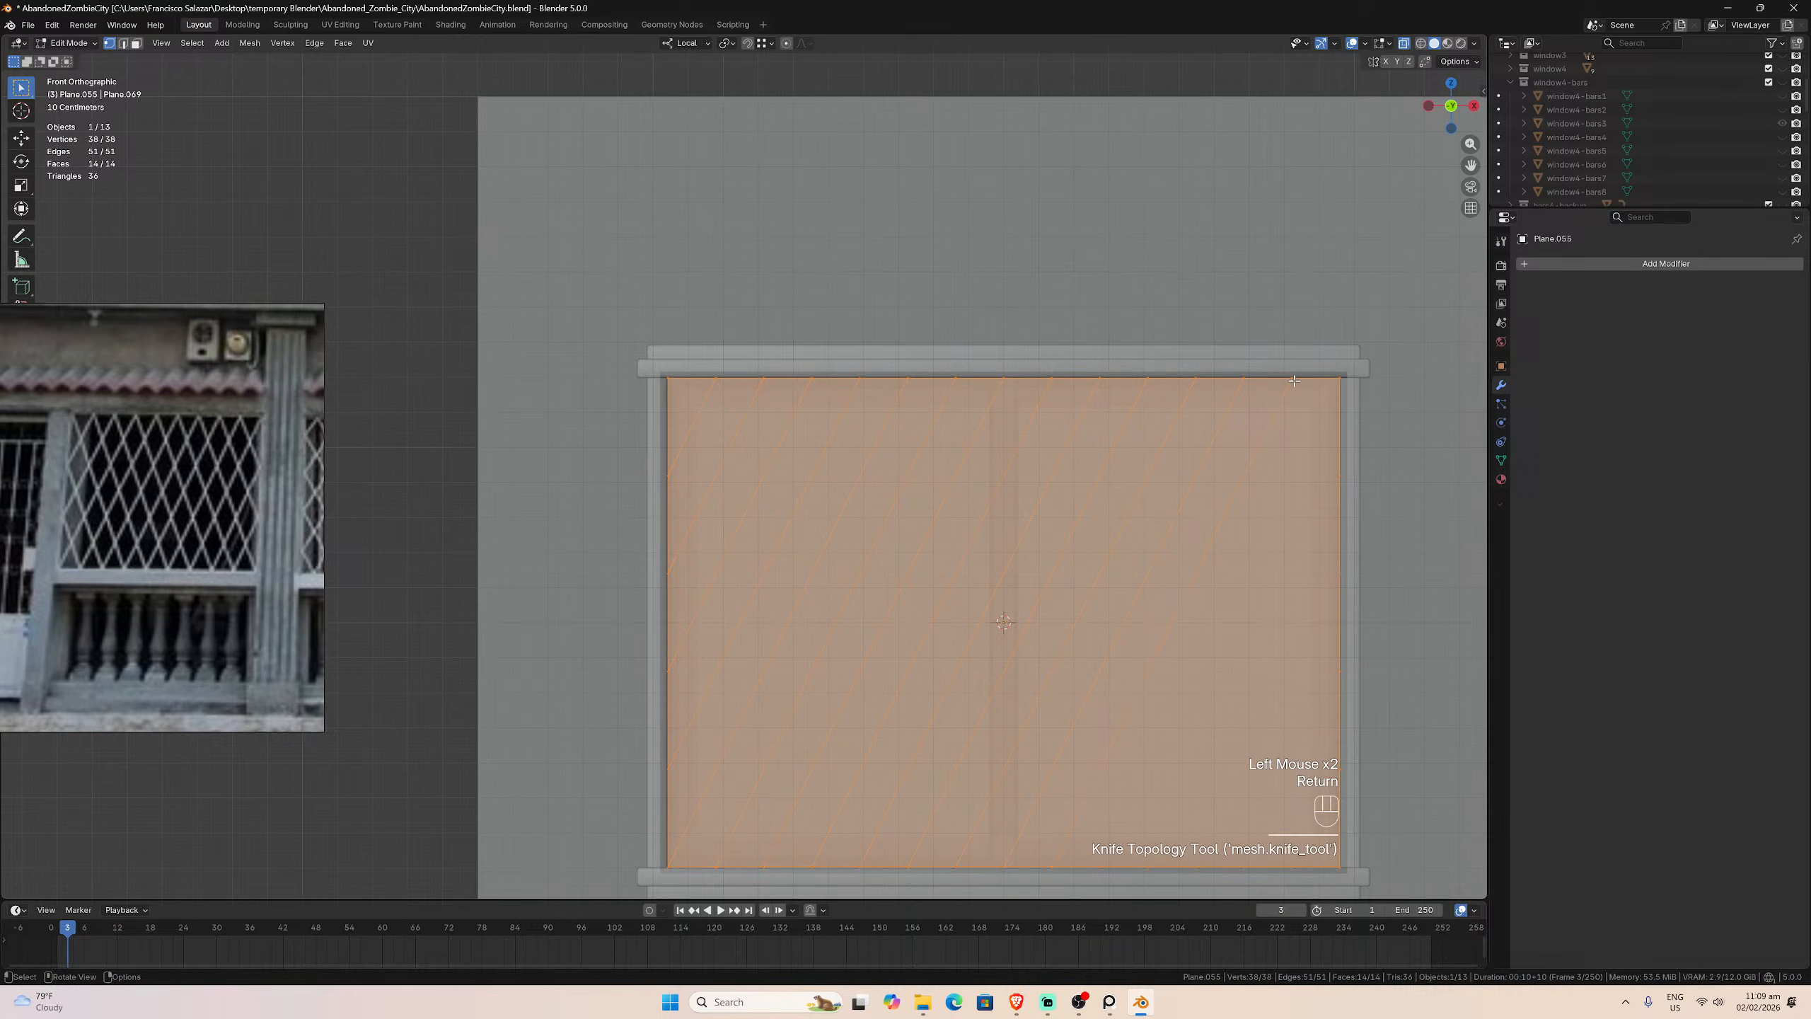
key(k)
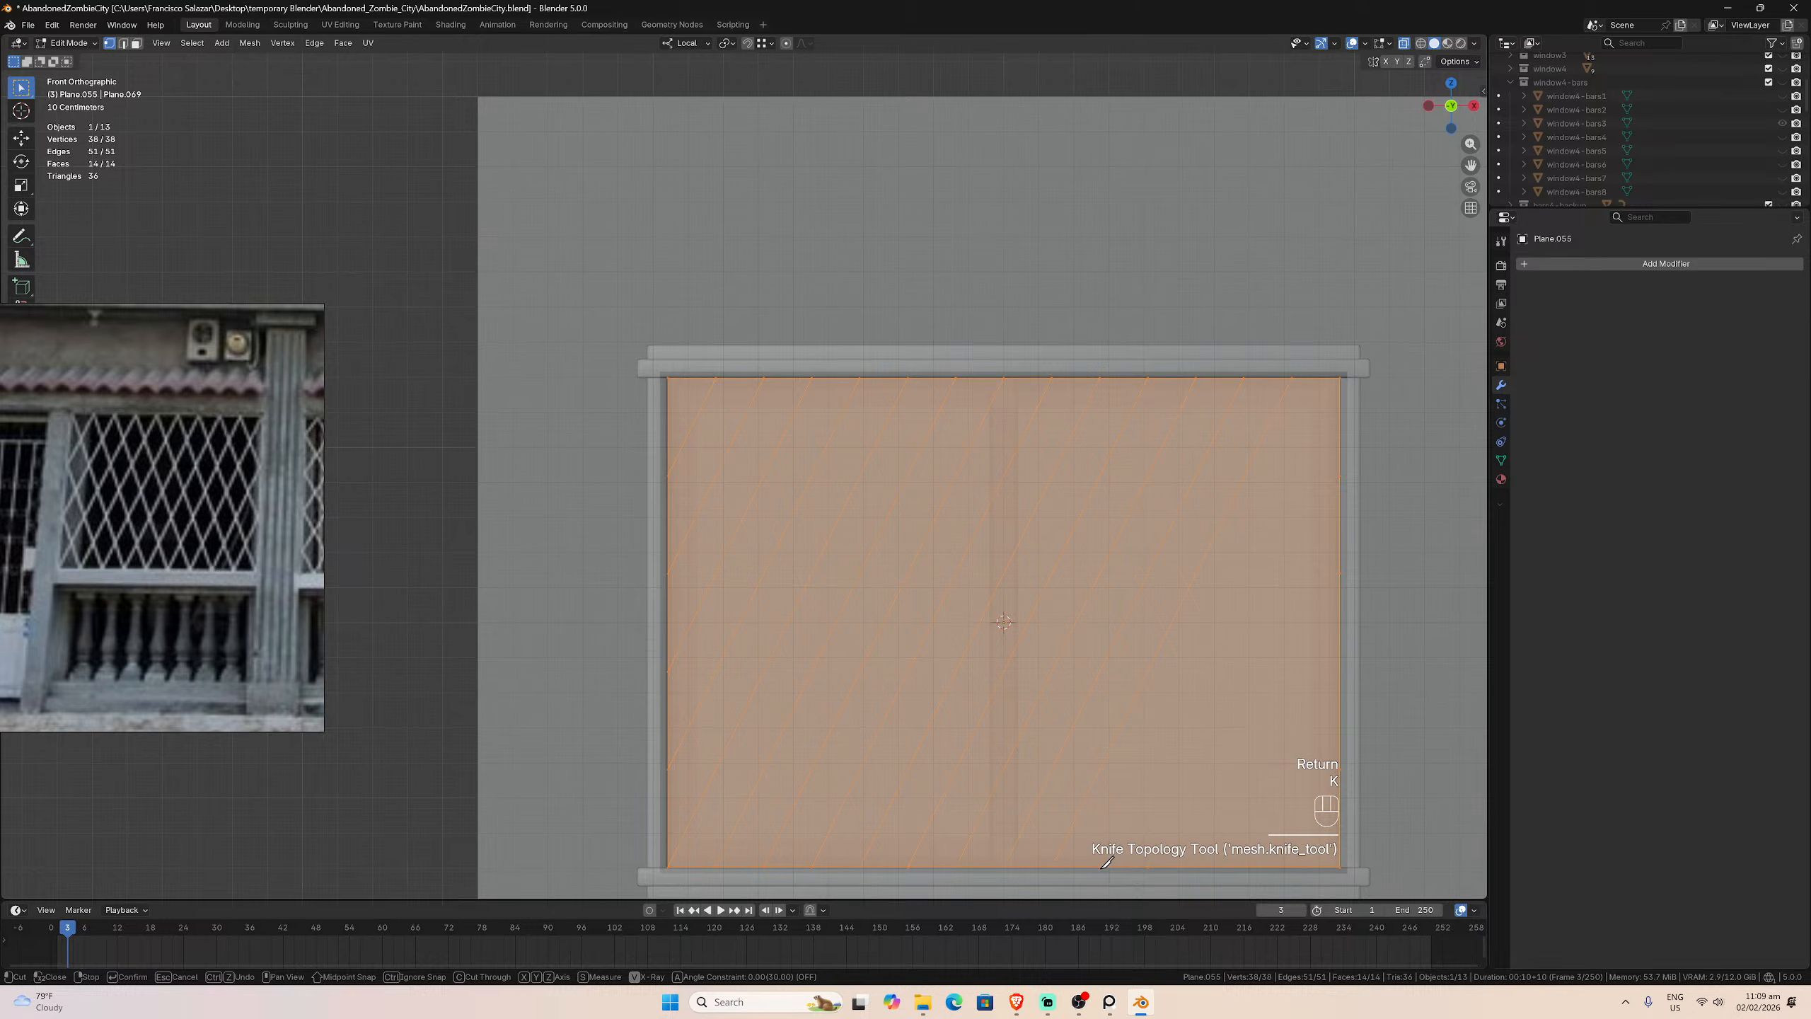
click(1101, 866)
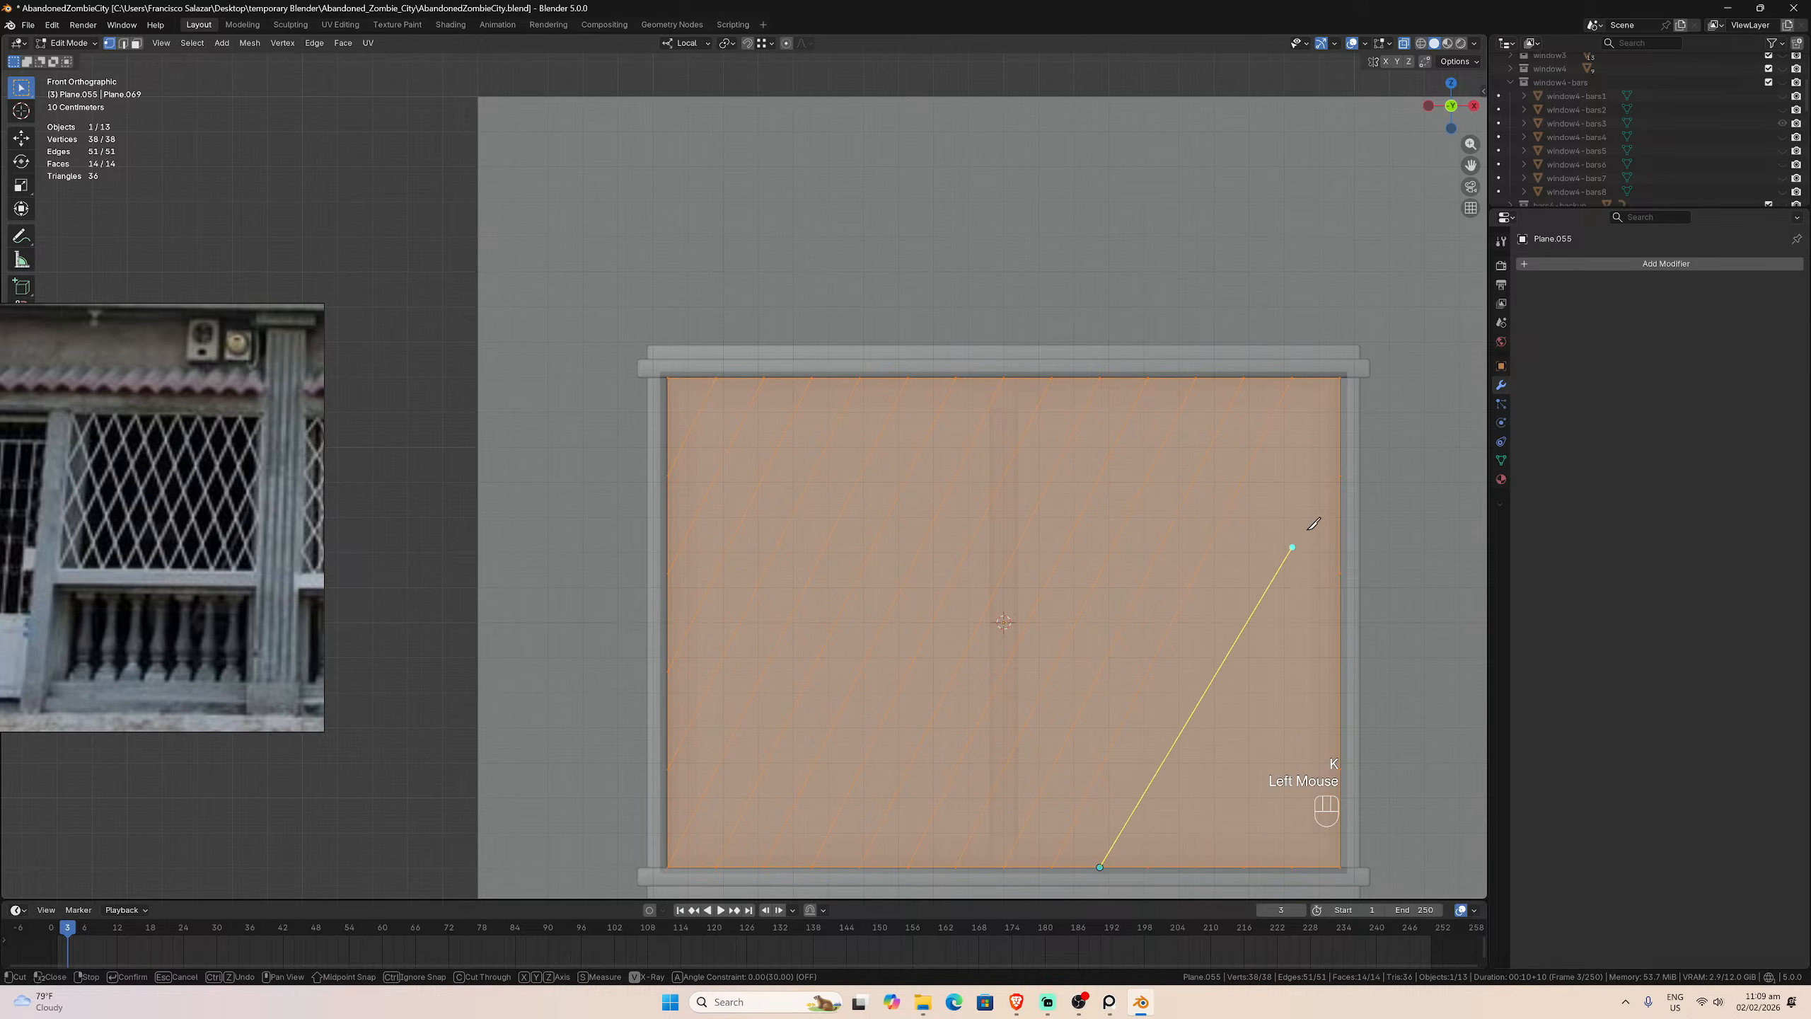
click(1340, 377)
key(Return)
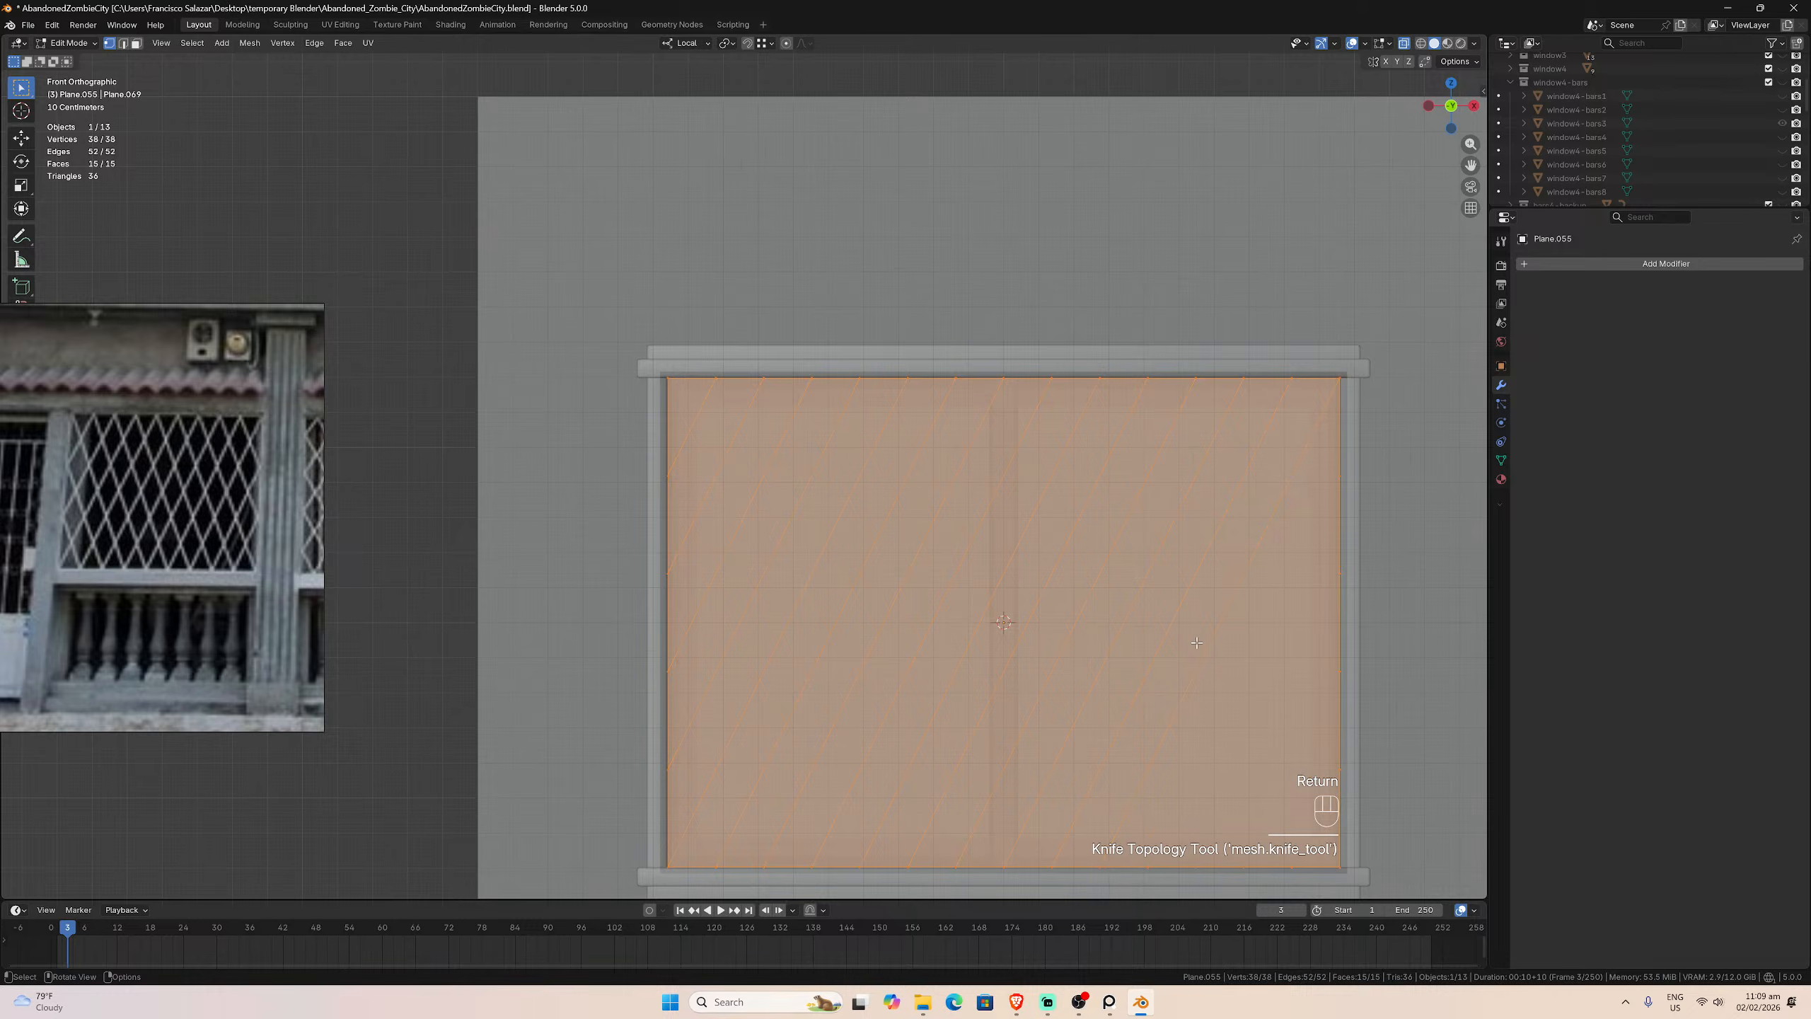
Step: Knife diagonals from the tenth and eleventh bottom-edge vertices to the first and second right-edge vertices below the upper corner
key(k)
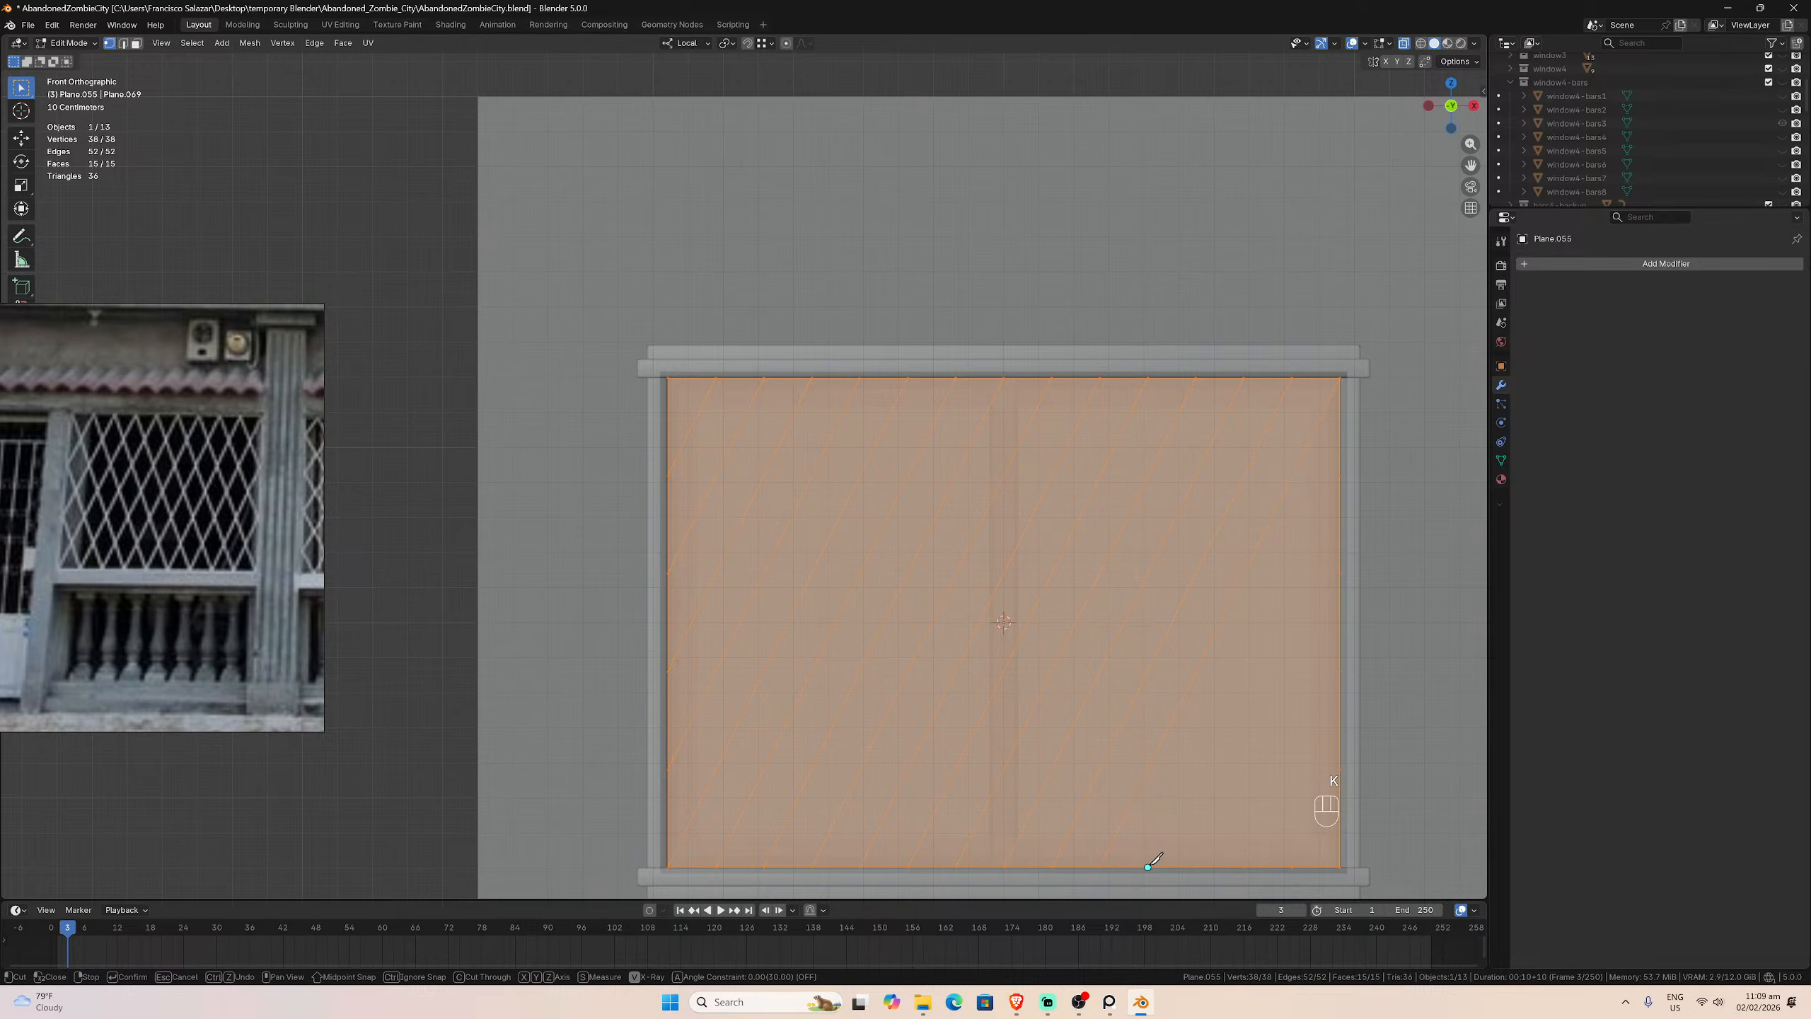
click(1147, 867)
click(1341, 475)
key(Return)
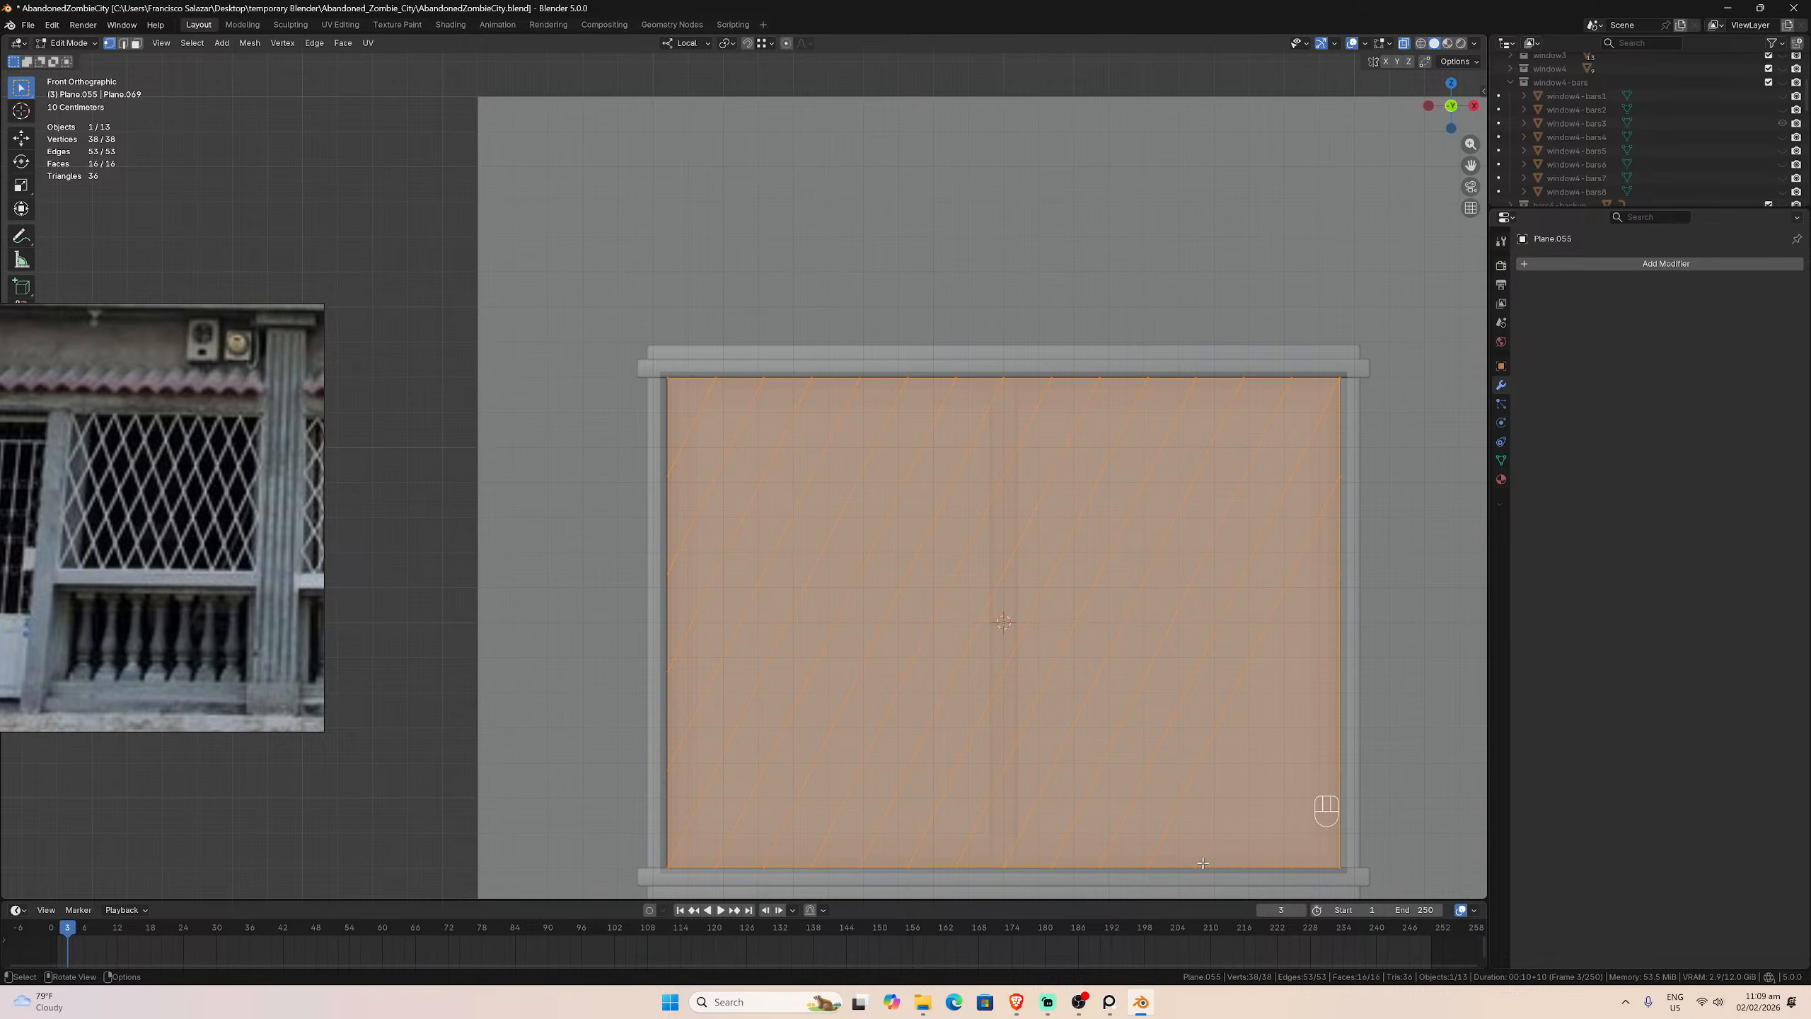
key(k)
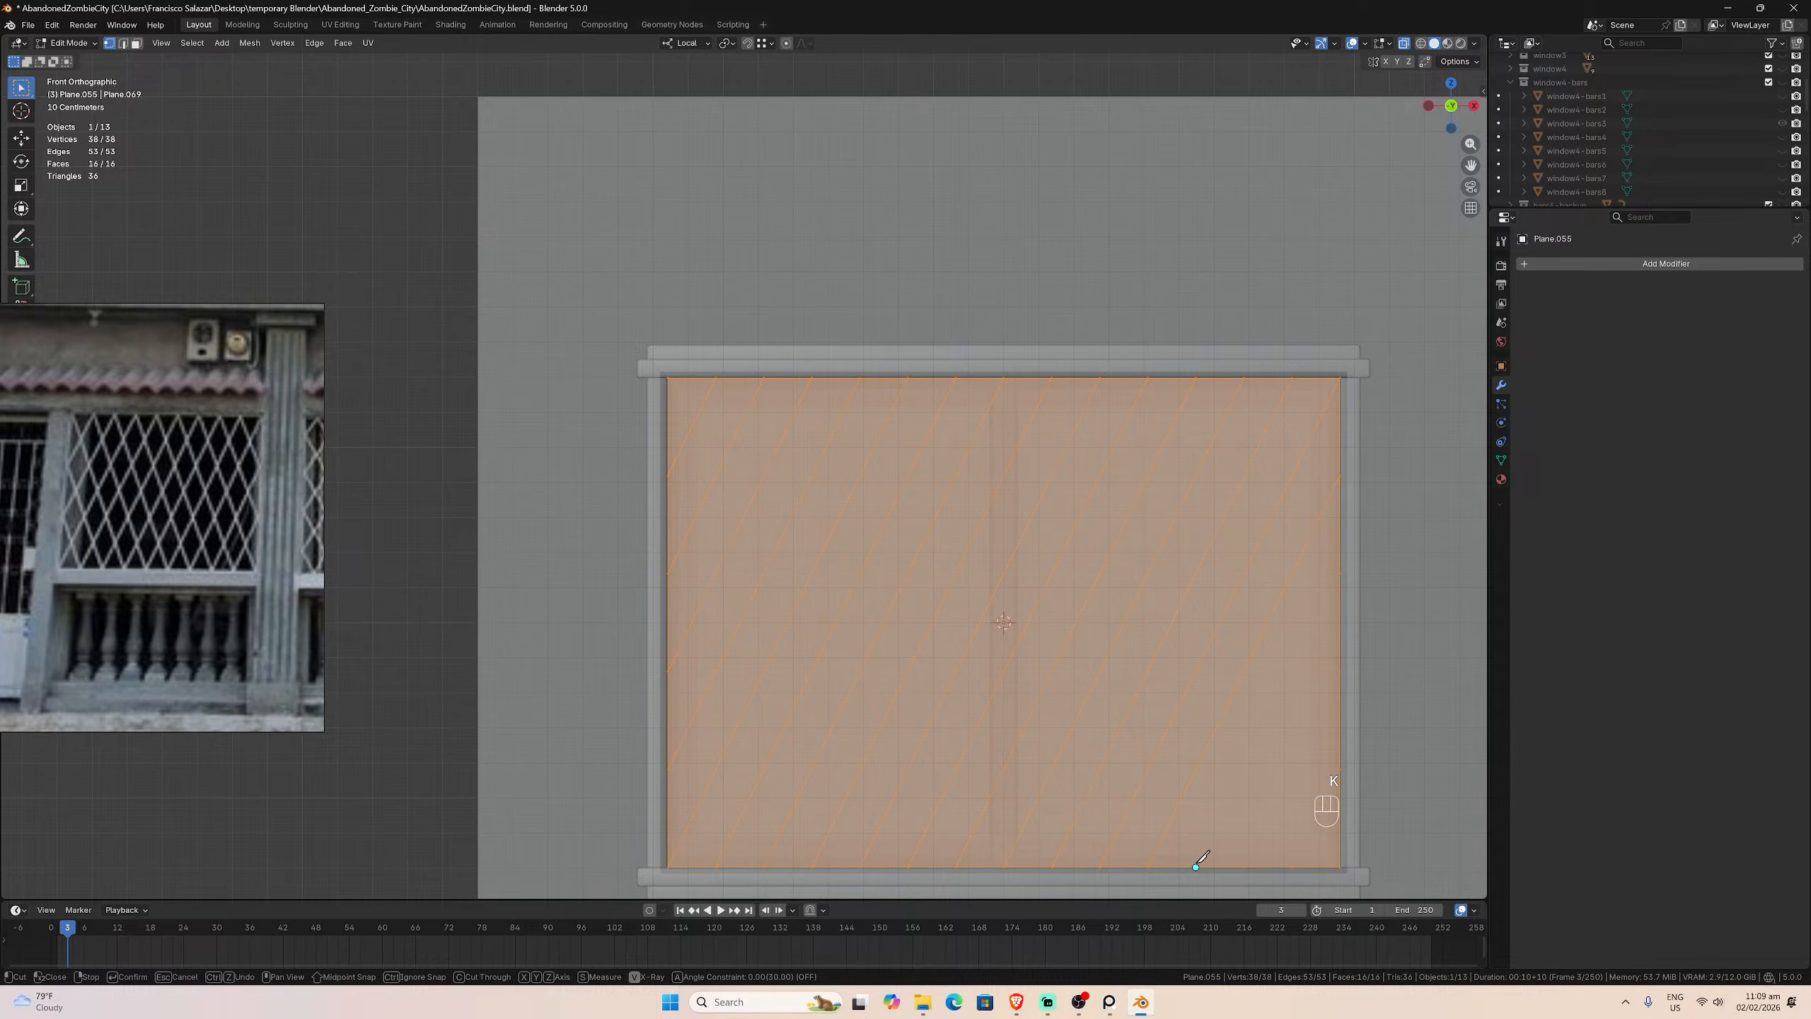
click(1196, 867)
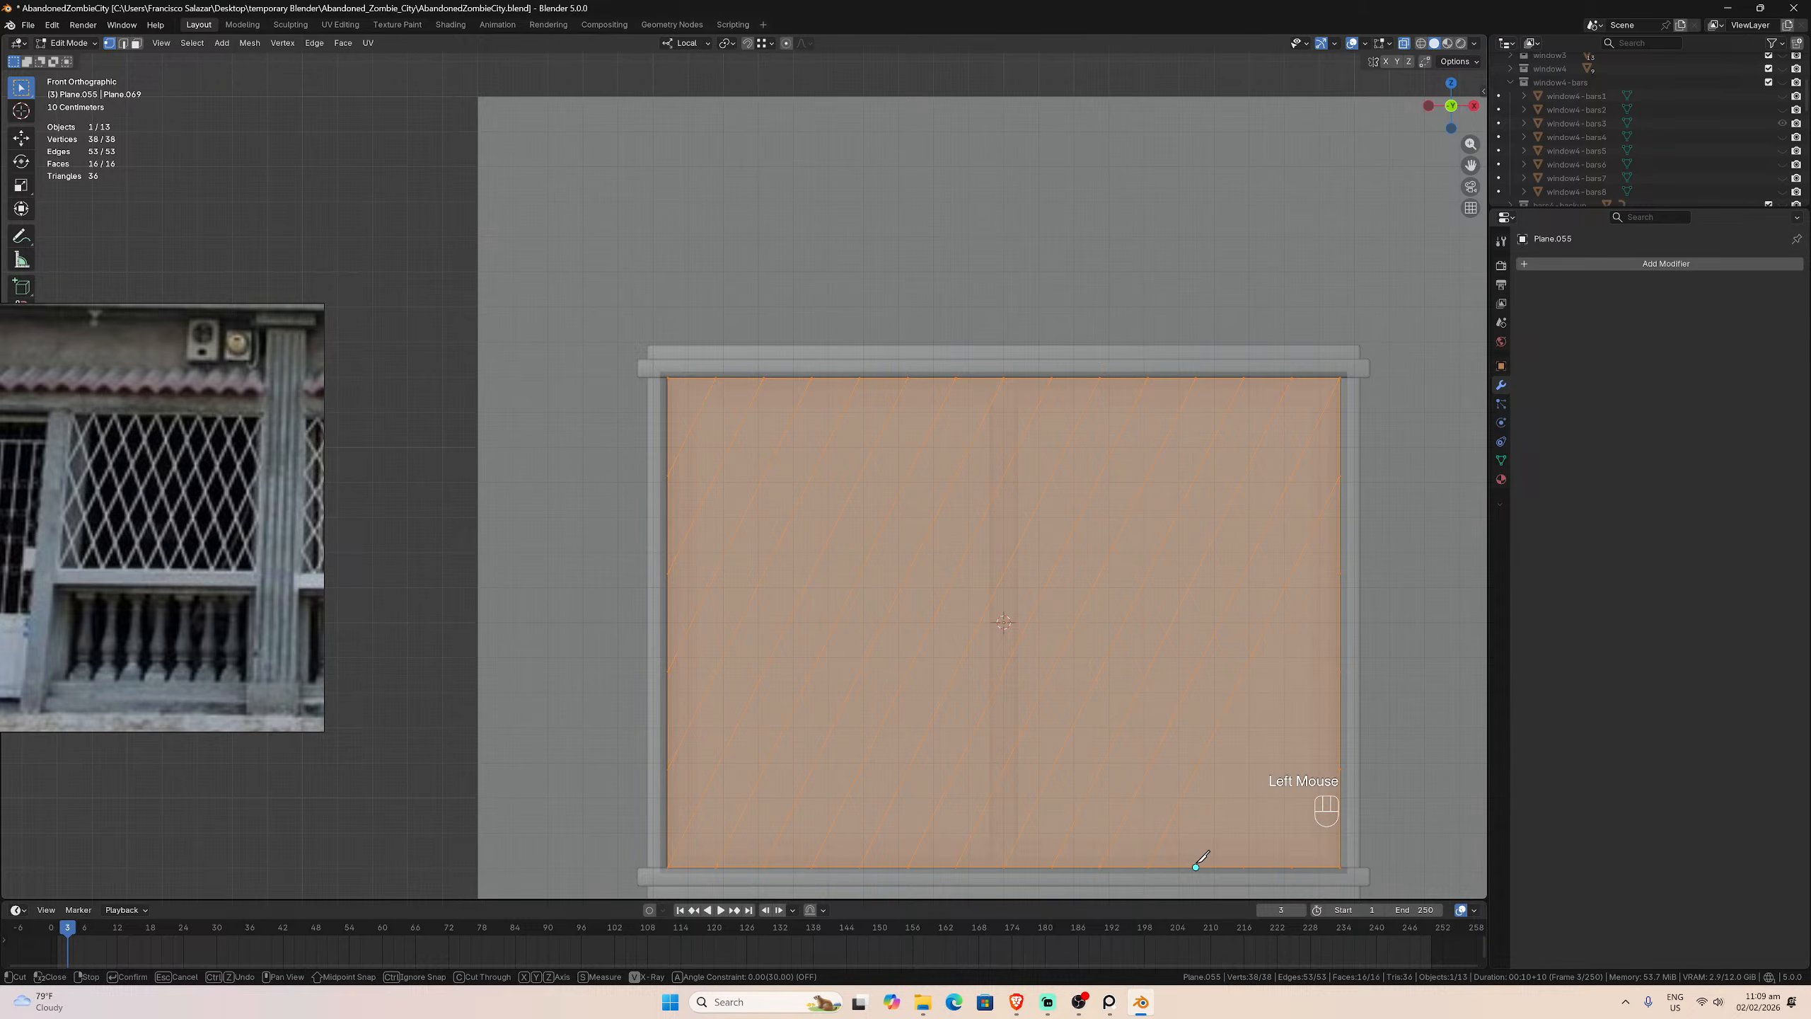
click(1340, 573)
key(Return)
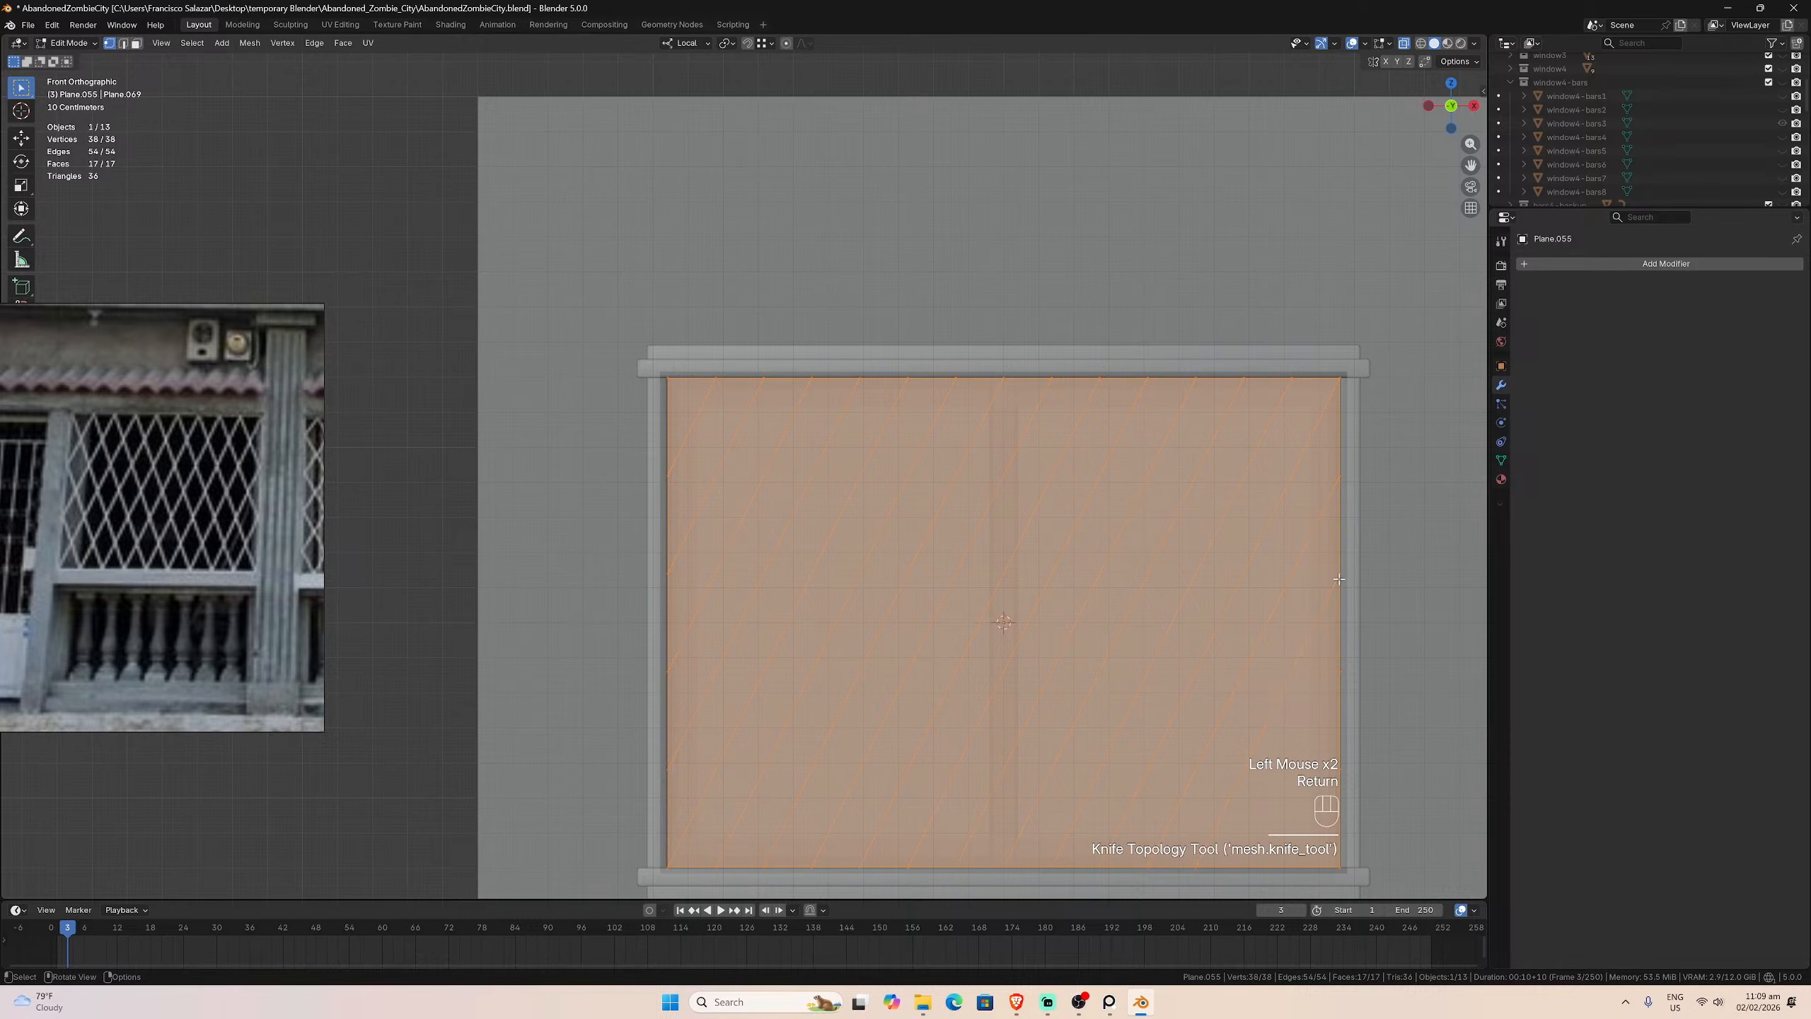
Step: Knife diagonals from the twelfth and thirteenth bottom-edge vertices to the third and fourth right-edge vertices, completing the first slant direction
key(k)
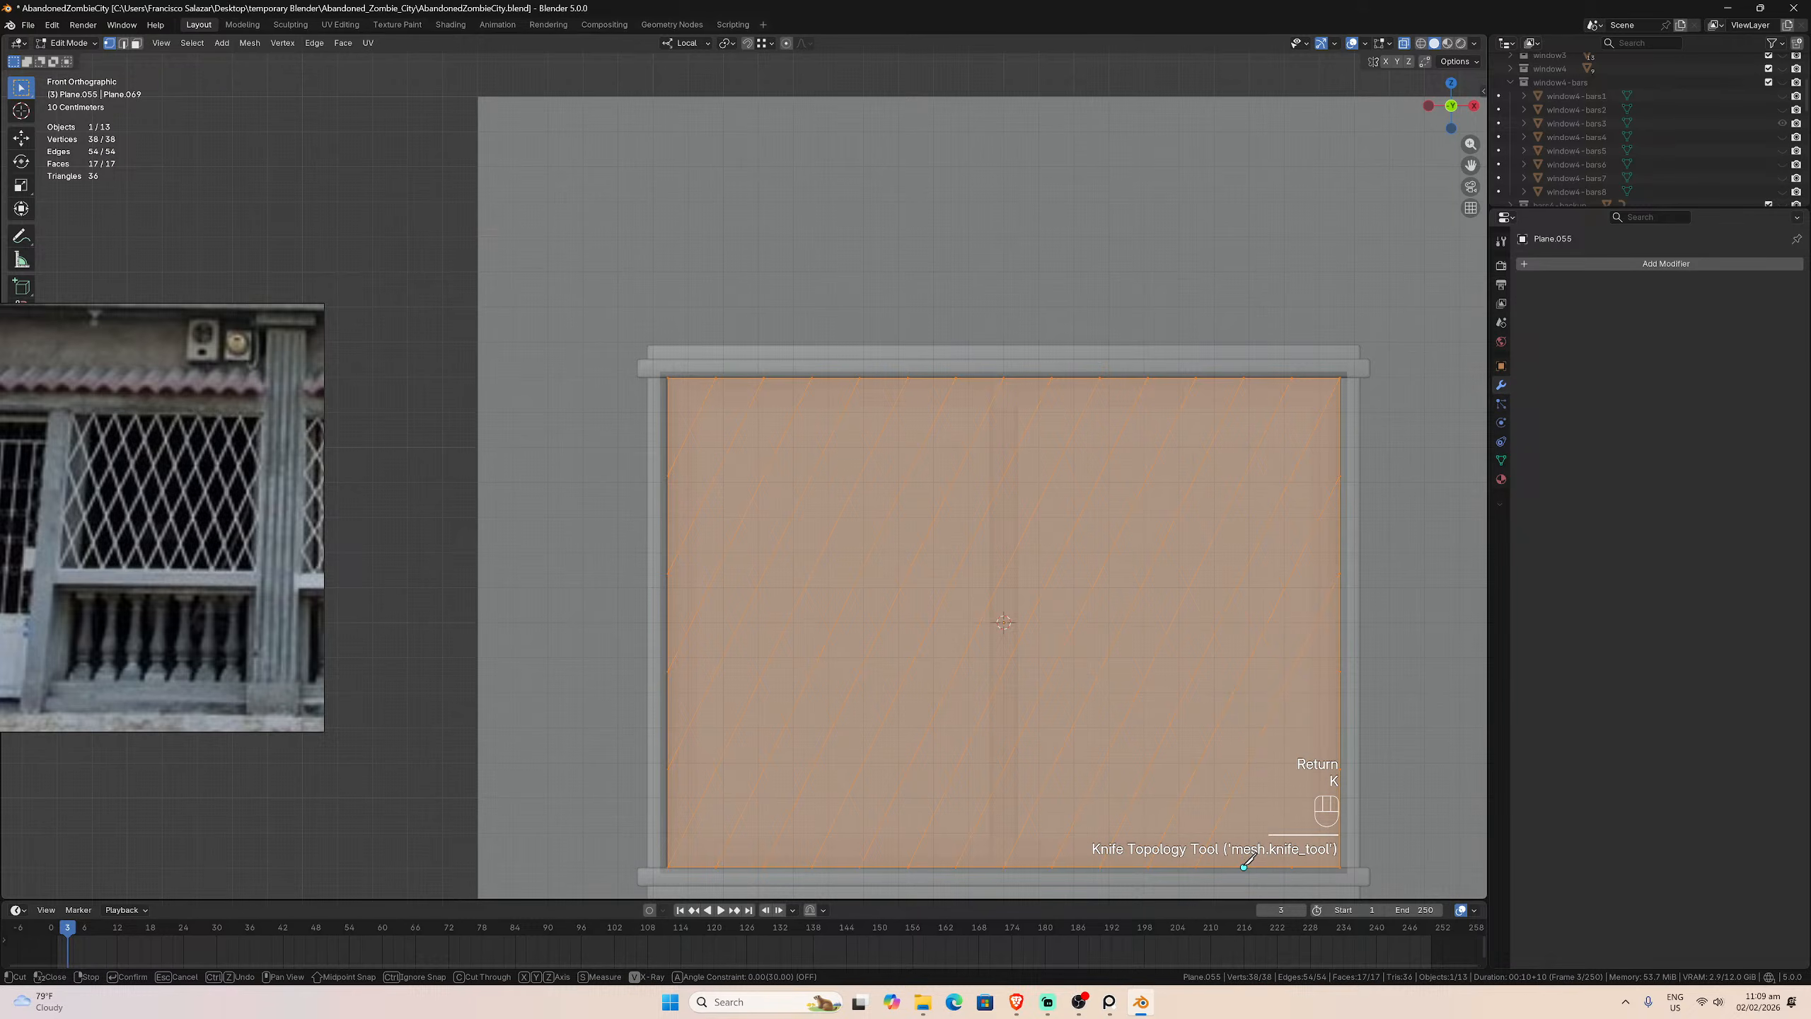
click(1244, 866)
click(1330, 683)
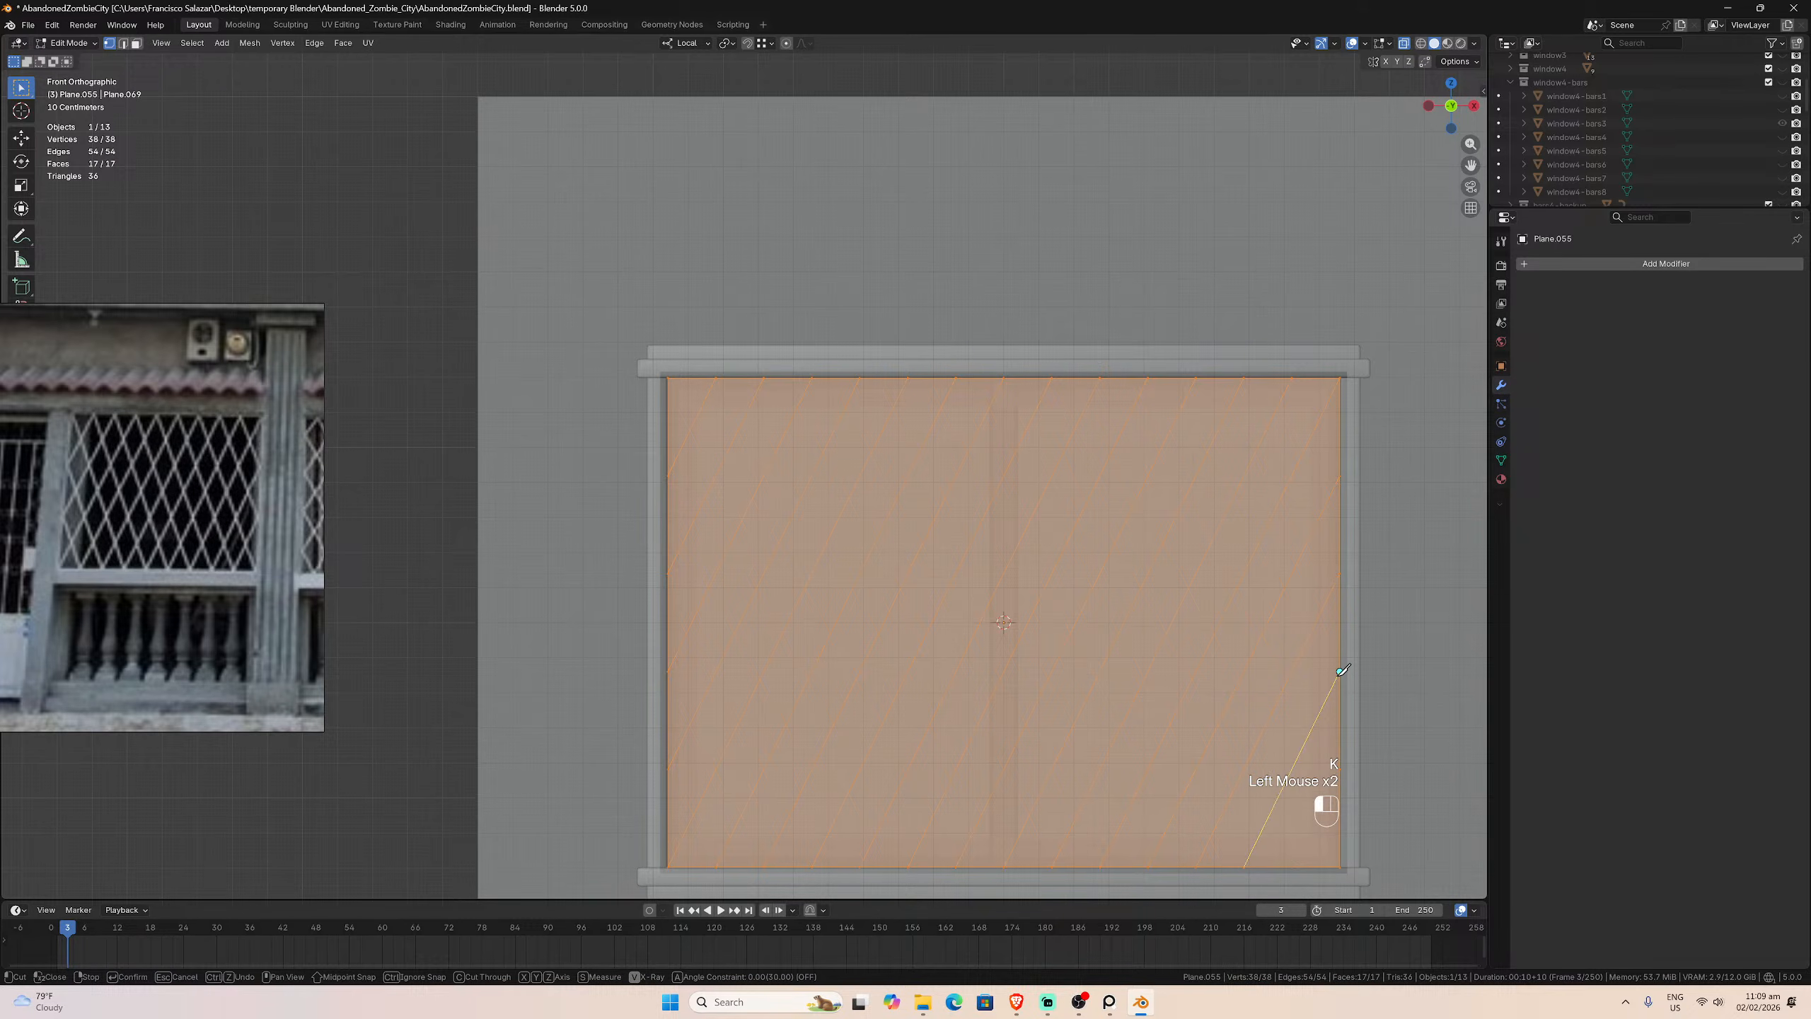
key(Return)
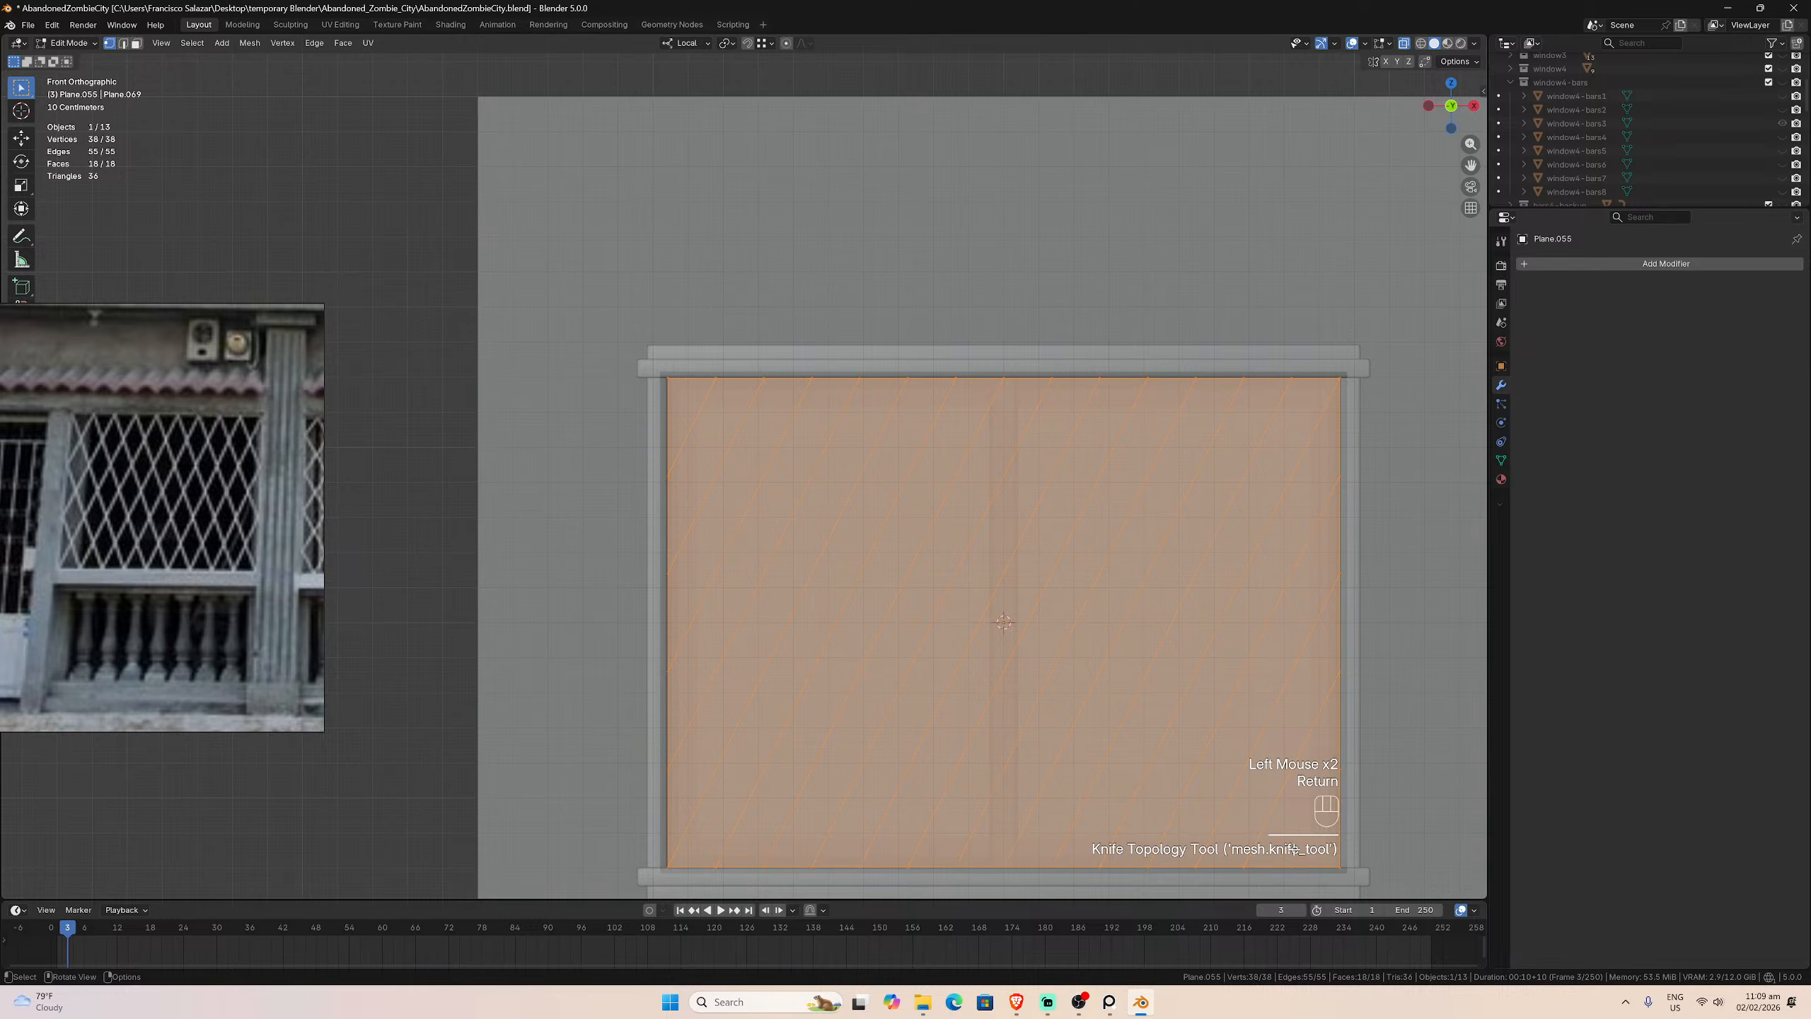
key(k)
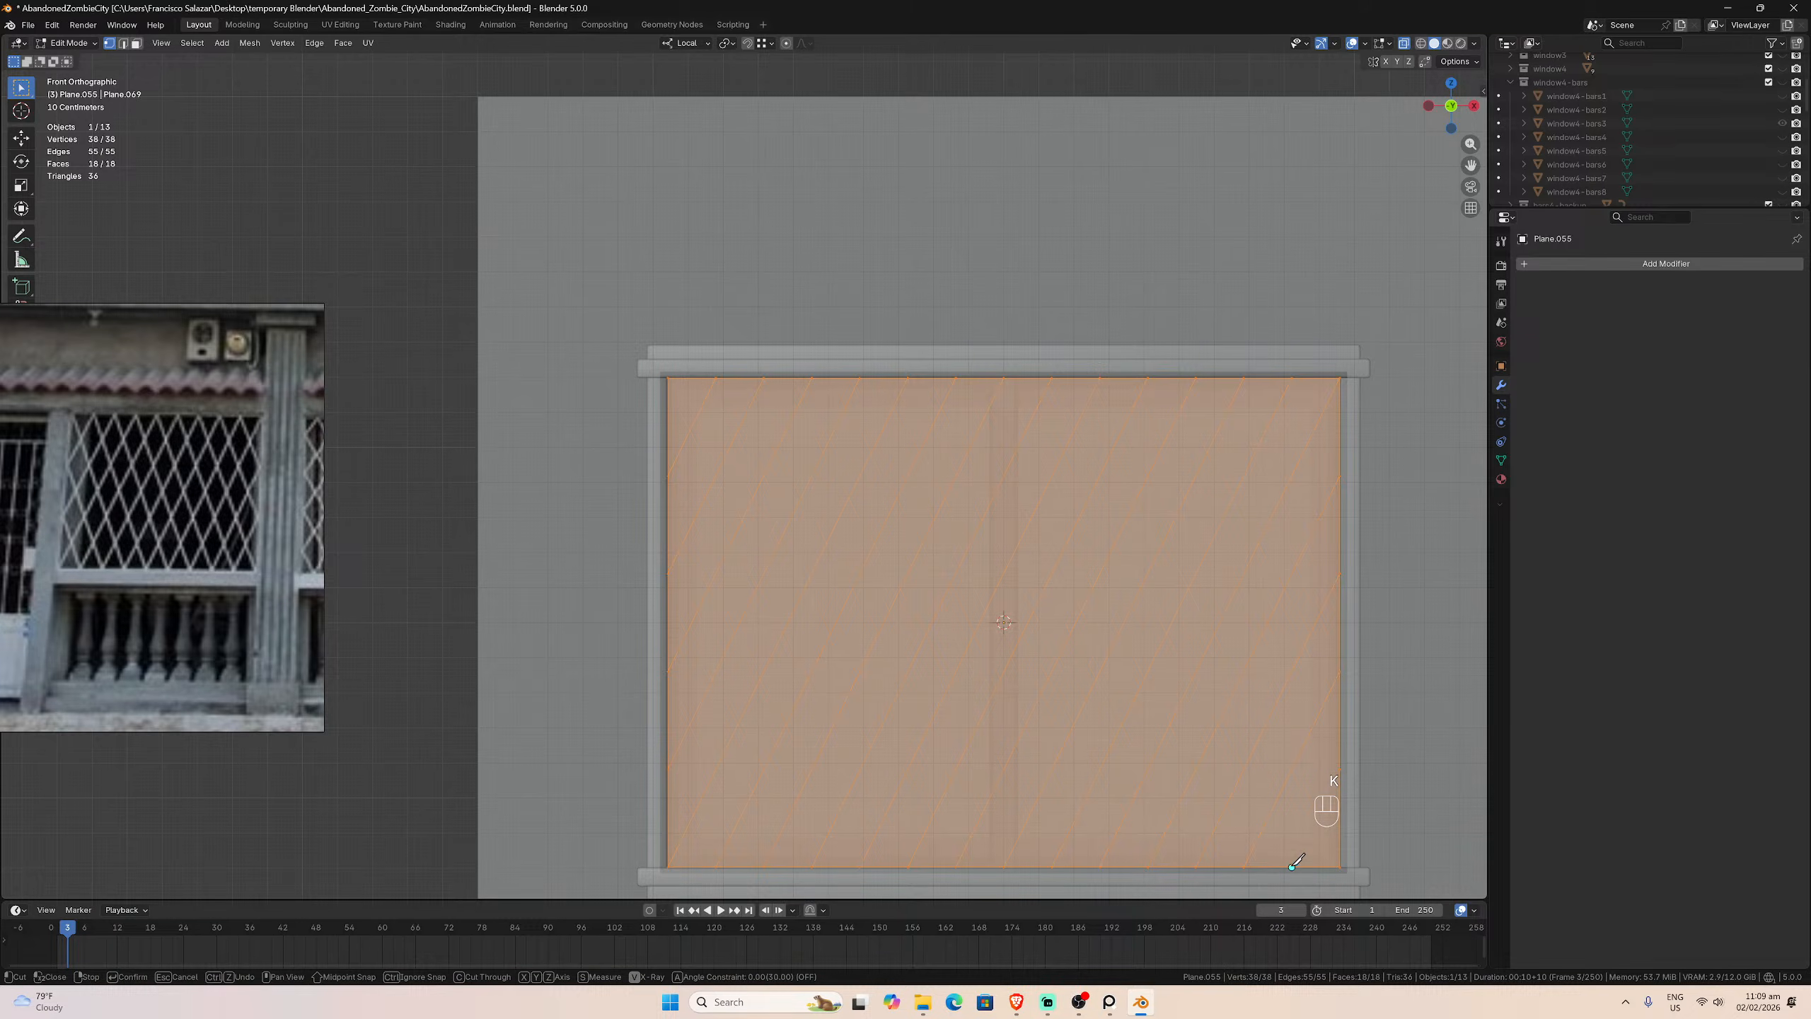
click(1292, 867)
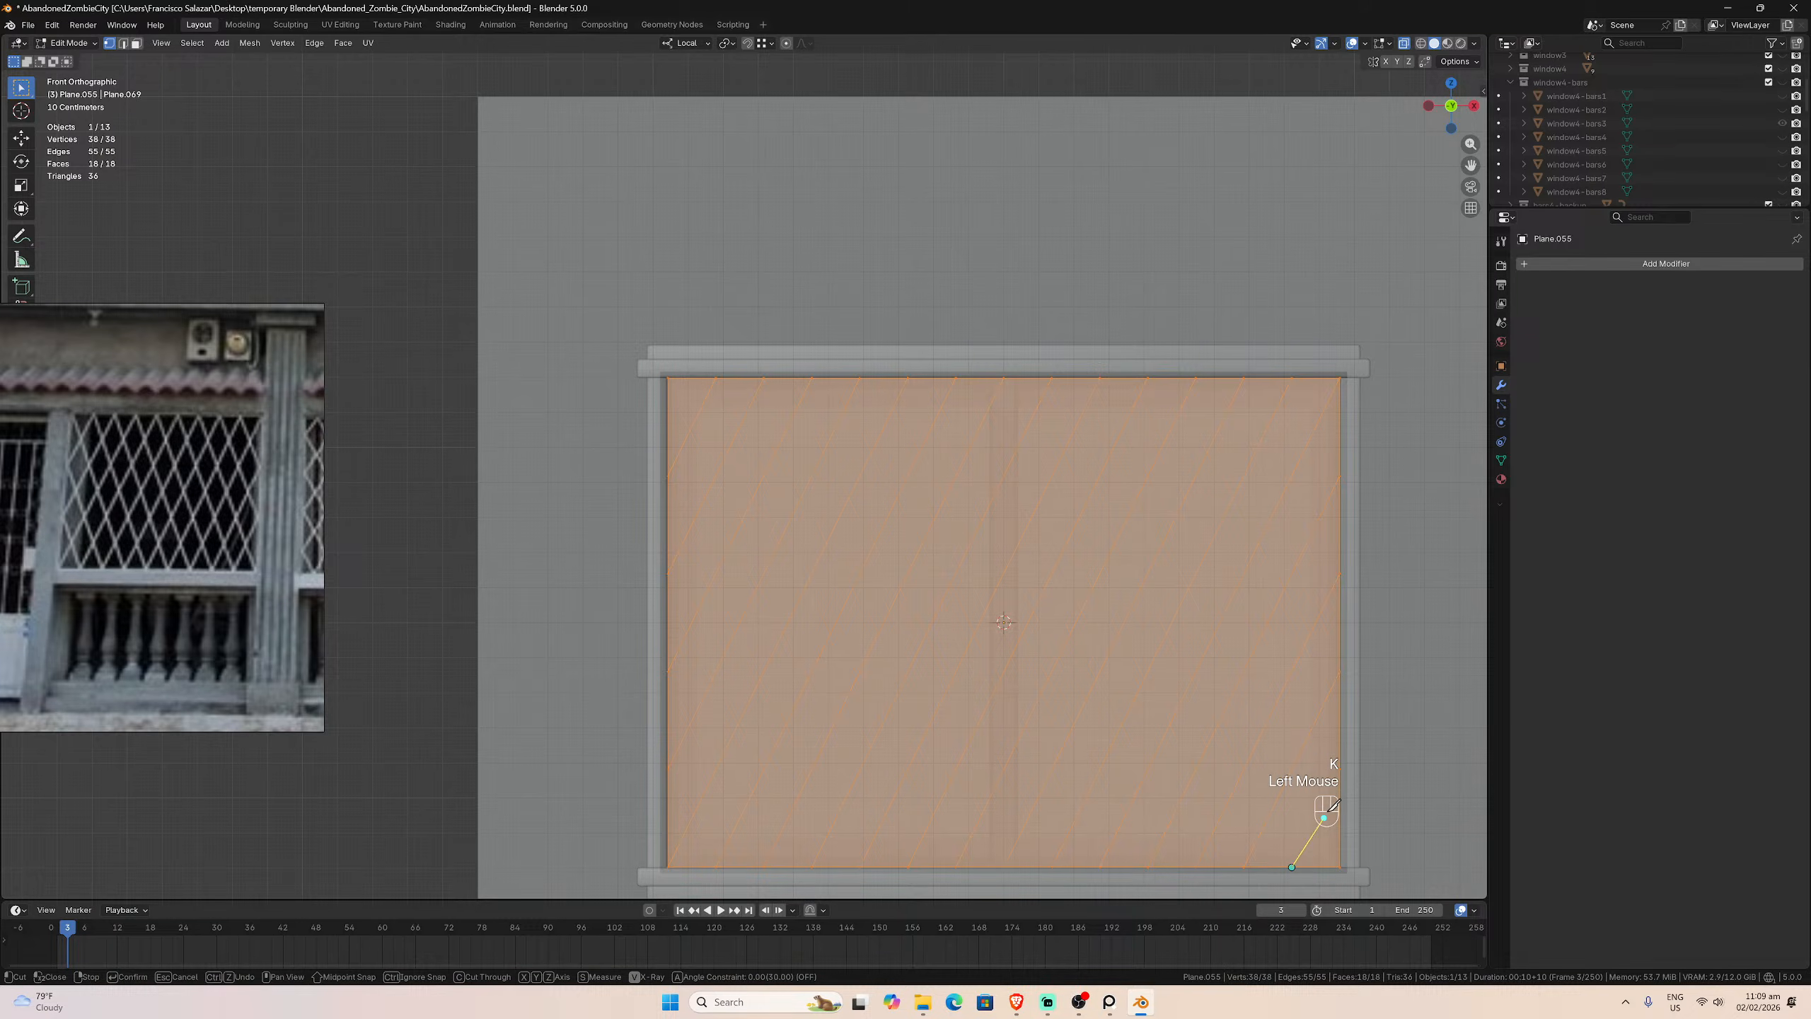
click(1340, 769)
key(Return)
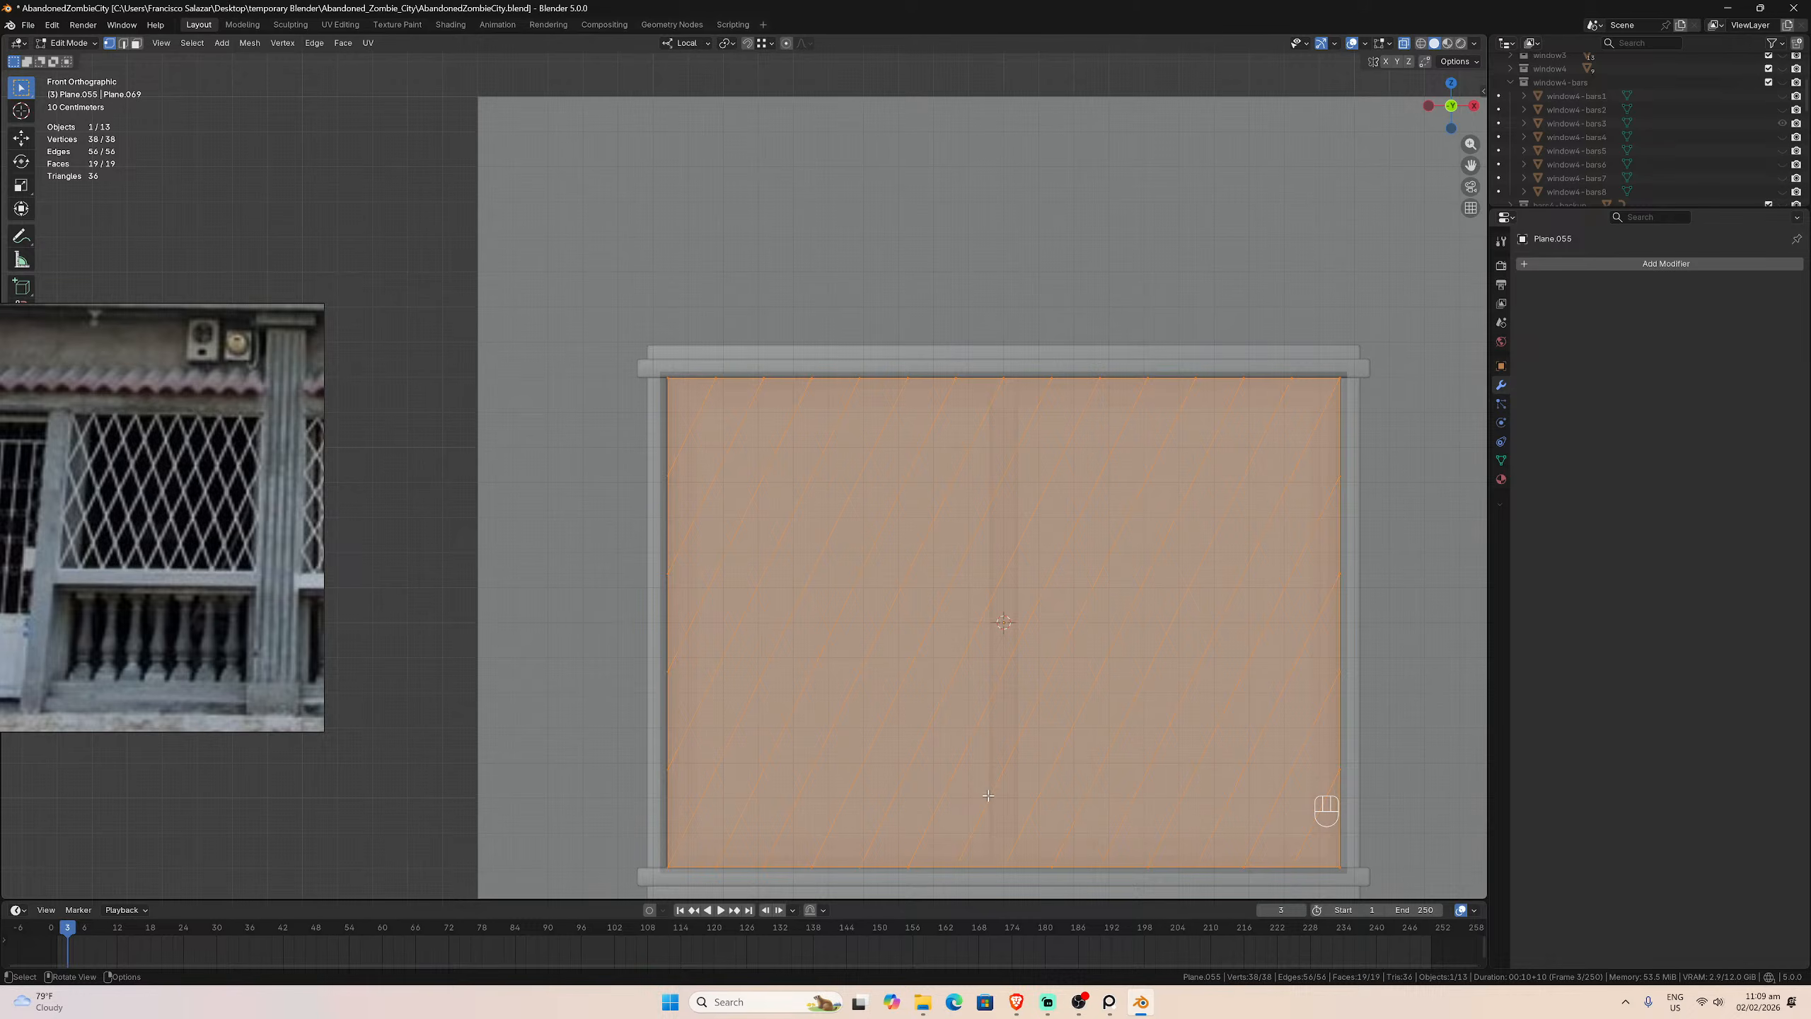
Step: In edge select mode, knife opposite-slanting diagonals from the first and second right-edge vertices to the thirteenth and twelfth top-edge vertices
click(124, 44)
key(k)
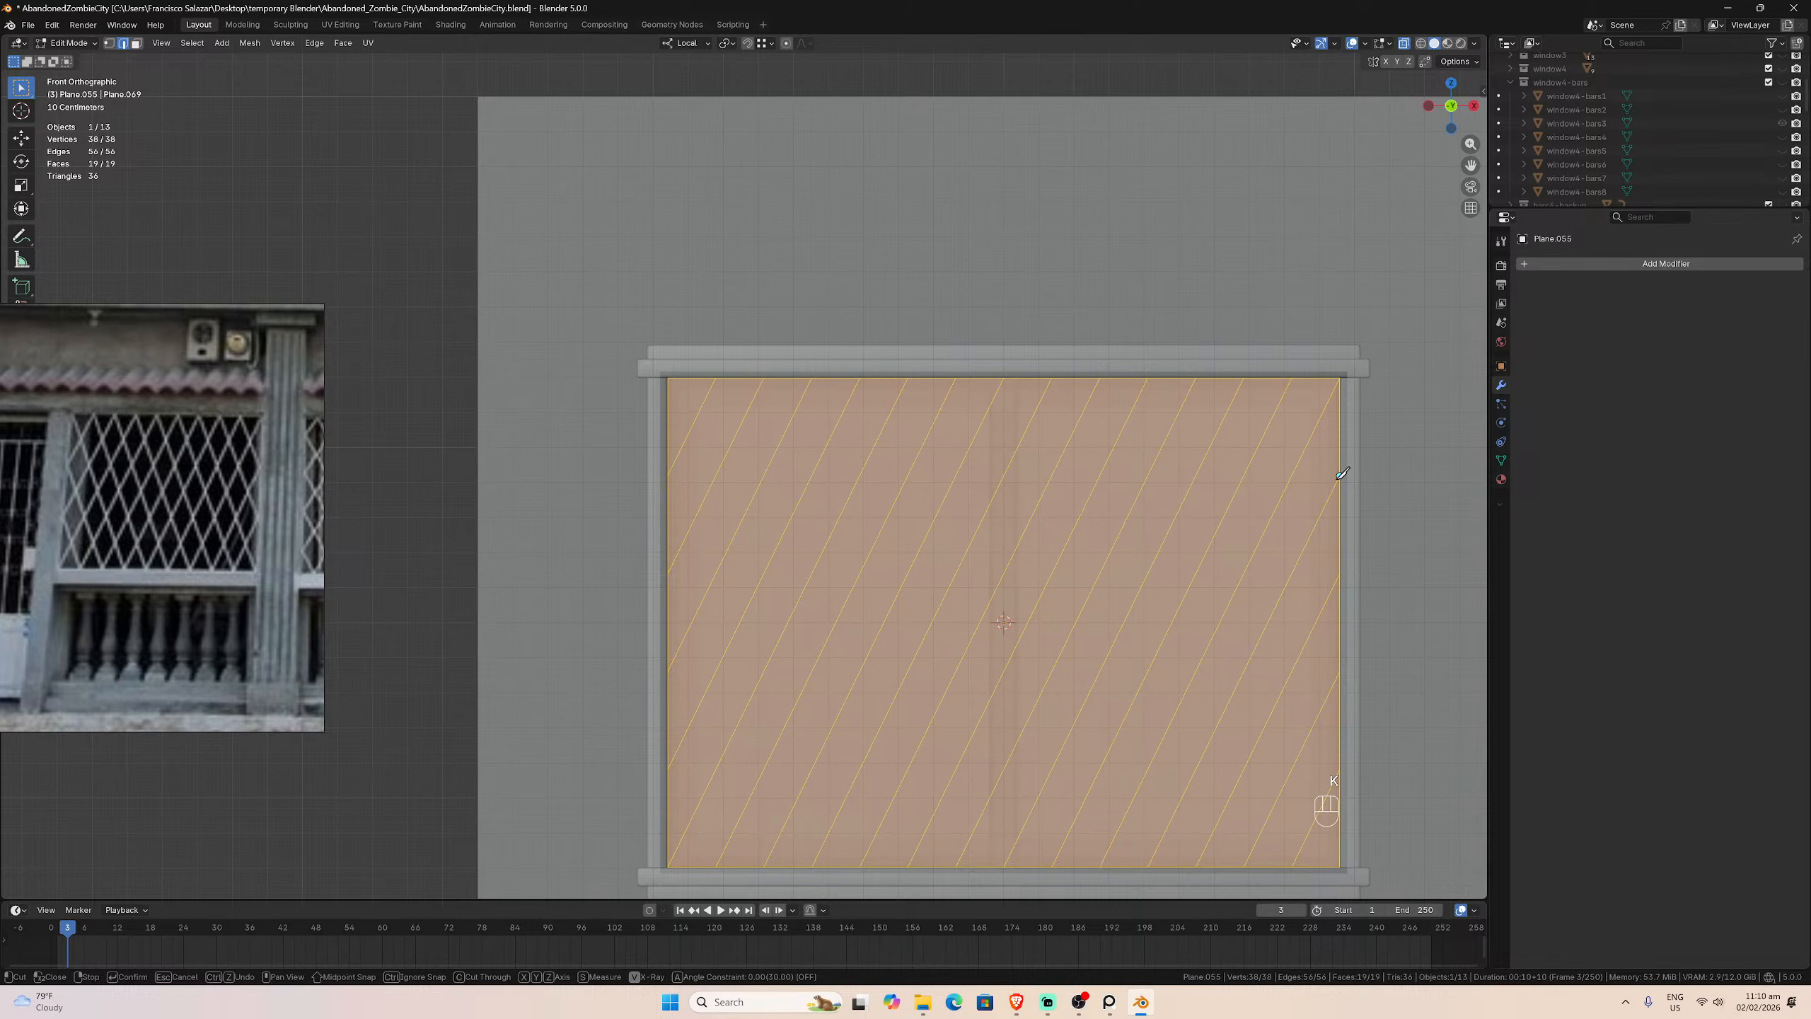
click(1341, 475)
click(1292, 377)
key(Return)
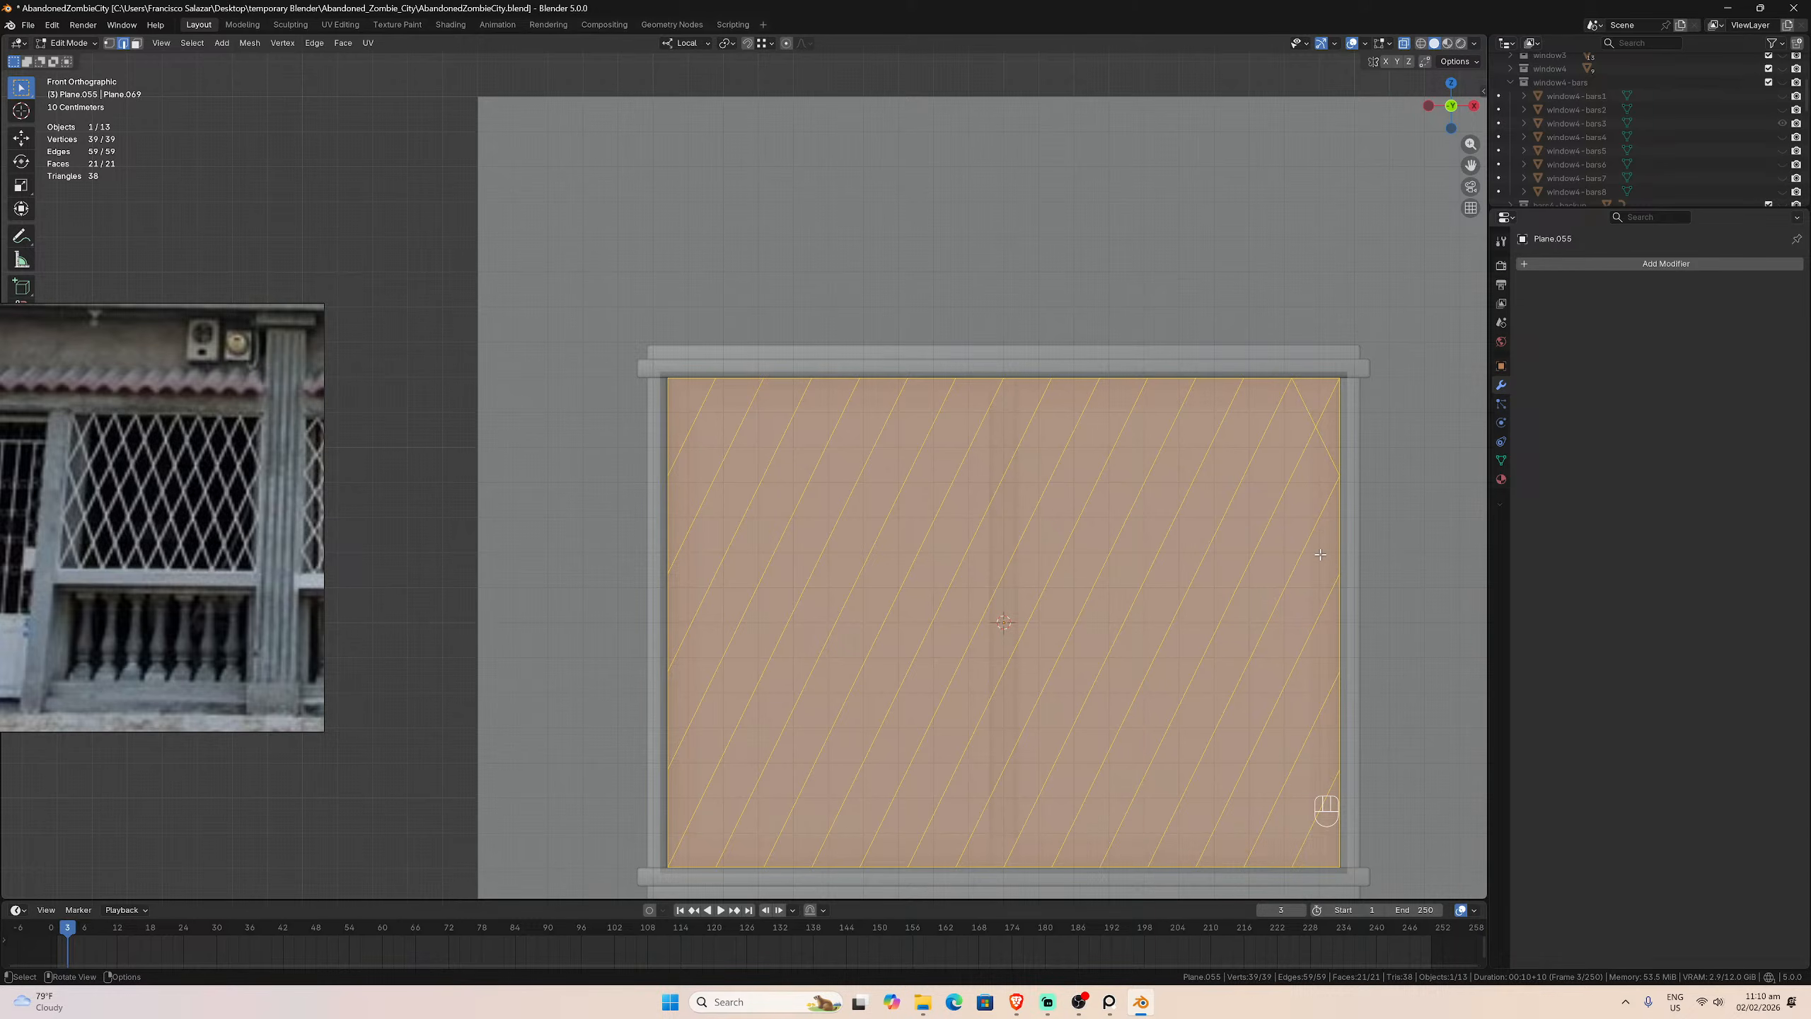
key(k)
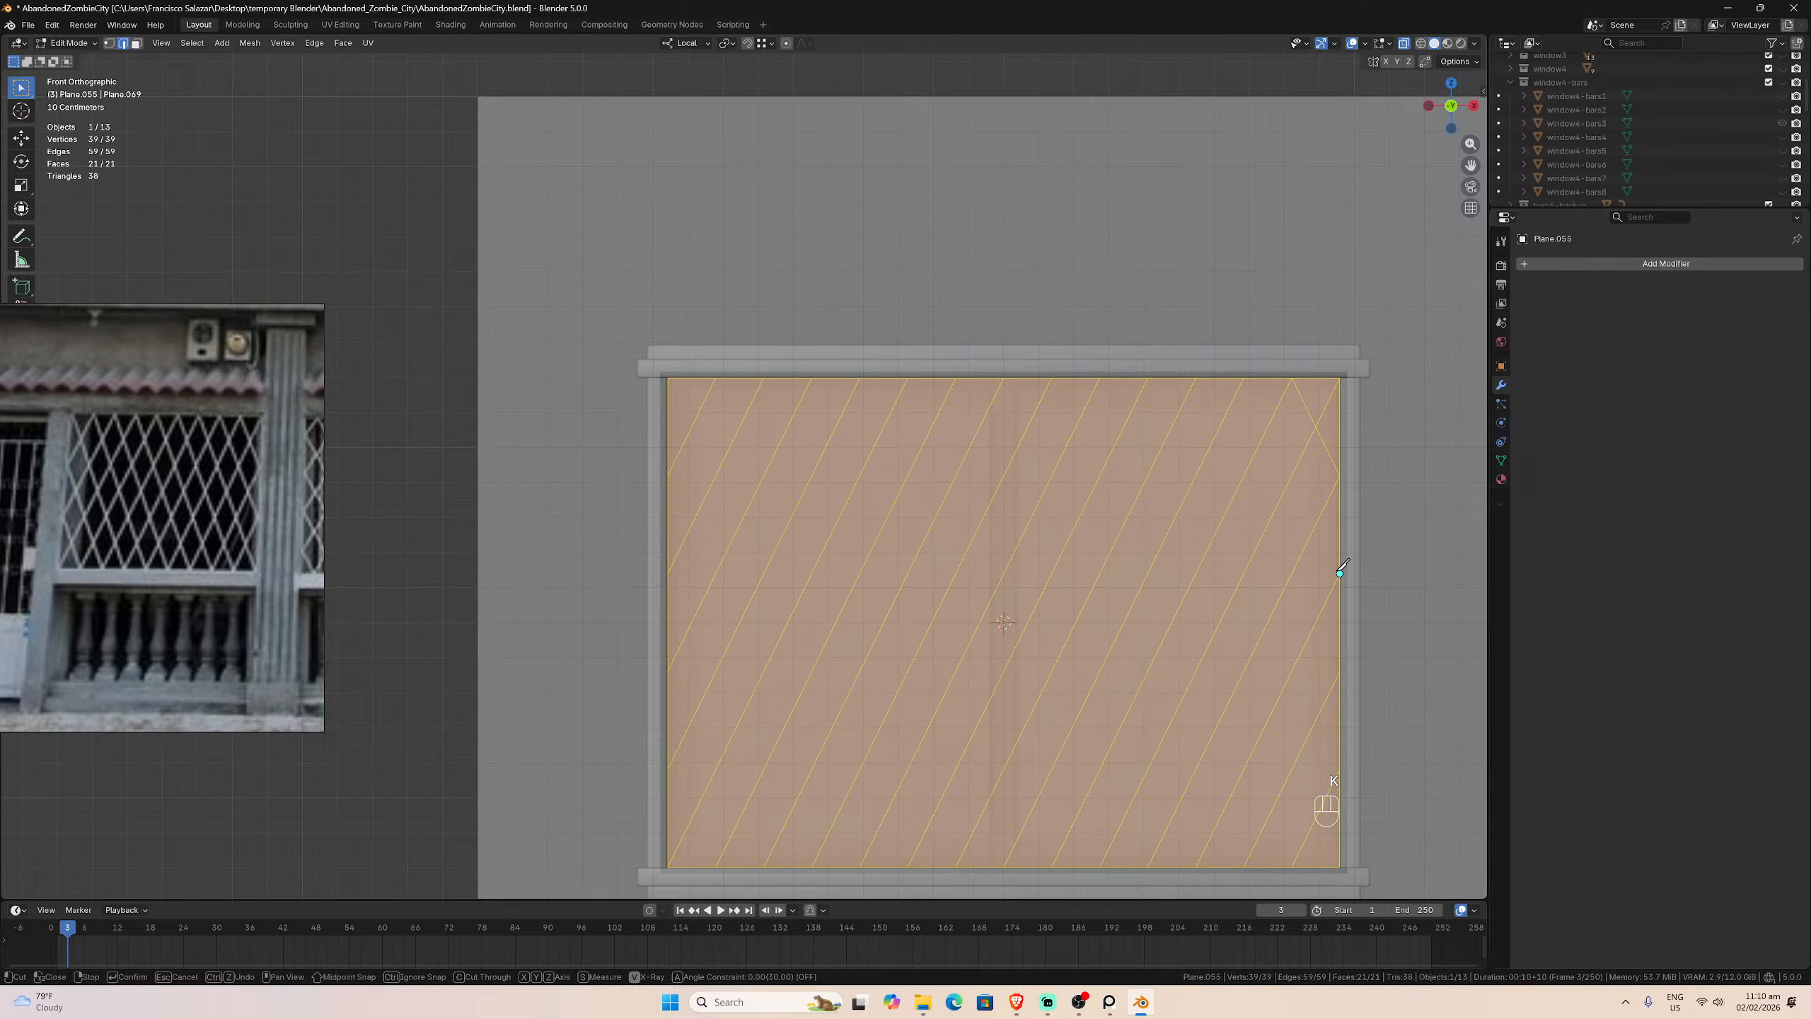
click(1340, 573)
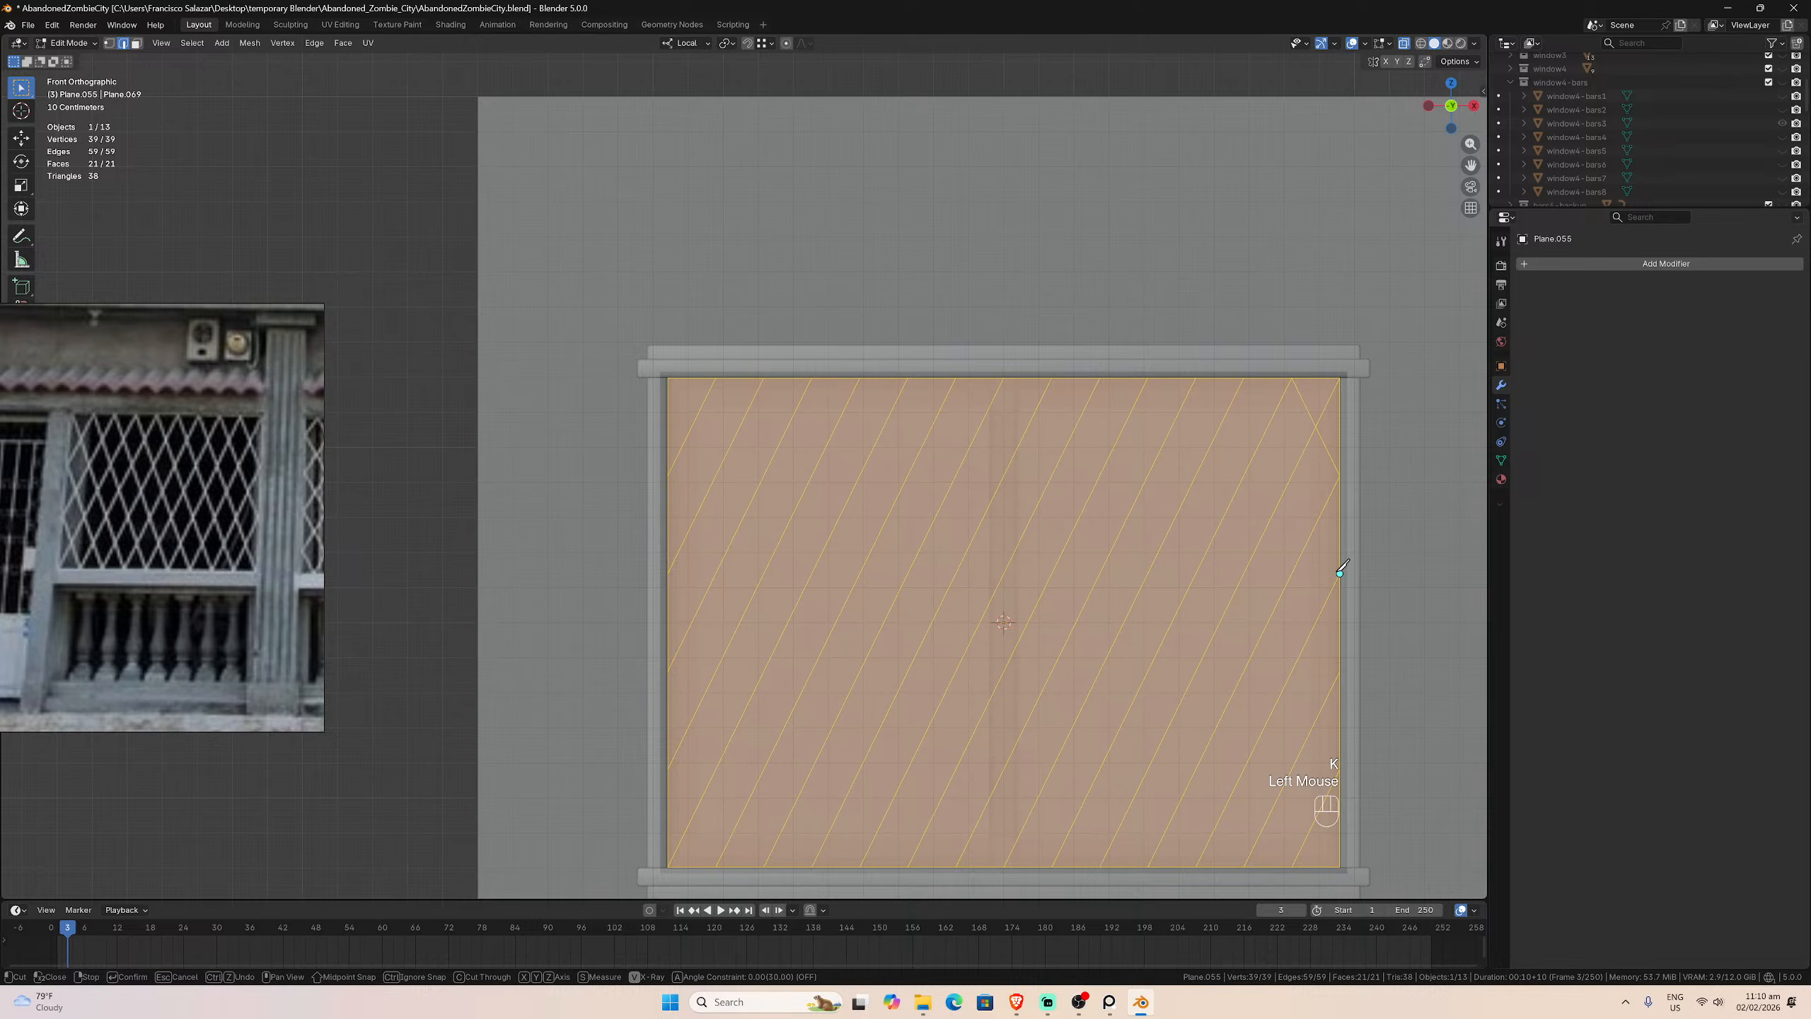
click(1244, 377)
key(Return)
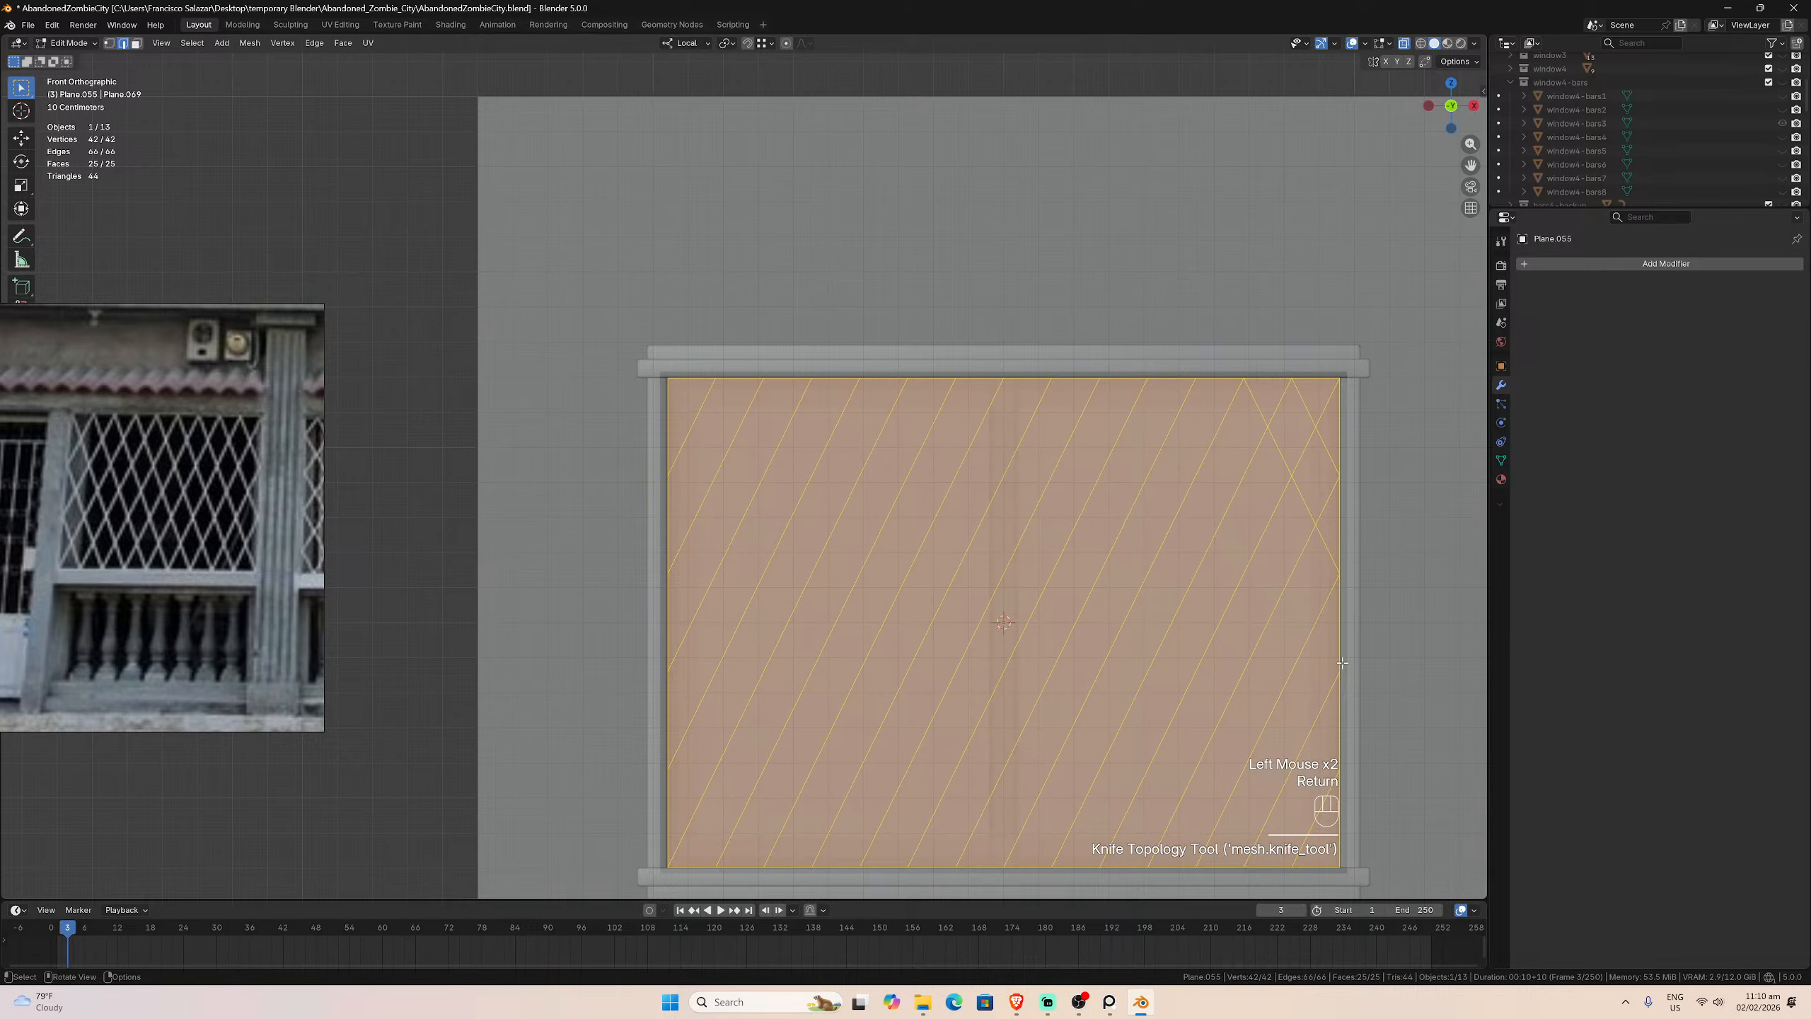
Step: Knife opposite-slanting diagonals from the third and fourth right-edge vertices to the eleventh and tenth top-edge vertices
key(k)
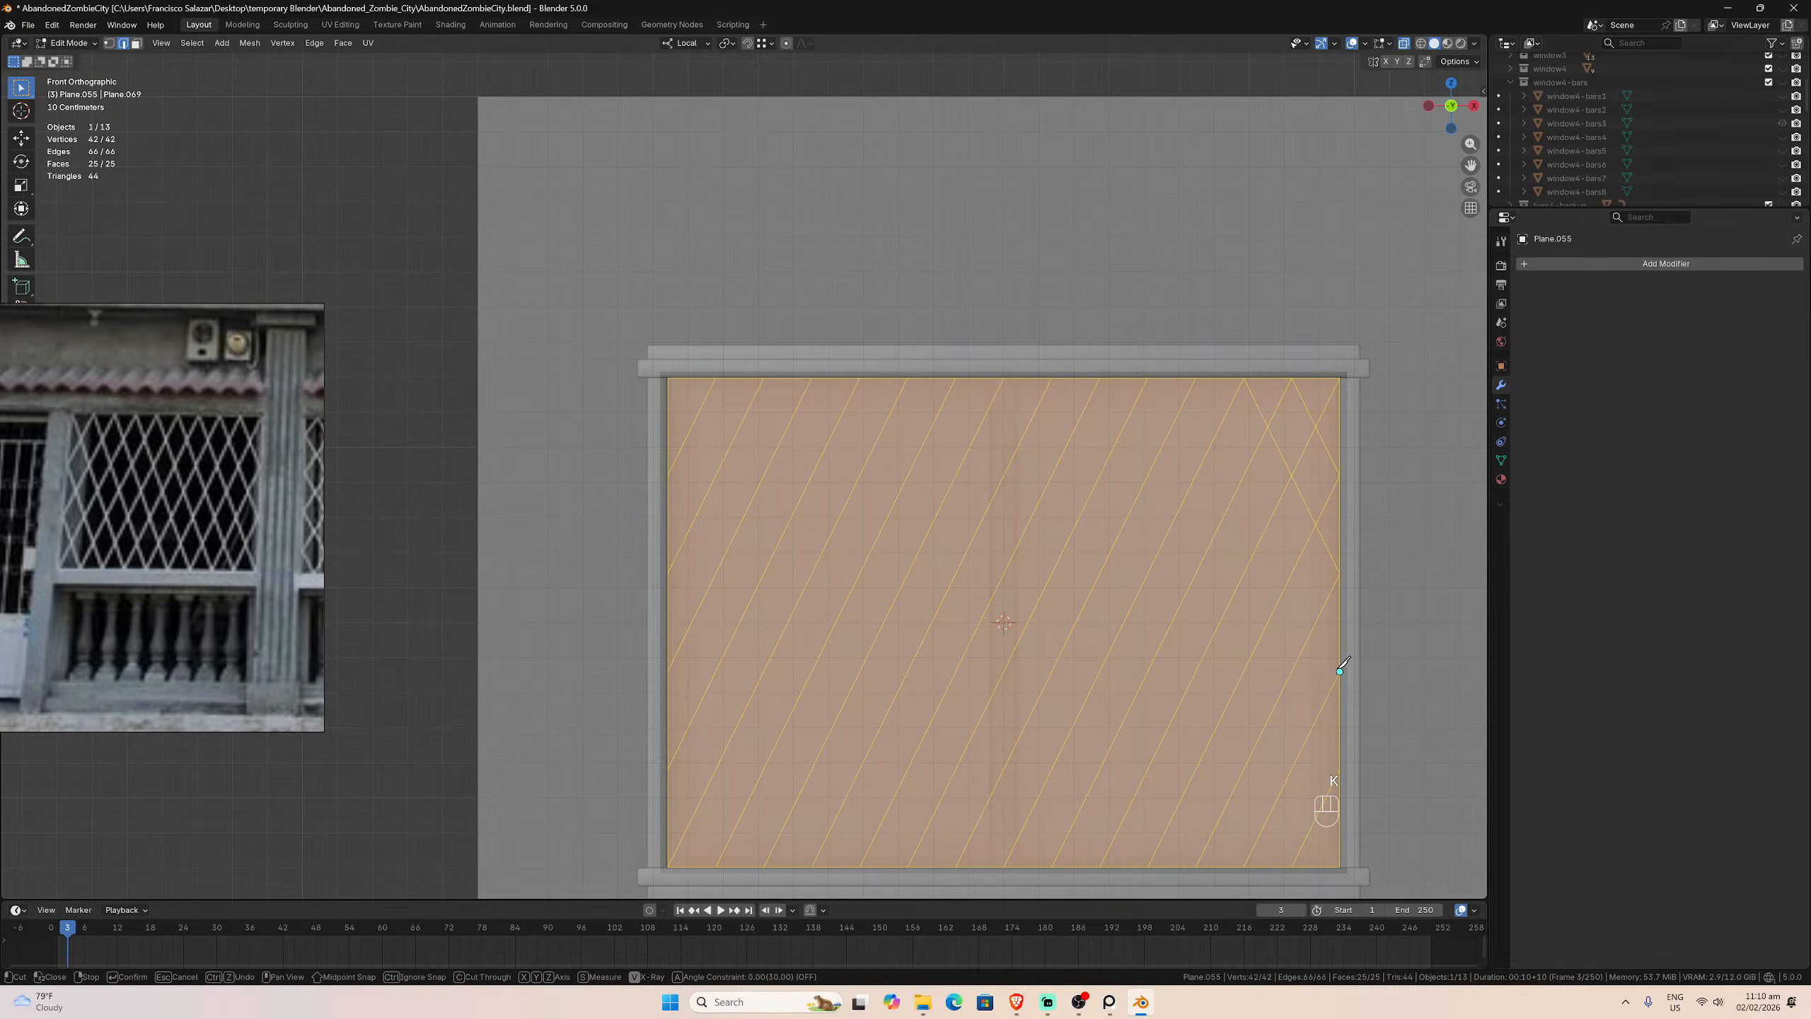
click(1340, 672)
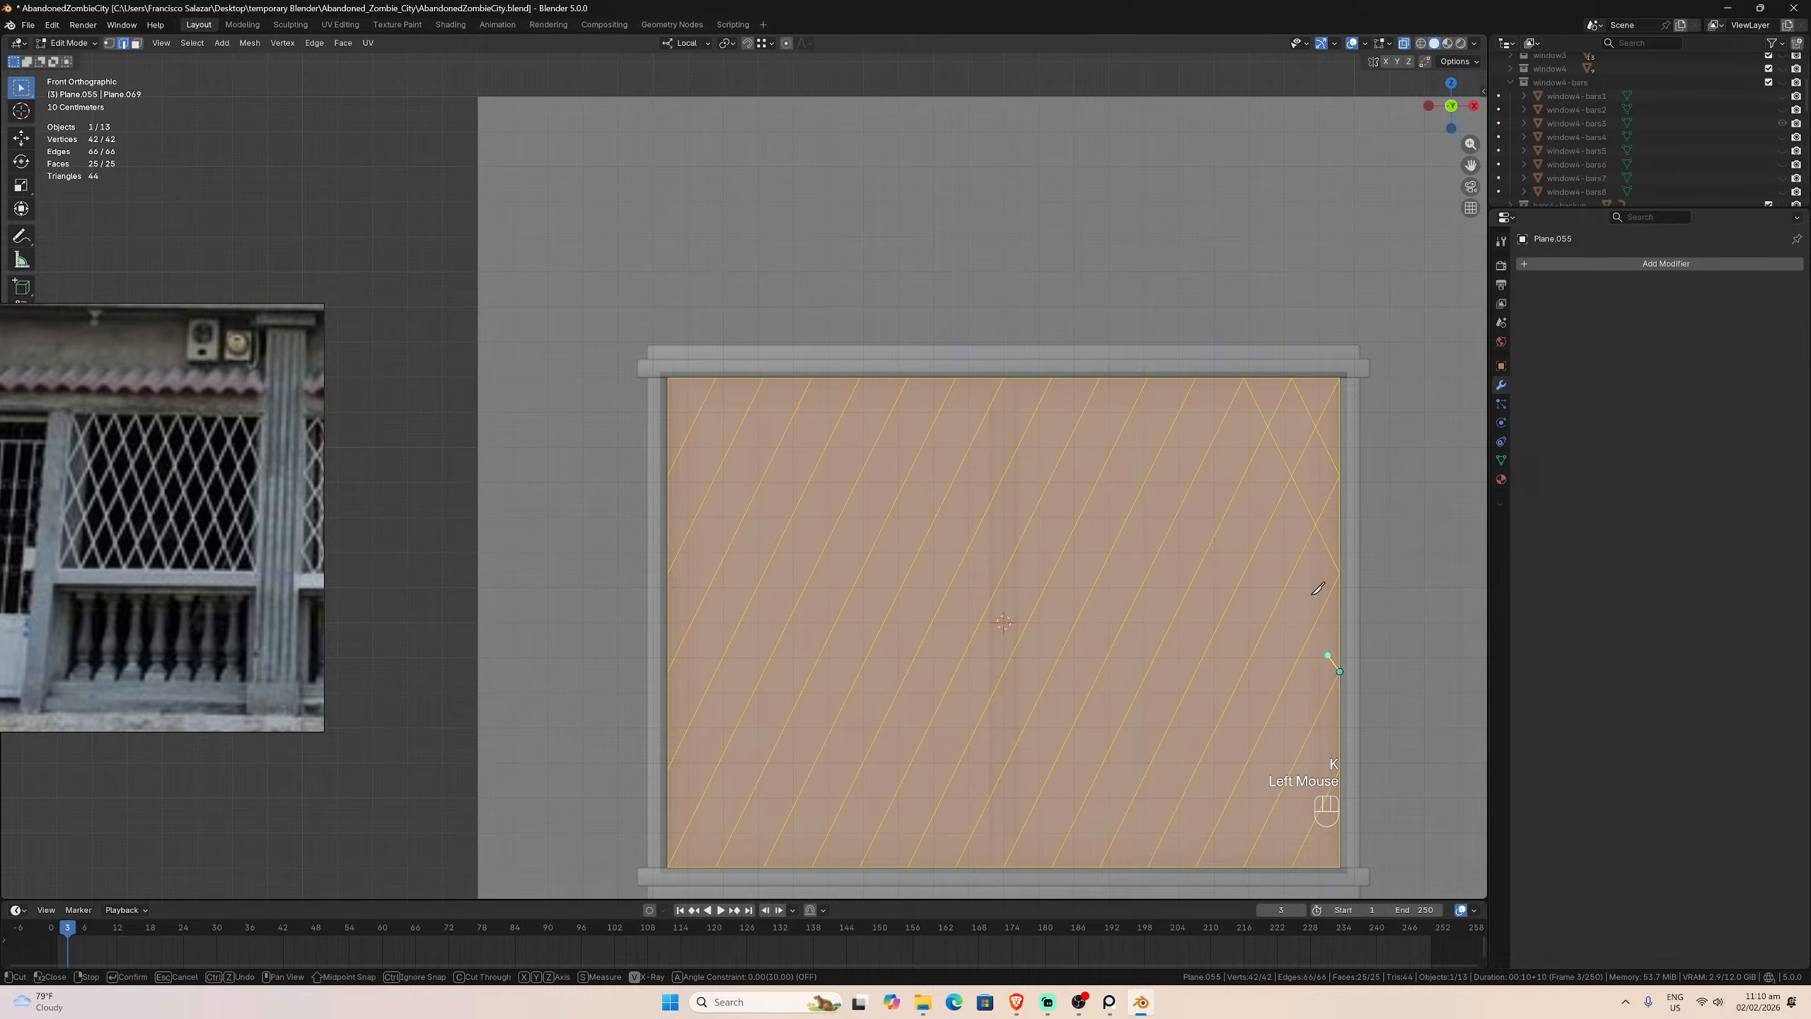
click(1197, 377)
key(Return)
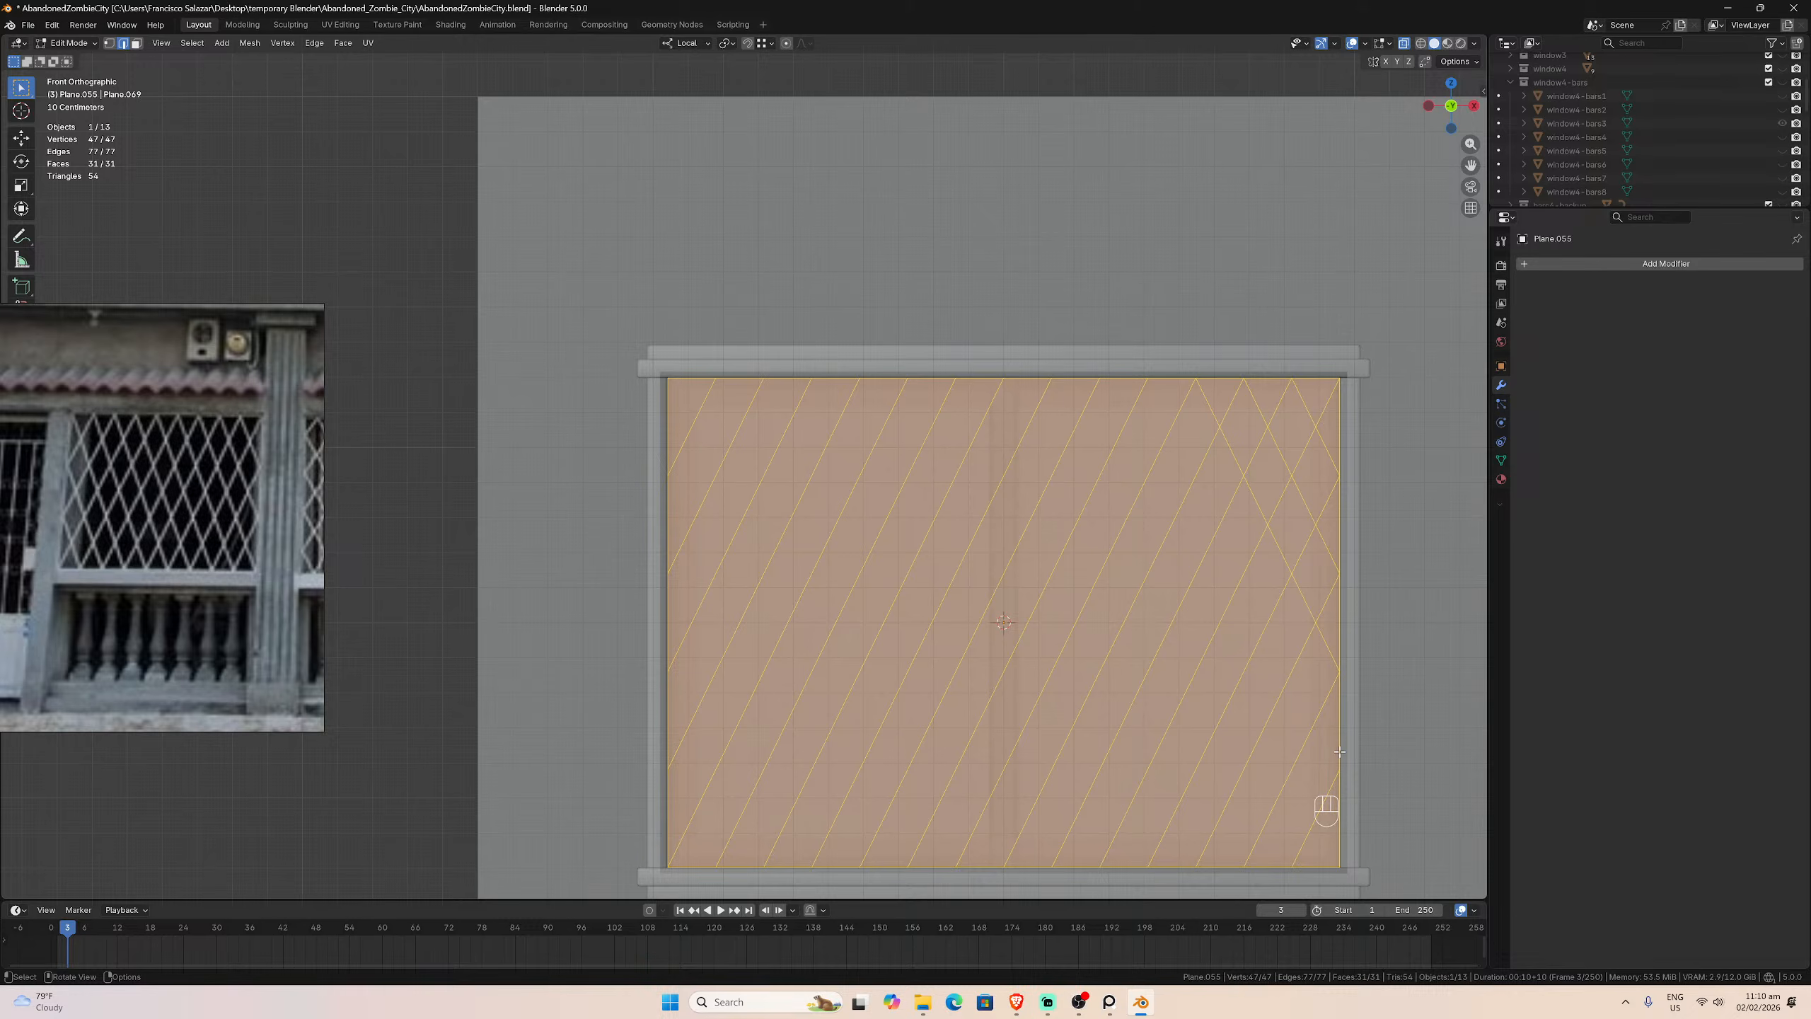
key(k)
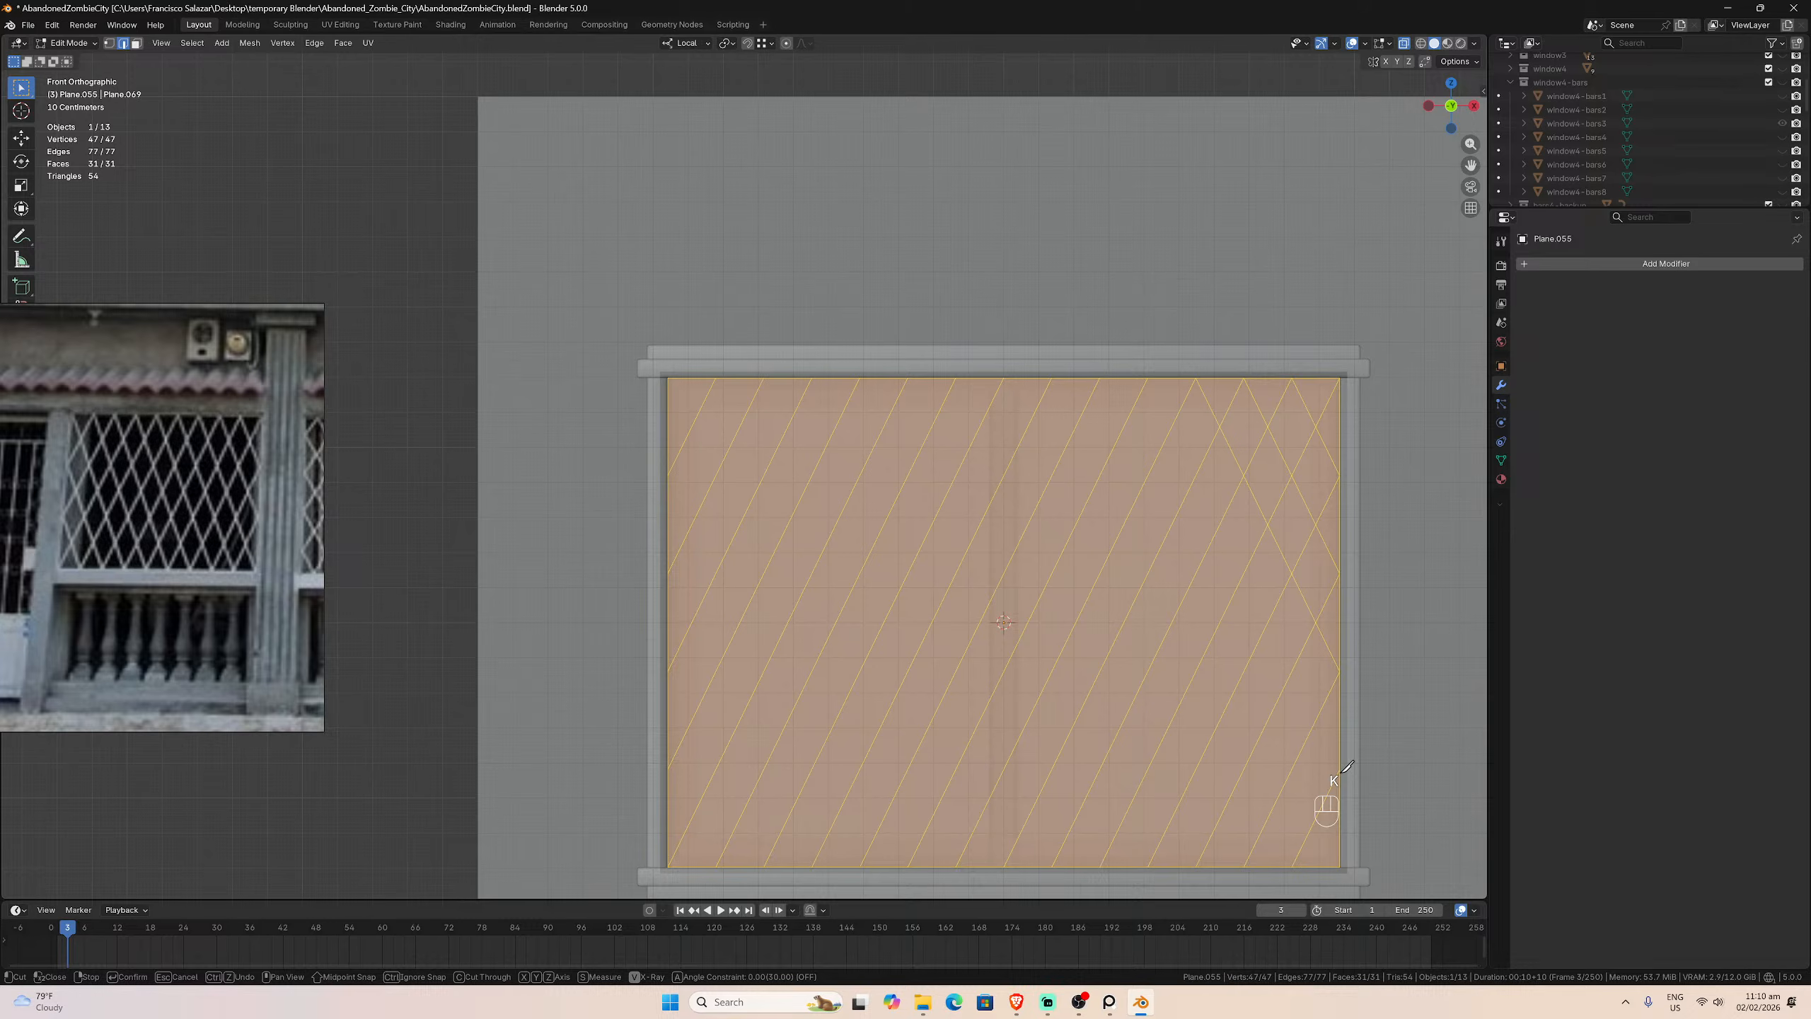
click(1341, 768)
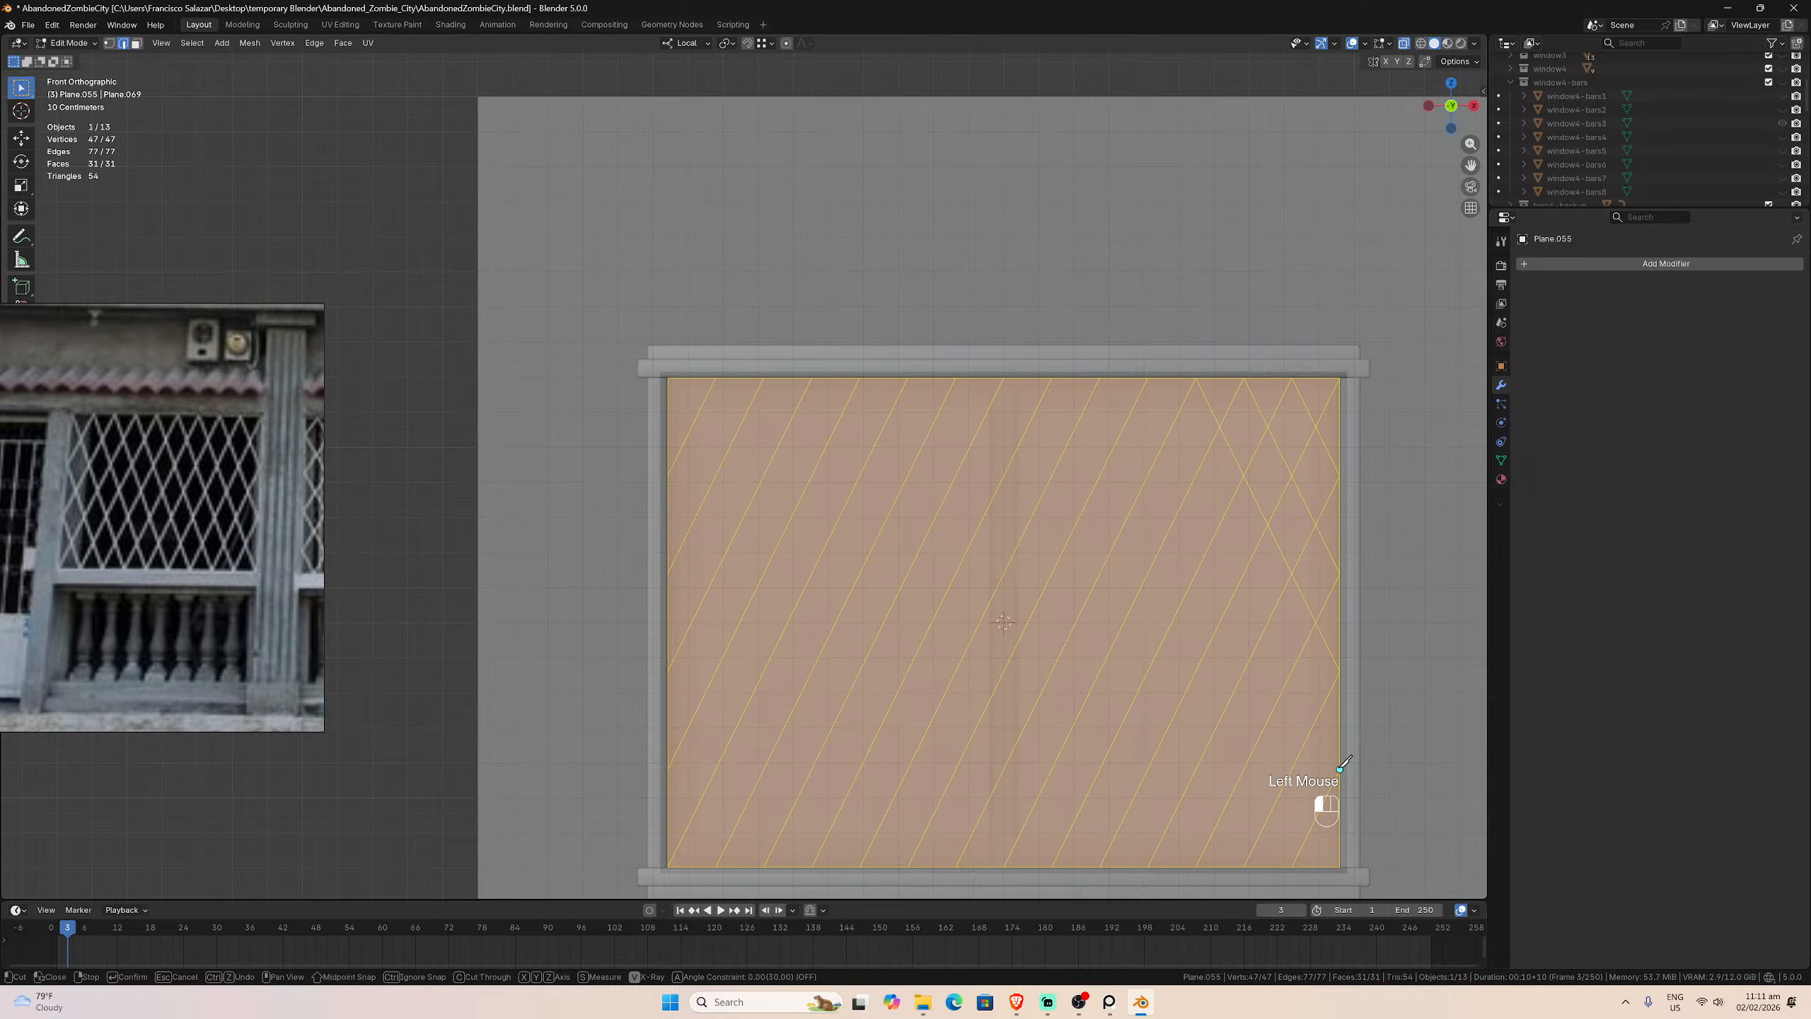
click(1149, 377)
key(Return)
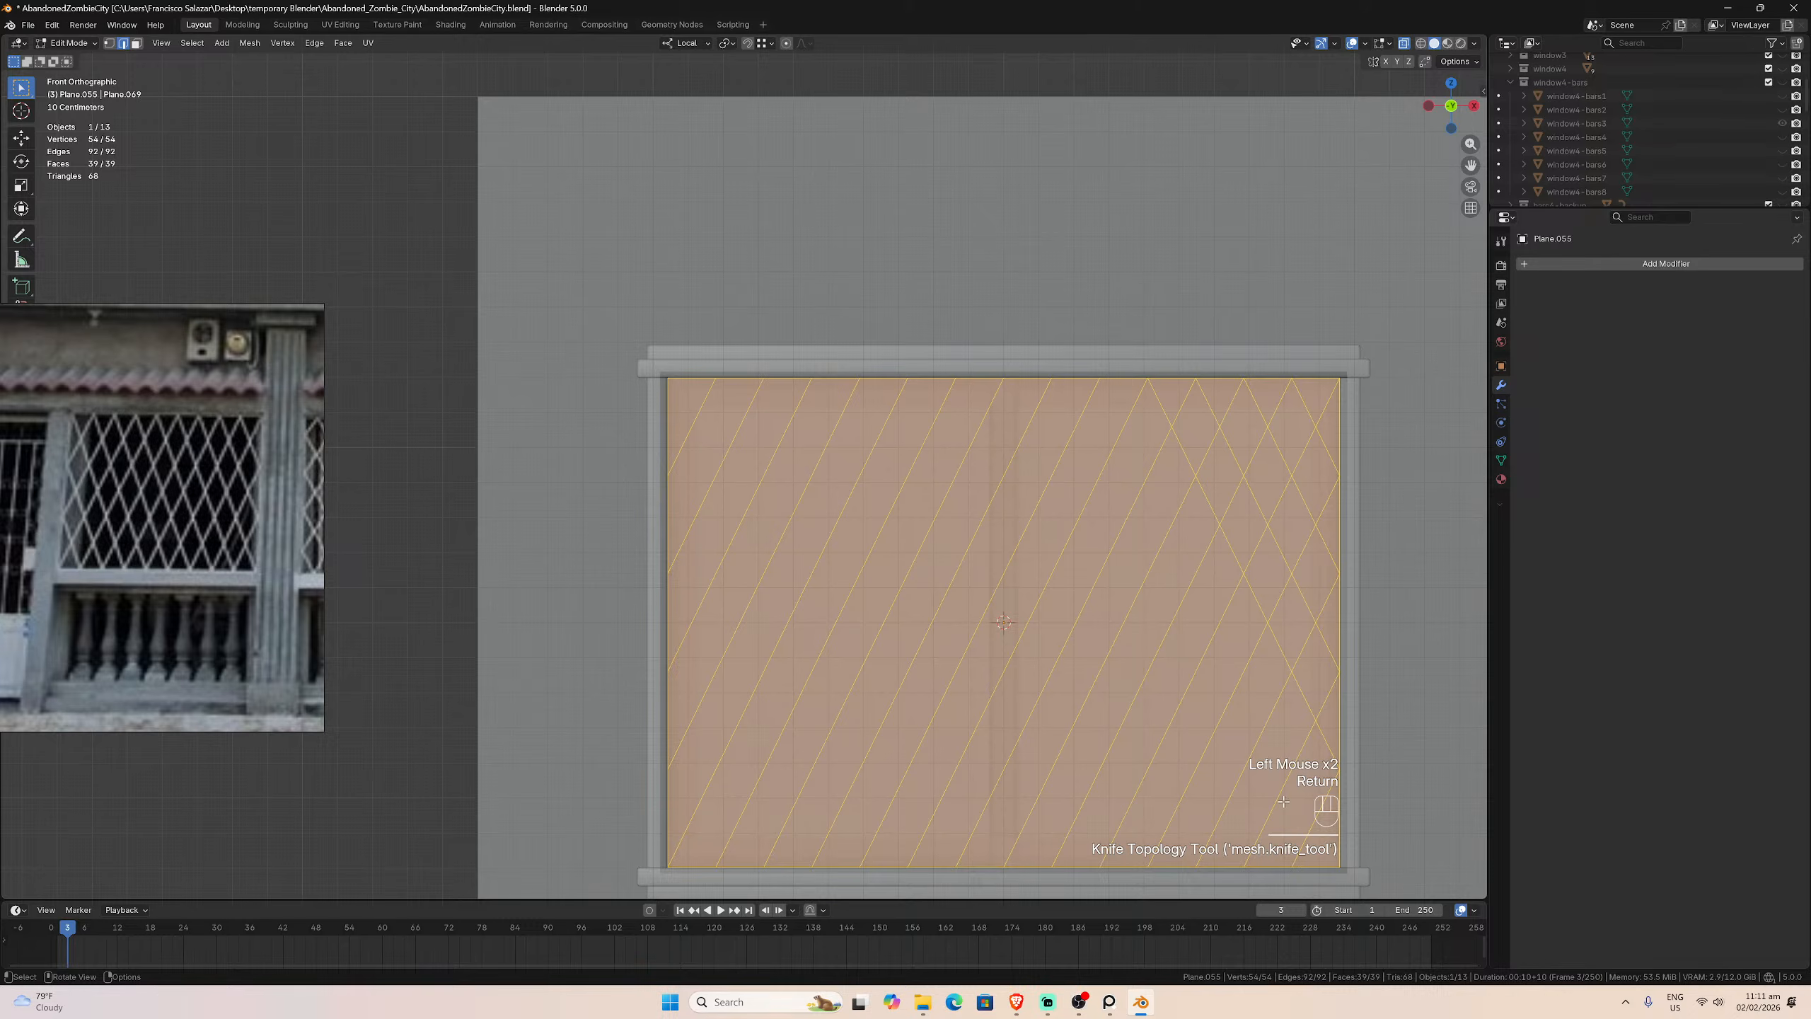
Step: Knife an opposite-slanting diagonal from the face's lower-right corner to the ninth top-edge vertex
key(k)
click(1340, 865)
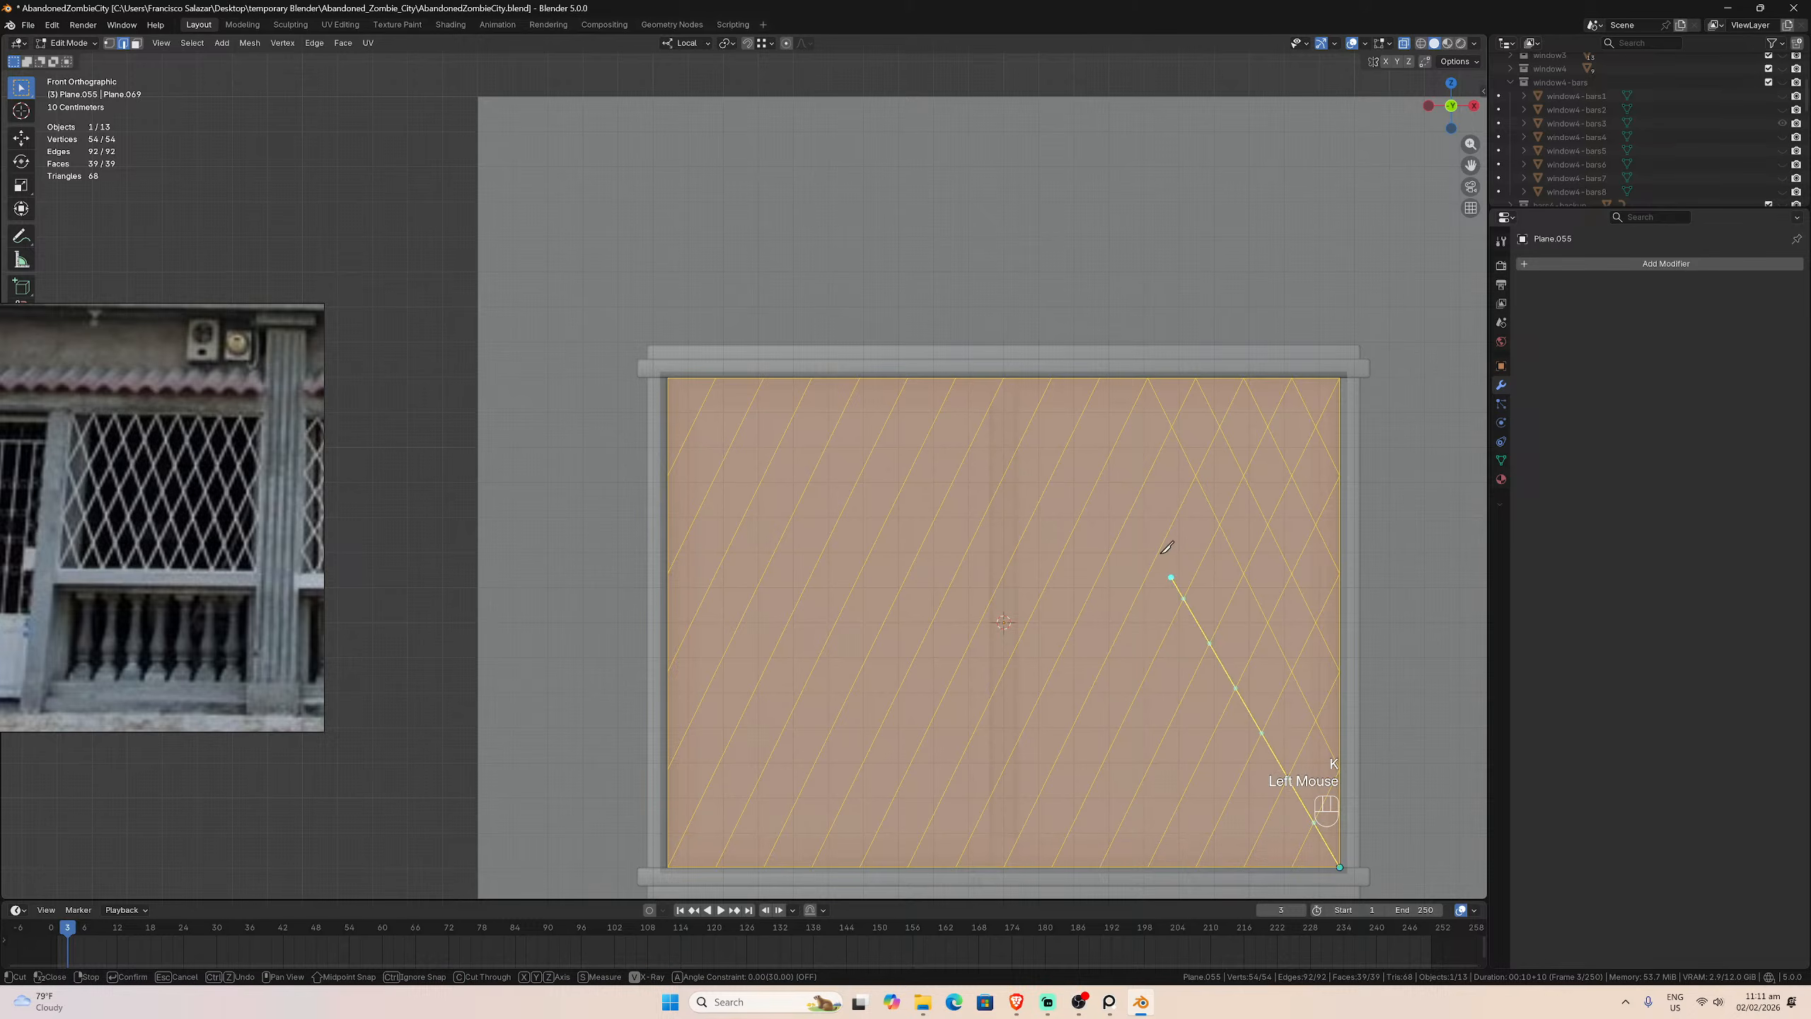
click(1100, 376)
key(Return)
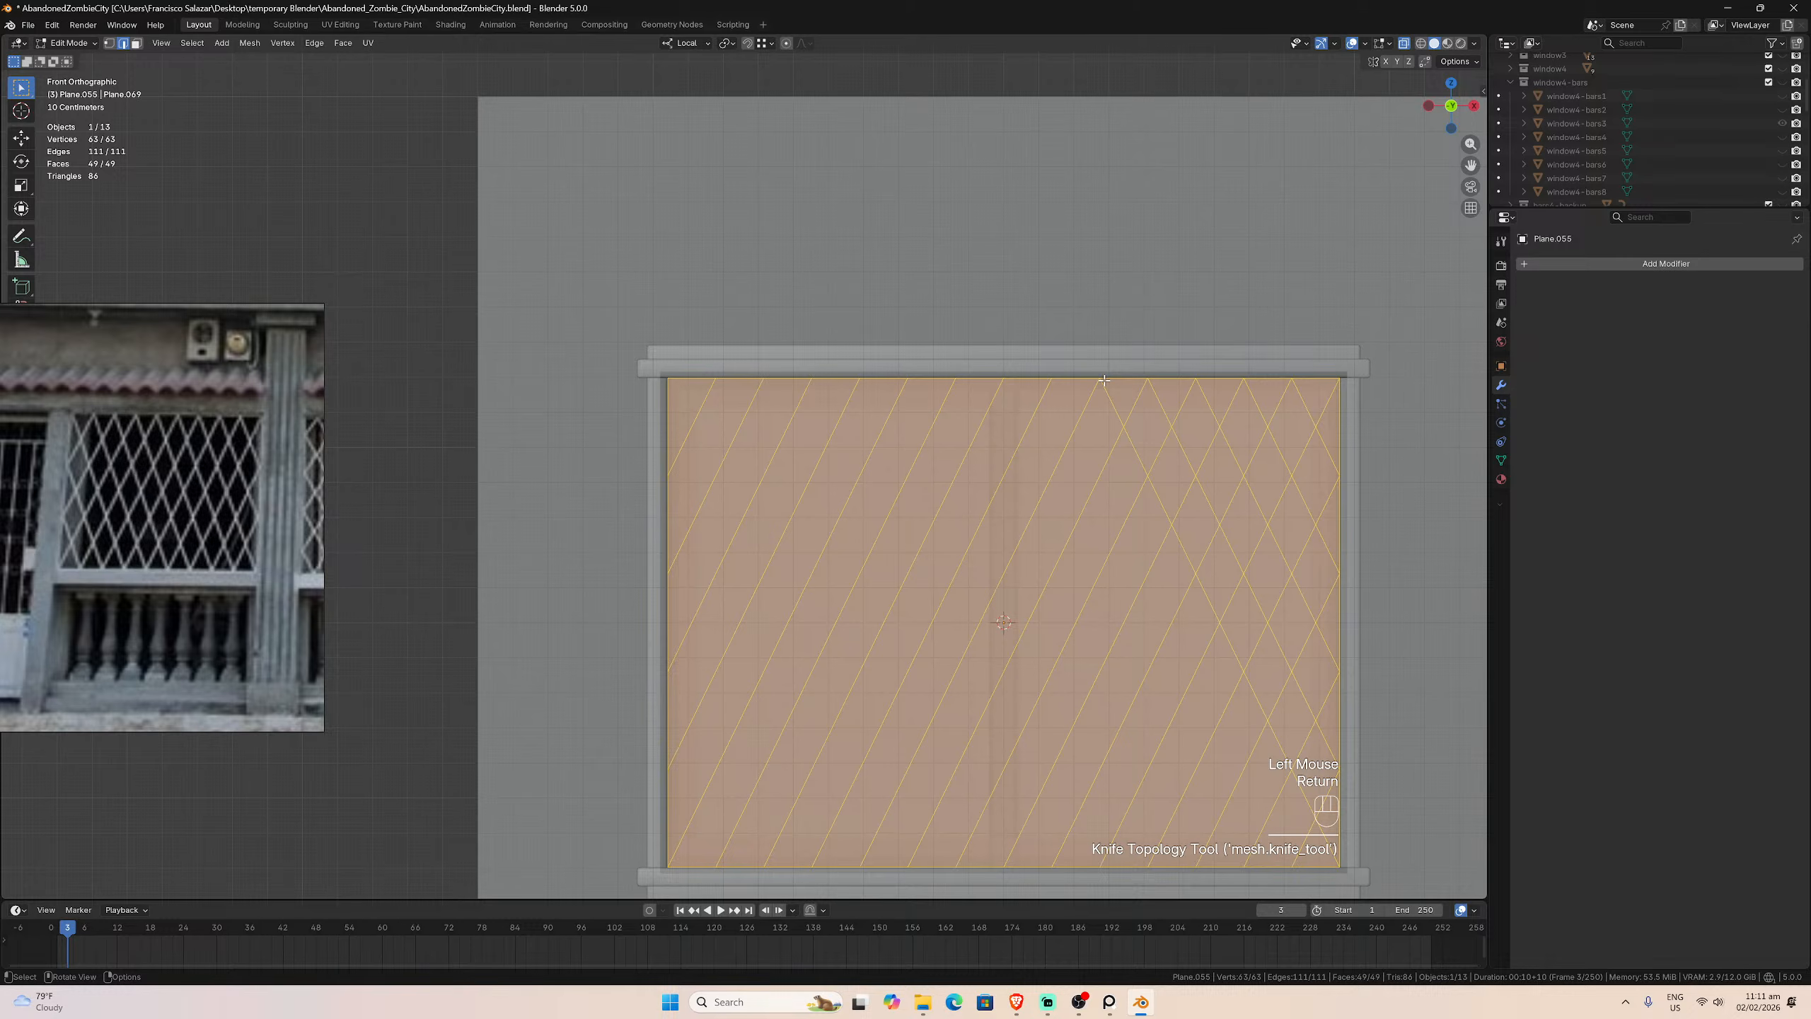
Step: Knife opposite-slanting diagonals from the thirteenth and twelfth bottom-edge vertices to the eighth and seventh top-edge vertices
key(k)
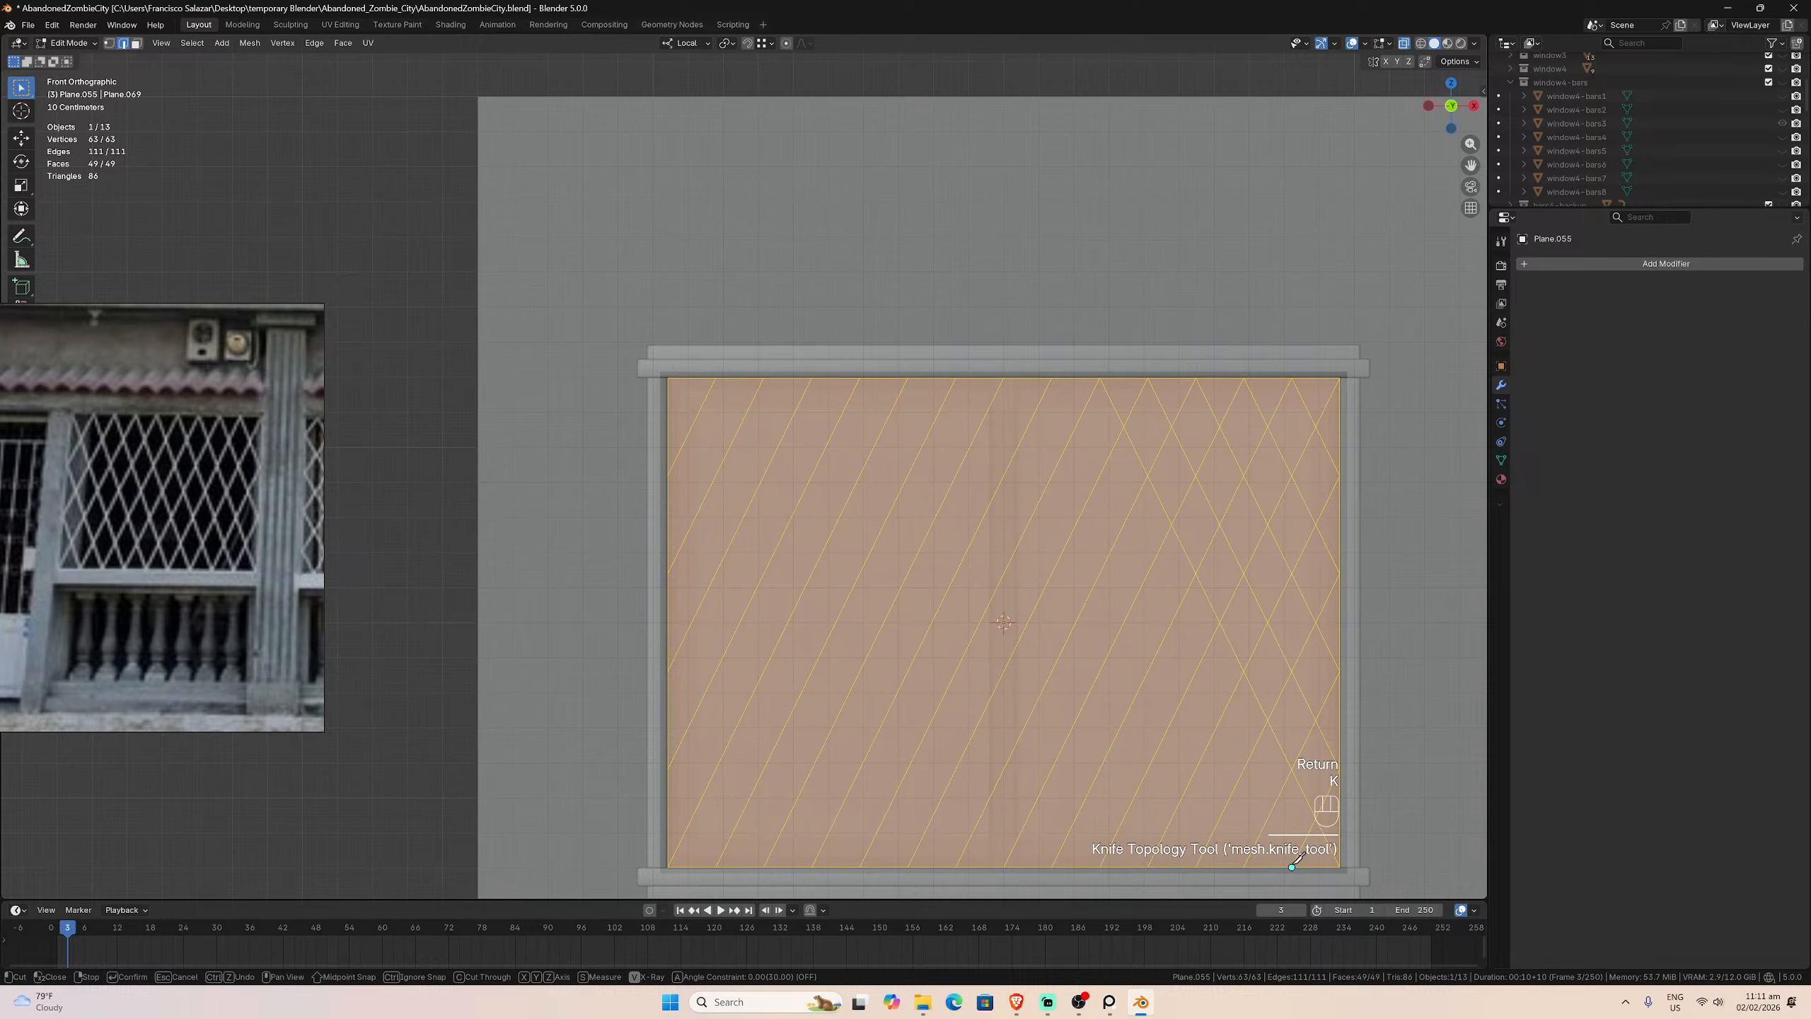
click(1292, 867)
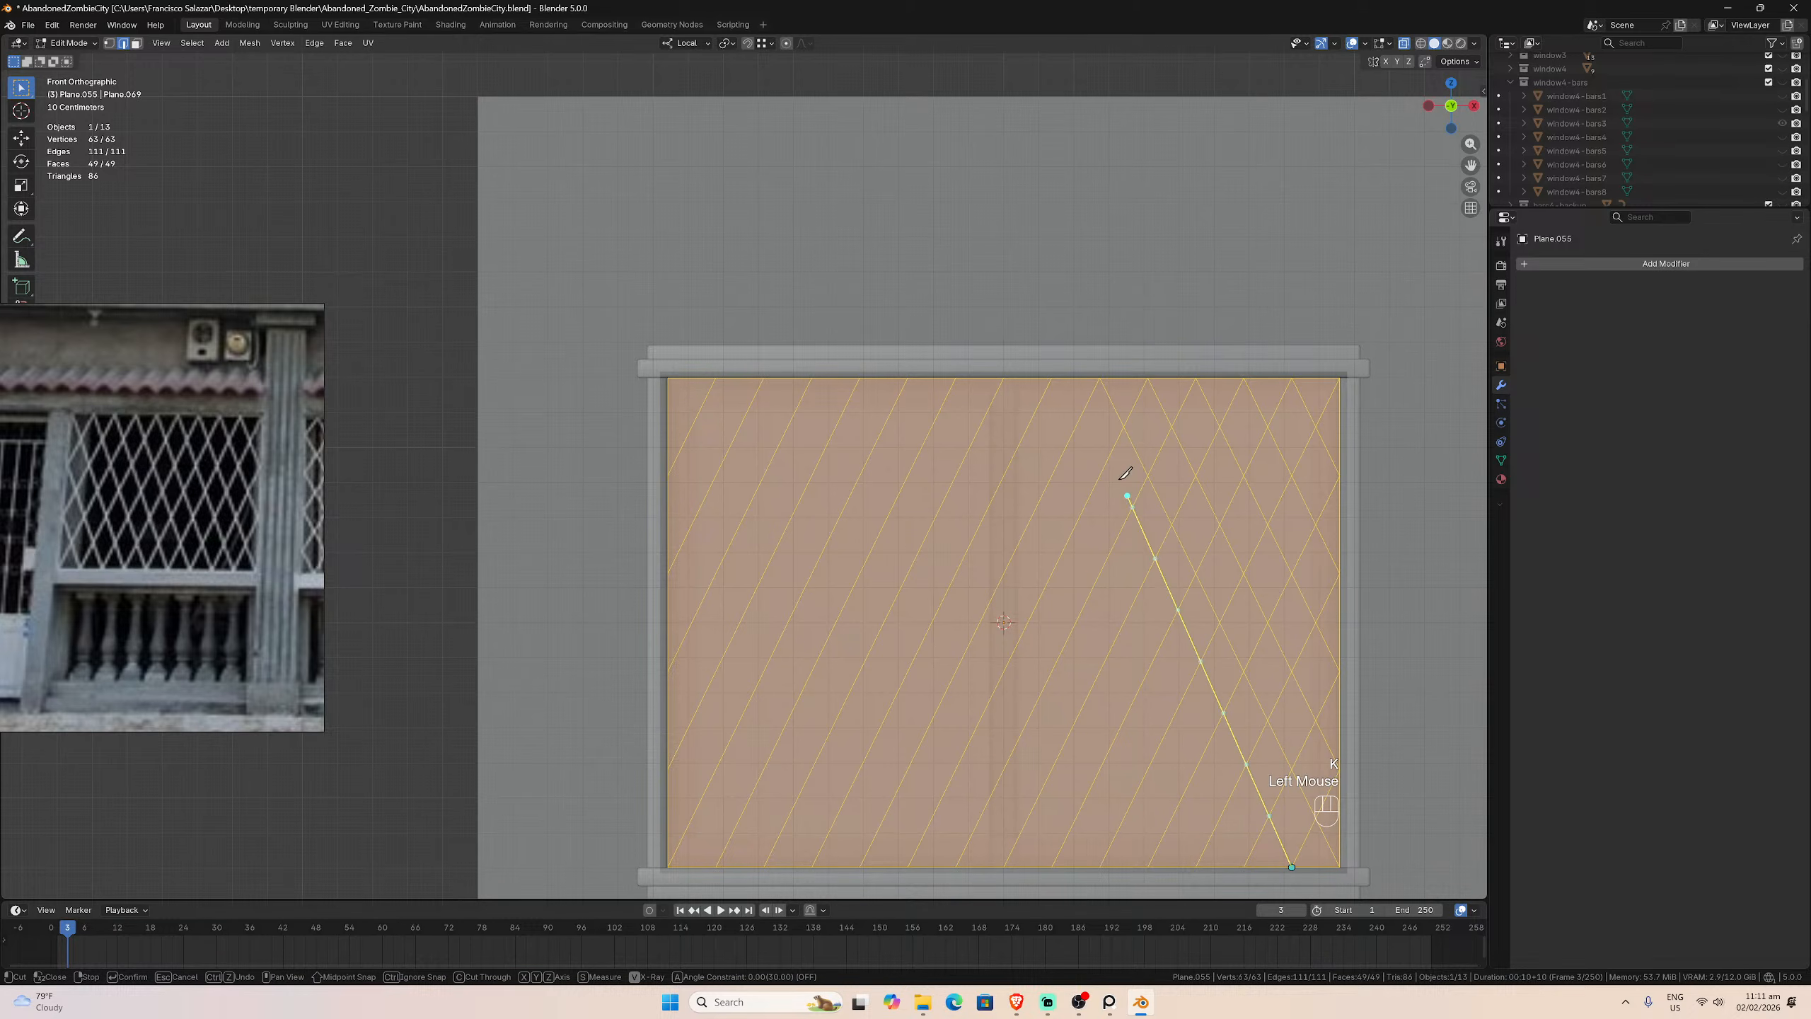
click(1052, 378)
key(Return)
key(k)
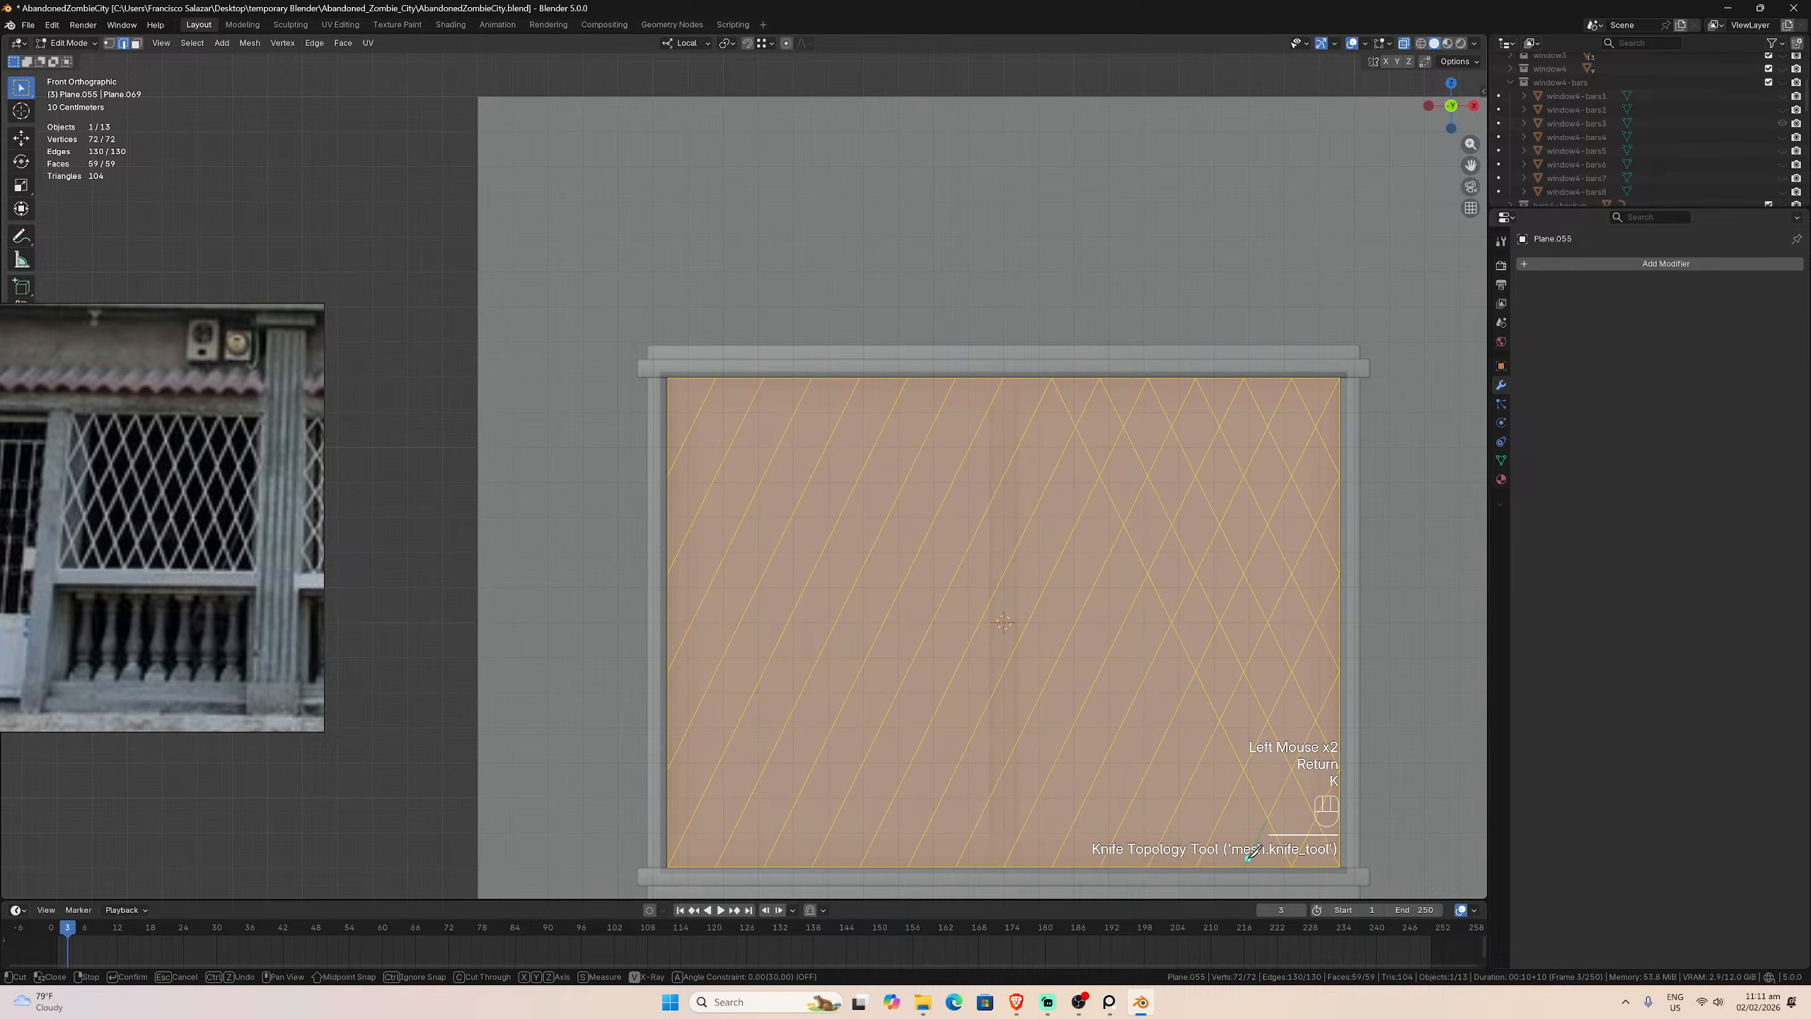
click(1244, 867)
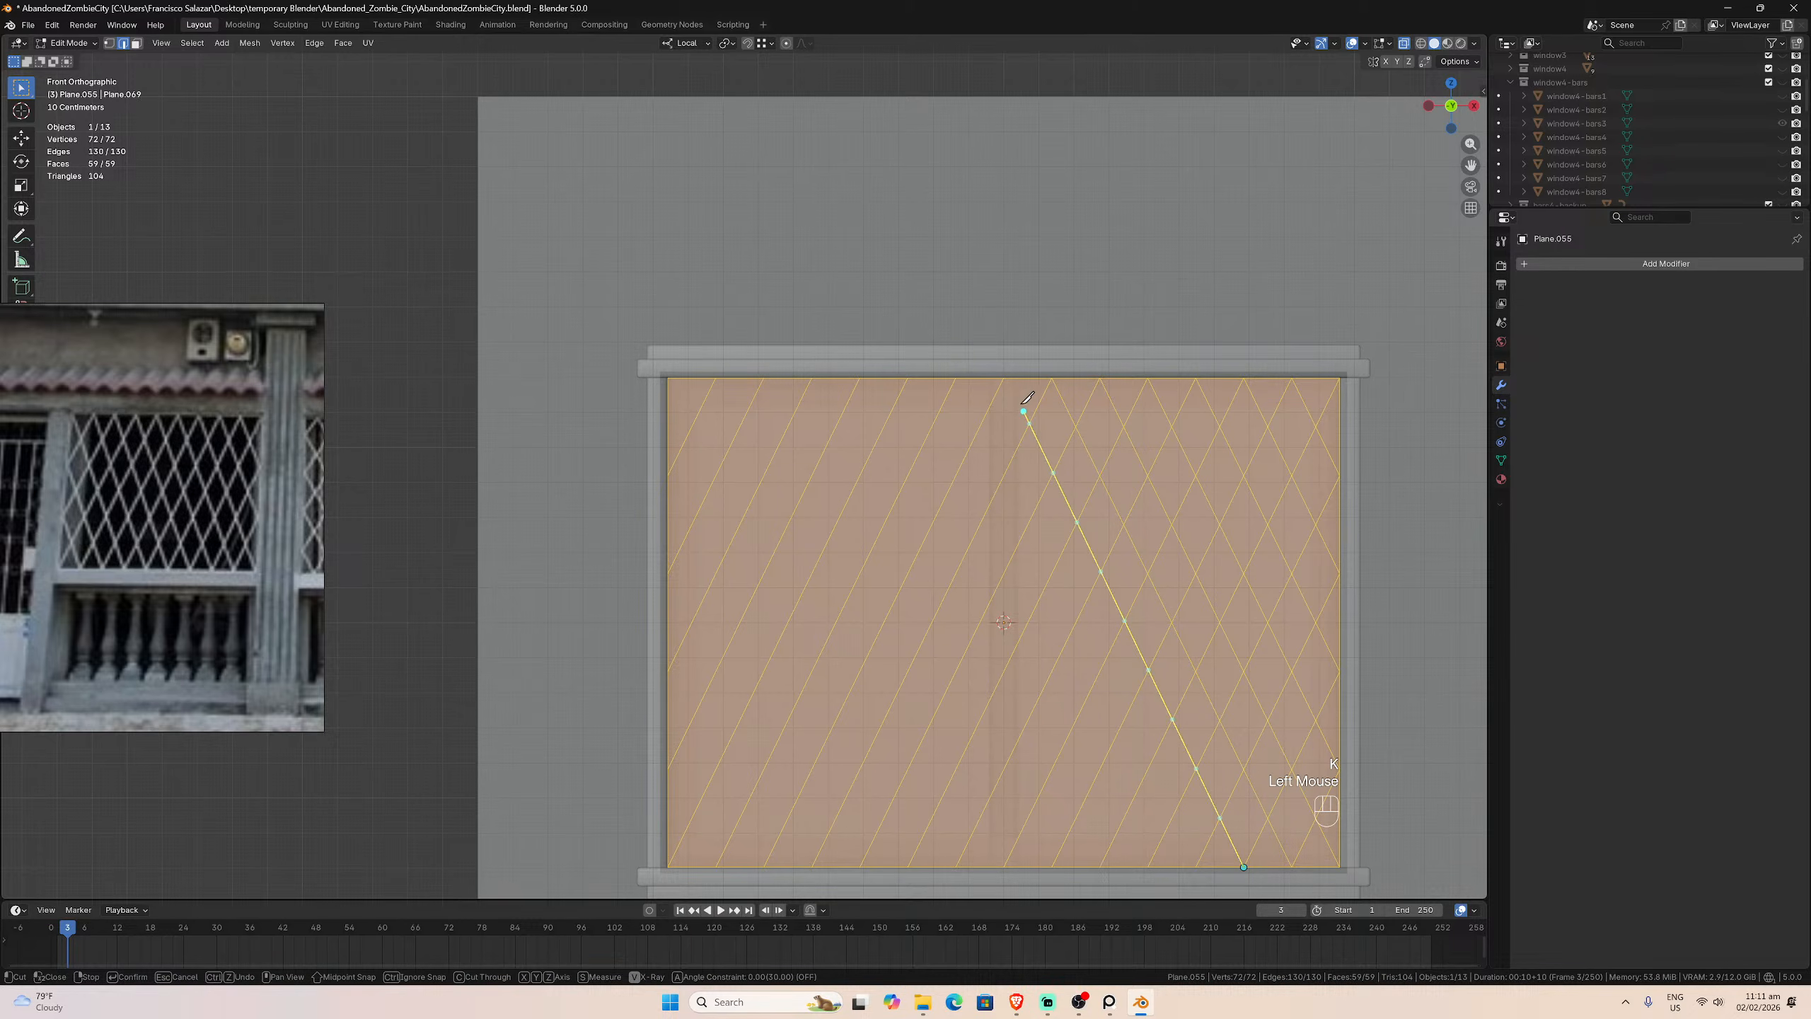
click(1004, 377)
key(Return)
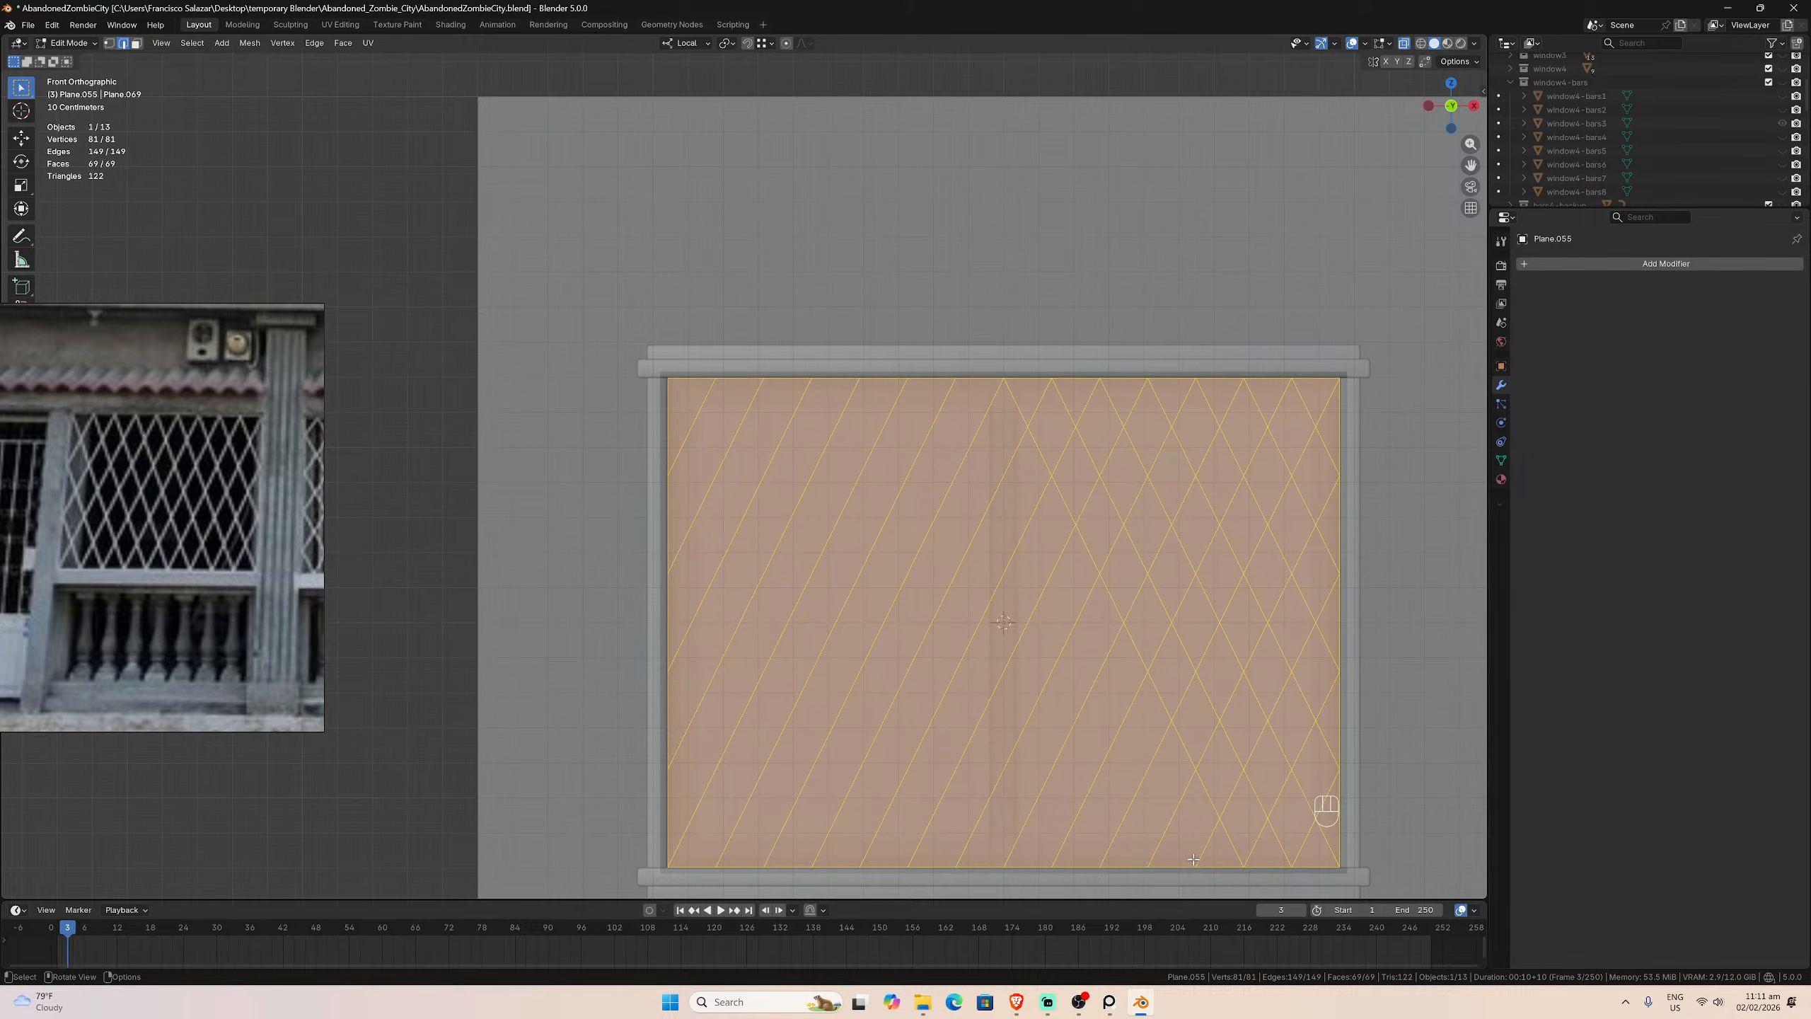
Step: Knife opposite-slanting diagonals from the eleventh and tenth bottom-edge vertices to the sixth and fifth top-edge vertices
key(k)
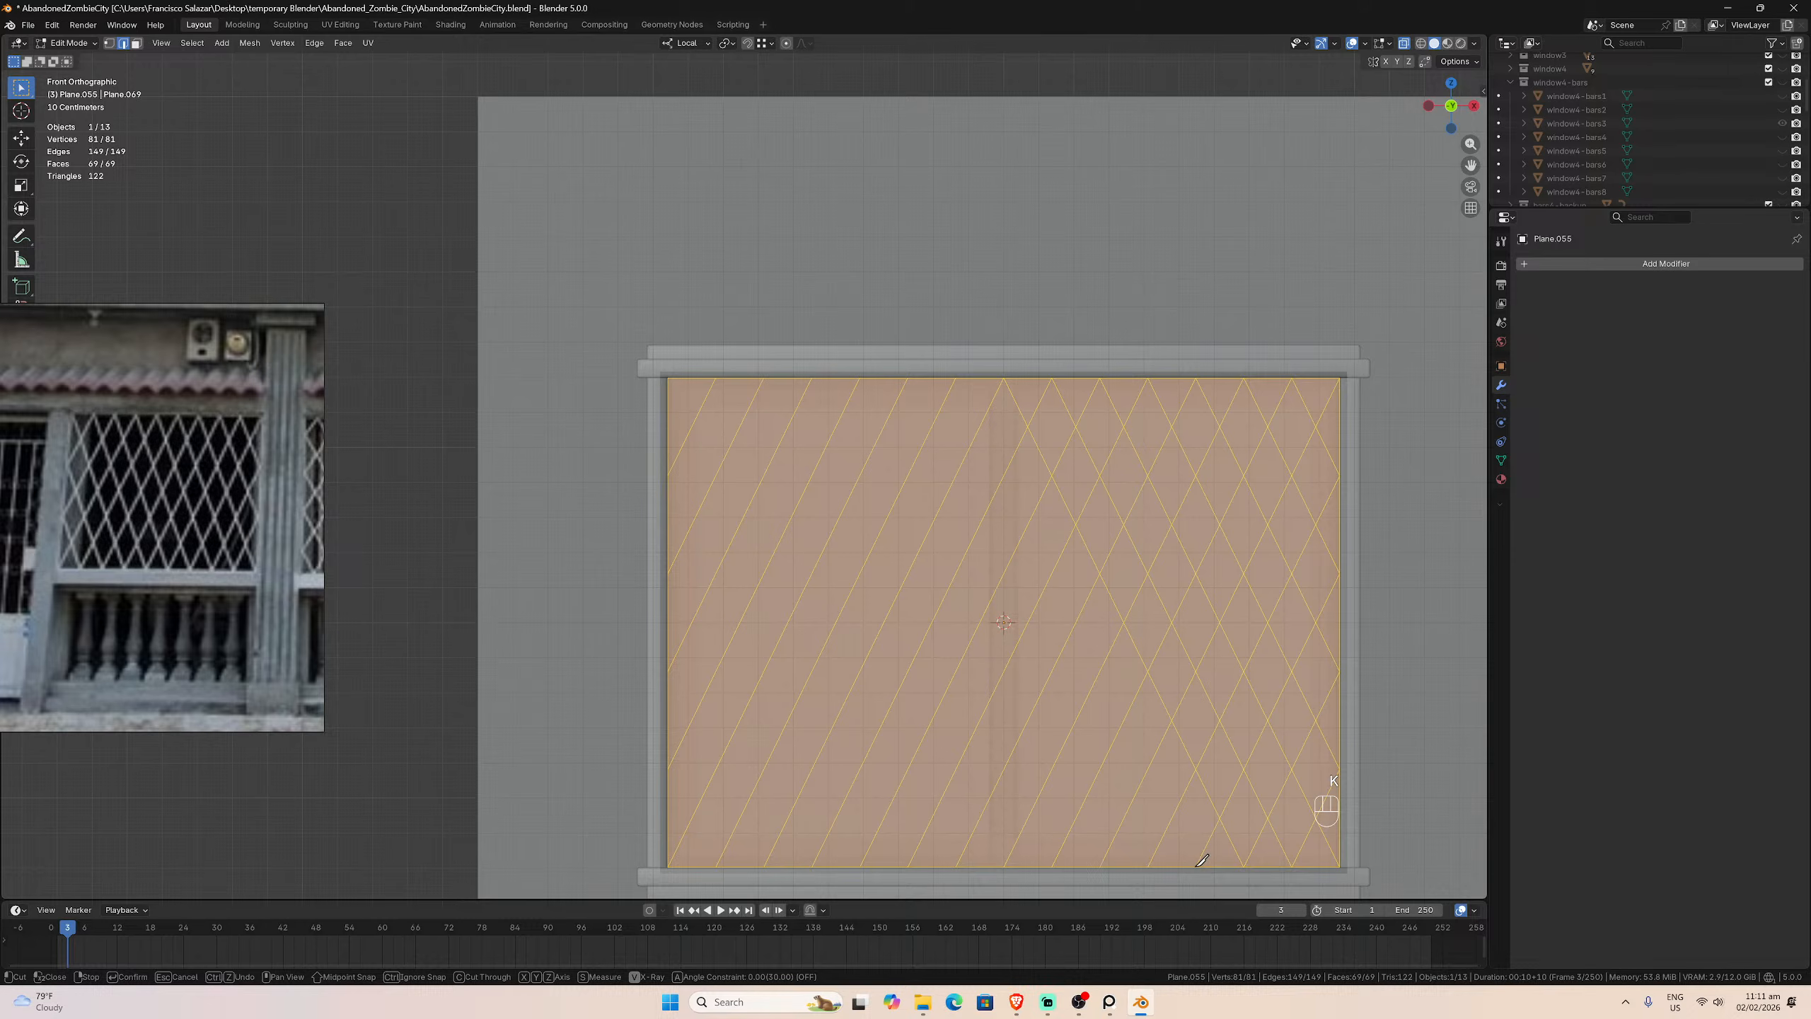
click(1195, 866)
click(959, 378)
key(Return)
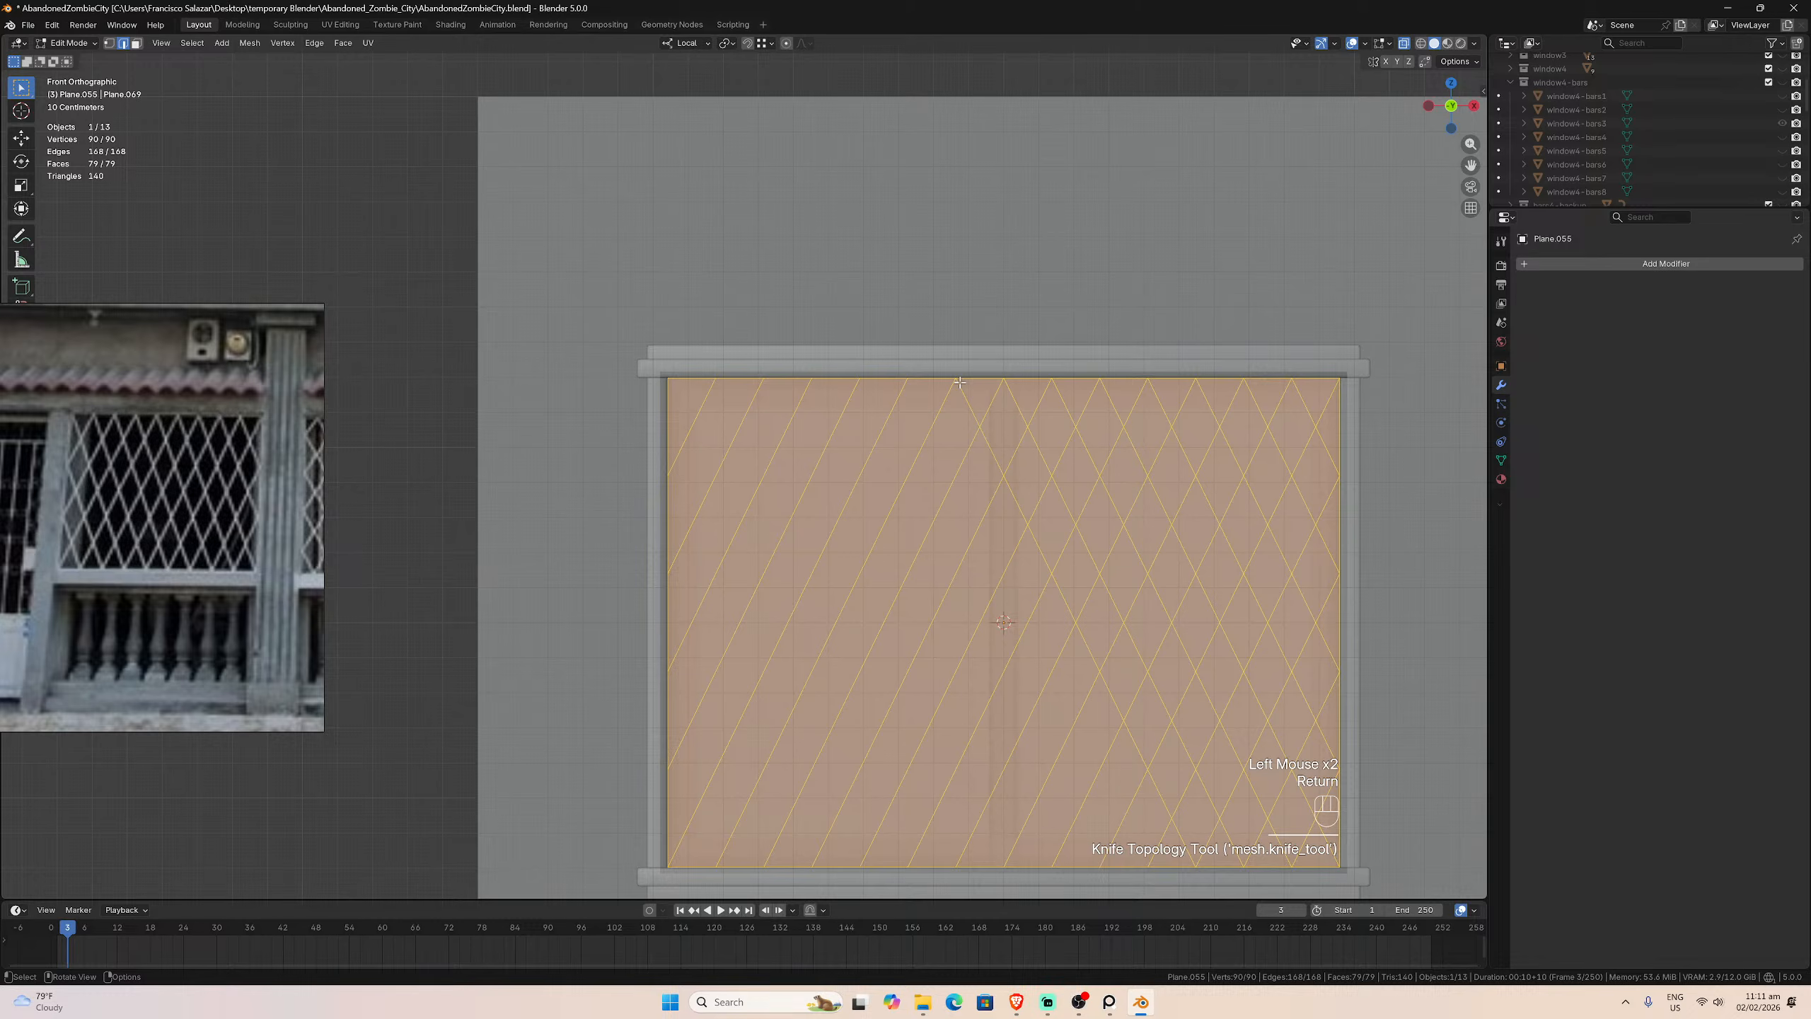
key(k)
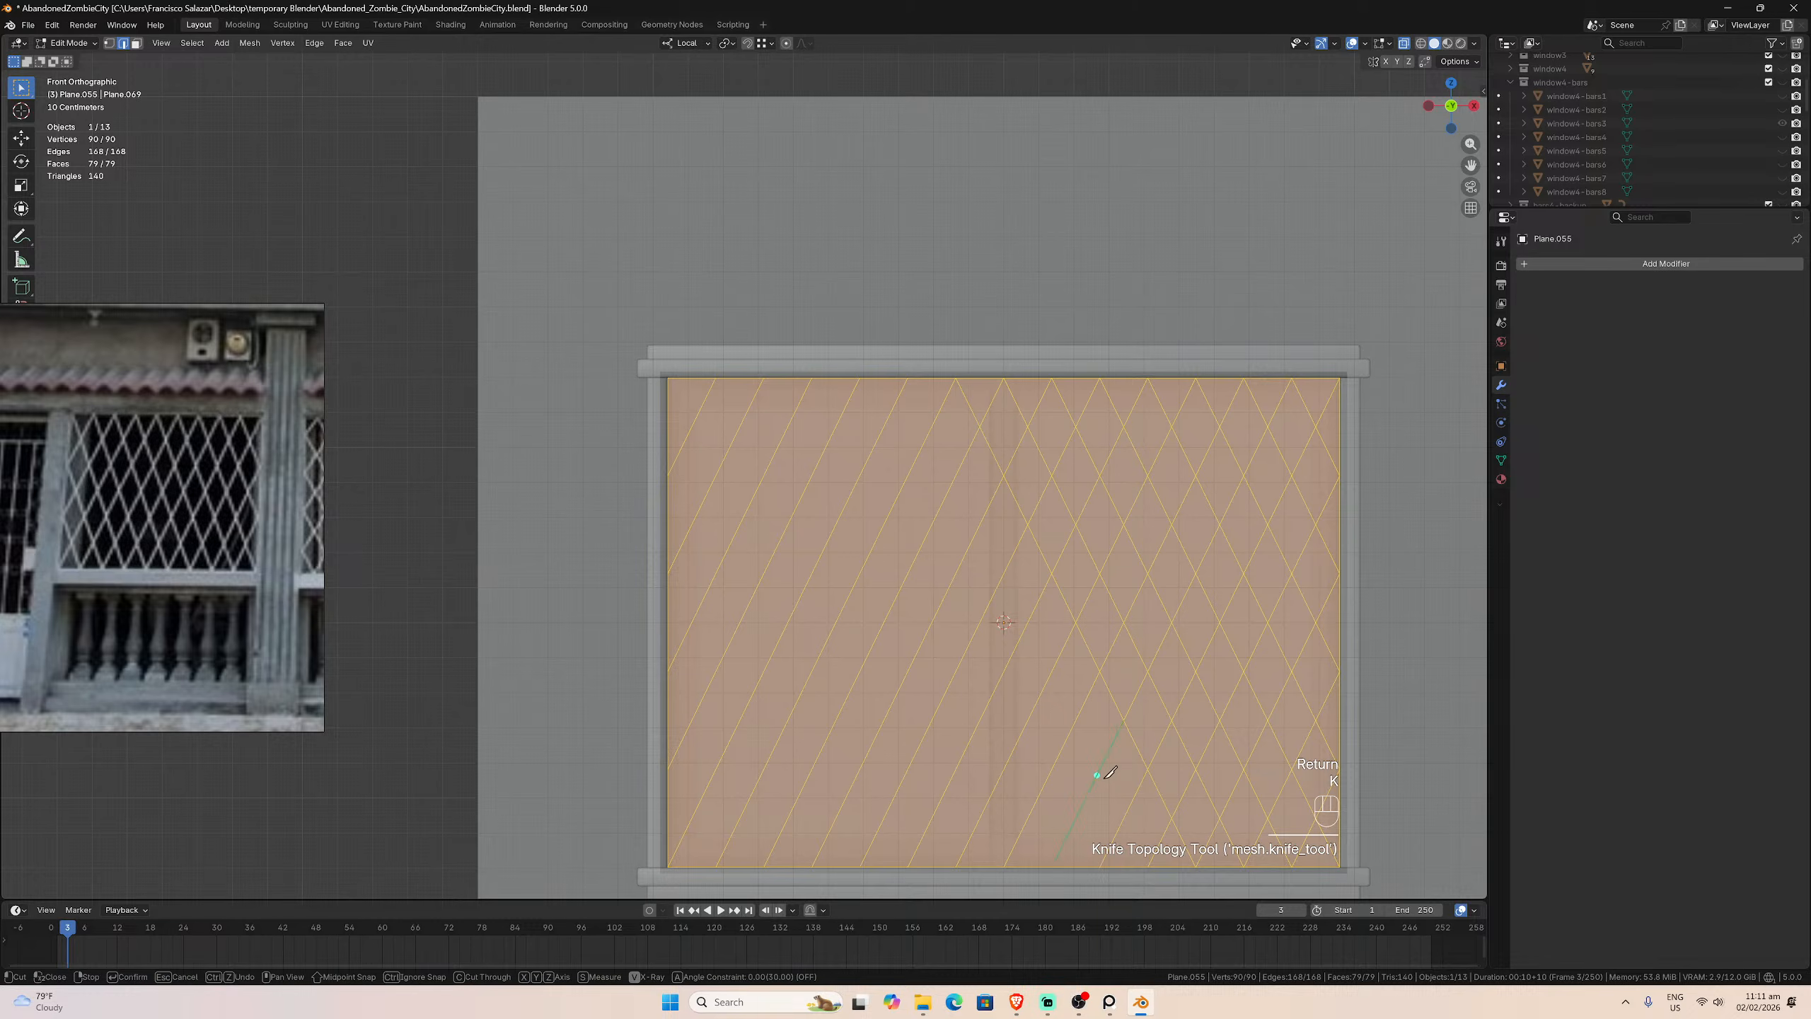
click(1148, 867)
click(915, 379)
key(Return)
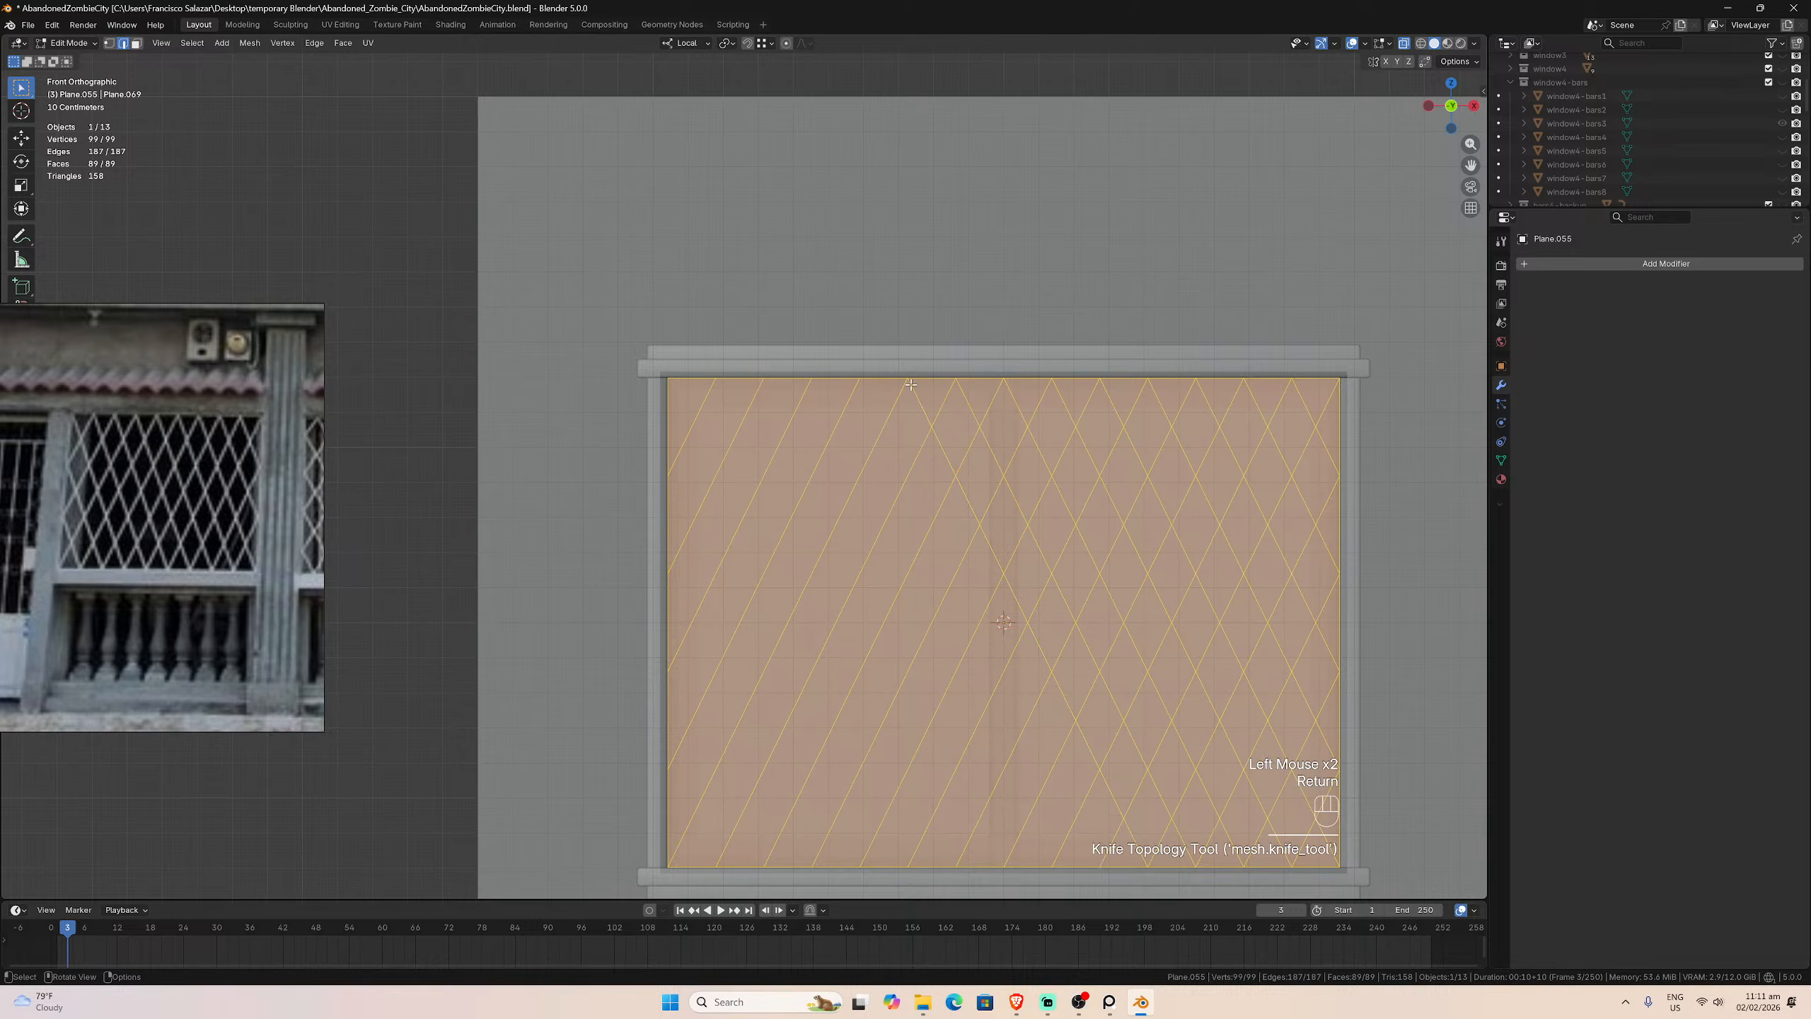
Step: Knife opposite-slanting diagonals from the ninth and eighth bottom-edge vertices to the fourth and third top-edge vertices
key(k)
click(1100, 866)
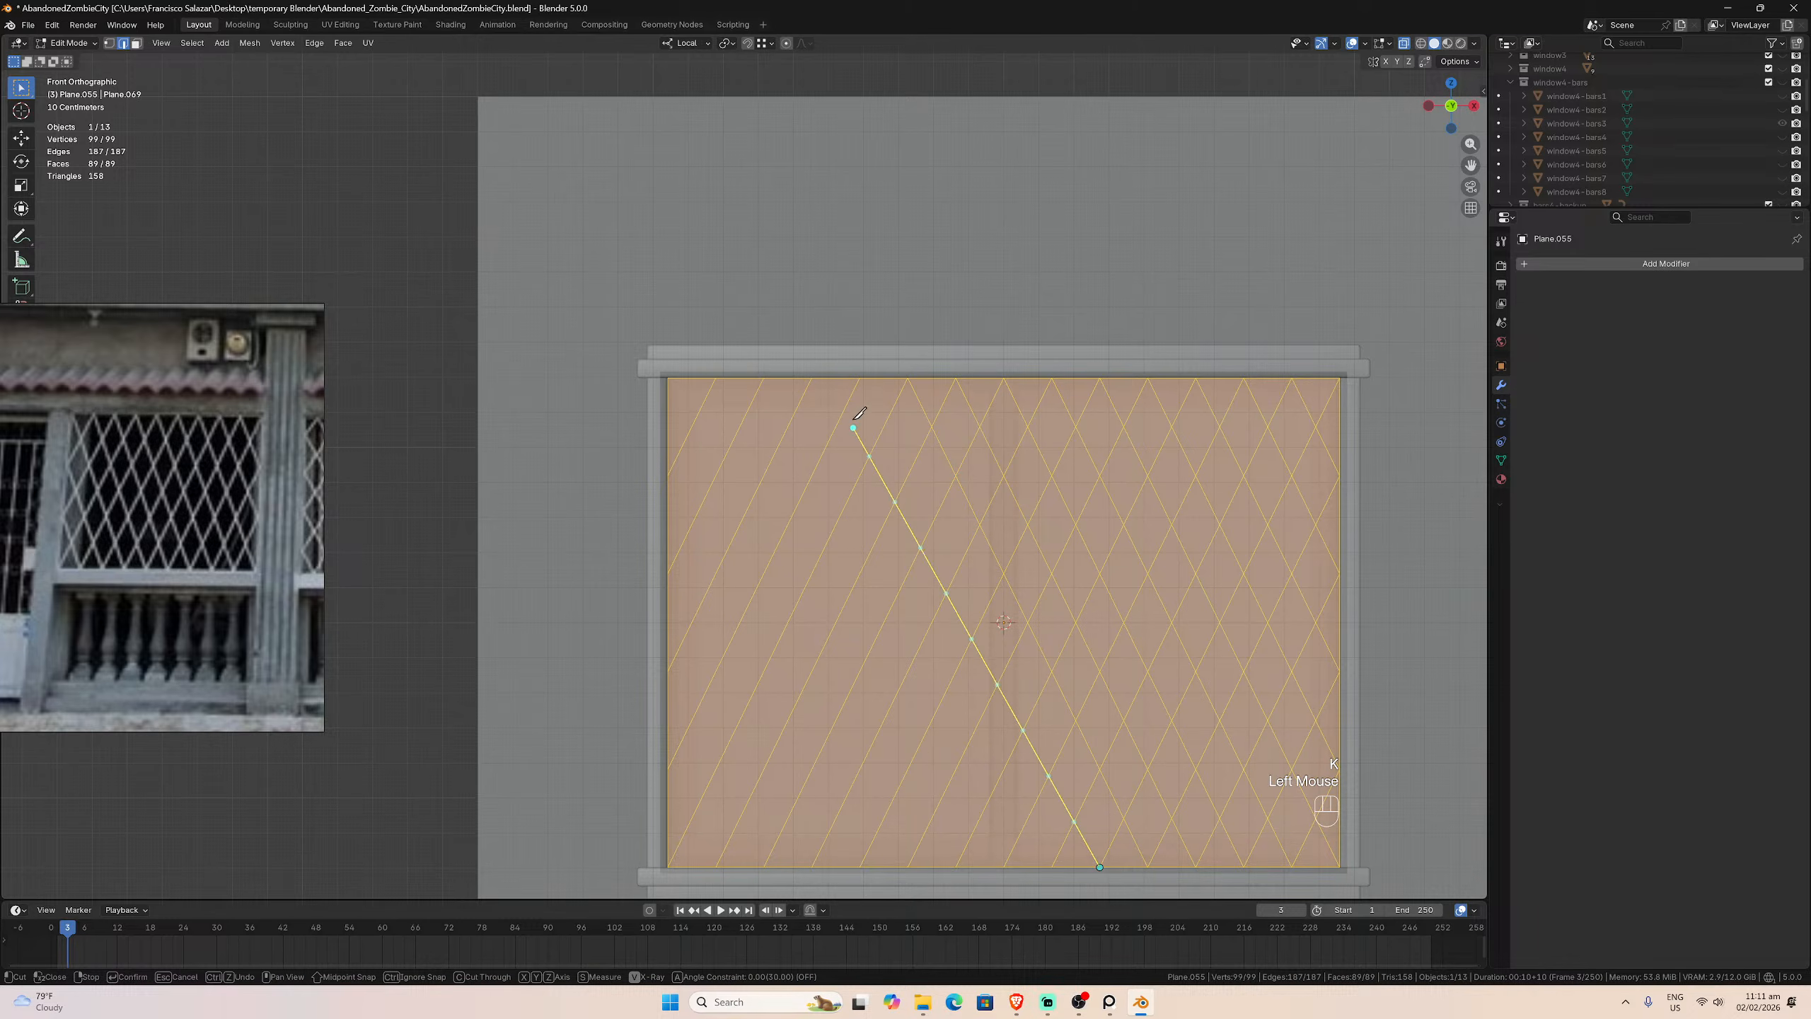
click(861, 377)
key(Return)
key(k)
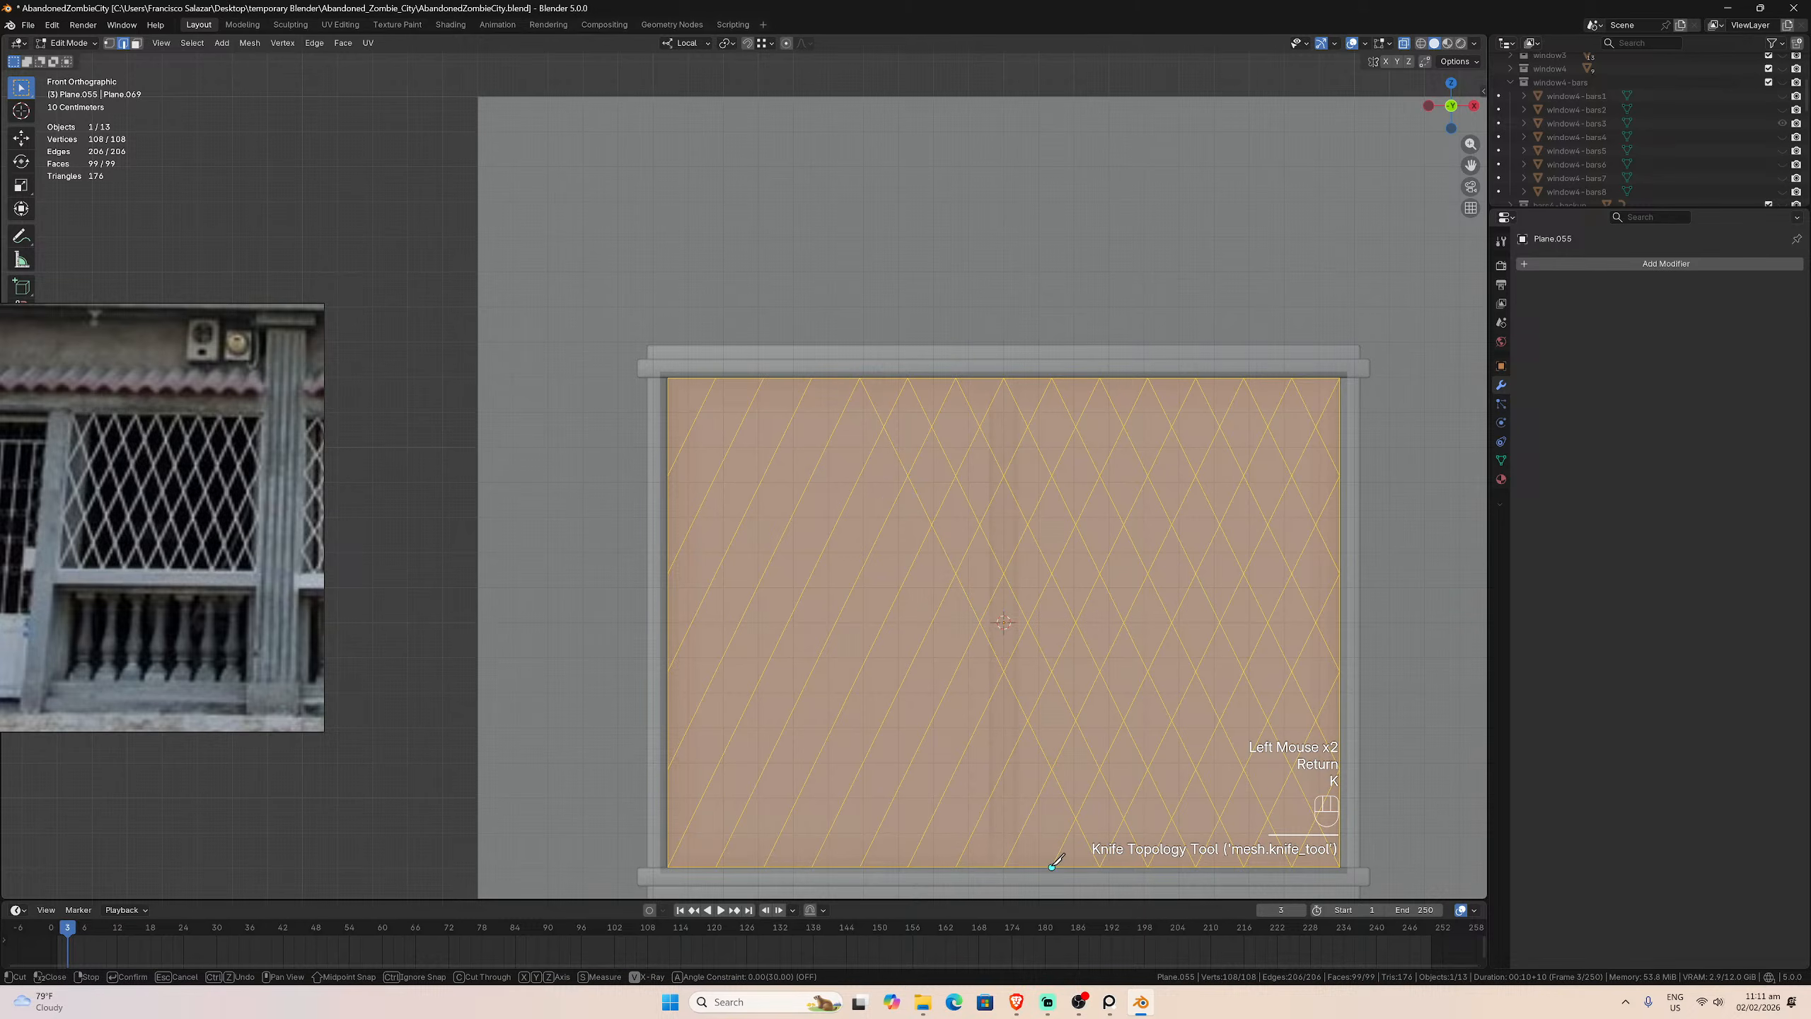
click(1052, 866)
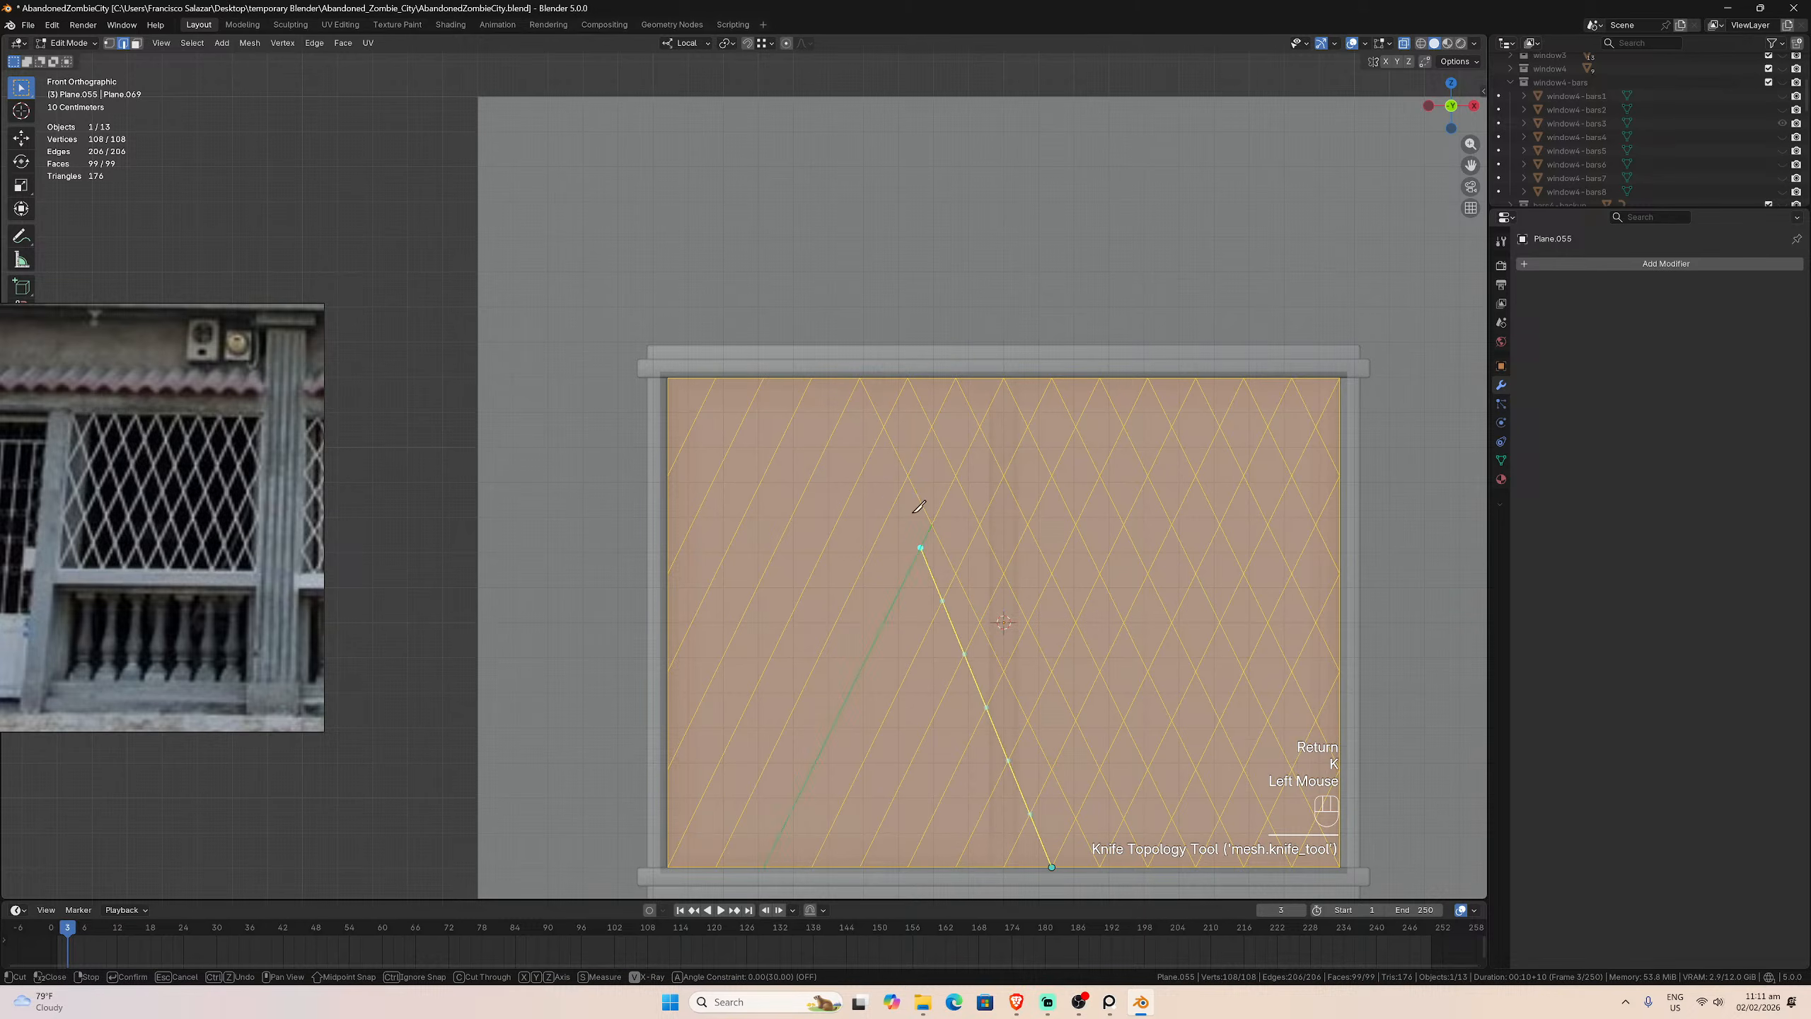
click(812, 376)
key(Return)
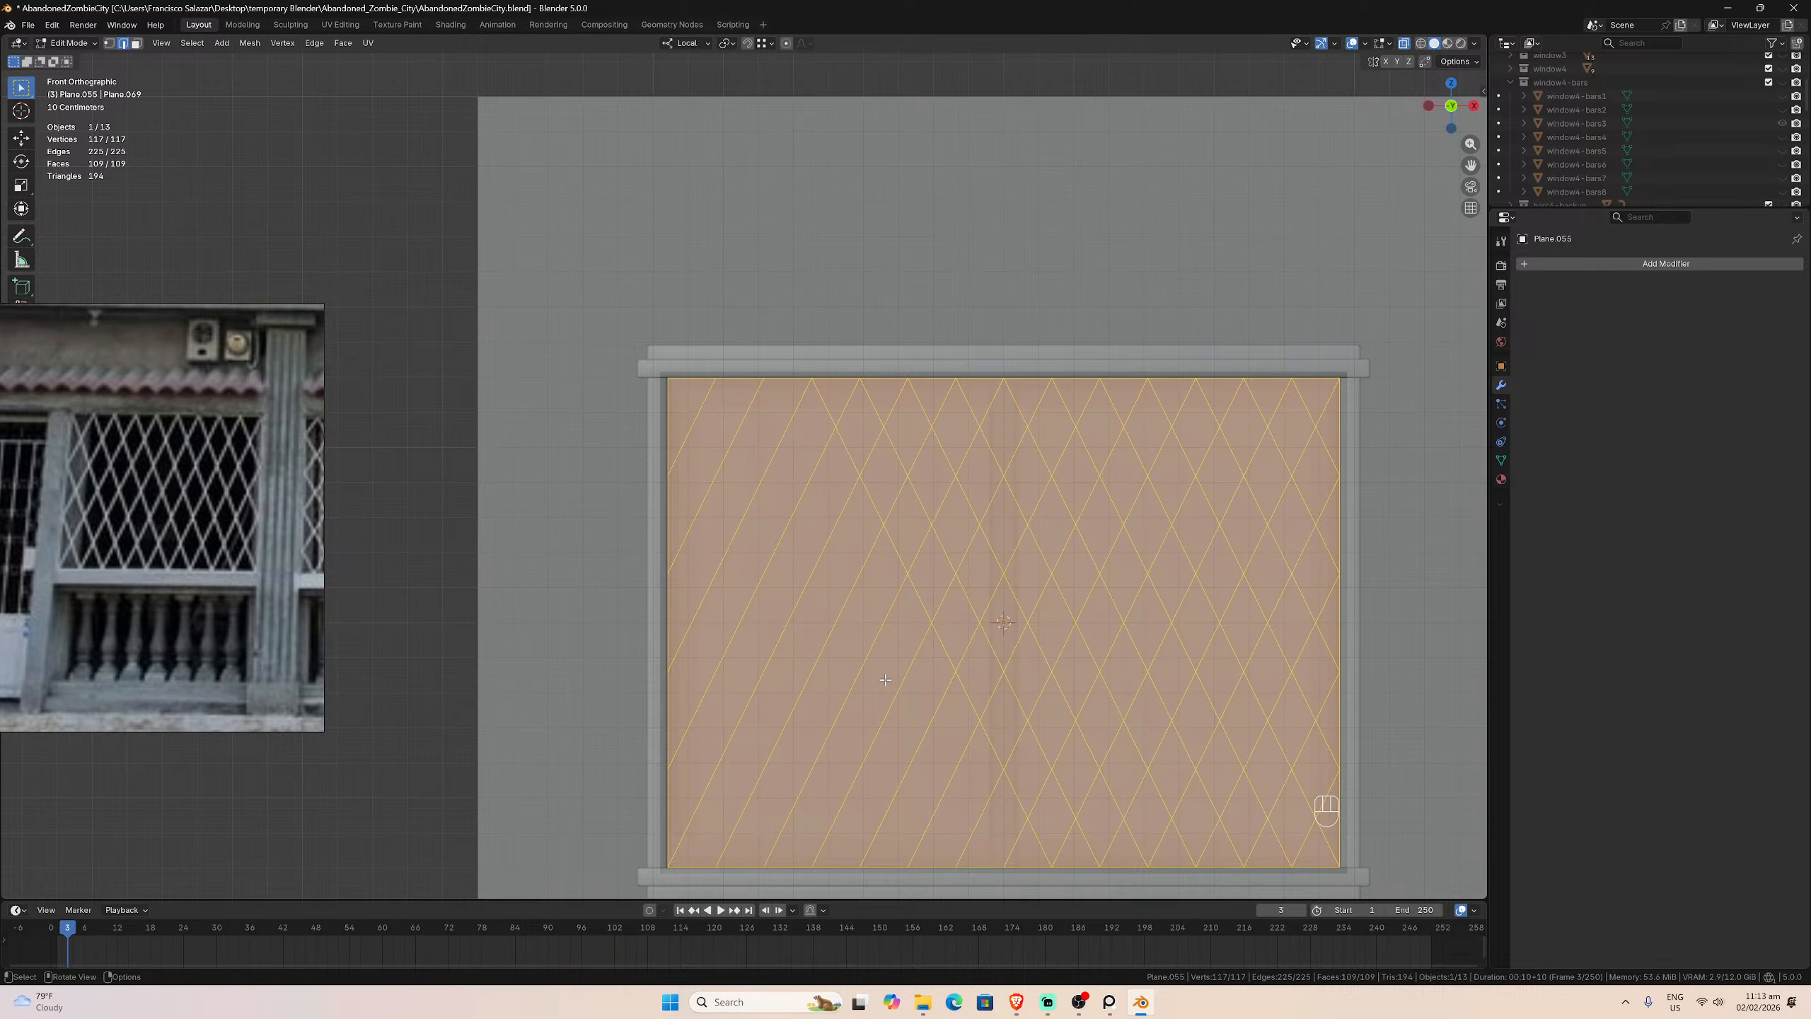
Step: Knife opposite-slanting diagonals from the seventh and sixth bottom-edge vertices to the second and first top-edge vertices
key(k)
click(1004, 867)
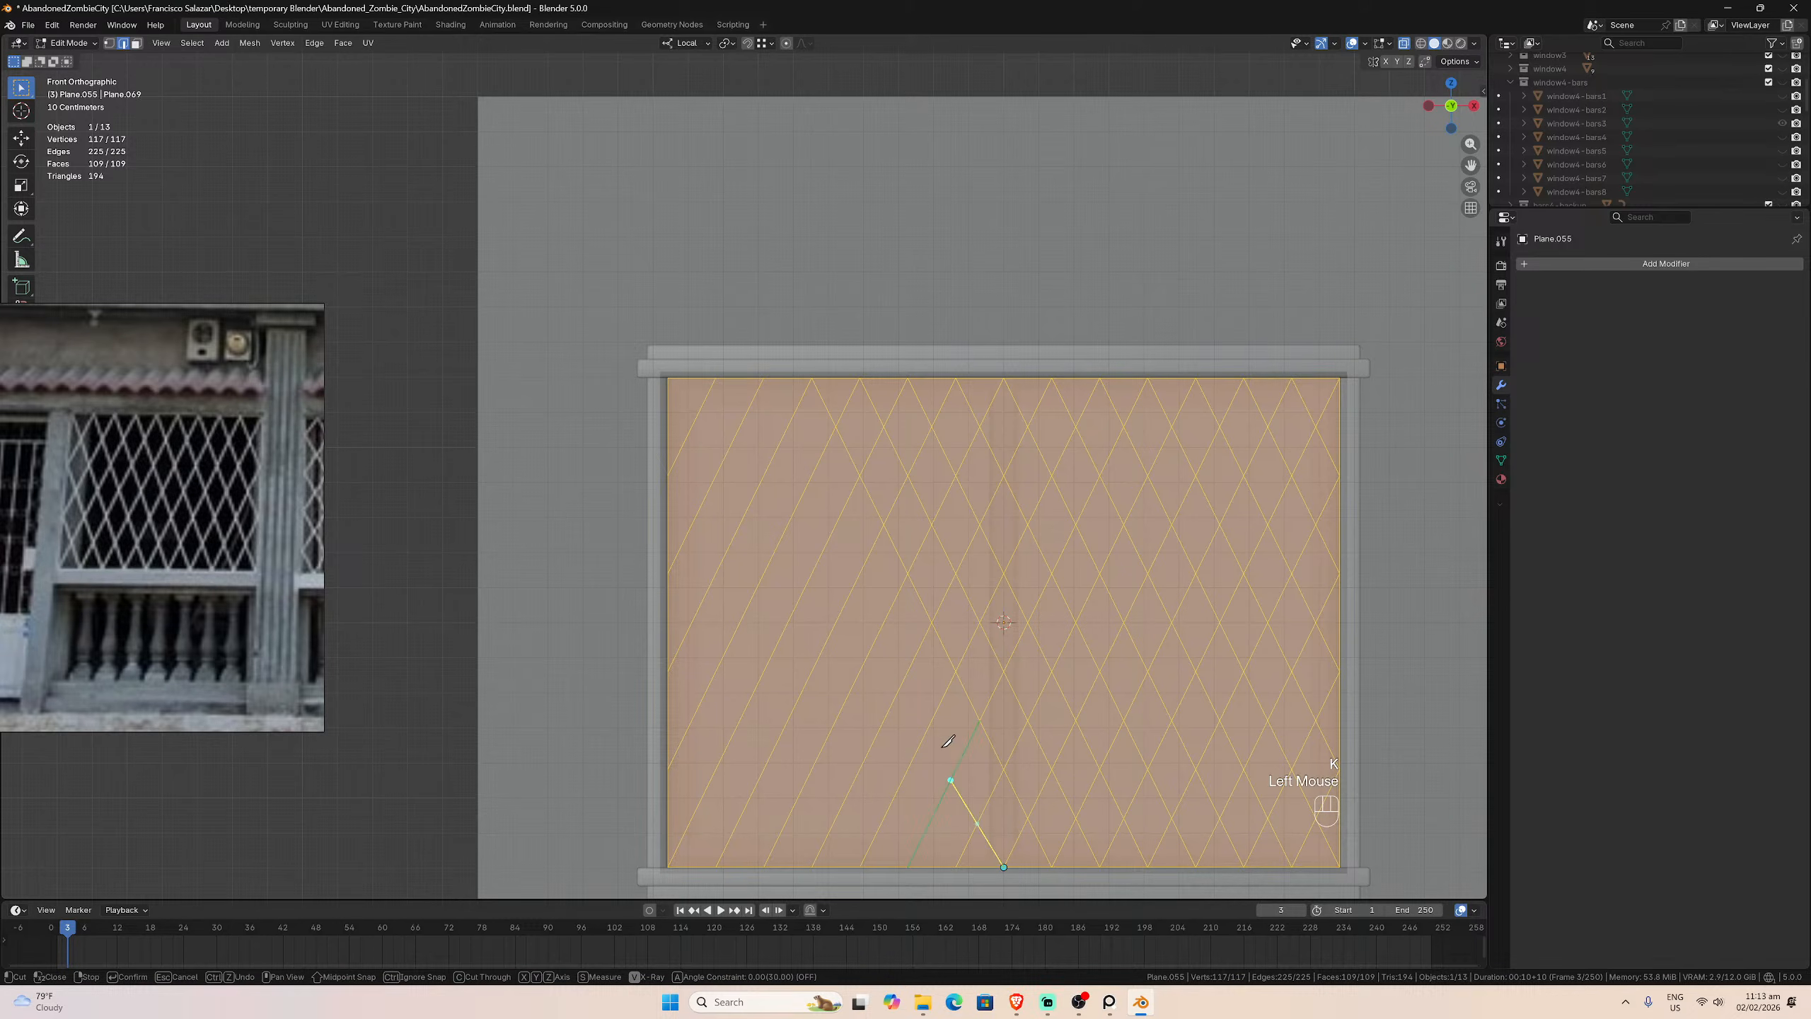
click(767, 375)
key(Return)
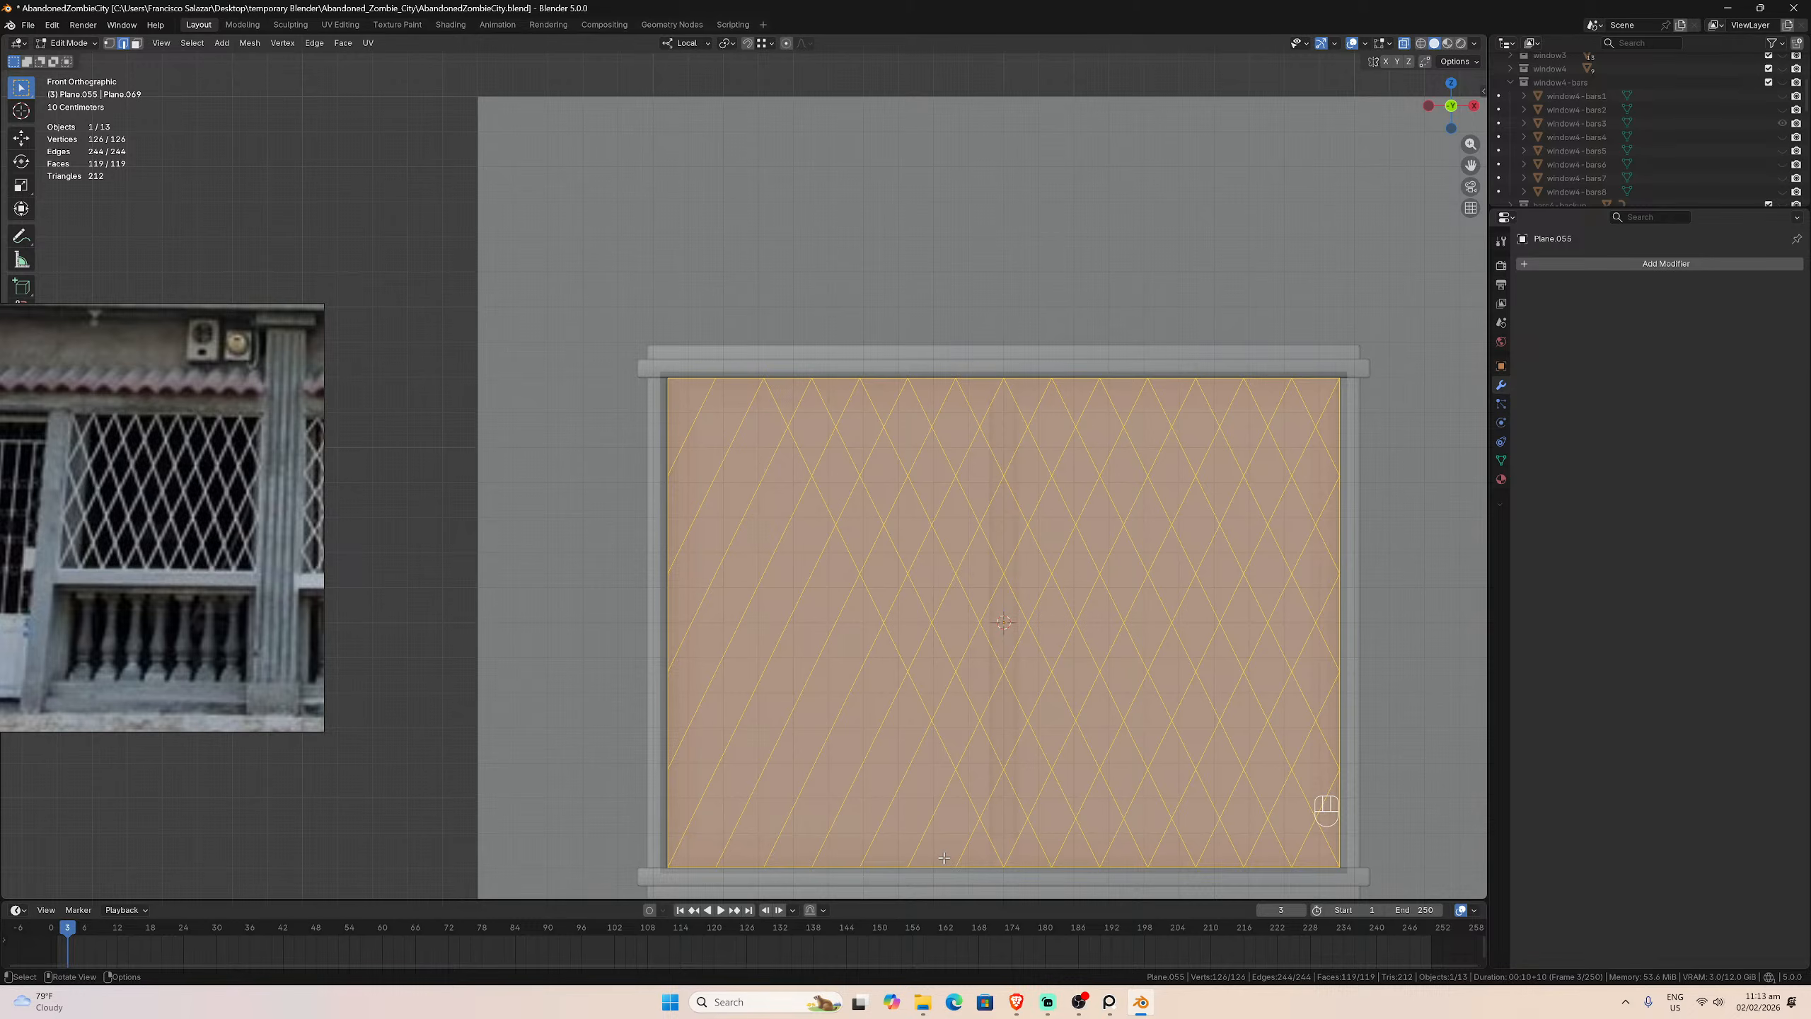
key(k)
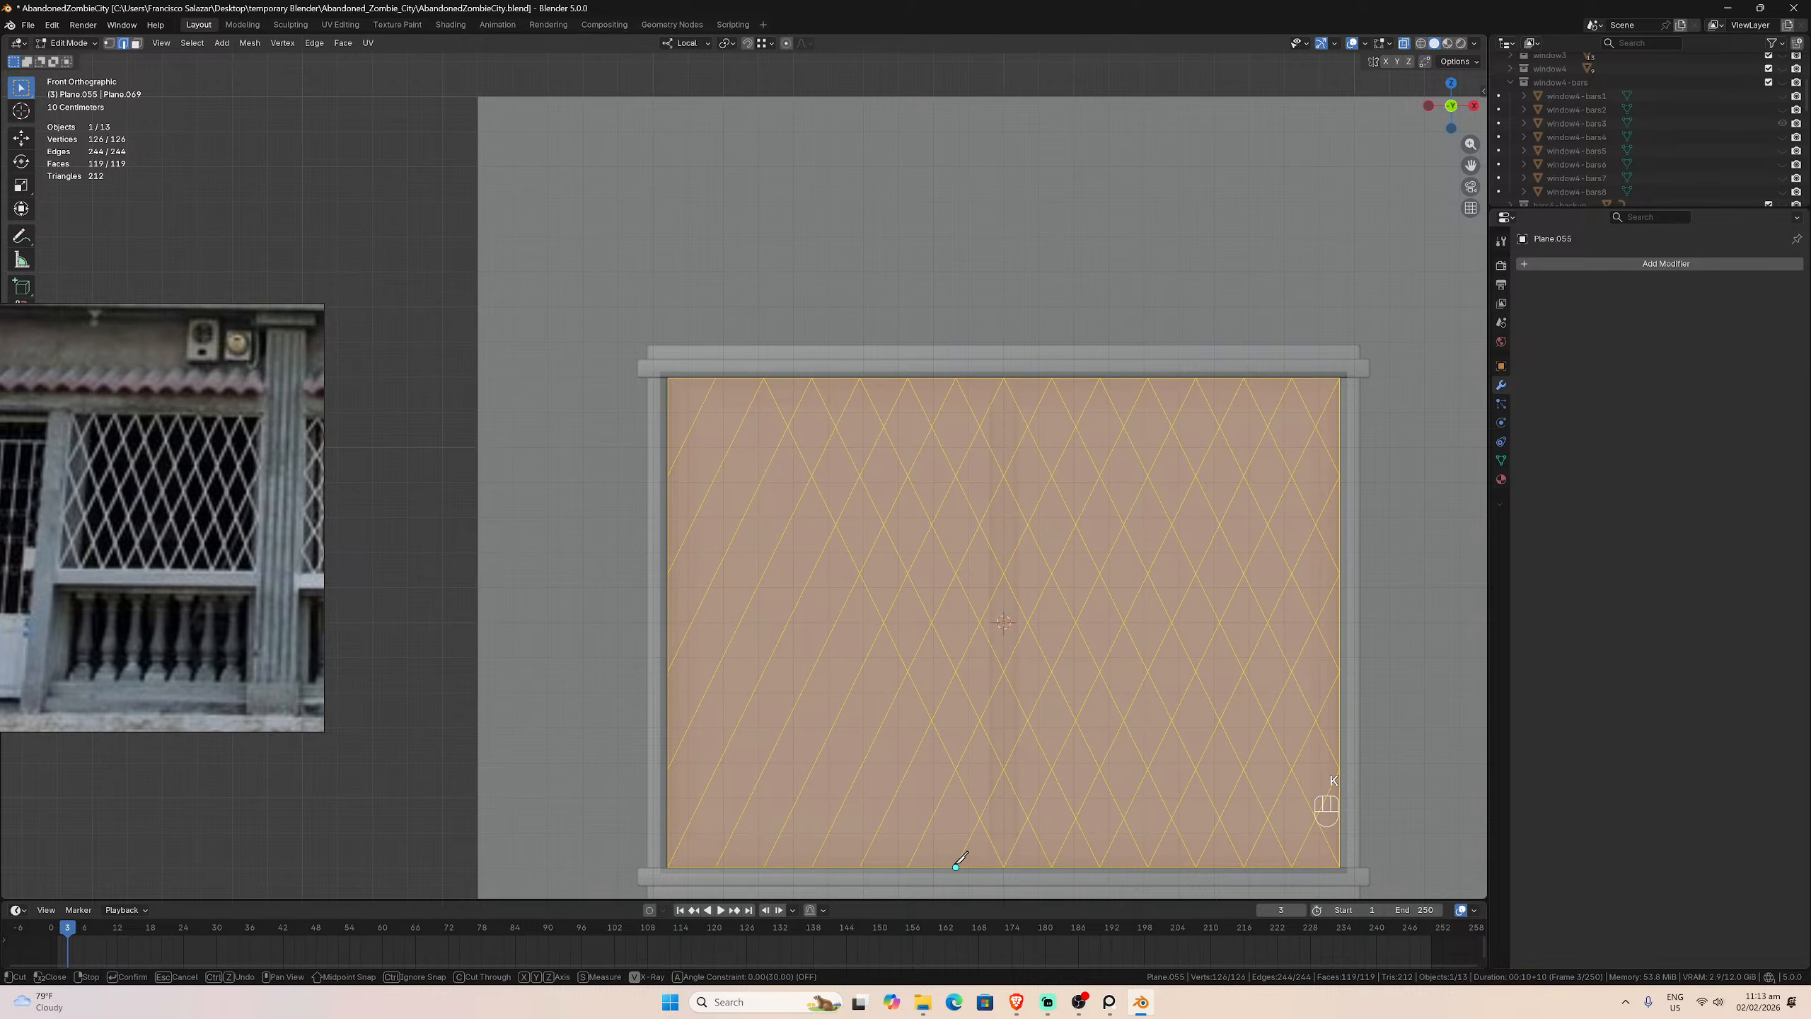
click(956, 866)
click(716, 378)
key(Return)
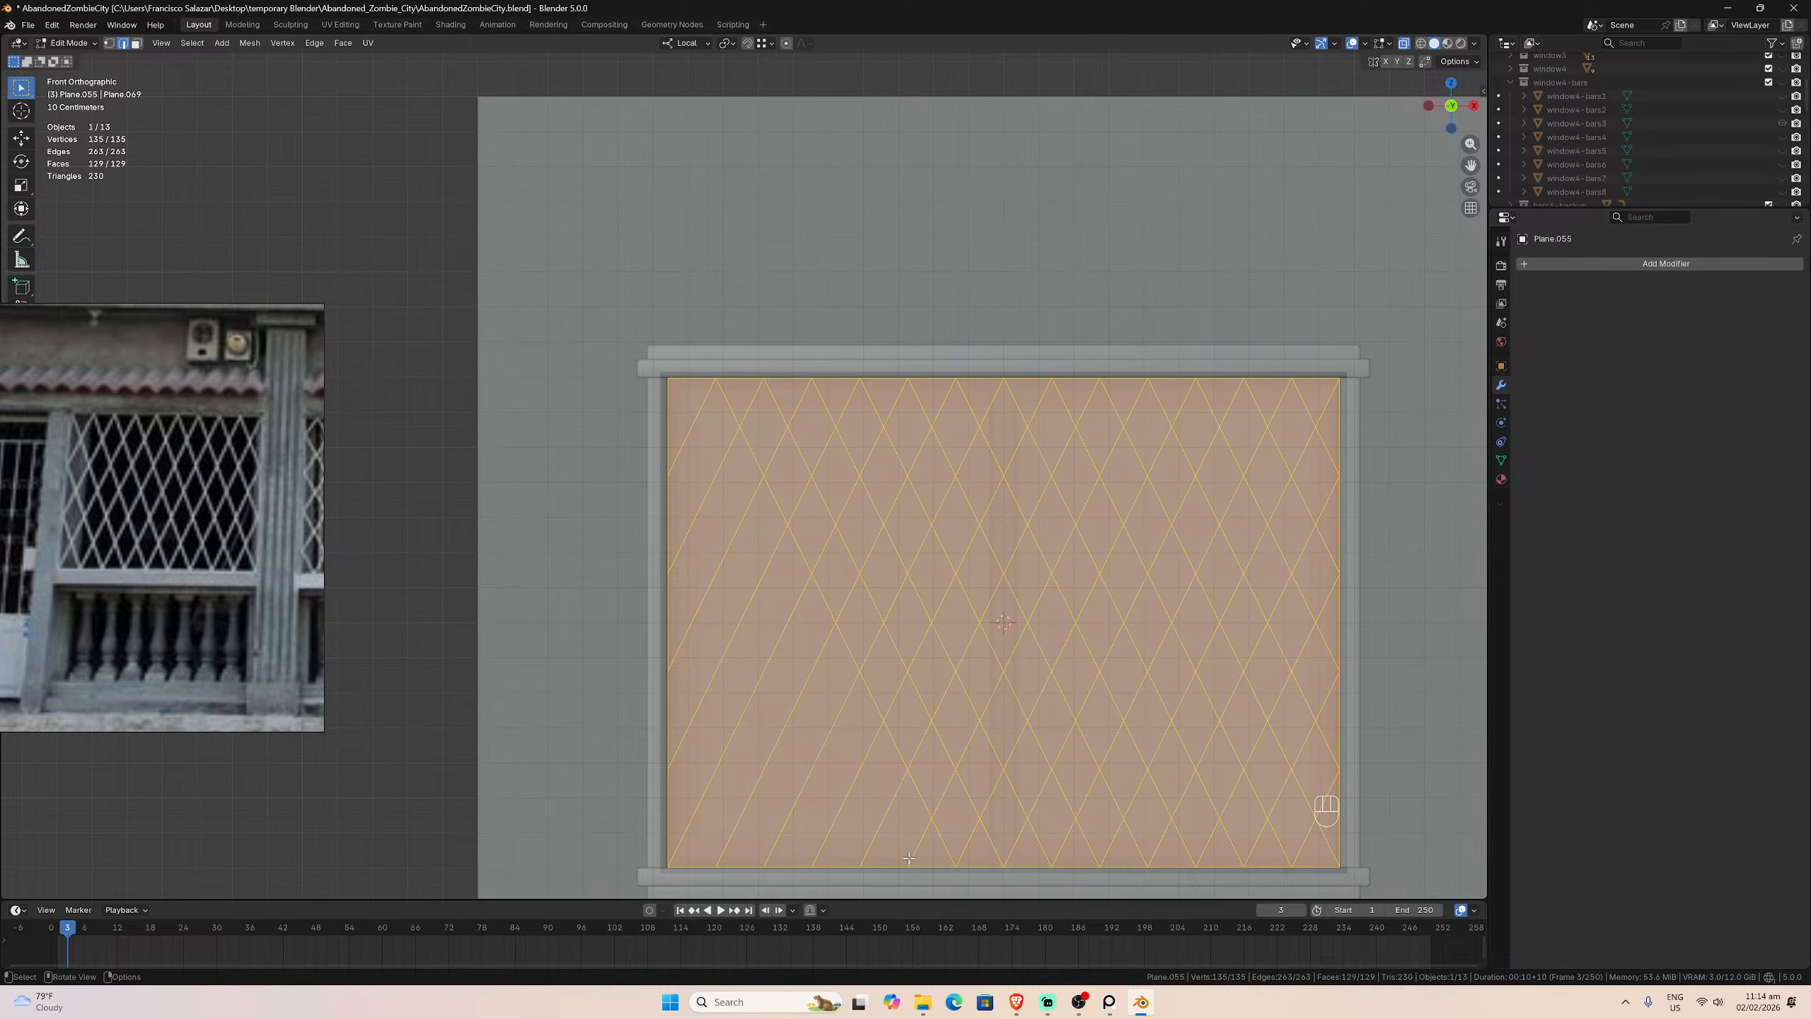
Step: Knife diagonals from the fifth bottom-edge vertex to the face's upper-left corner and from the fourth to the uppermost left-edge vertex
key(k)
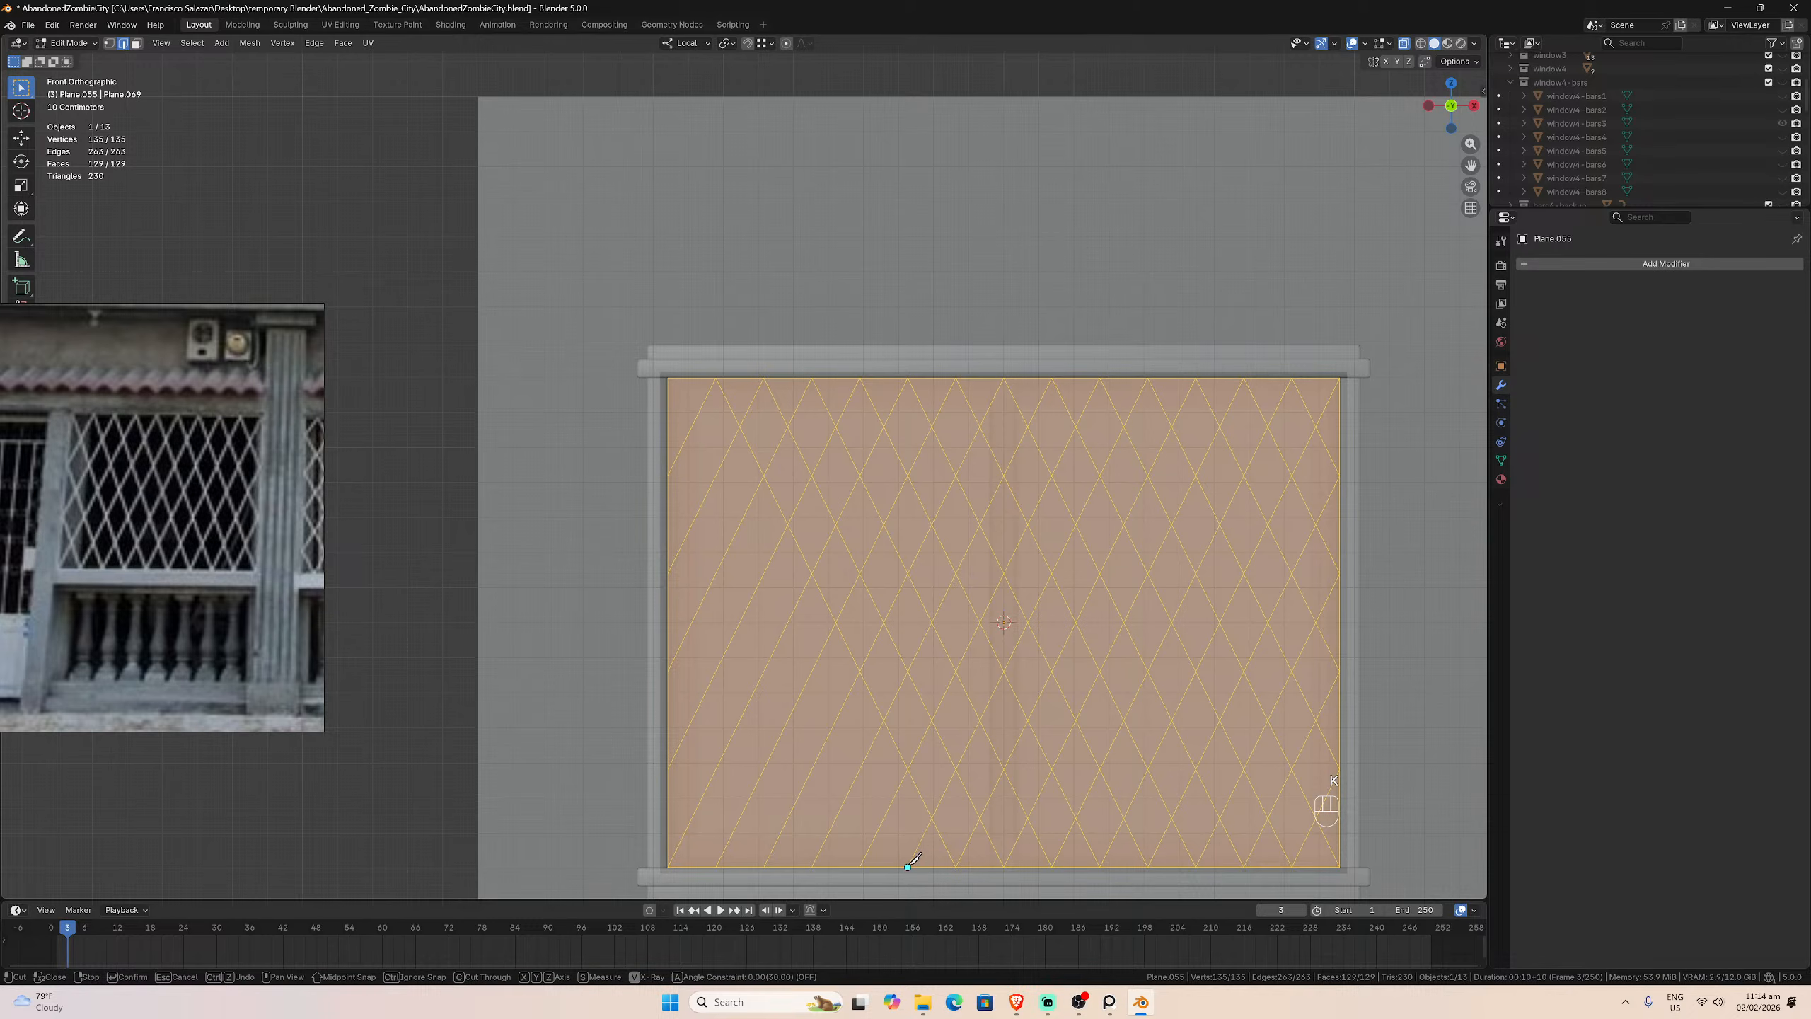
click(907, 866)
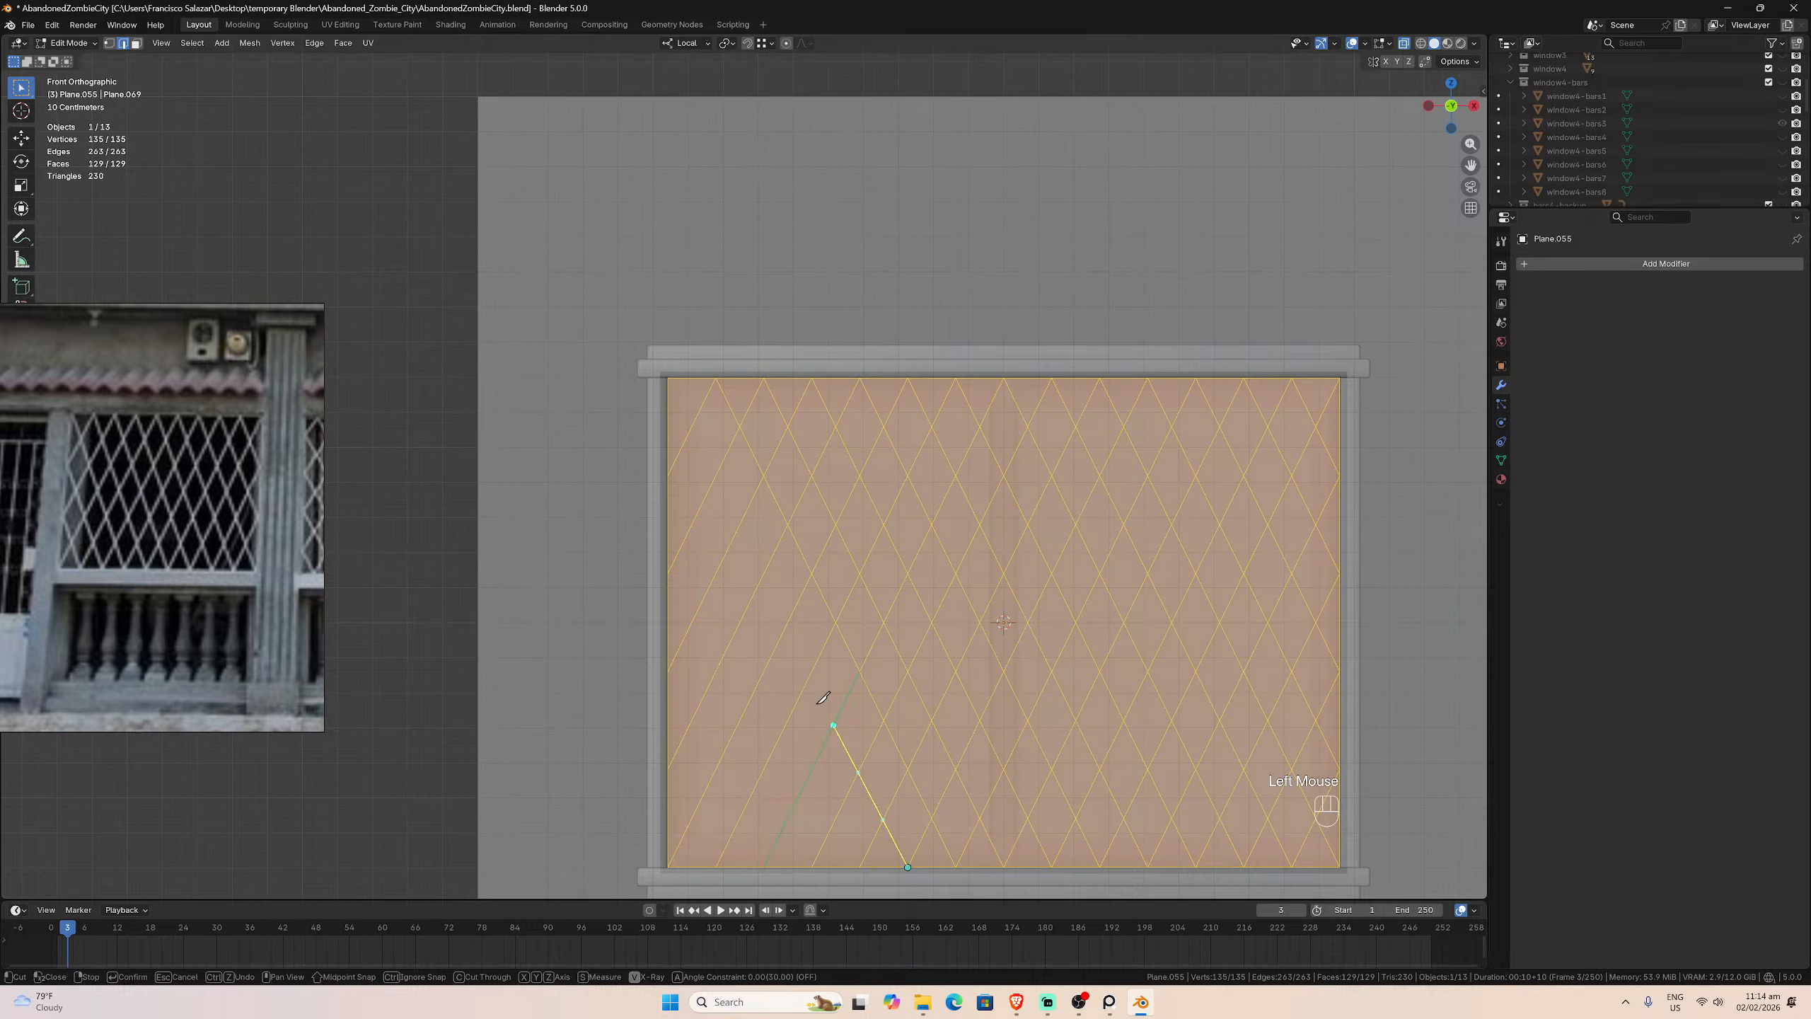
click(674, 377)
key(Return)
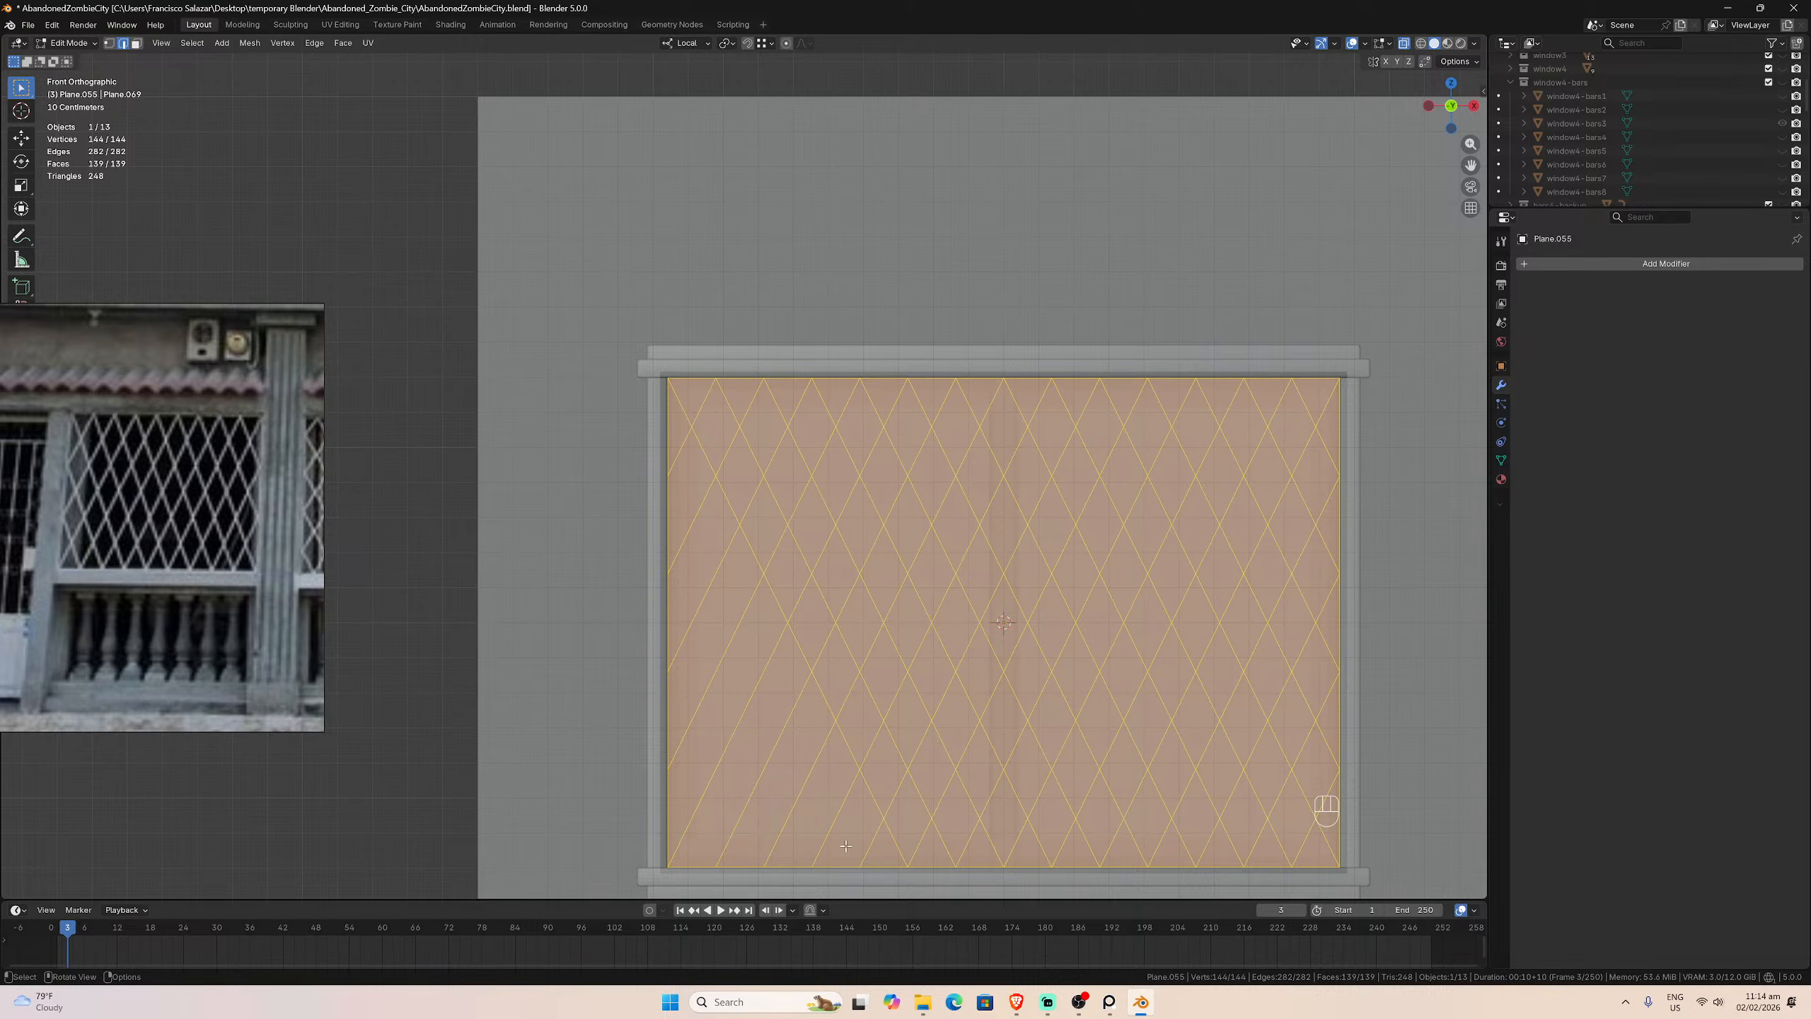
key(k)
click(859, 865)
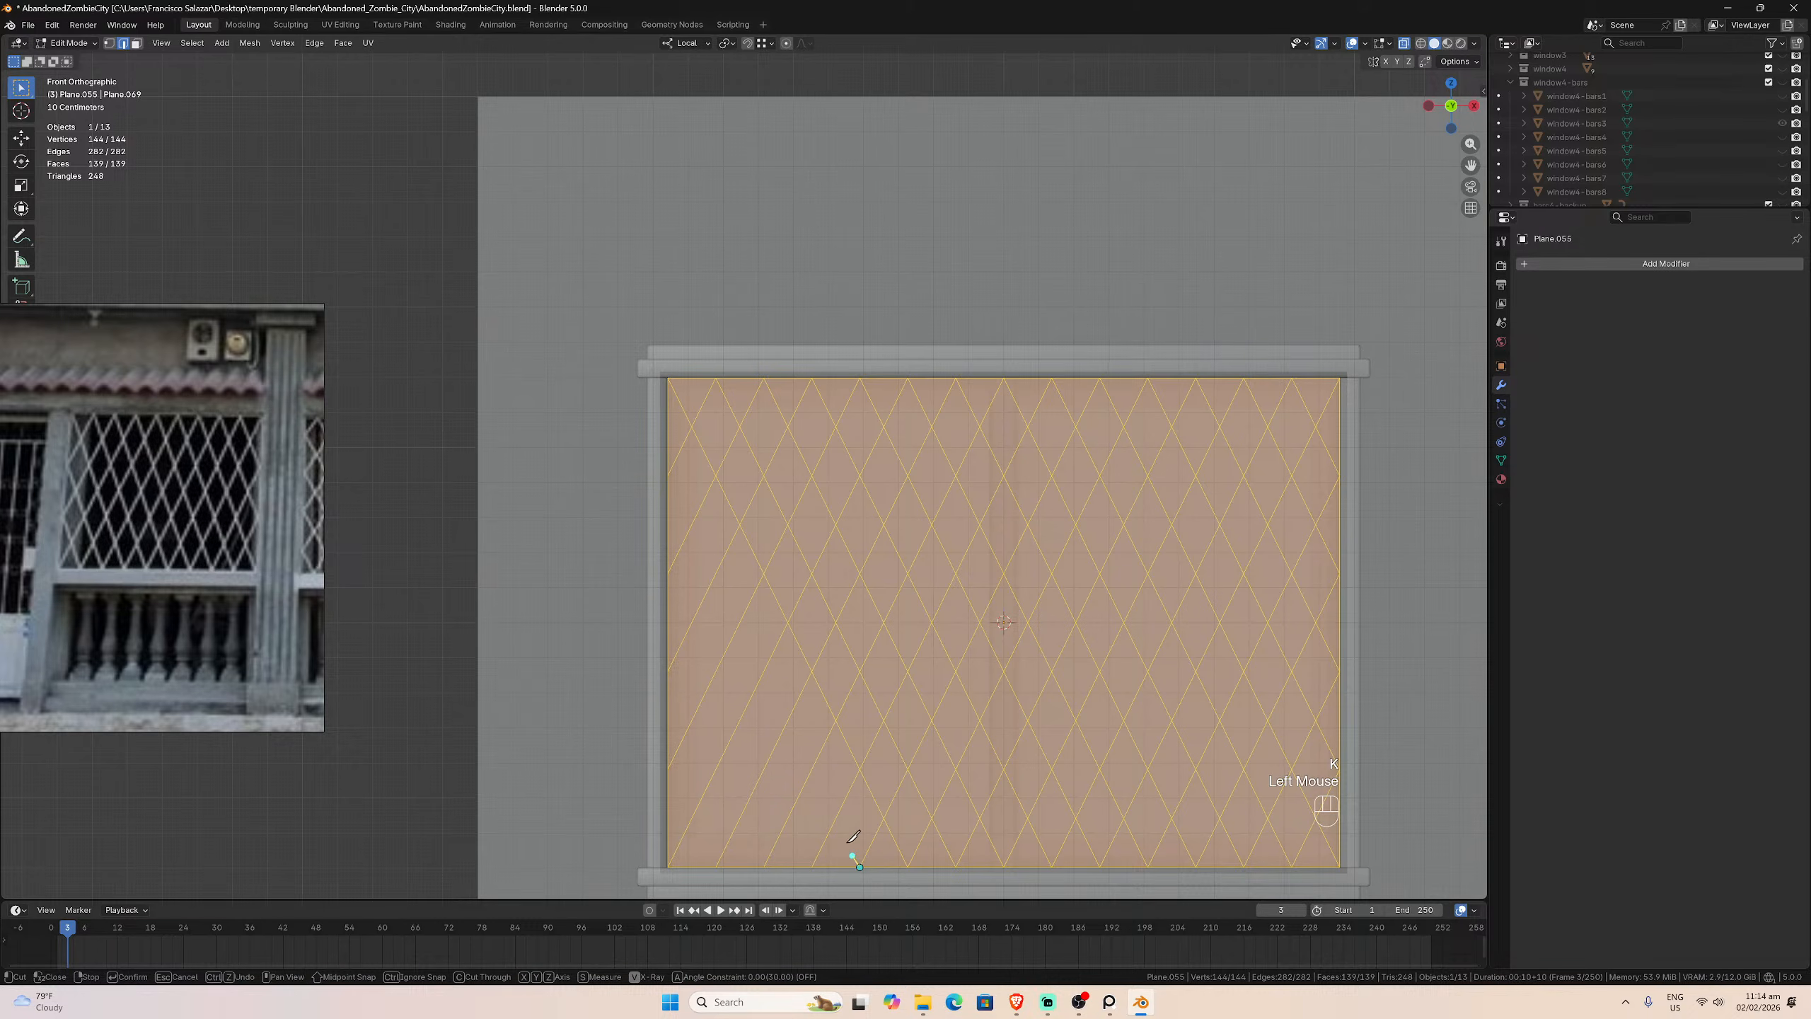
click(670, 473)
key(Return)
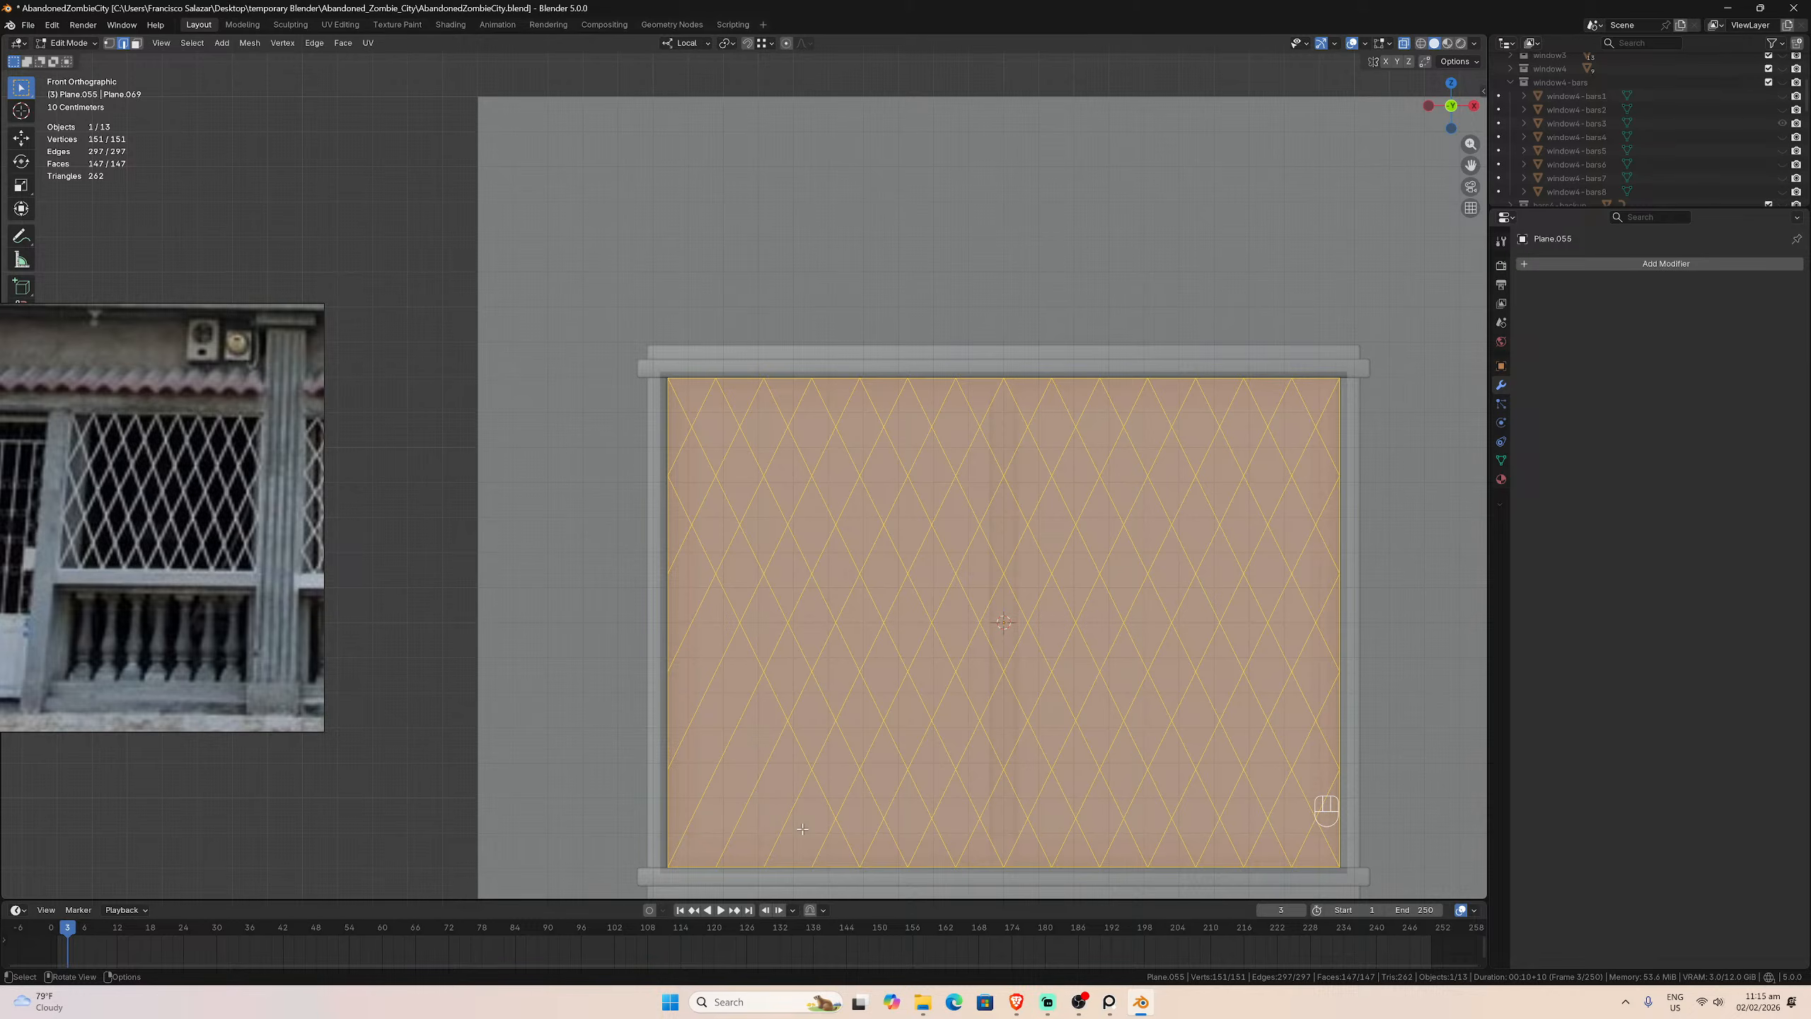
Step: Knife diagonals from the third and second bottom-edge vertices to the second and third left-edge vertices from the face's upper corner
key(k)
click(812, 867)
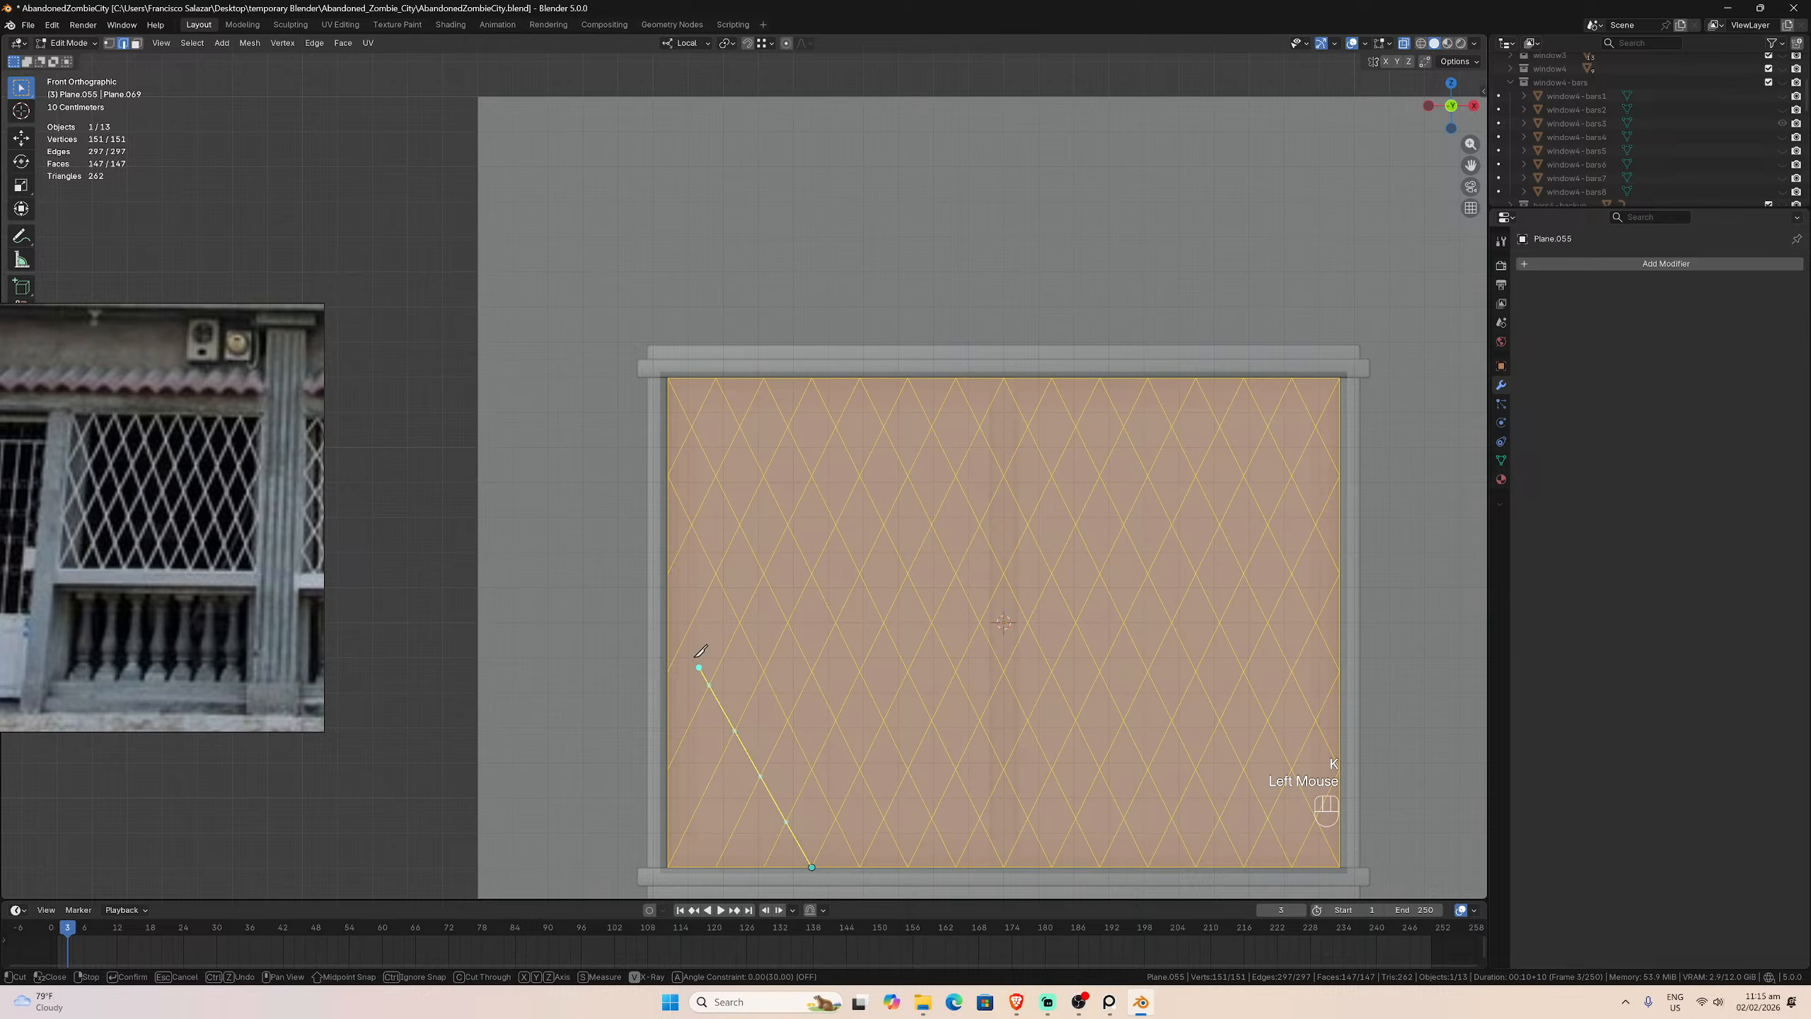
click(668, 572)
key(Return)
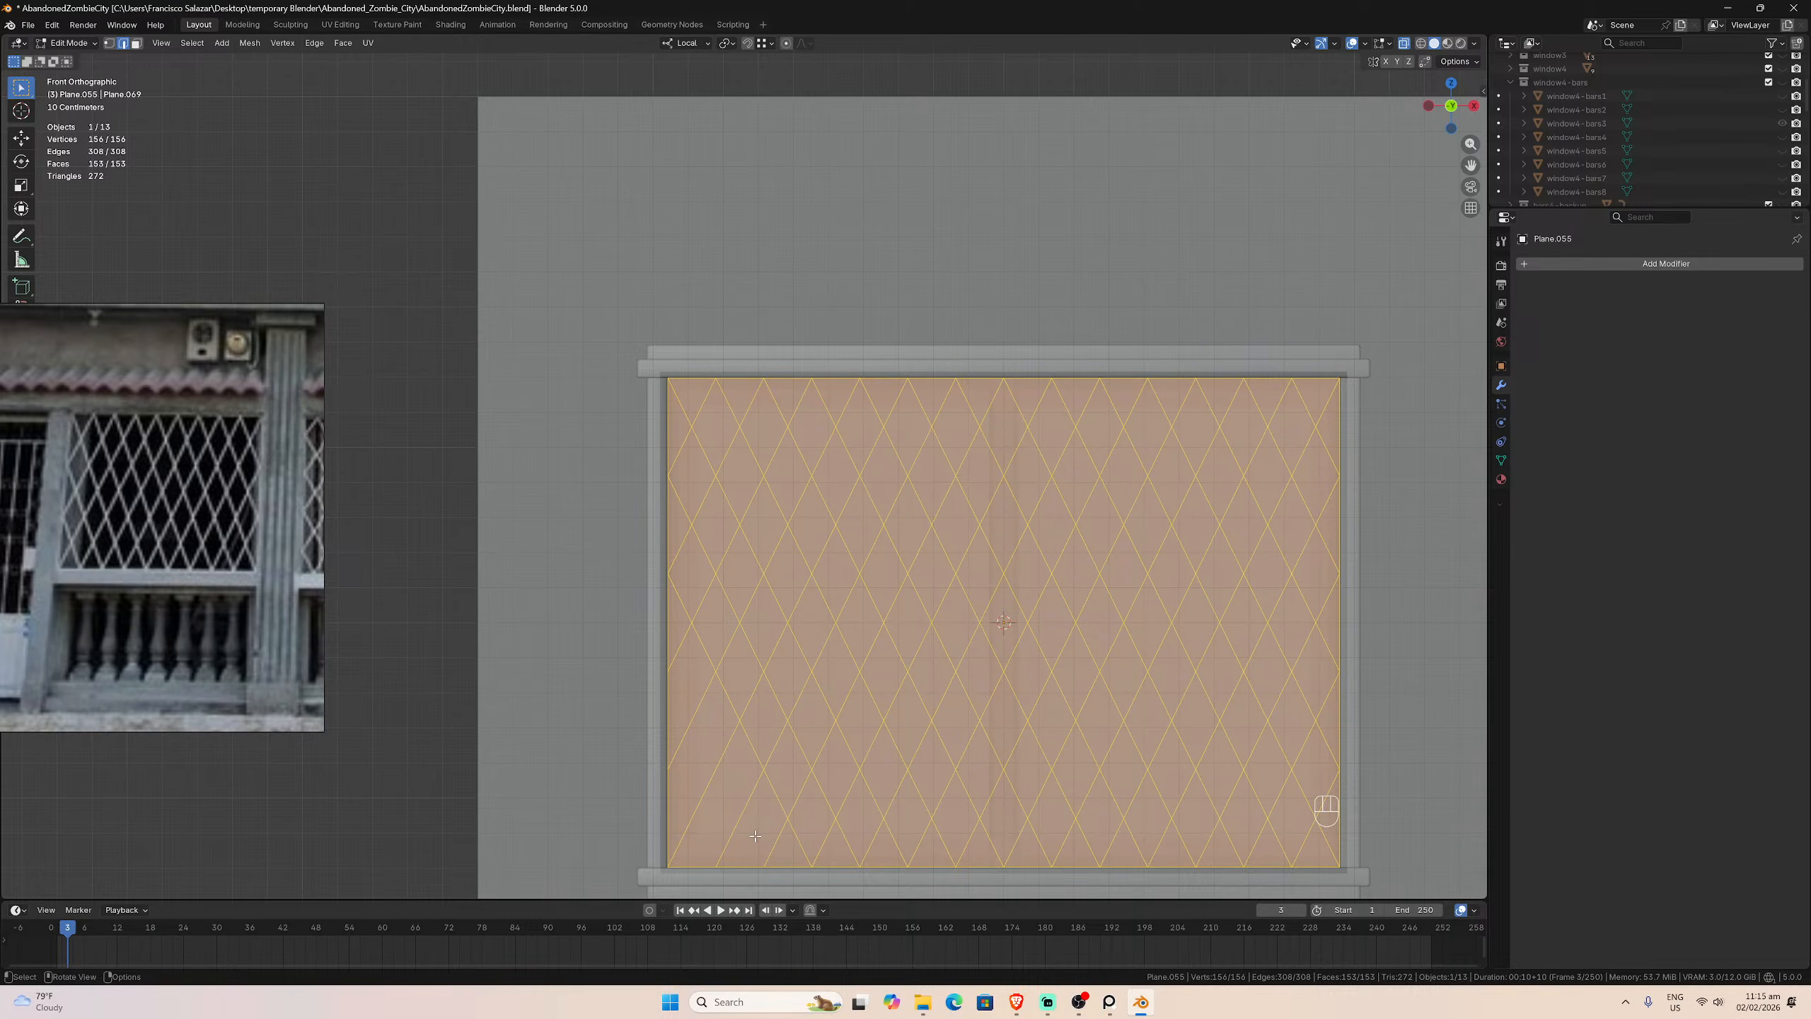
key(k)
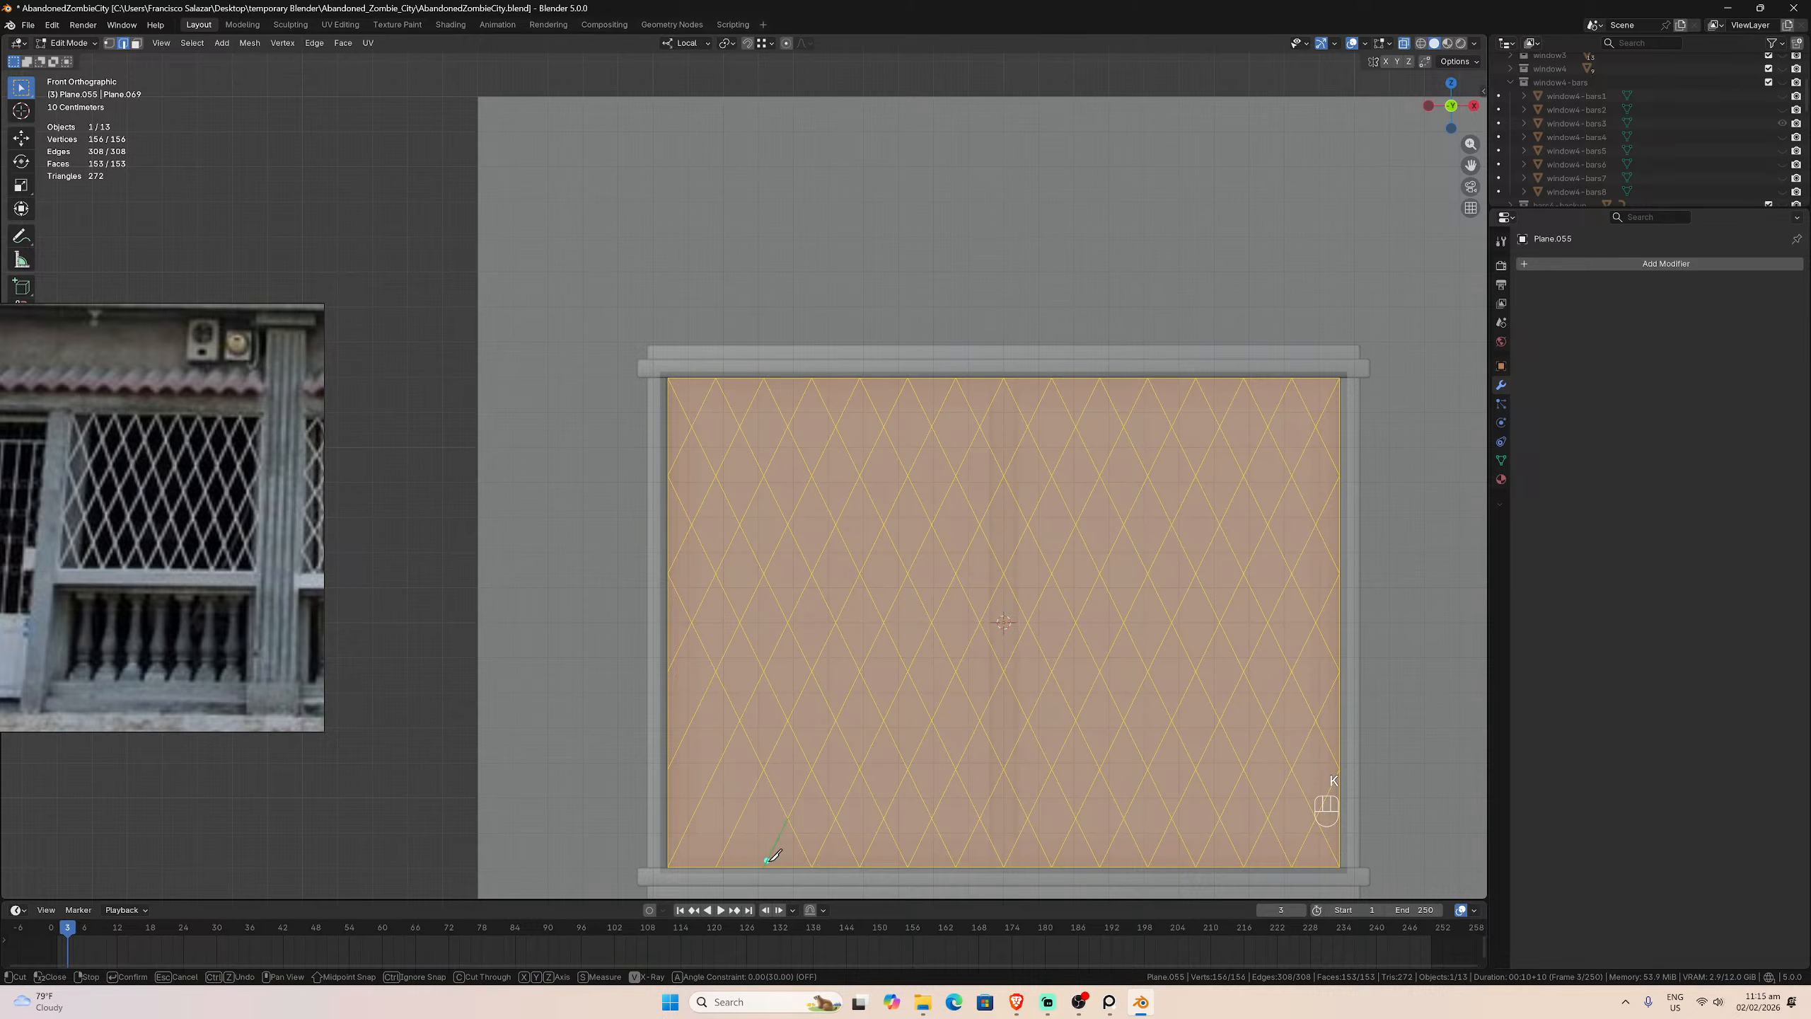
click(764, 866)
click(669, 672)
key(Return)
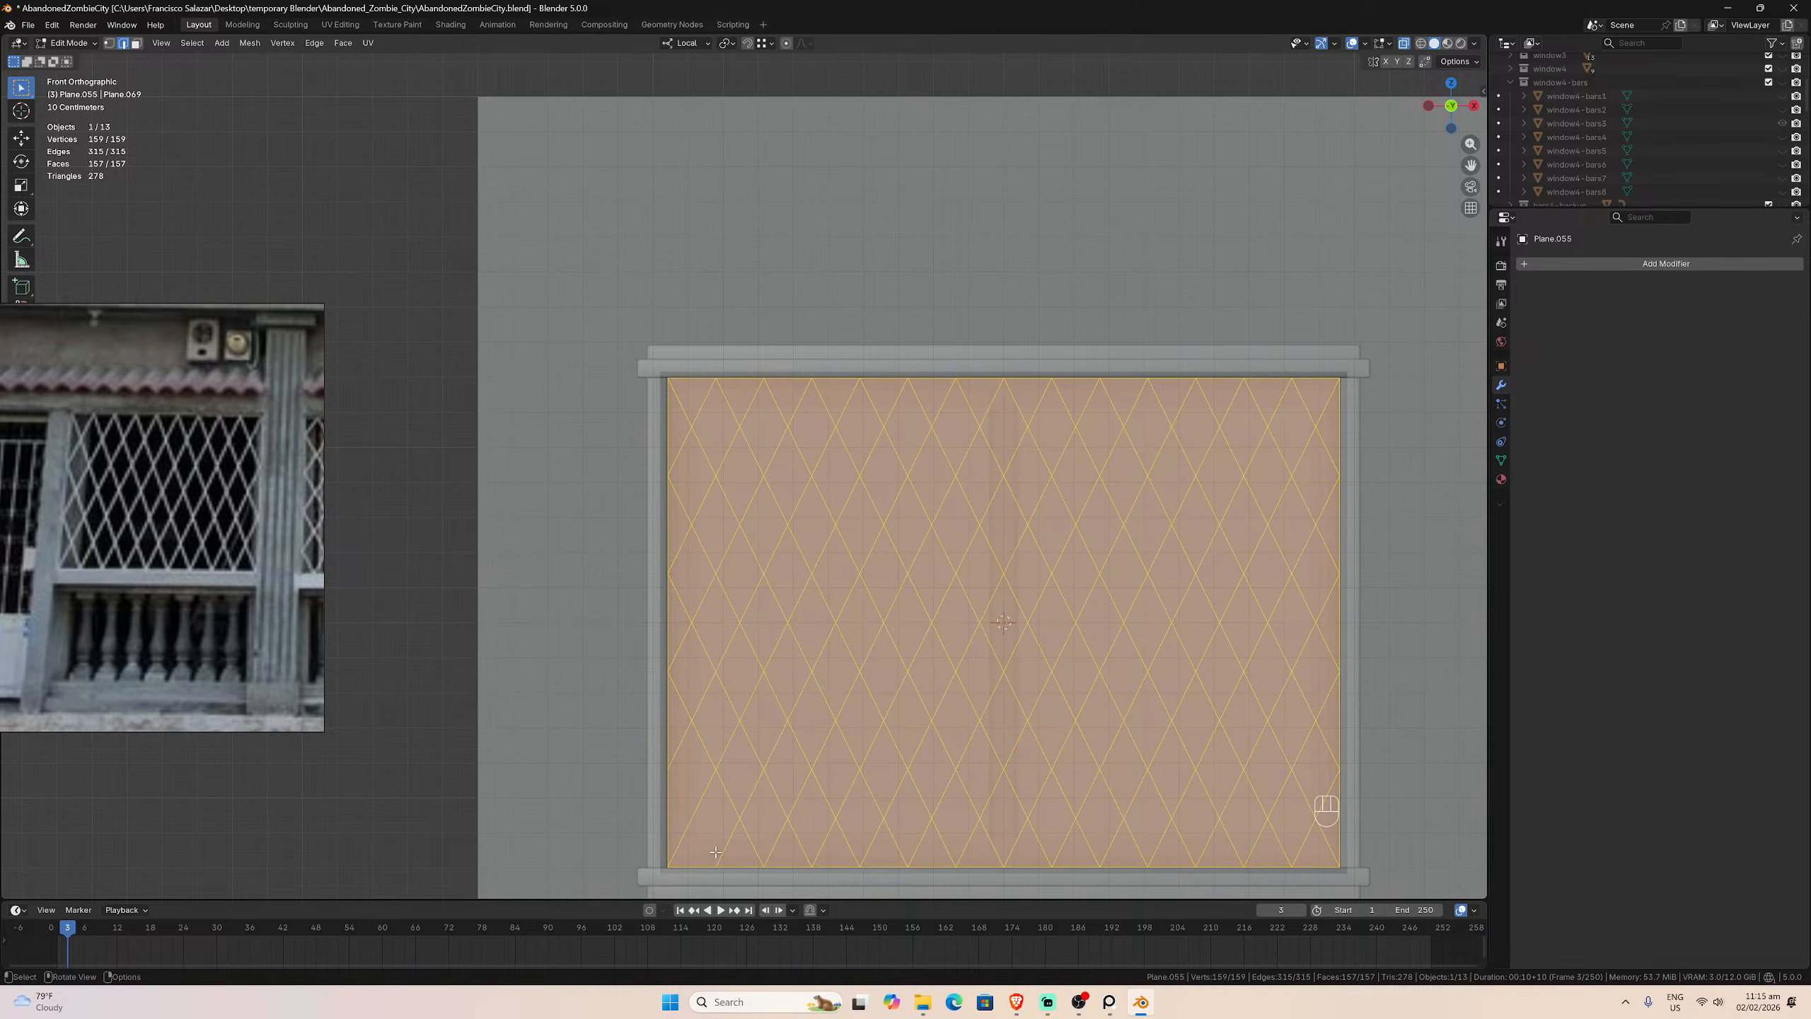
key(k)
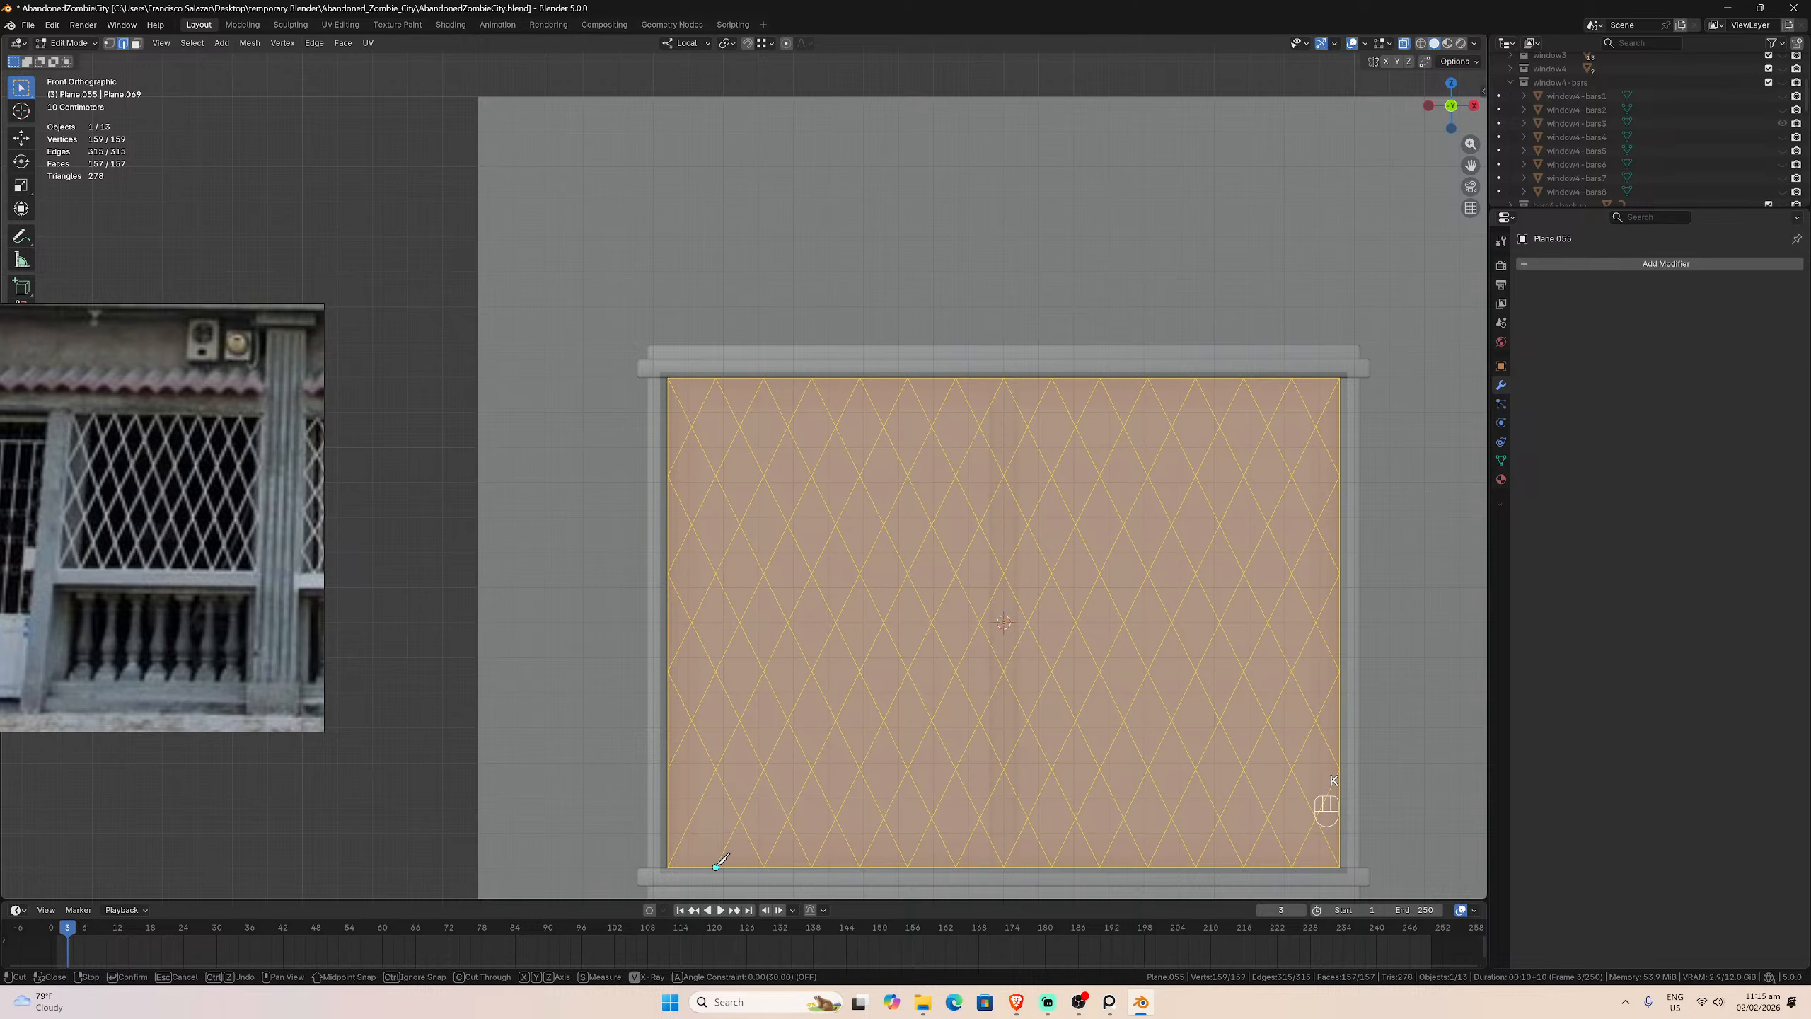
click(719, 866)
key(Escape)
Step: Knife the last opposite-slanting diagonal from the first bottom-edge vertex to the fourth left-edge vertex
key(k)
click(716, 866)
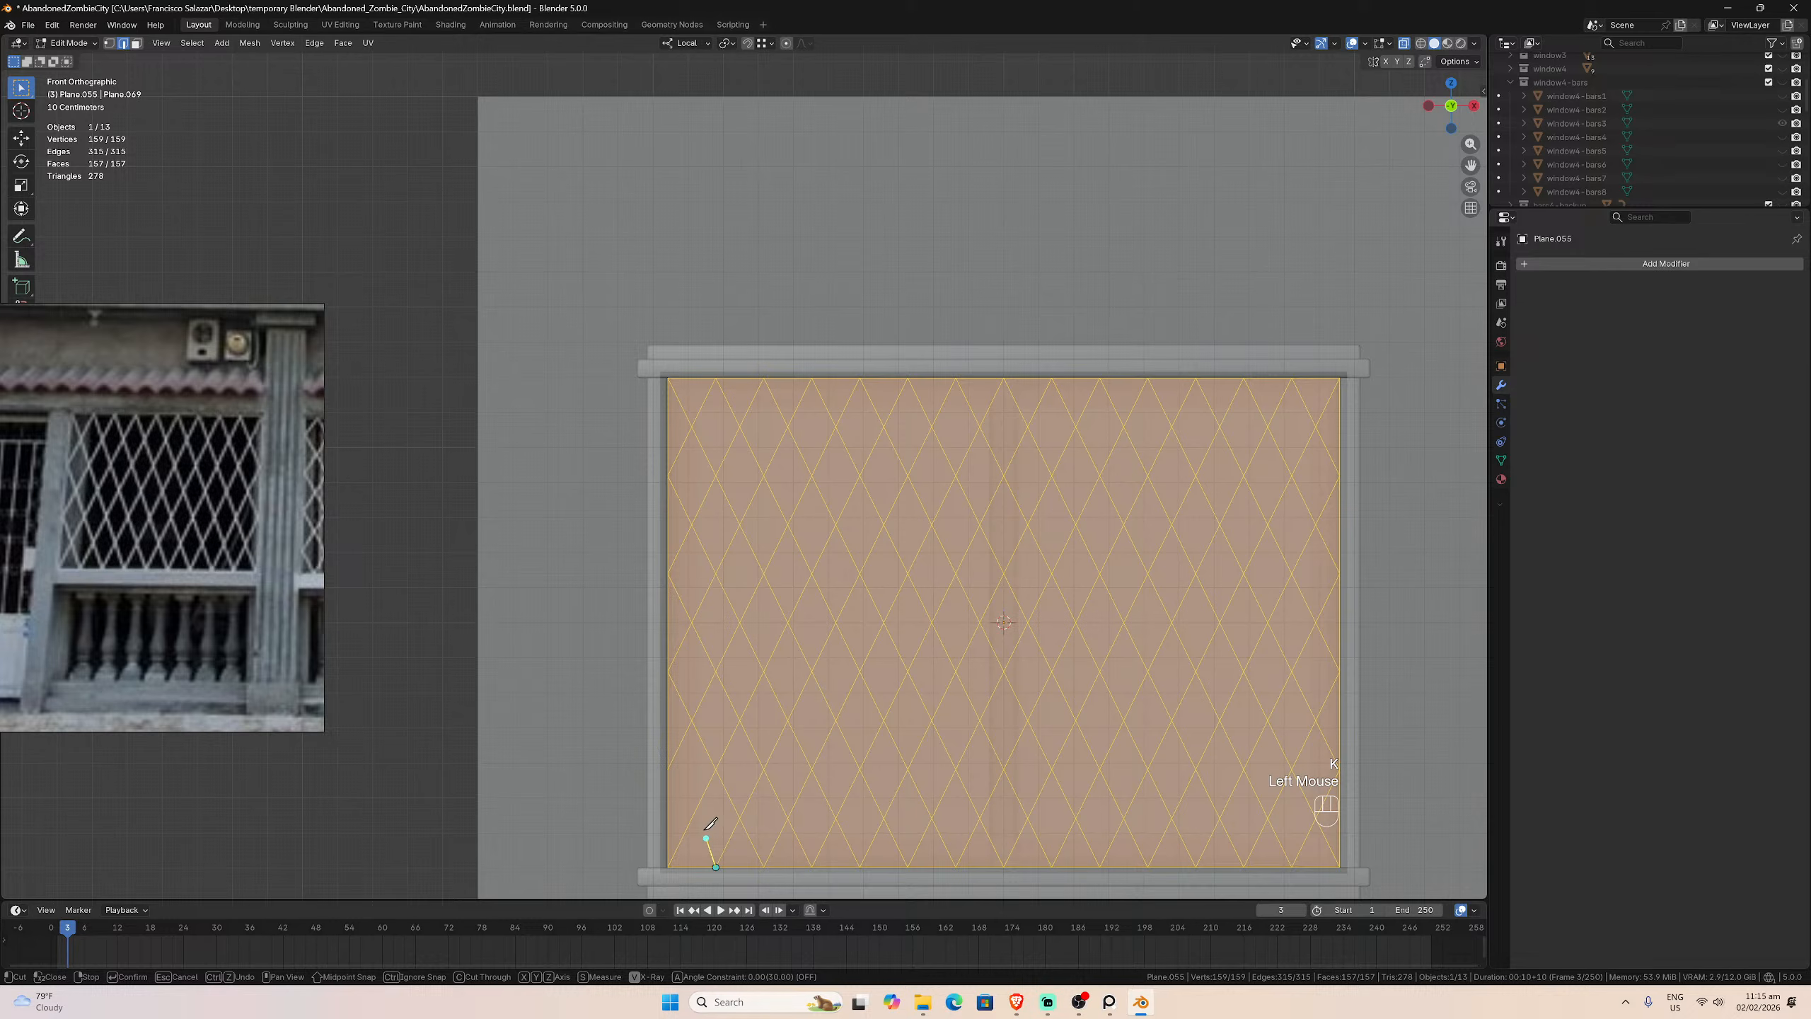
click(668, 768)
key(Return)
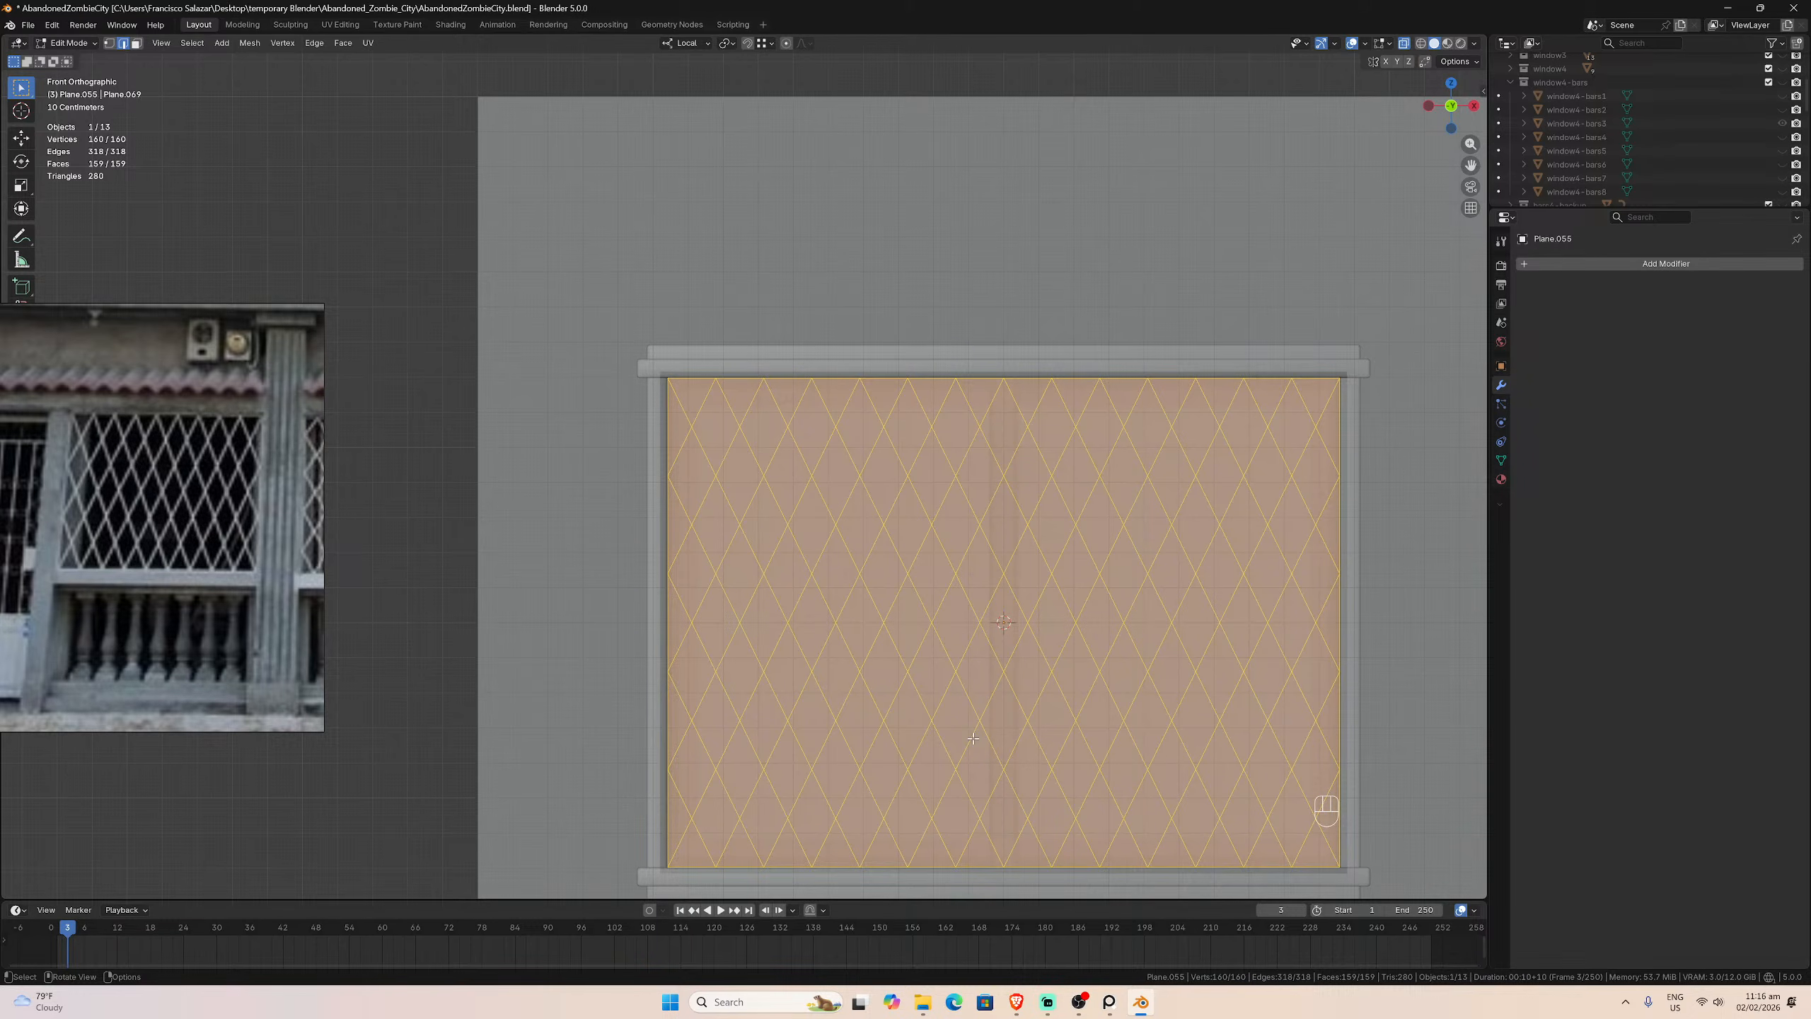
Step: Return to Object Mode and add a Wireframe modifier to the diagonally cut window plane
key(Tab)
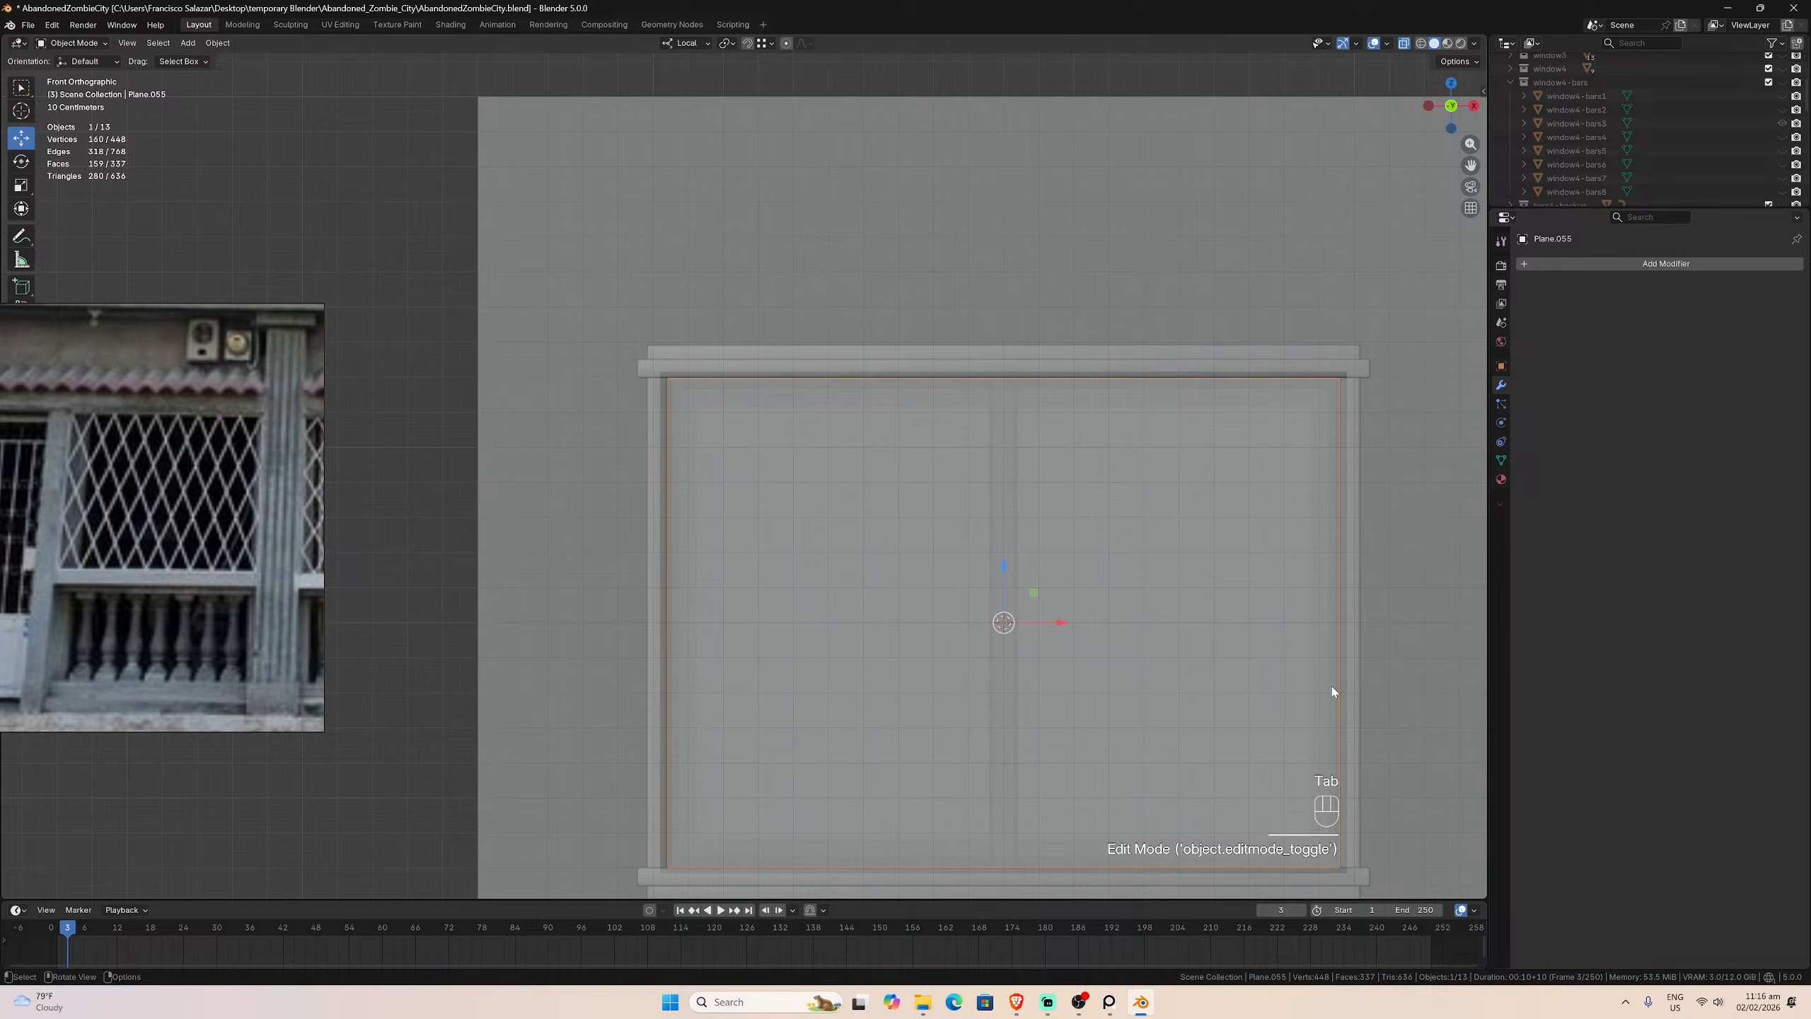
click(1558, 263)
mouse_move(1557, 291)
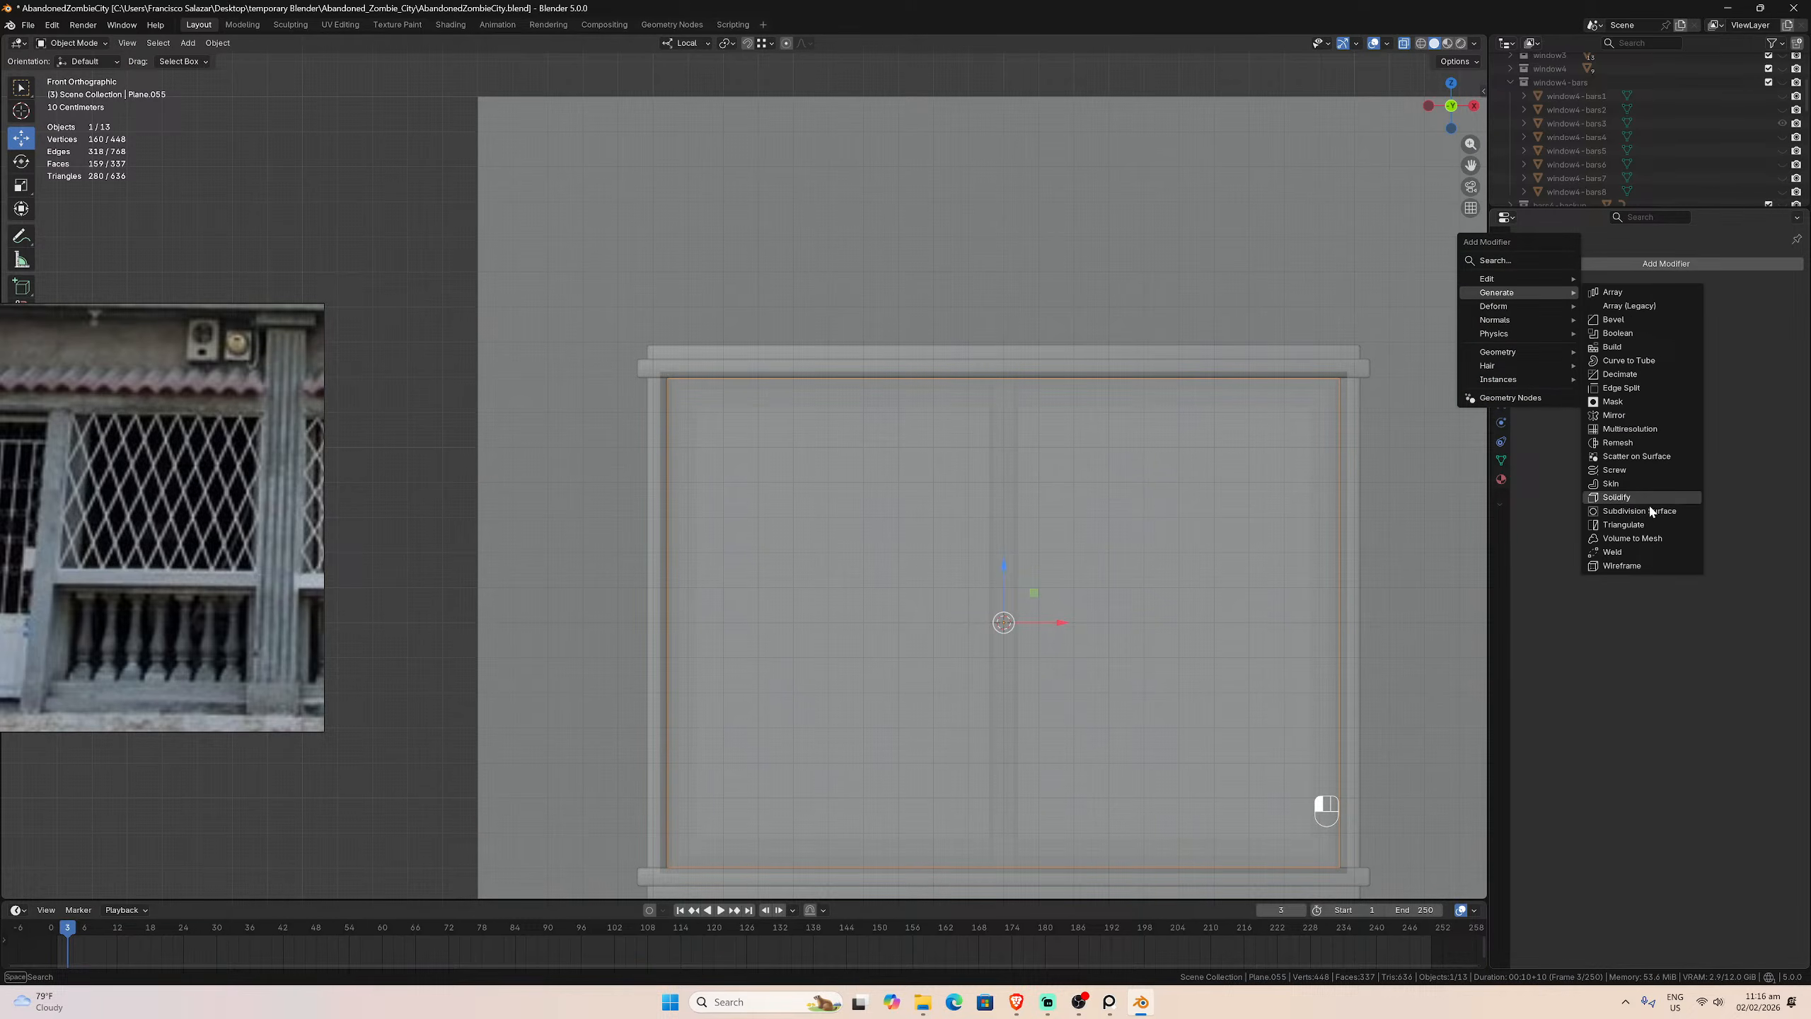
click(1645, 564)
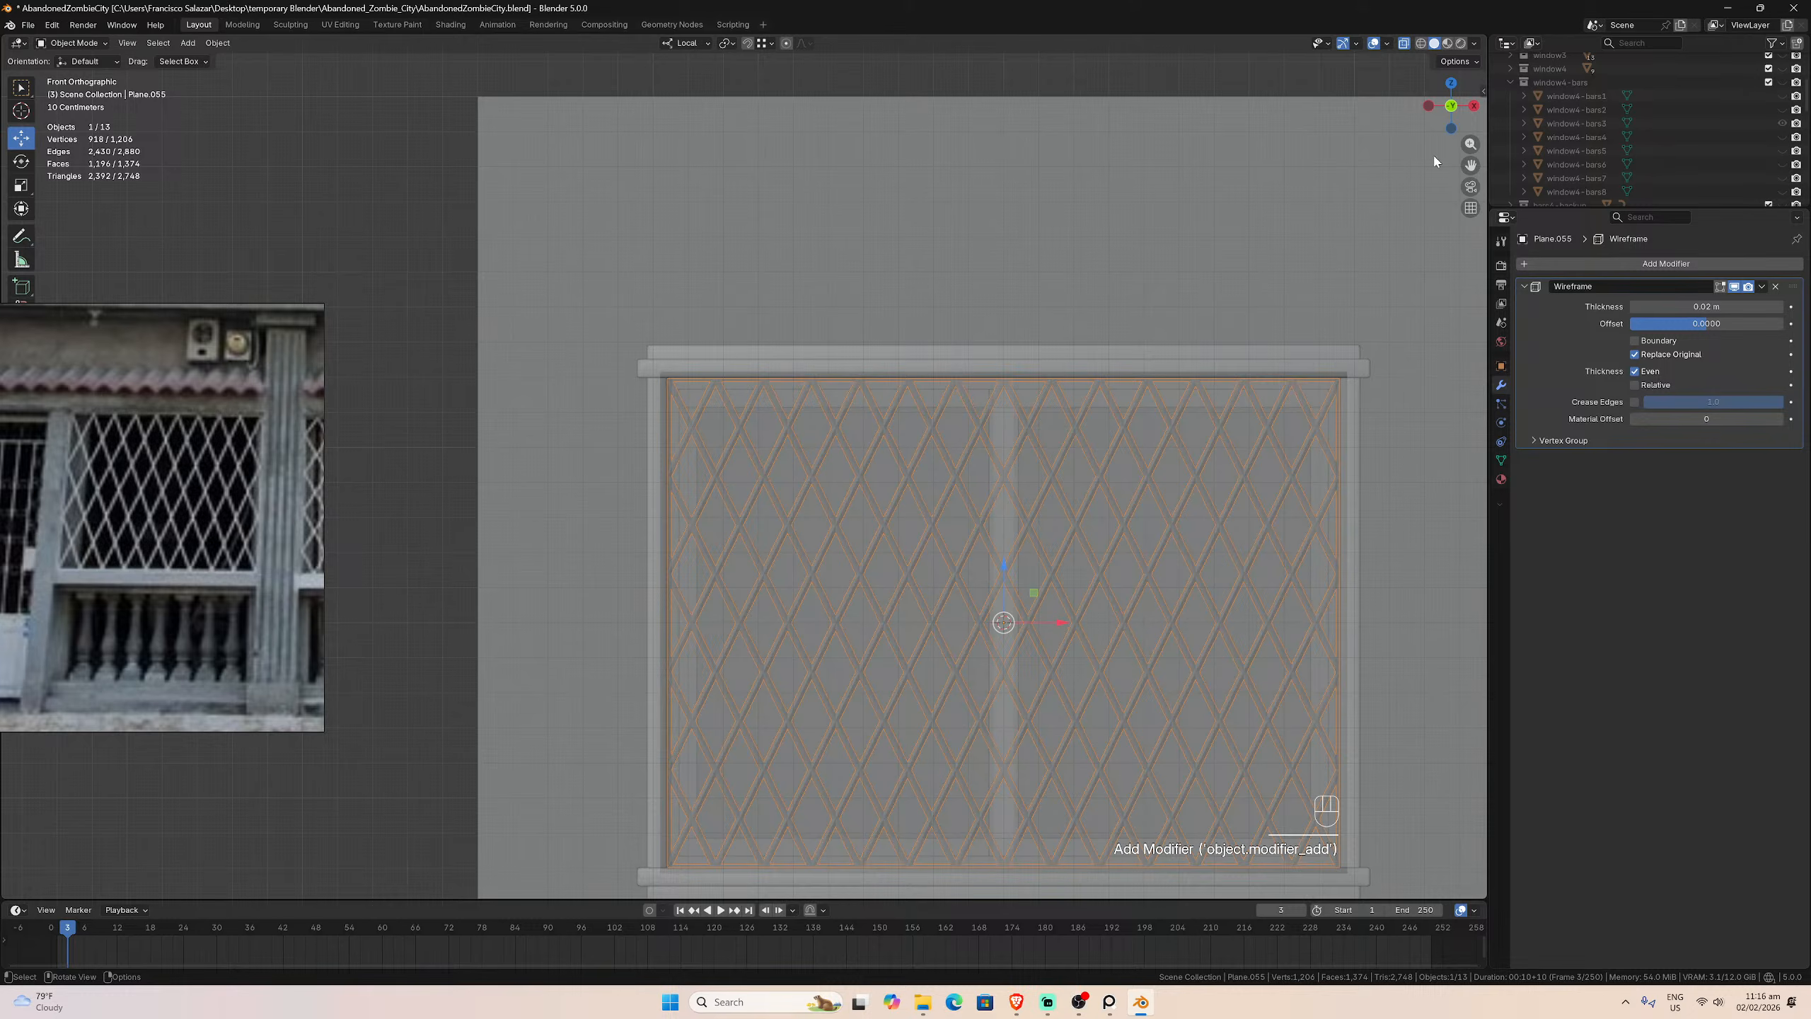
Step: Turn off X-ray display with the lattice deselected, and save the Blender file
click(1405, 45)
scroll(1284, 228, down, 2)
click(1349, 346)
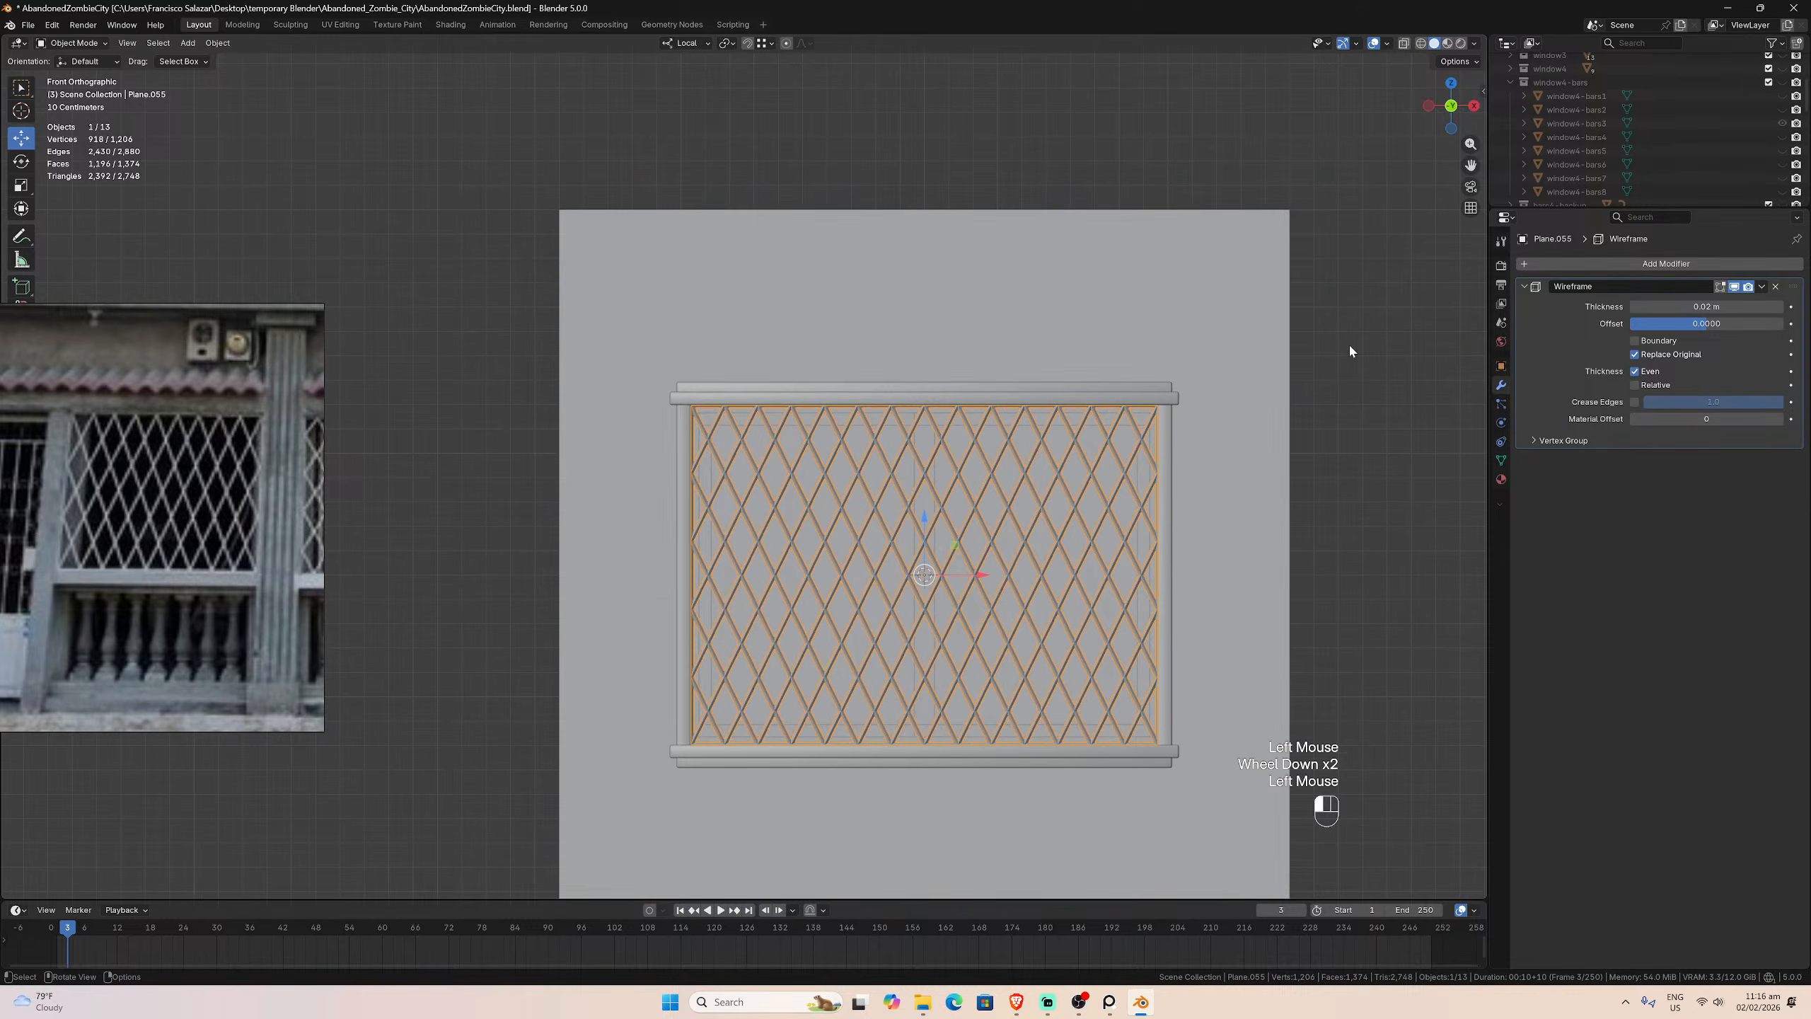
scroll(1212, 442, up, 1)
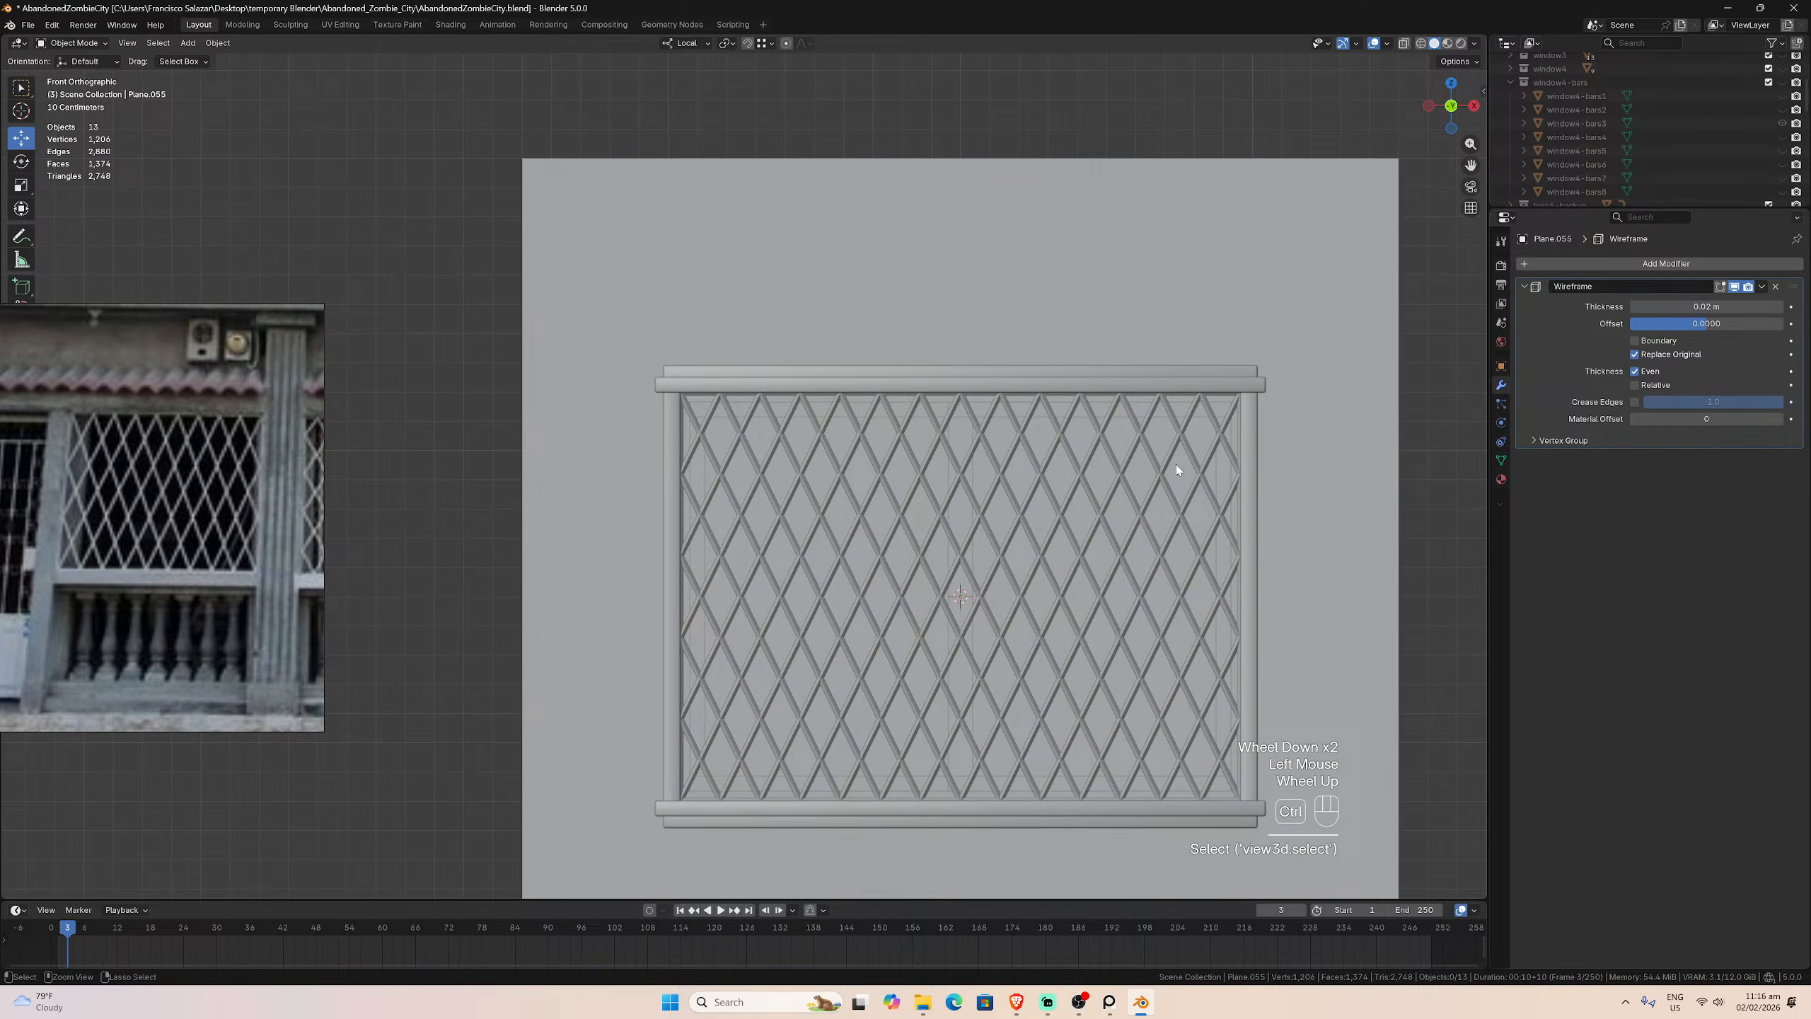
key(ctrl+s)
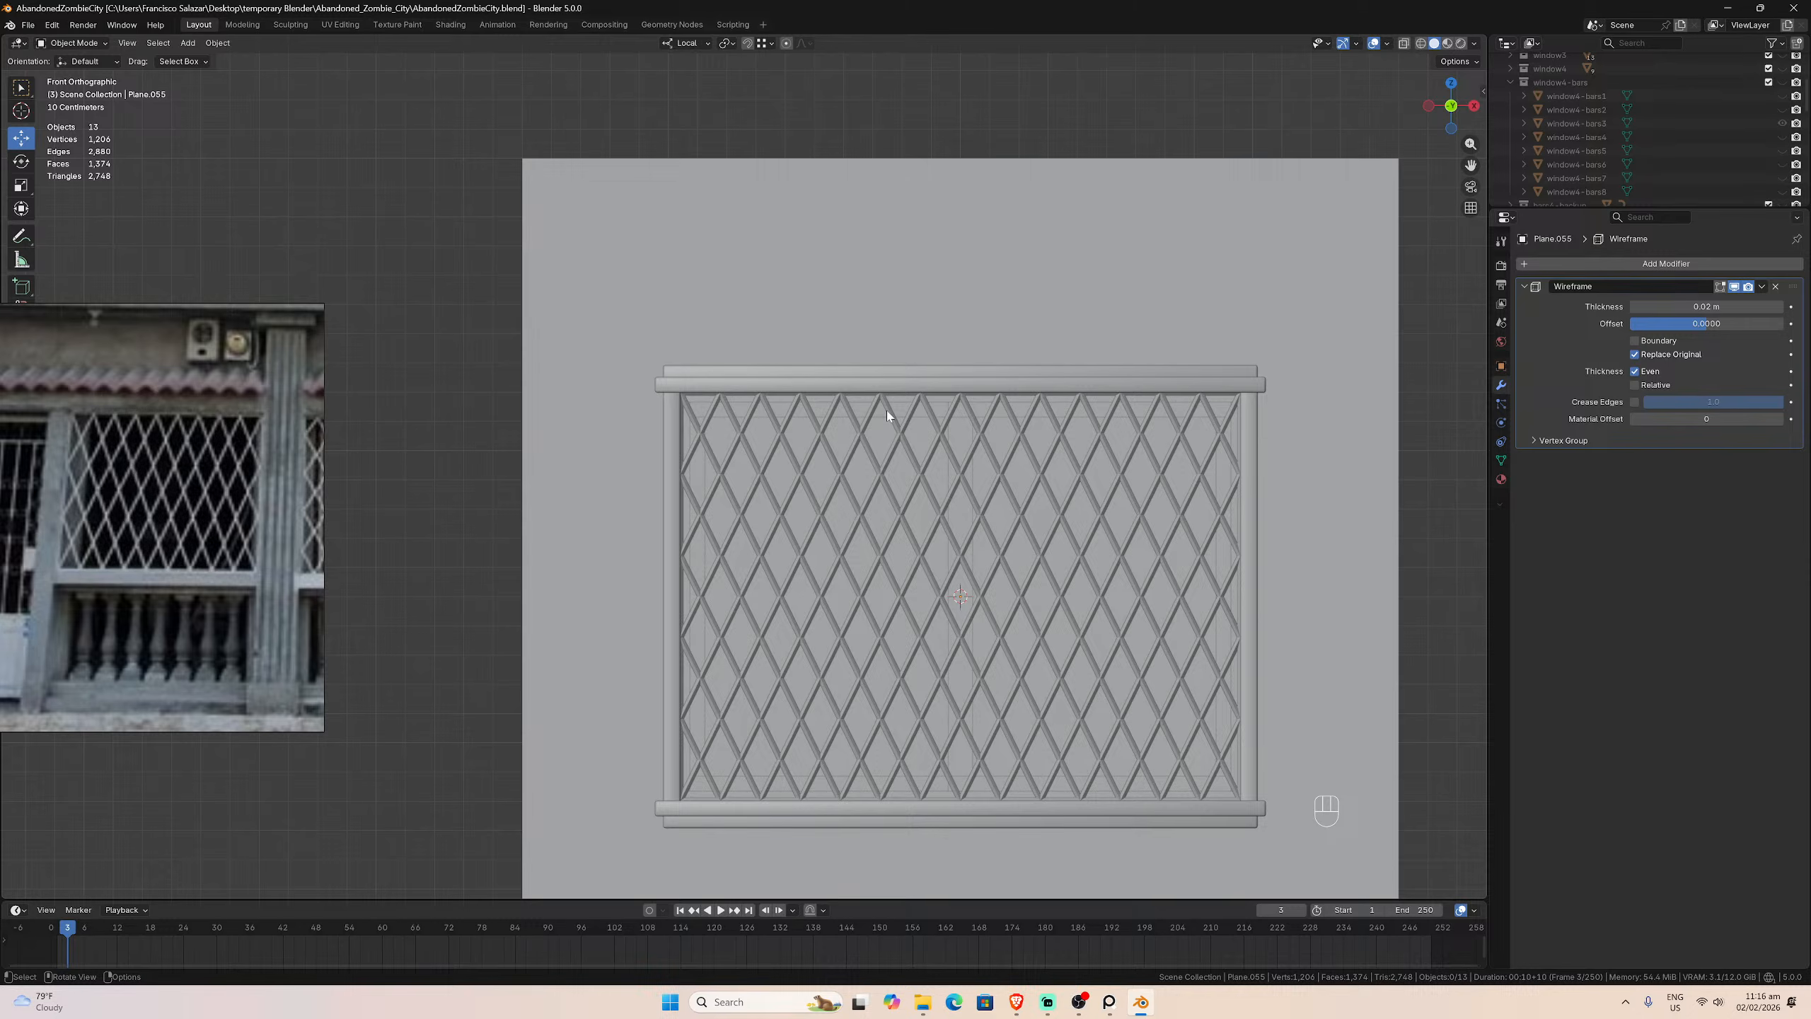
Step: Examine the diagonal lattice bars' thickness and their fit inside the window frame from several angles
mouse_move(780, 489)
middle_down()
mouse_move(648, 456)
mouse_move(850, 481)
mouse_move(750, 495)
middle_up()
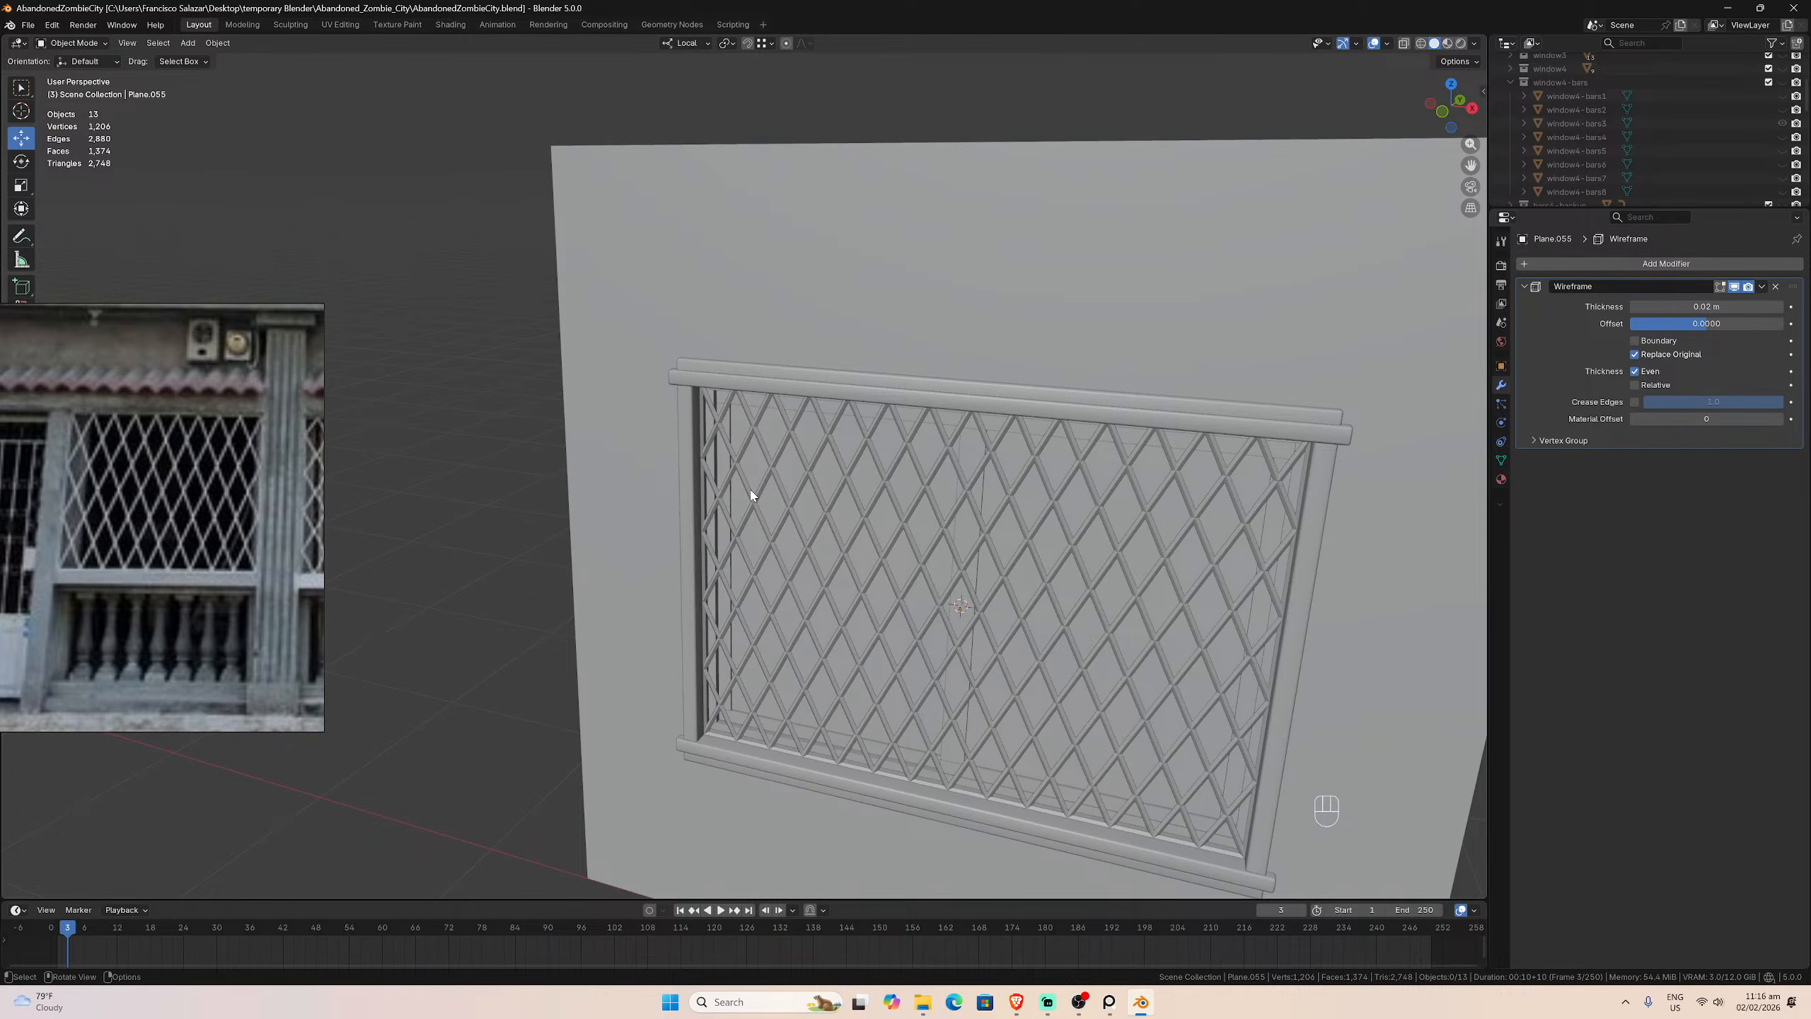
middle_drag(960, 449, 900, 446)
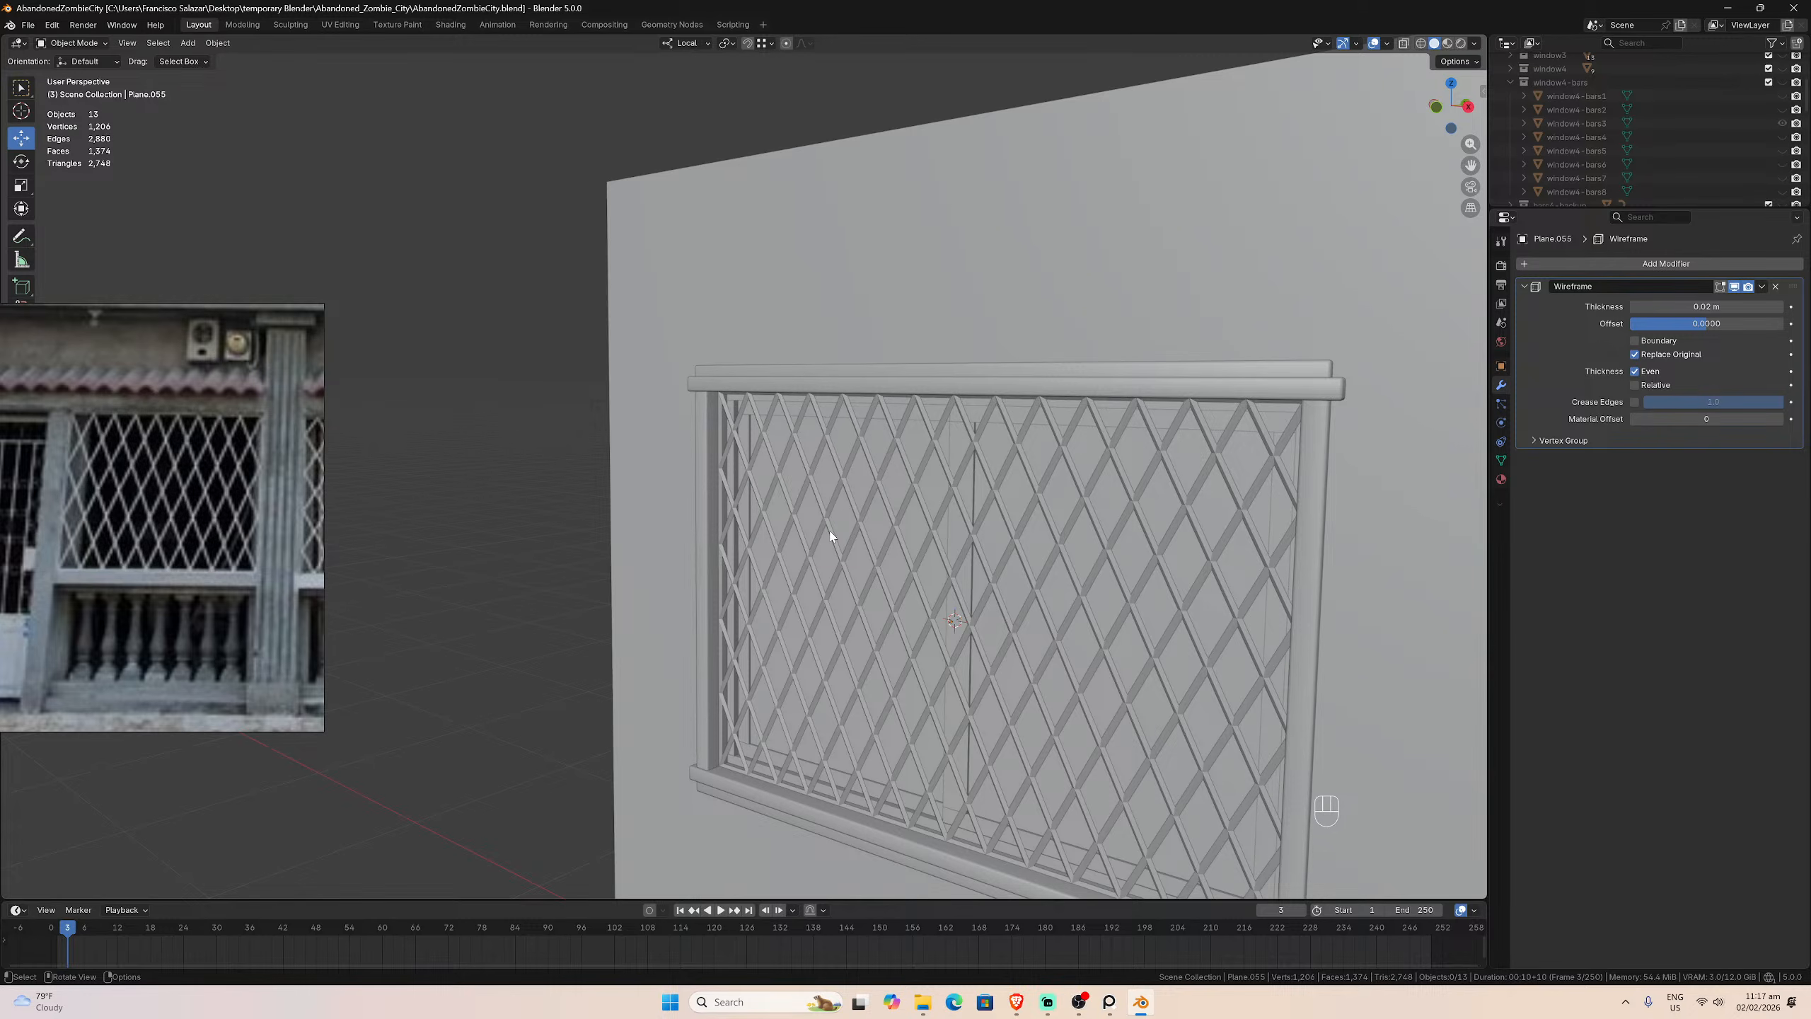
mouse_move(821, 551)
middle_down()
mouse_move(771, 558)
mouse_move(792, 563)
middle_up()
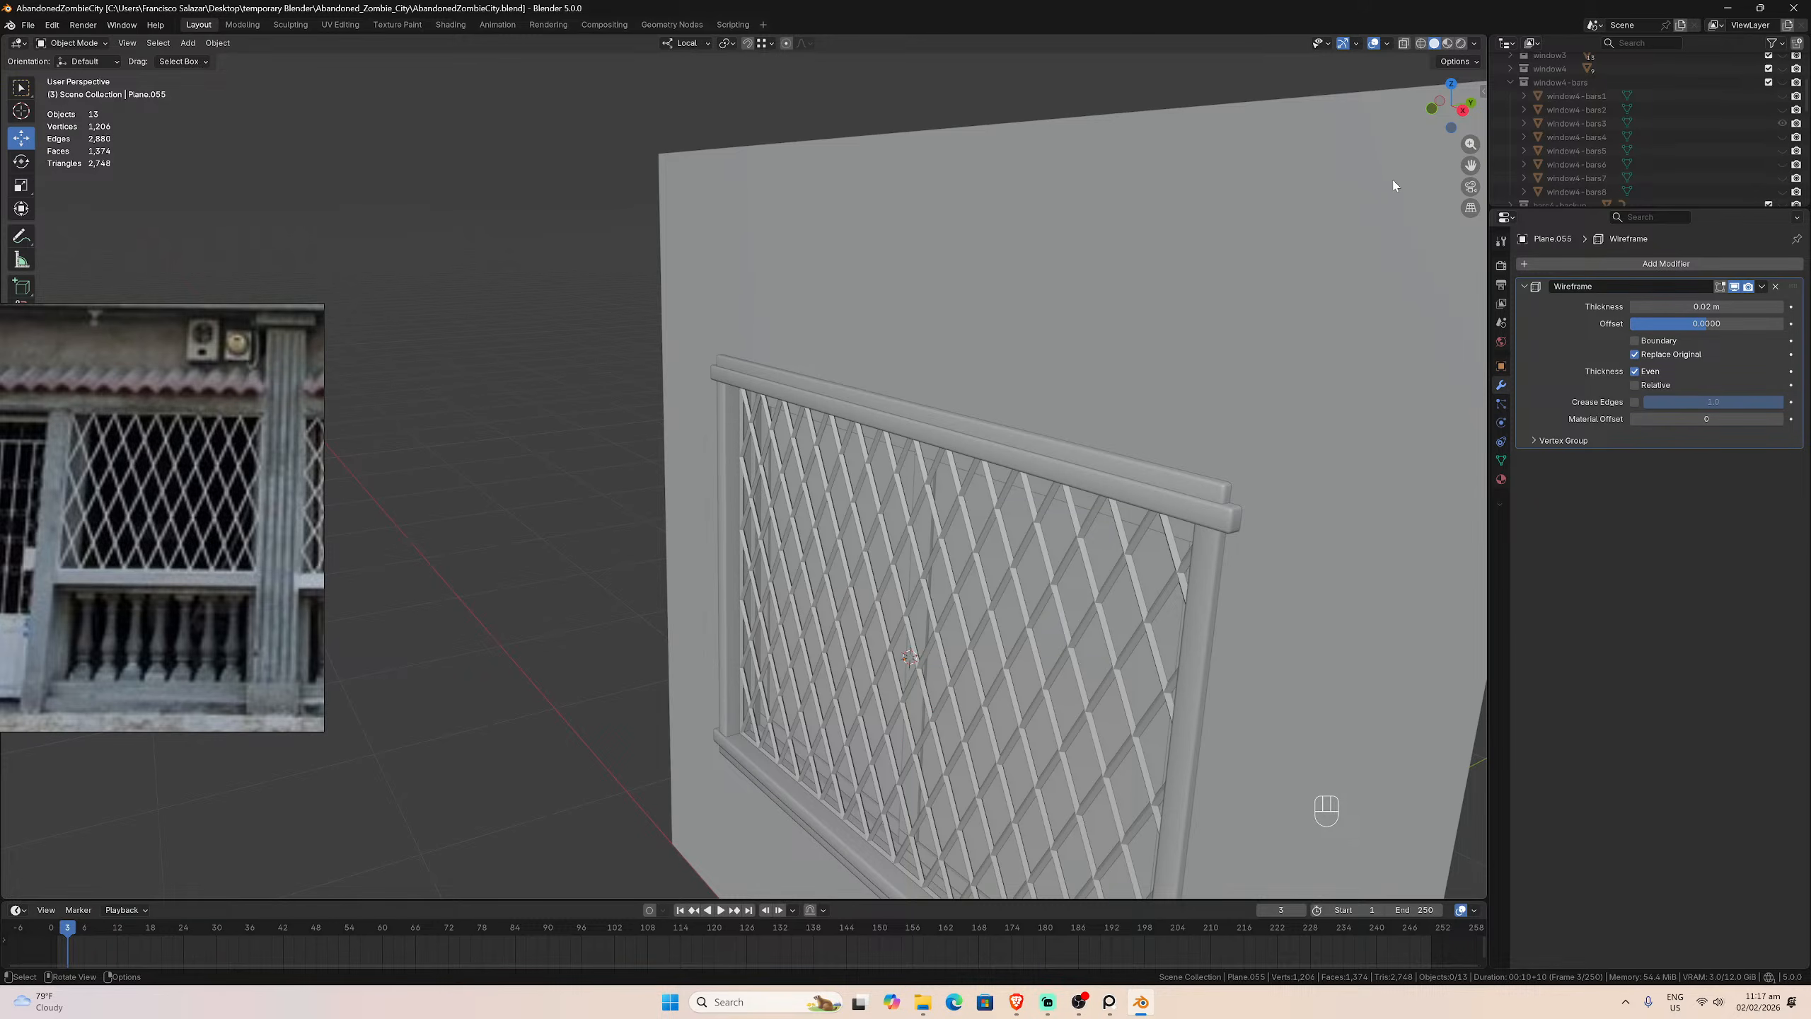
drag(1470, 164, 1440, 97)
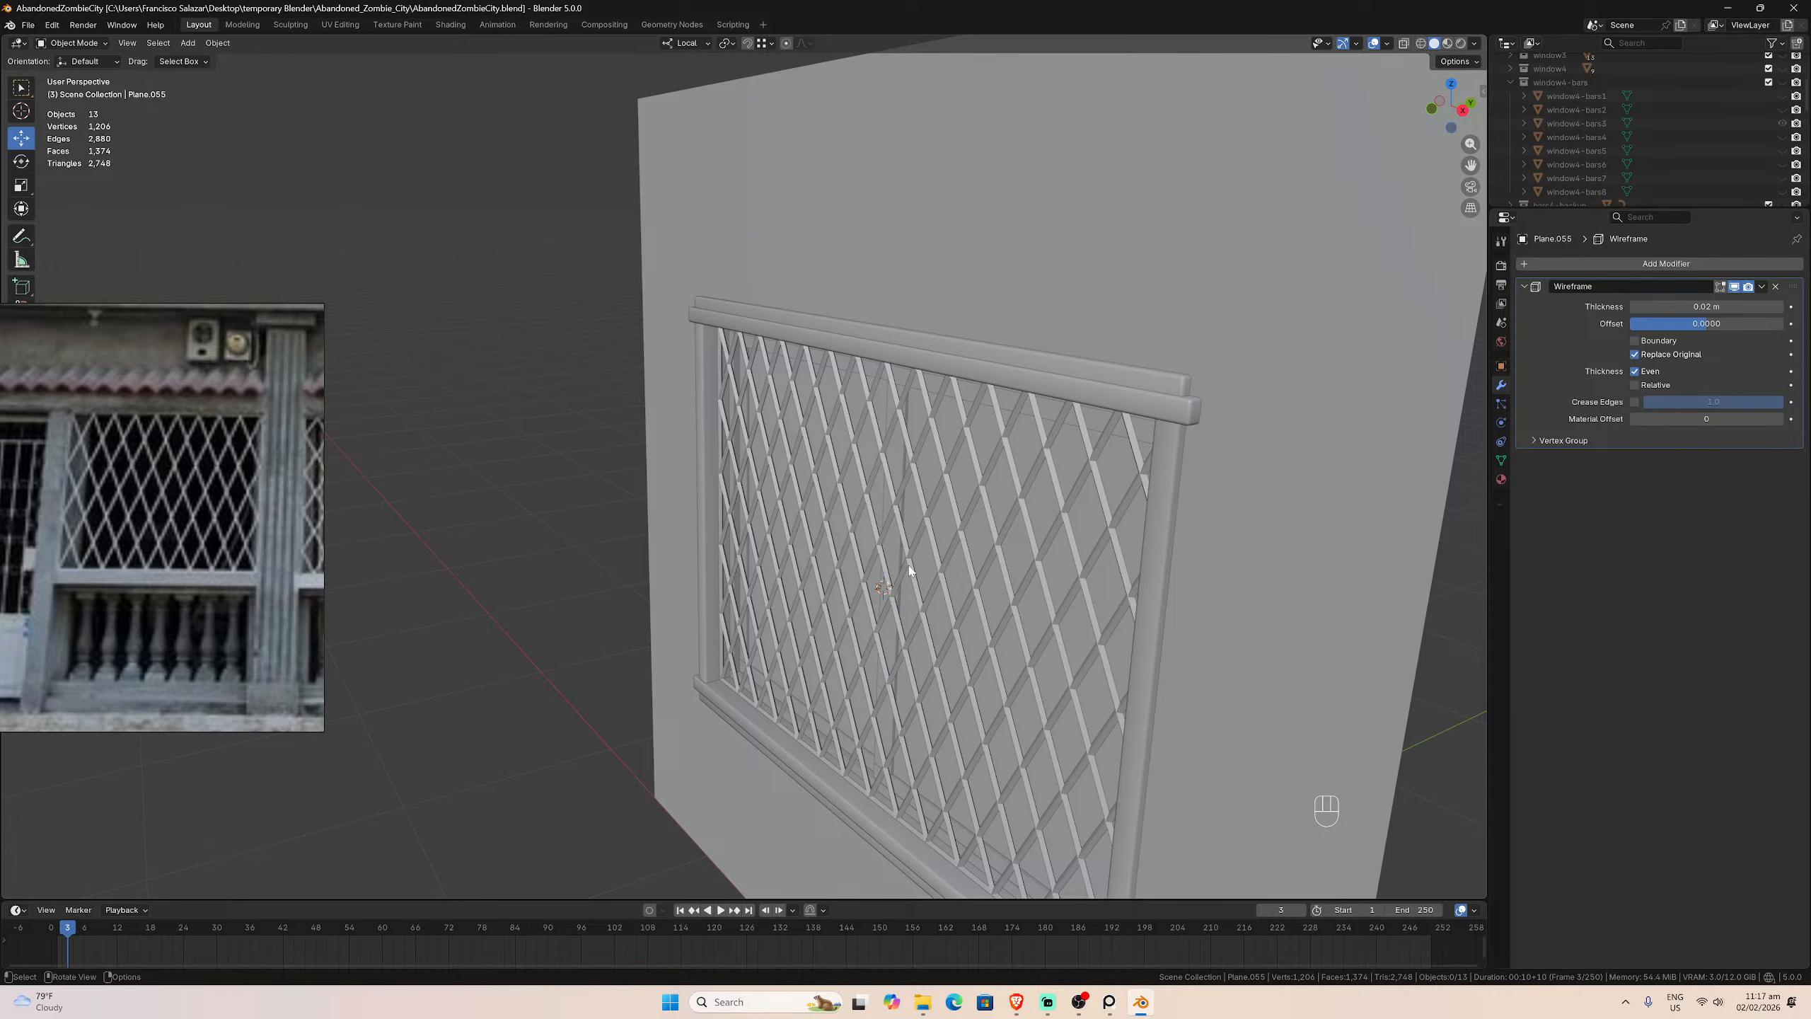
click(908, 565)
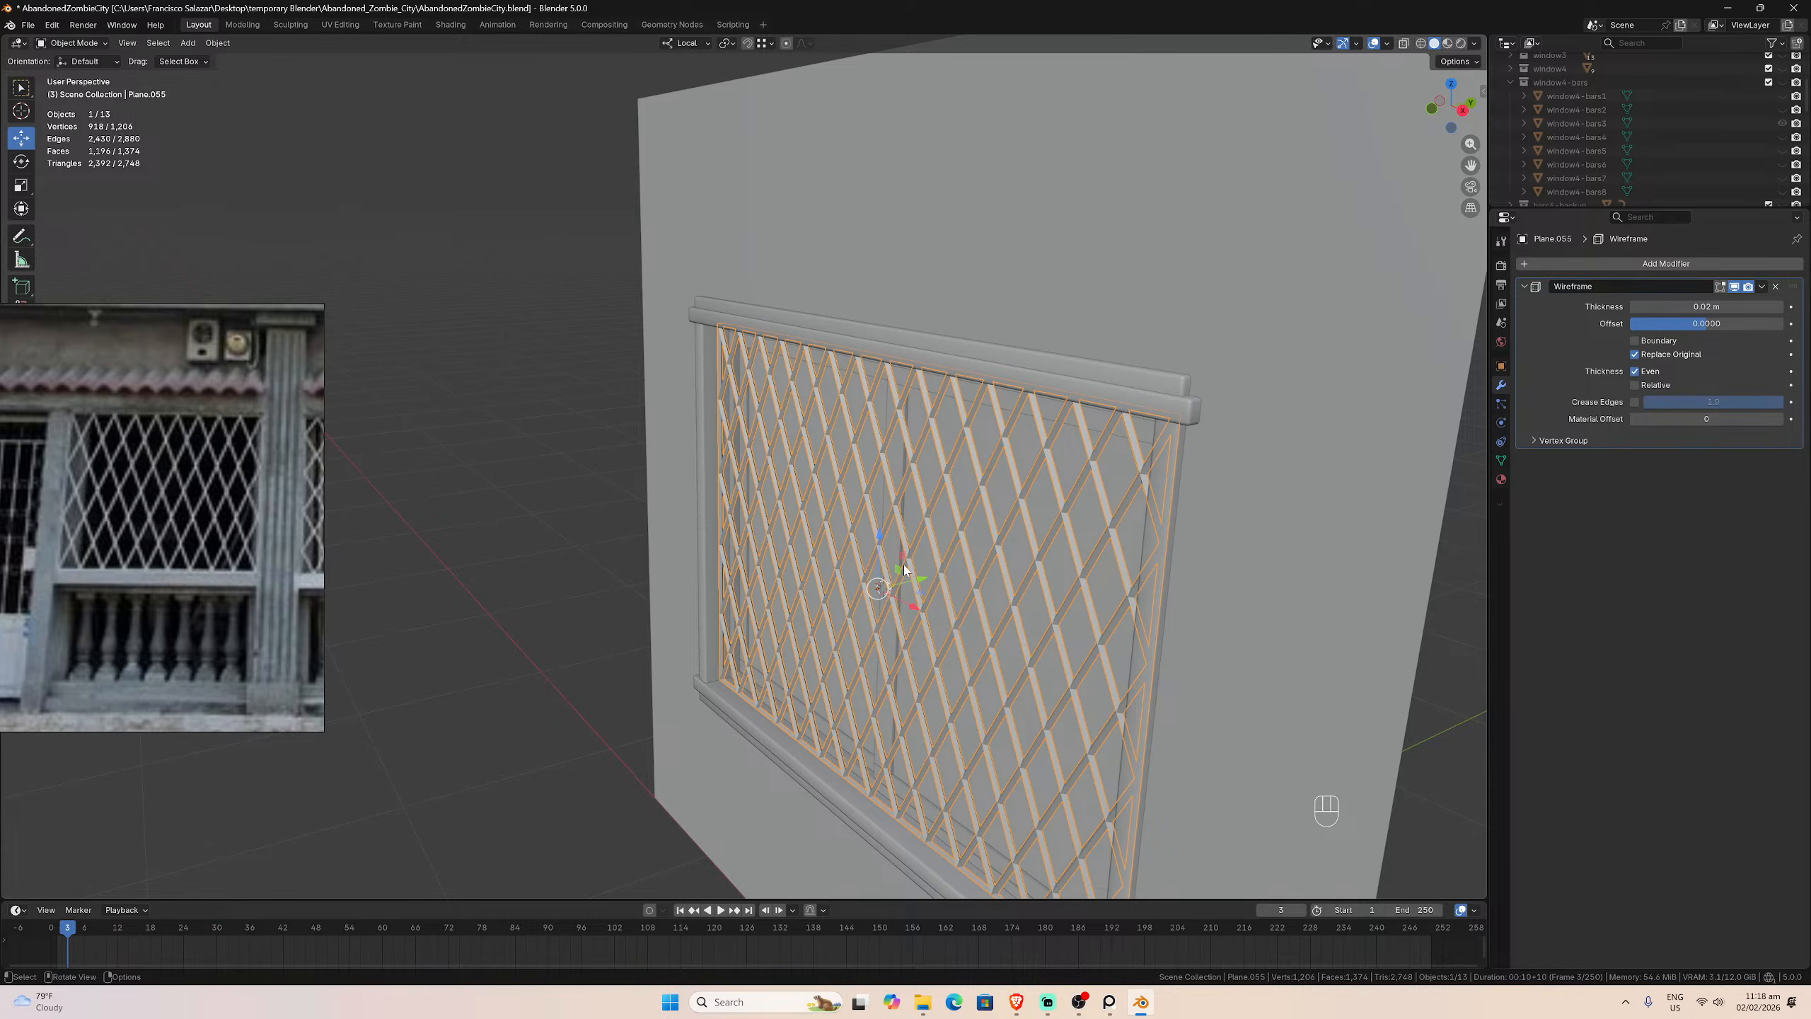
click(600, 569)
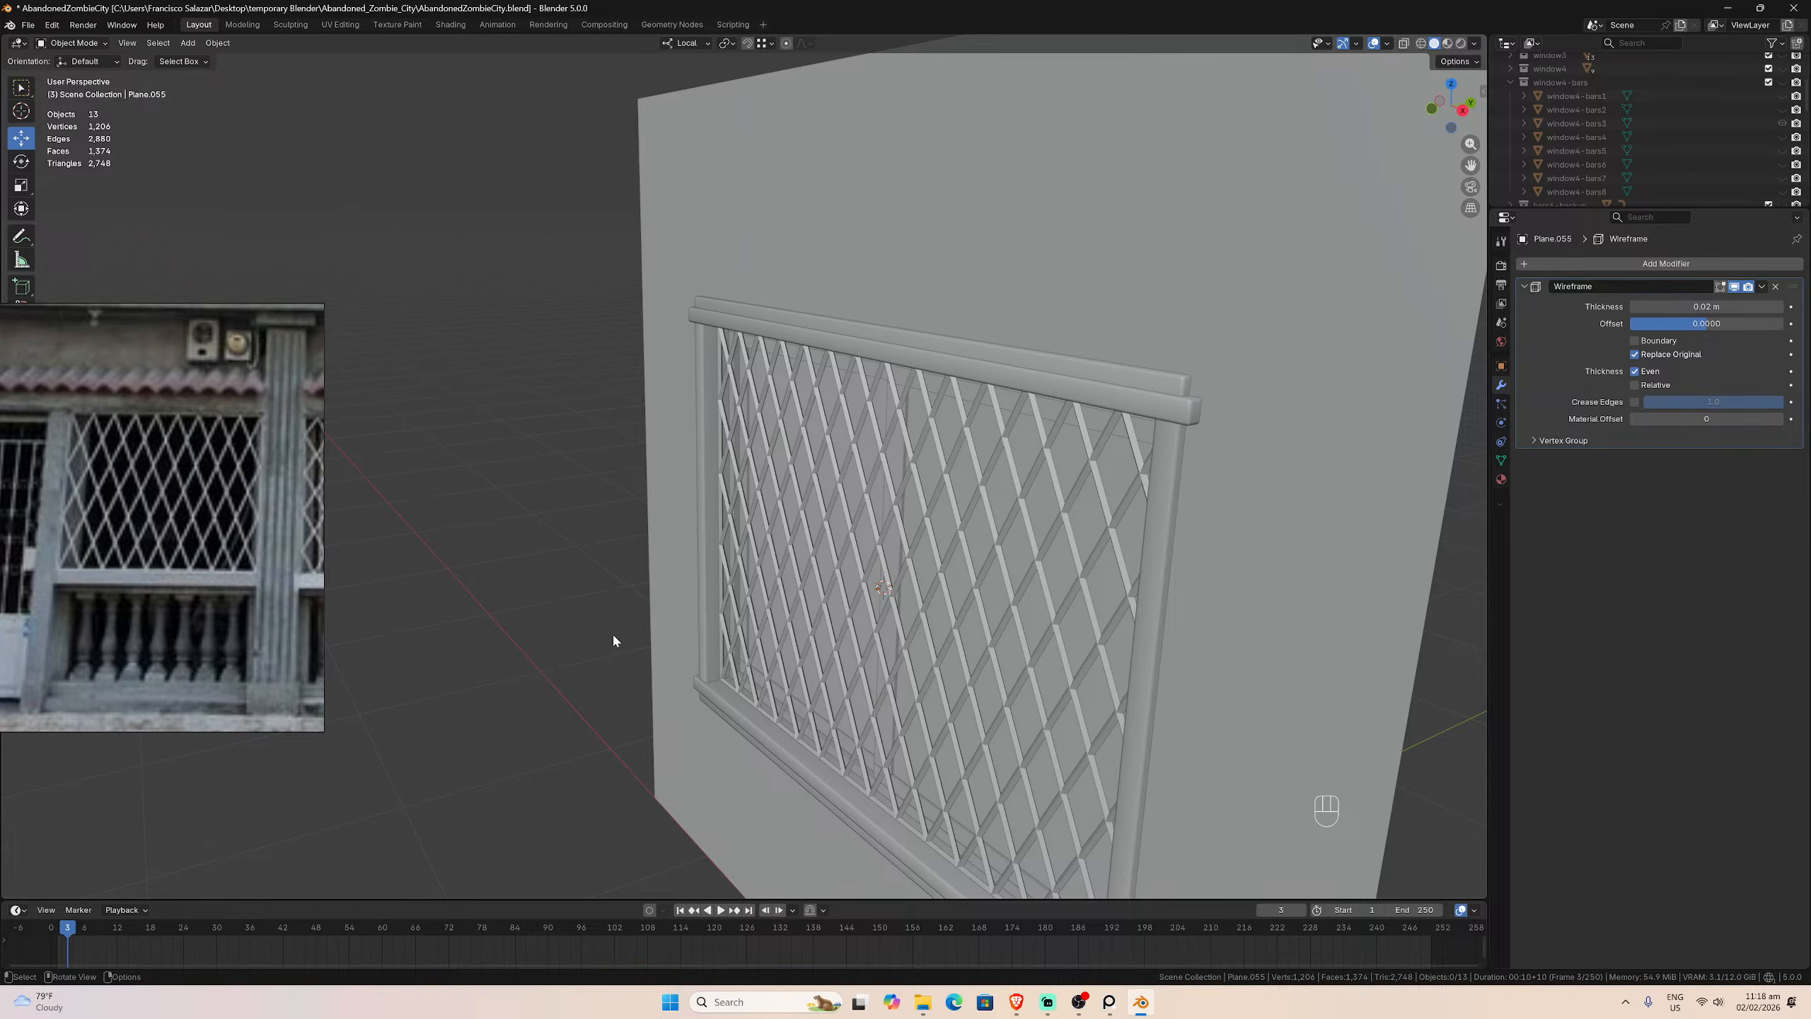
middle_drag(656, 605, 698, 607)
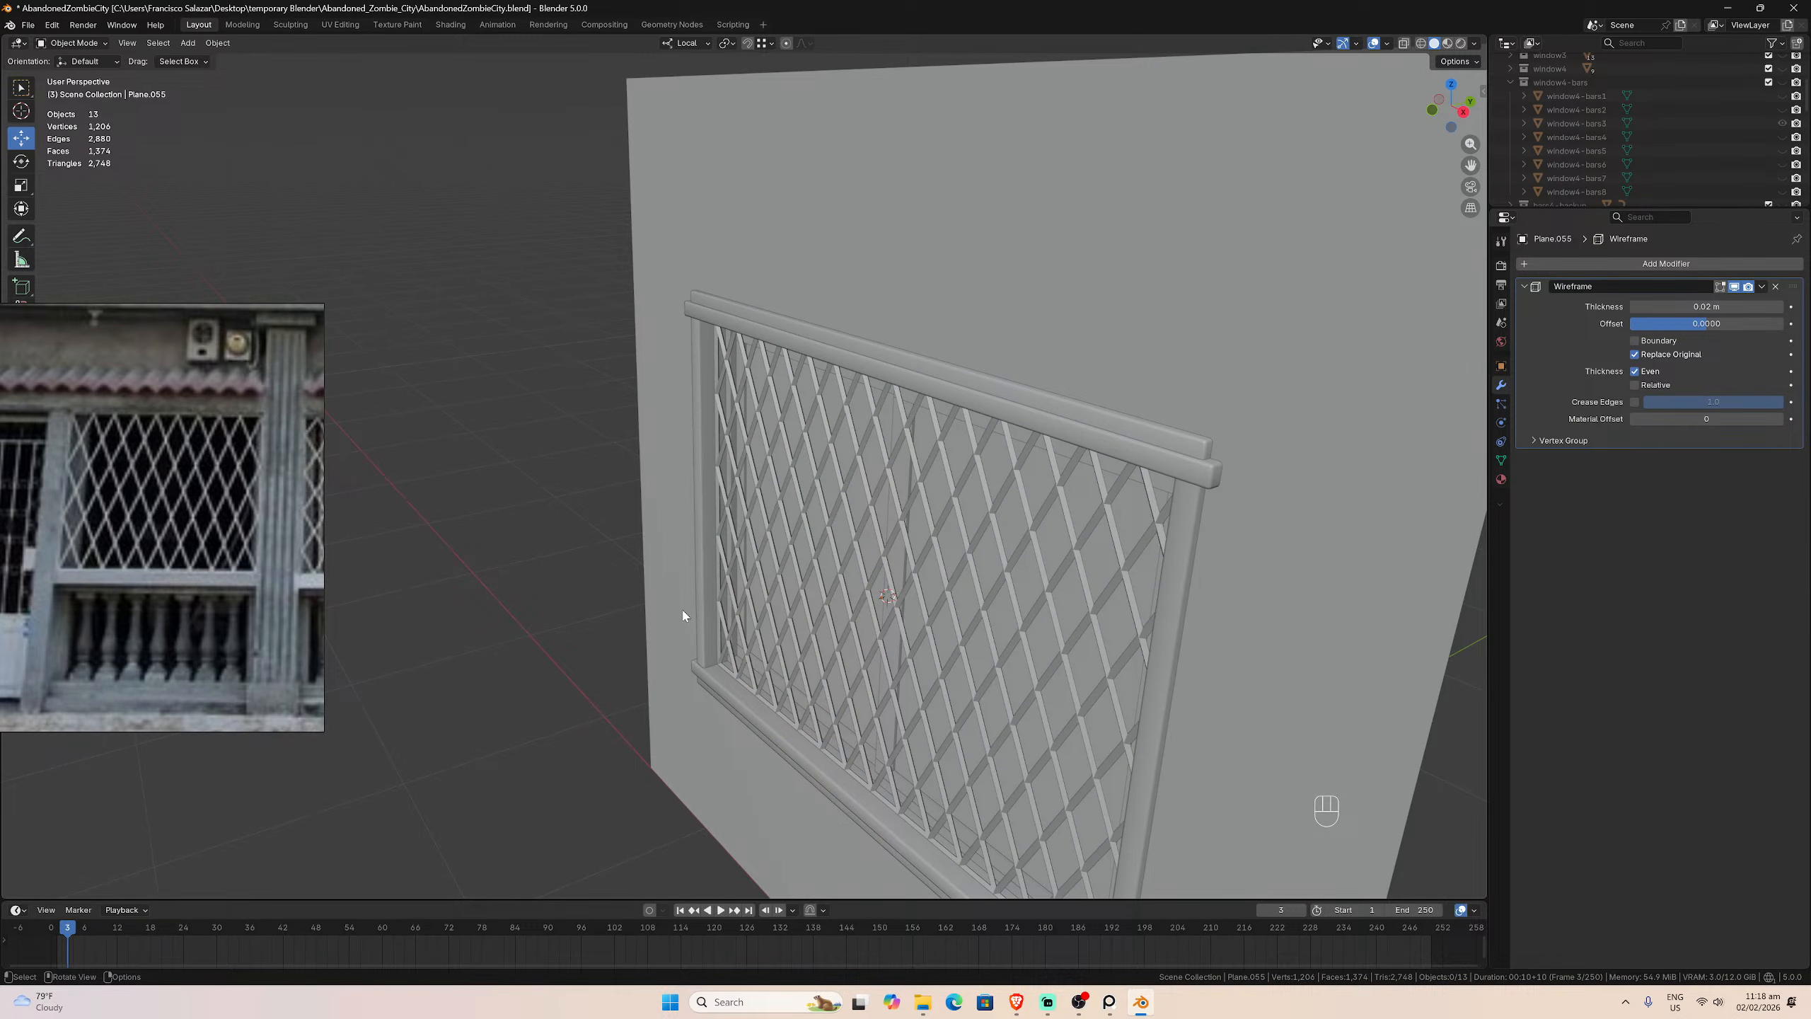
middle_drag(681, 618, 702, 603)
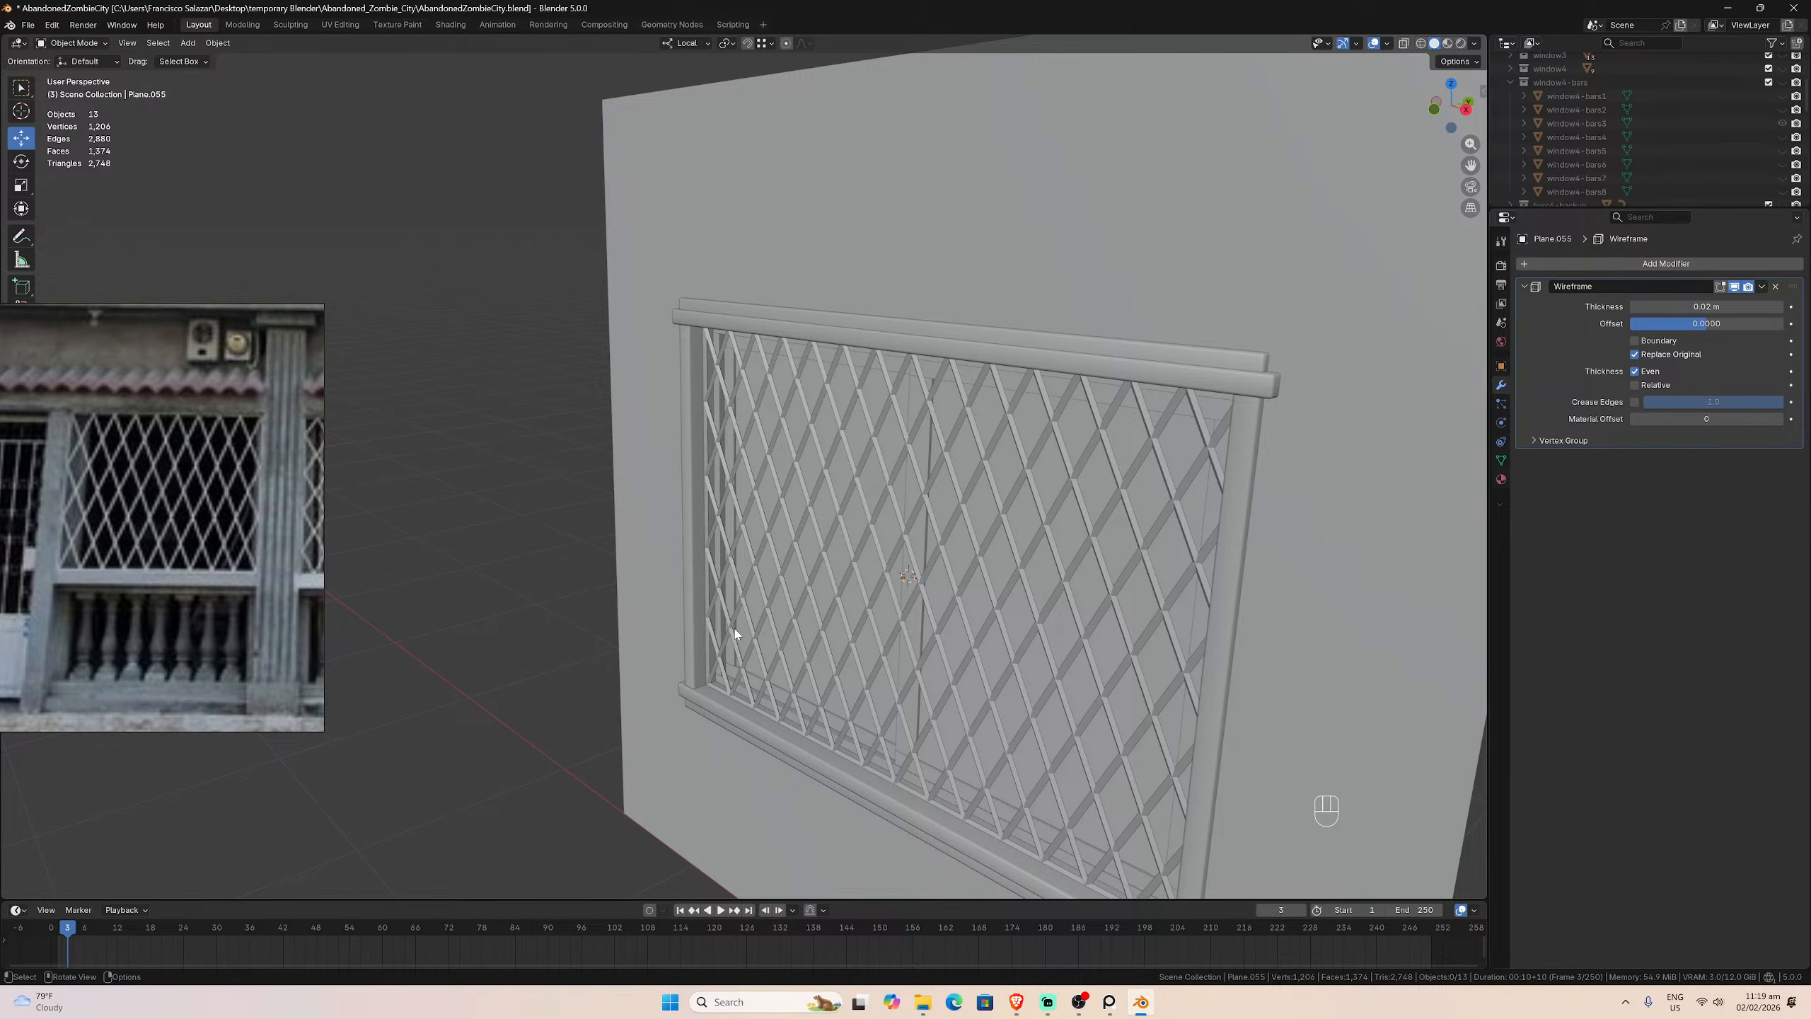
middle_drag(752, 612, 841, 621)
scroll(917, 611, up, 2)
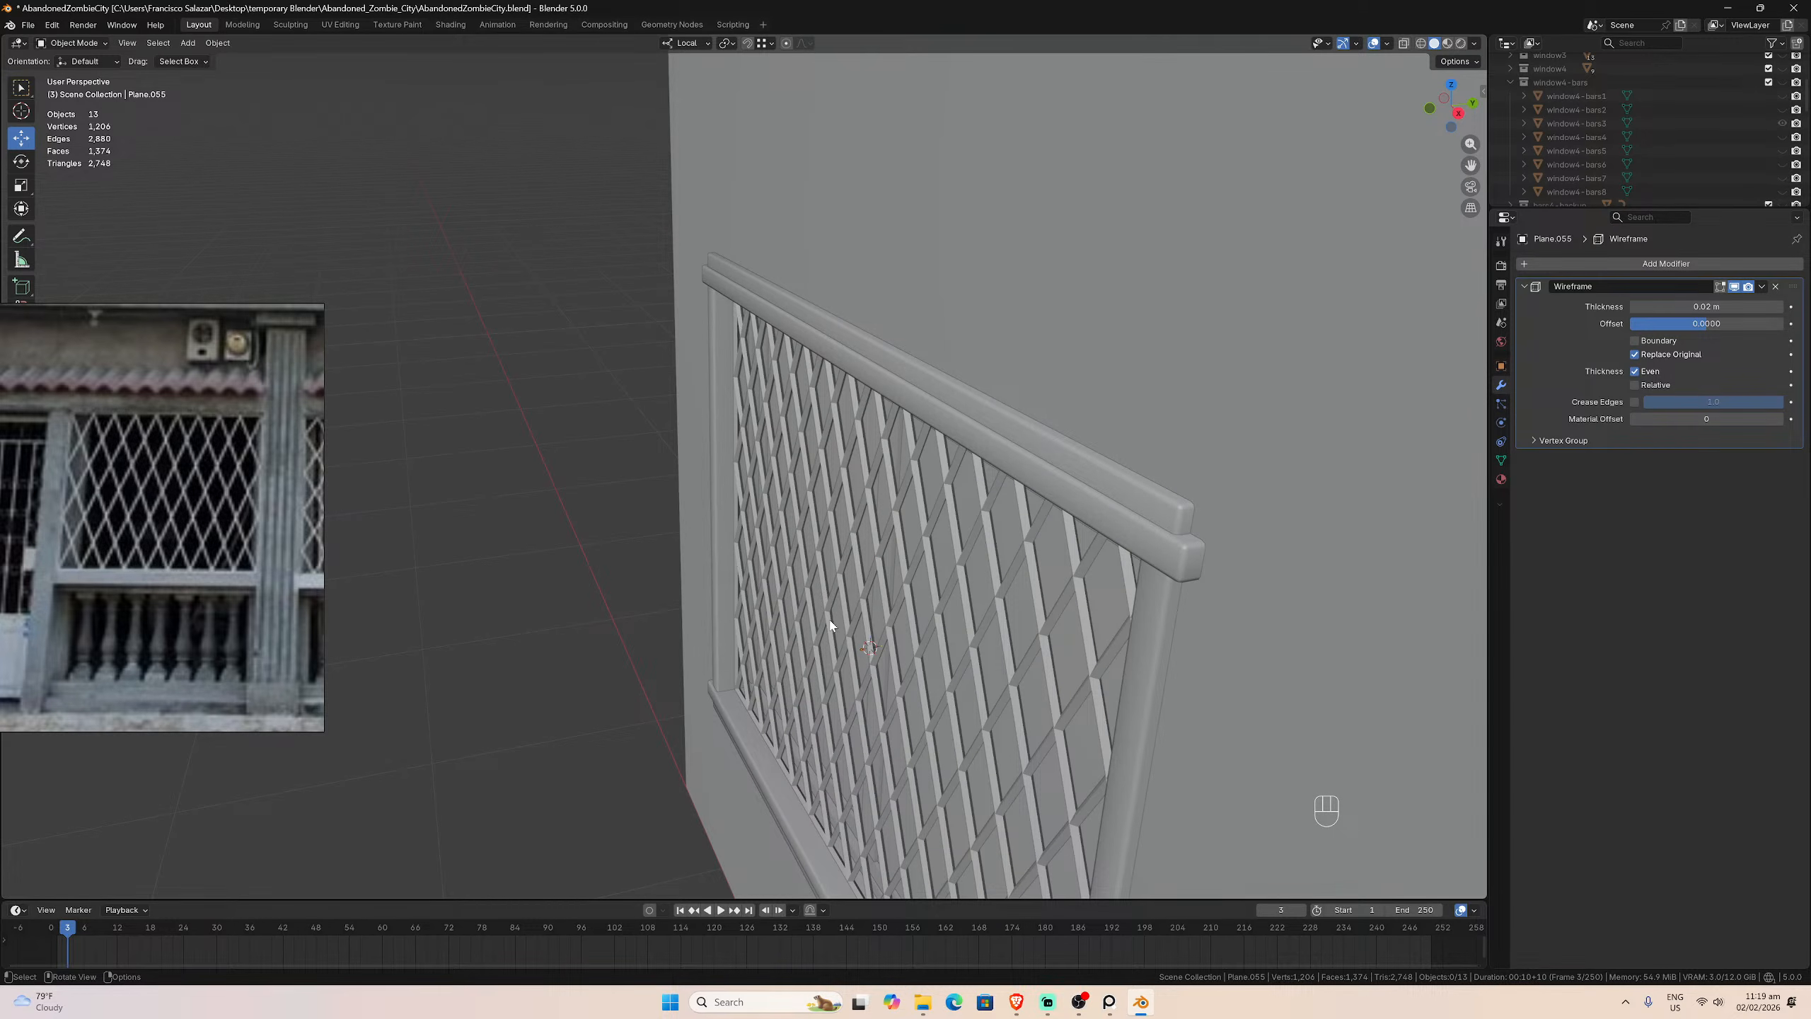
middle_drag(831, 646, 883, 614)
scroll(881, 617, down, 2)
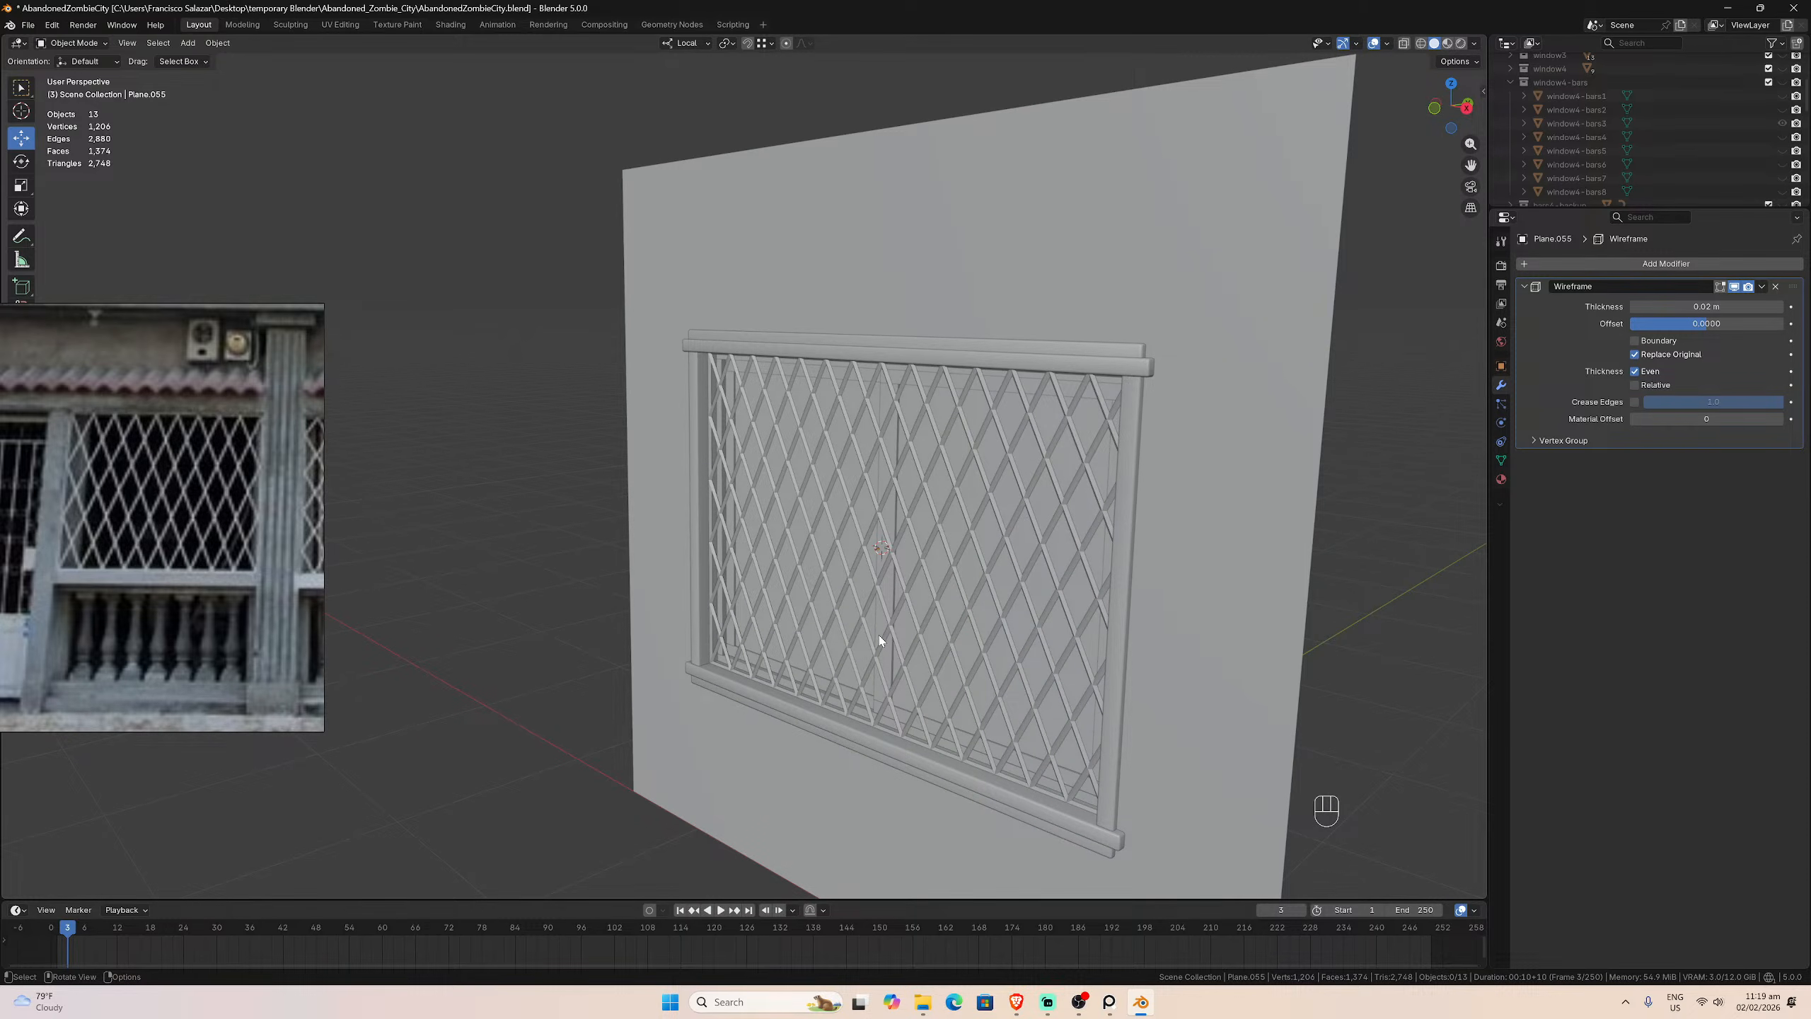
scroll(879, 634, up, 2)
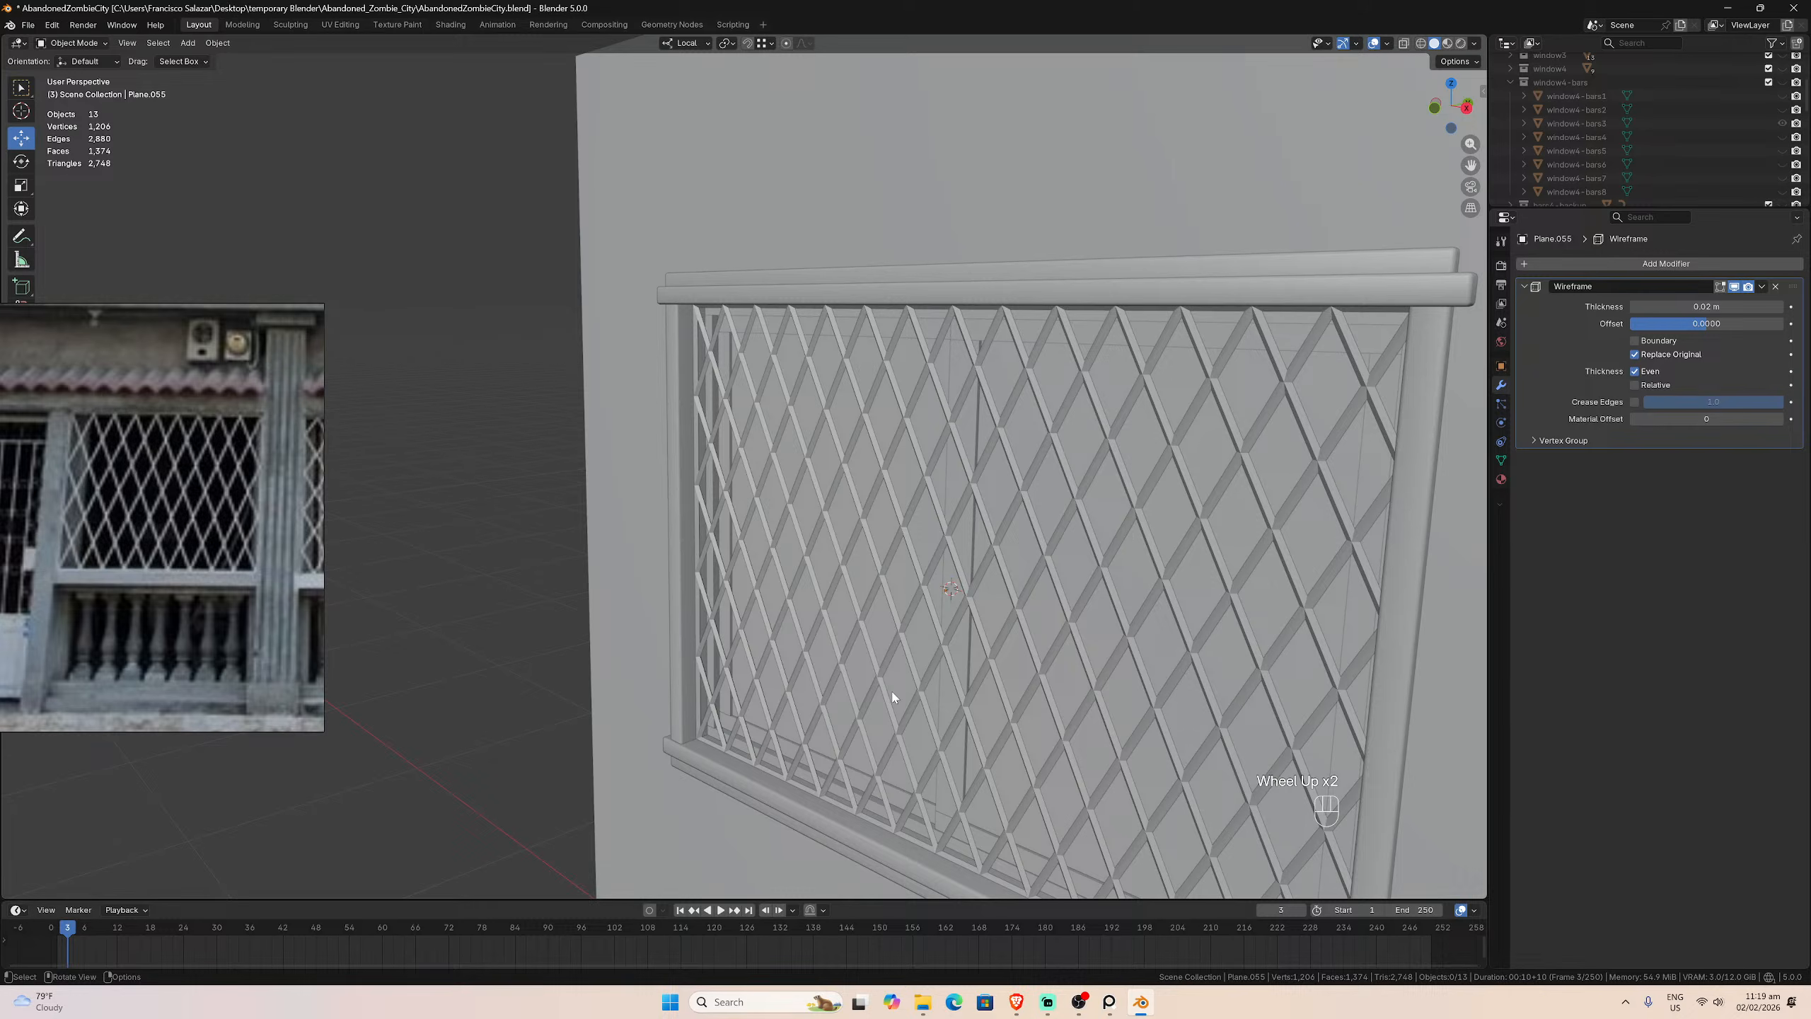
mouse_move(884, 689)
middle_down()
mouse_move(862, 706)
mouse_move(868, 692)
middle_up()
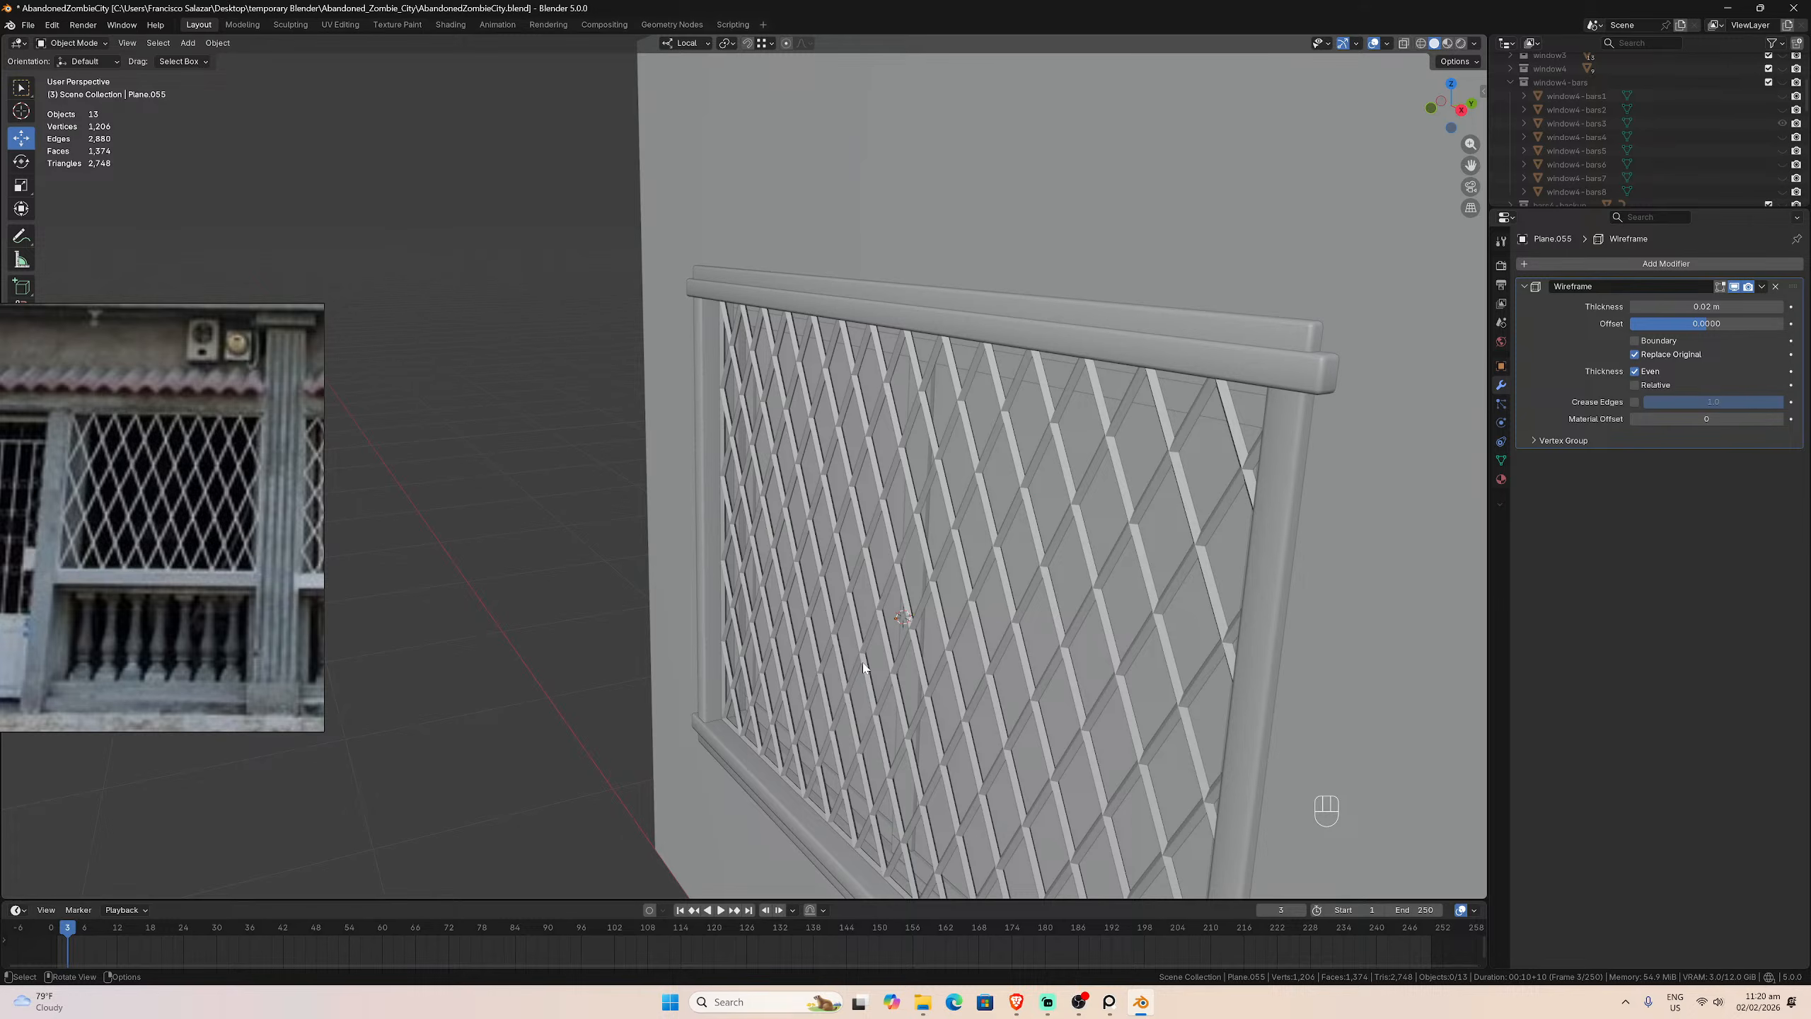
click(864, 668)
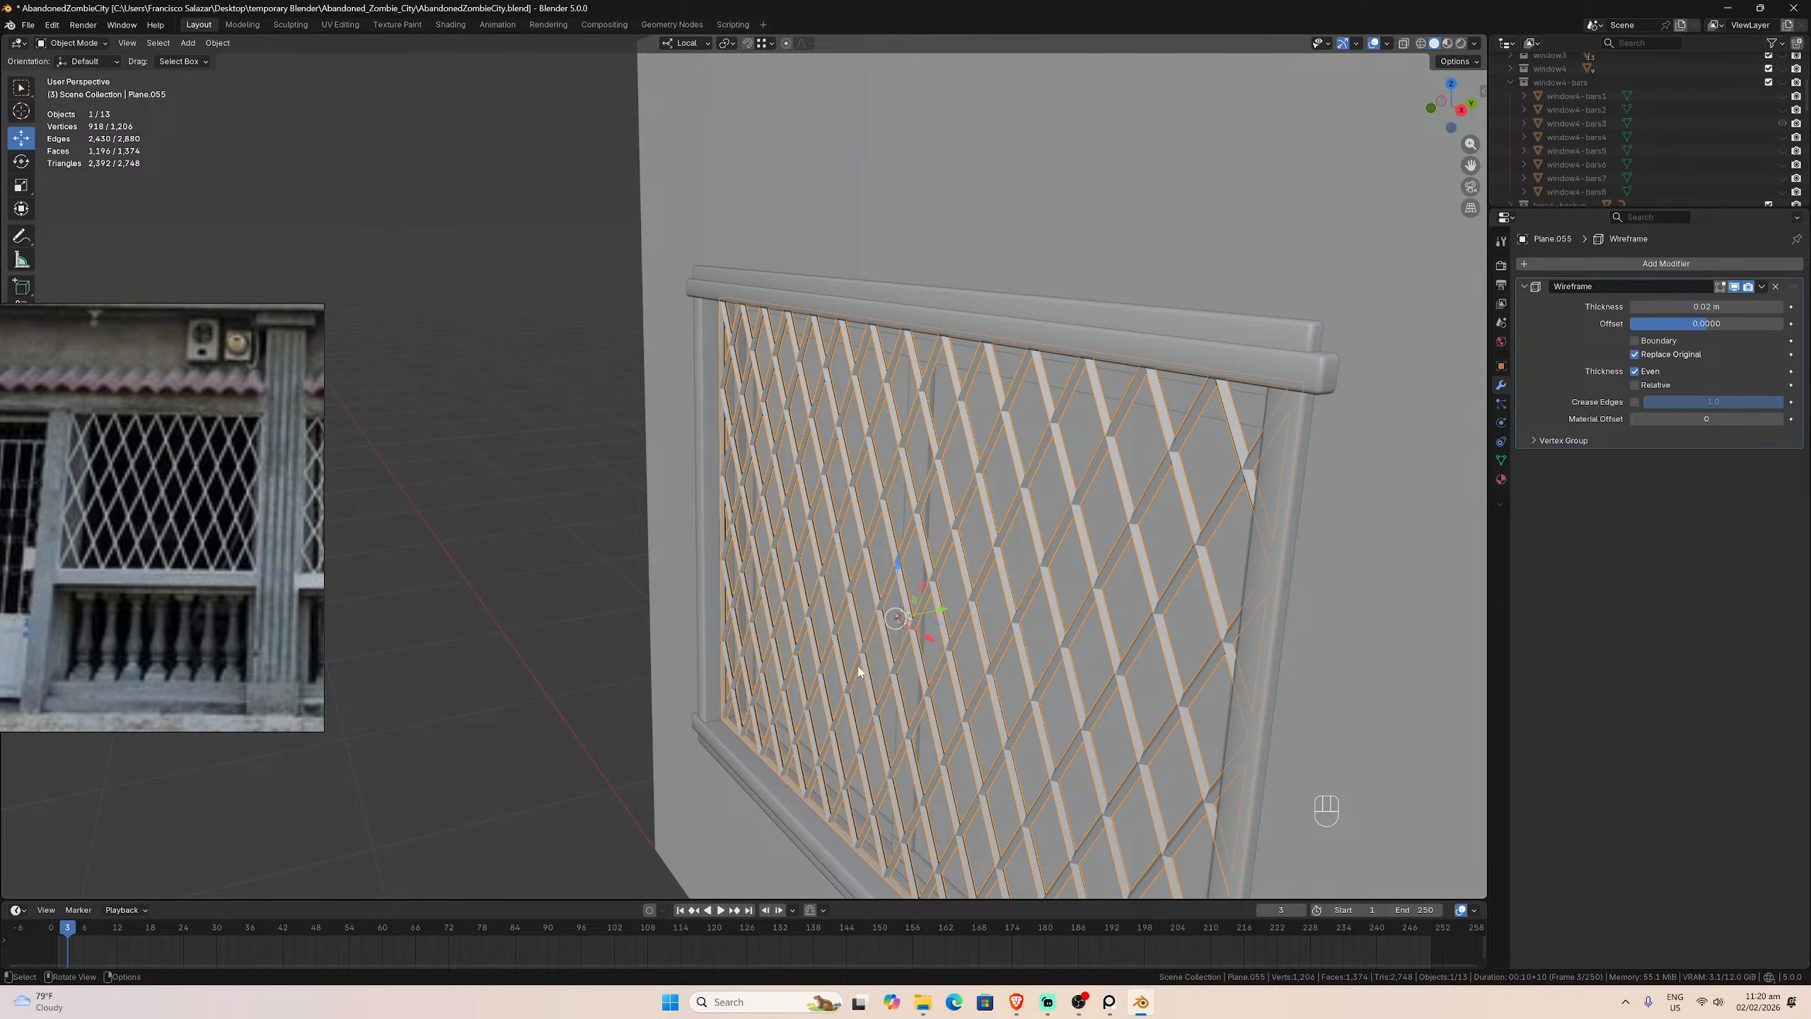
click(570, 673)
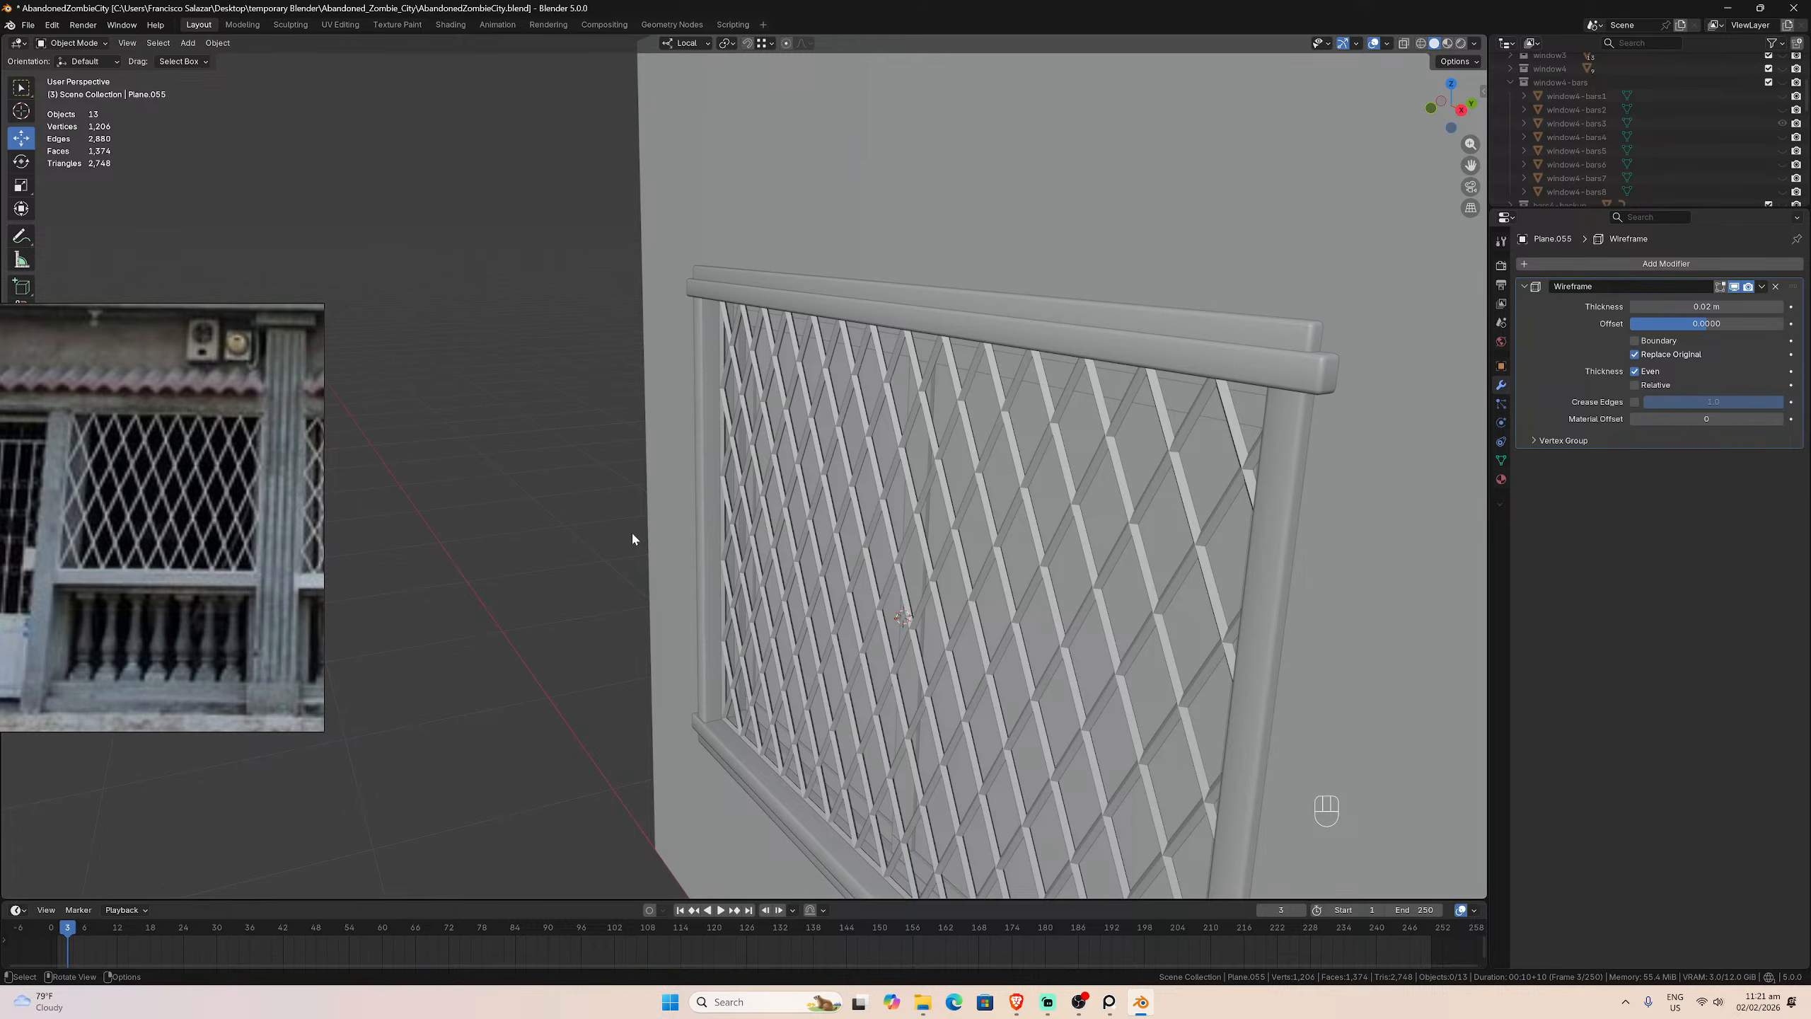
mouse_move(669, 536)
middle_down()
mouse_move(634, 552)
mouse_move(651, 526)
mouse_move(674, 543)
middle_up()
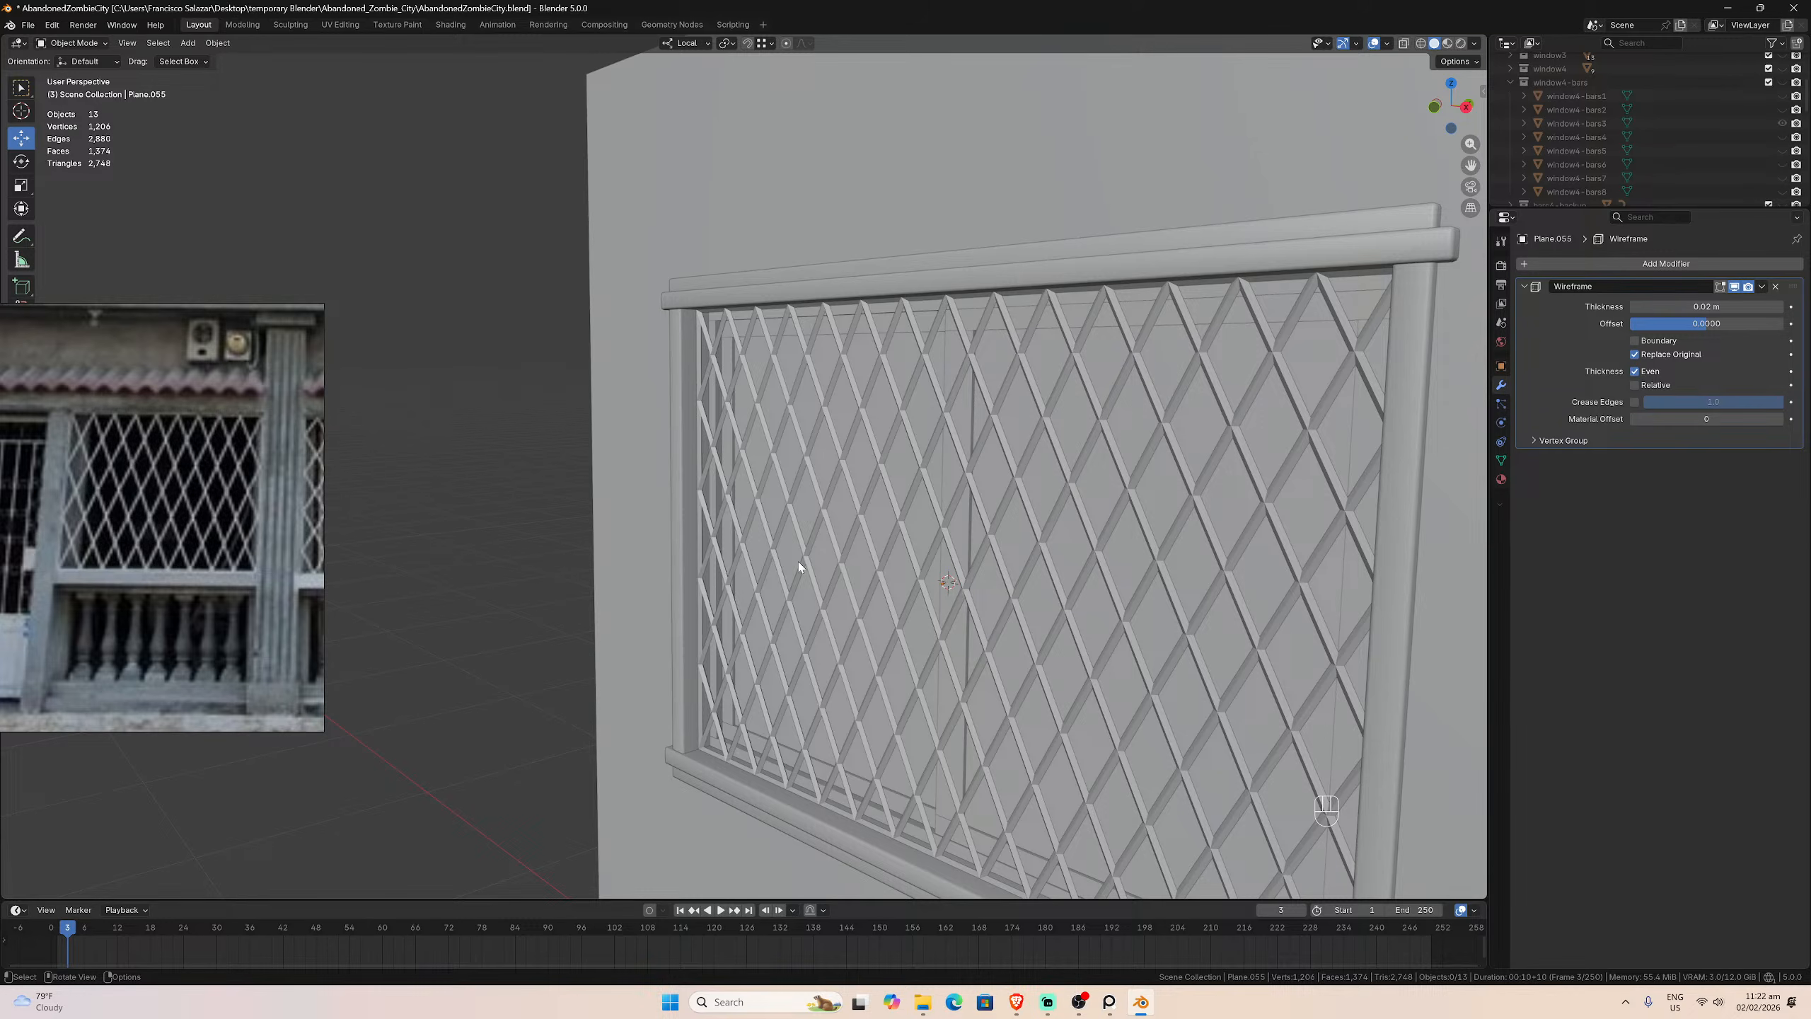
scroll(787, 576, down, 2)
middle_drag(788, 578, 788, 607)
scroll(787, 604, up, 1)
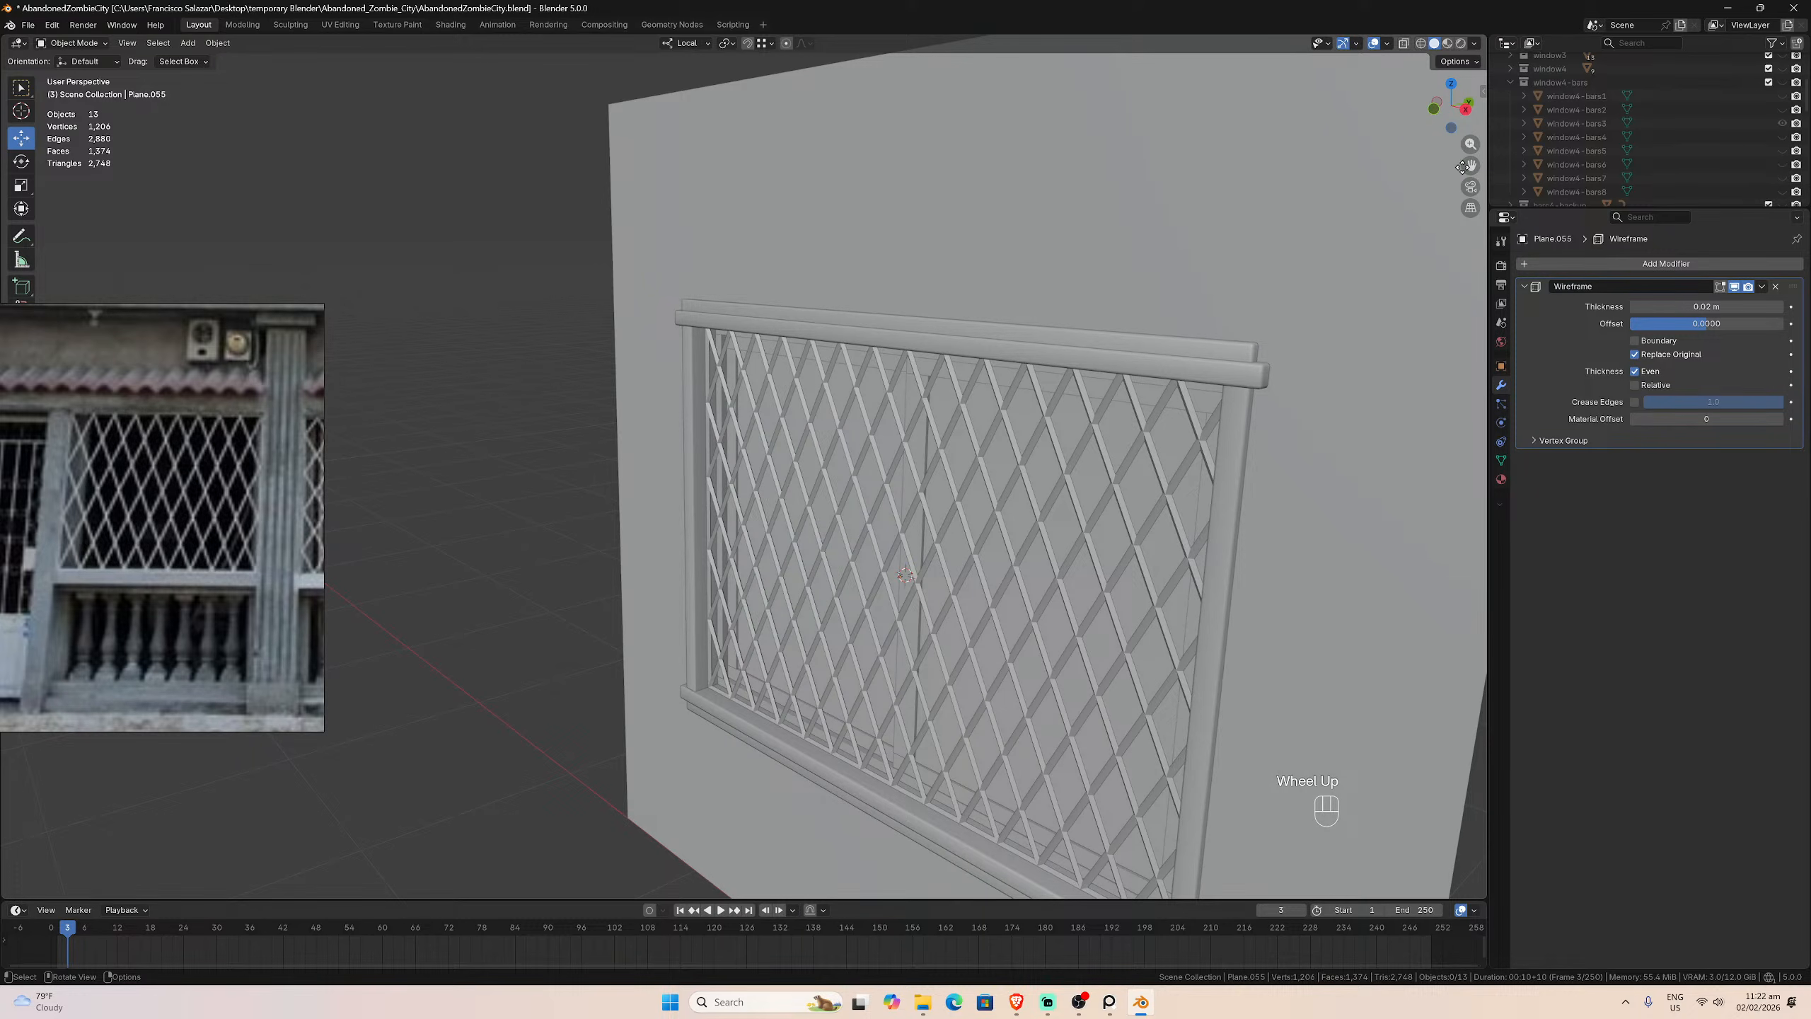
drag(1471, 165, 1463, 178)
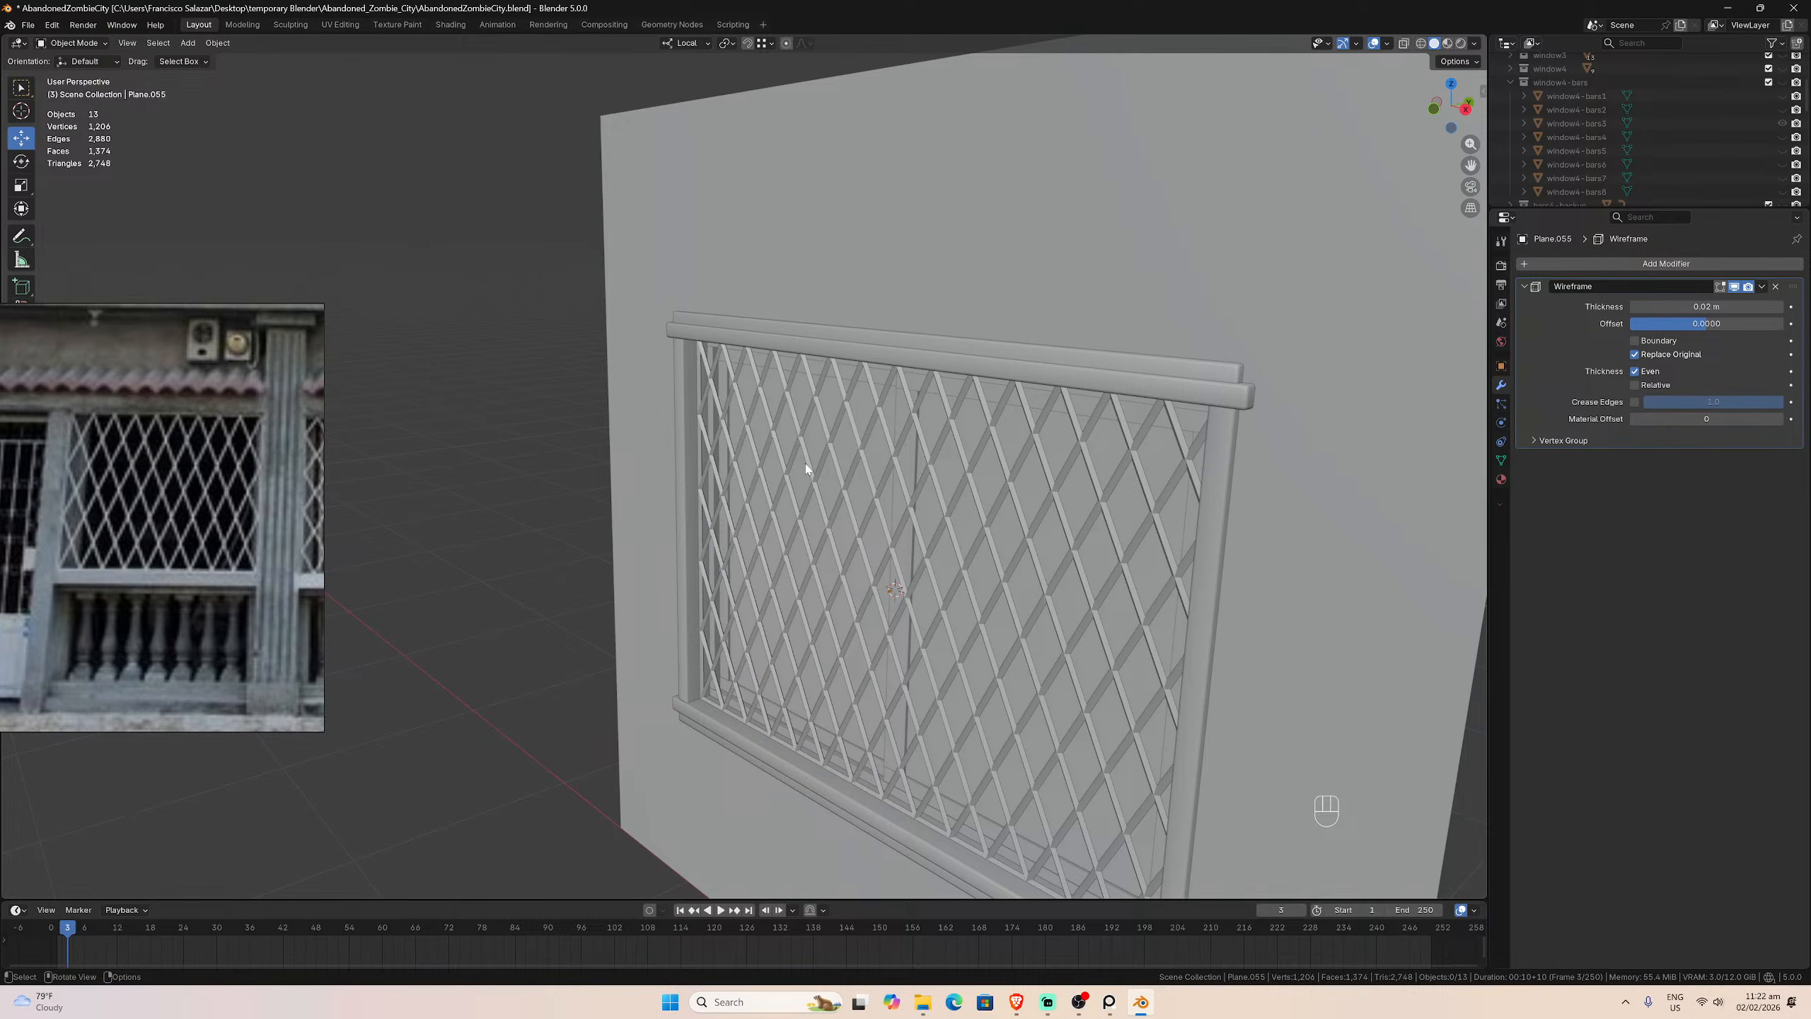
click(801, 522)
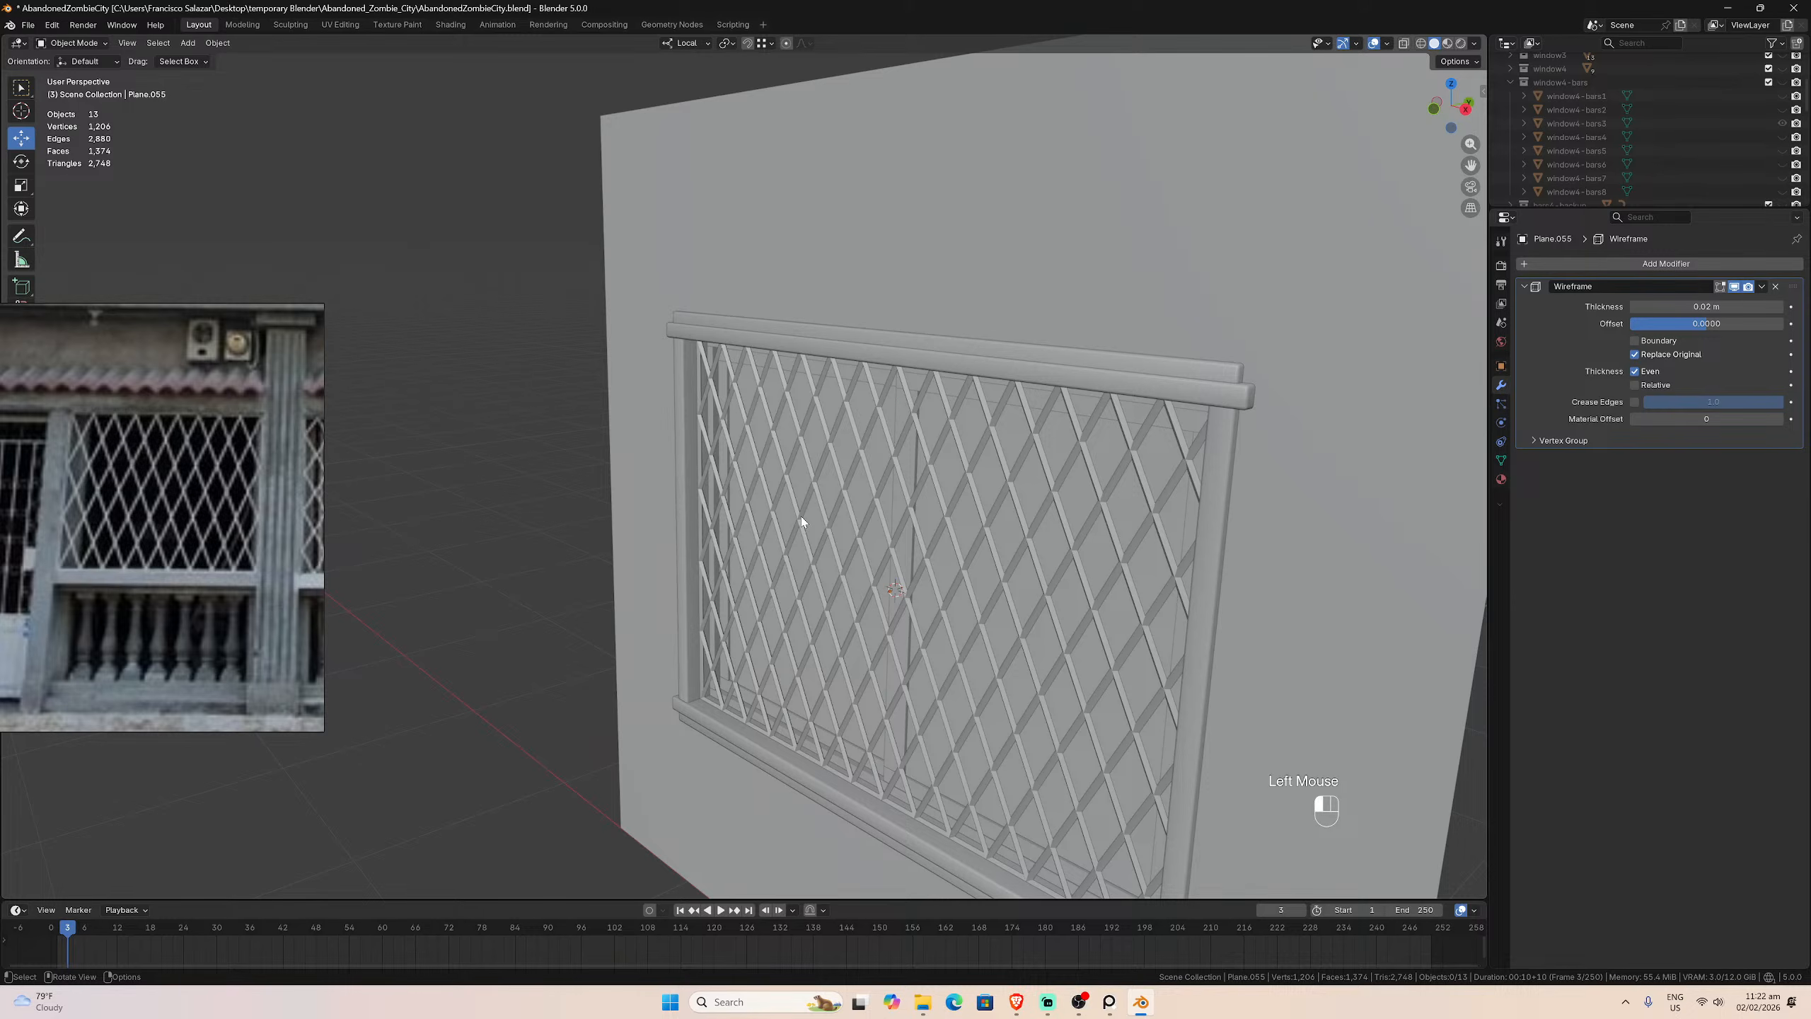
click(570, 572)
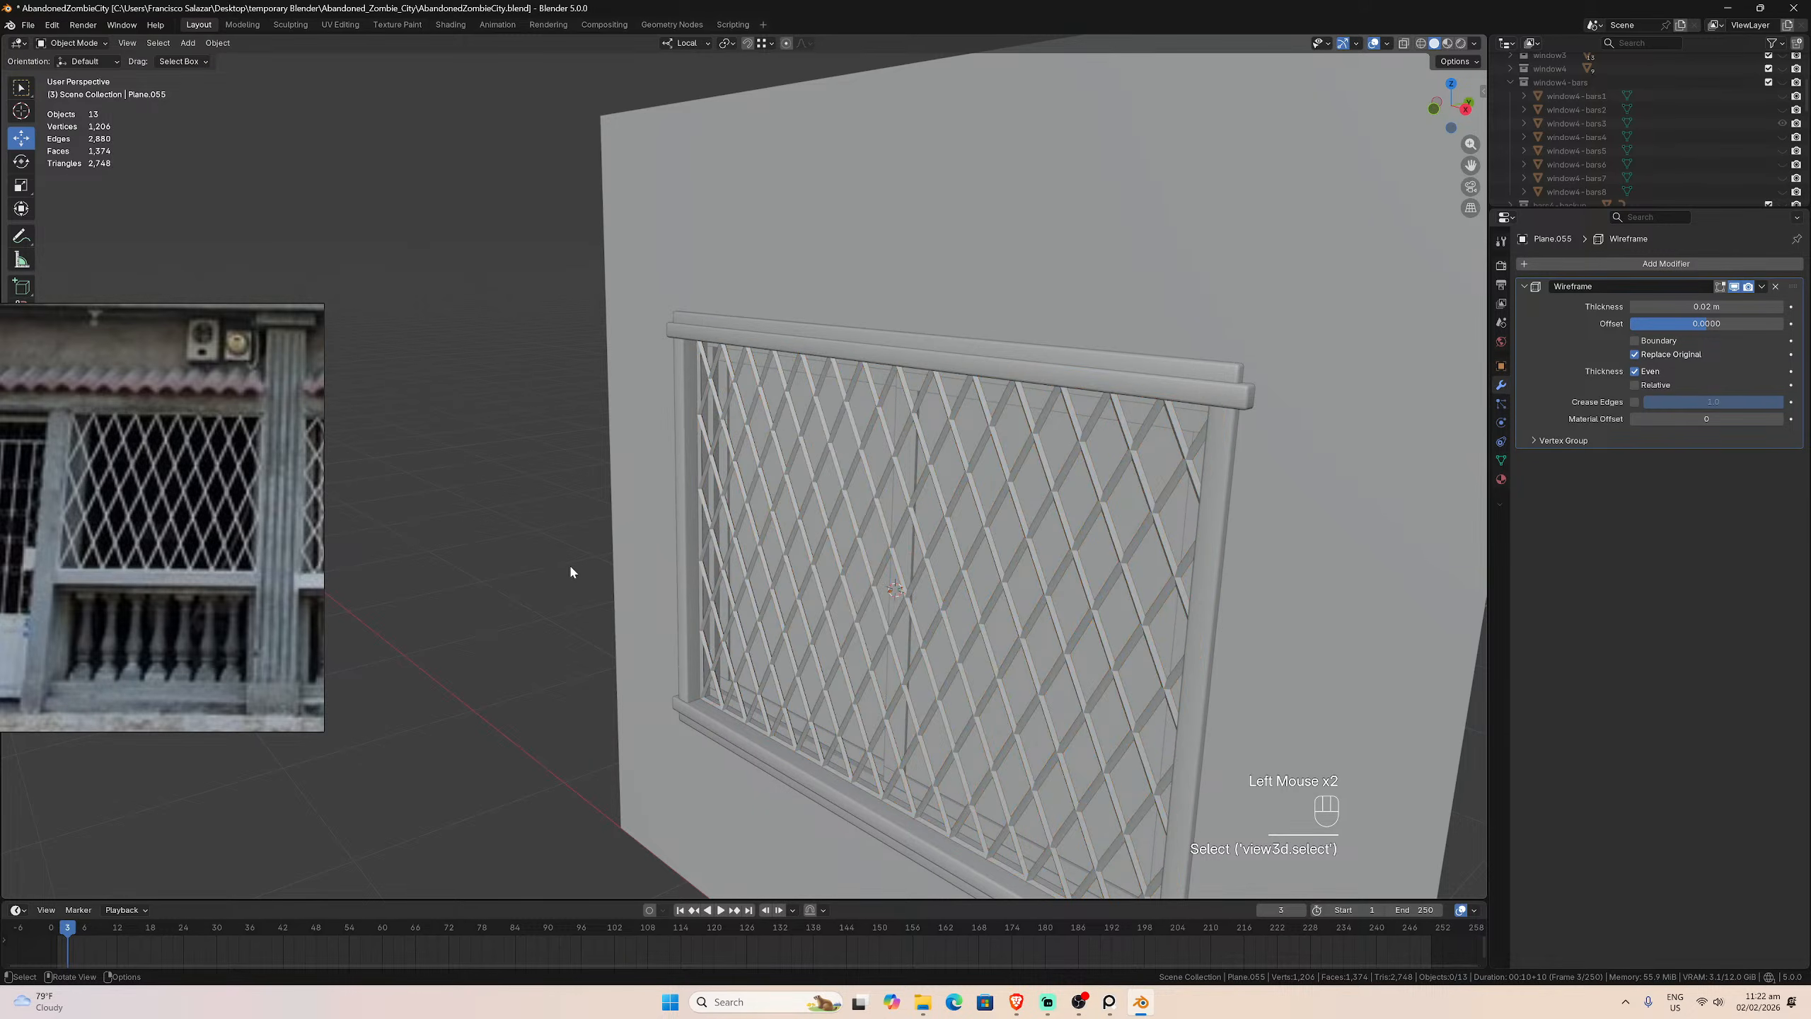
click(821, 594)
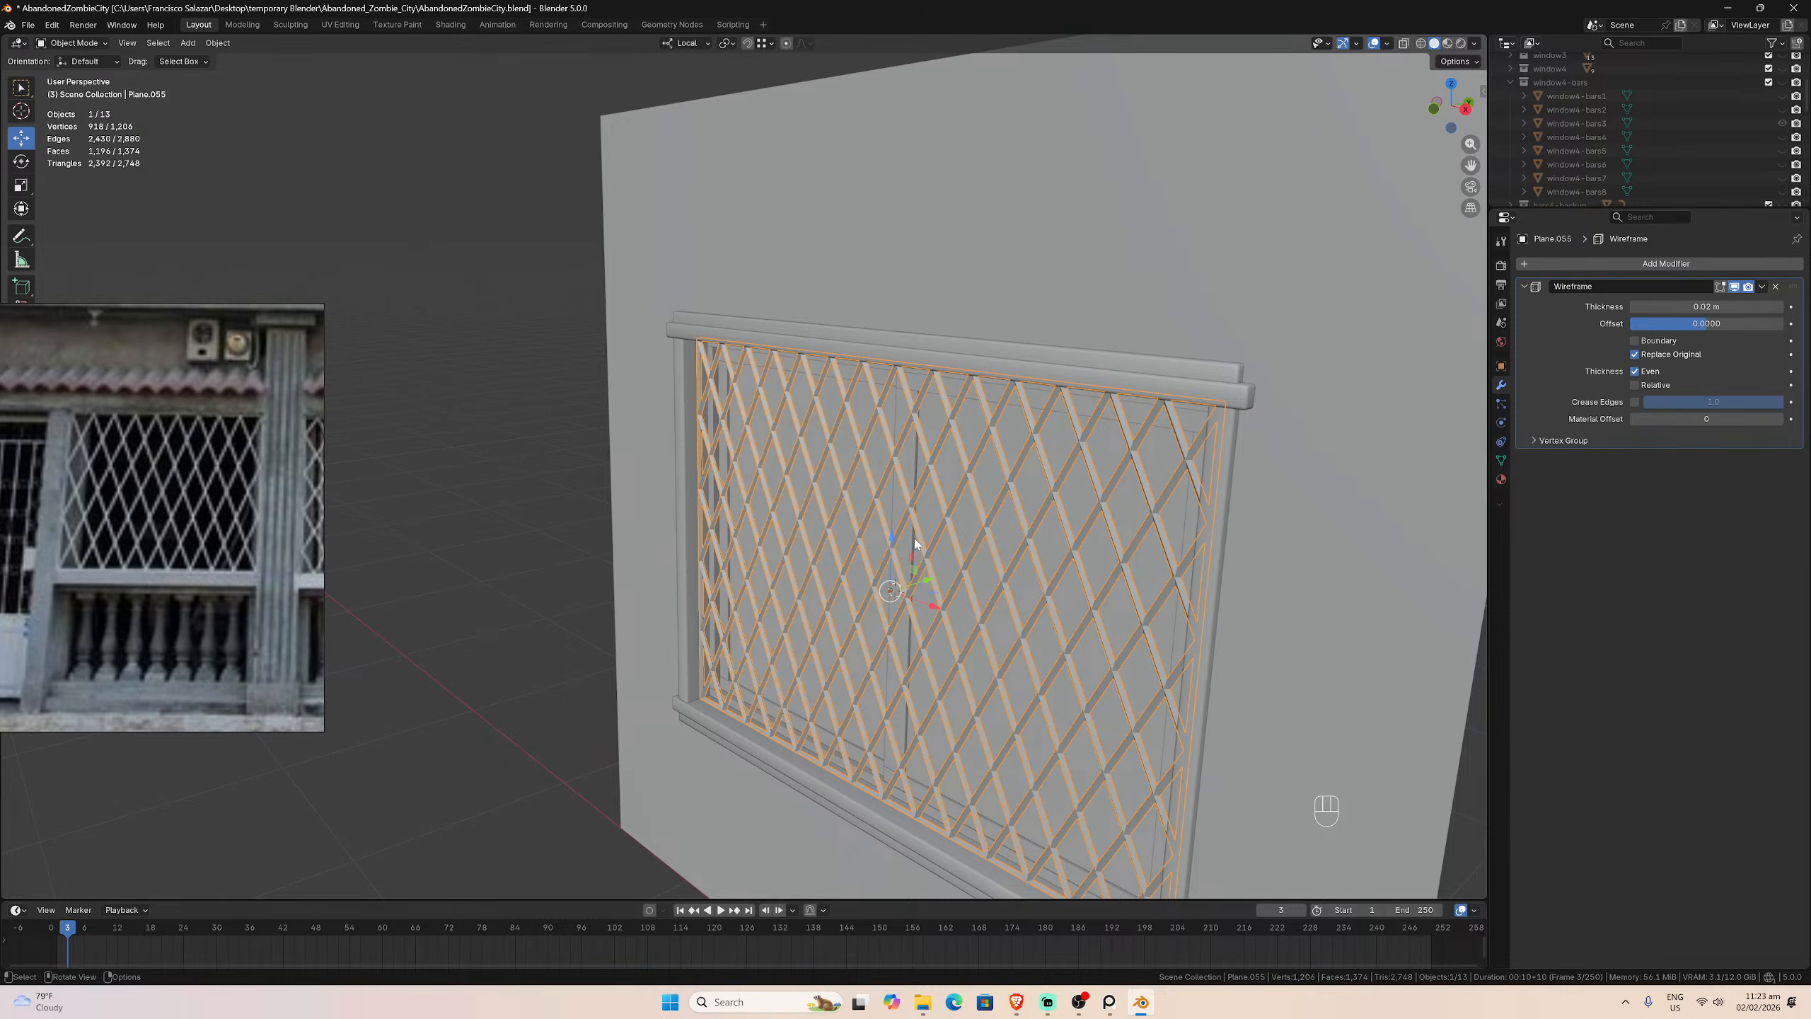
drag(1470, 165, 1433, 189)
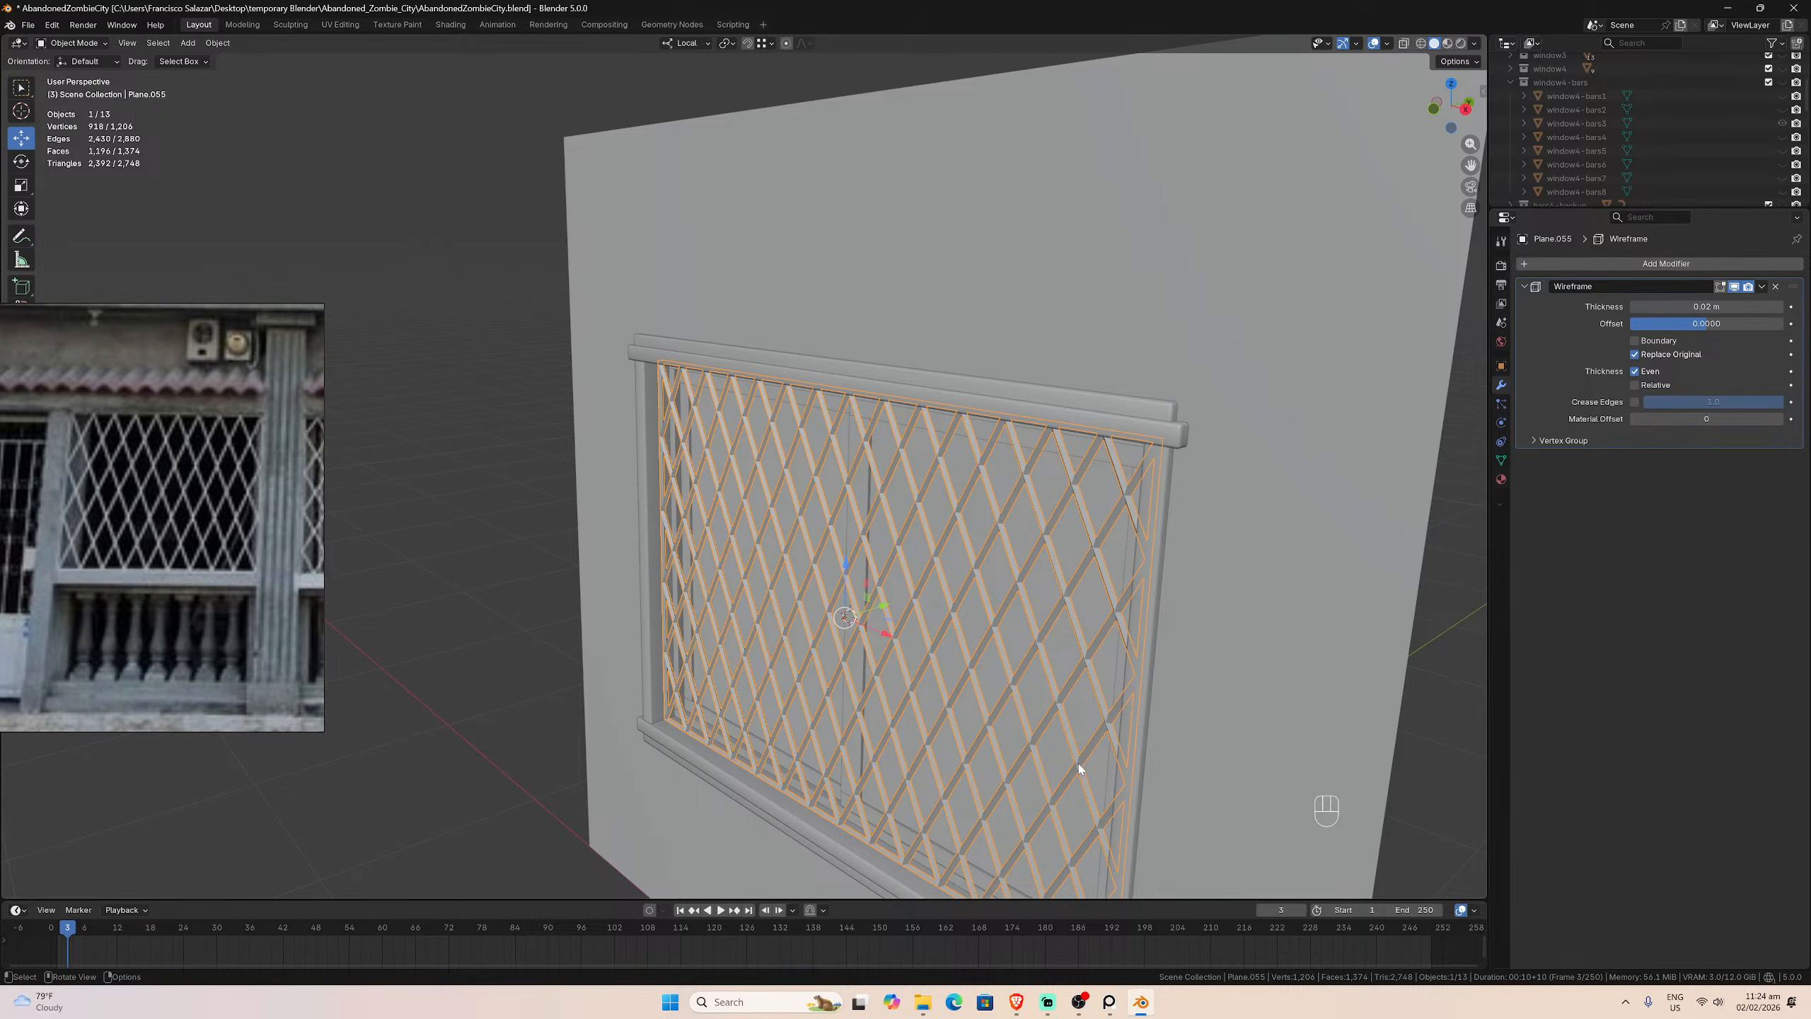
click(565, 632)
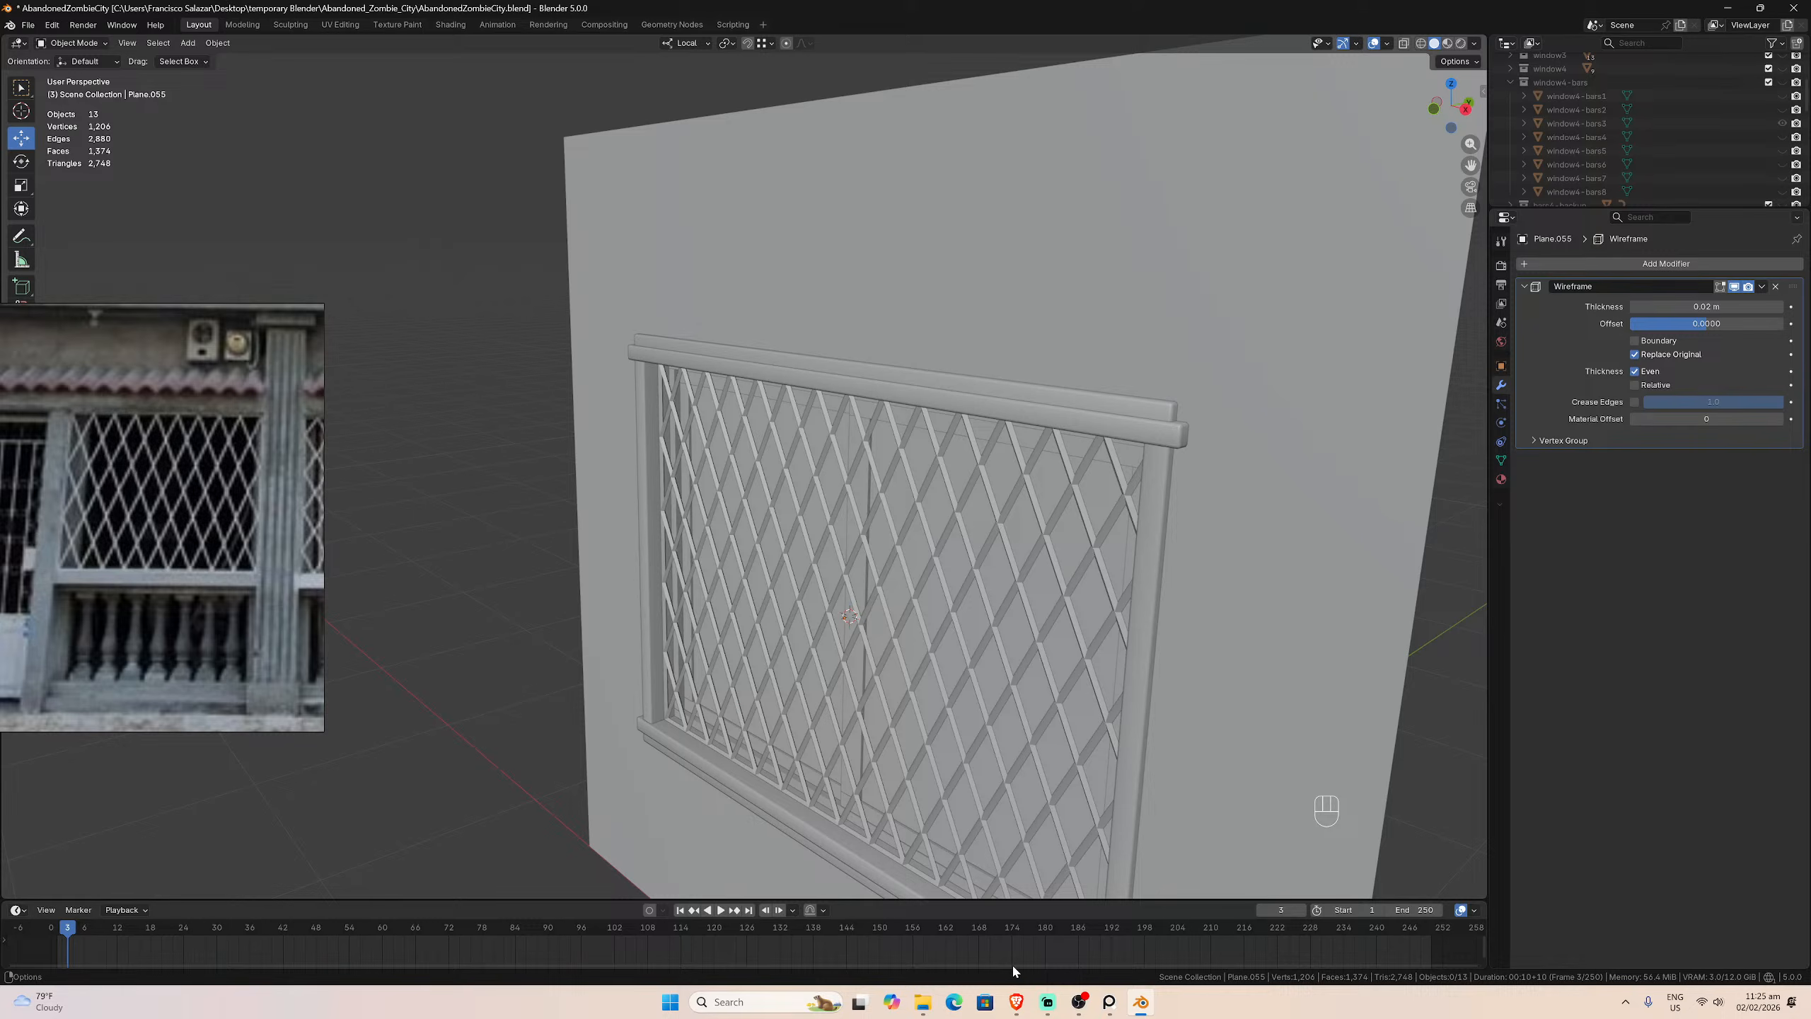
click(1021, 1001)
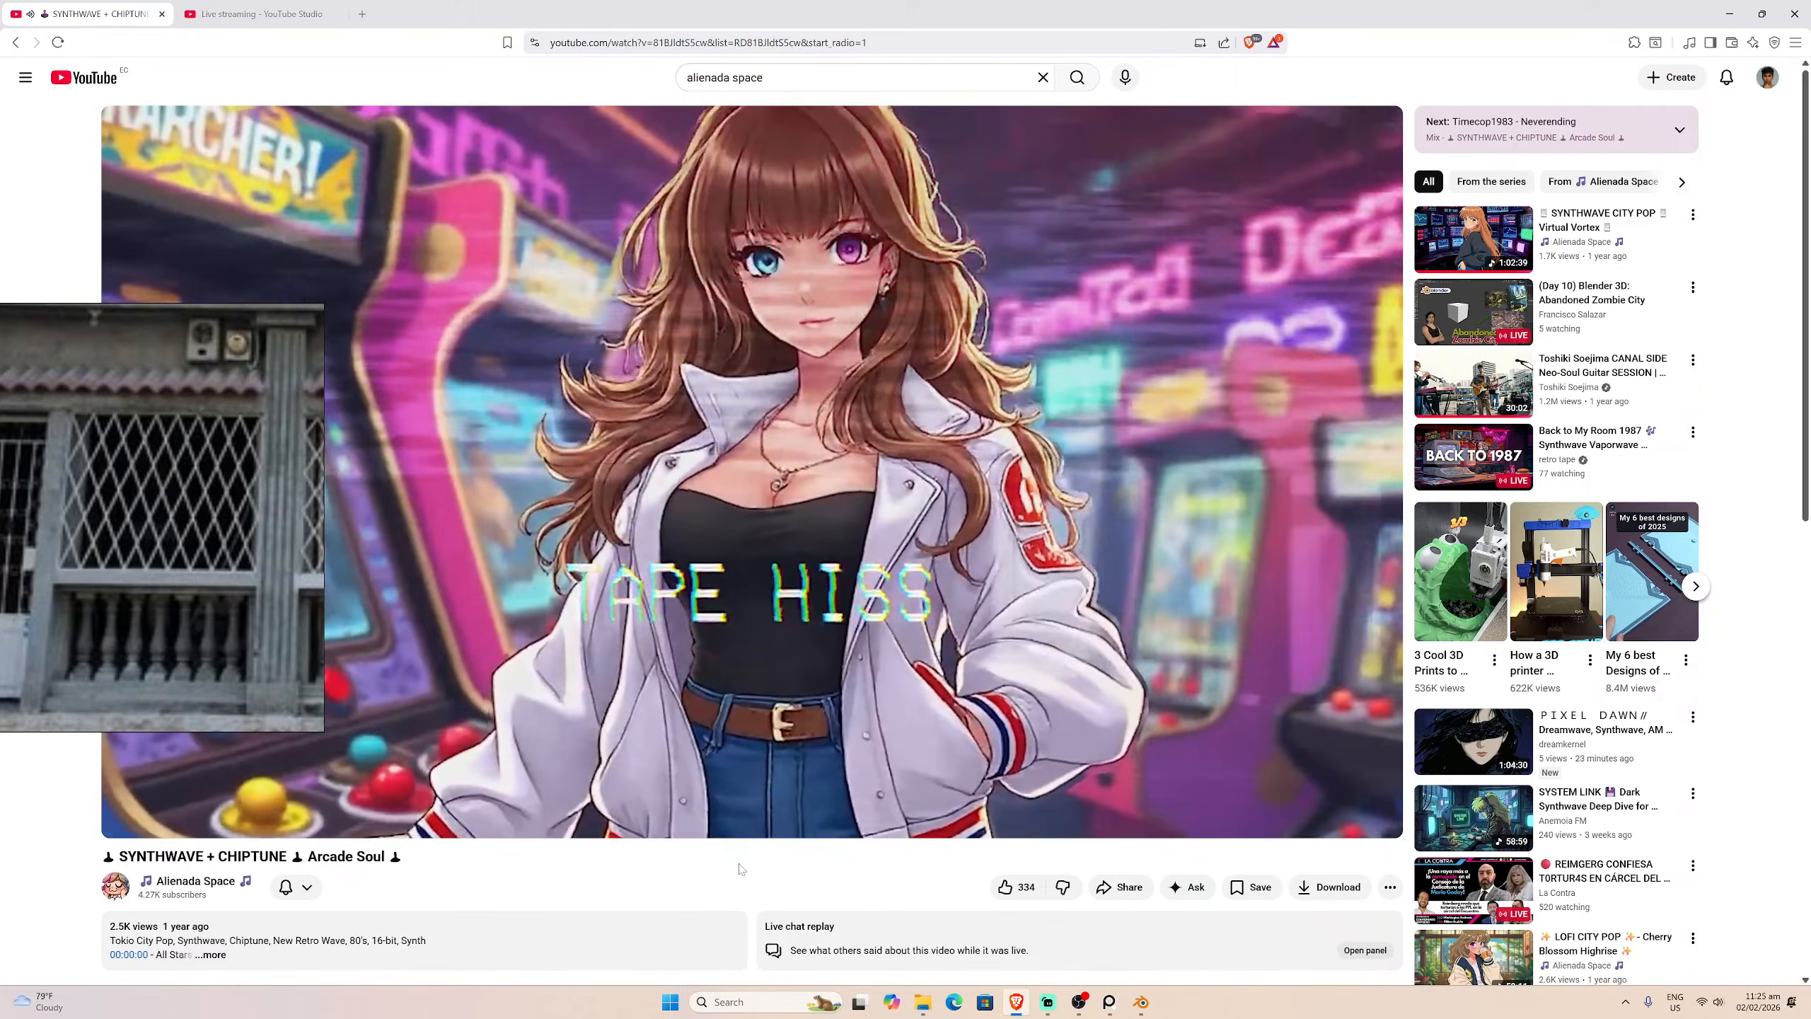
click(1144, 1003)
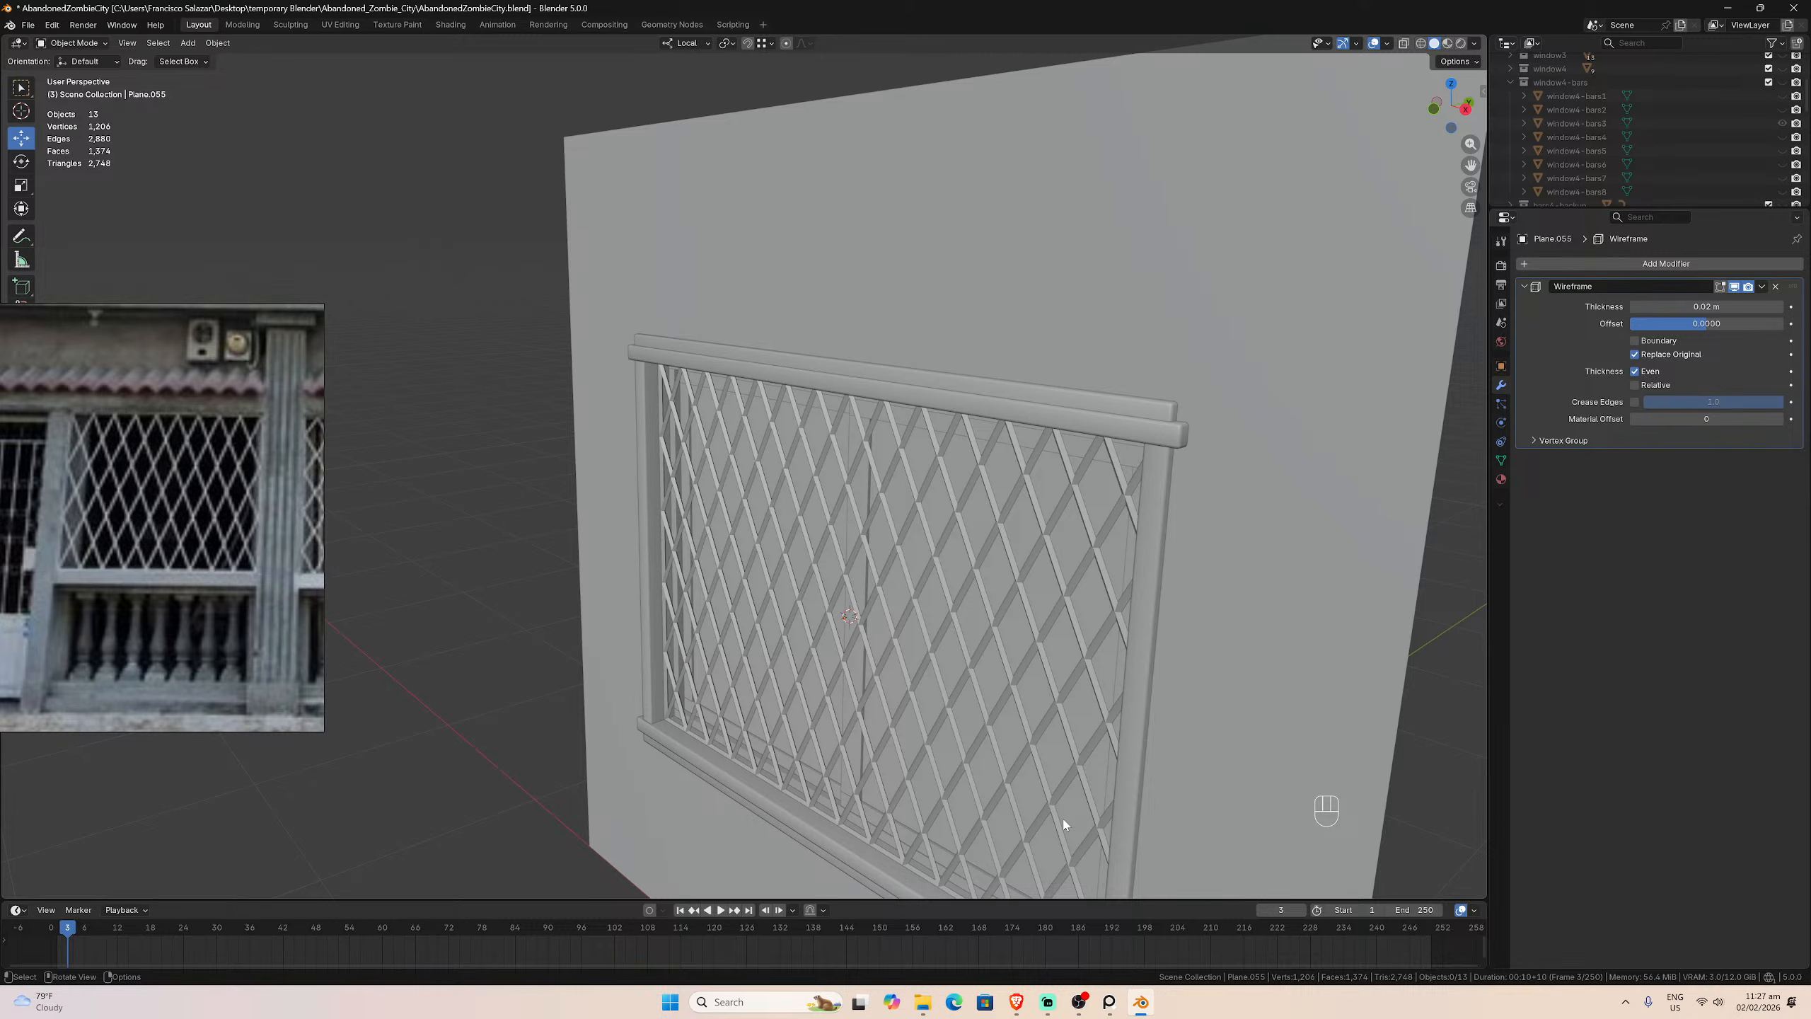
mouse_move(1080, 1004)
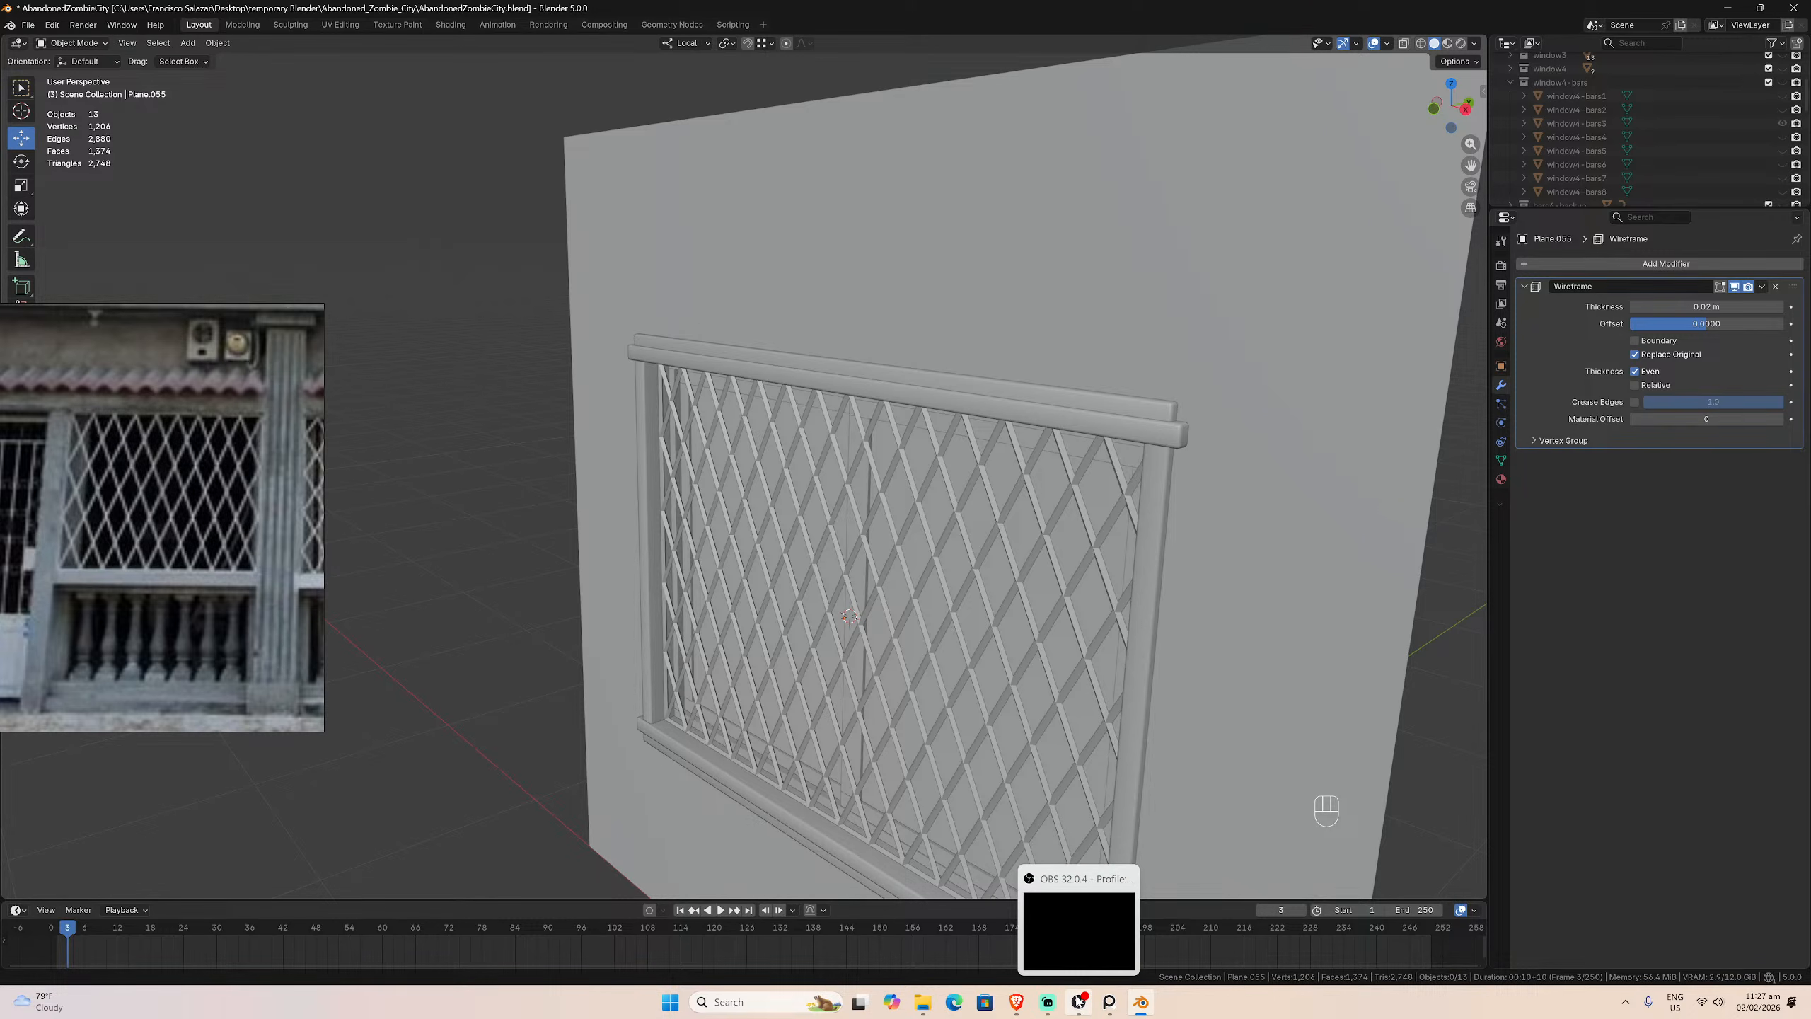
click(1079, 1004)
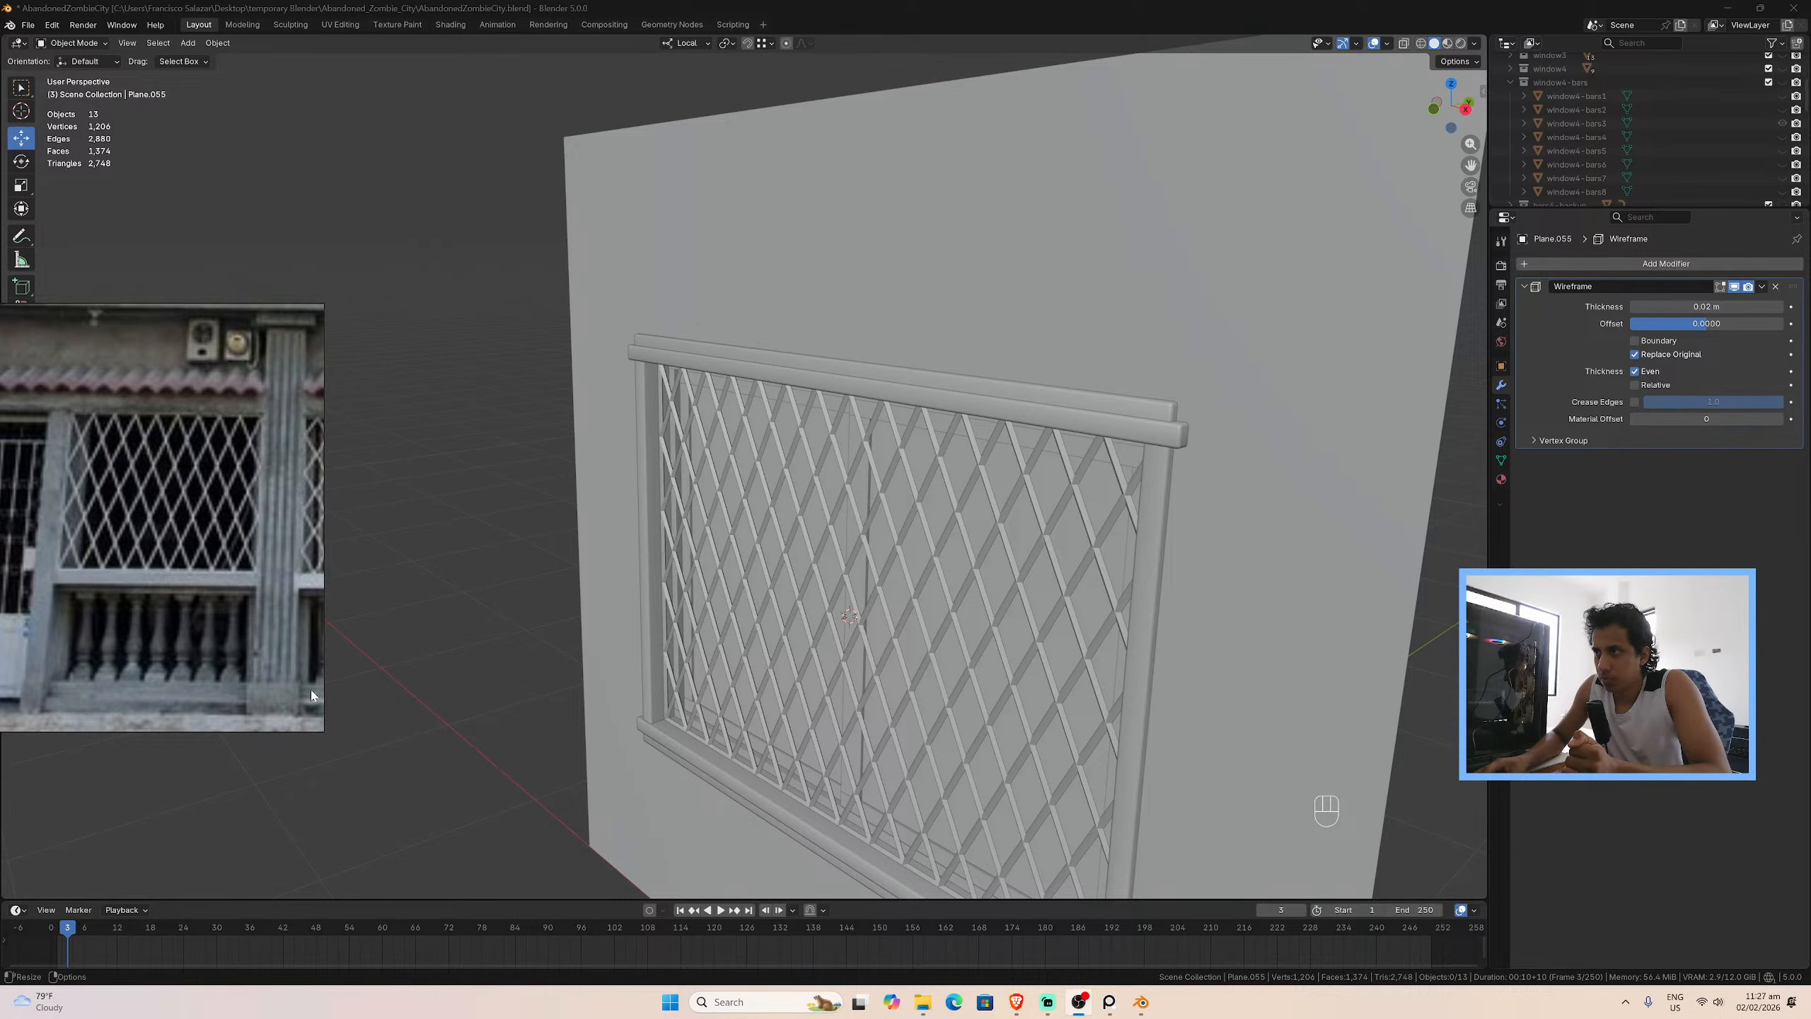
click(293, 811)
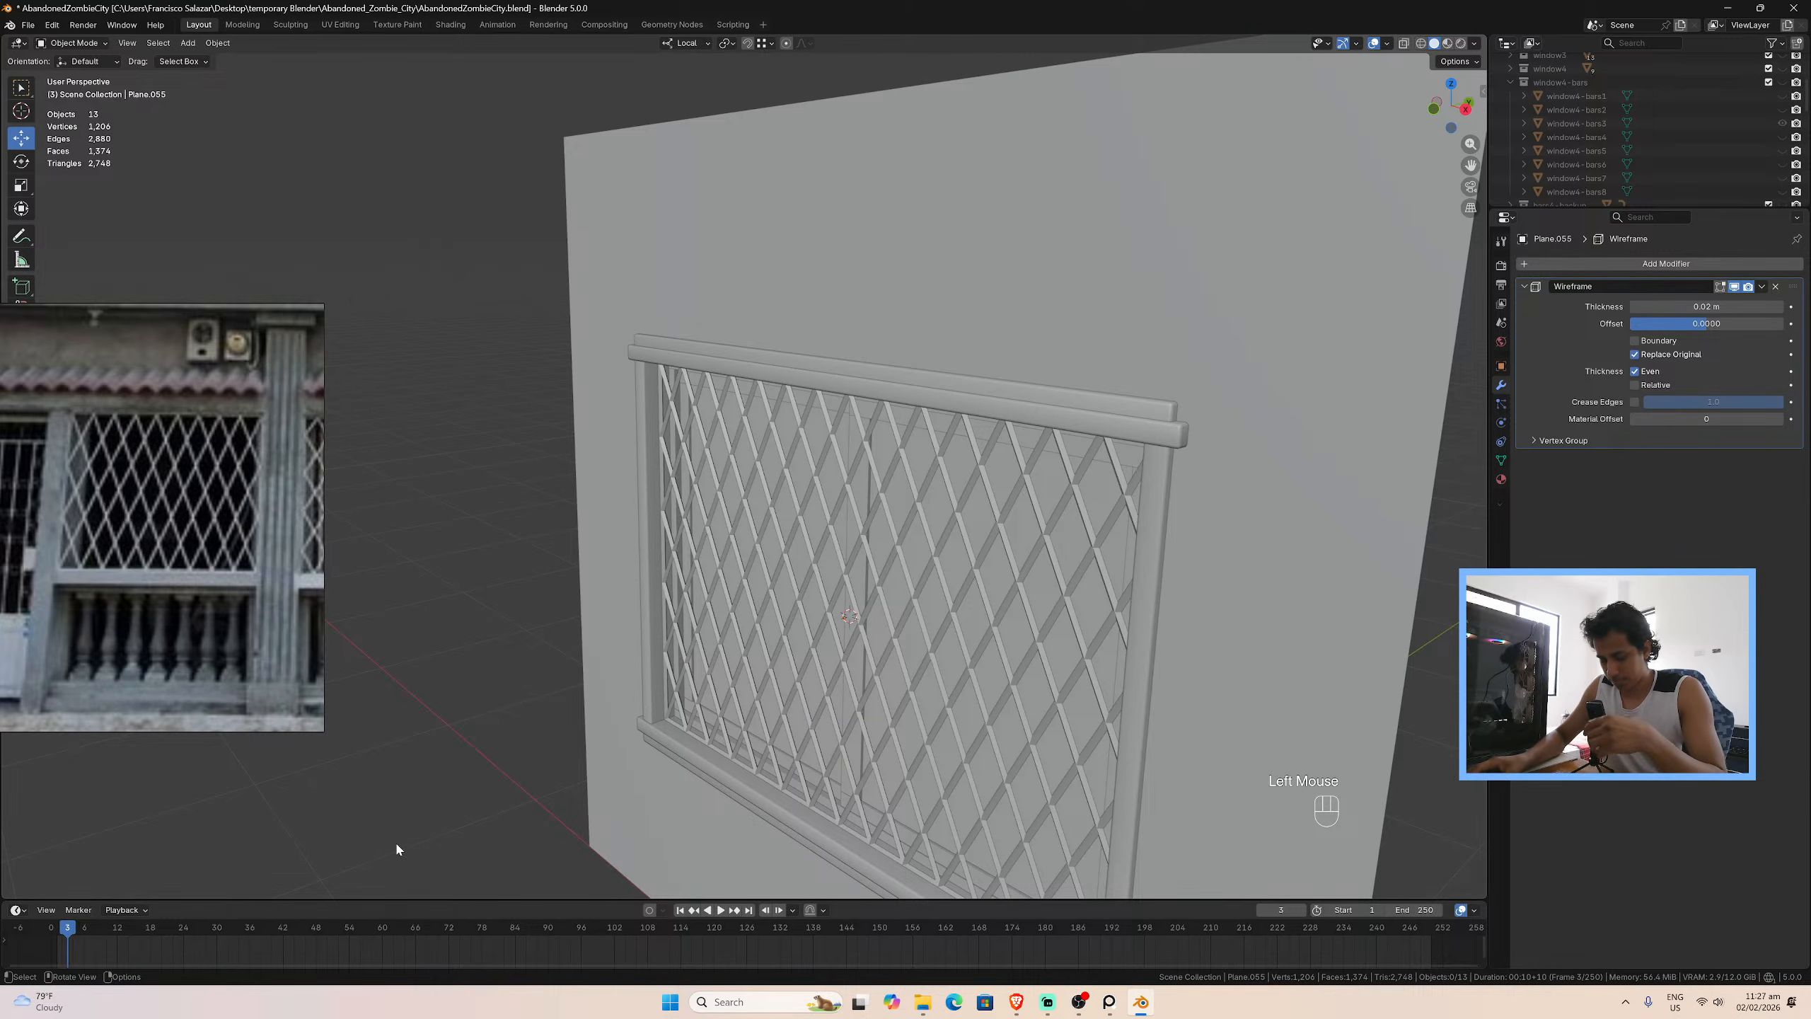
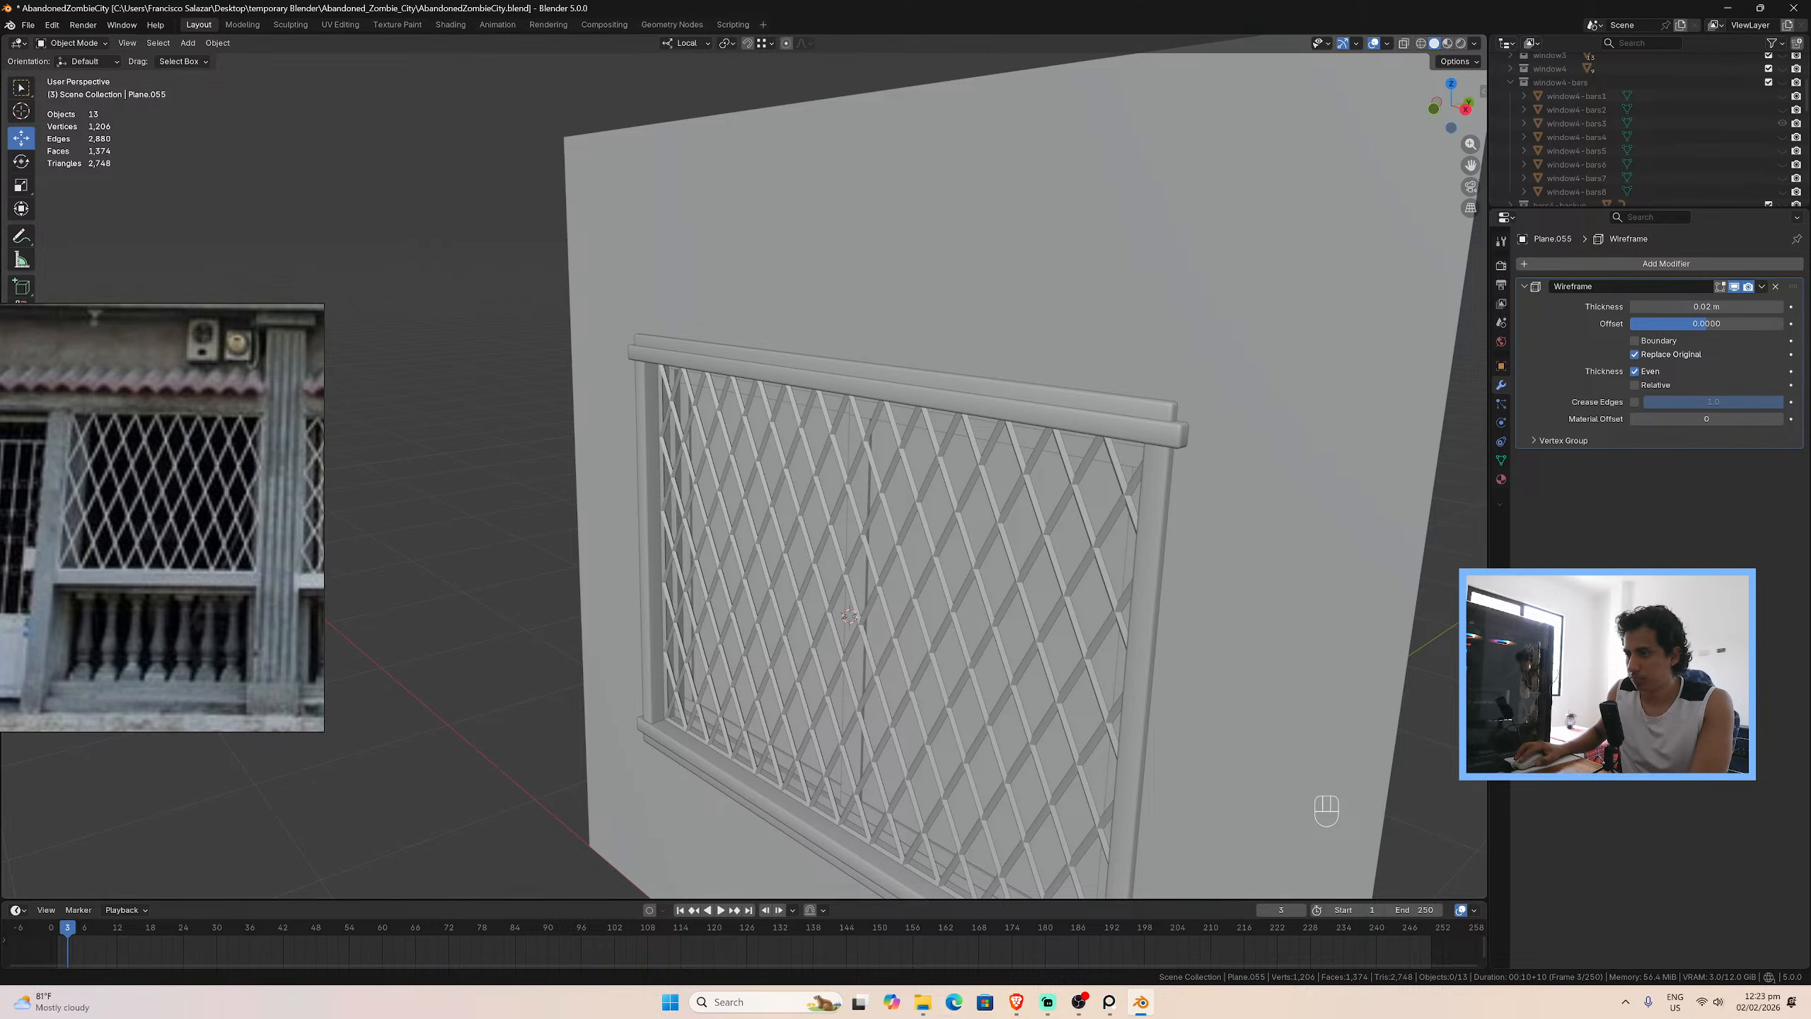
click(1079, 1002)
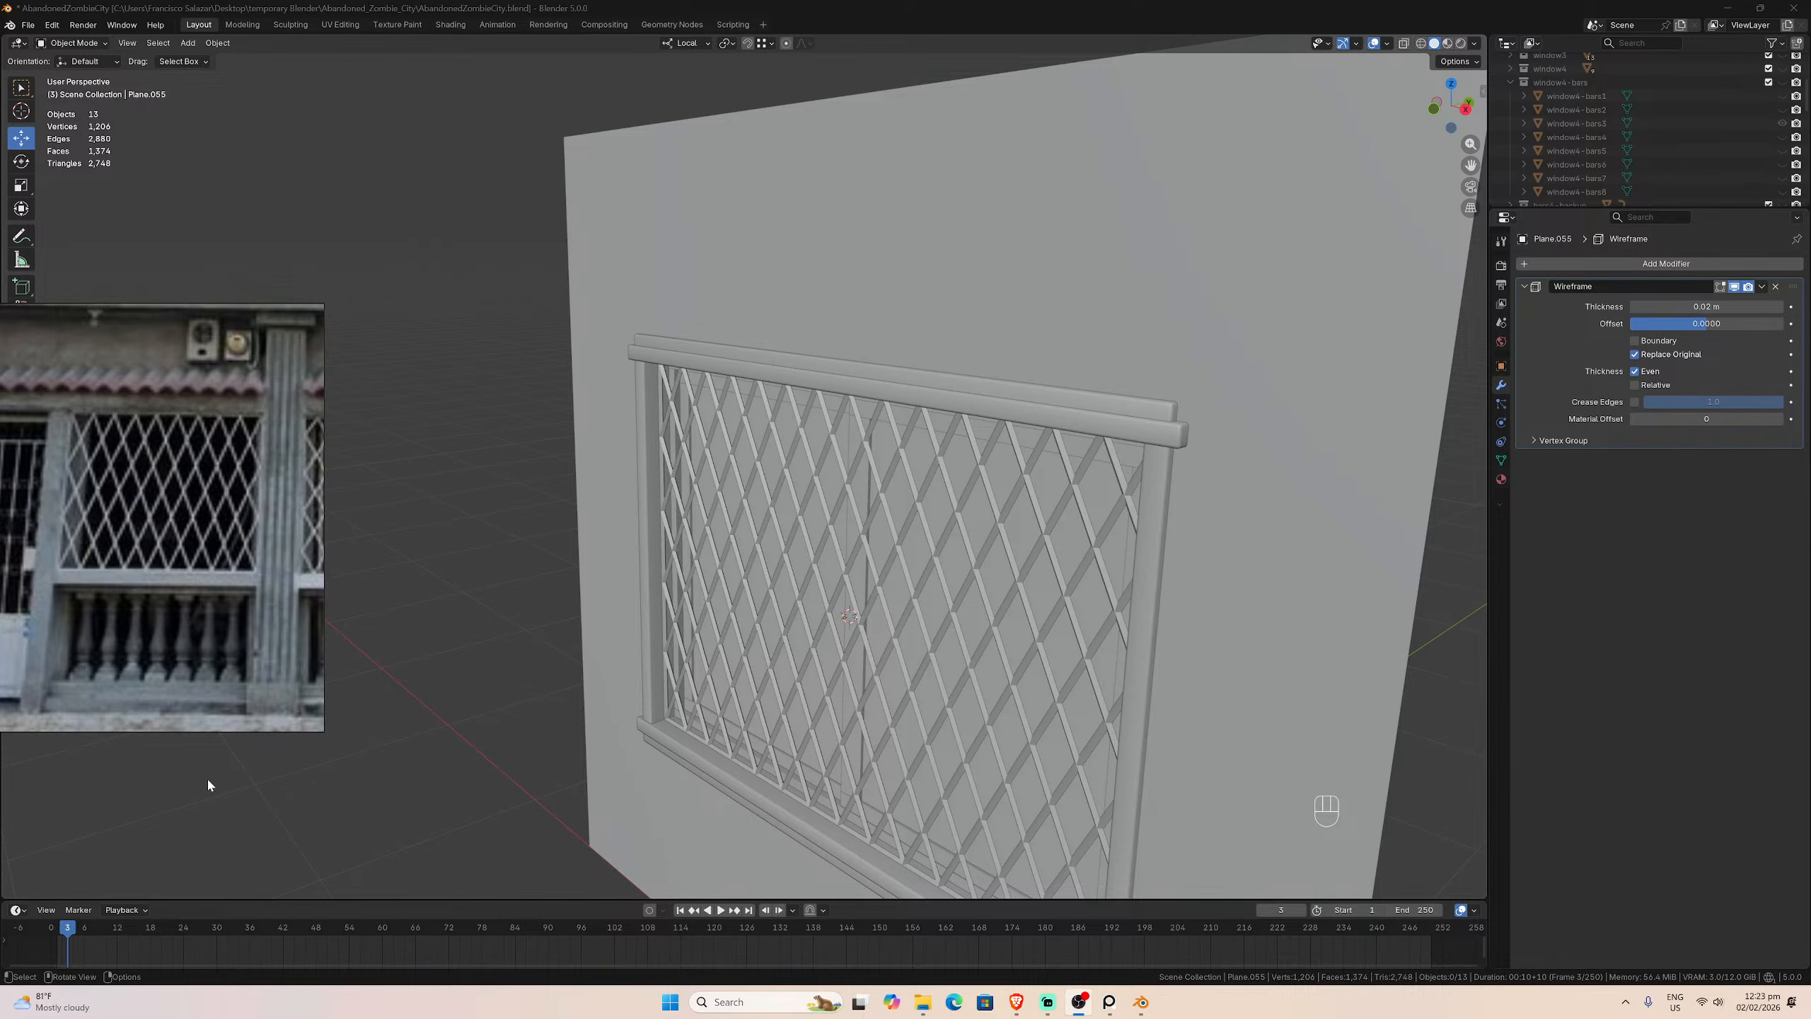
click(230, 790)
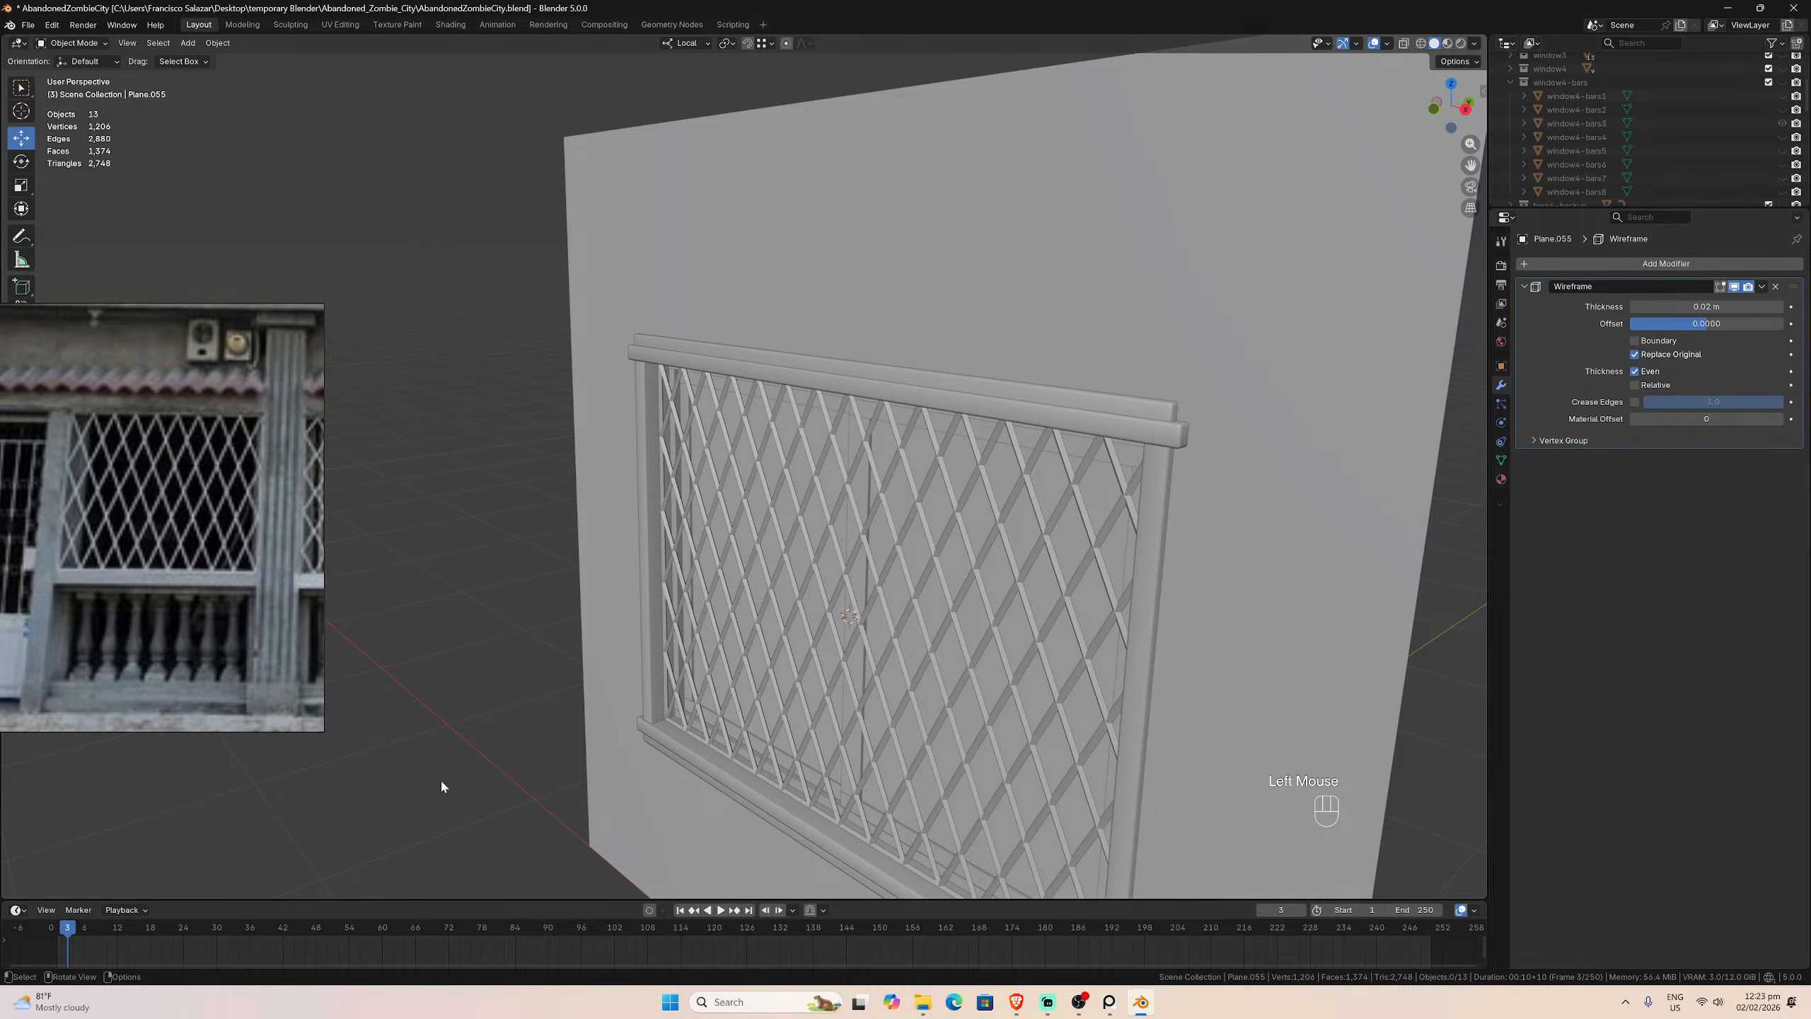
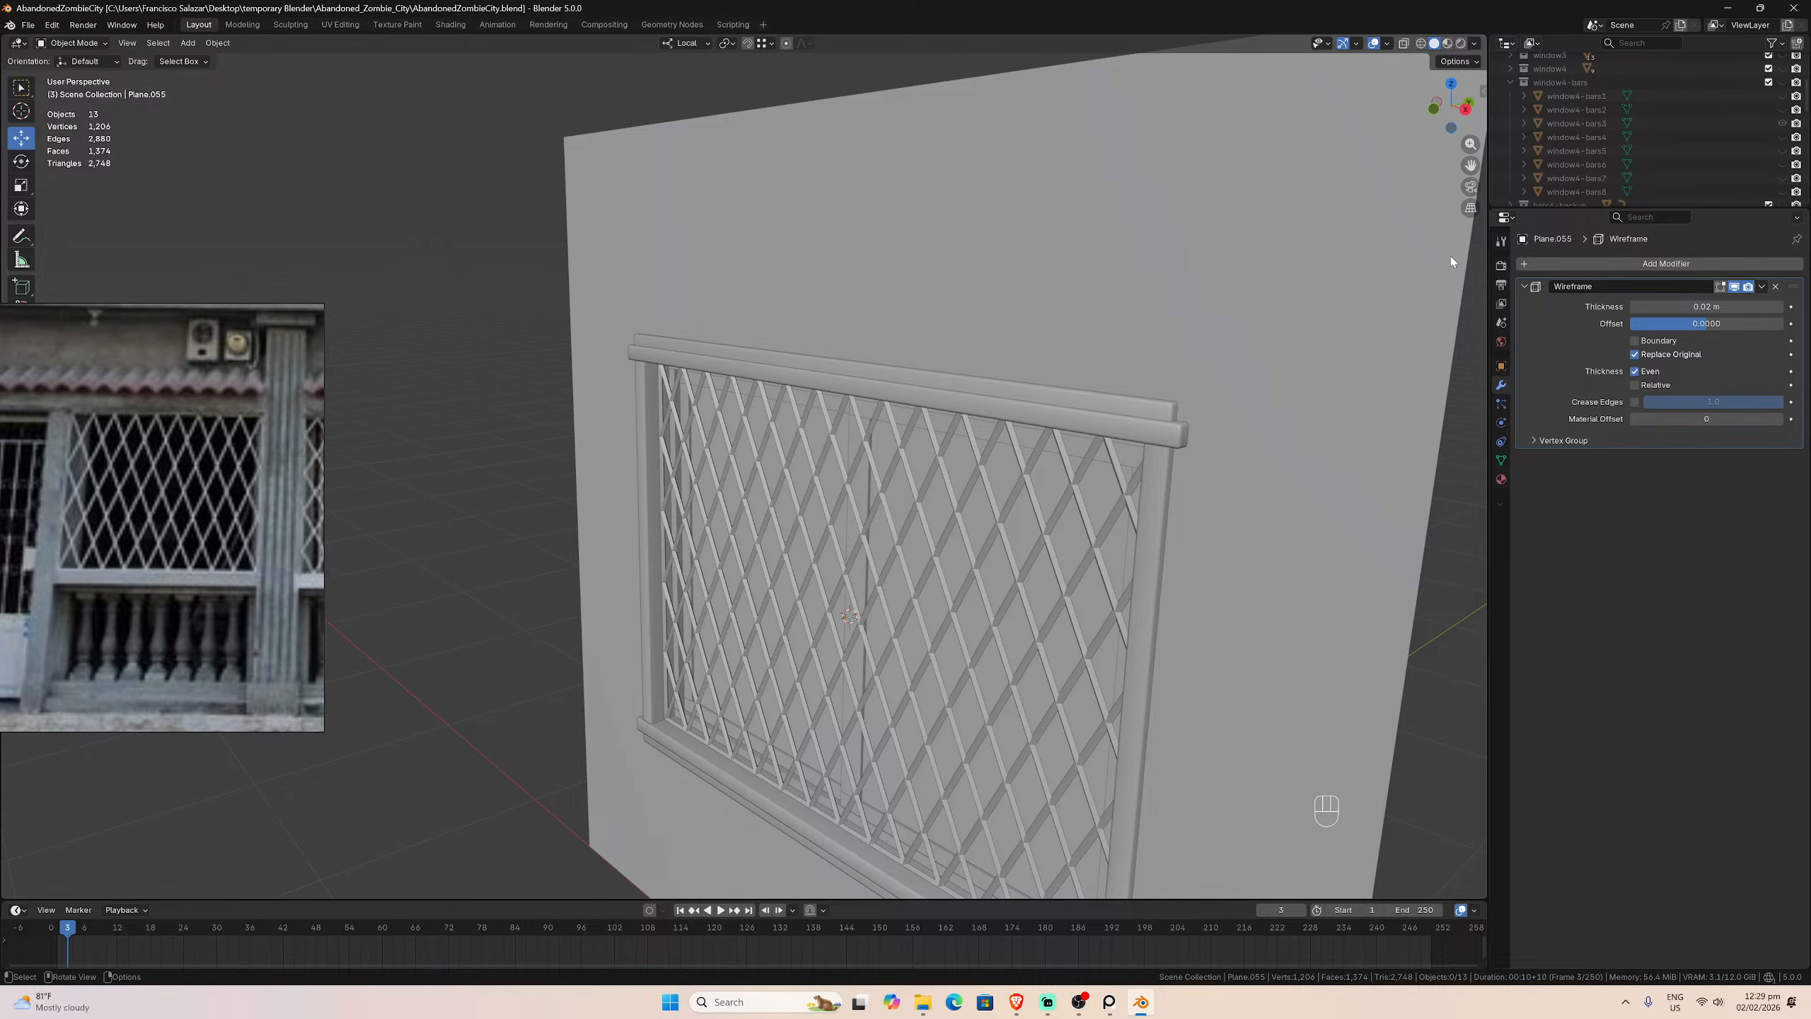
Step: Select the diagonal lattice bars and frame a close angled view of them inside the window opening
scroll(1664, 112, down, 3)
scroll(1035, 526, up, 1)
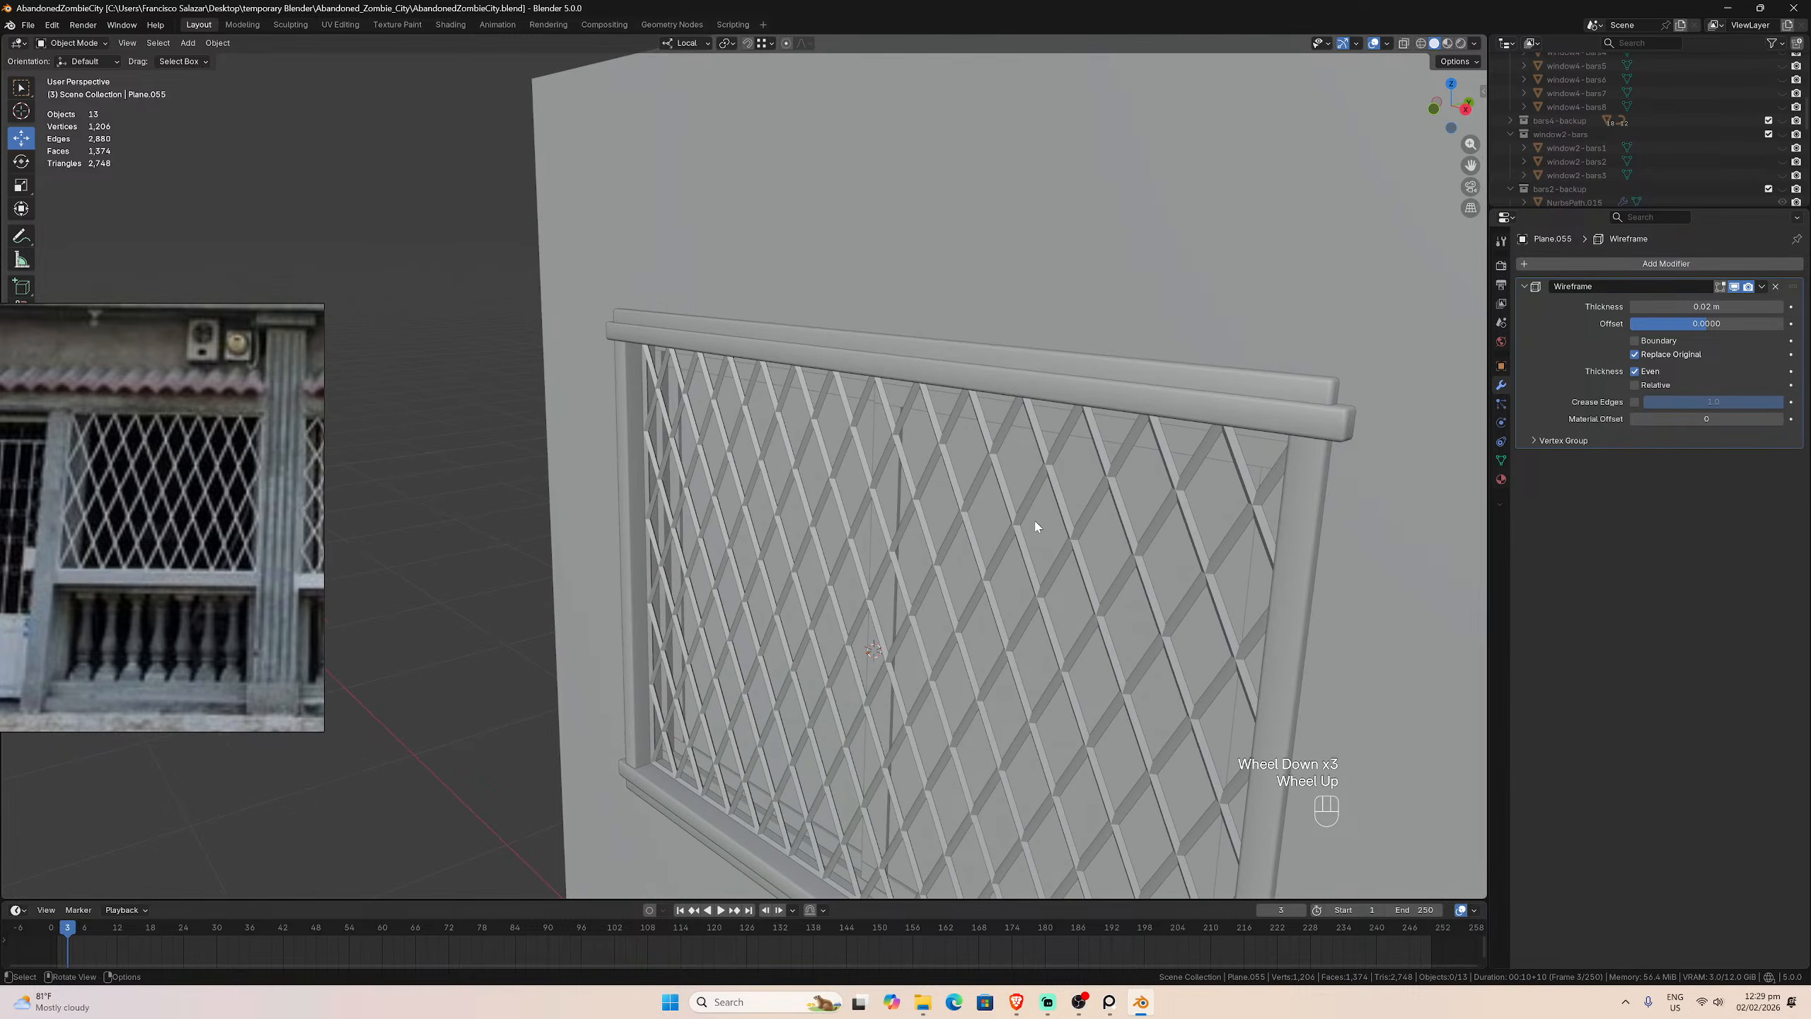
click(1169, 493)
click(1169, 493)
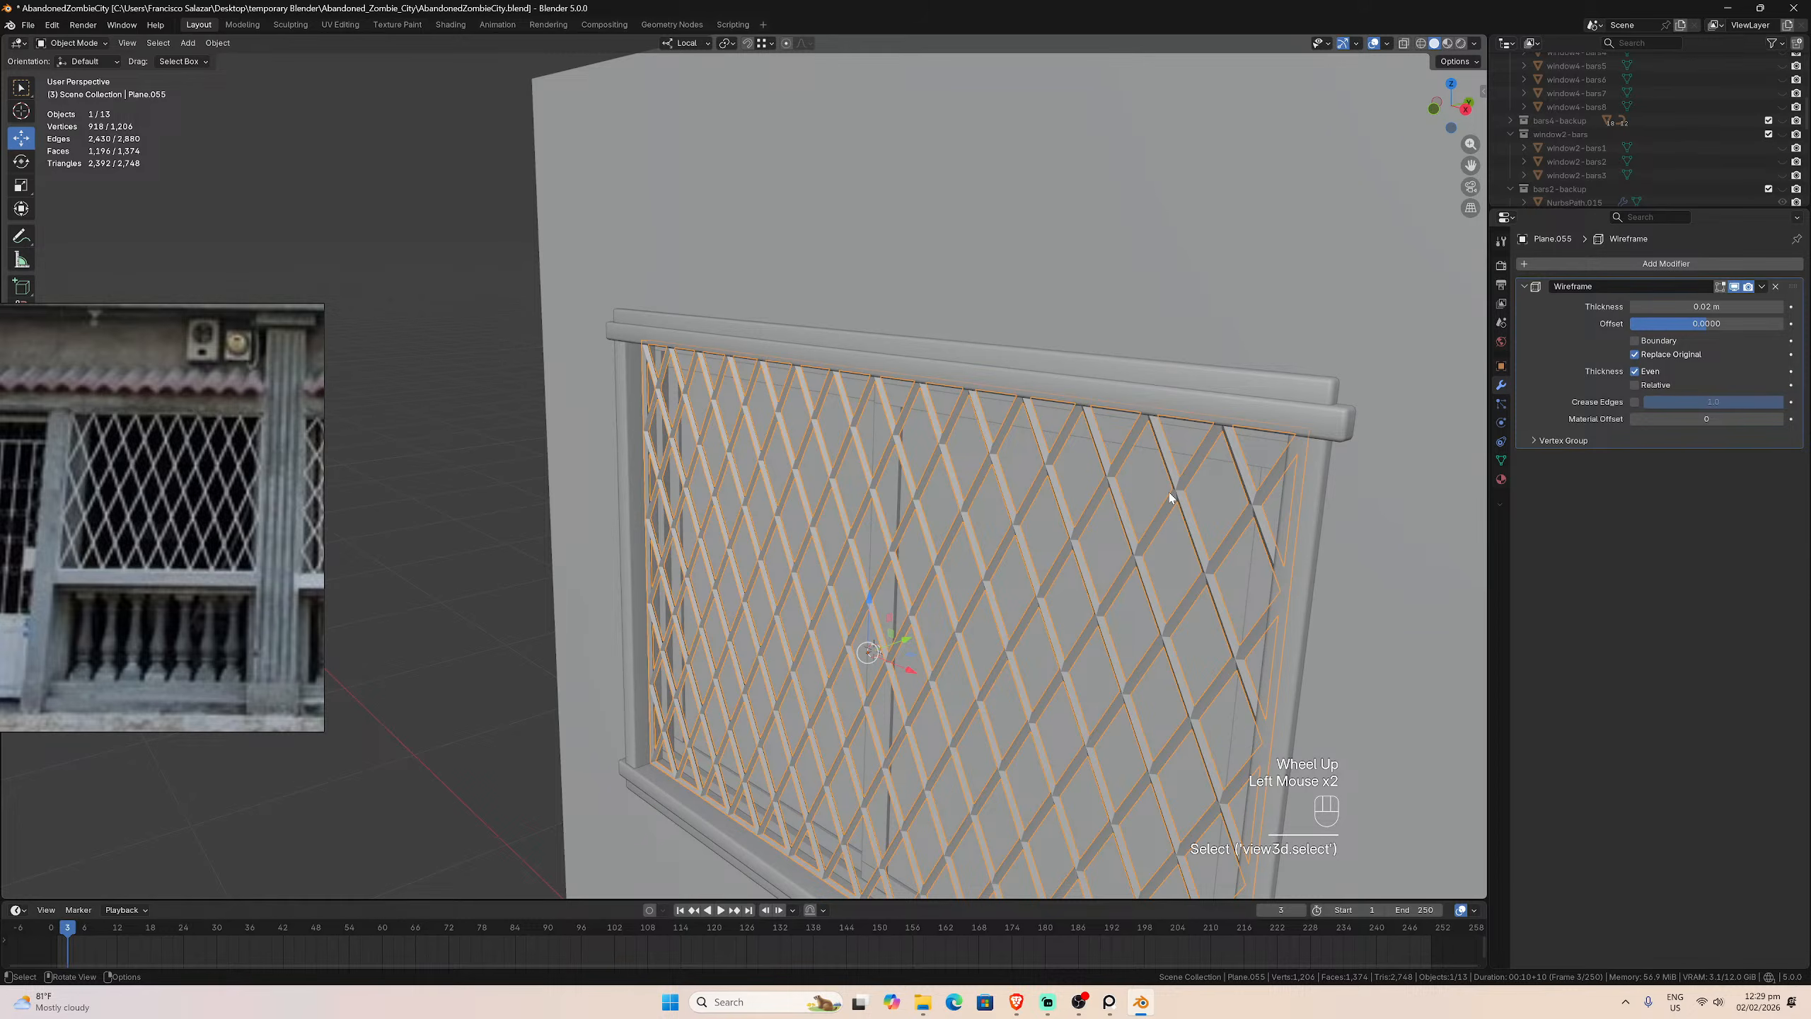
scroll(1125, 535, down, 1)
middle_drag(1123, 530, 1294, 526)
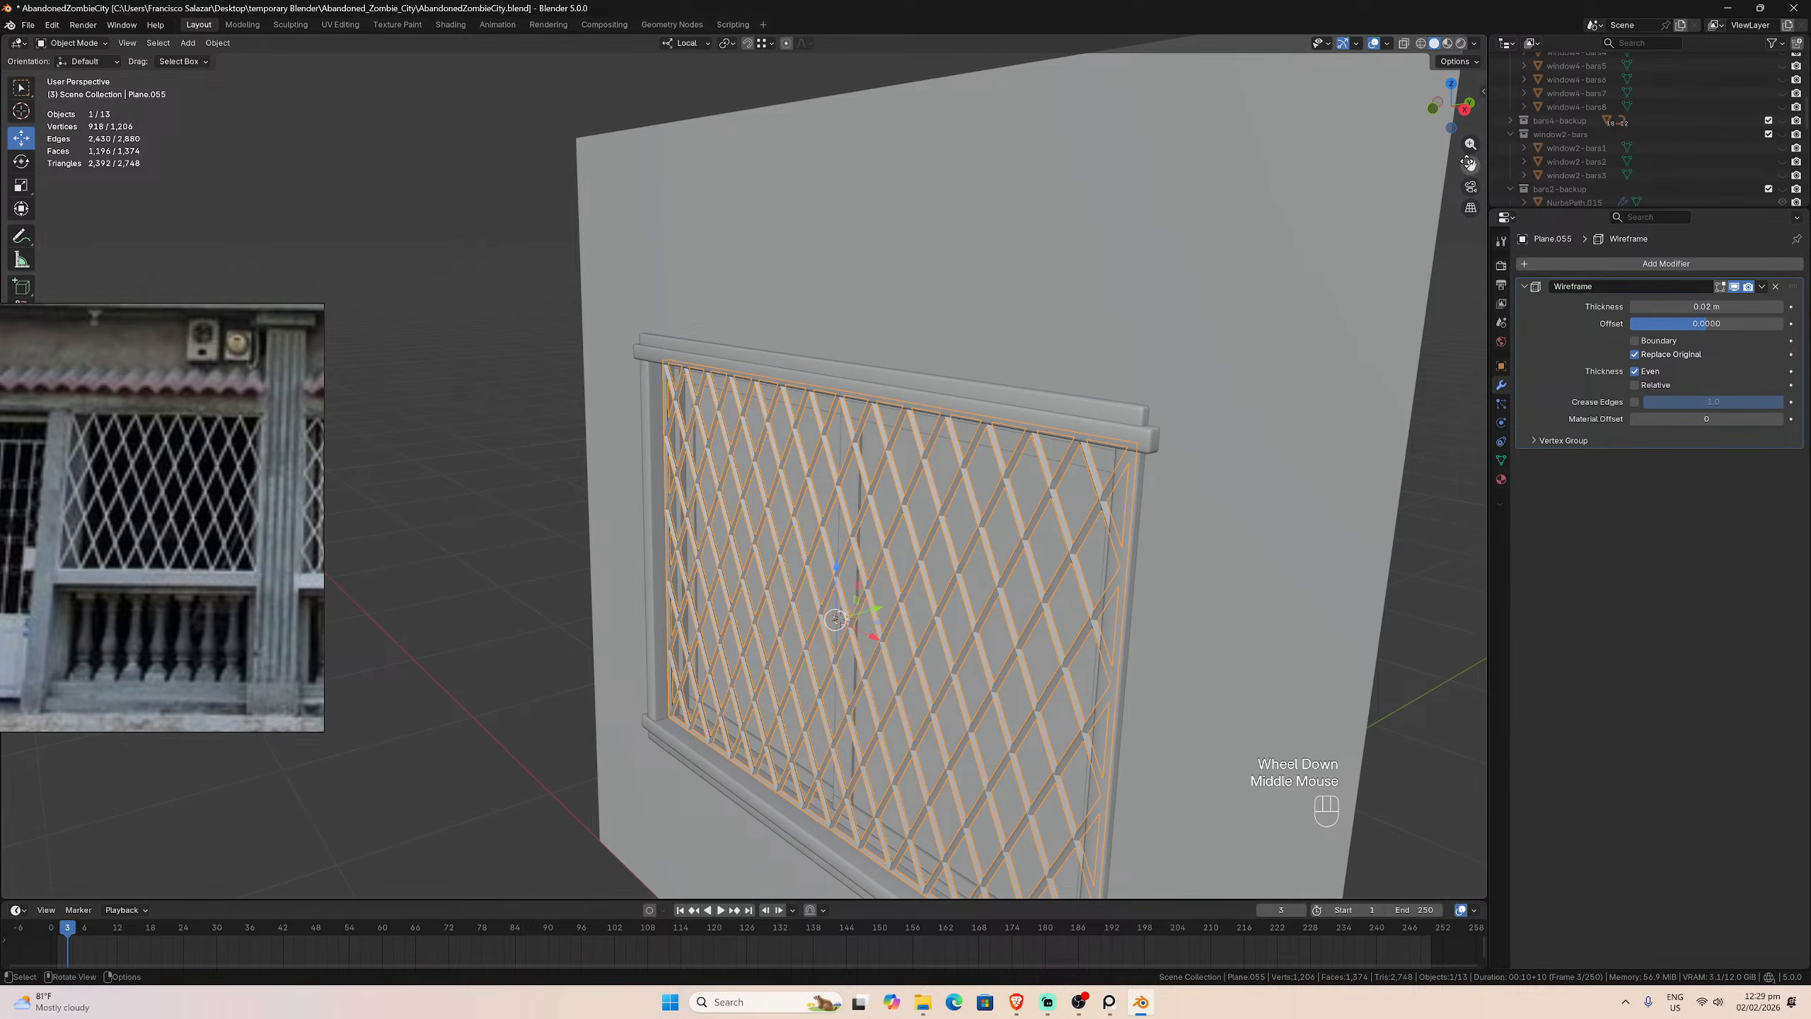
drag(1471, 165, 1438, 14)
scroll(1246, 411, up, 1)
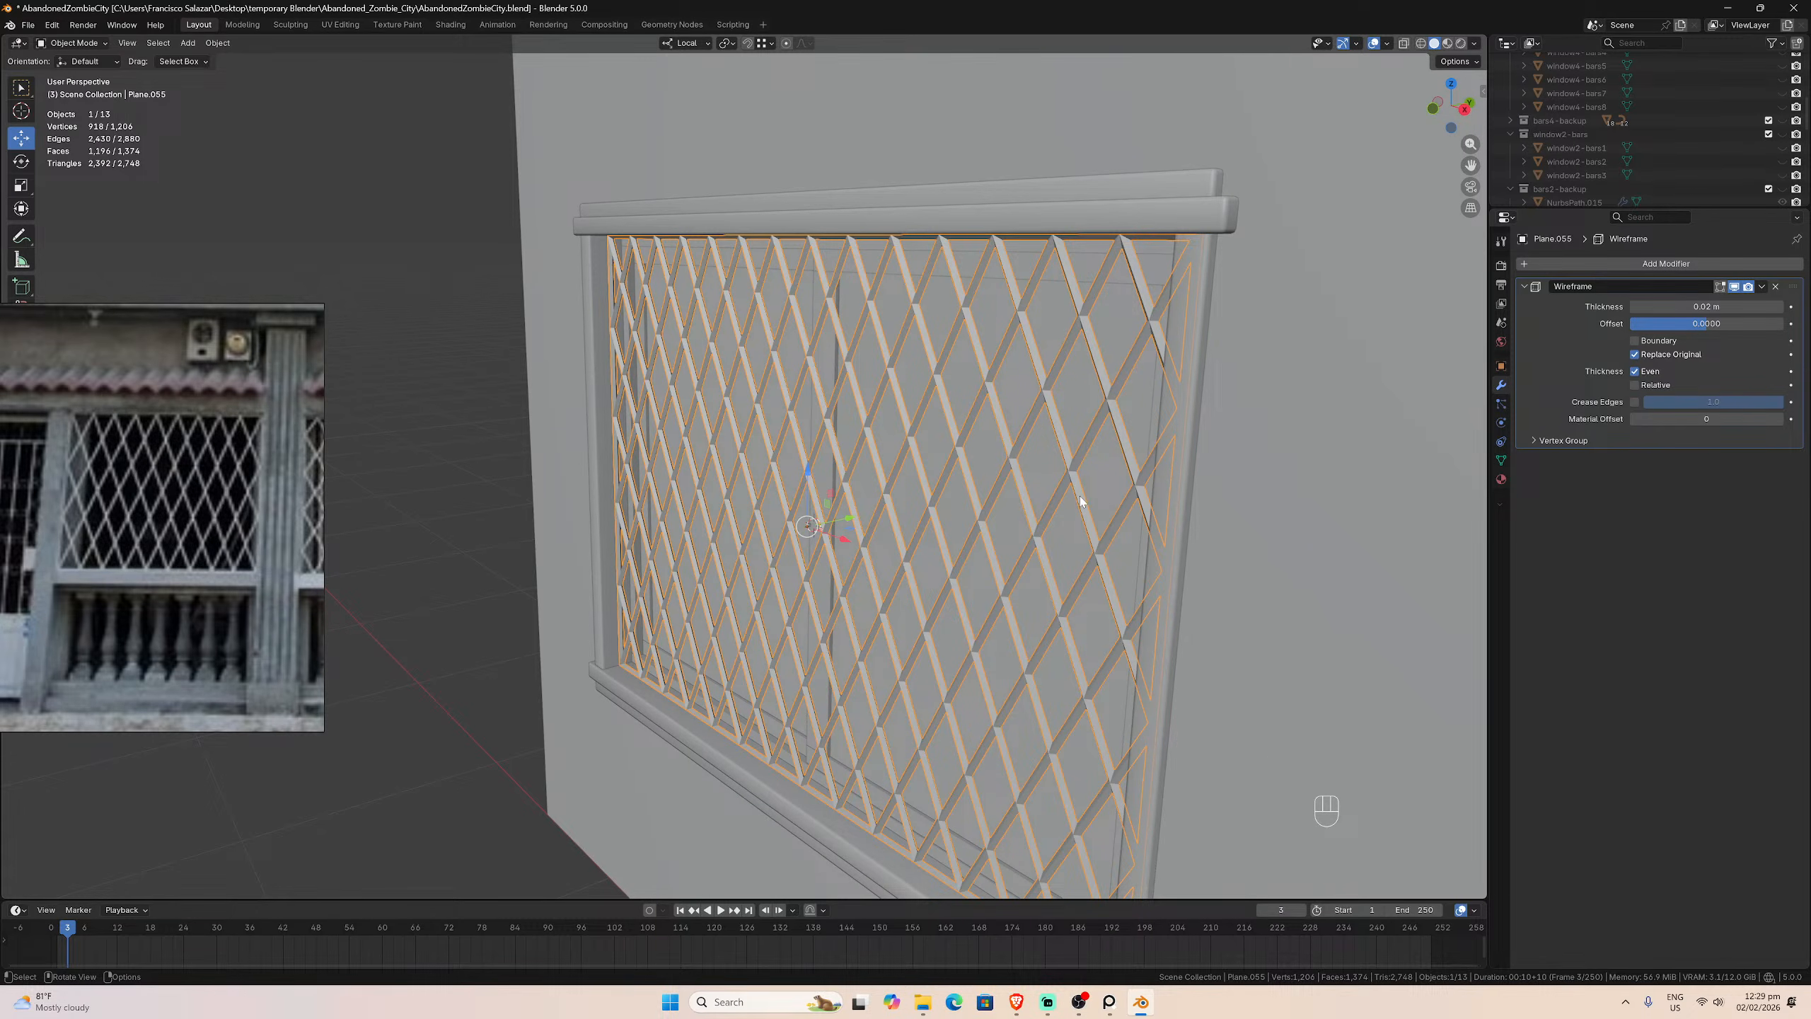
Step: Save the Blender file and examine the diagonal lattice bars from the front and from angled views
key(ctrl+s)
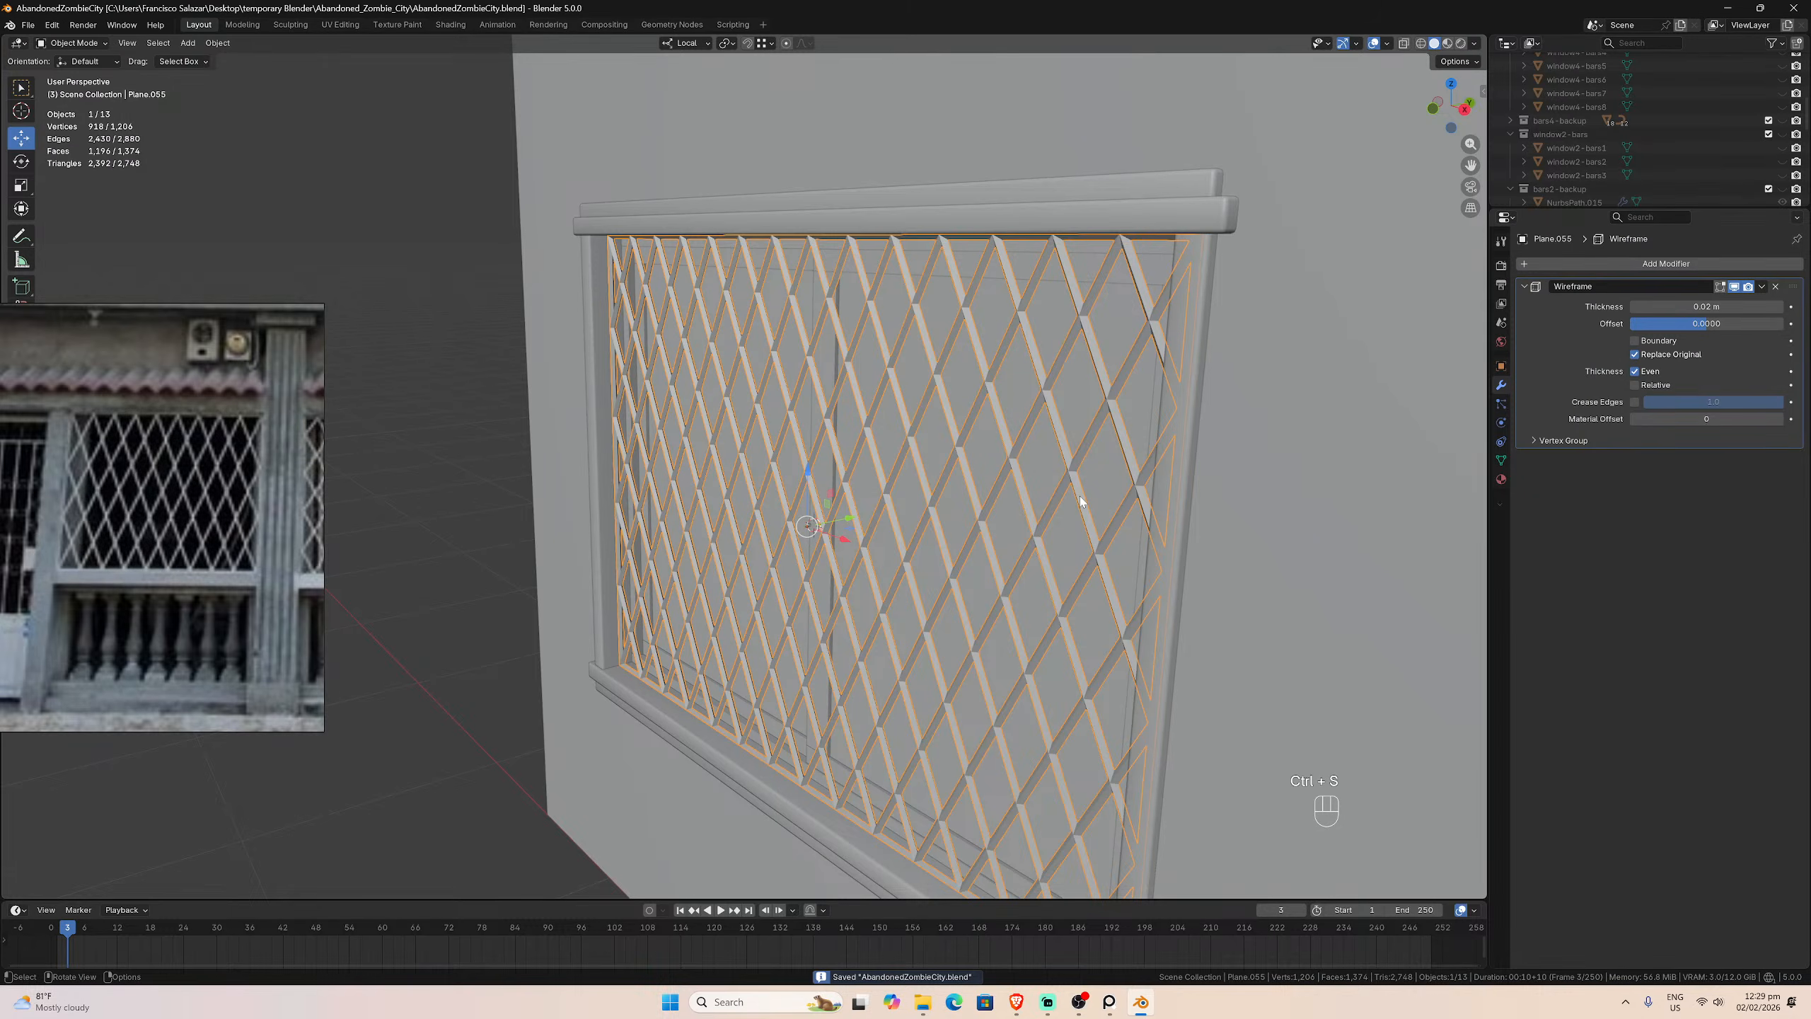
middle_drag(1091, 498, 1285, 456)
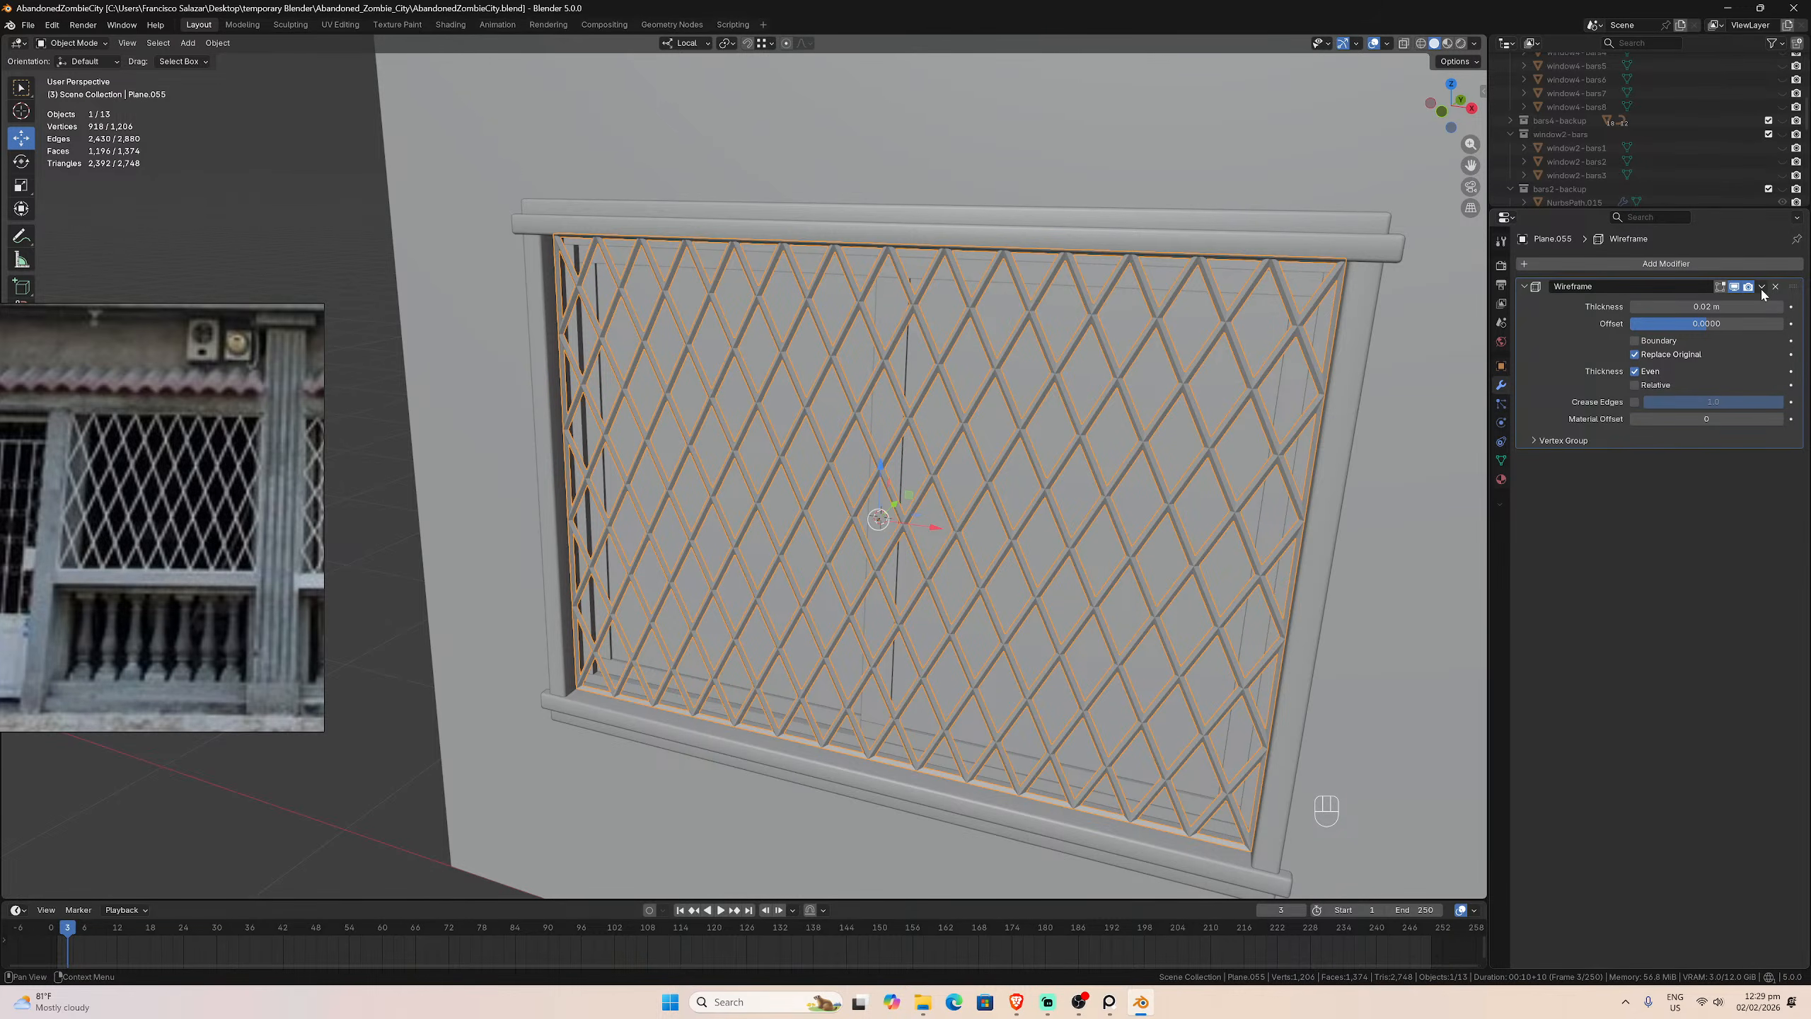
middle_drag(1286, 397, 1298, 380)
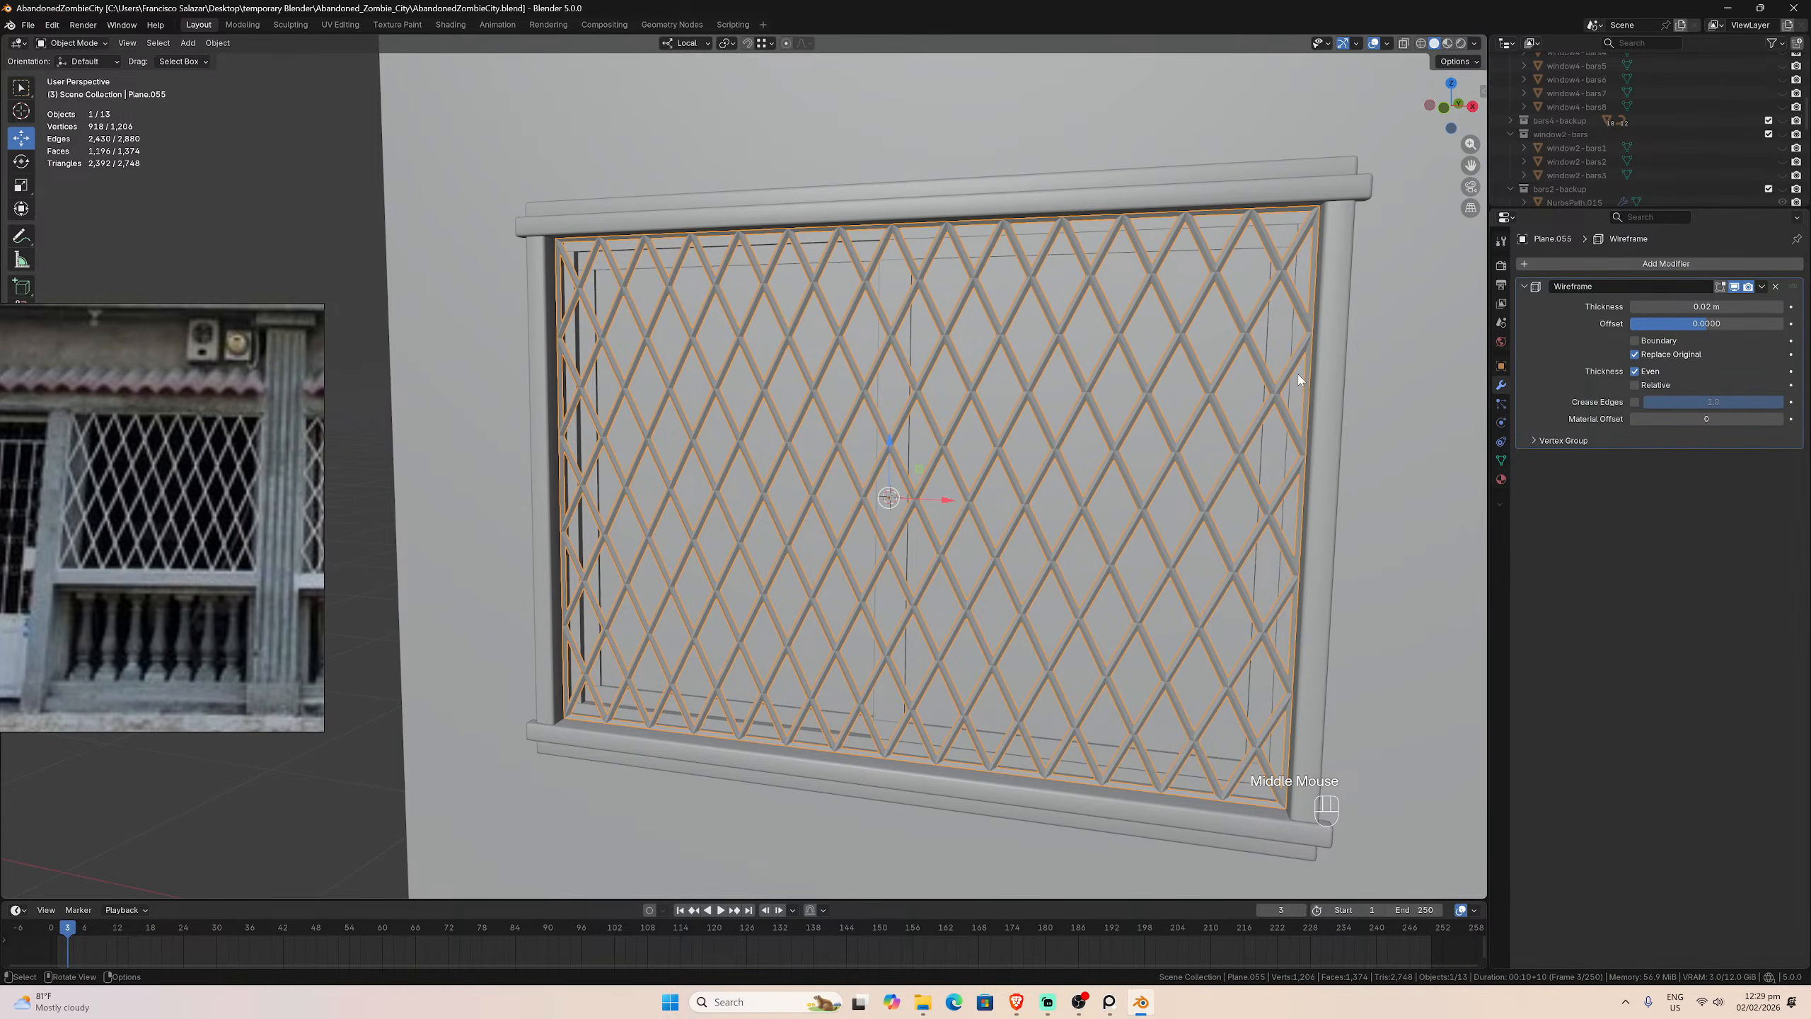
key(KP_1)
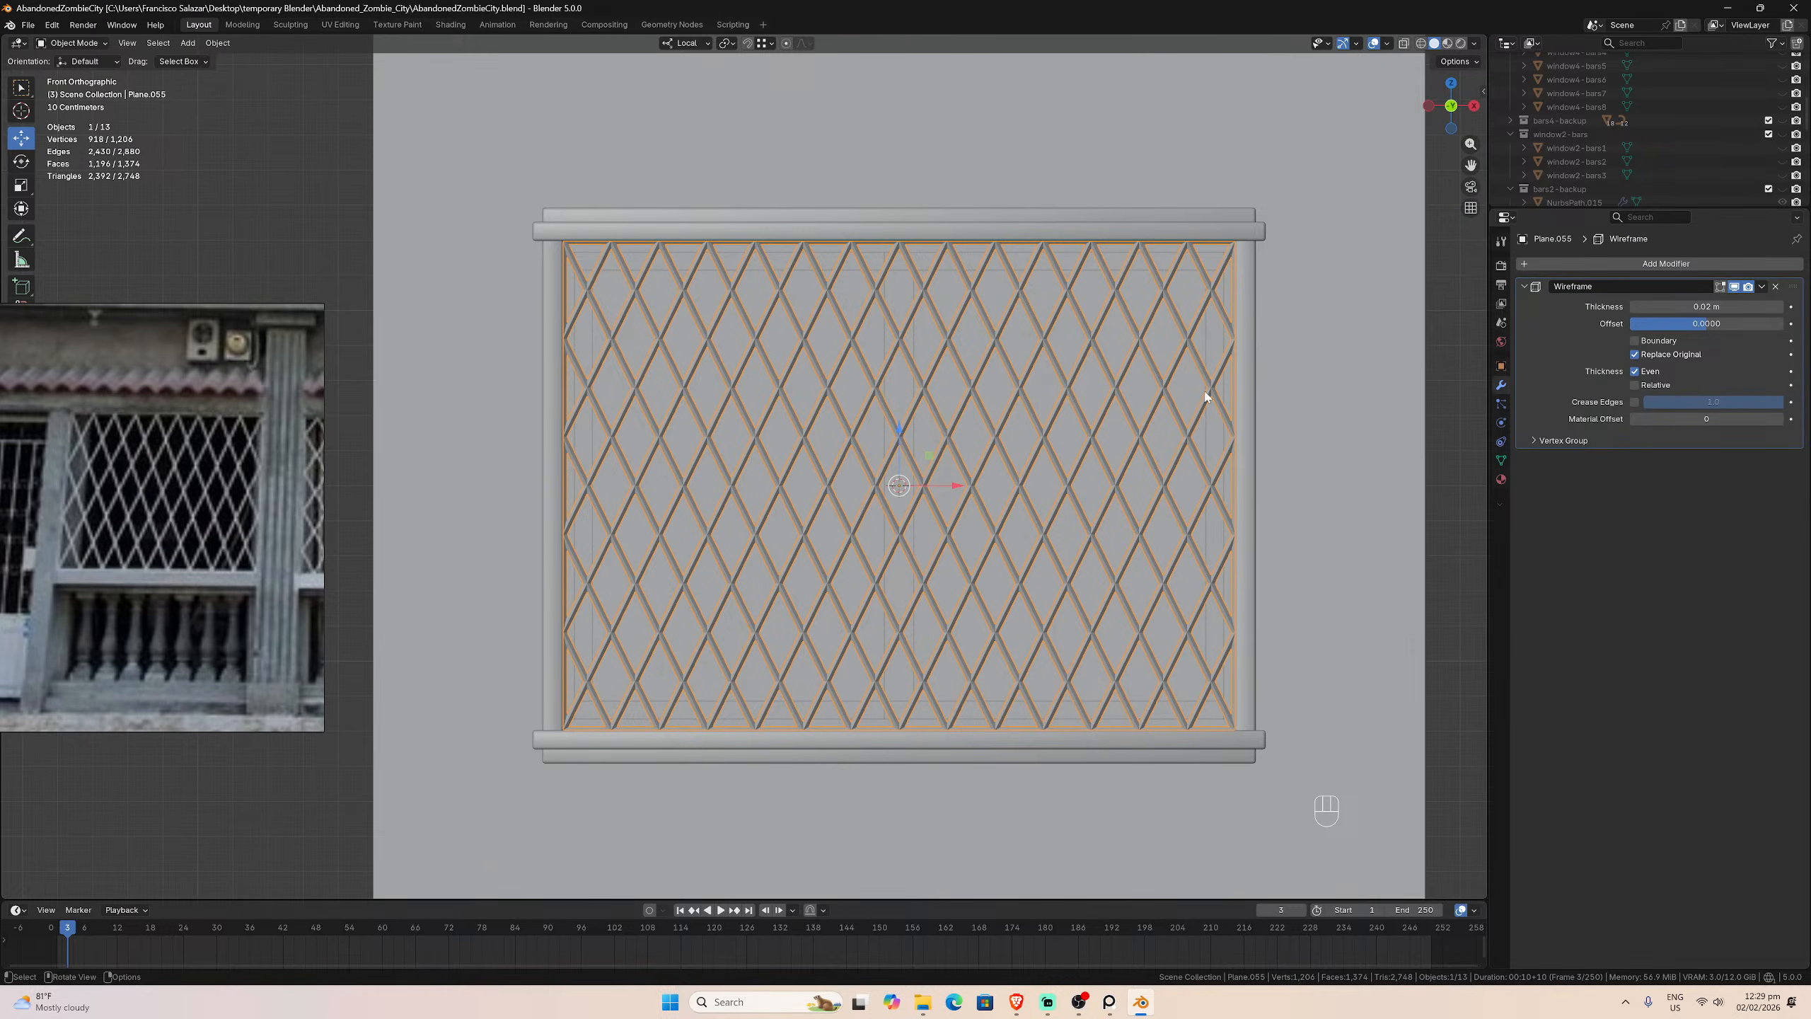
middle_drag(1205, 398, 1033, 502)
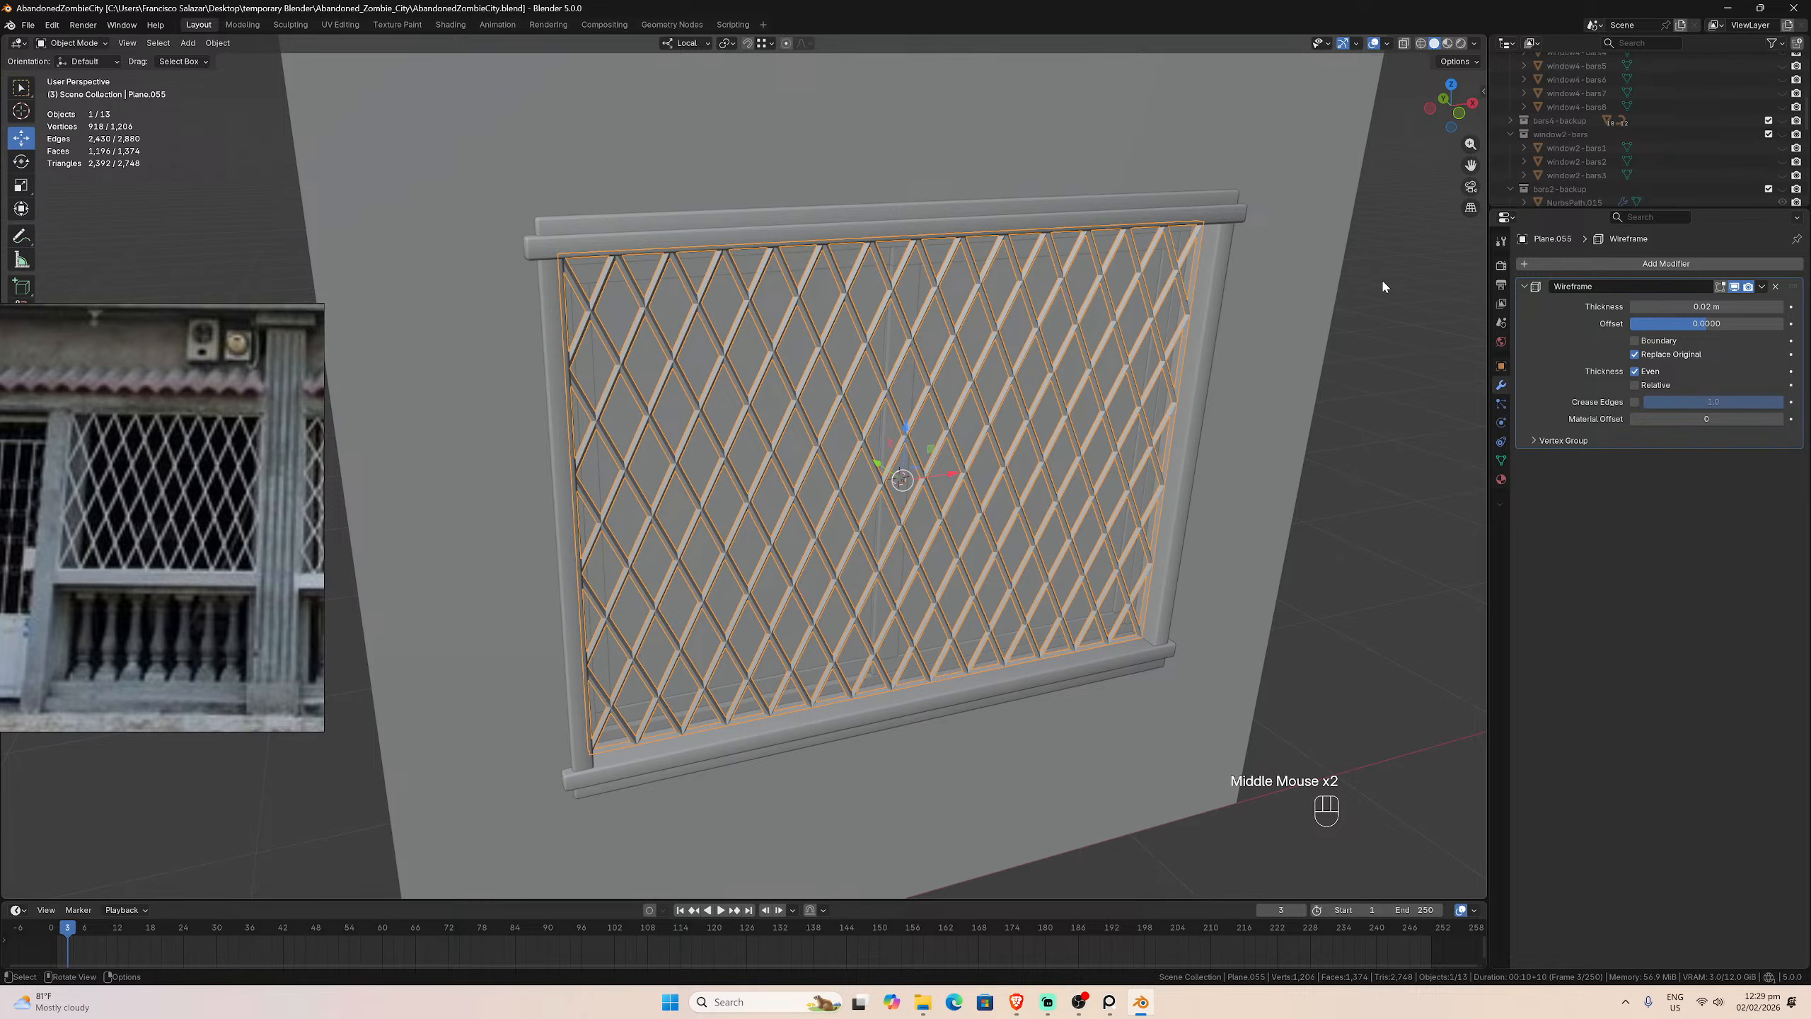
Step: Check the lattice object's transform values and briefly toggle the visibility of the bars listed directly below it in the window1-bars collection
key(n)
click(1478, 90)
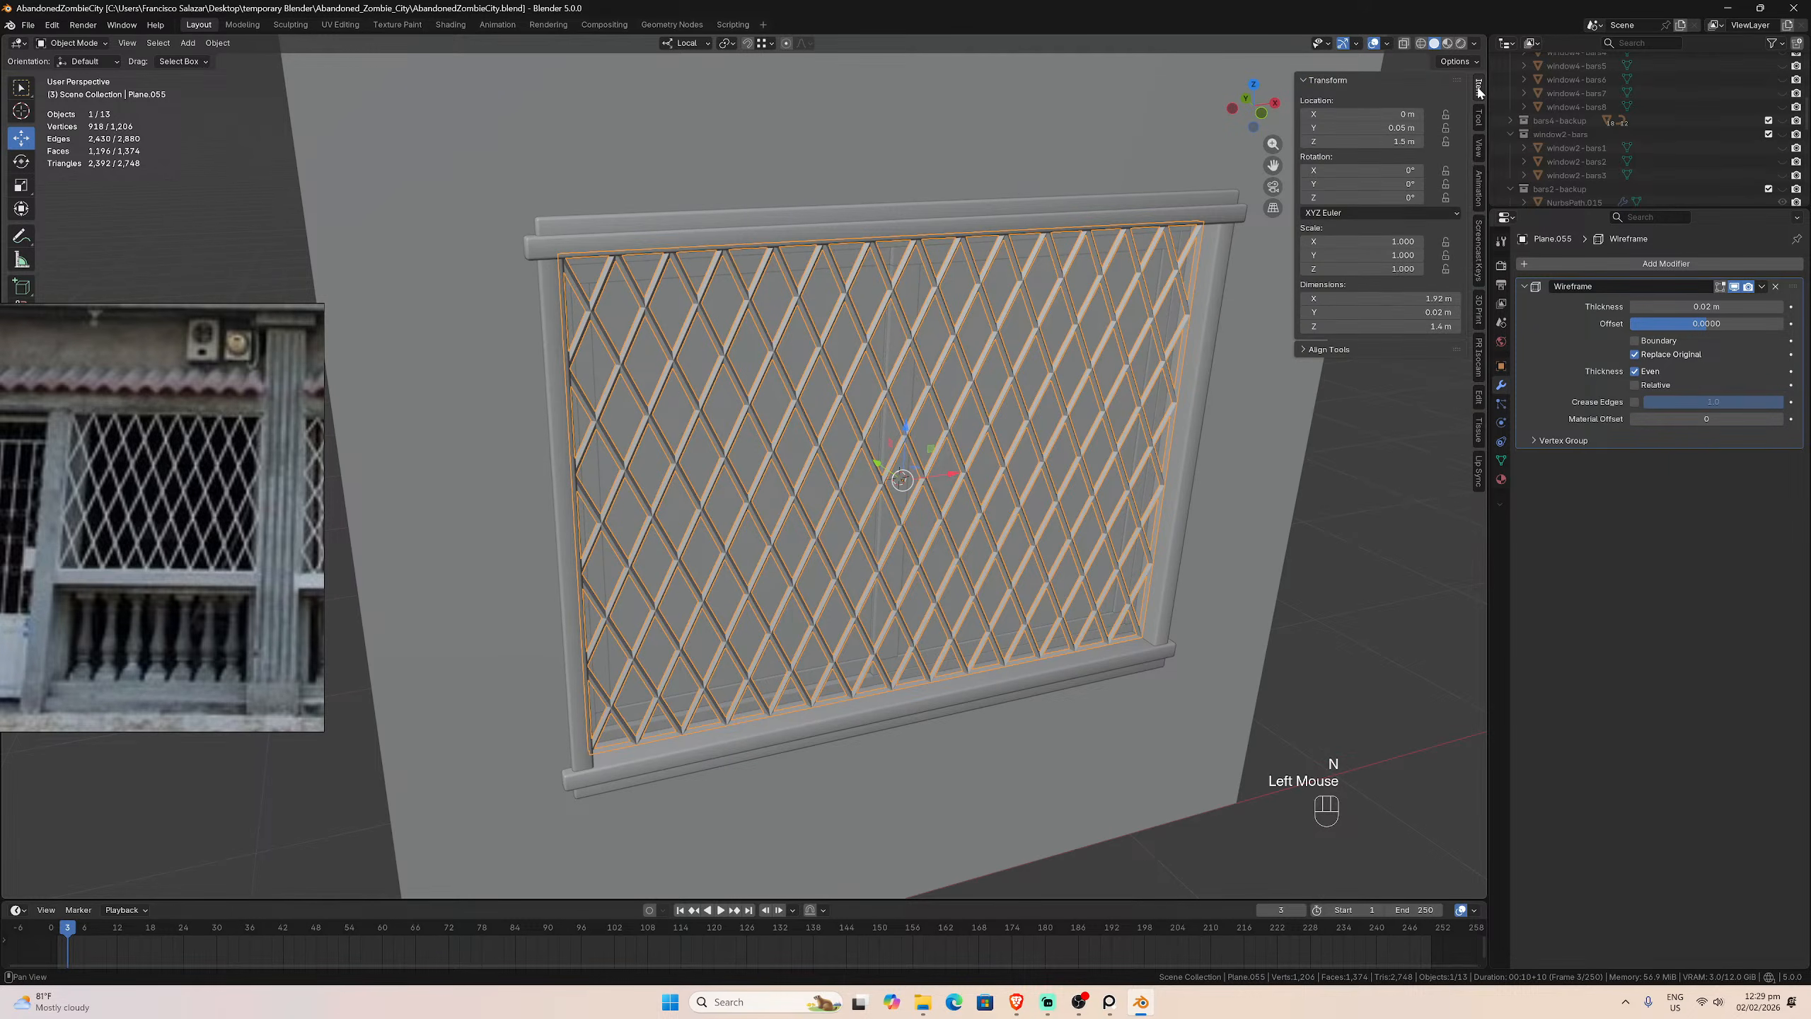
click(1478, 90)
middle_drag(1173, 353, 1186, 424)
scroll(1642, 157, down, 6)
scroll(1644, 156, up, 1)
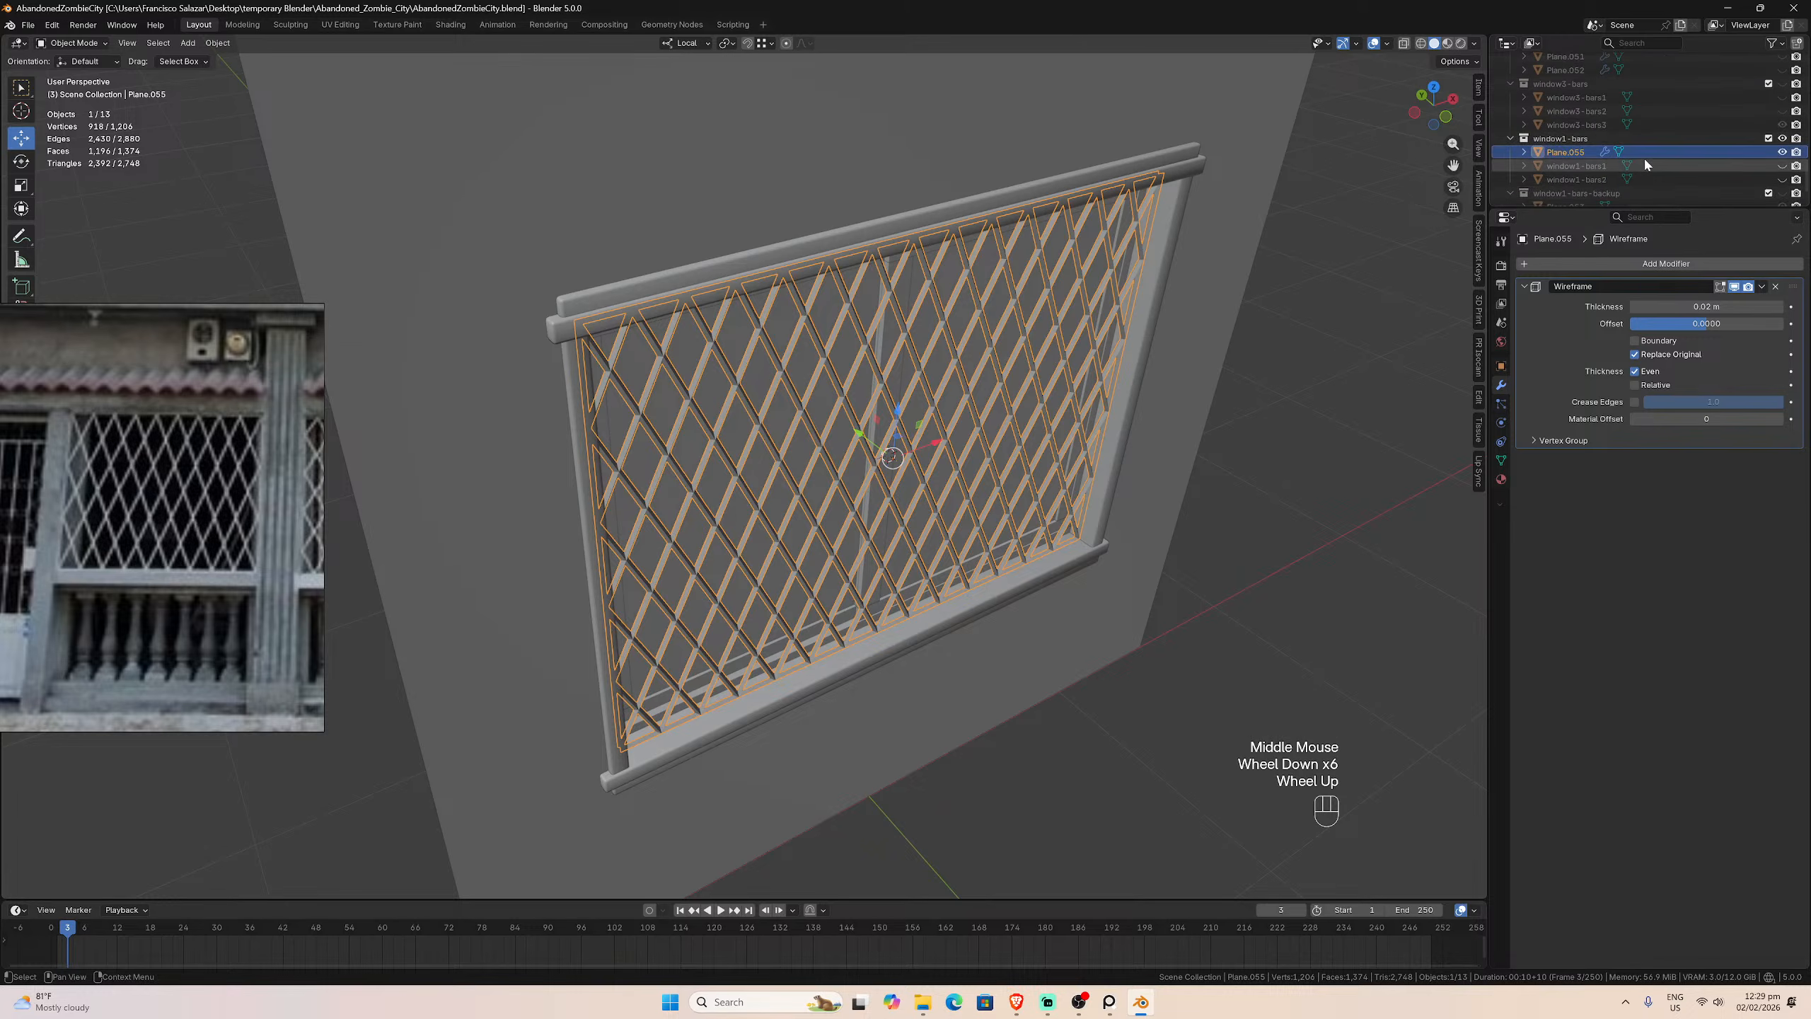
click(1782, 166)
click(1783, 165)
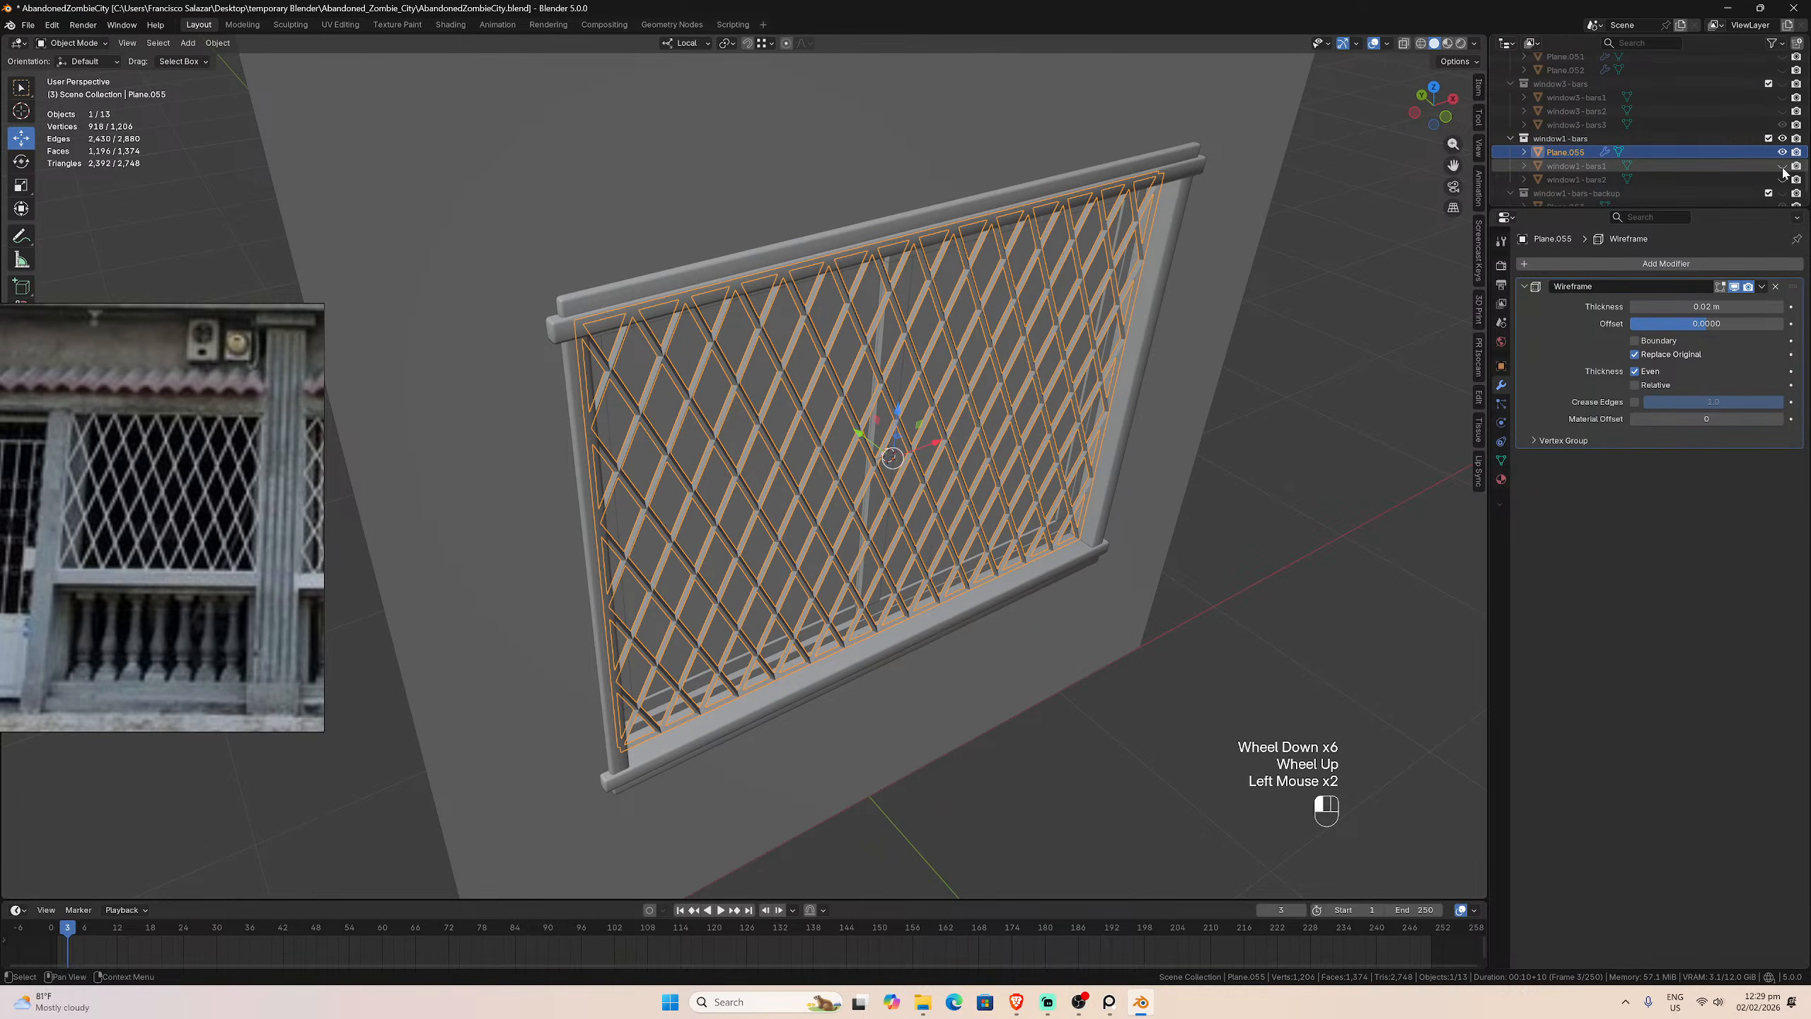
scroll(1320, 368, up, 1)
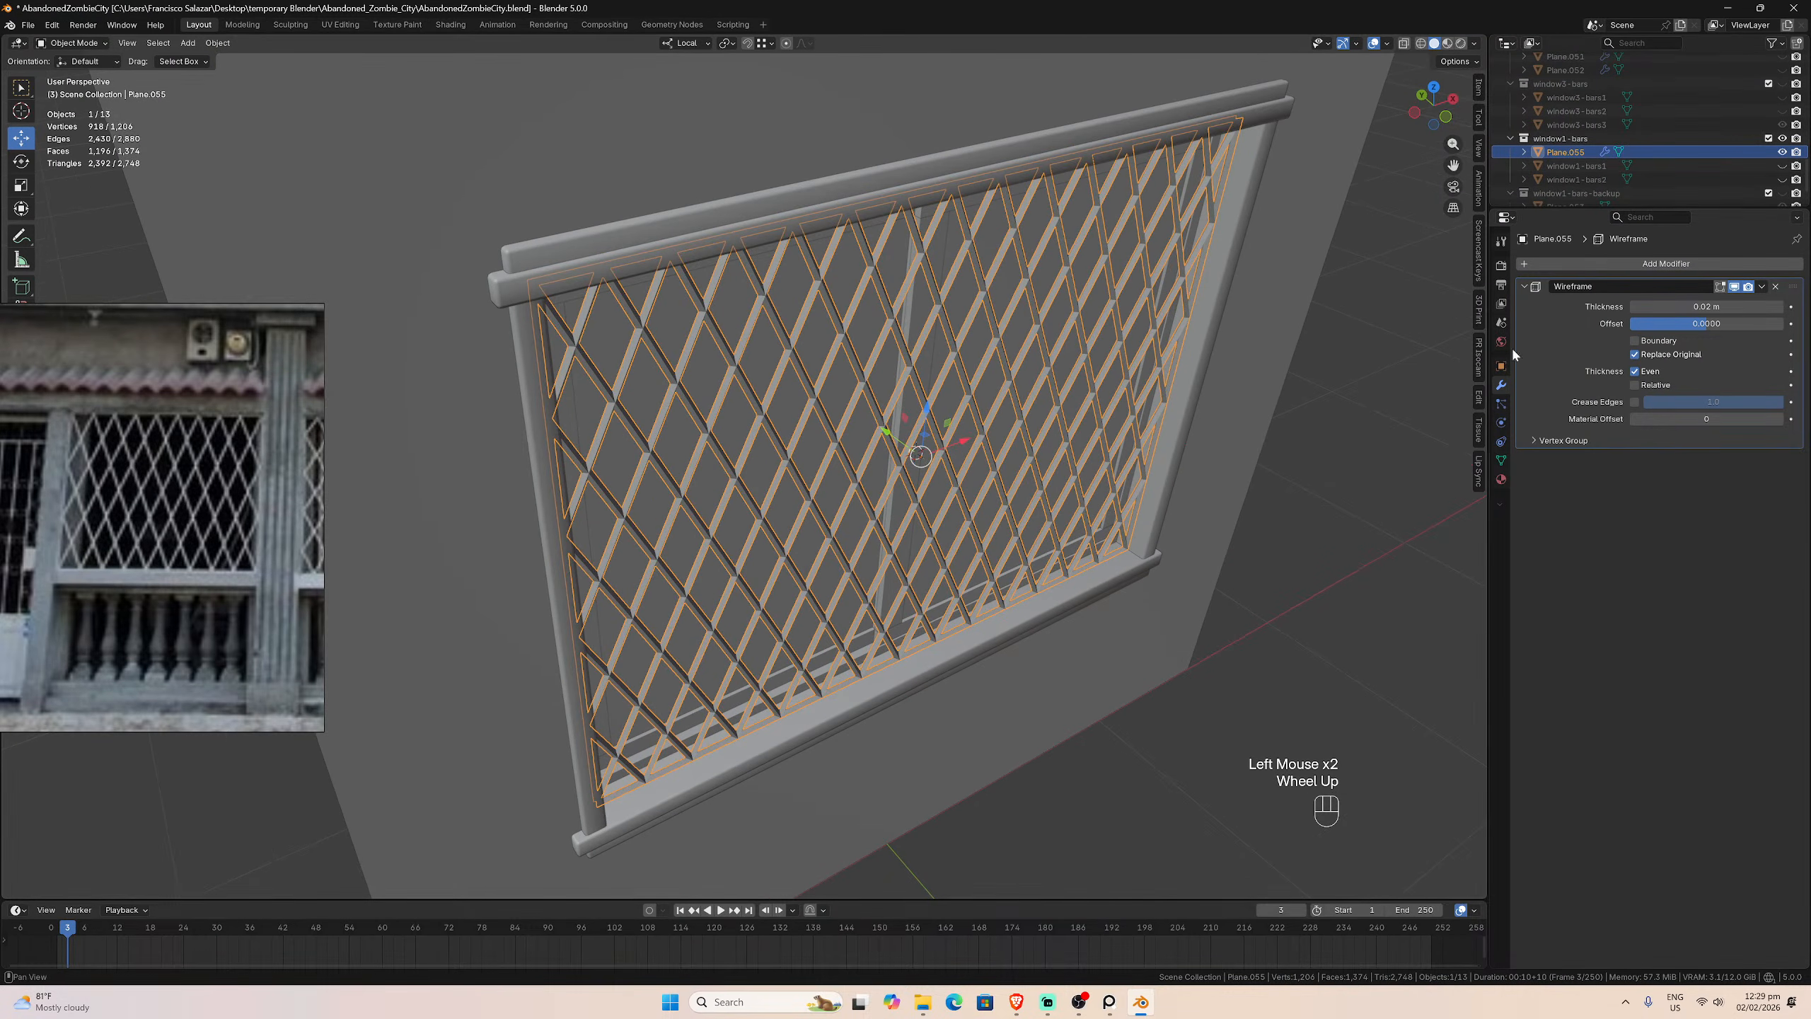
Step: Apply the Wireframe modifier to the lattice bars and shade them smooth
click(1762, 286)
click(1729, 298)
middle_drag(1056, 428, 995, 390)
key(KP_1)
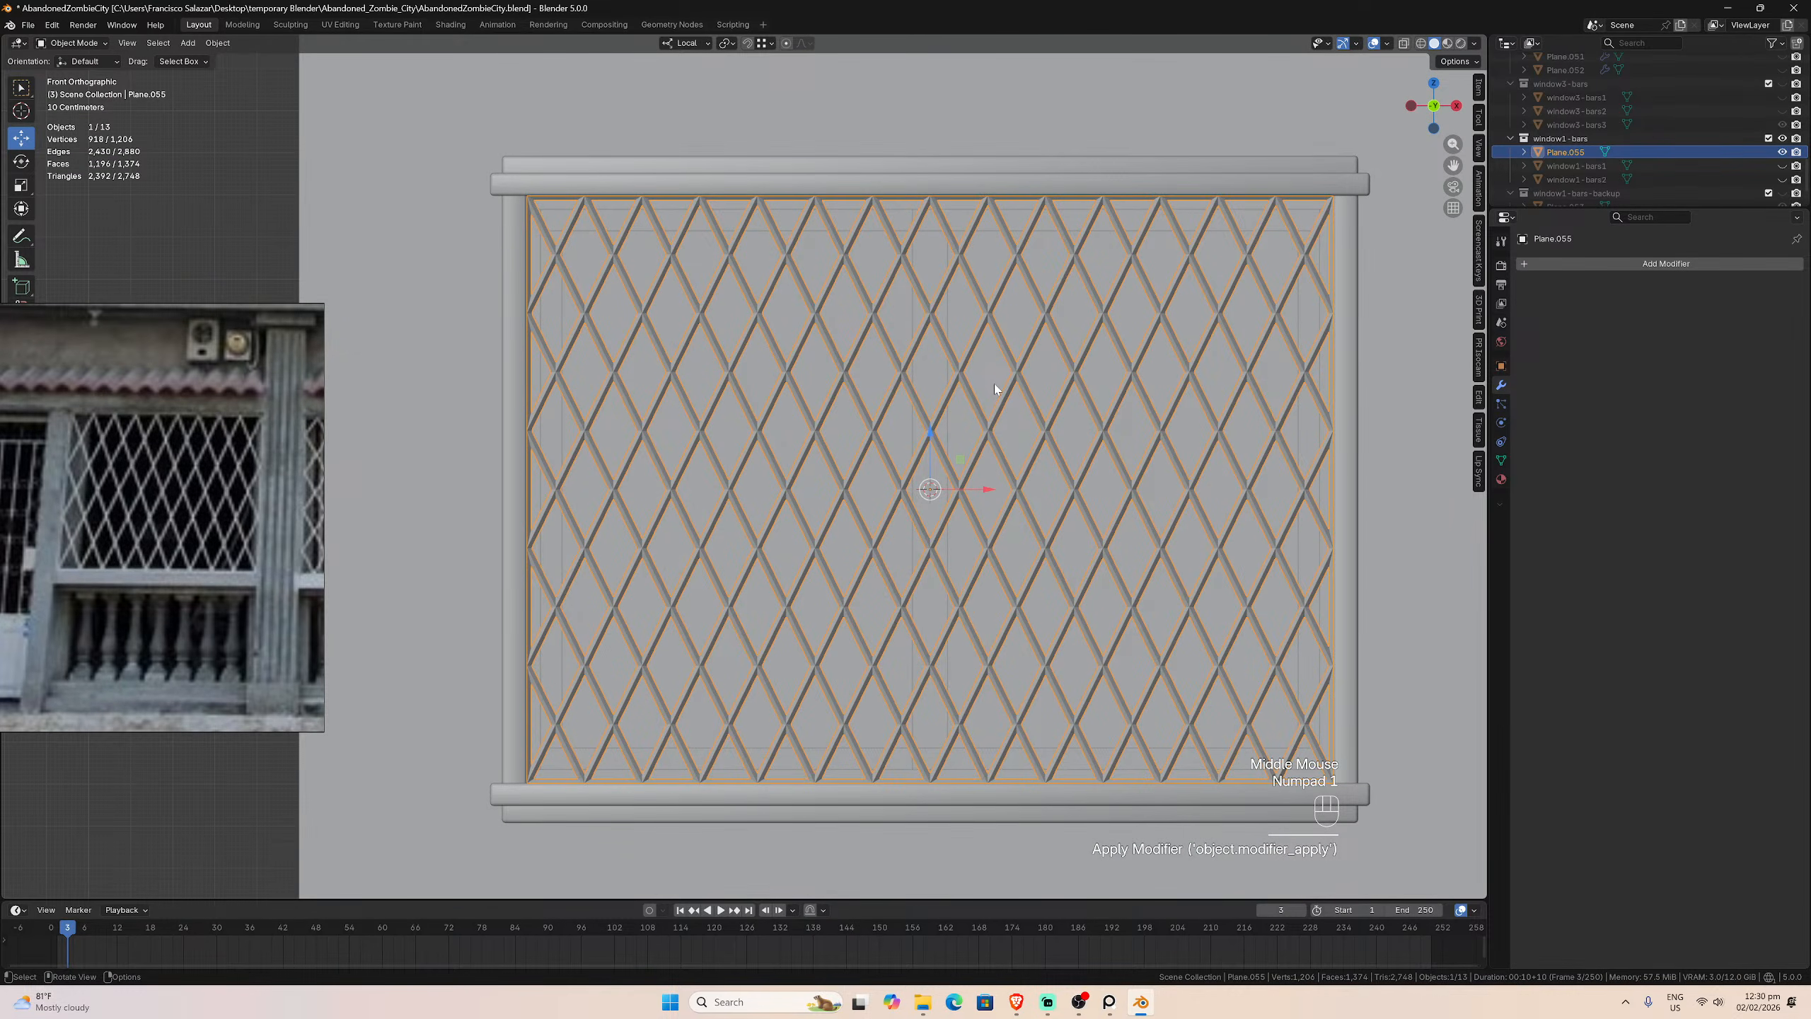
right_click(929, 434)
click(928, 430)
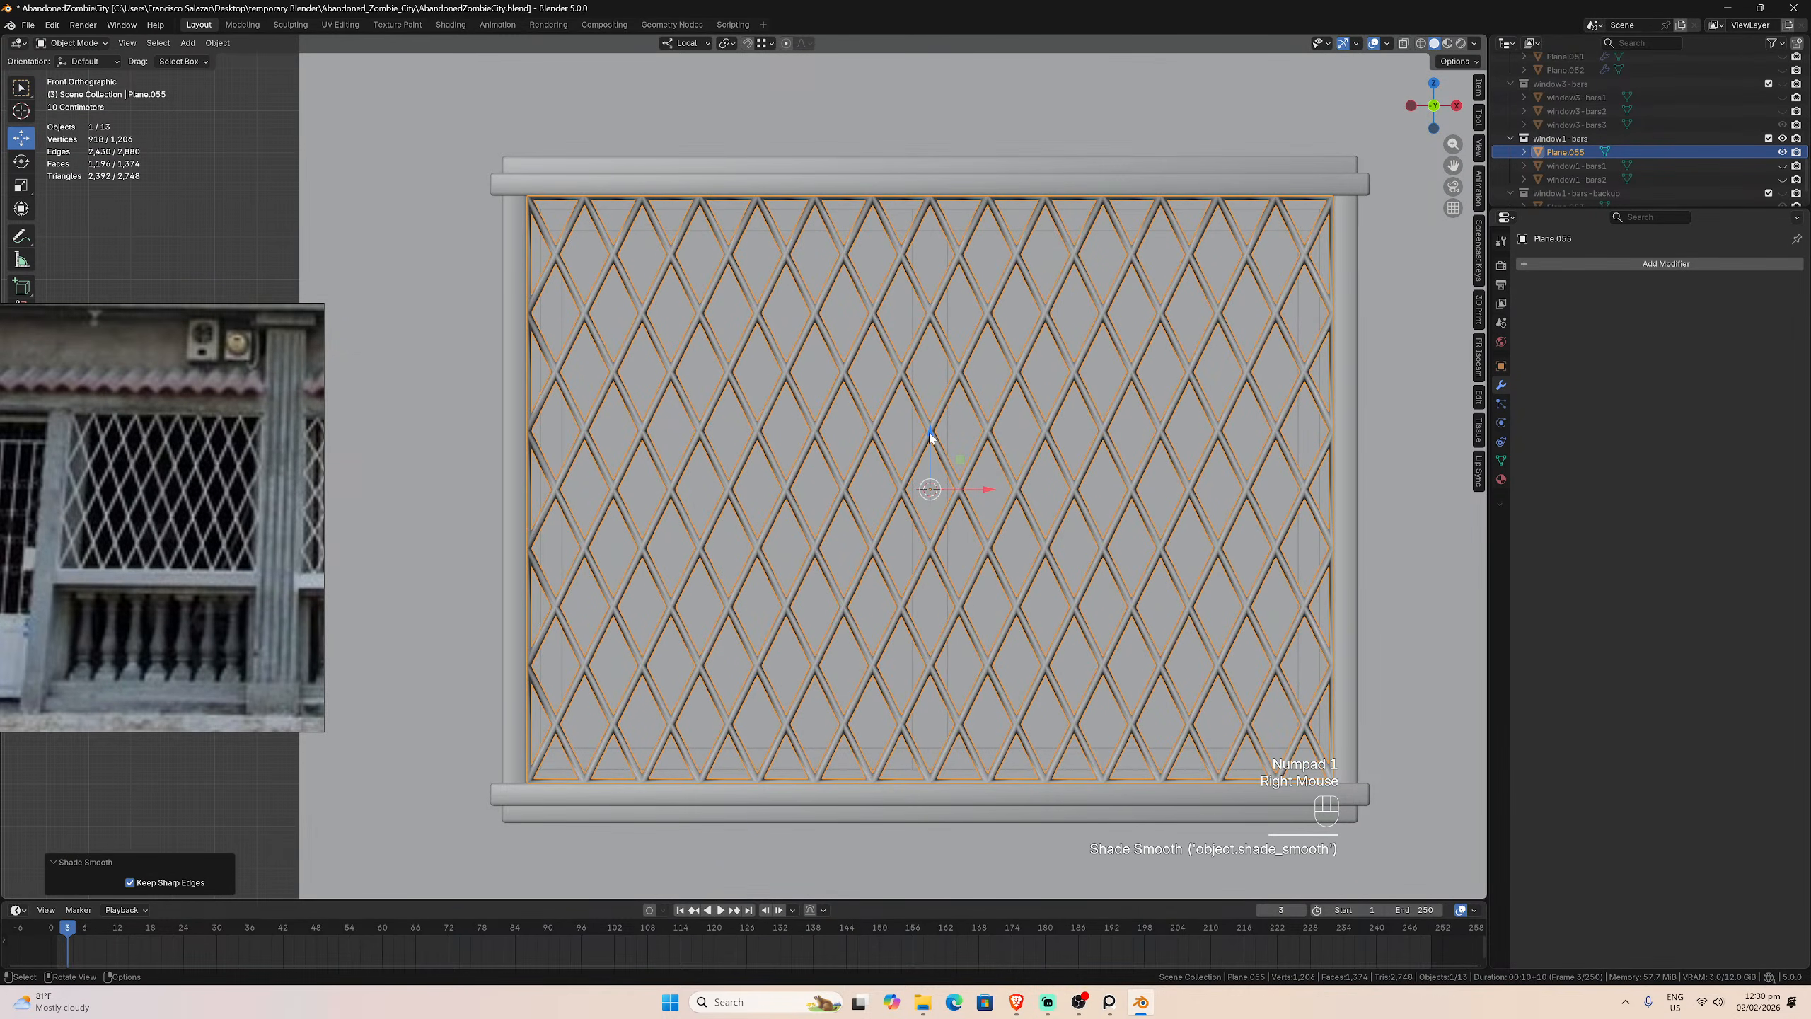
Step: Mark all edges of the lattice mesh as sharp, then deselect it in Object Mode to check the shading
key(Tab)
key(a)
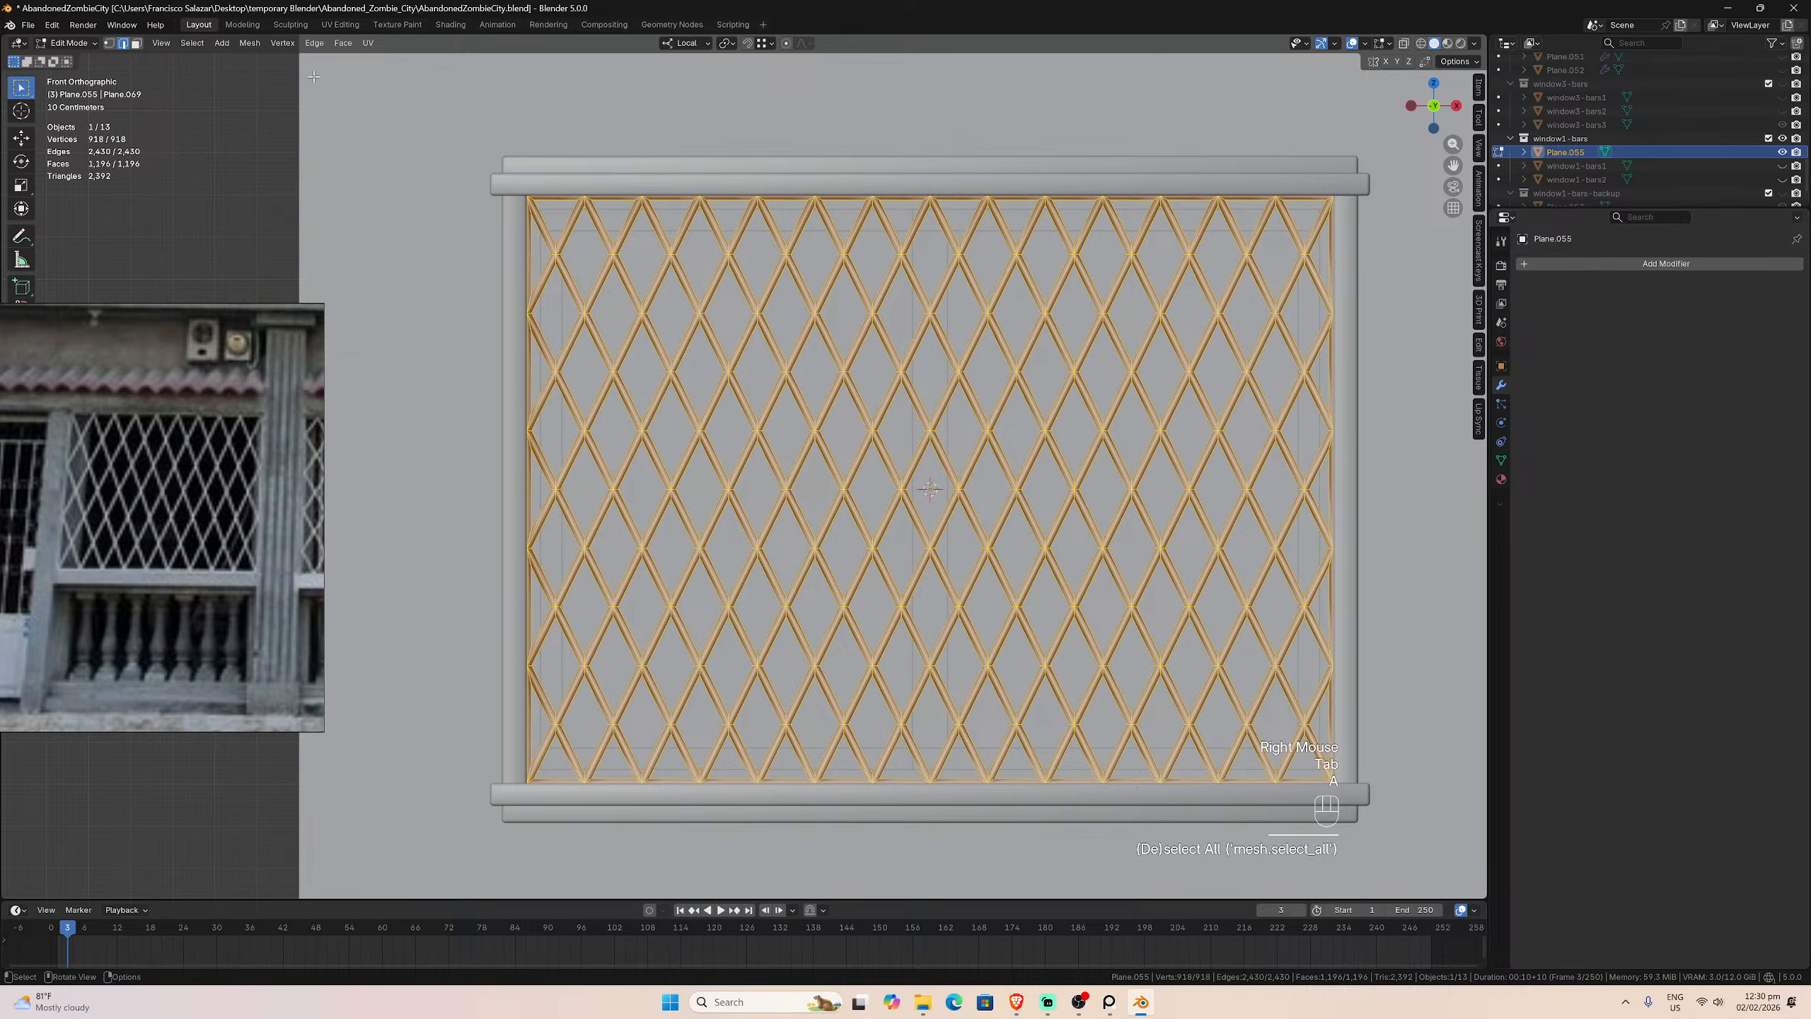
click(313, 43)
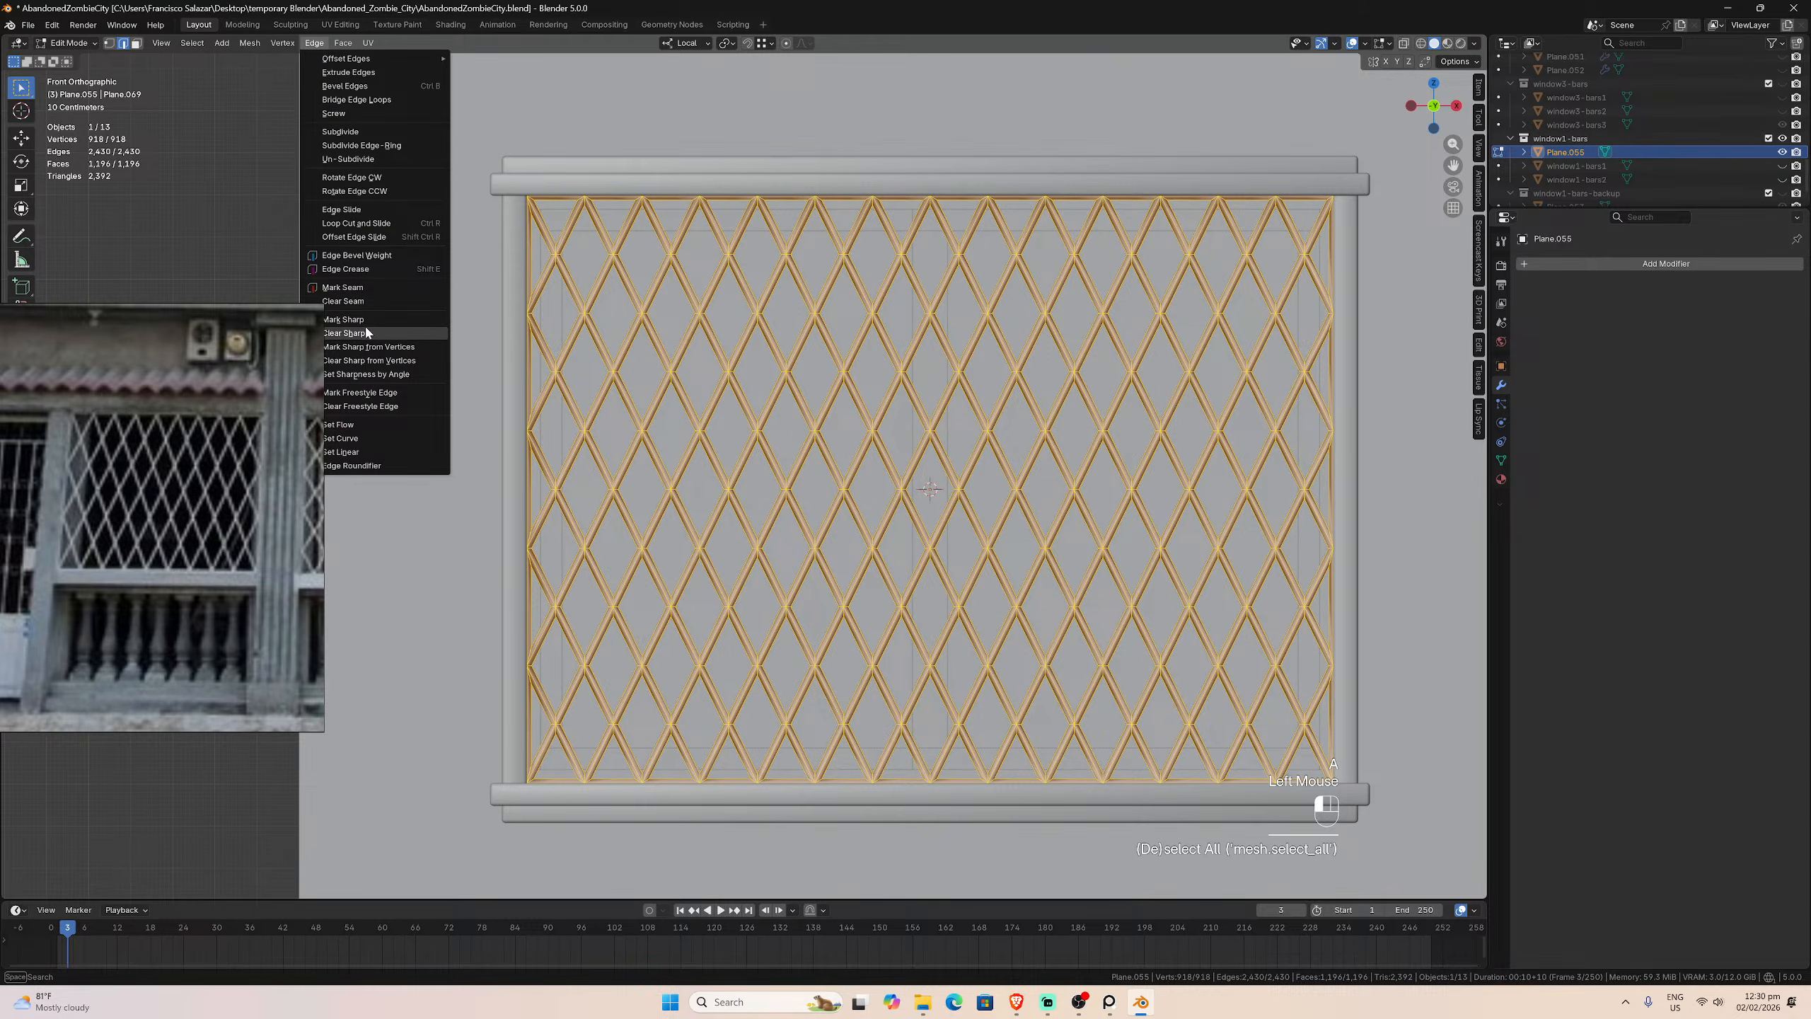
click(364, 319)
key(Tab)
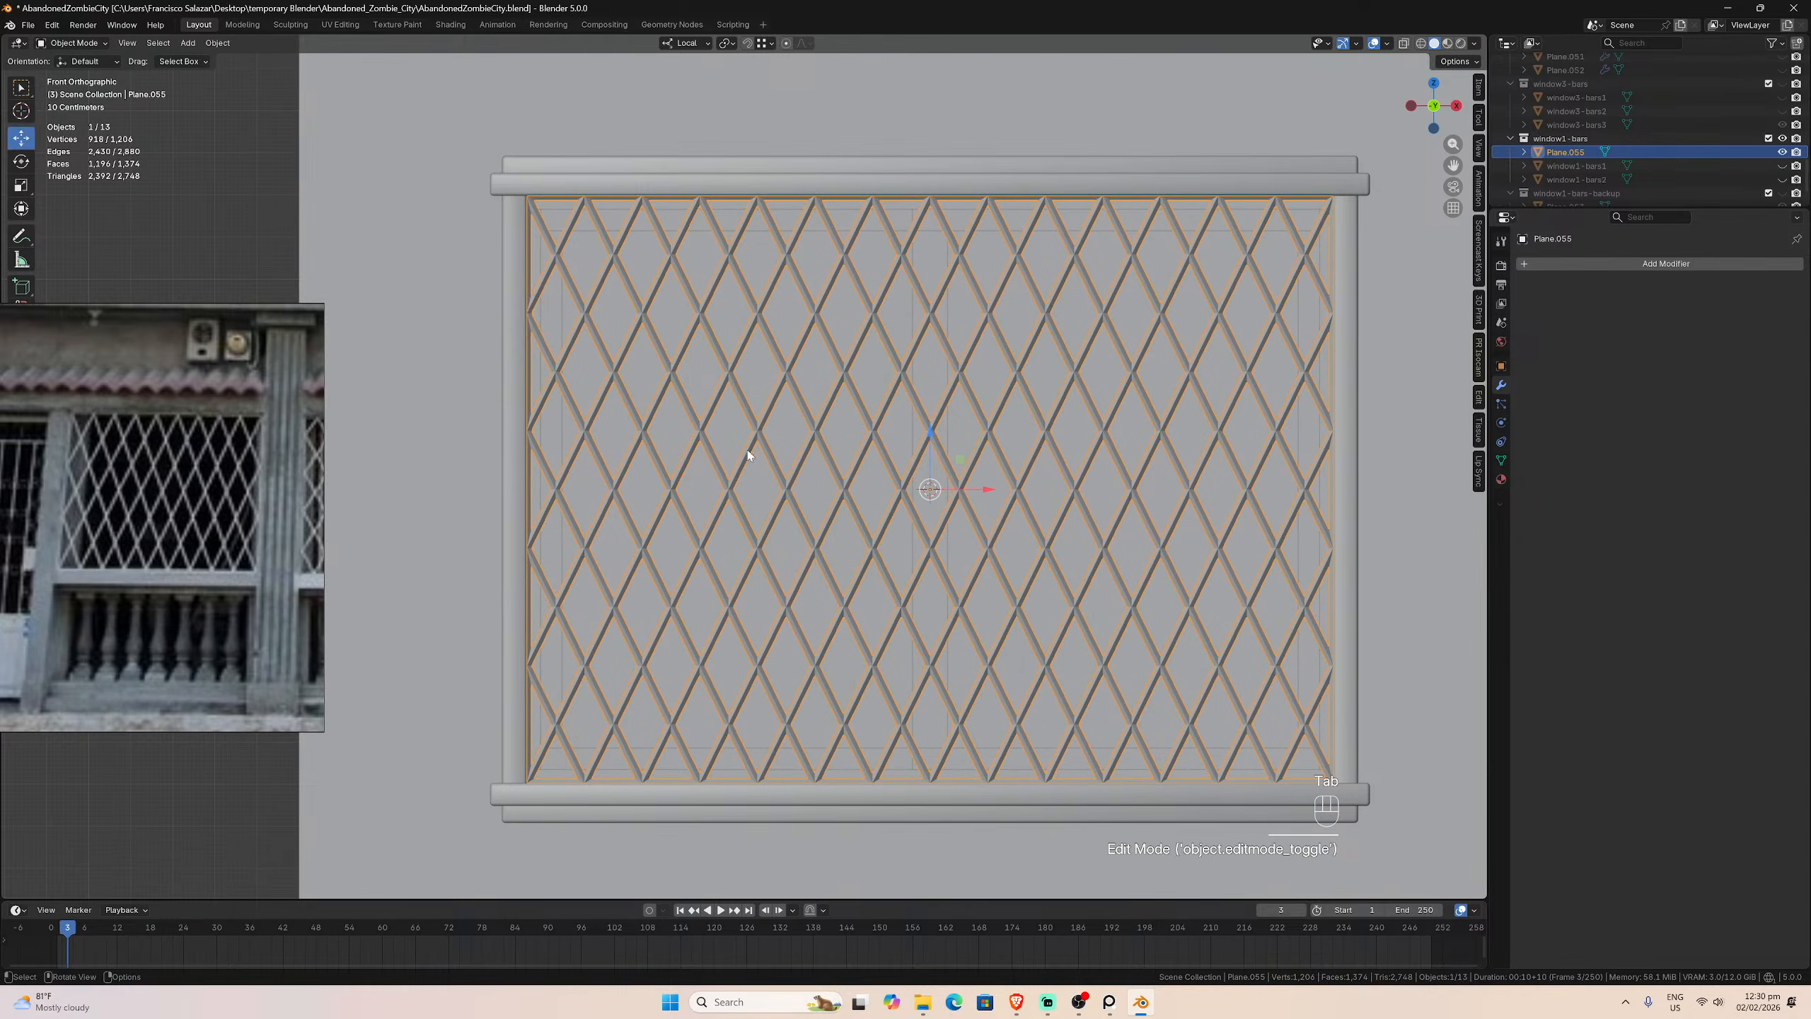
click(276, 227)
scroll(663, 294, down, 2)
middle_drag(664, 294, 571, 311)
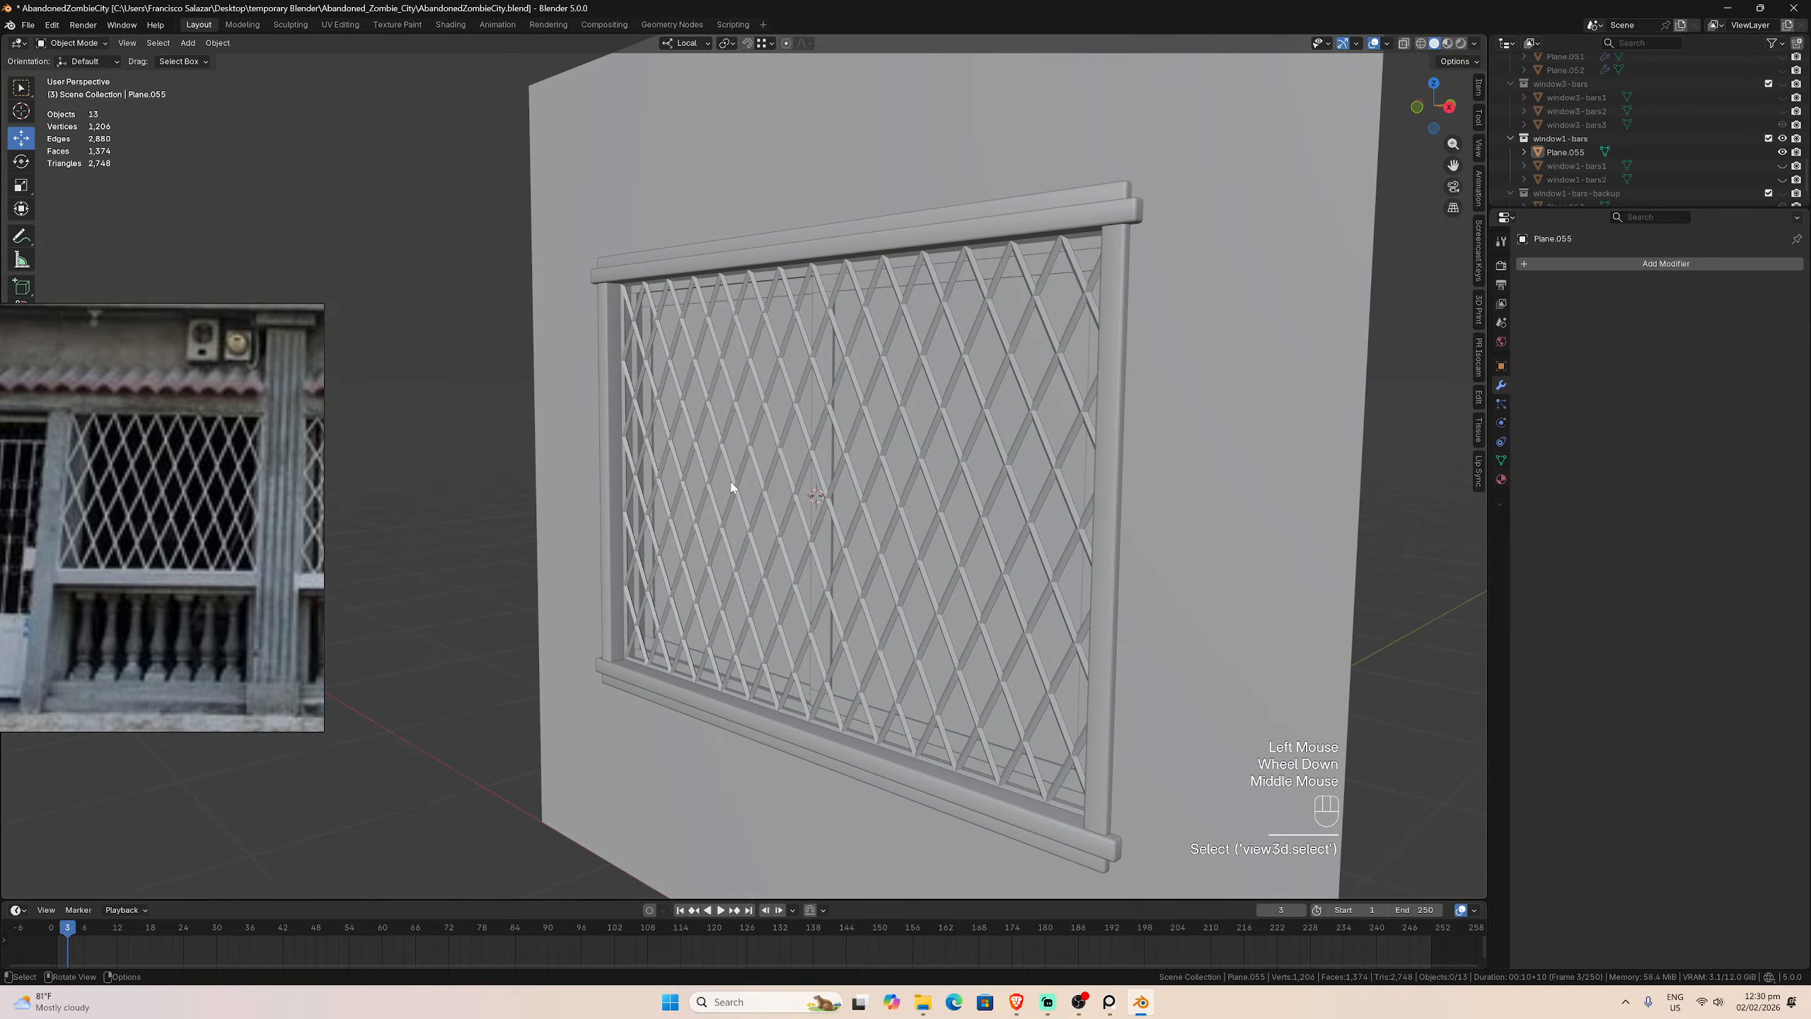
Step: Rename the lattice bars object as window1-bars3
click(736, 489)
middle_drag(791, 498, 787, 499)
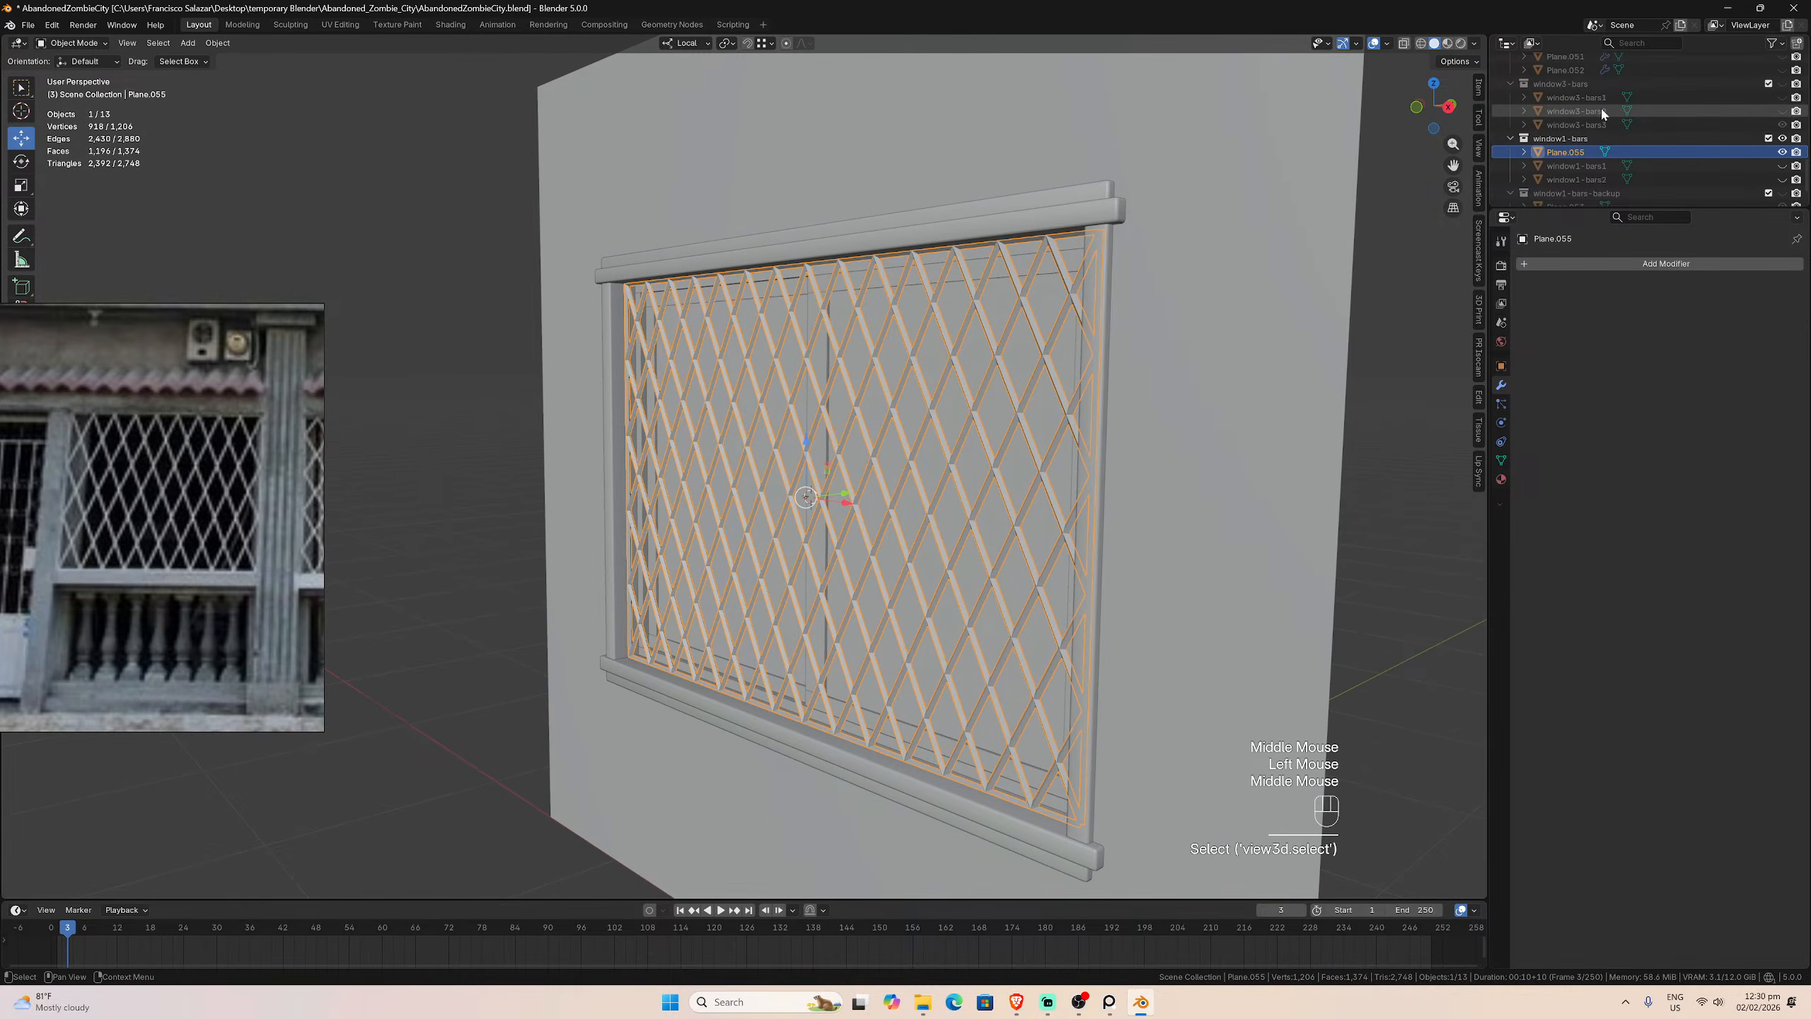
double_click(1566, 152)
text(WINDOW)
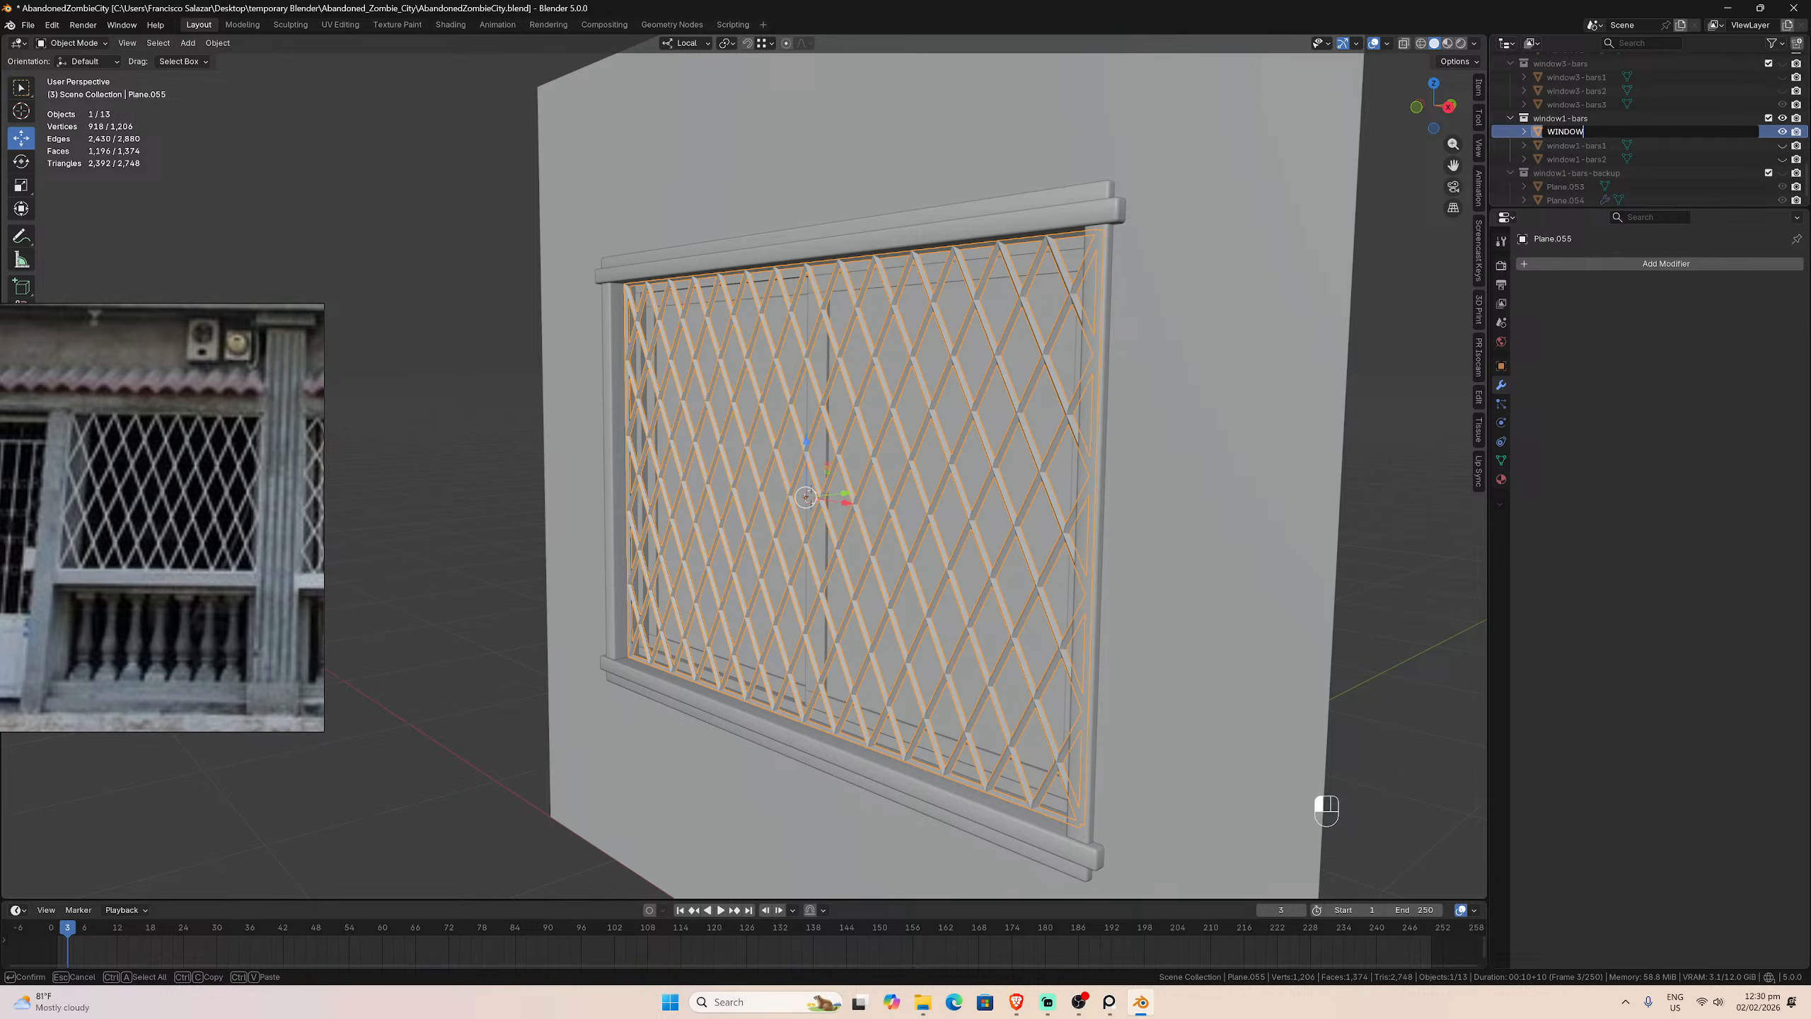
key(Caps_Lock)
key(BackSpace)
key(BackSpace)
key(BackSpace)
key(BackSpace)
key(BackSpace)
key(BackSpace)
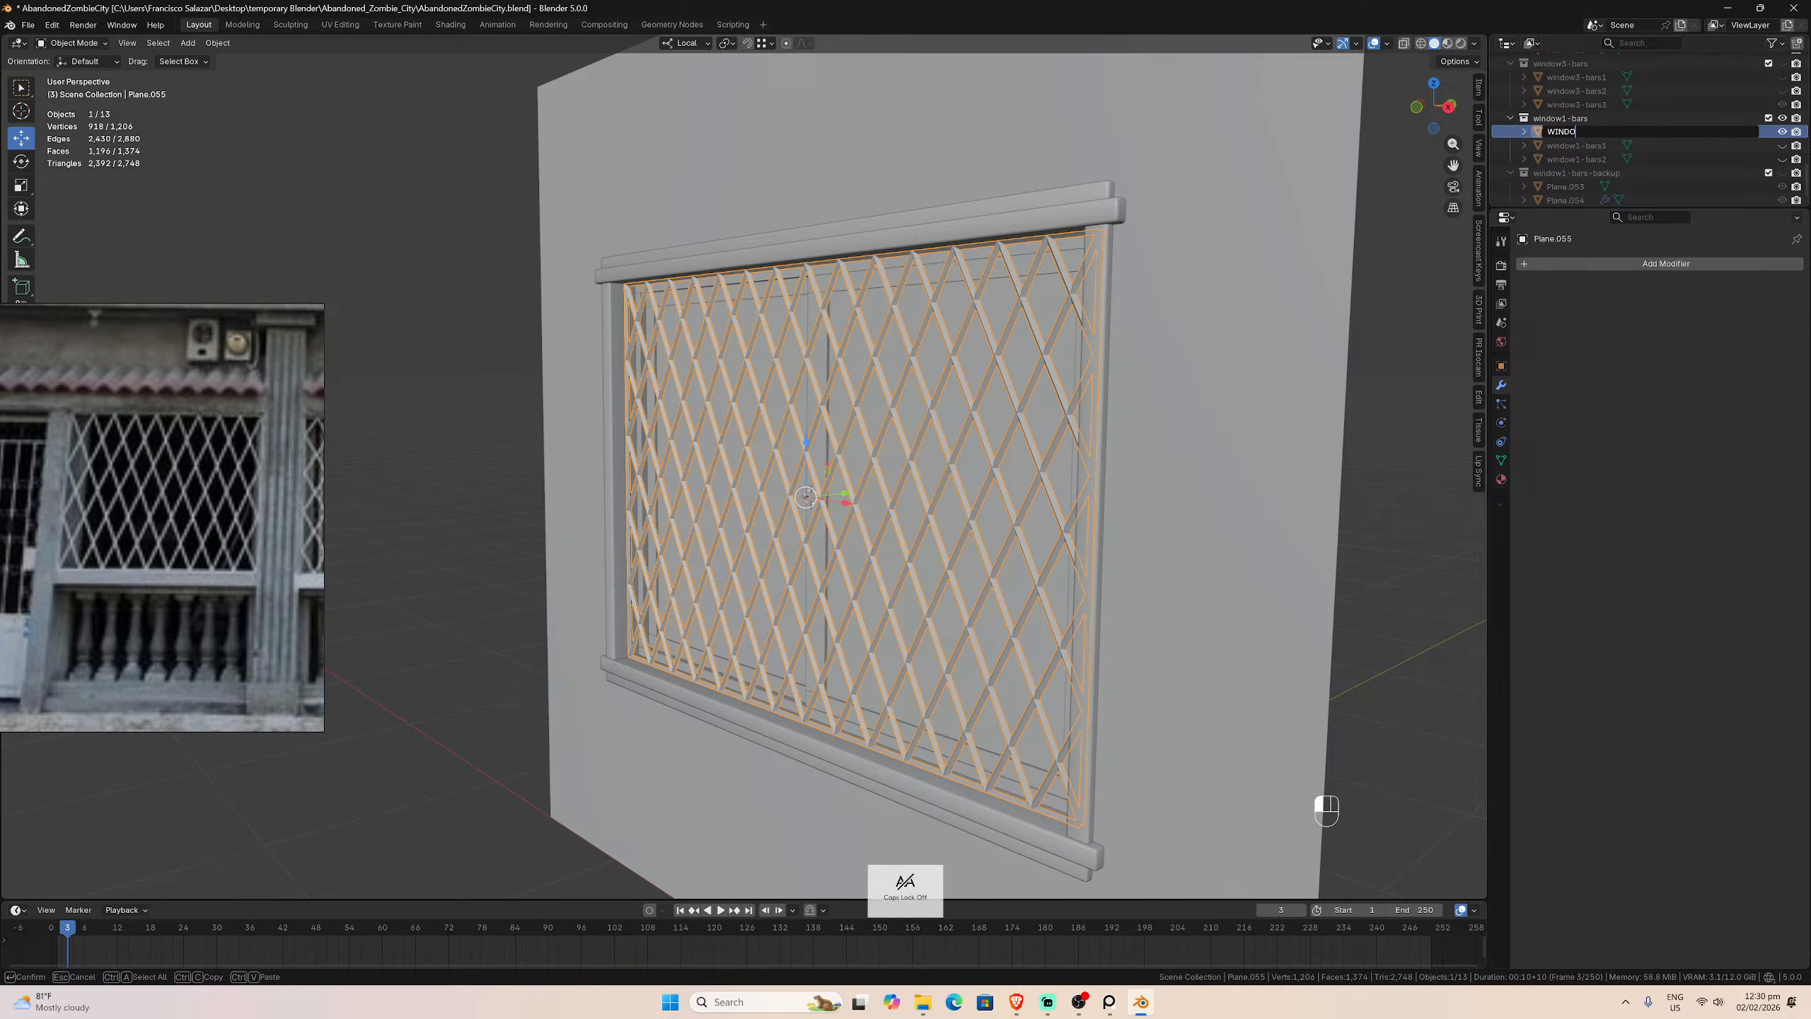
text(window)
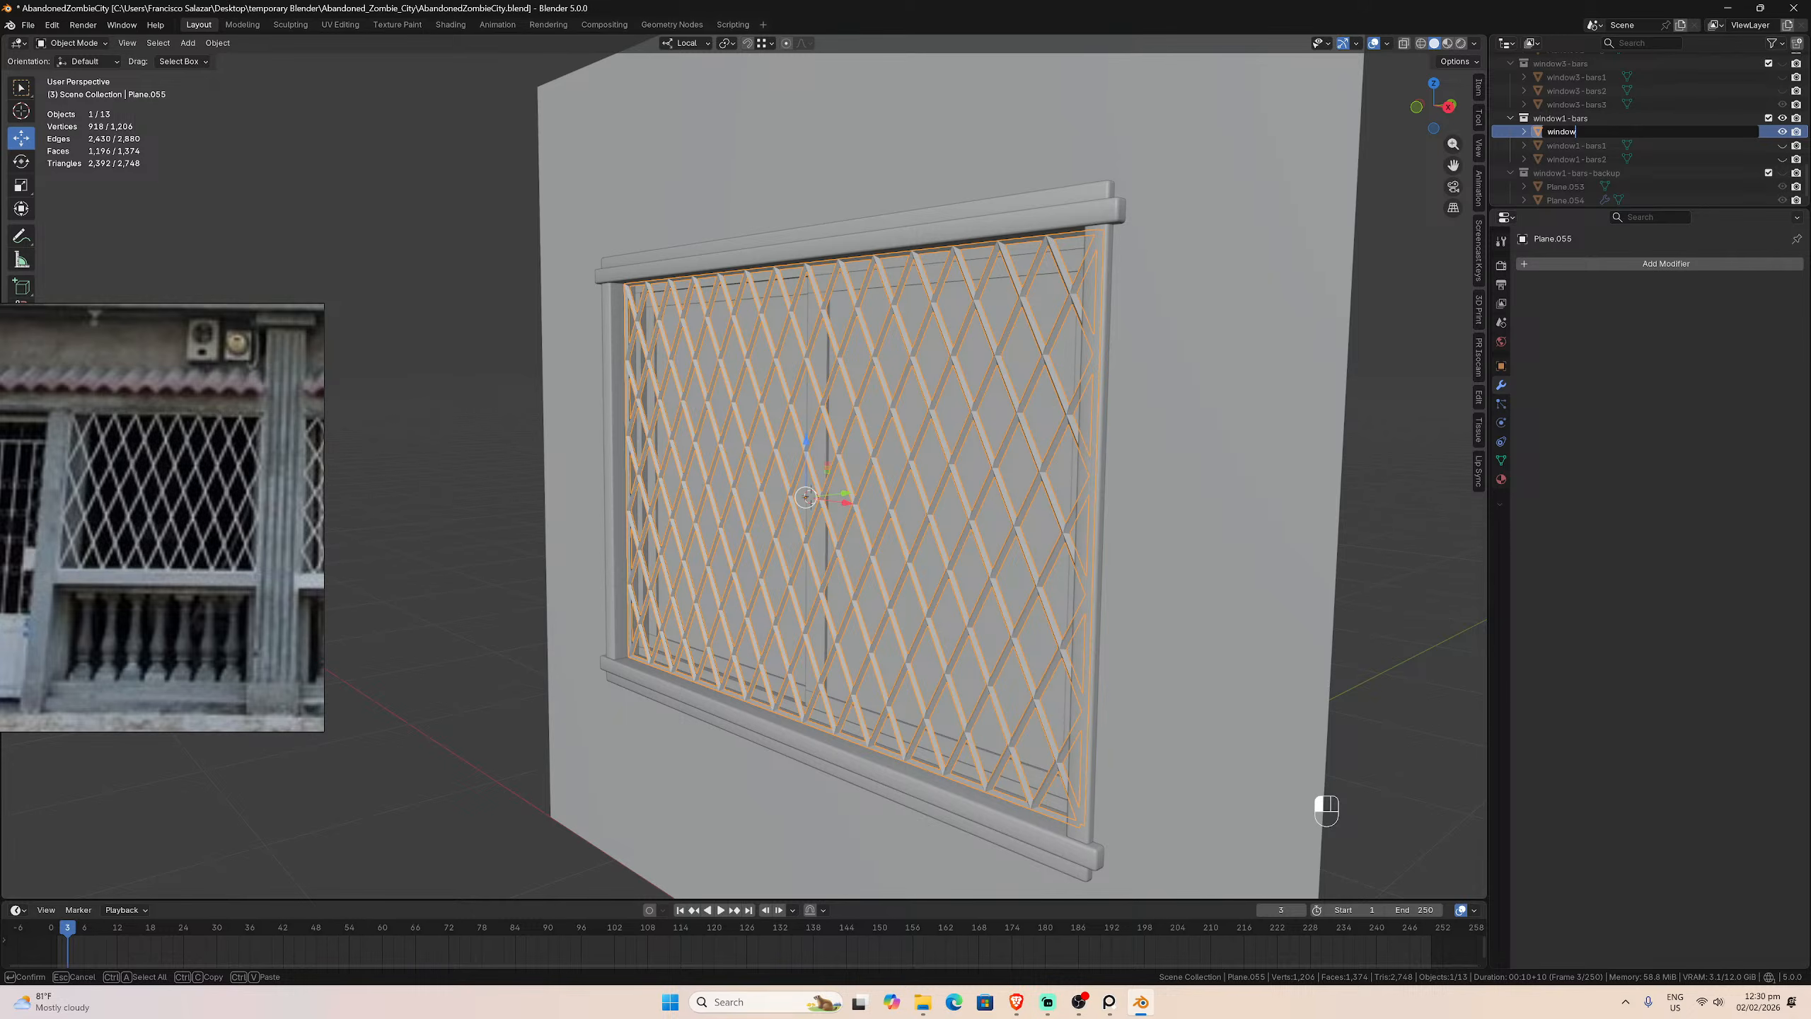
text(1-bars3)
key(Return)
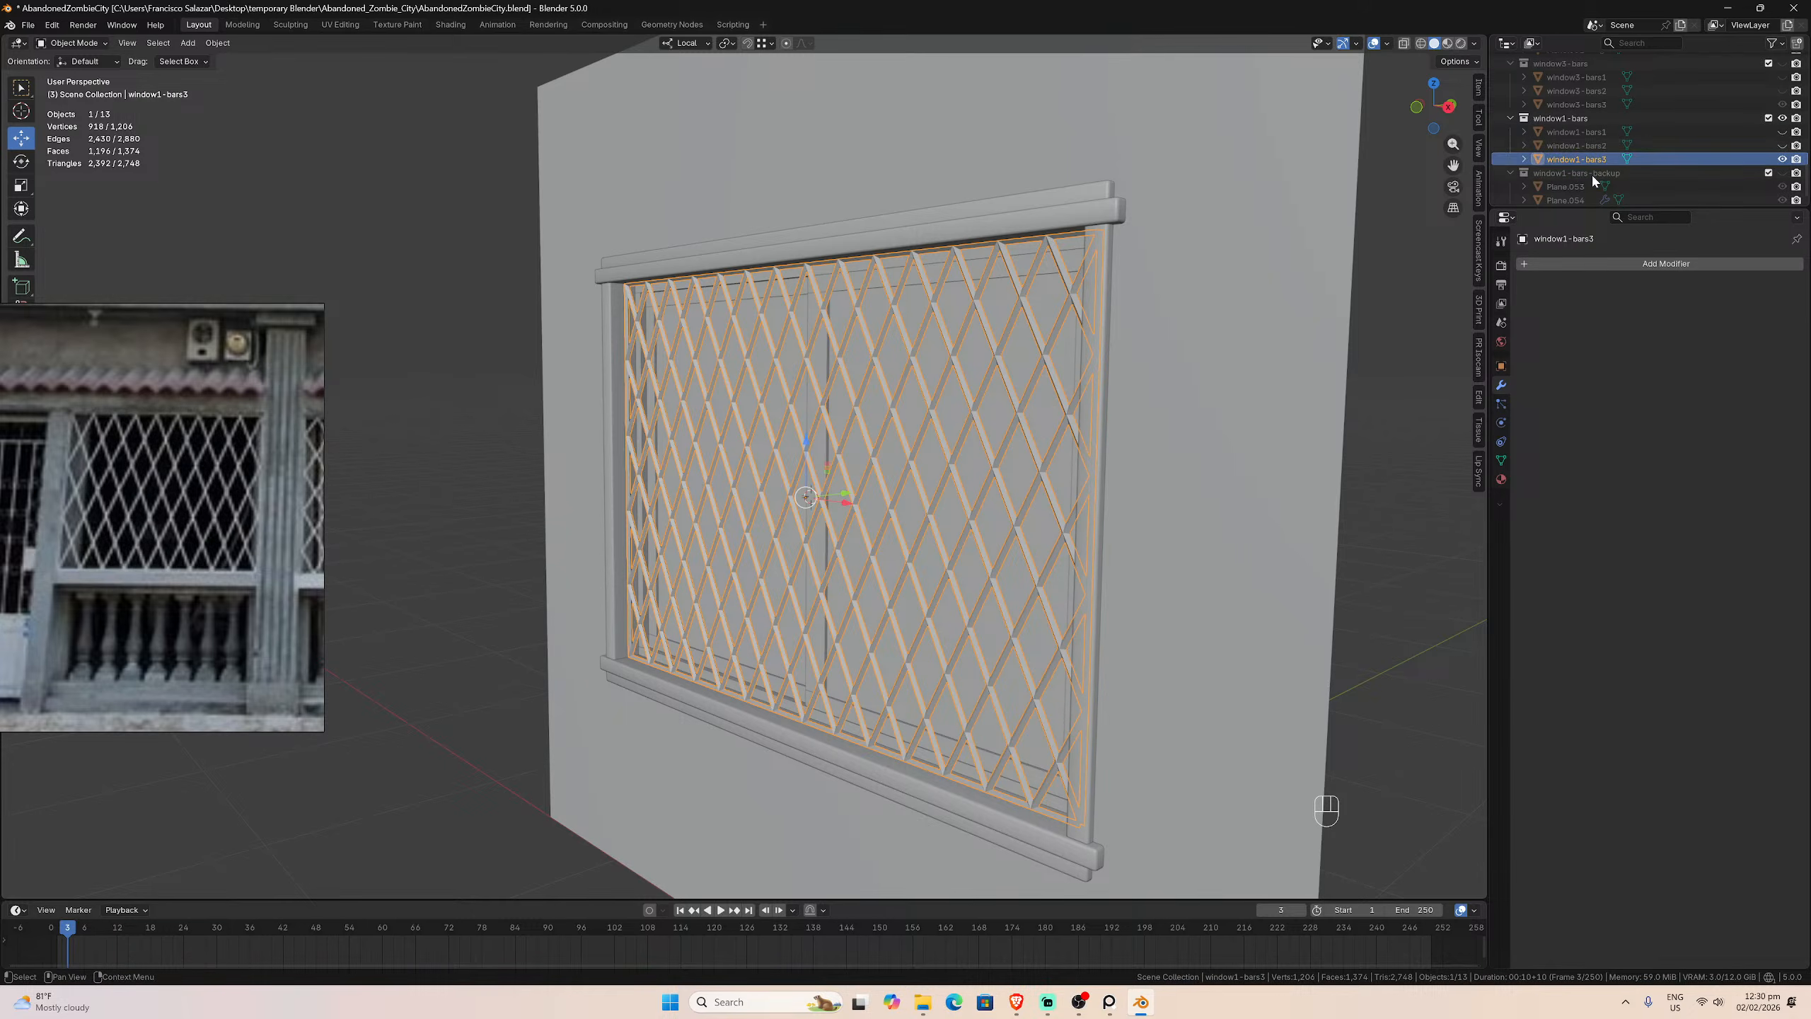
Step: Deselect the lattice bars and examine them inside the window frame from the front and at an angle
middle_drag(1051, 371, 1162, 389)
click(1411, 526)
middle_drag(1372, 517, 1362, 504)
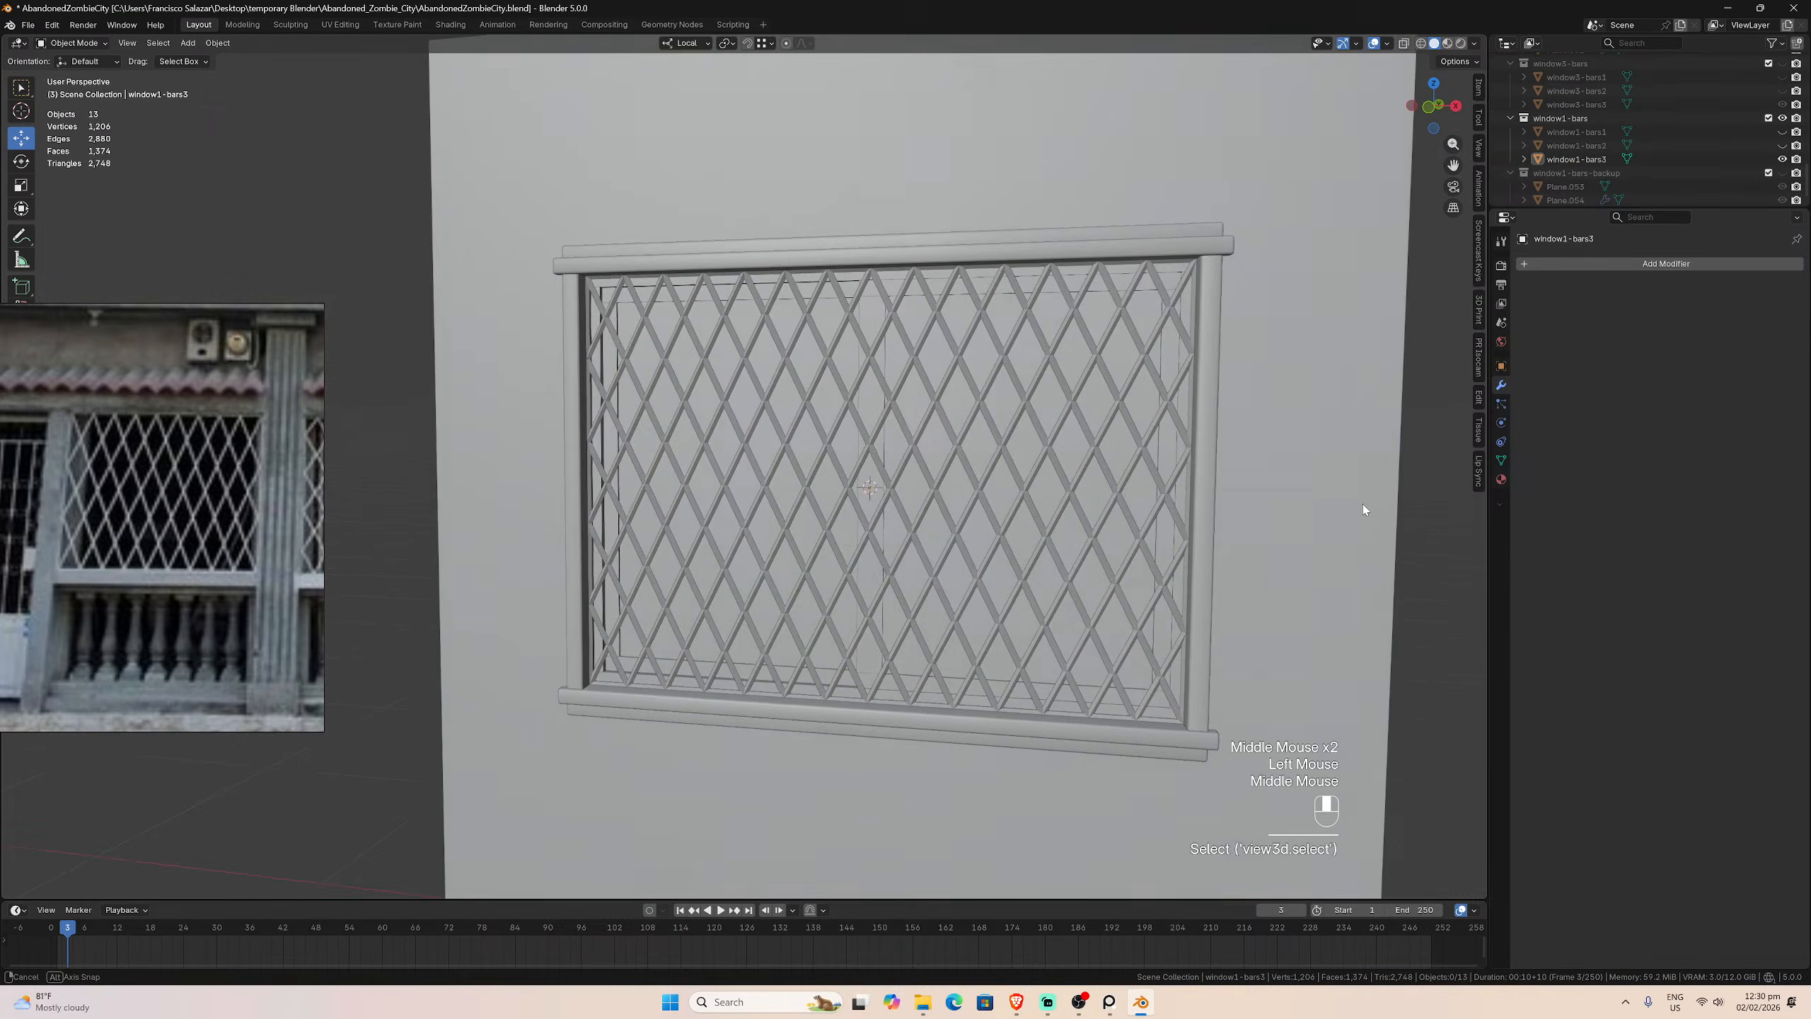
scroll(1359, 503, up, 2)
key(KP_1)
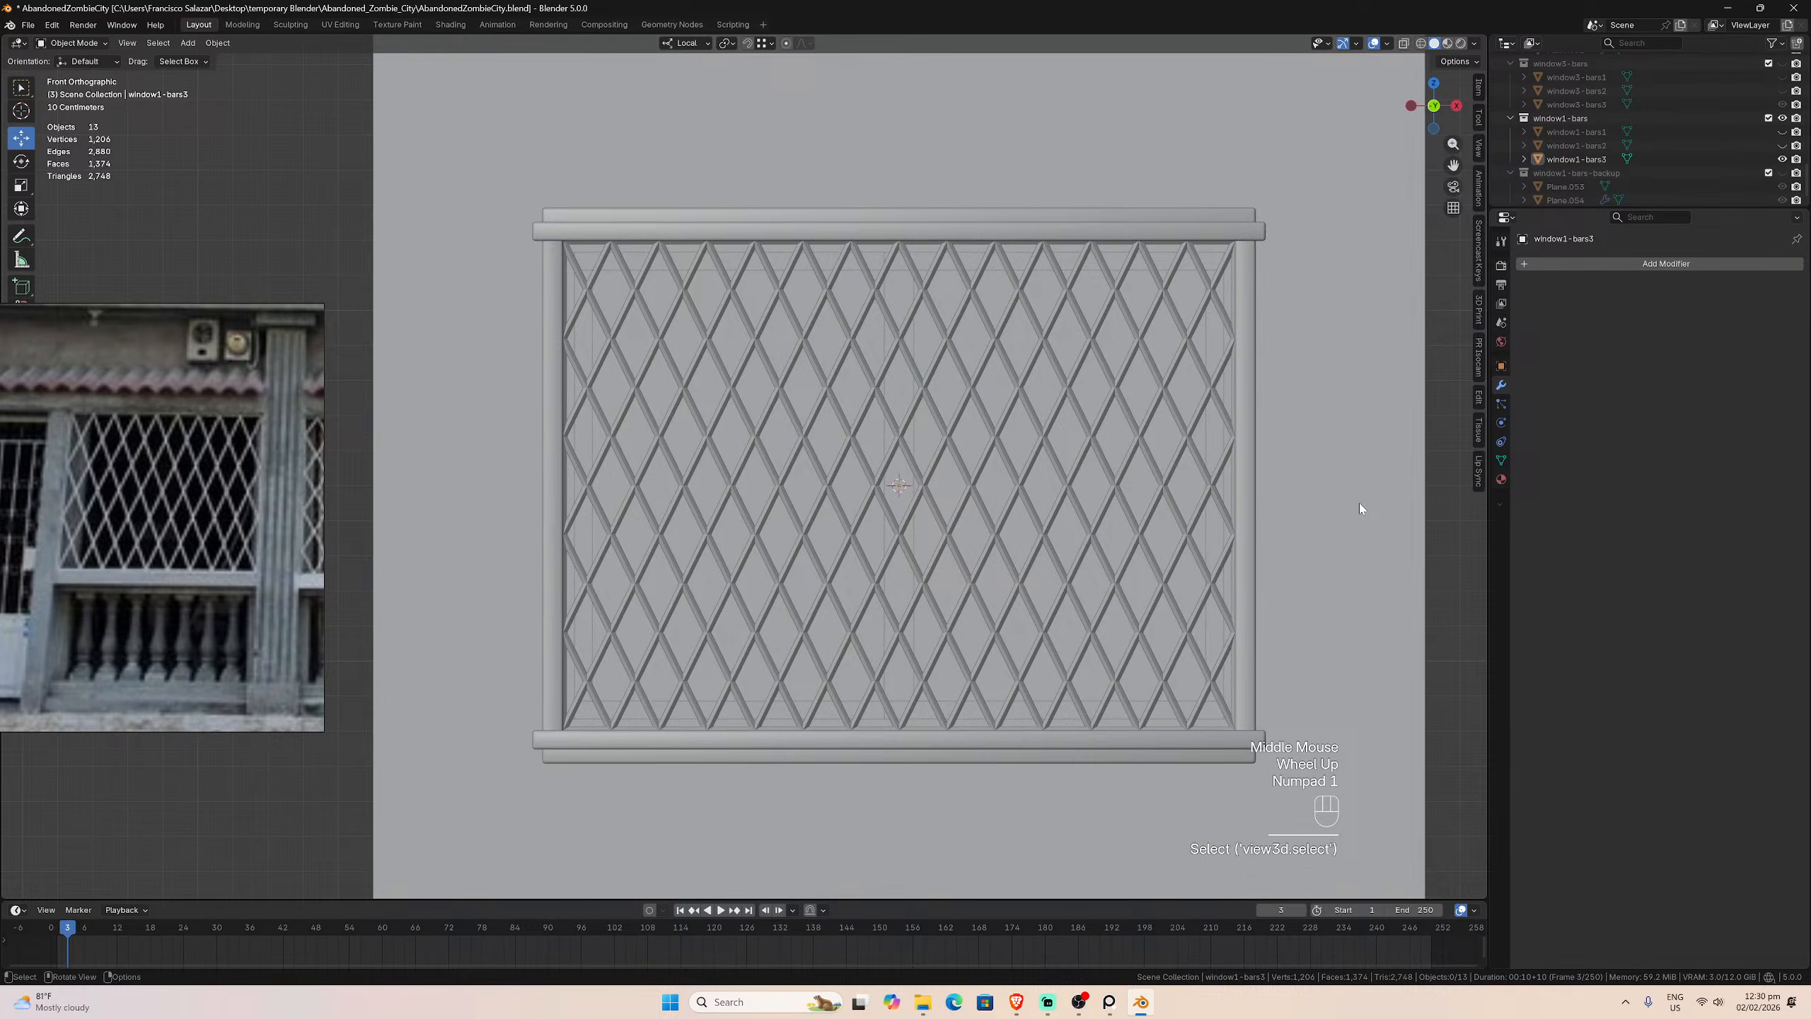
middle_drag(1268, 528, 1125, 509)
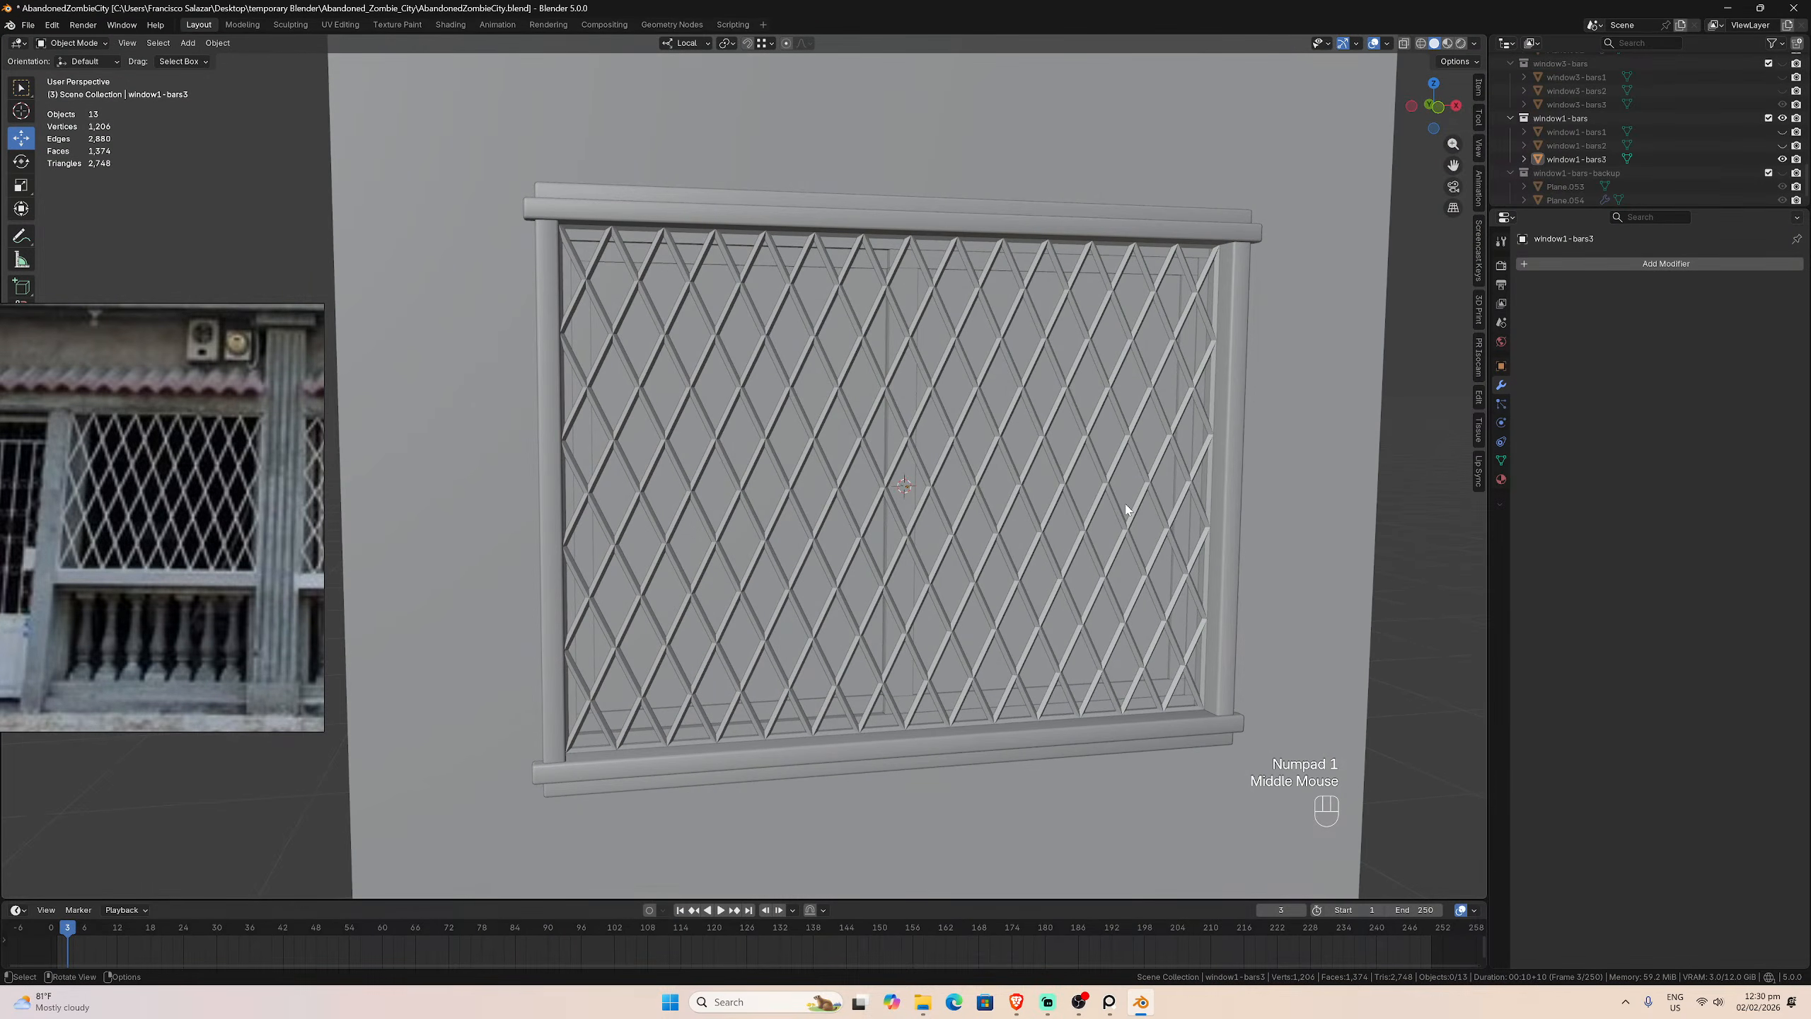
drag(1454, 166, 1550, 174)
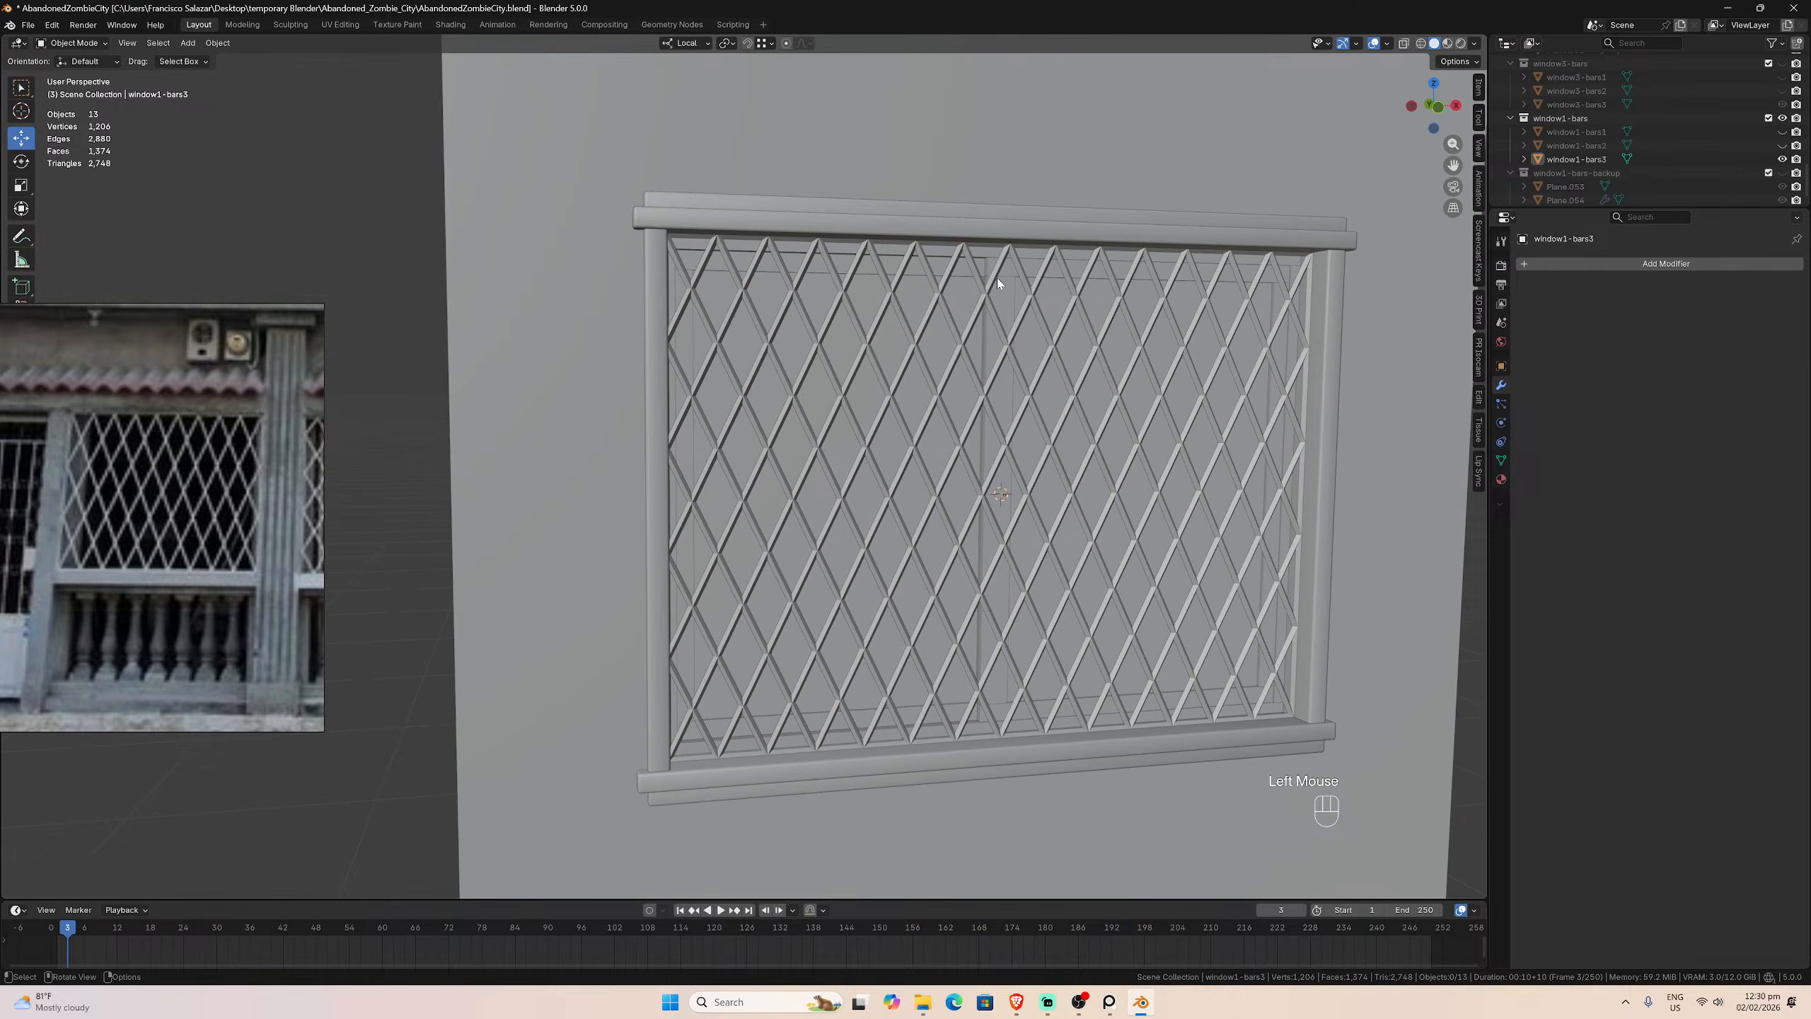
Step: Move the facade reference photo closer to the window model, save the reference board, and compare the lattice bars with the photo
drag(250, 453, 382, 414)
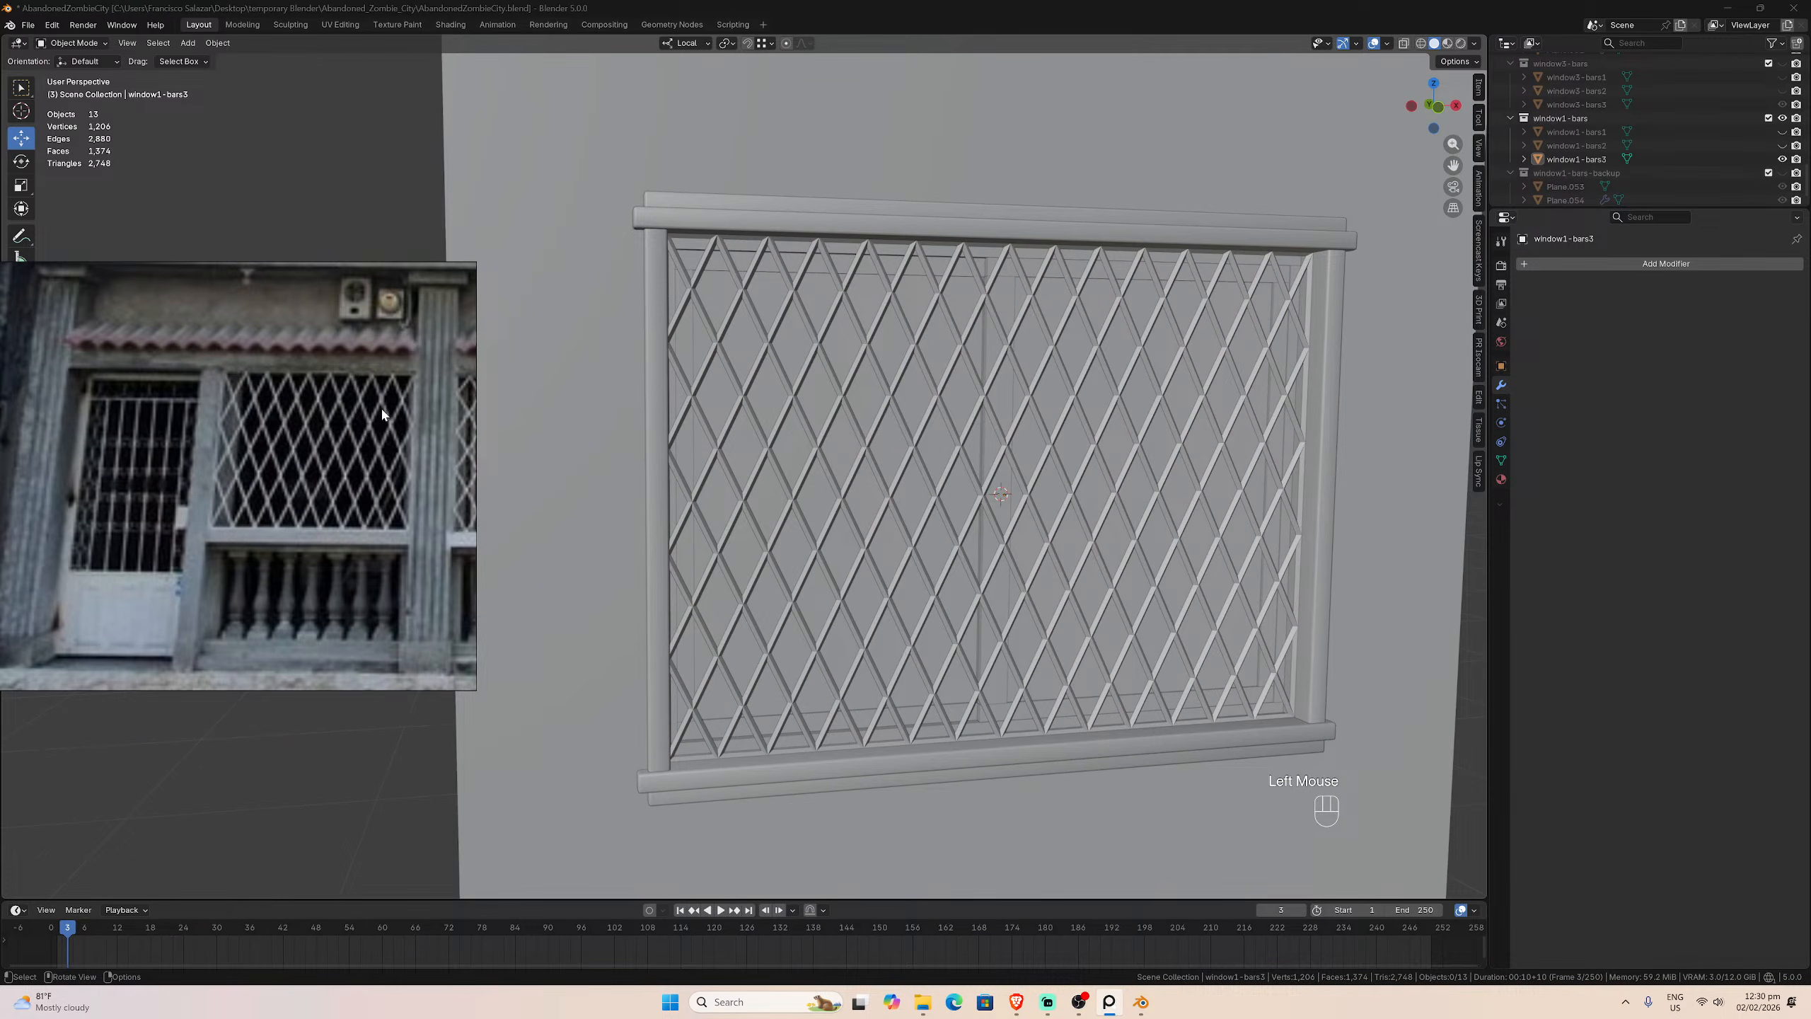
key(ctrl+s)
middle_drag(611, 433, 749, 443)
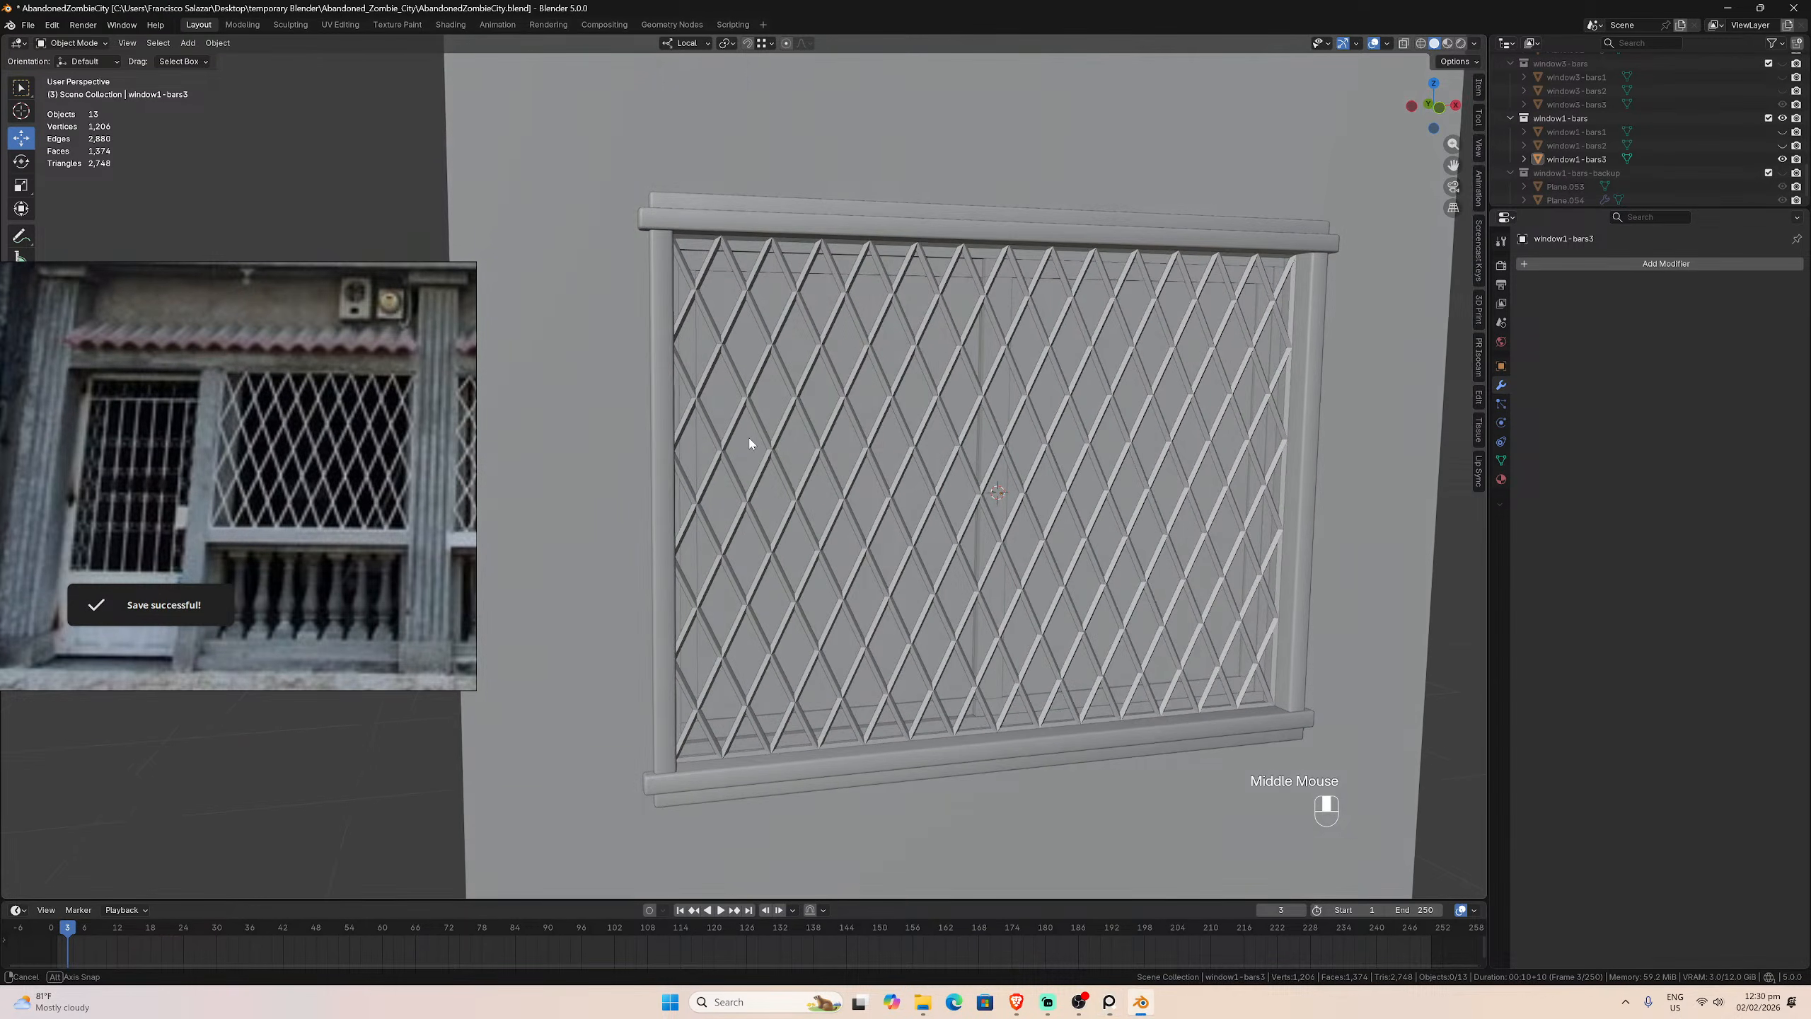
scroll(799, 428, up, 1)
scroll(820, 424, down, 1)
scroll(855, 418, up, 1)
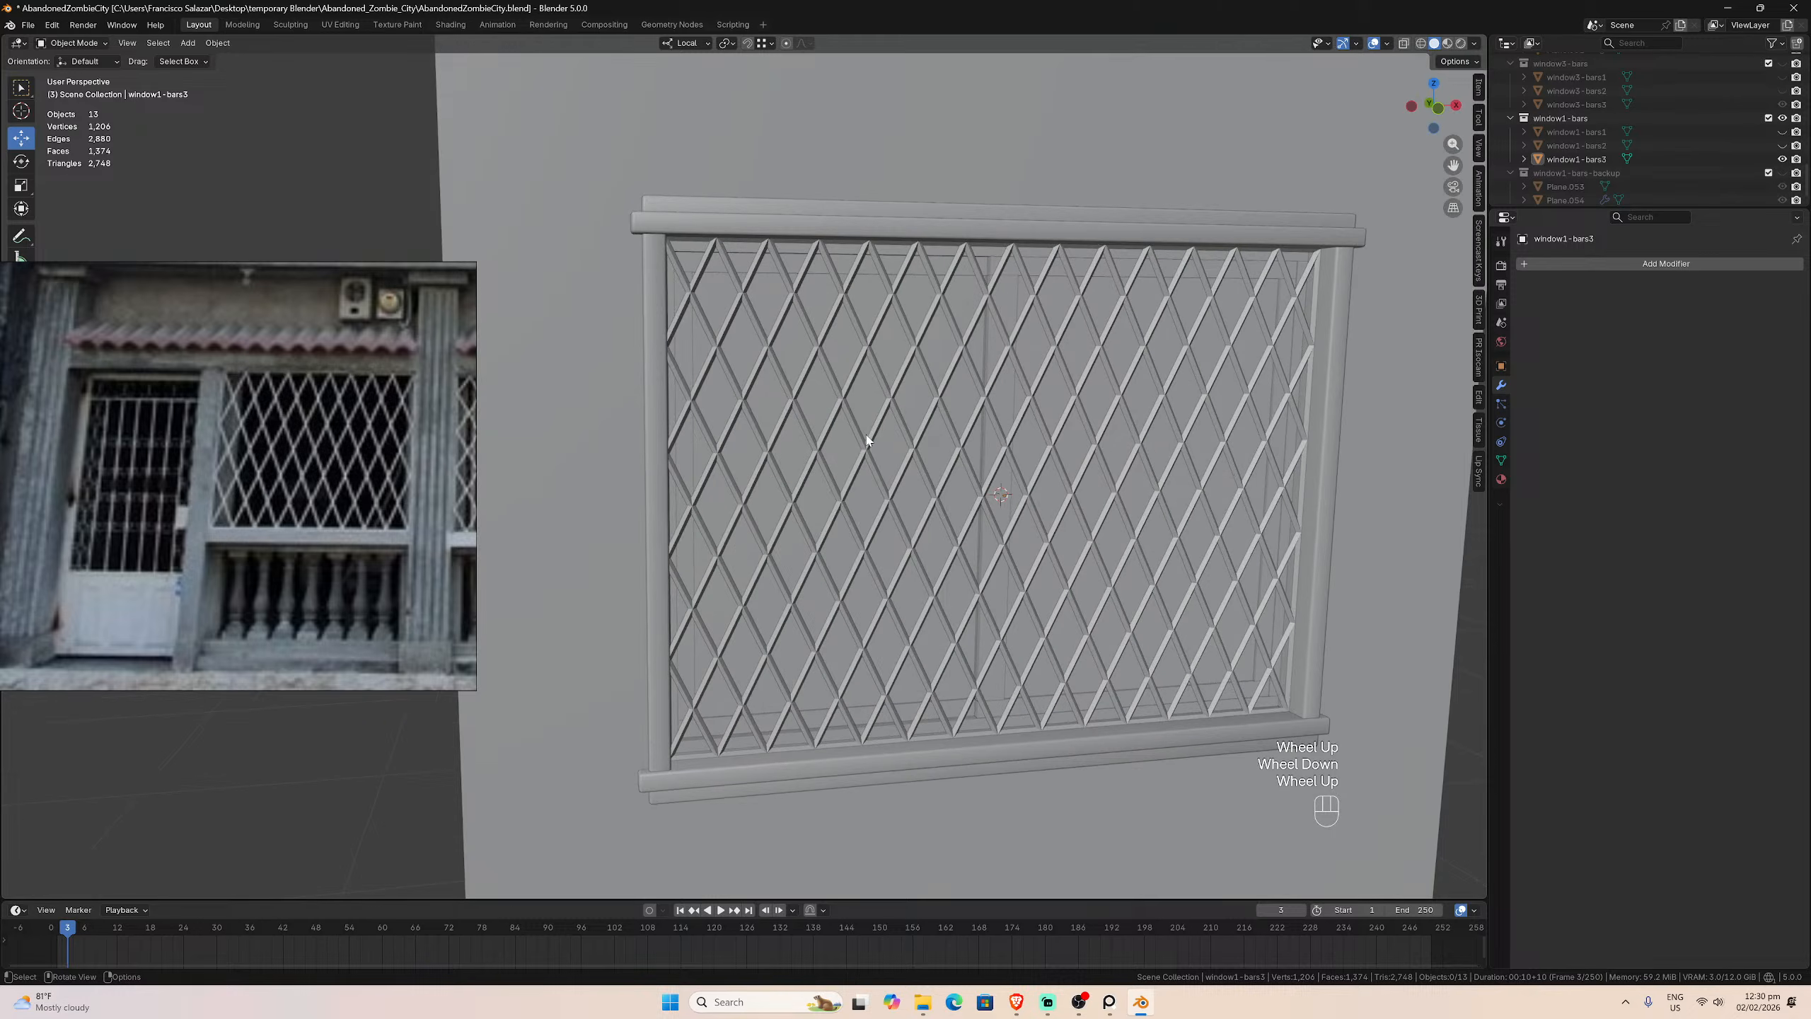
scroll(875, 454, up, 1)
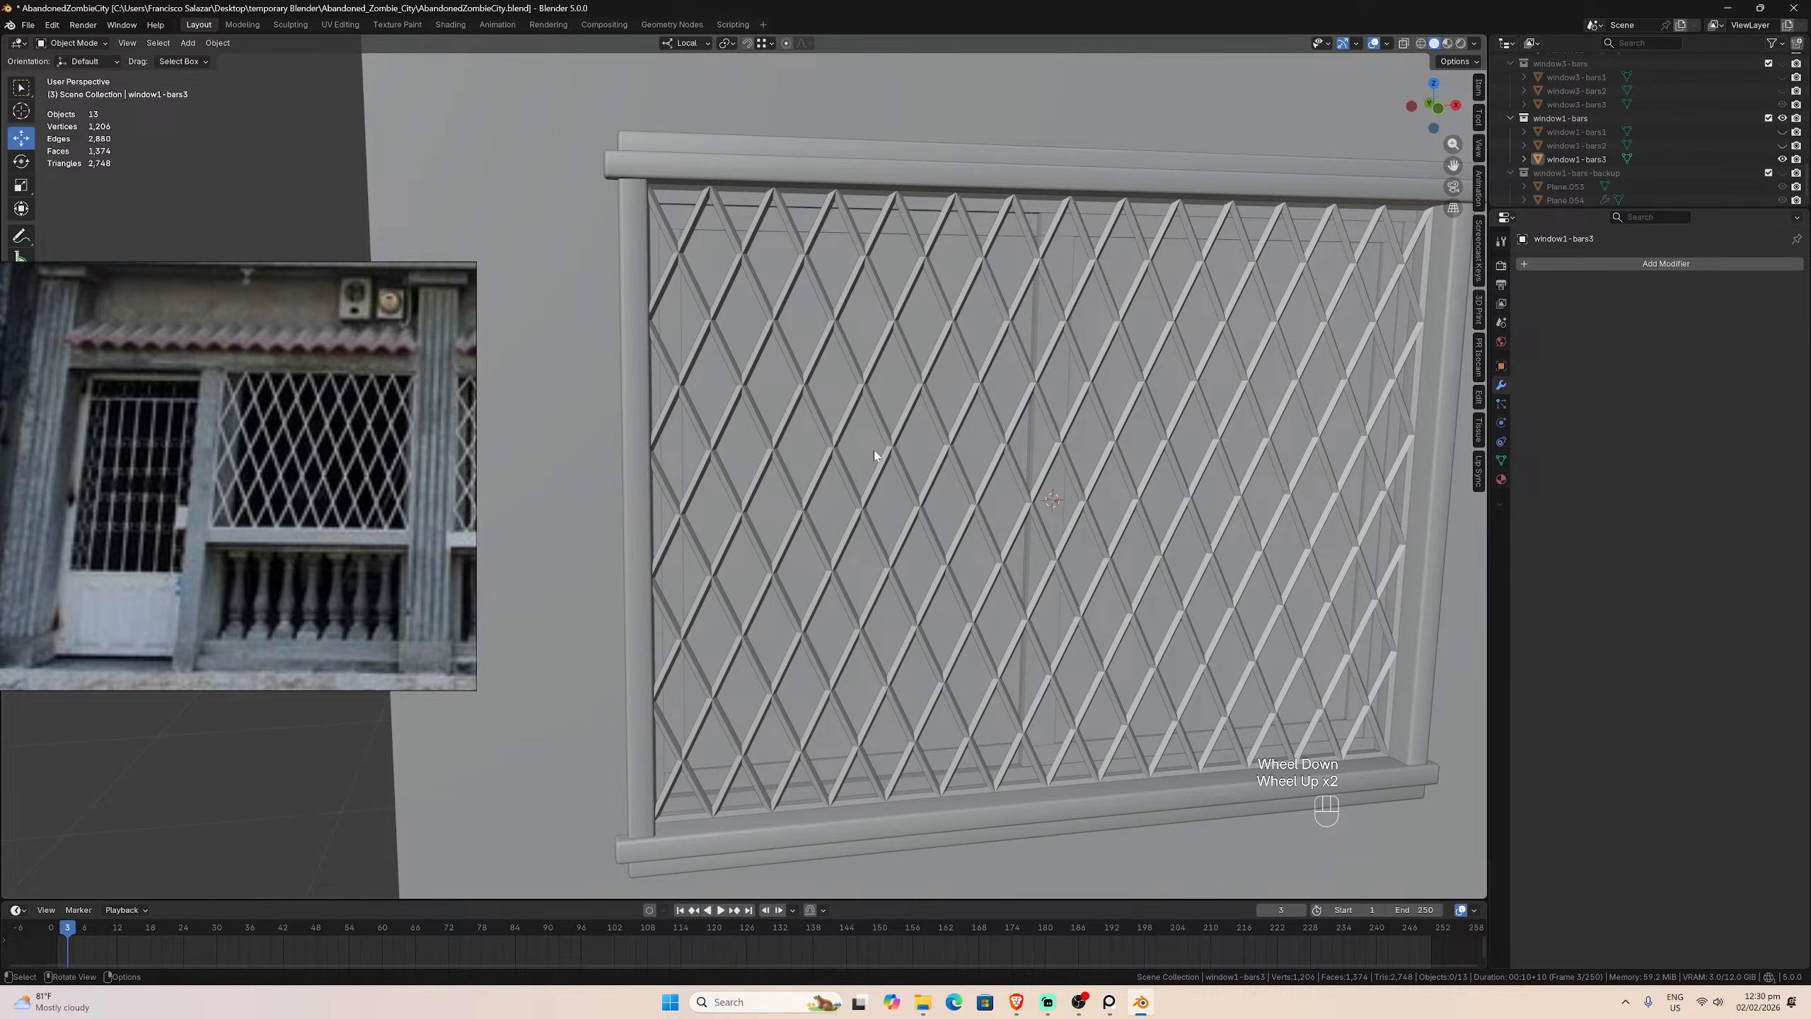
scroll(897, 456, up, 1)
scroll(897, 457, down, 2)
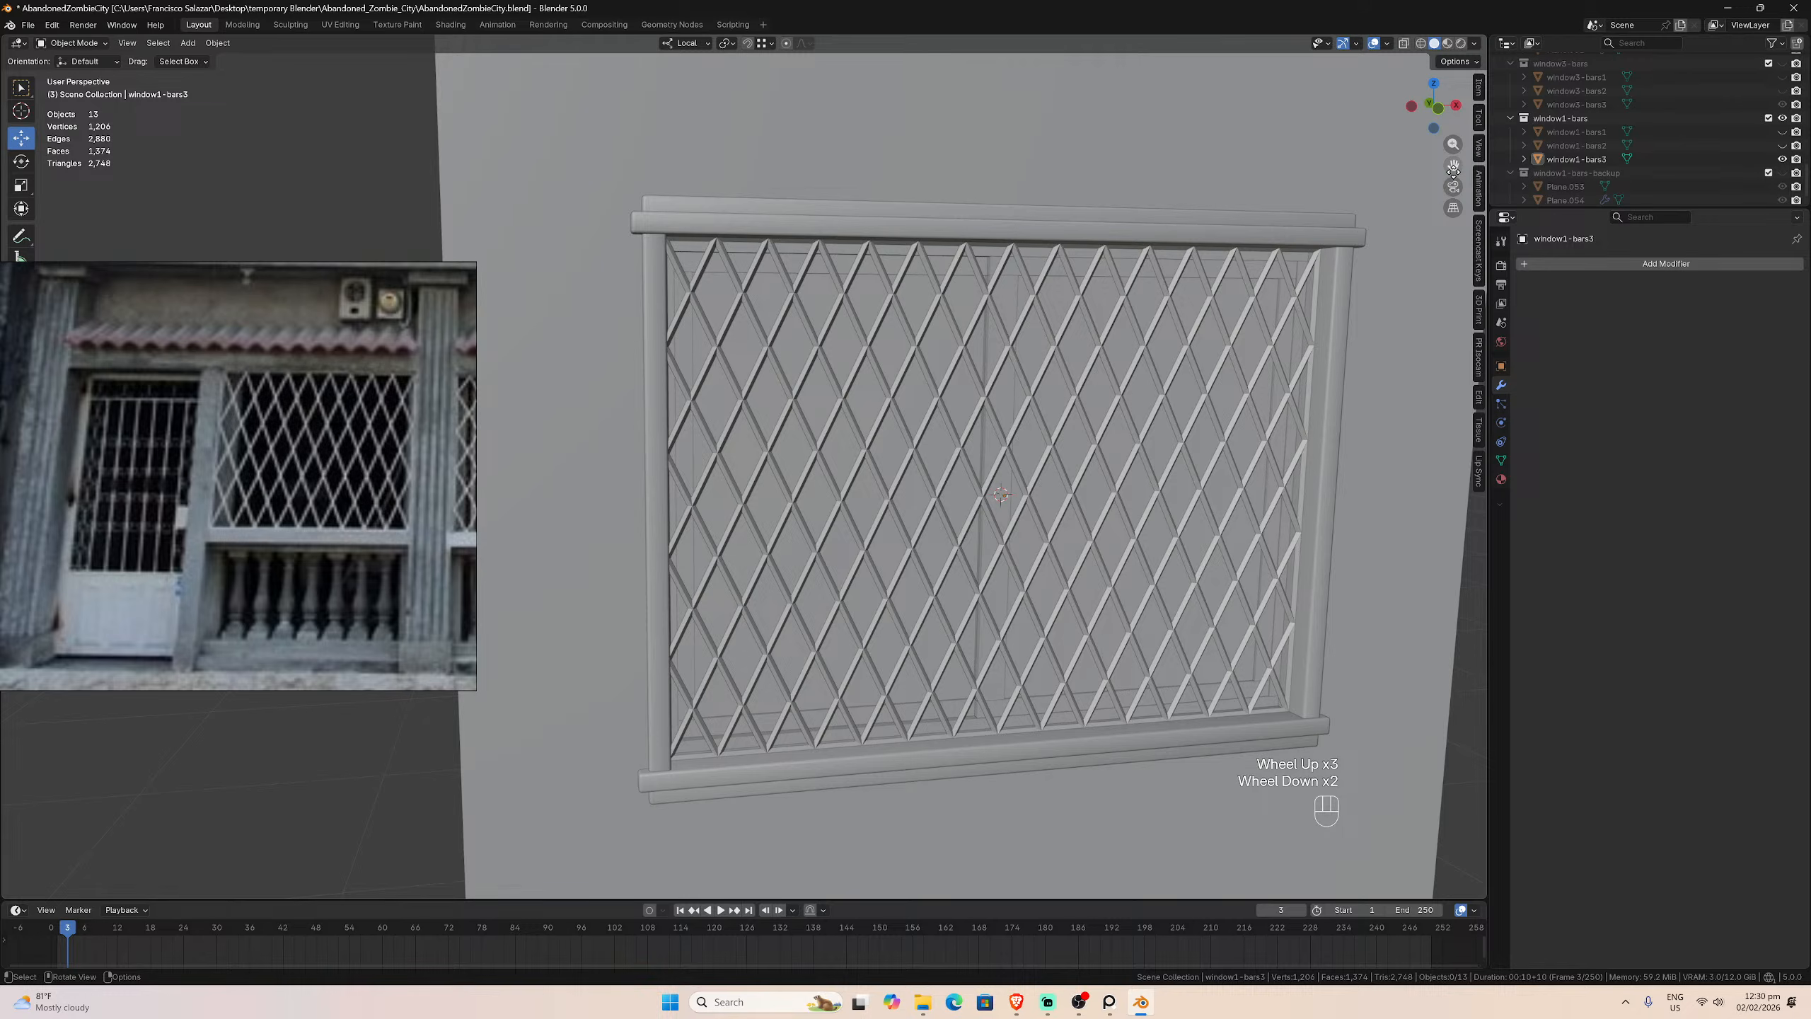
Step: Nudge the reference photo slightly upward, then save the reference board and the Blender file, leaving nothing selected
drag(1453, 166, 1455, 147)
right_drag(375, 387, 392, 372)
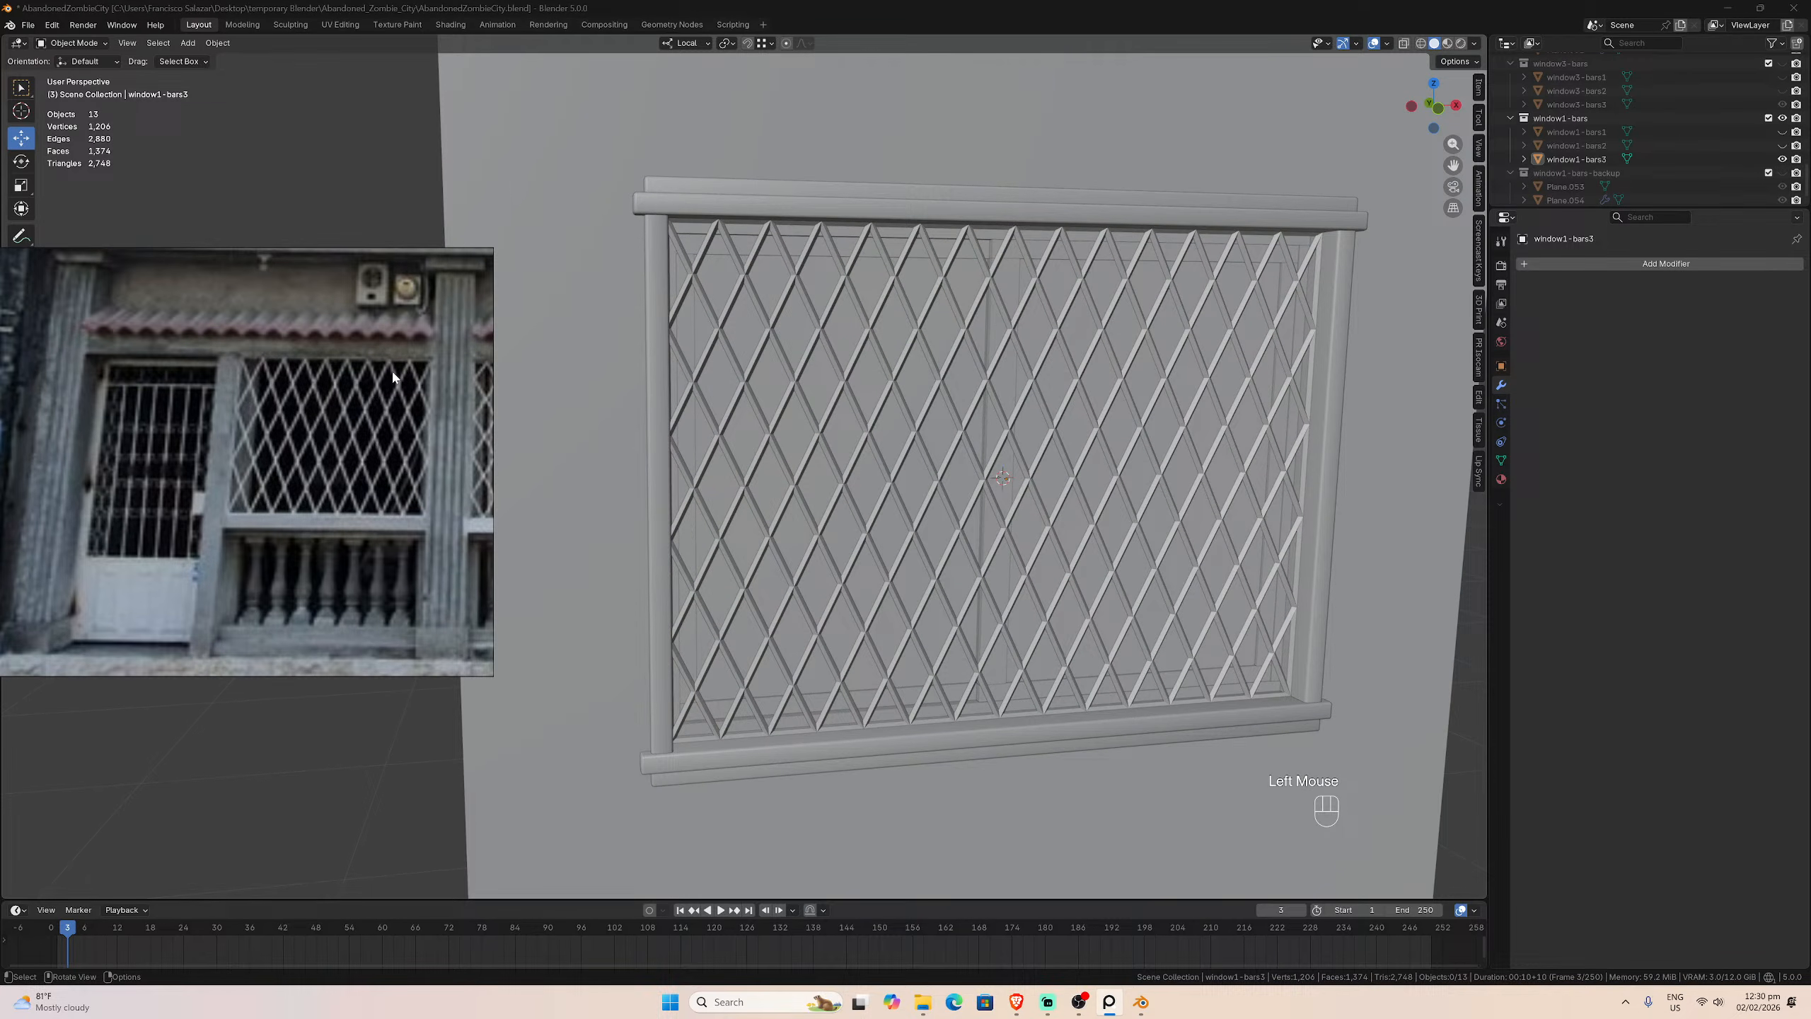
key(ctrl+s)
click(611, 475)
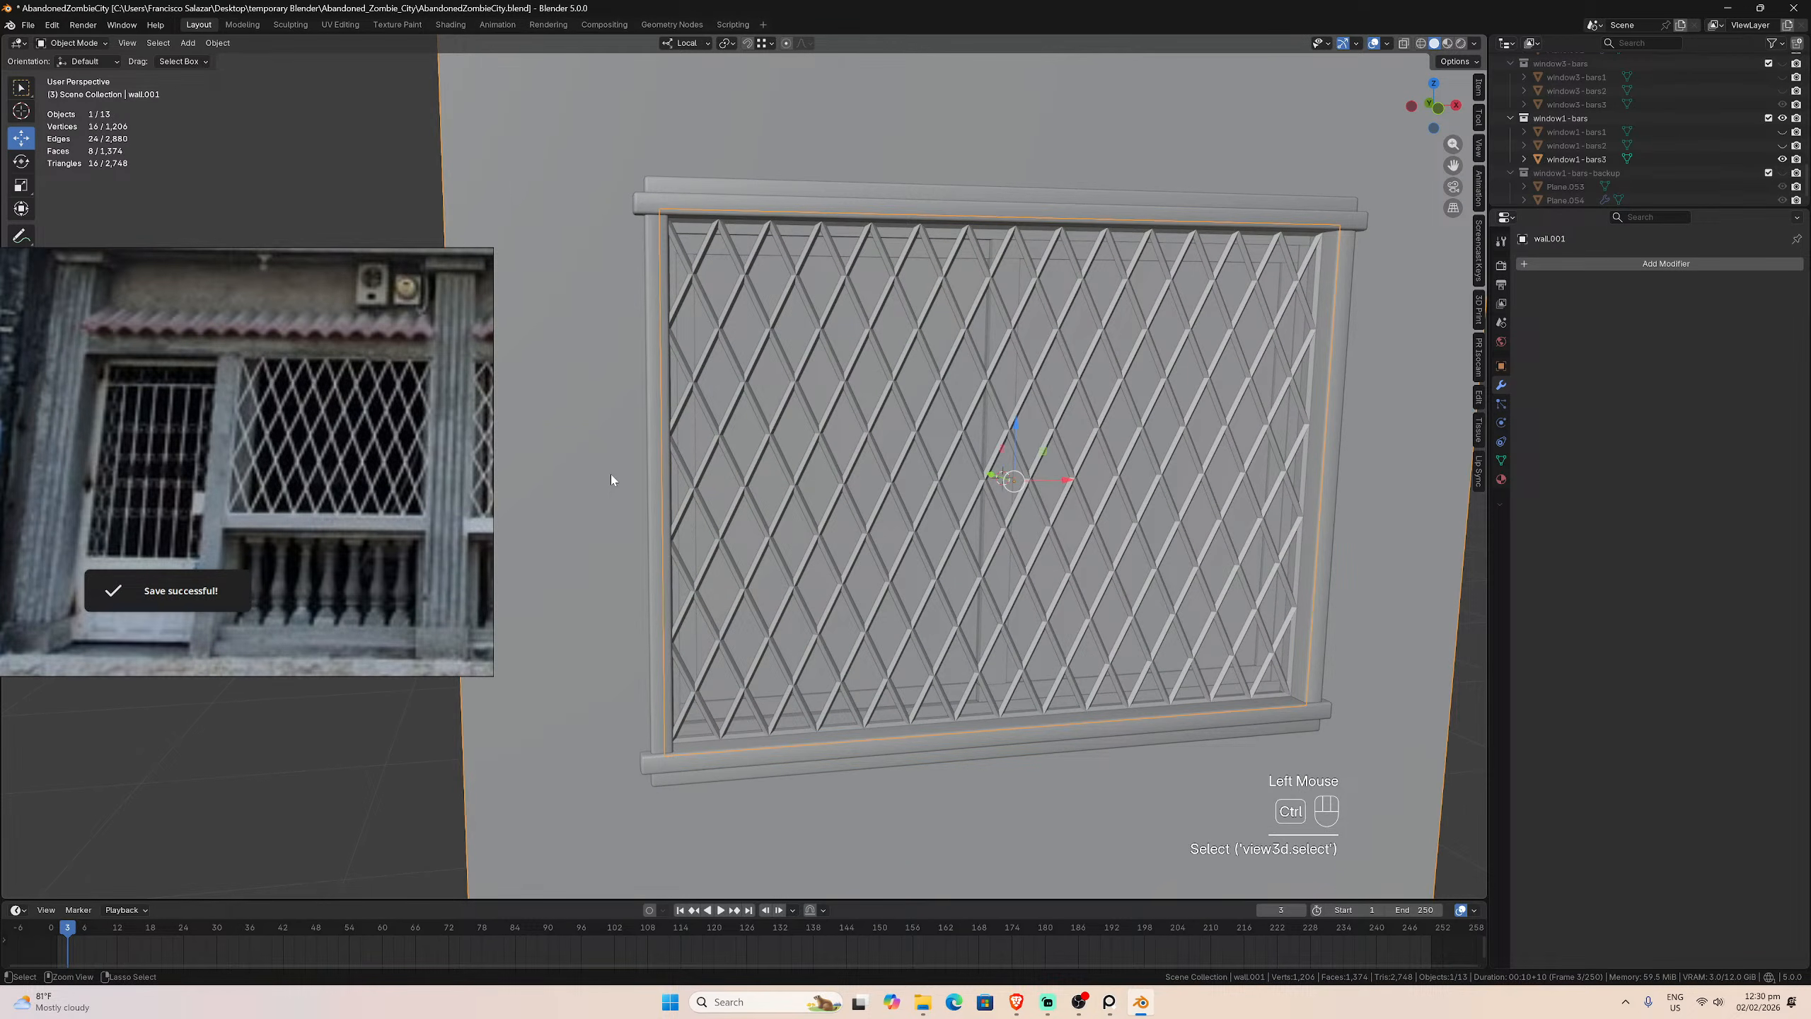
key(ctrl+s)
click(450, 714)
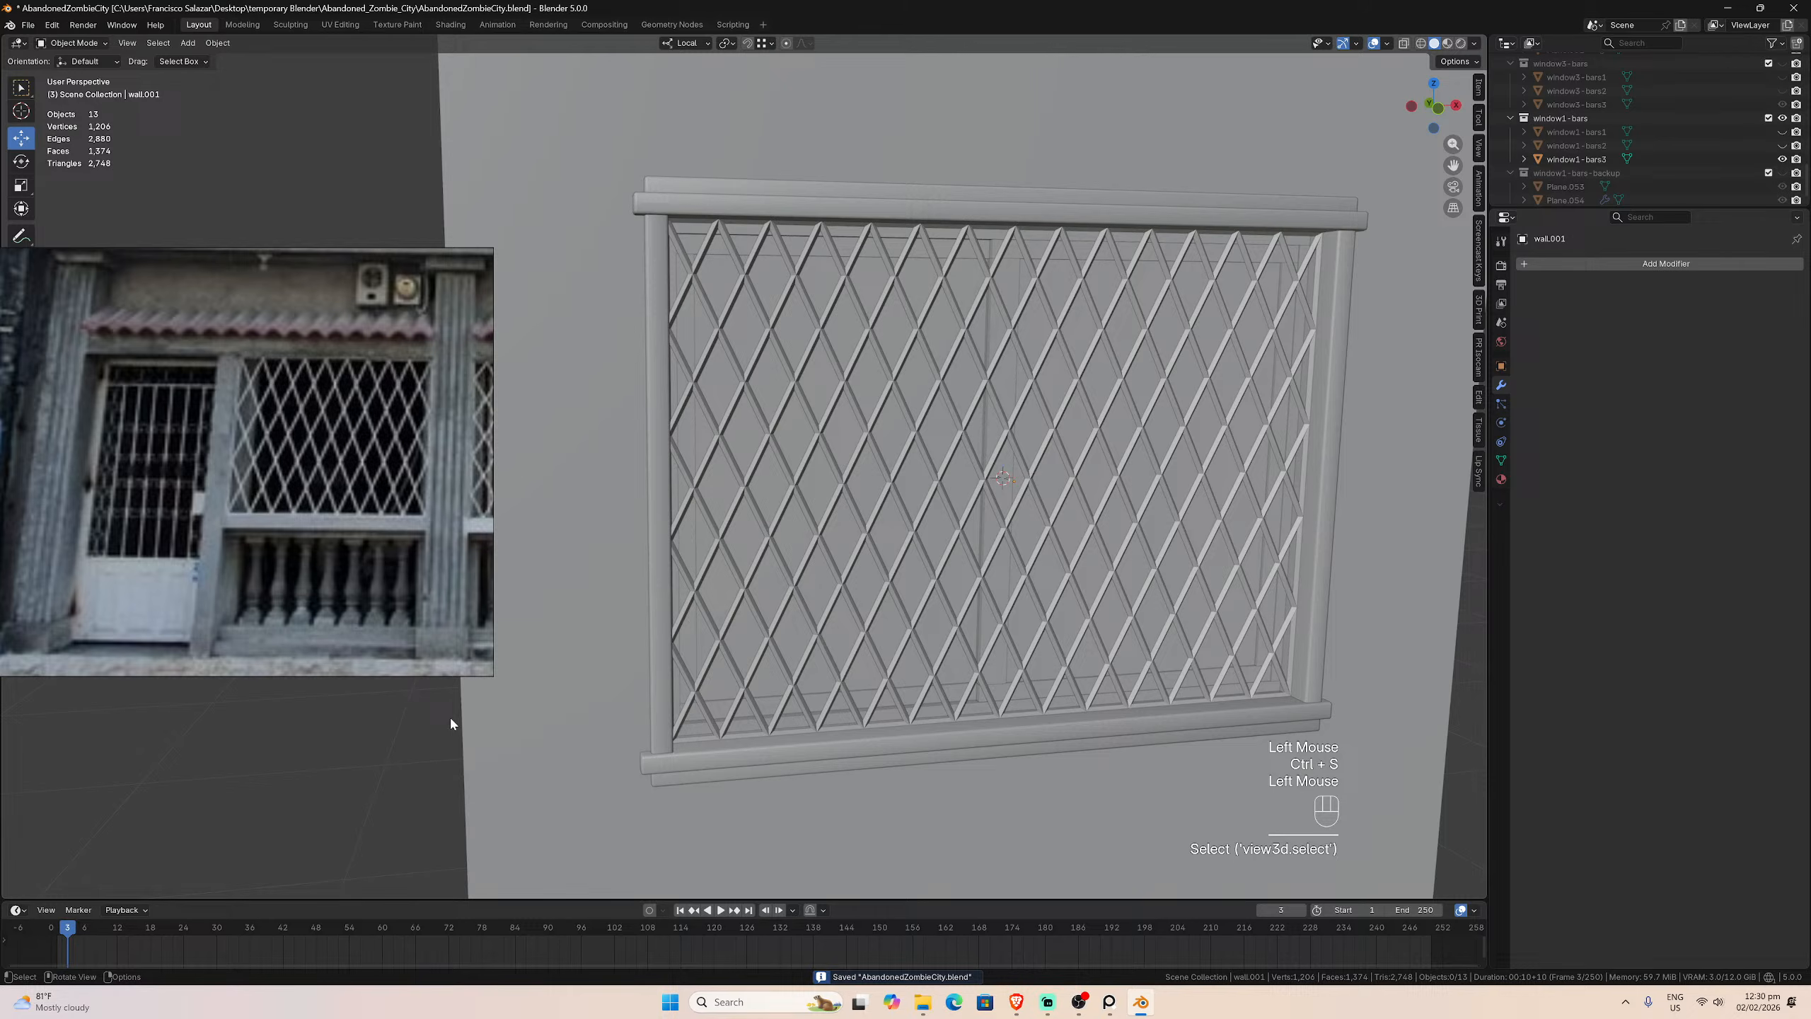
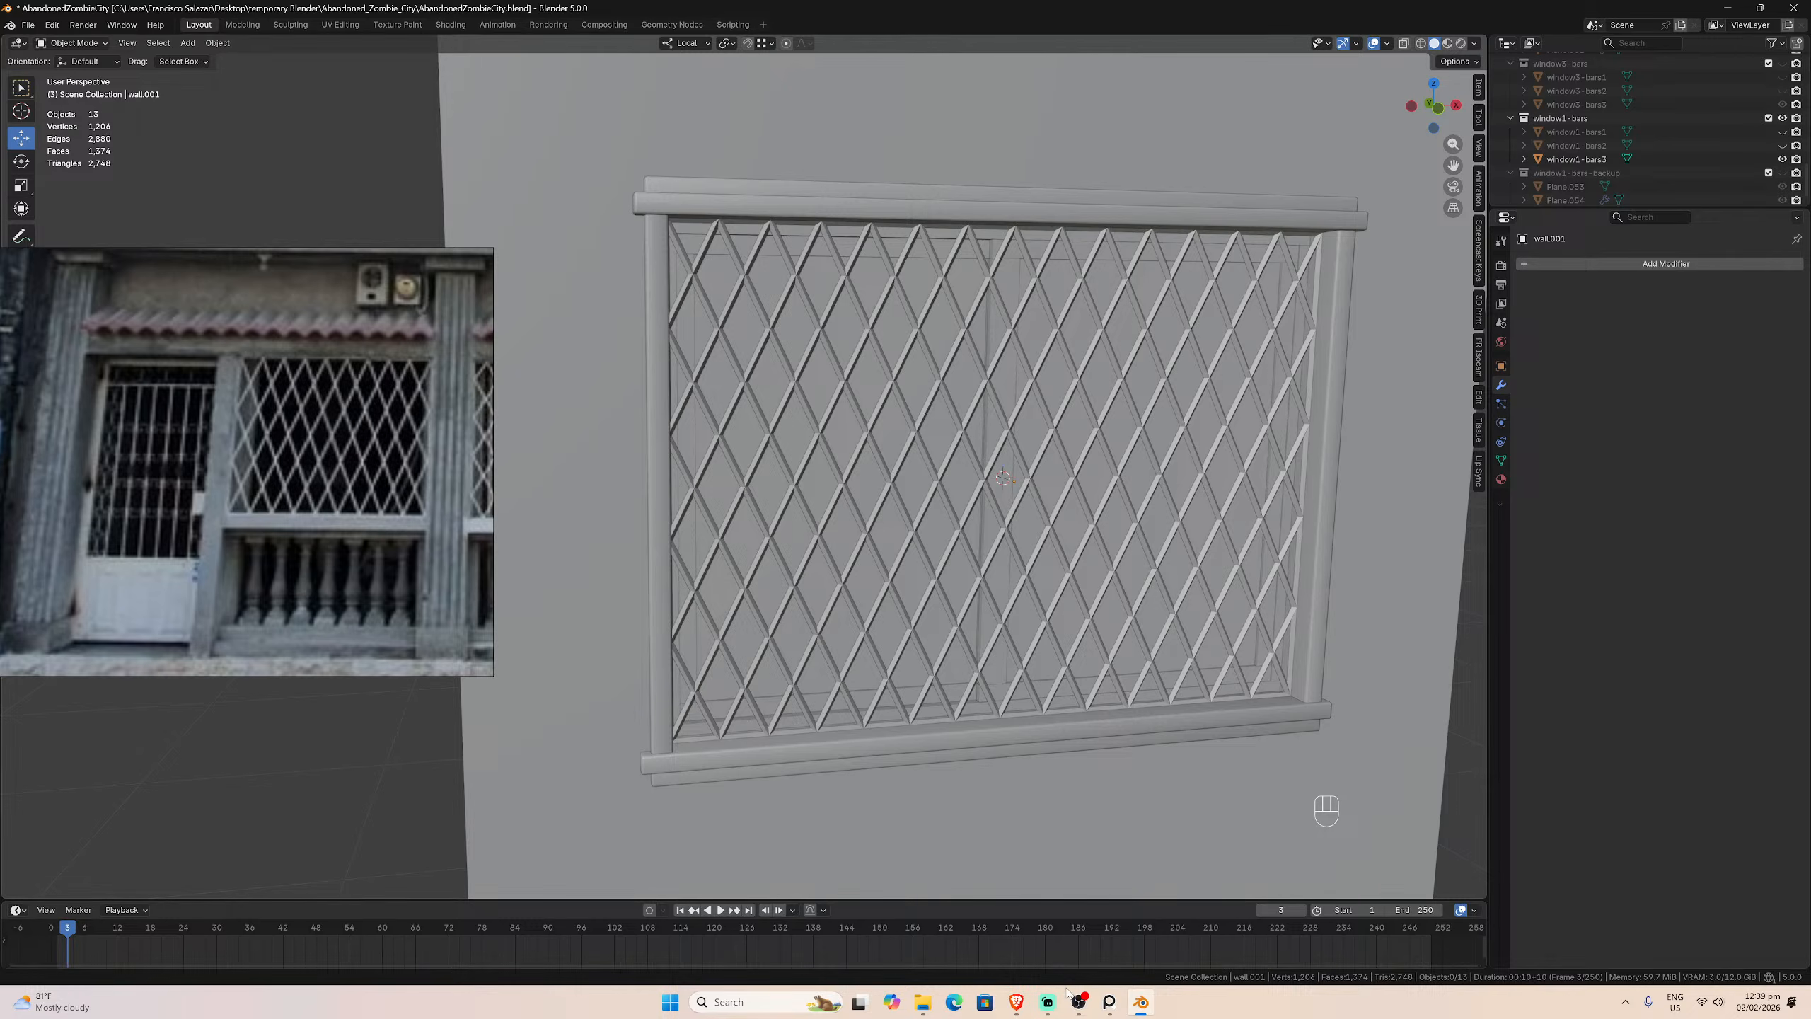
Step: Switch to the Brave browser and open youtube.com in a new tab
click(1016, 1002)
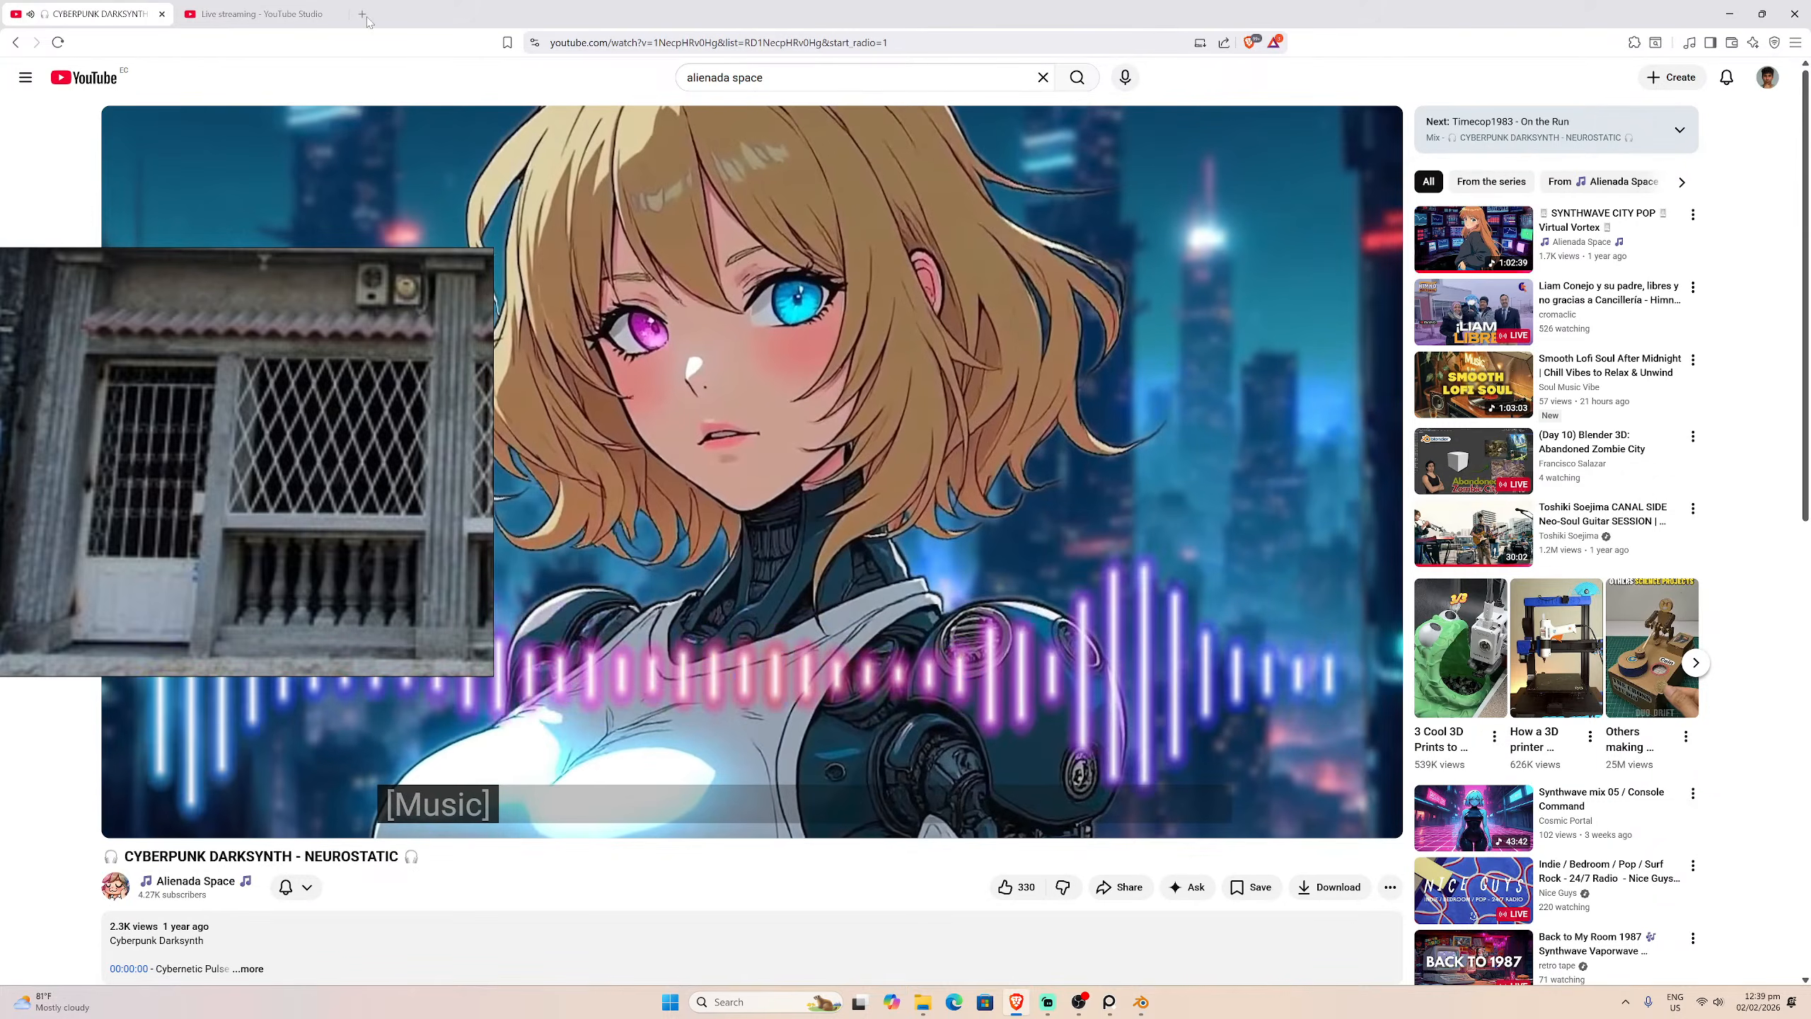
click(363, 13)
text(youtube.com)
key(Return)
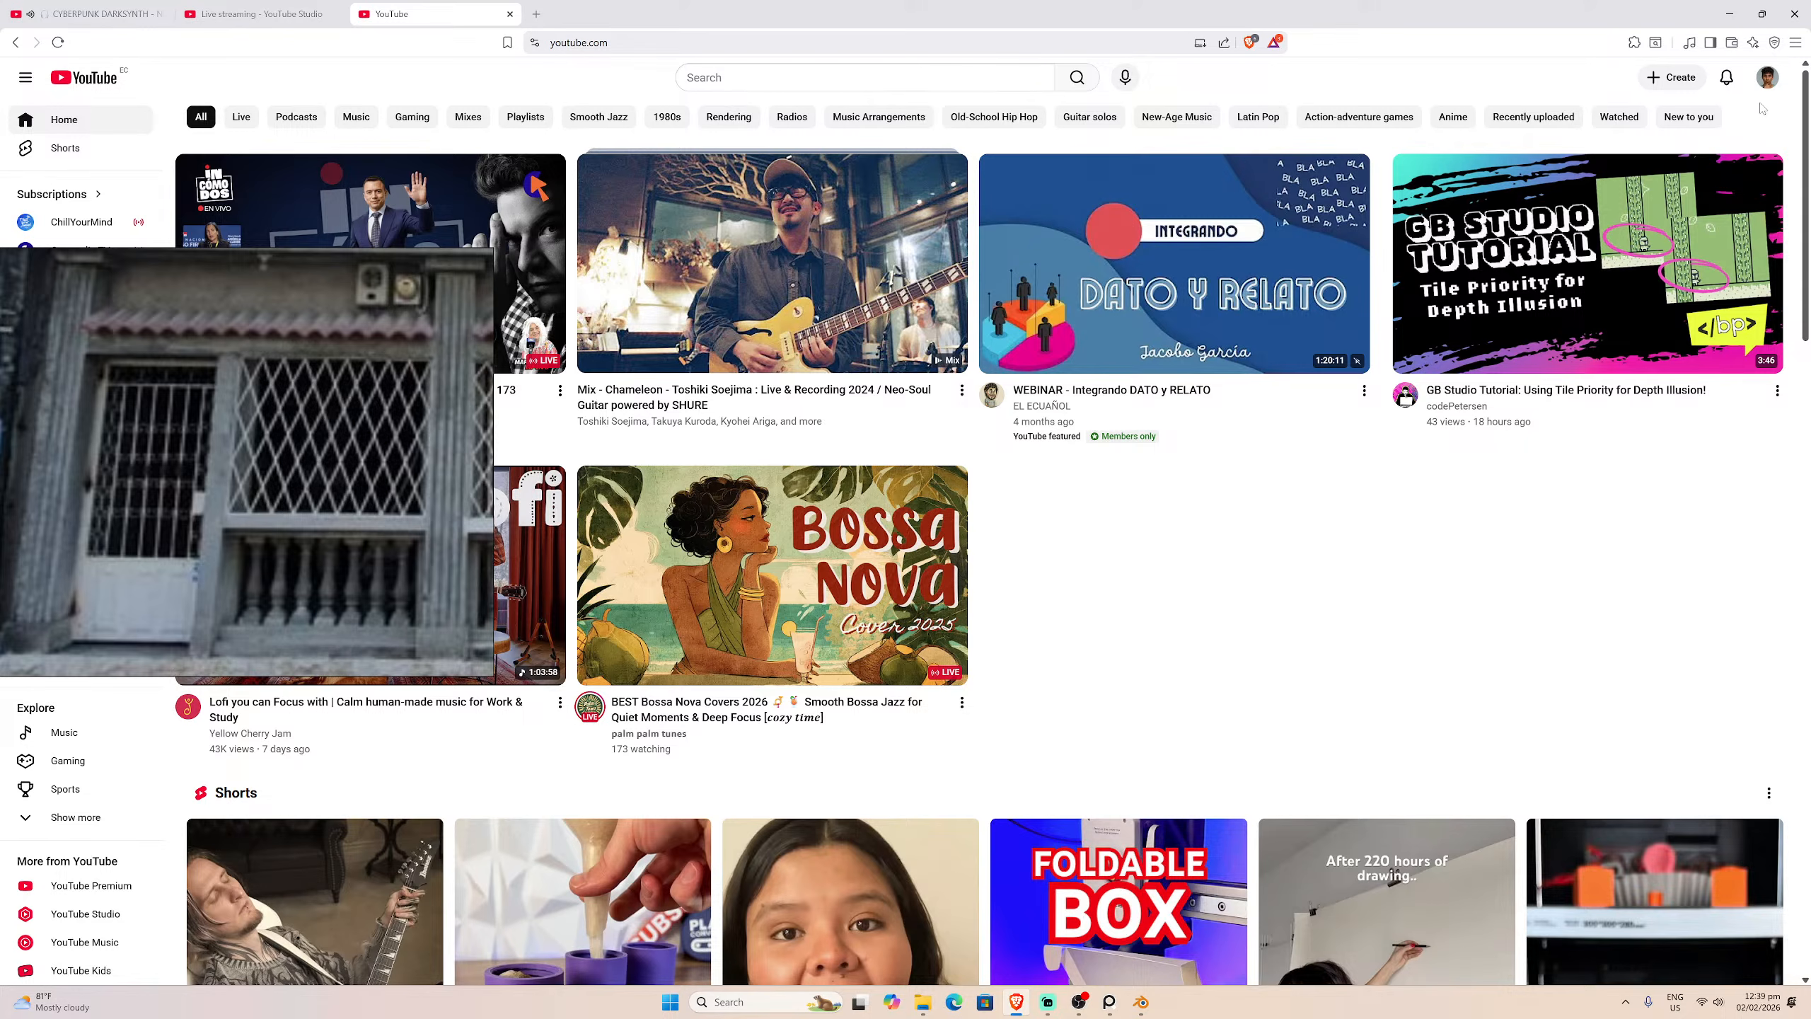
Step: Open the signed-in account's YouTube channel and bring up the Dome Island post among its published posts
click(1764, 84)
click(1667, 151)
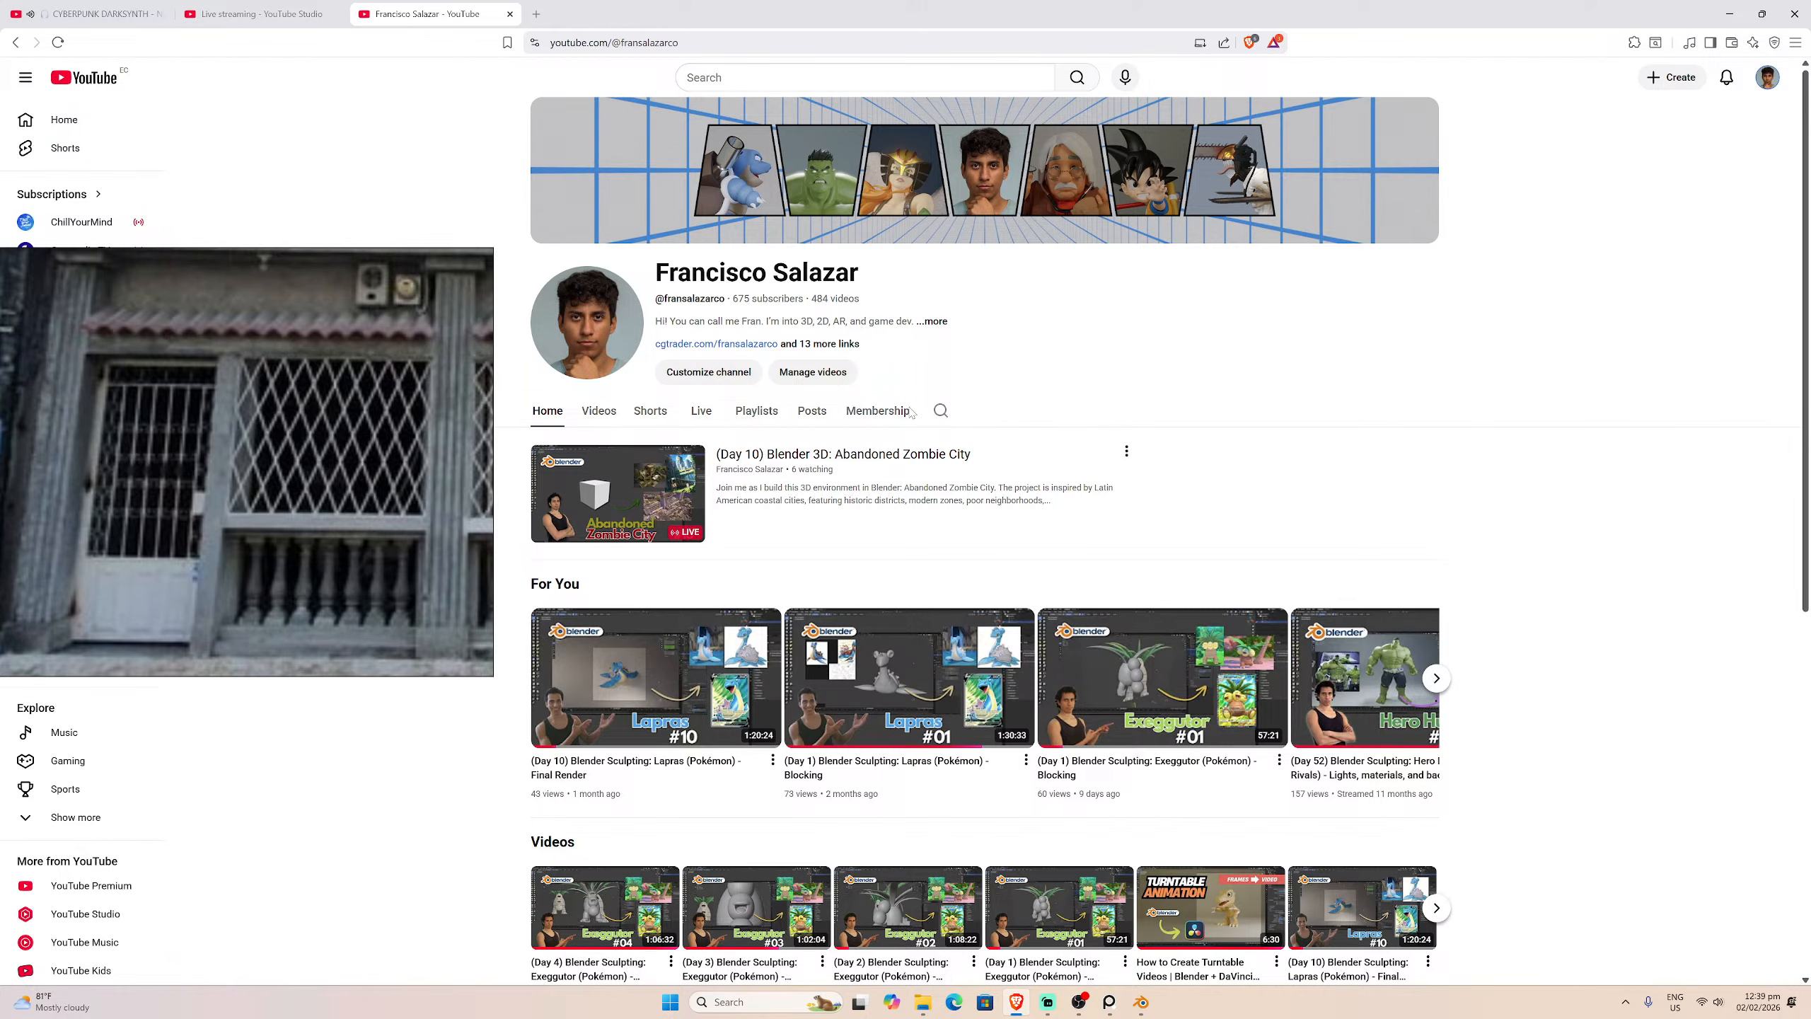
click(811, 412)
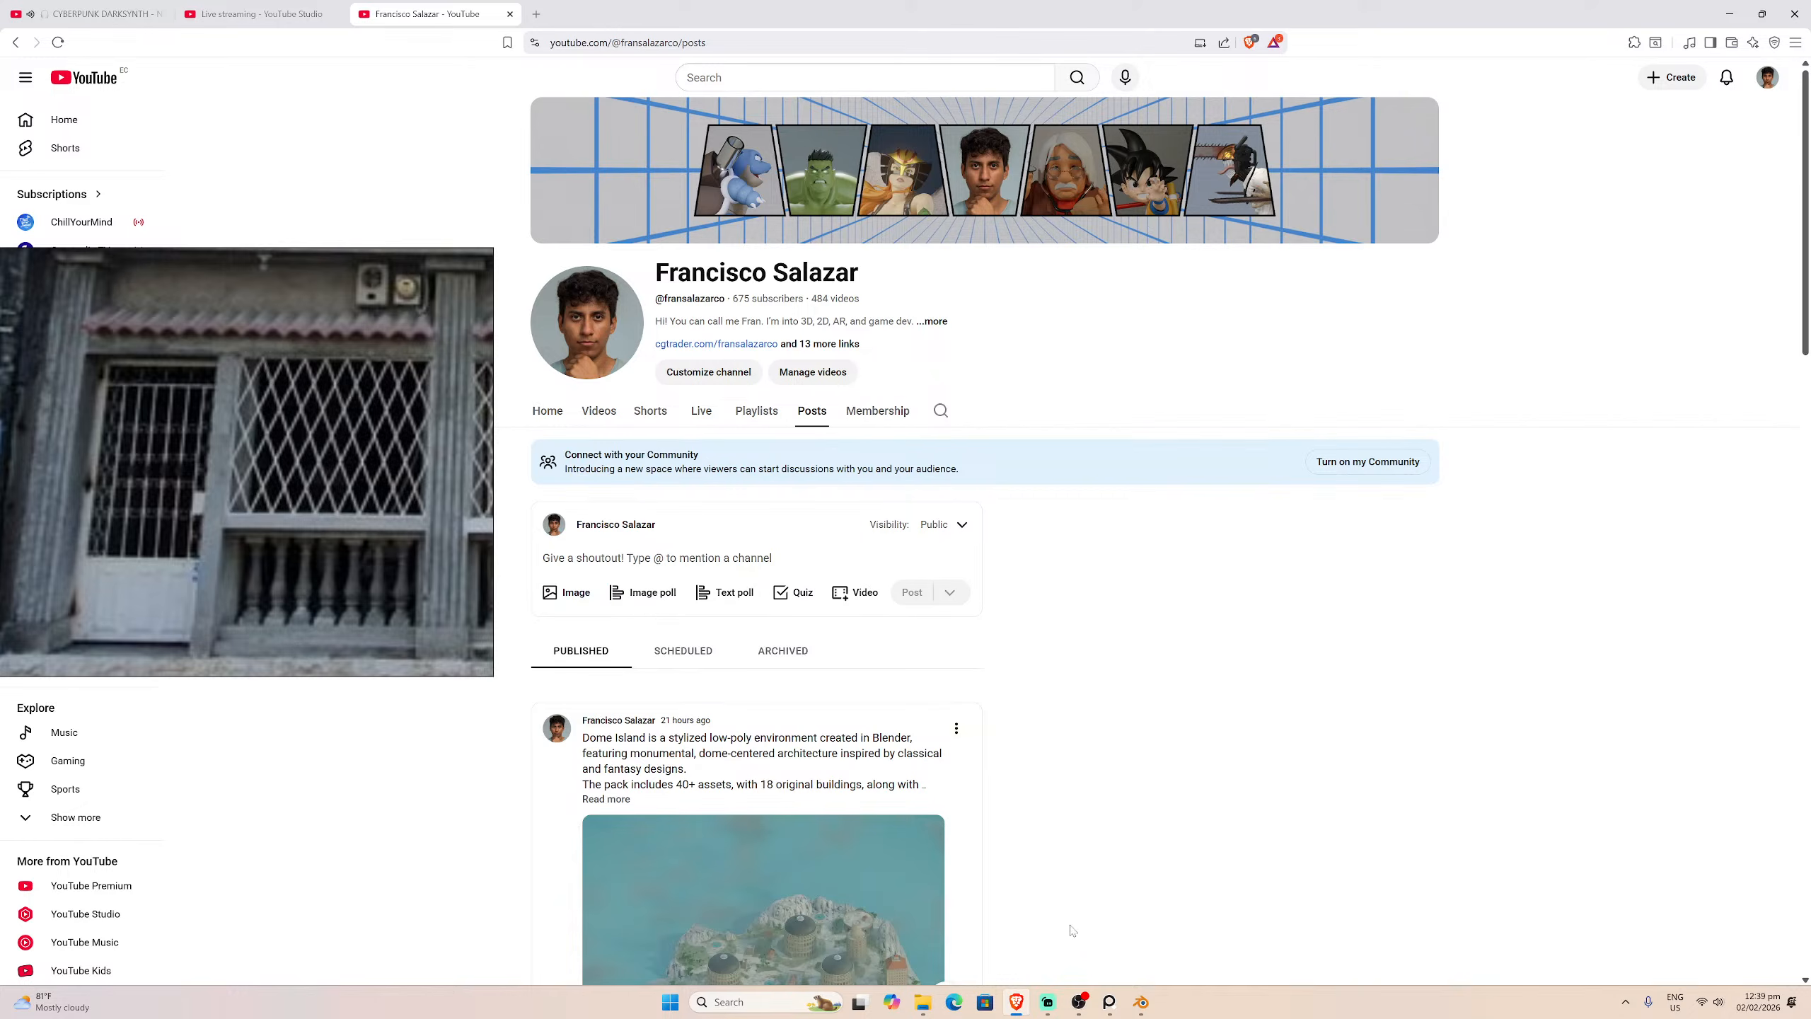
scroll(1072, 931, down, 3)
click(1141, 1001)
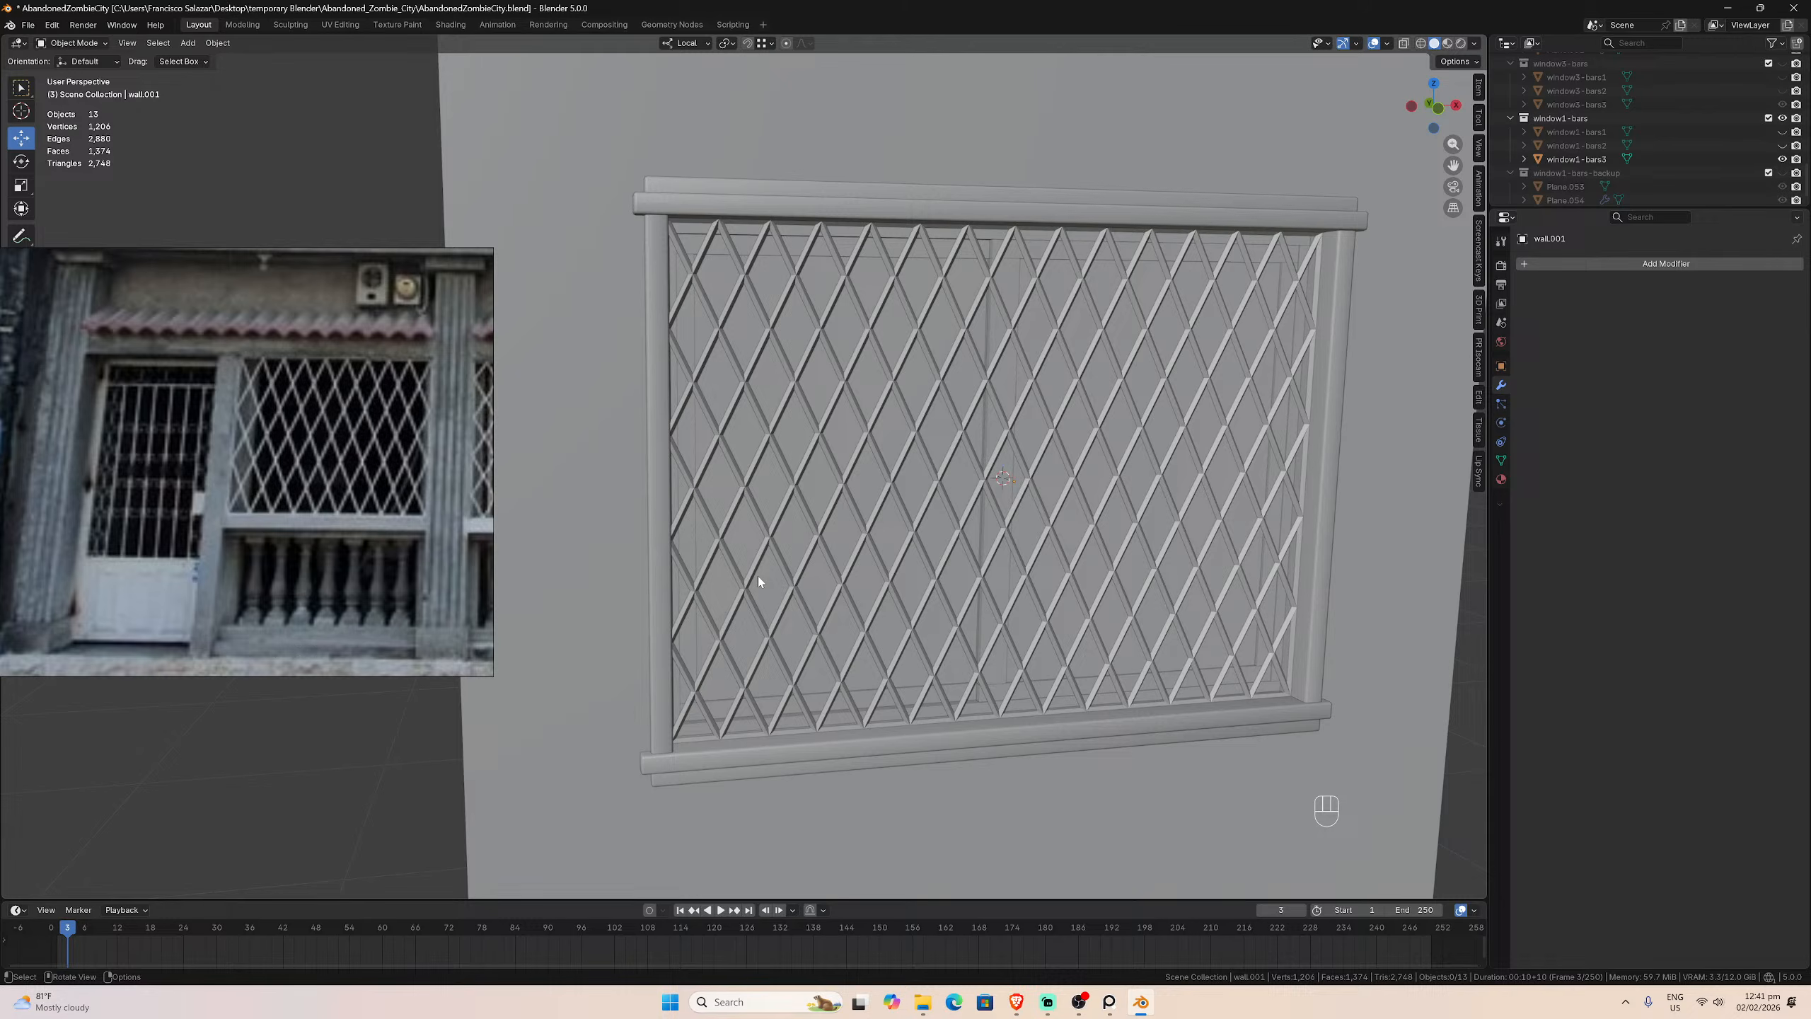
click(1016, 1002)
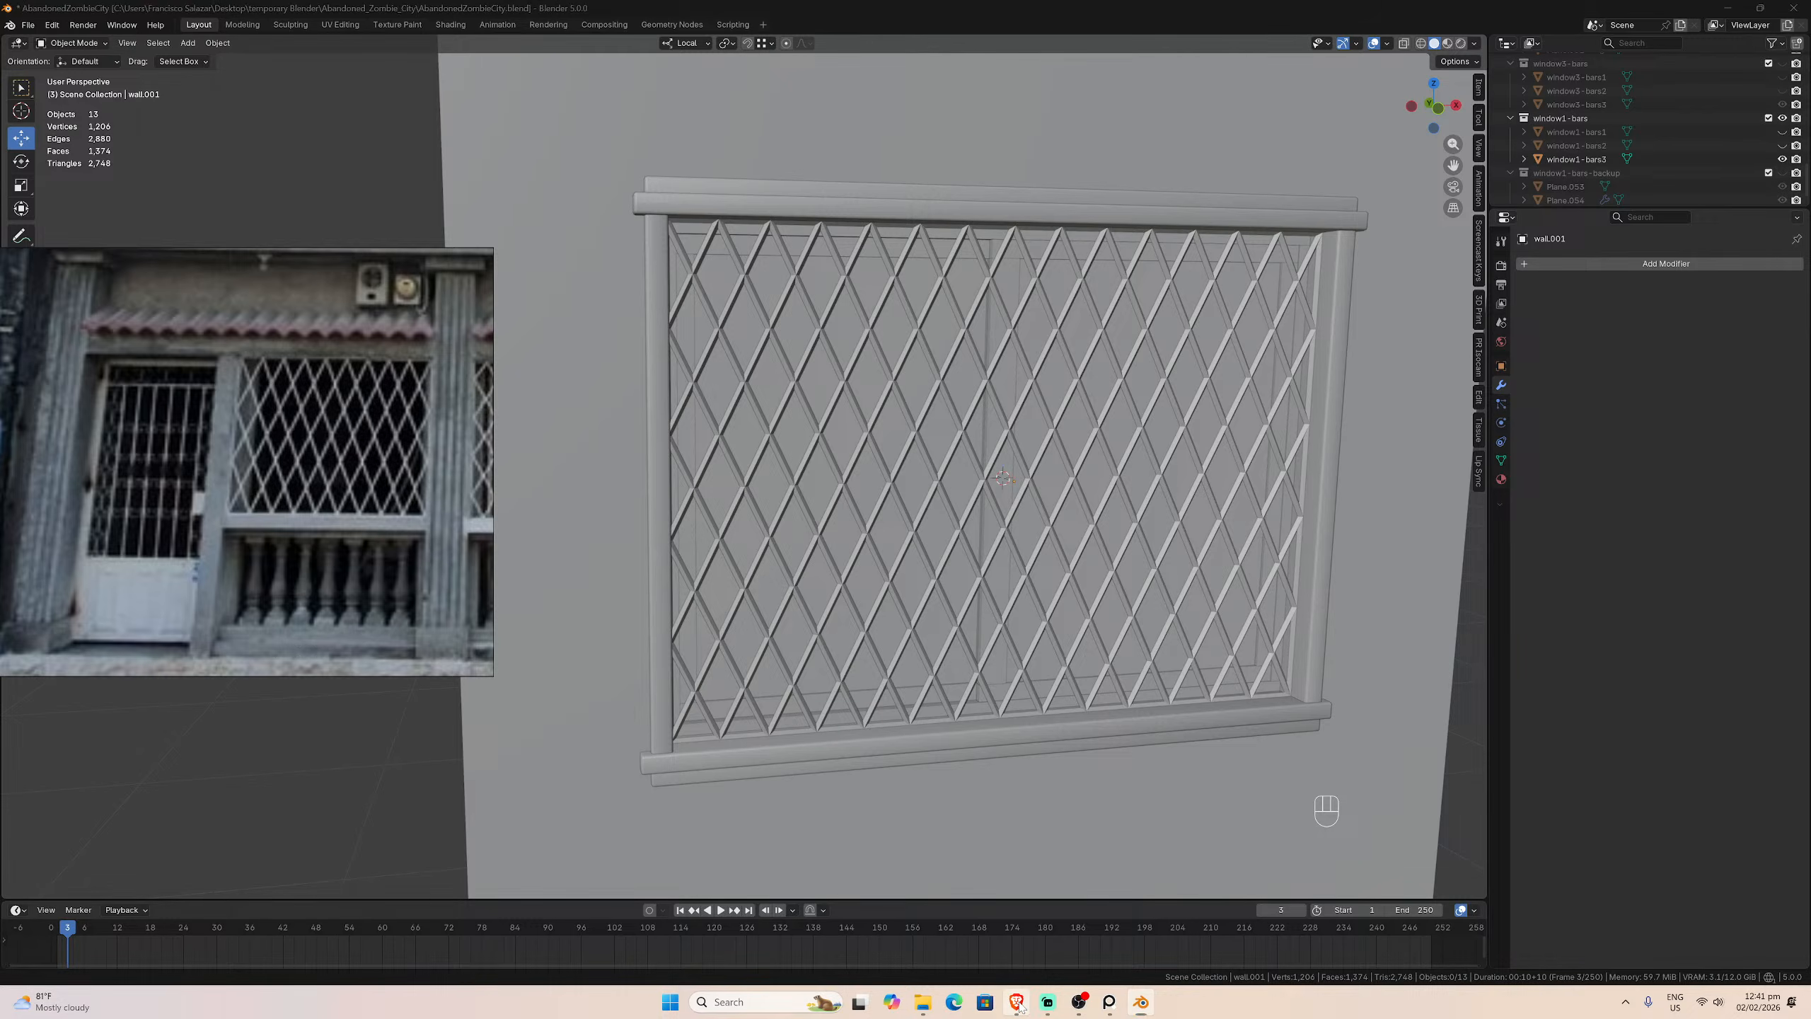
scroll(823, 742, down, 1)
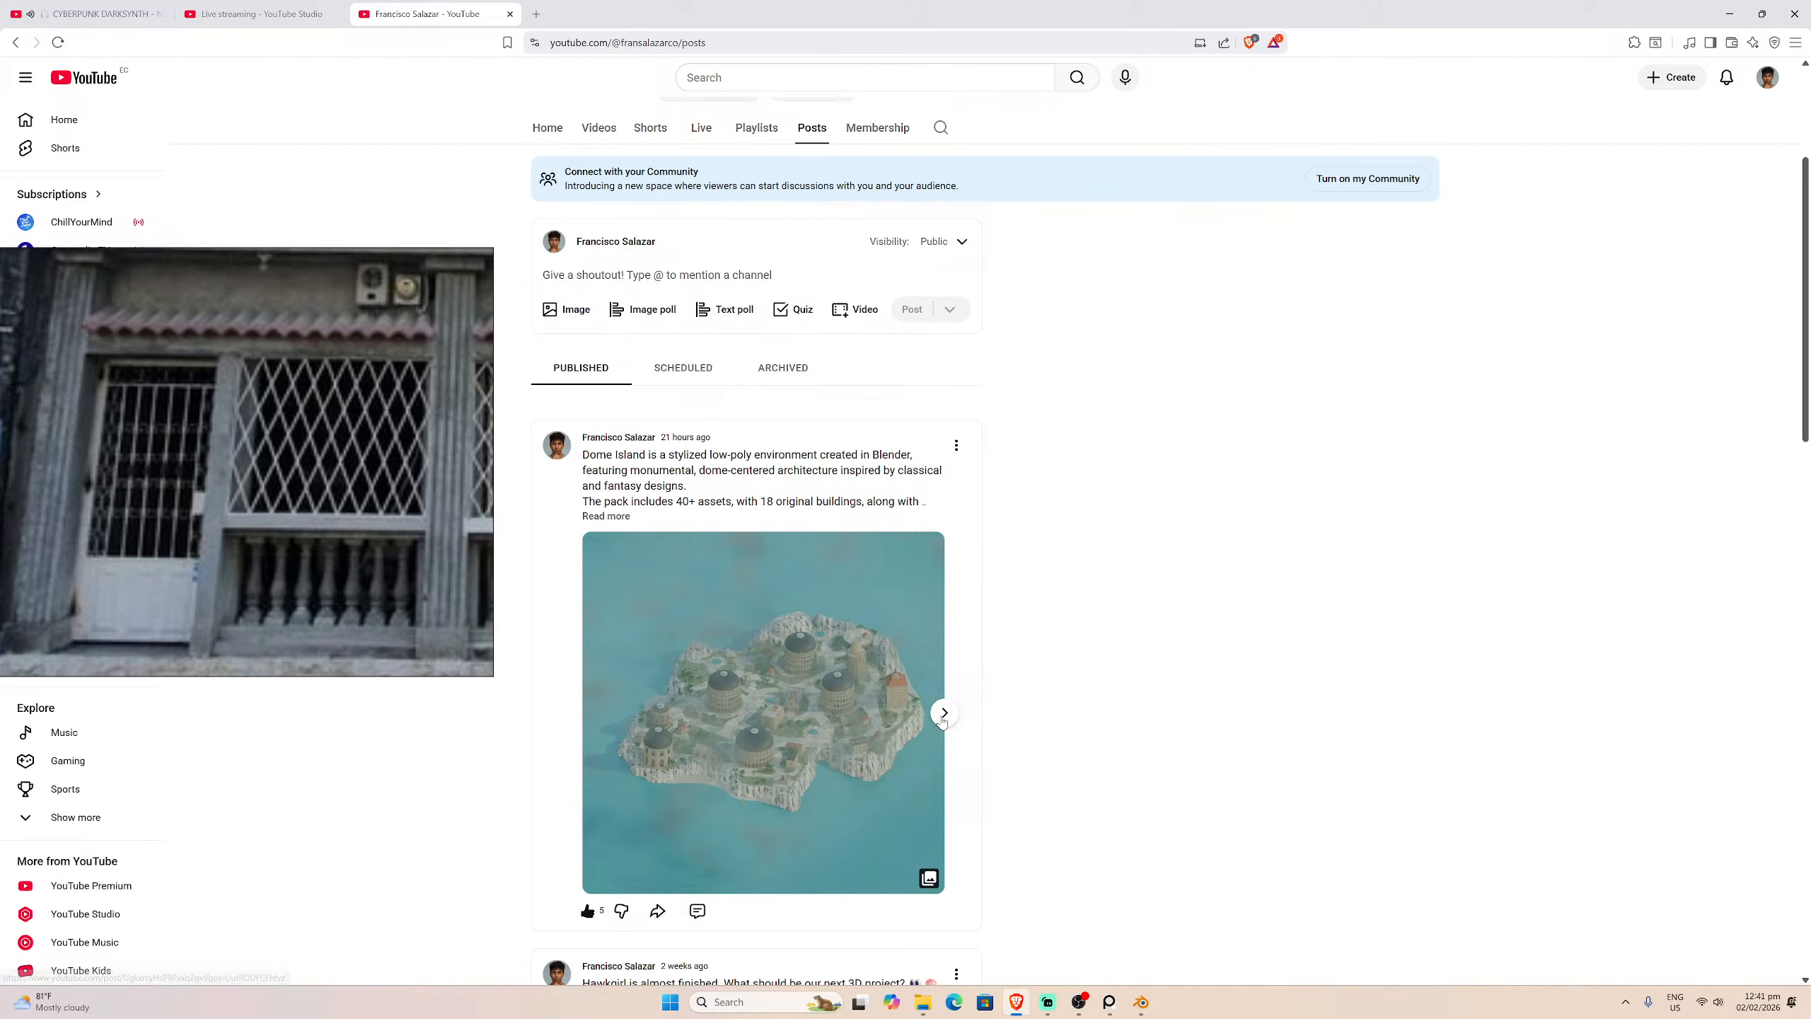
Step: Look through the Dome Island post's images, from the island overview to the sheet of trees and bushes
click(942, 716)
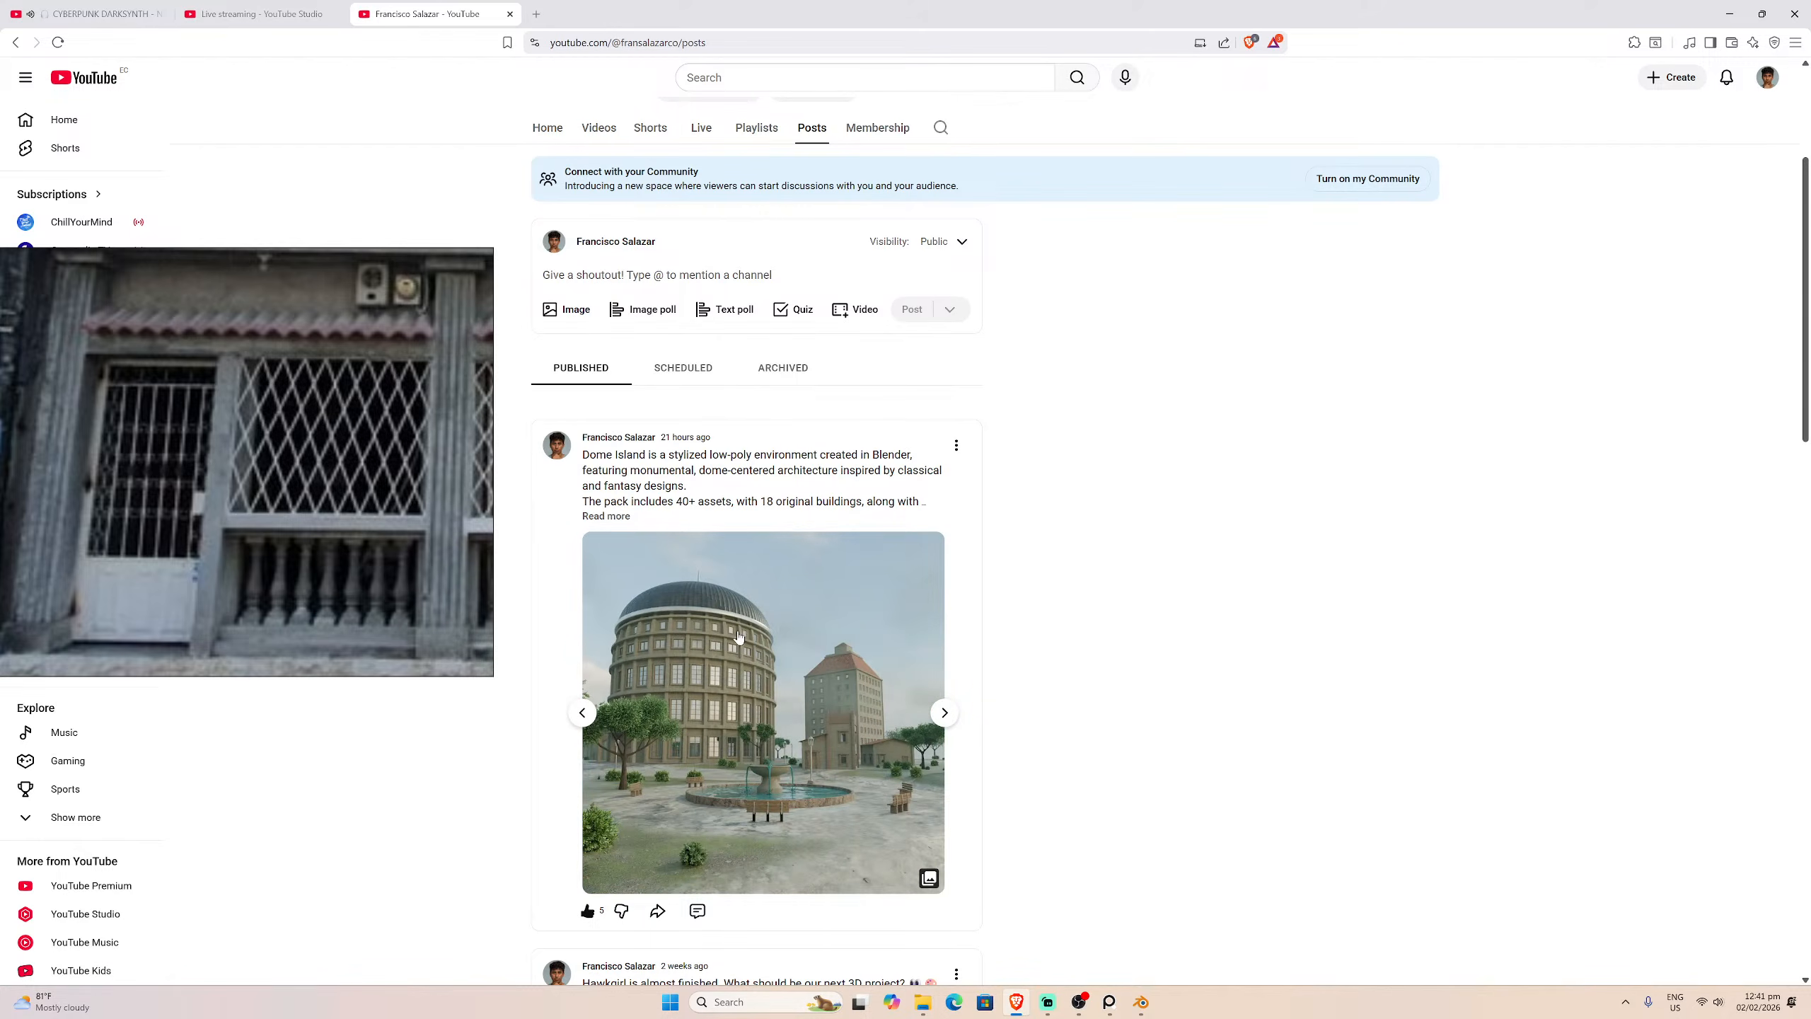
click(946, 712)
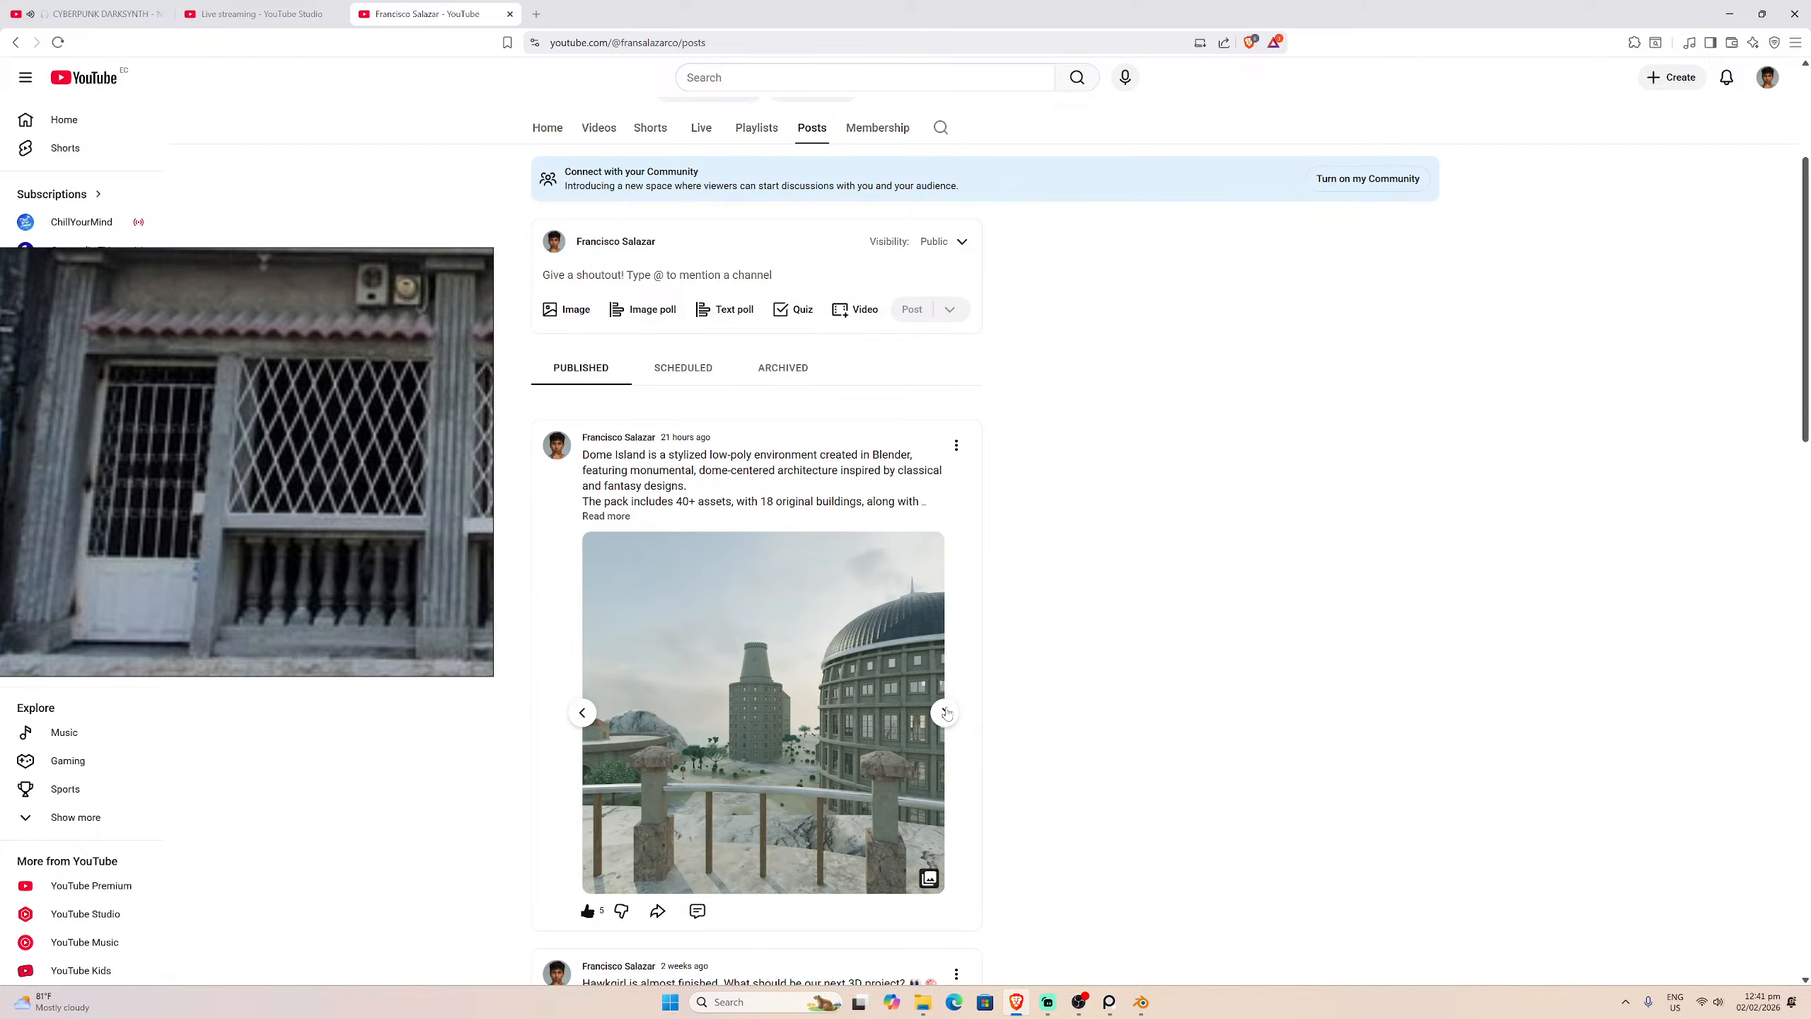
click(946, 712)
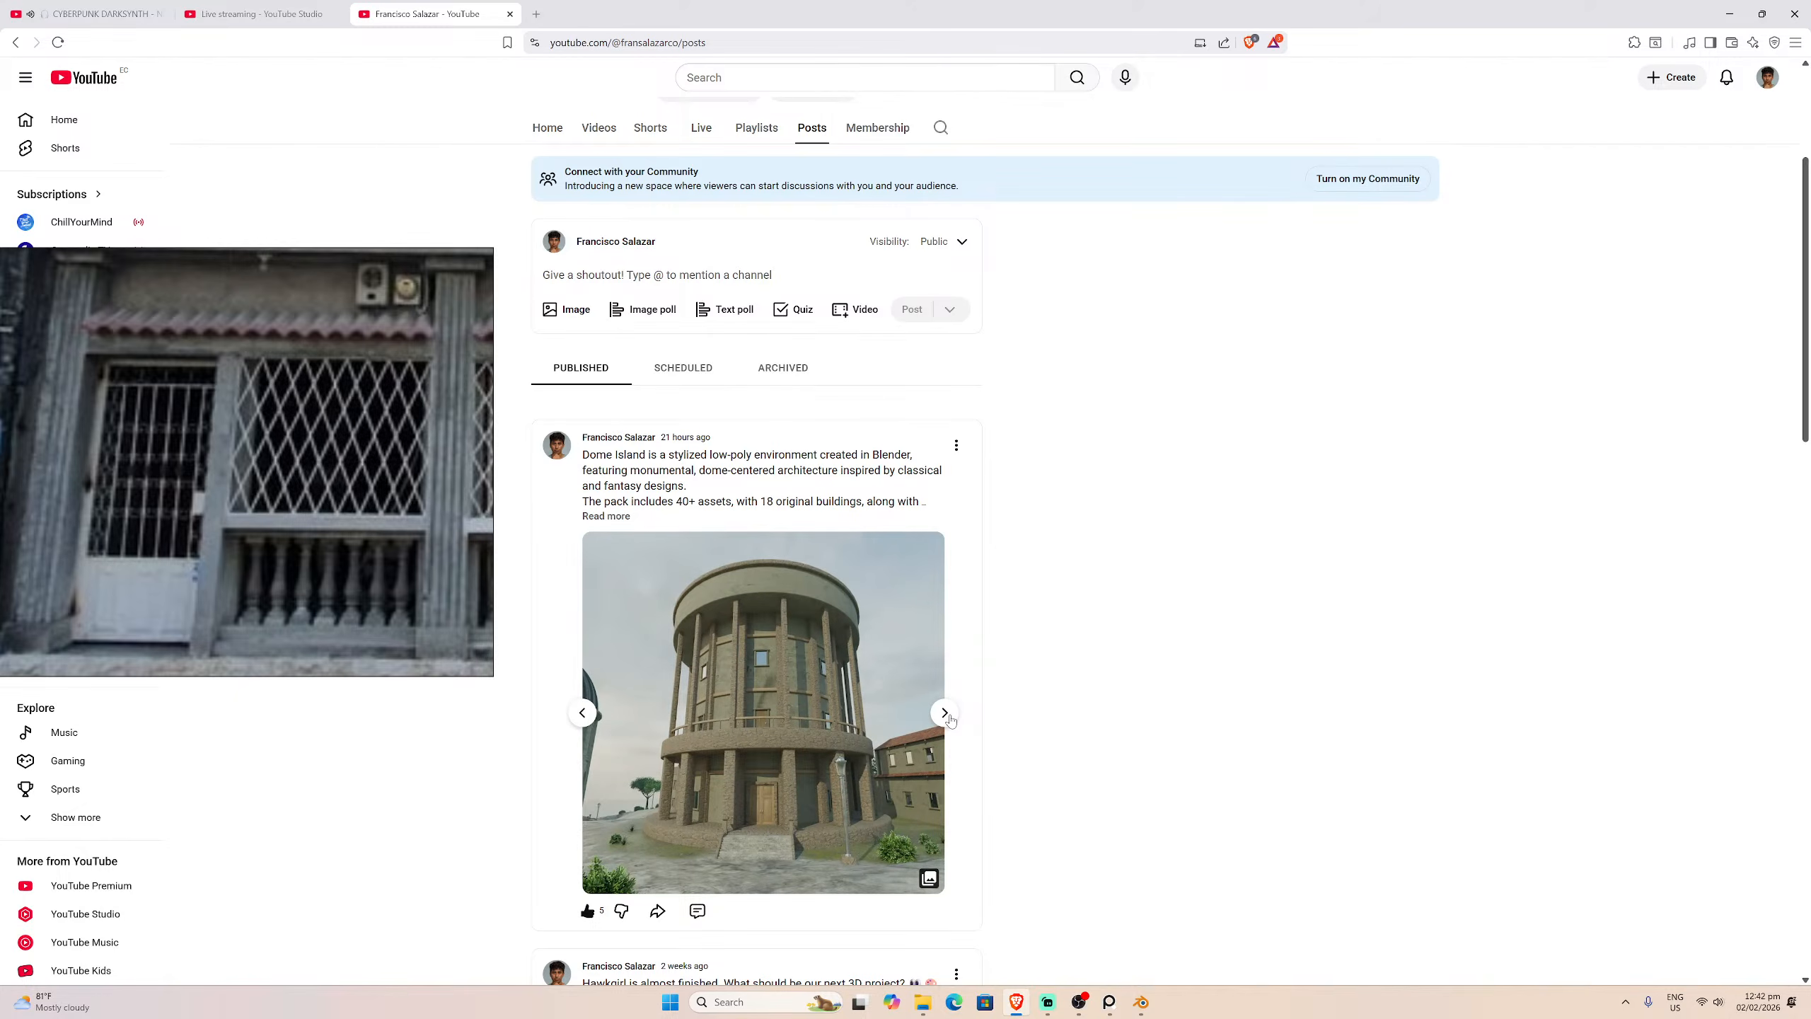
click(946, 712)
click(946, 713)
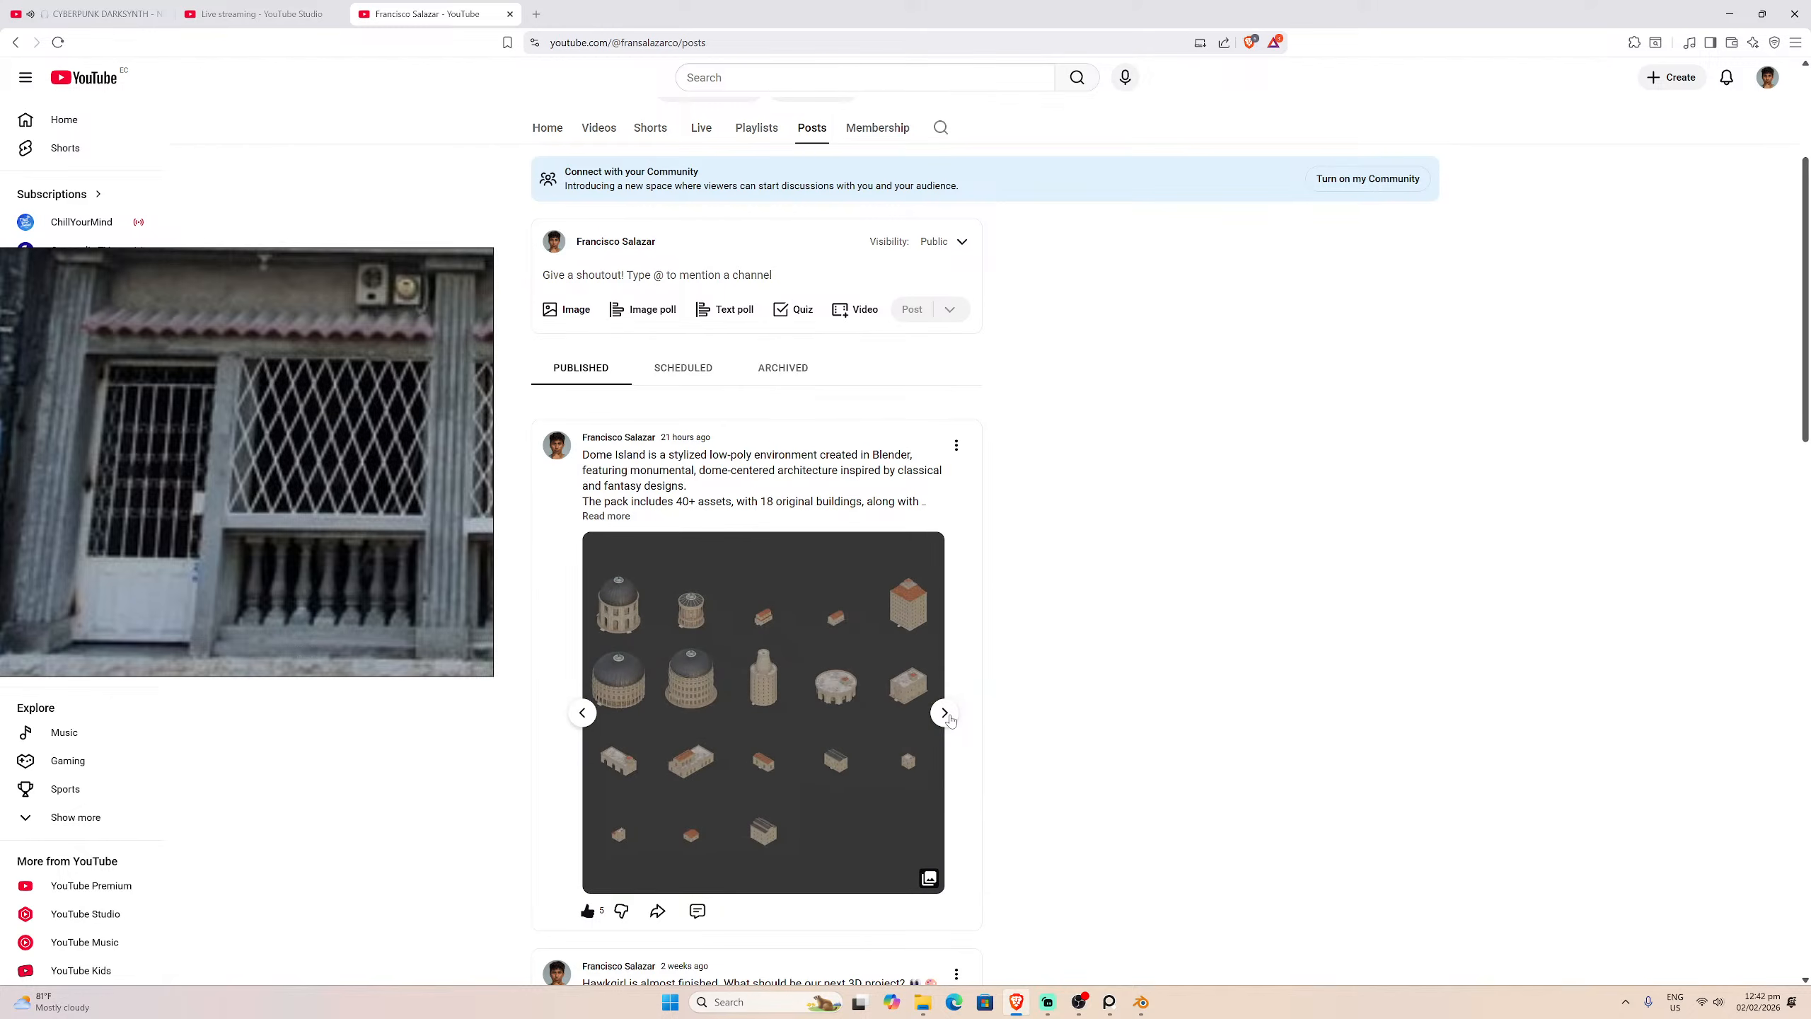
click(946, 712)
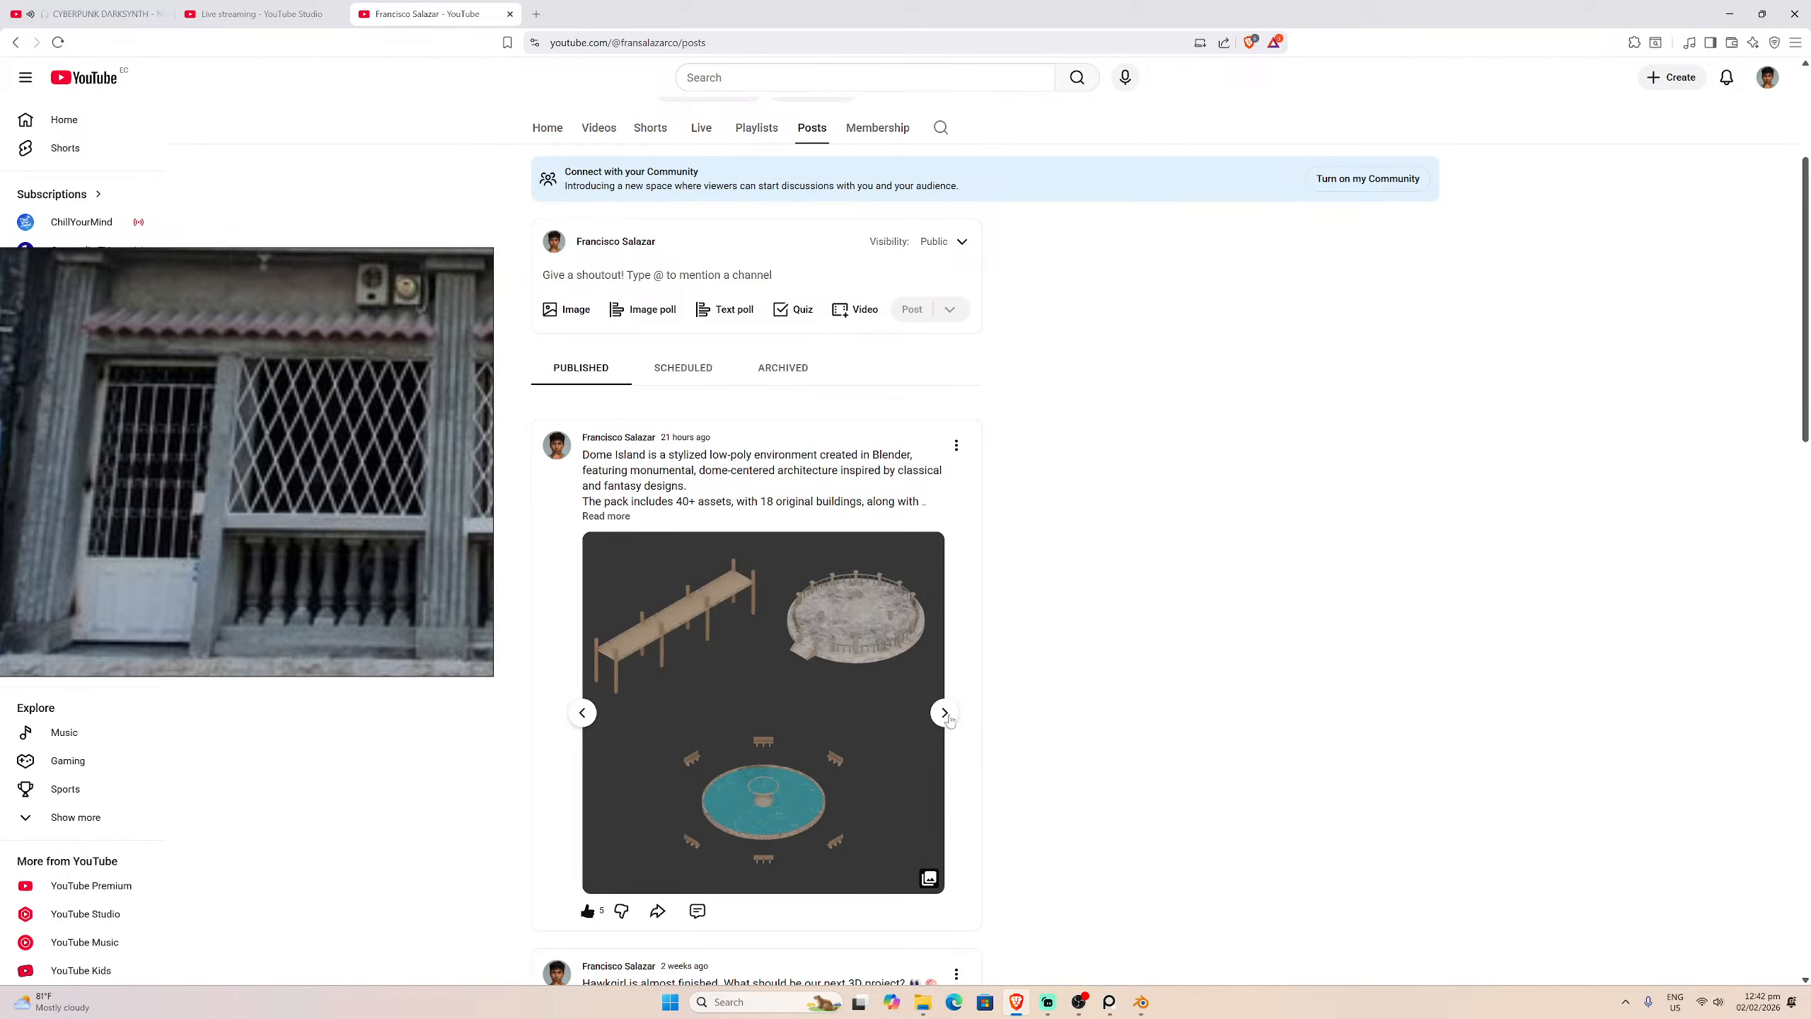
click(945, 713)
click(945, 713)
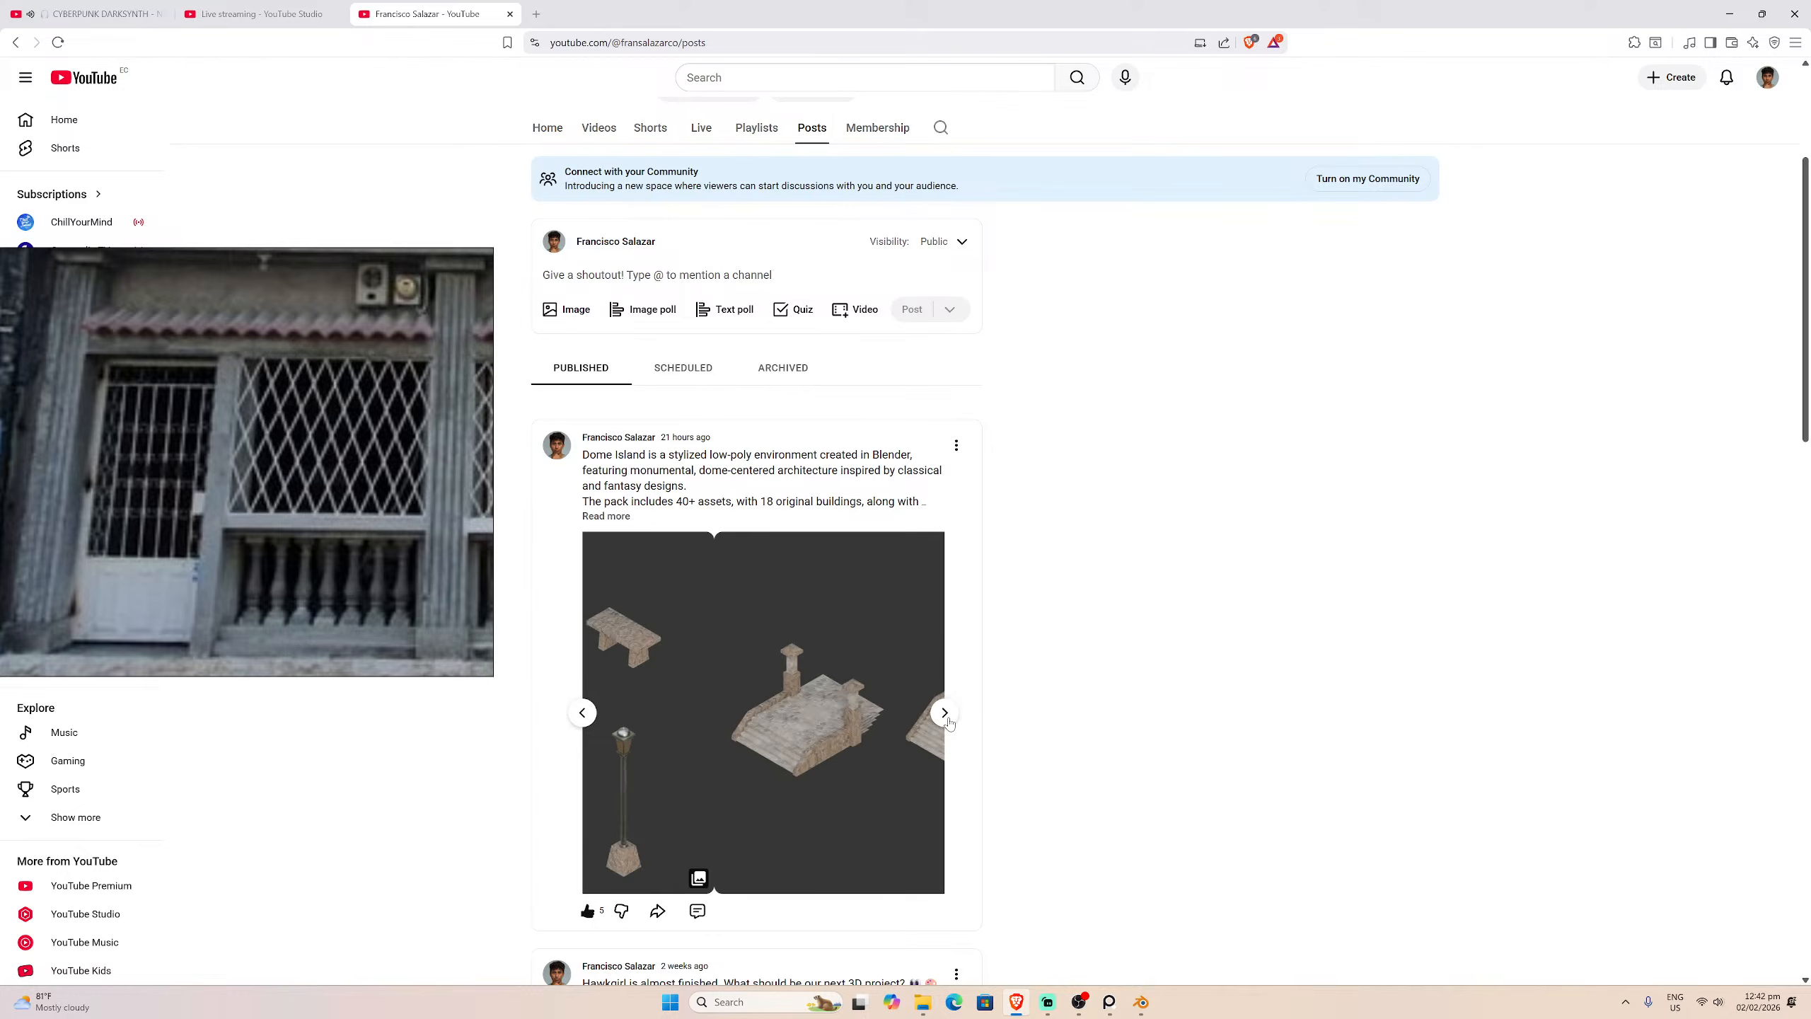
click(945, 713)
click(945, 713)
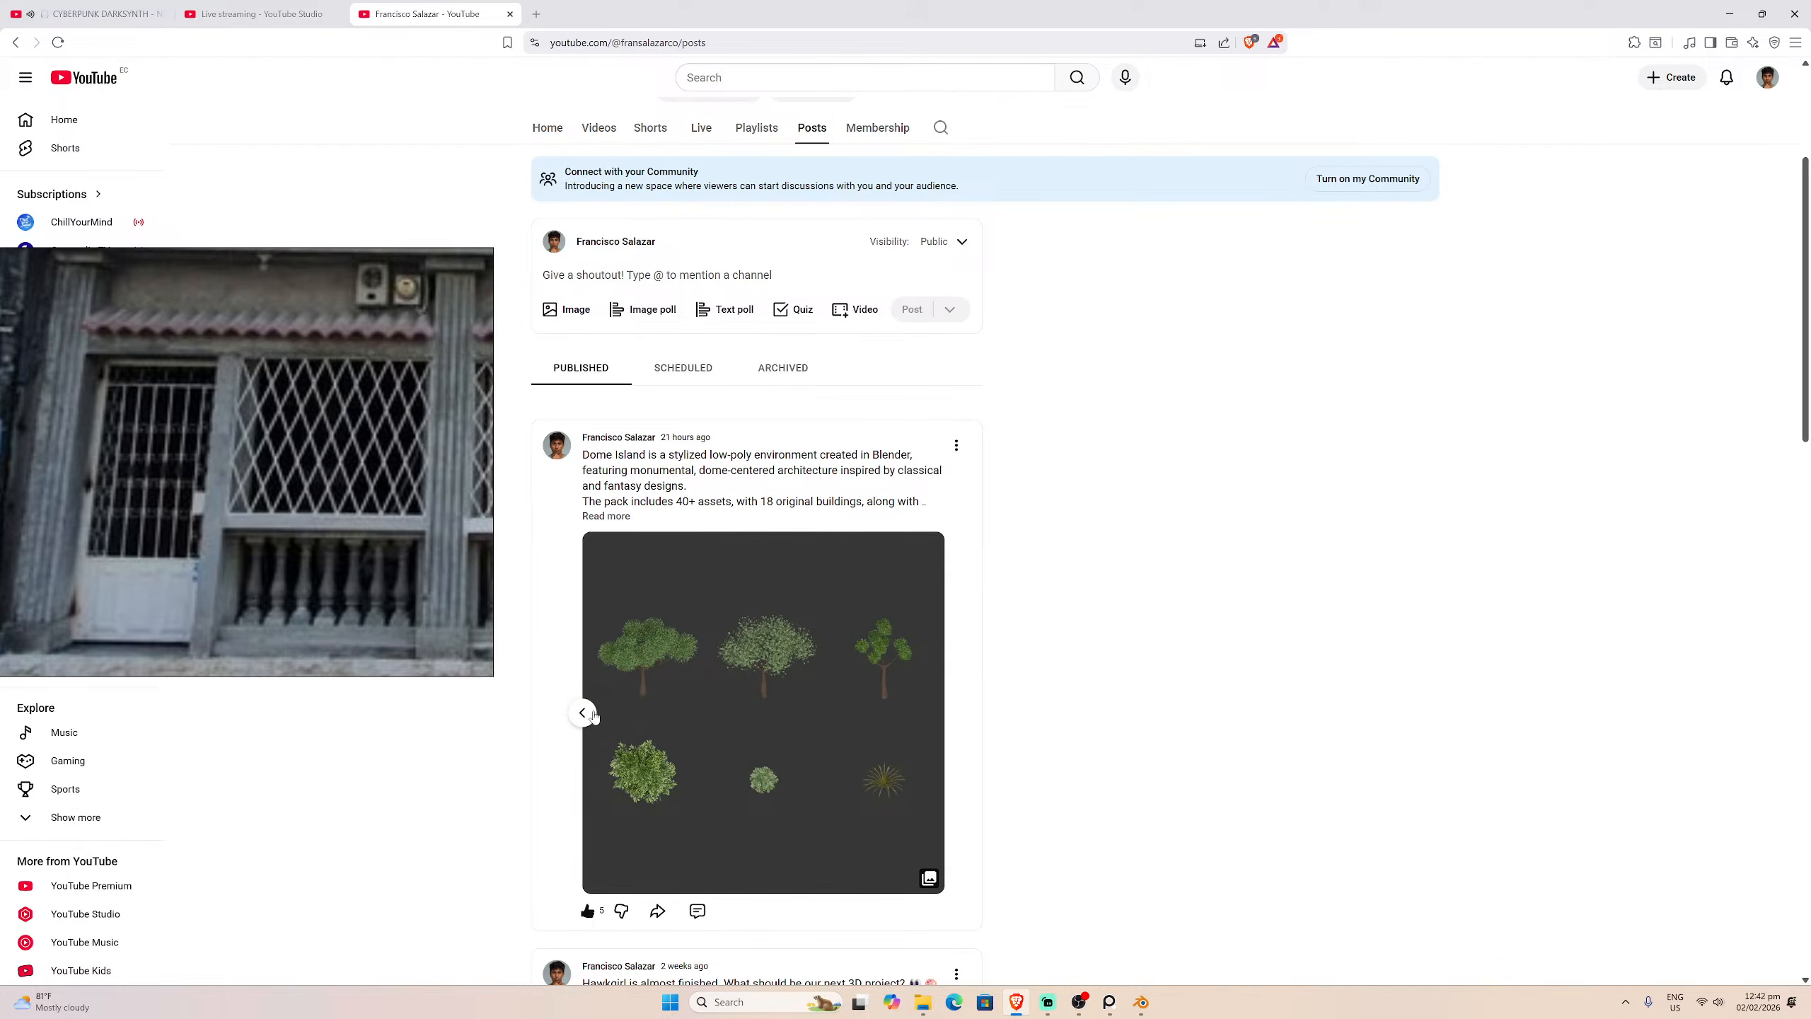
Step: Go back through the Dome Island post's building sheet and renders to the aerial island image
click(586, 713)
click(585, 713)
click(586, 713)
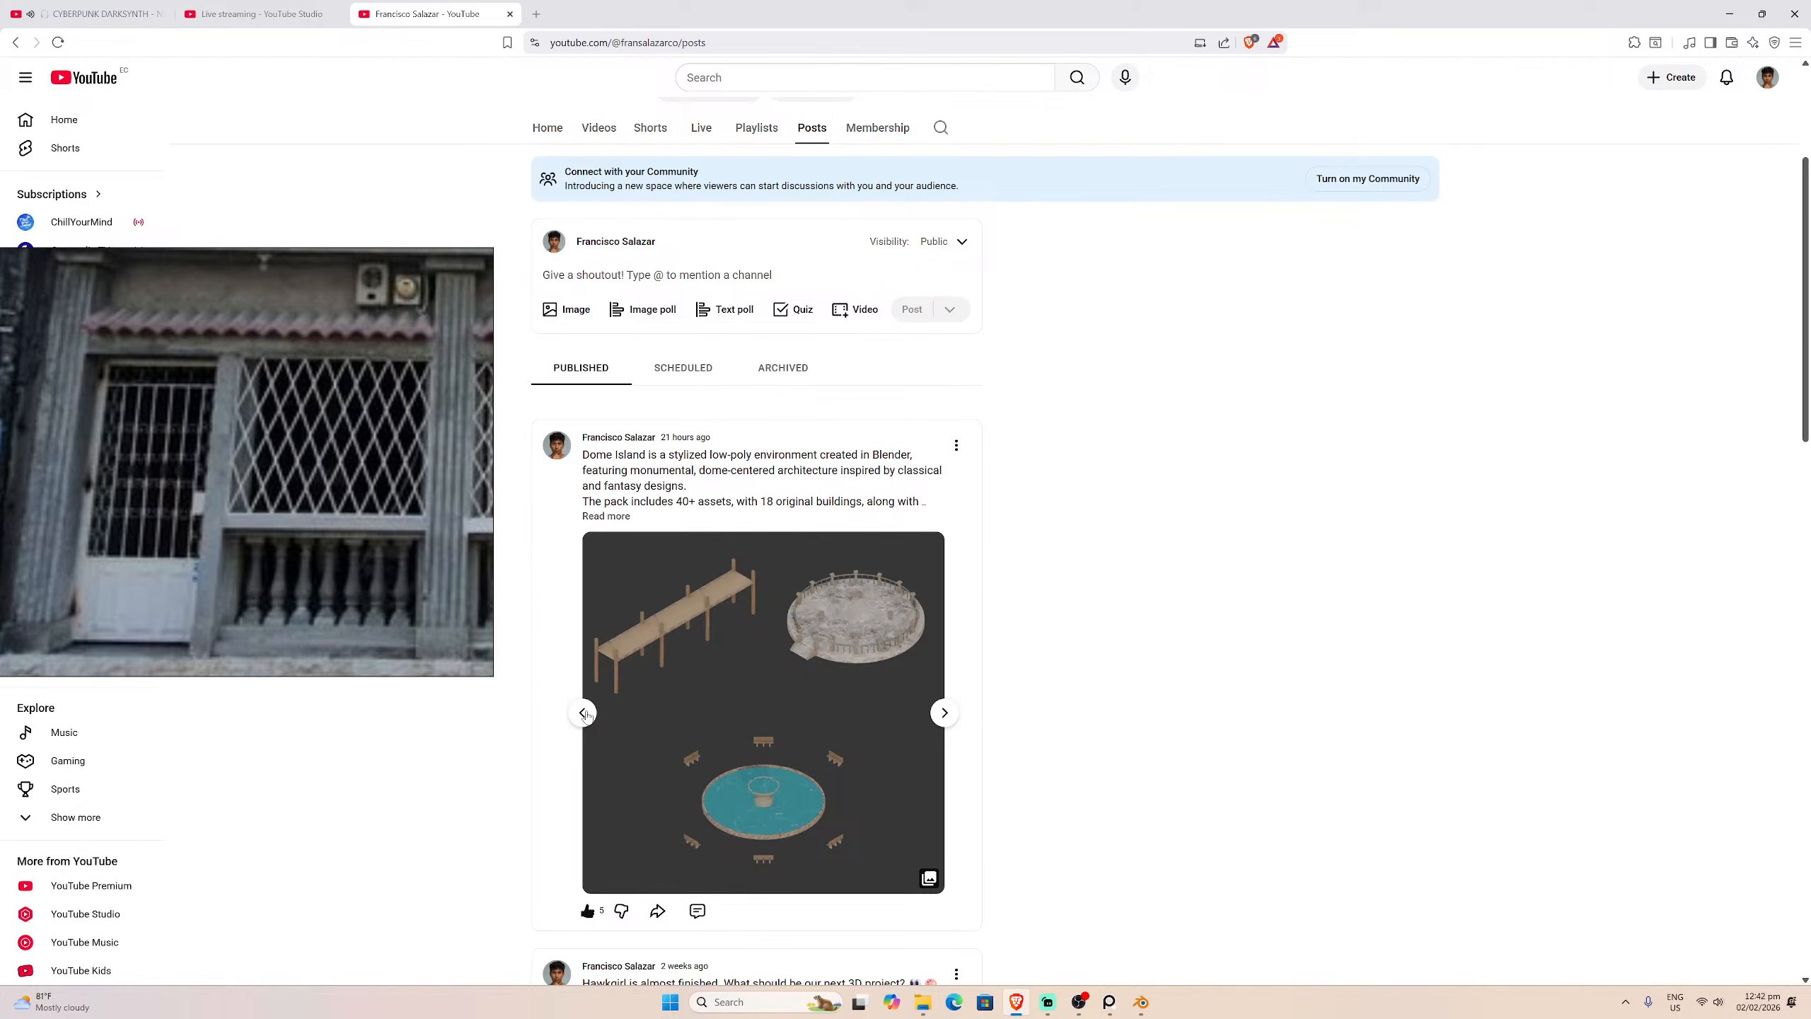
click(586, 713)
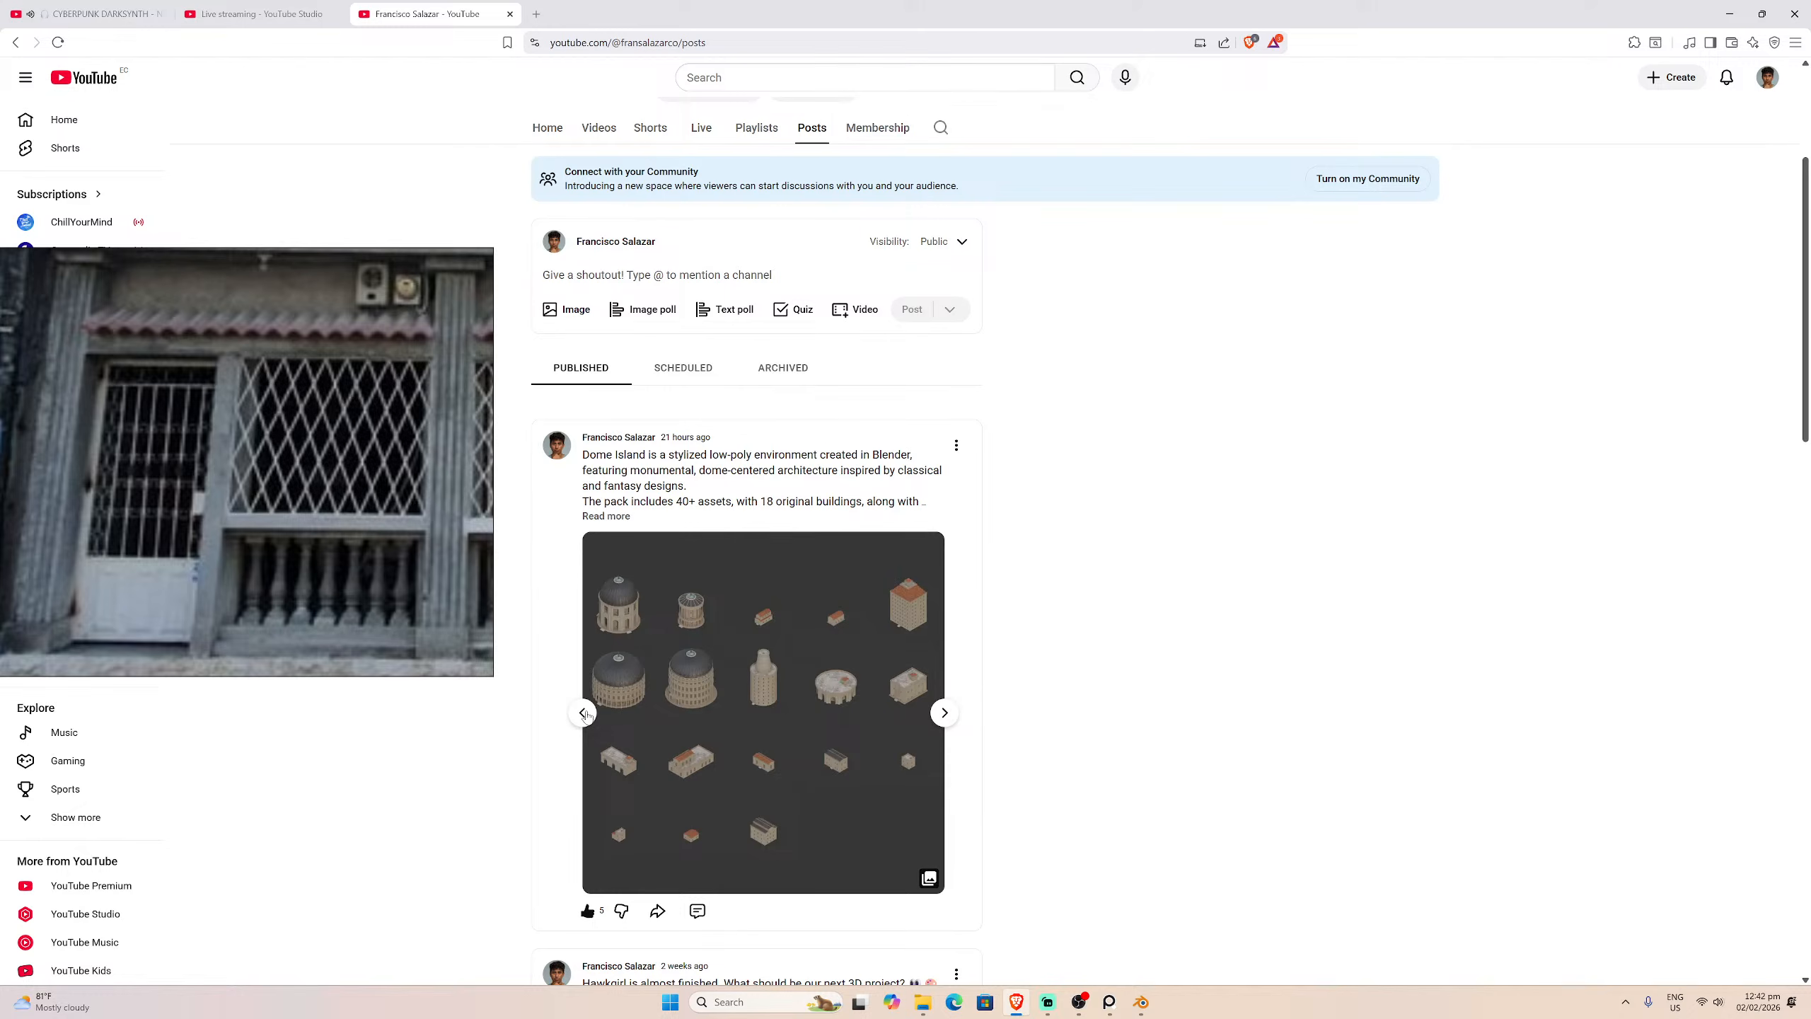
click(586, 713)
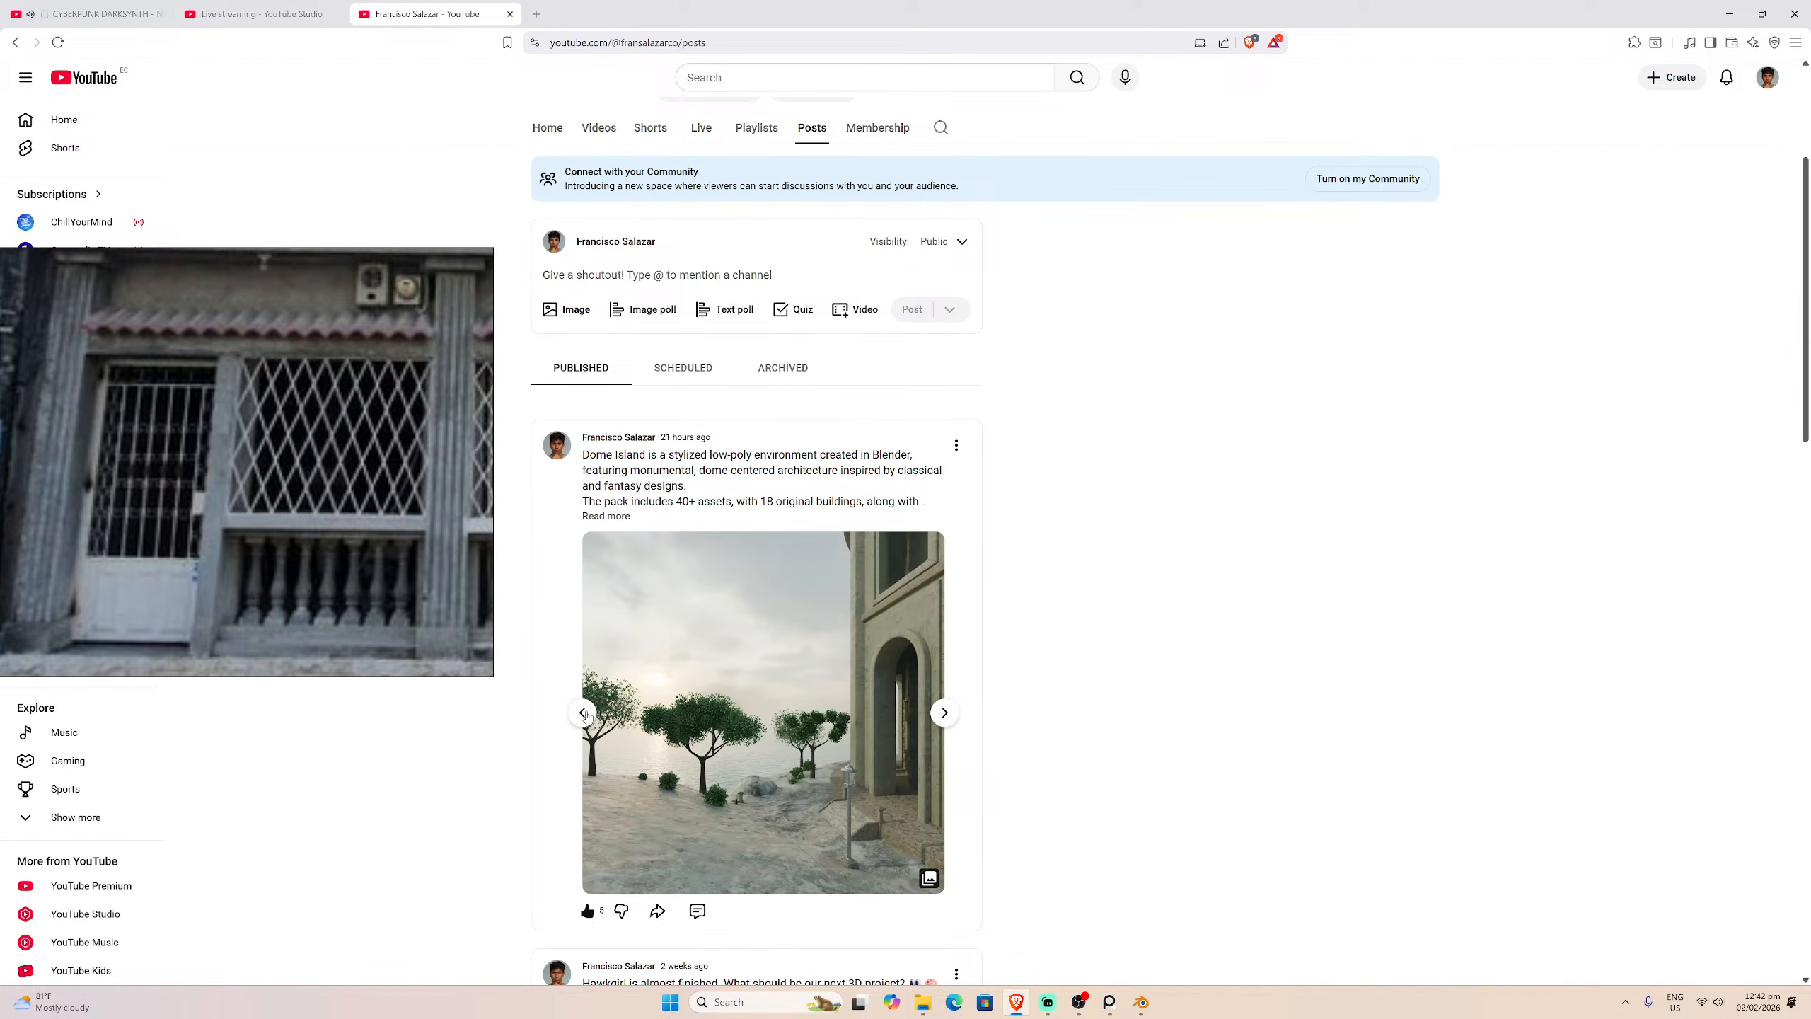
click(586, 713)
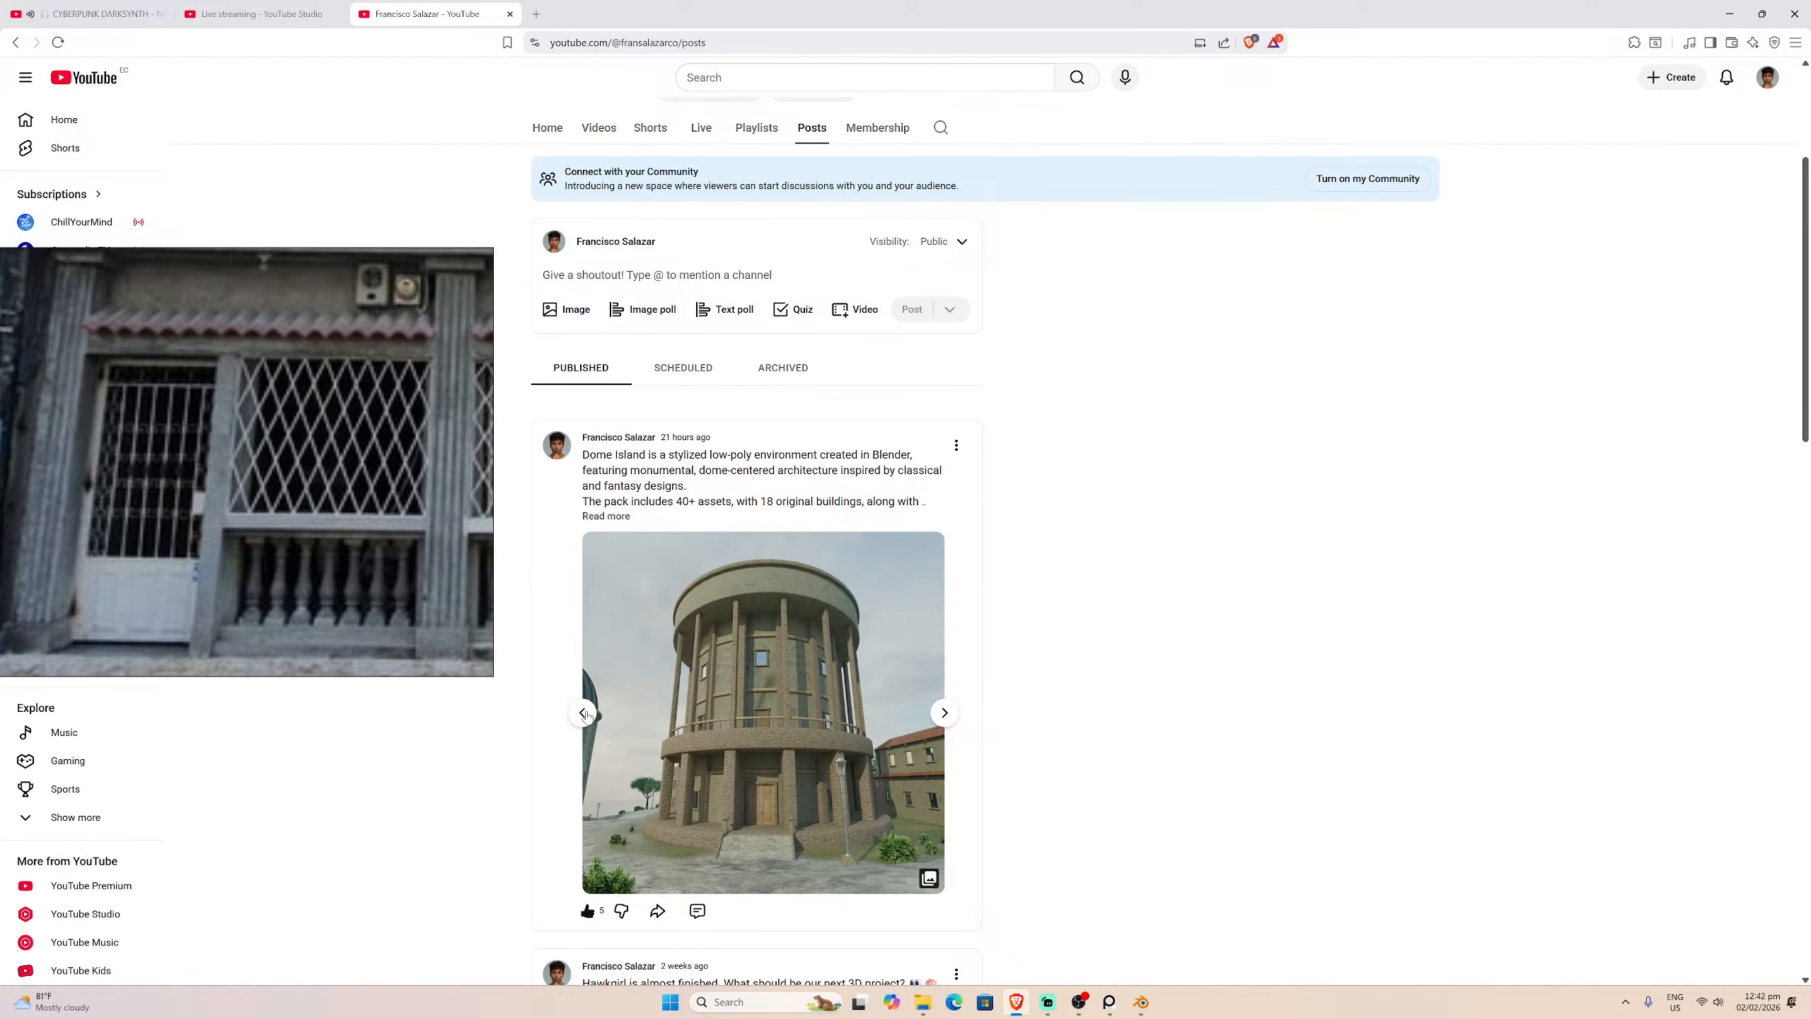
click(586, 714)
click(586, 713)
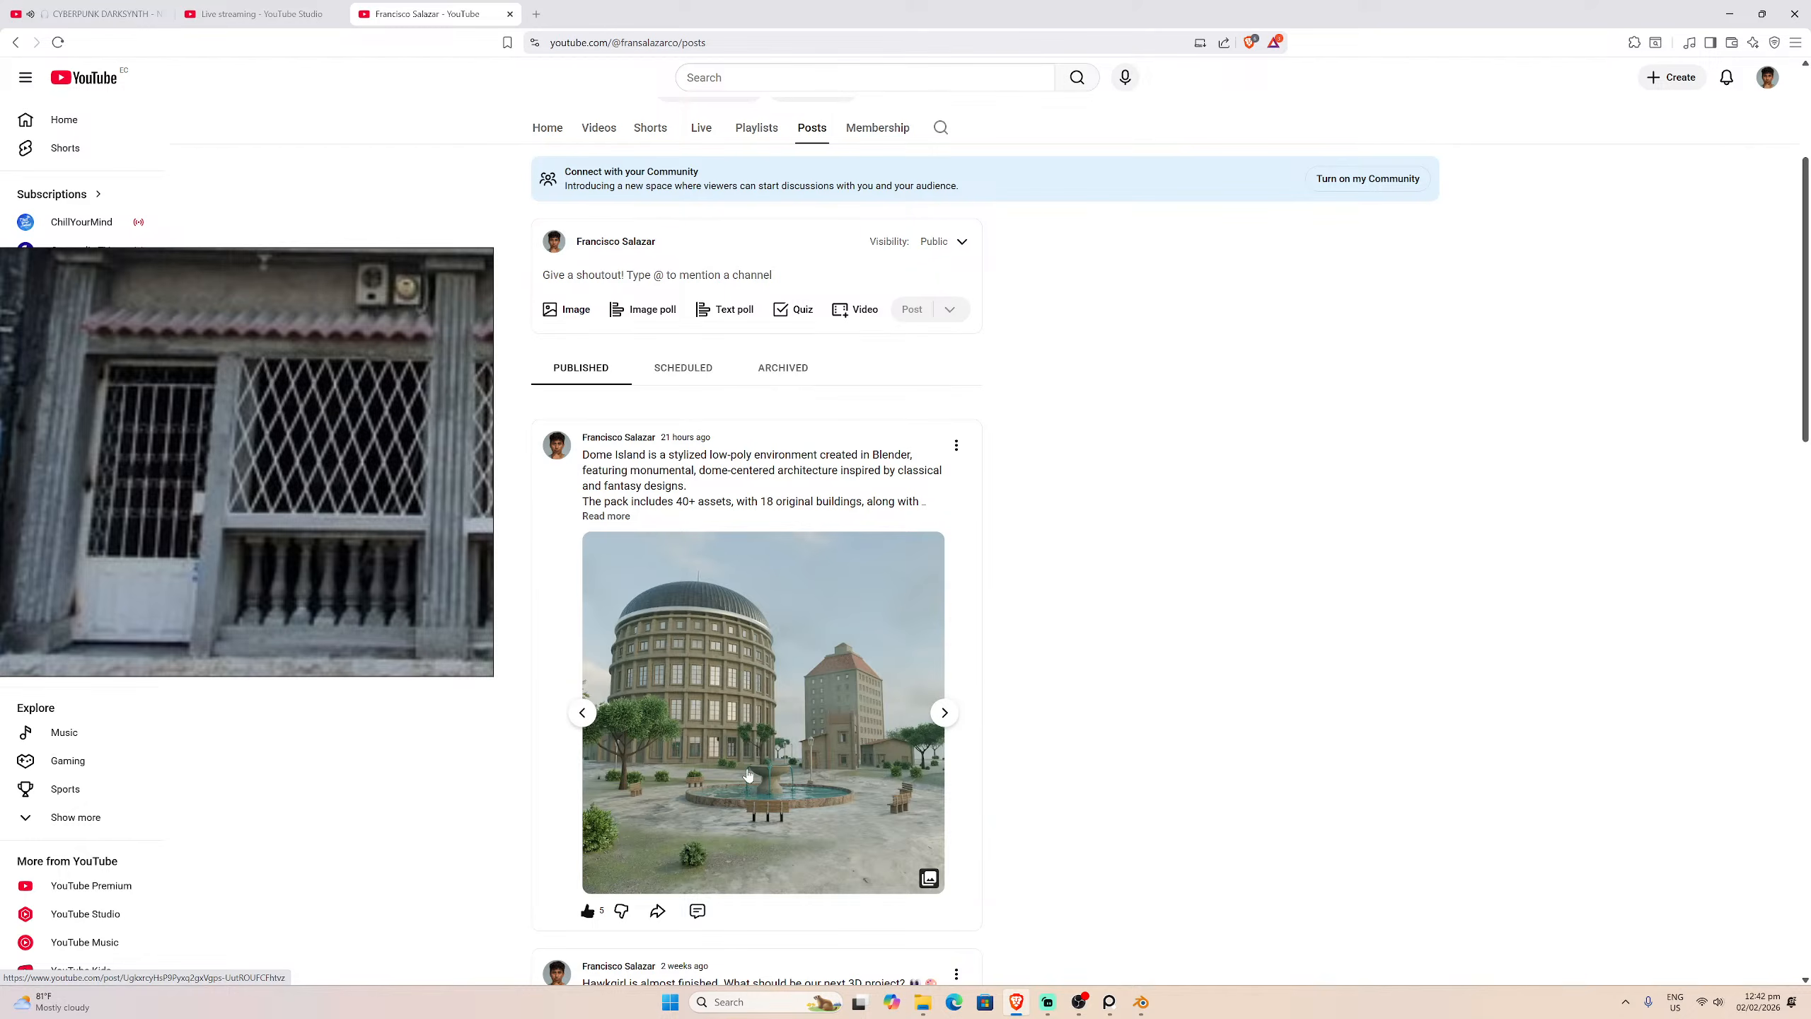
click(582, 713)
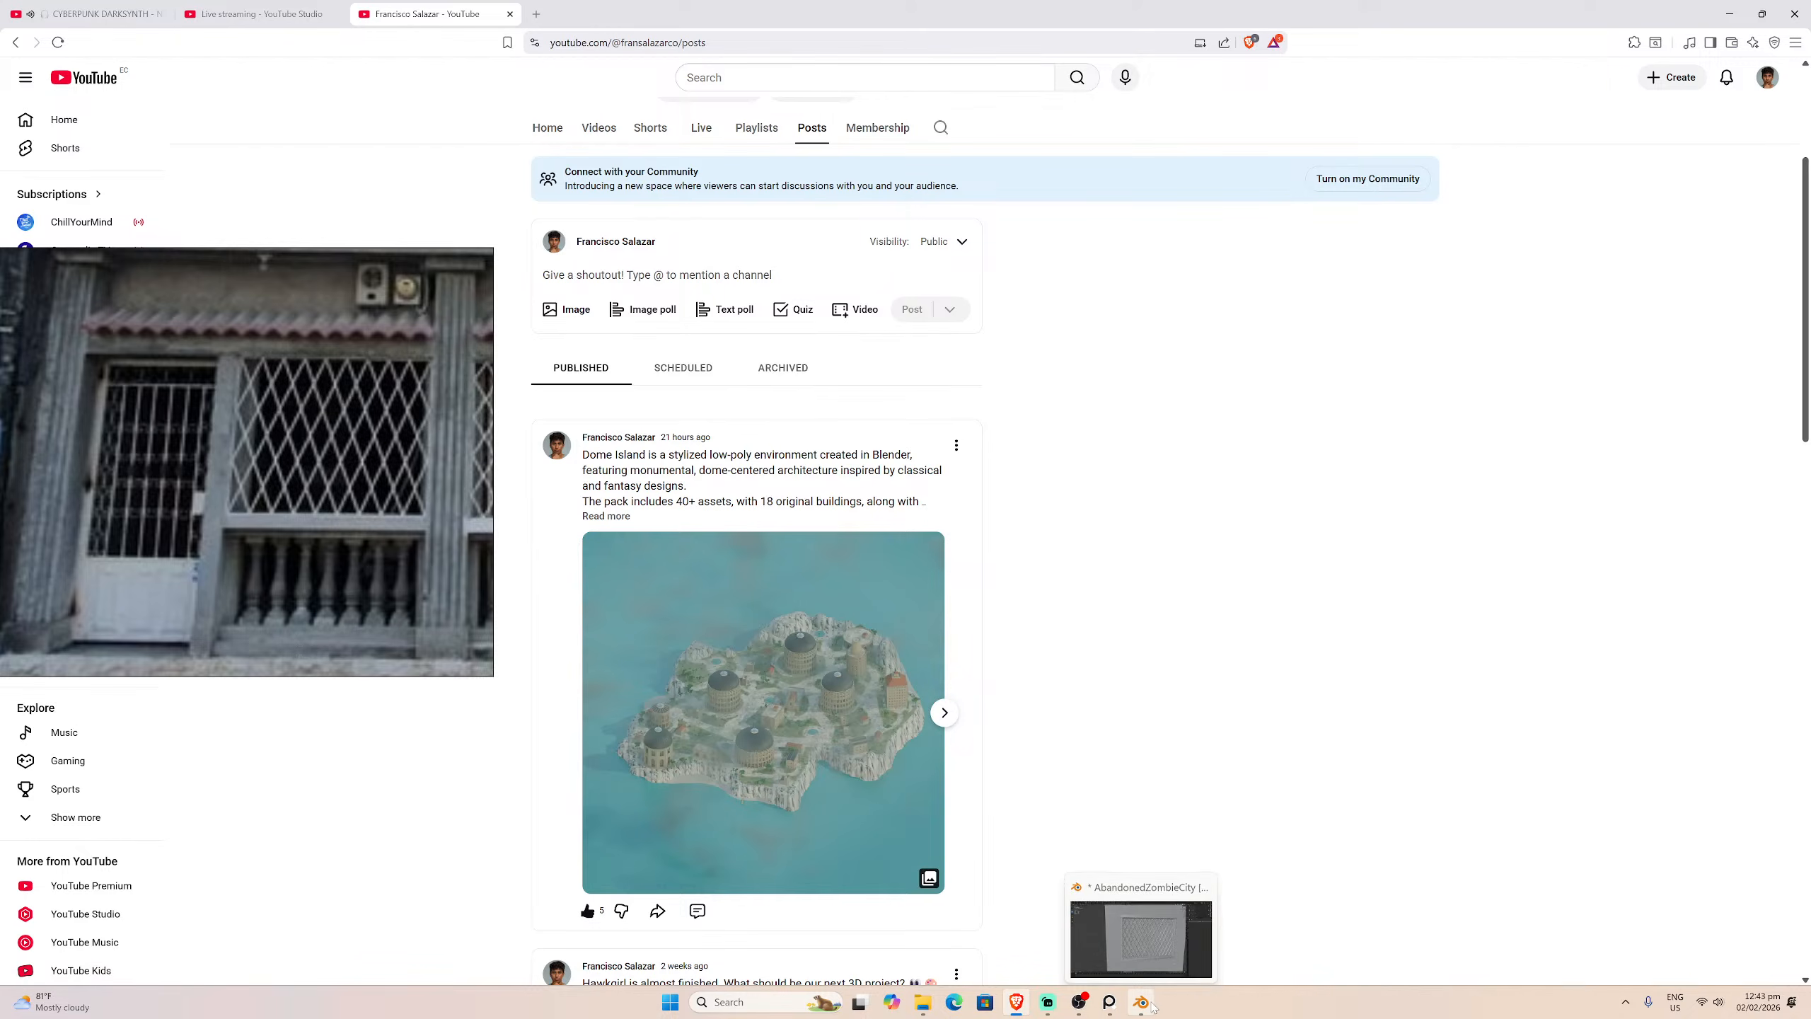
click(1142, 1003)
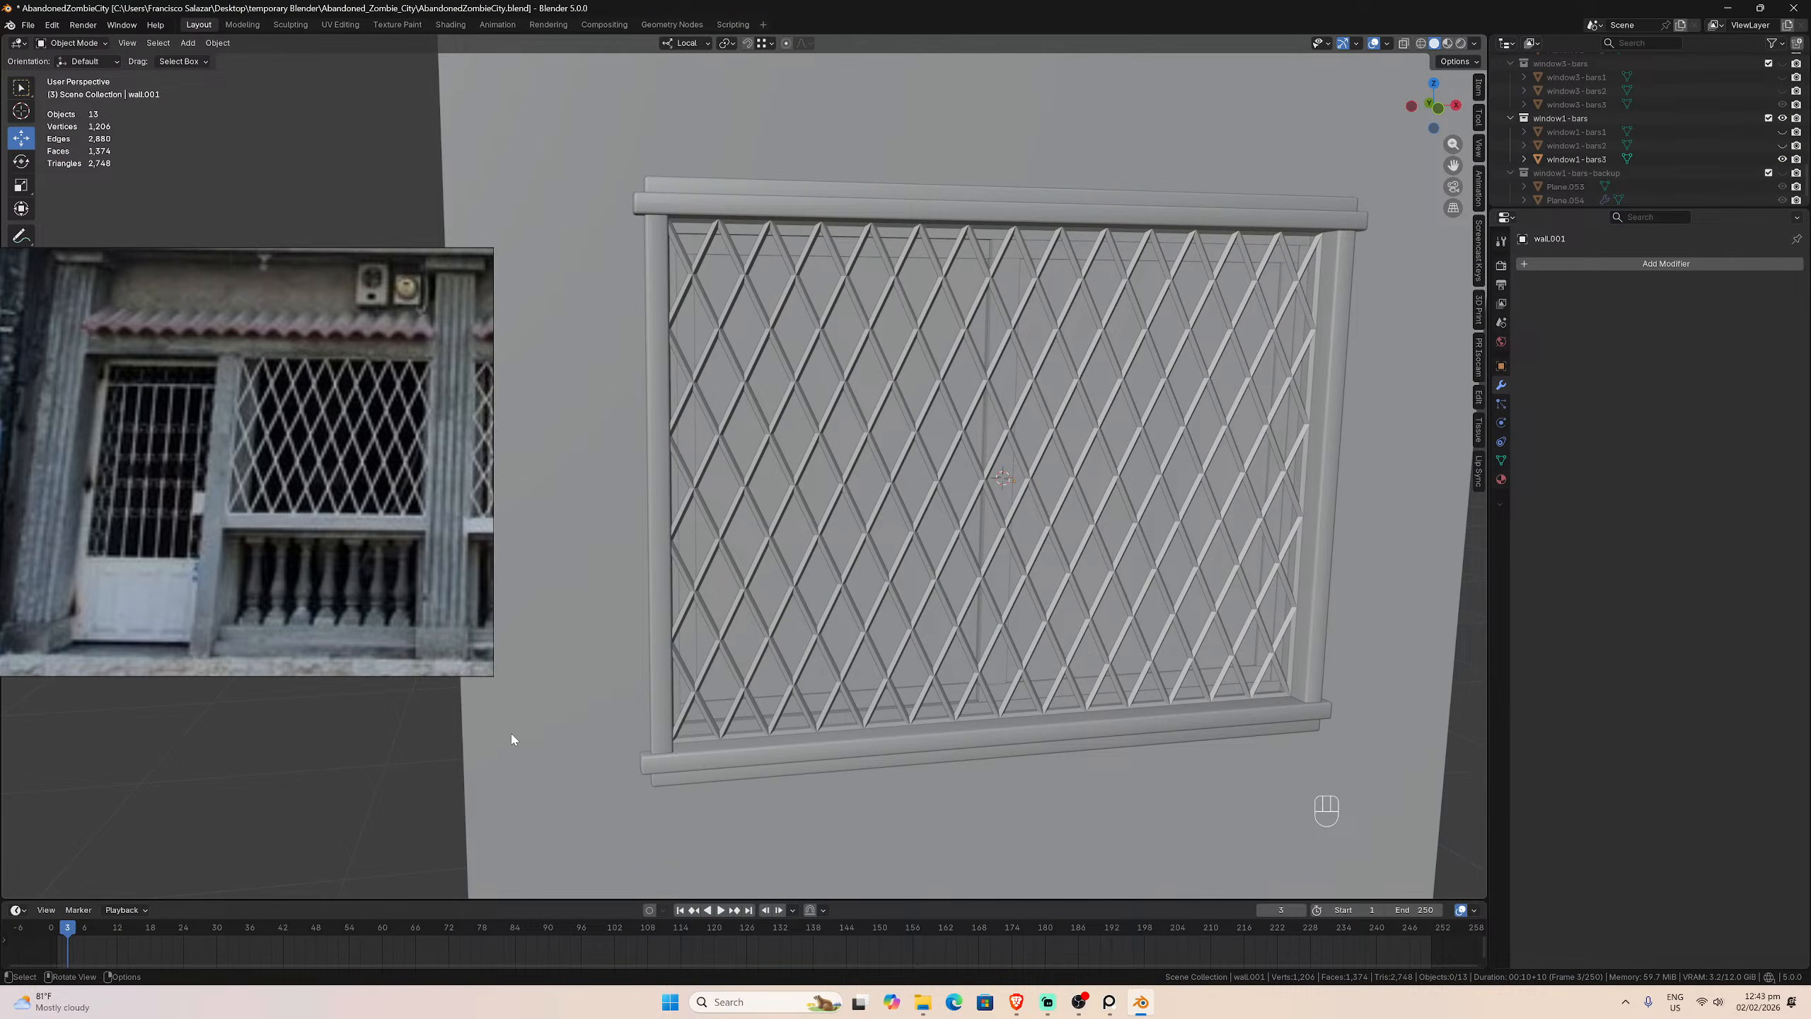
click(1025, 1003)
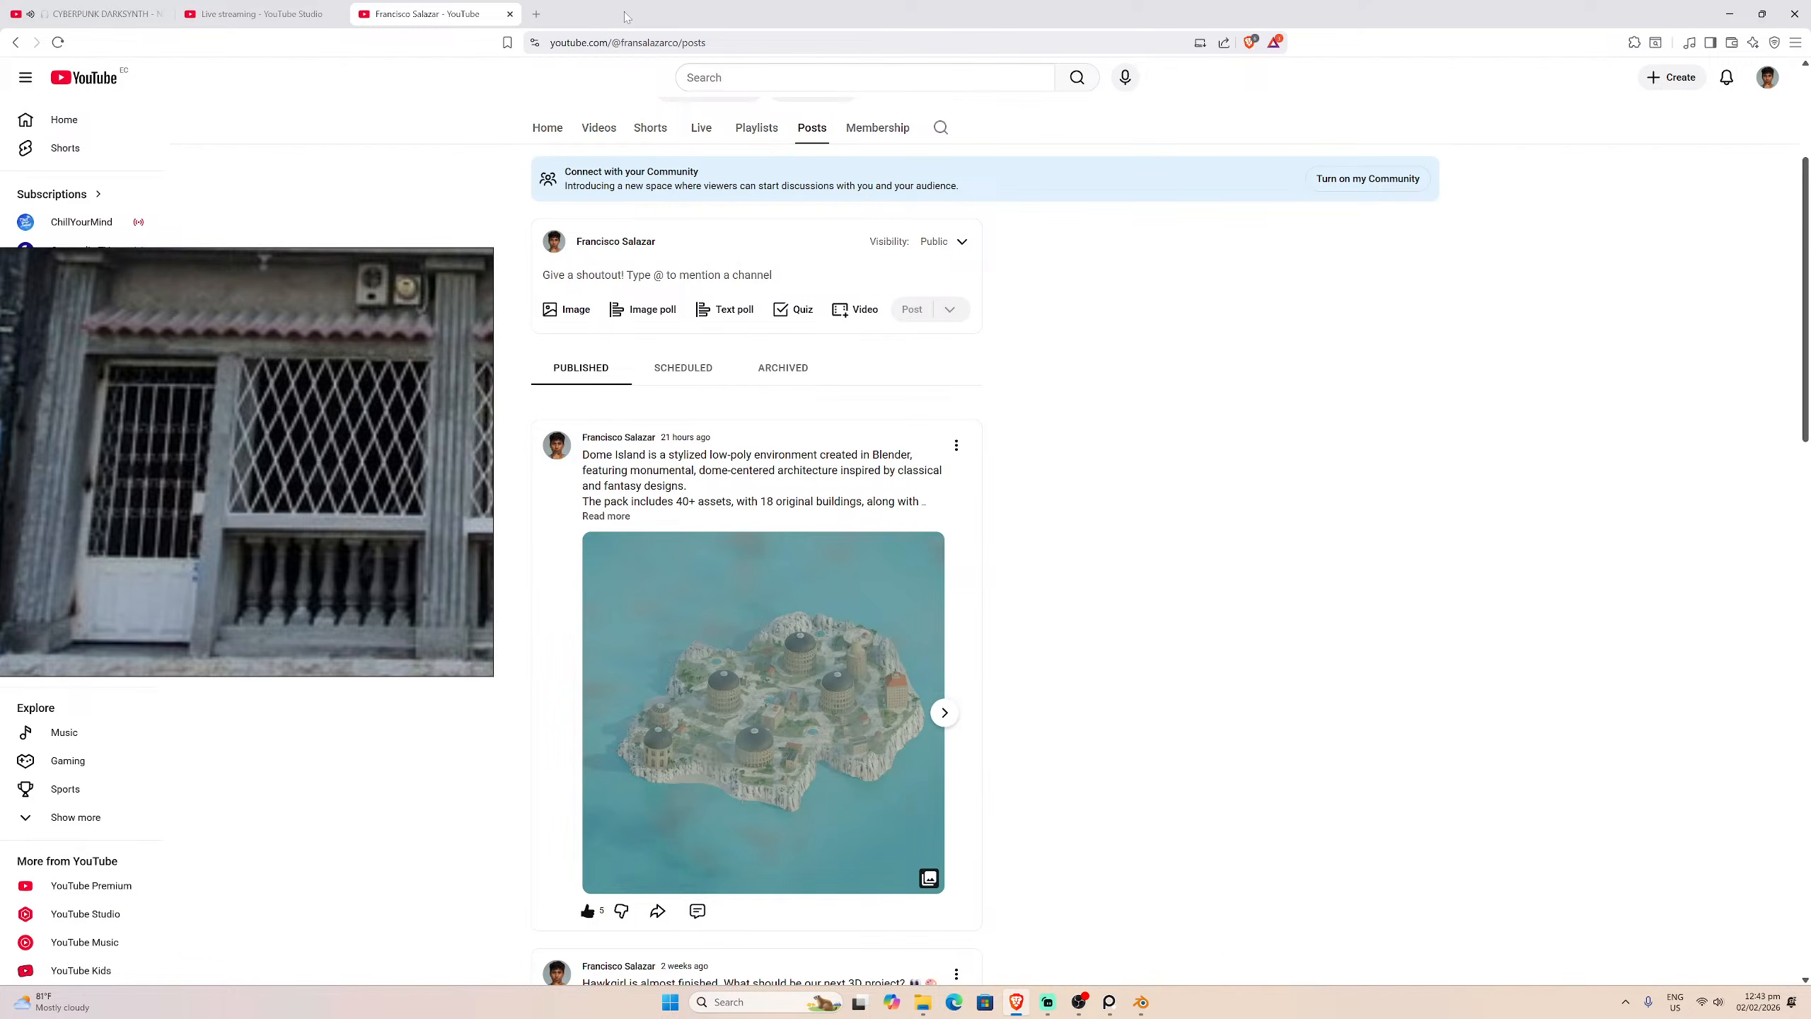
Step: Open artstation.com in a new browser tab
click(537, 14)
text(artstation.com)
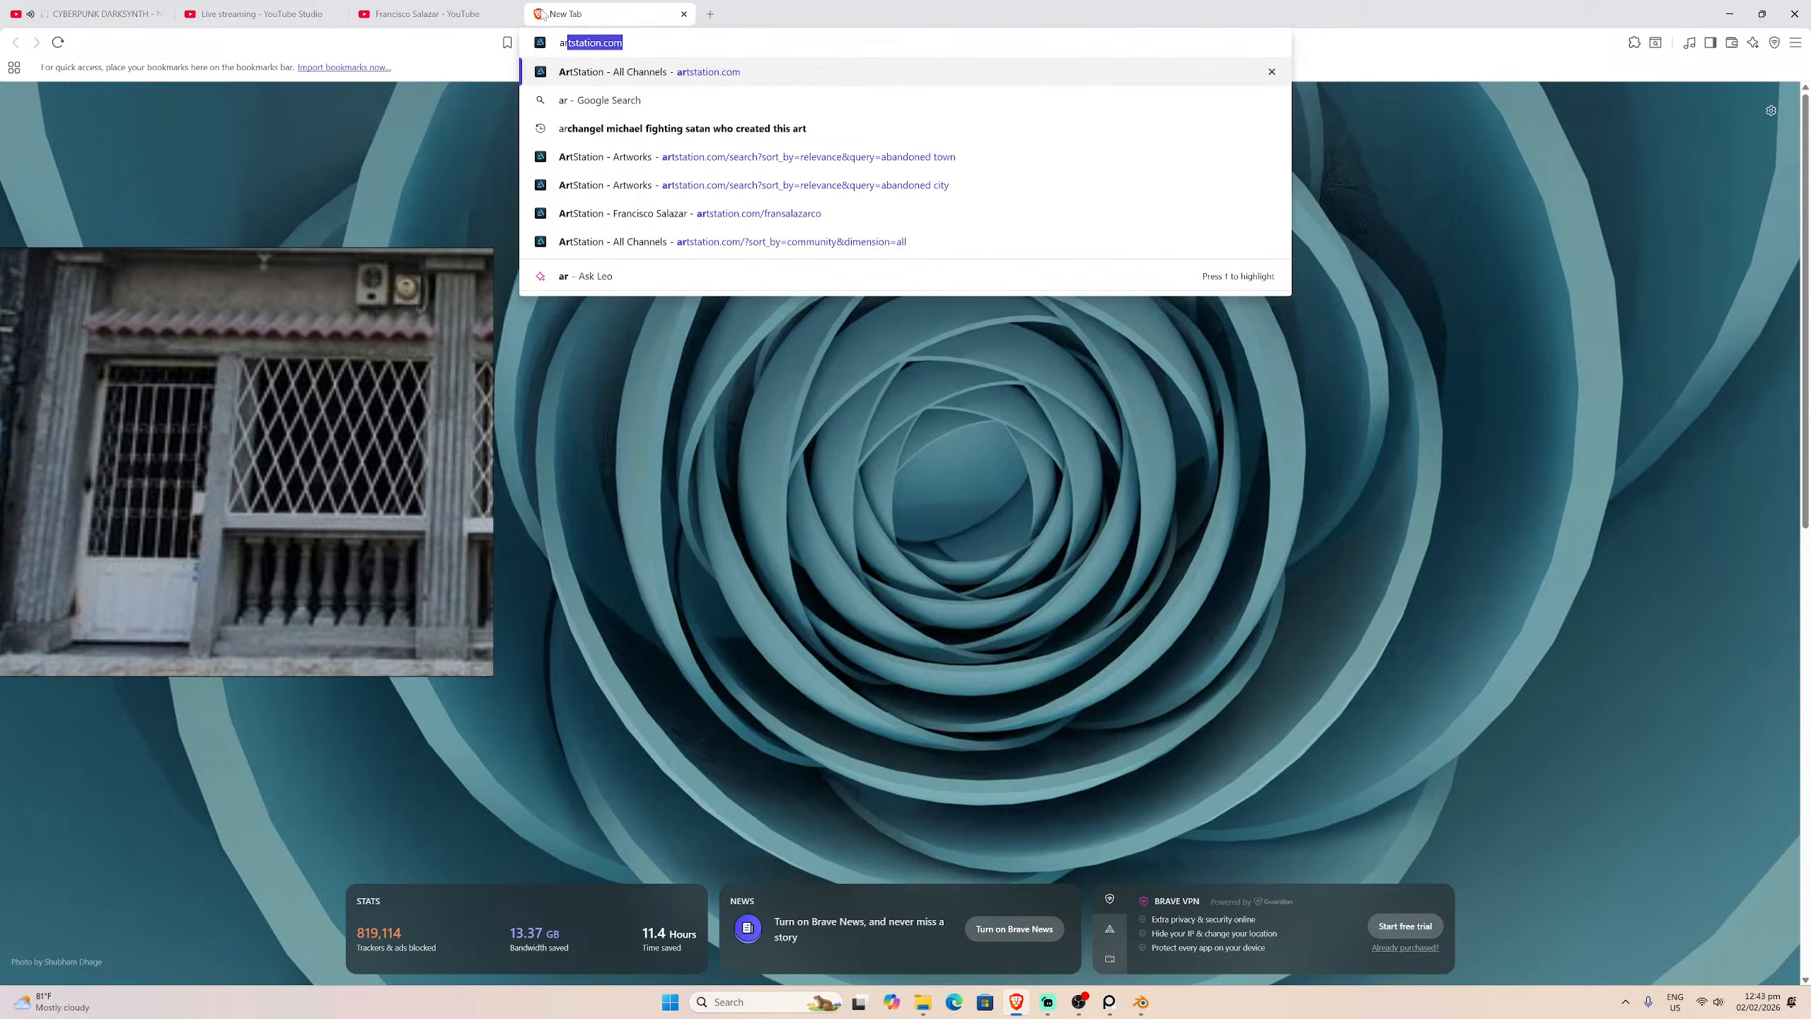
key(Return)
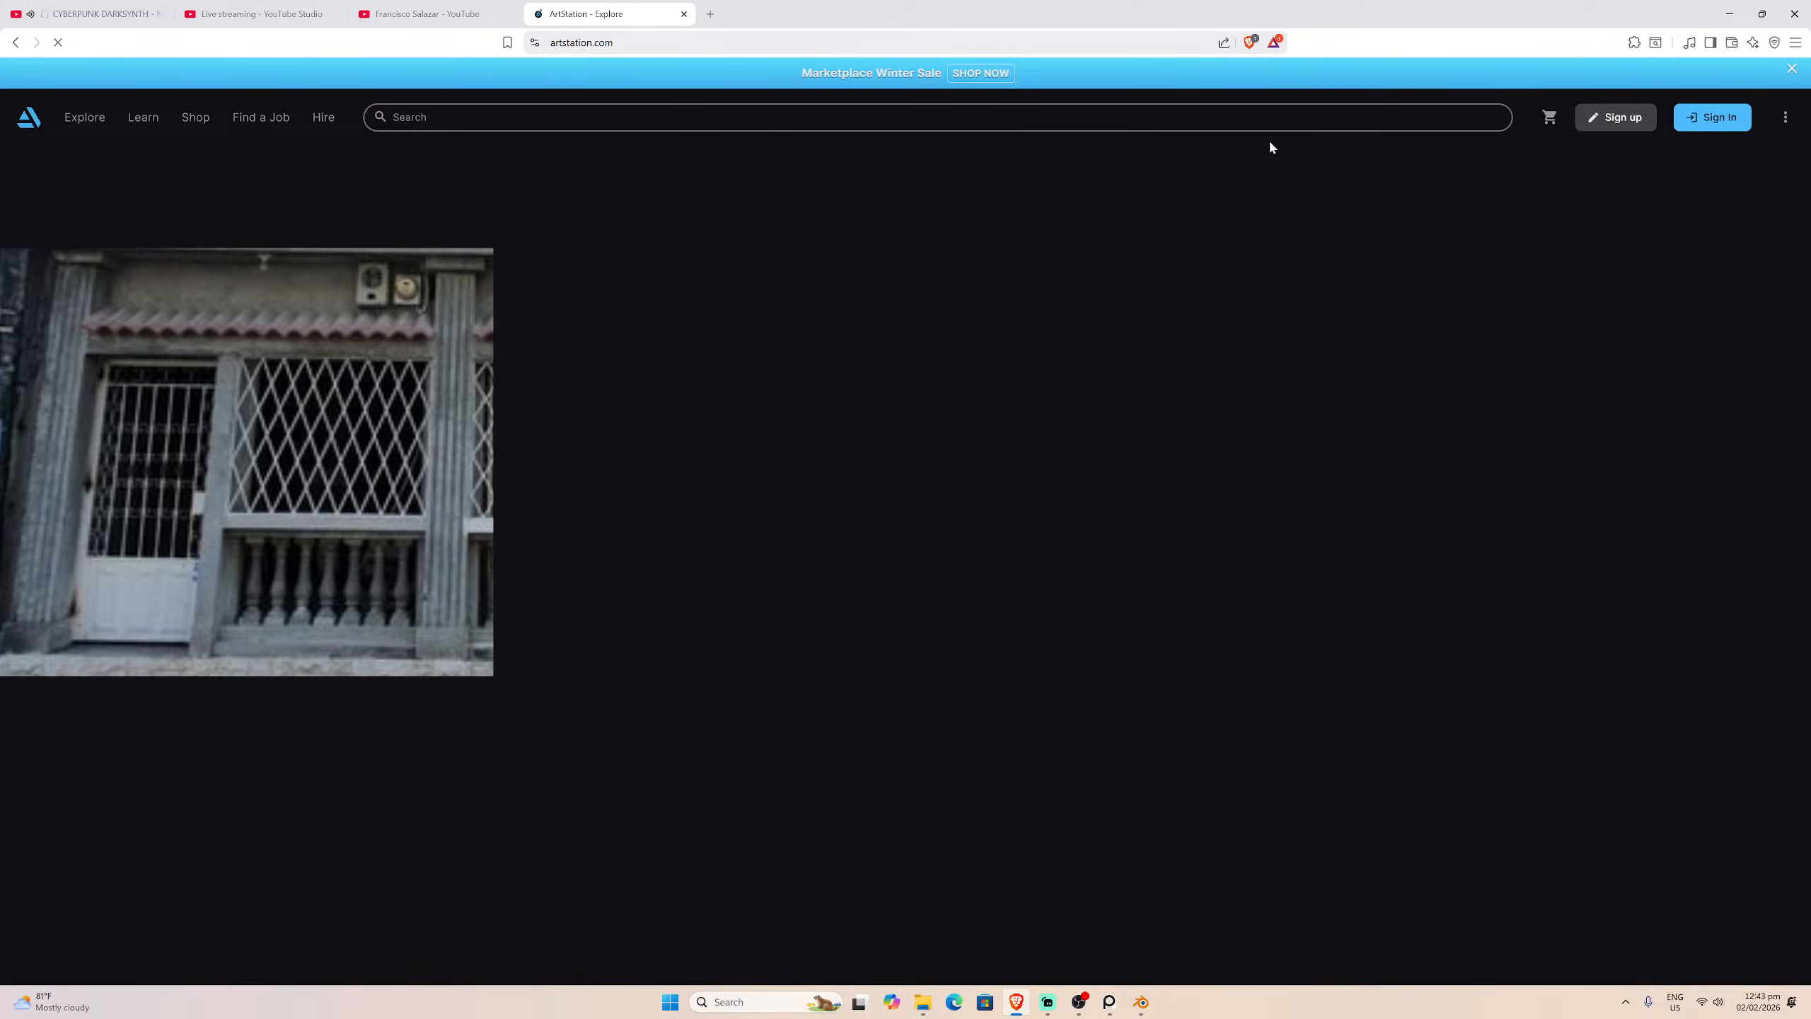
Step: Search ArtStation's artists for the channel owner's username and open the artist's profile through the Johnny Bravo artwork
click(1266, 119)
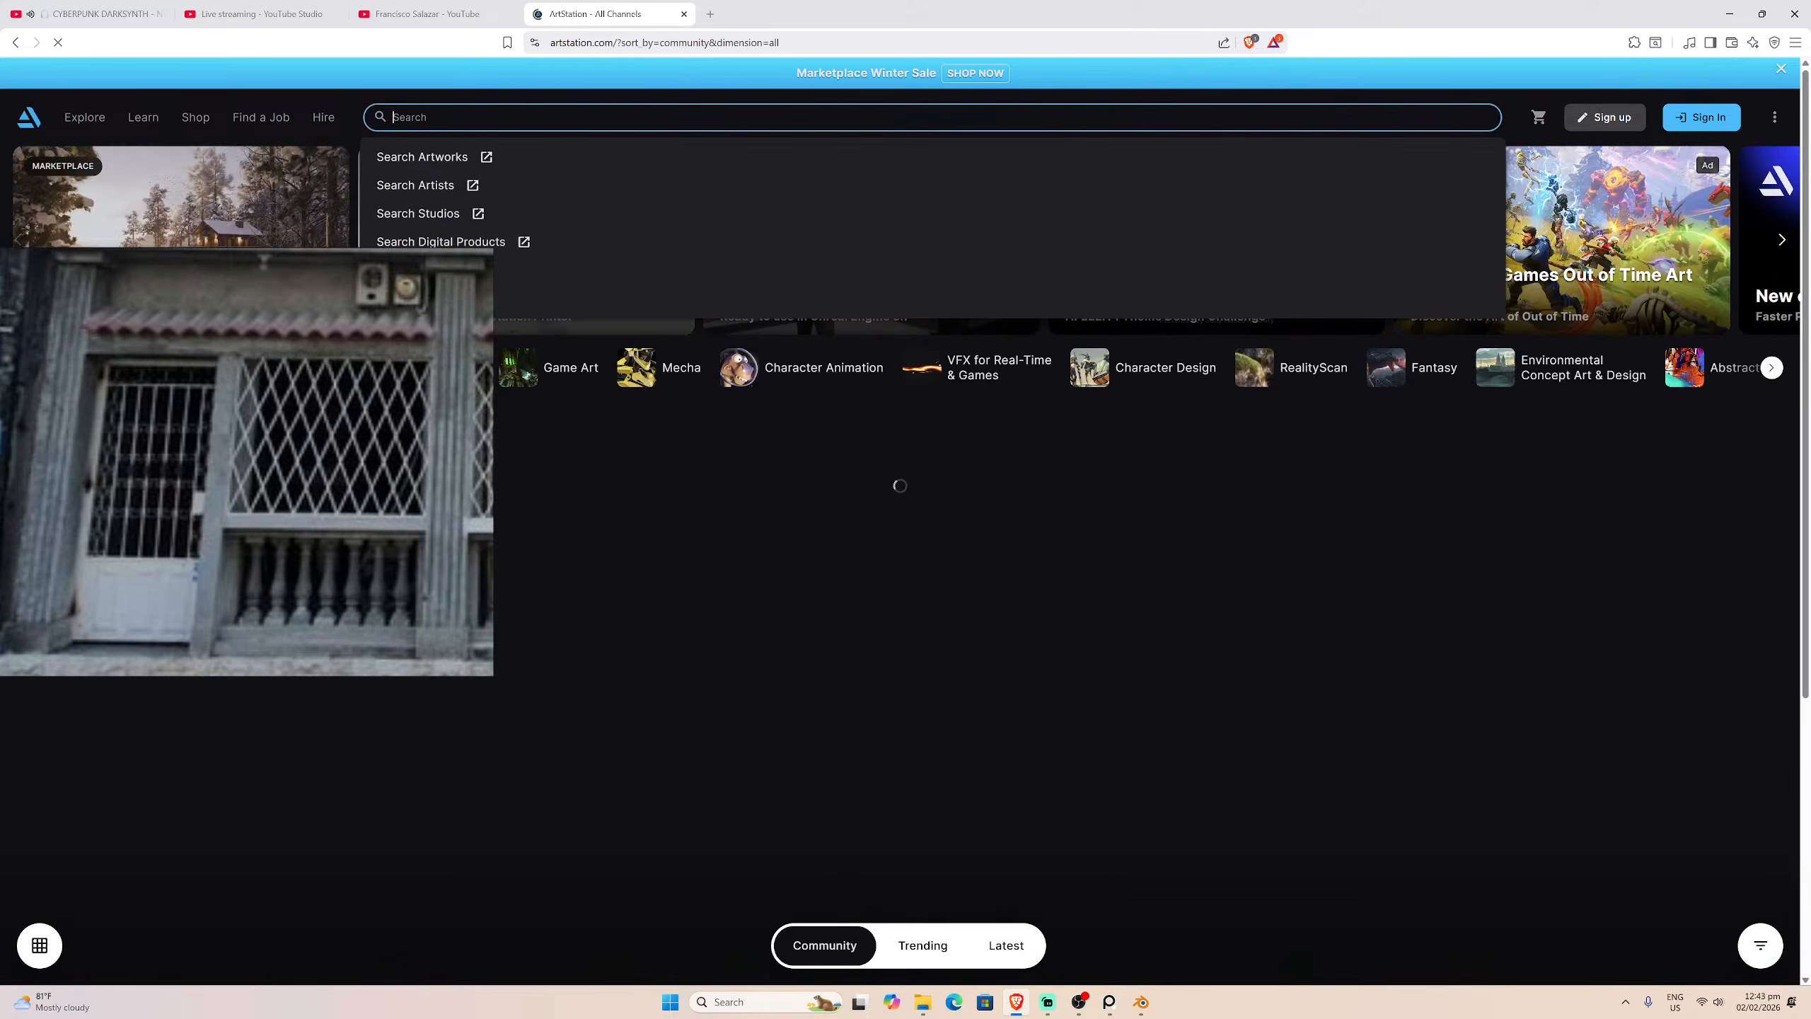
text(fransa)
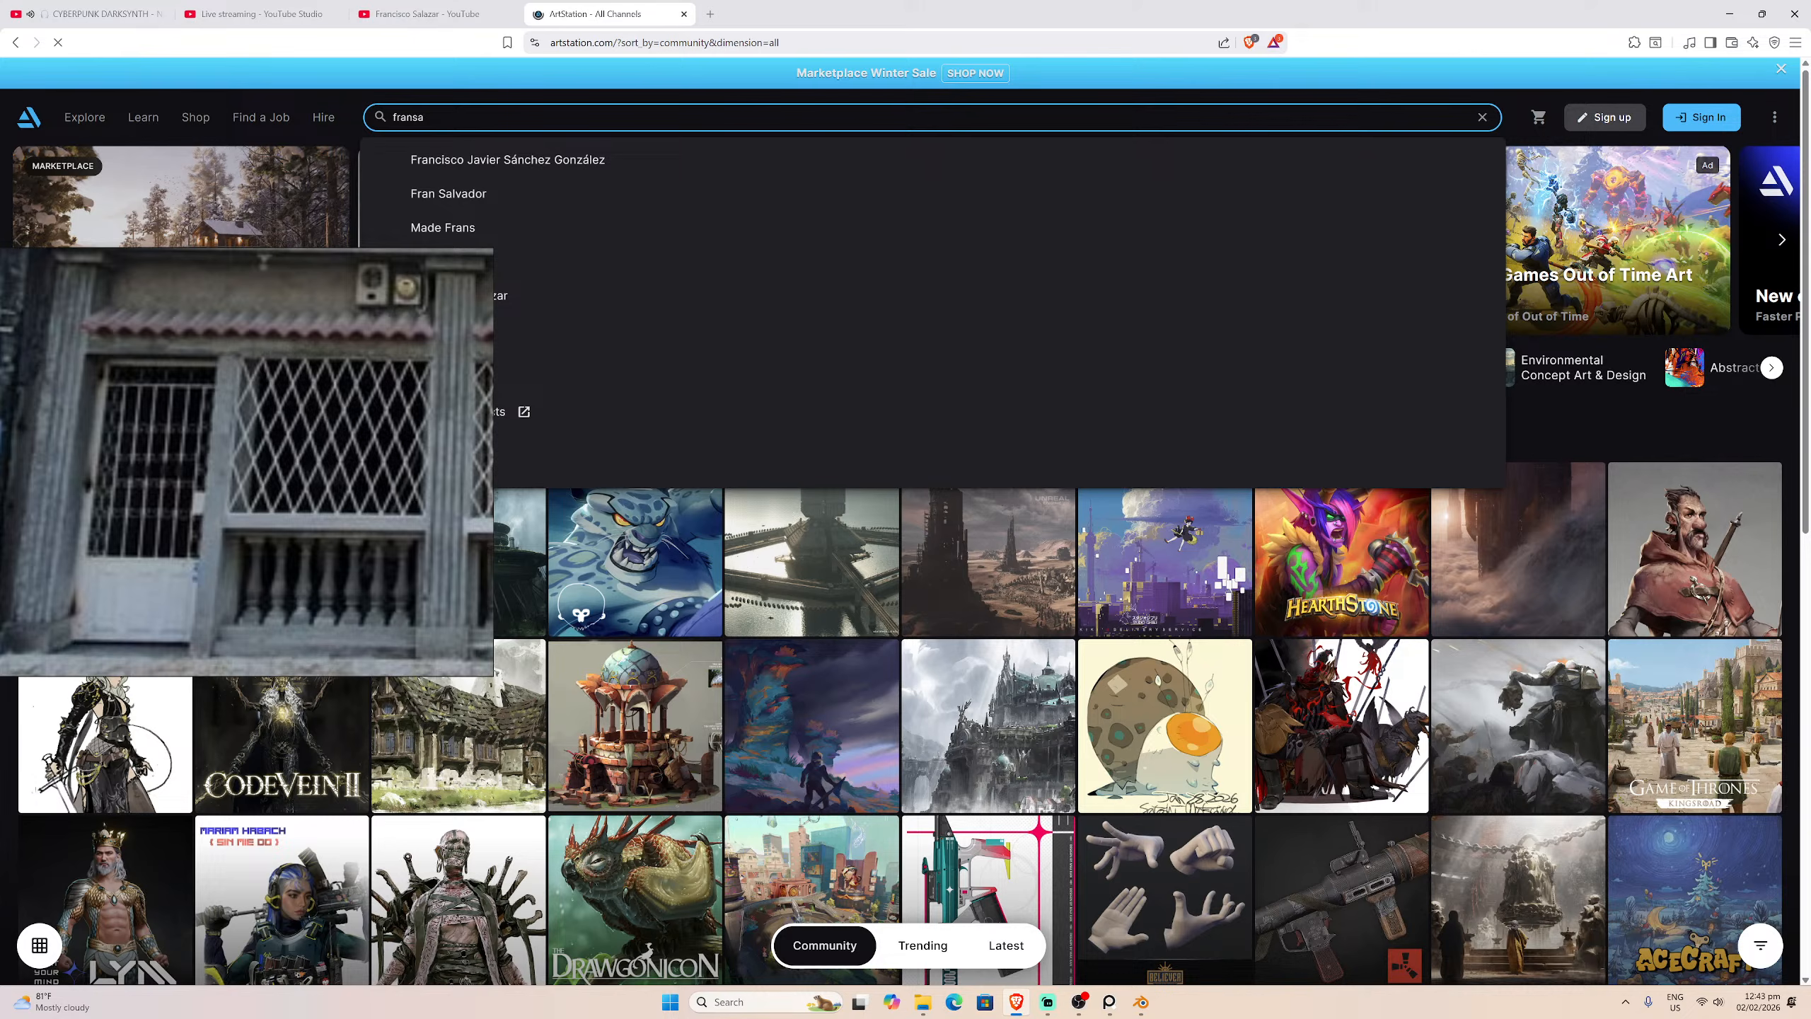
text(lazarco)
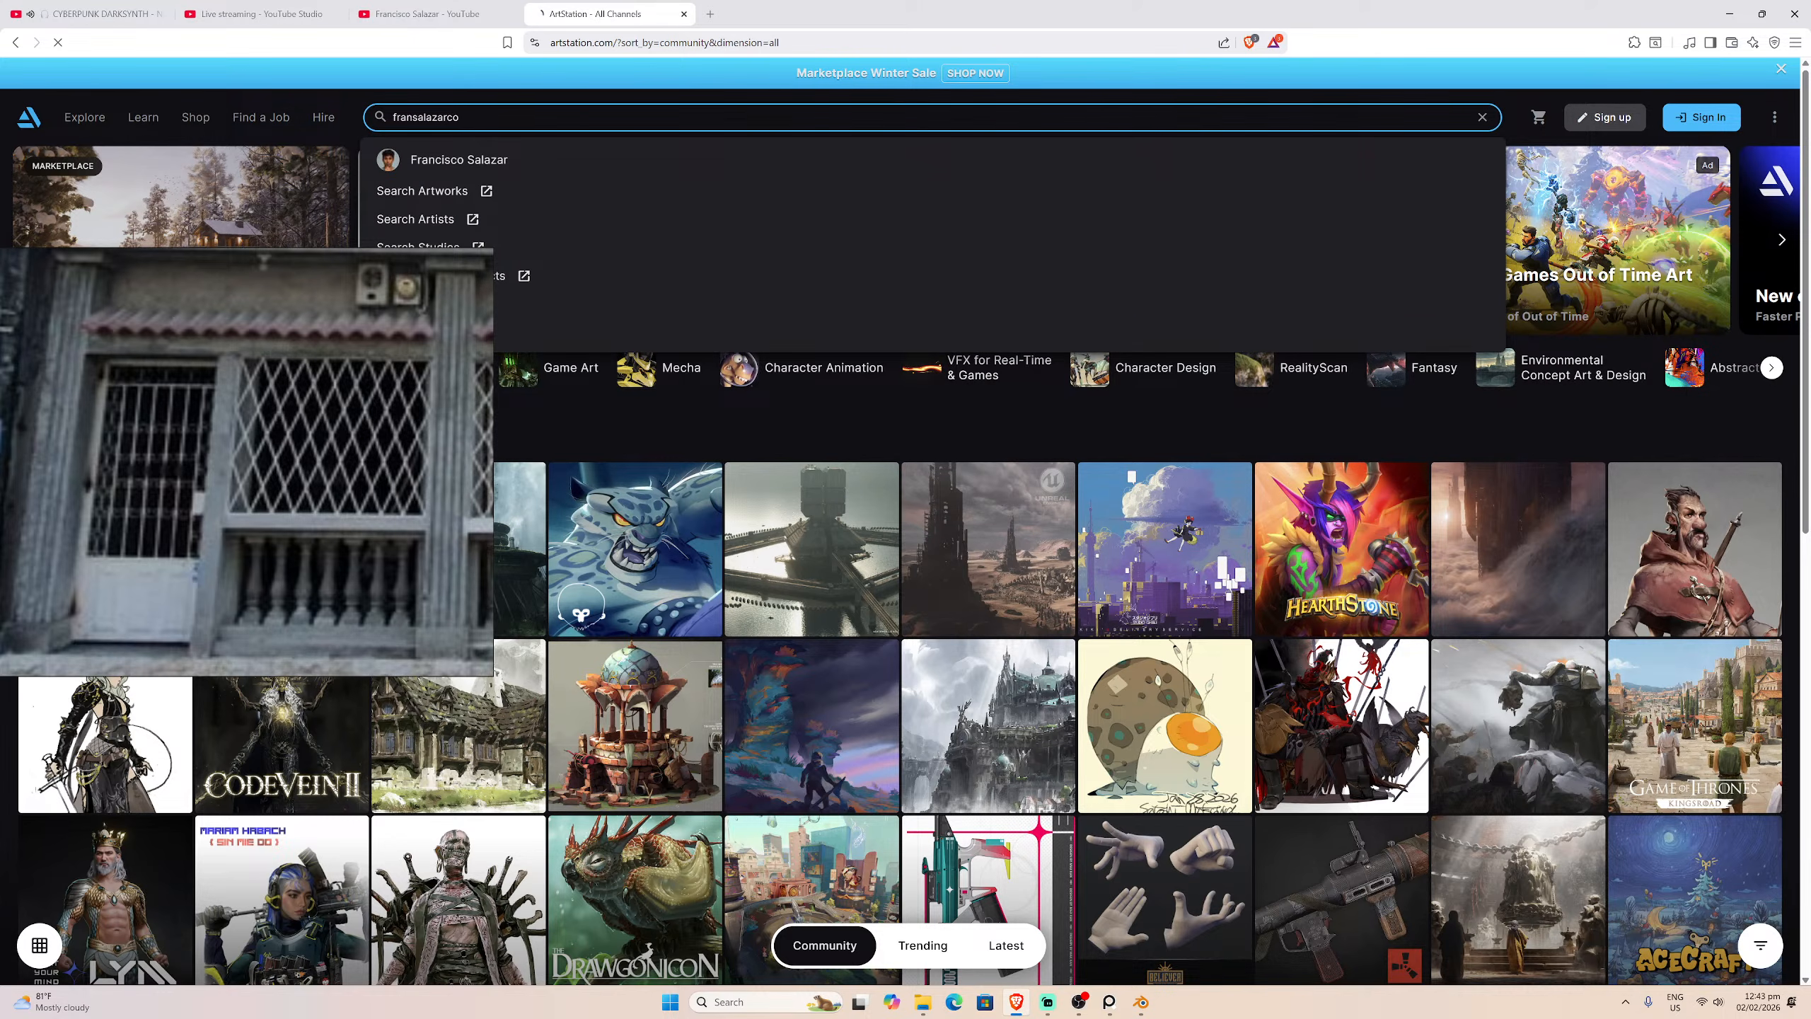
key(Return)
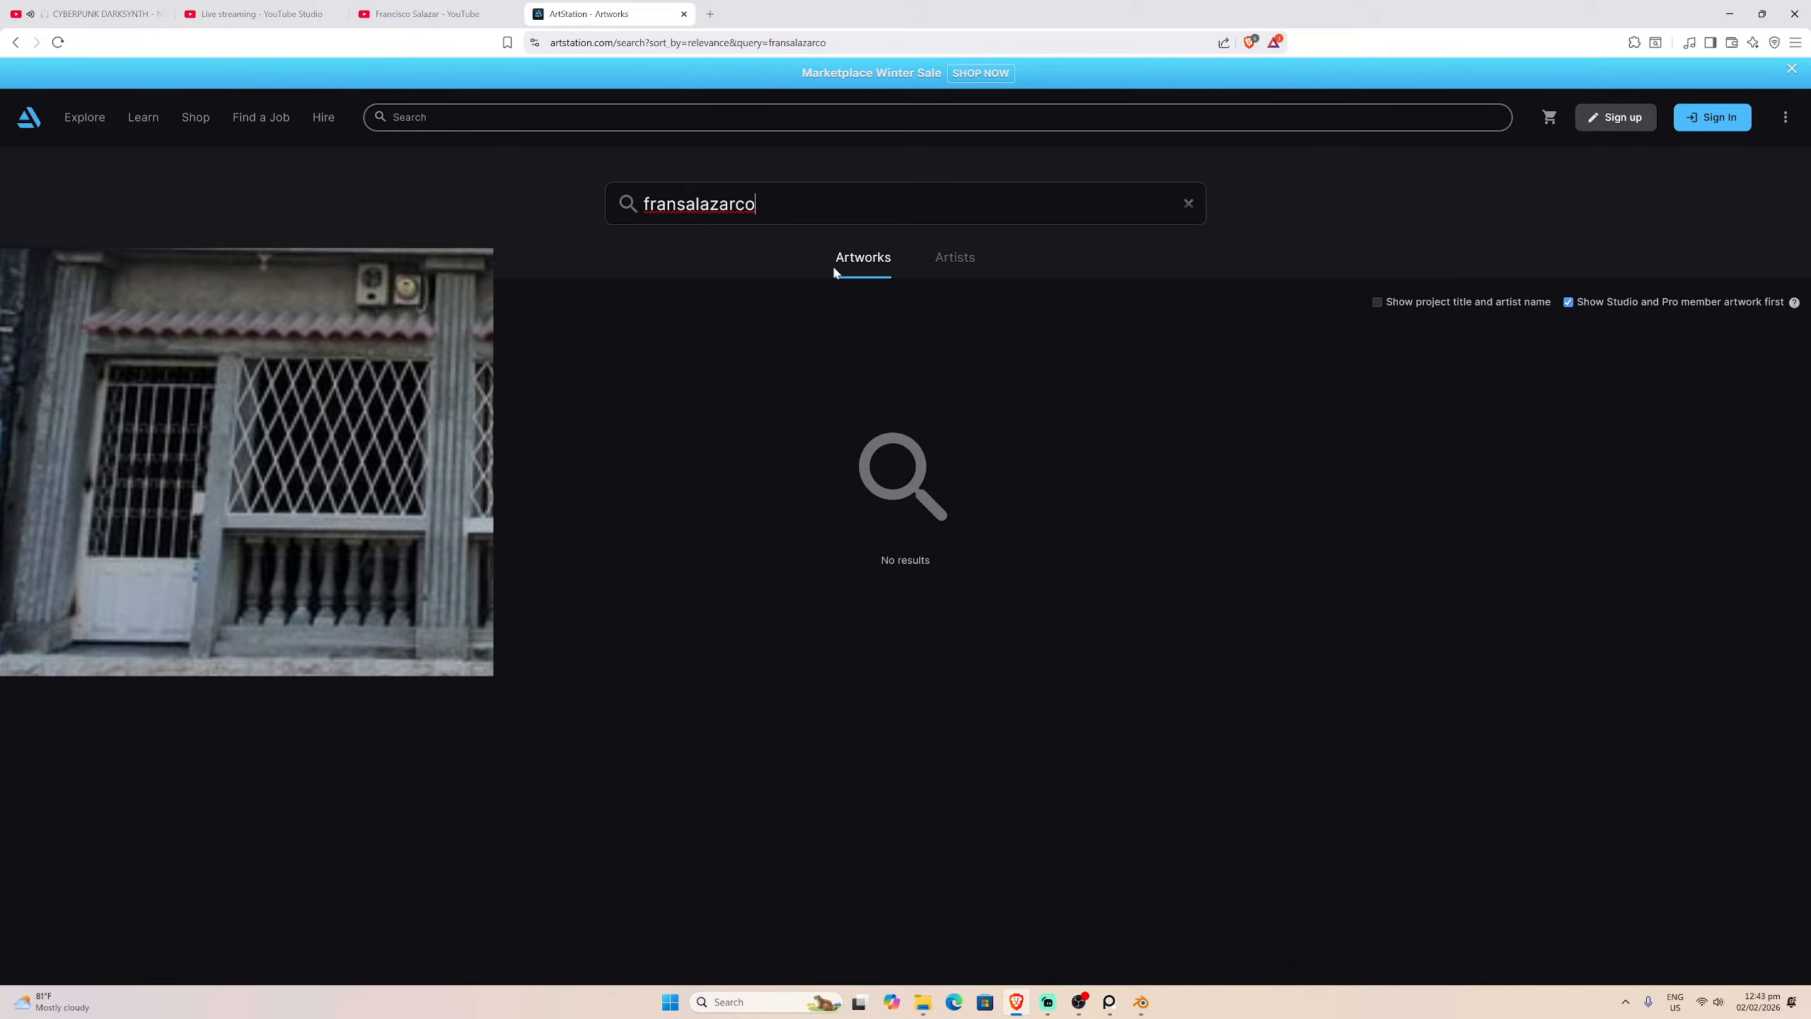
click(954, 257)
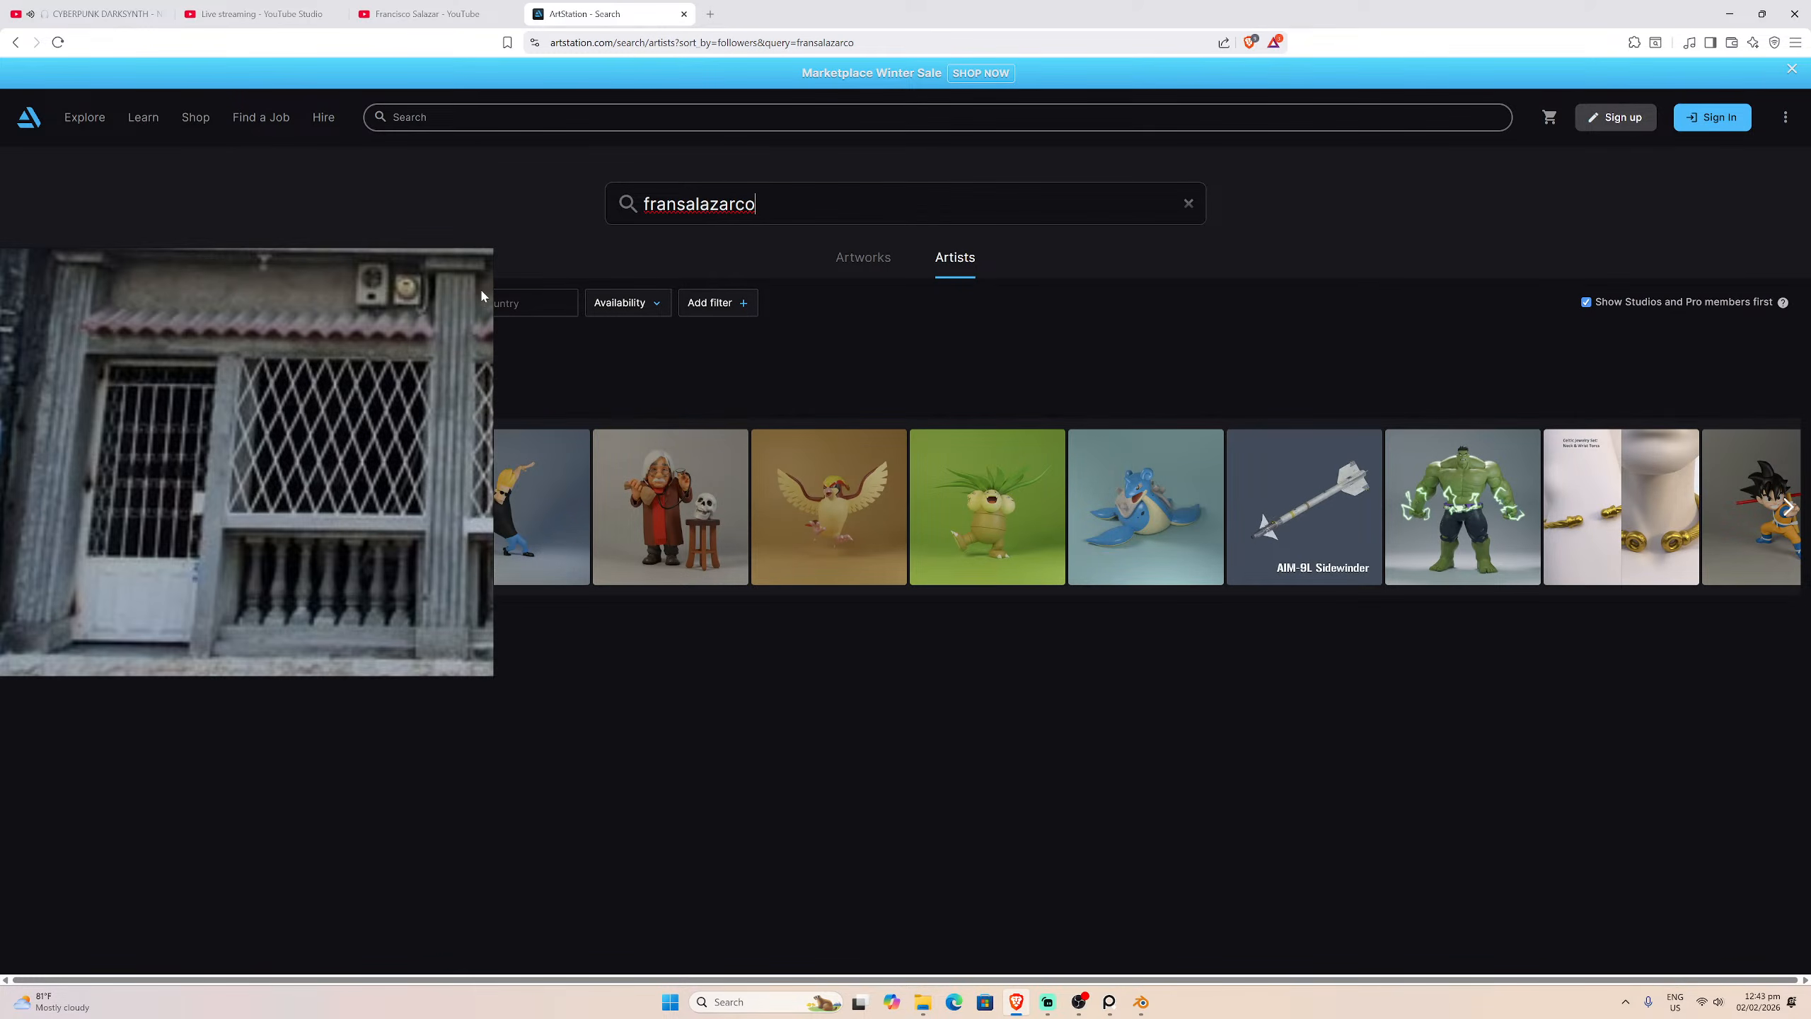
click(560, 484)
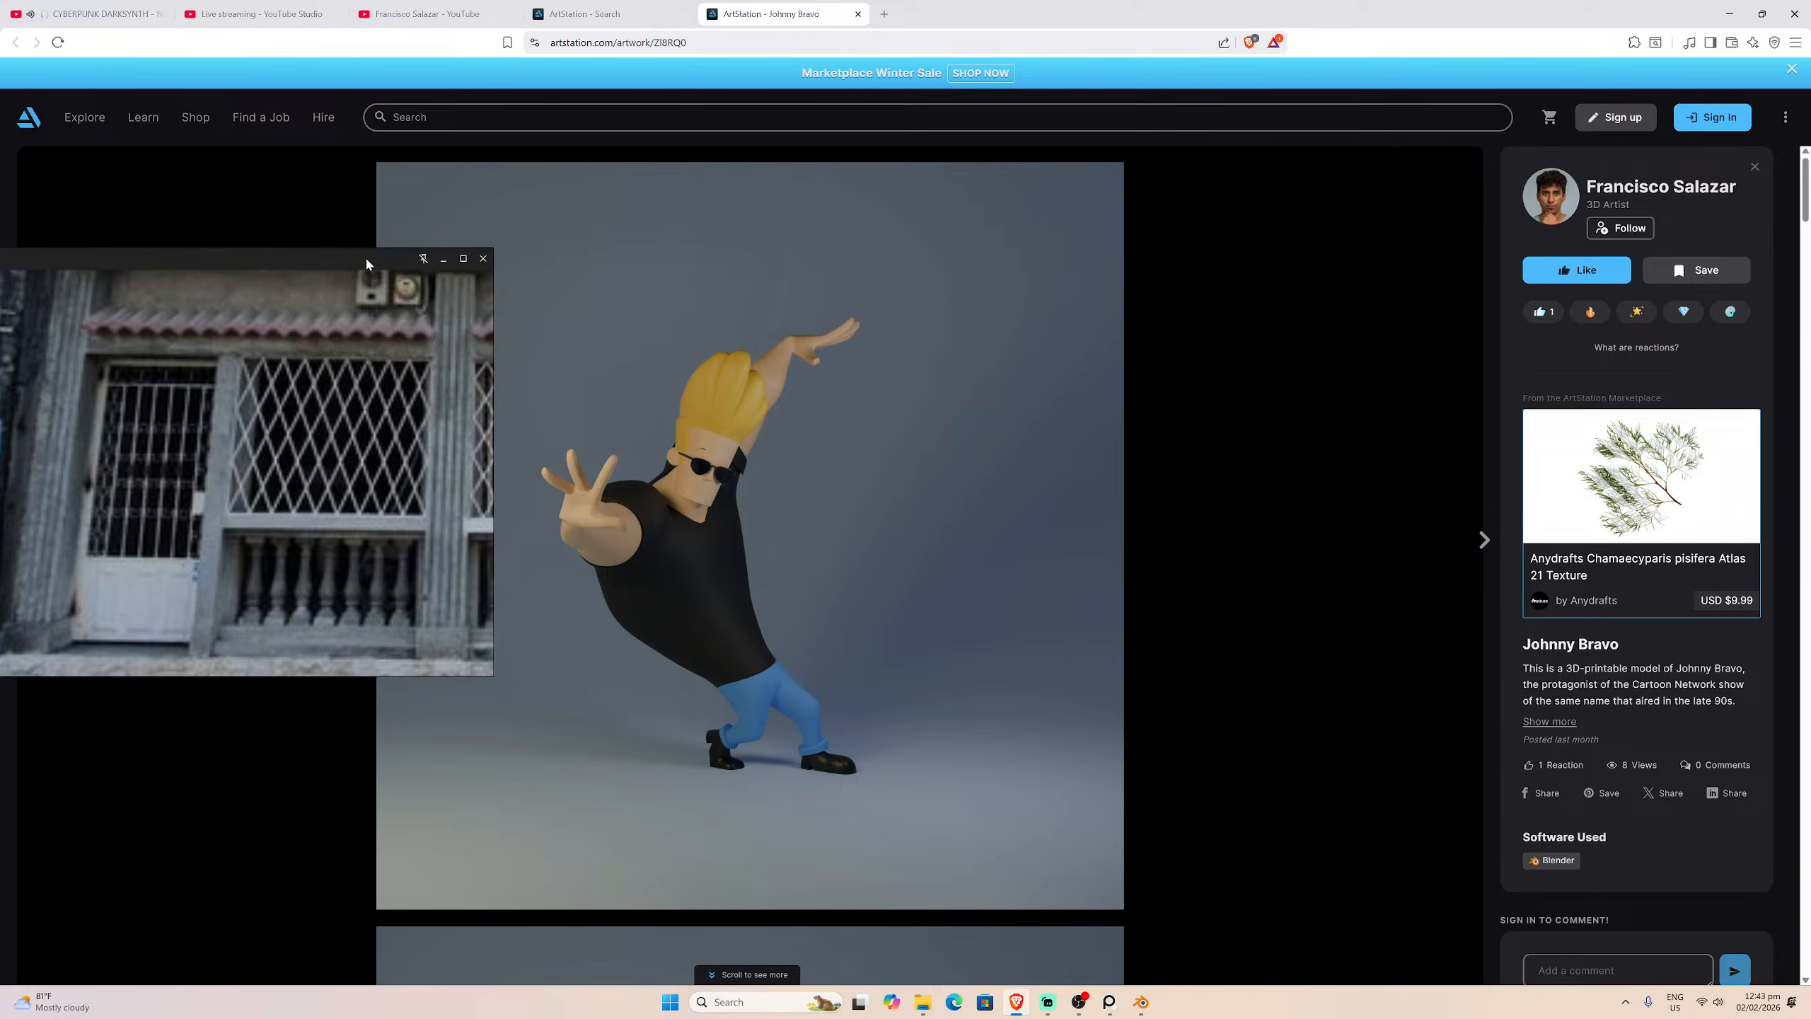
click(1634, 189)
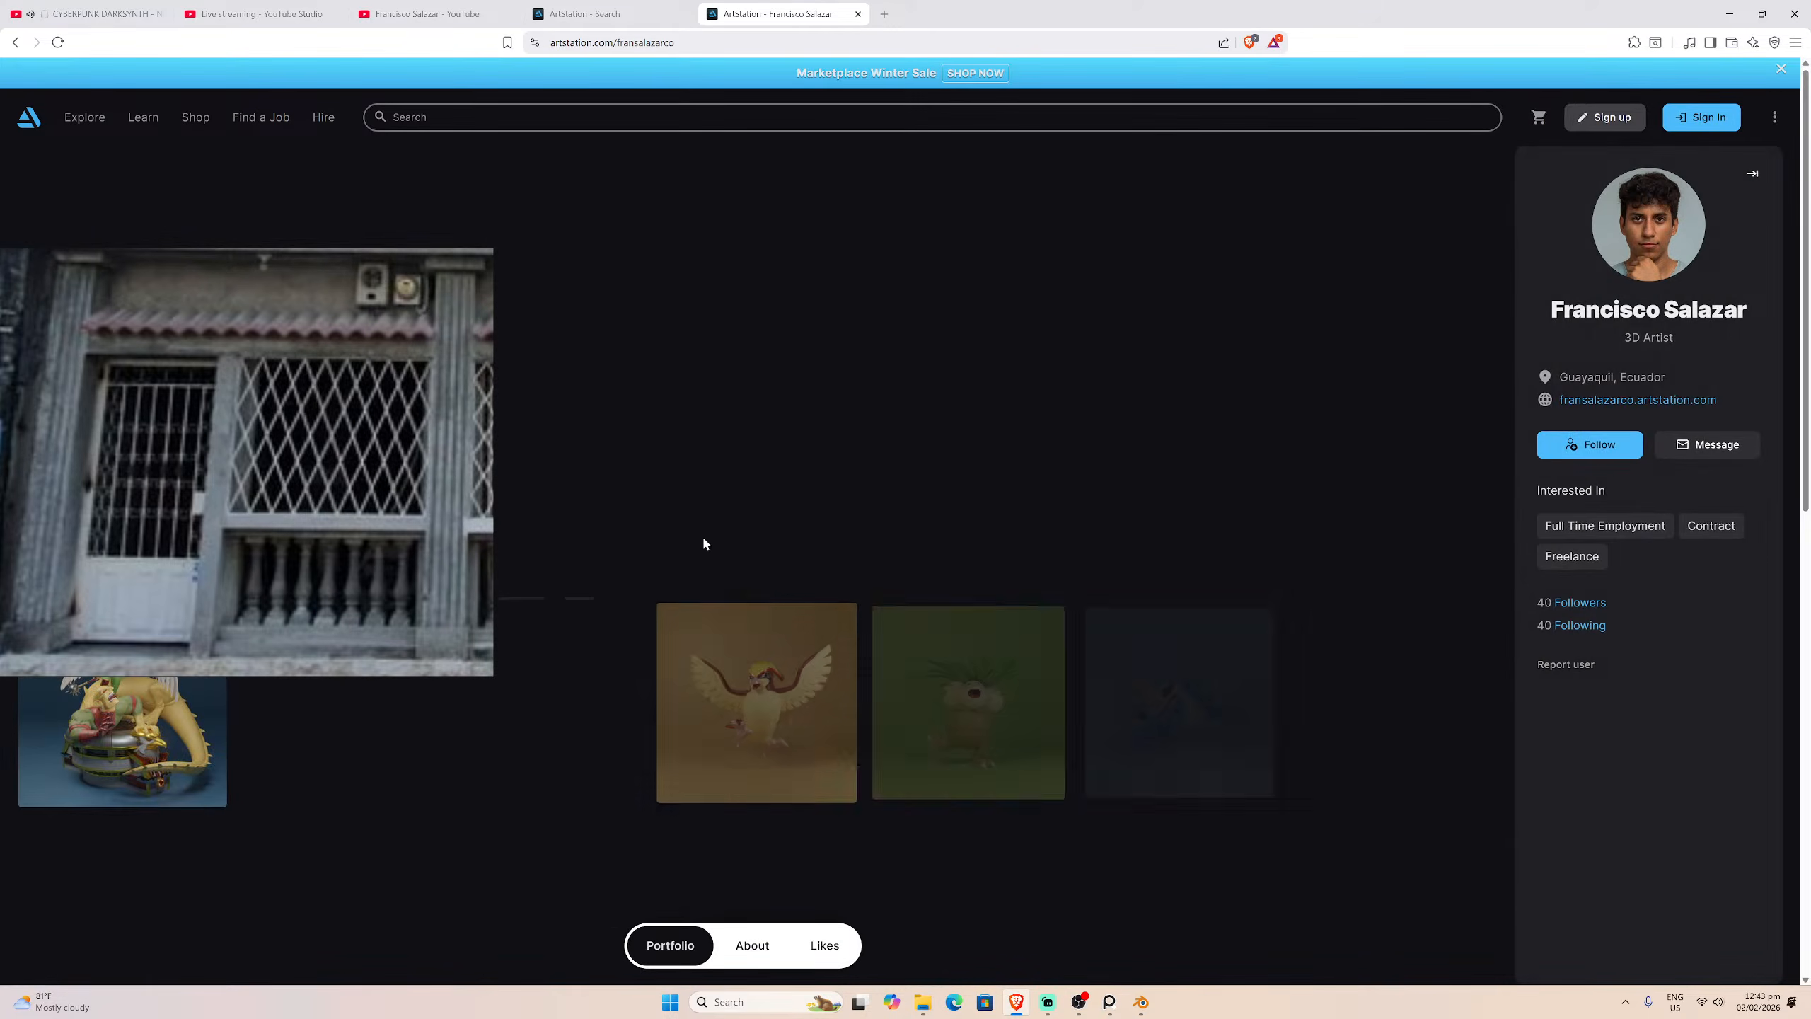
Step: Examine the artworks in the artist's ArtStation portfolio, from the newest character models to the oldest bighead sculpts
scroll(582, 598, down, 7)
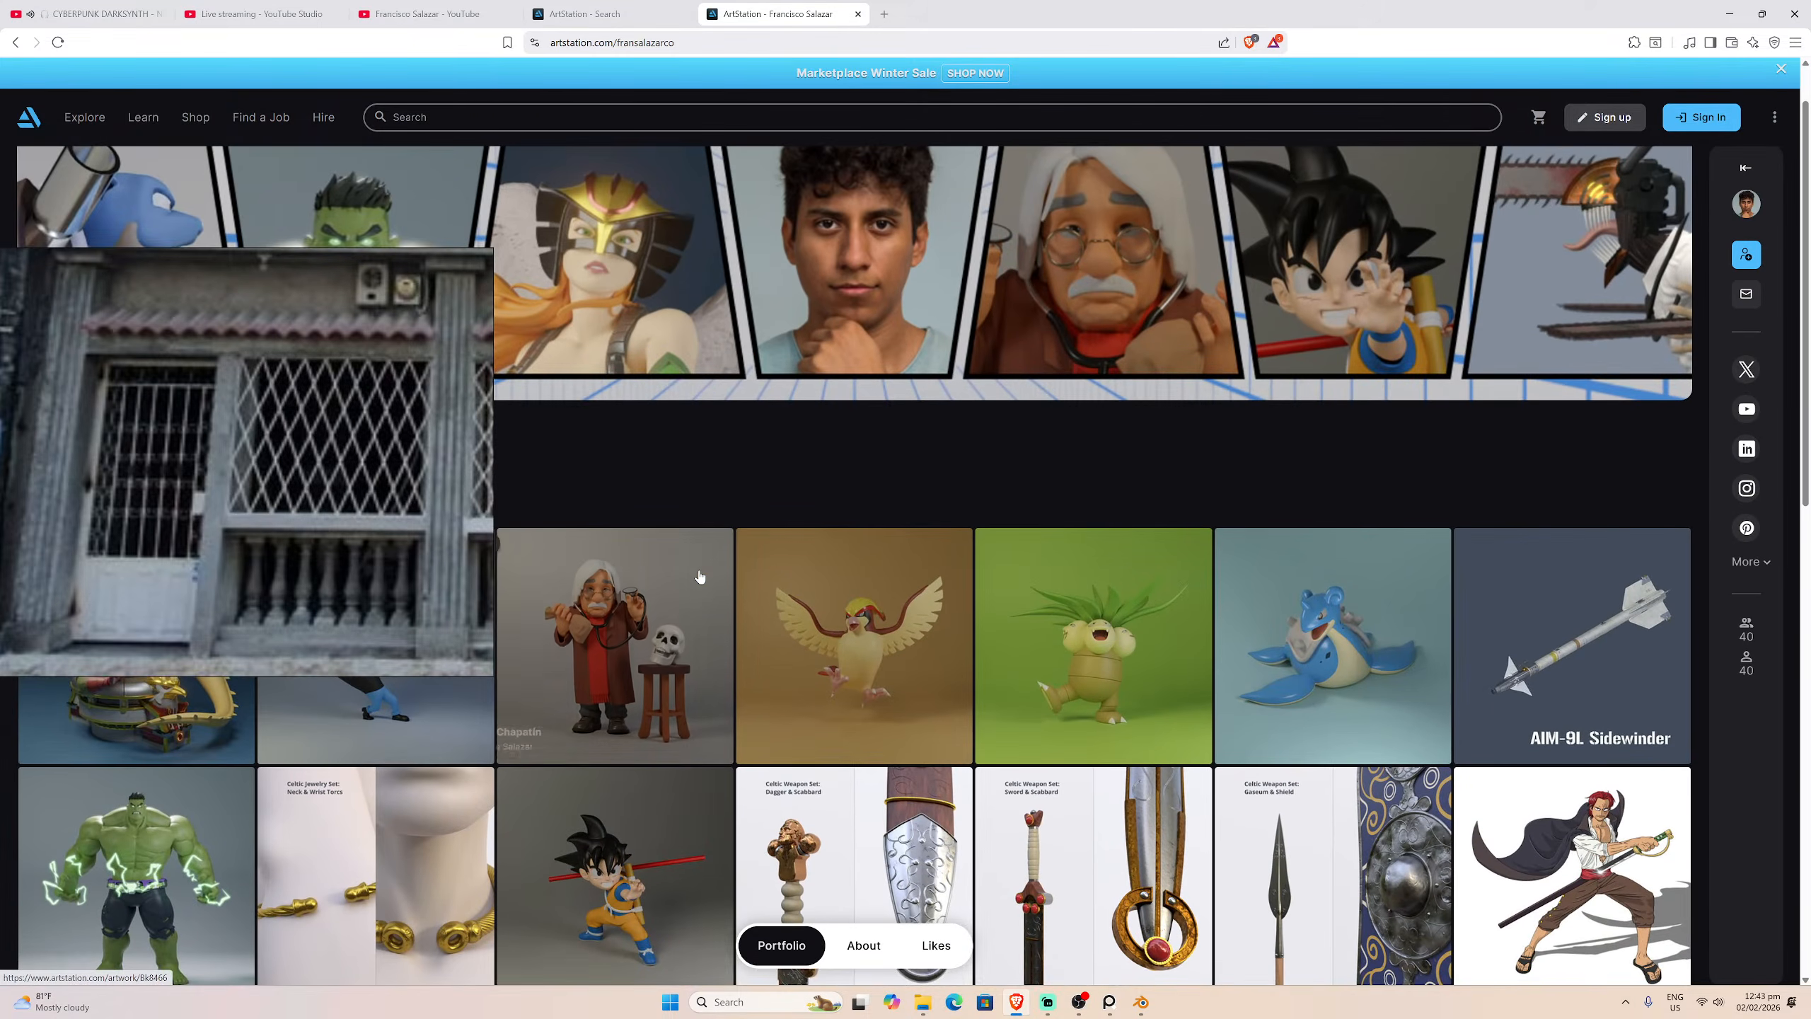
scroll(753, 593, down, 8)
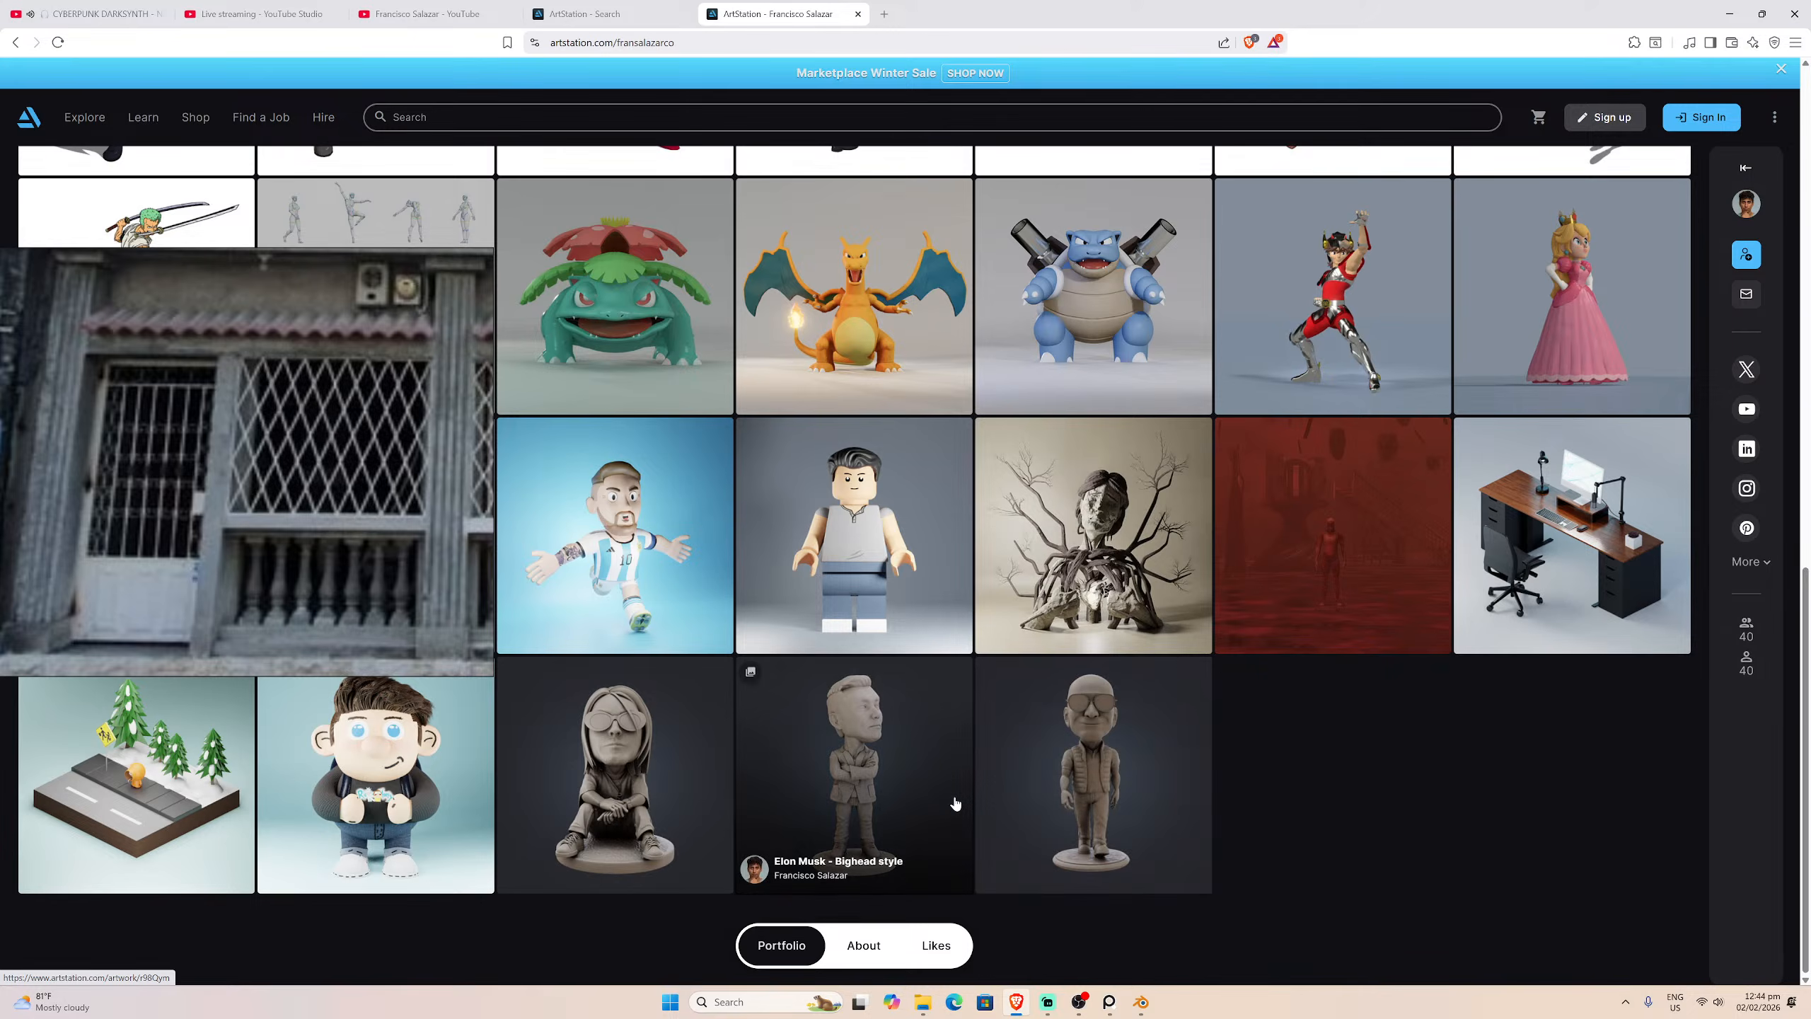
scroll(243, 780, up, 3)
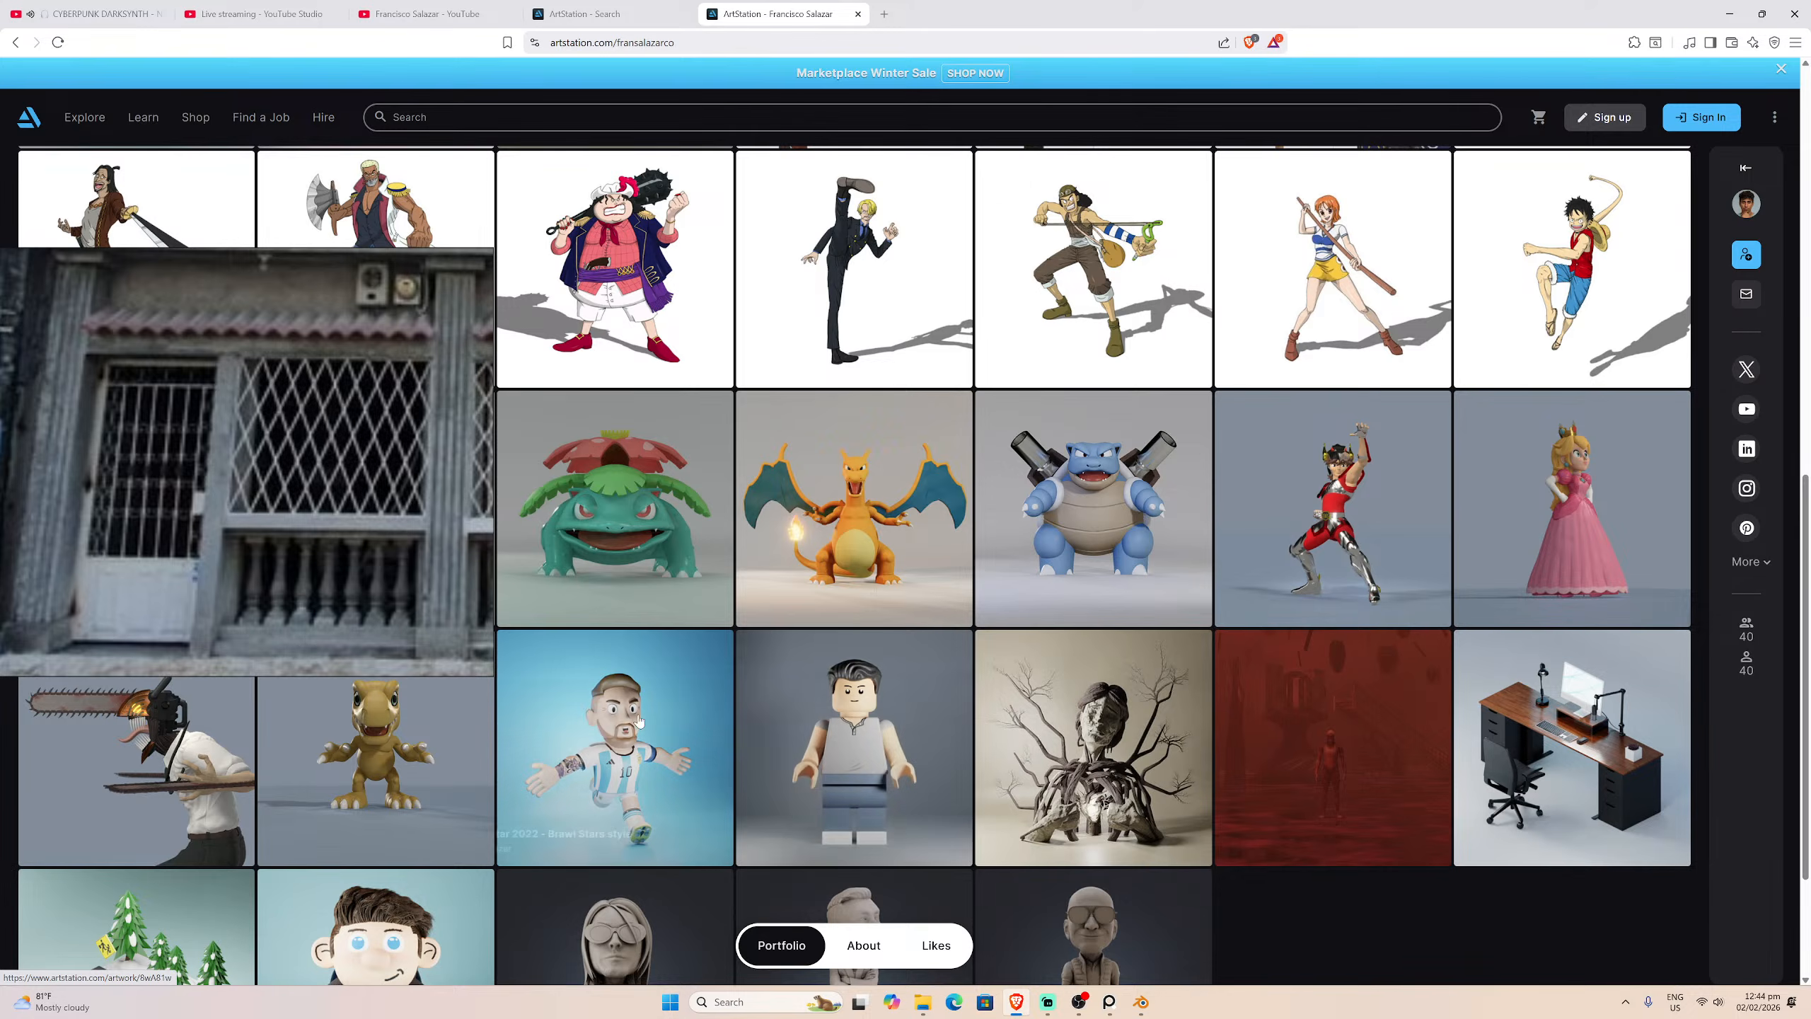
scroll(612, 766, up, 1)
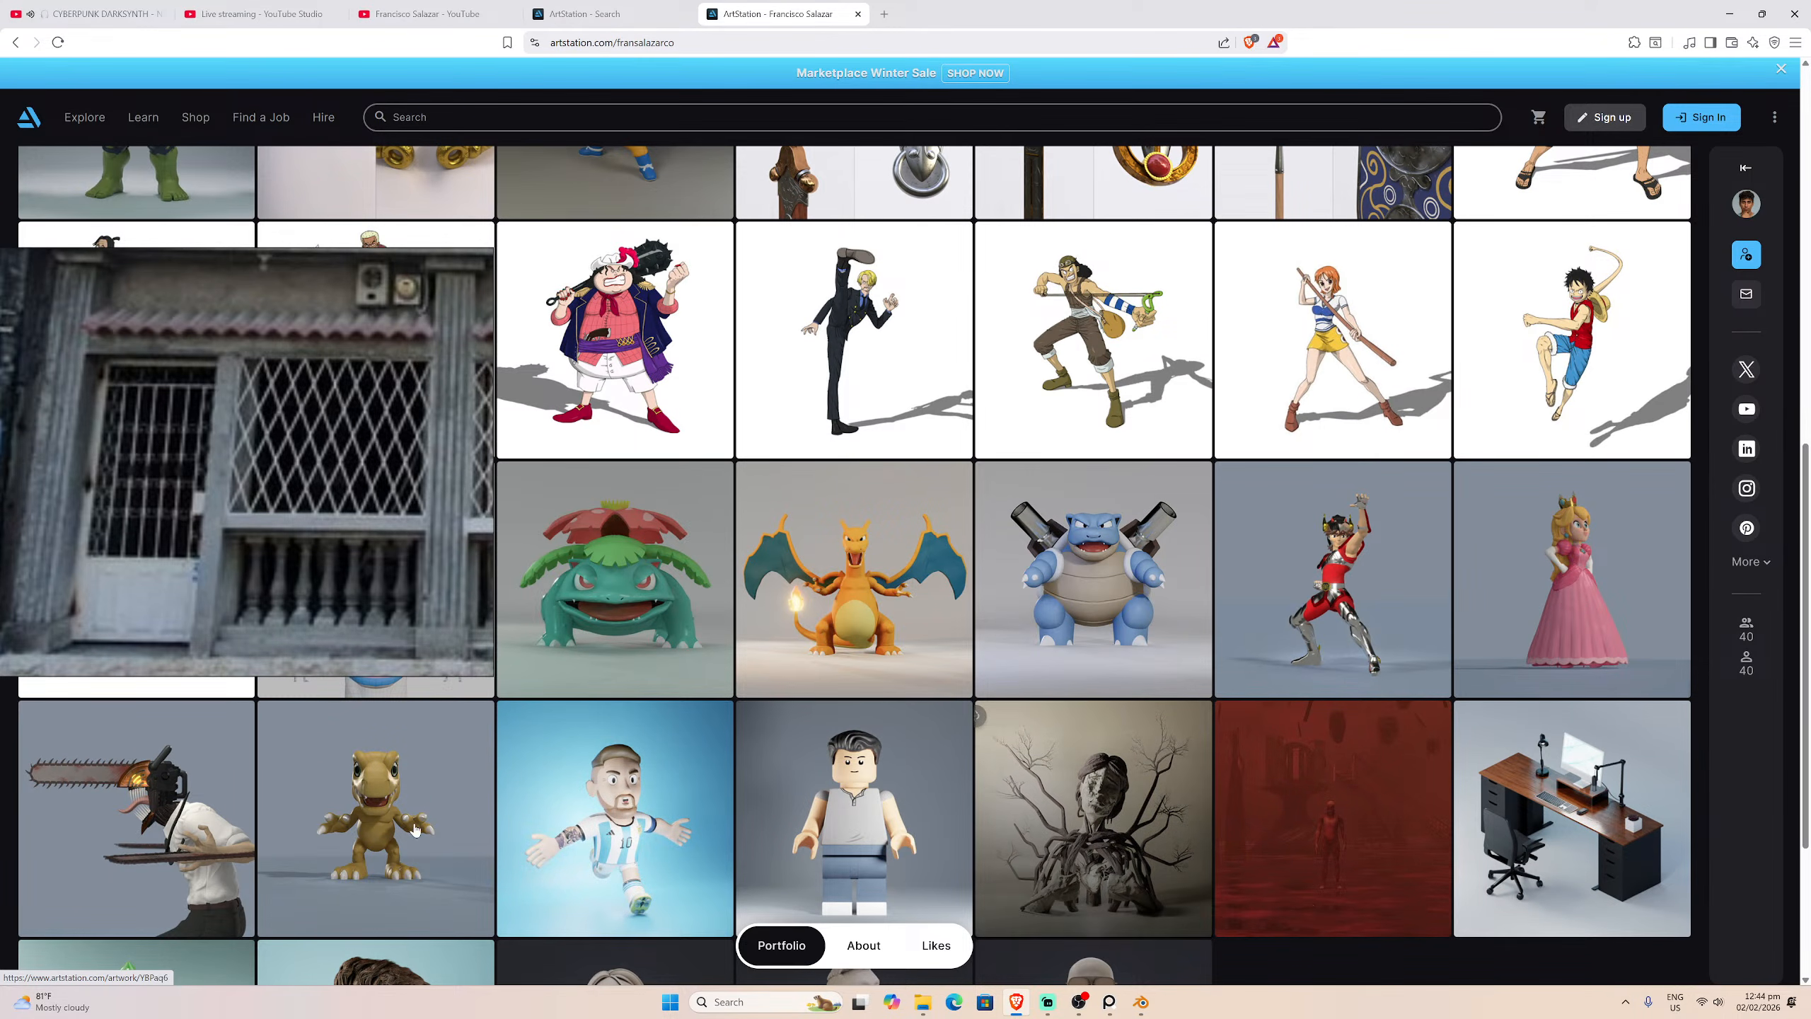
scroll(379, 834, up, 1)
scroll(379, 831, down, 1)
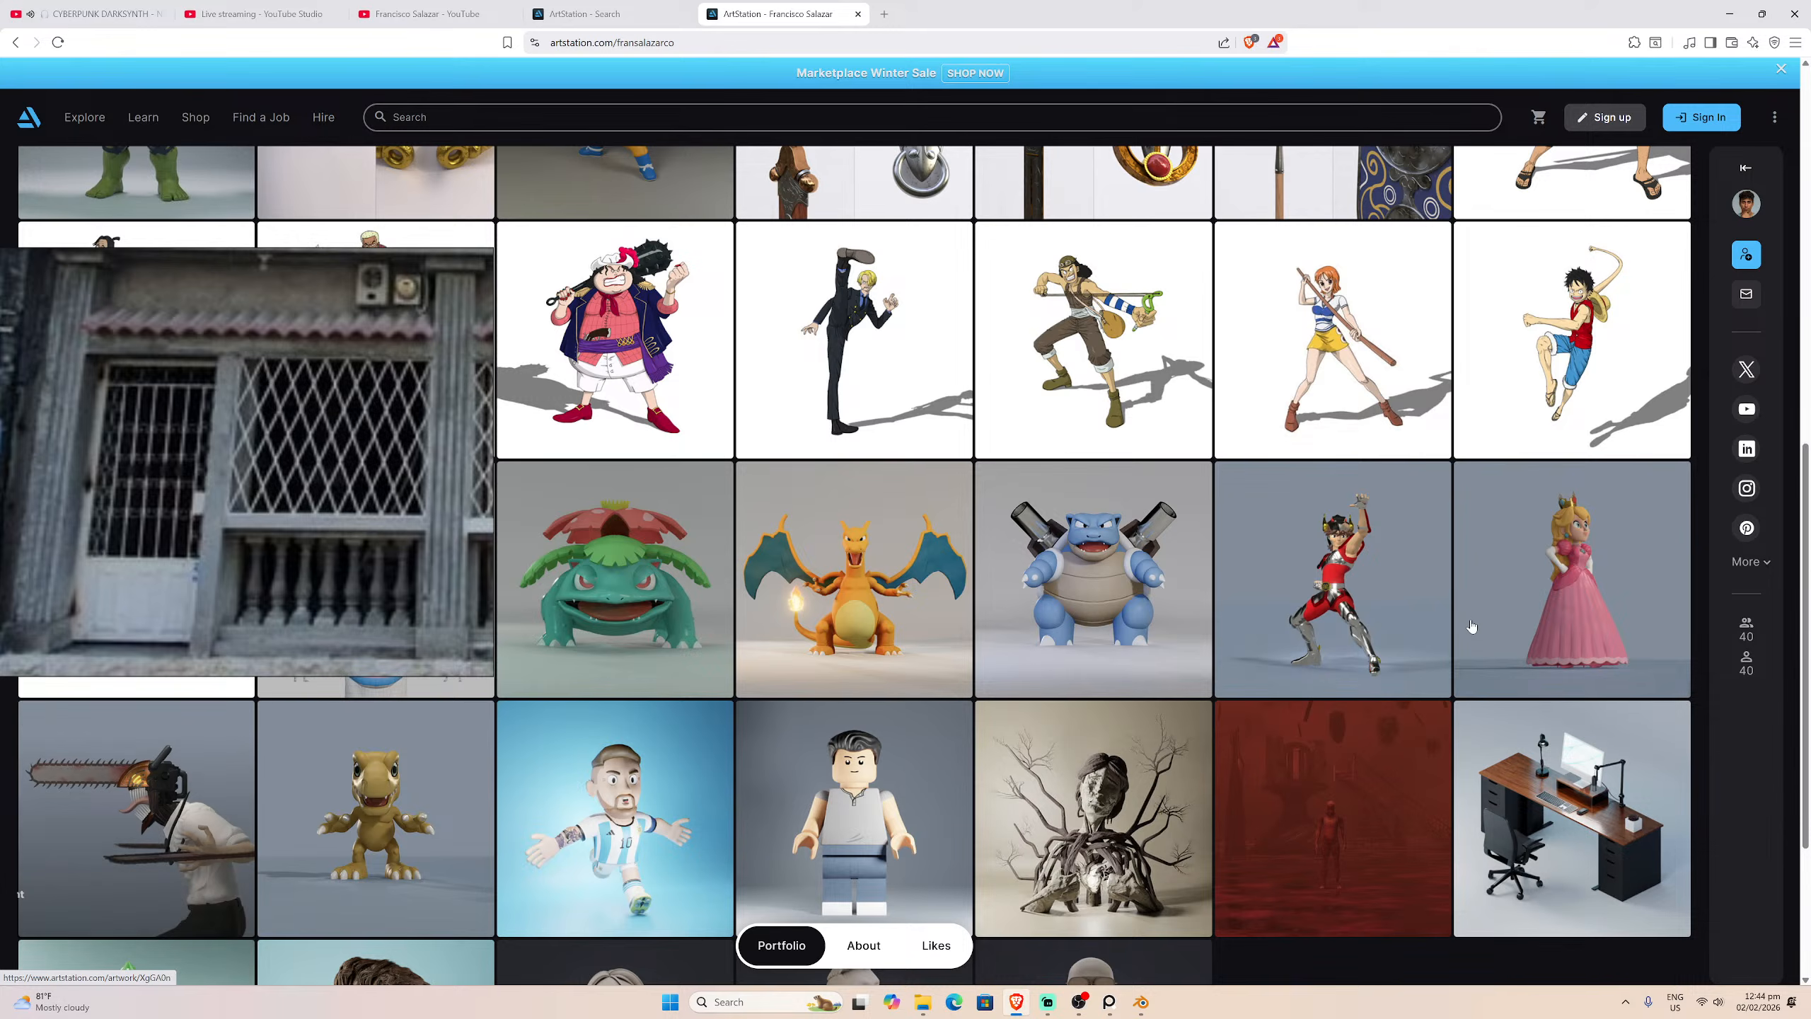
scroll(1471, 625, up, 2)
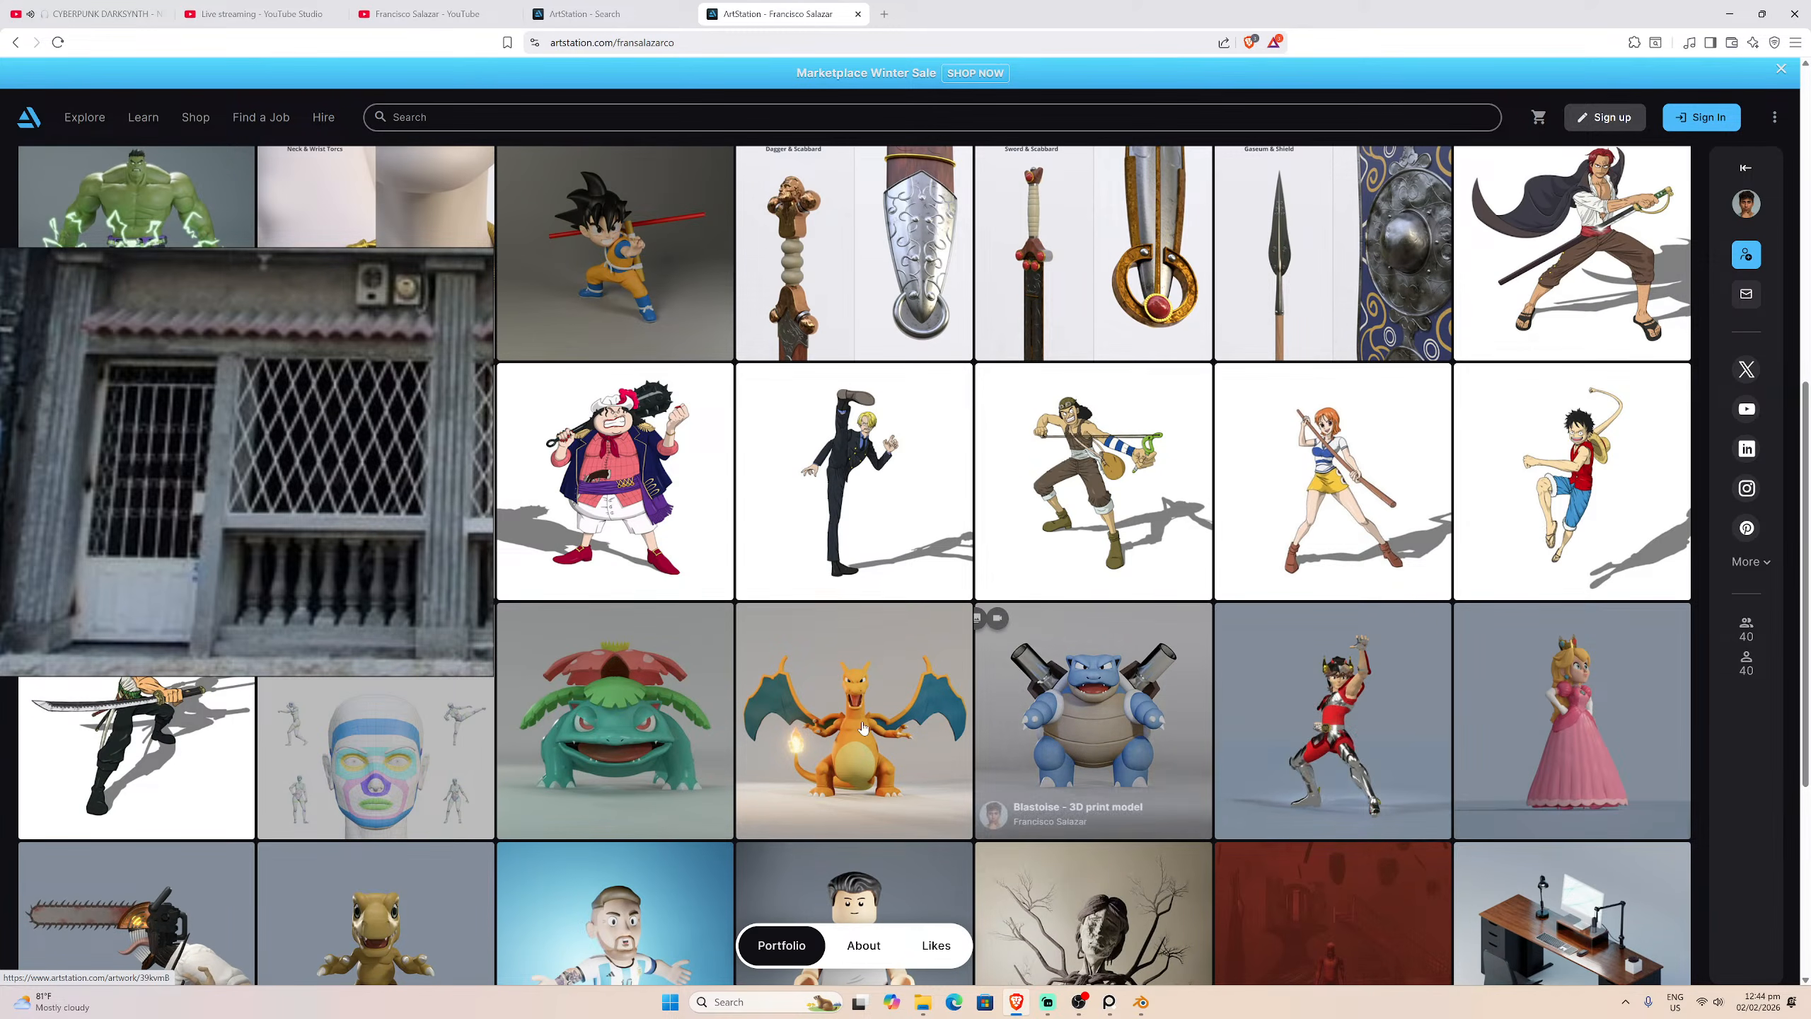
Step: Examine the portfolio from the One Piece illustrations up through the Celtic weapon set to the newest character models
scroll(613, 713, up, 2)
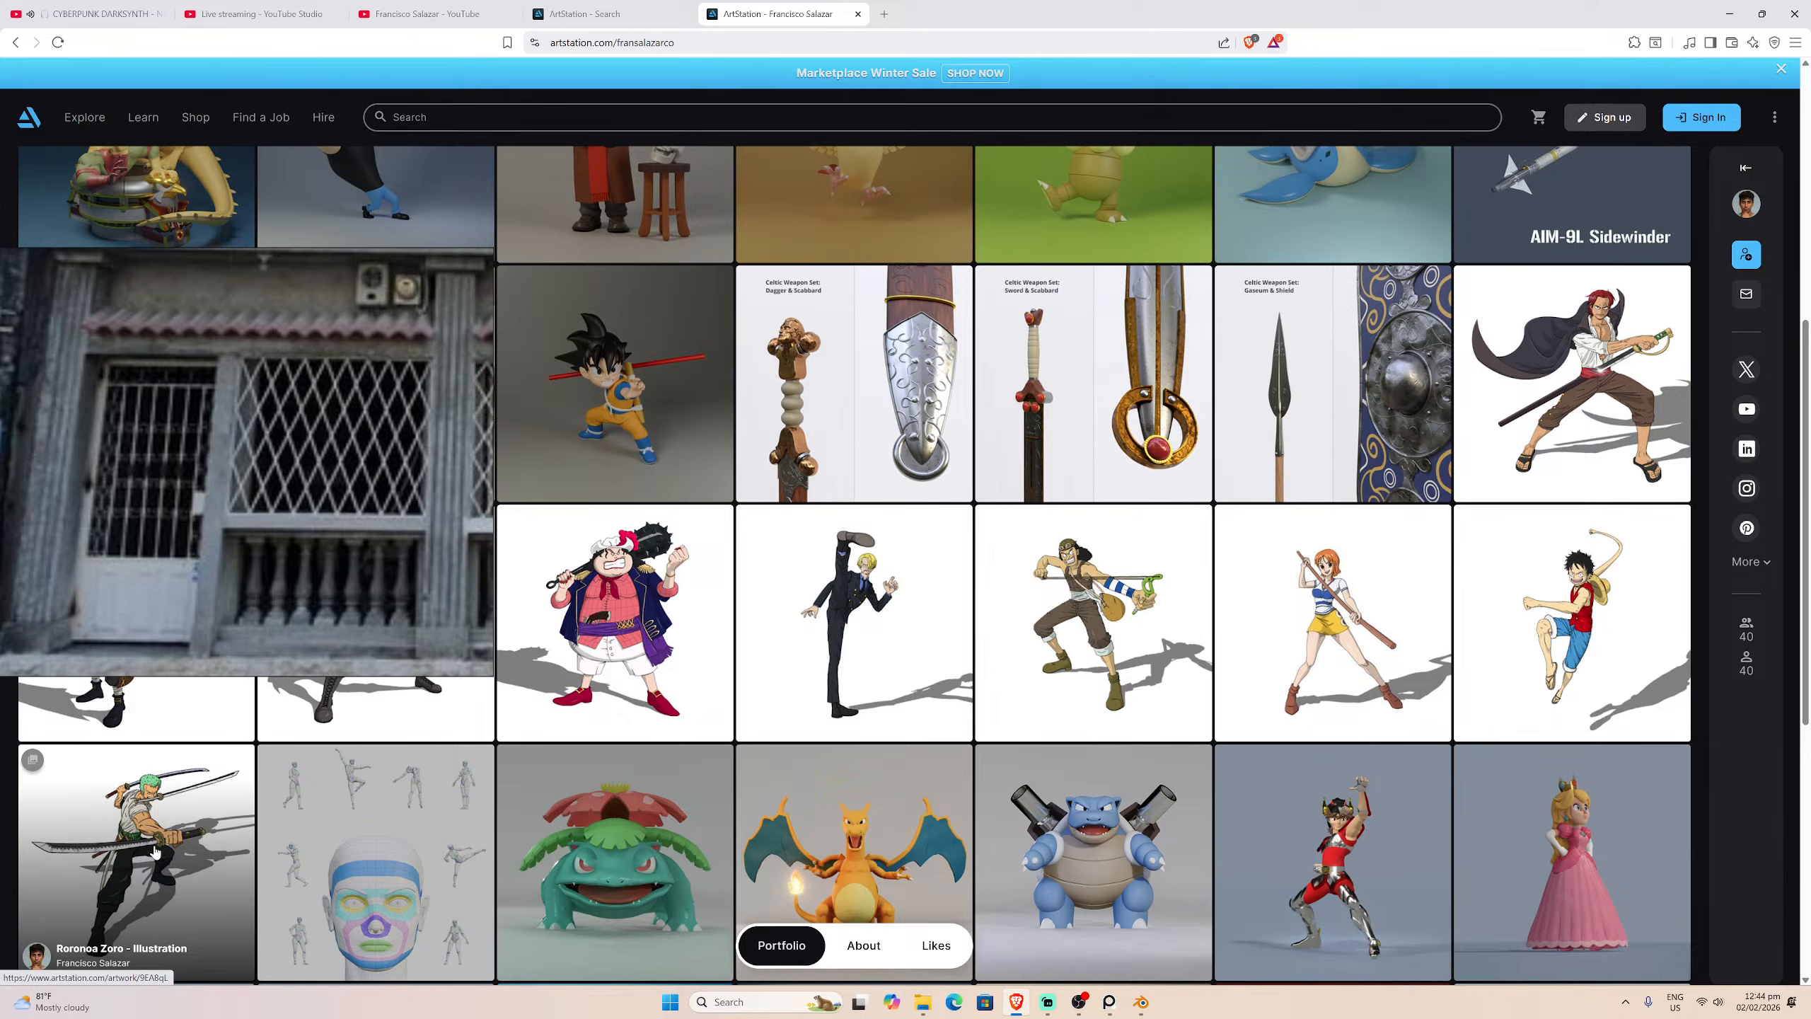
scroll(1572, 619, up, 1)
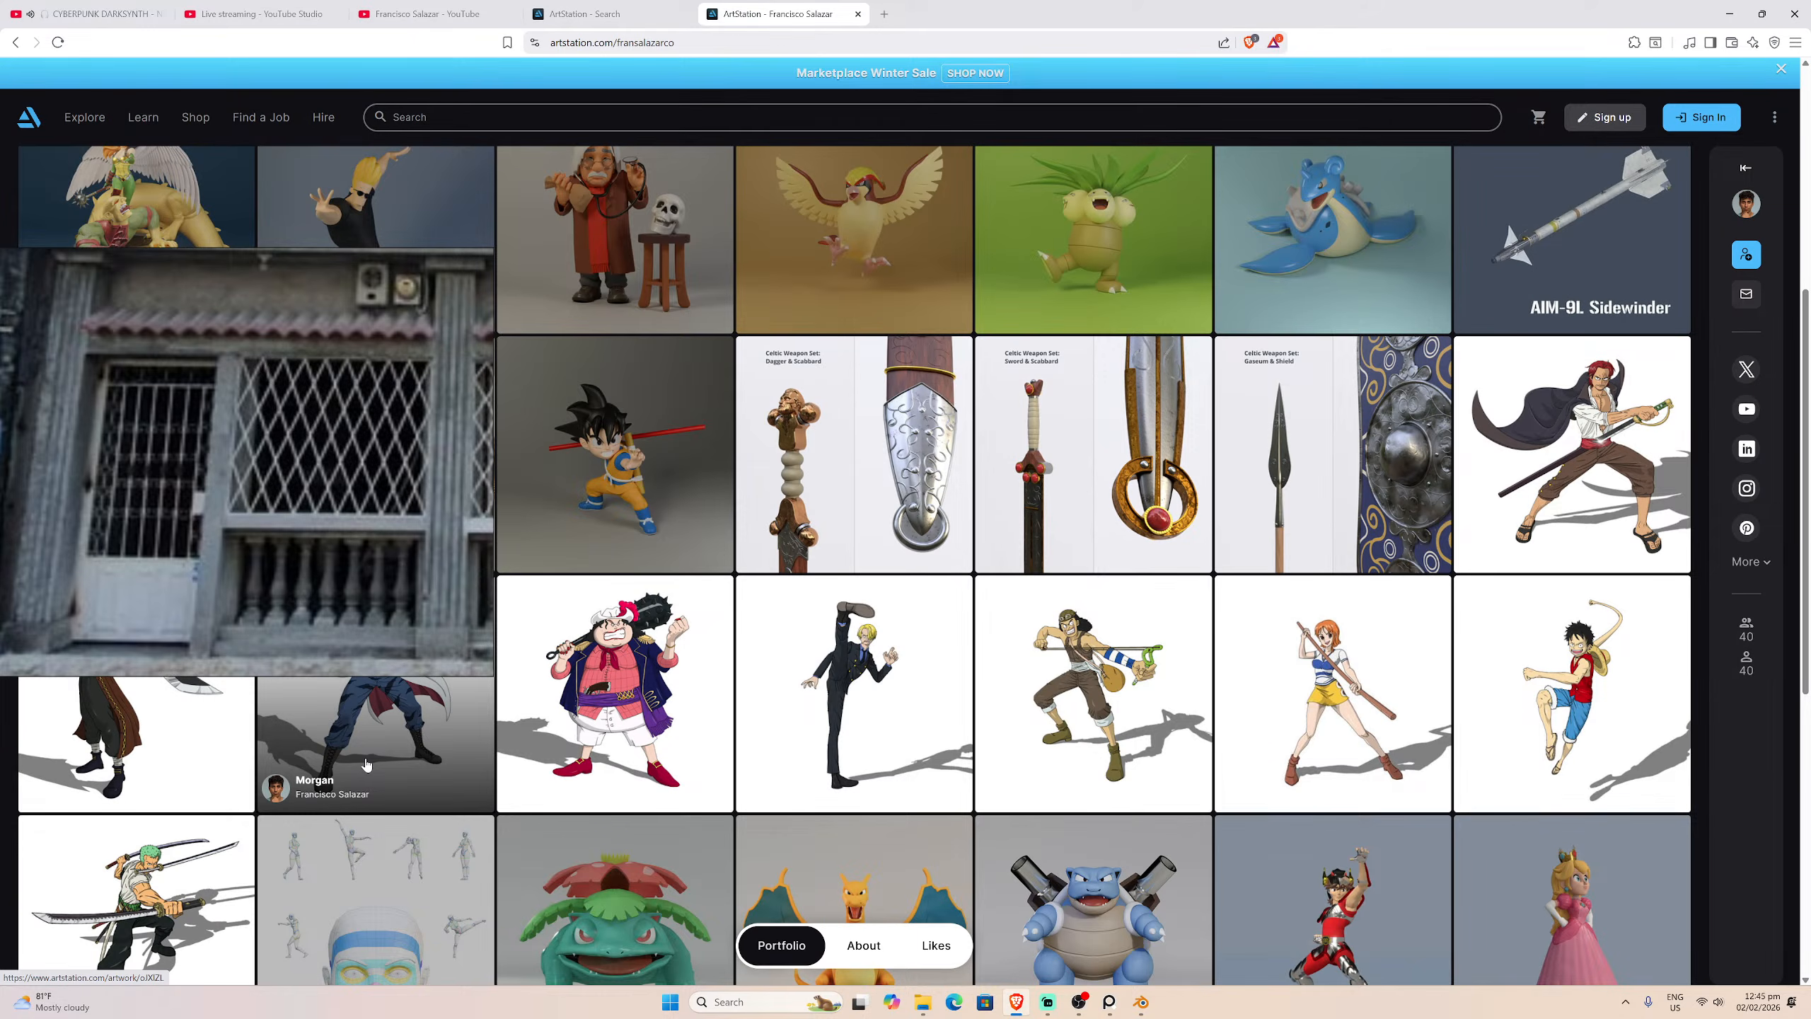
scroll(368, 766, up, 1)
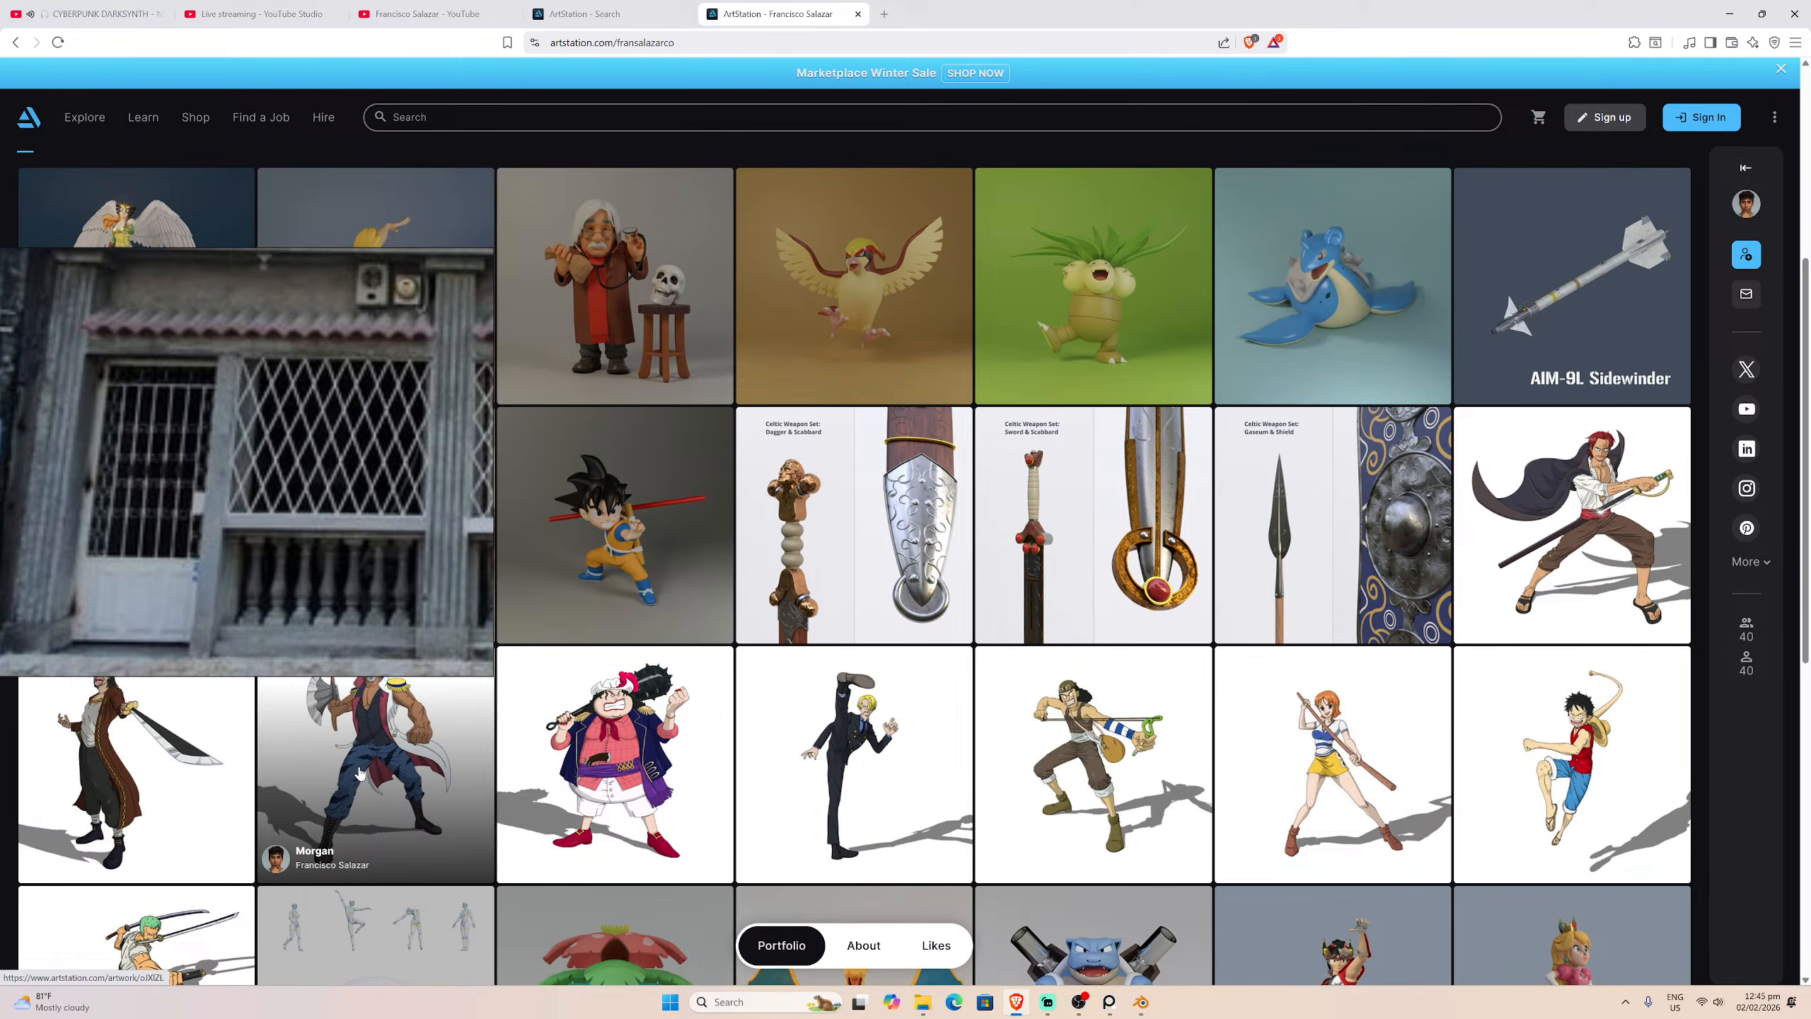
scroll(364, 770, up, 2)
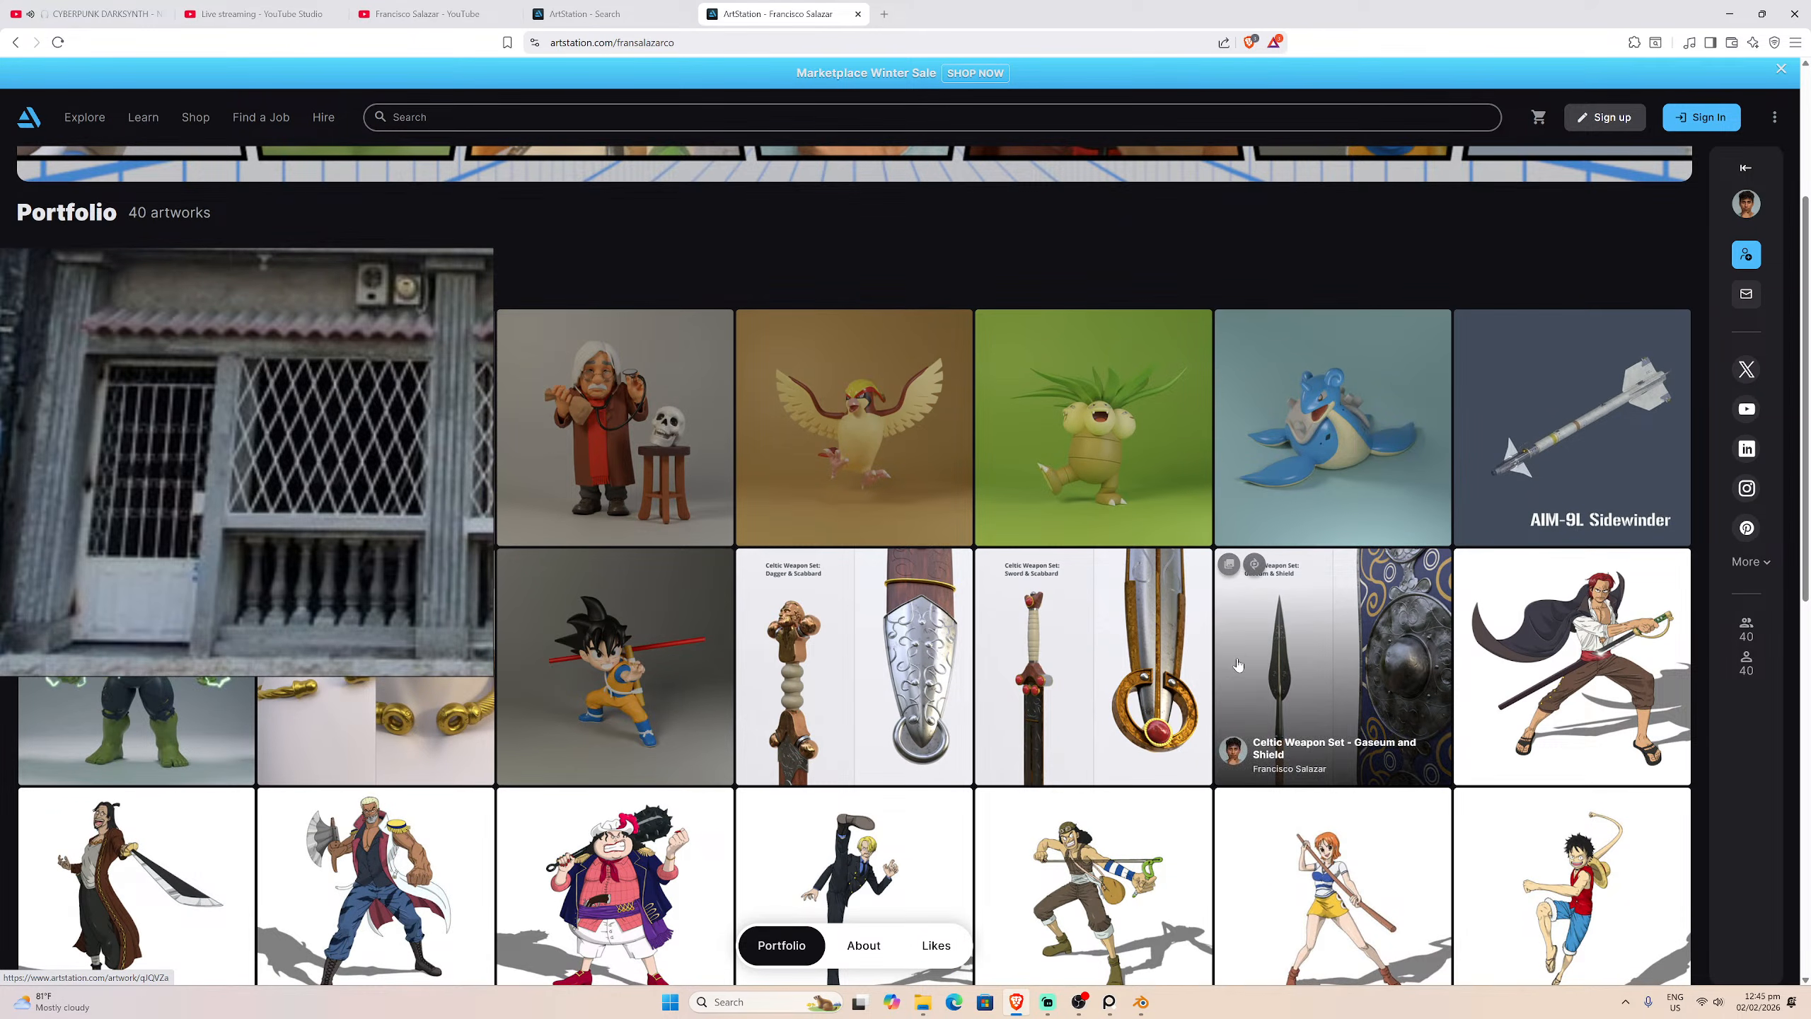
mouse_move(1277, 668)
scroll(1297, 643, up, 1)
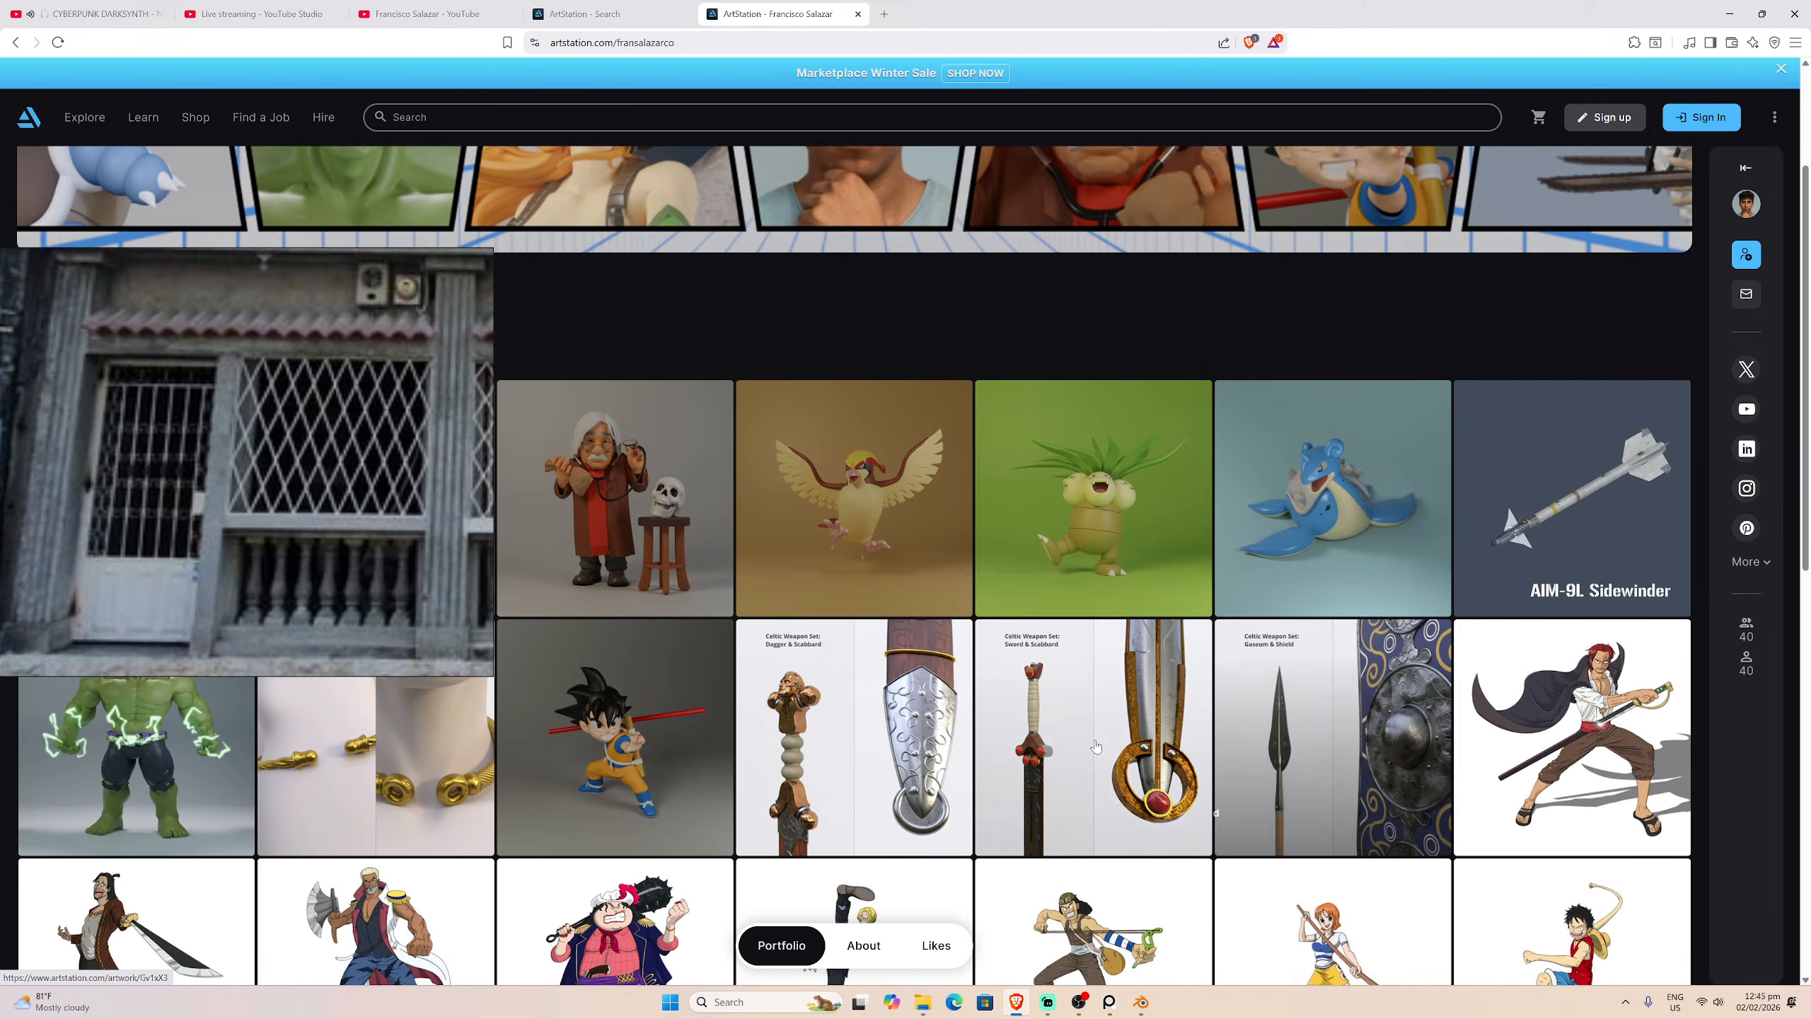
scroll(937, 748, up, 2)
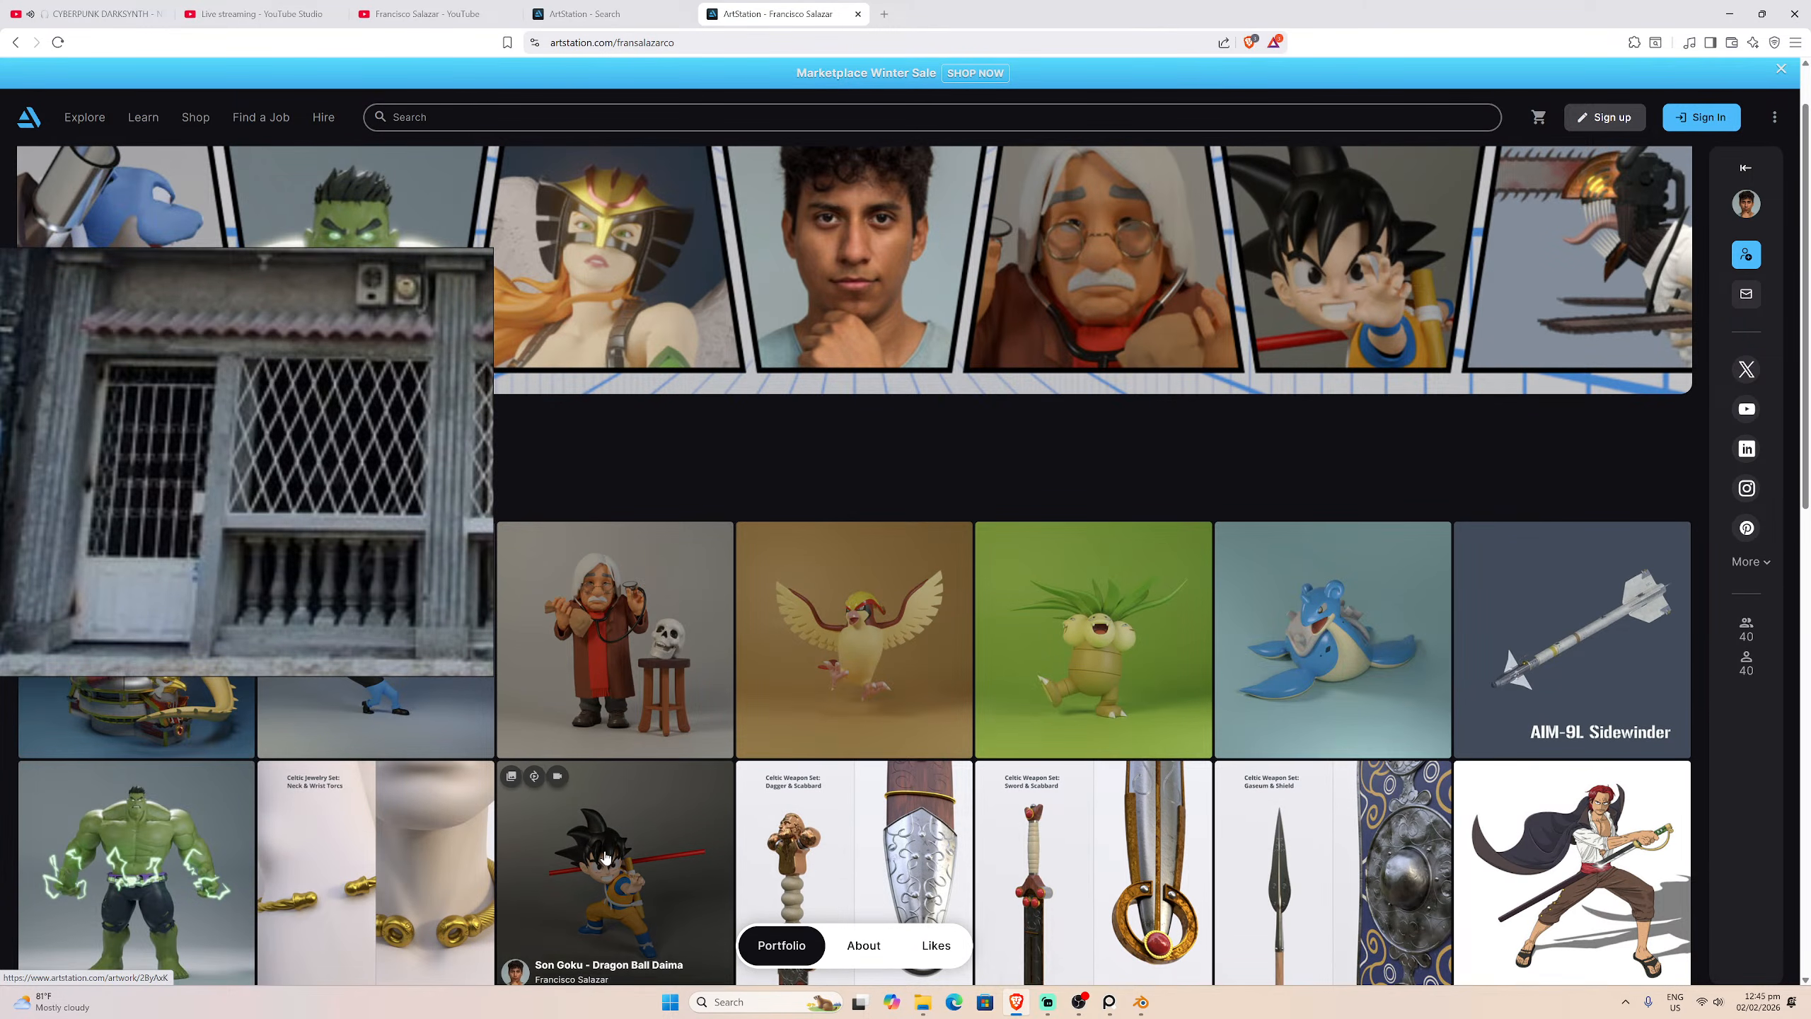
scroll(659, 785, down, 1)
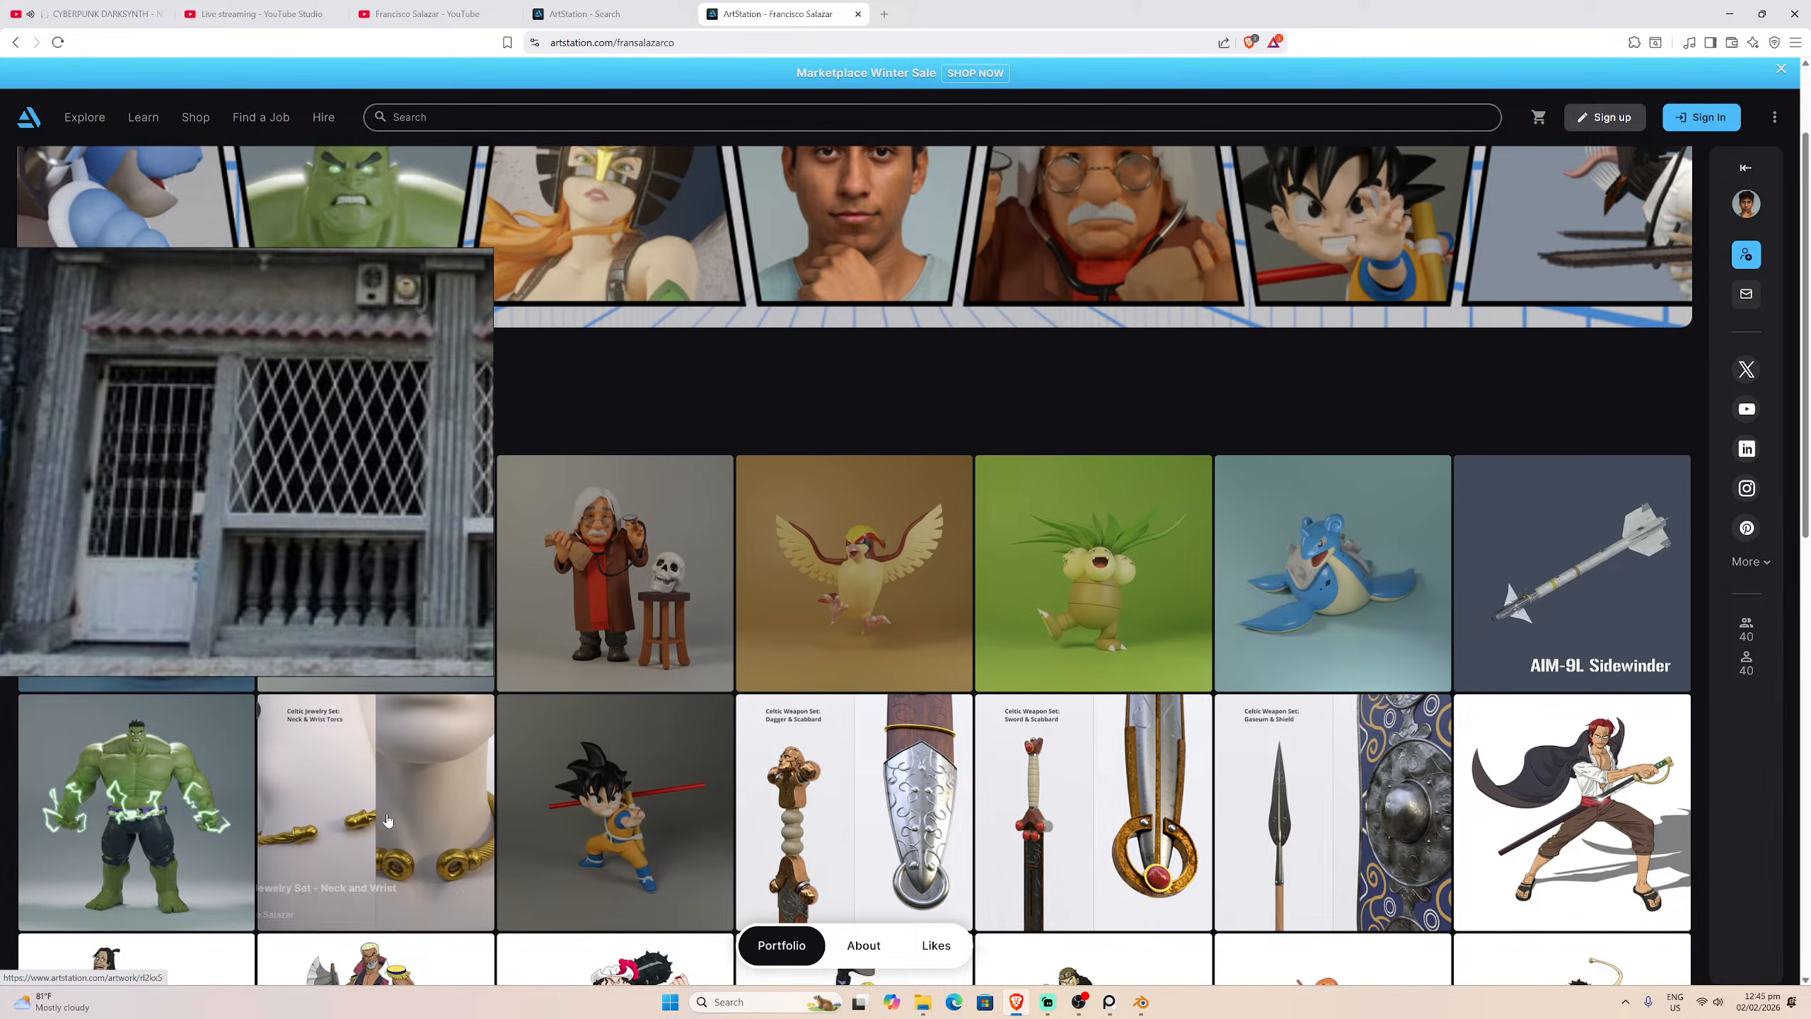
scroll(106, 821, up, 1)
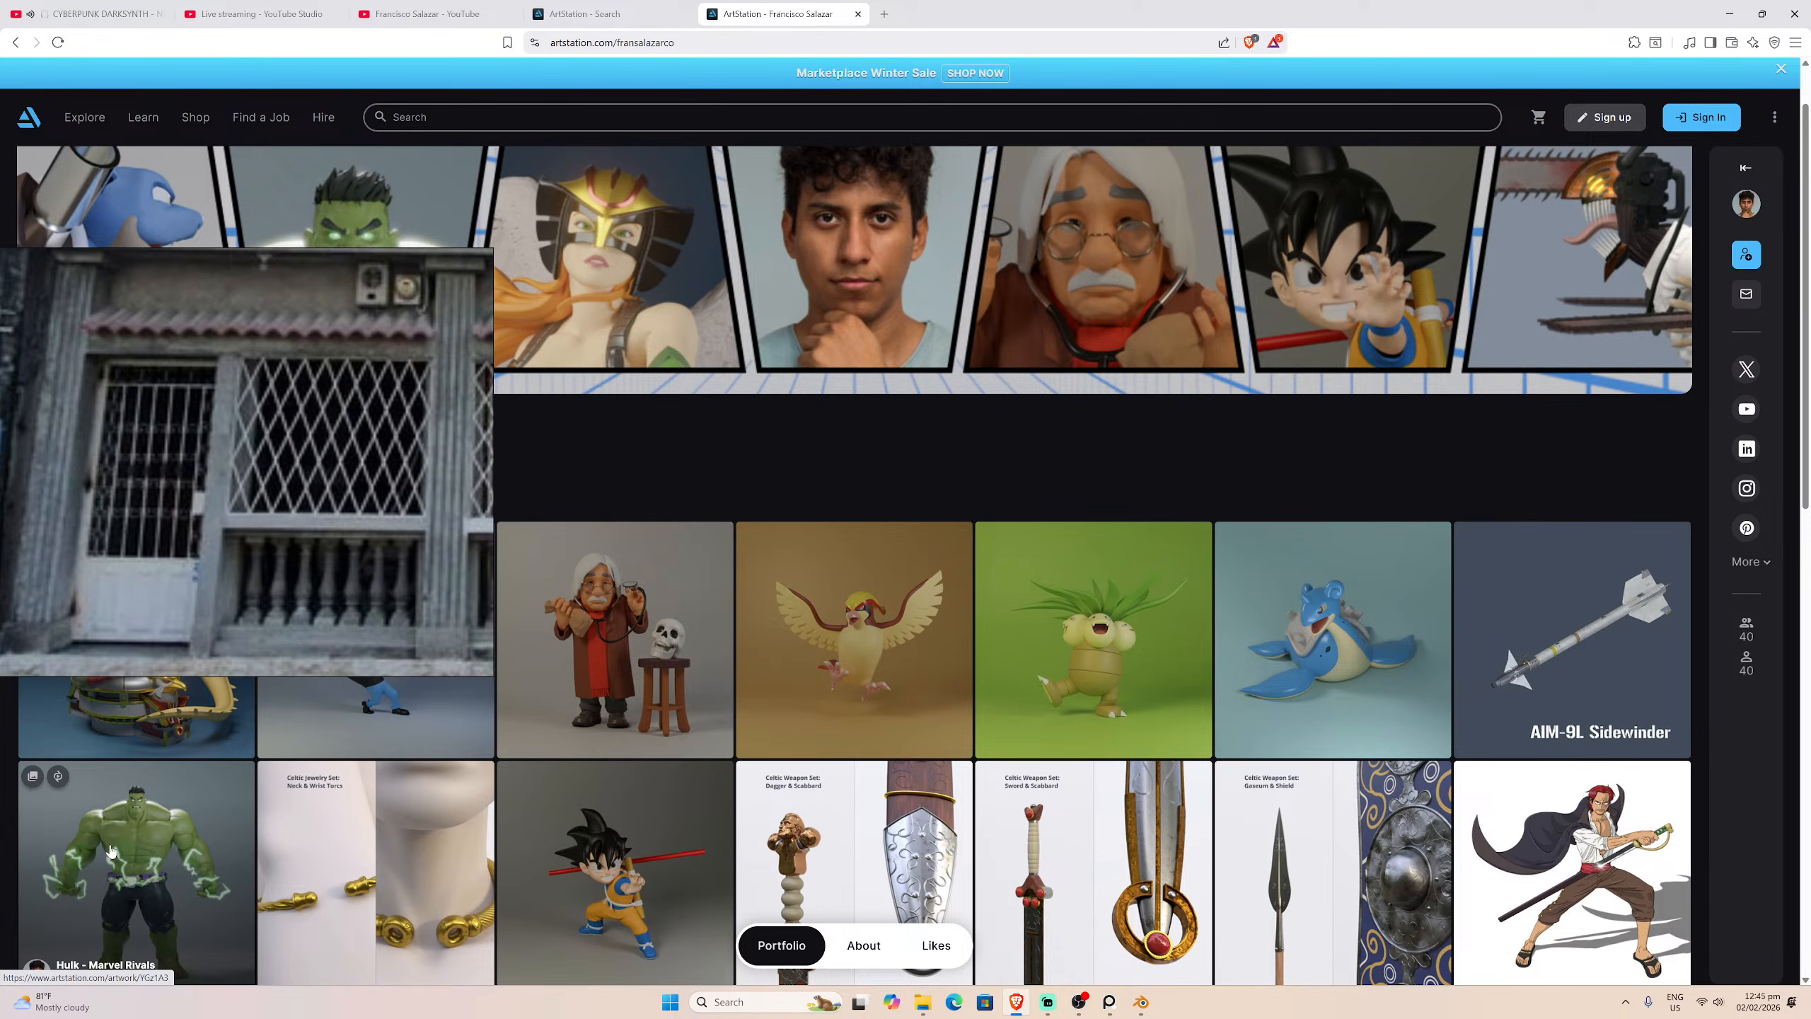
scroll(113, 881, up, 1)
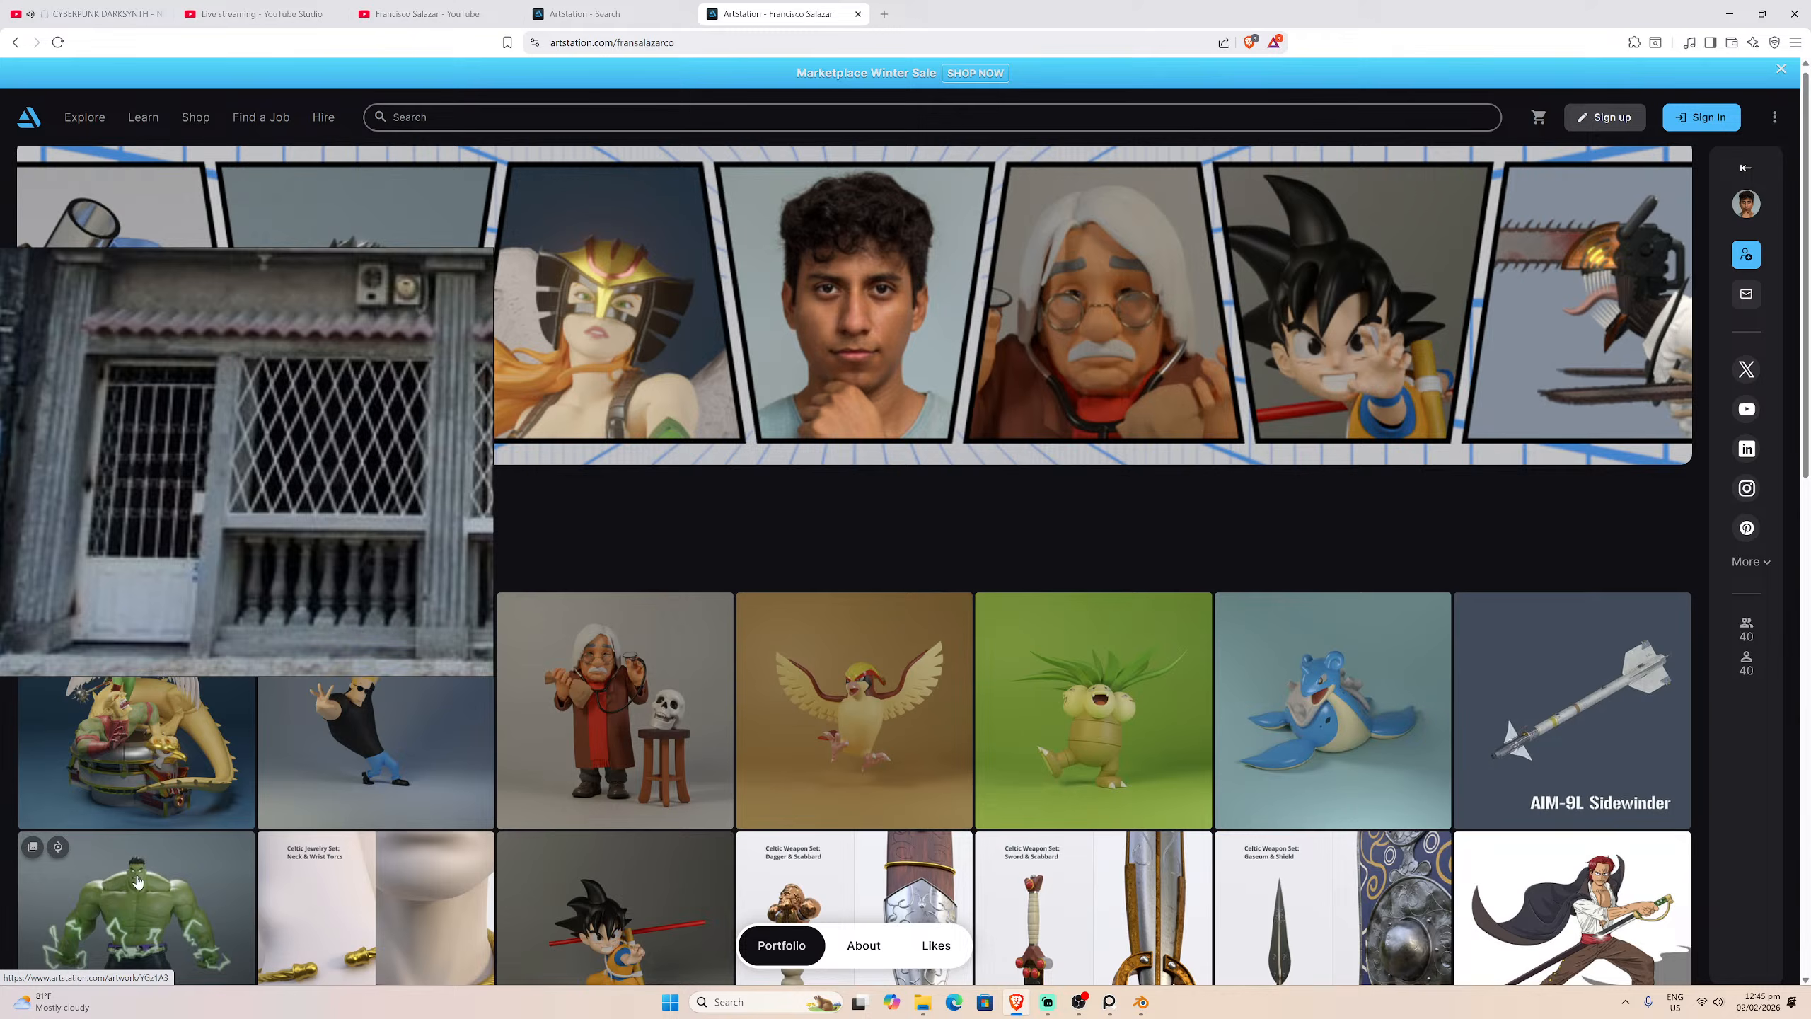
Step: Open the AIM-9L Sidewinder artwork, review its missile renders and close-ups, and return to the portfolio
click(1571, 692)
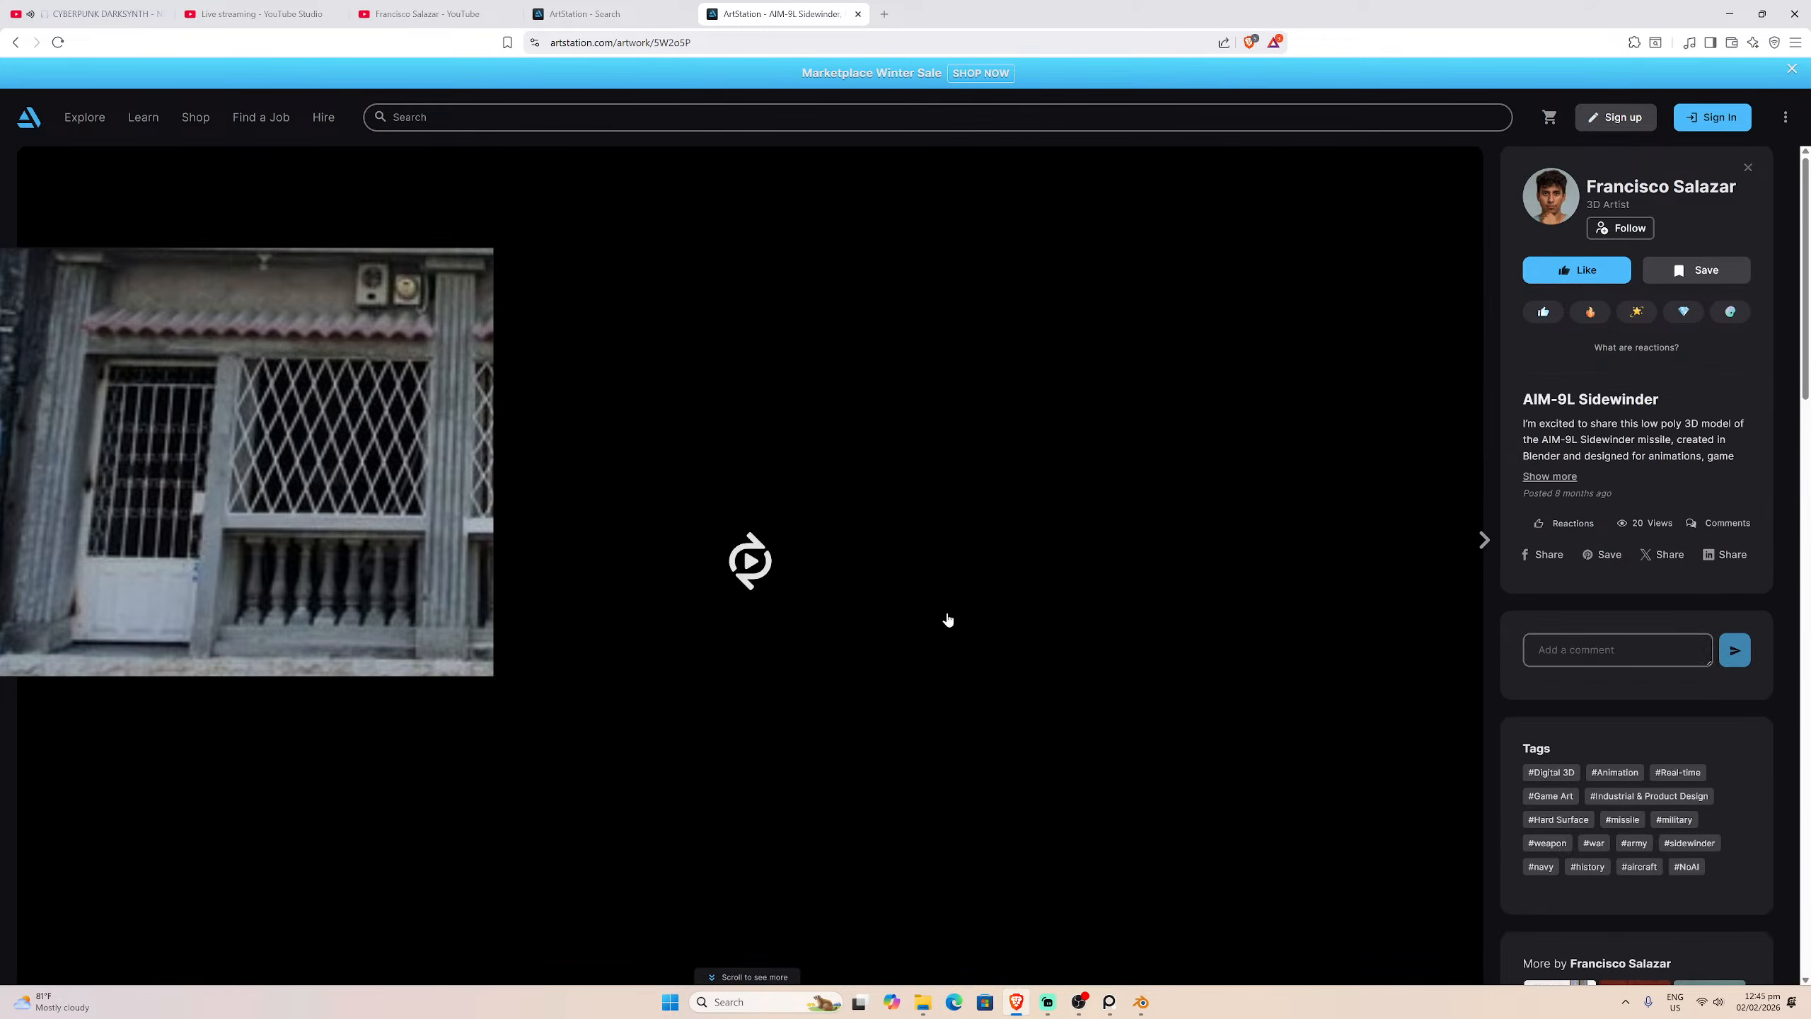
scroll(756, 576, down, 8)
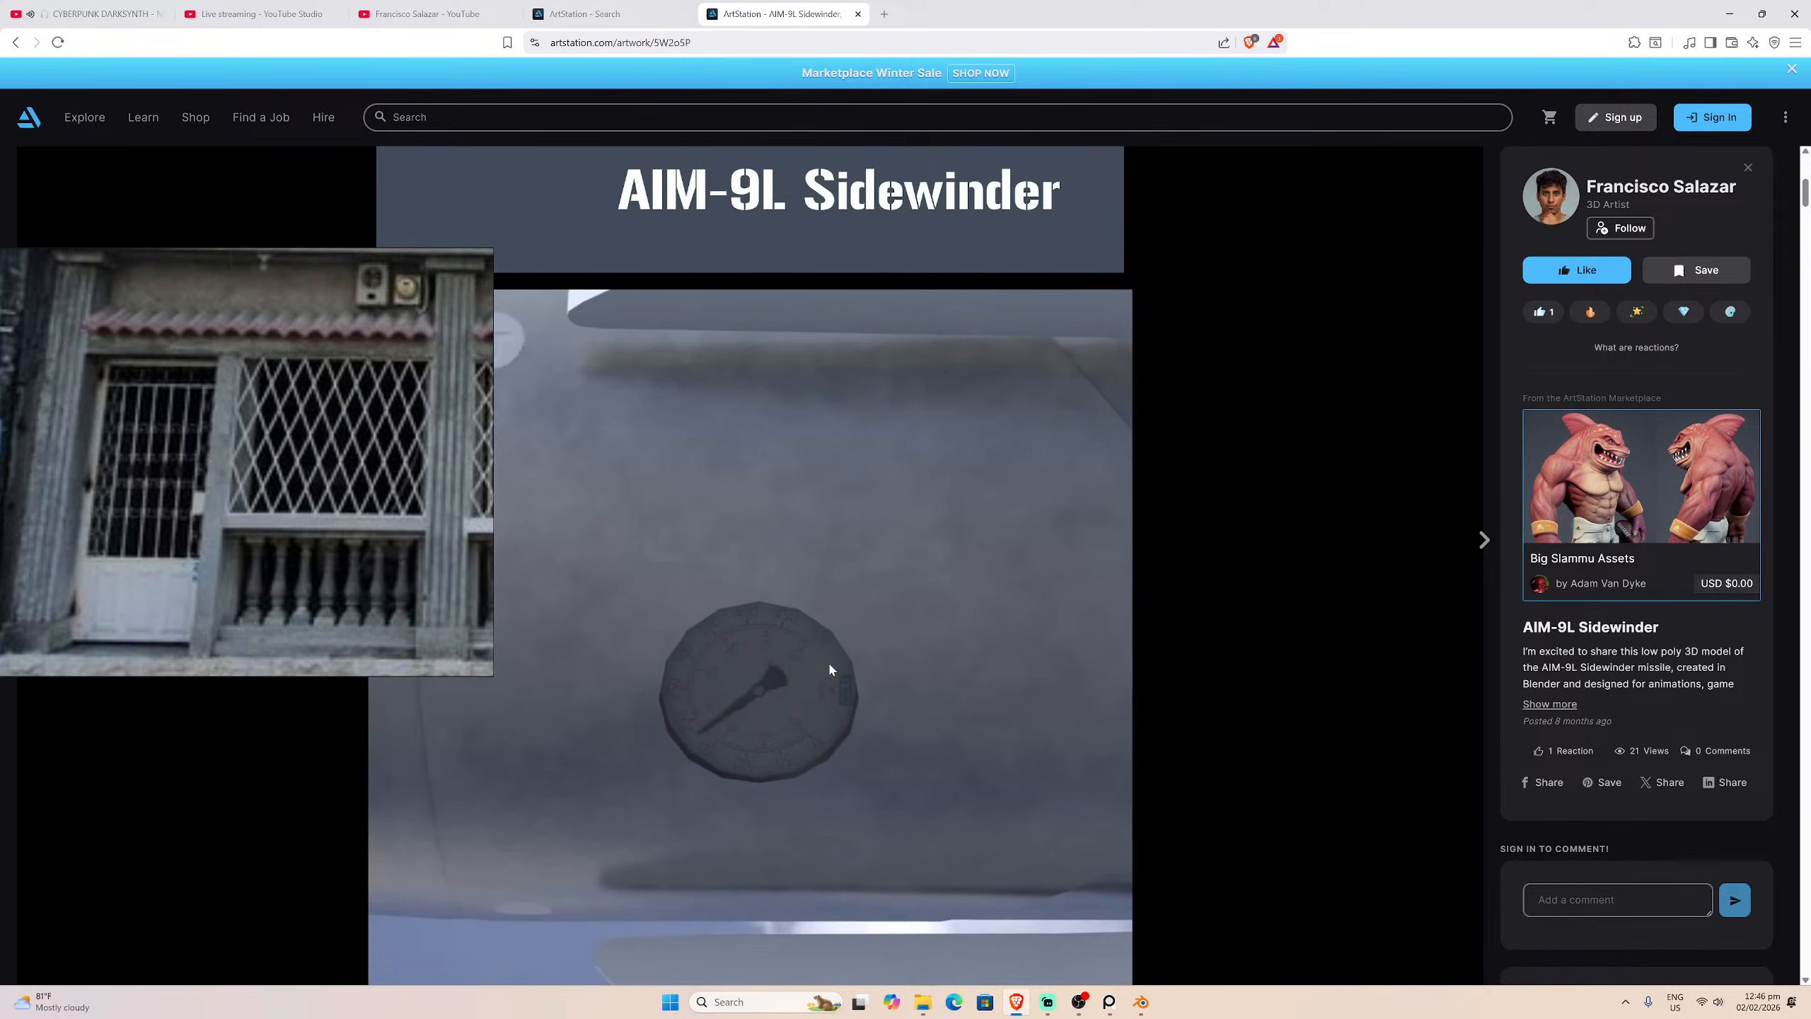
scroll(830, 669, down, 20)
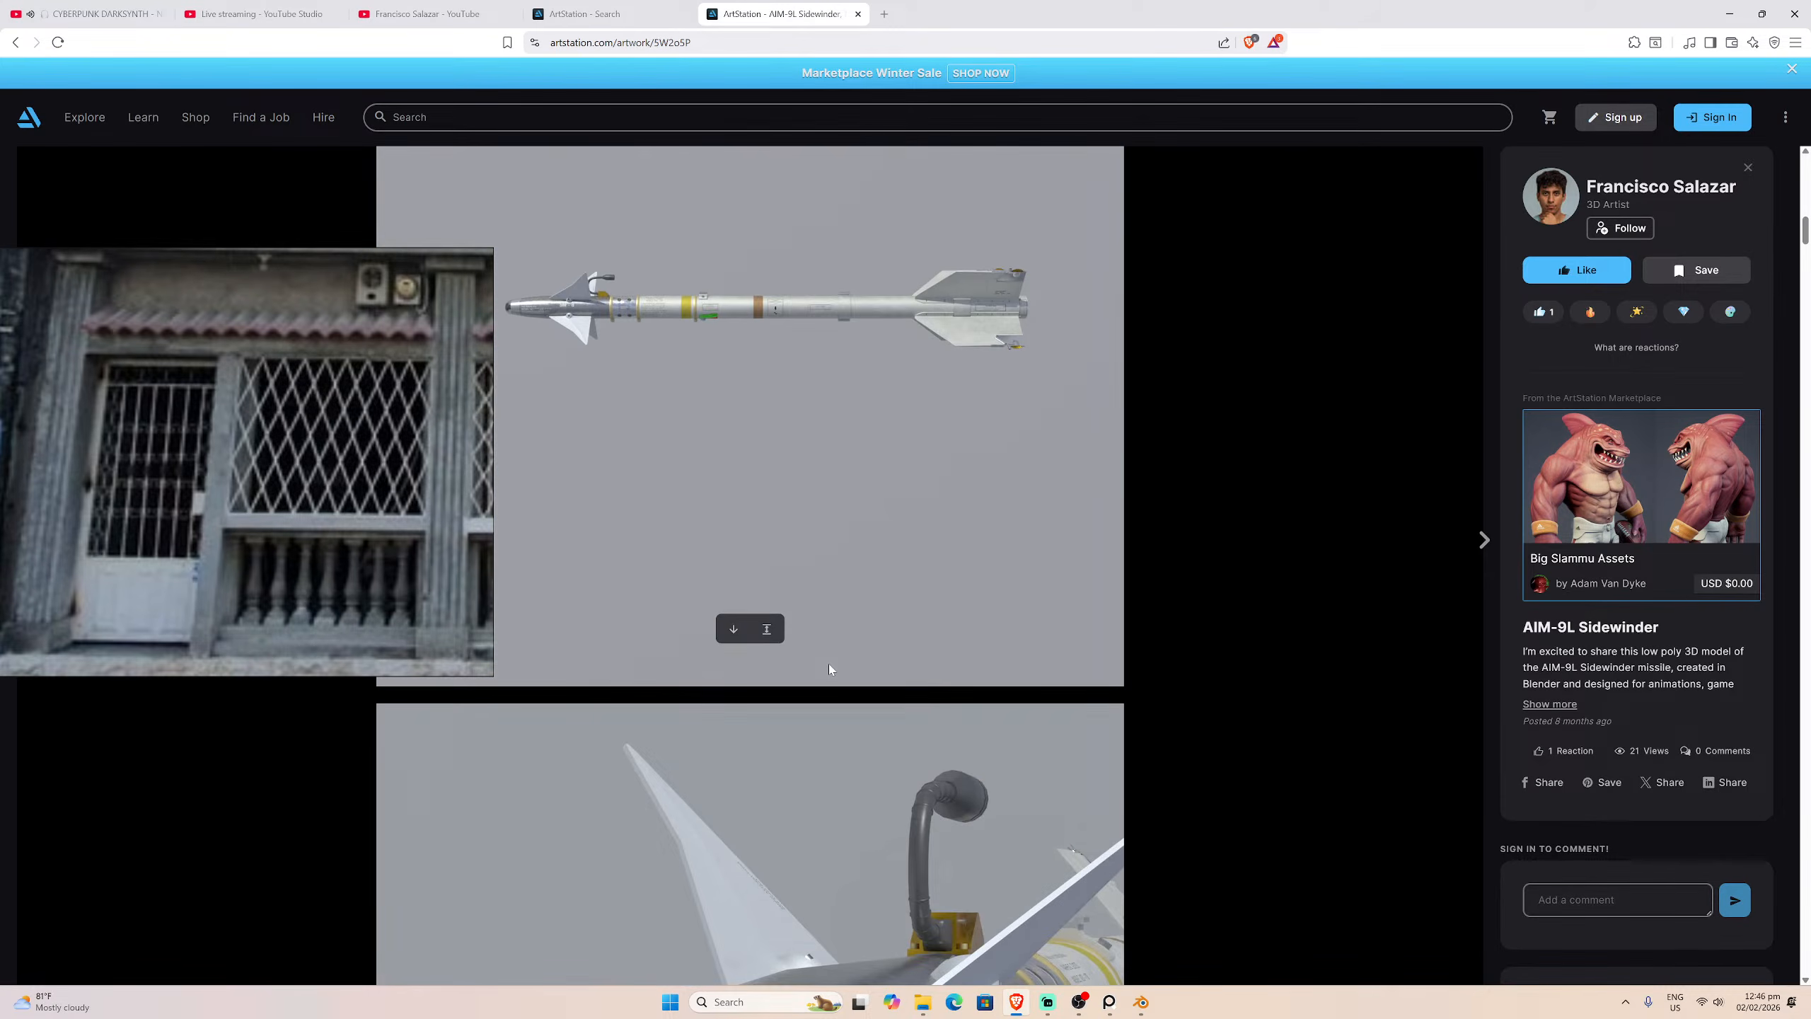
scroll(830, 670, down, 12)
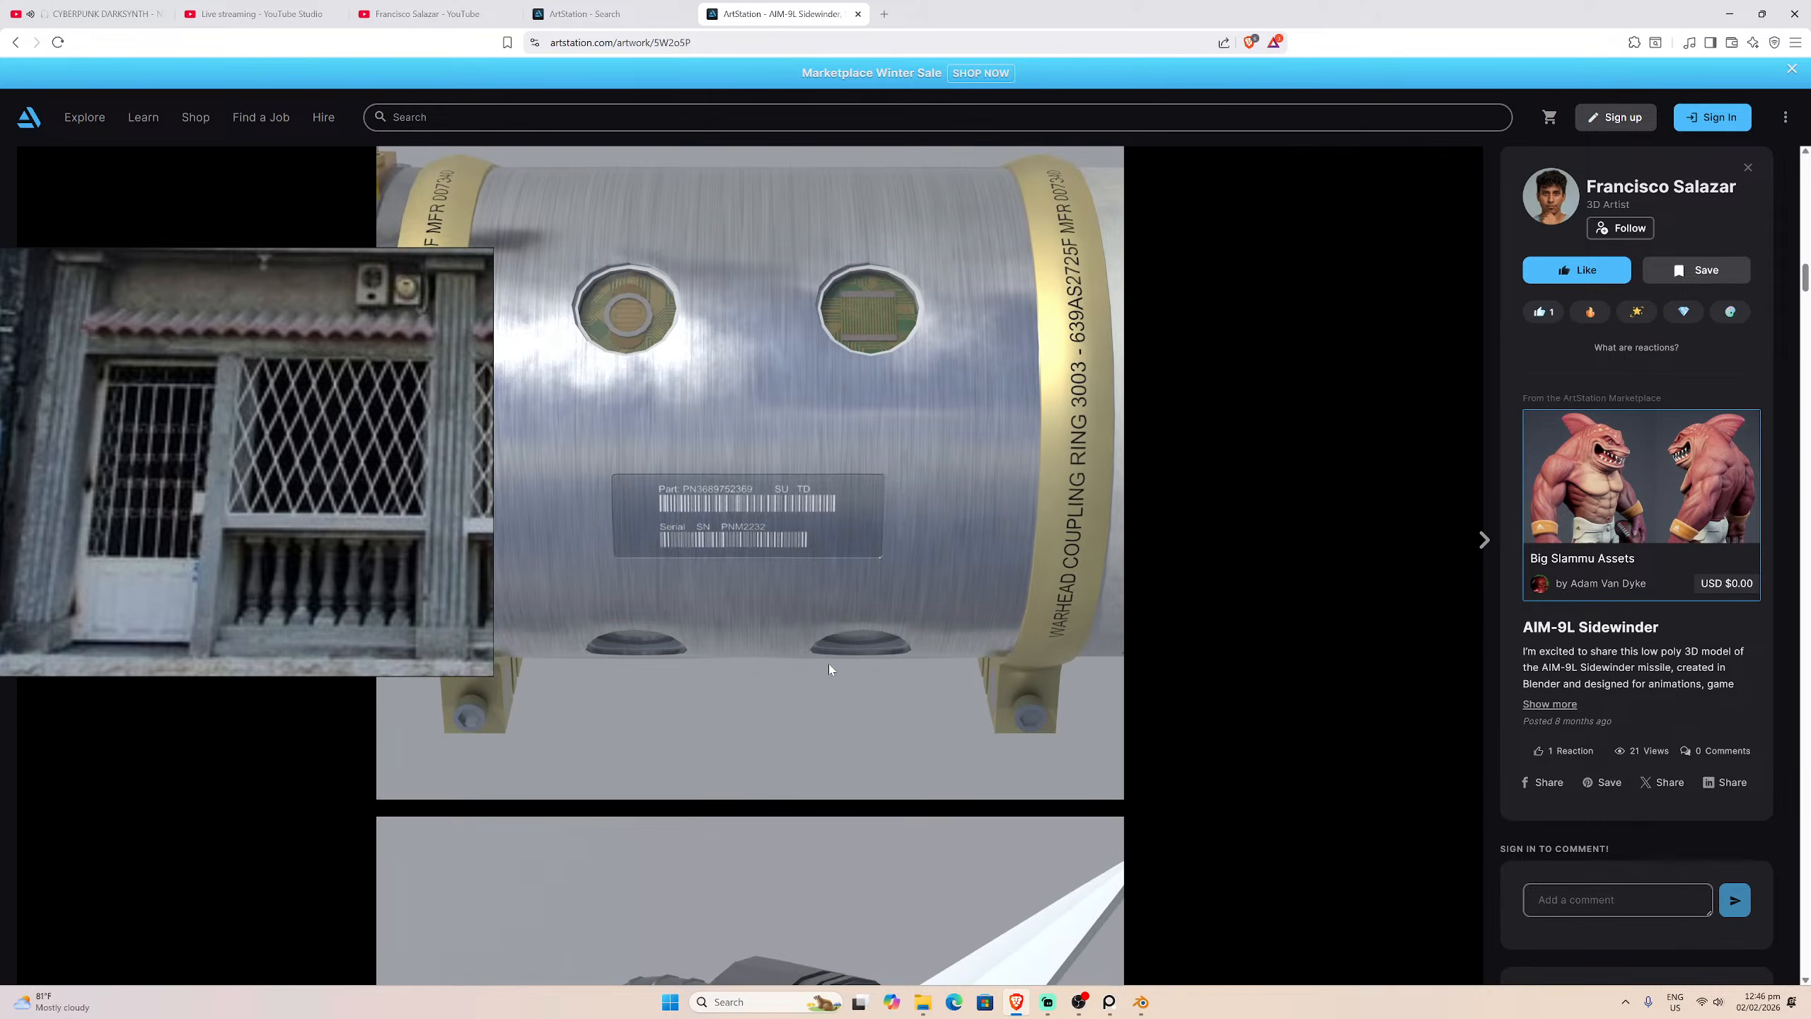
key(alt+Left)
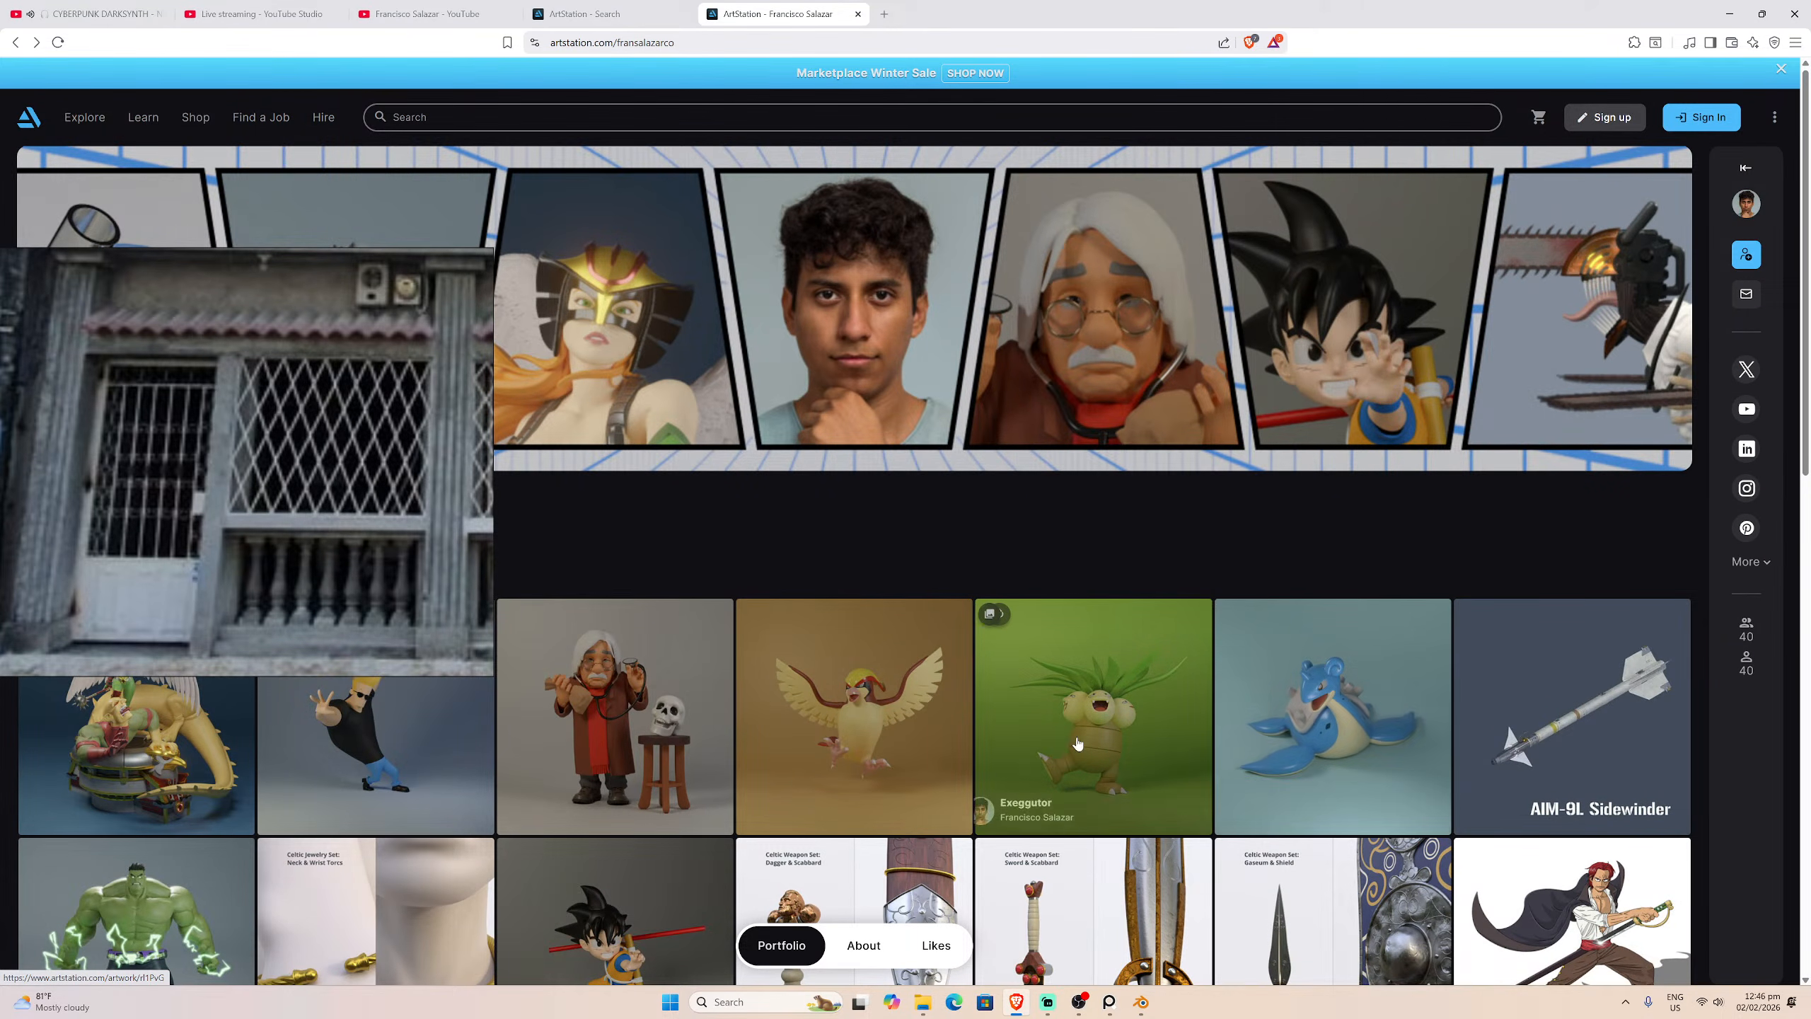
Step: Open the Doctor Chapatín artwork, review its colour and clay renders, and return to the portfolio
click(625, 730)
scroll(811, 626, down, 5)
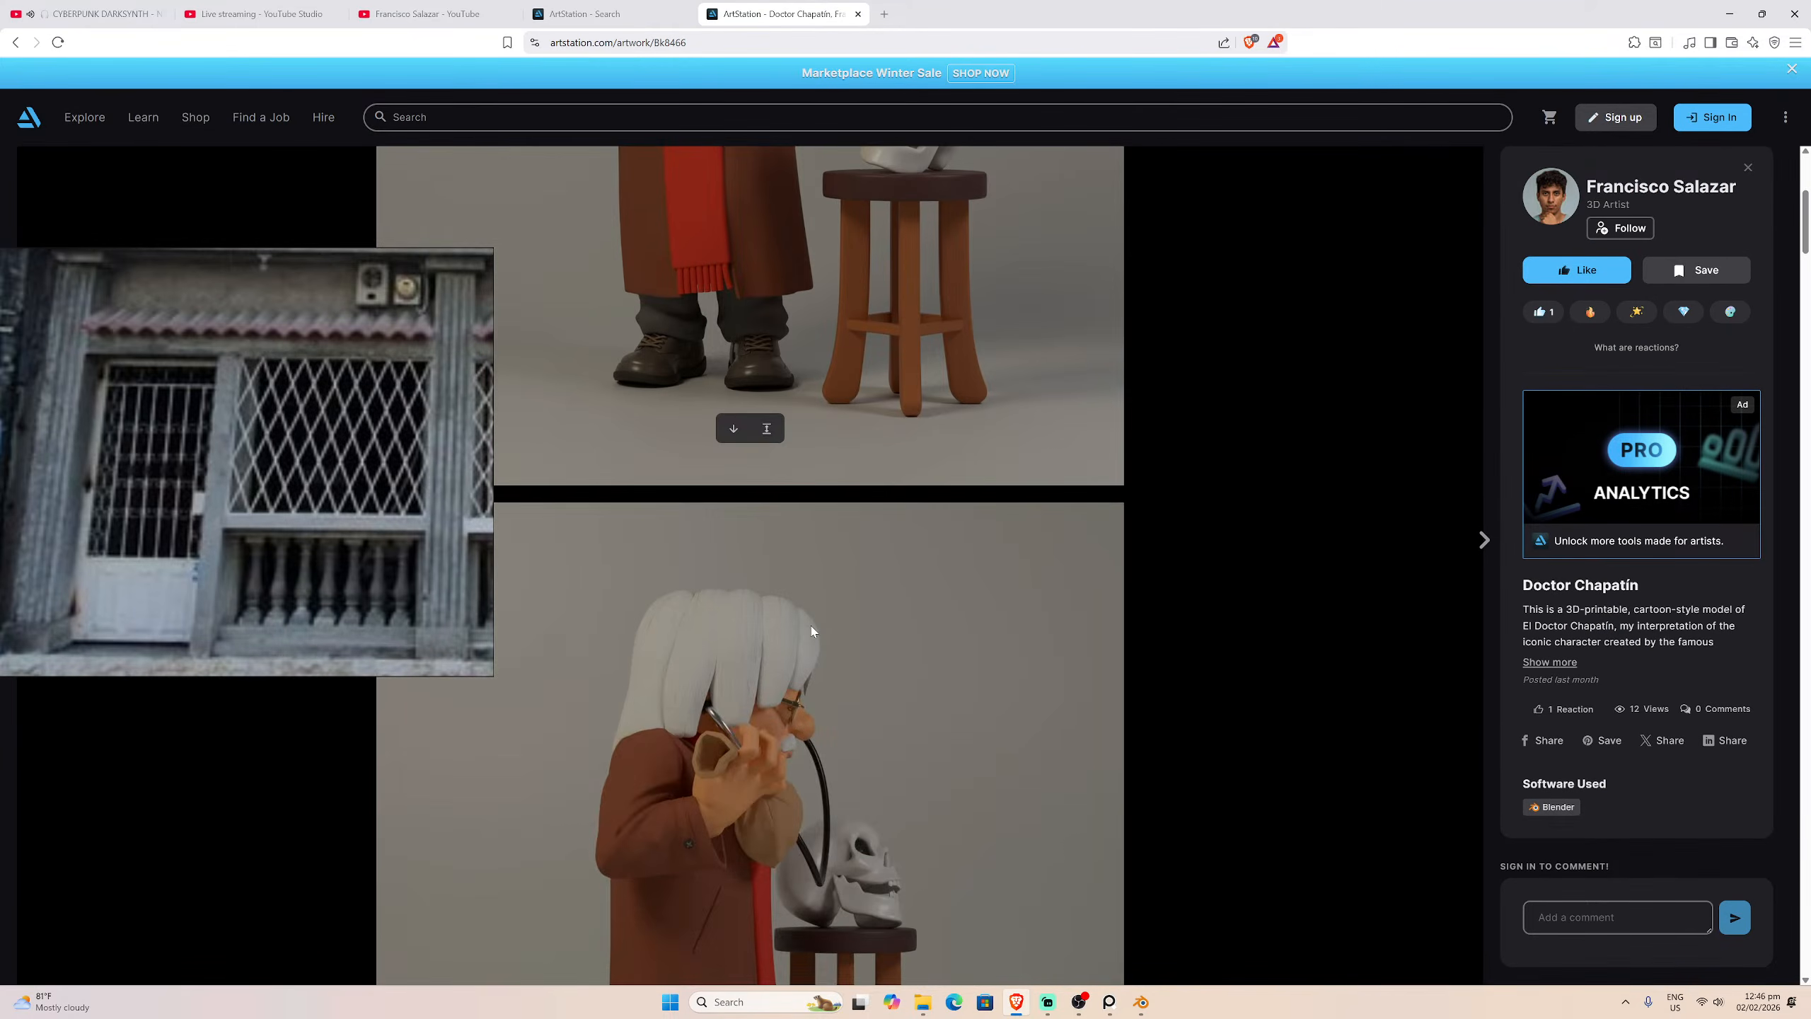
scroll(811, 631, down, 20)
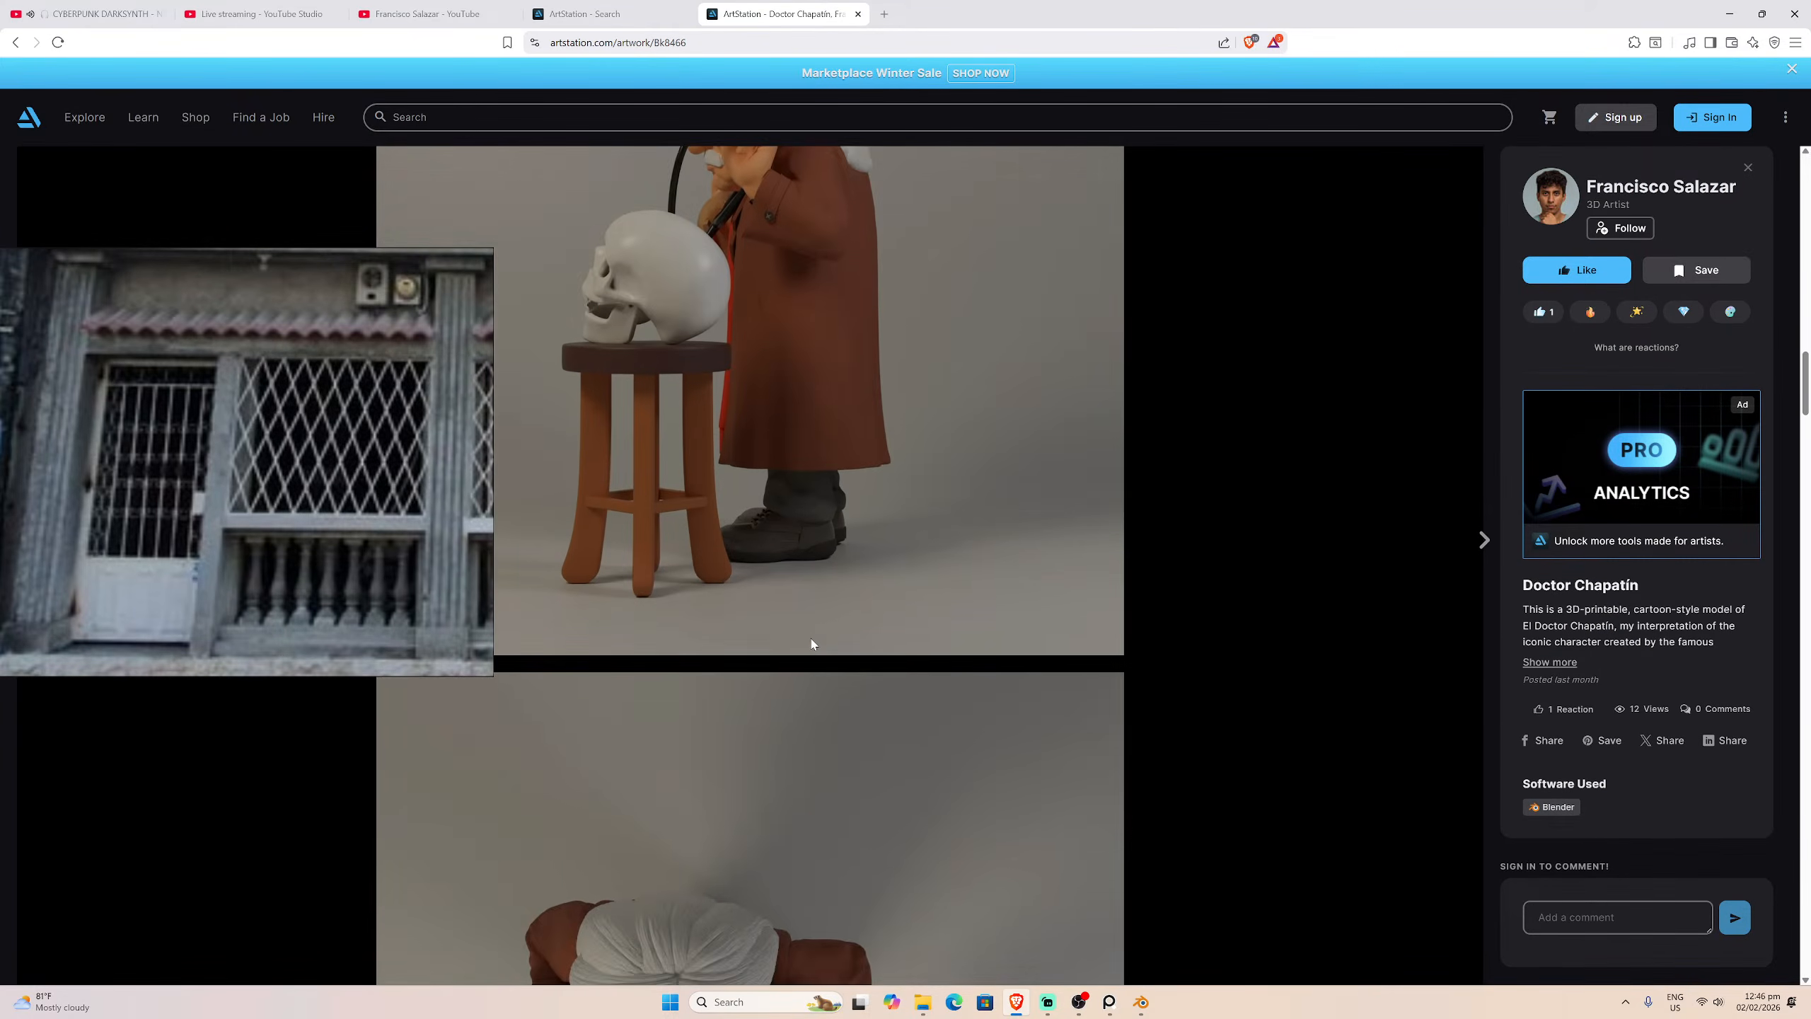
scroll(811, 644, down, 20)
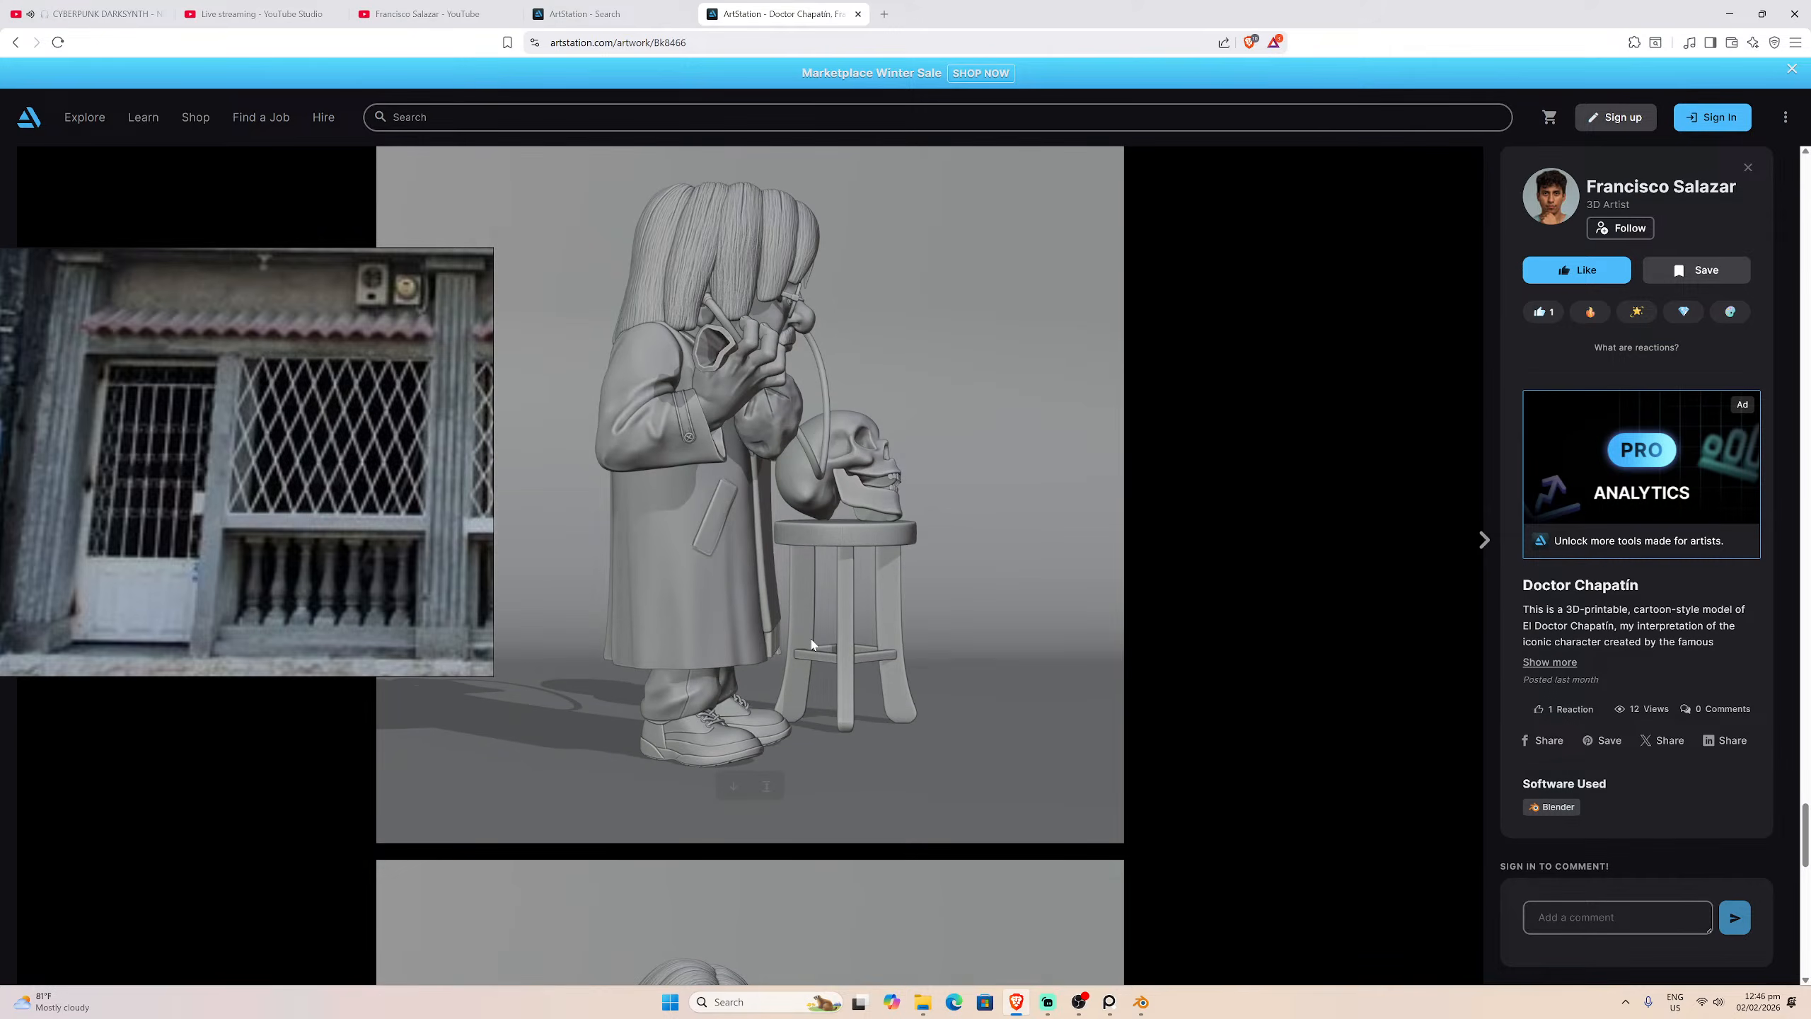
scroll(811, 642, up, 20)
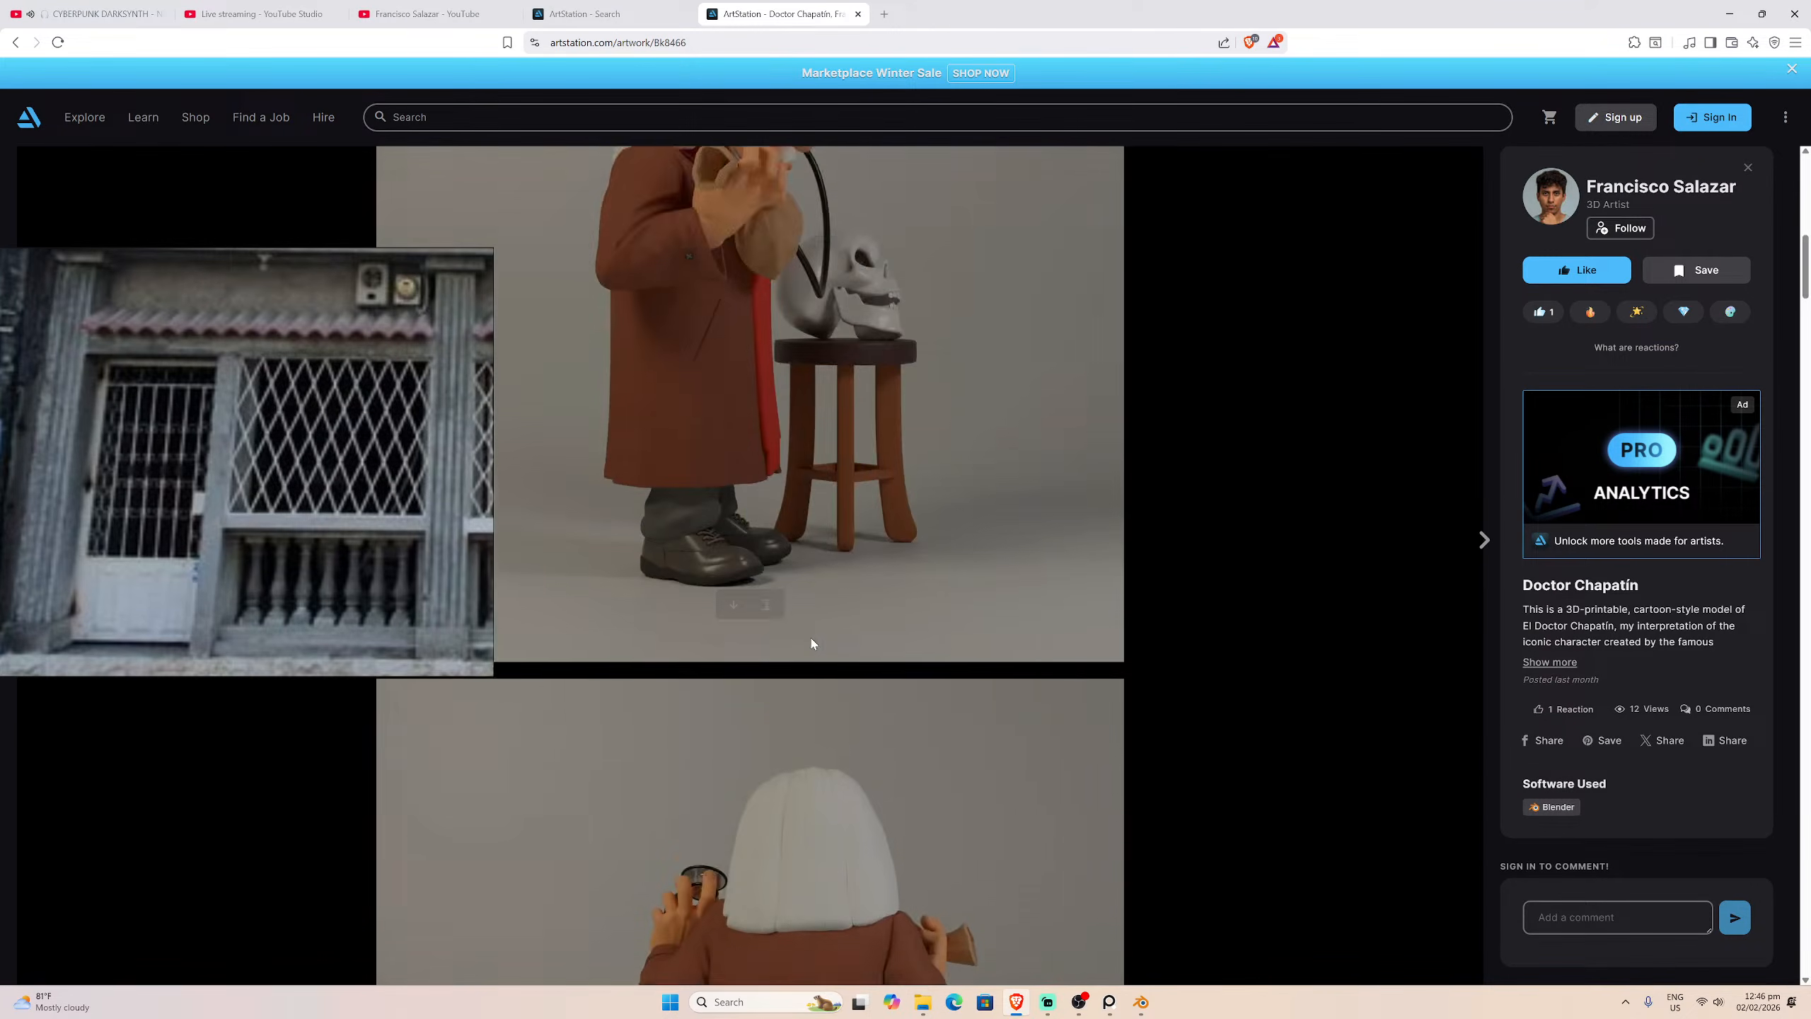
scroll(811, 642, up, 3)
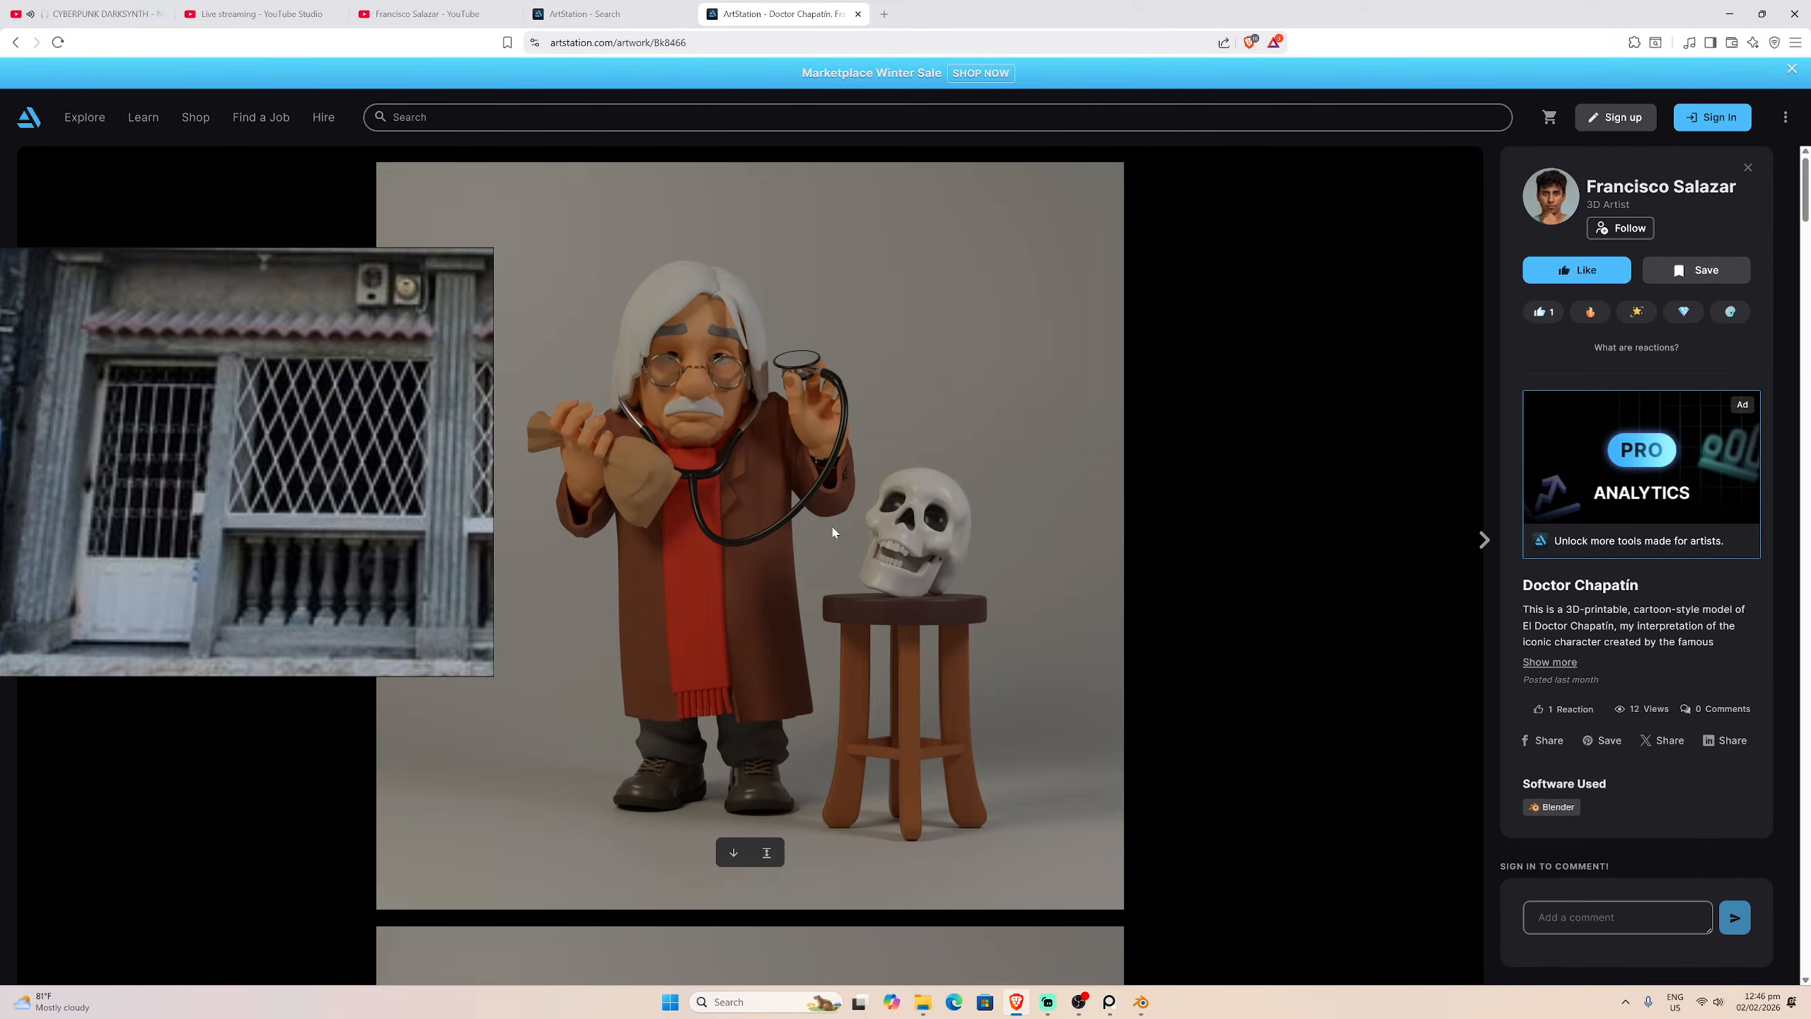
click(15, 43)
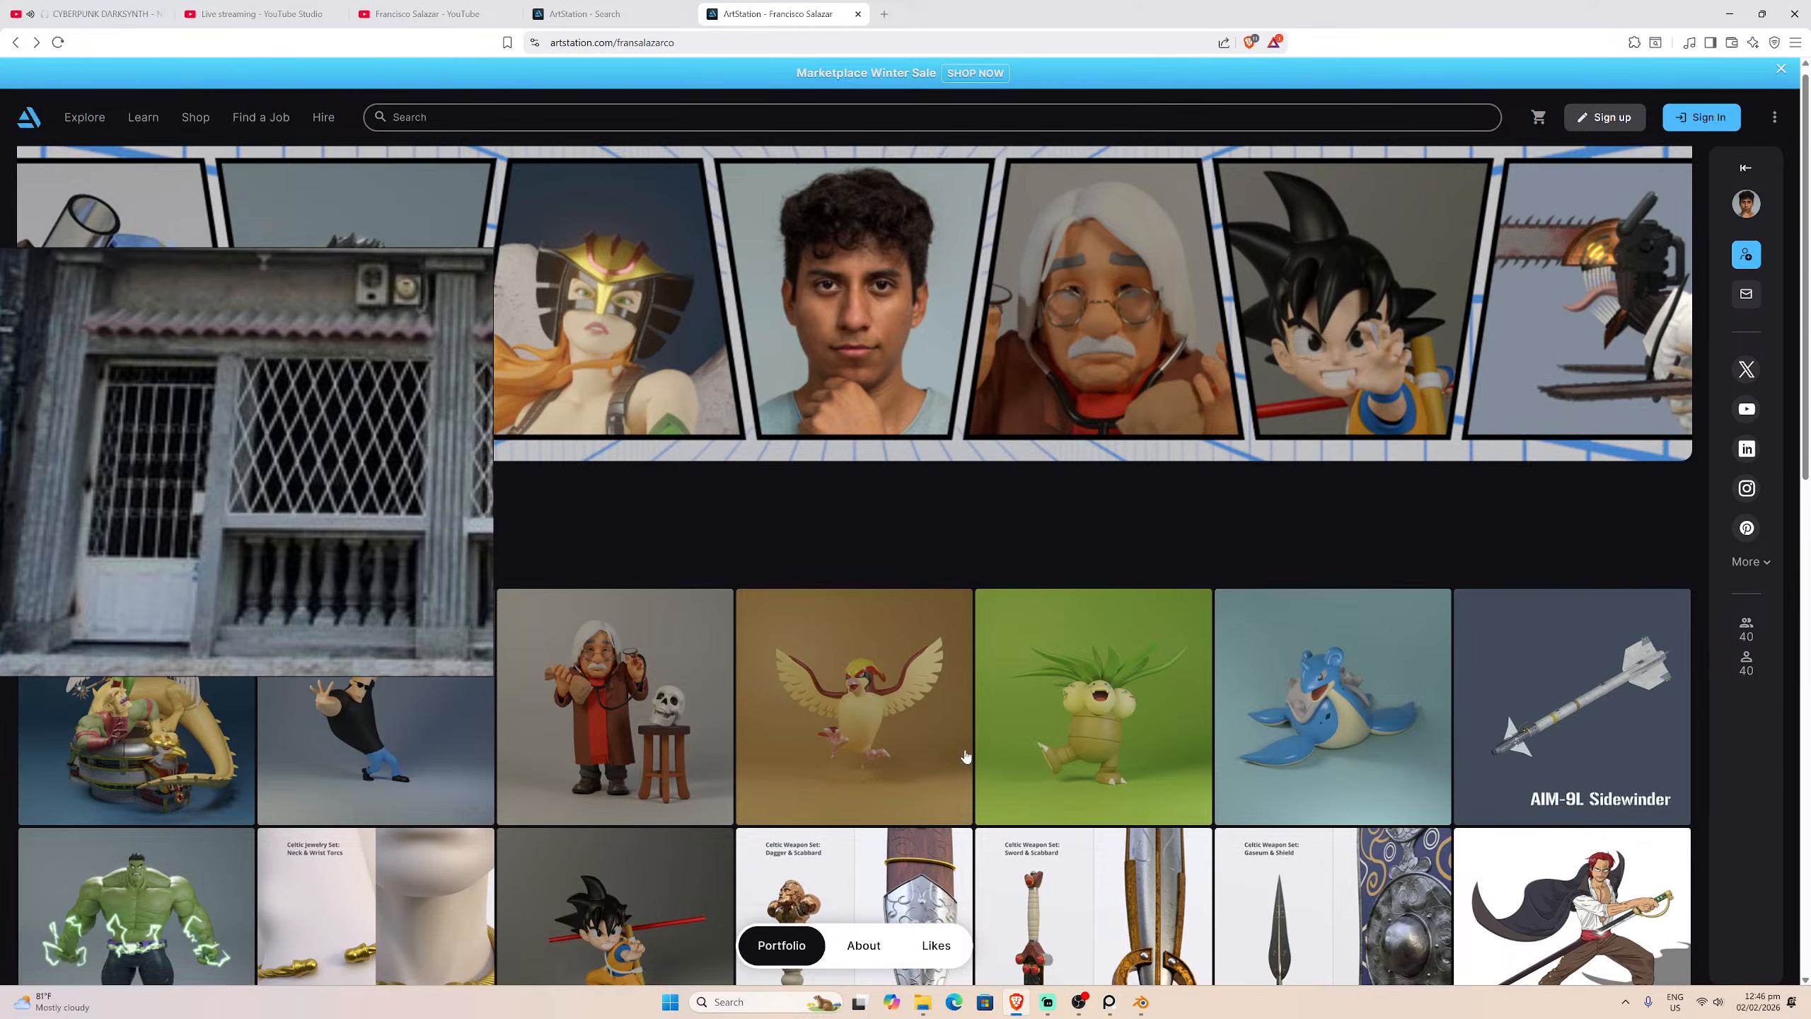
Step: Open the Messi in Qatar 2022 - Brawl Stars style artwork, review its poses, rig and wireframe images, and return to the portfolio
scroll(967, 767, down, 10)
scroll(963, 768, up, 2)
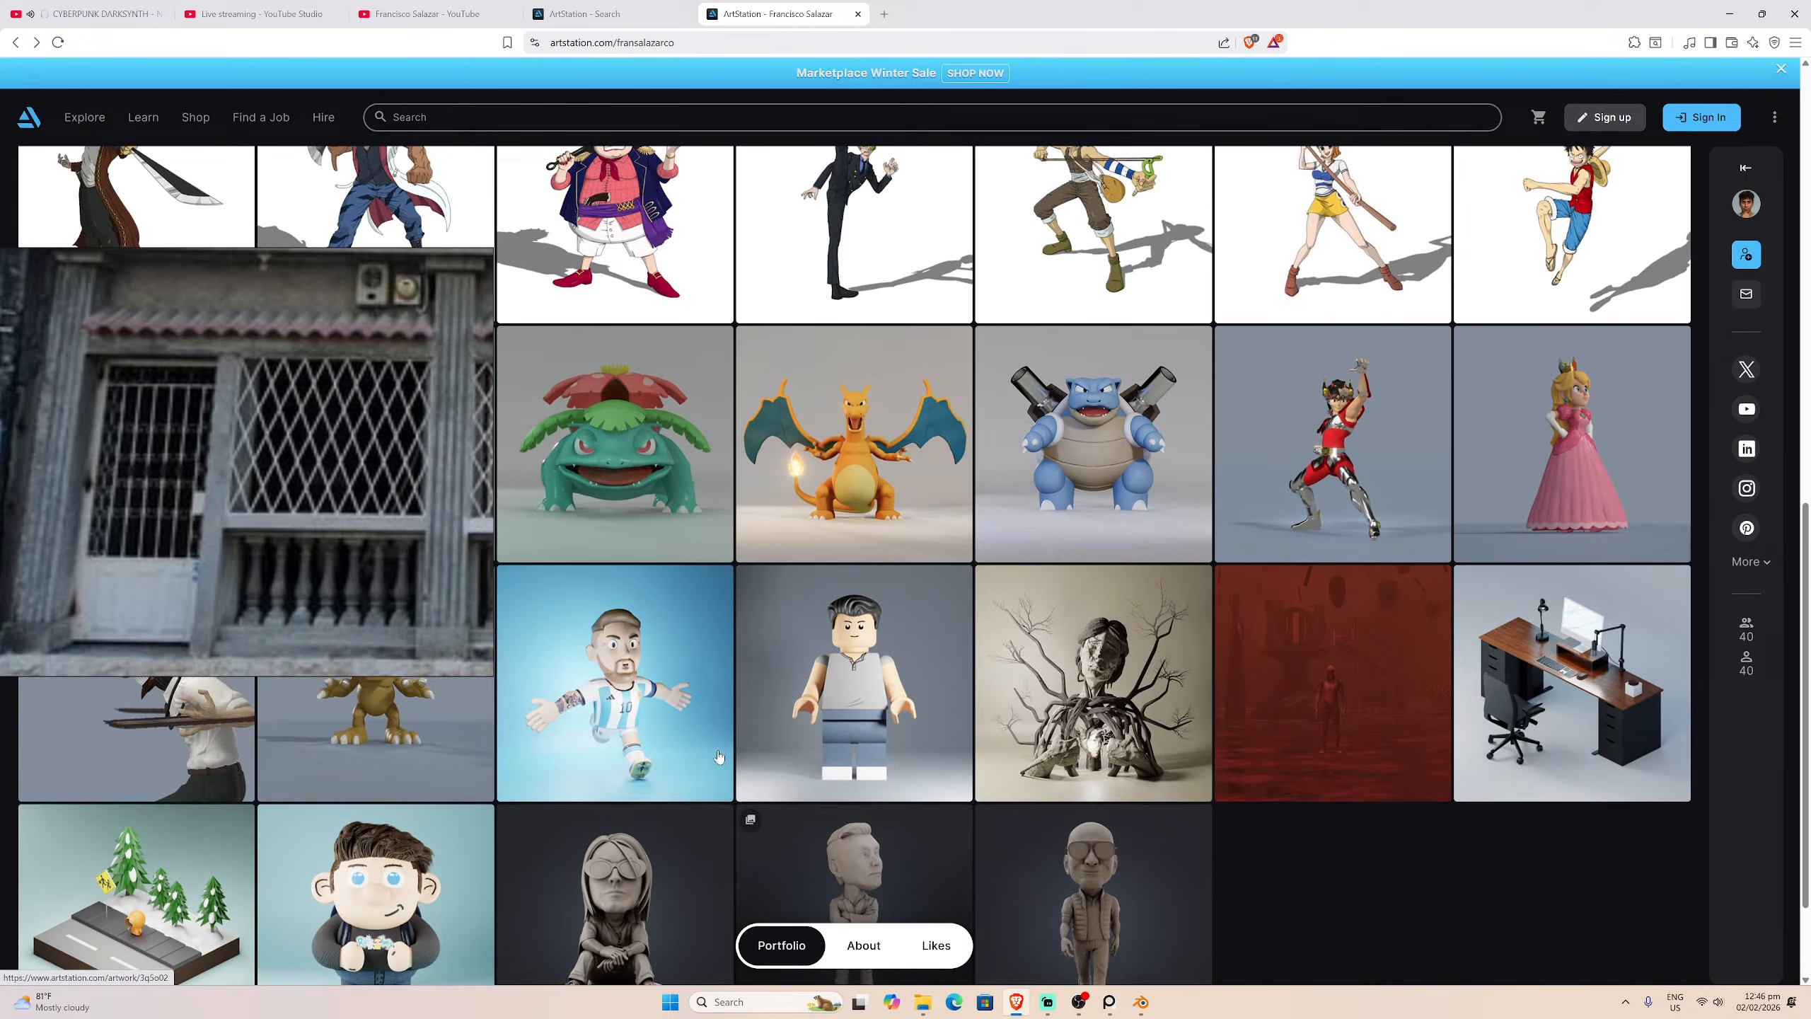
click(635, 685)
scroll(895, 695, down, 19)
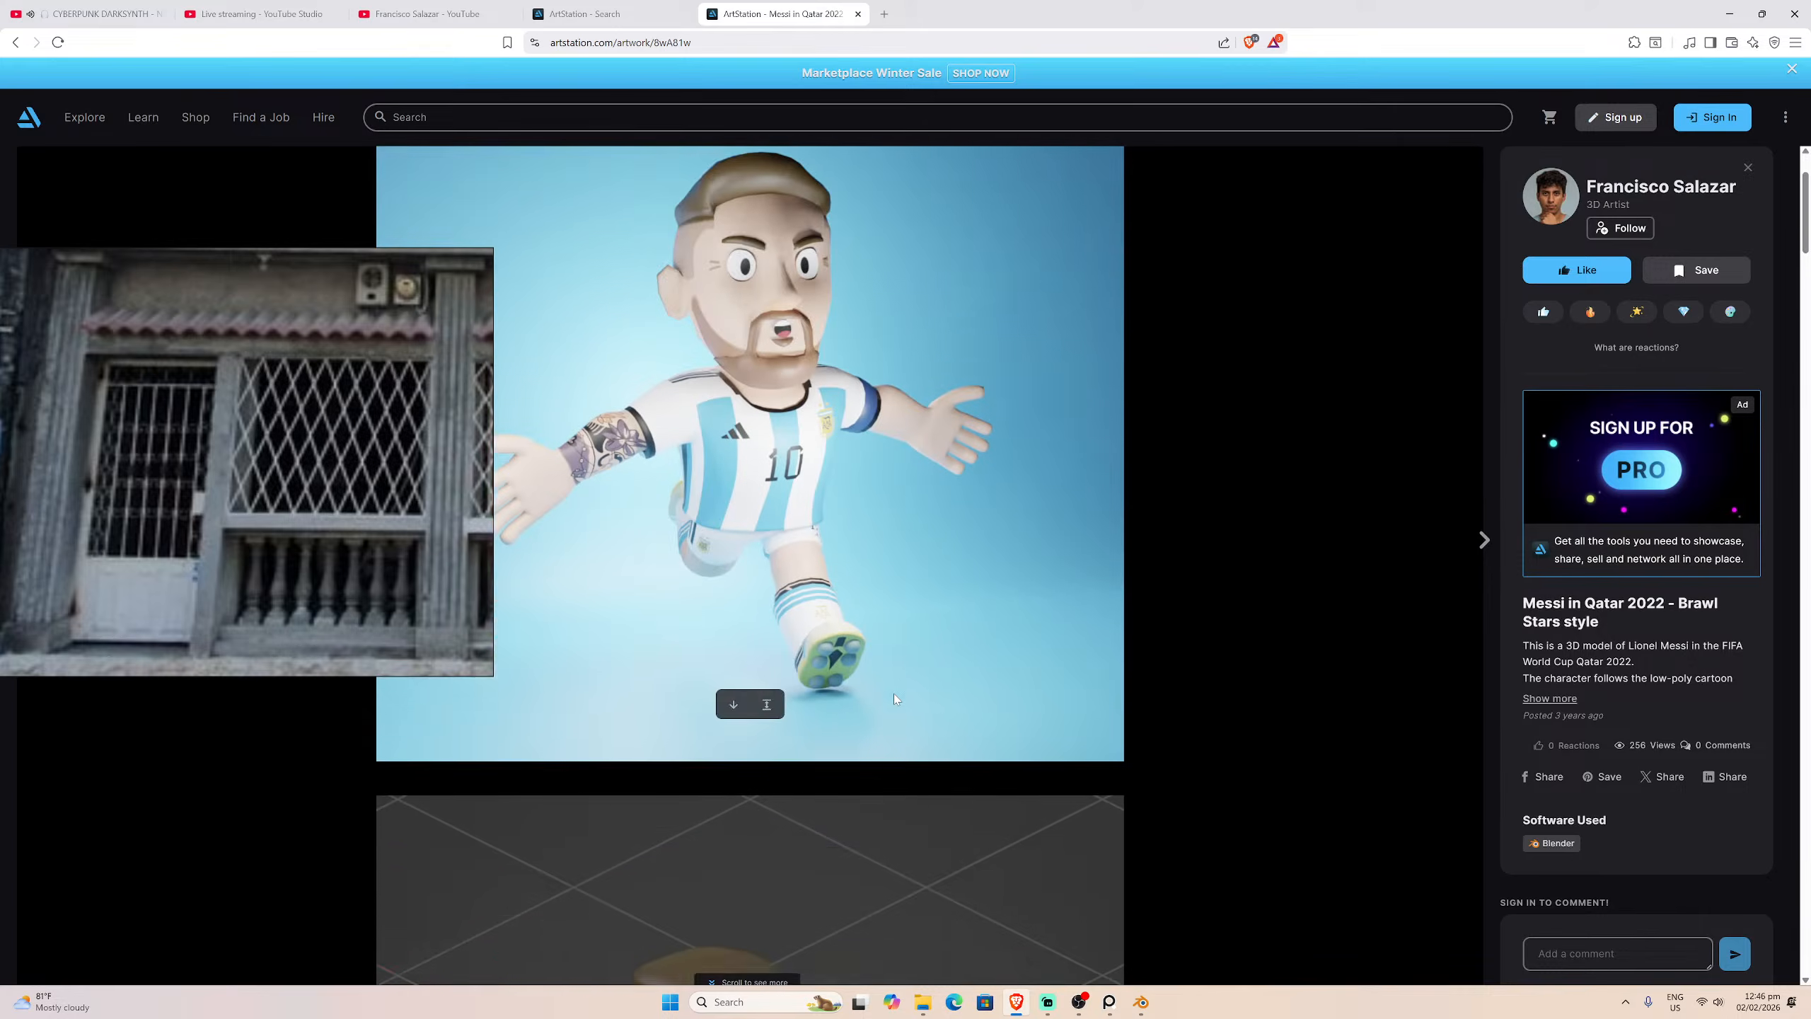
scroll(895, 697, down, 20)
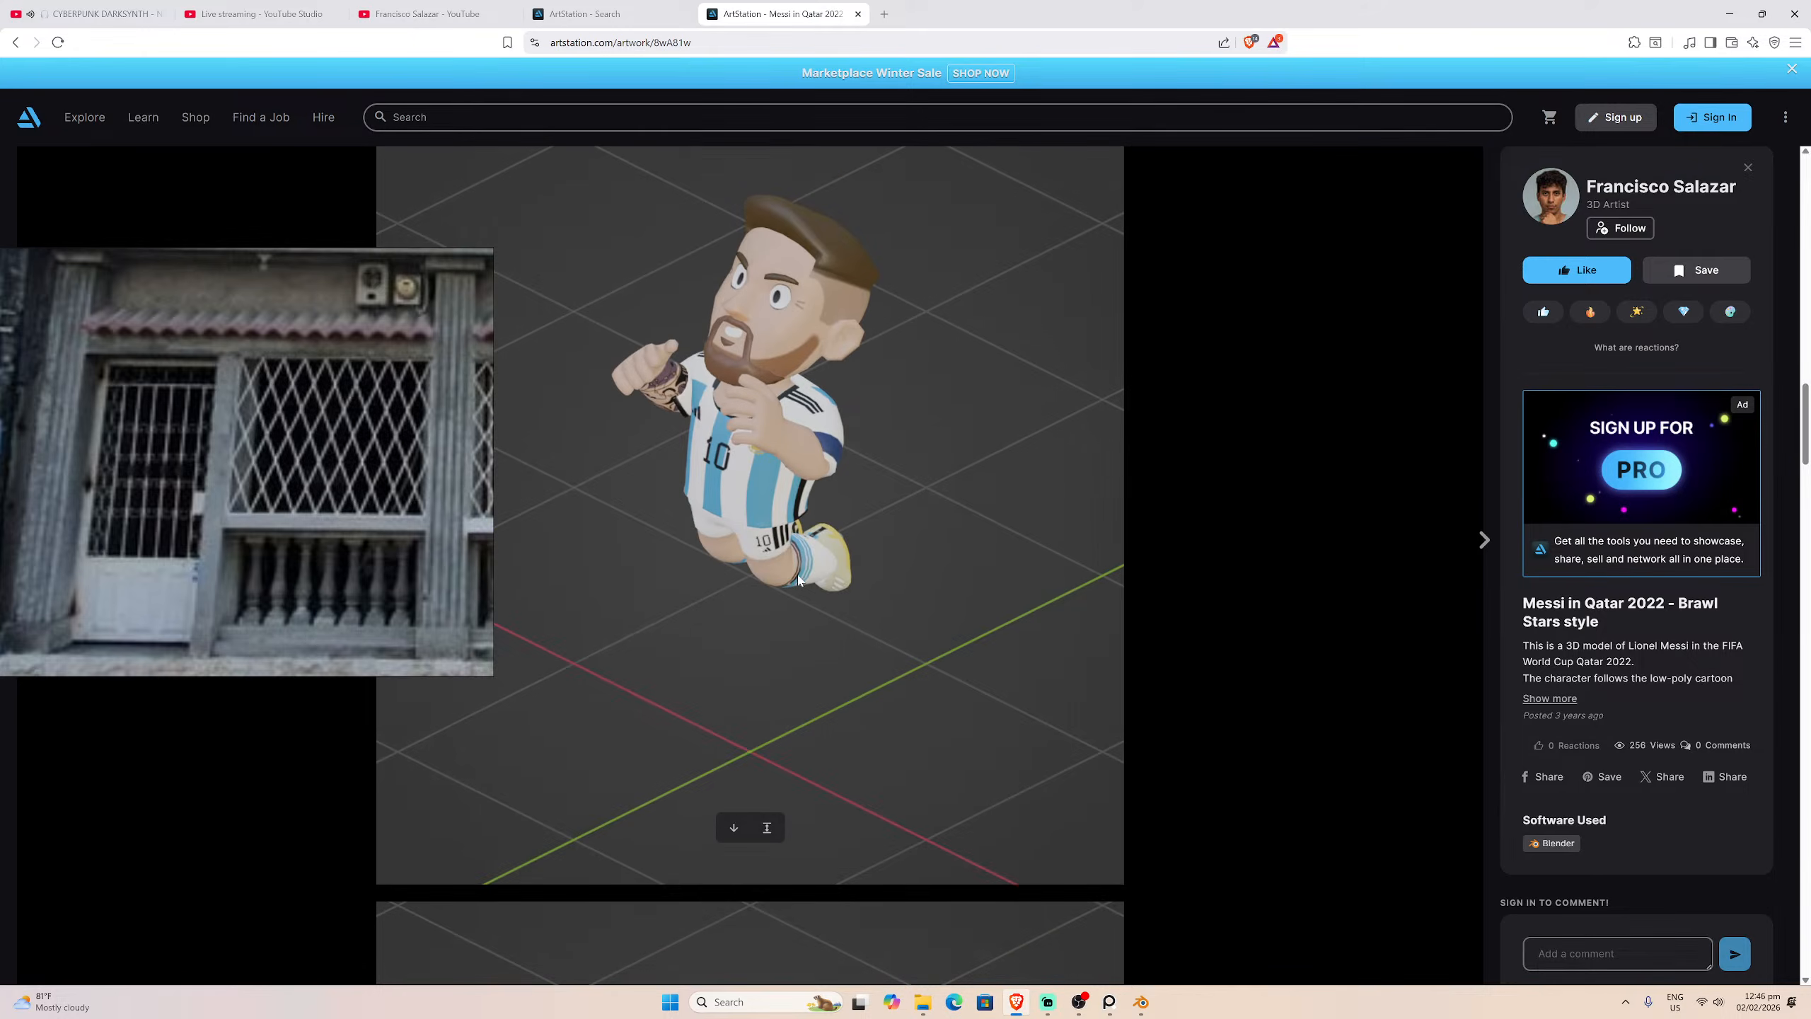
scroll(799, 626, down, 1)
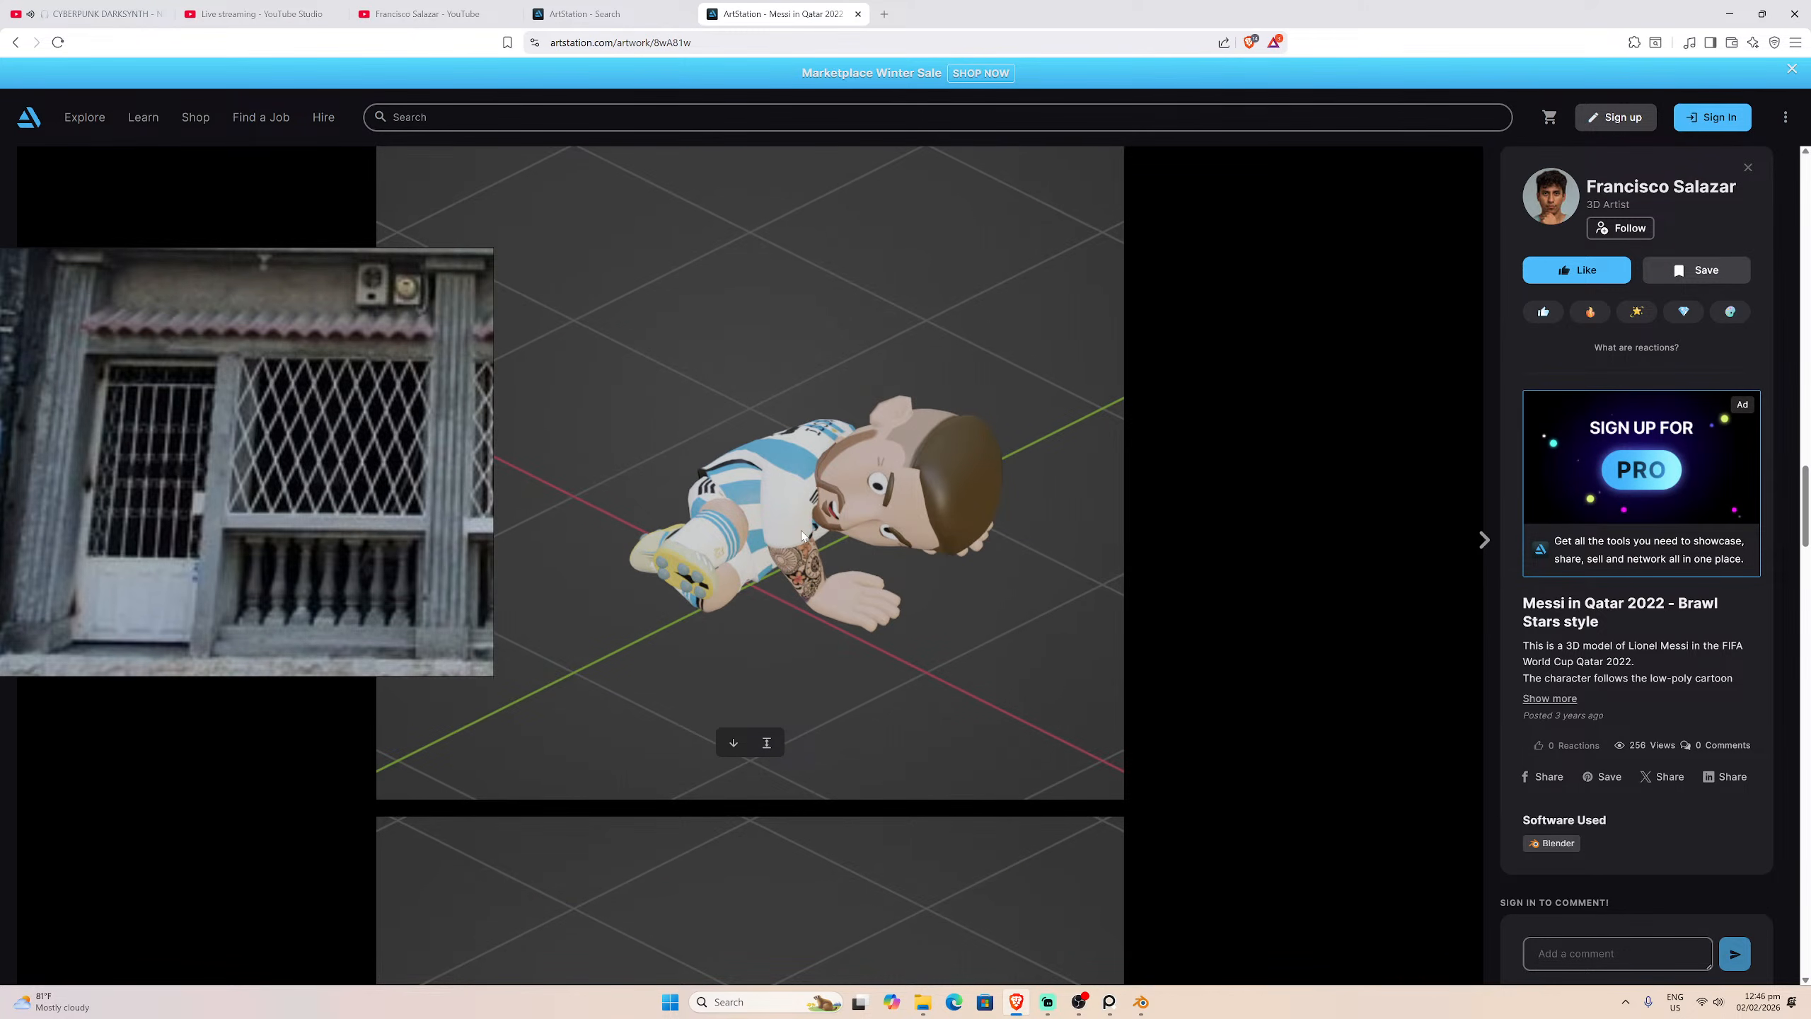
scroll(802, 535, down, 14)
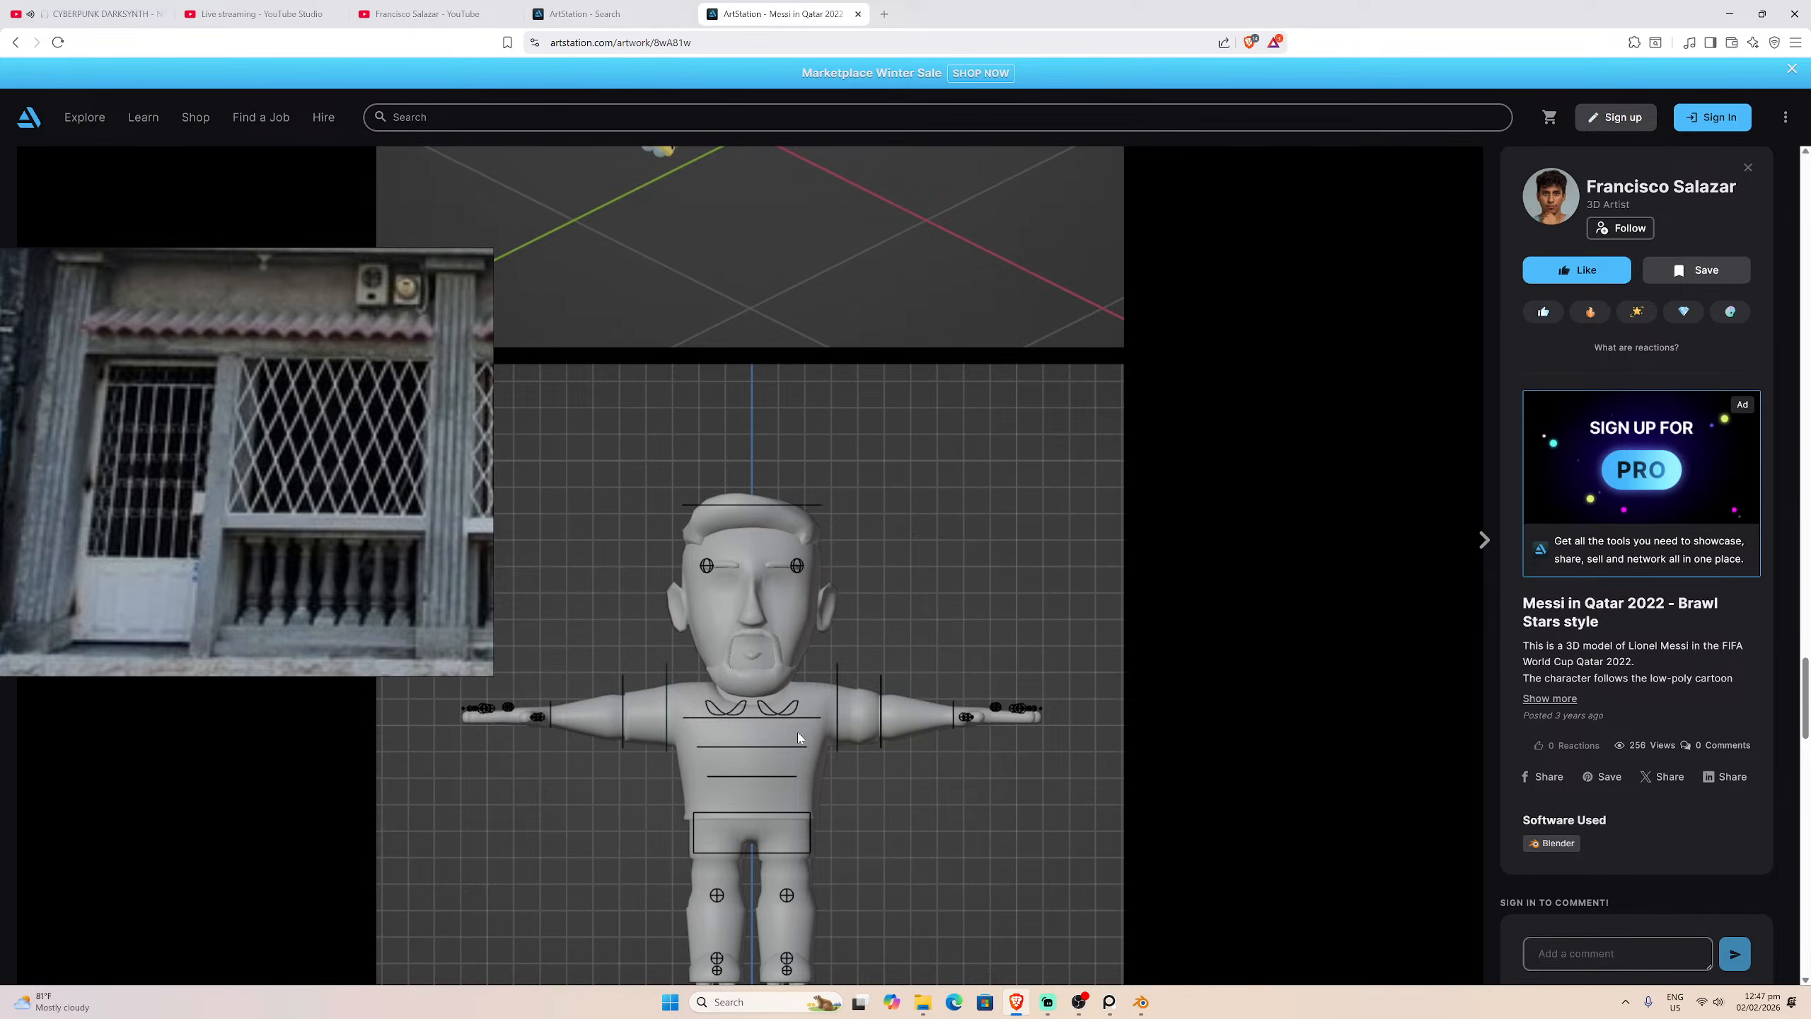
scroll(834, 701, down, 15)
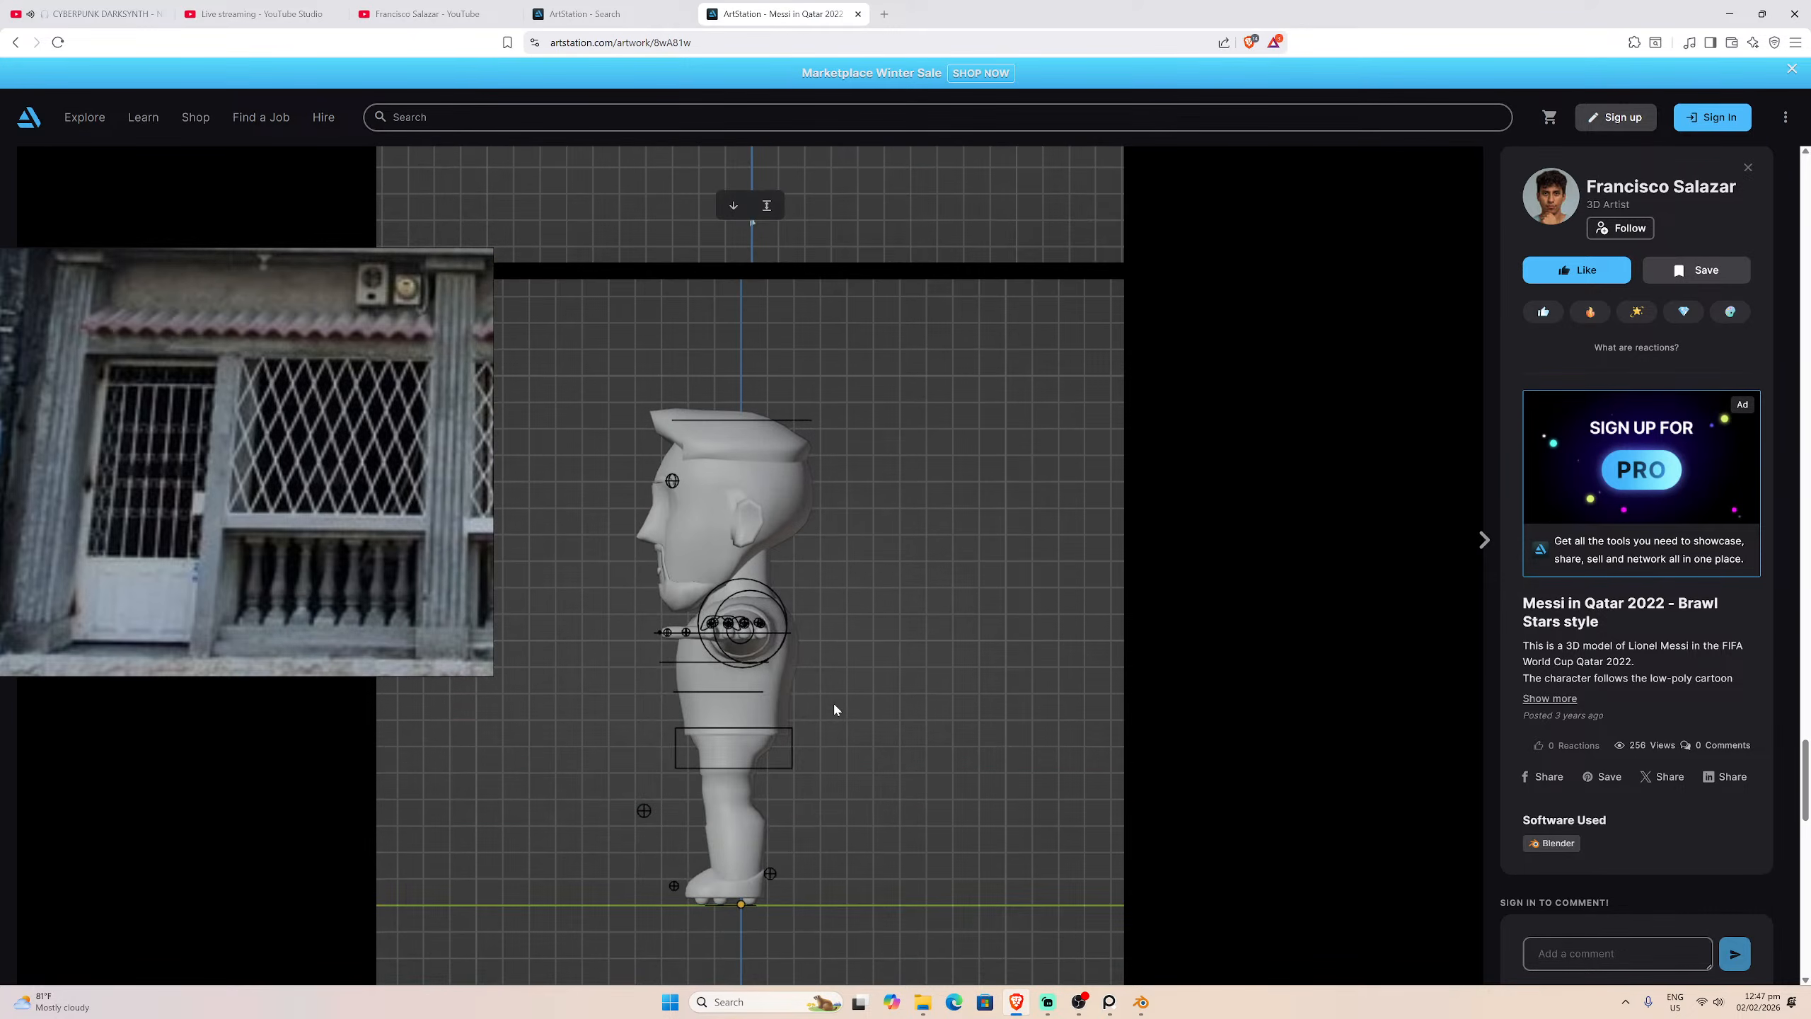
scroll(834, 706, down, 7)
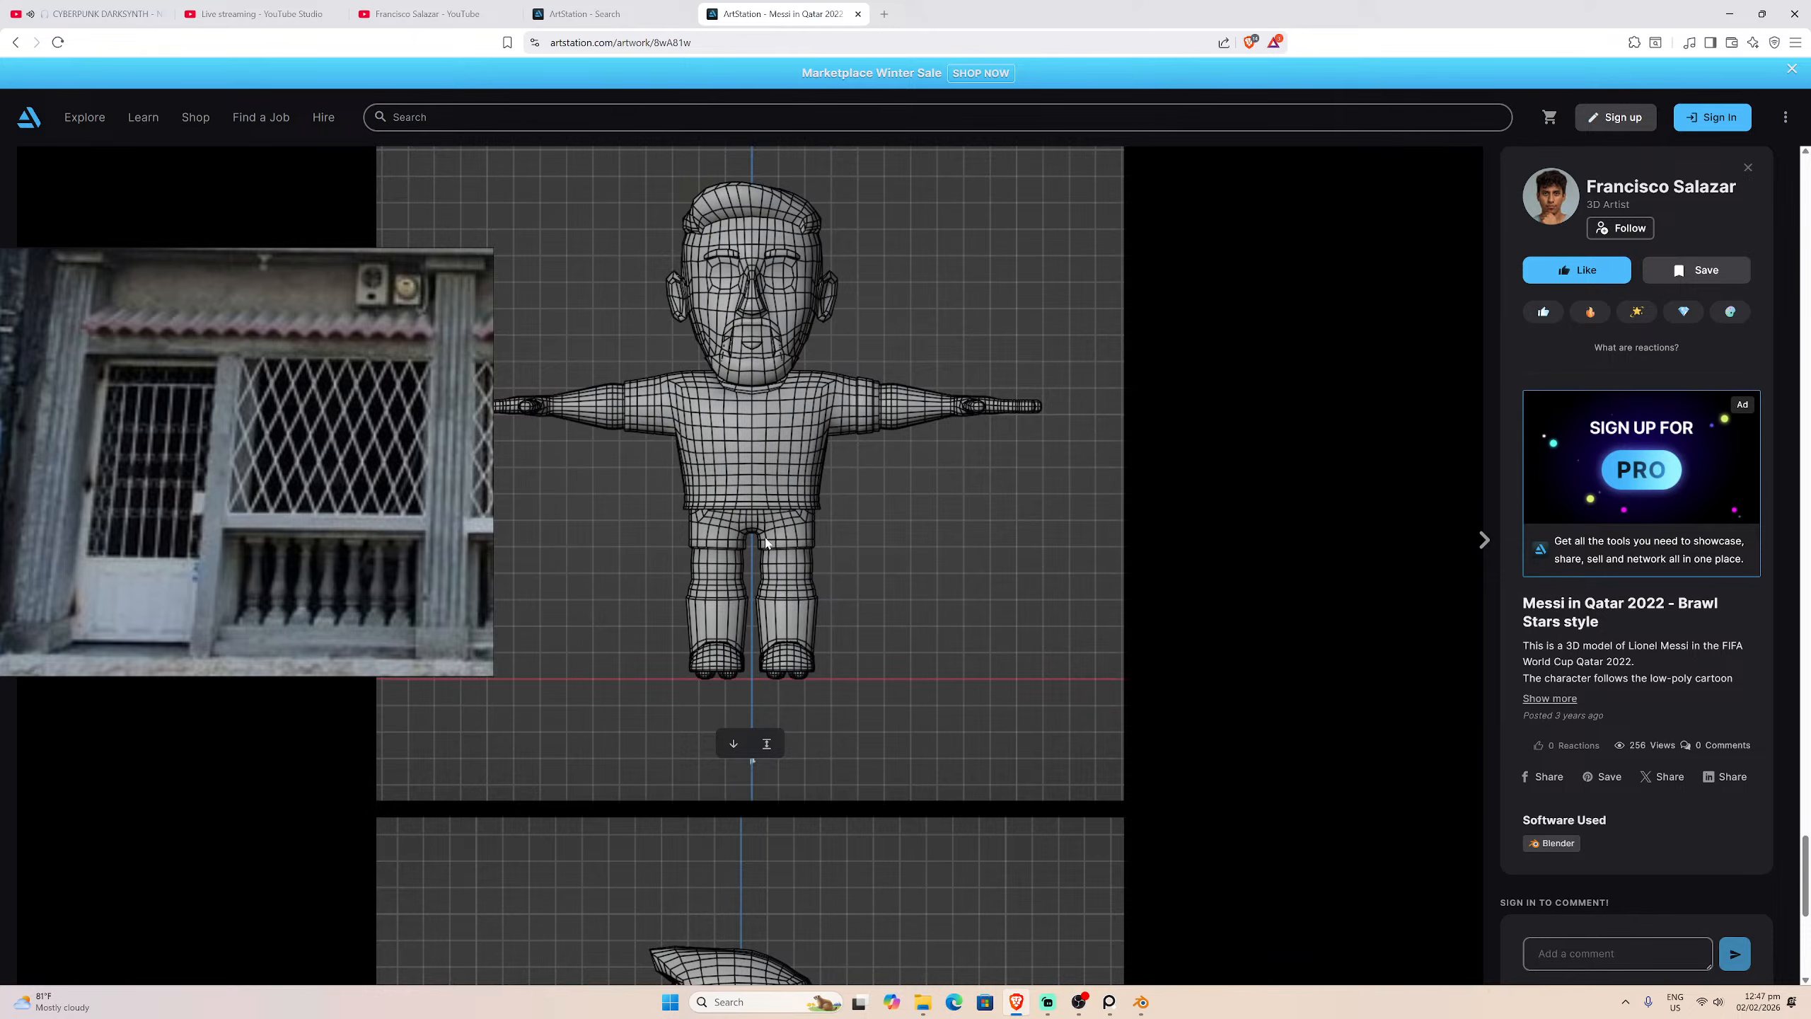
key(alt+Left)
Step: Open the Female topology base mesh artwork and review its color-coded front, side and back views and standing poses
scroll(505, 801, up, 5)
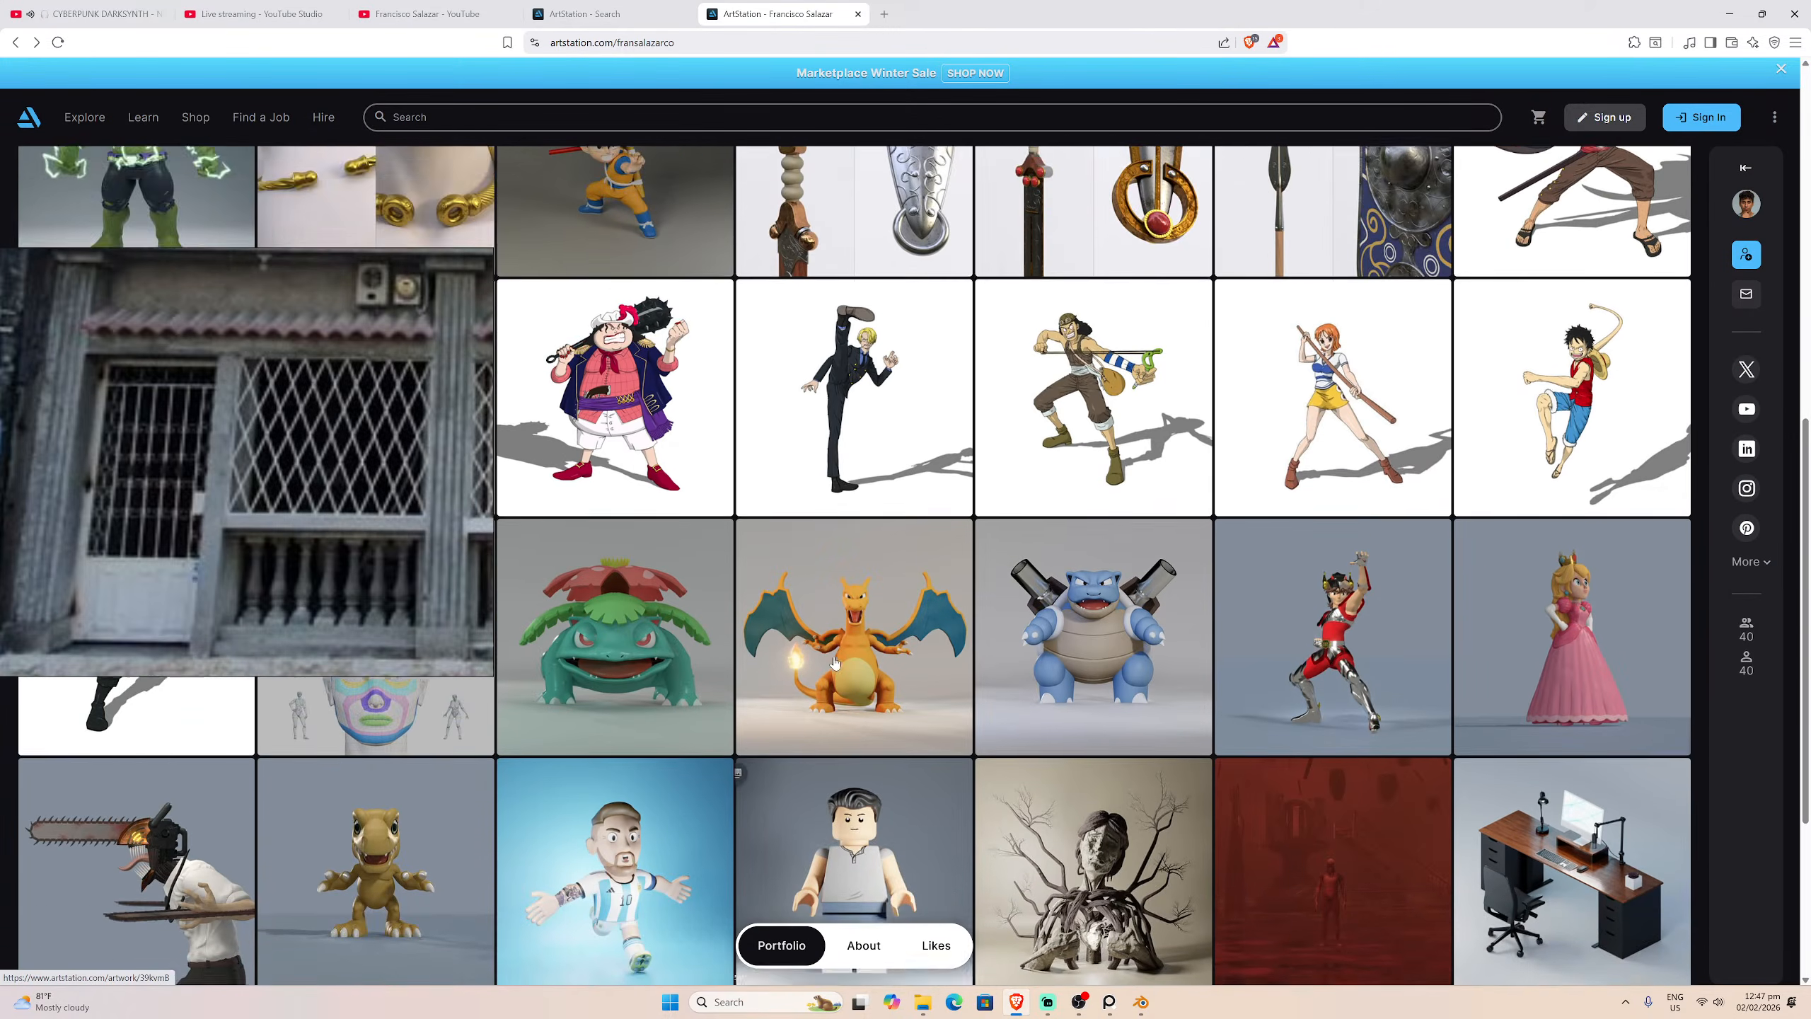
click(365, 776)
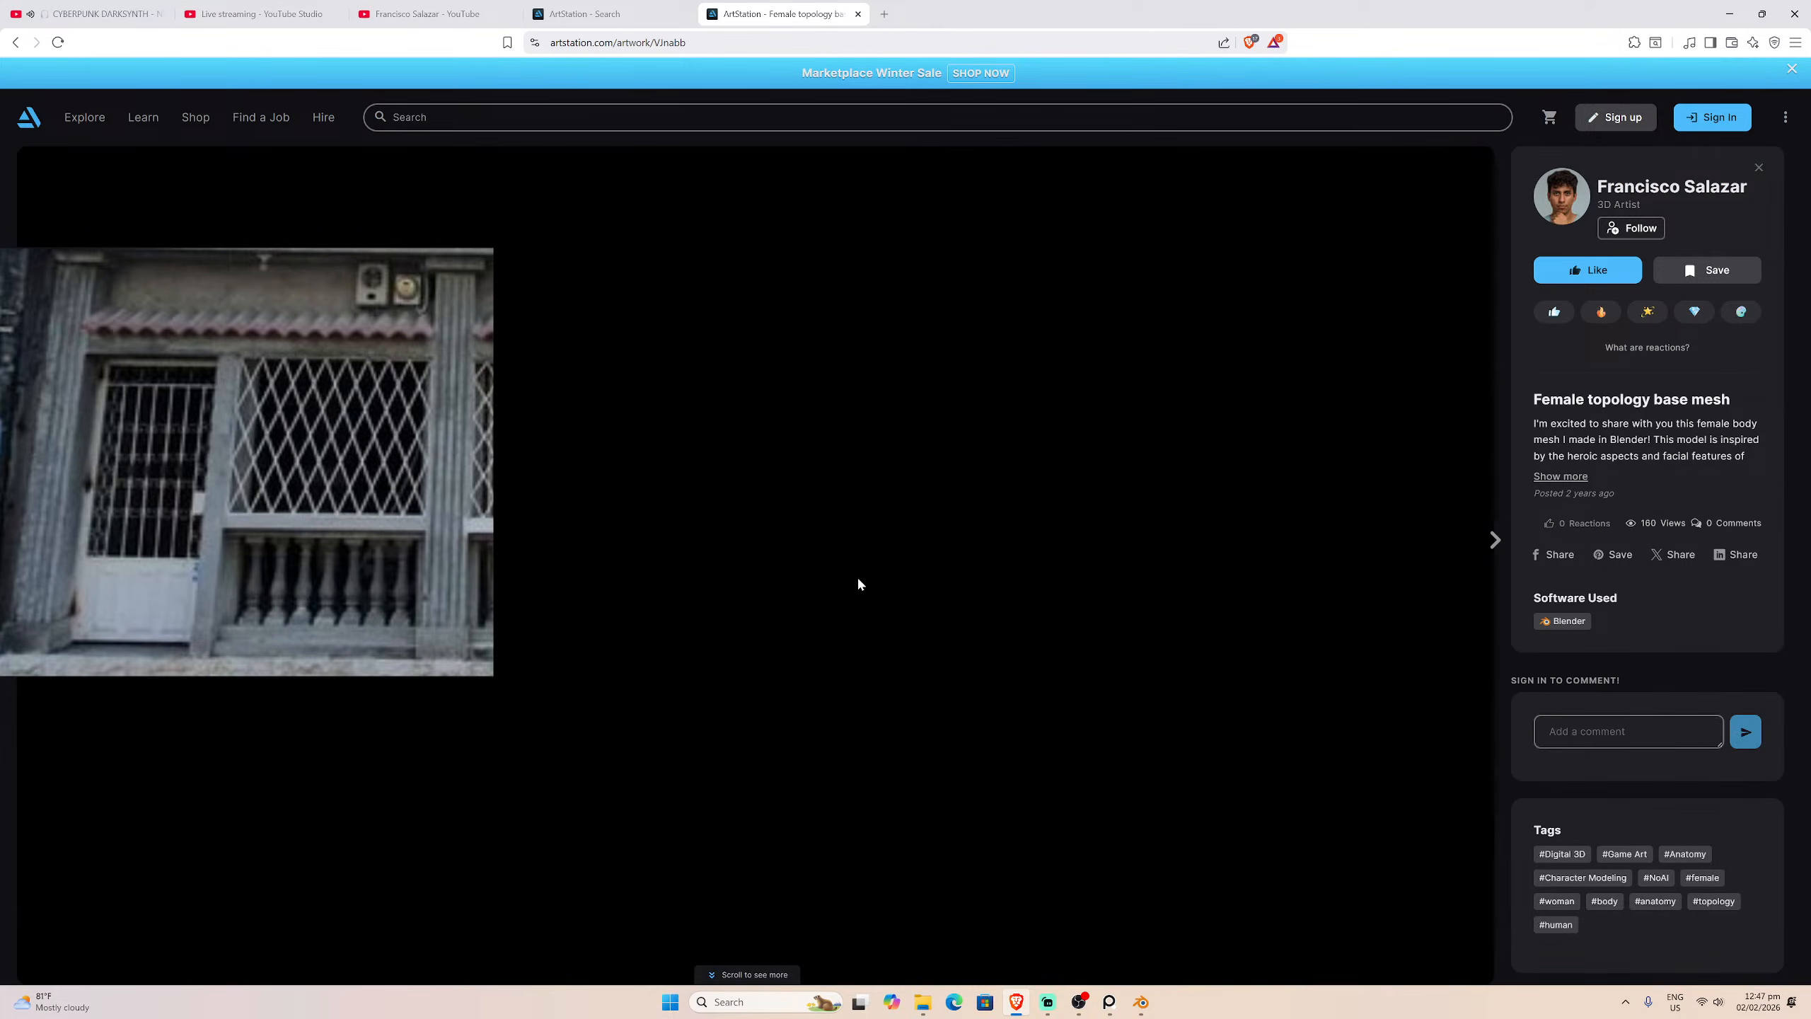
scroll(855, 614, down, 13)
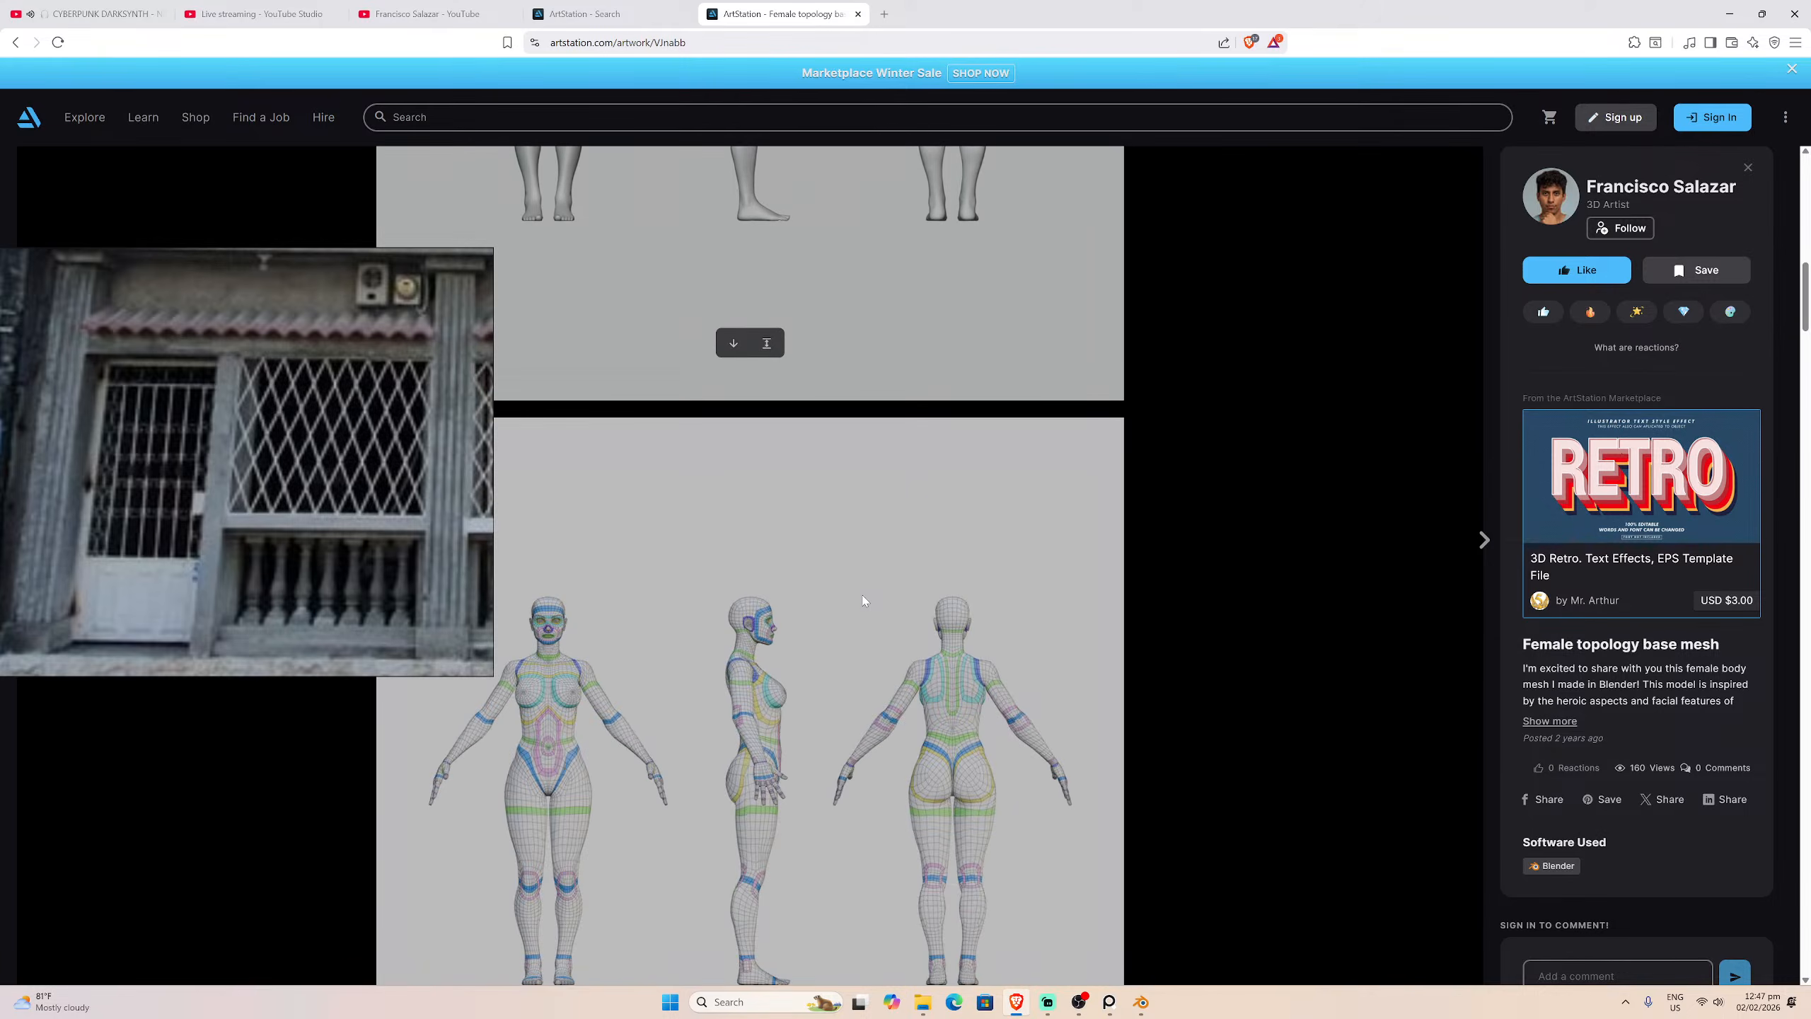
scroll(850, 646, down, 7)
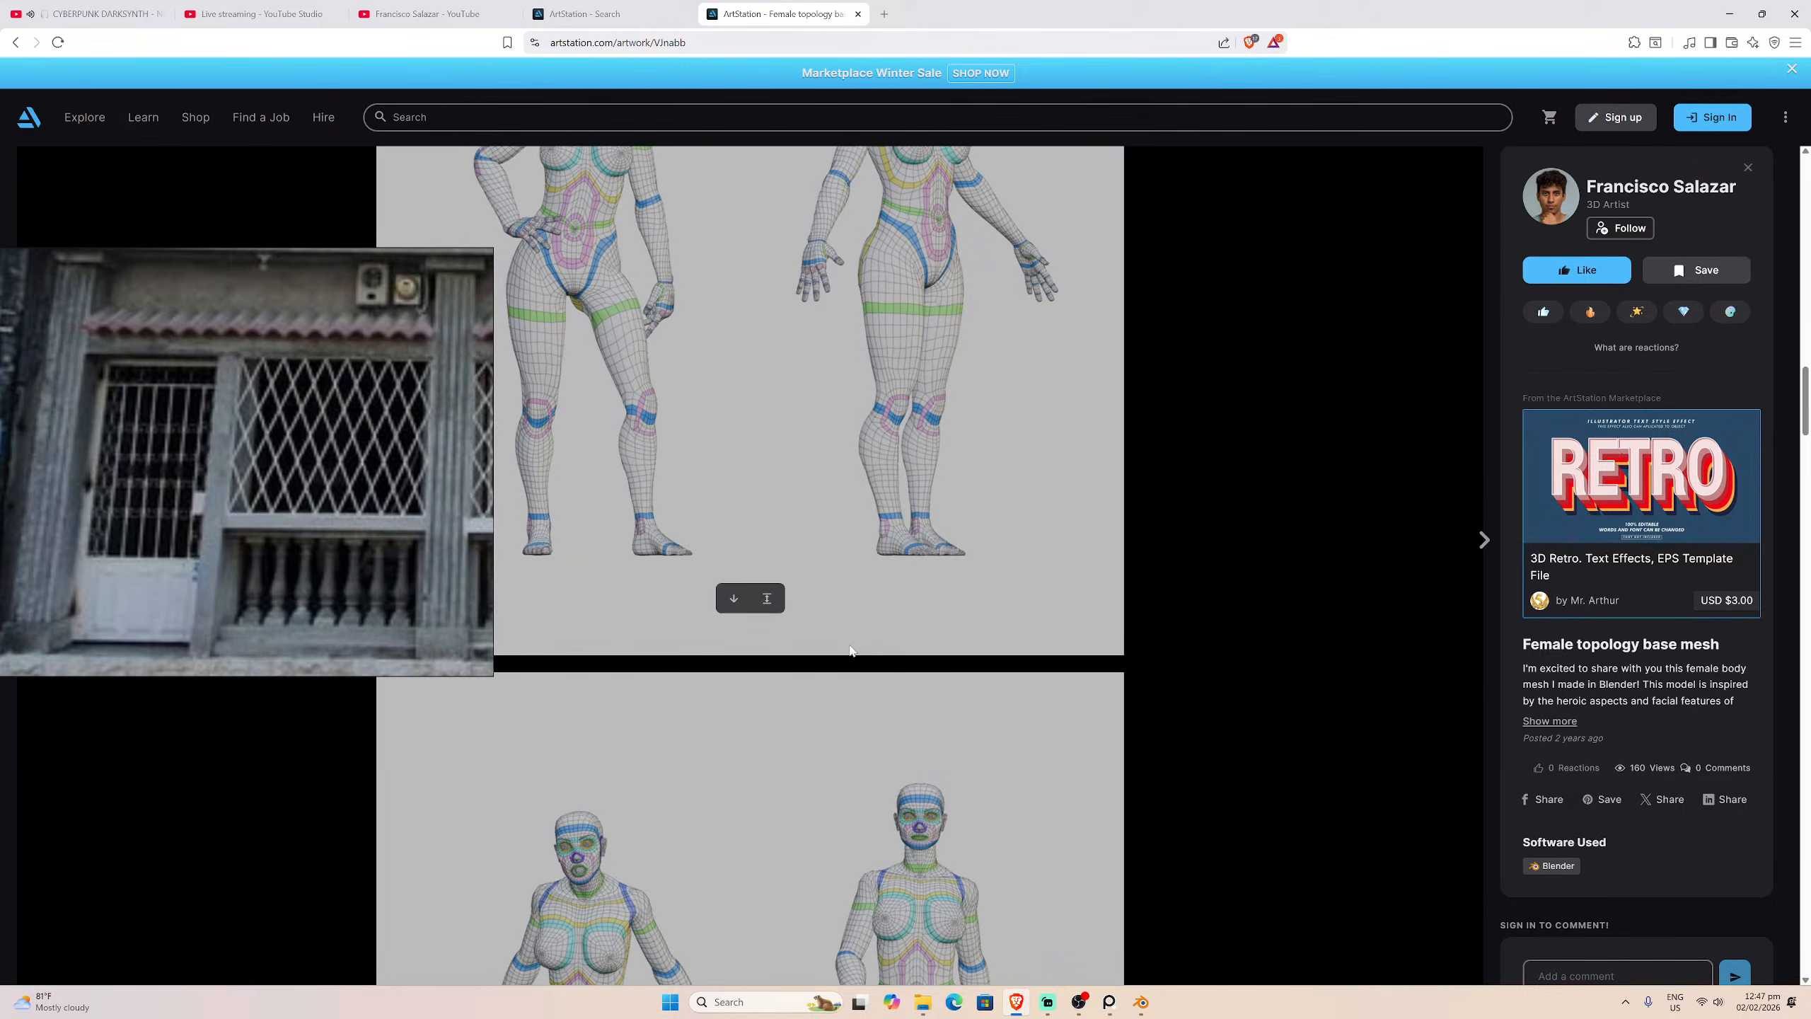
scroll(851, 651, down, 6)
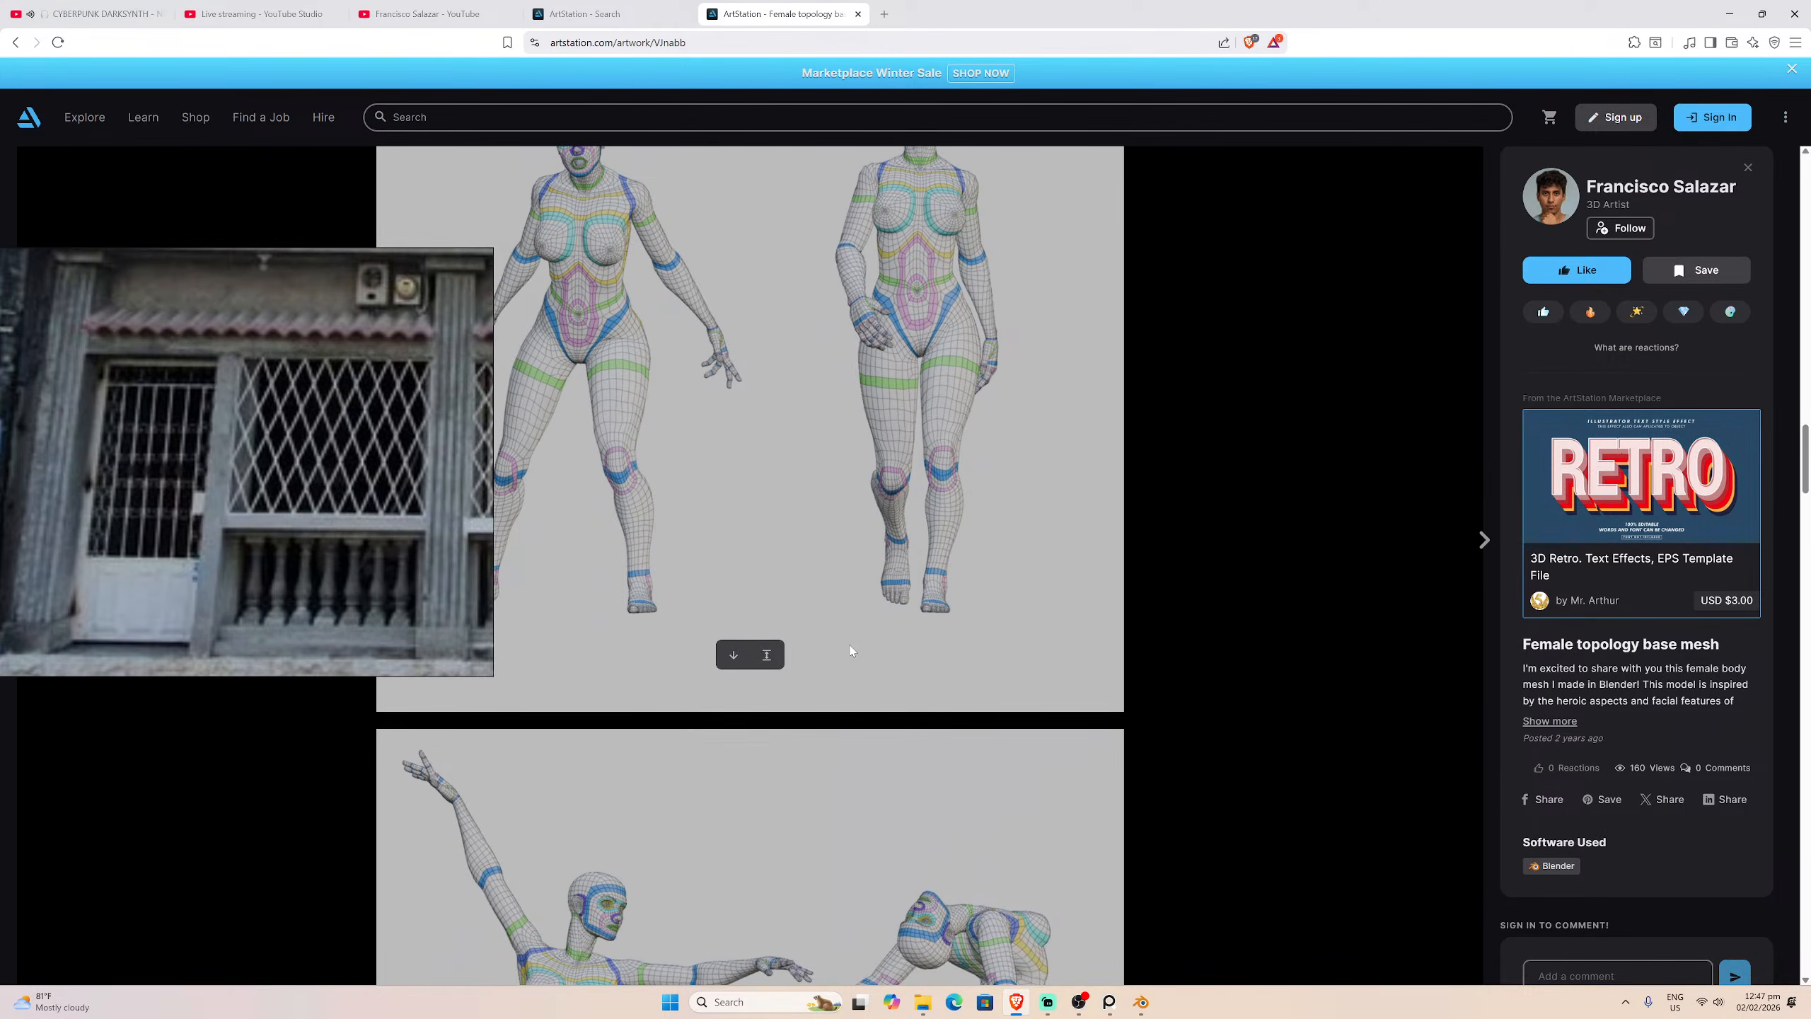
scroll(851, 651, up, 6)
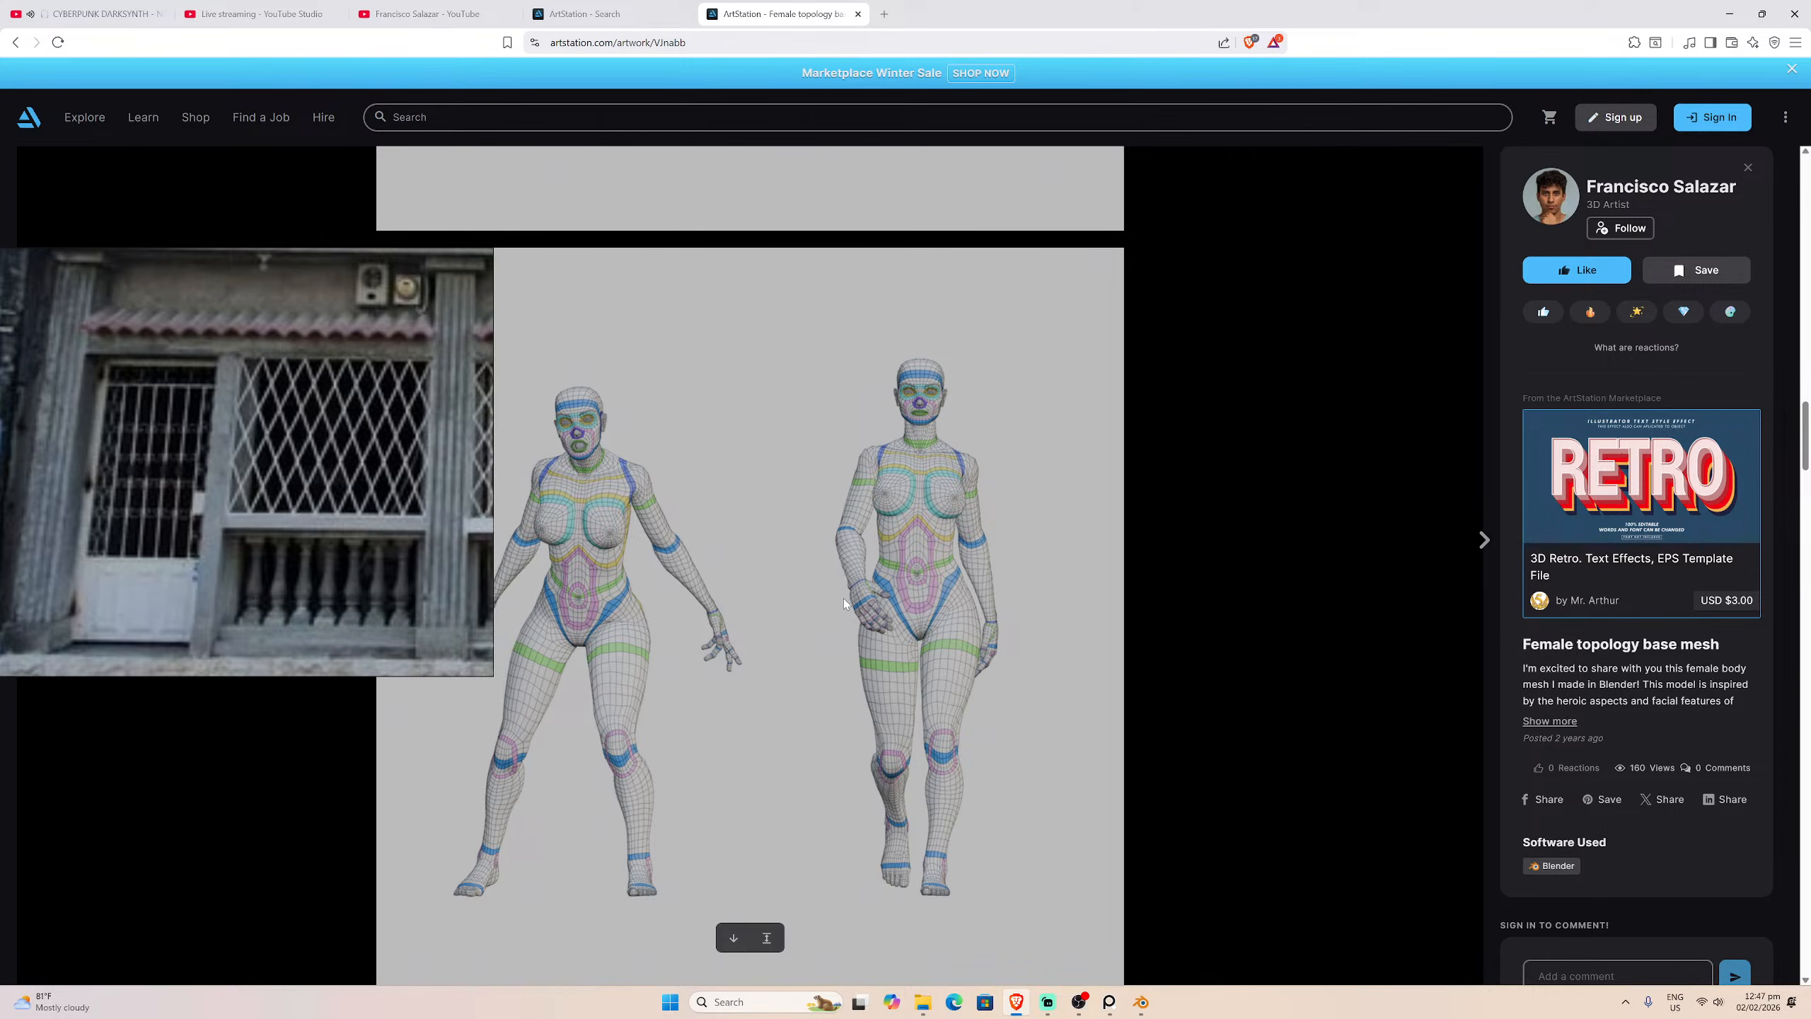
scroll(811, 649, down, 6)
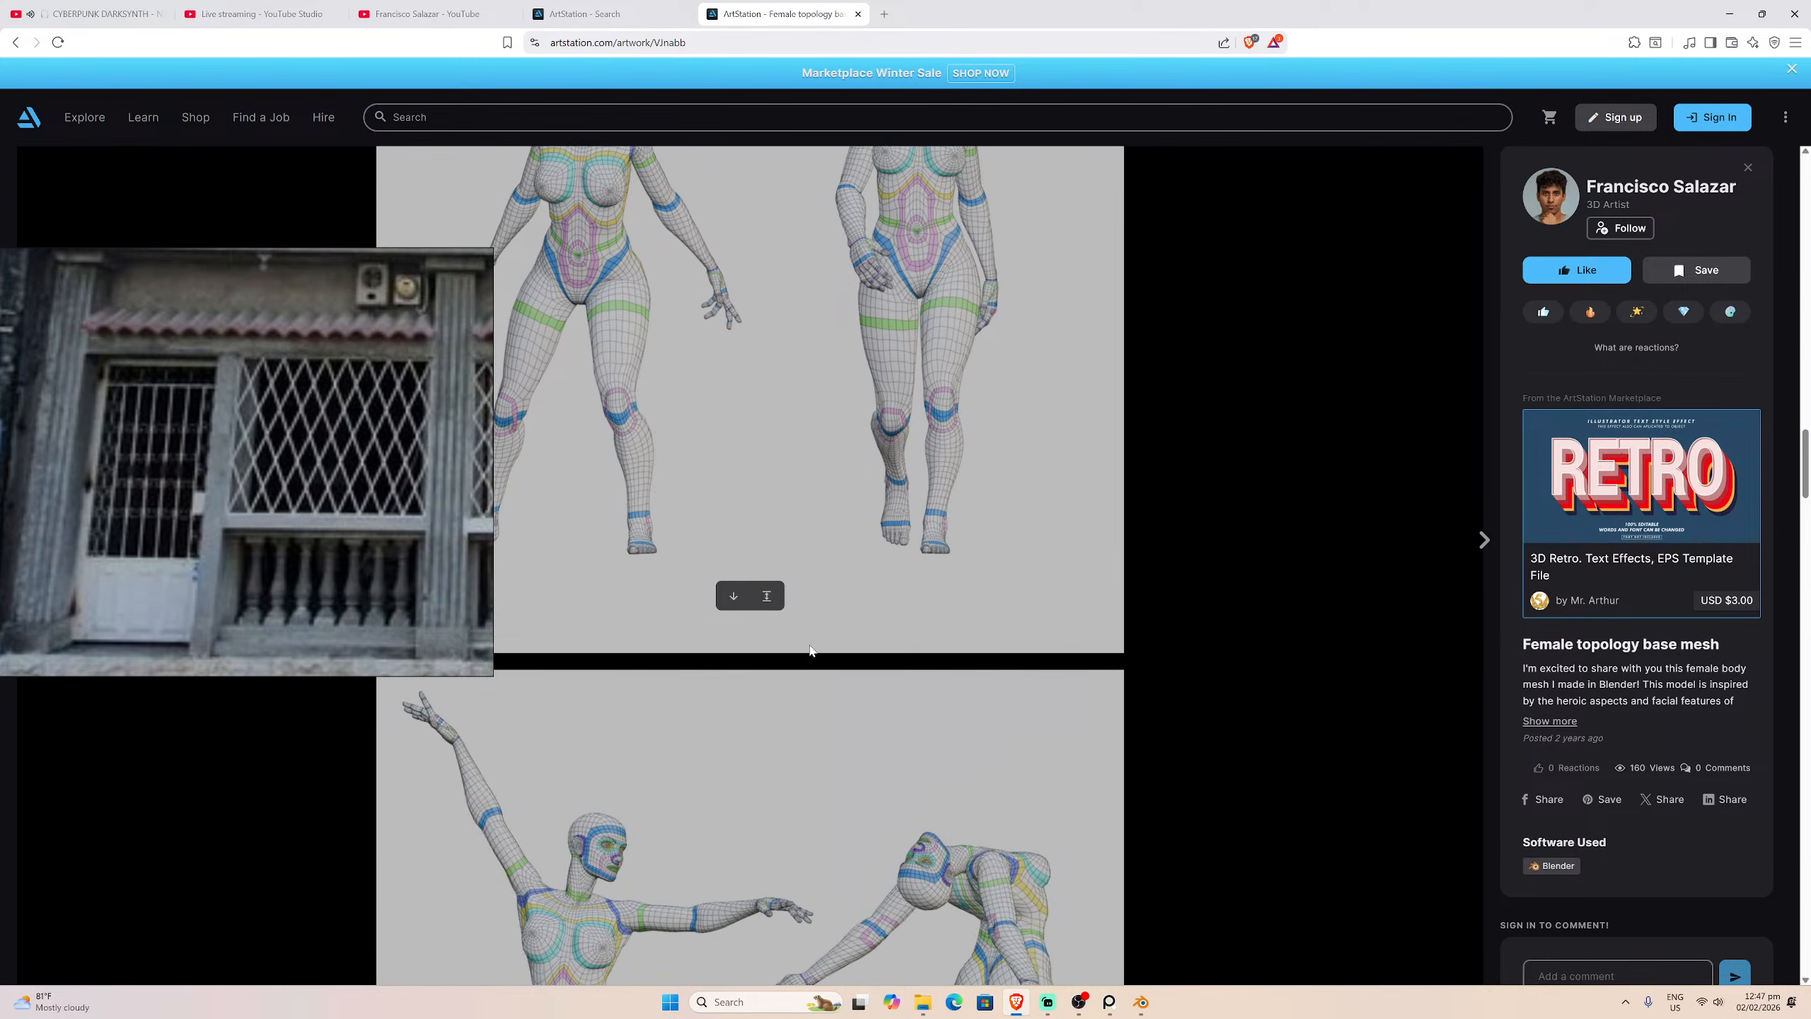
scroll(811, 649, down, 3)
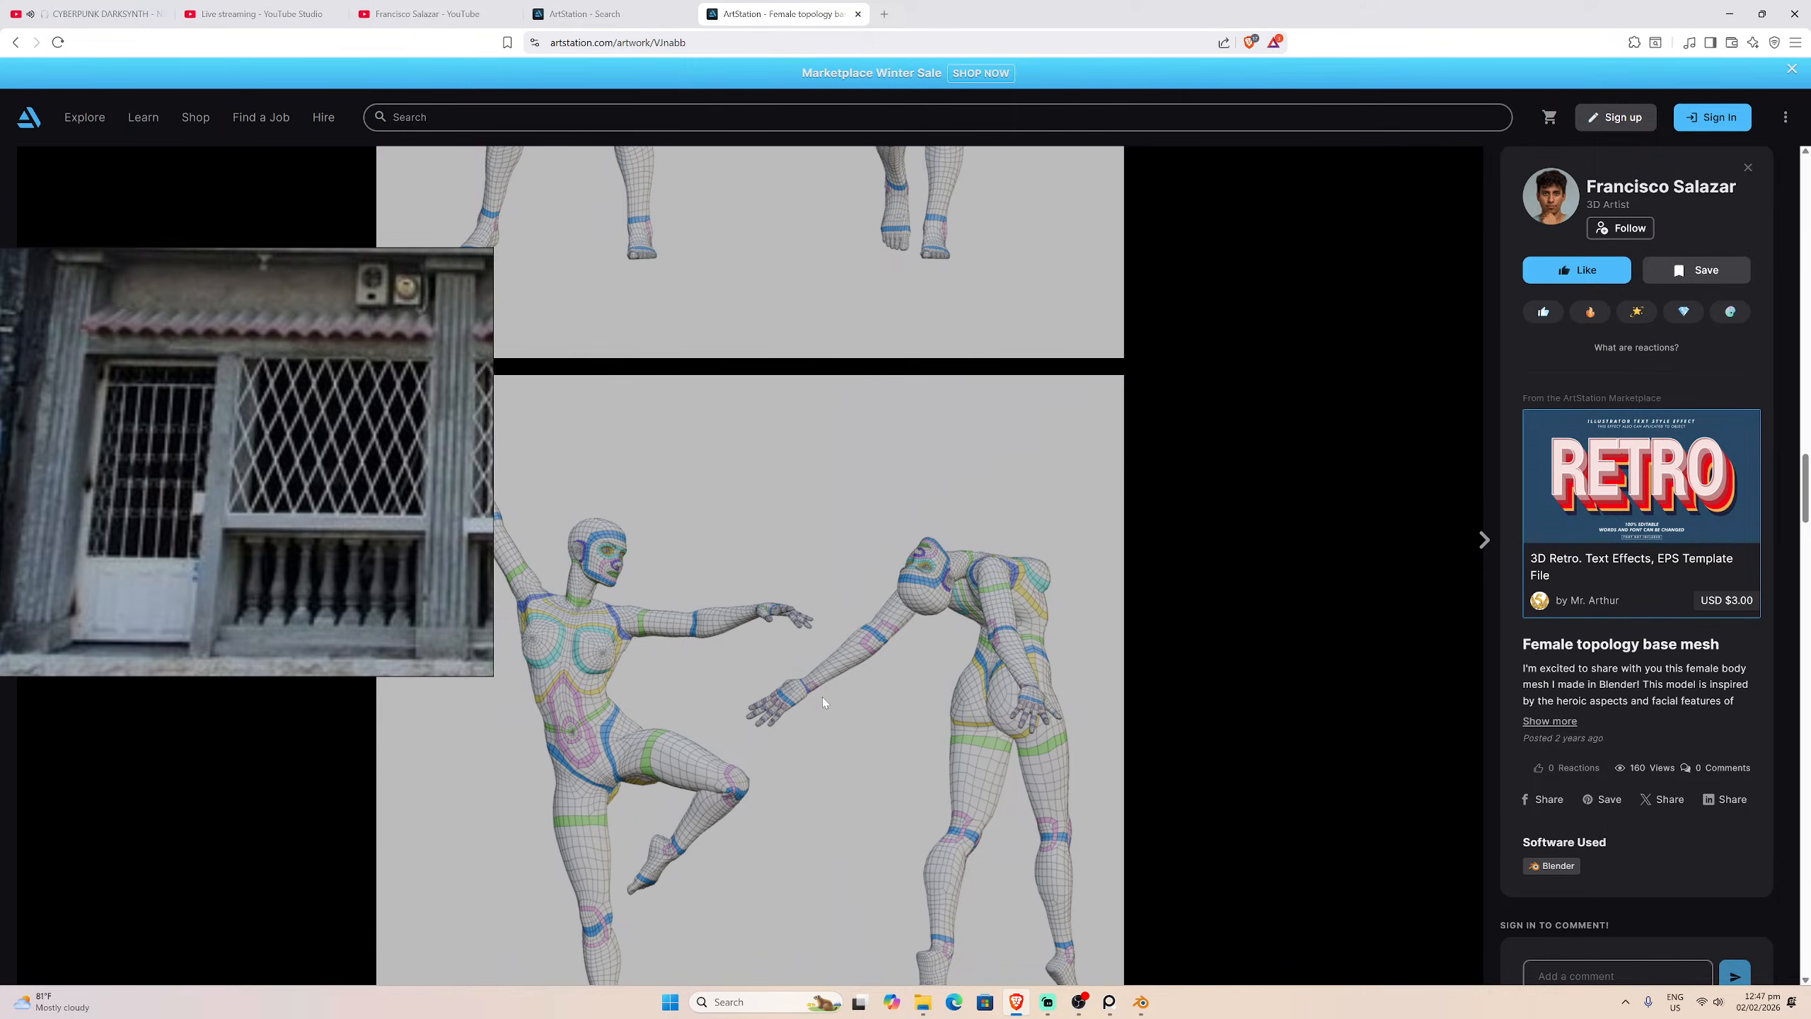
Step: Examine how the female base mesh's topology deforms in the dancing, bending, fighting and high-kick poses
scroll(822, 696, down, 8)
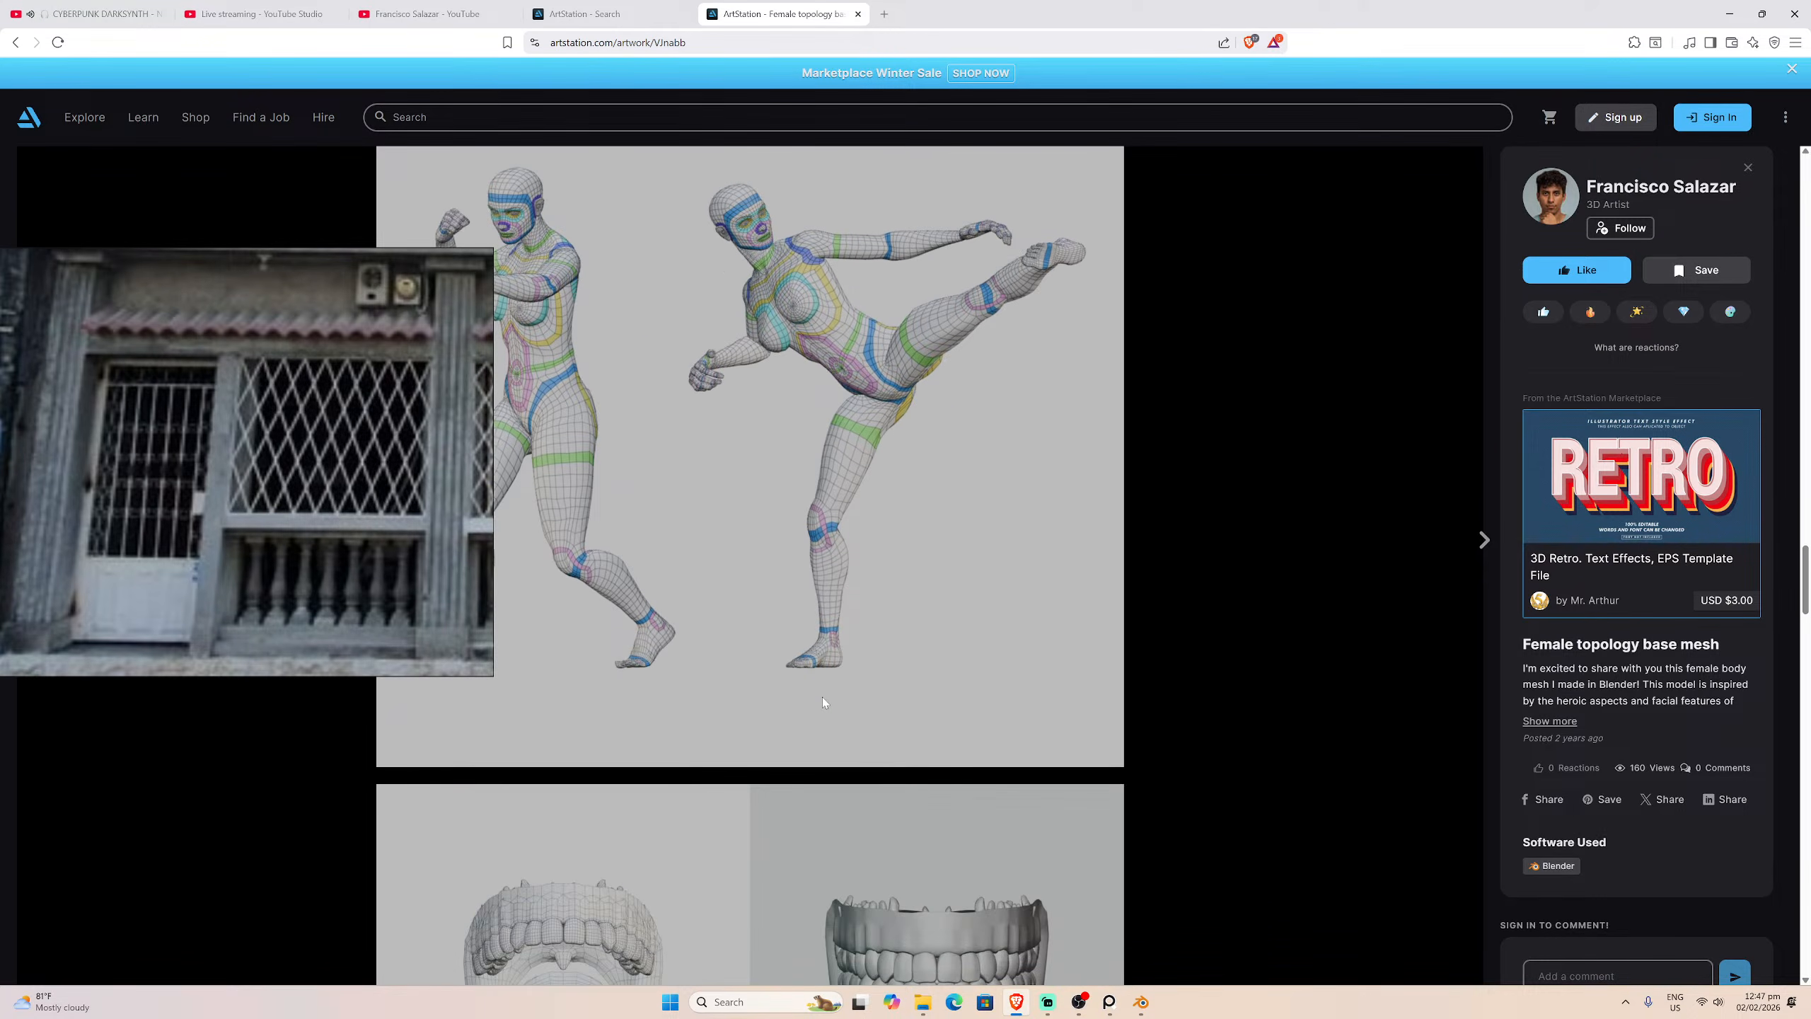
scroll(822, 696, down, 4)
scroll(724, 685, up, 6)
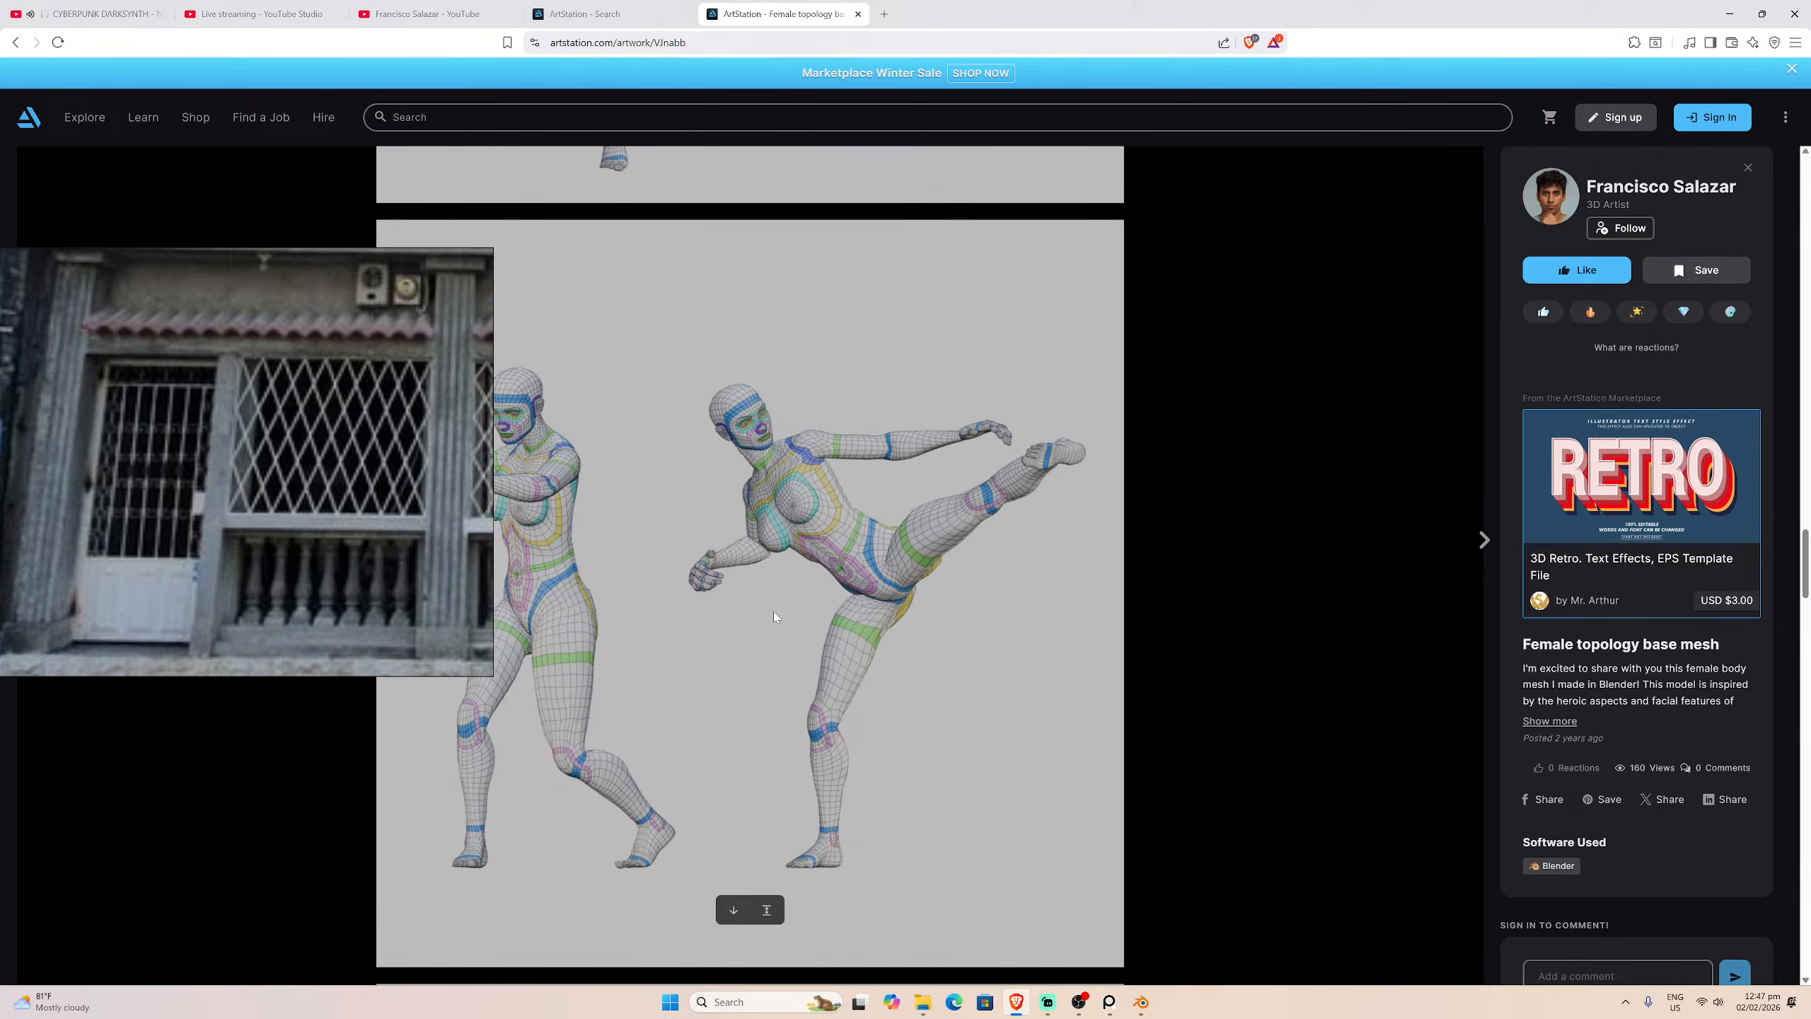
scroll(785, 642, up, 1)
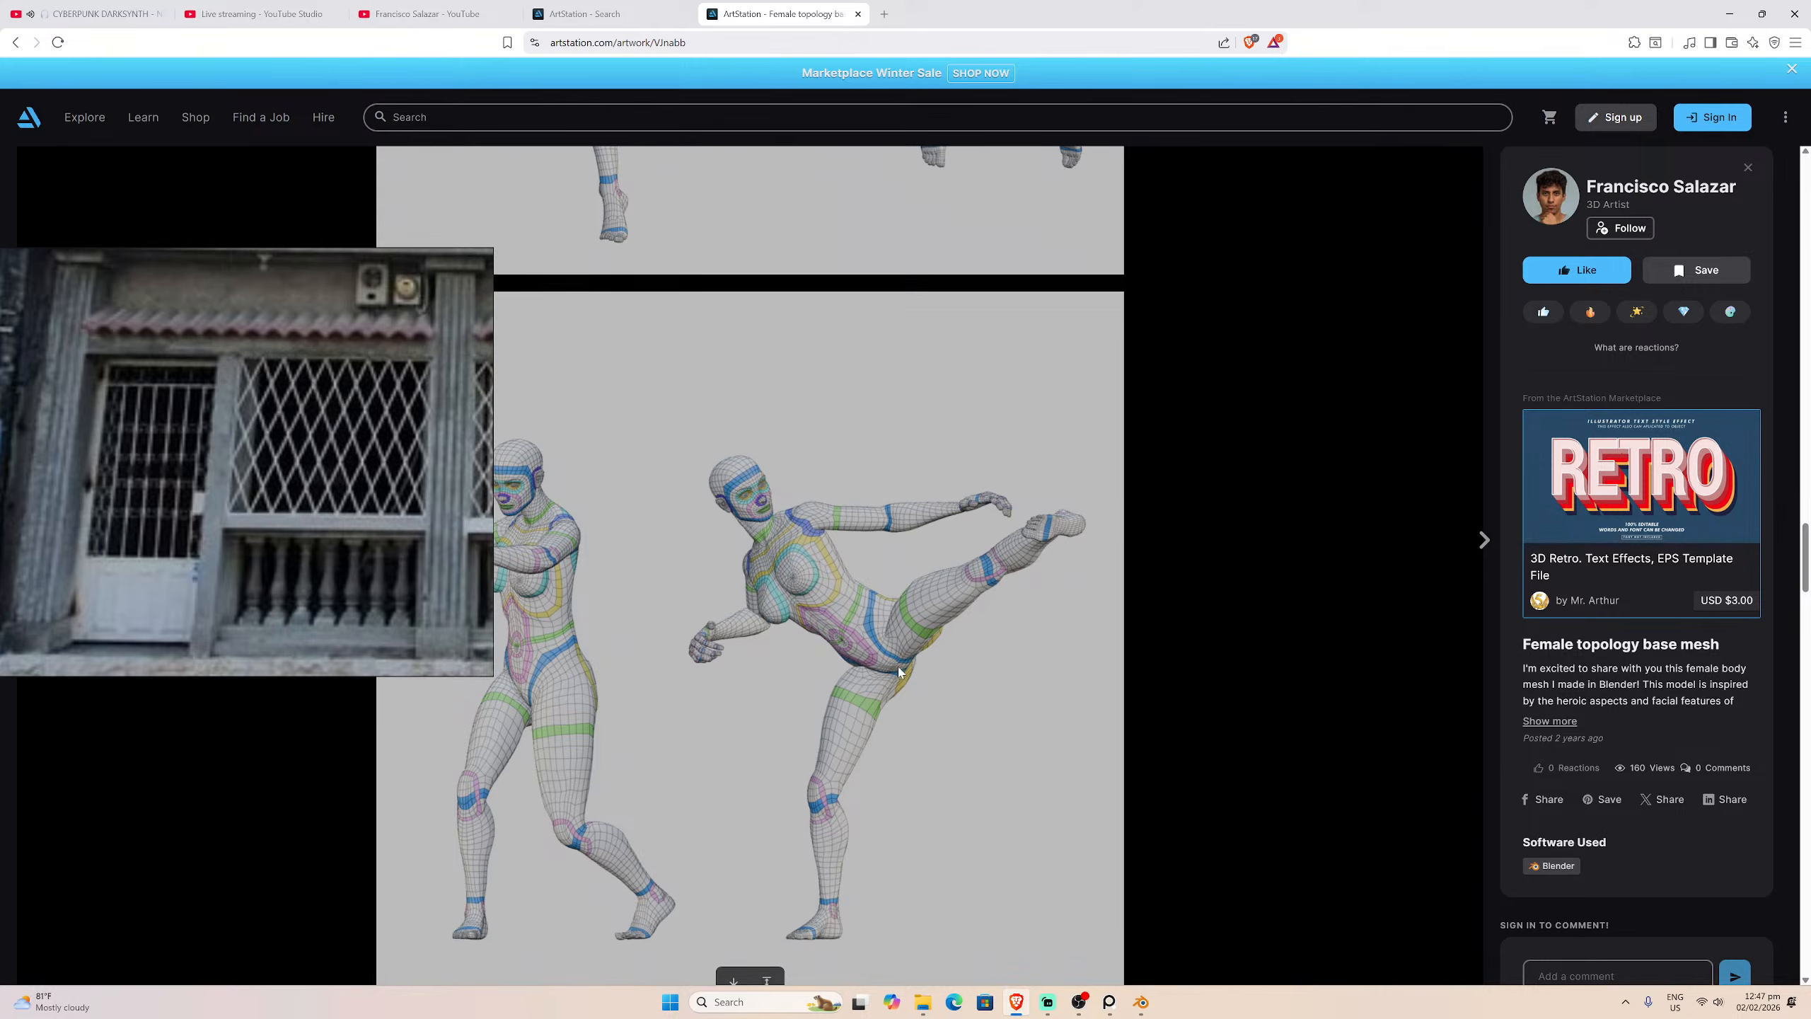
scroll(894, 674, up, 2)
scroll(895, 674, down, 1)
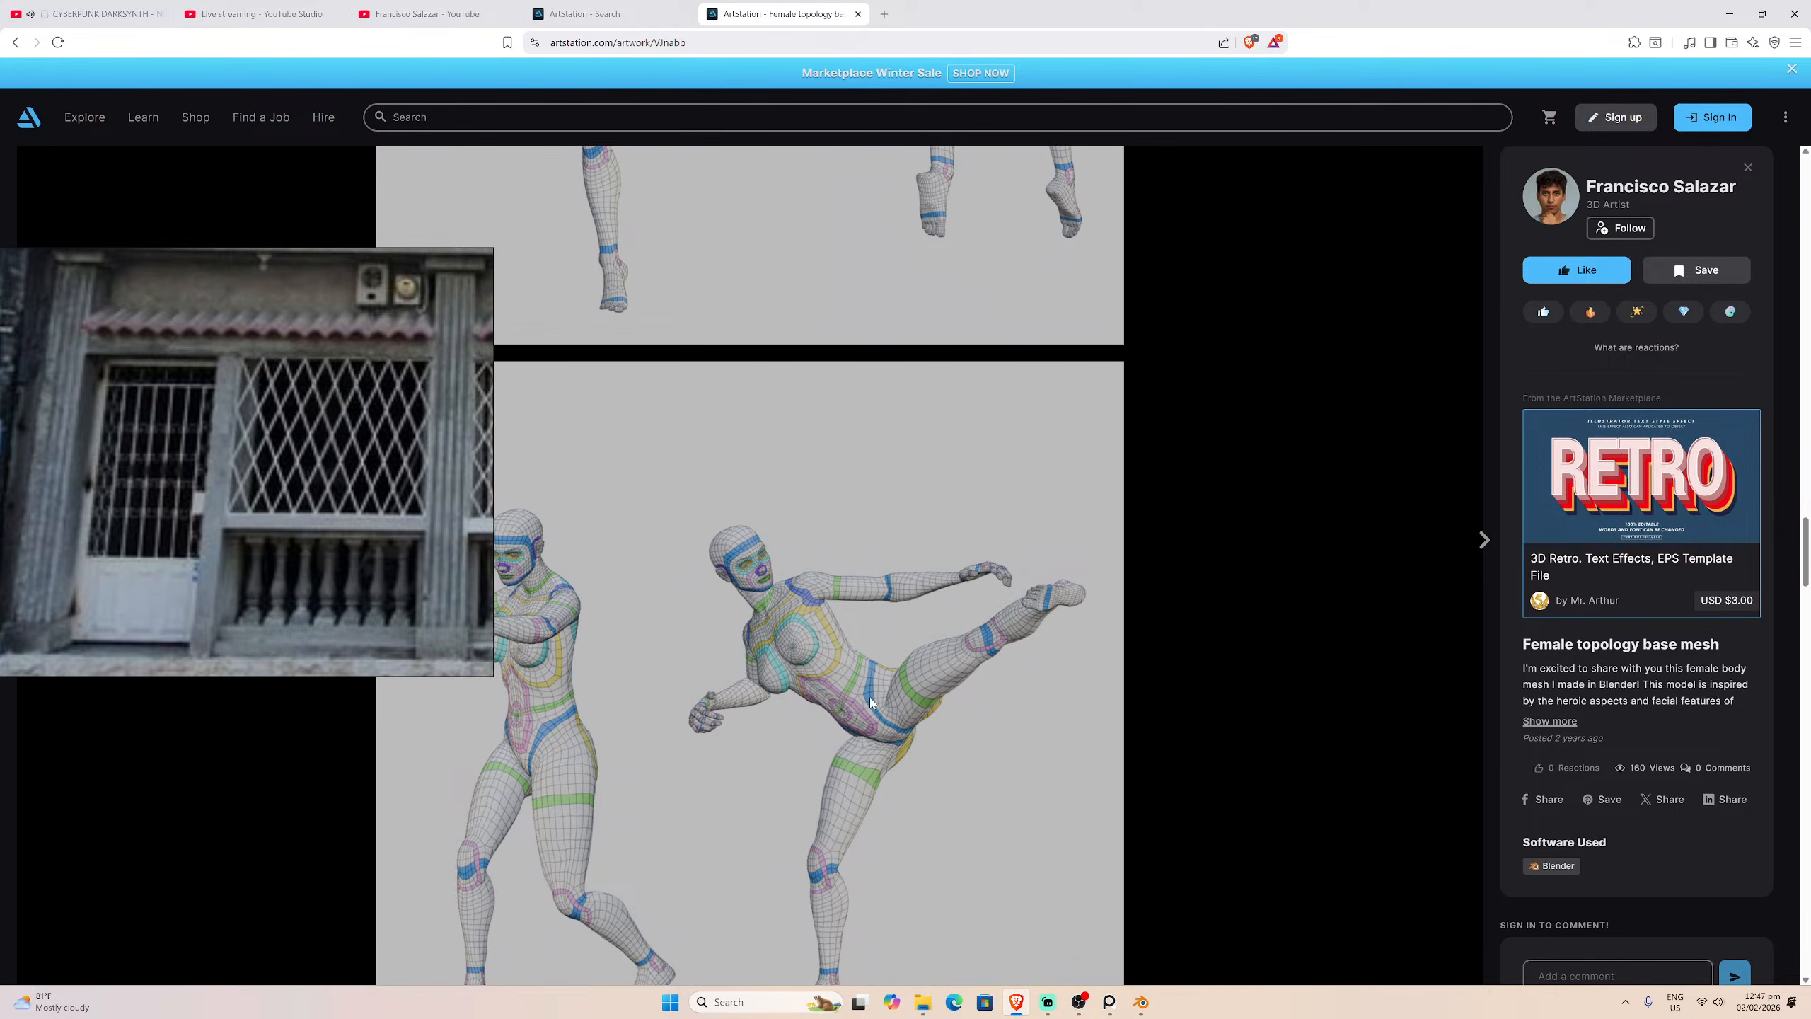
scroll(895, 731, down, 4)
scroll(892, 732, up, 5)
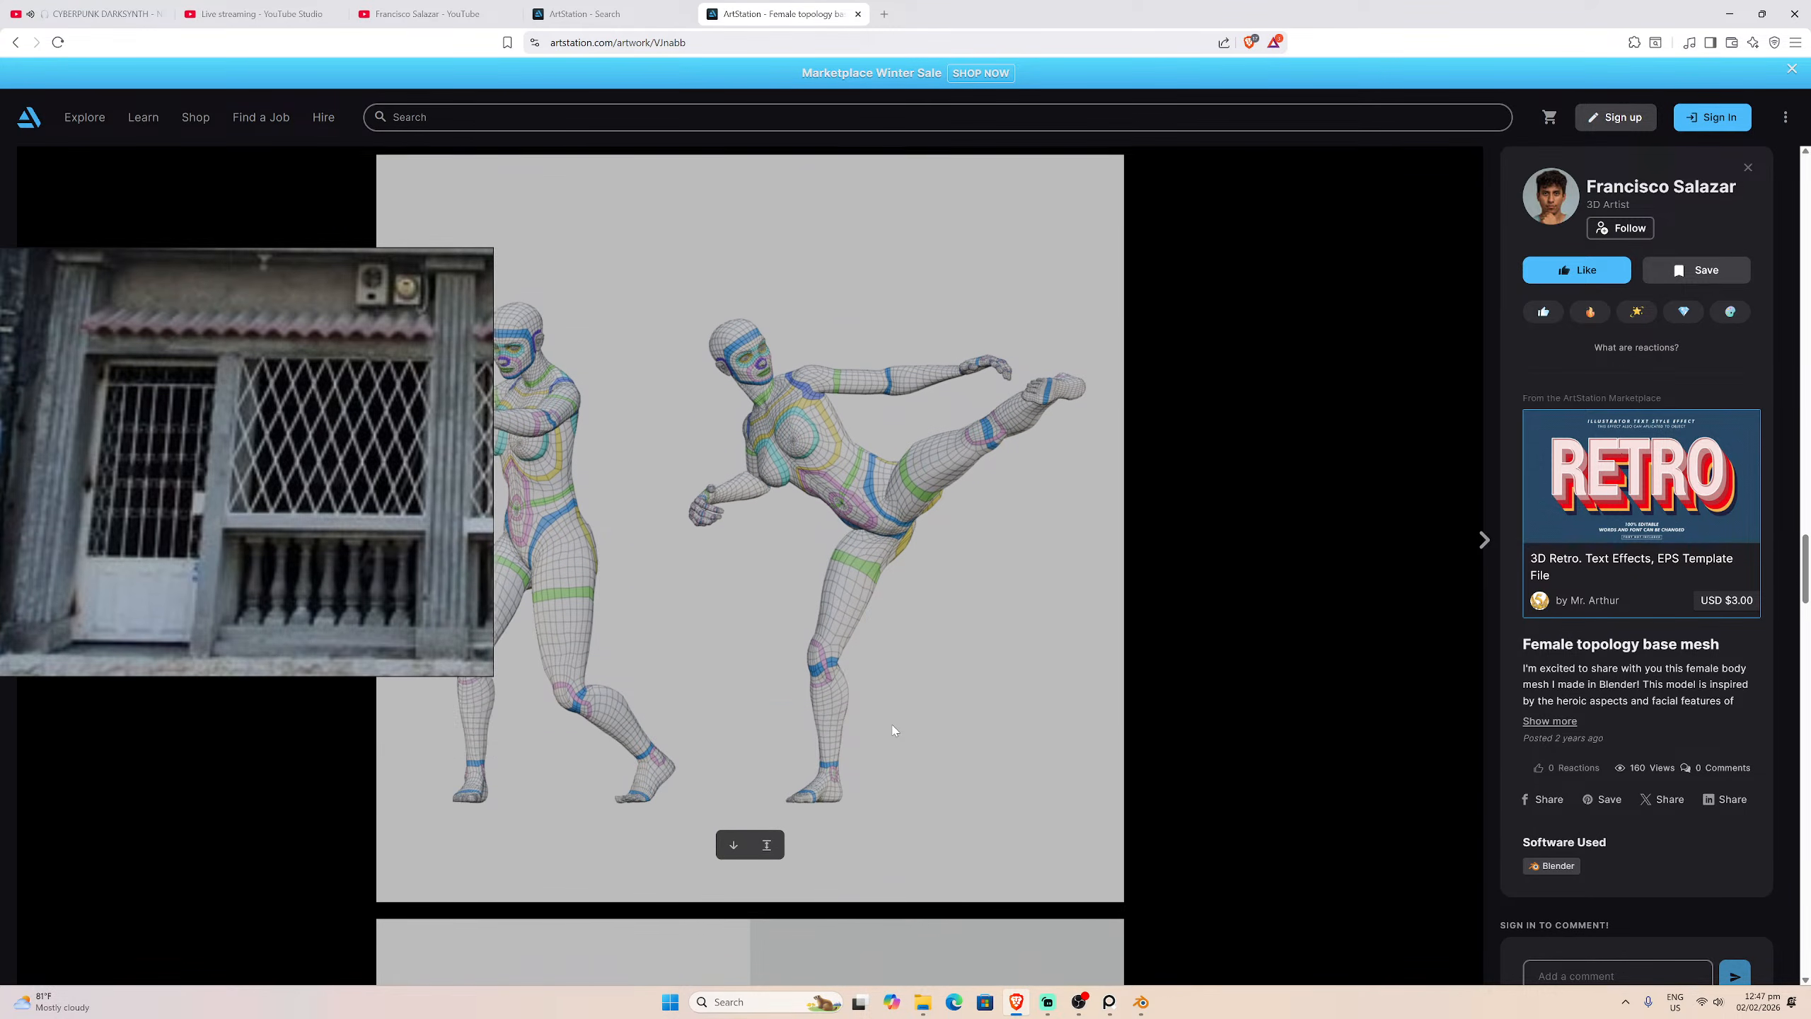
scroll(666, 748, up, 6)
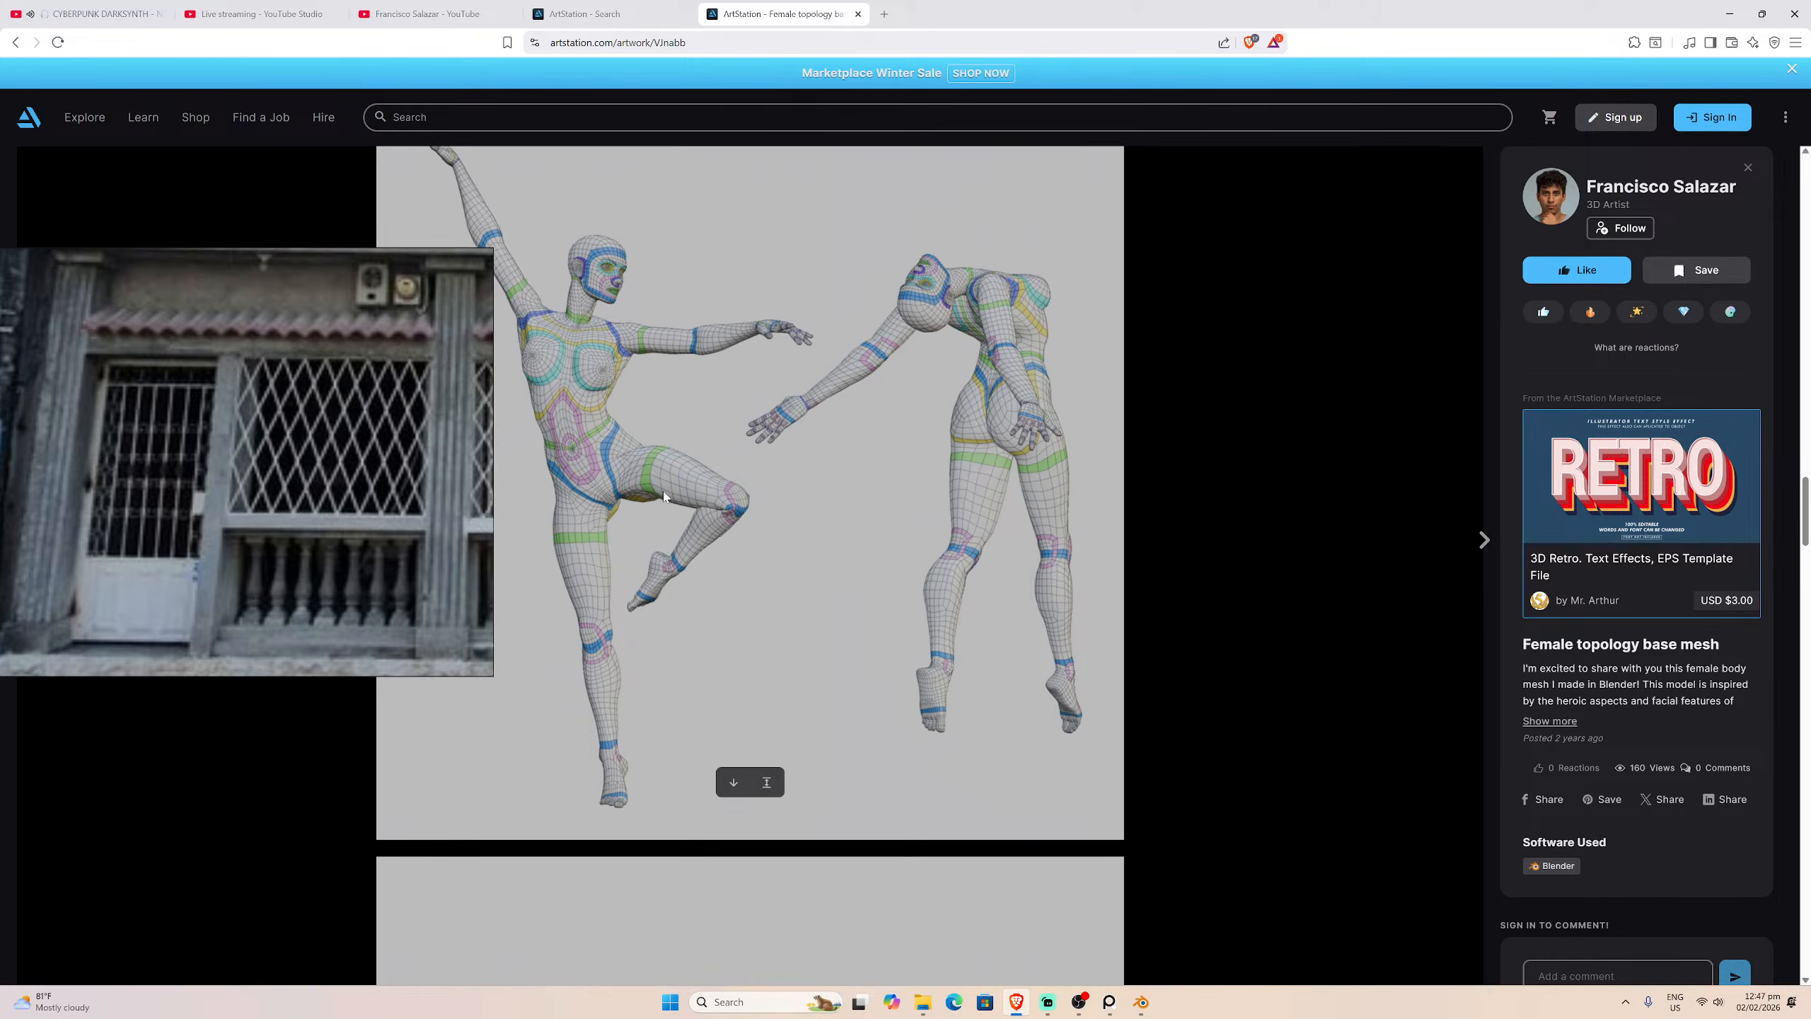
Step: Review the female base mesh's teeth, rig, face and foot topology images, and return to the portfolio
scroll(869, 679, down, 15)
scroll(868, 696, down, 6)
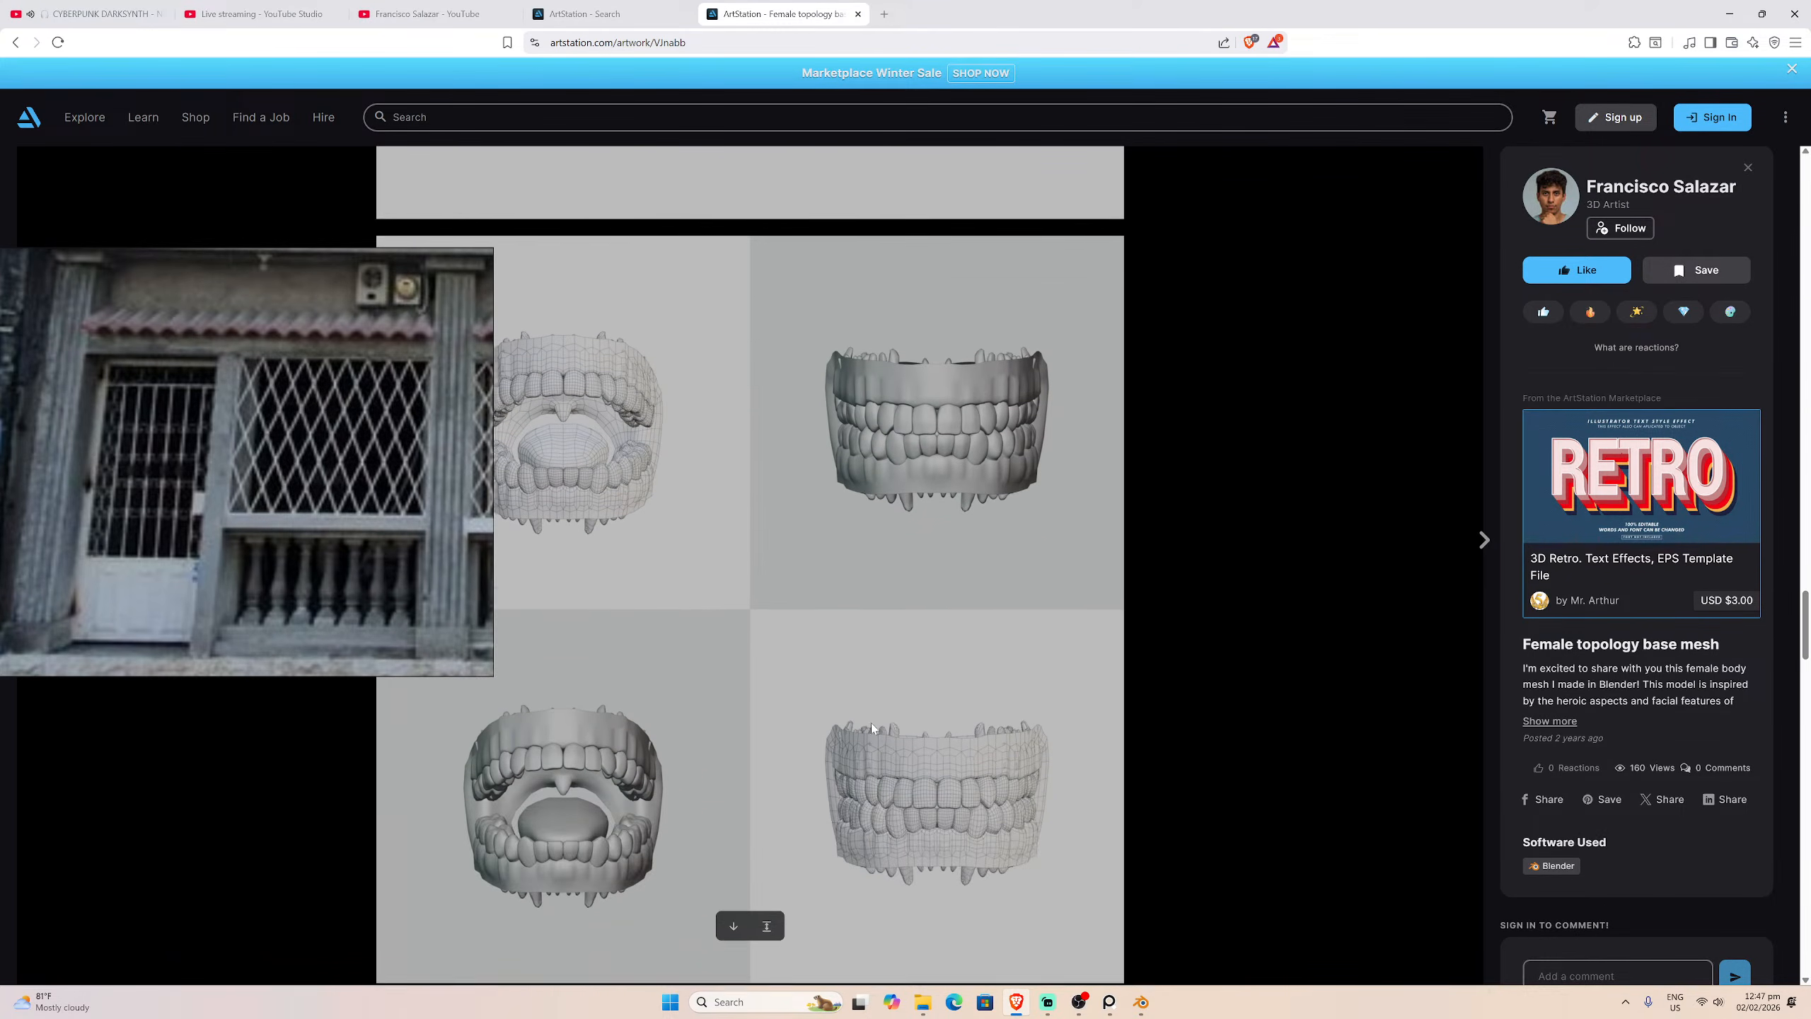
scroll(895, 406, up, 1)
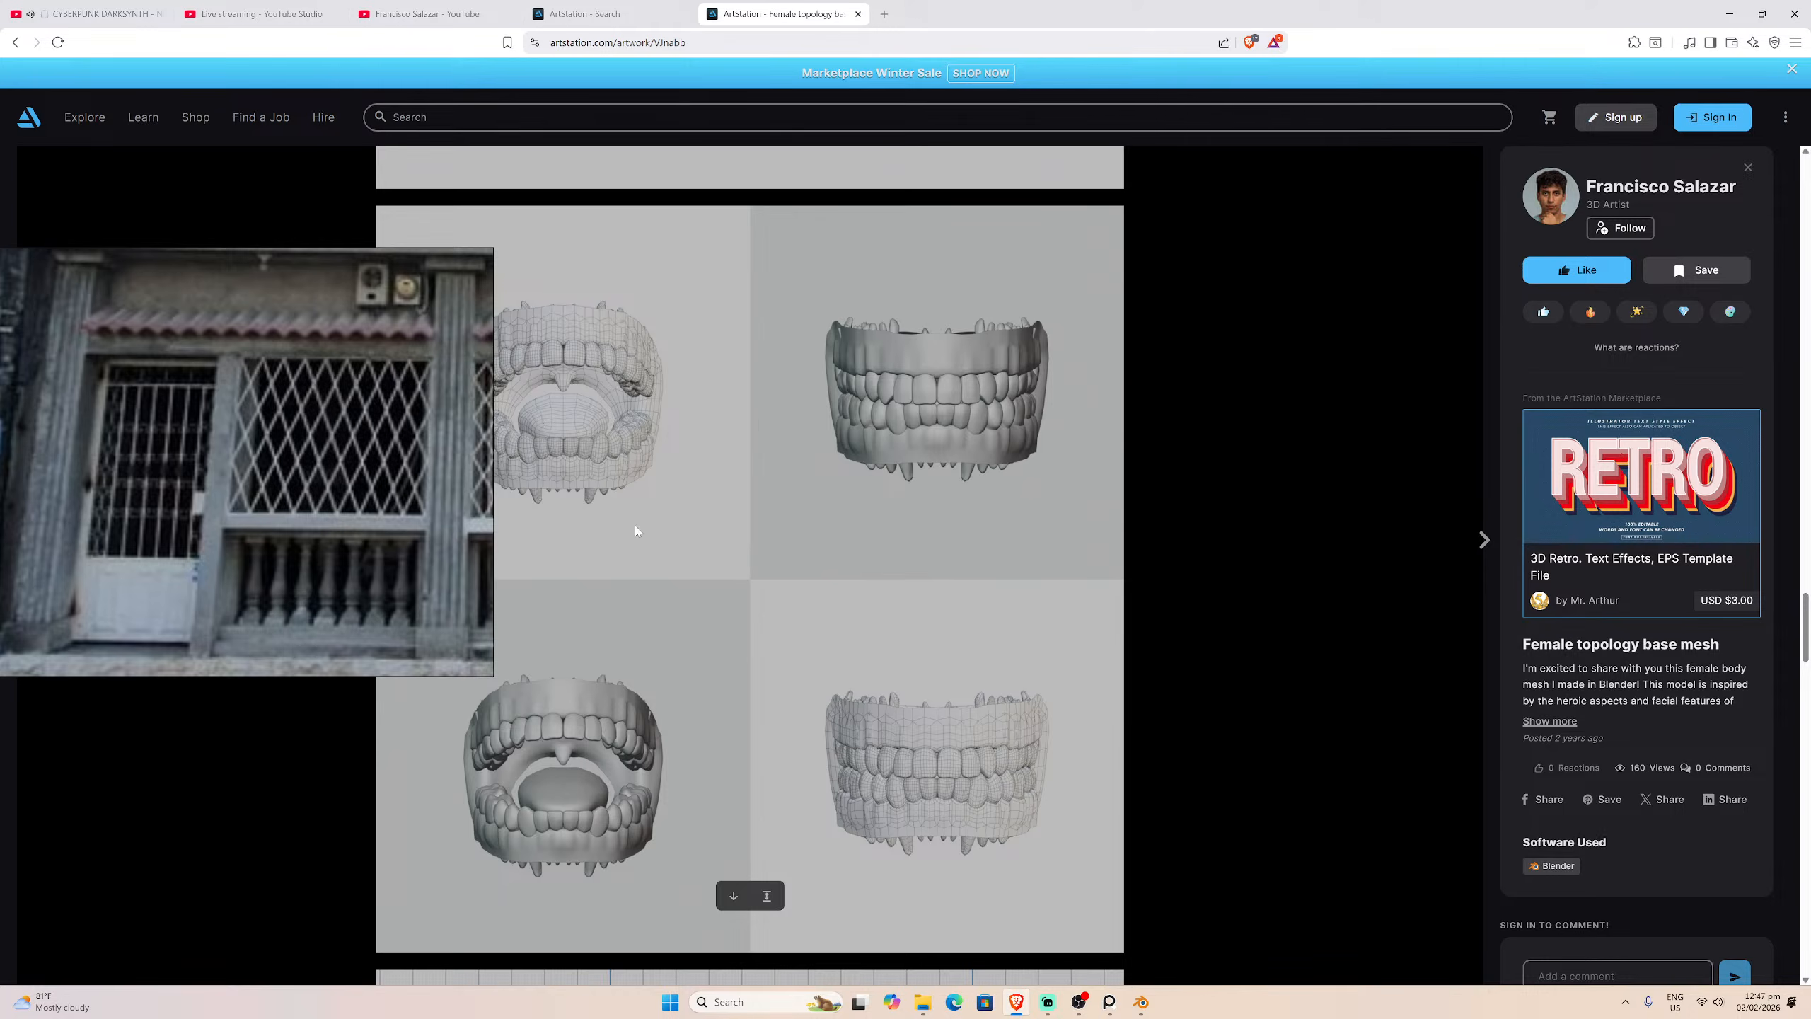
scroll(635, 530, down, 18)
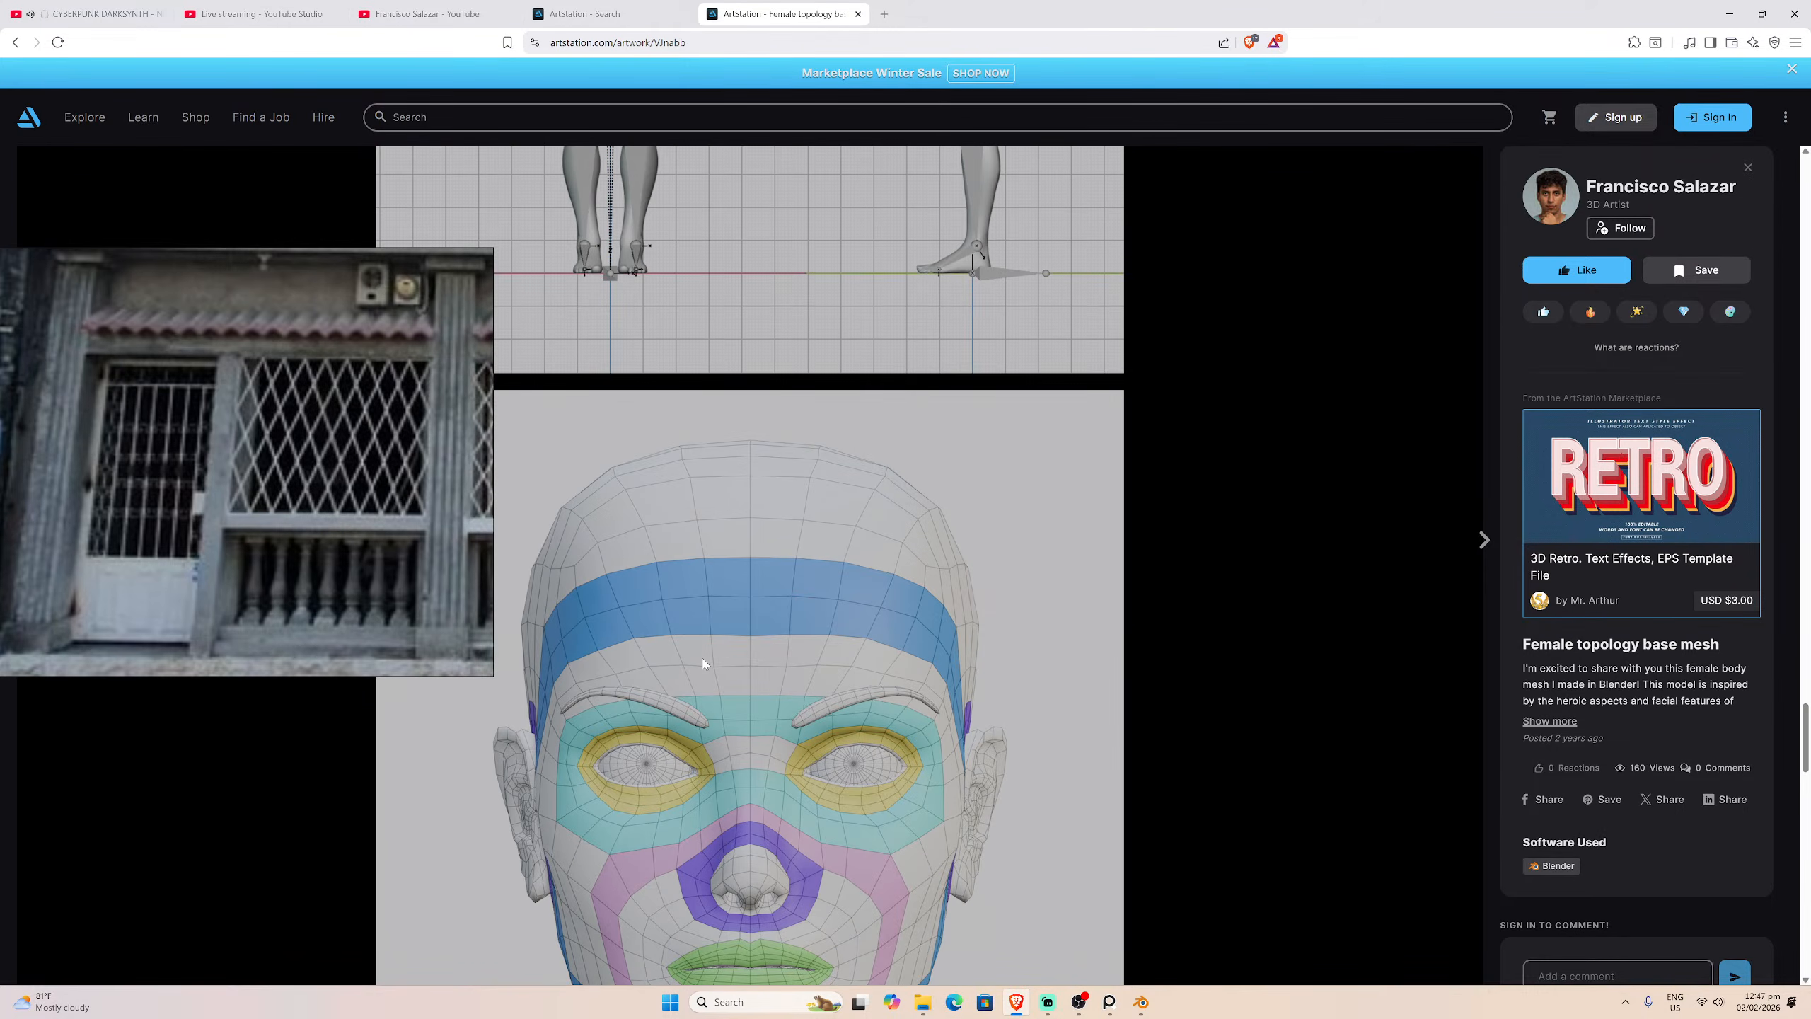
scroll(703, 664, down, 20)
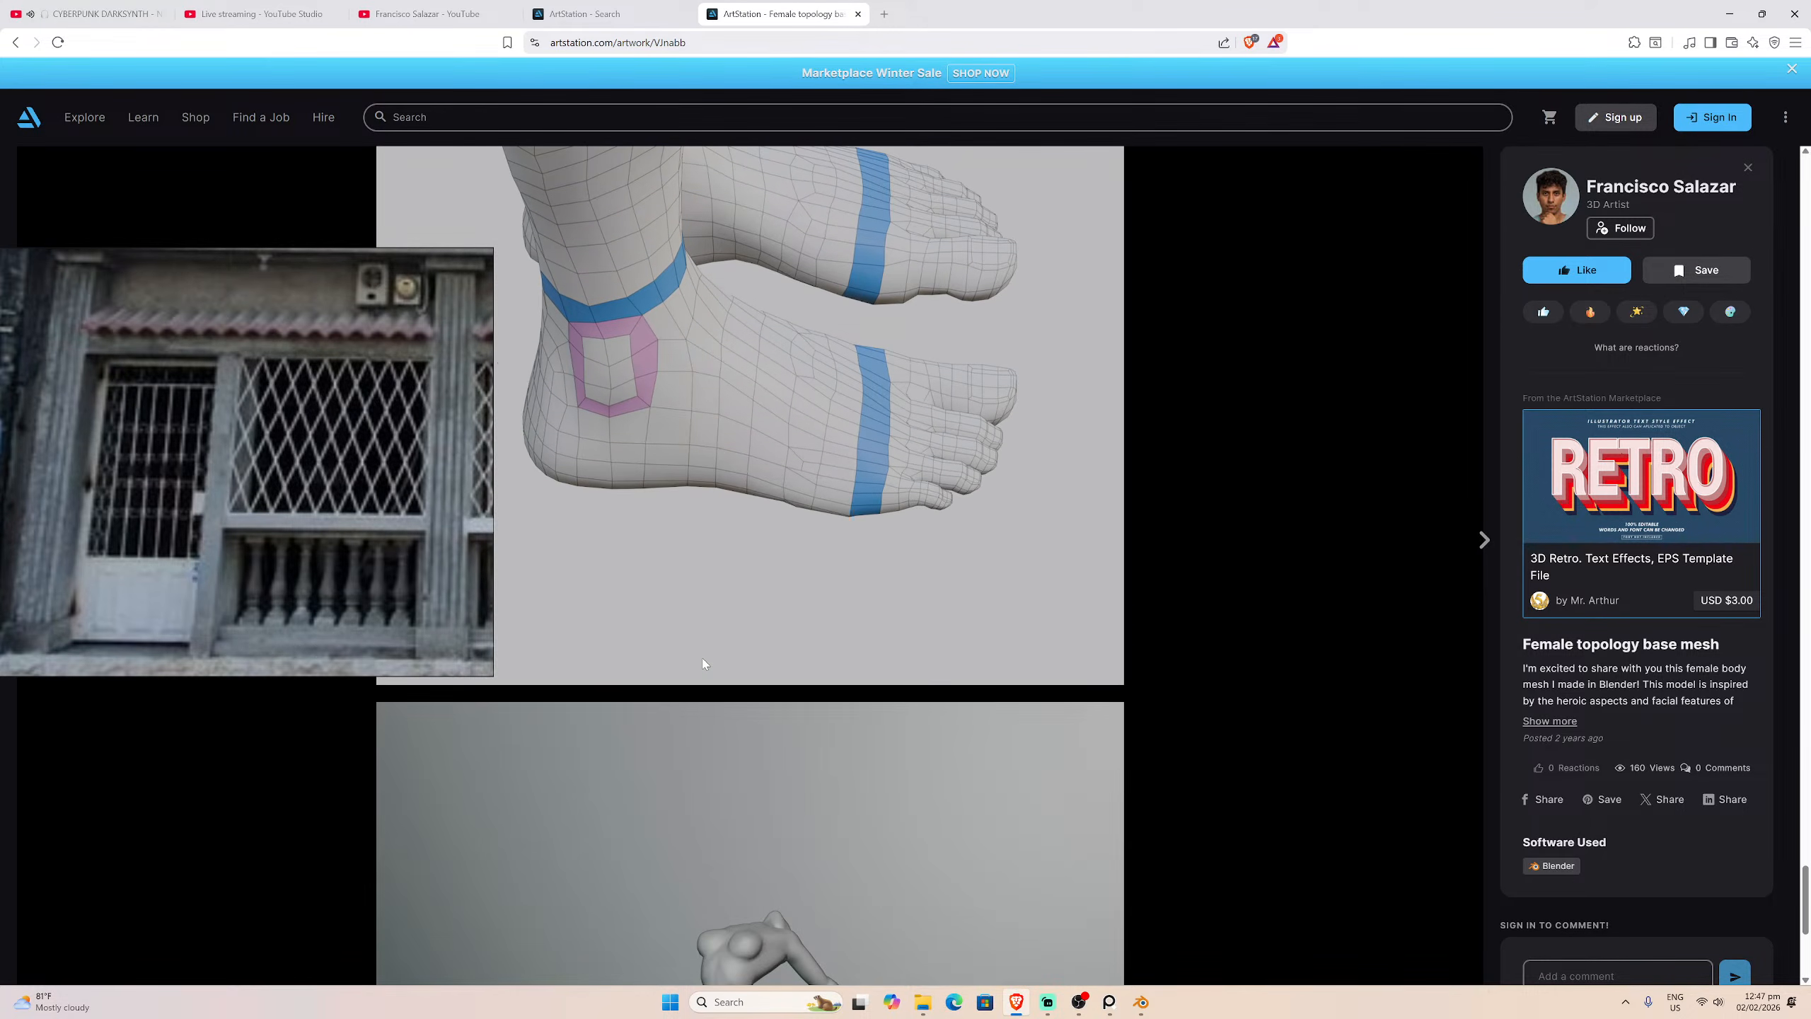
key(Escape)
Step: Open the Celtic Jewelry Set - Neck and Wrist Torcs artwork, review its gold, clay and wireframe renders, and return to the portfolio
scroll(494, 839, up, 3)
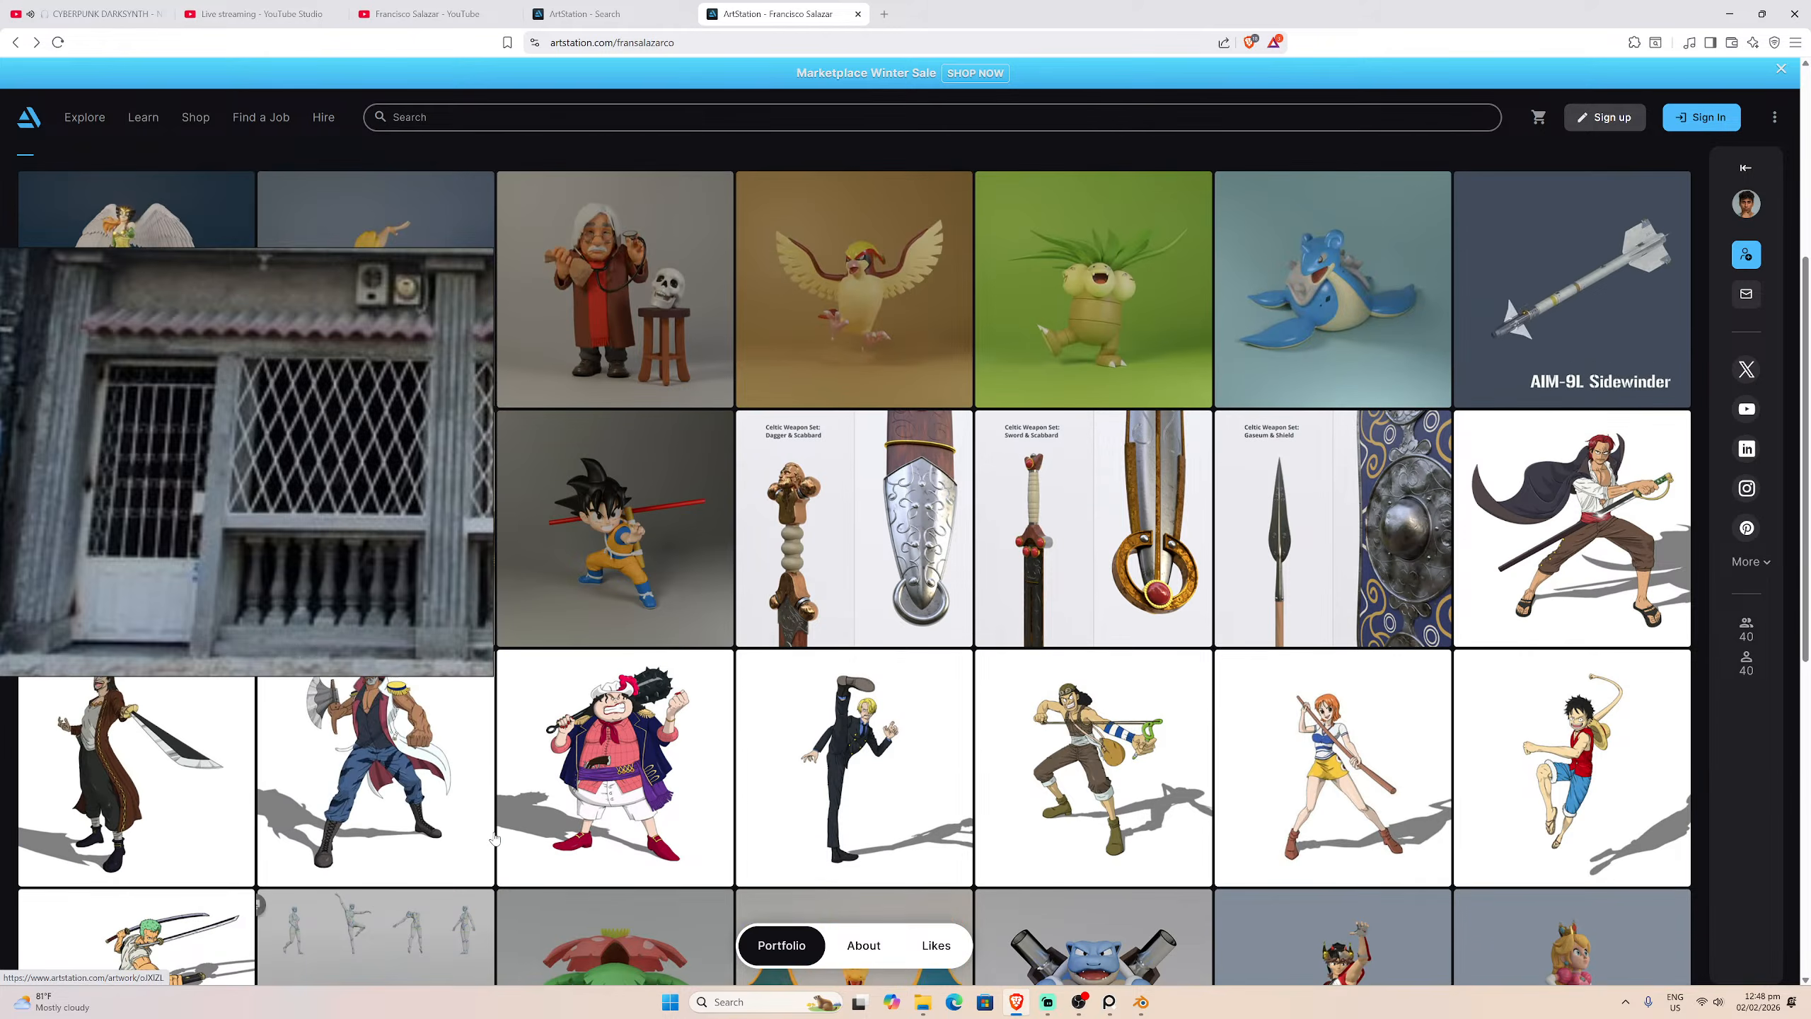
scroll(494, 838, up, 6)
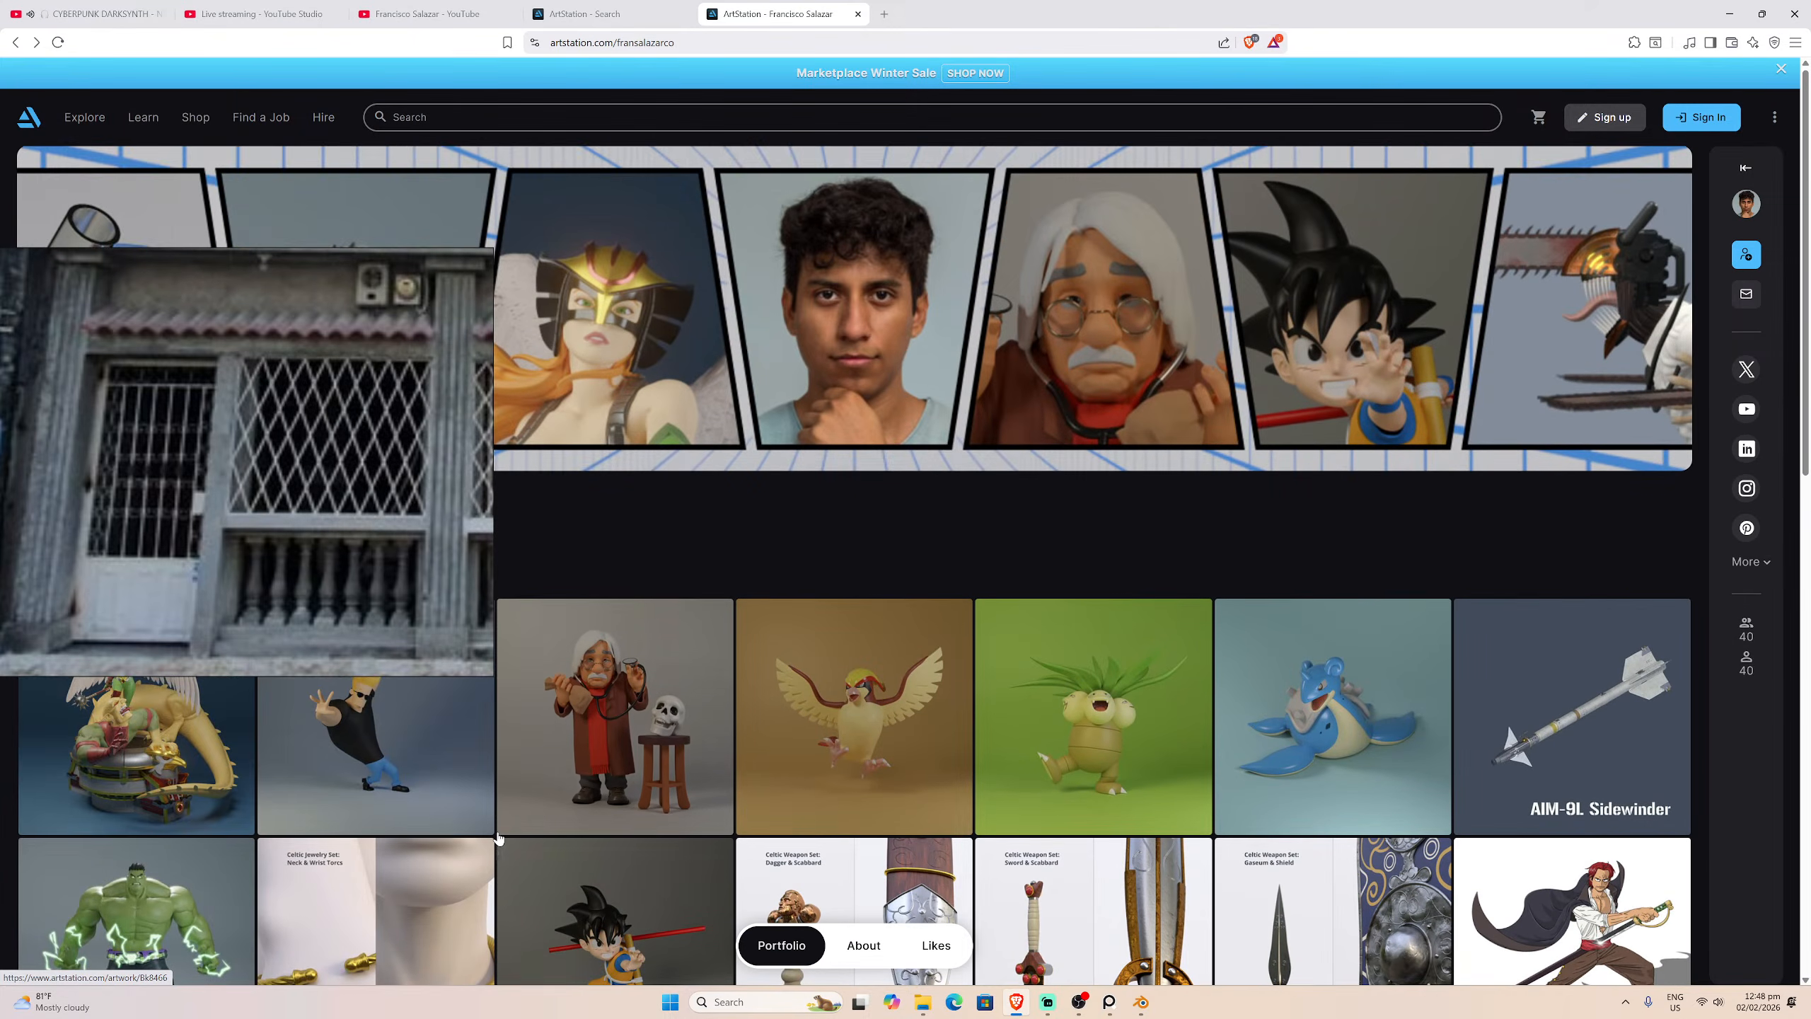
scroll(499, 839, down, 1)
click(481, 842)
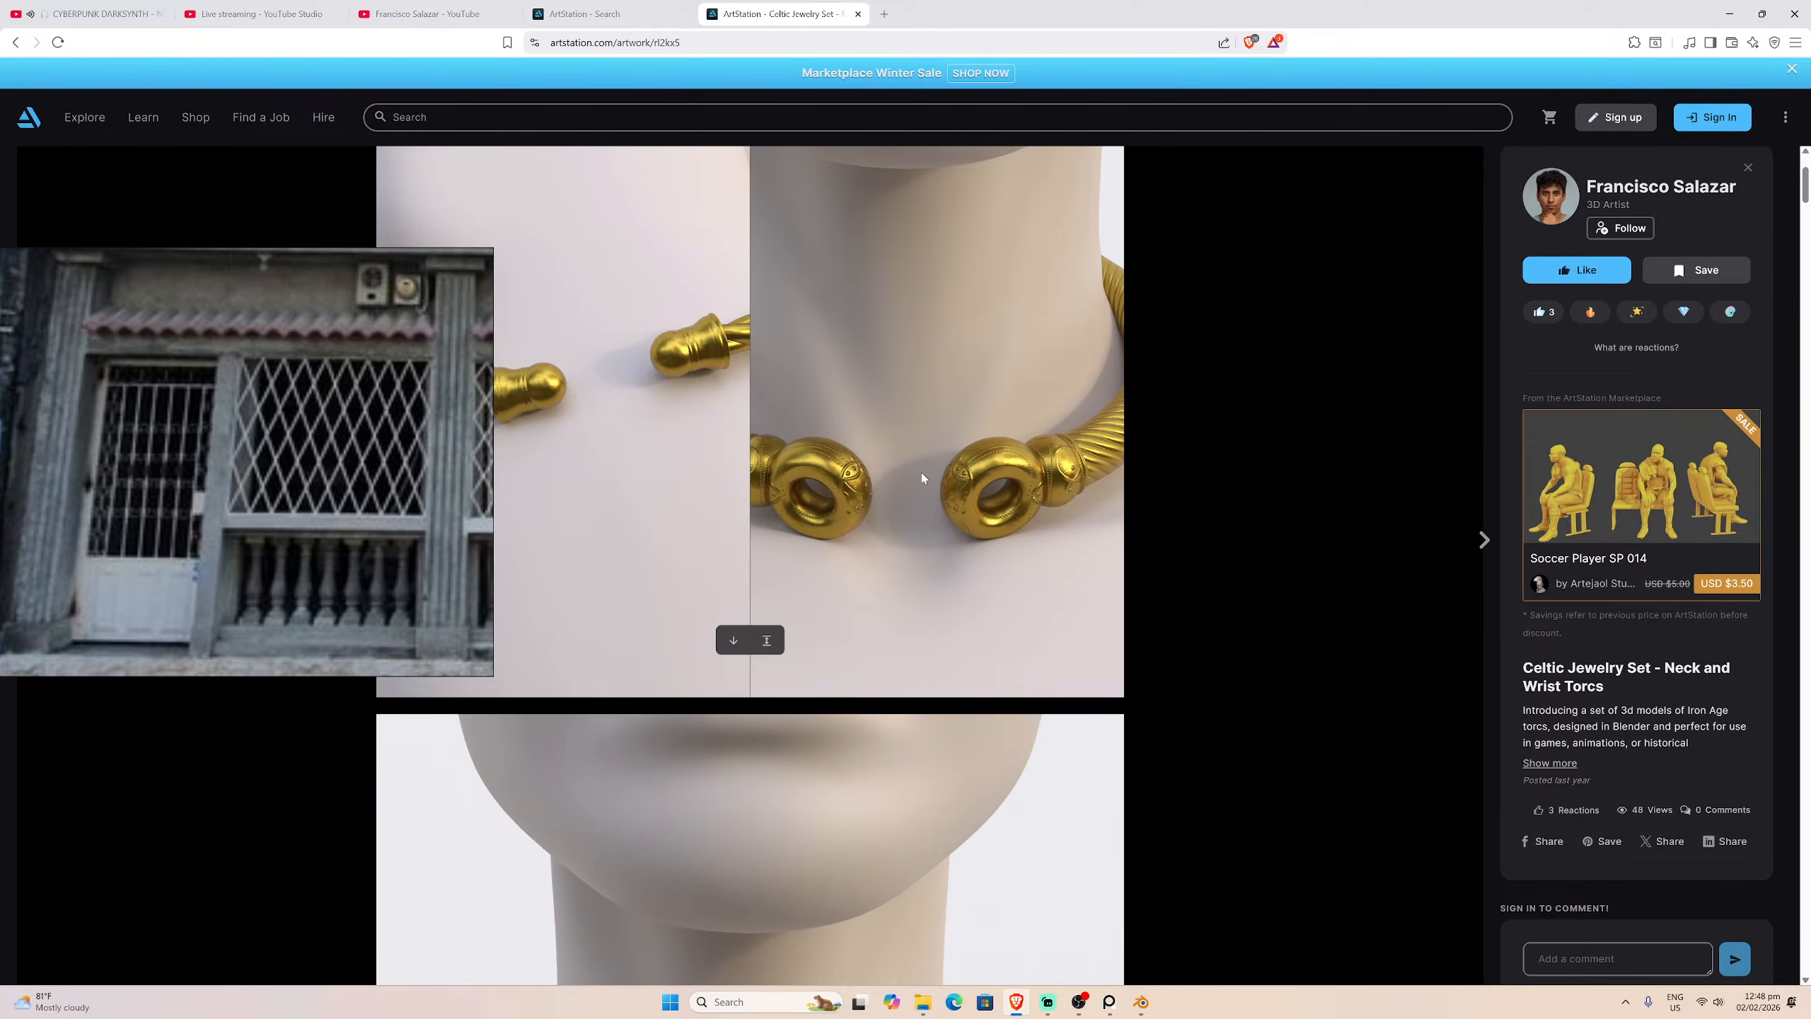
scroll(921, 474, down, 15)
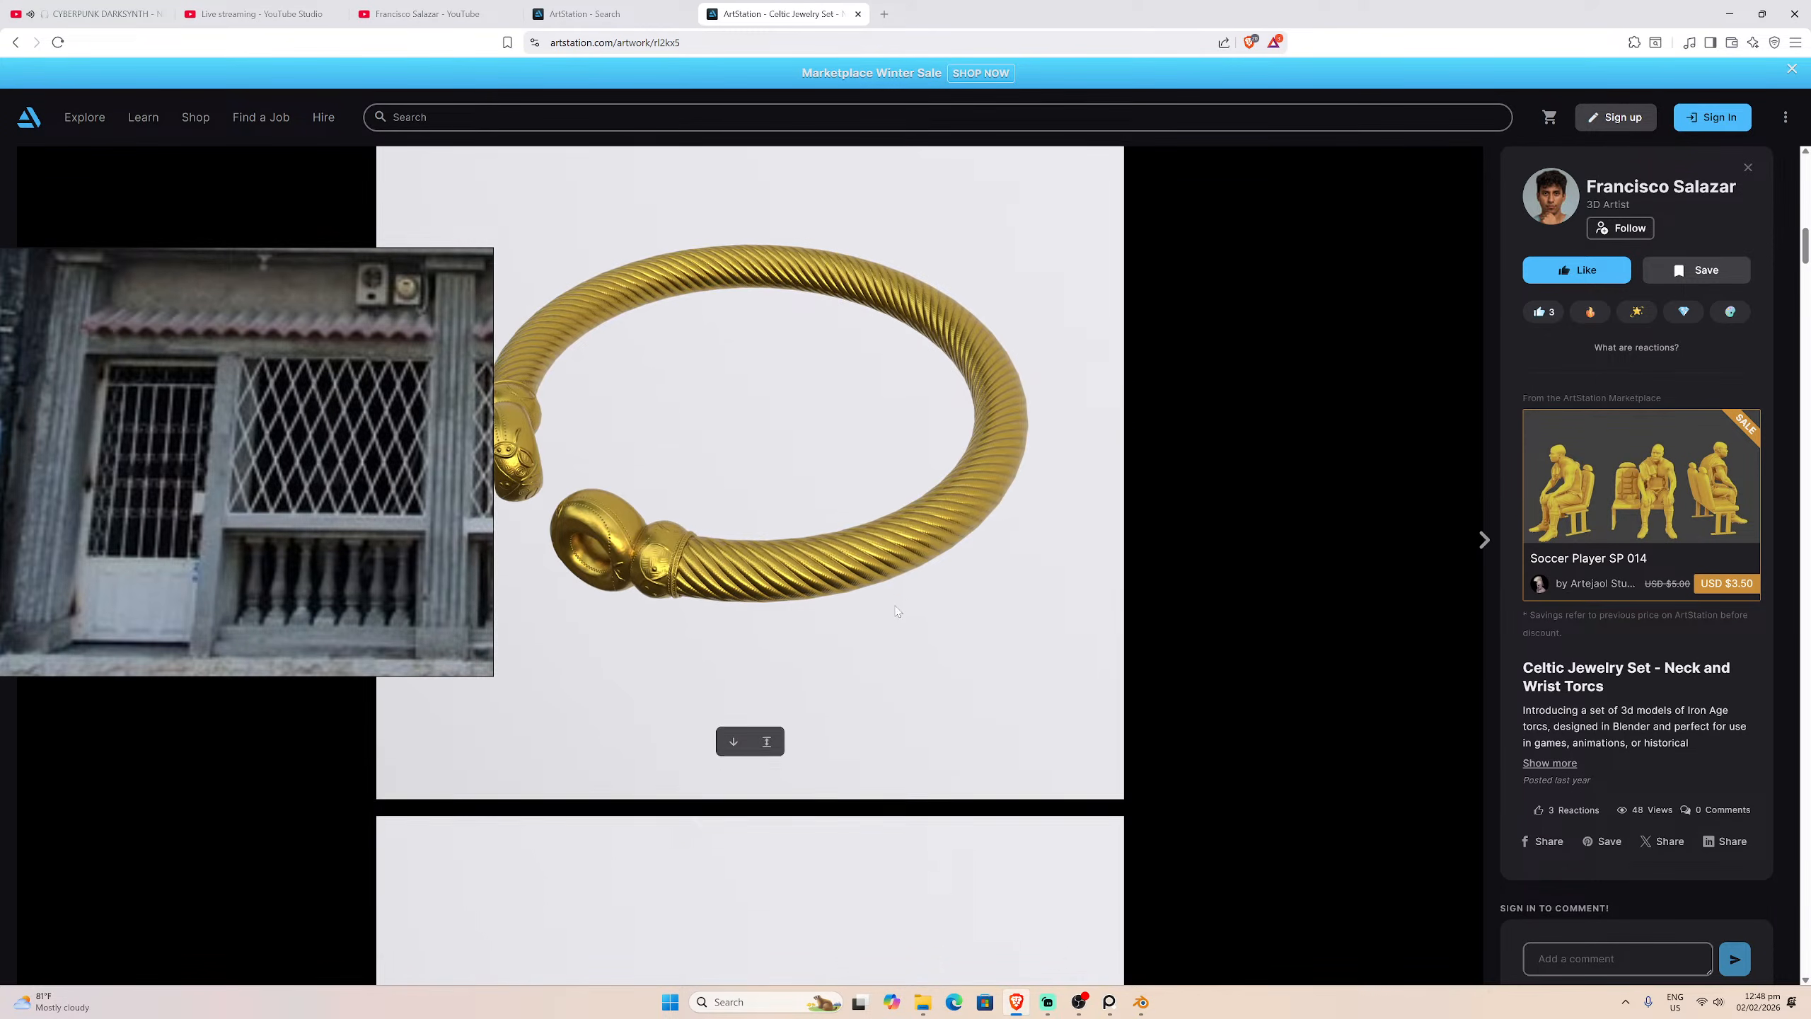
scroll(897, 611, down, 14)
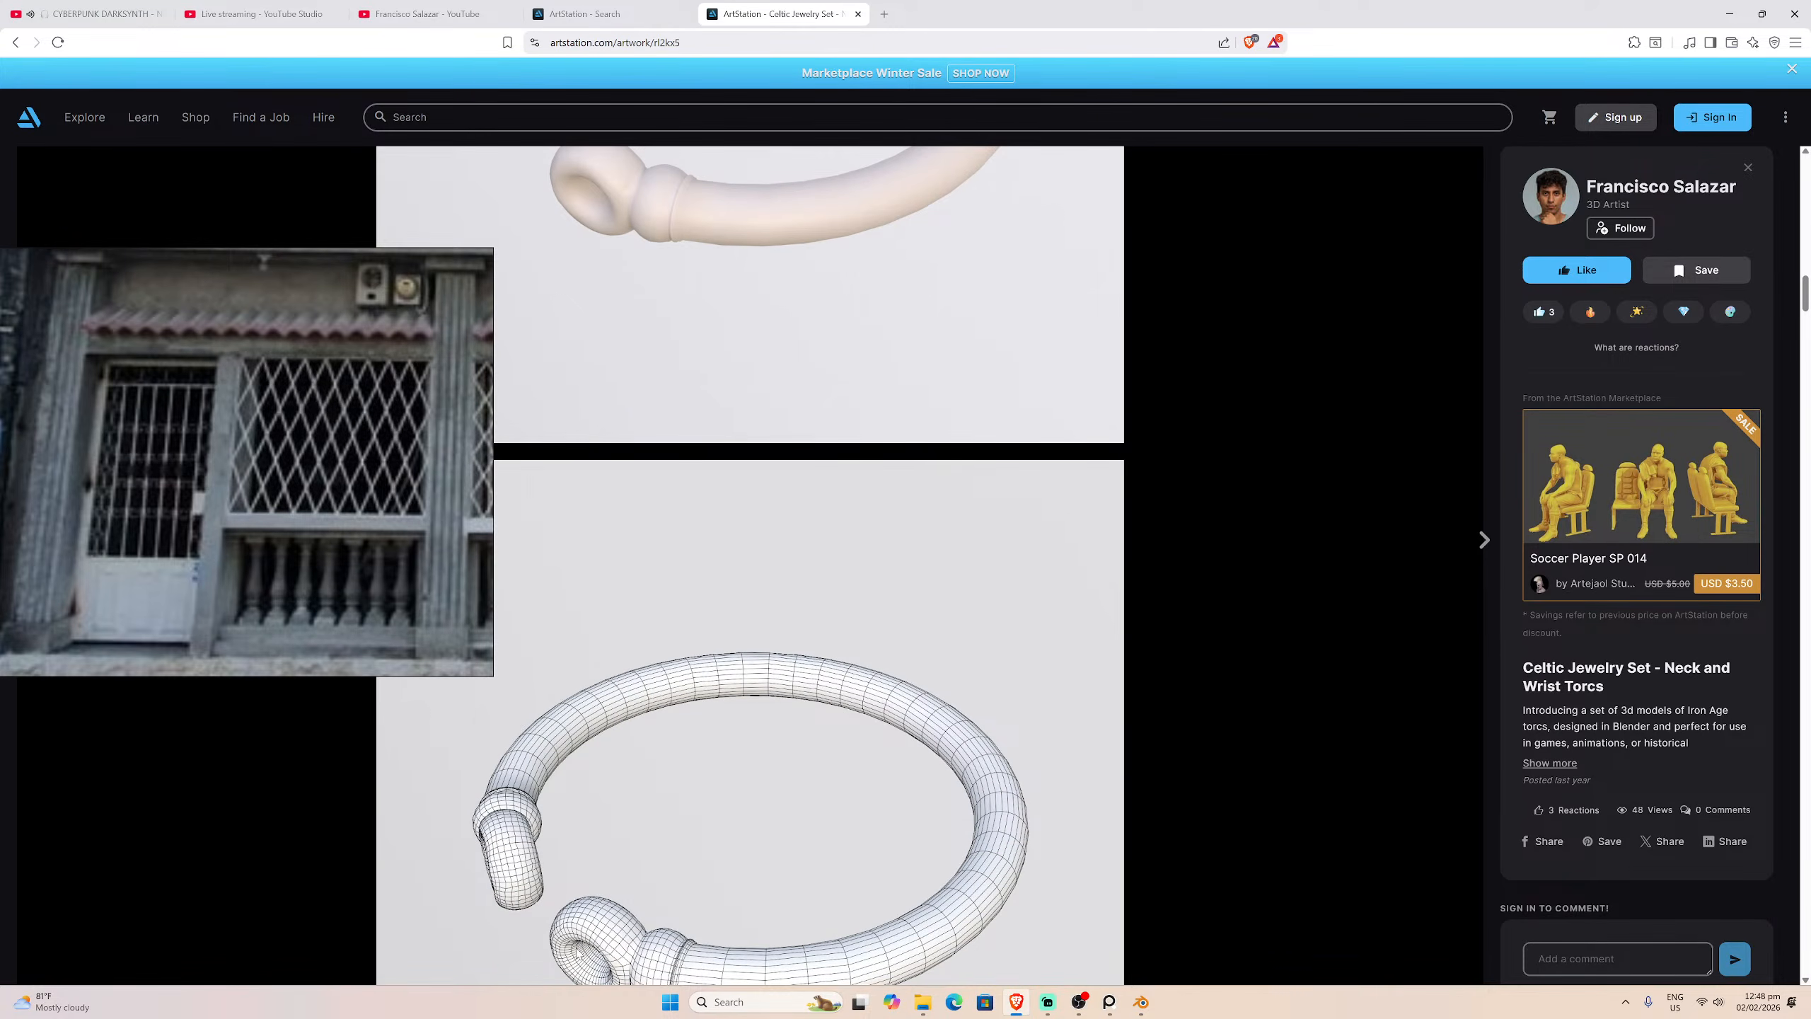
scroll(893, 883, up, 10)
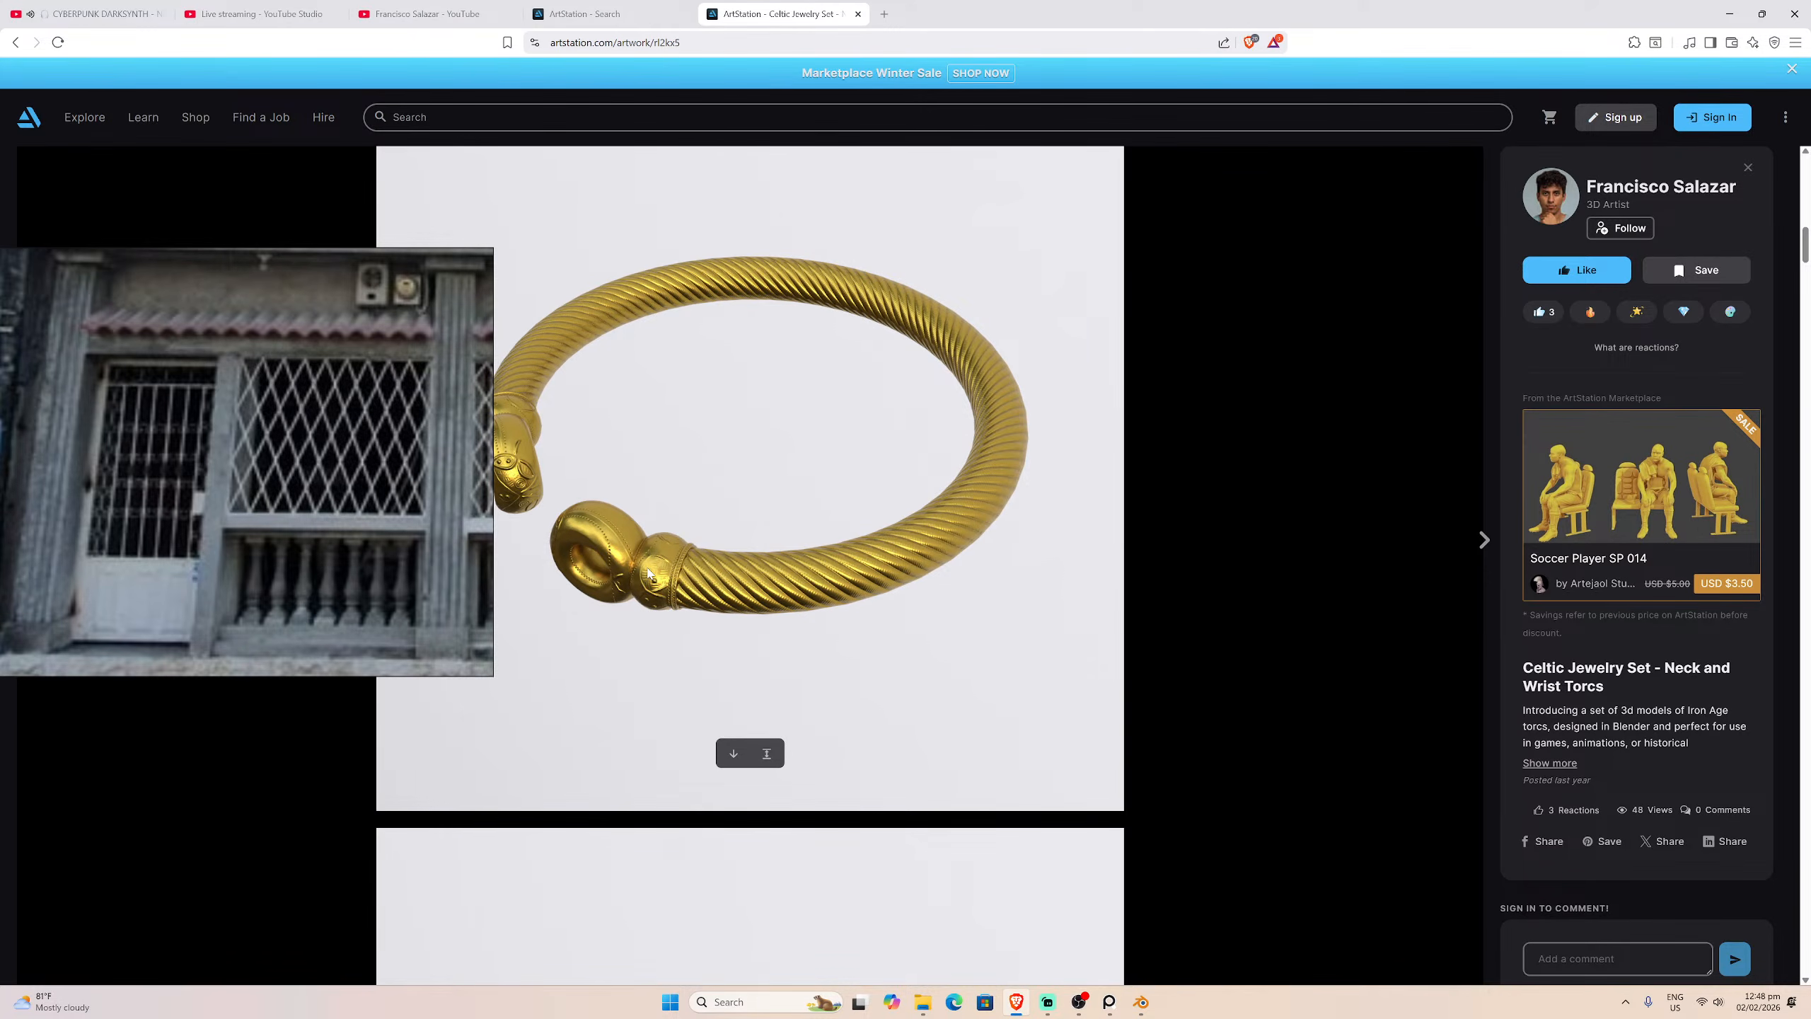
key(alt+Left)
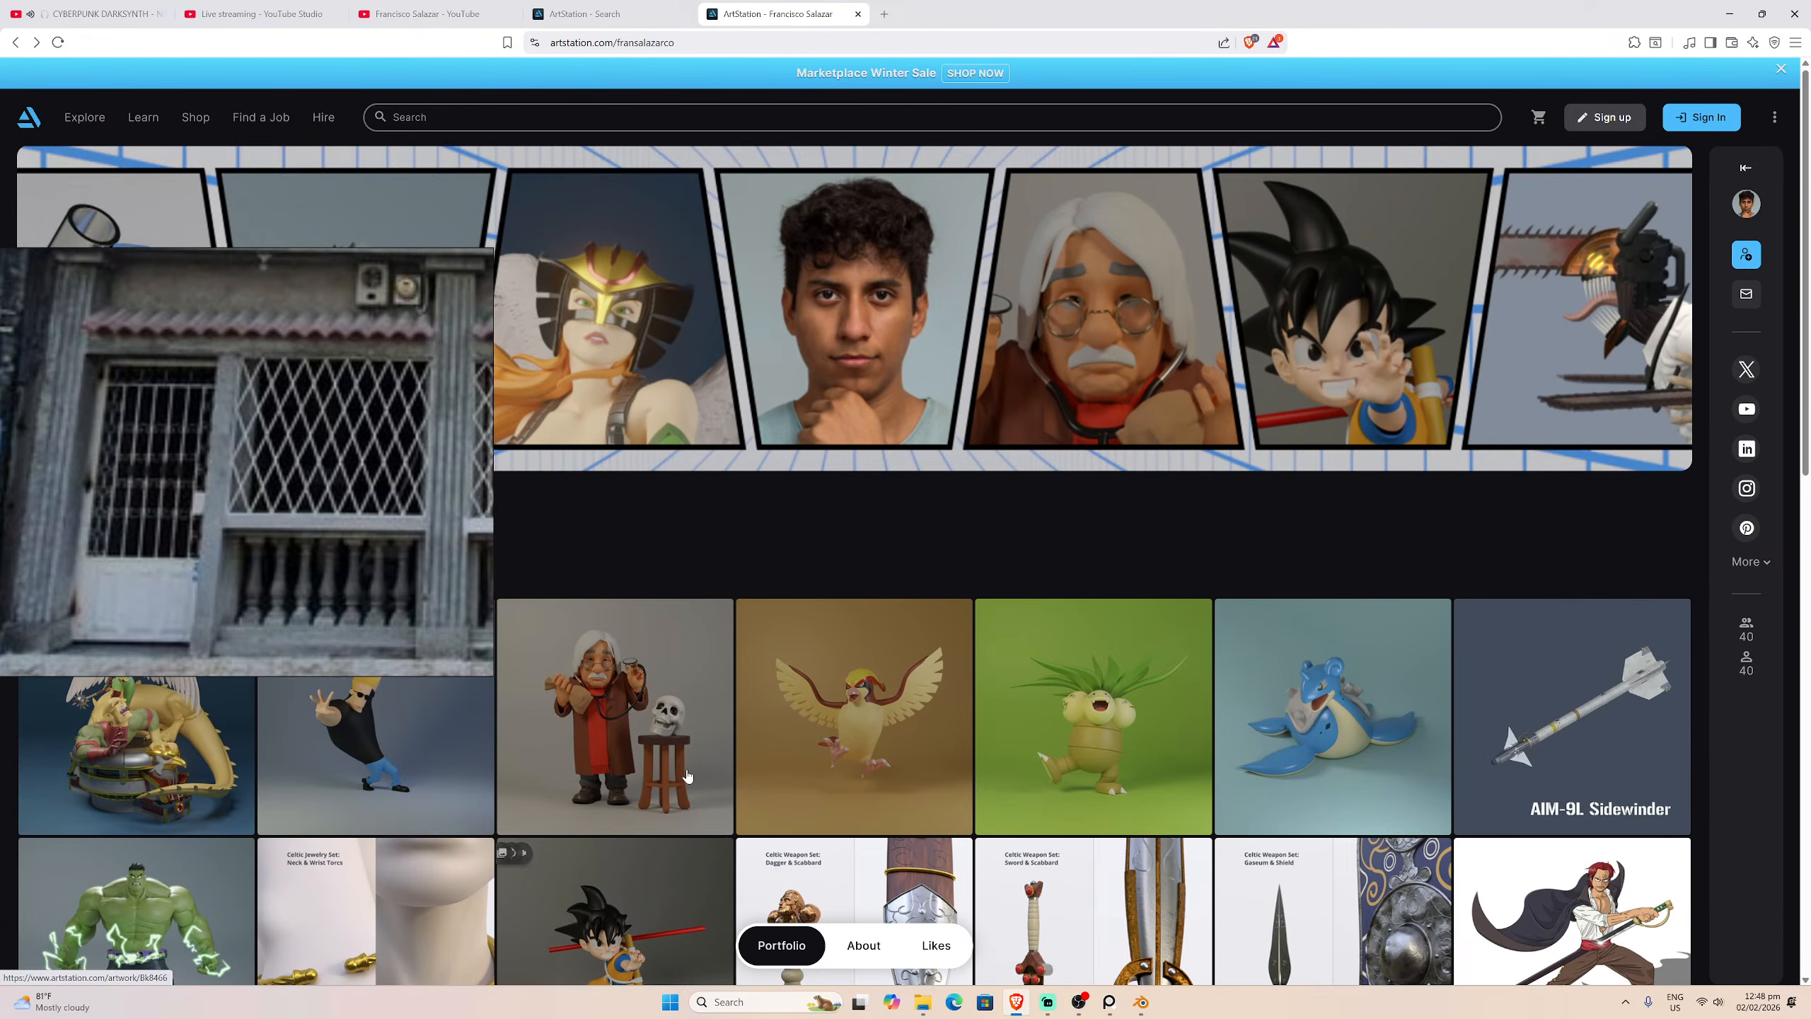
Step: Open the Hawkgirl and the Fall of Byth artwork and review the close-ups of Hawkgirl, Byth and the sculpture's base
click(123, 731)
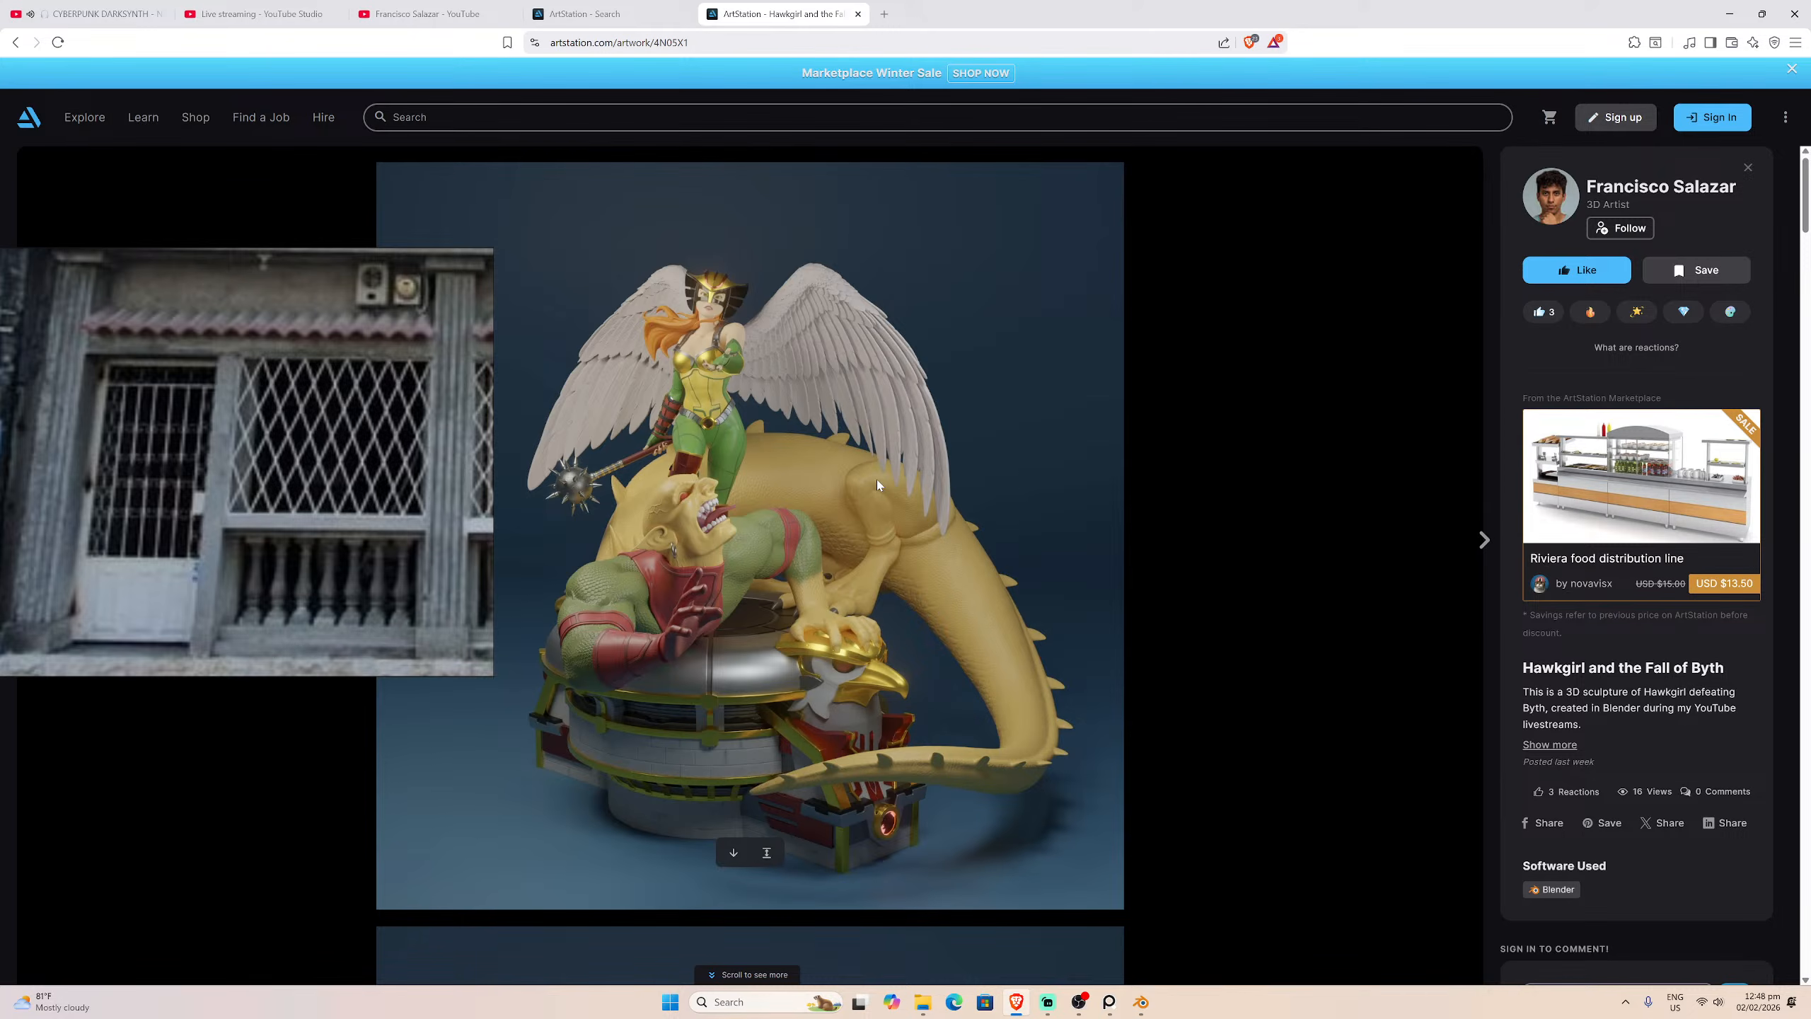
scroll(885, 513, down, 10)
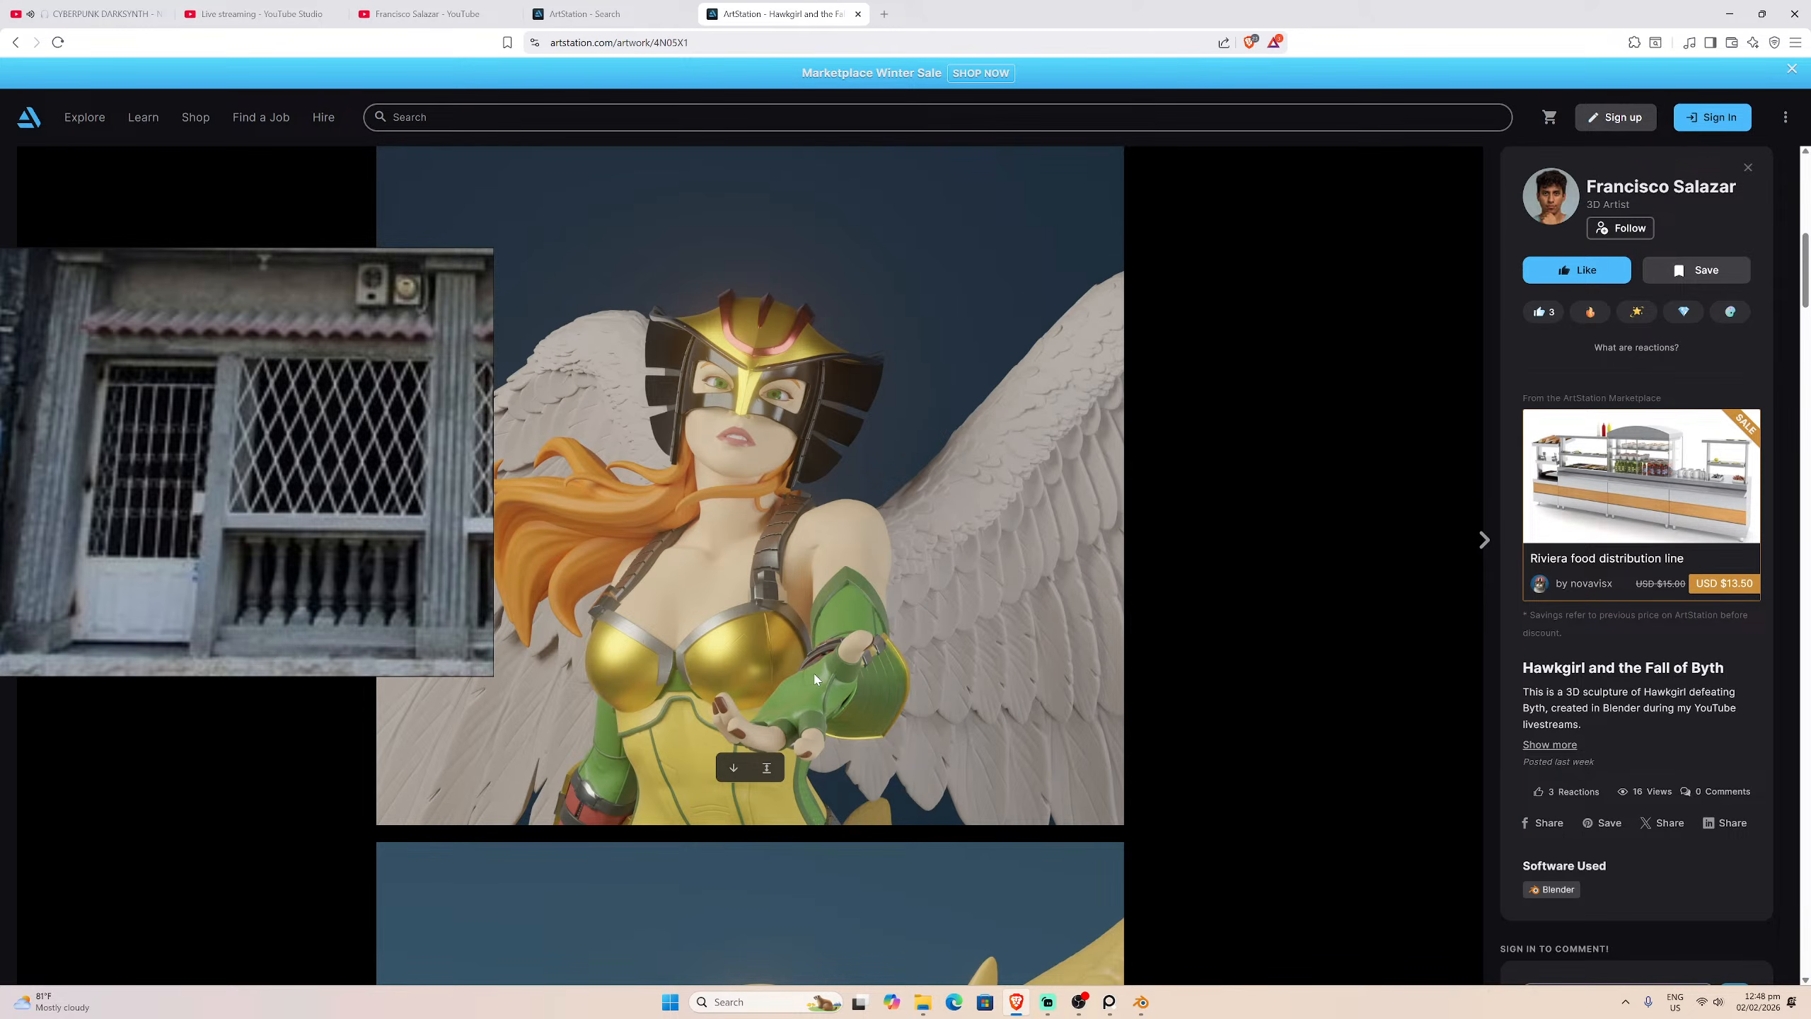
scroll(815, 679, down, 8)
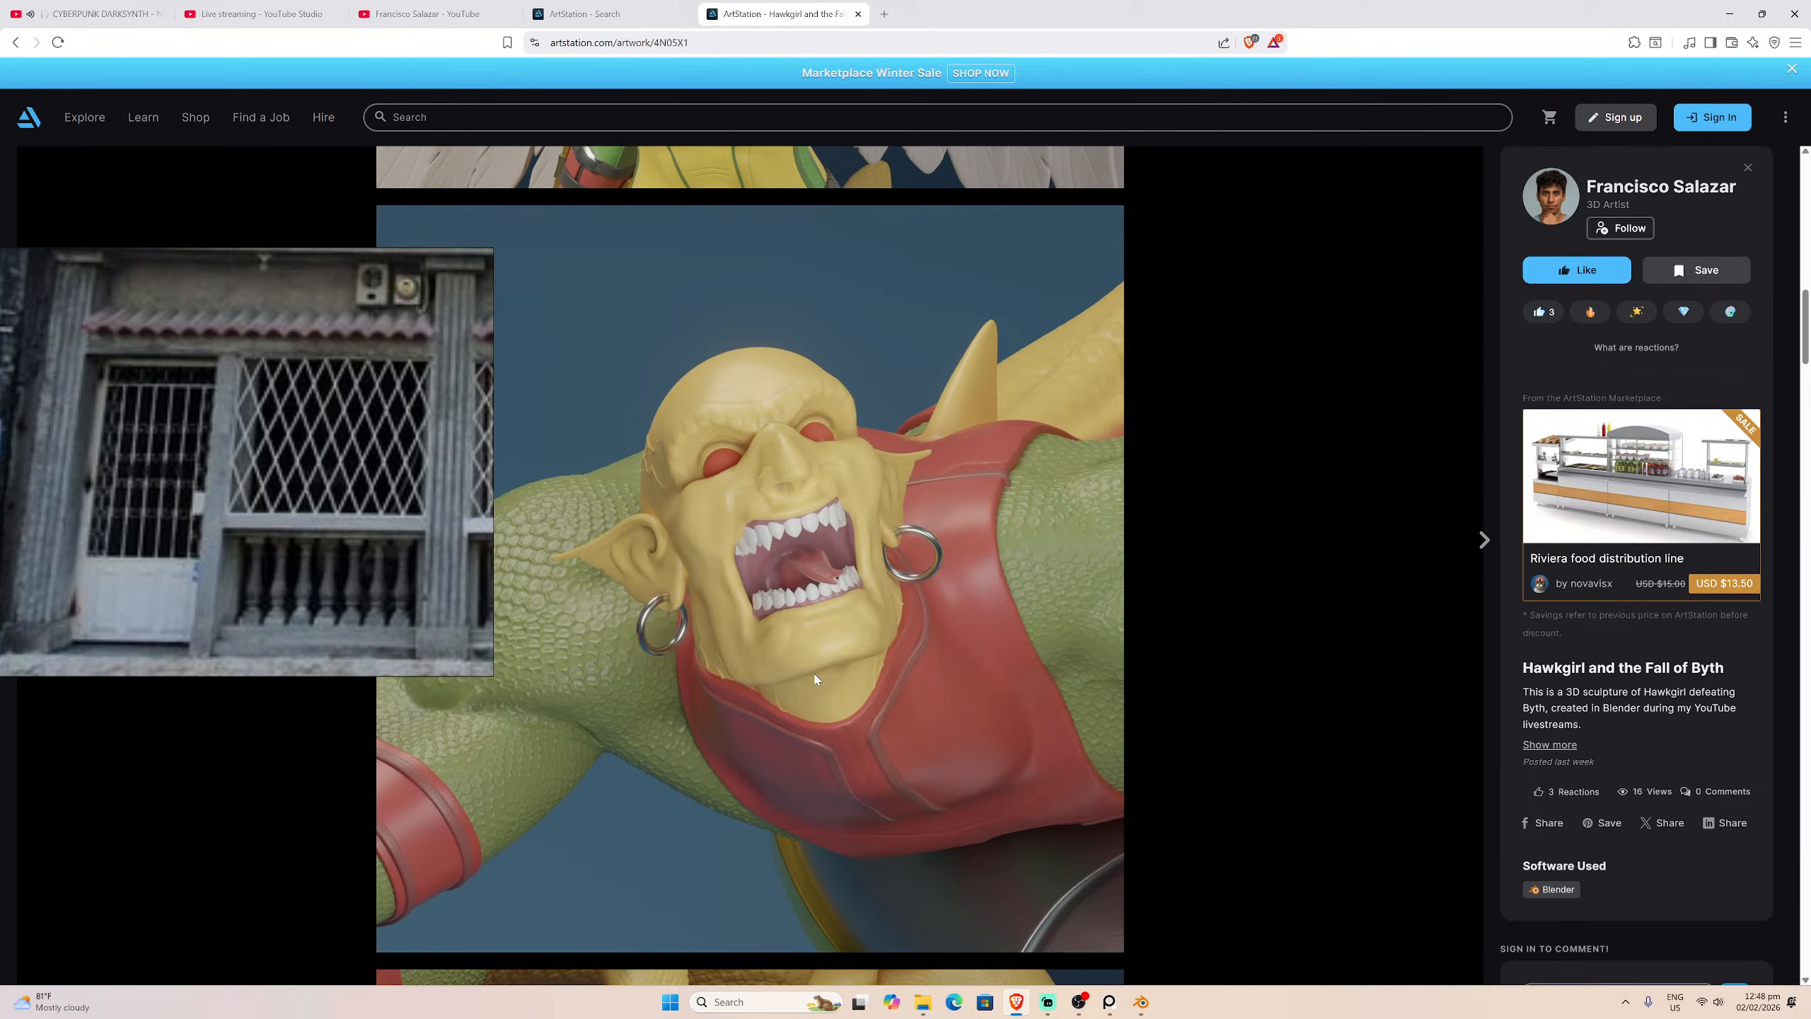
scroll(815, 679, down, 5)
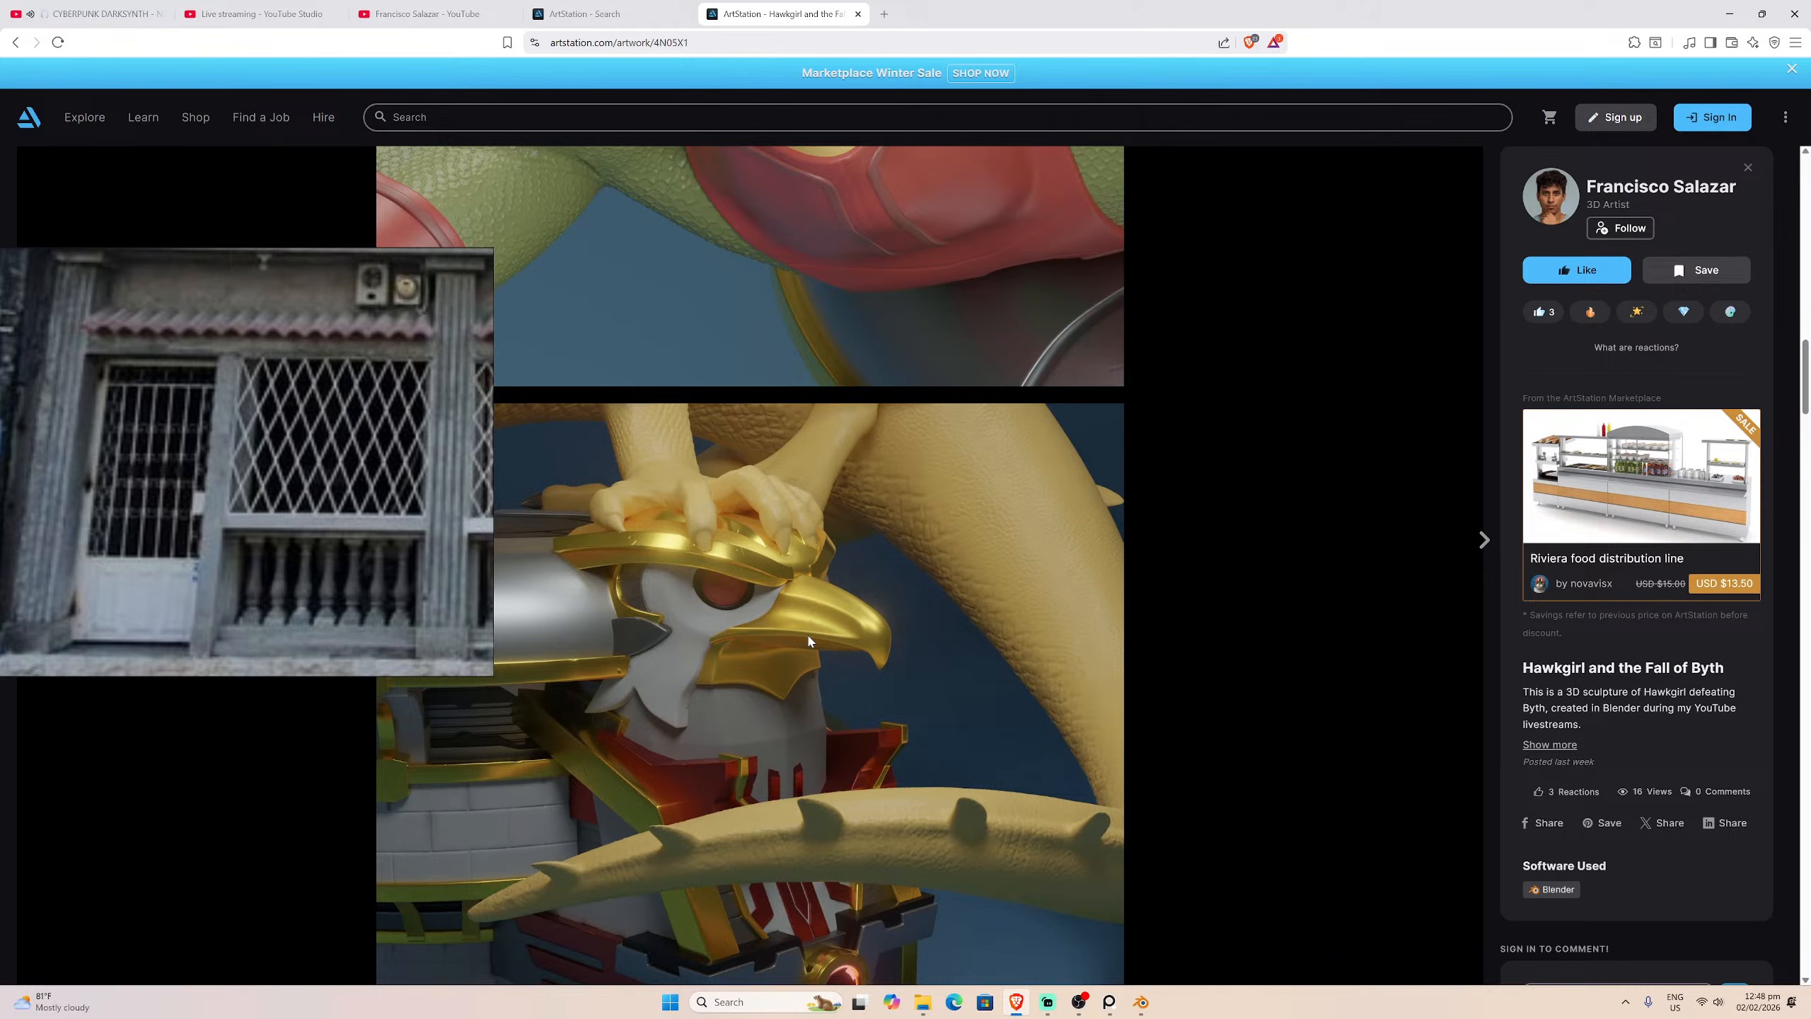
scroll(778, 696, down, 8)
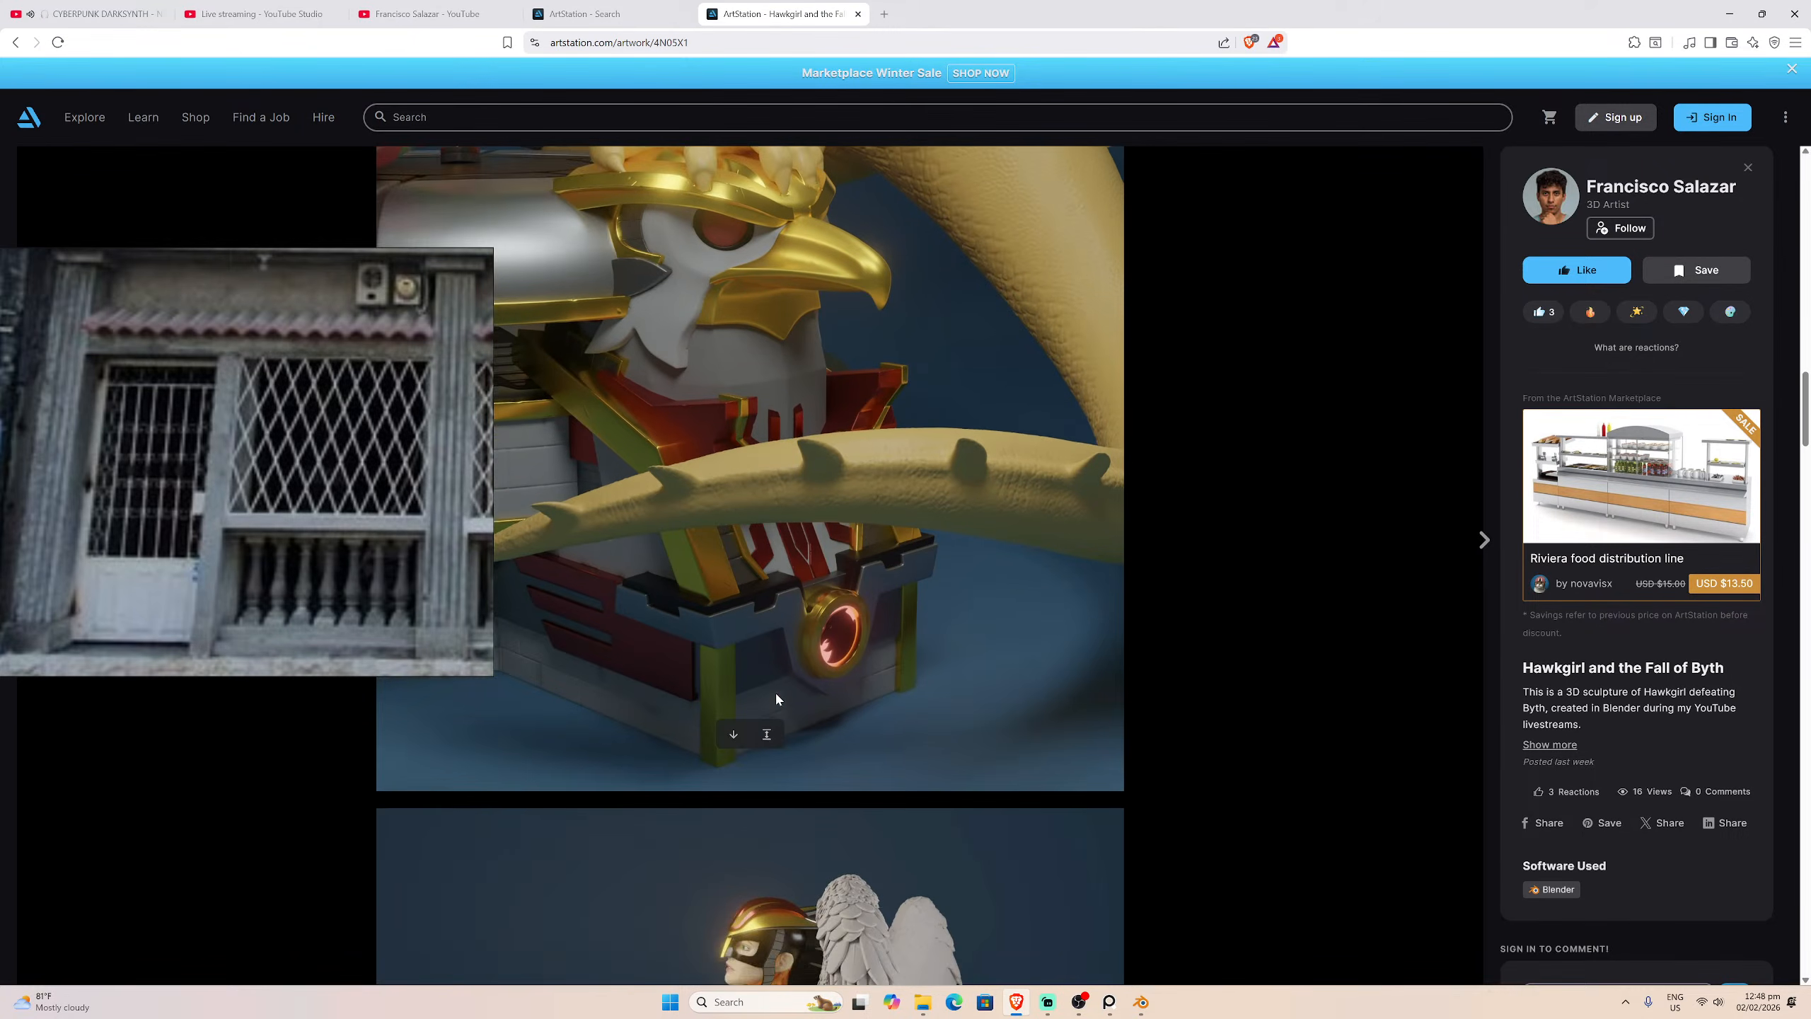
scroll(784, 692, down, 2)
scroll(792, 679, down, 3)
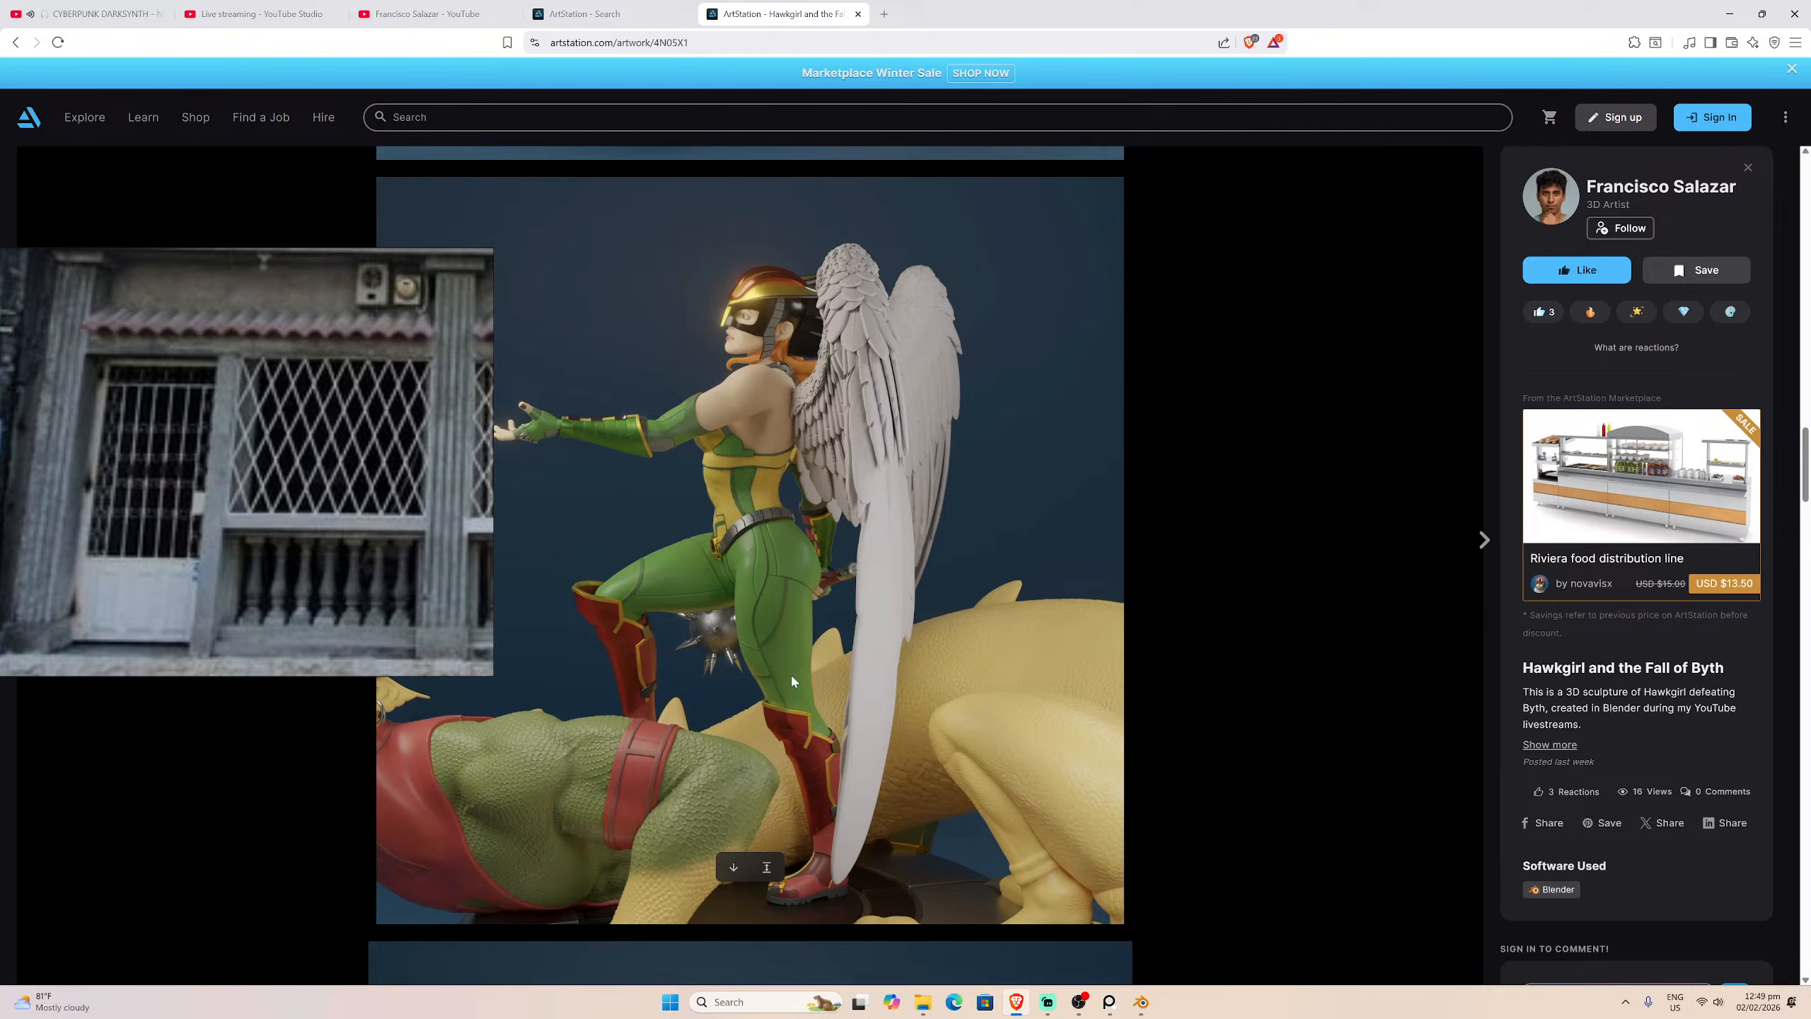
scroll(792, 681, down, 1)
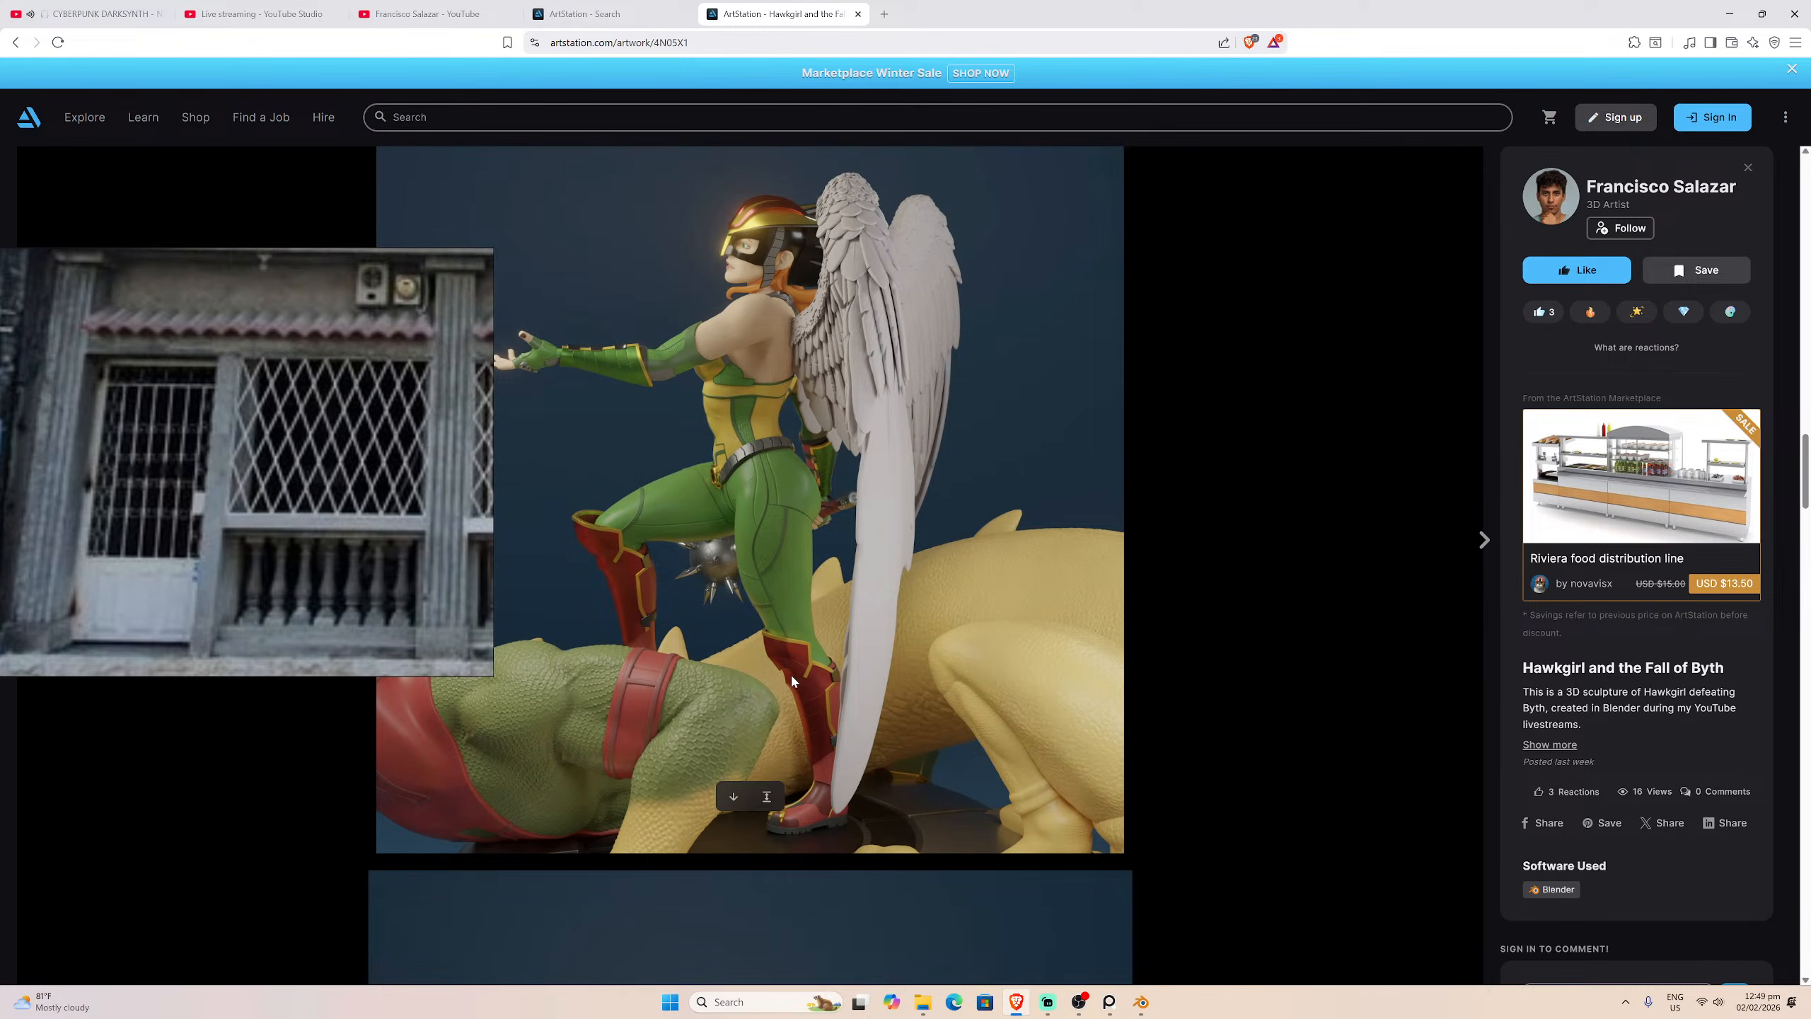
Step: Review the turntable video of the Hawkgirl and the Fall of Byth sculpture
scroll(793, 681, down, 10)
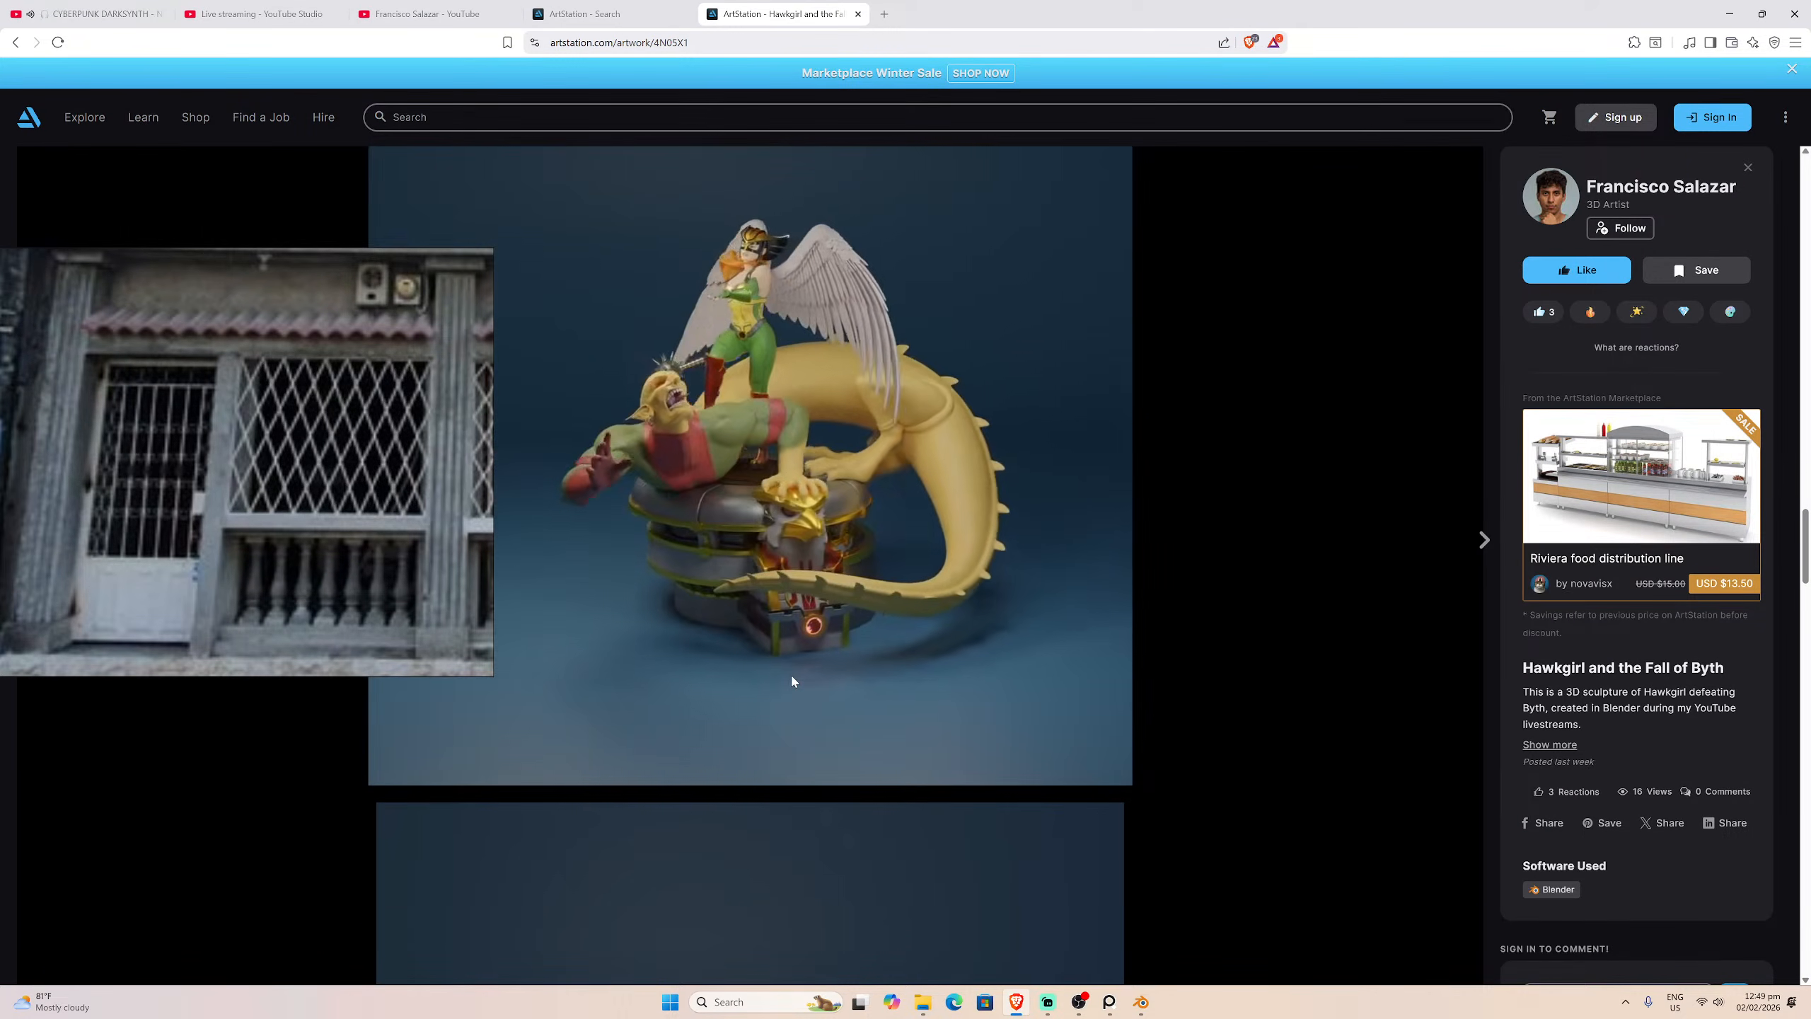
scroll(793, 681, up, 3)
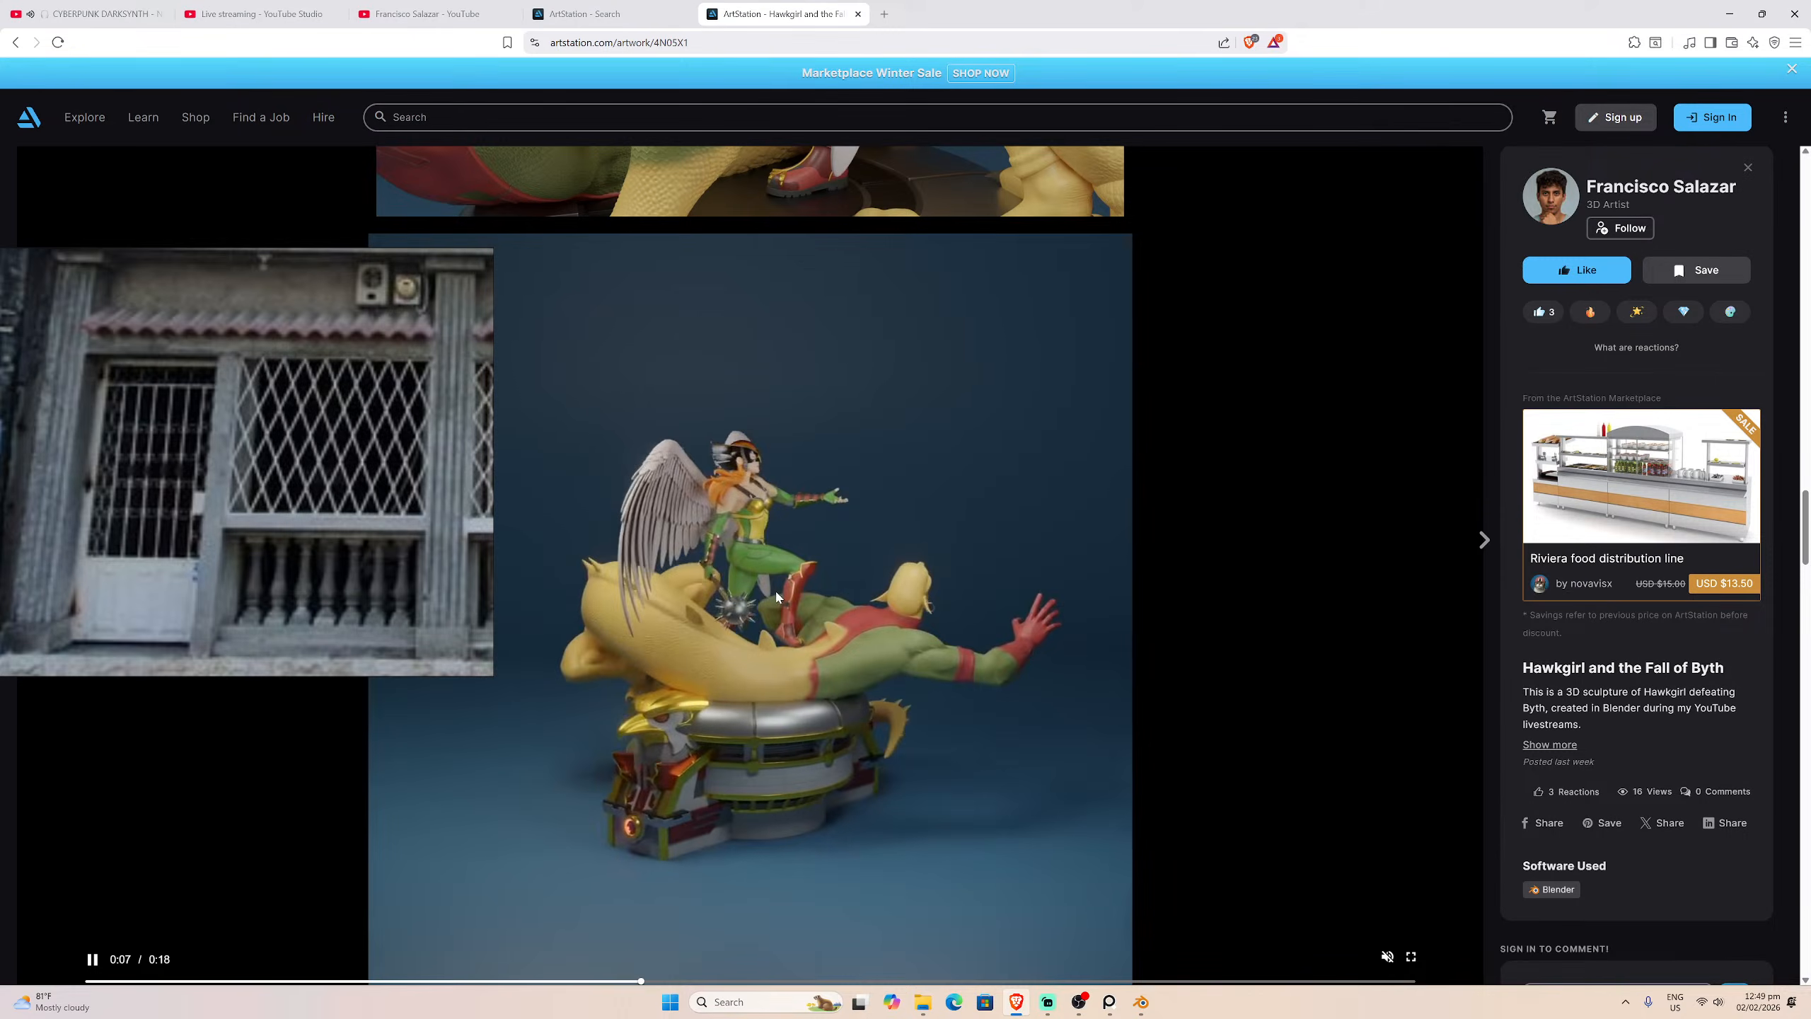
scroll(776, 610, down, 8)
scroll(776, 612, down, 5)
scroll(776, 612, up, 2)
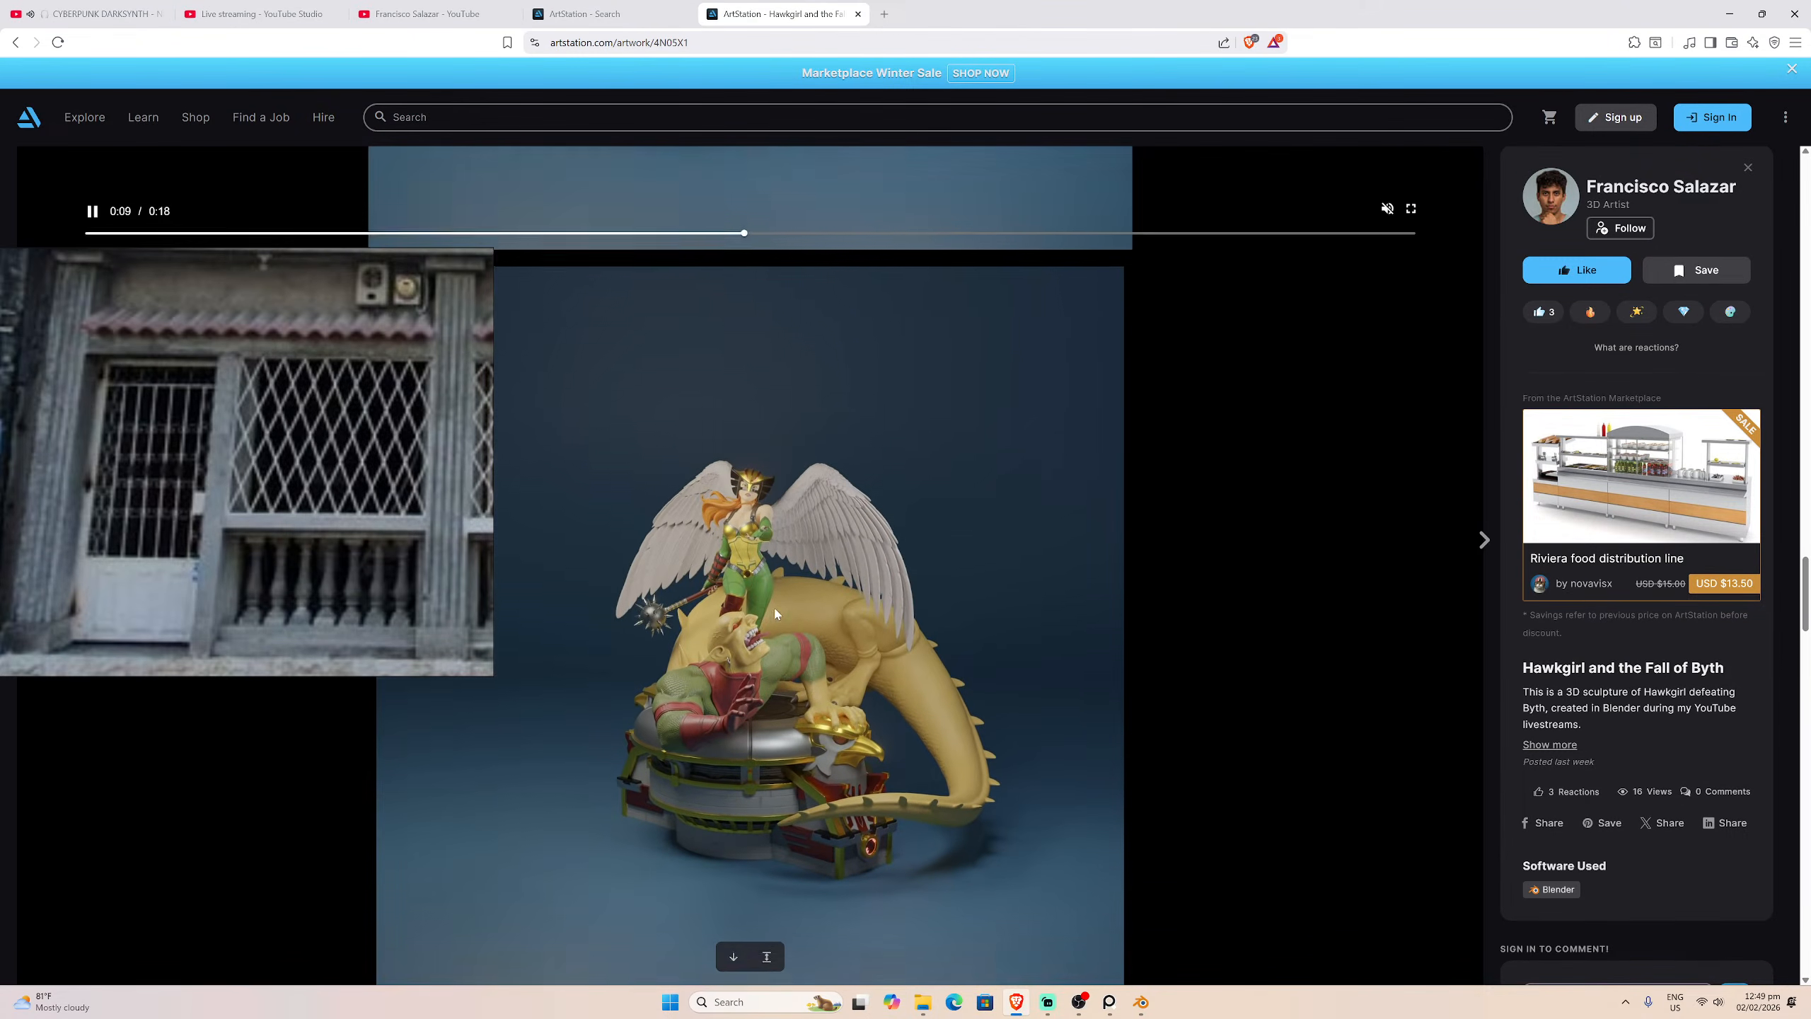
Step: Review the full Hawkgirl sculpture renders from the front, back and above, and return to the portfolio
scroll(776, 612, down, 7)
scroll(776, 612, up, 6)
scroll(776, 612, down, 7)
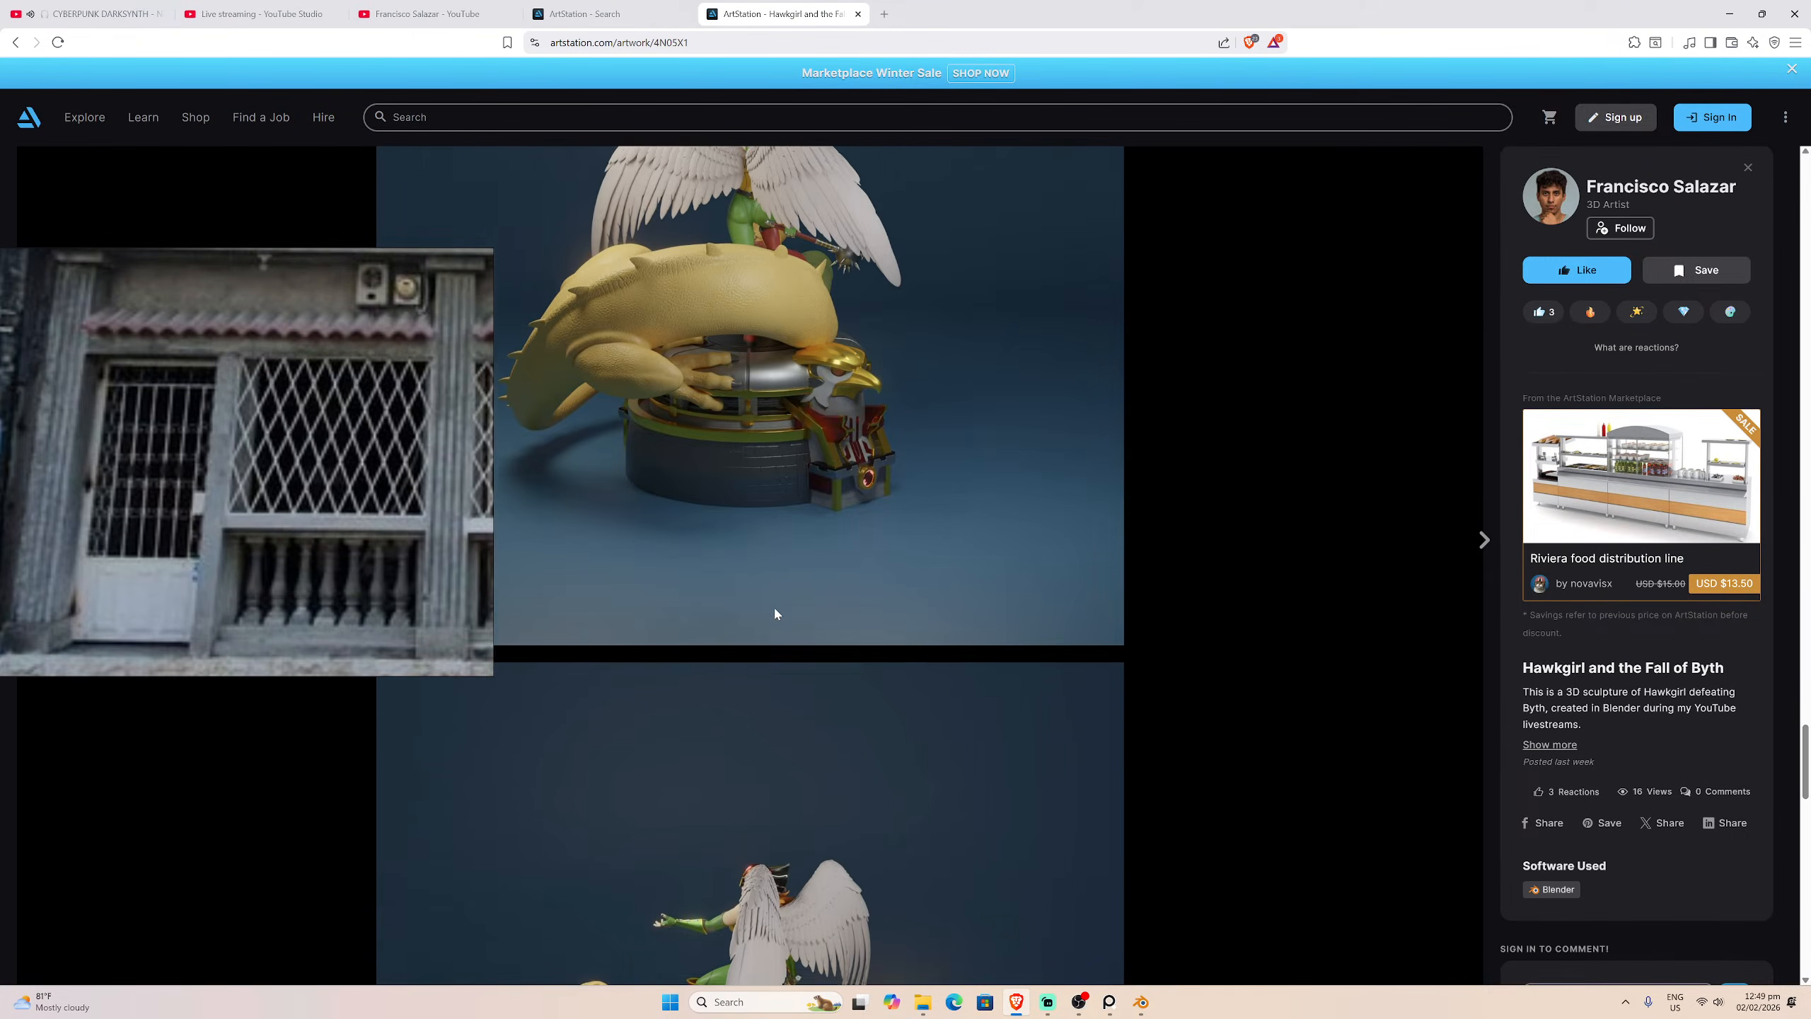
scroll(777, 612, down, 14)
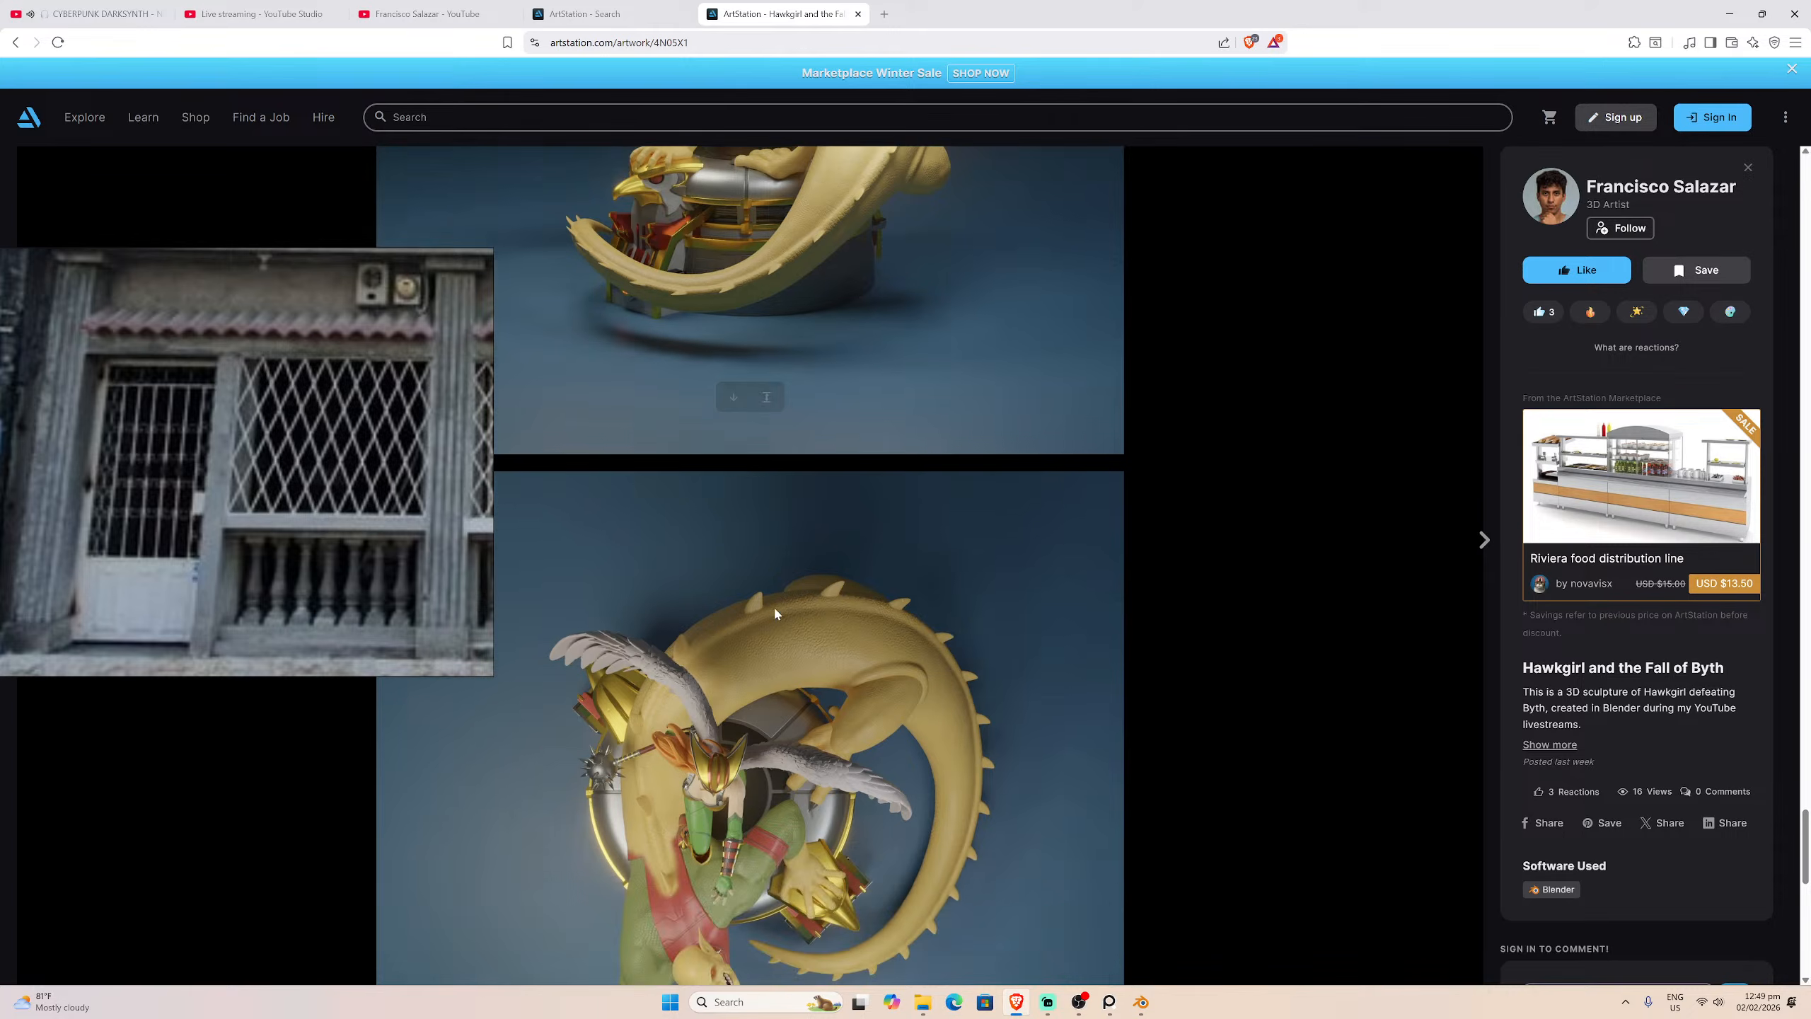
scroll(776, 612, down, 10)
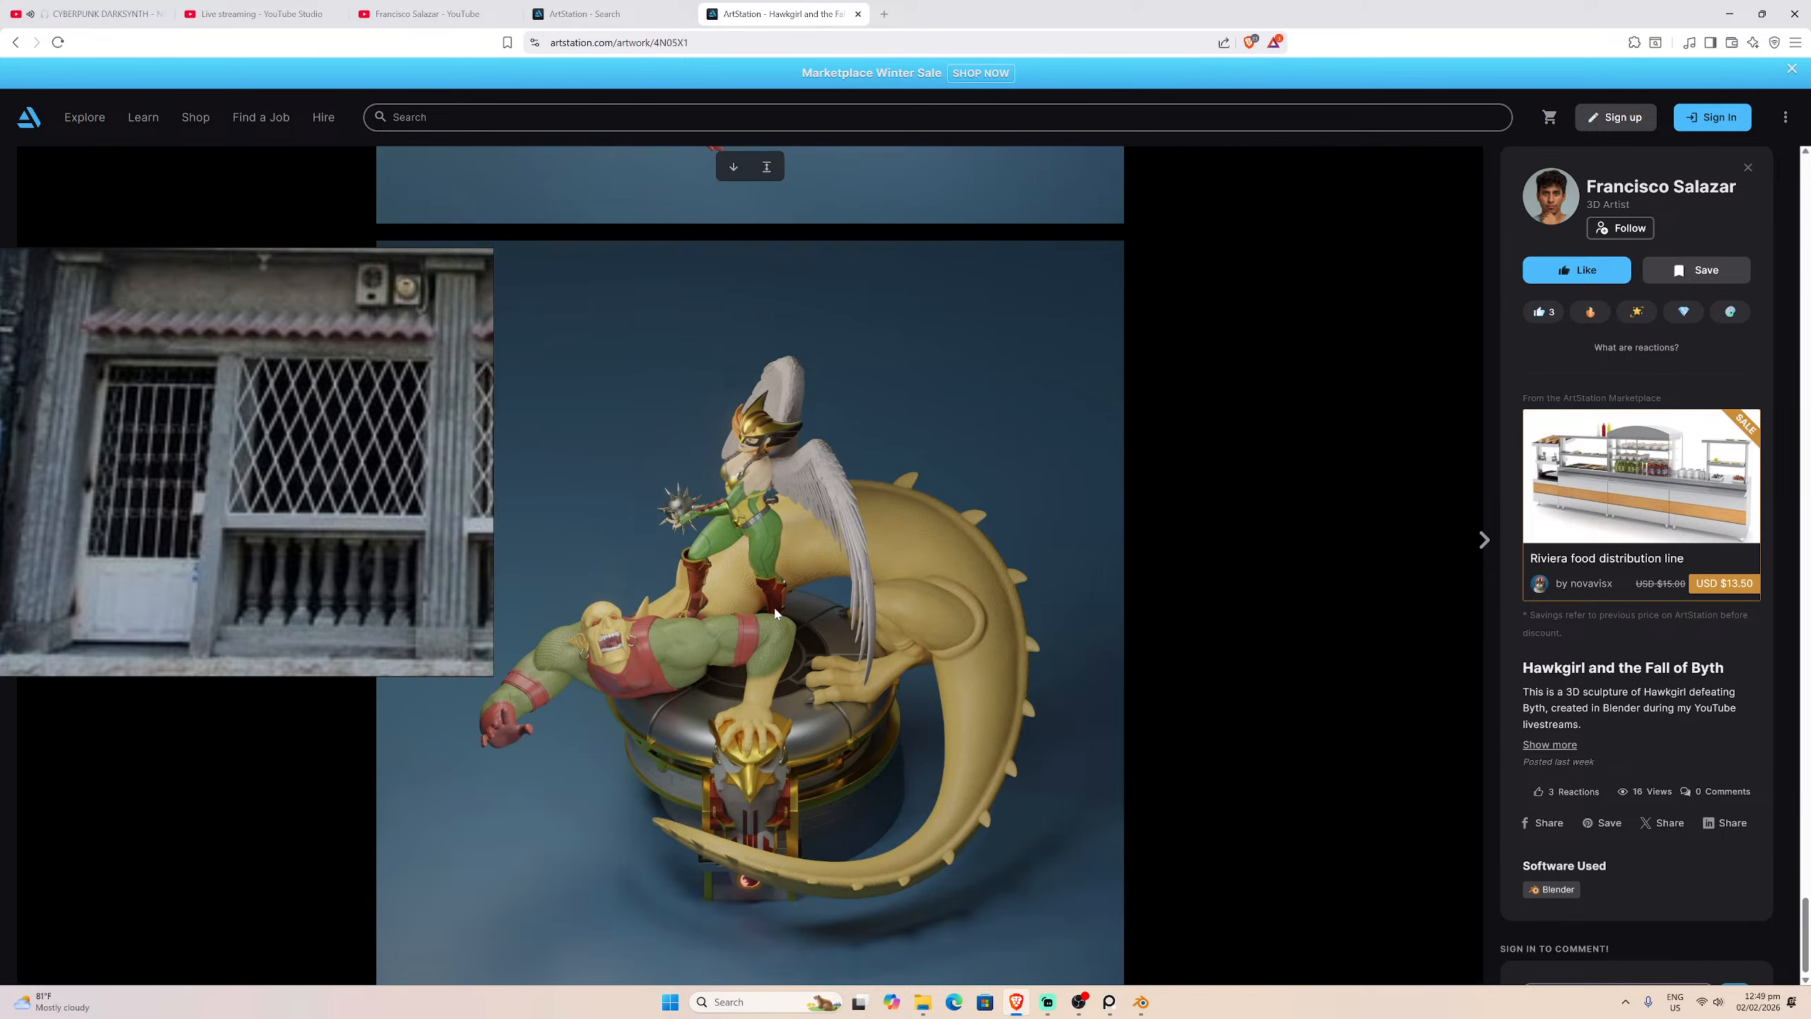
scroll(777, 612, down, 15)
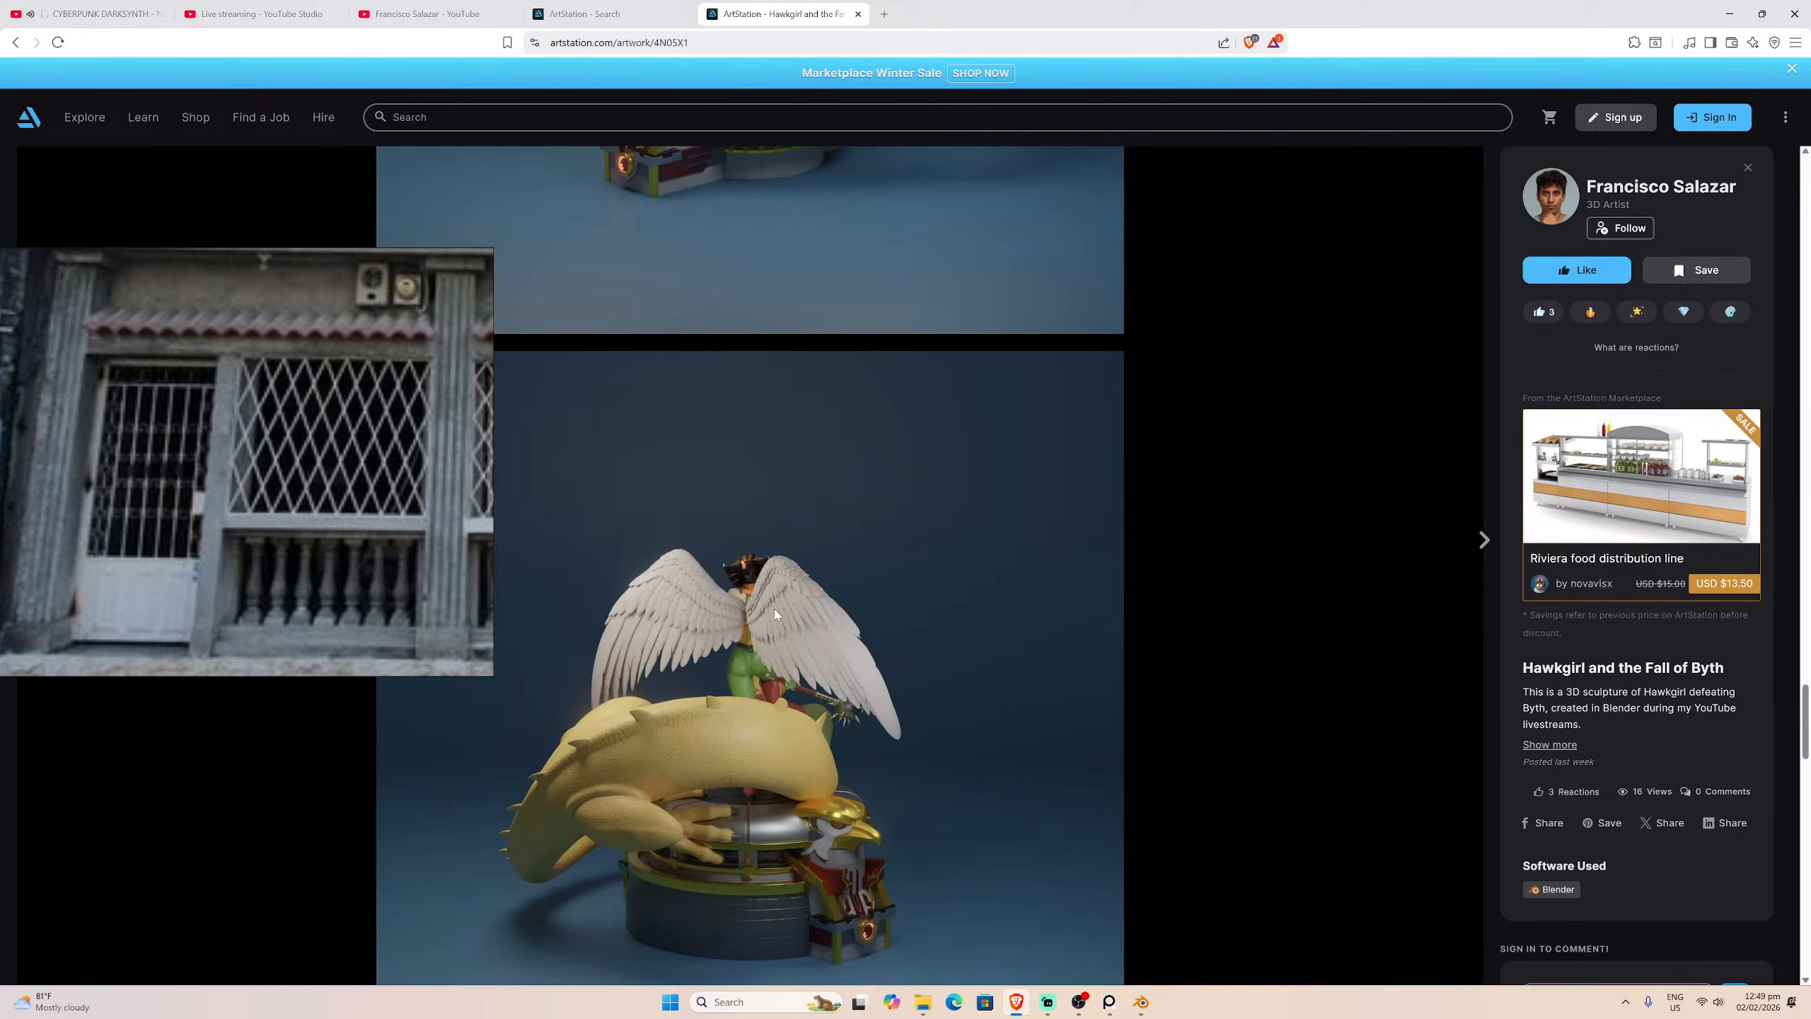
scroll(776, 612, down, 10)
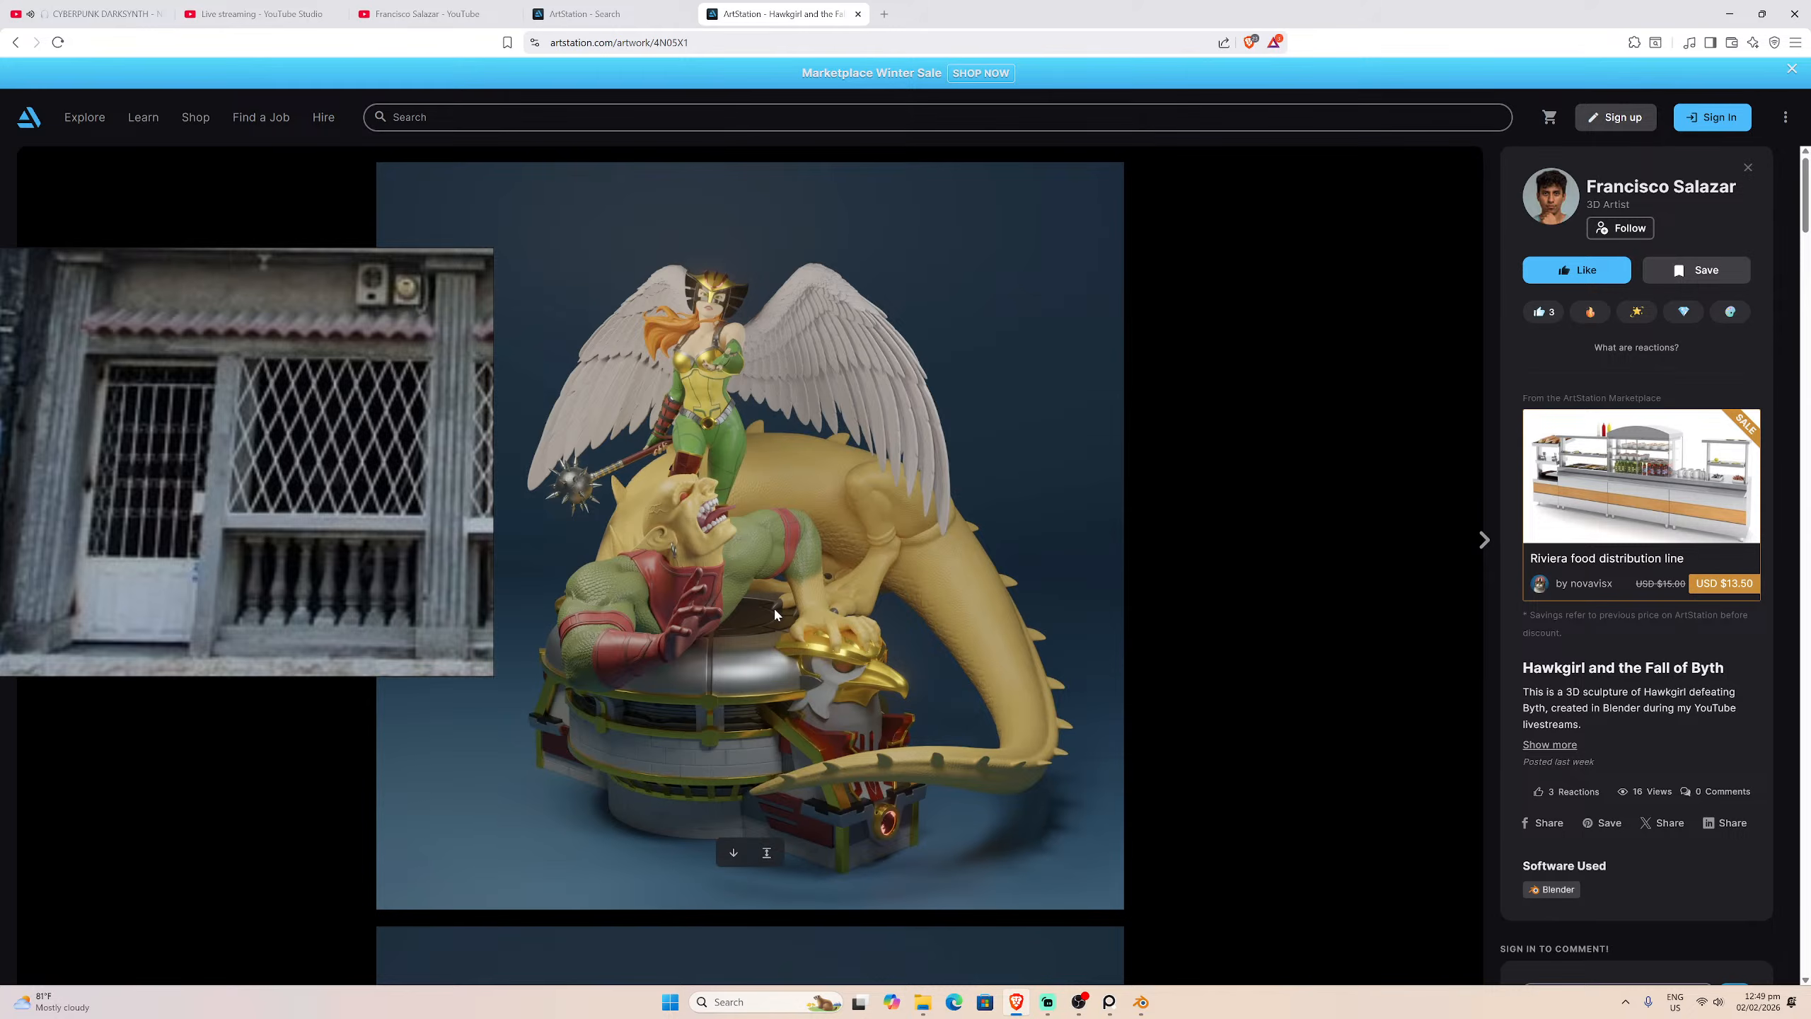
key(alt+Left)
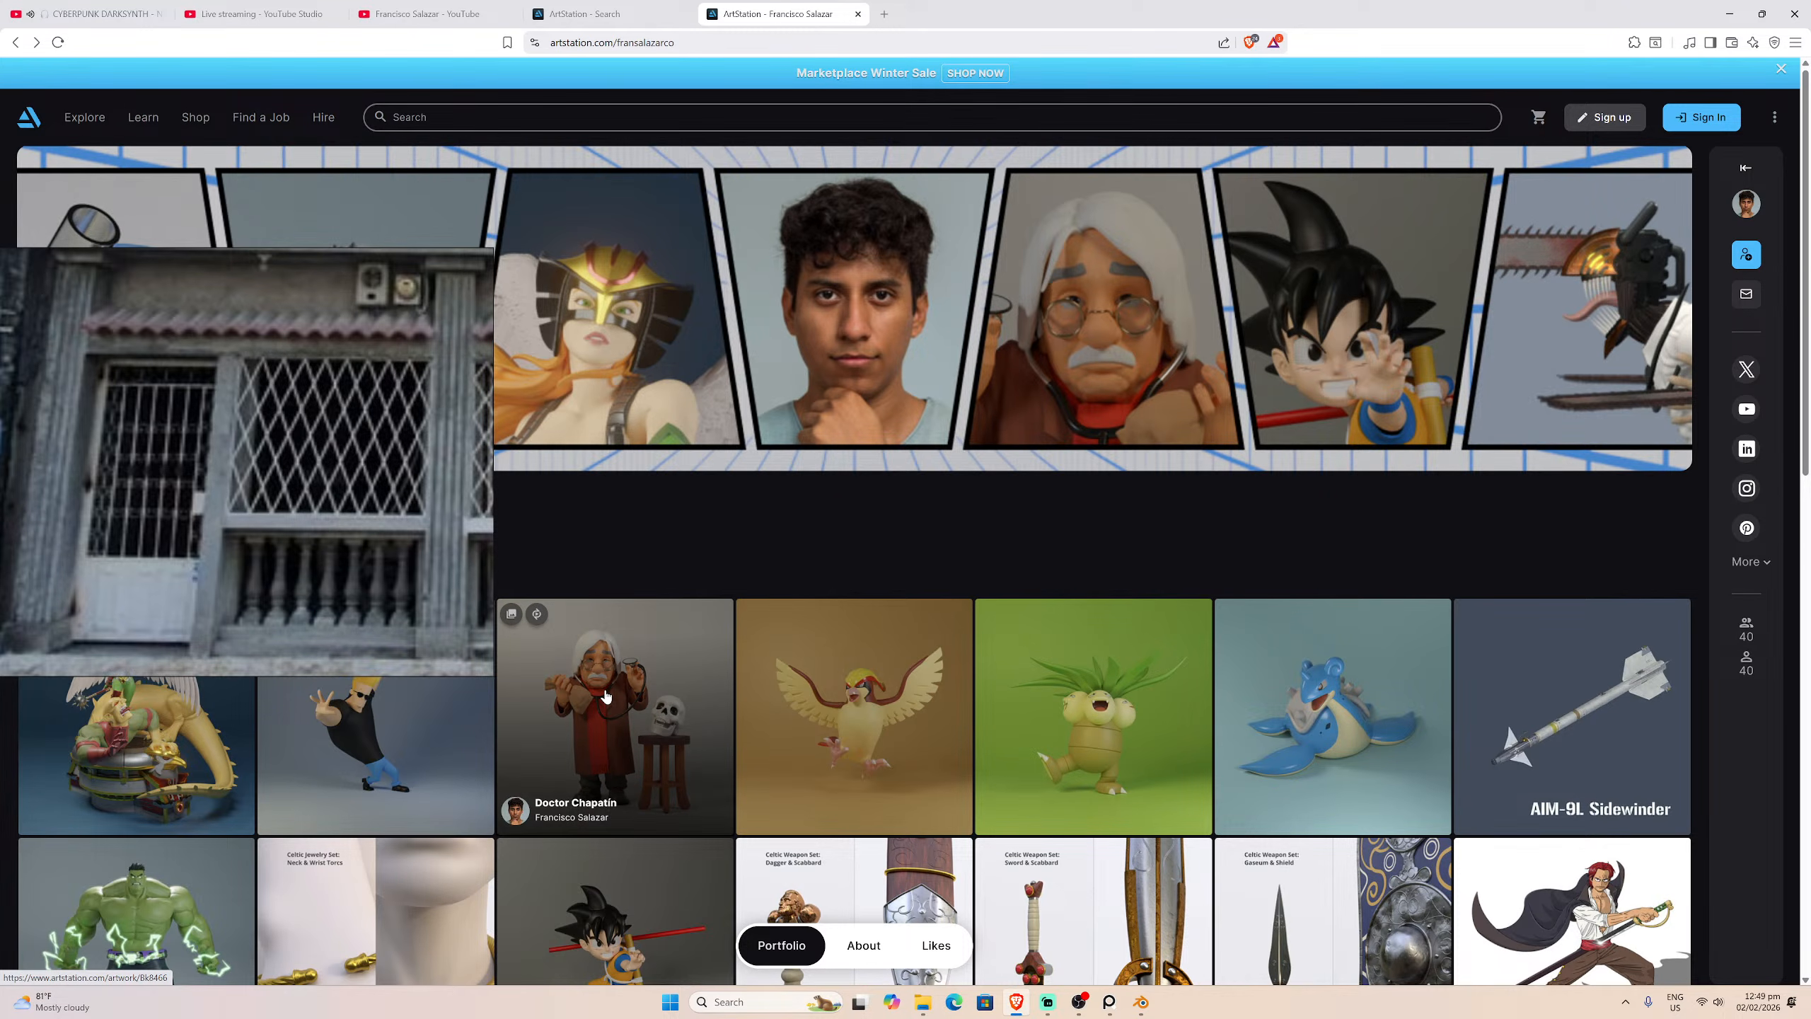
Step: Open the Celtic Weapon Set - Dagger and Scabbard artwork and review its full-length textured, clay and wireframe renders from both sides
scroll(692, 706, down, 3)
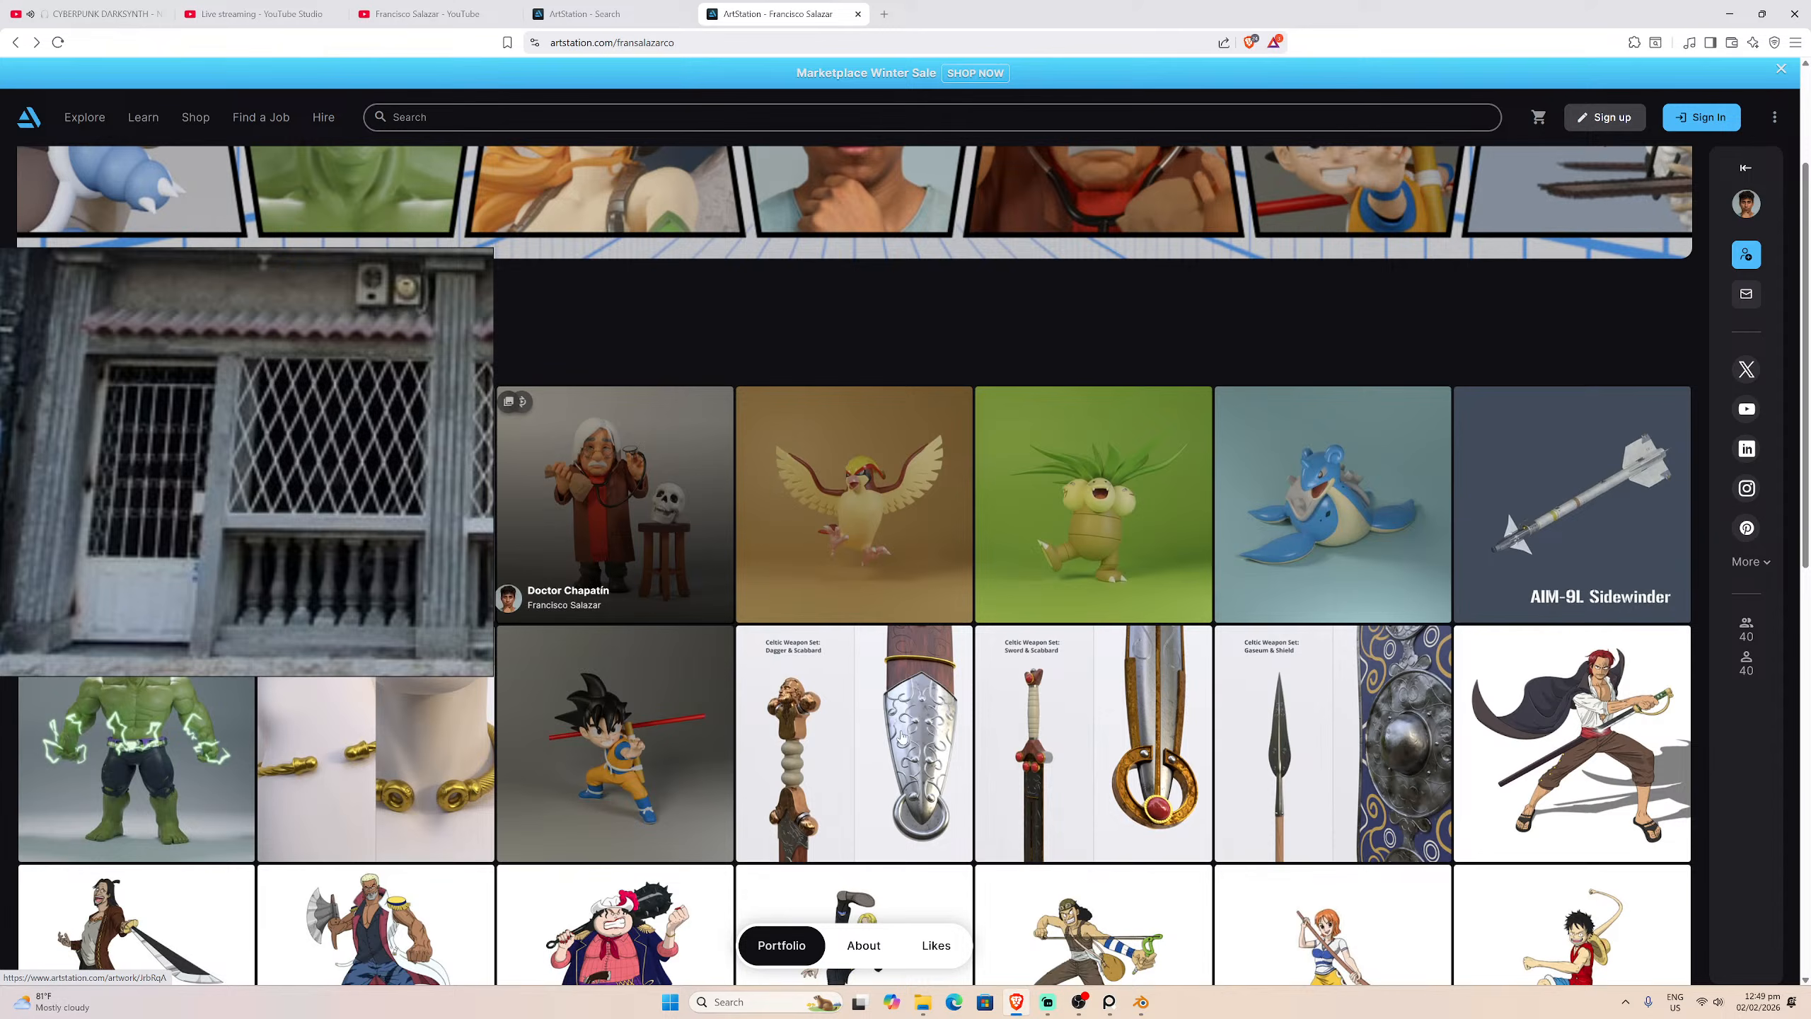
click(918, 764)
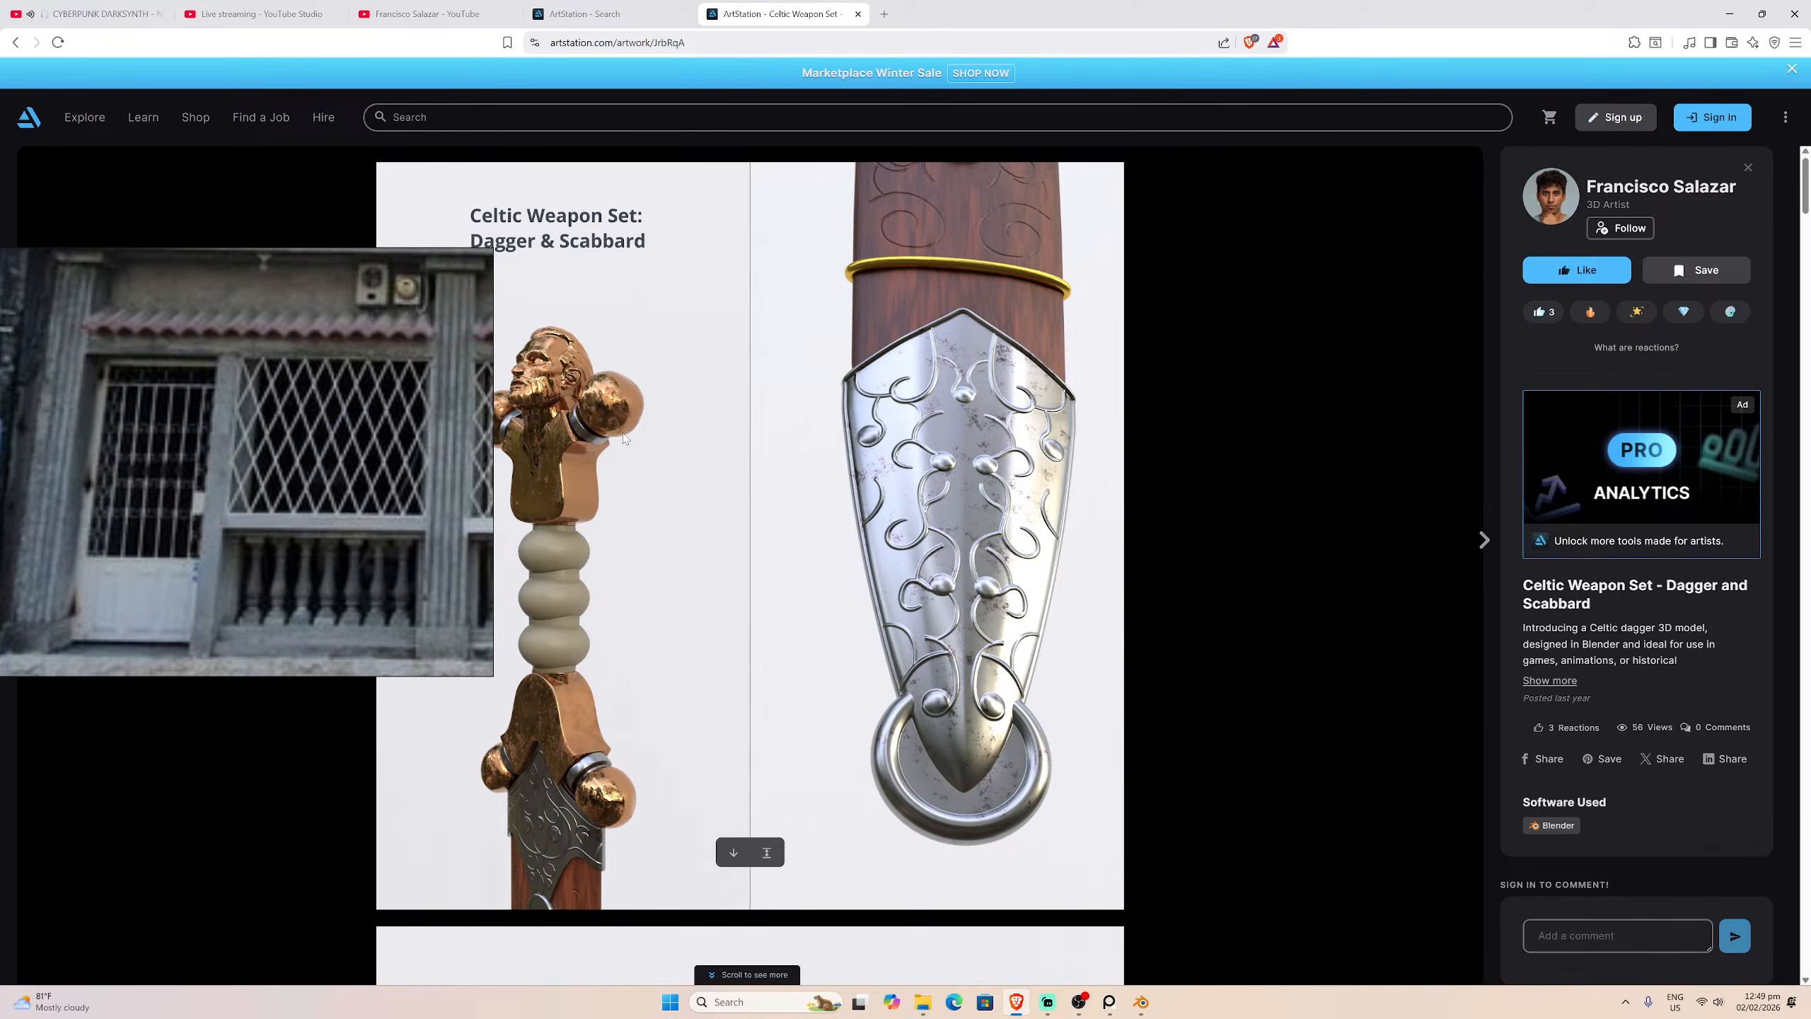
scroll(665, 642, down, 10)
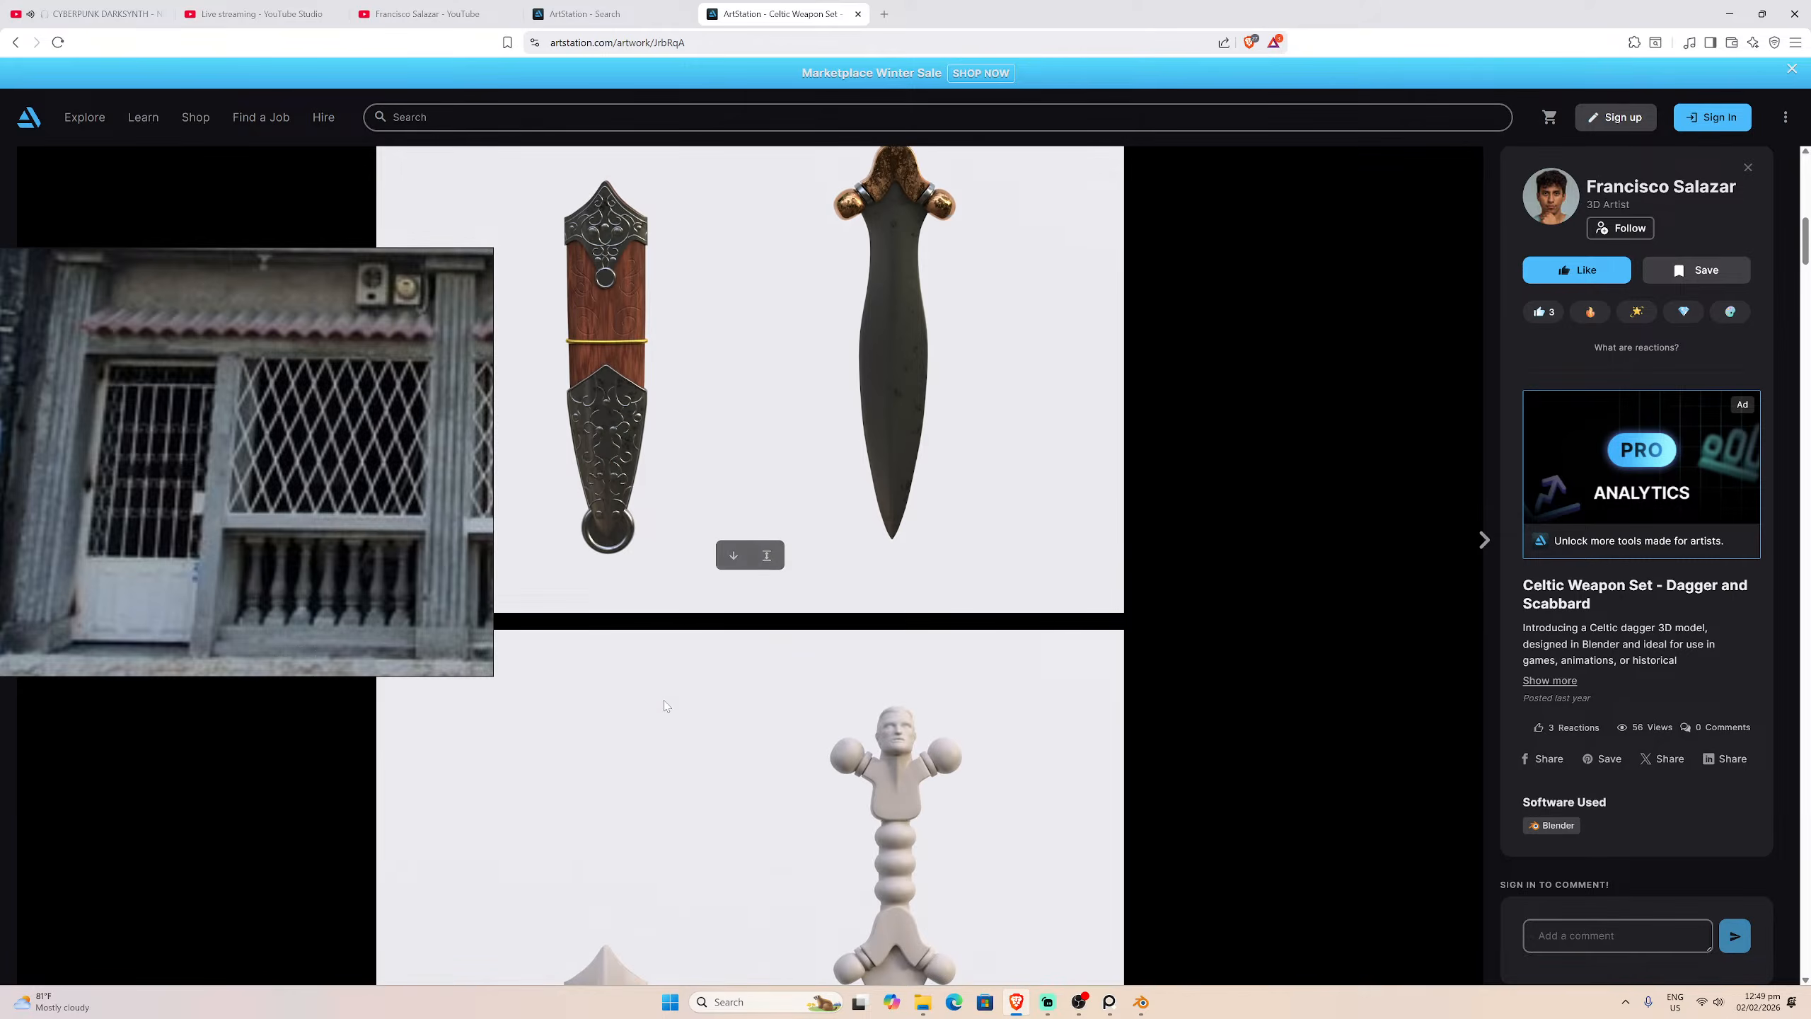
scroll(873, 413, down, 12)
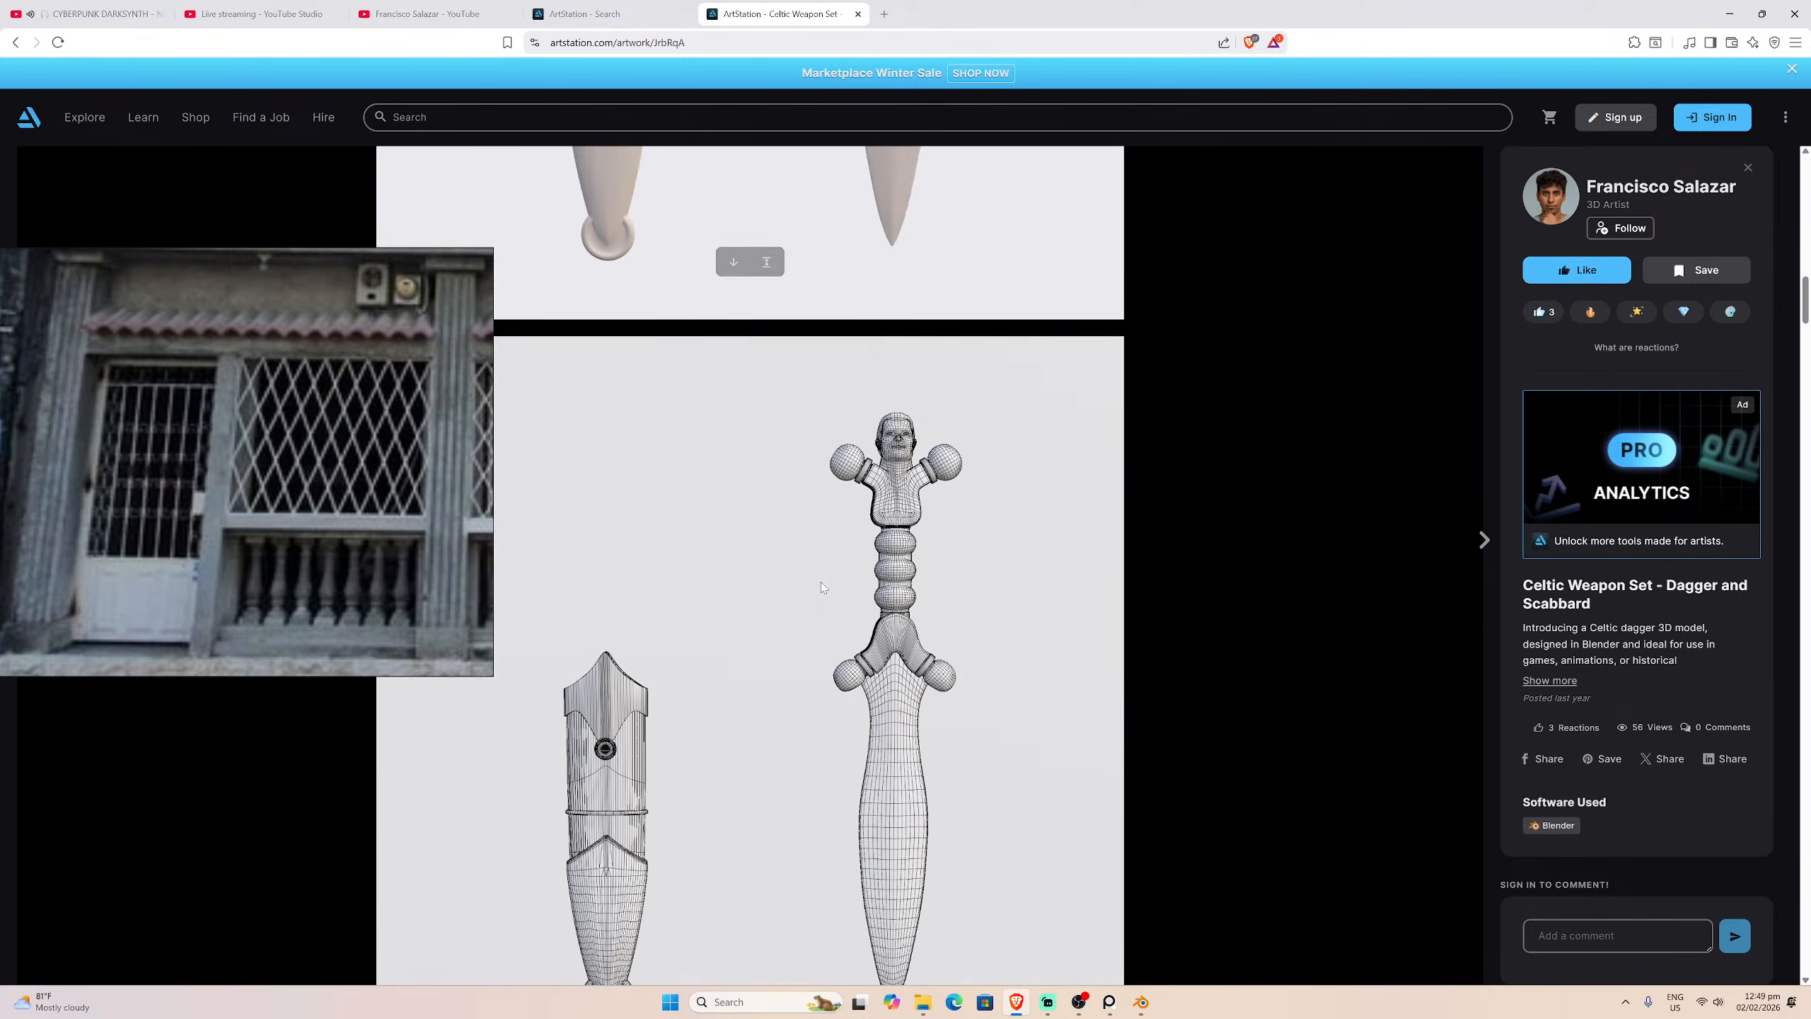
scroll(628, 759, up, 20)
scroll(628, 758, down, 15)
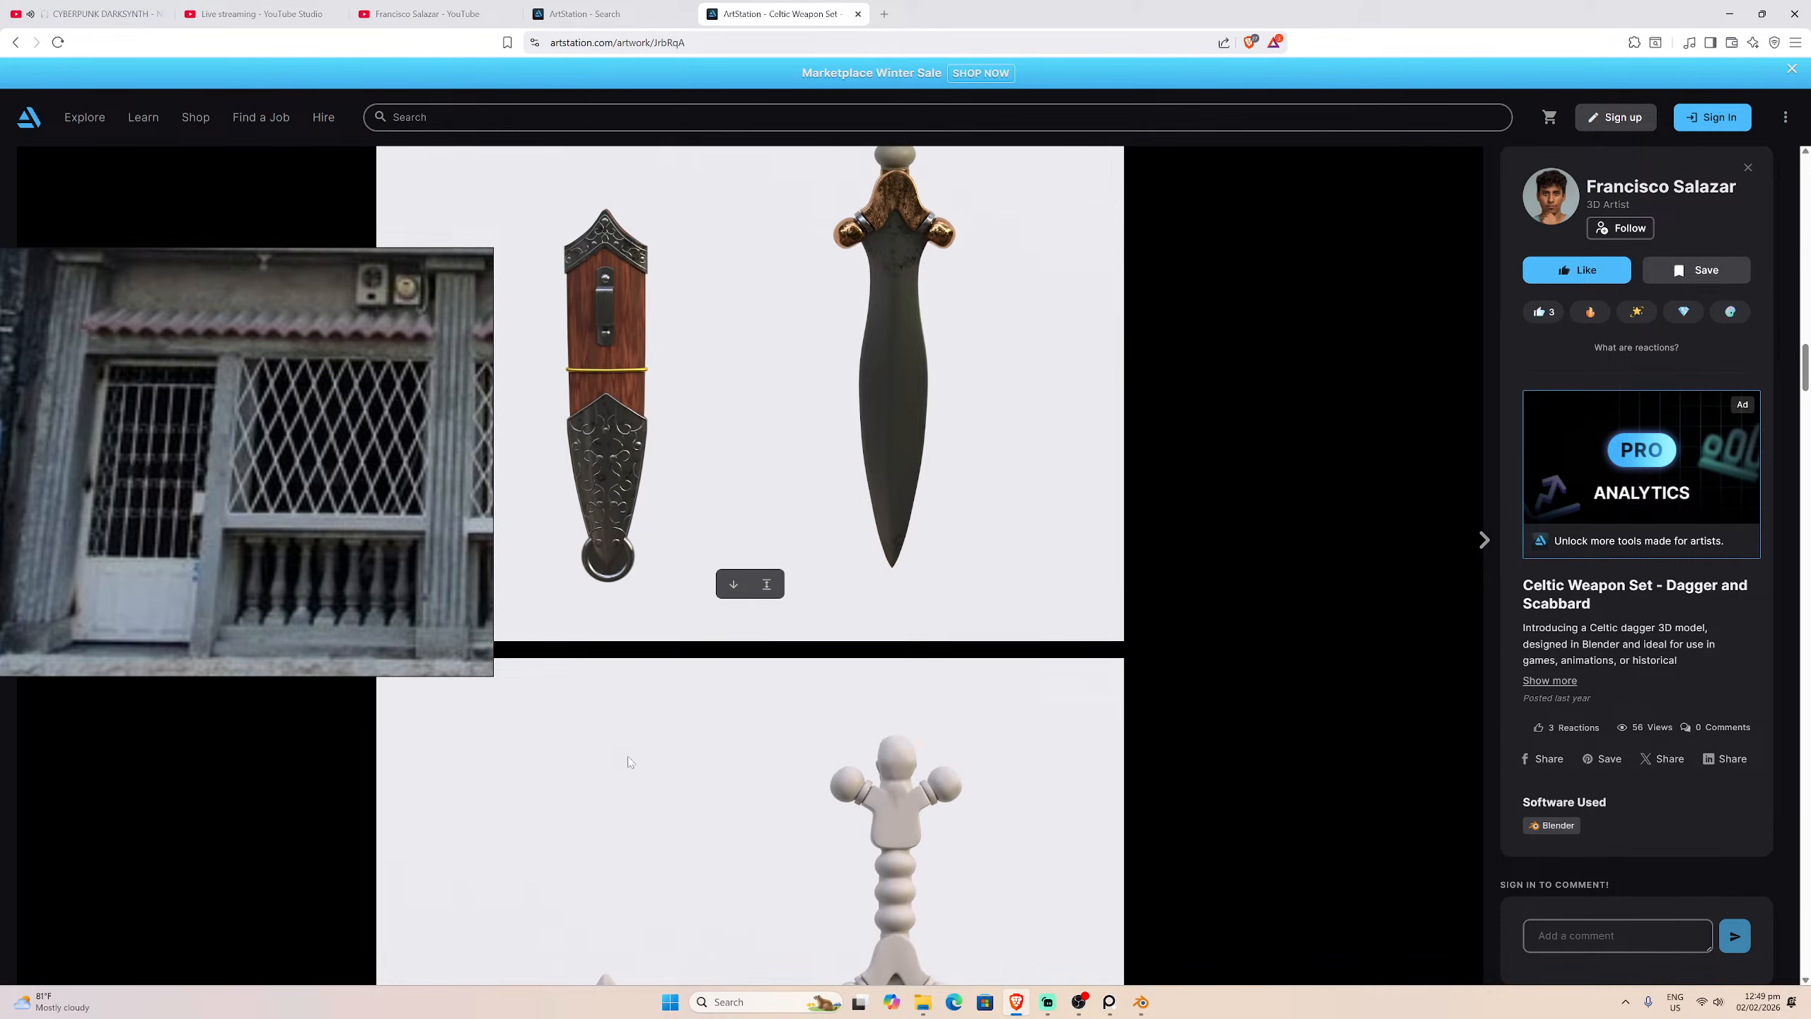
scroll(628, 762, down, 10)
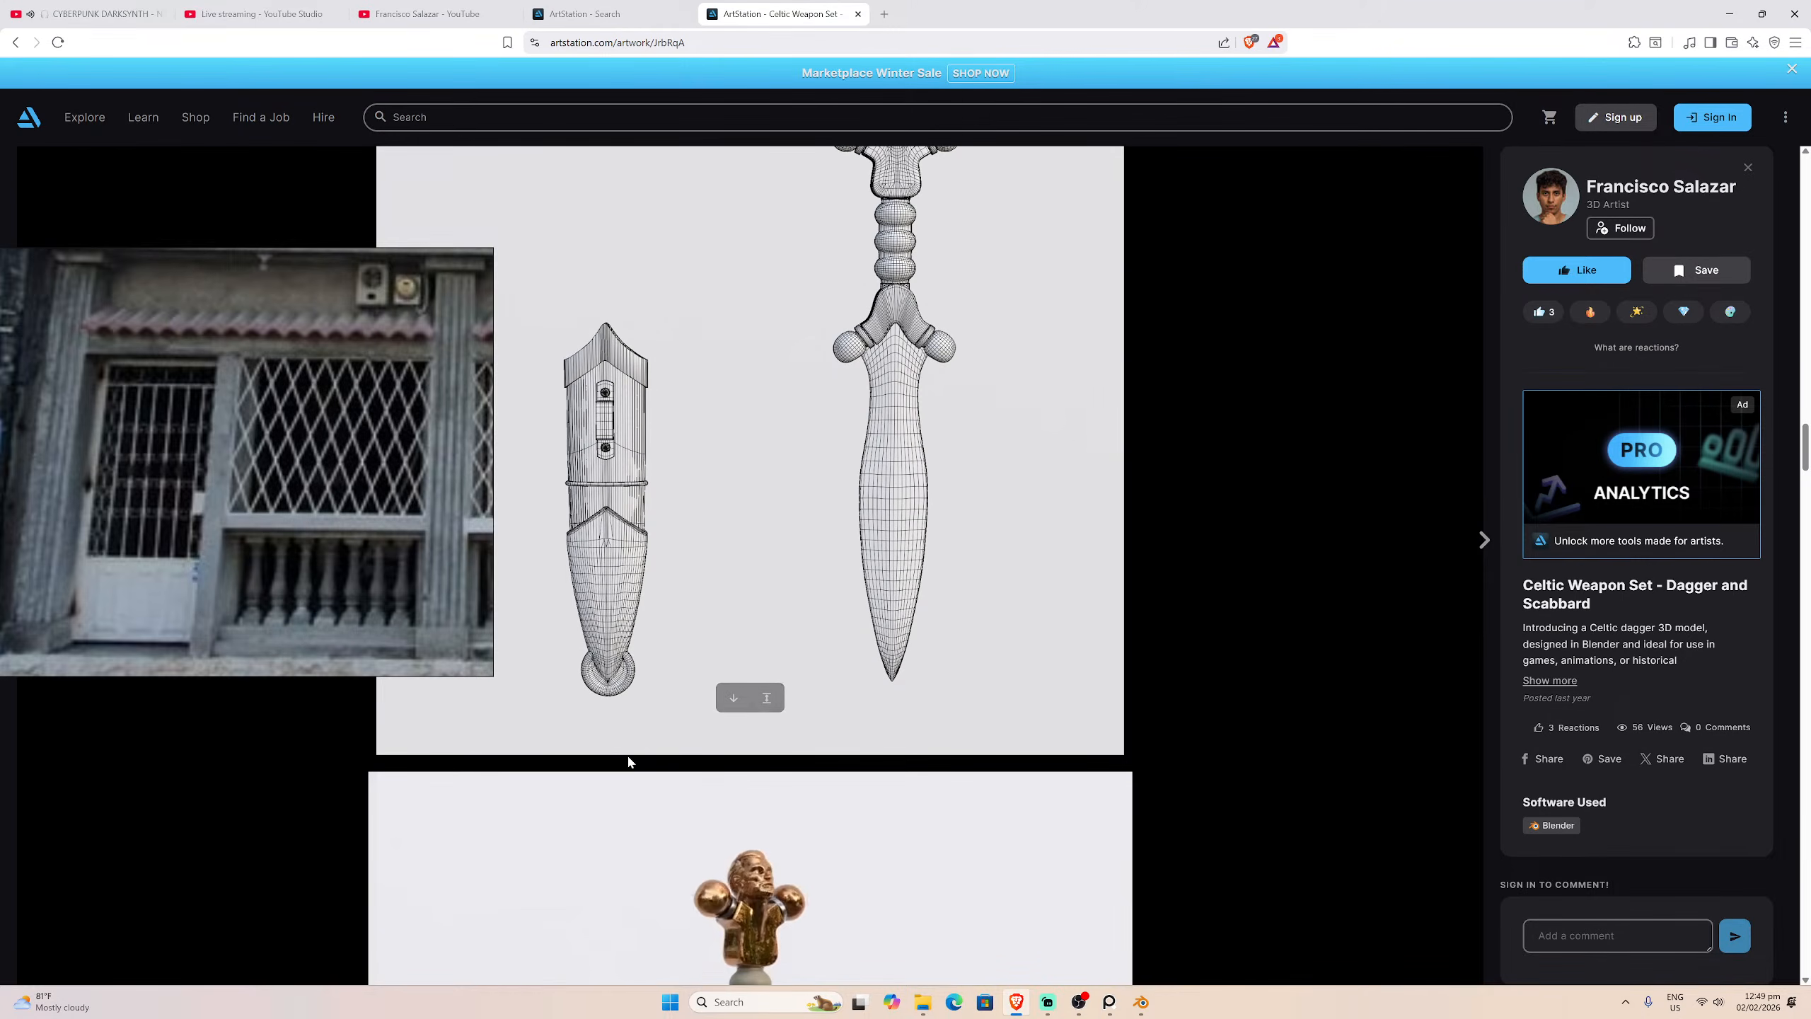
Step: Review the dagger's turntable video and the textured, clay and wireframe close-ups of its hilt
scroll(738, 722, down, 1)
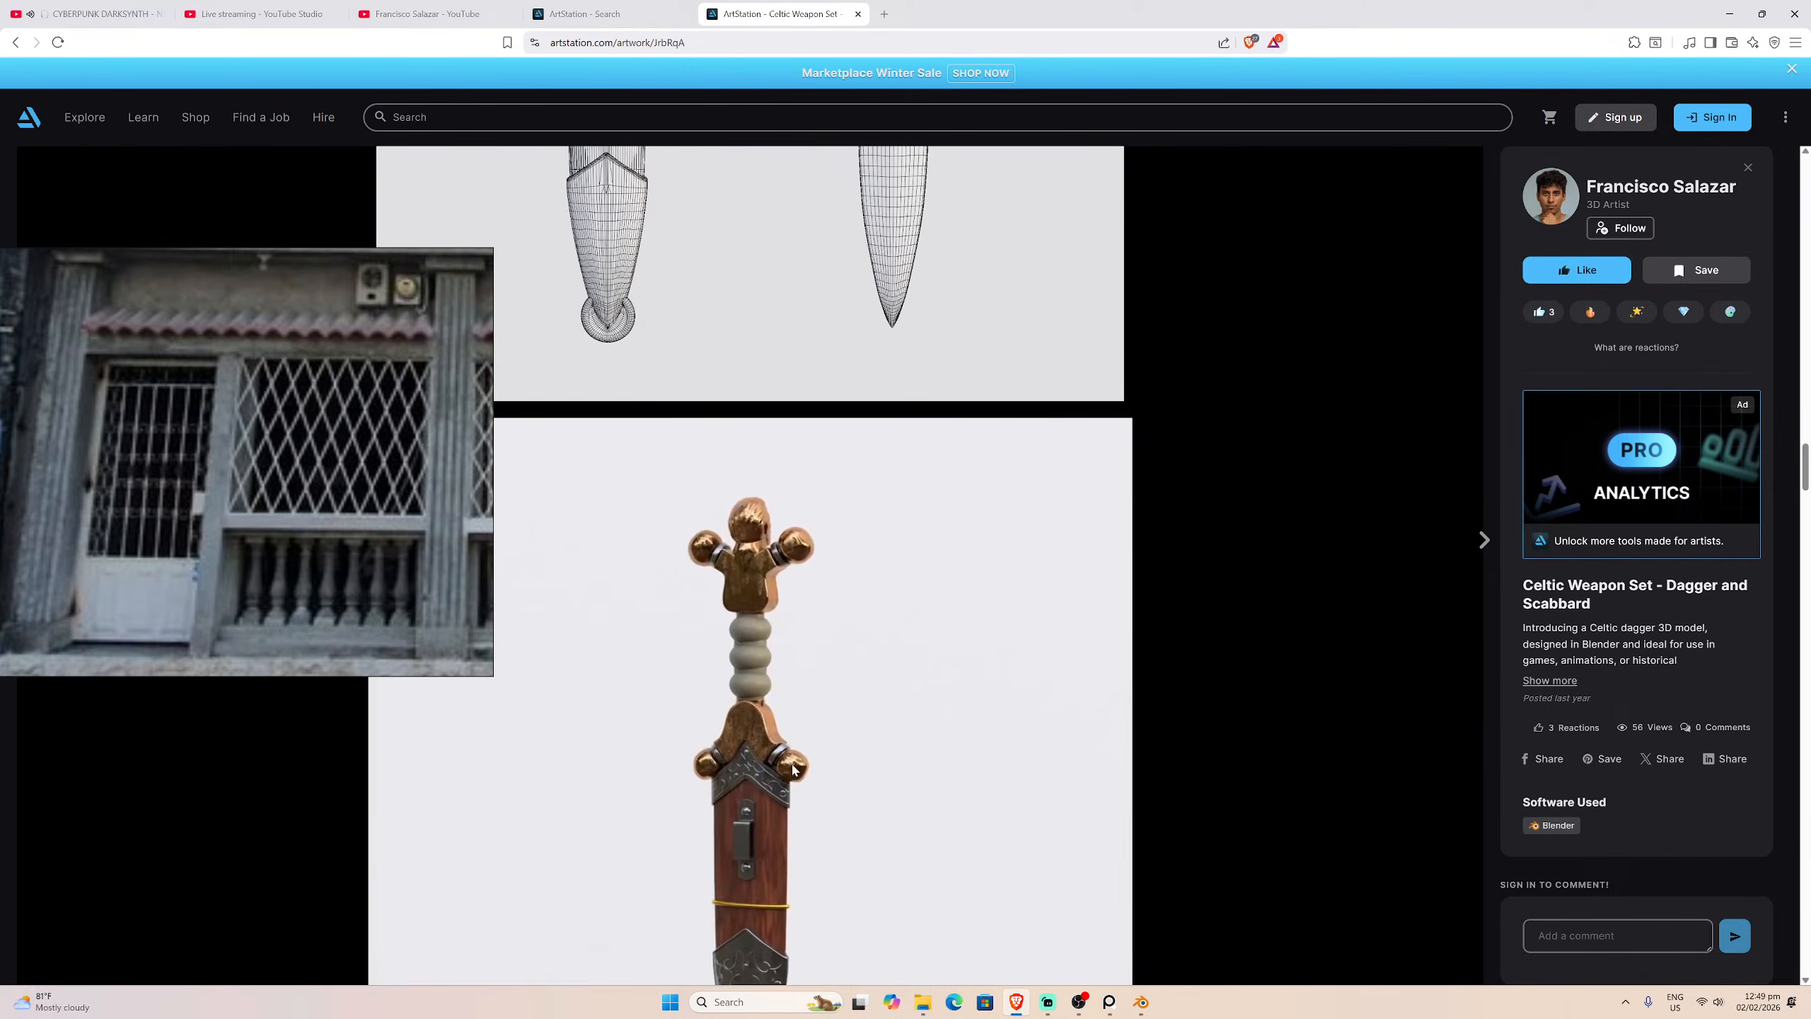
scroll(780, 743, down, 2)
scroll(780, 742, down, 12)
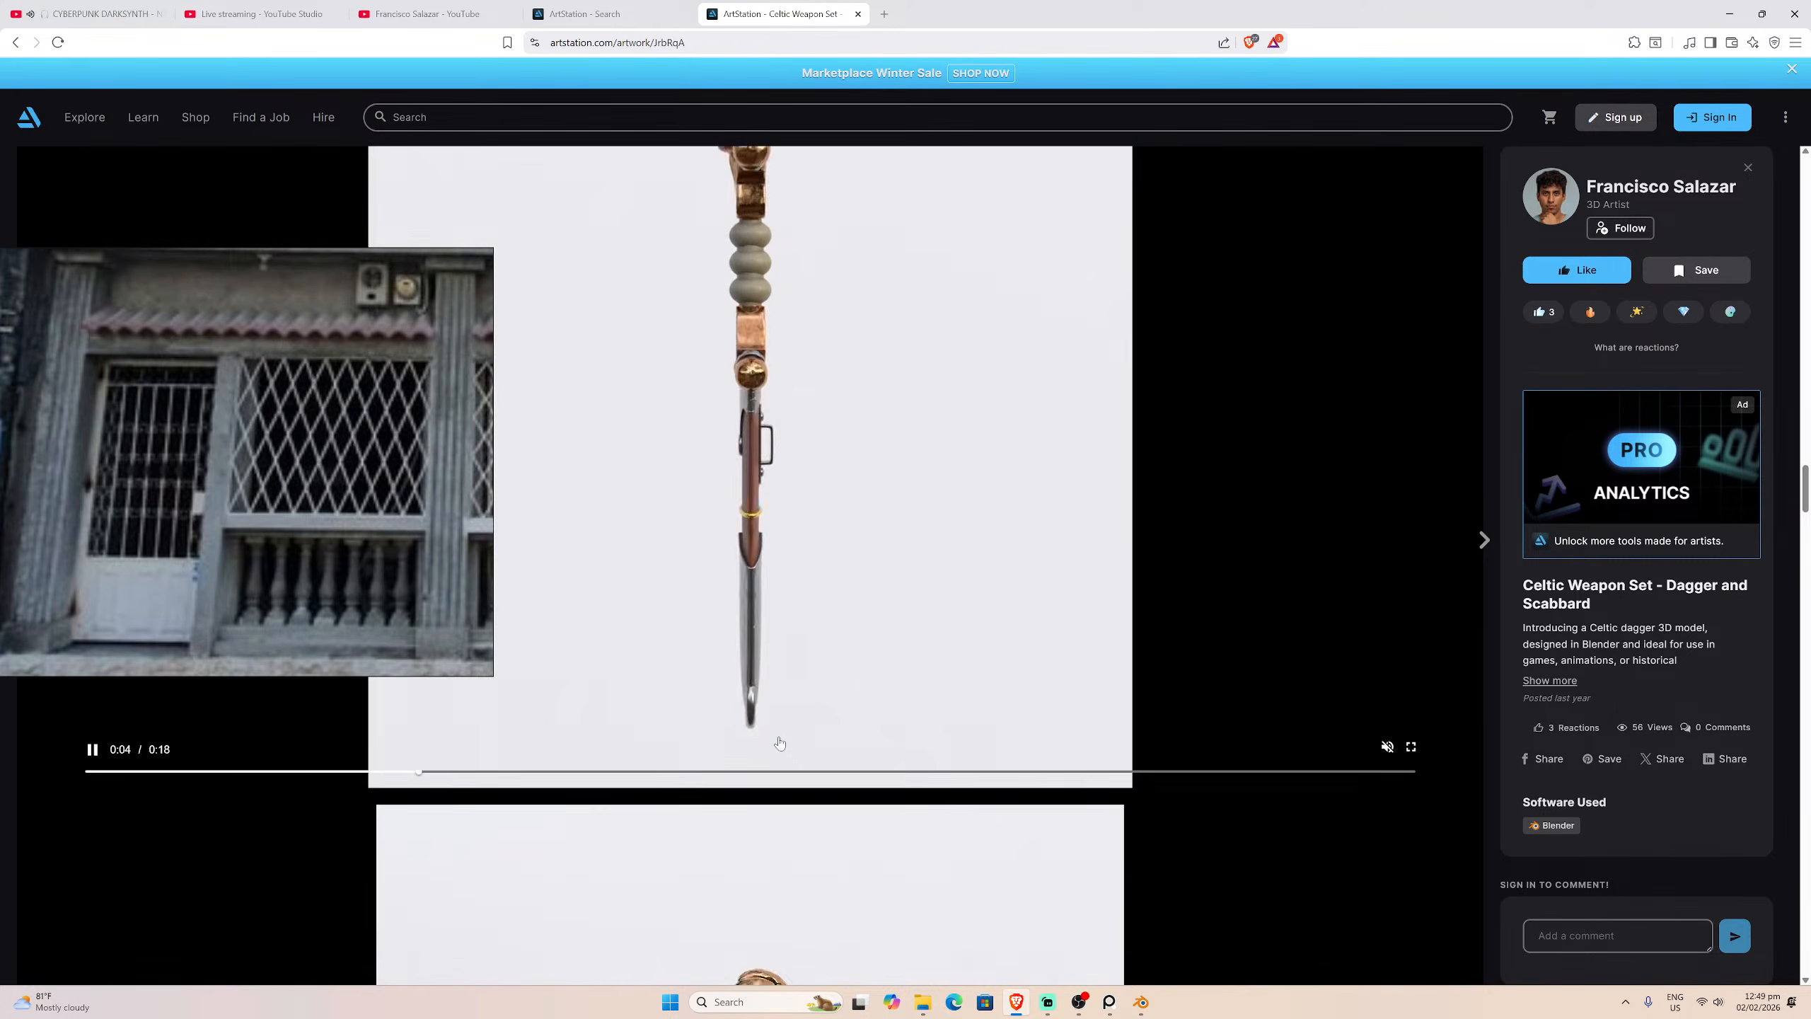
scroll(779, 743, down, 12)
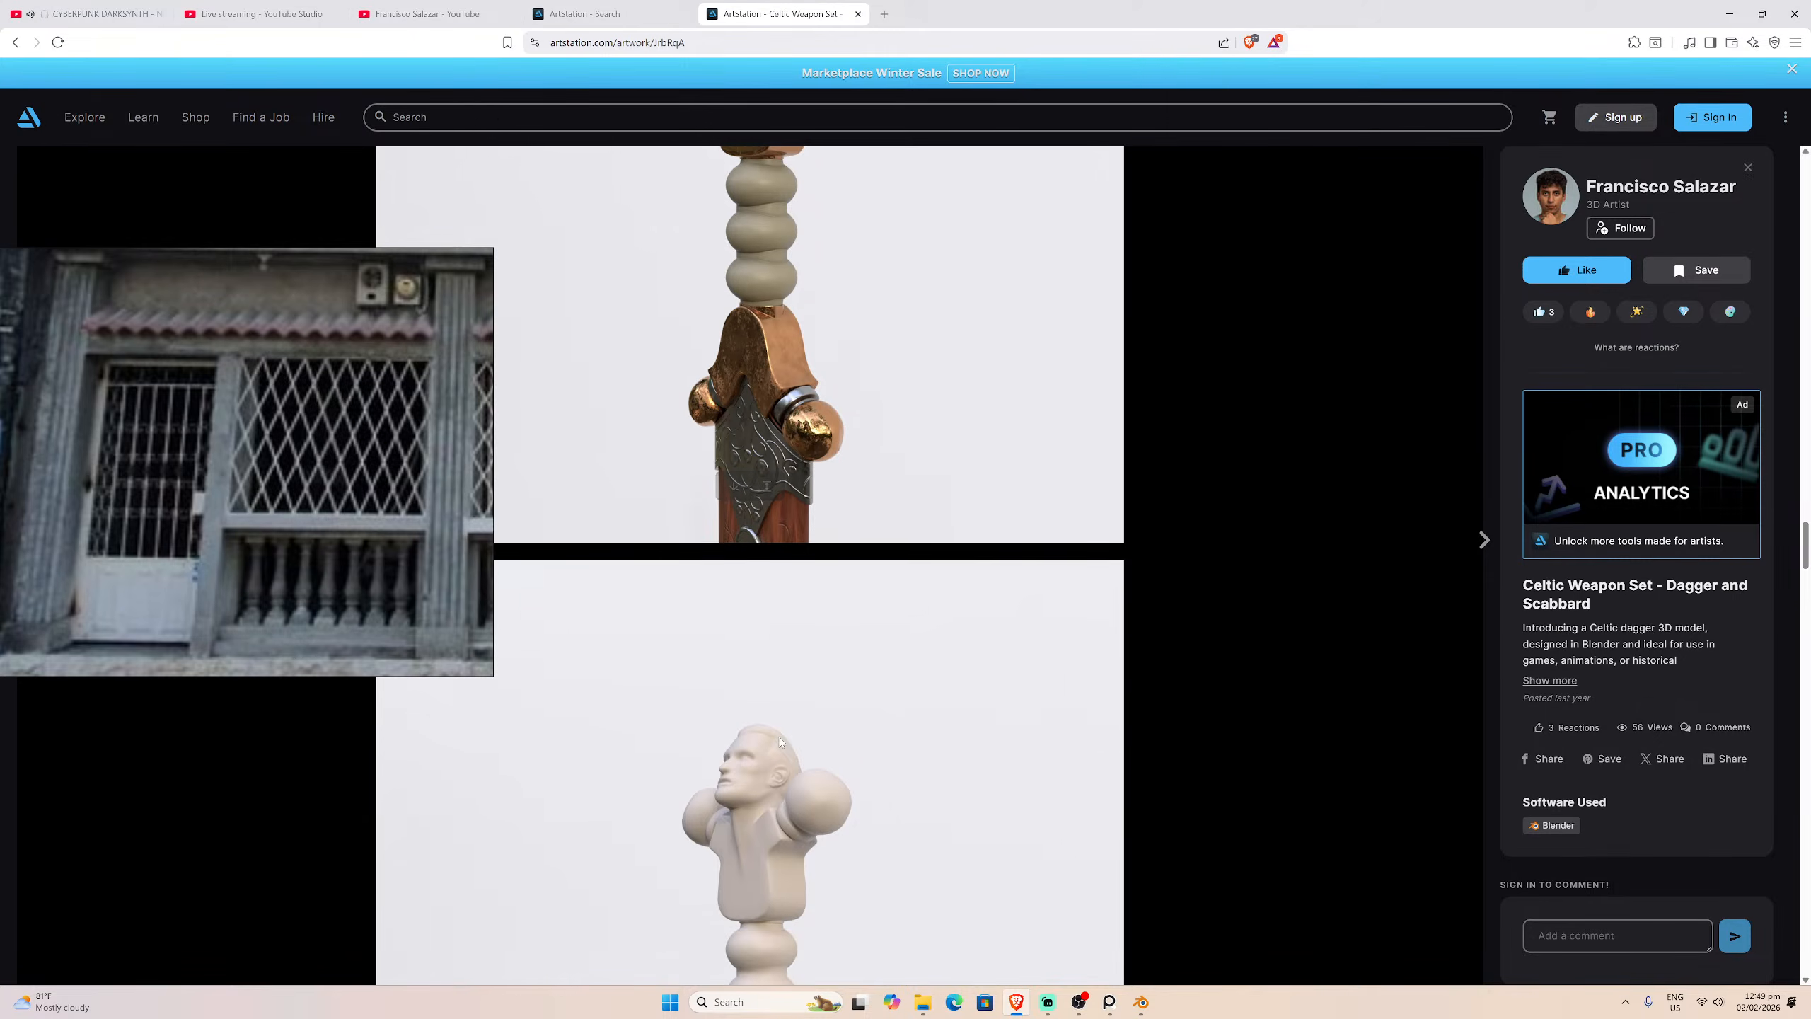
scroll(780, 743, down, 10)
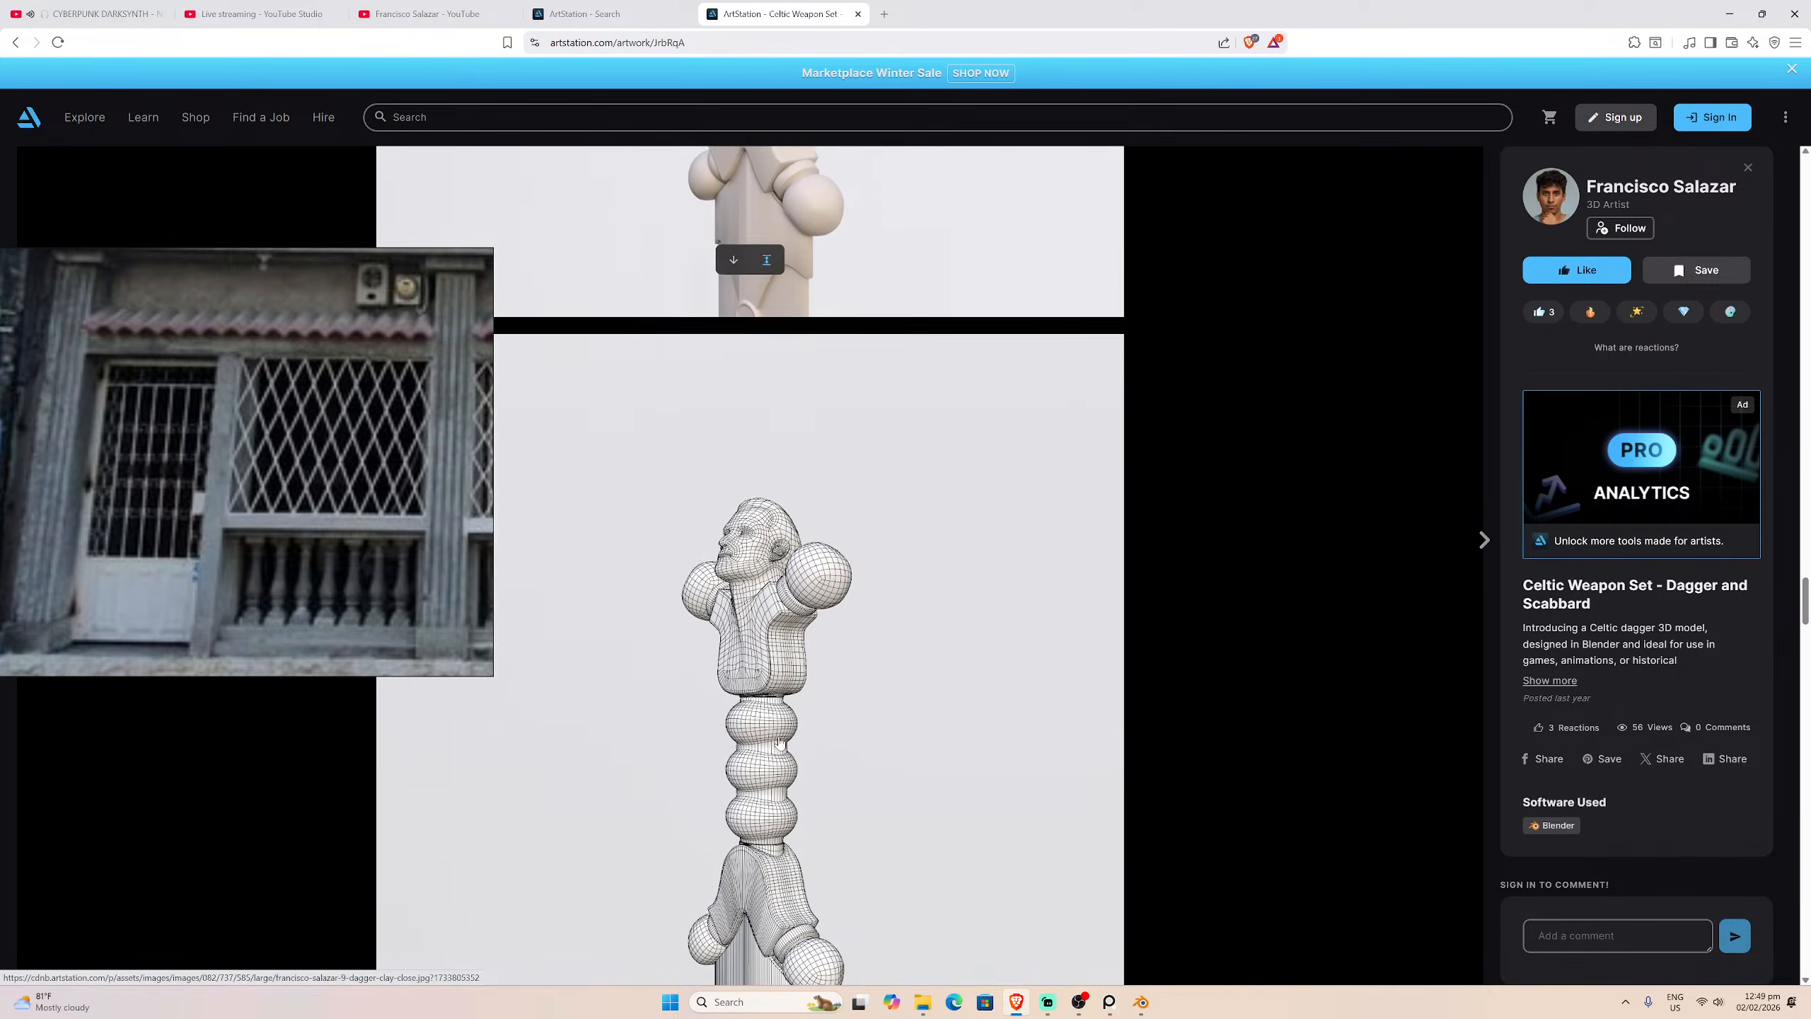
scroll(779, 742, down, 10)
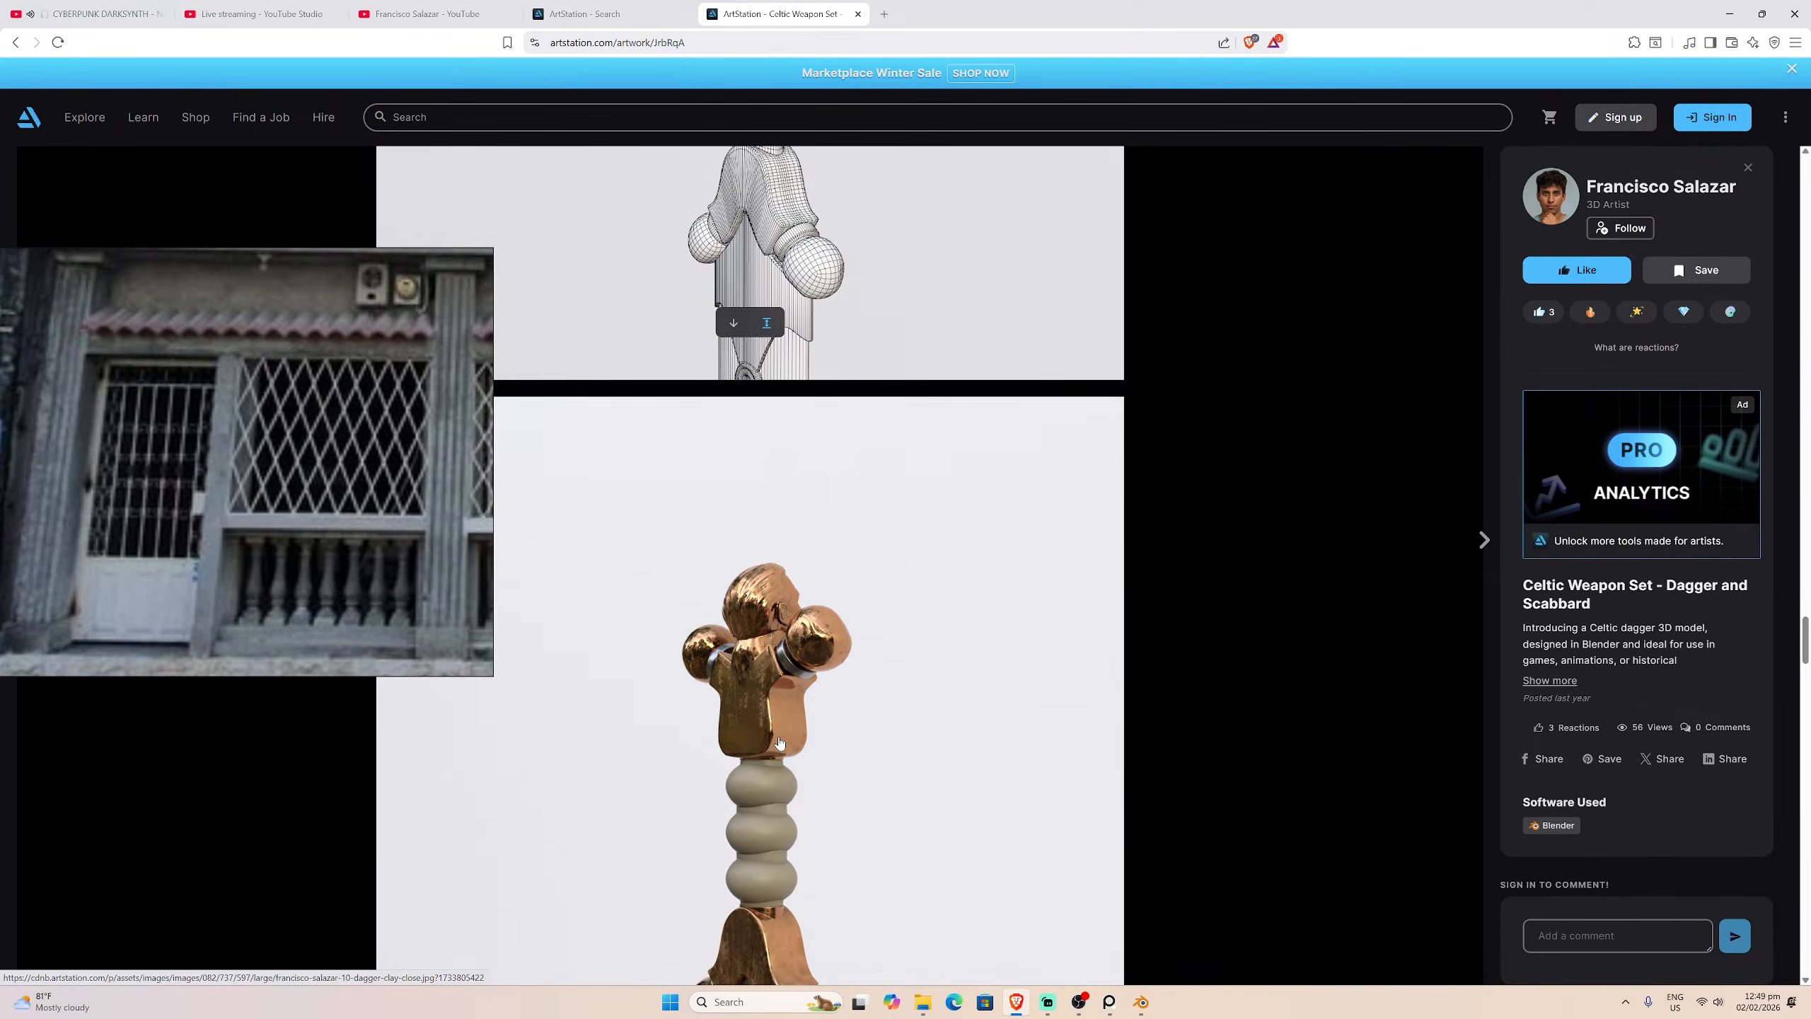
scroll(780, 743, down, 8)
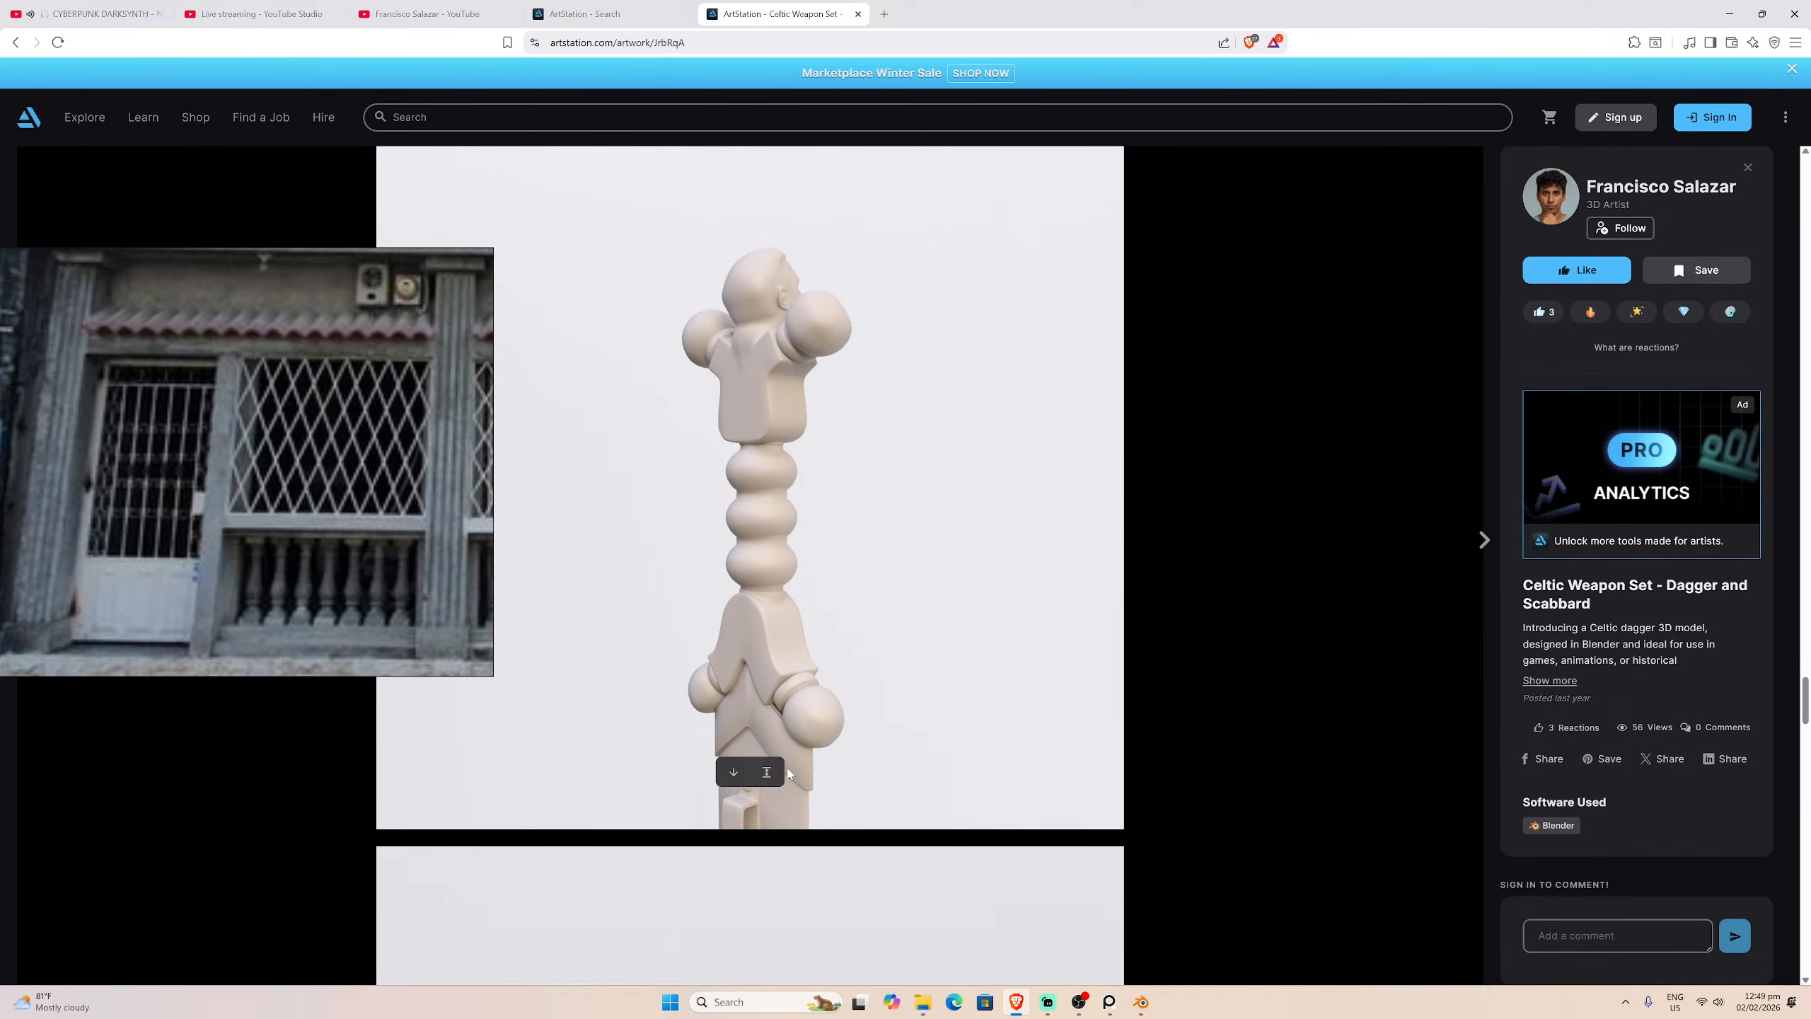
scroll(790, 772, down, 3)
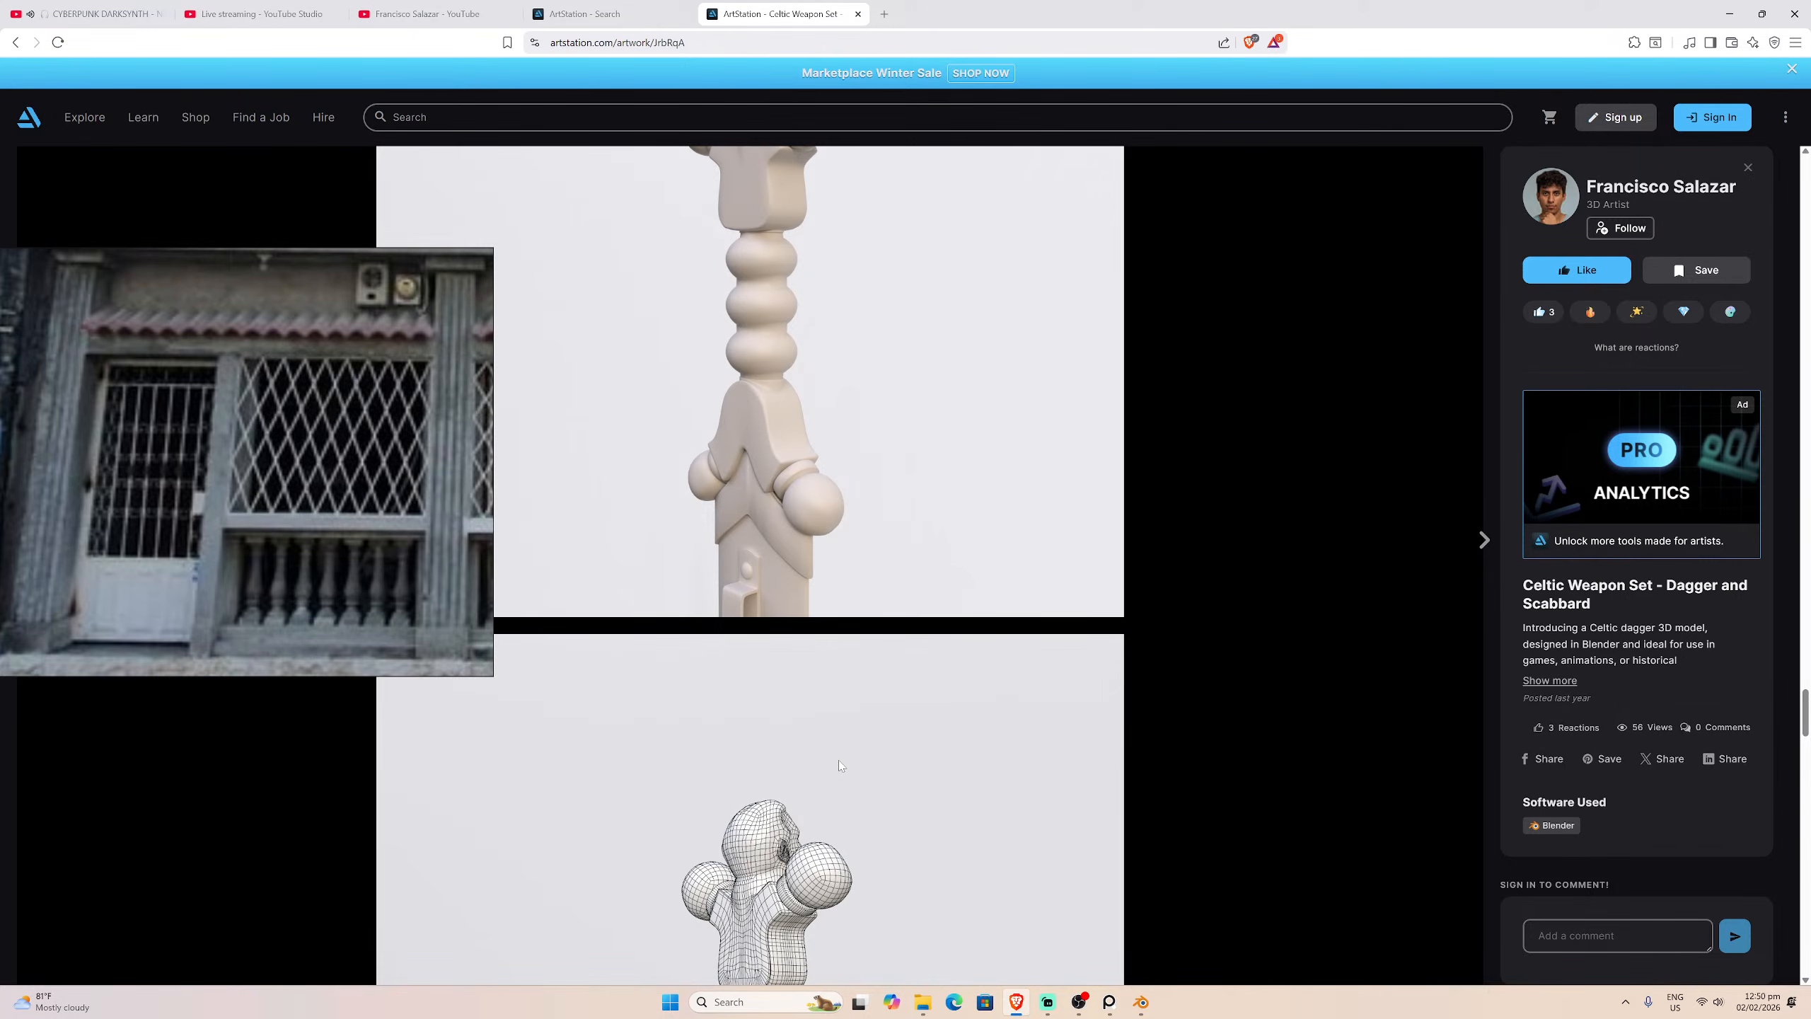
scroll(837, 760, down, 3)
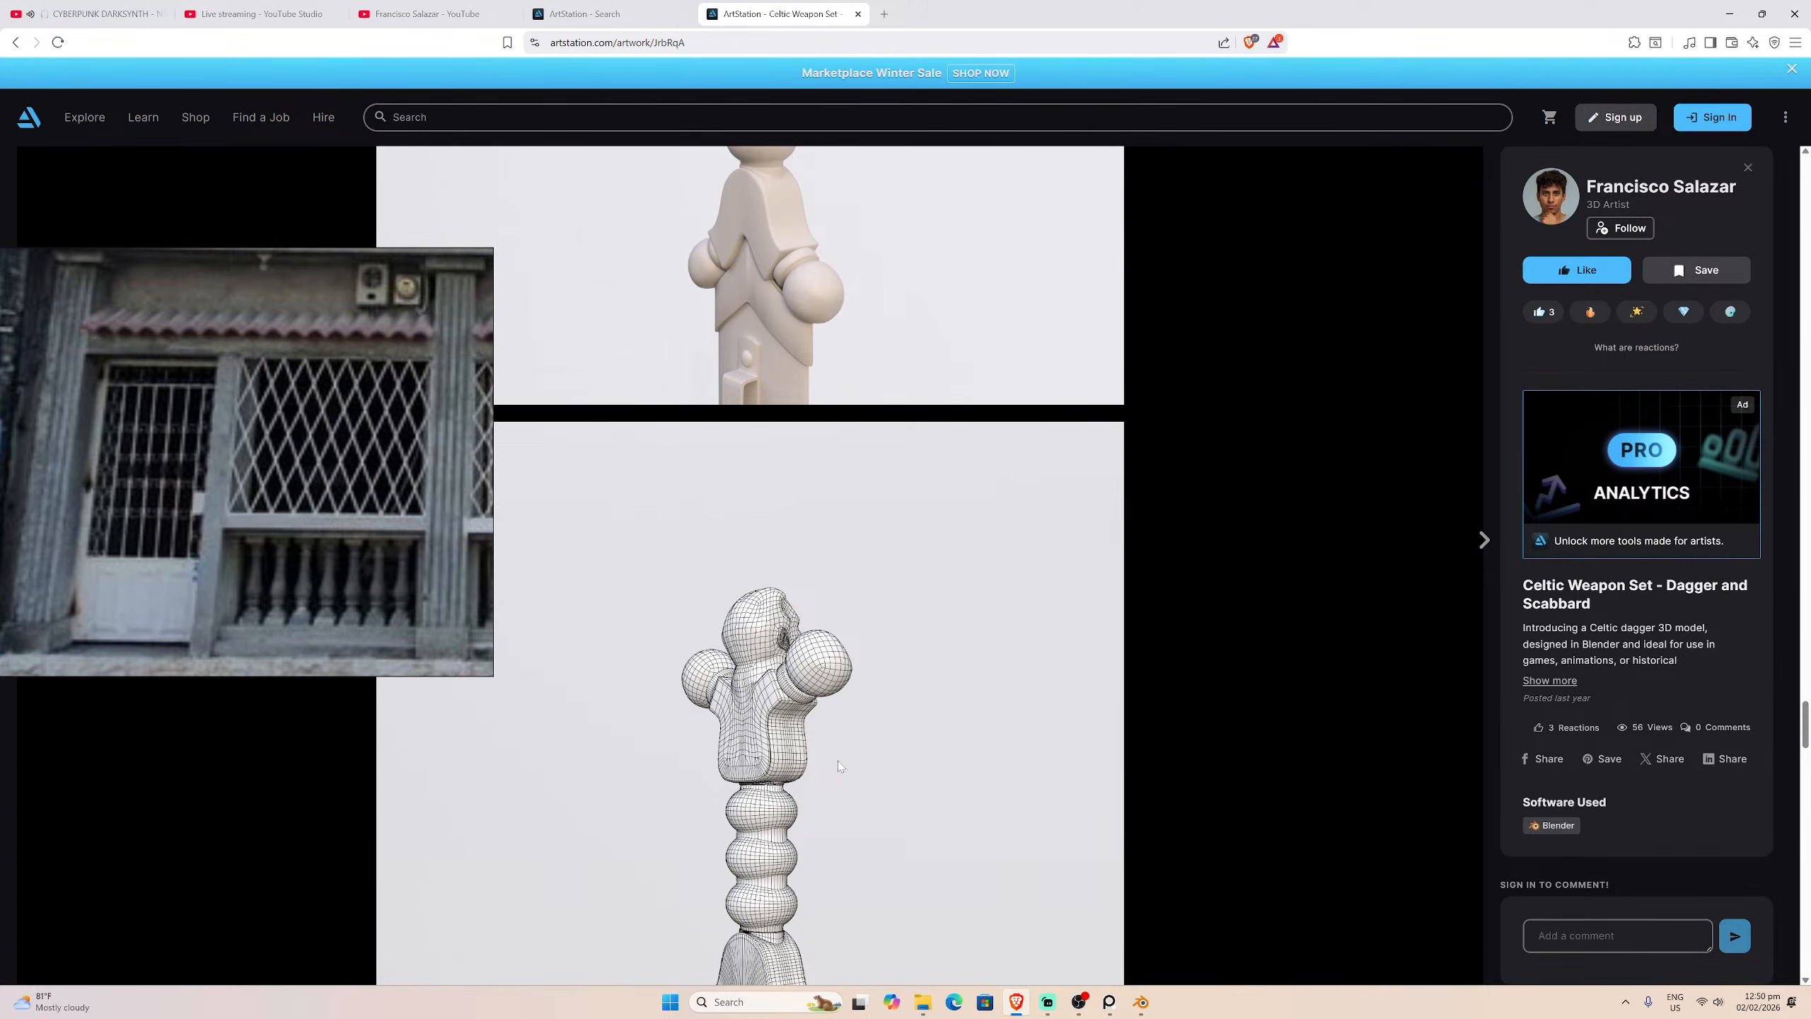
Step: Examine the scabbard tip close-ups and the texture maps and model details of the dagger and scabbard
scroll(838, 762, down, 12)
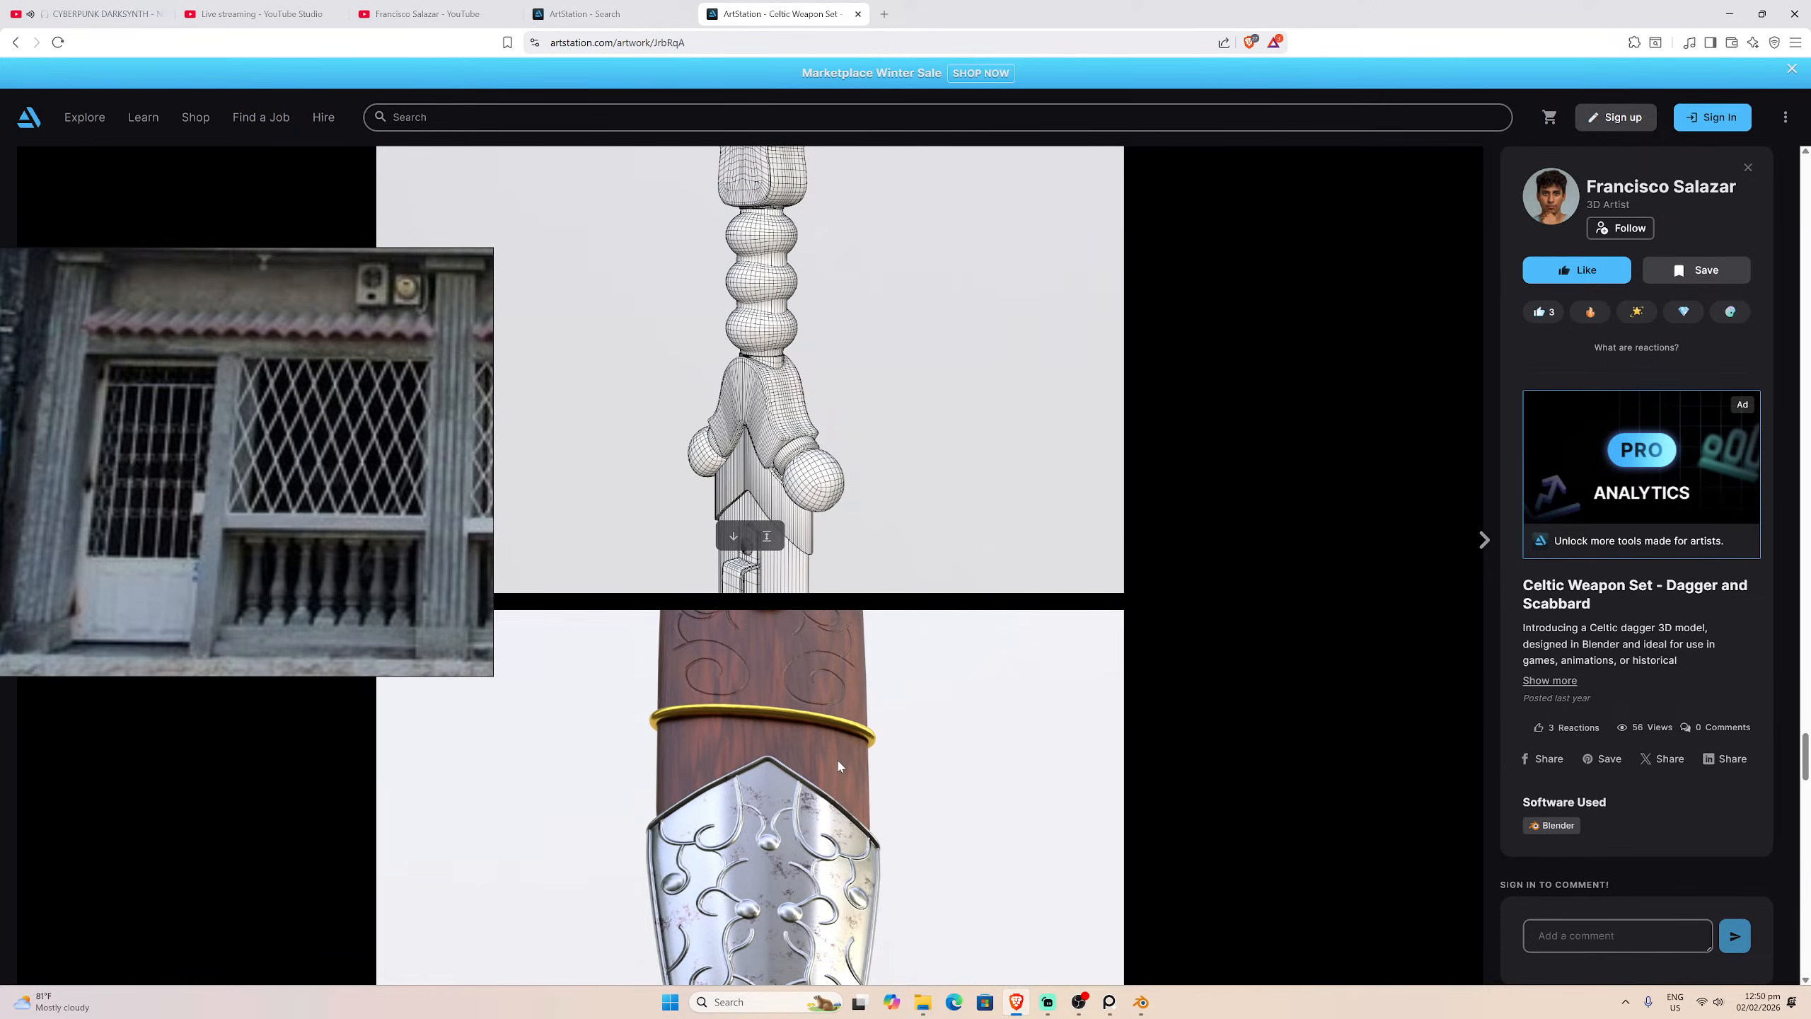
scroll(839, 765, down, 15)
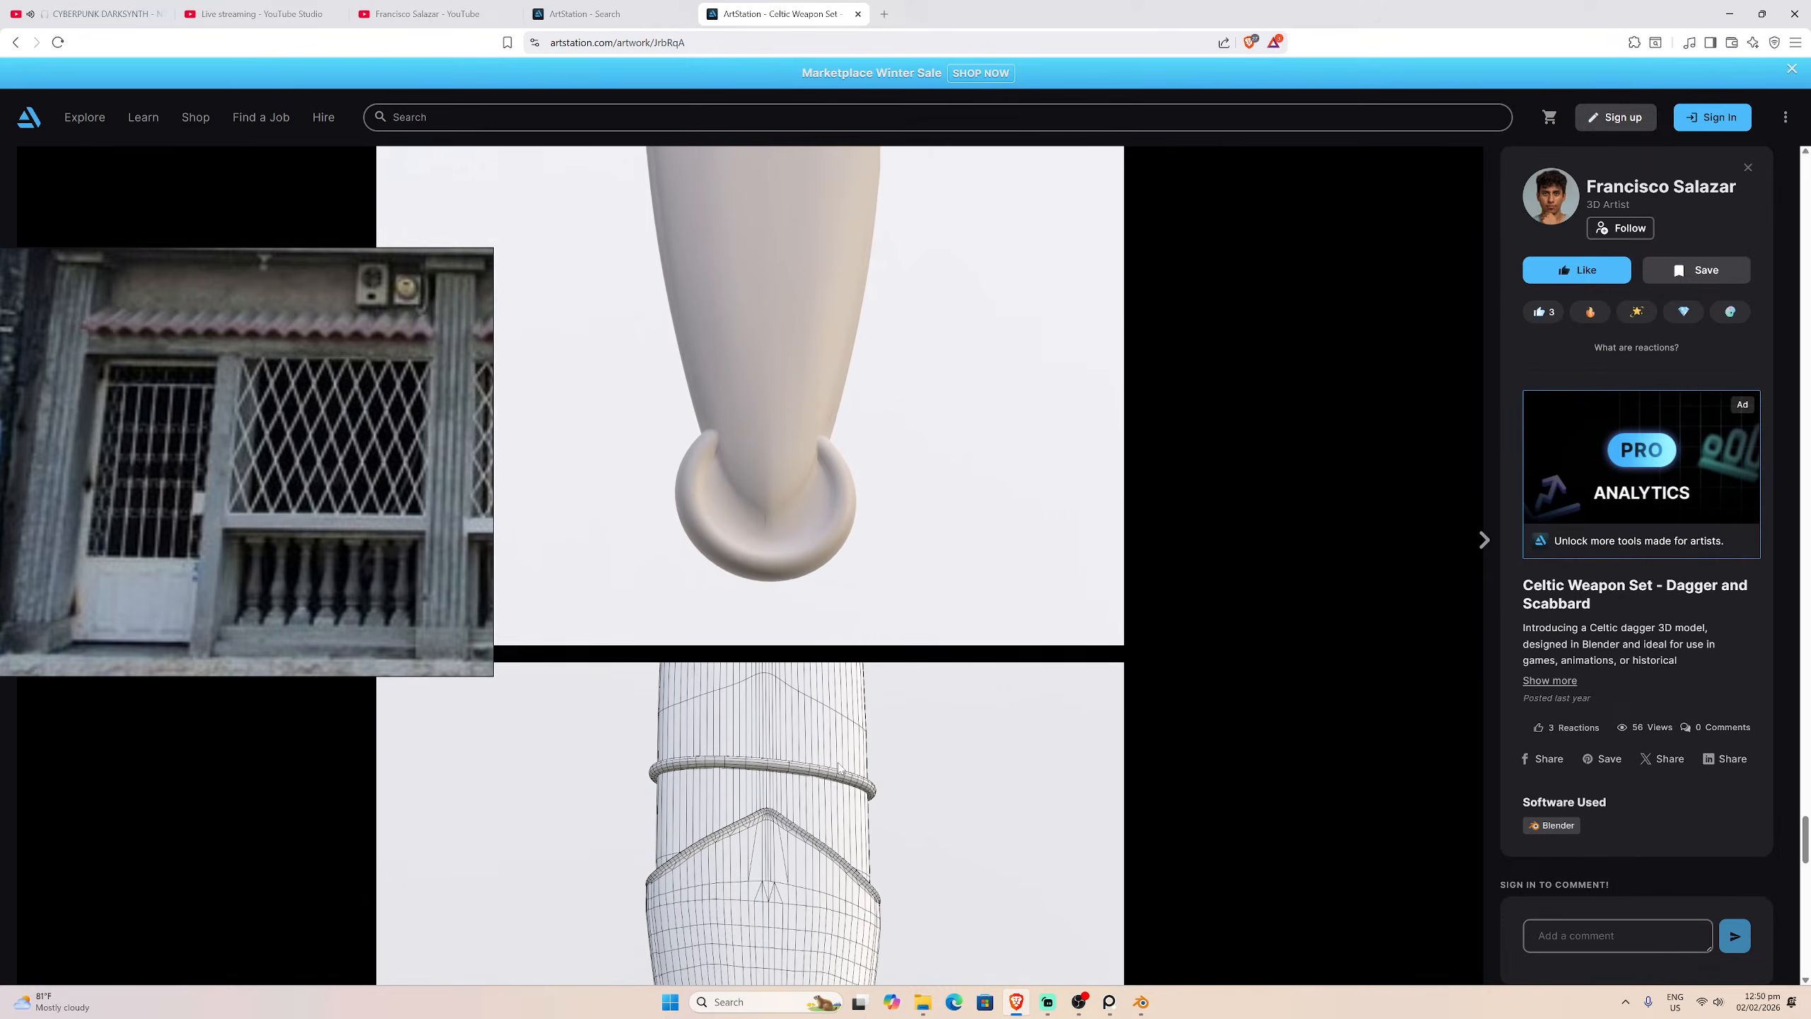
scroll(840, 767, down, 7)
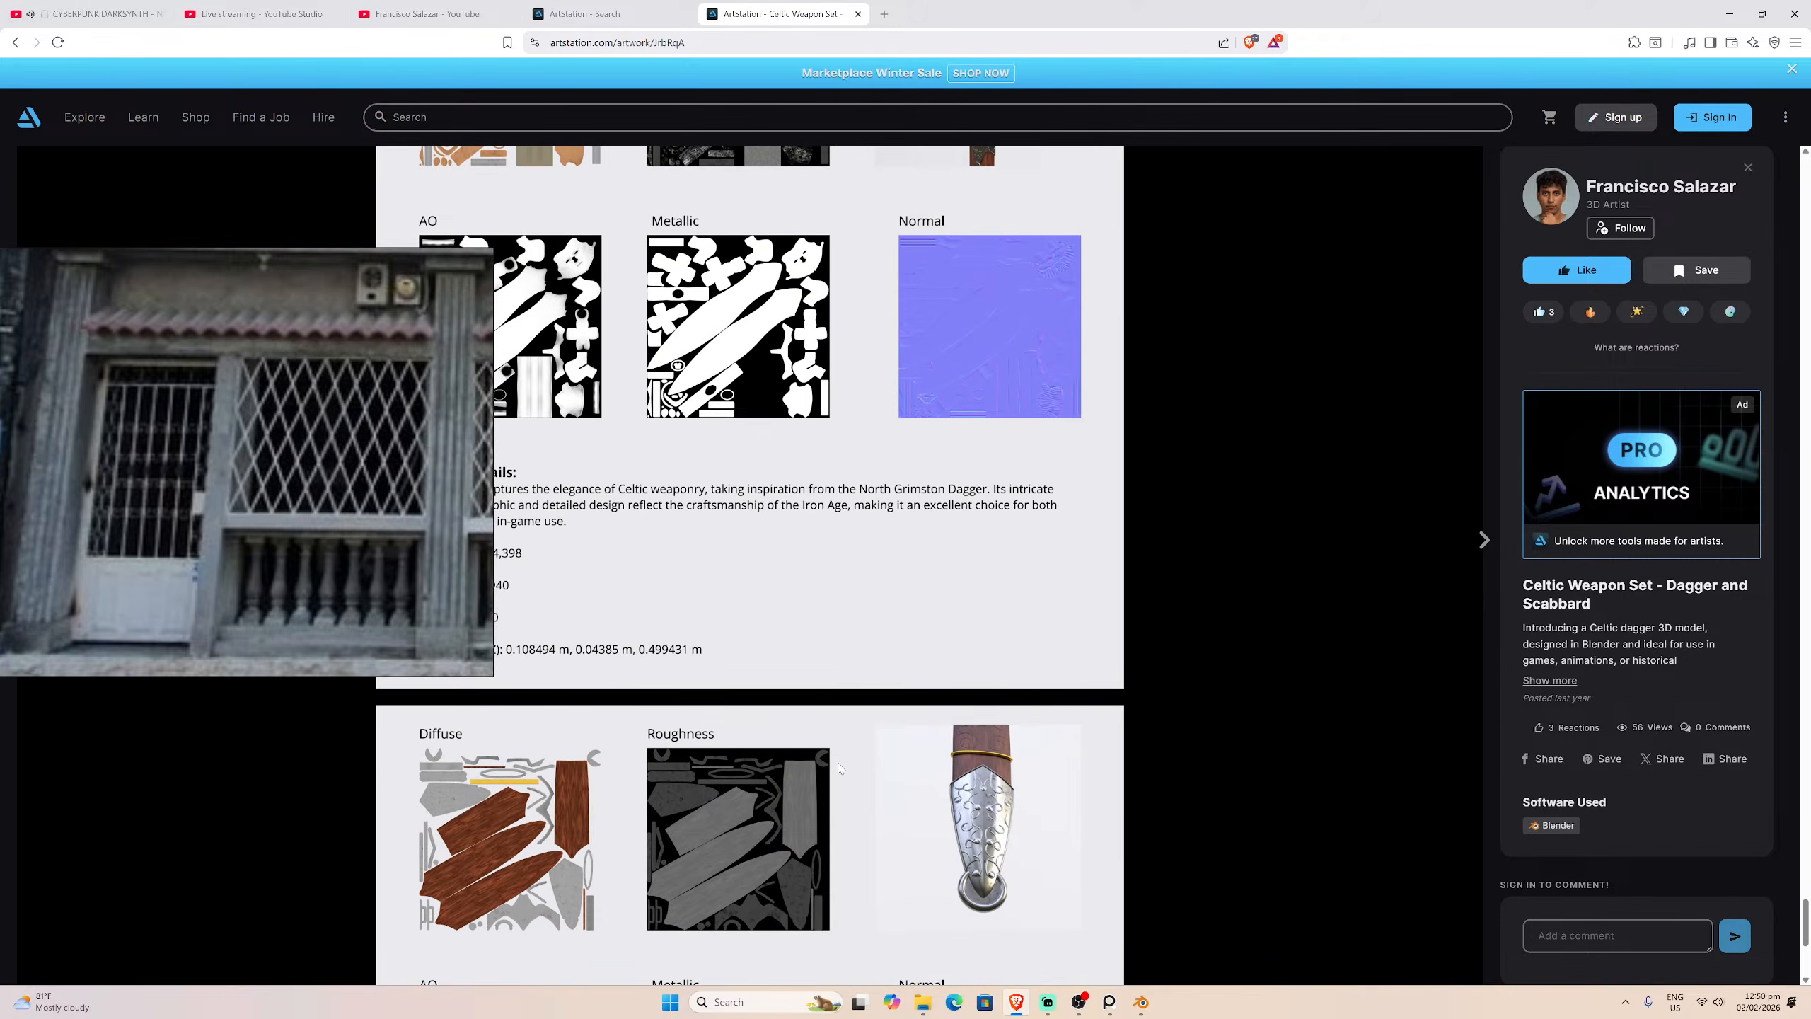
scroll(840, 767, up, 11)
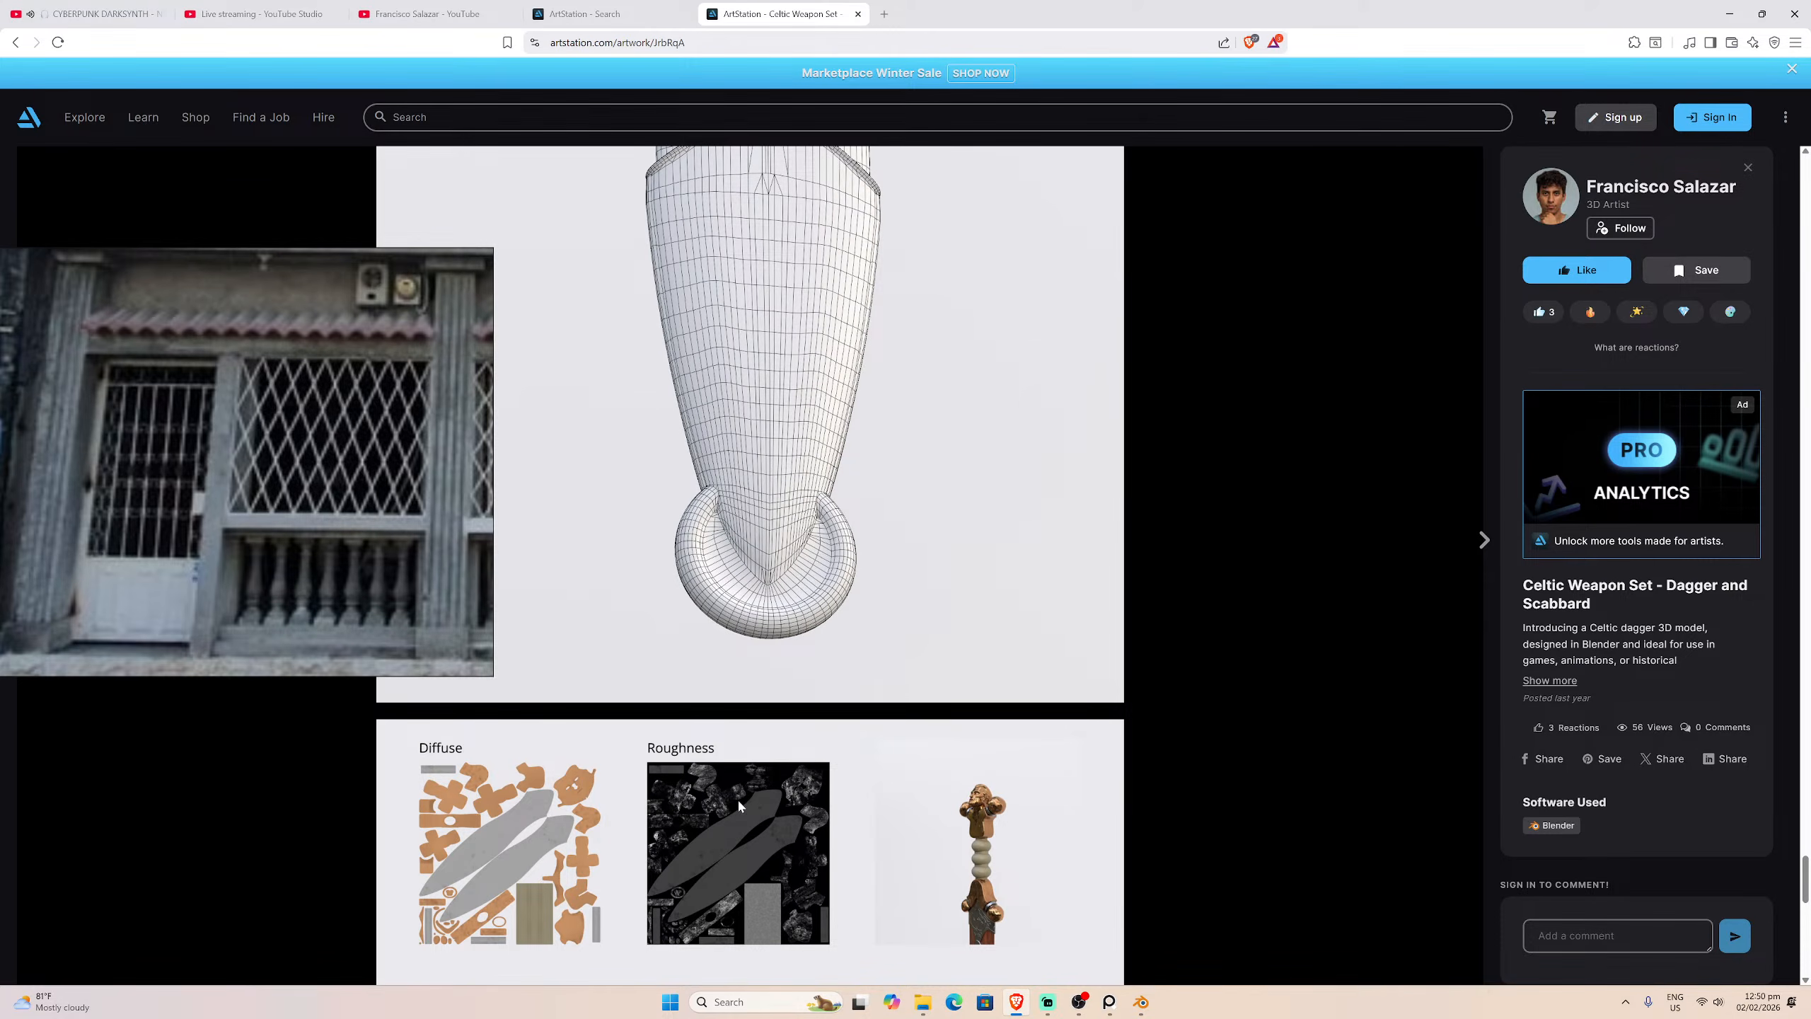
scroll(738, 805, down, 4)
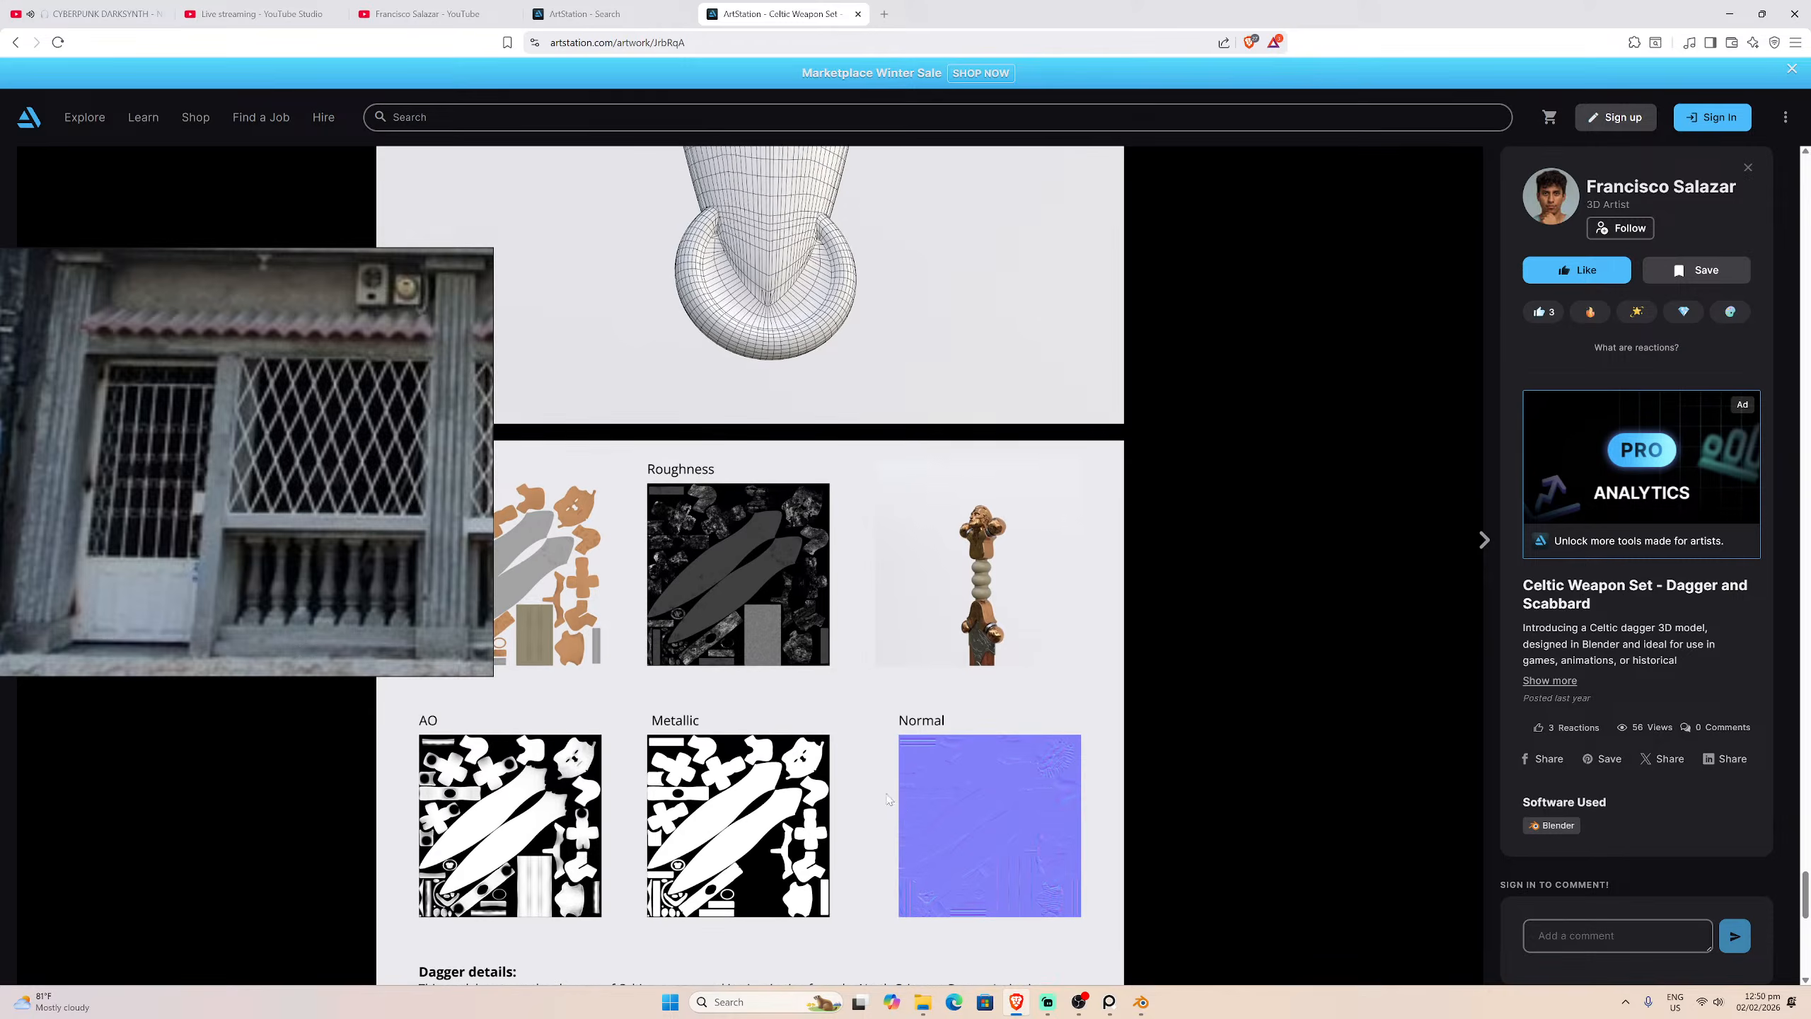
scroll(888, 798, up, 4)
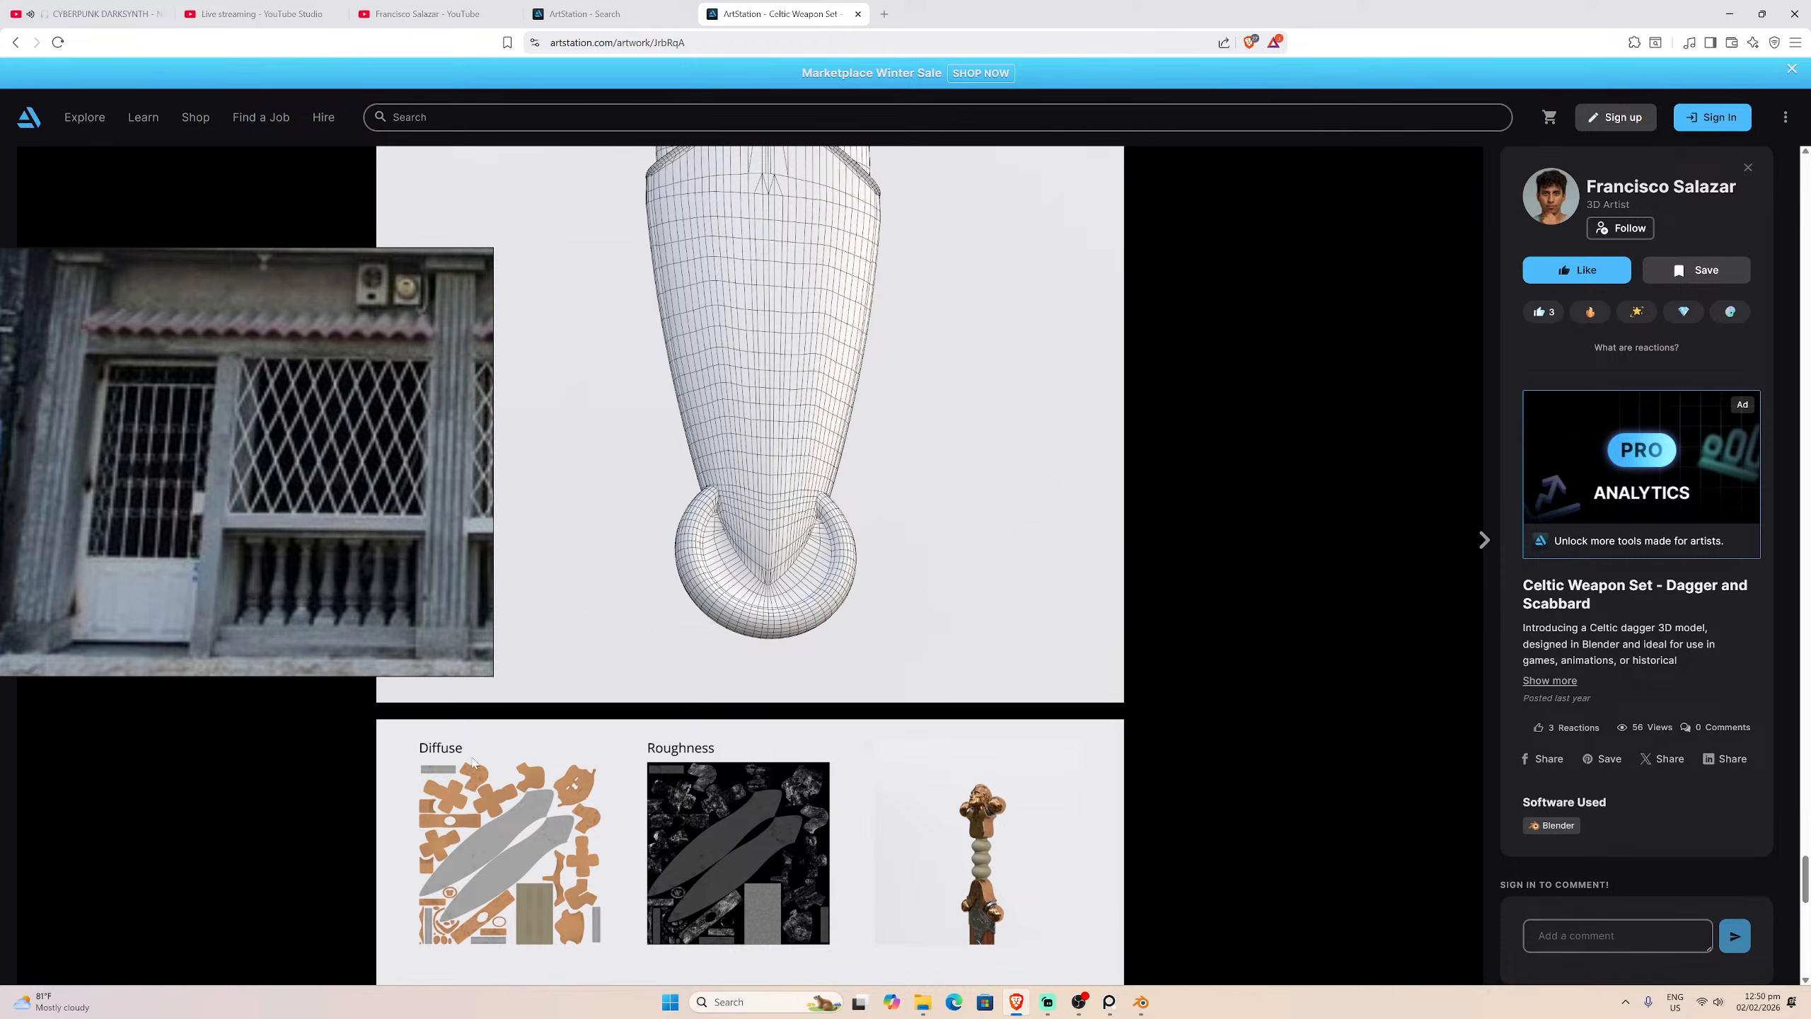
scroll(472, 762, down, 4)
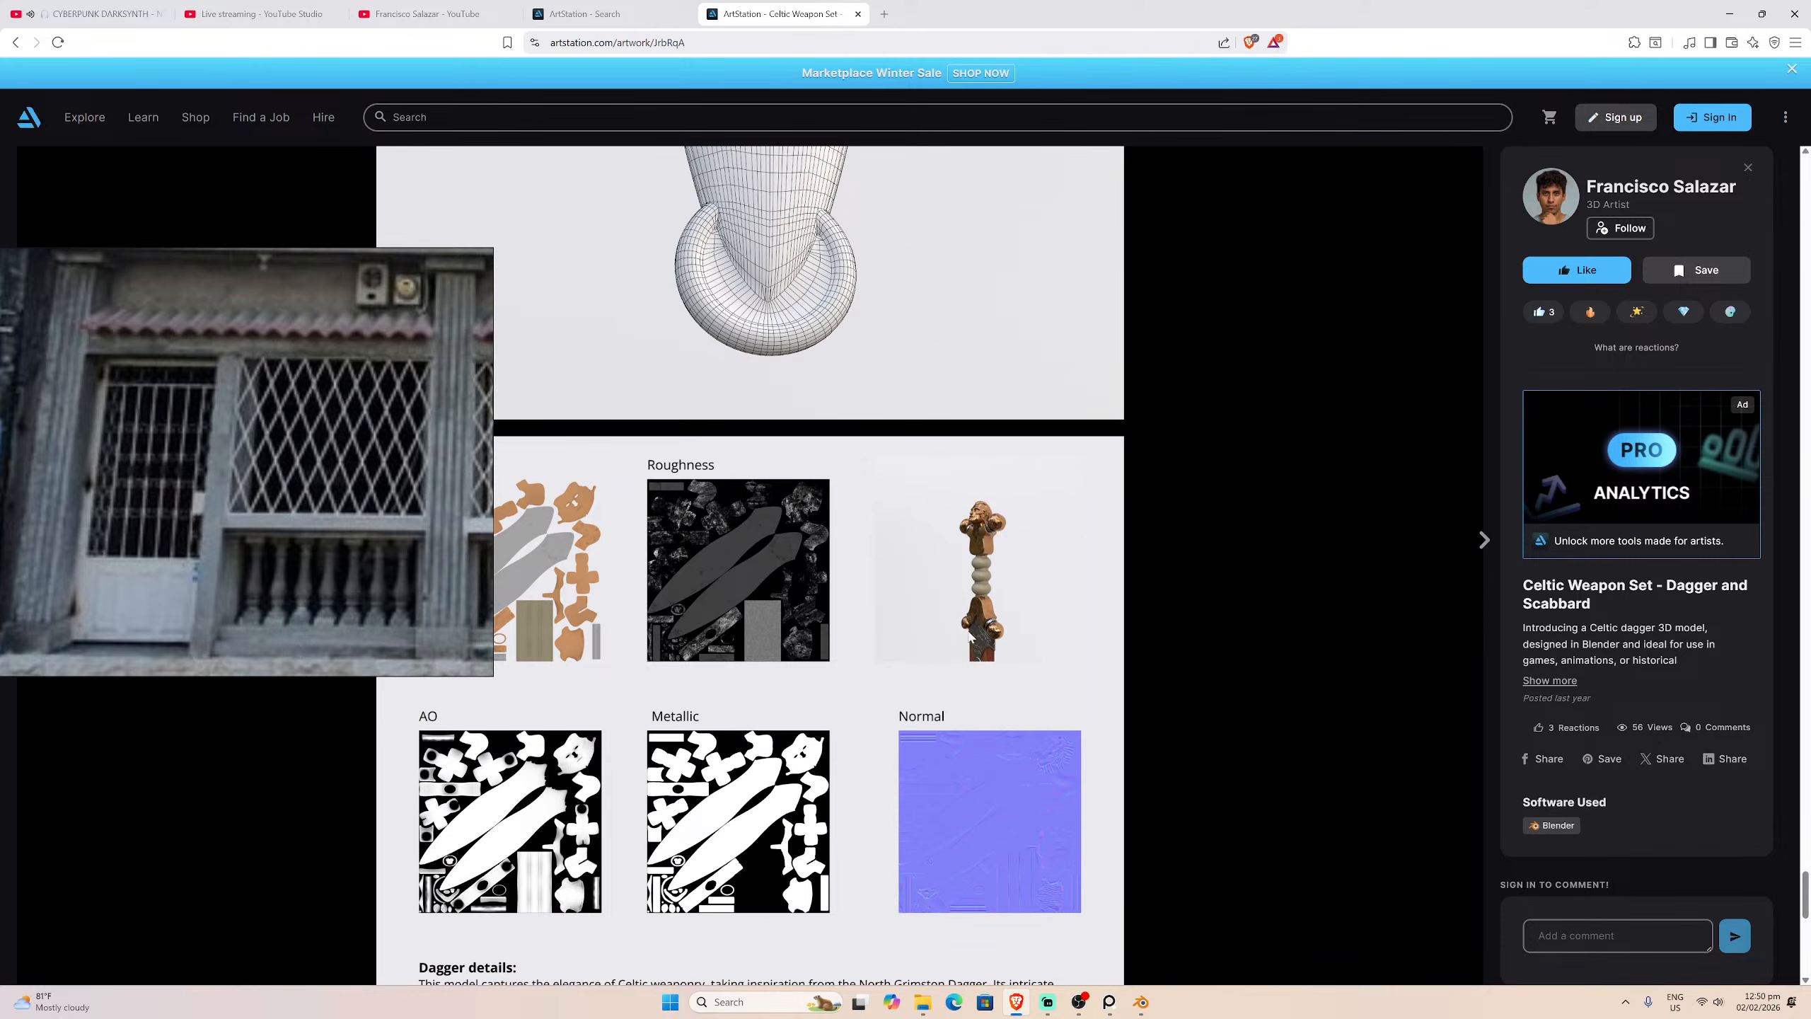
scroll(943, 792, down, 12)
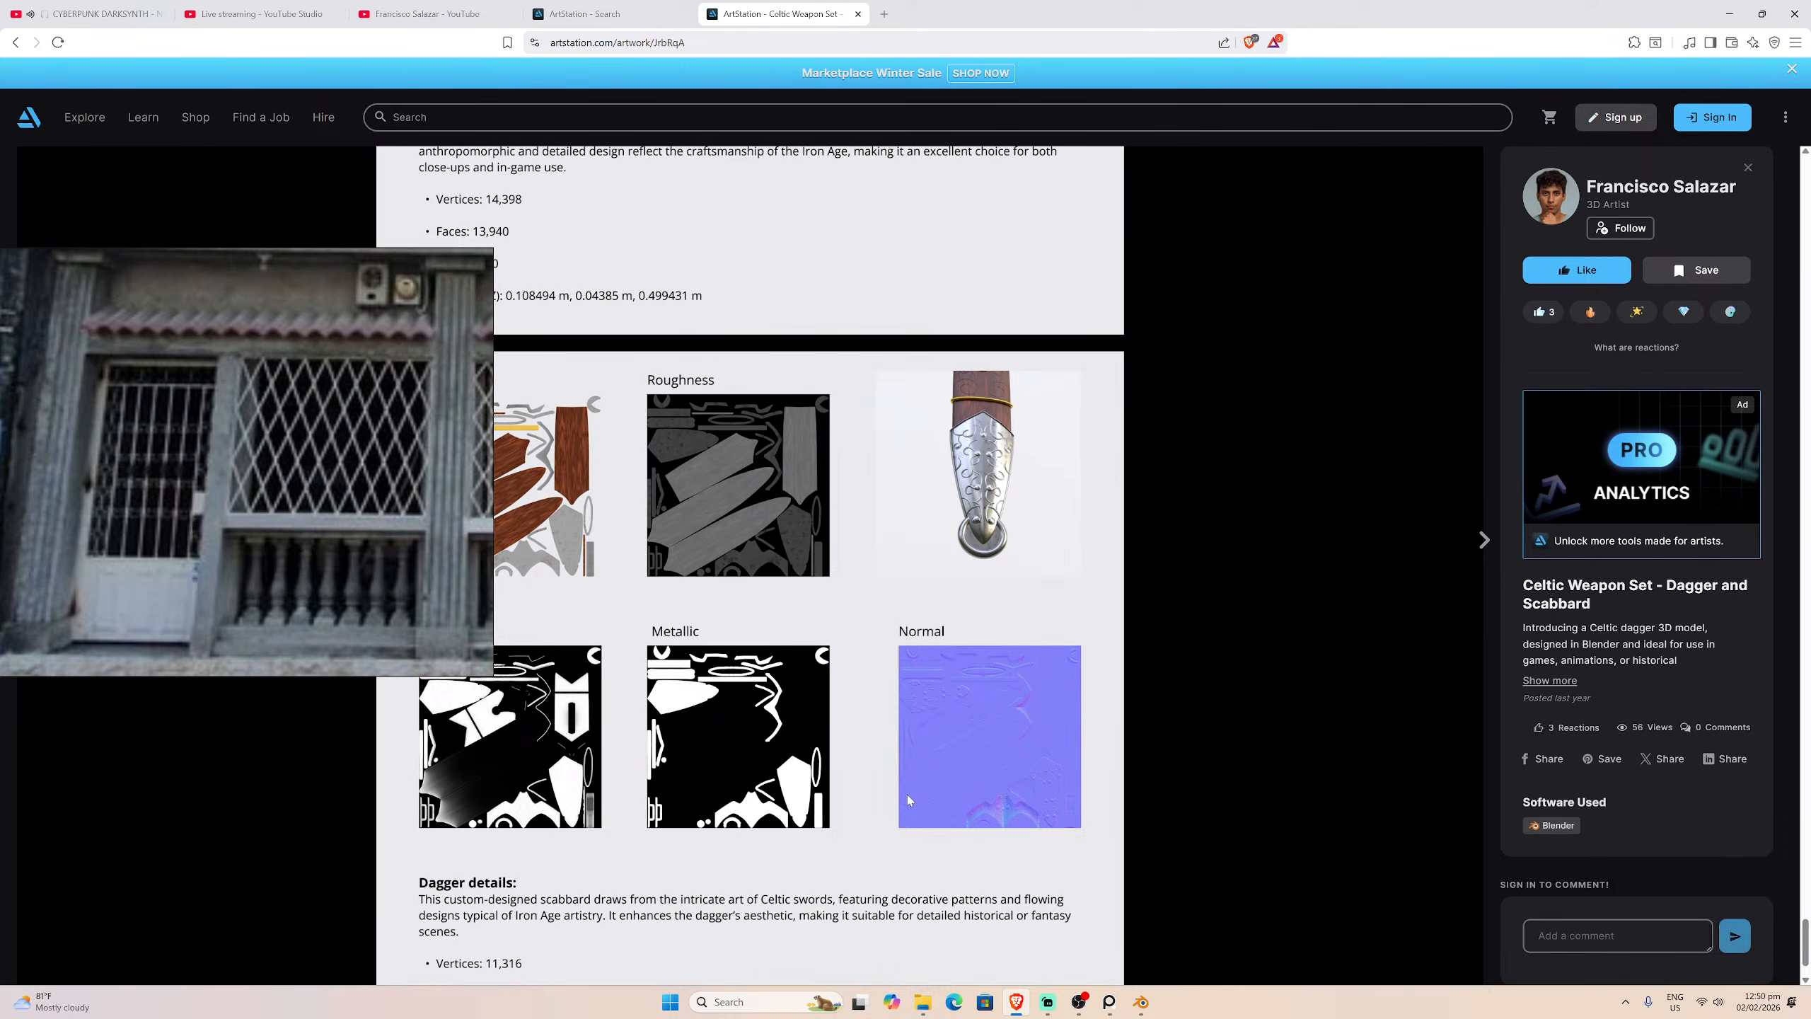
scroll(828, 729, down, 1)
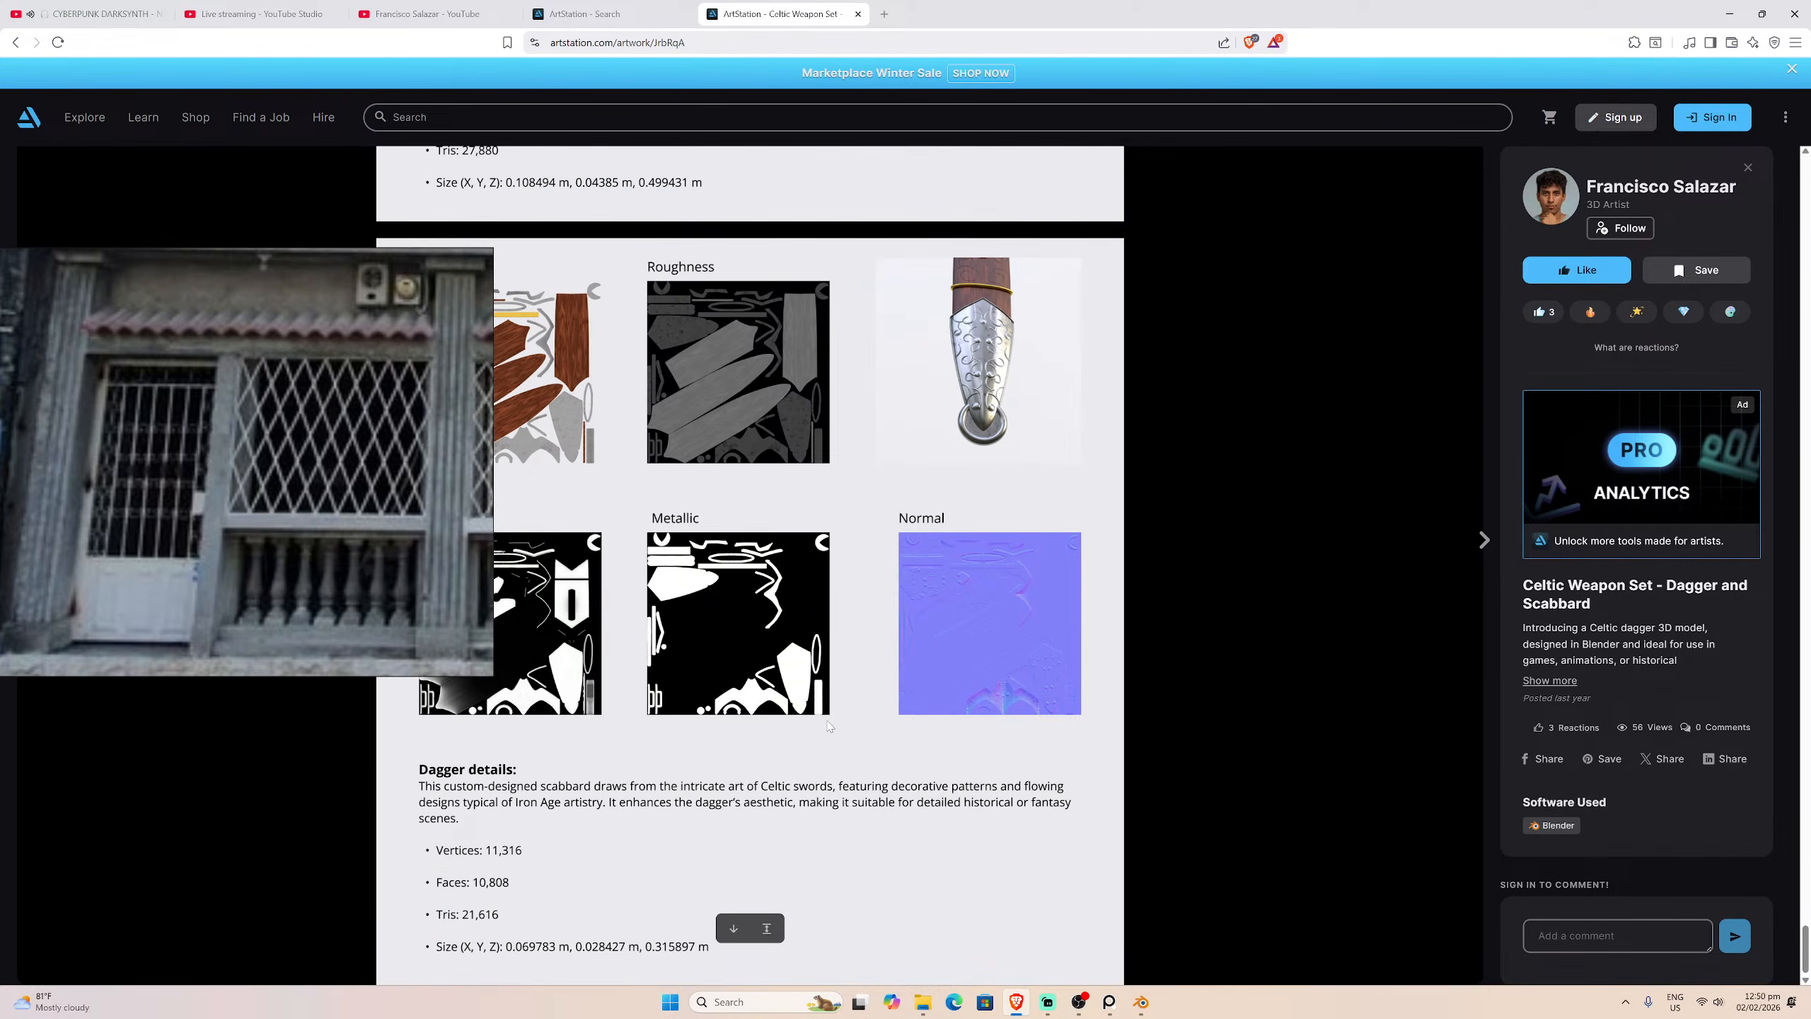
Step: Close the dagger artwork and switch back to the AbandonedZombieCity scene in Blender
key(Escape)
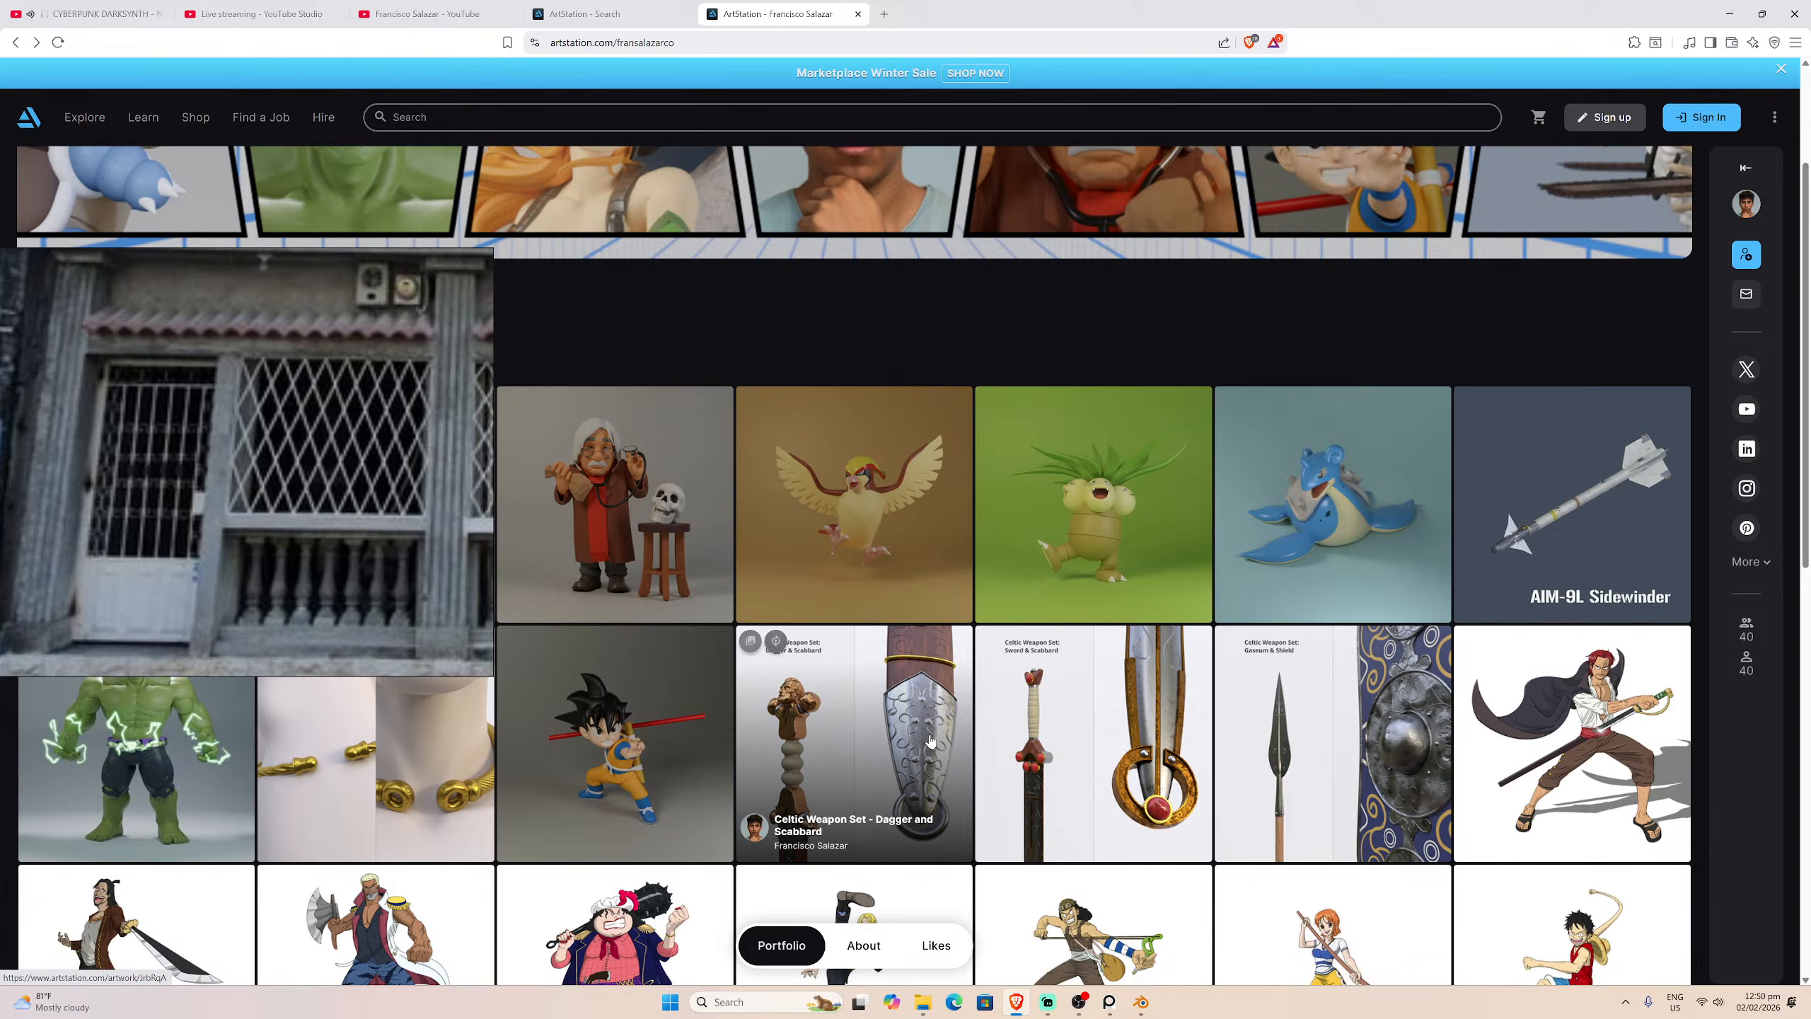
scroll(931, 746, up, 3)
click(1141, 1005)
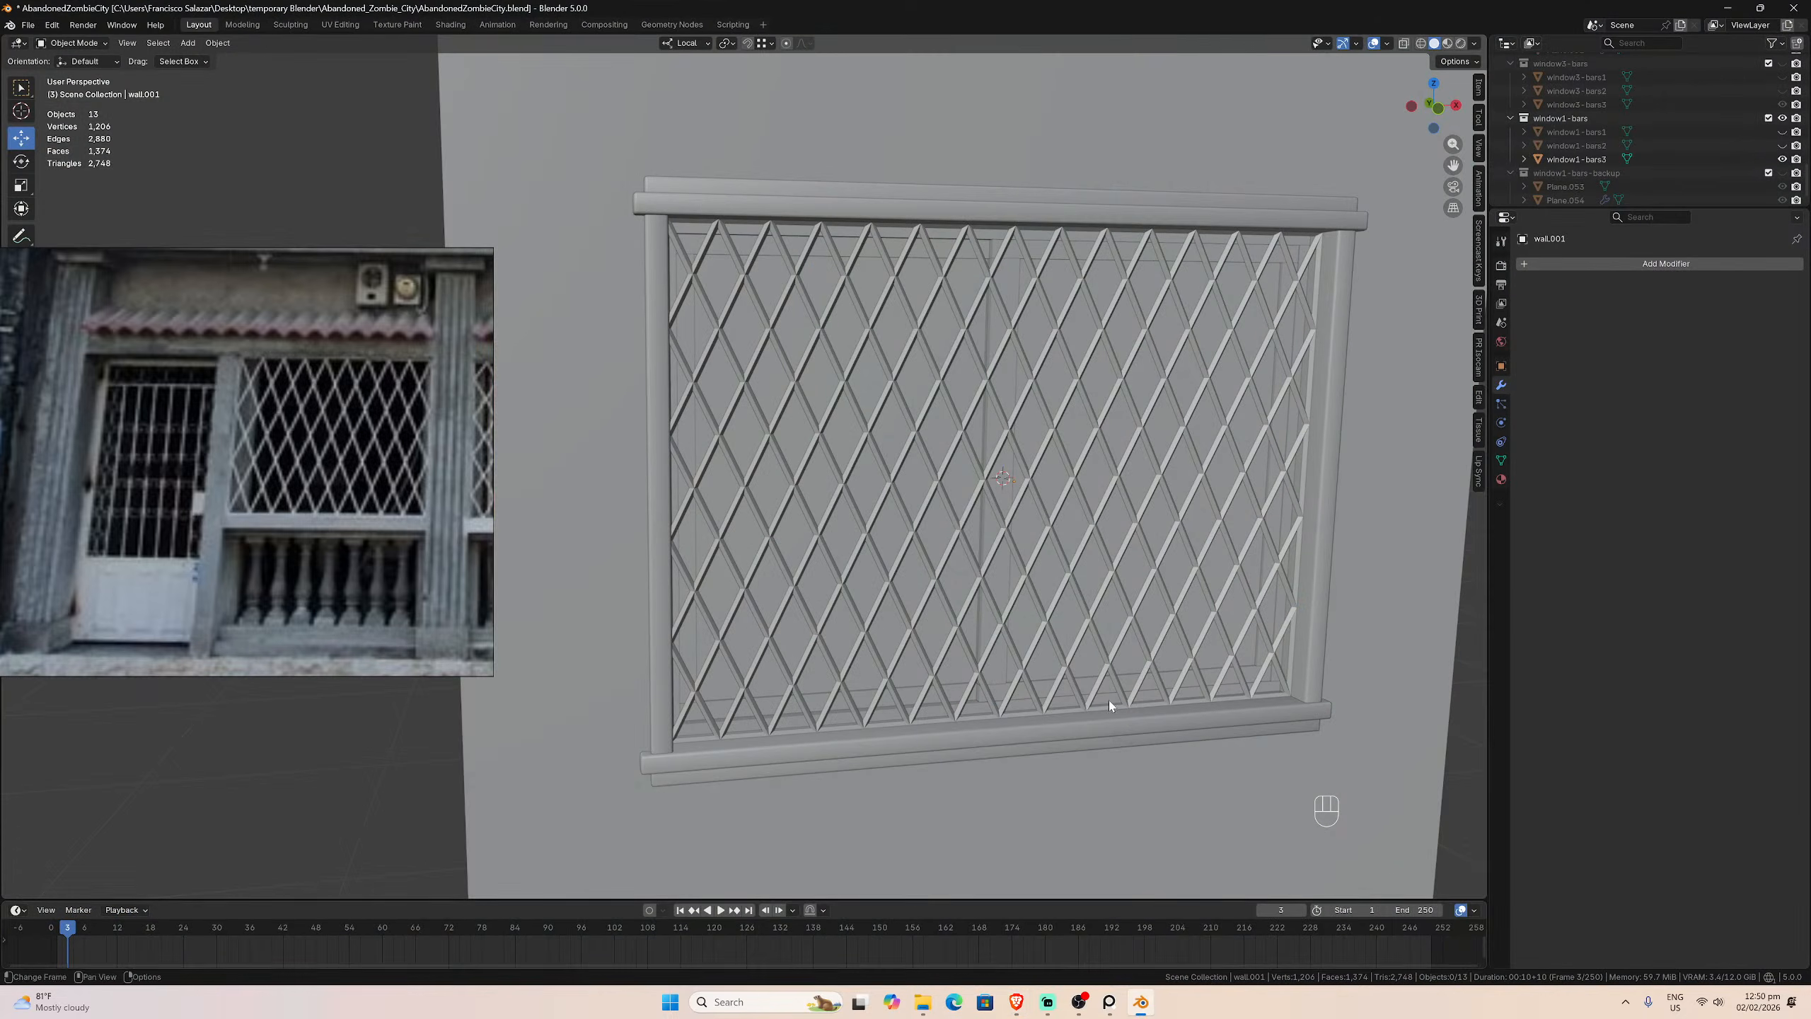